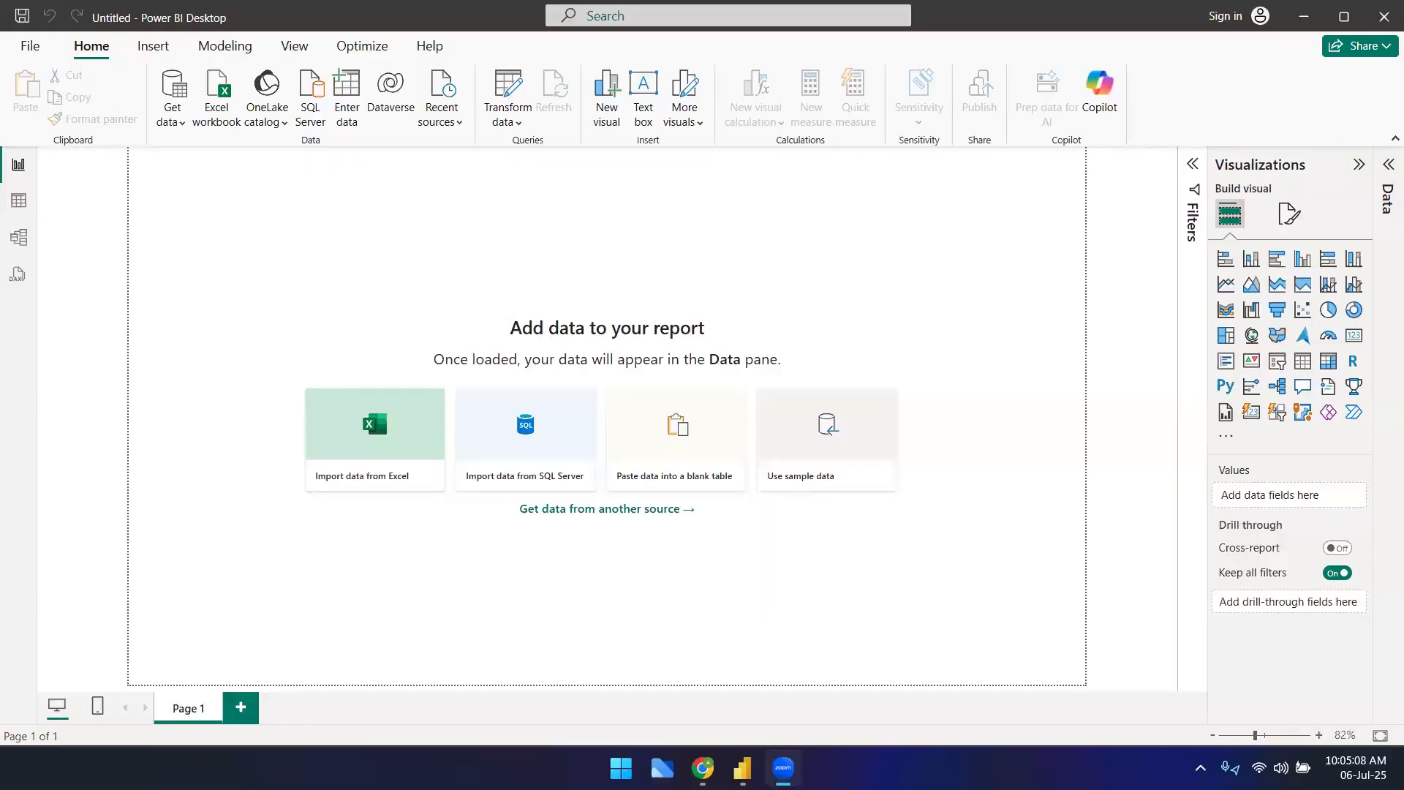
# - Switch to Chrome and review the OdinSchool course agenda, covering Day 1's Merge & Append Queries topic and the Day 2 transform topics
pyautogui.click(702, 767)
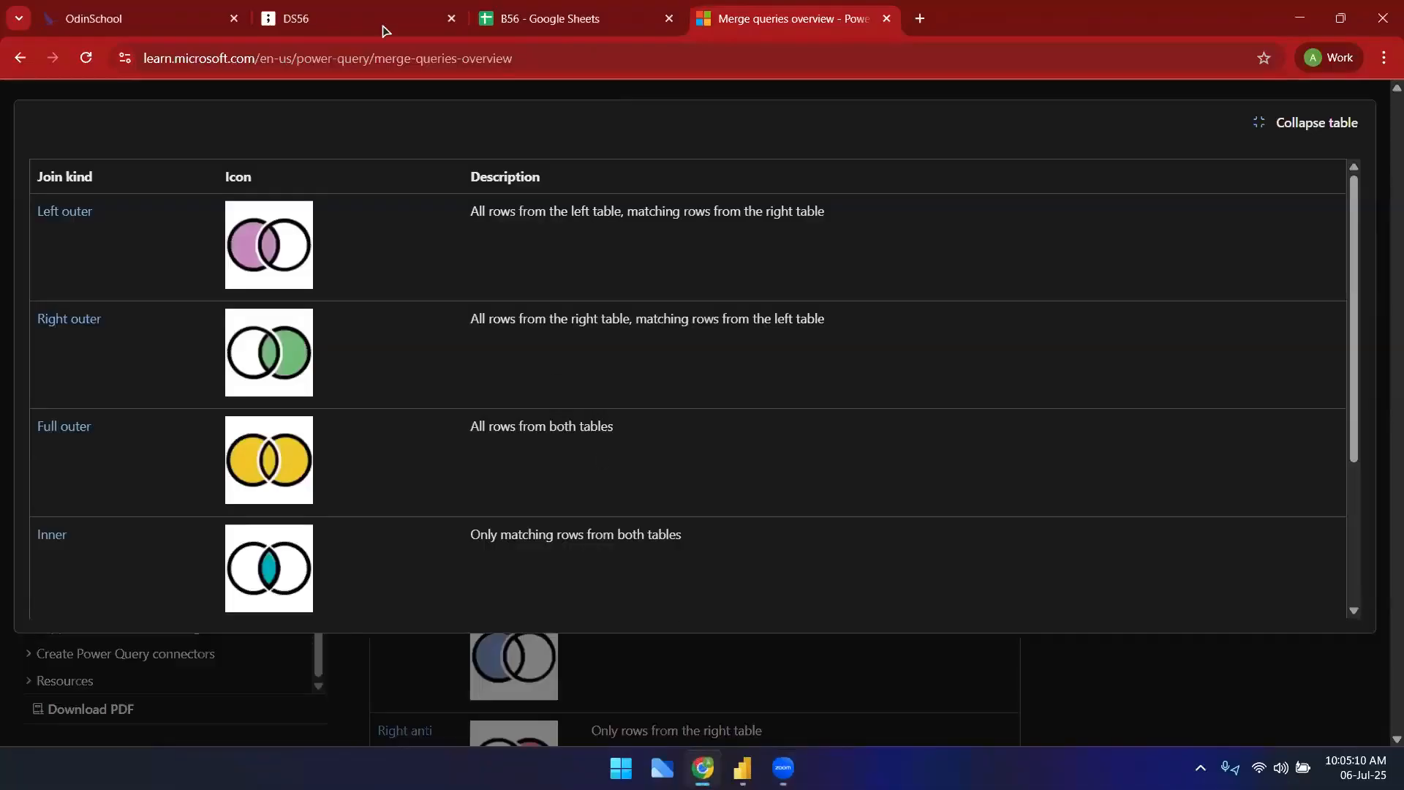
pyautogui.click(210, 7)
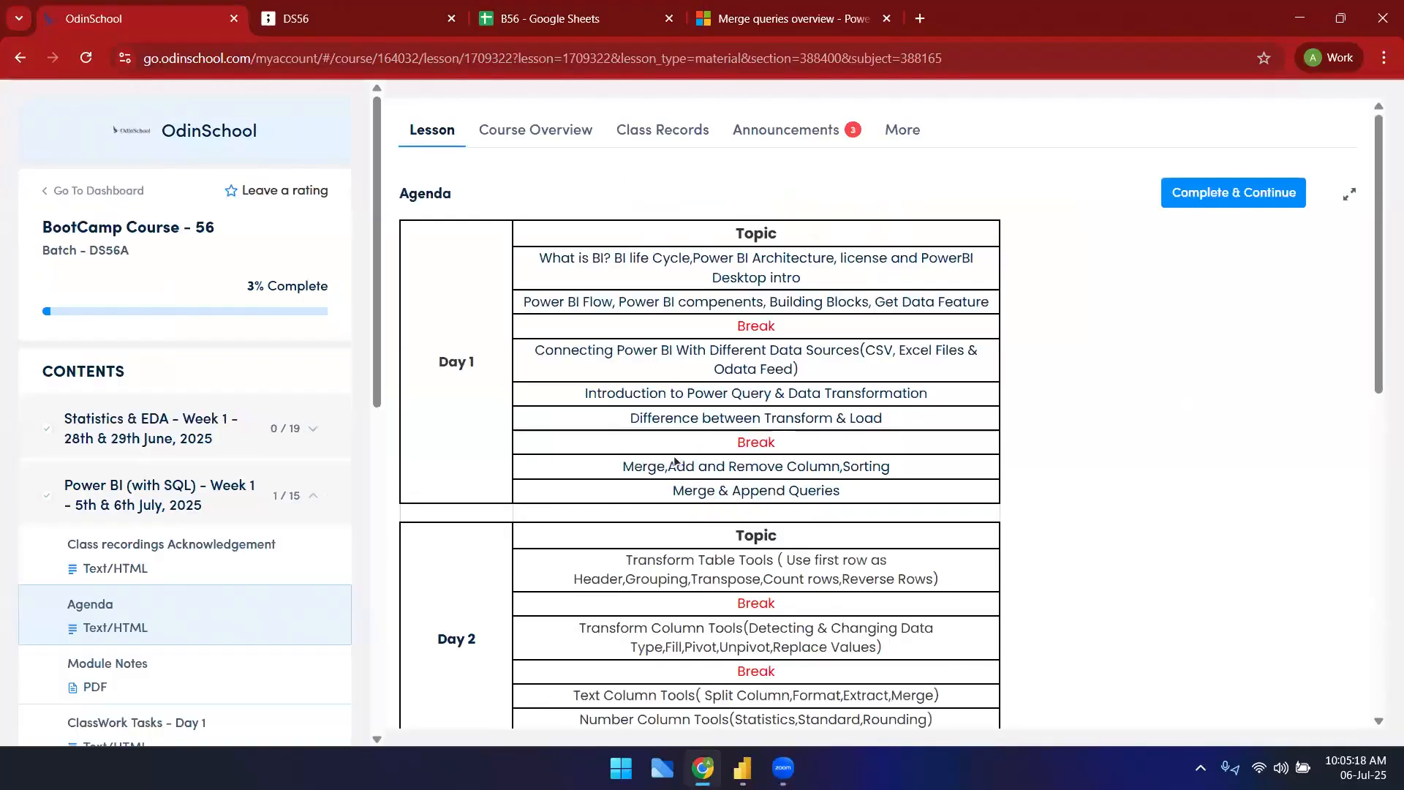
pyautogui.moveTo(732, 488); pyautogui.dragTo(840, 490)
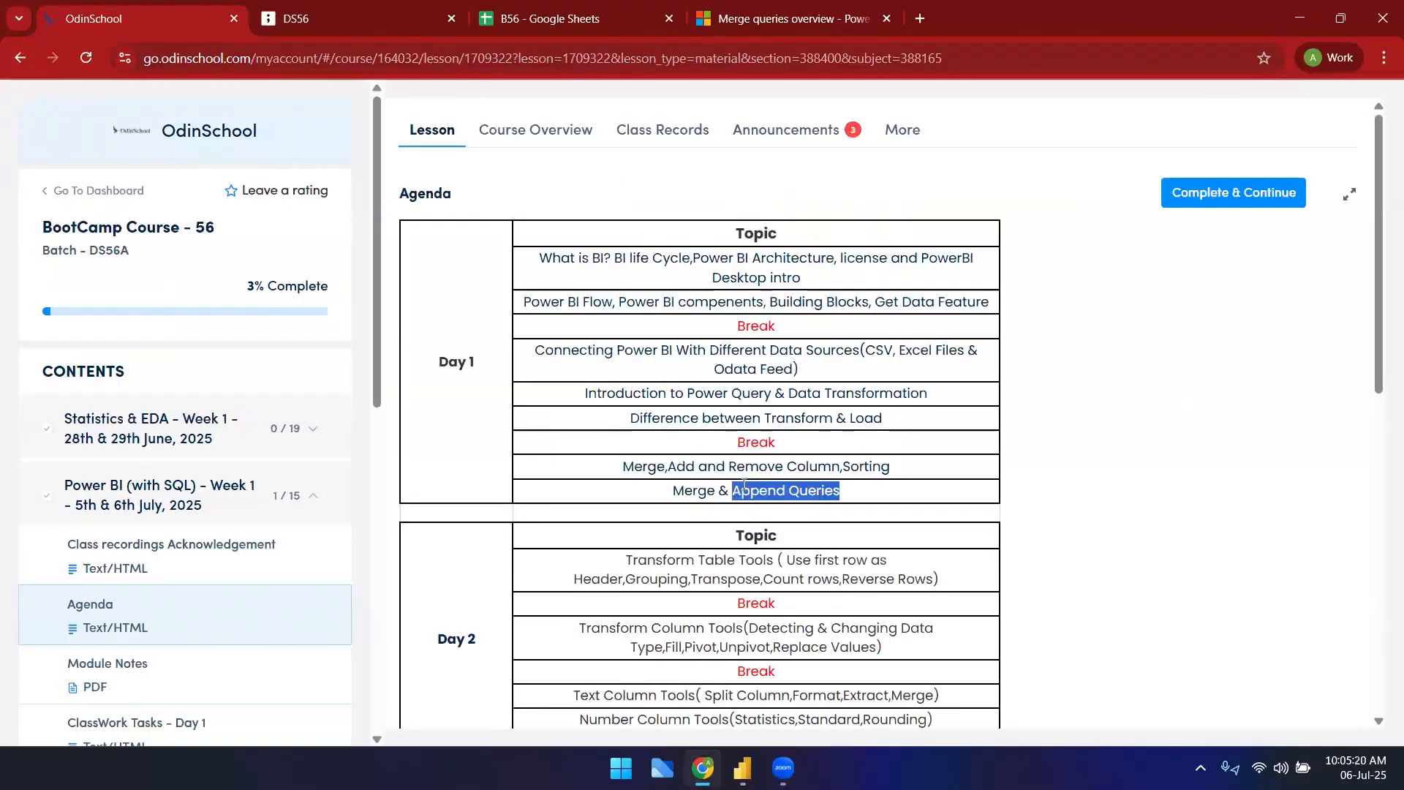
pyautogui.click(693, 488)
pyautogui.doubleClick(672, 490)
pyautogui.scroll(-1, 672, 495)
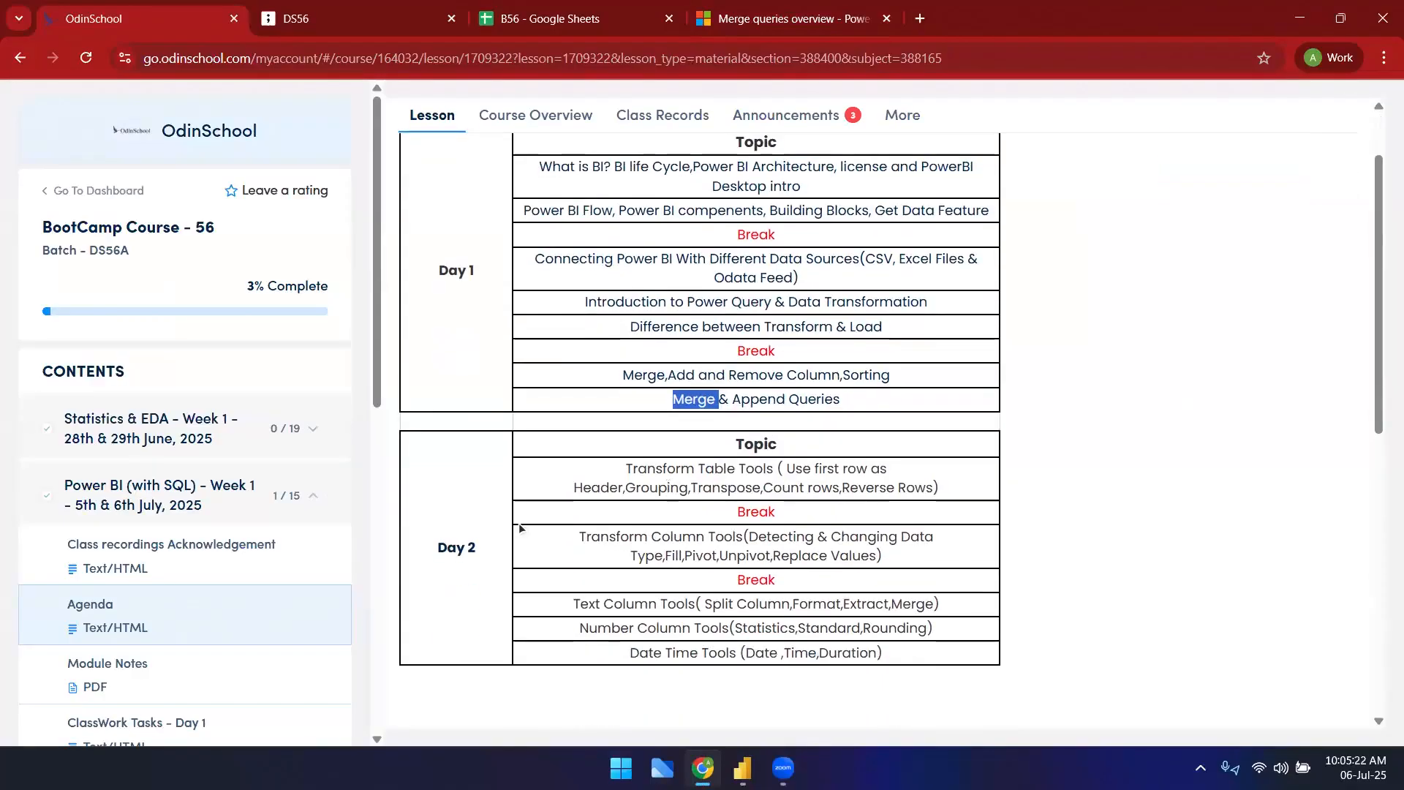
pyautogui.scroll(-8, 196, 571)
pyautogui.scroll(-1, 196, 571)
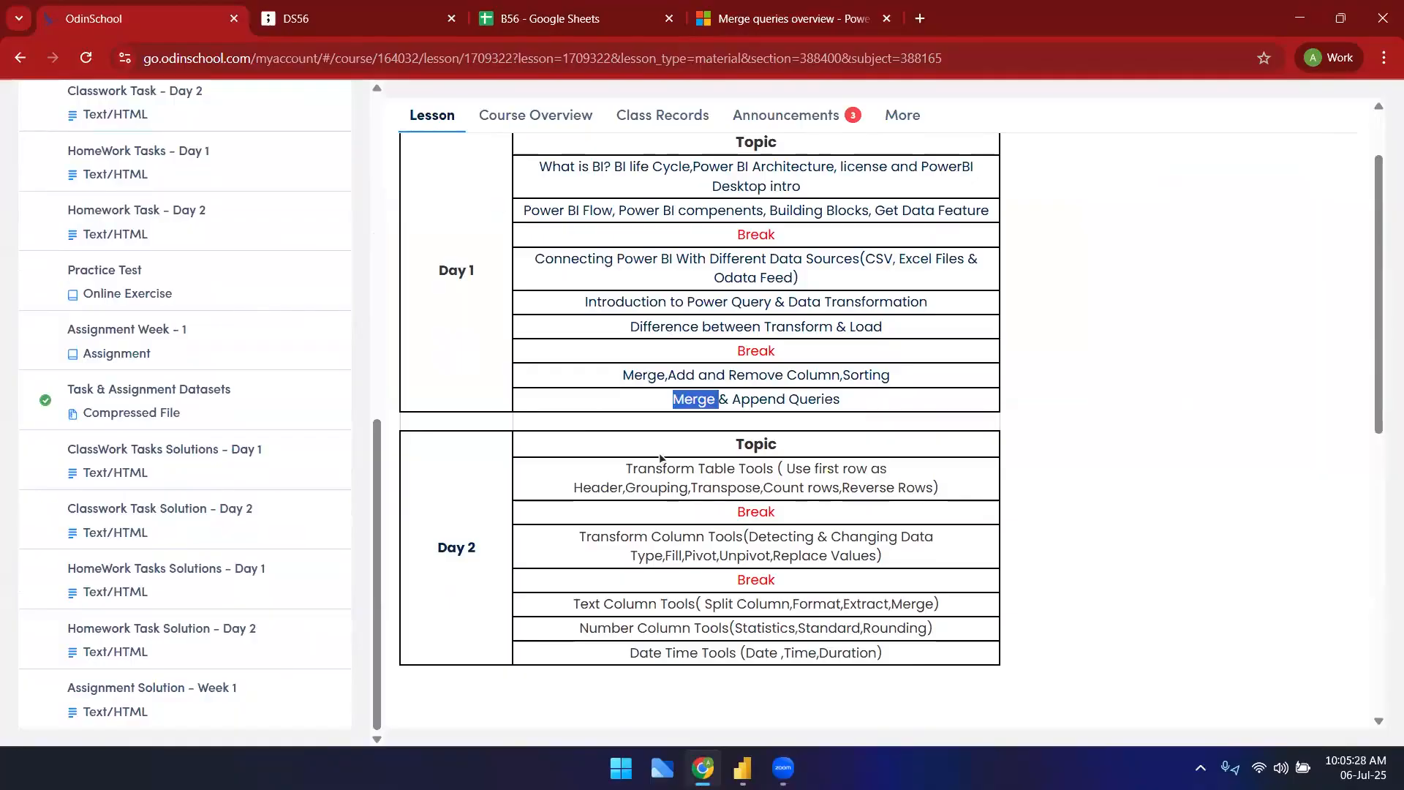
pyautogui.moveTo(625, 468); pyautogui.dragTo(888, 627)
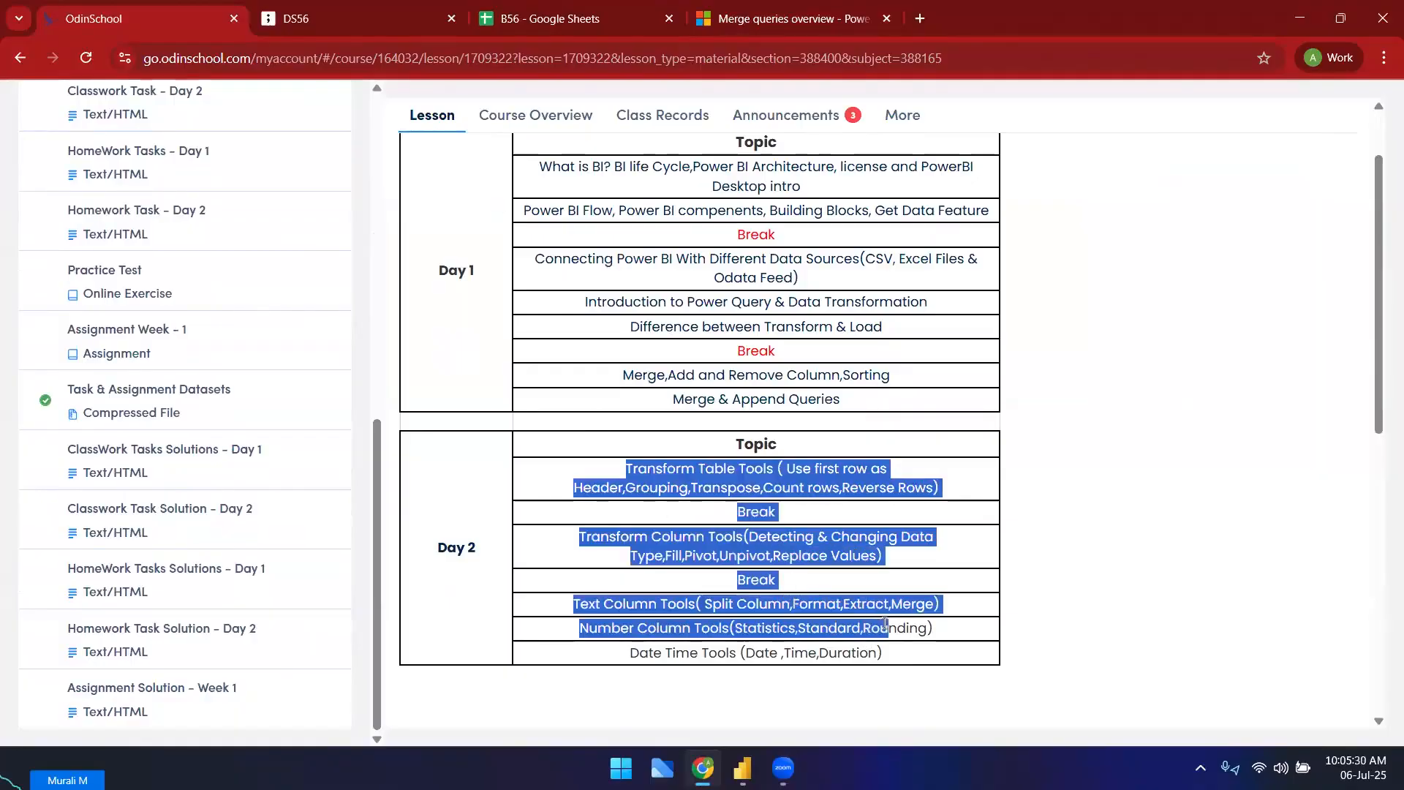
pyautogui.click(623, 77)
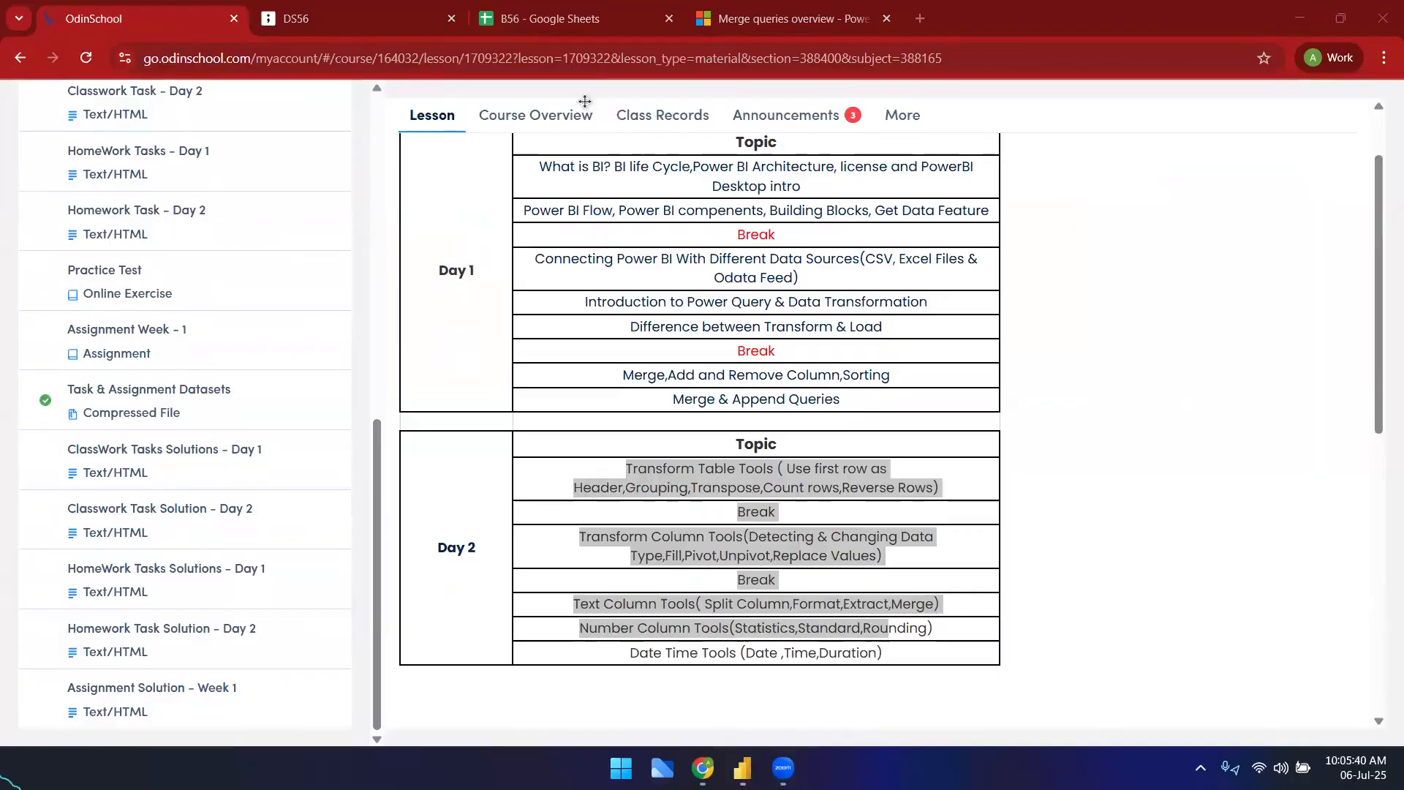
pyautogui.doubleClick(688, 400)
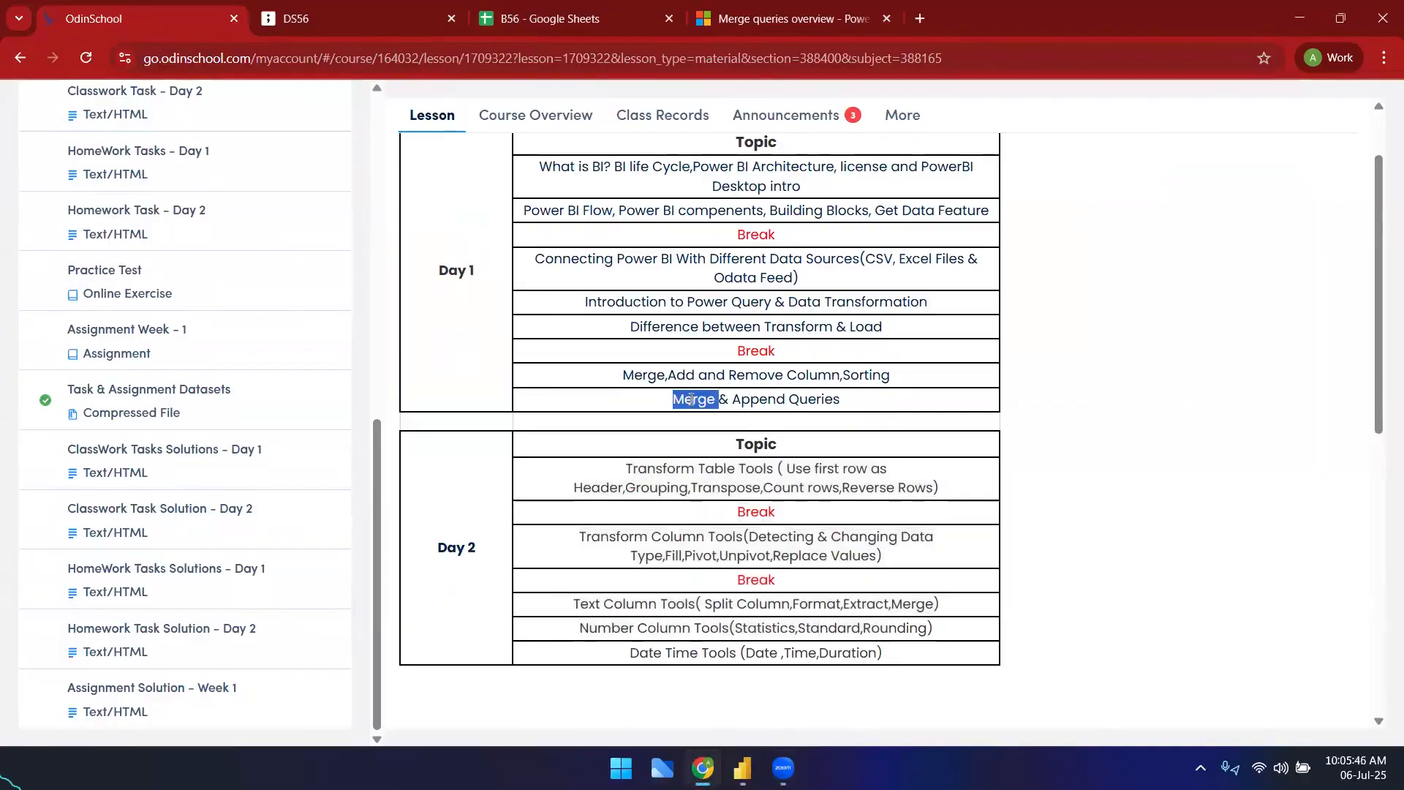
pyautogui.doubleClick(737, 398)
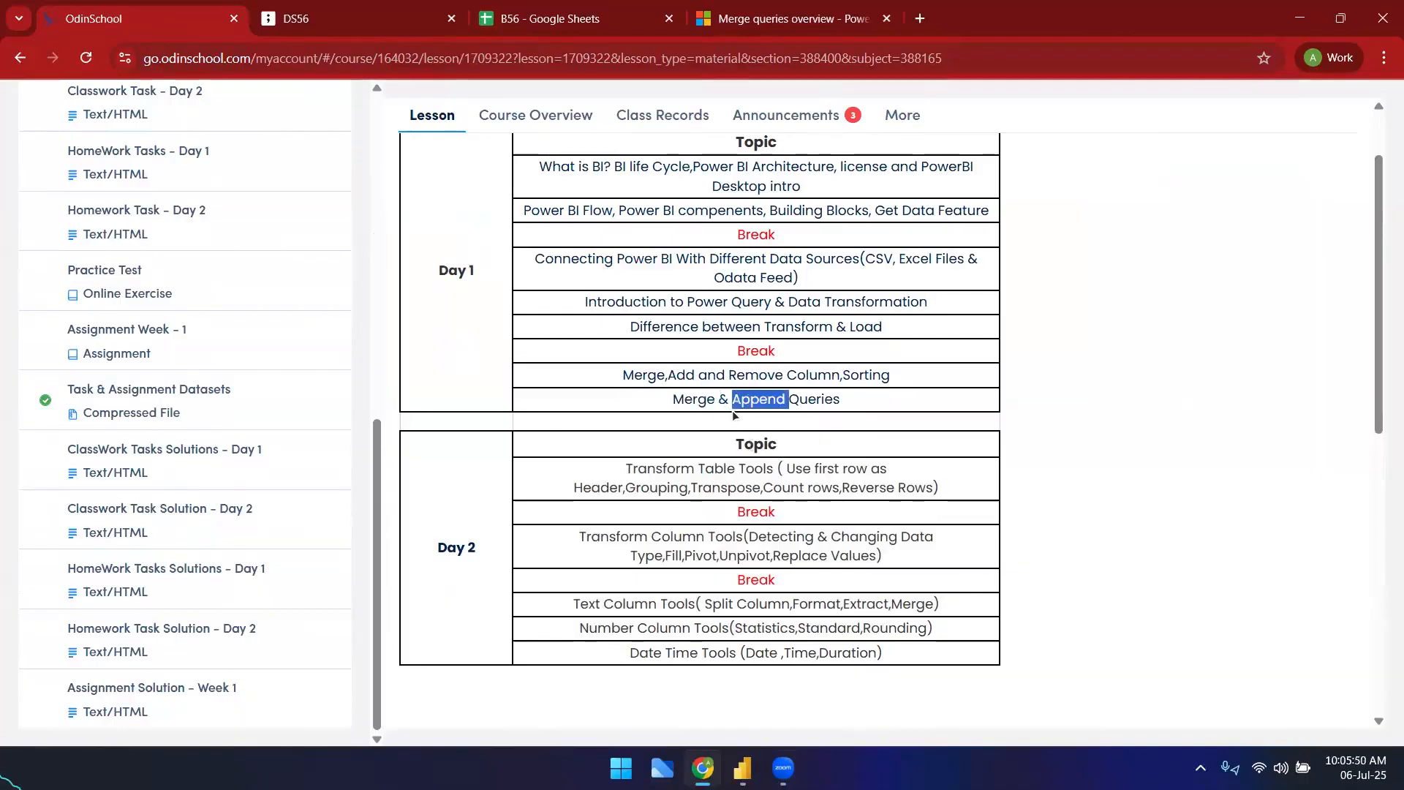
# - In the B56 Google Sheet, clear the leftover sample e-mail and phone entries from the range E48:H62
pyautogui.click(512, 21)
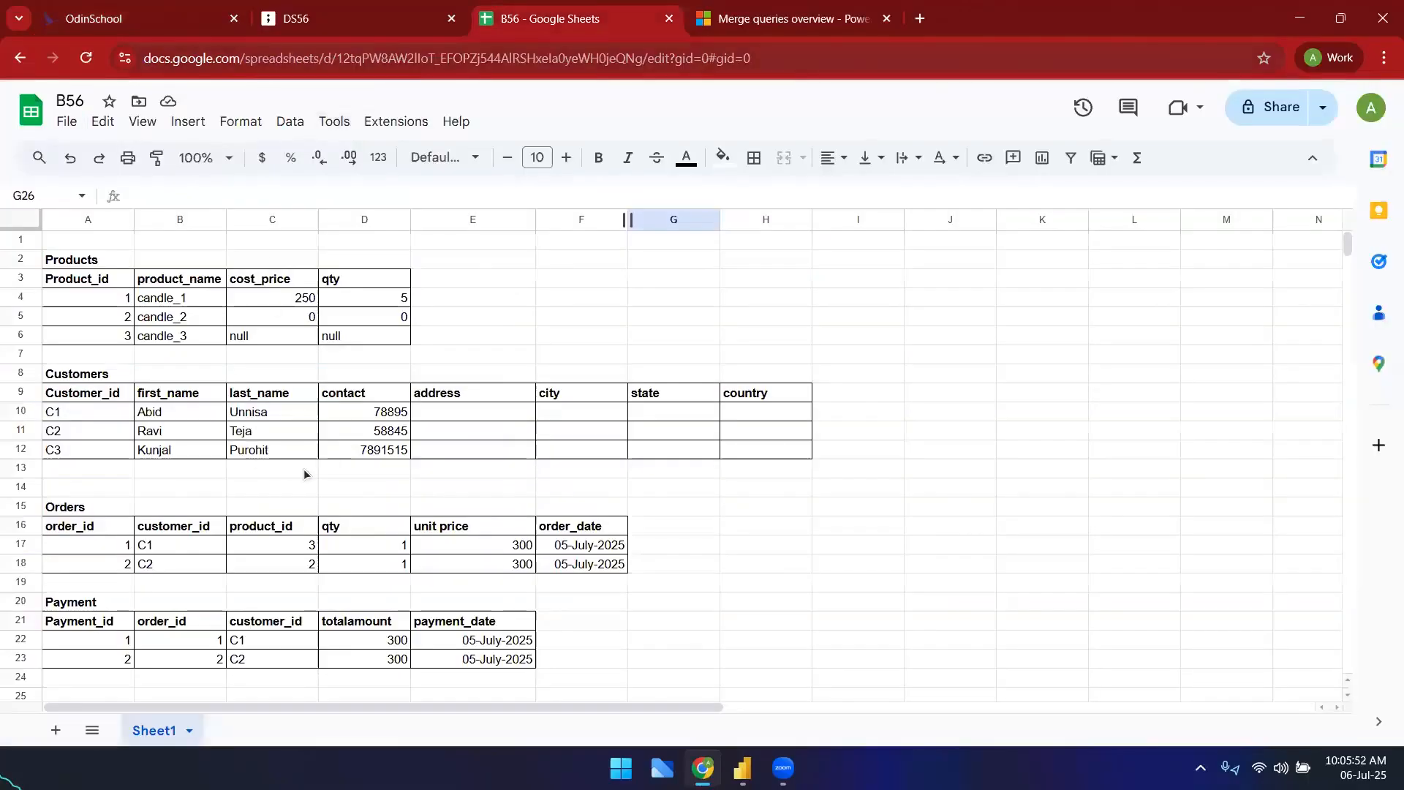
pyautogui.scroll(-5, 305, 474)
pyautogui.scroll(-20, 368, 524)
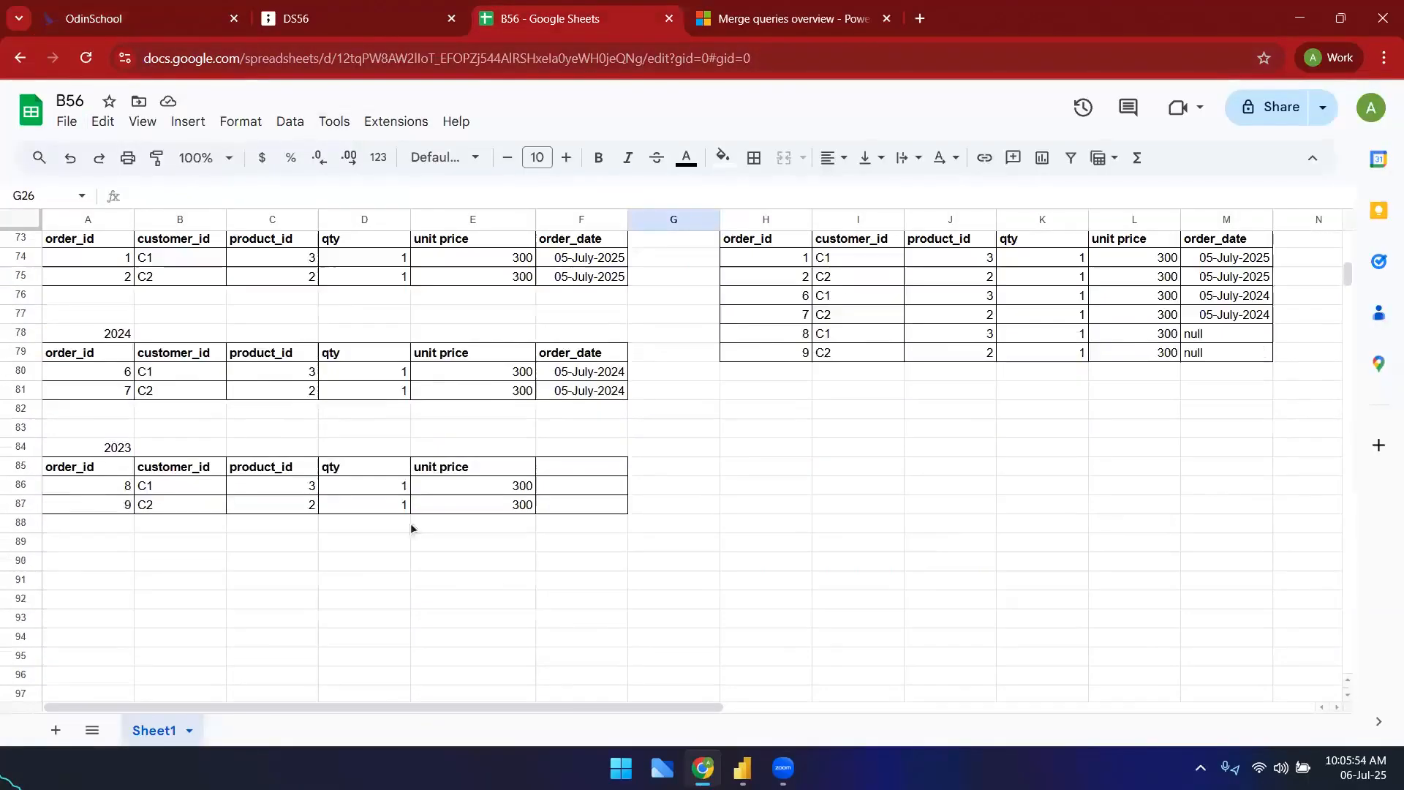
pyautogui.scroll(3, 760, 419)
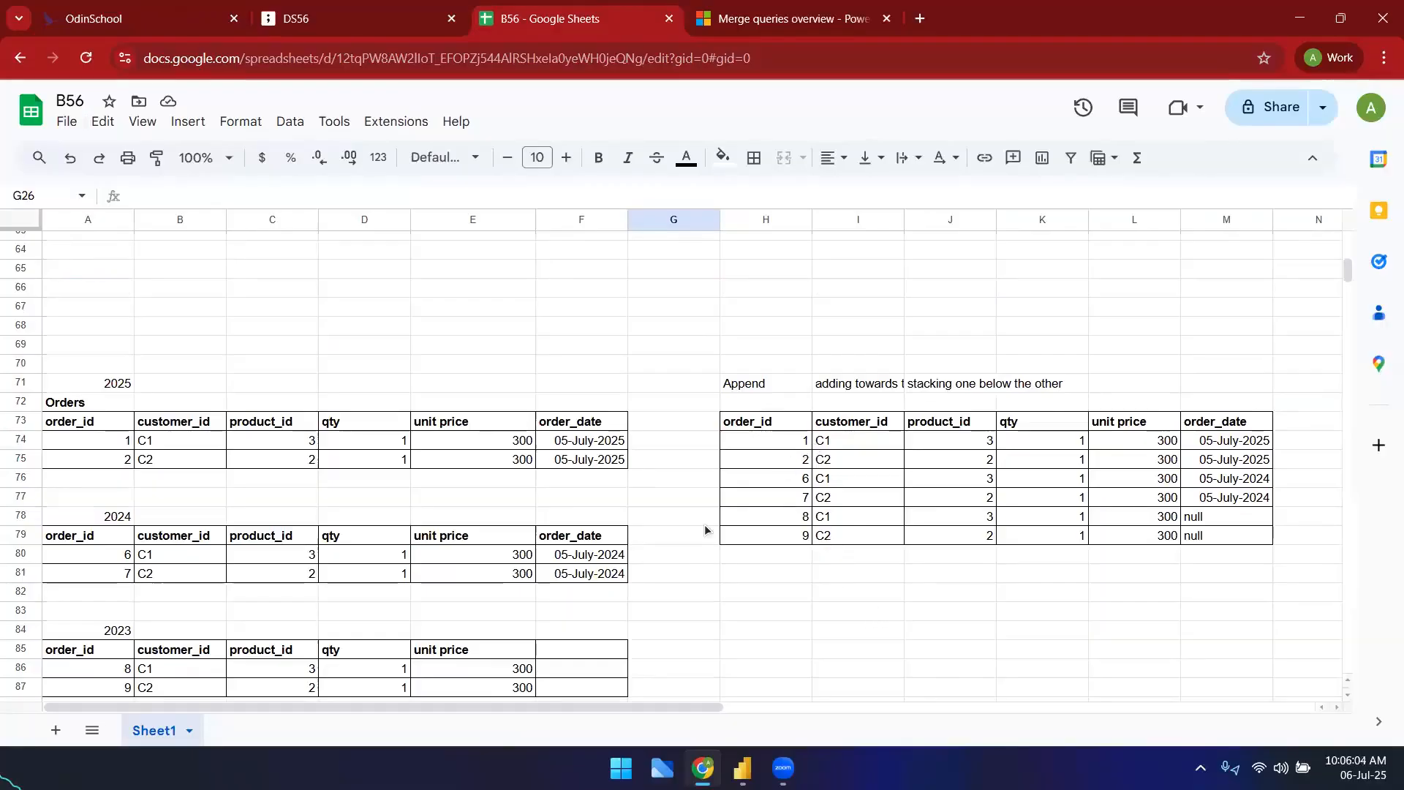
pyautogui.scroll(7, 704, 524)
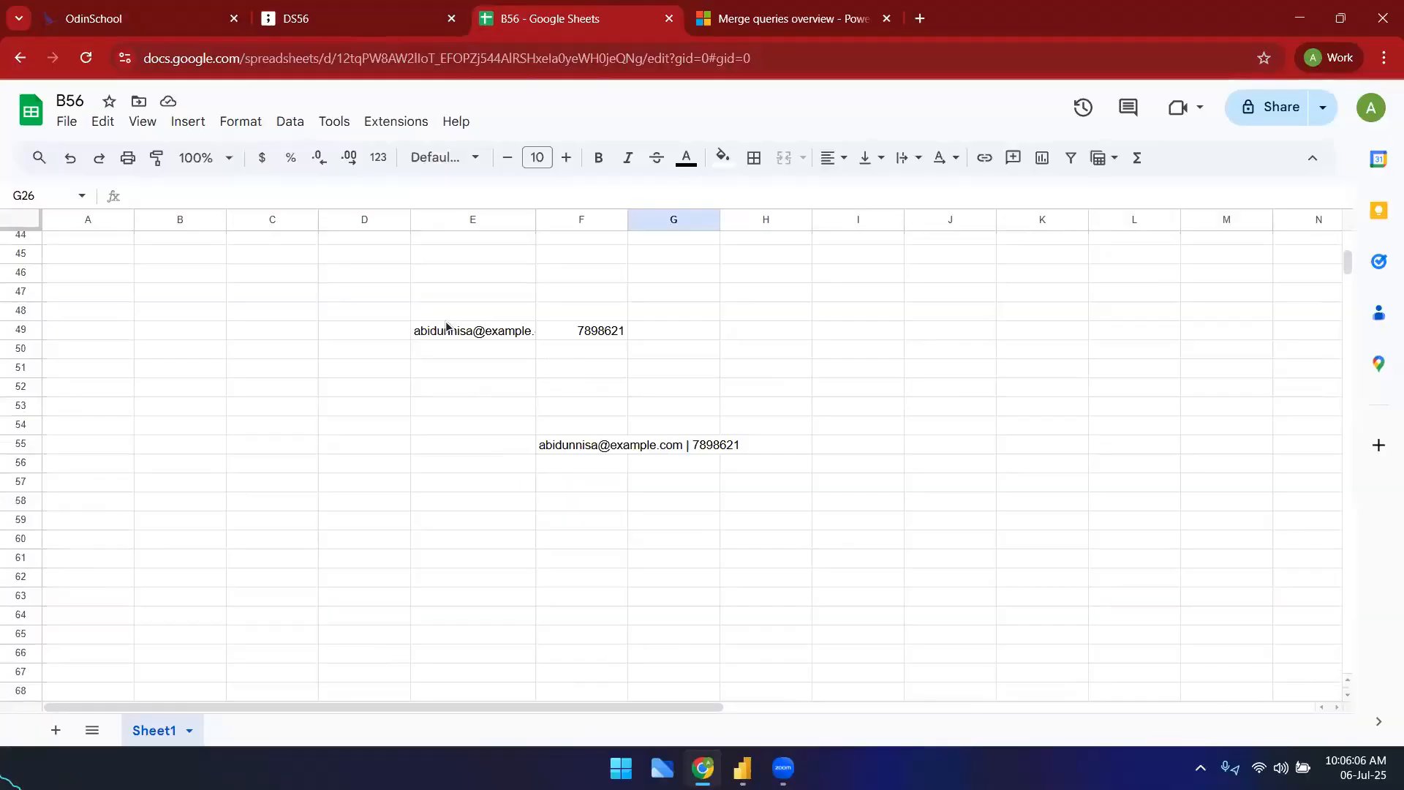
pyautogui.moveTo(446, 324); pyautogui.dragTo(763, 581)
pyautogui.press('Delete')
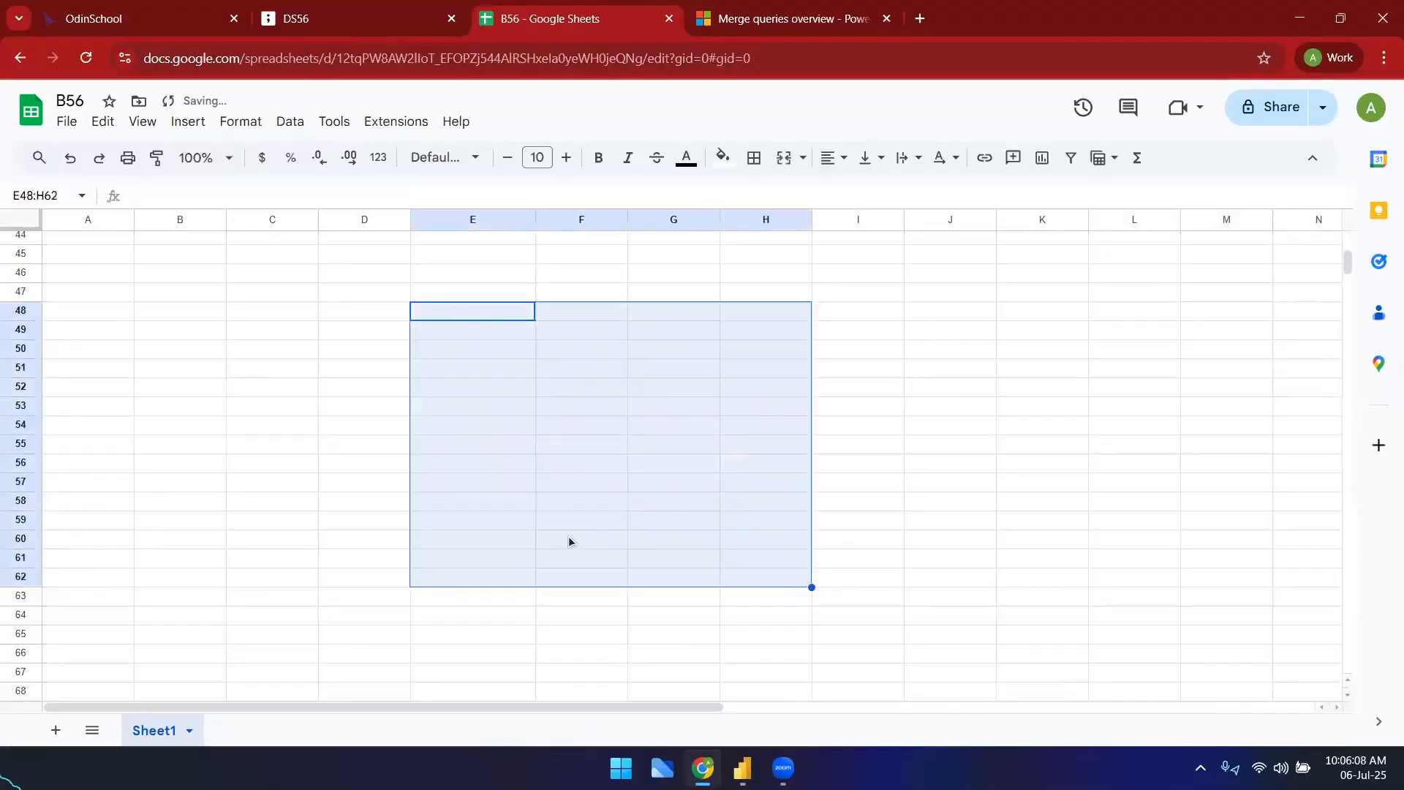
# - Remove the address, city, state and country columns from the Customers table, clearing the contents and borders of E9:H12
pyautogui.scroll(15, 568, 541)
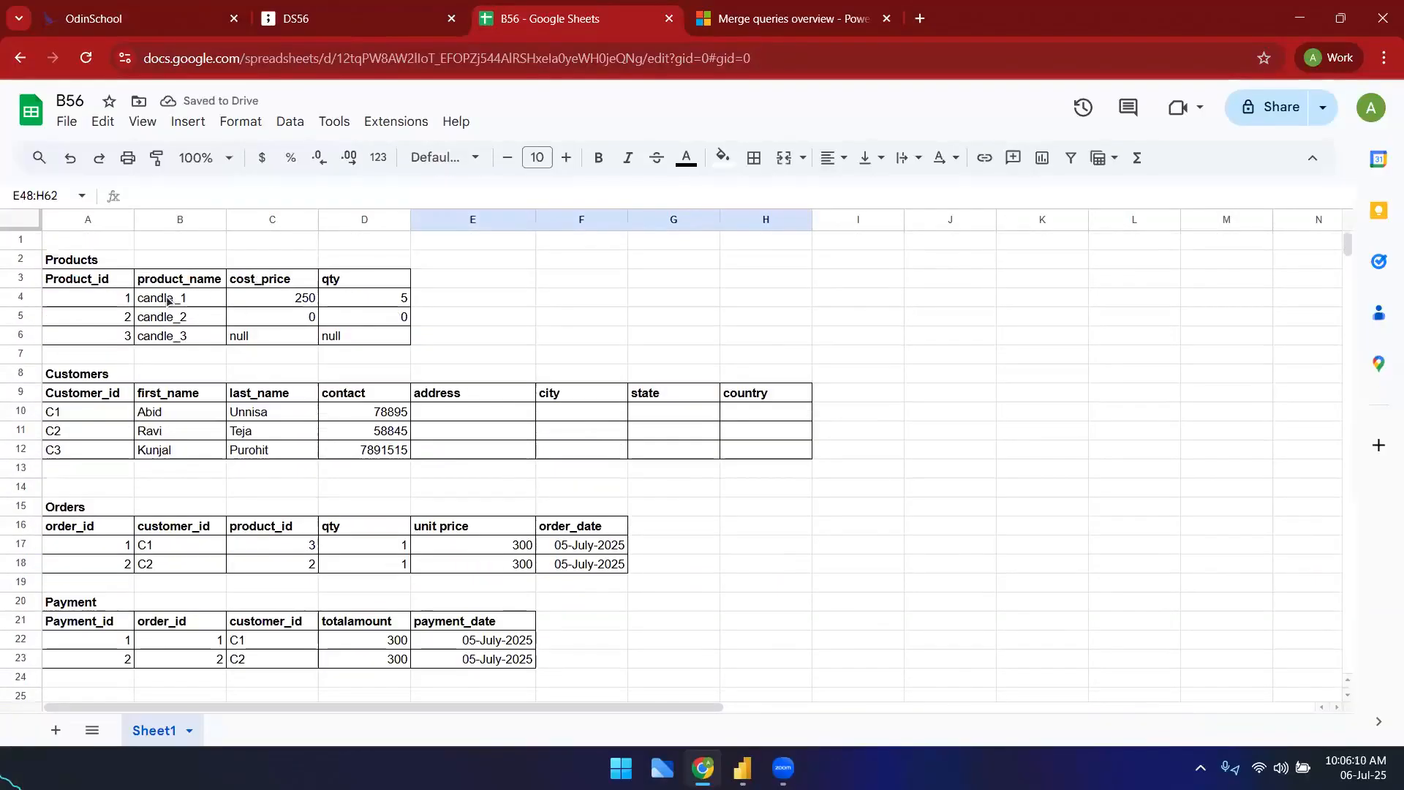
pyautogui.click(761, 550)
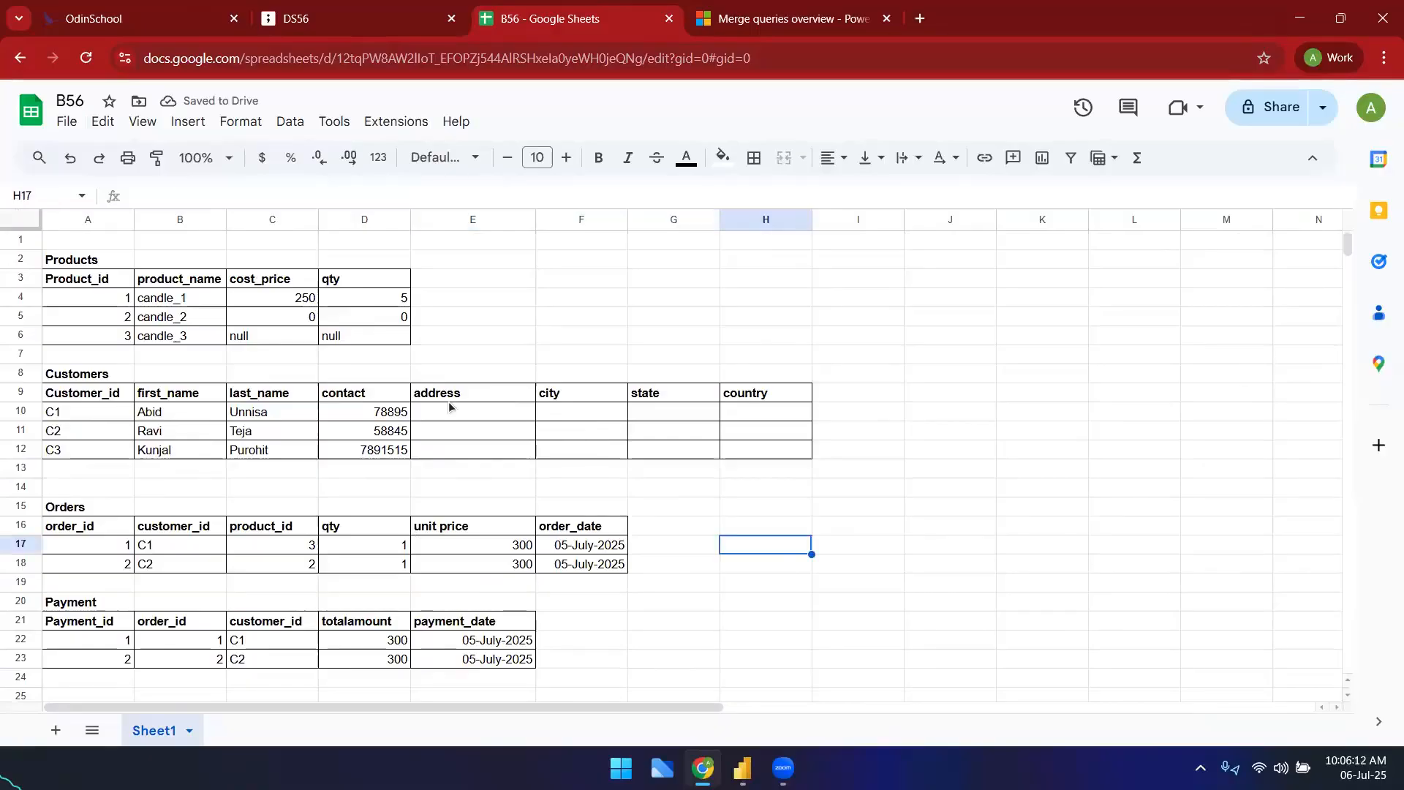
pyautogui.moveTo(450, 395); pyautogui.dragTo(758, 455)
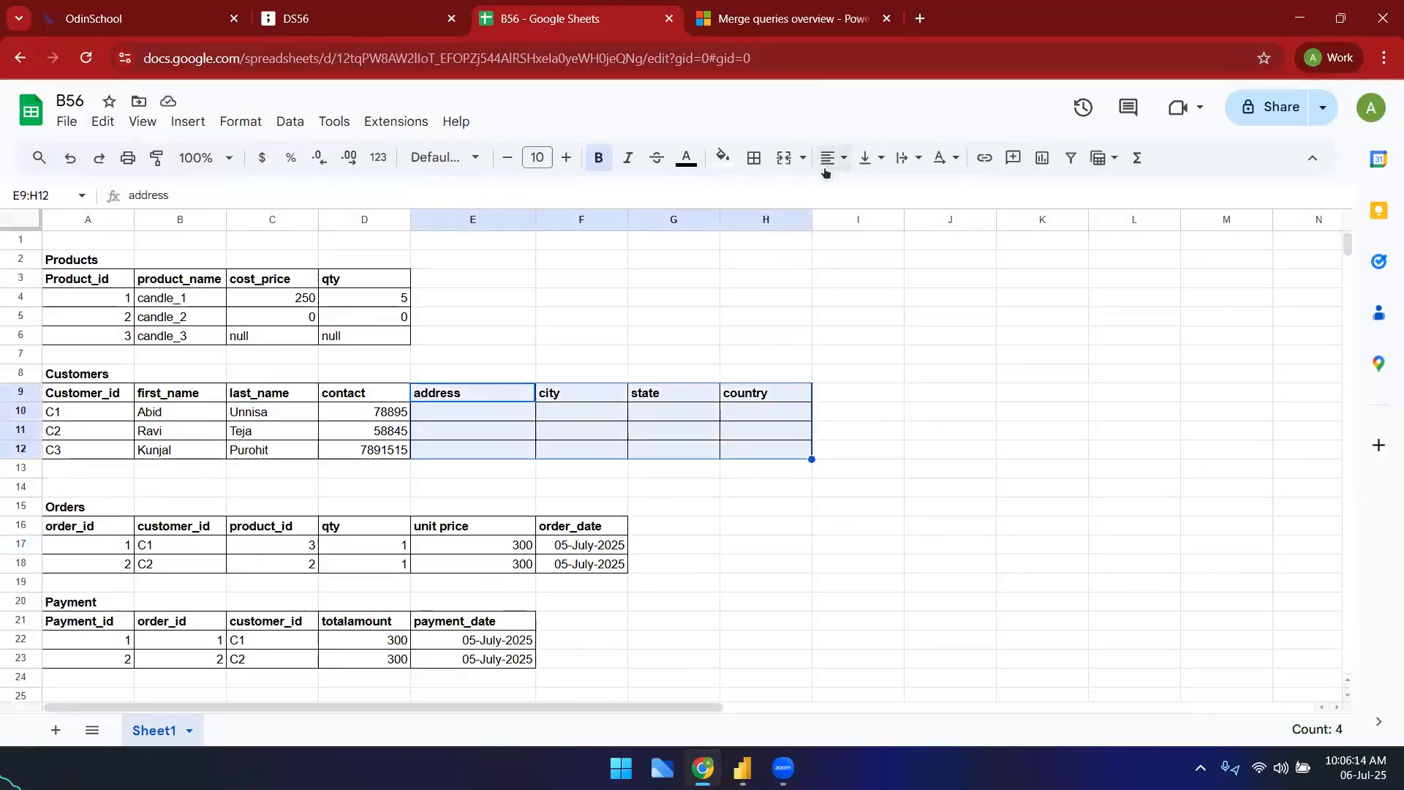
pyautogui.press('Delete')
pyautogui.click(754, 157)
pyautogui.click(883, 233)
# - Reapply all borders to the Customers table's contact column, D9:D12
pyautogui.moveTo(355, 397); pyautogui.dragTo(366, 449)
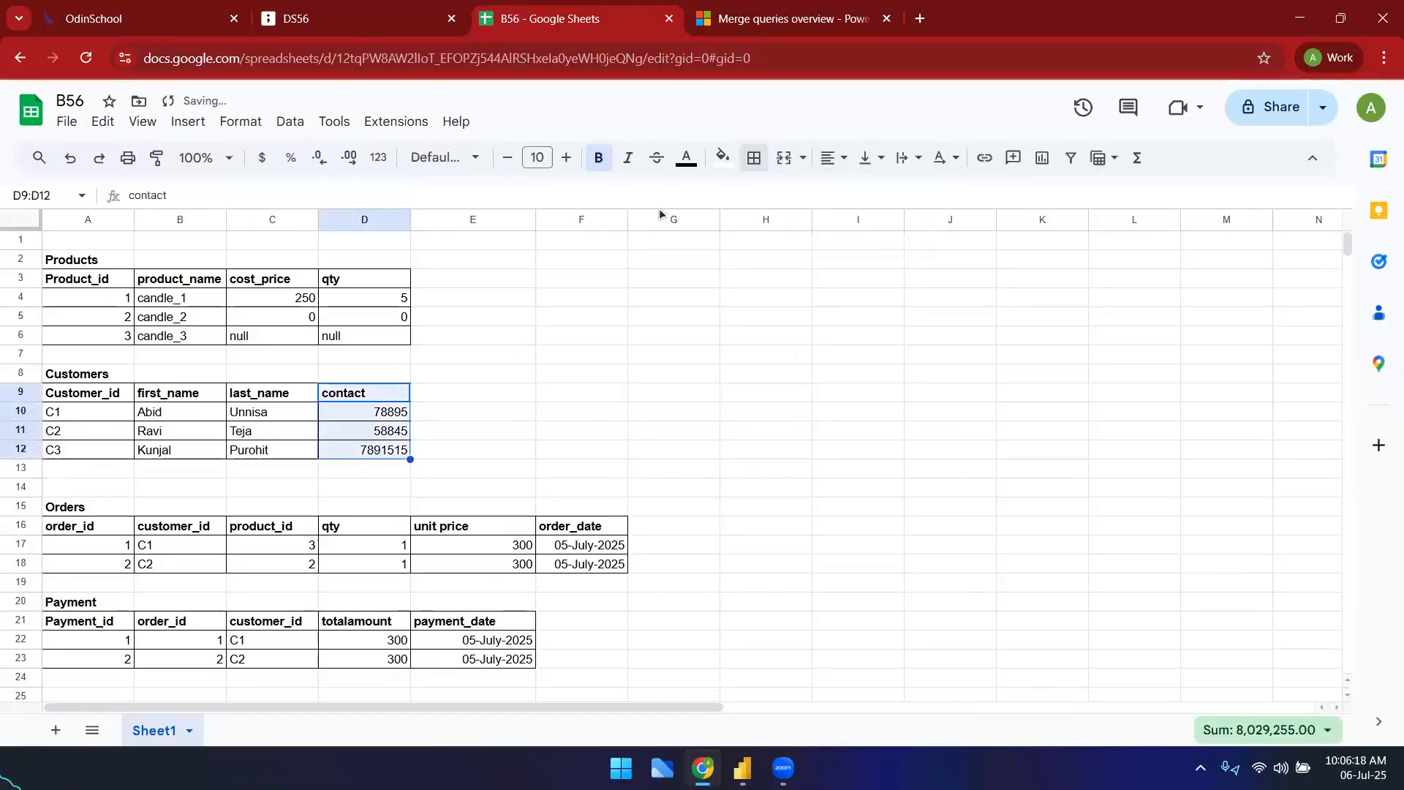
pyautogui.click(754, 158)
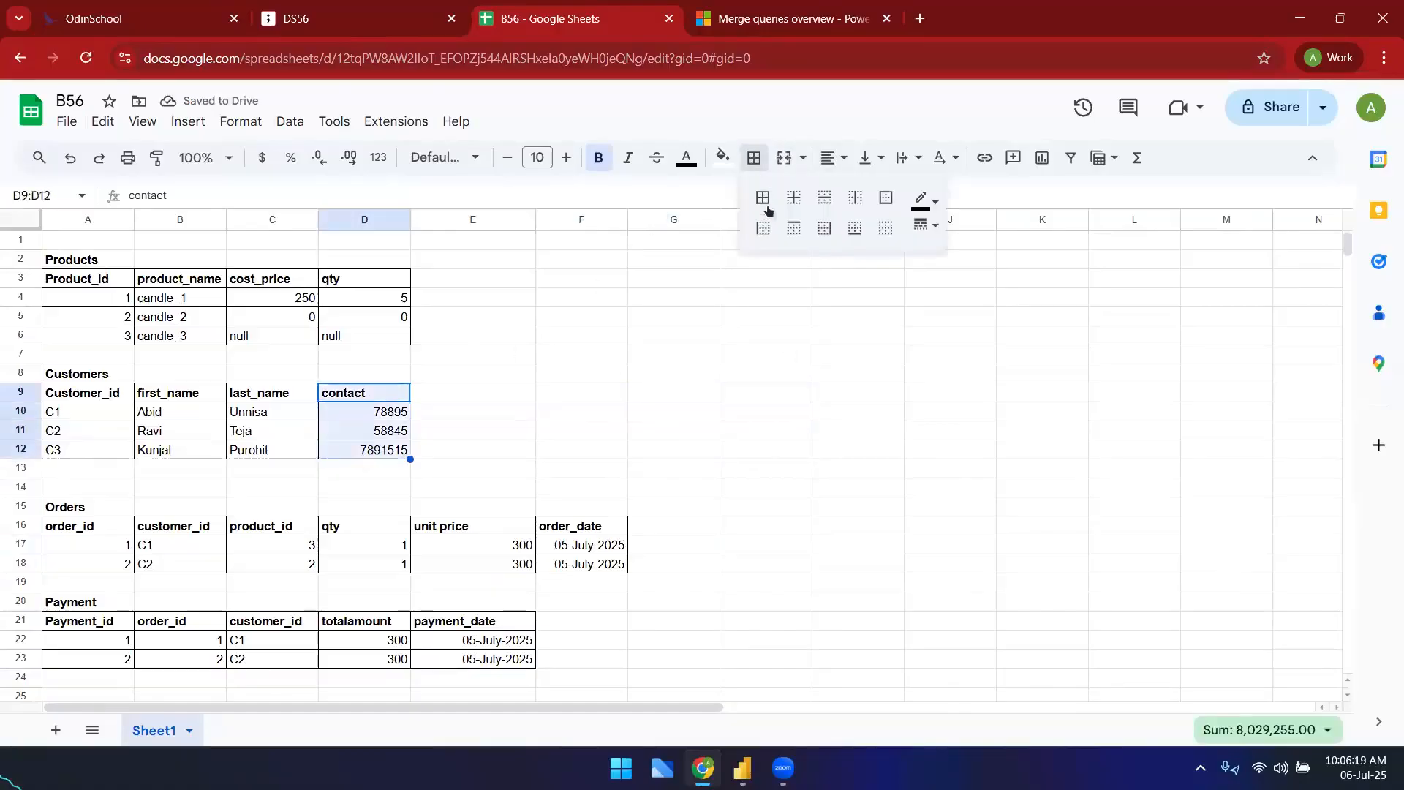
pyautogui.click(651, 328)
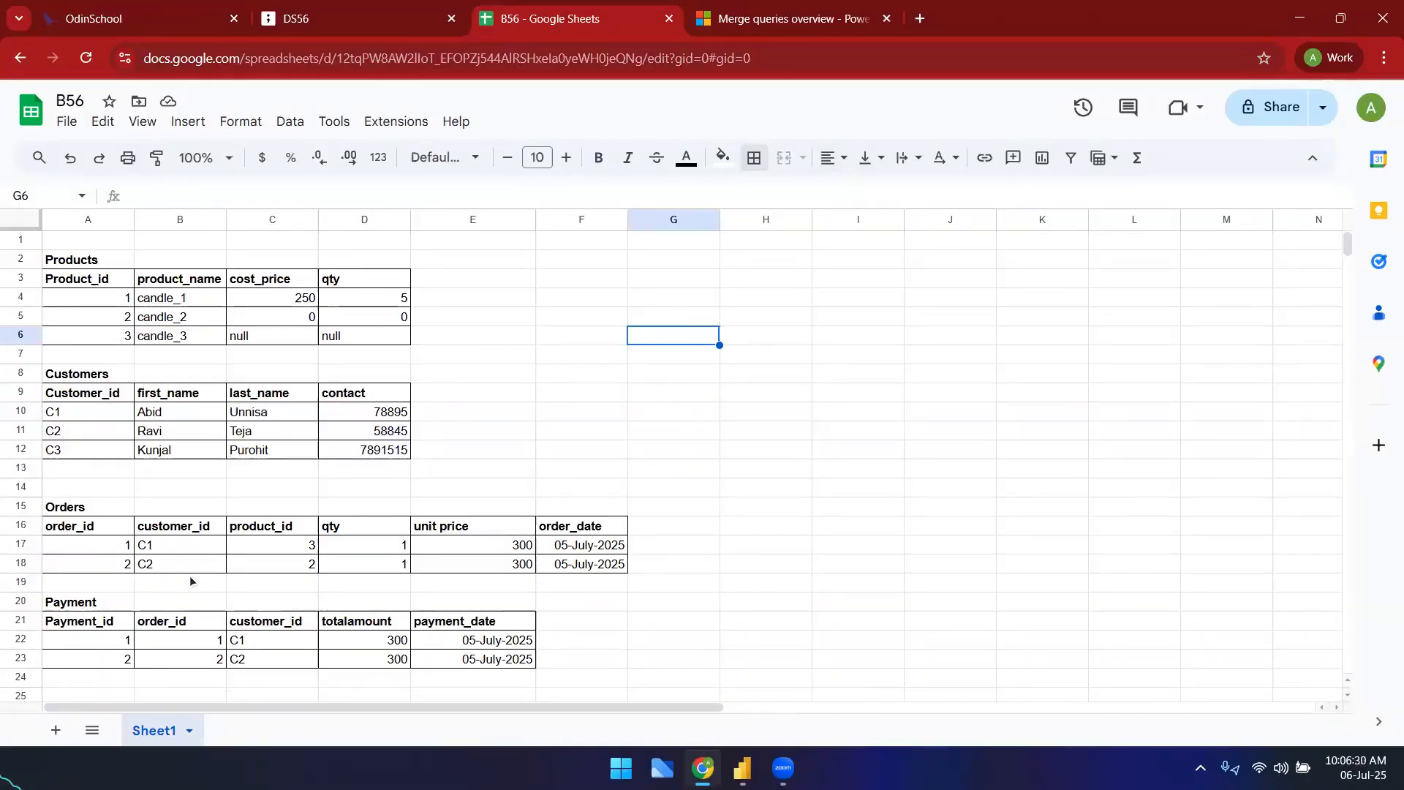
# - Examine the Payment table alongside the first_name and last_name columns of the Customers table
pyautogui.moveTo(80, 601); pyautogui.dragTo(482, 669)
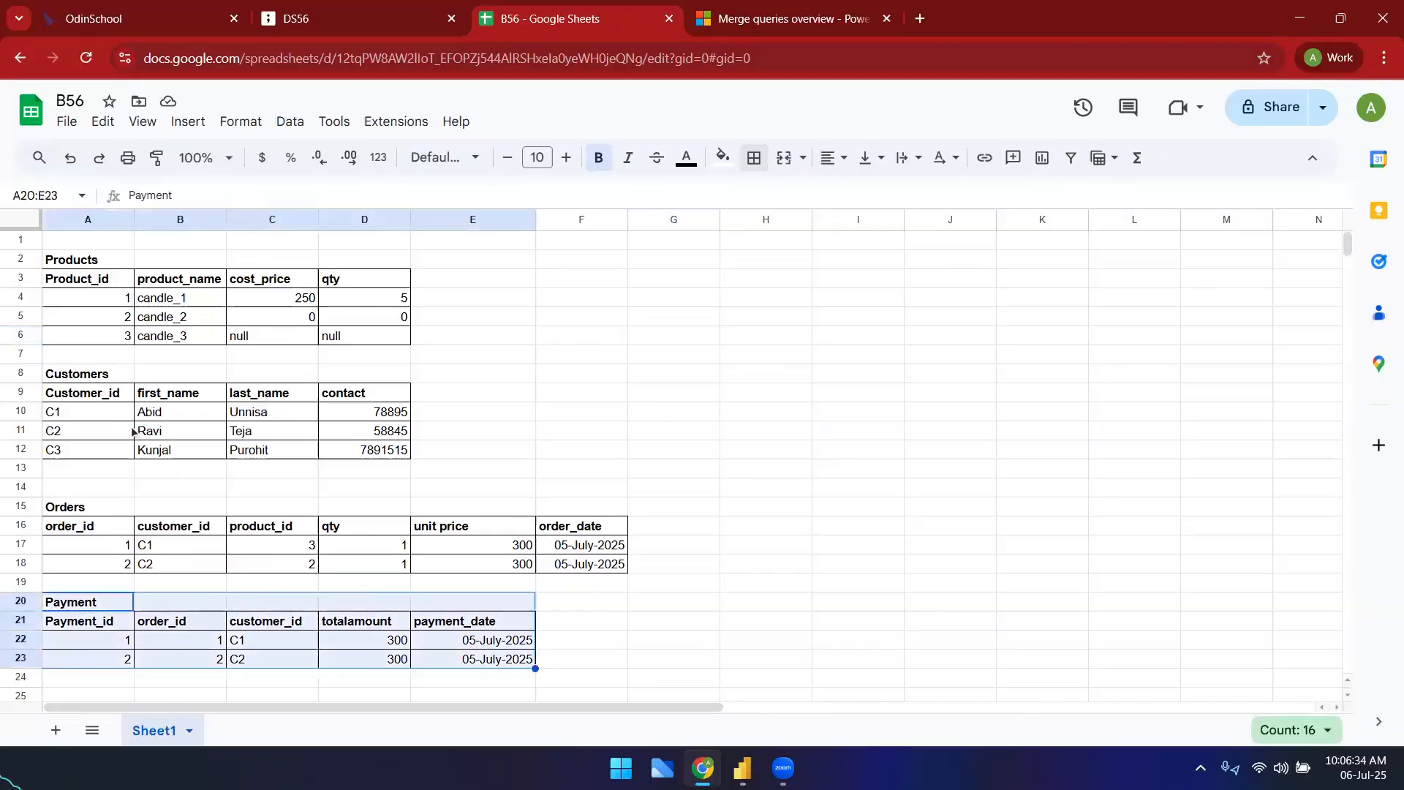
pyautogui.moveTo(179, 393); pyautogui.dragTo(256, 458)
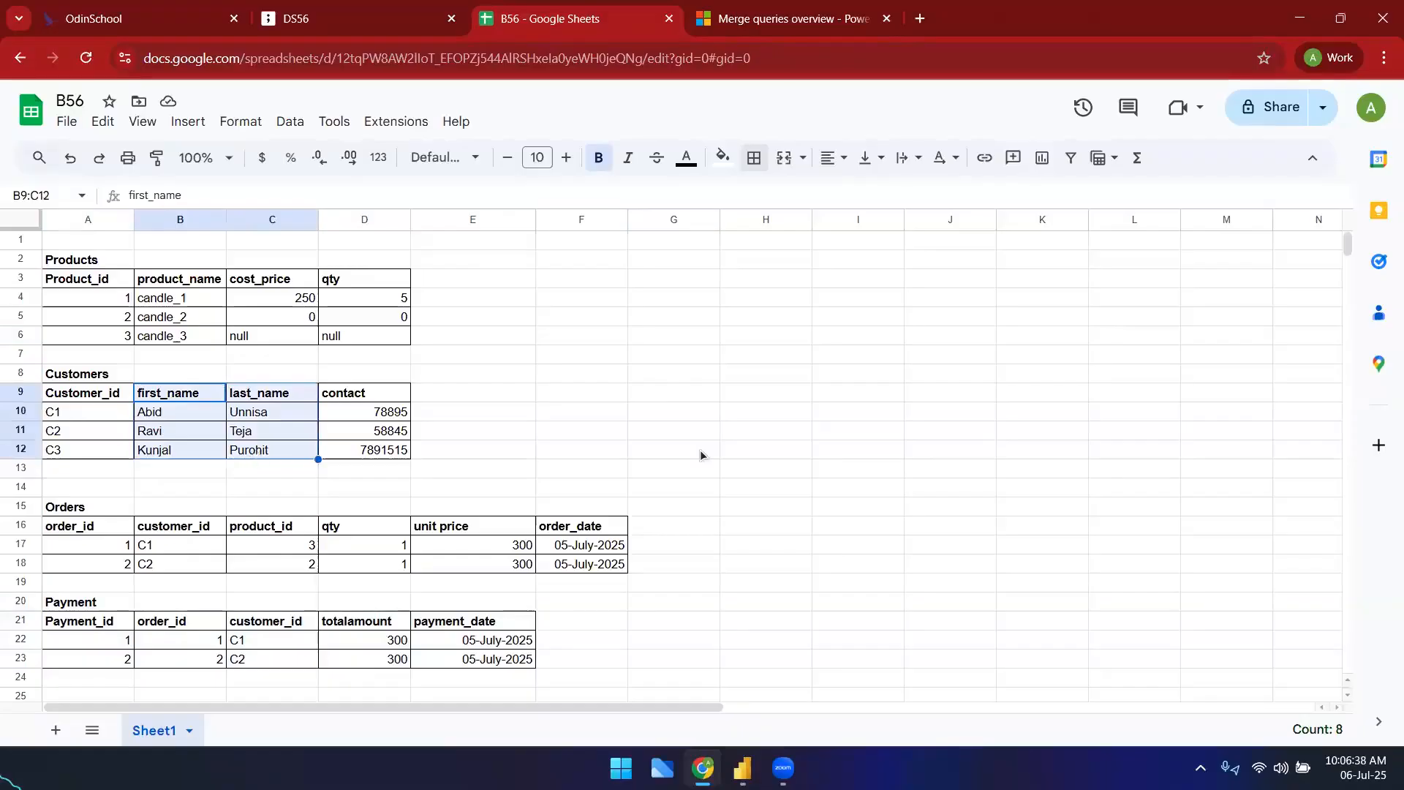
pyautogui.hotkey('alt', 'Tab')
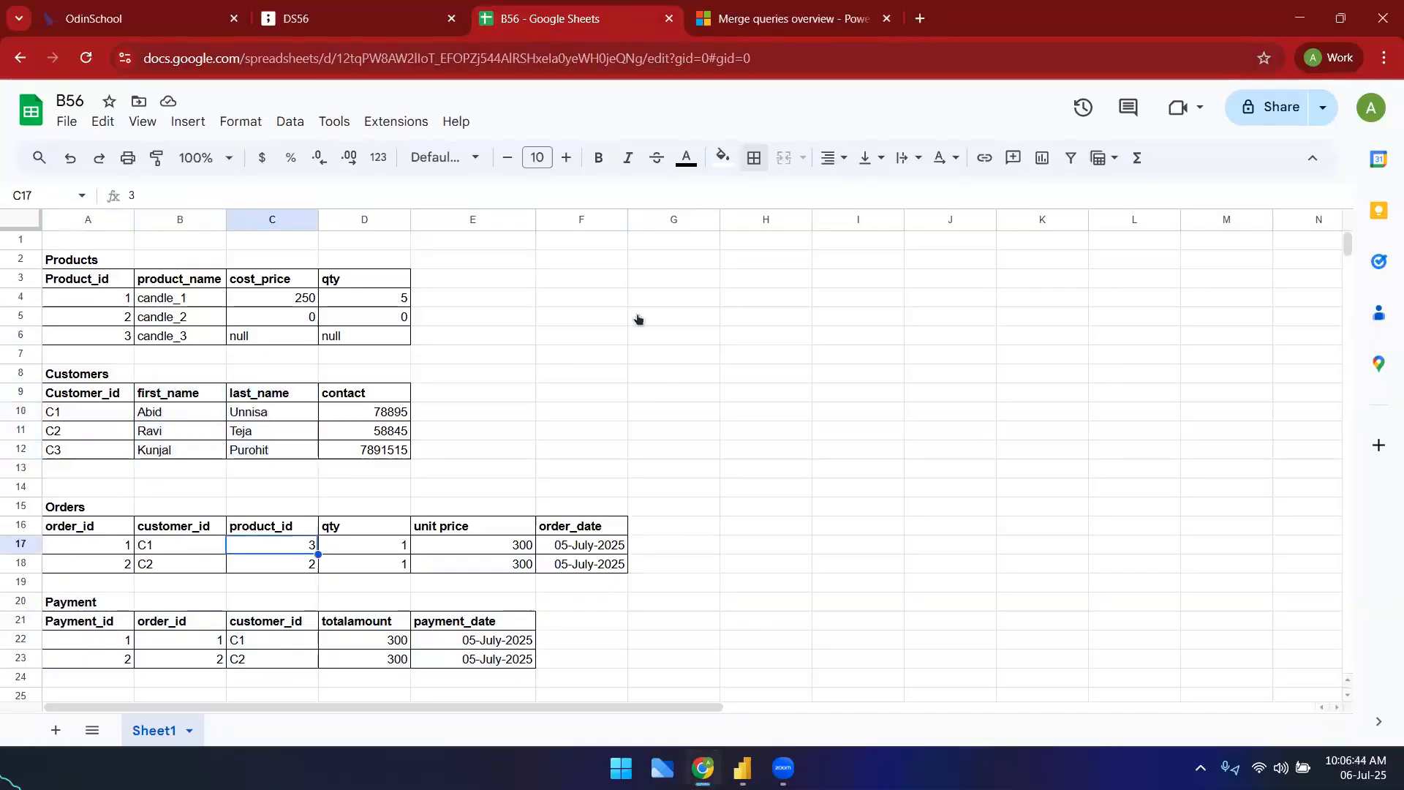
# - Enter the labels "merge queries" in H5 and "append queries" in H4, beside the Products table
pyautogui.click(732, 324)
pyautogui.write('merge')
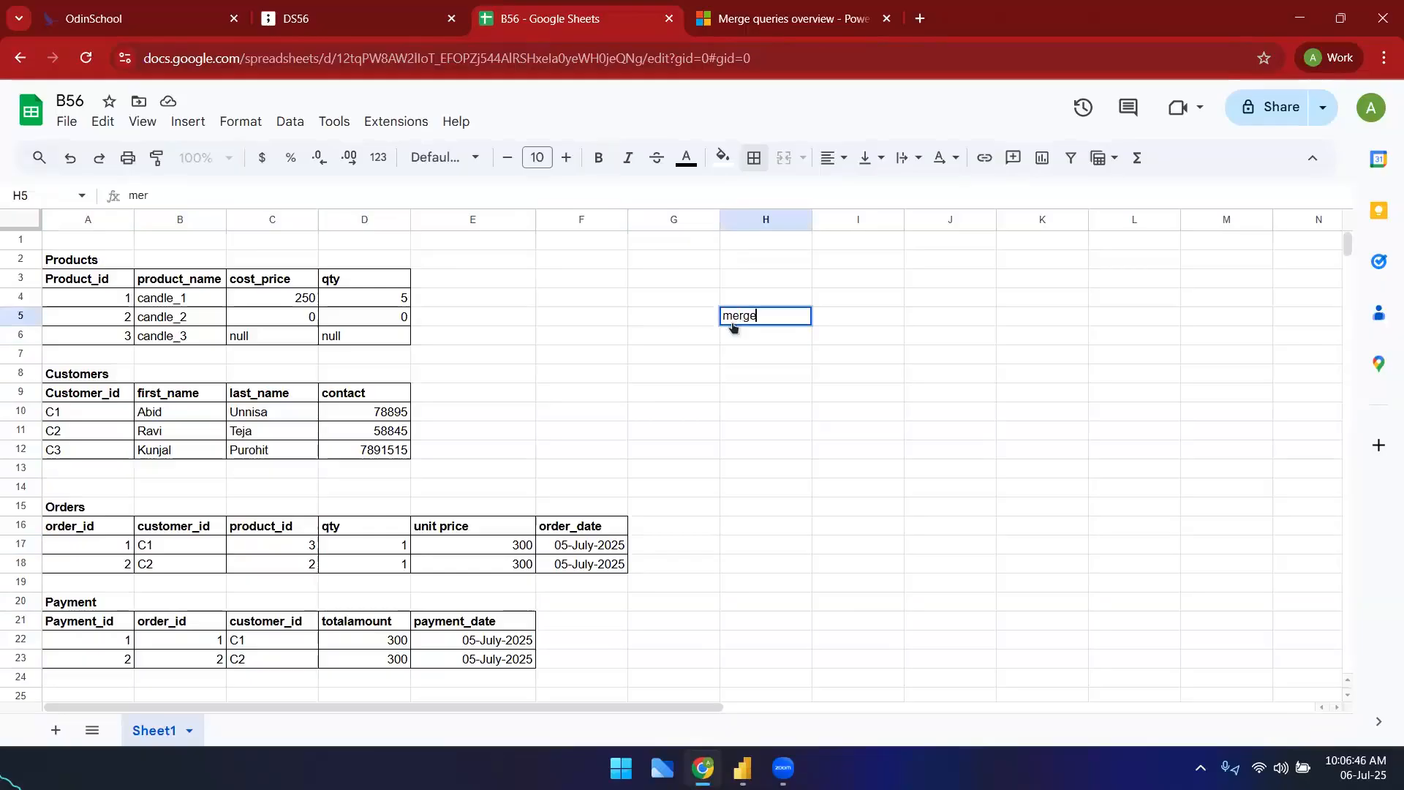
pyautogui.write(' queries')
pyautogui.press('Return')
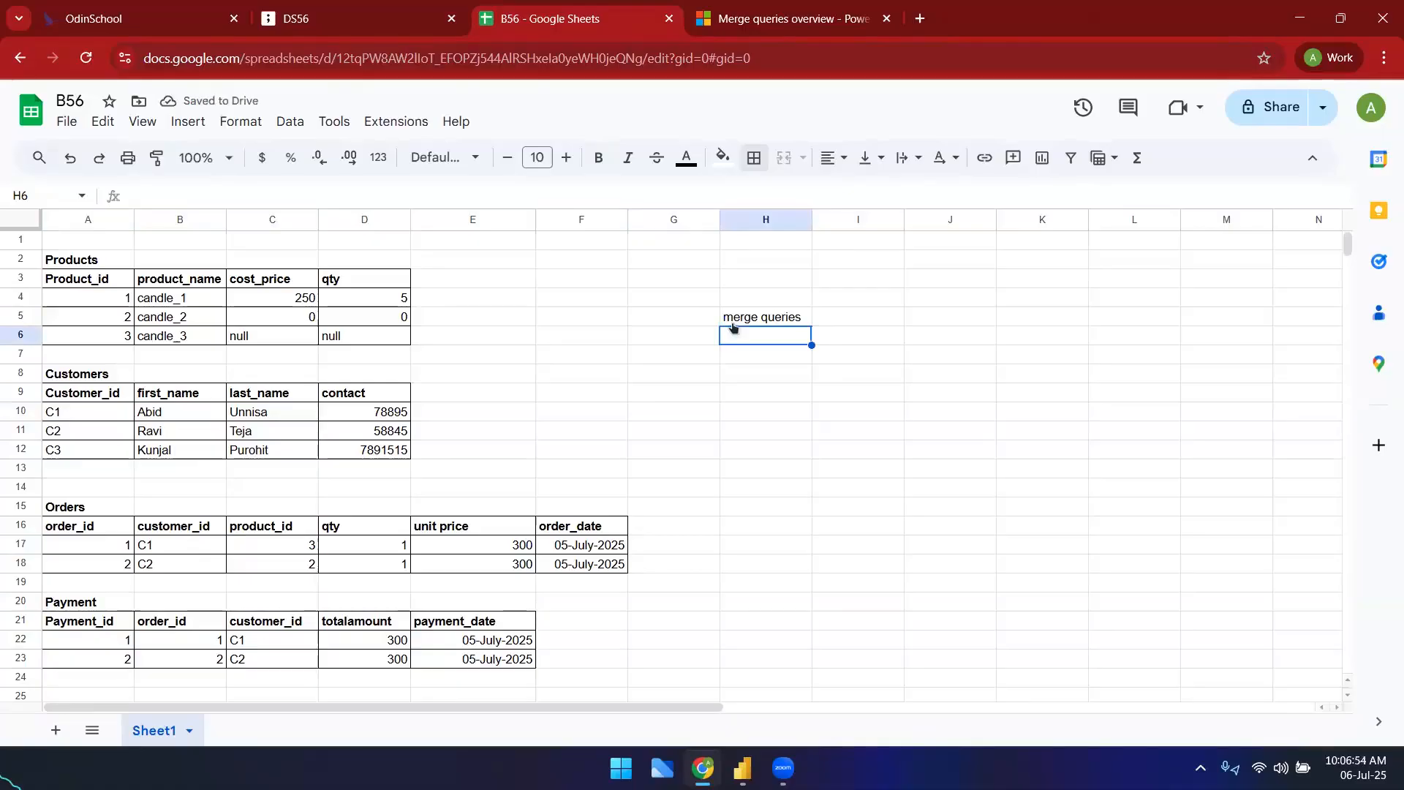
pyautogui.press('Up')
pyautogui.press('Up')
pyautogui.write('appe')
pyautogui.write('d')
pyautogui.write('d u')
pyautogui.write('ueries')
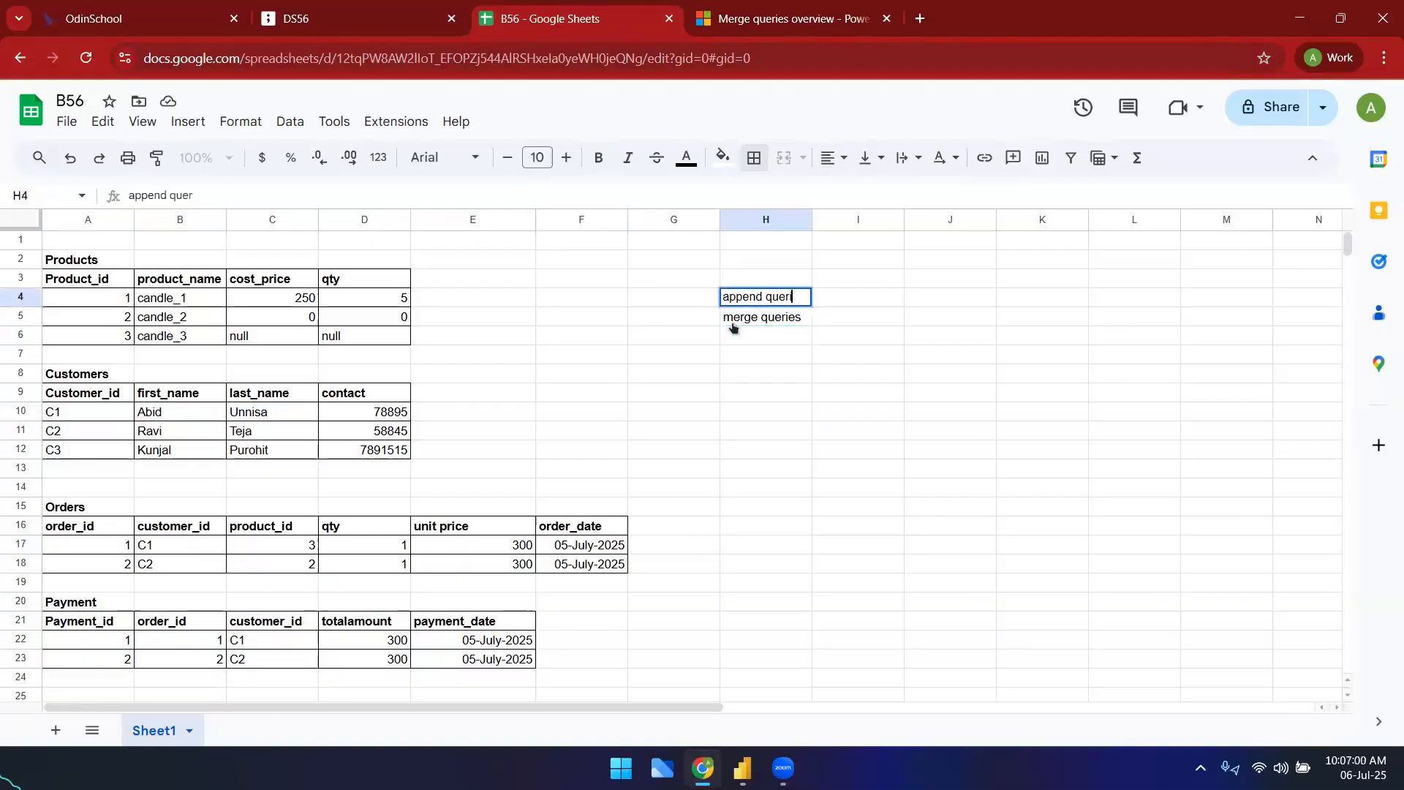
# - Describe append queries as "combining rows" in I4 and merge queries as "combining columns" in I5
pyautogui.press('Tab')
pyautogui.write('combininin')
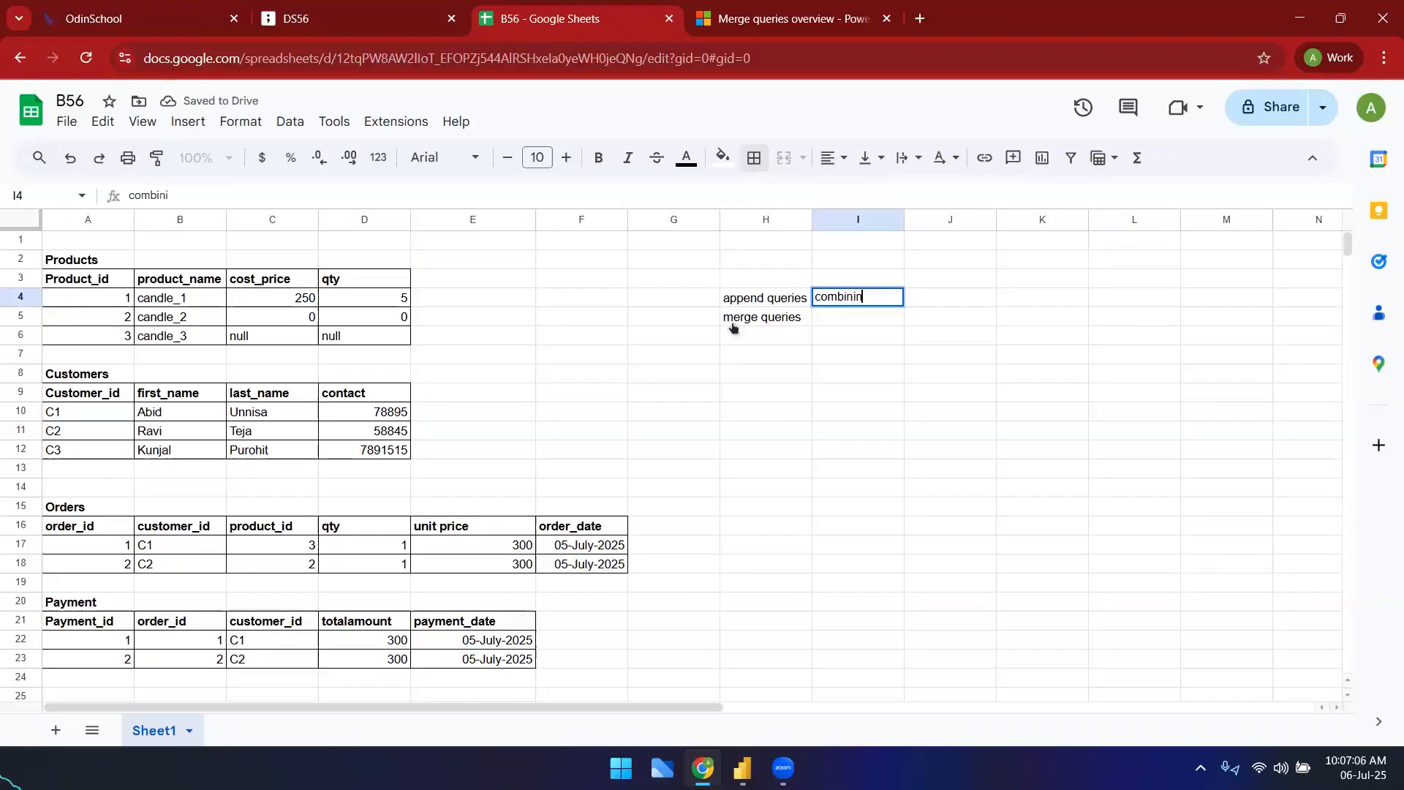
pyautogui.write('g rows')
pyautogui.press('Return')
pyautogui.write('com')
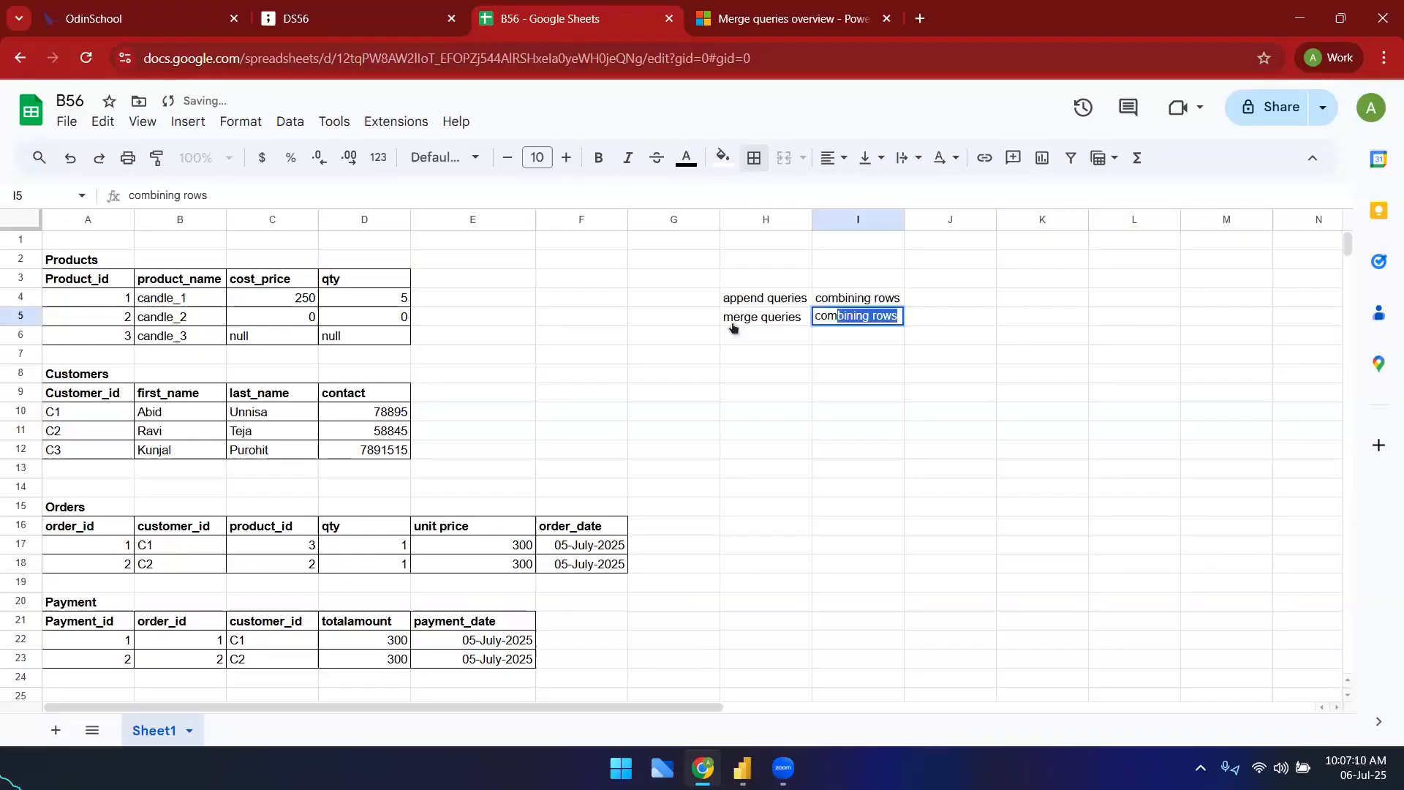
pyautogui.write('bining columns')
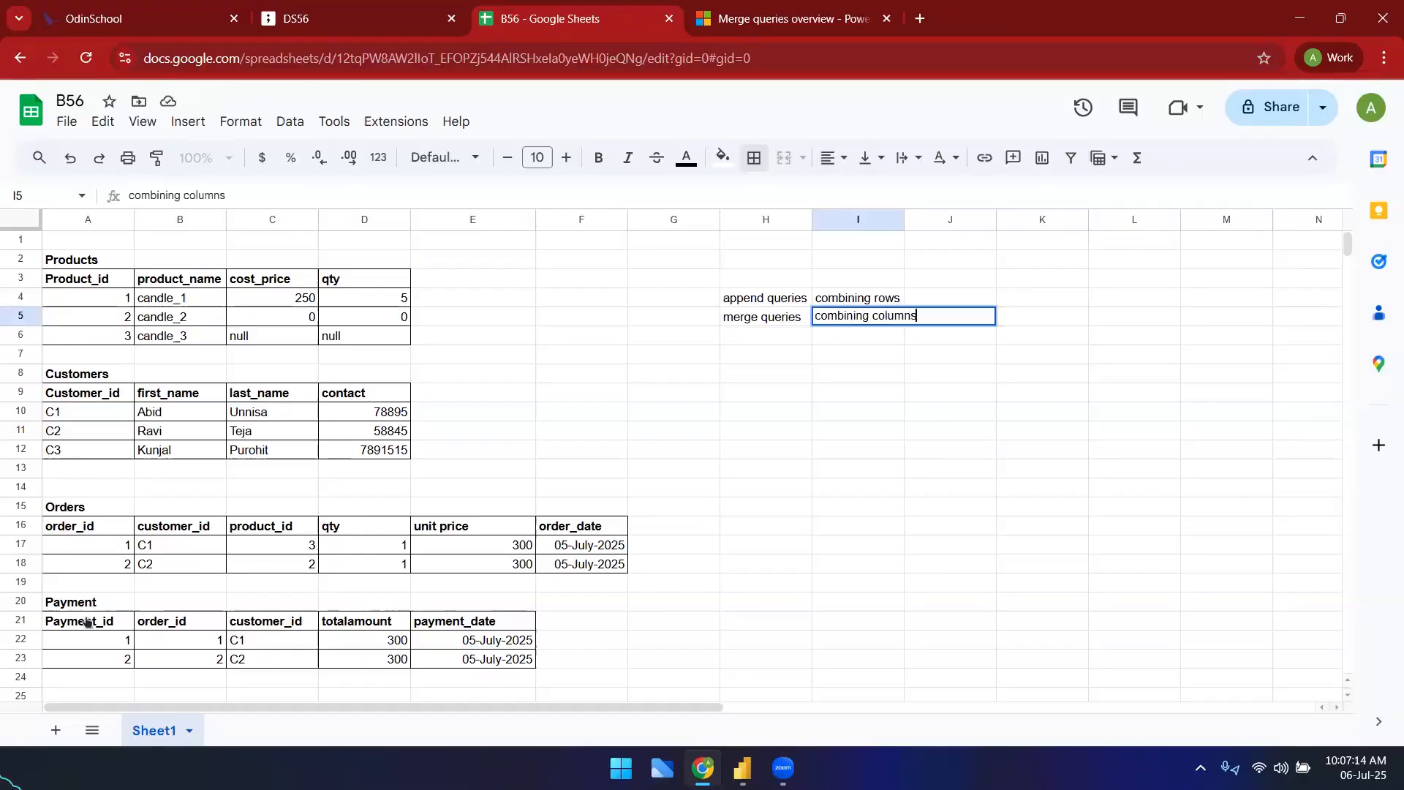
# - Copy the Payment table with its headers, A21:E23, to the empty area starting at H10
pyautogui.moveTo(87, 621); pyautogui.dragTo(505, 667)
pyautogui.hotkey('ctrl', 'c')
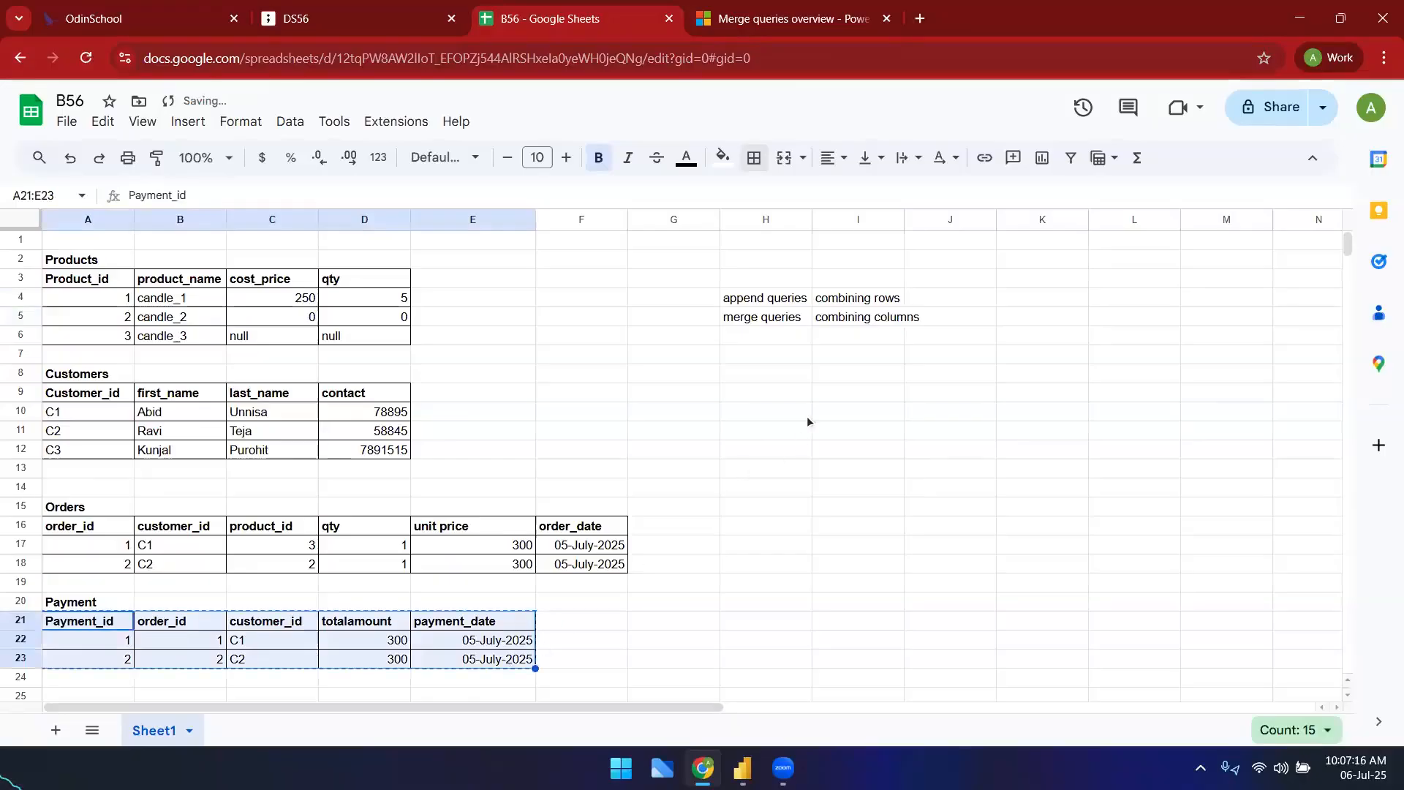
pyautogui.click(775, 410)
pyautogui.hotkey('ctrl', 'v')
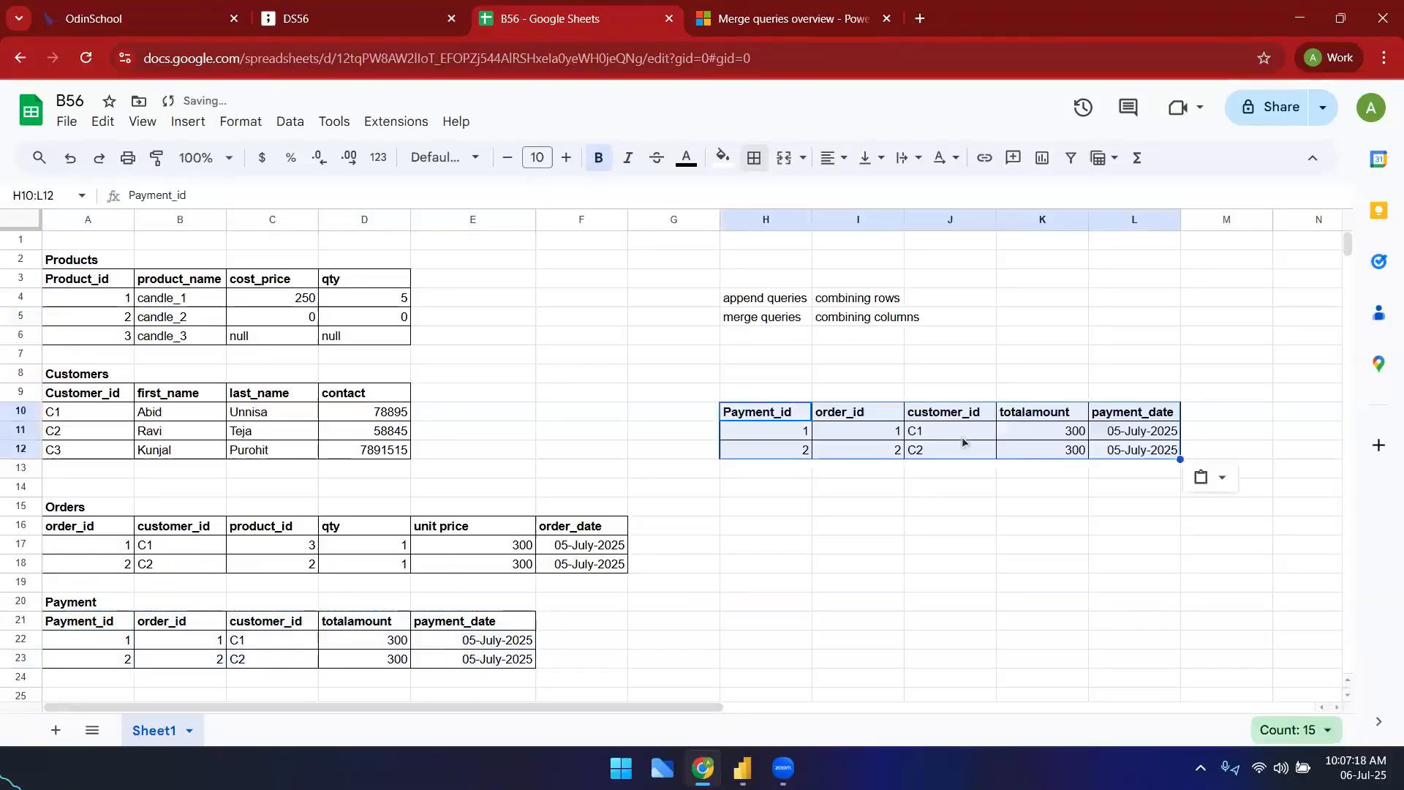
pyautogui.click(941, 449)
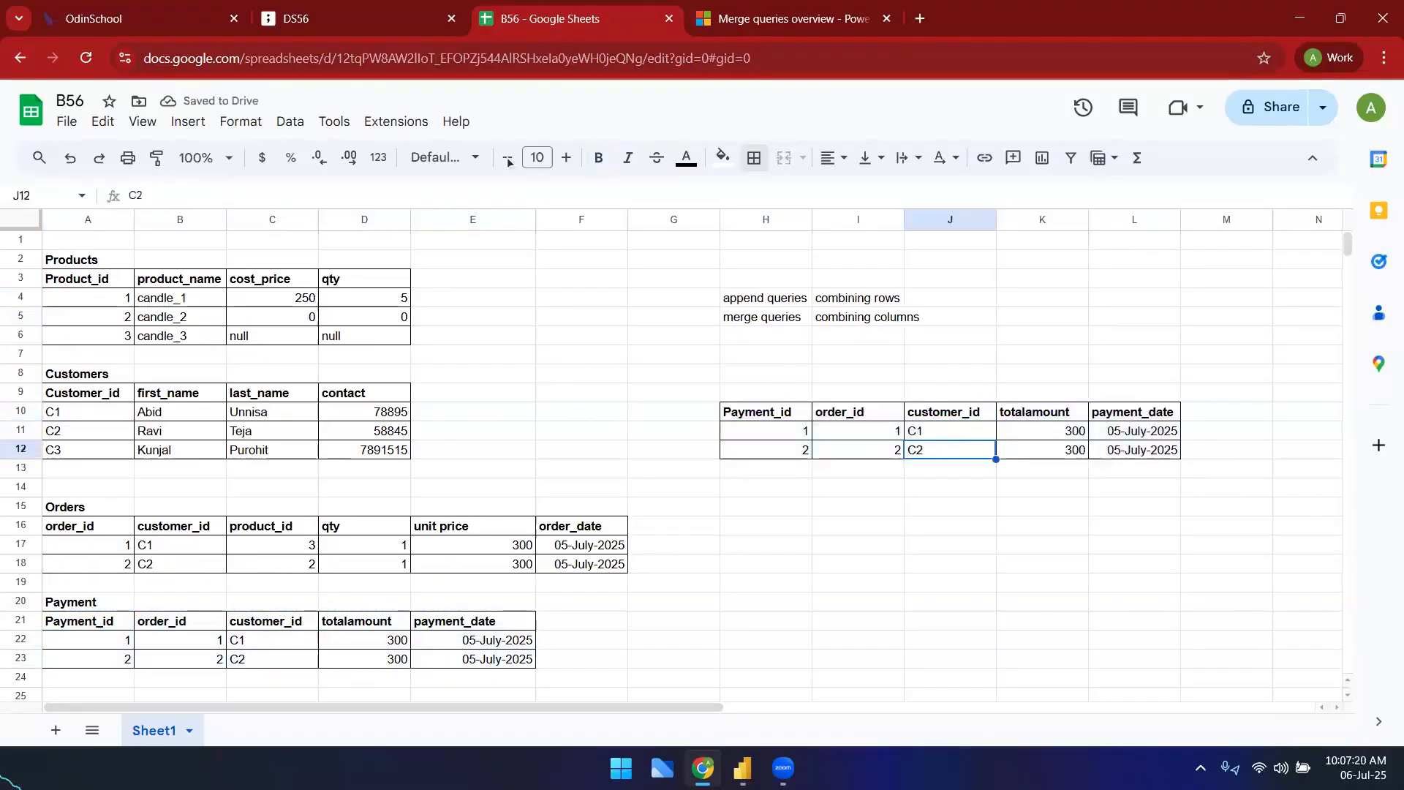
# - Copy the first_name and last_name columns for customers C1 and C2, B9:C11, to M10 beside the copied Payment table
pyautogui.moveTo(183, 395); pyautogui.dragTo(173, 431)
pyautogui.hotkey('ctrl', 'c')
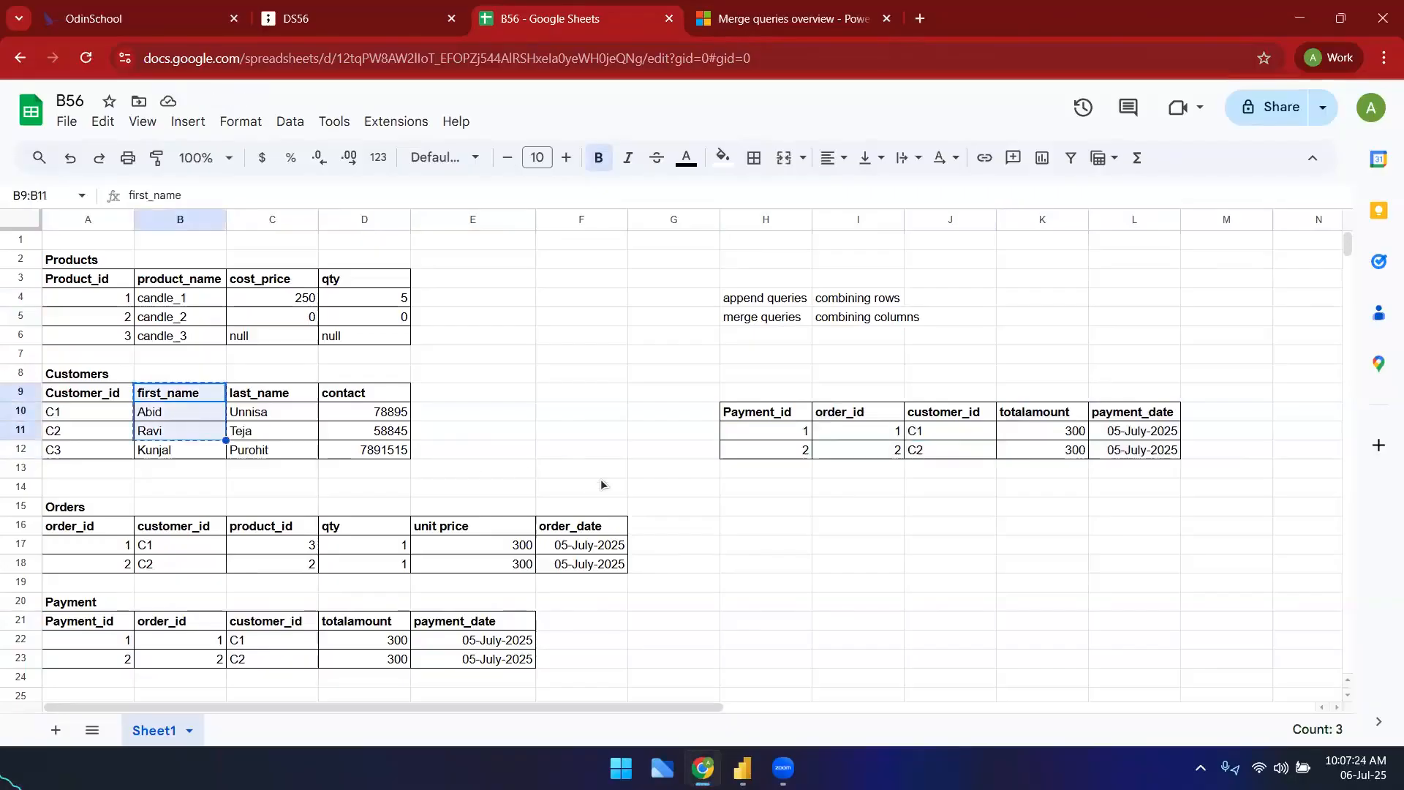
pyautogui.moveTo(222, 399); pyautogui.dragTo(241, 435)
pyautogui.hotkey('ctrl', 'c')
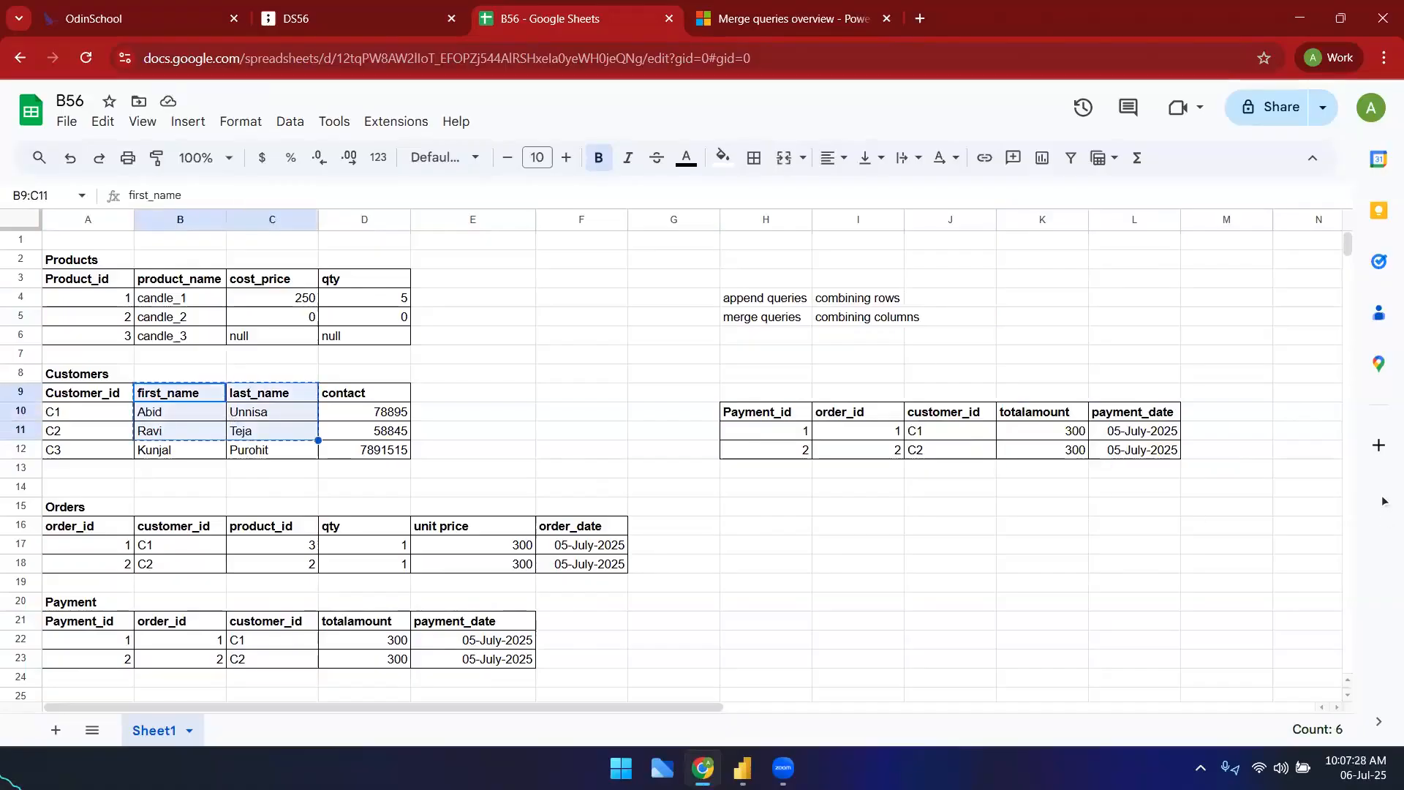
pyautogui.click(1218, 414)
pyautogui.hotkey('ctrl', 'v')
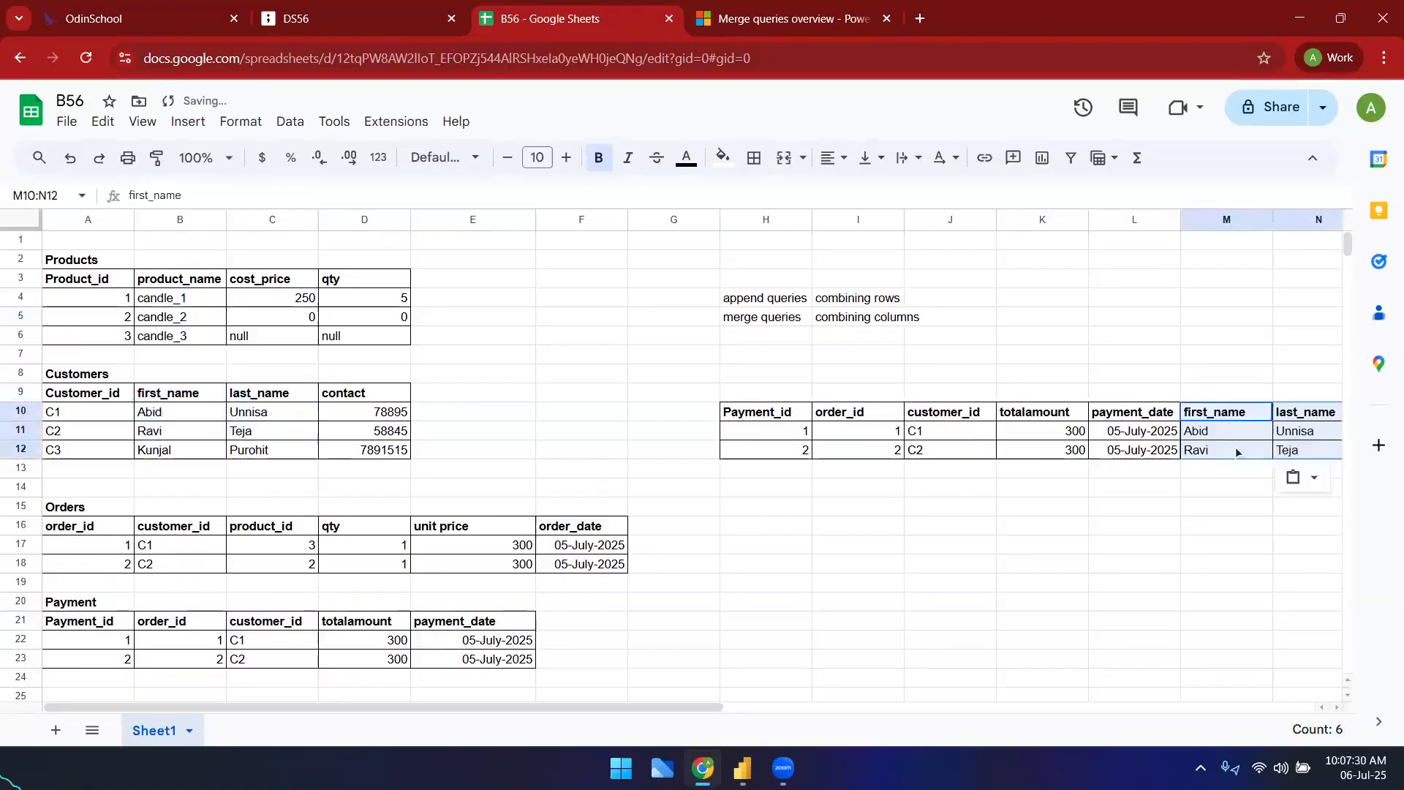
# - Review the customer_id and name columns of the merged table at H10:N12 against the Customers and Payment tables
pyautogui.click(1125, 526)
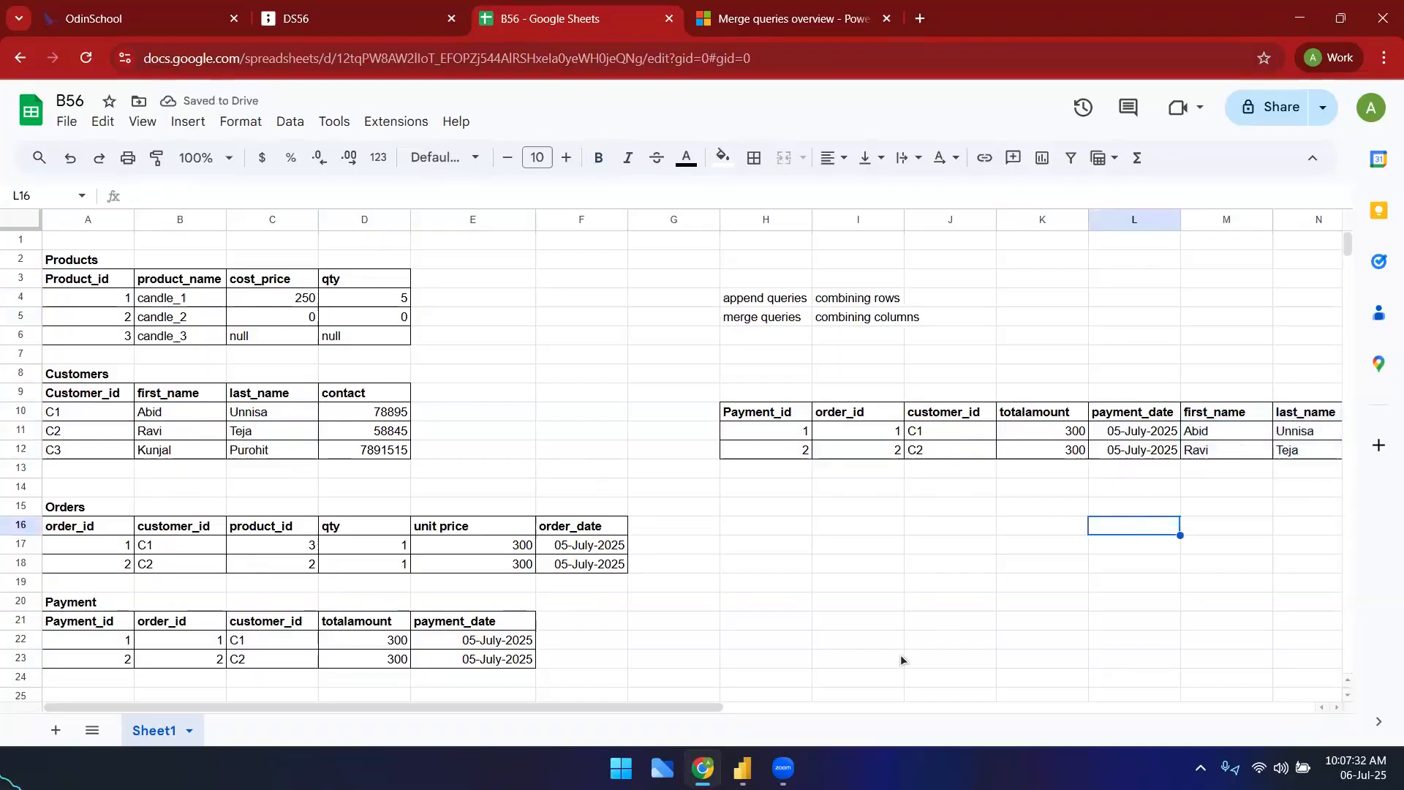
pyautogui.moveTo(714, 704); pyautogui.dragTo(804, 708)
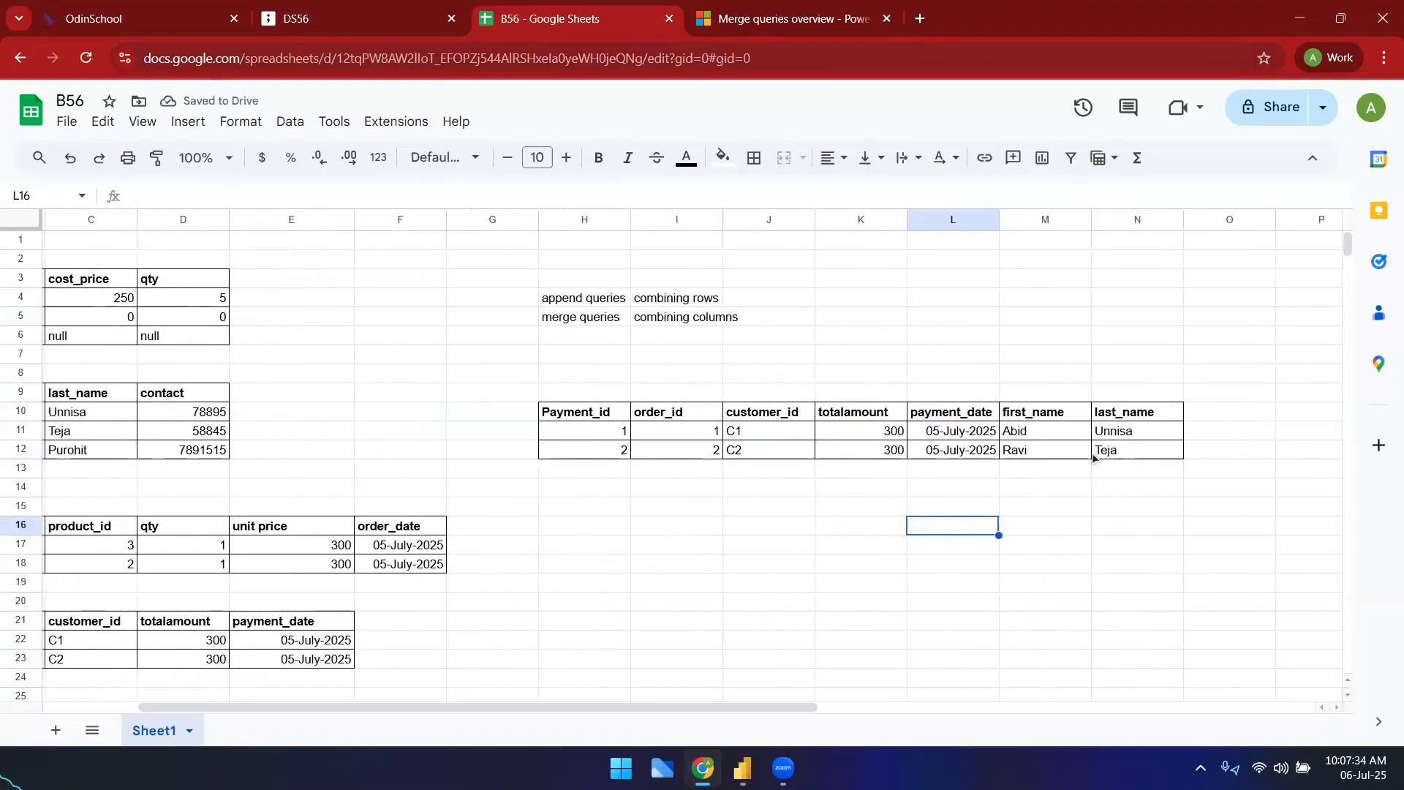
pyautogui.click(1090, 455)
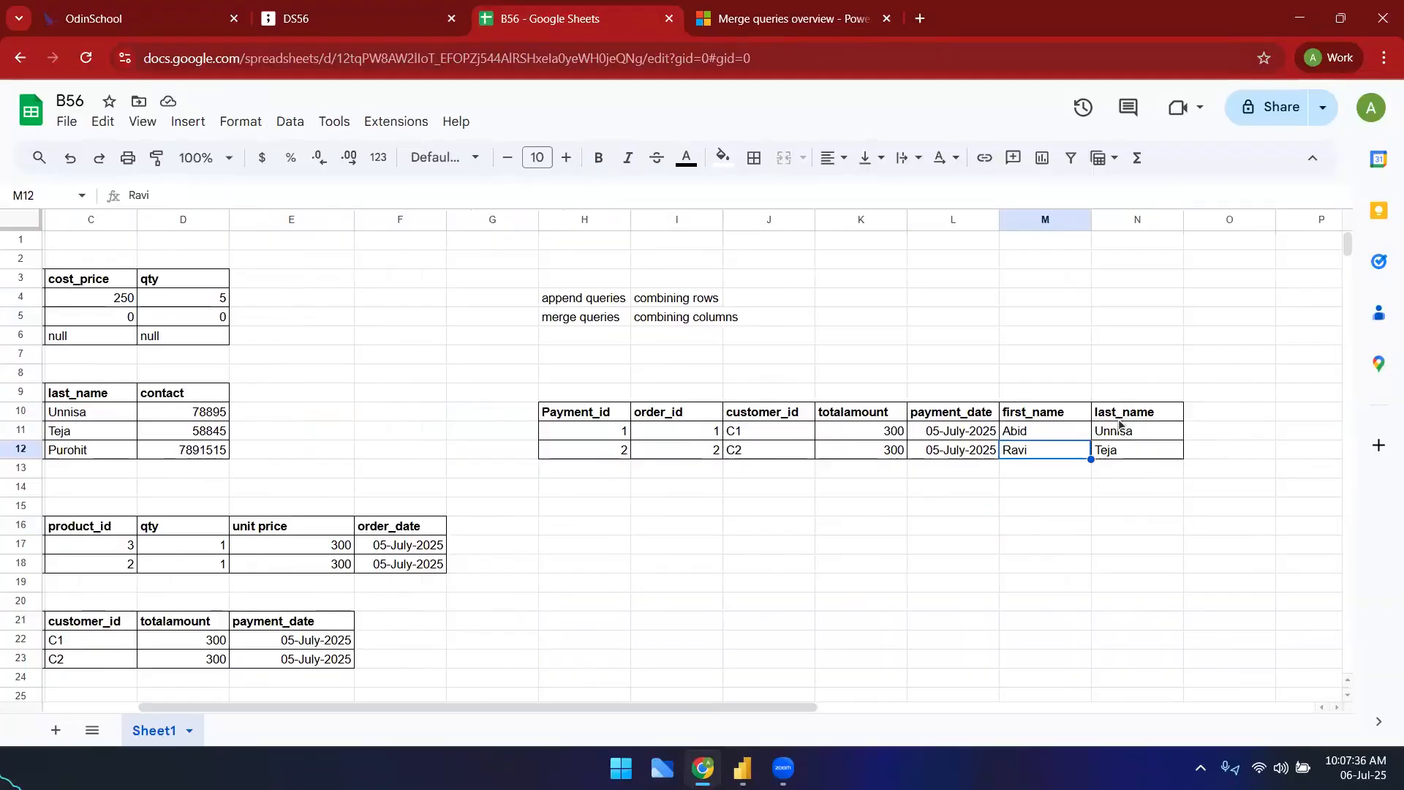
pyautogui.moveTo(760, 414); pyautogui.dragTo(760, 455)
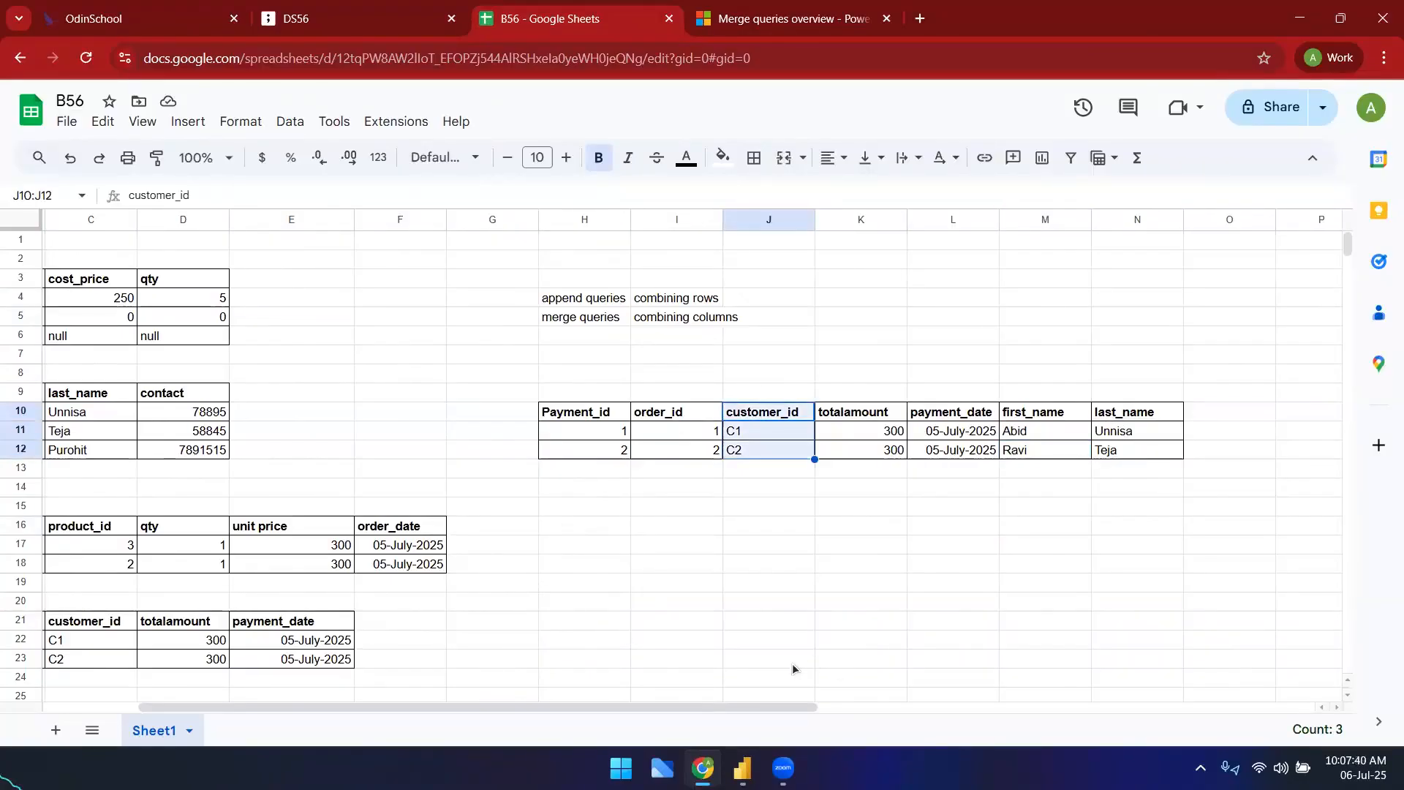
pyautogui.moveTo(744, 709); pyautogui.dragTo(612, 709)
pyautogui.moveTo(79, 380); pyautogui.dragTo(432, 452)
pyautogui.moveTo(89, 607); pyautogui.dragTo(531, 689)
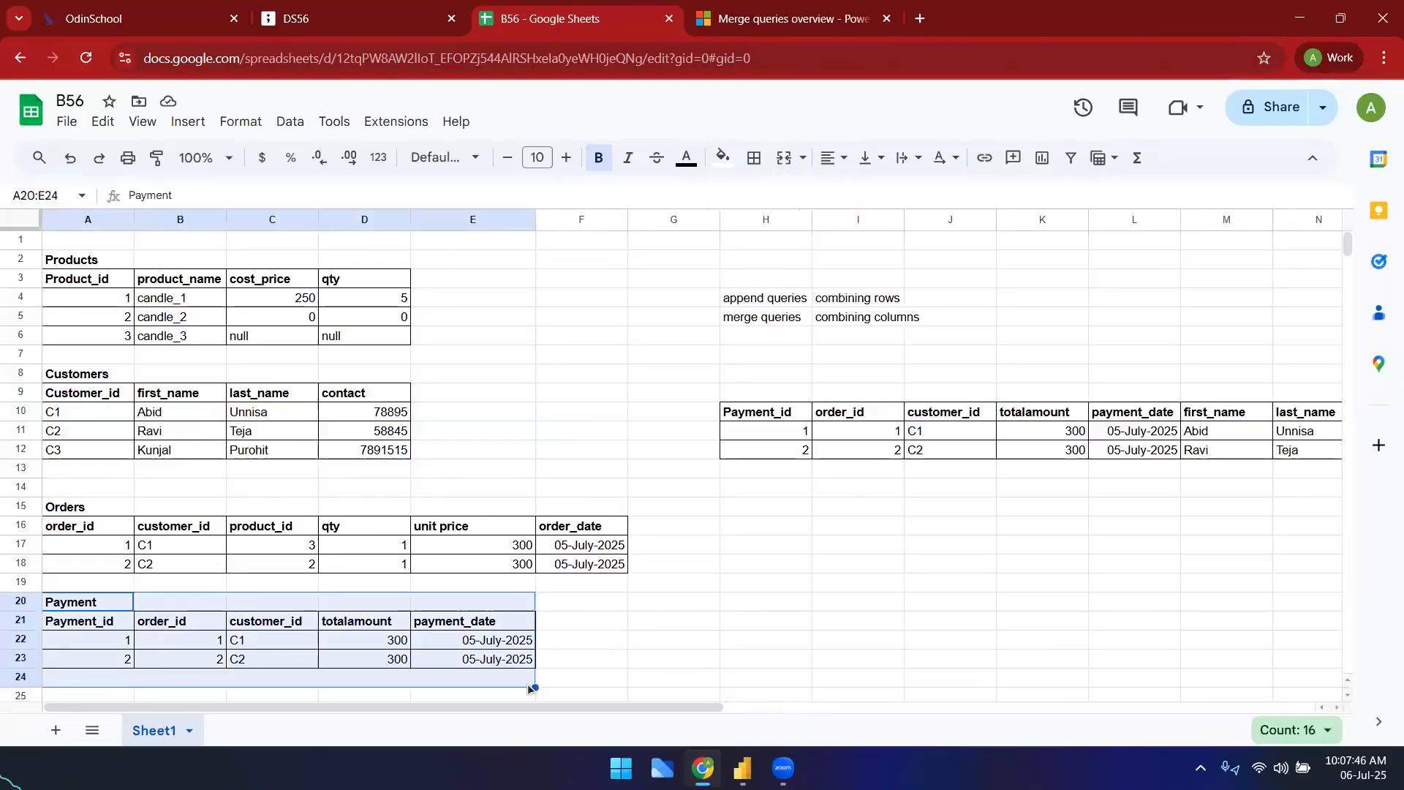
pyautogui.click(86, 357)
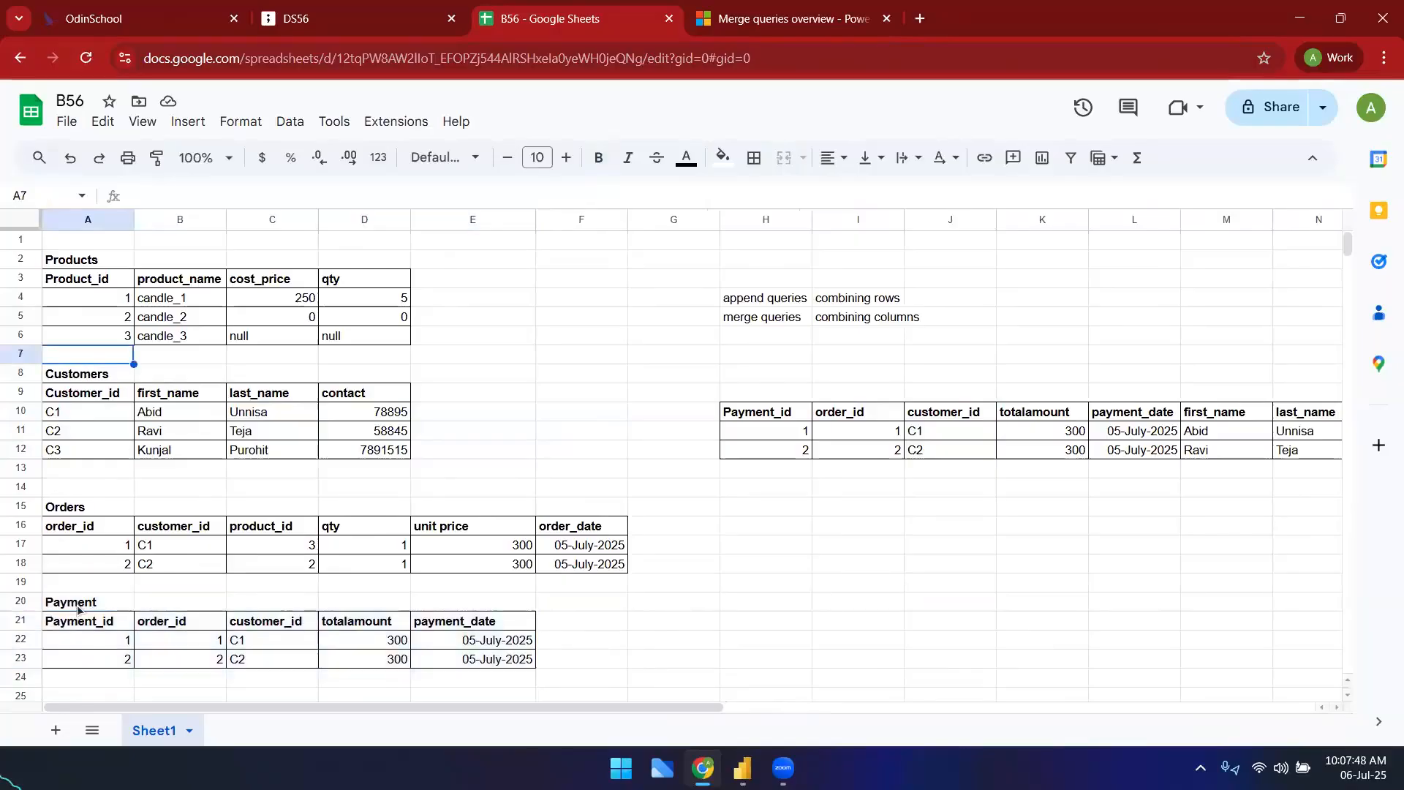
pyautogui.click(78, 606)
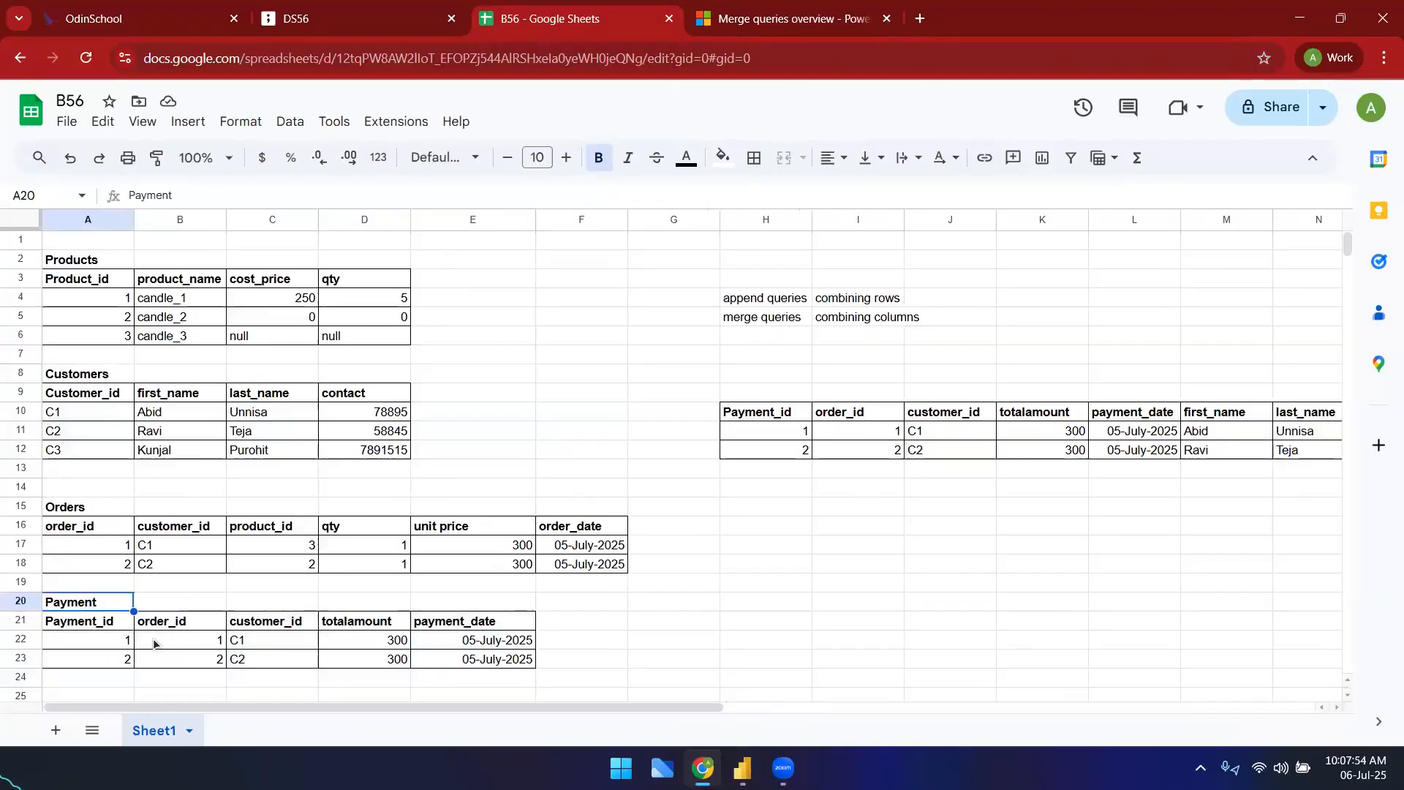
pyautogui.click(292, 632)
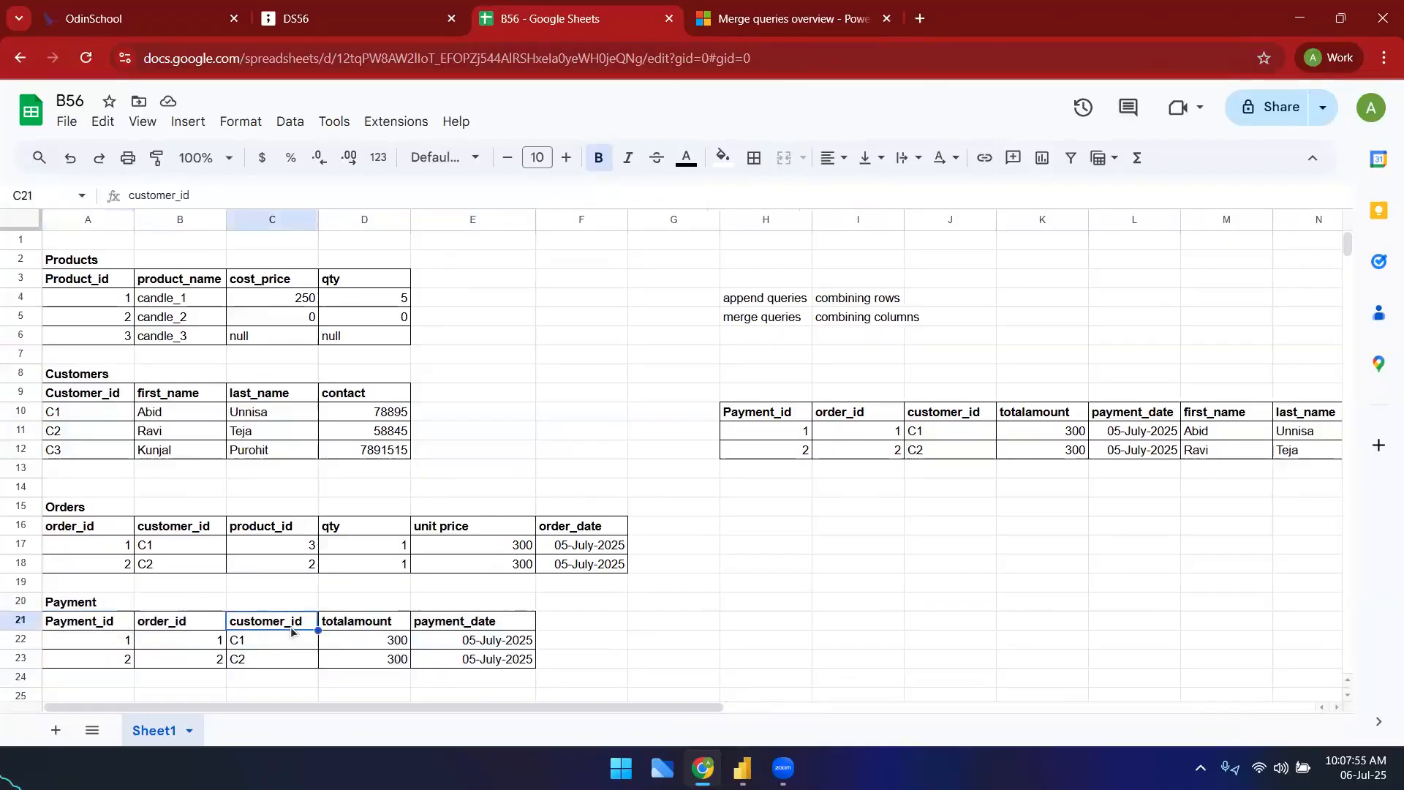
pyautogui.click(95, 379)
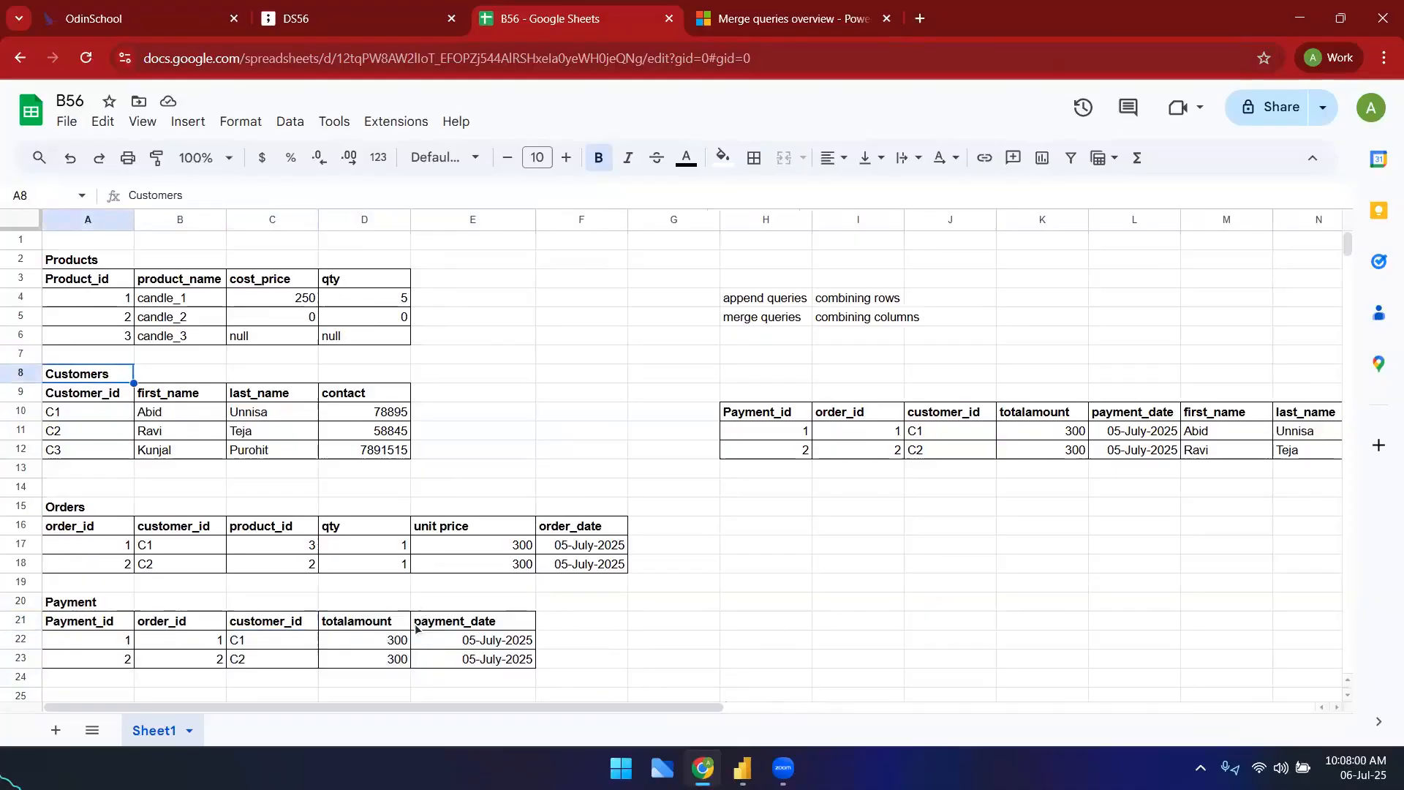
# - Examine the merge queries note in H5:I5 and how customer_id links Payment to Customers for the added first_name and last_name columns
pyautogui.moveTo(702, 768)
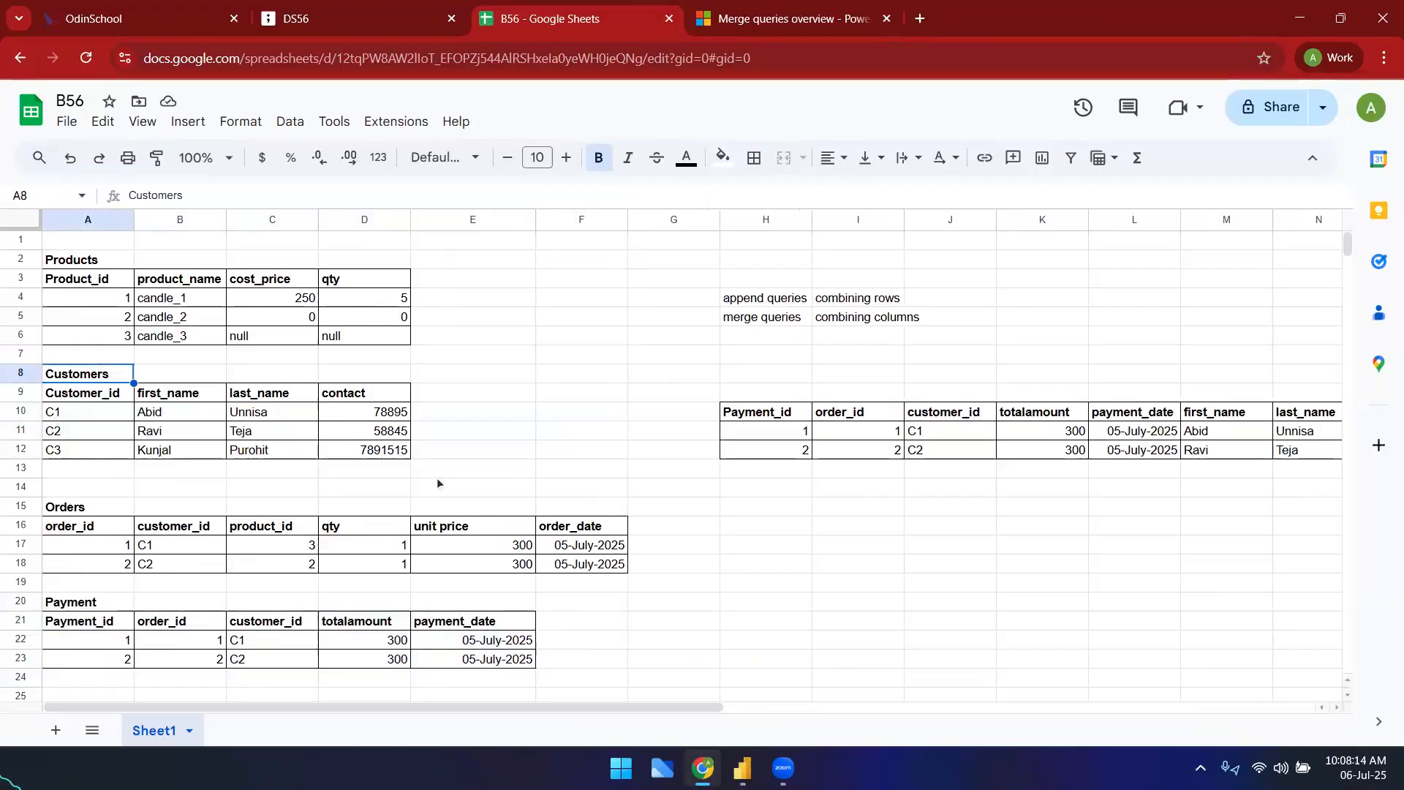
pyautogui.click(755, 322)
pyautogui.moveTo(853, 323); pyautogui.dragTo(870, 322)
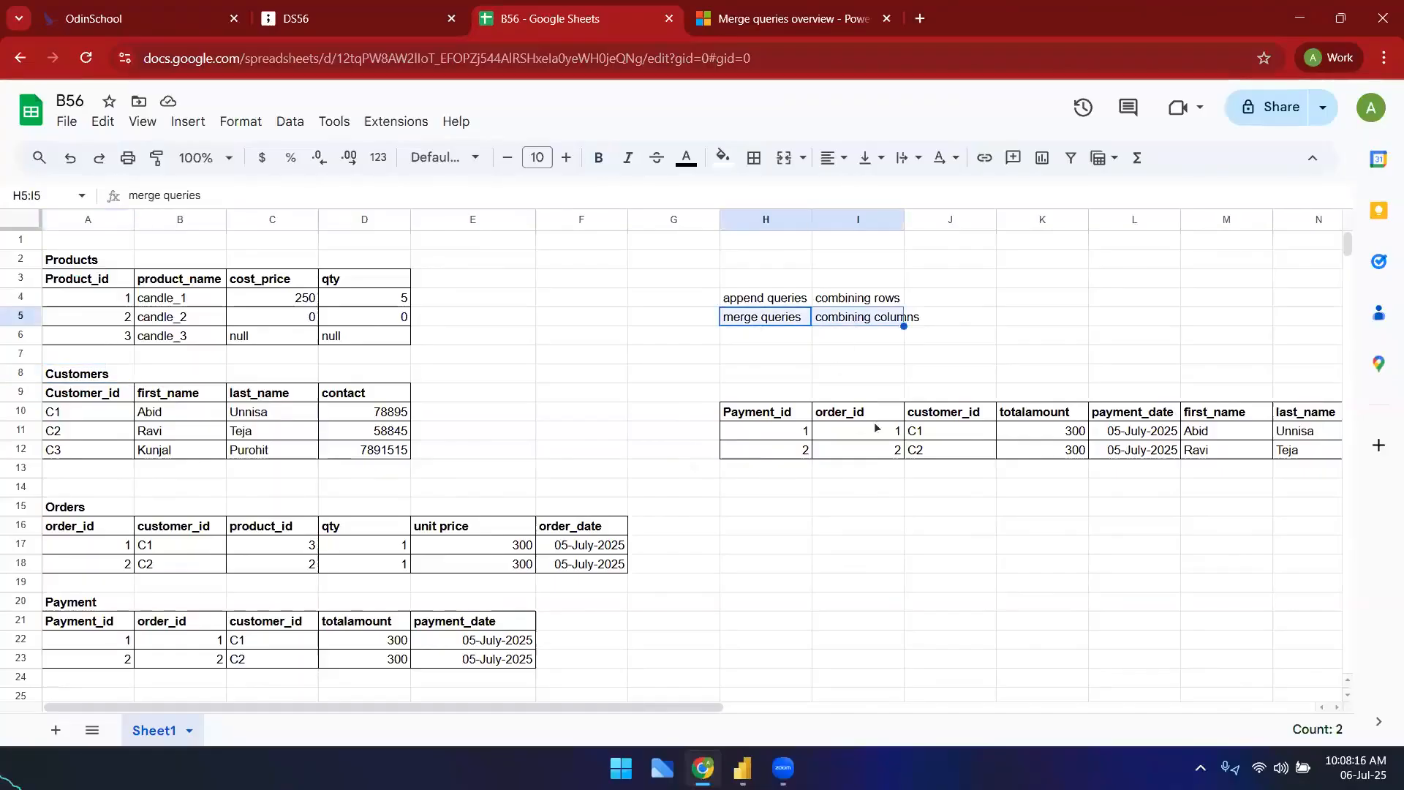
pyautogui.moveTo(790, 544); pyautogui.dragTo(754, 530)
pyautogui.moveTo(84, 381); pyautogui.dragTo(365, 448)
pyautogui.moveTo(78, 606); pyautogui.dragTo(232, 613)
pyautogui.moveTo(449, 648); pyautogui.dragTo(528, 675)
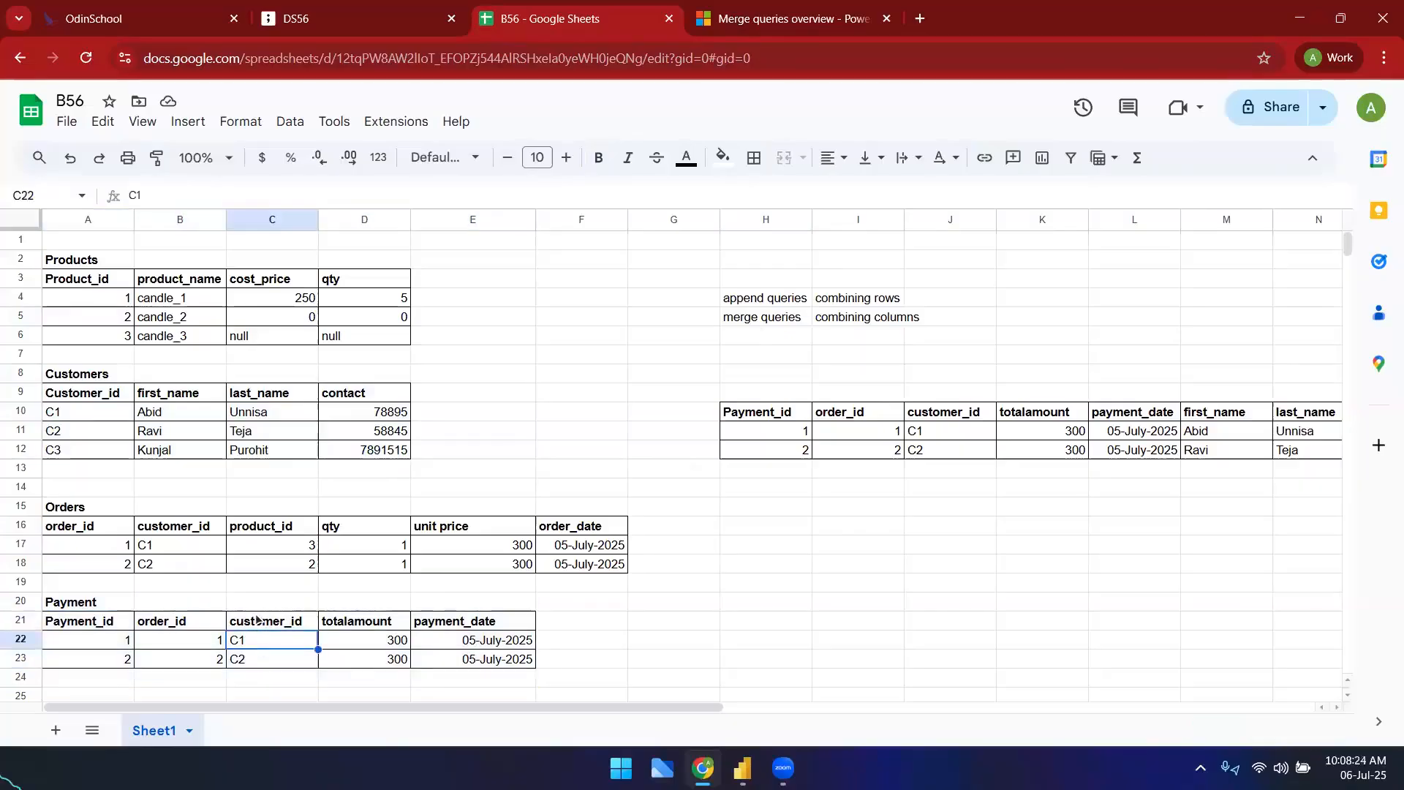
pyautogui.moveTo(260, 621); pyautogui.dragTo(257, 662)
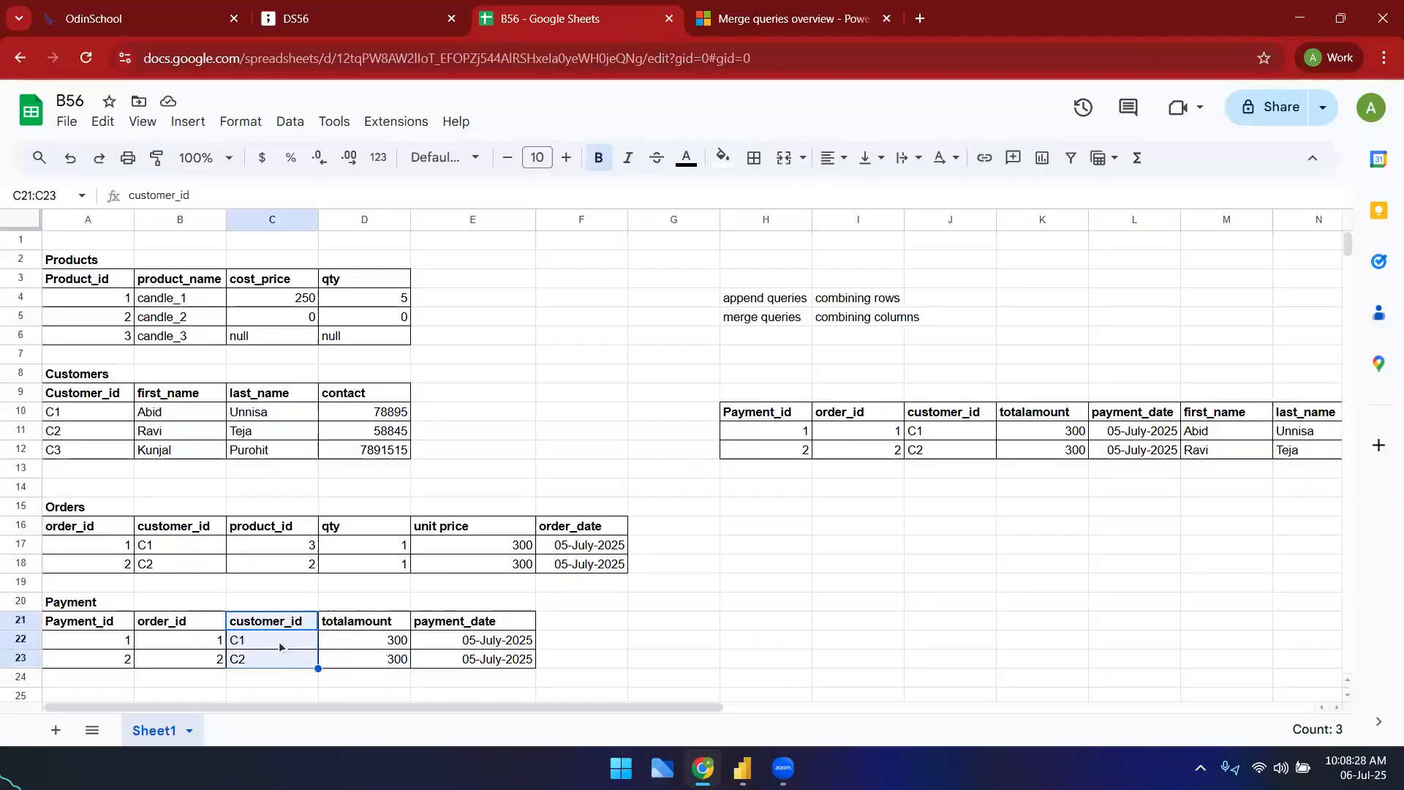
pyautogui.click(169, 638)
pyautogui.moveTo(99, 377); pyautogui.dragTo(386, 458)
pyautogui.moveTo(114, 607); pyautogui.dragTo(716, 705)
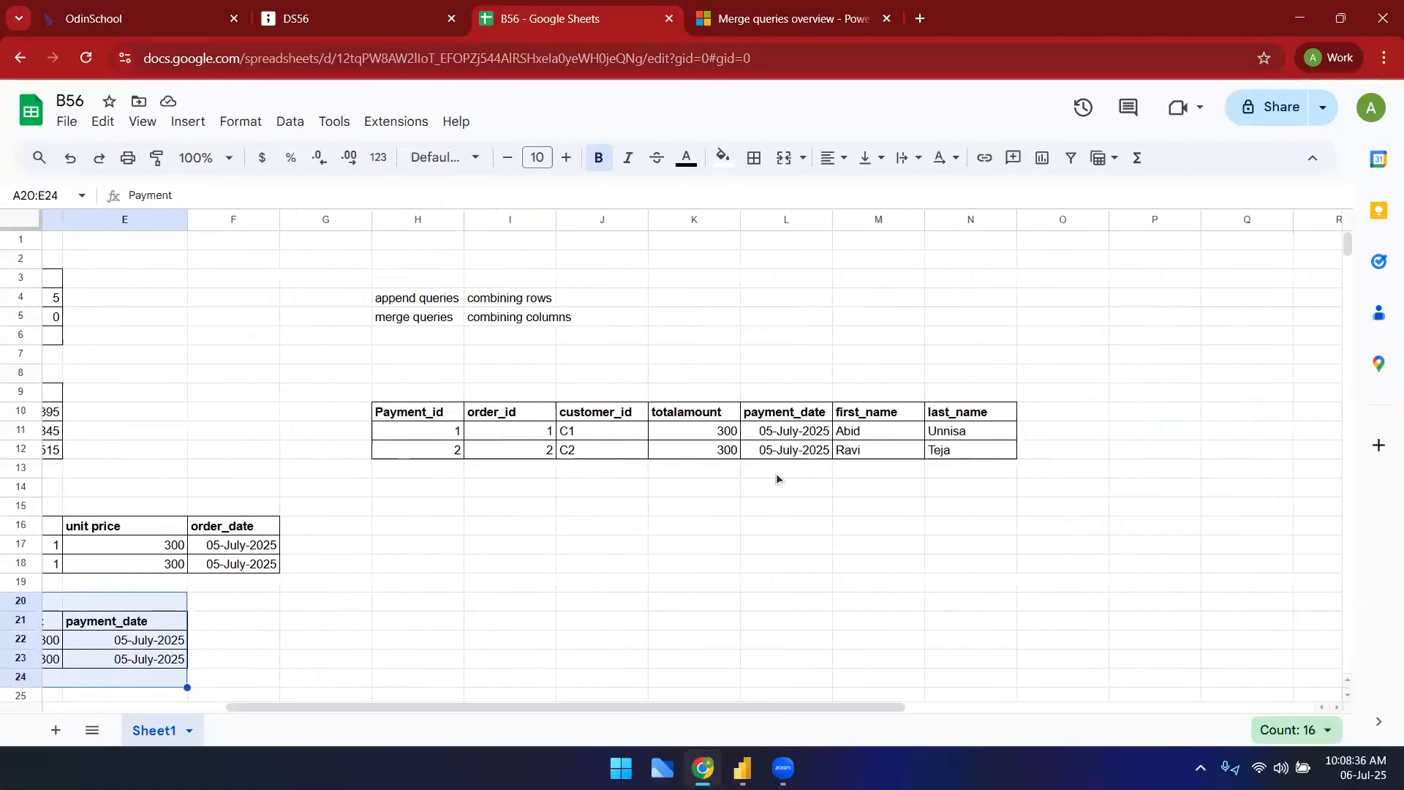
pyautogui.moveTo(886, 418); pyautogui.dragTo(958, 470)
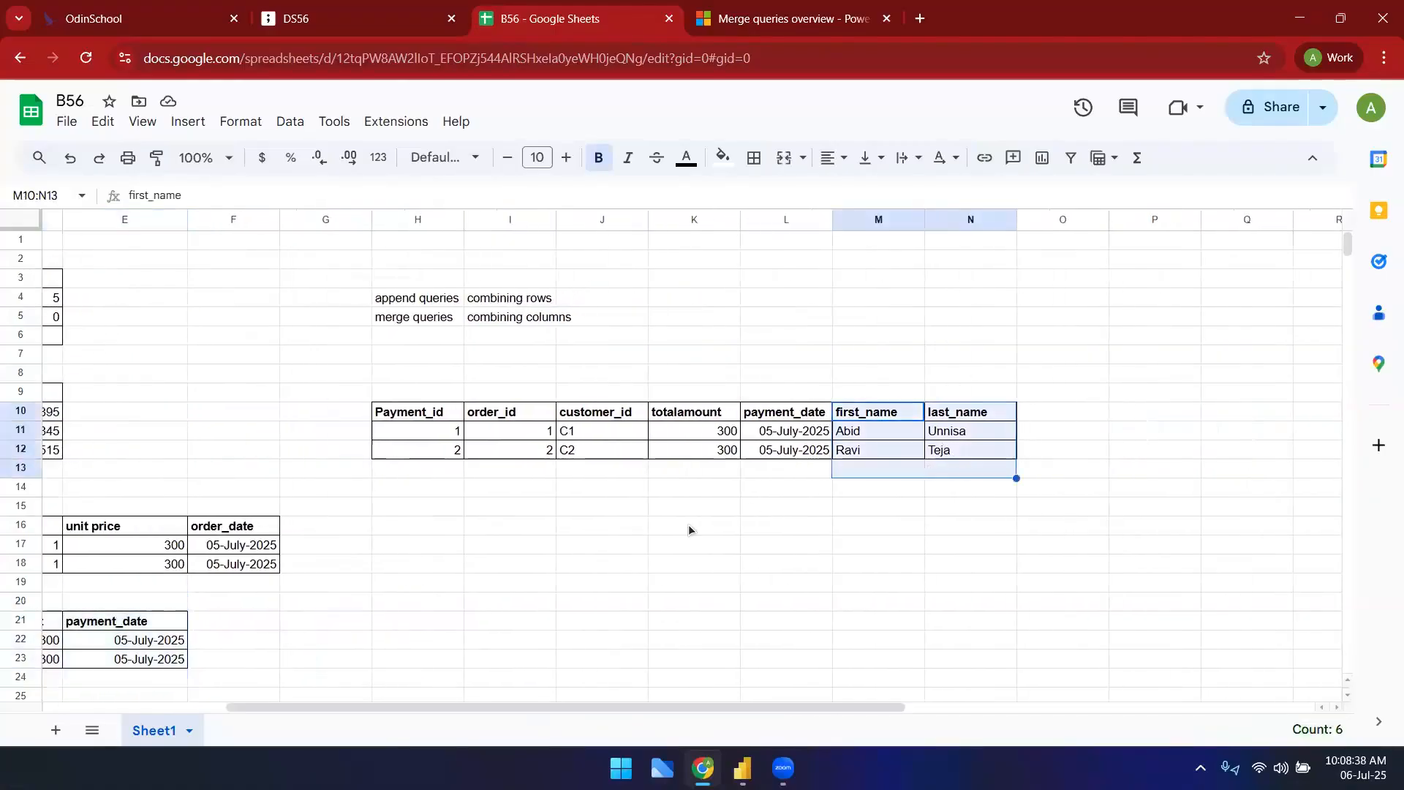
pyautogui.moveTo(554, 706); pyautogui.dragTo(393, 708)
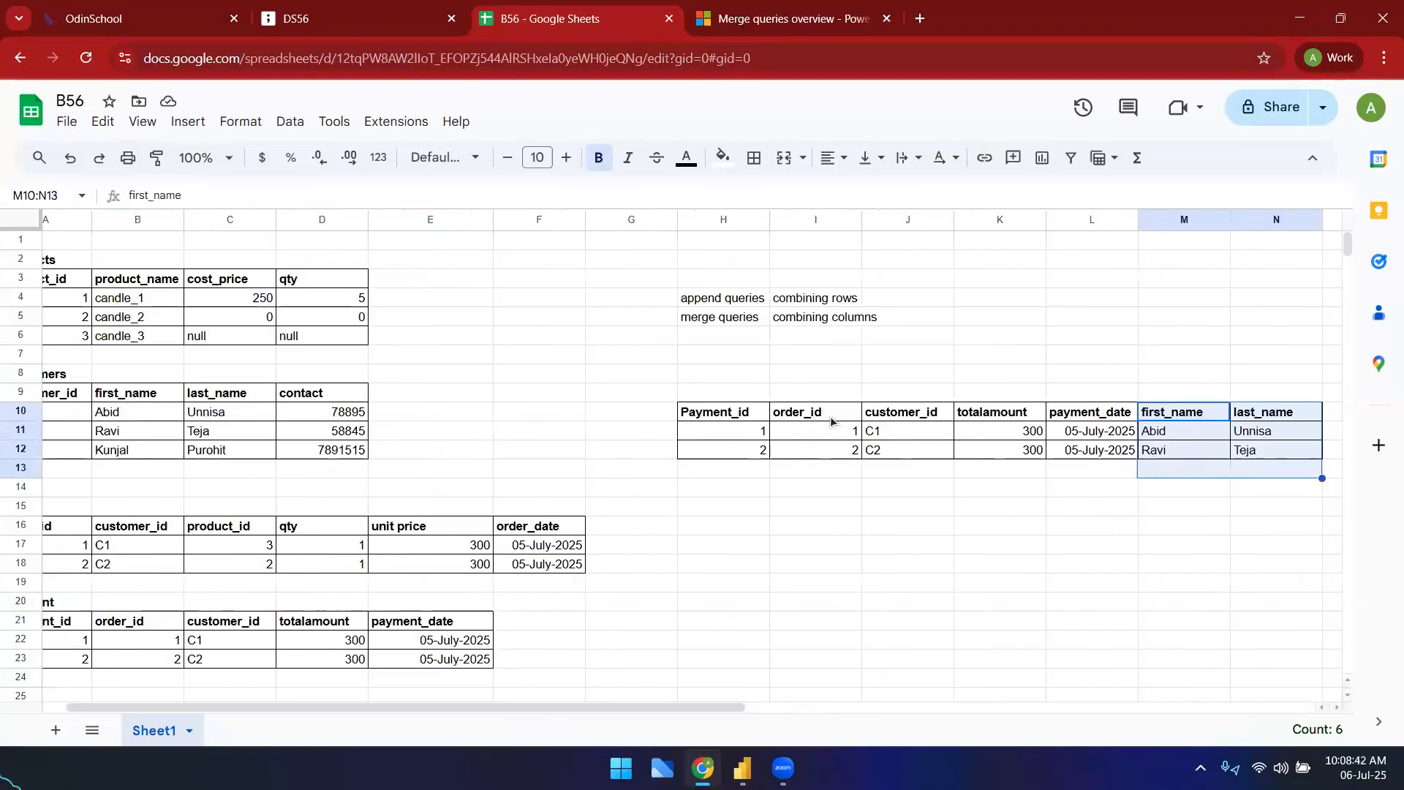
# - Clear the contents and remove all borders of the merged example table in H10:N12
pyautogui.moveTo(747, 418); pyautogui.dragTo(1289, 459)
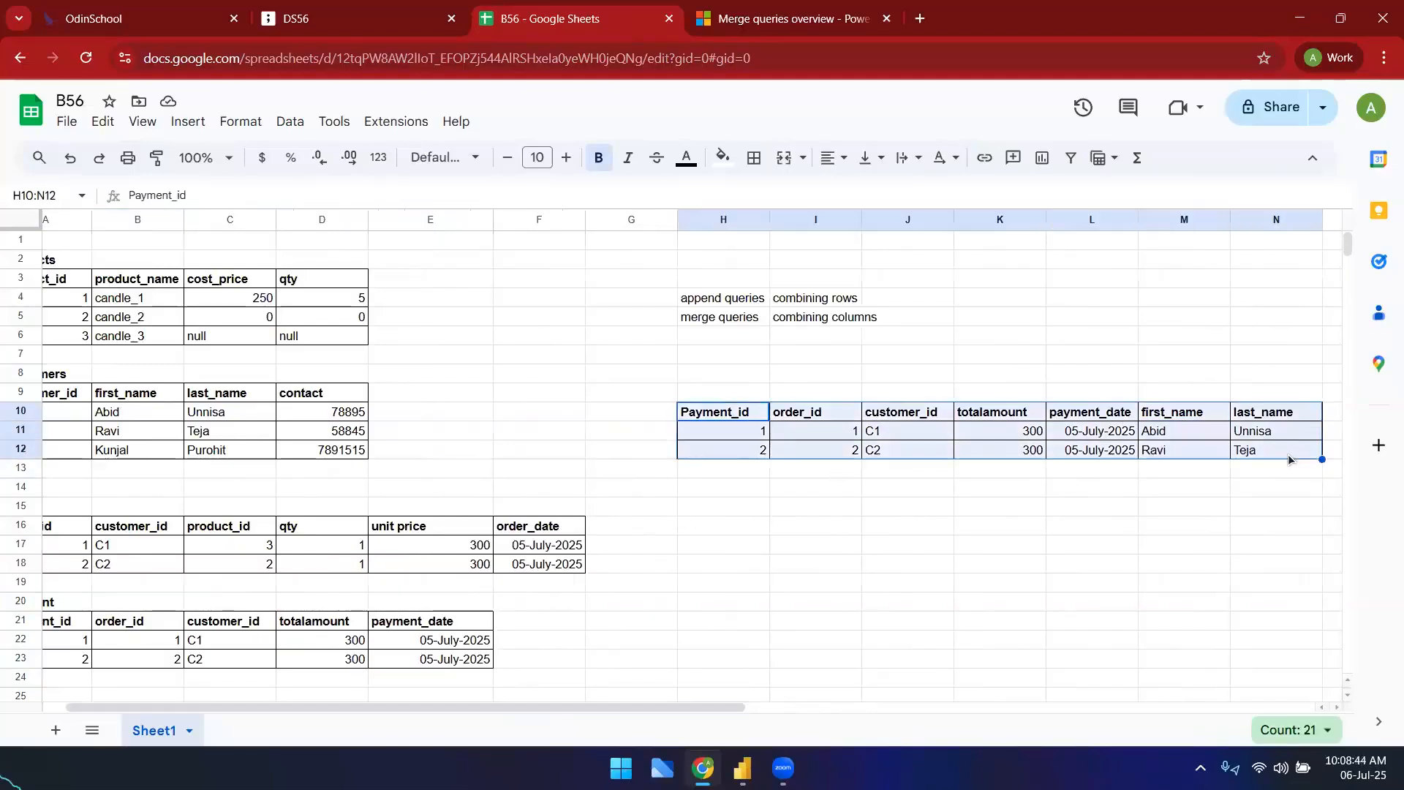
pyautogui.press('Delete')
pyautogui.click(752, 158)
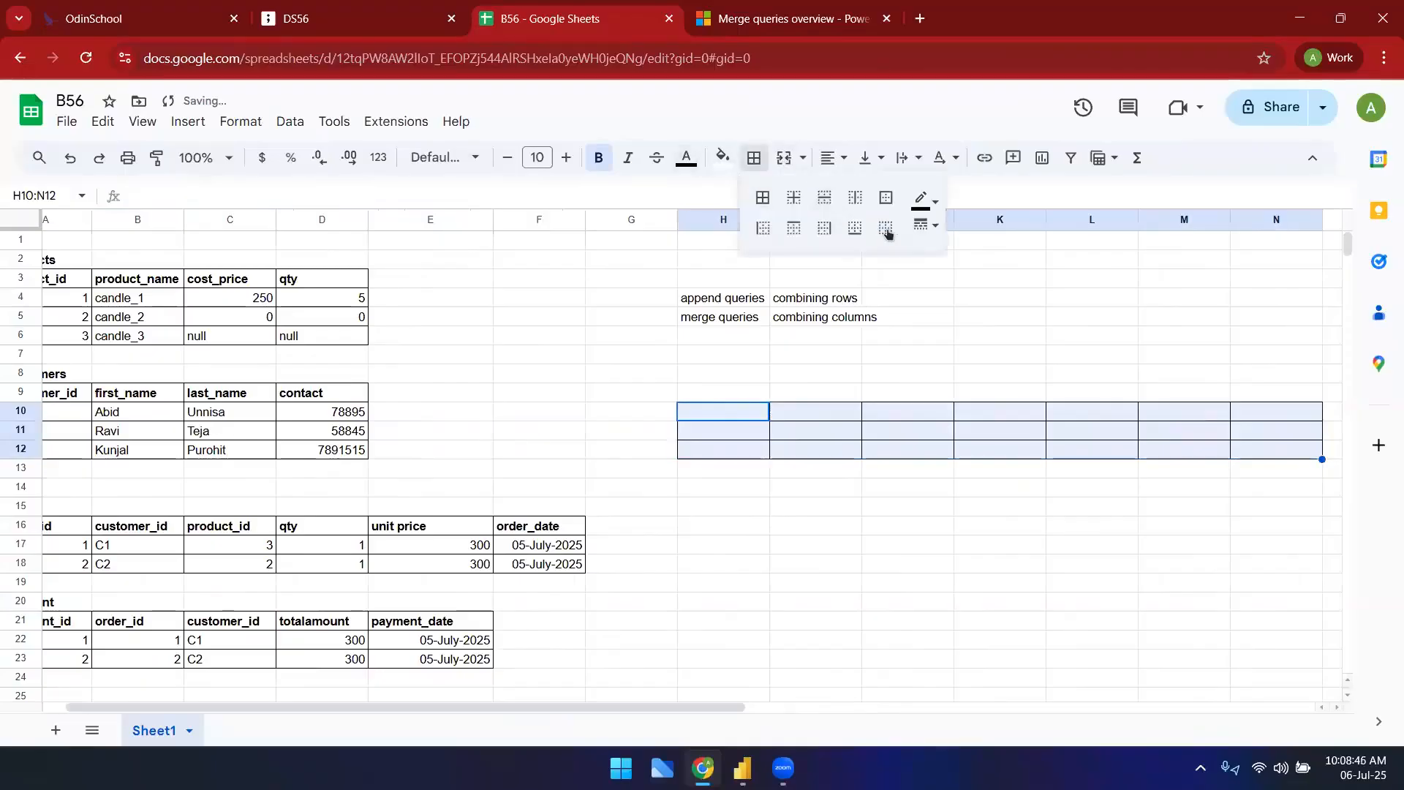
pyautogui.click(885, 227)
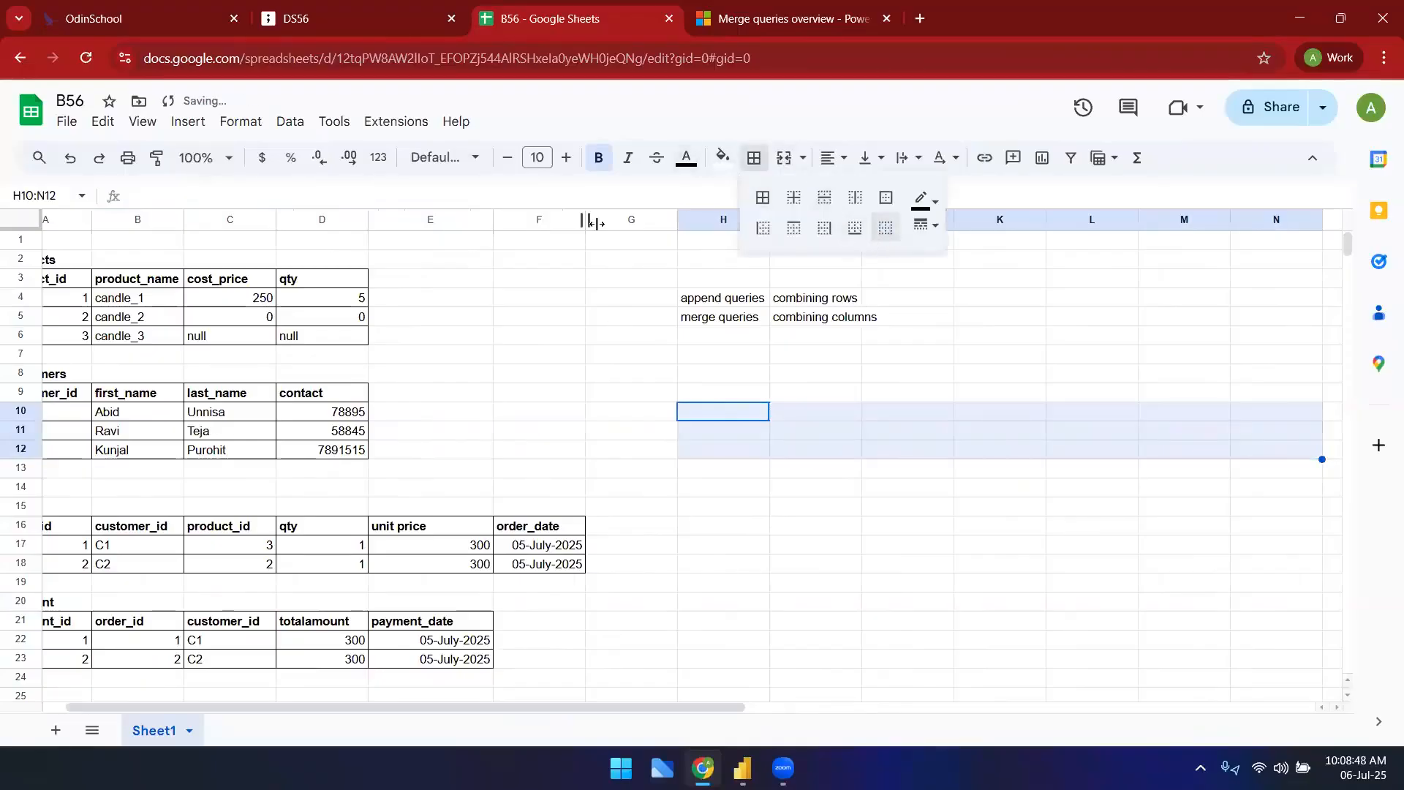
pyautogui.click(597, 224)
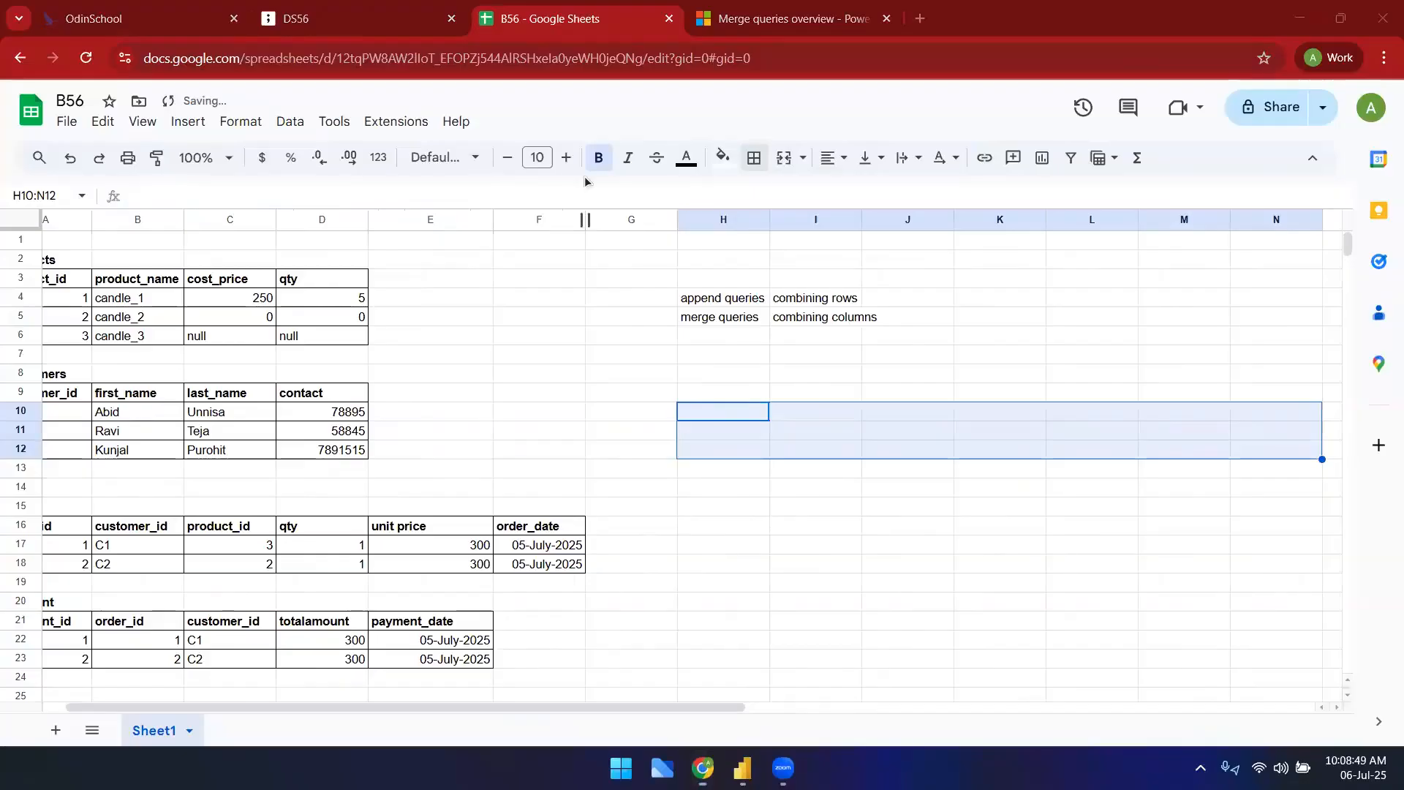
# - Switch to the Merge queries overview page and review the join kinds table from Left outer to Right anti
pyautogui.hotkey('ctrl', 'Tab')
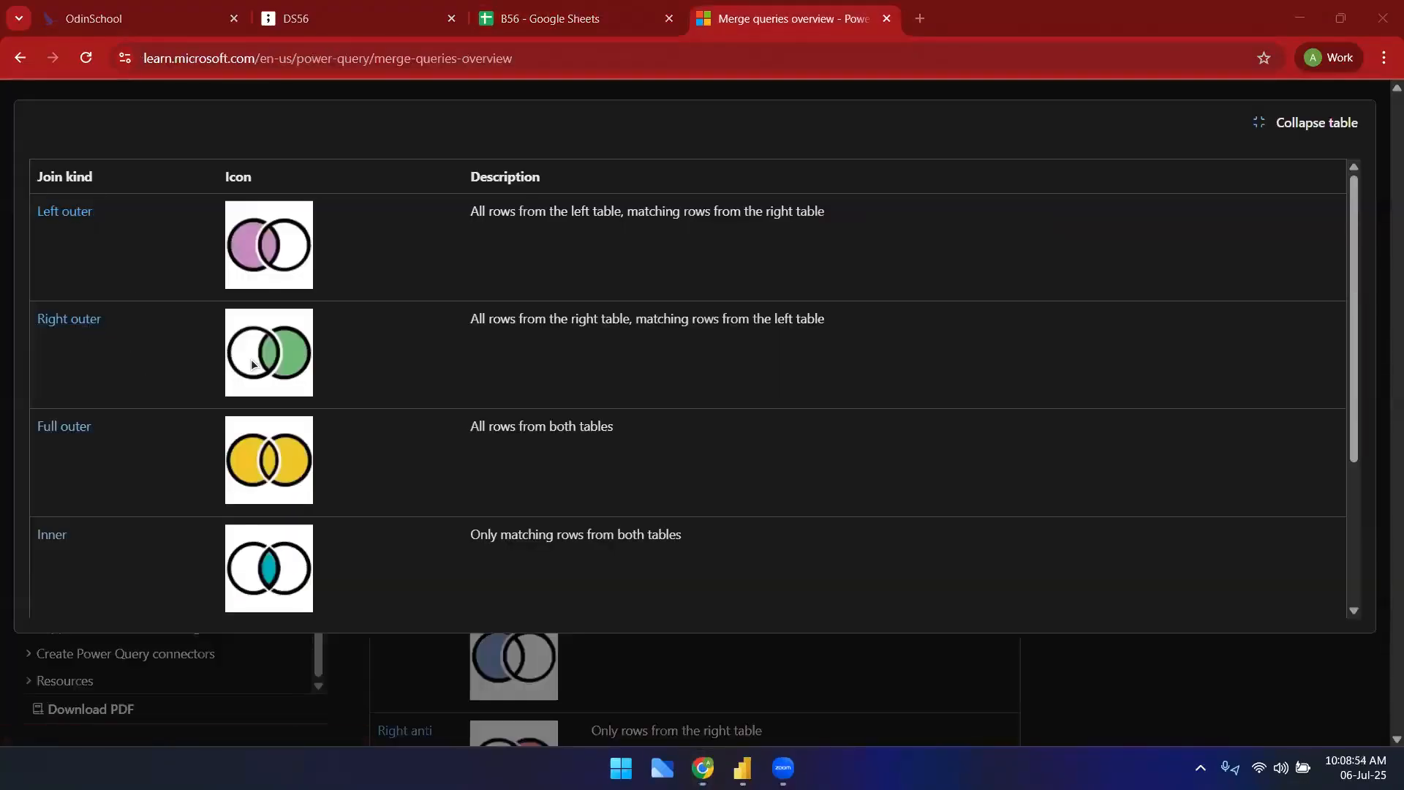
pyautogui.scroll(-2, 241, 523)
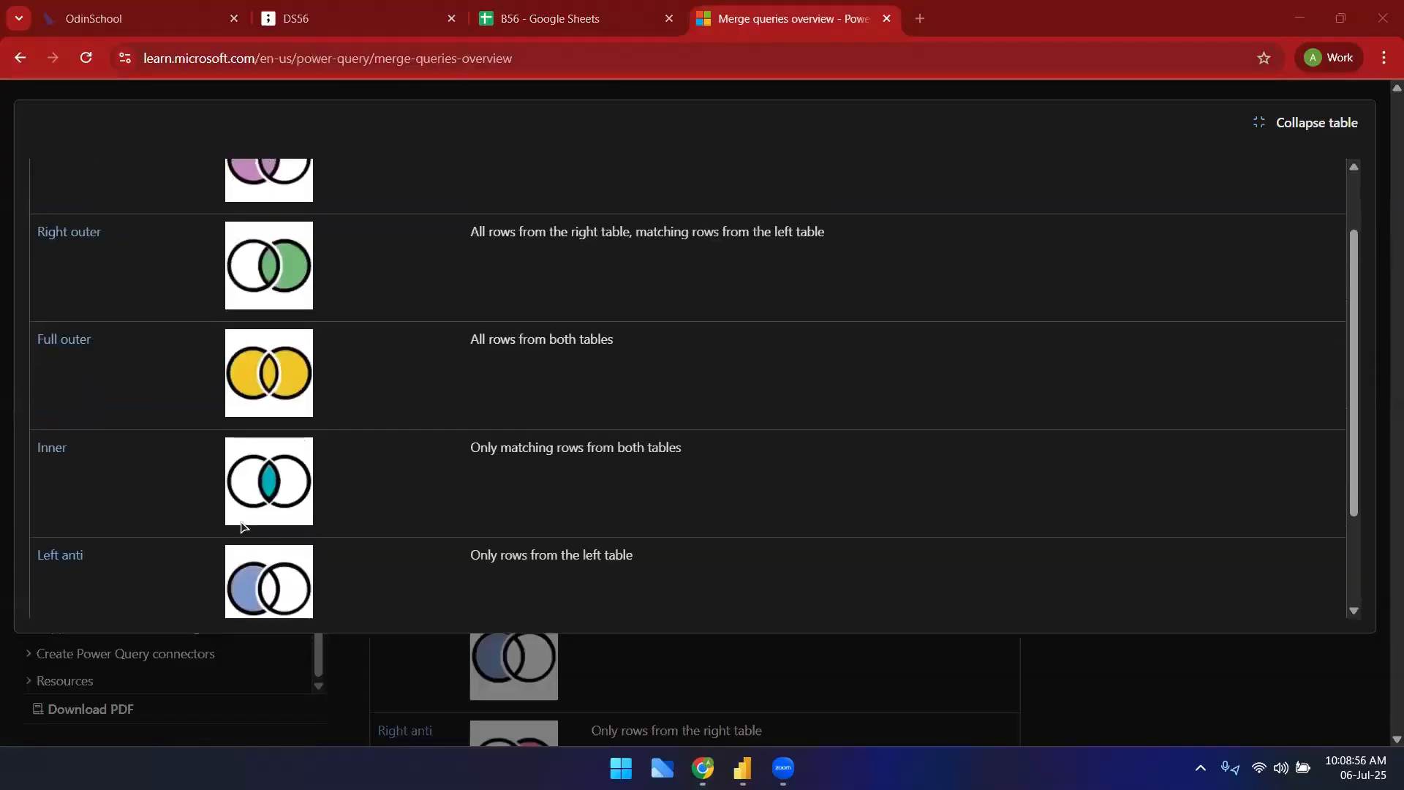
pyautogui.scroll(-1, 200, 583)
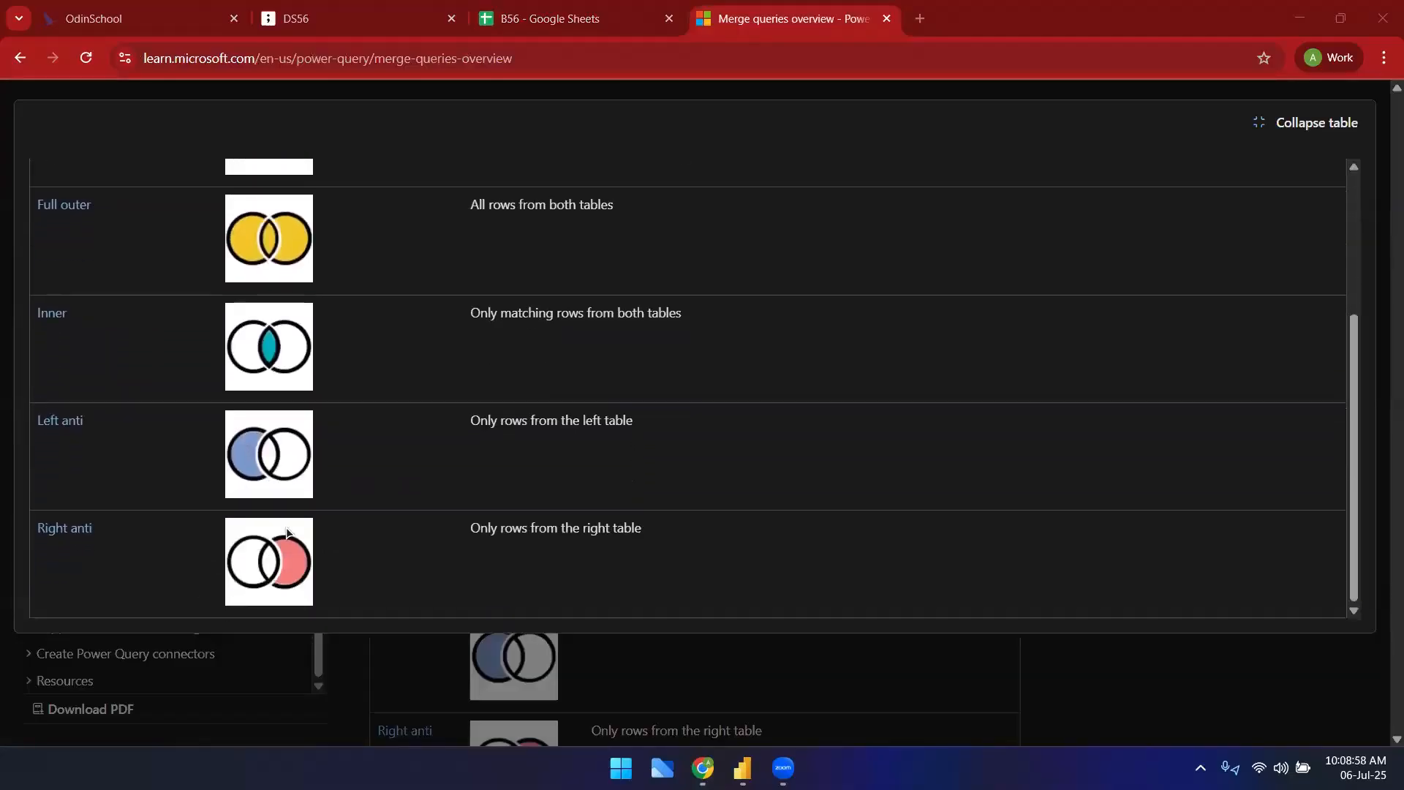
pyautogui.scroll(3, 266, 511)
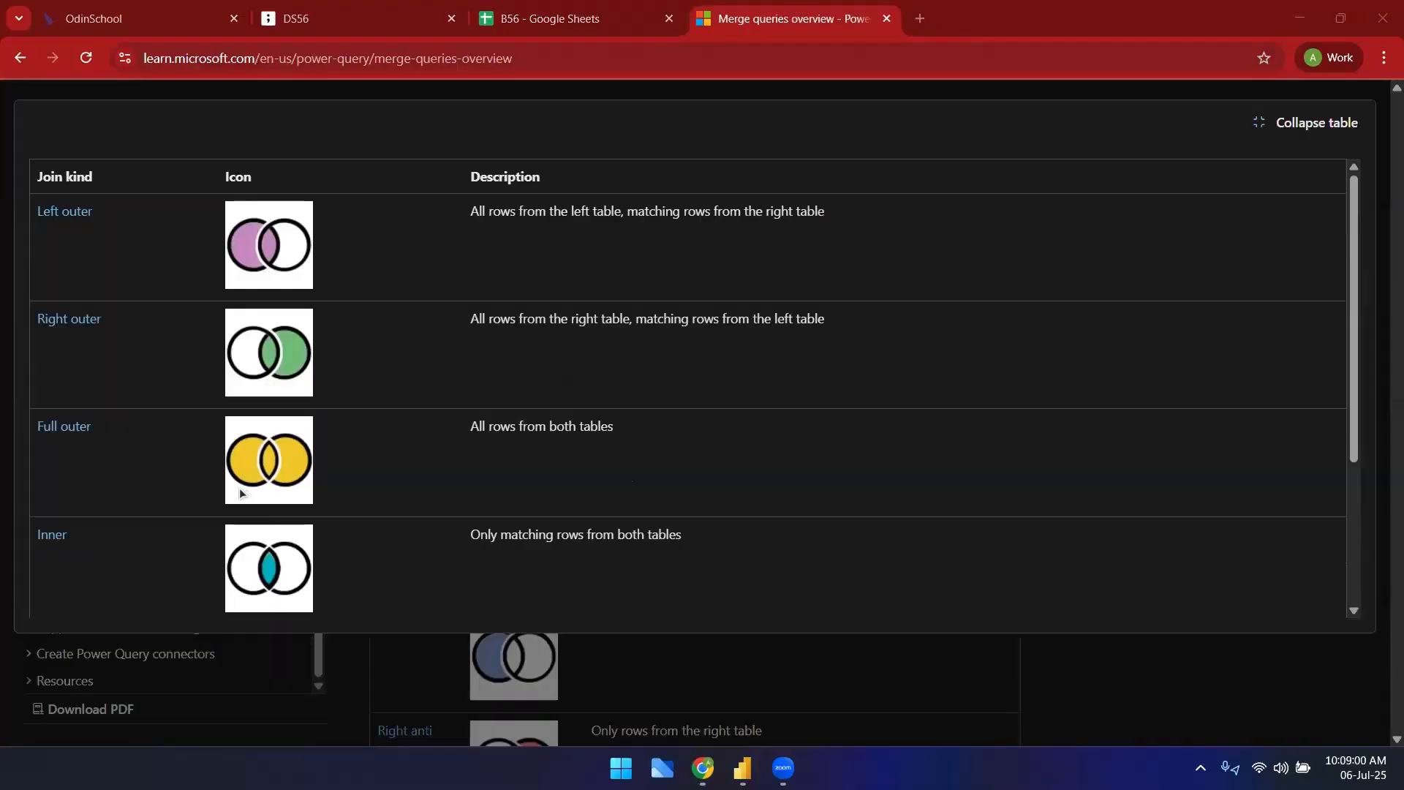
pyautogui.scroll(-3, 239, 489)
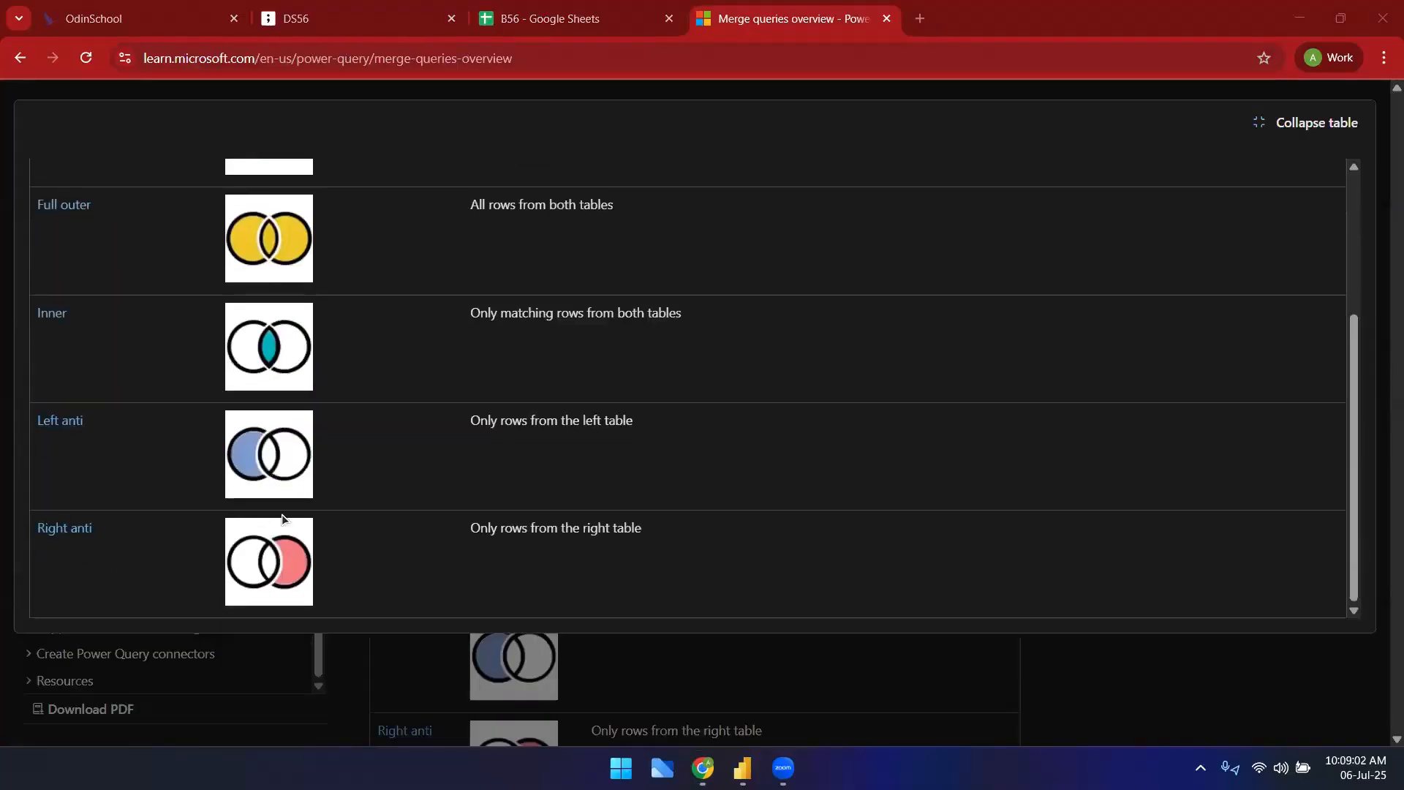
pyautogui.scroll(3, 139, 462)
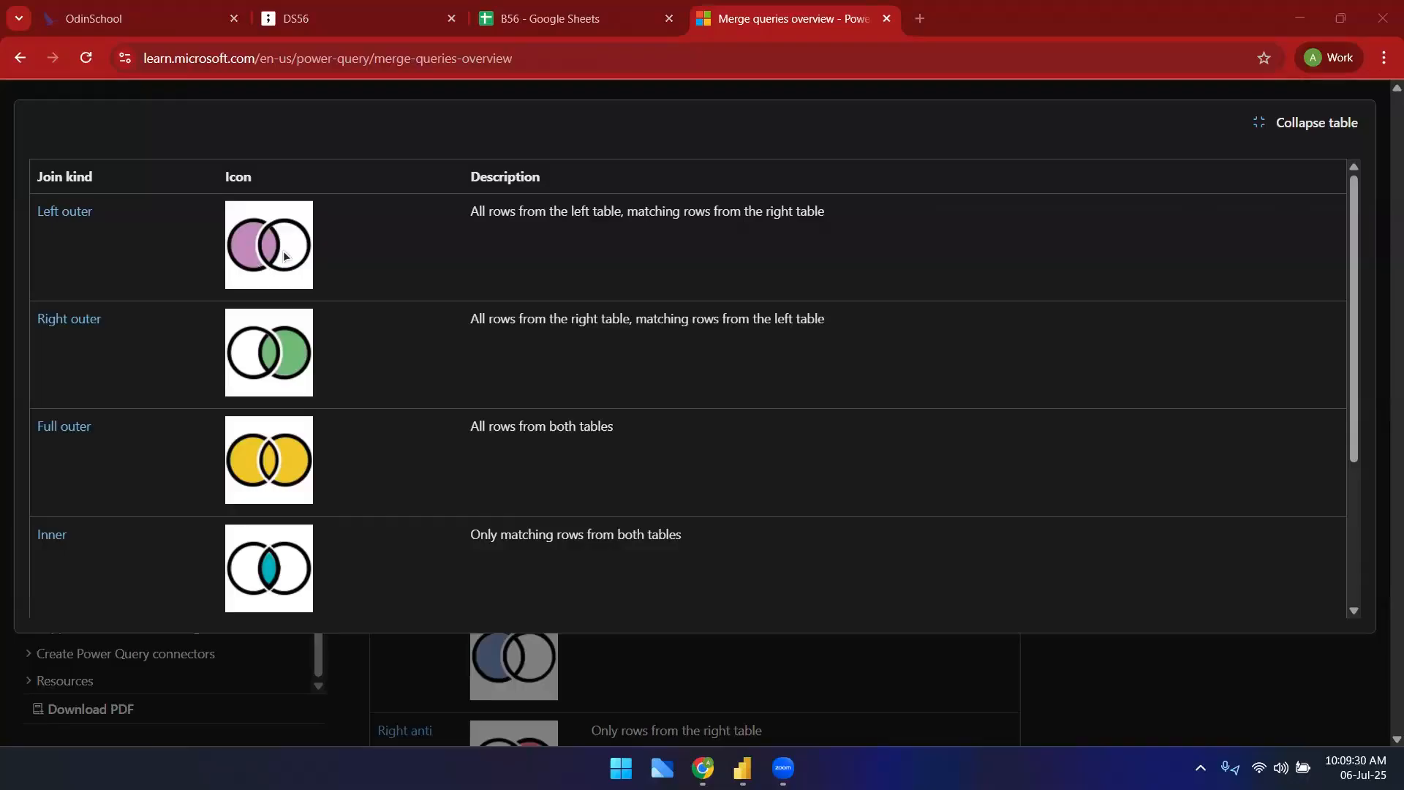
pyautogui.click(406, 59)
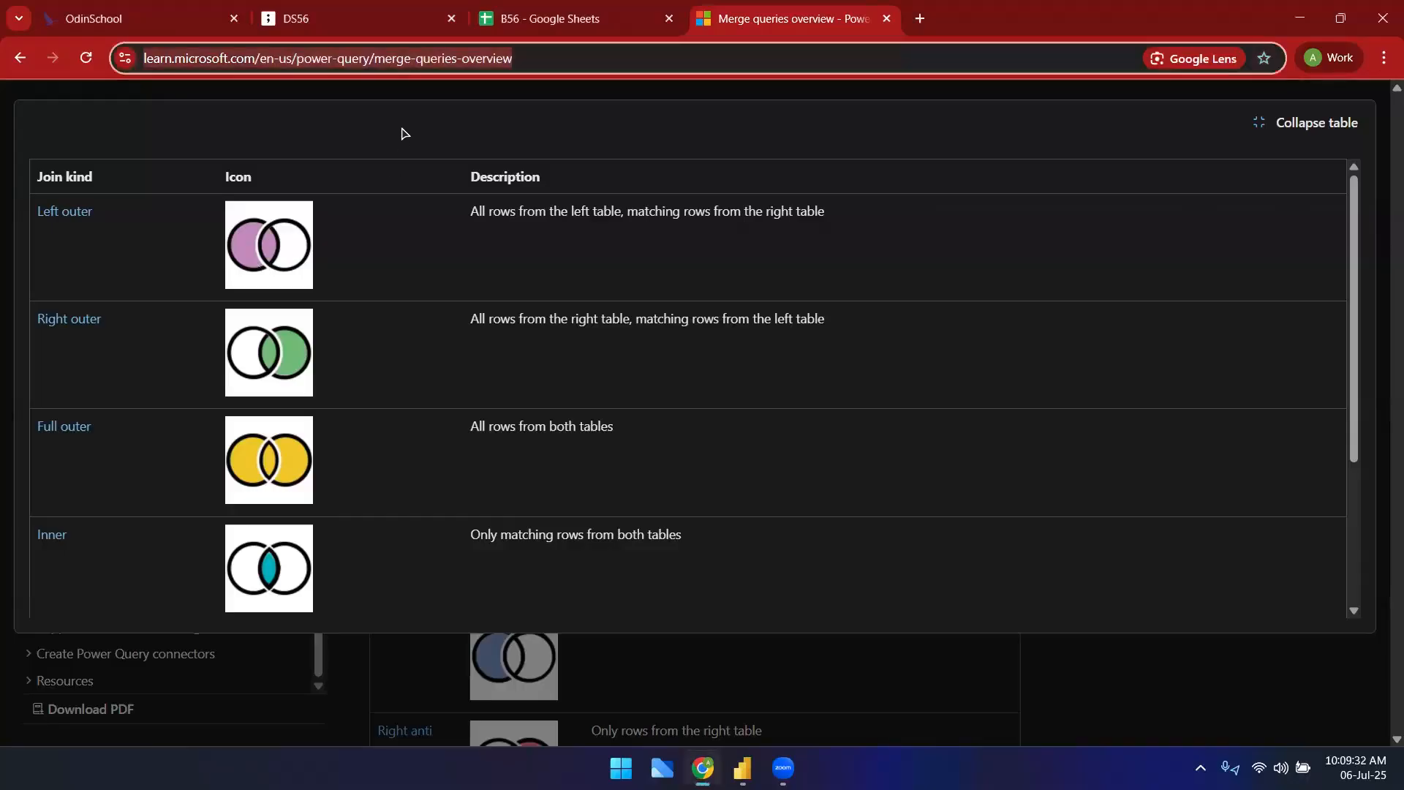
pyautogui.click(401, 128)
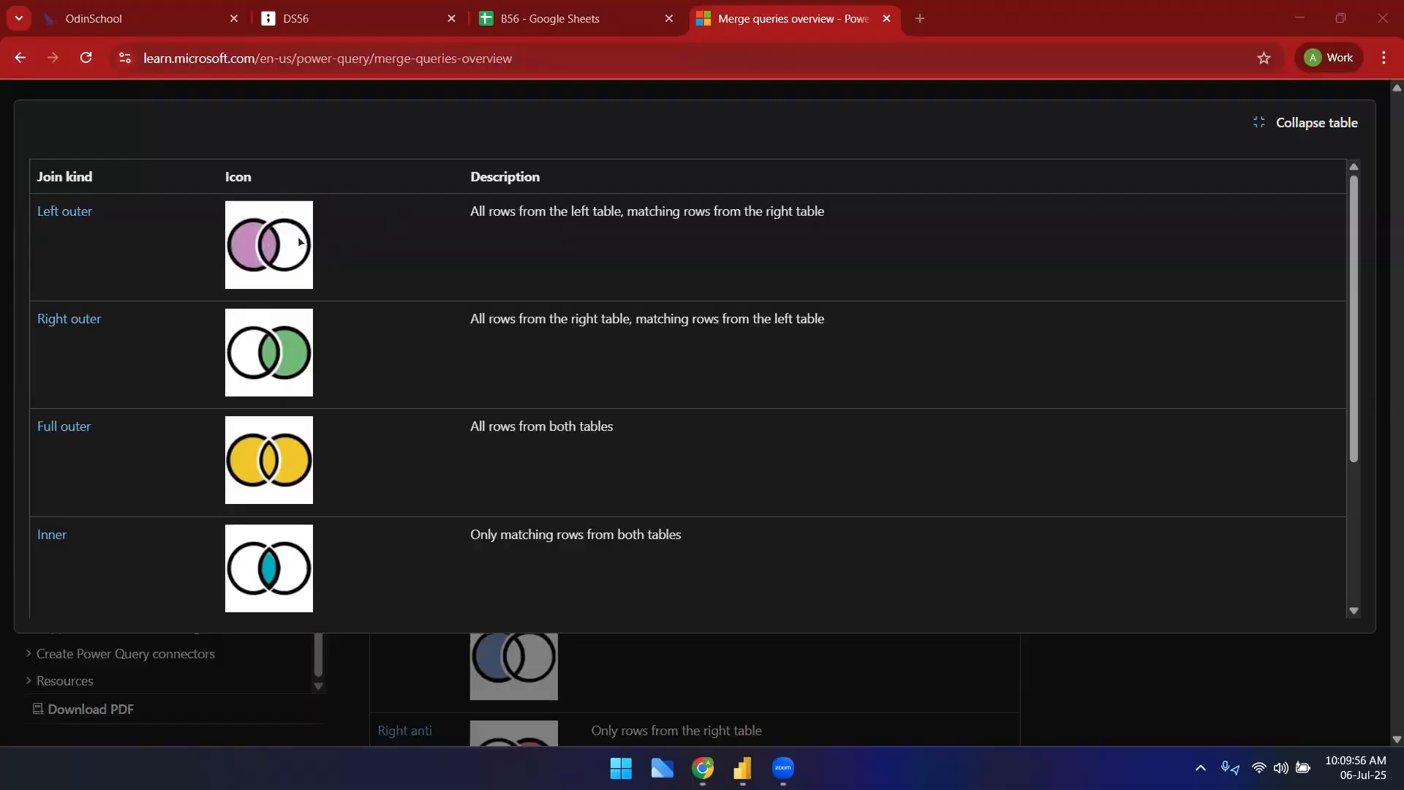
# - Switch to the B56 Google Sheet and review the Customers table at A8:D12
pyautogui.click(517, 22)
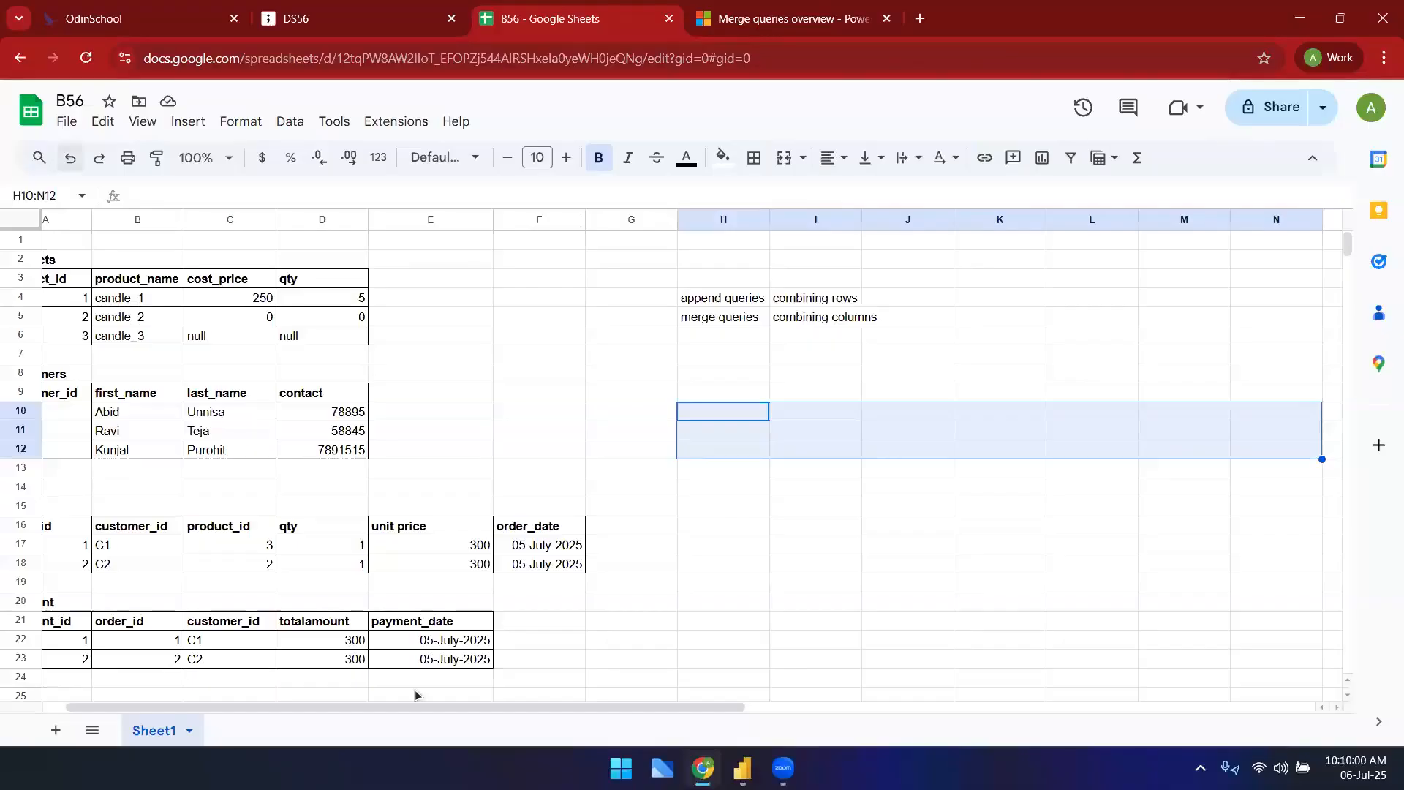
pyautogui.hscroll(-2, 391, 706)
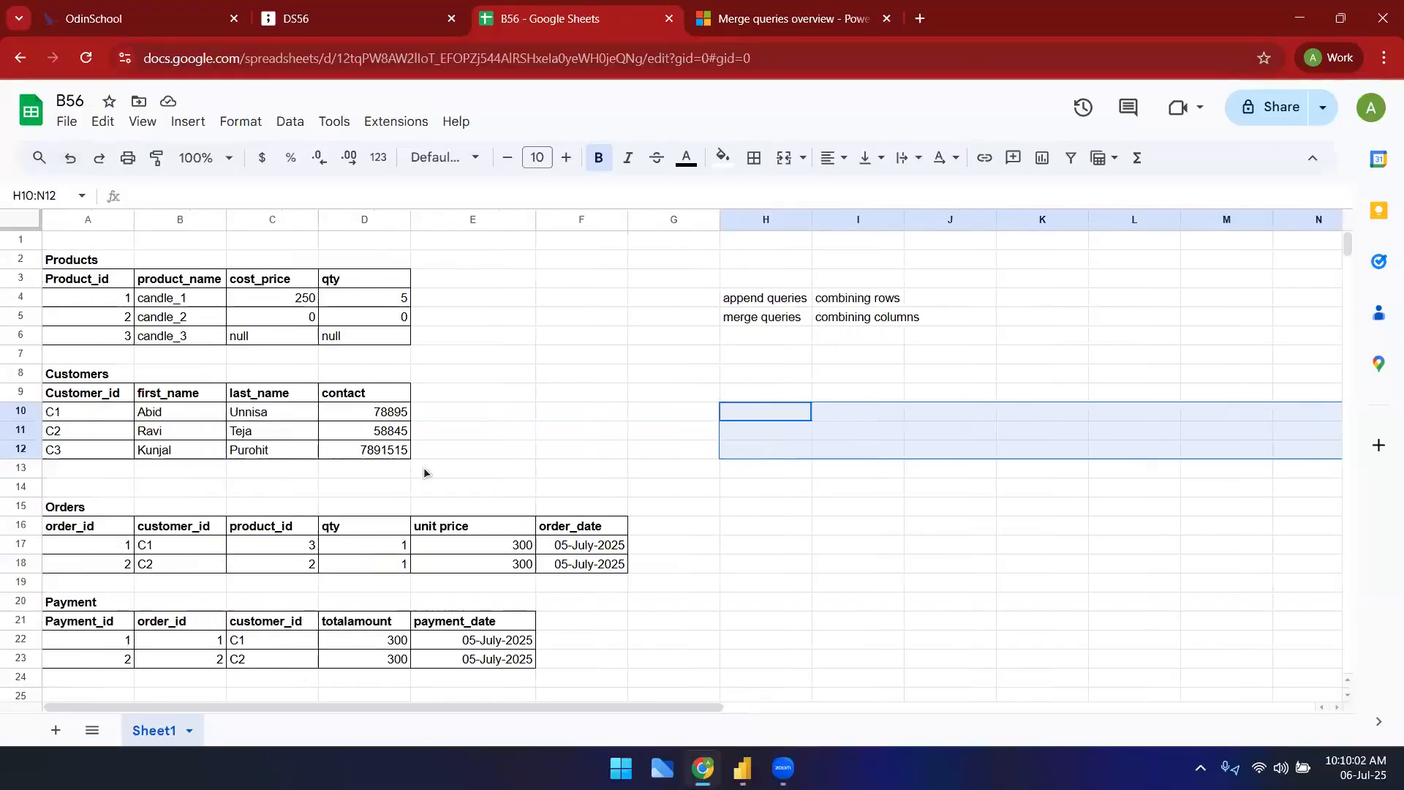
pyautogui.click(531, 395)
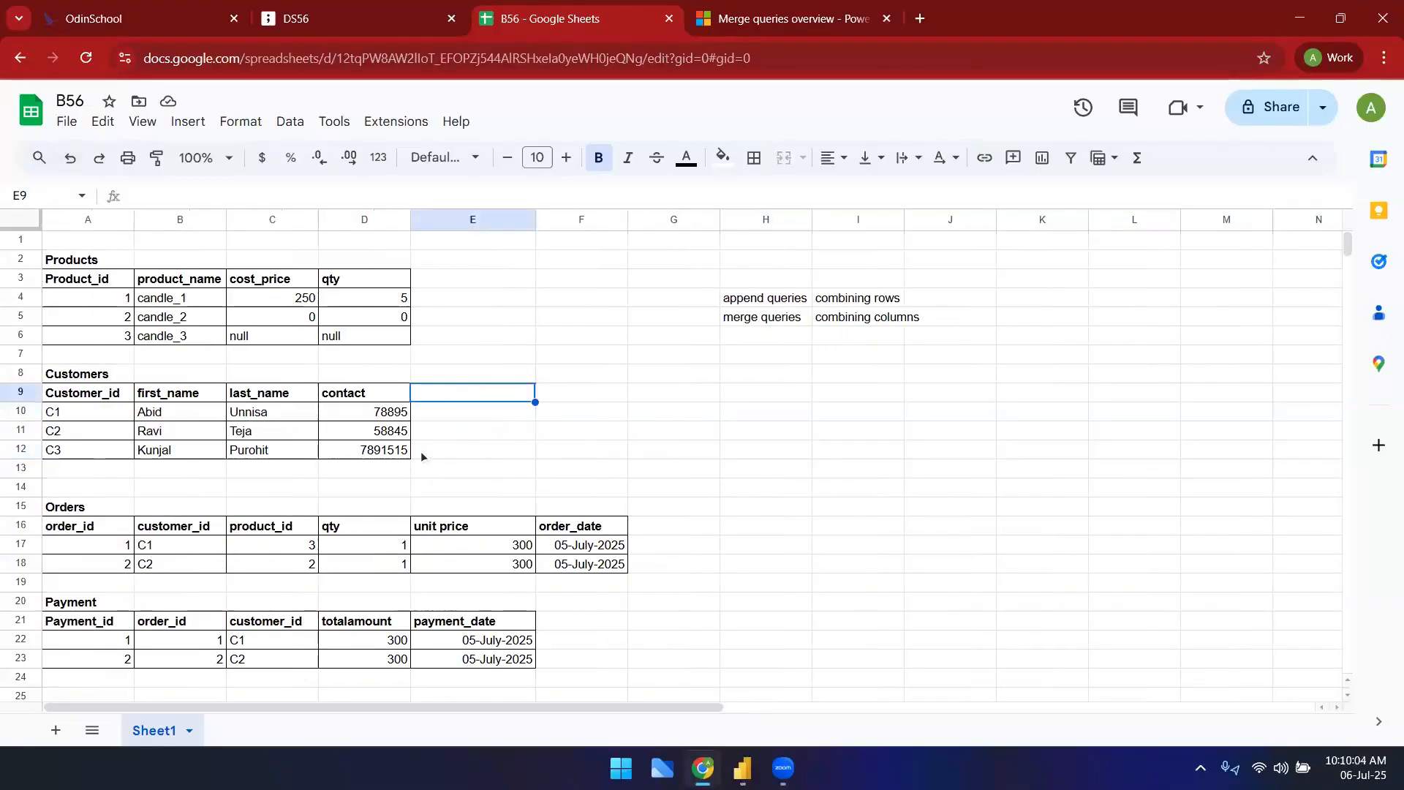
pyautogui.scroll(-2, 183, 476)
pyautogui.moveTo(88, 283); pyautogui.dragTo(392, 366)
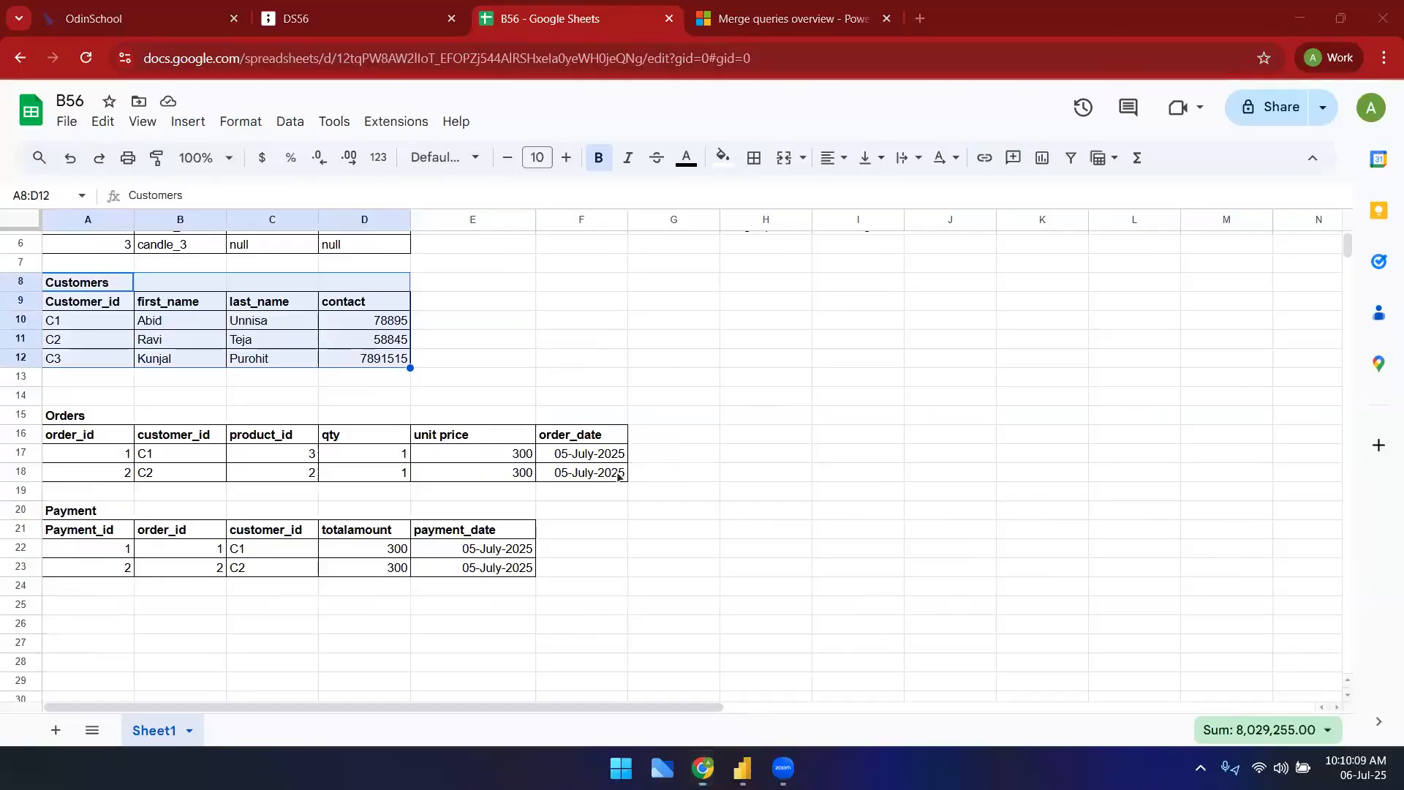
pyautogui.click(560, 322)
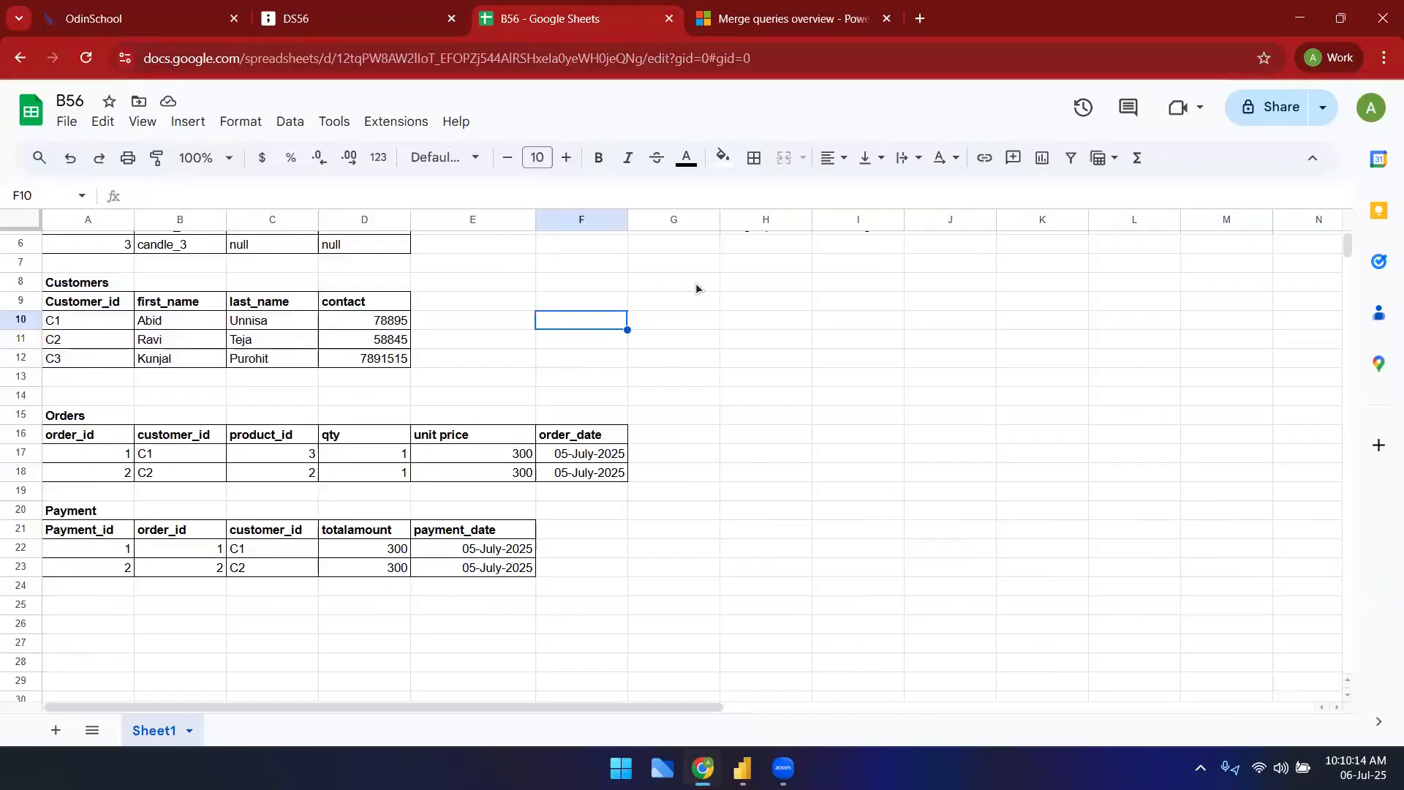
# - Enter "find out all the customers who have registered but did not place an orders(print their order status)" in cell G7
pyautogui.click(669, 266)
pyautogui.write('find out all the customers who have res')
pyautogui.press('BackSpace')
pyautogui.write('gistered')
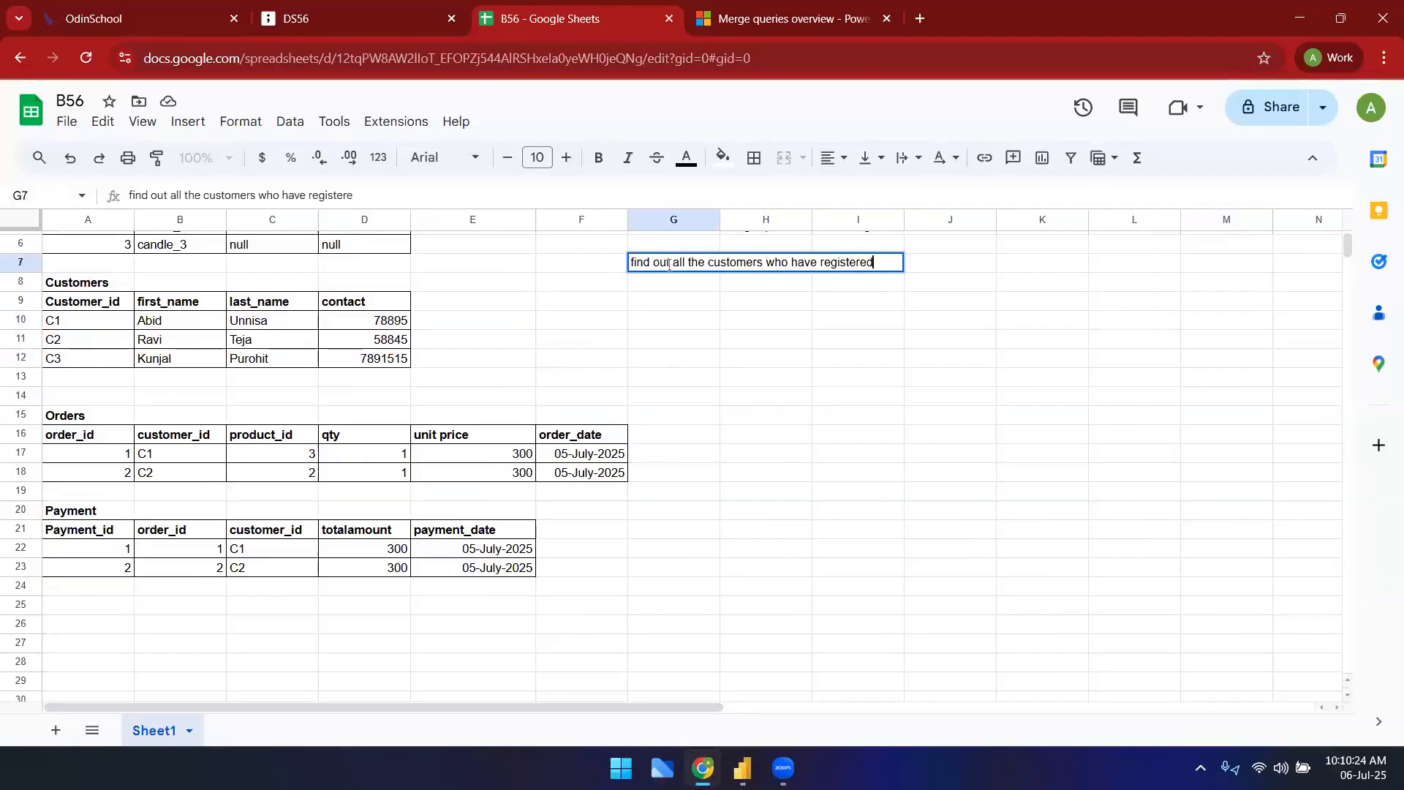
pyautogui.write(' but did not')
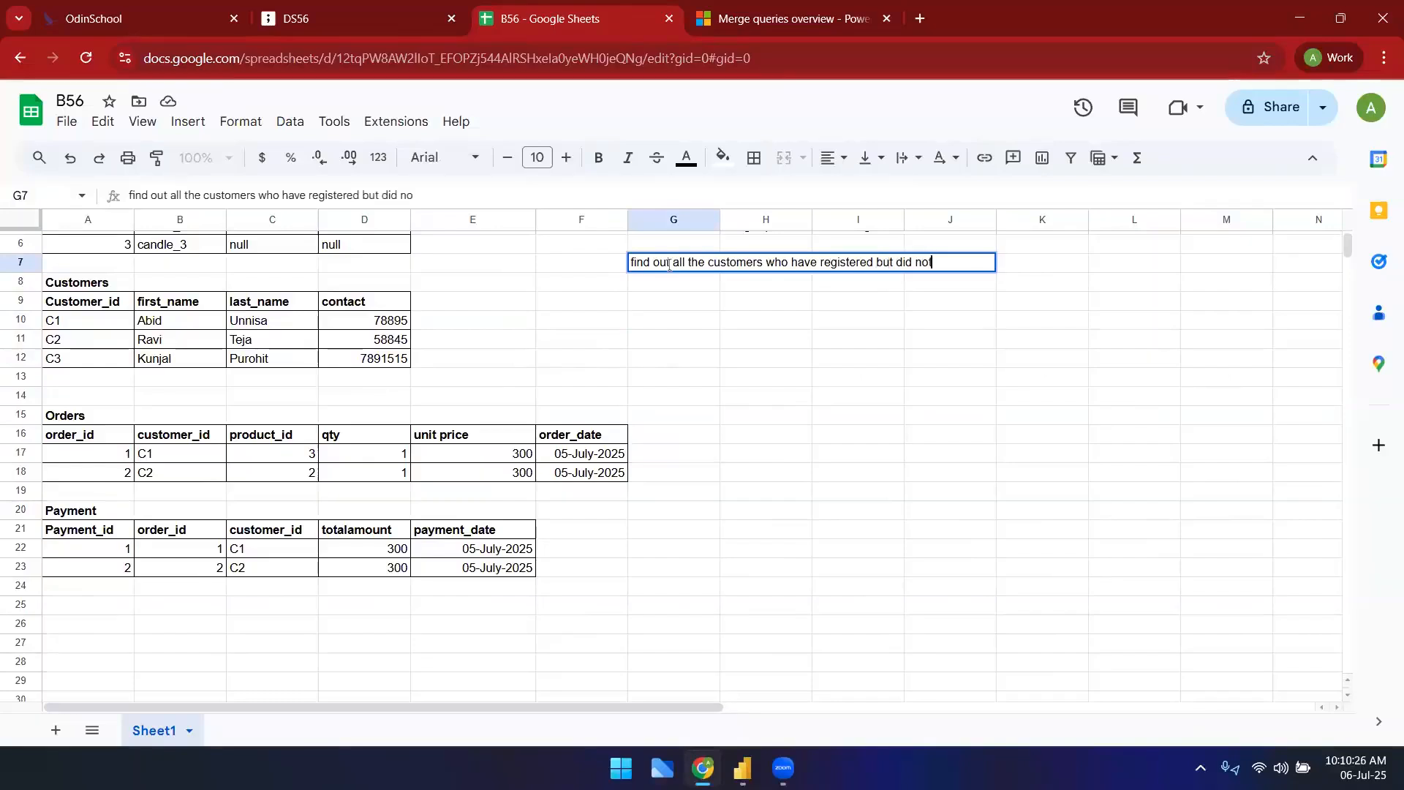
pyautogui.write(' place an orders')
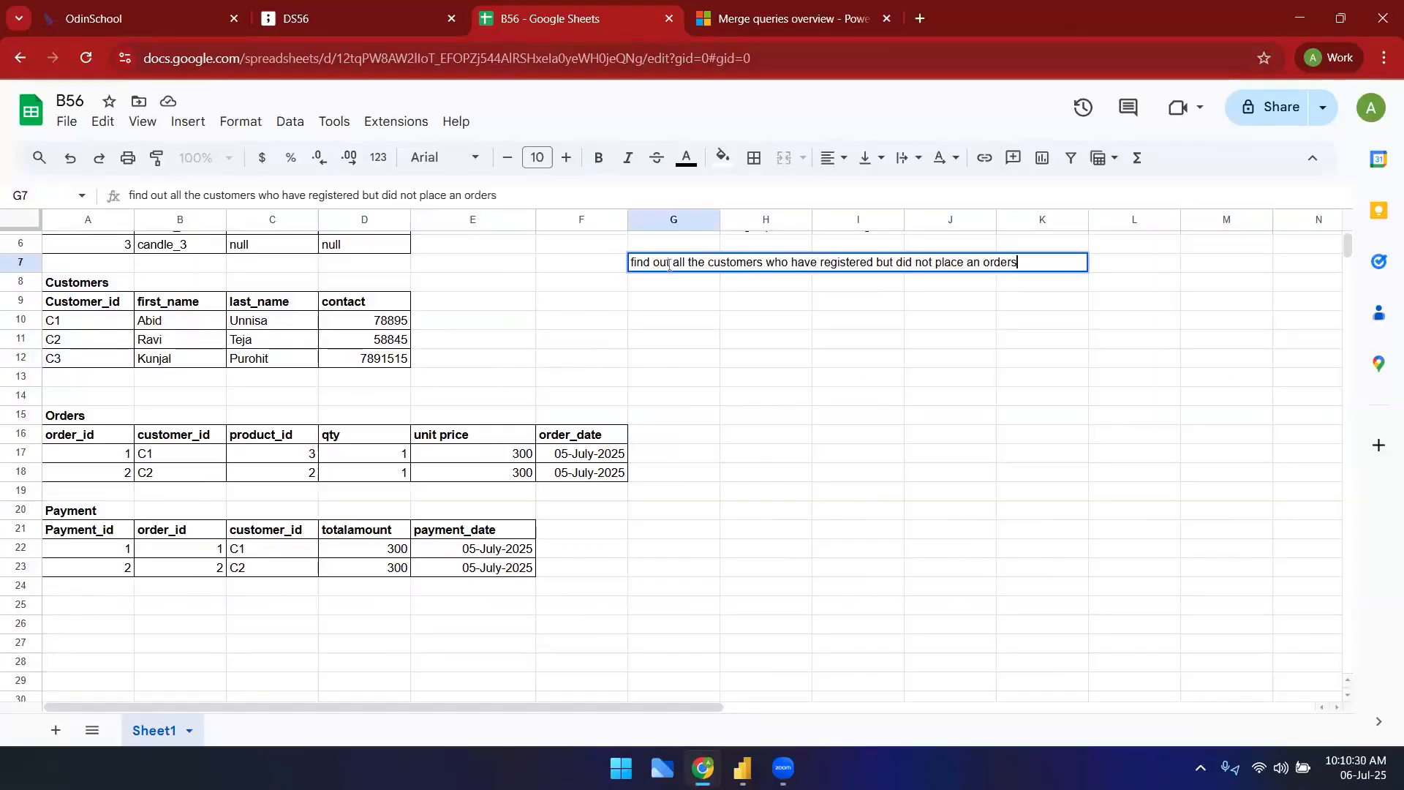
pyautogui.write('(print their order ')
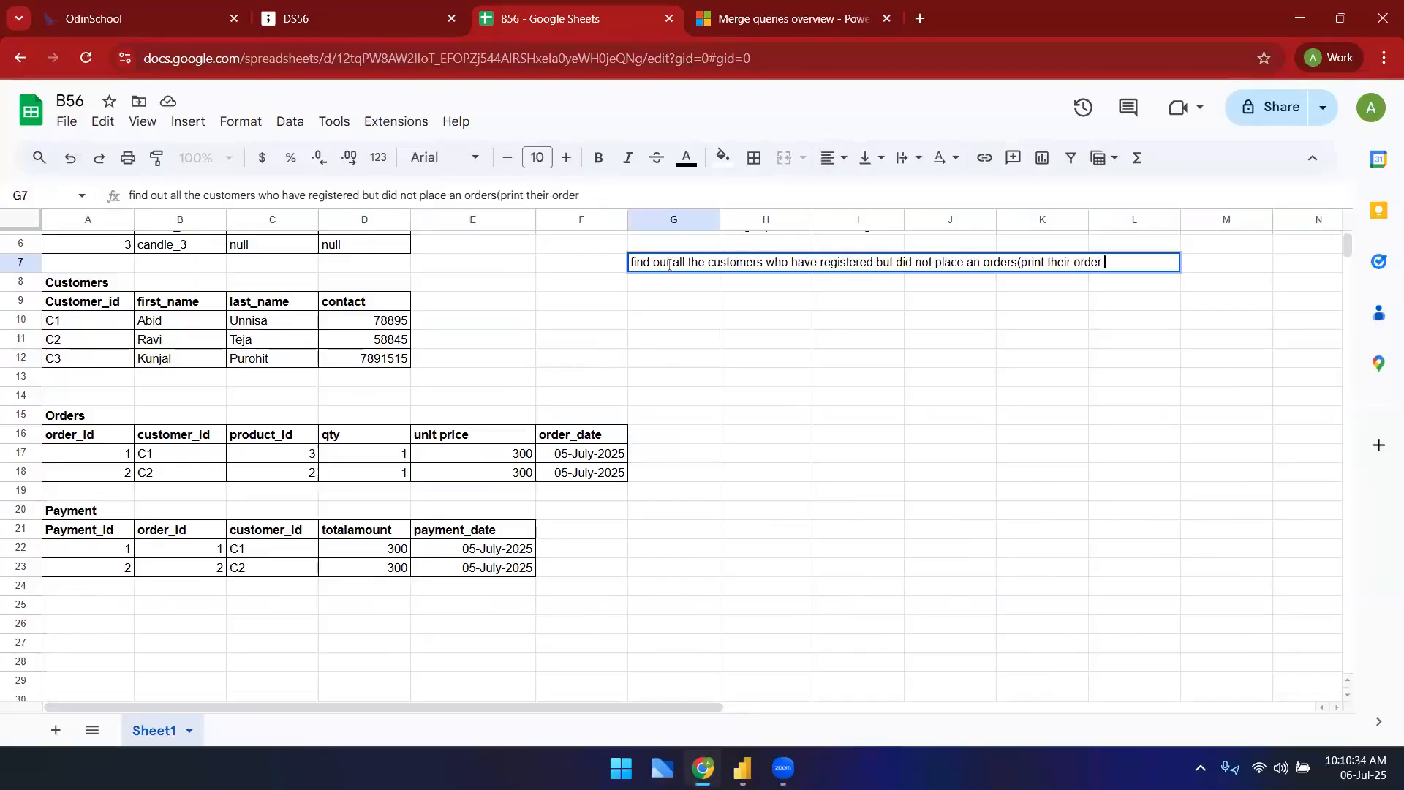
pyautogui.write('status)')
pyautogui.click(806, 319)
pyautogui.click(665, 265)
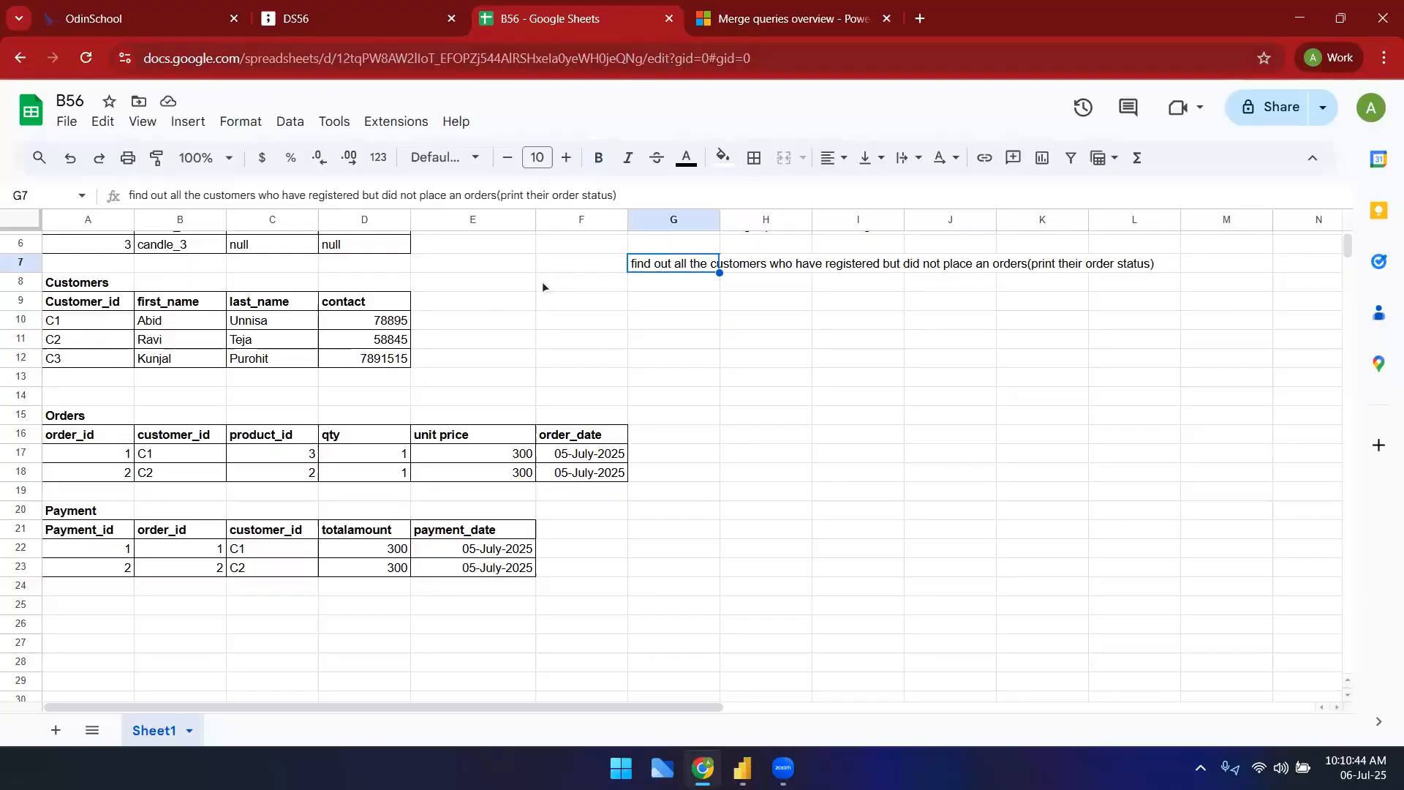
# - Copy the Customers table from A9:D12, headers included, to the range starting at H9
pyautogui.moveTo(106, 307); pyautogui.dragTo(351, 366)
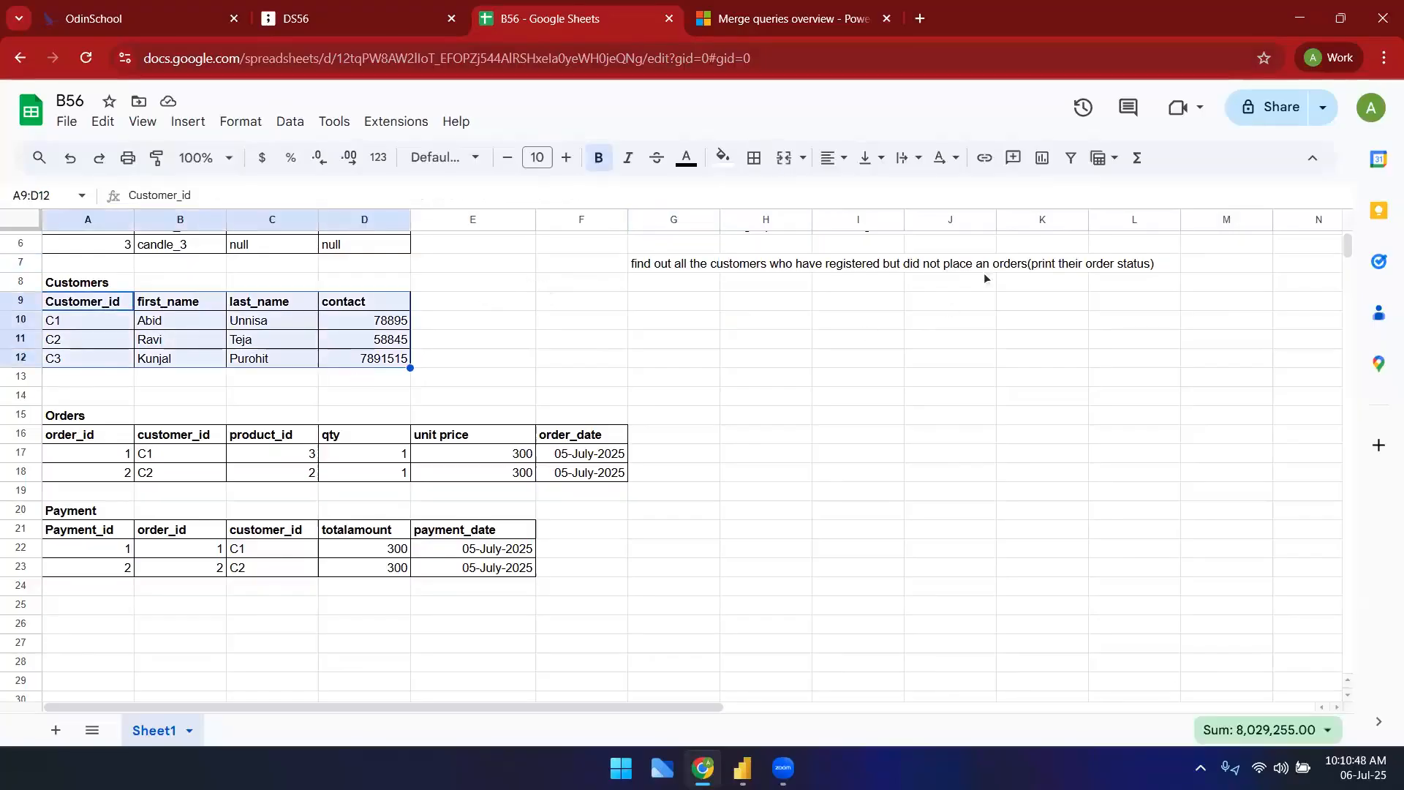
pyautogui.click(841, 295)
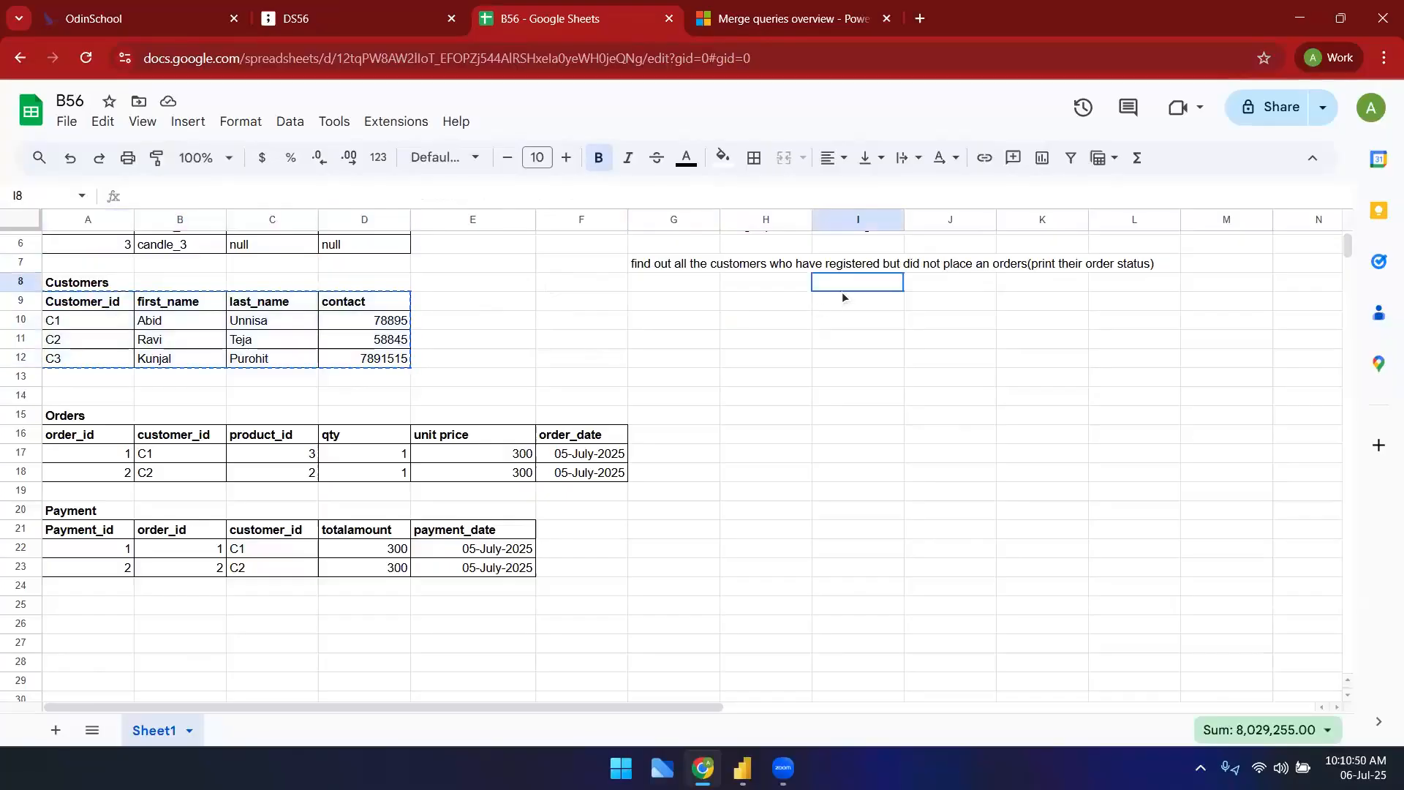
pyautogui.click(763, 300)
pyautogui.hotkey('ctrl', 'v')
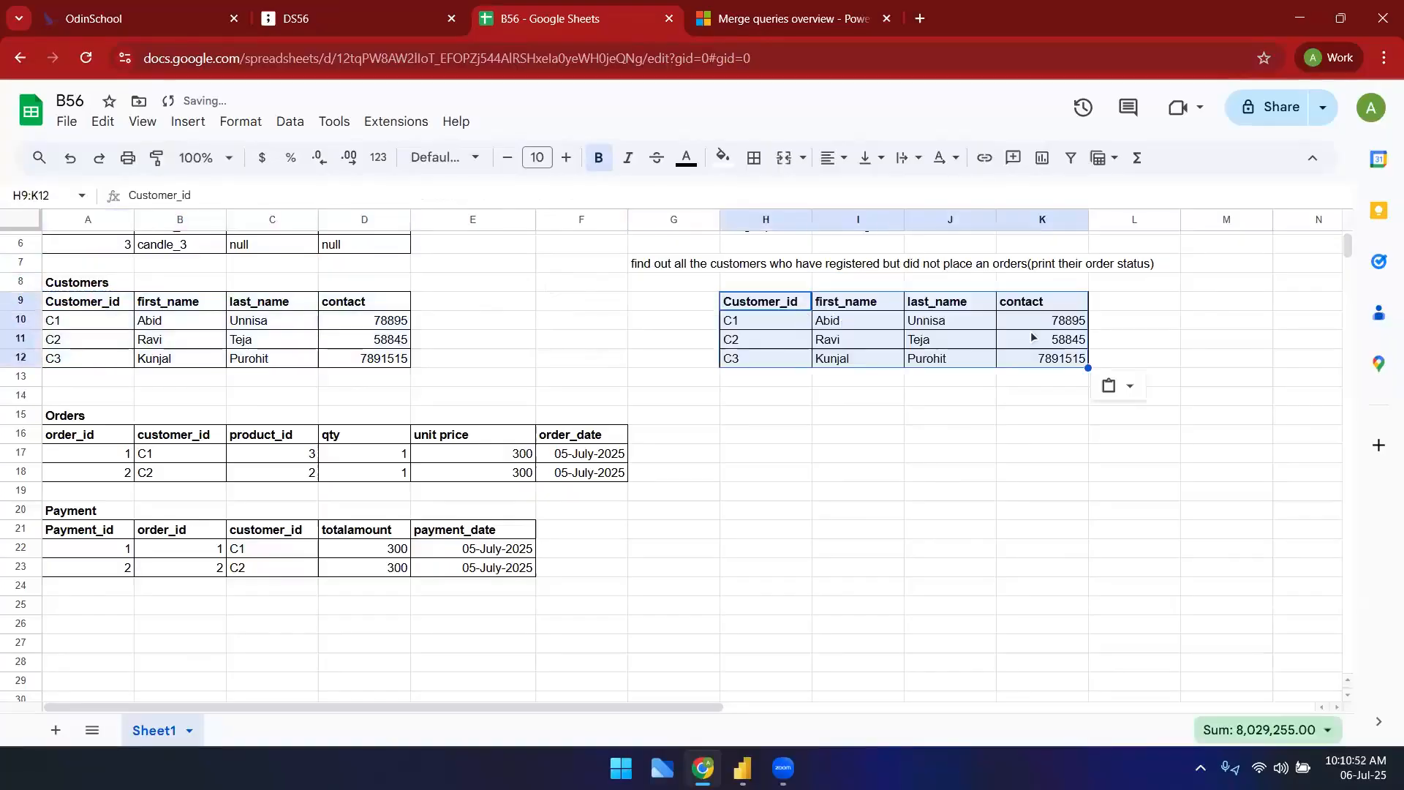
# - Add a bold order_id header in L9 beside the copied table and apply all borders to L9:L12
pyautogui.click(1139, 305)
pyautogui.write('ord')
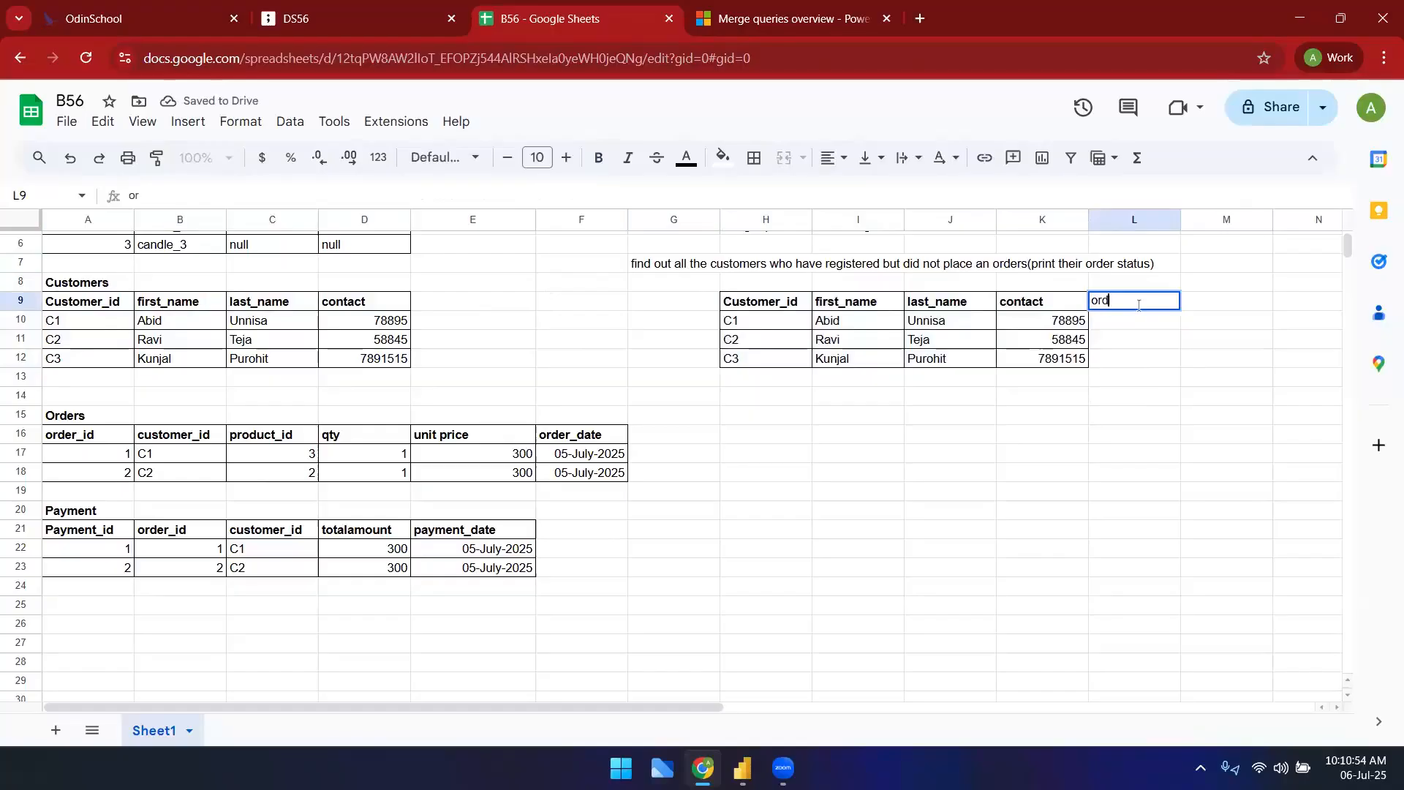
pyautogui.write('er_d')
pyautogui.write('id')
pyautogui.hotkey('shift', 'Down')
pyautogui.hotkey('shift', 'Down')
pyautogui.hotkey('shift', 'Down')
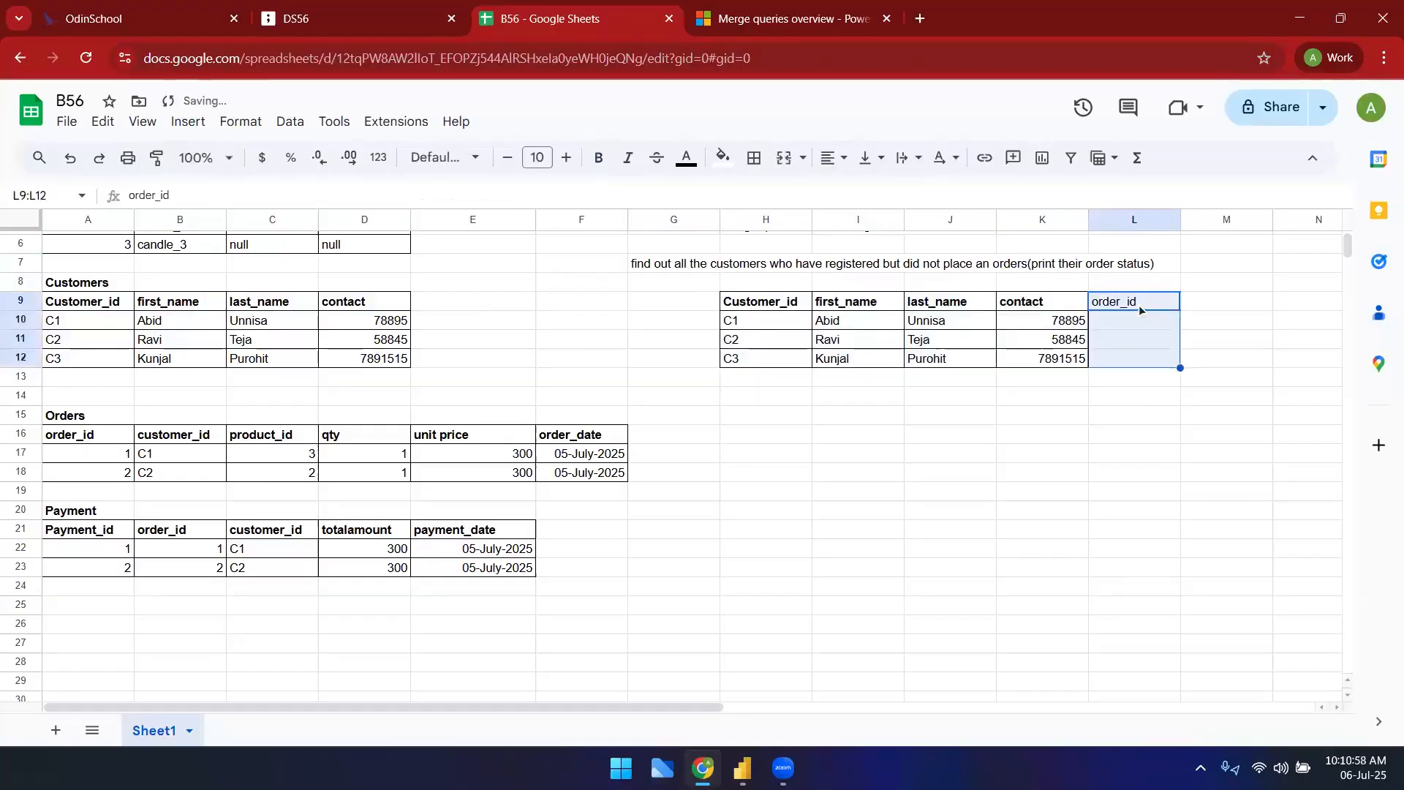
pyautogui.click(753, 157)
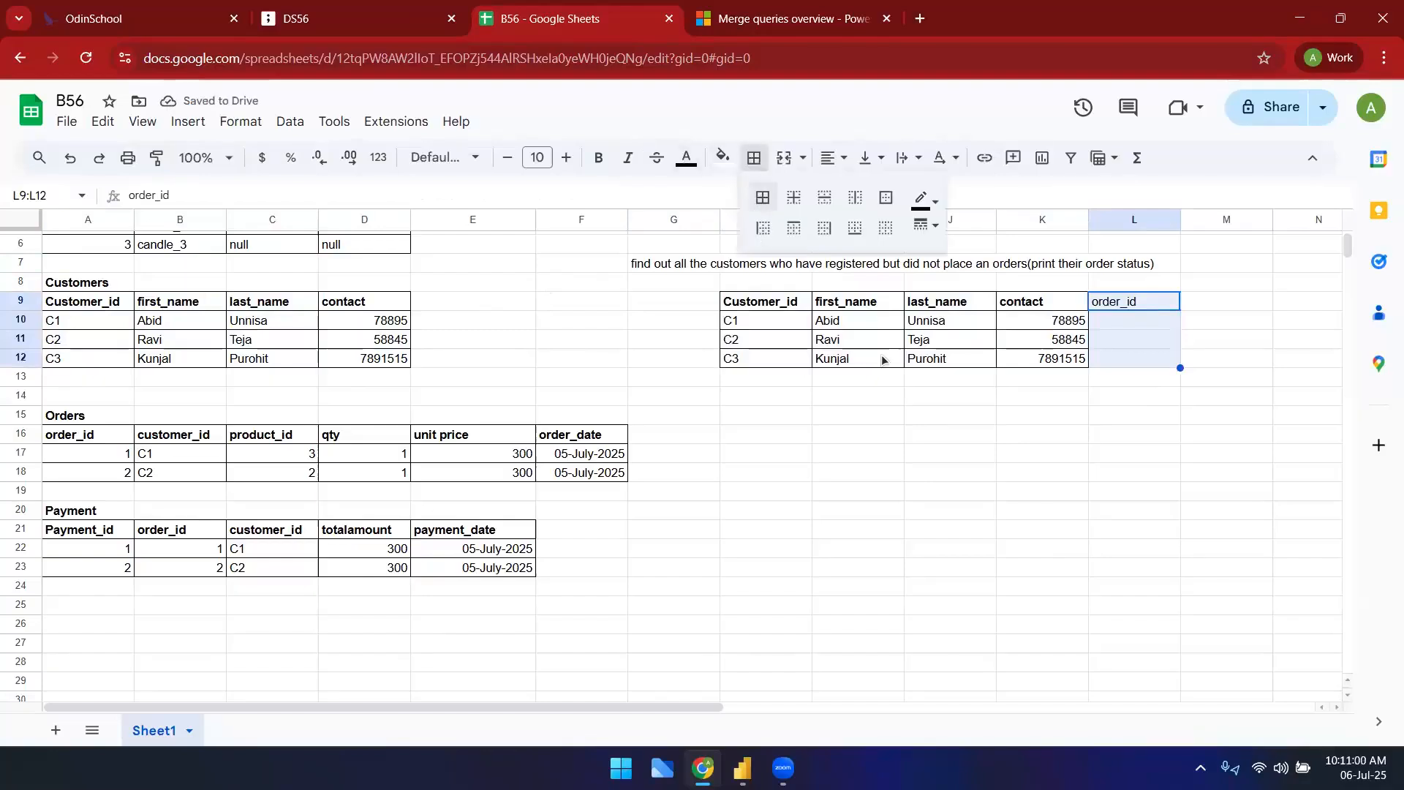
pyautogui.click(1117, 304)
pyautogui.hotkey('ctrl', 'b')
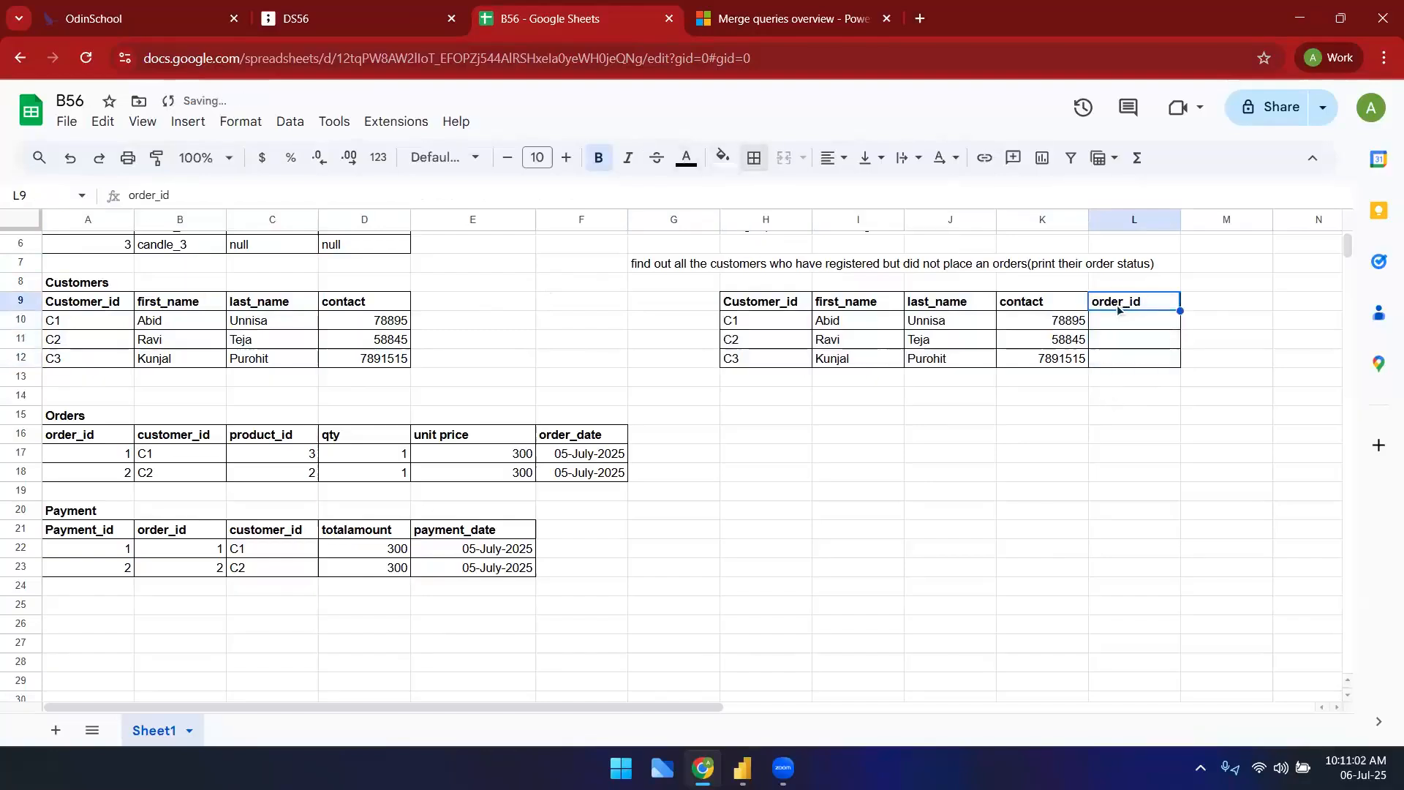
# - Fill the order_id column with 1 for C1, 2 for C2 and null for C3
pyautogui.click(769, 319)
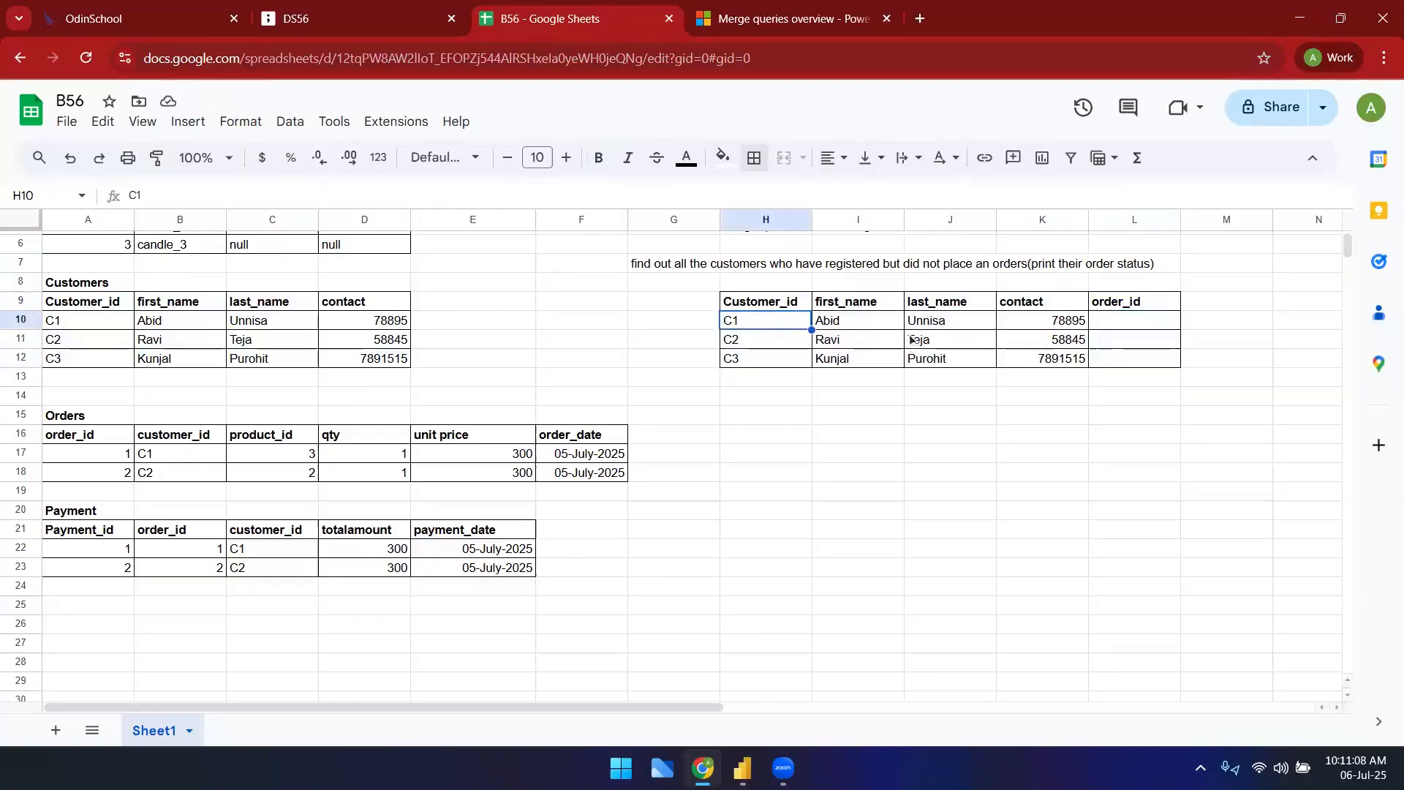
pyautogui.click(1130, 330)
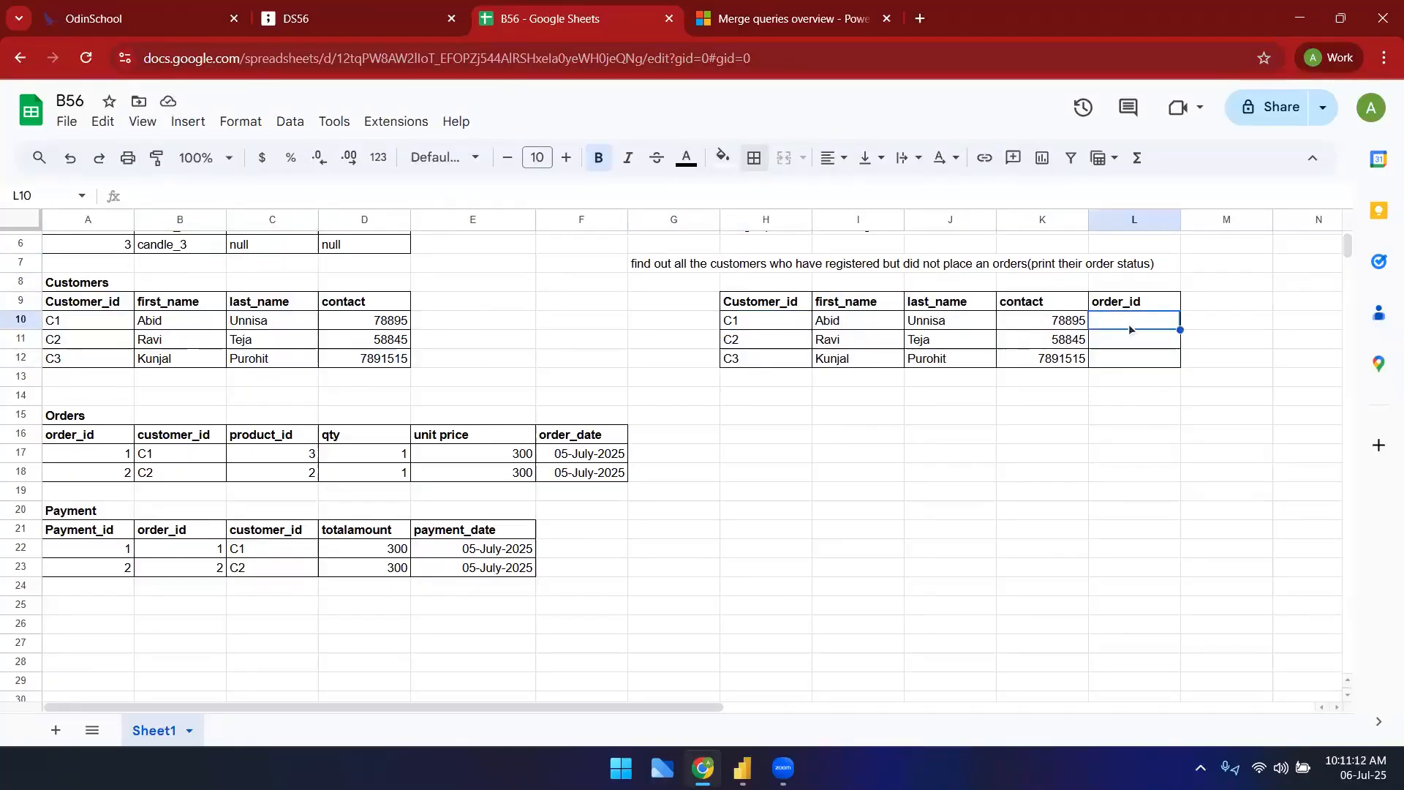
pyautogui.write('1')
pyautogui.press('Return')
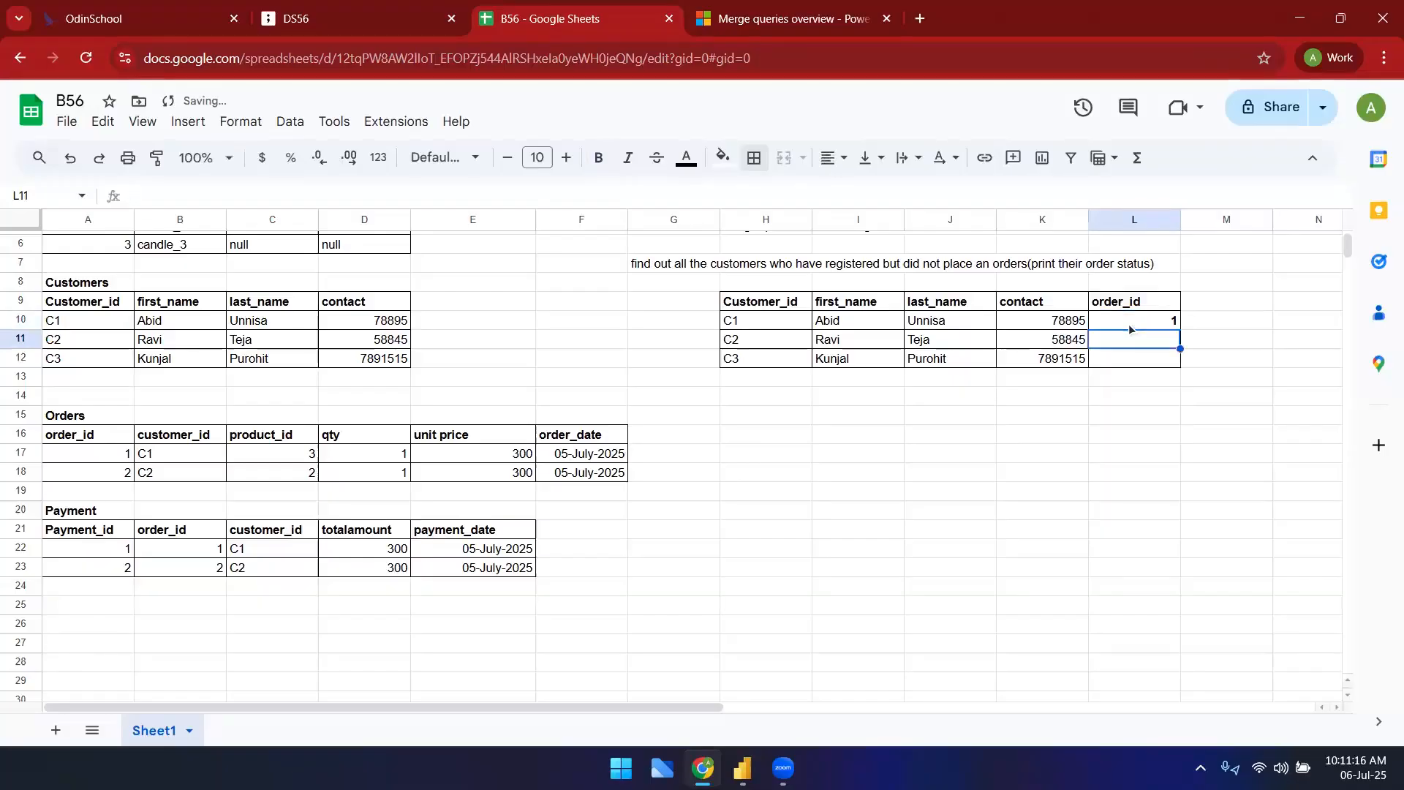
pyautogui.write('2')
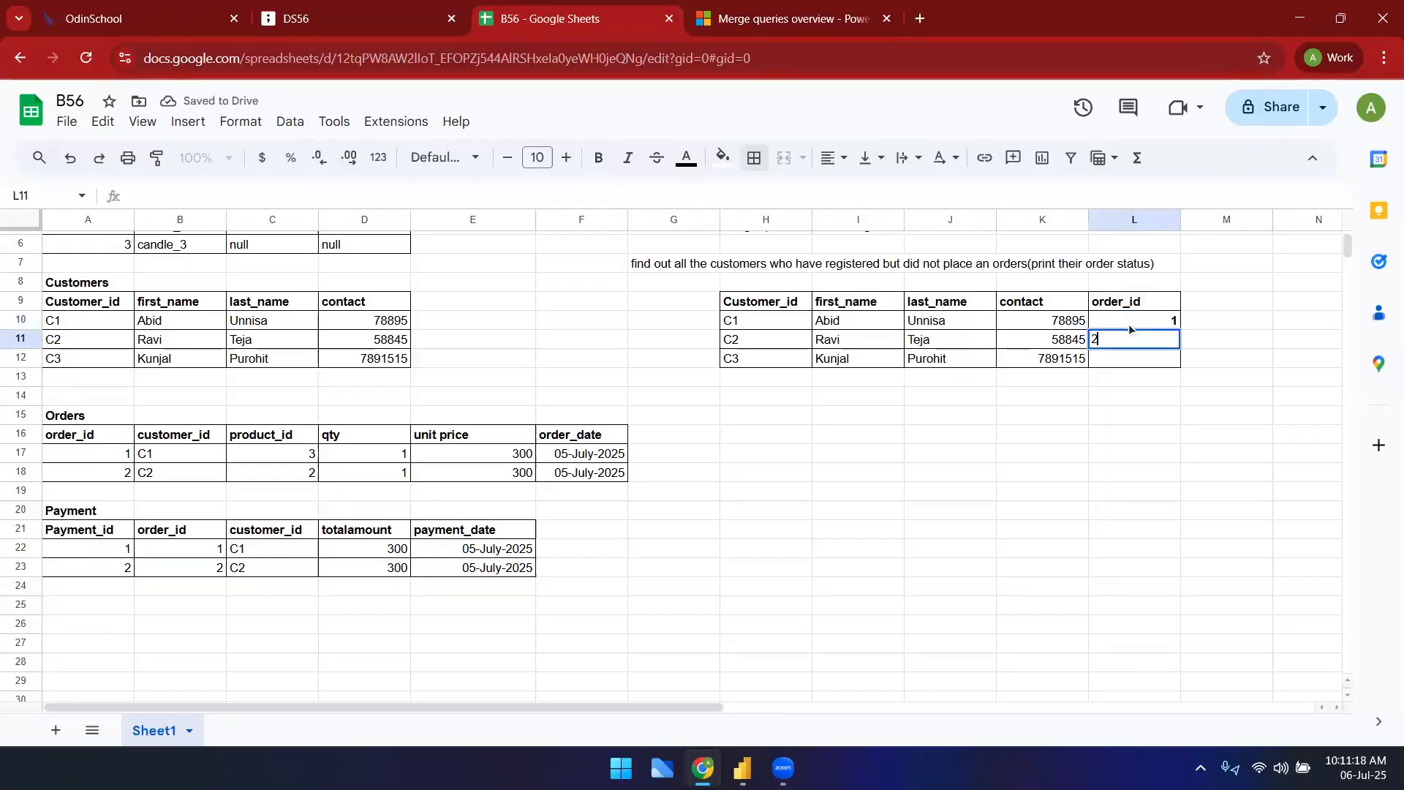
pyautogui.press('Return')
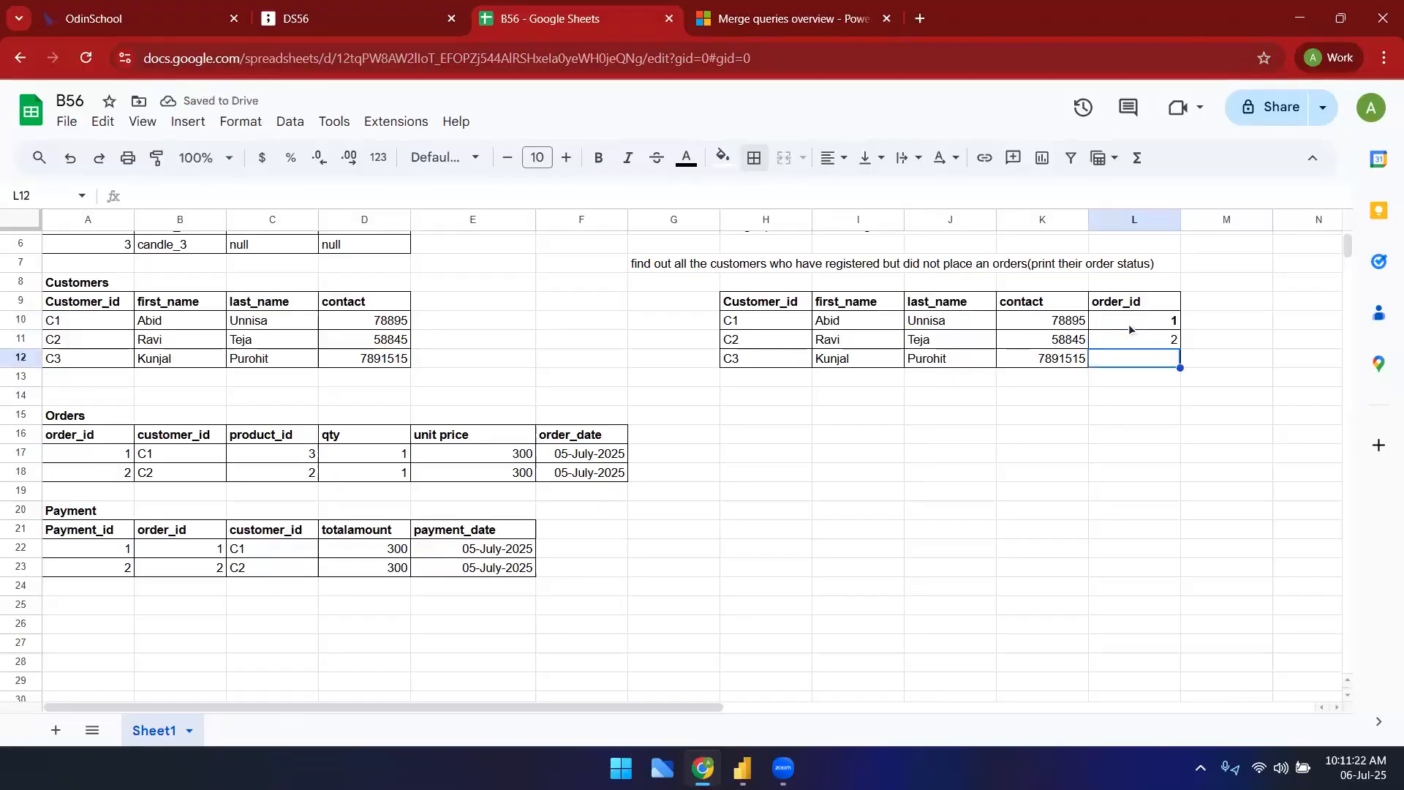
pyautogui.write('null')
pyautogui.press('Return')
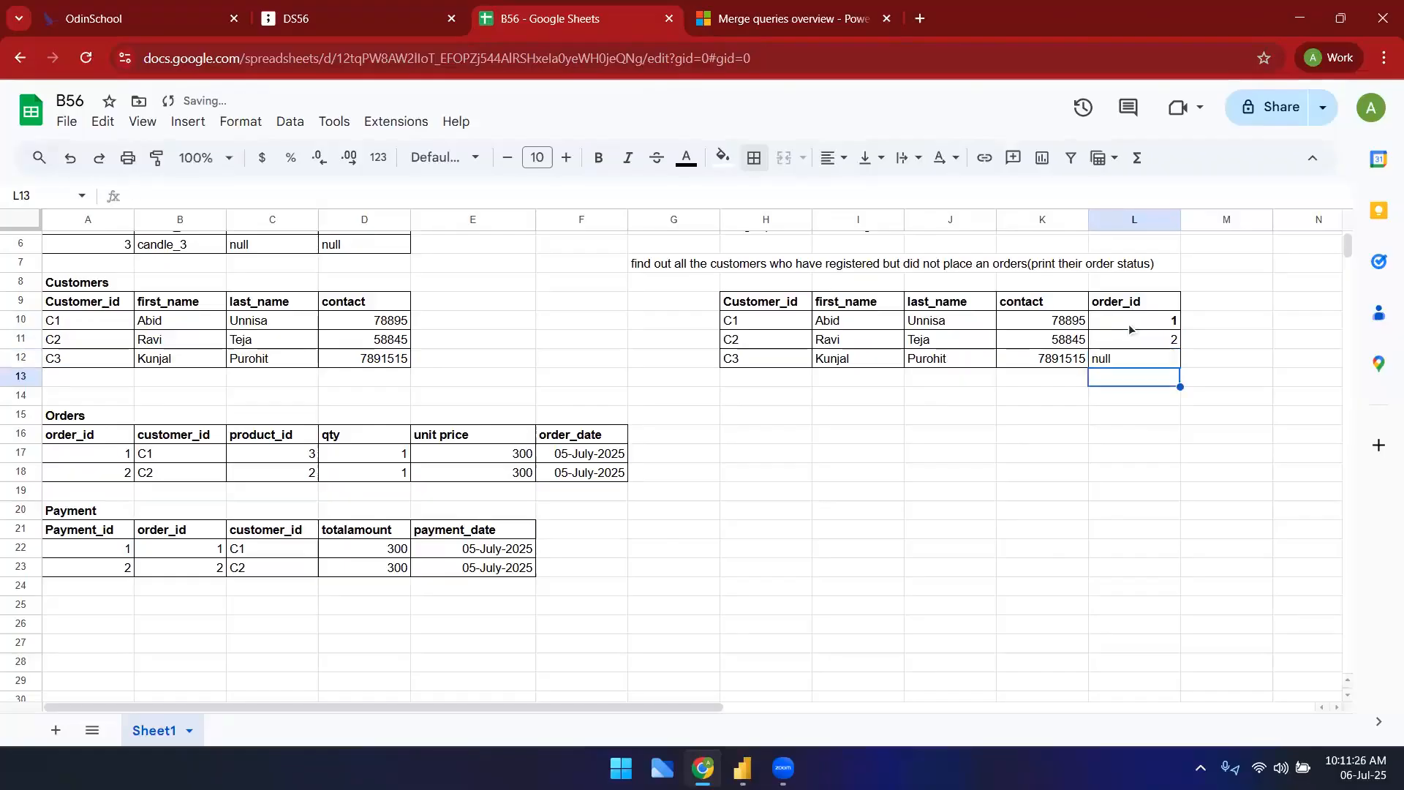
pyautogui.click(1048, 433)
# - Examine the joined table at H9:L12 against the question in G7 and the source Customers and Orders tables
pyautogui.click(674, 266)
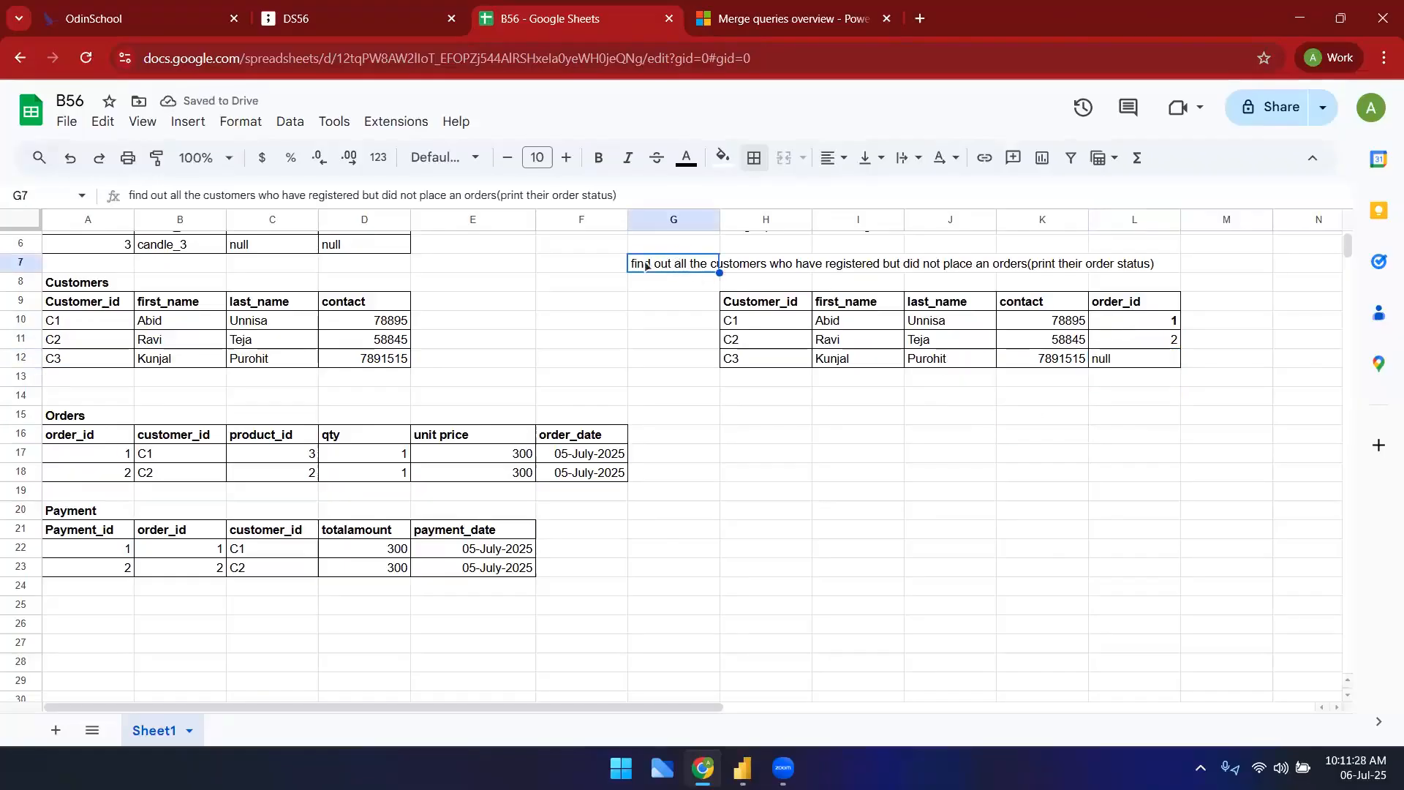
pyautogui.moveTo(761, 358); pyautogui.dragTo(1117, 370)
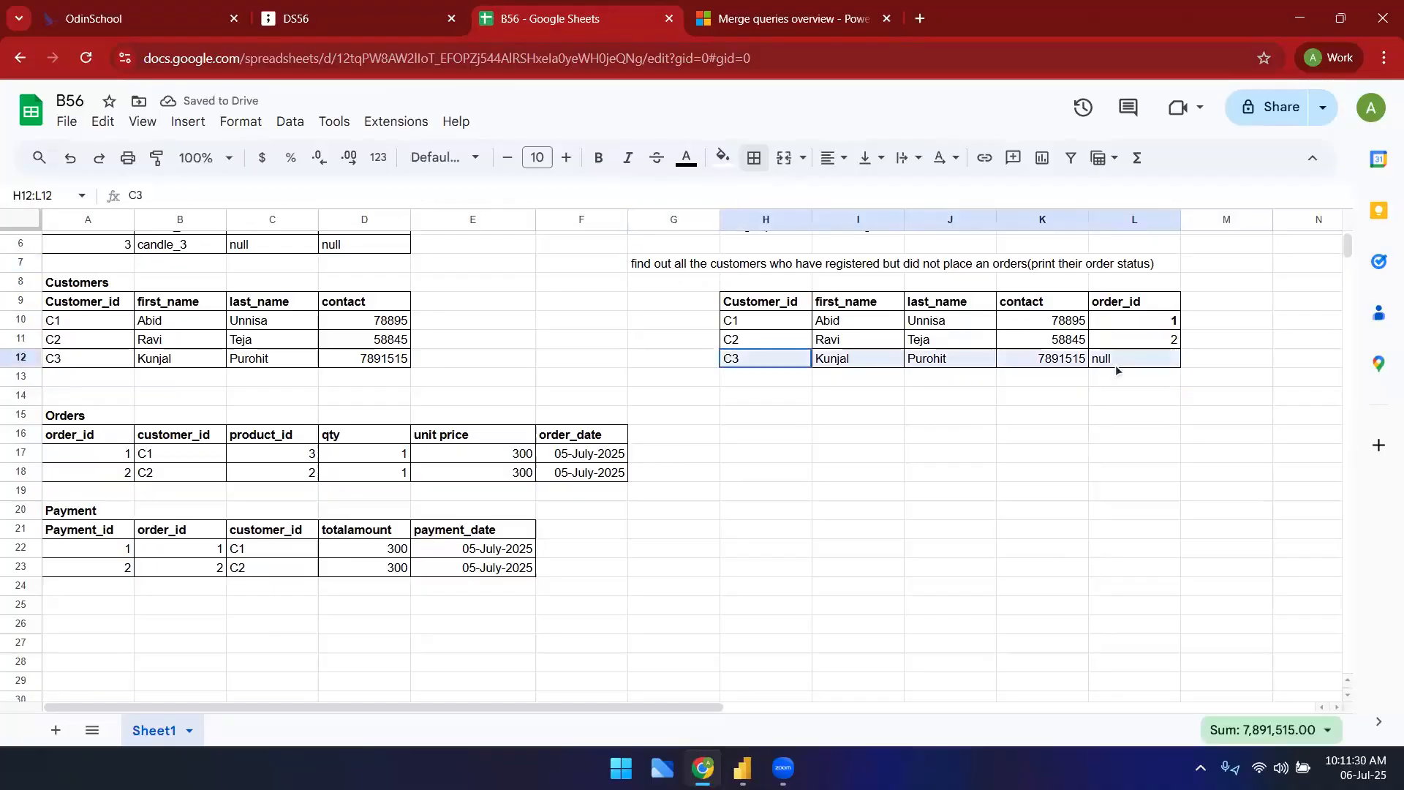
pyautogui.moveTo(796, 326); pyautogui.dragTo(1168, 340)
pyautogui.click(964, 437)
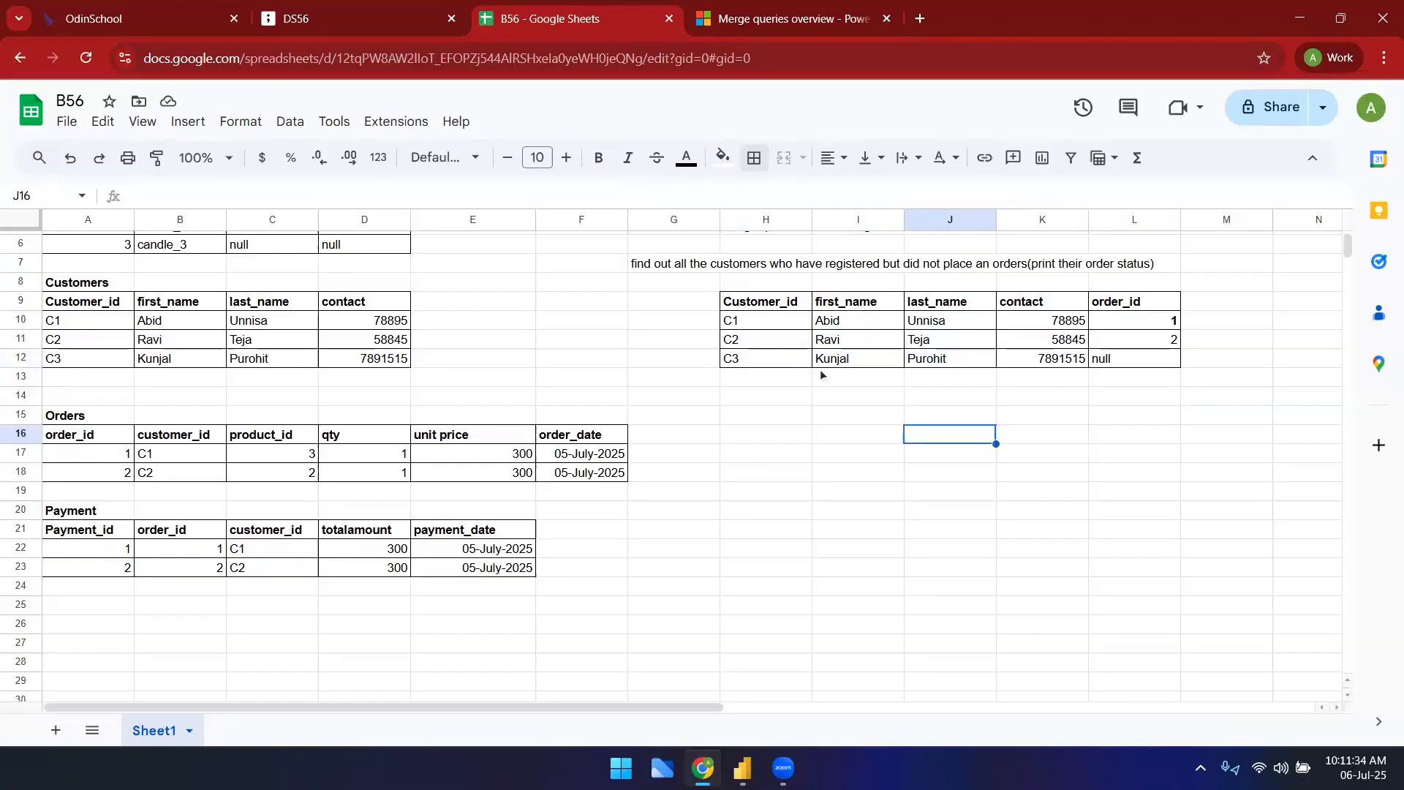
pyautogui.moveTo(102, 307); pyautogui.dragTo(360, 358)
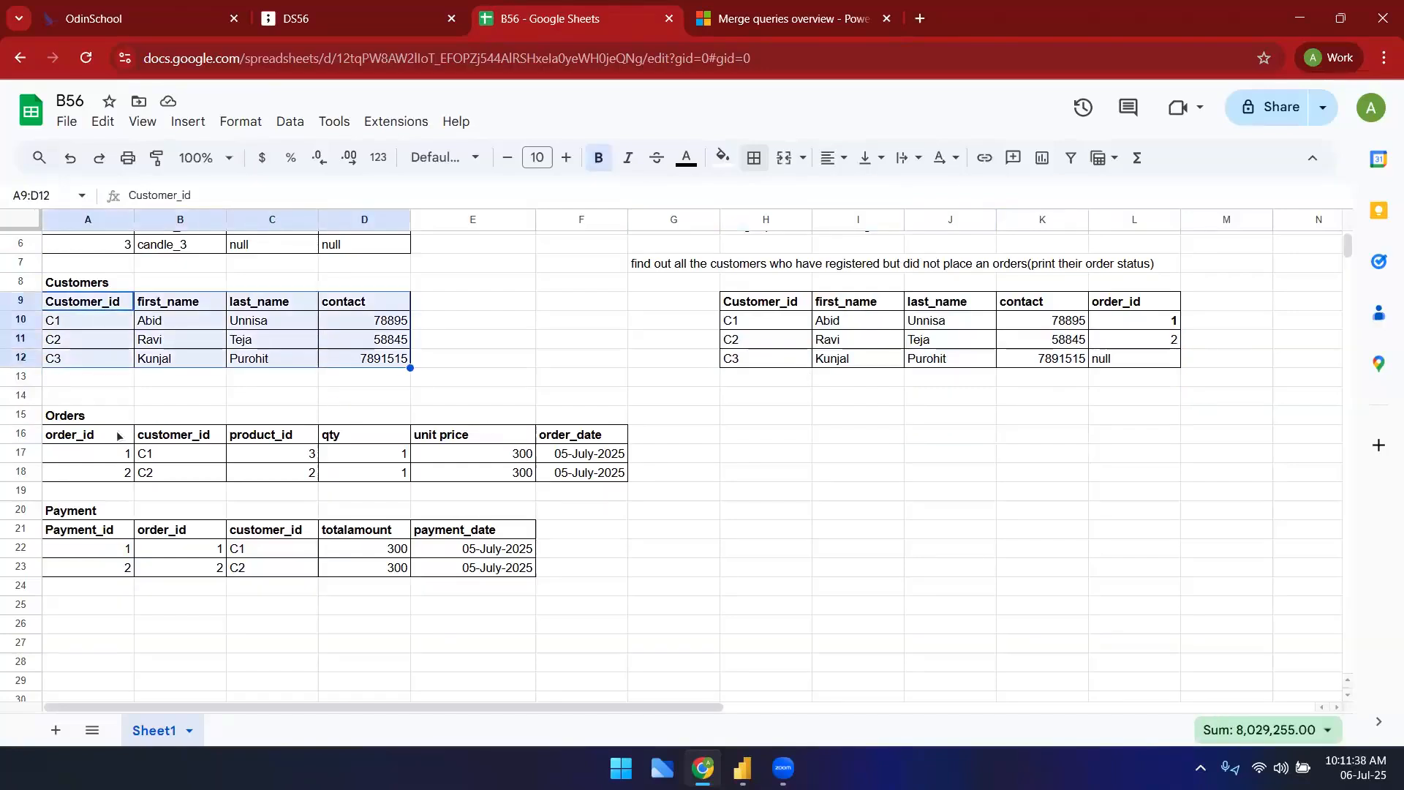
pyautogui.moveTo(117, 435); pyautogui.dragTo(344, 439)
pyautogui.moveTo(579, 454); pyautogui.dragTo(594, 475)
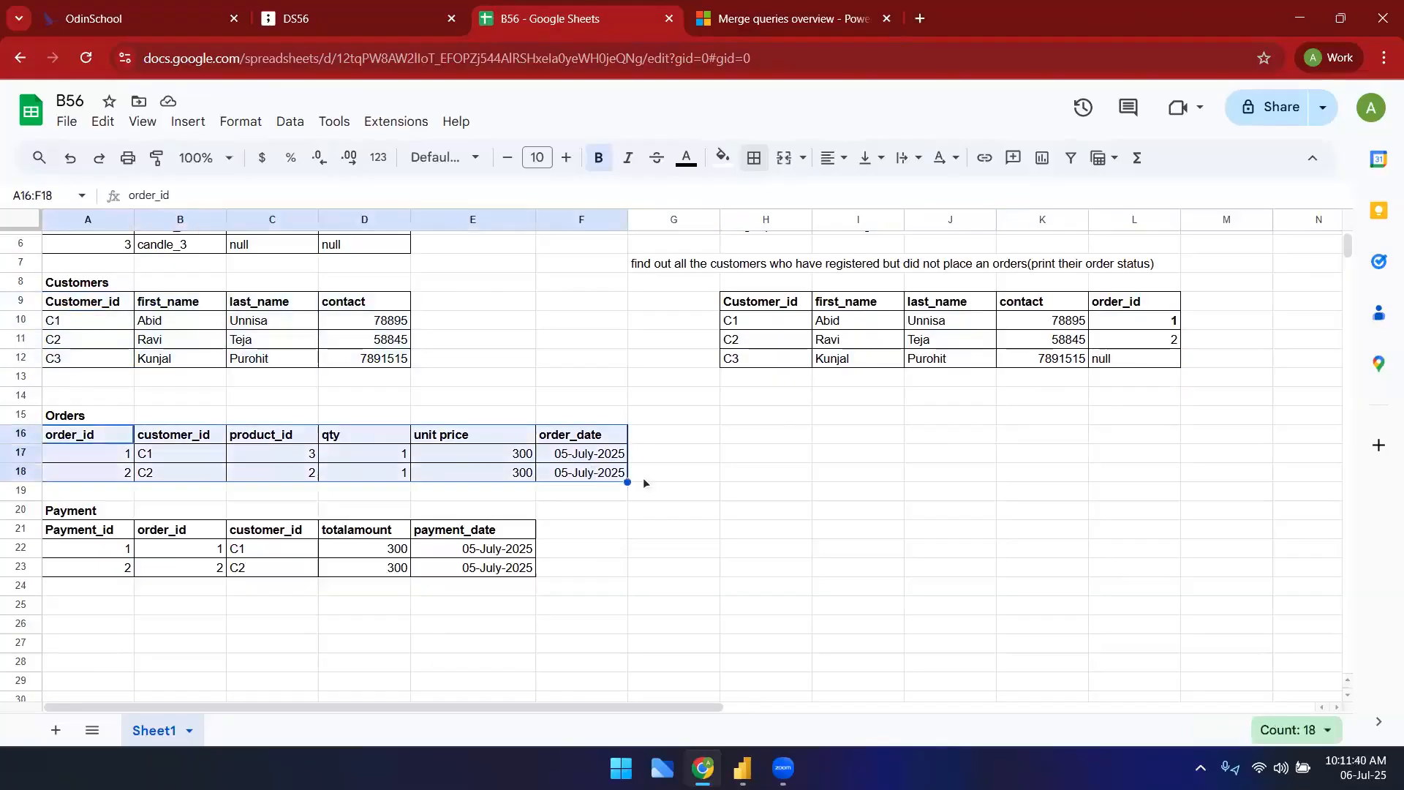
pyautogui.click(183, 472)
pyautogui.moveTo(99, 284); pyautogui.dragTo(386, 366)
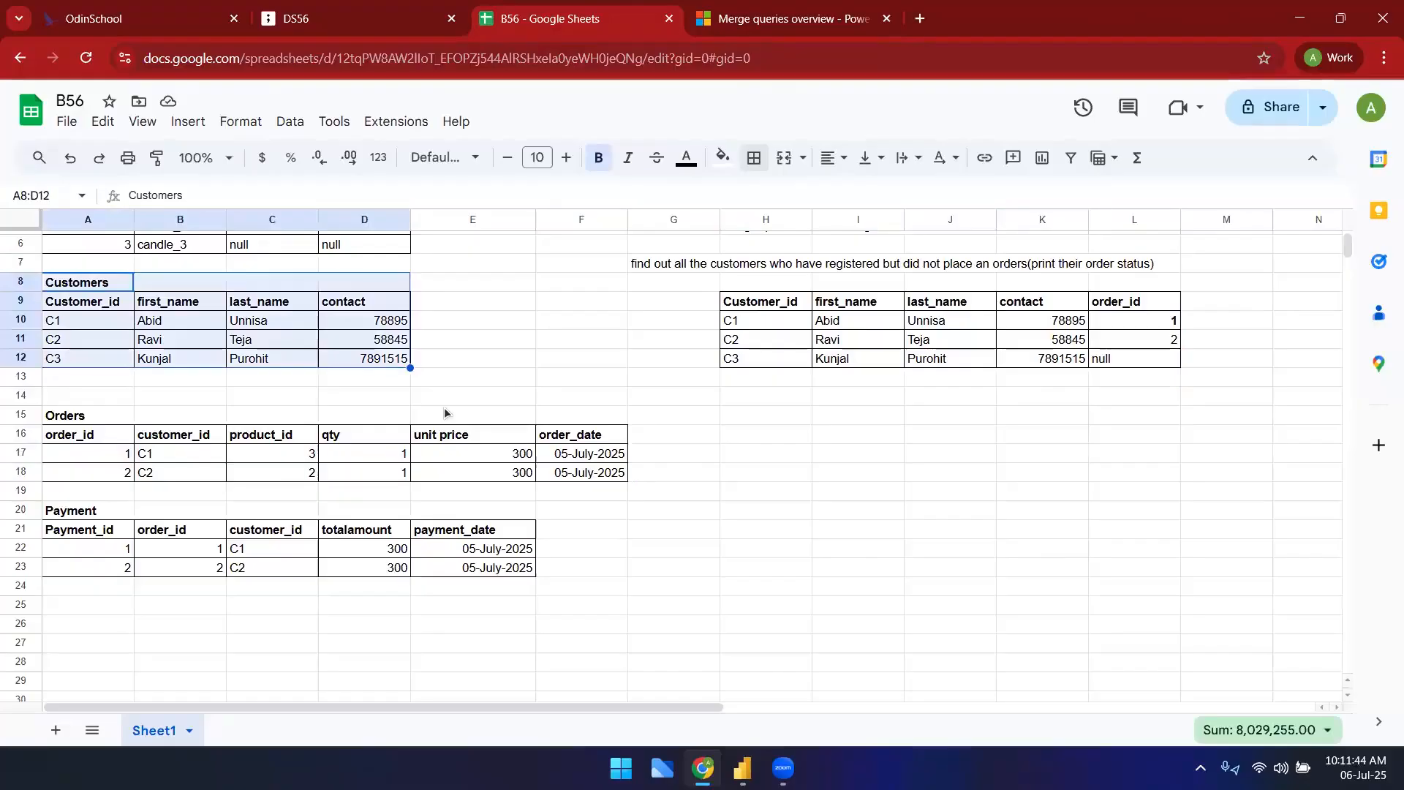
pyautogui.moveTo(99, 415); pyautogui.dragTo(597, 472)
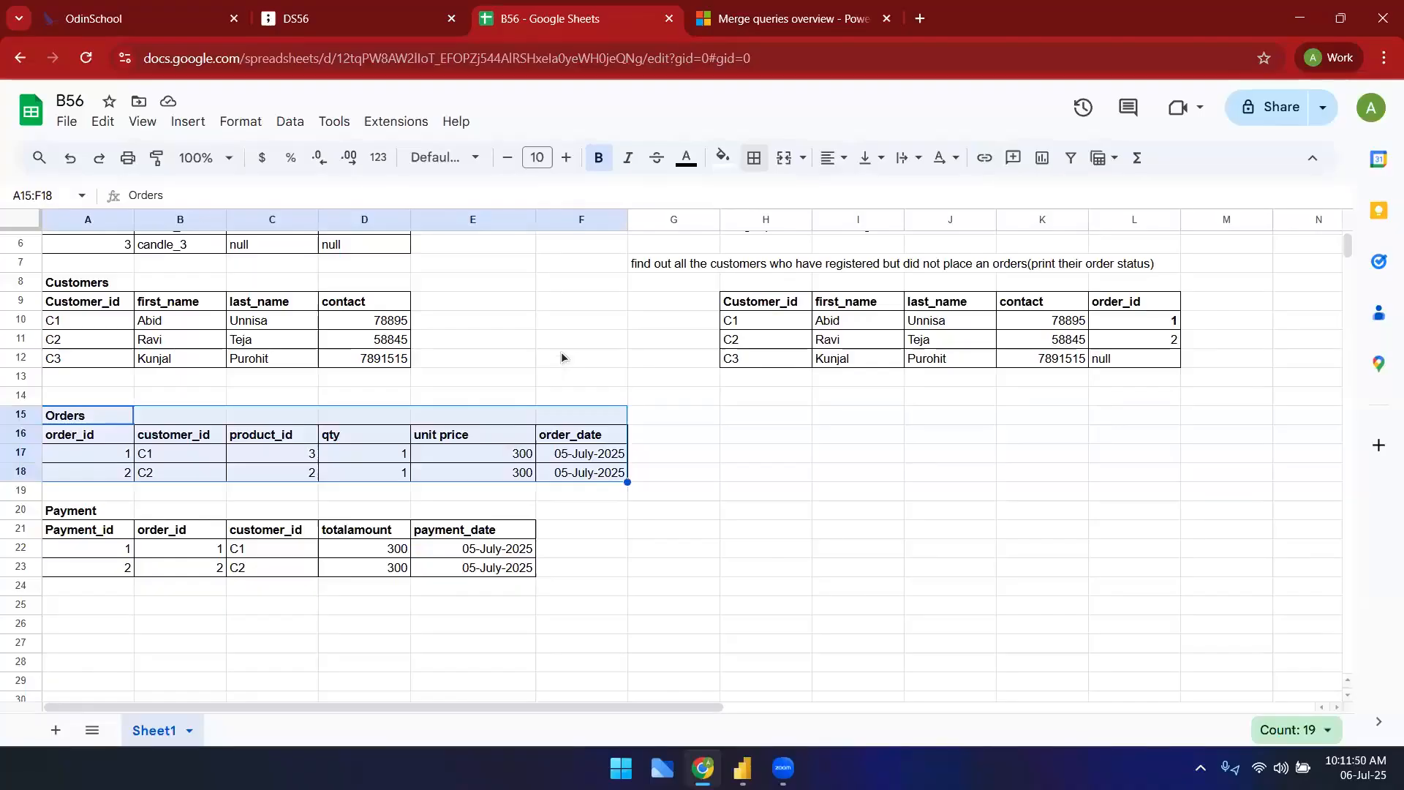
pyautogui.click(660, 266)
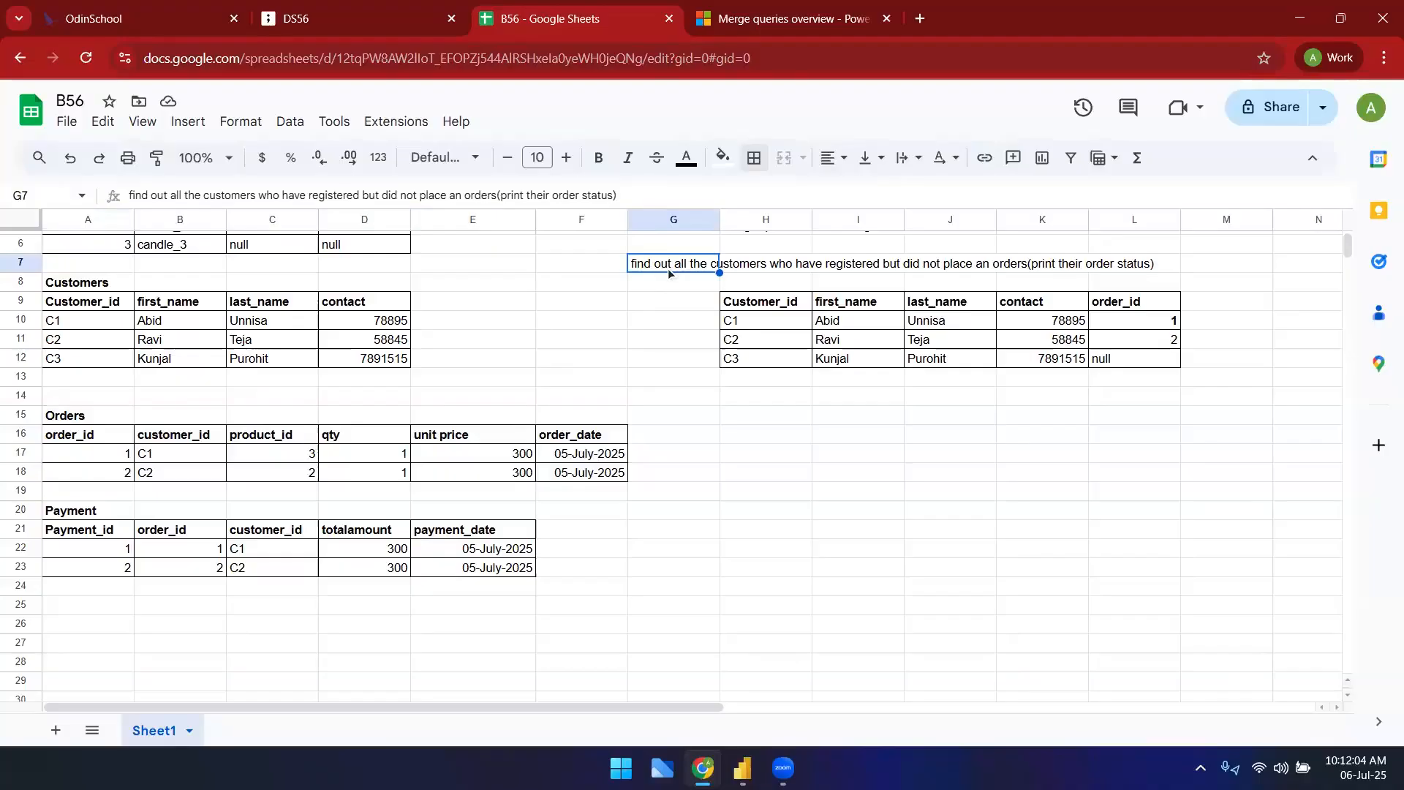
pyautogui.click(746, 340)
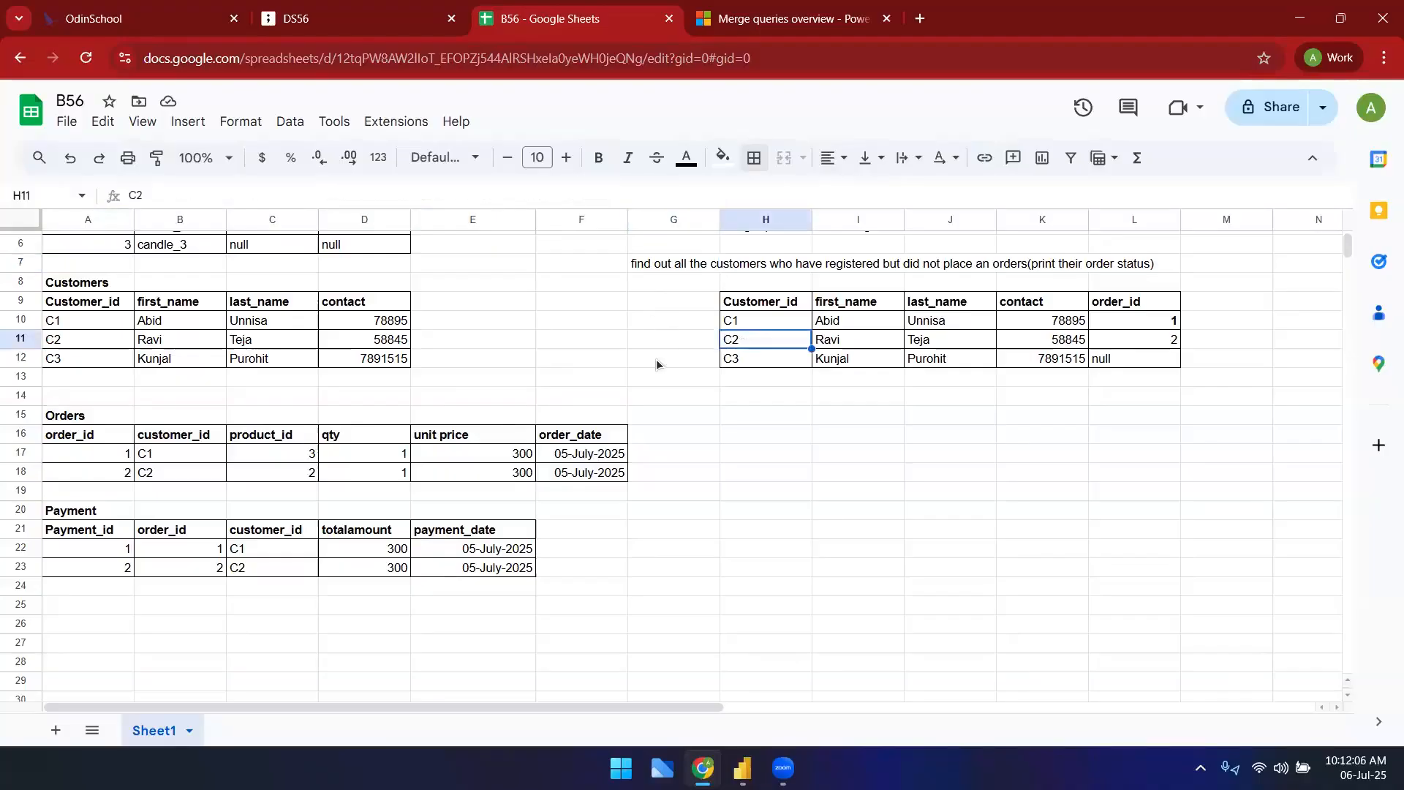
# - Enter the question "find out all the products, print the order details, include those which were never ordered" in H14
pyautogui.scroll(2, 657, 359)
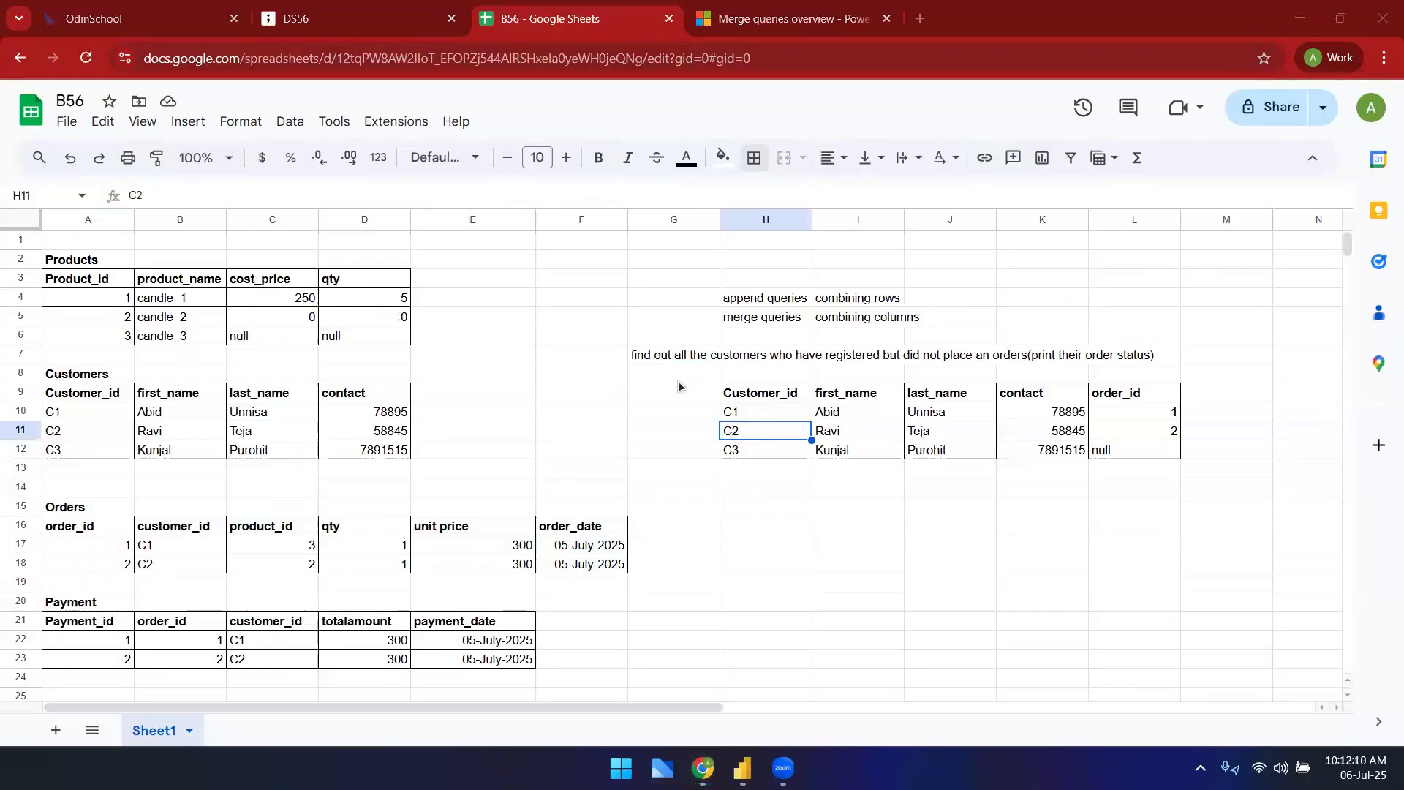
pyautogui.click(739, 490)
pyautogui.write('find out all t')
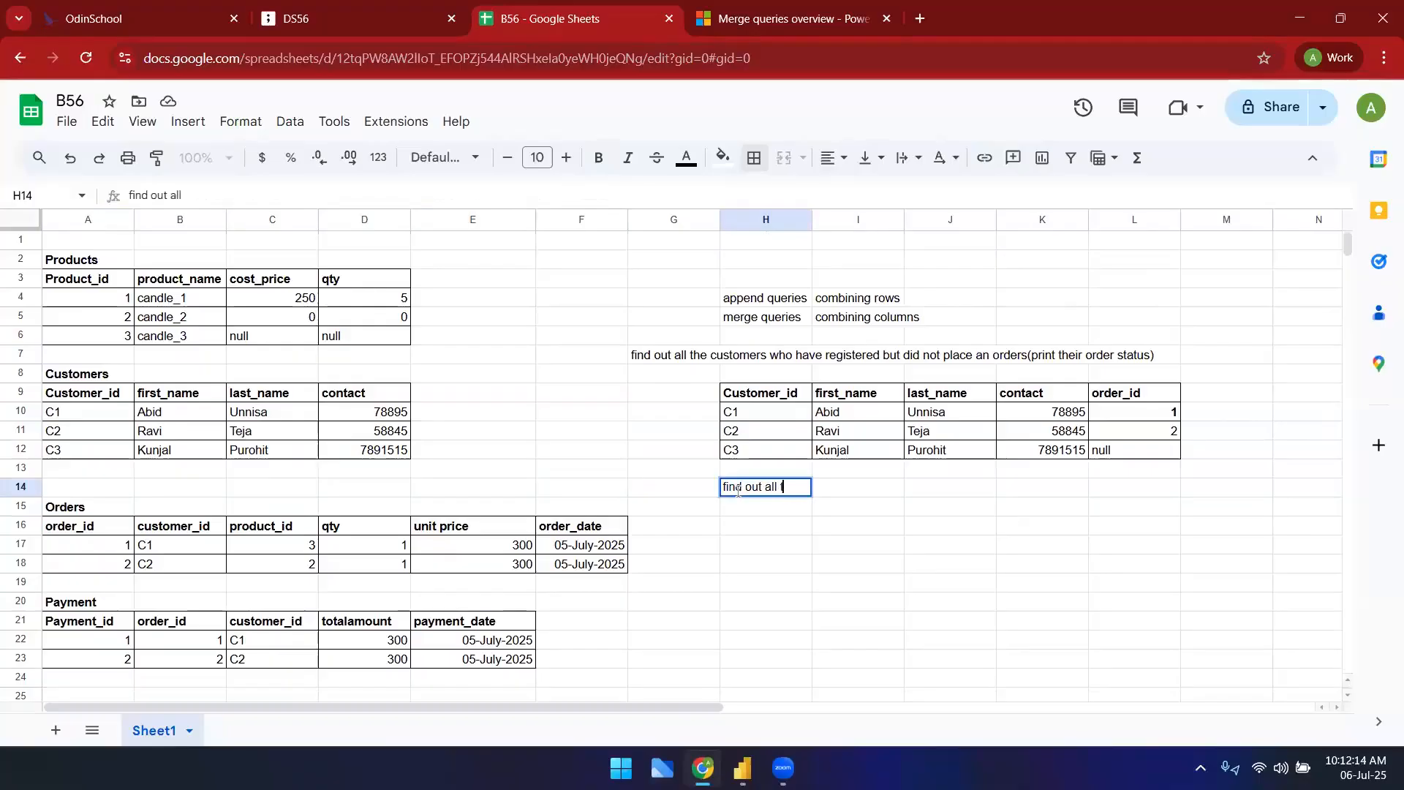
pyautogui.write('he prod')
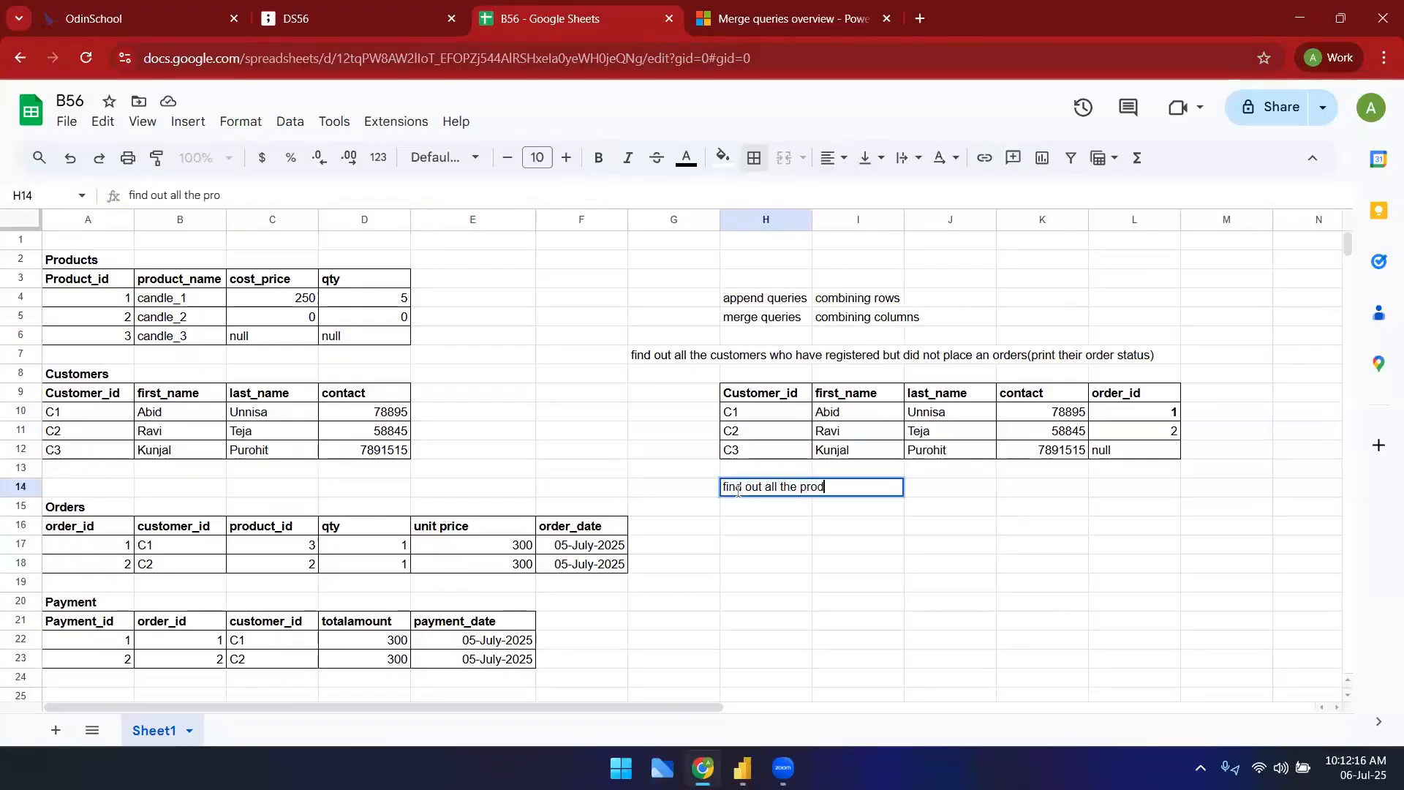
pyautogui.write('ucts, print th')
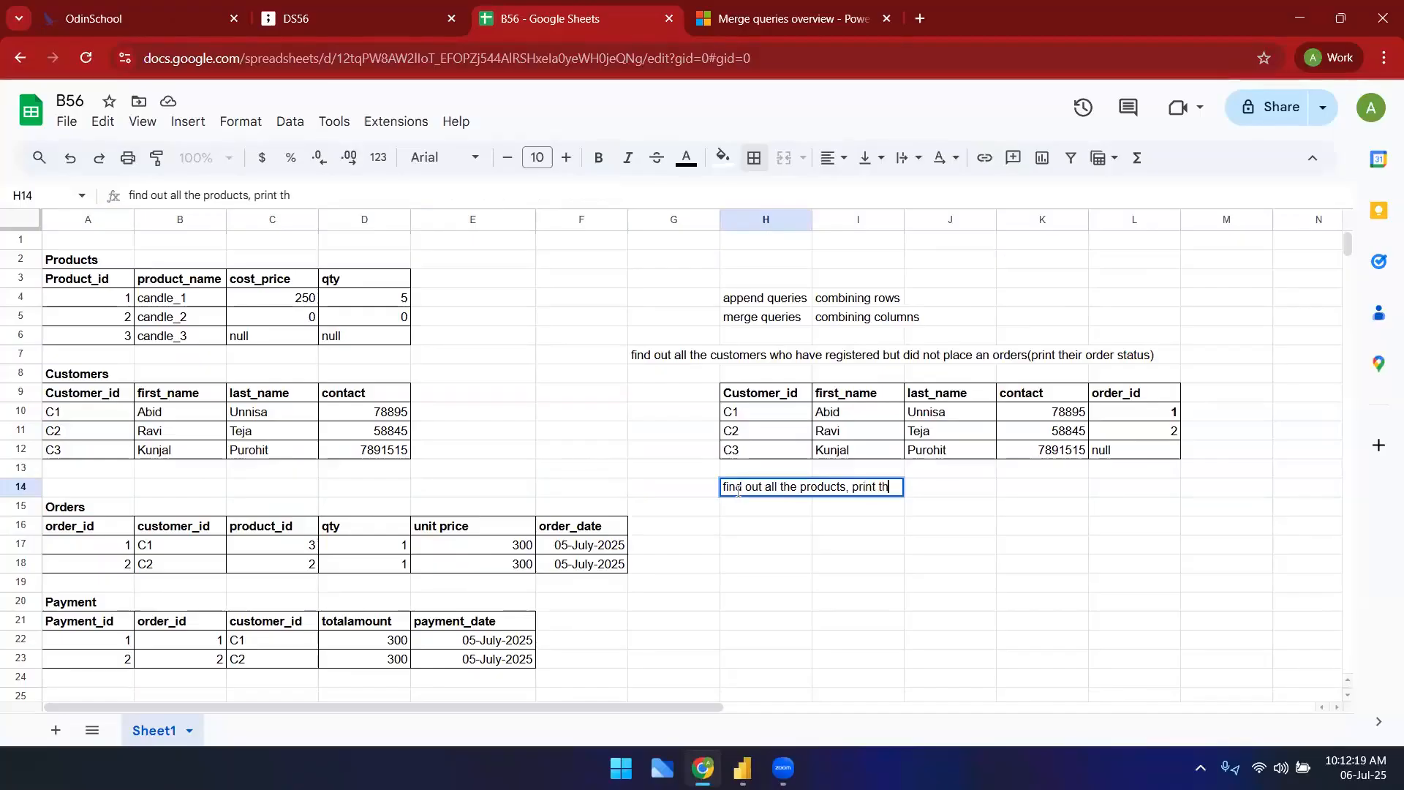
pyautogui.press('BackSpace')
pyautogui.write('he ')
pyautogui.write('order ')
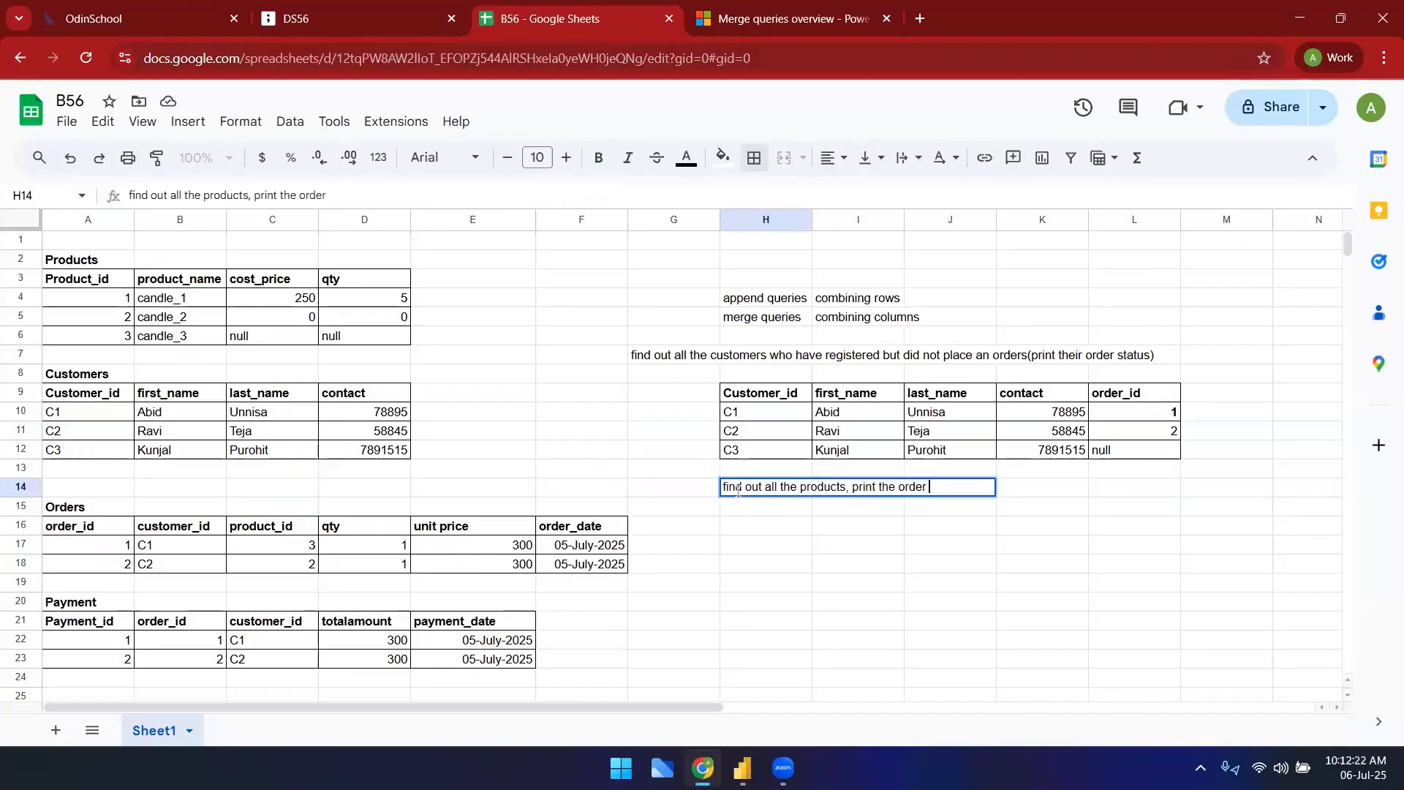
pyautogui.write('details, include those ')
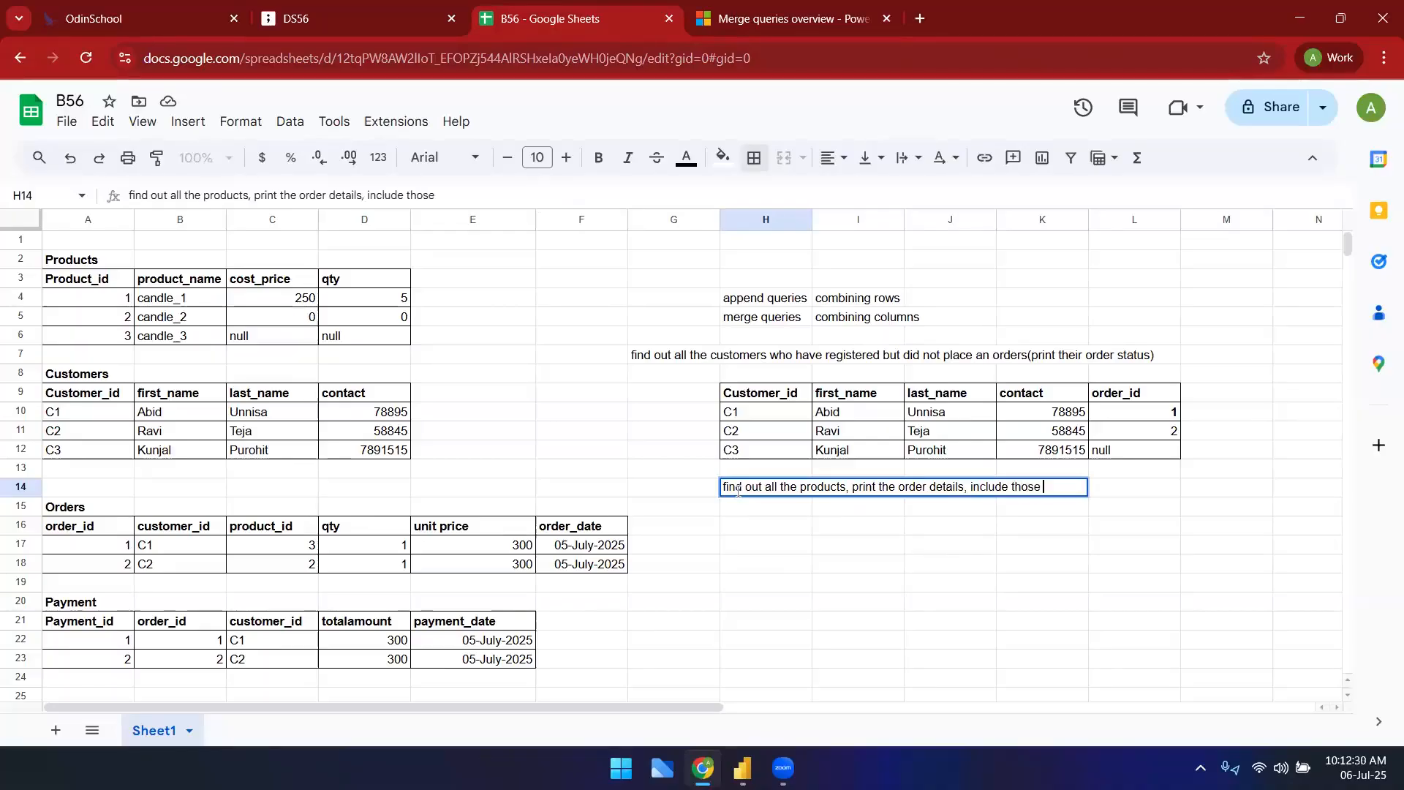
pyautogui.write('which were')
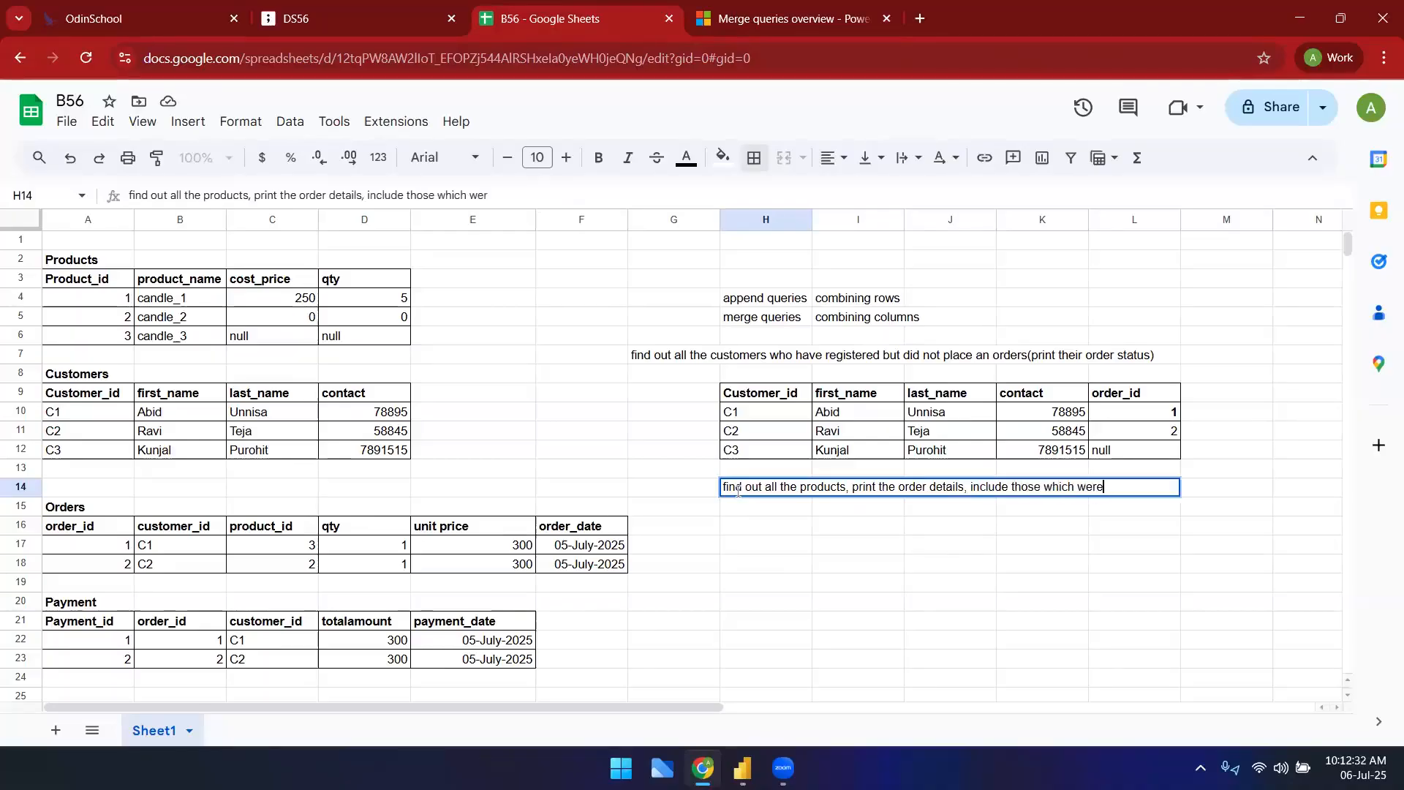
pyautogui.write(' never ordered')
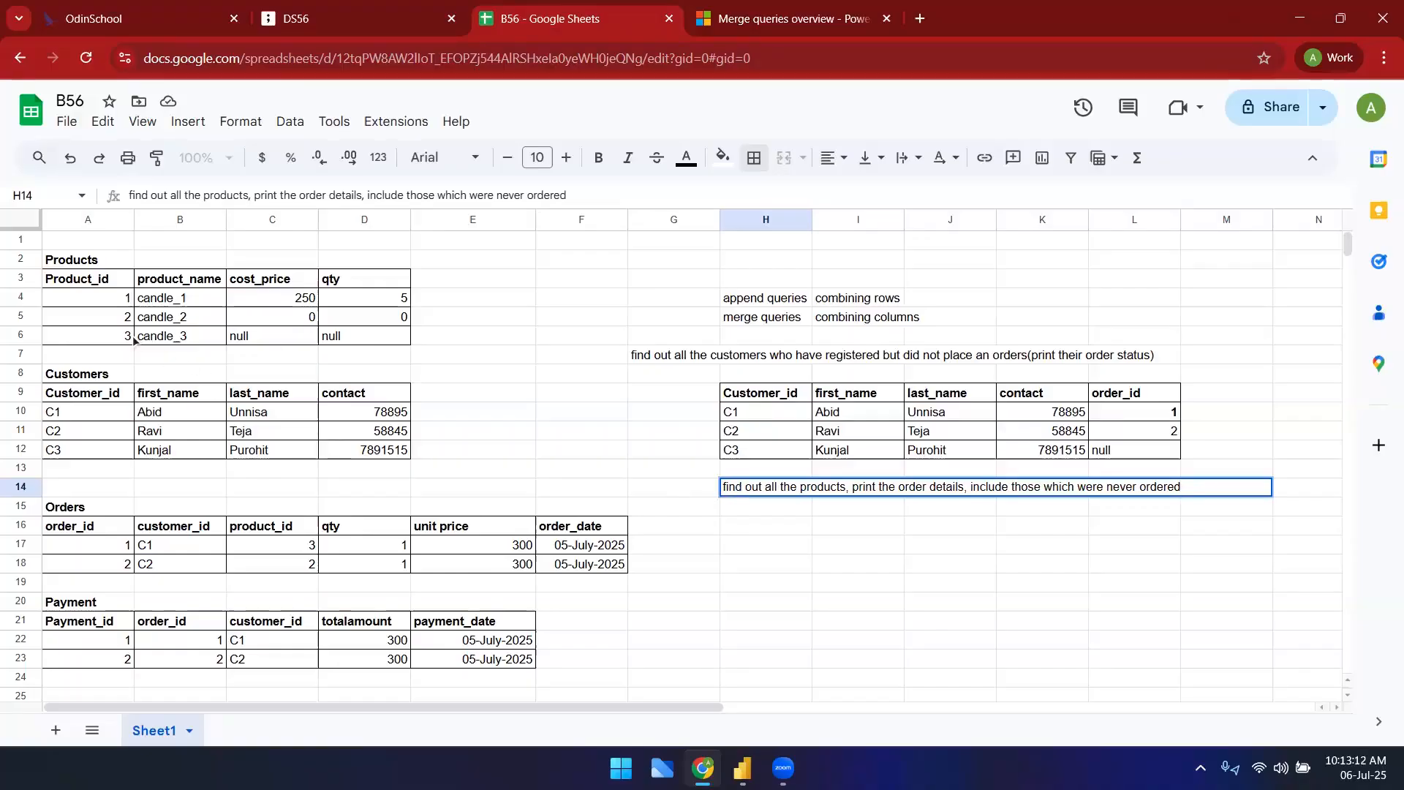
# - Compare the product_id and qty columns of the Products table with those of the Orders table
pyautogui.moveTo(108, 286); pyautogui.dragTo(111, 340)
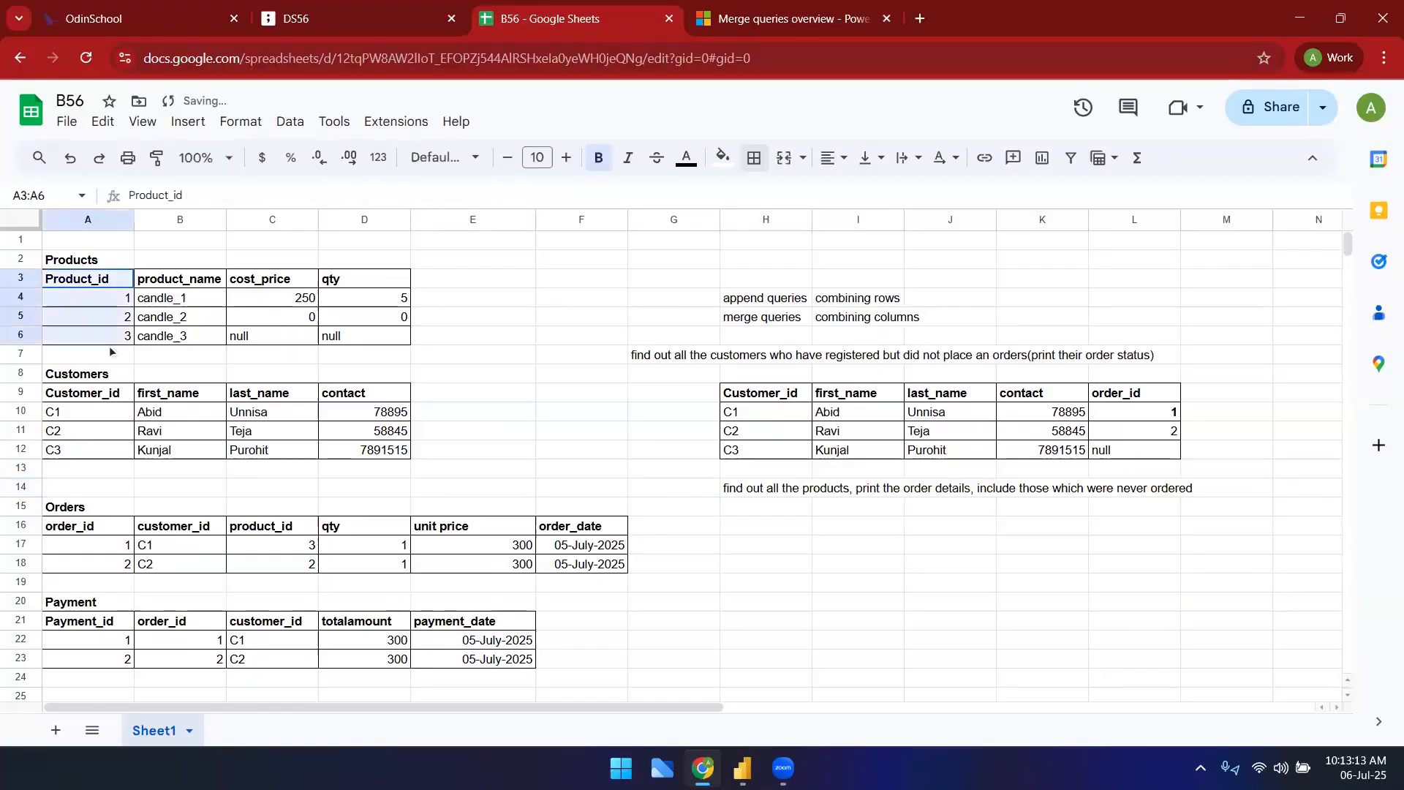
pyautogui.click(276, 530)
pyautogui.keyDown('shift'); pyautogui.click(278, 568); pyautogui.keyUp('shift')
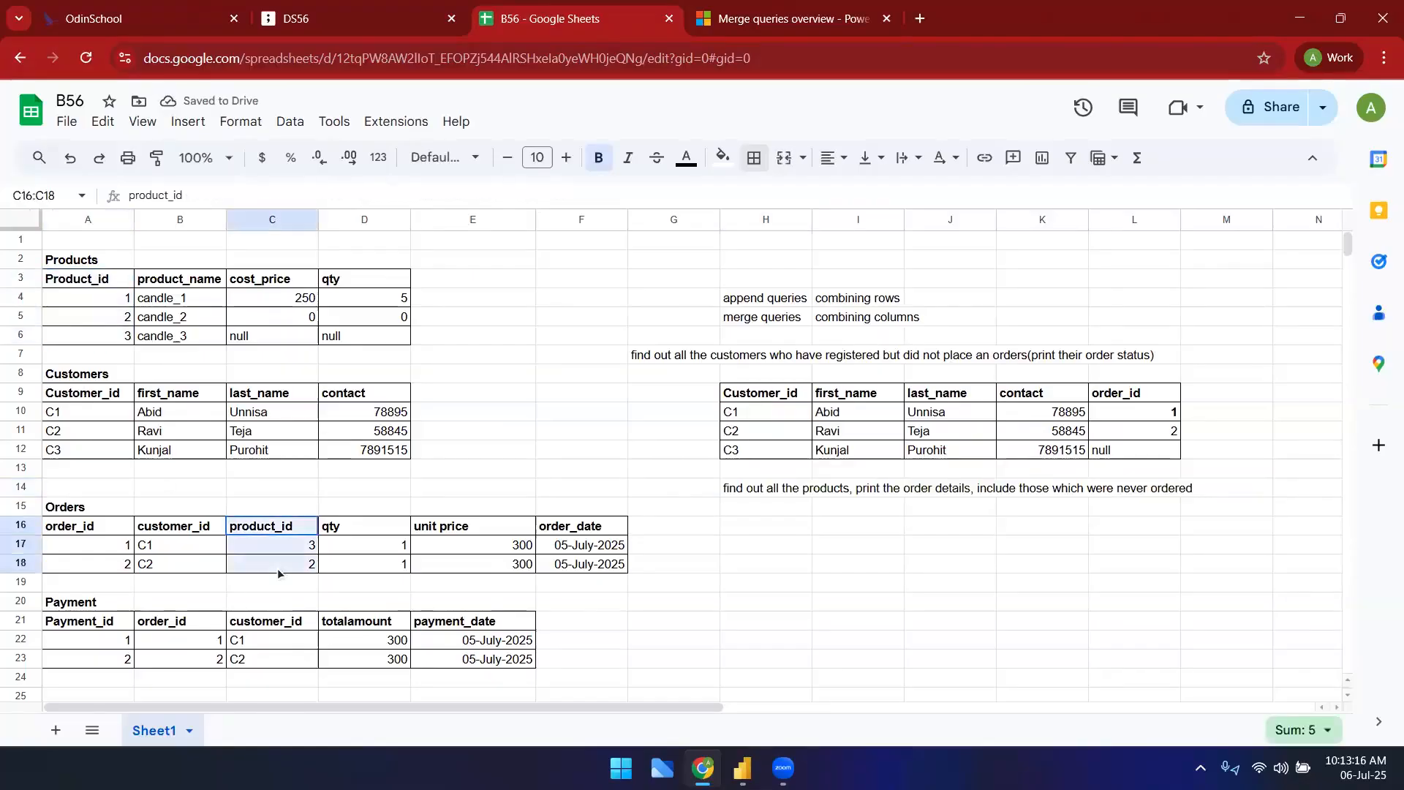
pyautogui.click(88, 287)
pyautogui.click(264, 525)
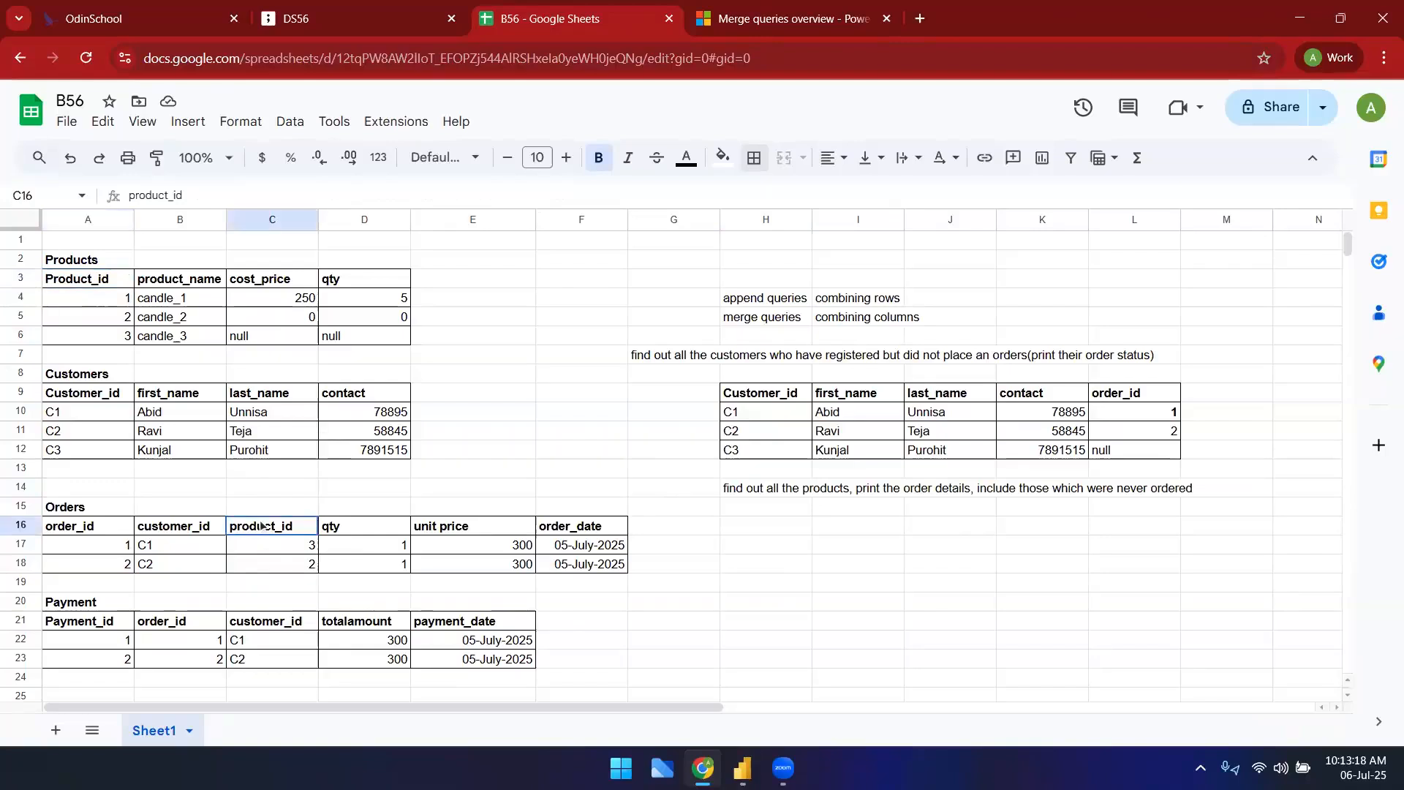
pyautogui.click(61, 280)
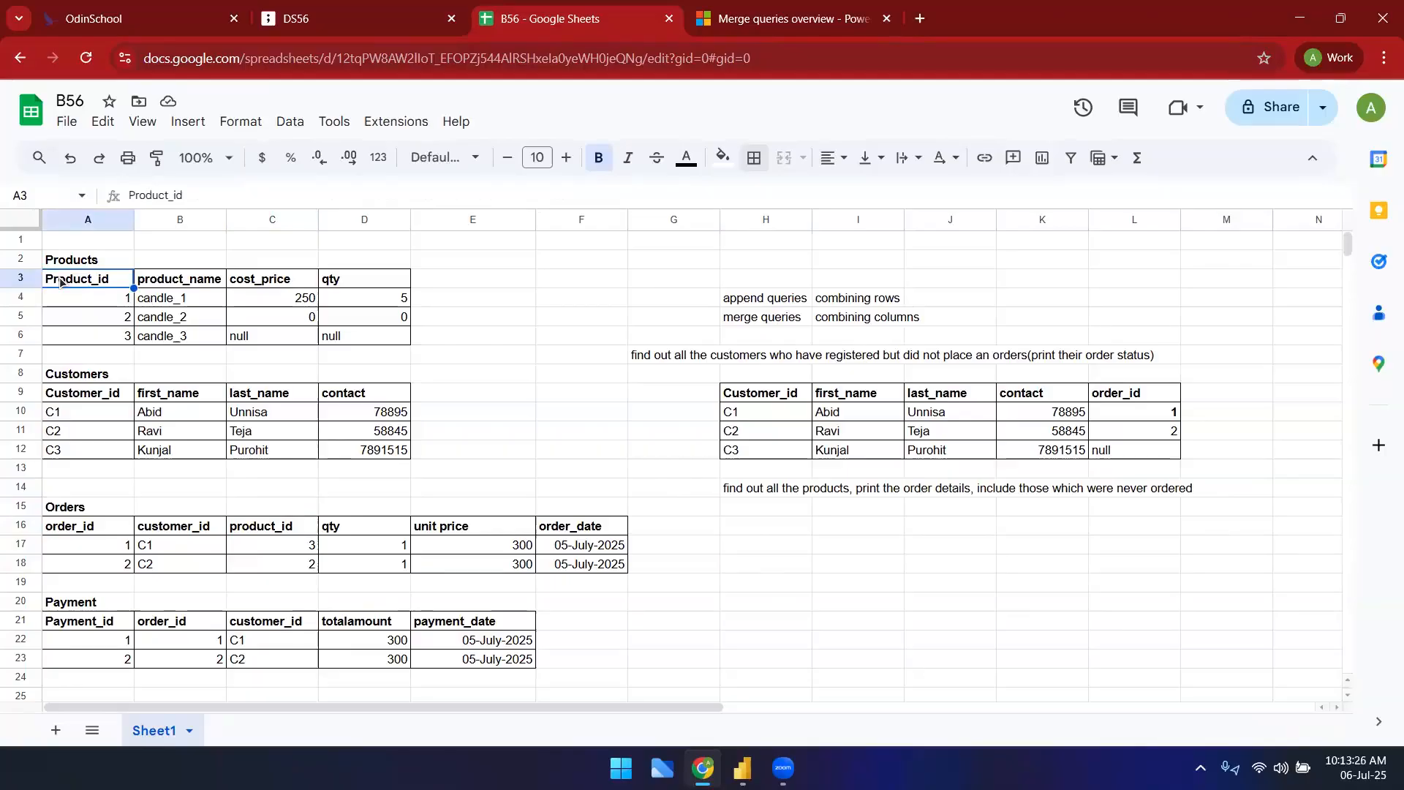
pyautogui.click(358, 554)
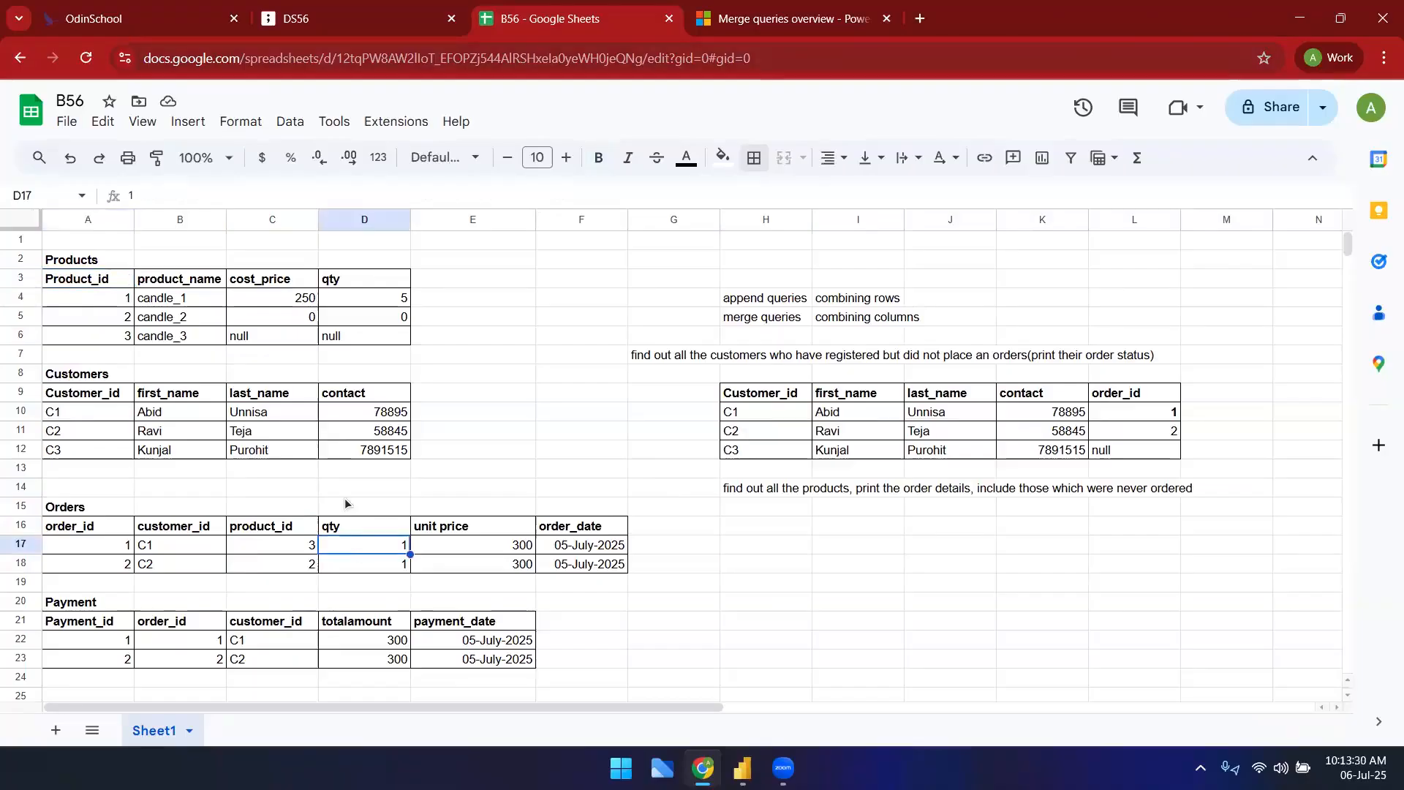
pyautogui.click(330, 298)
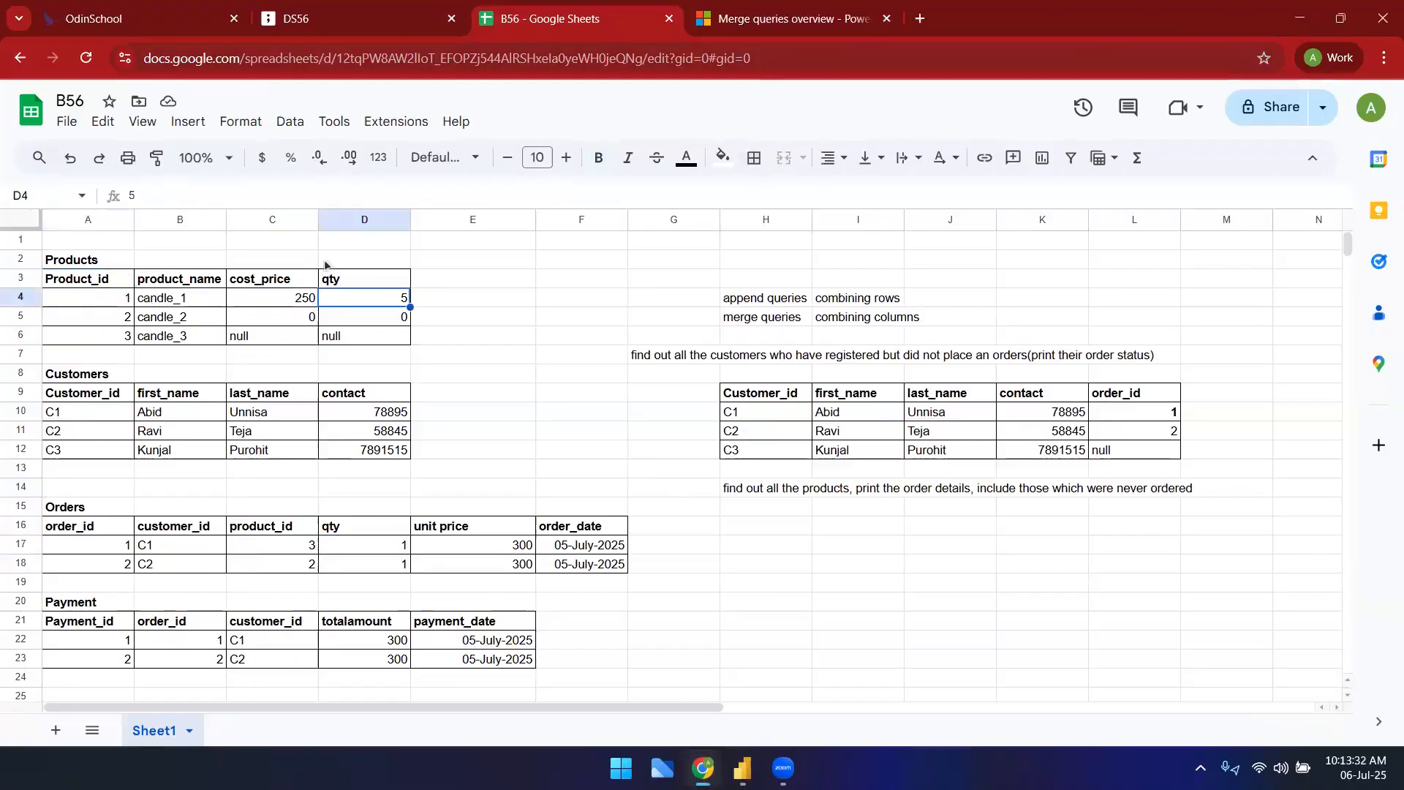
pyautogui.click(119, 282)
pyautogui.moveTo(361, 283); pyautogui.dragTo(93, 340)
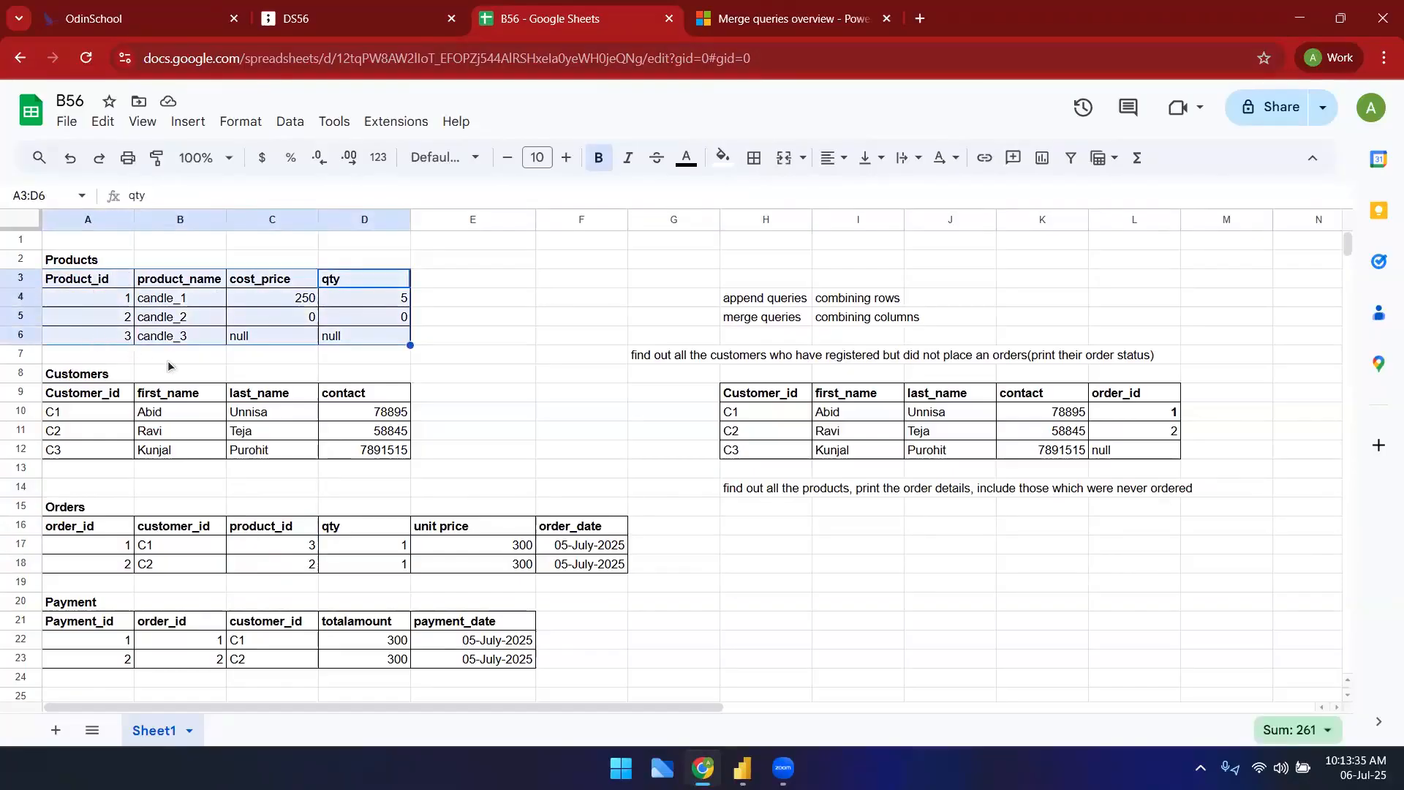
pyautogui.click(388, 315)
pyautogui.moveTo(338, 533); pyautogui.dragTo(344, 568)
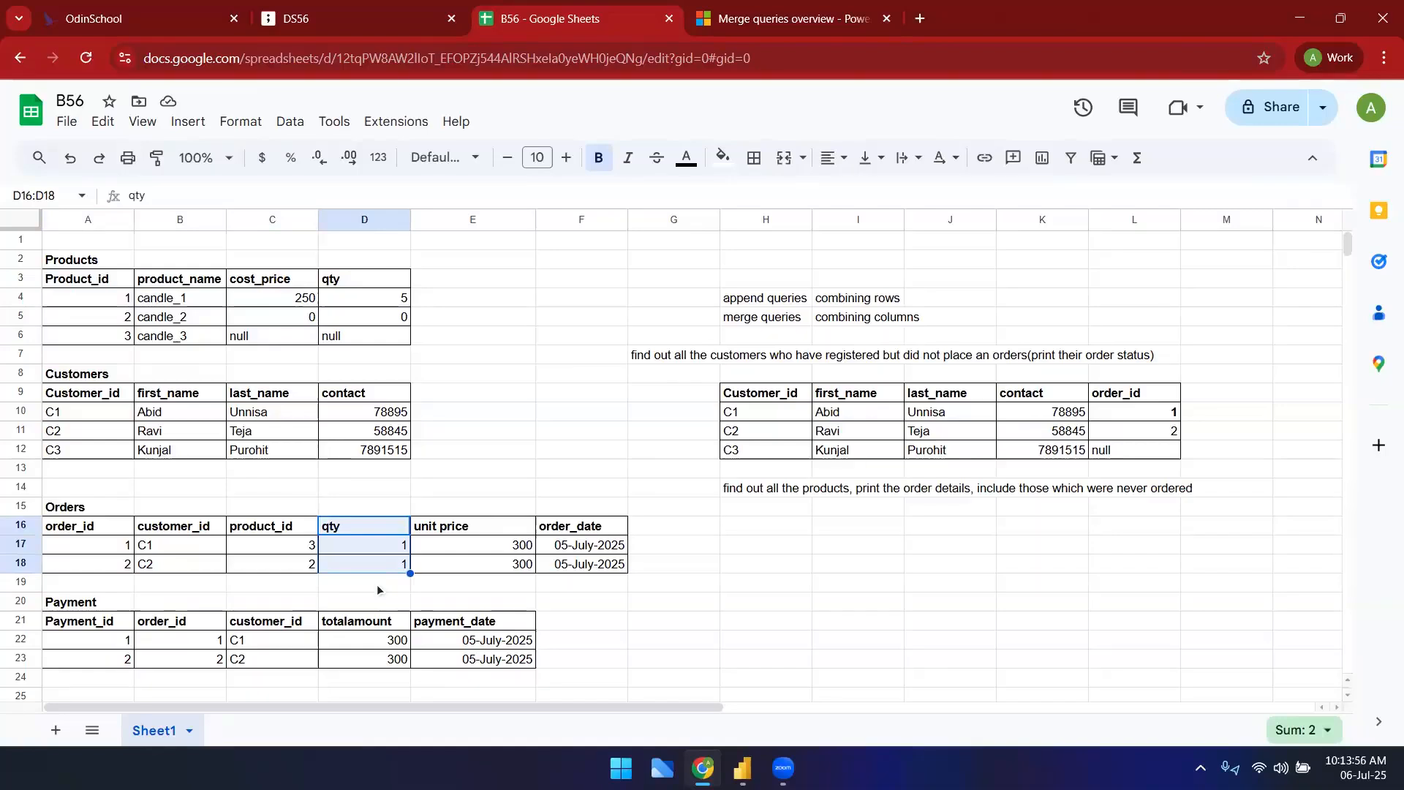
# - Rename the Products table's qty header in D3 as stock_available and widen column D to fit it
pyautogui.click(370, 283)
pyautogui.write('stock')
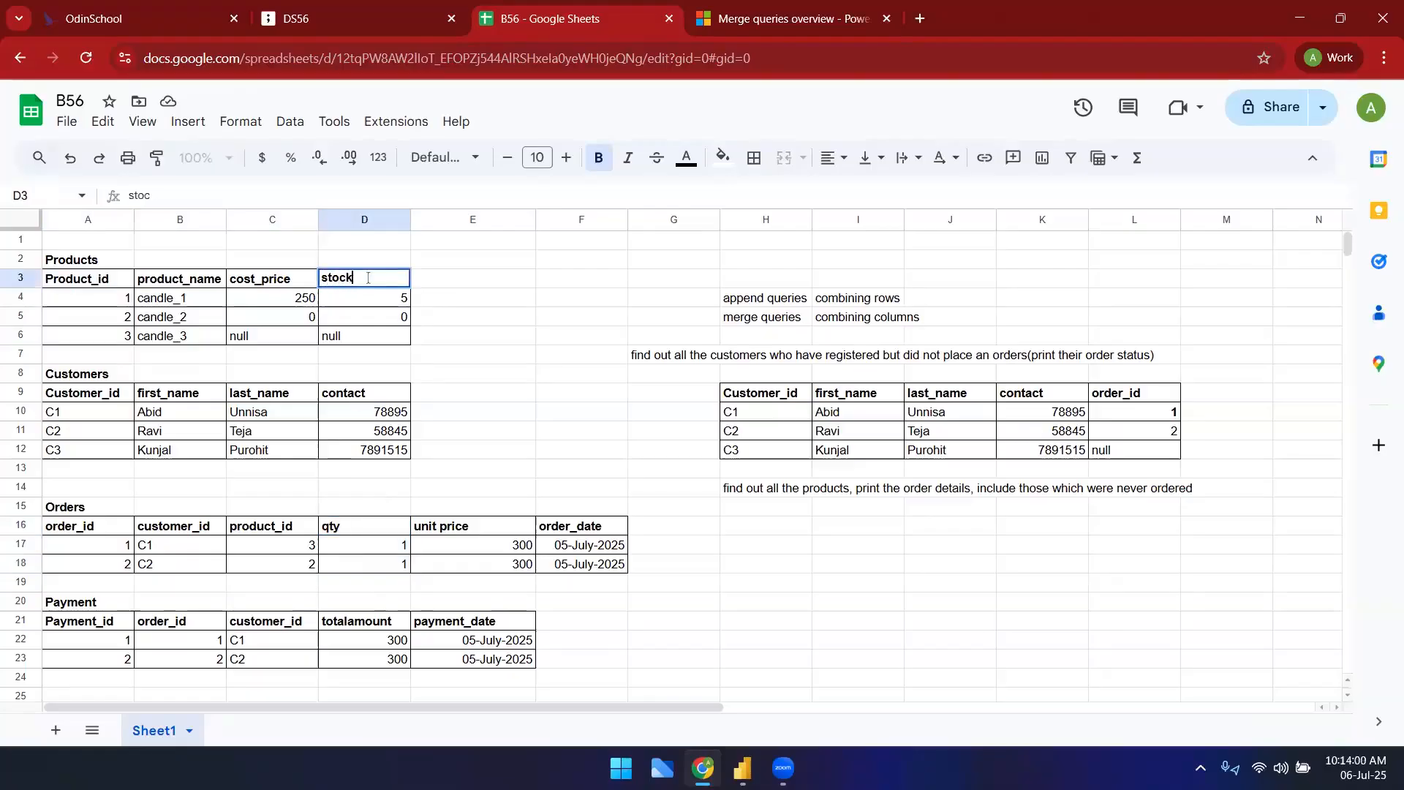
pyautogui.press('Return')
pyautogui.doubleClick(368, 278)
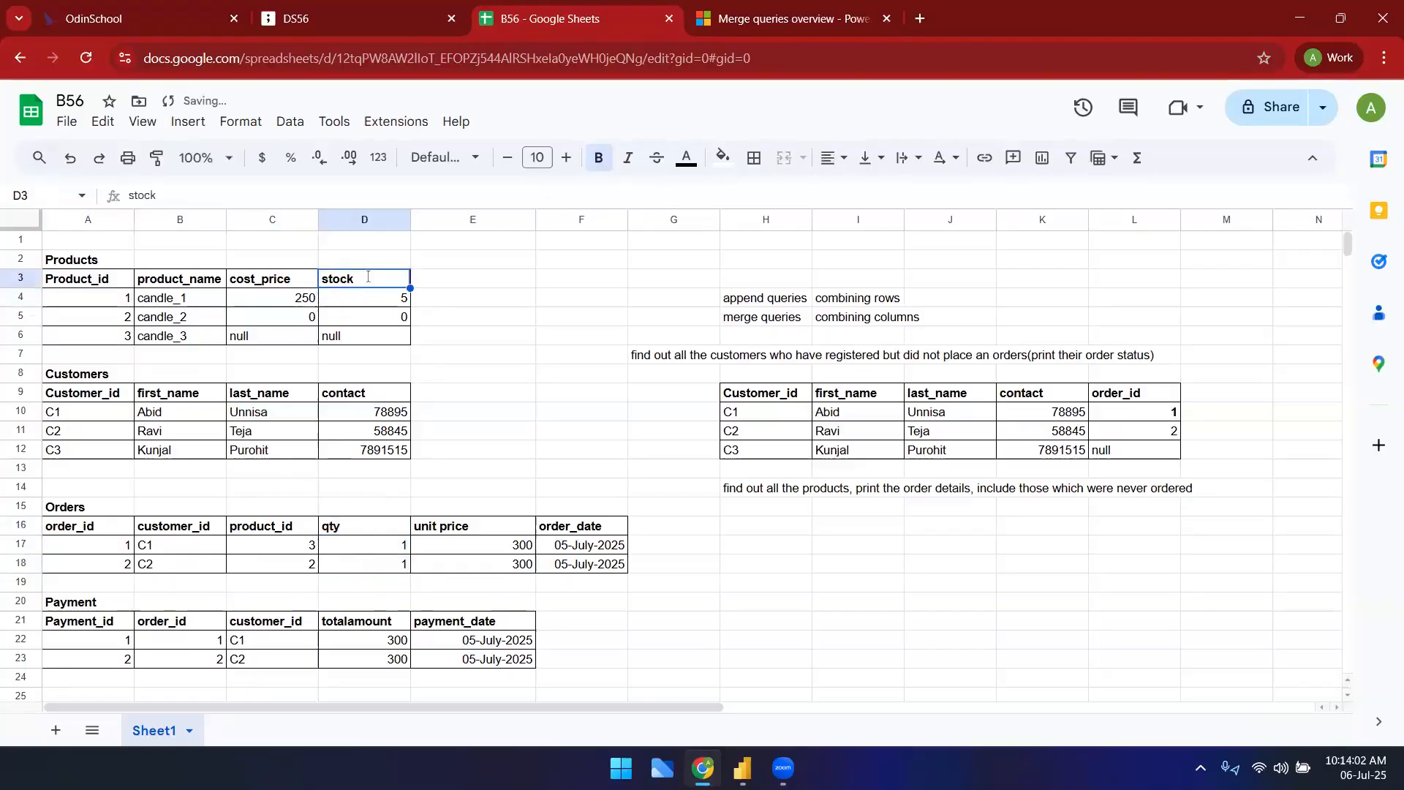
pyautogui.write('_available')
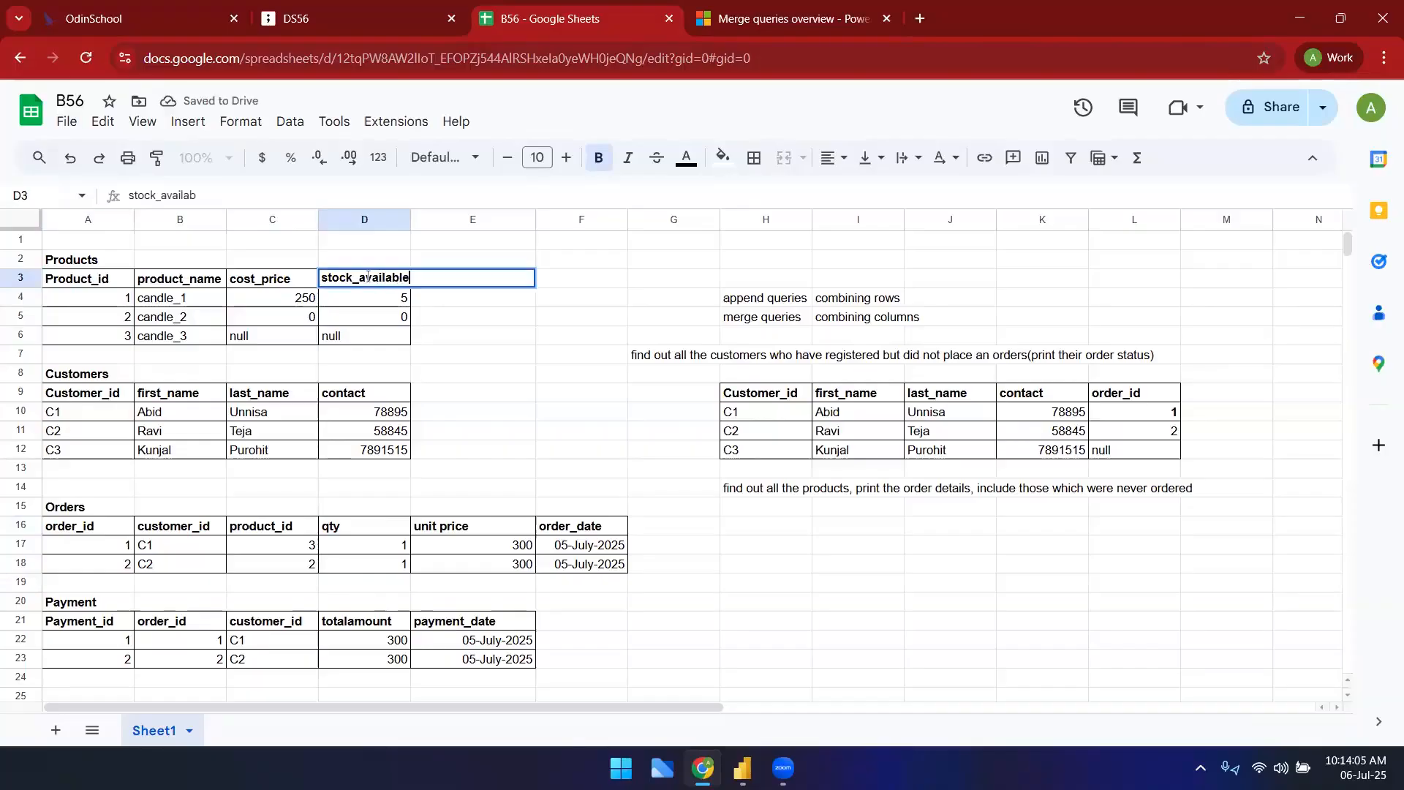
pyautogui.press('Return')
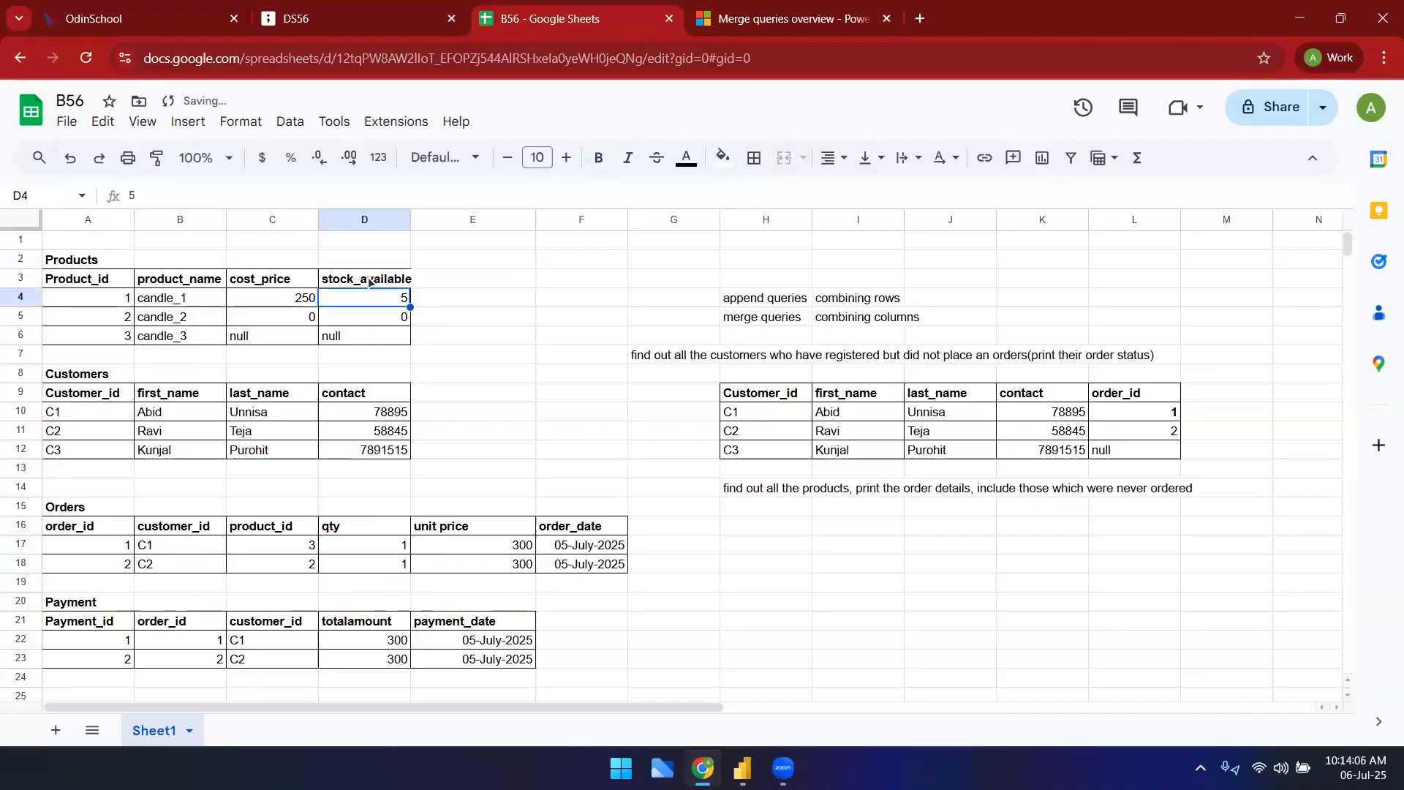
pyautogui.moveTo(410, 219); pyautogui.dragTo(421, 220)
# - Set candle_2 to cost price 270 and stock 2, and candle_3 to cost price 250 and stock 2
pyautogui.click(291, 320)
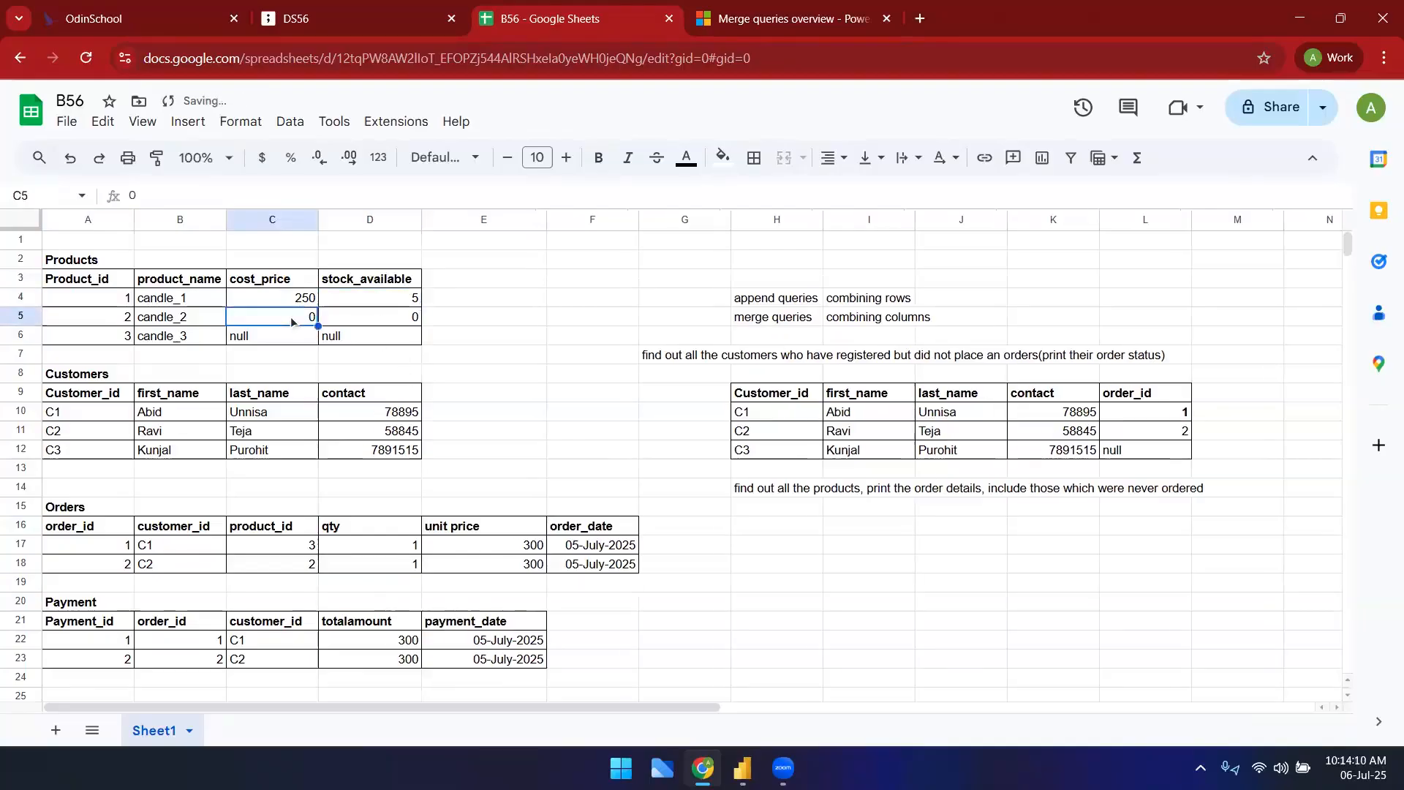
pyautogui.write('270')
pyautogui.press('Tab')
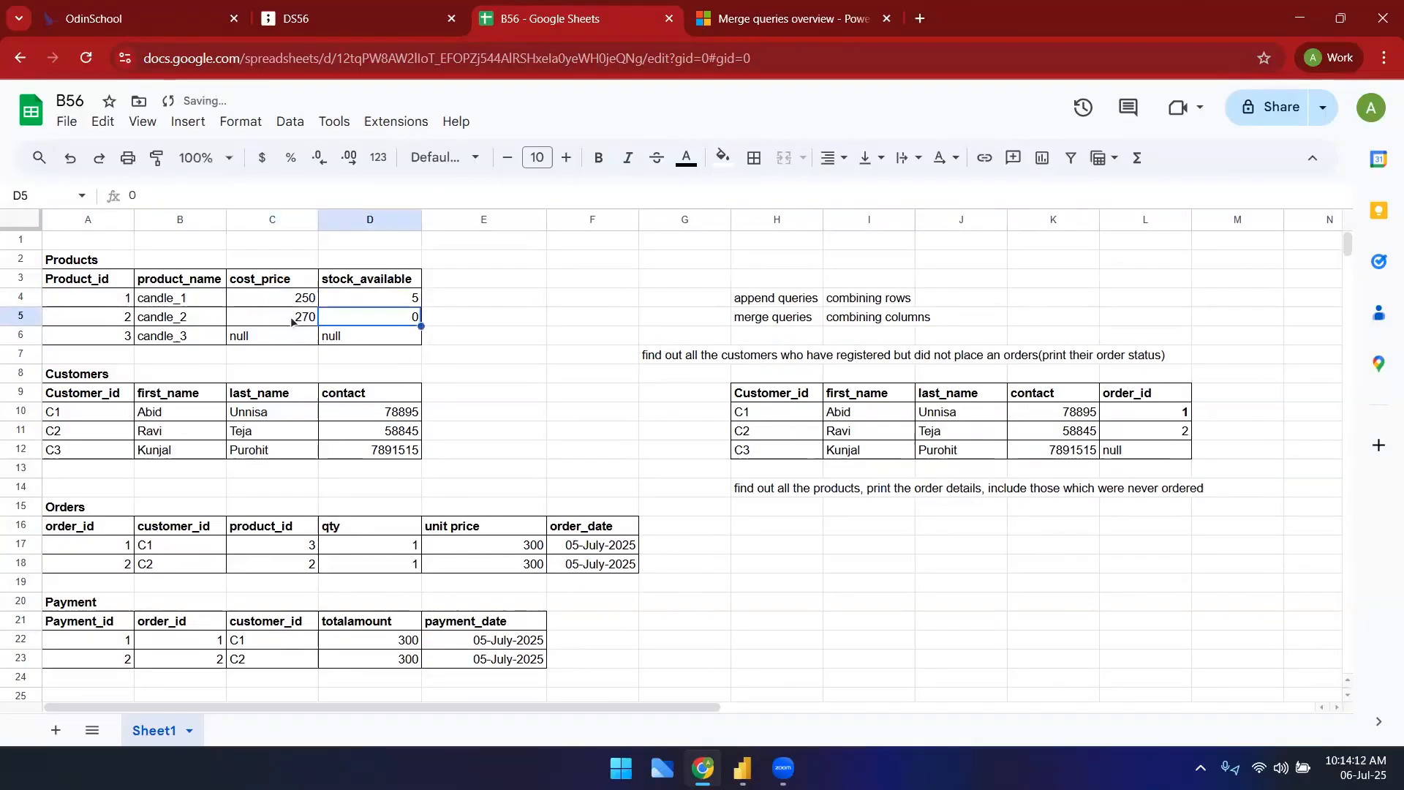
pyautogui.write('2')
pyautogui.press('Return')
pyautogui.write('250')
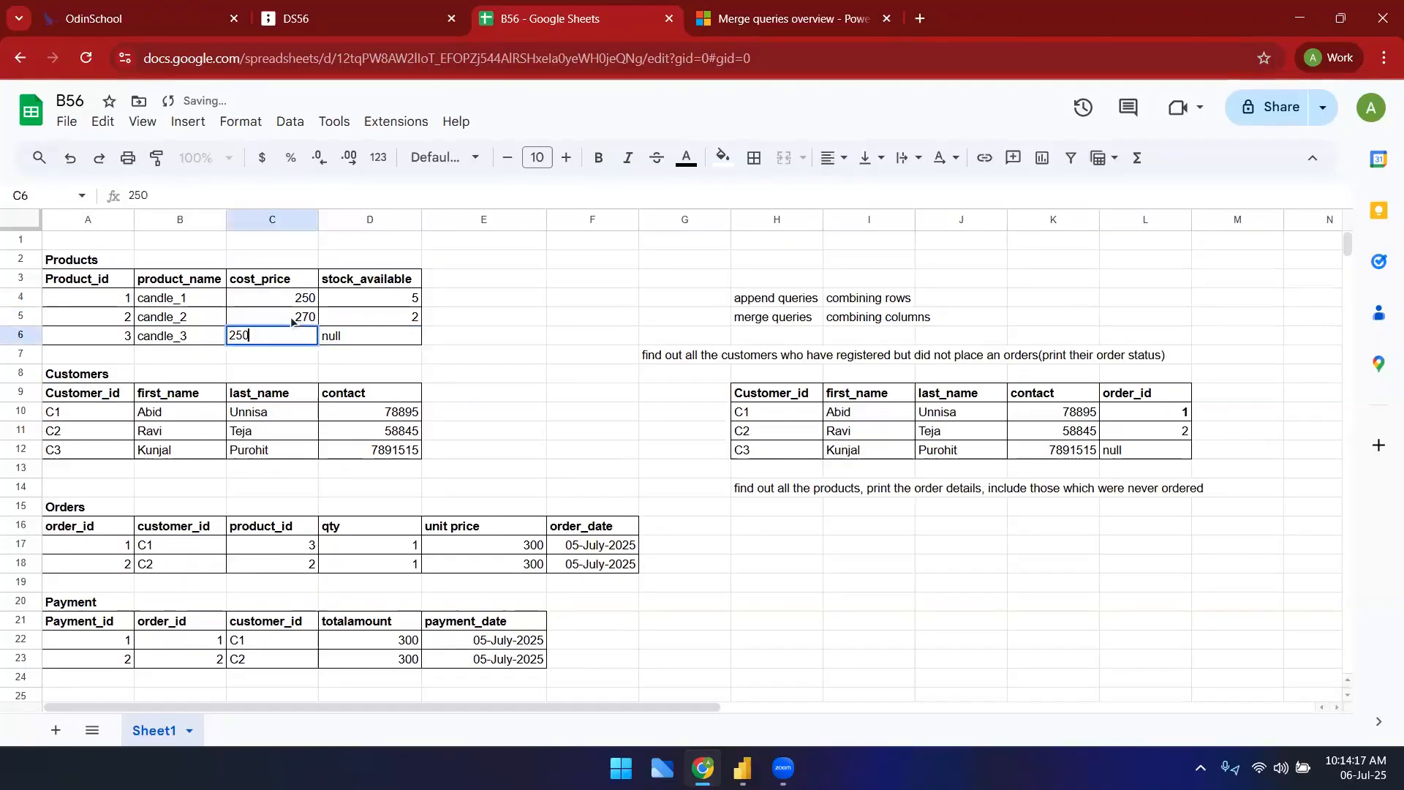
pyautogui.press('Tab')
pyautogui.write('2')
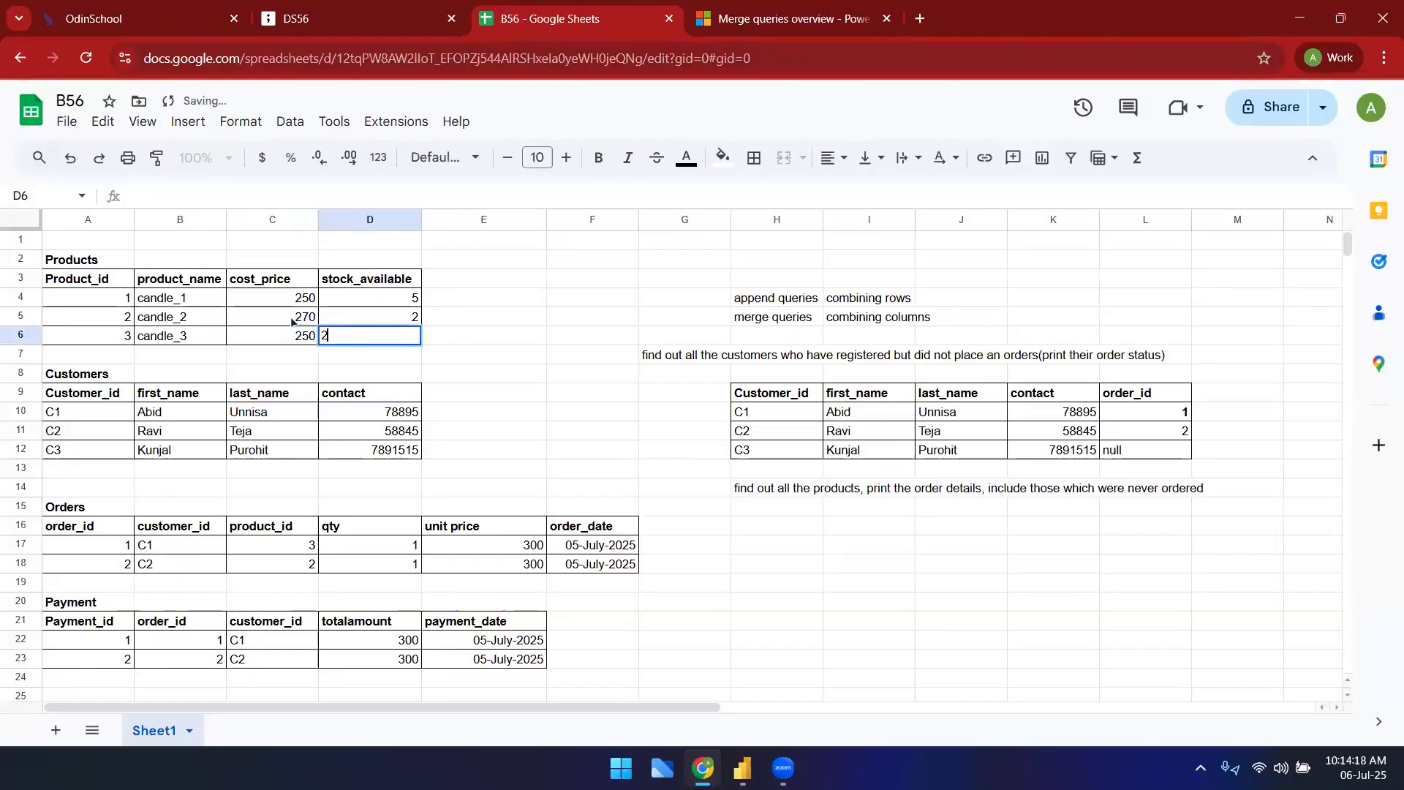
pyautogui.press('Down')
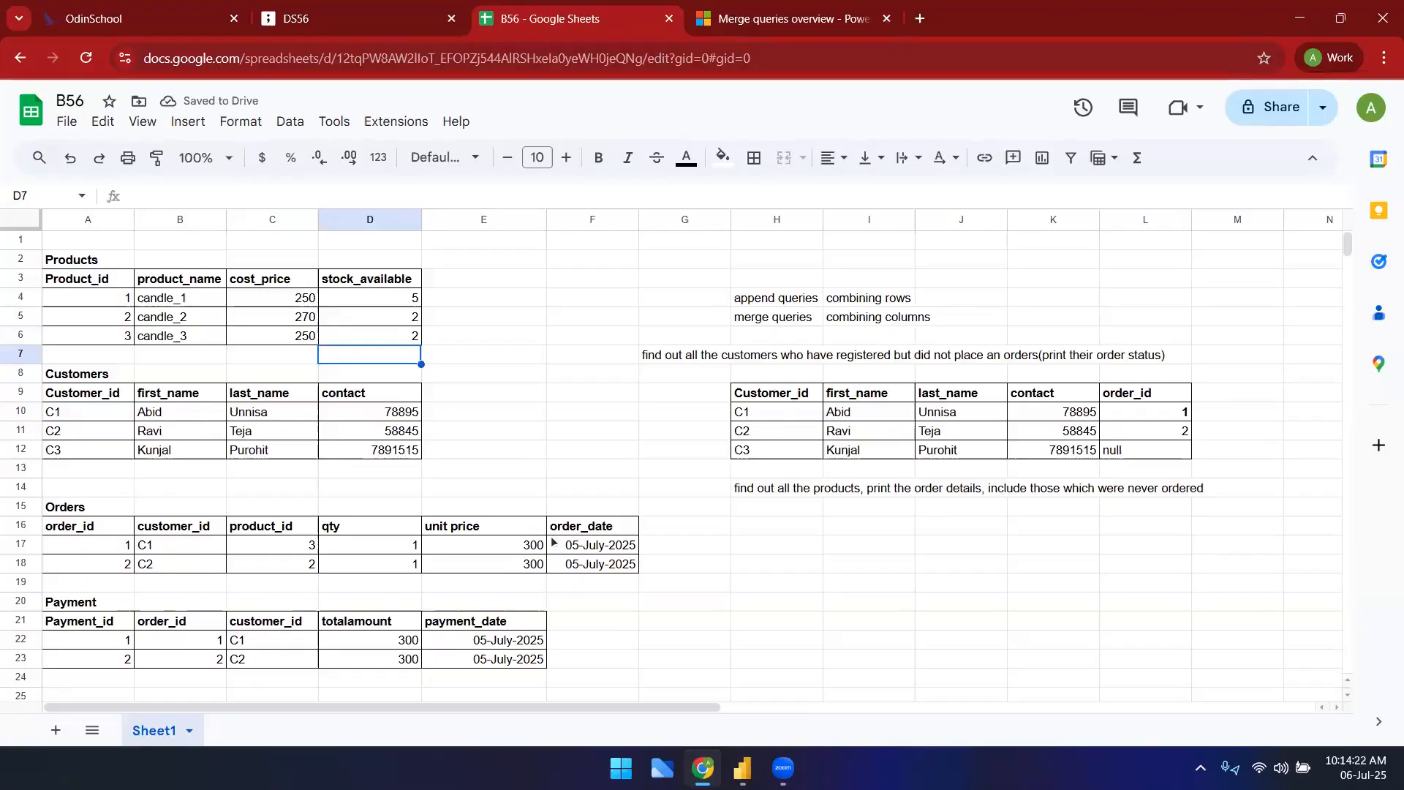
# - Copy the Products table from A3:D6, headers included, to the range starting at H16 below the second question
pyautogui.click(335, 377)
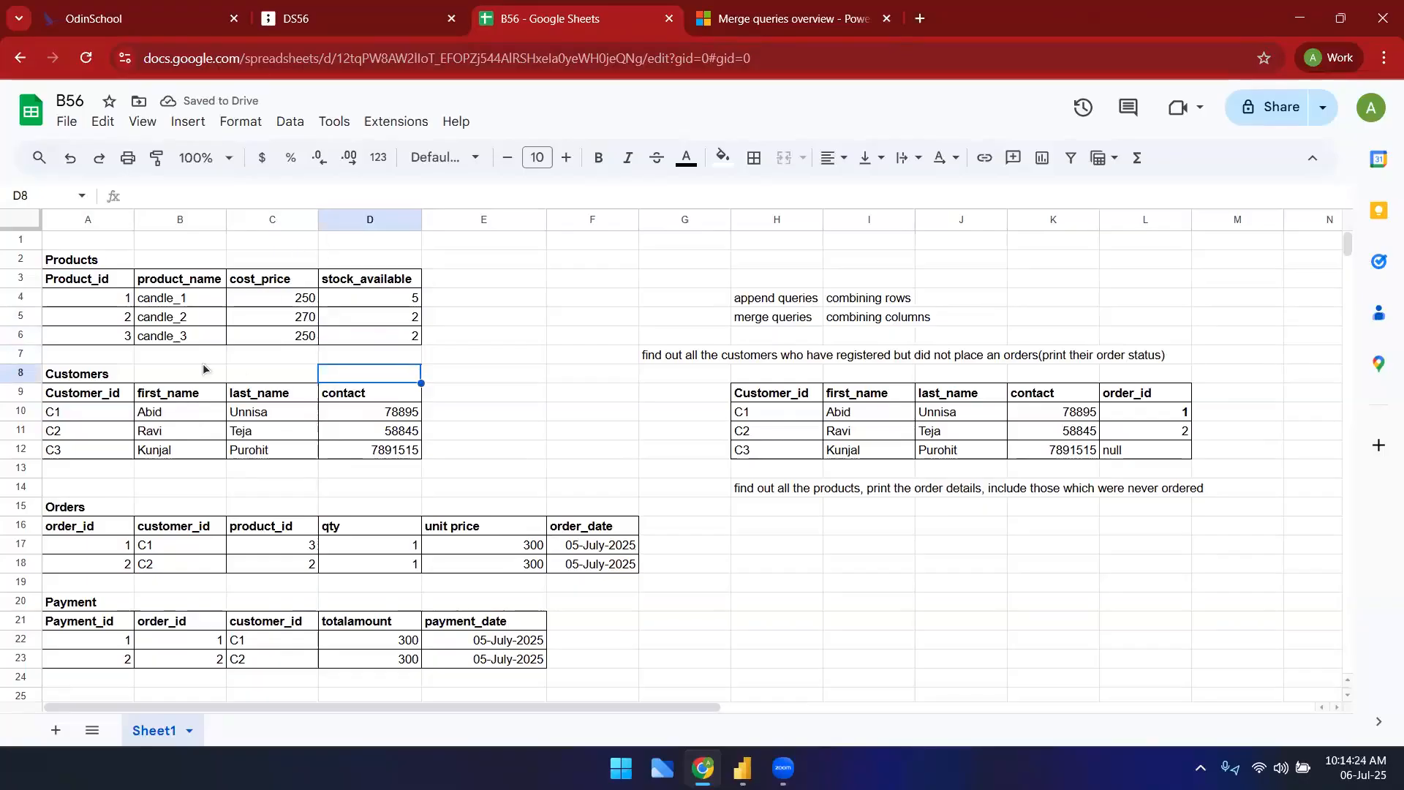
pyautogui.click(103, 276)
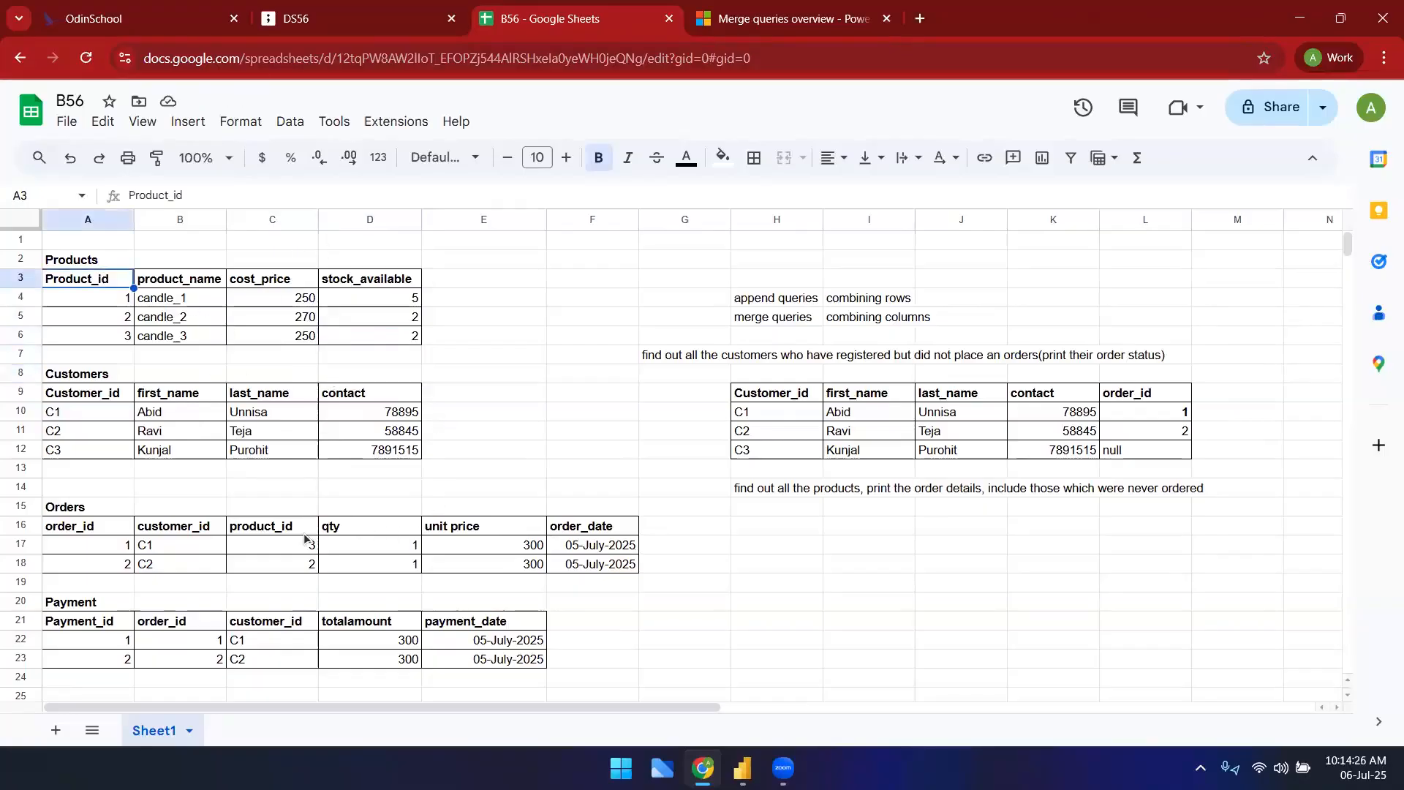
pyautogui.click(748, 490)
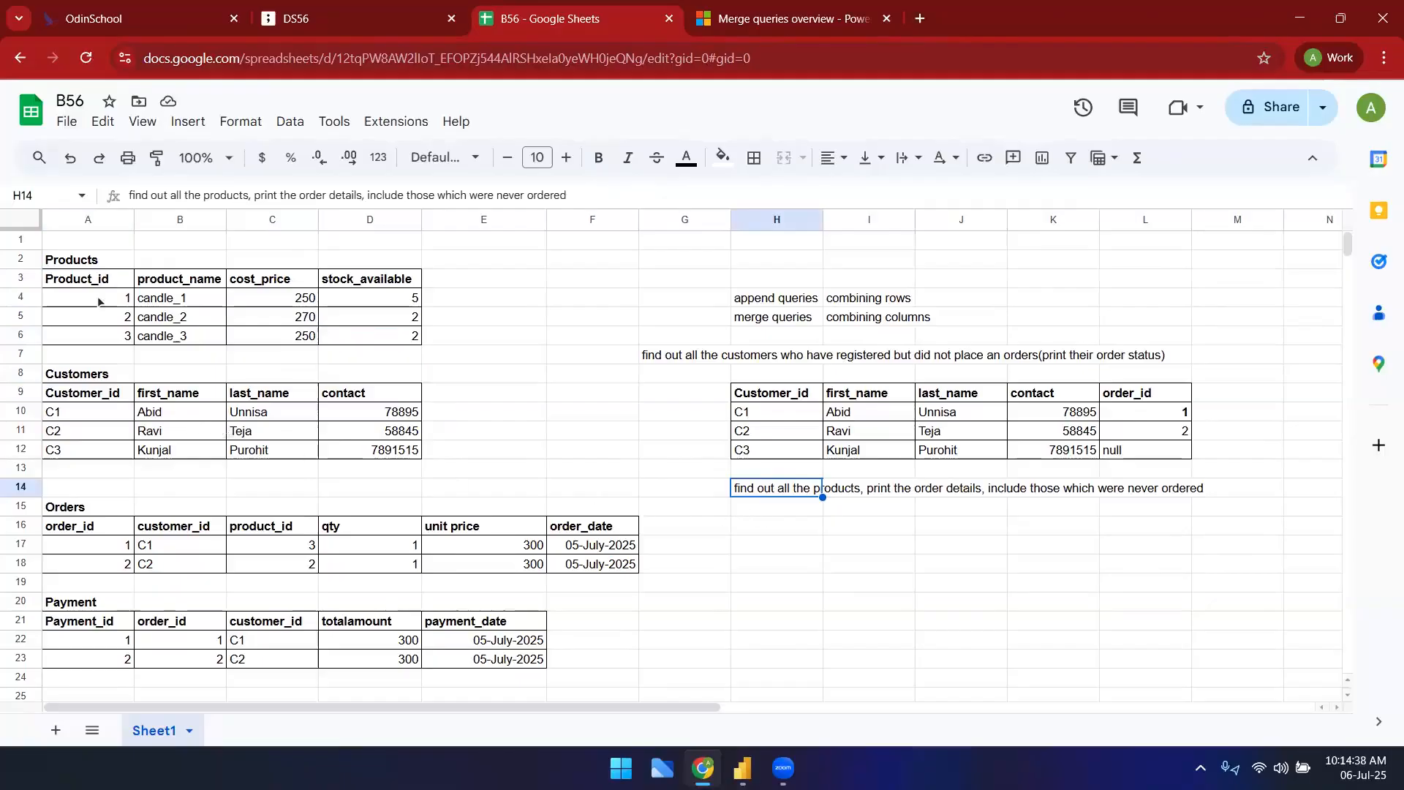
pyautogui.moveTo(96, 284); pyautogui.dragTo(344, 337)
pyautogui.hotkey('ctrl', 'c')
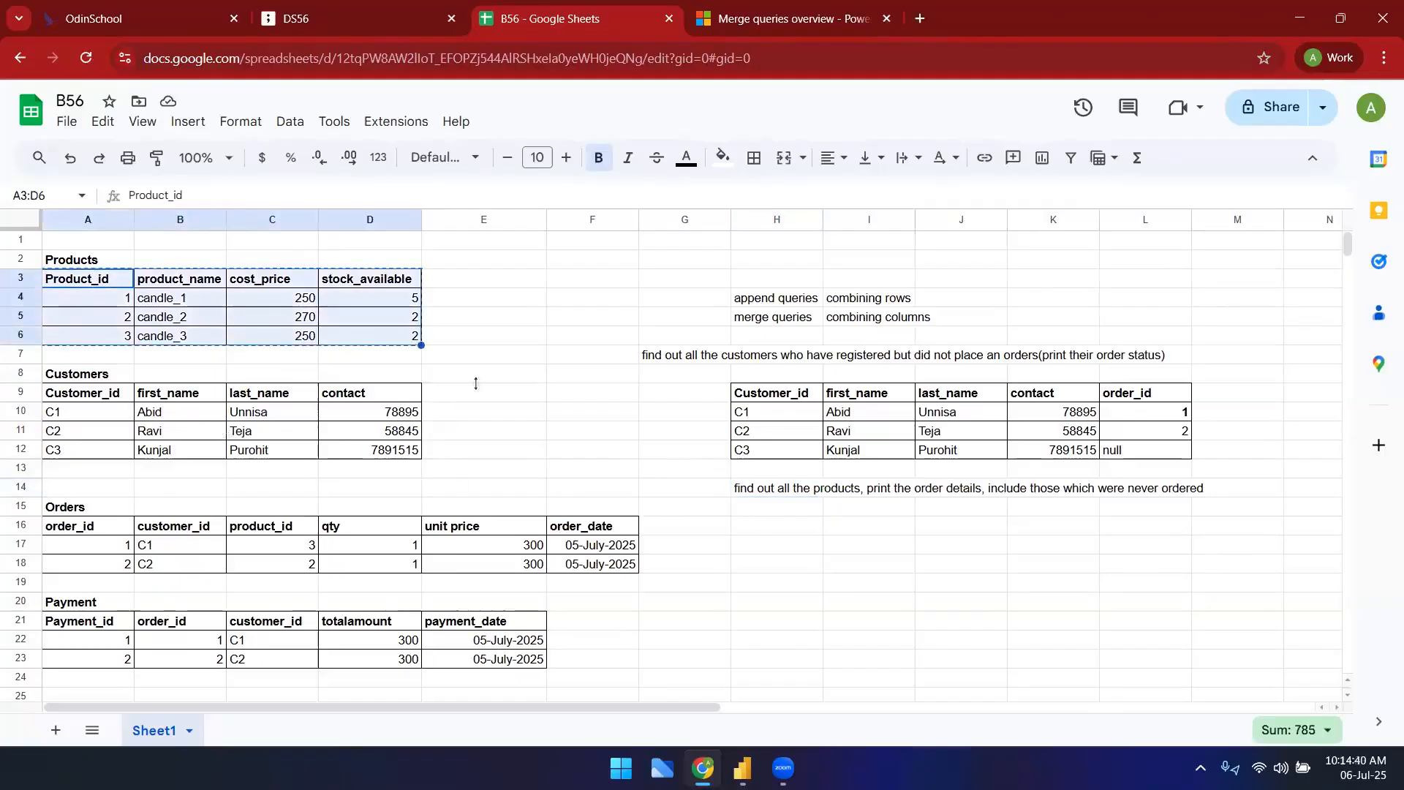
pyautogui.click(780, 525)
pyautogui.hotkey('ctrl', 'v')
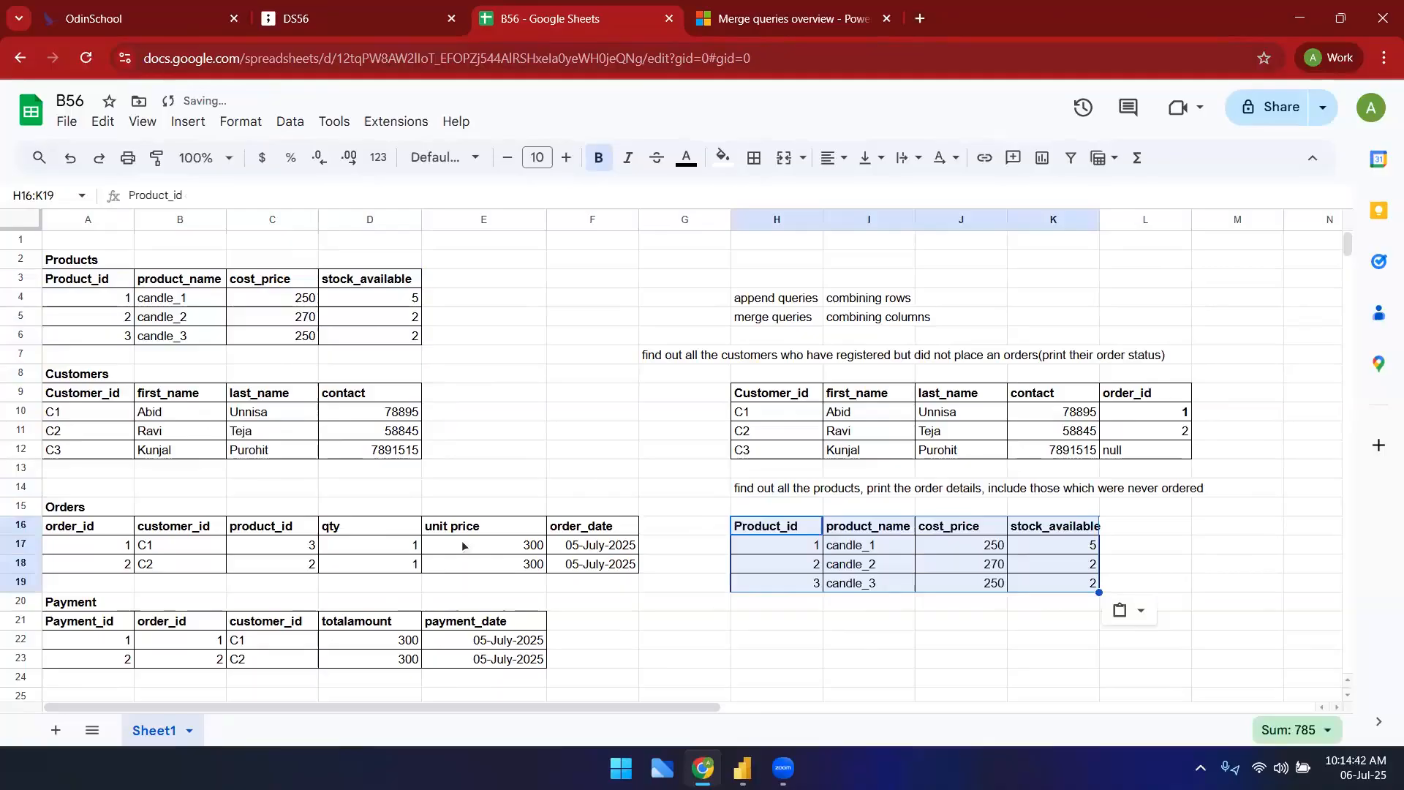
# - Check the Orders table and enter null in L17 for product 1 beside the copied Products table
pyautogui.click(465, 547)
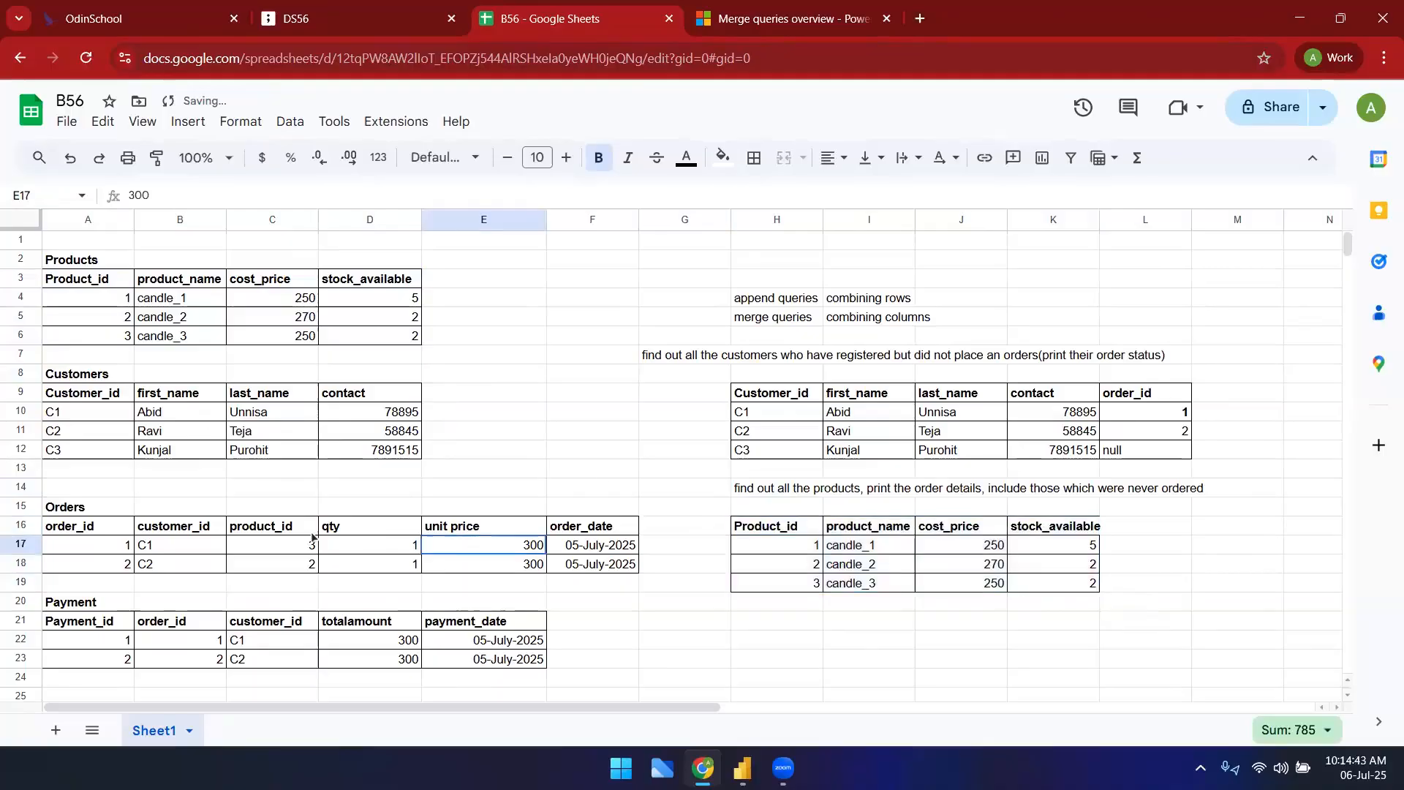
pyautogui.click(102, 545)
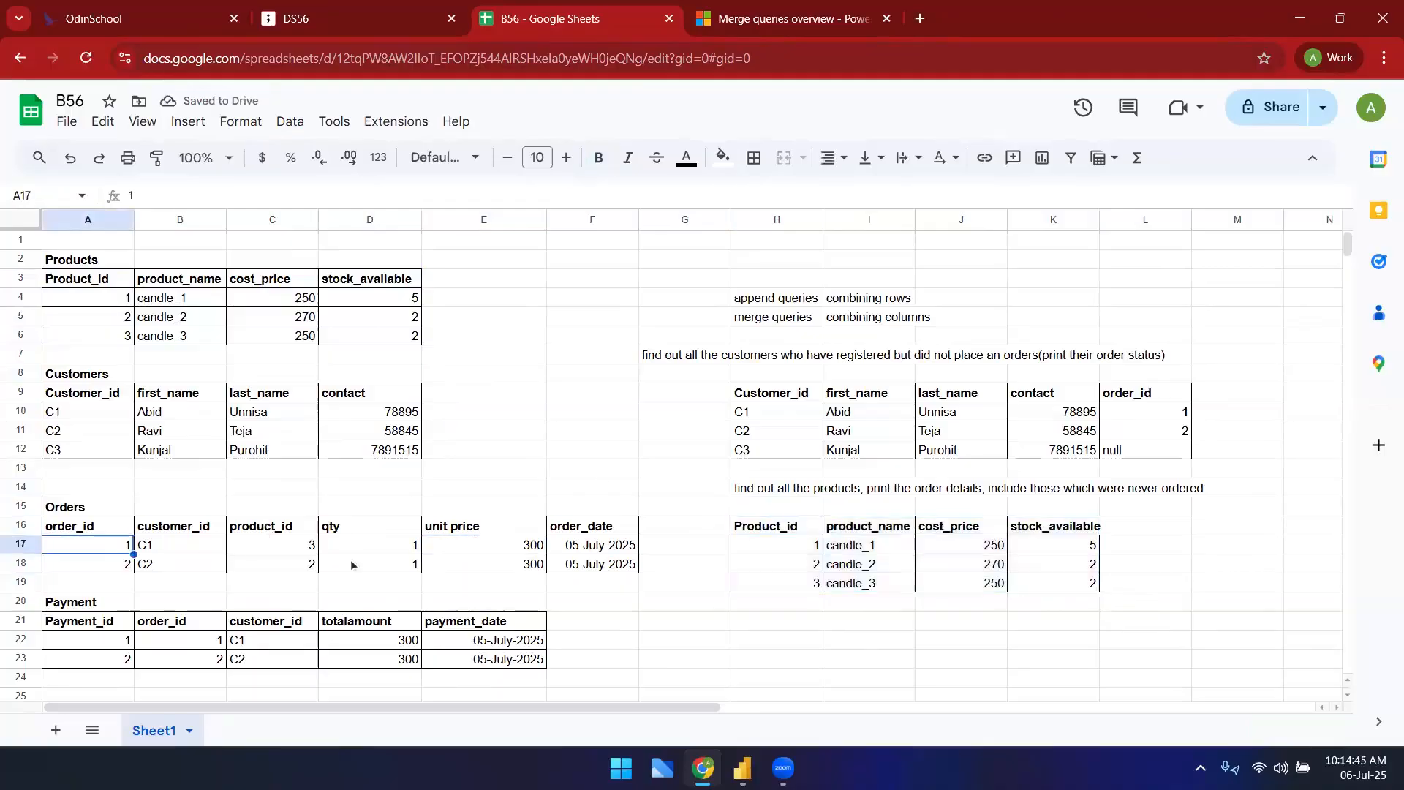
pyautogui.click(1131, 546)
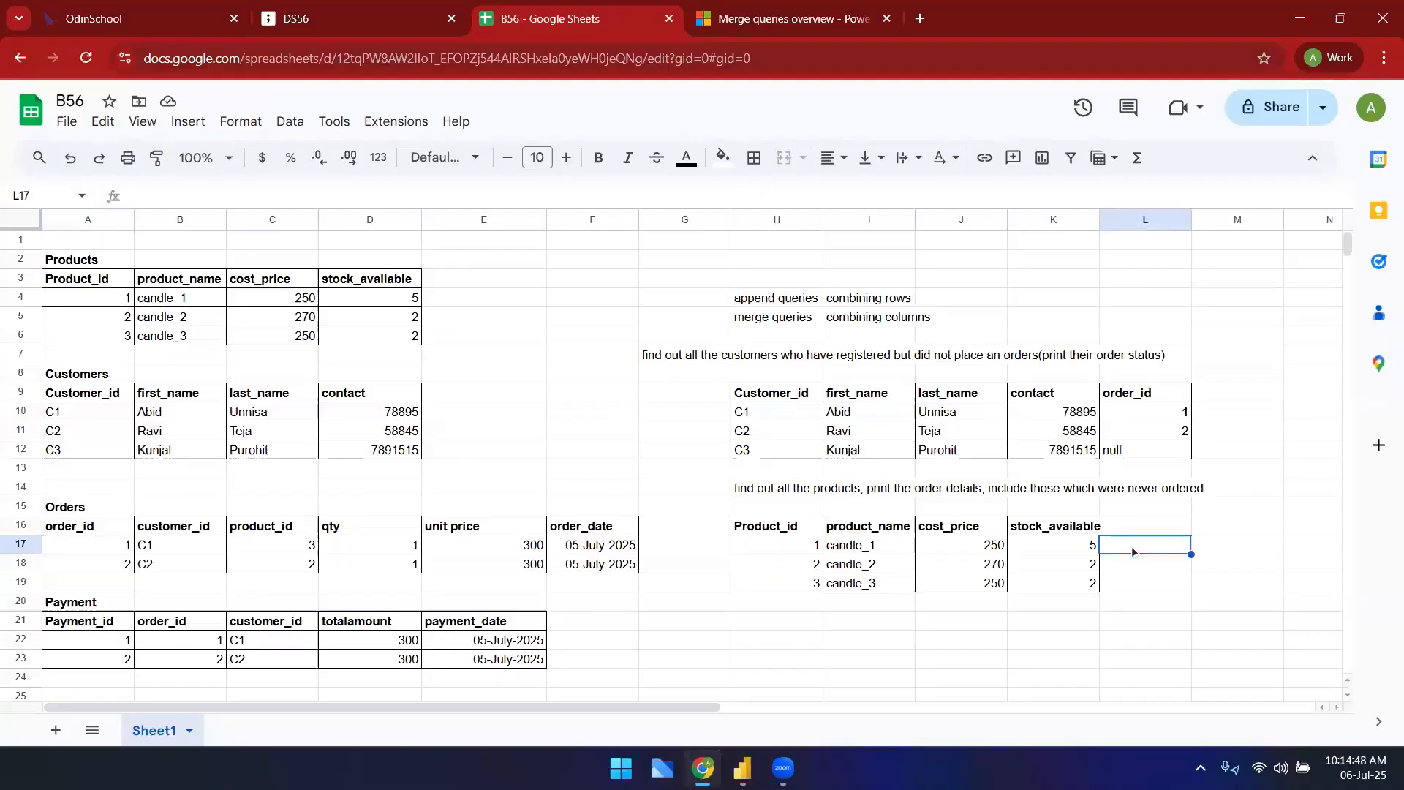
pyautogui.write('null')
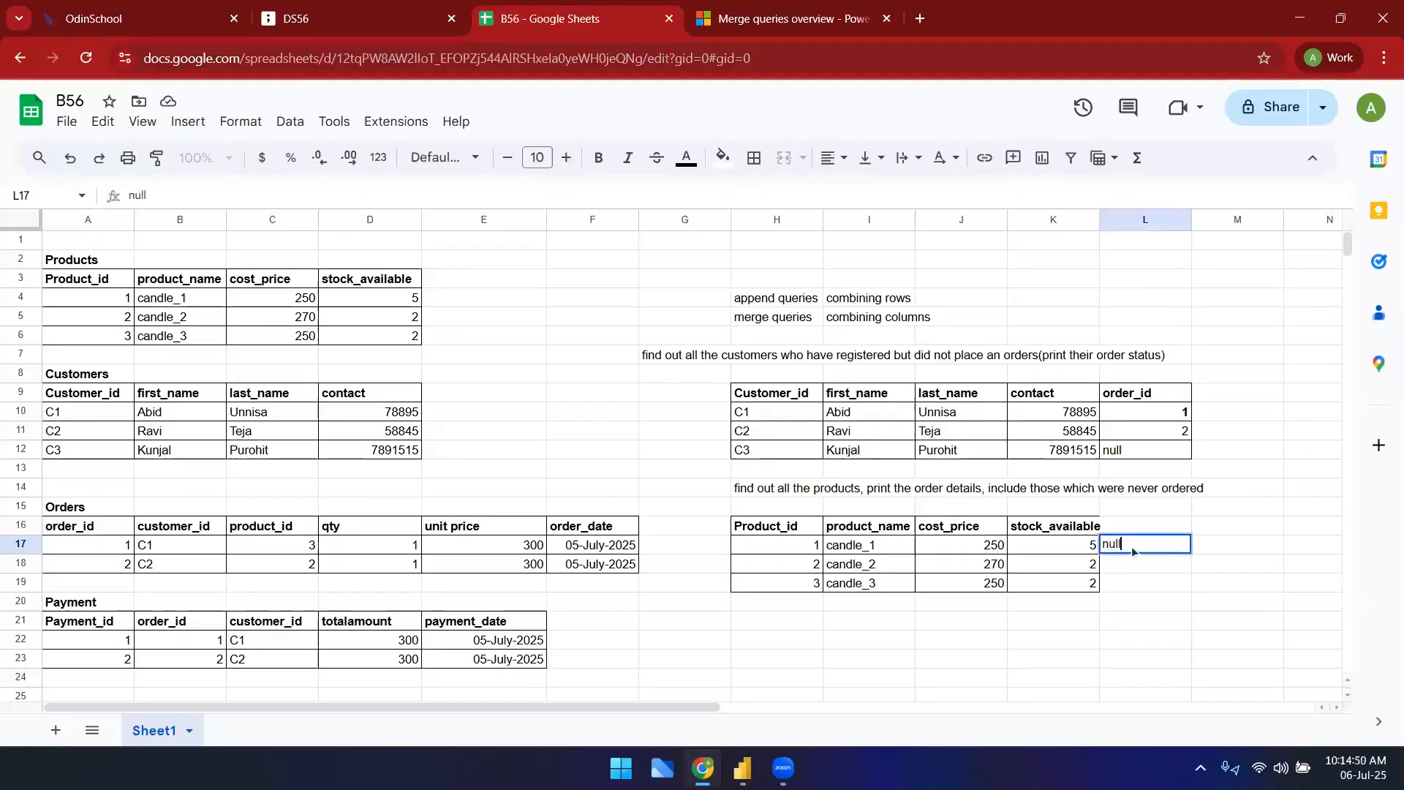
pyautogui.press('Up')
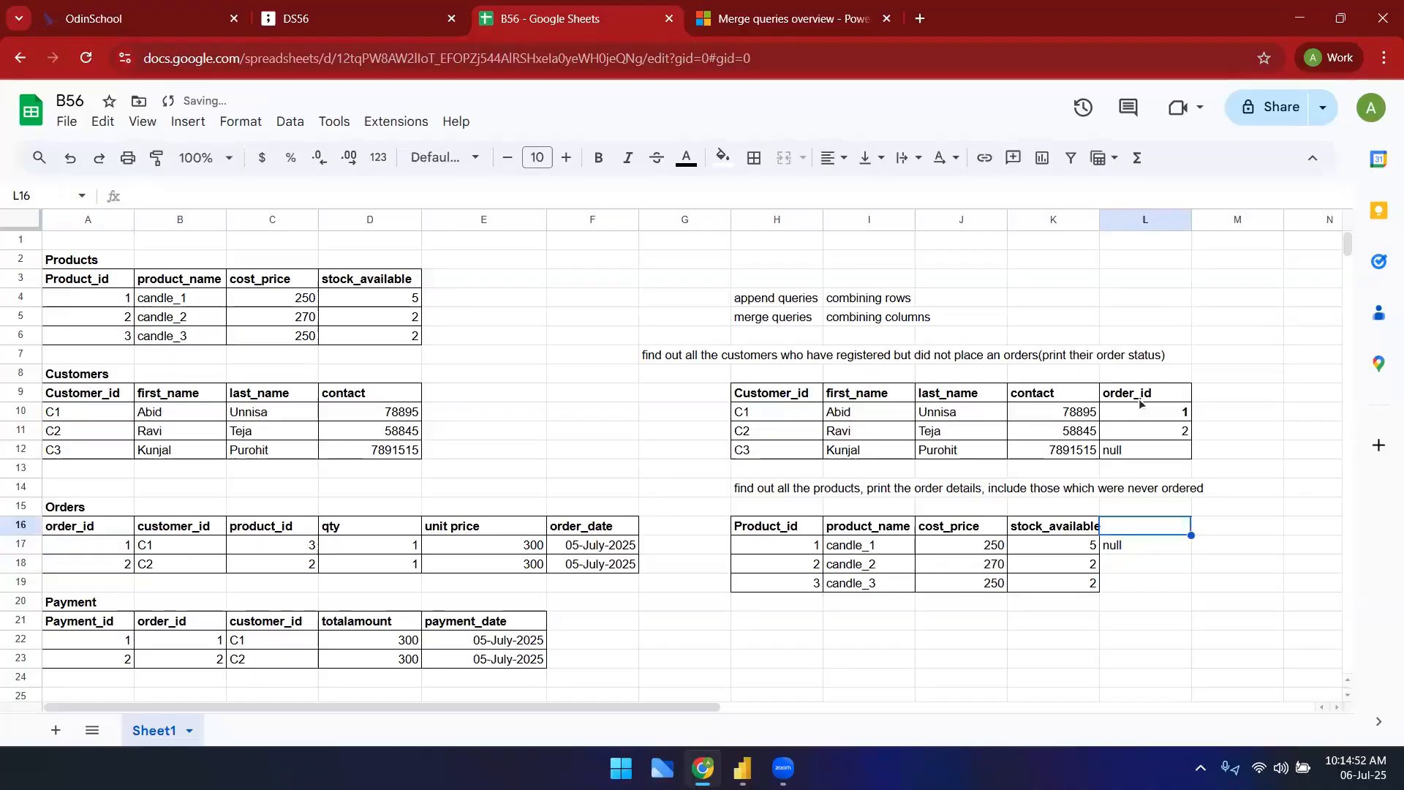
# - Copy the order_id header from L9 to L16 above the null beside the copied Products table
pyautogui.click(1134, 395)
pyautogui.hotkey('ctrl', 'c')
pyautogui.click(1135, 525)
pyautogui.hotkey('ctrl', 'v')
# - Check the Orders table and enter order_id 2 for product 2 in L18 and 1 for product 3 in L19
pyautogui.click(1118, 558)
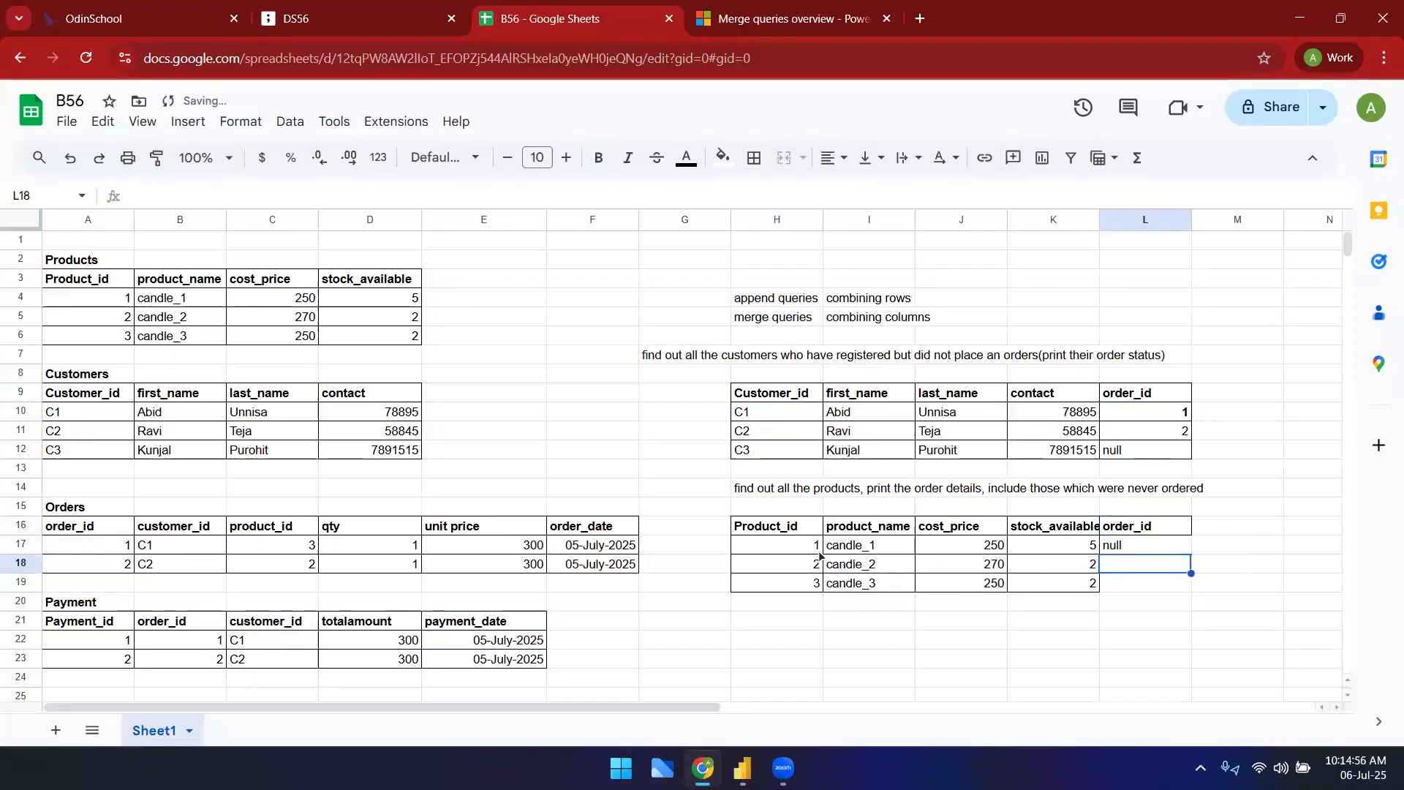
pyautogui.click(249, 541)
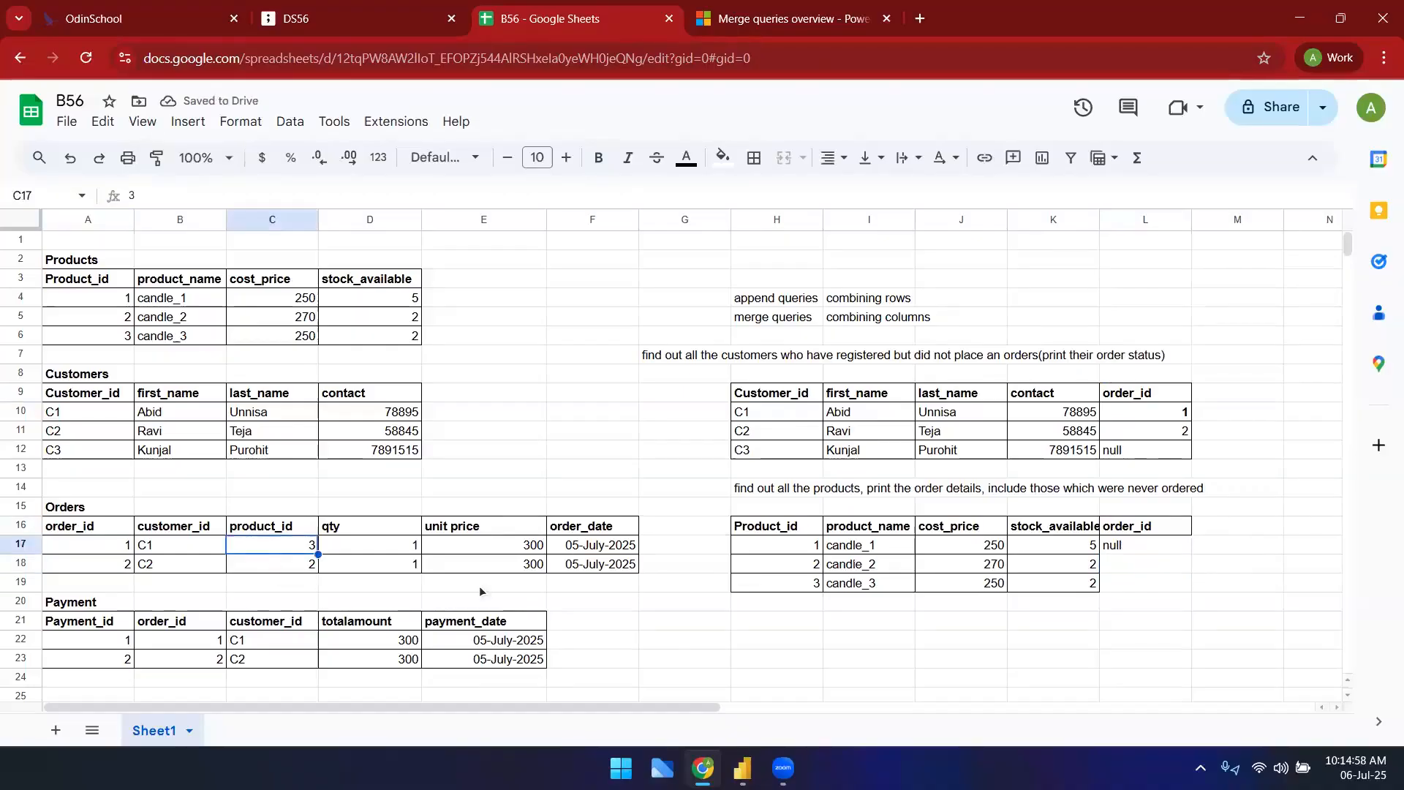
pyautogui.click(1154, 568)
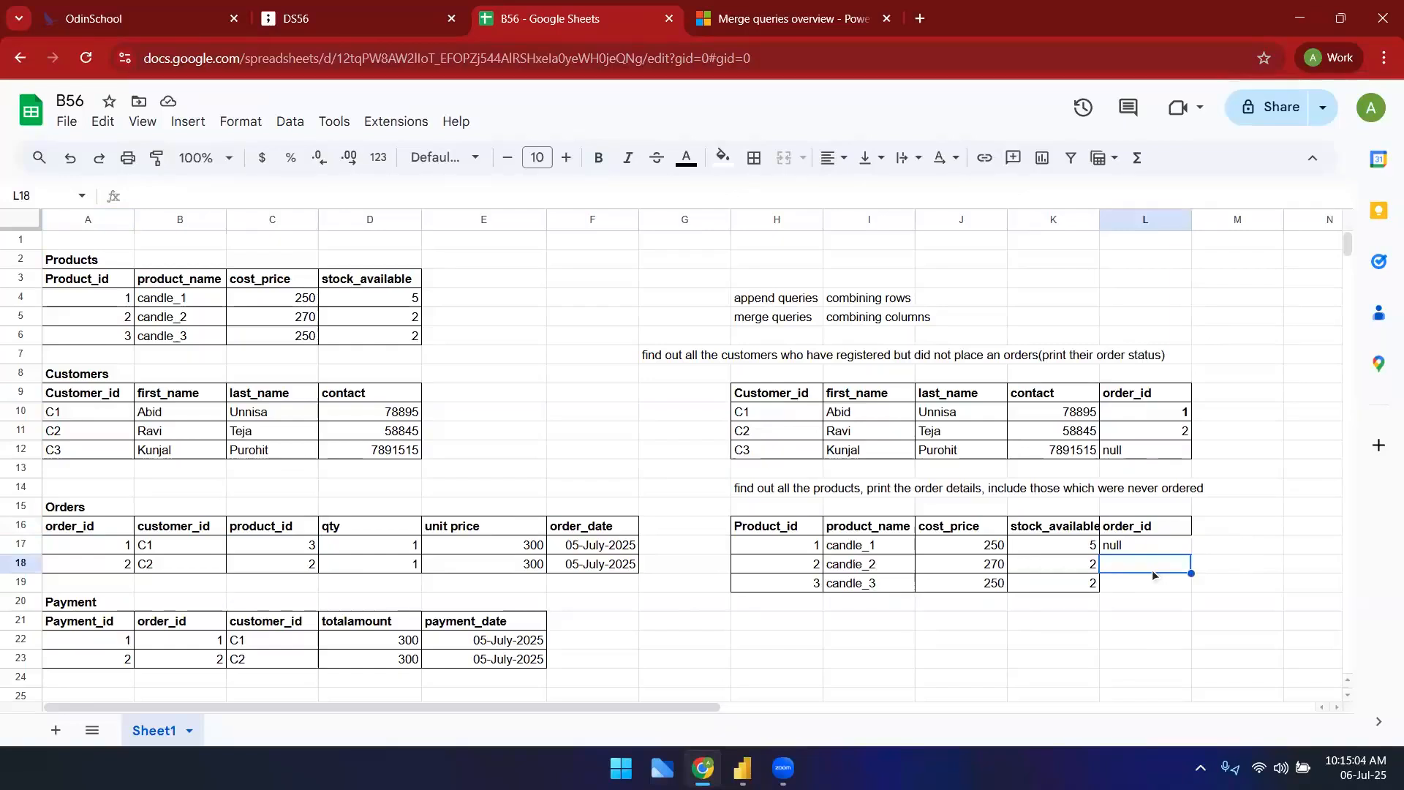
pyautogui.write('2')
pyautogui.press('Return')
pyautogui.write('1')
pyautogui.press('Return')
# - Apply borders around all the order_id cells in L17:L19
pyautogui.press('Up')
pyautogui.hotkey('shift', 'Up')
pyautogui.hotkey('shift', 'Up')
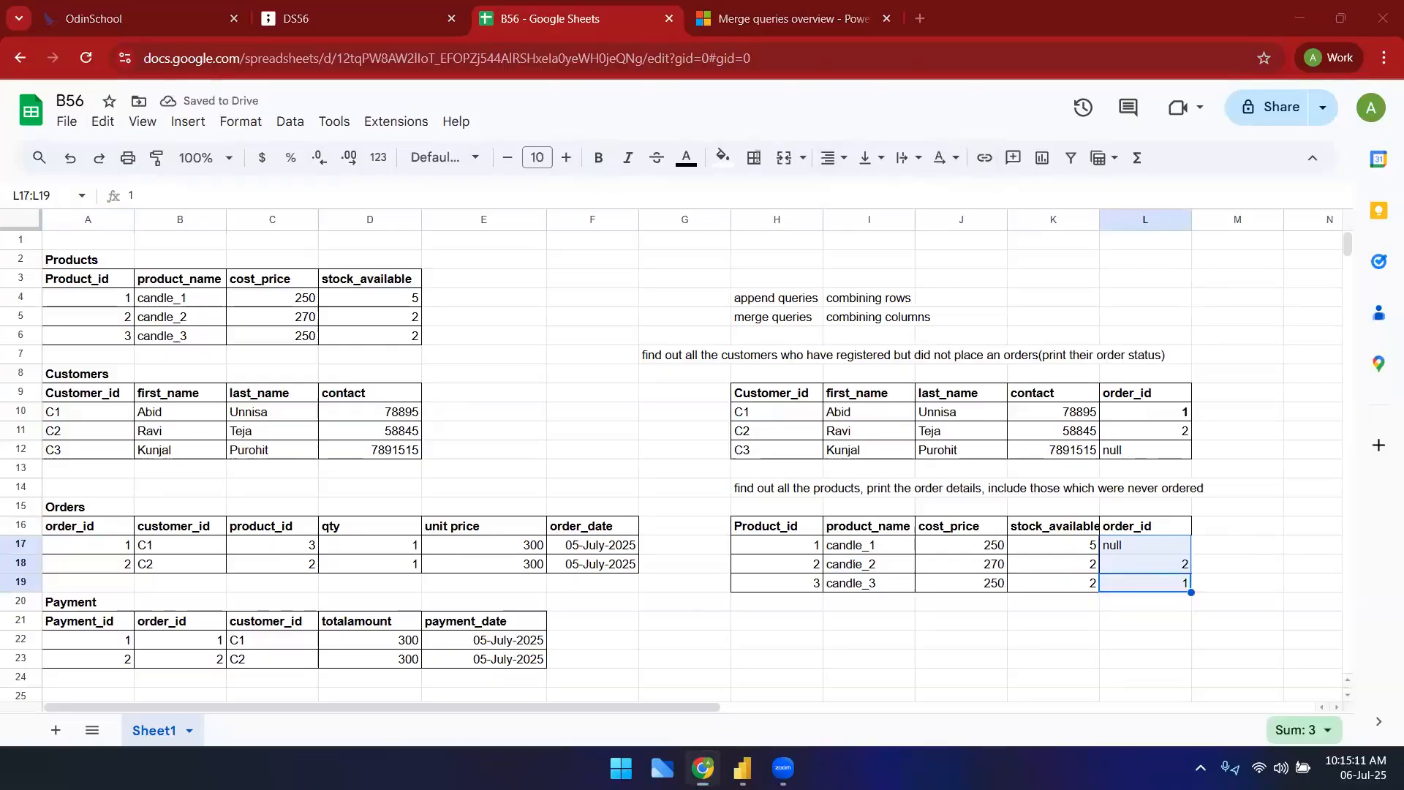
pyautogui.click(754, 157)
pyautogui.click(758, 205)
pyautogui.click(951, 393)
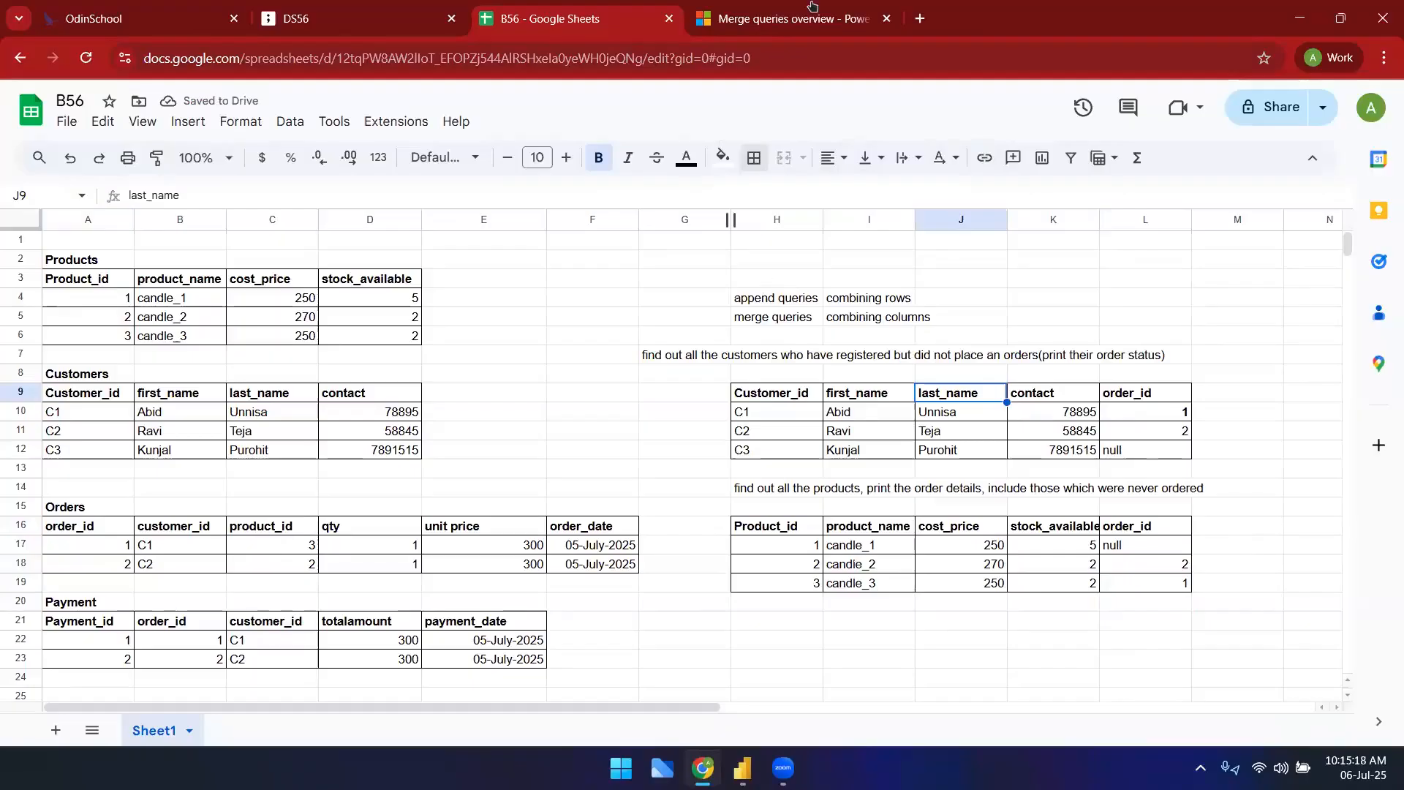
# - Examine the join kinds in the Merge queries overview and trace product 3 to its matching order in the B56 sheet
pyautogui.click(811, 9)
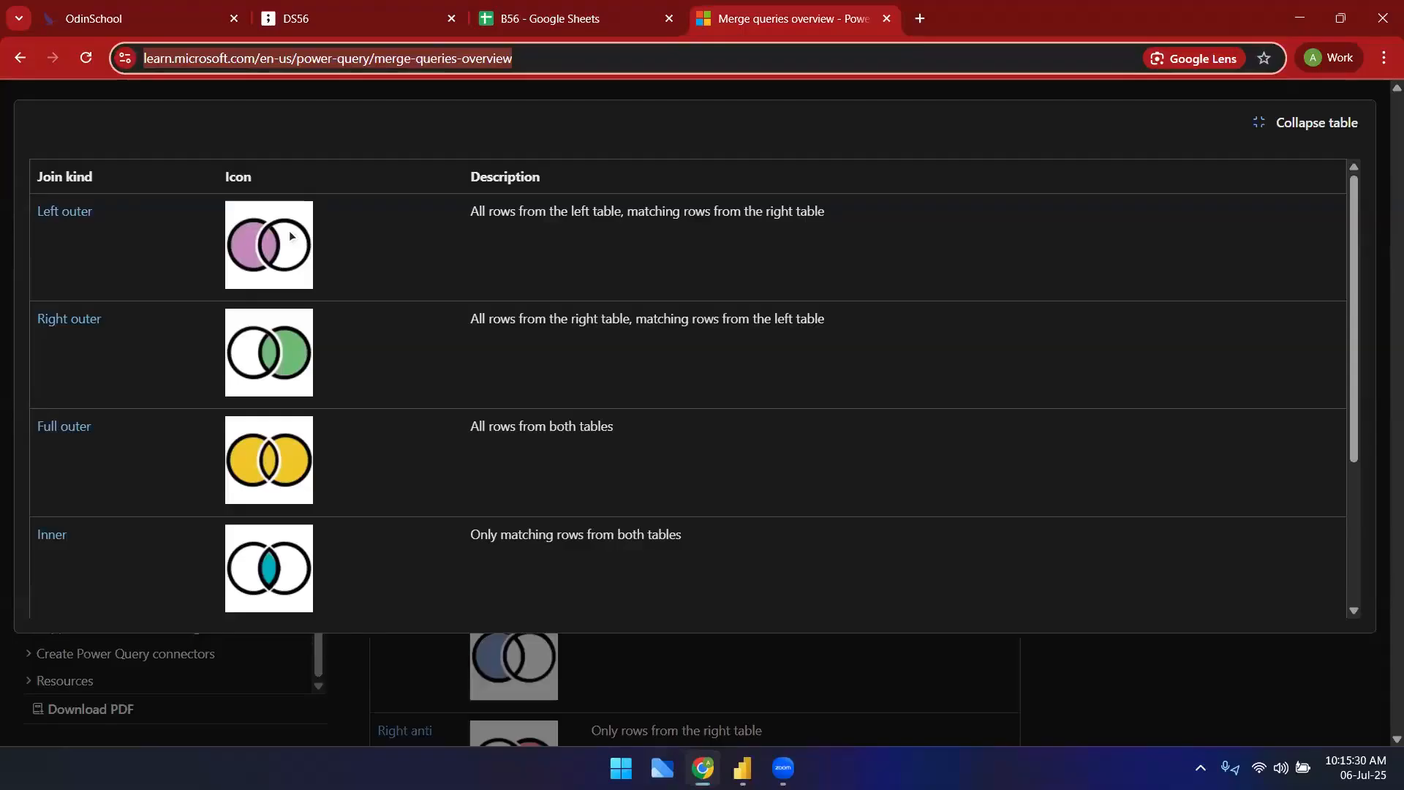
pyautogui.click(841, 373)
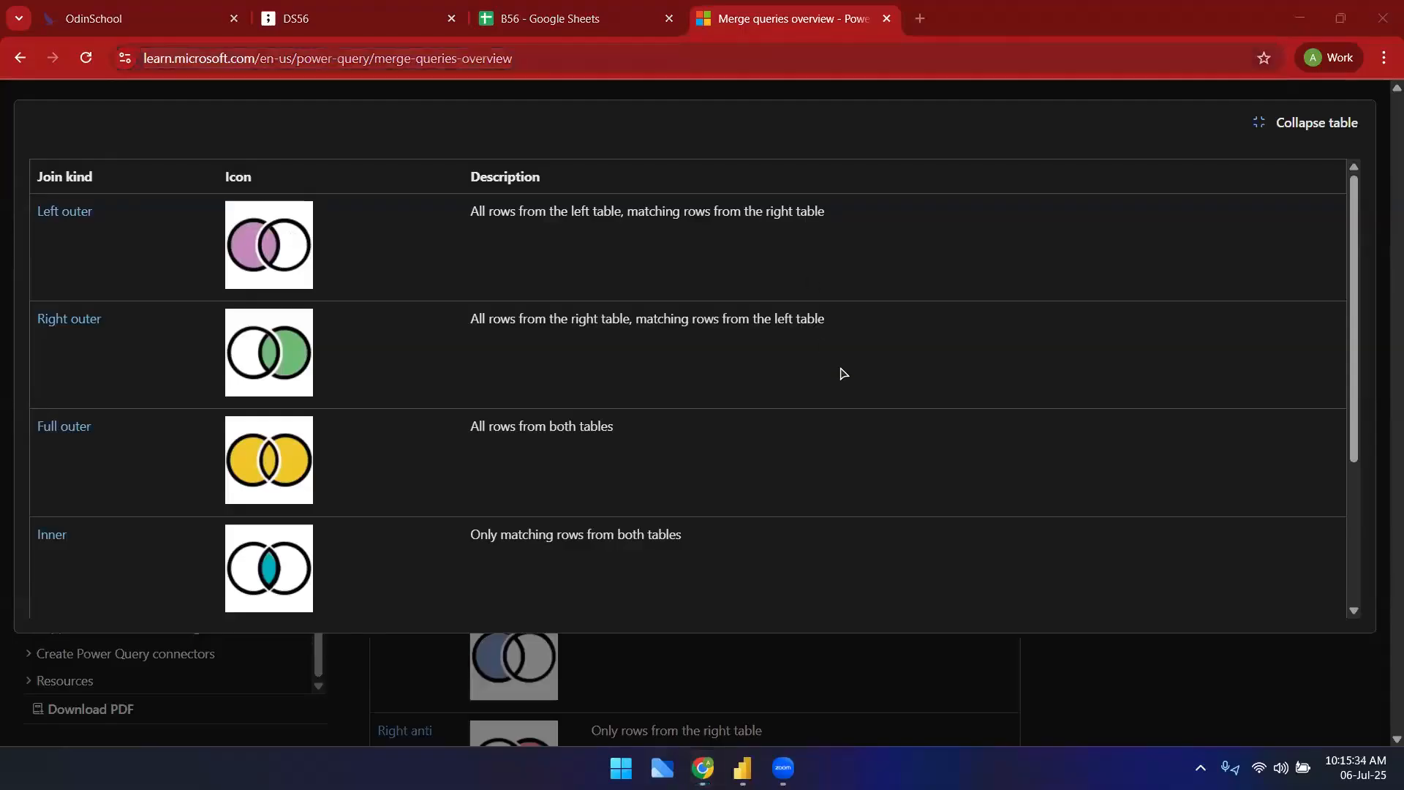
pyautogui.click(525, 18)
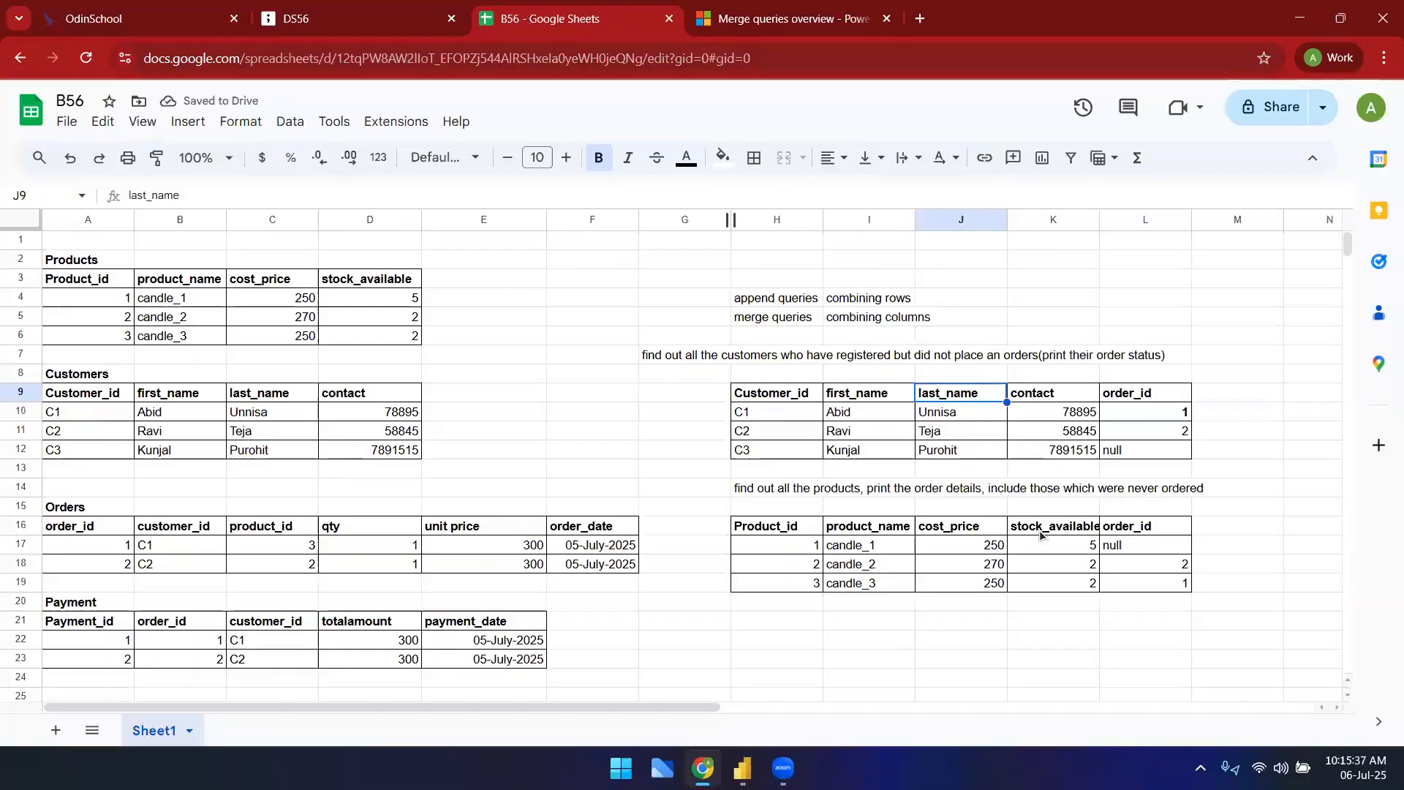
pyautogui.click(796, 582)
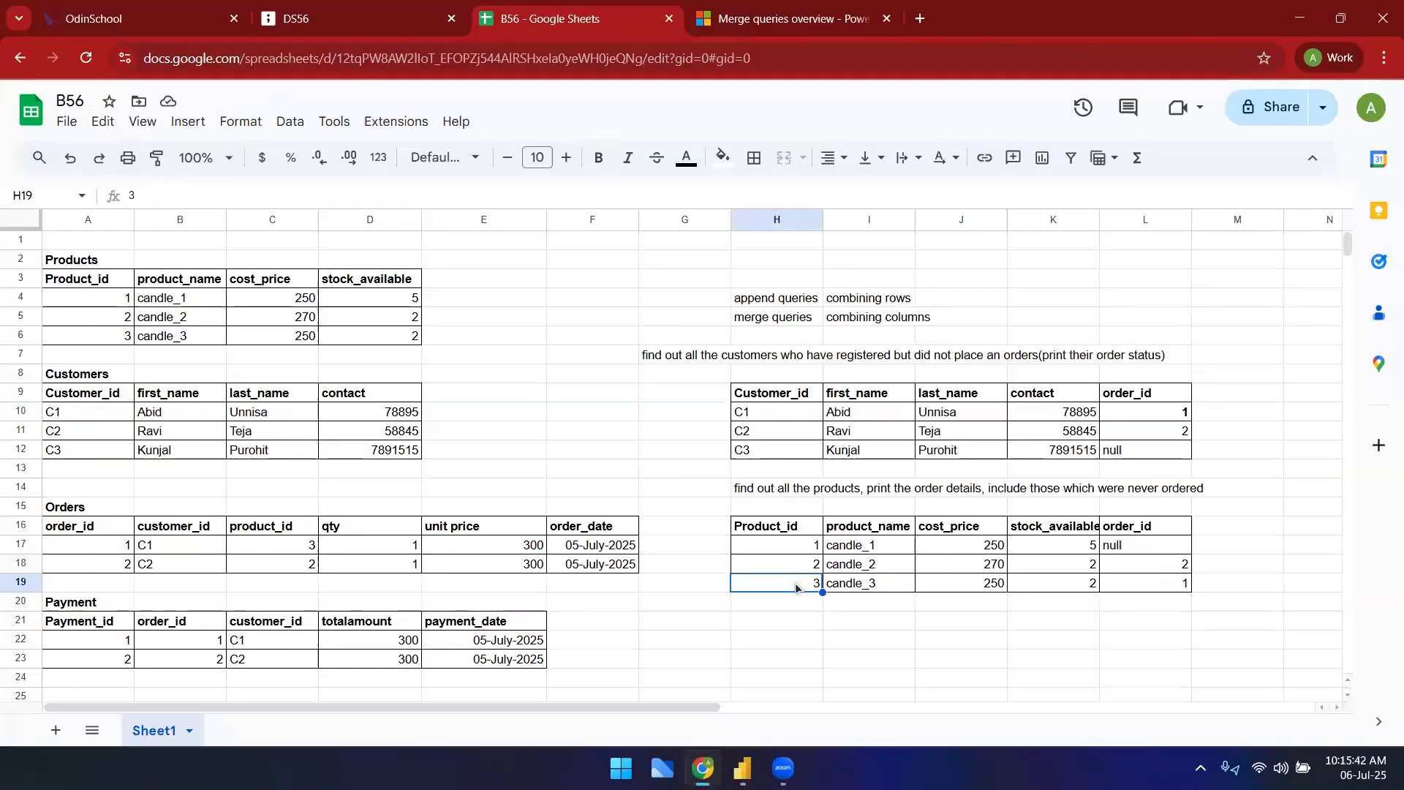
pyautogui.click(1134, 587)
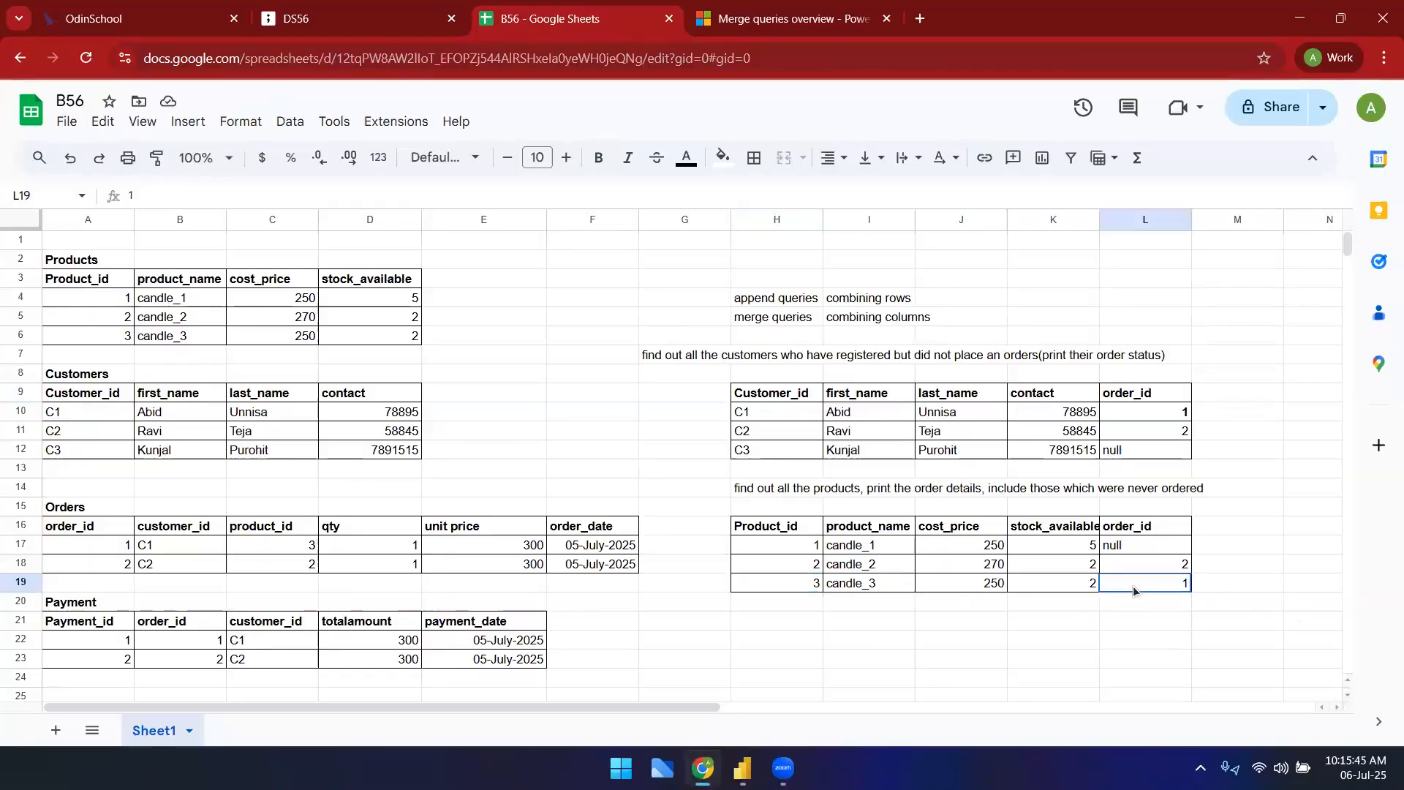
pyautogui.click(775, 587)
pyautogui.click(299, 549)
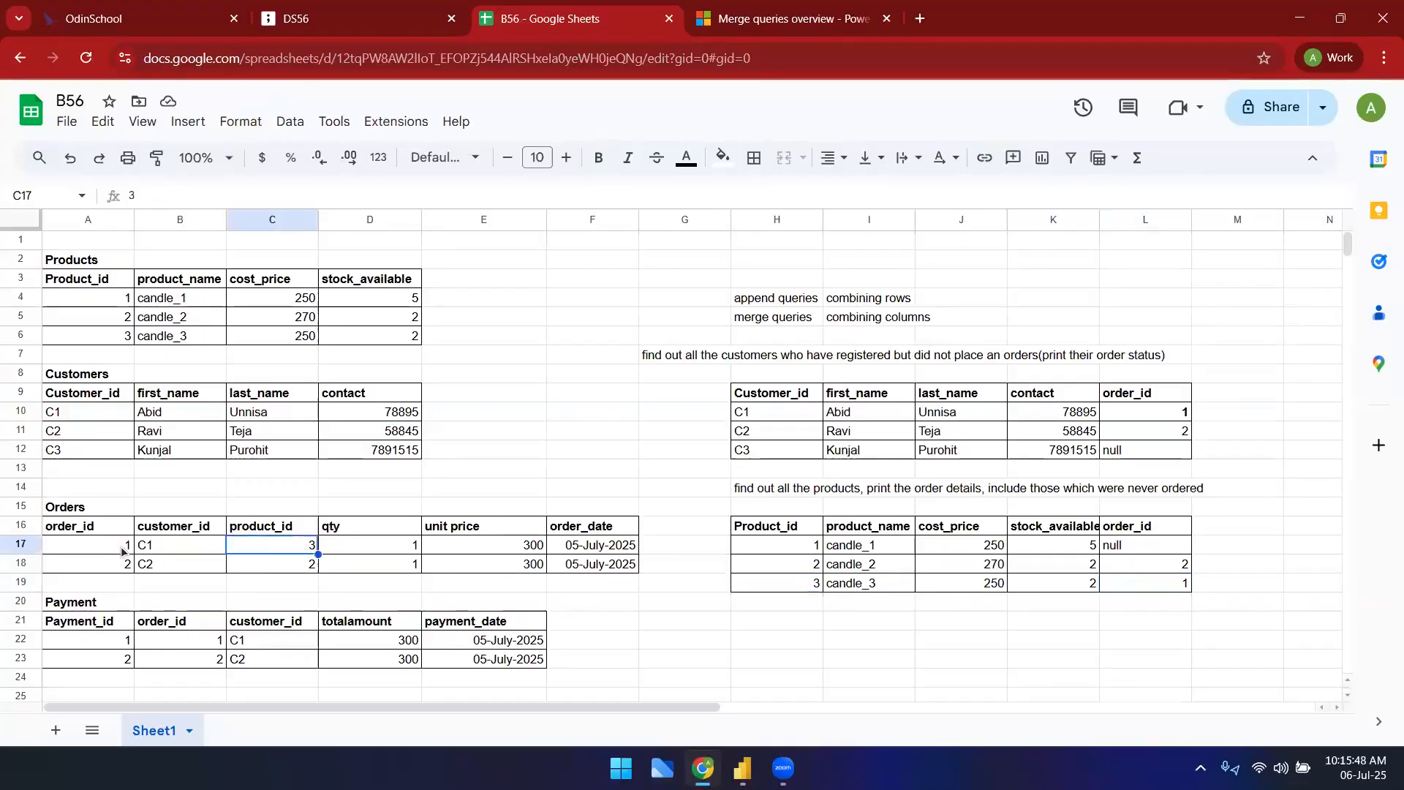
pyautogui.click(122, 550)
pyautogui.click(1131, 590)
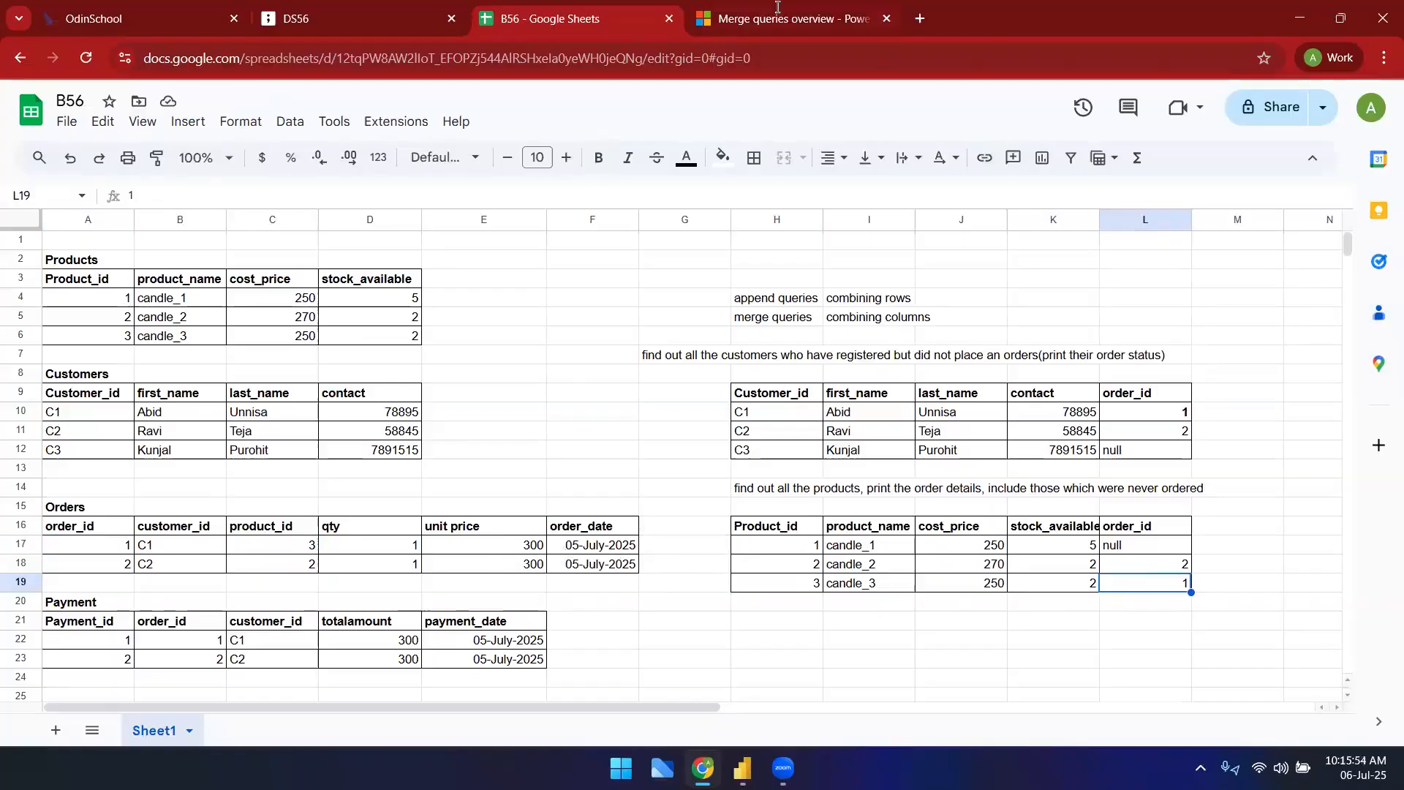
pyautogui.hotkey('ctrl', 'Tab')
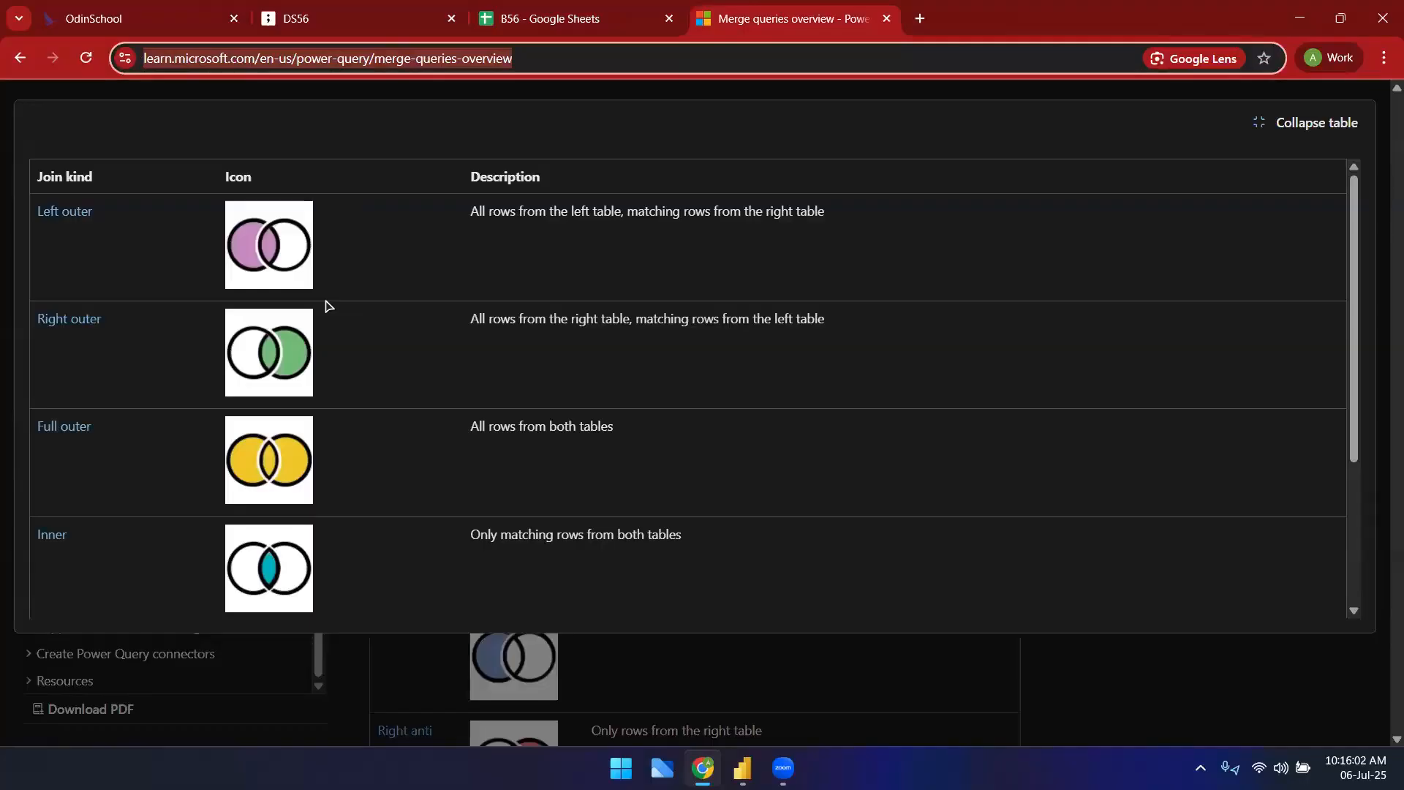
pyautogui.click(553, 8)
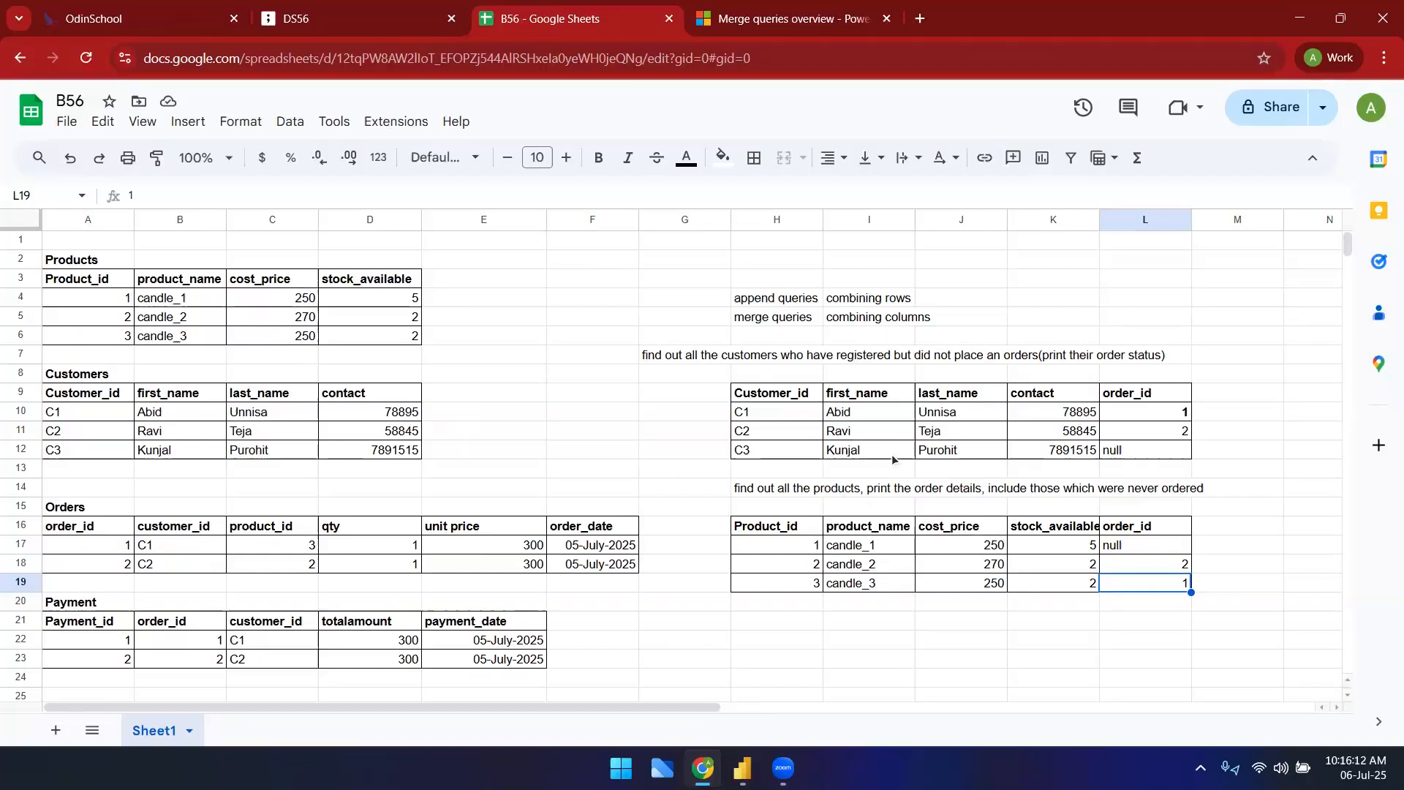
# - Review the Customers and Payment tables and enter the question "did all the customers pay?" in H21
pyautogui.scroll(-2, 892, 459)
pyautogui.click(66, 285)
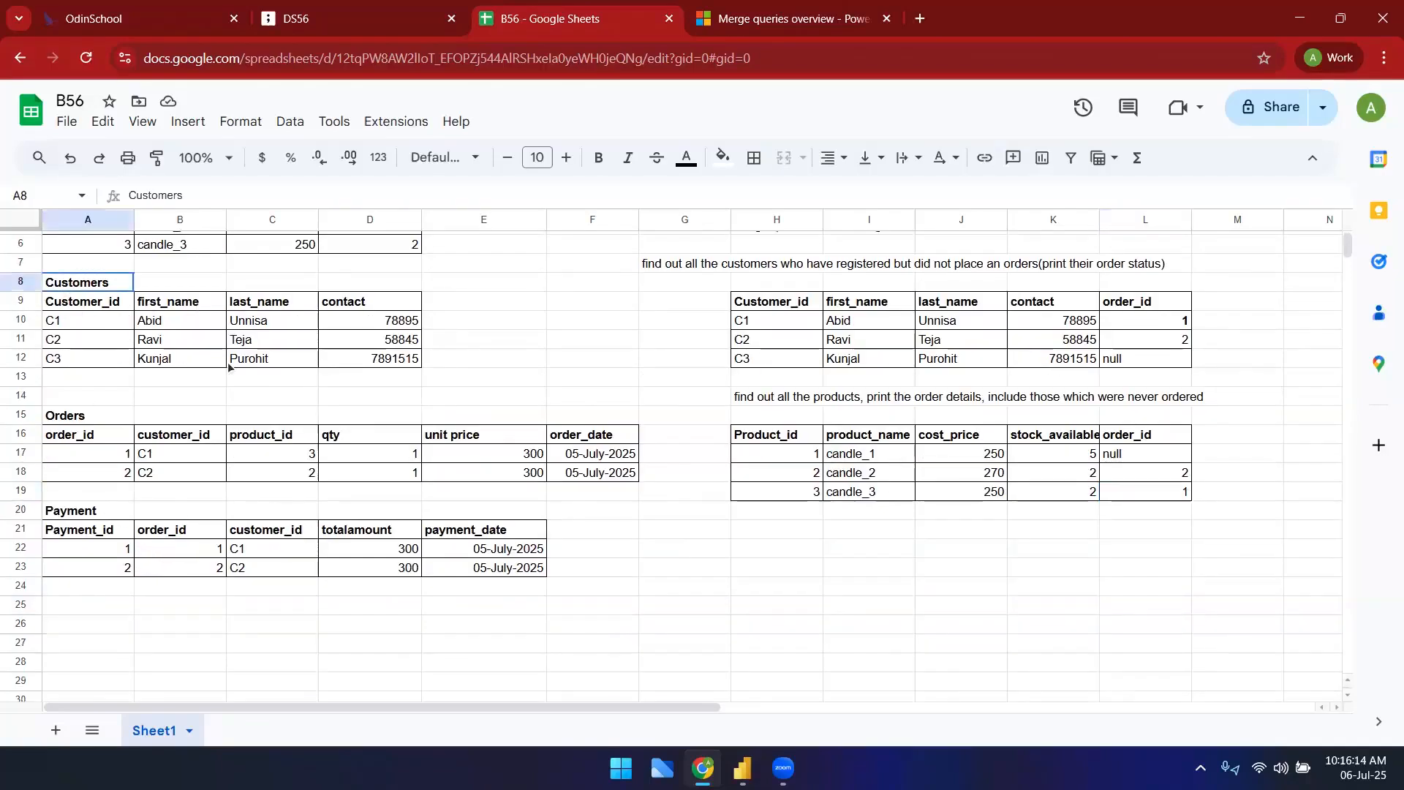
pyautogui.moveTo(229, 367); pyautogui.dragTo(388, 379)
pyautogui.moveTo(91, 510); pyautogui.dragTo(263, 516)
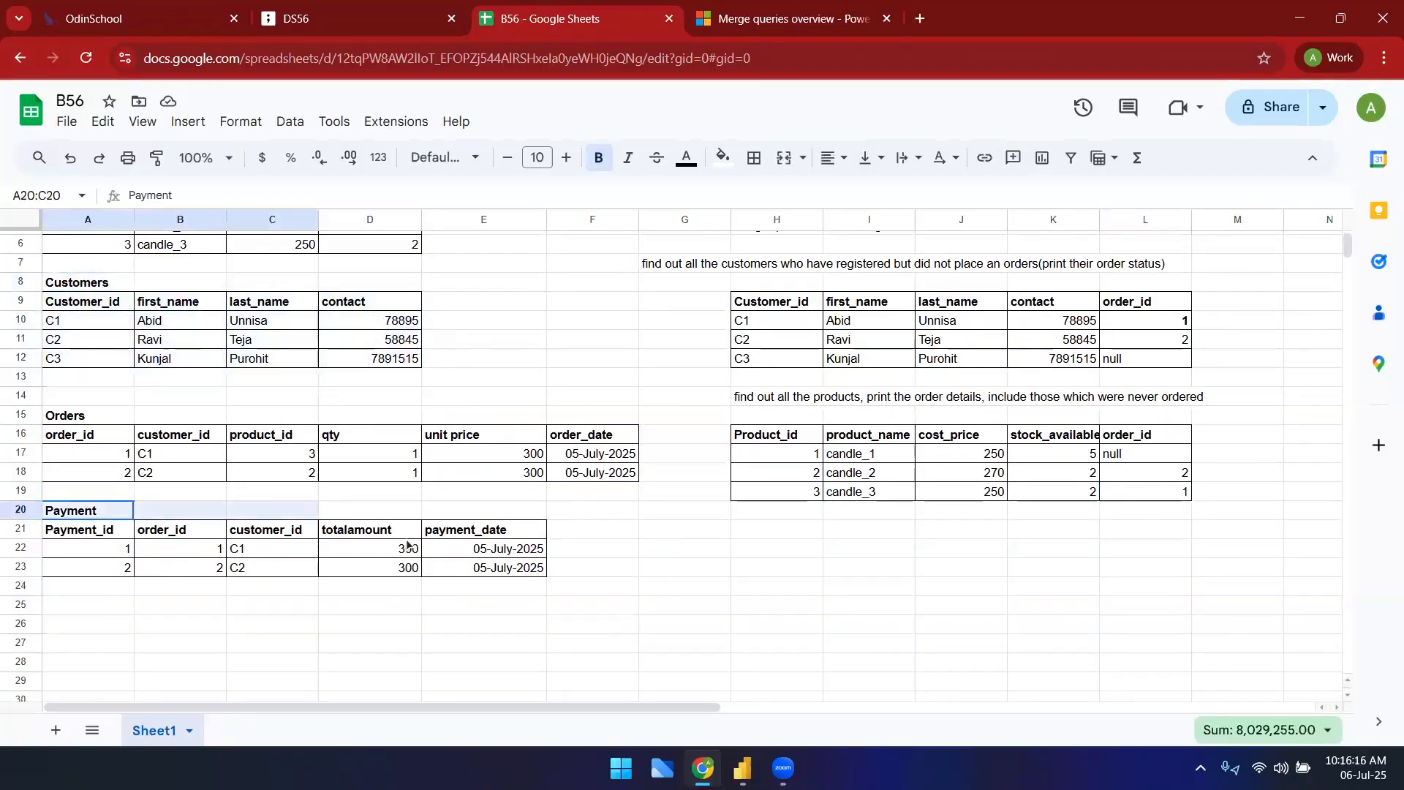
pyautogui.moveTo(408, 540); pyautogui.dragTo(408, 535)
pyautogui.click(116, 317)
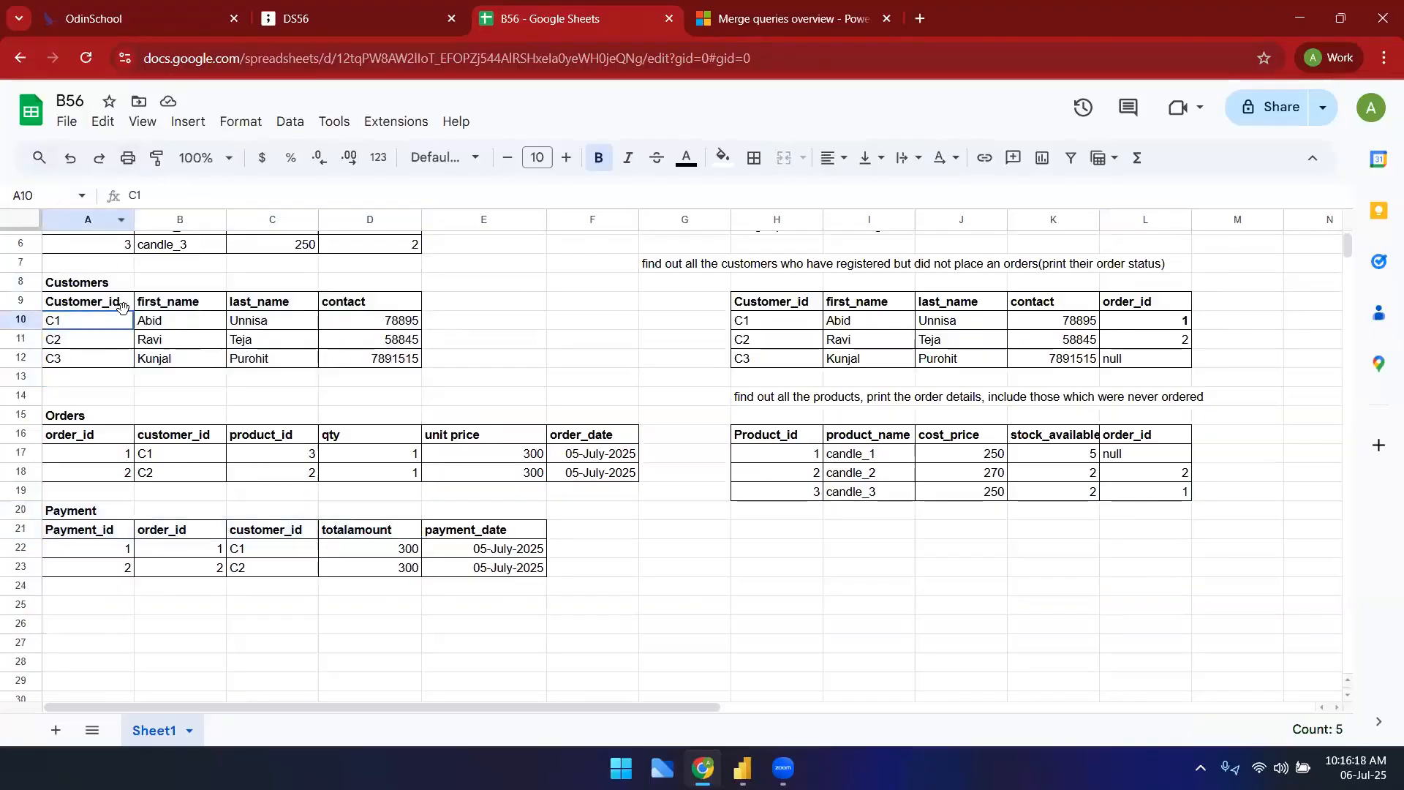
pyautogui.click(789, 535)
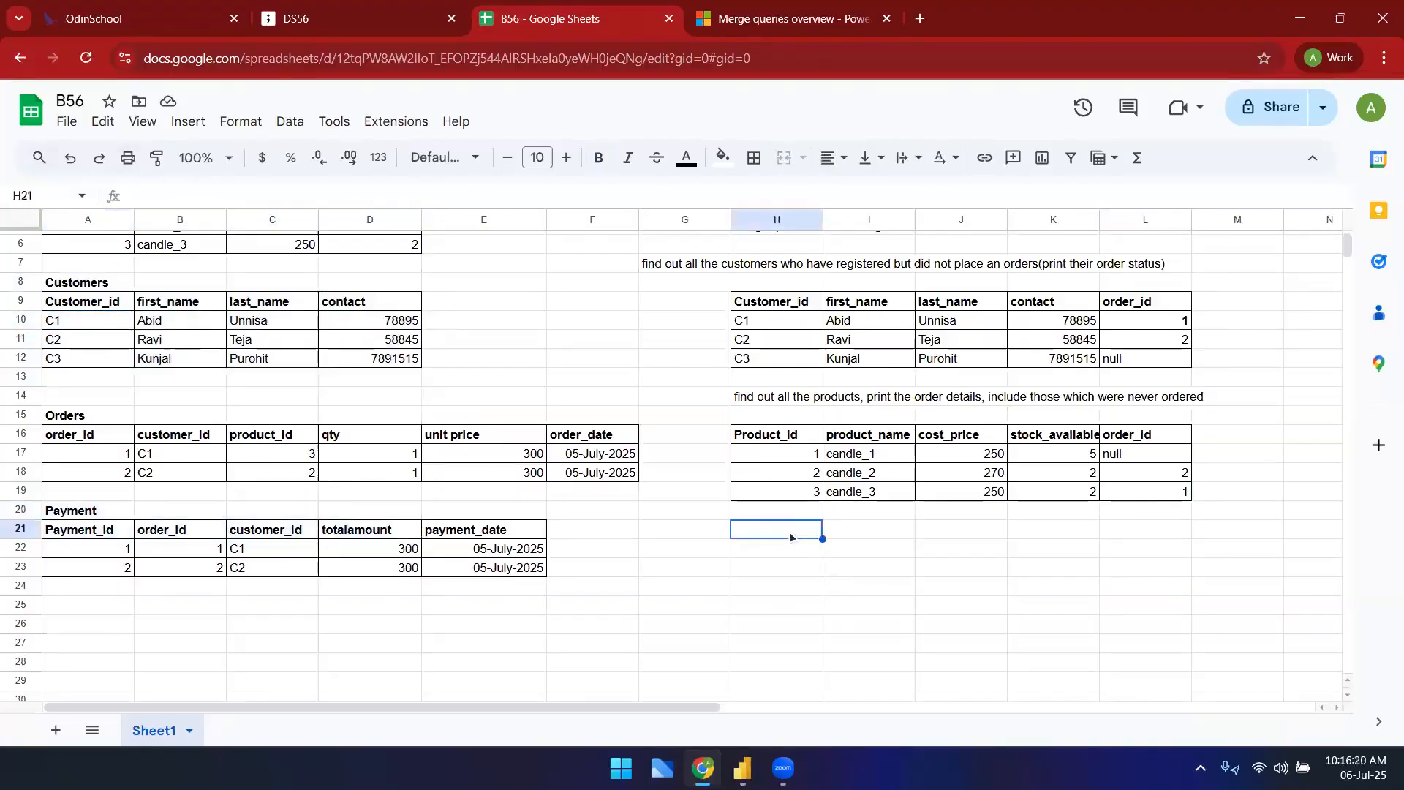
pyautogui.write('did all th')
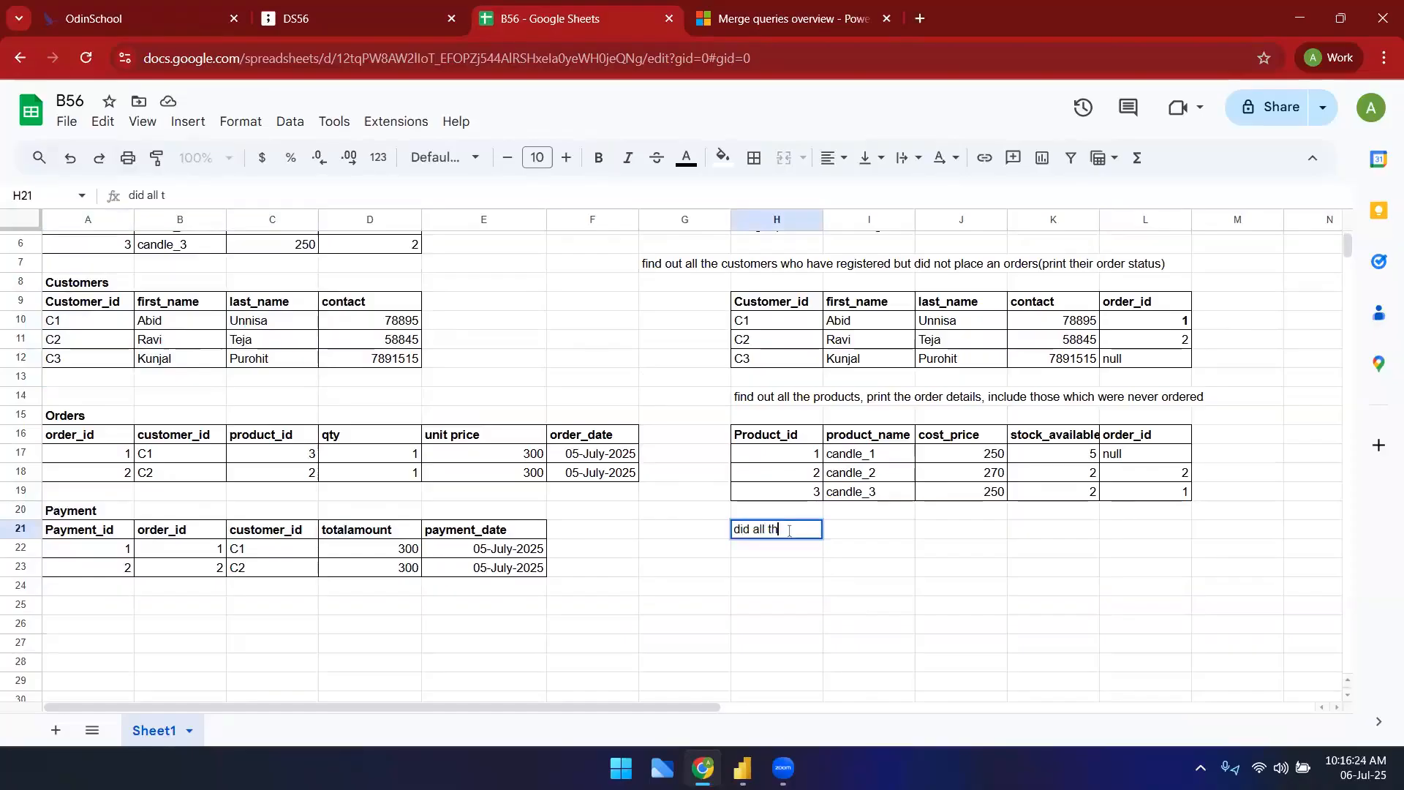
pyautogui.write('e customer')
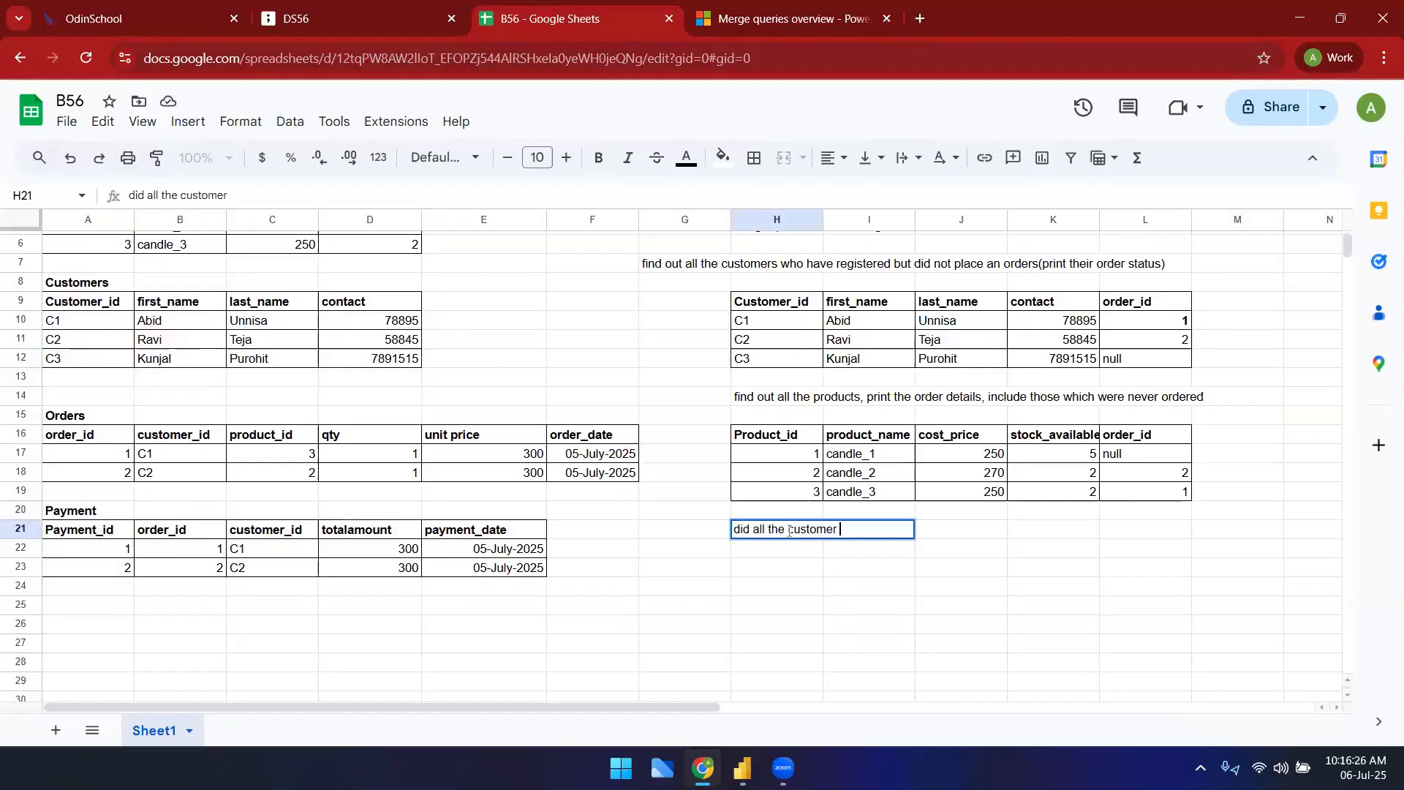
pyautogui.write('s make ')
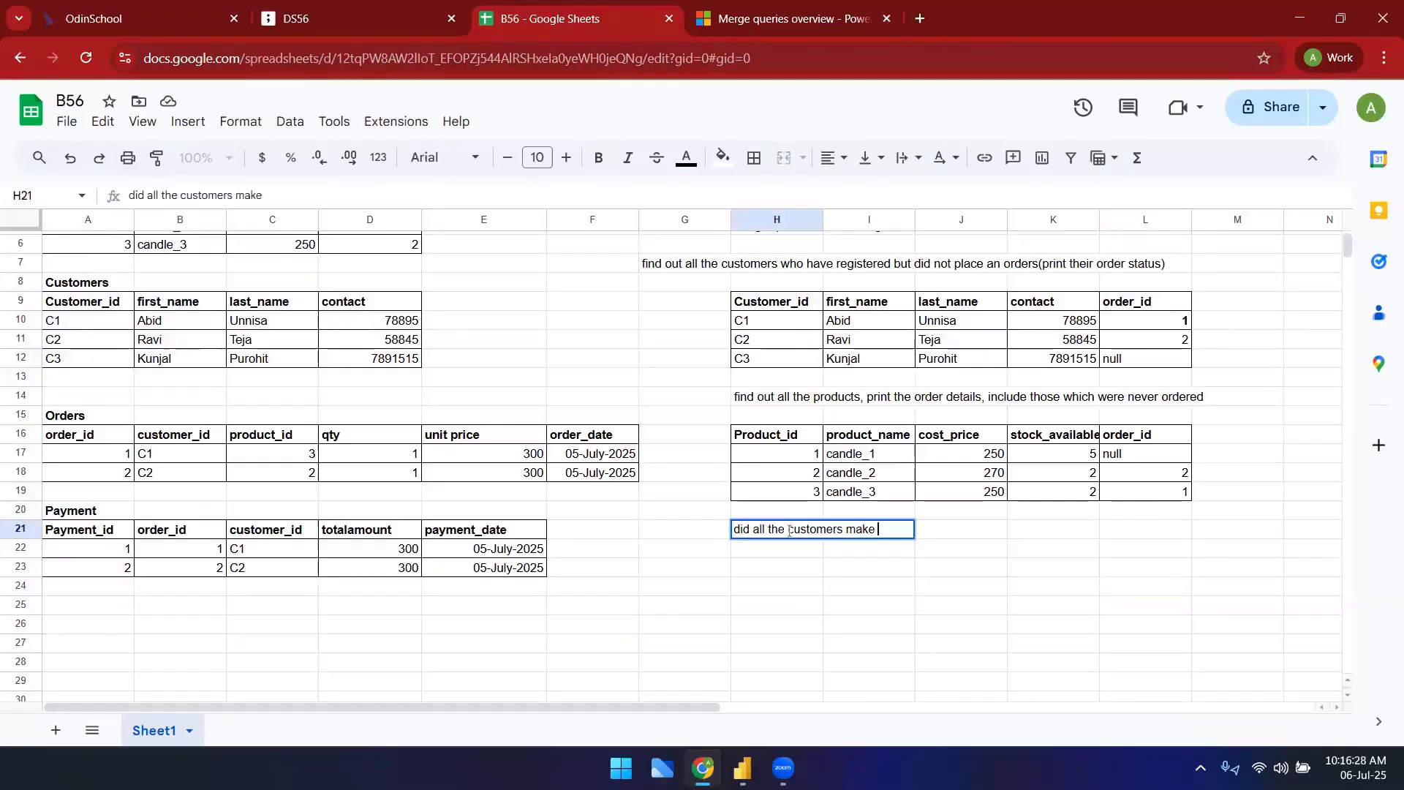
pyautogui.write('pay')
pyautogui.press('BackSpace')
pyautogui.press('BackSpace')
pyautogui.press('BackSpace')
pyautogui.press('BackSpace')
pyautogui.press('BackSpace')
pyautogui.press('BackSpace')
pyautogui.press('BackSpace')
pyautogui.write('com')
pyautogui.press('BackSpace')
pyautogui.press('BackSpace')
pyautogui.press('BackSpace')
pyautogui.write('pay?')
pyautogui.press('Return')
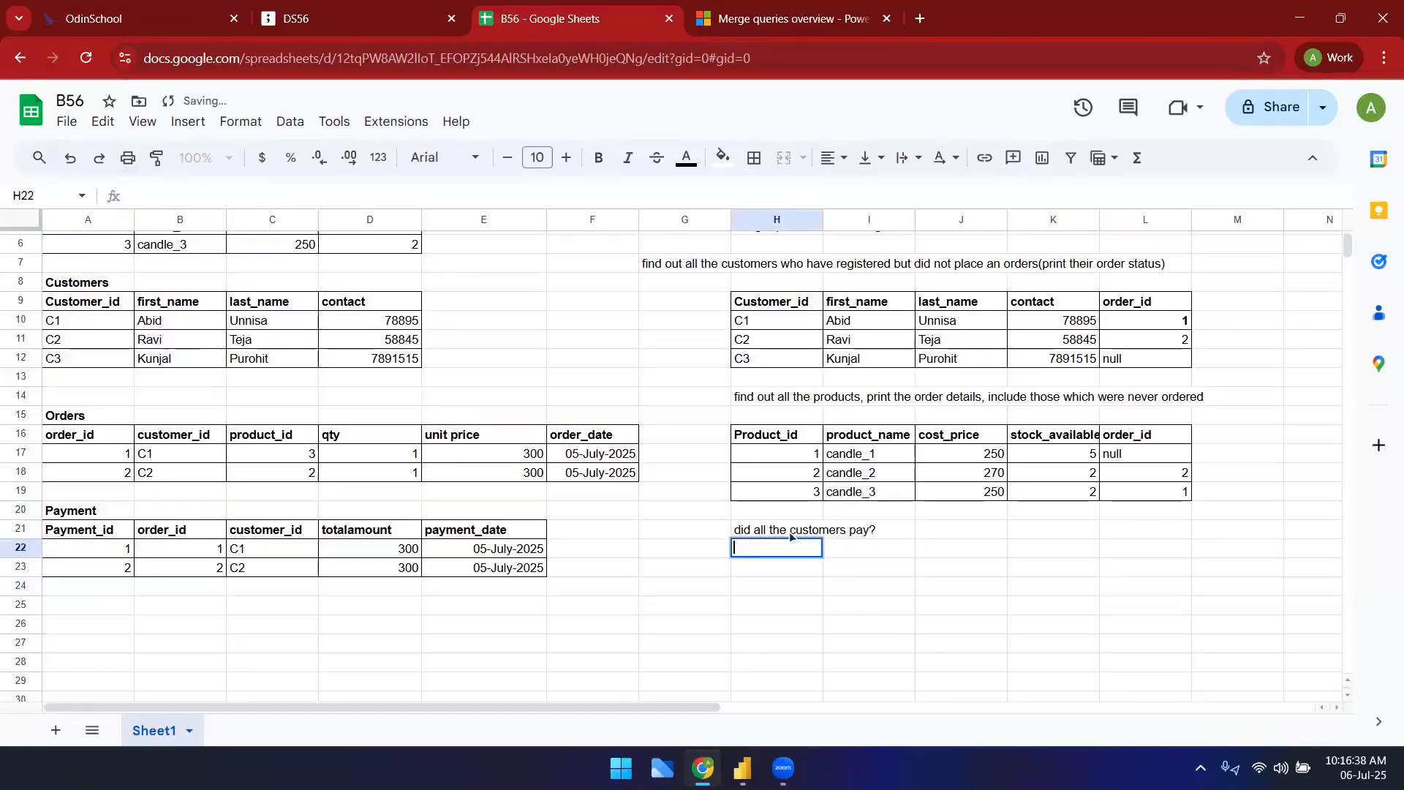
pyautogui.press('Down')
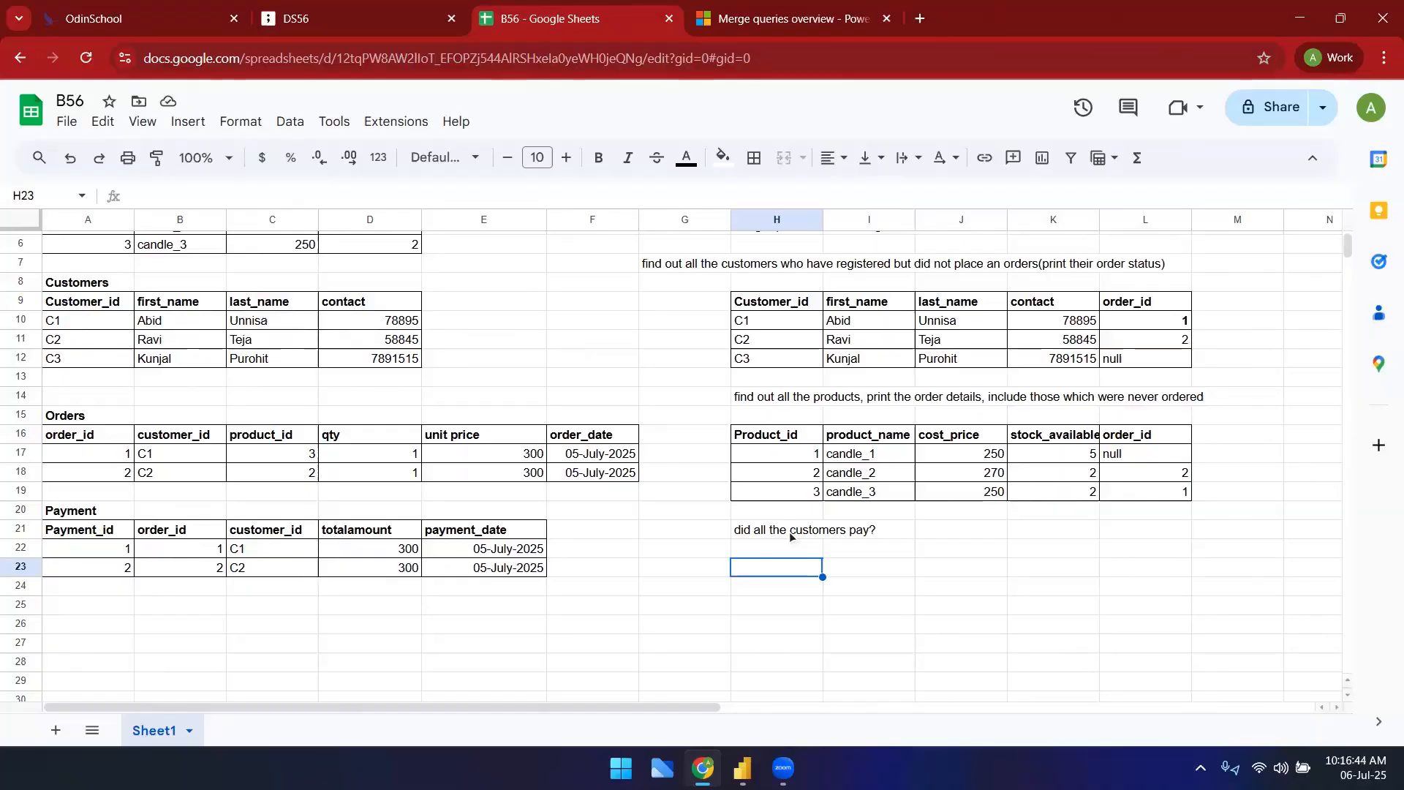
# - Extend the H21 question with "print an output which shows all the customers, including their payment status"
pyautogui.click(789, 532)
pyautogui.press('Return')
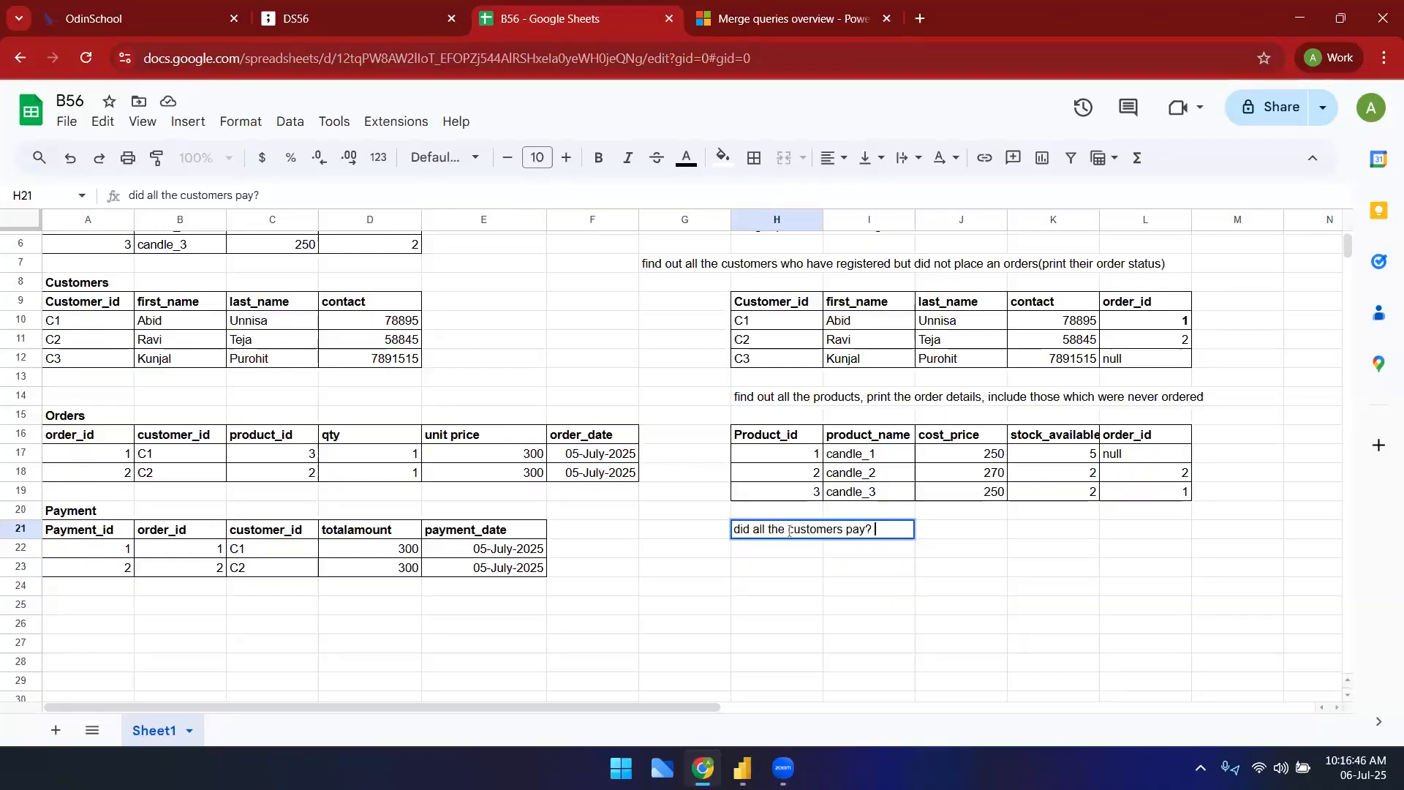
pyautogui.write('print an o')
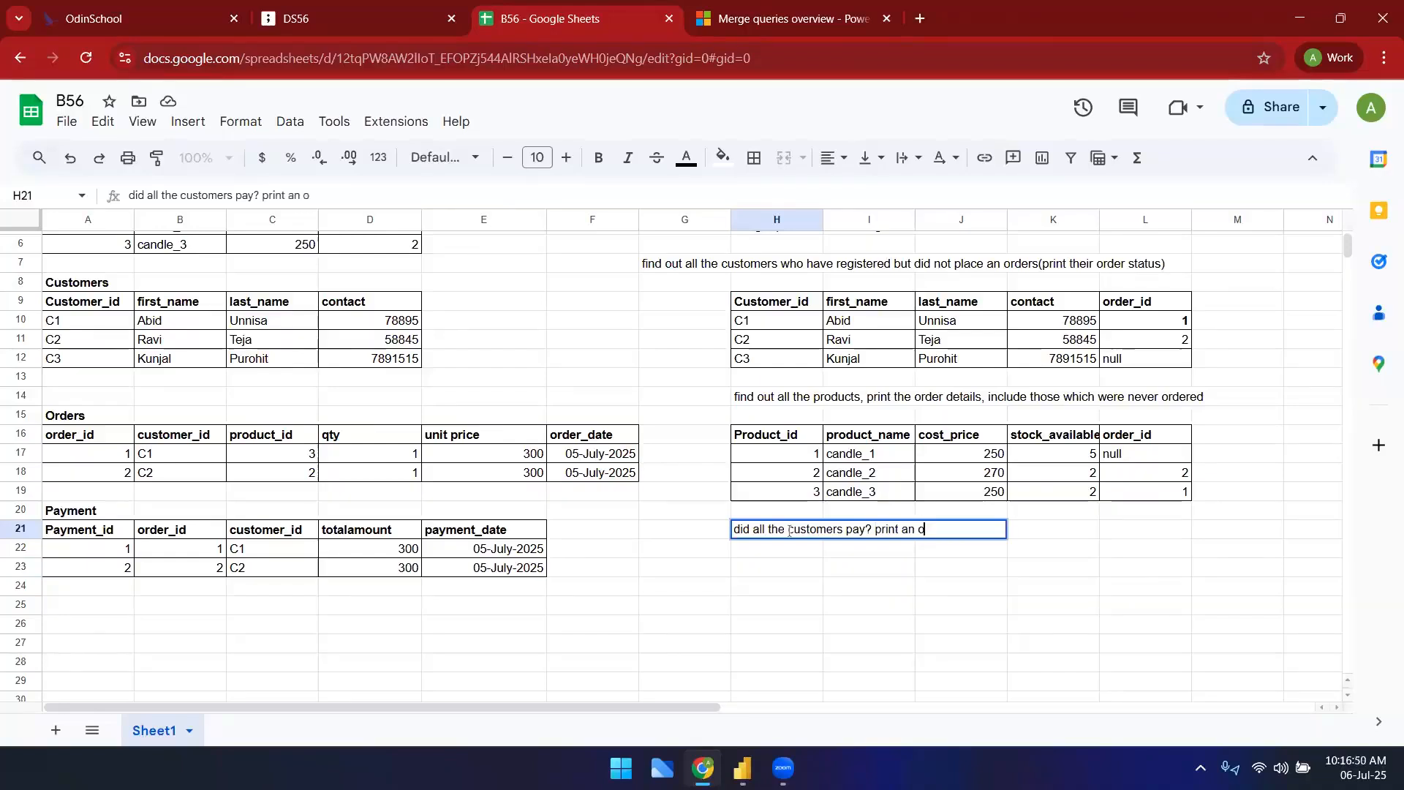
pyautogui.write('utput which sho')
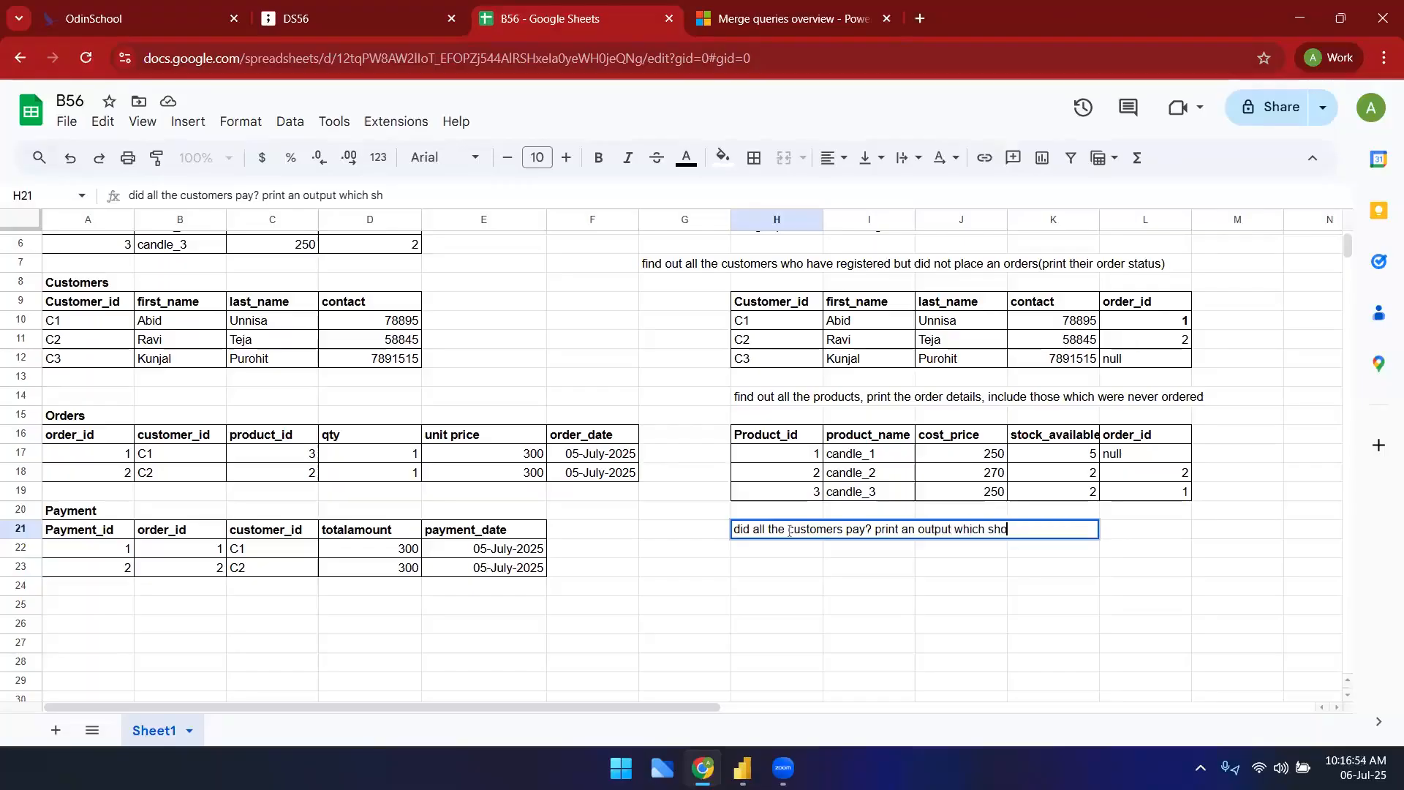
pyautogui.write('ws all the customers, in')
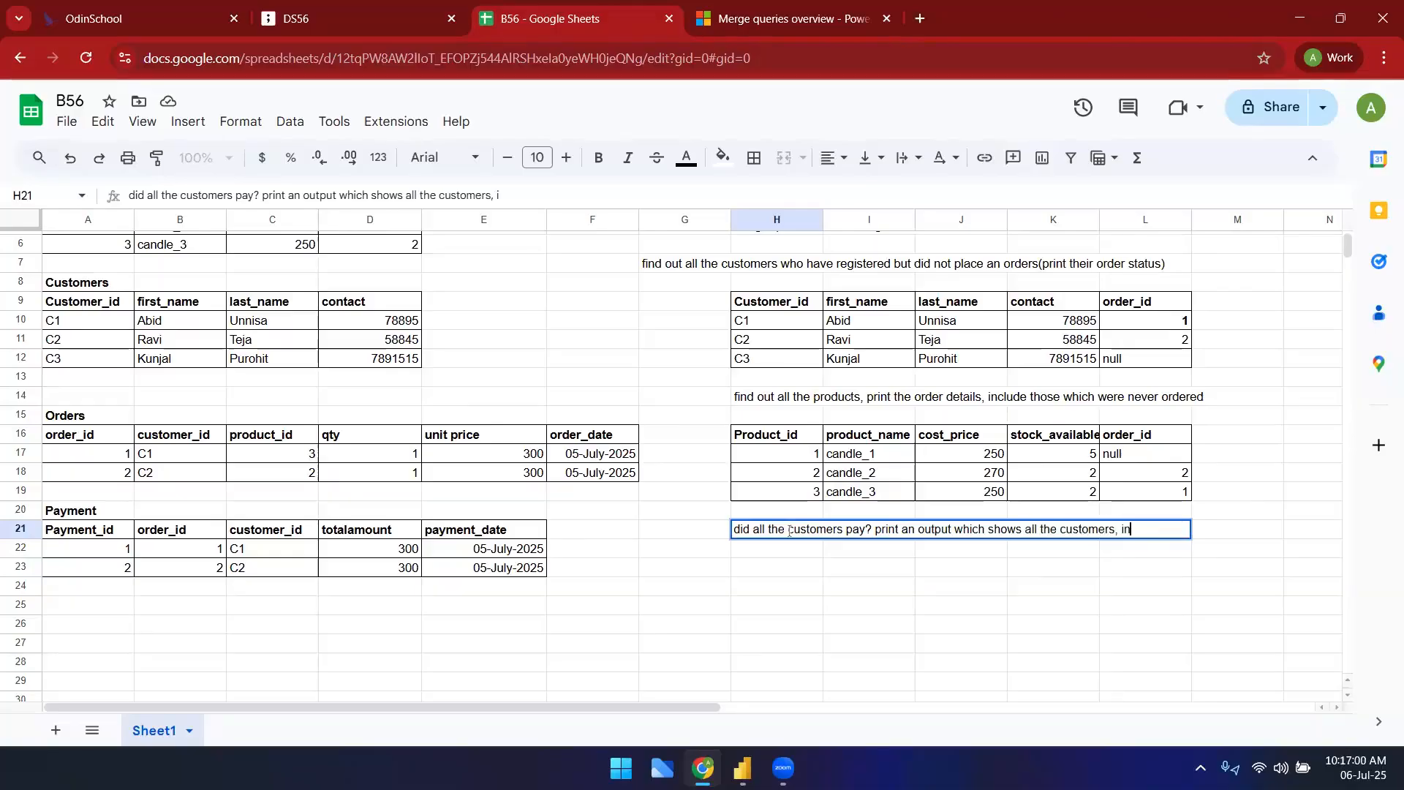
pyautogui.write('cluding their ')
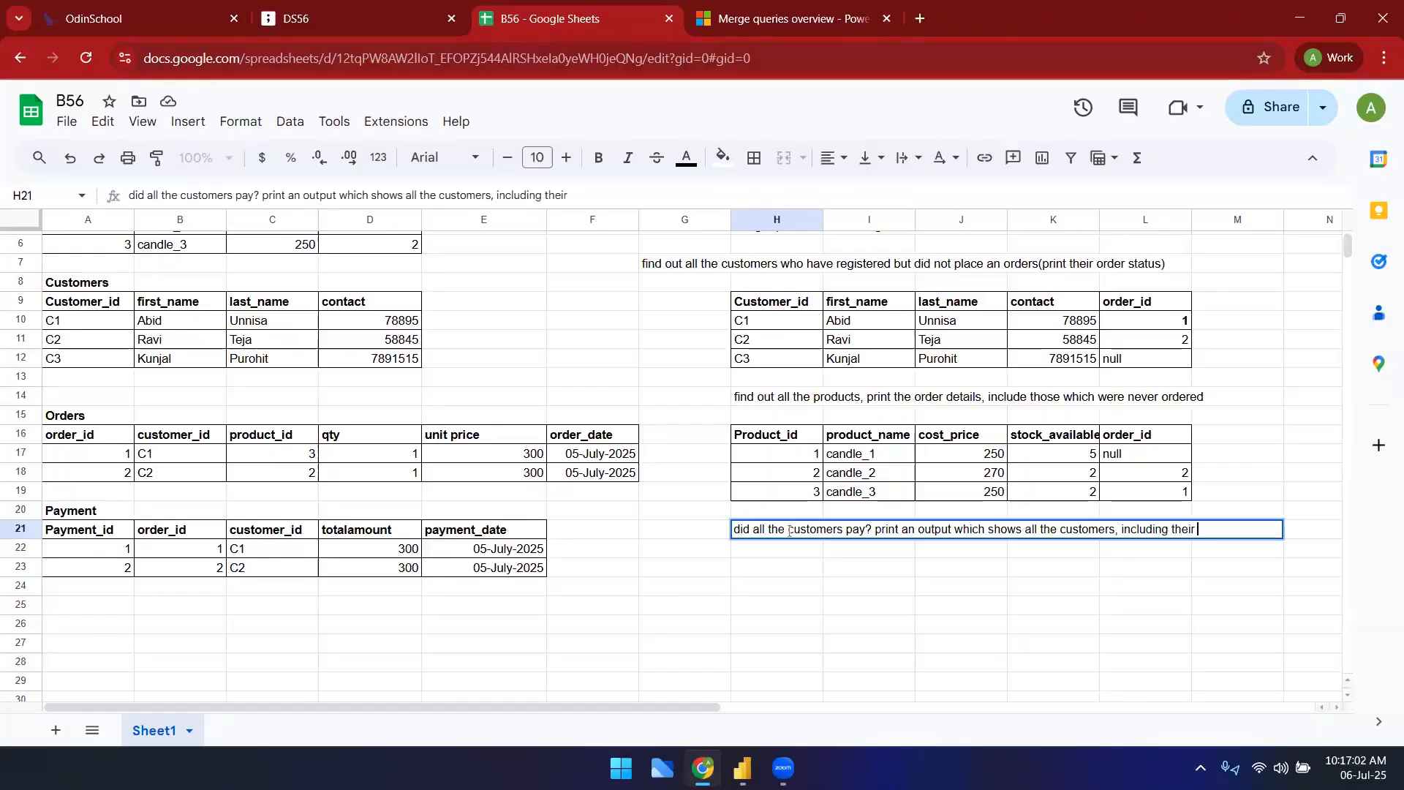
pyautogui.write('payment status')
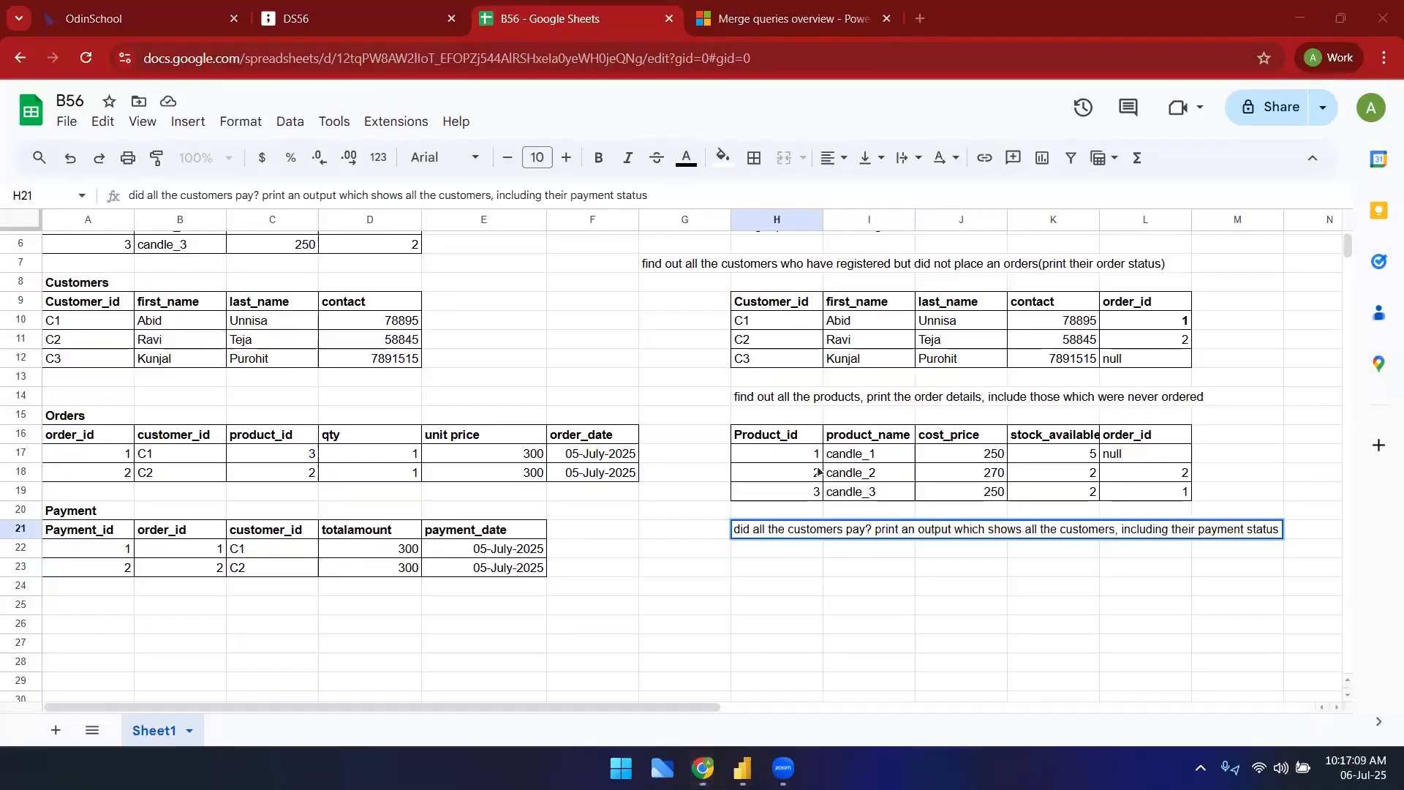
pyautogui.click(708, 591)
# - Examine the Customers table in A9:D12 against the payment status question in H21
pyautogui.click(797, 538)
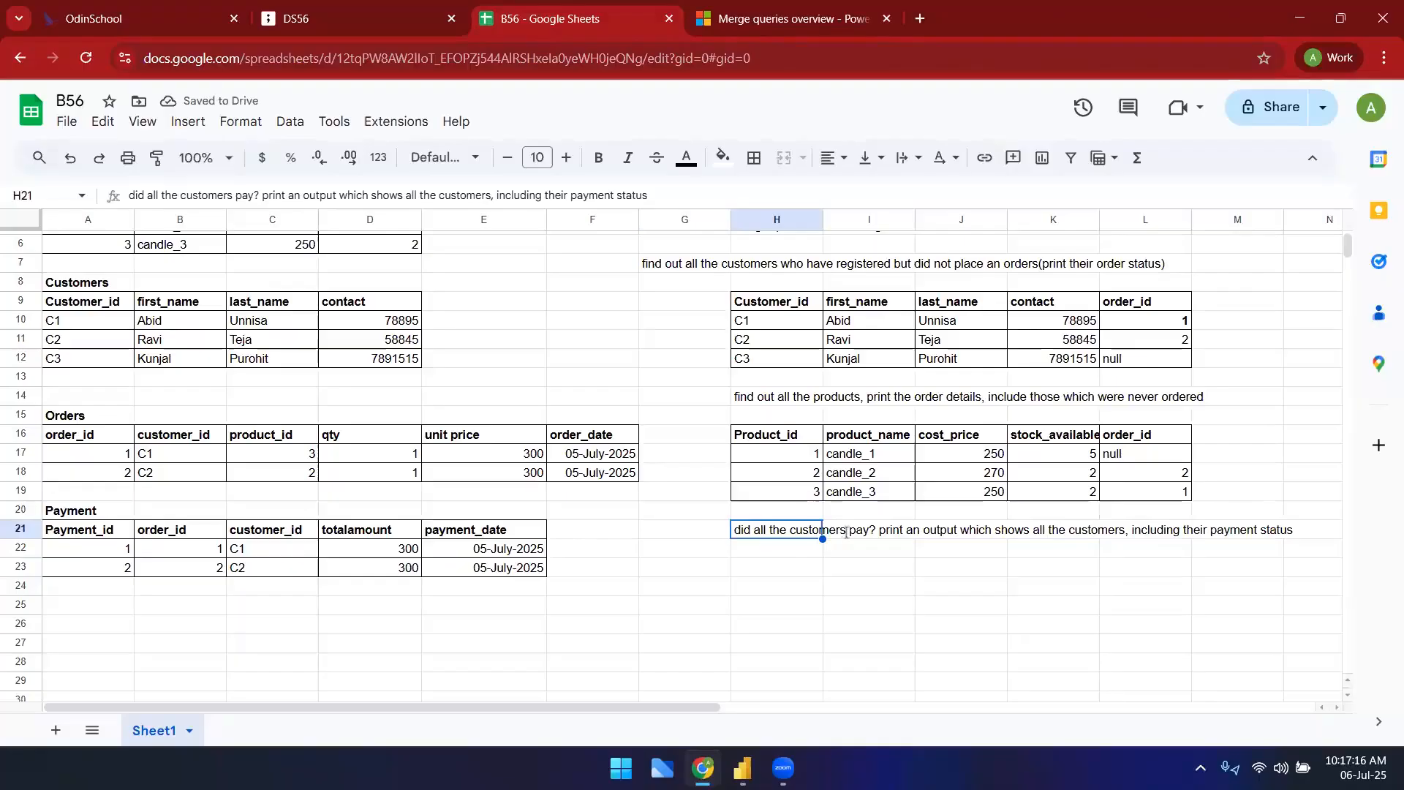
pyautogui.moveTo(106, 300); pyautogui.dragTo(376, 359)
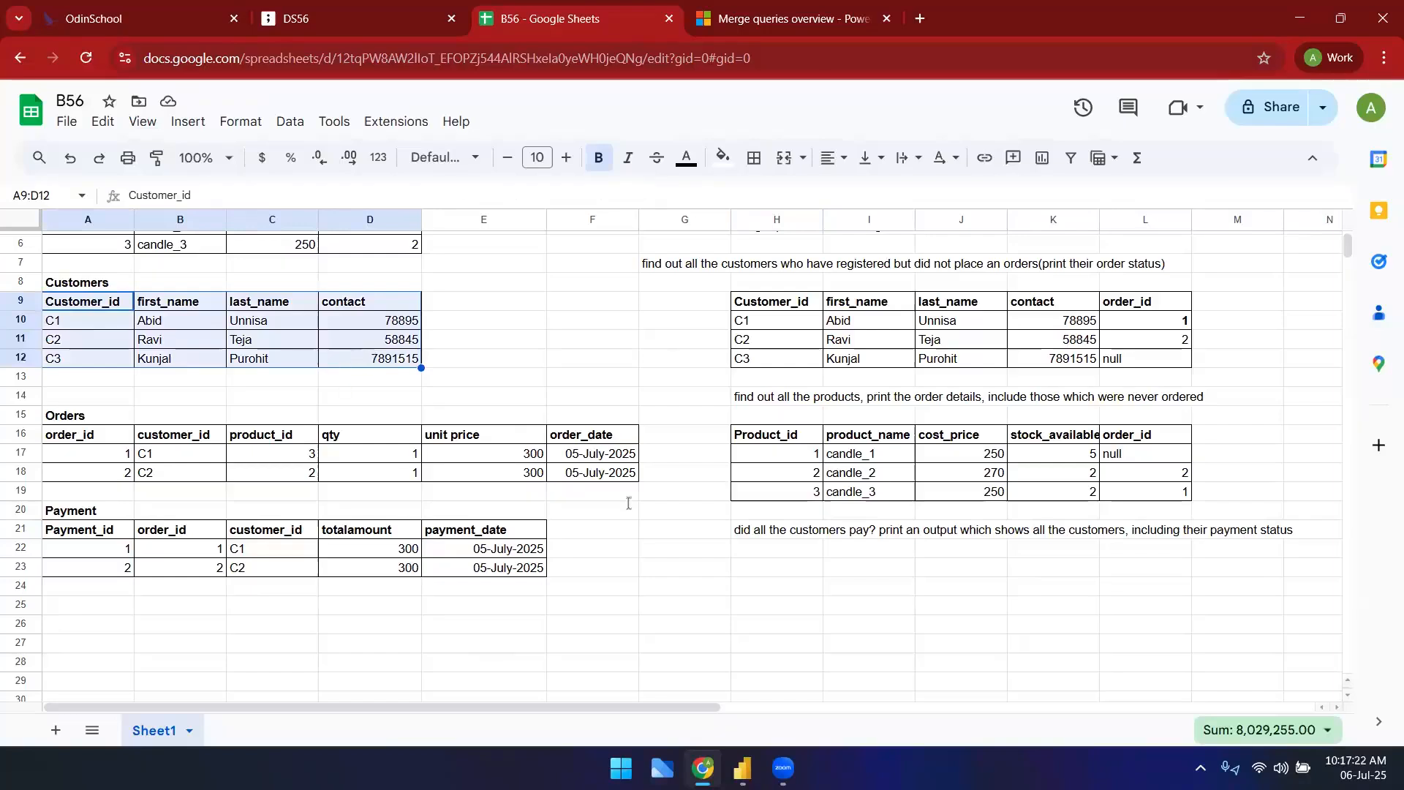
pyautogui.click(874, 382)
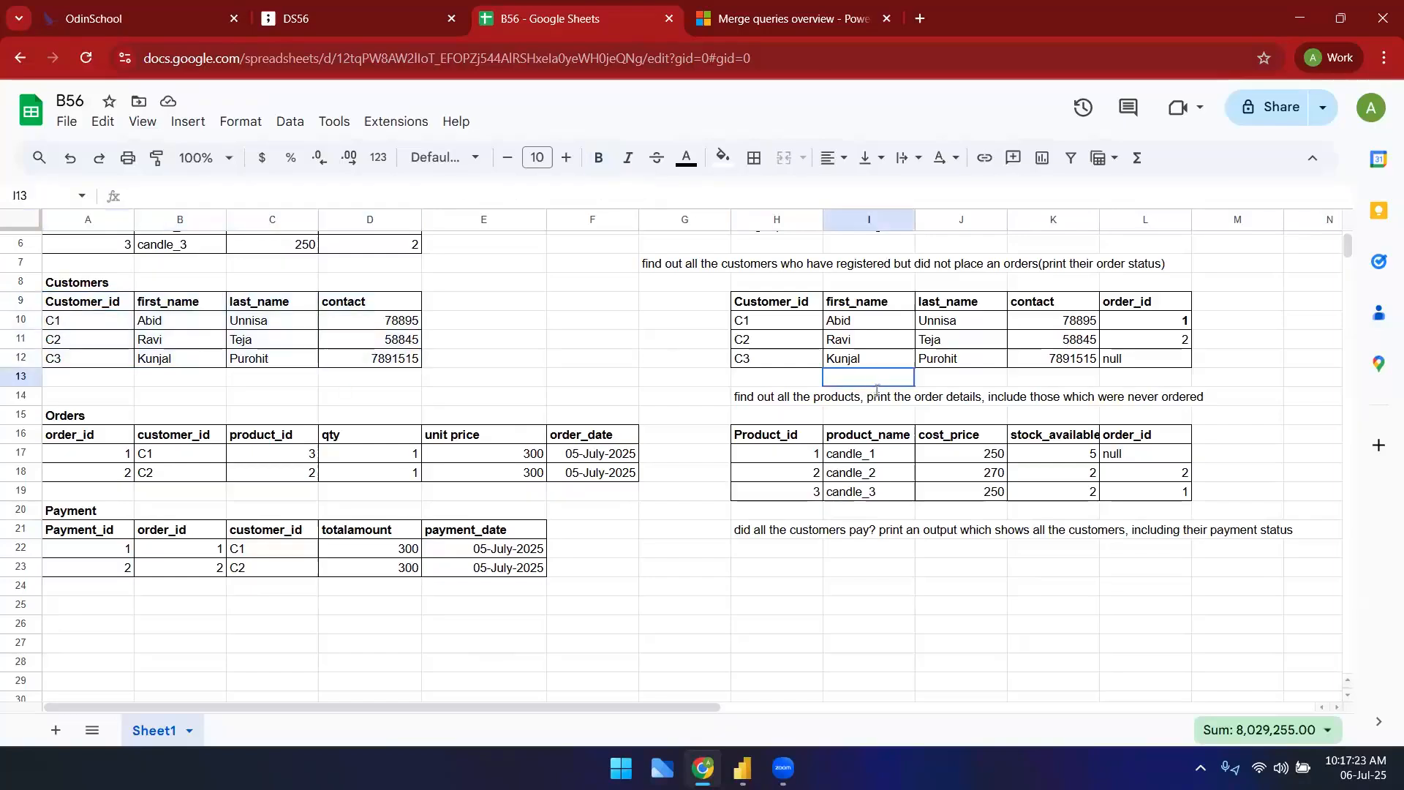
pyautogui.click(119, 303)
pyautogui.moveTo(175, 322); pyautogui.dragTo(385, 366)
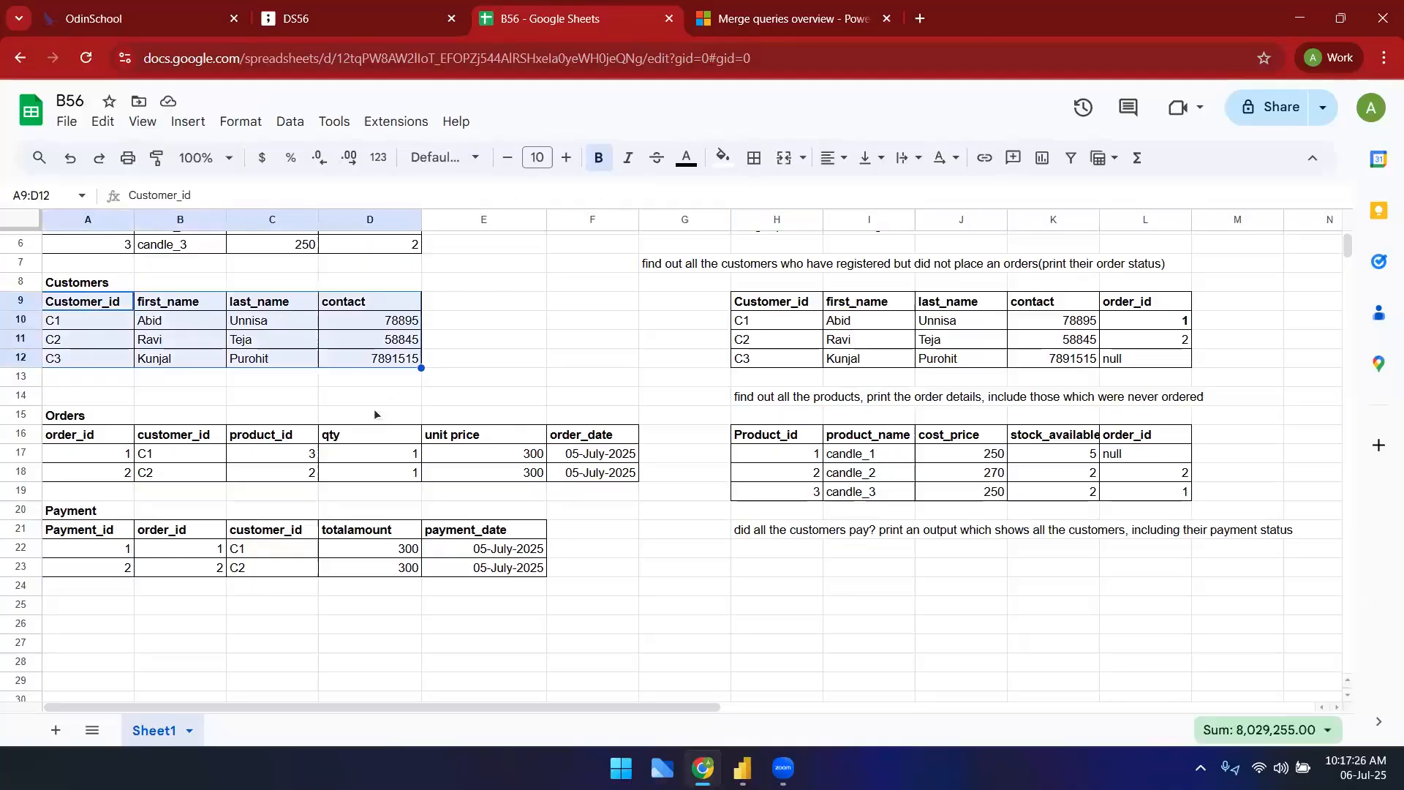
pyautogui.click(774, 531)
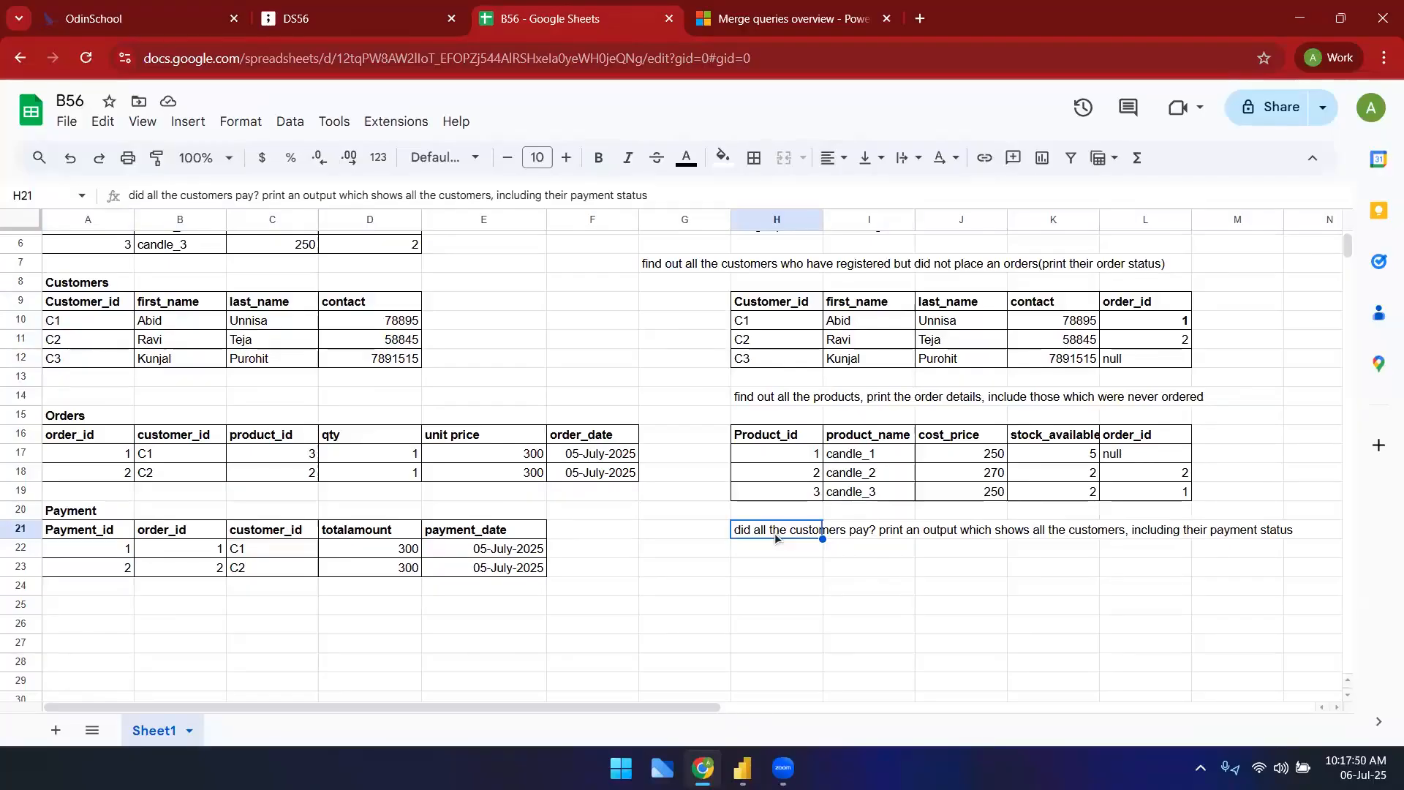
pyautogui.click(855, 607)
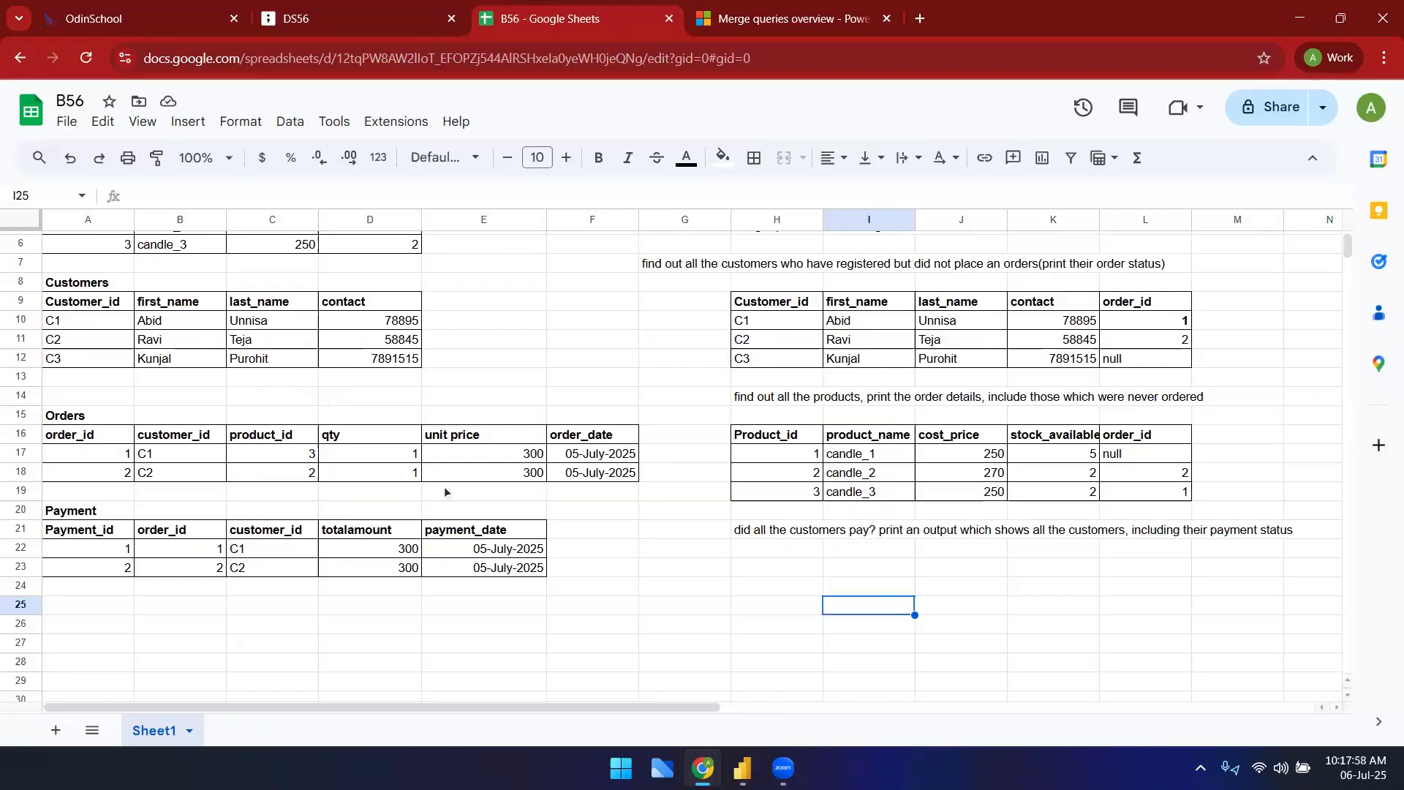
# - Review the customer order-status output in H9:L12 and the product output against the payment status question in H21
pyautogui.click(1072, 472)
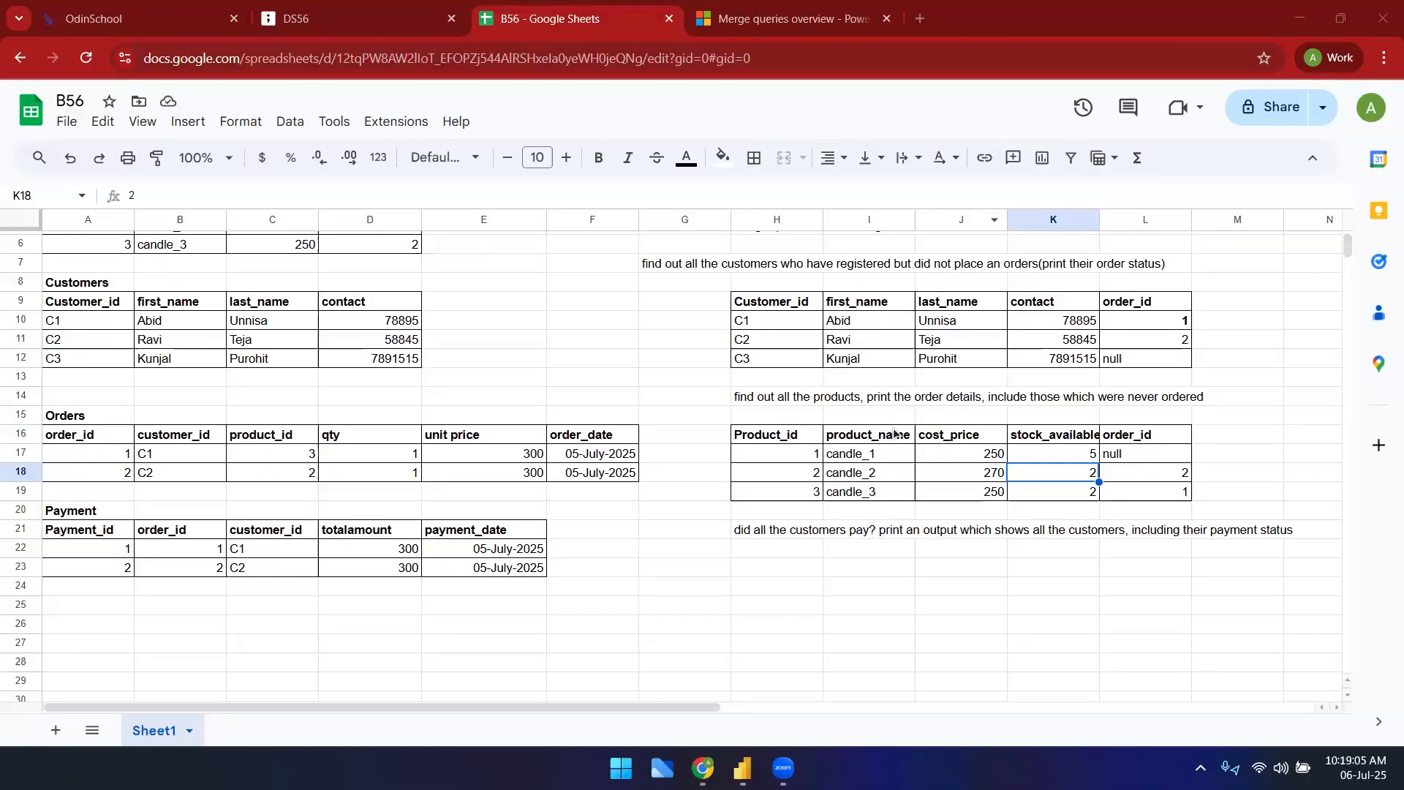
pyautogui.scroll(2, 894, 434)
pyautogui.click(1053, 412)
pyautogui.moveTo(885, 413); pyautogui.dragTo(1145, 439)
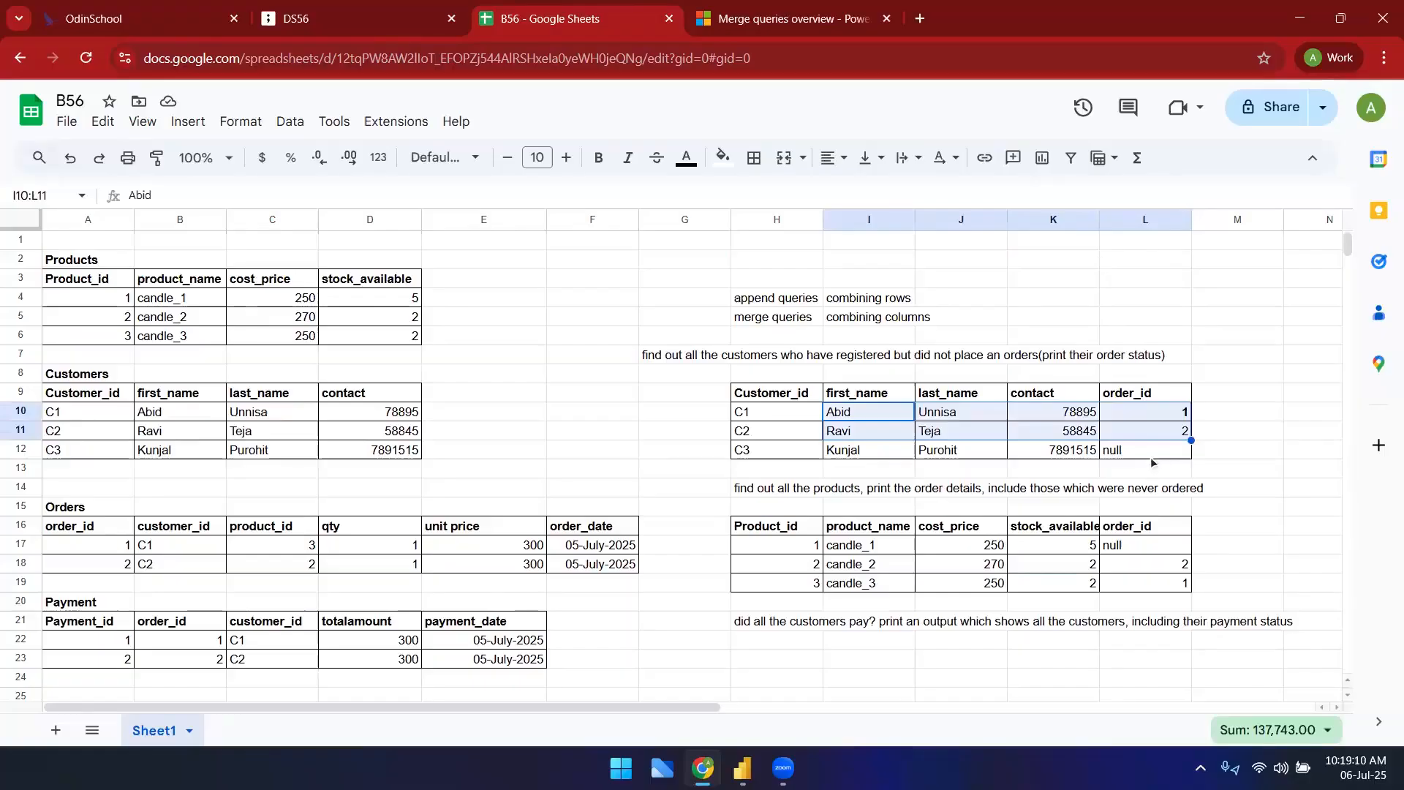
pyautogui.click(1152, 459)
pyautogui.scroll(-5, 888, 462)
pyautogui.scroll(4, 882, 501)
pyautogui.click(776, 533)
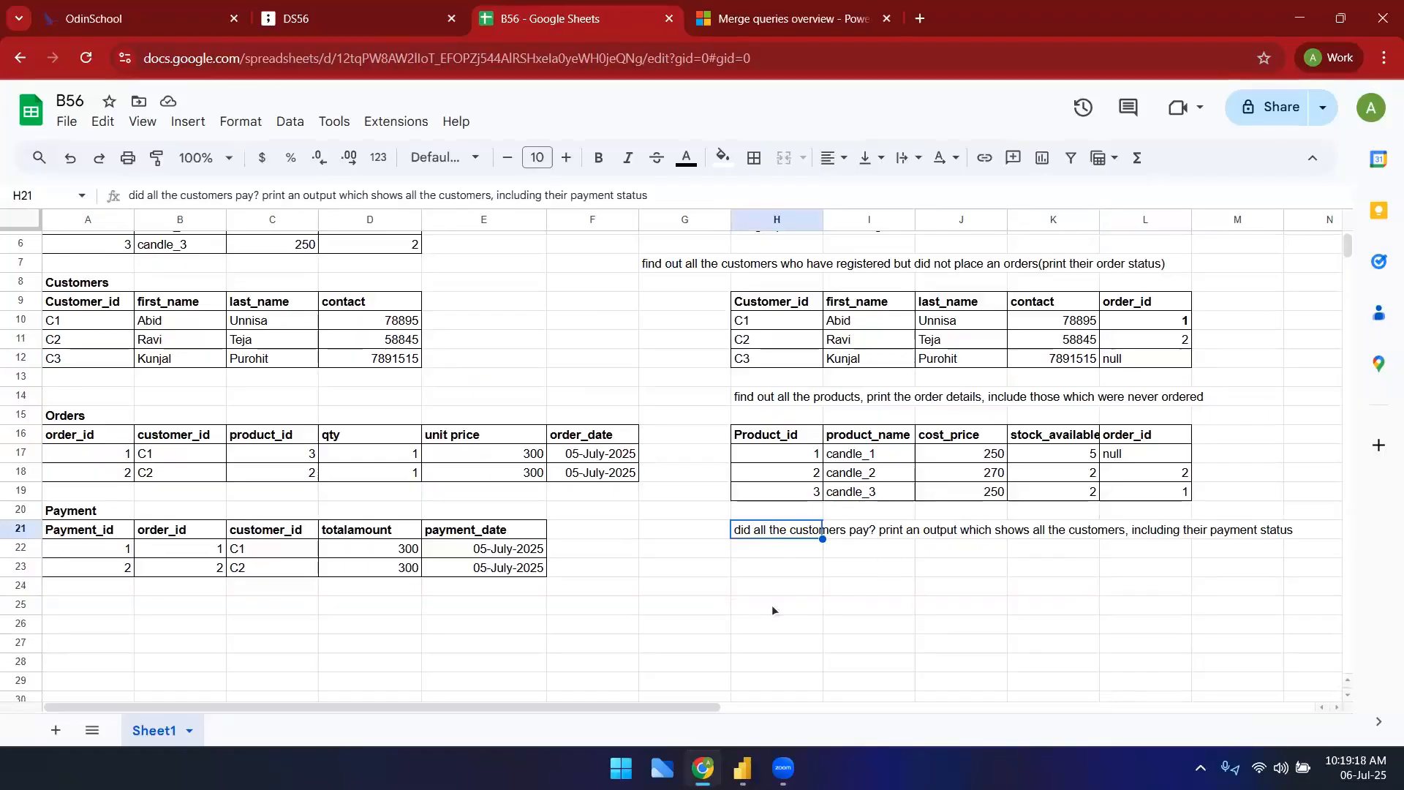
# - Copy the Customers table from A9:D12 to H22, directly under the payment status question
pyautogui.click(771, 565)
pyautogui.click(770, 551)
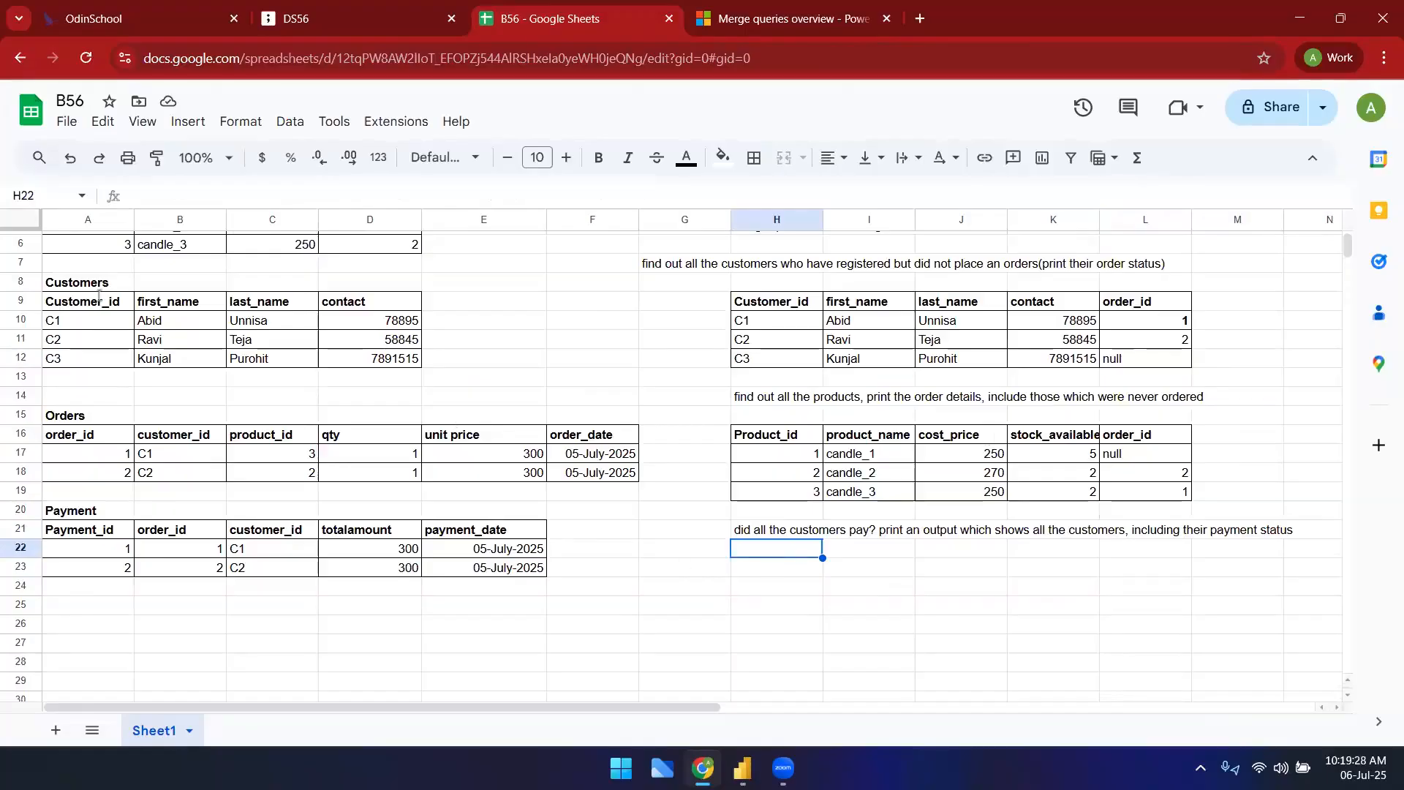
pyautogui.moveTo(87, 302); pyautogui.dragTo(375, 358)
pyautogui.hotkey('ctrl', 'c')
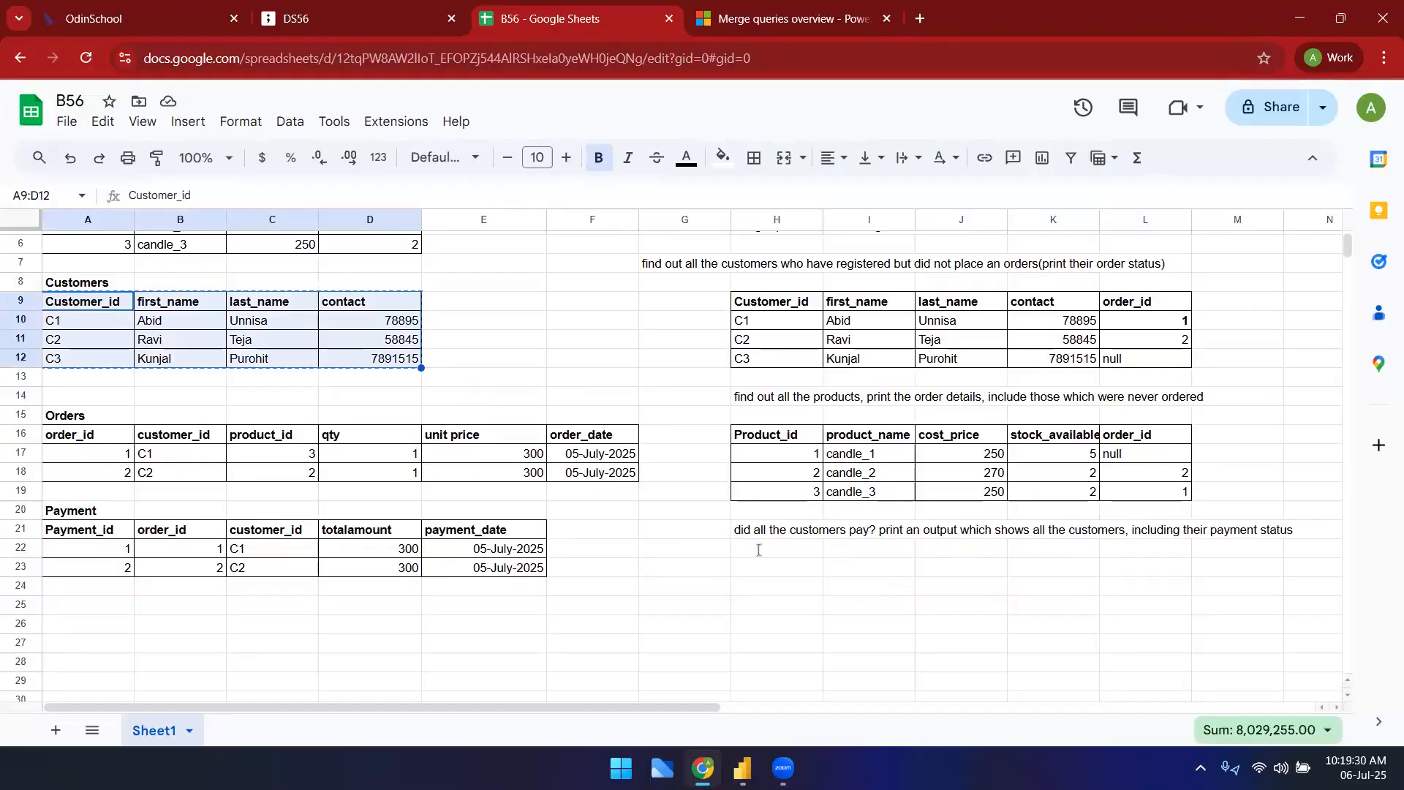
pyautogui.click(754, 542)
pyautogui.hotkey('ctrl', 'v')
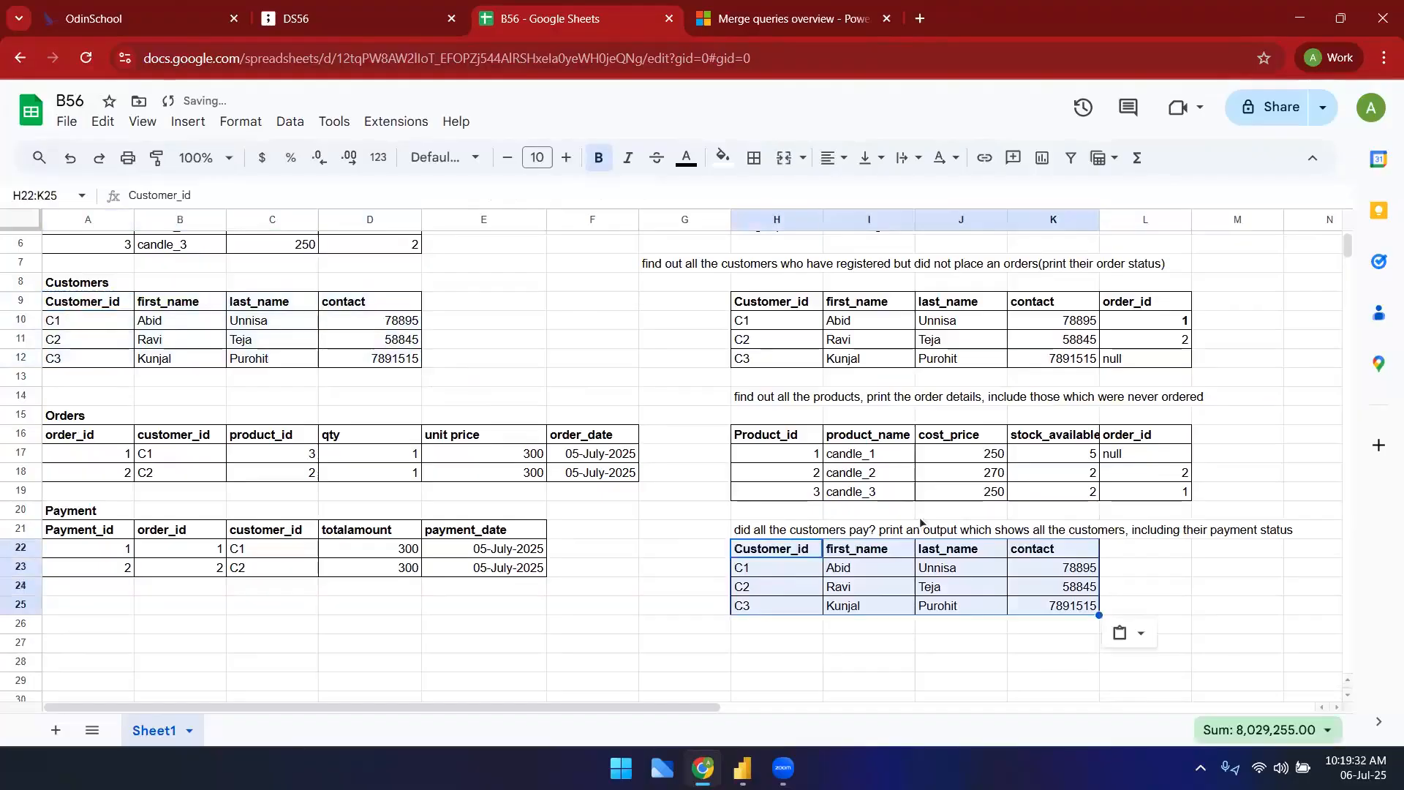
# - Add a bold payment_id header in L22 and apply all borders to L22:L25
pyautogui.click(1127, 555)
pyautogui.write('payment_id')
pyautogui.hotkey('ctrl', 'Return')
pyautogui.hotkey('ctrl', 'b')
pyautogui.hotkey('shift', 'Down')
pyautogui.hotkey('shift', 'Down')
pyautogui.hotkey('shift', 'Down')
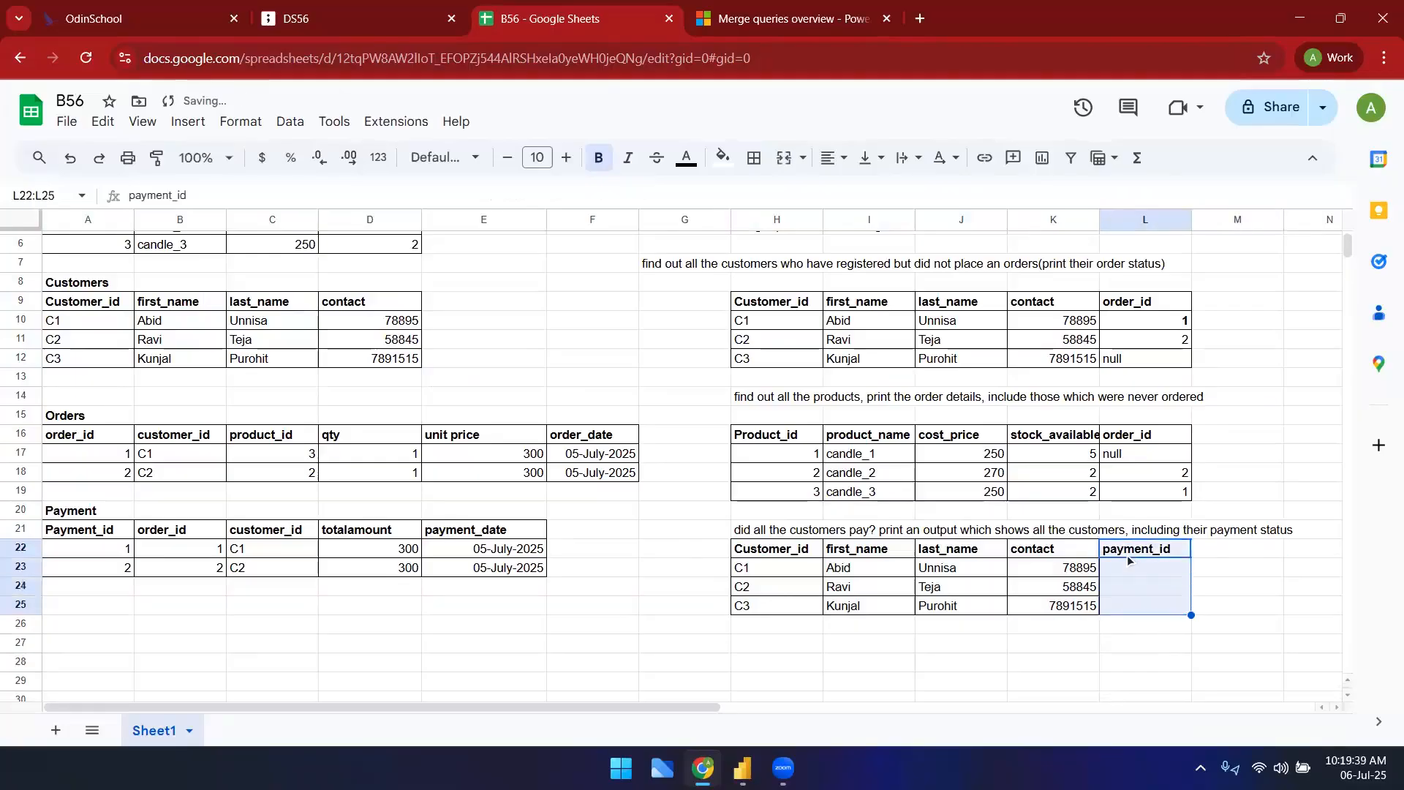
pyautogui.click(753, 159)
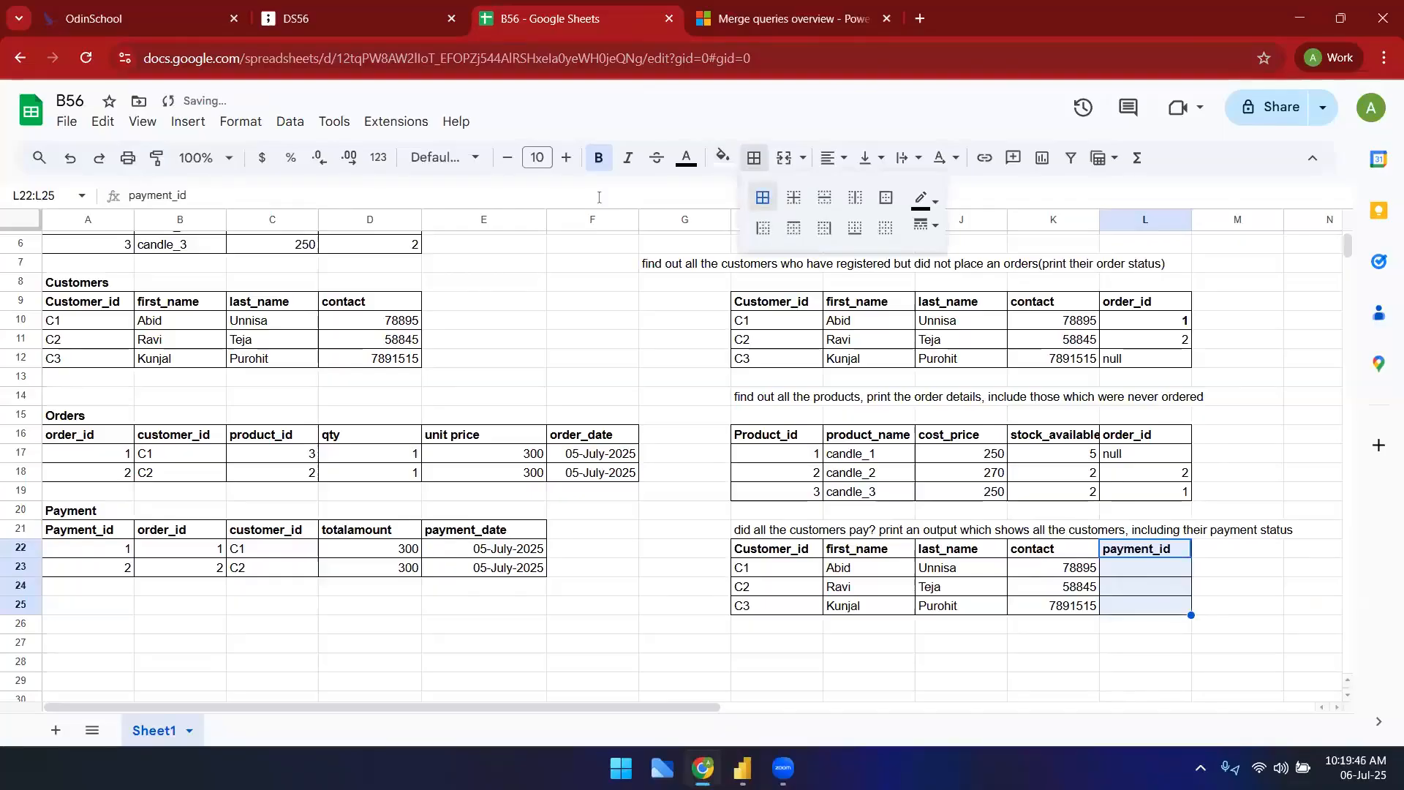
pyautogui.click(762, 604)
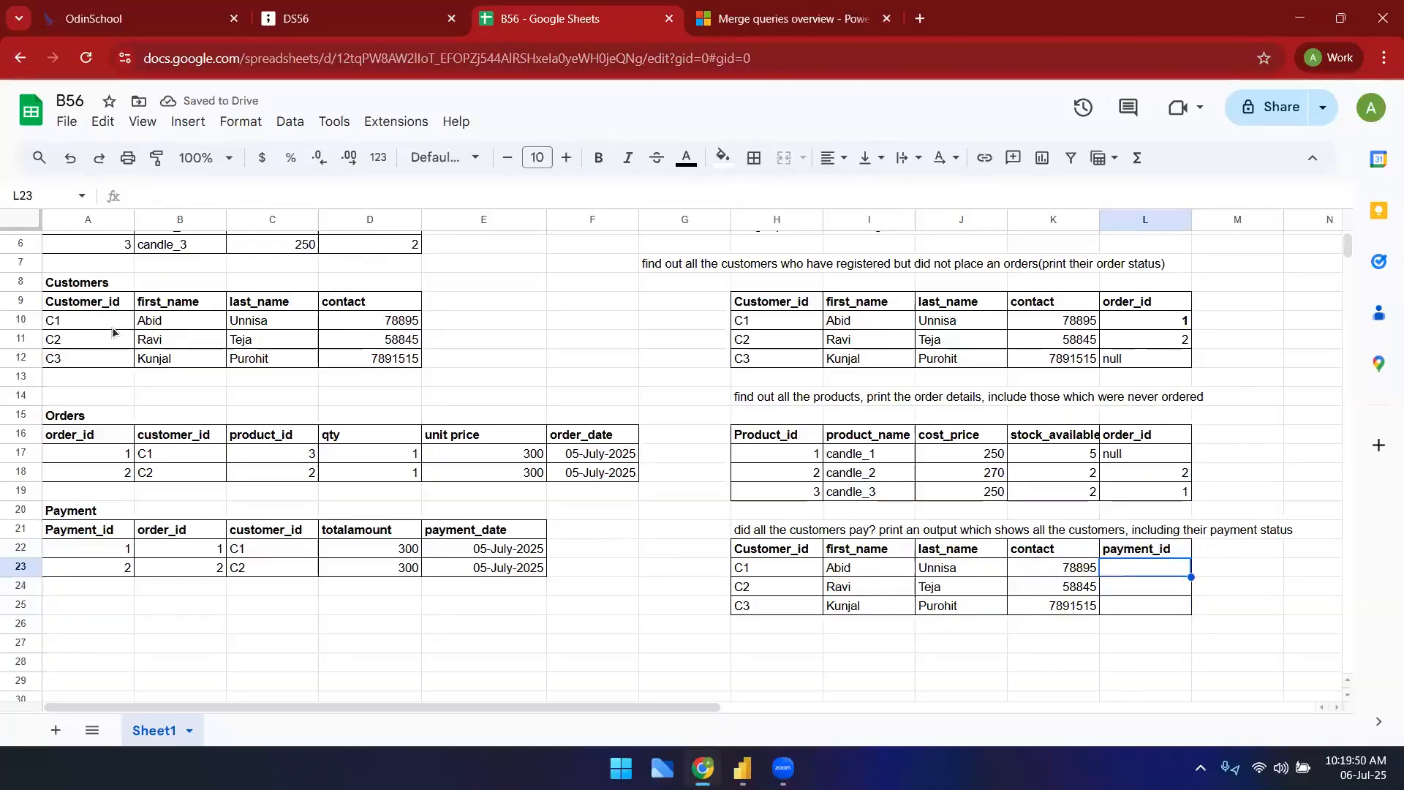
# - Compare the Customer_id values in the Customers table with the customer_id column in the Payment table
pyautogui.moveTo(86, 284); pyautogui.dragTo(401, 362)
pyautogui.click(310, 534)
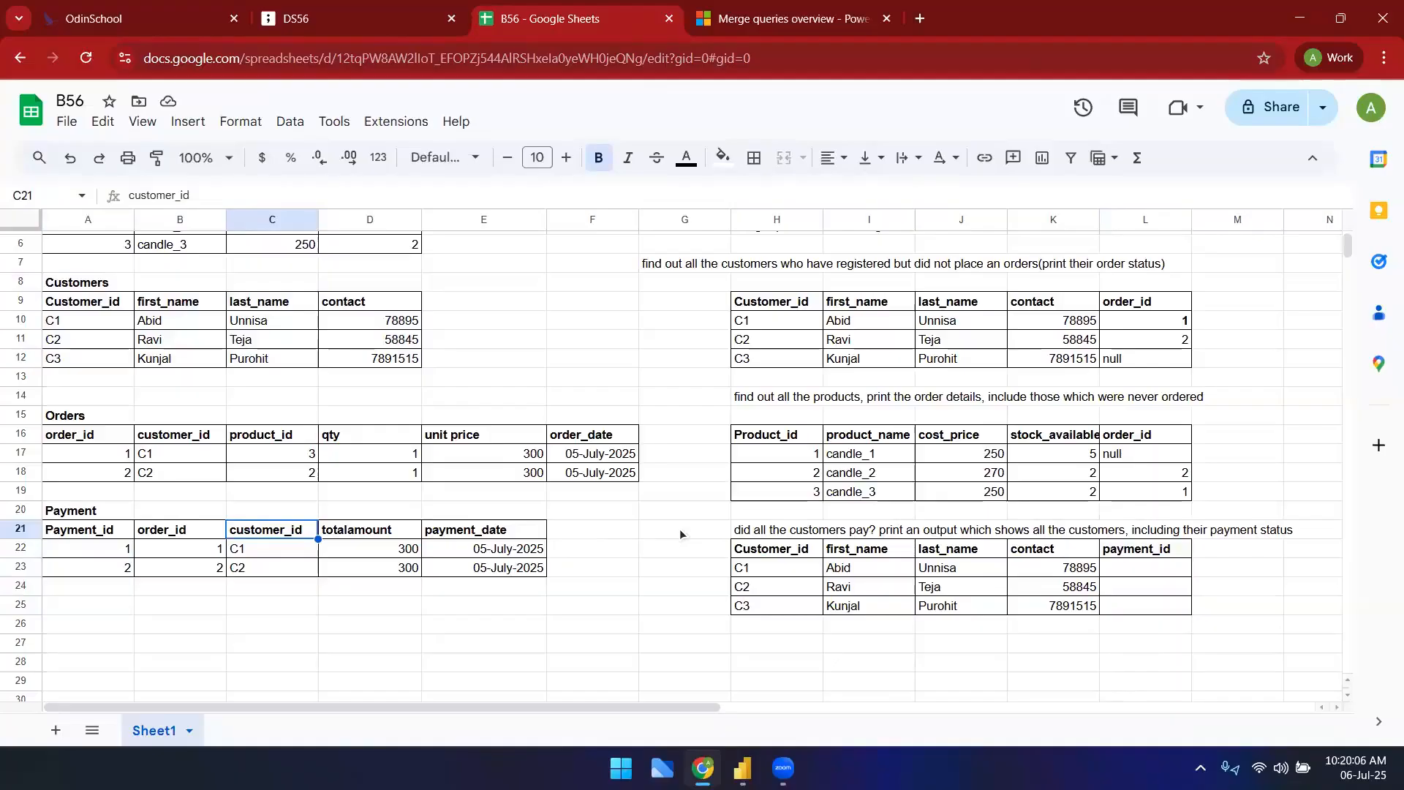
pyautogui.click(290, 584)
pyautogui.moveTo(279, 529); pyautogui.dragTo(279, 568)
pyautogui.moveTo(86, 306); pyautogui.dragTo(77, 377)
pyautogui.moveTo(272, 549); pyautogui.dragTo(272, 586)
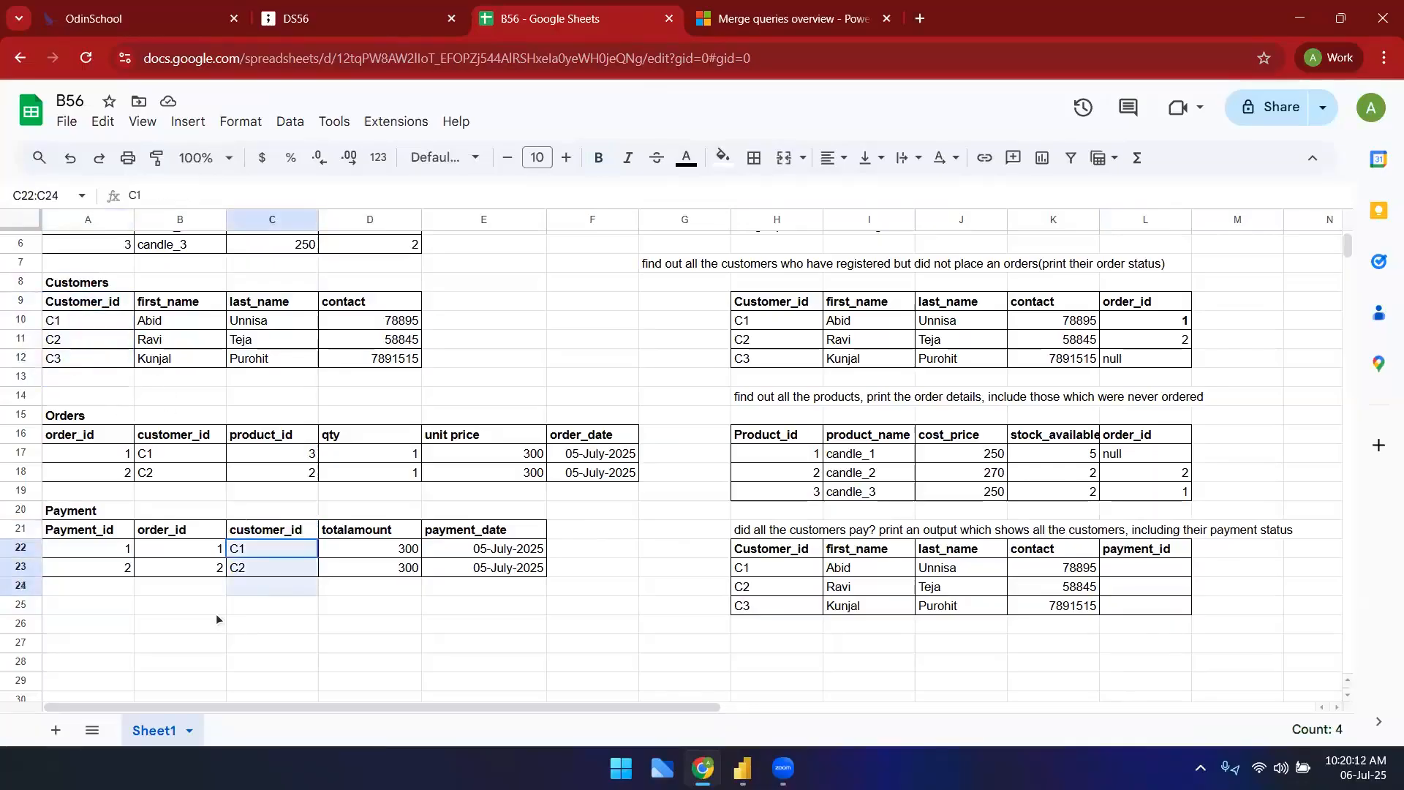
# - Enter 1, 2 and null as the payment IDs of customers C1, C2 and C3 in L23:L25
pyautogui.click(1157, 570)
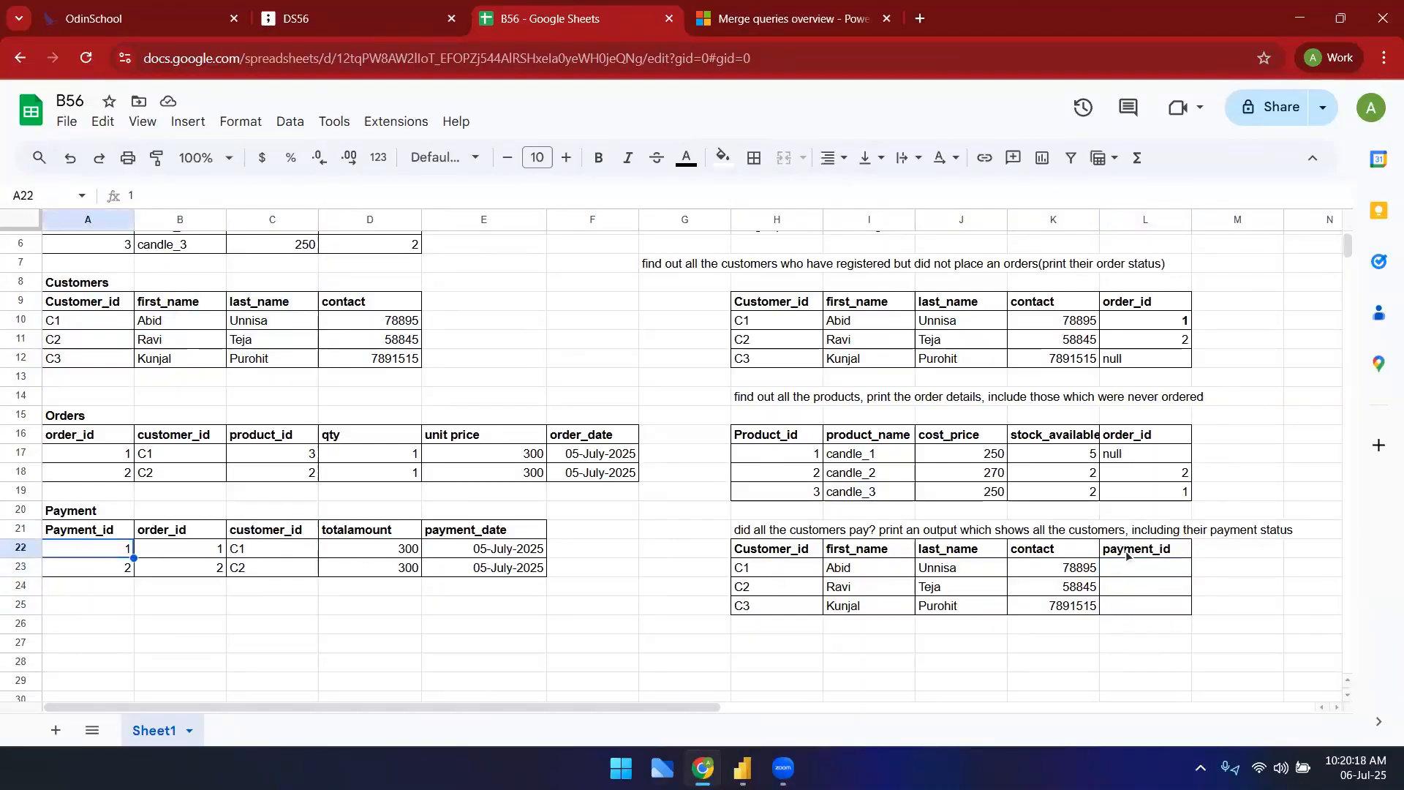
pyautogui.write('1')
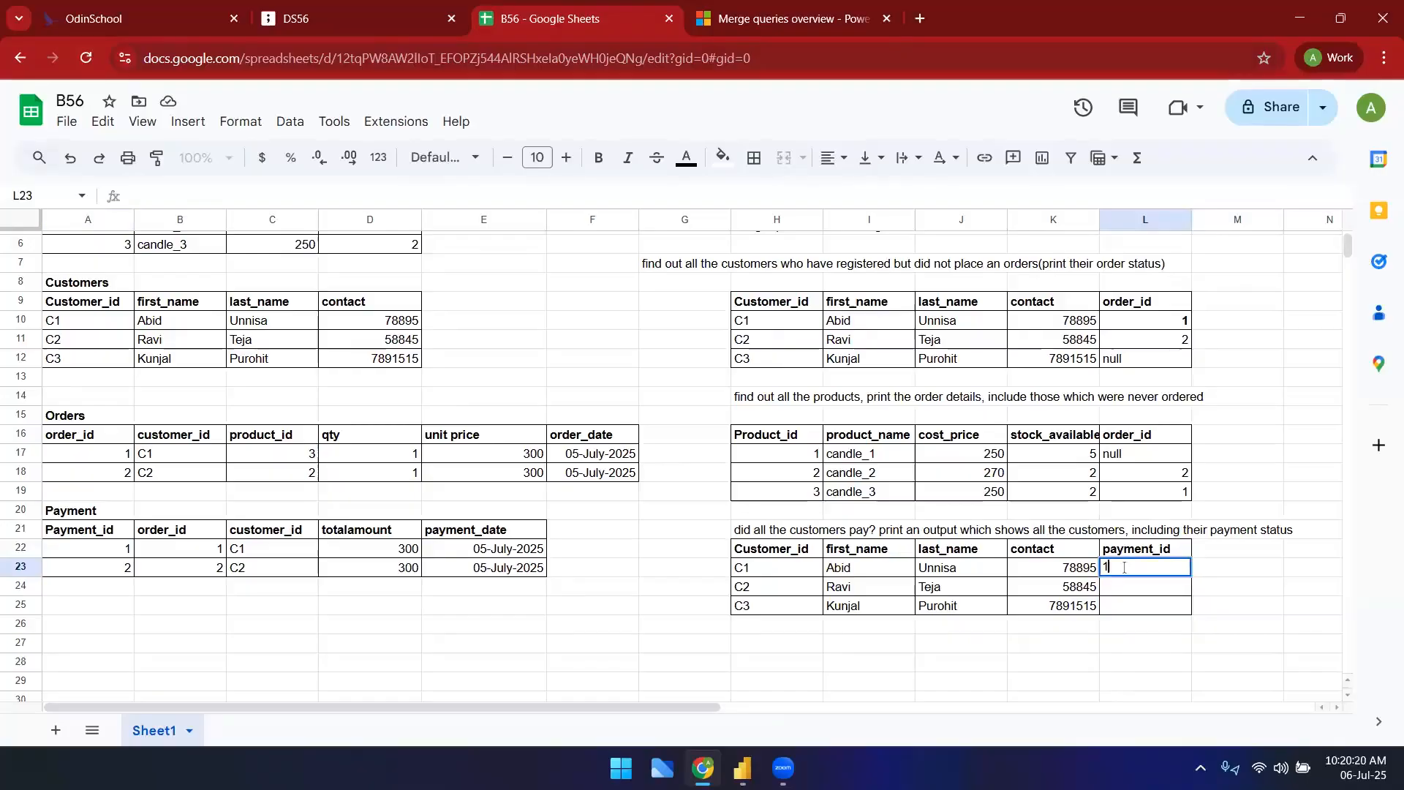
pyautogui.press('Return')
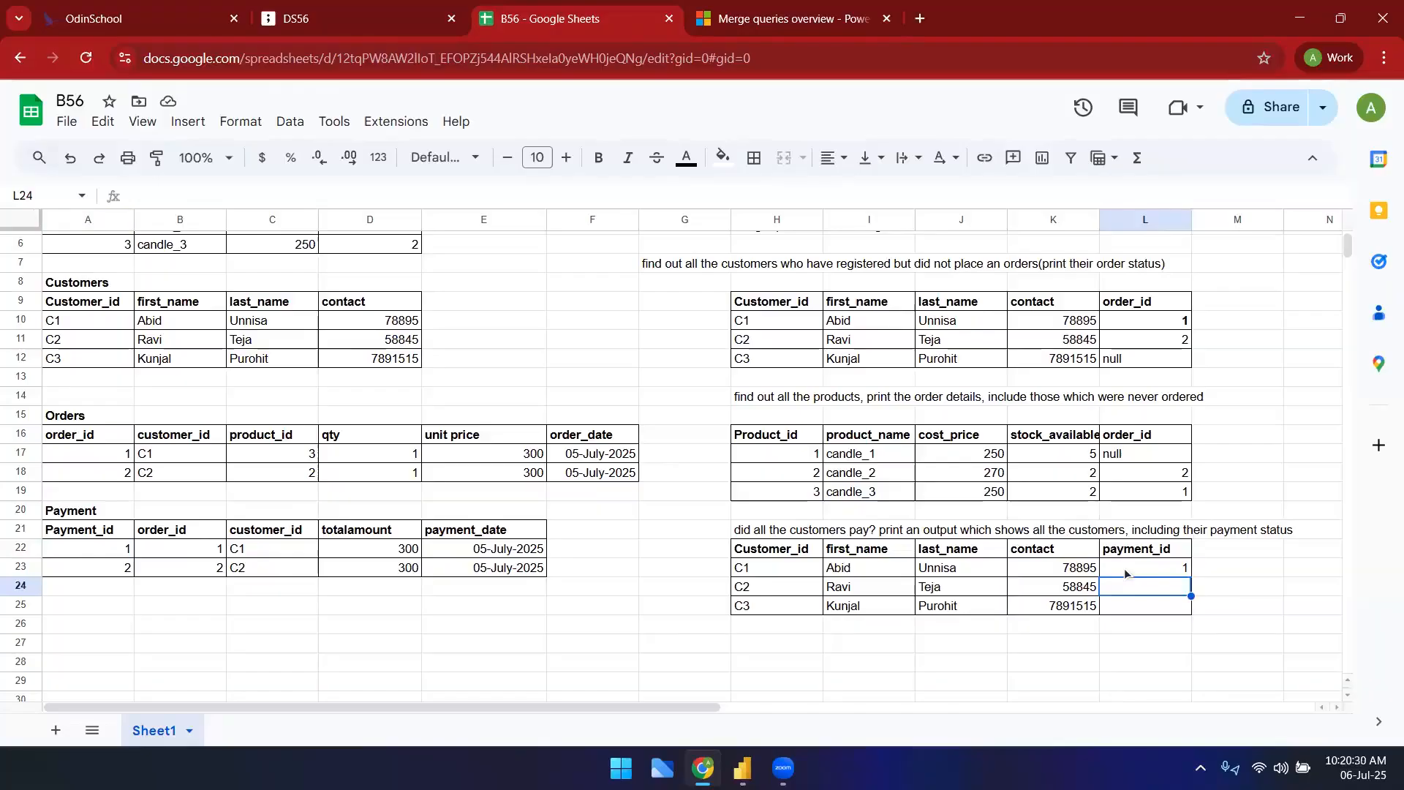
pyautogui.write('22')
pyautogui.press('Return')
pyautogui.write('null')
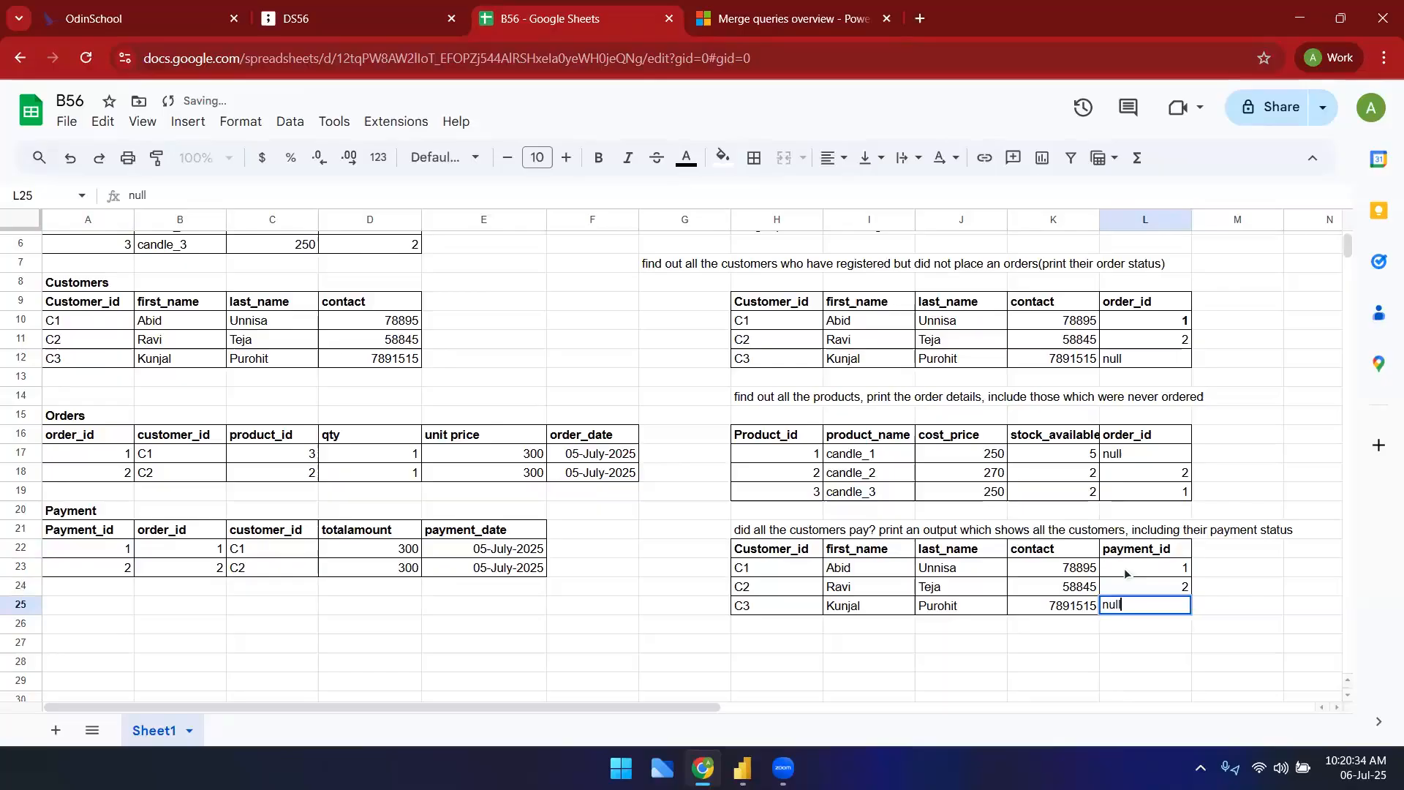
pyautogui.press('Return')
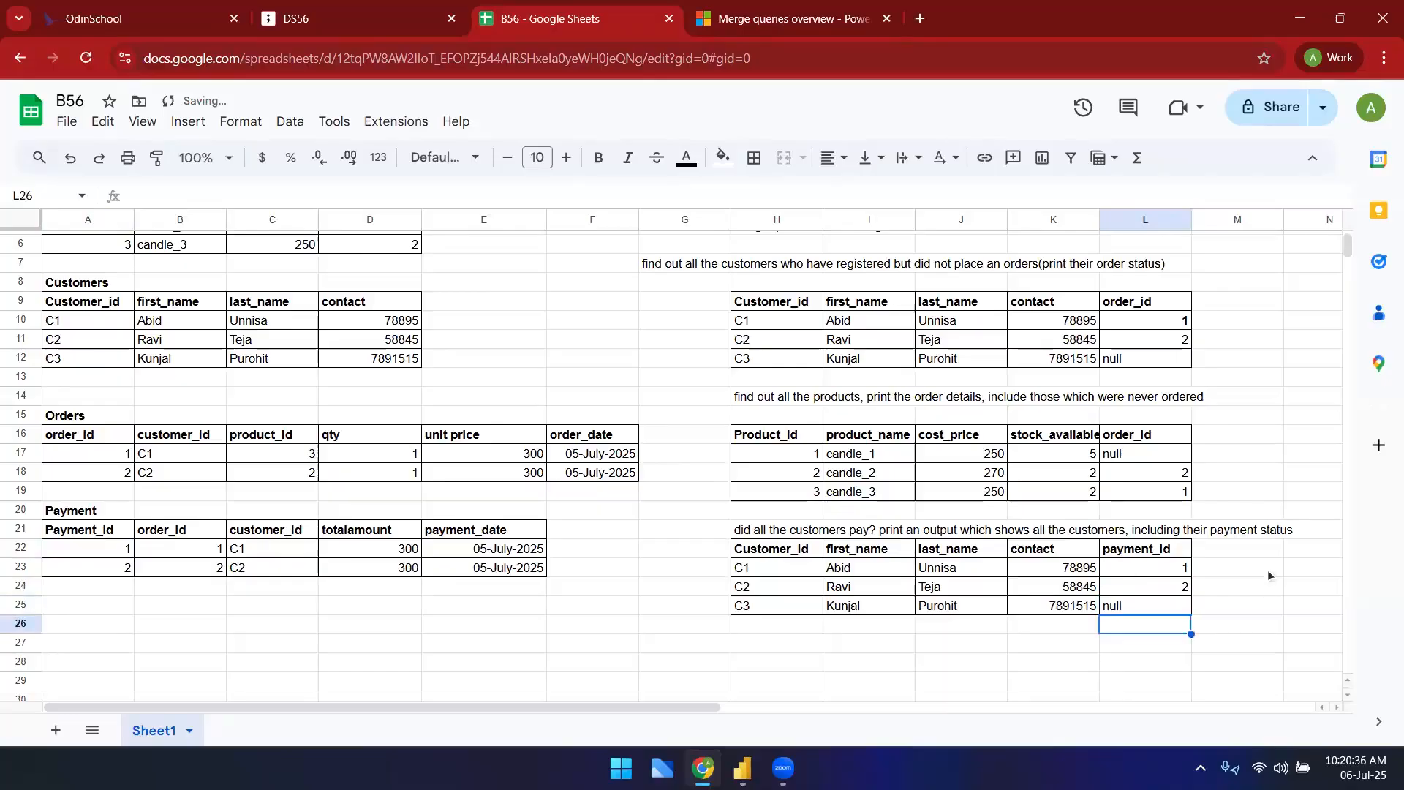
pyautogui.click(1127, 608)
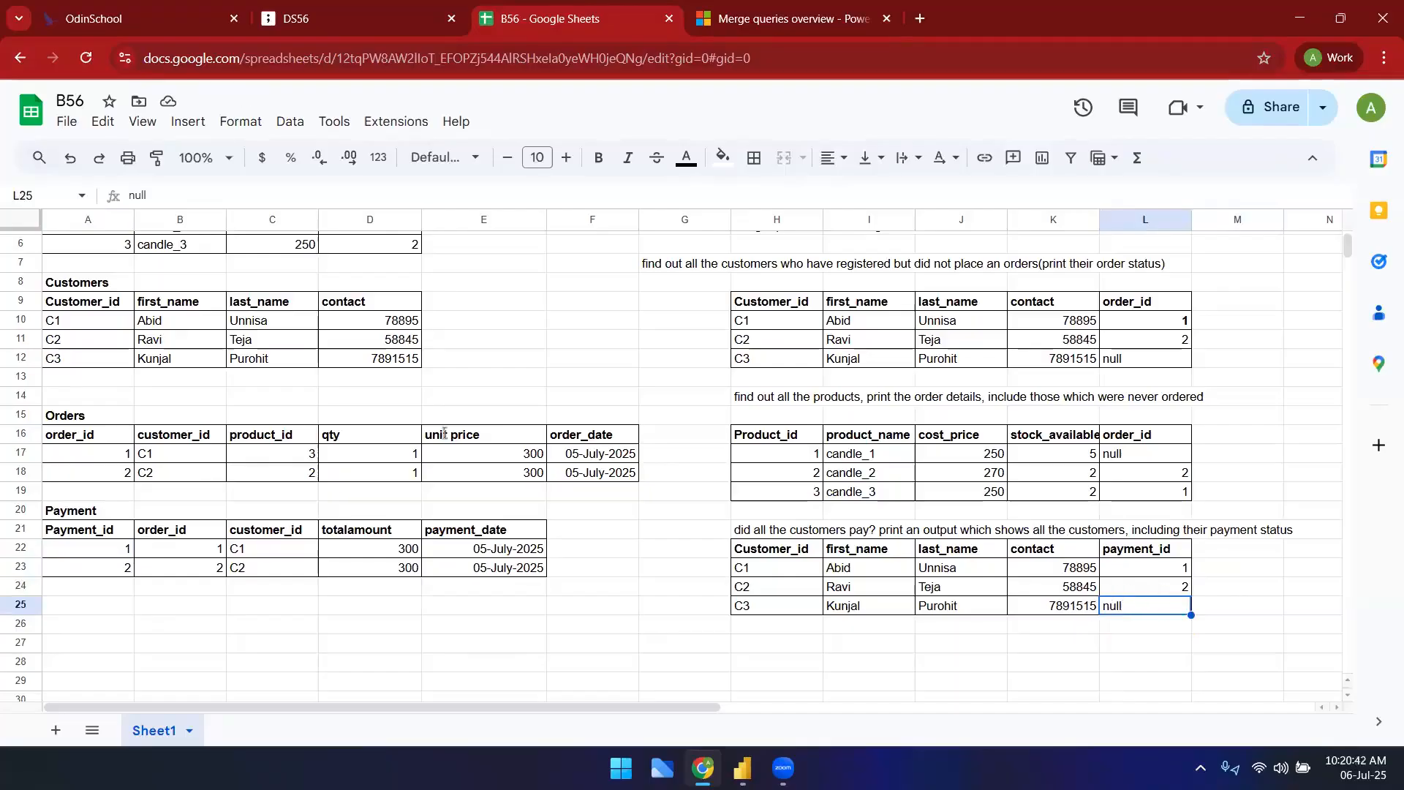
pyautogui.moveTo(88, 360); pyautogui.dragTo(362, 360)
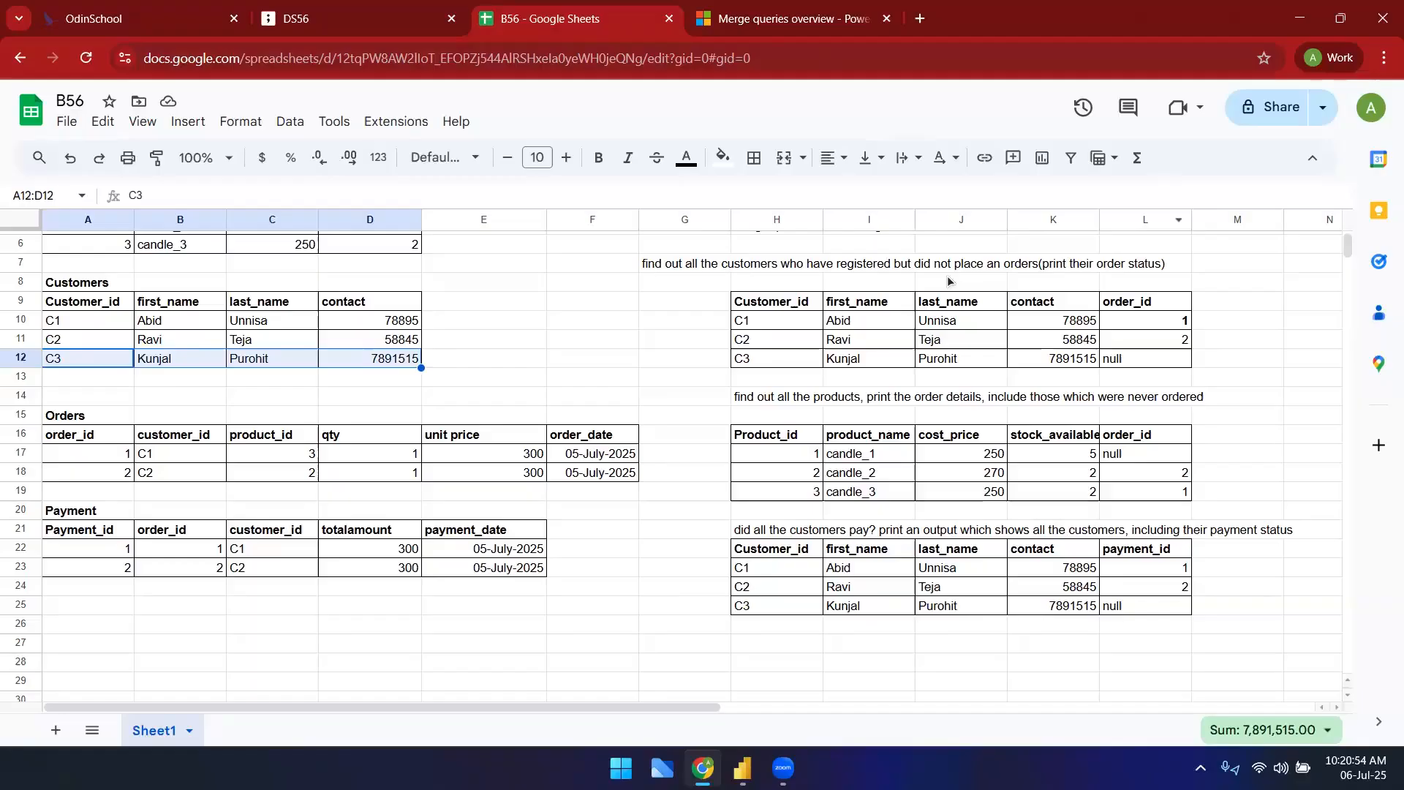
# - Copy the full Payment table from A21:E23 to L22, replacing the single payment_id column beside the customer details
pyautogui.moveTo(113, 532); pyautogui.dragTo(495, 576)
pyautogui.hotkey('ctrl', 'c')
pyautogui.click(1130, 556)
pyautogui.hotkey('ctrl', 'v')
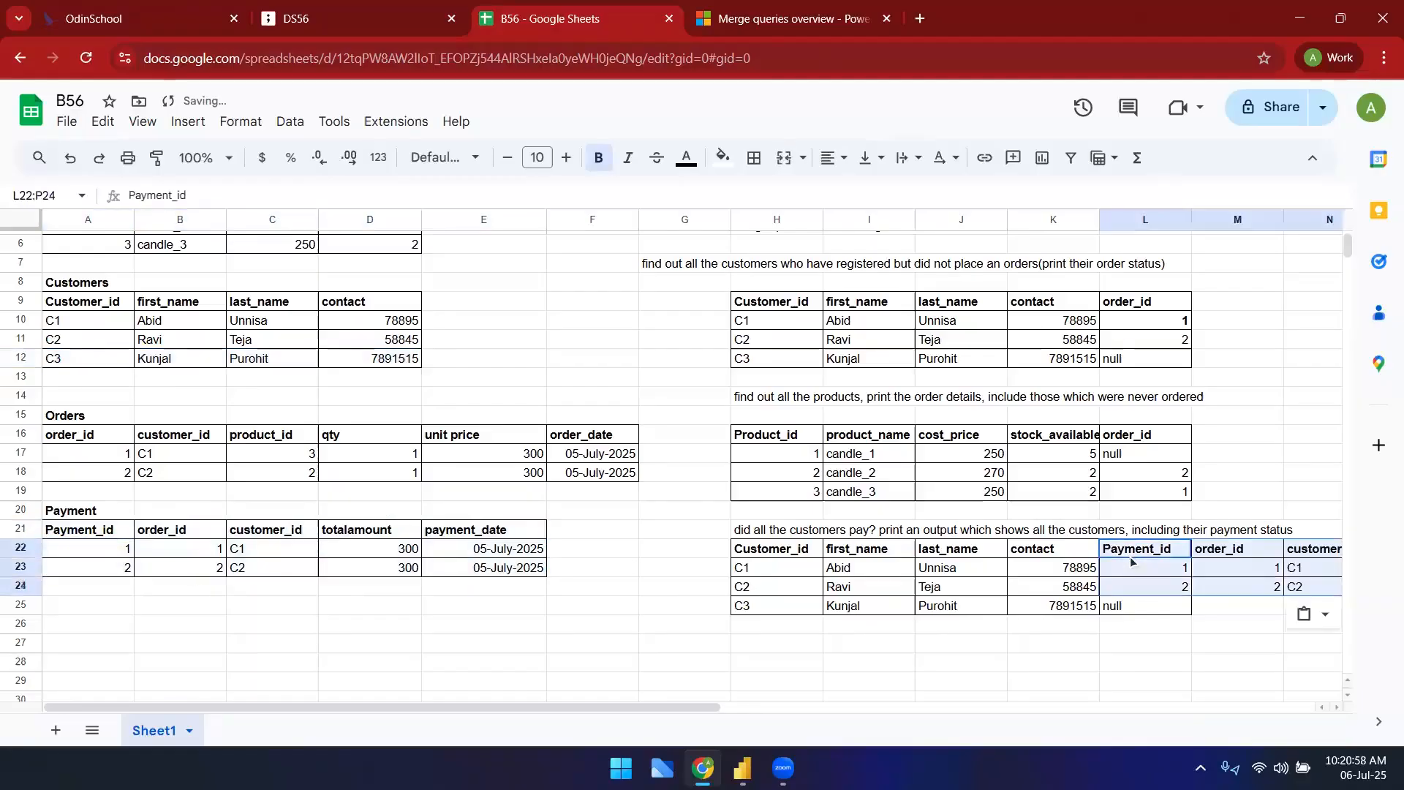
# - Fill the remaining payment columns of customer C3, M25:P25, with null
pyautogui.moveTo(708, 705); pyautogui.dragTo(978, 705)
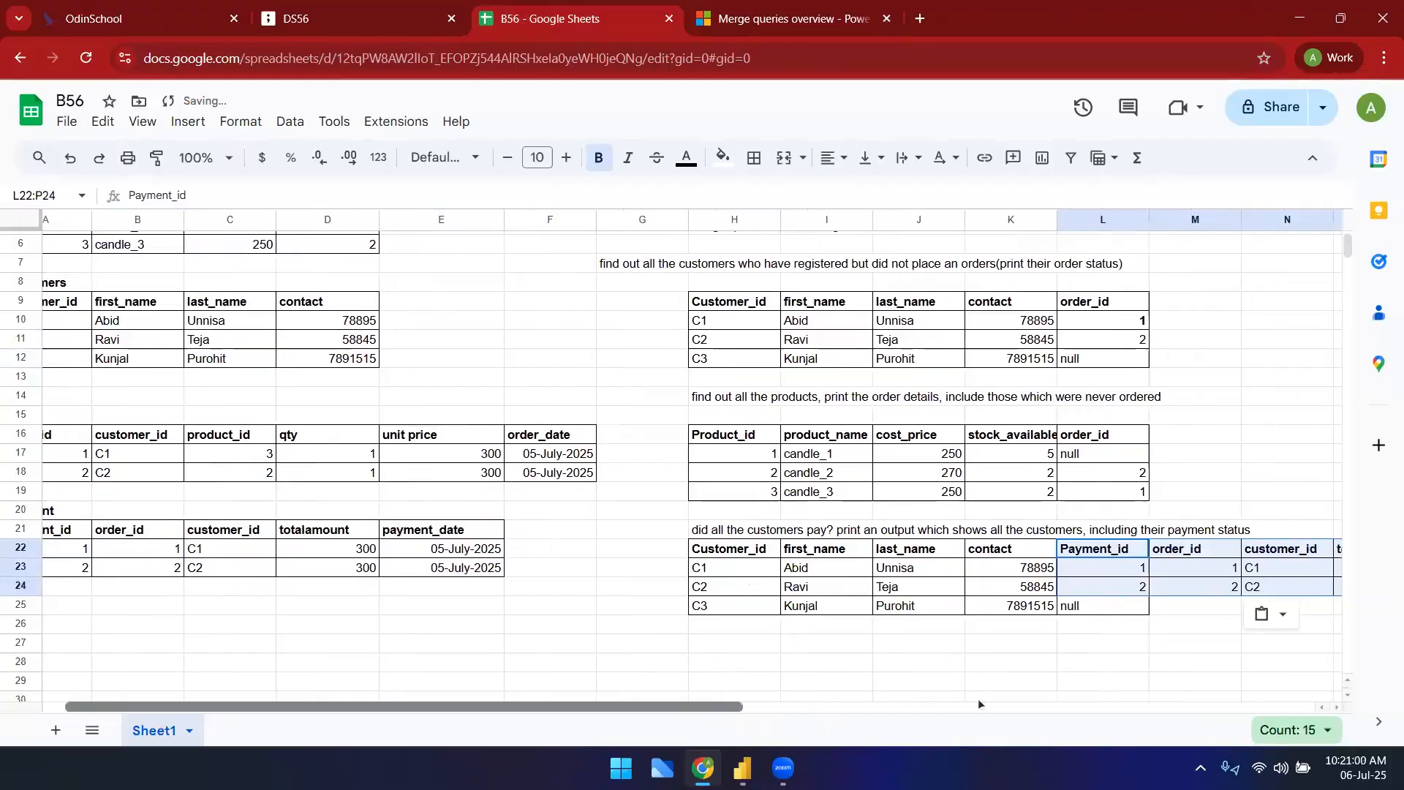
pyautogui.click(723, 607)
pyautogui.write('null')
pyautogui.press('Right')
pyautogui.press('Left')
pyautogui.press('Left')
pyautogui.hotkey('ctrl', 'c')
pyautogui.press('Right')
pyautogui.hotkey('ctrl', 'v')
pyautogui.press('Right')
pyautogui.hotkey('ctrl', 'v')
pyautogui.press('Right')
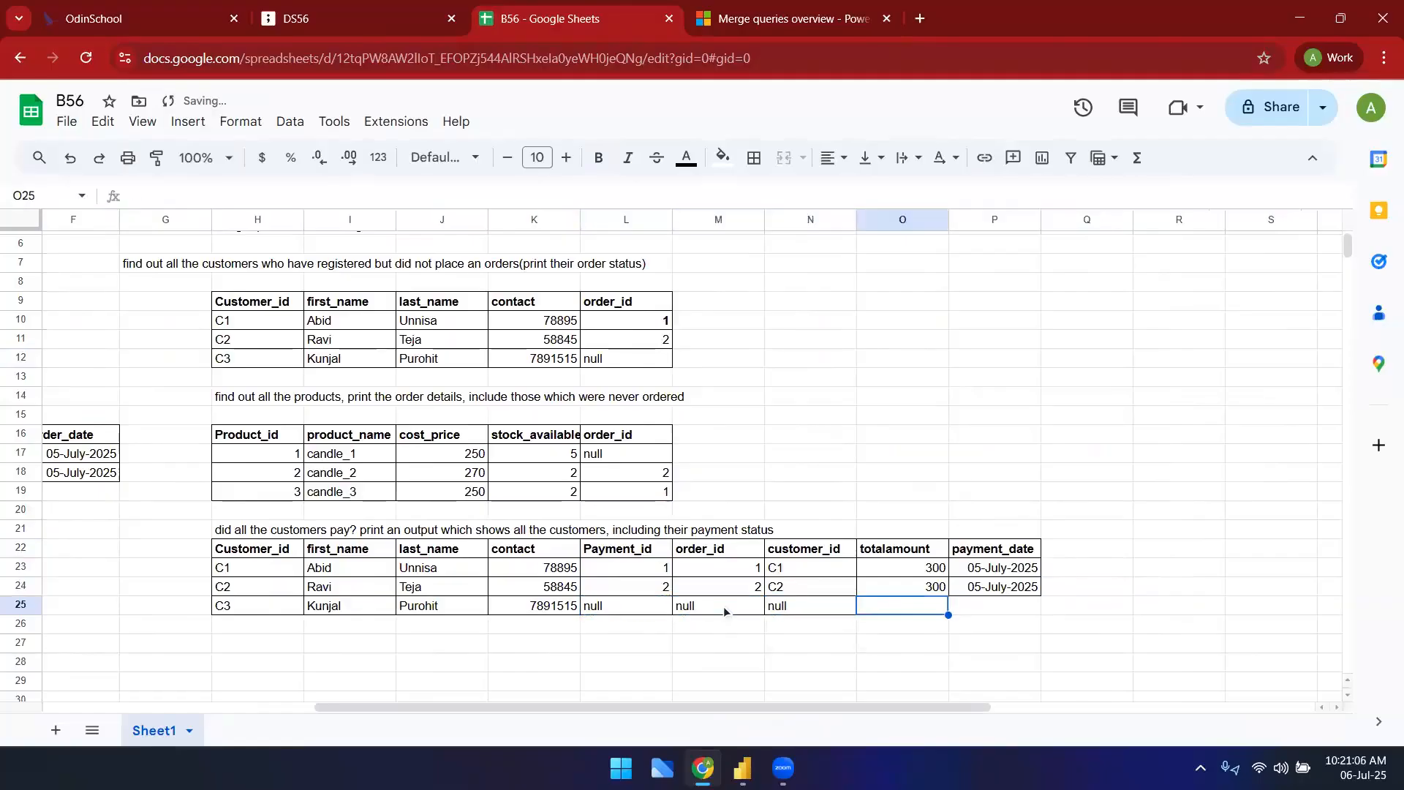
pyautogui.hotkey('ctrl', 'v')
pyautogui.press('Right')
pyautogui.hotkey('ctrl', 'v')
# - Compare the Payment table in A21:E23 with the merged customer payment output in H22:P25
pyautogui.press('Left')
pyautogui.press('Left')
pyautogui.press('Left')
pyautogui.press('Left')
pyautogui.press('Left')
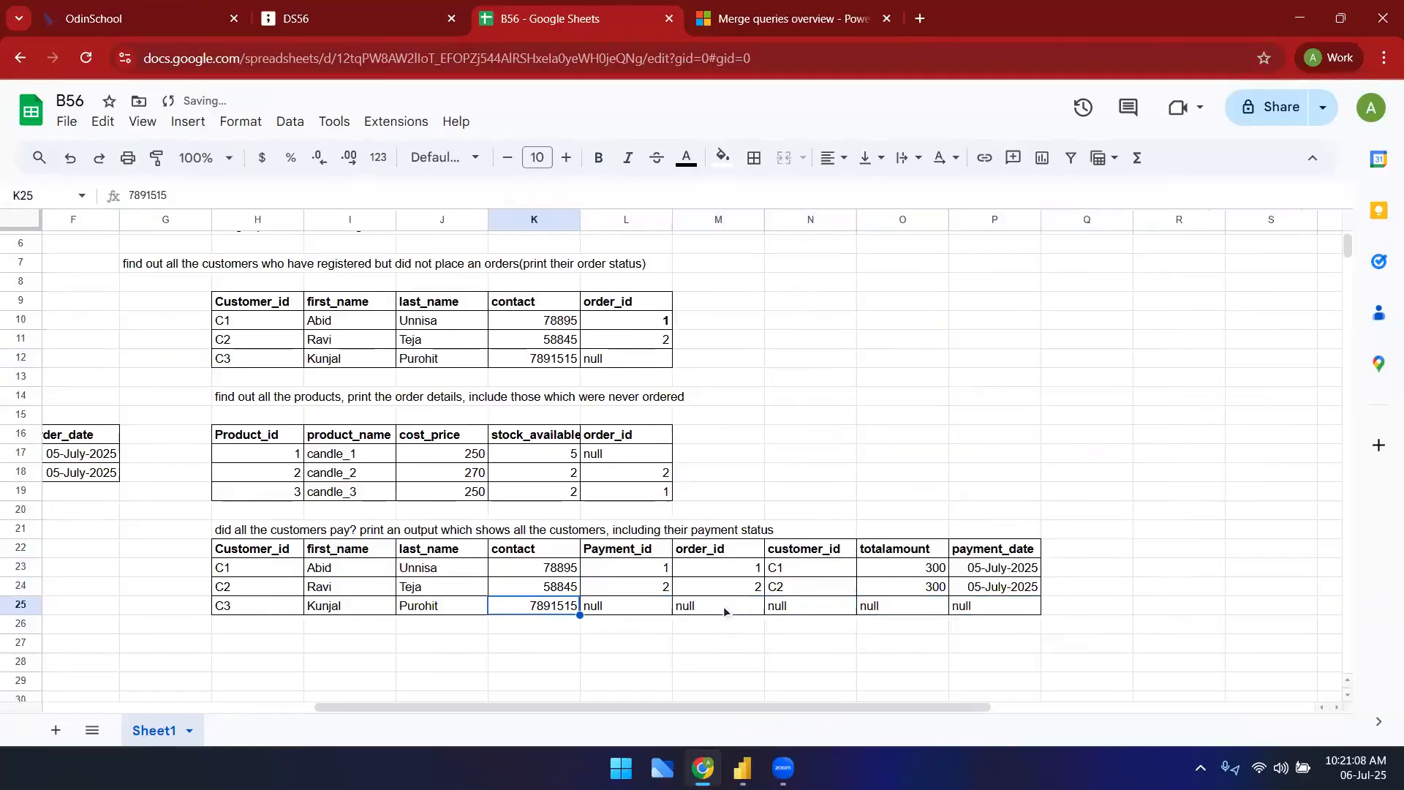
pyautogui.press('Left')
pyautogui.press('Left')
pyautogui.press('Left')
pyautogui.press('Left')
pyautogui.press('Left')
pyautogui.press('Left')
pyautogui.press('Left')
pyautogui.press('Left')
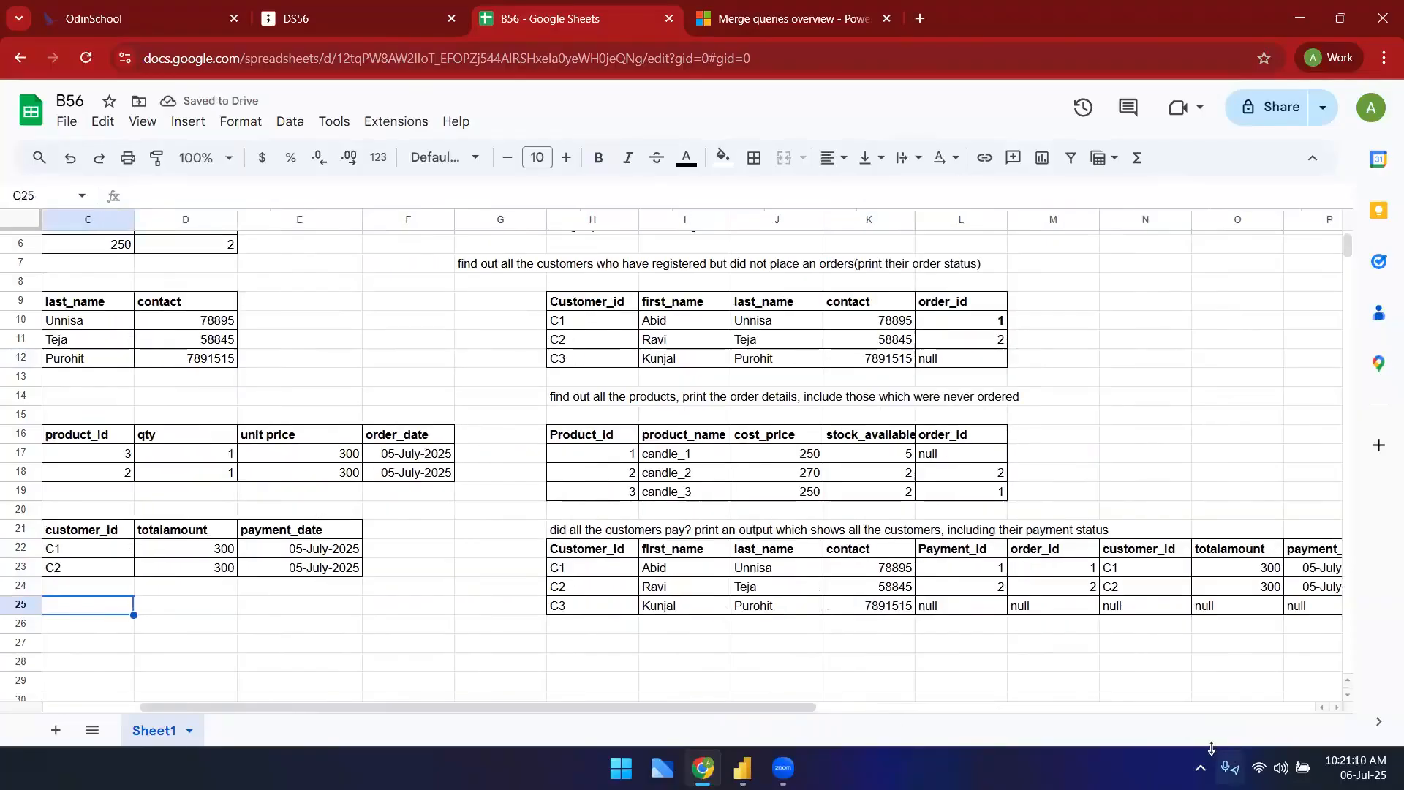
pyautogui.moveTo(638, 704); pyautogui.dragTo(493, 704)
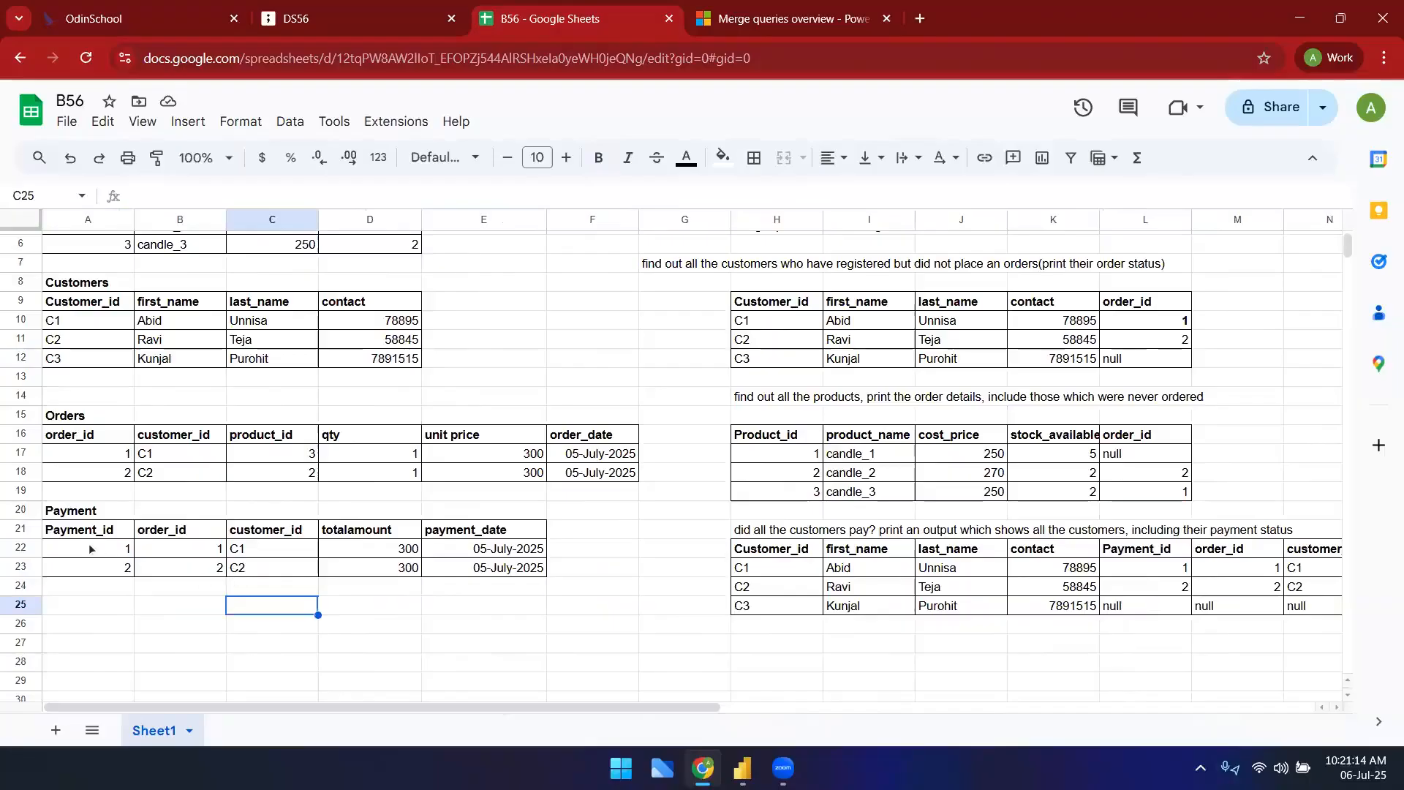
pyautogui.moveTo(117, 541); pyautogui.dragTo(512, 569)
pyautogui.moveTo(616, 706); pyautogui.dragTo(936, 545)
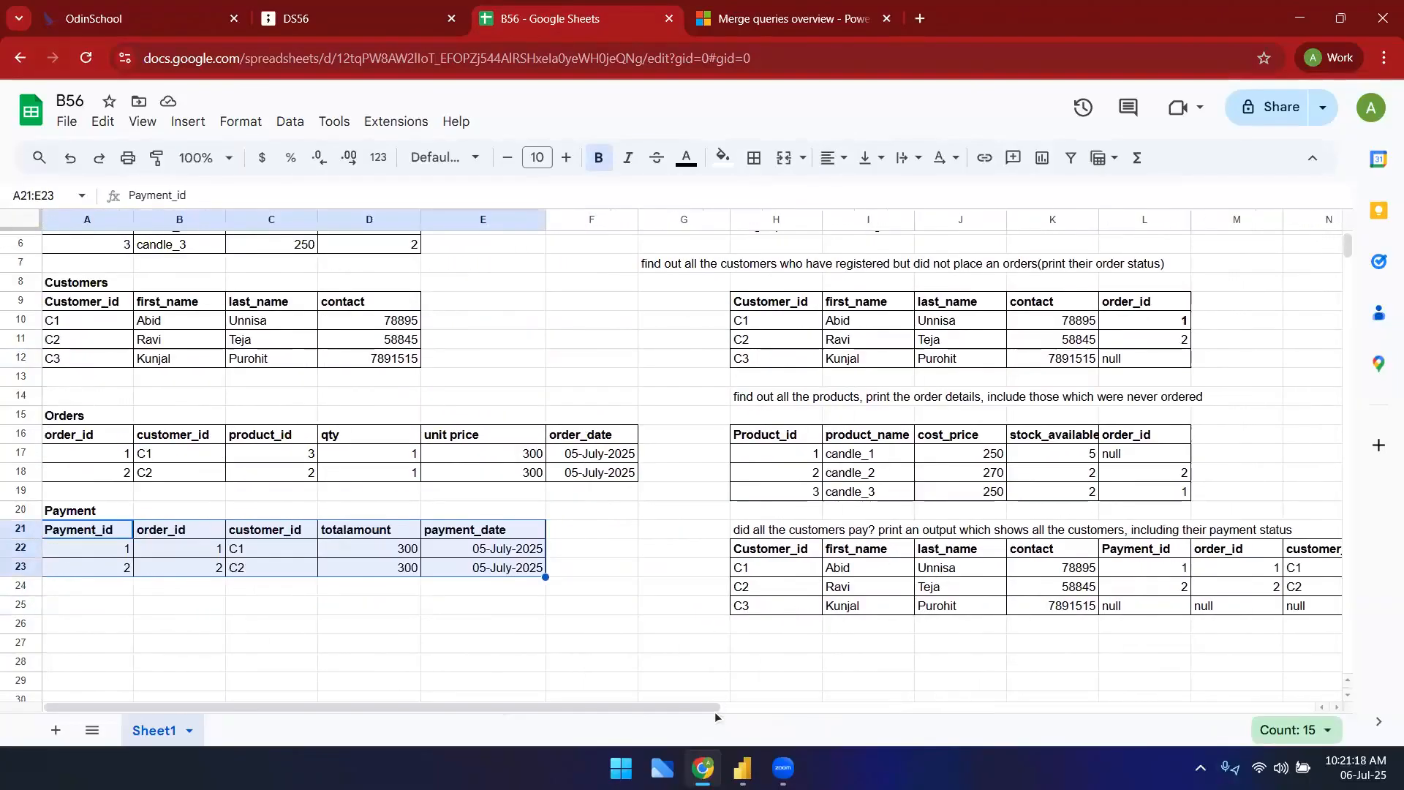
pyautogui.moveTo(697, 704); pyautogui.dragTo(823, 722)
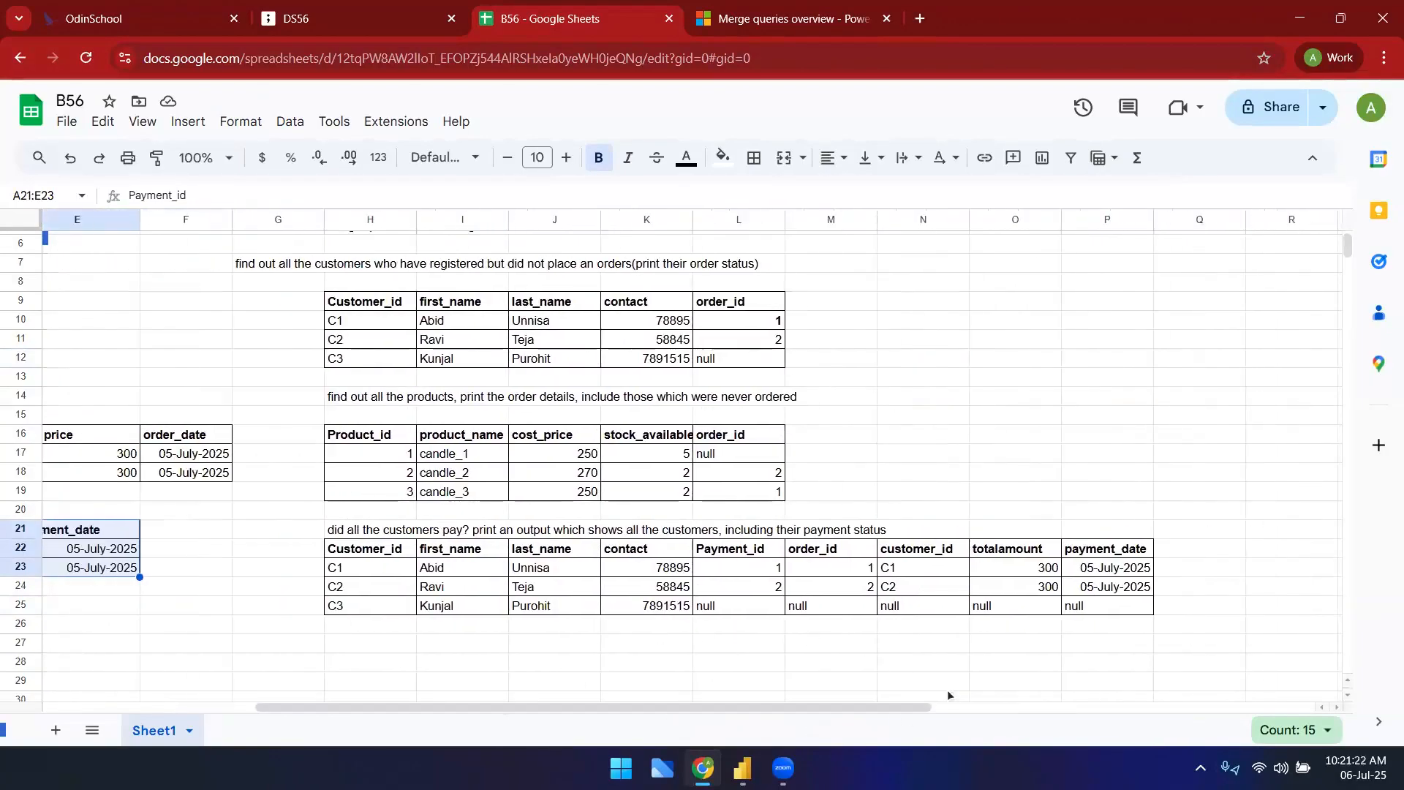
pyautogui.click(819, 609)
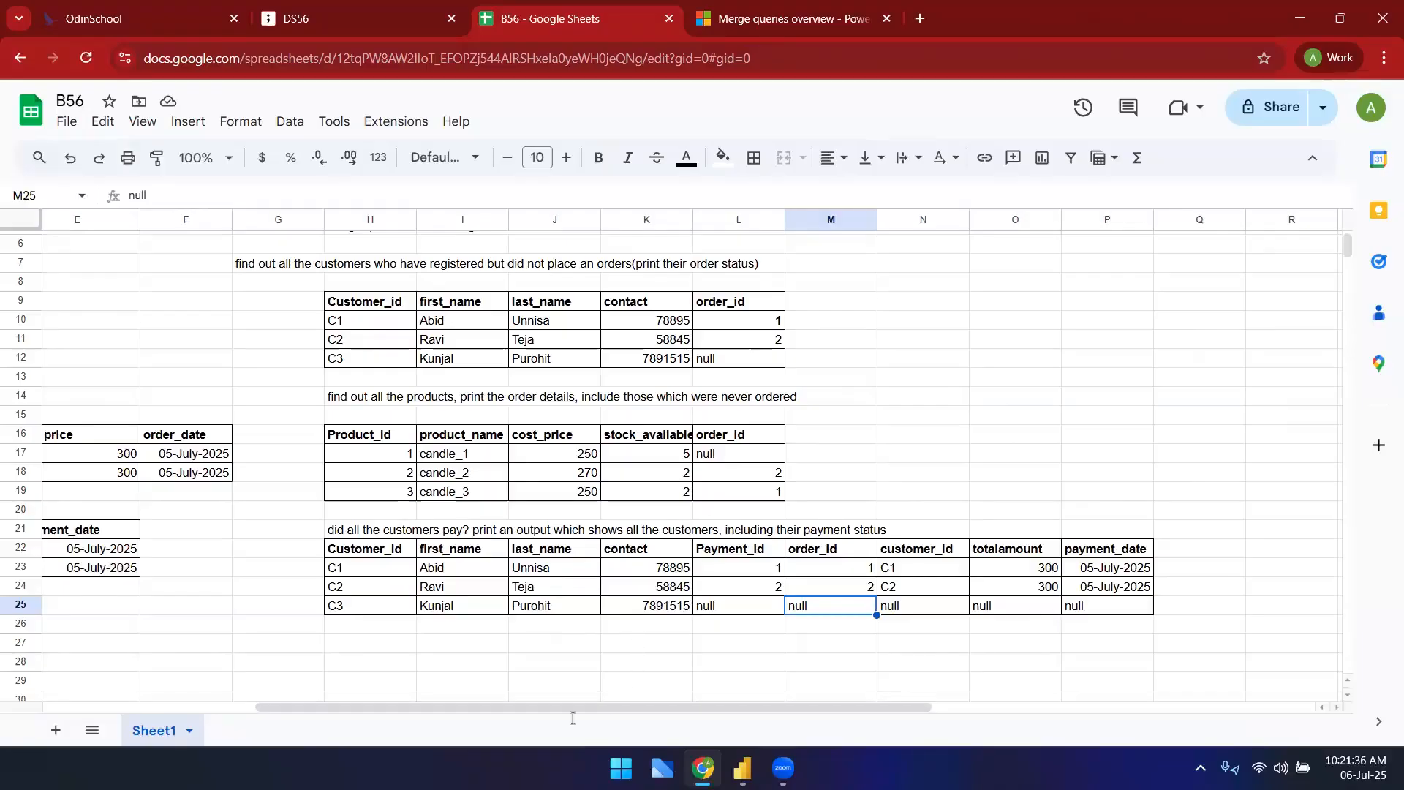
pyautogui.moveTo(560, 701); pyautogui.dragTo(554, 702)
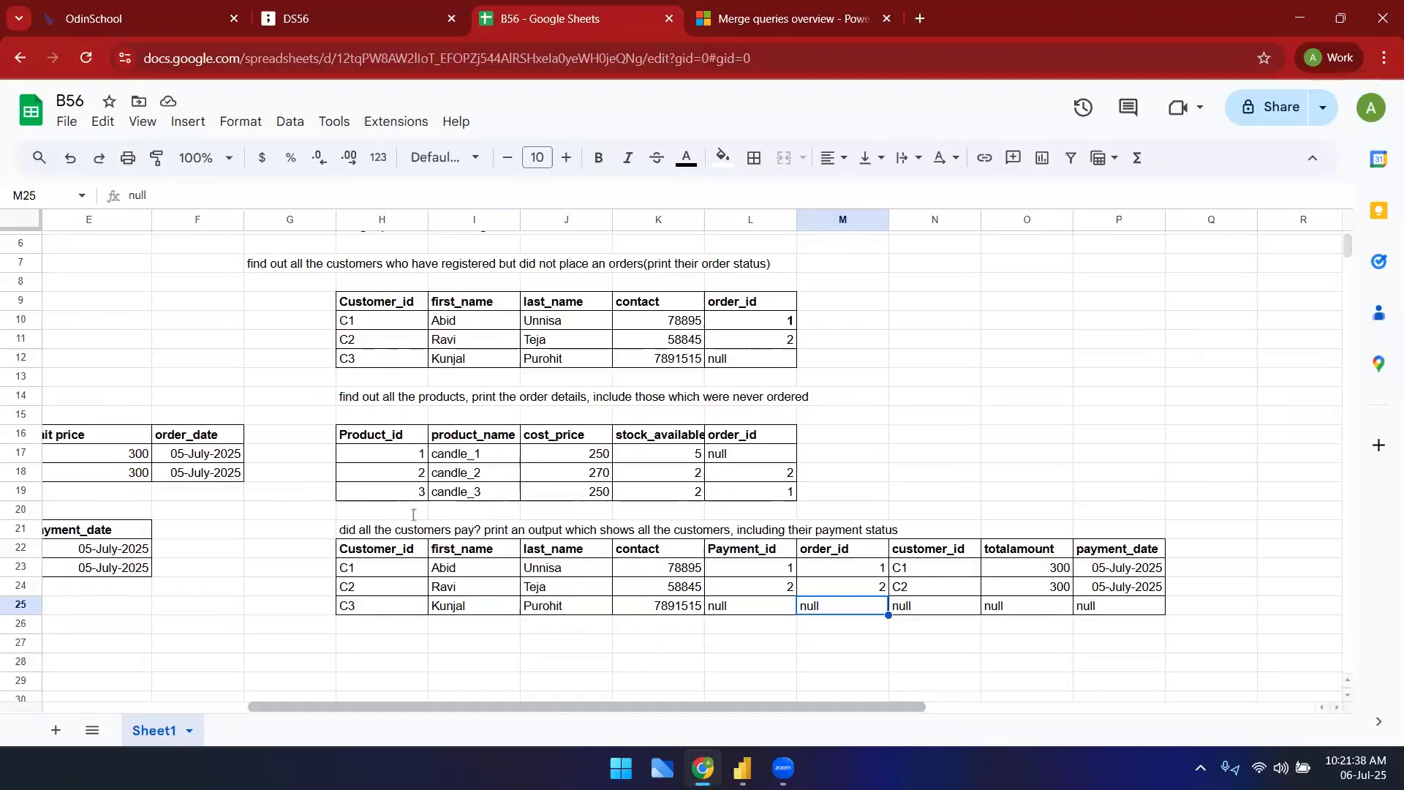
# - Examine the product output in H16:L19 against the product rows of the Products table in A3:D6
pyautogui.click(474, 454)
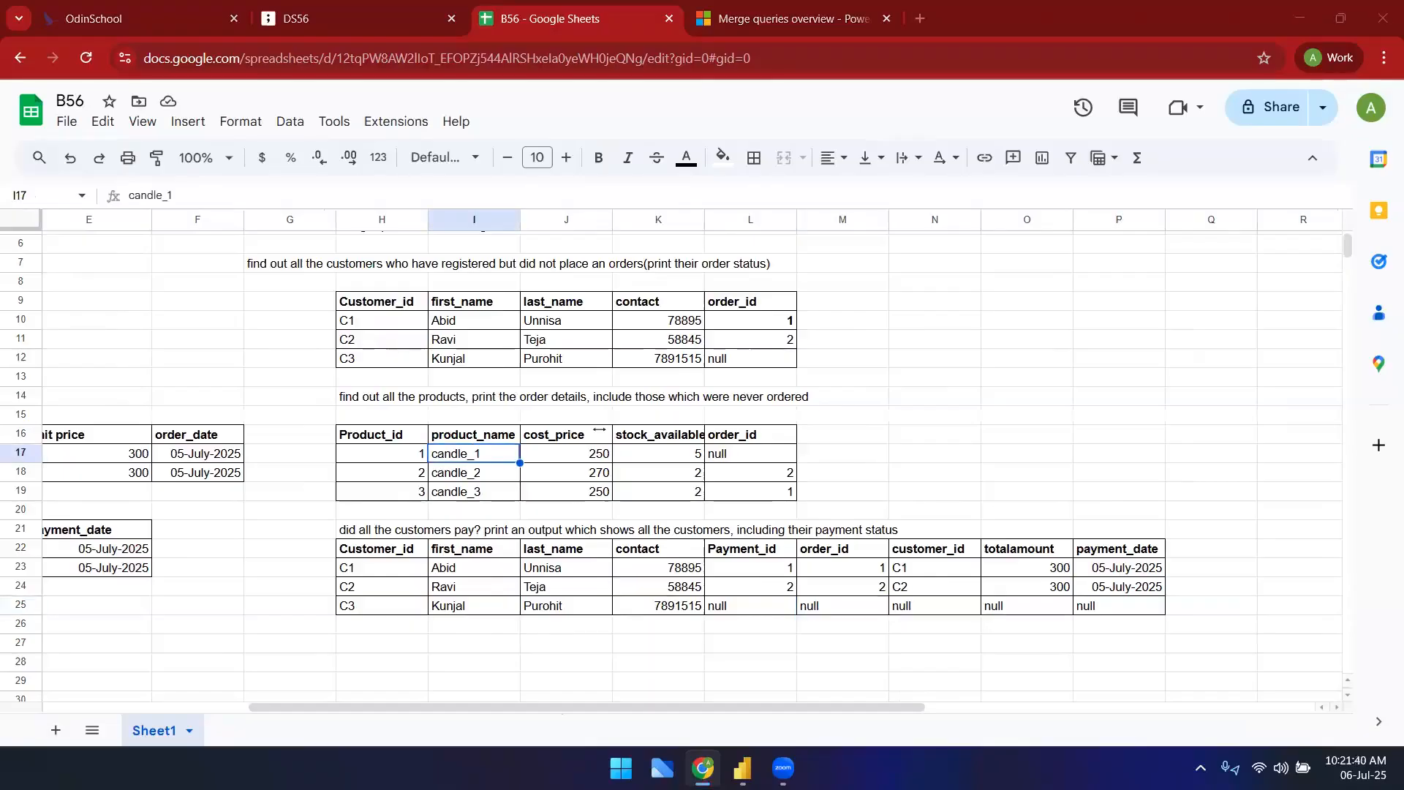
pyautogui.moveTo(673, 709); pyautogui.dragTo(402, 721)
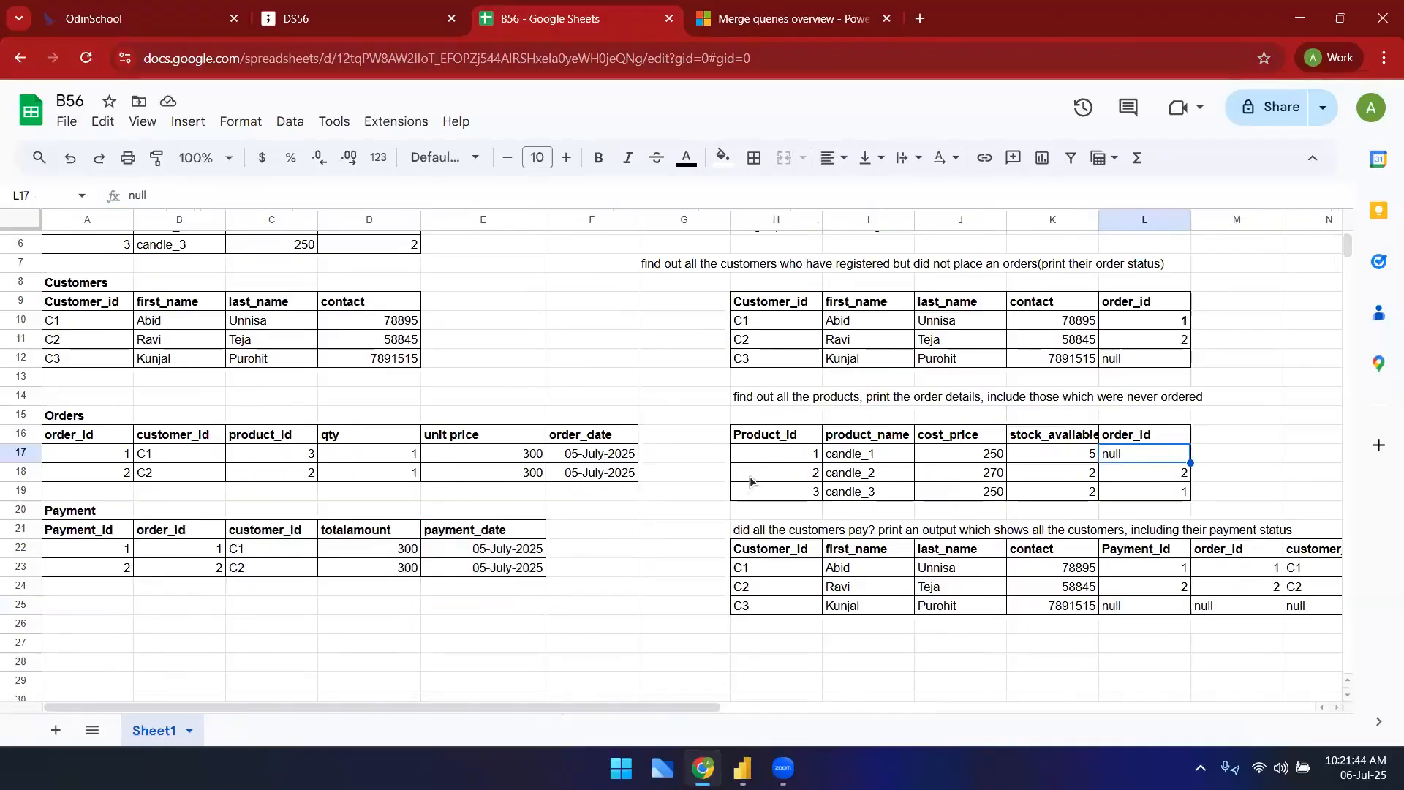
pyautogui.click(765, 452)
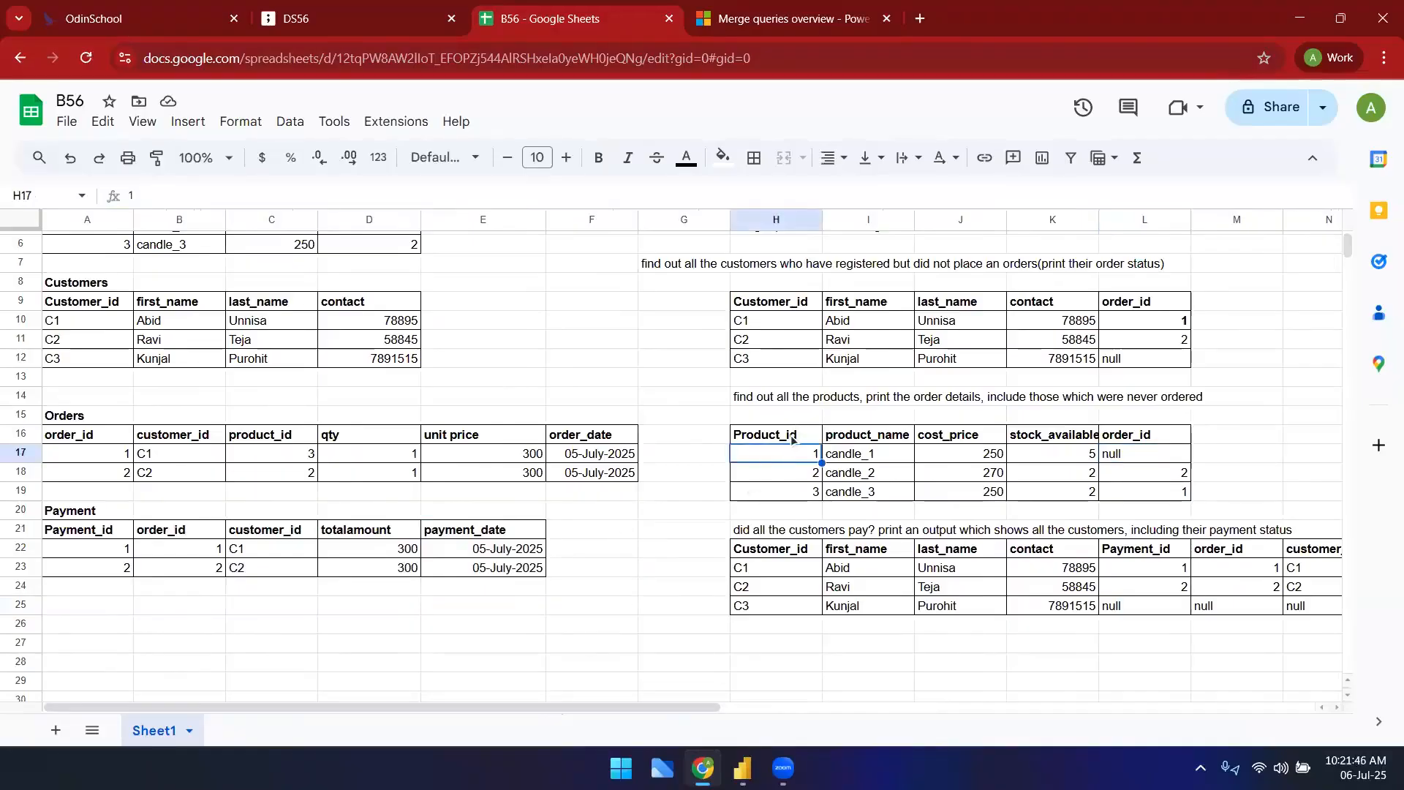
pyautogui.click(793, 438)
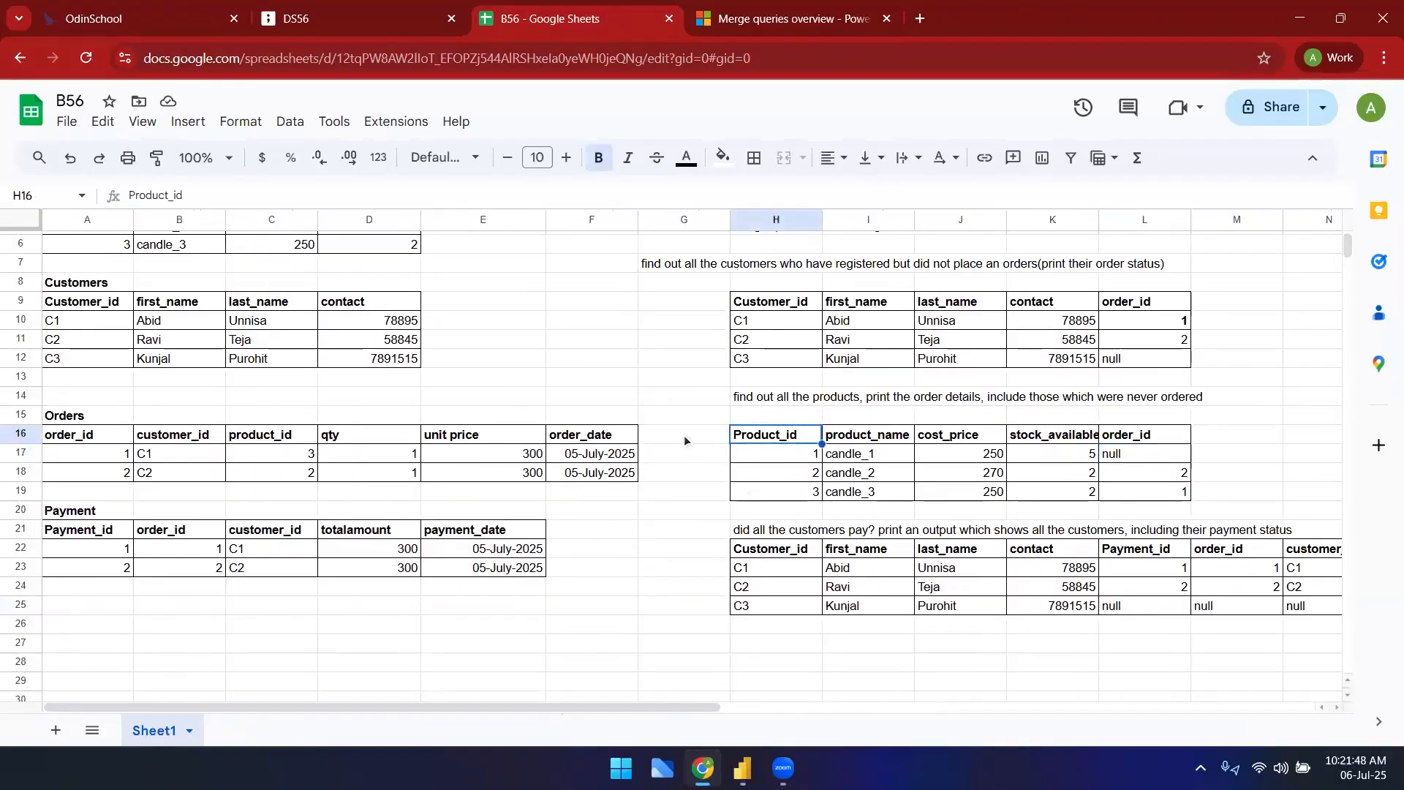
pyautogui.scroll(2, 611, 568)
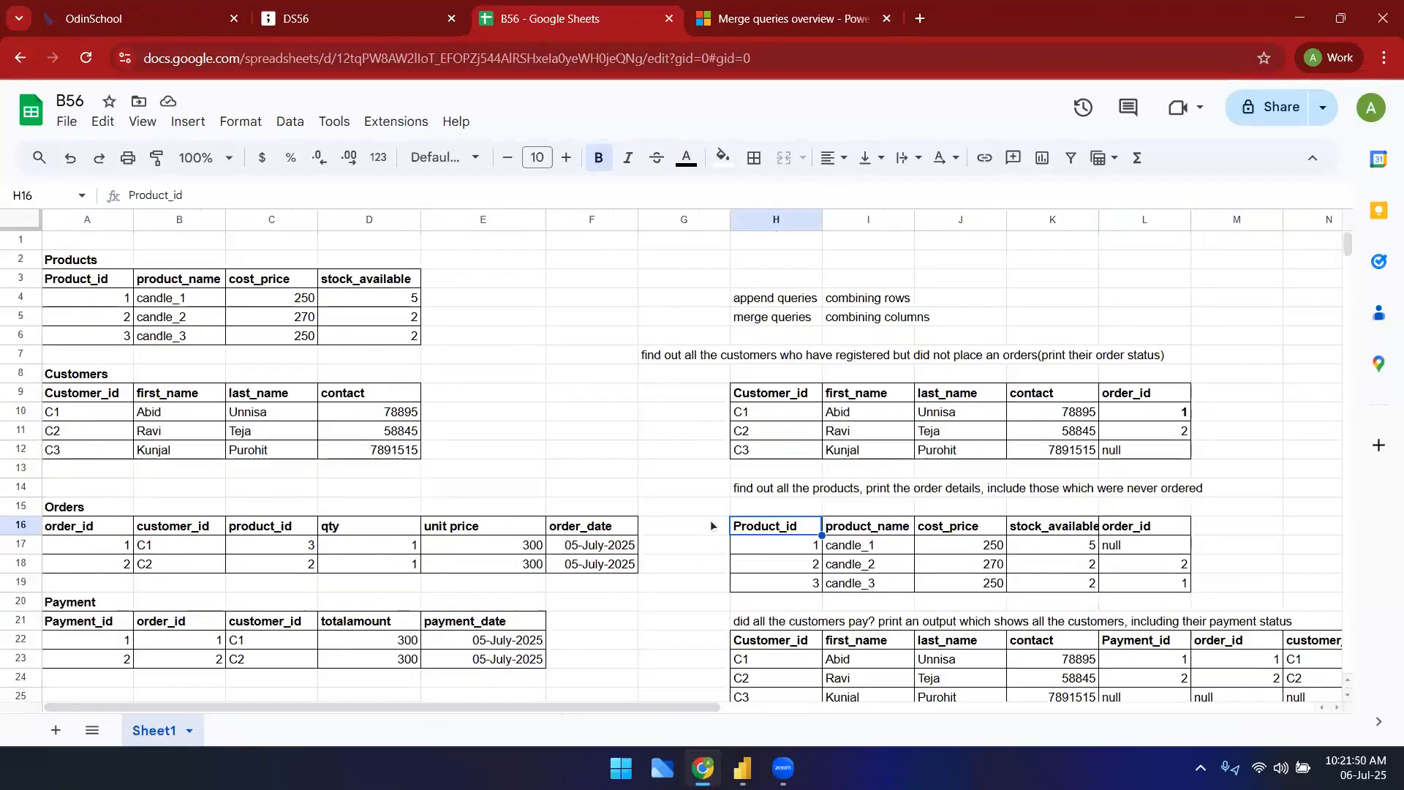
pyautogui.click(195, 299)
pyautogui.keyDown('shift'); pyautogui.click(184, 341); pyautogui.keyUp('shift')
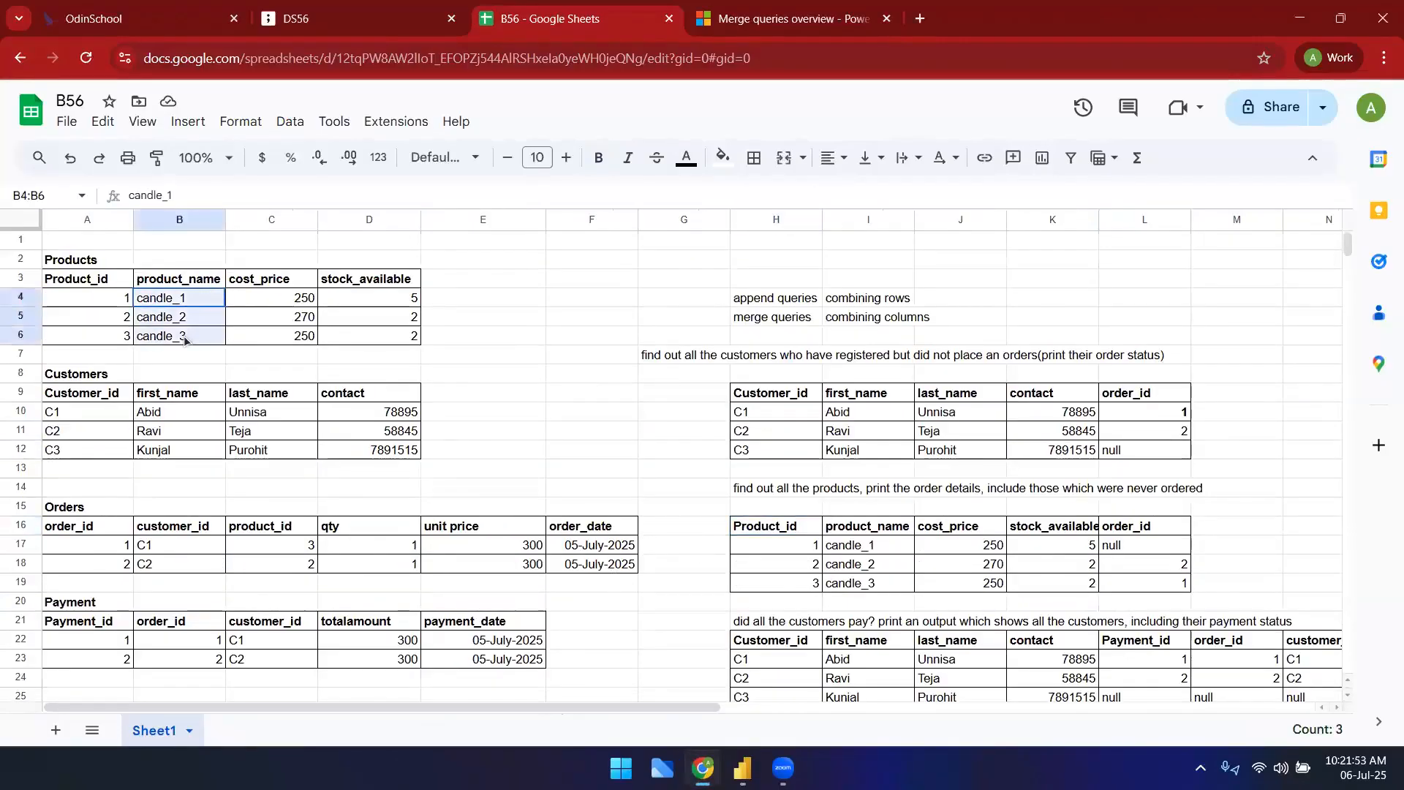
pyautogui.click(437, 340)
pyautogui.moveTo(110, 298); pyautogui.dragTo(234, 299)
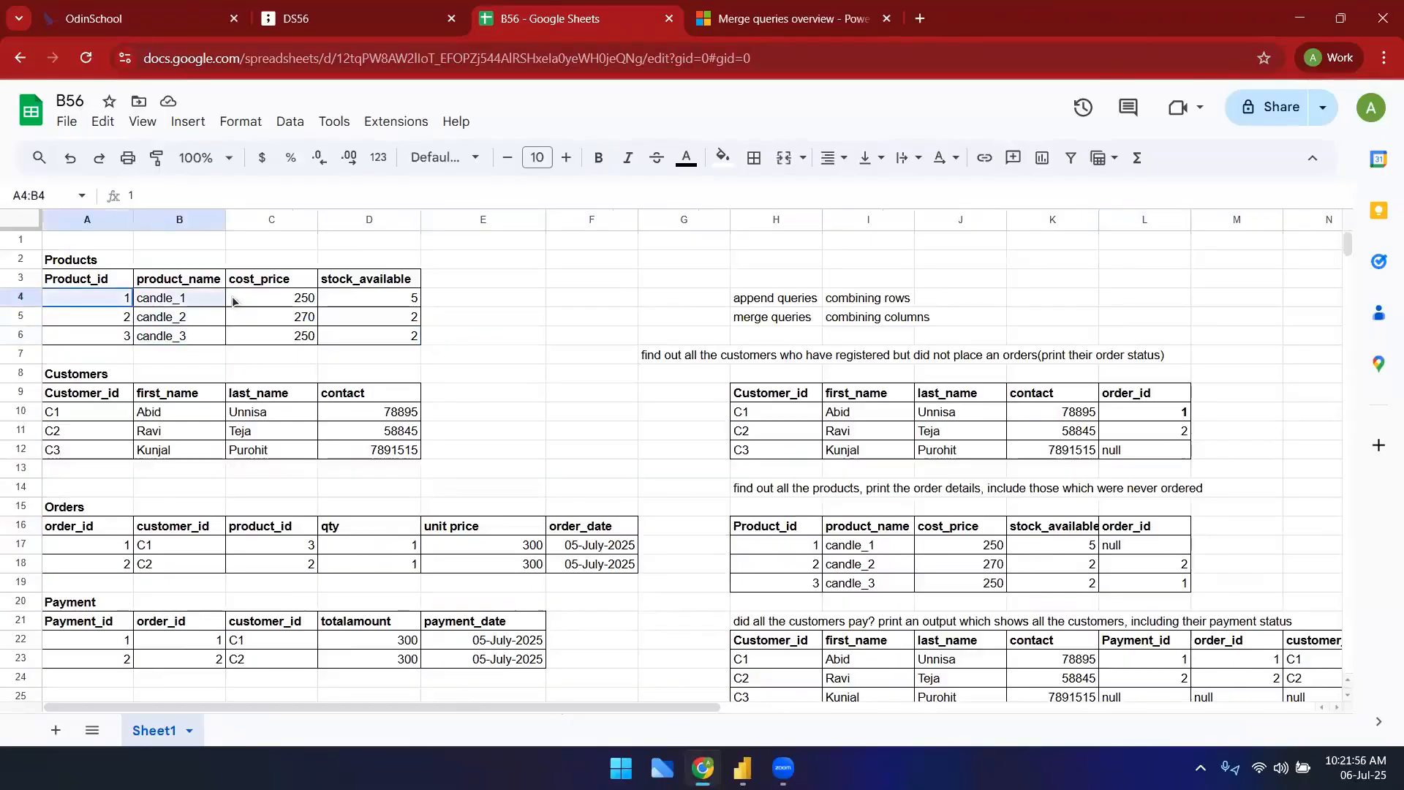
# - Fill the product_id column of the Orders table, C16:C18, with light orange
pyautogui.moveTo(379, 292); pyautogui.dragTo(385, 292)
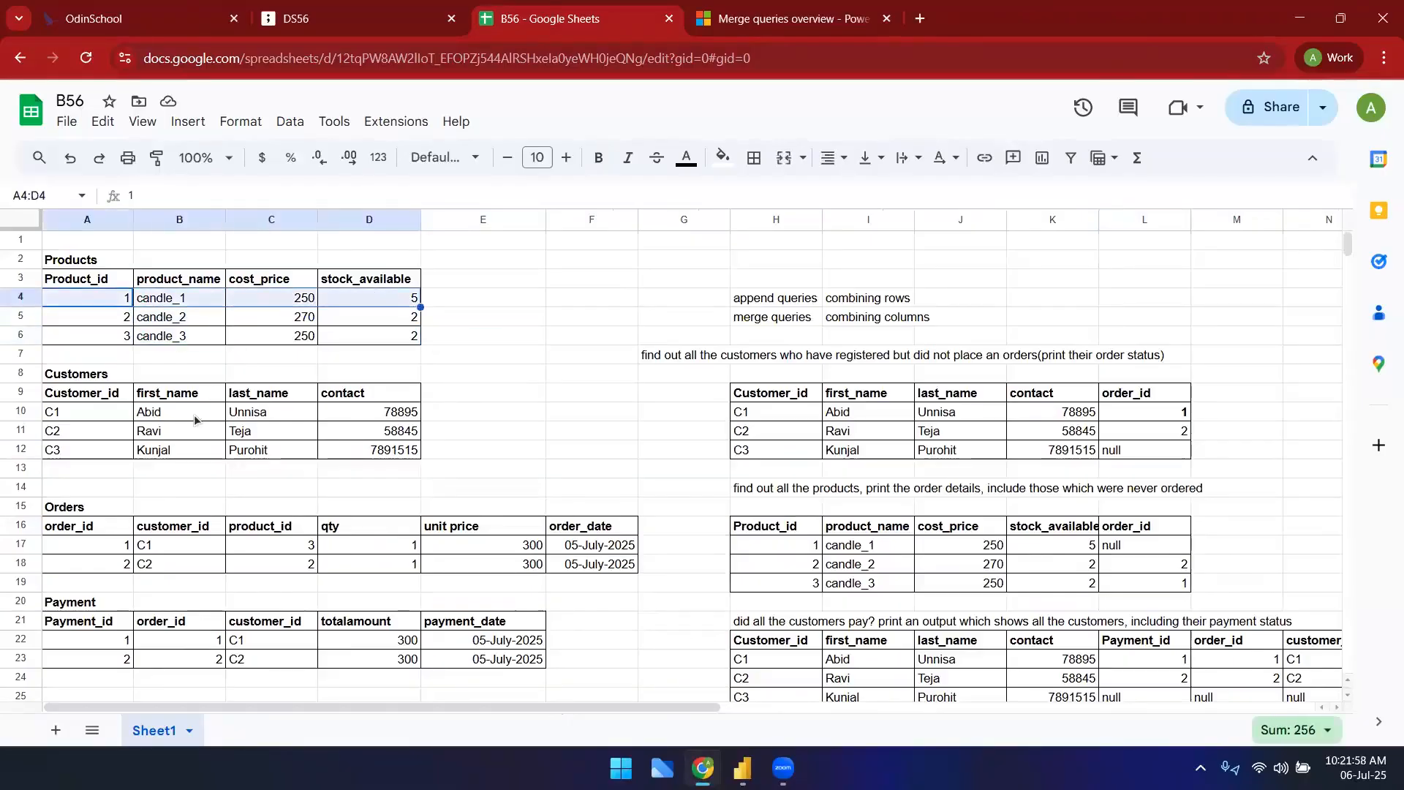
pyautogui.moveTo(272, 528); pyautogui.dragTo(276, 565)
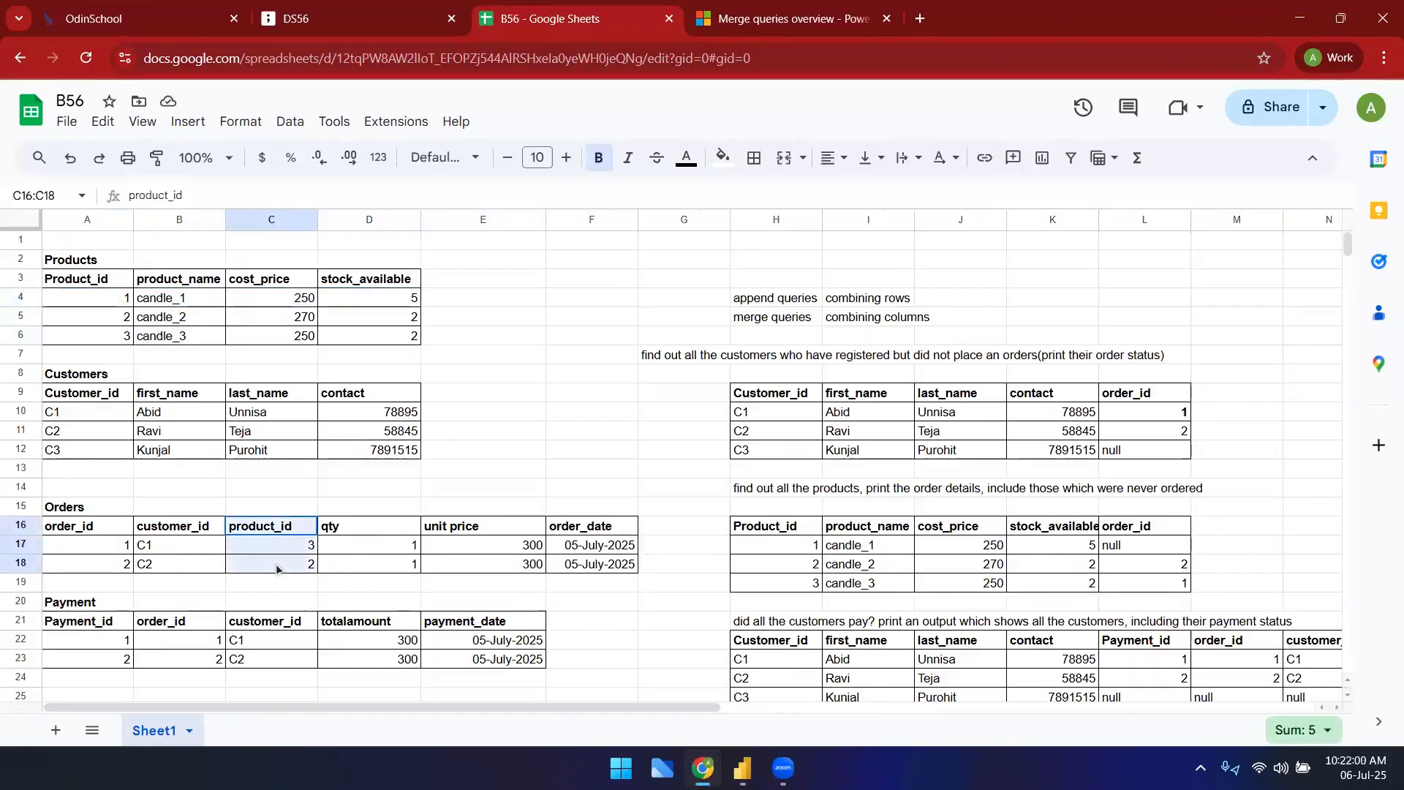
pyautogui.click(722, 157)
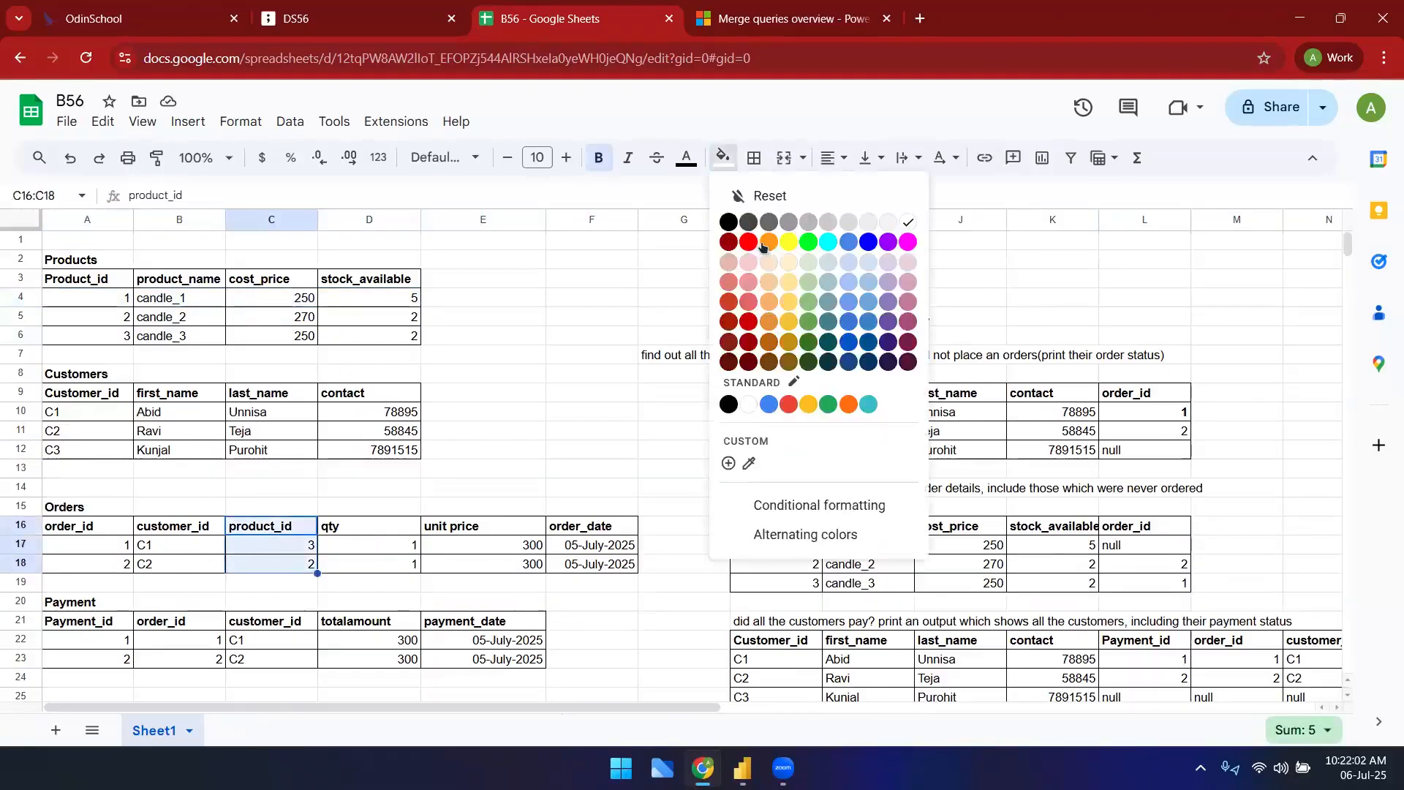
pyautogui.click(768, 282)
# - Fill the Product_id column of the Products table, A3:A6, with the palest orange shade
pyautogui.moveTo(79, 281); pyautogui.dragTo(88, 338)
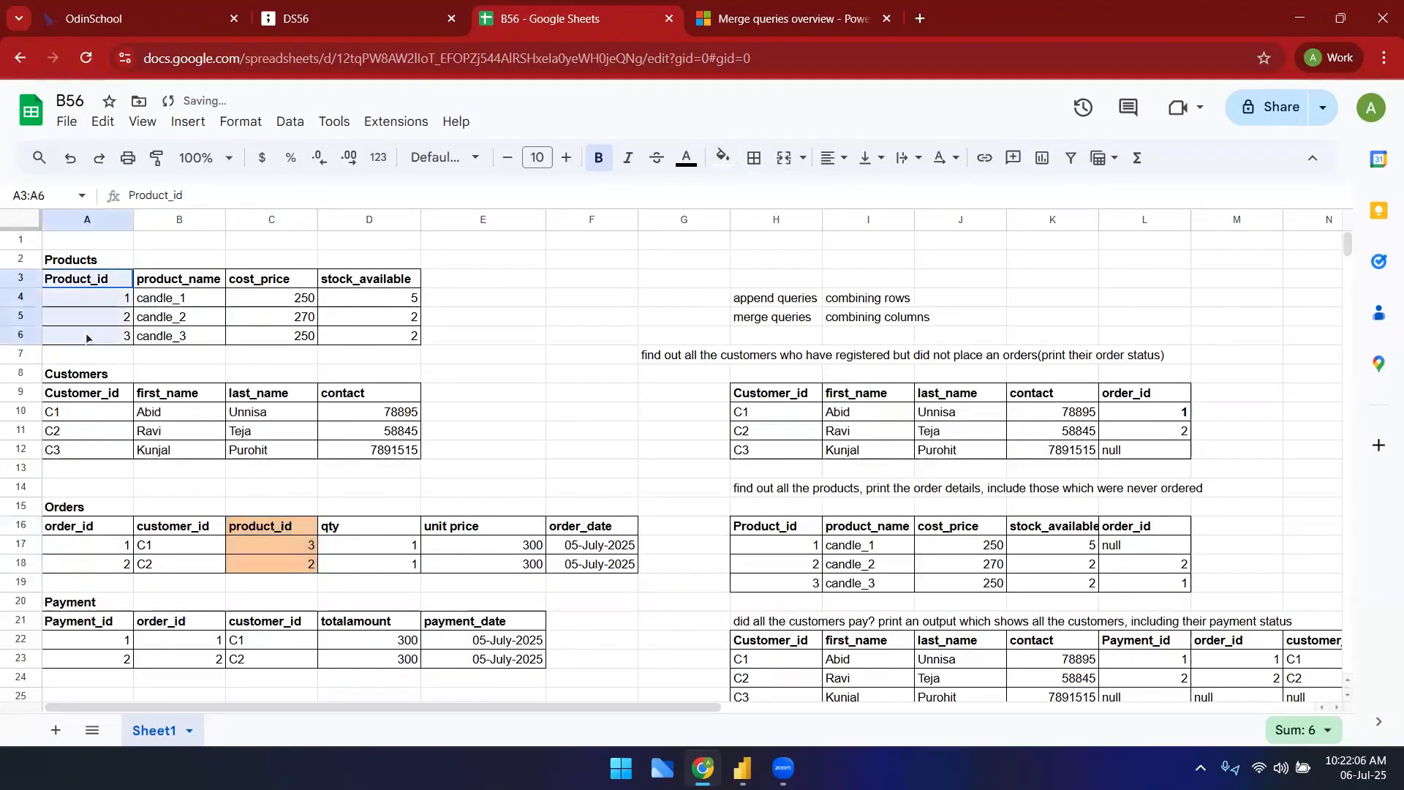
pyautogui.click(723, 157)
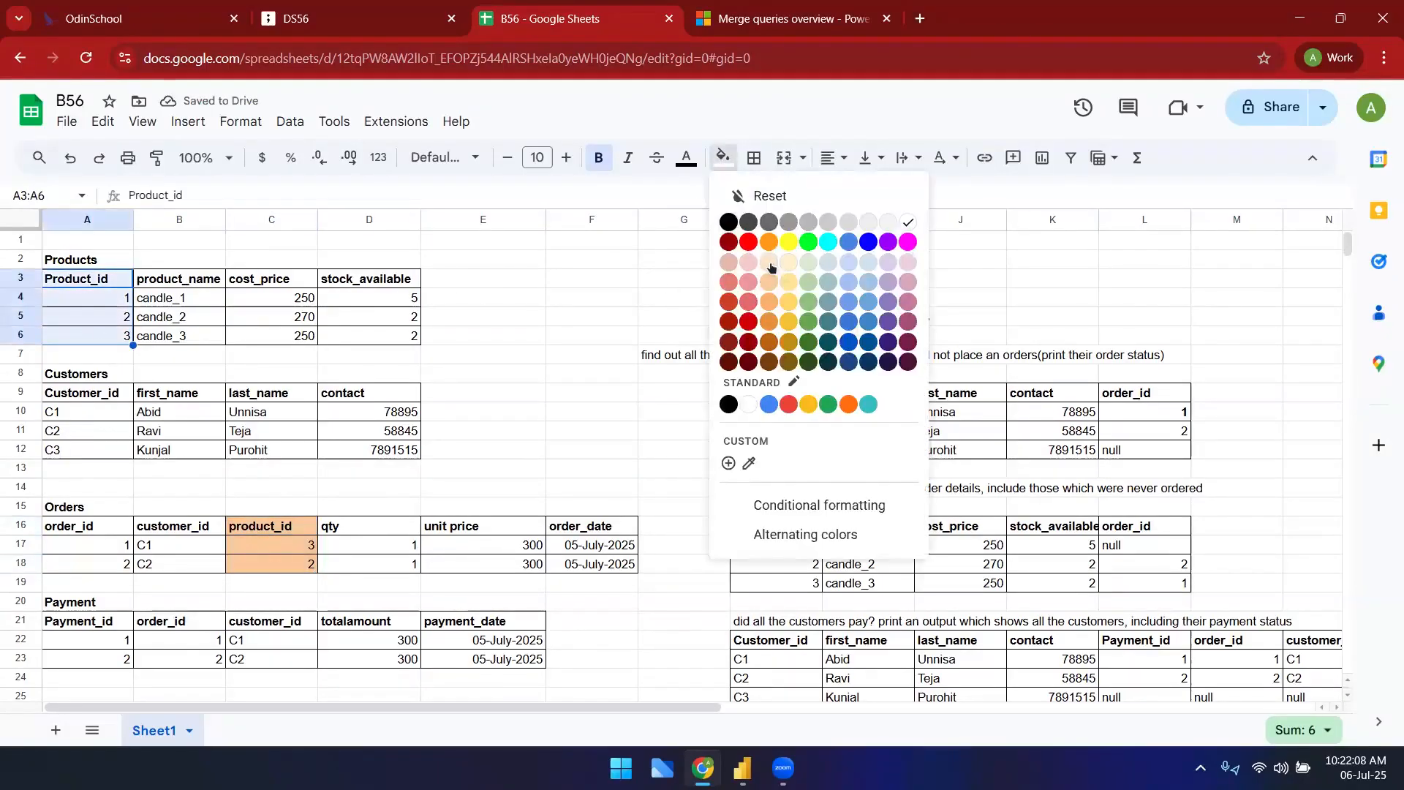
pyautogui.click(769, 267)
pyautogui.click(505, 467)
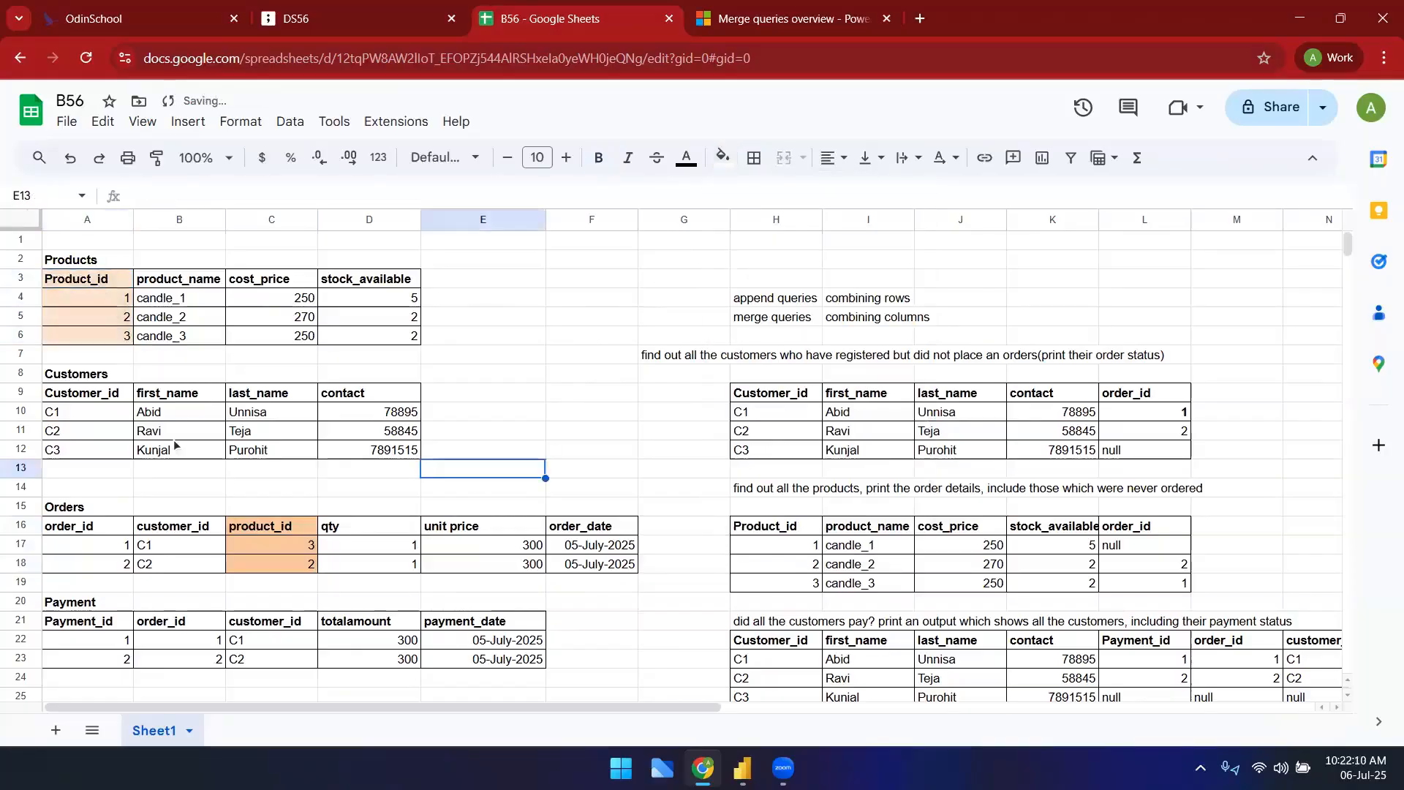
# - Check the product_id values ordered in C16:C18 against the order_id of candle_1 in L17
pyautogui.click(268, 532)
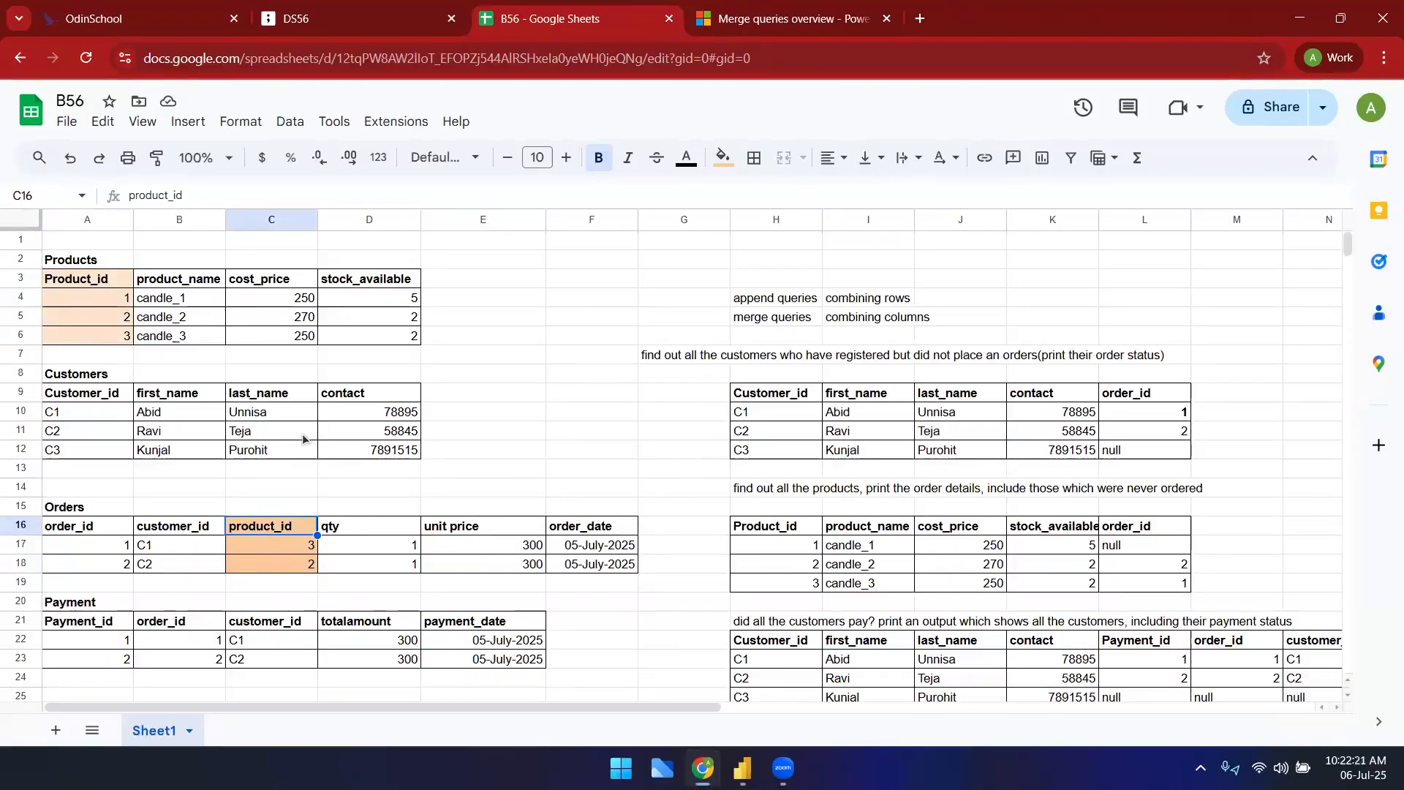
pyautogui.click(290, 566)
pyautogui.moveTo(291, 528); pyautogui.dragTo(288, 570)
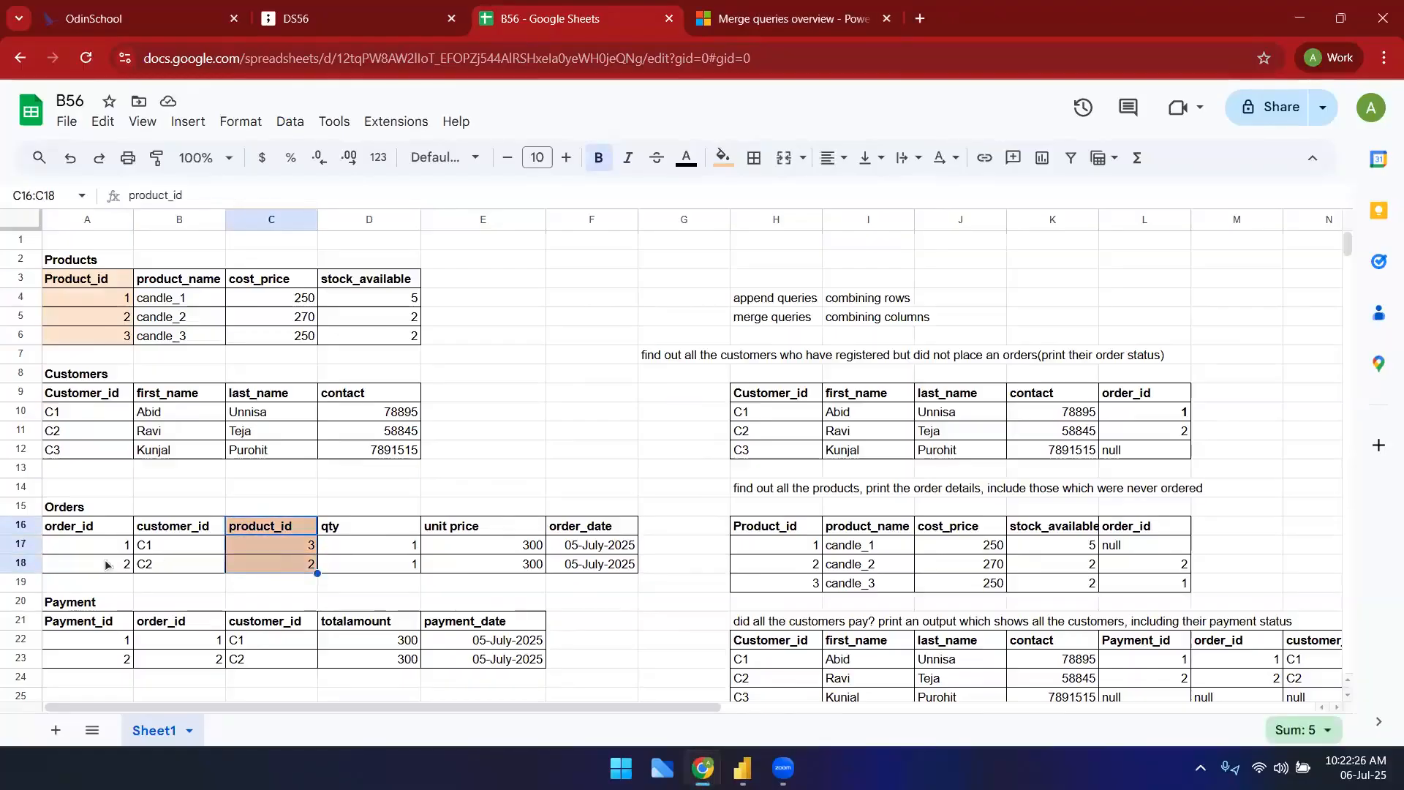
pyautogui.click(295, 586)
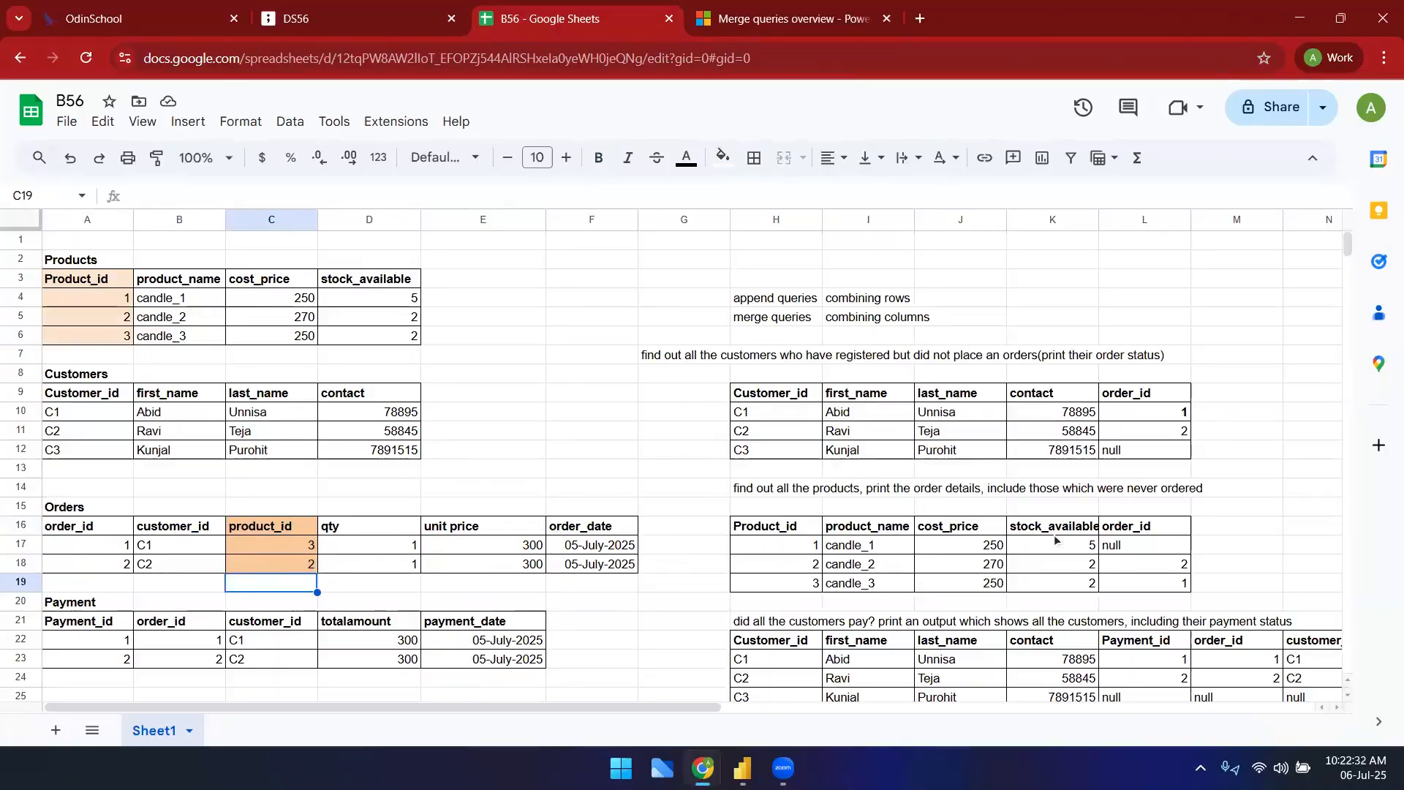
pyautogui.click(1115, 549)
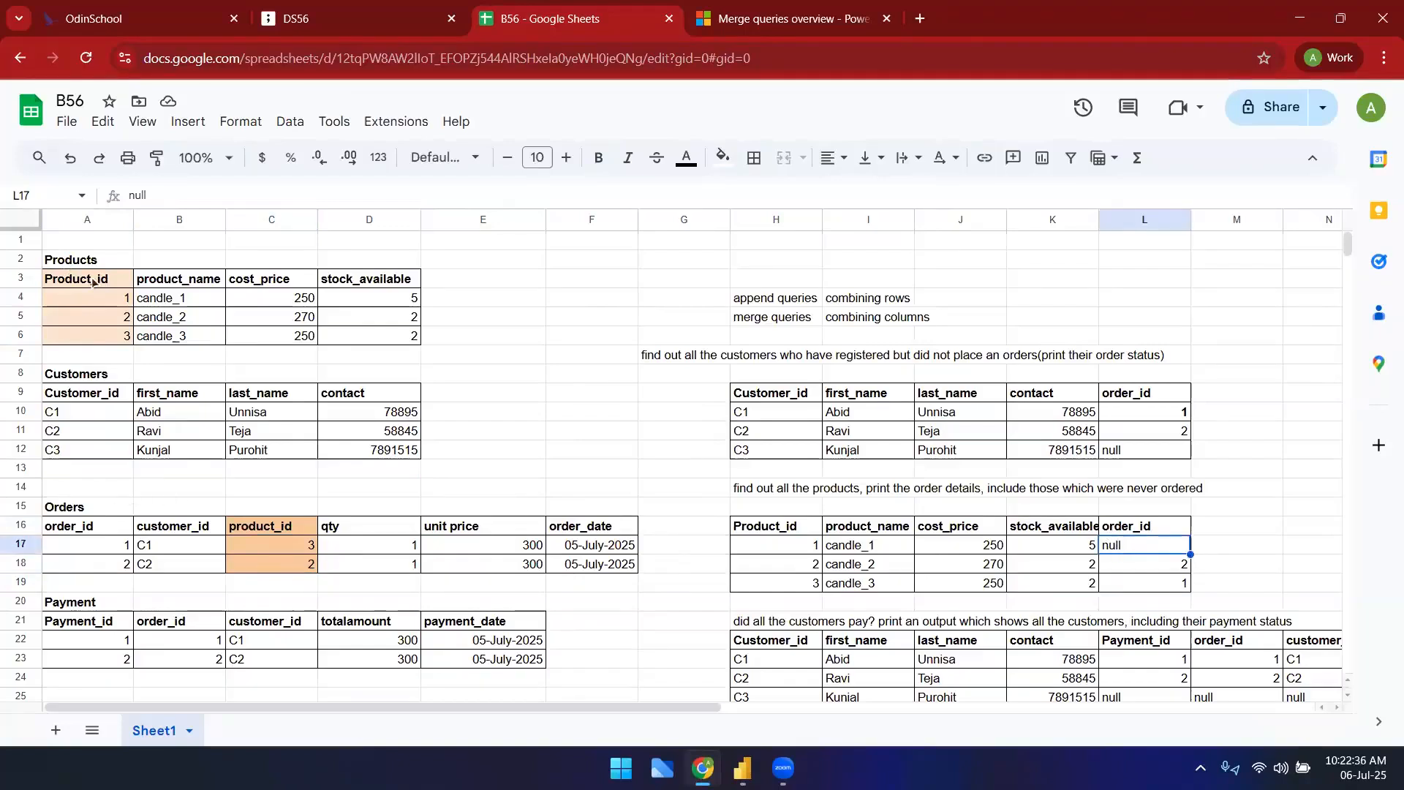
# - Trace the Products rows by Product_id through the Orders table to the combined product output in H16:L19
pyautogui.moveTo(65, 262); pyautogui.dragTo(340, 348)
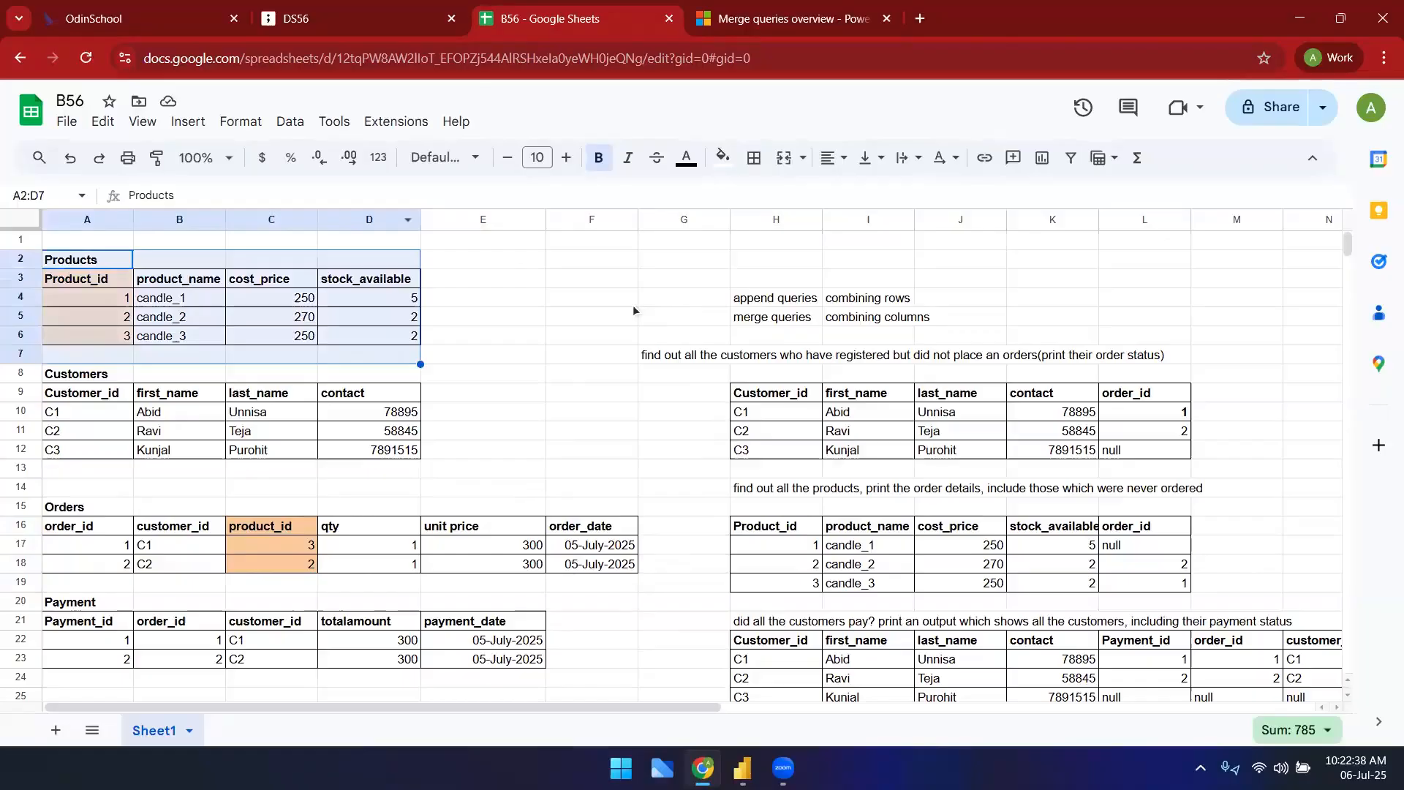
pyautogui.click(479, 272)
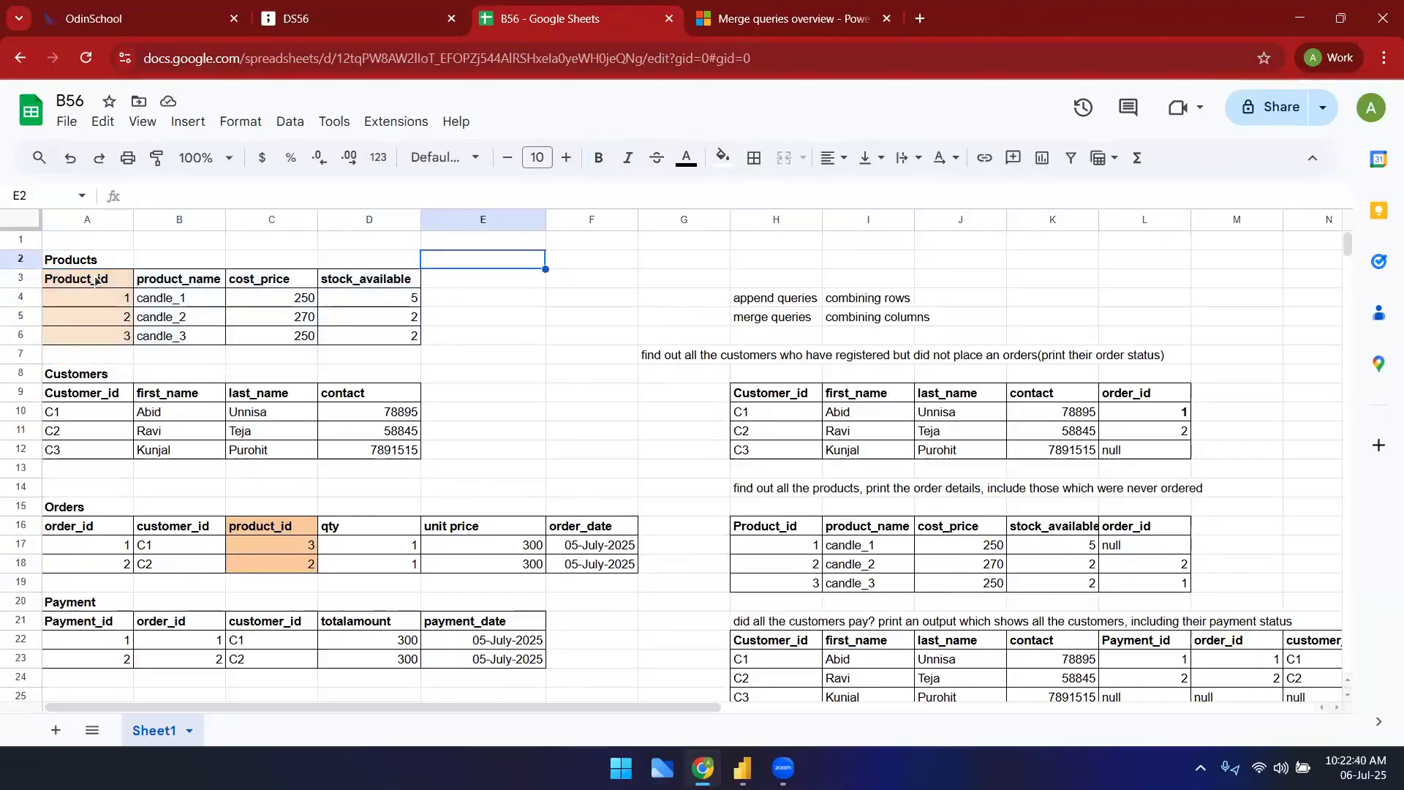
pyautogui.moveTo(69, 260); pyautogui.dragTo(369, 321)
pyautogui.moveTo(110, 512); pyautogui.dragTo(589, 564)
pyautogui.click(87, 279)
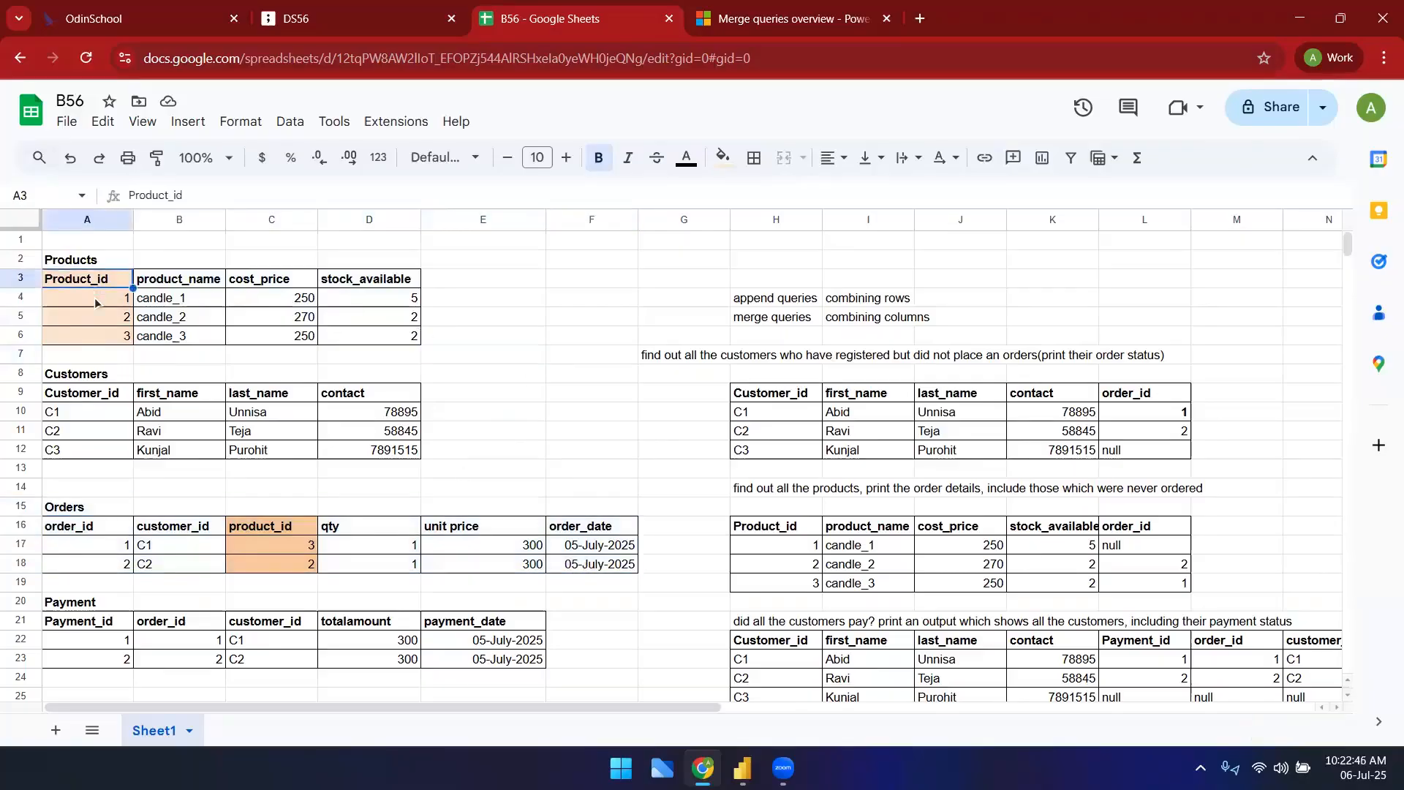
pyautogui.click(94, 297)
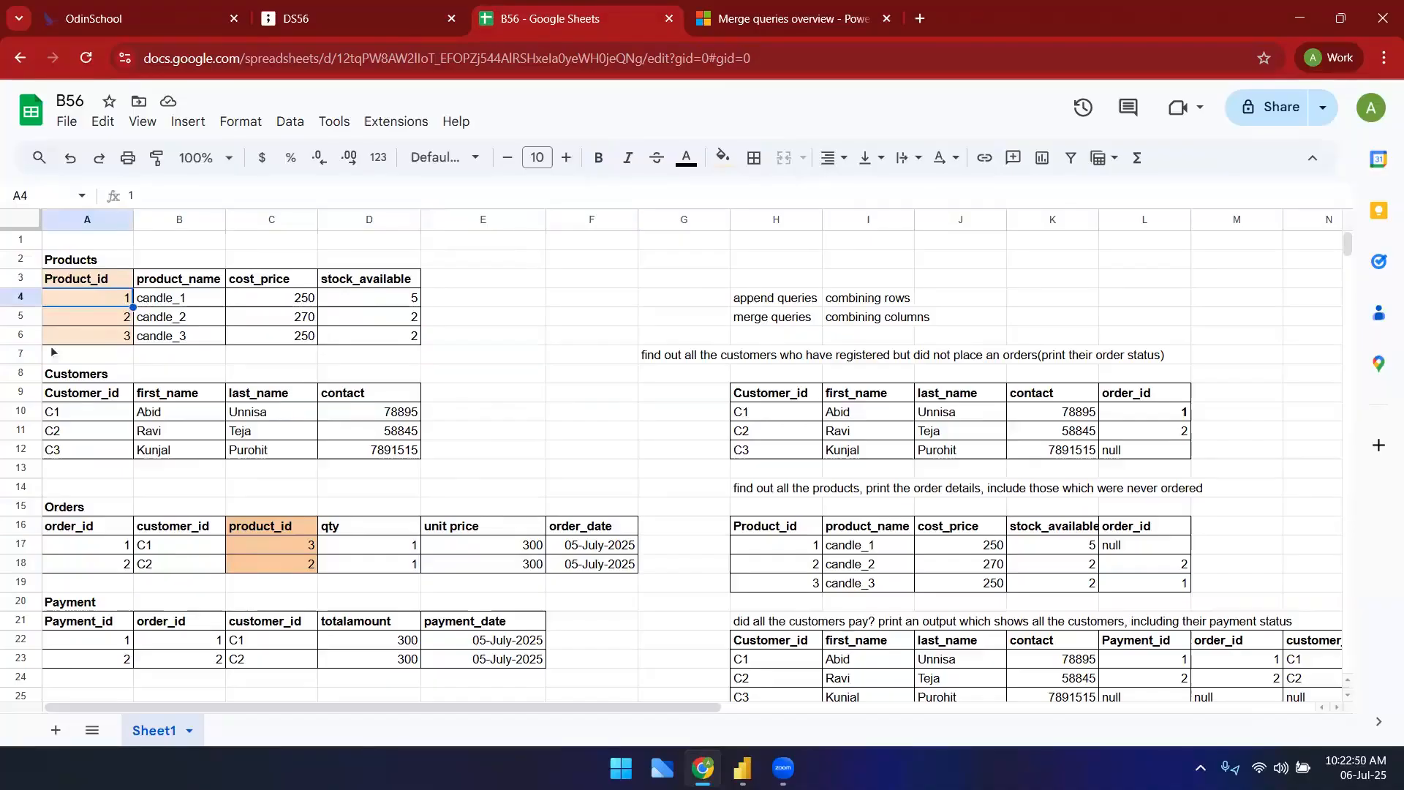
pyautogui.click(109, 321)
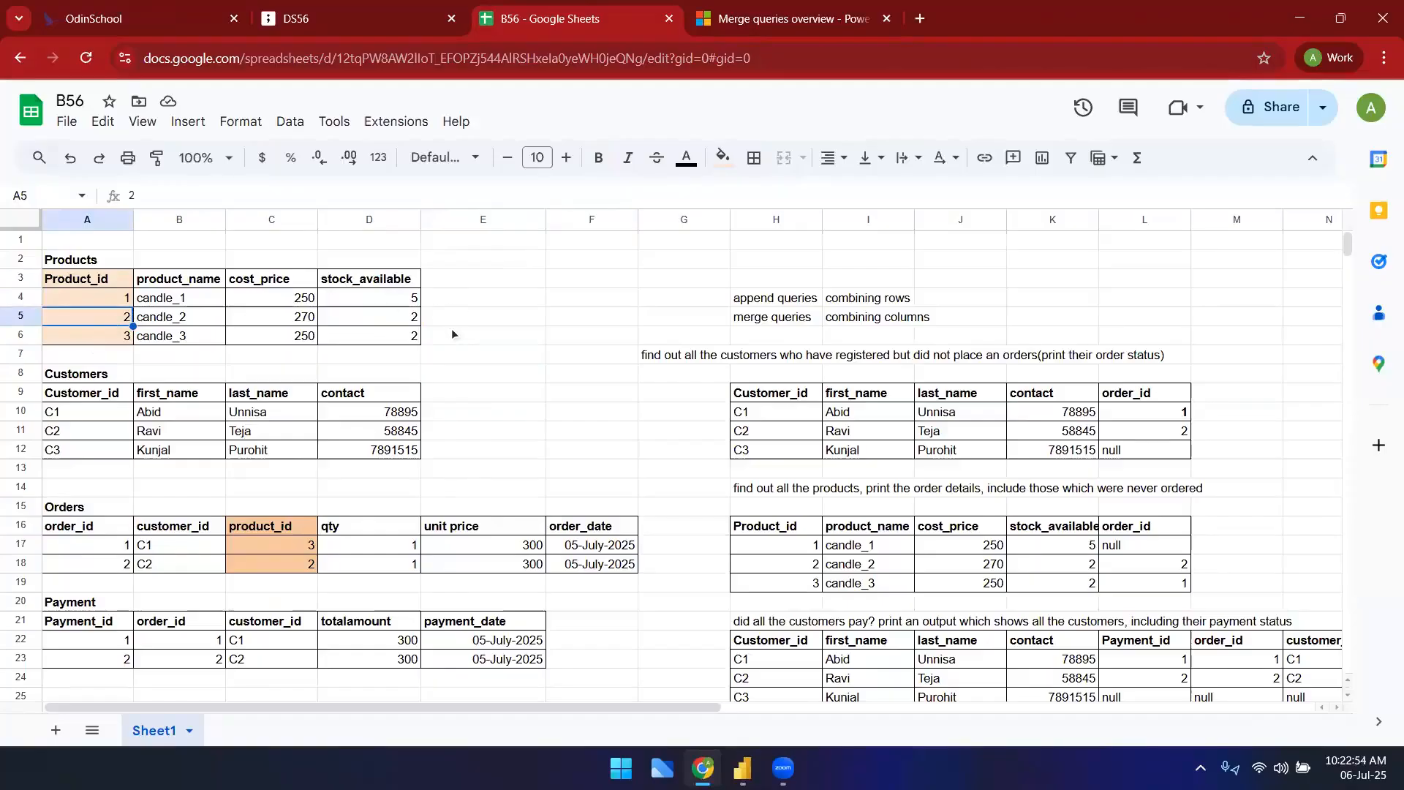
pyautogui.click(210, 550)
pyautogui.click(115, 553)
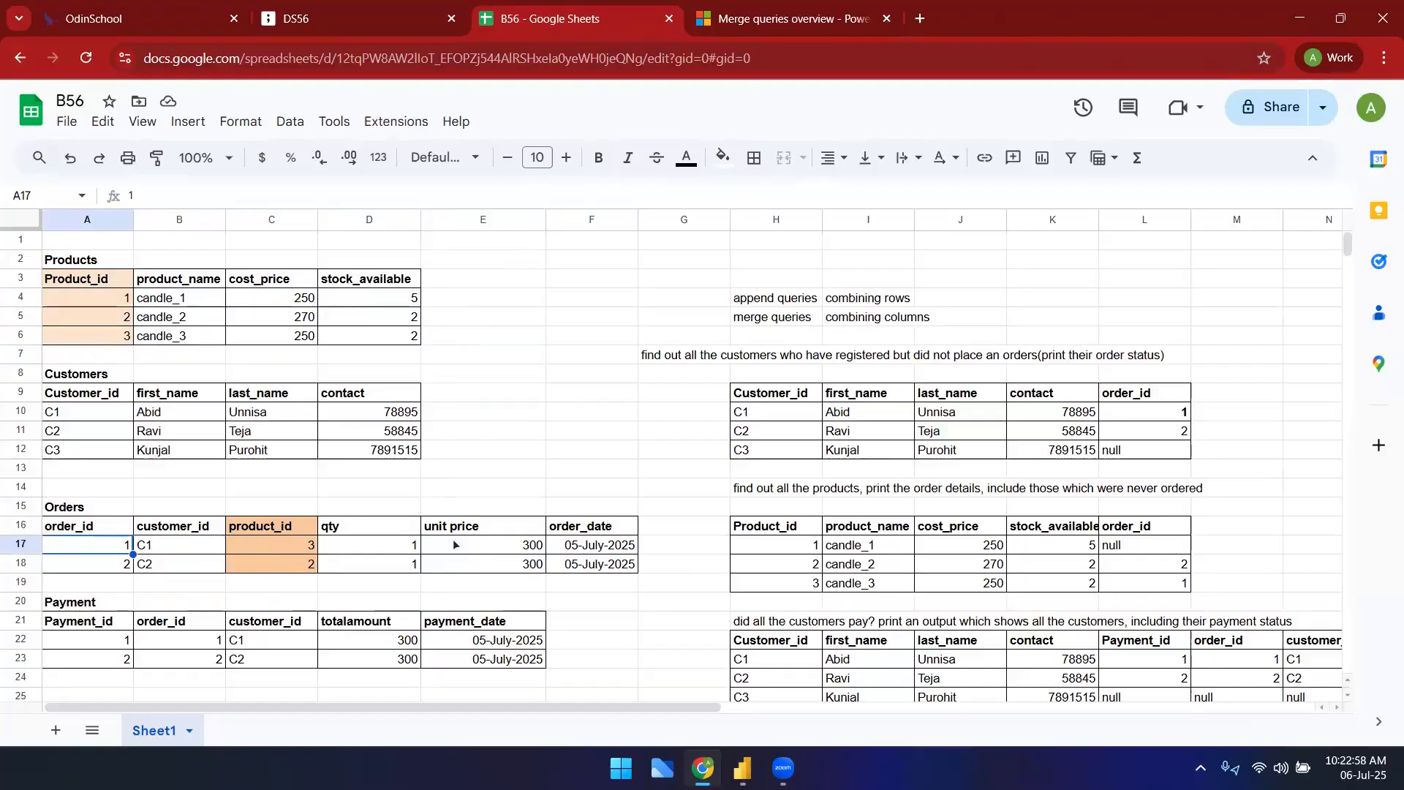
pyautogui.click(614, 546)
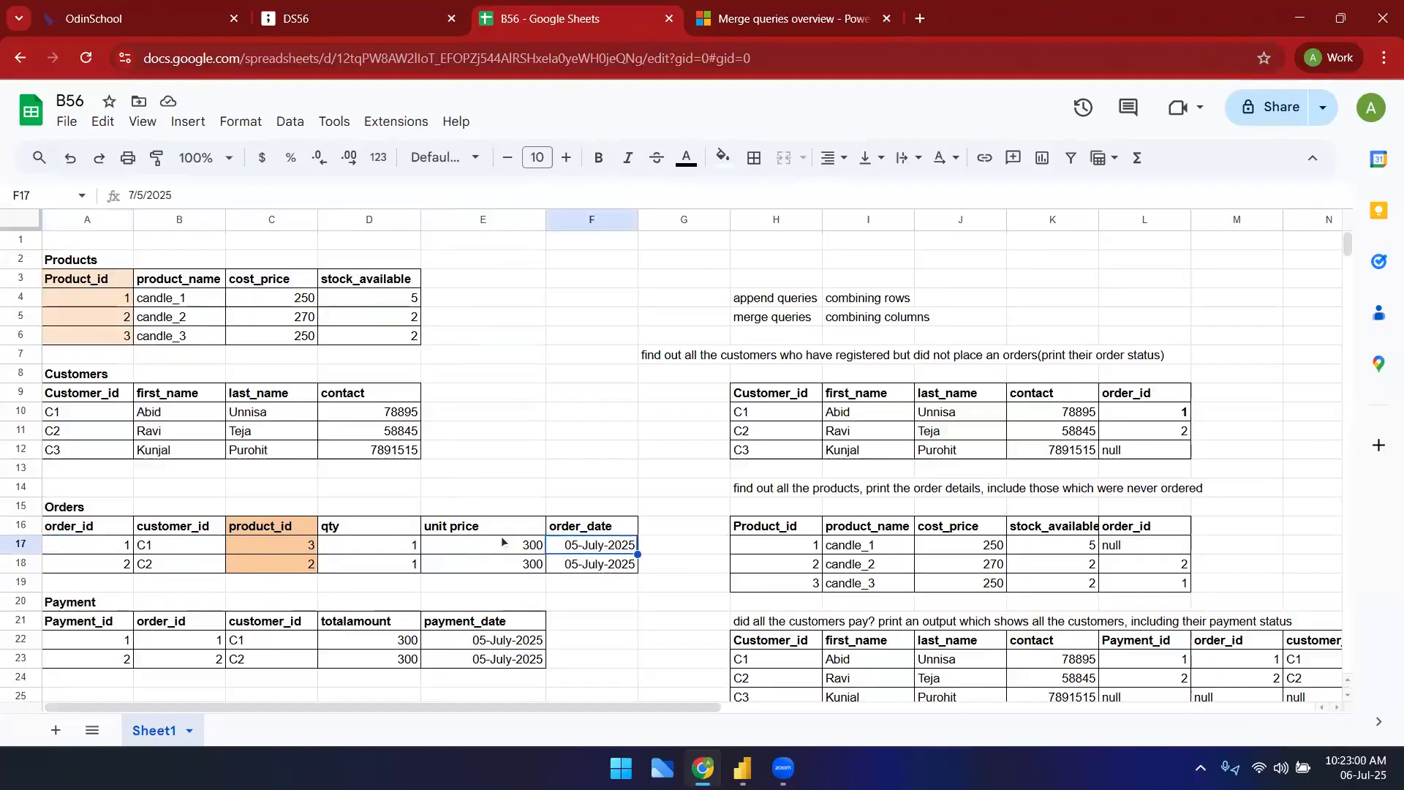
pyautogui.moveTo(115, 324); pyautogui.dragTo(610, 301)
pyautogui.click(67, 297)
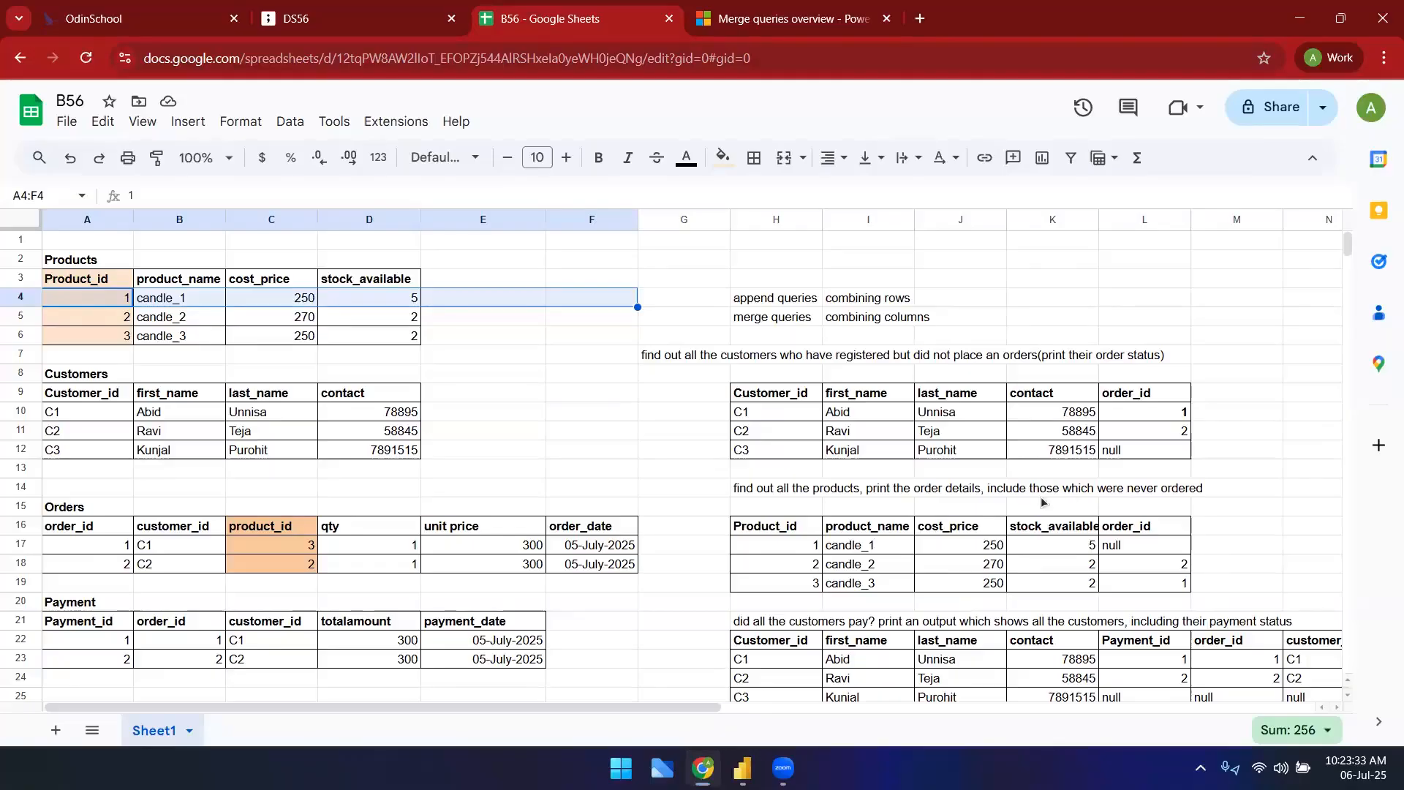
pyautogui.moveTo(804, 526); pyautogui.dragTo(1148, 583)
pyautogui.click(1012, 437)
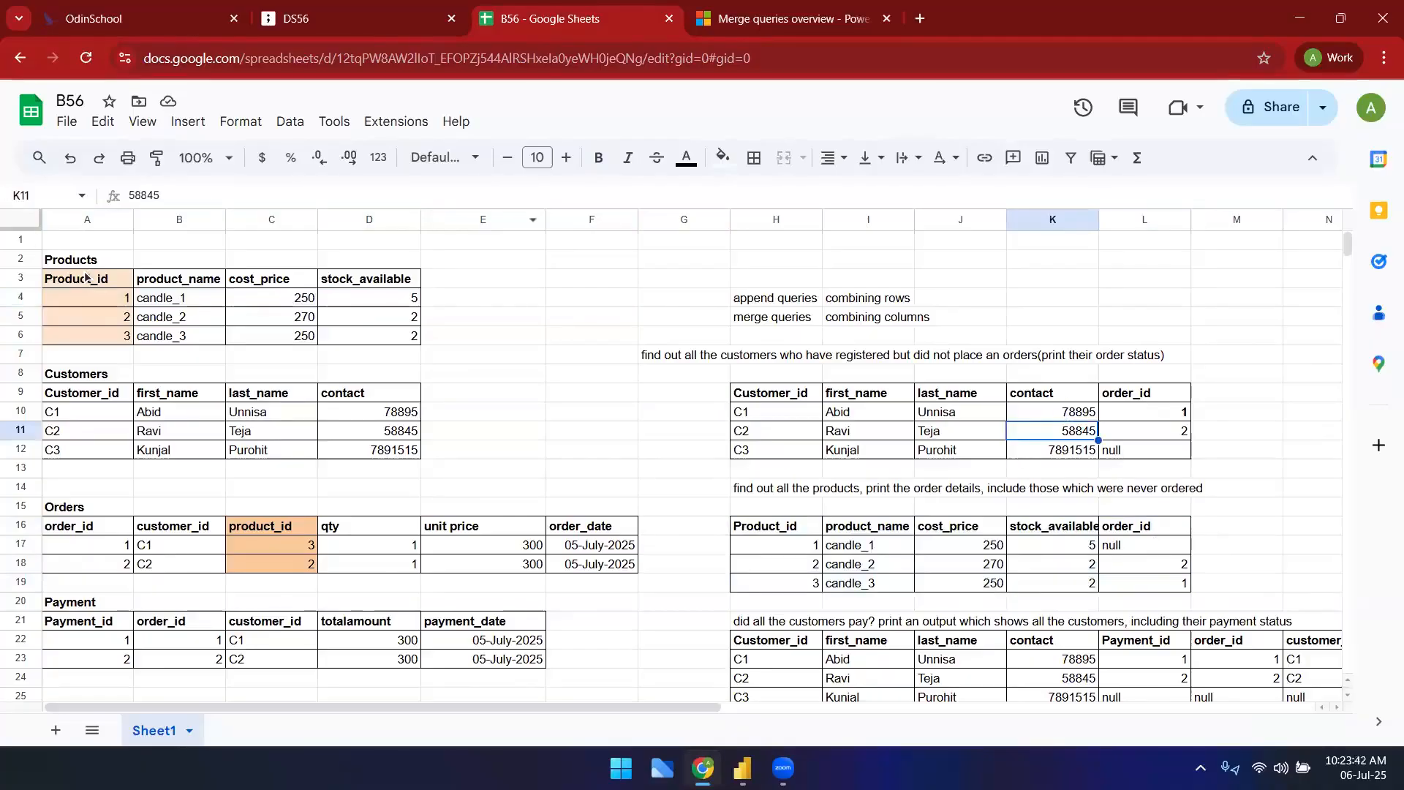
# - Compare the Products table in A2:D6 with the Orders table, examining the candle_2 and candle_1 rows
pyautogui.moveTo(86, 259); pyautogui.dragTo(86, 299)
pyautogui.moveTo(300, 357); pyautogui.dragTo(370, 338)
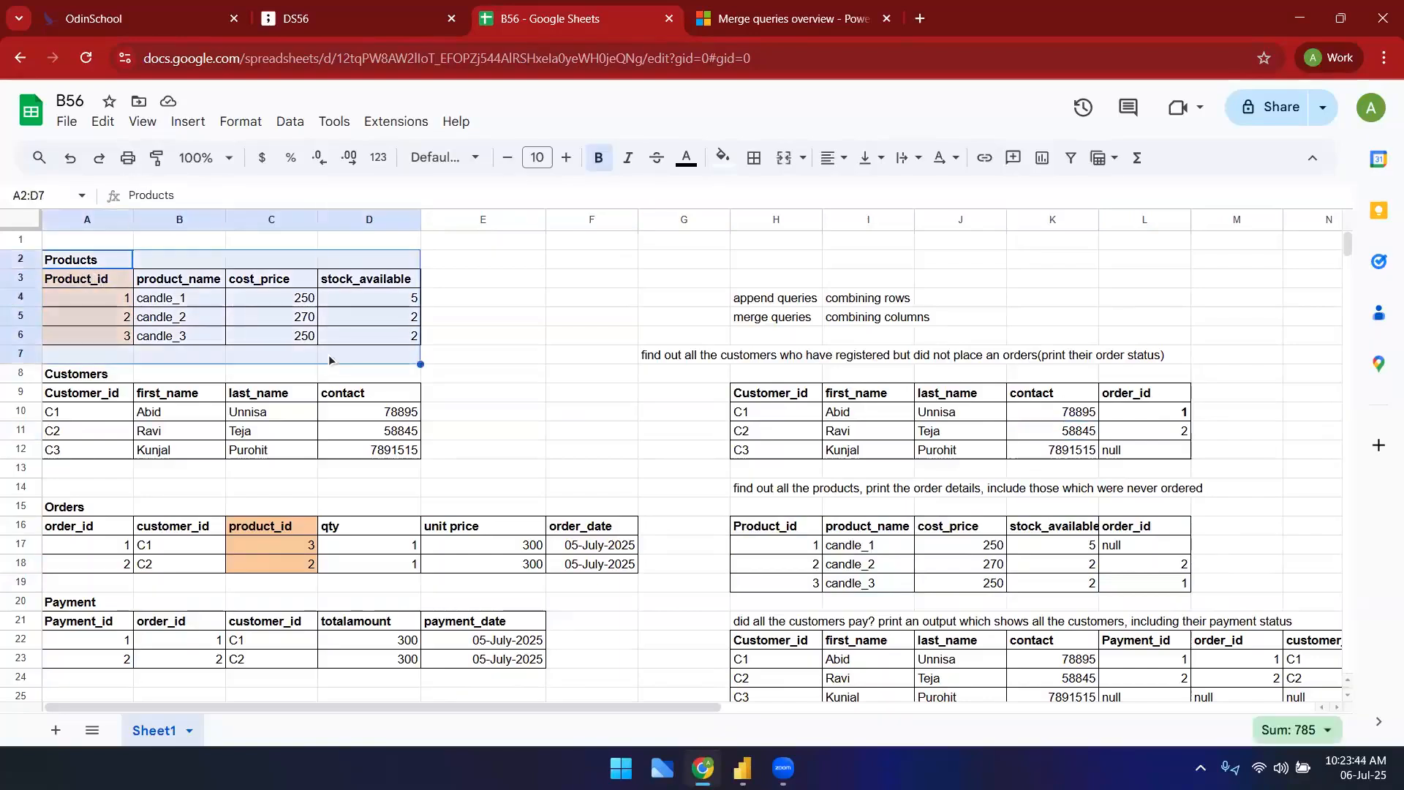
pyautogui.click(179, 317)
pyautogui.moveTo(86, 260); pyautogui.dragTo(354, 338)
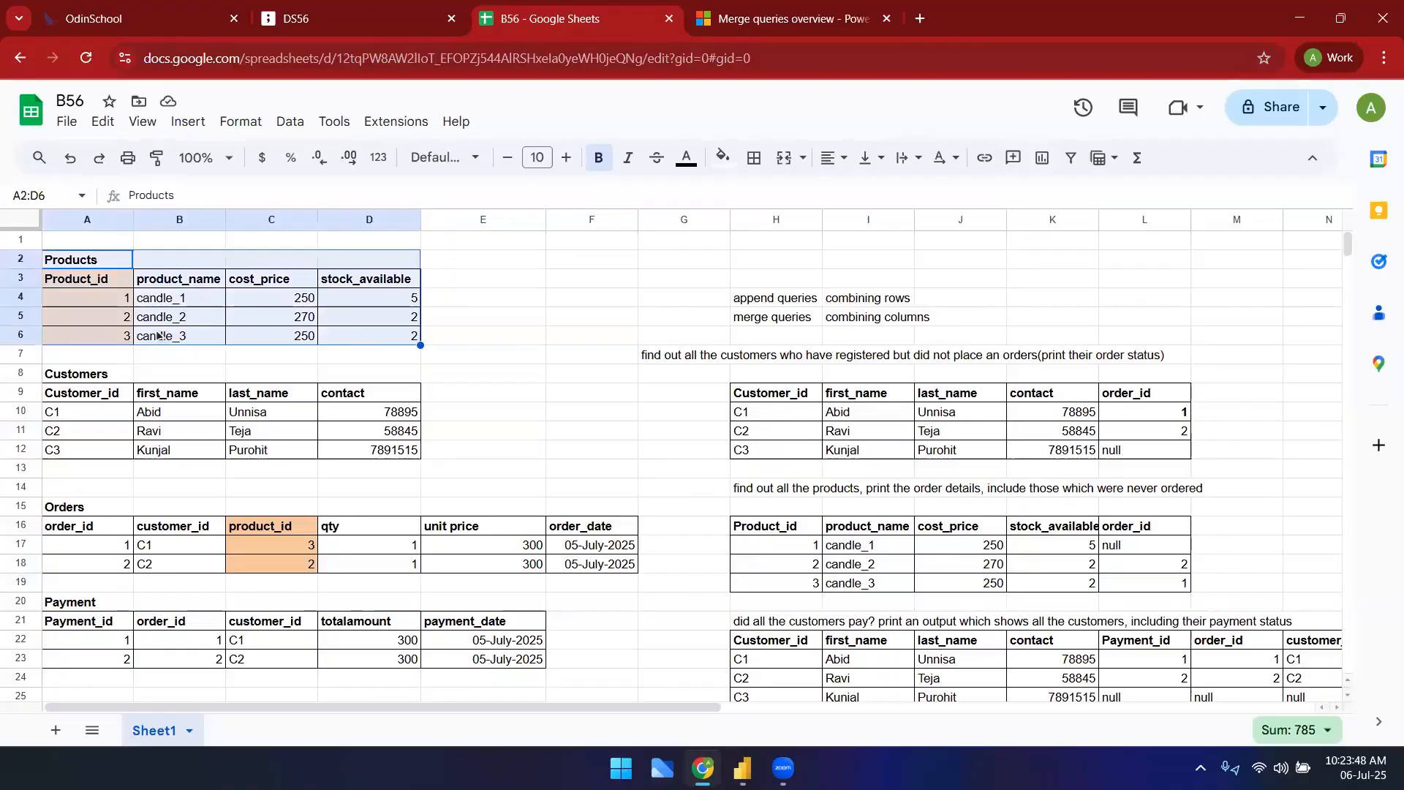
pyautogui.moveTo(75, 507); pyautogui.dragTo(585, 567)
pyautogui.click(441, 284)
pyautogui.click(101, 318)
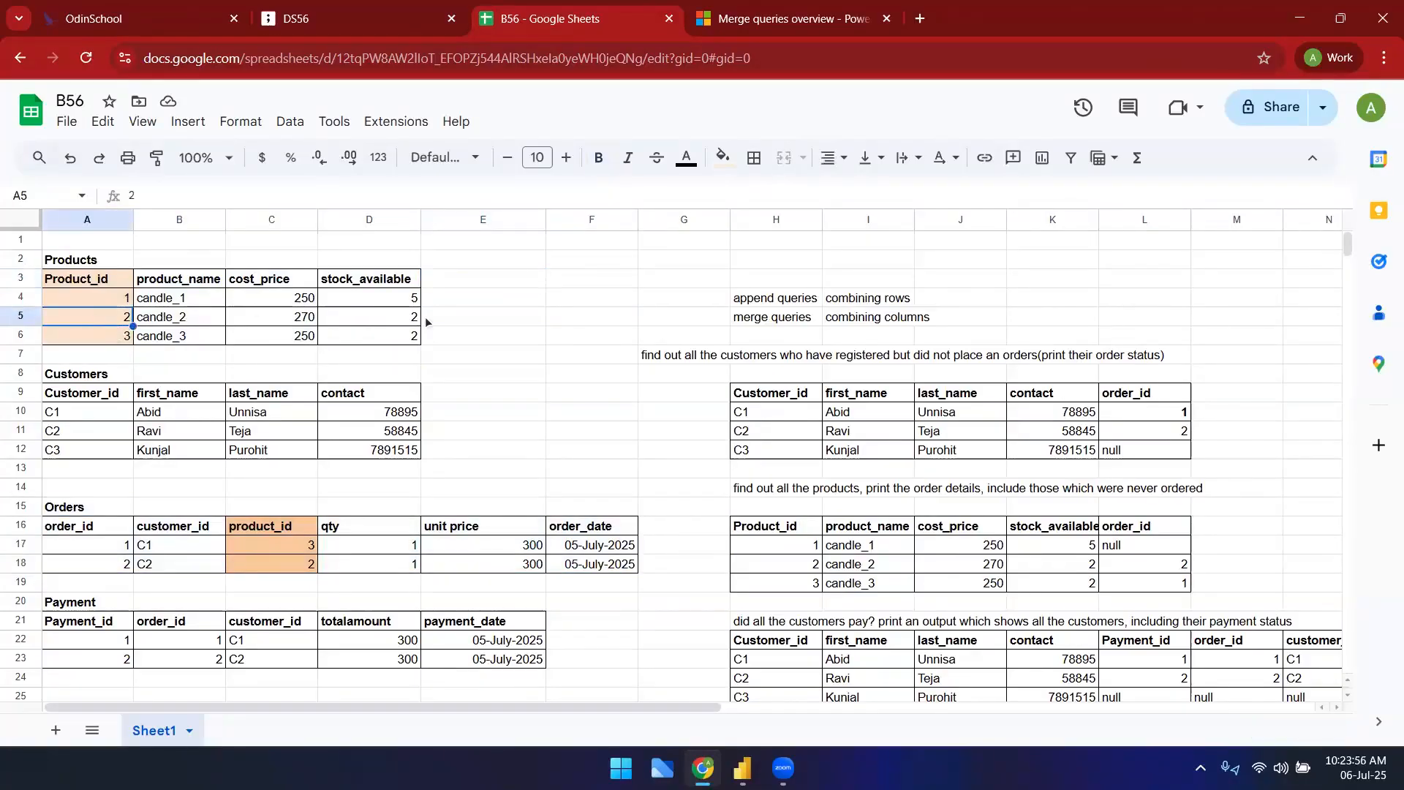
pyautogui.press('Right')
pyautogui.press('Right')
pyautogui.press('Right')
pyautogui.press('Right')
pyautogui.moveTo(107, 300); pyautogui.dragTo(342, 303)
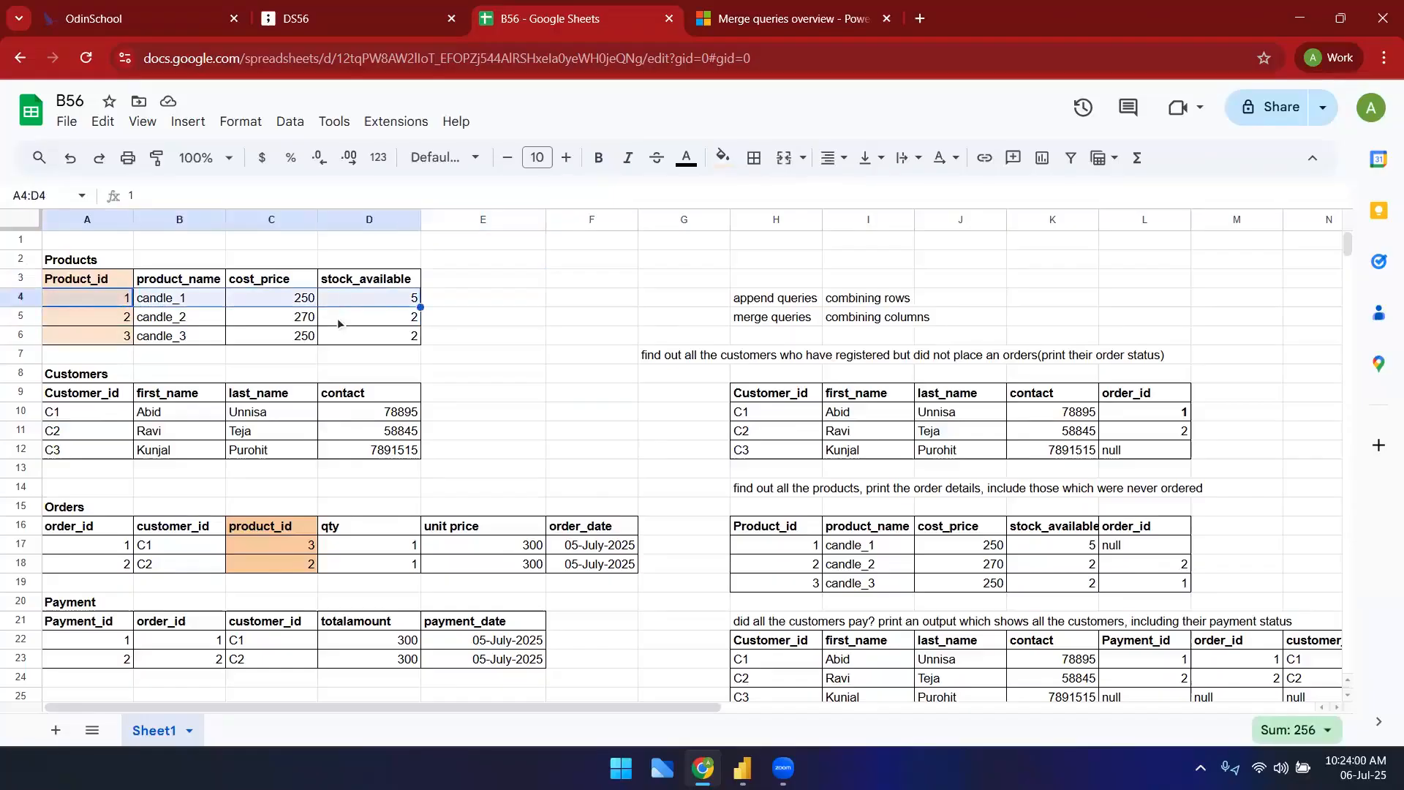
pyautogui.click(454, 296)
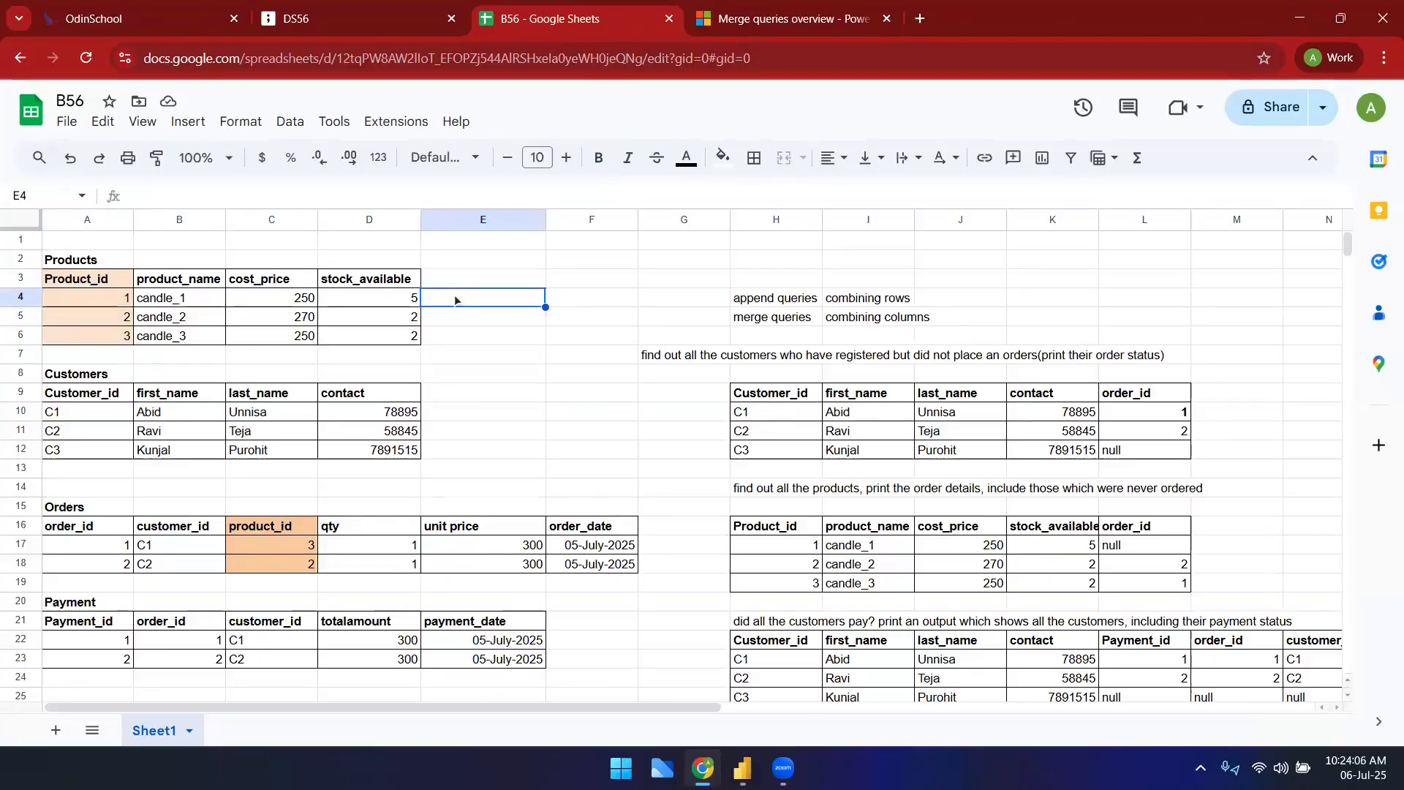
pyautogui.hotkey('alt', 'Tab')
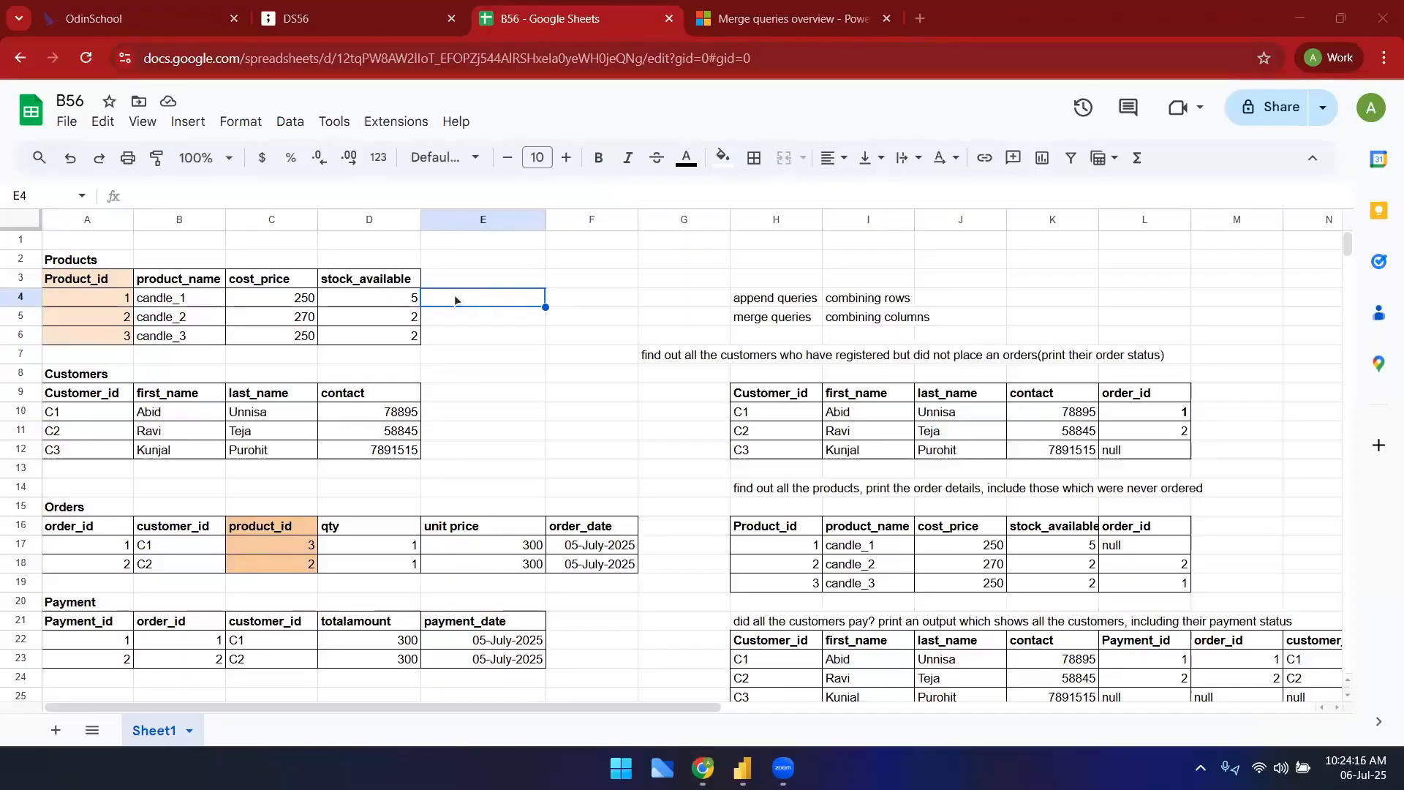
pyautogui.click(608, 357)
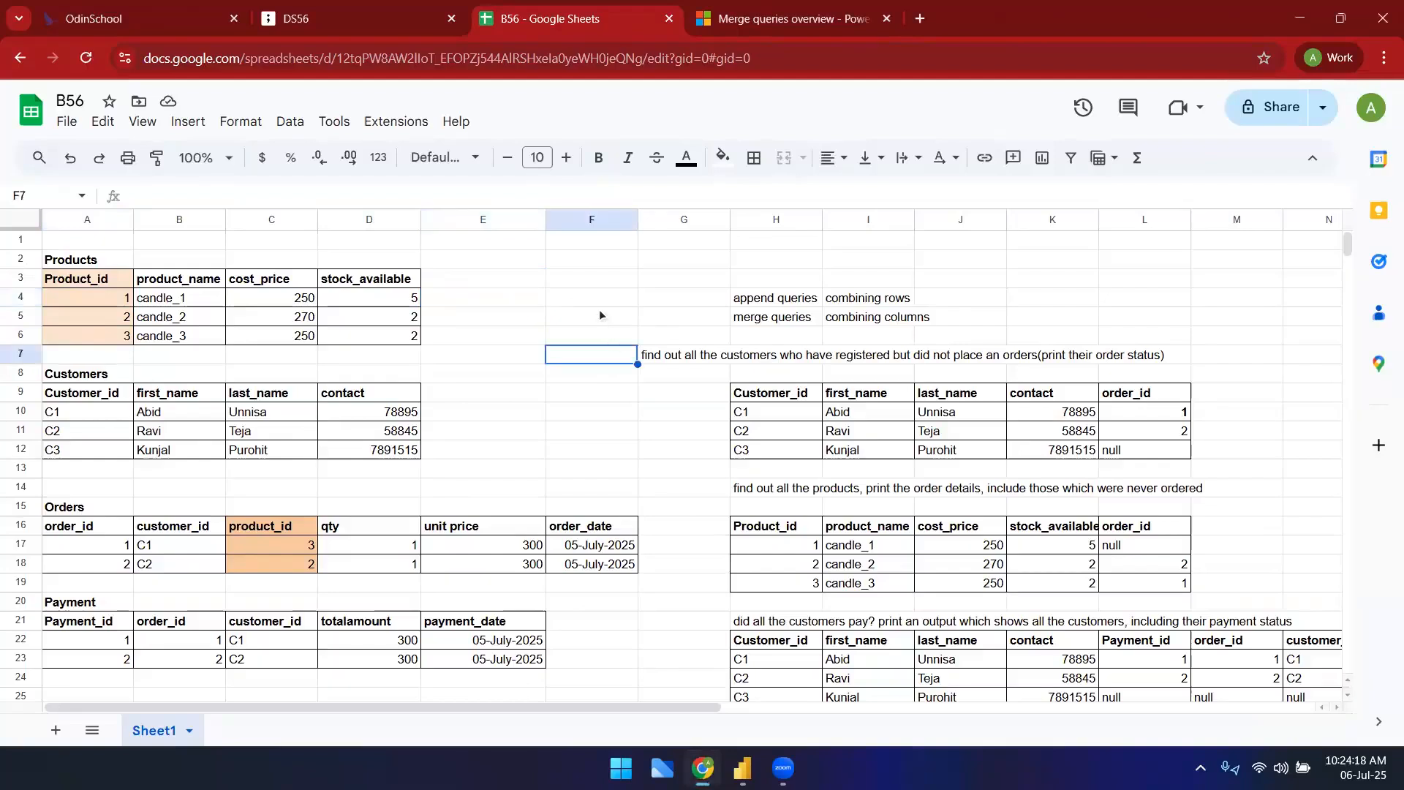
pyautogui.click(591, 300)
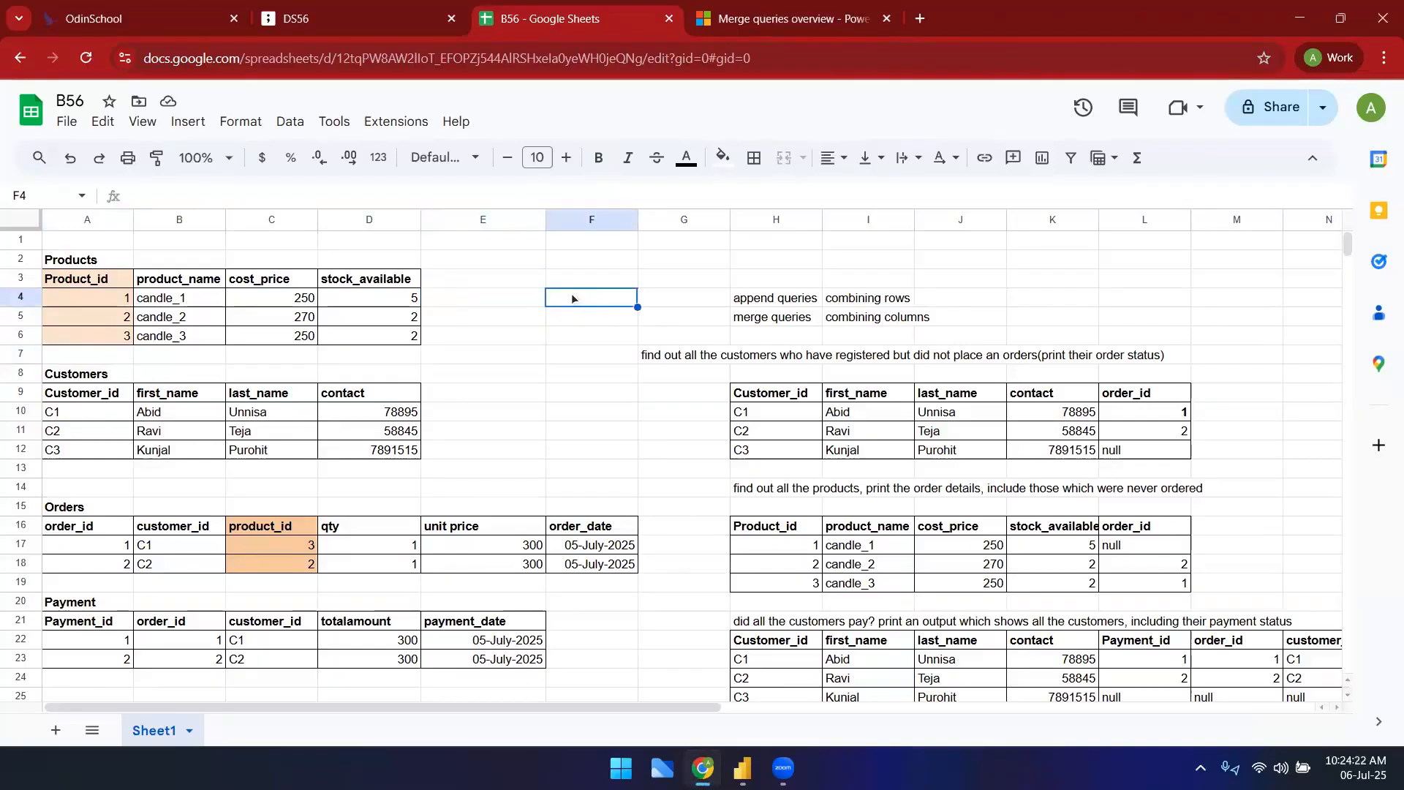
pyautogui.scroll(-10, 483, 390)
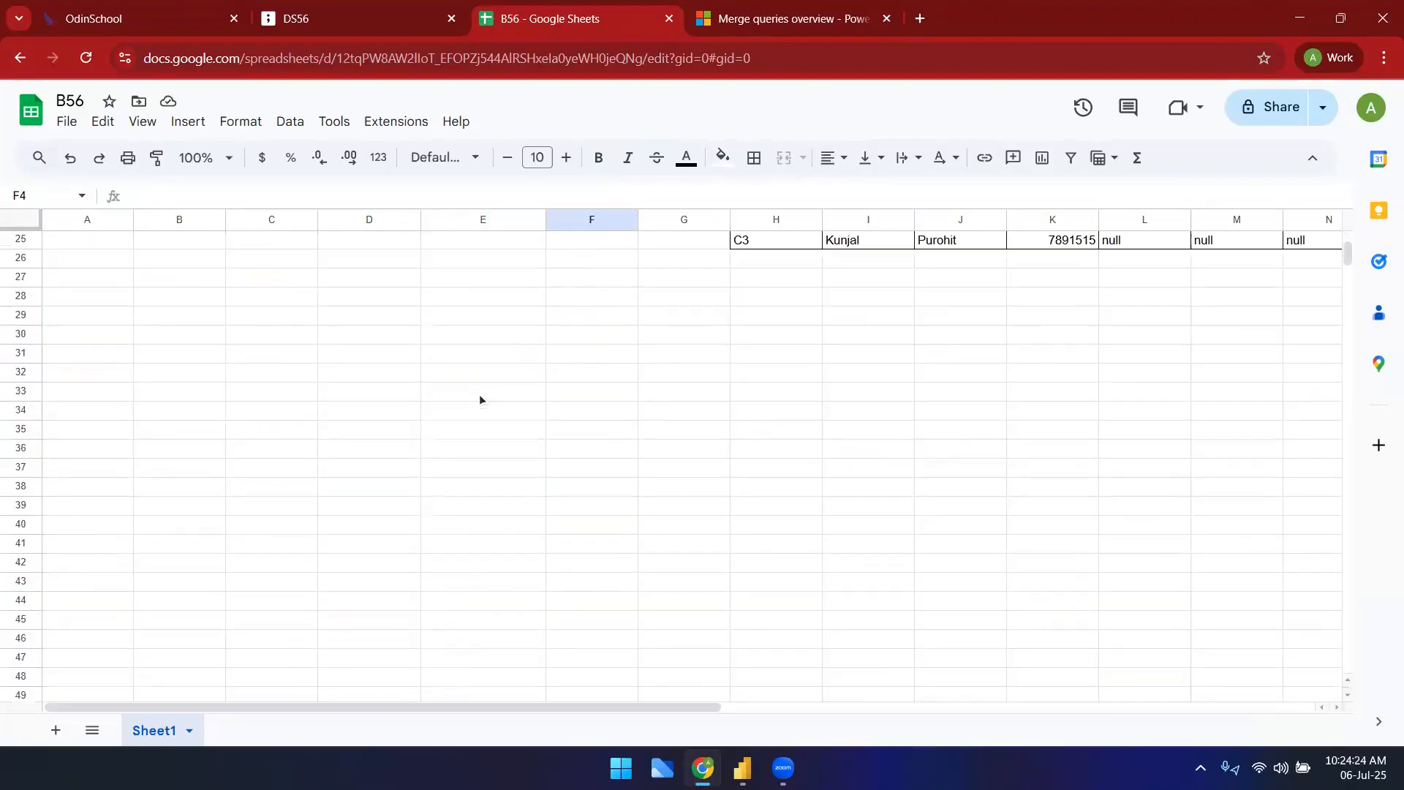
pyautogui.click(361, 349)
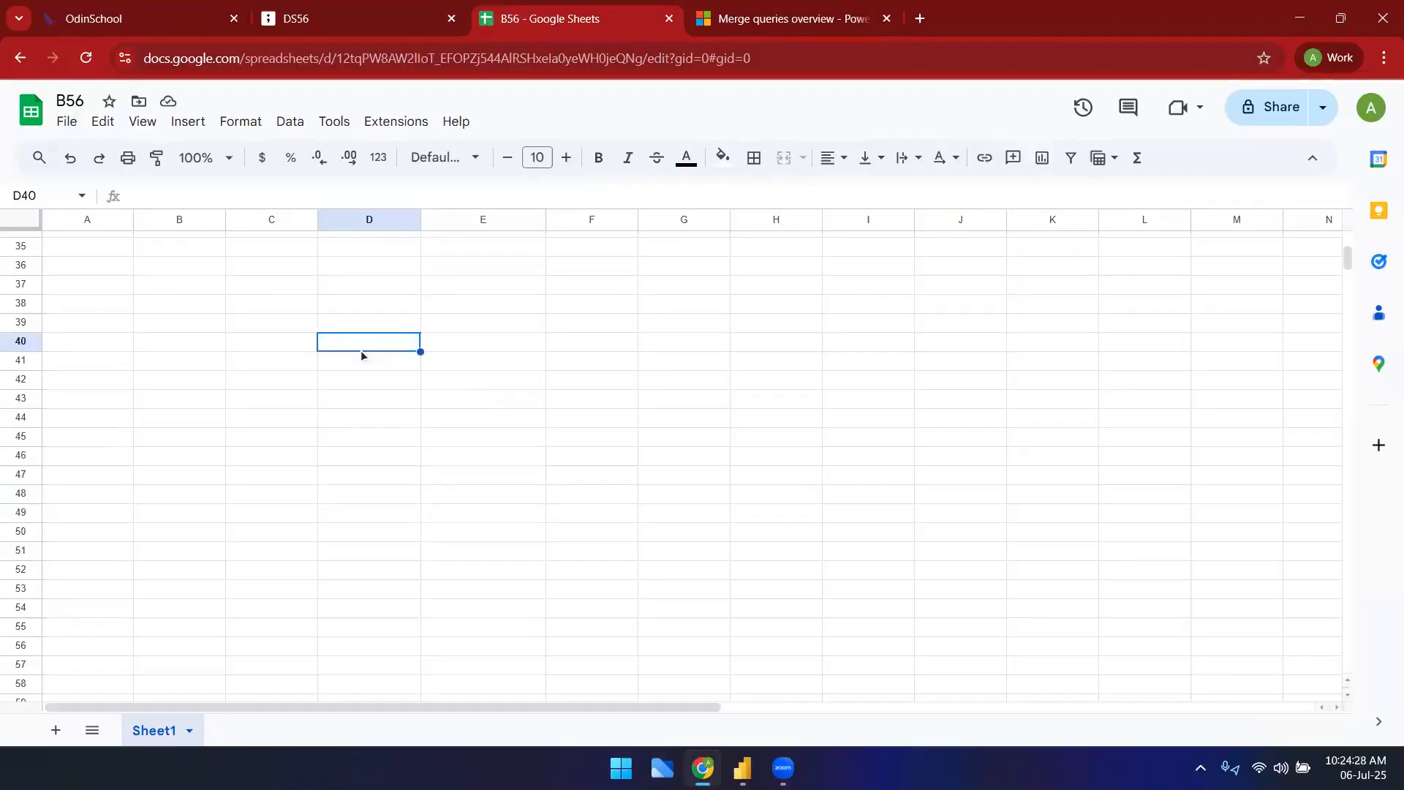
pyautogui.scroll(10, 361, 352)
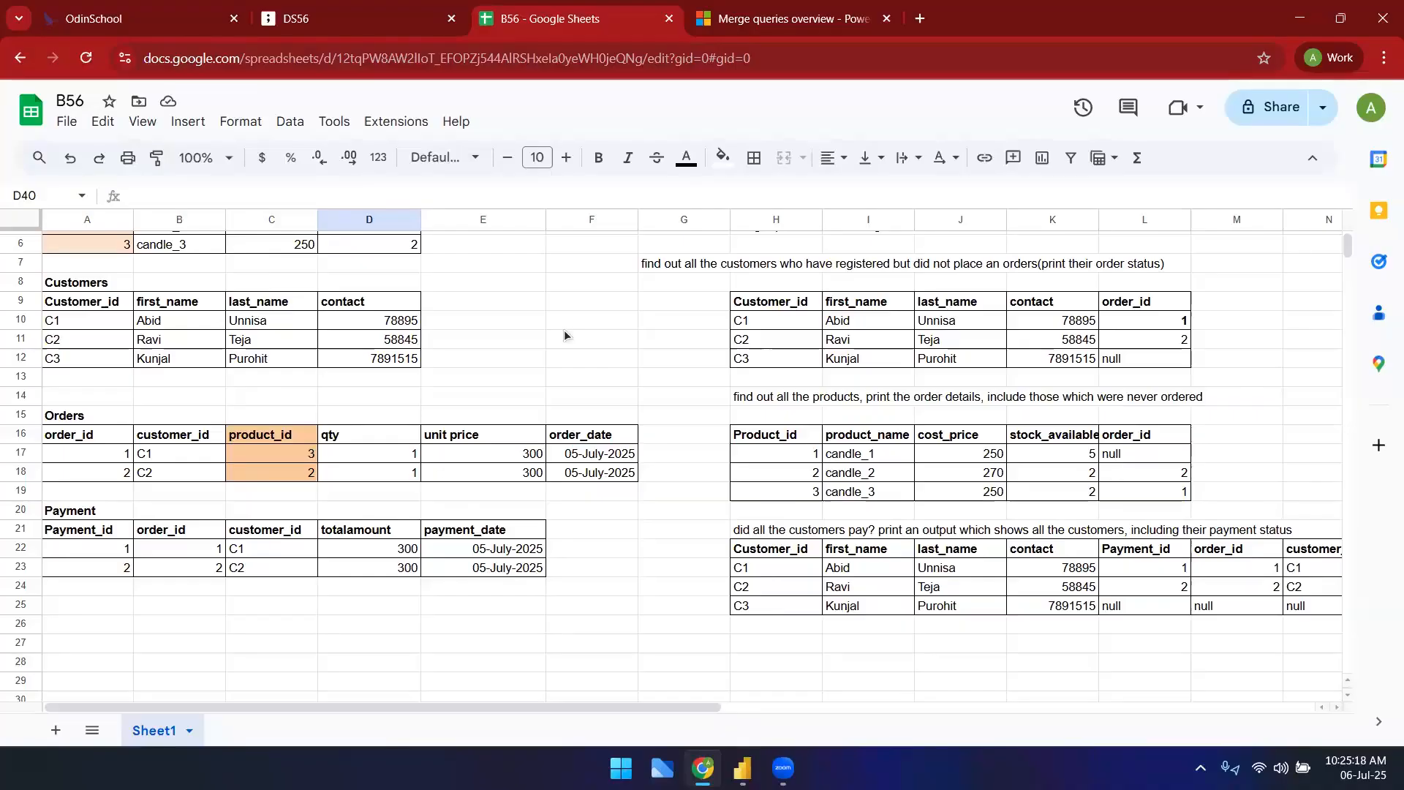
pyautogui.scroll(2, 559, 332)
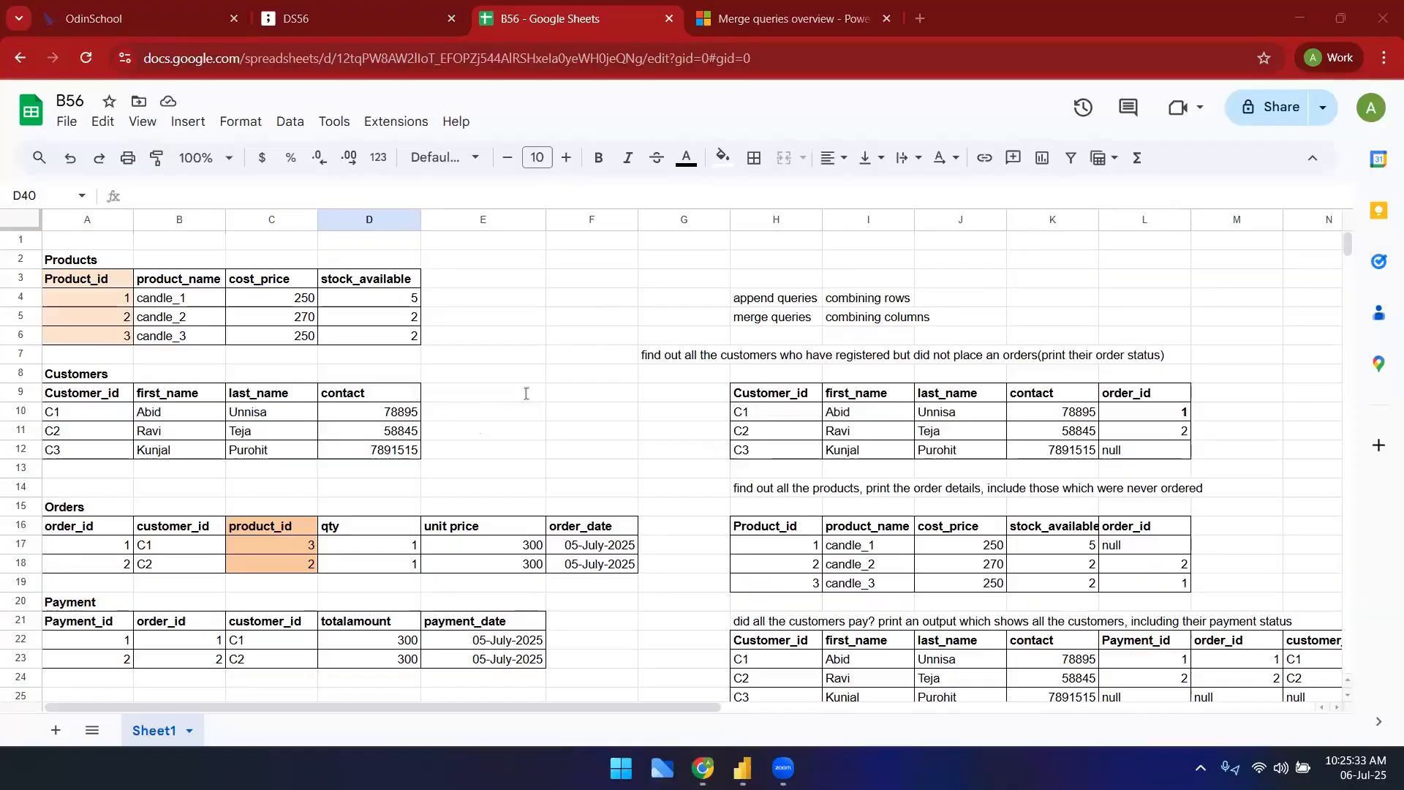
# - Review the Product_id key and product rows of the Products table alongside the Orders table starting at A15
pyautogui.click(473, 302)
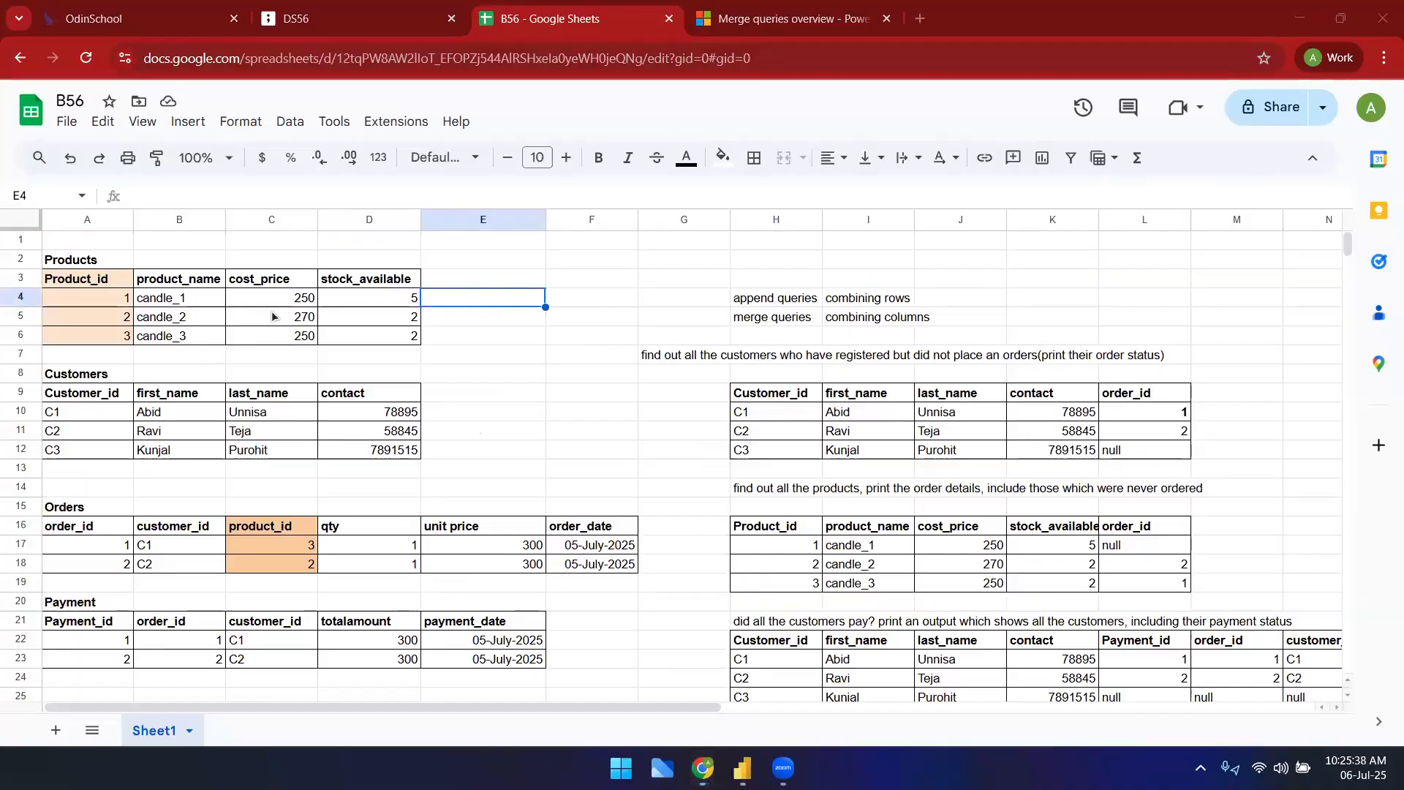
pyautogui.click(130, 319)
pyautogui.click(162, 334)
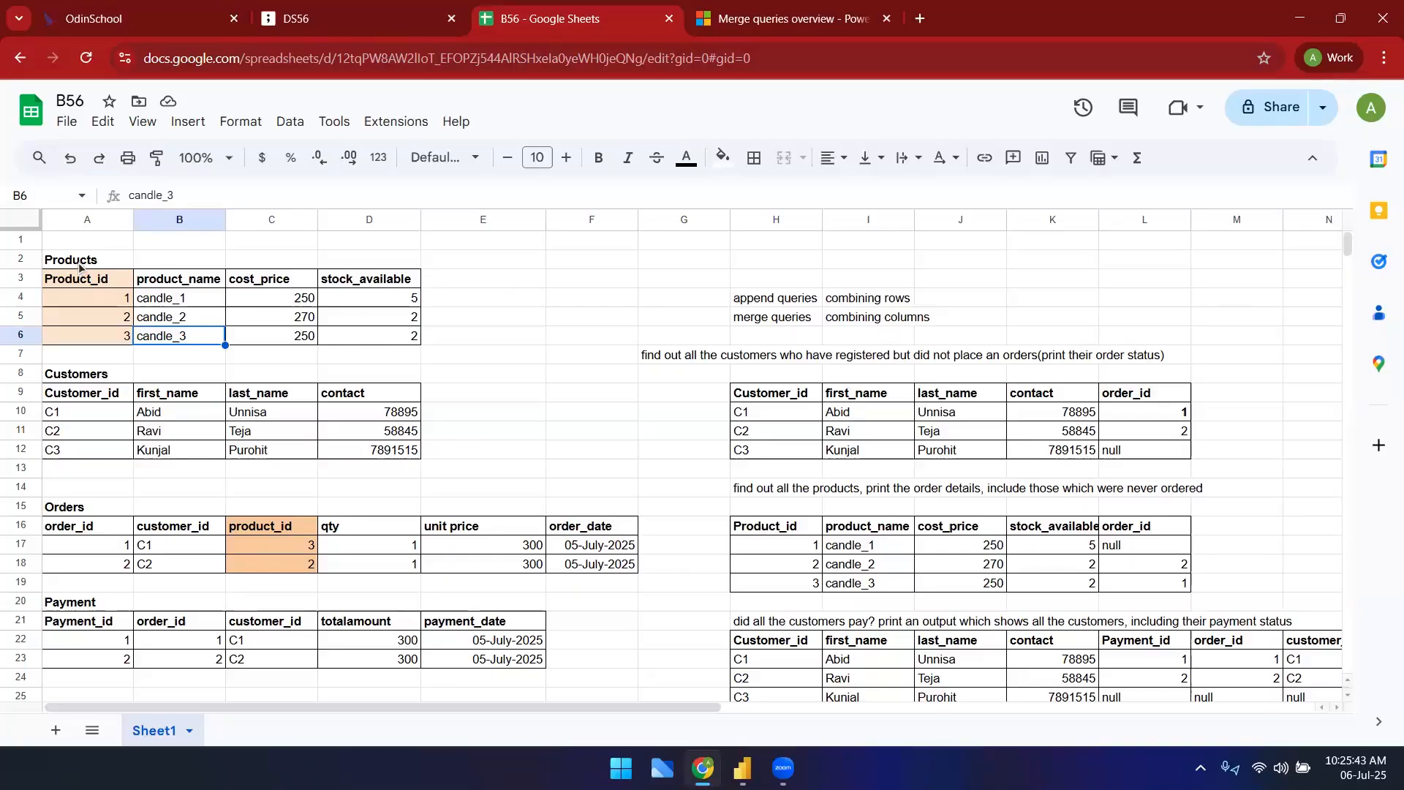
pyautogui.click(100, 278)
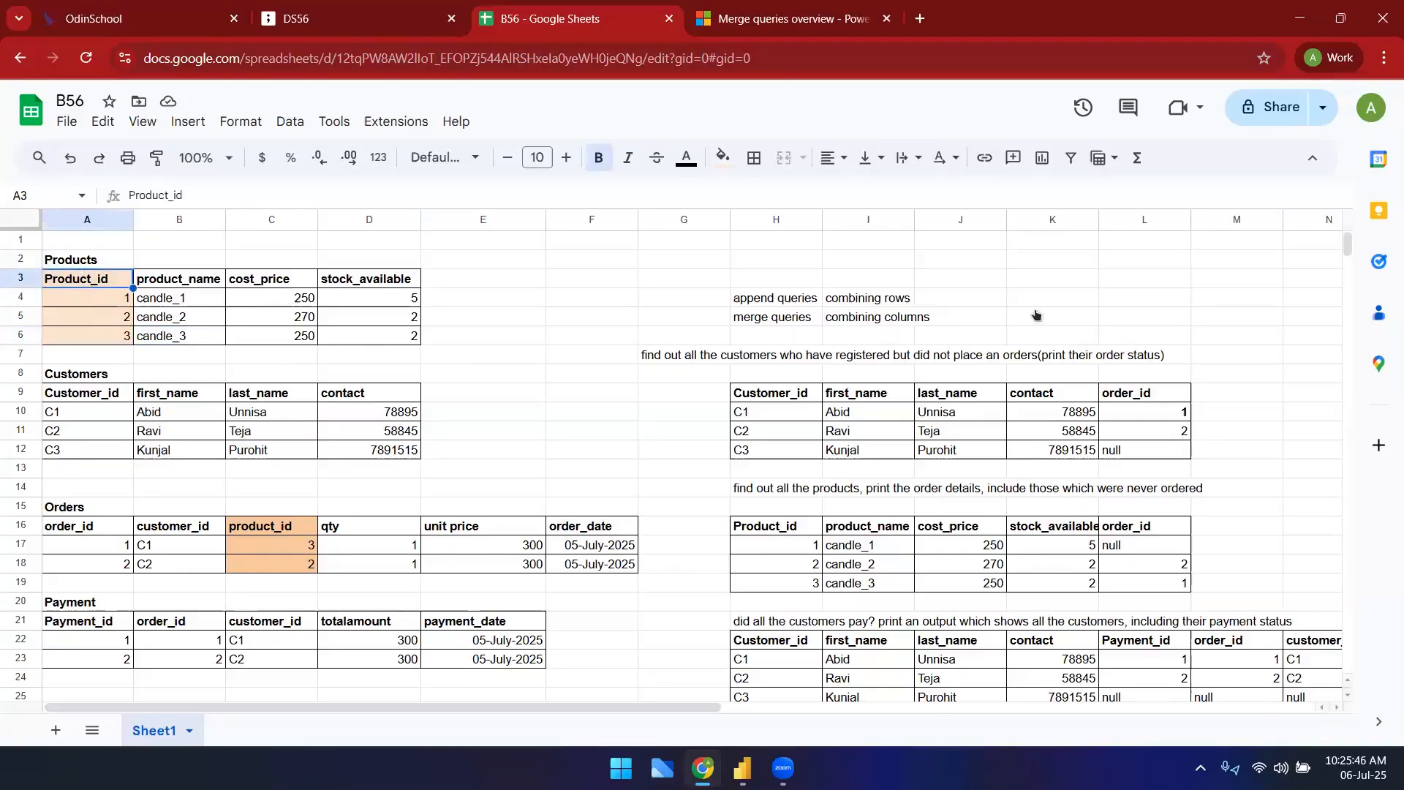
pyautogui.moveTo(73, 260); pyautogui.dragTo(366, 356)
pyautogui.moveTo(77, 508); pyautogui.dragTo(369, 545)
pyautogui.click(187, 250)
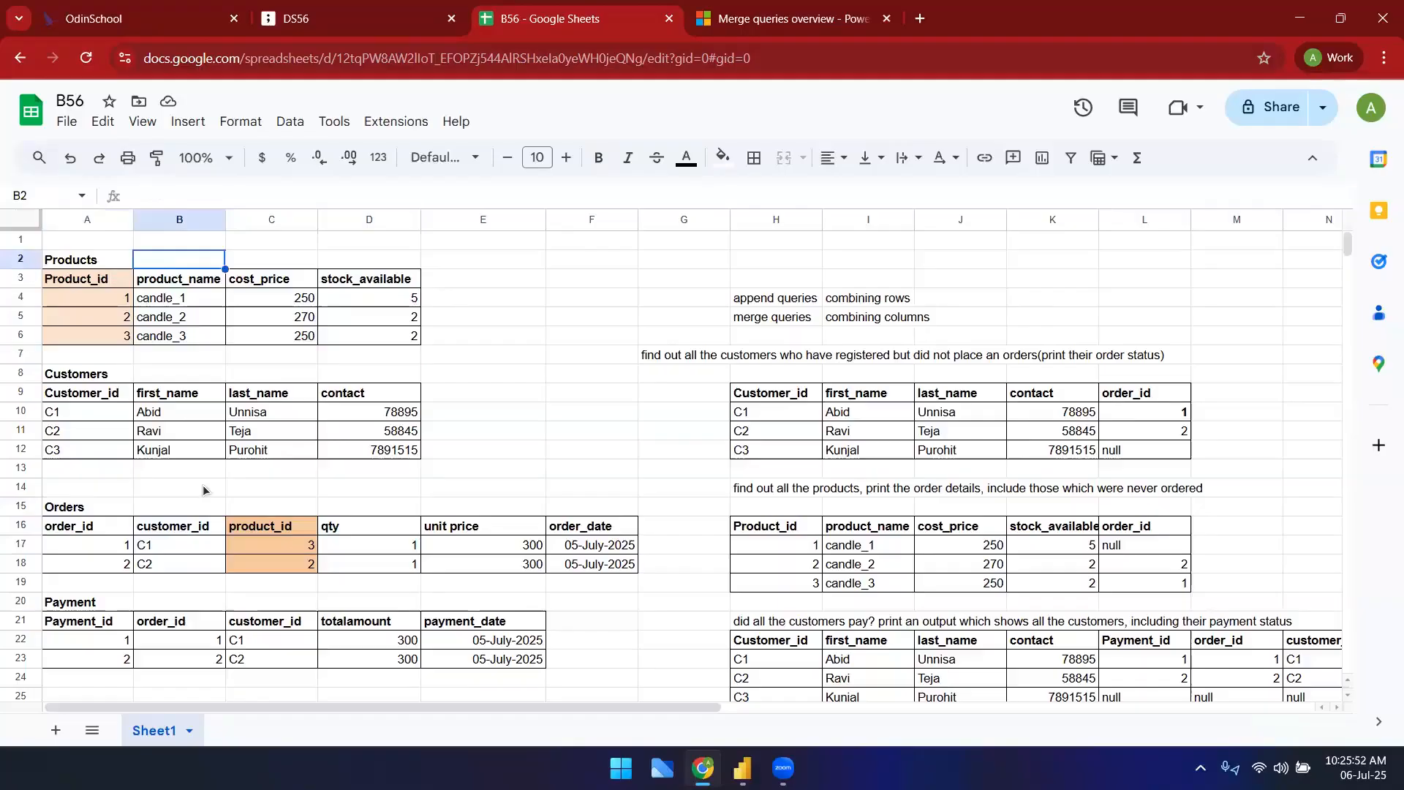
# - Review the Orders table and the candle_1 product row, and examine the join kinds on the Merge queries overview page
pyautogui.moveTo(91, 512); pyautogui.dragTo(600, 564)
pyautogui.click(147, 299)
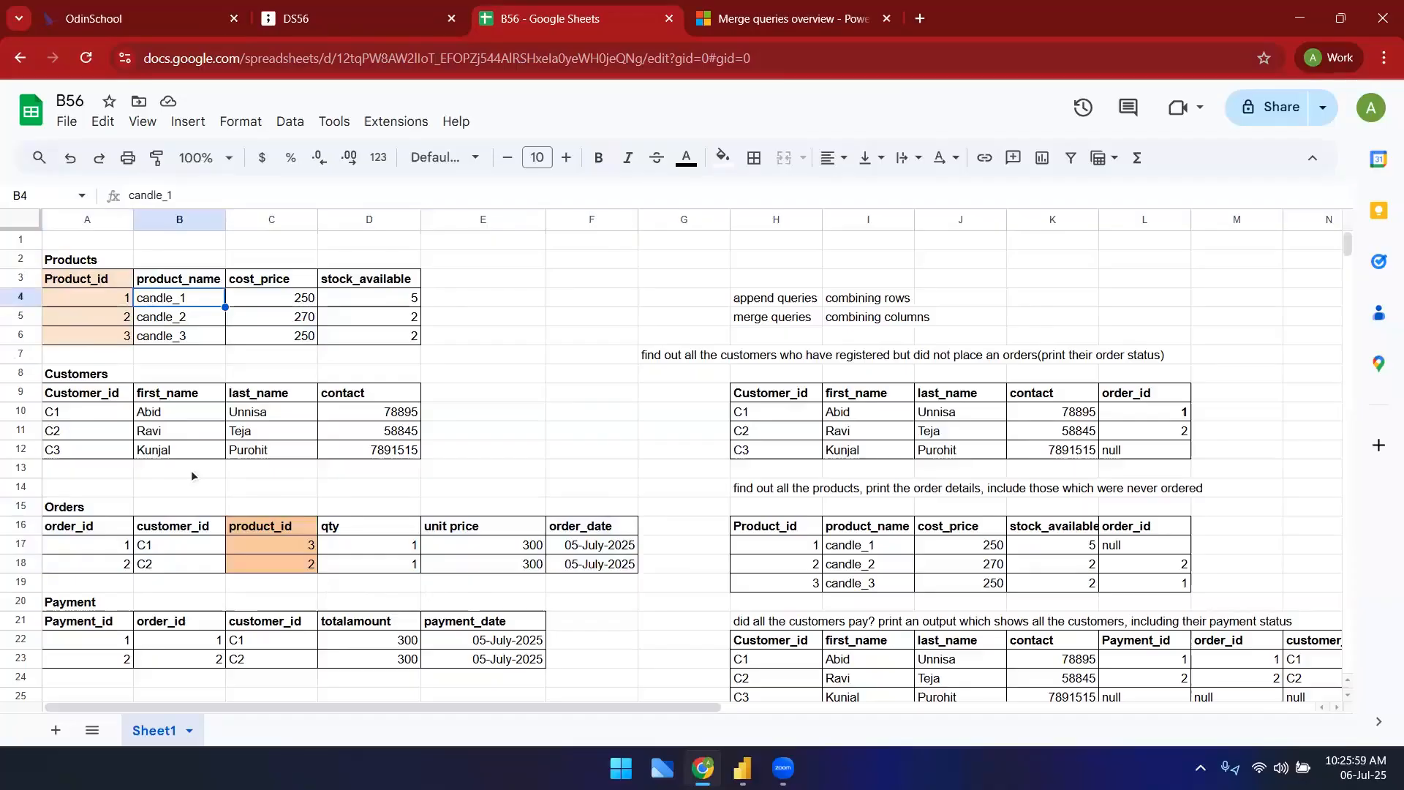
pyautogui.scroll(-5, 305, 473)
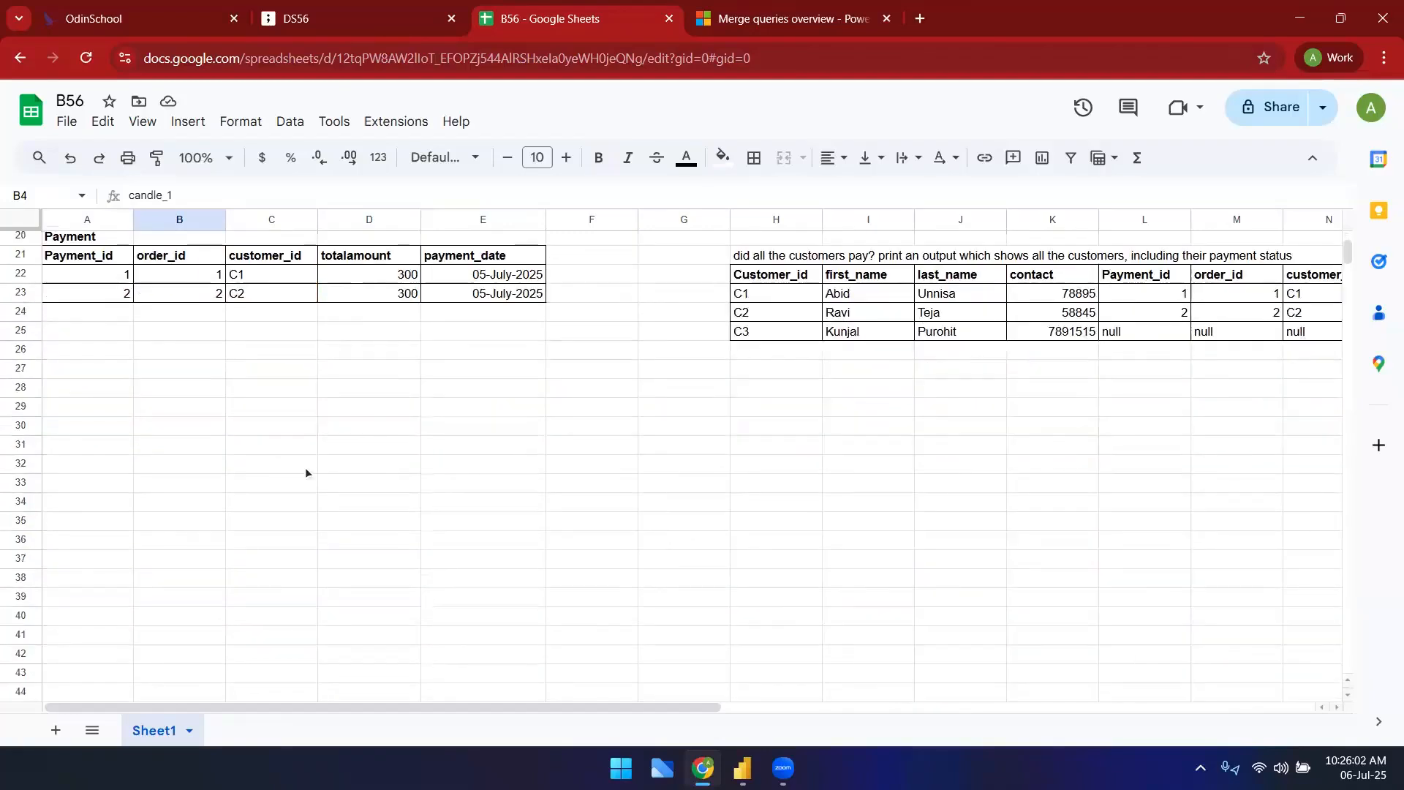
pyautogui.scroll(5, 305, 472)
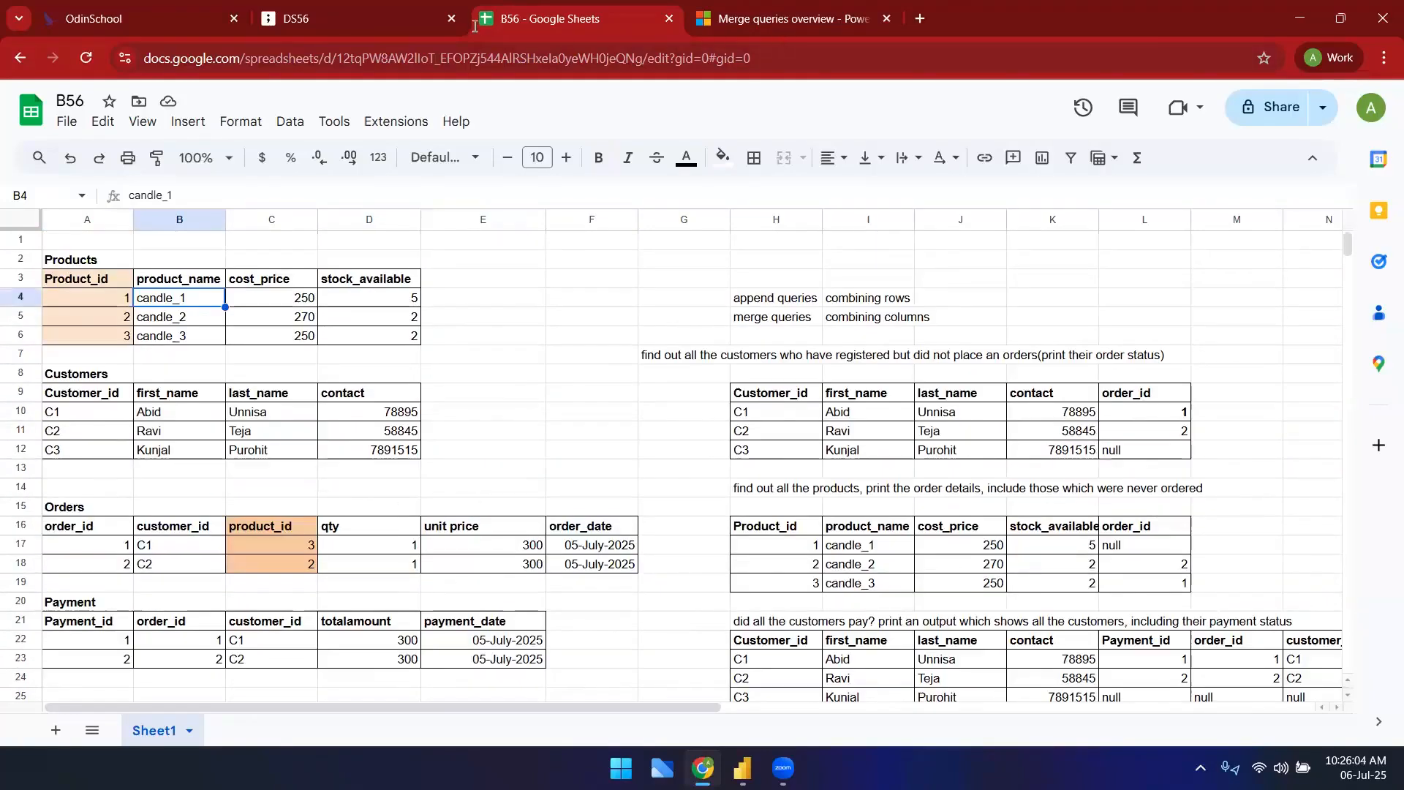
pyautogui.click(741, 32)
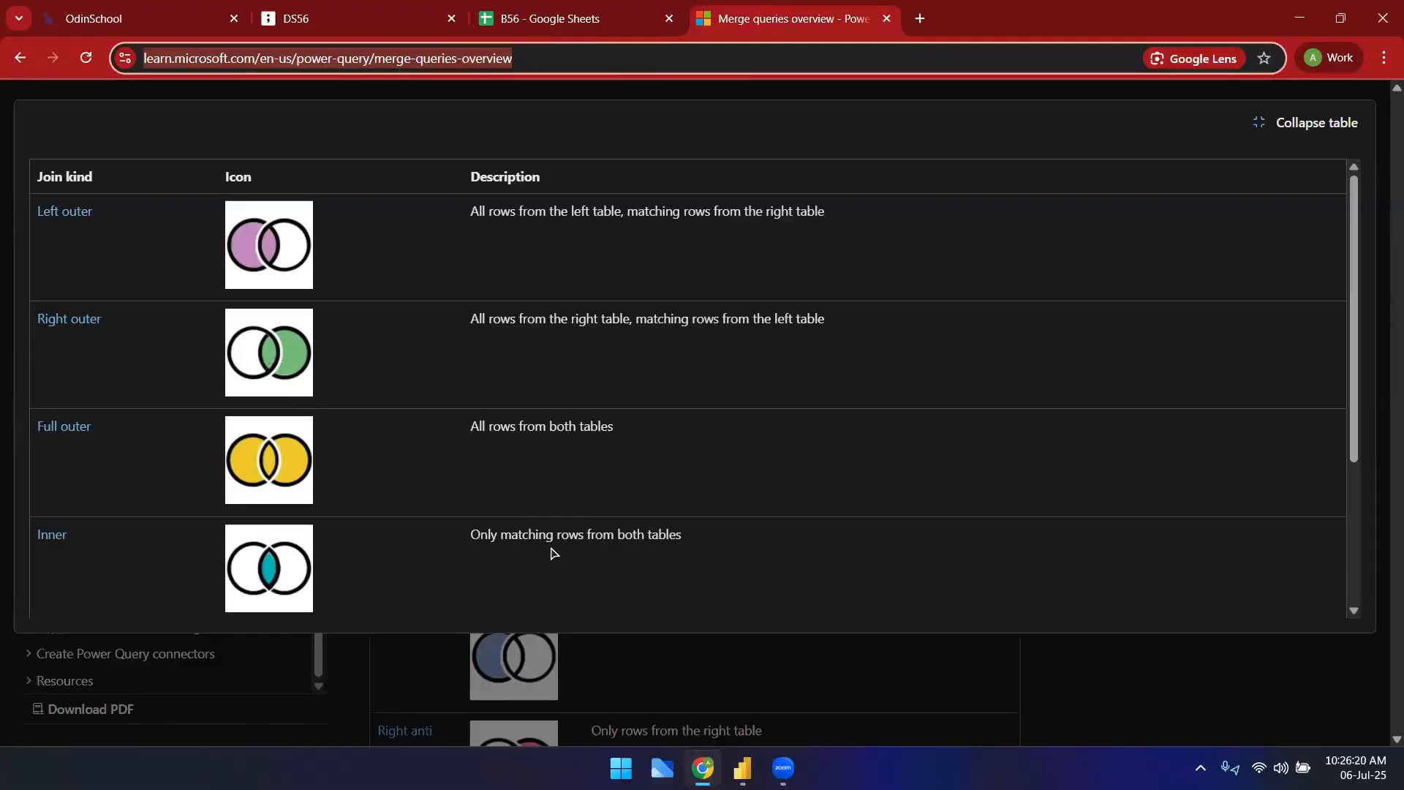
pyautogui.moveTo(740, 764)
pyautogui.click(531, 22)
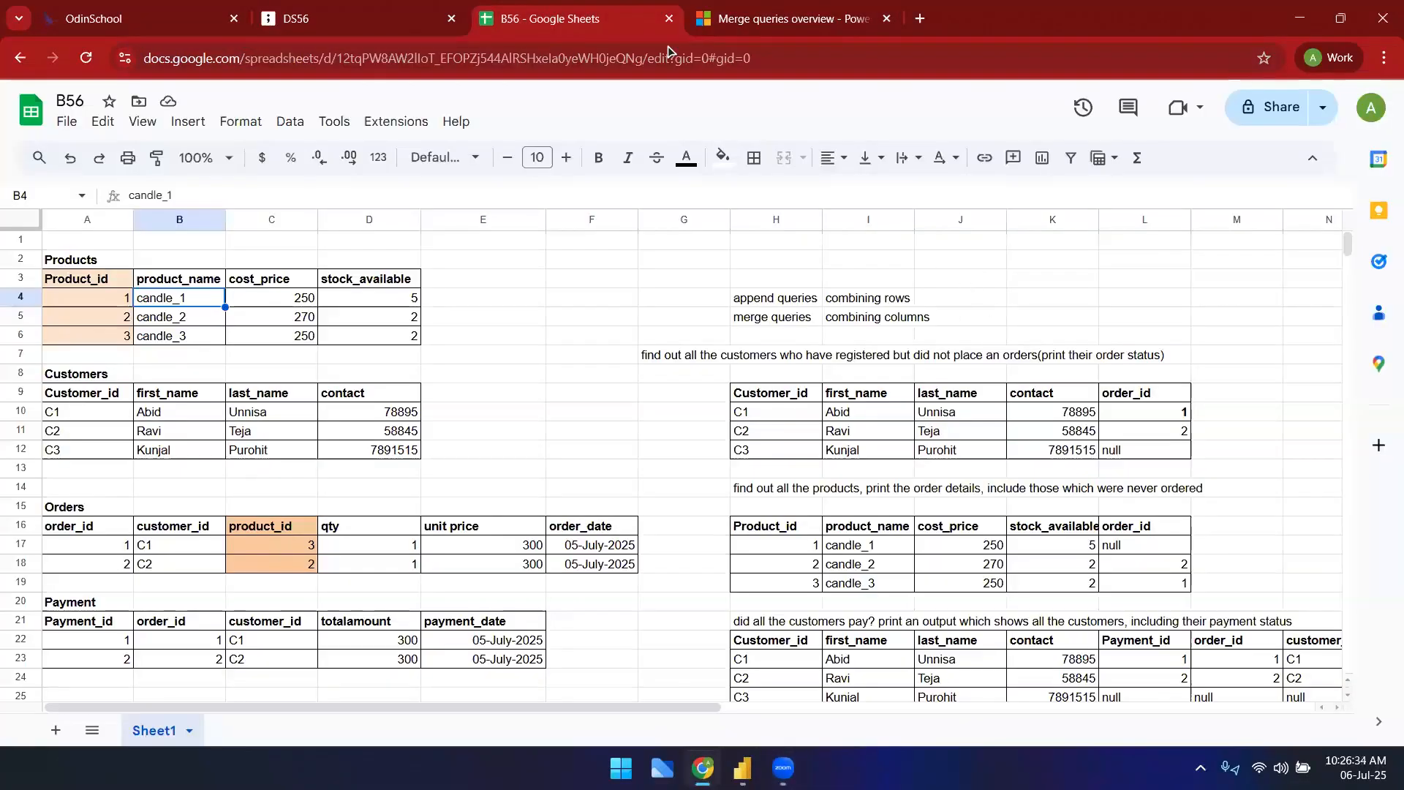
# - Compare the customer order output in H9:L12 with the Customers and Orders tables and the documented join kinds
pyautogui.click(920, 381)
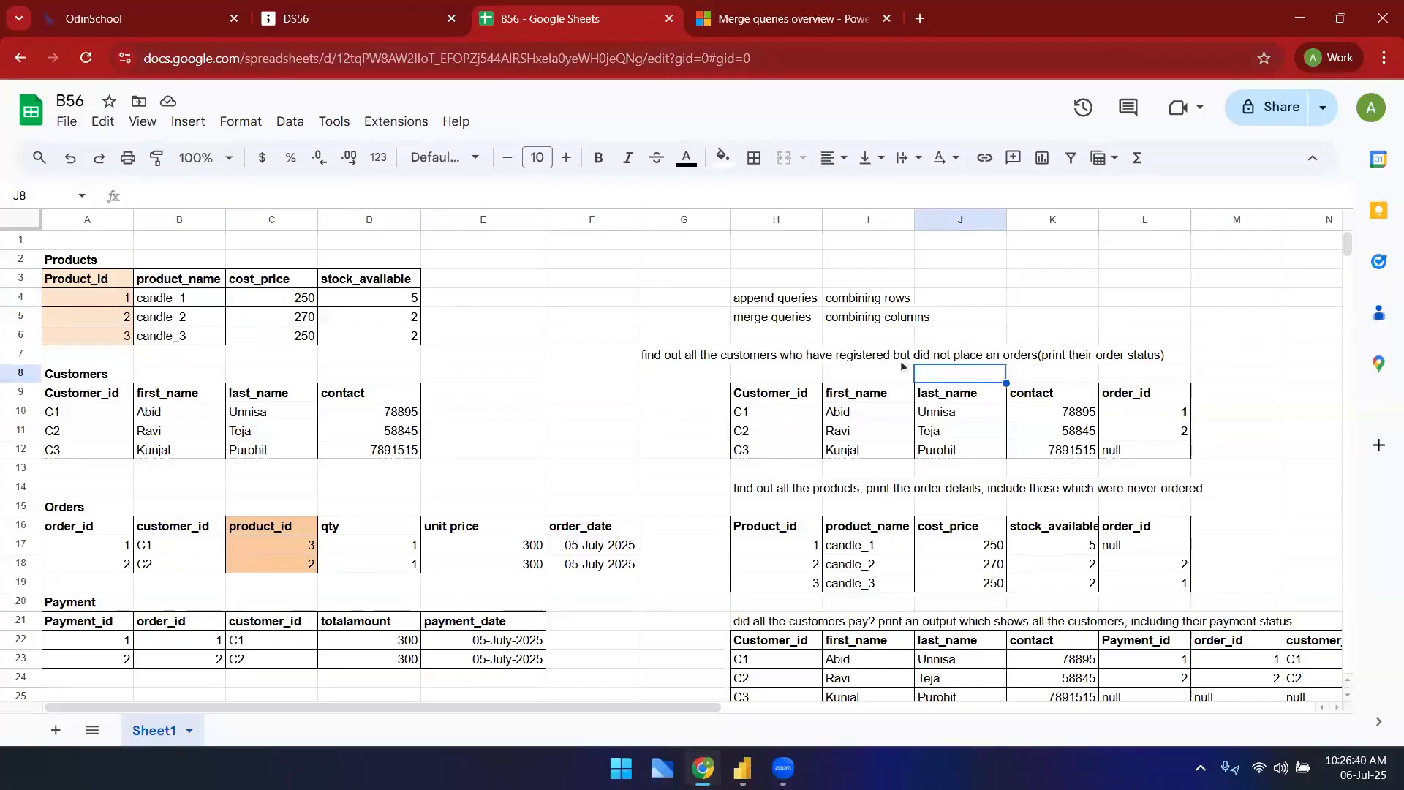
pyautogui.moveTo(767, 393); pyautogui.dragTo(1167, 455)
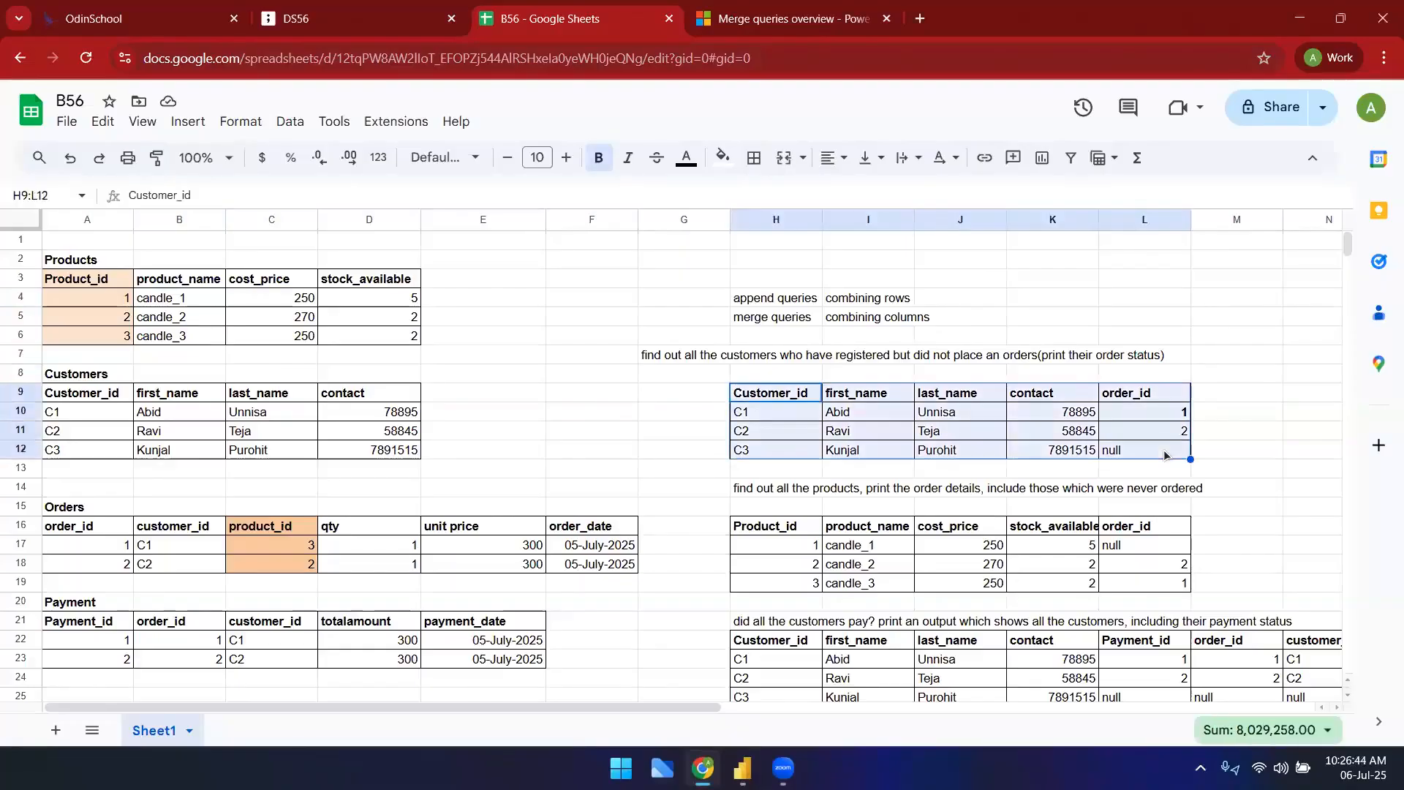
pyautogui.click(104, 380)
pyautogui.hotkey('ctrl', 'a')
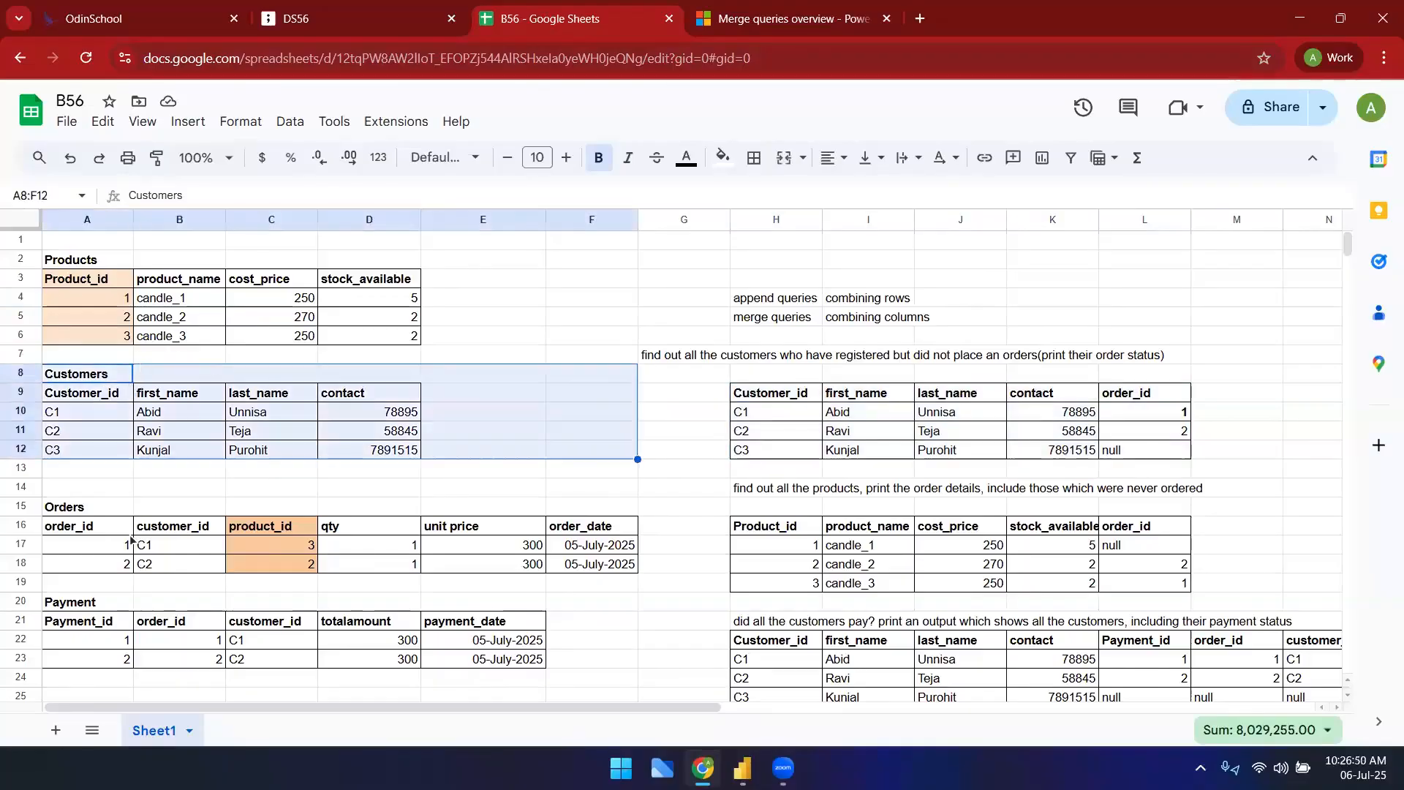
pyautogui.moveTo(110, 507); pyautogui.dragTo(558, 577)
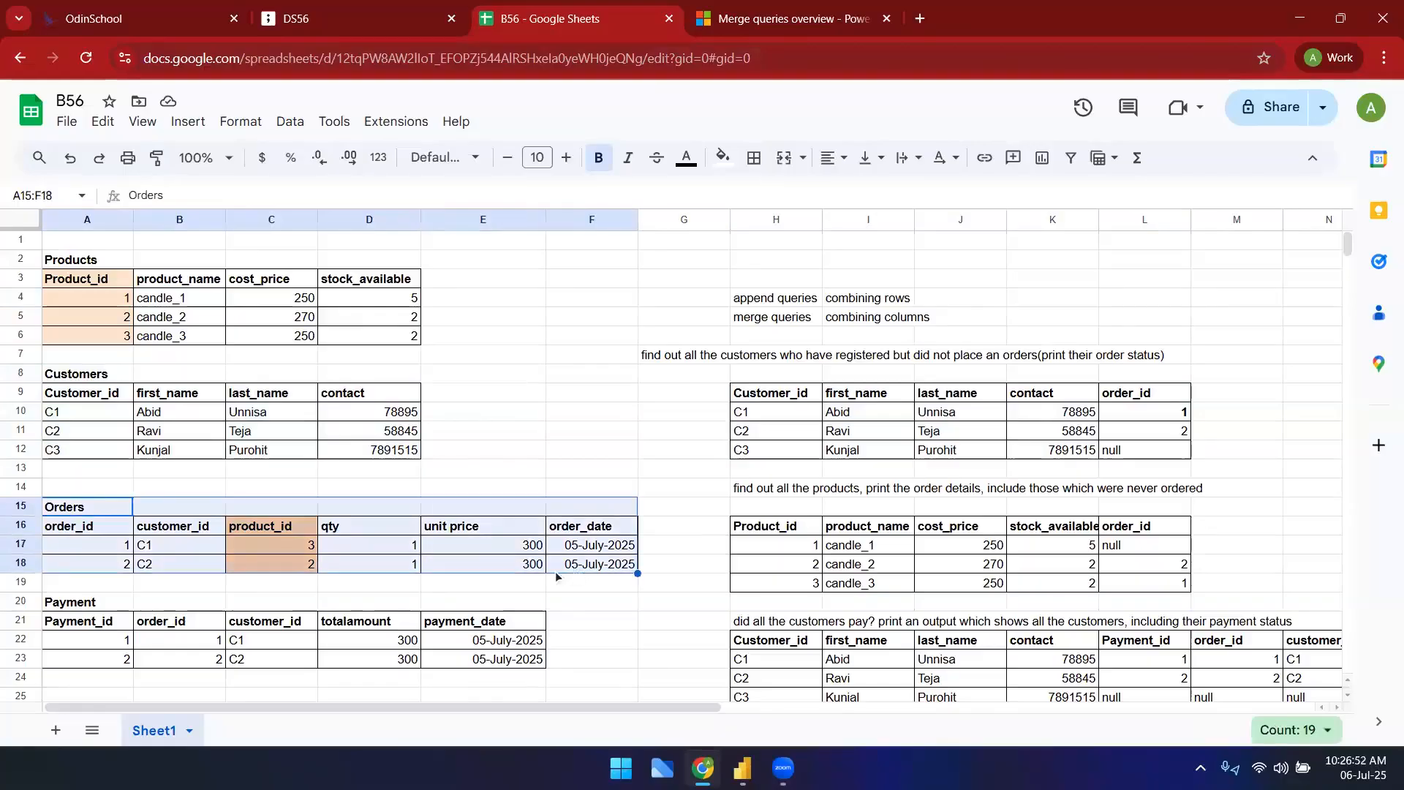
pyautogui.click(886, 378)
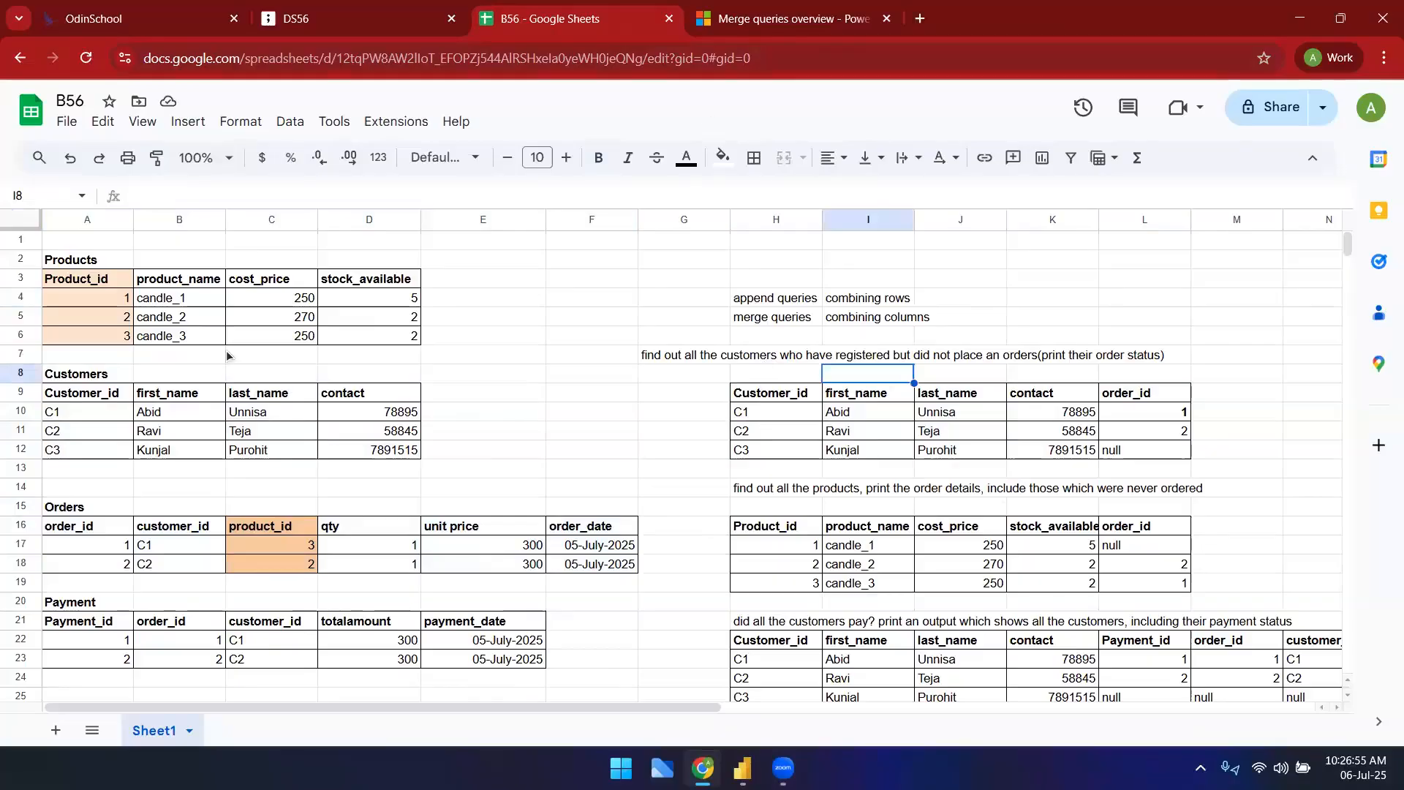
pyautogui.hotkey('ctrl', 'Tab')
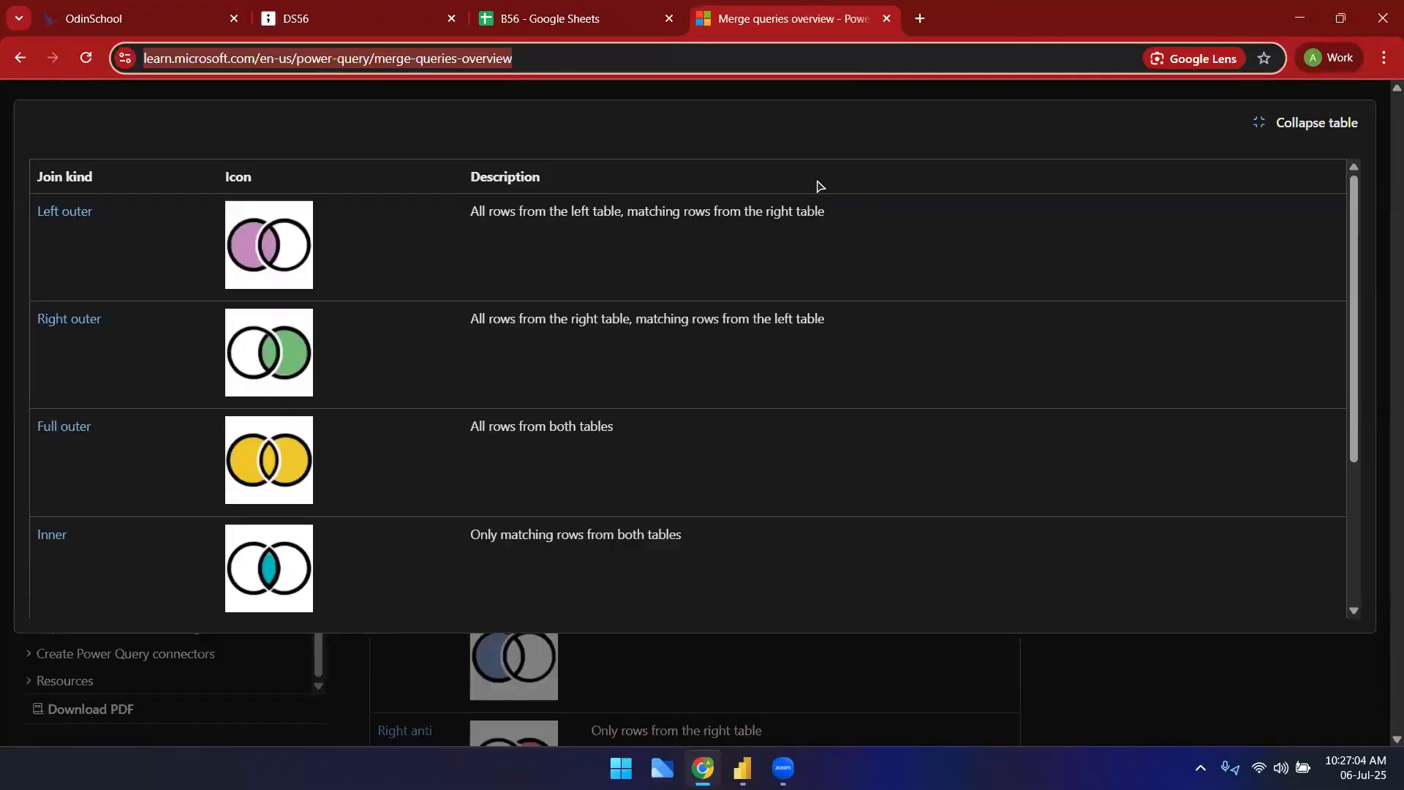
pyautogui.click(626, 133)
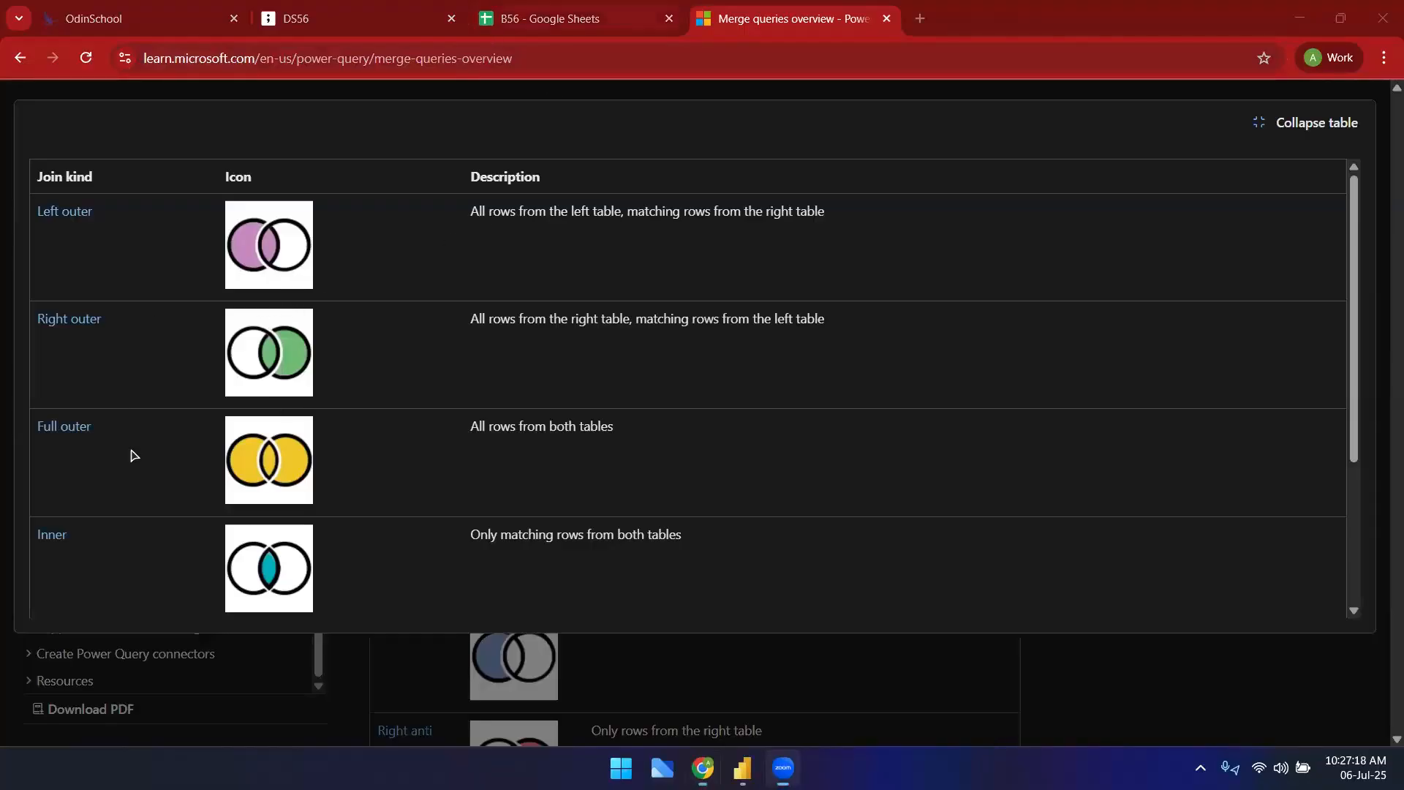
pyautogui.hotkey('ctrl', 'shift', 'Tab')
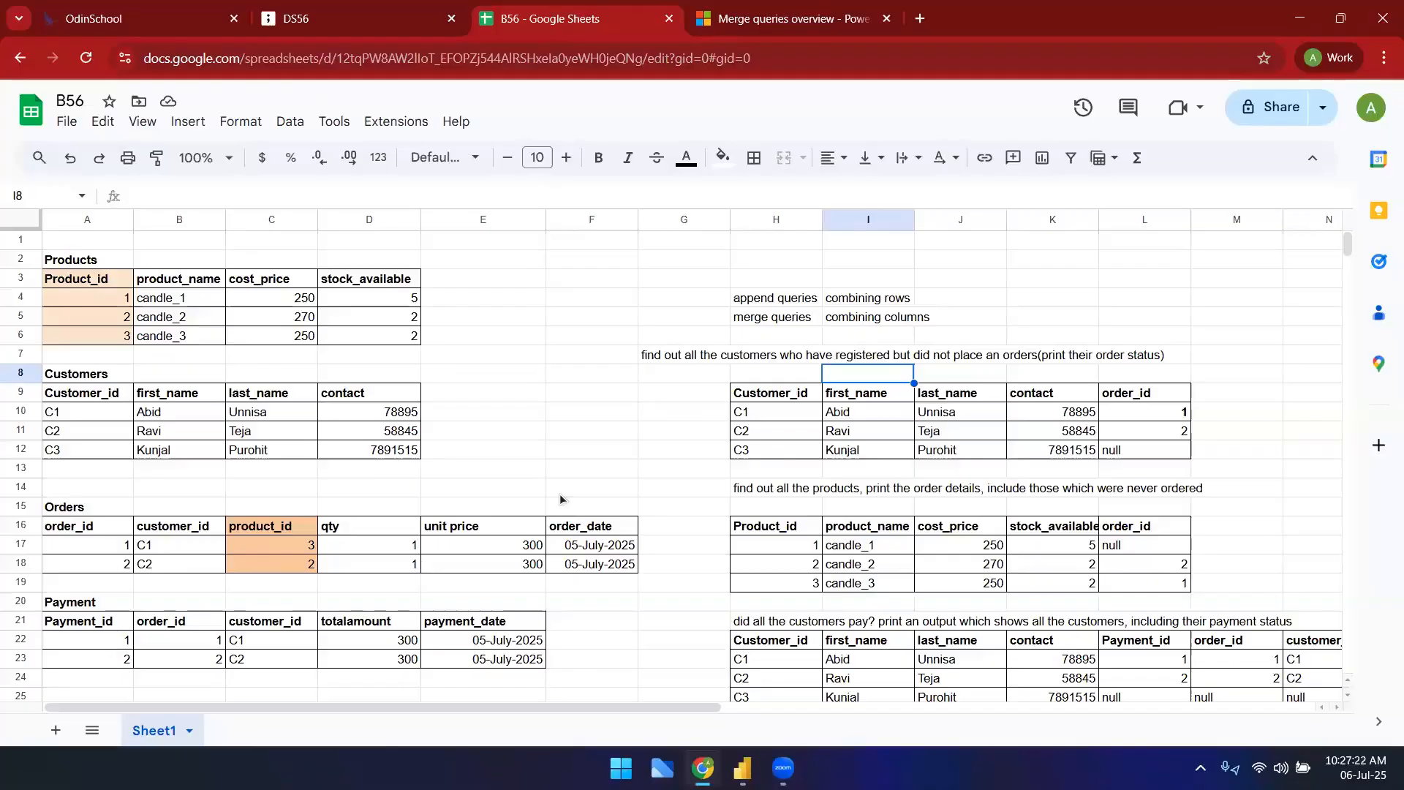
# - Read the question in G7 and trace the Customers with Orders and Products with Orders table pairs
pyautogui.scroll(-3, 721, 416)
pyautogui.scroll(3, 721, 415)
pyautogui.click(677, 355)
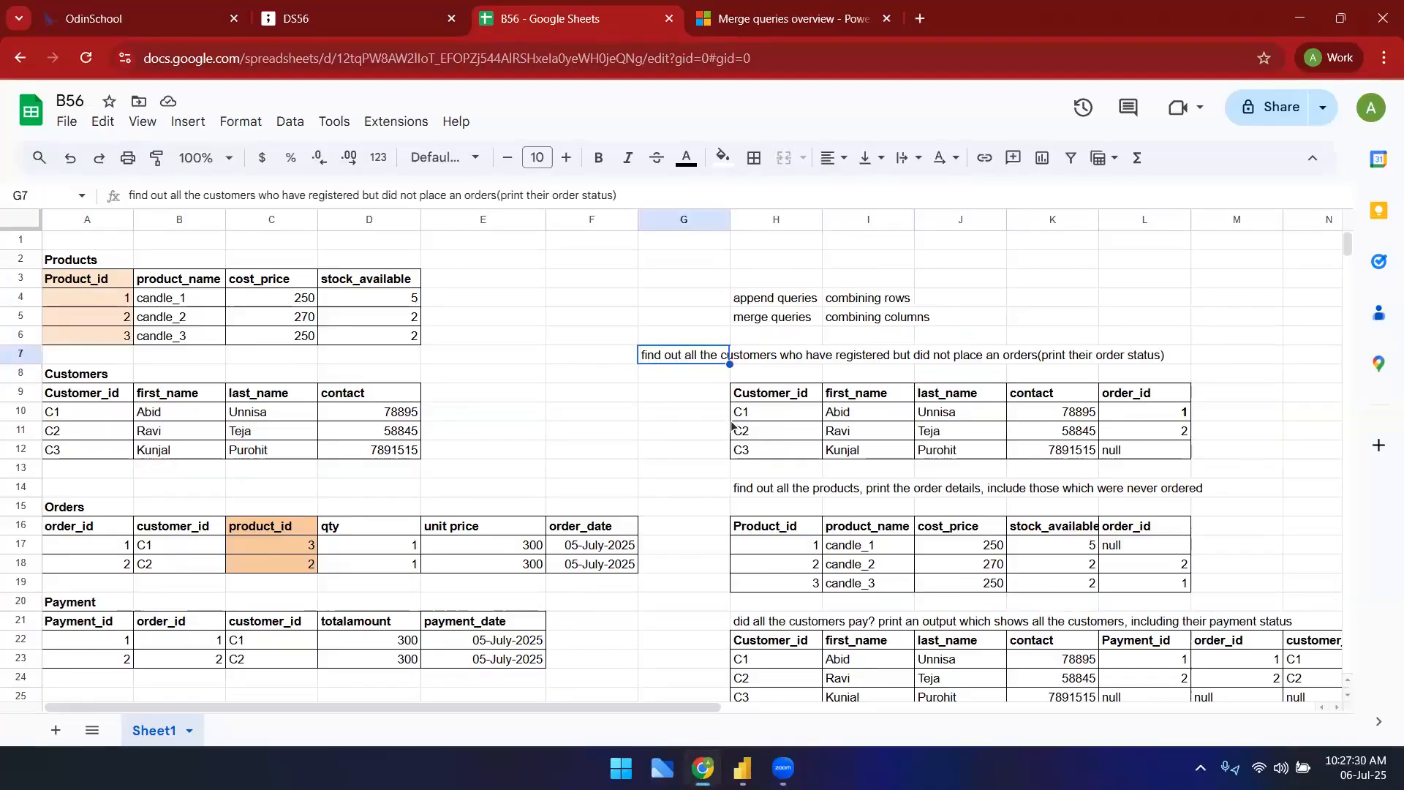
pyautogui.moveTo(99, 376); pyautogui.dragTo(554, 468)
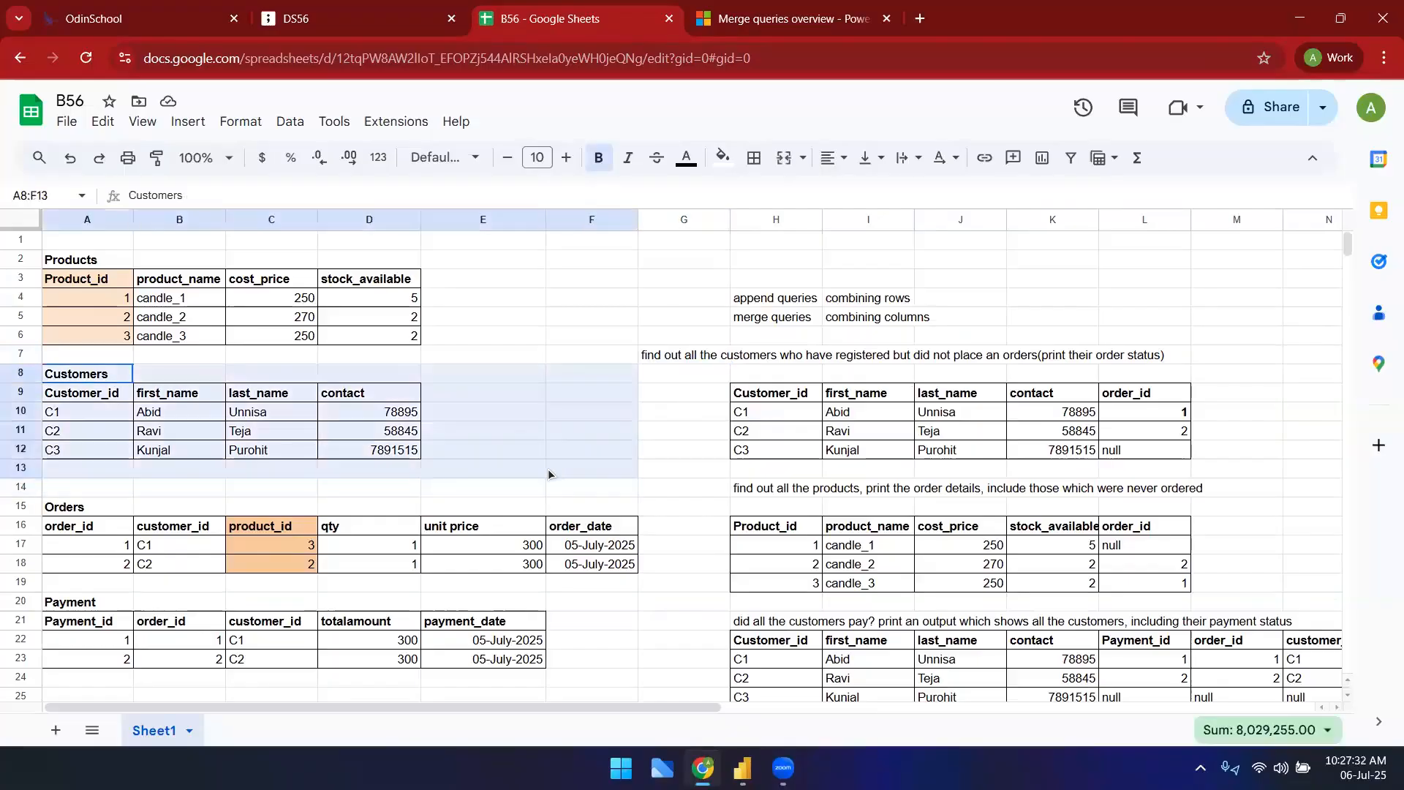
pyautogui.moveTo(73, 506); pyautogui.dragTo(574, 567)
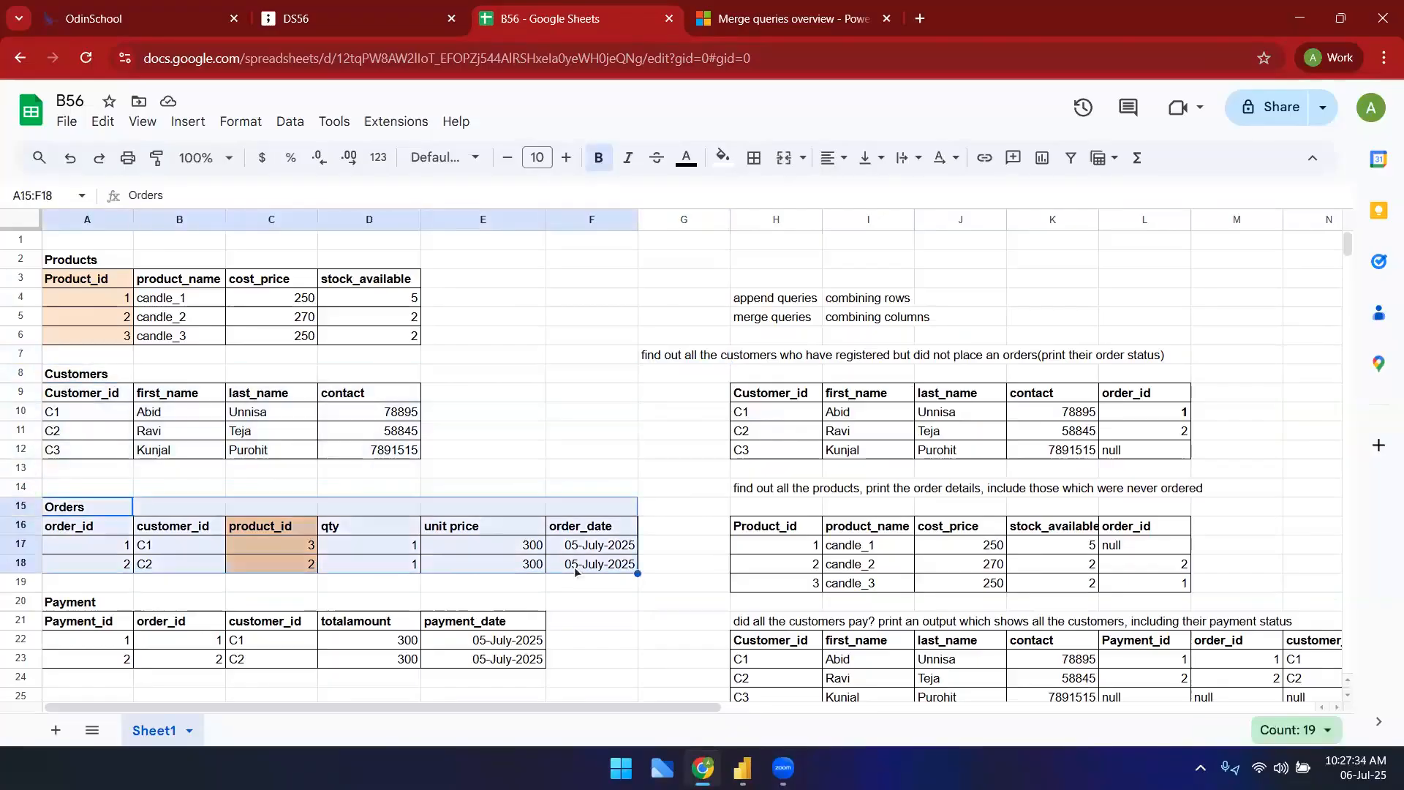
pyautogui.moveTo(129, 286); pyautogui.dragTo(370, 336)
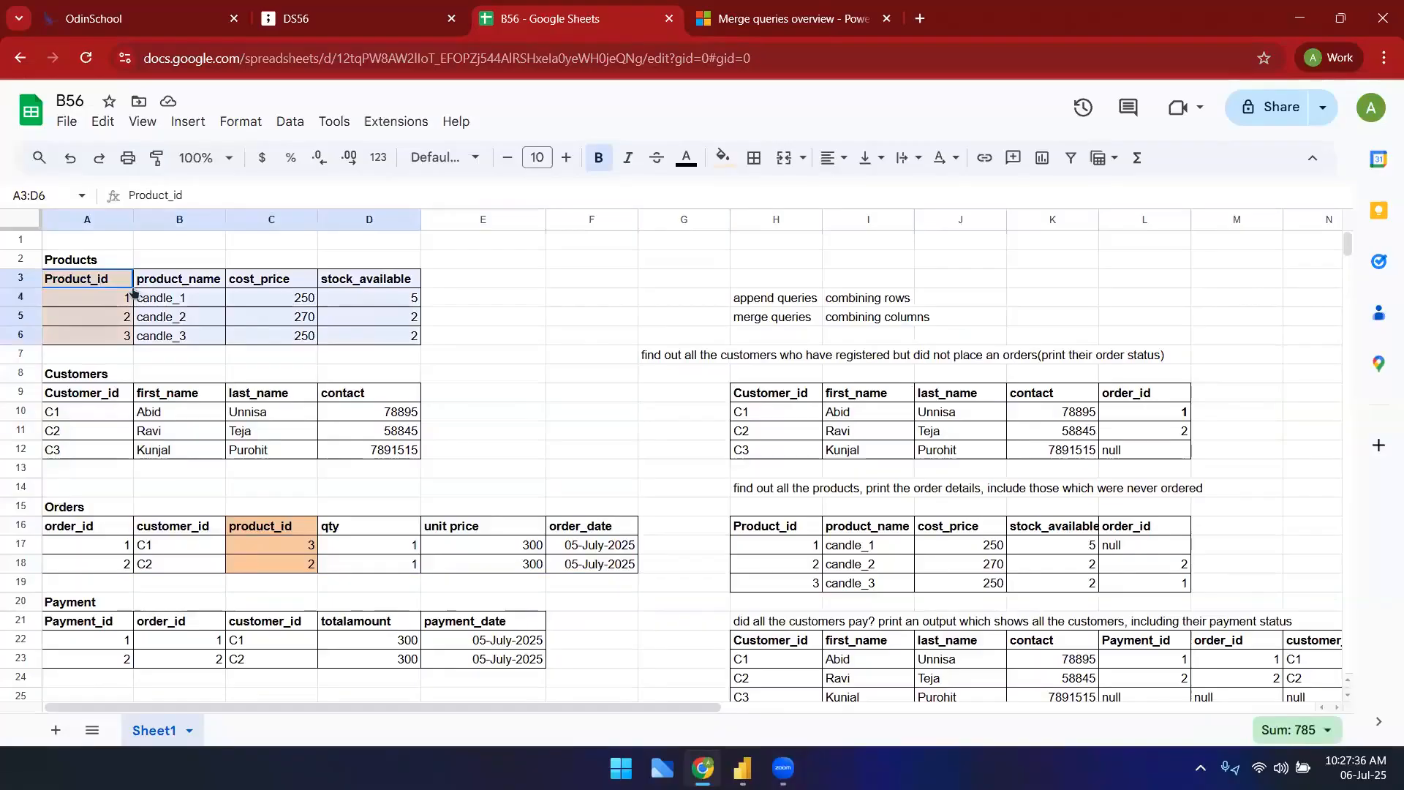
pyautogui.moveTo(73, 507); pyautogui.dragTo(538, 577)
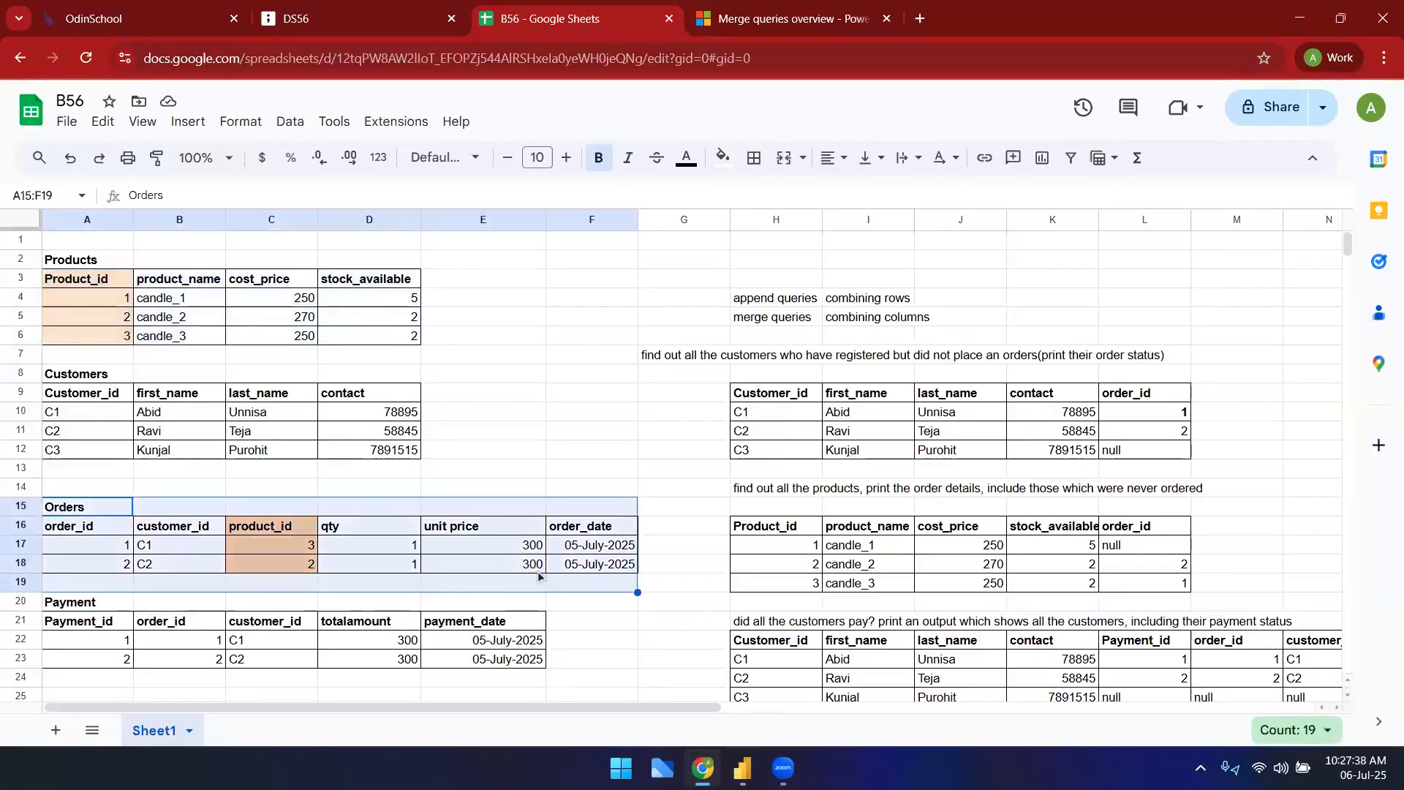
pyautogui.click(630, 354)
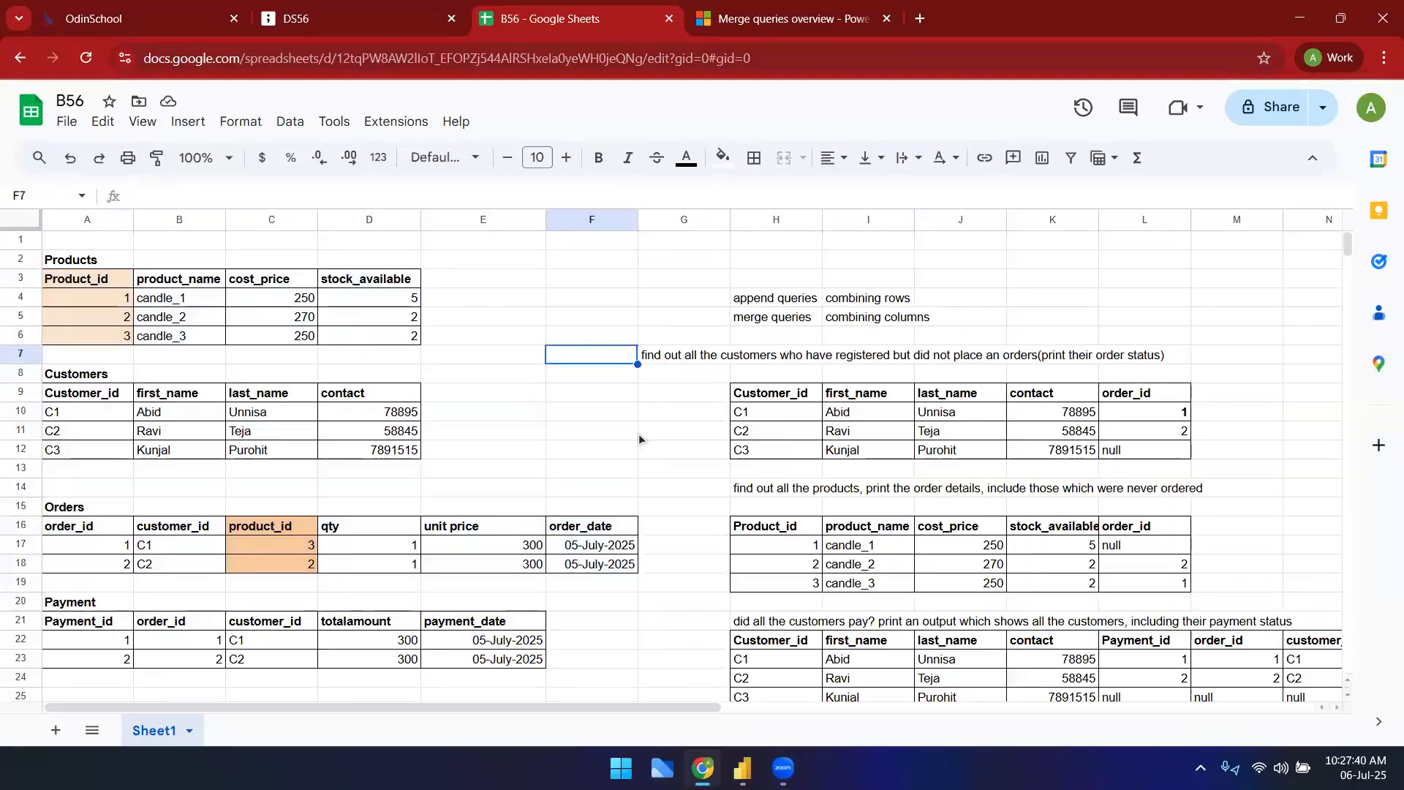
# - Revisit the join kinds reference, and check the G7 question and its H9:L12 output against the Customers table
pyautogui.hotkey('ctrl', 'Tab')
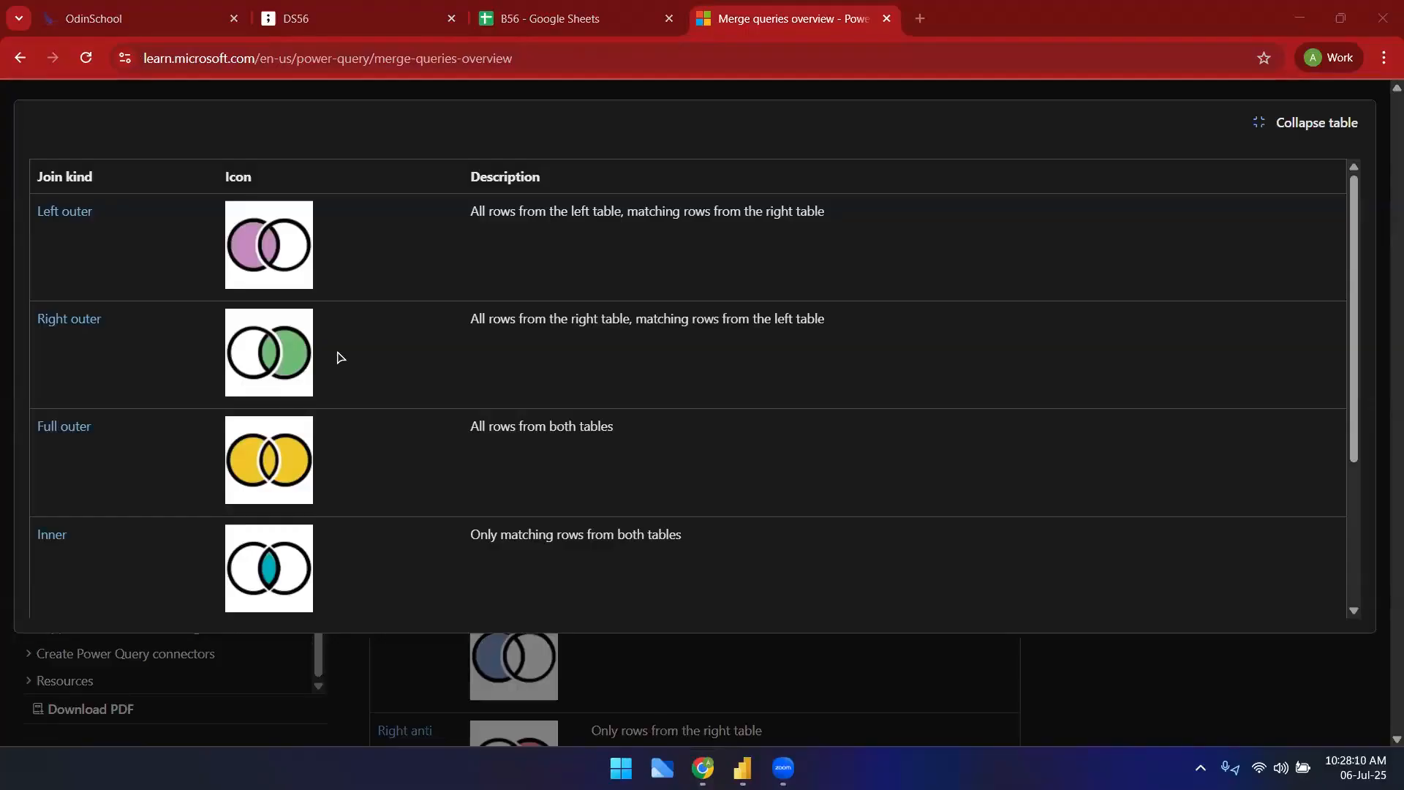
pyautogui.click(585, 18)
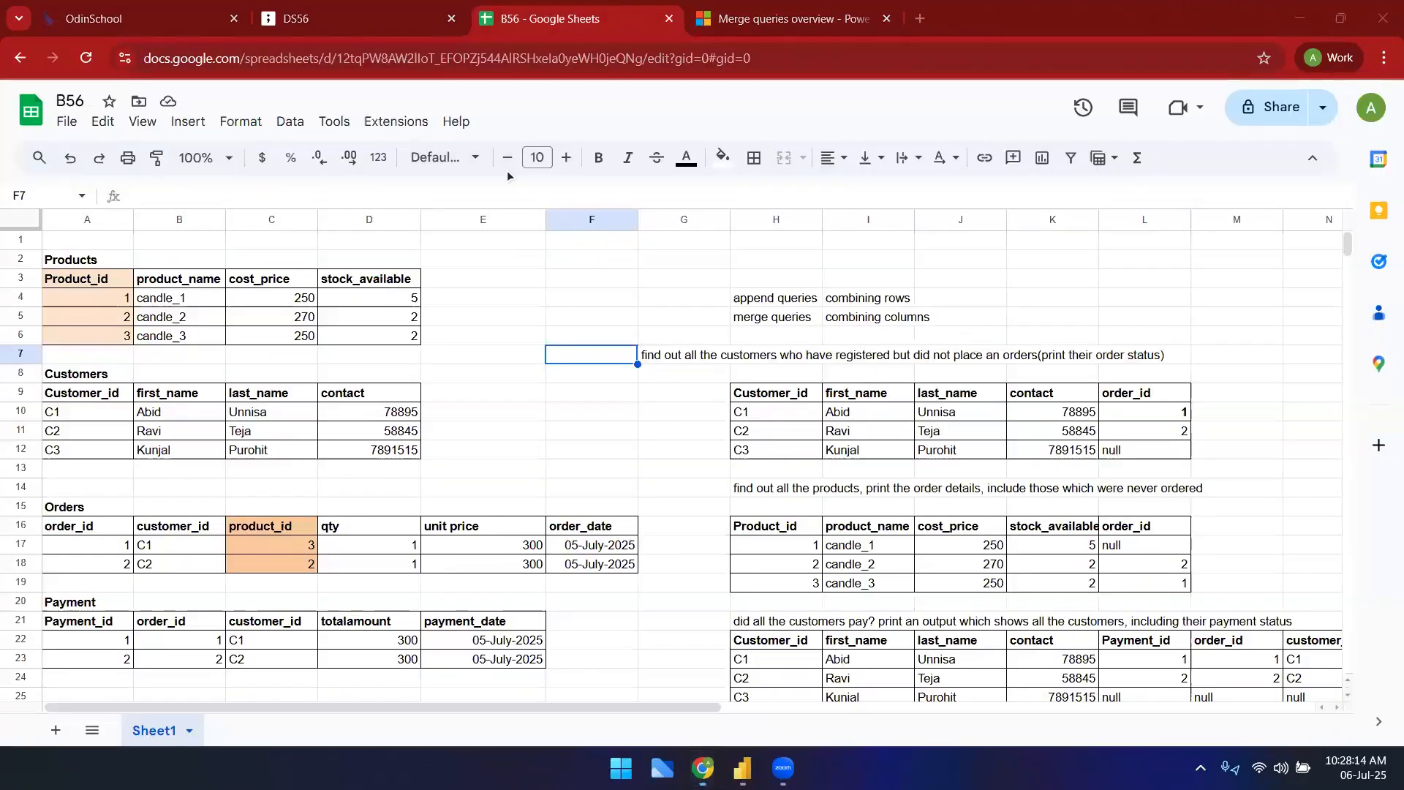
pyautogui.press('Right')
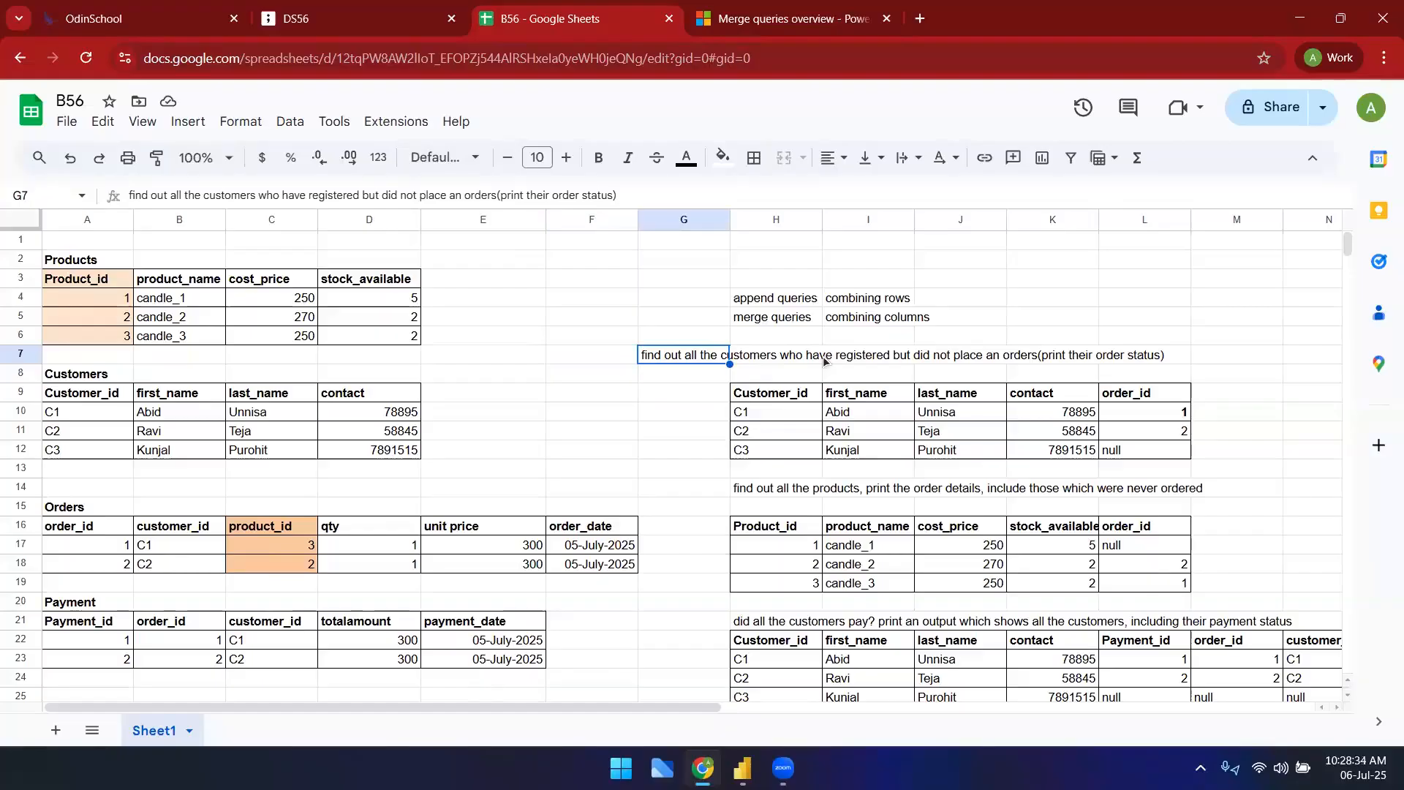
pyautogui.scroll(-2, 732, 406)
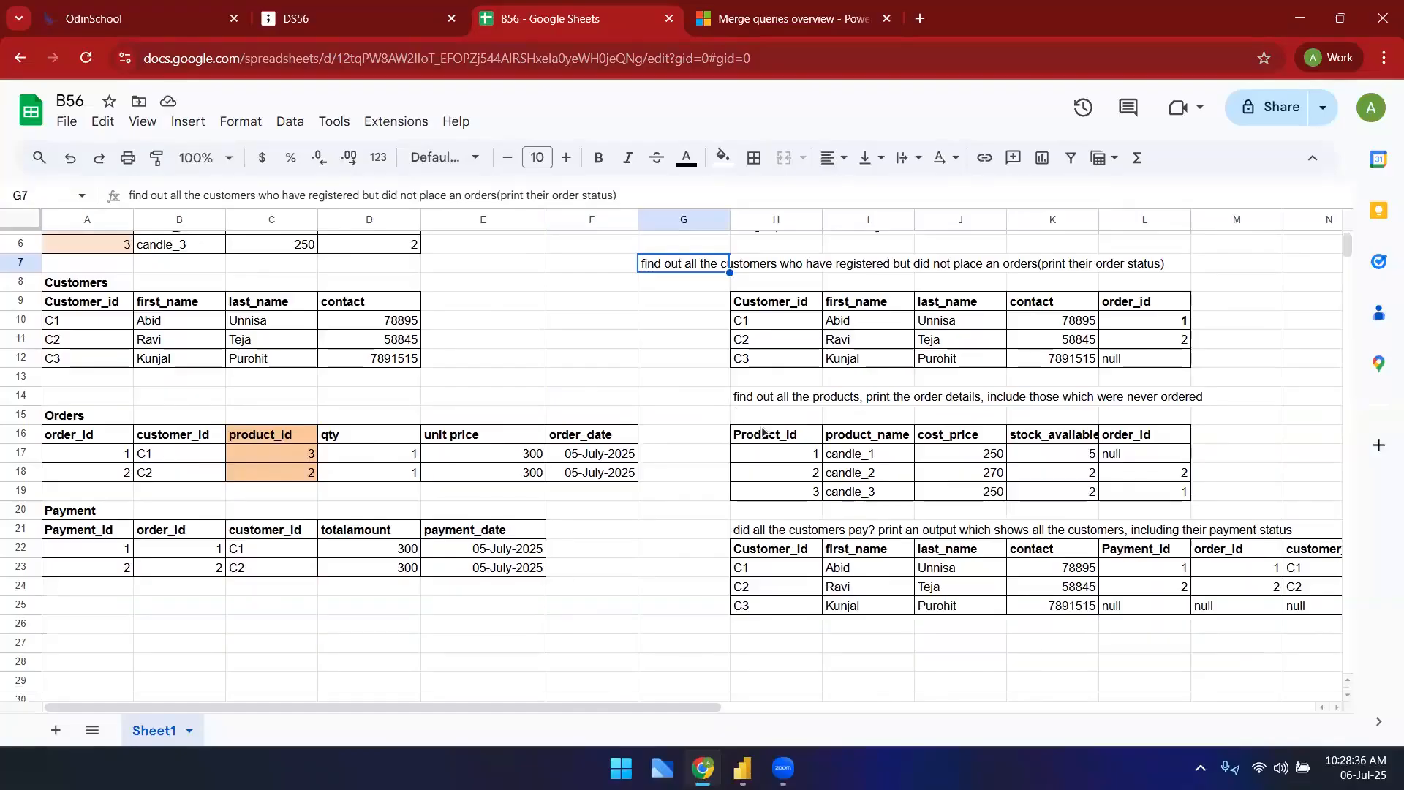
pyautogui.scroll(-5, 753, 422)
pyautogui.scroll(5, 753, 423)
pyautogui.moveTo(810, 310); pyautogui.dragTo(1148, 360)
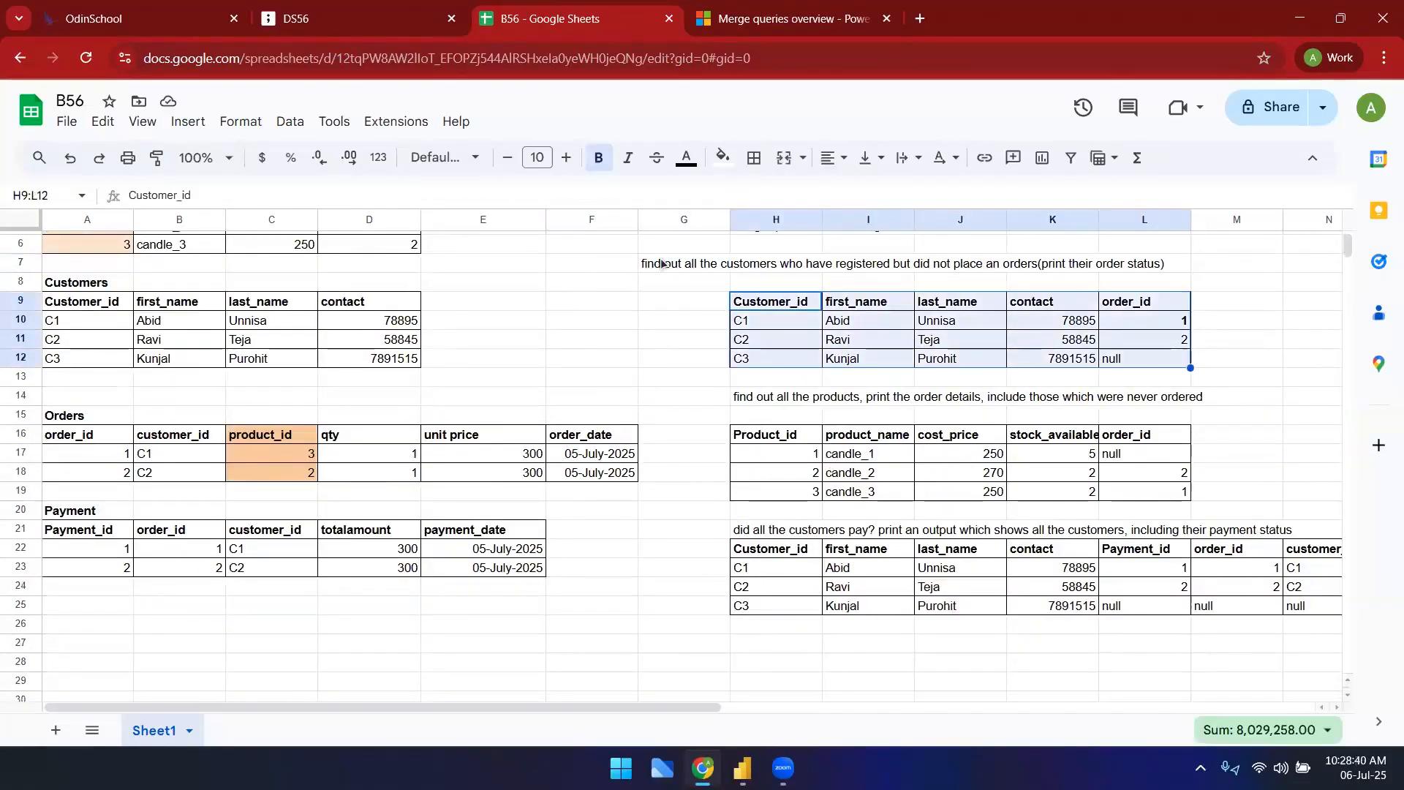
pyautogui.scroll(2, 138, 344)
pyautogui.moveTo(99, 379); pyautogui.dragTo(512, 472)
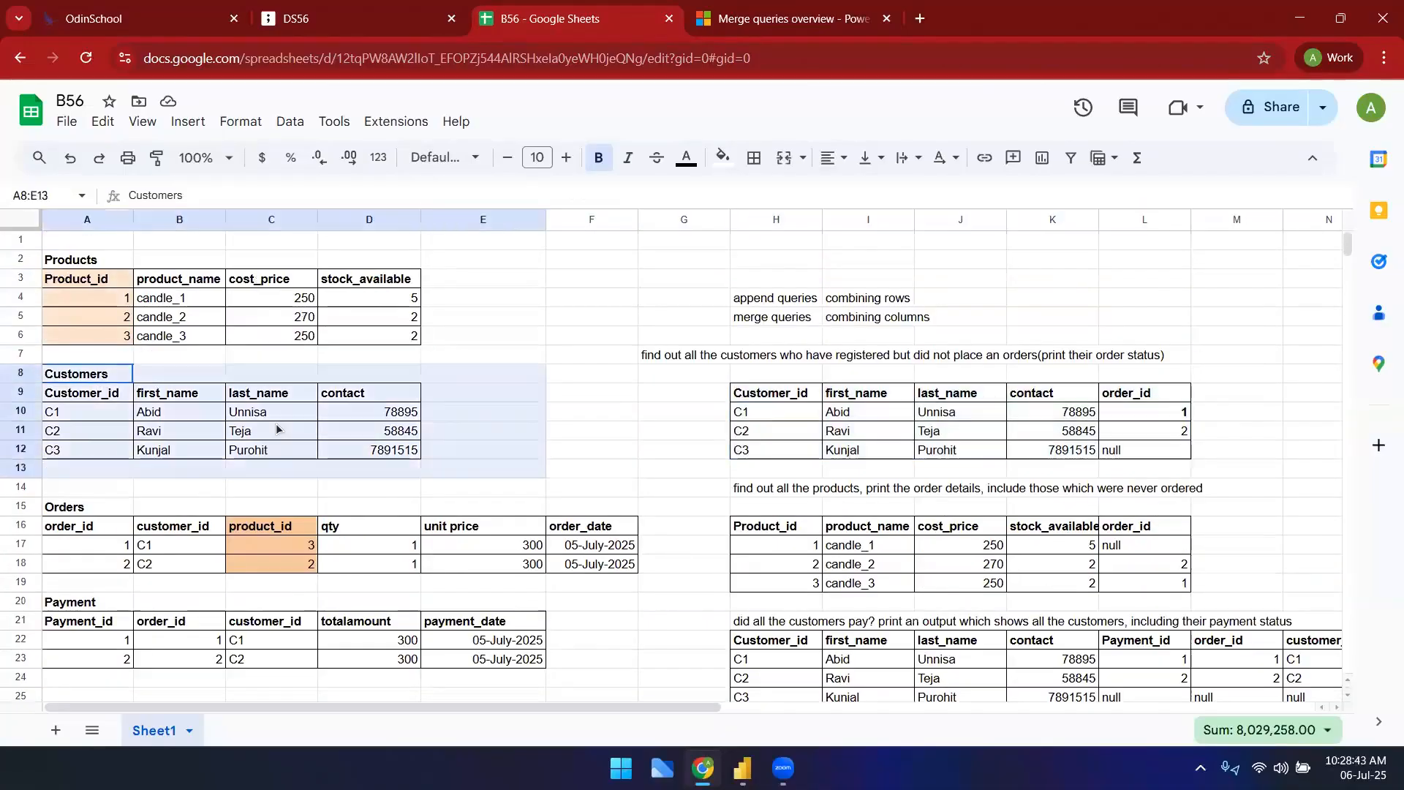
pyautogui.click(109, 414)
pyautogui.moveTo(98, 378); pyautogui.dragTo(512, 488)
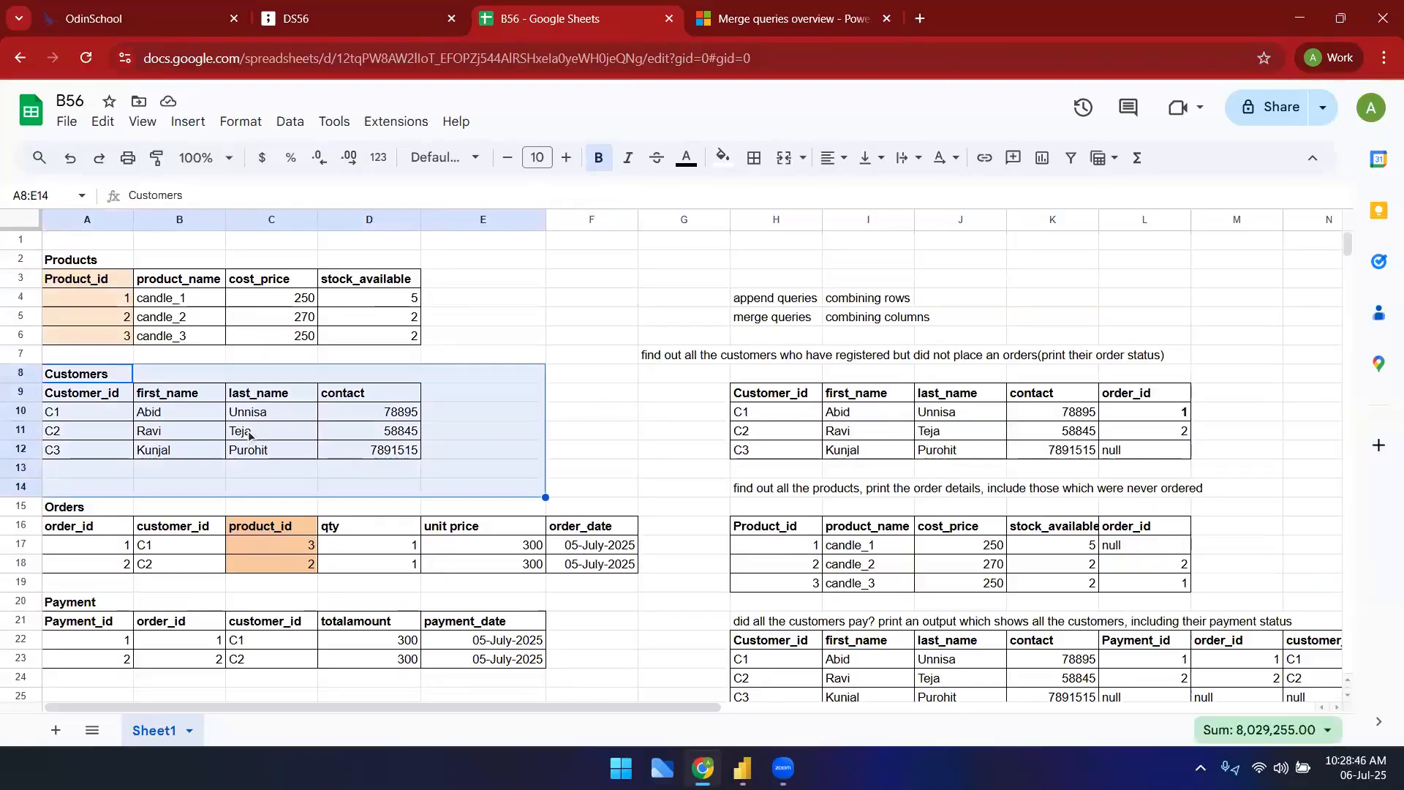
pyautogui.click(652, 424)
# - Add the headers student_id and name in A38:B38 and exam_id and student_id in E38:F38
pyautogui.scroll(-8, 651, 425)
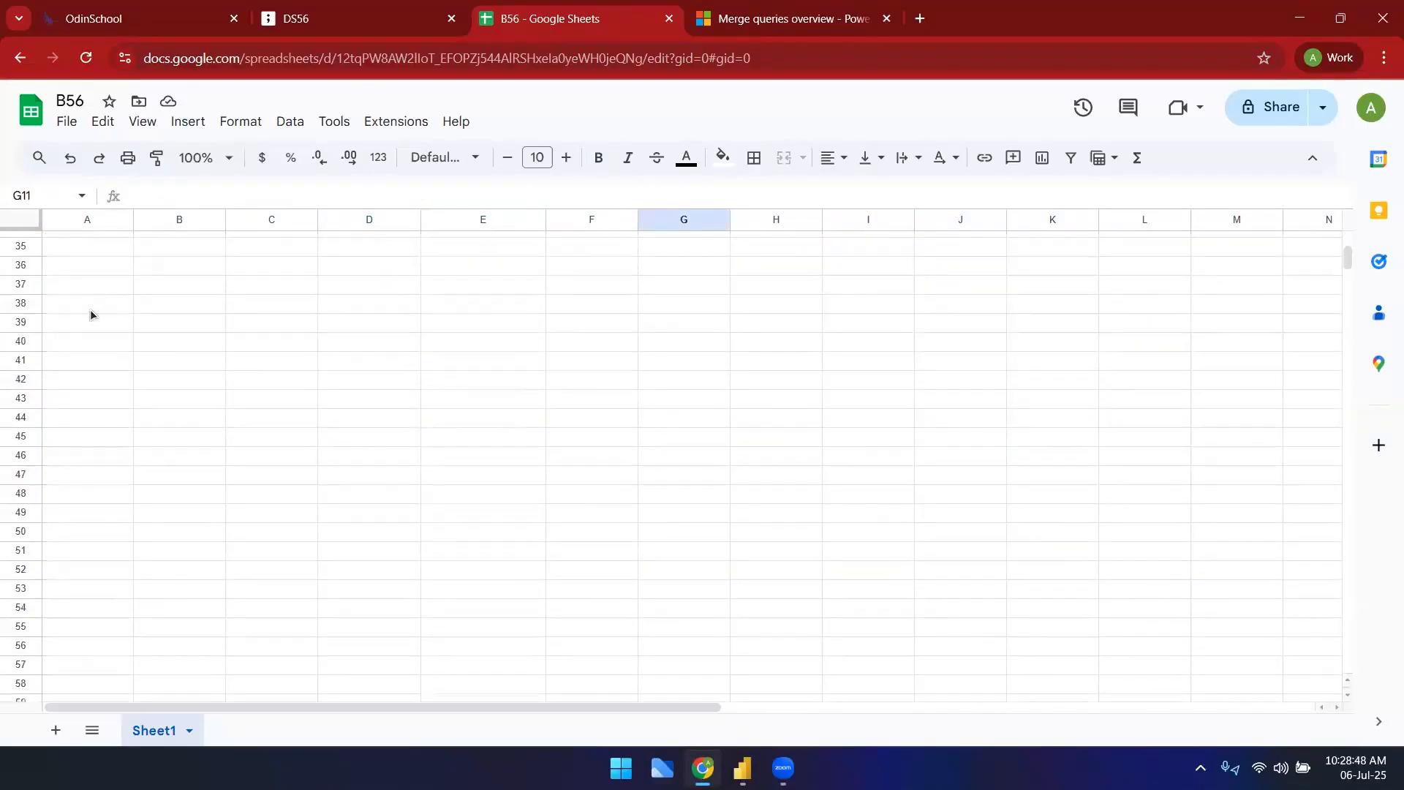
pyautogui.click(90, 310)
pyautogui.write('student_id')
pyautogui.press('Tab')
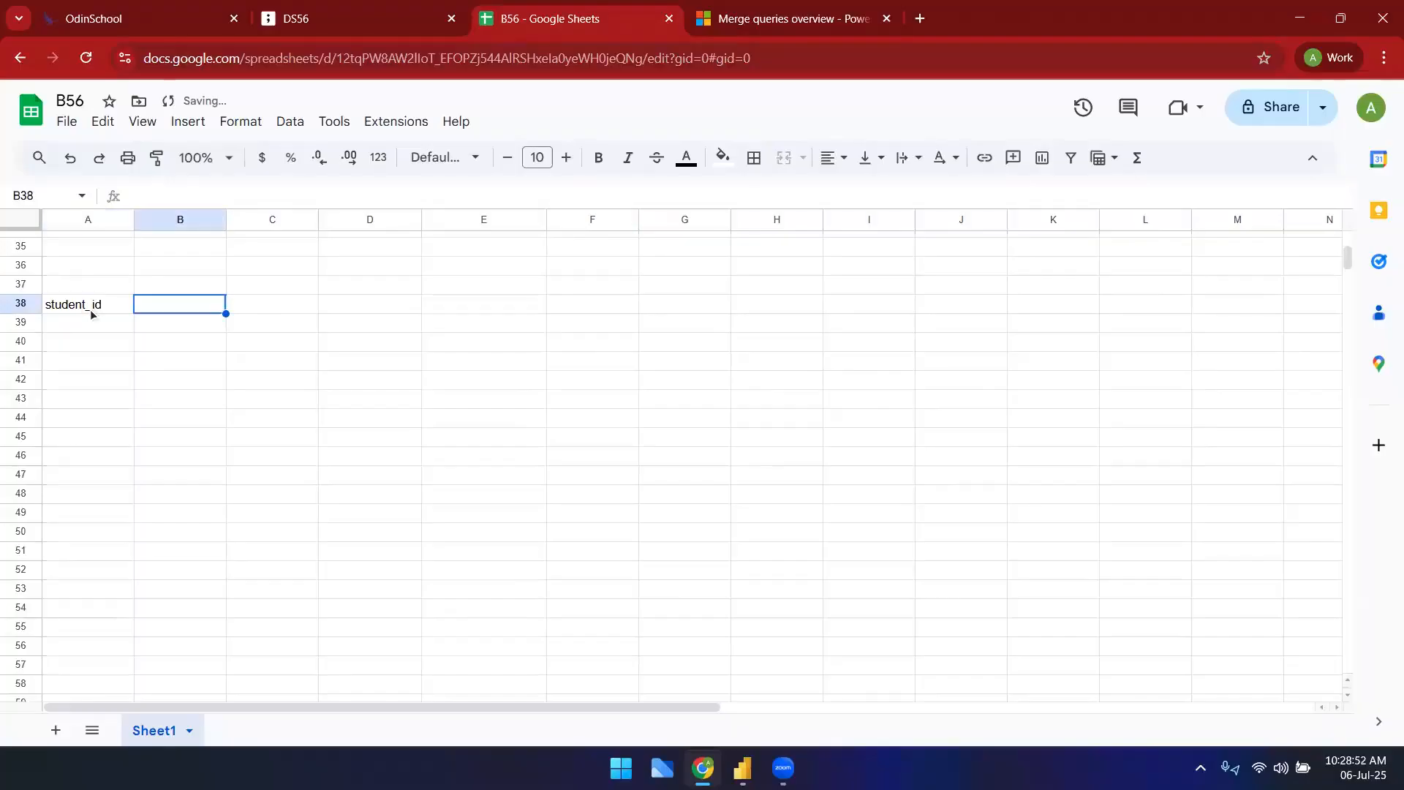
pyautogui.write('name')
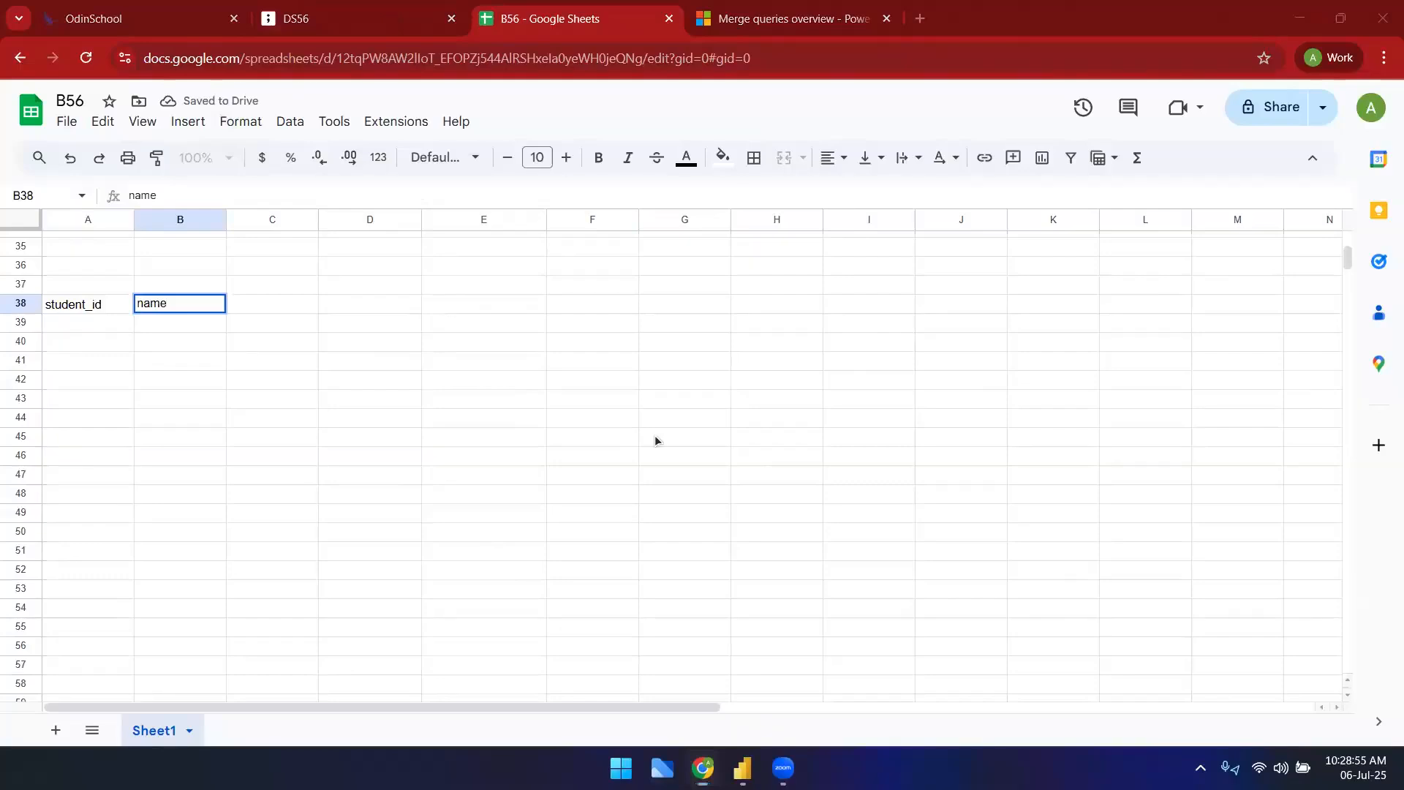
pyautogui.click(462, 304)
pyautogui.write('exam_id')
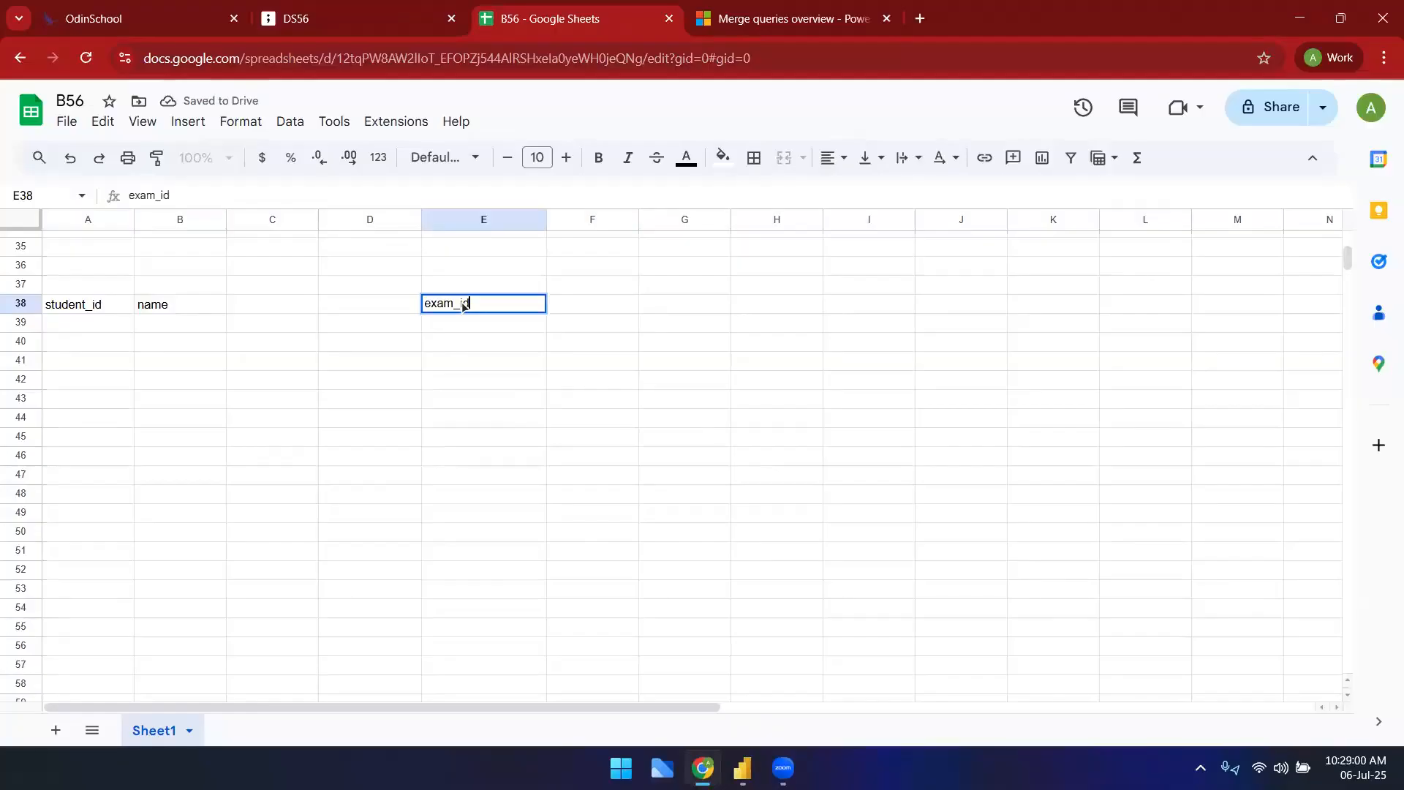
pyautogui.press('Tab')
pyautogui.write('student_id')
pyautogui.press('Return')
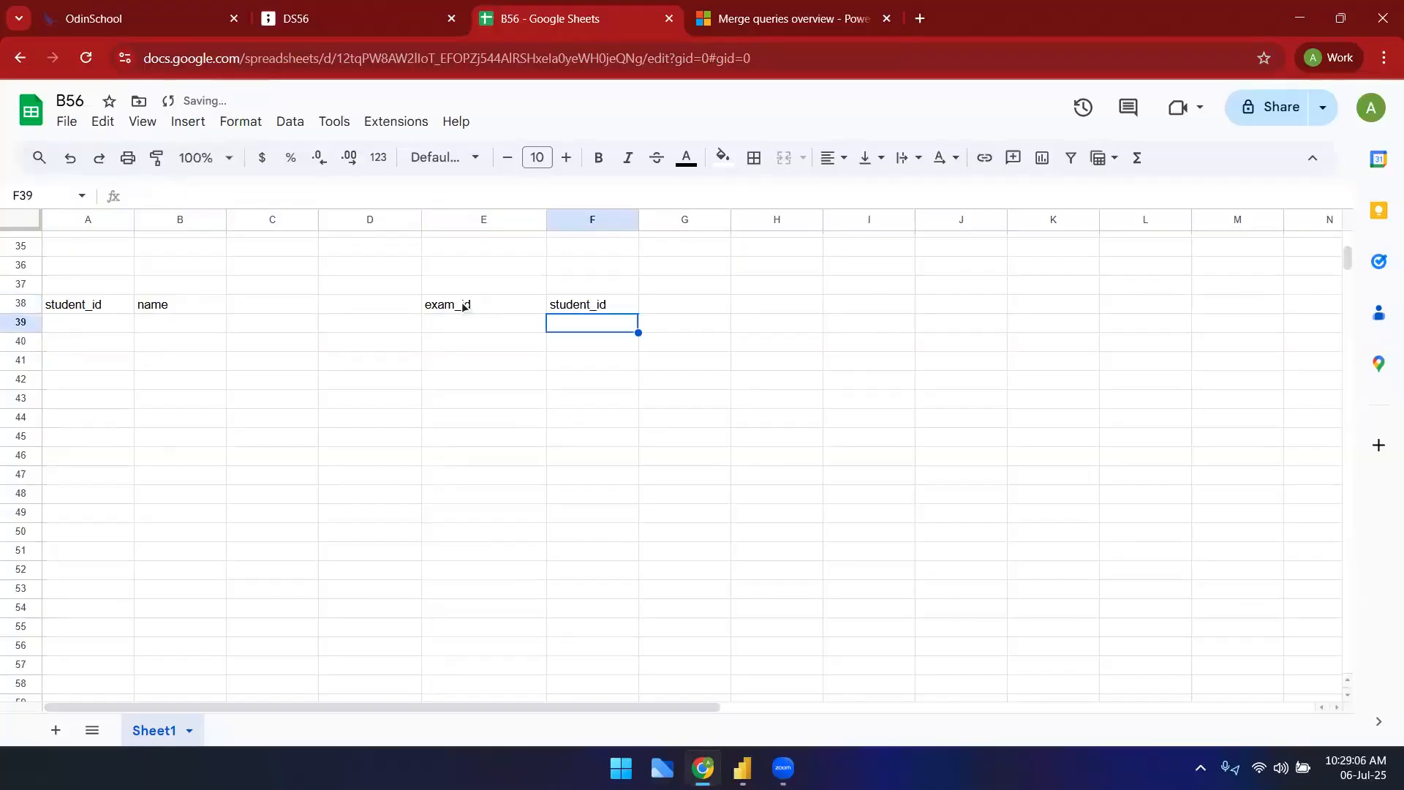
# - Fill A39:A41 under student_id with 1, 2 and 3
pyautogui.click(89, 306)
pyautogui.click(86, 320)
pyautogui.write('1')
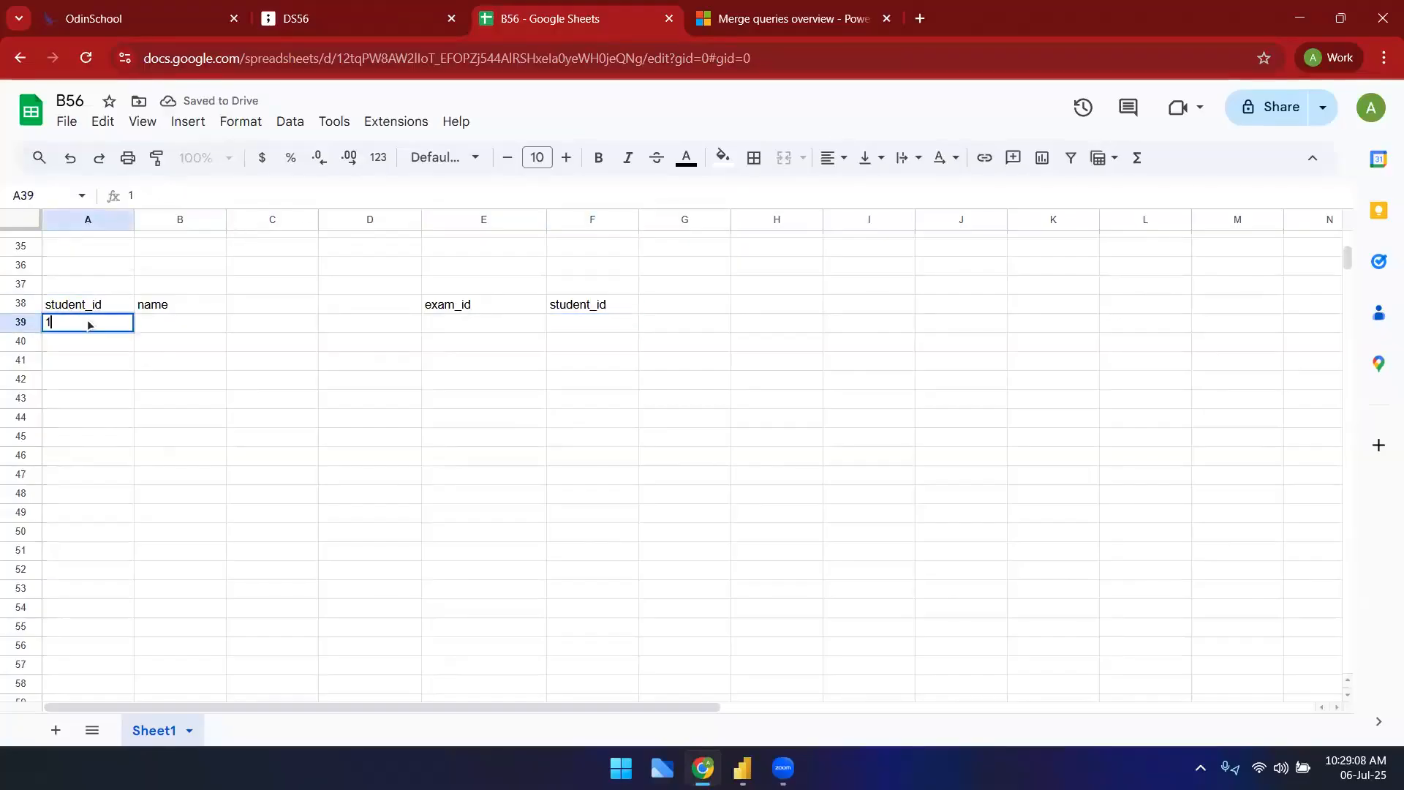
pyautogui.press('Return')
pyautogui.write('2')
pyautogui.press('Return')
pyautogui.write('3')
# - Enter the student IDs S1, S2 and S3 in A39:A41
pyautogui.press('Up')
pyautogui.press('Up')
pyautogui.write('S1')
pyautogui.press('Return')
pyautogui.write('S')
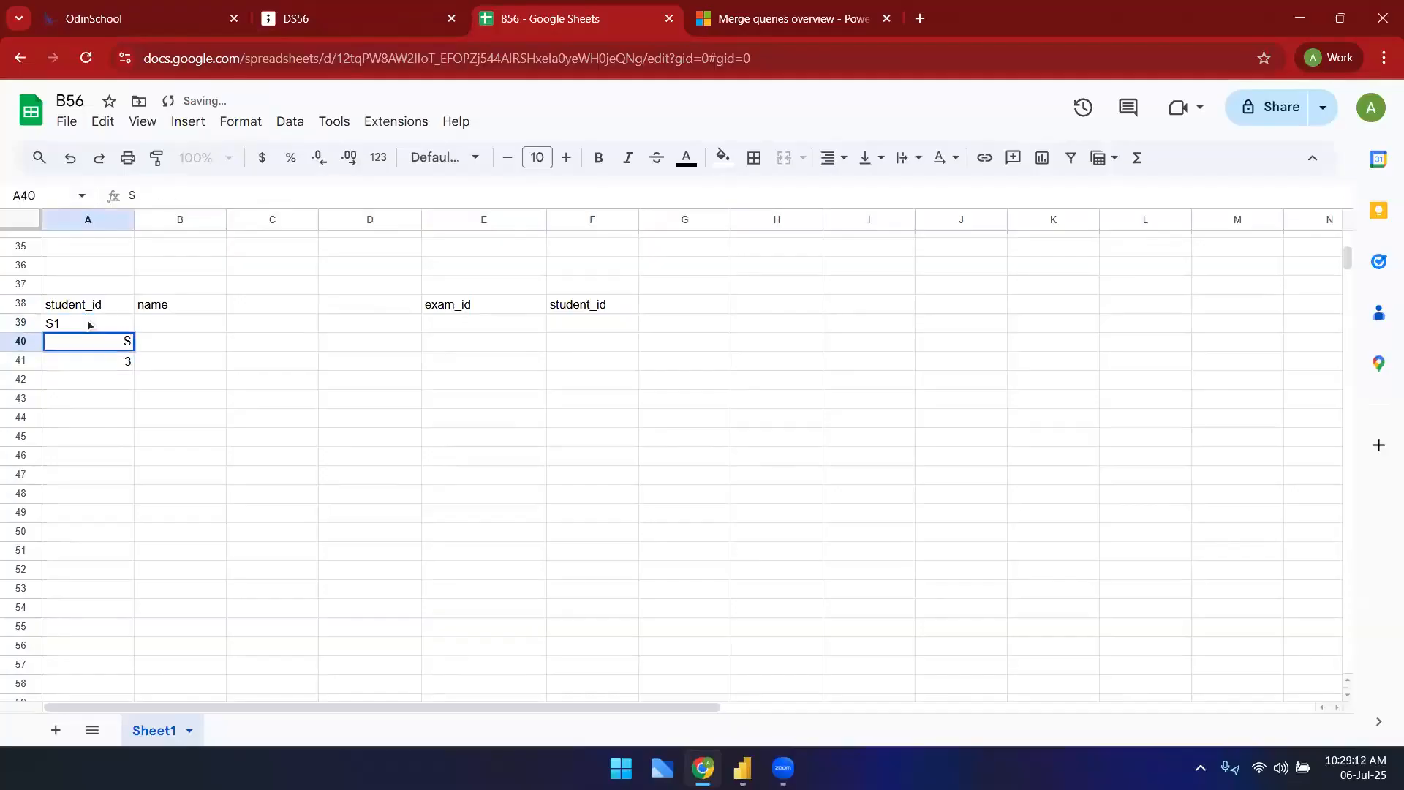
pyautogui.write('2')
pyautogui.press('Return')
pyautogui.write('S3')
pyautogui.press('Return')
# - Fill the name column in B39:B41 with the three students' names
pyautogui.press('Right')
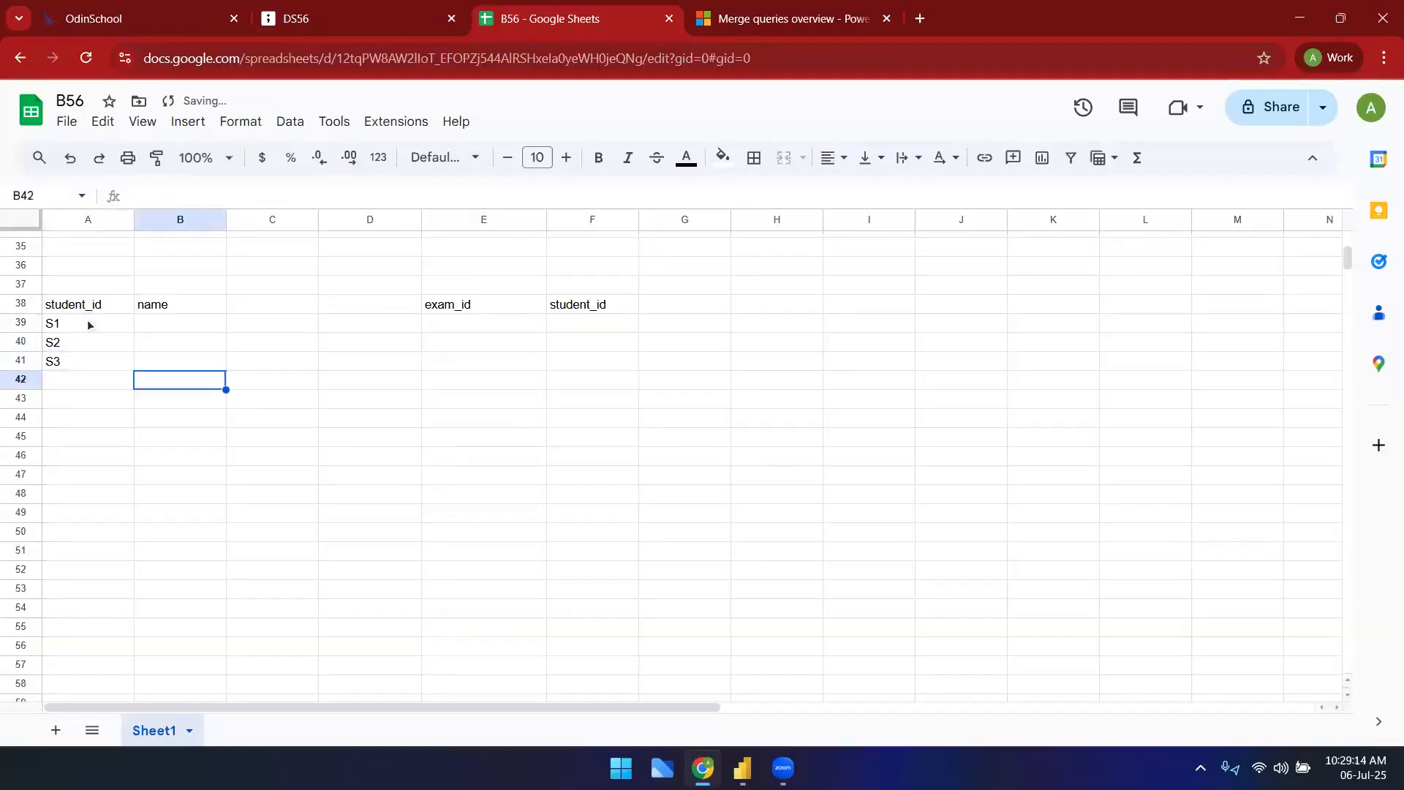
pyautogui.press('Up')
pyautogui.press('Up')
pyautogui.press('Up')
pyautogui.write('Anand')
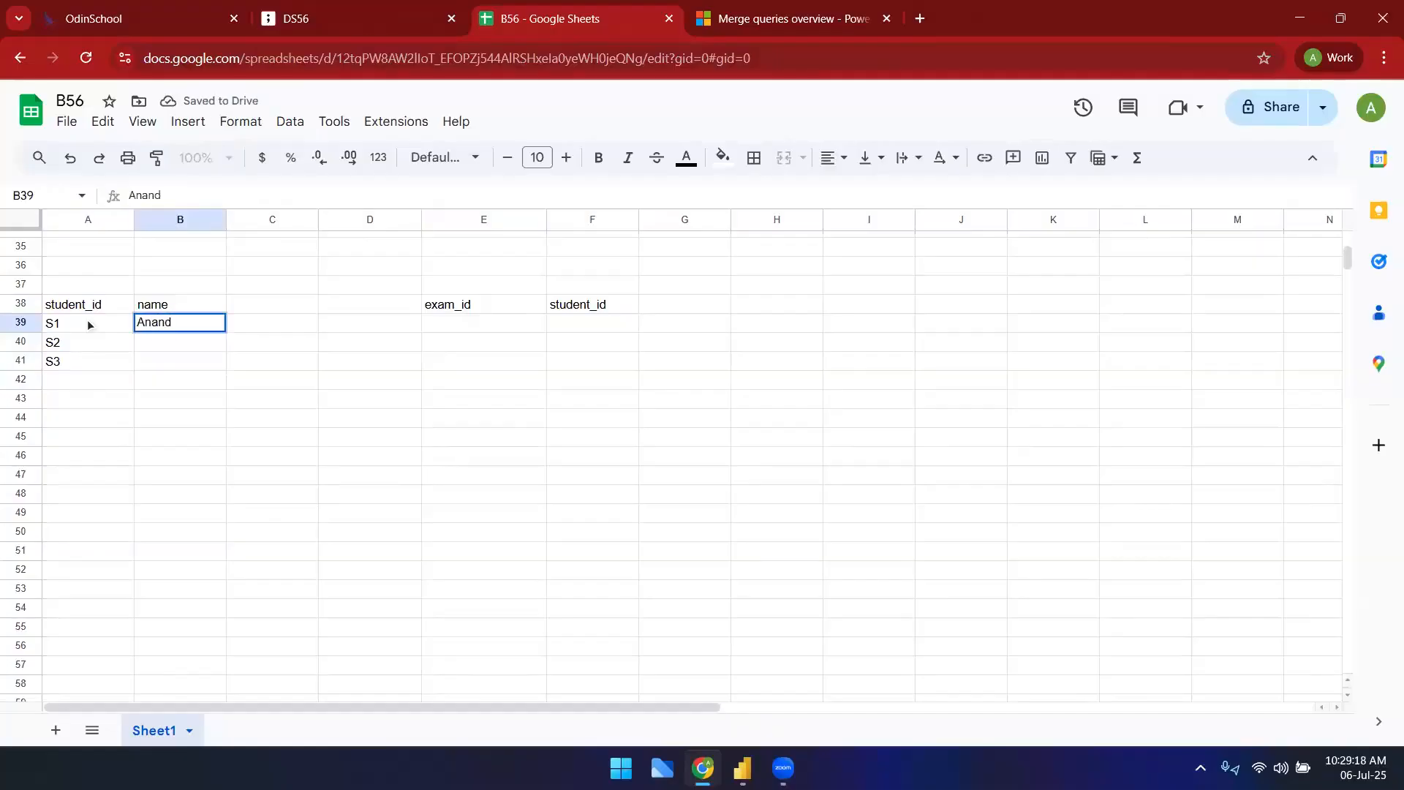
pyautogui.press('Return')
pyautogui.write('S')
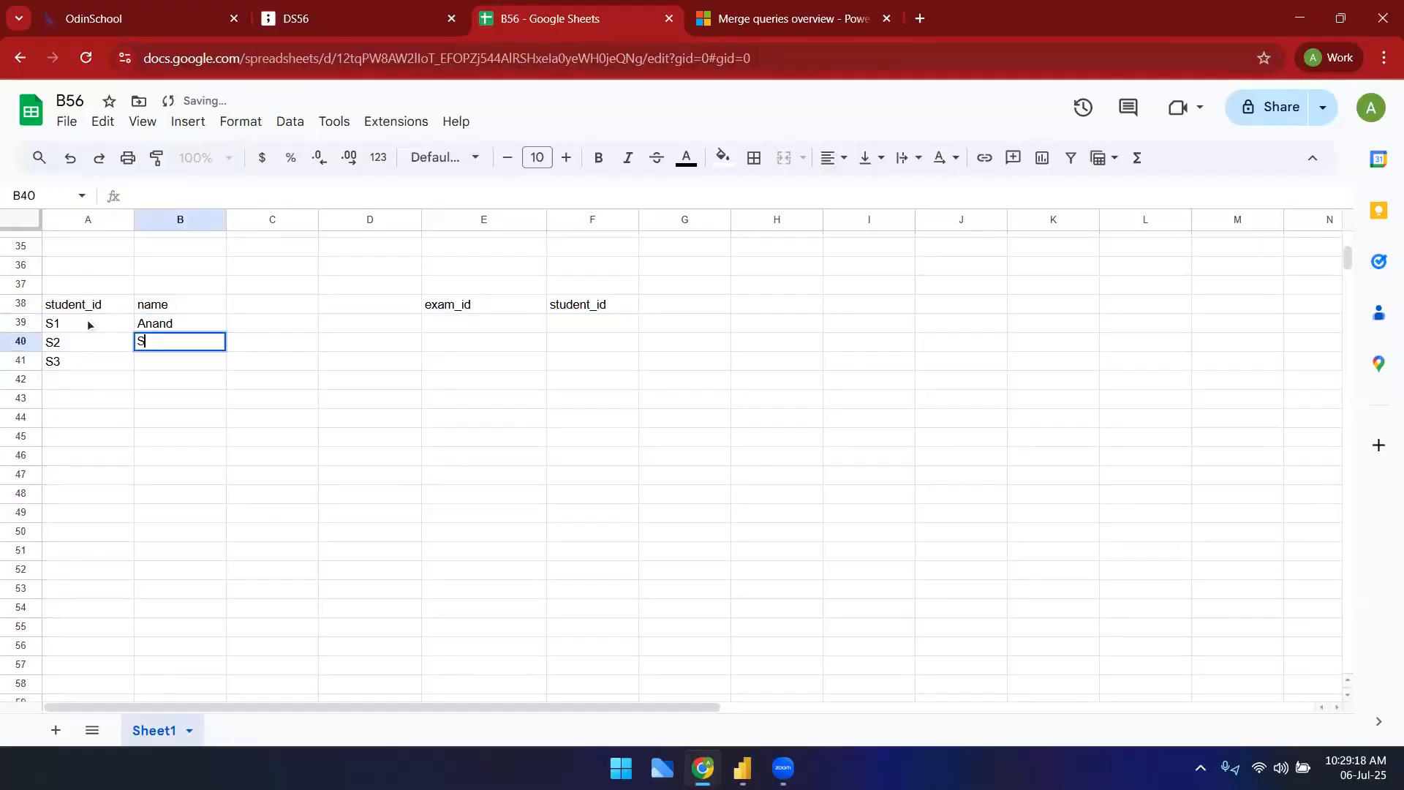
pyautogui.write('ushma')
pyautogui.press('Return')
pyautogui.write('Mohan')
pyautogui.press('Right')
# - Enter the exam IDs 1, 2 and 3 in E39:E41
pyautogui.press('Right')
pyautogui.press('Right')
pyautogui.press('Right')
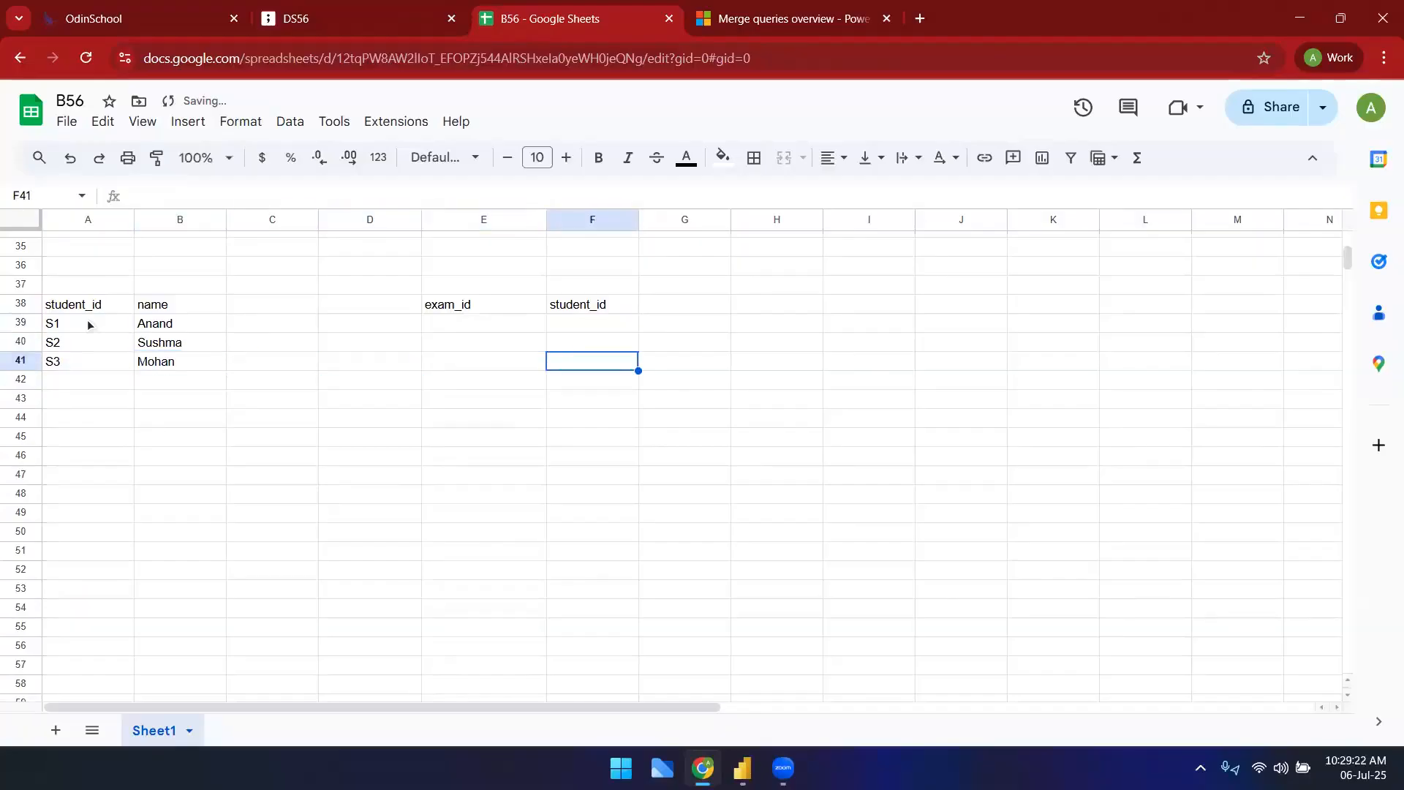
pyautogui.press('Up')
pyautogui.press('Up')
pyautogui.press('Left')
pyautogui.press('Left')
pyautogui.press('Right')
pyautogui.write('1')
pyautogui.press('Return')
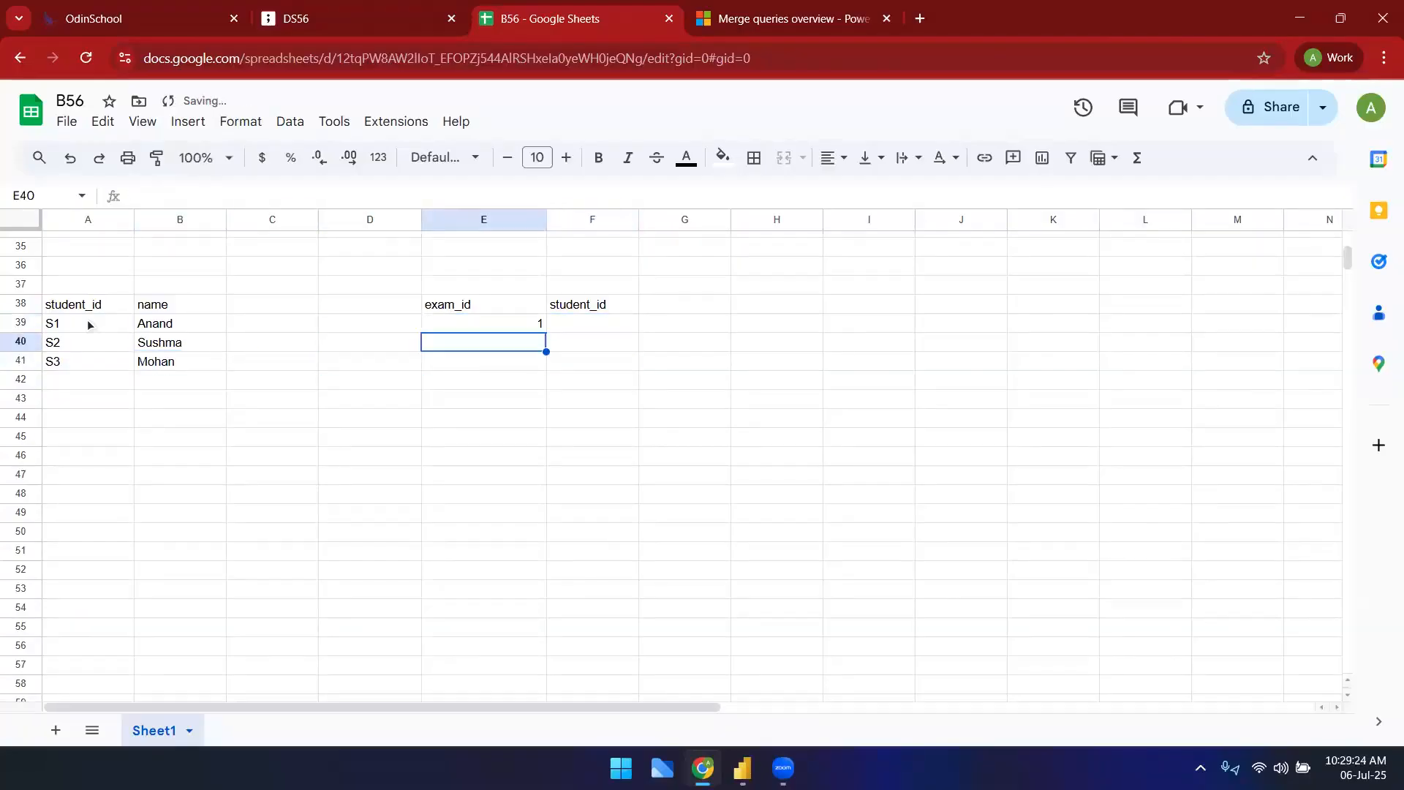
pyautogui.write('2')
pyautogui.press('Return')
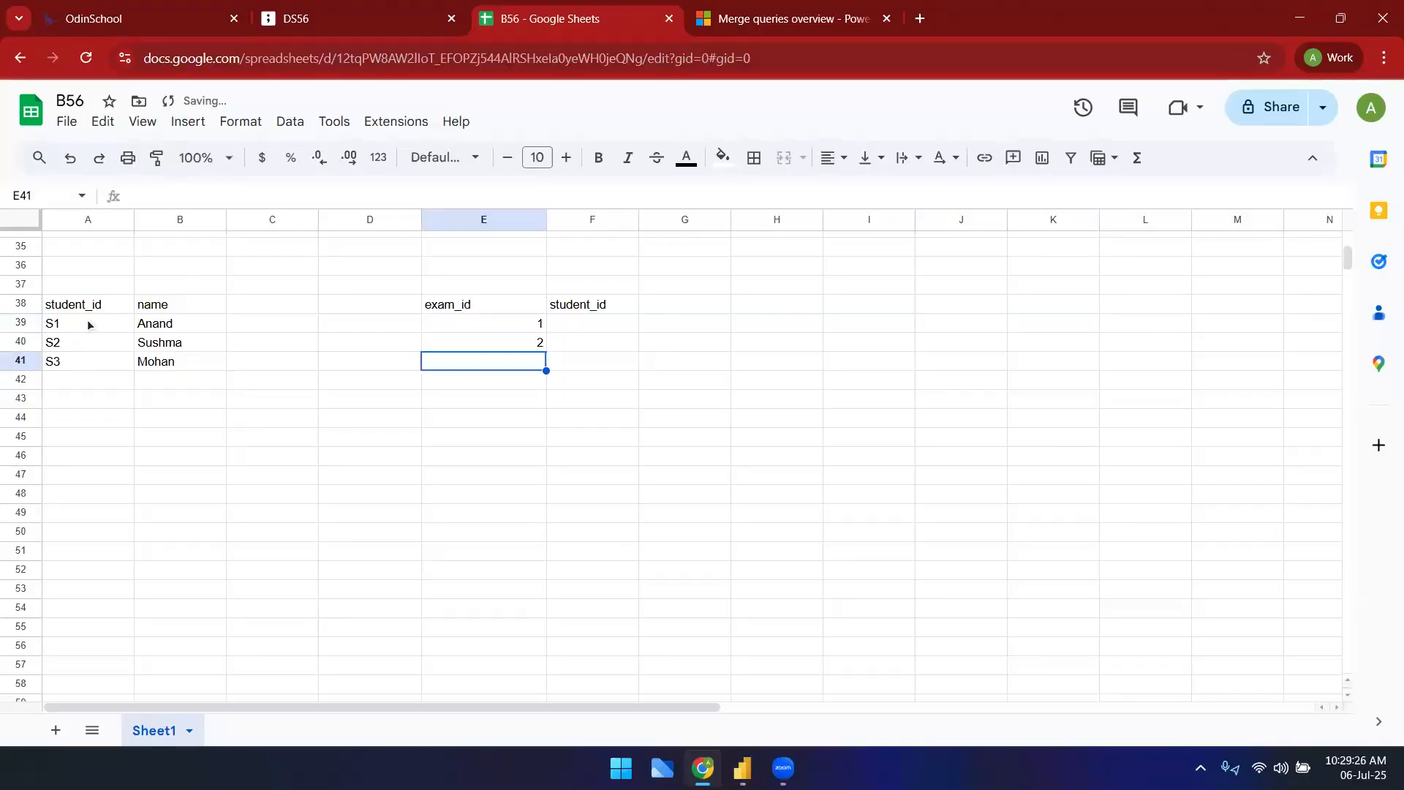
pyautogui.write('3')
pyautogui.press('Right')
# - Enter the student IDs S1, S4 and S5 for the exams in F39:F41
pyautogui.press('Up')
pyautogui.press('Up')
pyautogui.write('S1')
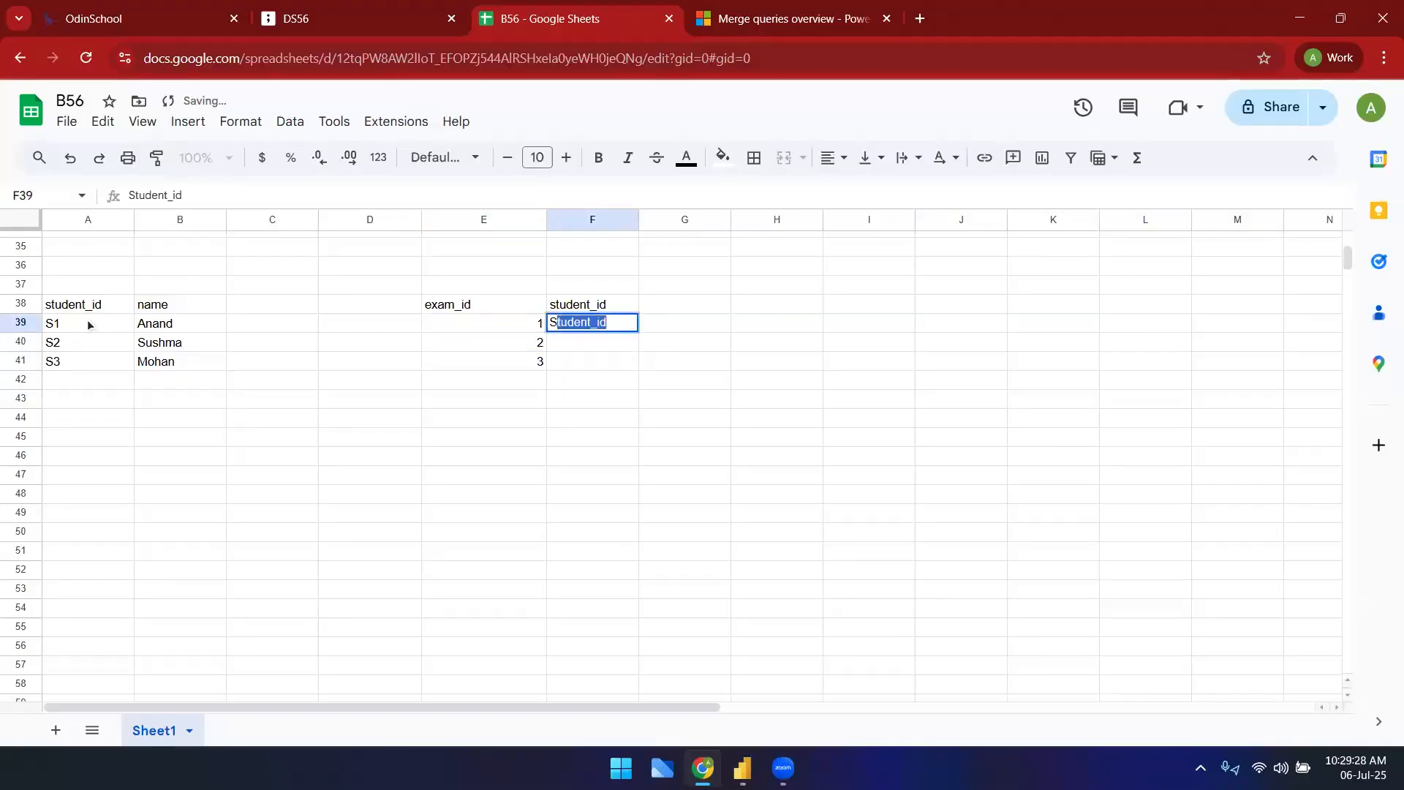
pyautogui.press('Return')
pyautogui.write('S4')
pyautogui.press('Return')
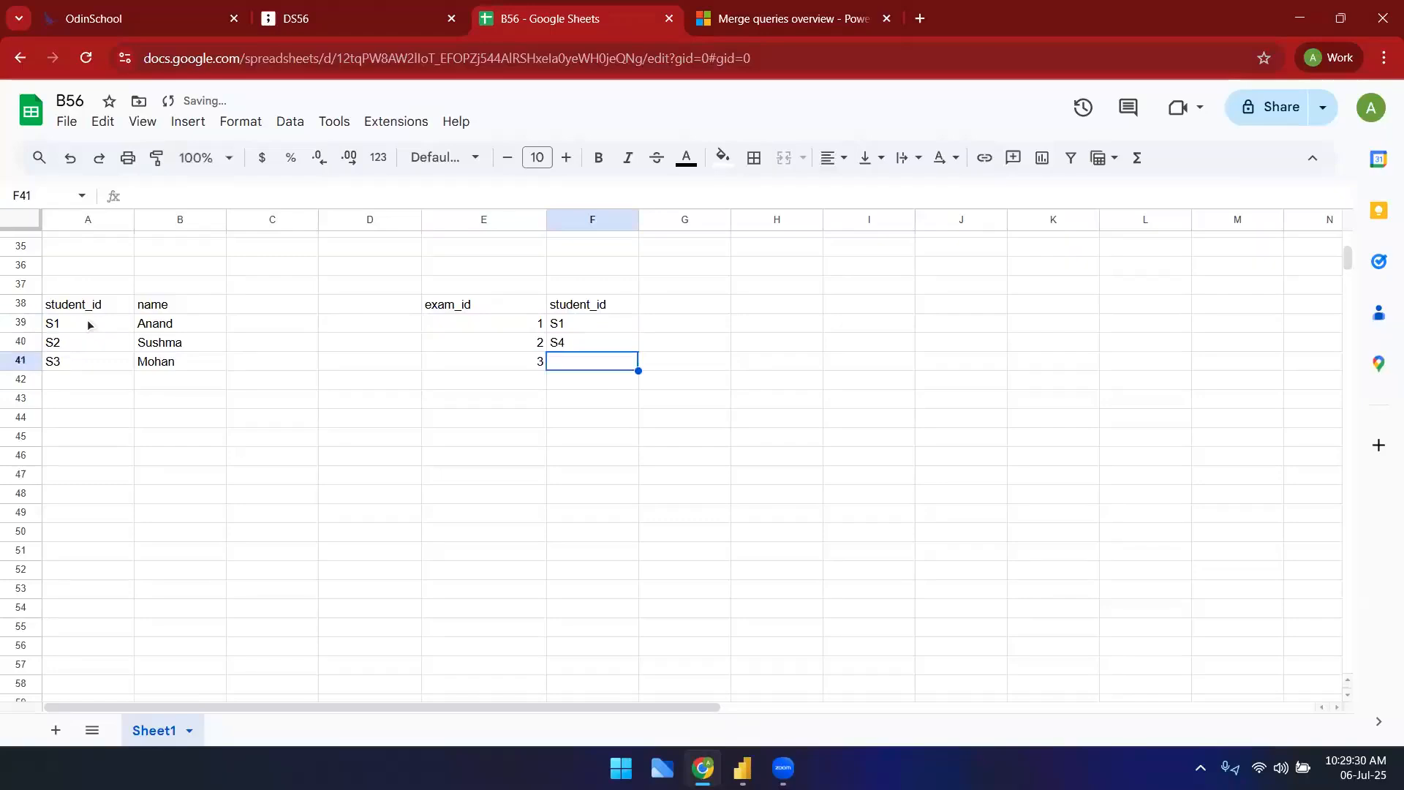
pyautogui.write('S5')
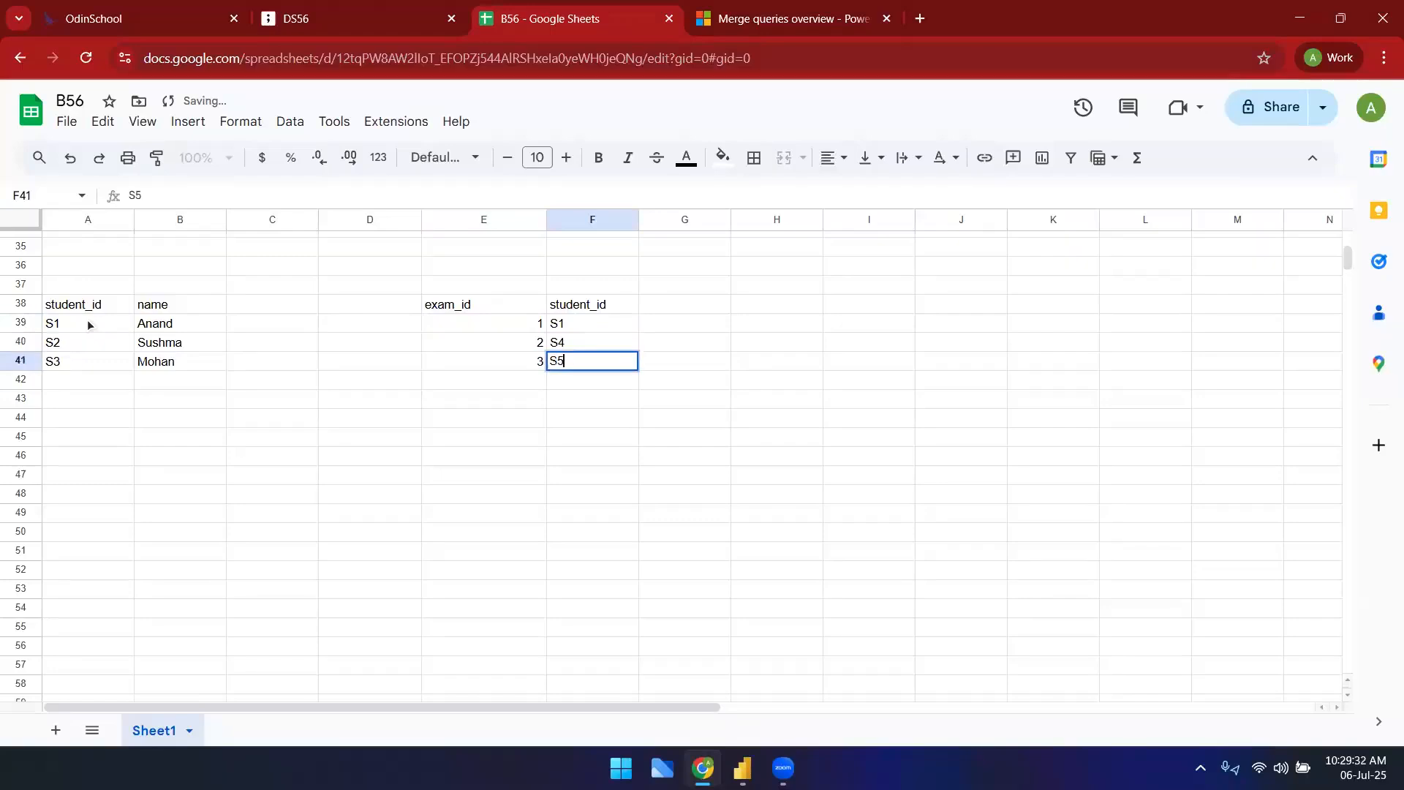
pyautogui.click(327, 477)
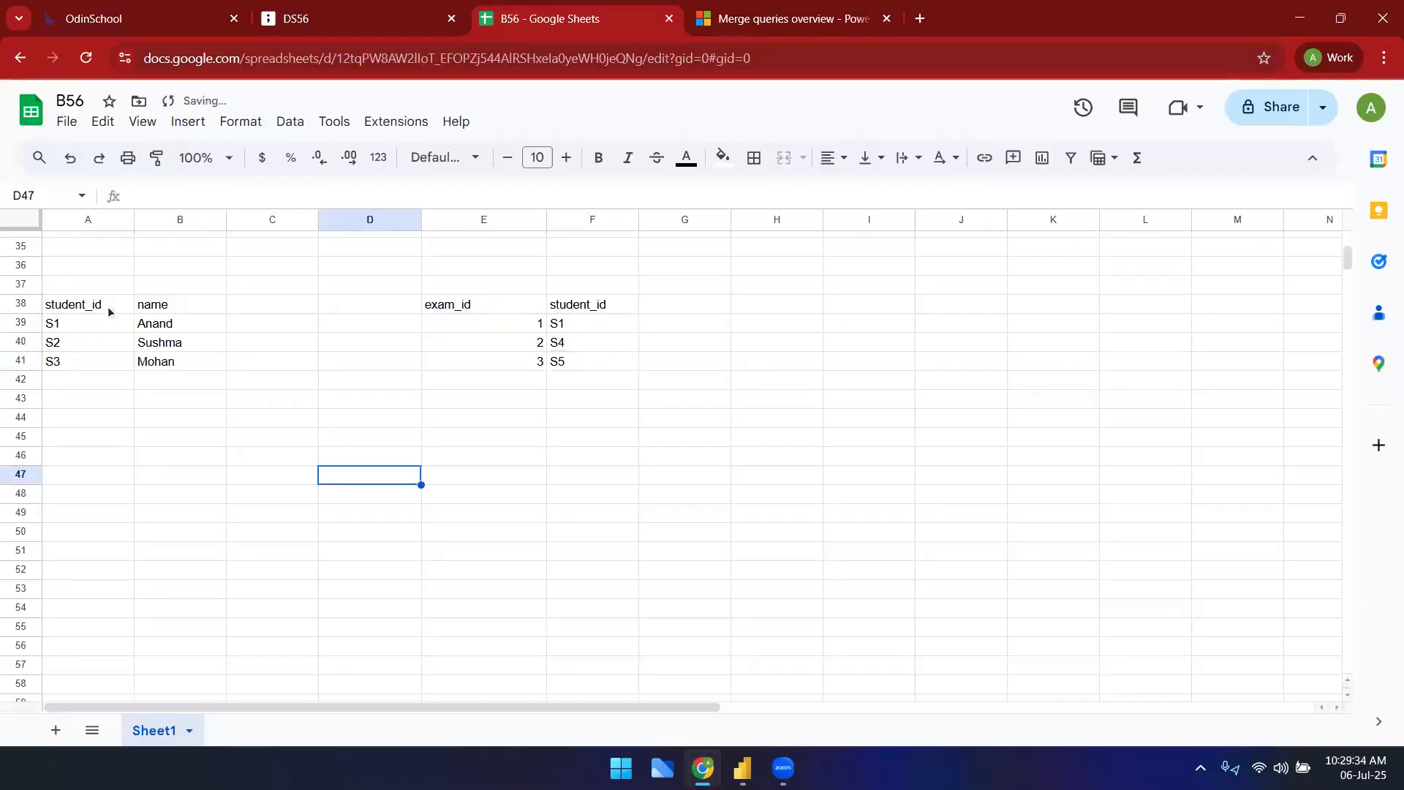
# - Apply all borders to the student table A38:B41 and the exam table E38:F41
pyautogui.moveTo(108, 305); pyautogui.dragTo(173, 359)
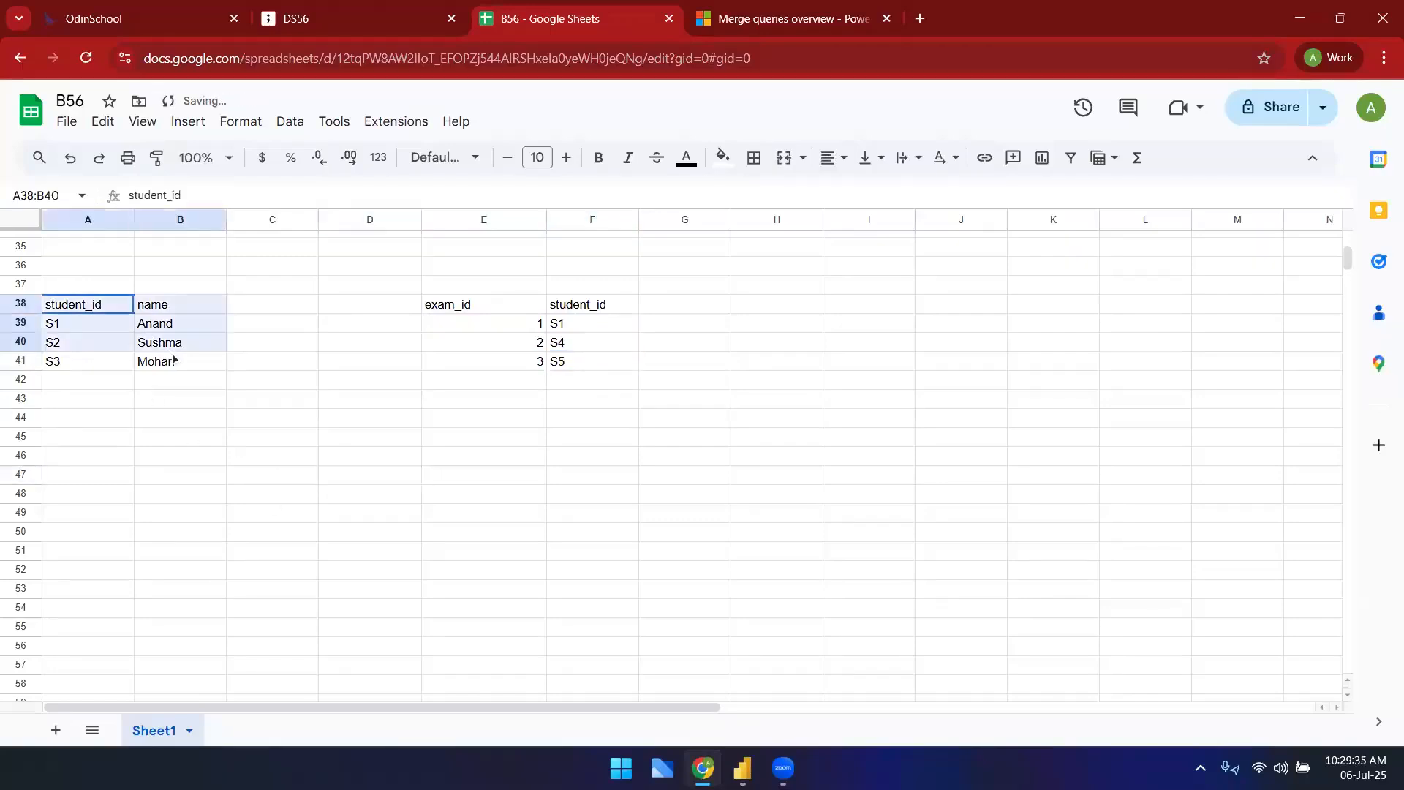
pyautogui.click(754, 157)
pyautogui.click(759, 191)
pyautogui.moveTo(467, 312); pyautogui.dragTo(619, 362)
pyautogui.click(754, 157)
pyautogui.click(762, 197)
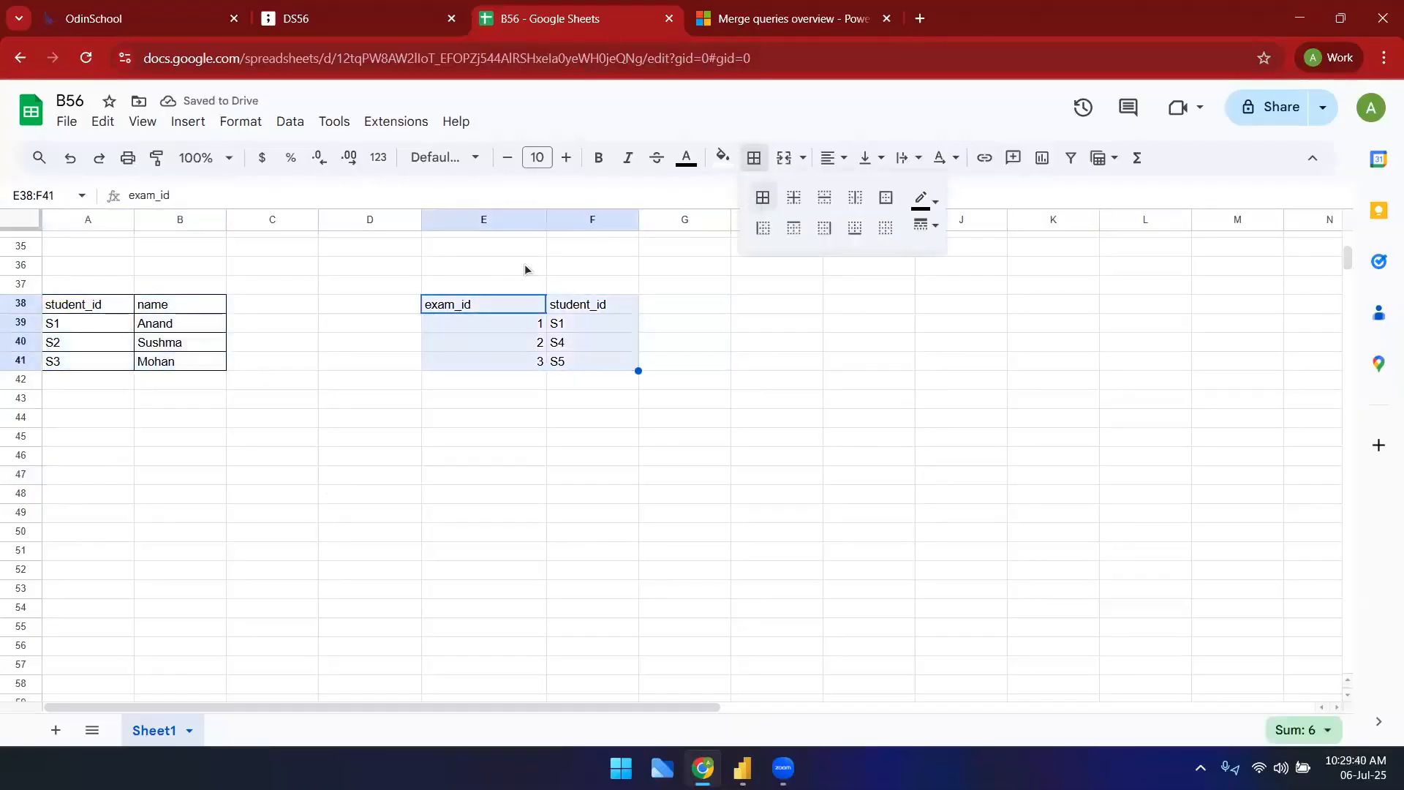
# - Make the header cells A38:B38 and E38:F38 of both tables bold
pyautogui.click(110, 311)
pyautogui.hotkey('shift', 'Right')
pyautogui.hotkey('ctrl', 'b')
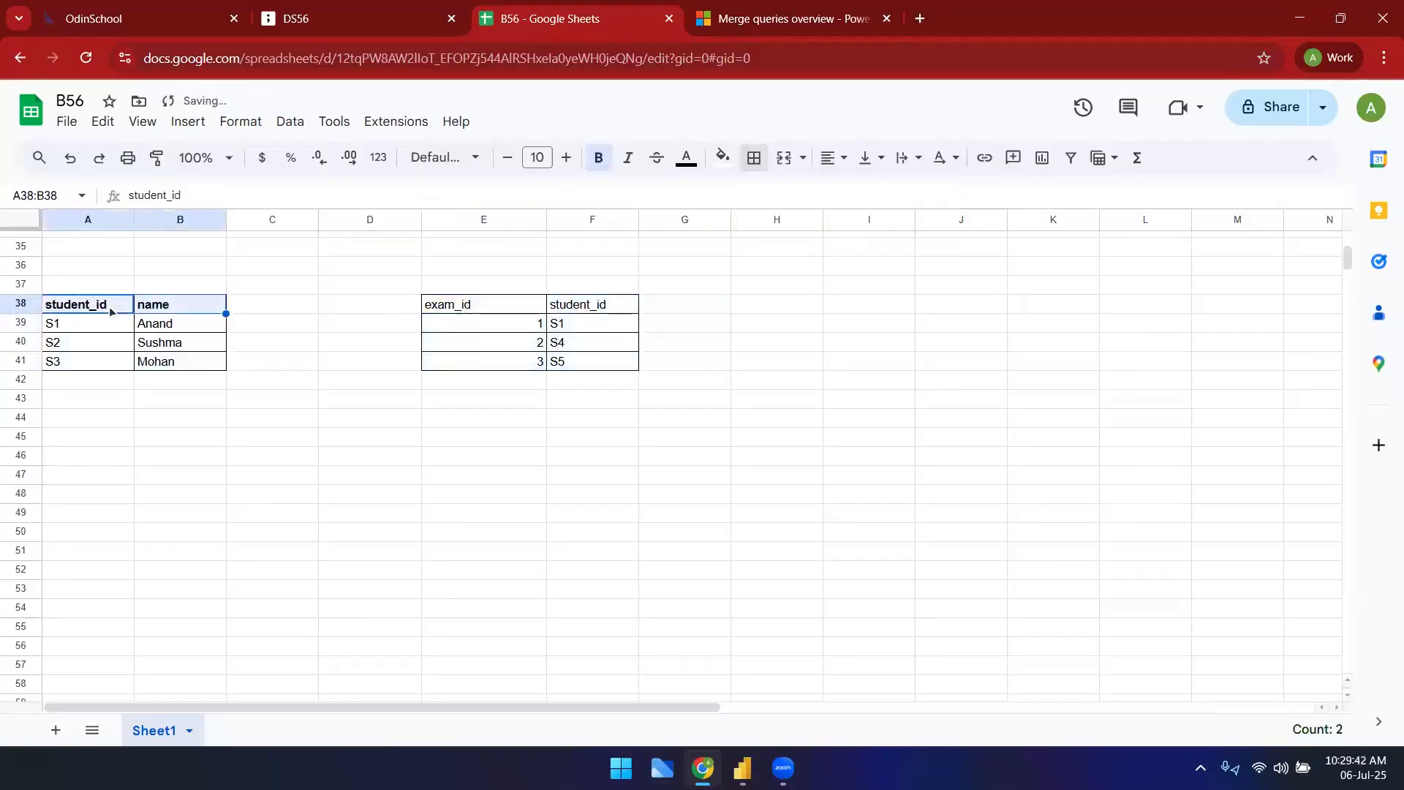
pyautogui.press('Right')
pyautogui.press('Right')
pyautogui.press('Right')
pyautogui.press('Right')
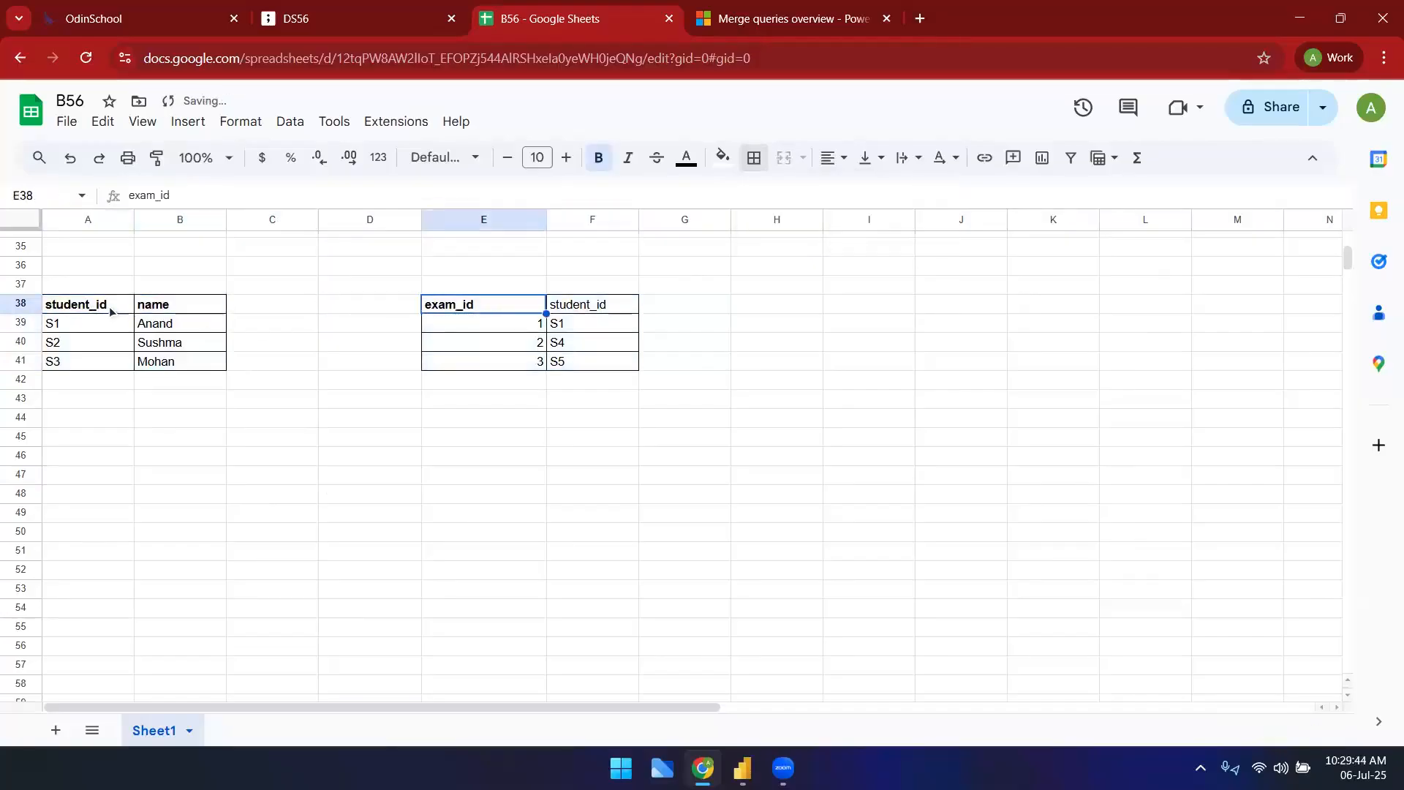
pyautogui.hotkey('shift', 'Right')
pyautogui.hotkey('ctrl', 'b')
pyautogui.press('Down')
pyautogui.press('Down')
pyautogui.press('Down')
pyautogui.press('Down')
pyautogui.press('Down')
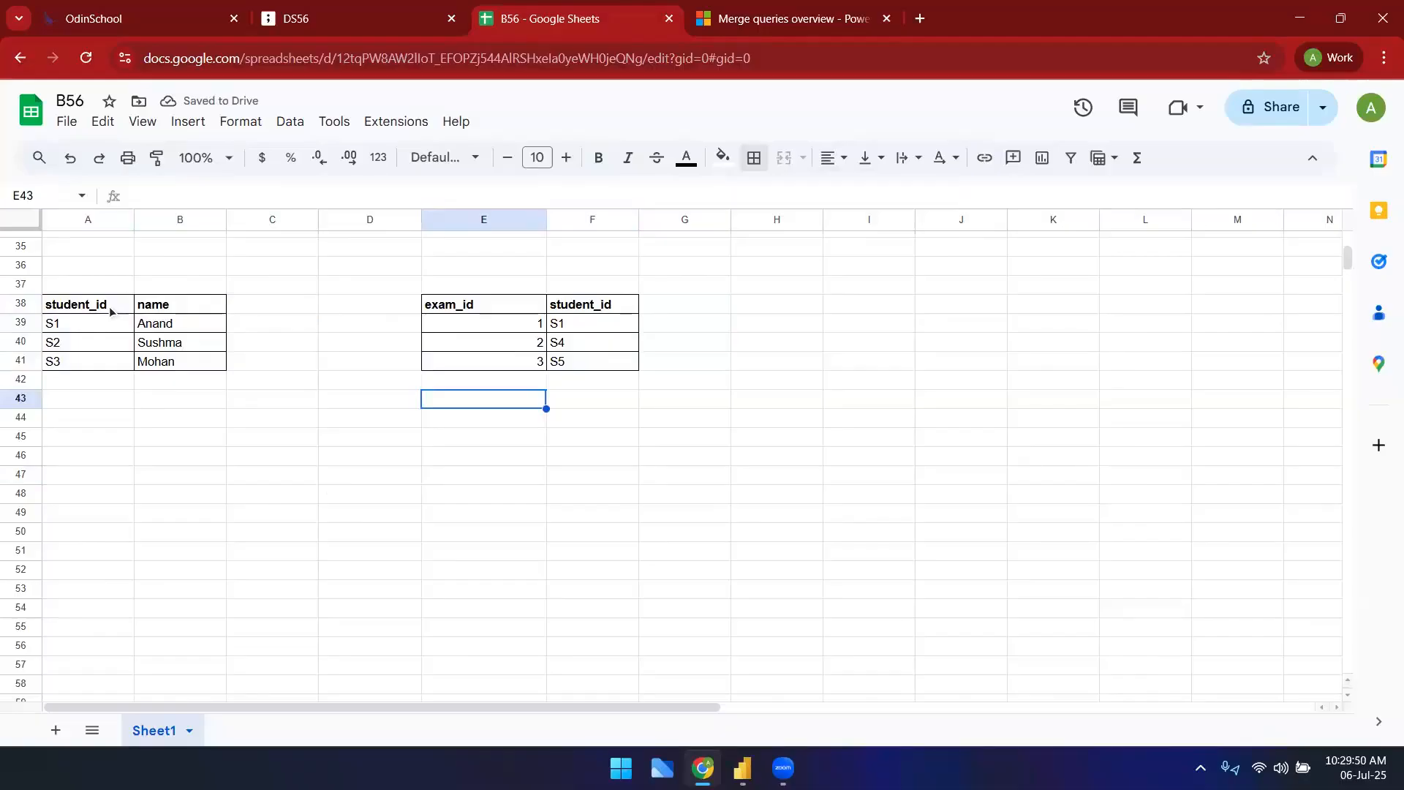
# - Examine the student table in A38:B41 together with the exam table in E38:F41
pyautogui.click(308, 439)
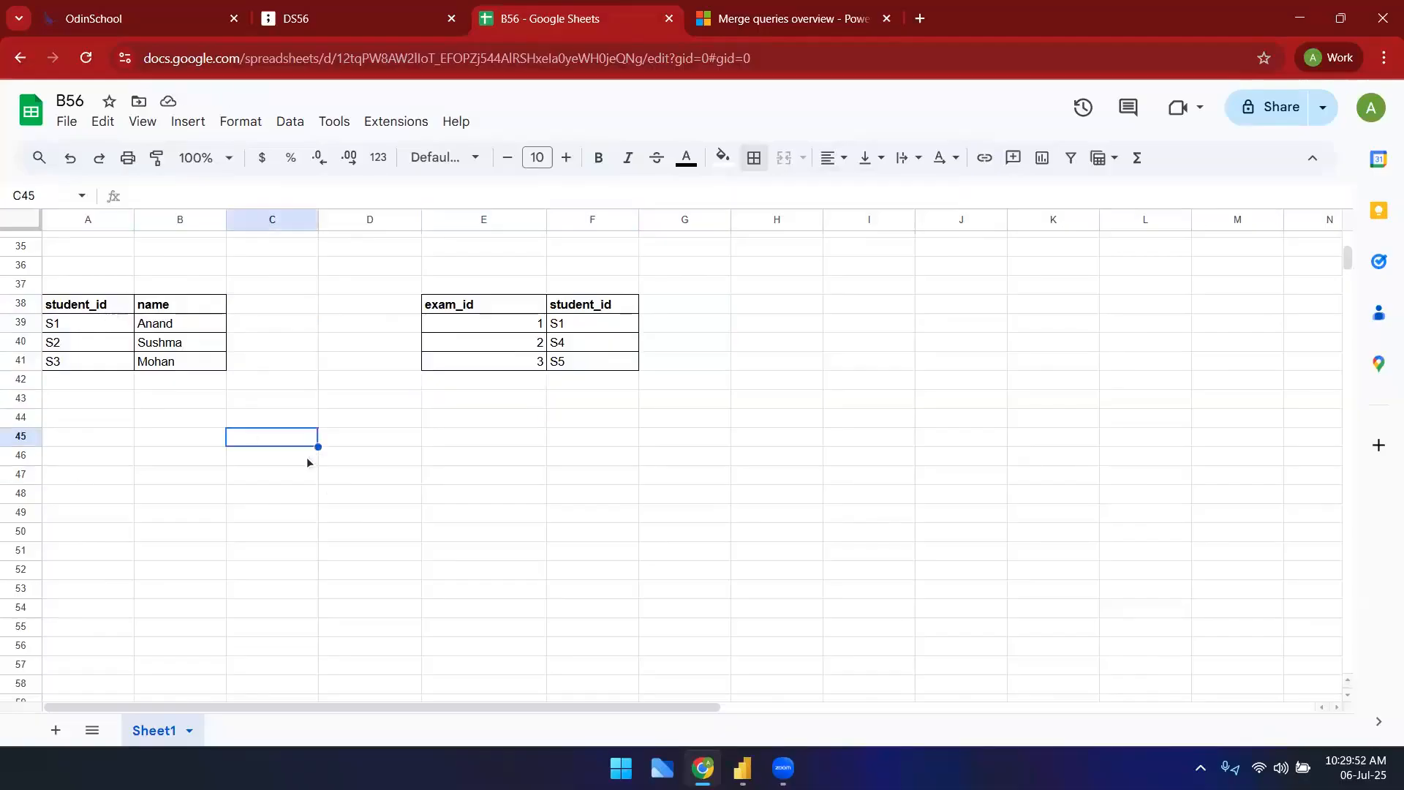
pyautogui.moveTo(86, 307); pyautogui.dragTo(191, 362)
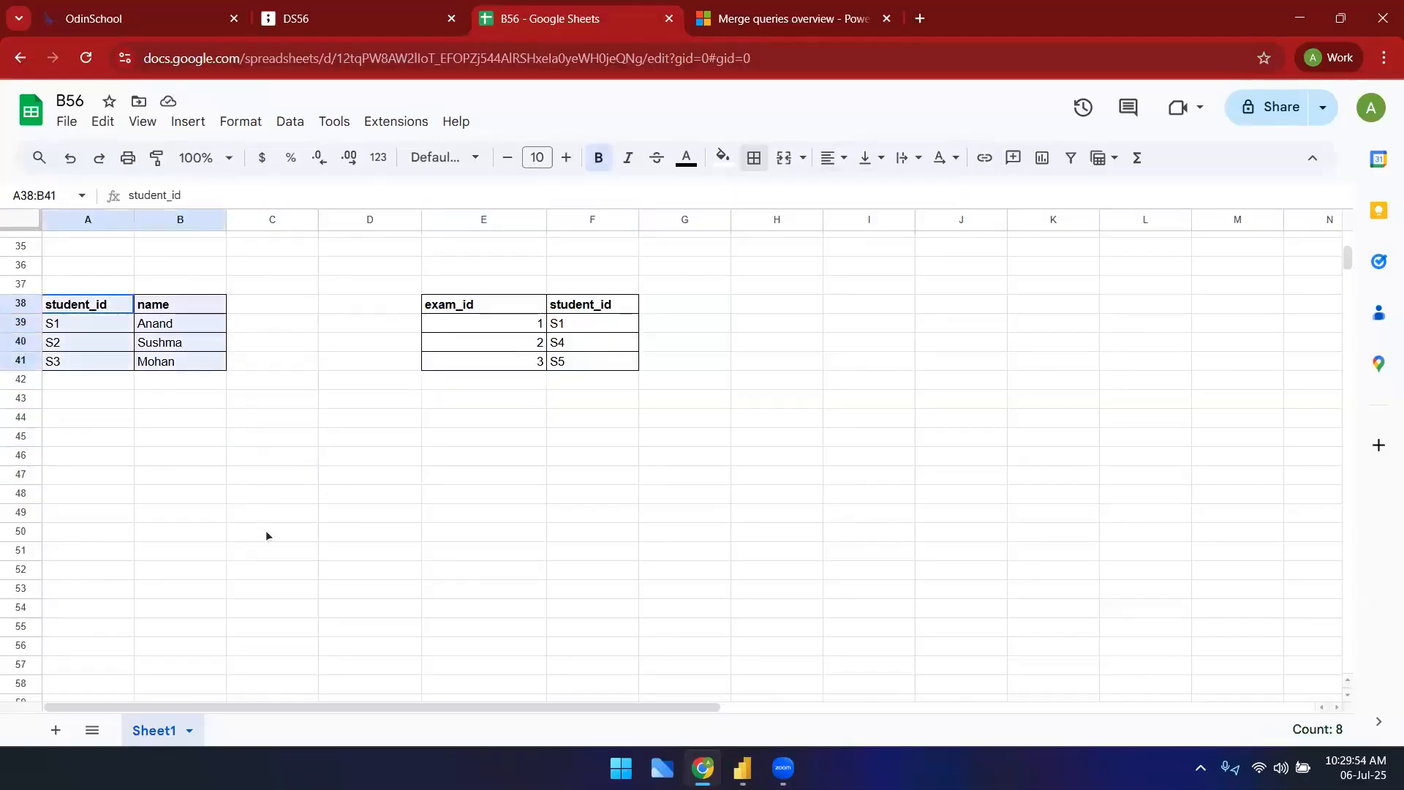
pyautogui.click(245, 462)
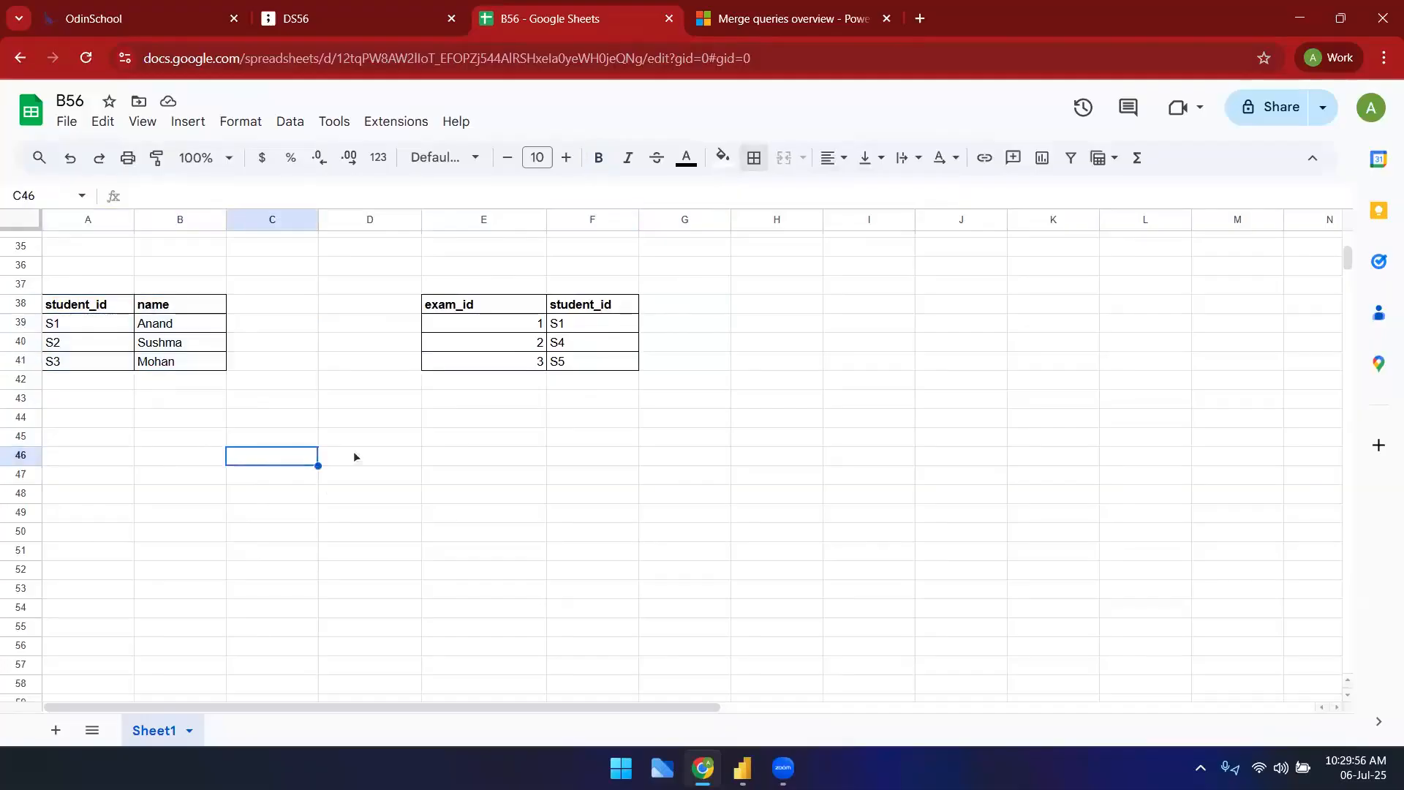
pyautogui.click(512, 493)
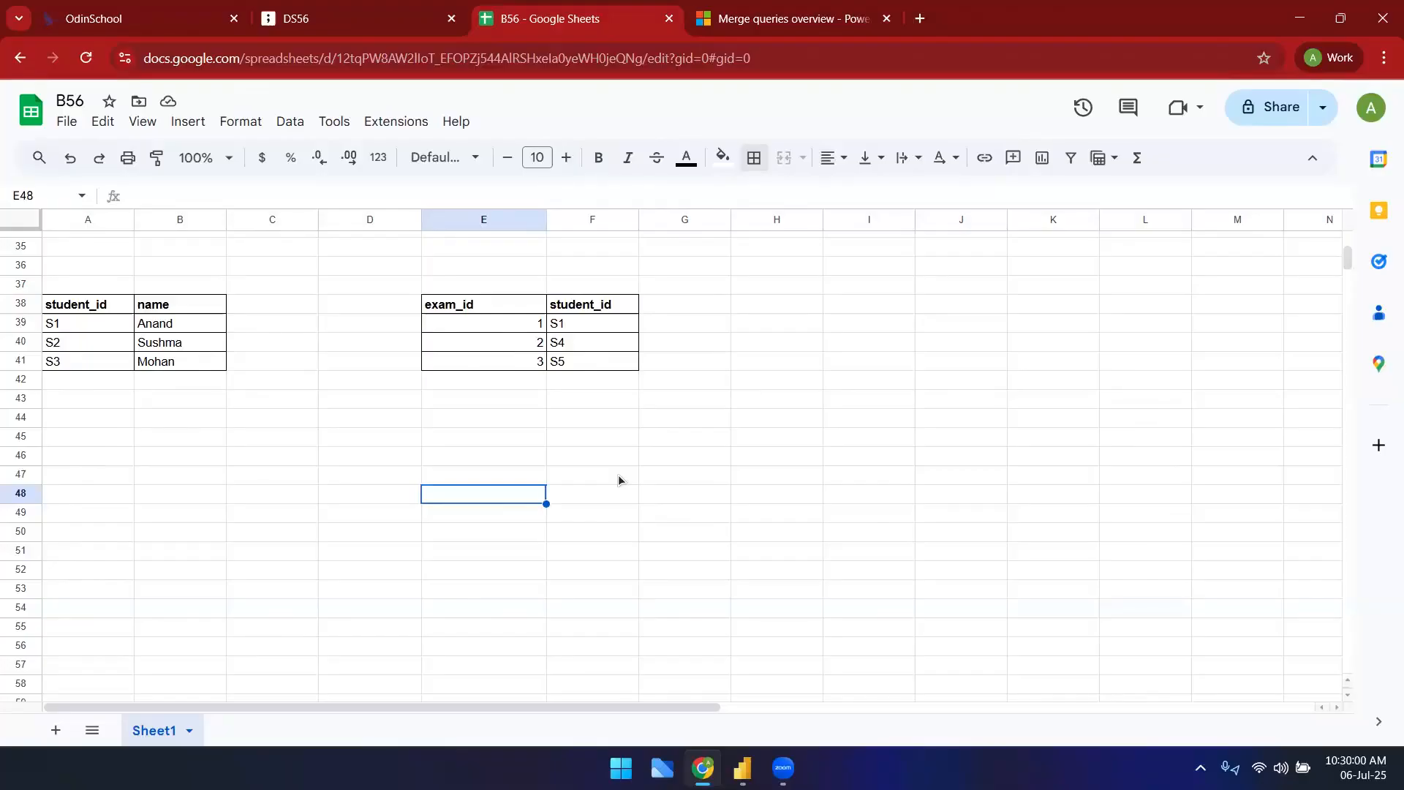
pyautogui.moveTo(73, 305); pyautogui.dragTo(589, 361)
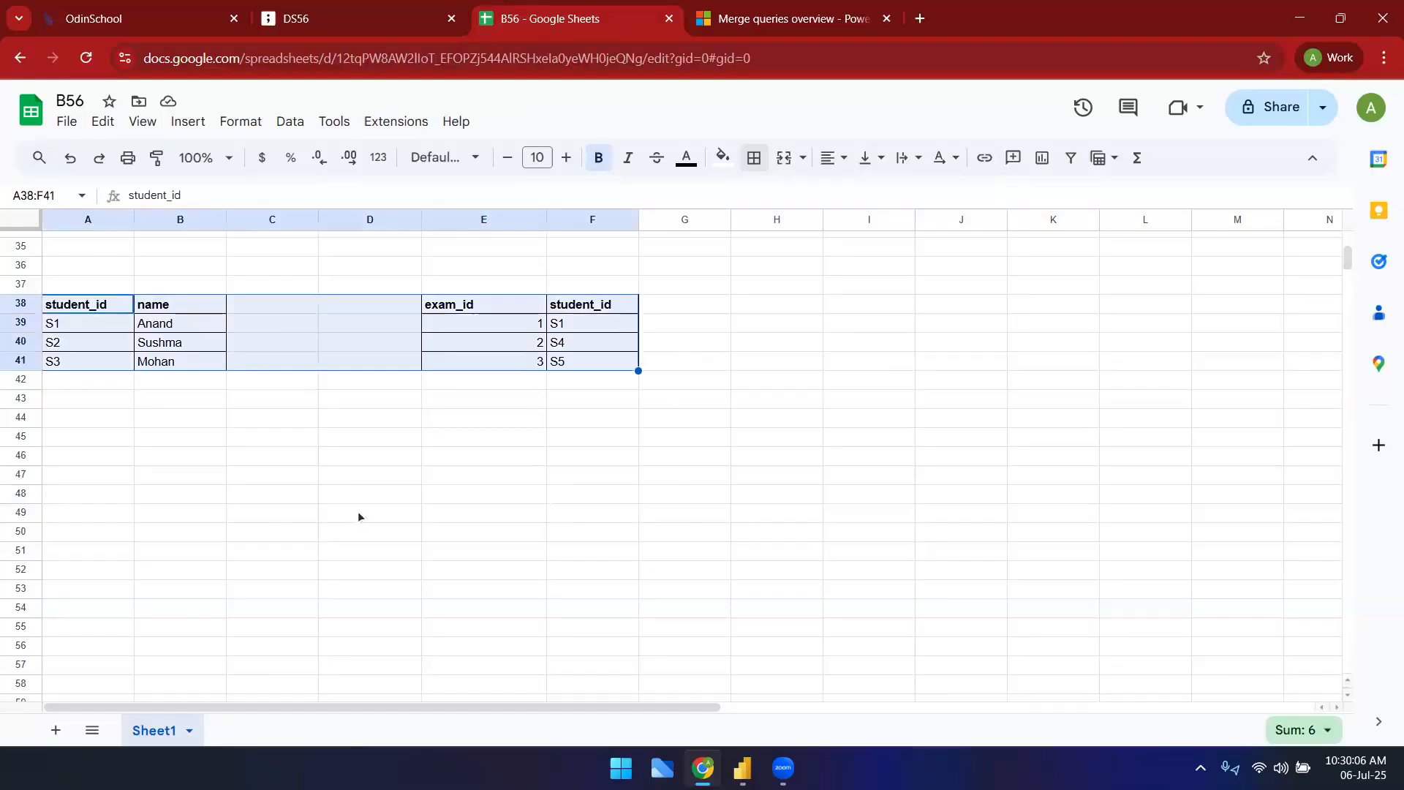
pyautogui.click(448, 479)
pyautogui.moveTo(125, 307); pyautogui.dragTo(190, 361)
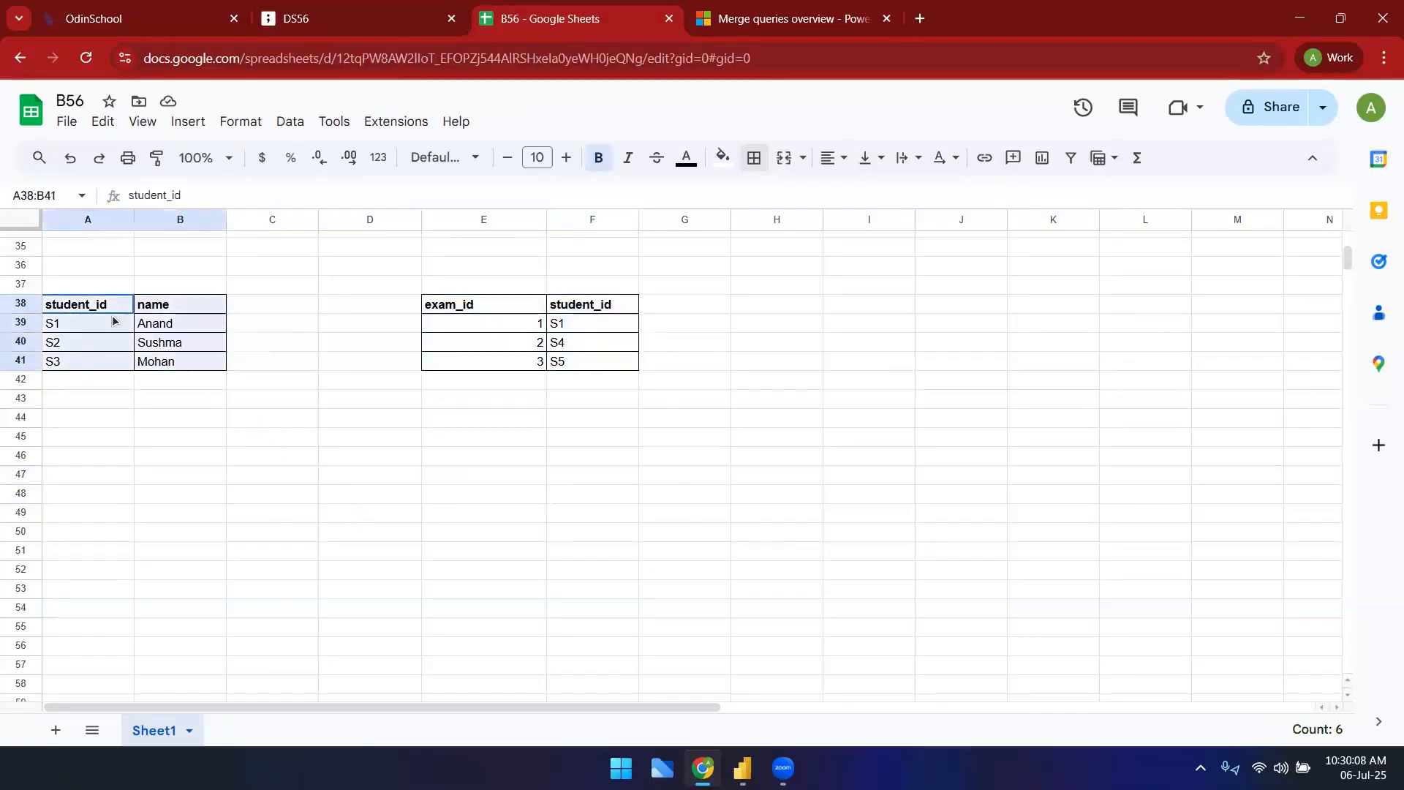
# - Title the tables with student in A37 and exams in E37
pyautogui.click(87, 287)
pyautogui.write('studen')
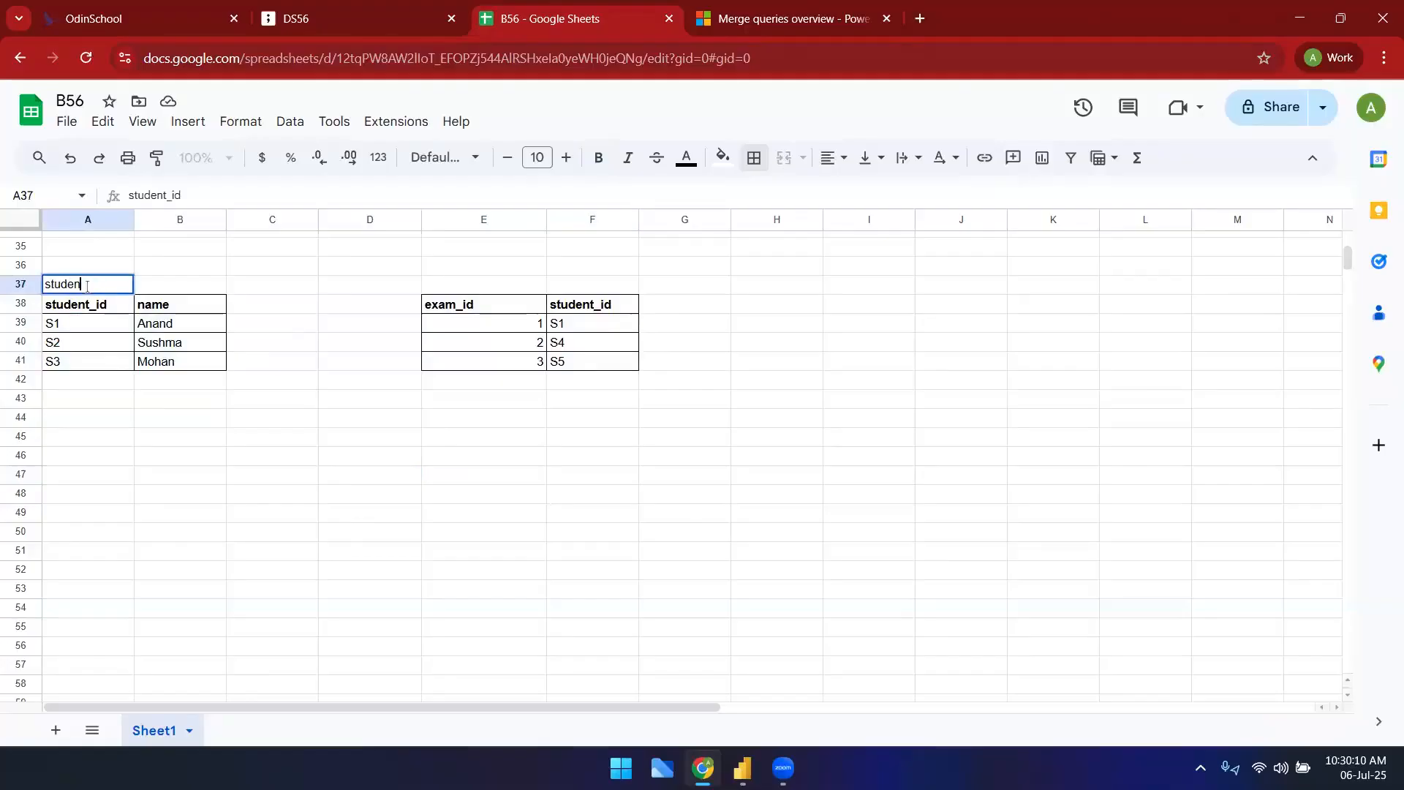
pyautogui.write('t')
pyautogui.press('Tab')
pyautogui.press('Tab')
pyautogui.press('Tab')
pyautogui.press('Tab')
pyautogui.write('exams')
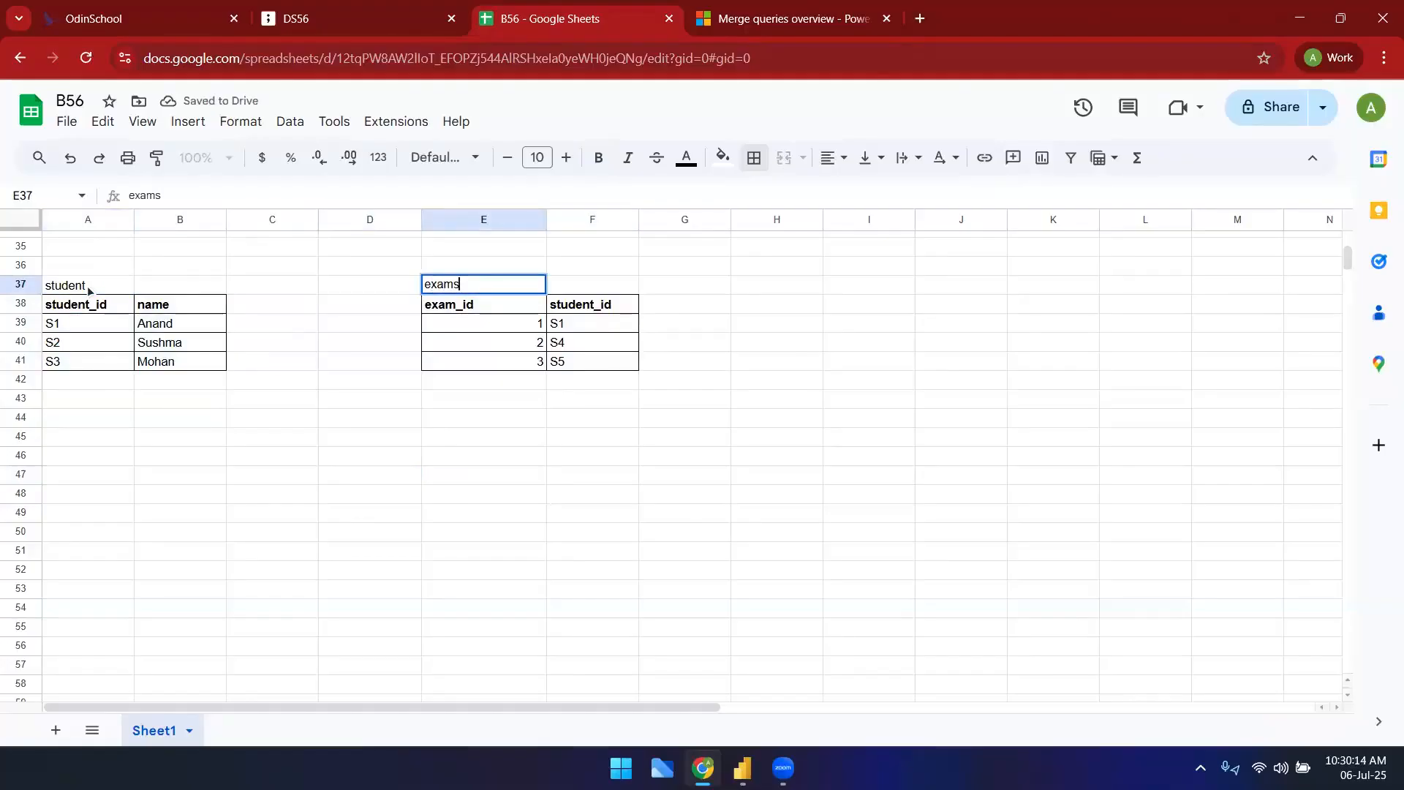
# - Enter the question "print all the registered students details, and print if they have attended the exam" in B44
pyautogui.press('Down')
pyautogui.press('Down')
pyautogui.press('Down')
pyautogui.press('Down')
pyautogui.press('Down')
pyautogui.press('Down')
pyautogui.press('Left')
pyautogui.press('Left')
pyautogui.press('Down')
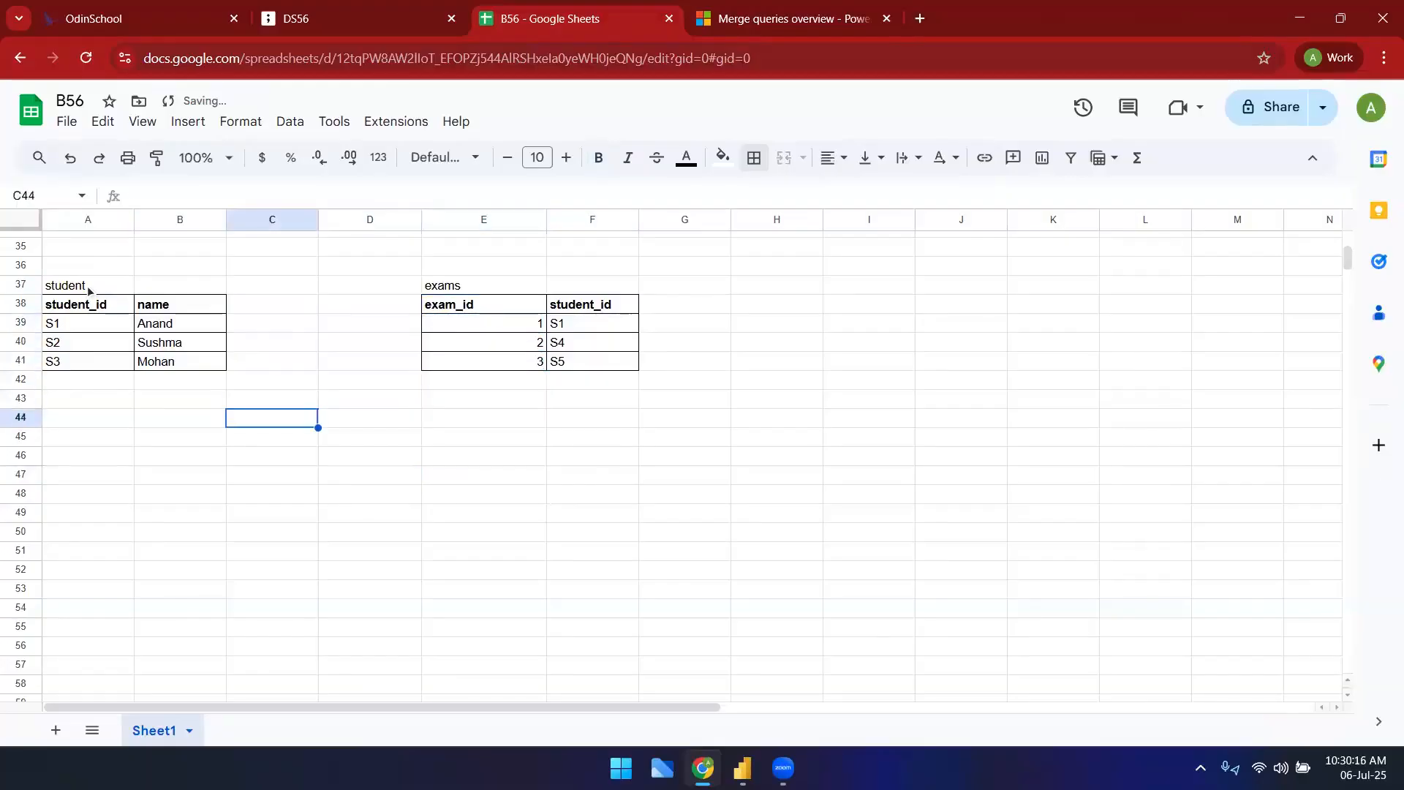
pyautogui.press('Left')
pyautogui.write('print the')
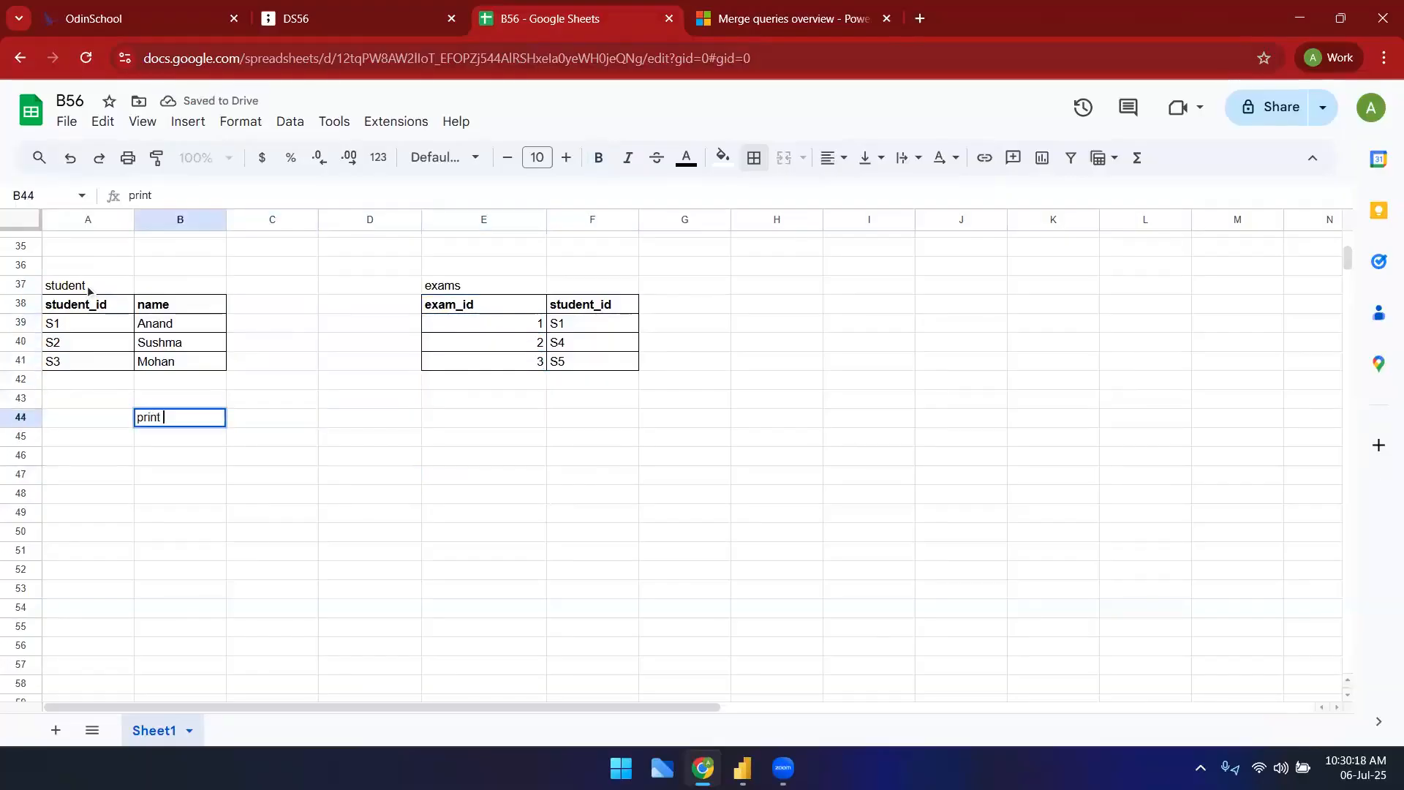
pyautogui.press('BackSpace')
pyautogui.press('BackSpace')
pyautogui.press('BackSpace')
pyautogui.press('BackSpace')
pyautogui.write('all the reg')
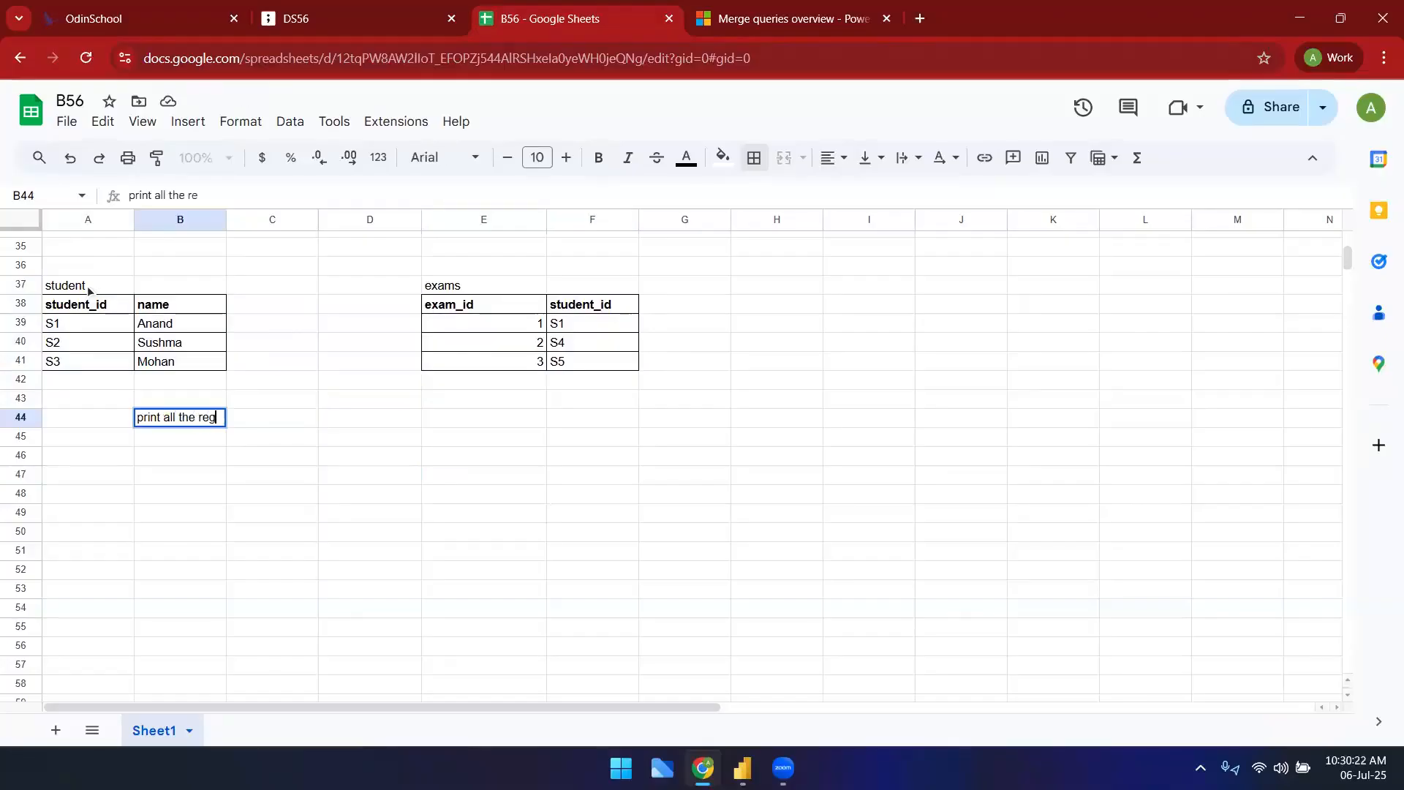
pyautogui.write('itster')
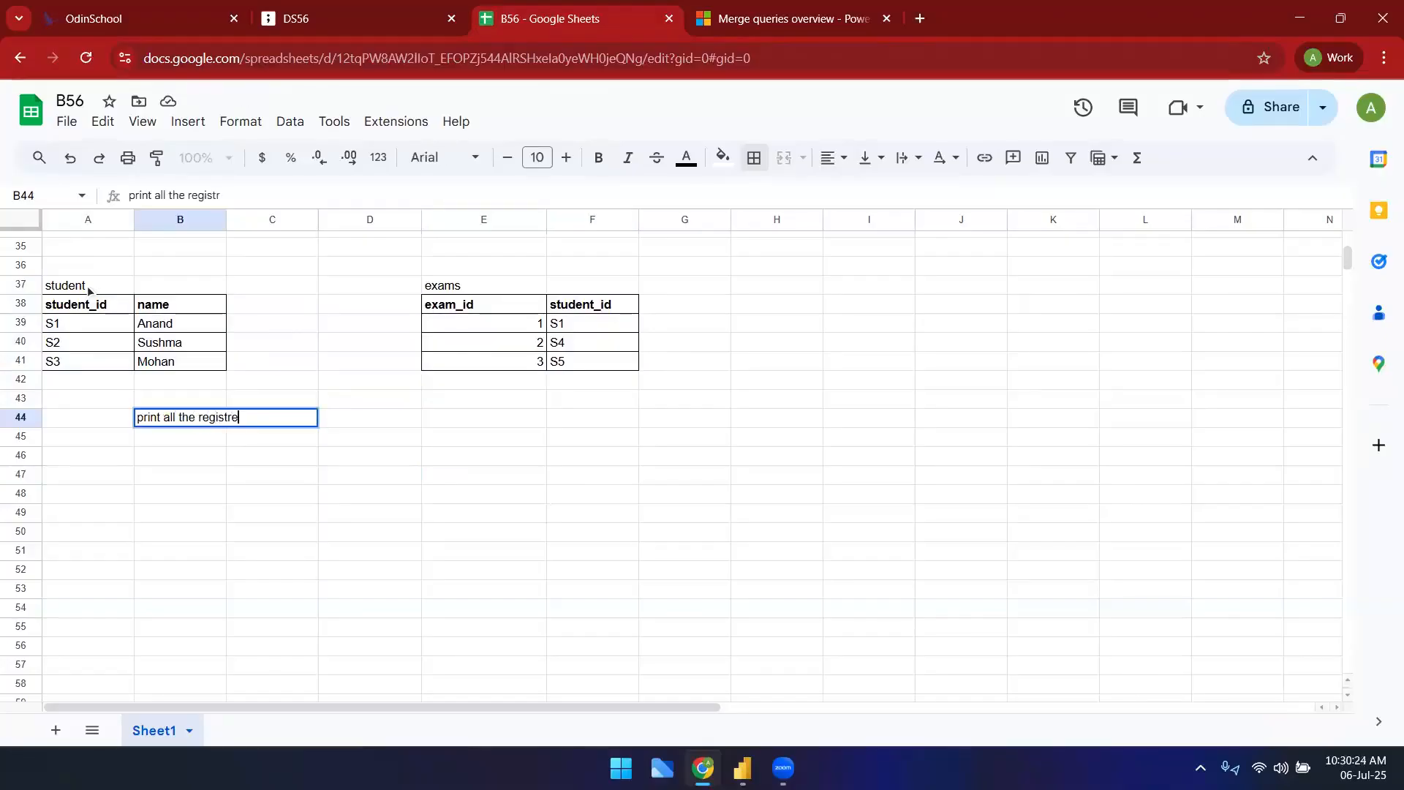
pyautogui.write('ed studetnts detaisls, and')
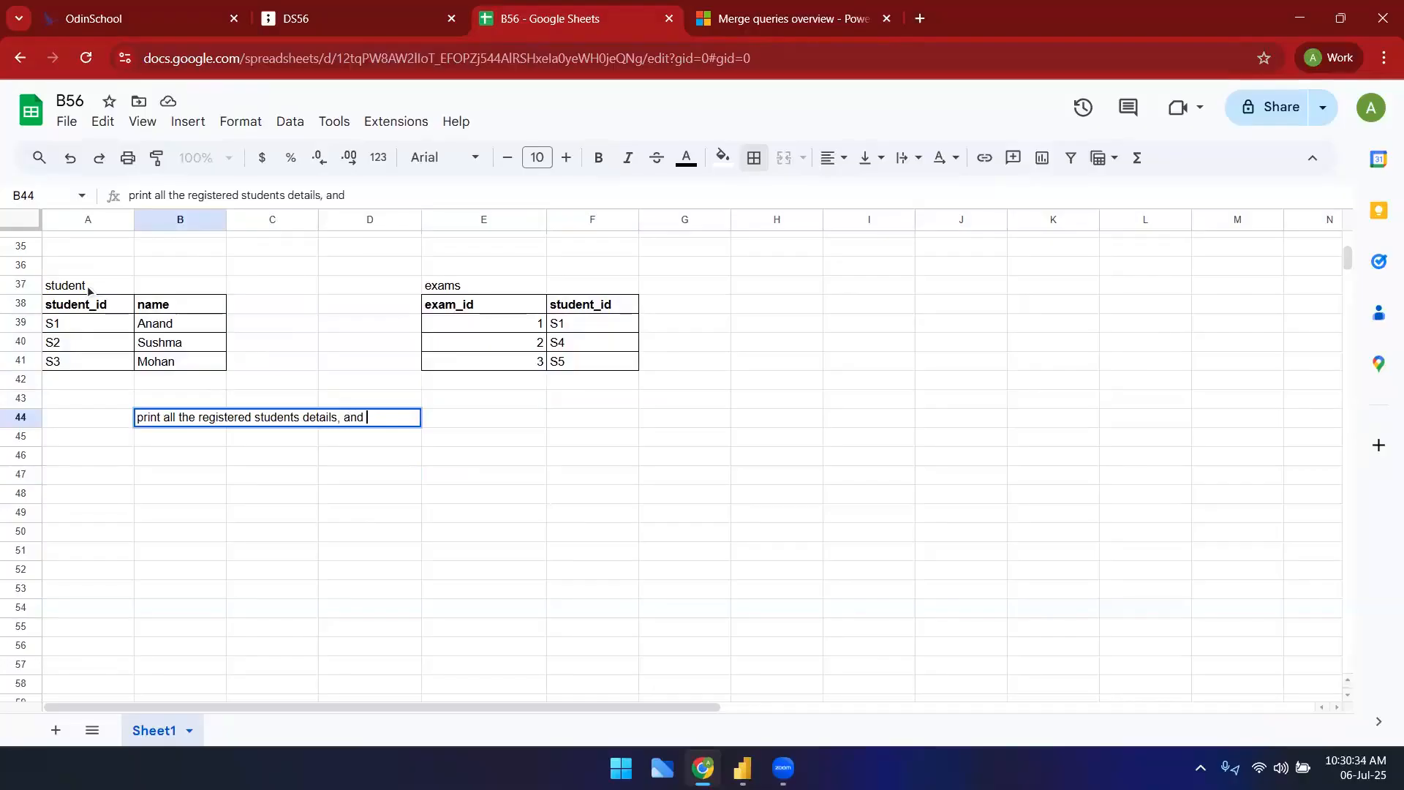
pyautogui.write('fi')
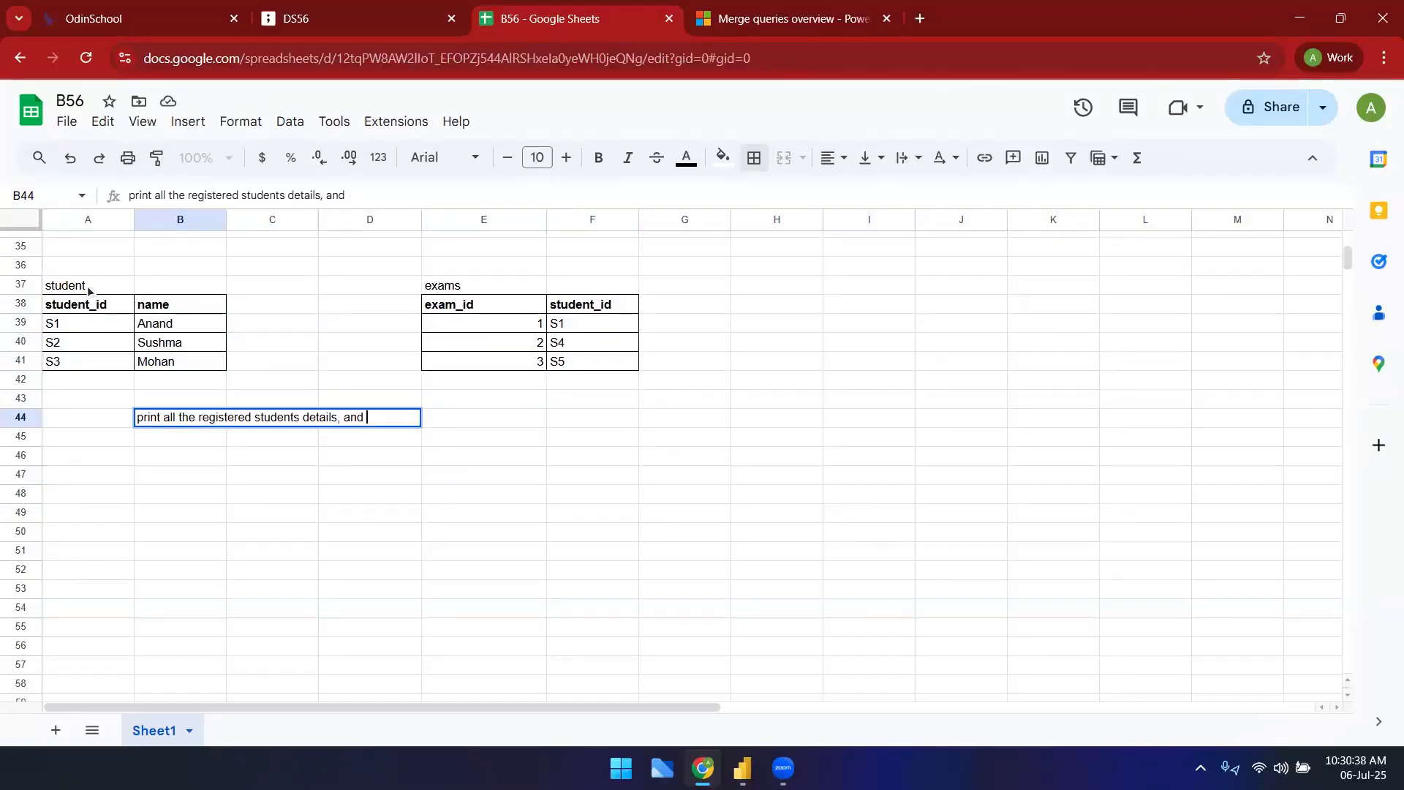
pyautogui.write('print if they have attended the exam')
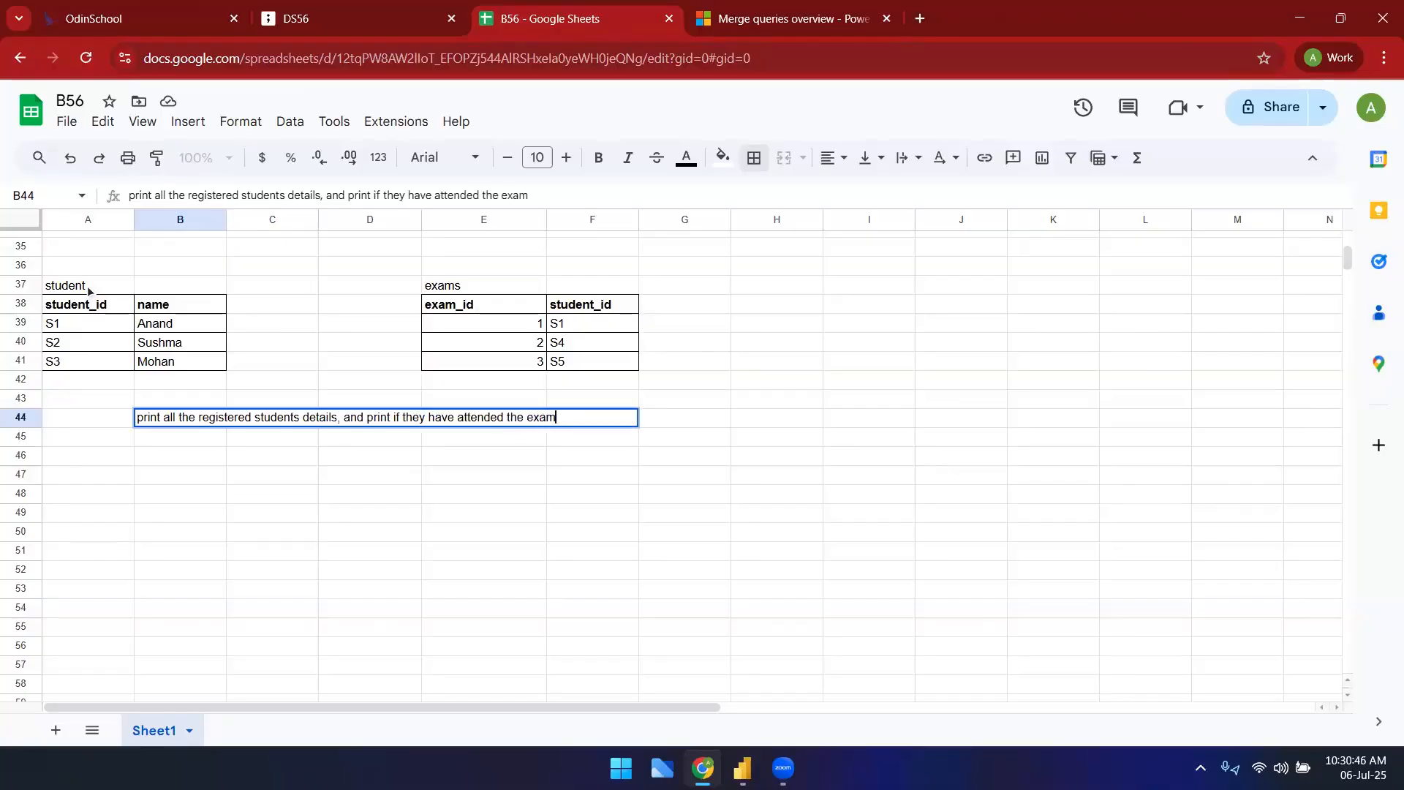
pyautogui.press('Return')
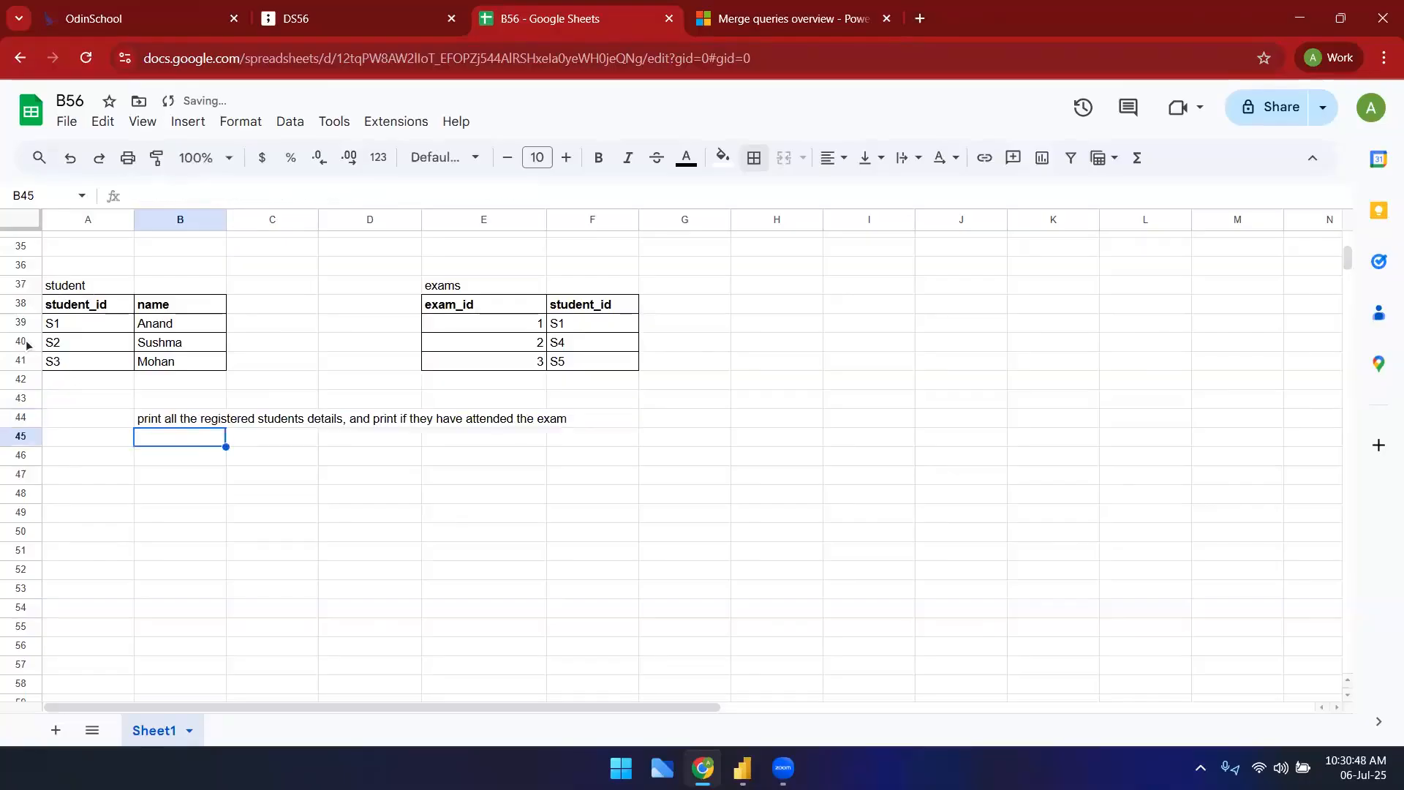
# - Add the bold label right in B36 above the student table
pyautogui.click(183, 423)
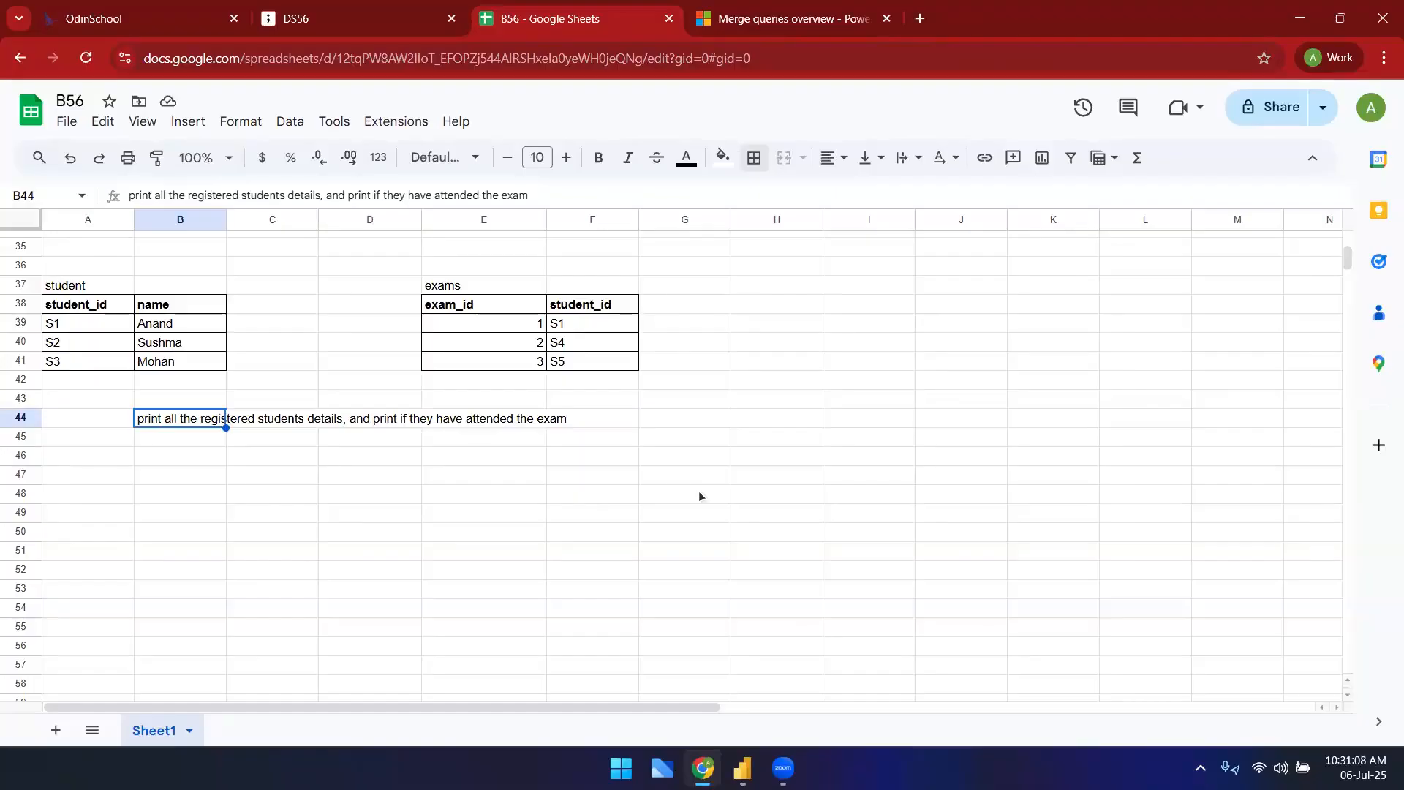
pyautogui.moveTo(102, 307); pyautogui.dragTo(181, 379)
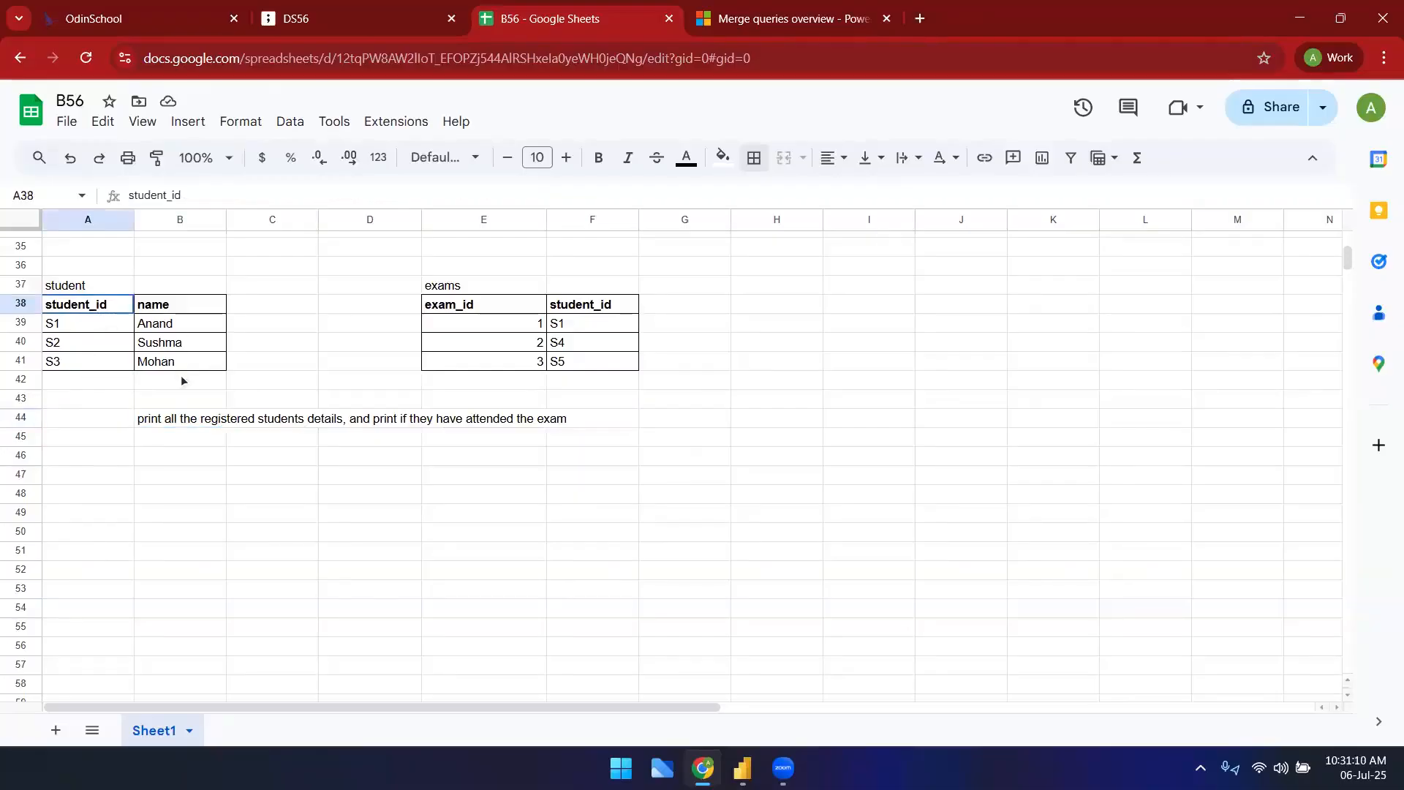
pyautogui.click(155, 268)
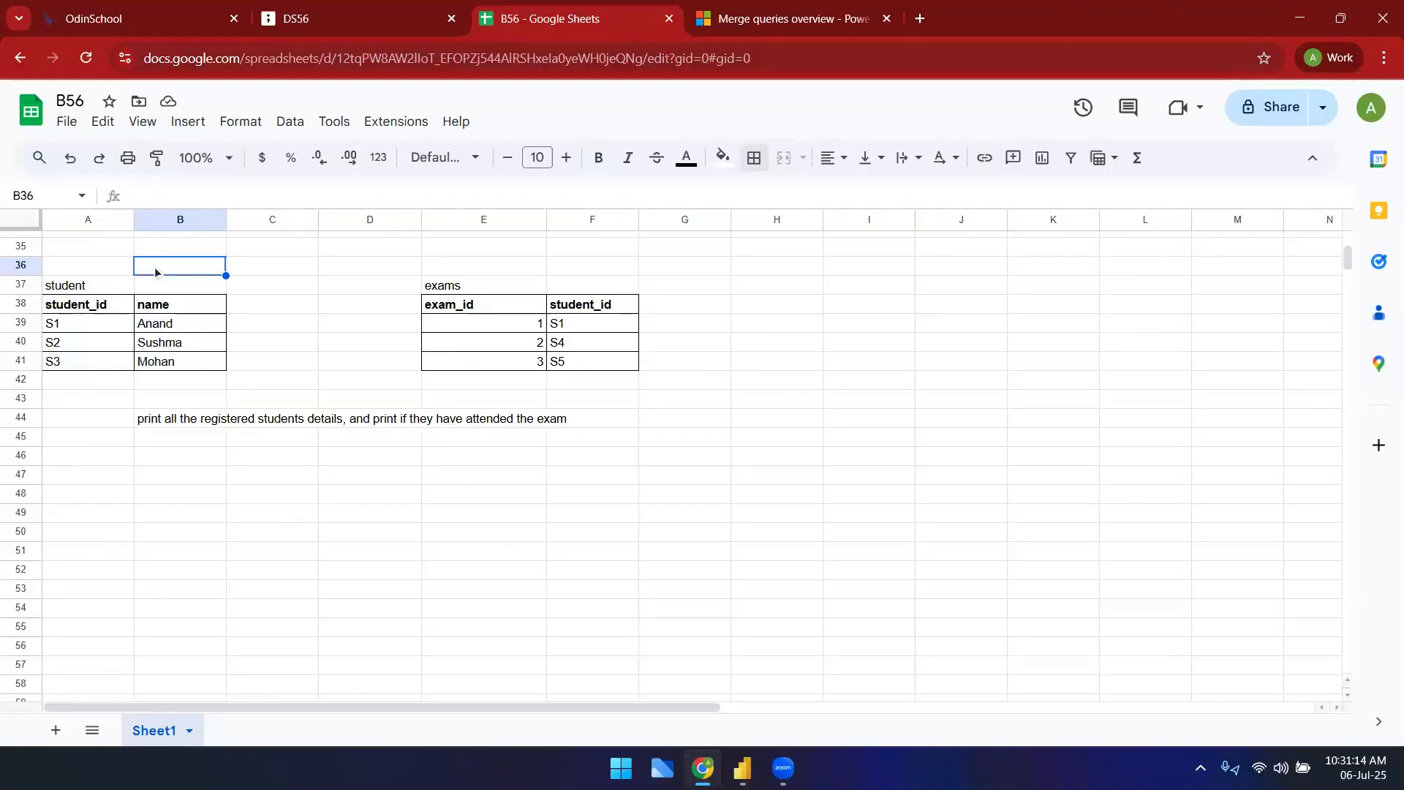
pyautogui.write('right')
pyautogui.press('Tab')
pyautogui.press('Tab')
pyautogui.press('Left')
pyautogui.press('Left')
pyautogui.hotkey('ctrl', 'b')
pyautogui.press('Right')
pyautogui.press('Right')
pyautogui.press('Right')
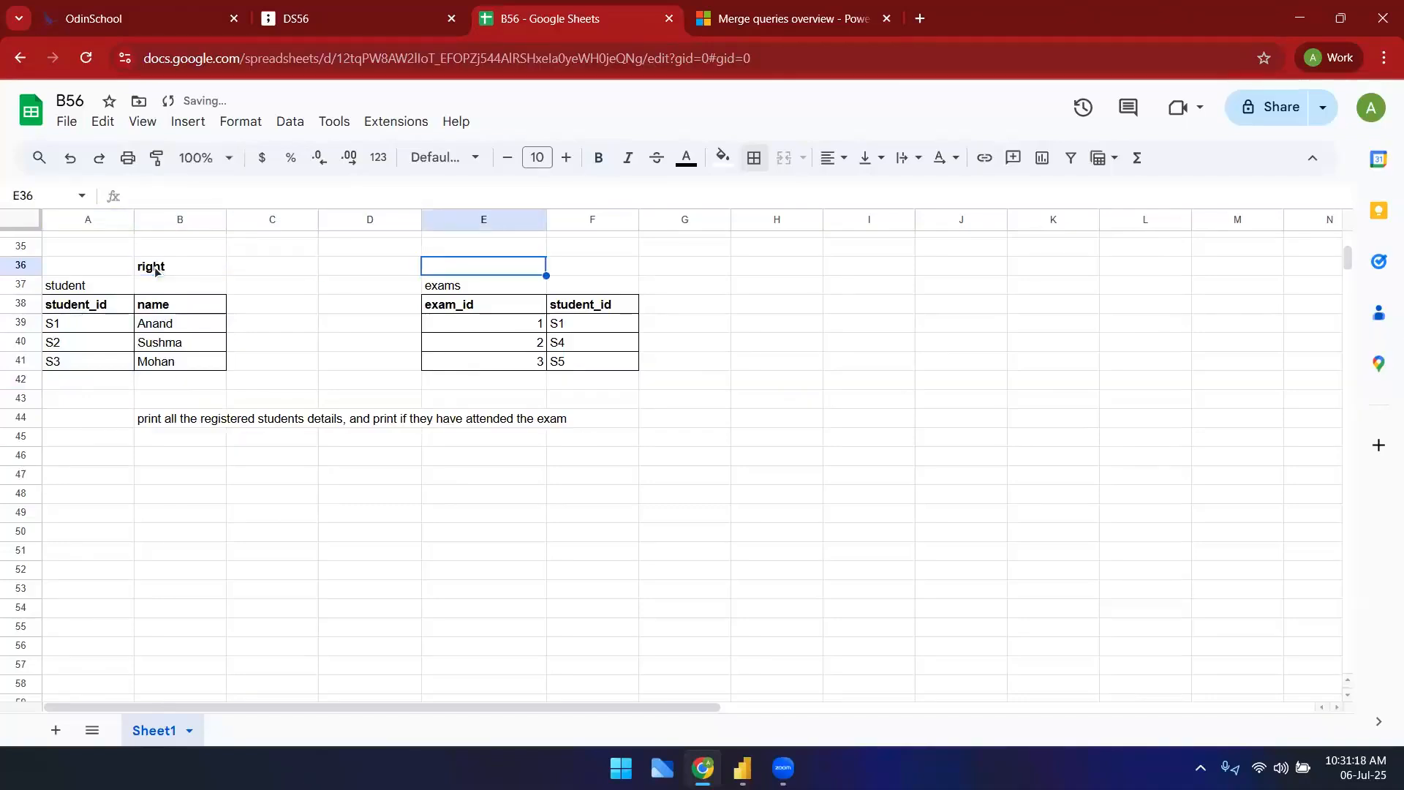
# - Add the bold label left in E36 above the exams table
pyautogui.write('left')
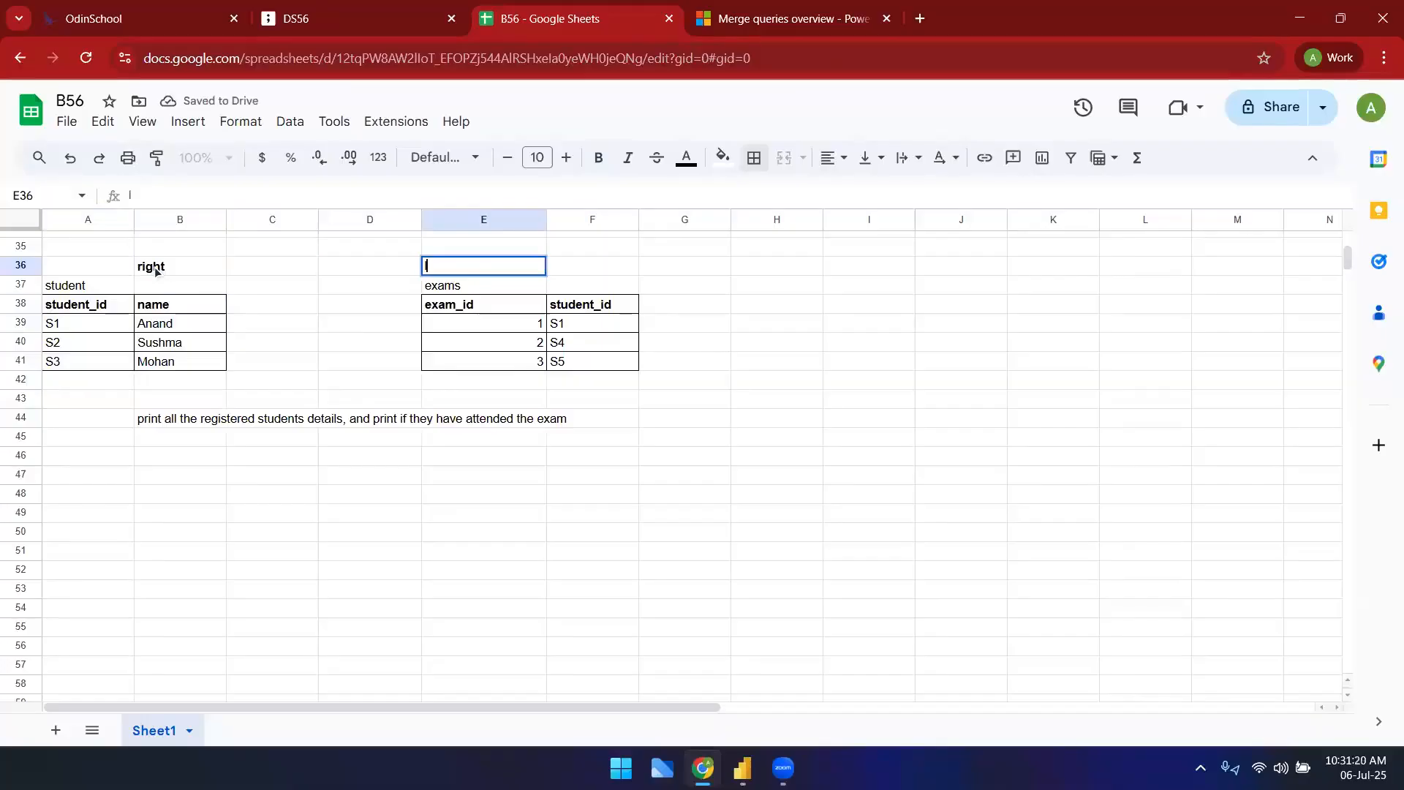
pyautogui.press('Tab')
pyautogui.press('Left')
pyautogui.hotkey('ctrl', 'b')
pyautogui.press('Down')
pyautogui.press('Down')
pyautogui.press('Down')
pyautogui.press('Down')
pyautogui.press('Down')
pyautogui.press('Down')
pyautogui.press('Down')
# - Copy the student table from A38:B41 and paste it at C47 below the question
pyautogui.moveTo(117, 305); pyautogui.dragTo(174, 366)
pyautogui.hotkey('ctrl', 'c')
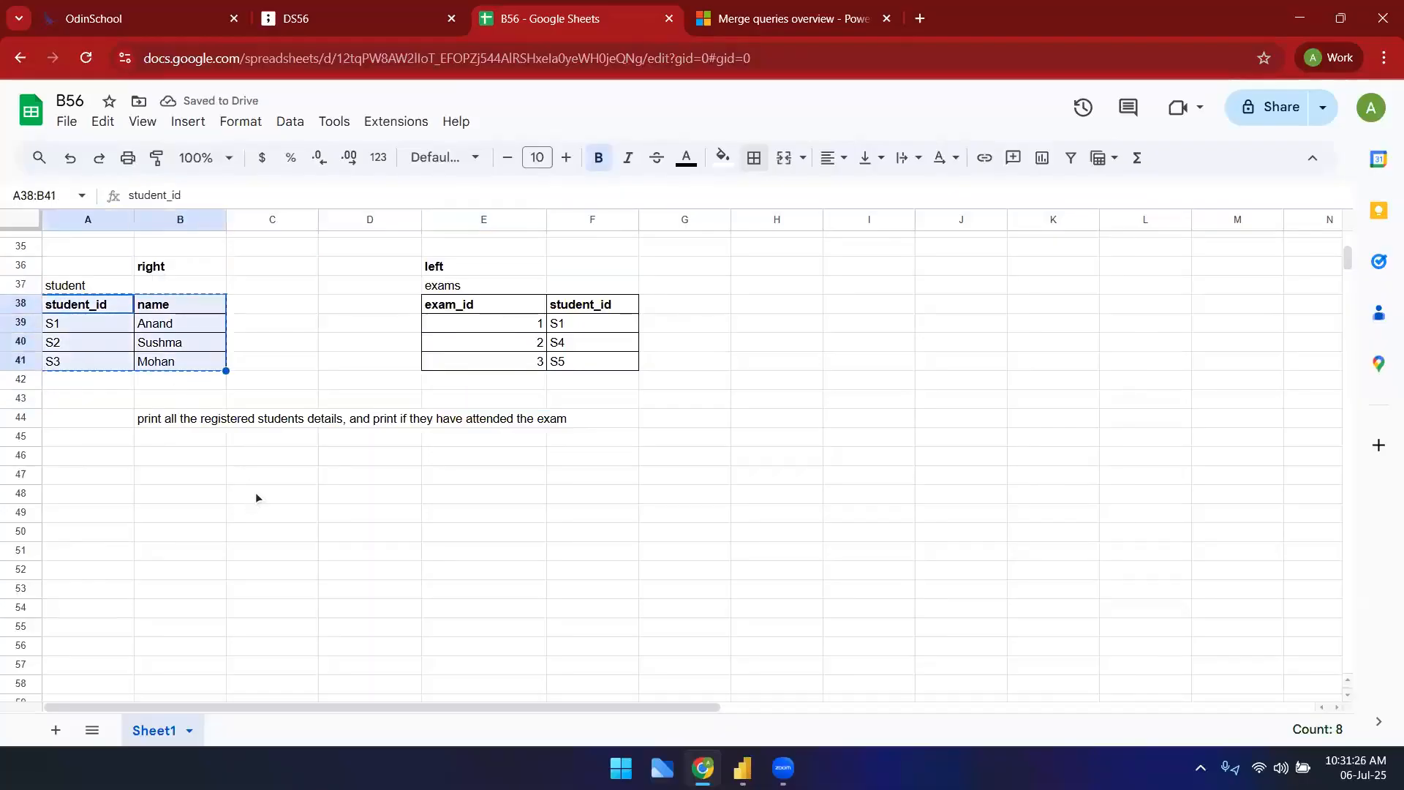
pyautogui.click(266, 471)
pyautogui.hotkey('ctrl', 'v')
# - Add the bold column header exam_id in E47 beside the pasted student table
pyautogui.click(492, 474)
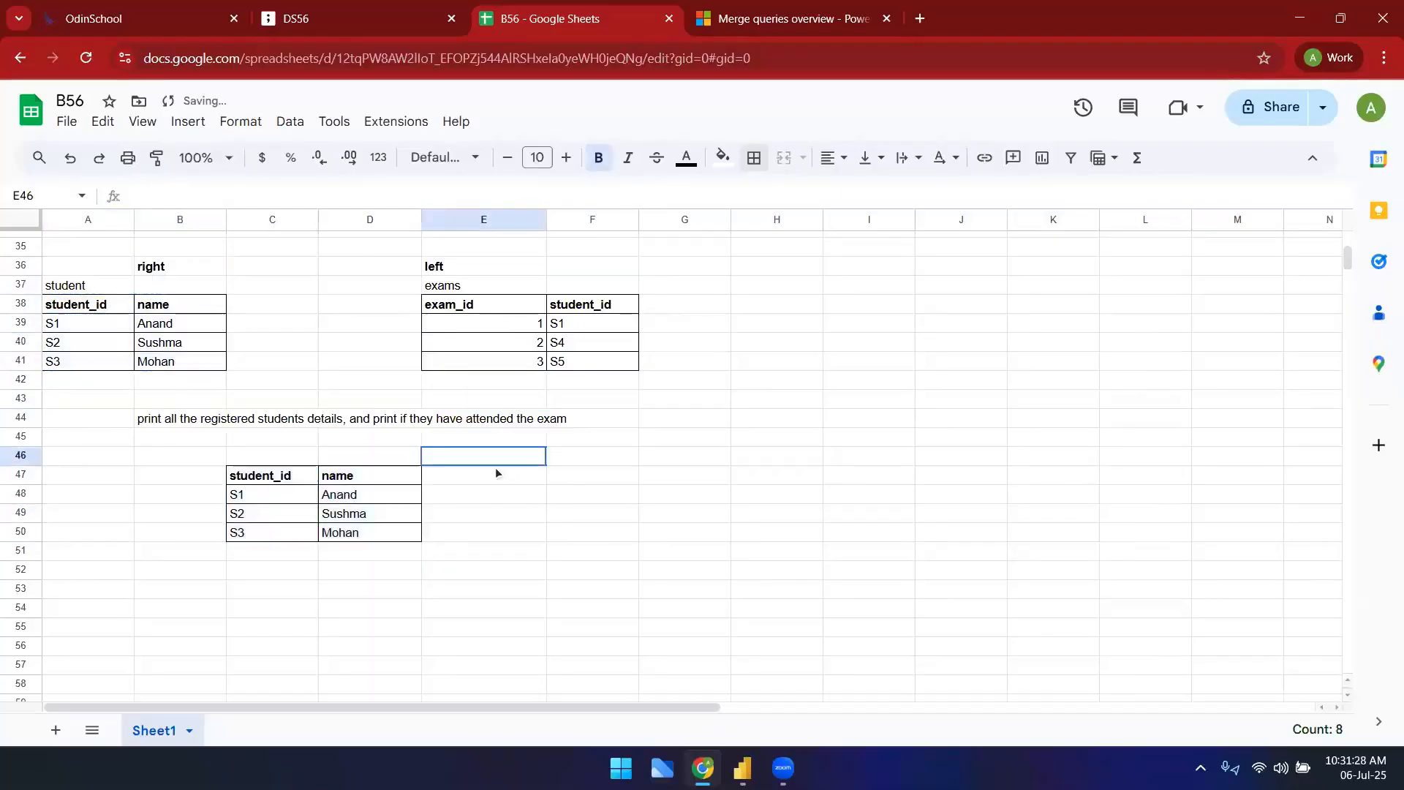
pyautogui.moveTo(476, 304); pyautogui.dragTo(627, 364)
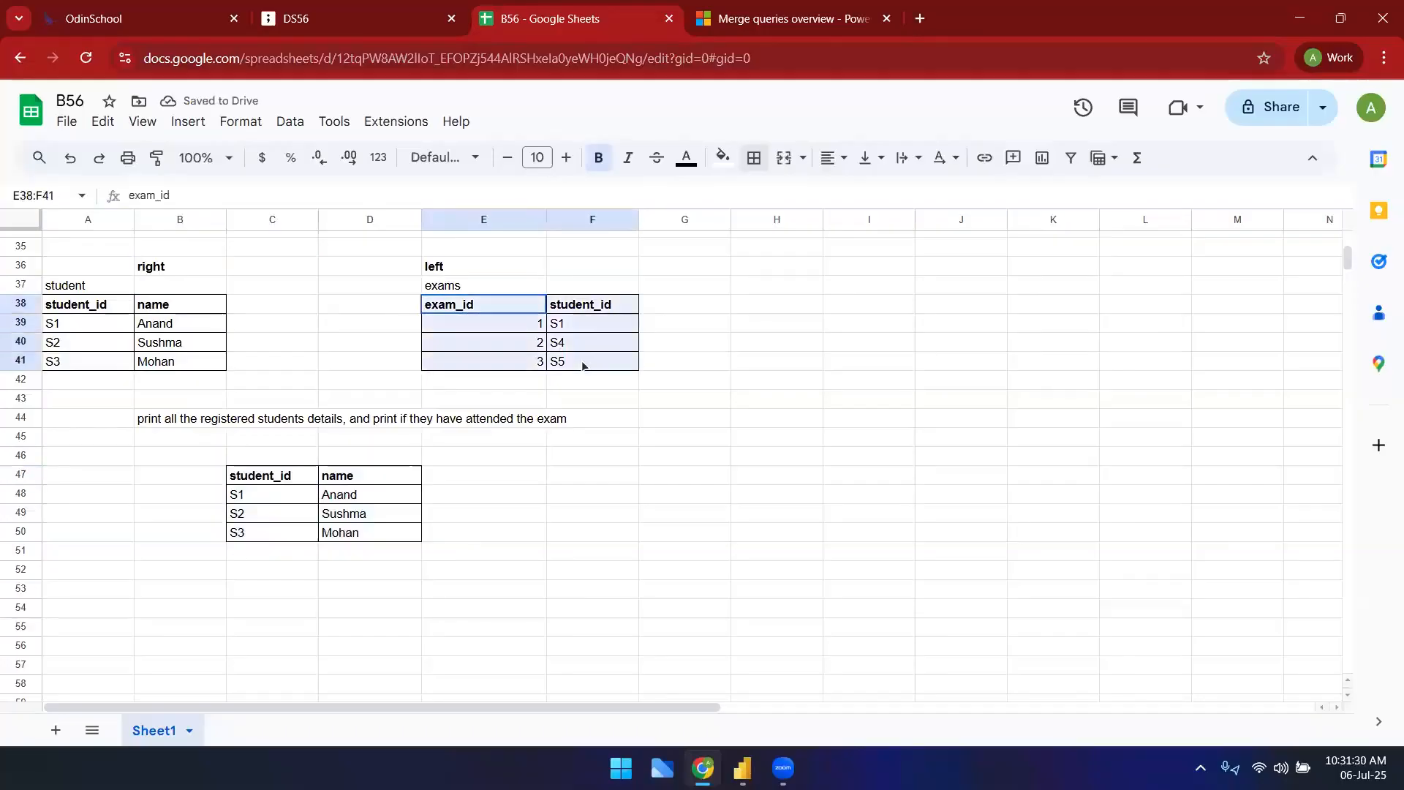
pyautogui.click(464, 471)
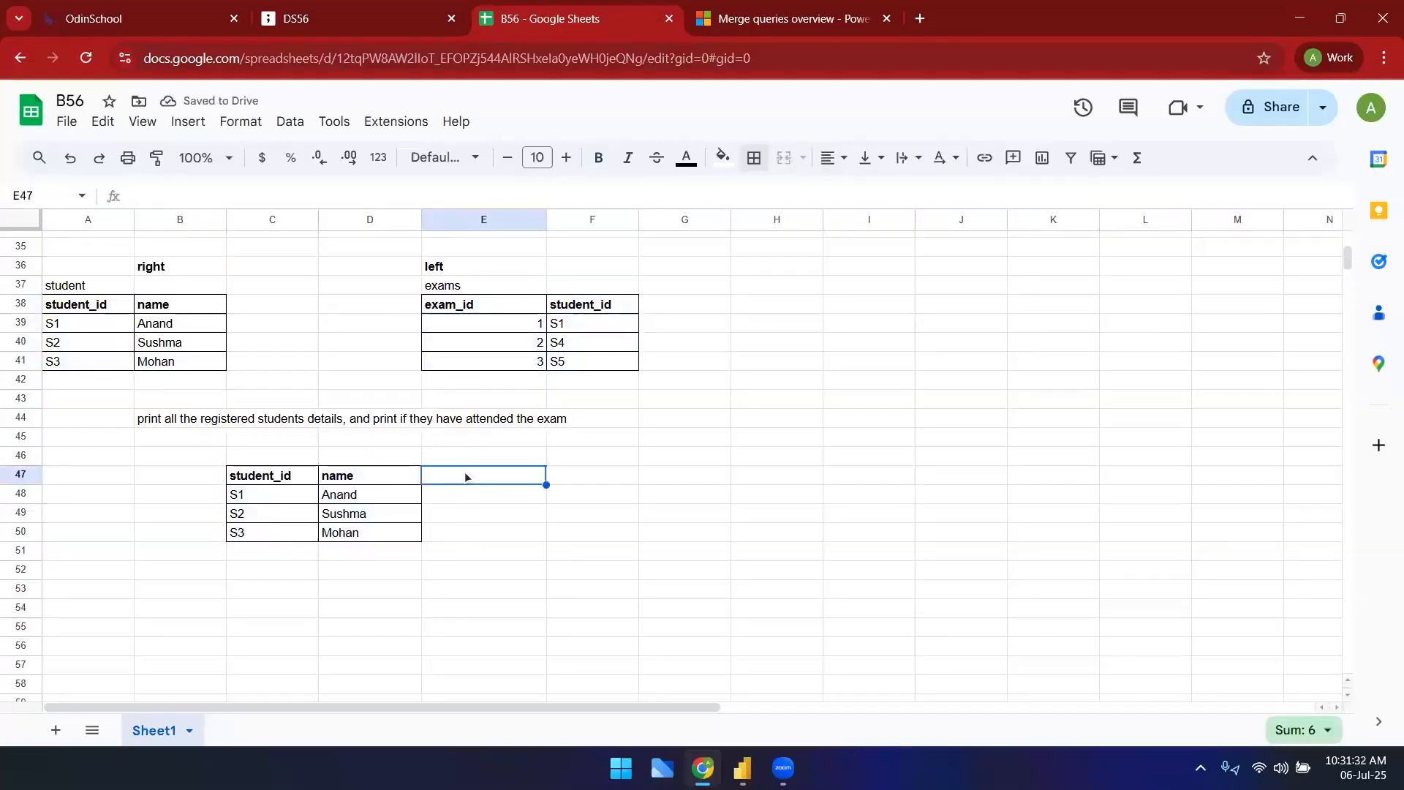
pyautogui.write('exam_id')
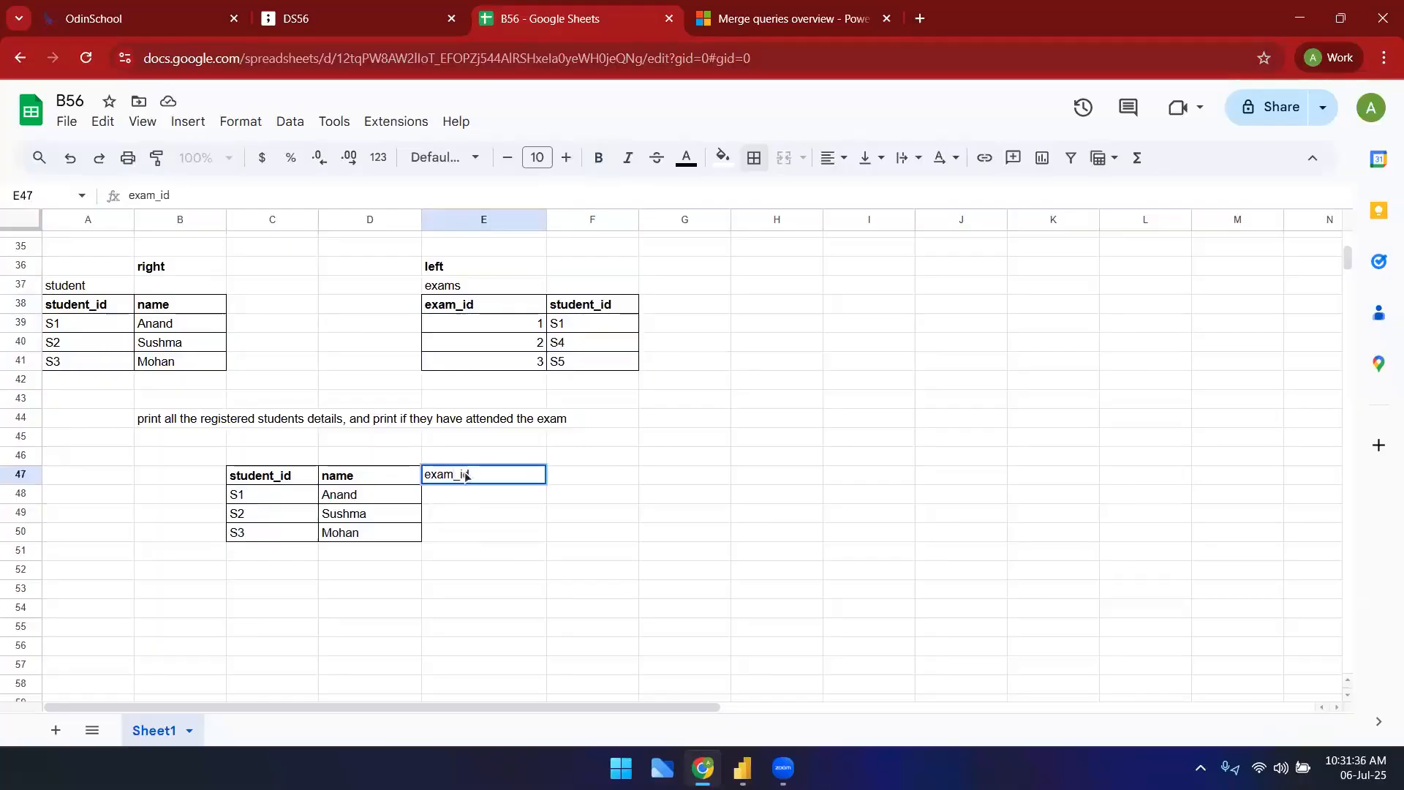
pyautogui.hotkey('ctrl', 'Return')
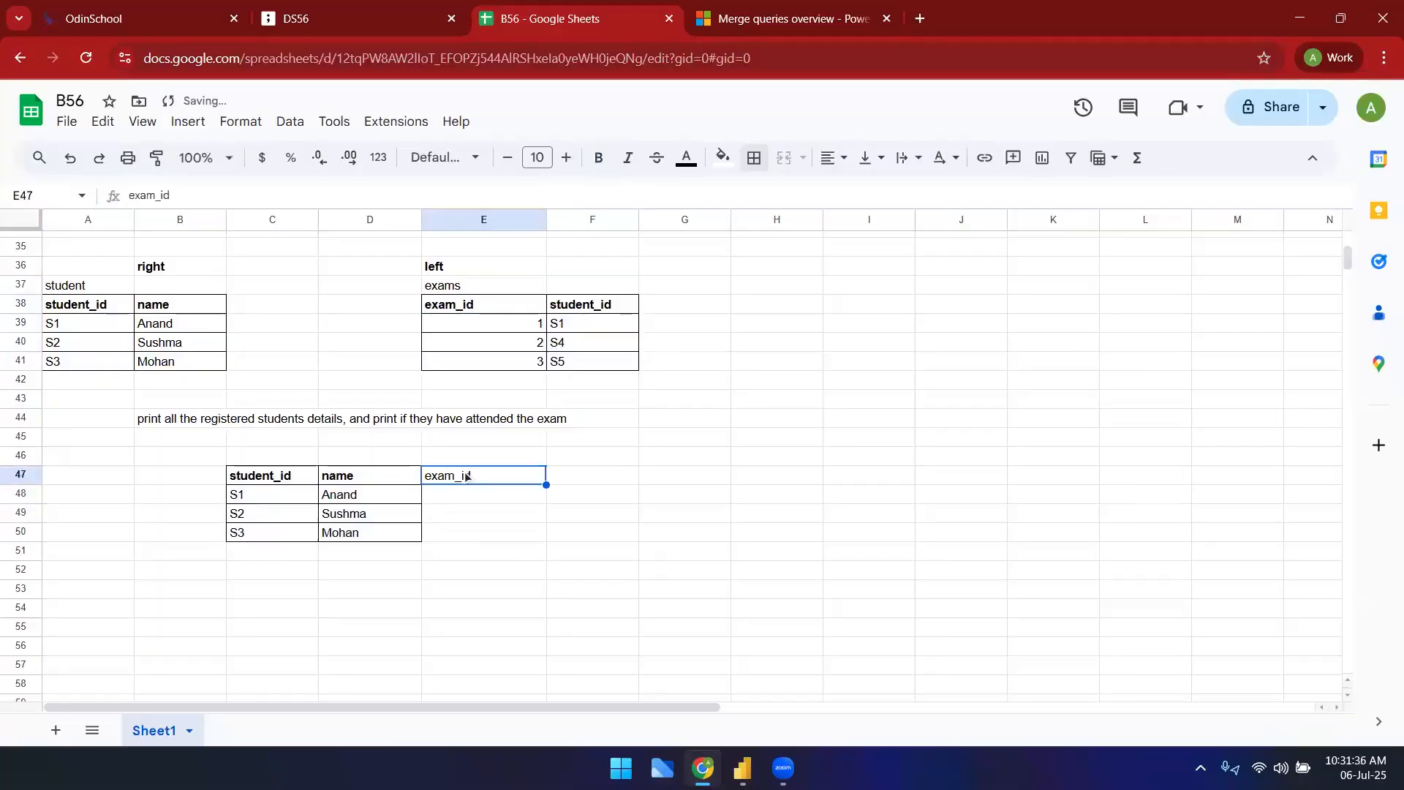
pyautogui.hotkey('ctrl', 'b')
# - Apply all borders to the exam_id column in E47:E50
pyautogui.press('Down')
pyautogui.hotkey('shift', 'Down')
pyautogui.press('Up')
pyautogui.press('Up')
pyautogui.press('Down')
pyautogui.hotkey('shift', 'Down')
pyautogui.hotkey('shift', 'Down')
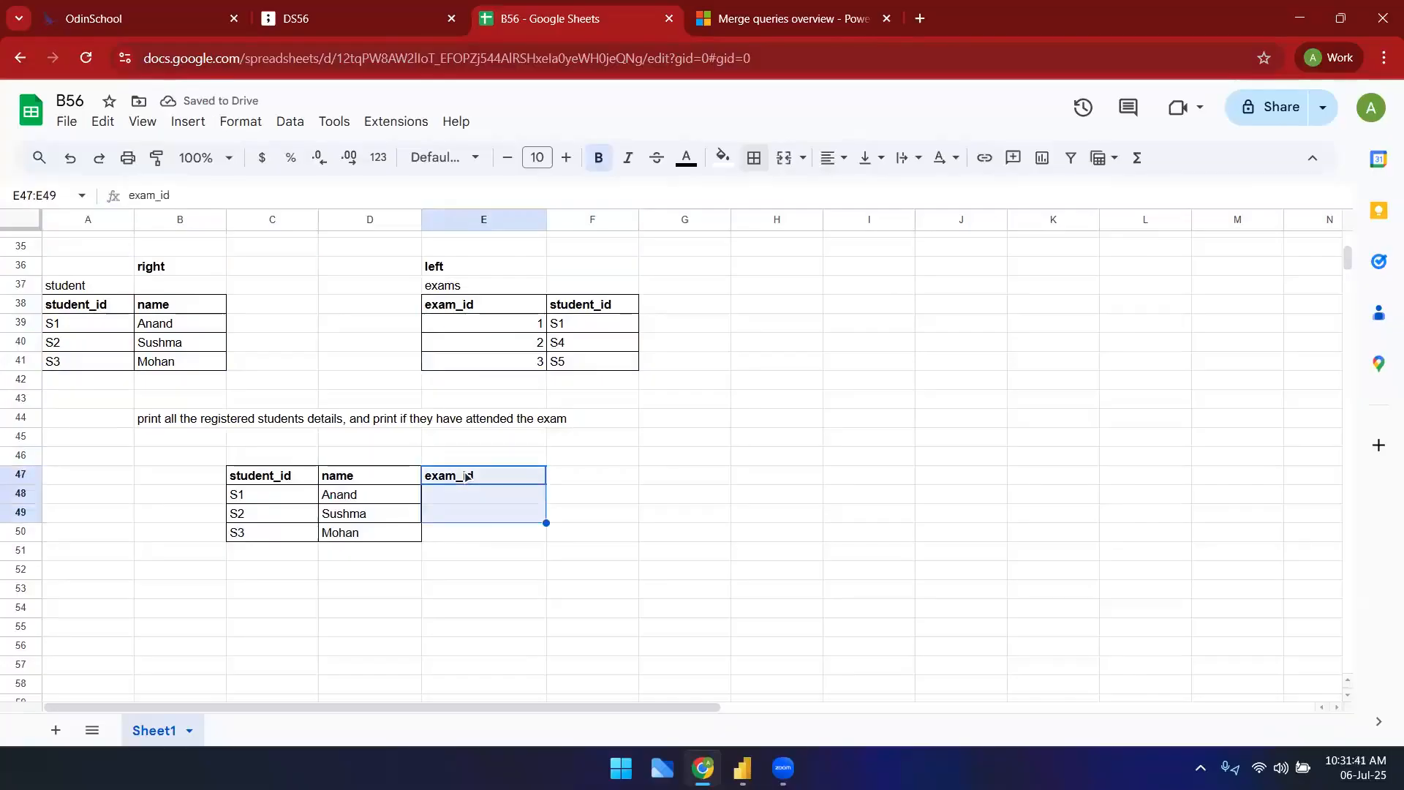
pyautogui.hotkey('shift', 'Down')
pyautogui.click(753, 157)
pyautogui.click(763, 196)
pyautogui.click(607, 480)
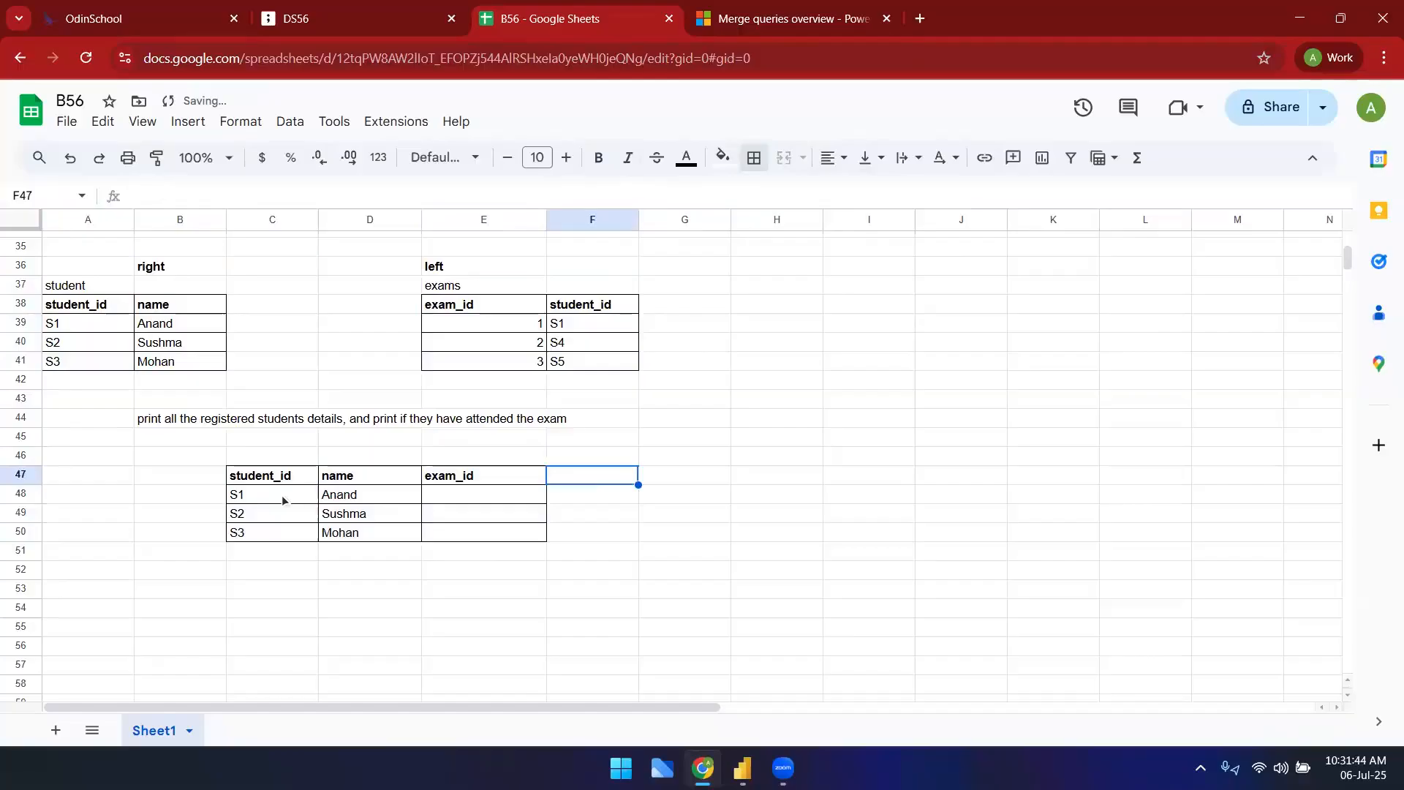
# - Fill the exam_id column of the result table with 1 in E48 and null in E49 and E50
pyautogui.click(457, 496)
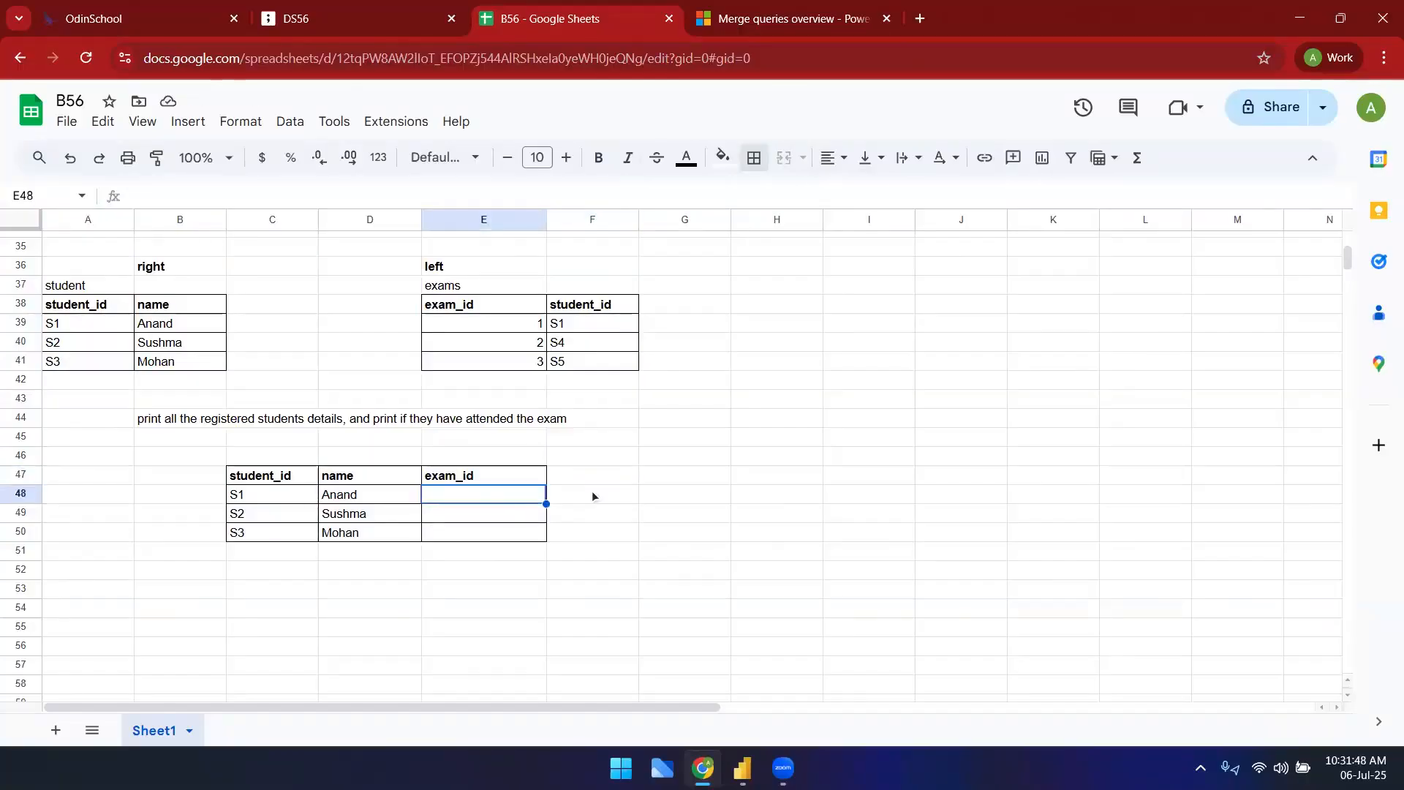
pyautogui.write('1')
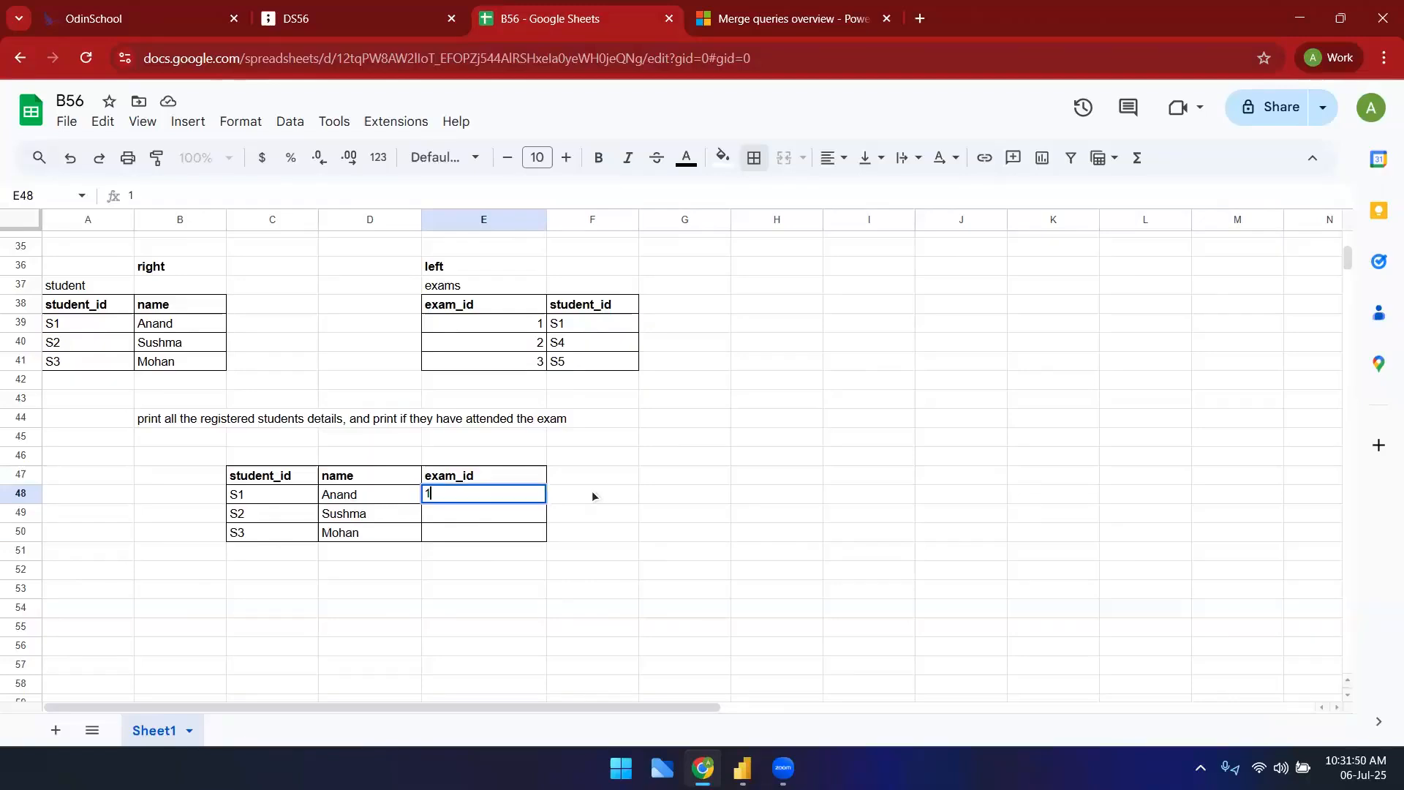
pyautogui.press('Return')
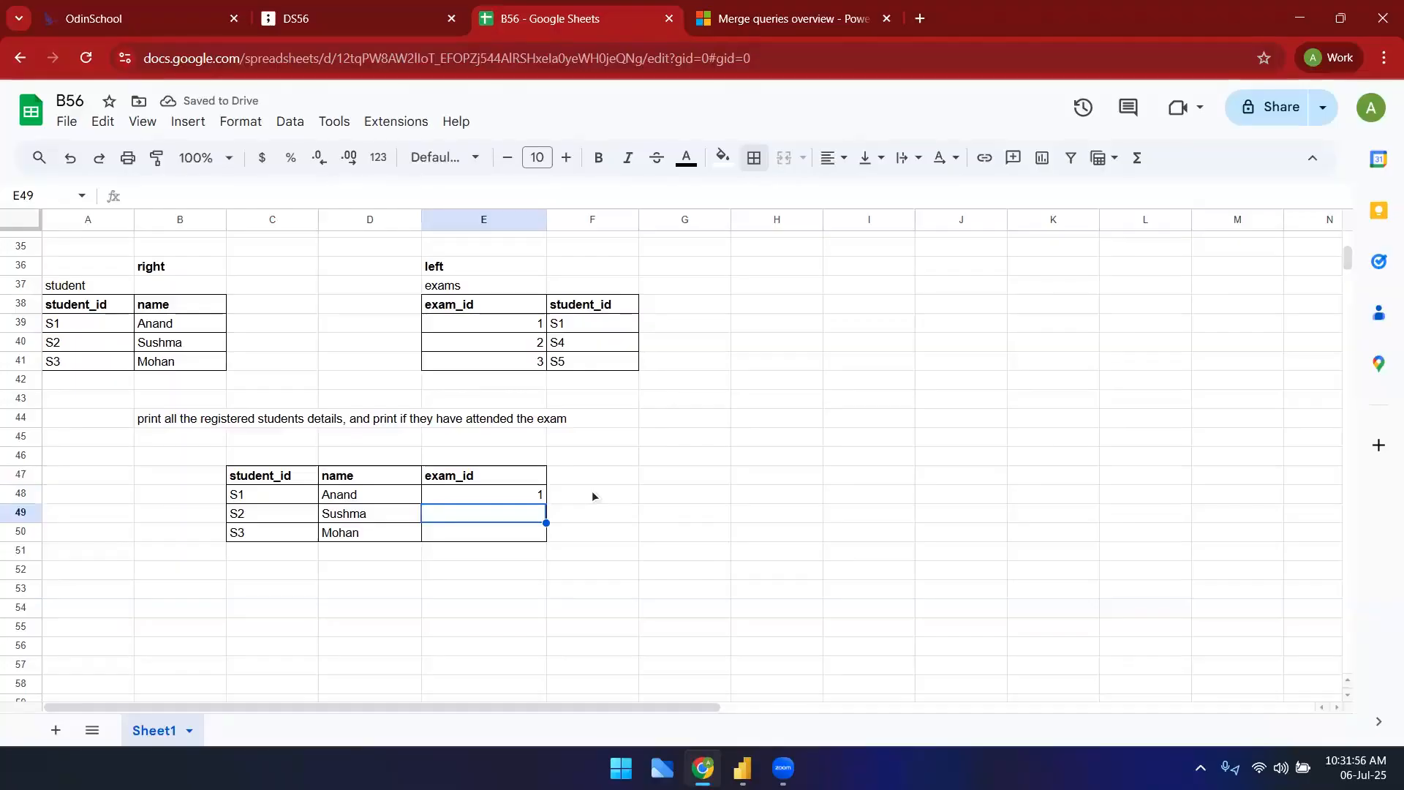
pyautogui.write('null')
pyautogui.press('Return')
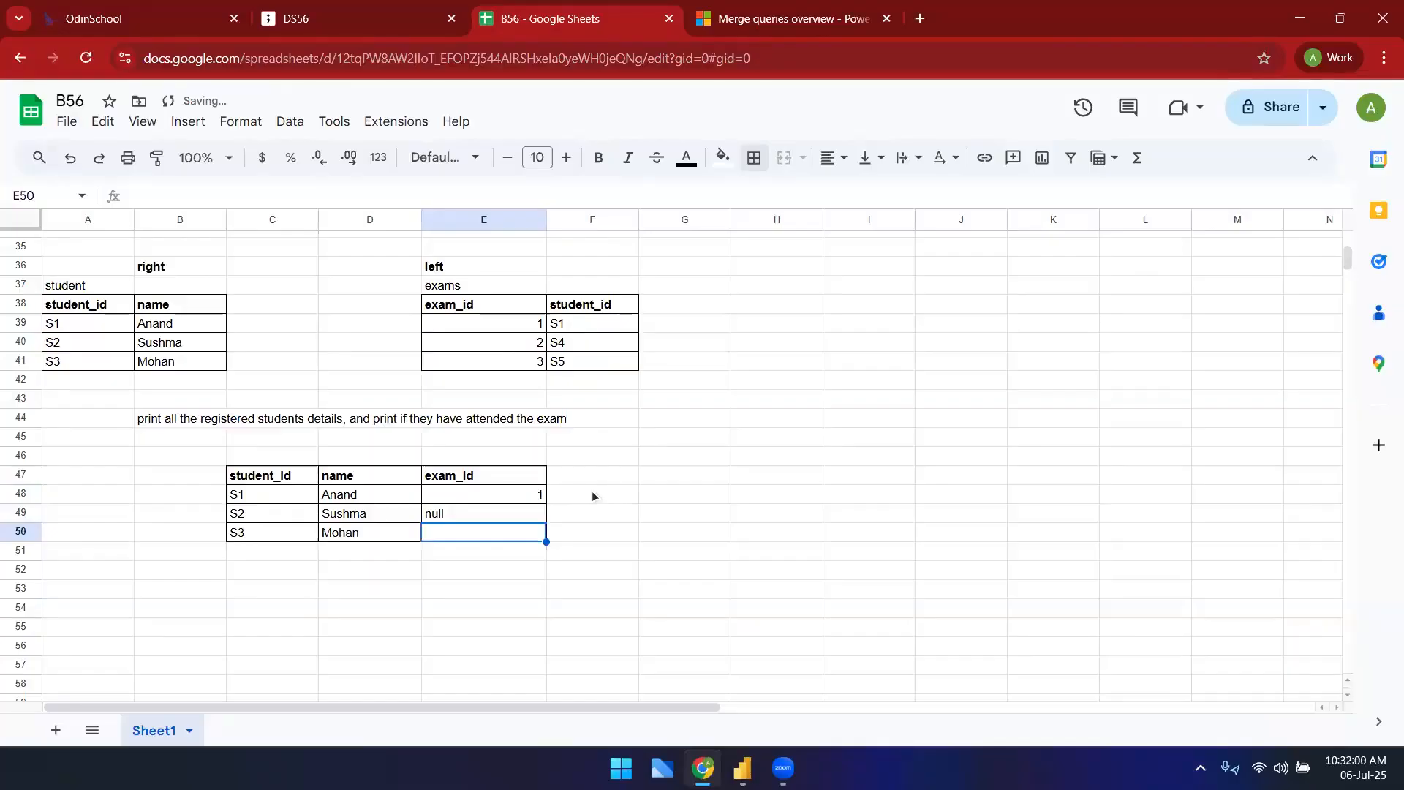
pyautogui.write('null')
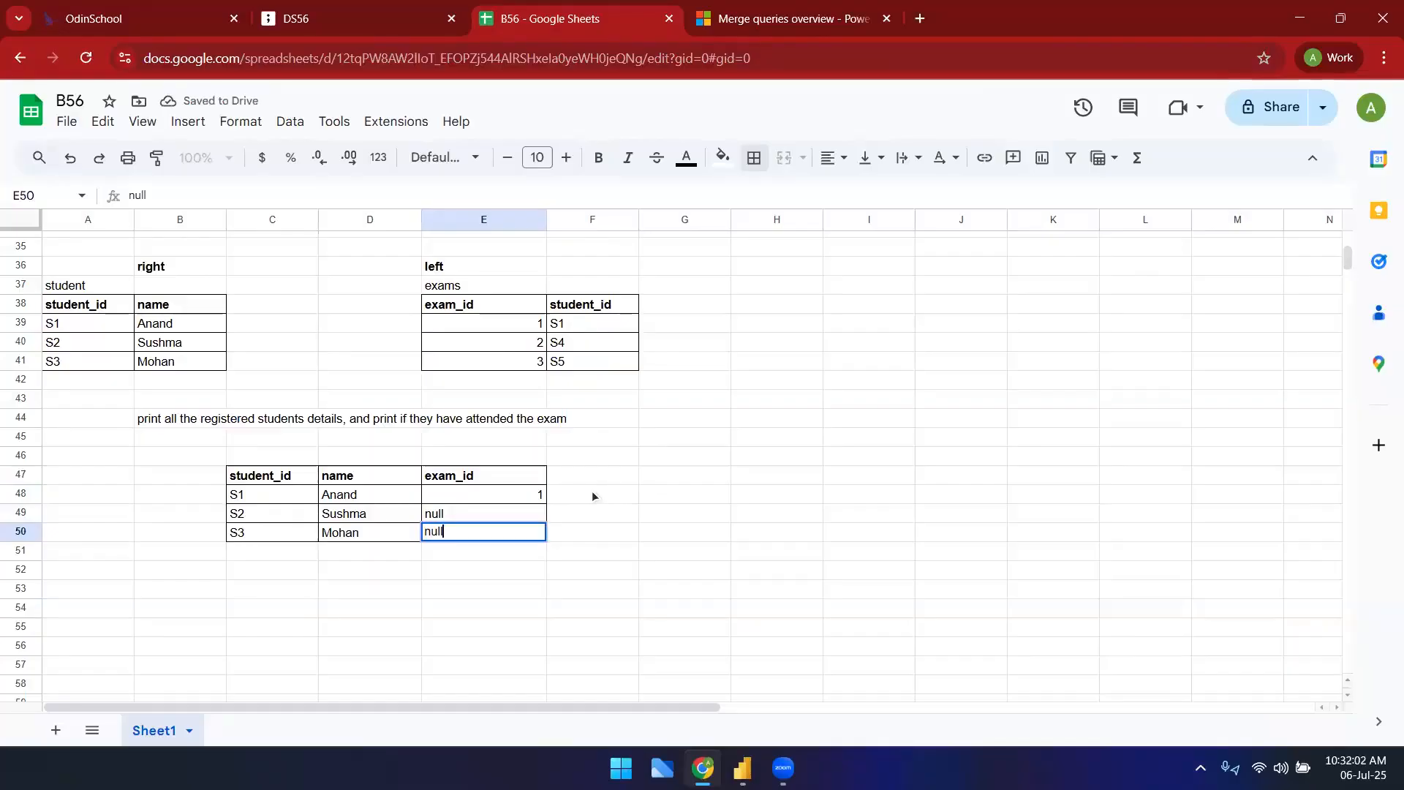
pyautogui.press('Return')
# - Examine the student and exams source tables together with their right and left labels in row 36
pyautogui.click(730, 499)
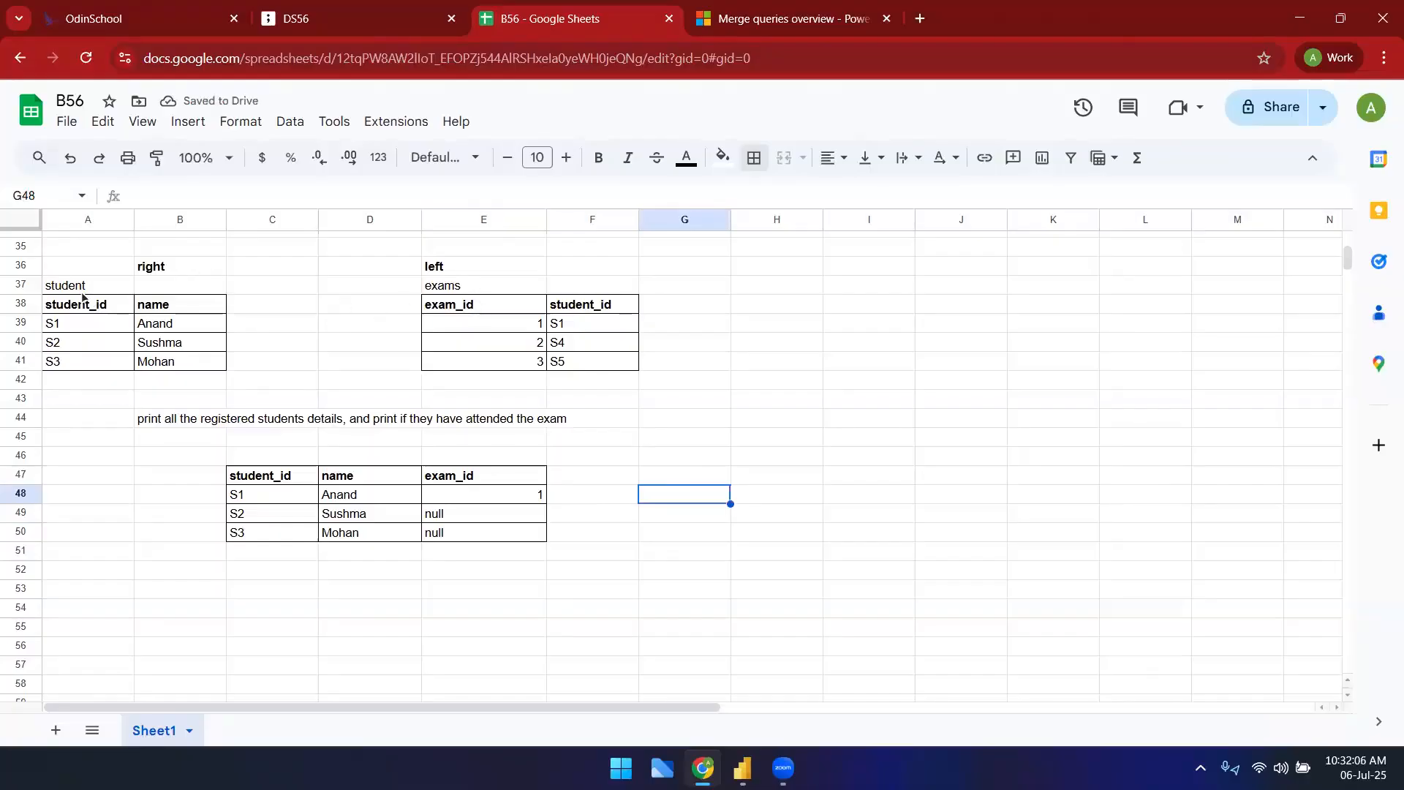
pyautogui.moveTo(82, 291); pyautogui.dragTo(146, 360)
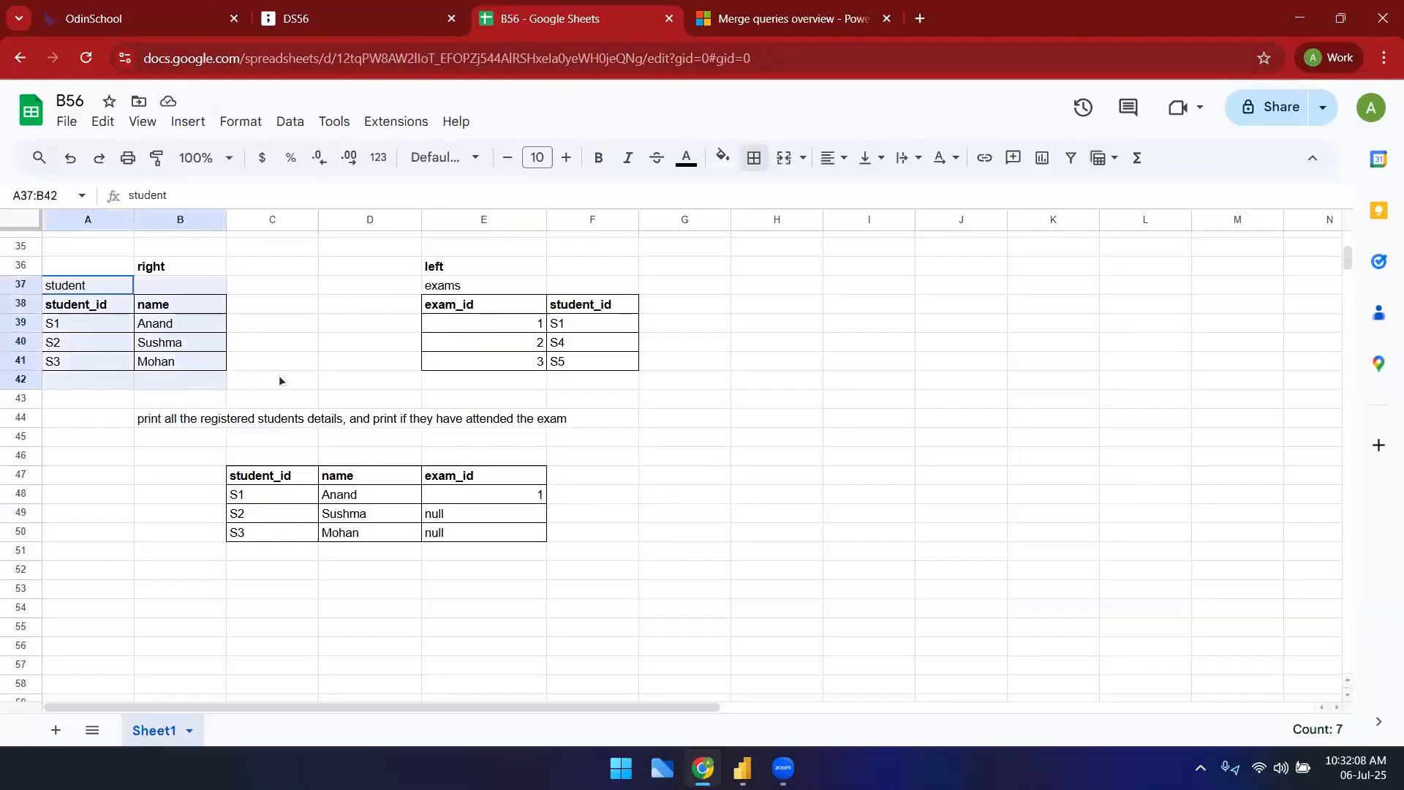
pyautogui.click(593, 327)
pyautogui.moveTo(88, 285); pyautogui.dragTo(272, 379)
pyautogui.moveTo(475, 286); pyautogui.dragTo(621, 380)
pyautogui.click(483, 342)
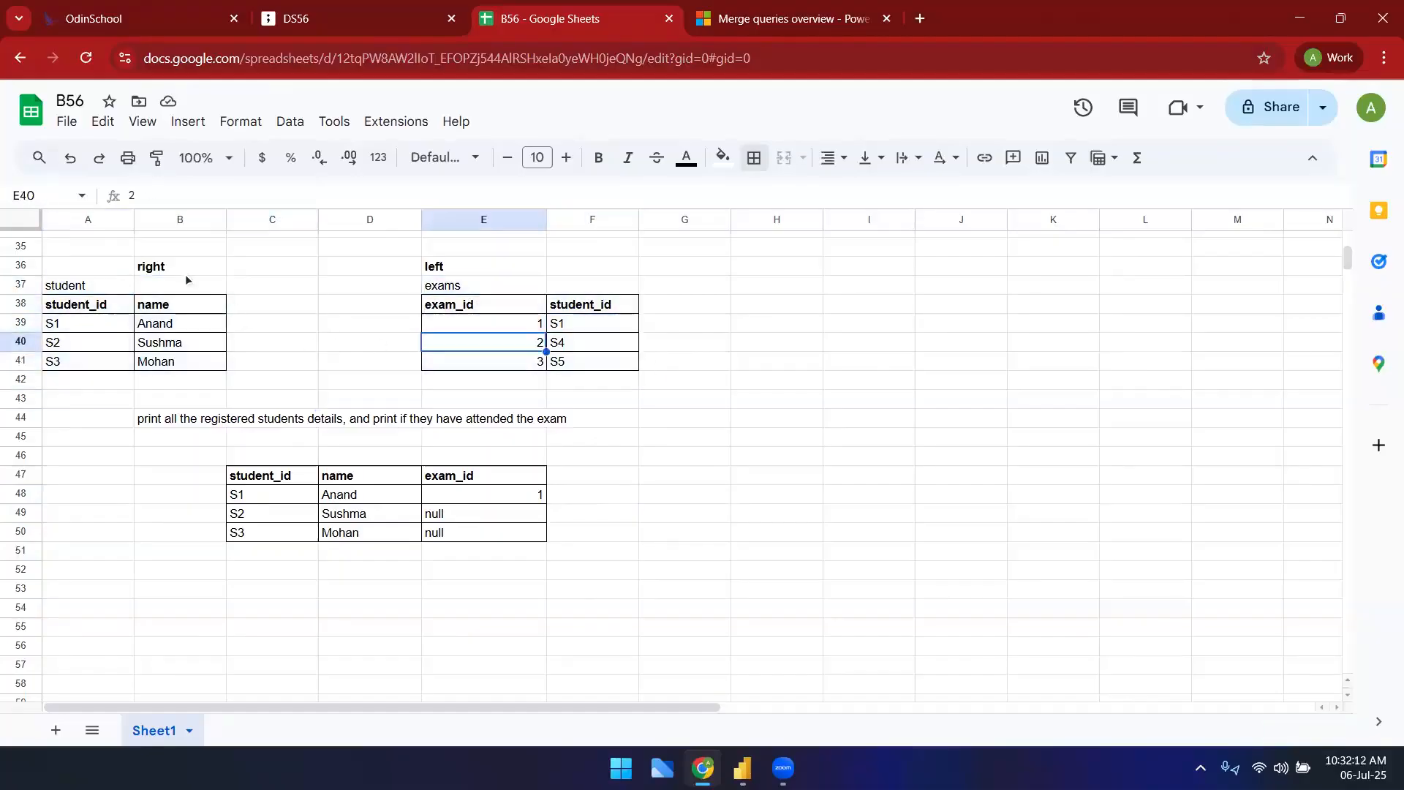
pyautogui.click(183, 268)
pyautogui.click(454, 267)
pyautogui.click(210, 265)
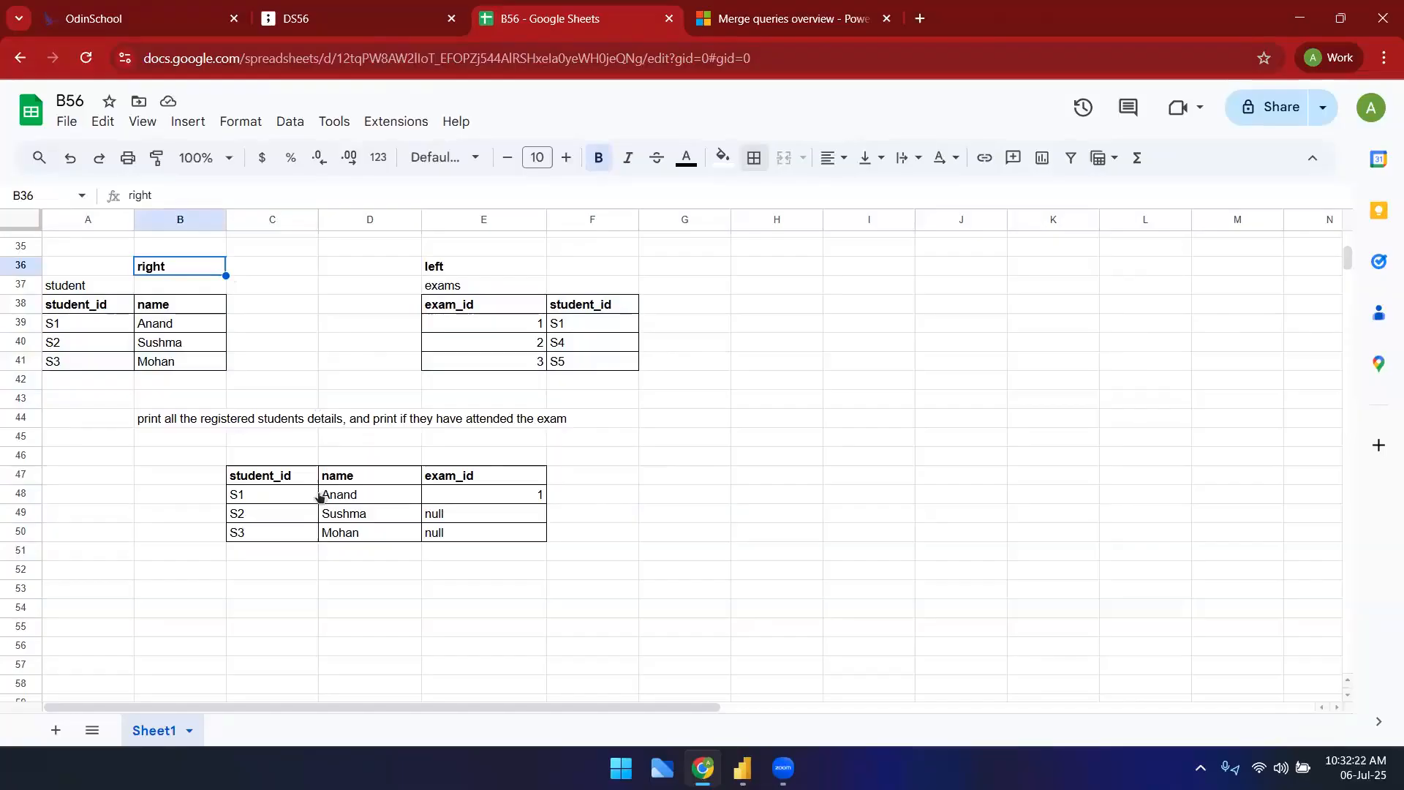
# - Review the question in B44 and compare both labelled source tables with the result table in C47:E50
pyautogui.click(162, 420)
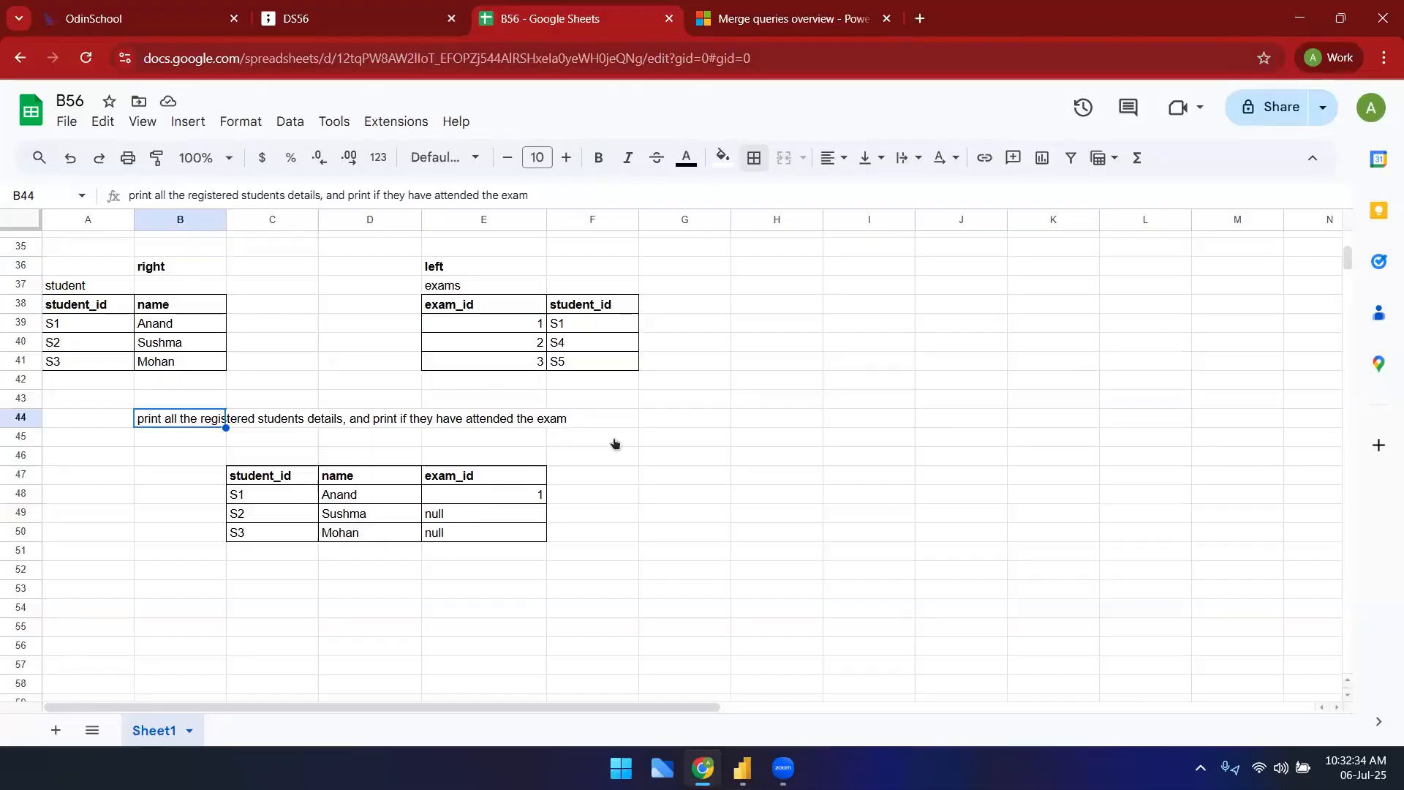
pyautogui.click(149, 270)
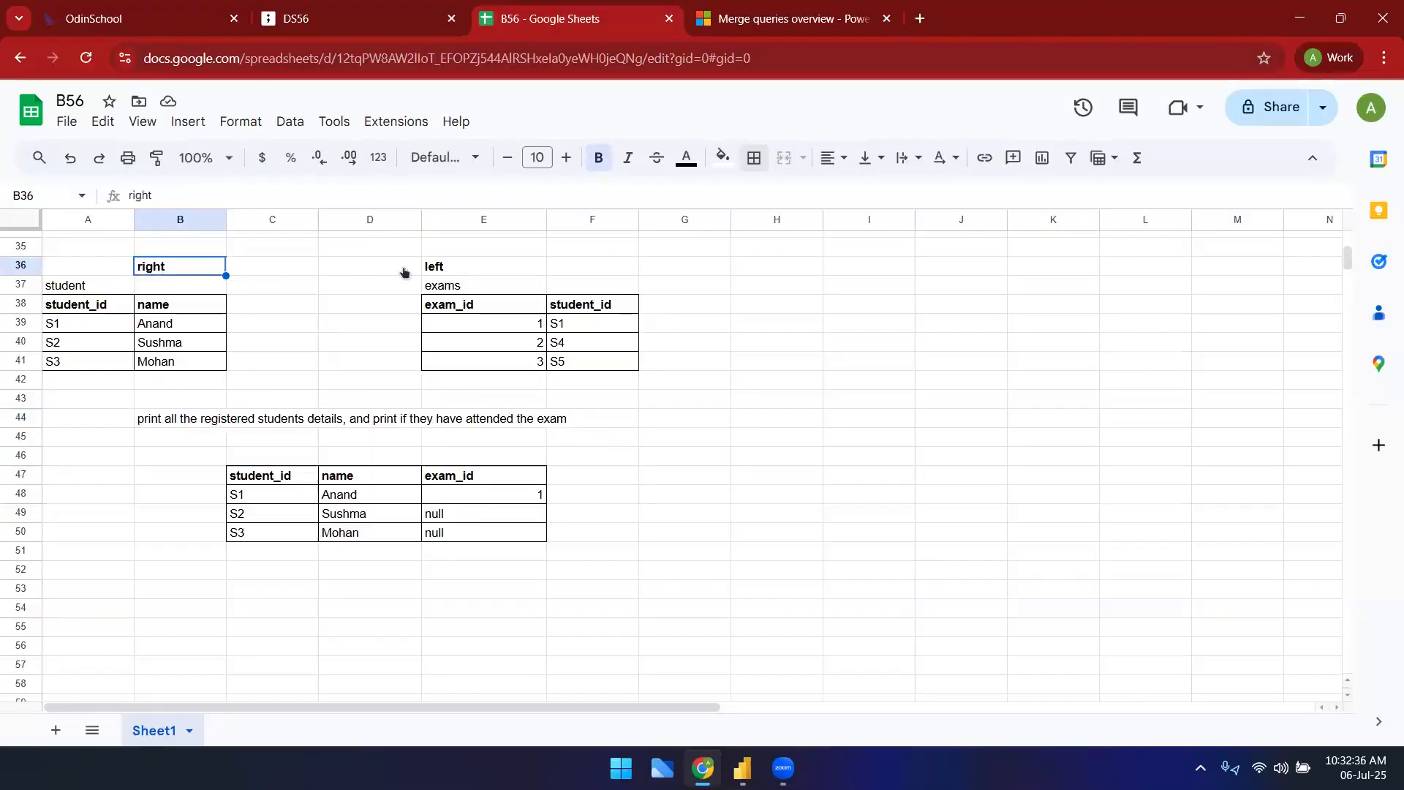
pyautogui.click(459, 266)
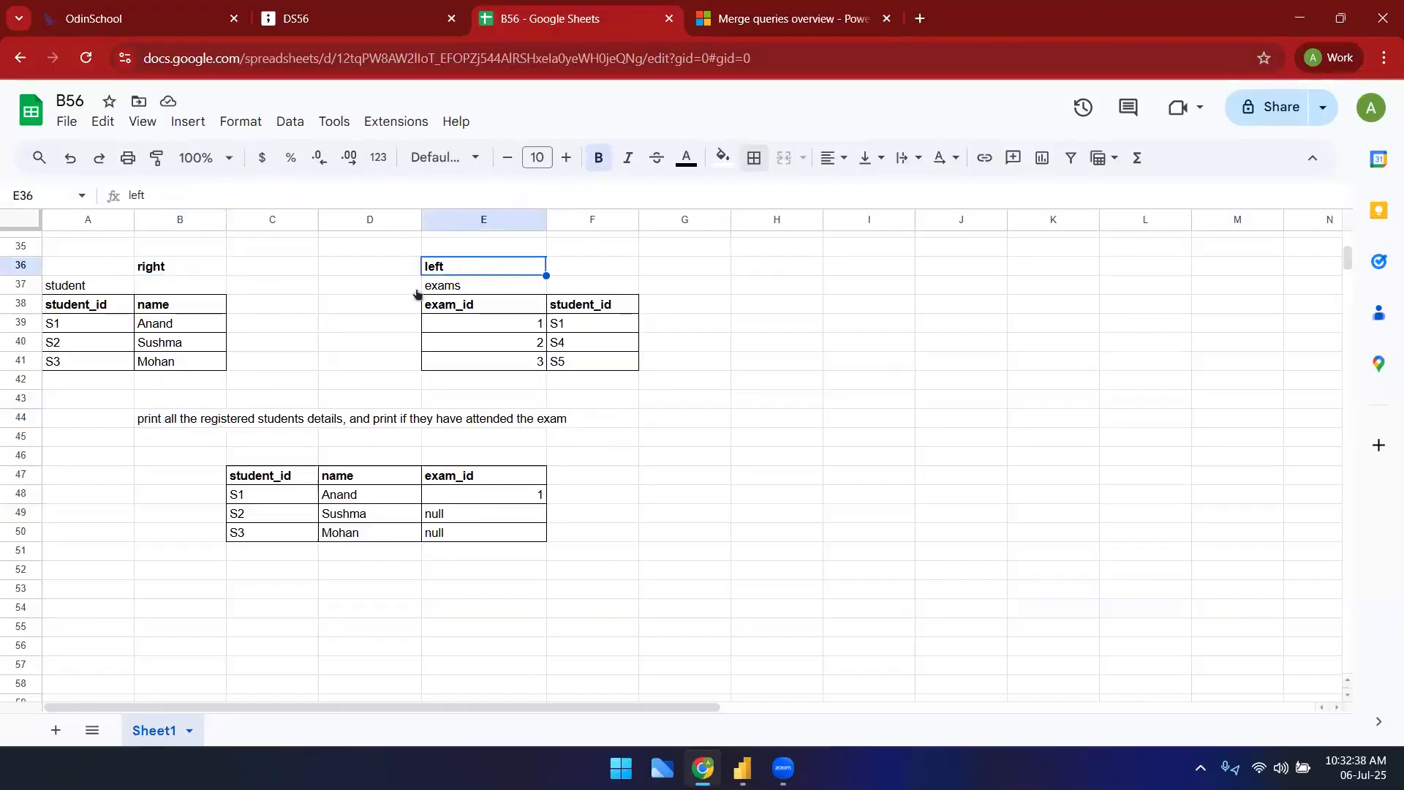
pyautogui.moveTo(95, 286); pyautogui.dragTo(183, 362)
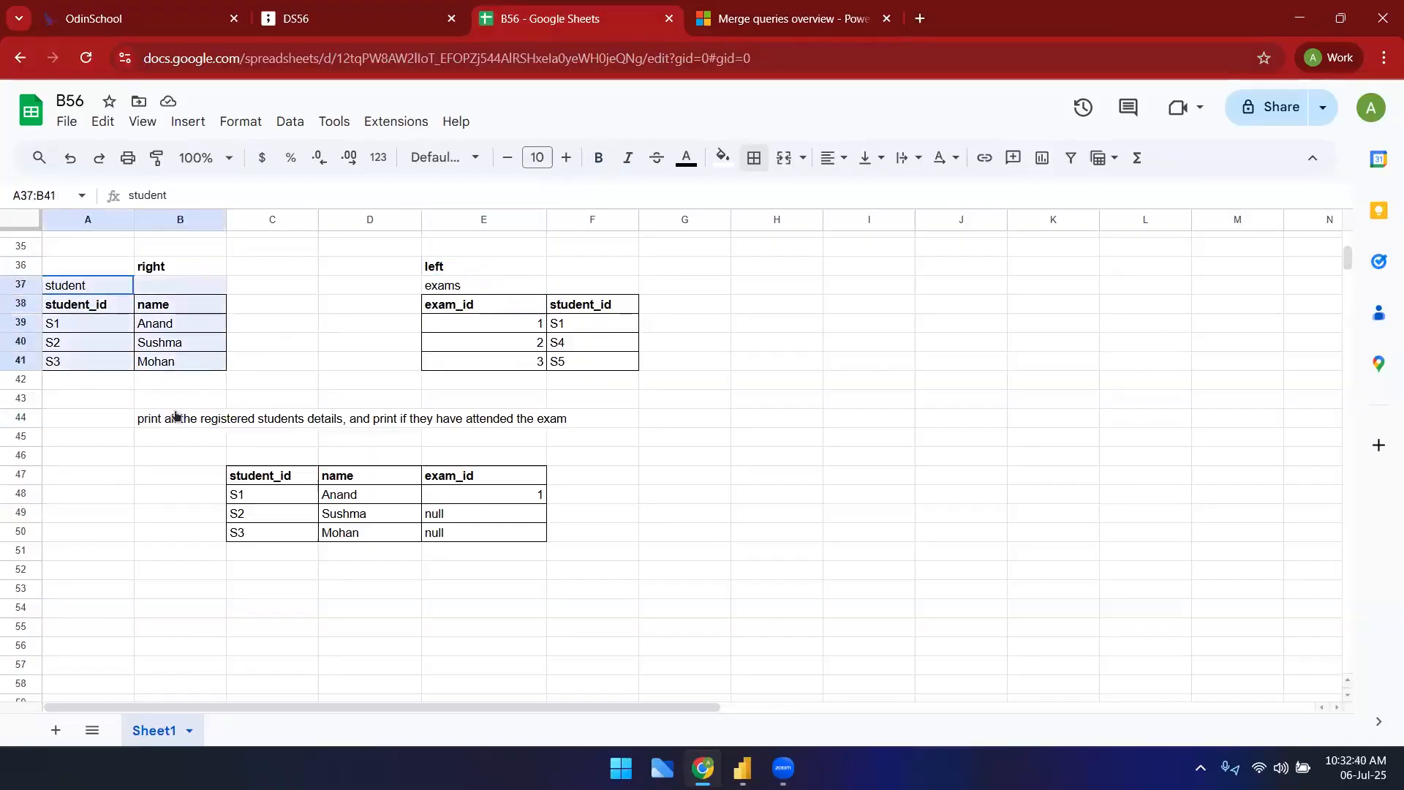
pyautogui.click(396, 516)
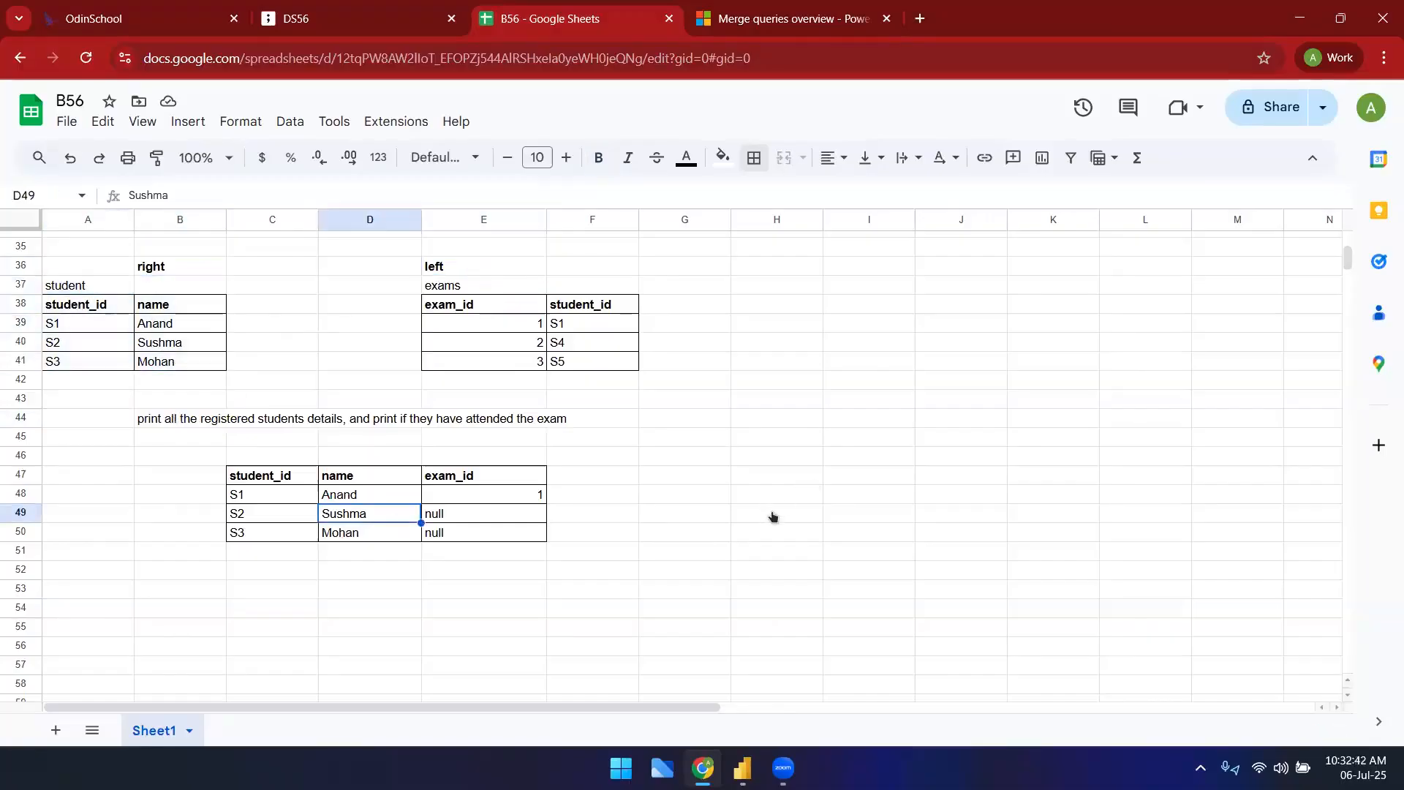
pyautogui.scroll(-2, 548, 555)
pyautogui.click(546, 556)
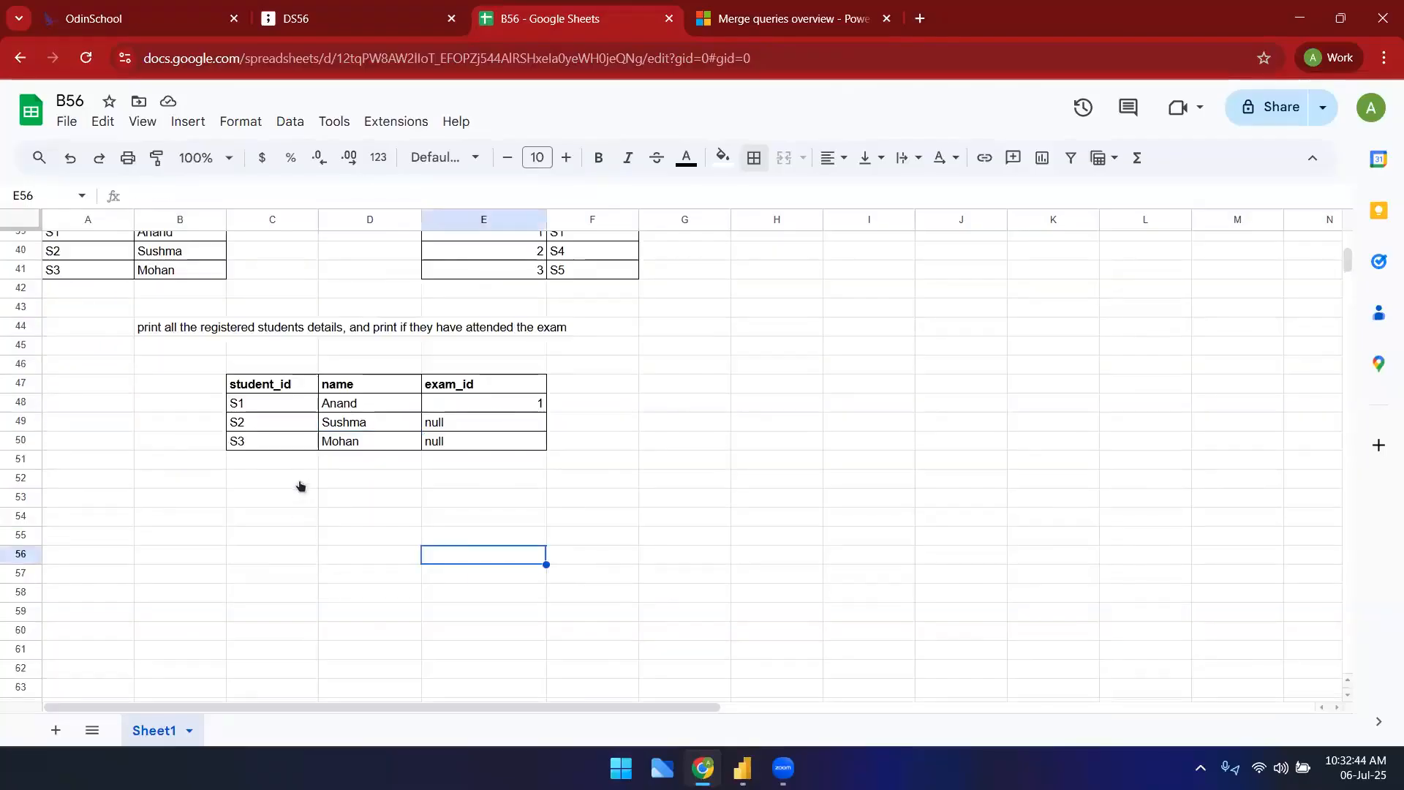
pyautogui.scroll(2, 255, 483)
pyautogui.click(92, 307)
pyautogui.moveTo(173, 368); pyautogui.dragTo(173, 368)
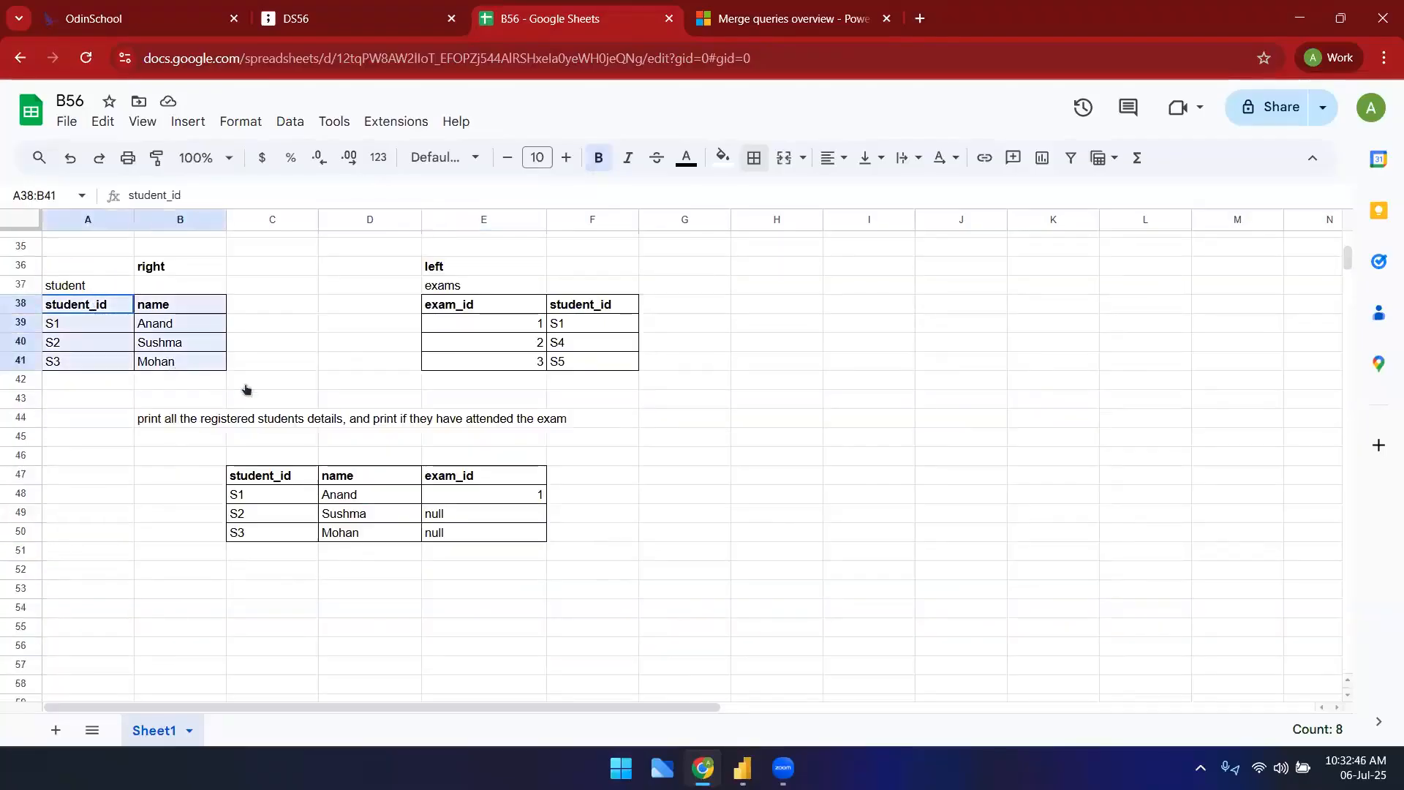
pyautogui.moveTo(480, 308); pyautogui.dragTo(599, 366)
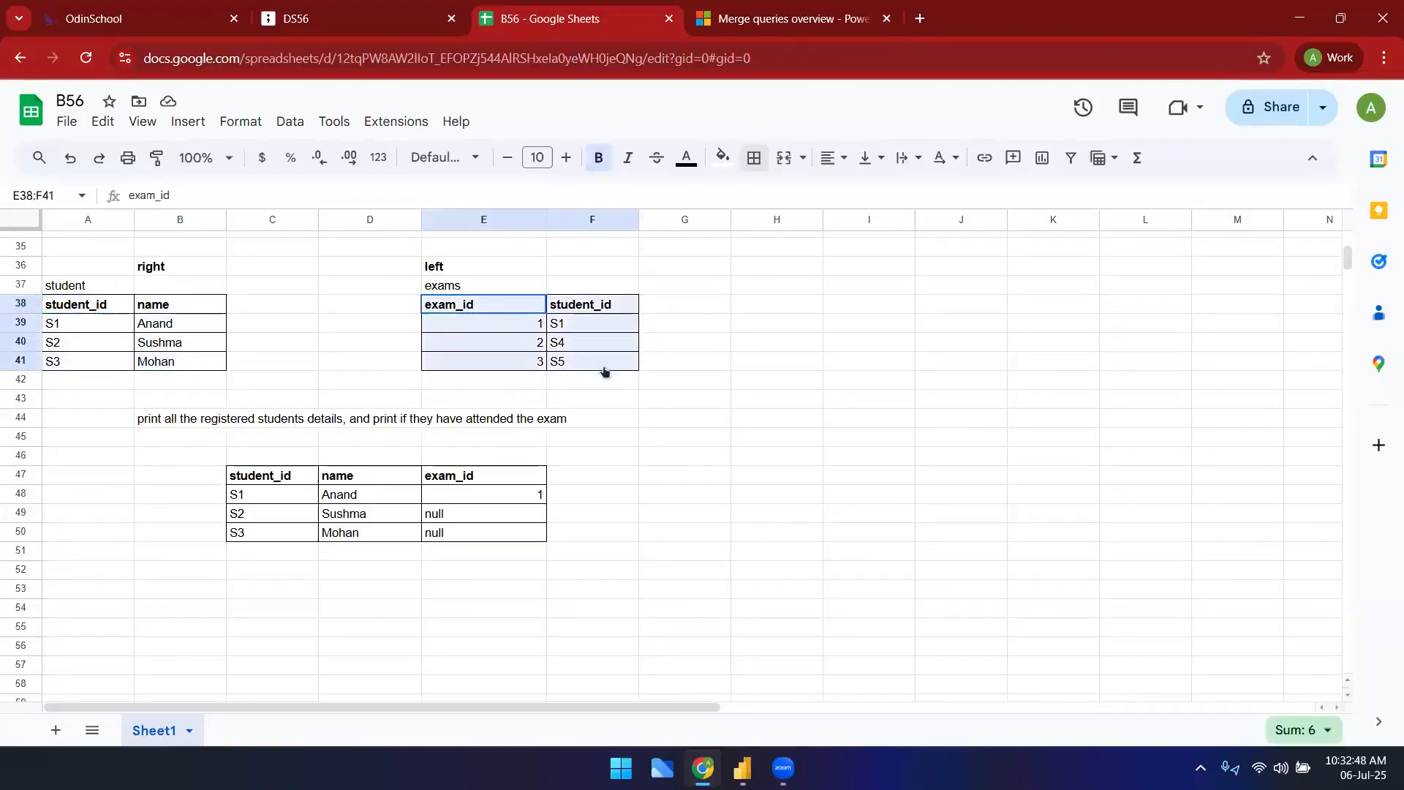
pyautogui.moveTo(91, 313); pyautogui.dragTo(169, 370)
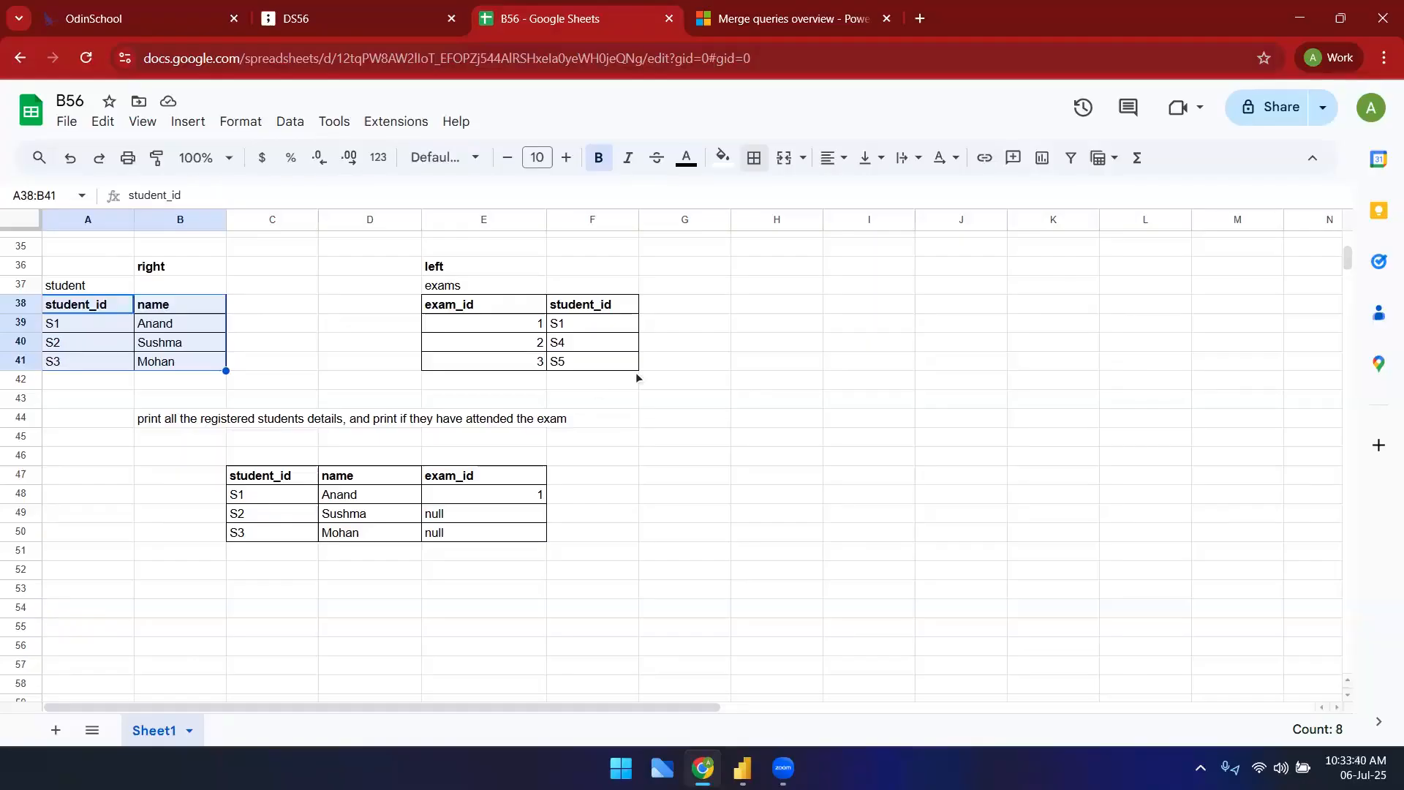
pyautogui.click(746, 768)
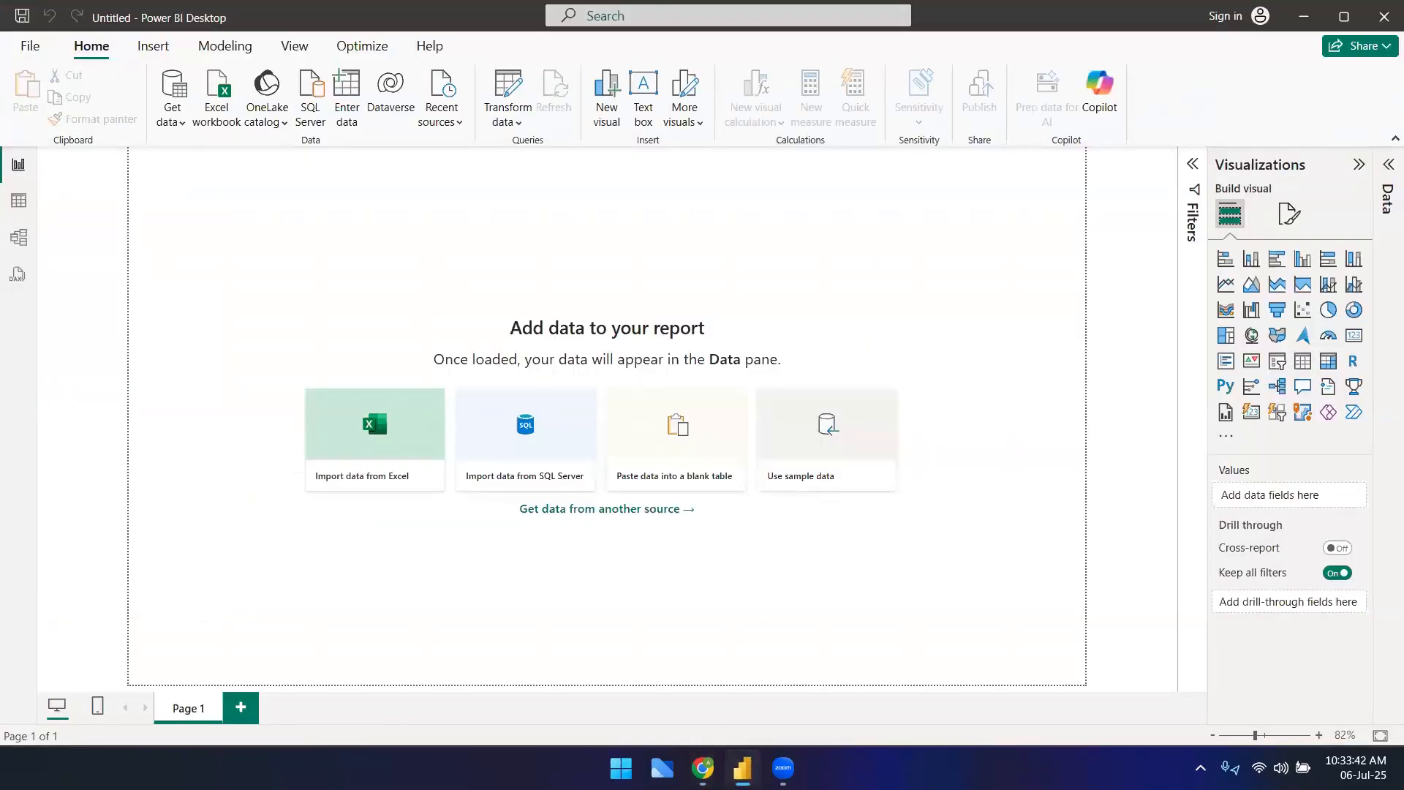
pyautogui.hotkey('alt', 'Tab')
pyautogui.click(671, 498)
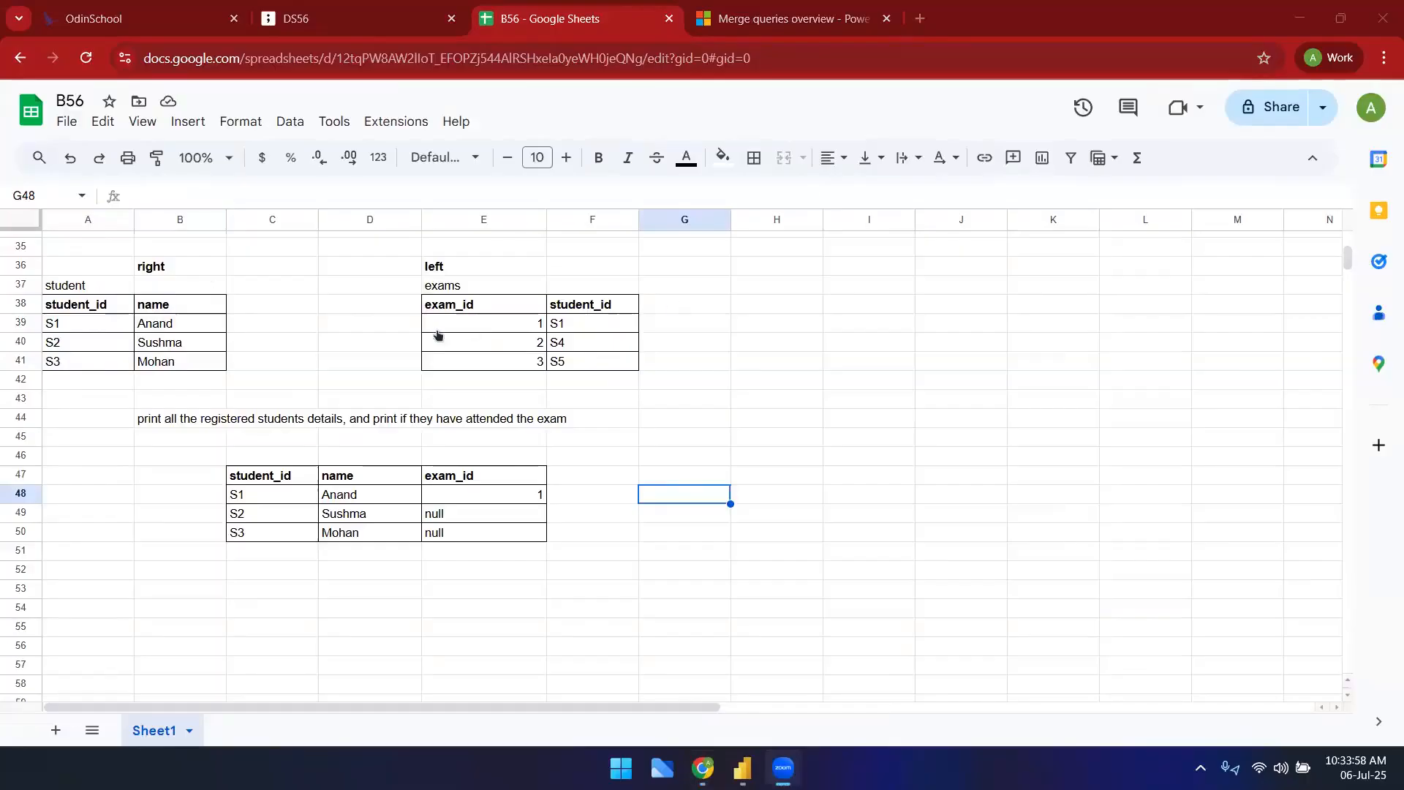
# - Delete the left label in E36 and the right label in B36
pyautogui.click(467, 271)
pyautogui.press('Delete')
pyautogui.press('Left')
pyautogui.press('Left')
pyautogui.press('Left')
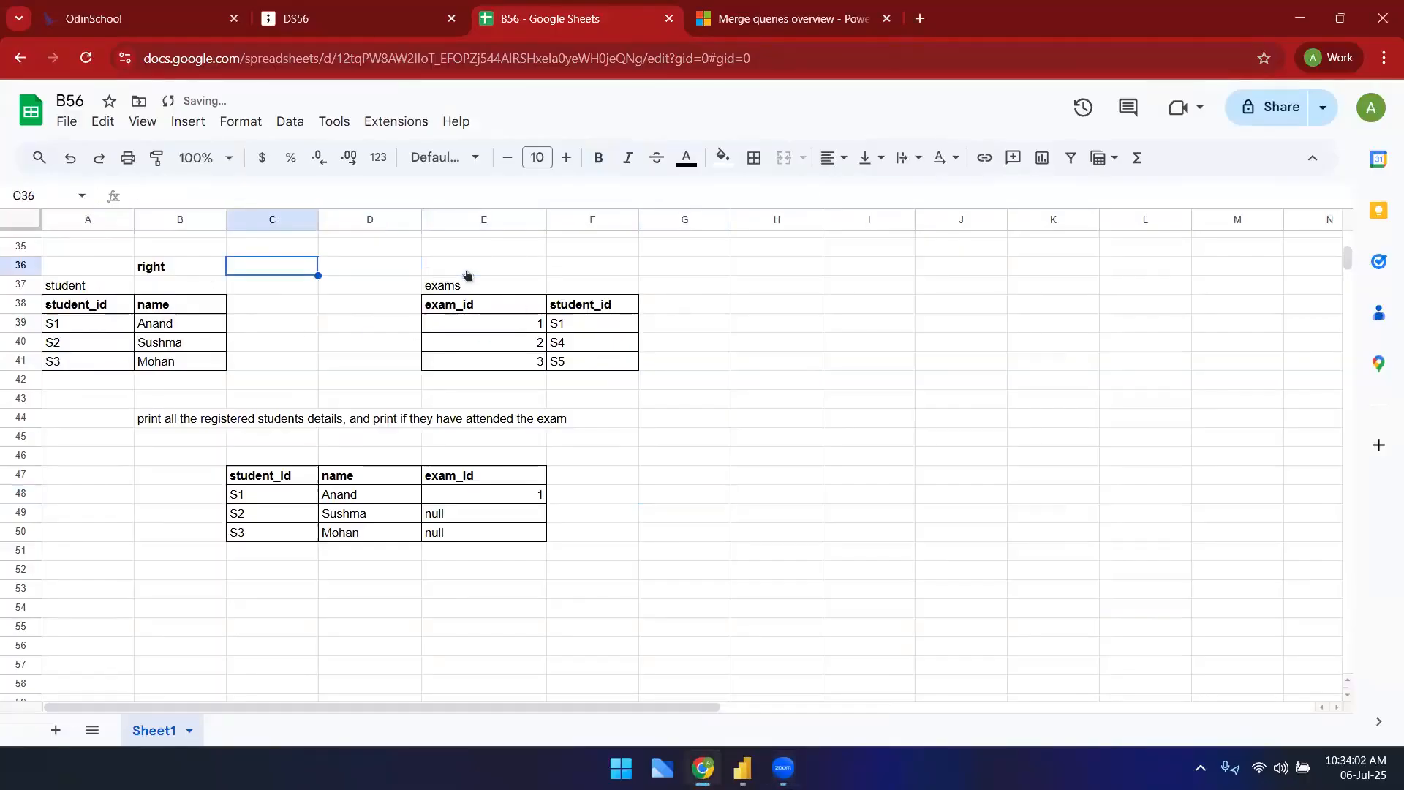
pyautogui.press('Delete')
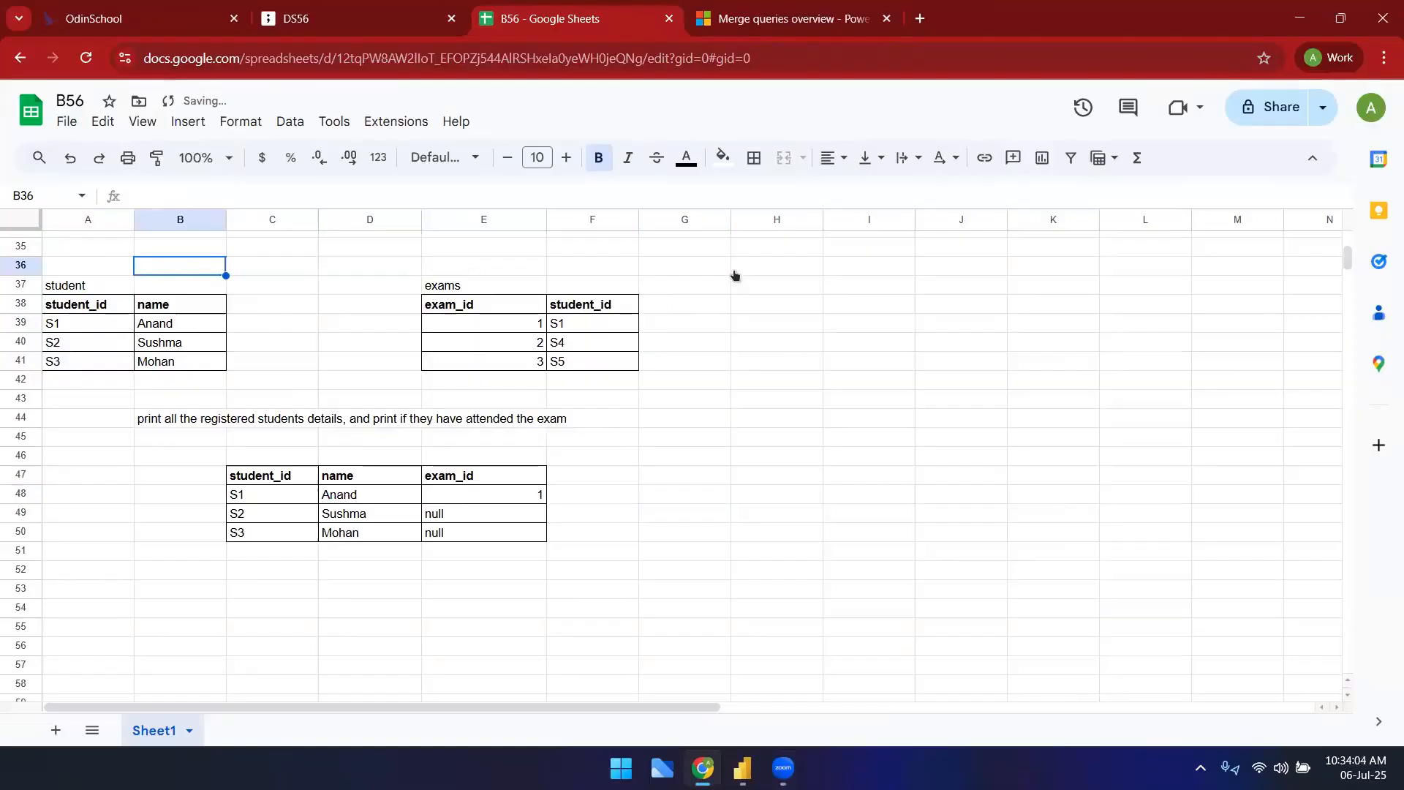
pyautogui.click(668, 274)
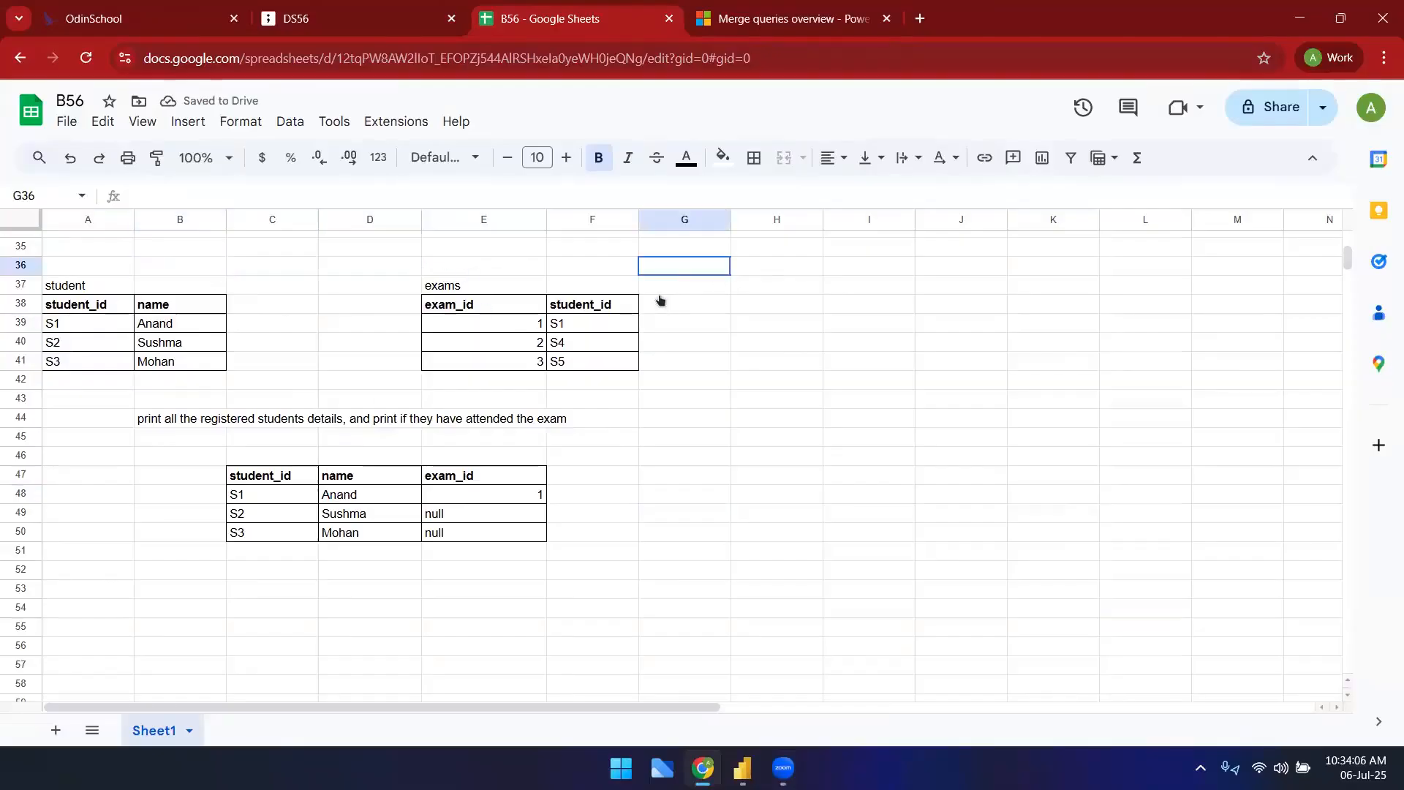
pyautogui.click(171, 420)
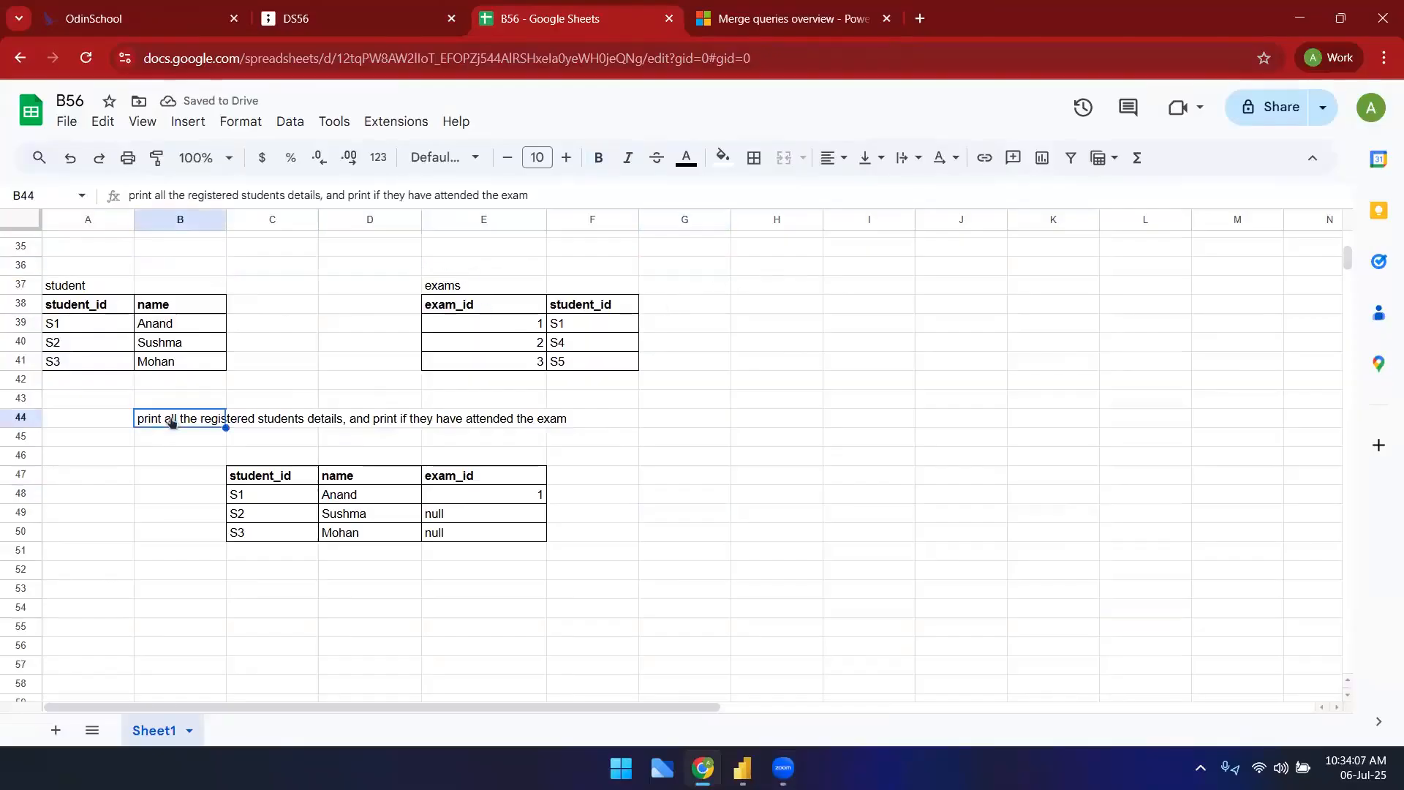
pyautogui.click(155, 476)
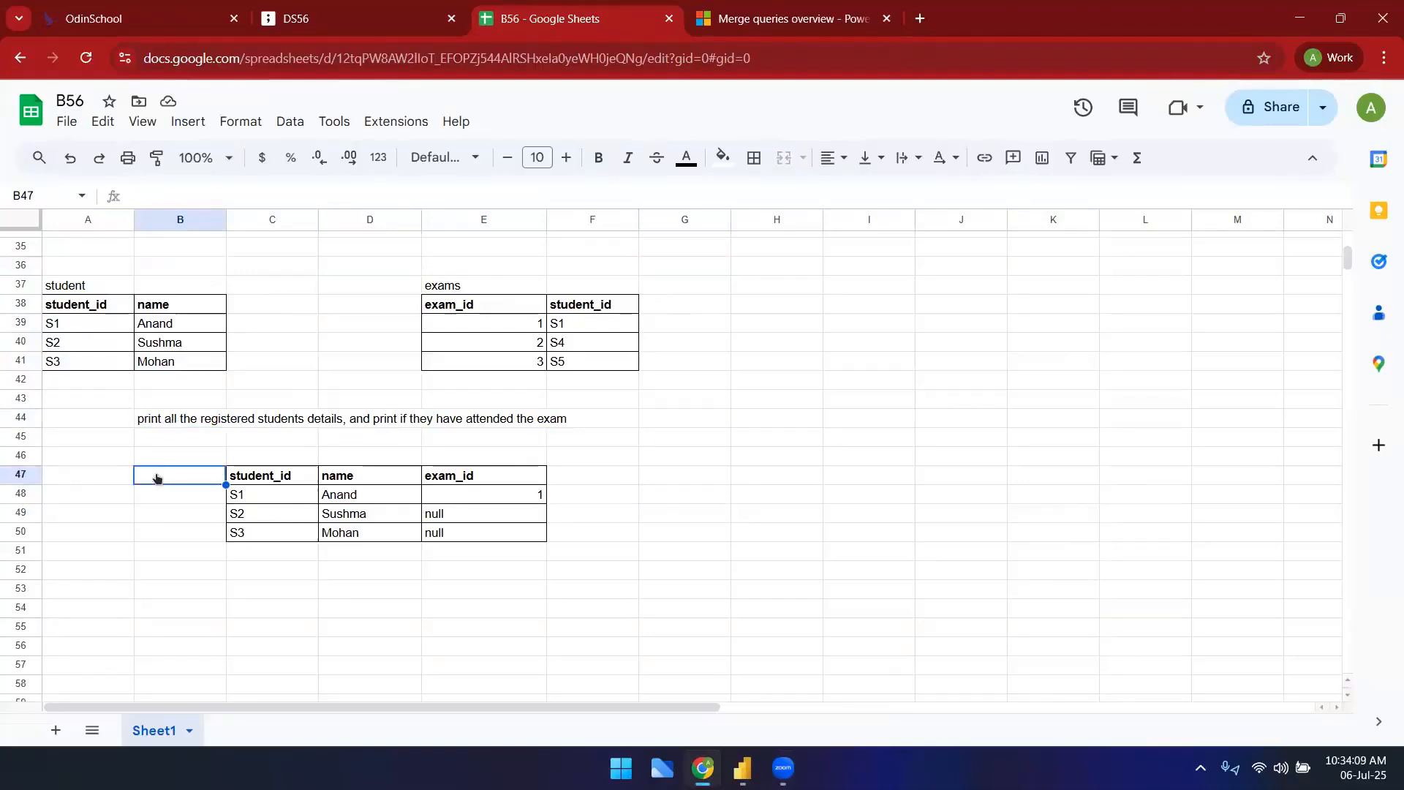
pyautogui.click(165, 422)
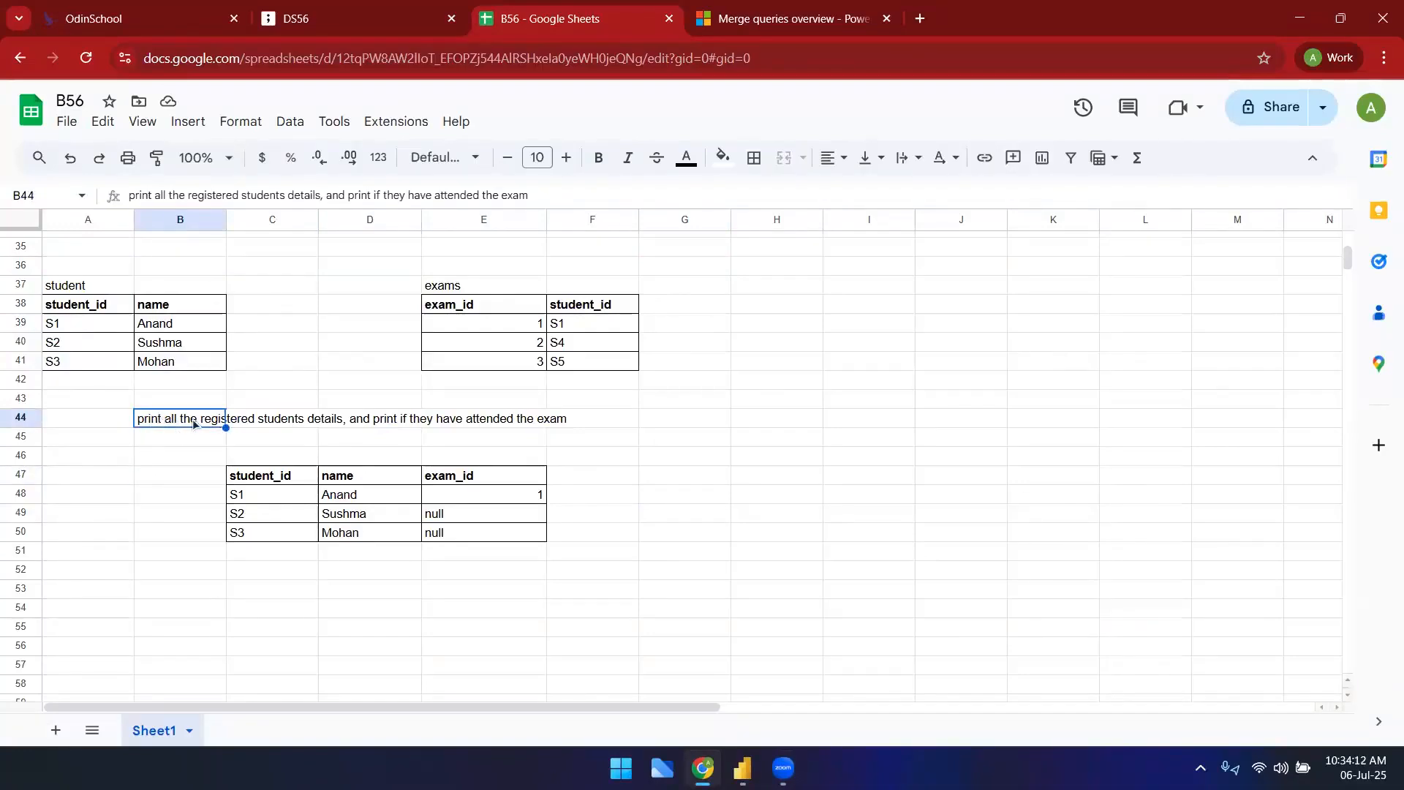
# - Enter the join kinds left join in B55 and right join in B56 below the result table
pyautogui.click(169, 452)
pyautogui.click(169, 421)
pyautogui.click(213, 630)
pyautogui.write('left join')
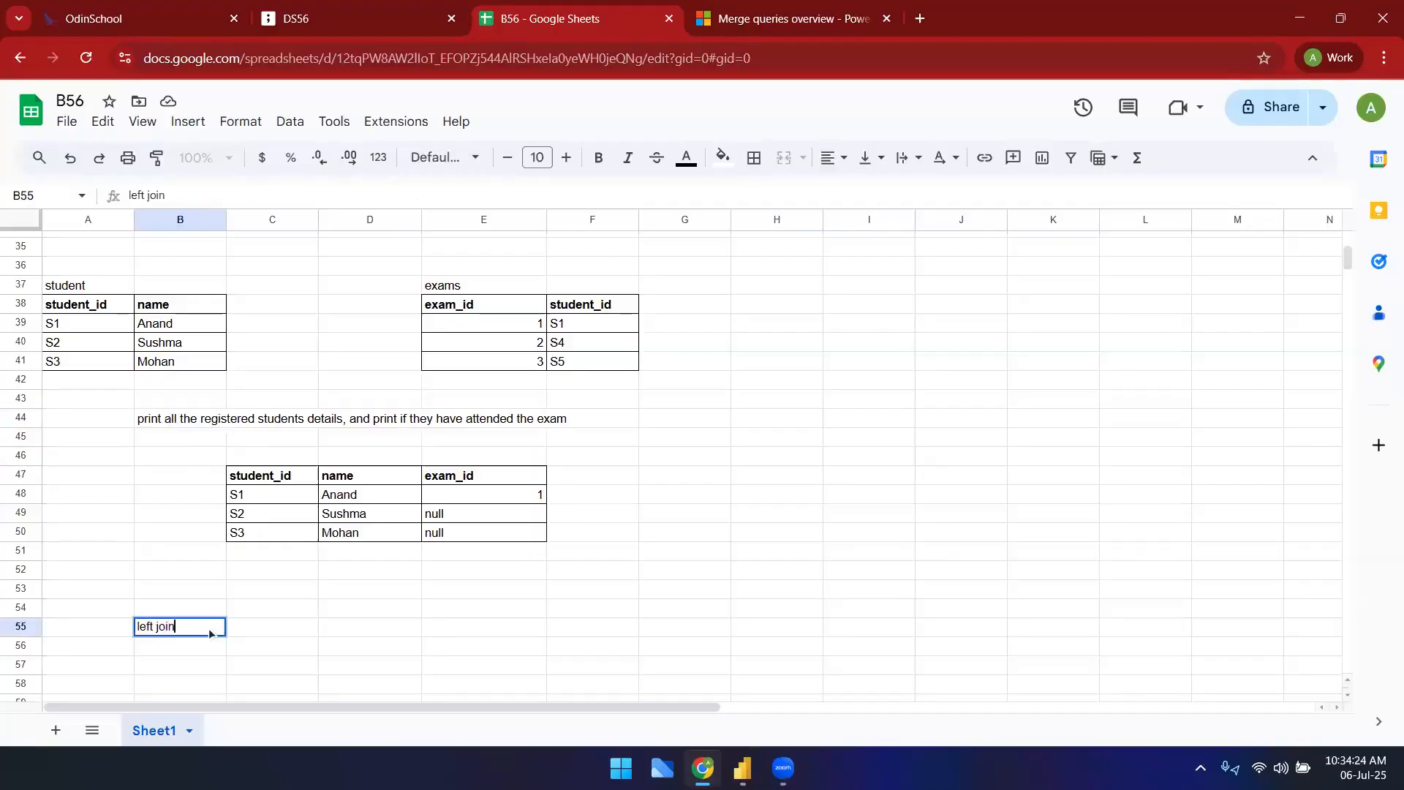
pyautogui.press('Tab')
pyautogui.press('Return')
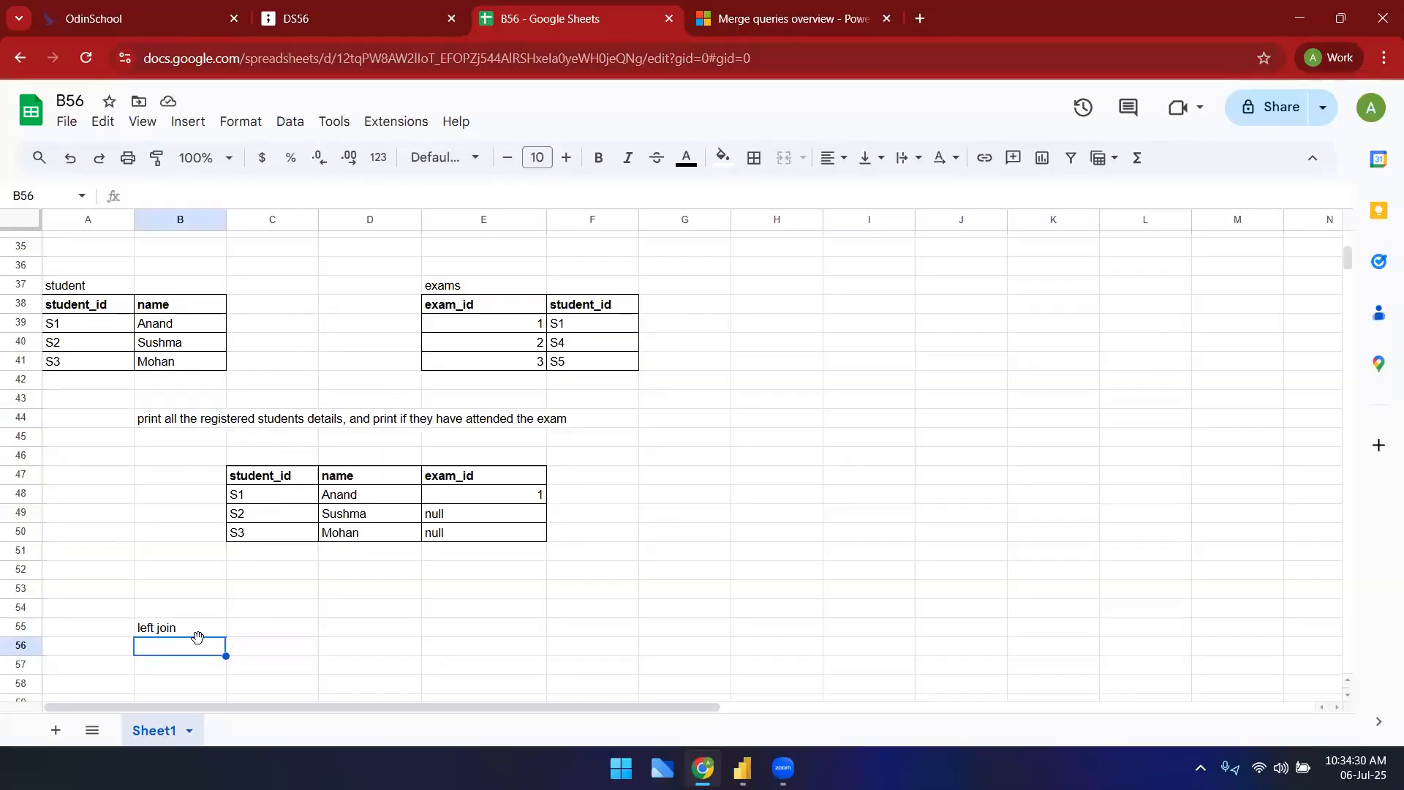
pyautogui.write('right join')
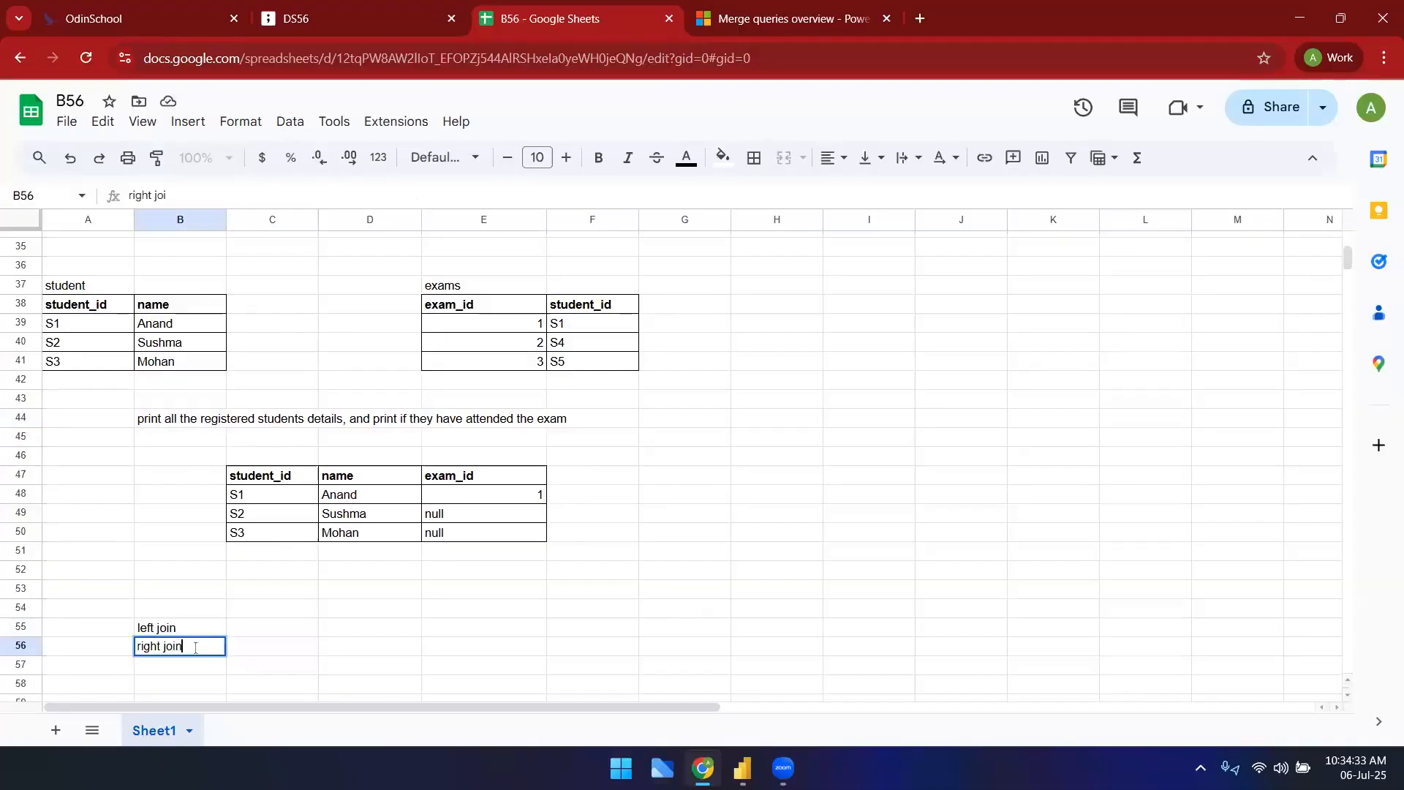
# - Read the left outer and right outer join descriptions on the Microsoft merge queries overview page, then return to the B56 sheet
pyautogui.click(739, 21)
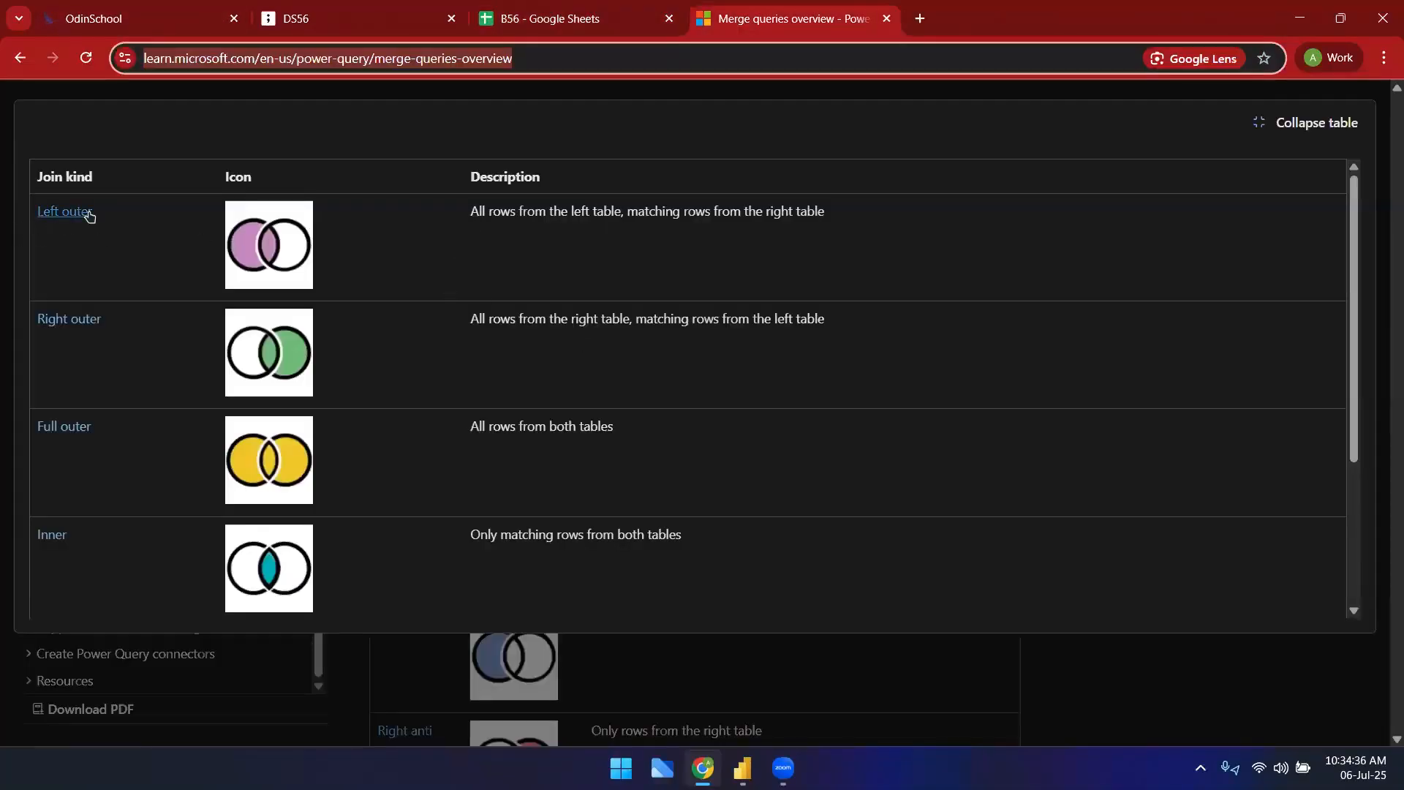
pyautogui.moveTo(623, 212); pyautogui.dragTo(476, 203)
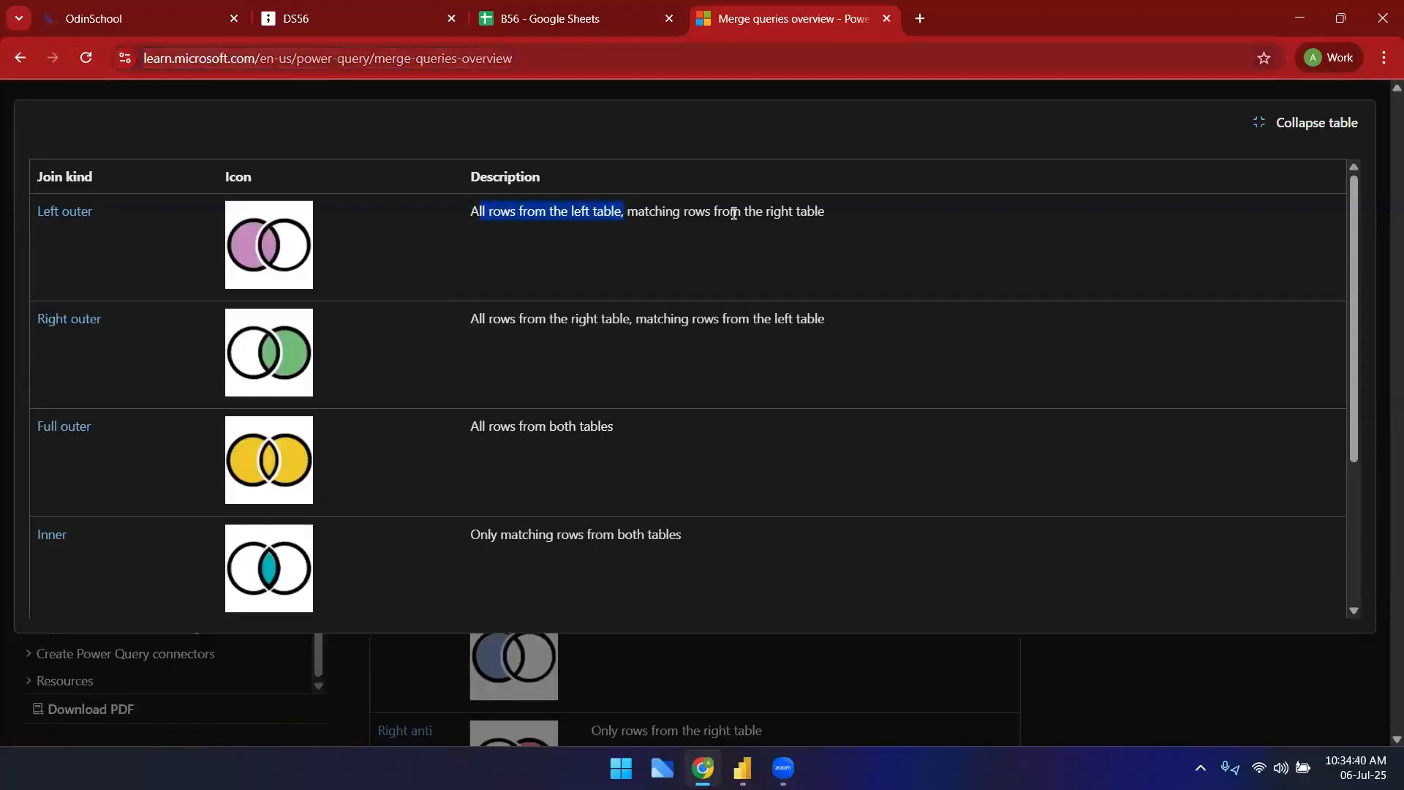
pyautogui.moveTo(627, 212); pyautogui.dragTo(831, 224)
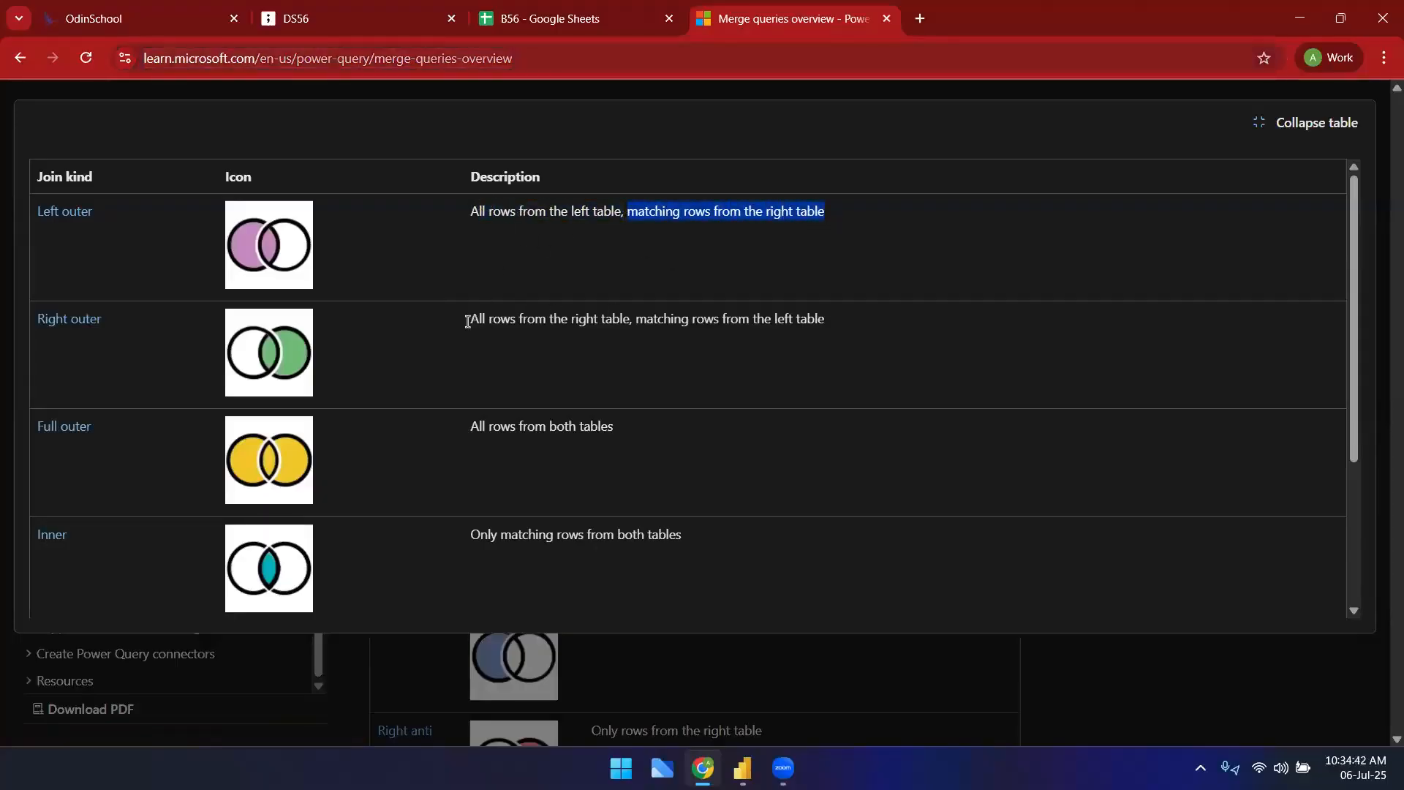
pyautogui.moveTo(474, 317); pyautogui.dragTo(631, 319)
pyautogui.moveTo(824, 321); pyautogui.dragTo(632, 317)
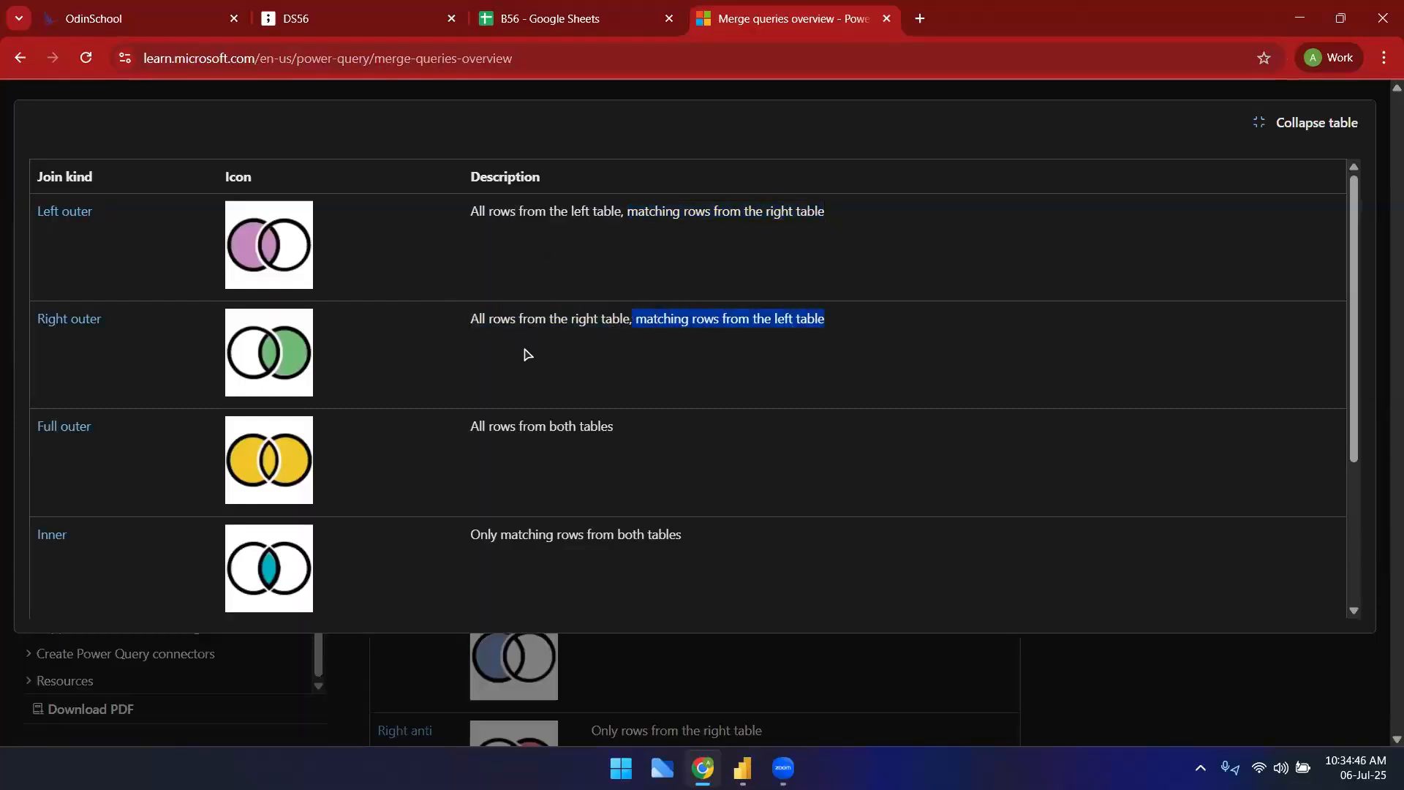
pyautogui.click(578, 19)
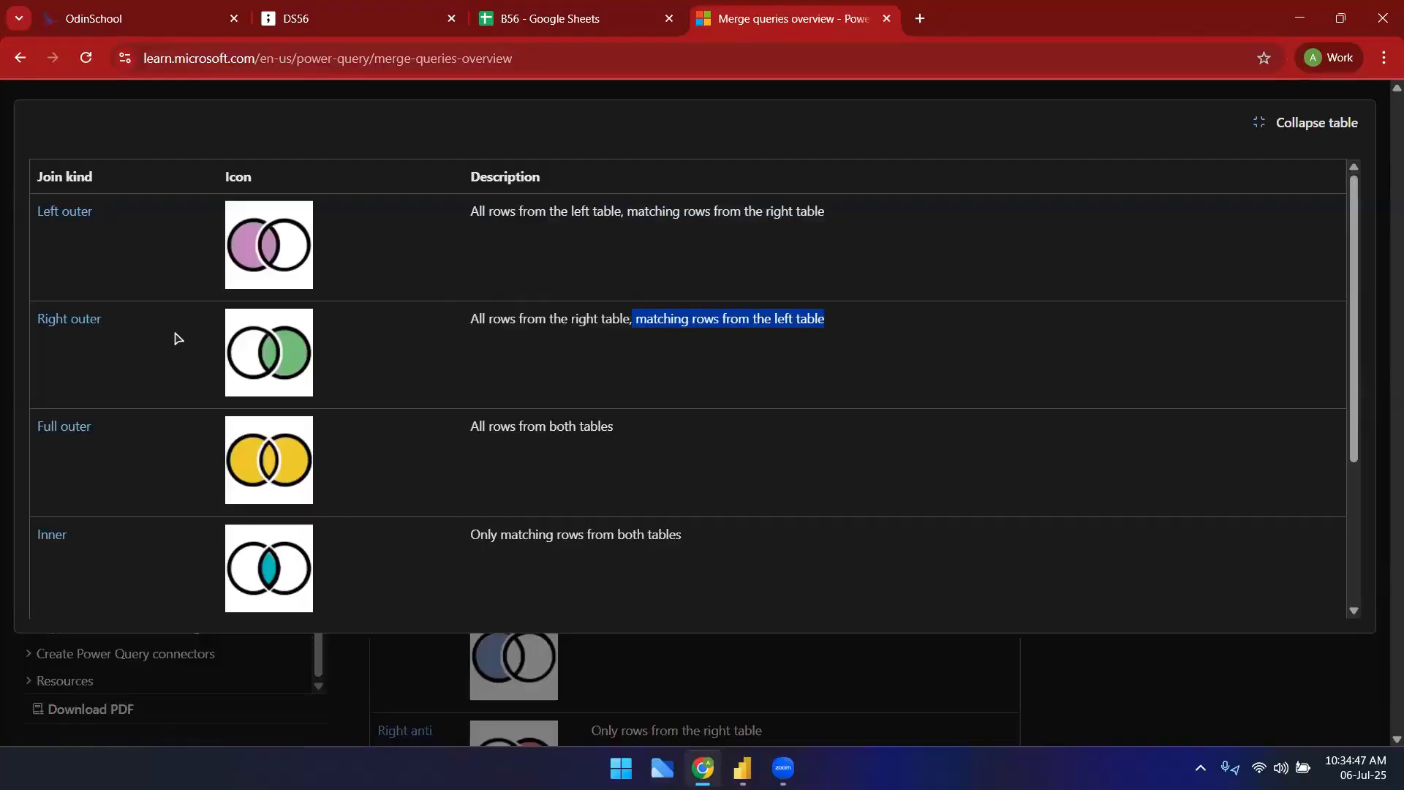
# - Examine the left join entry and compare the S1 and S2 student rows with the exams table rows
pyautogui.click(182, 629)
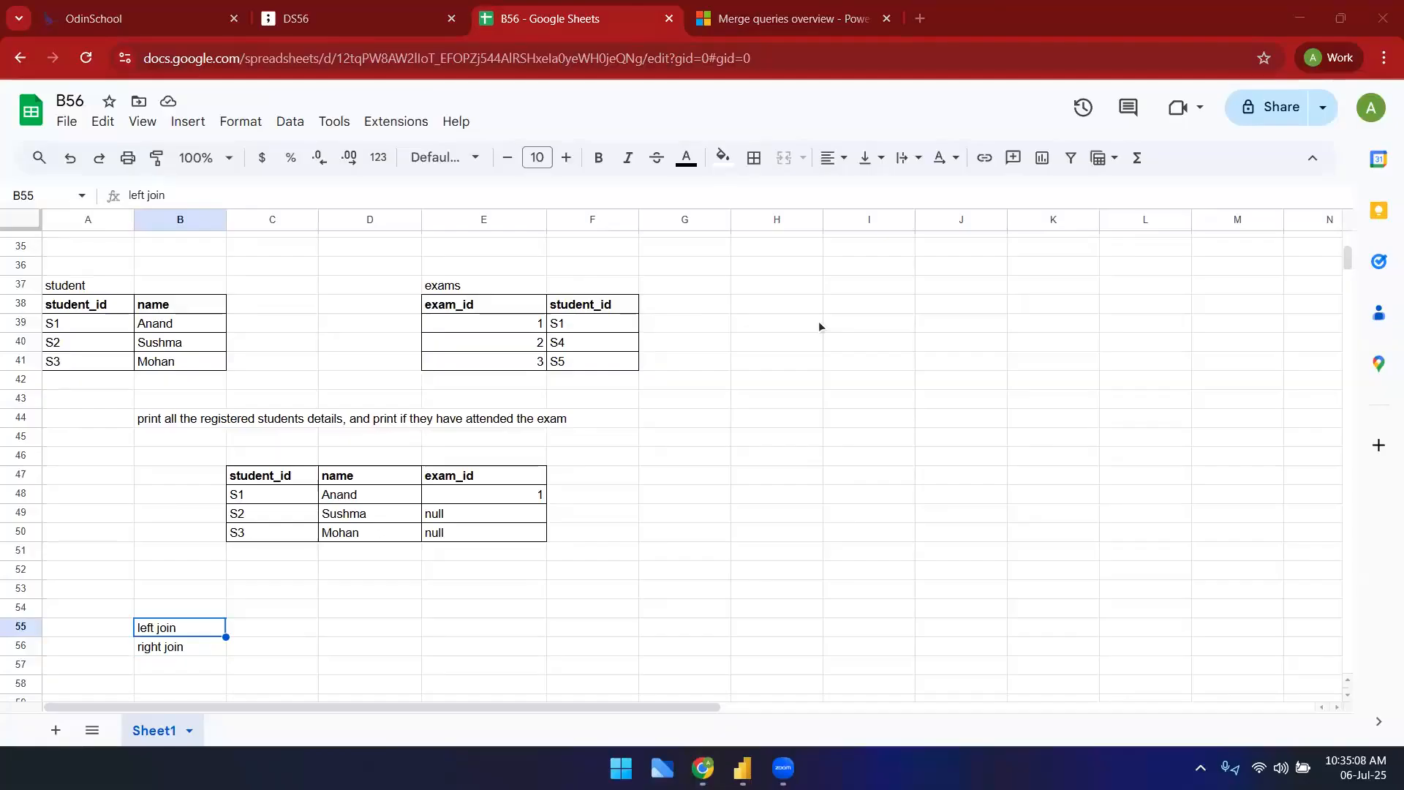
pyautogui.click(274, 547)
pyautogui.click(117, 323)
pyautogui.click(505, 340)
pyautogui.click(110, 346)
pyautogui.click(594, 344)
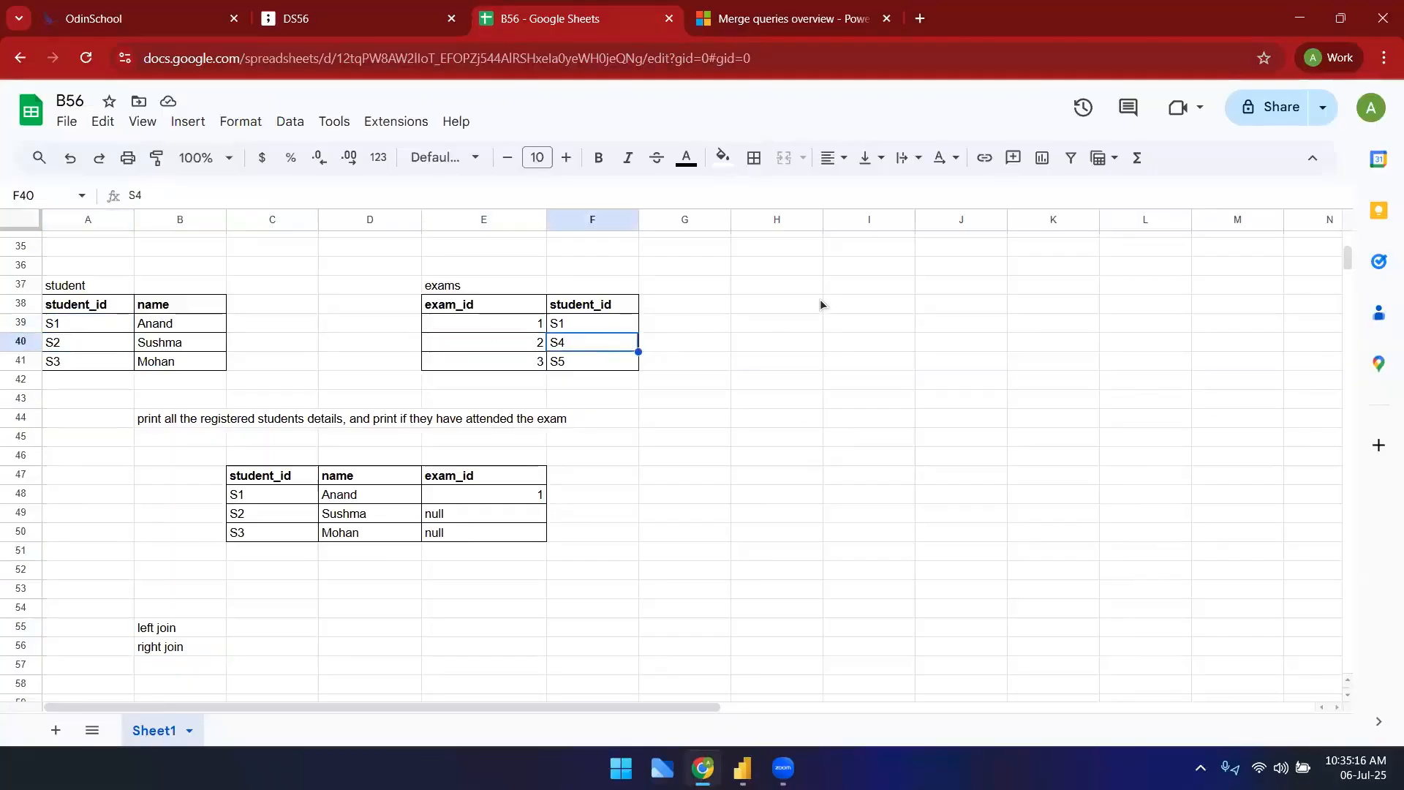
pyautogui.click(469, 387)
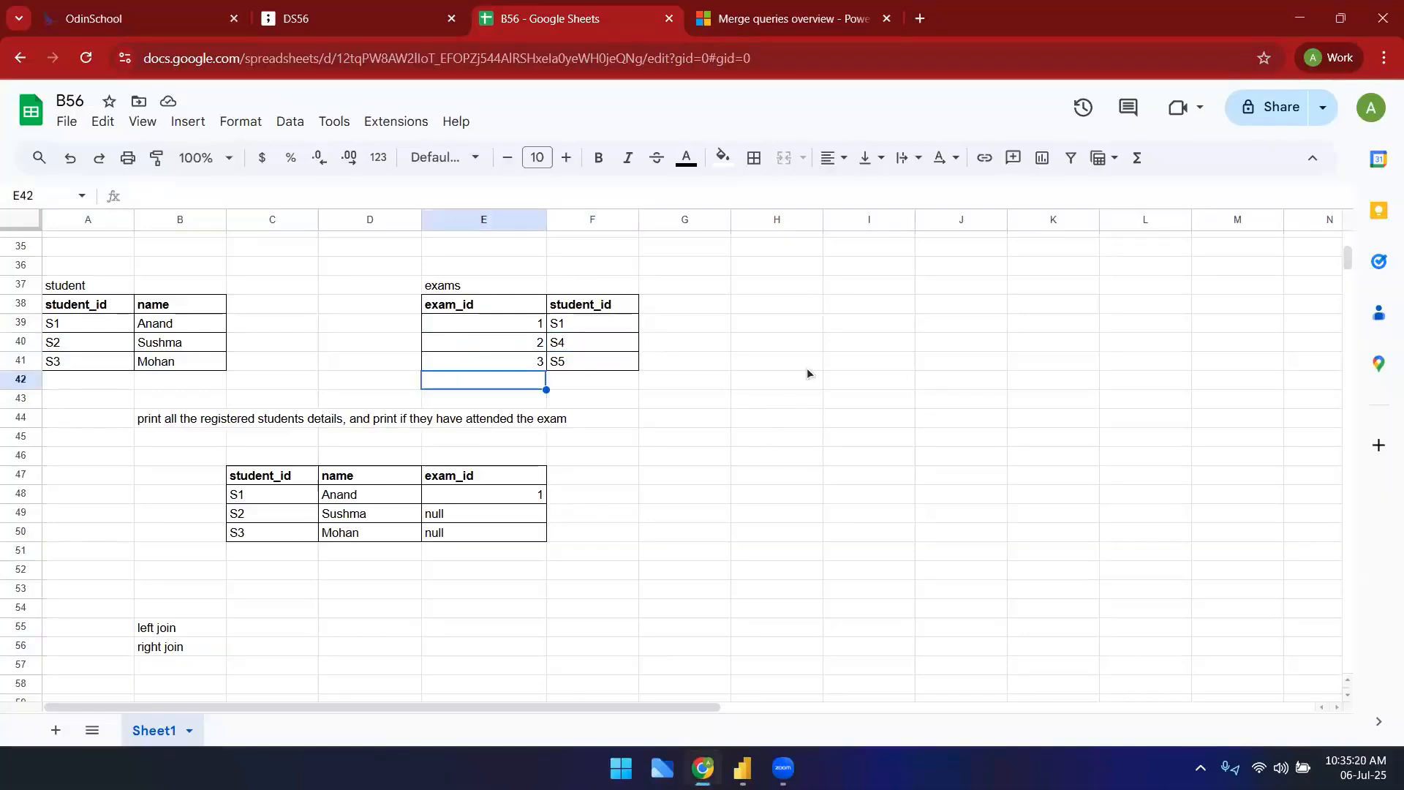
pyautogui.click(685, 475)
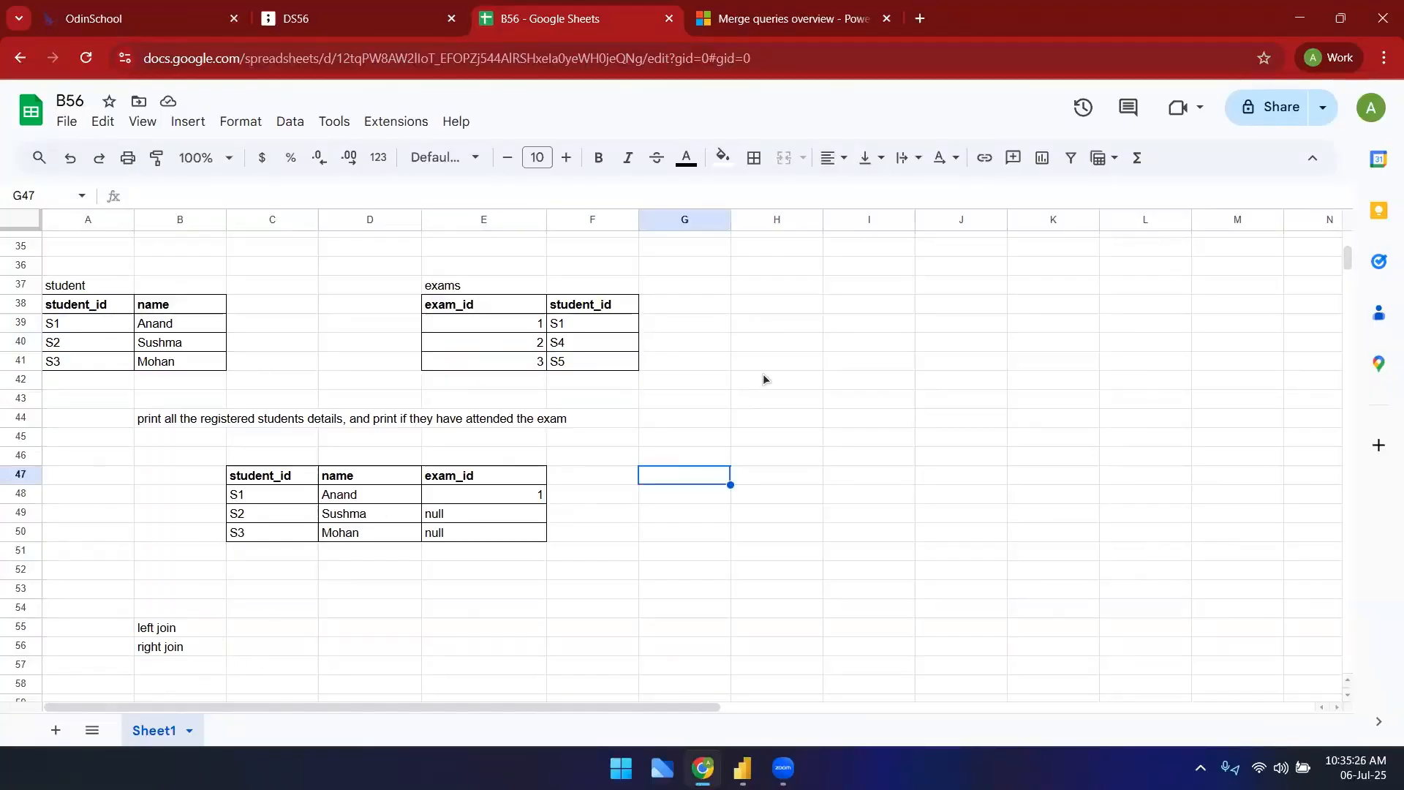
# - Review the Products, Customers, Orders and Payment tables with their questions and expected results at the start of the sheet
pyautogui.scroll(2, 714, 414)
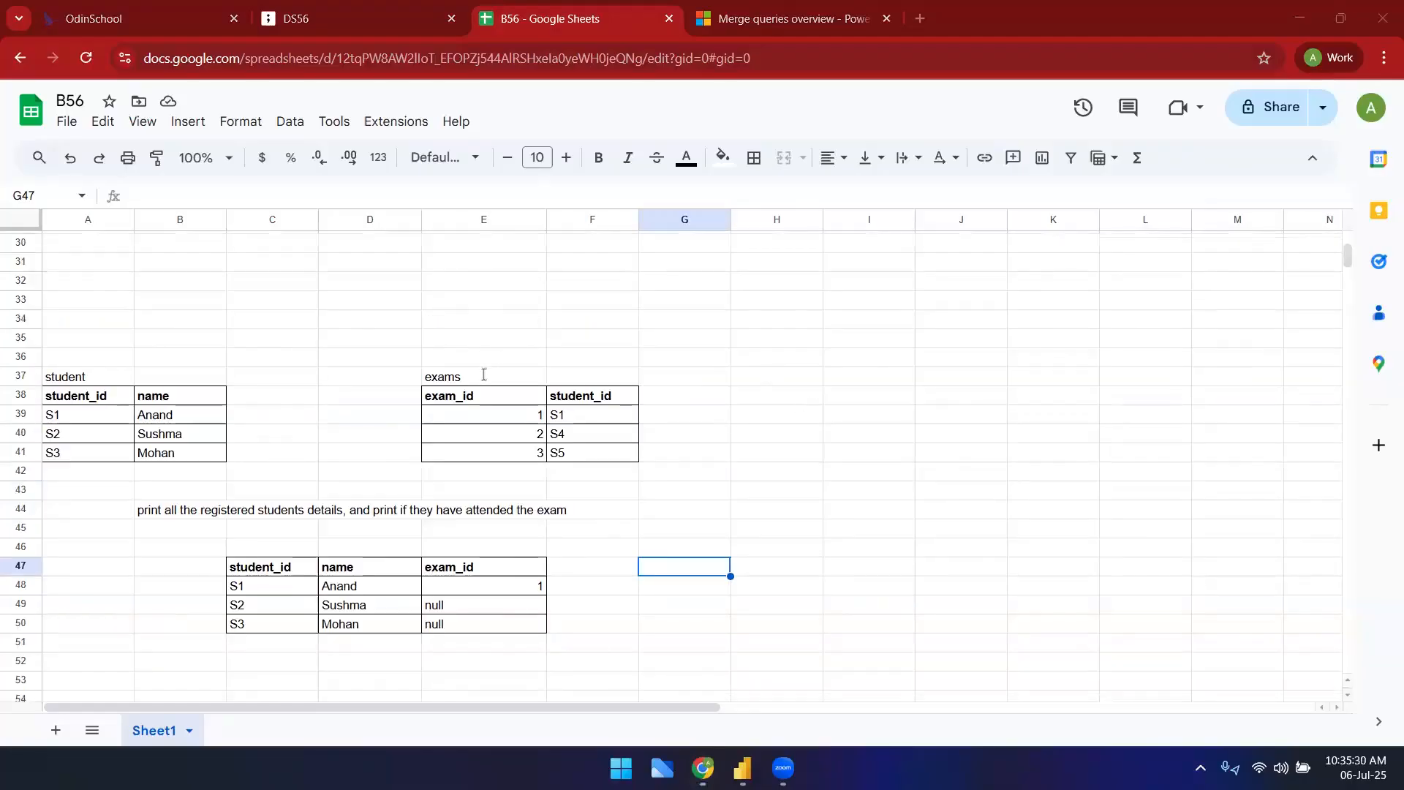
pyautogui.scroll(10, 486, 375)
pyautogui.scroll(-5, 488, 414)
pyautogui.scroll(-10, 488, 414)
pyautogui.scroll(3, 517, 432)
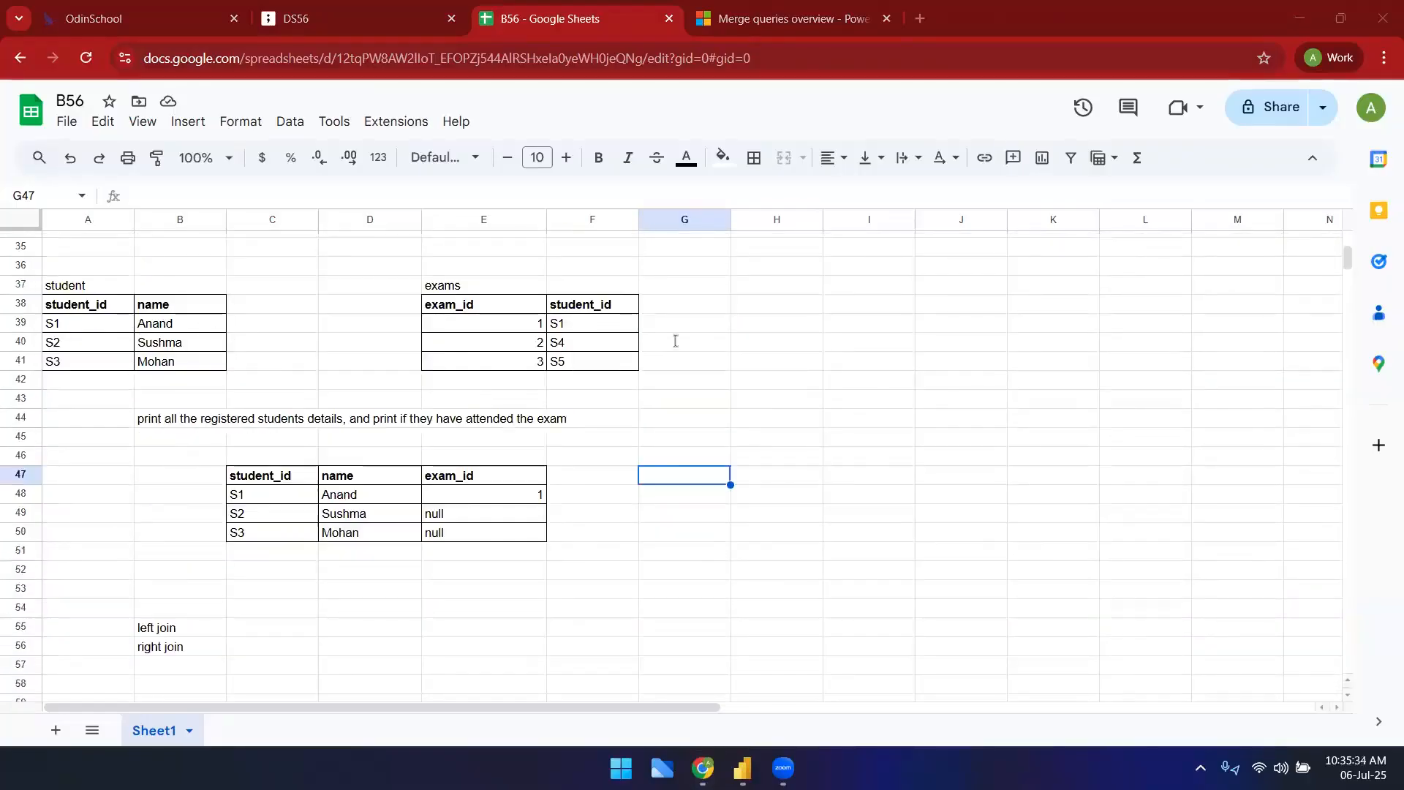
pyautogui.scroll(8, 641, 402)
pyautogui.scroll(3, 585, 439)
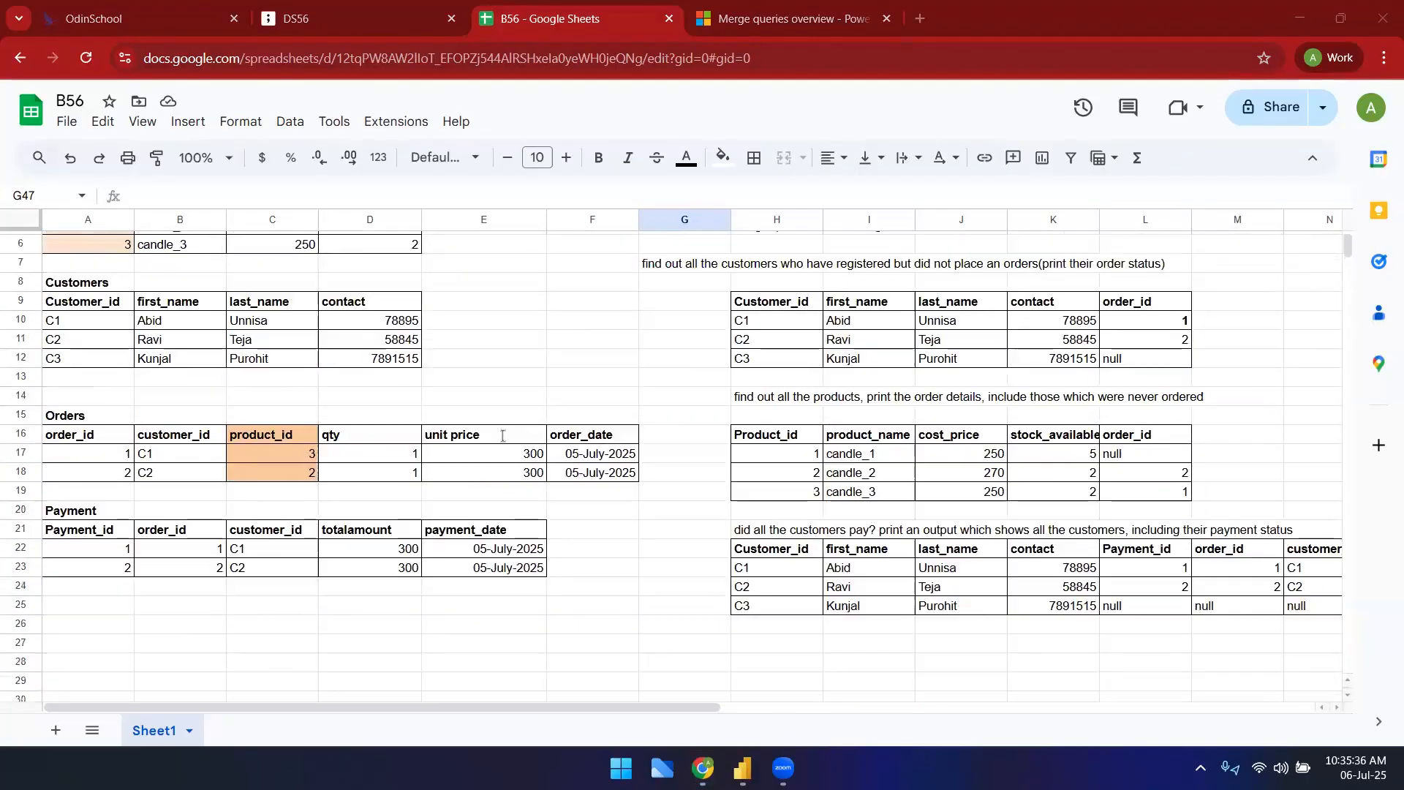
pyautogui.scroll(3, 820, 344)
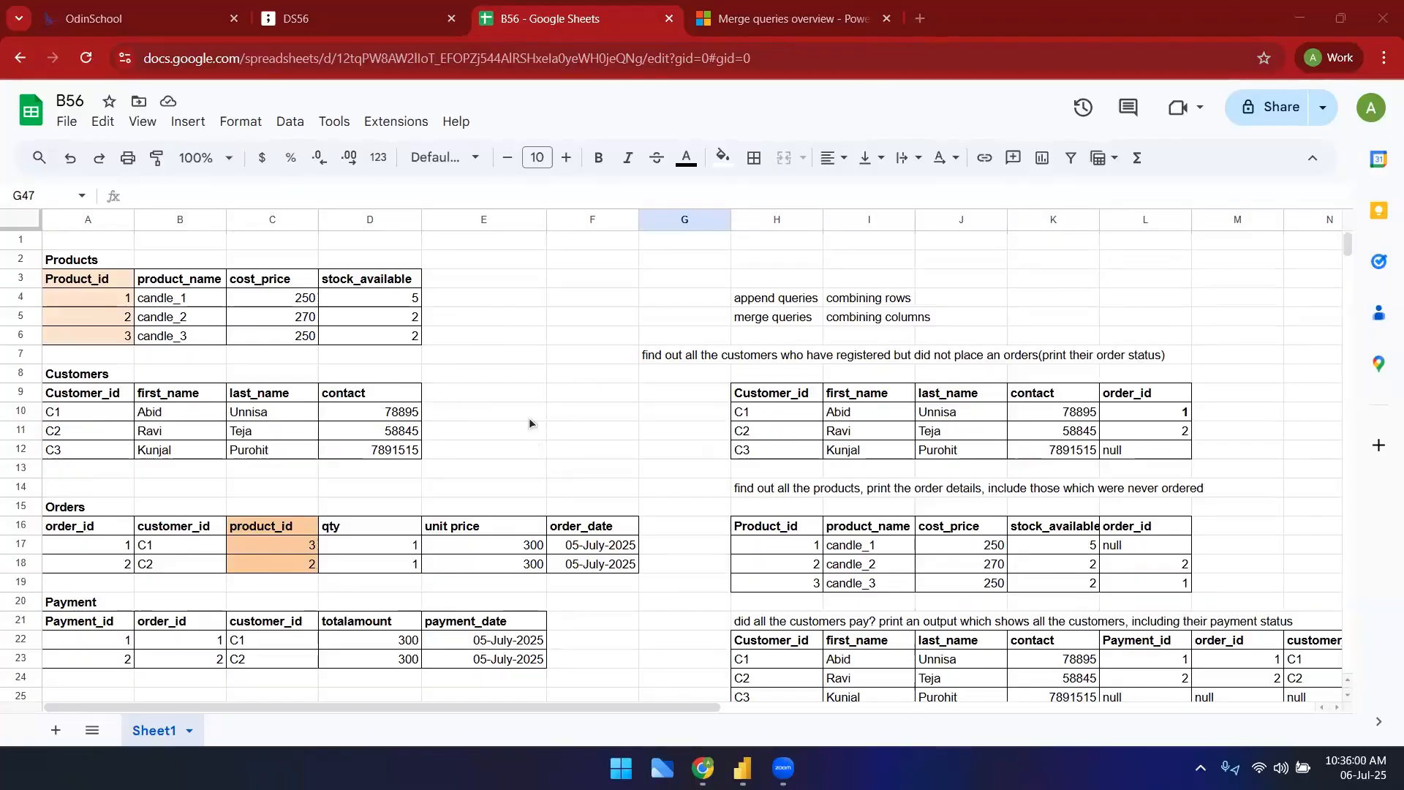
pyautogui.scroll(-10, 563, 392)
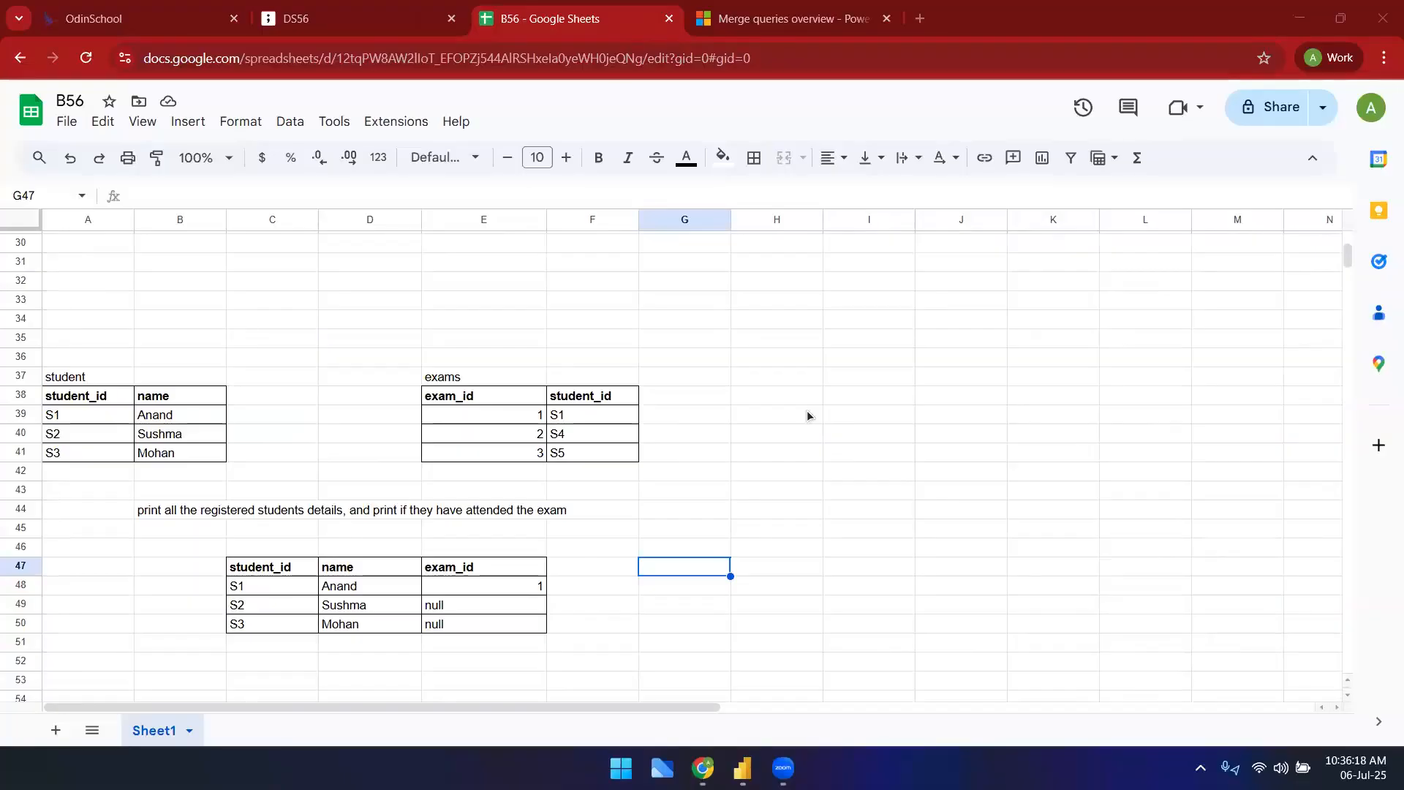
# - Compare the exams entries for S4 and S5 with the null exam_id values in E49:E50 and the student table
pyautogui.click(512, 434)
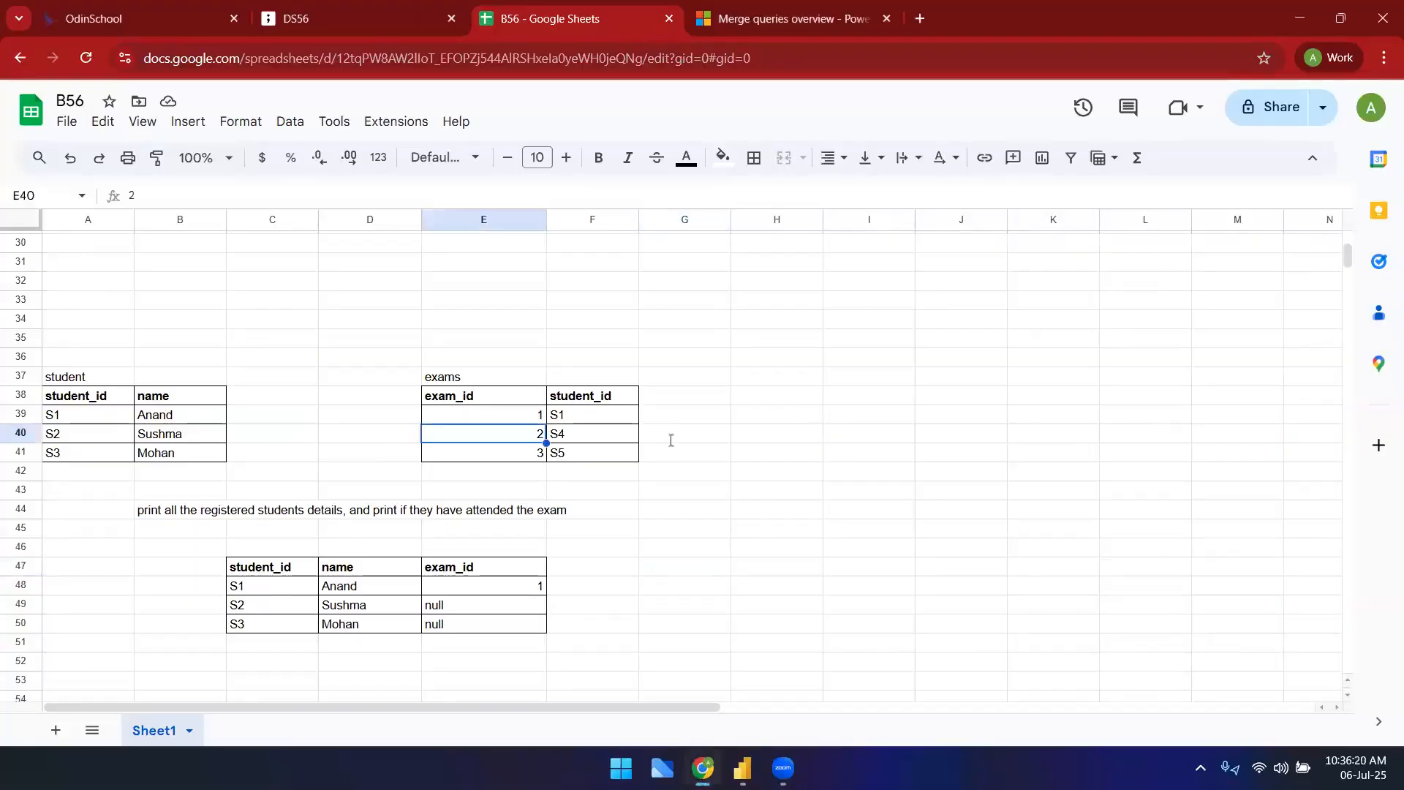
pyautogui.click(609, 453)
pyautogui.moveTo(462, 604); pyautogui.dragTo(512, 624)
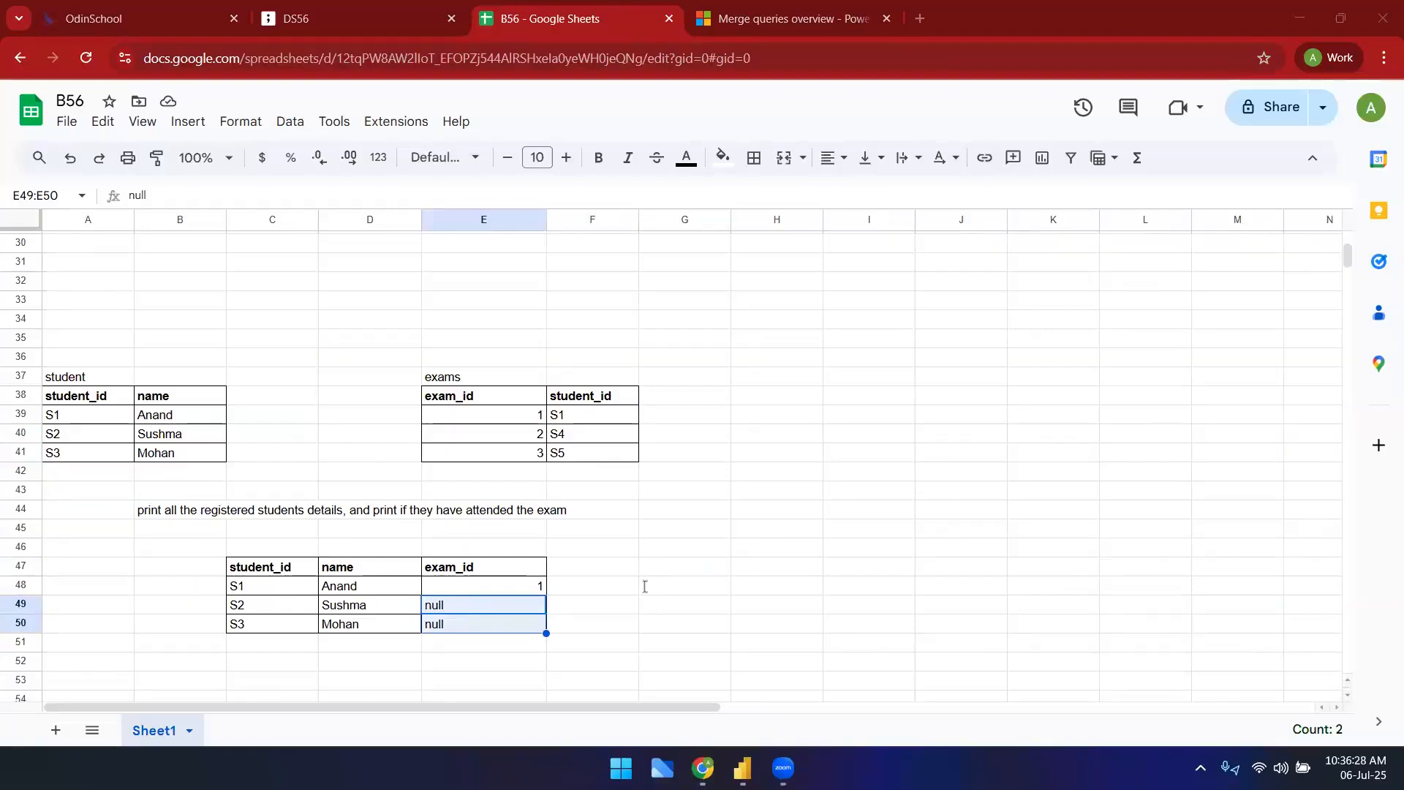
pyautogui.moveTo(577, 436); pyautogui.dragTo(586, 474)
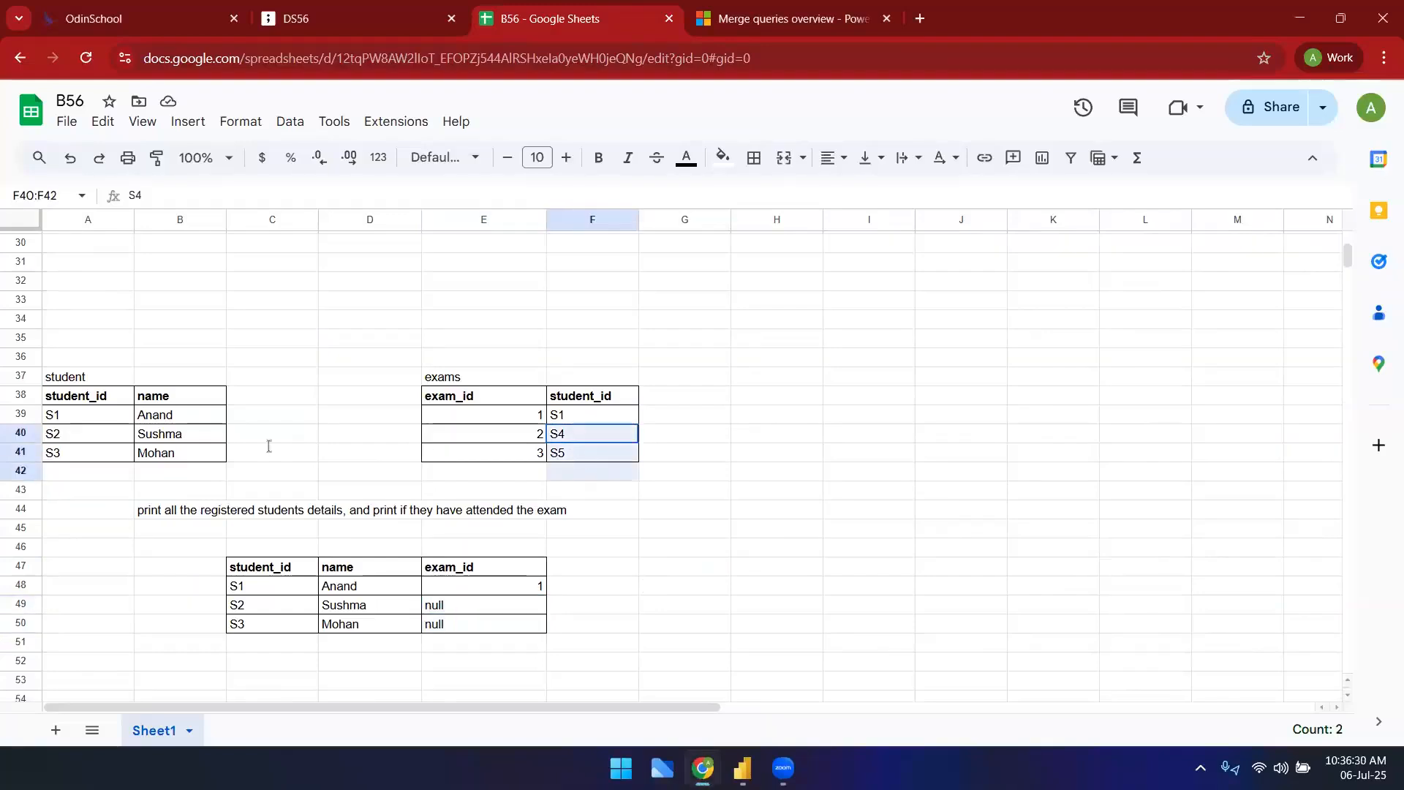
pyautogui.click(215, 433)
pyautogui.click(591, 396)
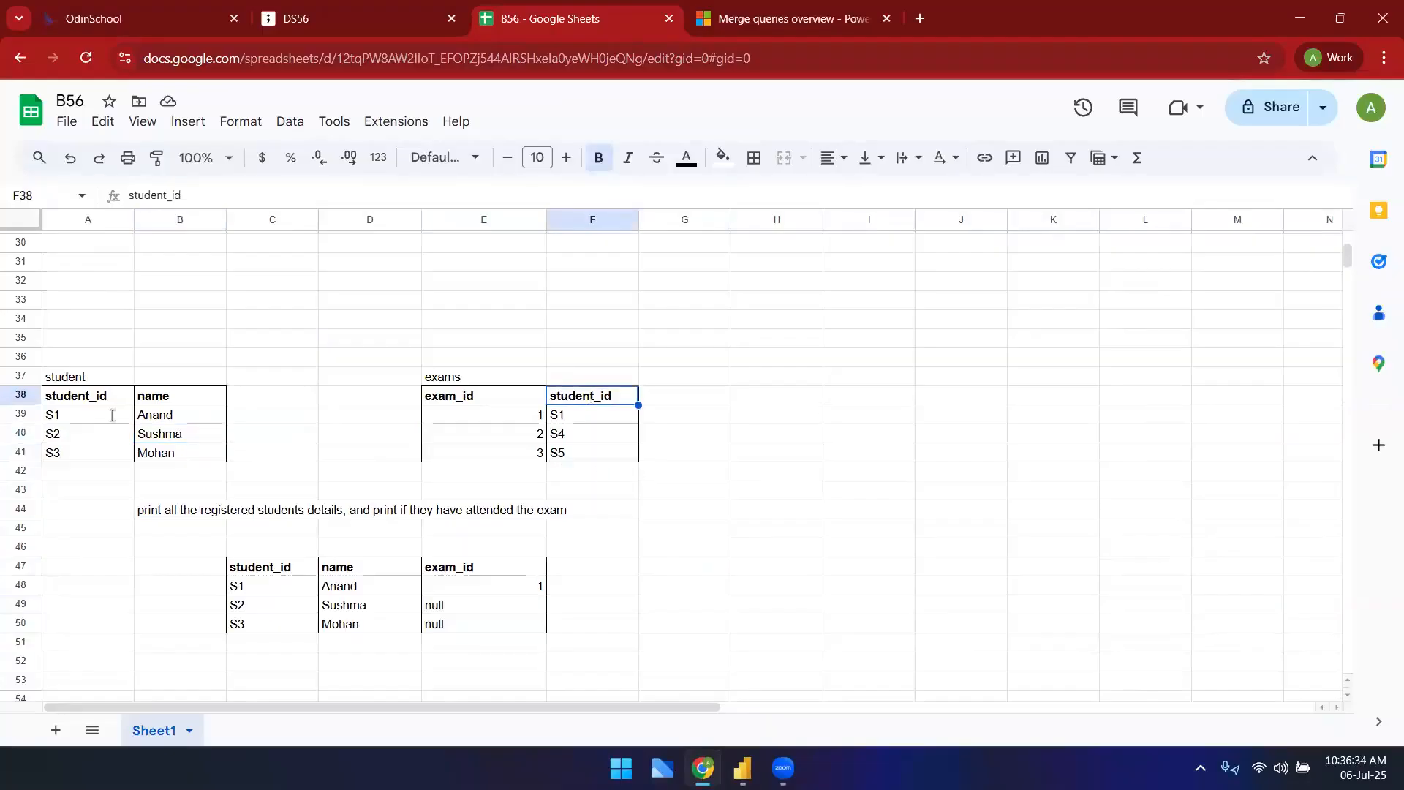
# - Trace student IDs S1 and S2 from the student table to the student_id column of the exams table
pyautogui.moveTo(114, 414); pyautogui.dragTo(112, 454)
pyautogui.click(259, 586)
pyautogui.click(72, 421)
pyautogui.click(569, 415)
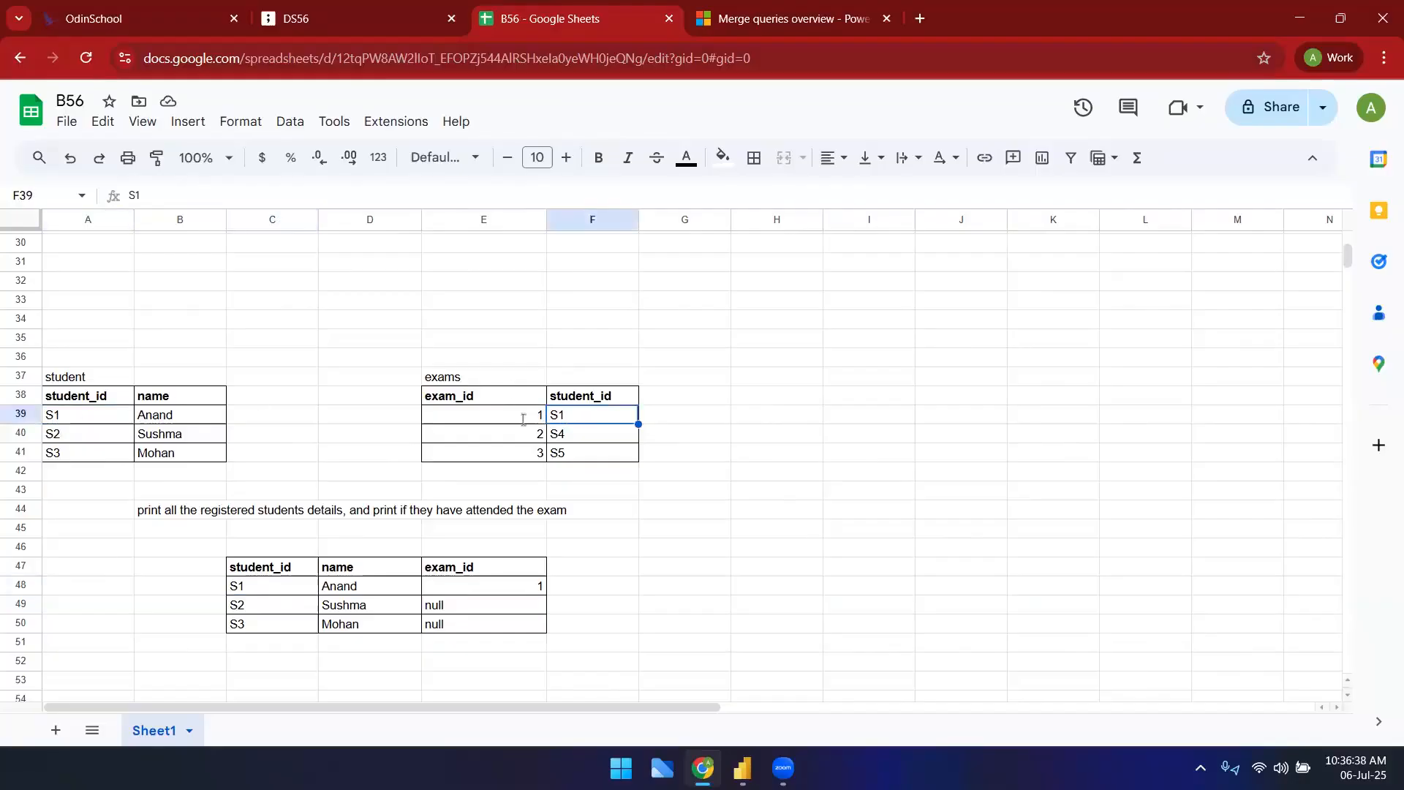
pyautogui.click(495, 413)
pyautogui.click(69, 434)
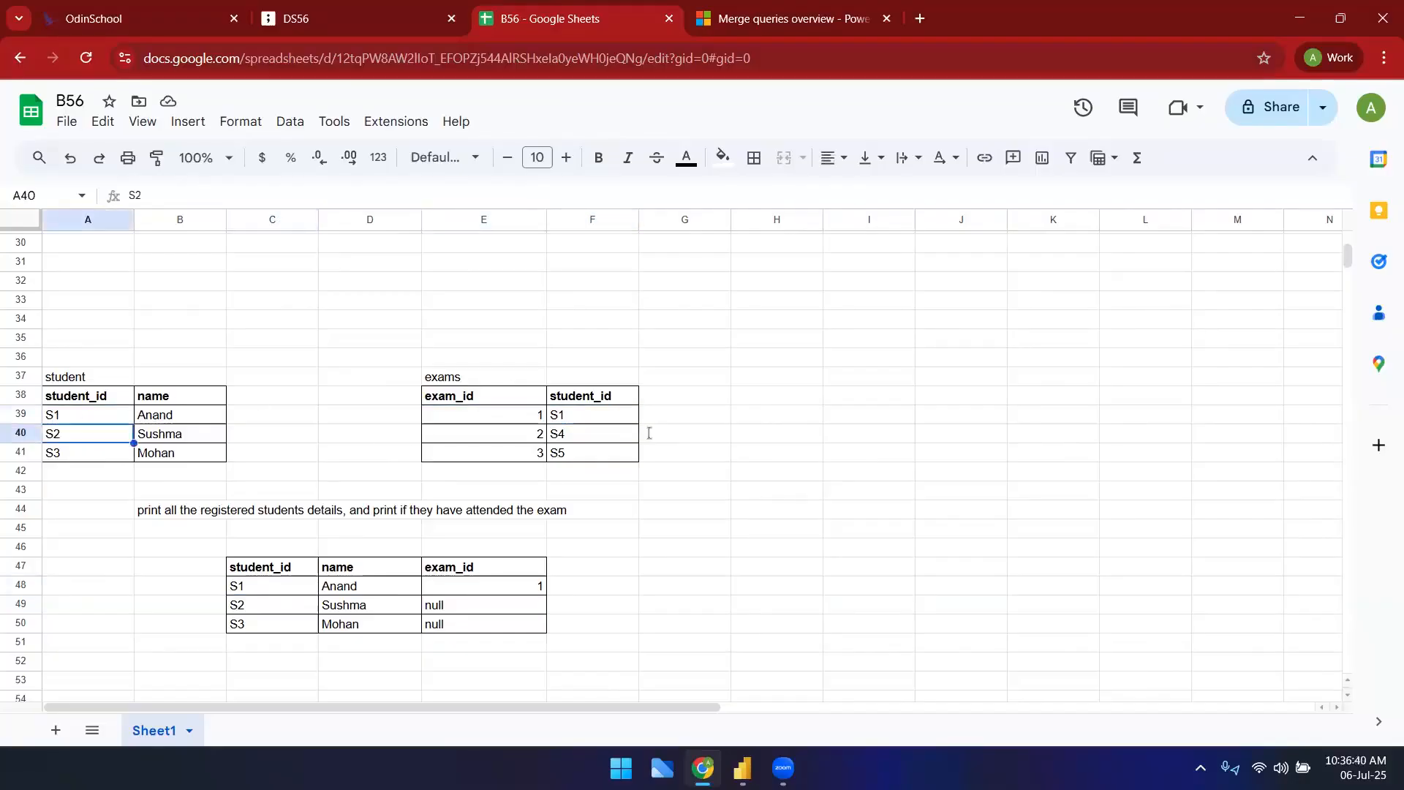
pyautogui.click(596, 433)
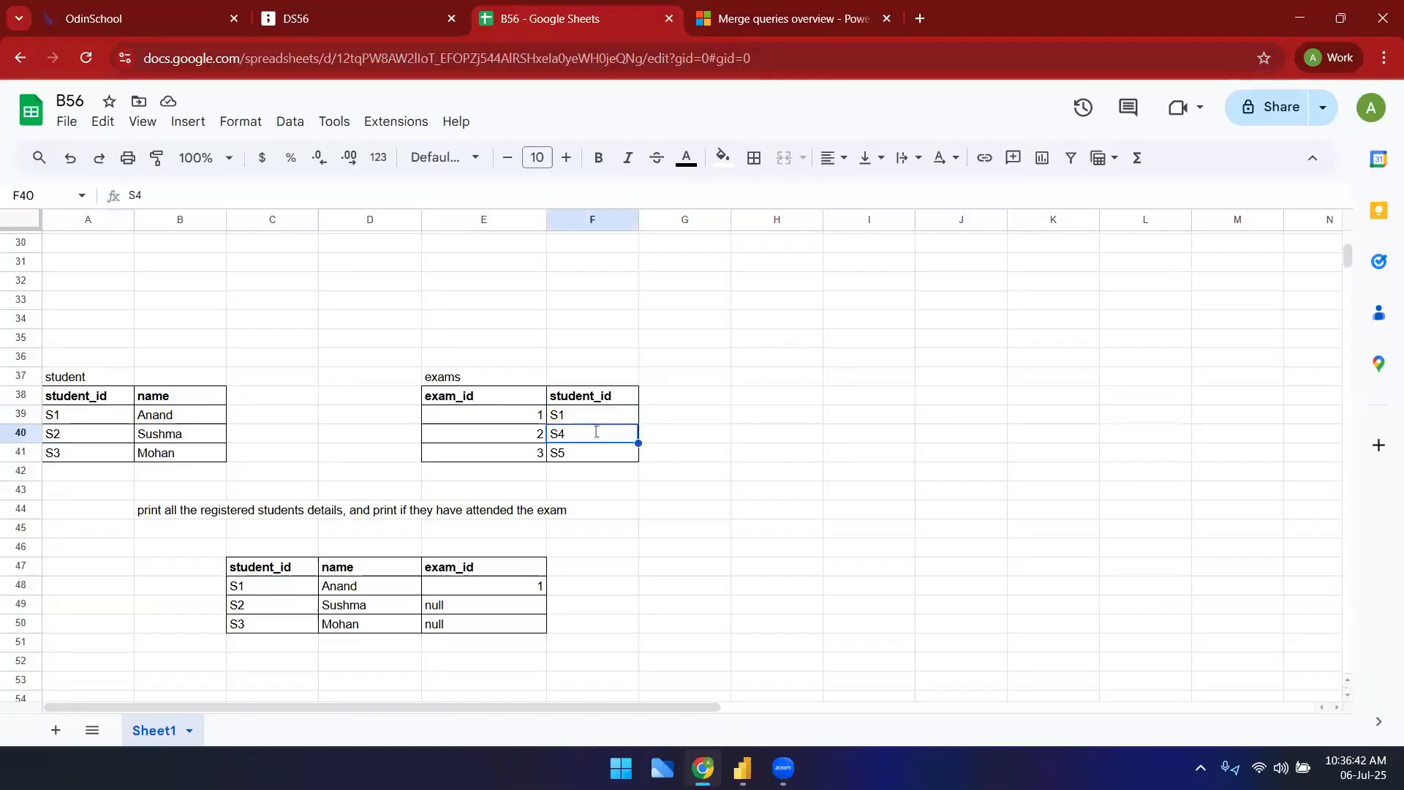
# - Examine the whole exams table E38:F41 and consult the join kinds reference table on the Microsoft merge queries page
pyautogui.moveTo(498, 399); pyautogui.dragTo(600, 458)
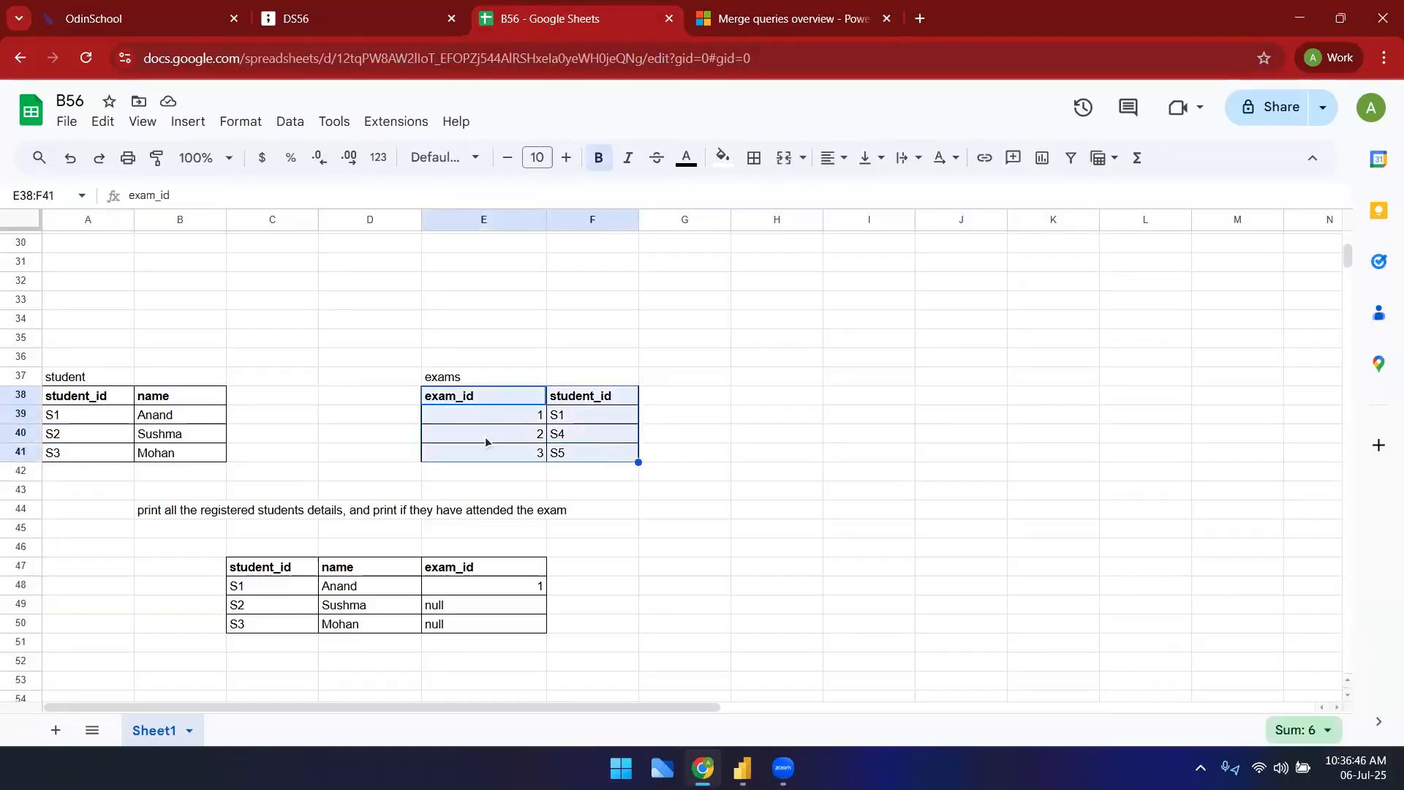
pyautogui.click(822, 382)
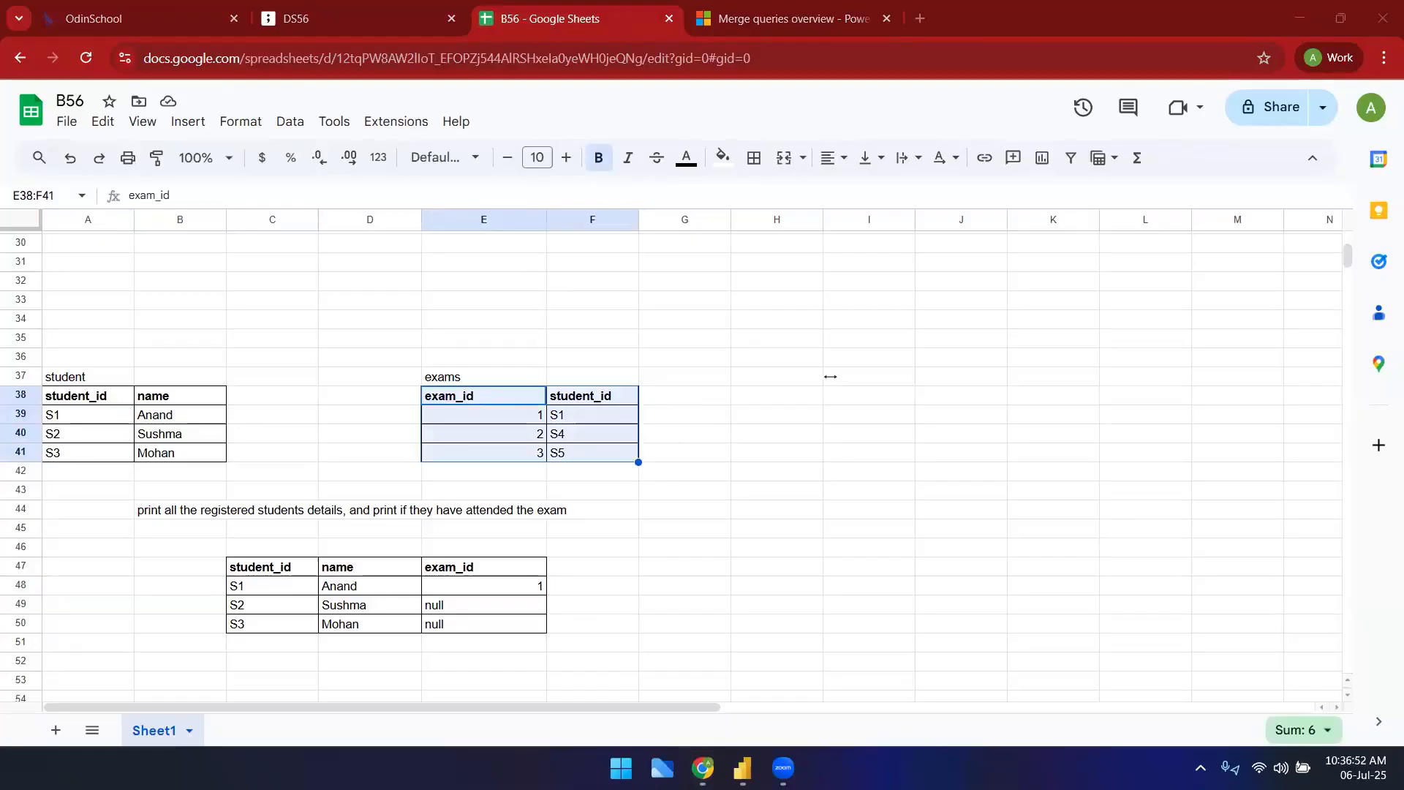
pyautogui.click(718, 22)
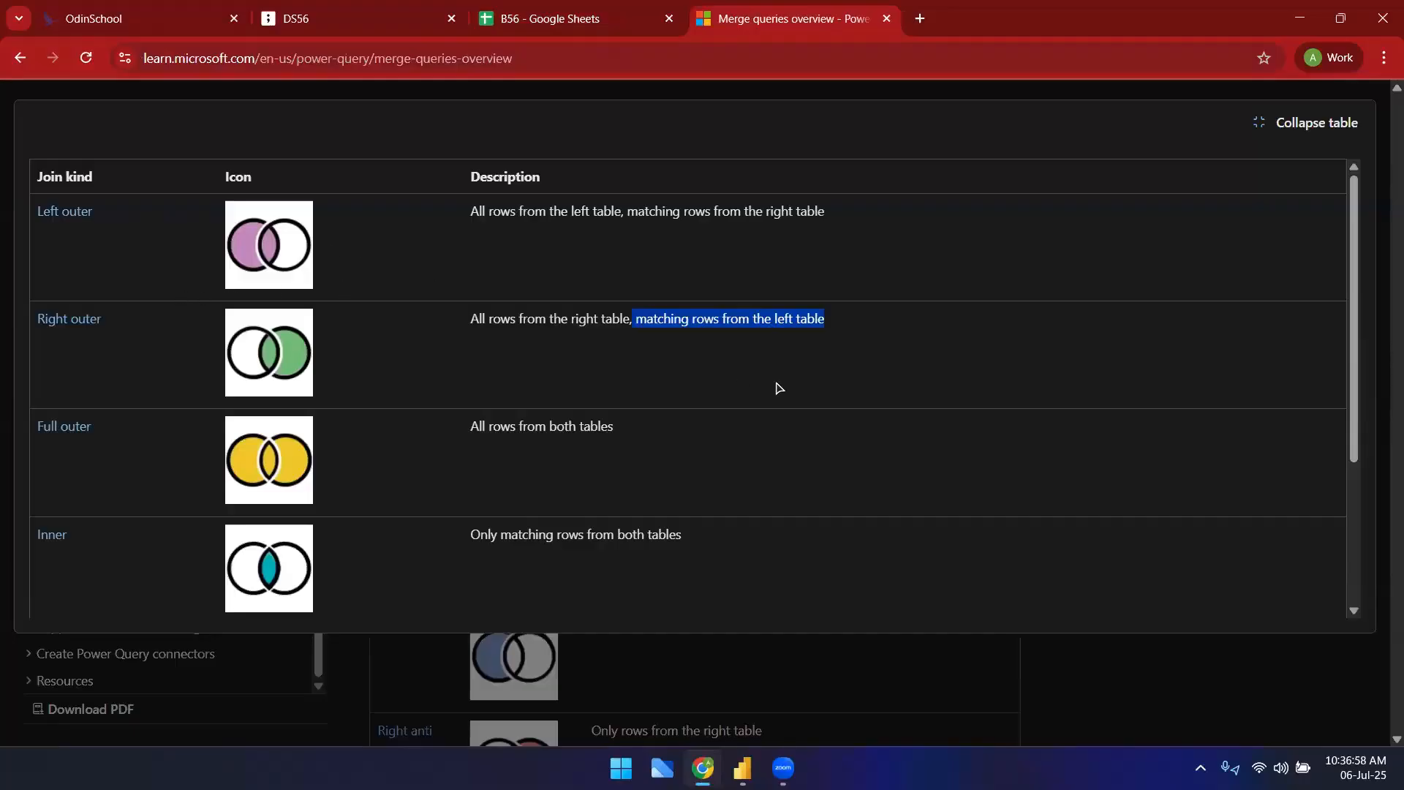
pyautogui.click(558, 29)
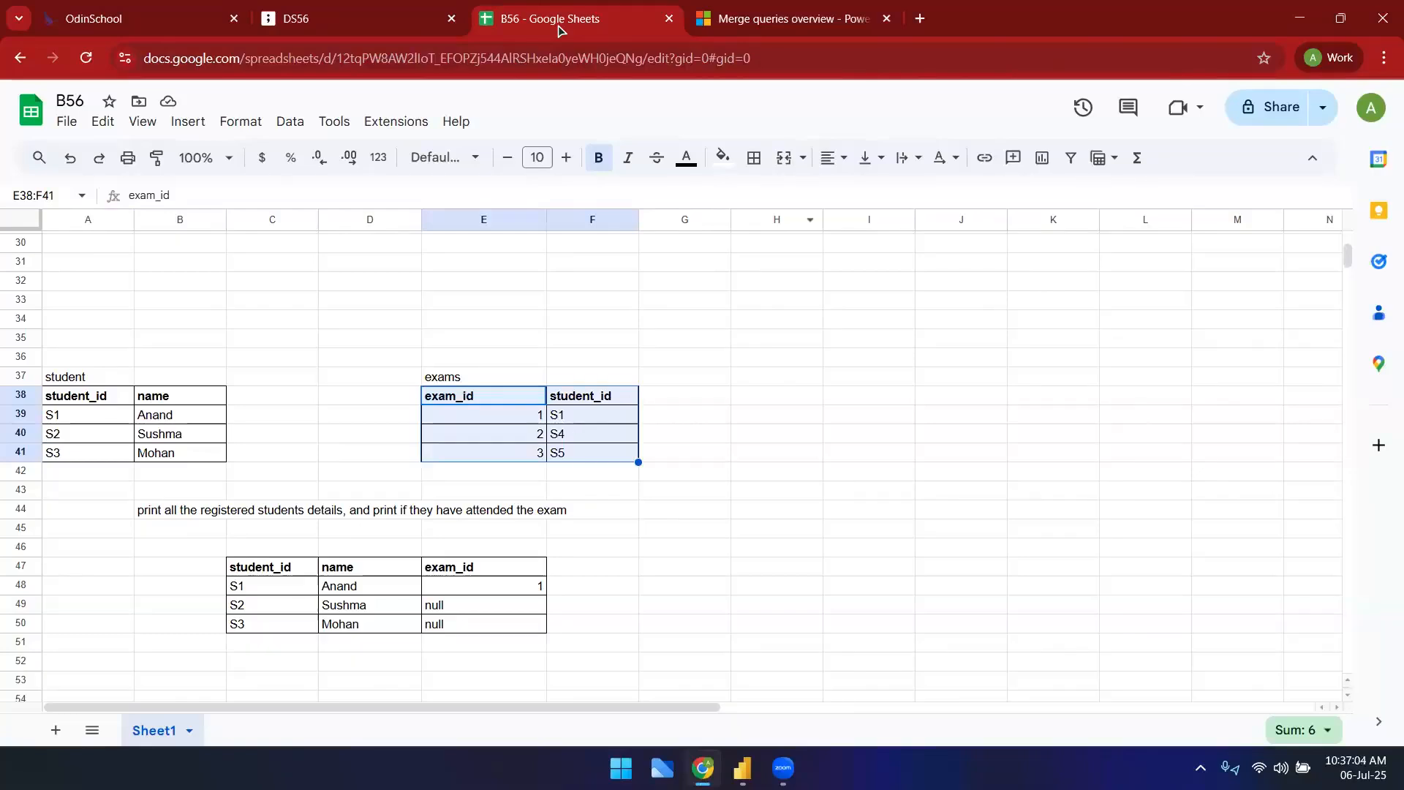
# - Review the student and exams tables, their student_id columns, and the registered-students question with its output table
pyautogui.hotkey('alt', 'Tab')
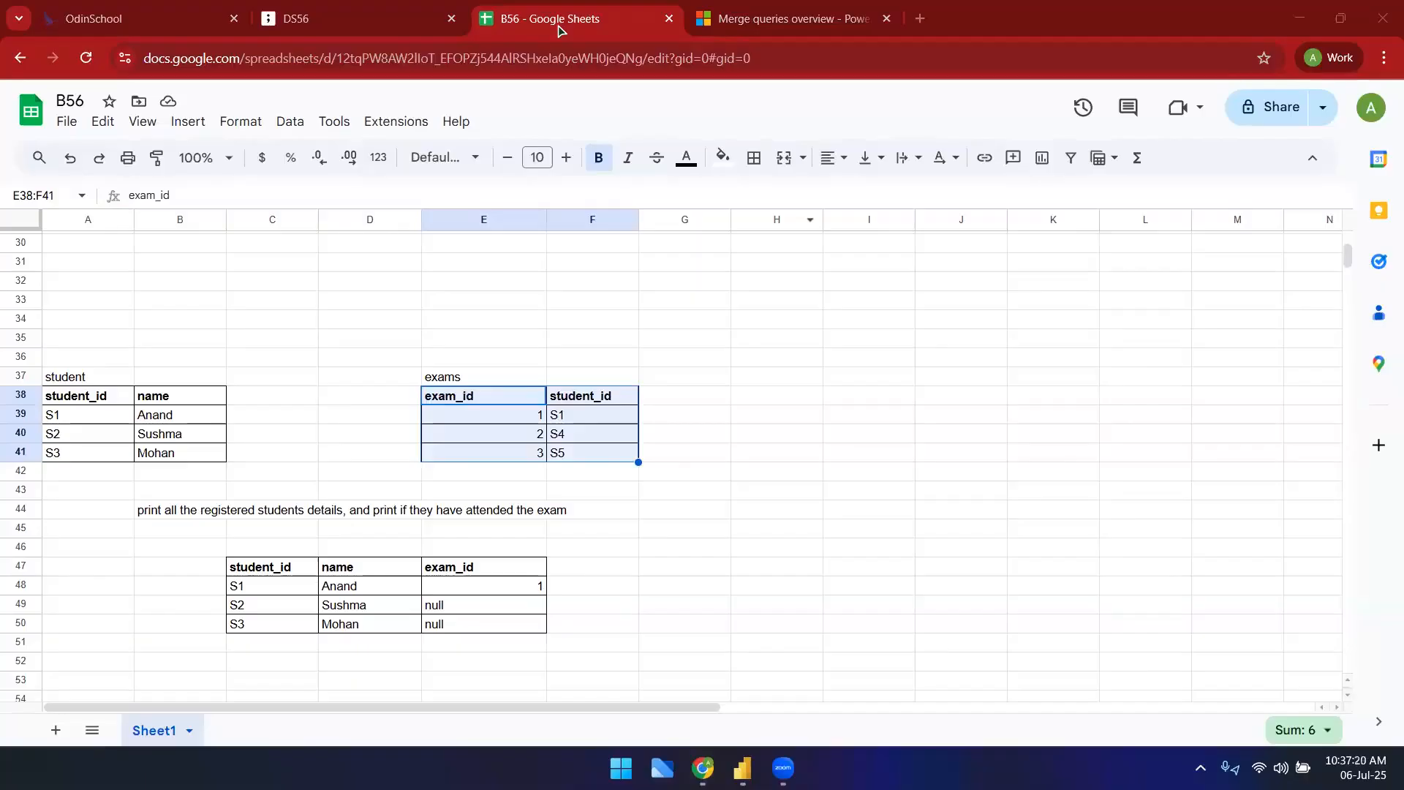
pyautogui.click(611, 473)
pyautogui.moveTo(572, 441); pyautogui.dragTo(574, 454)
pyautogui.moveTo(91, 399); pyautogui.dragTo(174, 465)
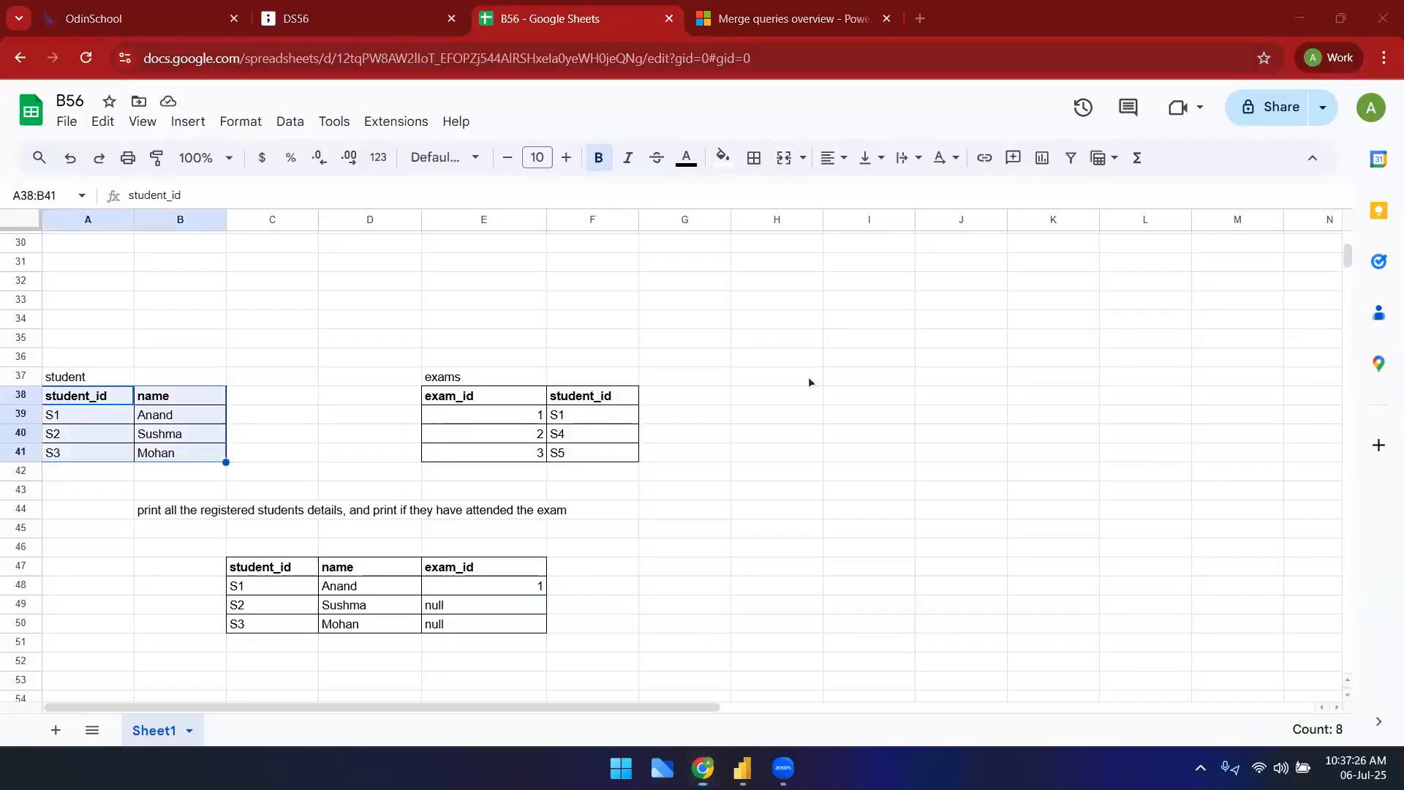
pyautogui.click(178, 490)
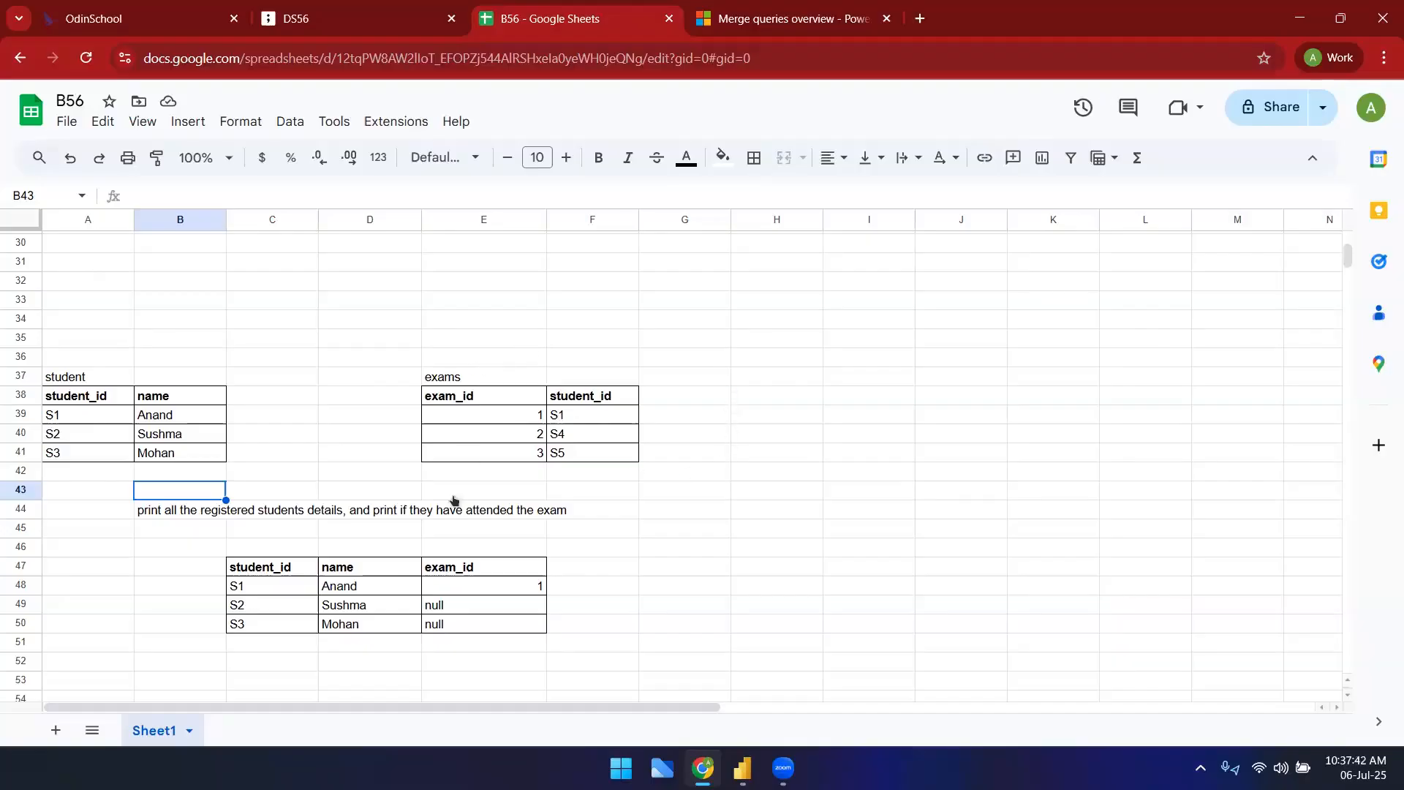
pyautogui.click(438, 569)
pyautogui.click(189, 509)
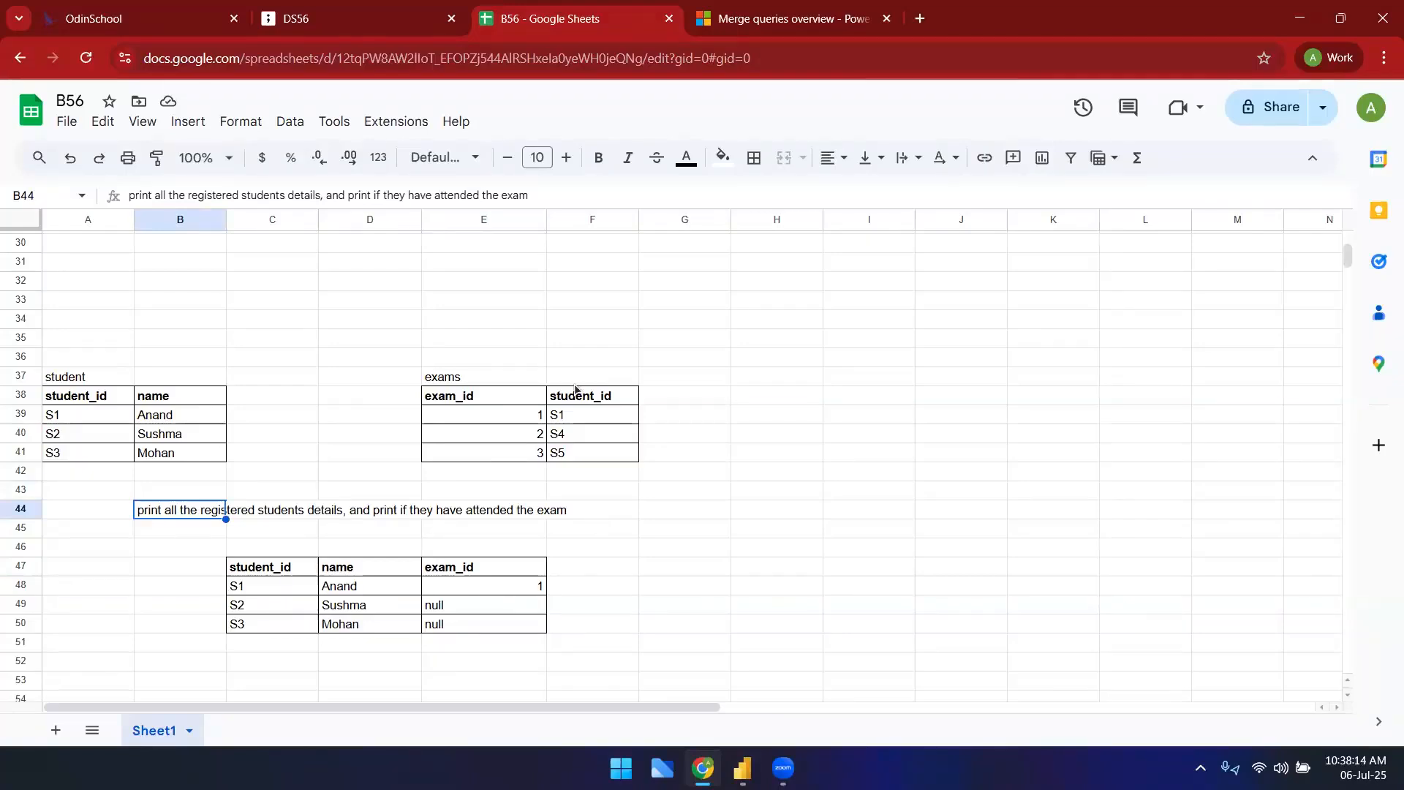
pyautogui.moveTo(67, 398); pyautogui.dragTo(82, 452)
pyautogui.moveTo(604, 405); pyautogui.dragTo(618, 461)
# - Clear the contents of cells B55:B57 below the student exam output table
pyautogui.scroll(-2, 657, 341)
pyautogui.moveTo(183, 629); pyautogui.dragTo(184, 666)
pyautogui.press('Delete')
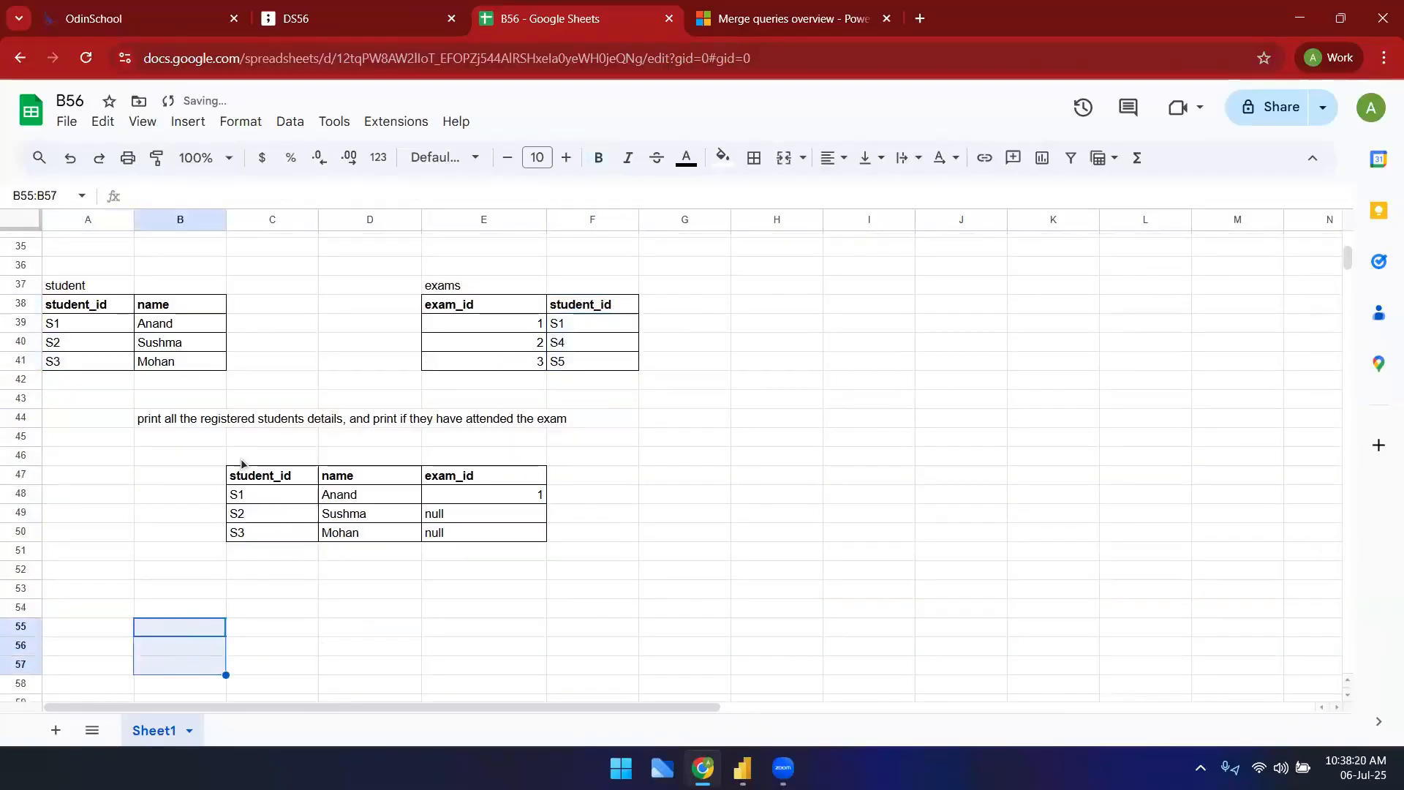
# - Enter the question "print the details of the registred customers who have written the exam" in cell B53
pyautogui.moveTo(610, 311); pyautogui.dragTo(607, 380)
pyautogui.click(123, 589)
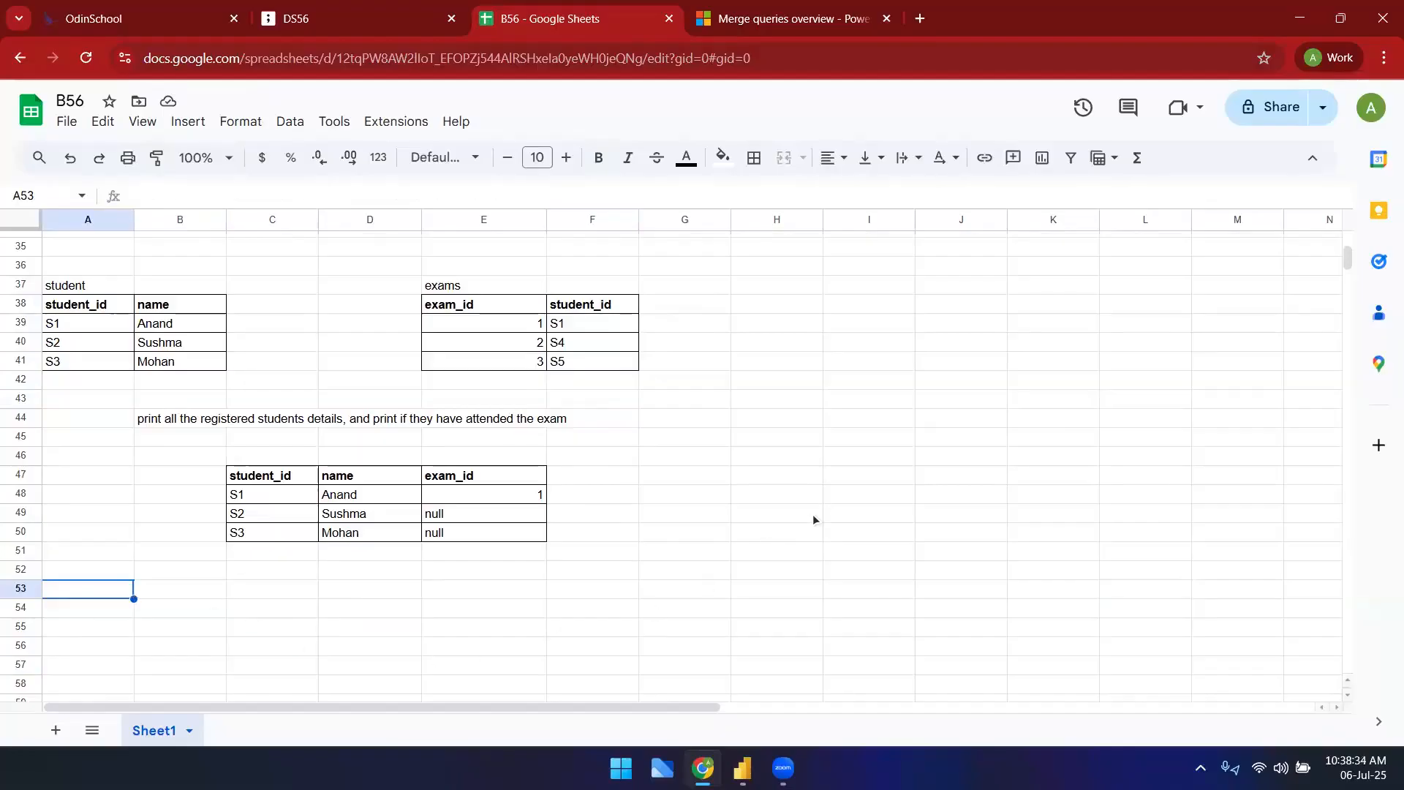
pyautogui.click(283, 595)
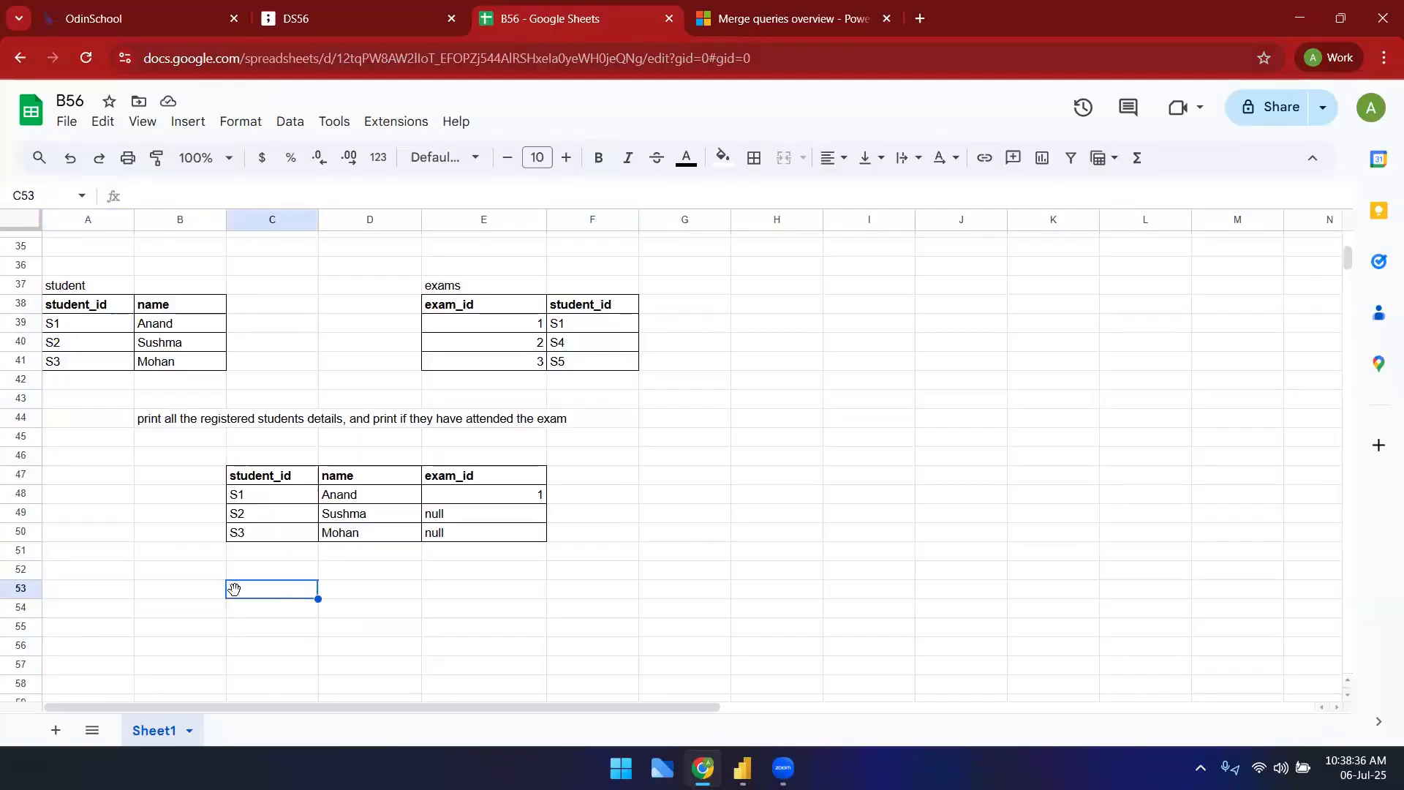
pyautogui.click(208, 594)
pyautogui.write('print thr')
pyautogui.write(' det')
pyautogui.press('BackSpace')
pyautogui.press('BackSpace')
pyautogui.write('e details of the registred')
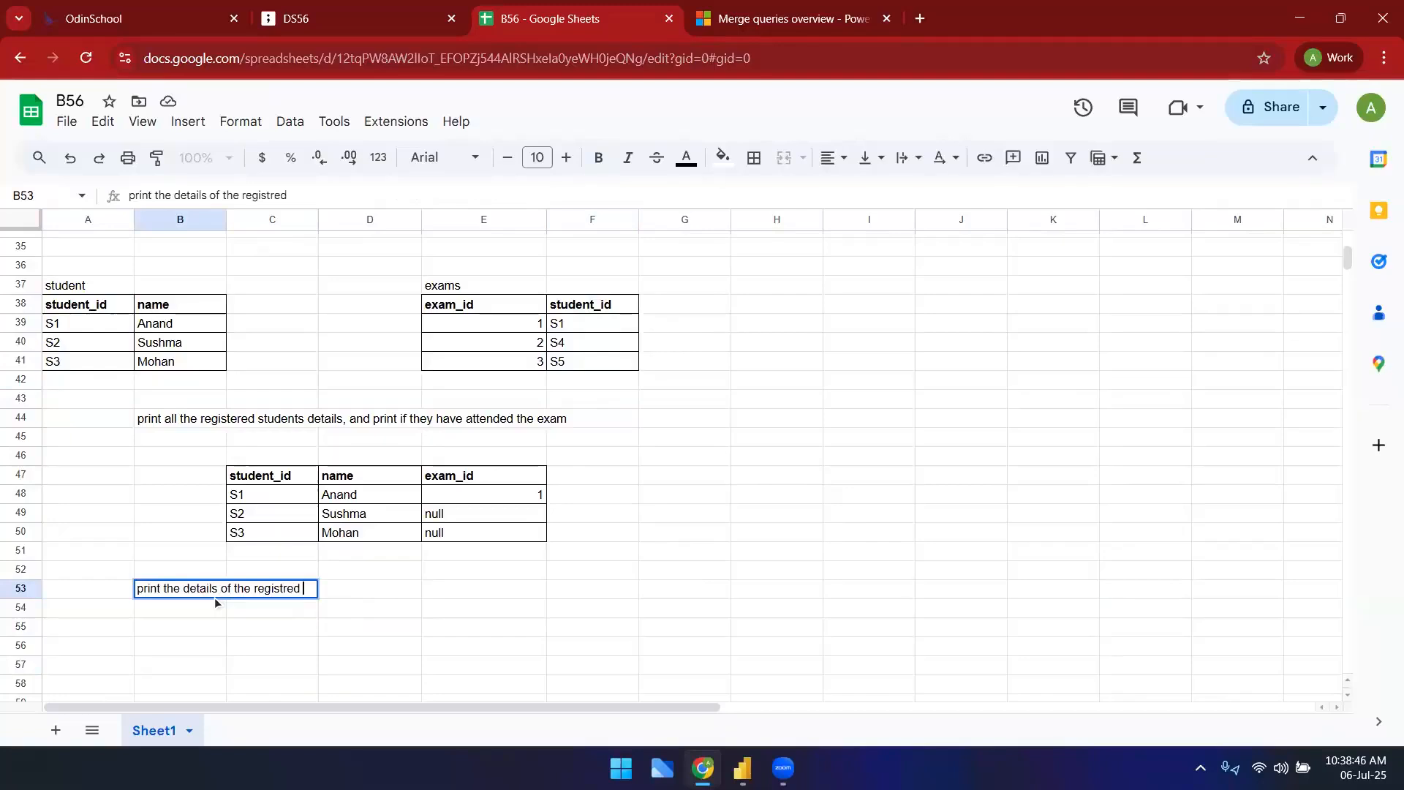
pyautogui.write(' customers who have written the exam')
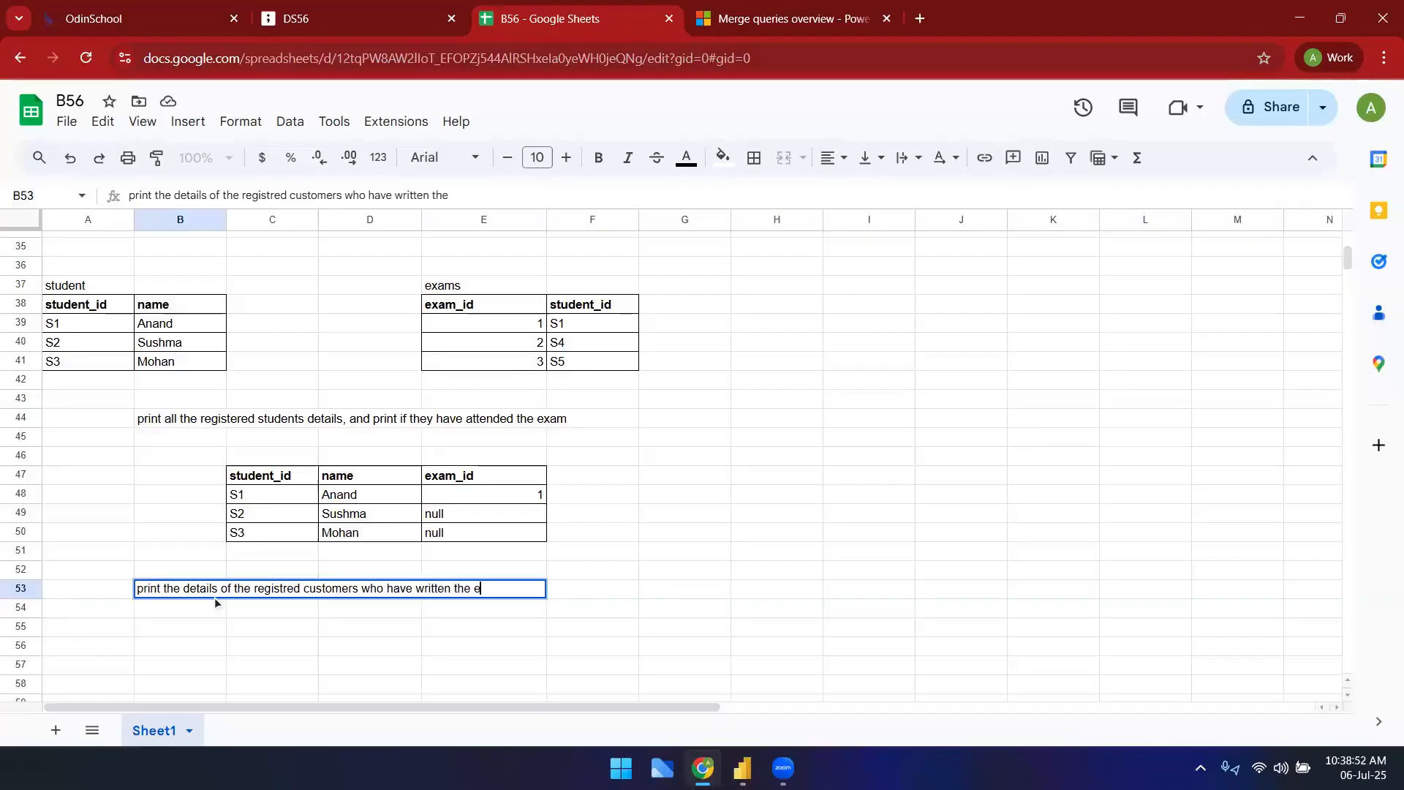
pyautogui.click(181, 423)
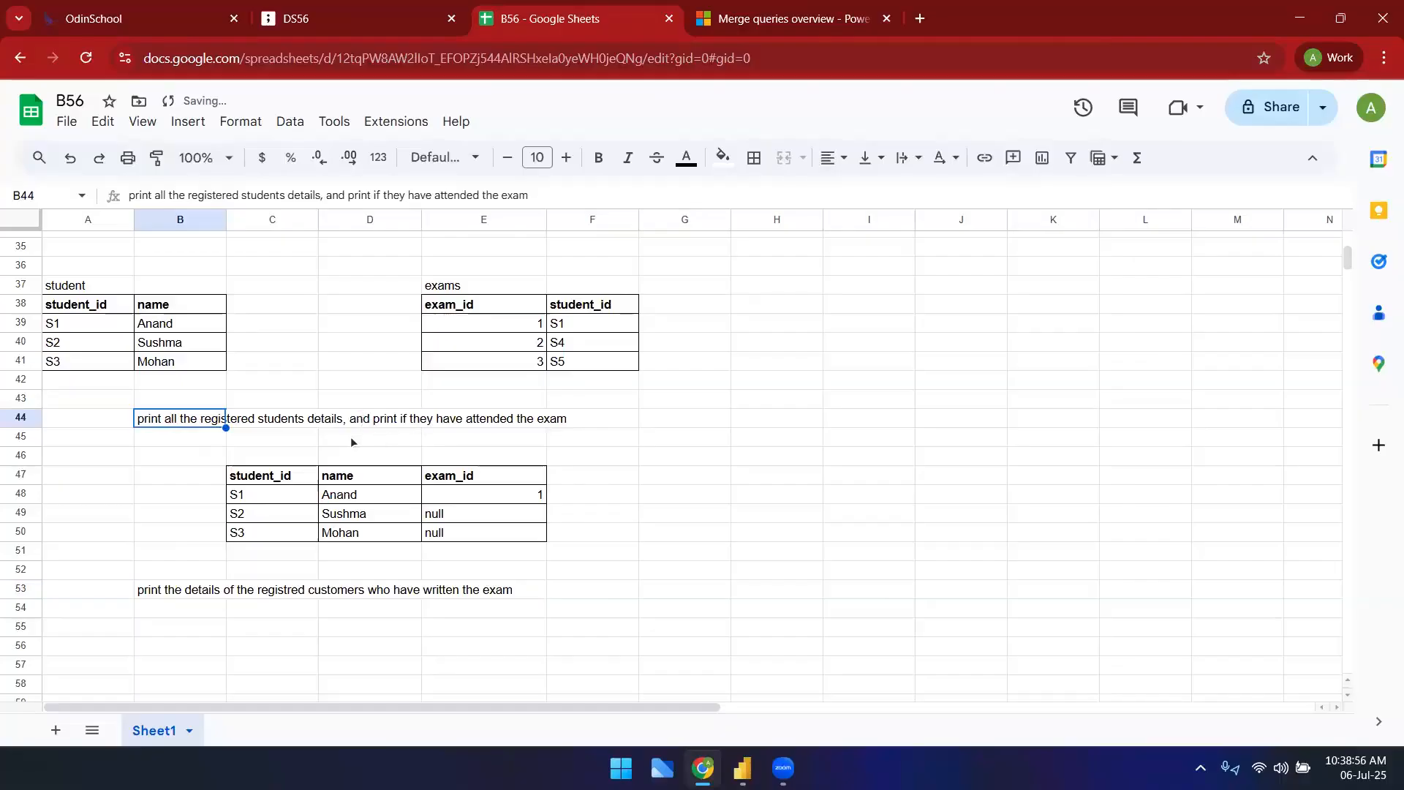
# - Copy the student table's headers and first student row into the cells starting at B55
pyautogui.click(103, 323)
pyautogui.click(103, 342)
pyautogui.click(94, 362)
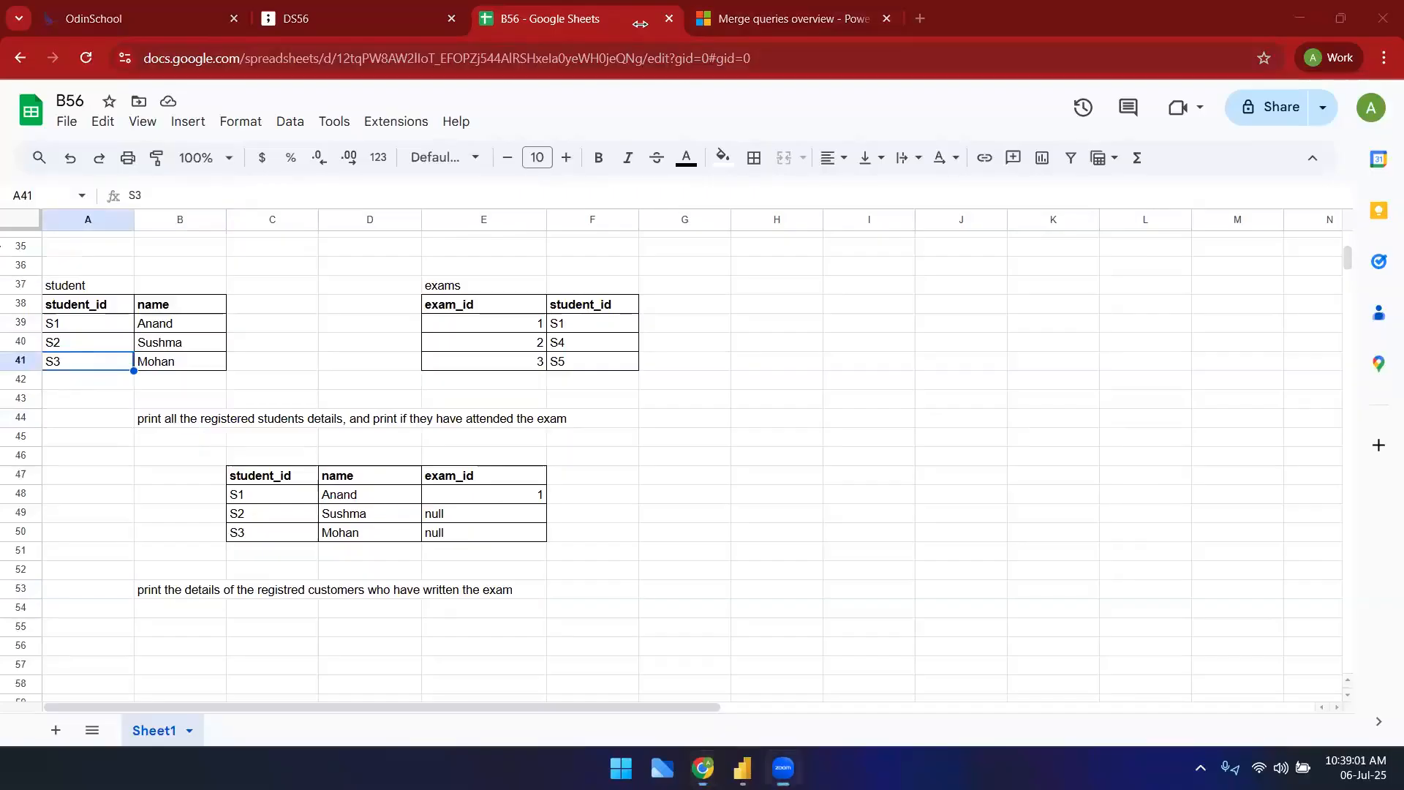
pyautogui.click(432, 313)
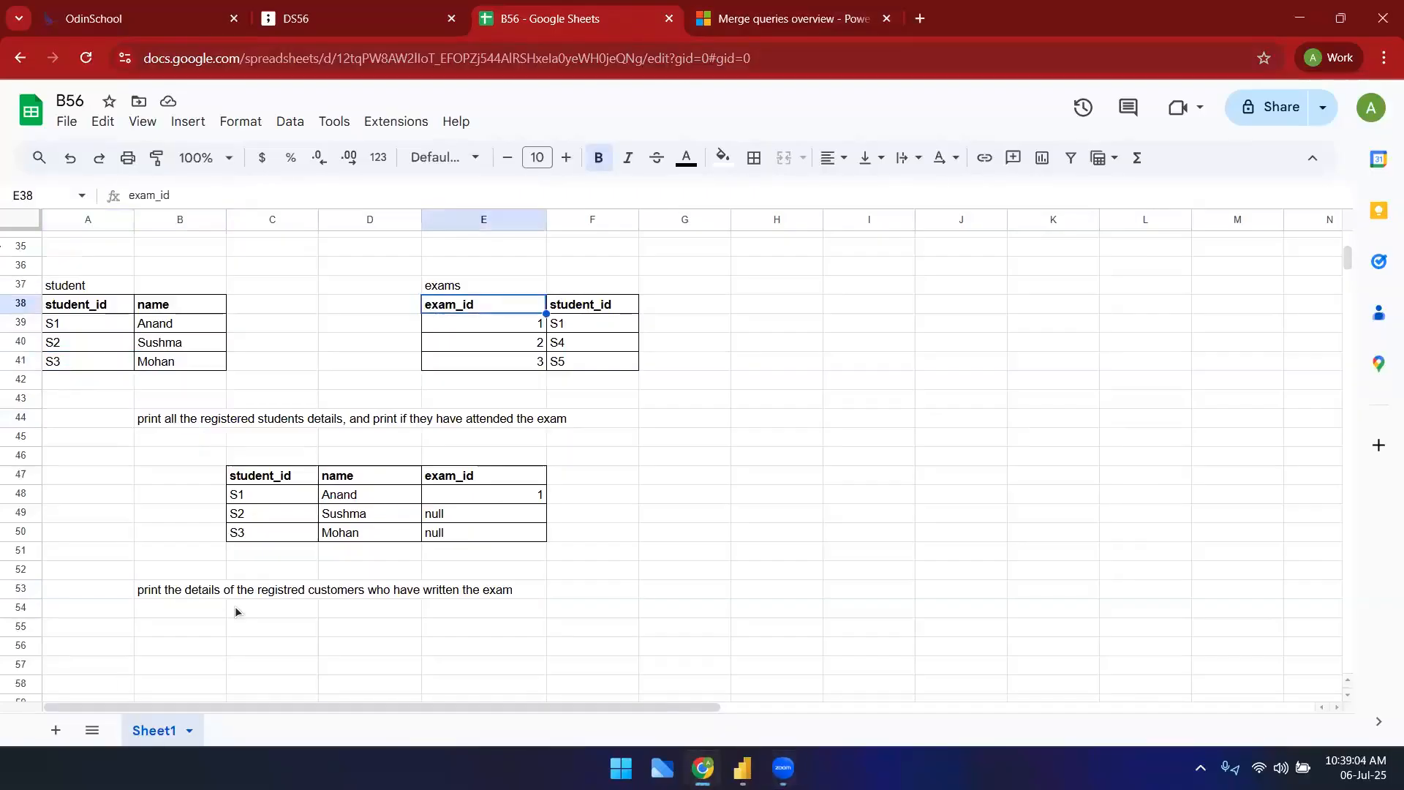
pyautogui.click(92, 310)
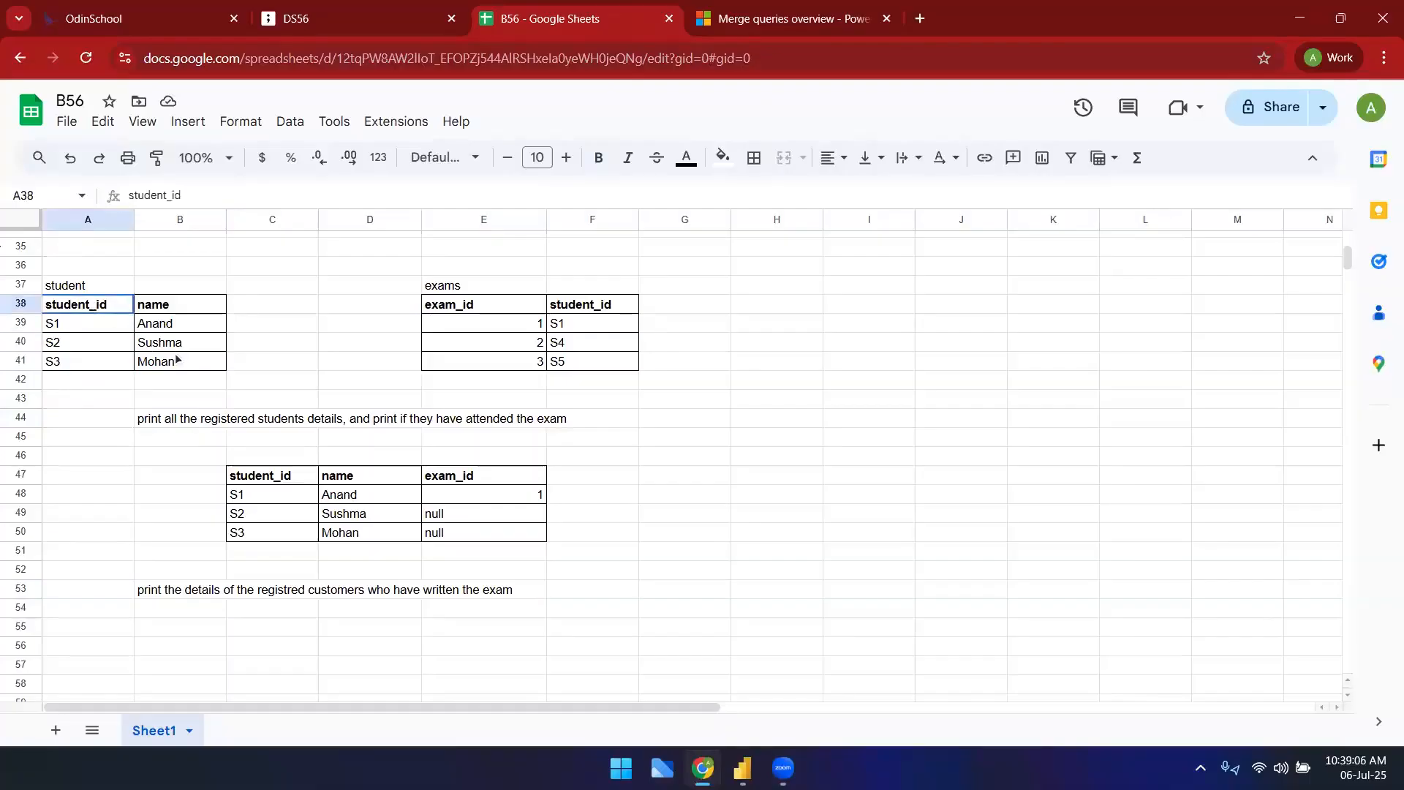
pyautogui.keyDown('shift'); pyautogui.click(185, 324); pyautogui.keyUp('shift')
pyautogui.hotkey('ctrl', 'c')
pyautogui.click(205, 633)
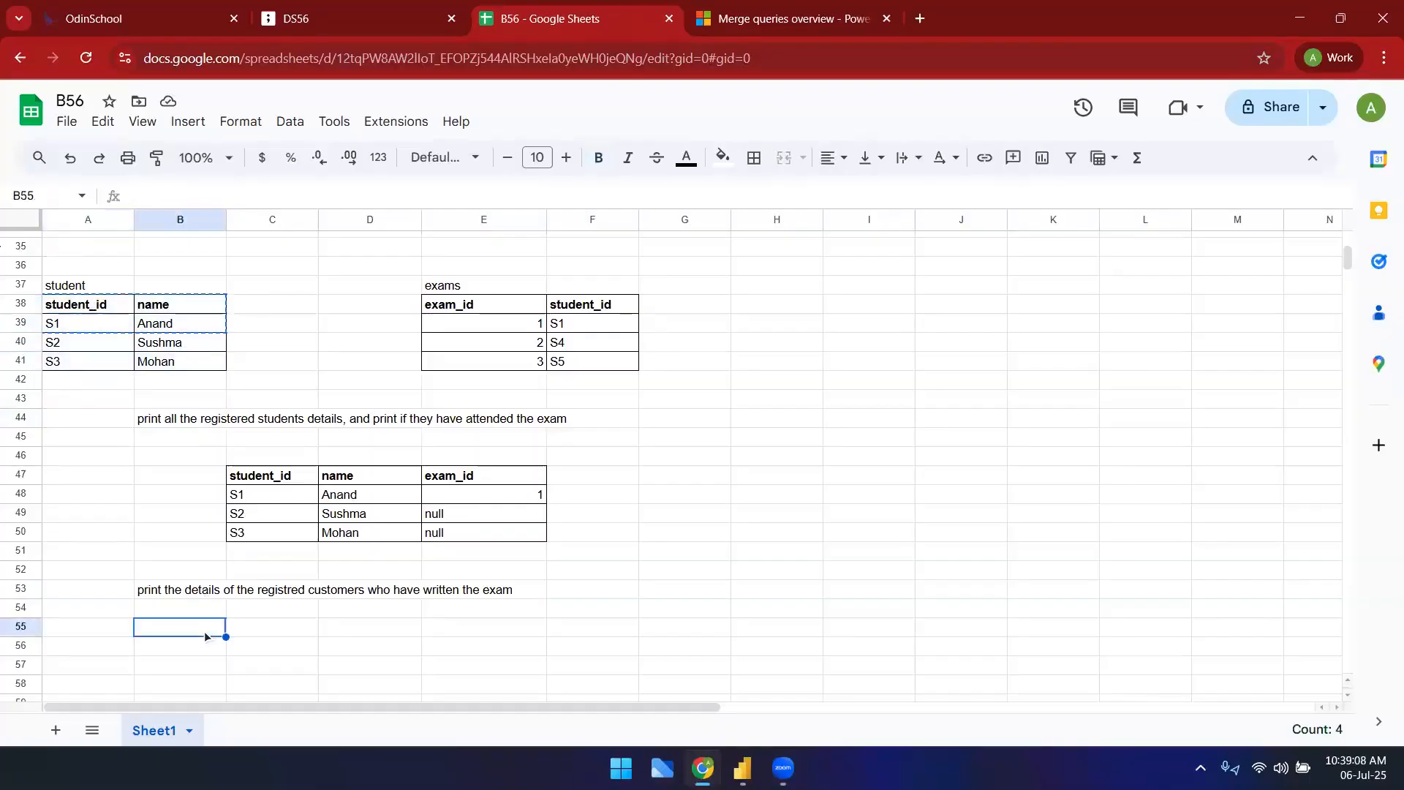
pyautogui.hotkey('ctrl', 'v')
# - Copy the exam_id header and its first value beside the pasted student row, starting at D55
pyautogui.moveTo(523, 313)
pyautogui.mouseDown()
pyautogui.moveTo(542, 328)
pyautogui.moveTo(530, 327)
pyautogui.mouseUp()
pyautogui.hotkey('ctrl', 'c')
pyautogui.click(345, 626)
pyautogui.hotkey('ctrl', 'v')
pyautogui.click(792, 585)
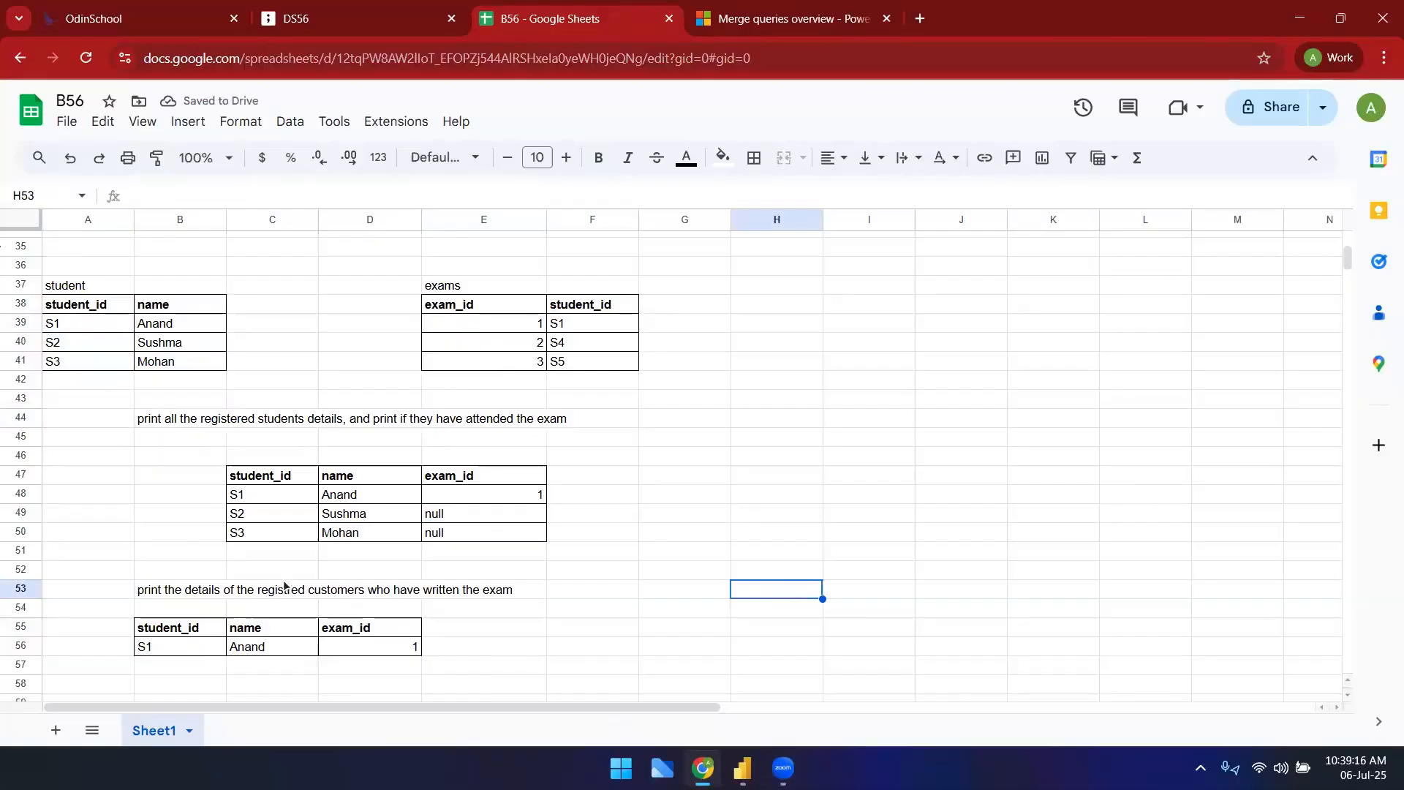
# - Enter the question "print the details of customers who have placed orders" in cell A27 below the Payment table
pyautogui.scroll(9, 285, 590)
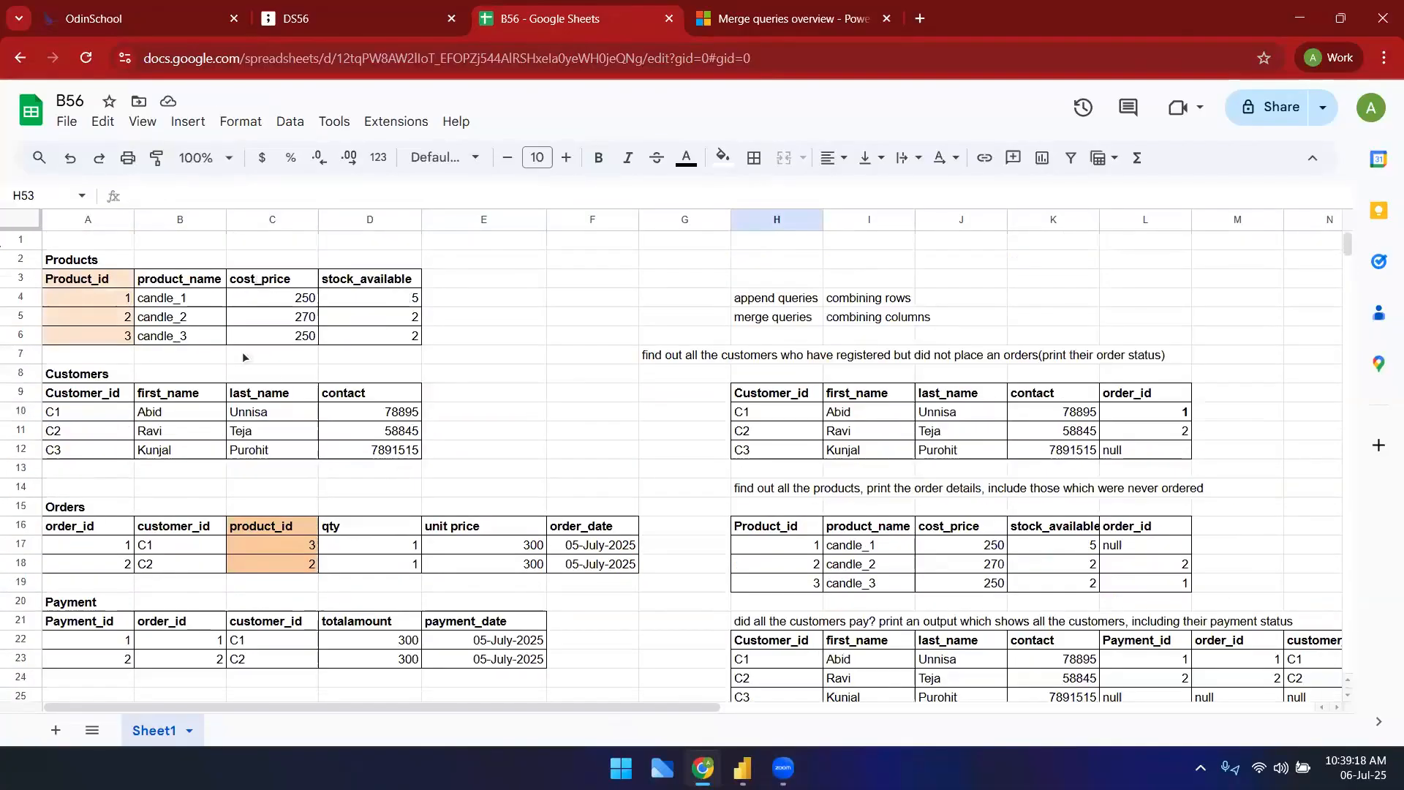
pyautogui.moveTo(95, 373); pyautogui.dragTo(371, 454)
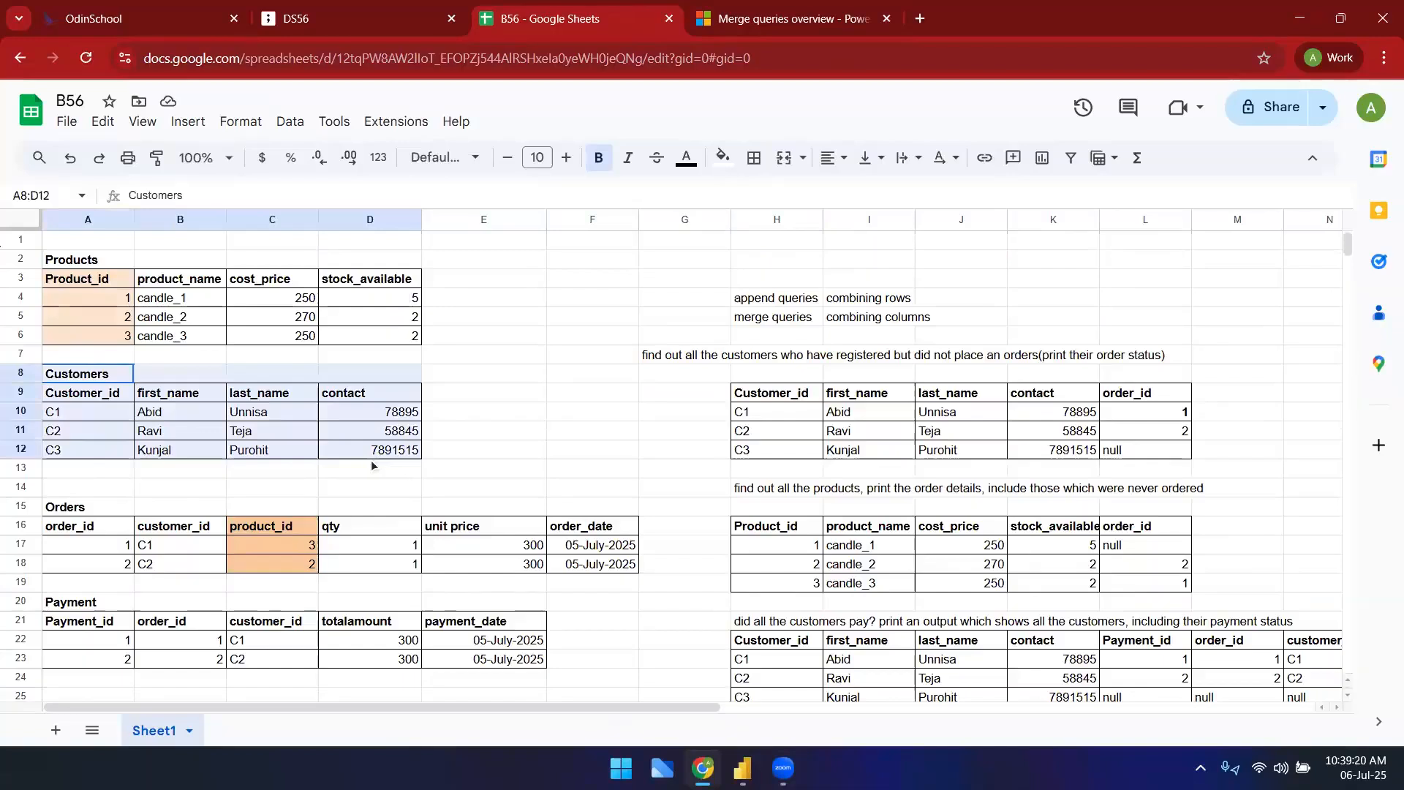
pyautogui.scroll(-3, 180, 638)
pyautogui.click(112, 550)
pyautogui.write('print the deta')
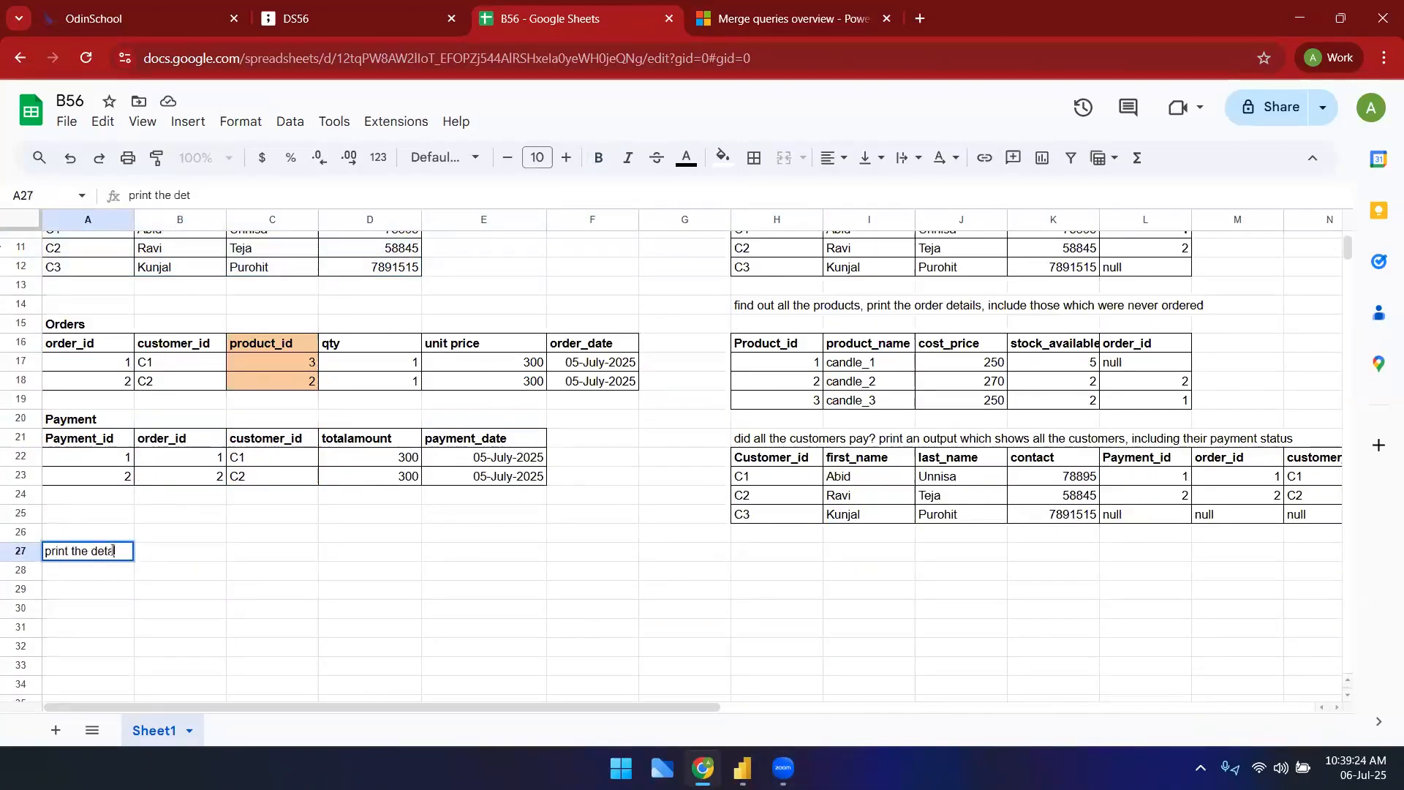
pyautogui.write('ils of customer')
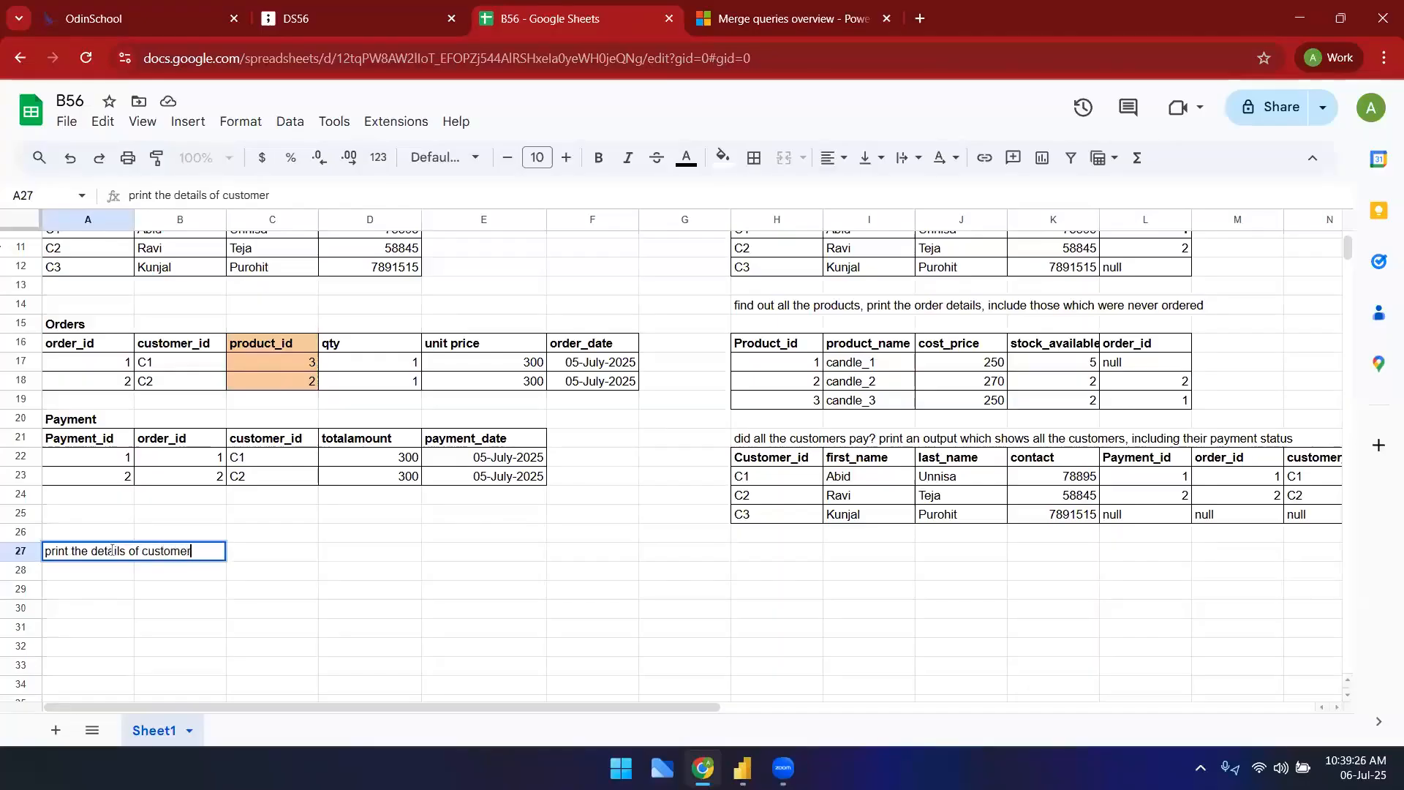
pyautogui.write('s who have placed ordered')
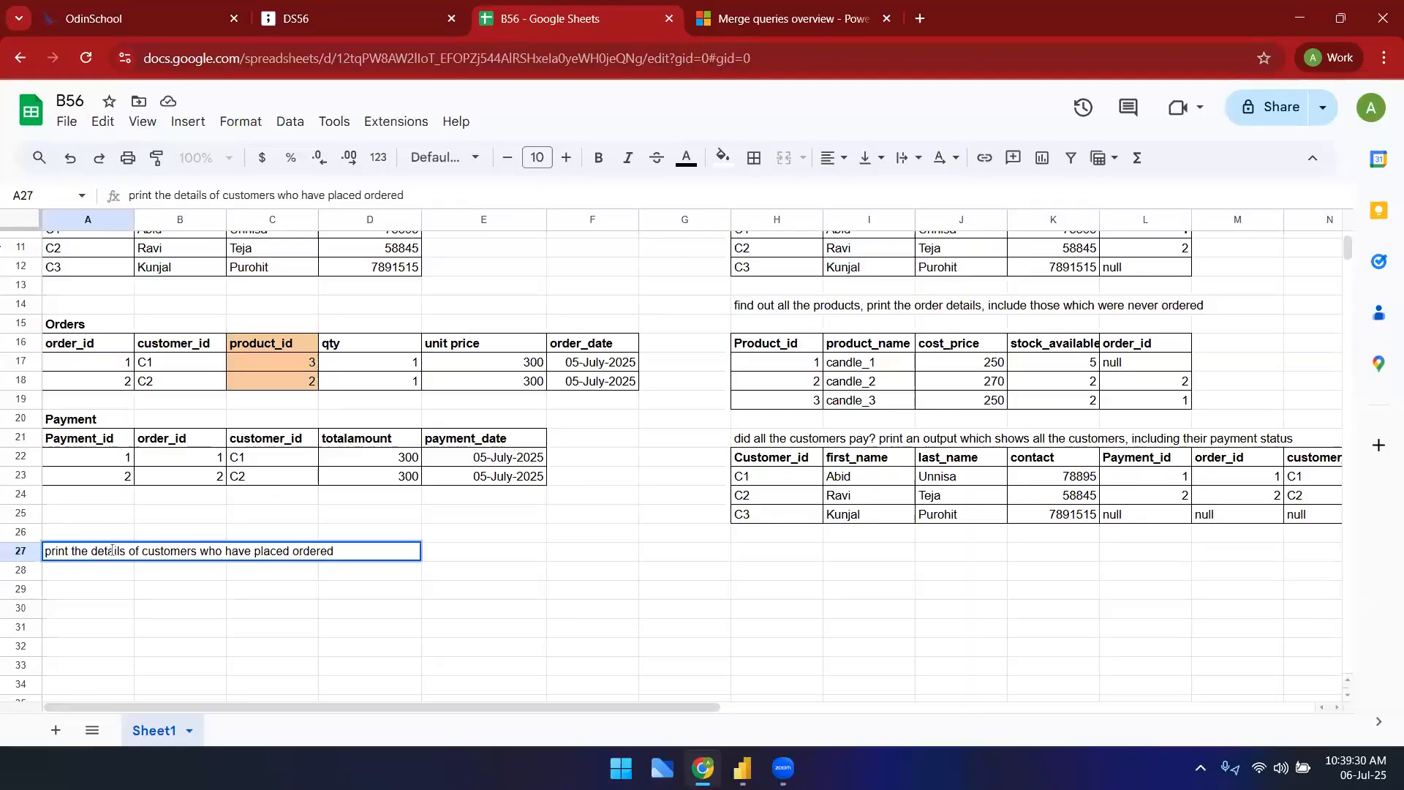
pyautogui.press('Return')
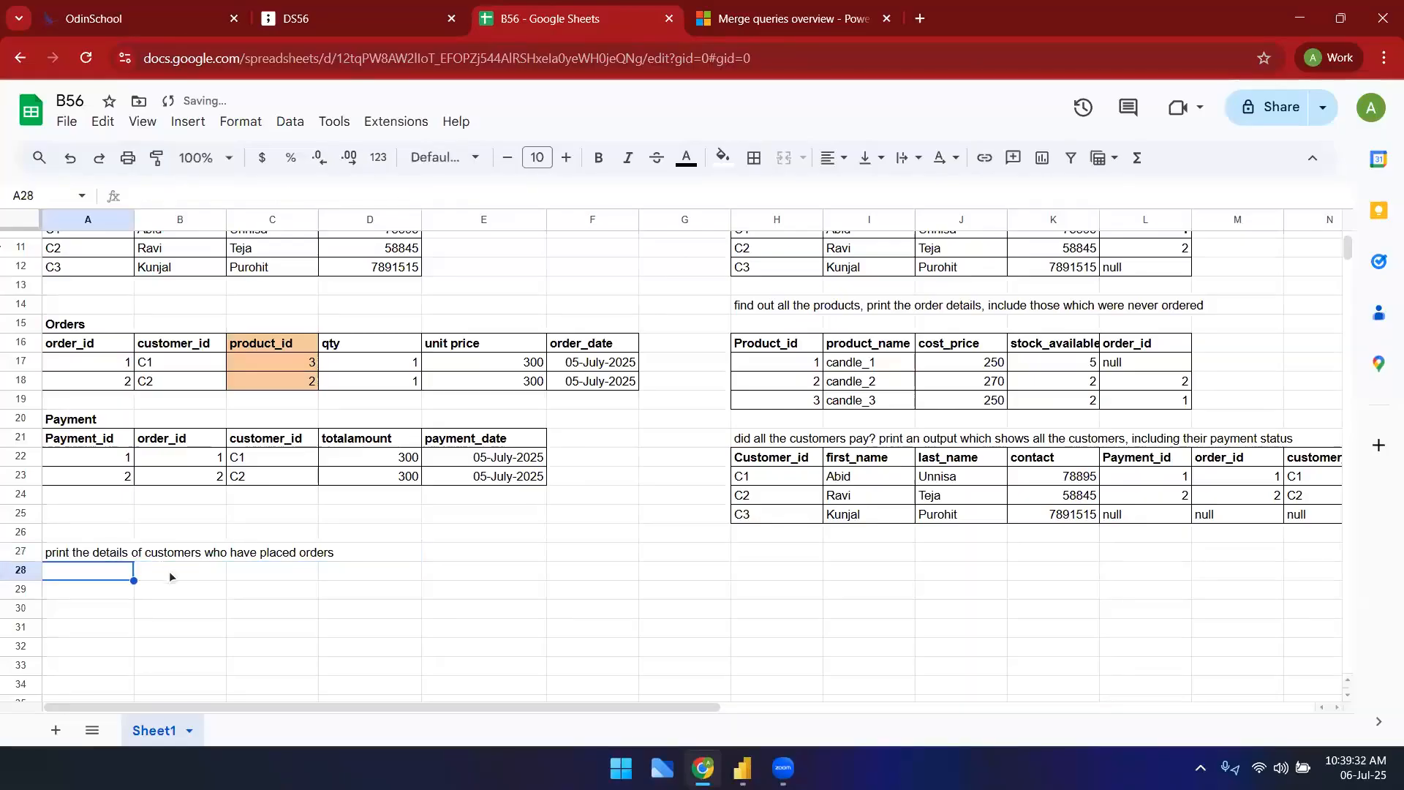
# - Copy the Customers table's headers and first two customer rows to the cells starting at A28
pyautogui.scroll(-4, 168, 572)
pyautogui.scroll(5, 187, 563)
pyautogui.scroll(2, 192, 568)
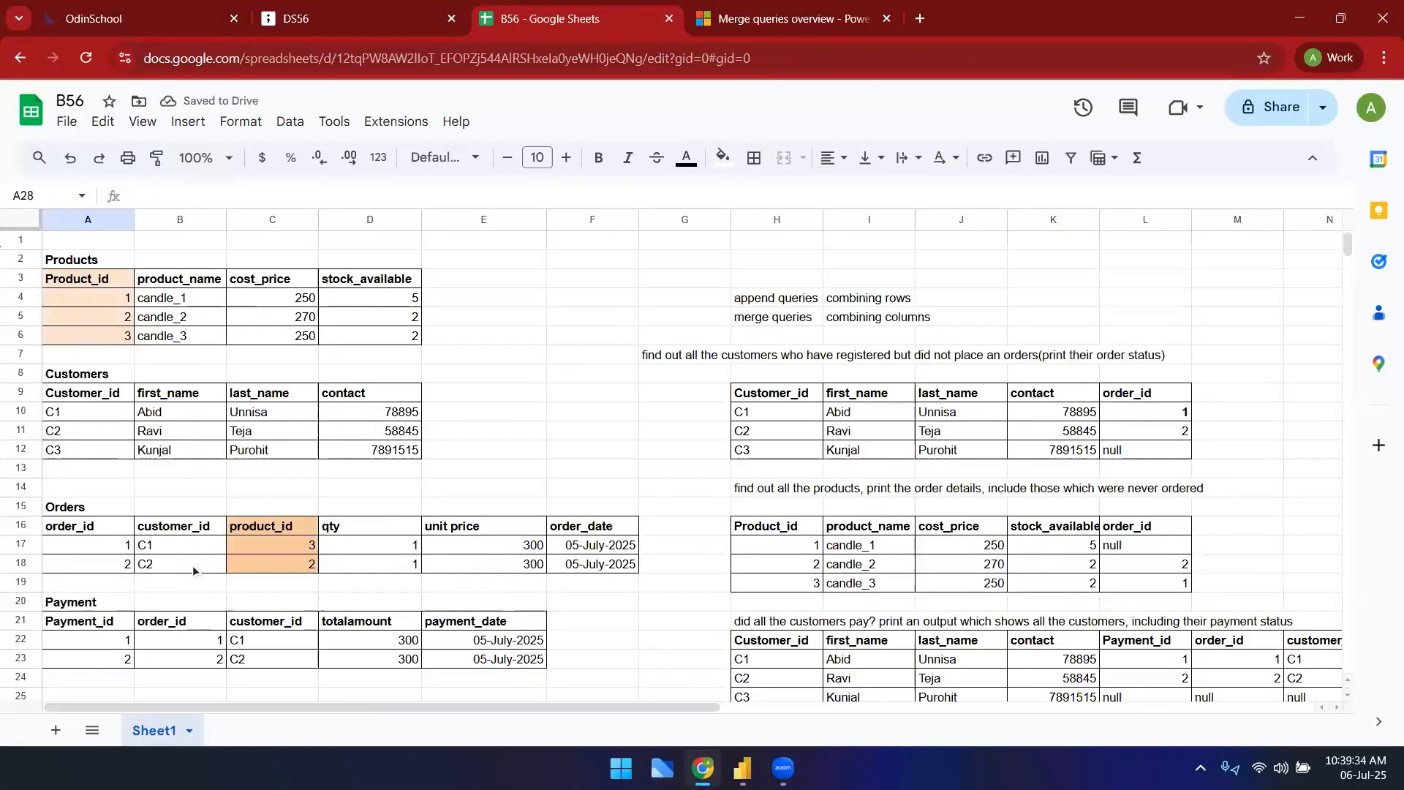
pyautogui.moveTo(80, 374); pyautogui.dragTo(629, 563)
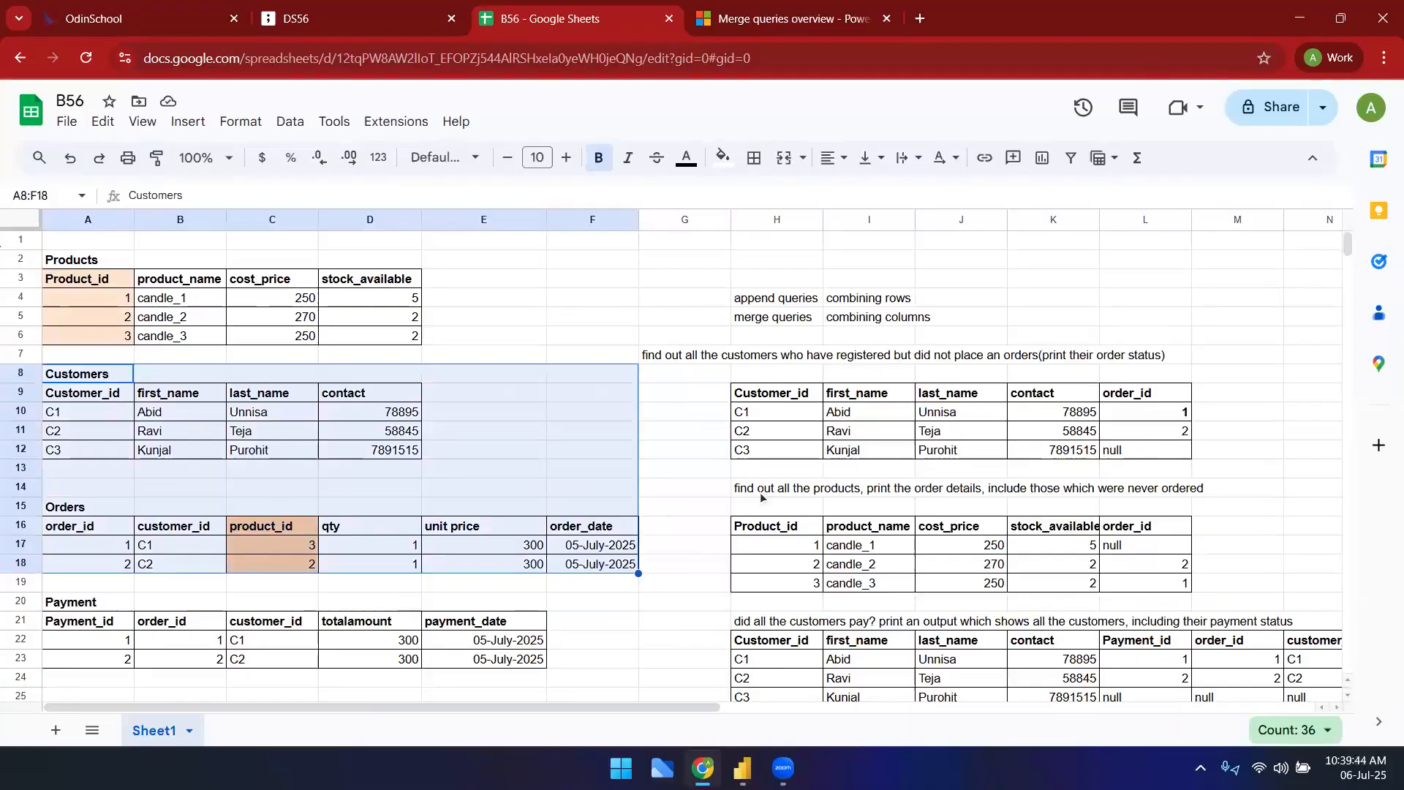
pyautogui.click(441, 455)
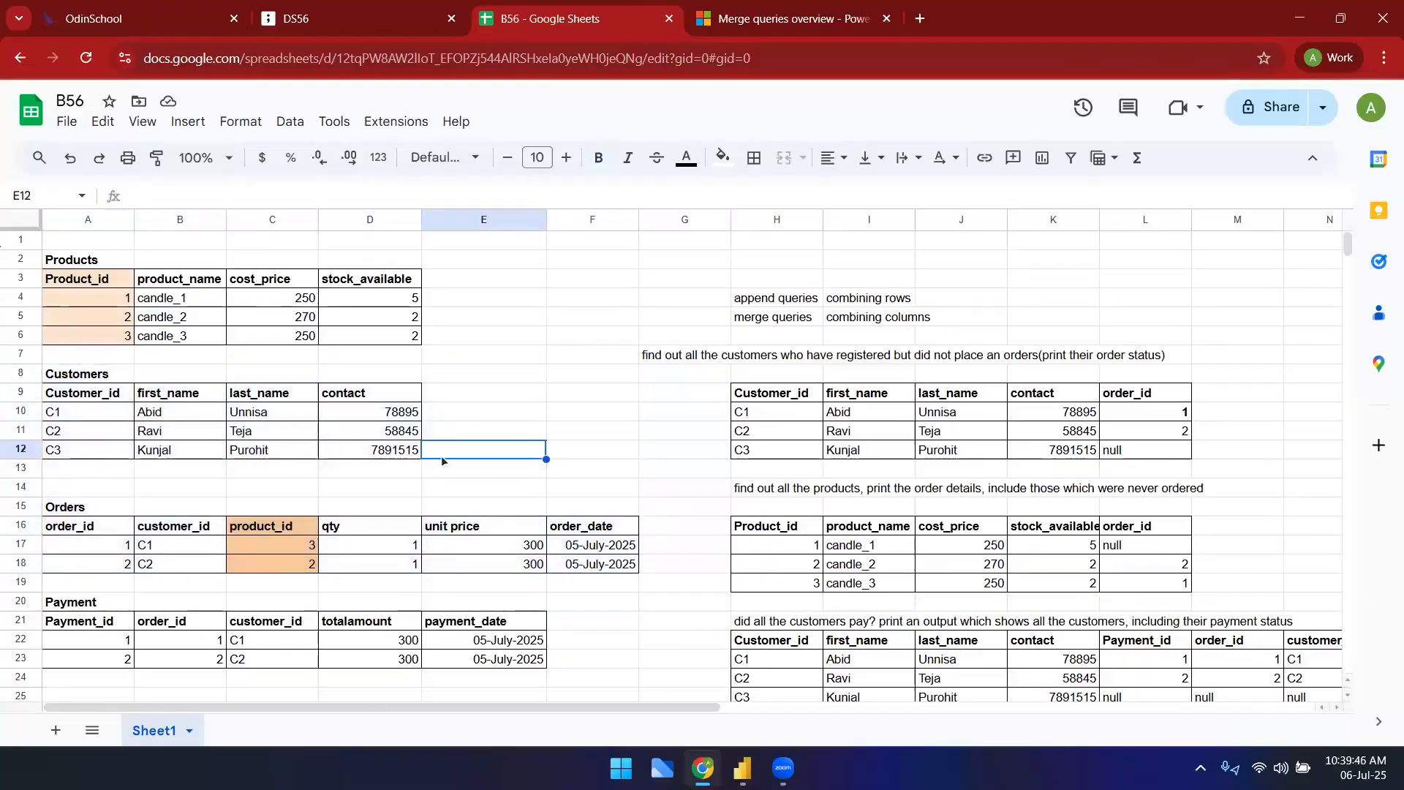
pyautogui.moveTo(109, 399); pyautogui.dragTo(347, 444)
pyautogui.scroll(-5, 315, 526)
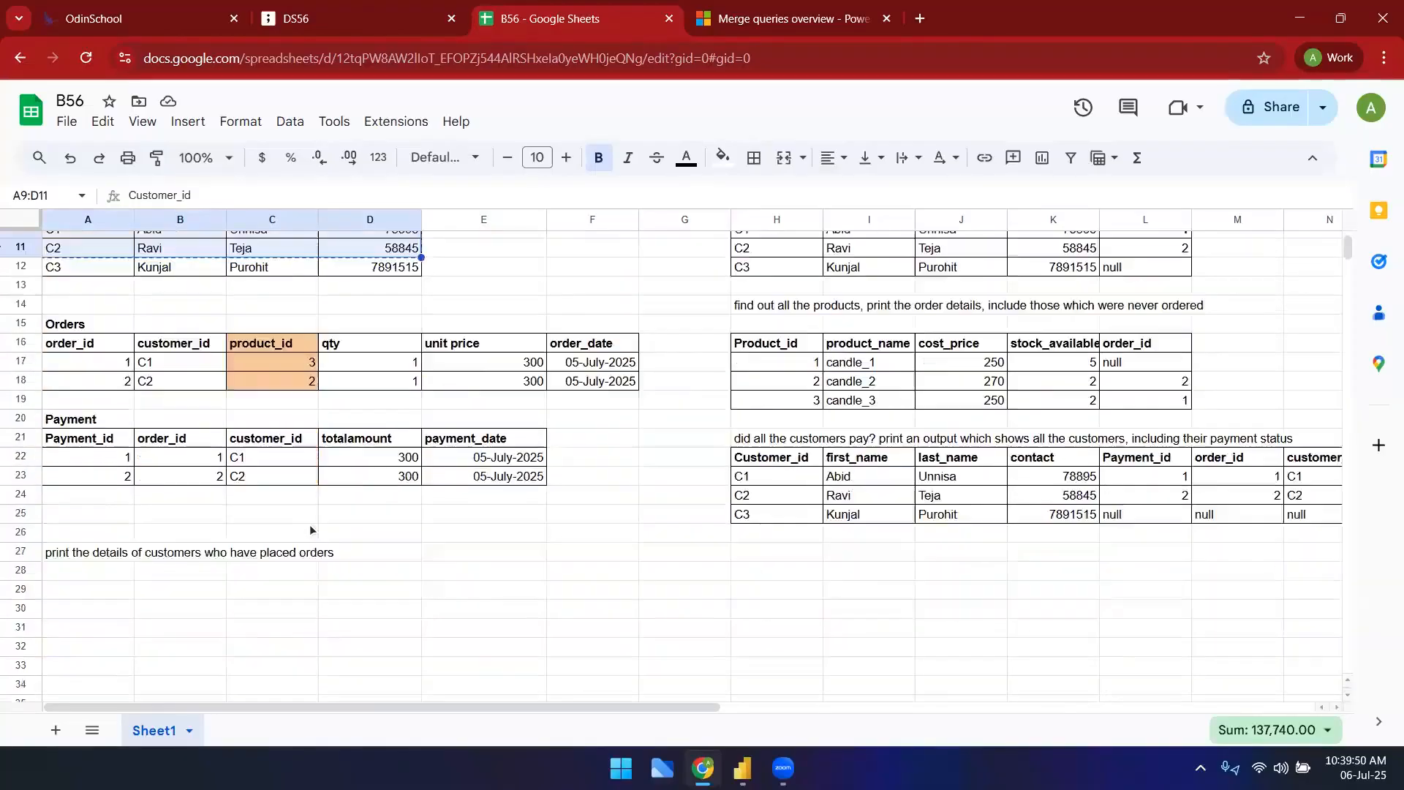
pyautogui.click(73, 481)
pyautogui.hotkey('ctrl', 'v')
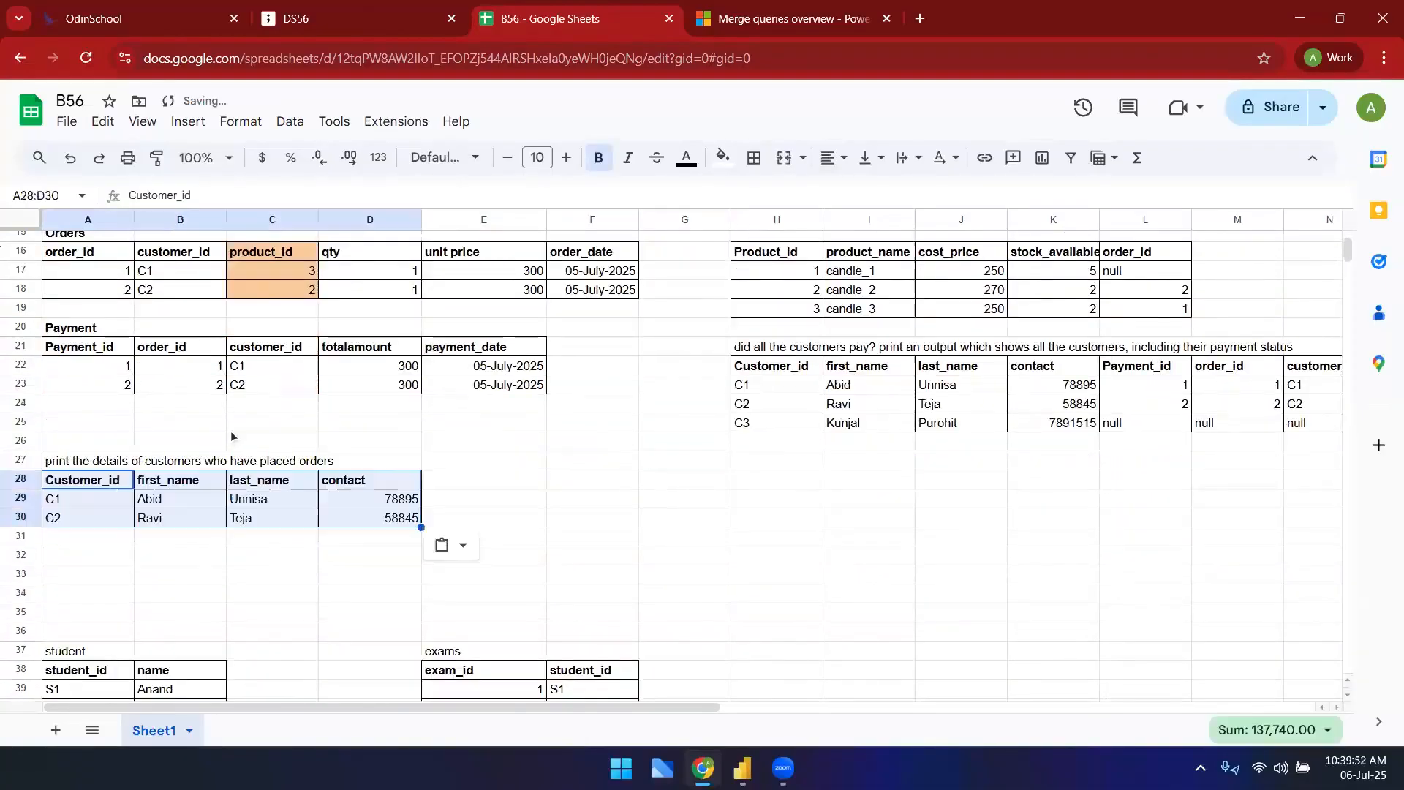
# - Copy the whole Orders table with its headers beside the pasted customer rows, starting at E28
pyautogui.scroll(3, 165, 397)
pyautogui.moveTo(103, 438); pyautogui.dragTo(620, 477)
pyautogui.hotkey('ctrl', 'c')
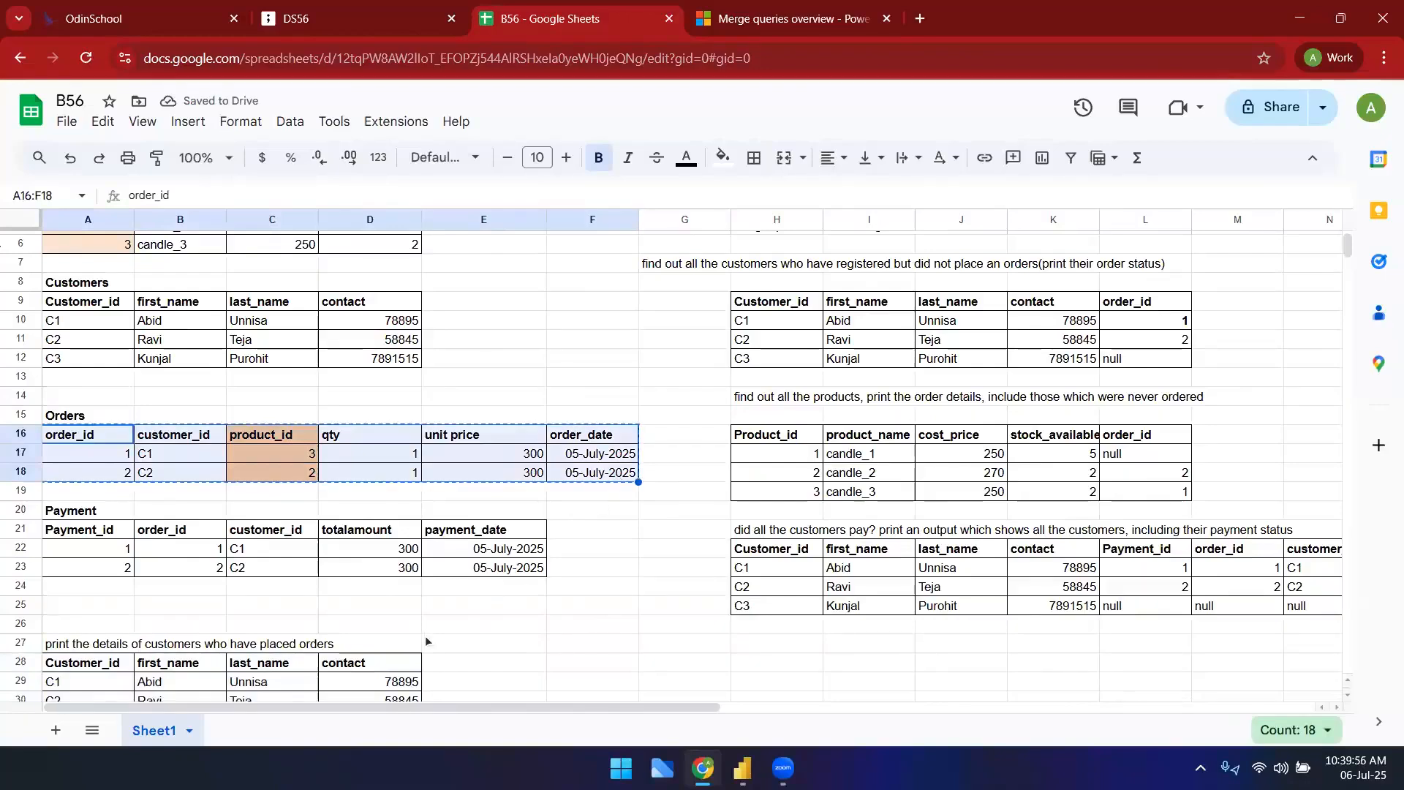
pyautogui.click(471, 661)
pyautogui.hotkey('ctrl', 'v')
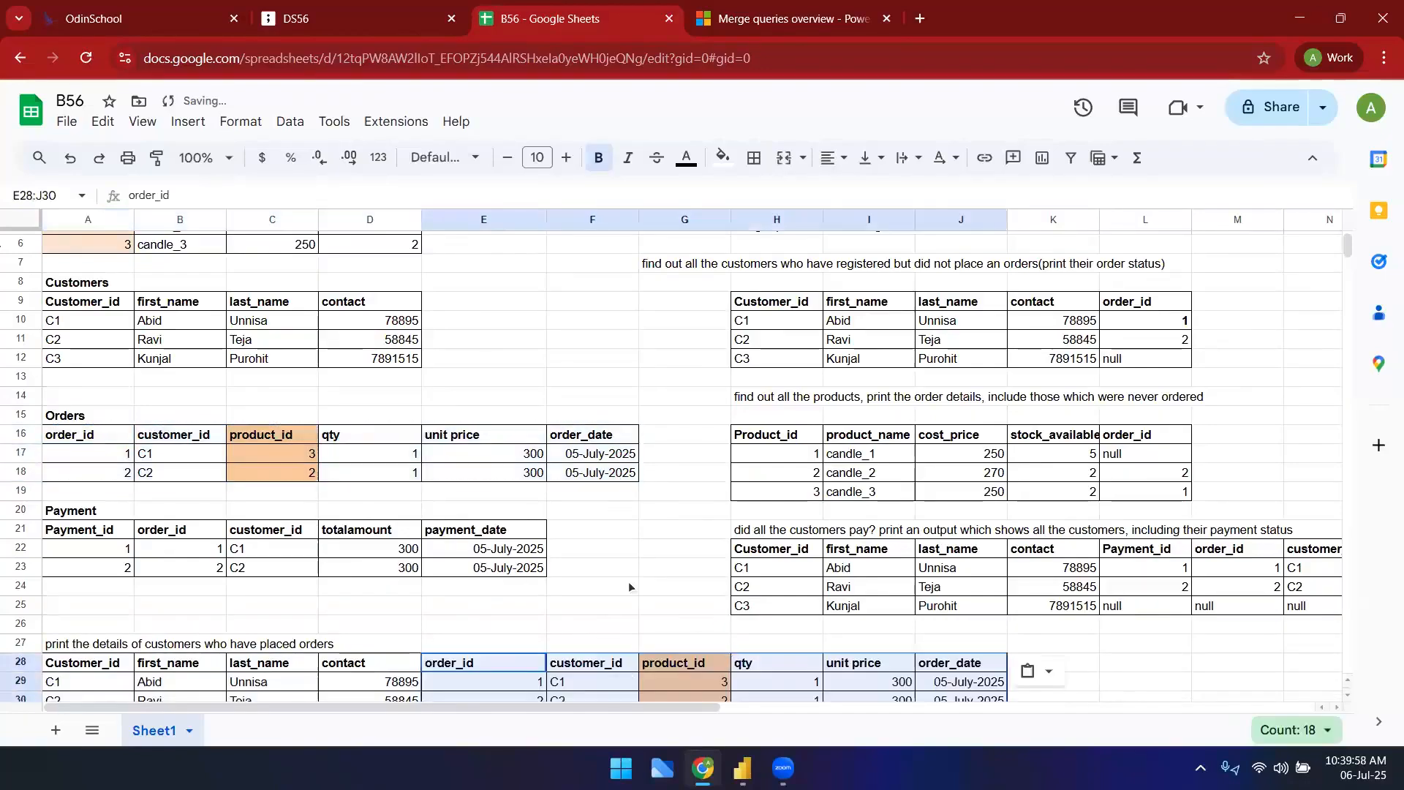
pyautogui.scroll(-3, 590, 546)
pyautogui.scroll(2, 574, 585)
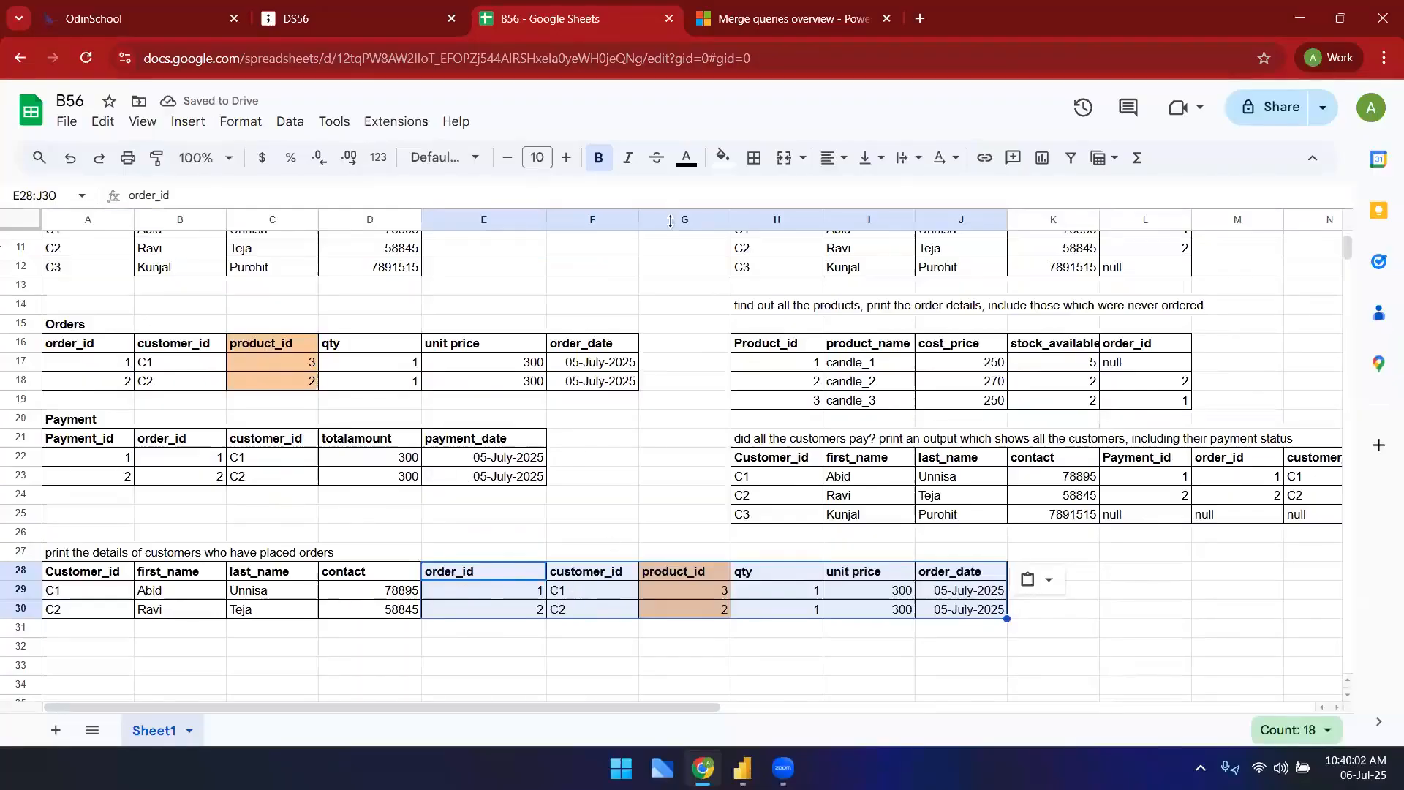
# - Compare the customer orders output with the full outer and inner join descriptions on the Merge queries overview page
pyautogui.hotkey('ctrl', 'Tab')
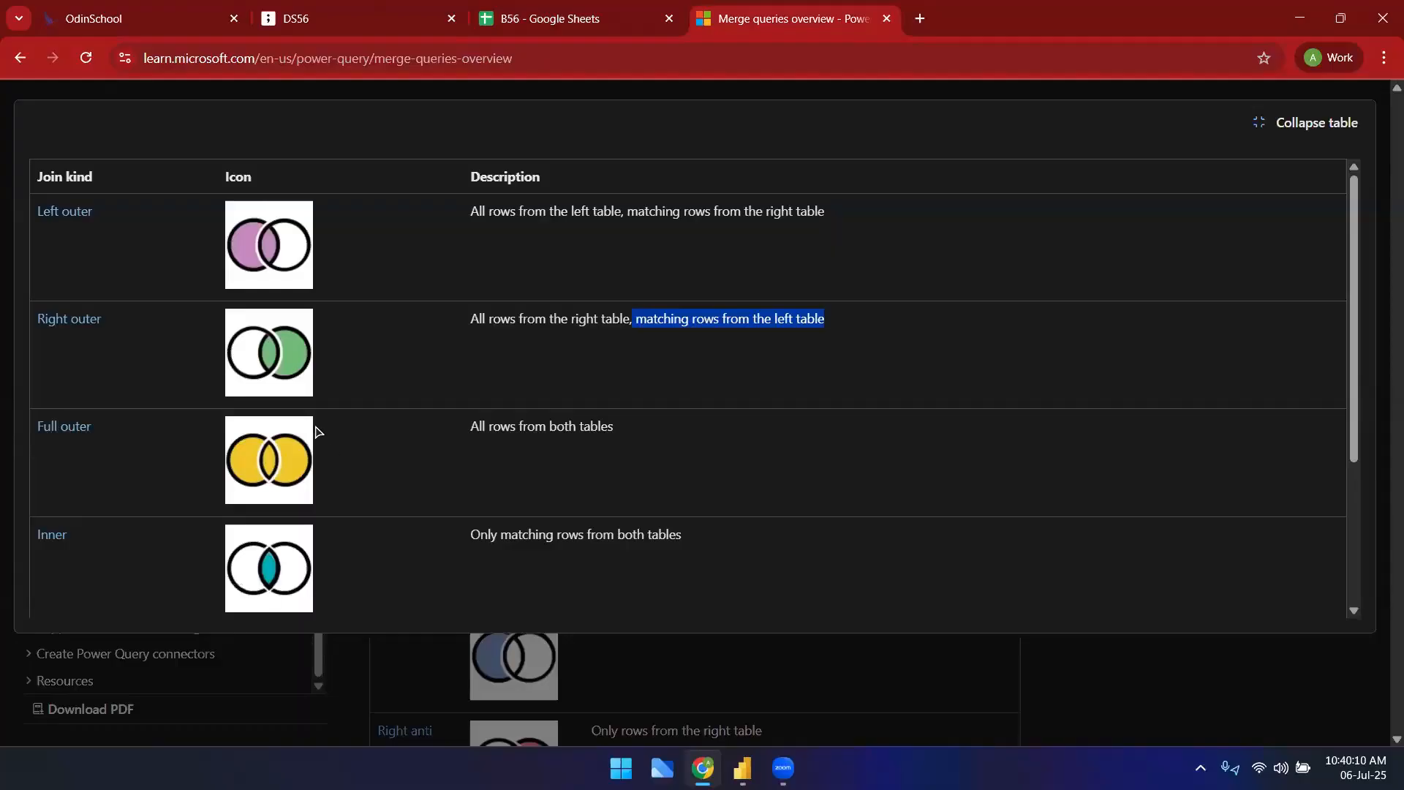
pyautogui.click(583, 15)
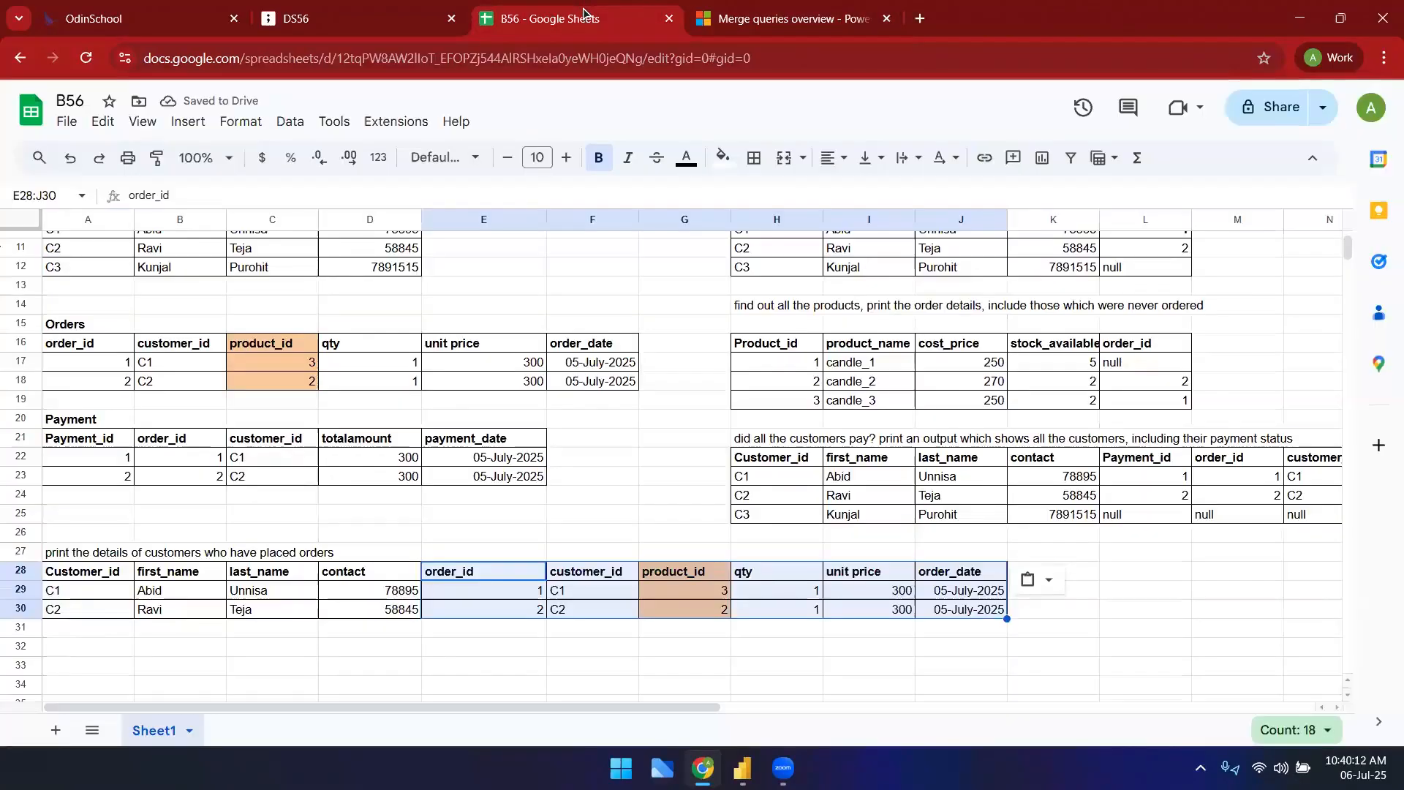
pyautogui.scroll(-3, 384, 514)
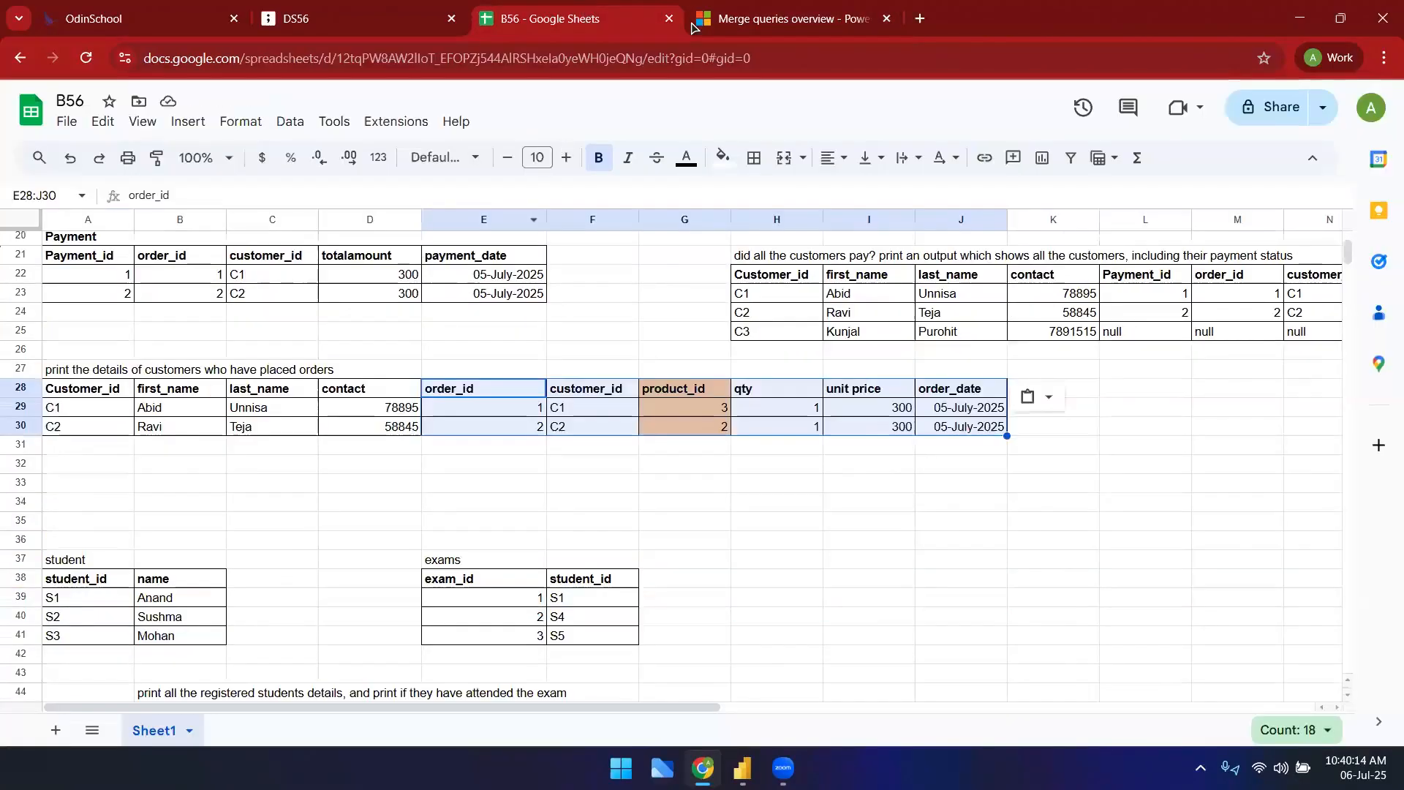
pyautogui.hotkey('ctrl', 'Tab')
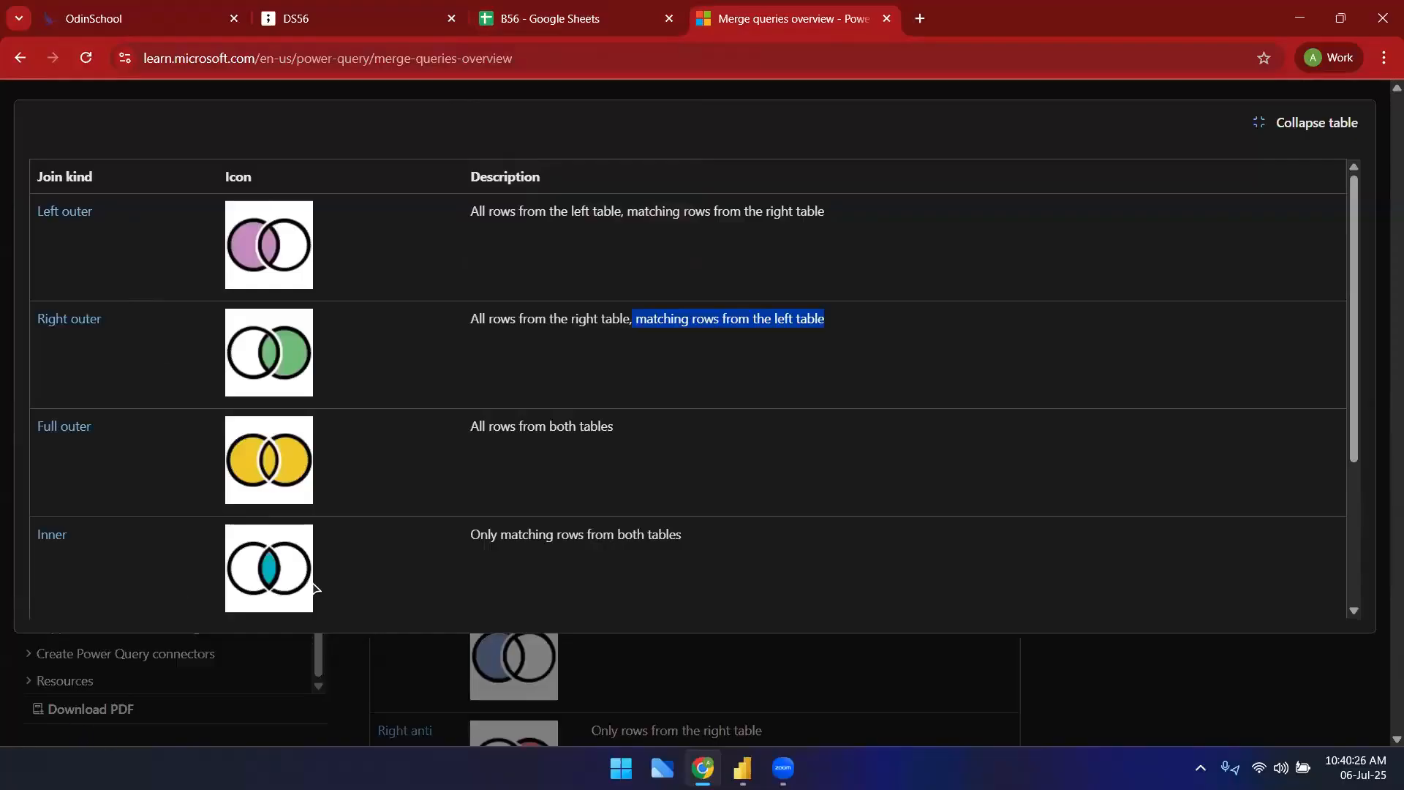
pyautogui.click(625, 10)
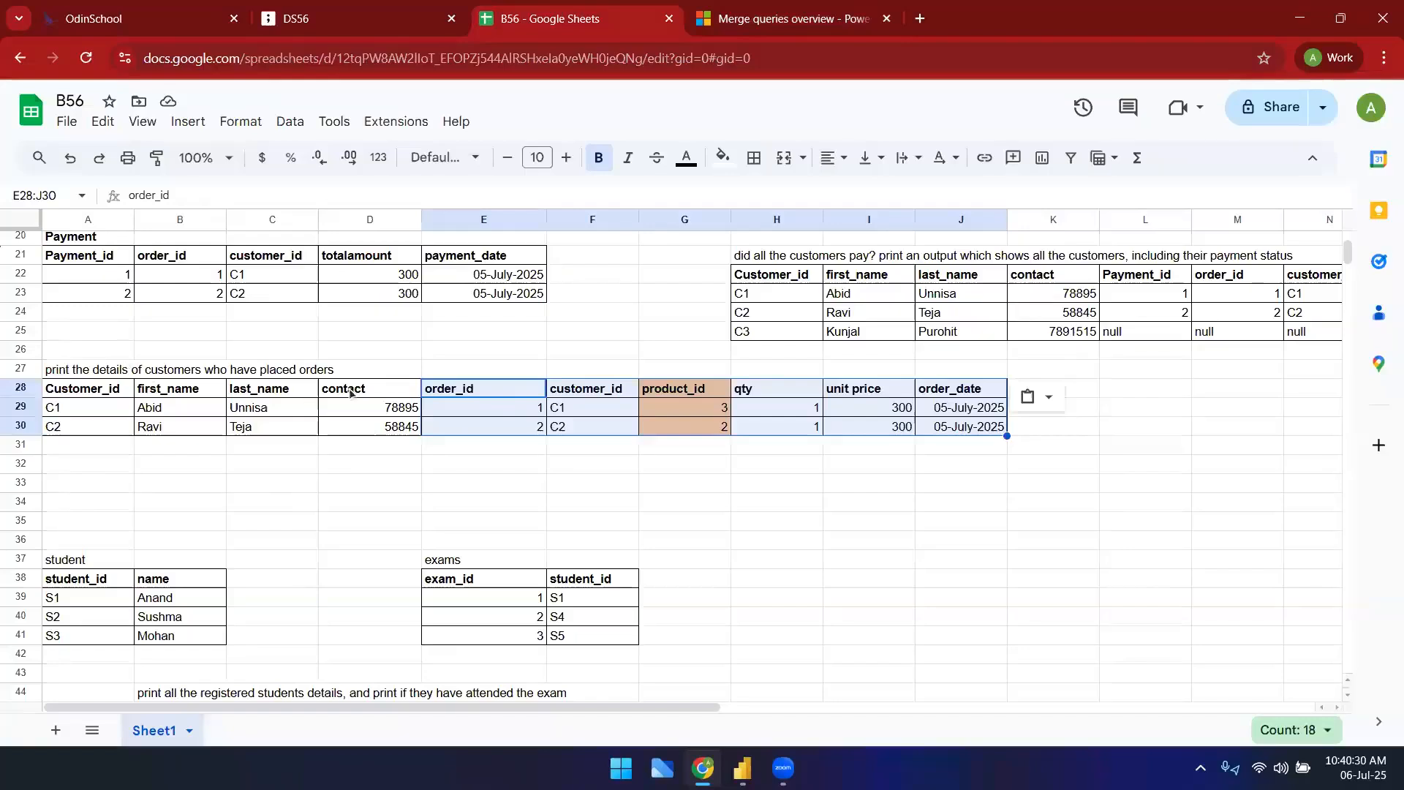
# - Clear the contents of the customer orders question and its output table in A27:J30
pyautogui.moveTo(124, 369); pyautogui.dragTo(796, 392)
pyautogui.hotkey('ctrl', 'a')
pyautogui.press('Delete')
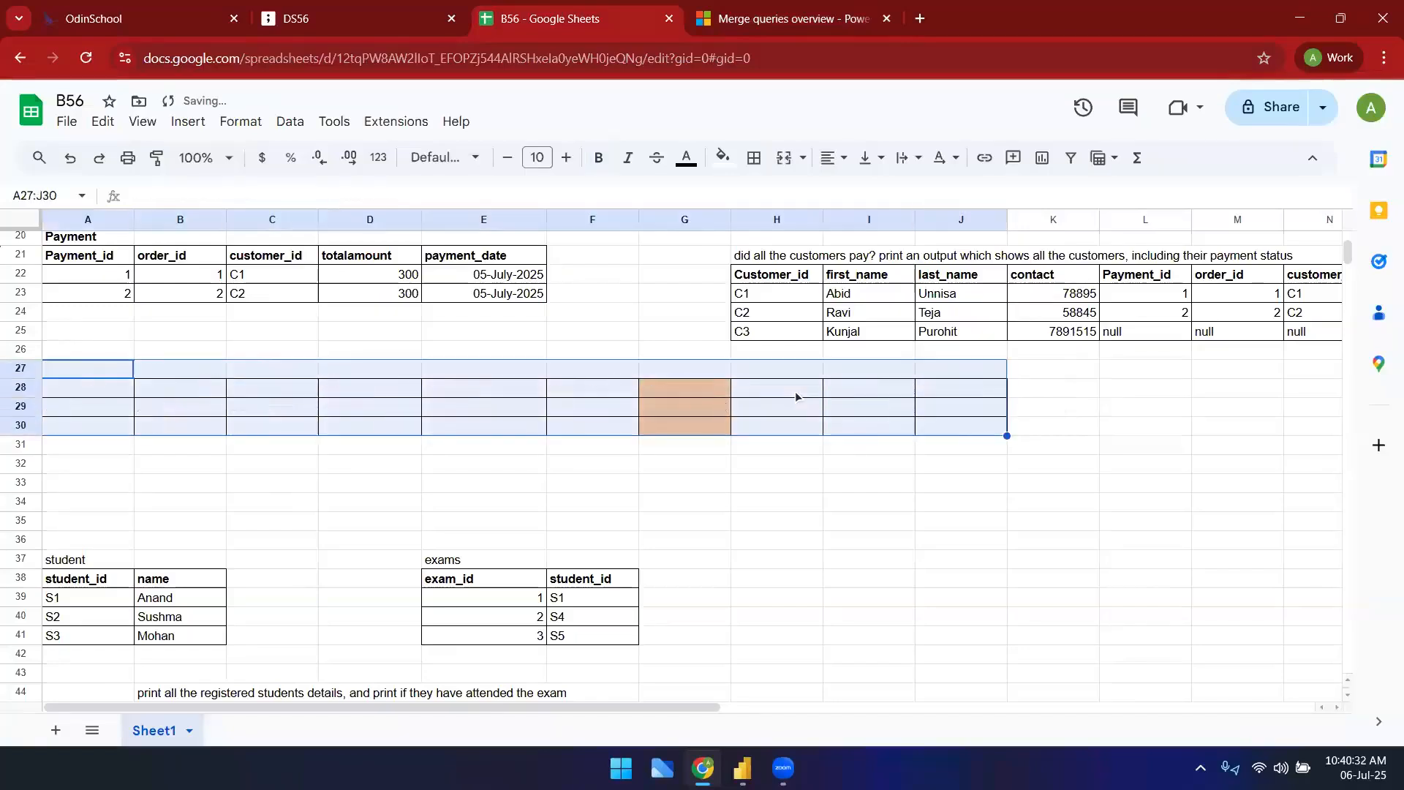
# - Remove all borders from the emptied range A27:J30 and reset the fill colour of G28:G30
pyautogui.click(754, 157)
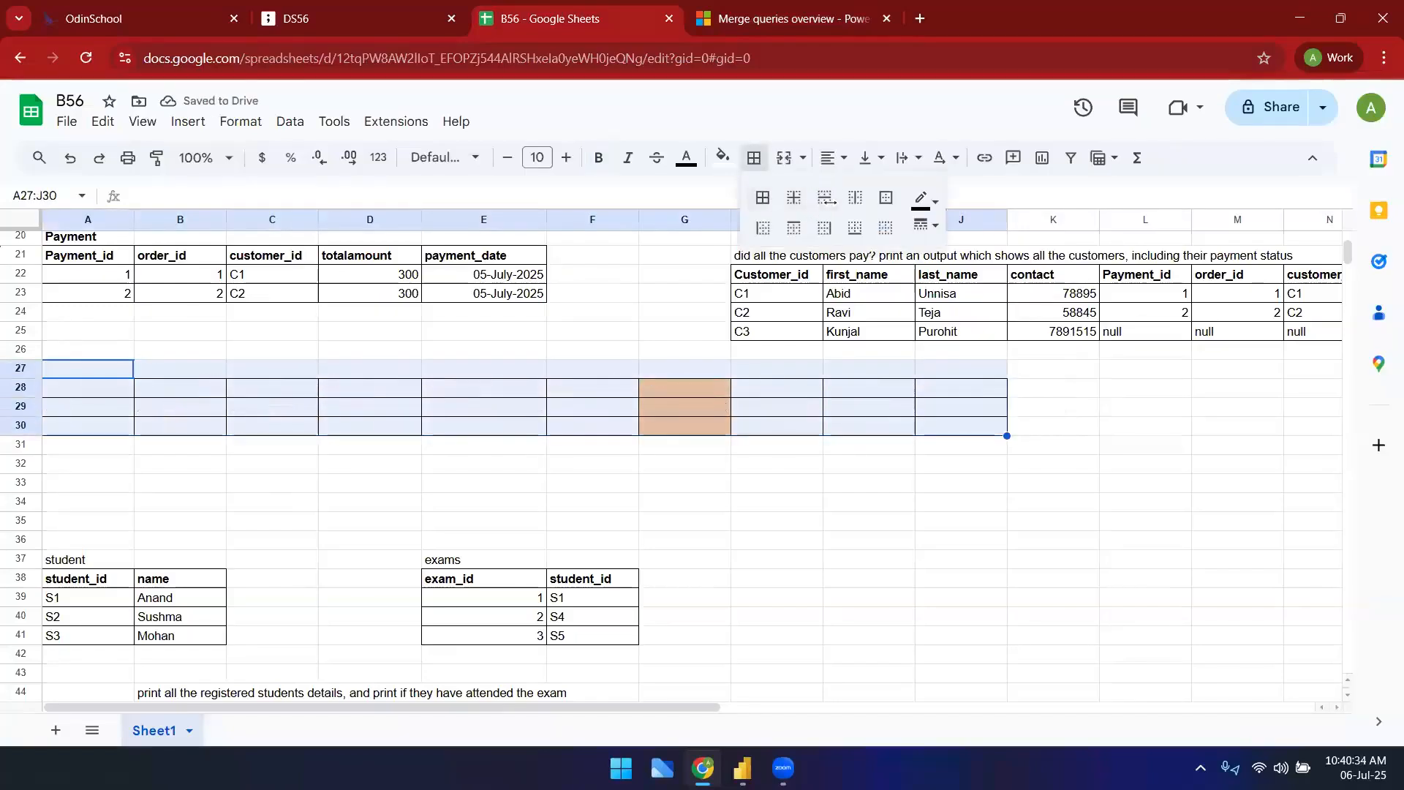
pyautogui.click(885, 229)
pyautogui.click(679, 397)
pyautogui.moveTo(678, 428); pyautogui.dragTo(679, 380)
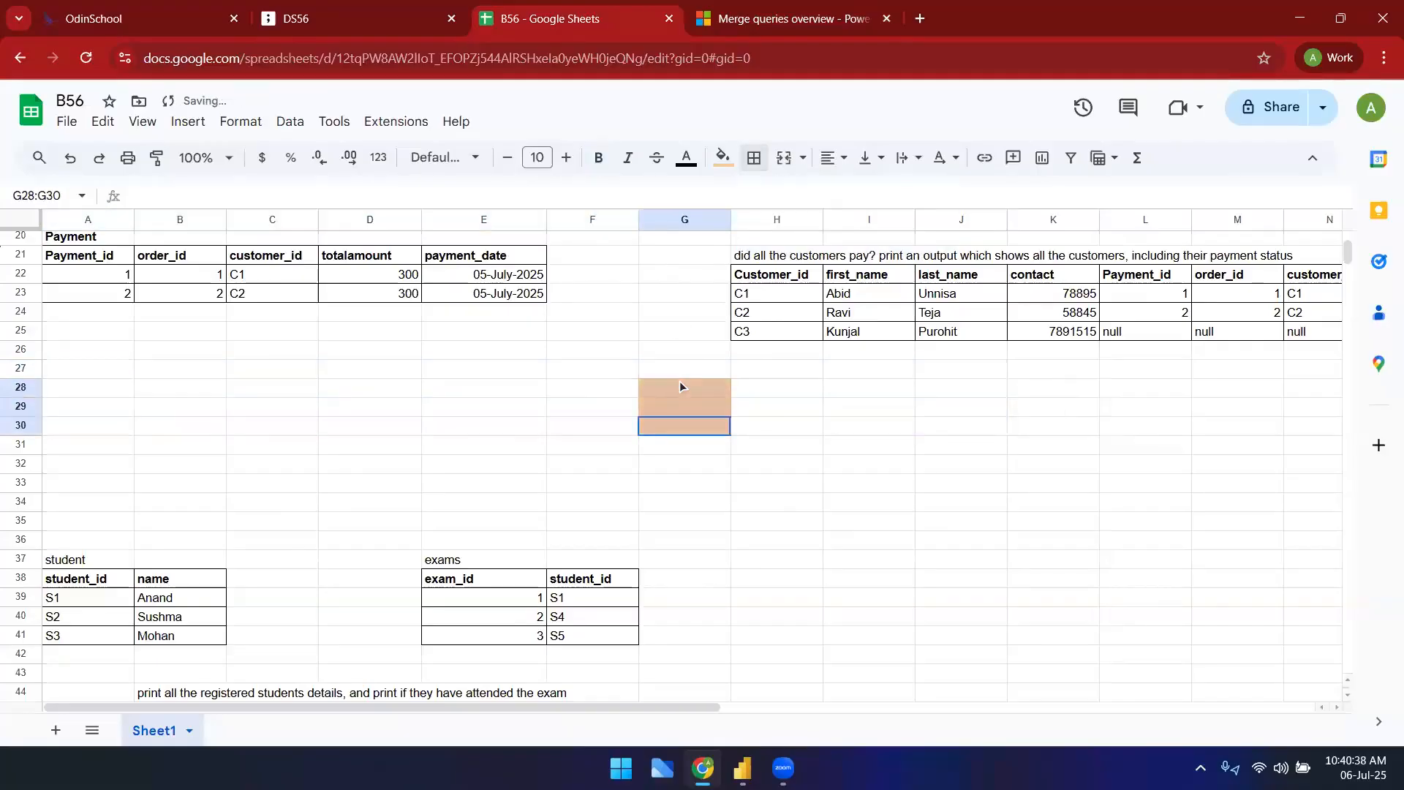
pyautogui.click(754, 158)
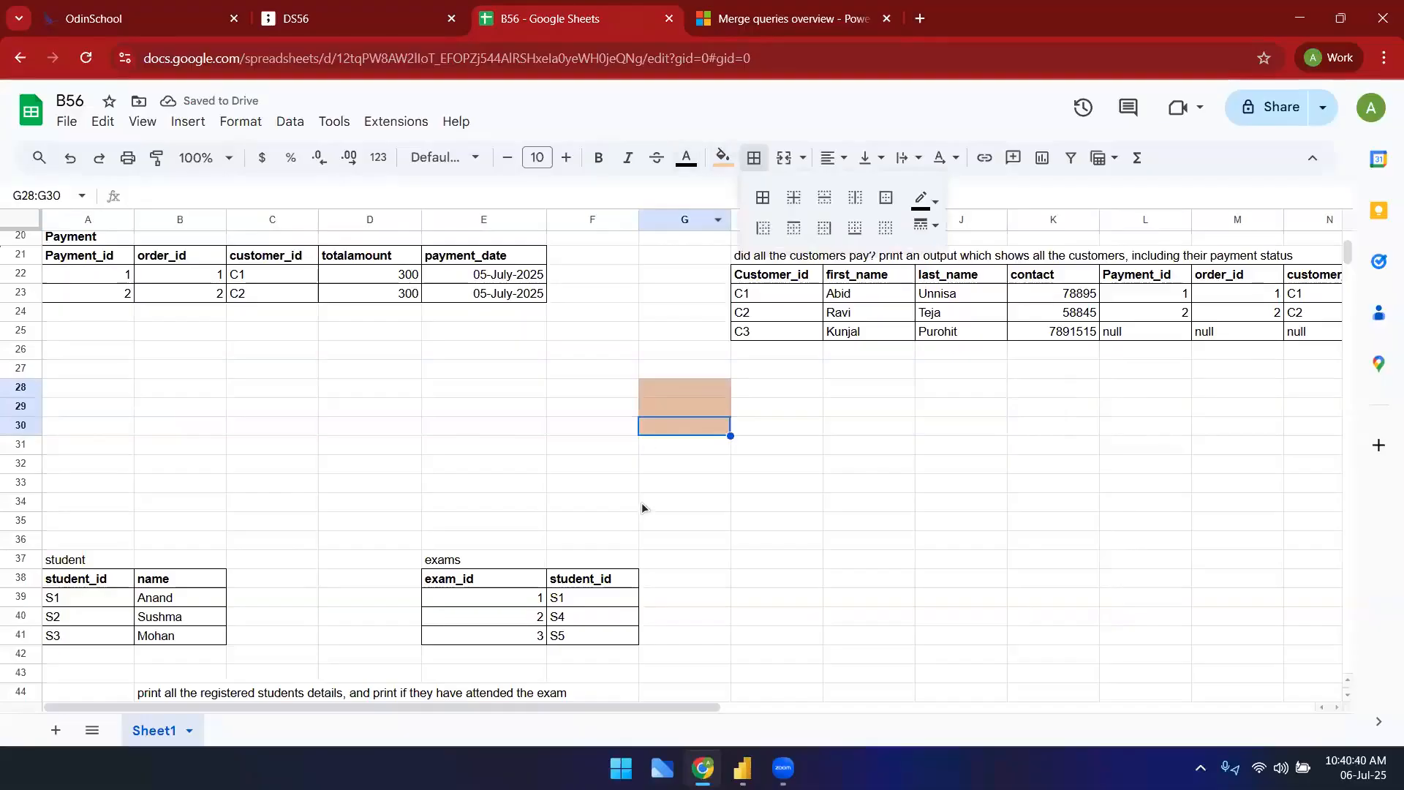
pyautogui.moveTo(635, 504); pyautogui.dragTo(648, 496)
pyautogui.moveTo(678, 392); pyautogui.dragTo(684, 426)
pyautogui.click(723, 158)
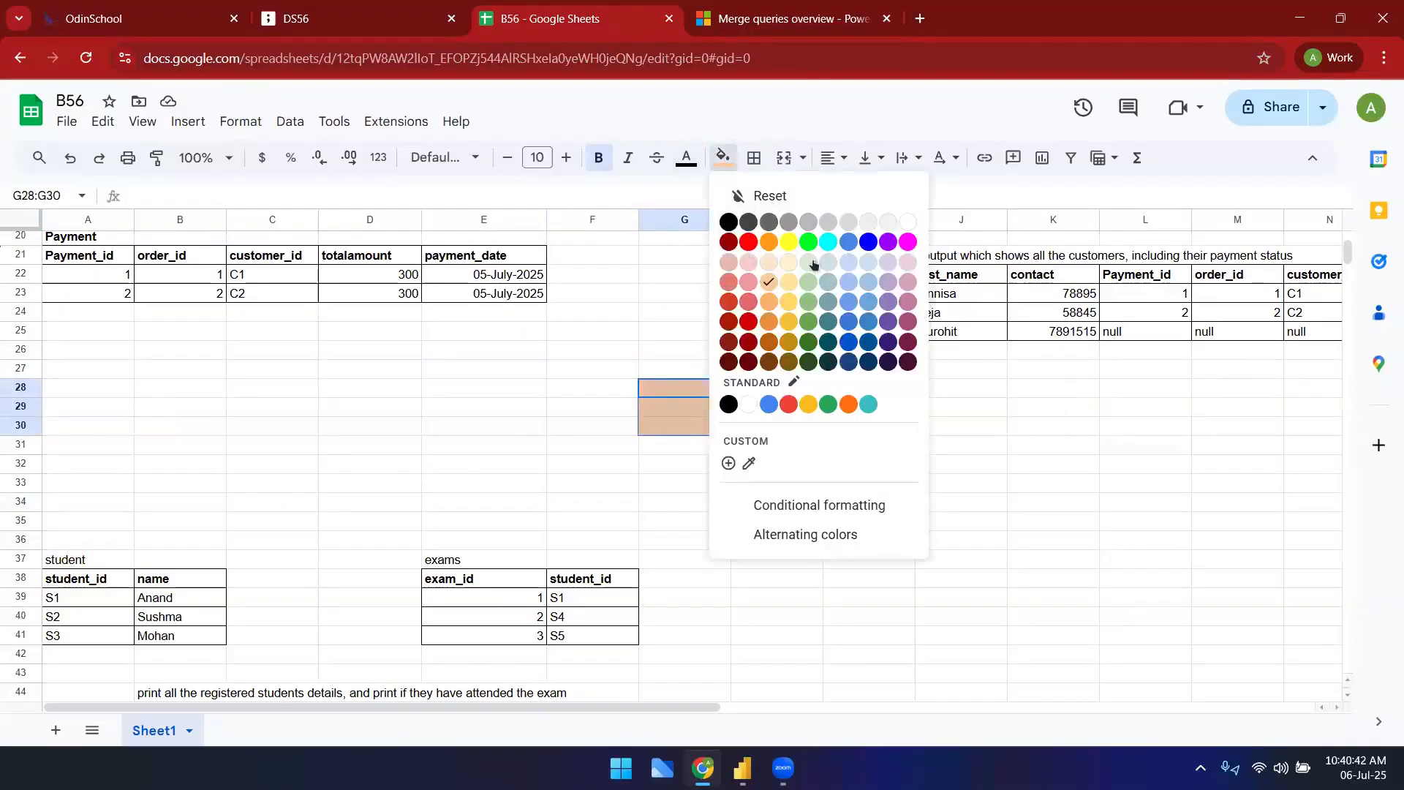
pyautogui.click(754, 193)
pyautogui.click(694, 484)
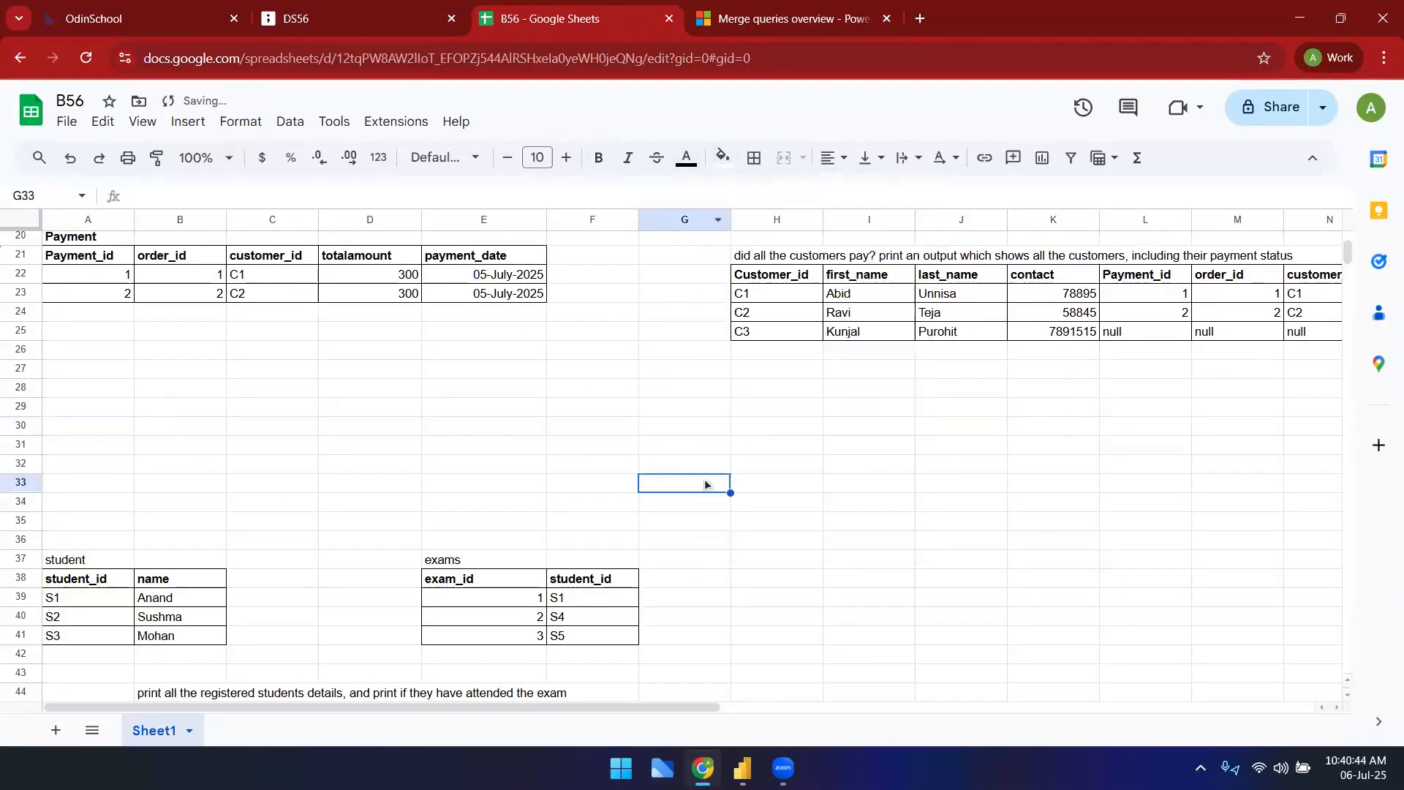
# - Examine the customer order status output and compare the customer IDs shared by the Customers and Orders tables
pyautogui.scroll(8, 704, 477)
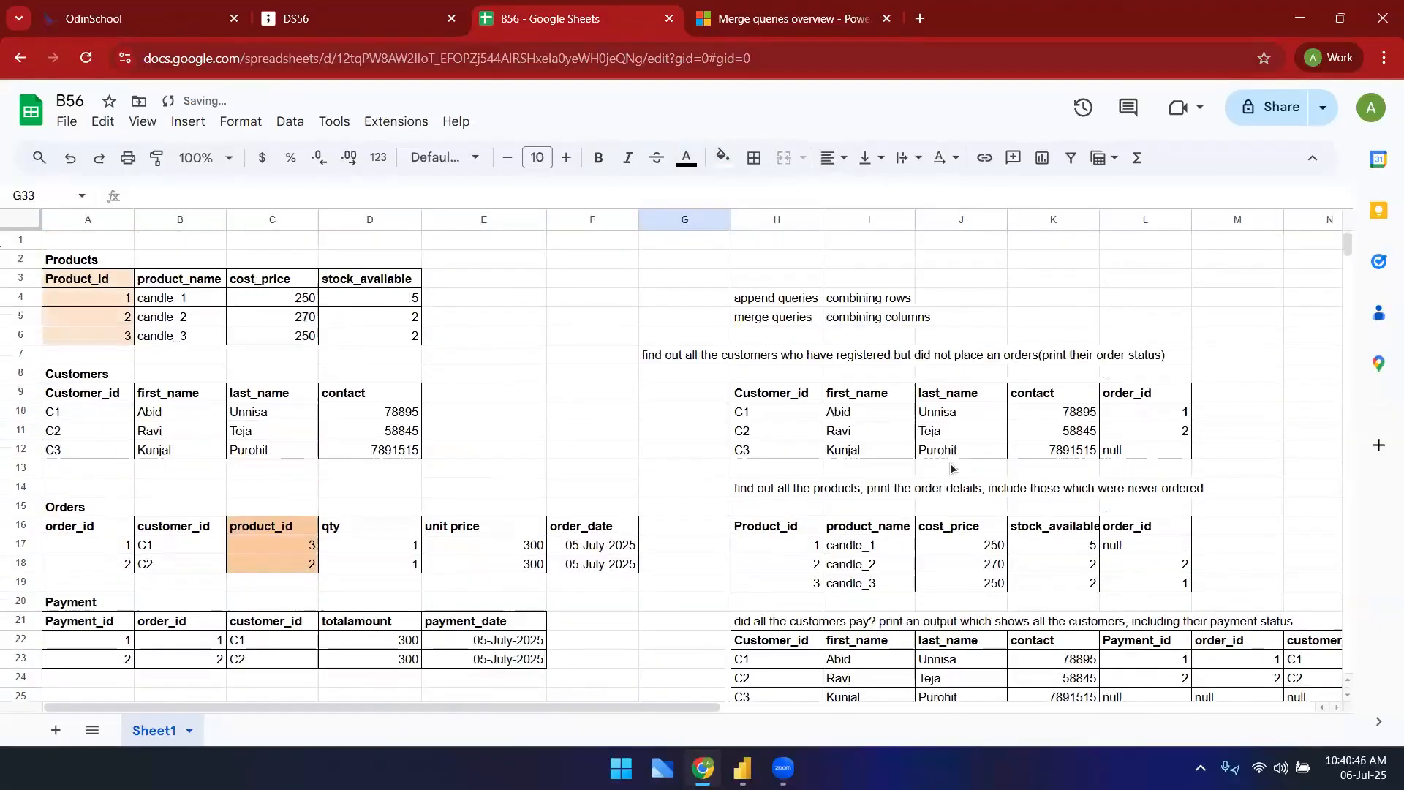
pyautogui.moveTo(775, 393); pyautogui.dragTo(863, 393)
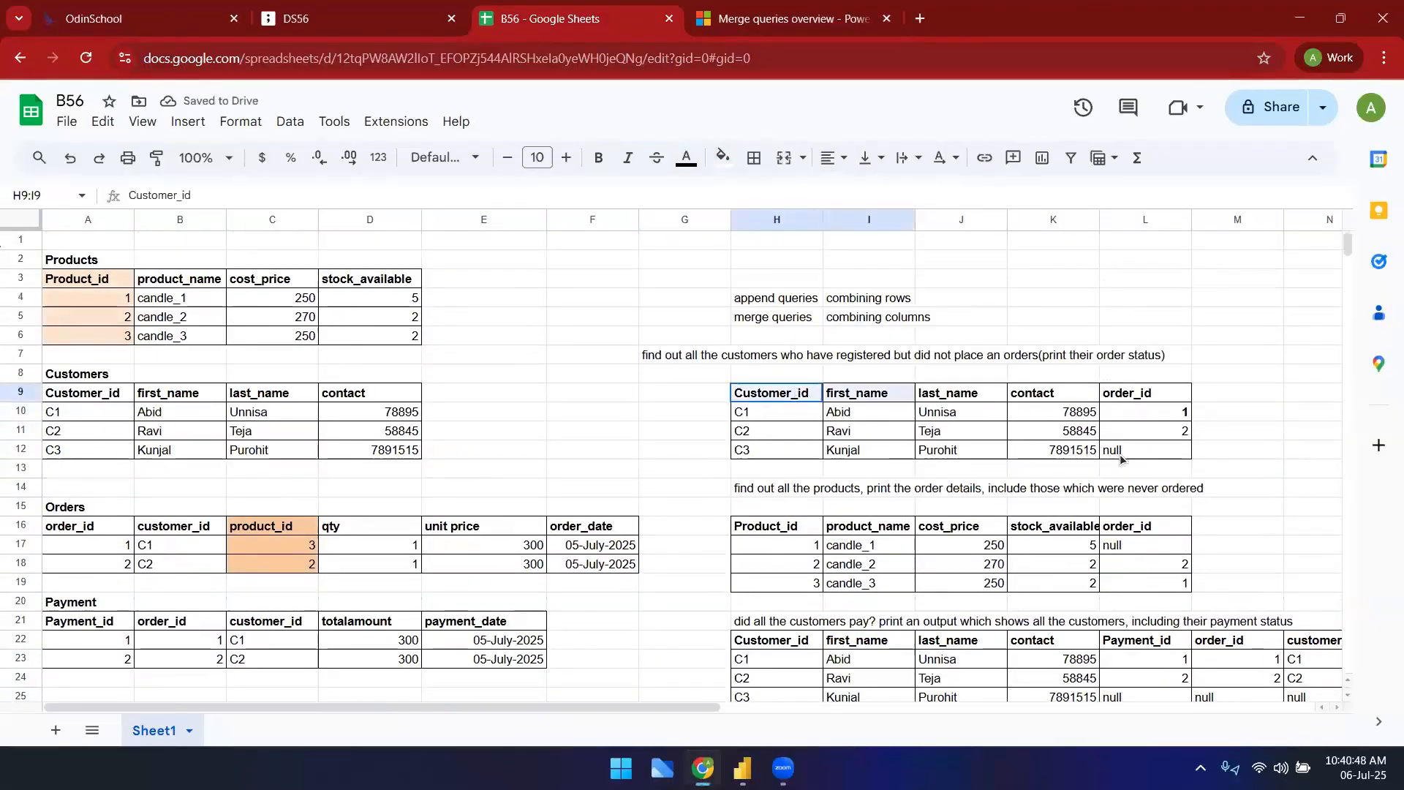
pyautogui.moveTo(1120, 460); pyautogui.dragTo(1138, 457)
pyautogui.click(1168, 453)
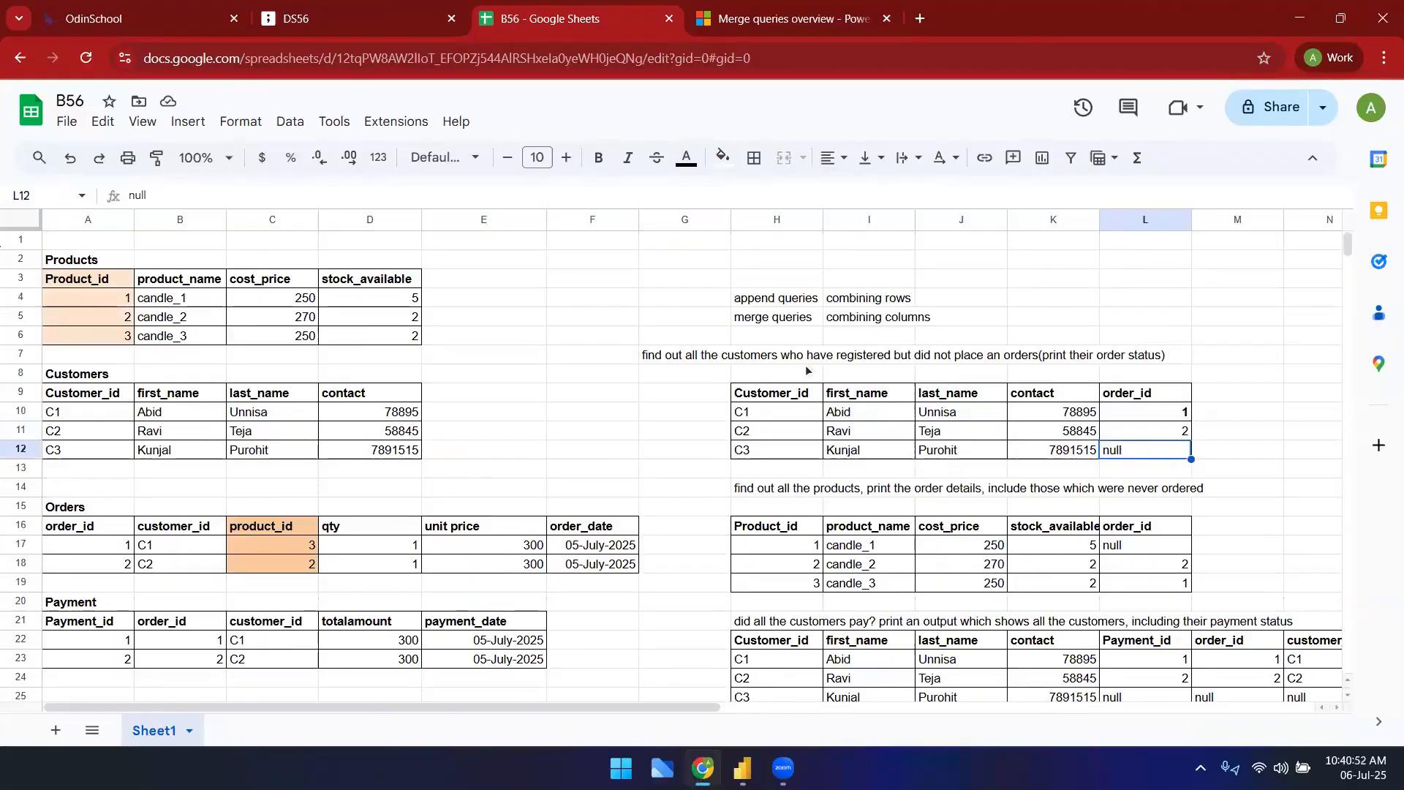
pyautogui.scroll(-2, 365, 384)
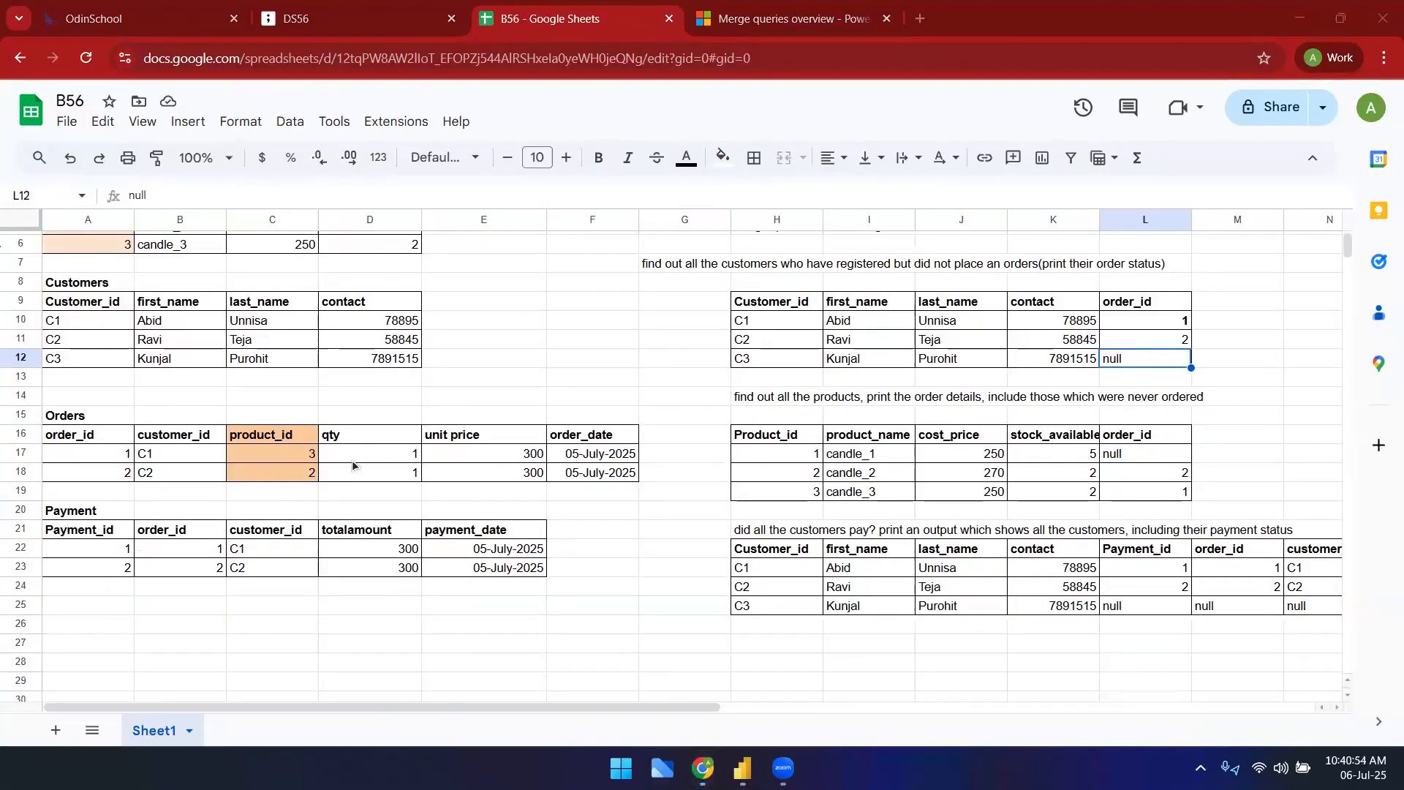
pyautogui.click(165, 413)
pyautogui.moveTo(70, 302); pyautogui.dragTo(348, 345)
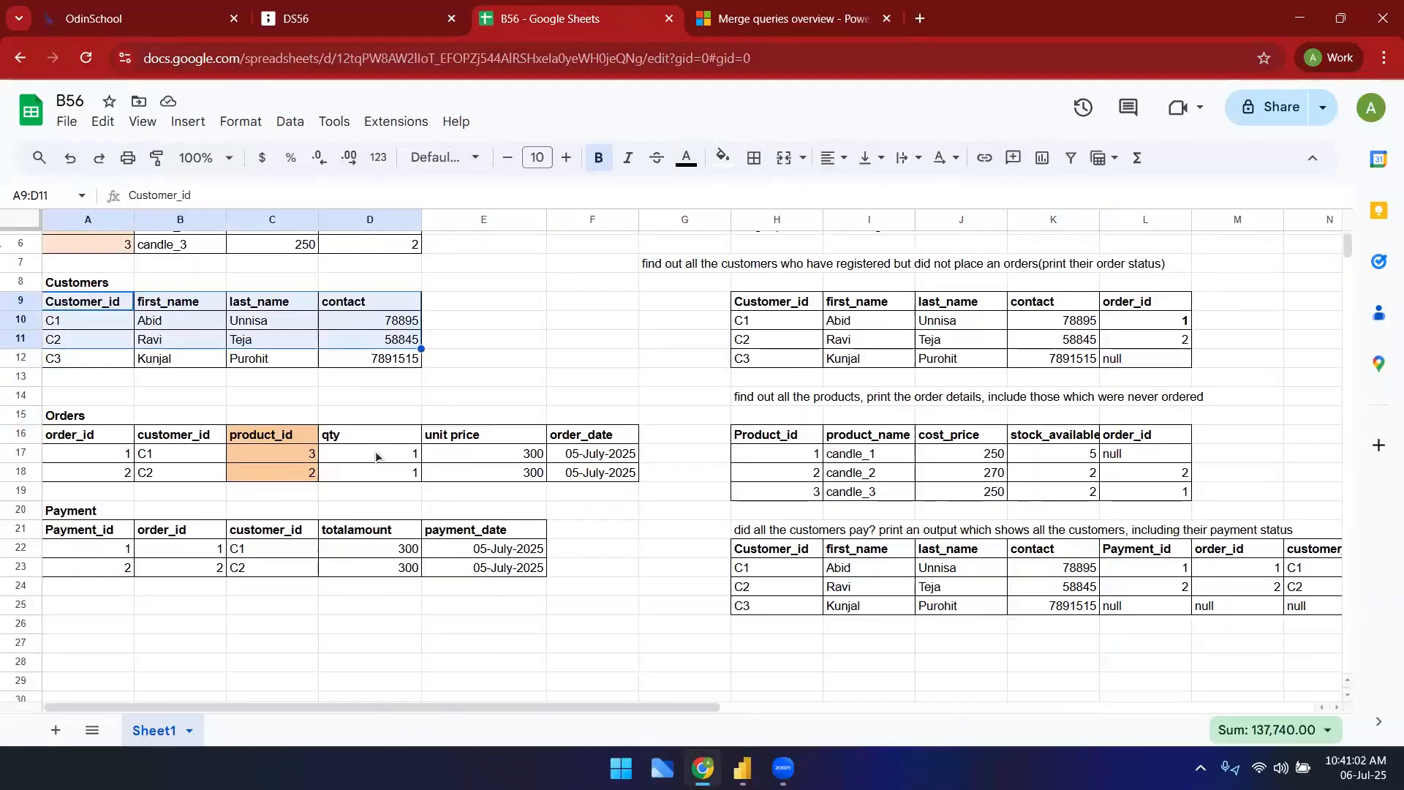
pyautogui.click(440, 479)
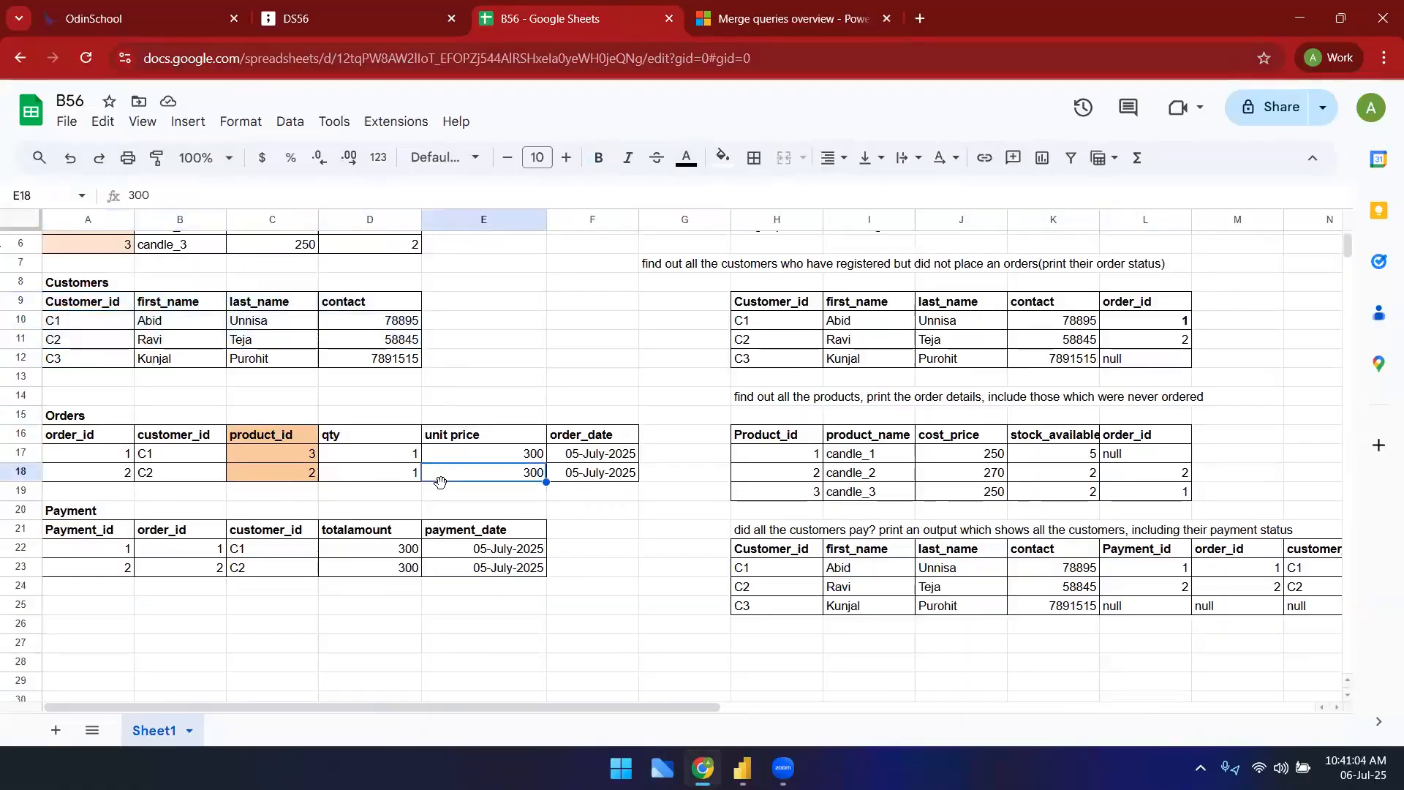
pyautogui.scroll(-15, 441, 482)
pyautogui.scroll(-15, 441, 485)
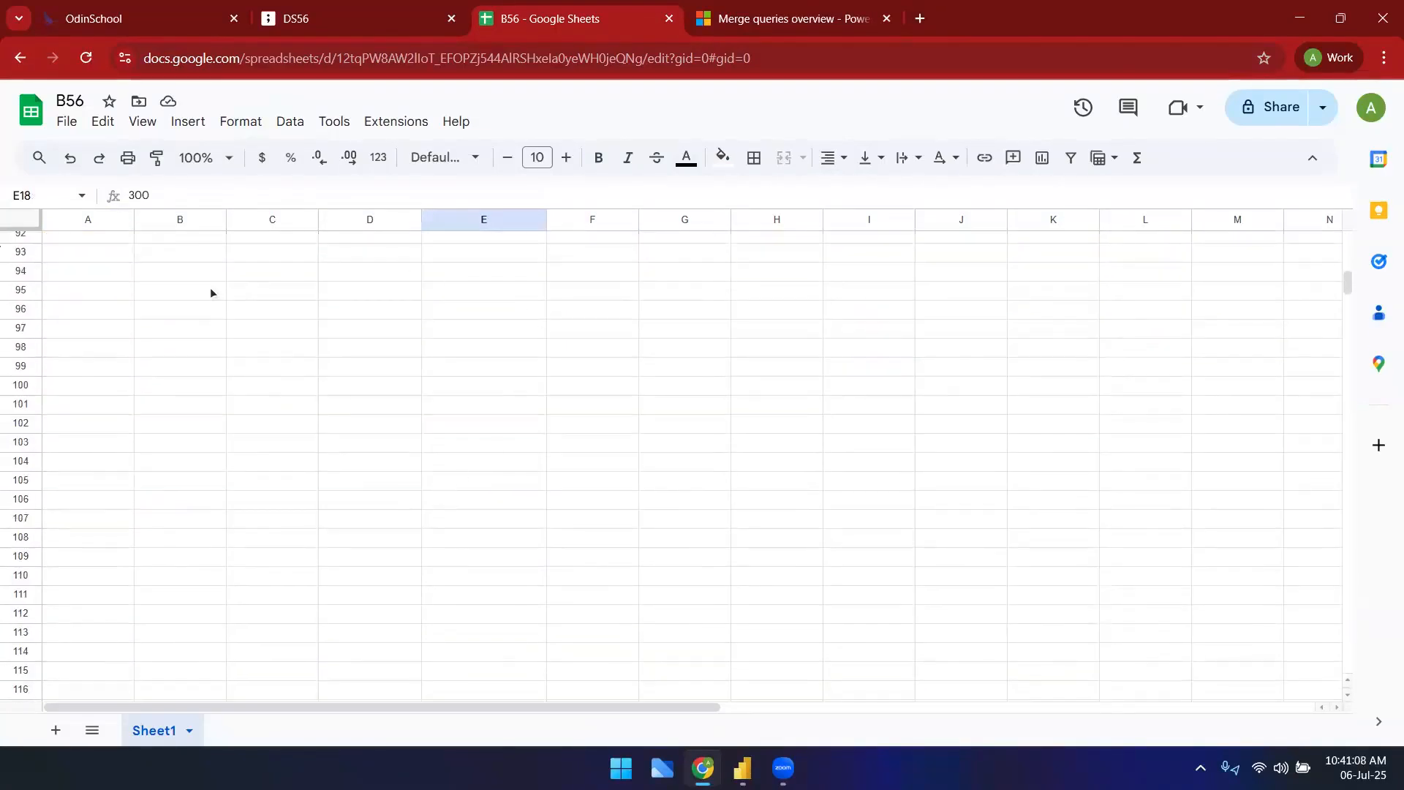
pyautogui.click(211, 292)
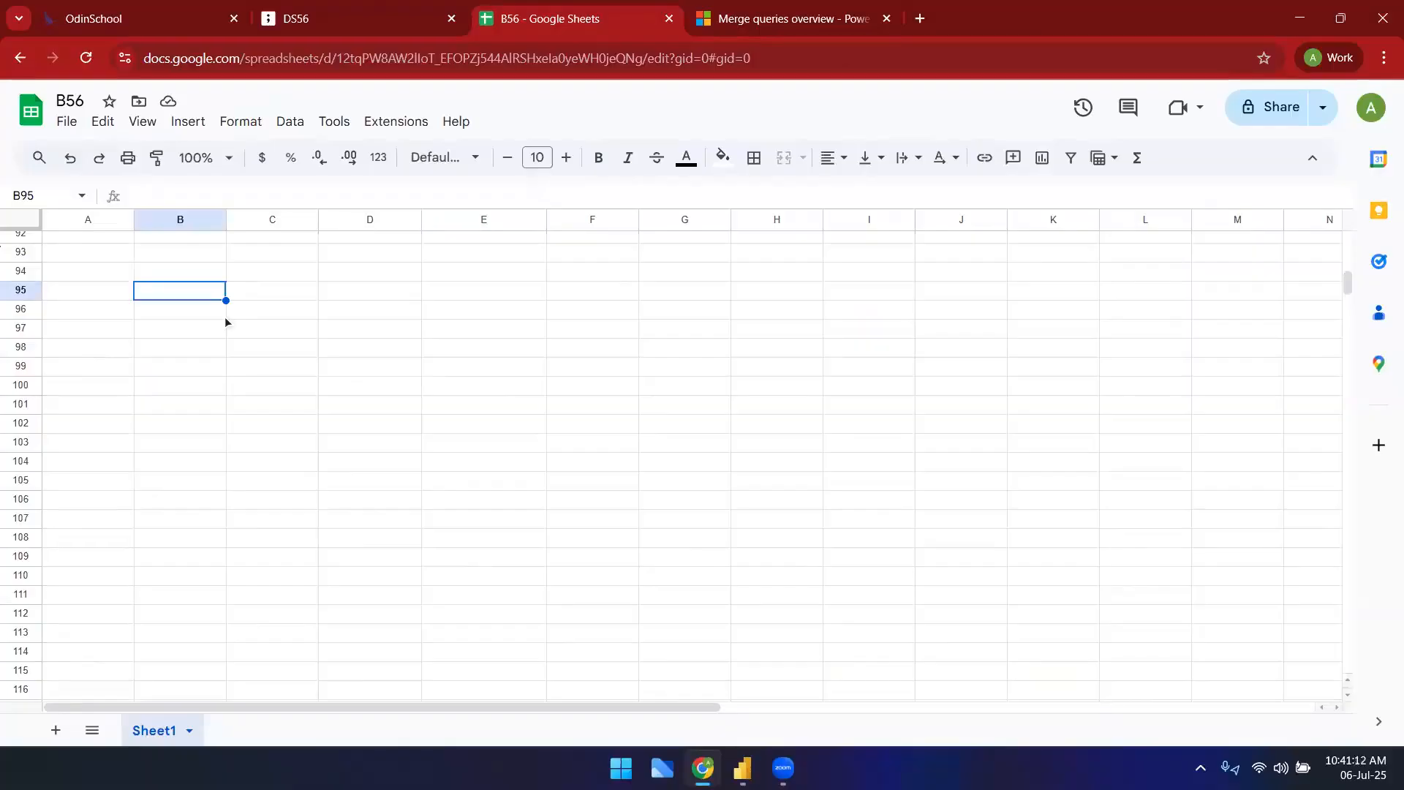
pyautogui.scroll(20, 244, 323)
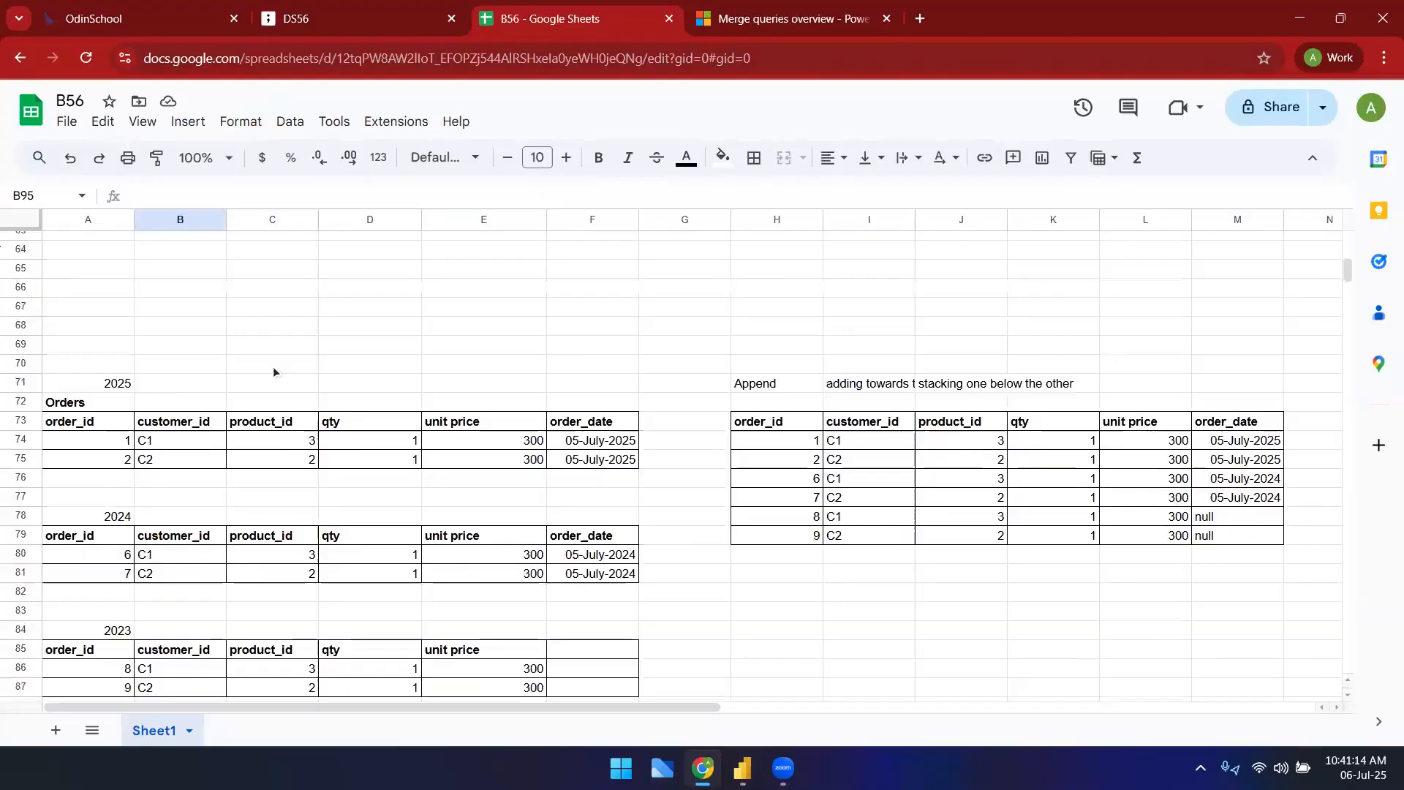
pyautogui.scroll(10, 282, 386)
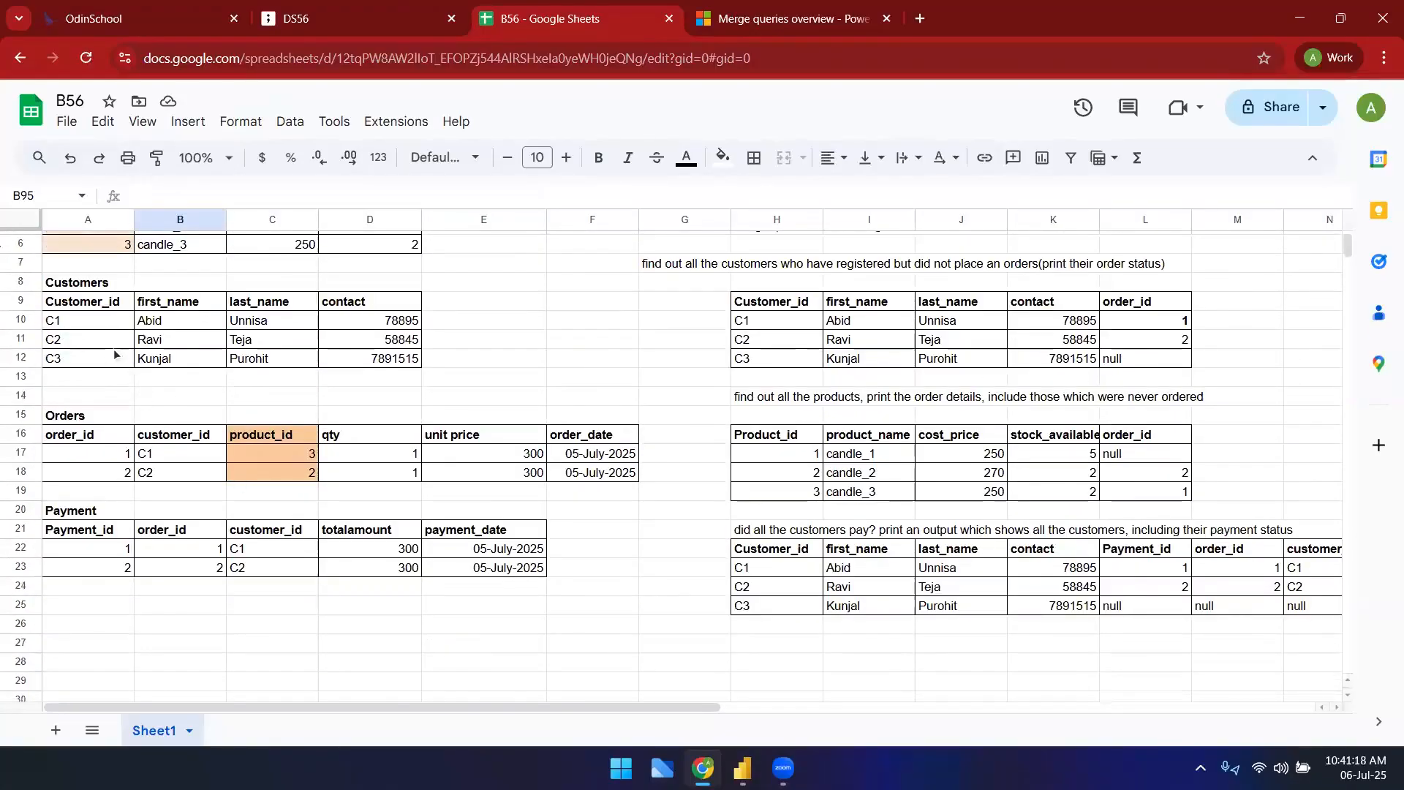
pyautogui.moveTo(108, 322); pyautogui.dragTo(352, 340)
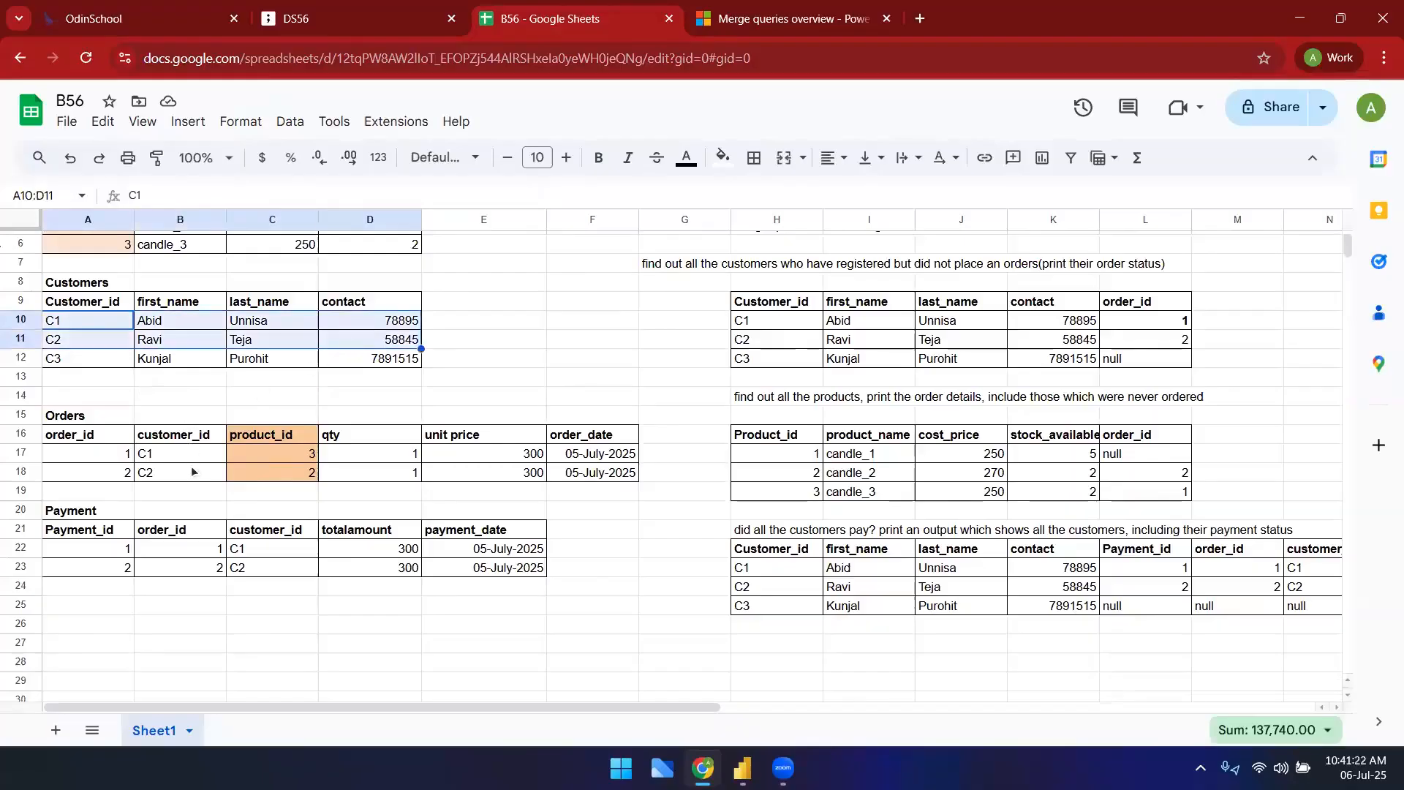
pyautogui.moveTo(191, 454); pyautogui.dragTo(195, 472)
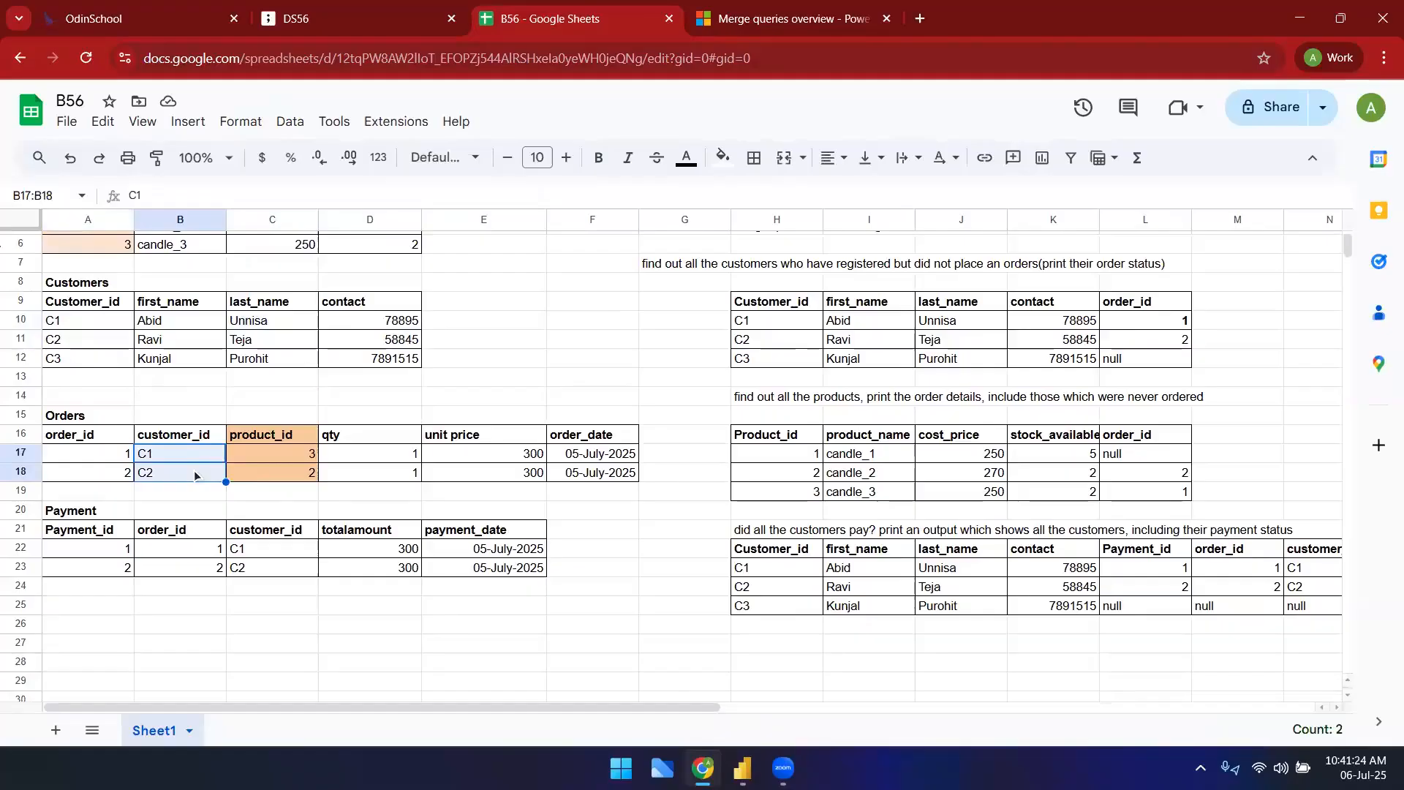
# - Review the student exam outputs and the yearly order append example against the Customers and Orders source tables
pyautogui.scroll(-10, 258, 477)
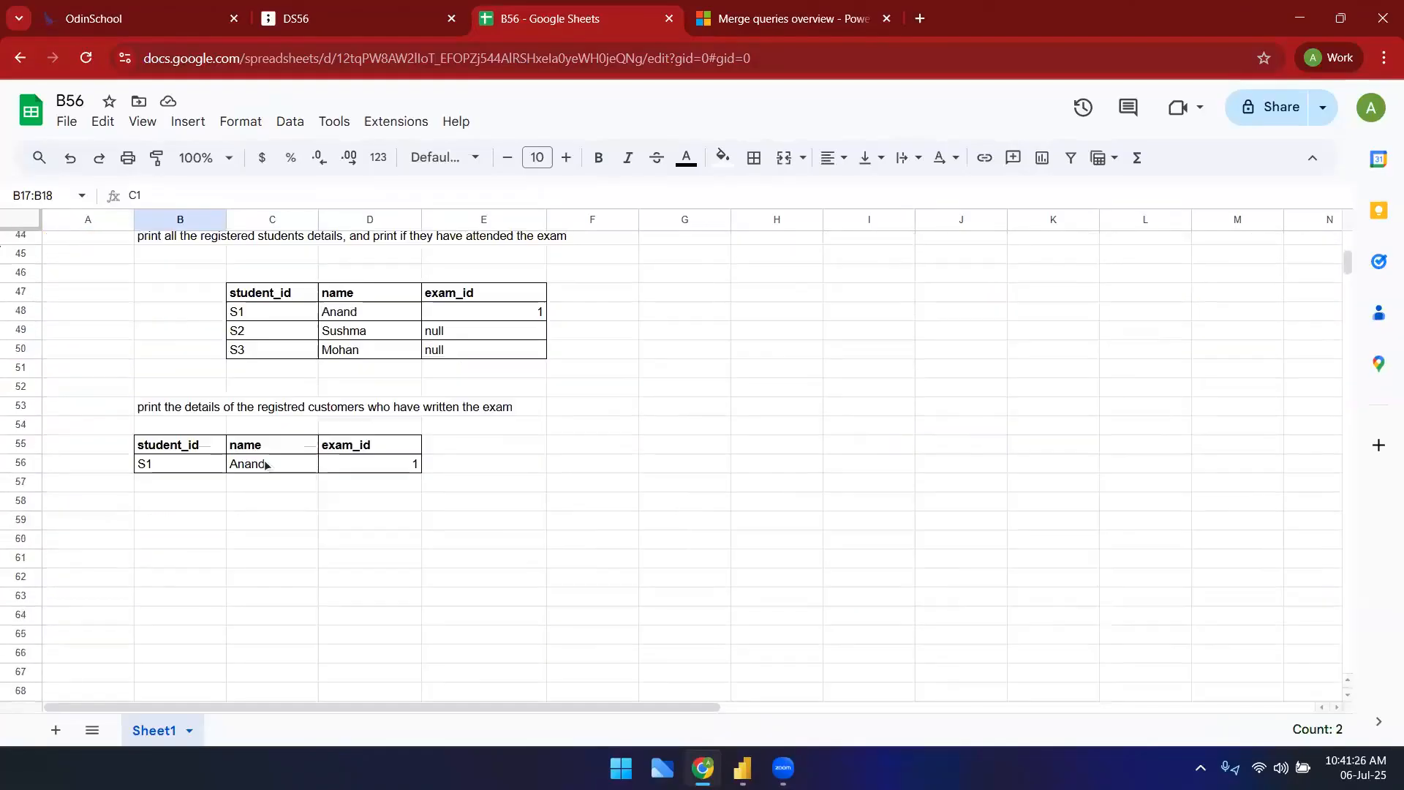
pyautogui.scroll(-2, 307, 474)
pyautogui.scroll(-2, 271, 435)
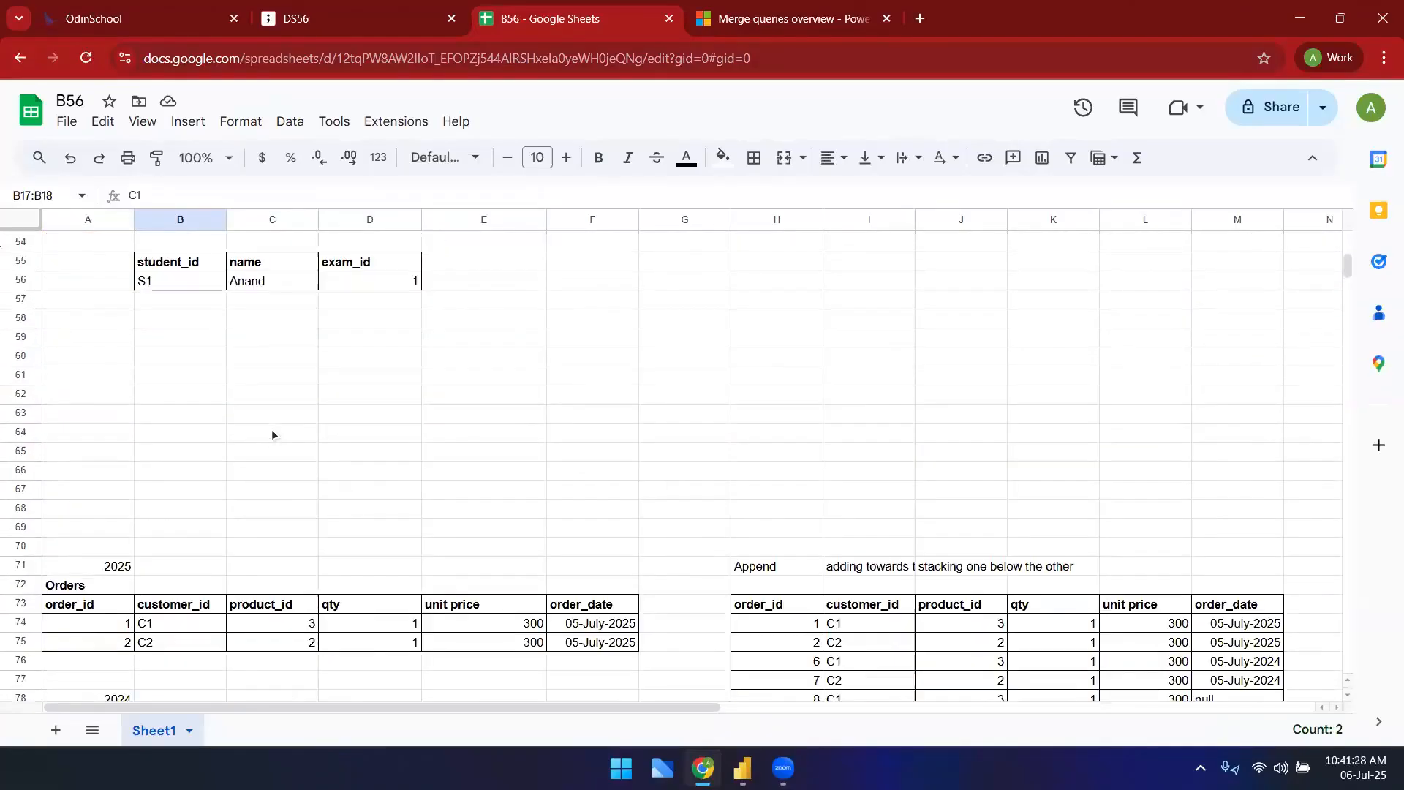
pyautogui.scroll(-4, 272, 433)
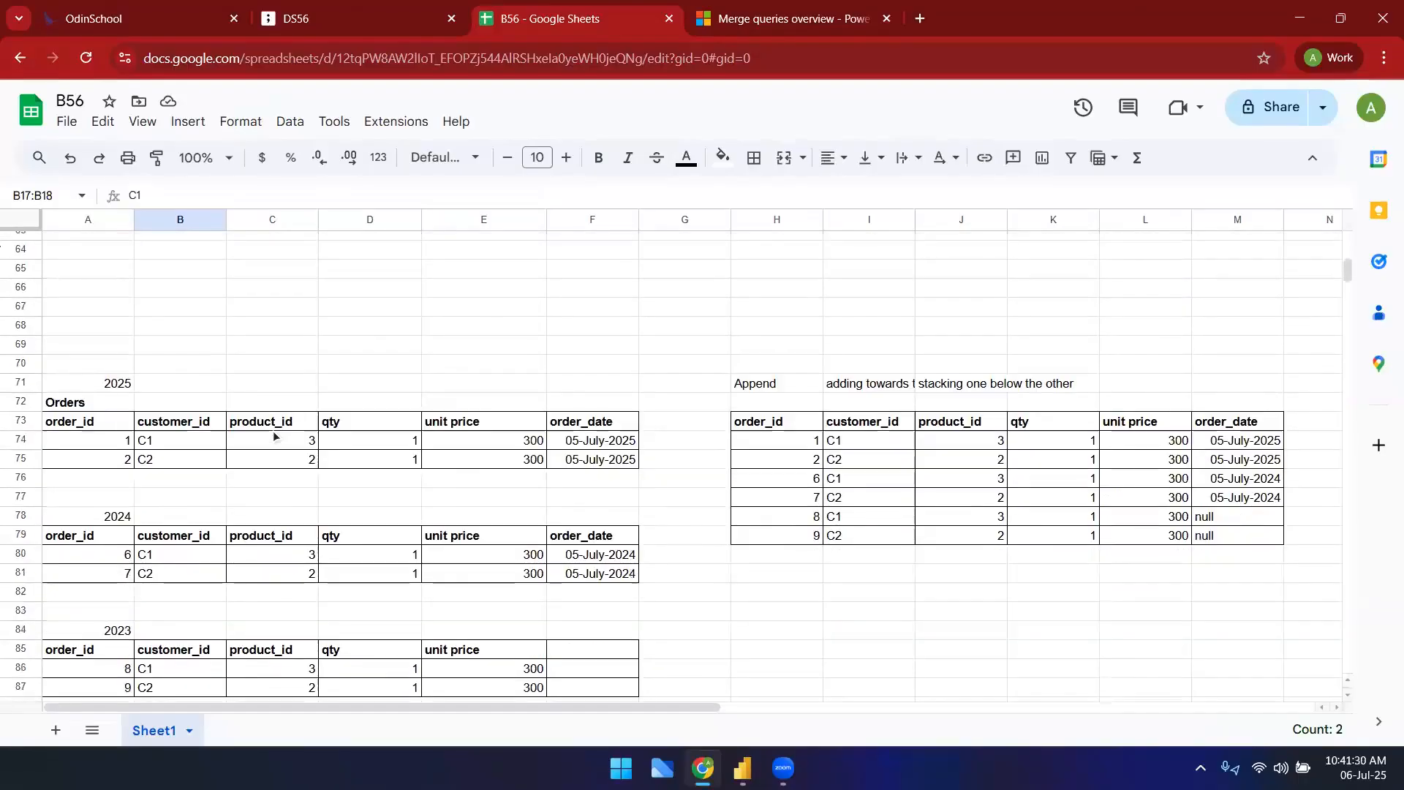
pyautogui.scroll(2, 272, 437)
pyautogui.scroll(2, 272, 437)
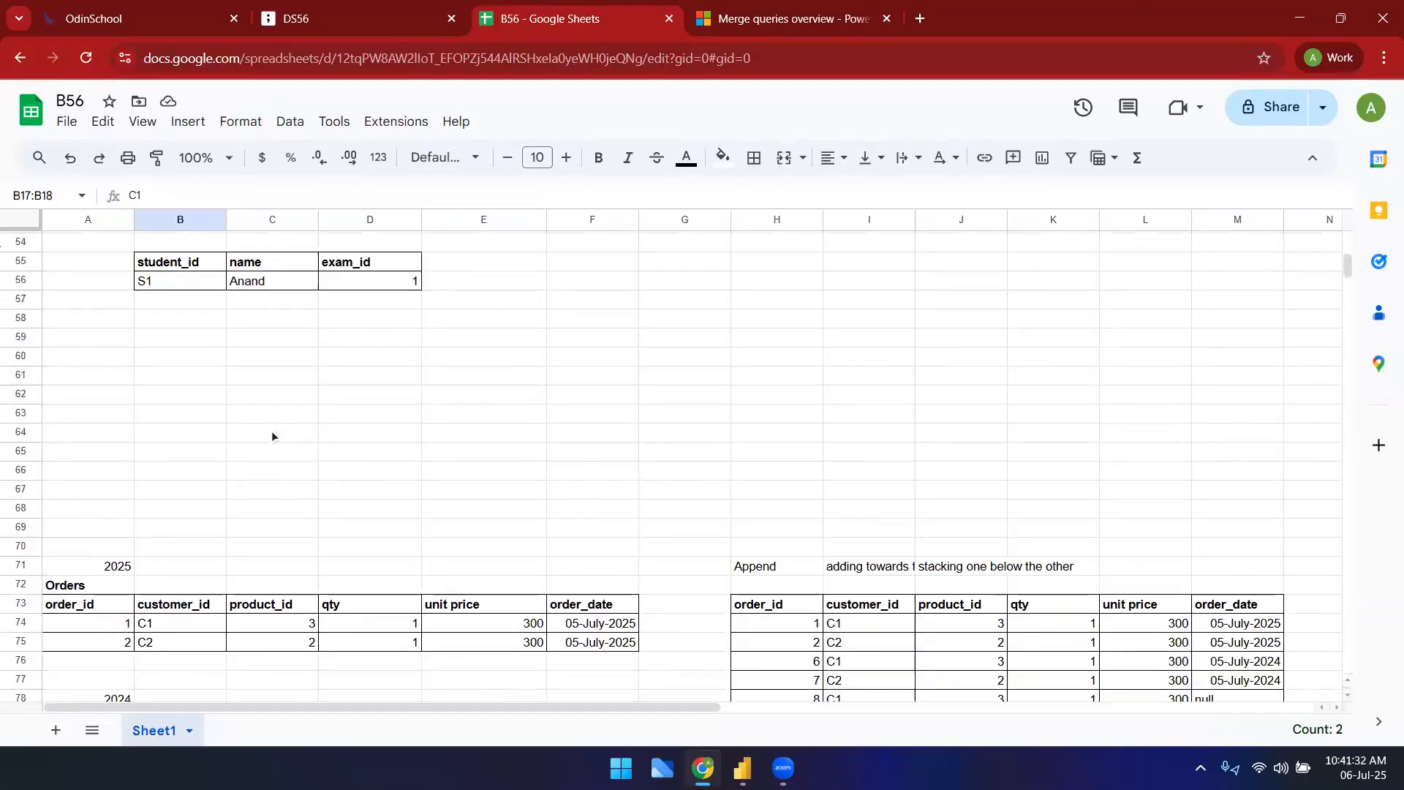
pyautogui.scroll(2, 273, 436)
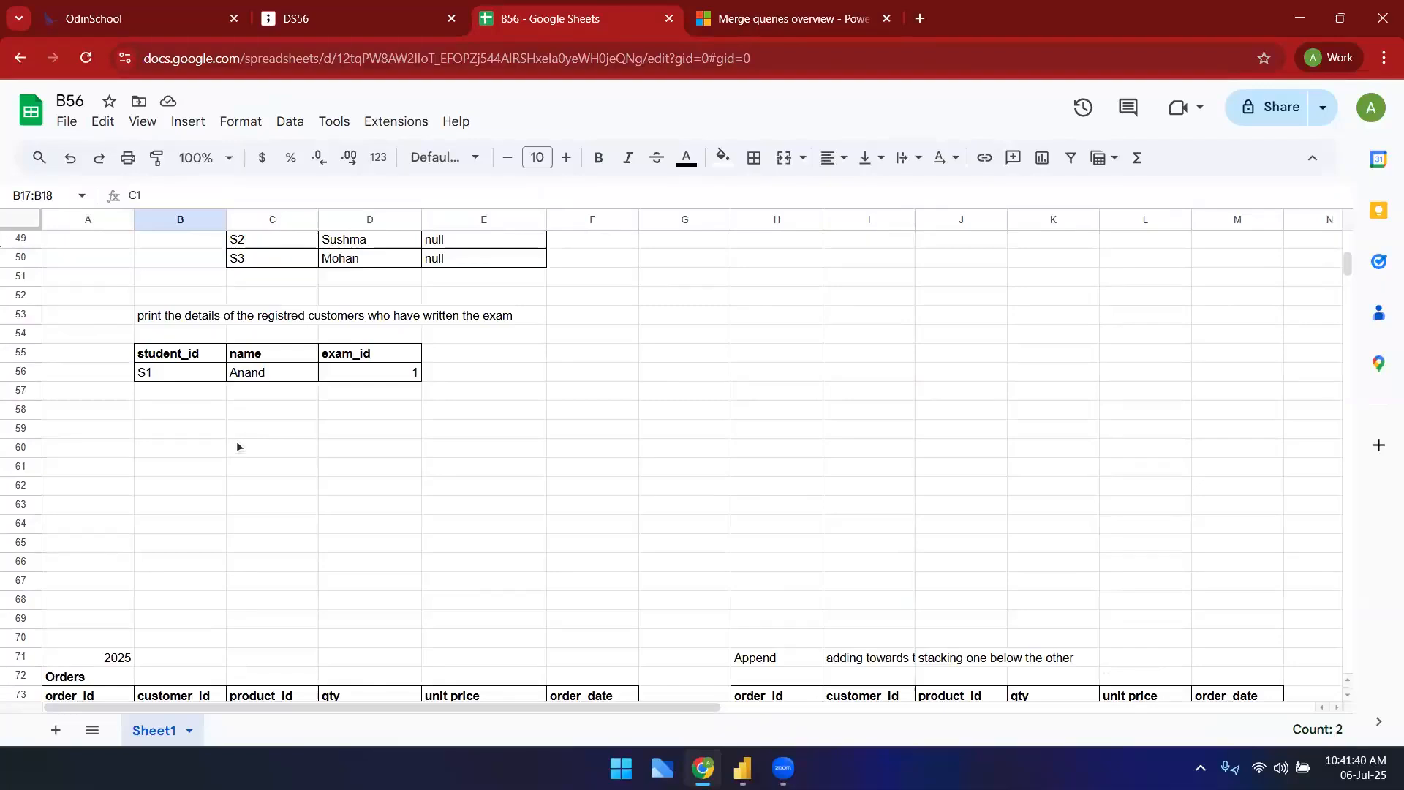
pyautogui.scroll(10, 437, 395)
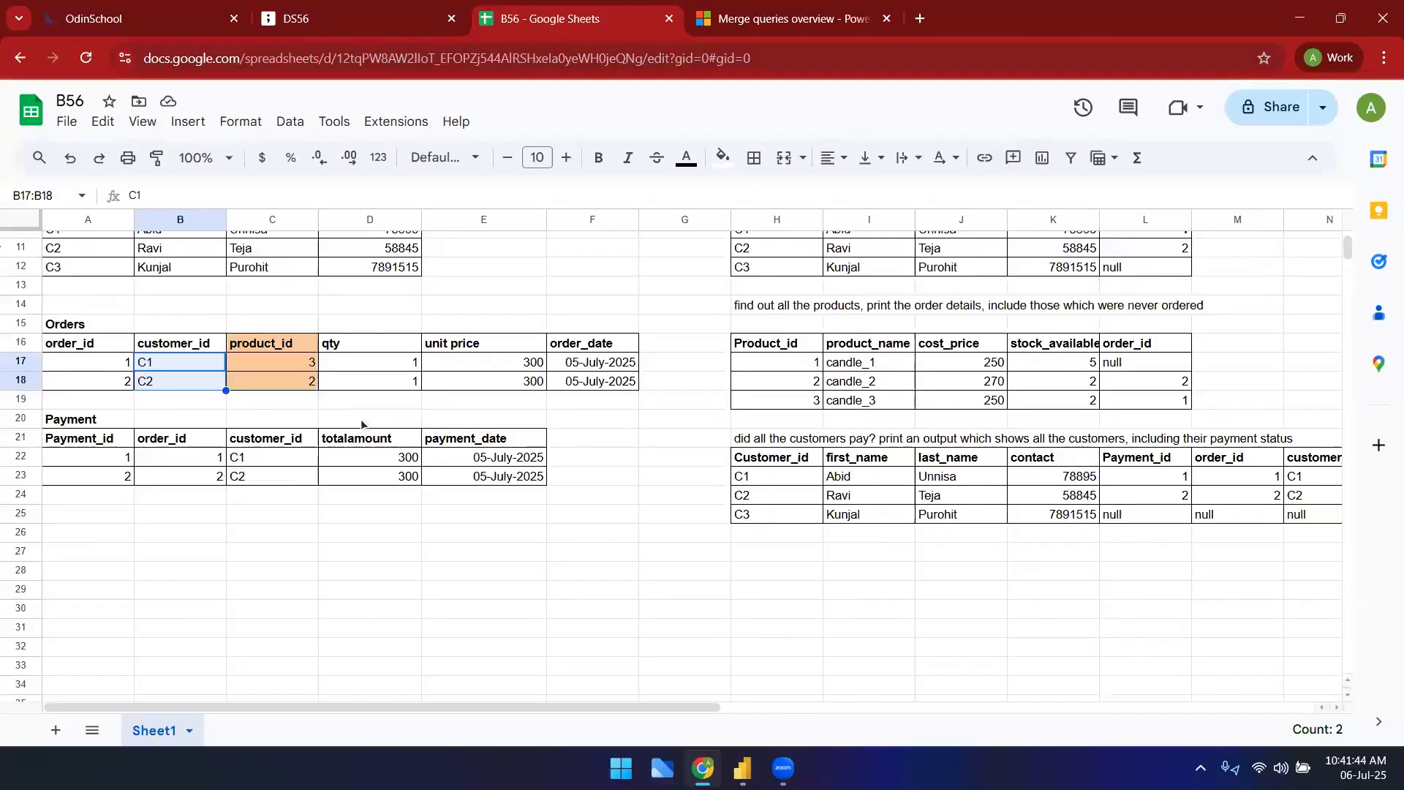
pyautogui.scroll(3, 361, 420)
pyautogui.moveTo(87, 383); pyautogui.dragTo(596, 569)
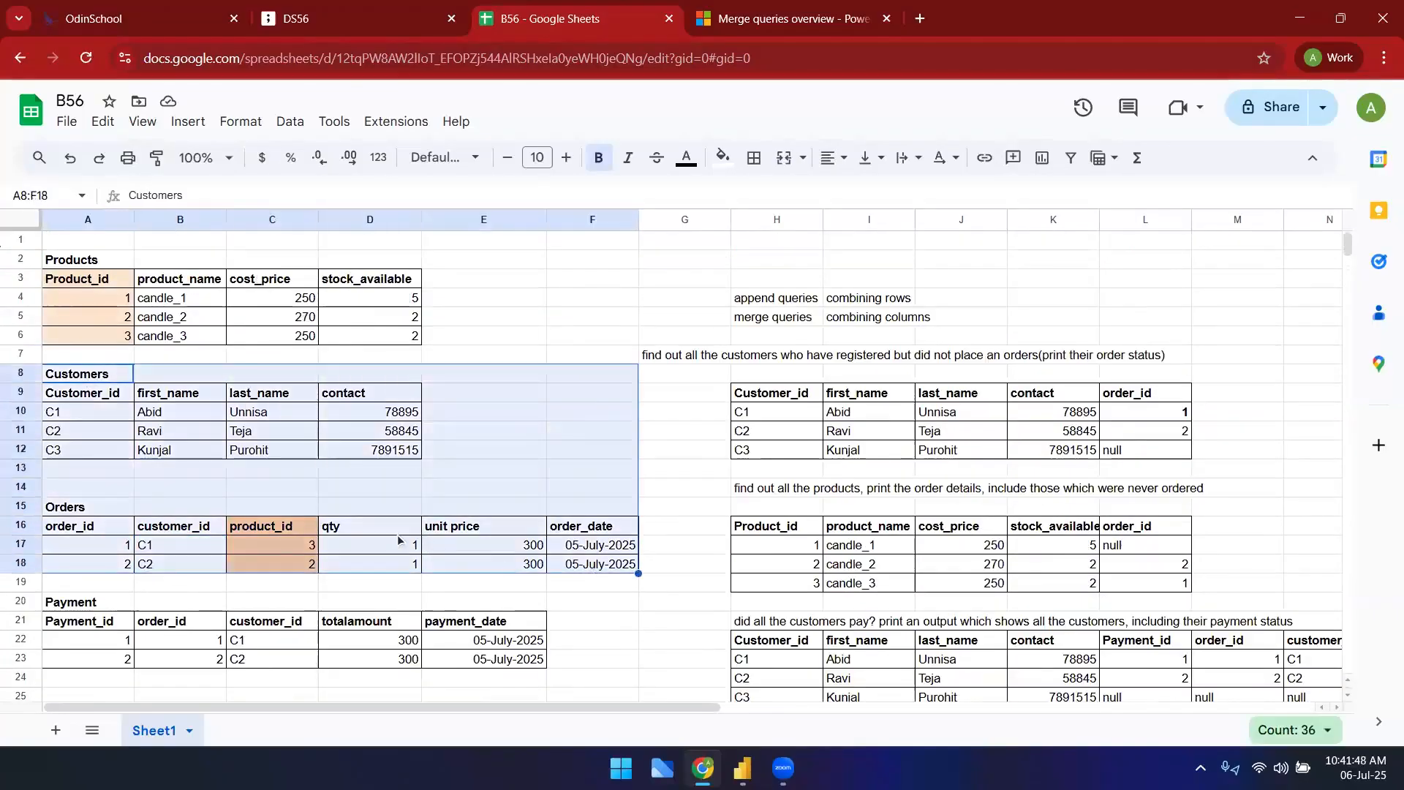
# - Enter the note "output of inner join + extra values from left table + extra values from right" in B59, below the inner join output
pyautogui.scroll(-12, 365, 490)
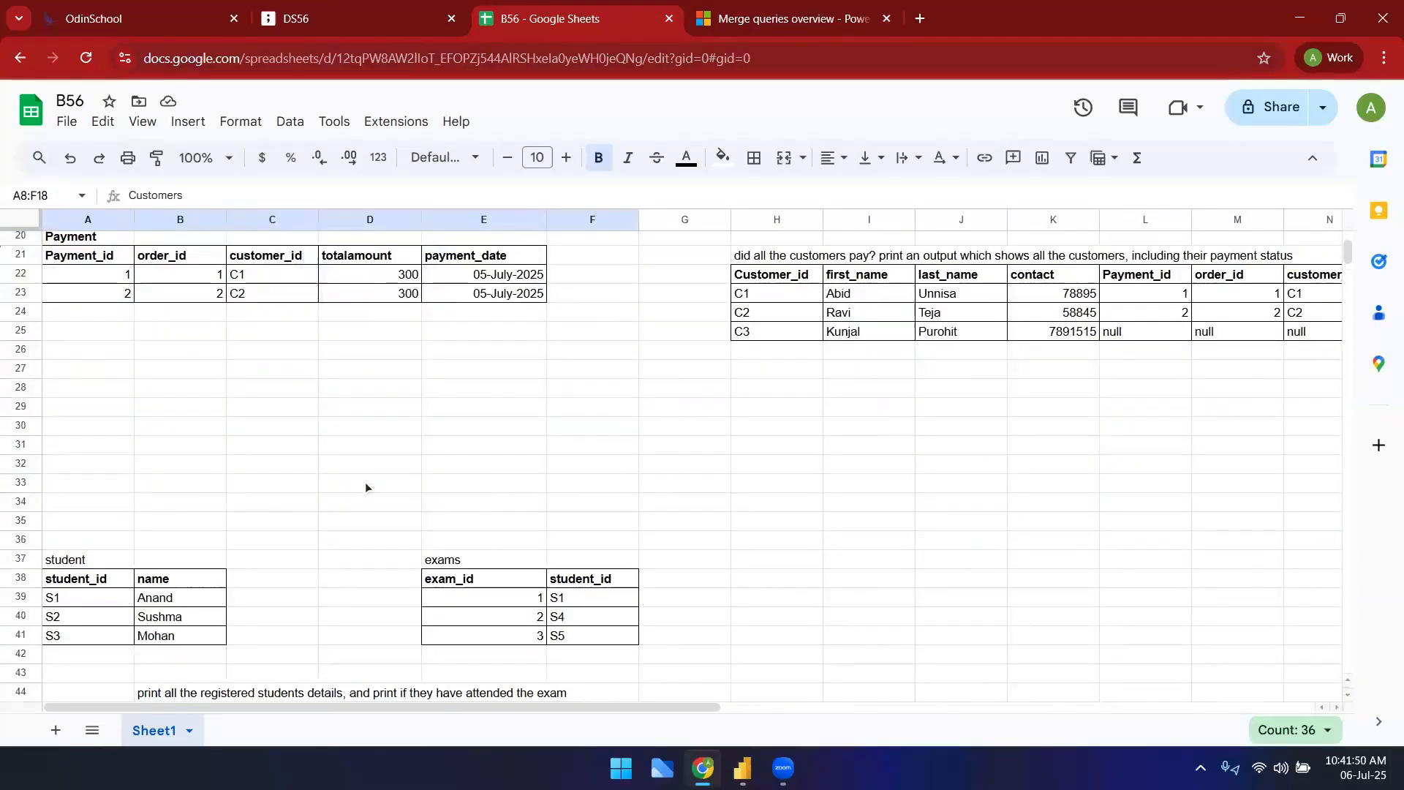
pyautogui.scroll(-3, 319, 488)
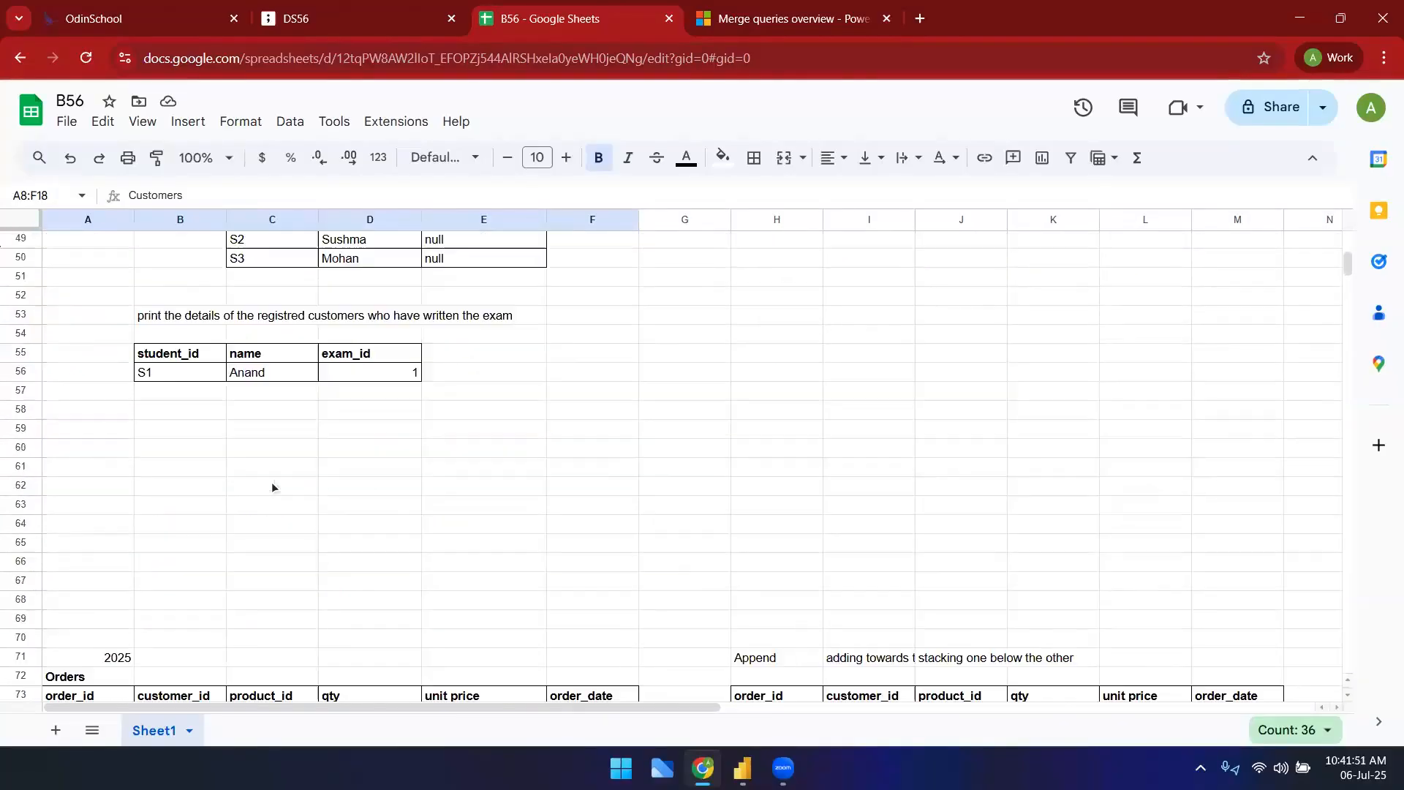
pyautogui.click(159, 433)
pyautogui.write('output of inner join + putput')
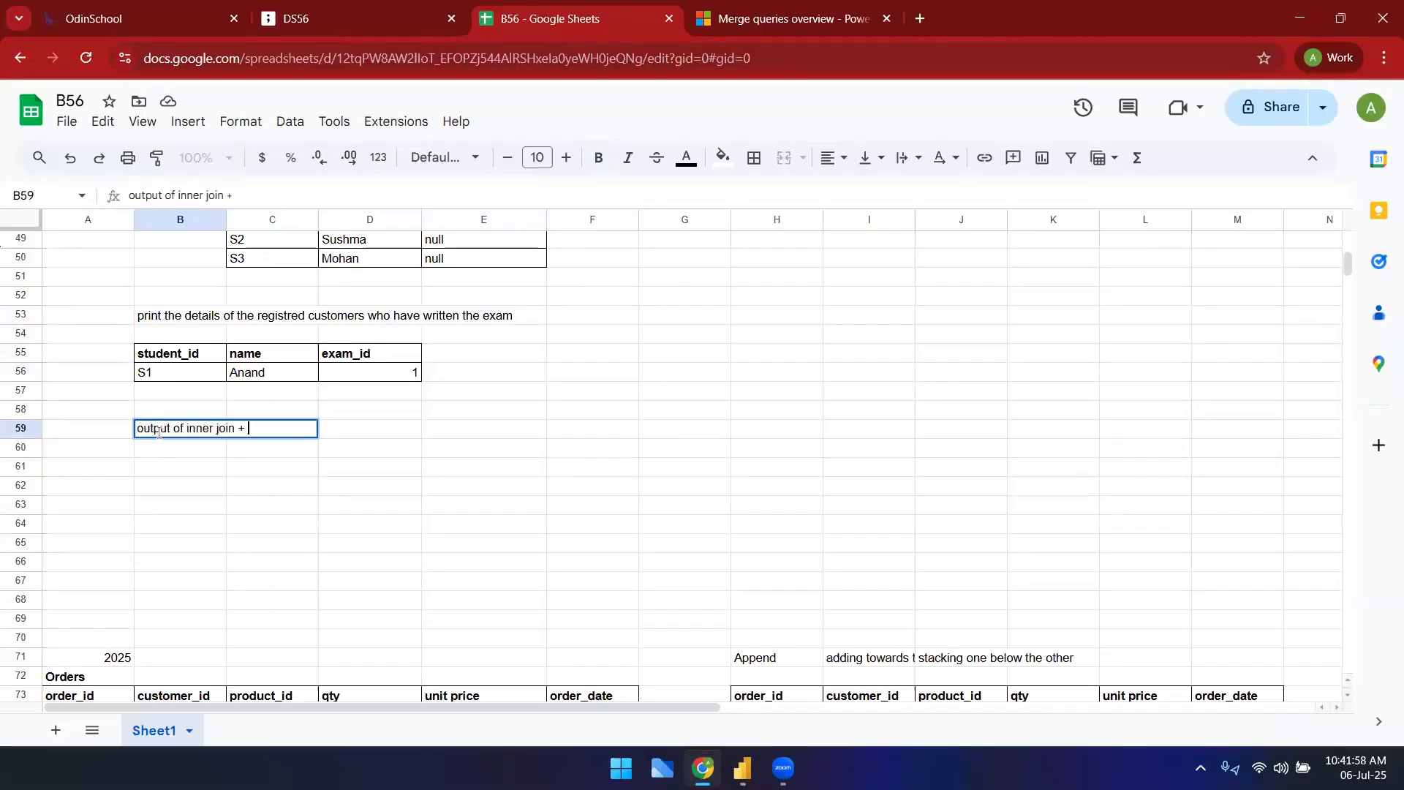
pyautogui.press('BackSpace')
pyautogui.press('BackSpace')
pyautogui.press('BackSpace')
pyautogui.write('extra values fr')
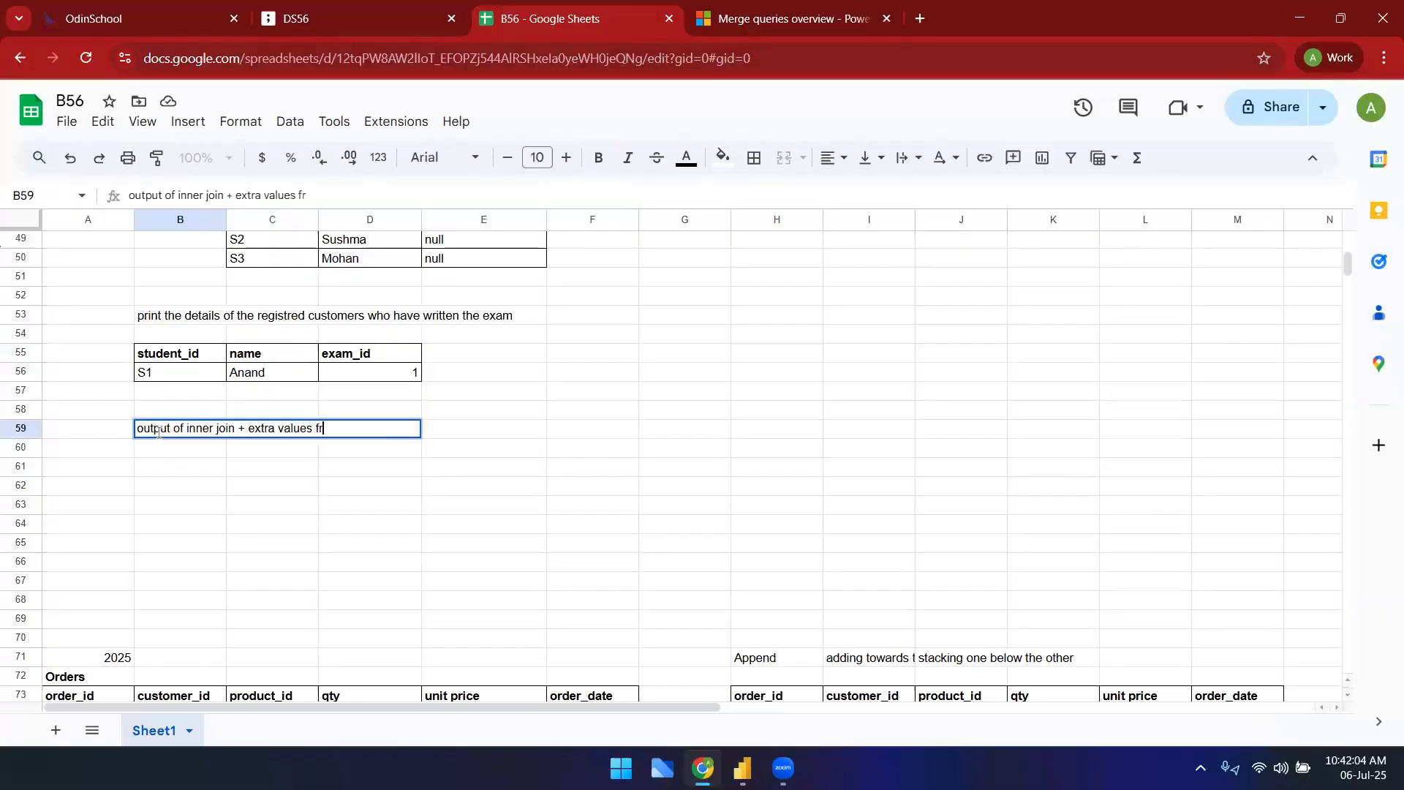
pyautogui.write('om left table + extra values from right')
pyautogui.click(453, 484)
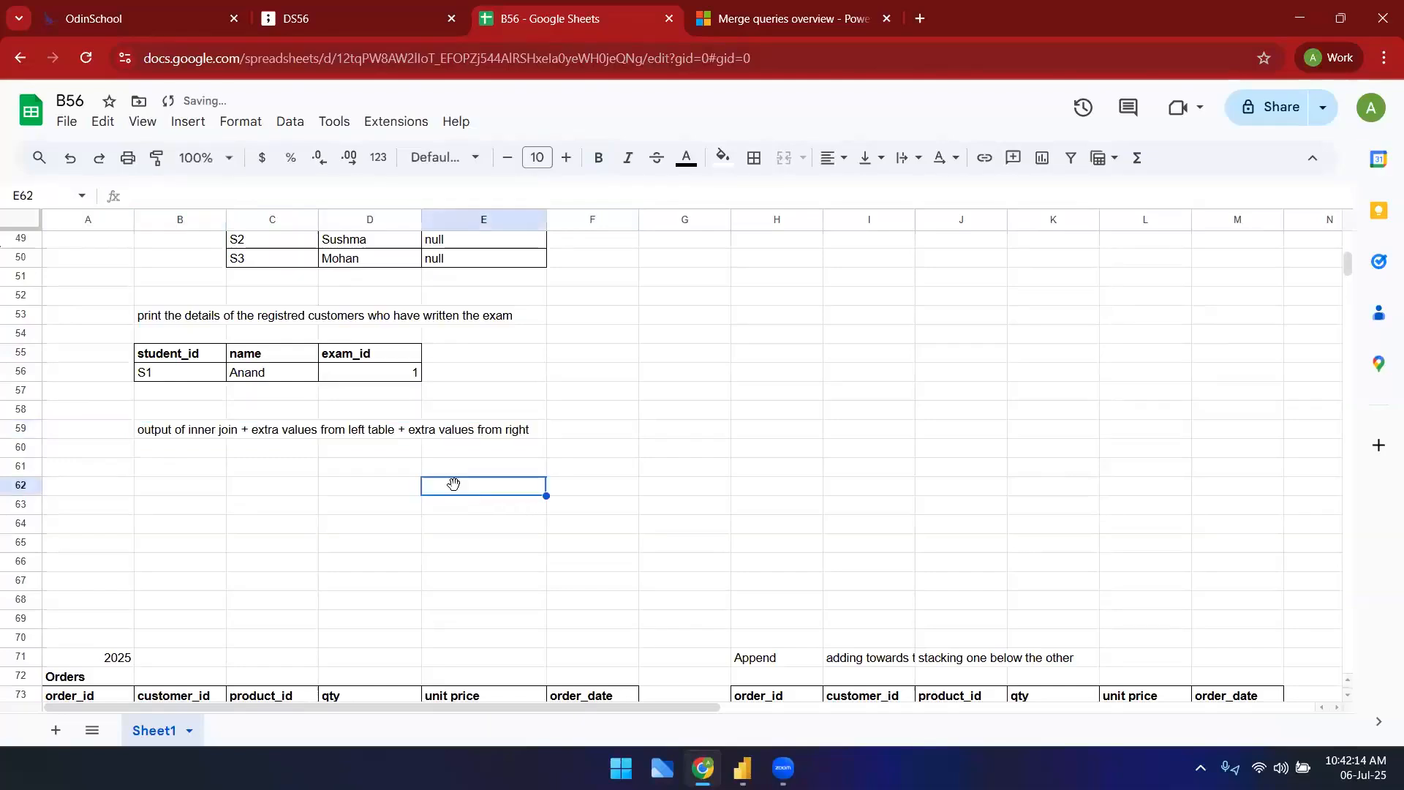
# - Label the note in row 59 by entering "full outer join" in A59
pyautogui.scroll(2, 418, 427)
pyautogui.scroll(2, 417, 427)
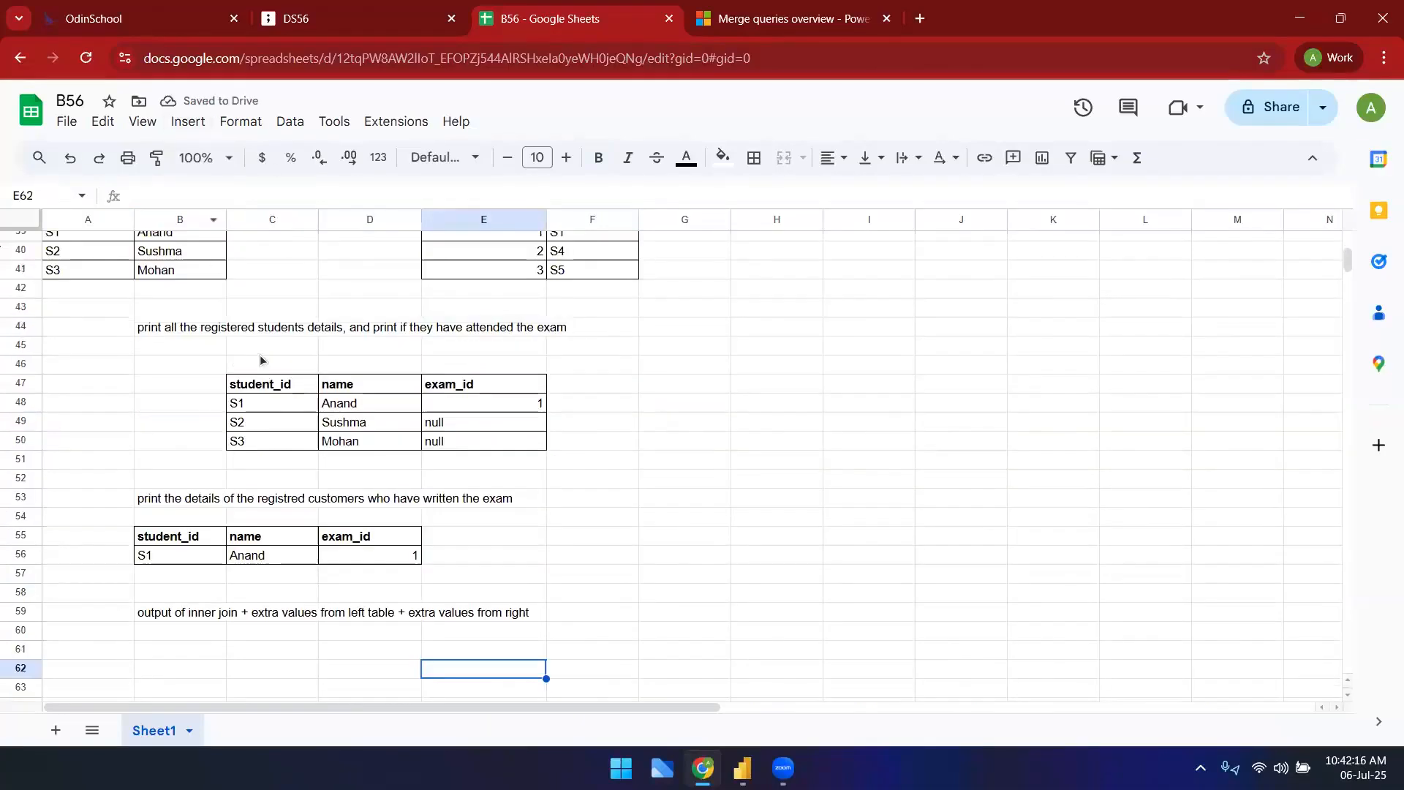
pyautogui.scroll(2, 219, 351)
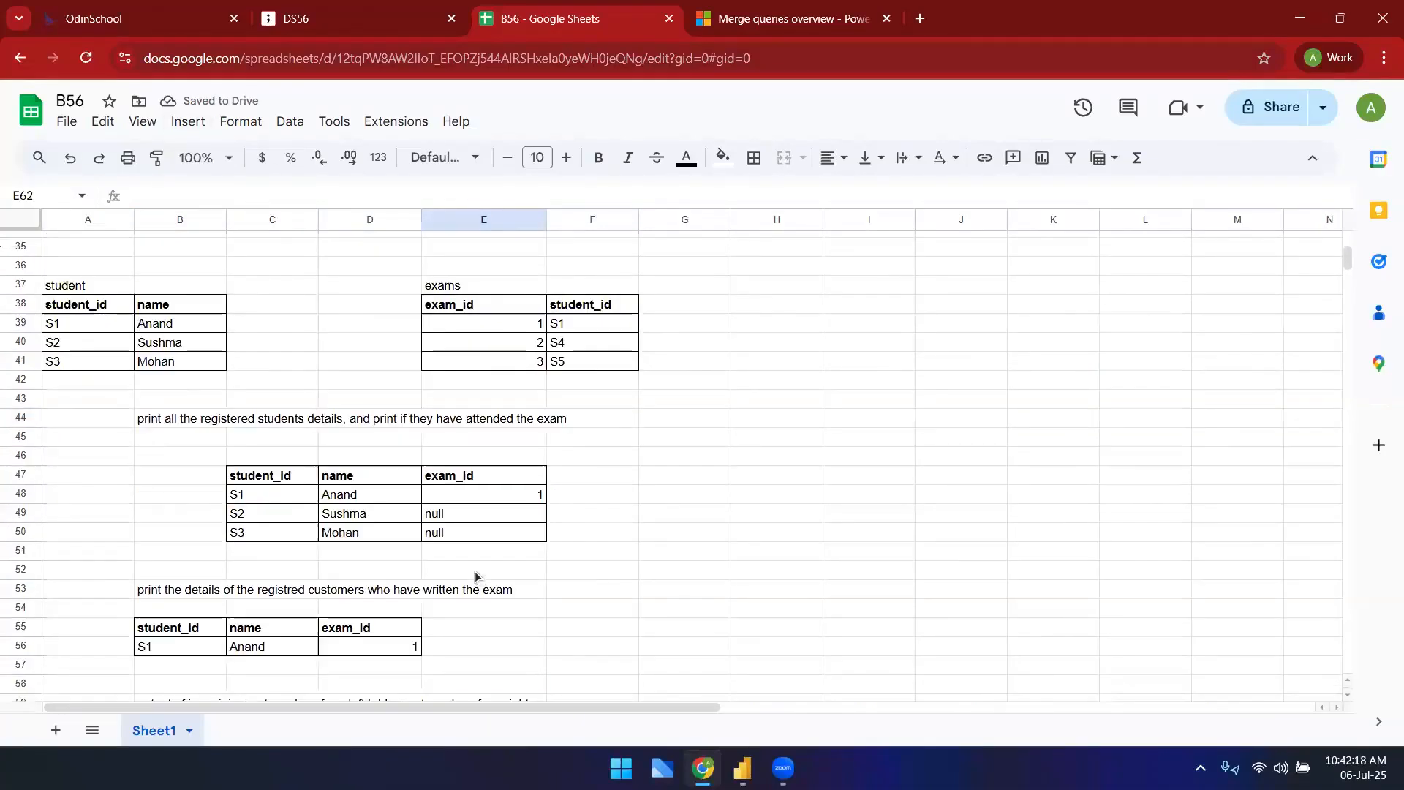
pyautogui.scroll(-2, 476, 580)
pyautogui.click(110, 615)
pyautogui.write('full outer join')
pyautogui.press('Return')
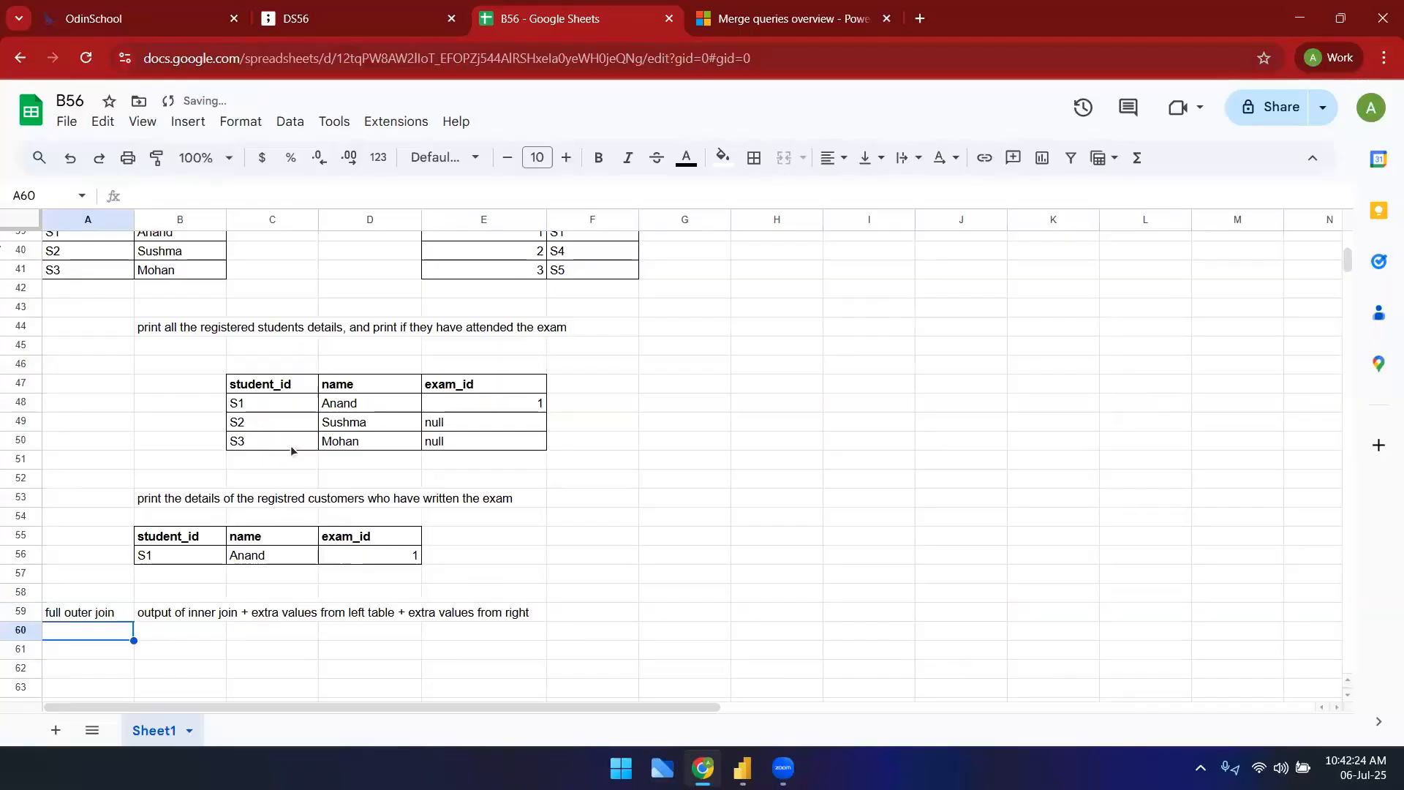
pyautogui.scroll(2, 292, 439)
pyautogui.click(112, 310)
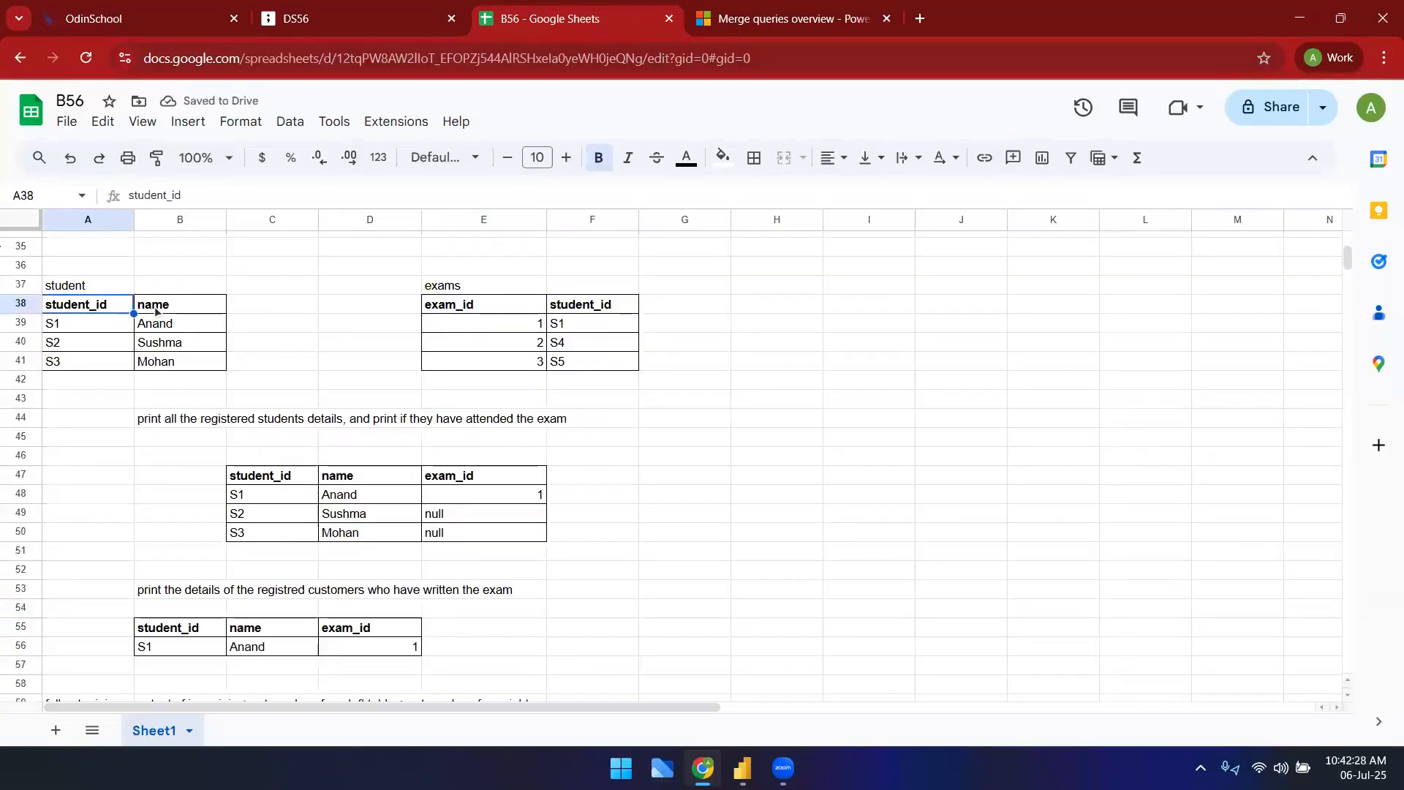
pyautogui.moveTo(83, 313); pyautogui.dragTo(166, 331)
pyautogui.hotkey('ctrl', 'c')
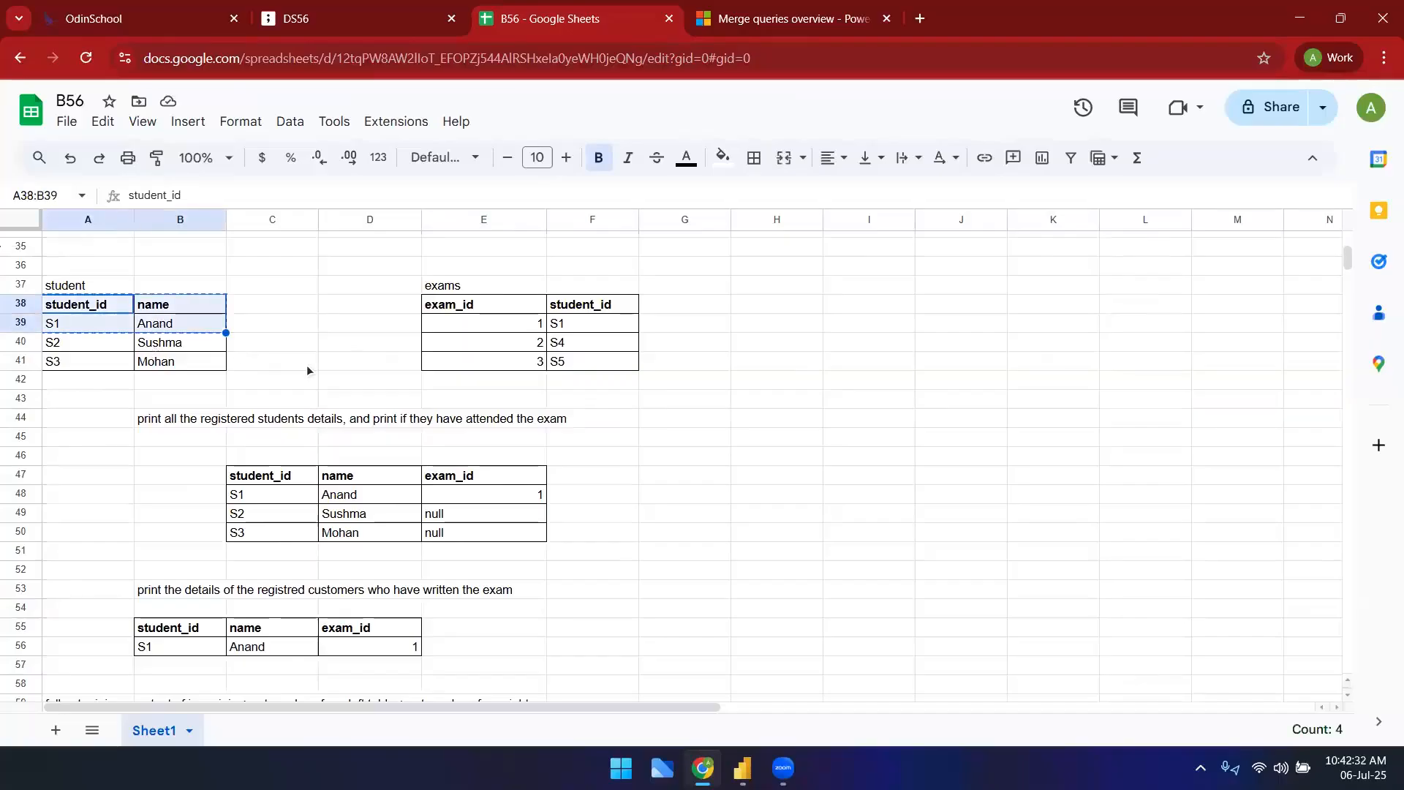
# - Copy the inner join output table in B55:D56 to B60, directly below the full outer join note
pyautogui.scroll(-2, 307, 371)
pyautogui.moveTo(180, 538); pyautogui.dragTo(375, 558)
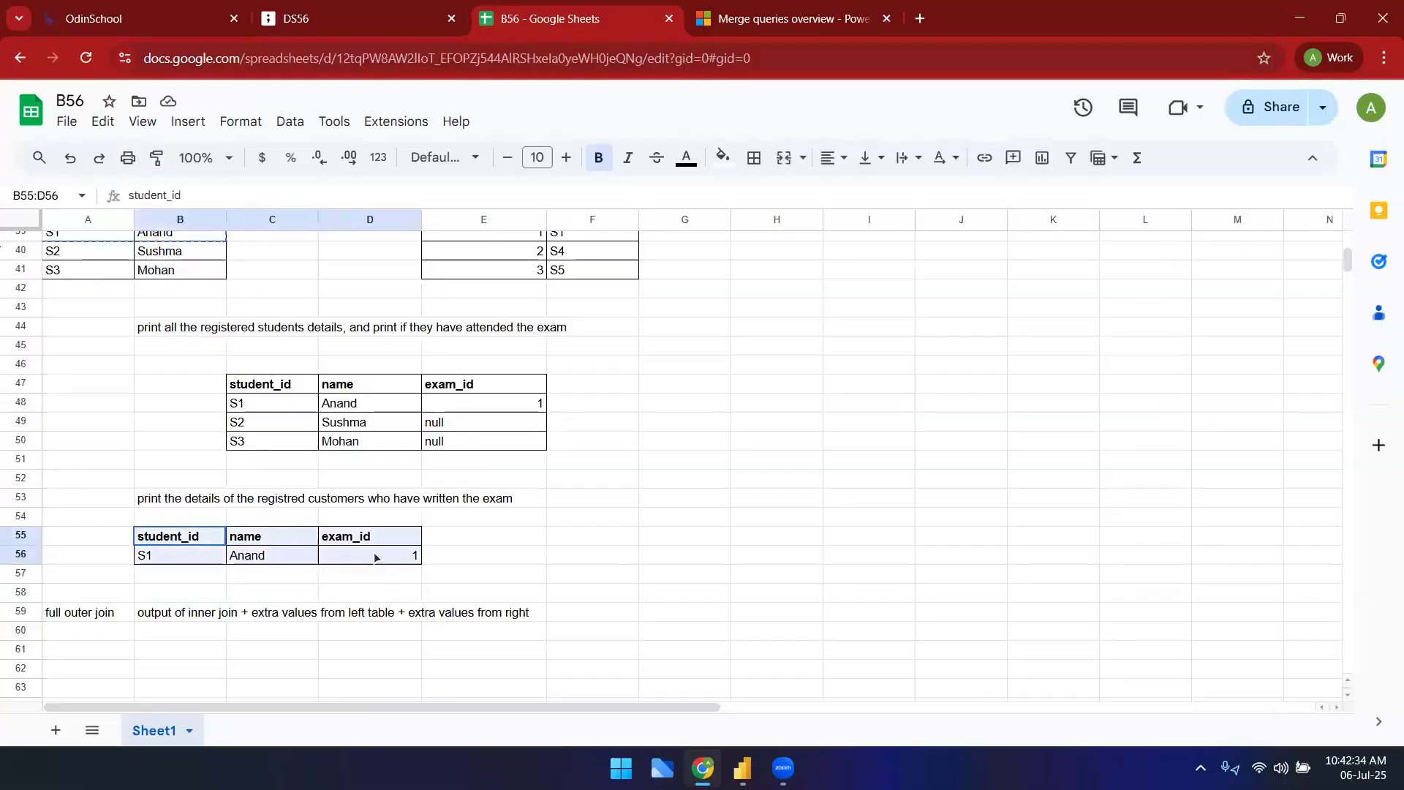
pyautogui.hotkey('ctrl', 'c')
pyautogui.click(210, 638)
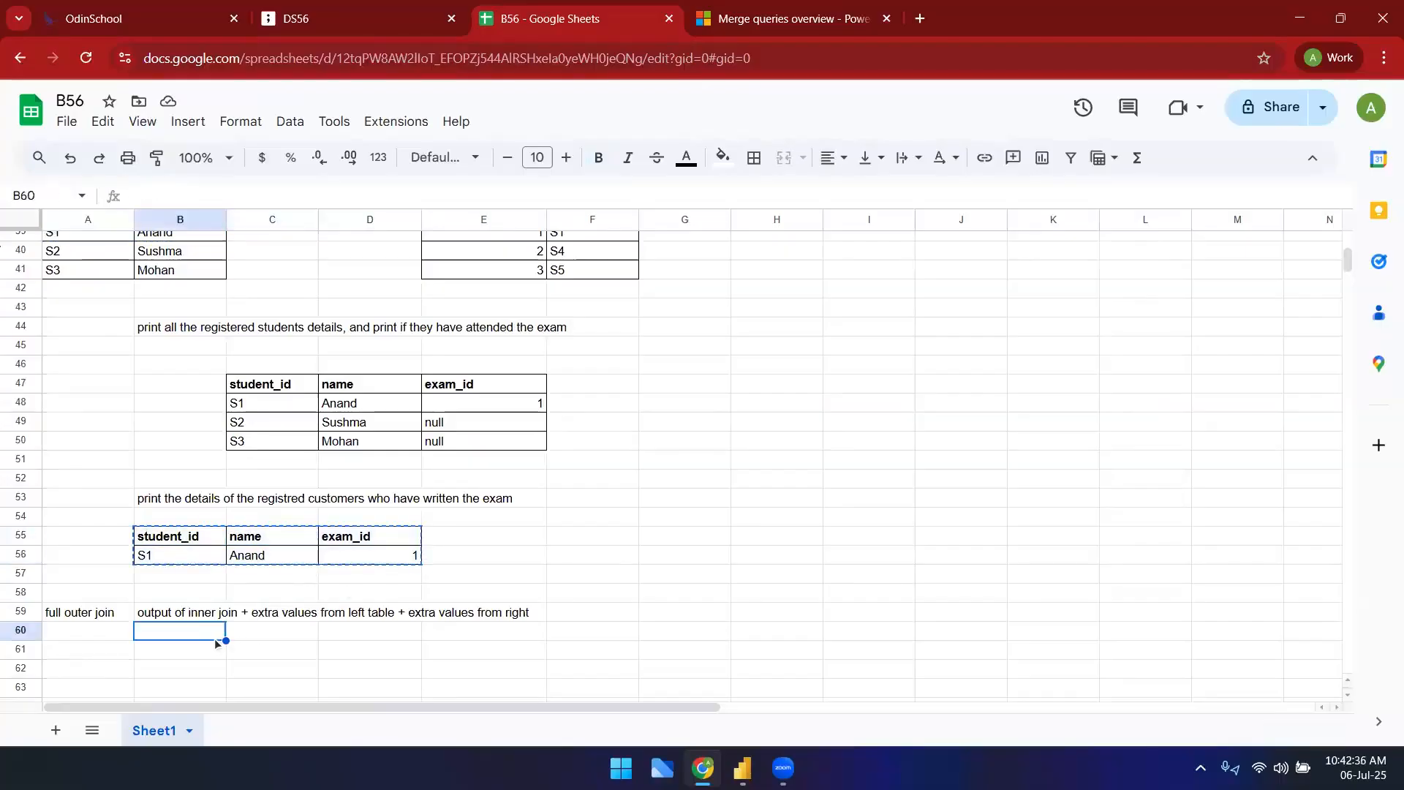
pyautogui.hotkey('ctrl', 'v')
# - Copy the S2 and S3 rows of the student table beneath the S1 row of the output table, starting at B57
pyautogui.scroll(3, 448, 500)
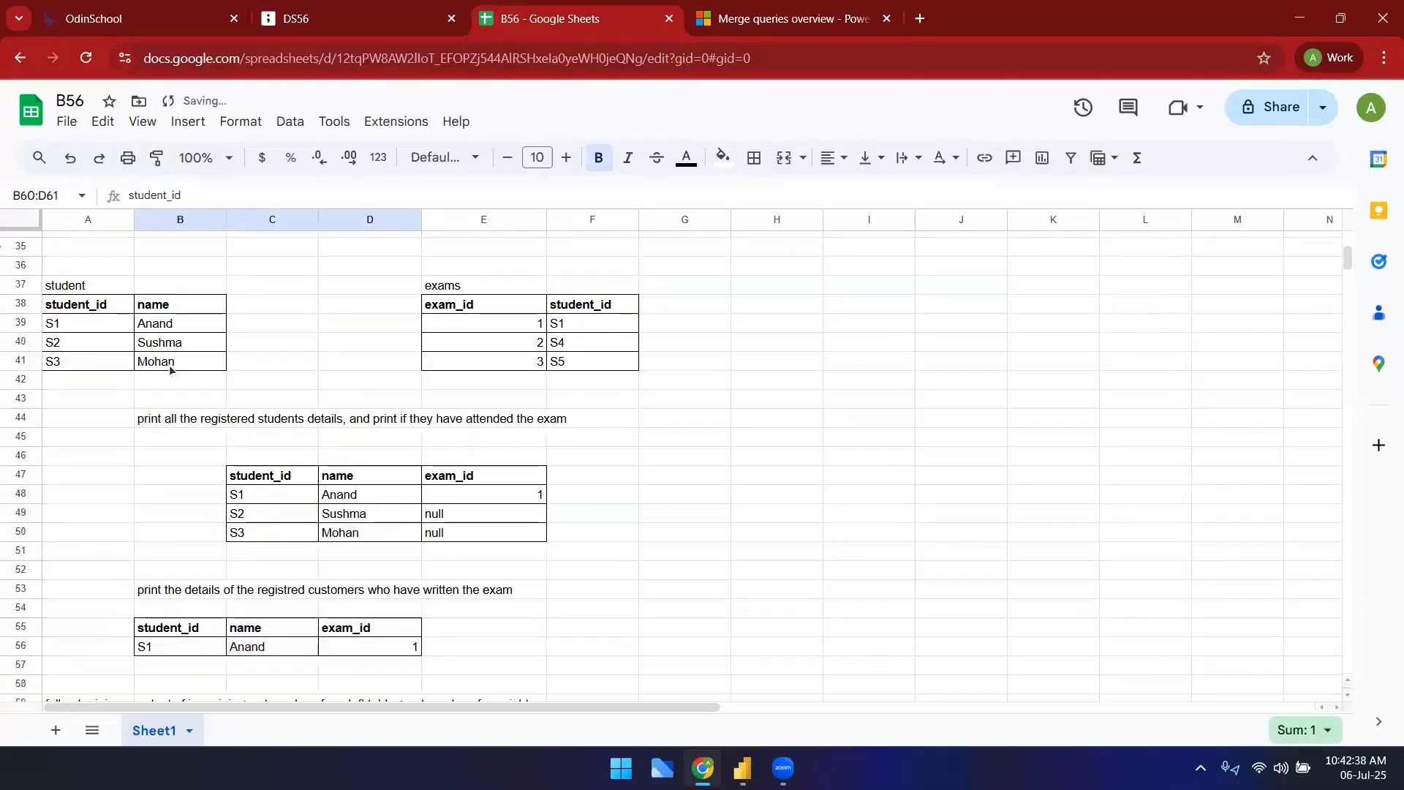
pyautogui.click(97, 345)
pyautogui.keyDown('shift'); pyautogui.click(178, 362); pyautogui.keyUp('shift')
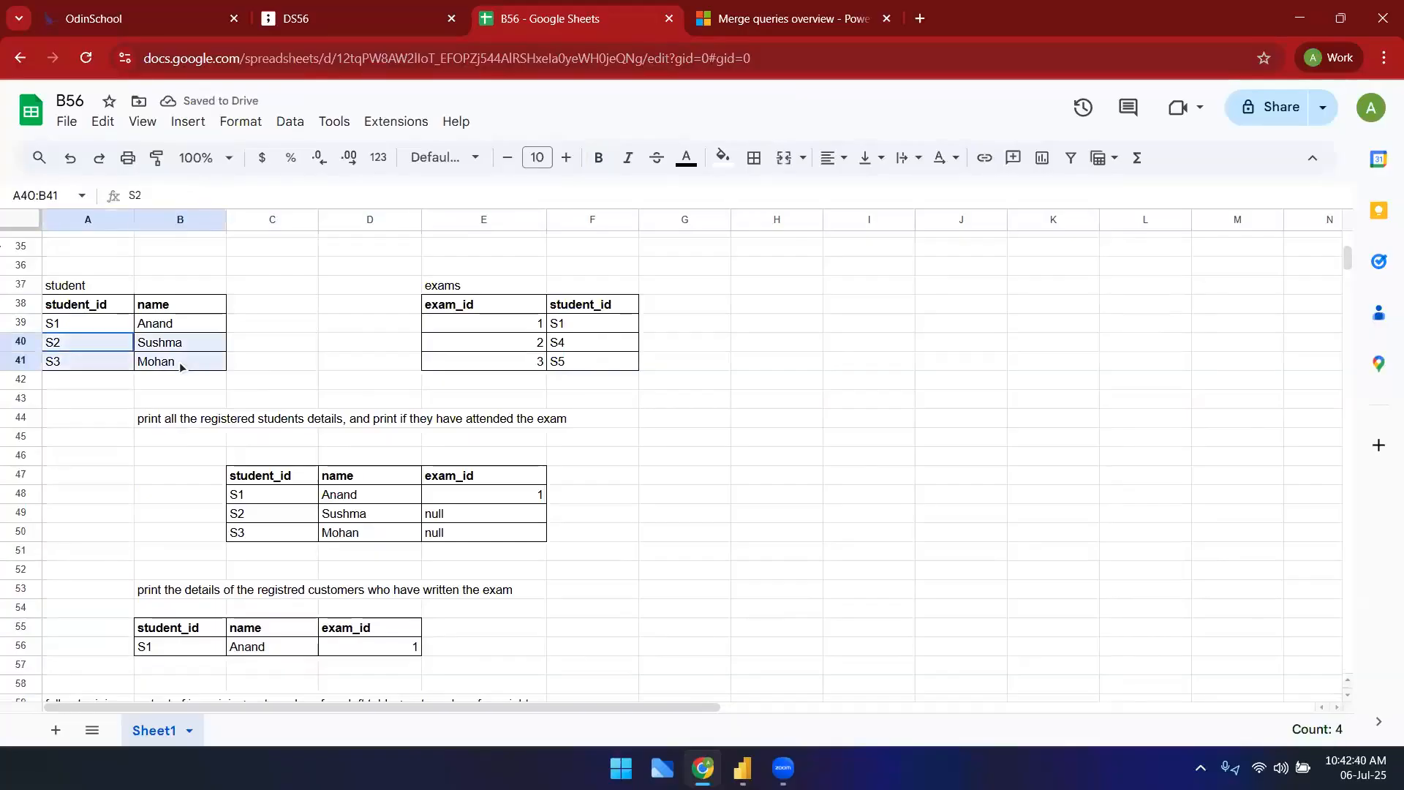
pyautogui.hotkey('ctrl', 'c')
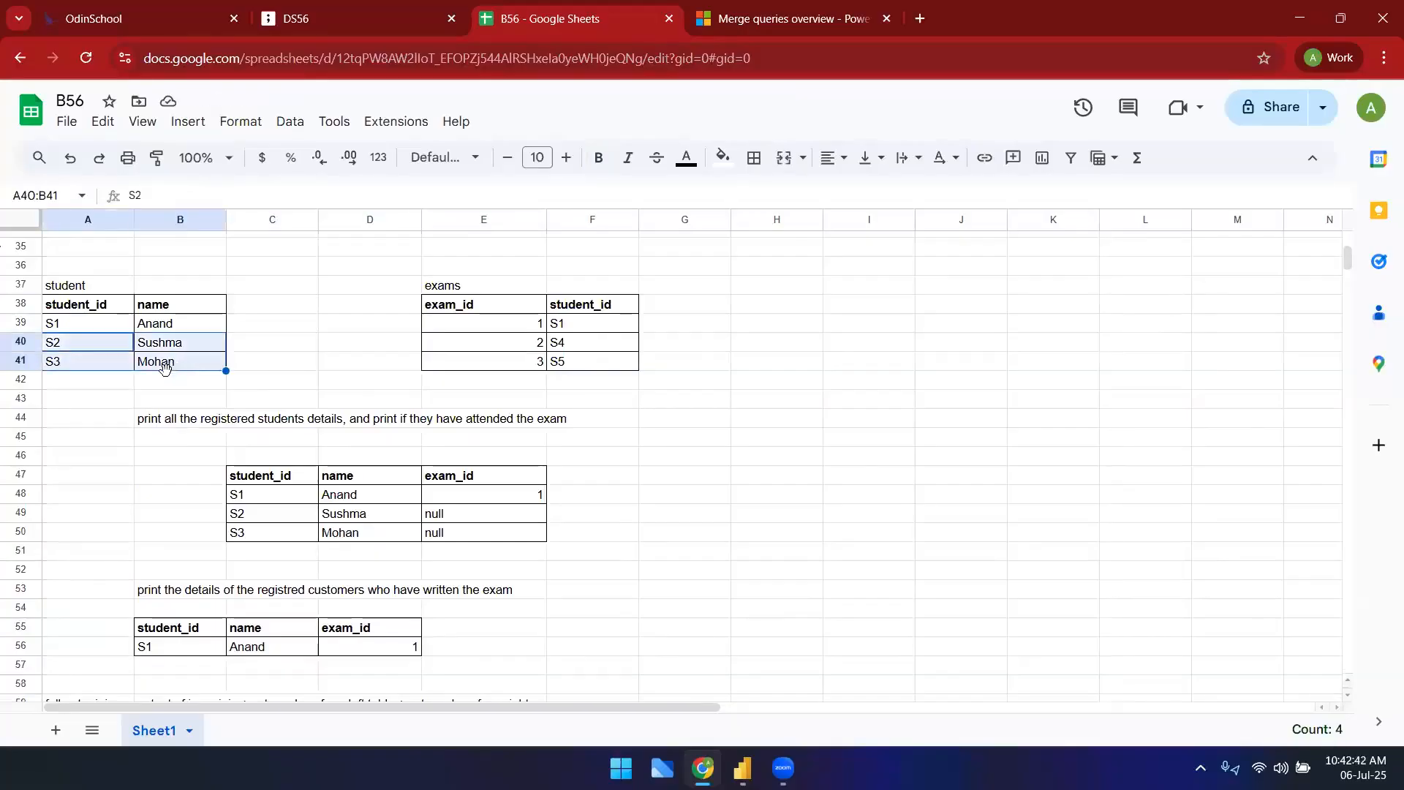
pyautogui.scroll(-2, 220, 439)
pyautogui.click(182, 579)
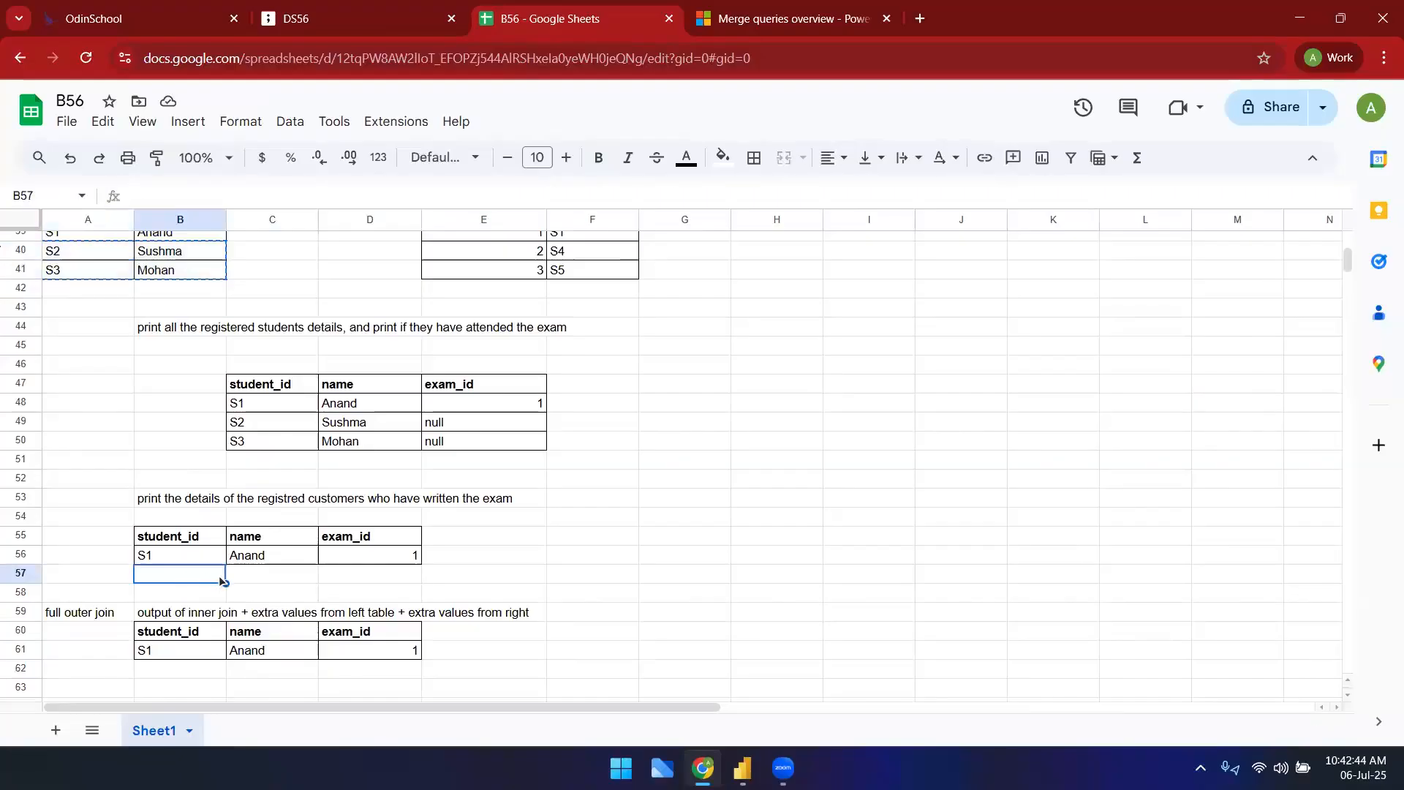
pyautogui.hotkey('ctrl', 'v')
# - Move the extended output table in B55:D58 to the empty area starting at G51
pyautogui.moveTo(181, 540); pyautogui.dragTo(395, 594)
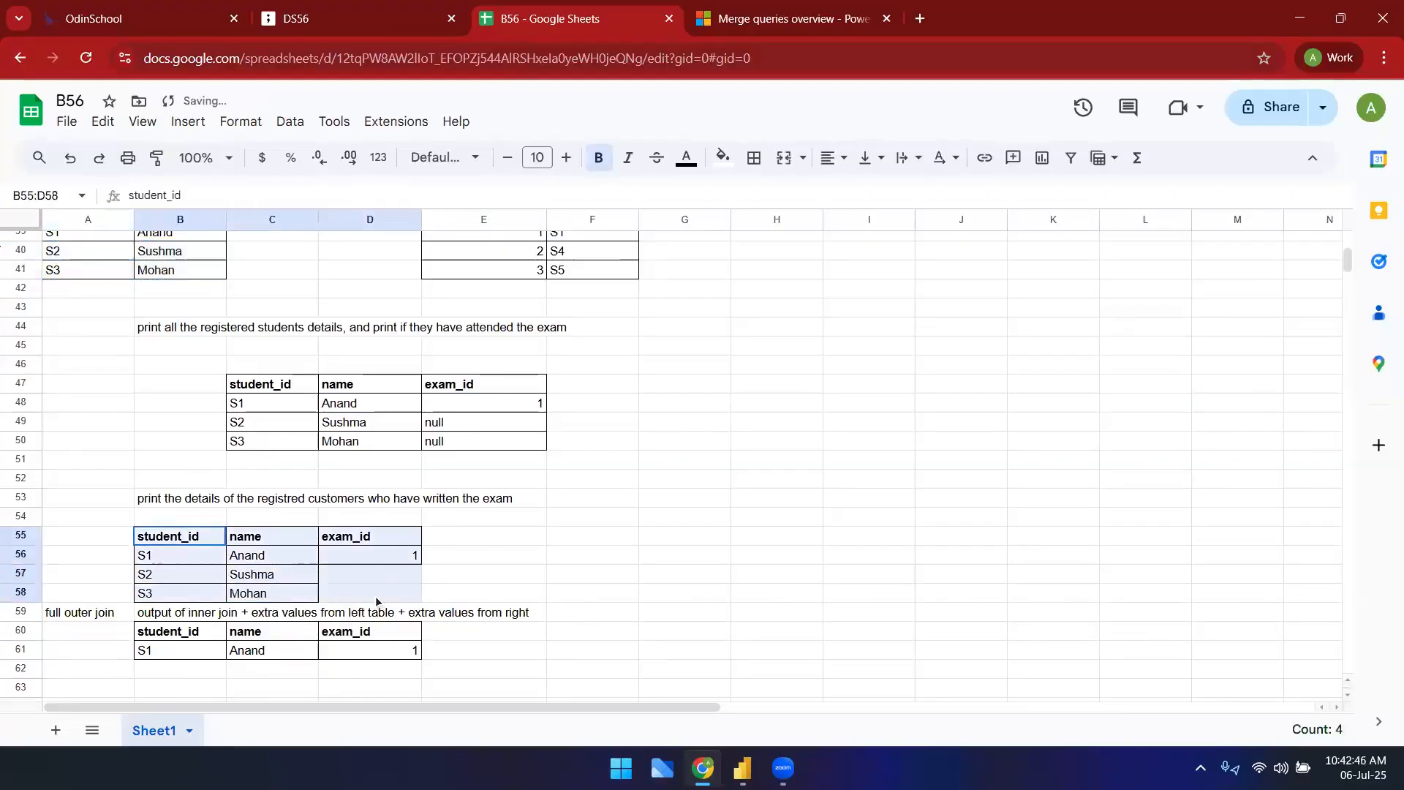
pyautogui.hotkey('ctrl', 'x')
pyautogui.click(646, 459)
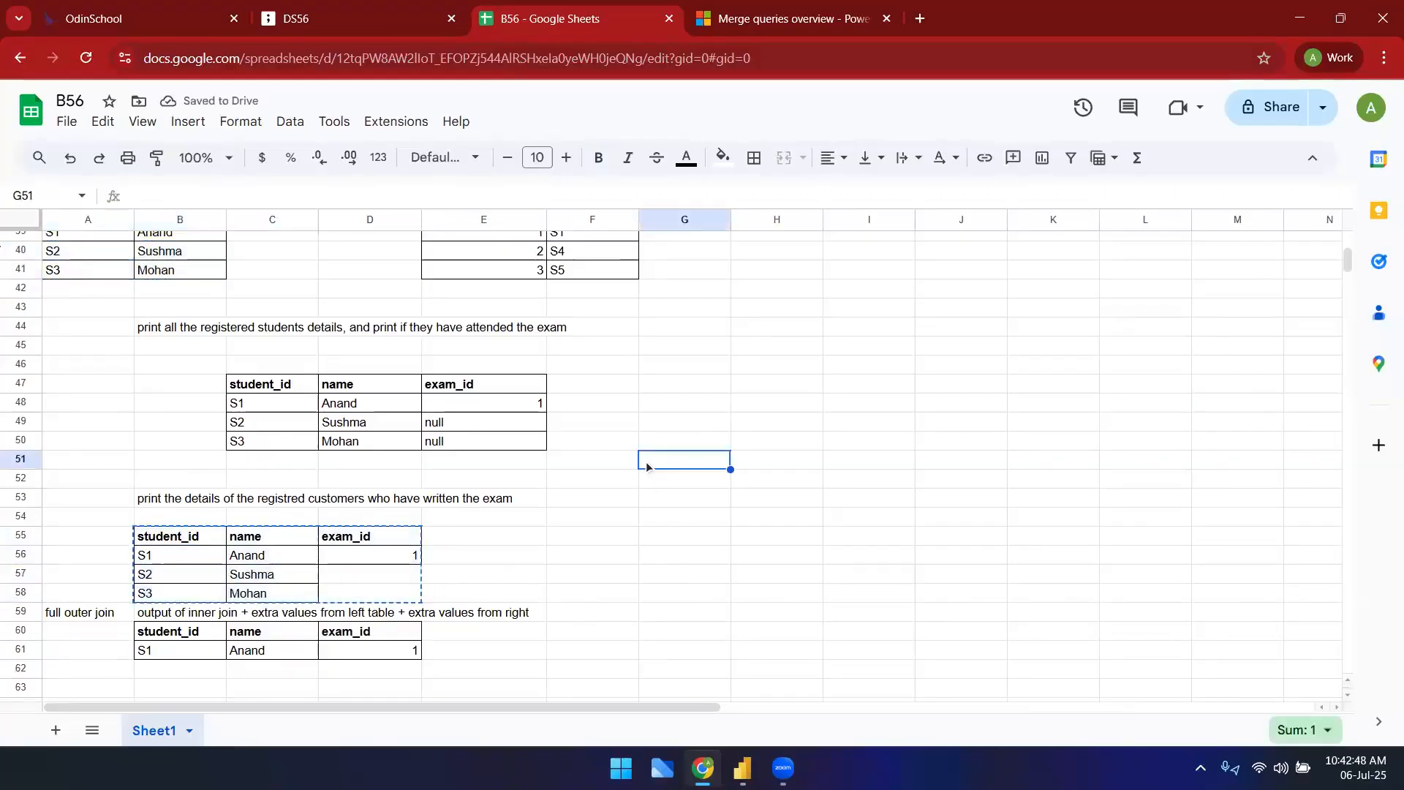
pyautogui.hotkey('ctrl', 'v')
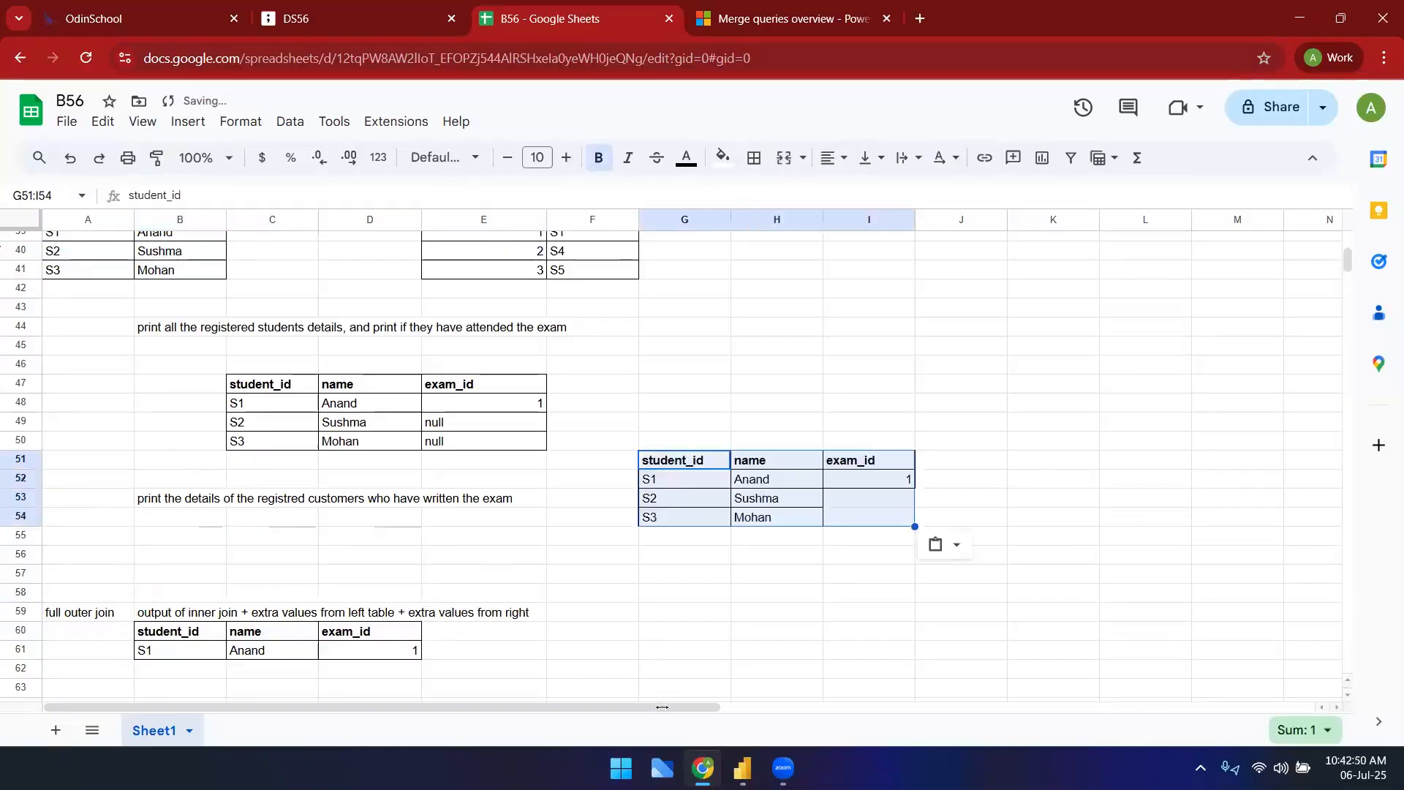
# - Enter null as the exam_id for students S2 and S3 in the moved table
pyautogui.hscroll(3, 661, 695)
pyautogui.click(658, 505)
pyautogui.write('null')
pyautogui.press('Return')
pyautogui.write('null')
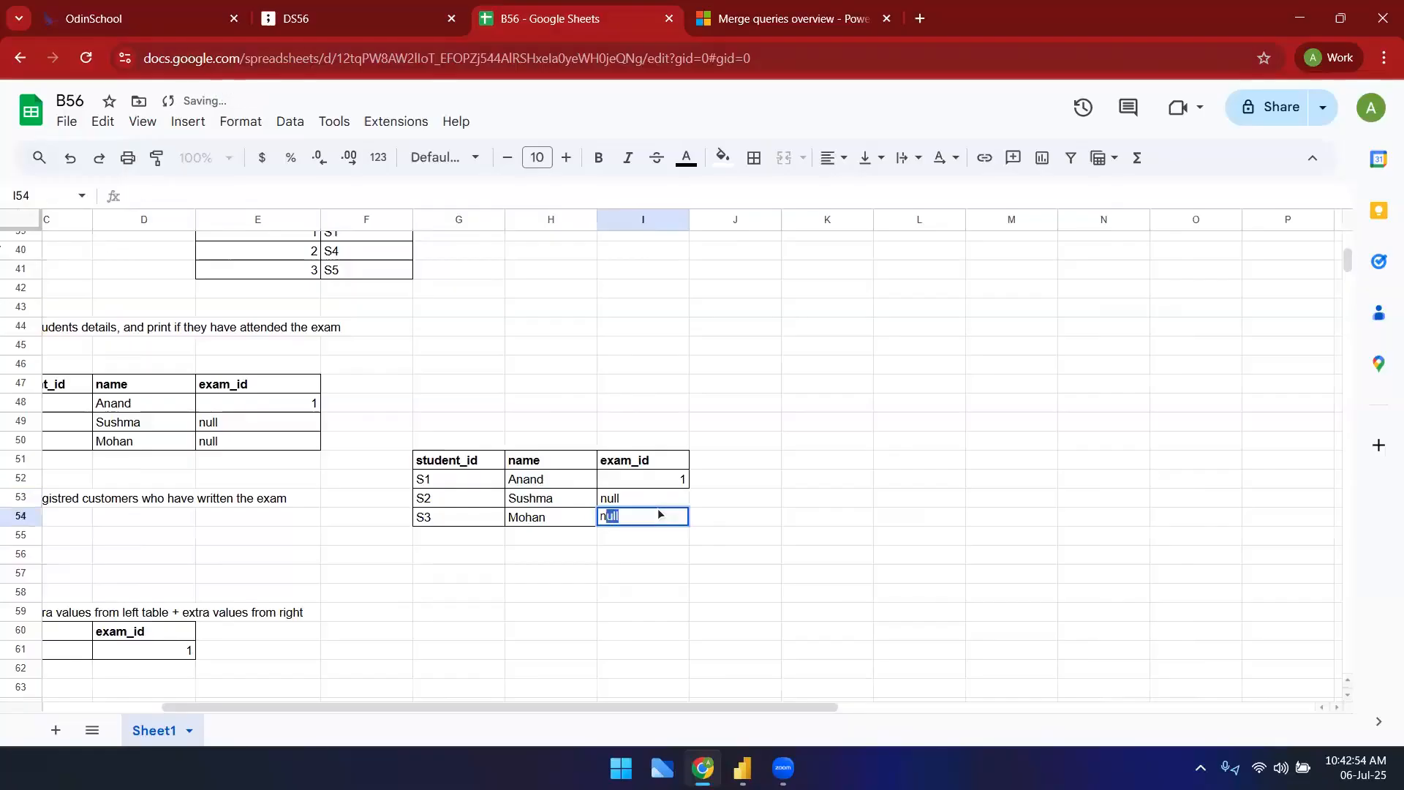
pyautogui.click(537, 427)
# - Add the unmatched student IDs S4 and S5 from the exams table below S3 in the output's student_id column
pyautogui.scroll(2, 352, 326)
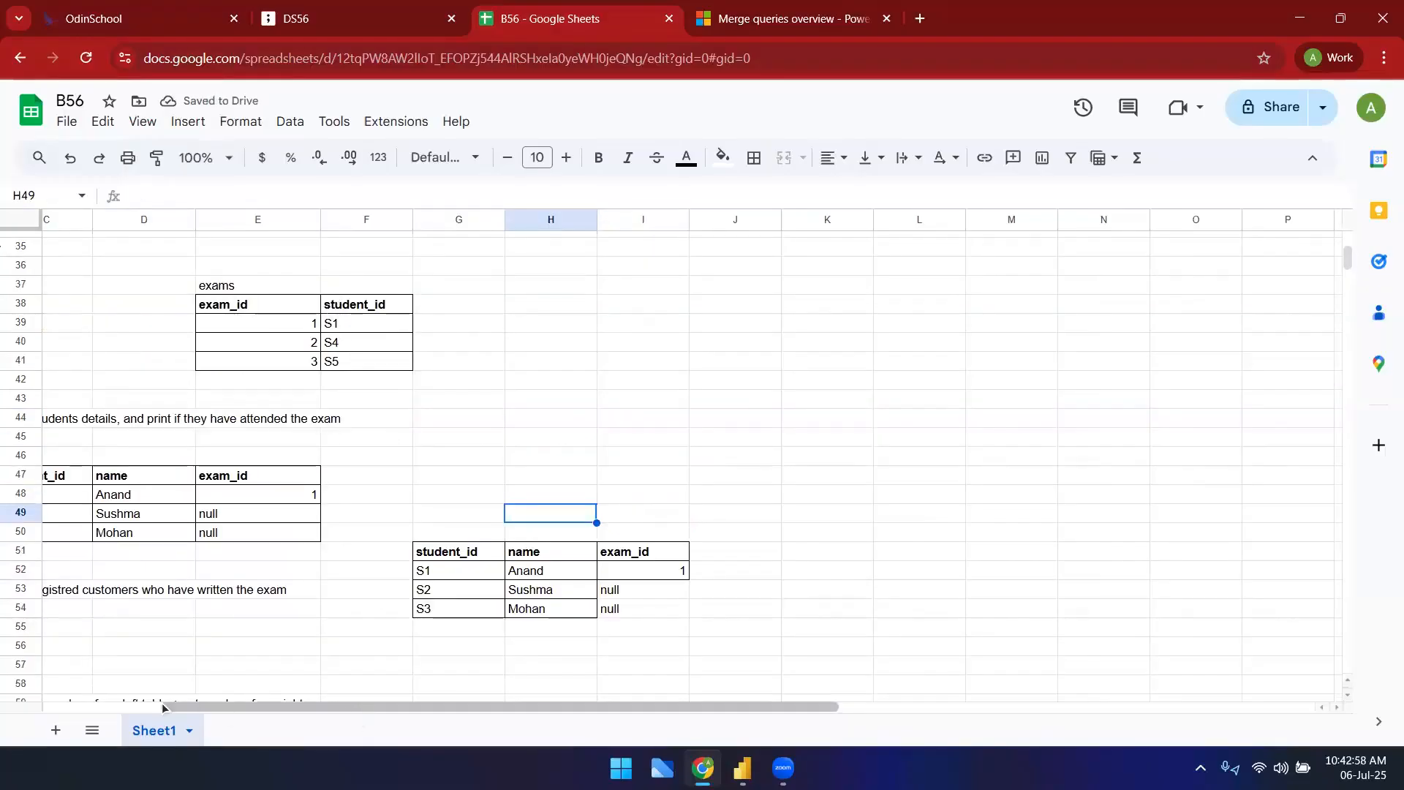
pyautogui.hscroll(-3, 360, 710)
pyautogui.moveTo(587, 343); pyautogui.dragTo(583, 364)
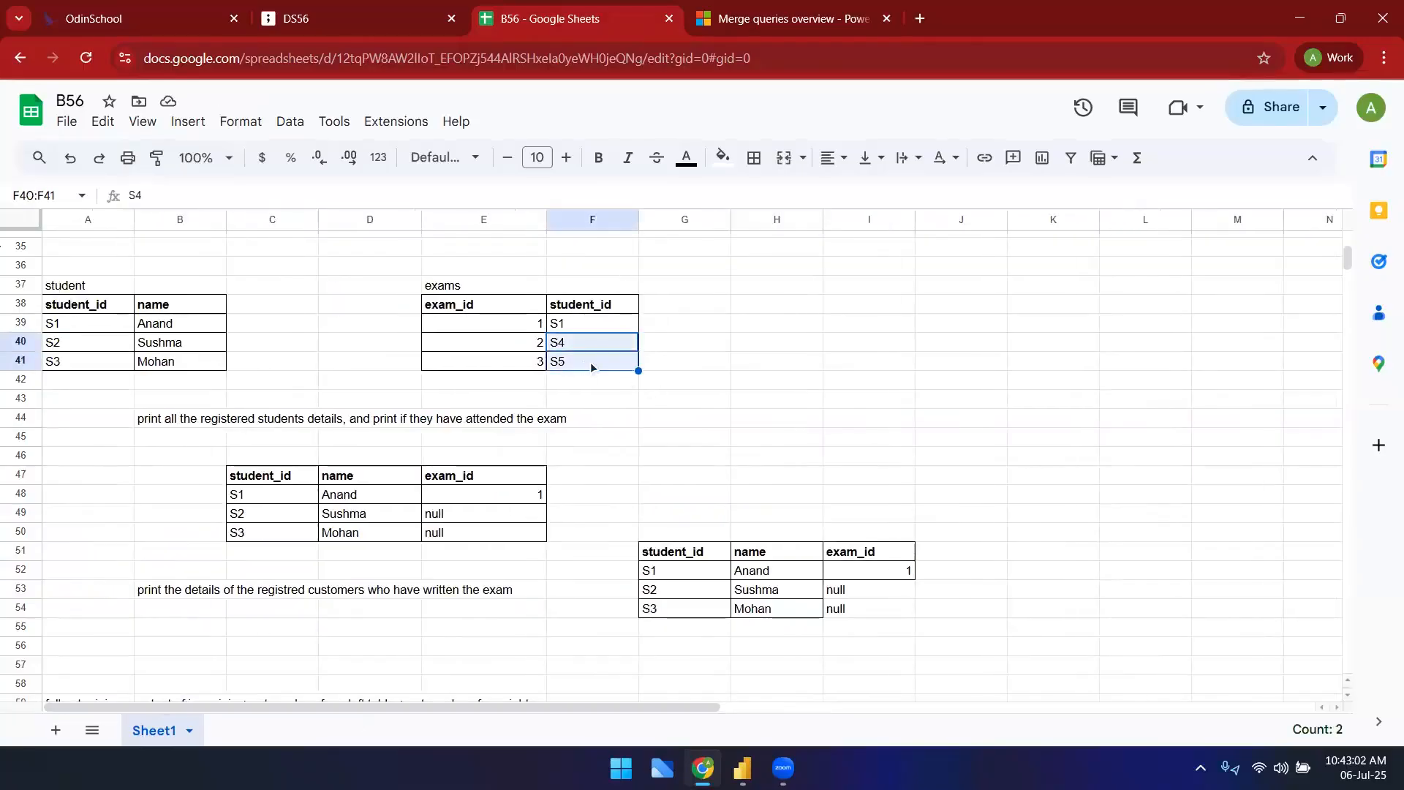
pyautogui.click(607, 403)
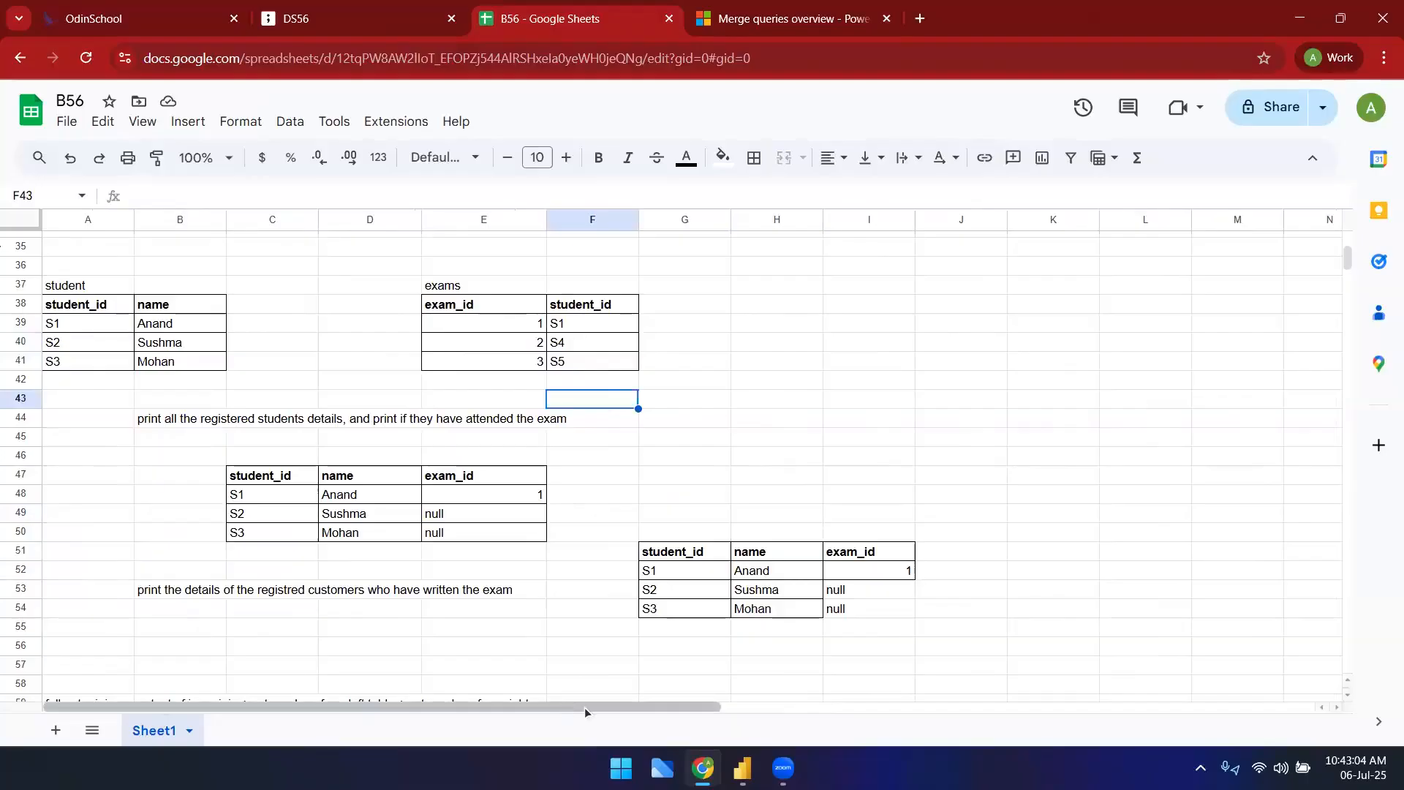
pyautogui.hscroll(3, 570, 658)
pyautogui.click(538, 626)
pyautogui.write('S4')
pyautogui.press('Return')
pyautogui.write('S5')
pyautogui.press('Tab')
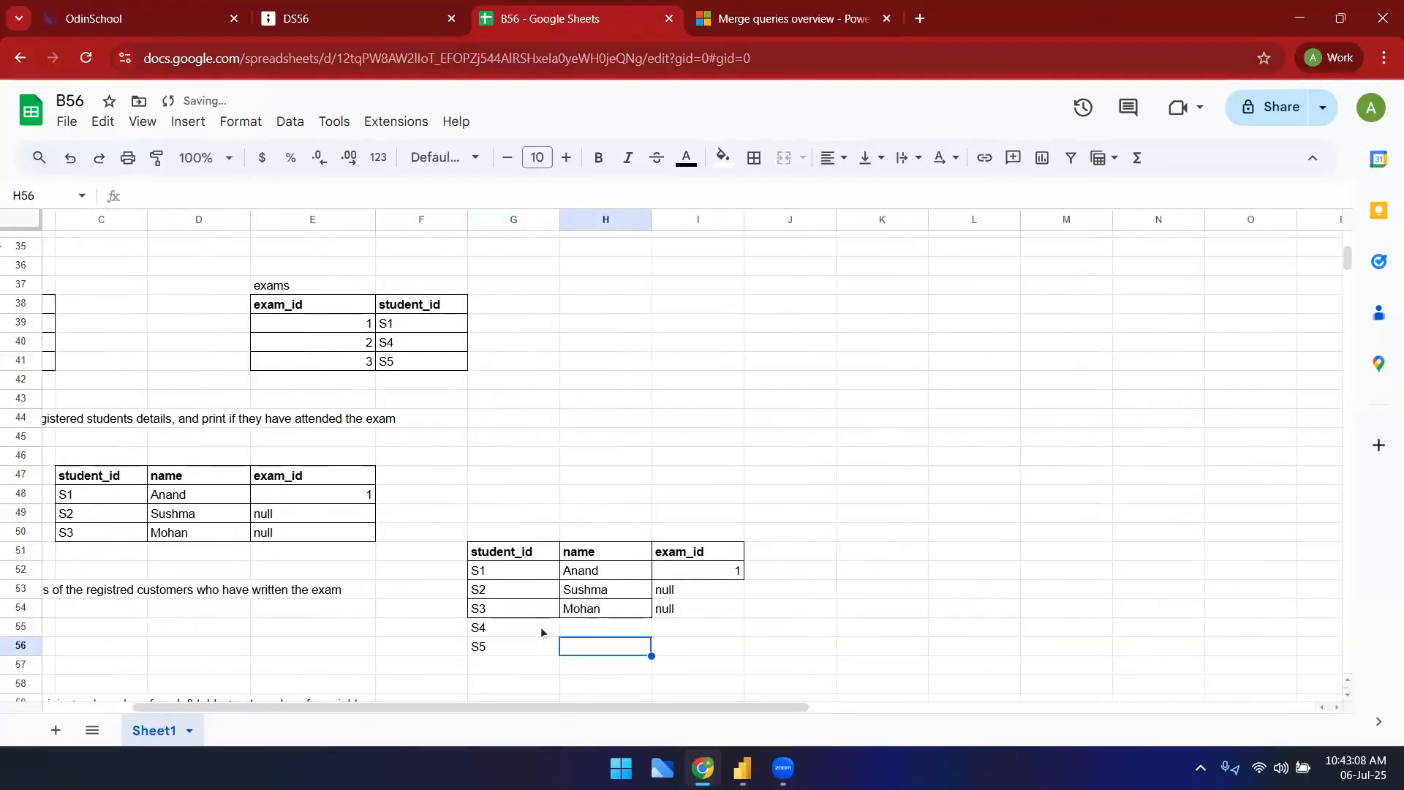
# - Complete the S4 and S5 rows with null as both names and 2 and 3 as their exam IDs
pyautogui.press('Up')
pyautogui.write('null')
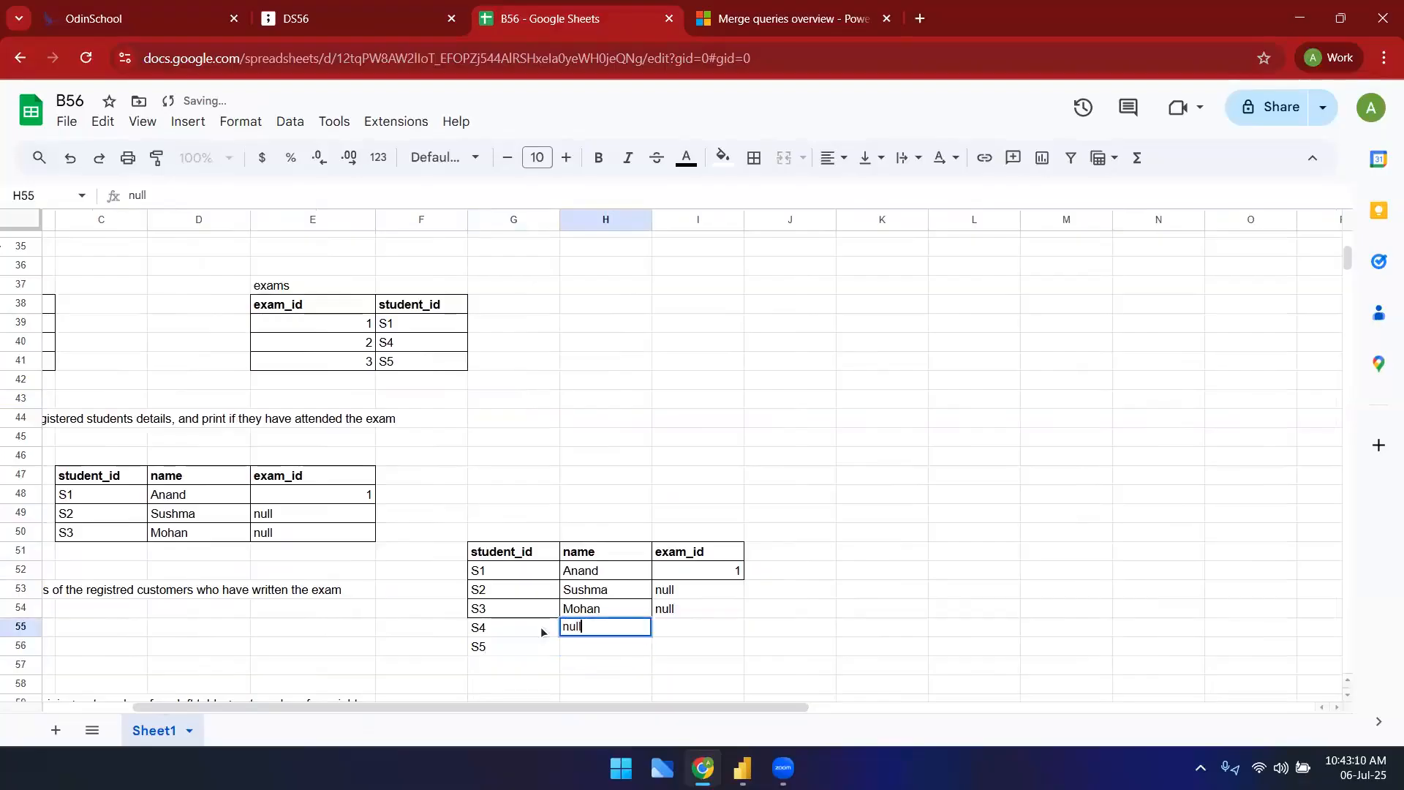
pyautogui.press('Return')
pyautogui.write('null')
pyautogui.press('Tab')
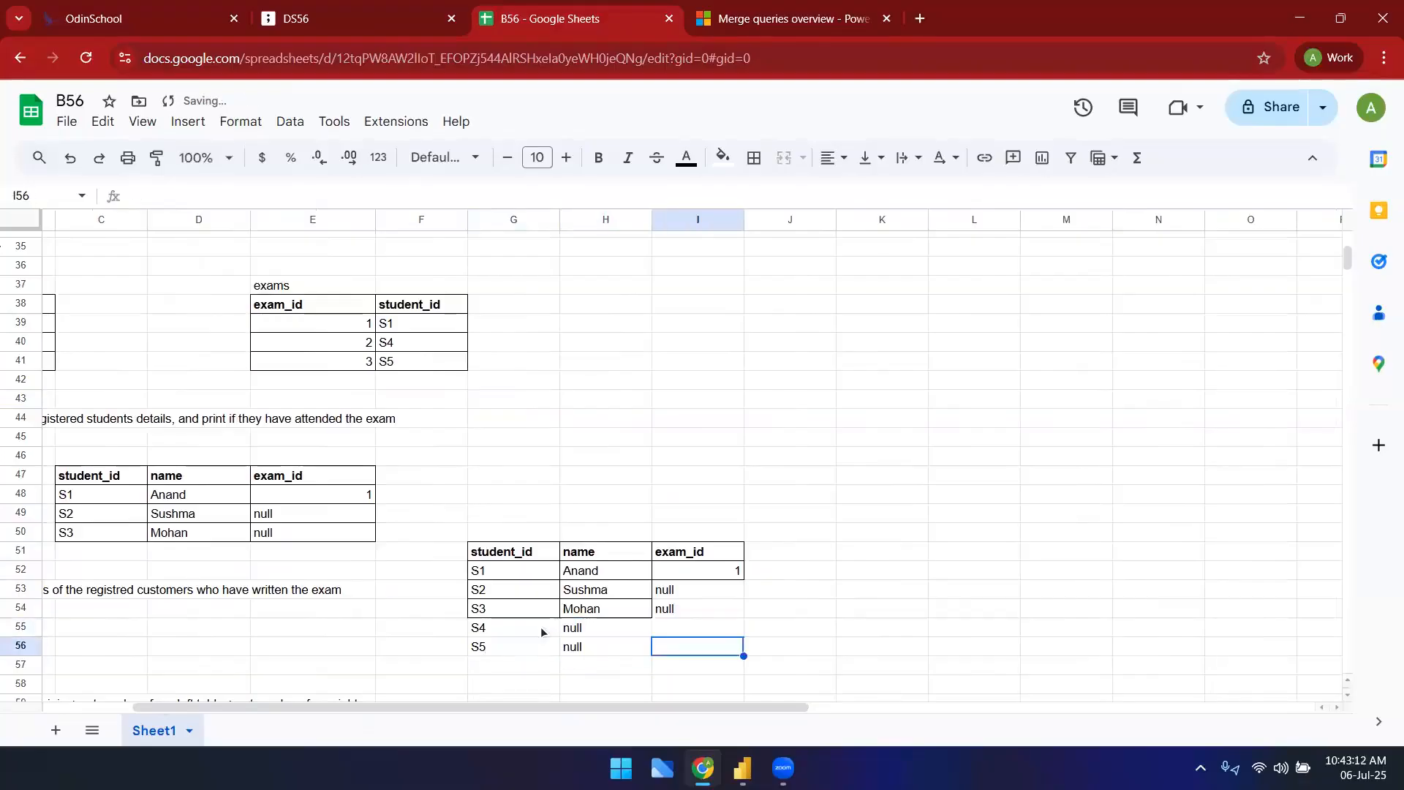
pyautogui.press('Up')
pyautogui.write('2')
pyautogui.press('Return')
pyautogui.write('3')
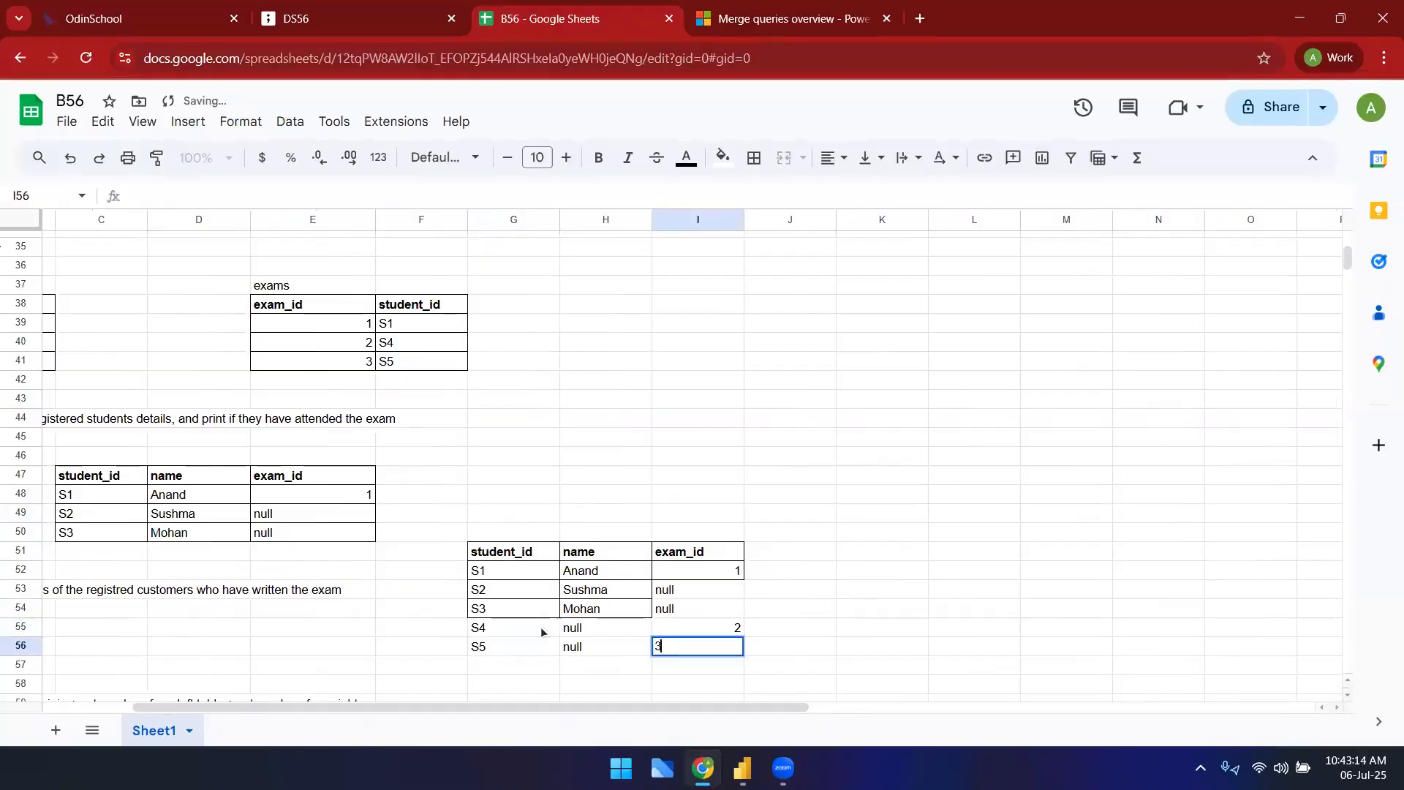
# - Apply all borders to the S2 to S5 rows of the output table, G53:I56
pyautogui.hotkey('shift', 'Up')
pyautogui.hotkey('shift', 'Up')
pyautogui.hotkey('shift', 'Up')
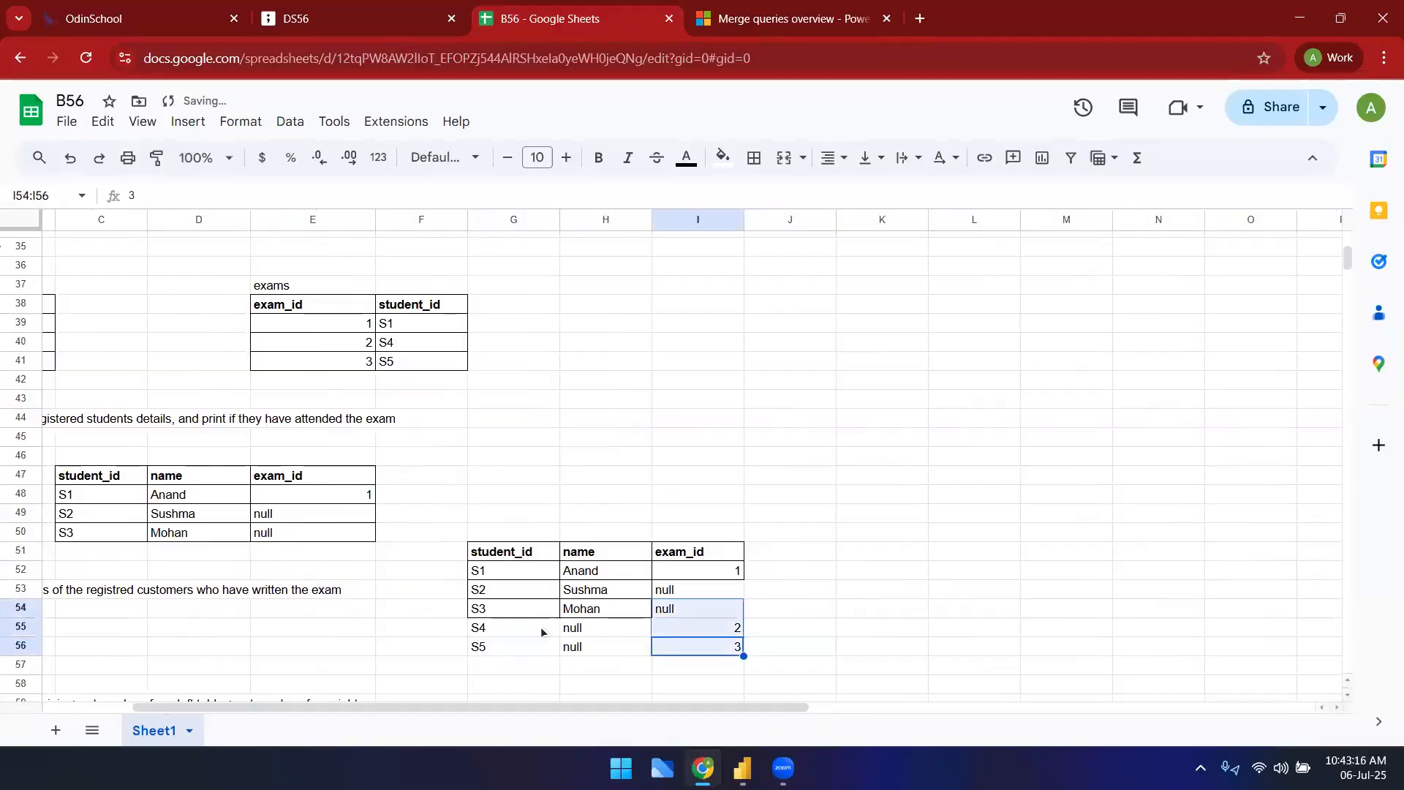
pyautogui.hotkey('shift', 'Left')
pyautogui.hotkey('shift', 'Left')
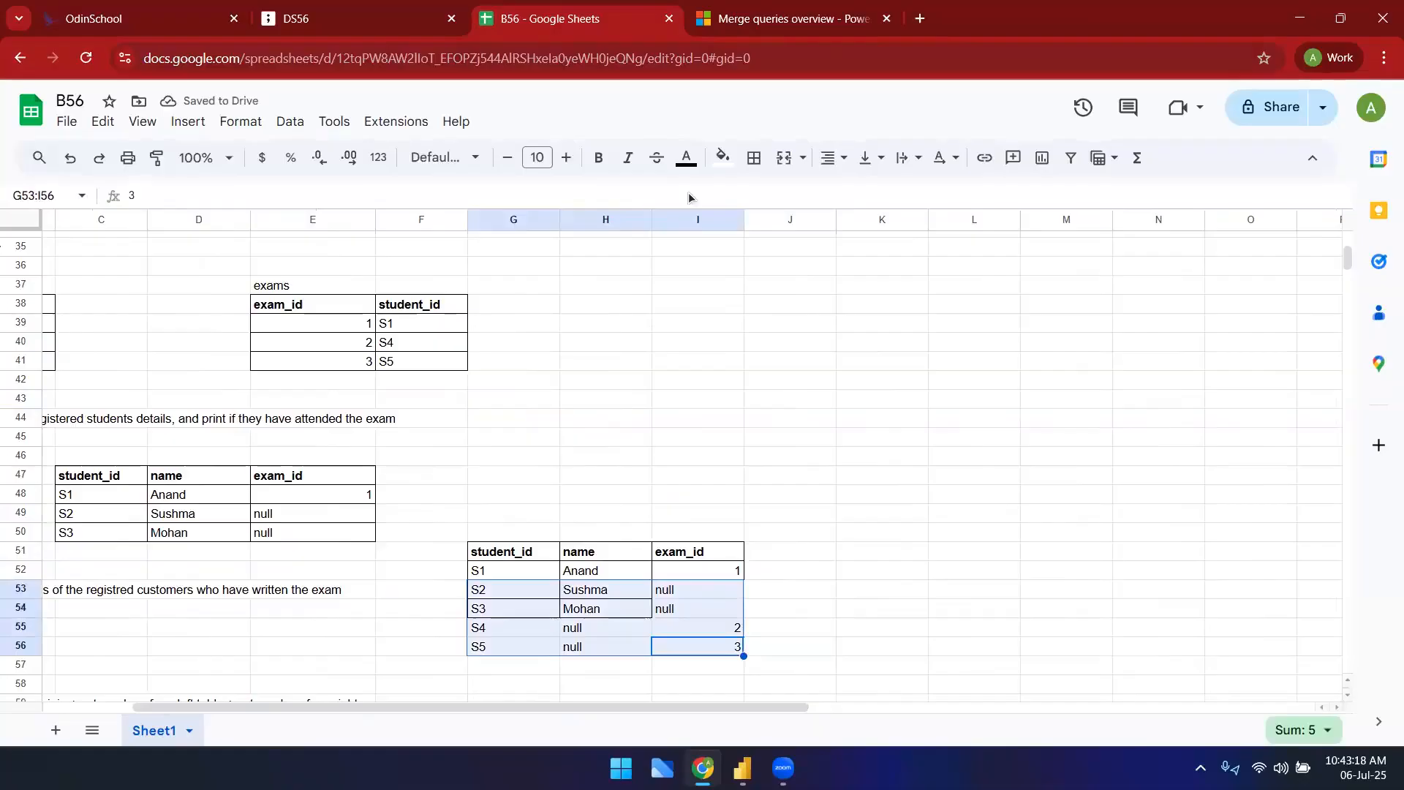
pyautogui.click(753, 158)
pyautogui.click(763, 198)
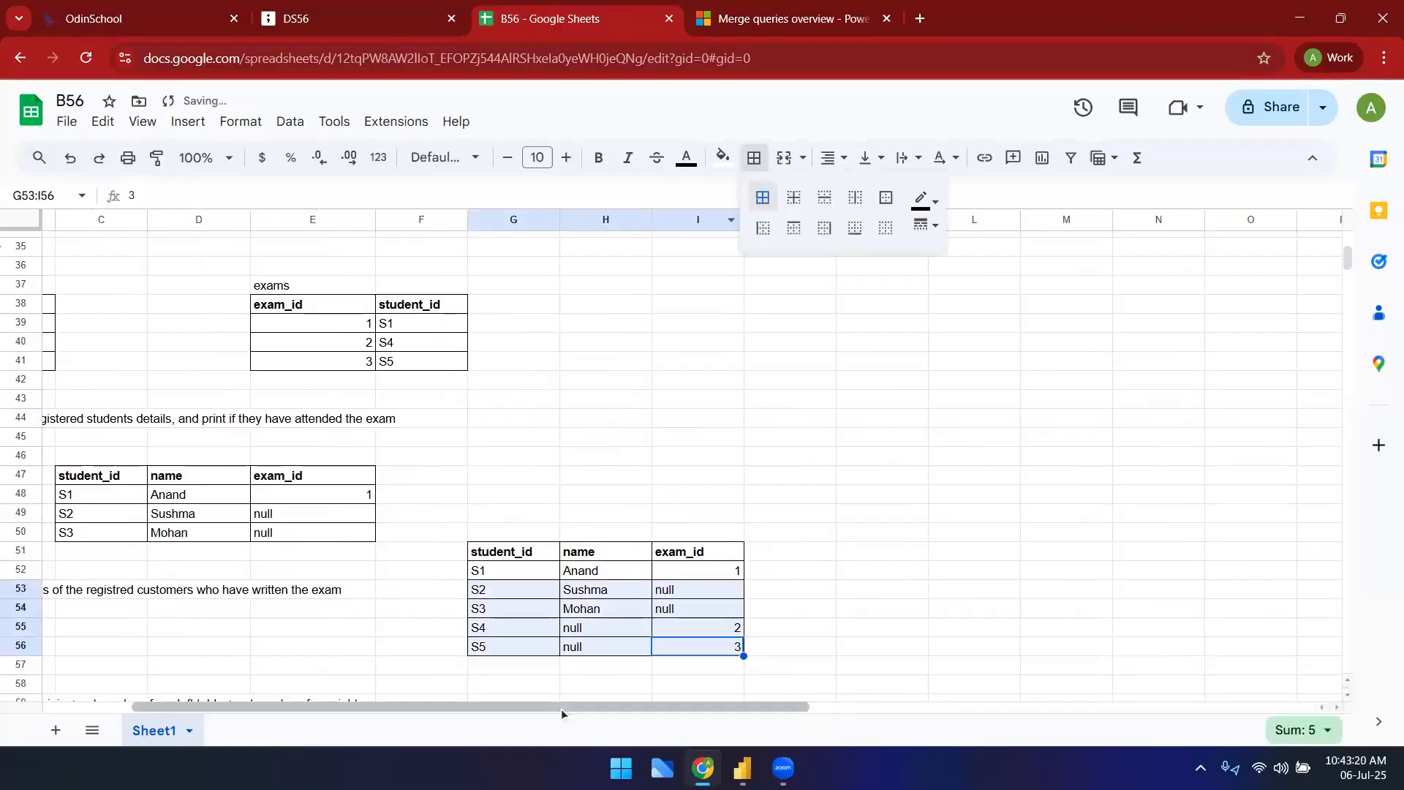
# - Title the output table by entering "FULL OUTER JOIN" in G50 and make the title bold
pyautogui.moveTo(426, 707); pyautogui.dragTo(338, 707)
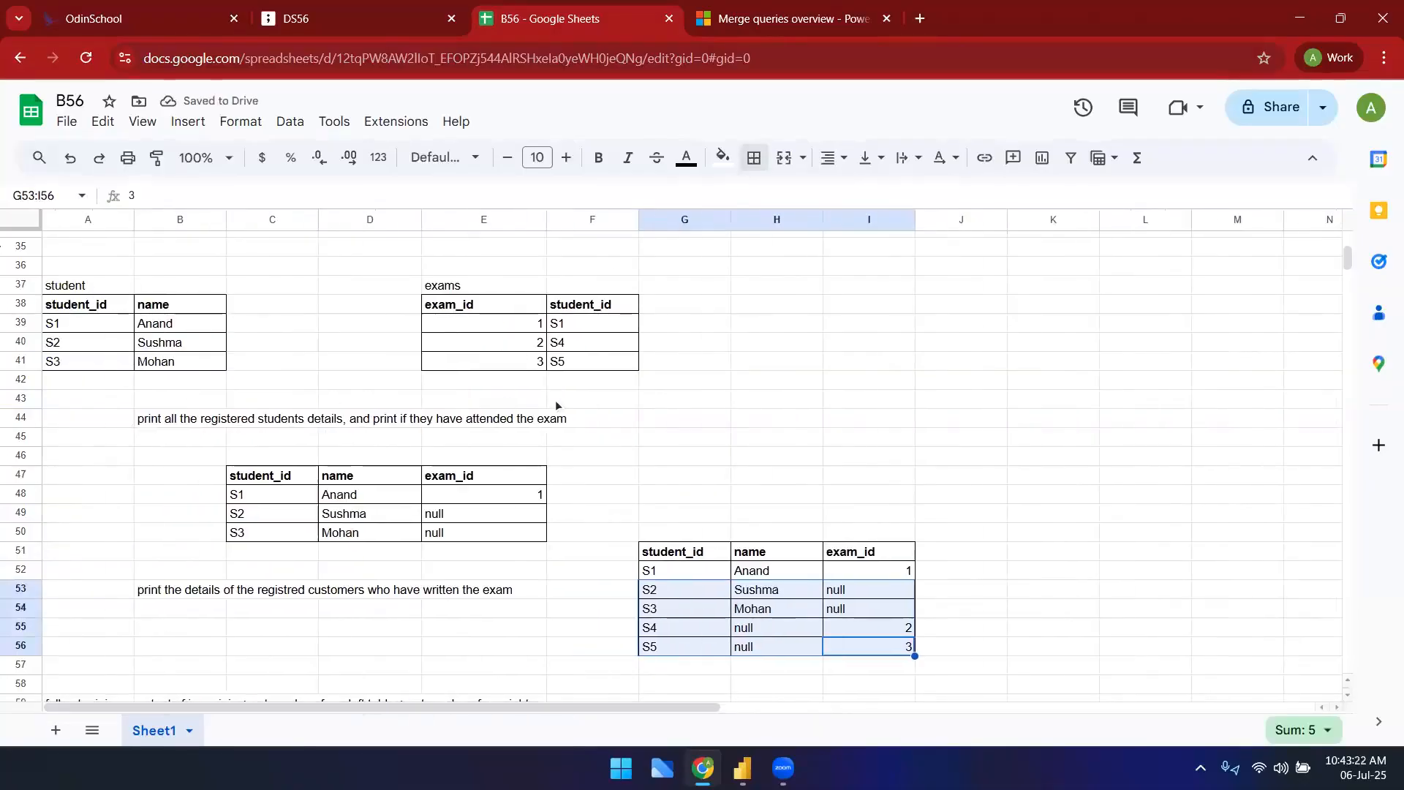
pyautogui.scroll(-2, 668, 533)
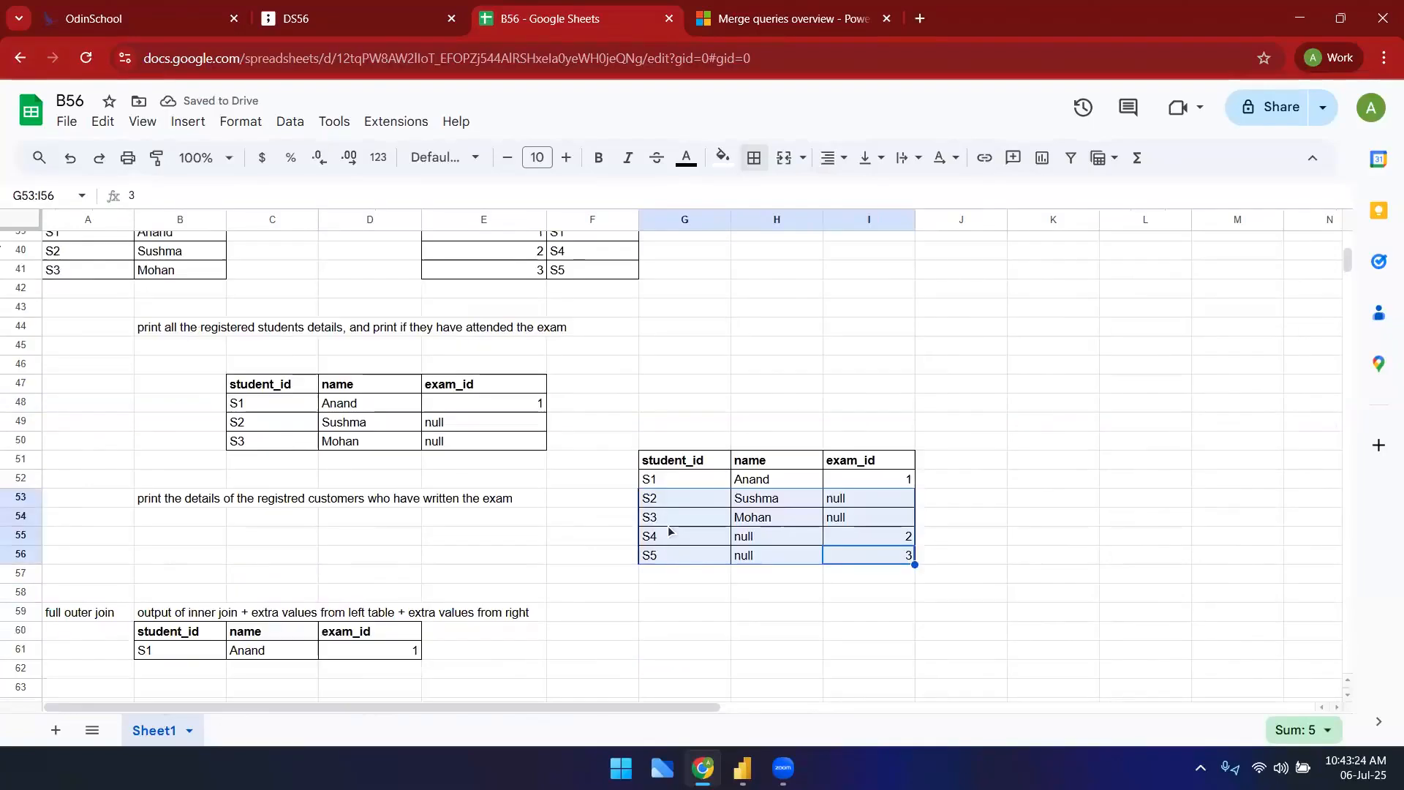
pyautogui.scroll(3, 693, 511)
pyautogui.scroll(-2, 722, 594)
pyautogui.click(698, 535)
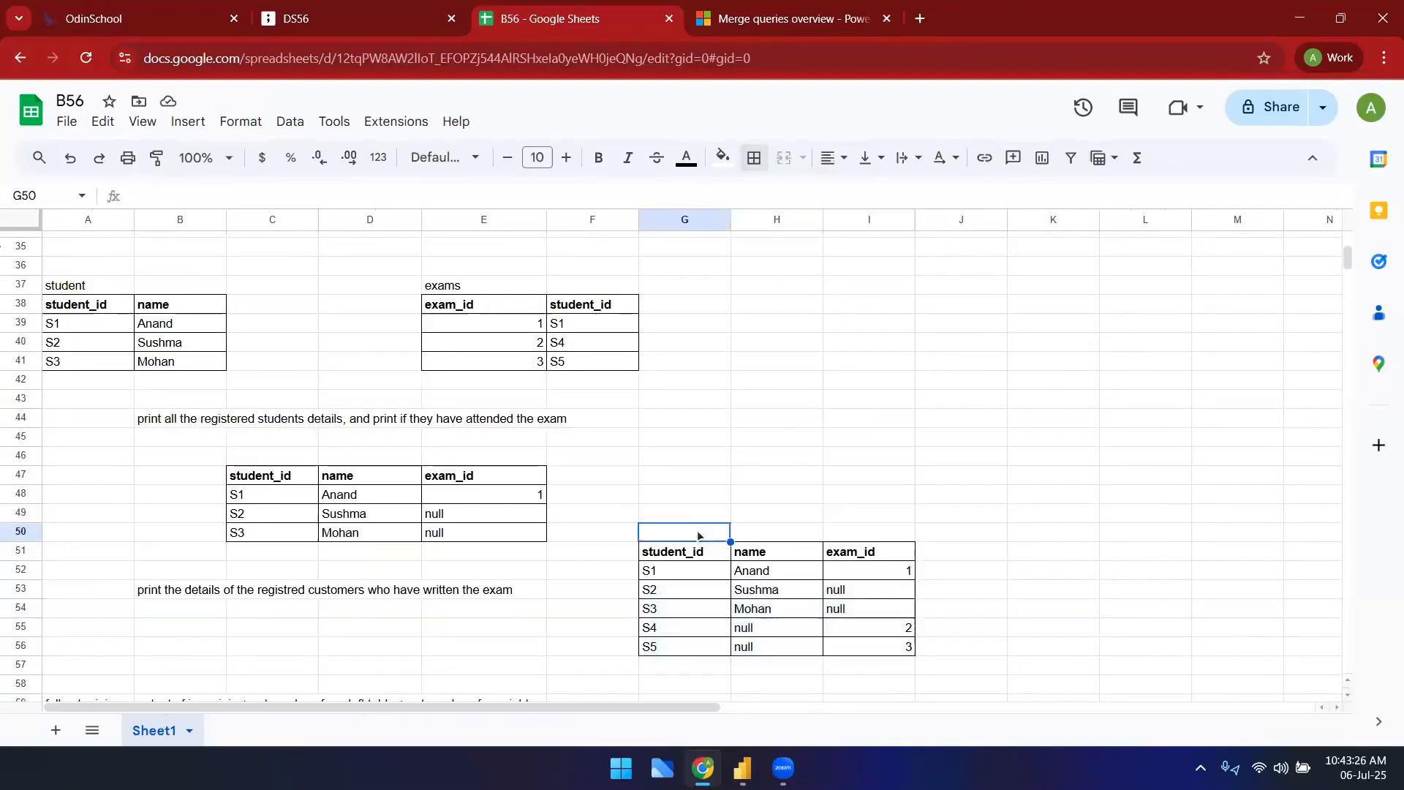
pyautogui.write('FU')
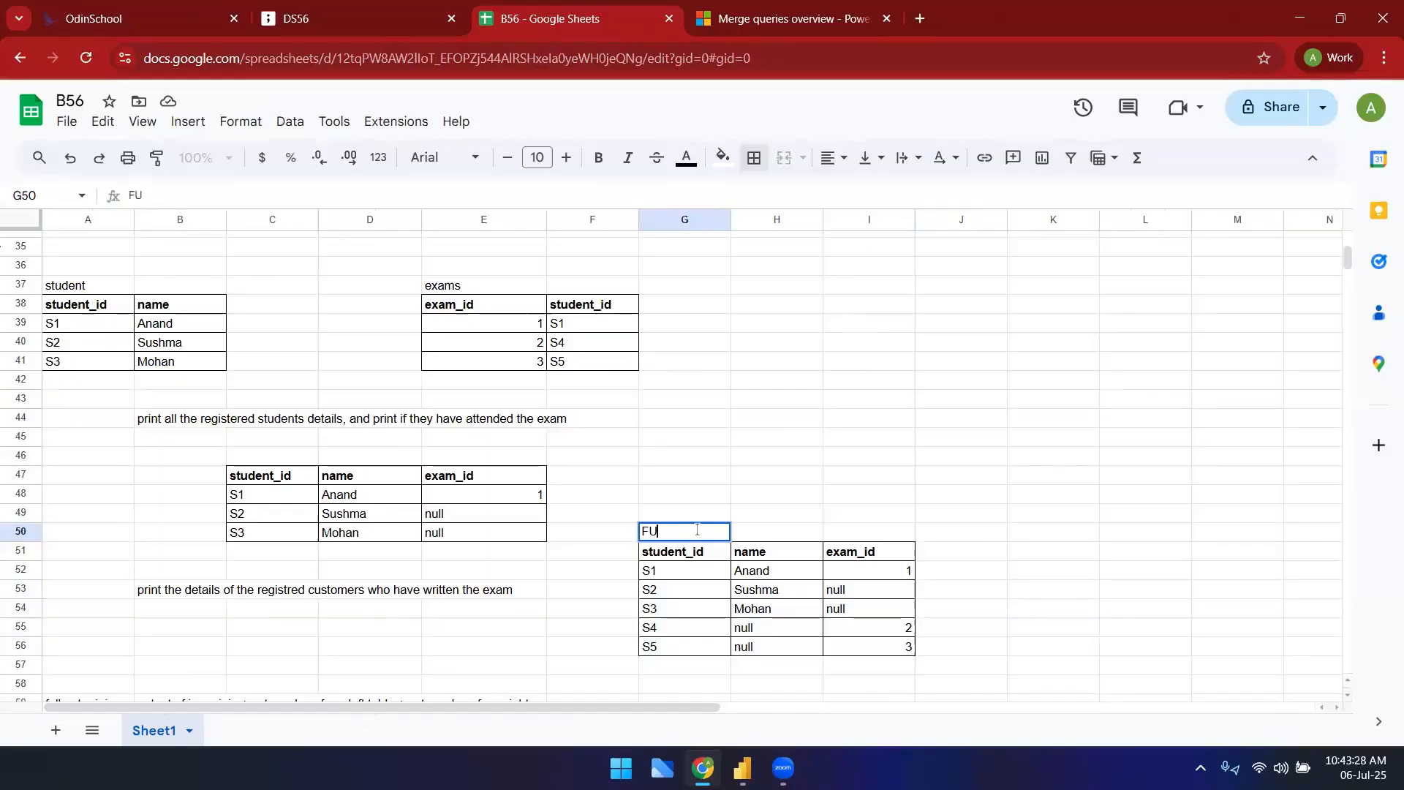
pyautogui.write('LL OUTER JOIN')
pyautogui.click(699, 496)
pyautogui.click(701, 536)
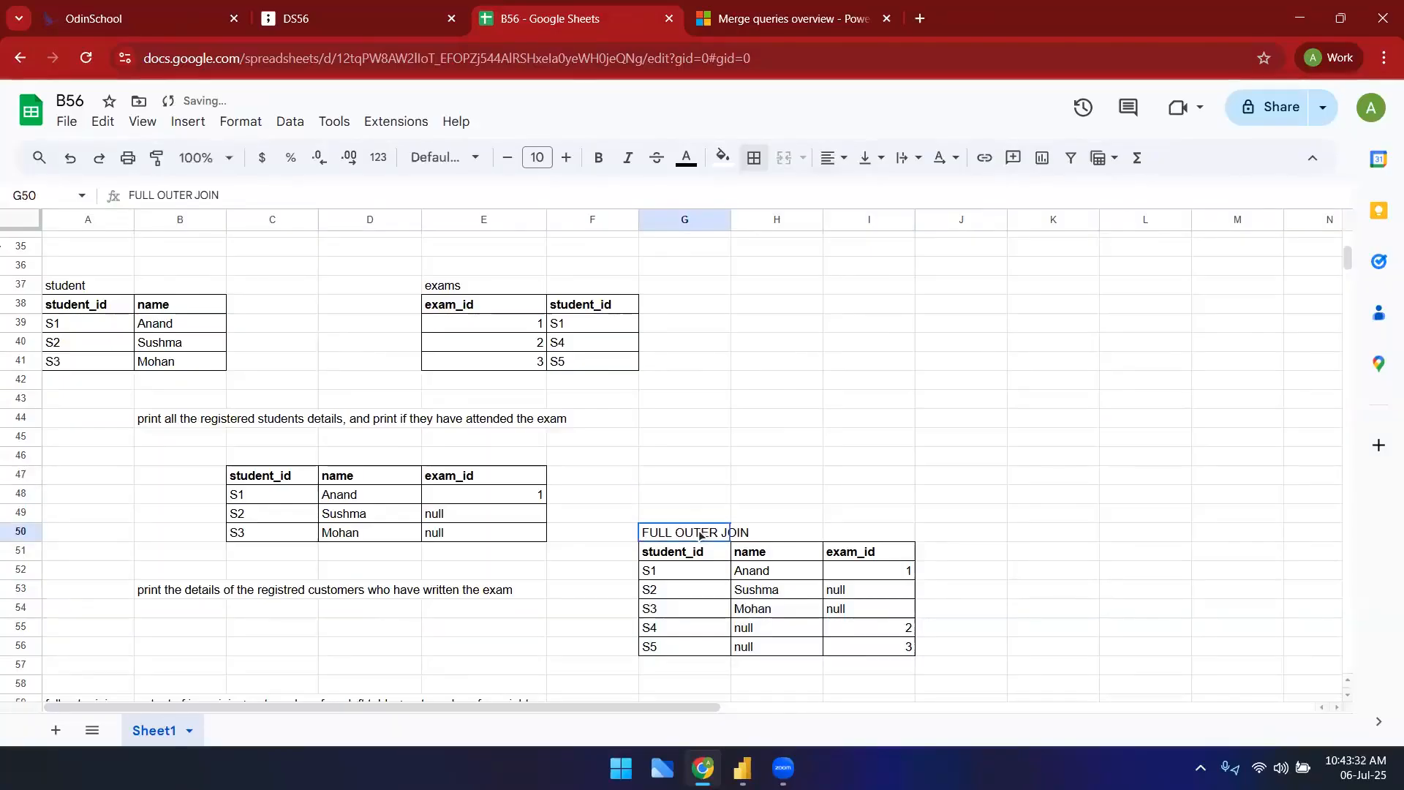
pyautogui.hotkey('ctrl', 'c')
pyautogui.hotkey('ctrl', 'v')
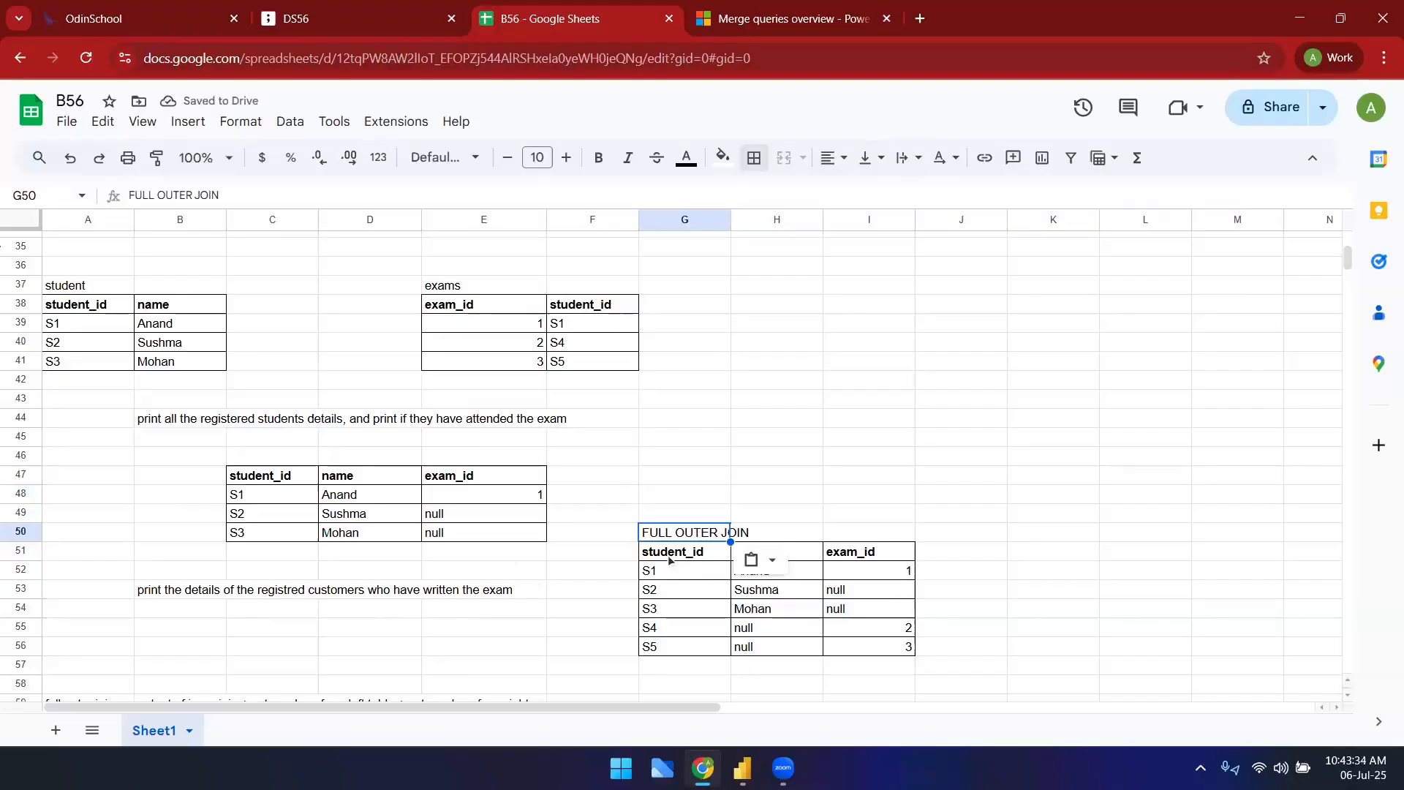
pyautogui.click(689, 539)
pyautogui.hotkey('ctrl', 'b')
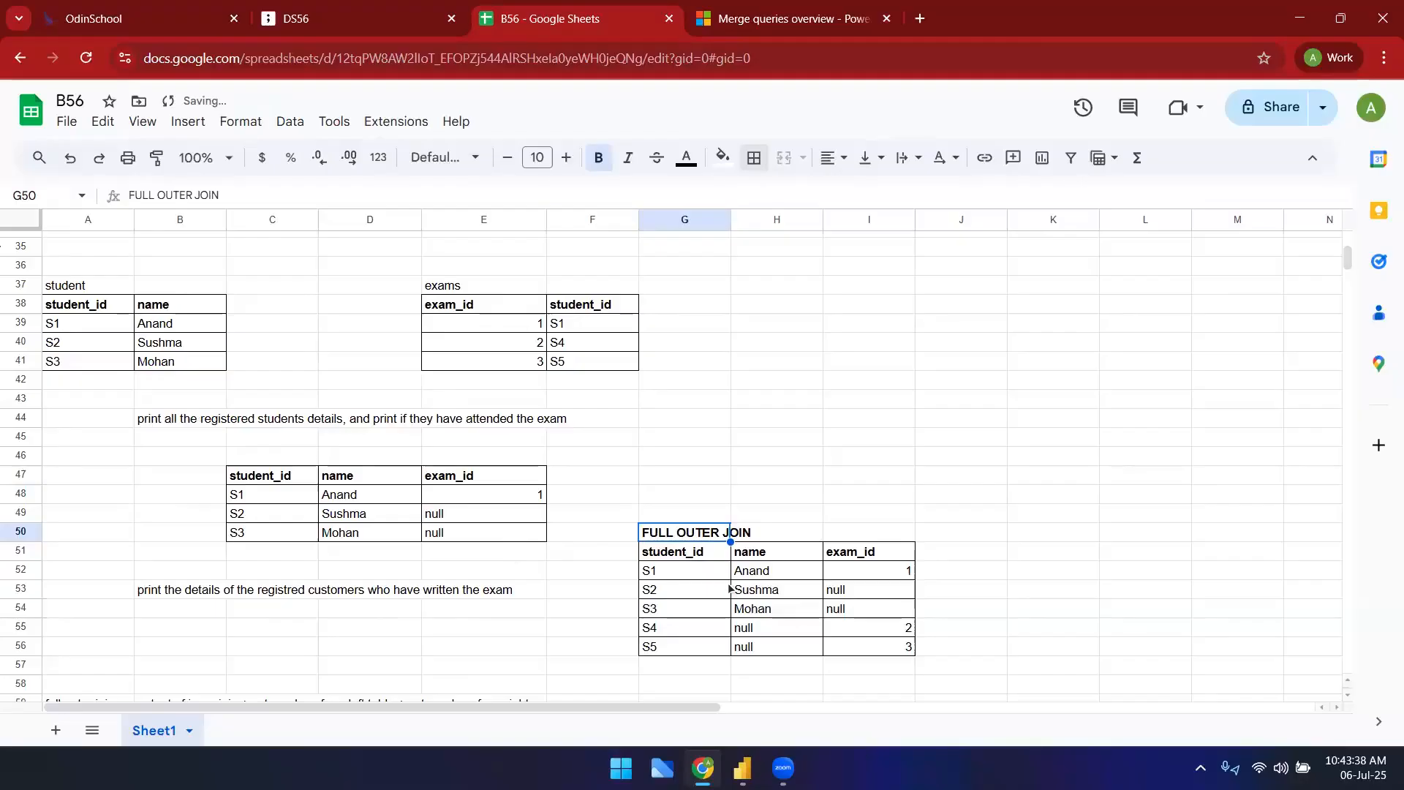
# - Copy the full outer join explanation note from B59 to G49, above the table's title
pyautogui.scroll(-2, 512, 545)
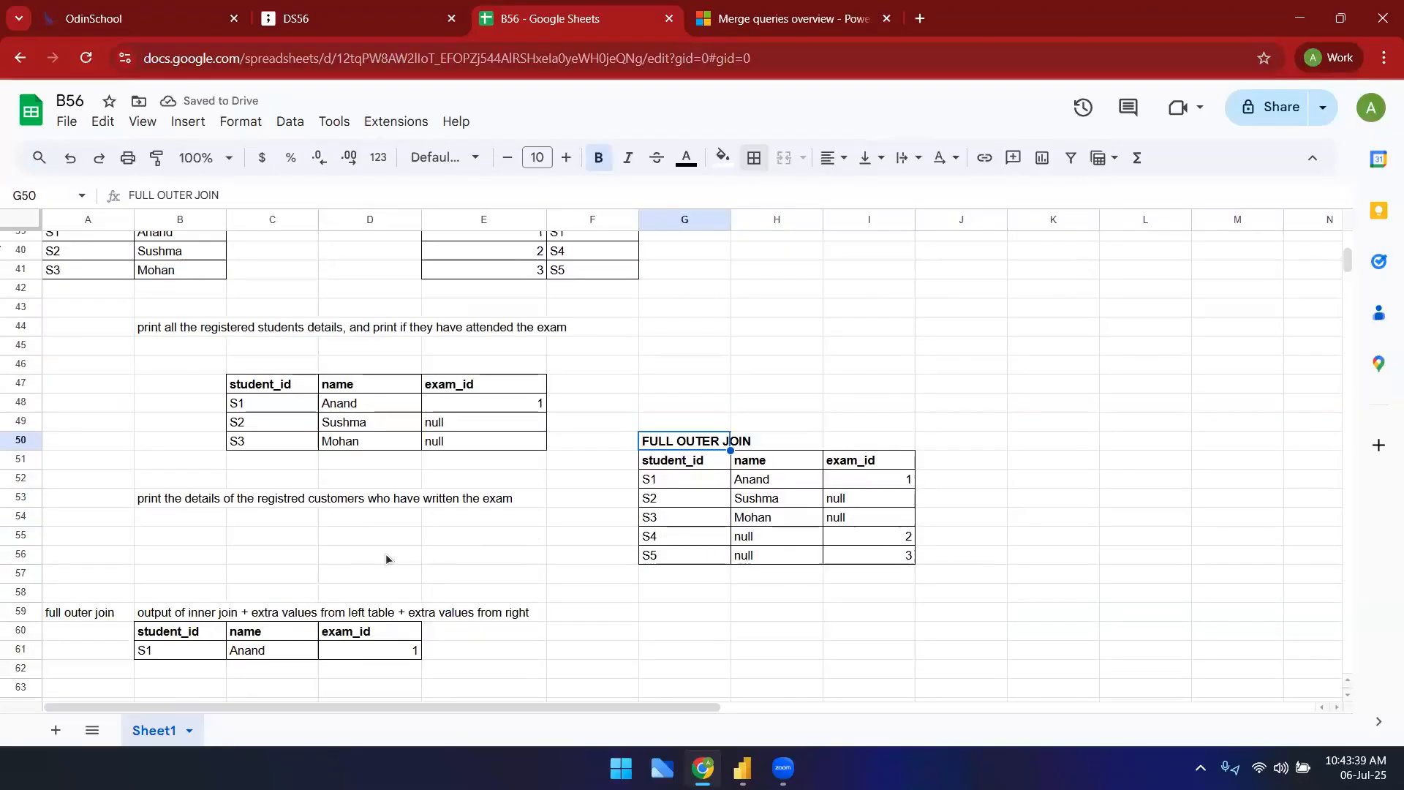
pyautogui.click(201, 615)
pyautogui.hotkey('ctrl', 'c')
pyautogui.click(684, 421)
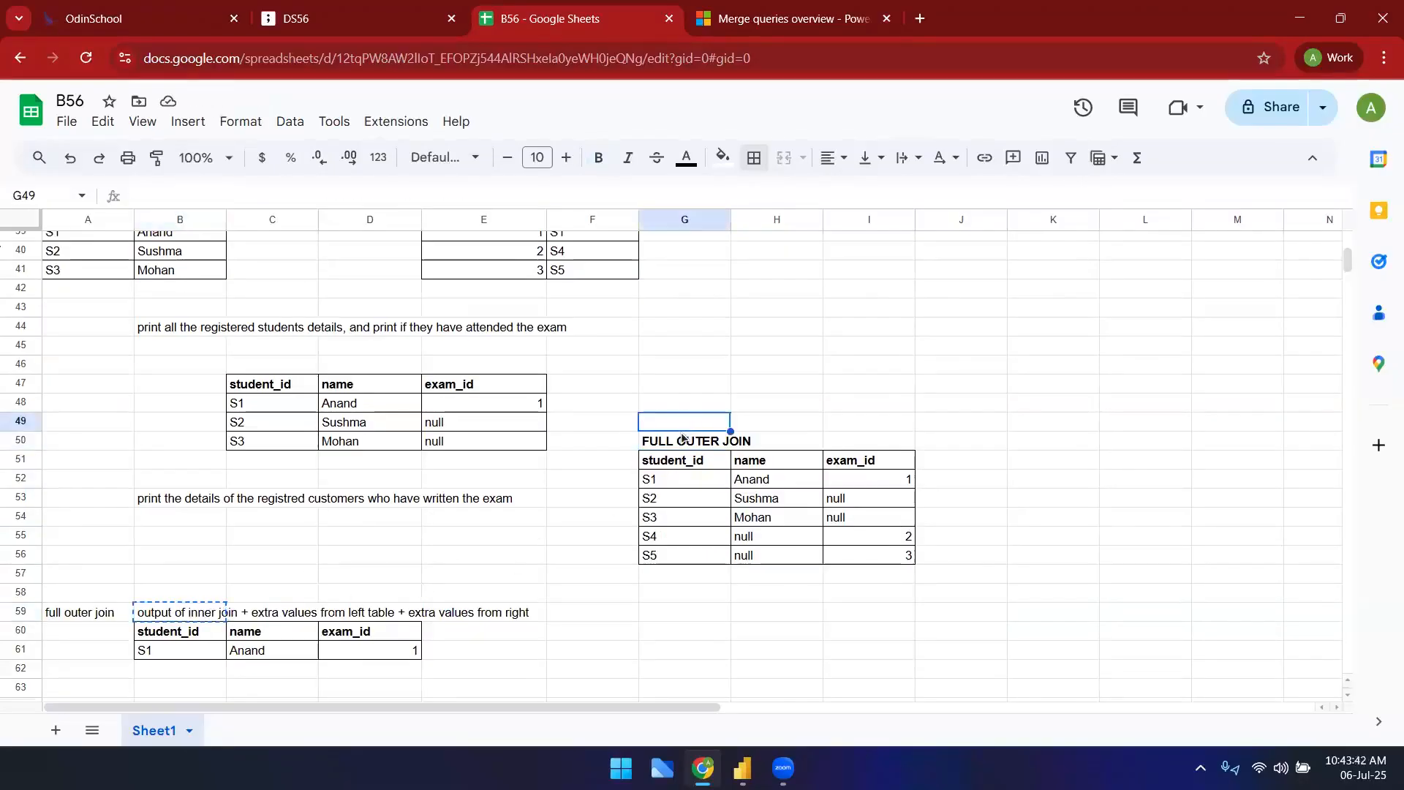
pyautogui.hotkey('ctrl', 'v')
pyautogui.scroll(4, 687, 439)
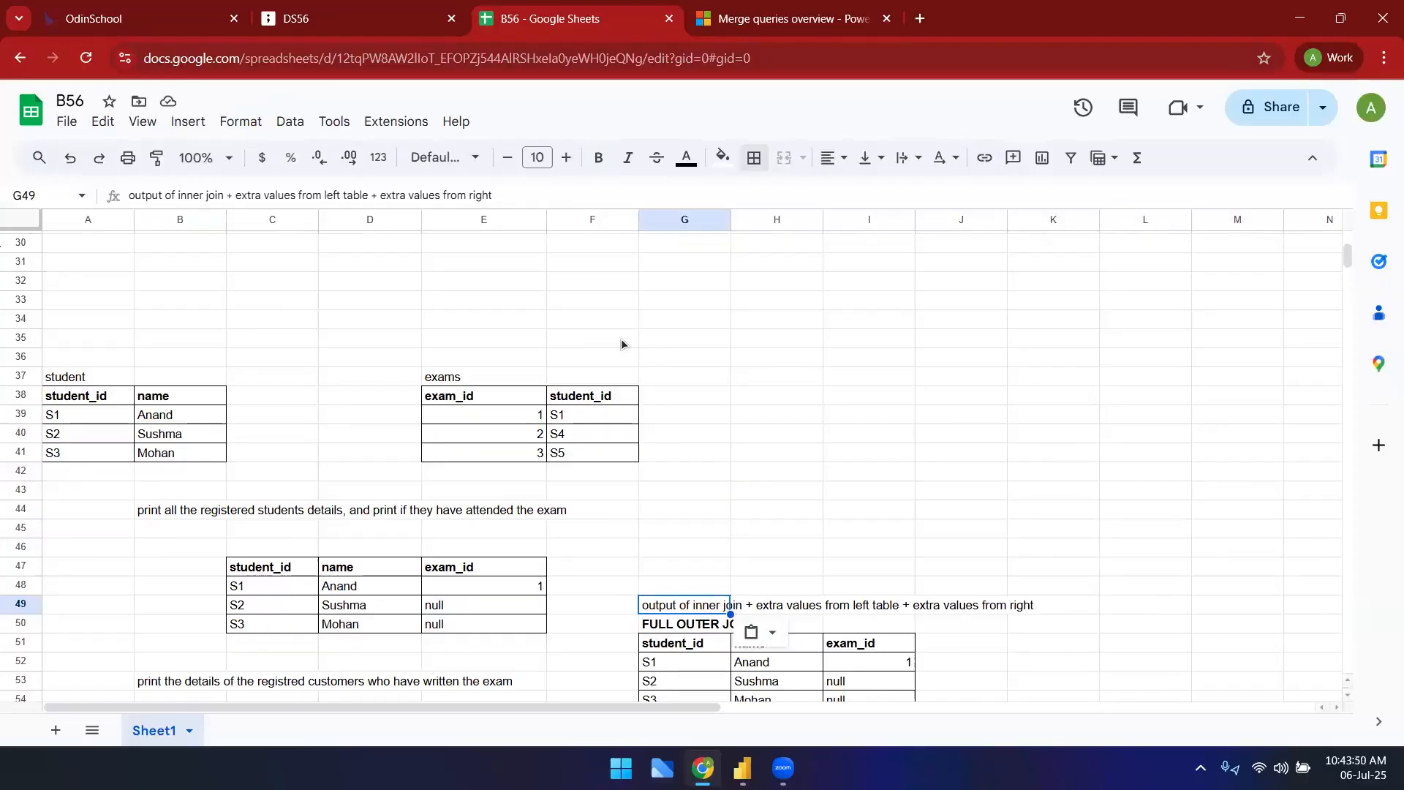
pyautogui.scroll(-10, 508, 431)
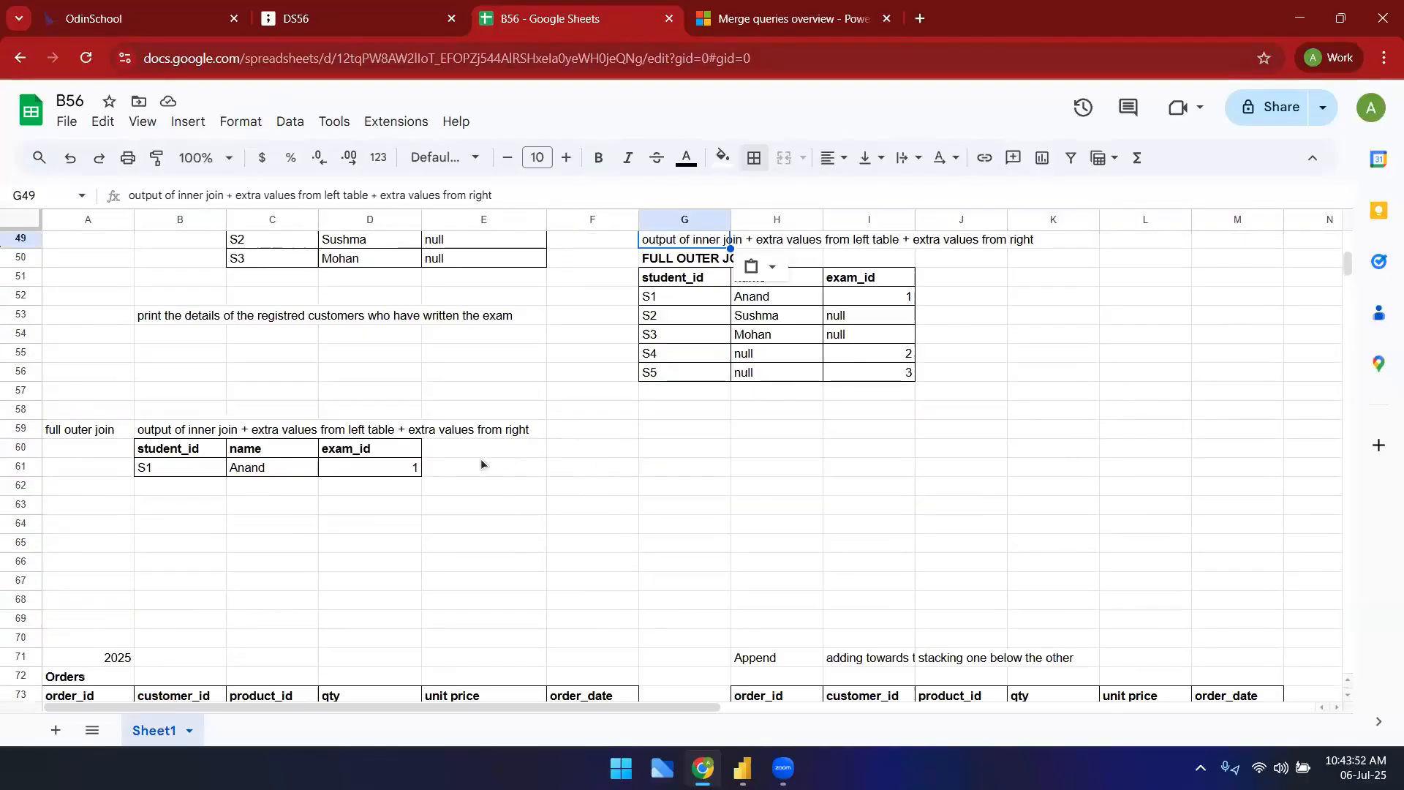
pyautogui.scroll(-10, 442, 457)
pyautogui.scroll(-2, 441, 456)
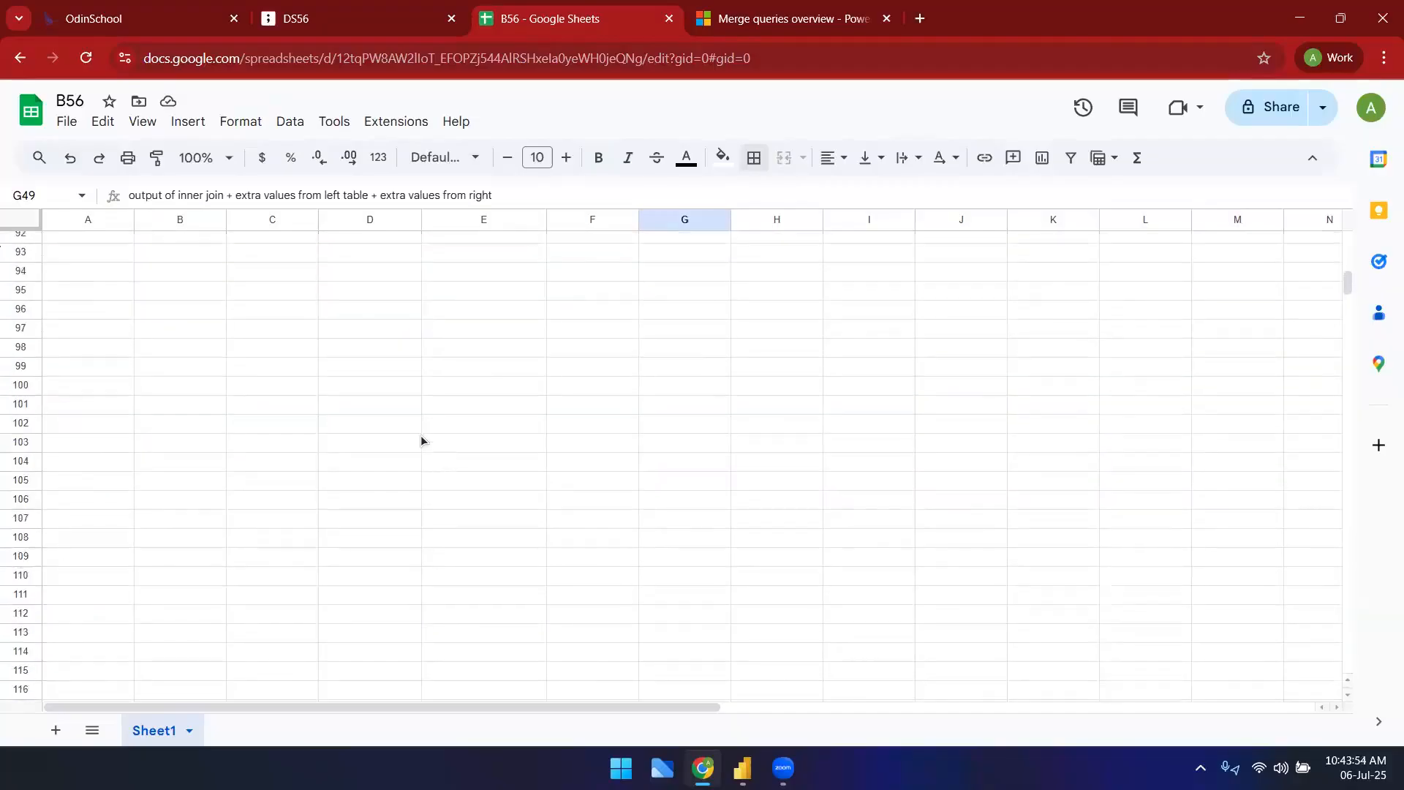
pyautogui.click(86, 281)
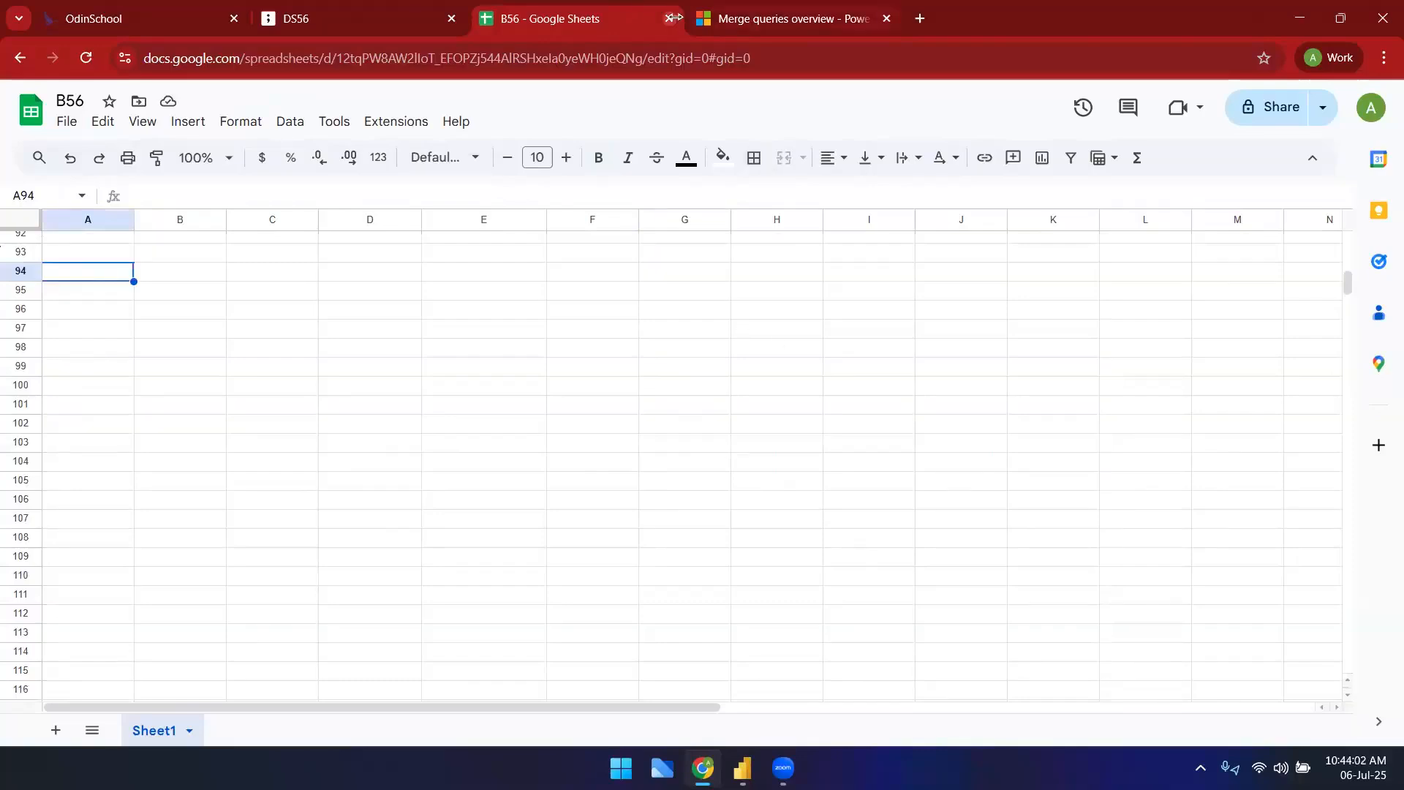
# - Switch to the Merge queries overview page and review the join kinds table down to the left anti join
pyautogui.click(702, 18)
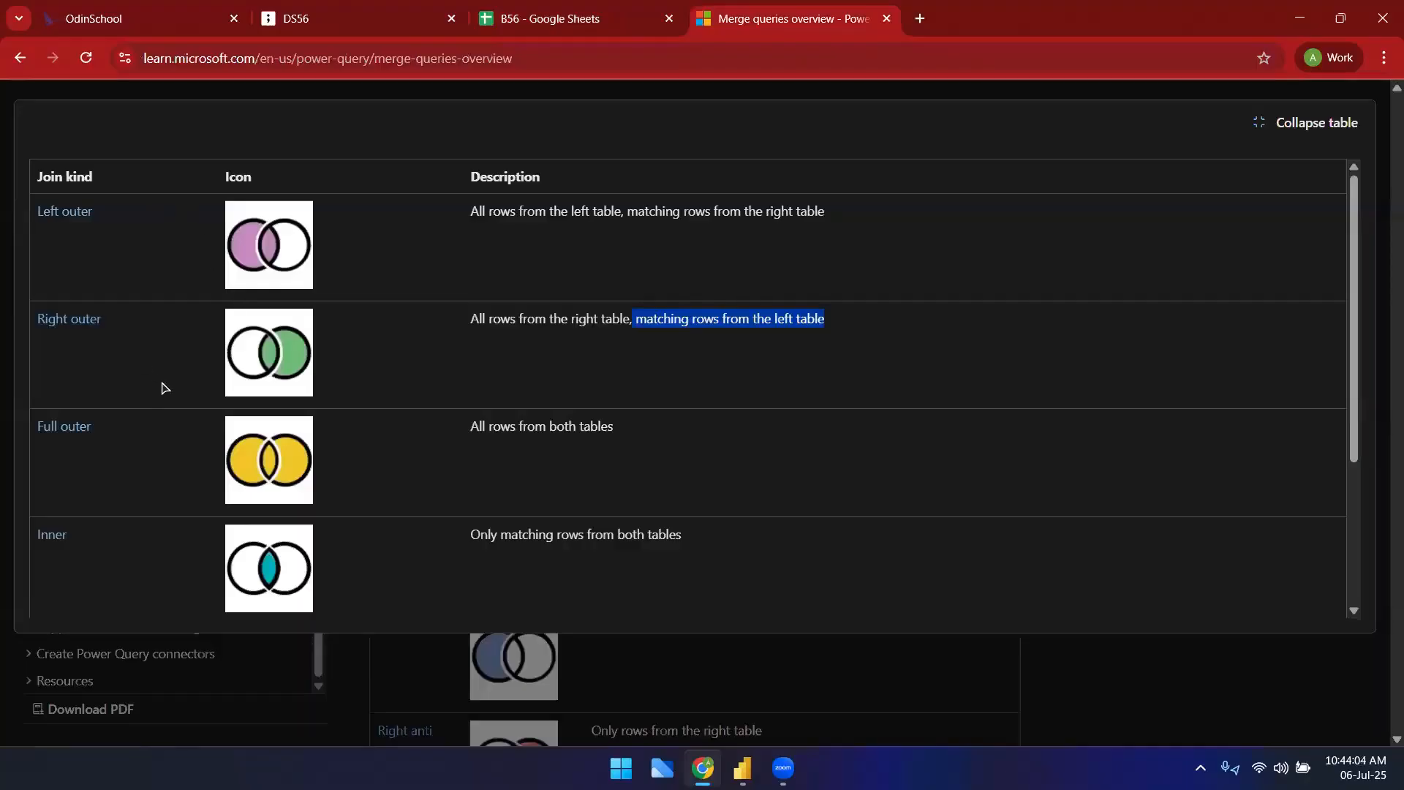
pyautogui.scroll(-1, 163, 388)
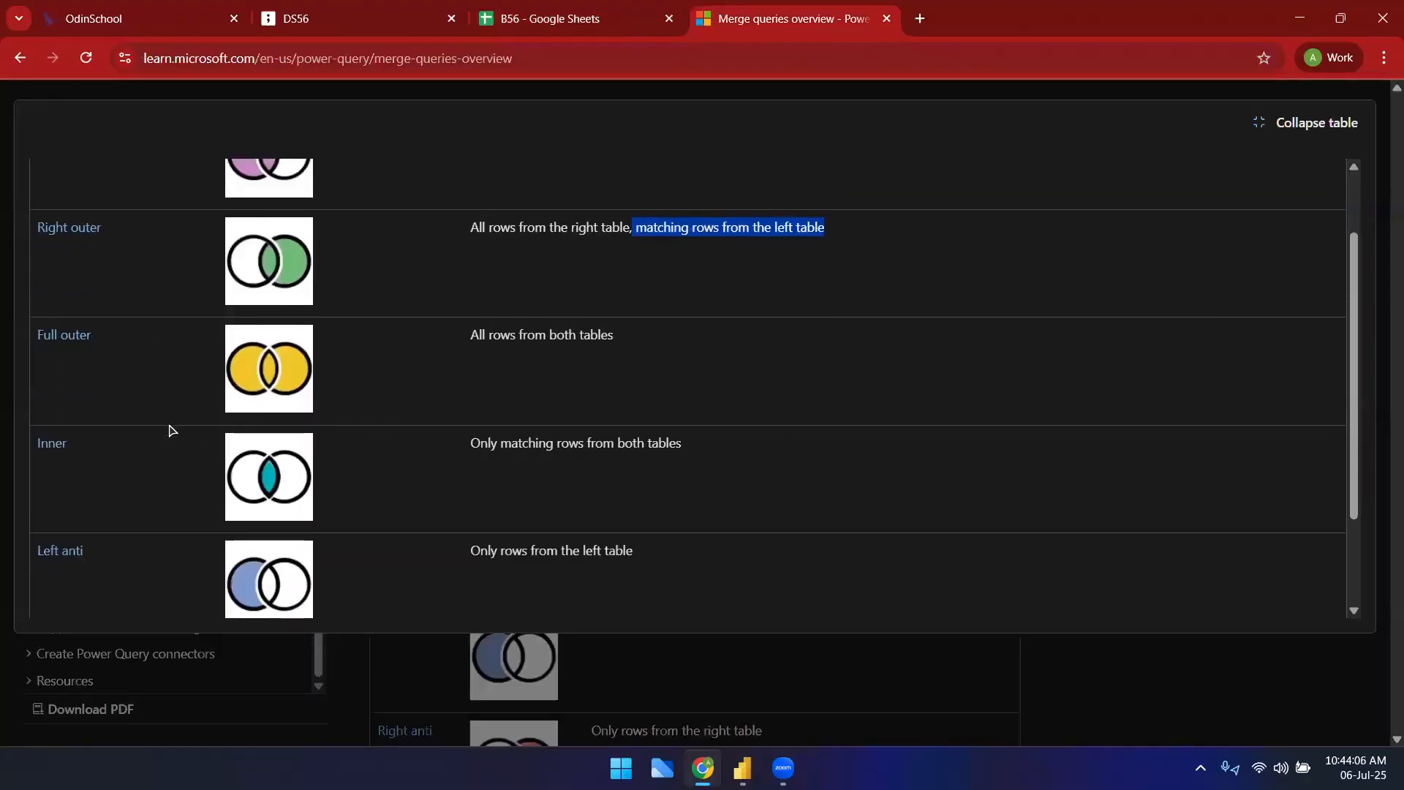
# - Review the rest of the join kinds table, from full outer and inner to left anti and right anti
pyautogui.scroll(-1, 301, 512)
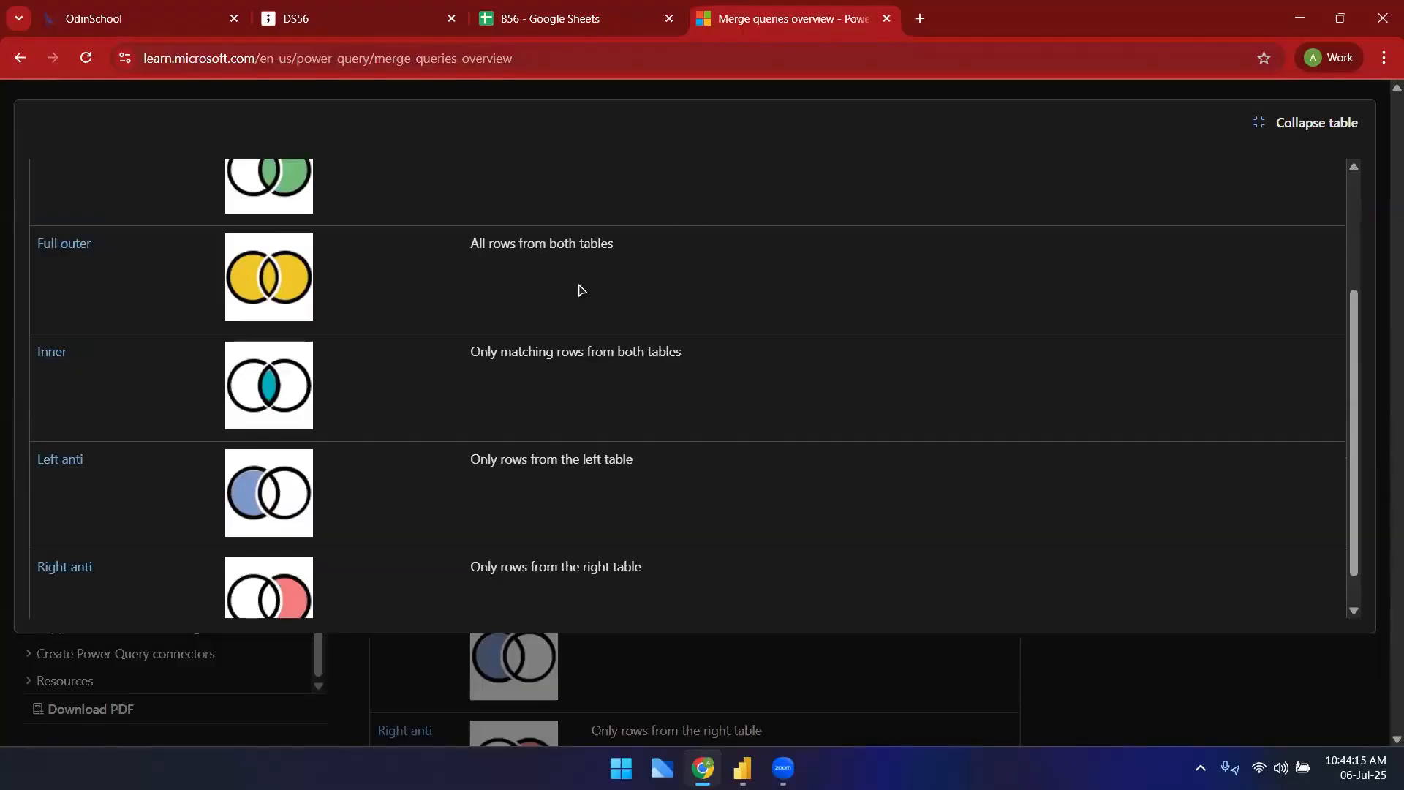
pyautogui.hotkey('ctrl', 'shift', 'Tab')
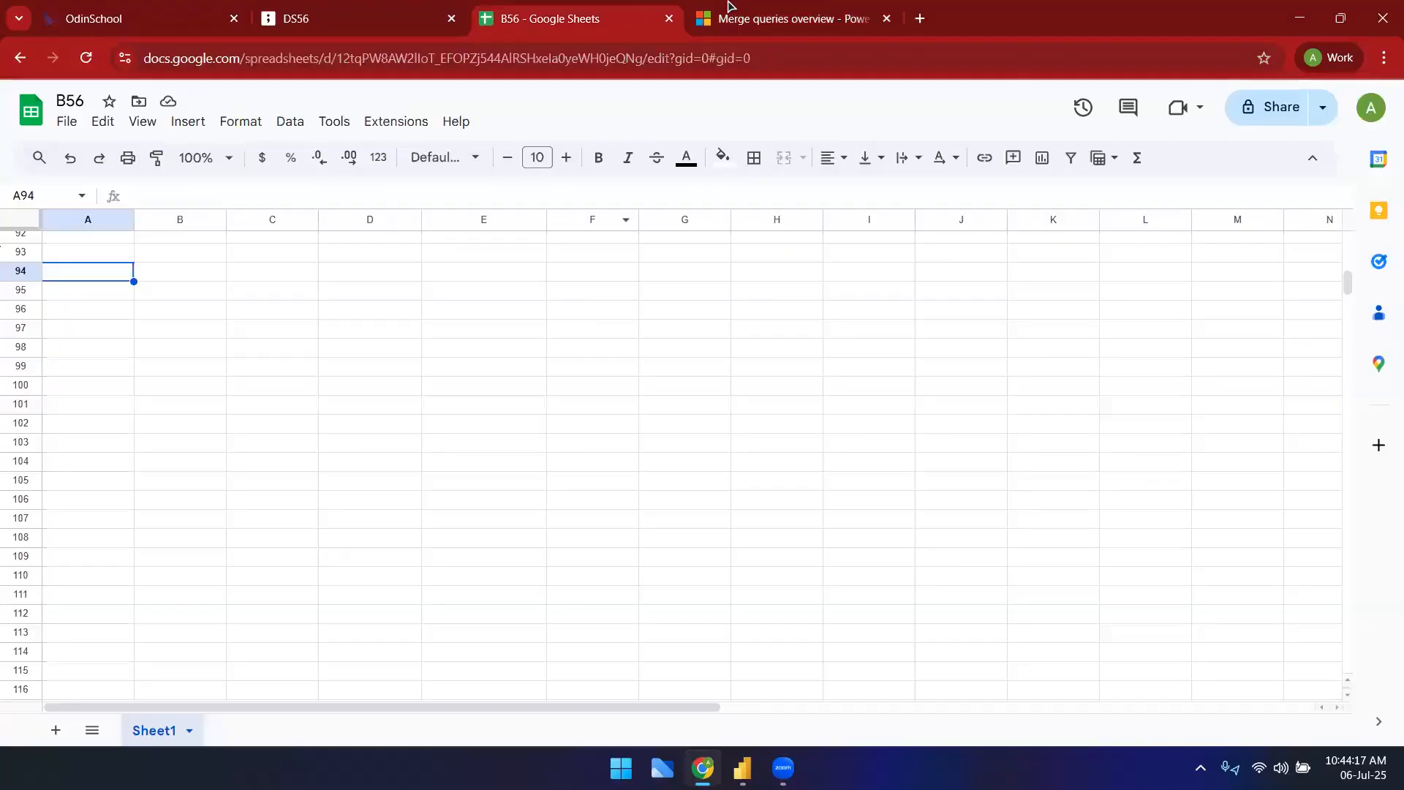
pyautogui.click(713, 23)
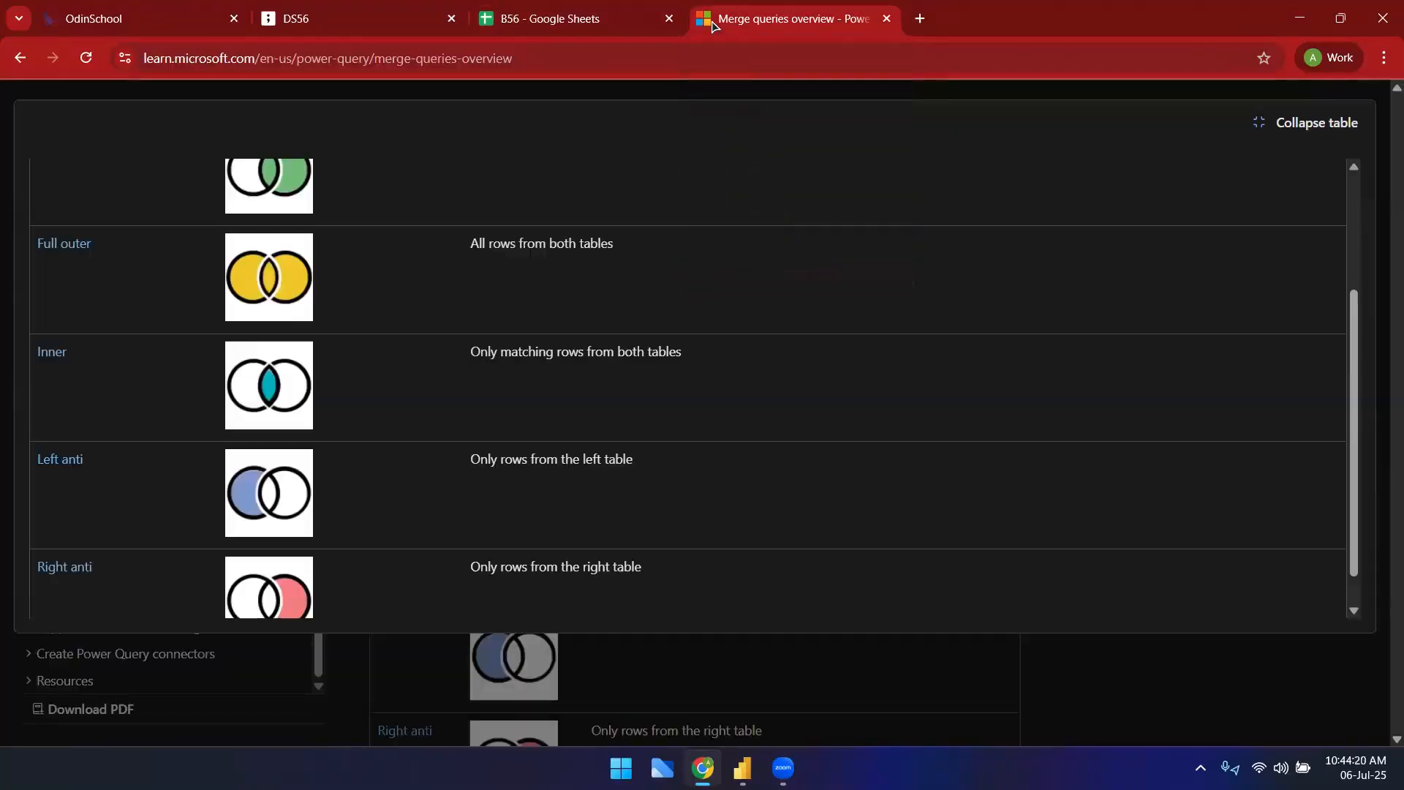
pyautogui.scroll(-1, 272, 492)
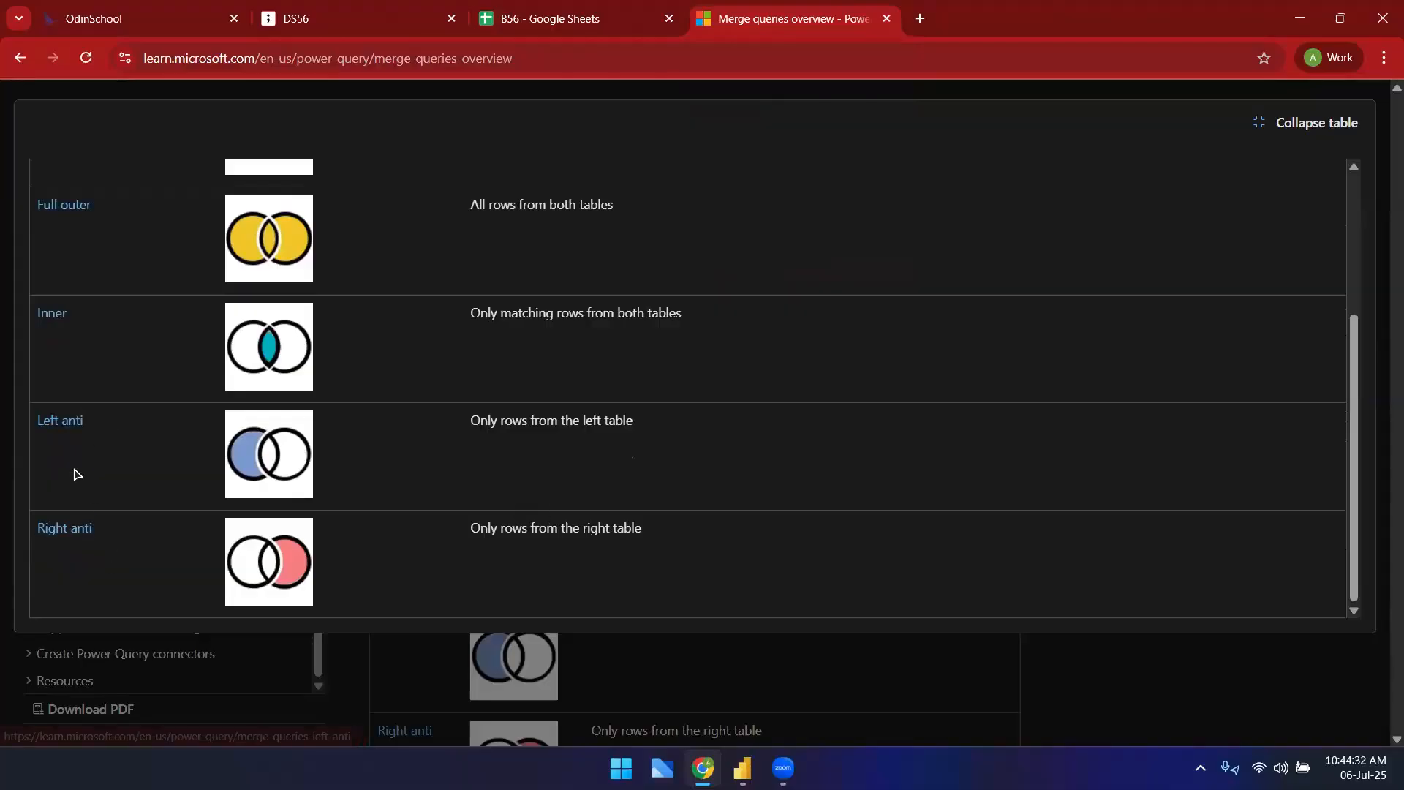
pyautogui.scroll(2, 104, 568)
pyautogui.scroll(2, 103, 560)
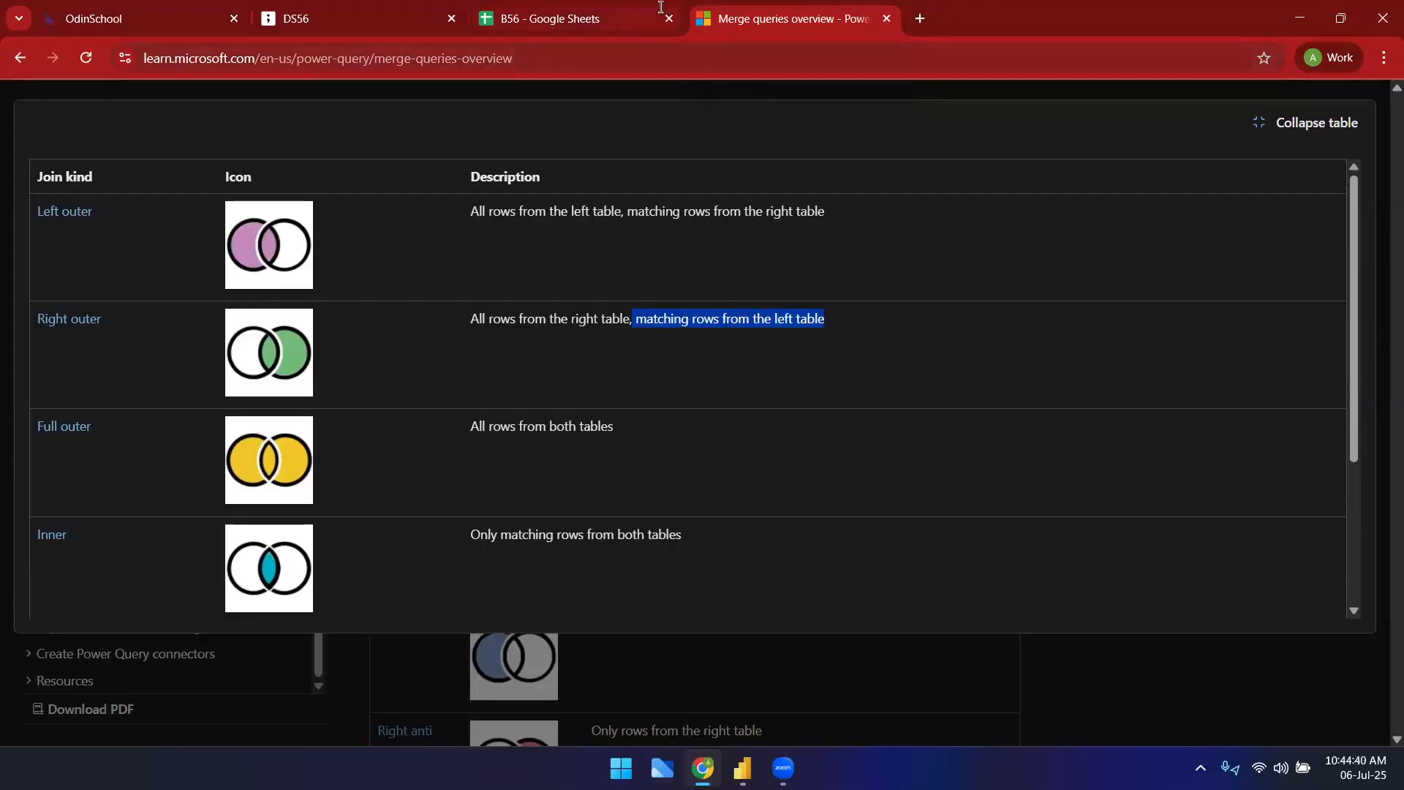
# - Switch to Power BI Desktop and import the Excel workbook RetailSalesDataset.xlsx from the Downloads folder
pyautogui.moveTo(658, 9)
pyautogui.click(741, 766)
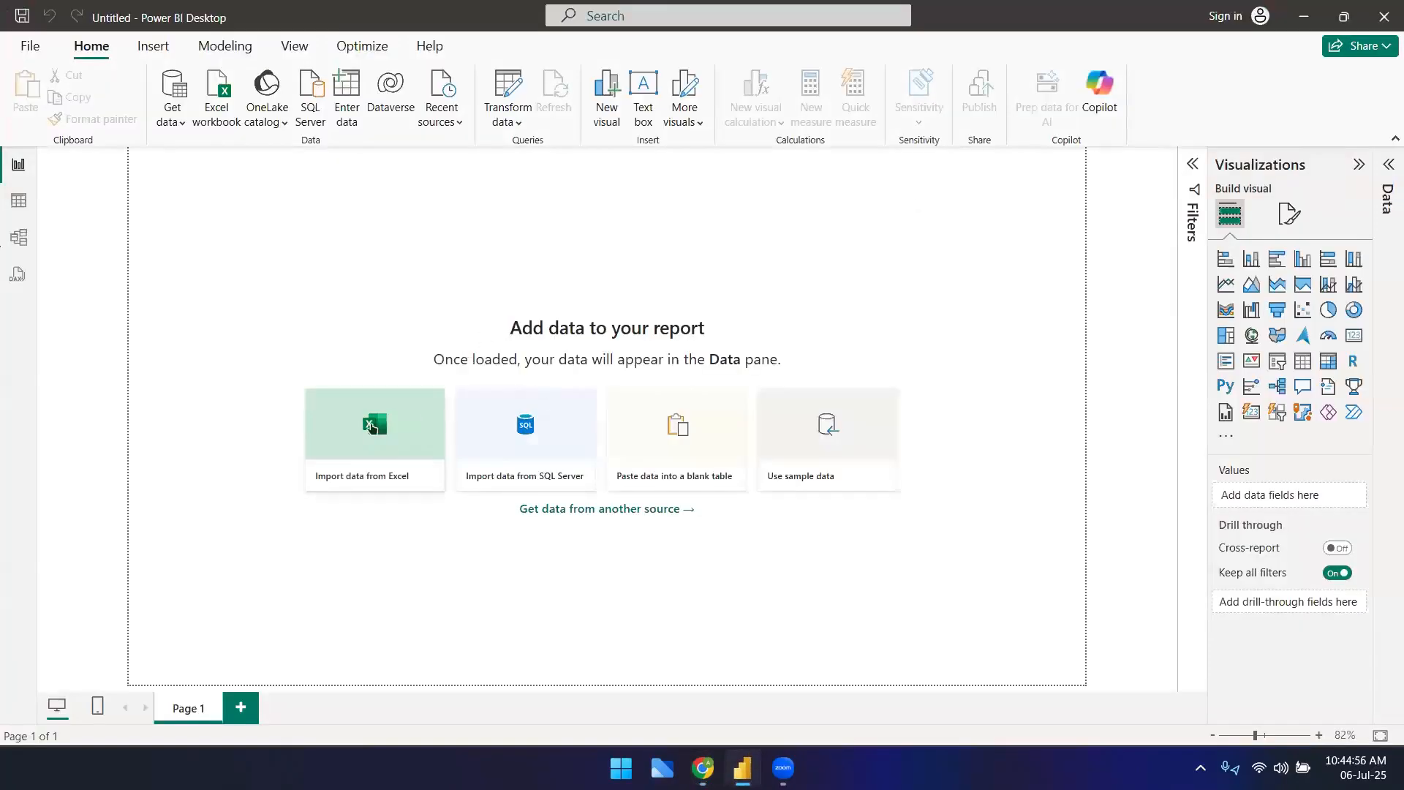
pyautogui.click(373, 427)
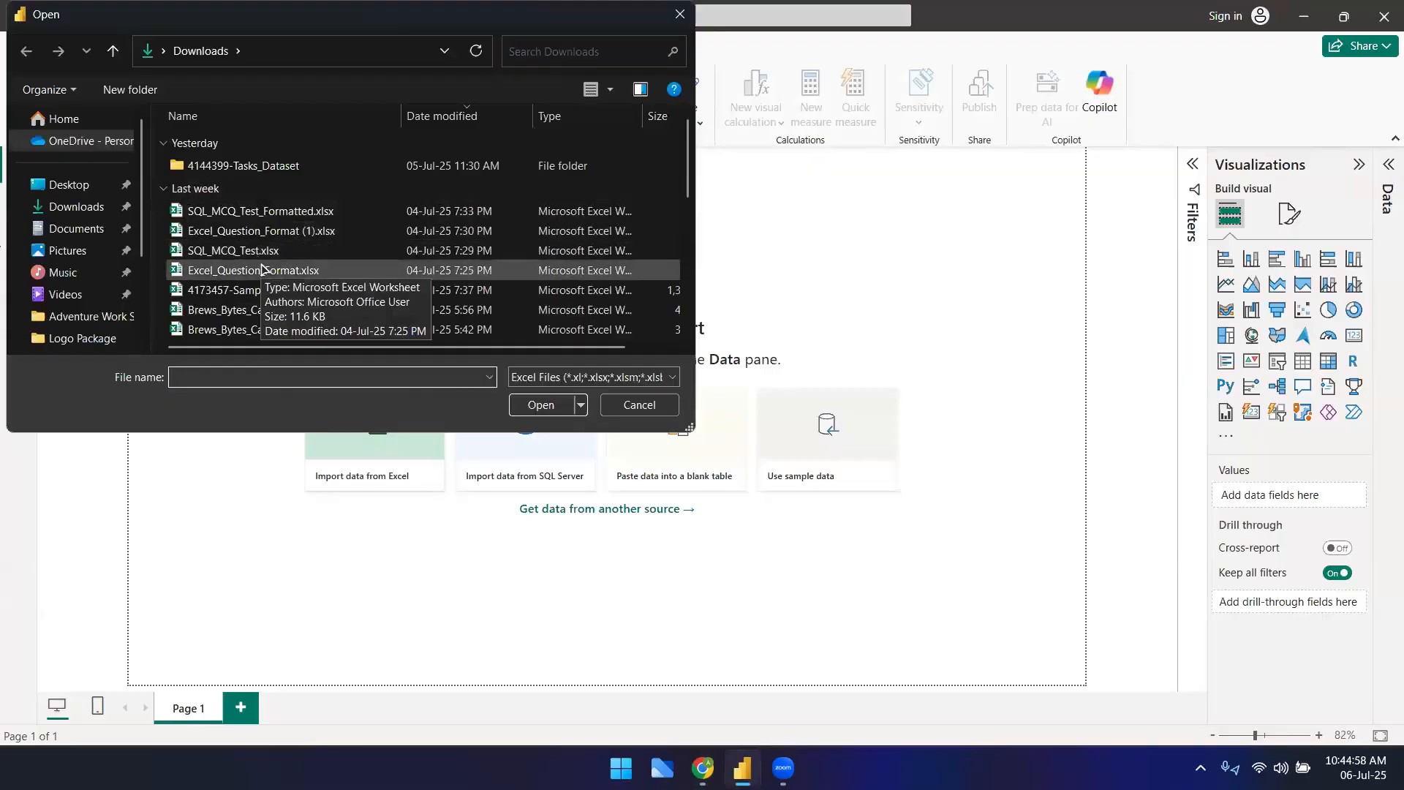
pyautogui.scroll(-1, 234, 322)
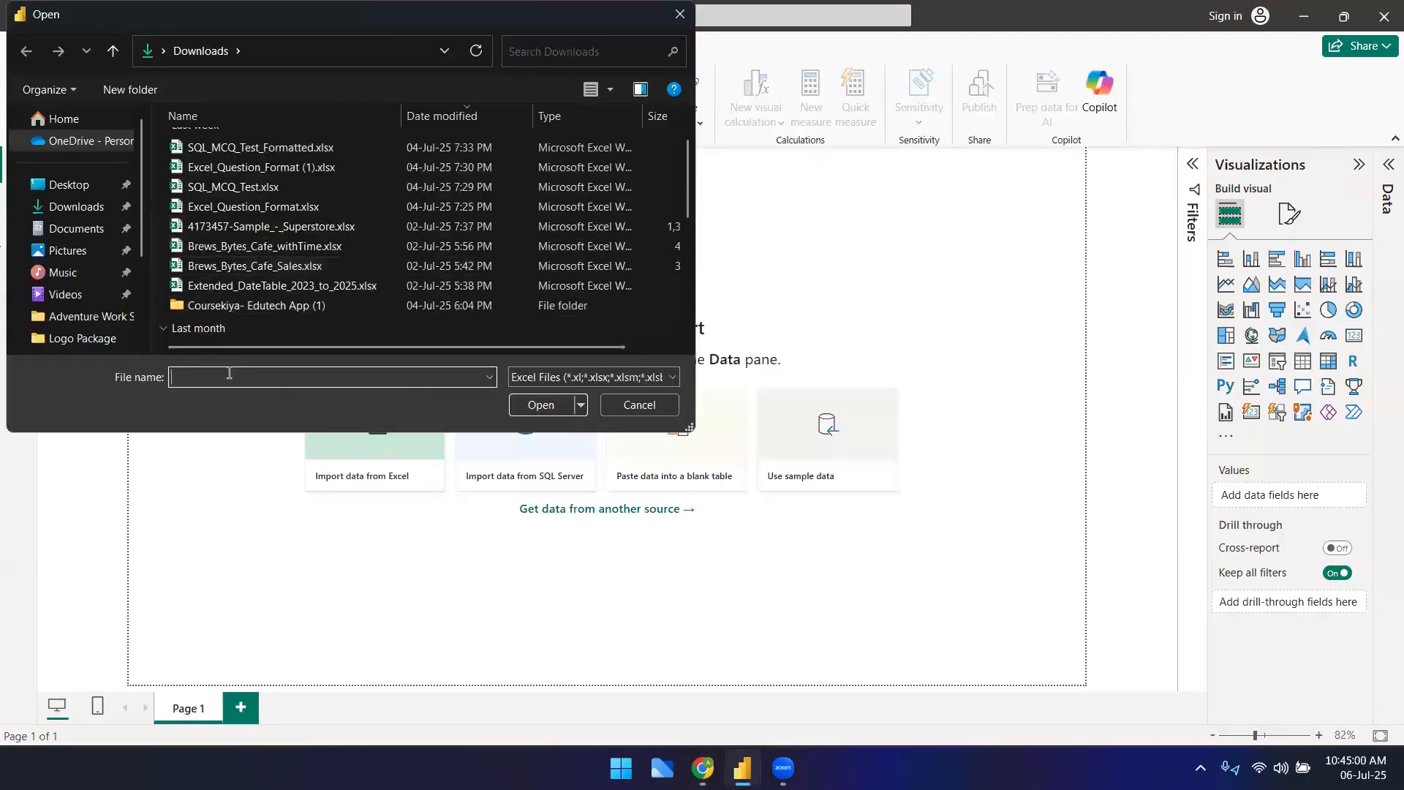
pyautogui.write('ret')
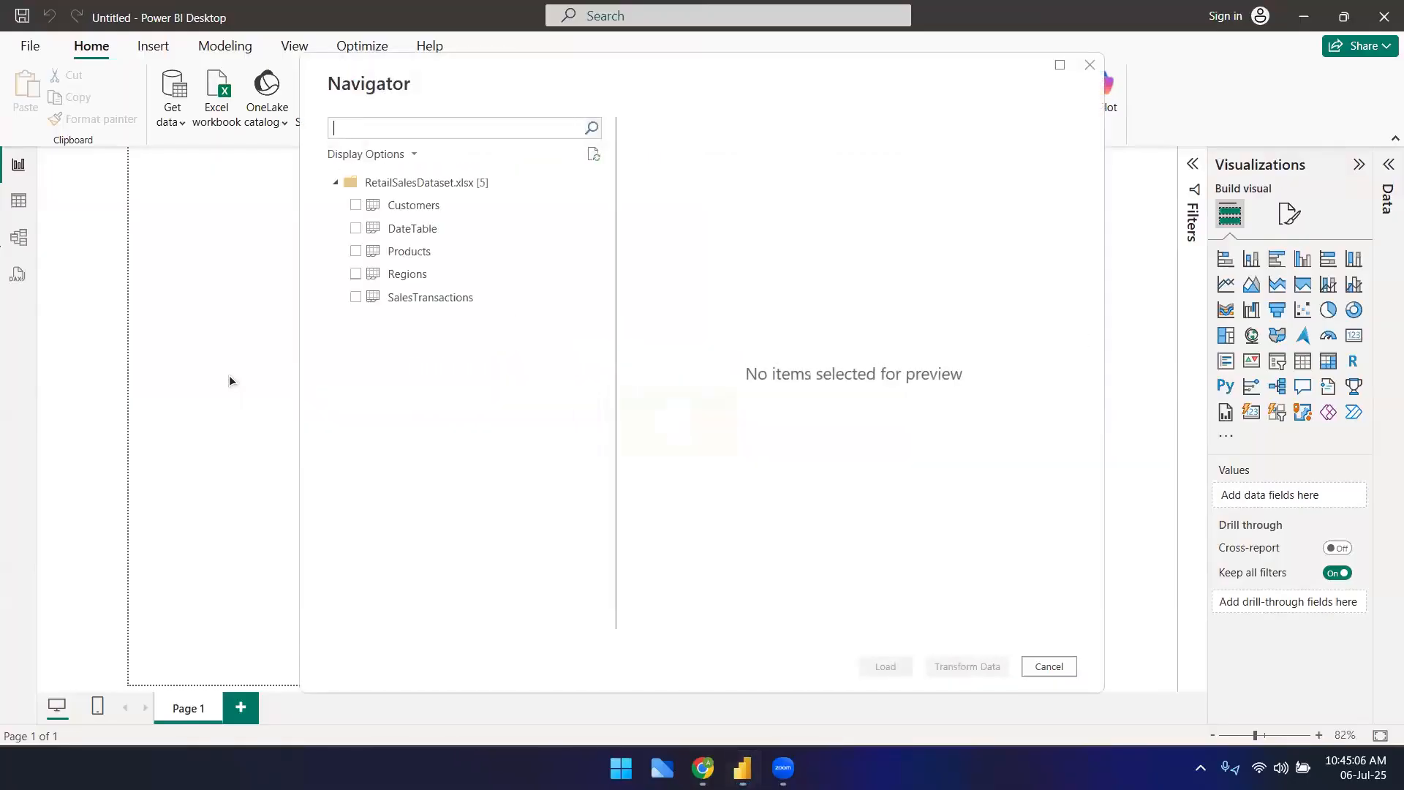
# - Select the Customers, DateTable, Products, Regions and SalesTransactions tables and open them in Power Query Editor for transformation
pyautogui.click(355, 205)
pyautogui.click(356, 228)
pyautogui.click(356, 251)
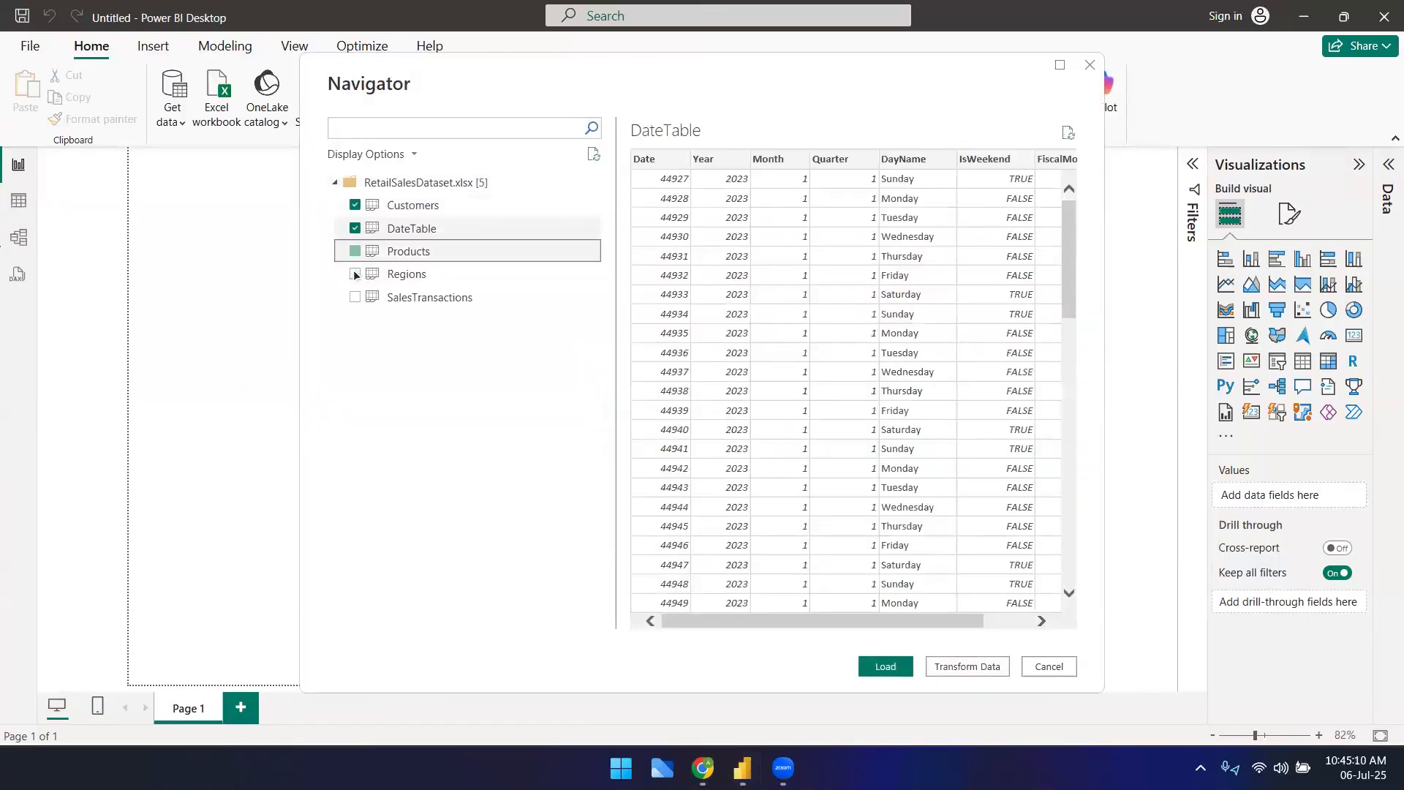
pyautogui.click(356, 273)
pyautogui.click(355, 297)
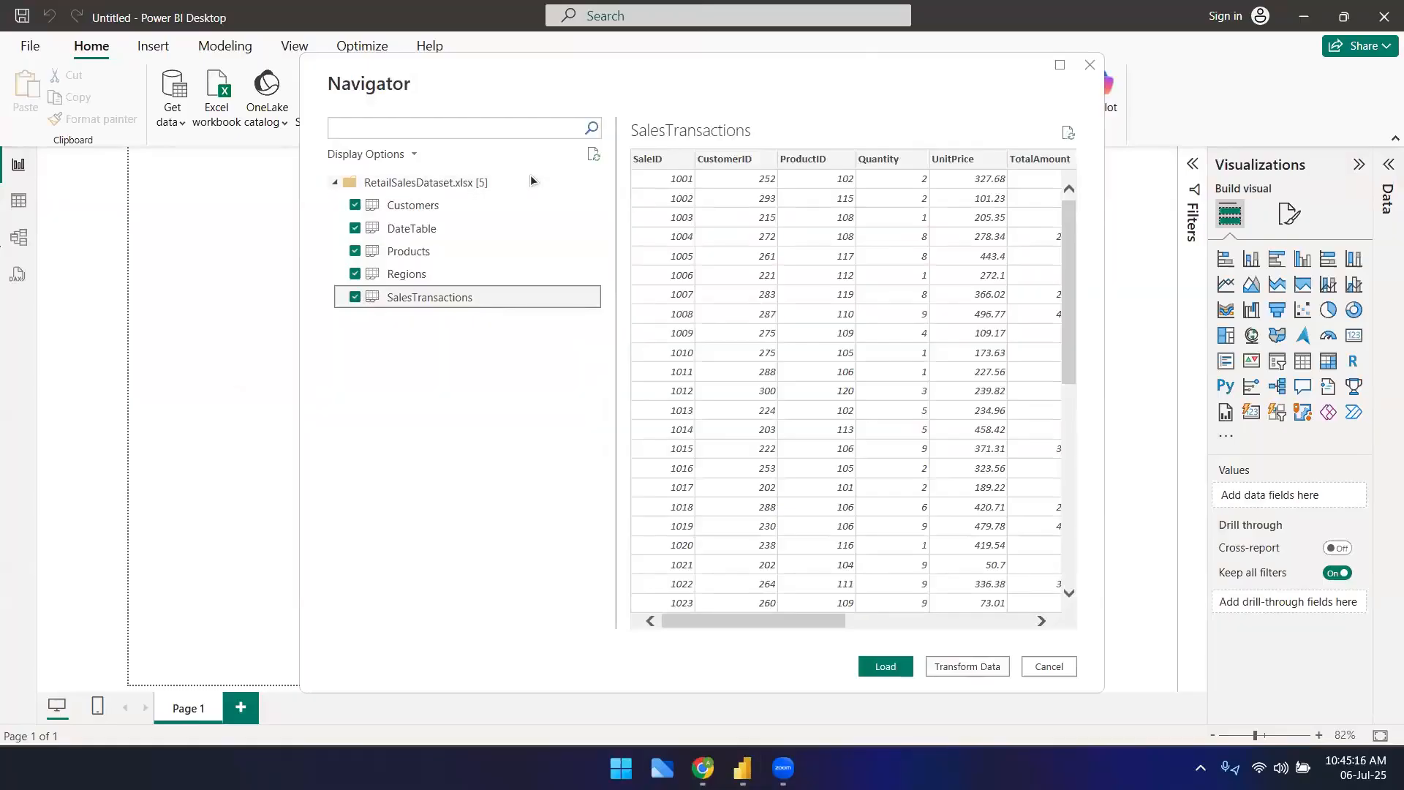
pyautogui.click(959, 669)
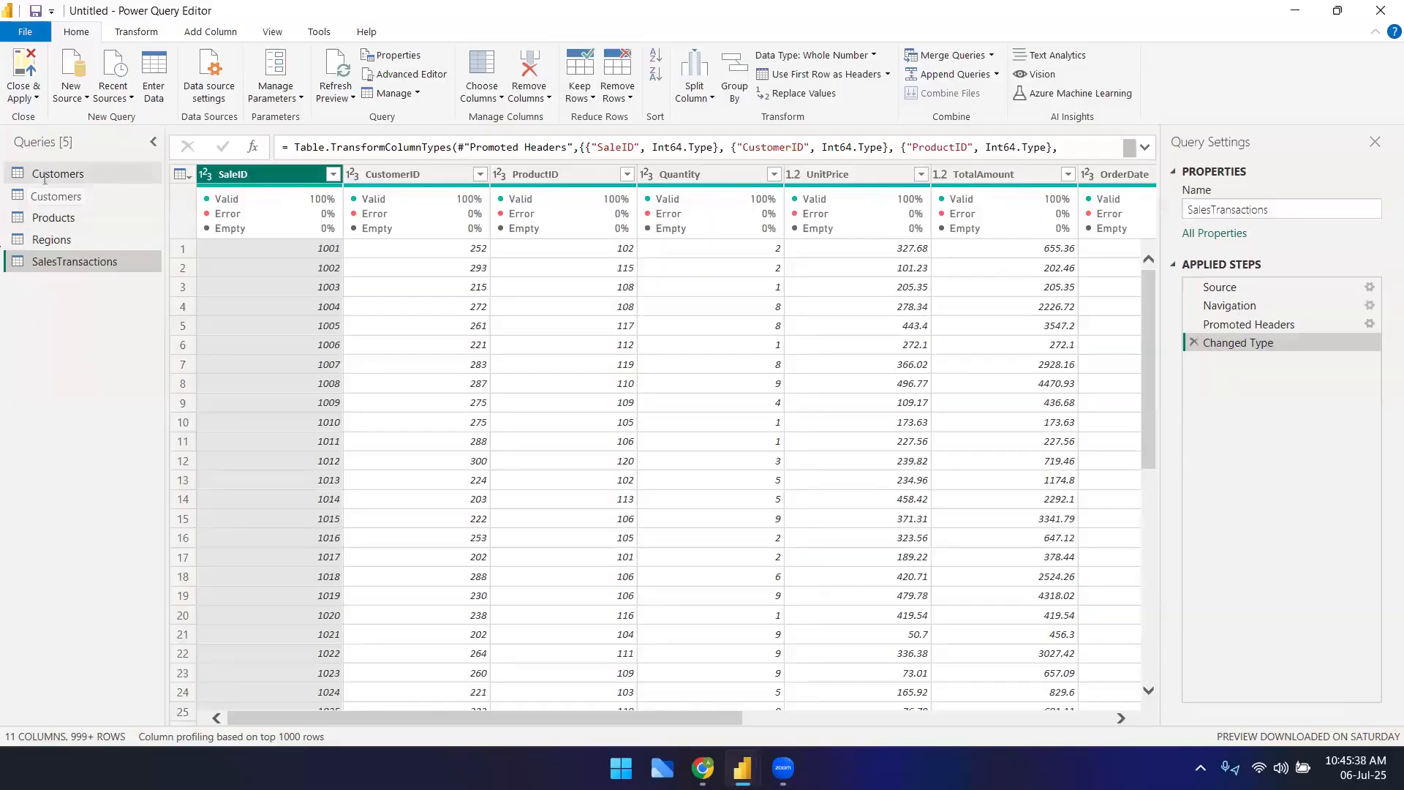
# - Look through the Customers, DateTable, Products and SalesTransactions queries to examine their columns and data
pyautogui.click(60, 177)
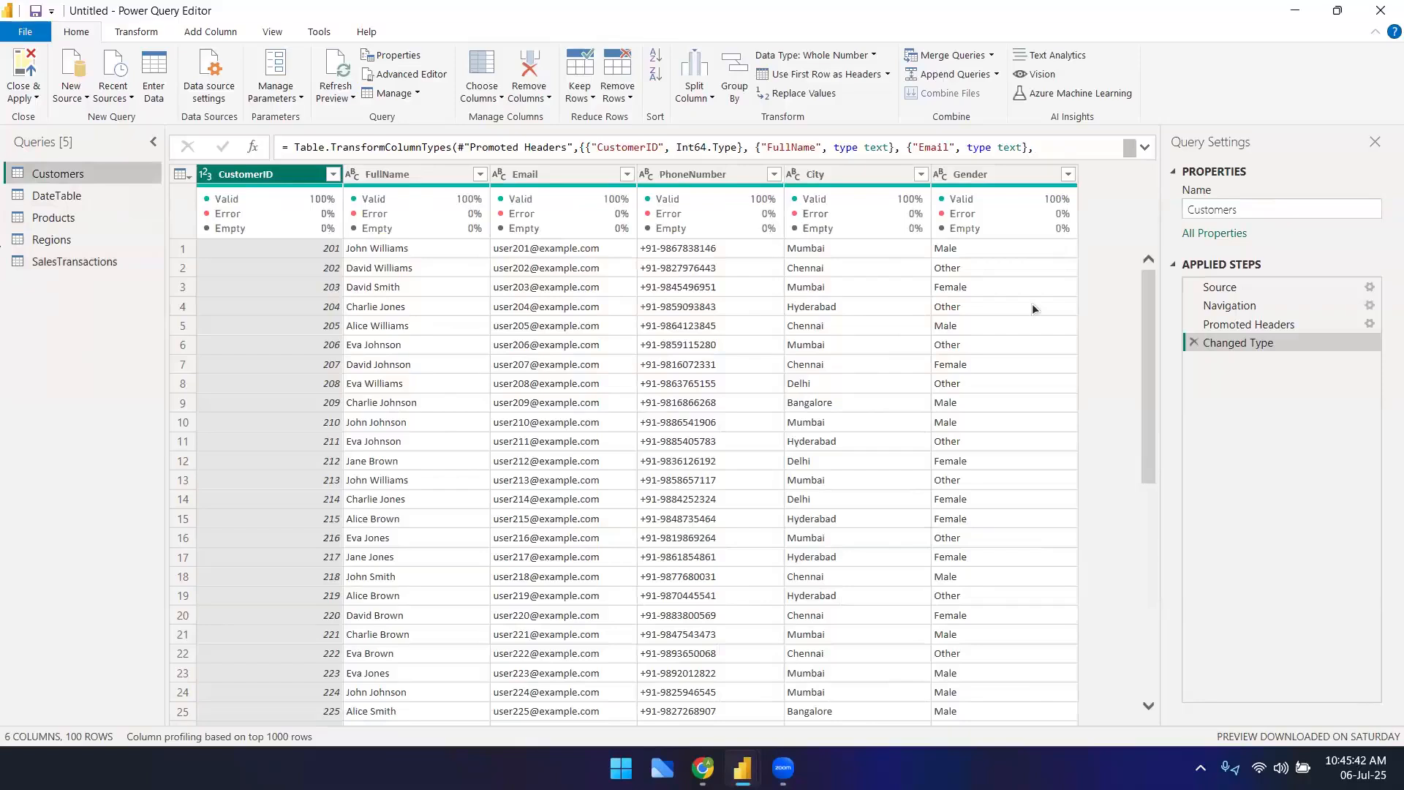
pyautogui.scroll(-5, 1029, 319)
pyautogui.scroll(5, 984, 367)
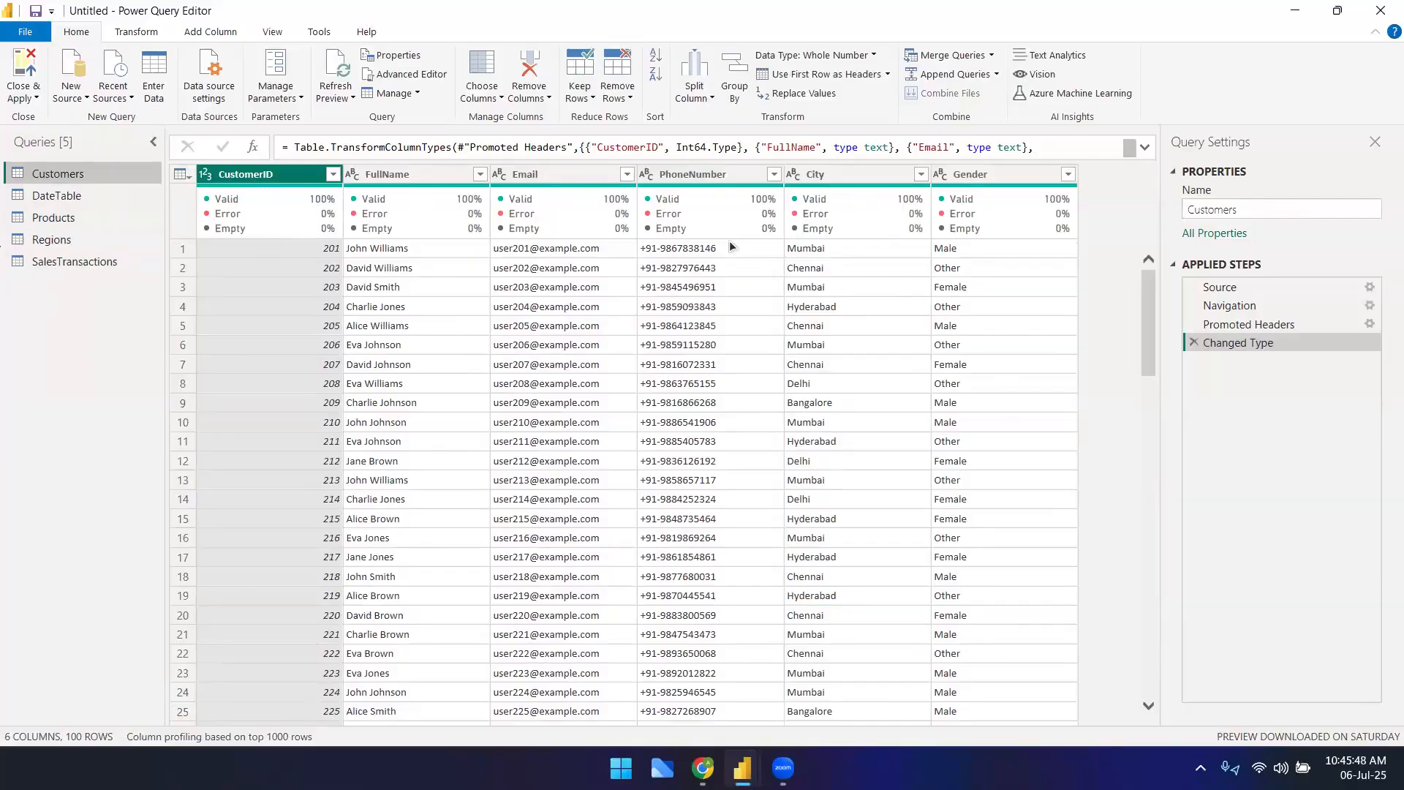
pyautogui.click(70, 199)
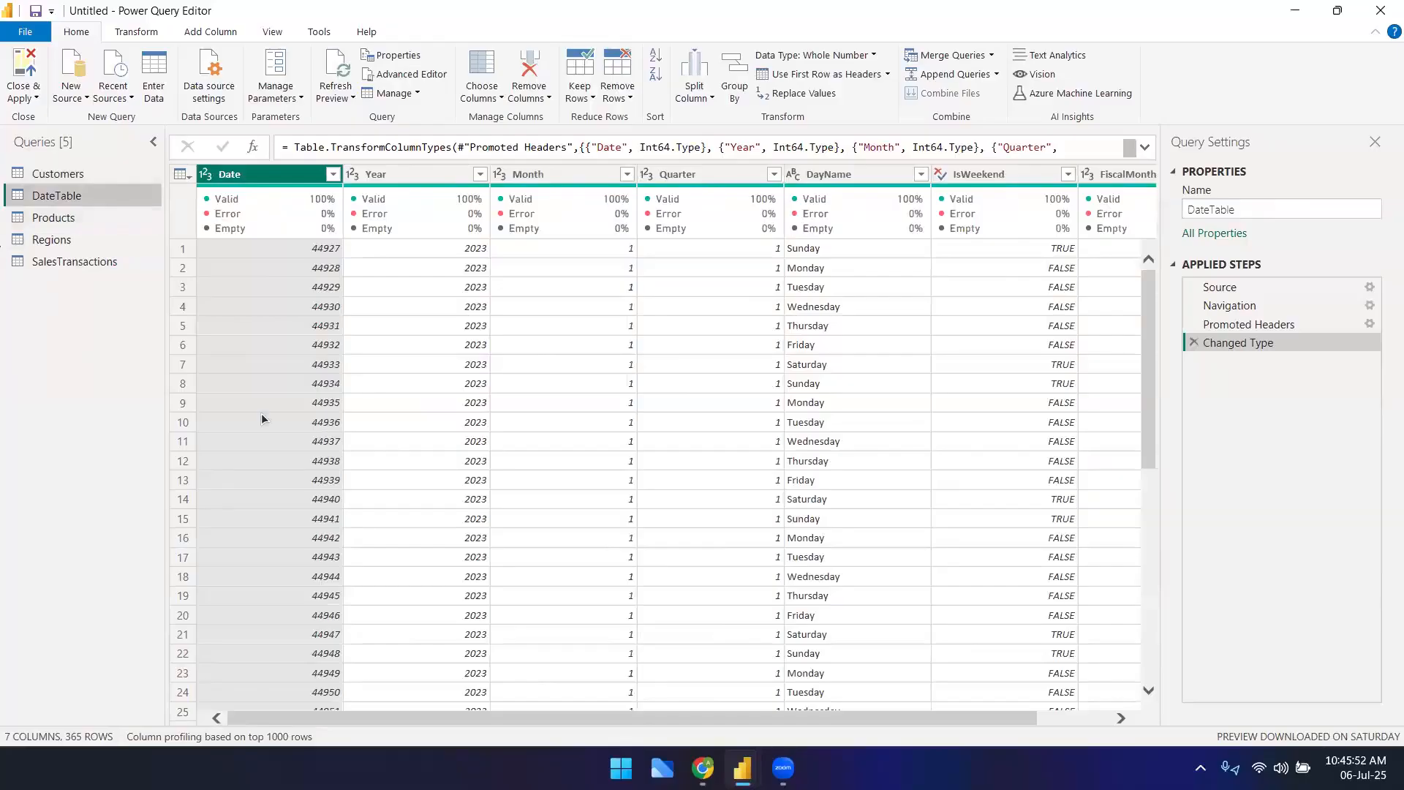
pyautogui.rightClick(289, 180)
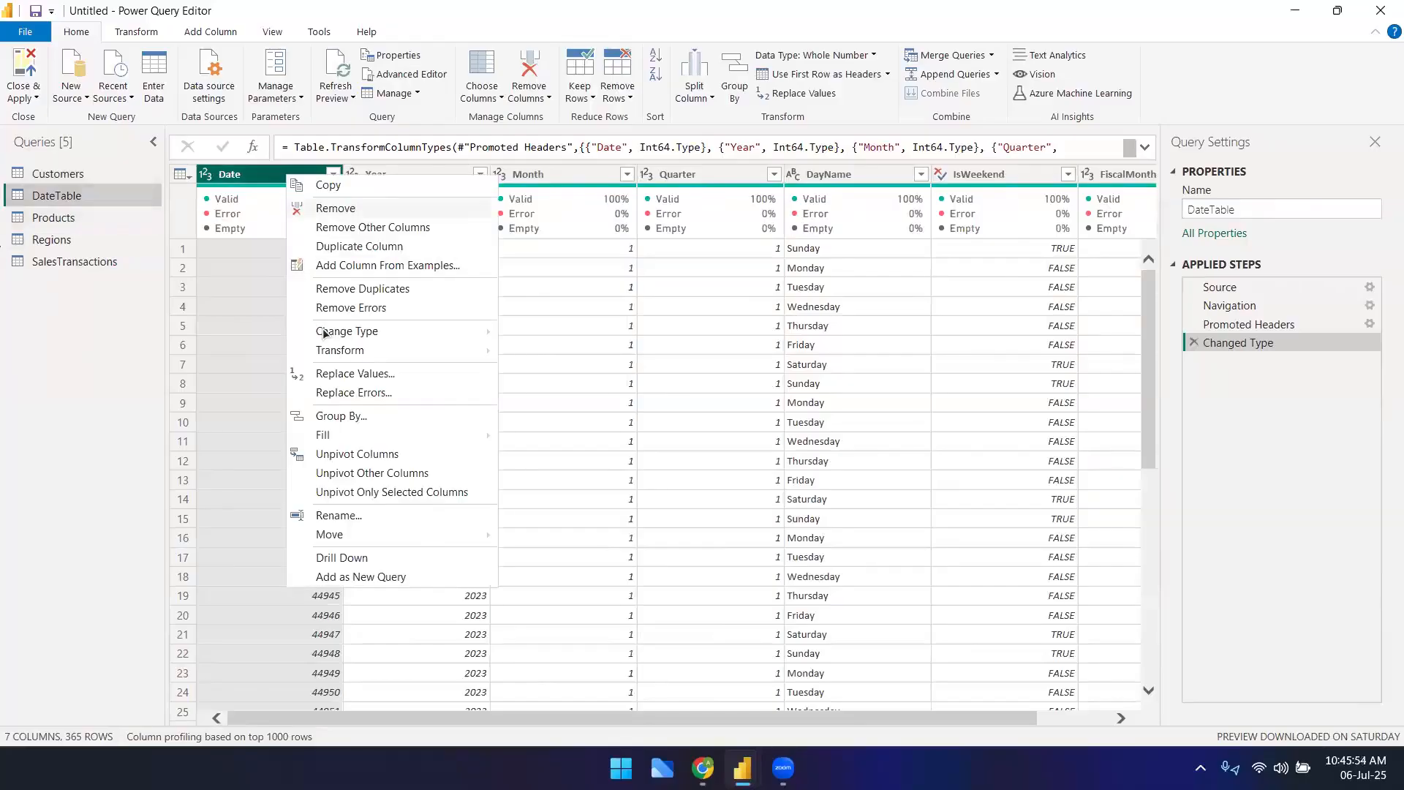
pyautogui.click(72, 405)
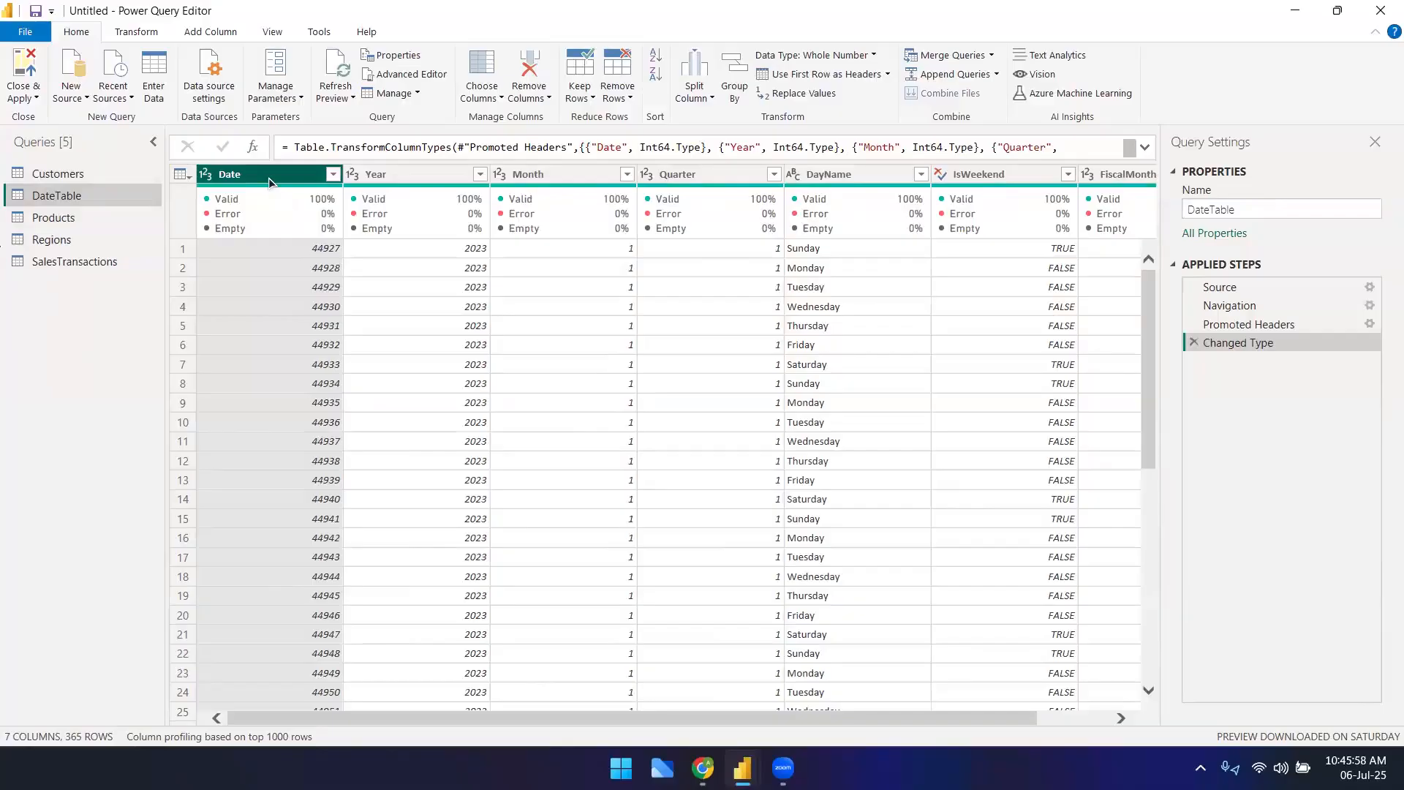
pyautogui.click(36, 218)
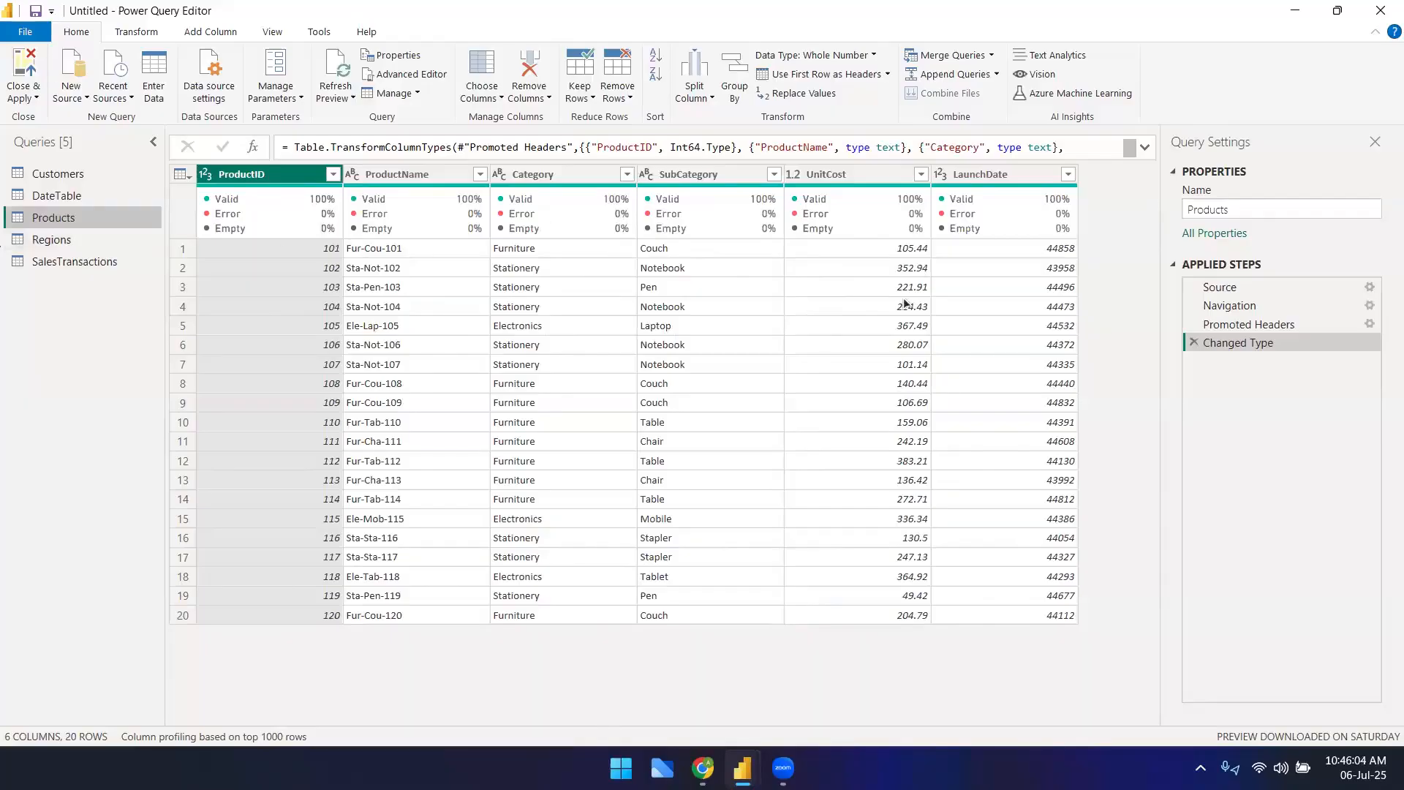
pyautogui.click(63, 244)
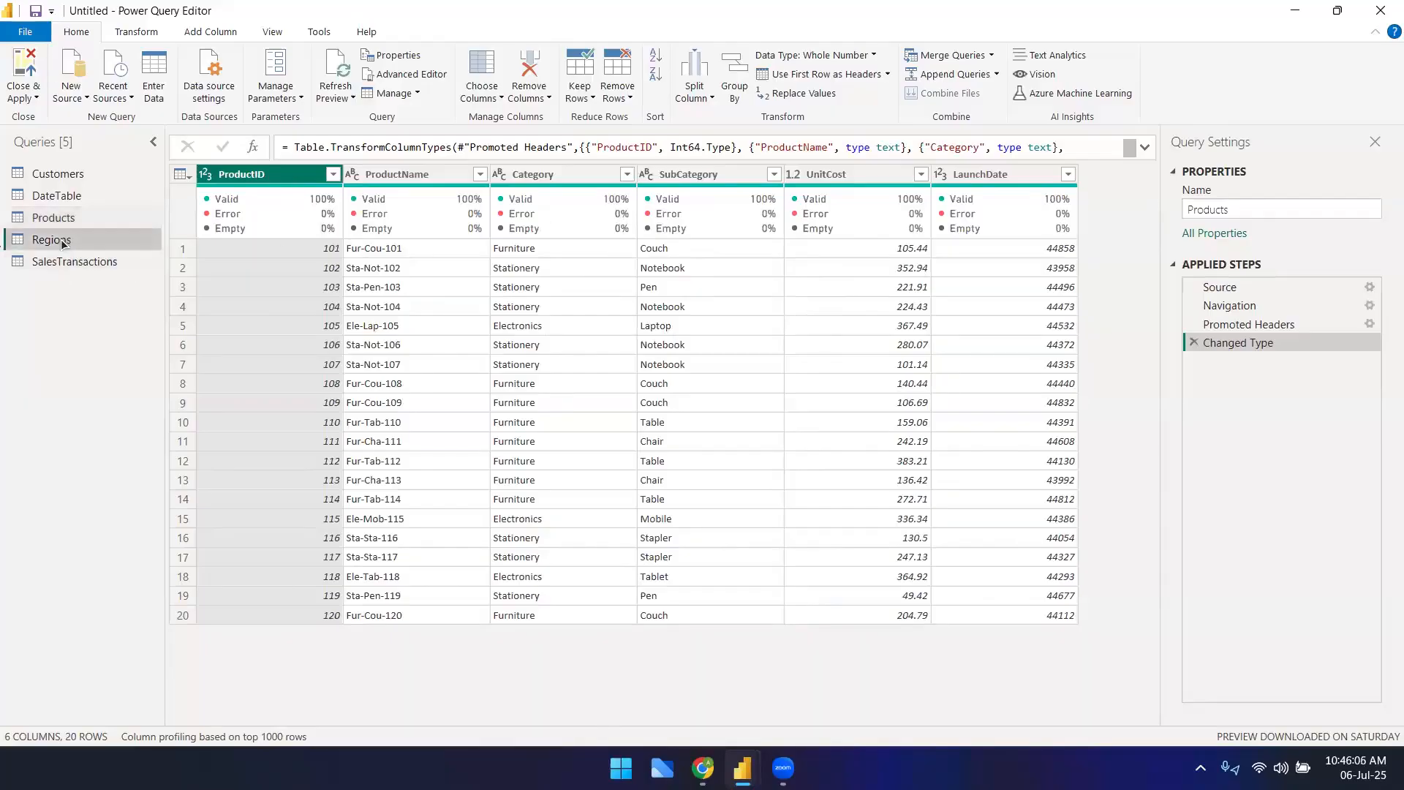
pyautogui.click(58, 261)
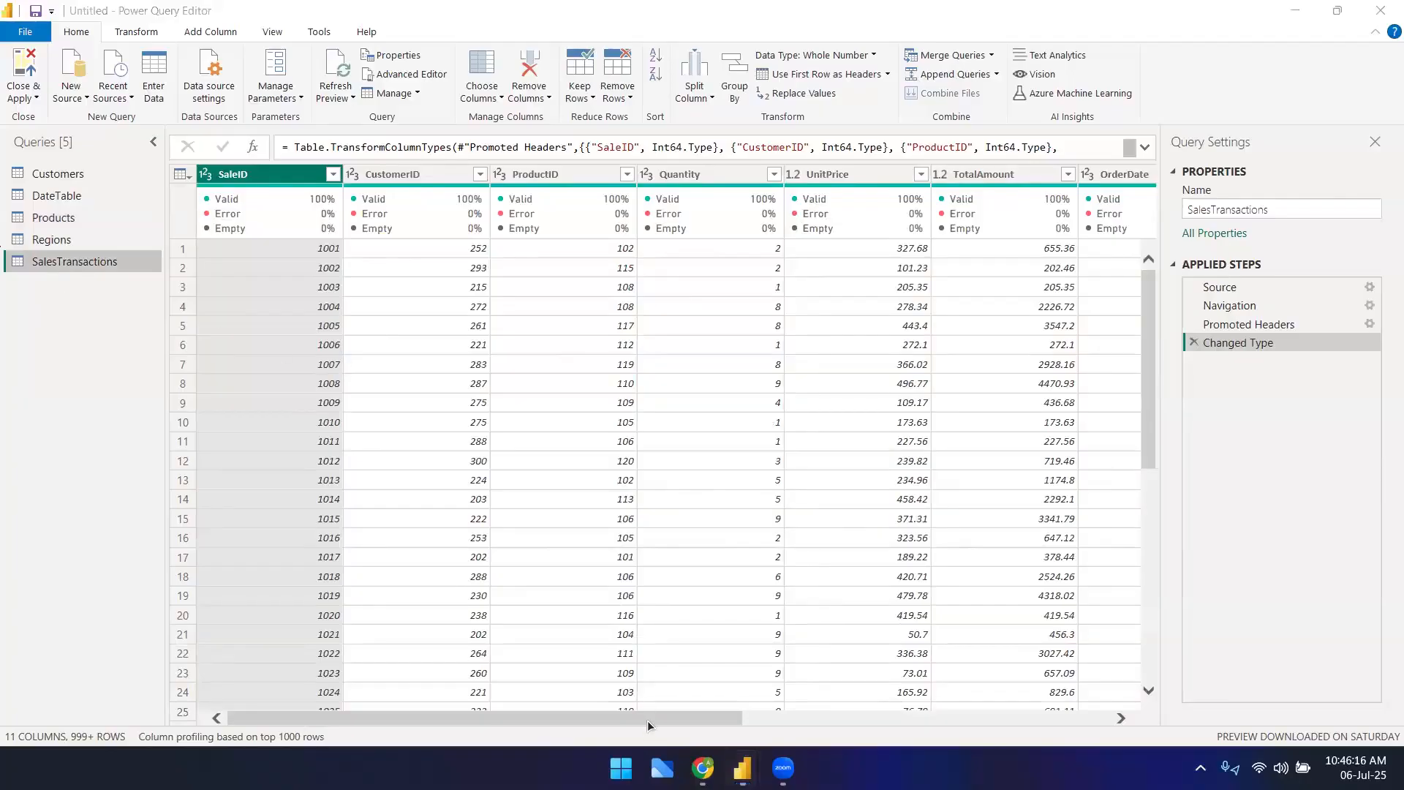
pyautogui.moveTo(630, 717); pyautogui.dragTo(591, 731)
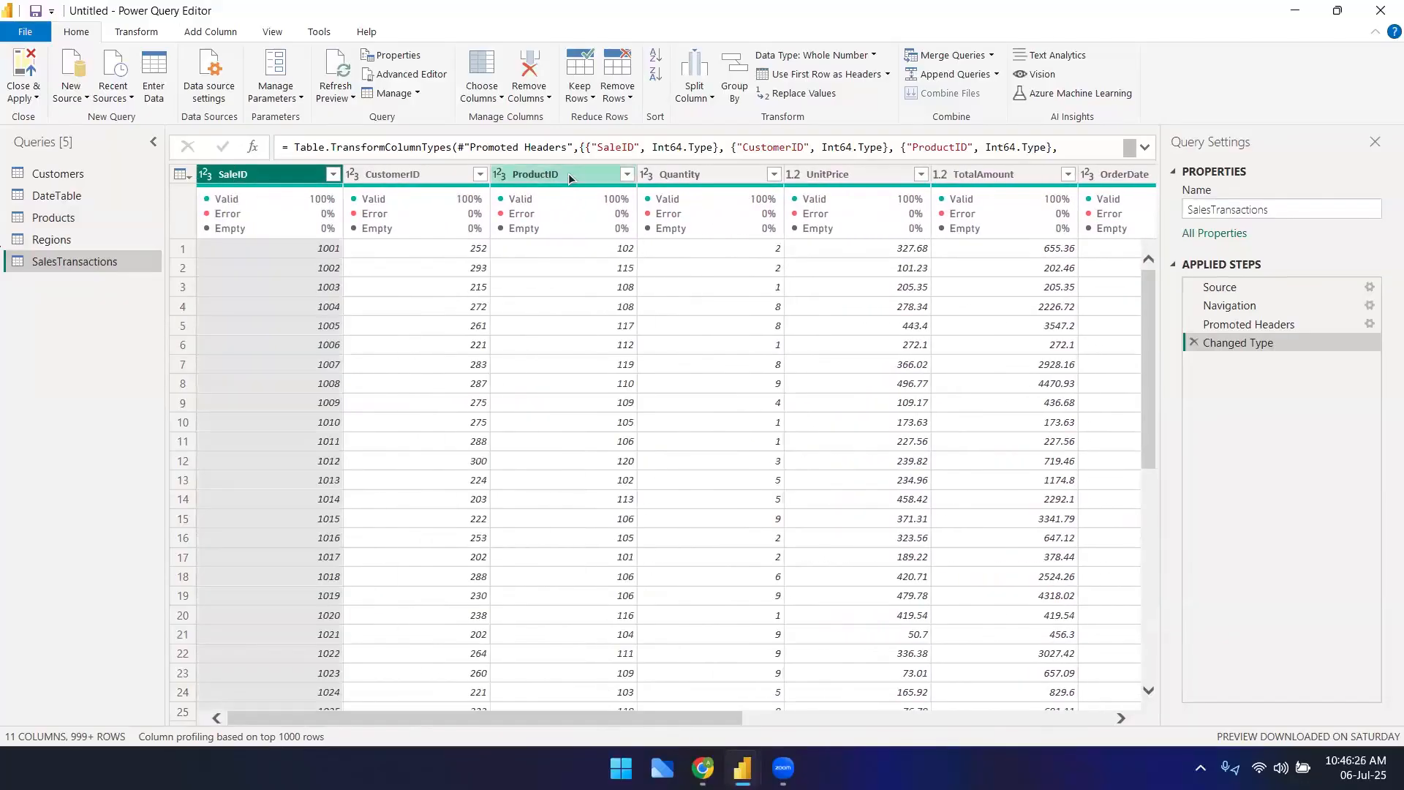
# - Compare the Products and SalesTransactions queries to examine the ProductID column they share
pyautogui.click(74, 217)
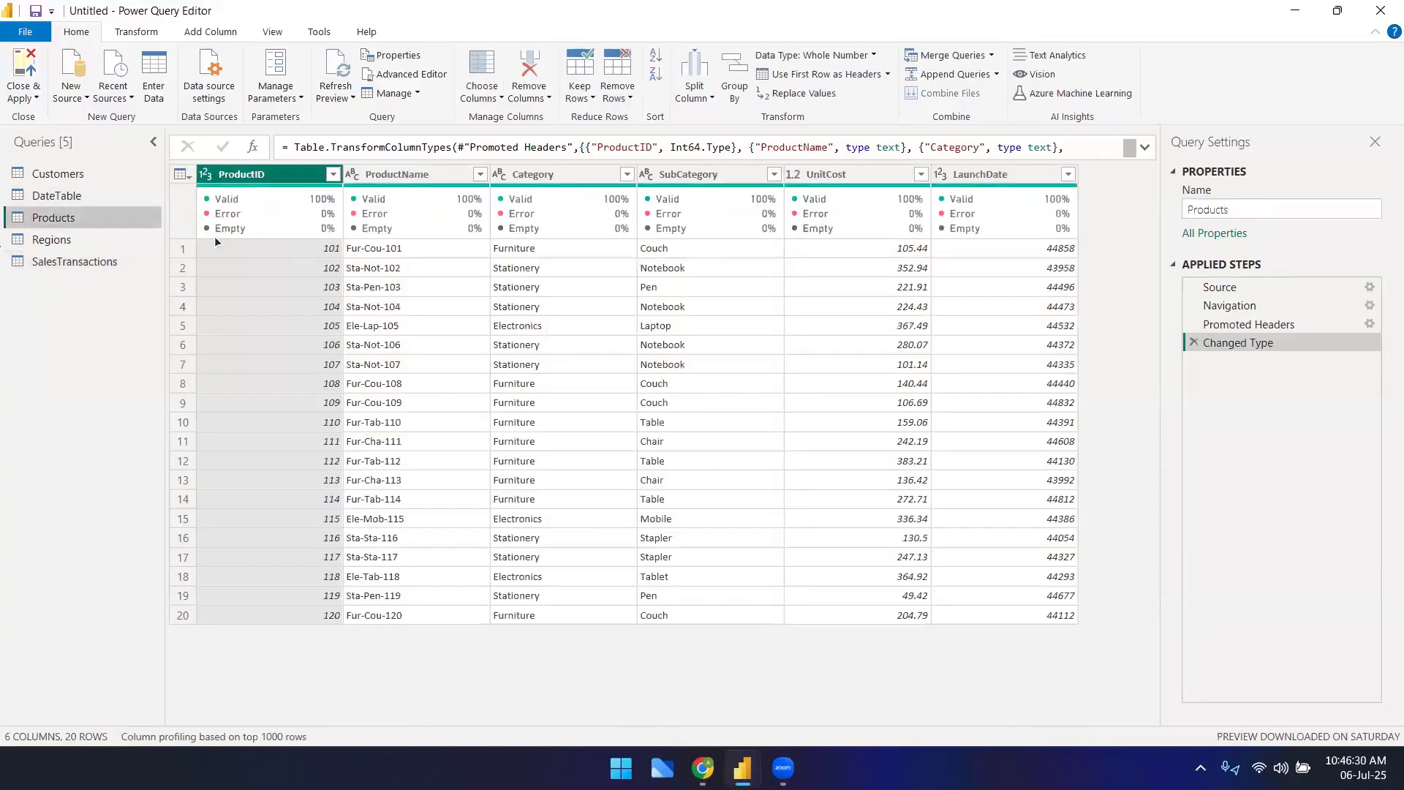
pyautogui.click(74, 261)
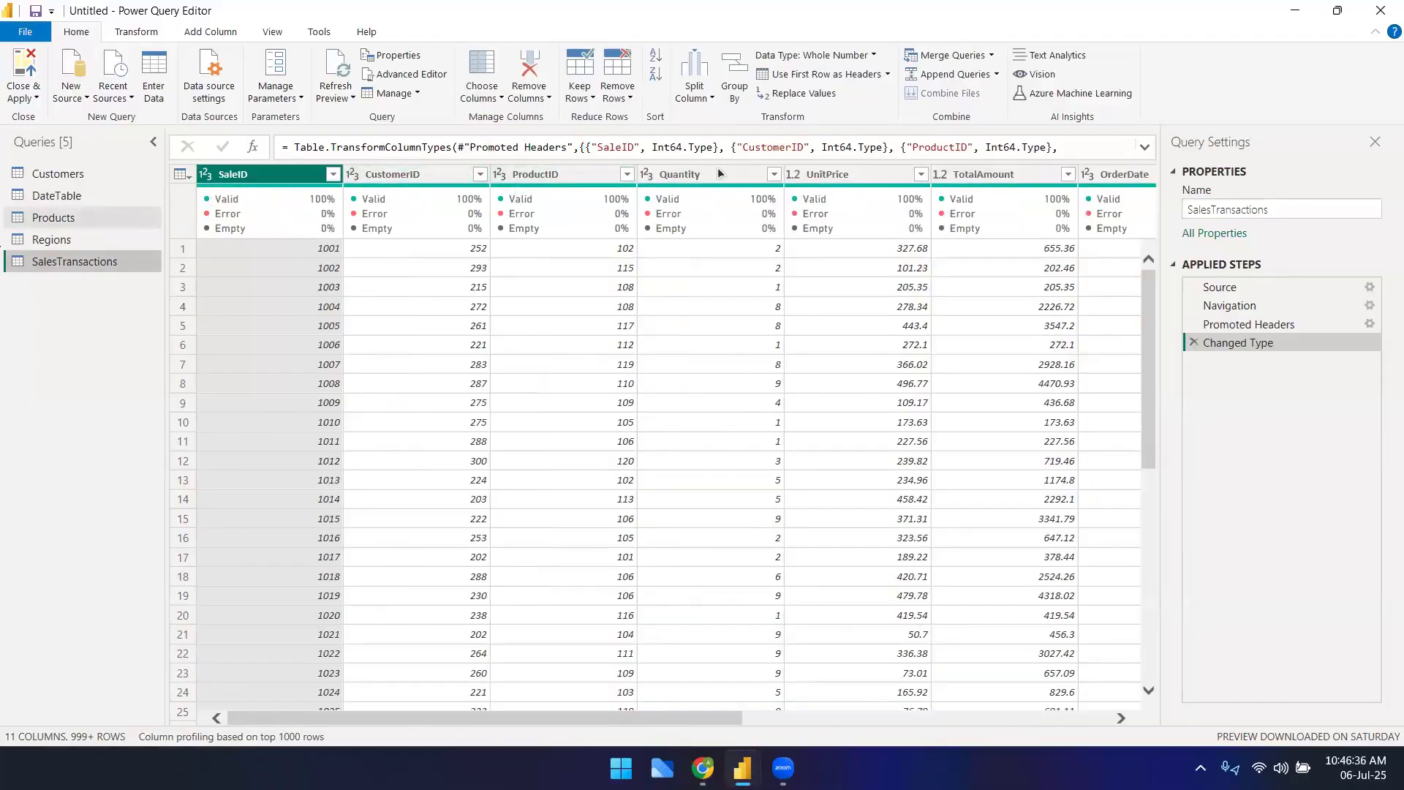
pyautogui.click(71, 221)
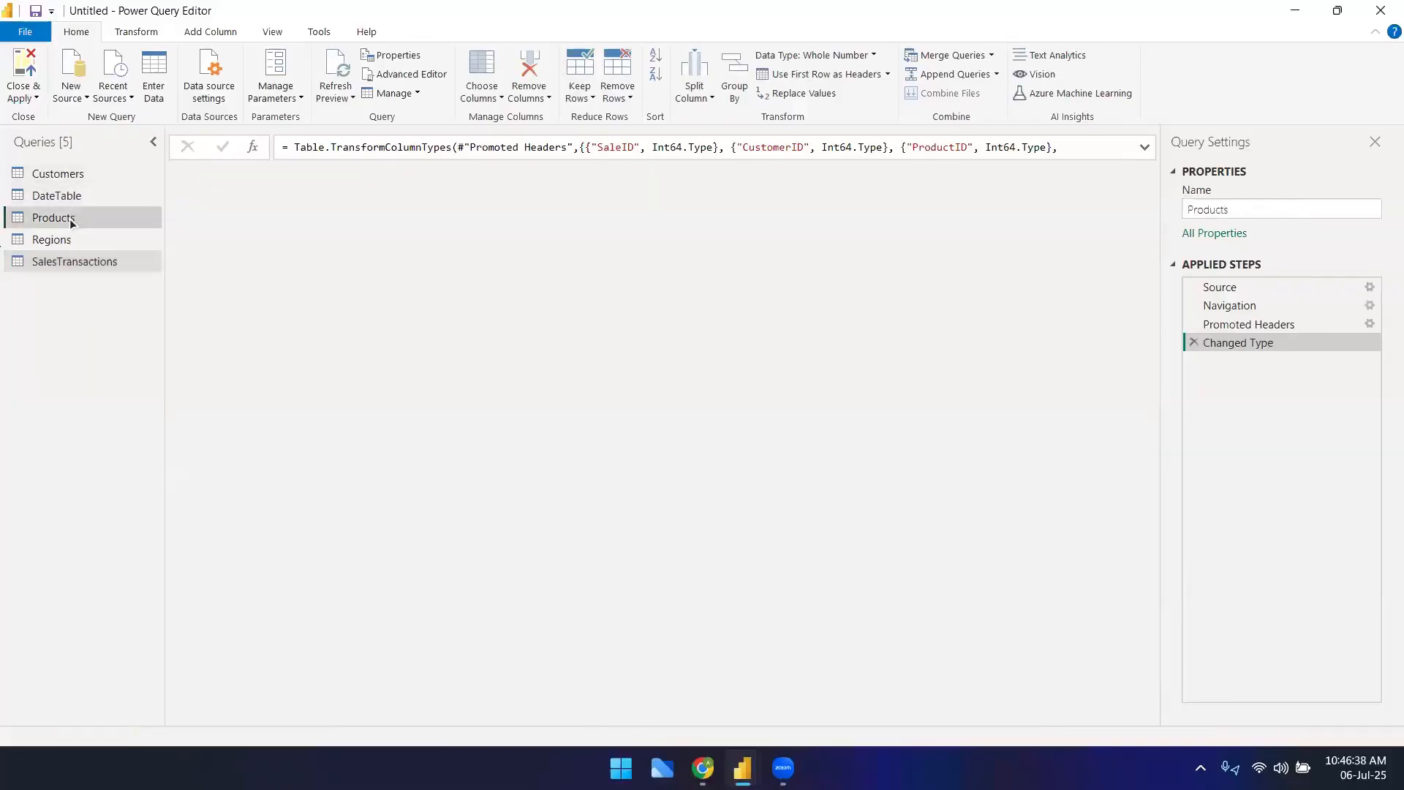
pyautogui.click(52, 264)
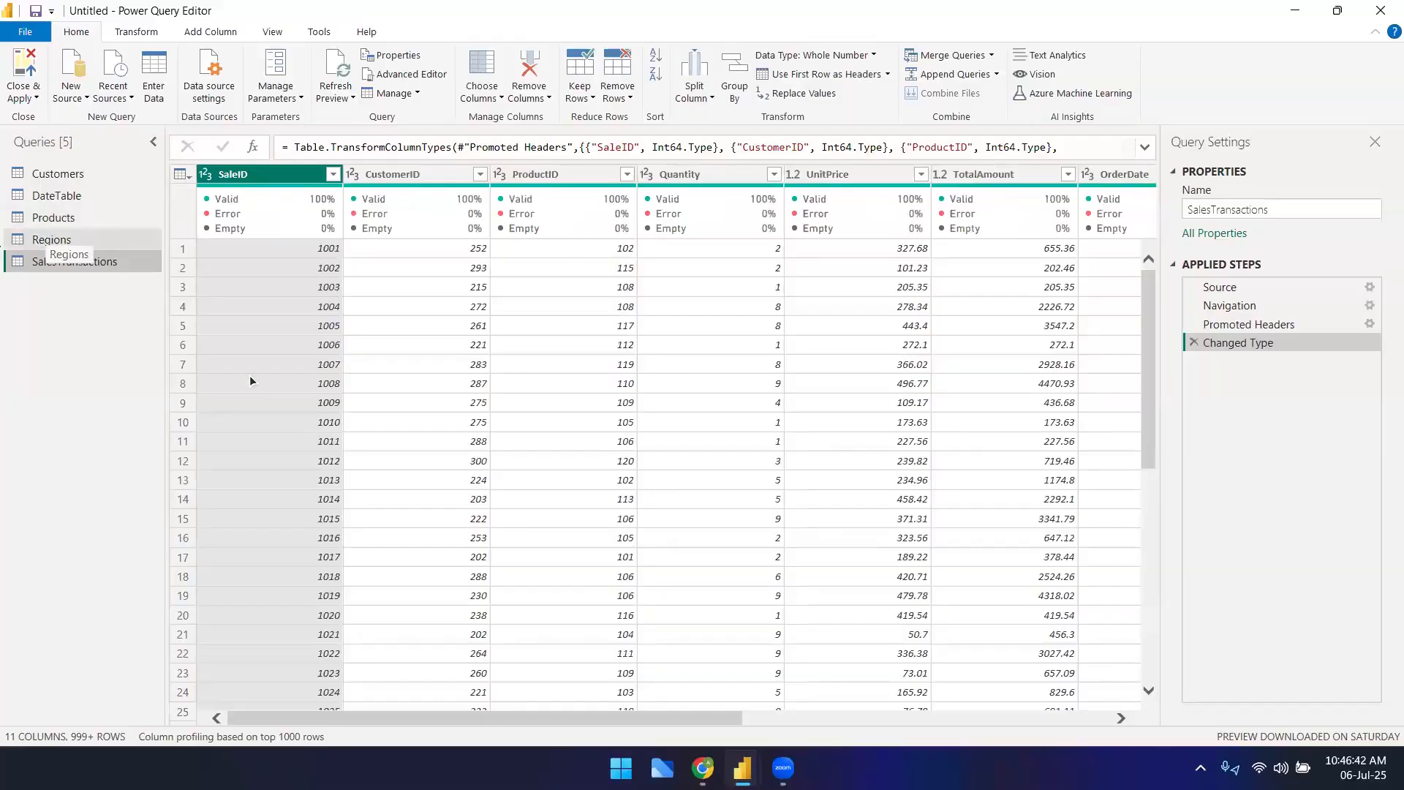
pyautogui.click(2, 327)
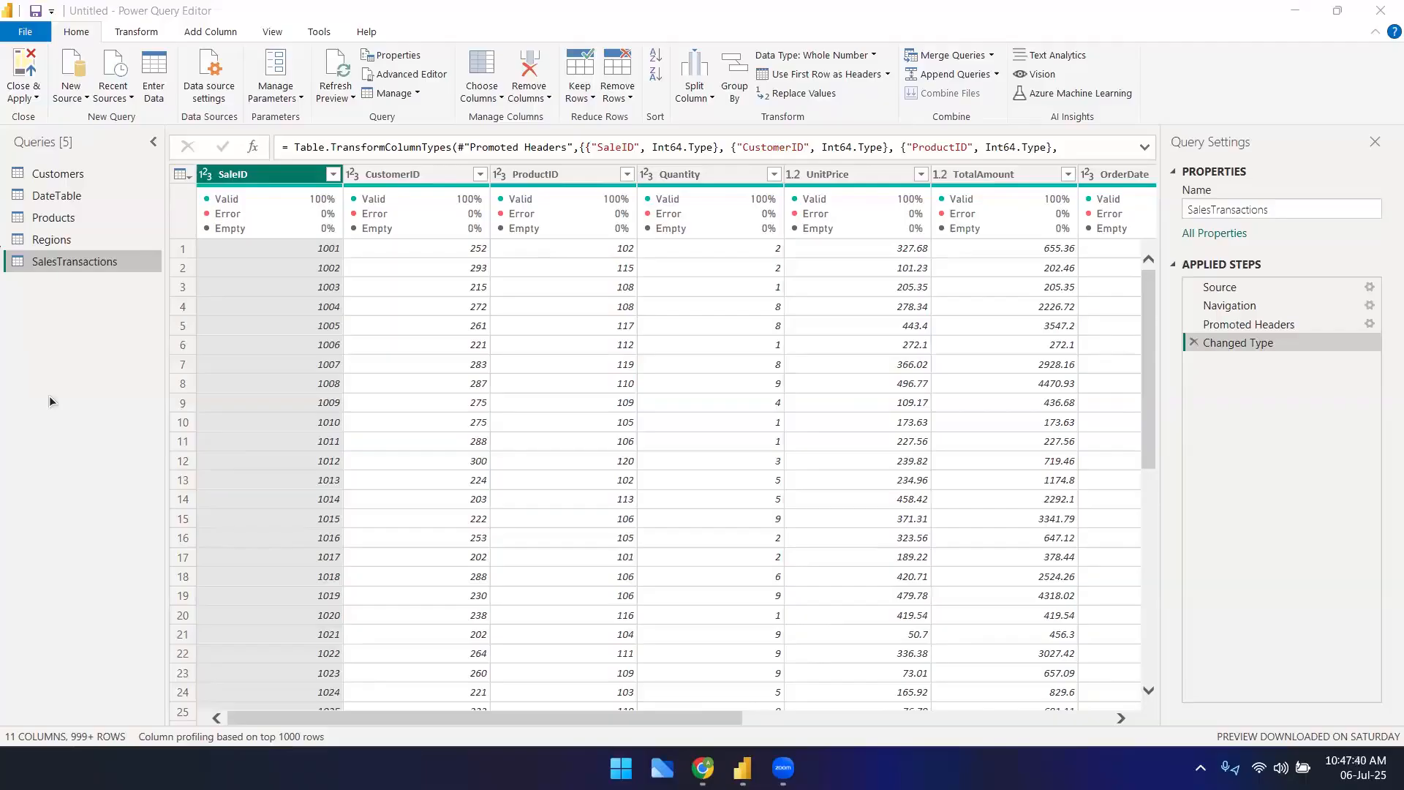
# - Check individual ProductID values in SalesTransactions, such as 102, 112 and 106, against the product list in Products
pyautogui.click(542, 252)
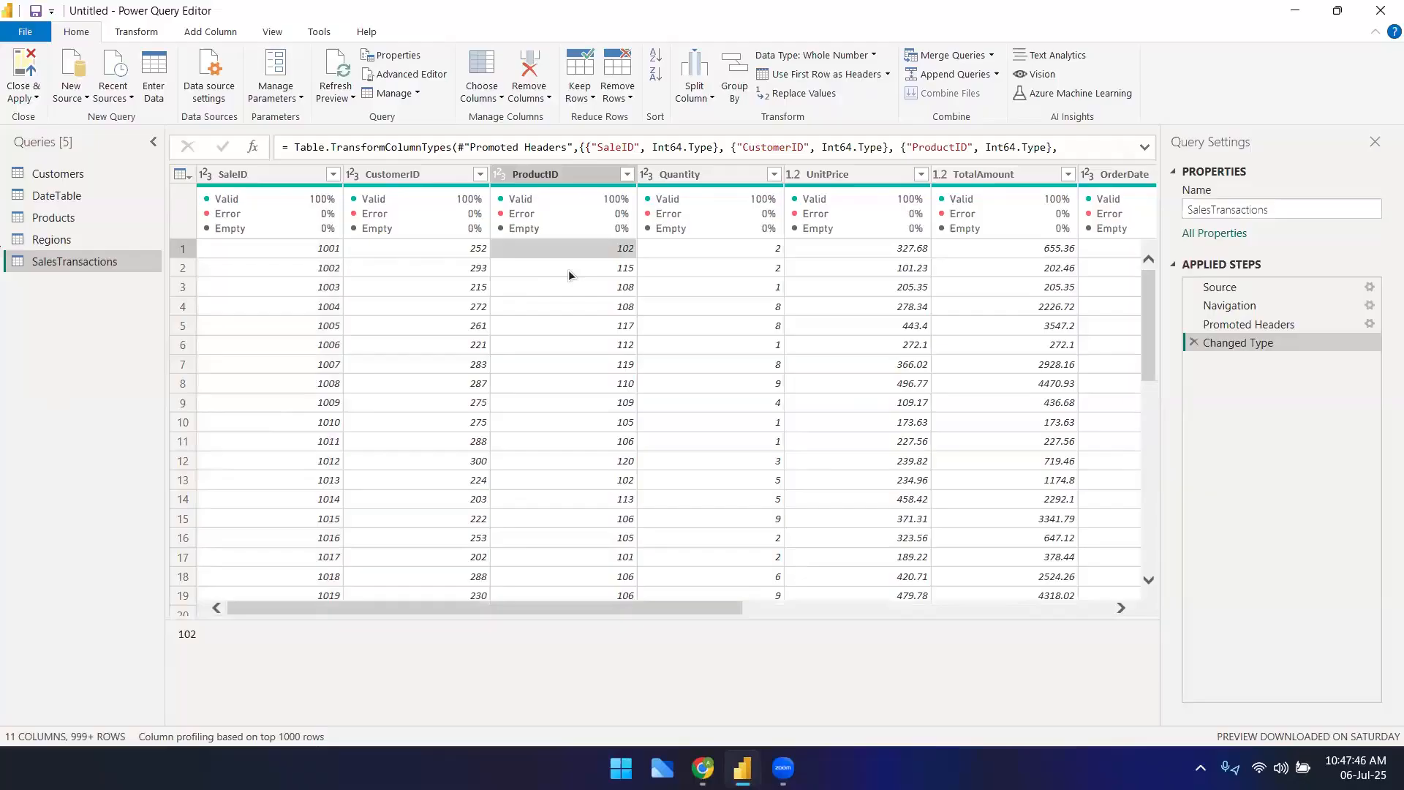
pyautogui.click(569, 267)
pyautogui.click(568, 345)
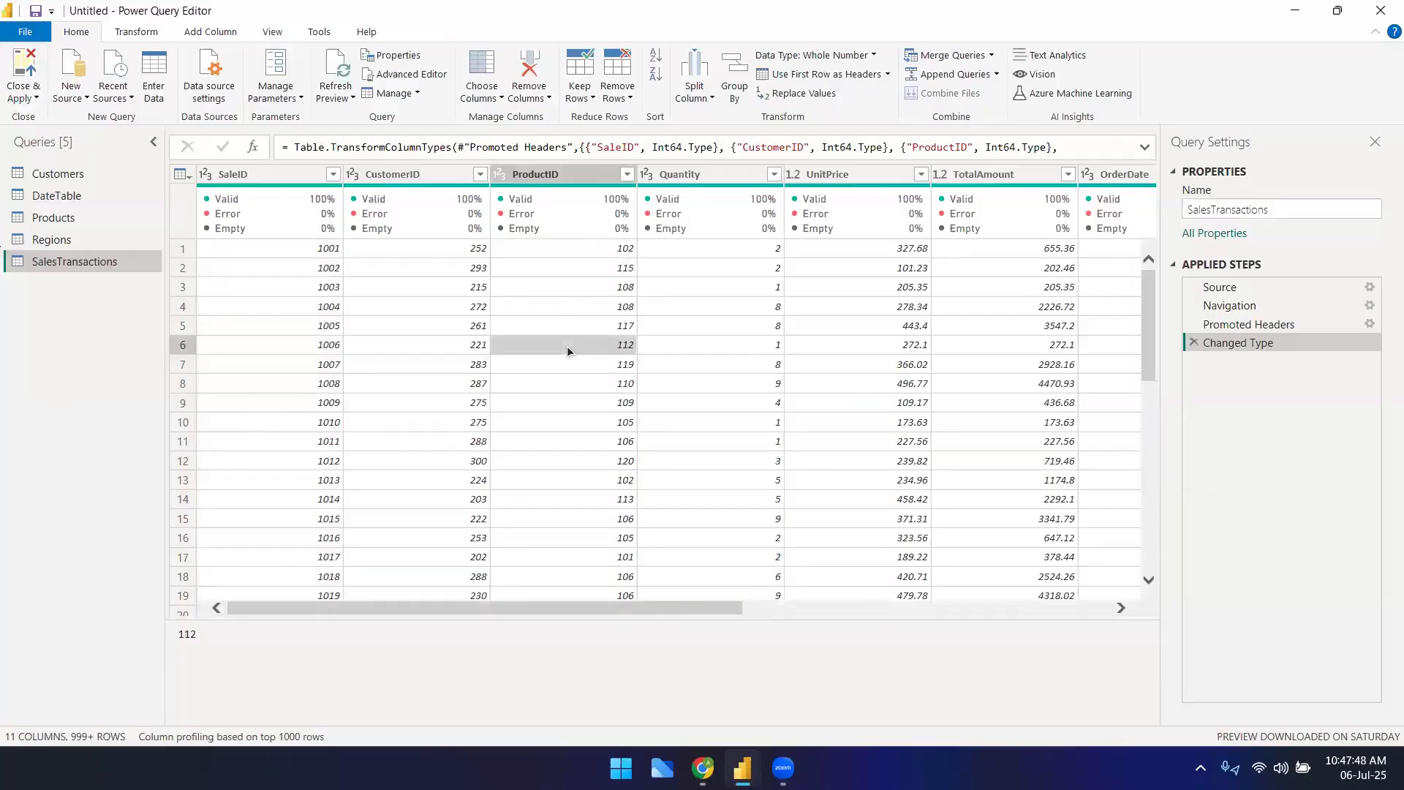
pyautogui.click(66, 219)
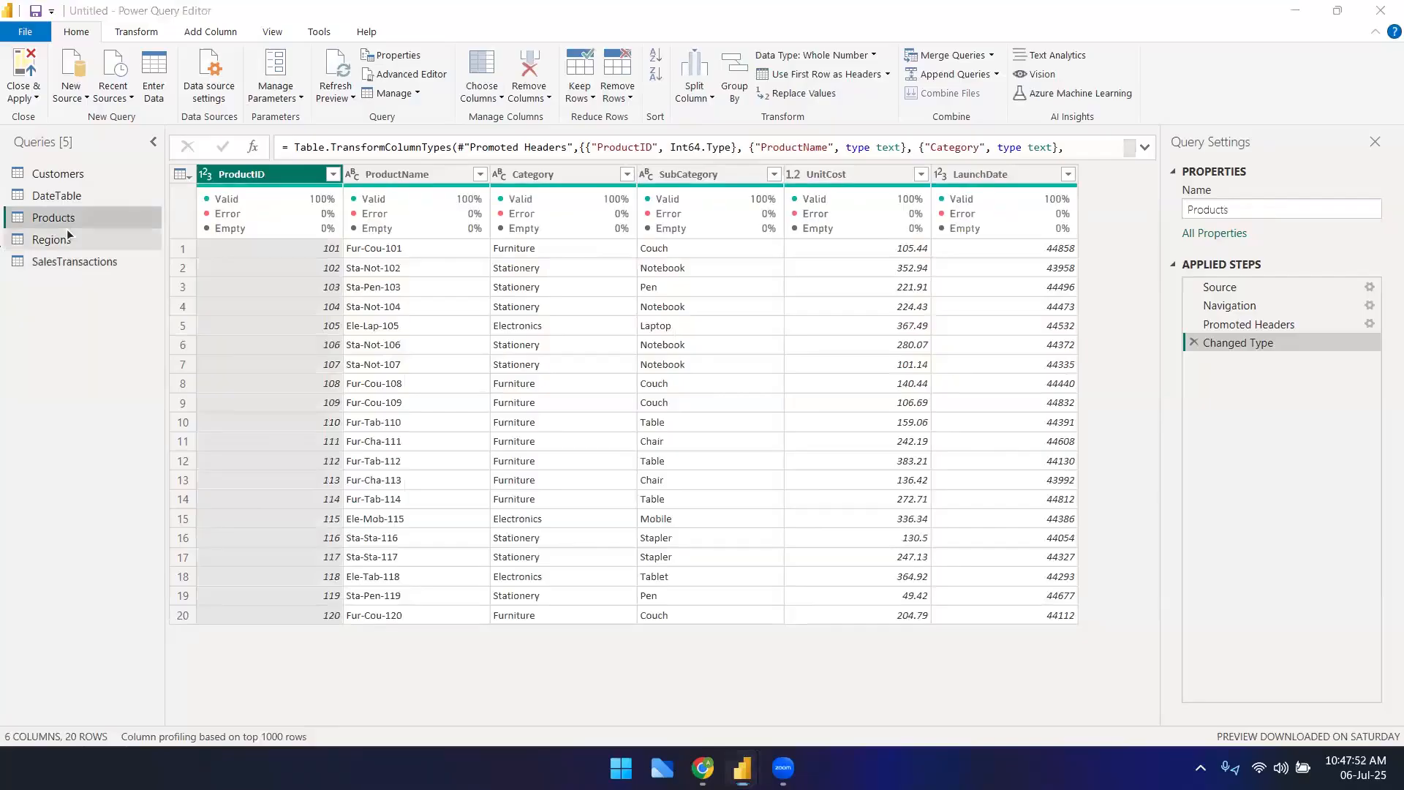
pyautogui.click(68, 261)
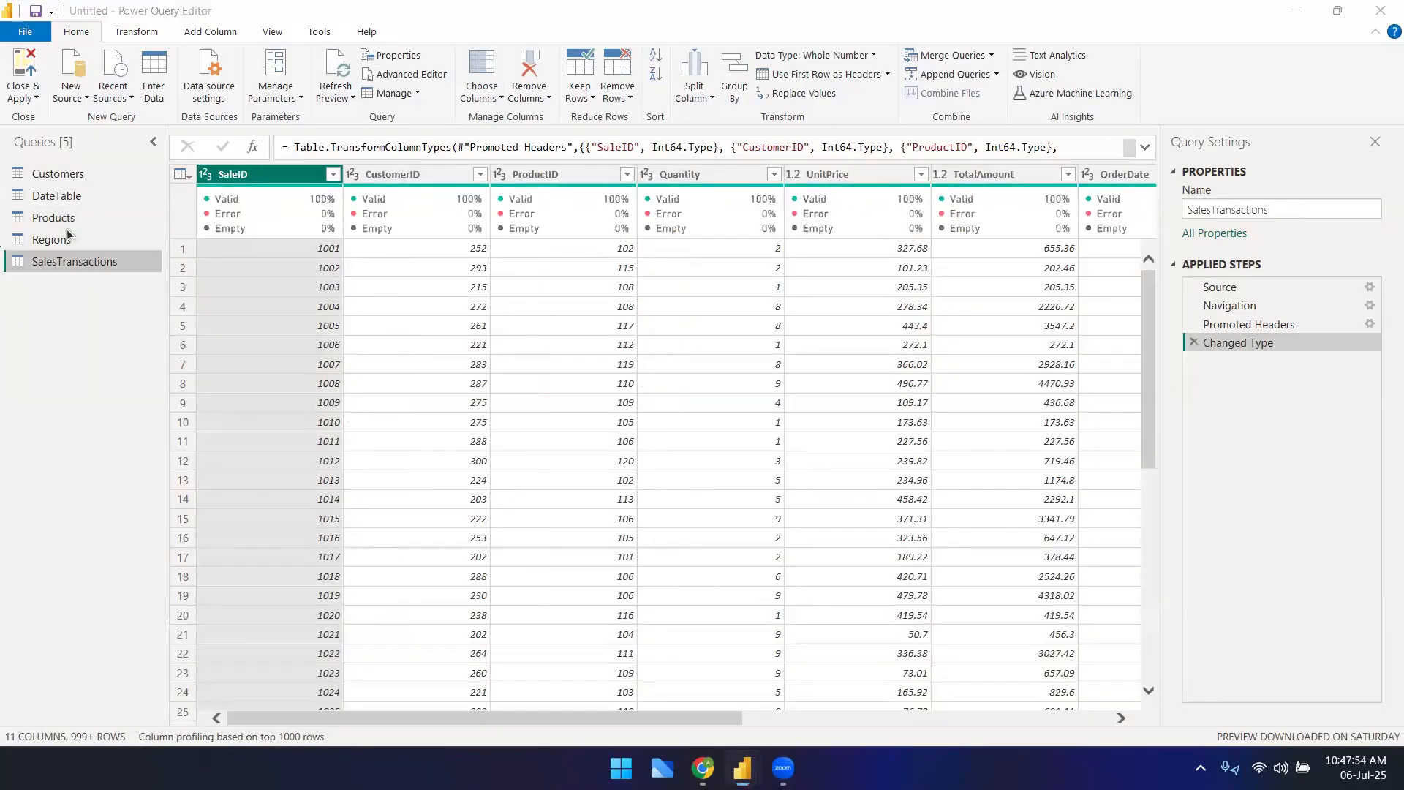
pyautogui.click(594, 345)
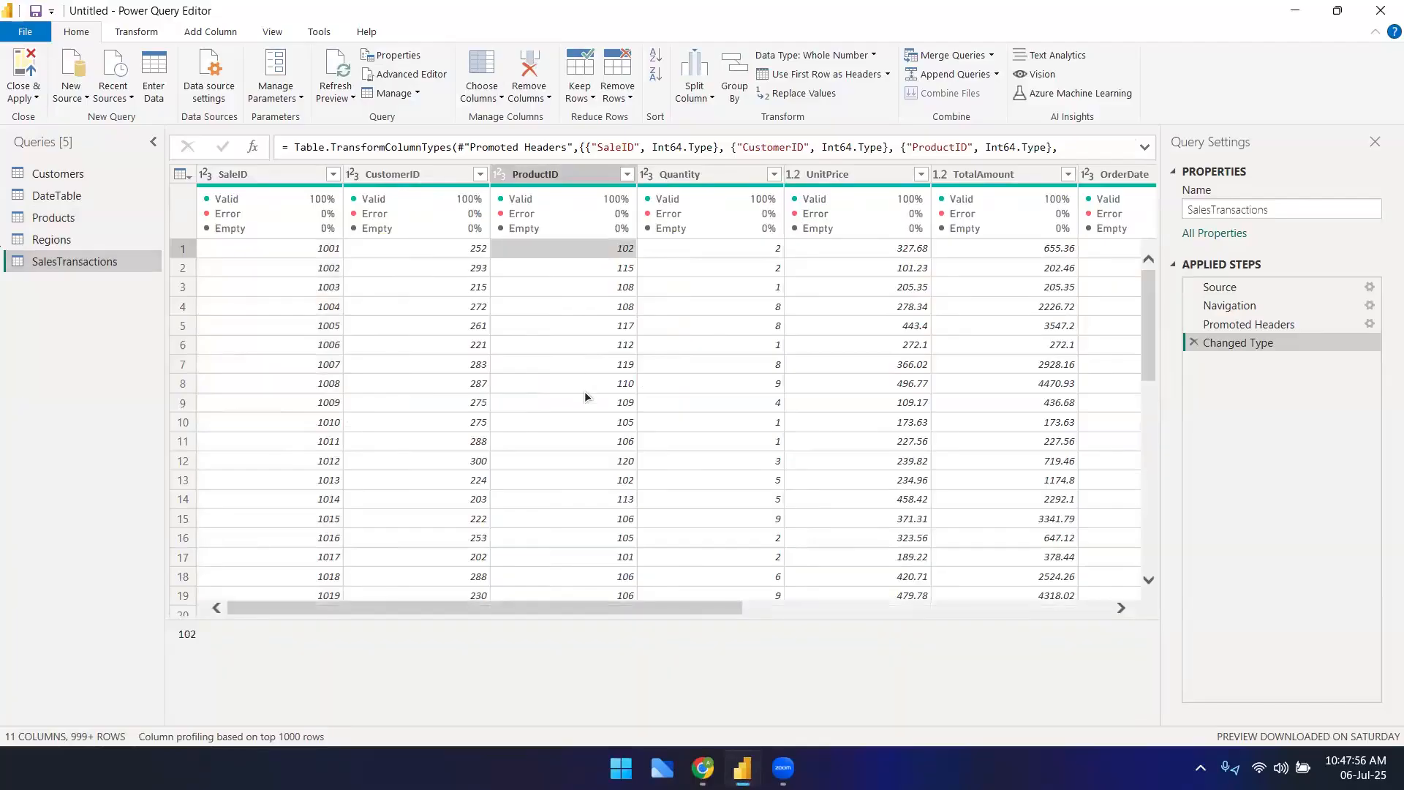
pyautogui.click(587, 442)
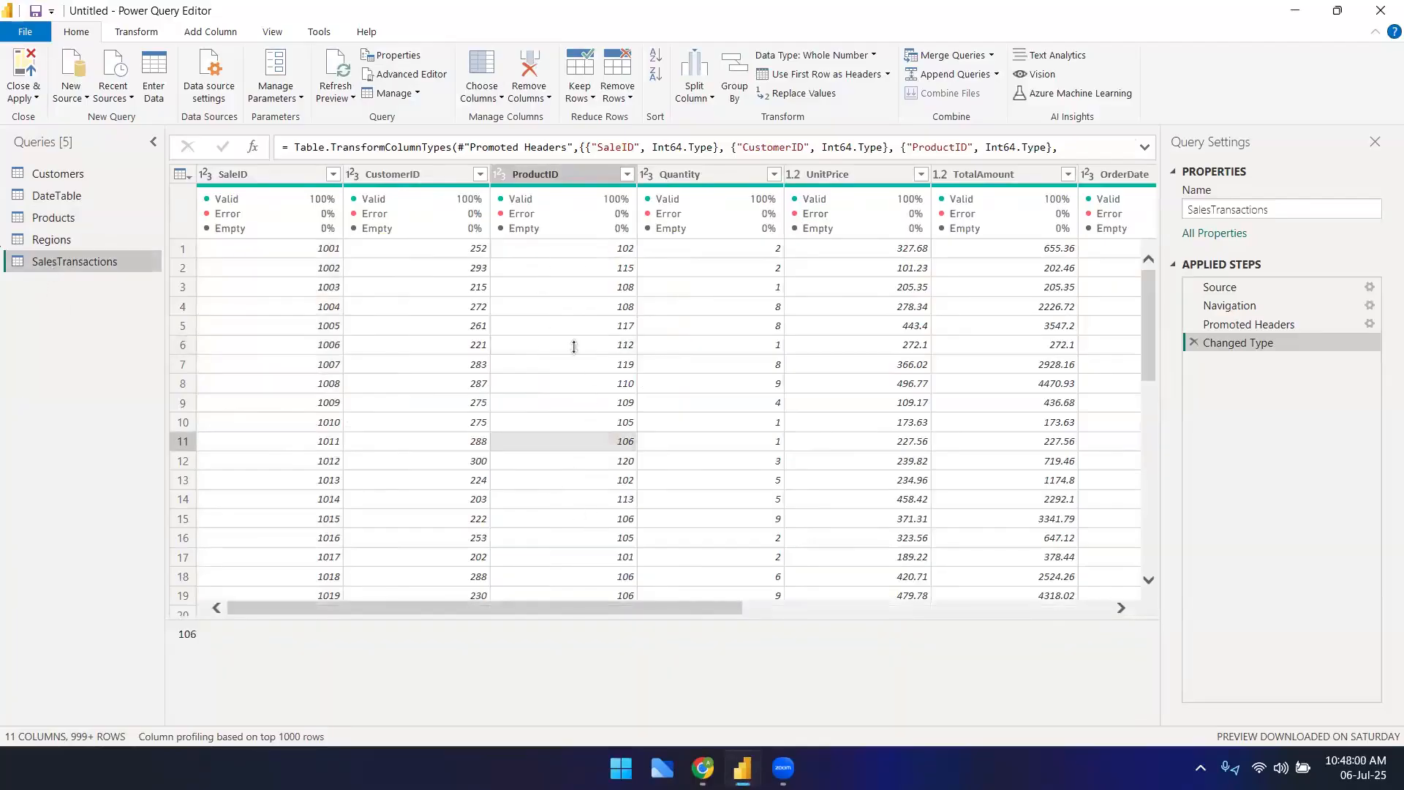
pyautogui.click(568, 249)
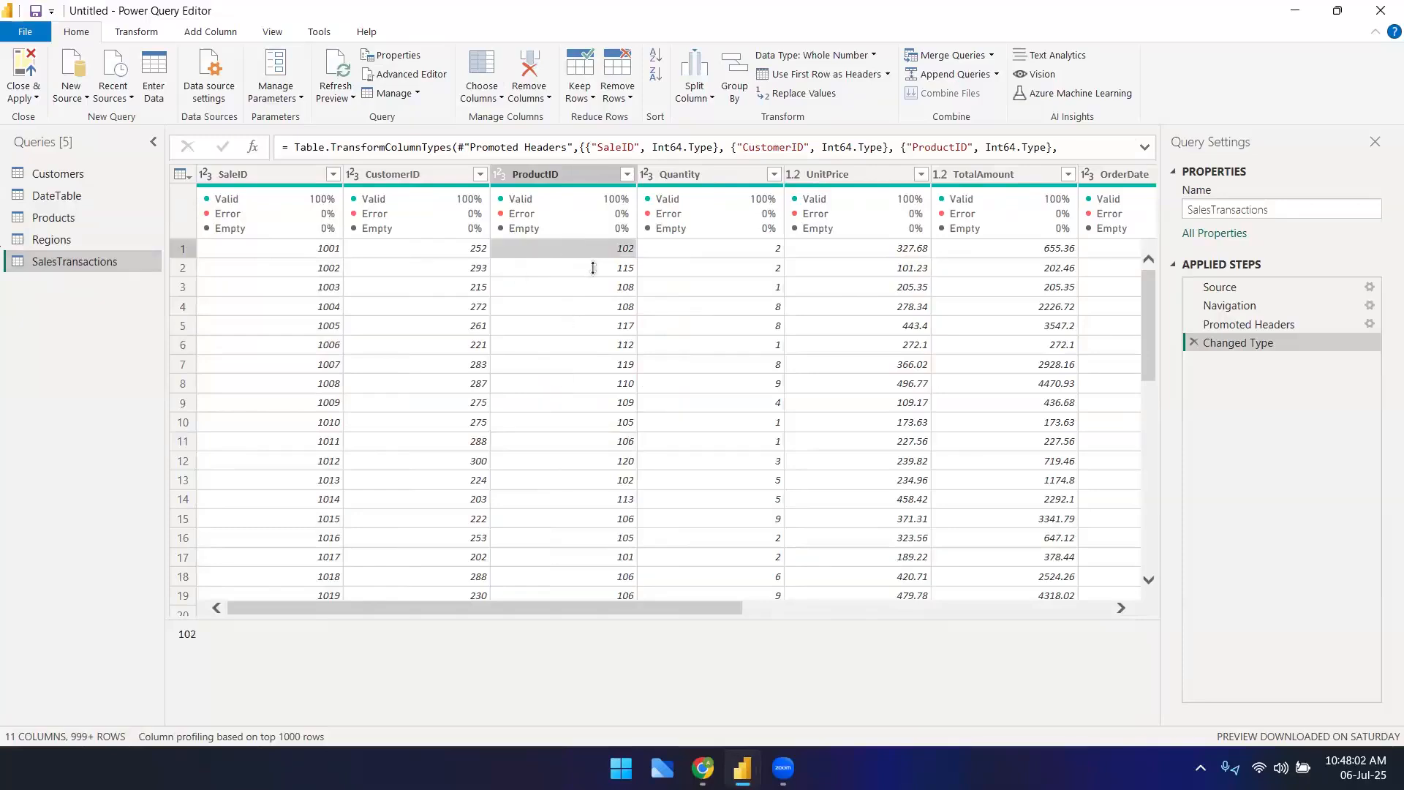
pyautogui.click(48, 218)
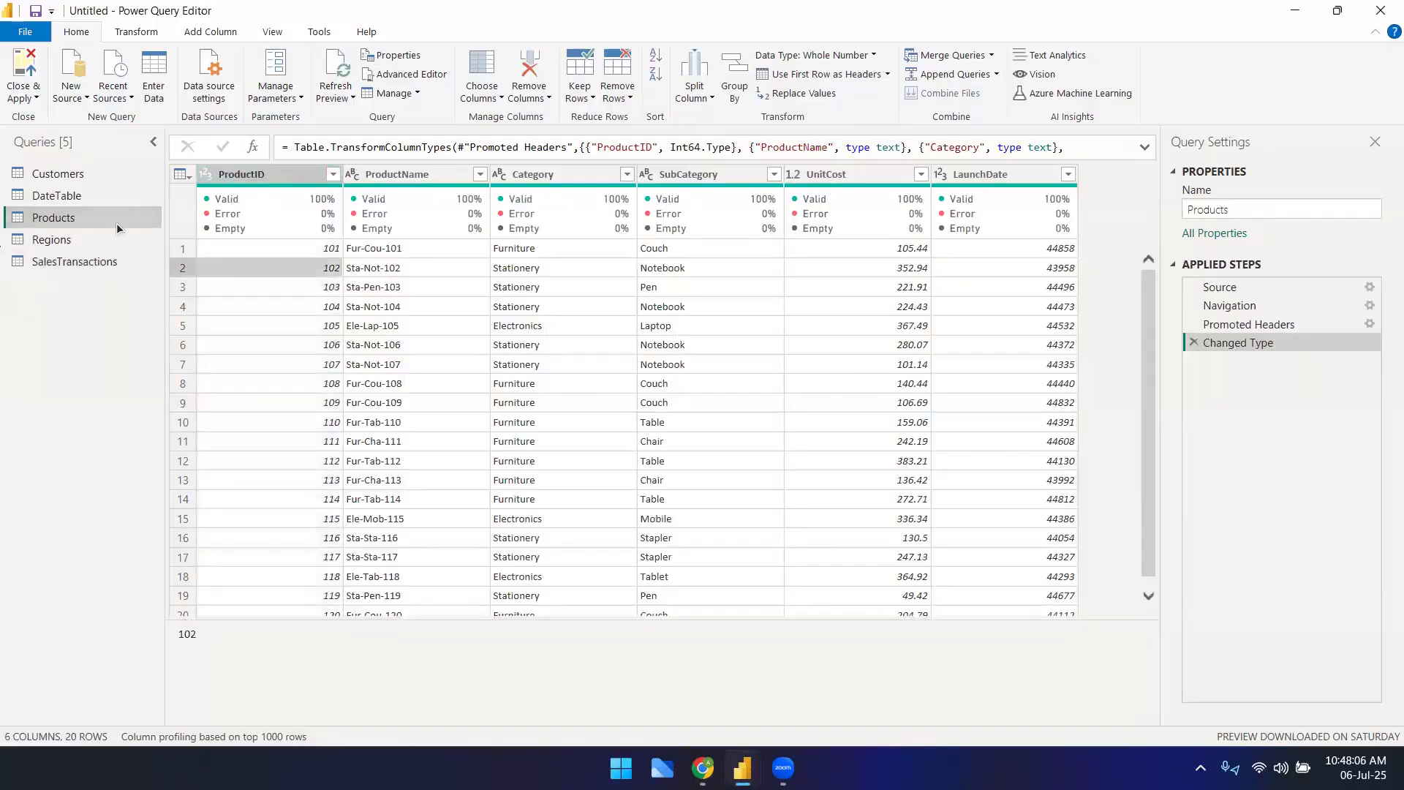
pyautogui.click(74, 261)
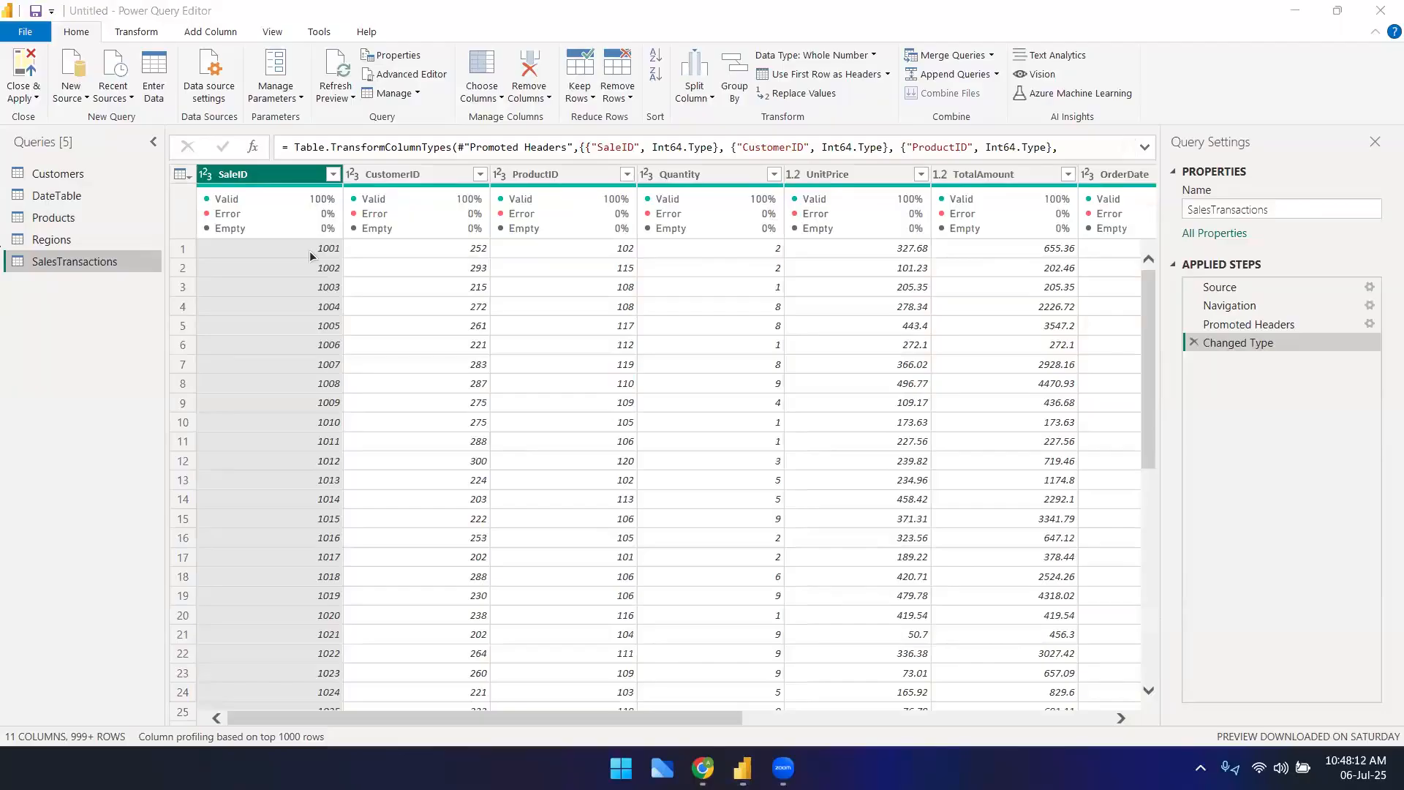
# - Start a merge into a new query with SalesTransactions as first table and Products as second, matched on ProductID
pyautogui.click(894, 28)
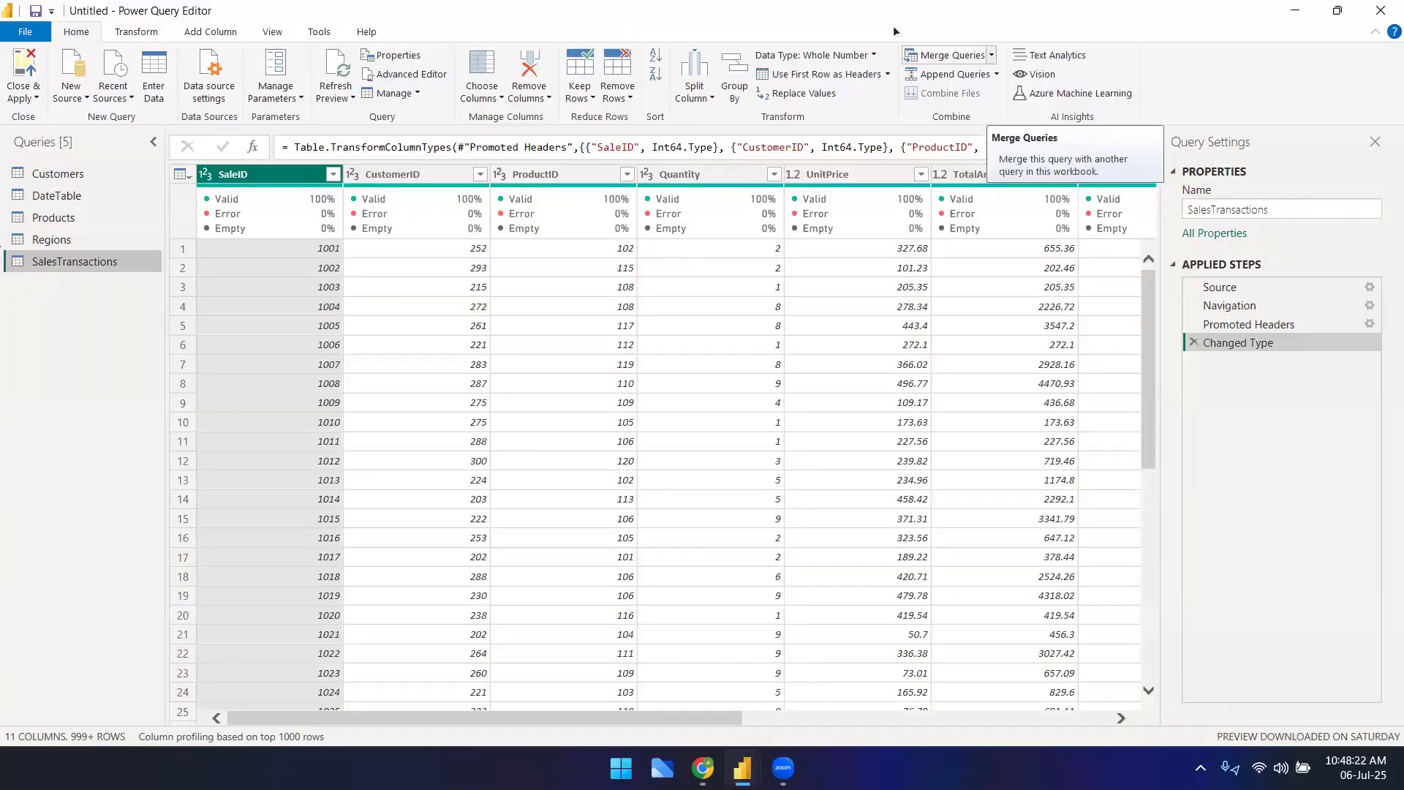
pyautogui.click(992, 55)
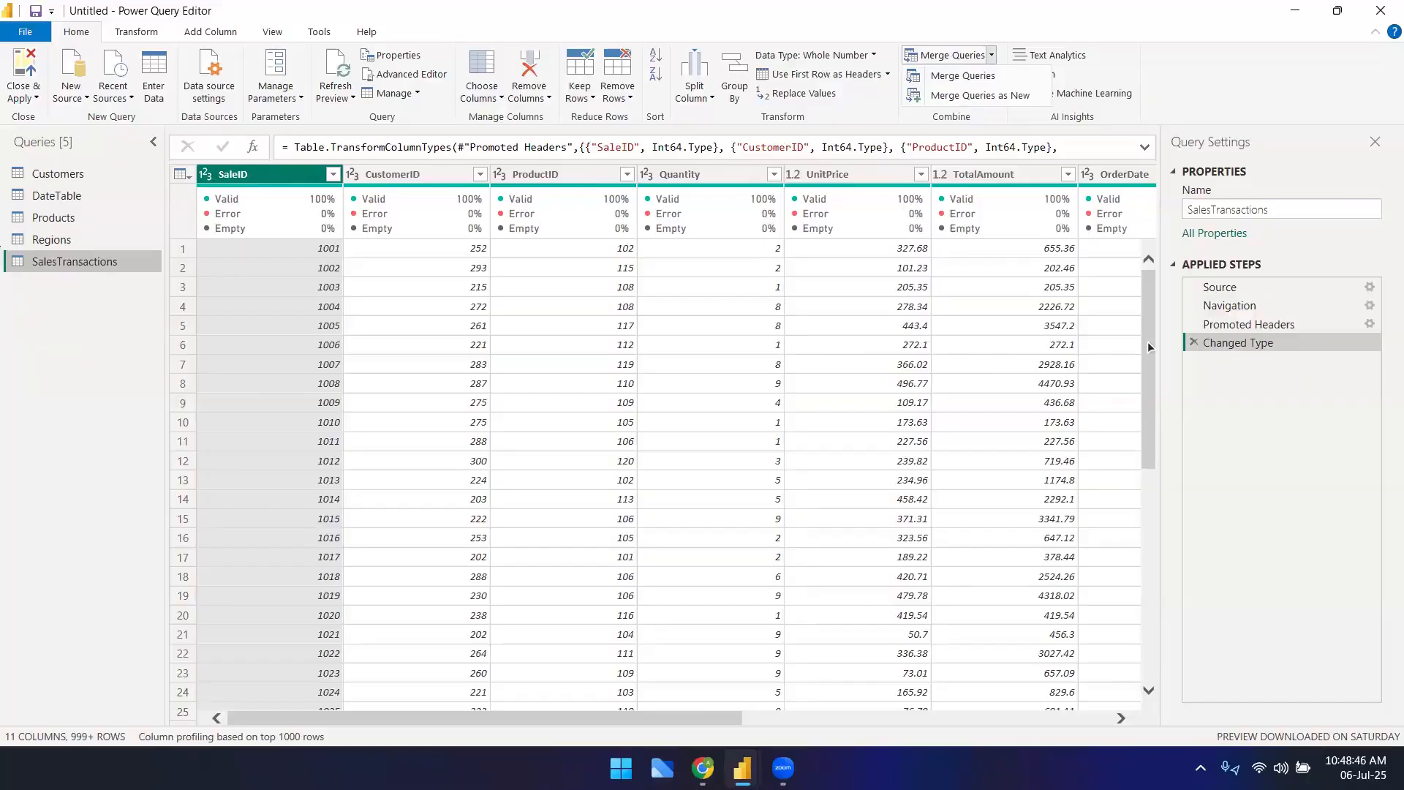
pyautogui.click(1020, 98)
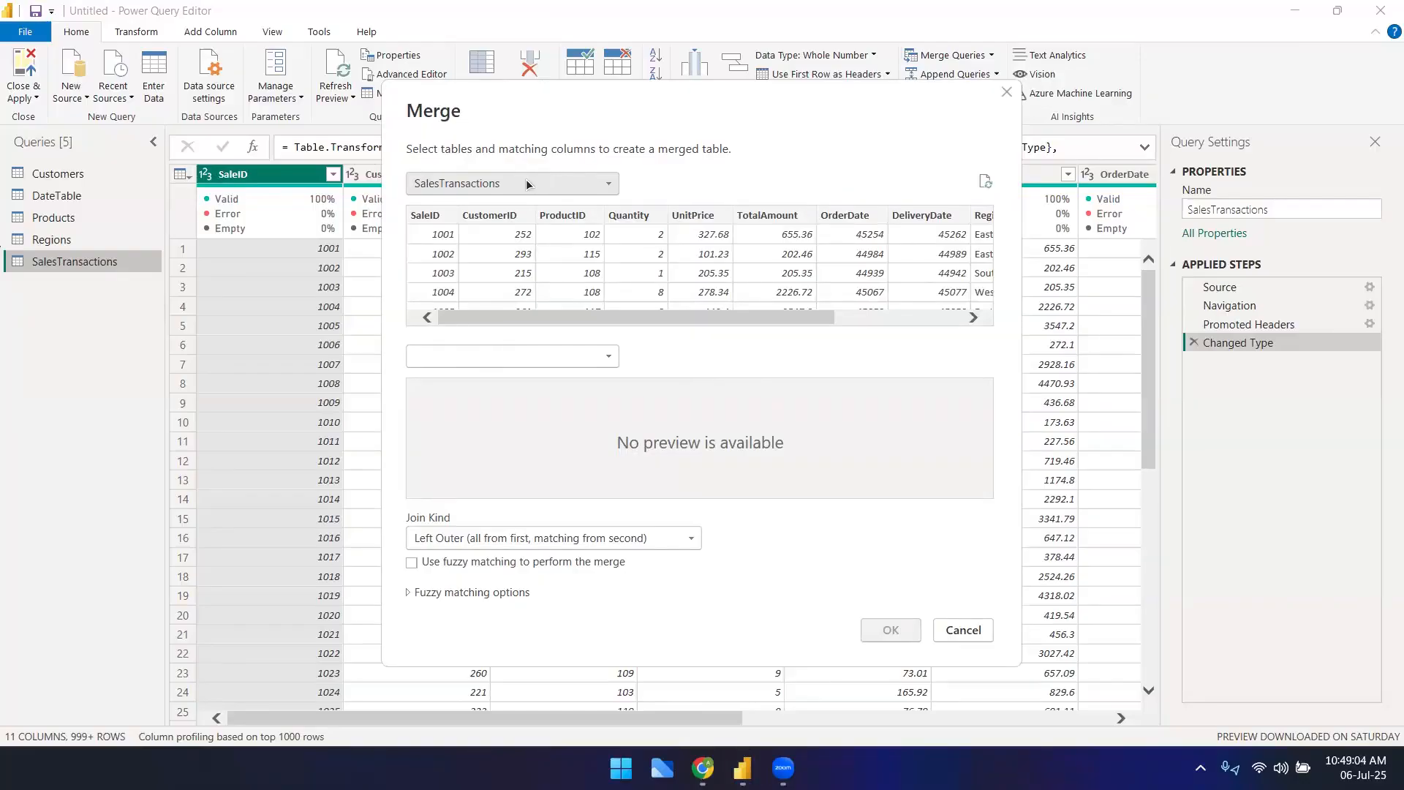
pyautogui.click(447, 358)
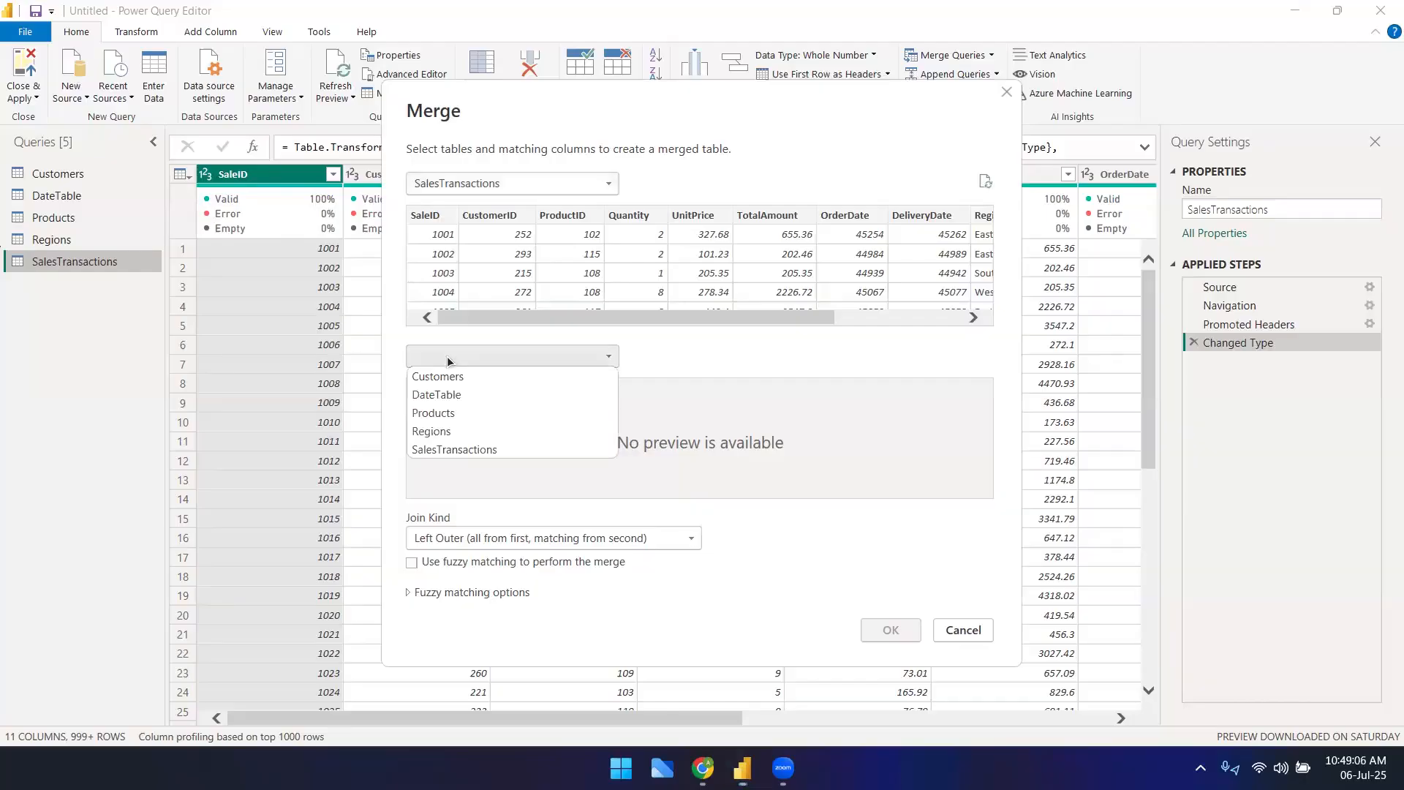
pyautogui.click(451, 414)
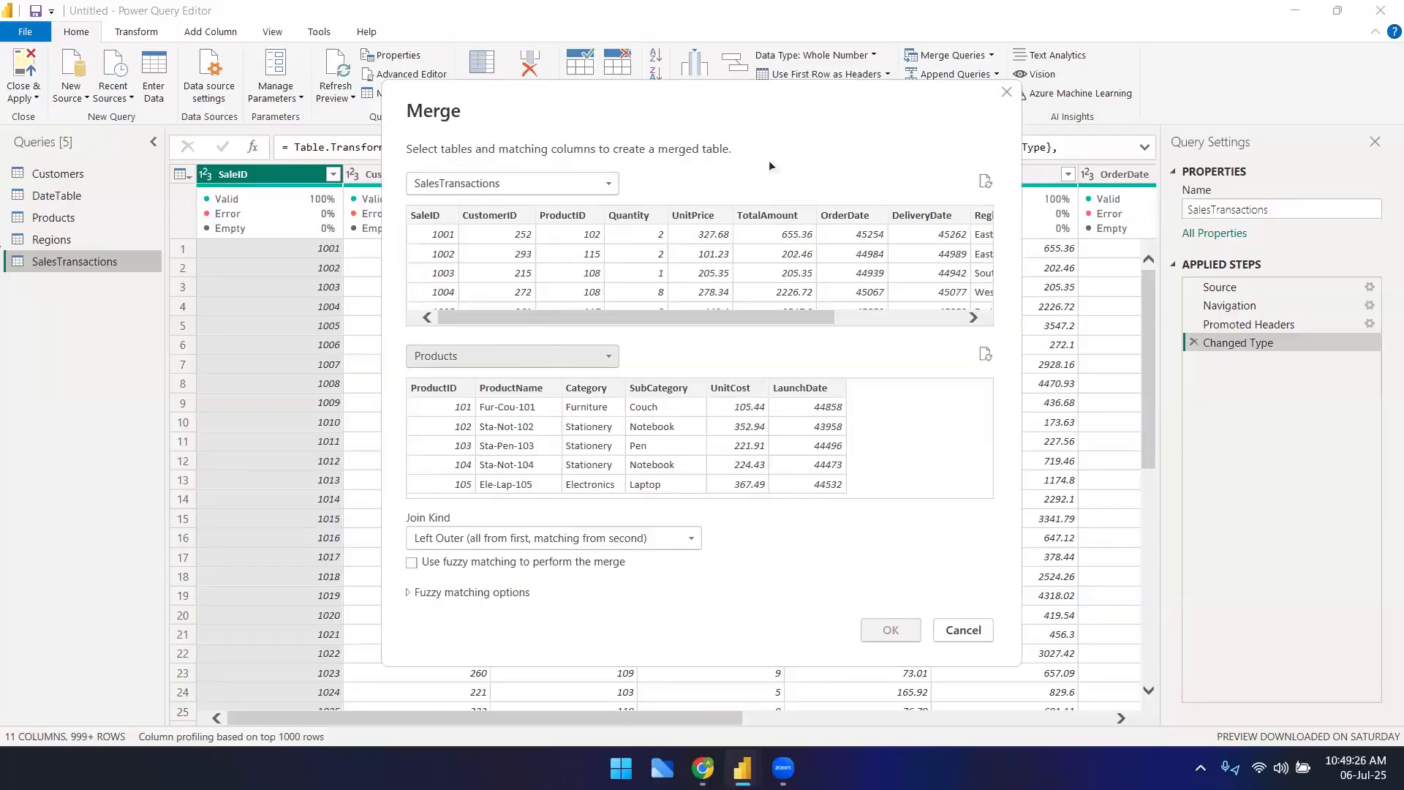
pyautogui.click(563, 215)
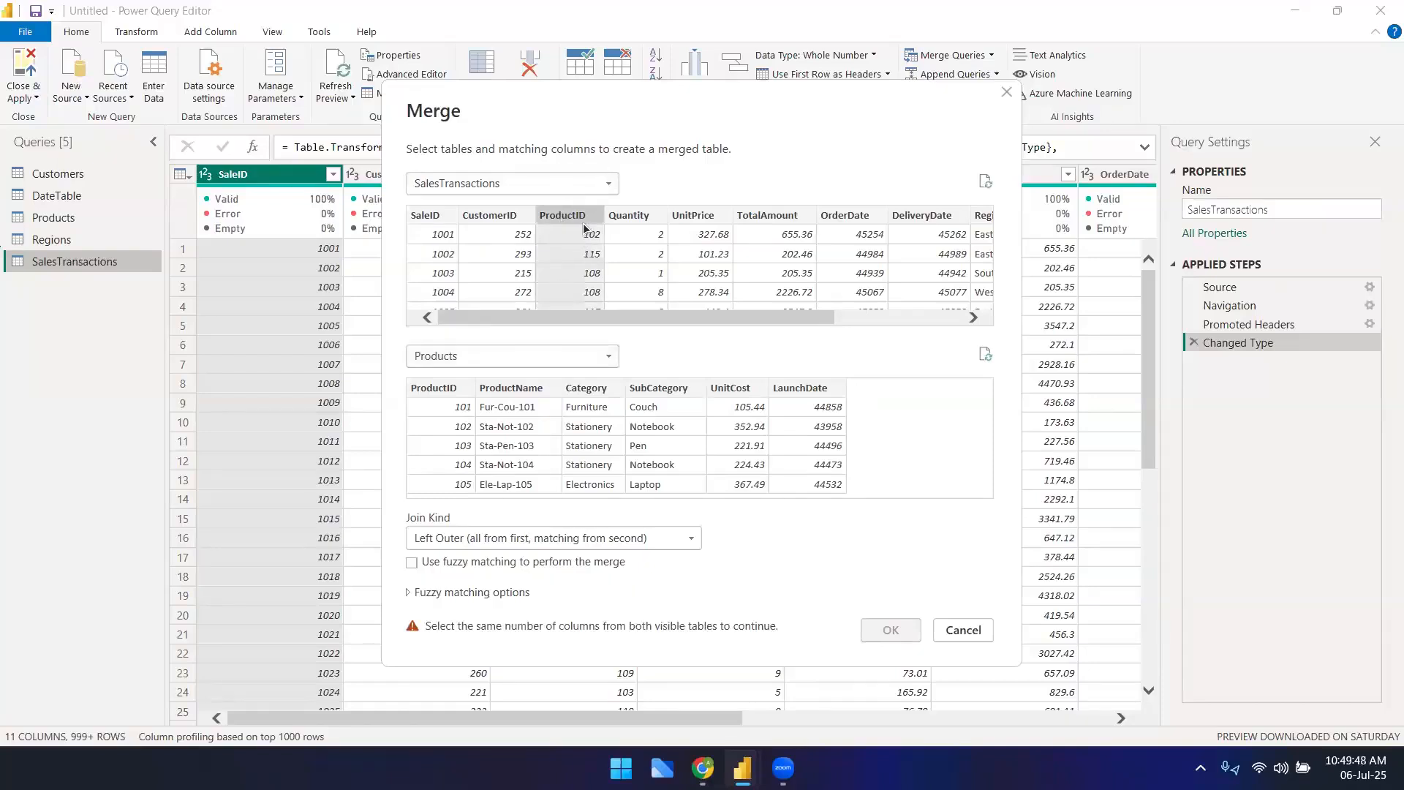
pyautogui.click(433, 391)
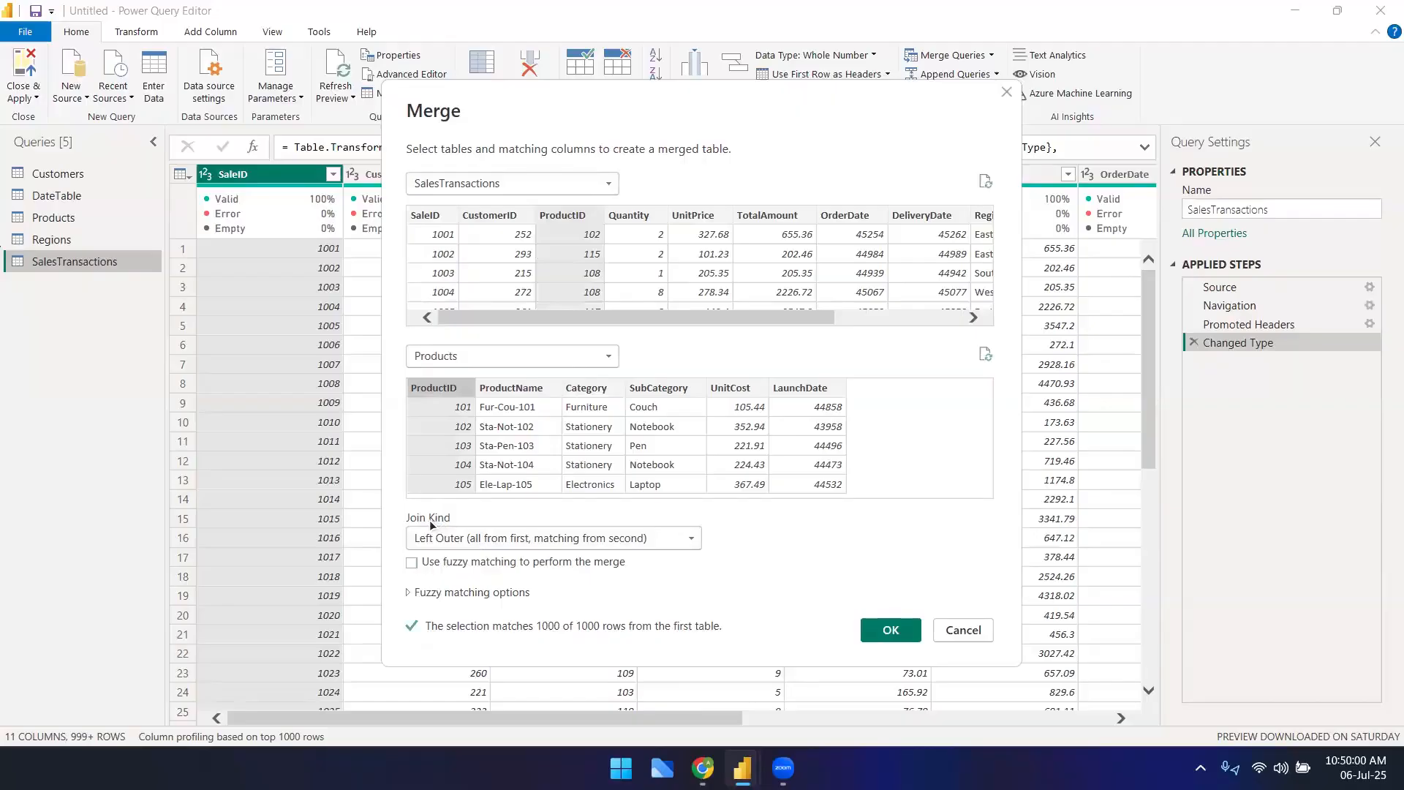
# - Set the merge's join kind to Inner (only matching rows) and create the merged query
pyautogui.click(498, 538)
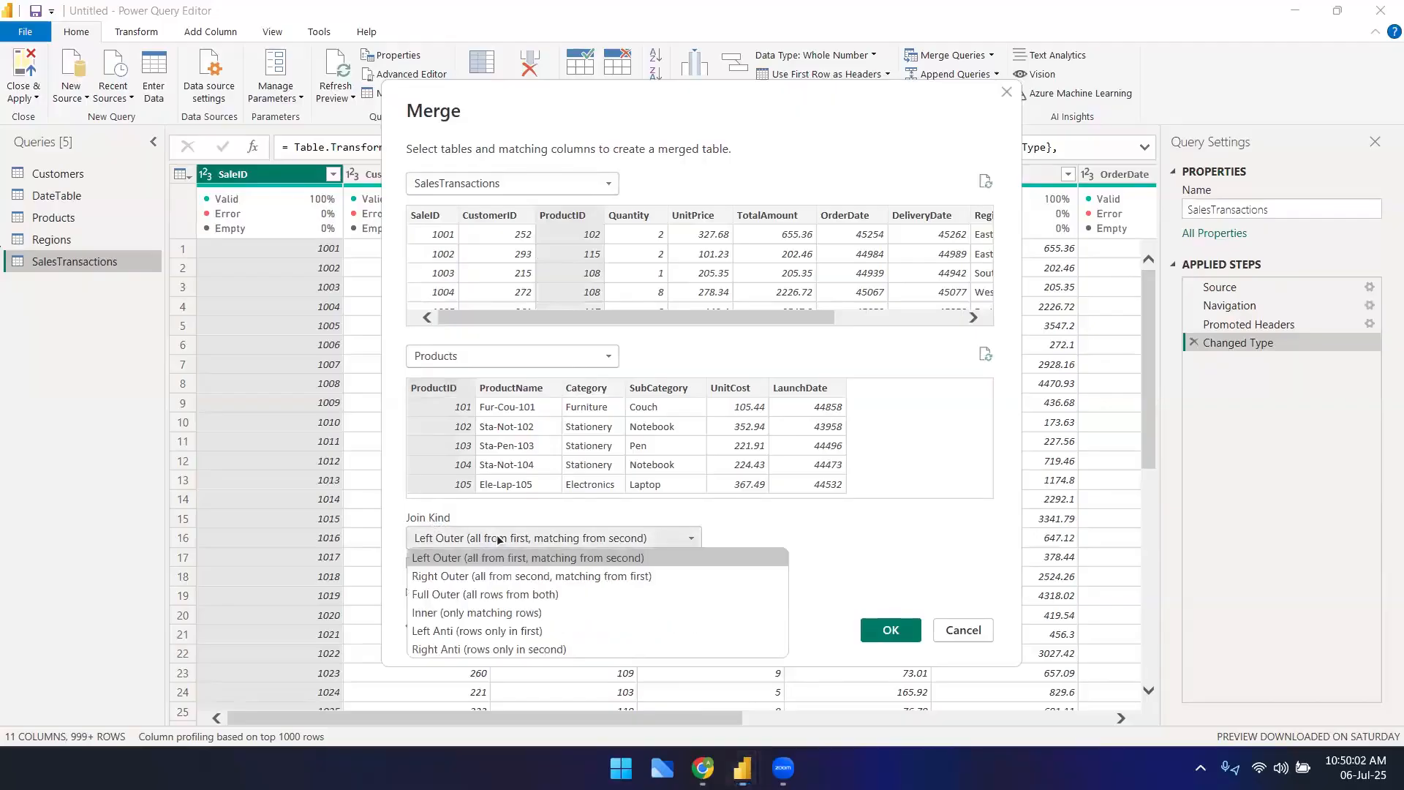
pyautogui.click(472, 613)
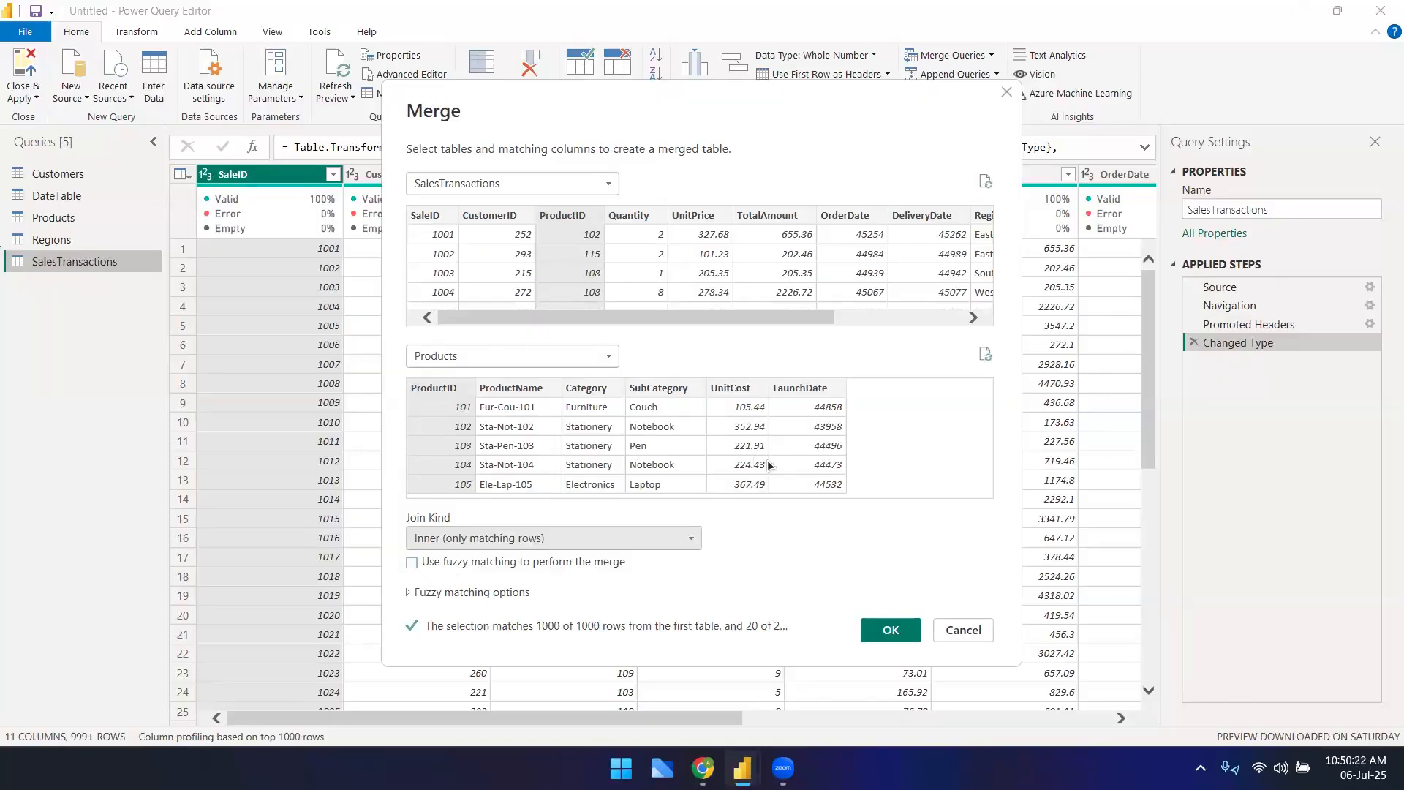
pyautogui.click(891, 632)
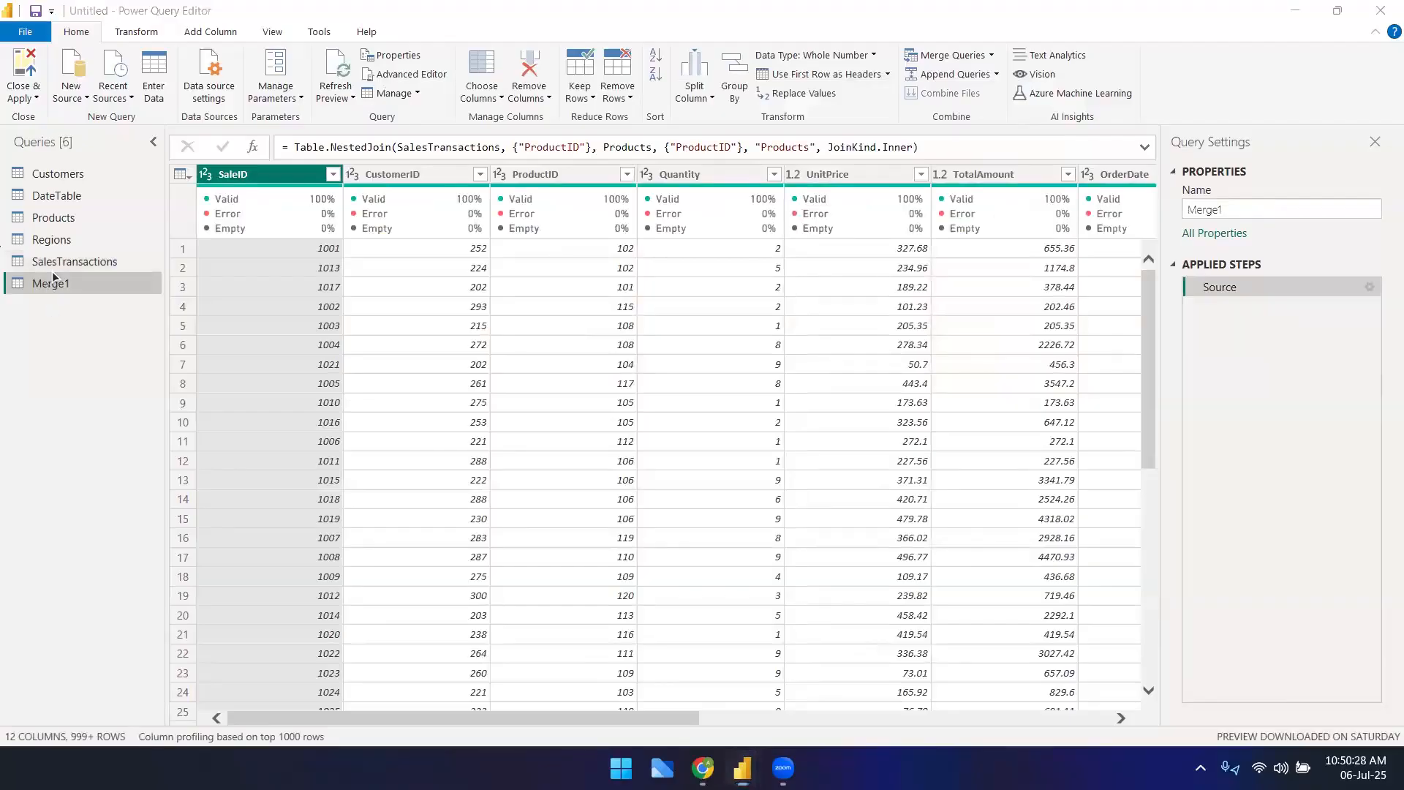
# - Rename the new merged query as Merge_sales_products
pyautogui.doubleClick(58, 282)
pyautogui.click(76, 284)
pyautogui.press('BackSpace')
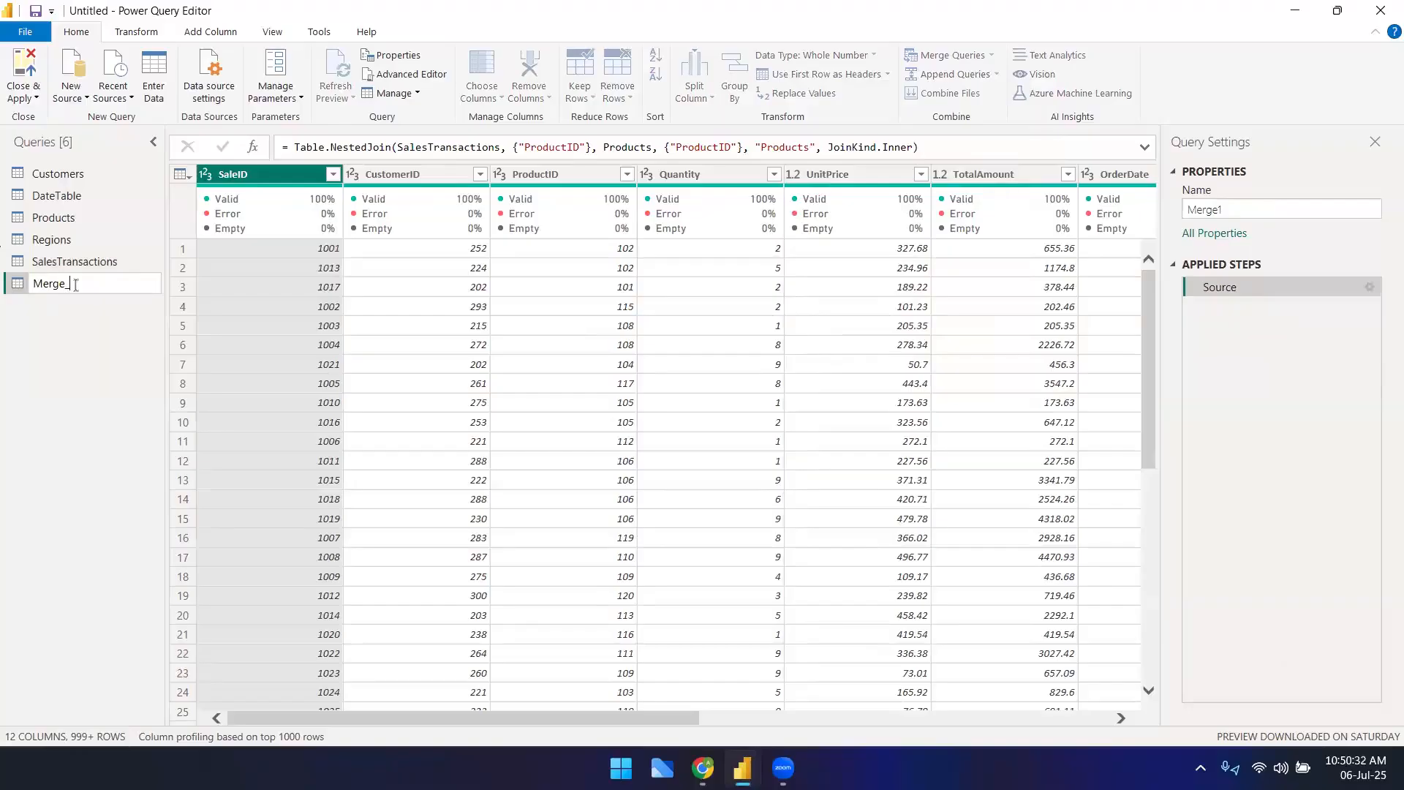
pyautogui.write('_sales_products')
pyautogui.press('Return')
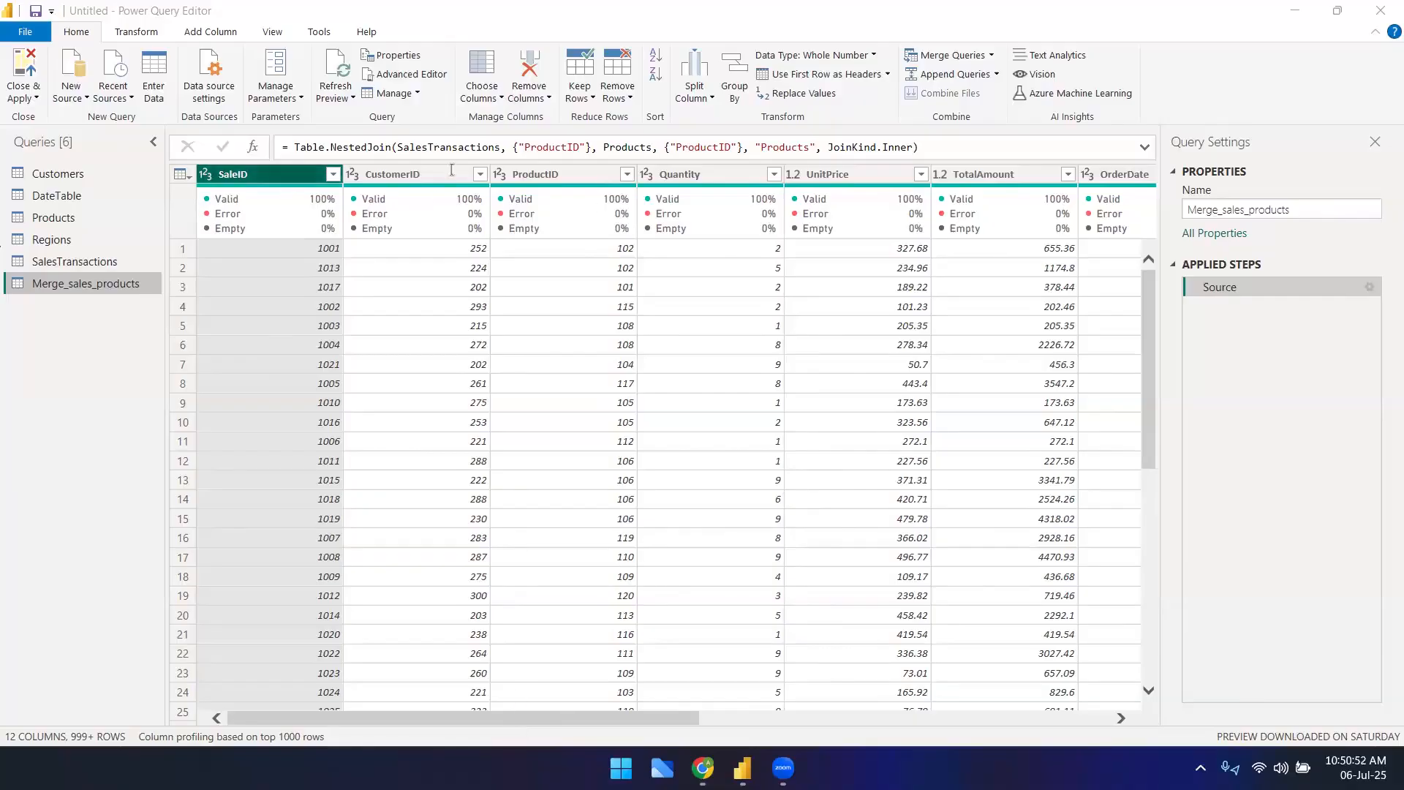
# - Examine the merged table's columns up to the nested Products column and open that column's expand options
pyautogui.moveTo(467, 721); pyautogui.dragTo(1018, 665)
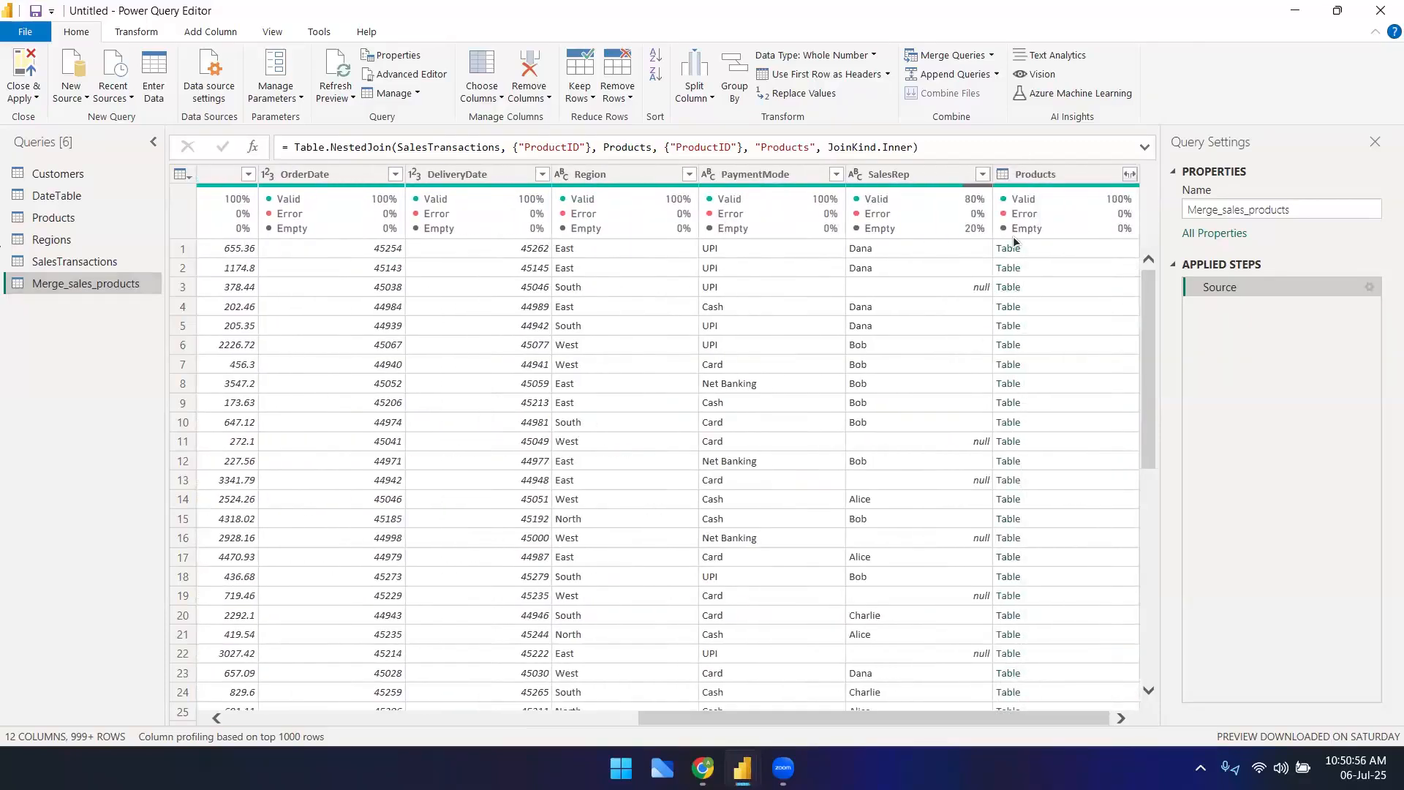
pyautogui.click(1037, 179)
pyautogui.moveTo(827, 717); pyautogui.dragTo(351, 758)
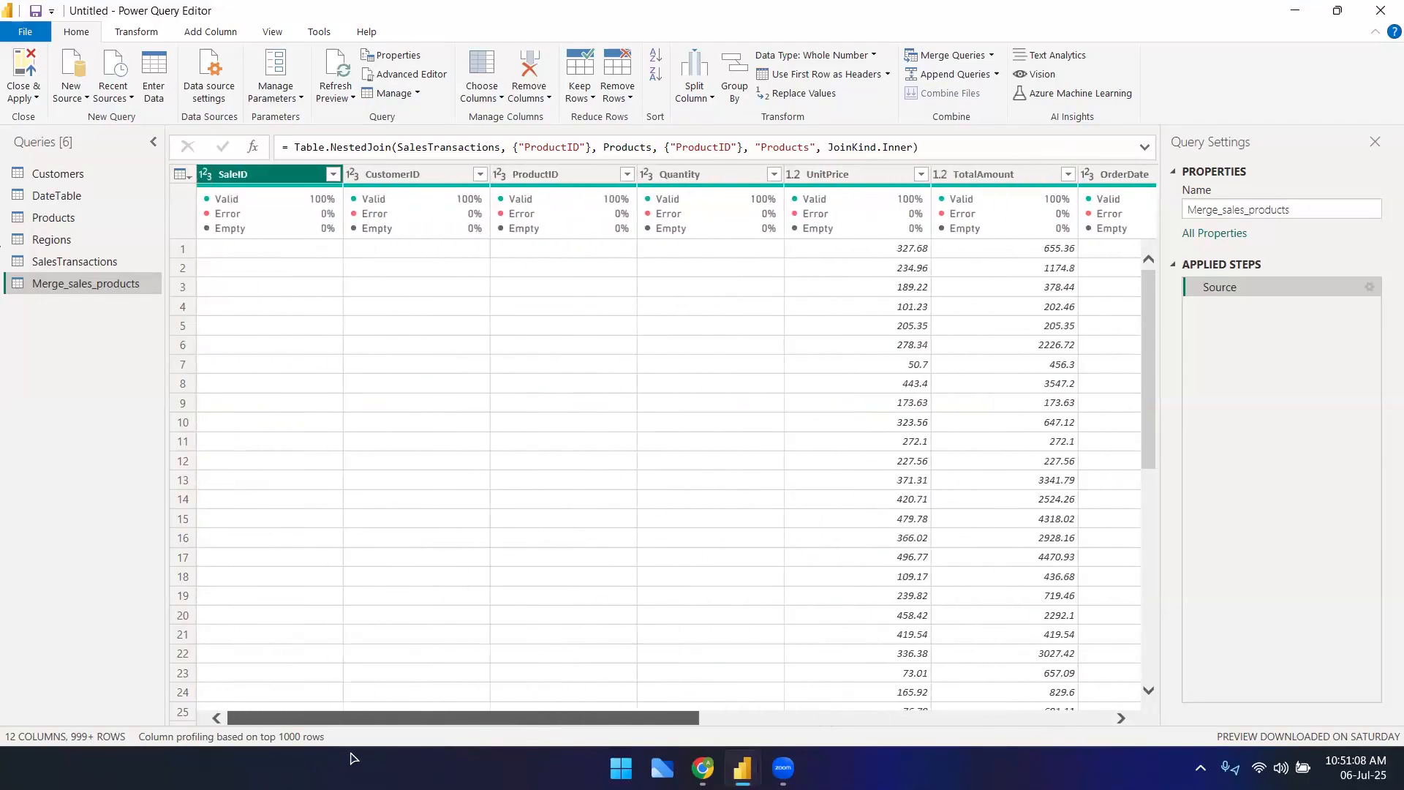
pyautogui.hscroll(10, 1029, 677)
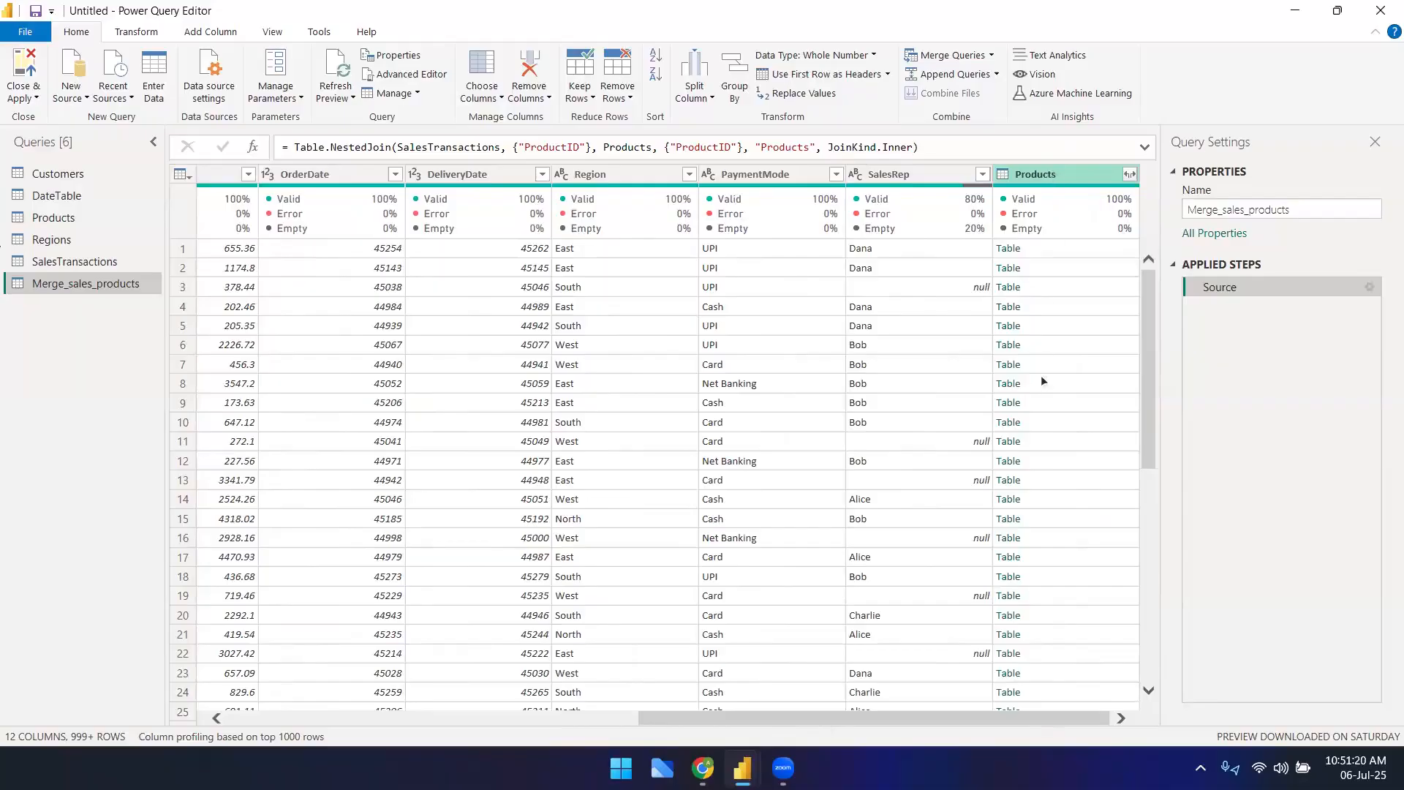
pyautogui.click(1131, 174)
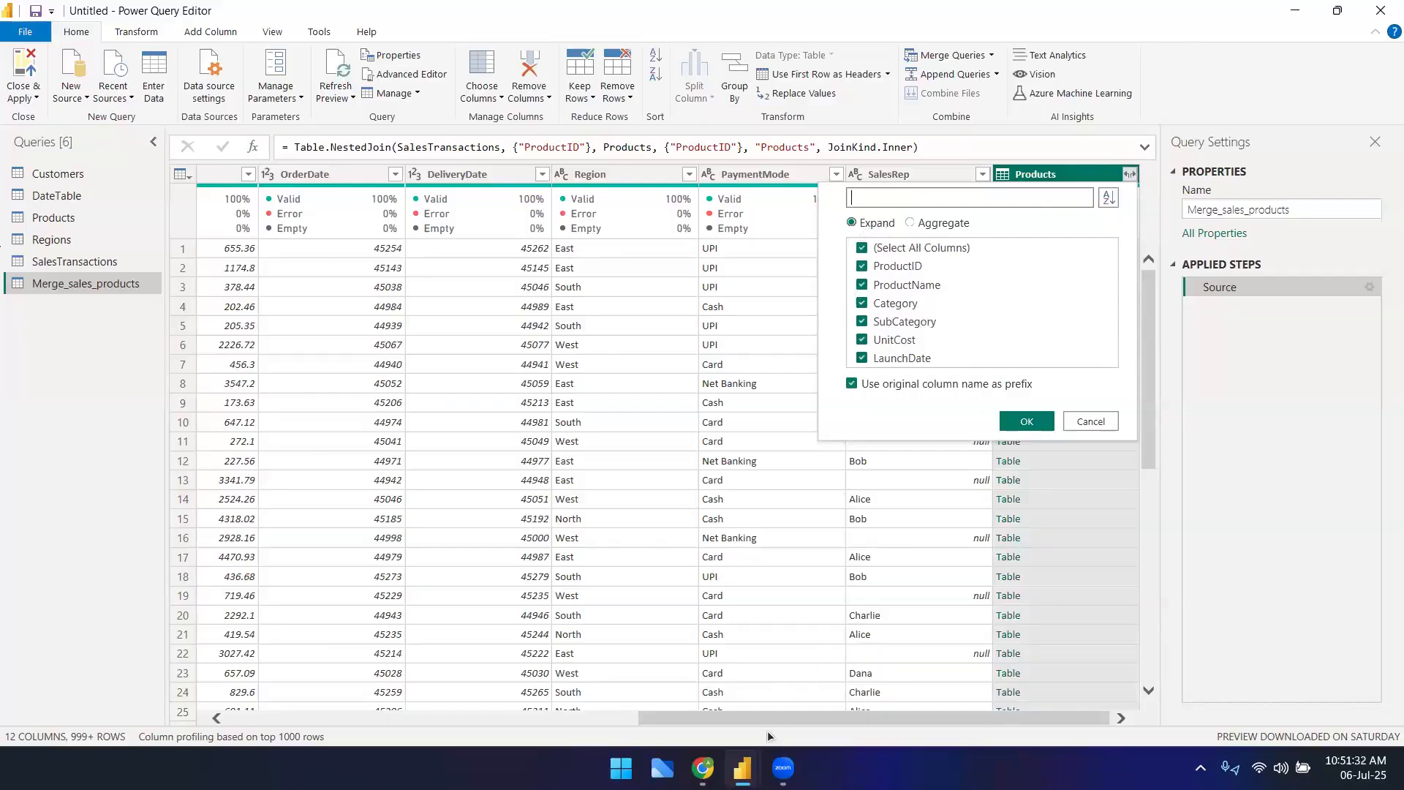
# - Switch to the B56 Google Sheet and review the student_id and name columns in the full outer join example
pyautogui.hotkey('alt', 'Tab')
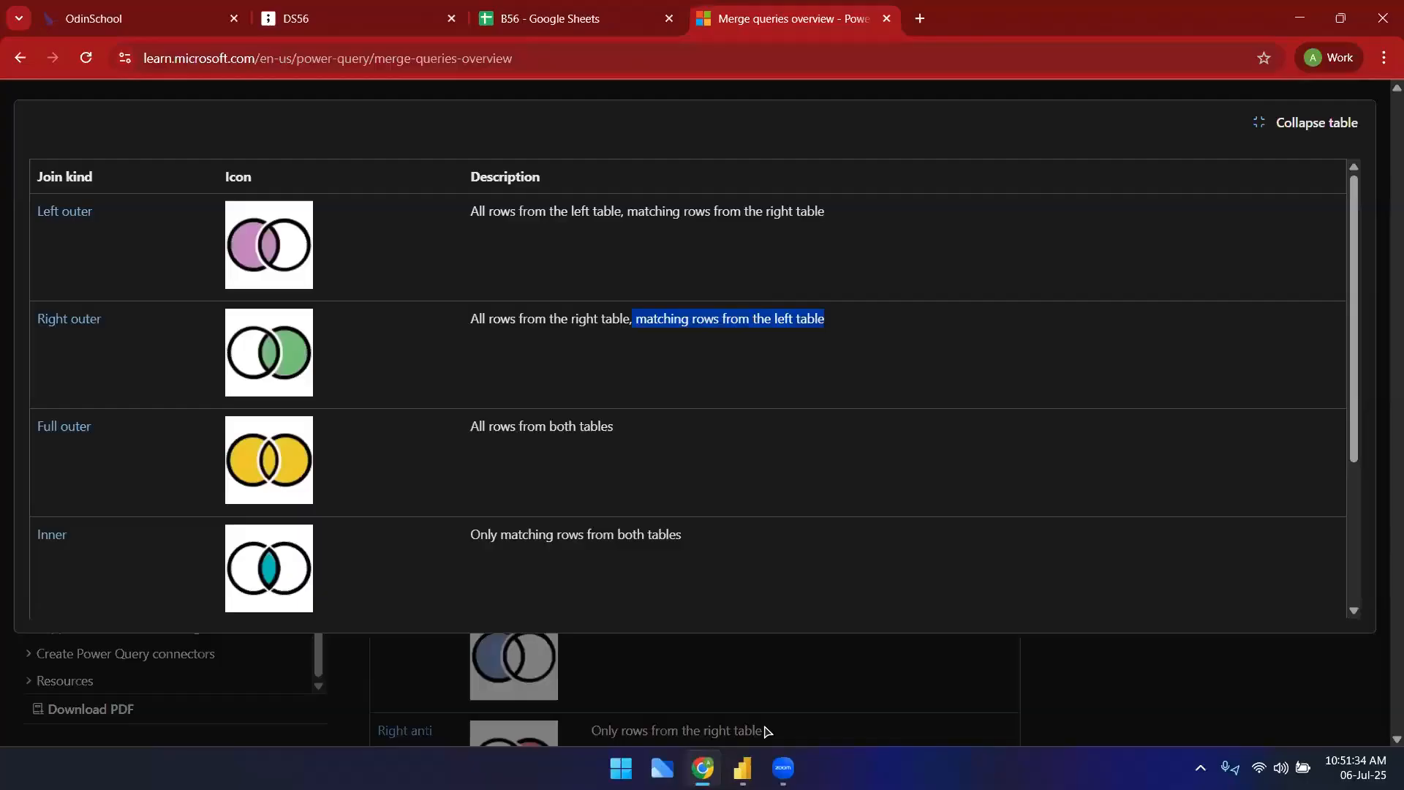
pyautogui.hotkey('ctrl', 'shift', 'Tab')
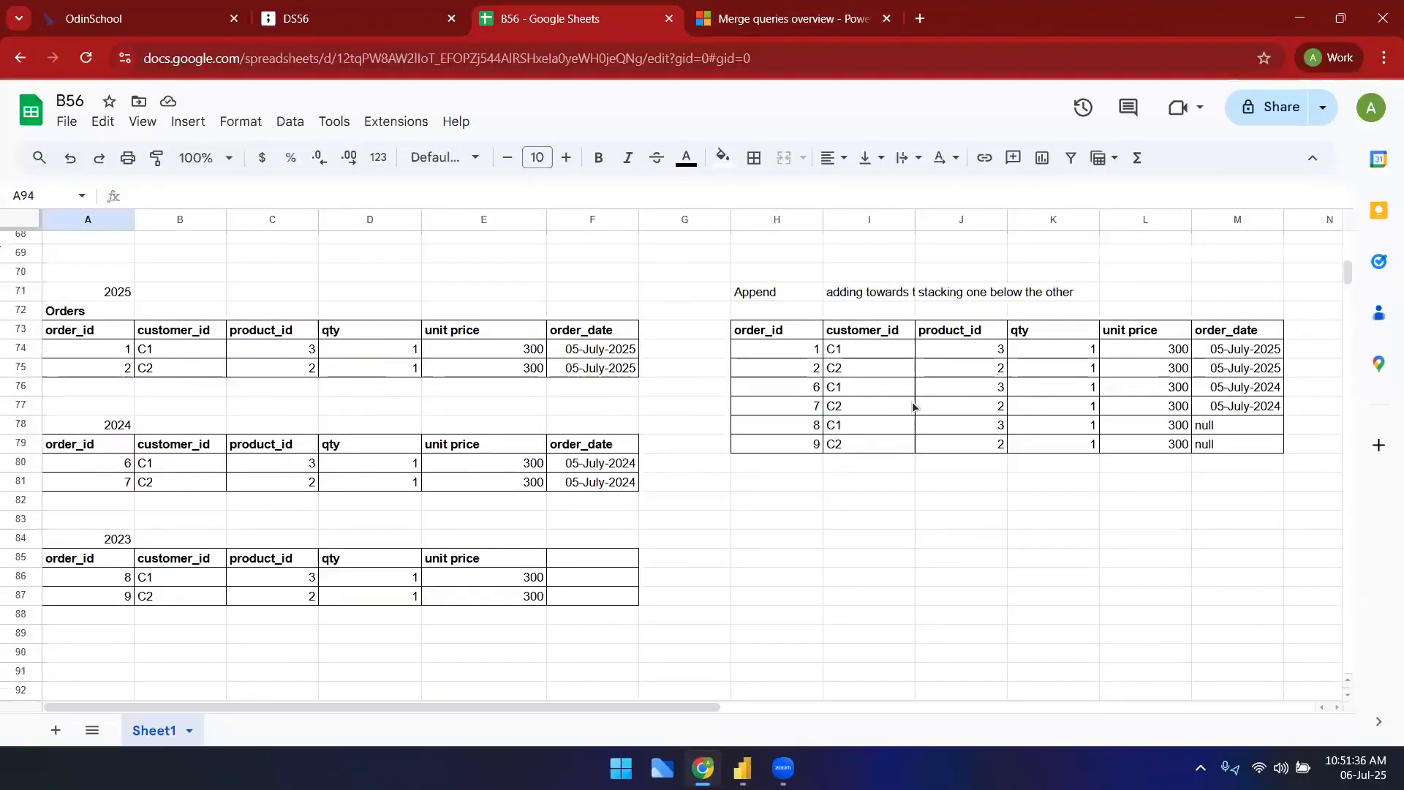
pyautogui.scroll(3, 292, 550)
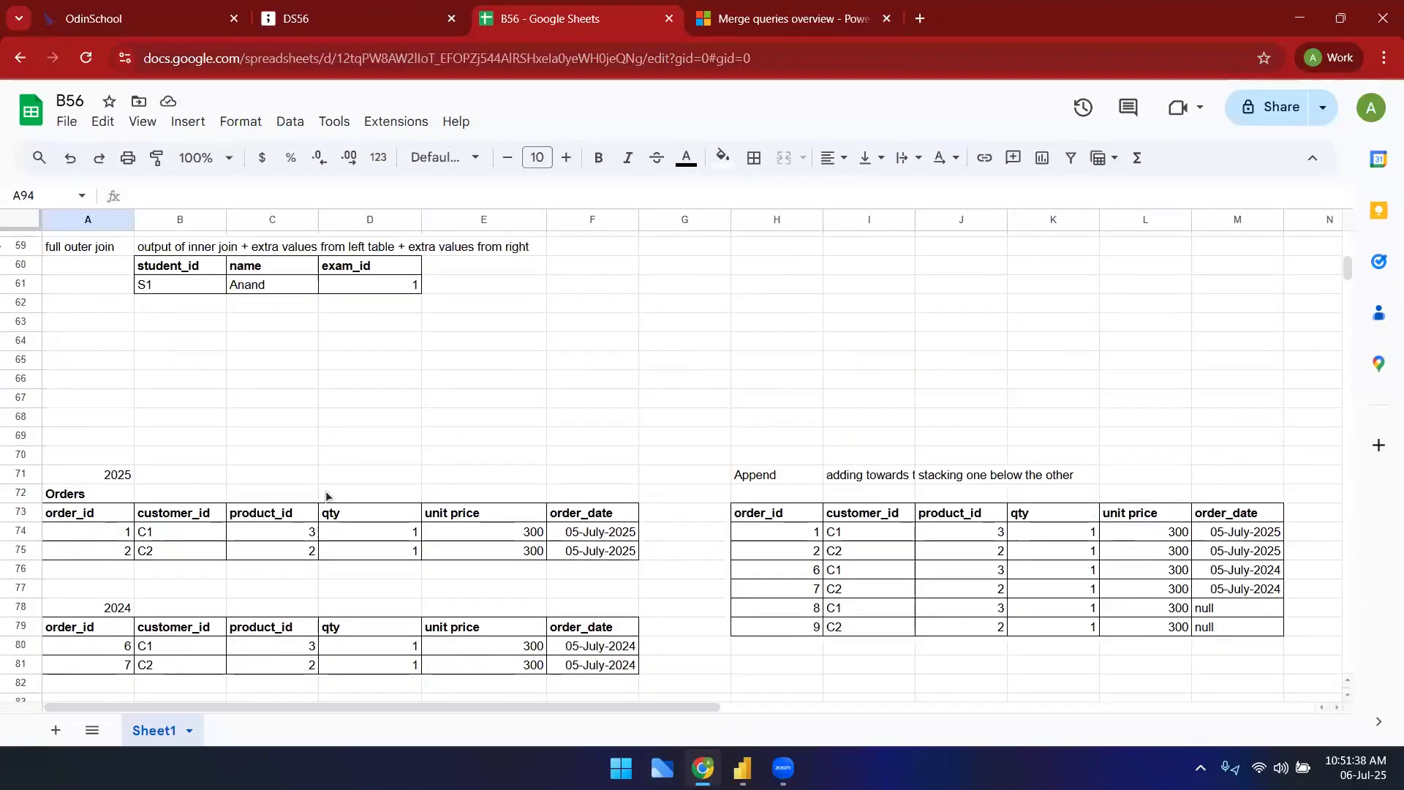
pyautogui.scroll(2, 326, 496)
pyautogui.moveTo(188, 357); pyautogui.dragTo(364, 376)
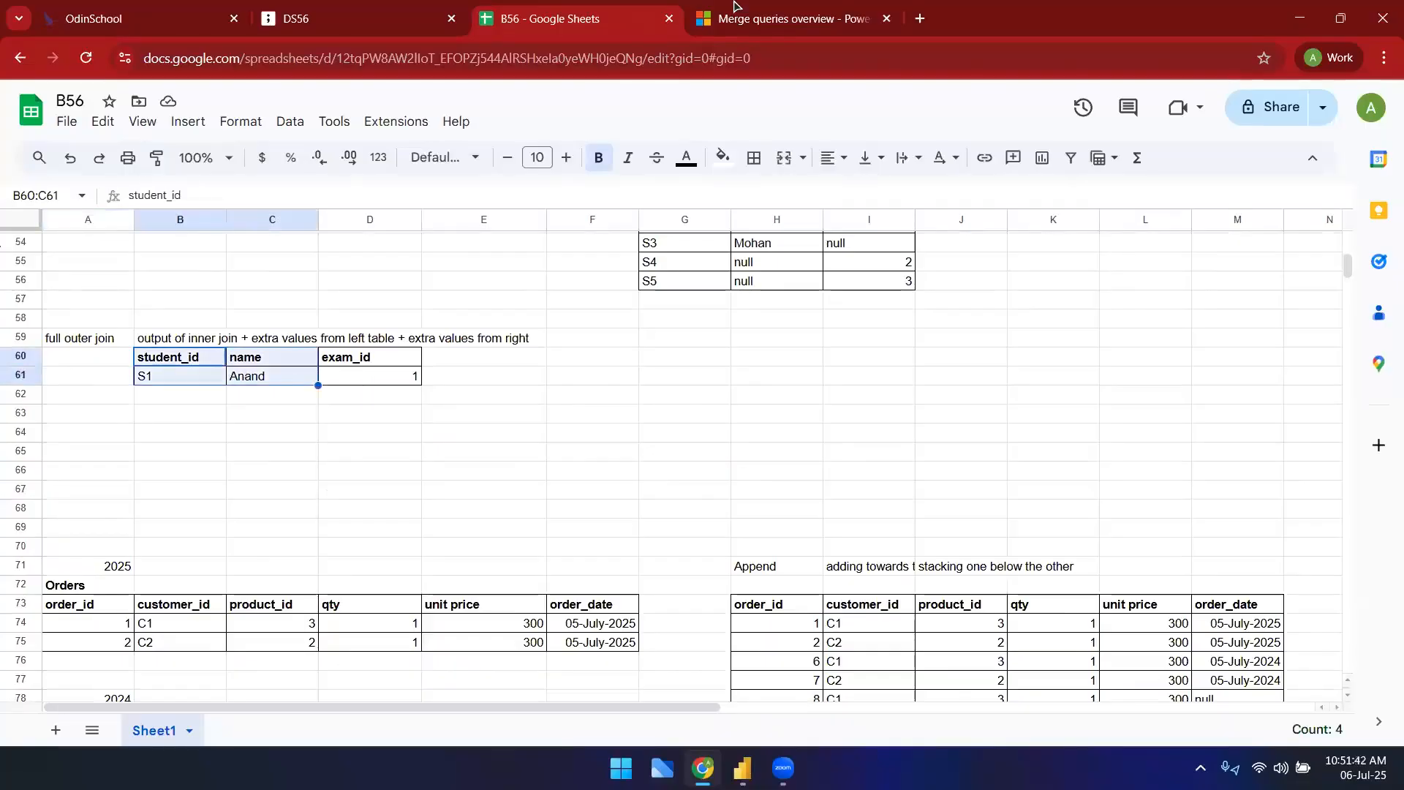
# - Return to Power Query Editor and expand the Products column with only ProductName and Category, keeping the original column name as prefix
pyautogui.moveTo(743, 768)
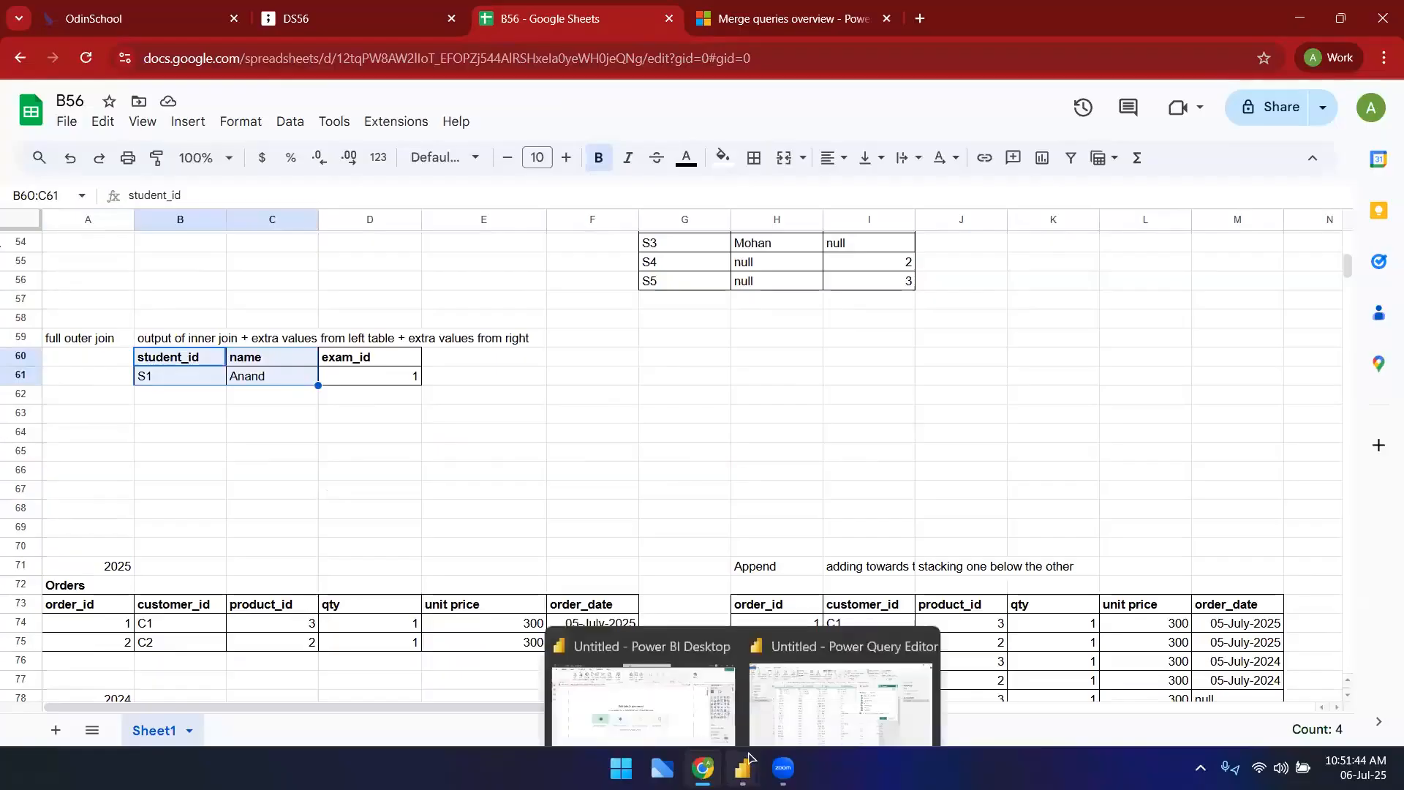
pyautogui.click(810, 673)
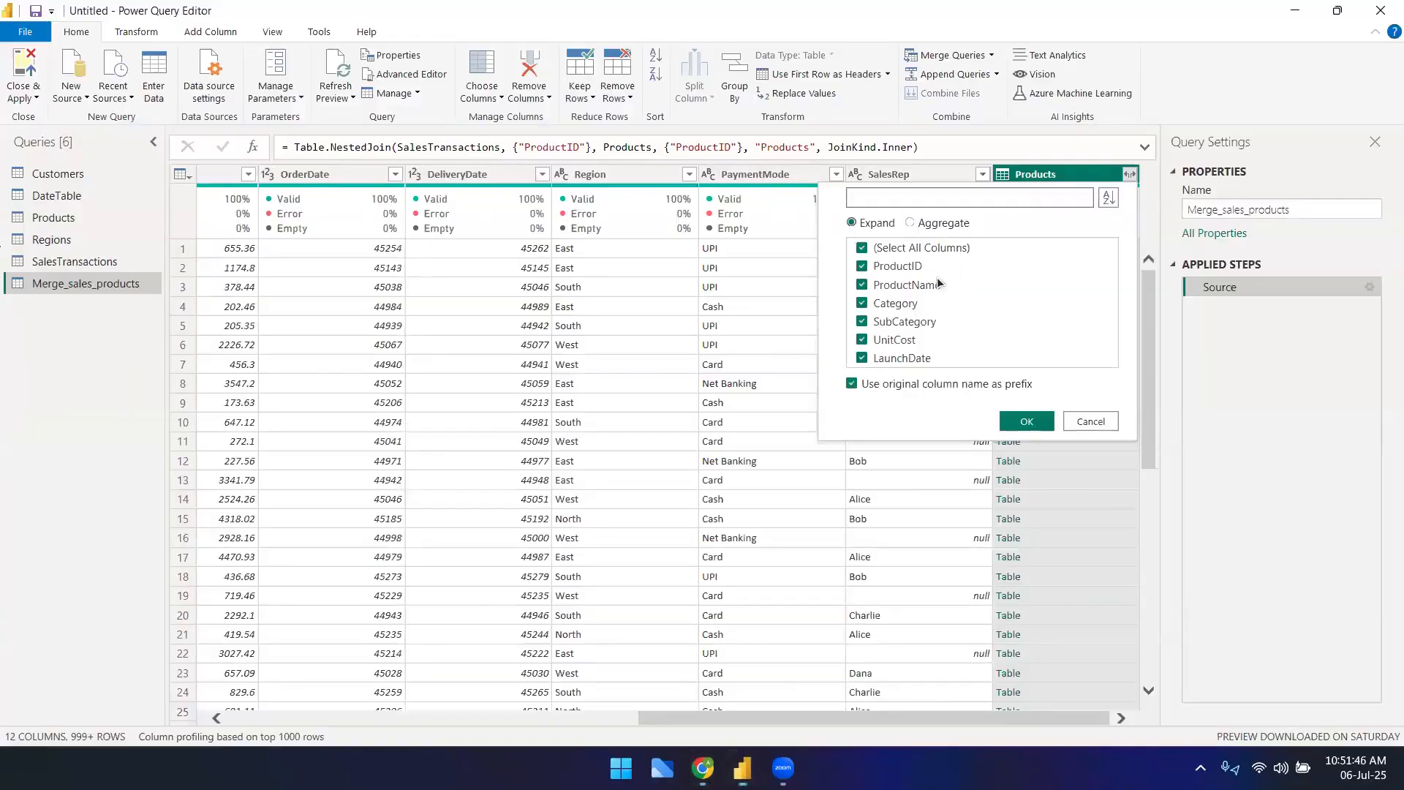
pyautogui.click(863, 249)
pyautogui.click(864, 286)
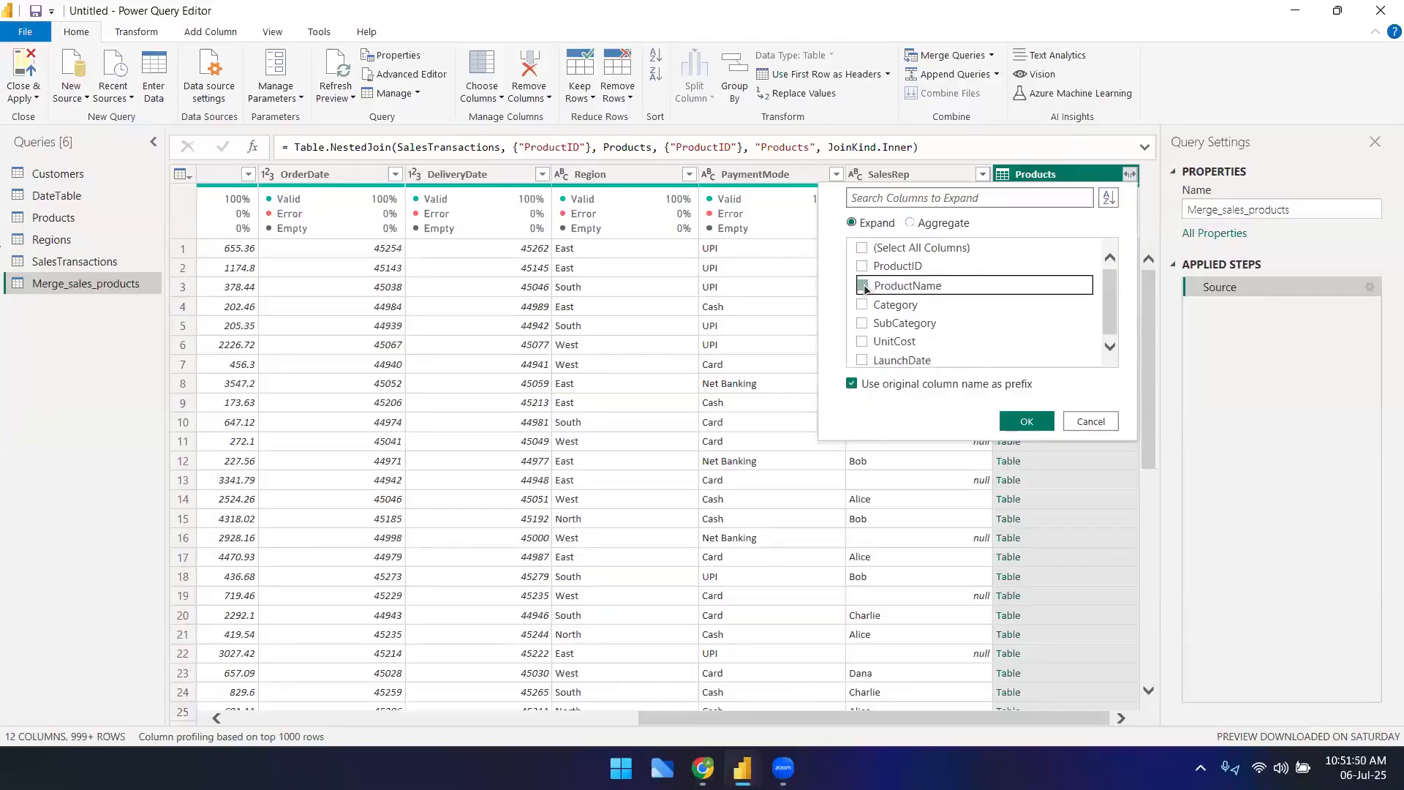
pyautogui.click(863, 305)
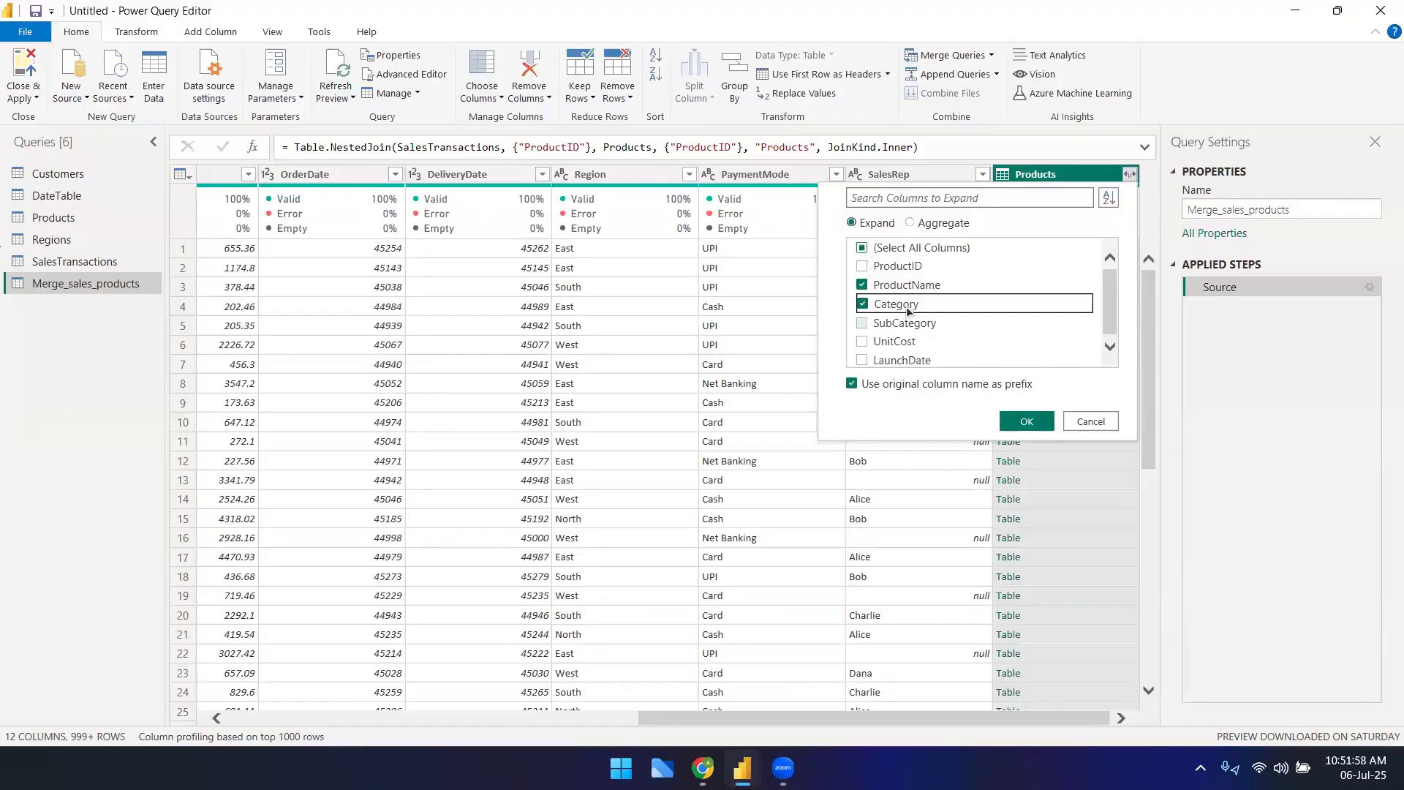
pyautogui.scroll(-1, 907, 310)
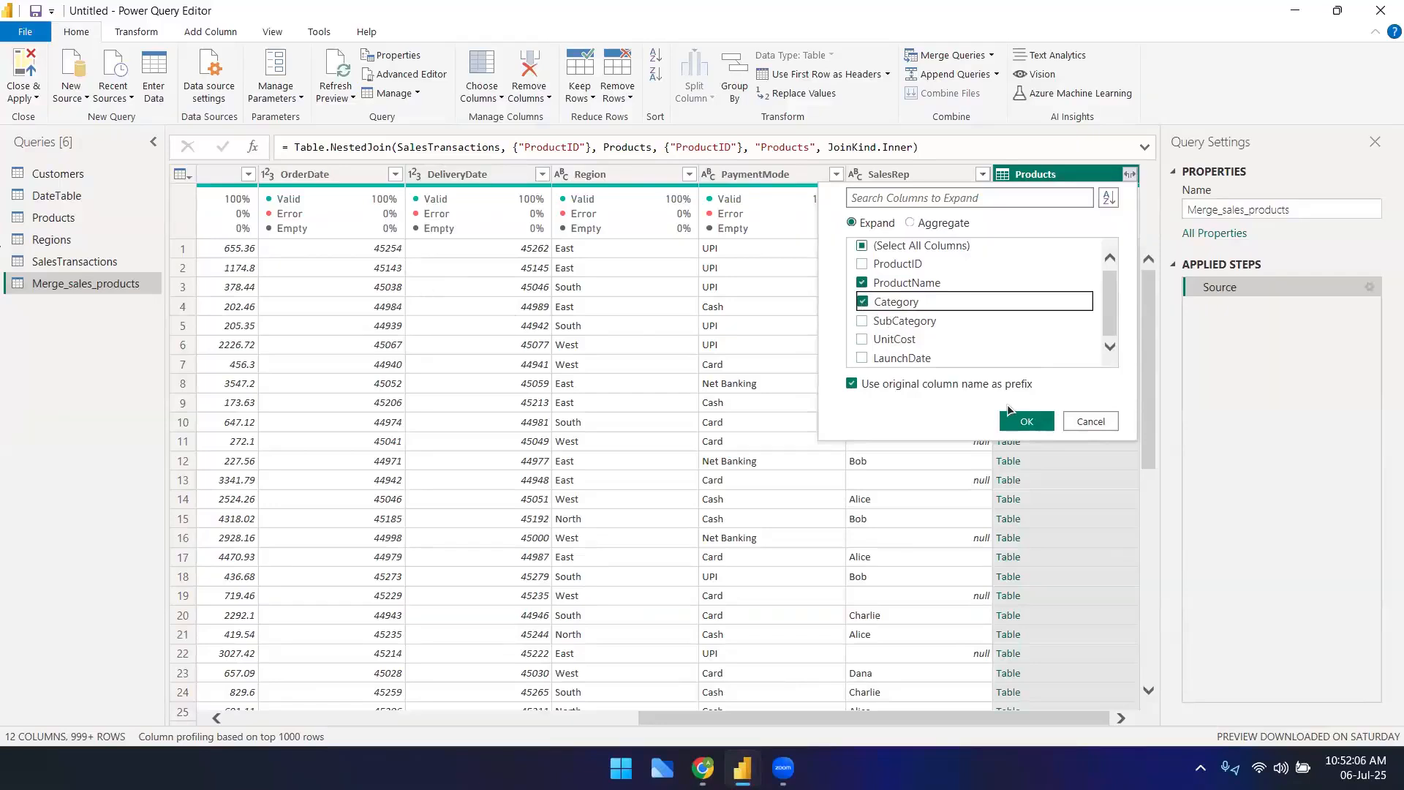
pyautogui.click(1027, 422)
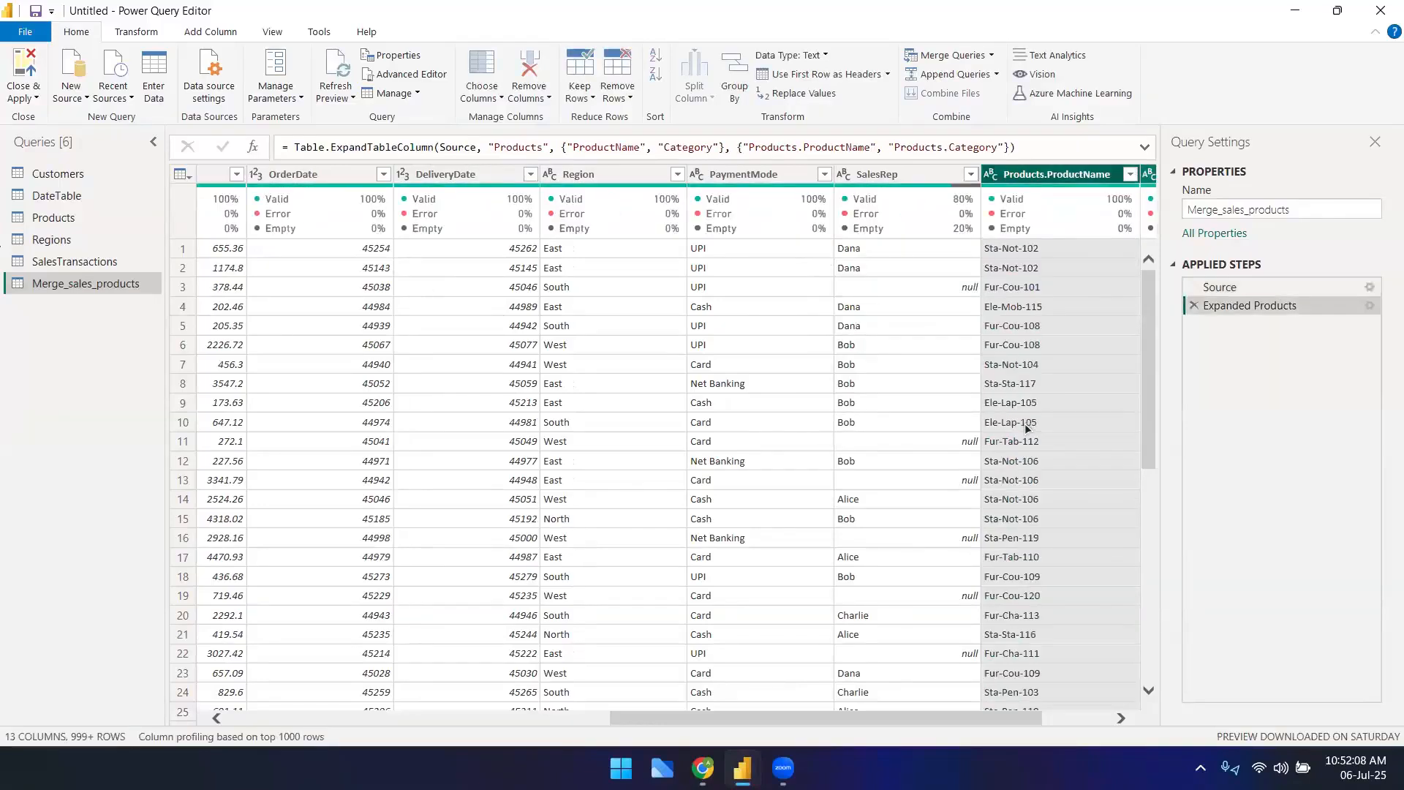
# - Move the Products.ProductName and Products.Category columns directly after ProductID in the merged query
pyautogui.moveTo(831, 719); pyautogui.dragTo(899, 718)
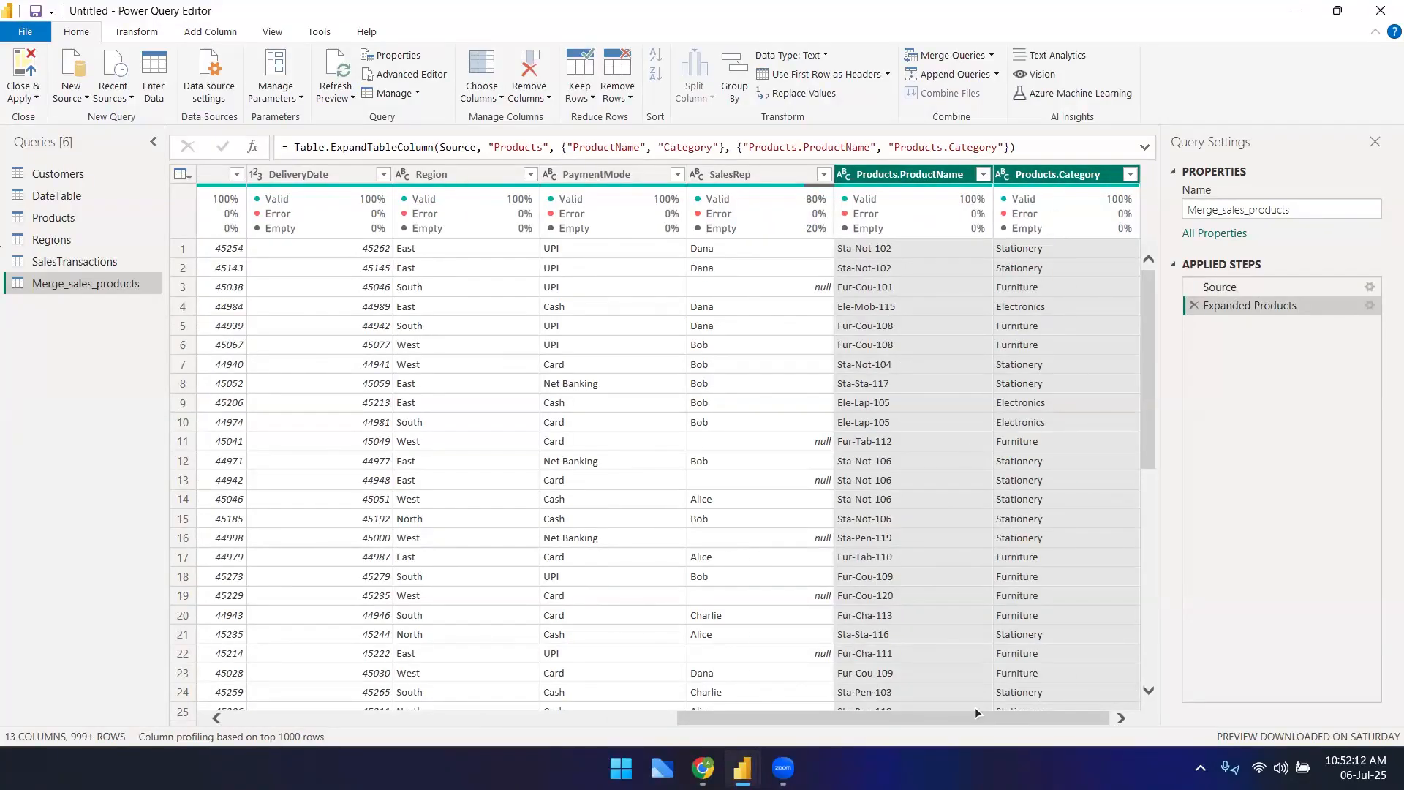
pyautogui.moveTo(938, 721); pyautogui.dragTo(1082, 713)
pyautogui.moveTo(936, 178); pyautogui.dragTo(326, 296)
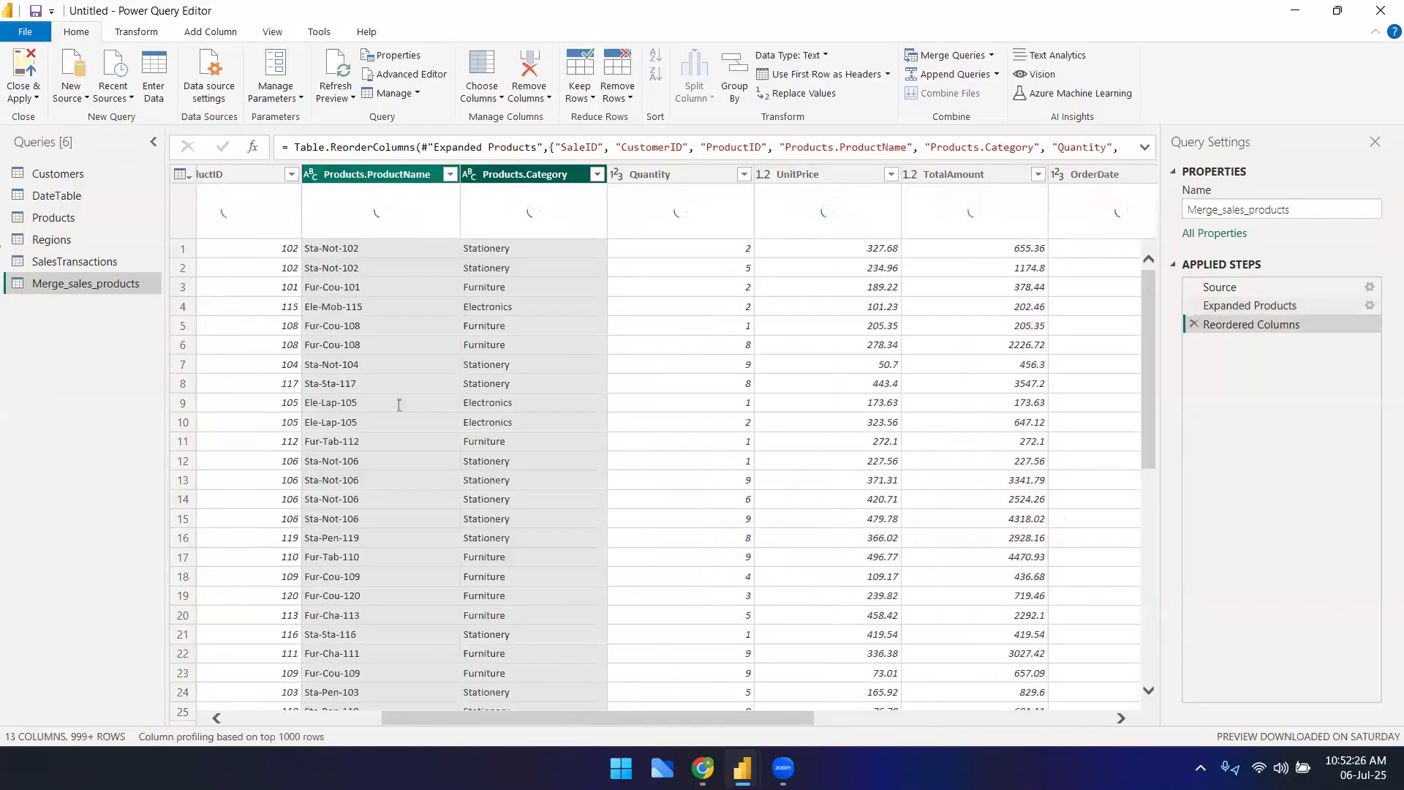
# - Look through the reordered merged table from SaleID to SalesRep to examine its column order
pyautogui.hscroll(5, 1064, 703)
pyautogui.hscroll(2, 1153, 661)
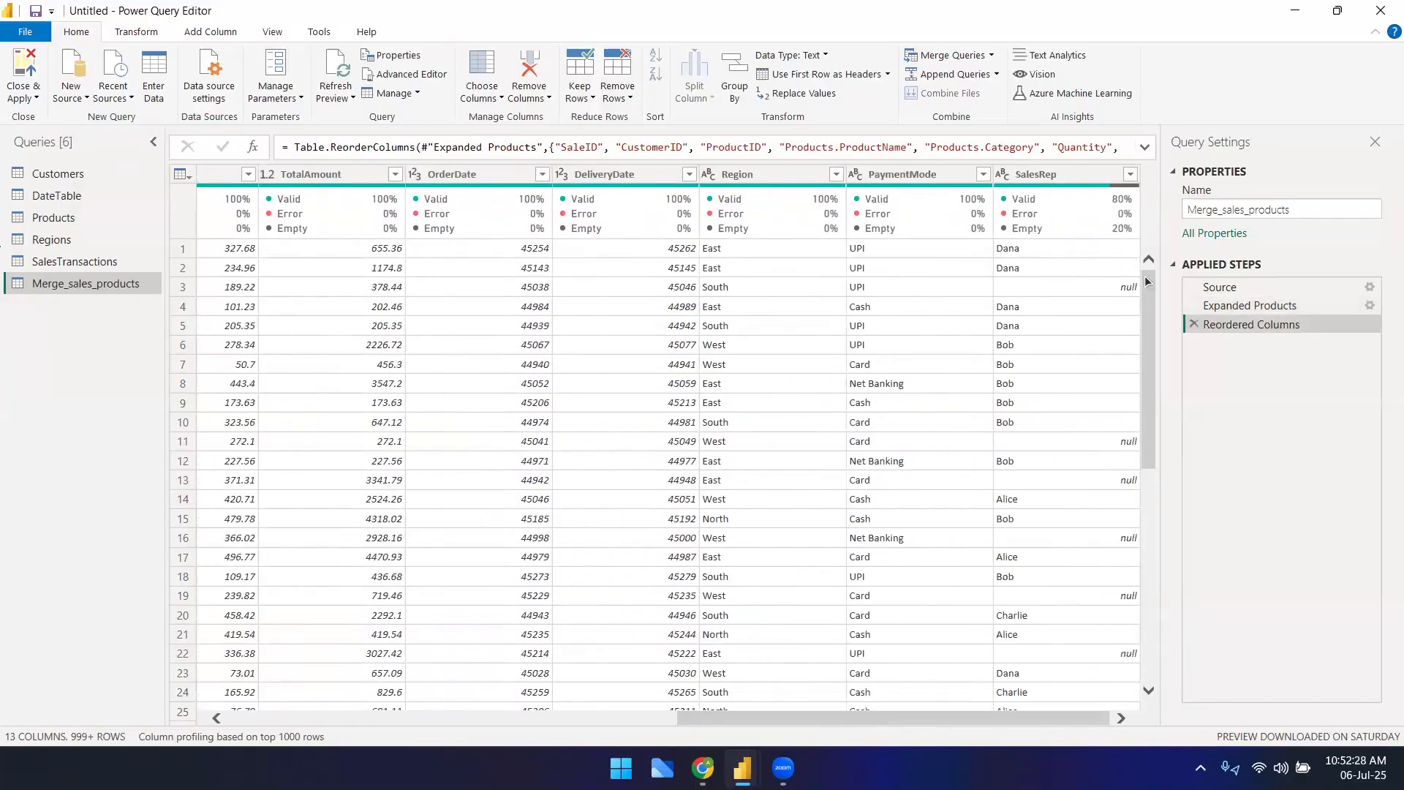
pyautogui.moveTo(1030, 716); pyautogui.dragTo(431, 753)
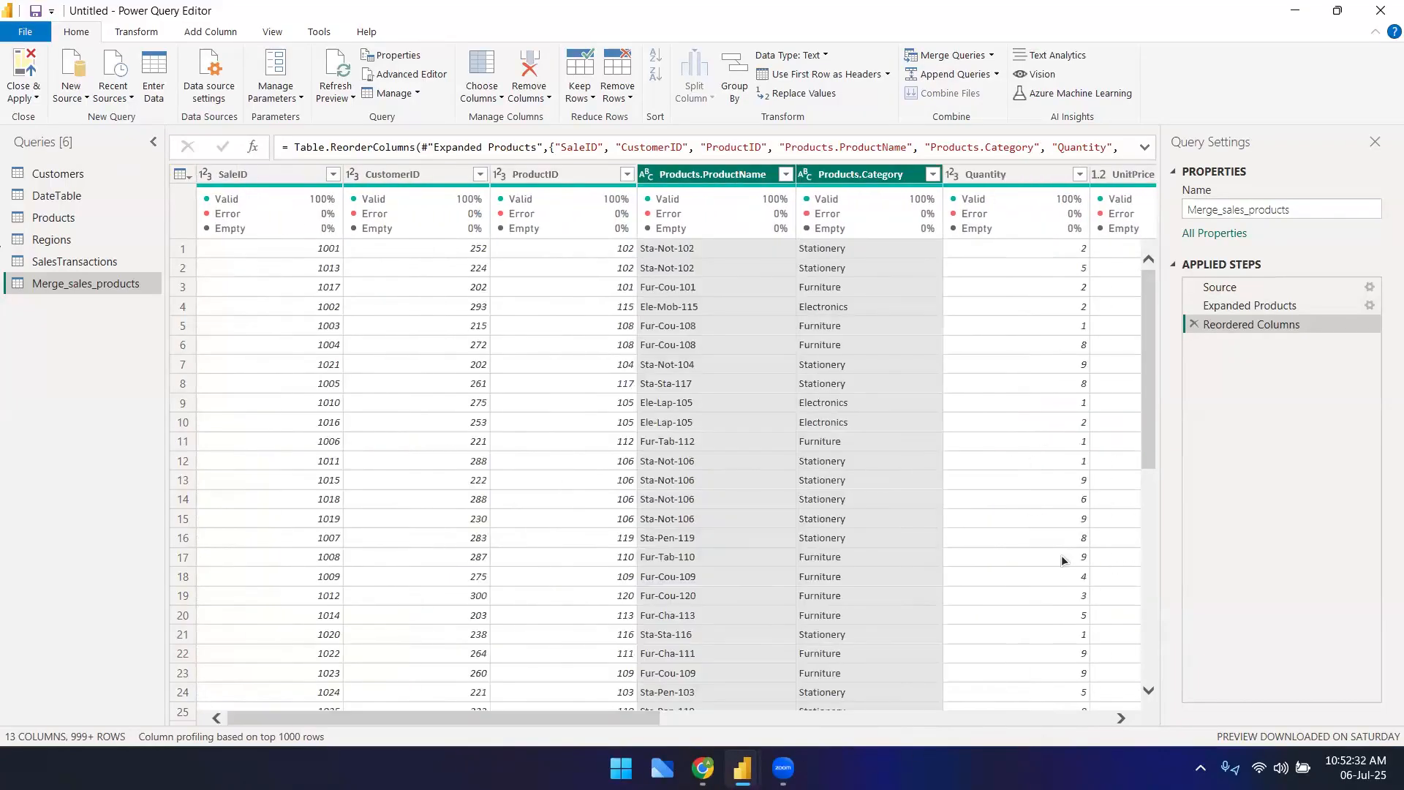
pyautogui.click(1038, 422)
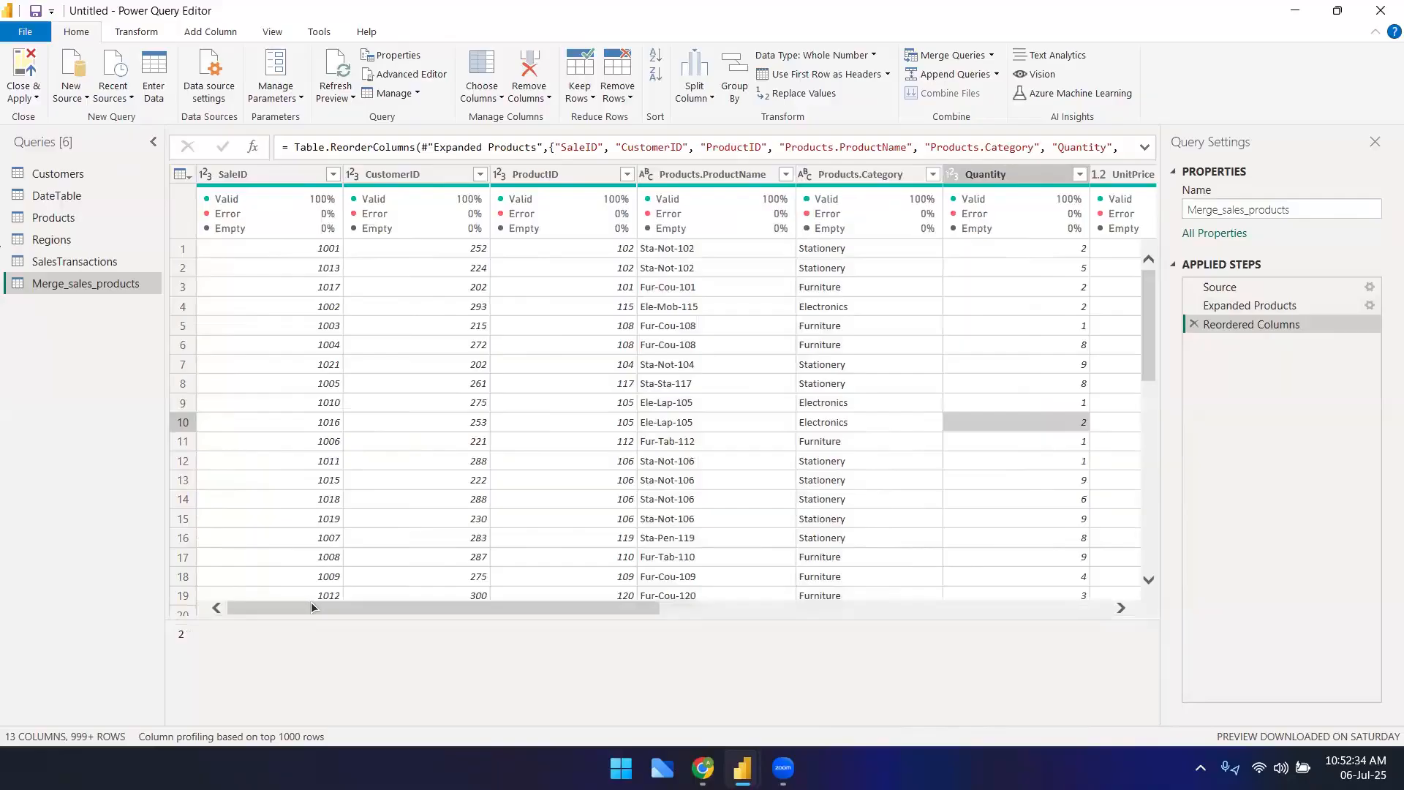
pyautogui.hscroll(4, 309, 602)
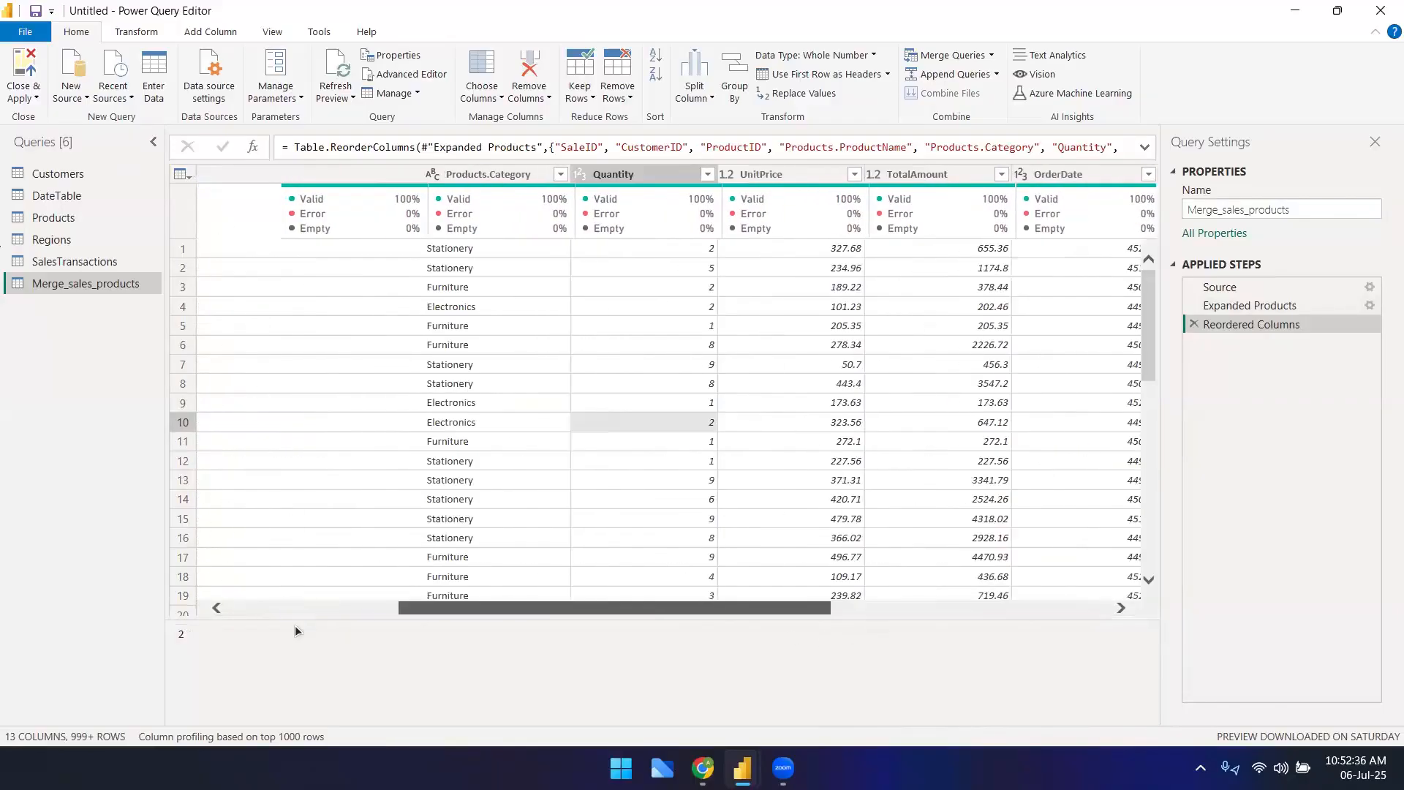
pyautogui.hscroll(-4, 305, 630)
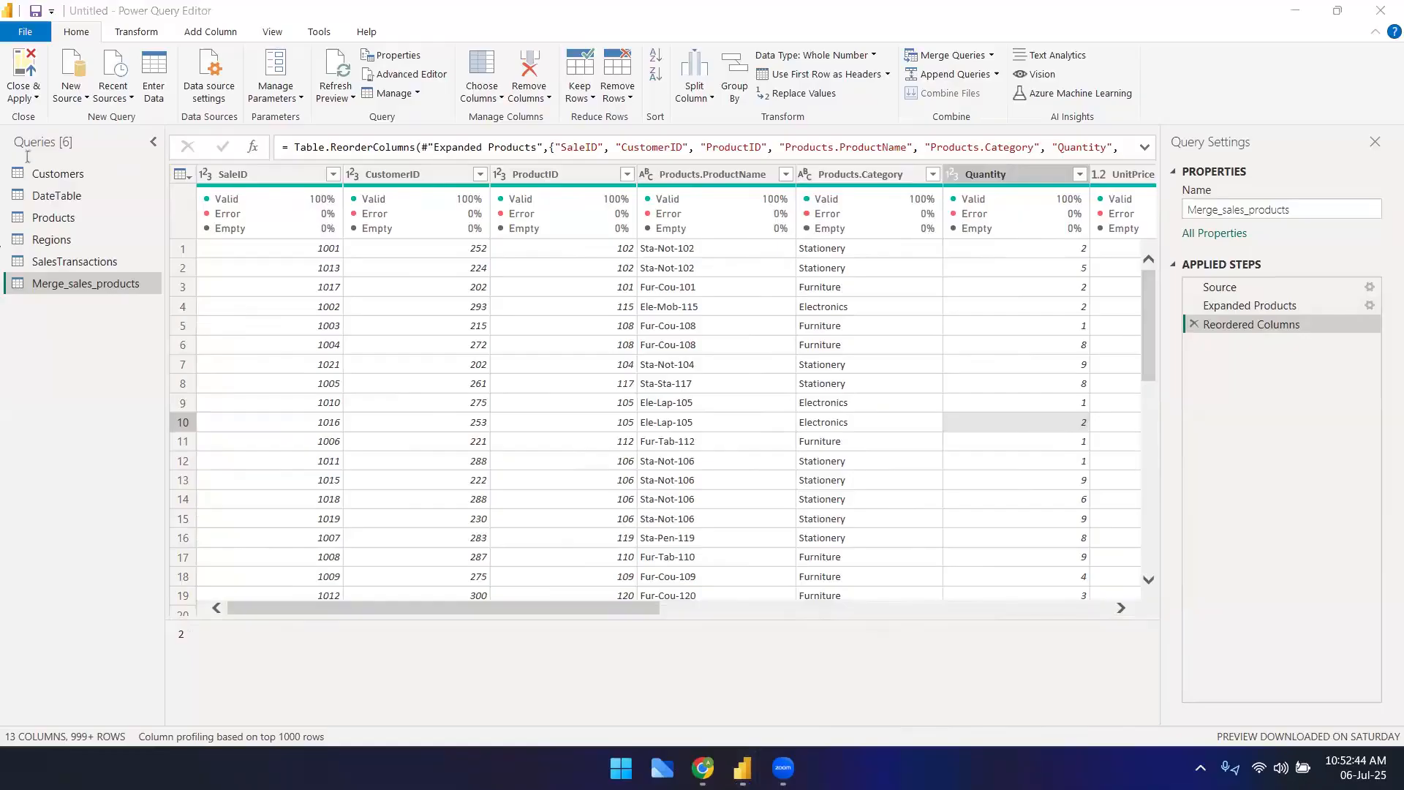
# - Compare the columns of the Customers and Products queries by switching between the two tables
pyautogui.click(75, 176)
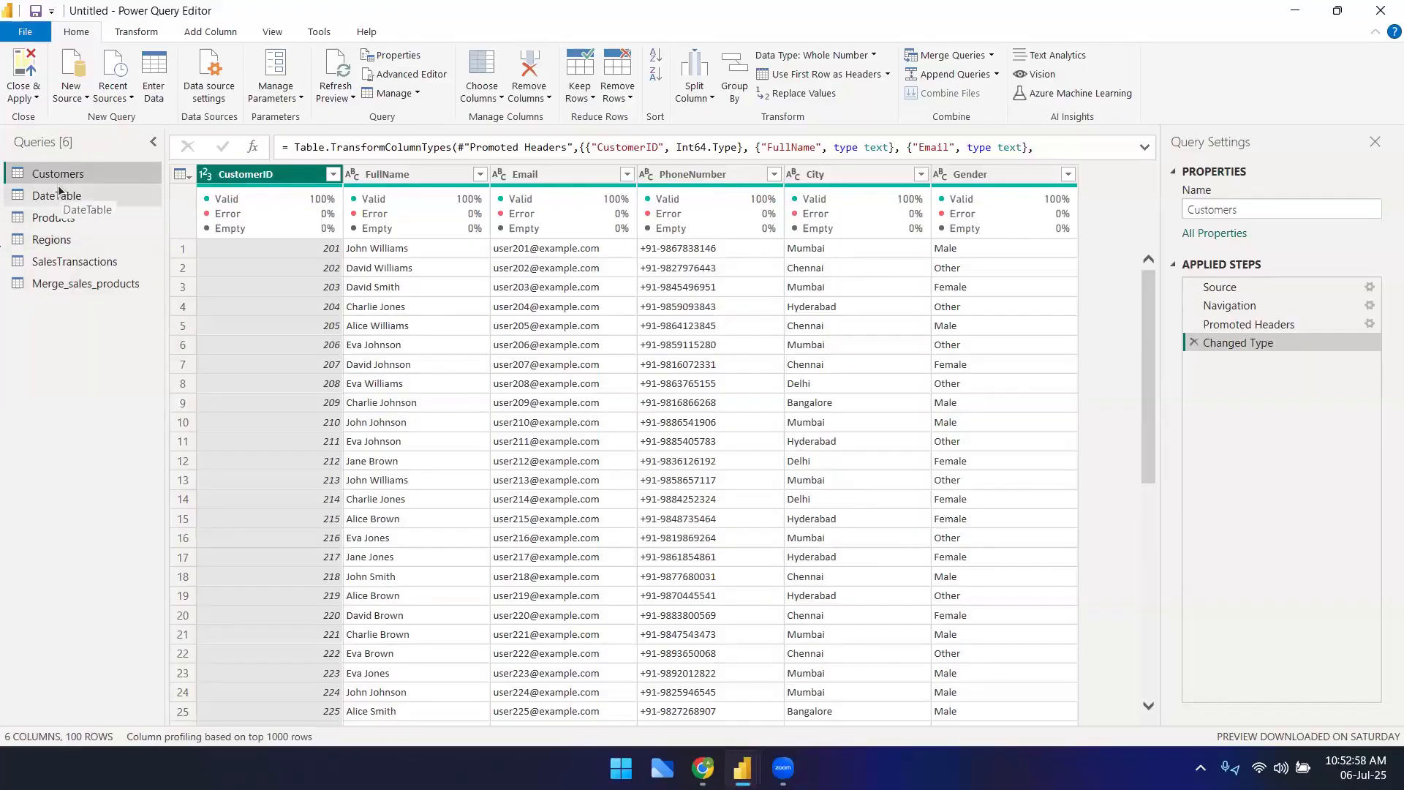
pyautogui.click(65, 217)
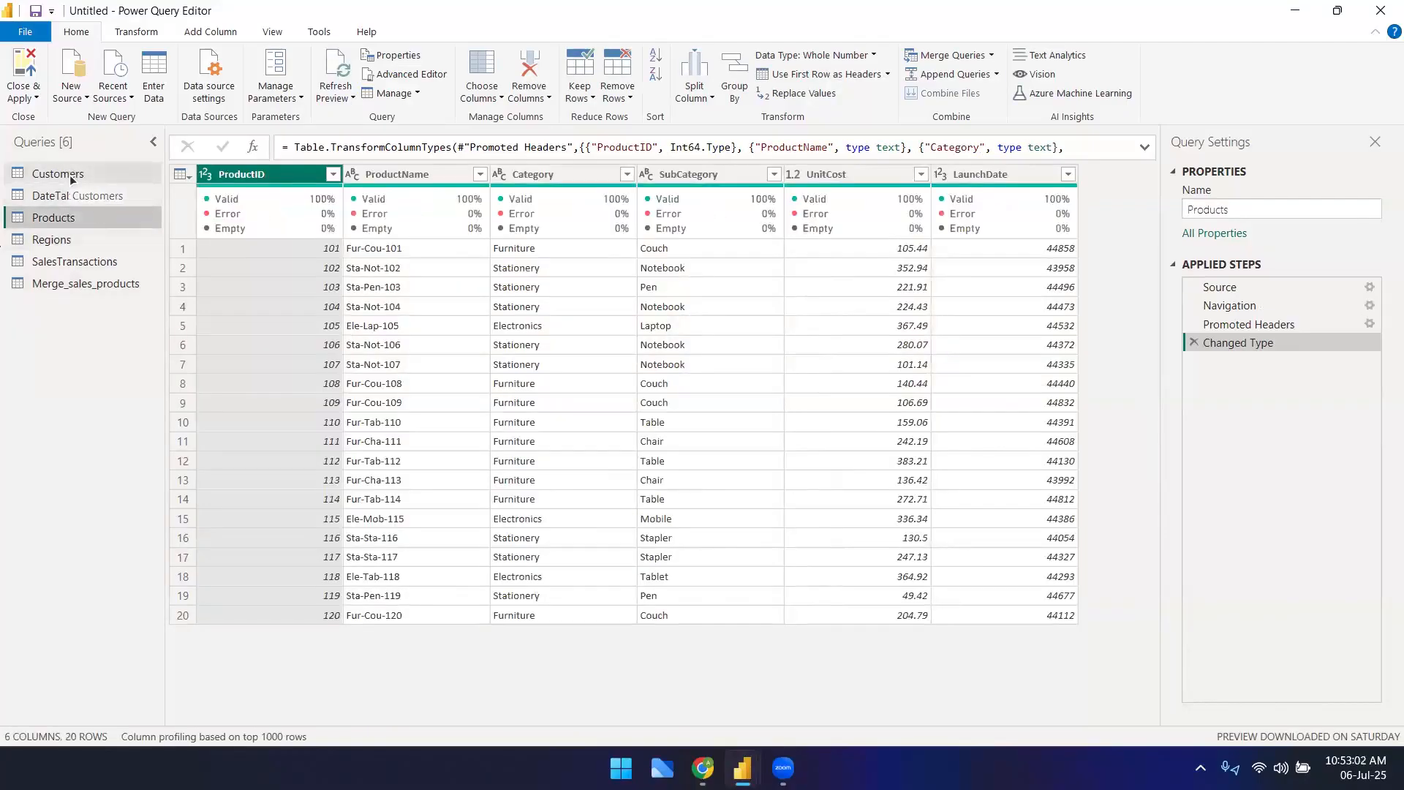
pyautogui.click(71, 179)
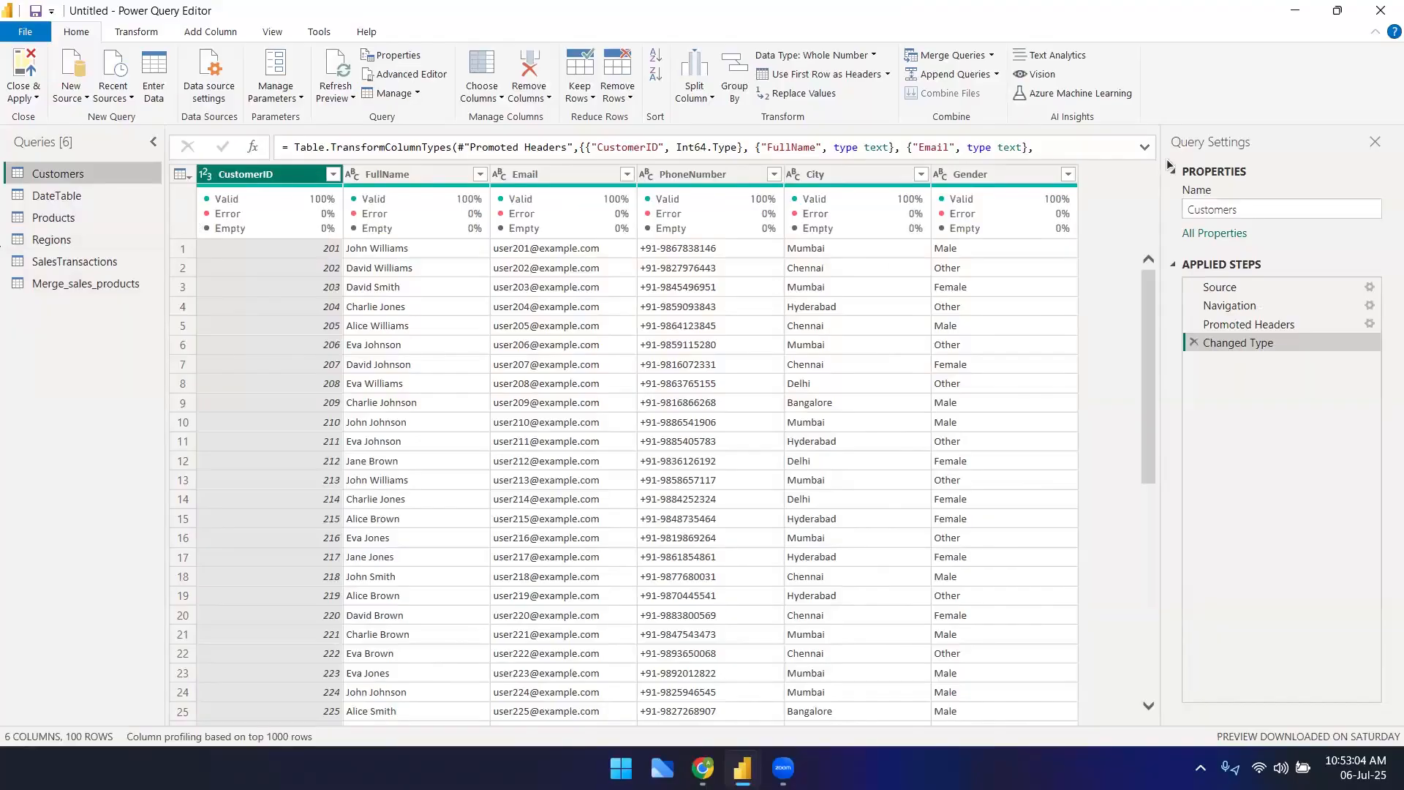
pyautogui.click(34, 218)
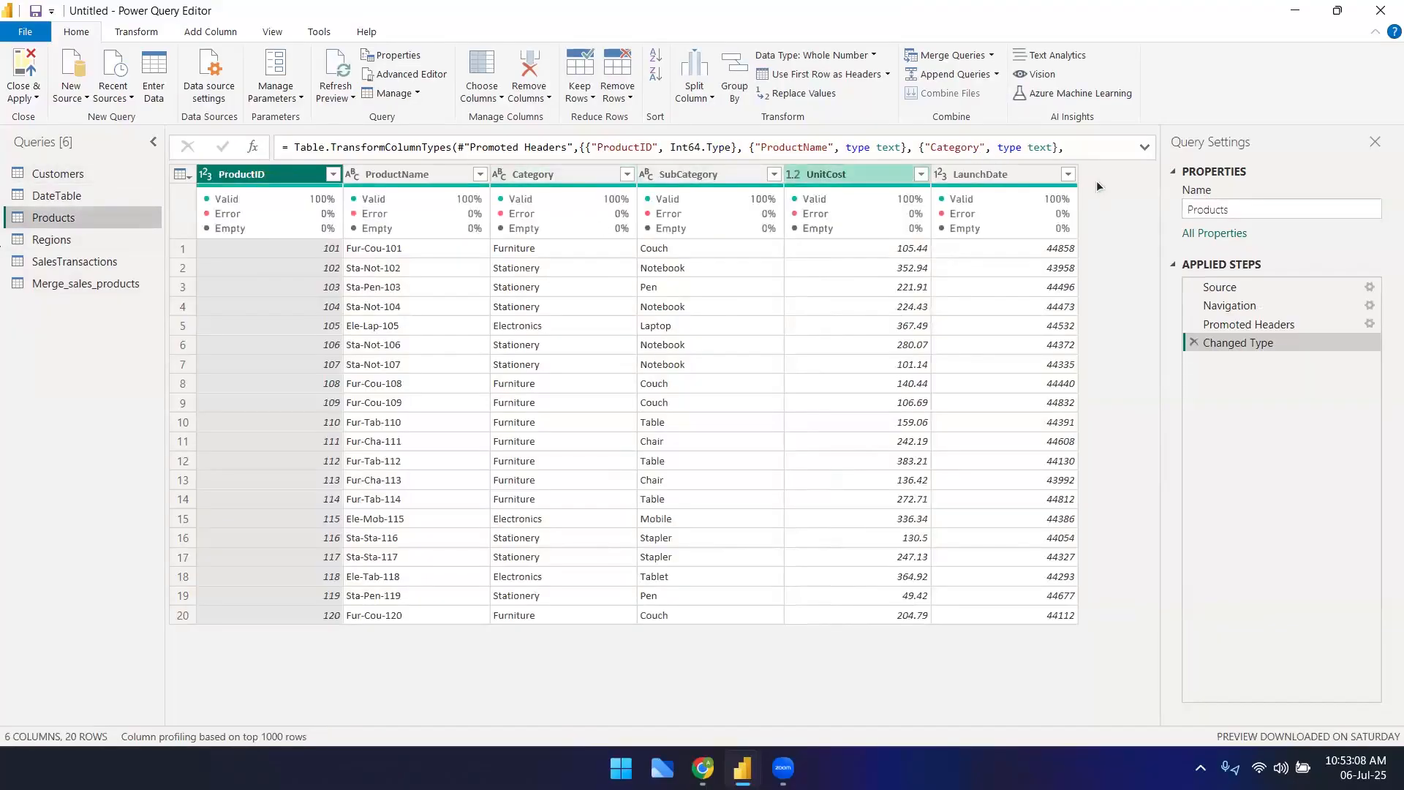
pyautogui.click(44, 174)
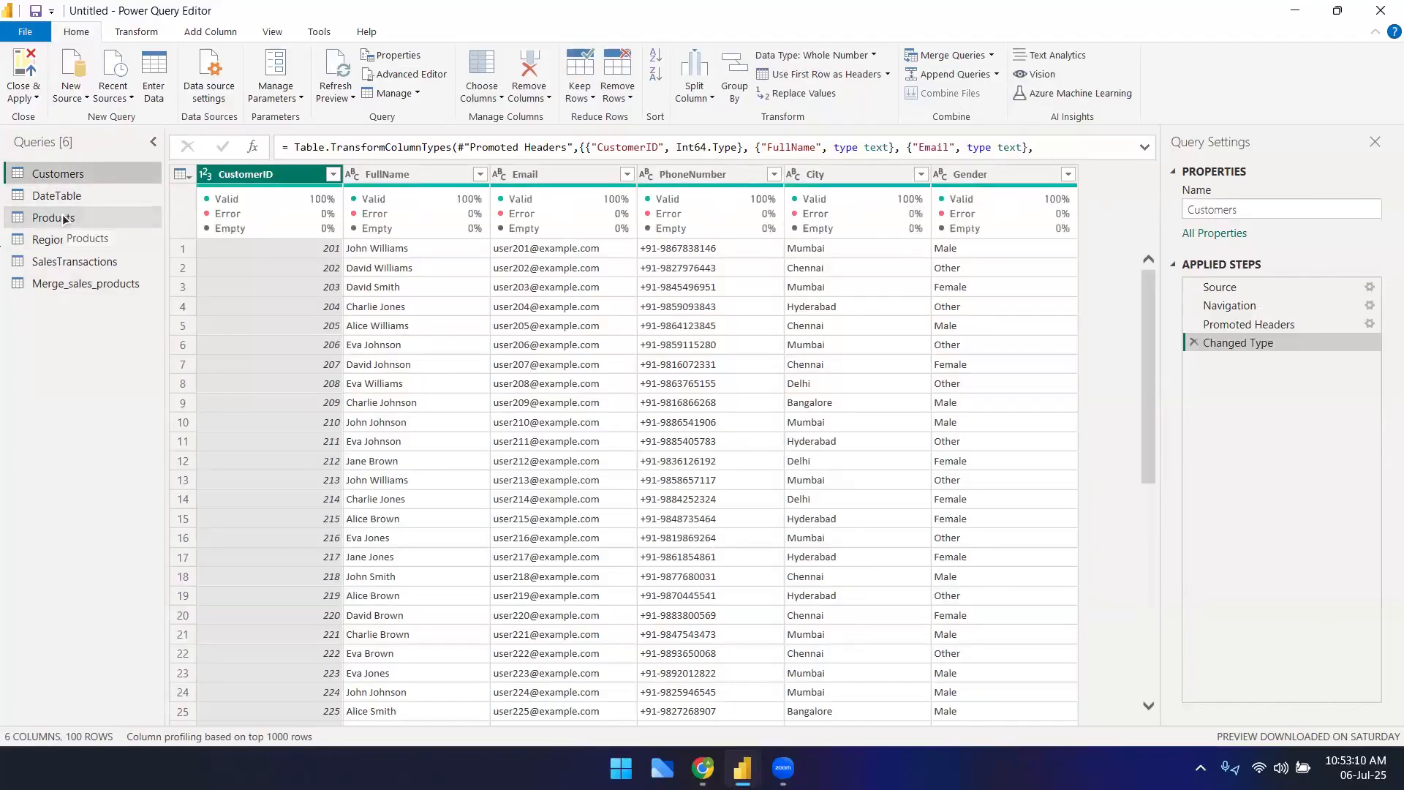
pyautogui.click(63, 218)
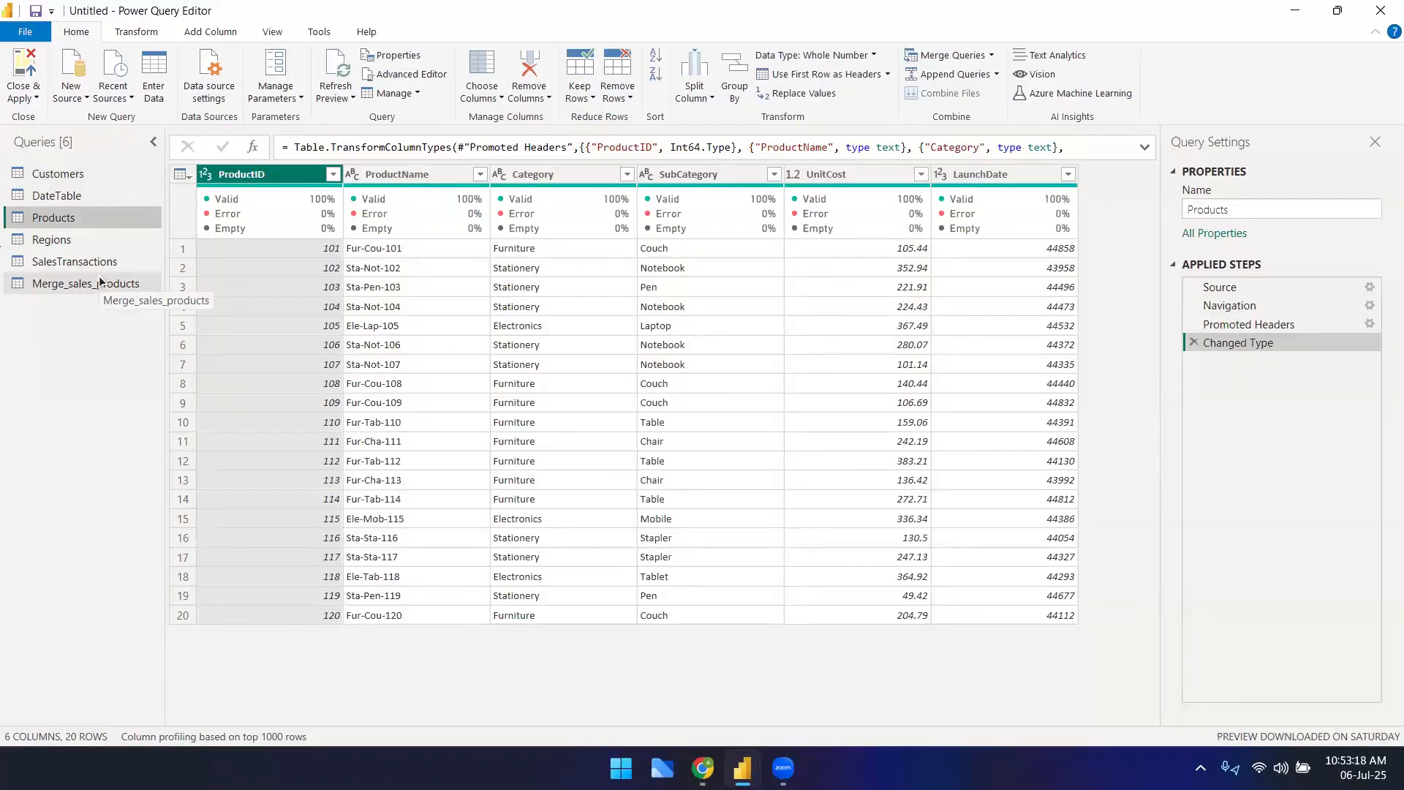
pyautogui.click(81, 175)
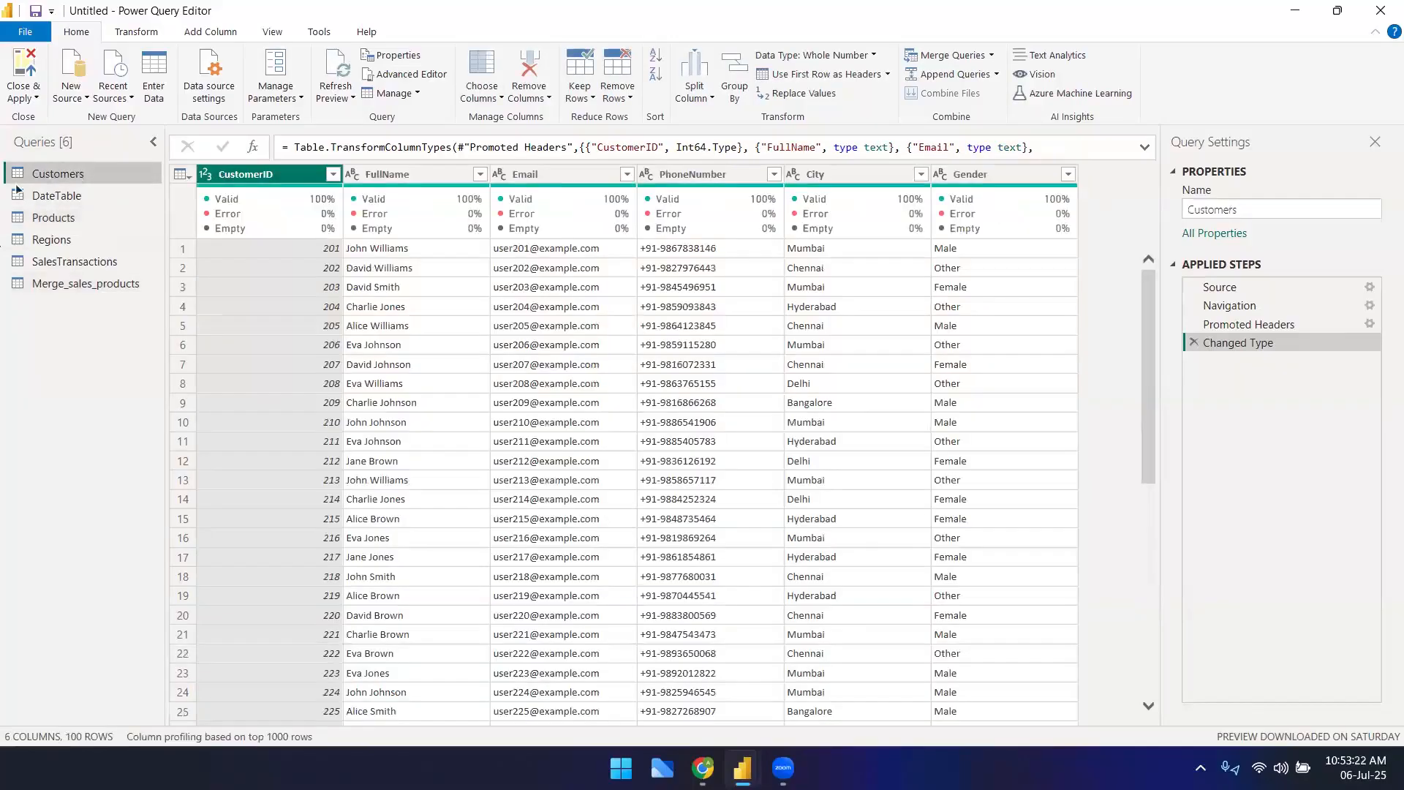
# - Look through the SalesTransactions query's columns from SaleID to DeliveryDate
pyautogui.click(73, 263)
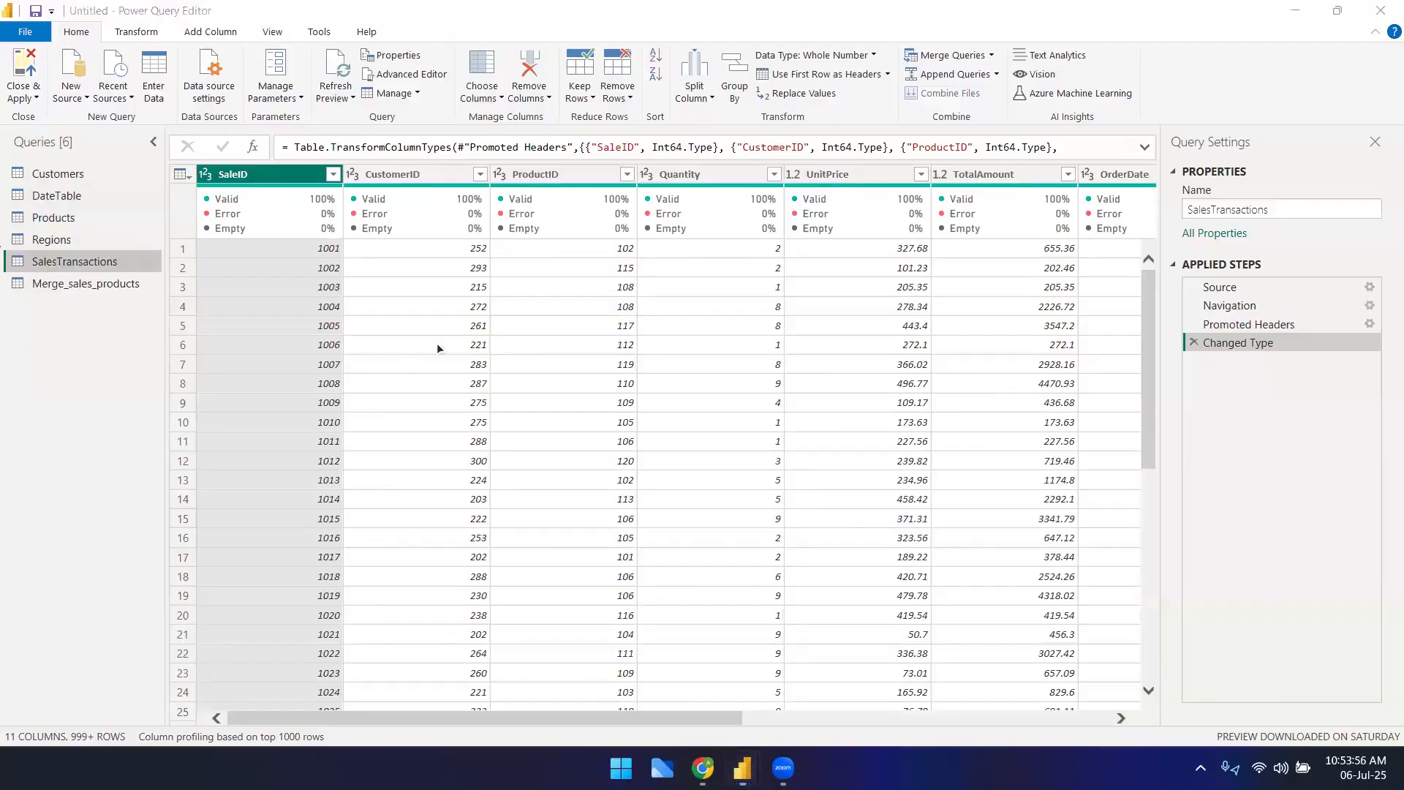
pyautogui.moveTo(709, 717); pyautogui.dragTo(843, 712)
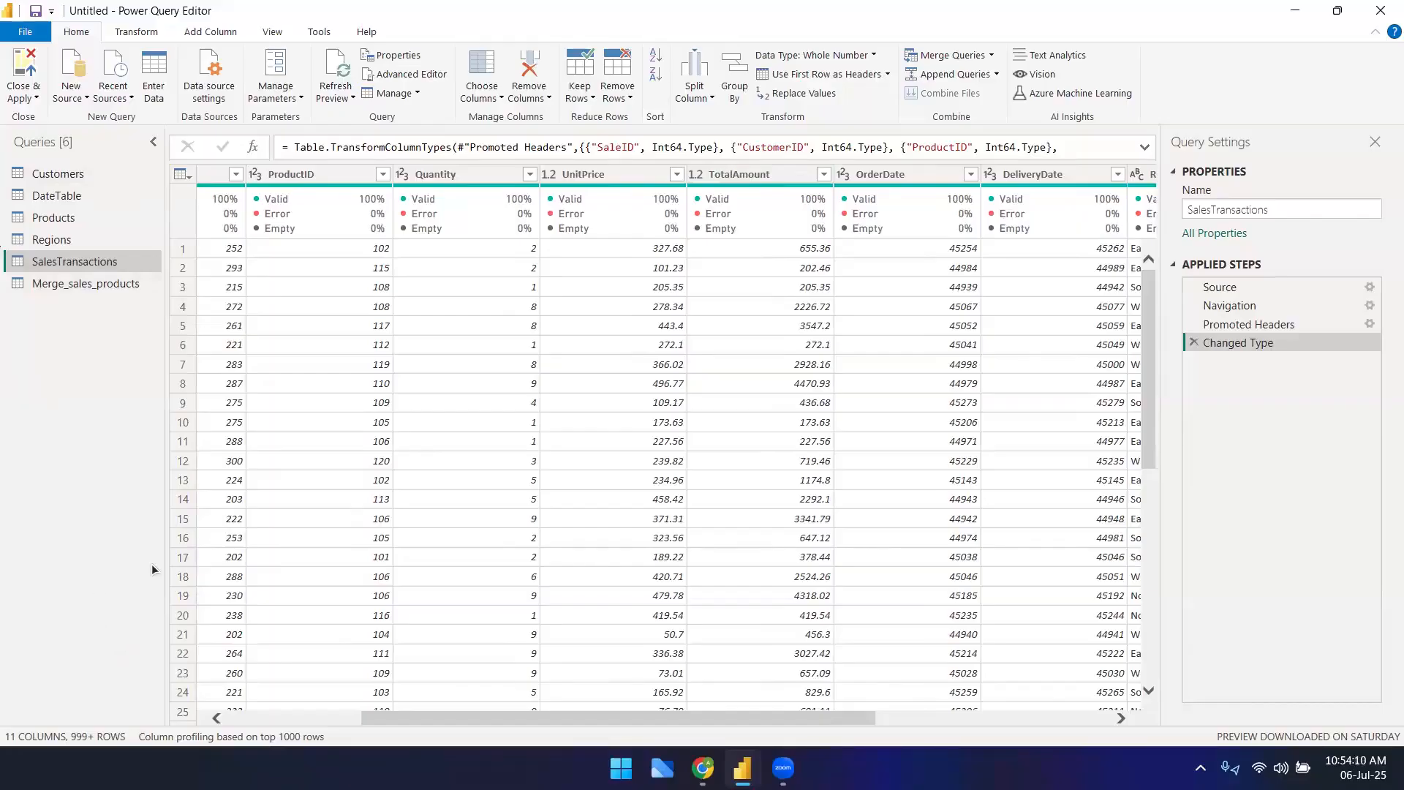
pyautogui.moveTo(537, 717); pyautogui.dragTo(279, 718)
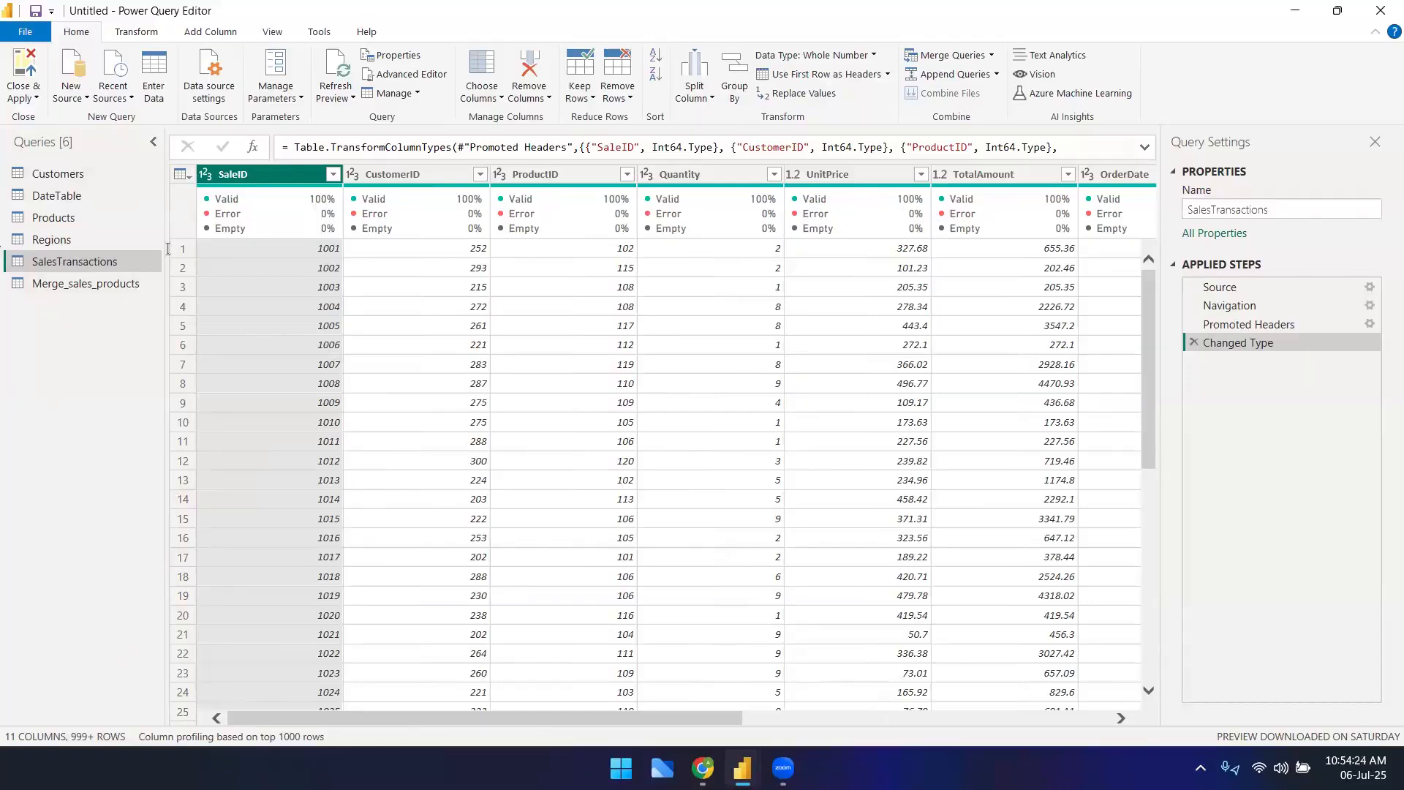
# - Start a merge as a new query from Customers to SalesTransactions, matching both tables on CustomerID with a Left Outer join
pyautogui.click(69, 176)
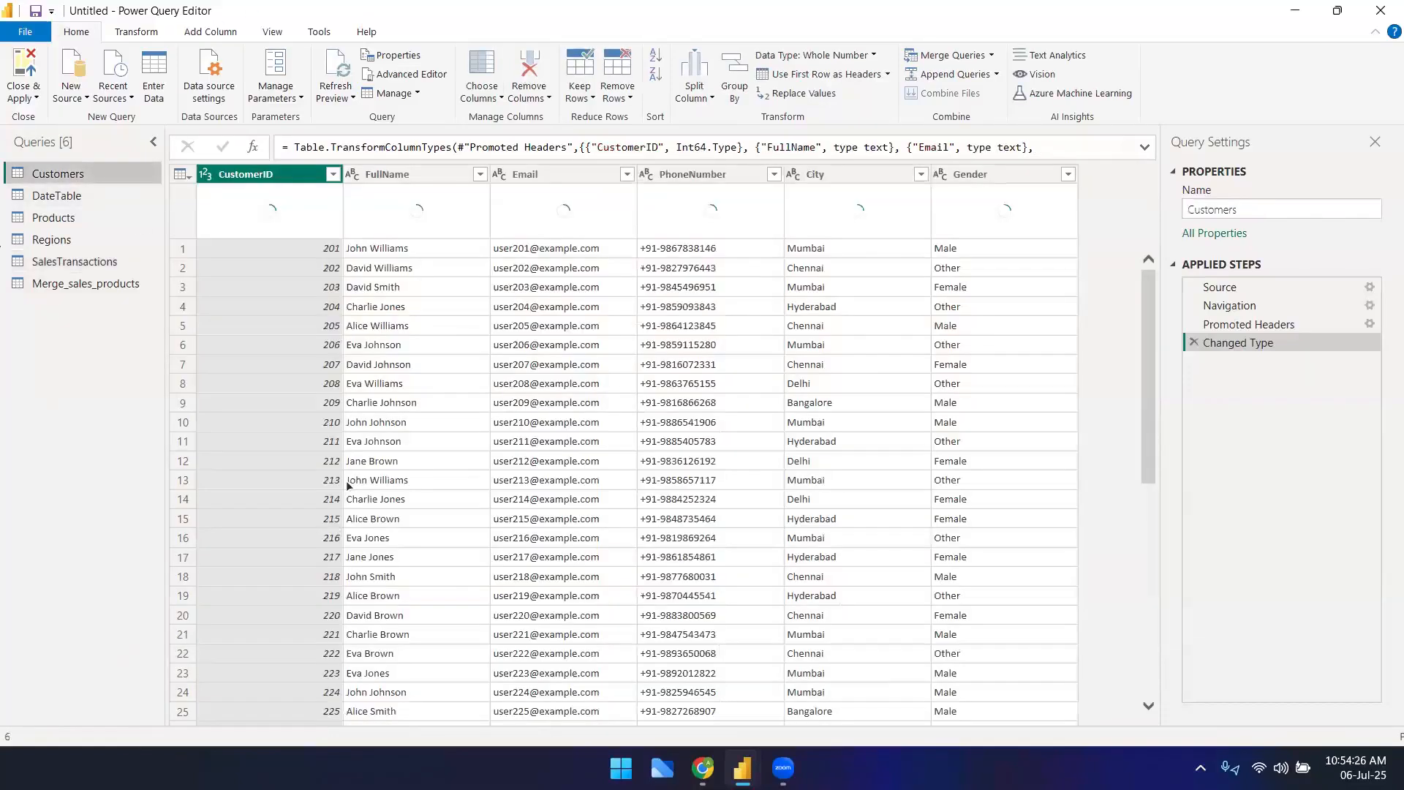
pyautogui.click(992, 56)
pyautogui.click(1003, 94)
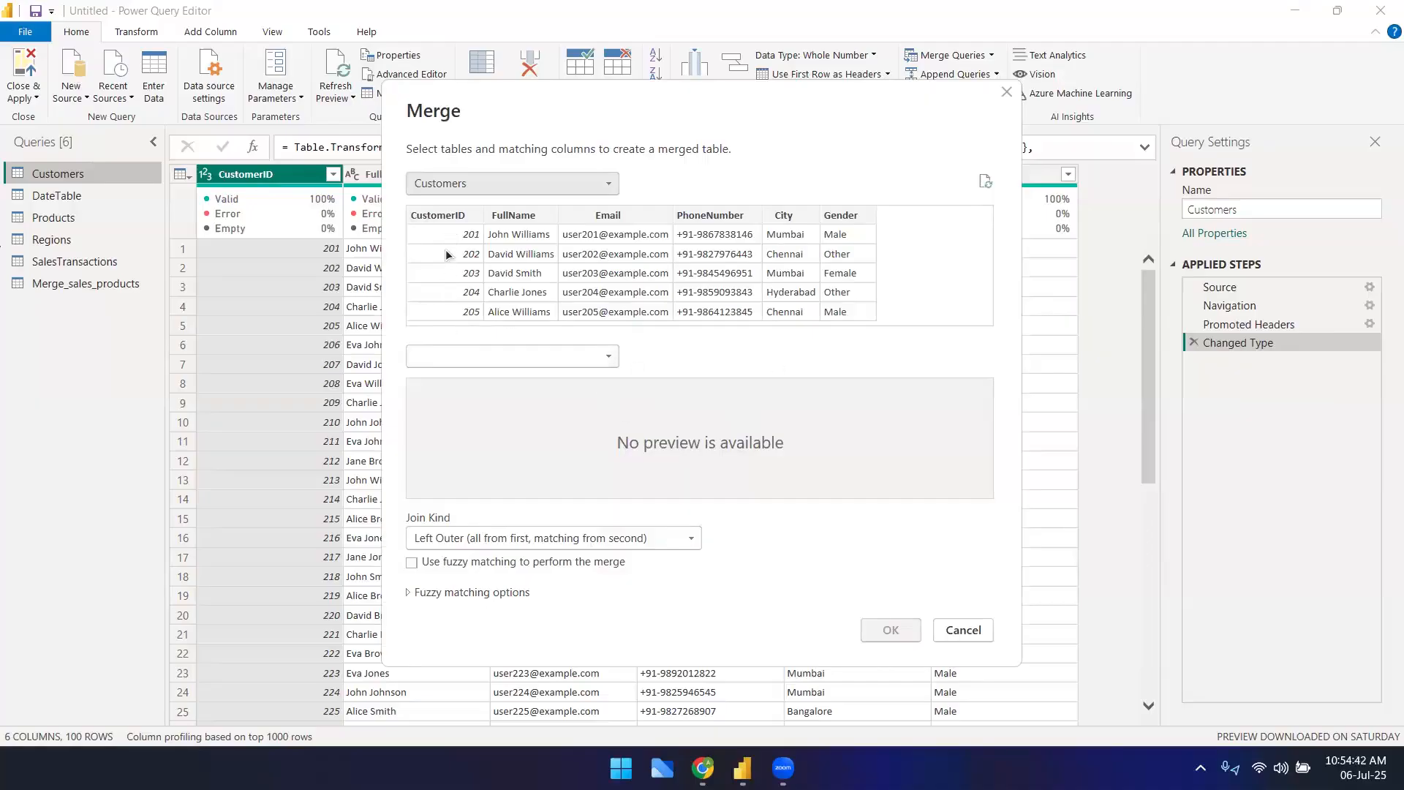
pyautogui.click(515, 357)
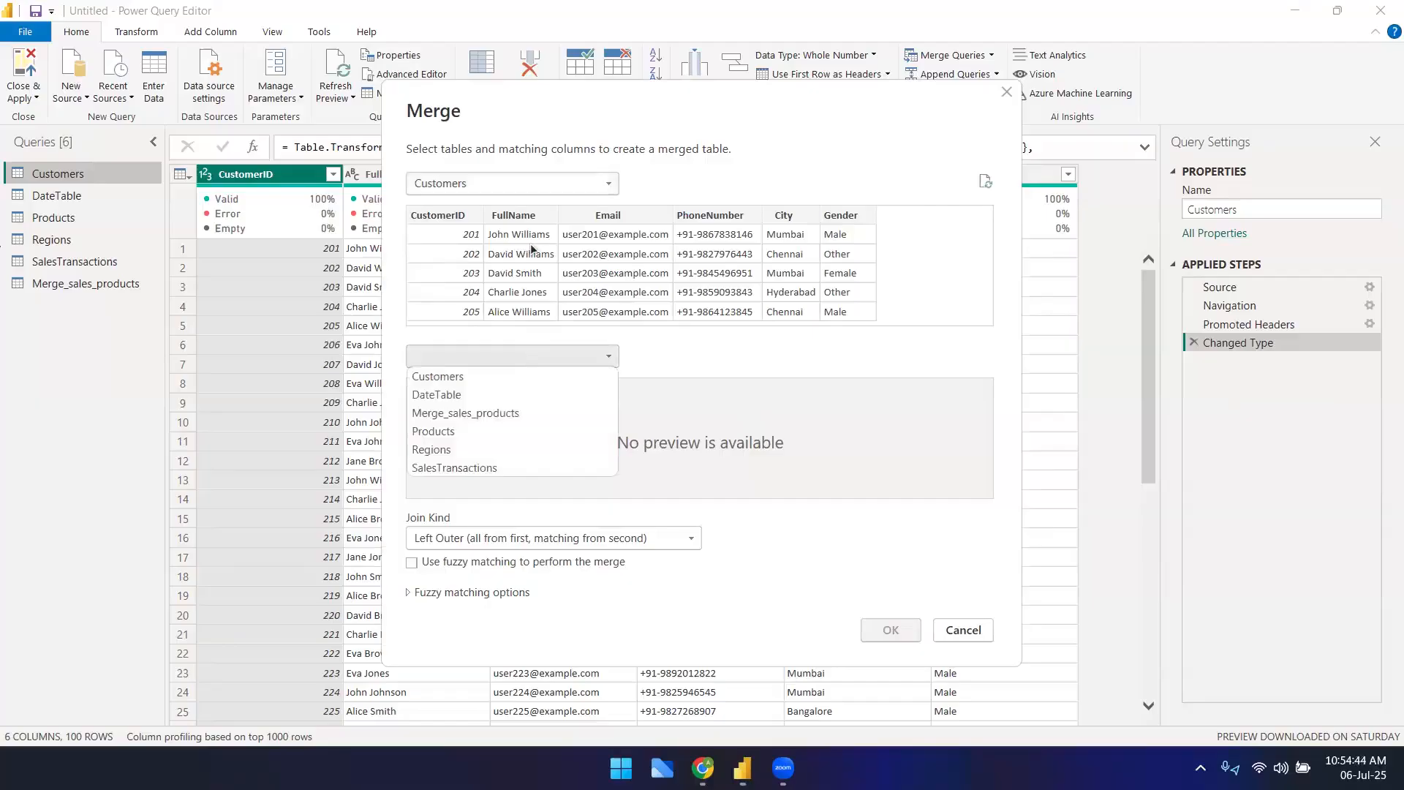
pyautogui.click(739, 147)
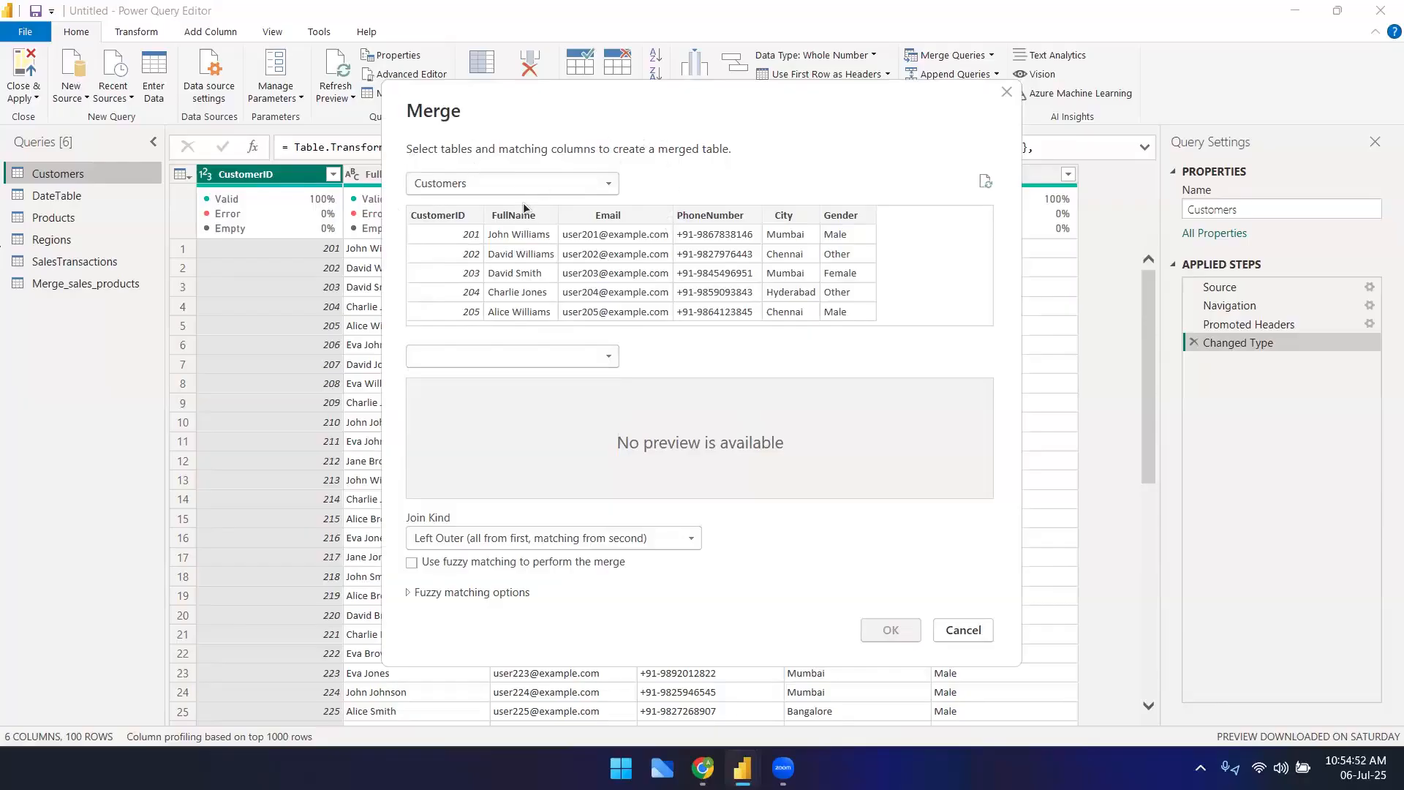
pyautogui.click(484, 357)
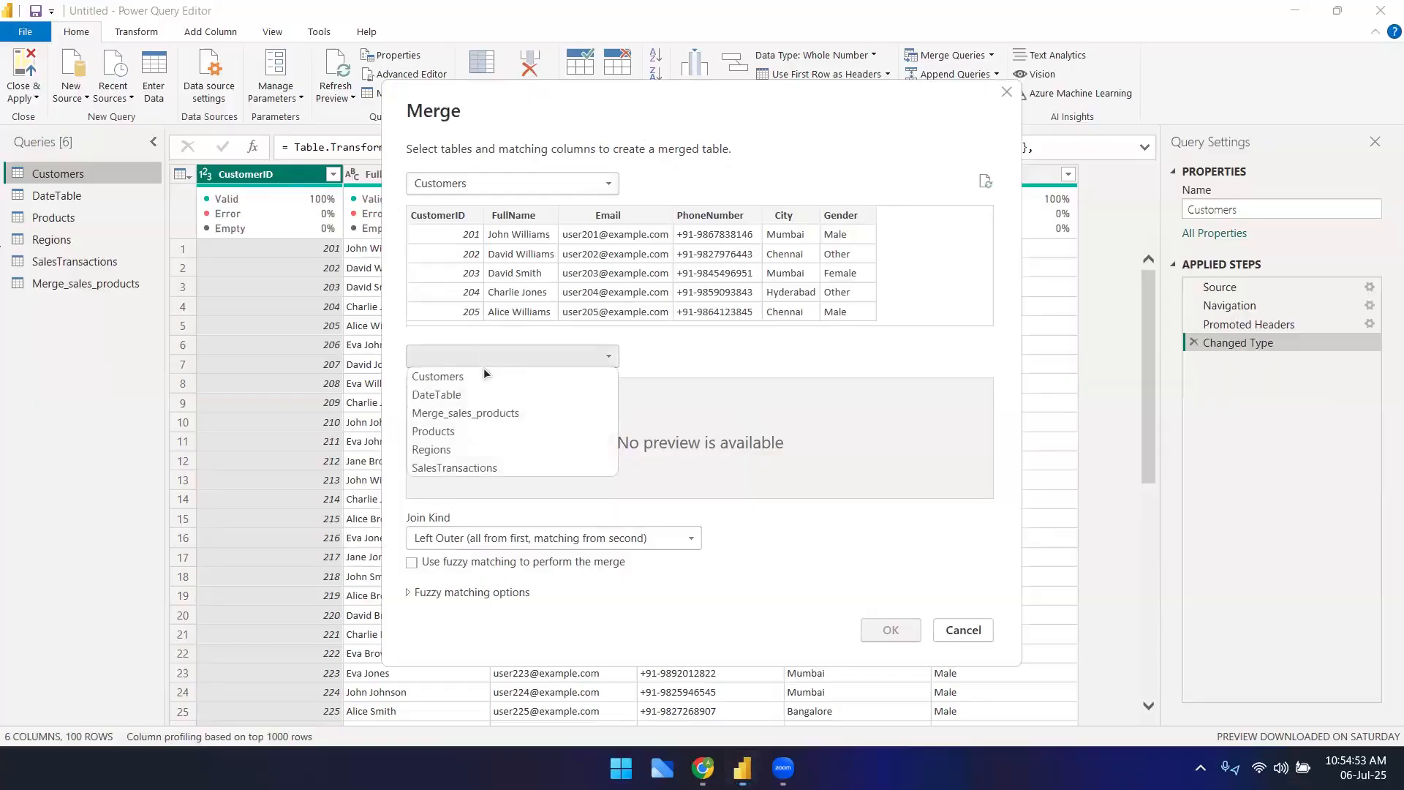
pyautogui.click(485, 467)
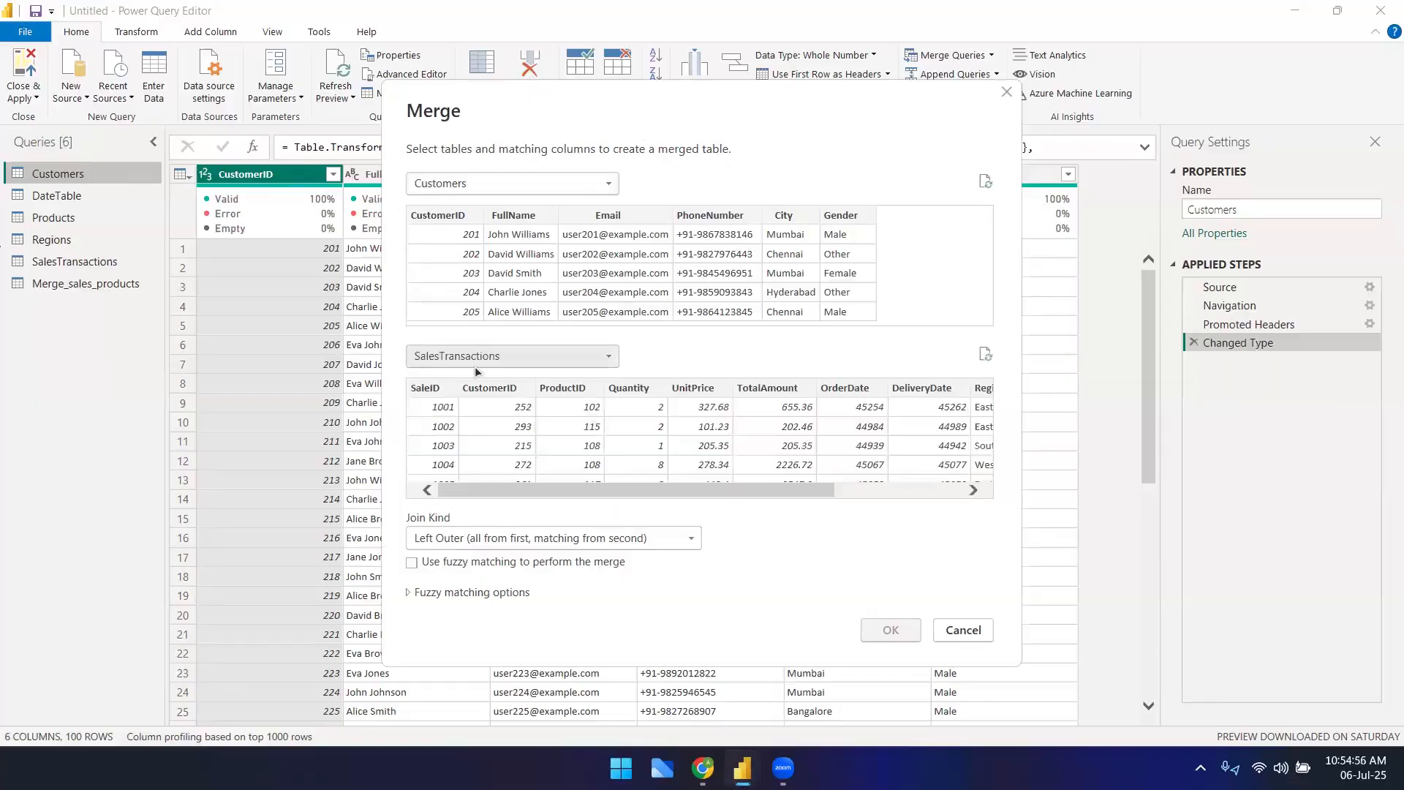
pyautogui.click(463, 218)
pyautogui.click(476, 390)
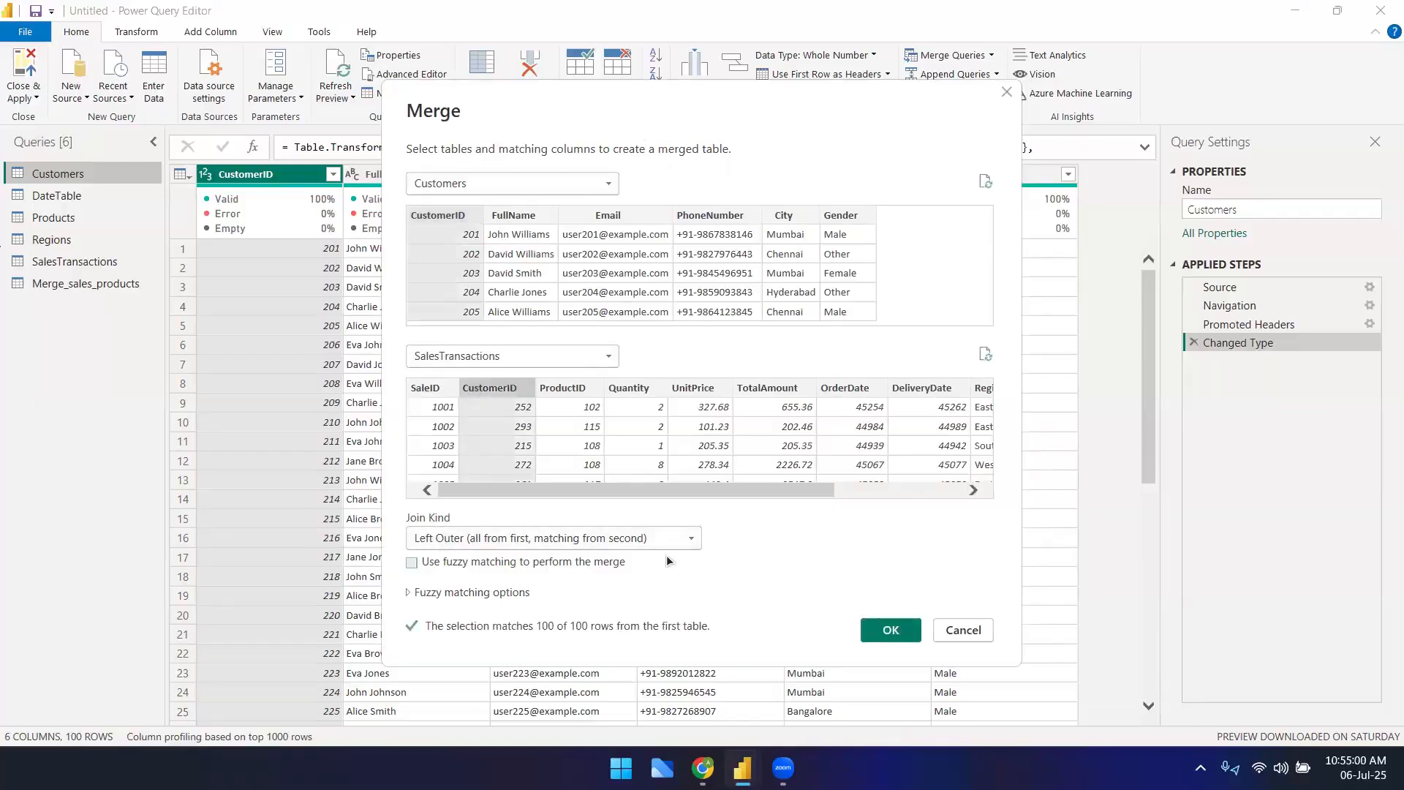
# - Swap the merge to SalesTransactions first and Customers second, using a Right Outer join matched on CustomerID
pyautogui.click(485, 183)
pyautogui.click(464, 297)
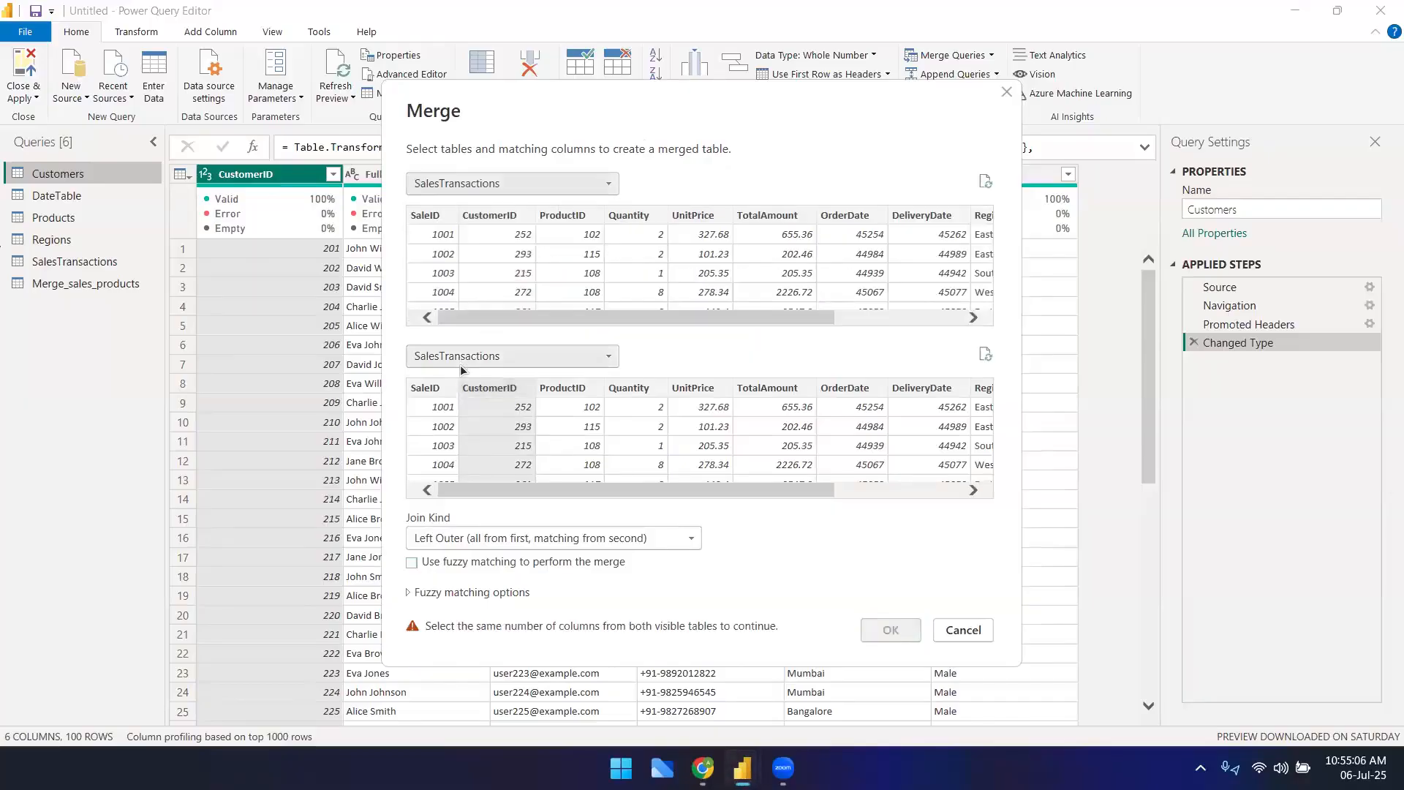
pyautogui.click(459, 357)
pyautogui.click(463, 375)
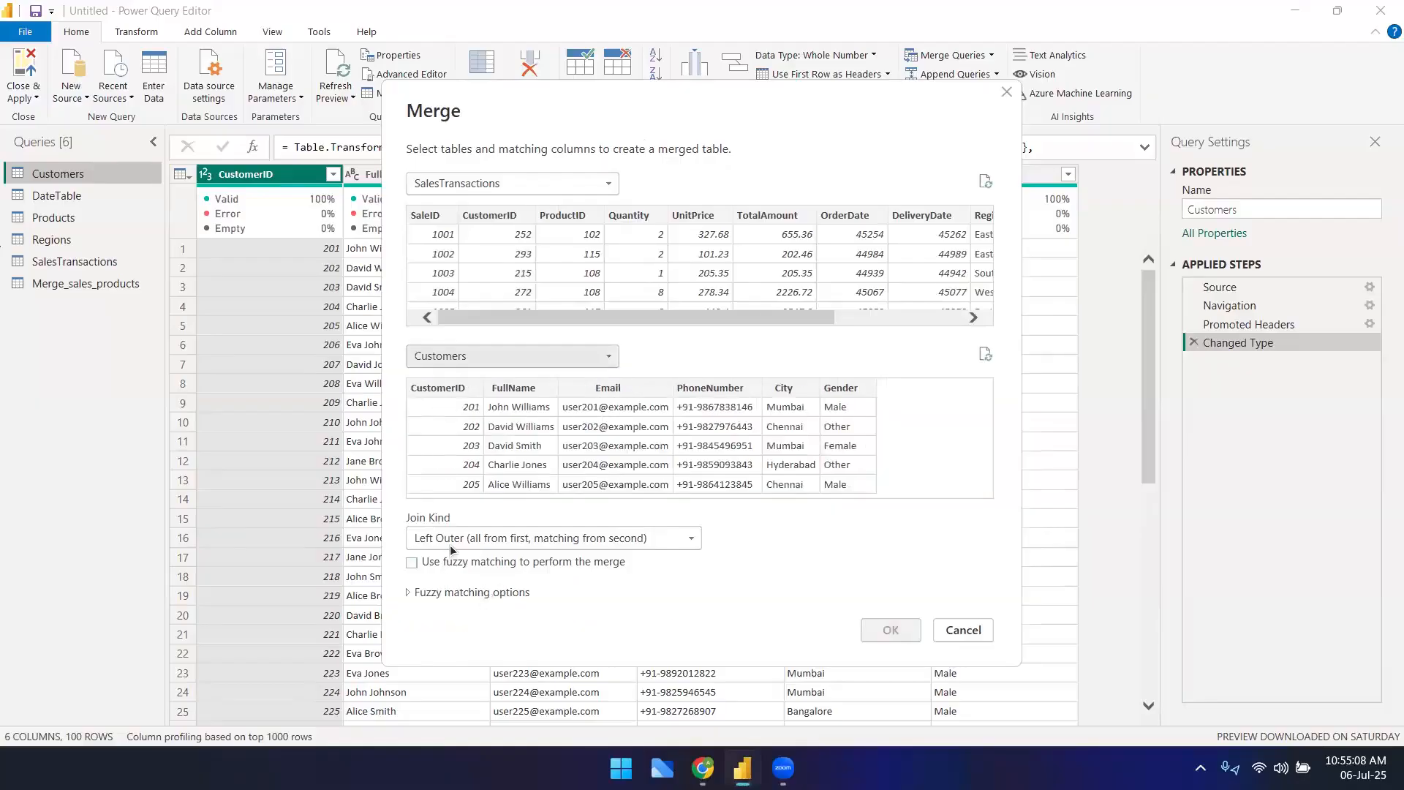
pyautogui.click(449, 547)
pyautogui.click(465, 578)
pyautogui.click(455, 403)
pyautogui.click(490, 220)
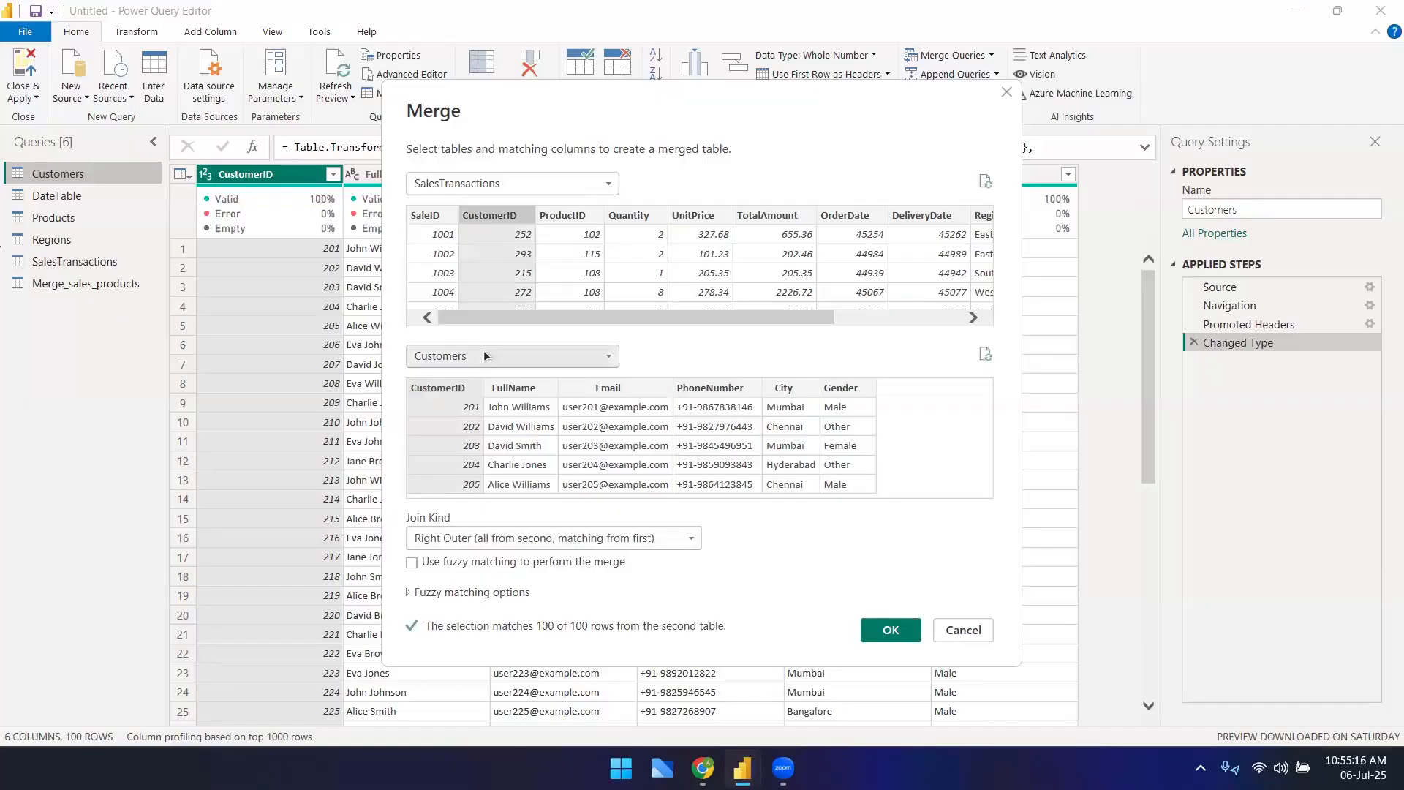
# - Create the merged query with Customers first and SalesTransactions second, using a Left Outer join on CustomerID
pyautogui.click(546, 186)
pyautogui.click(537, 195)
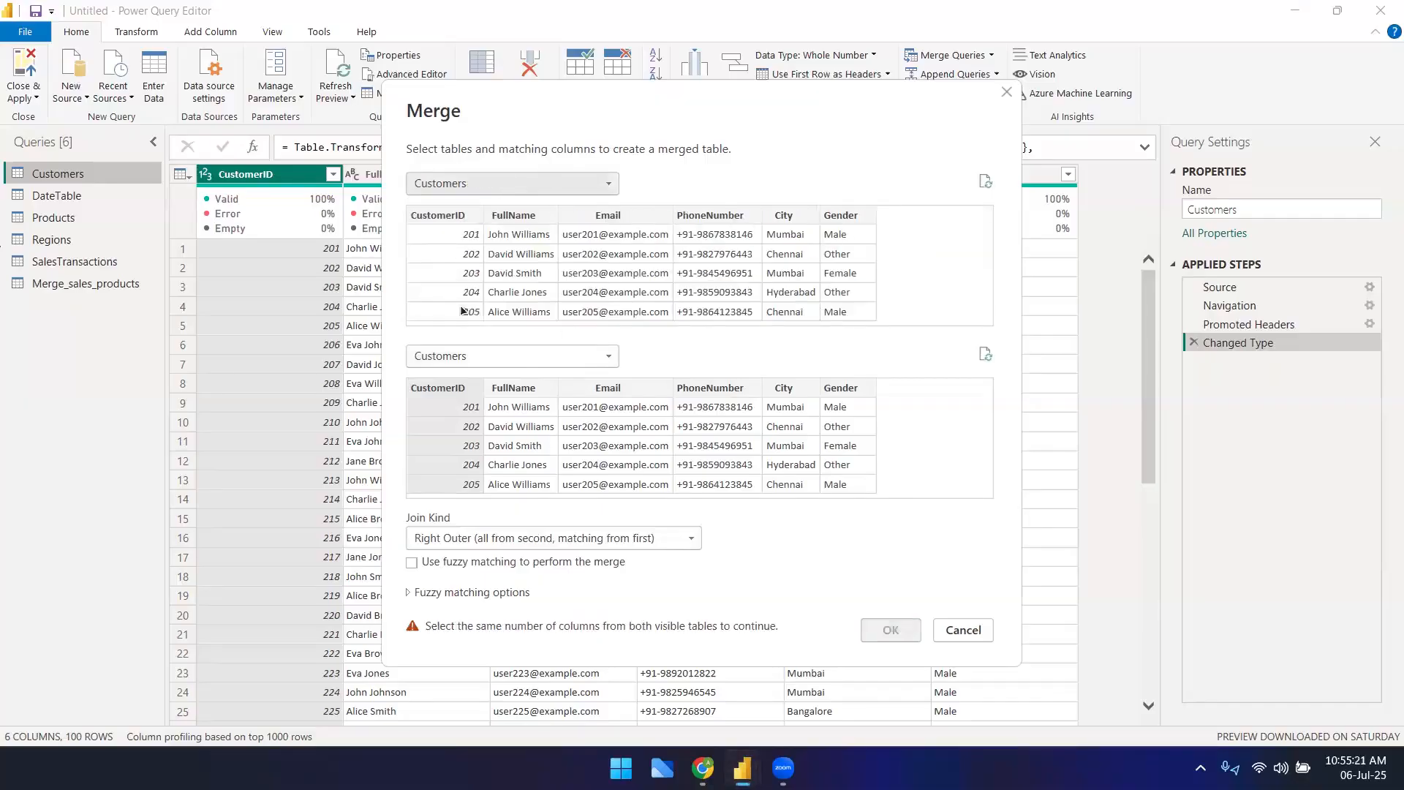
pyautogui.click(449, 359)
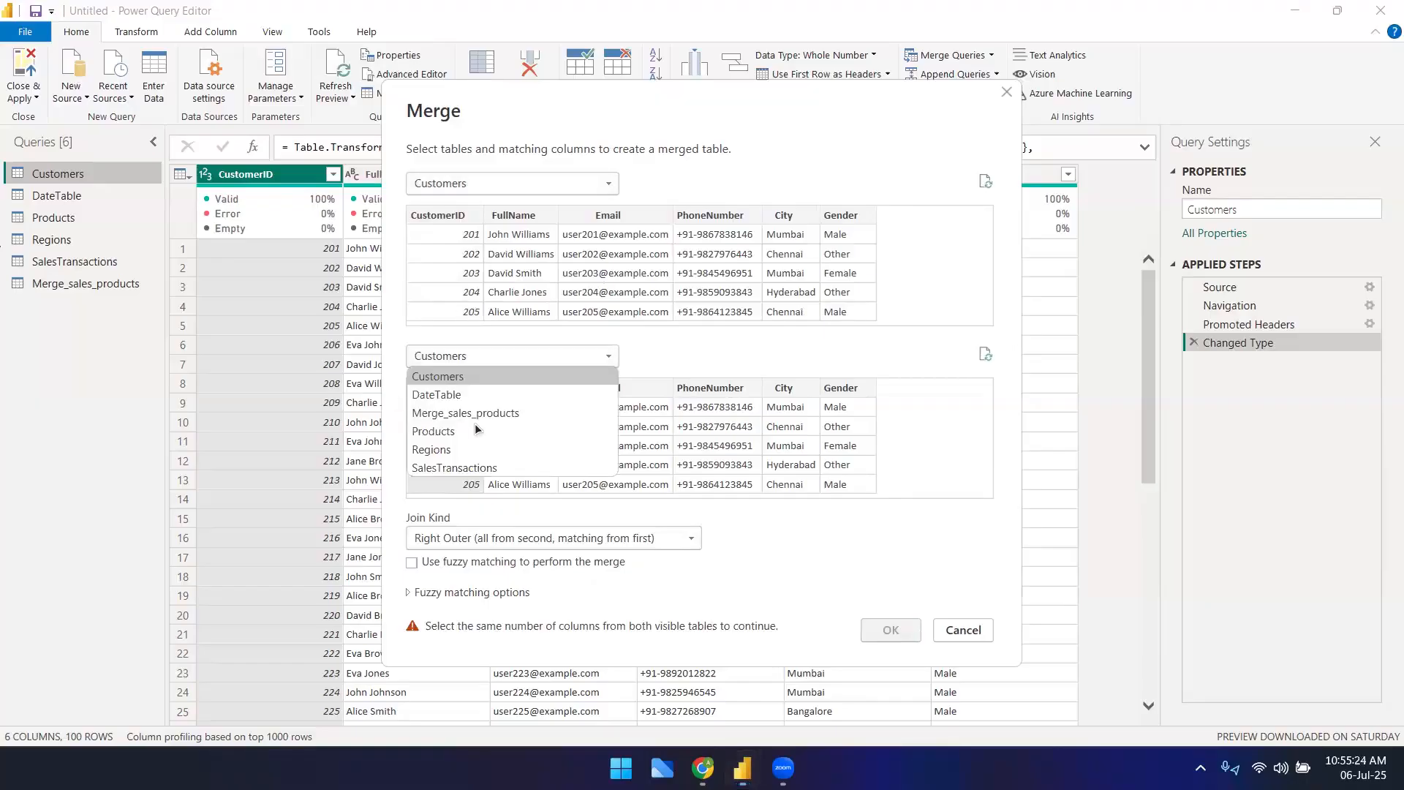
pyautogui.click(489, 469)
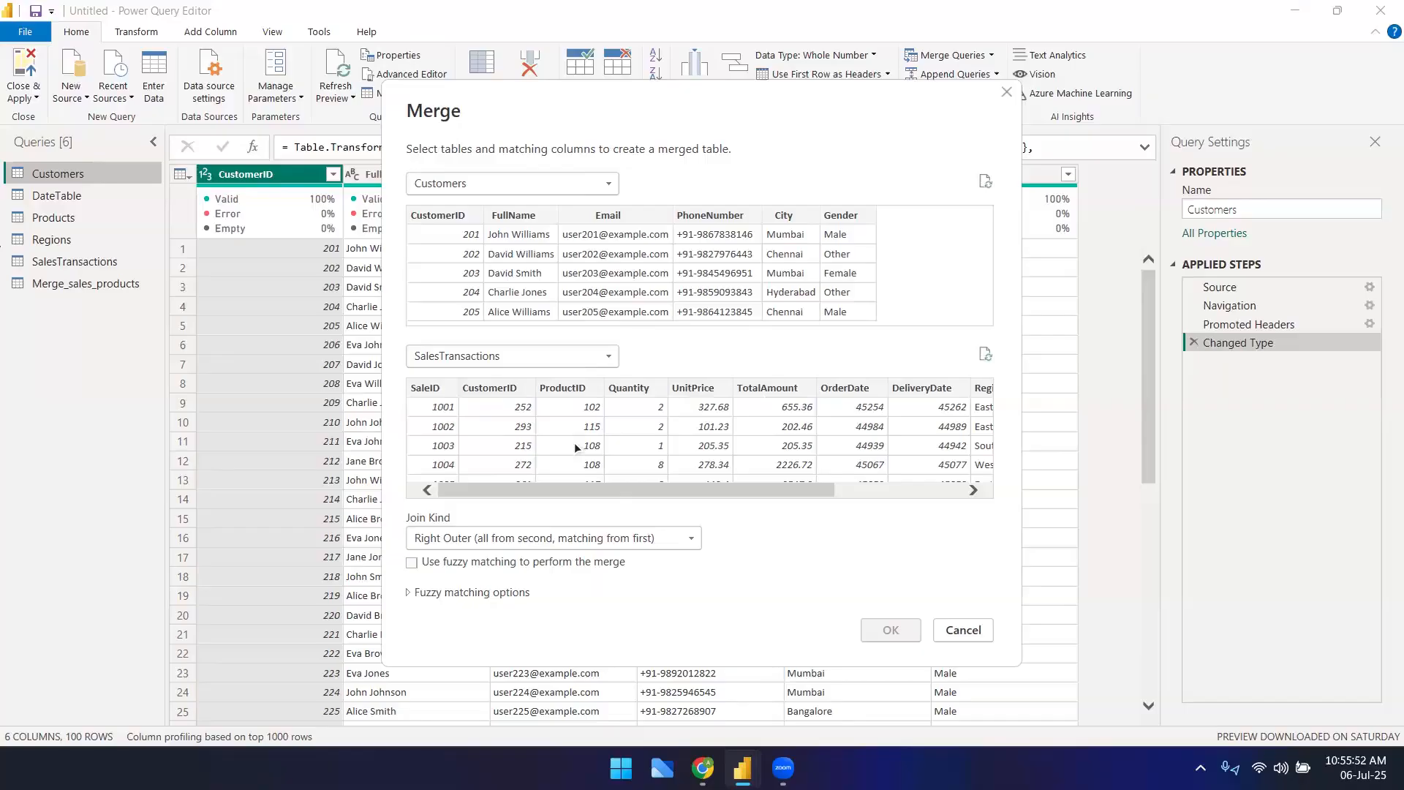
pyautogui.click(482, 538)
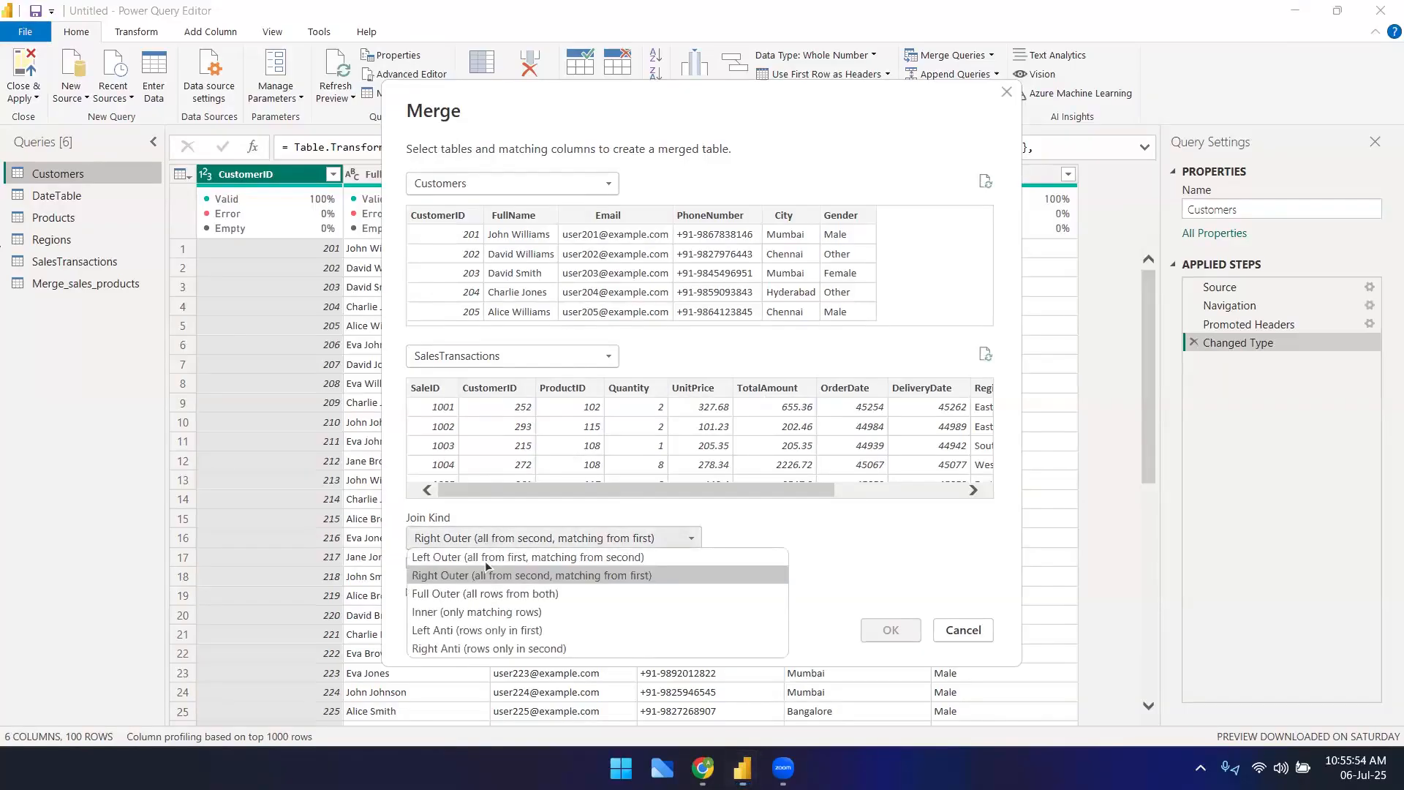
pyautogui.click(485, 560)
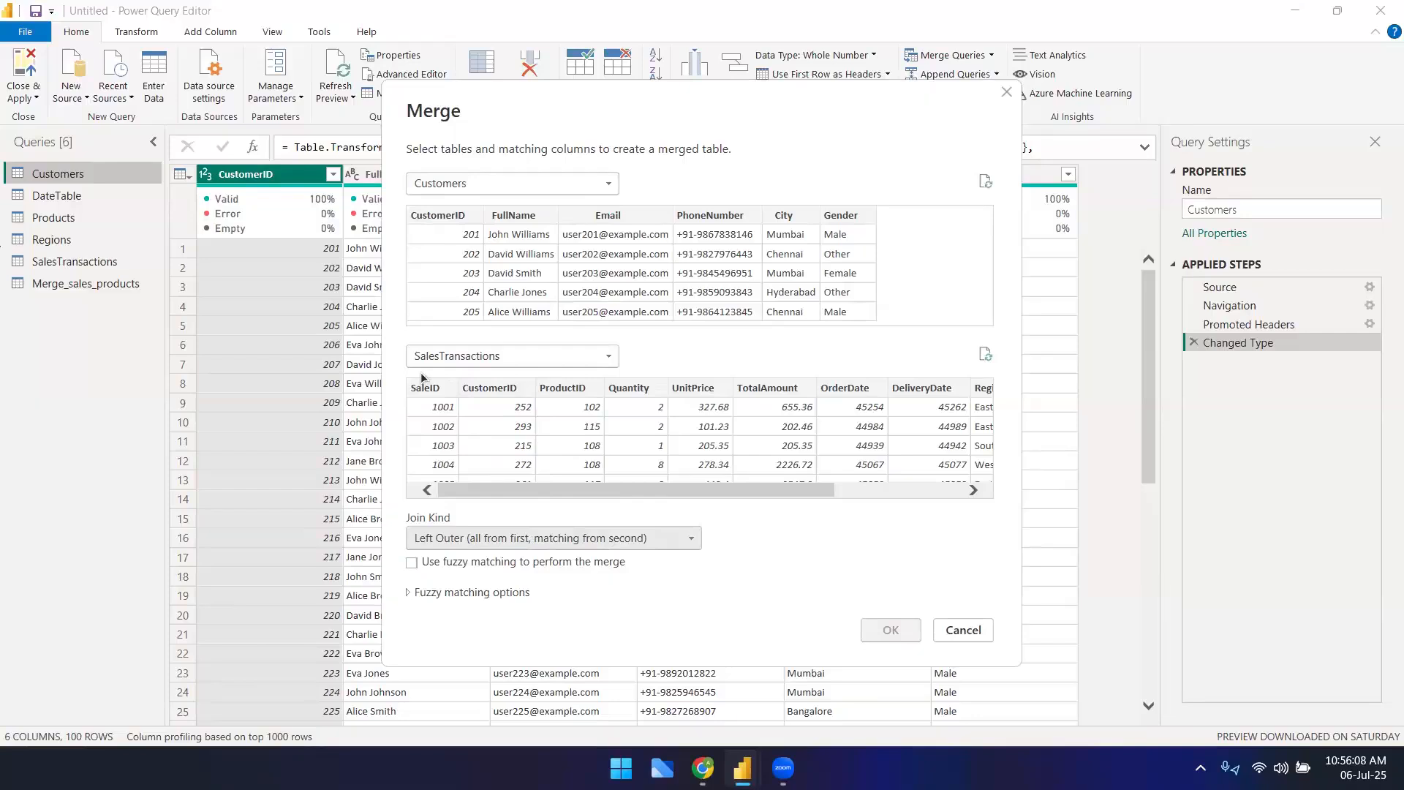
pyautogui.click(432, 216)
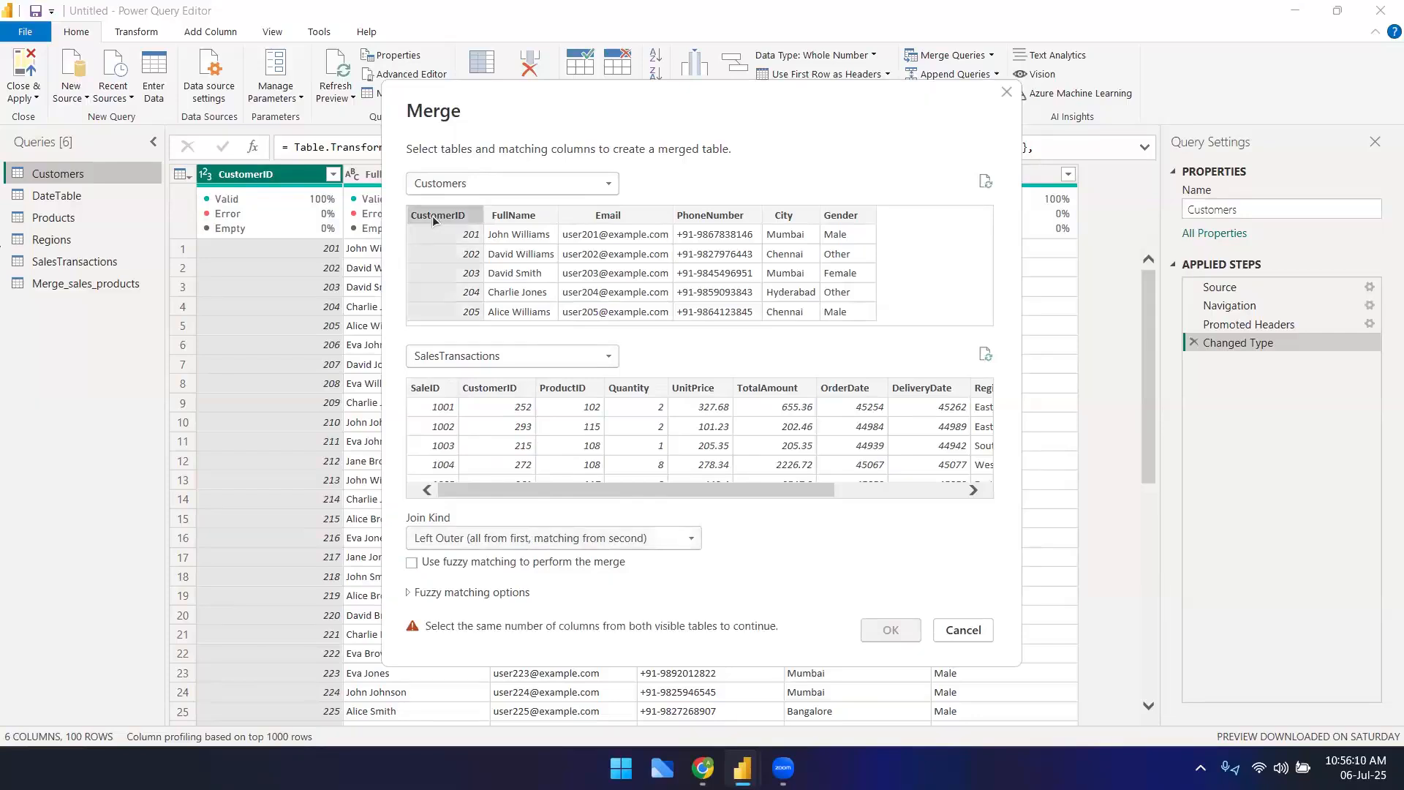
pyautogui.click(487, 391)
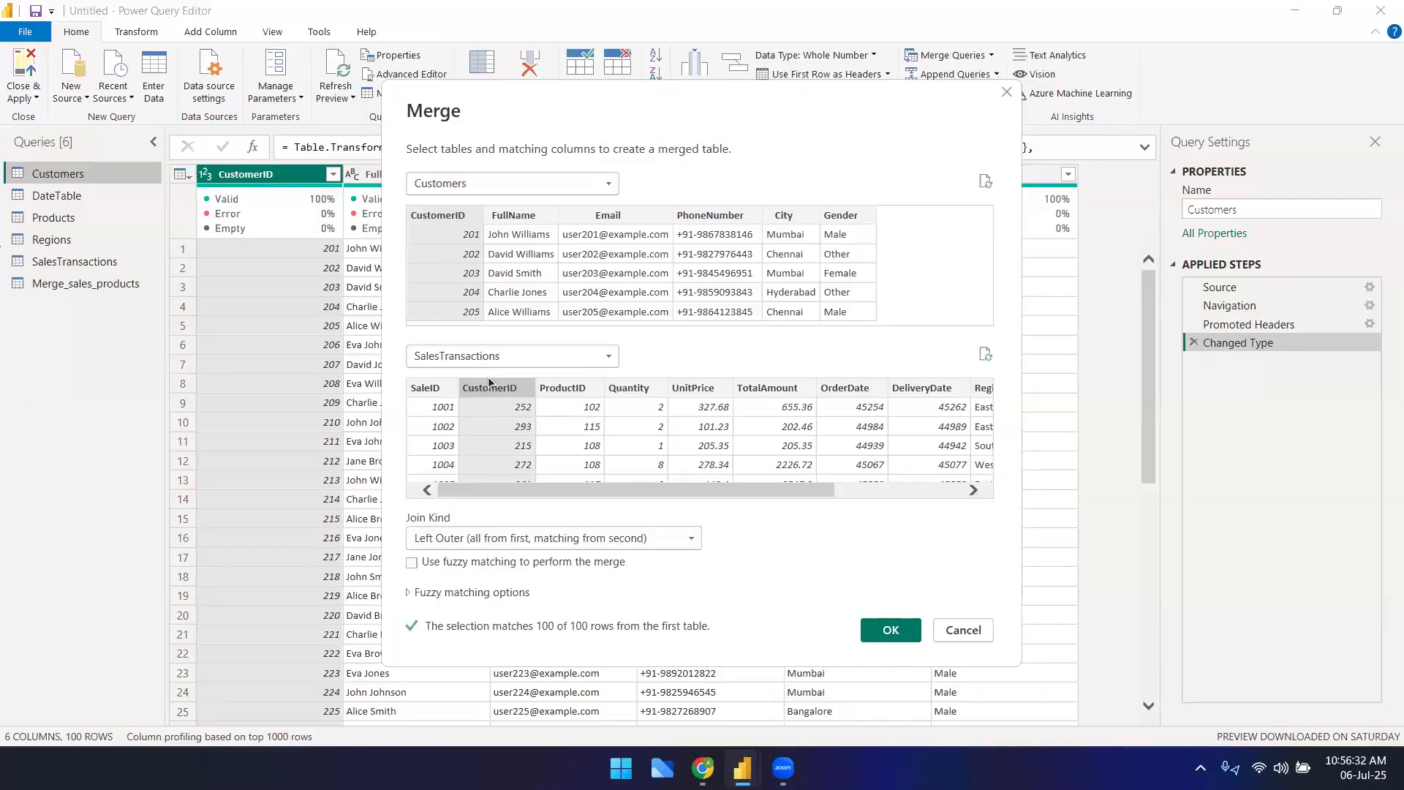
pyautogui.click(892, 631)
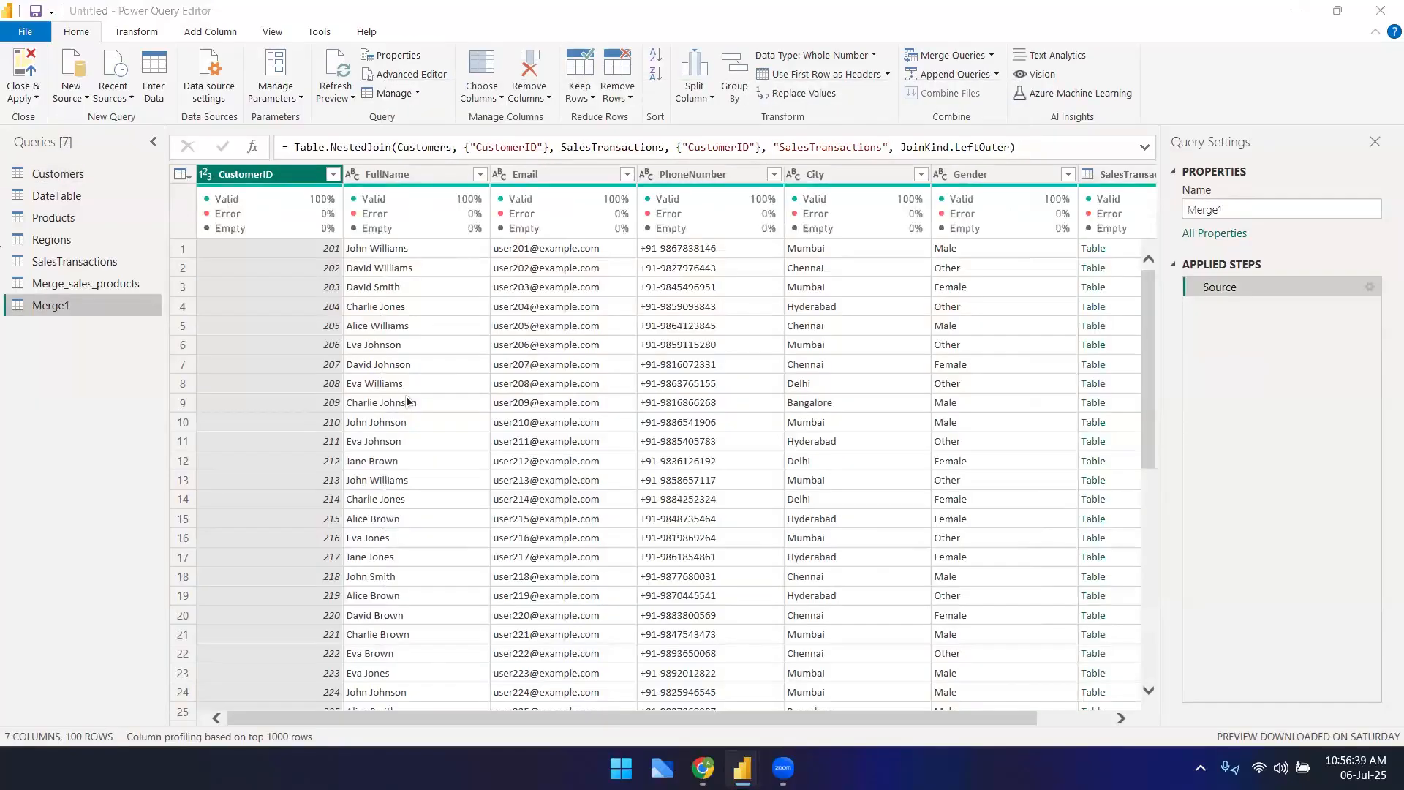
# - Rename the new merged query as customers_sales_left
pyautogui.rightClick(129, 305)
pyautogui.click(178, 375)
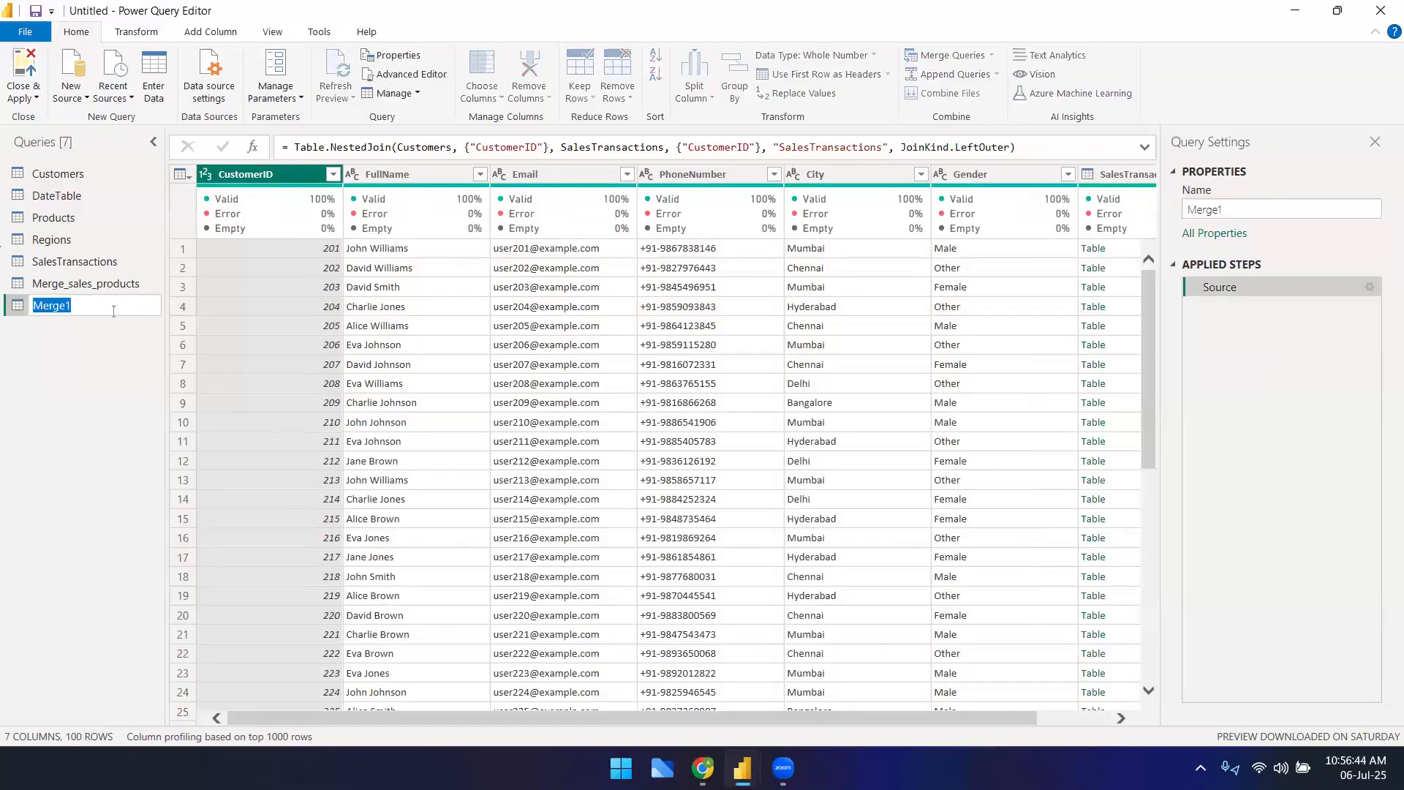
pyautogui.write('customers_sales_left')
pyautogui.press('Return')
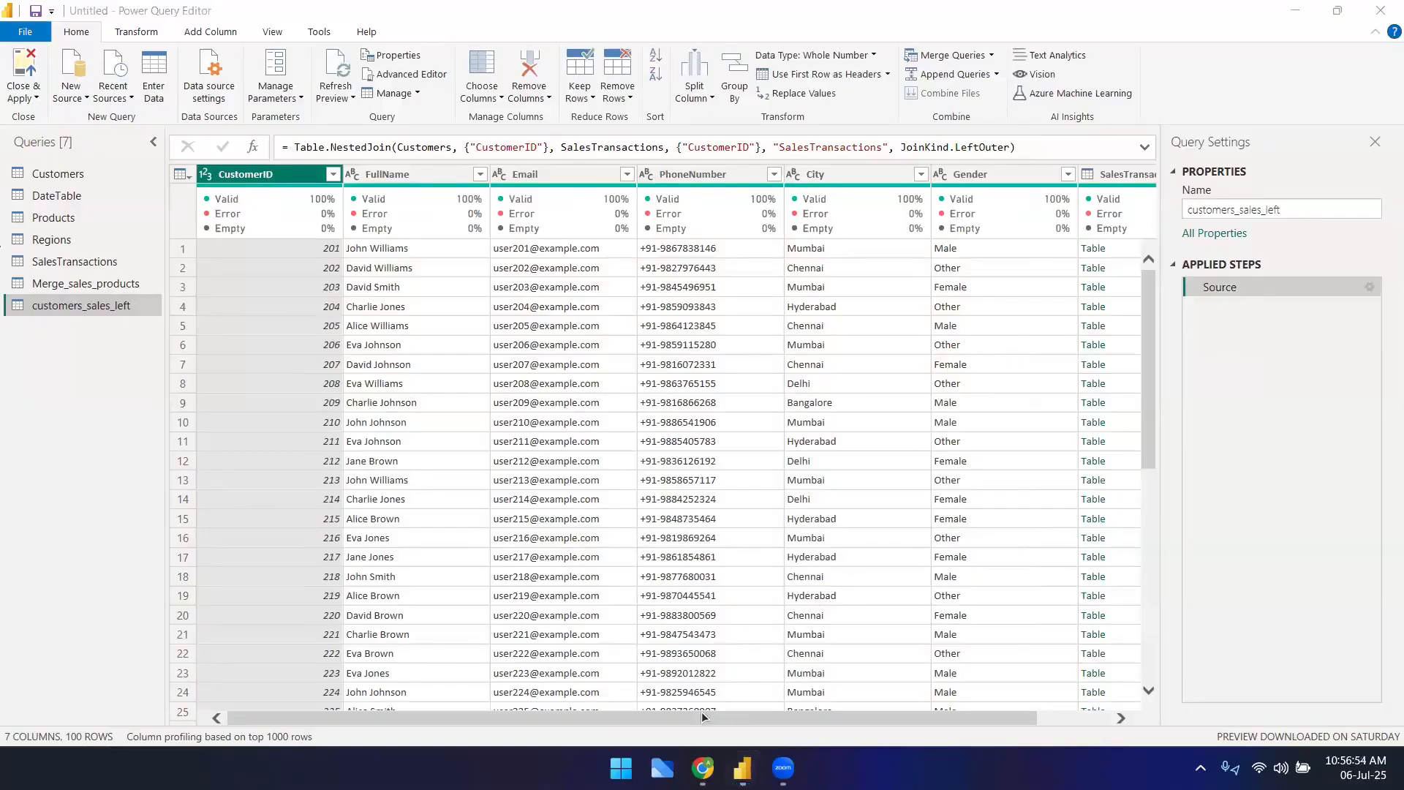
# - Expand the SalesTransactions column with only TotalAmount, keeping the original column name as prefix
pyautogui.moveTo(691, 721); pyautogui.dragTo(962, 717)
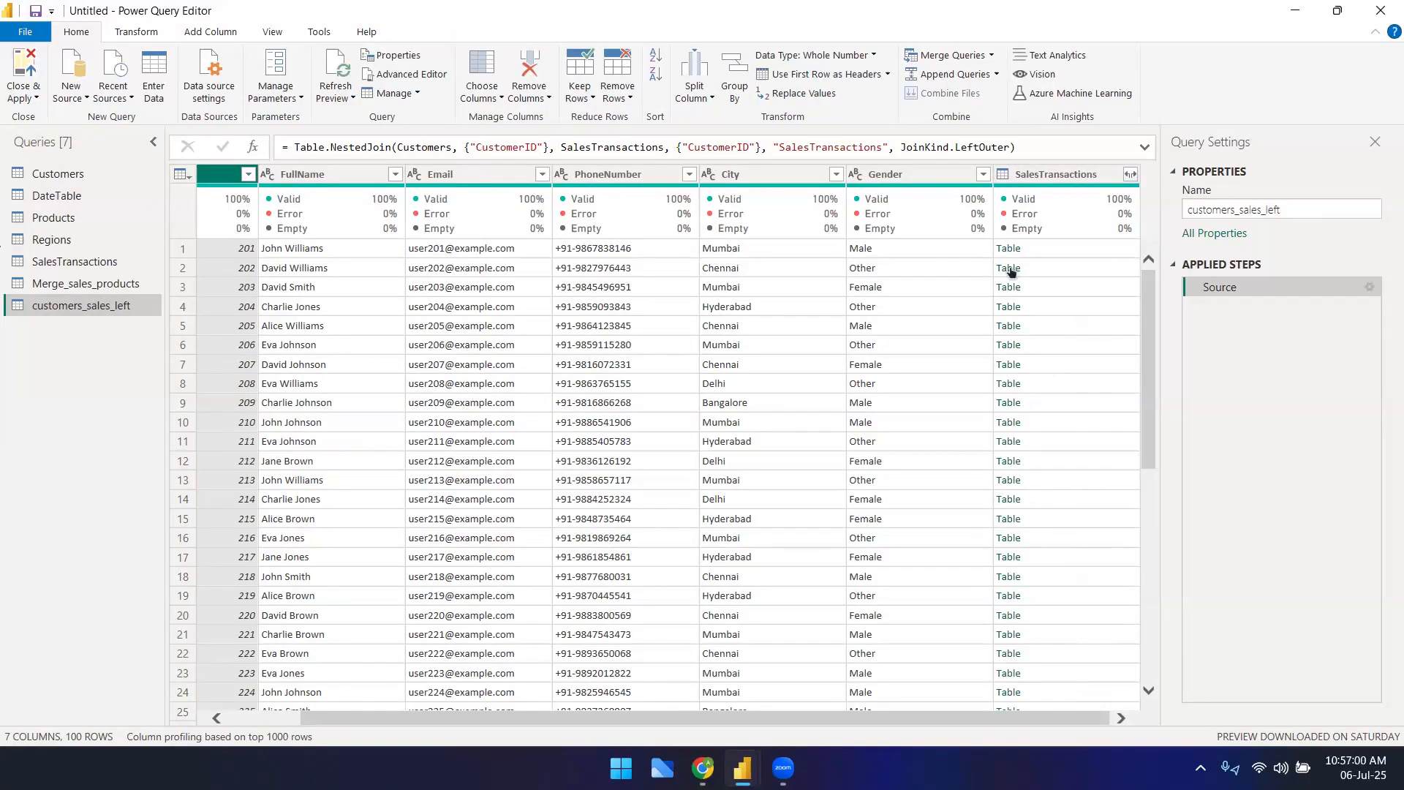
pyautogui.click(1130, 174)
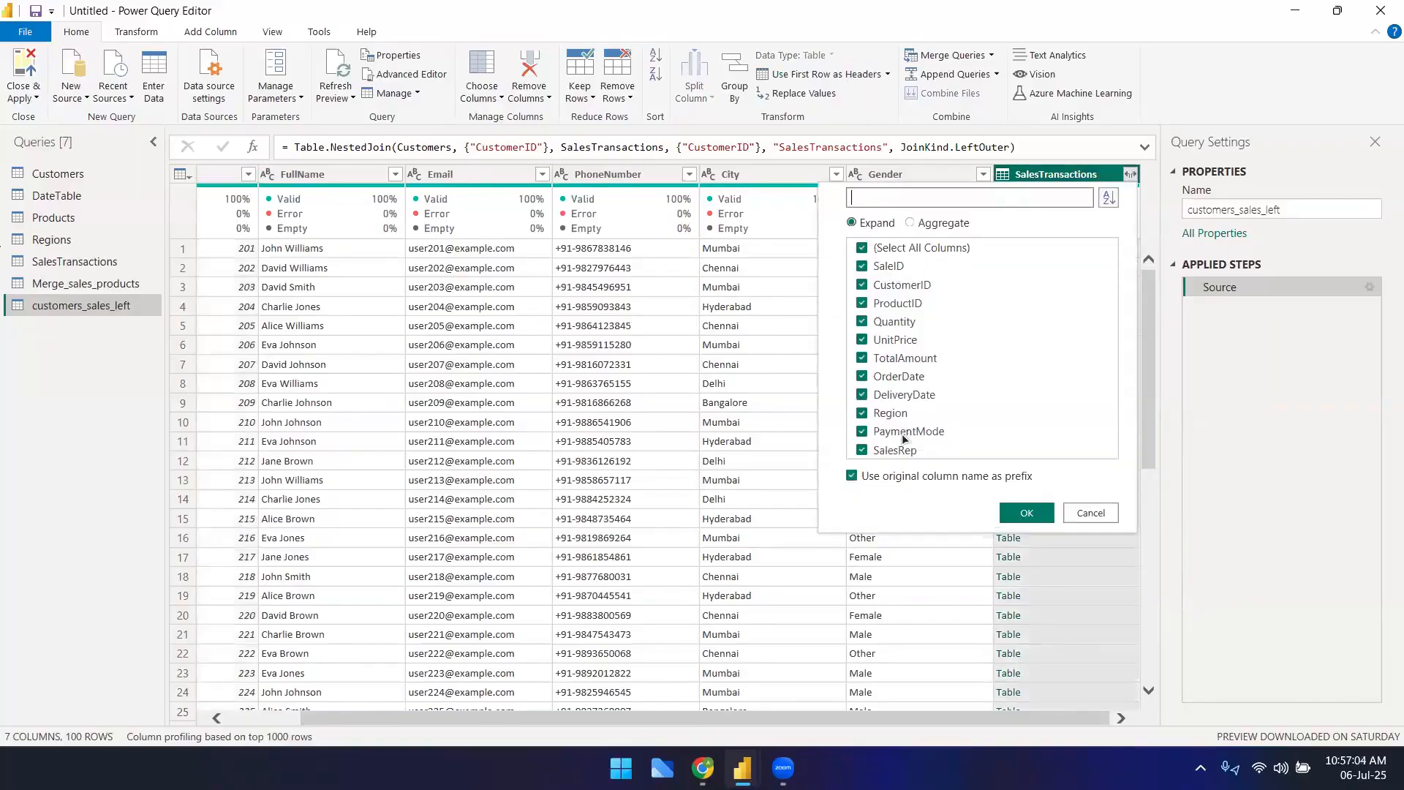
pyautogui.click(862, 249)
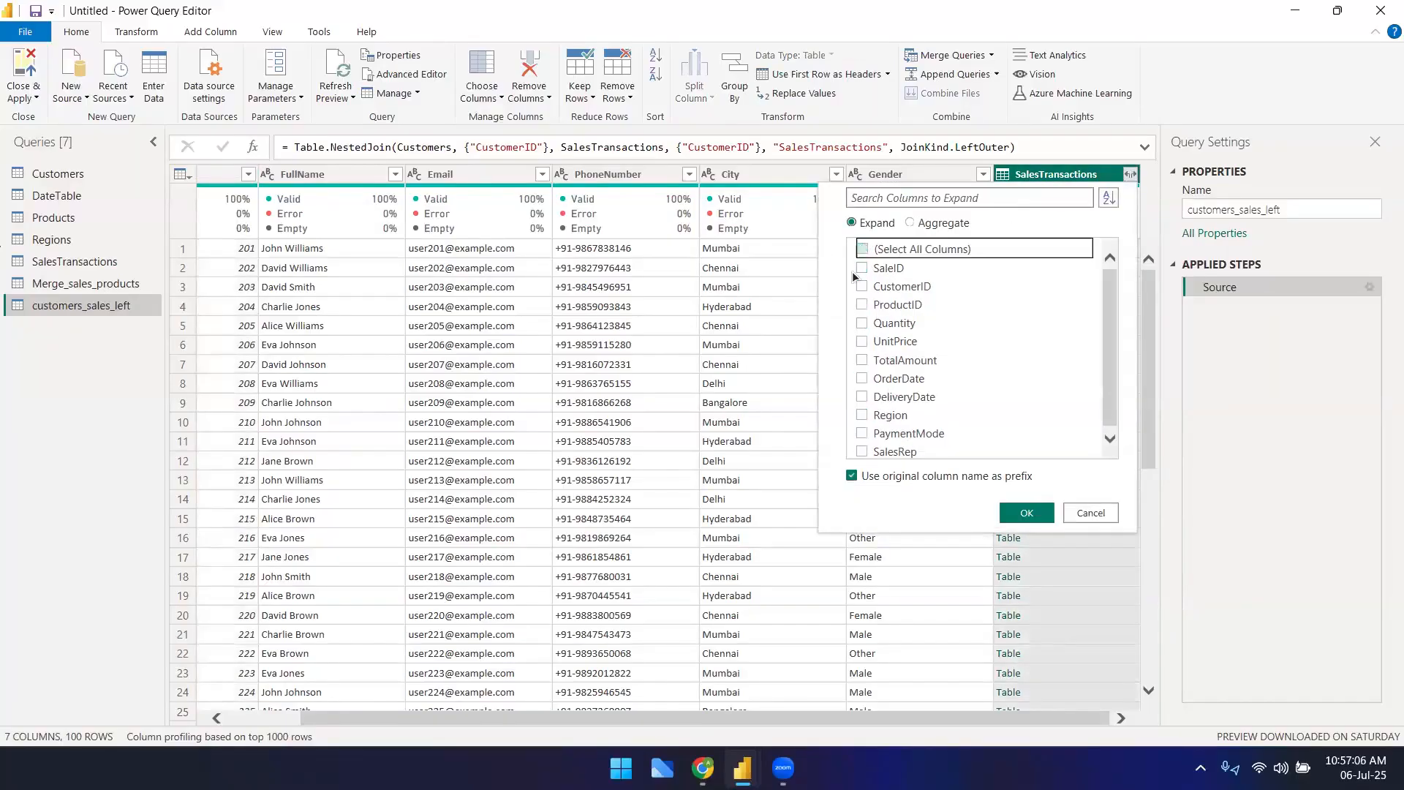
pyautogui.click(861, 359)
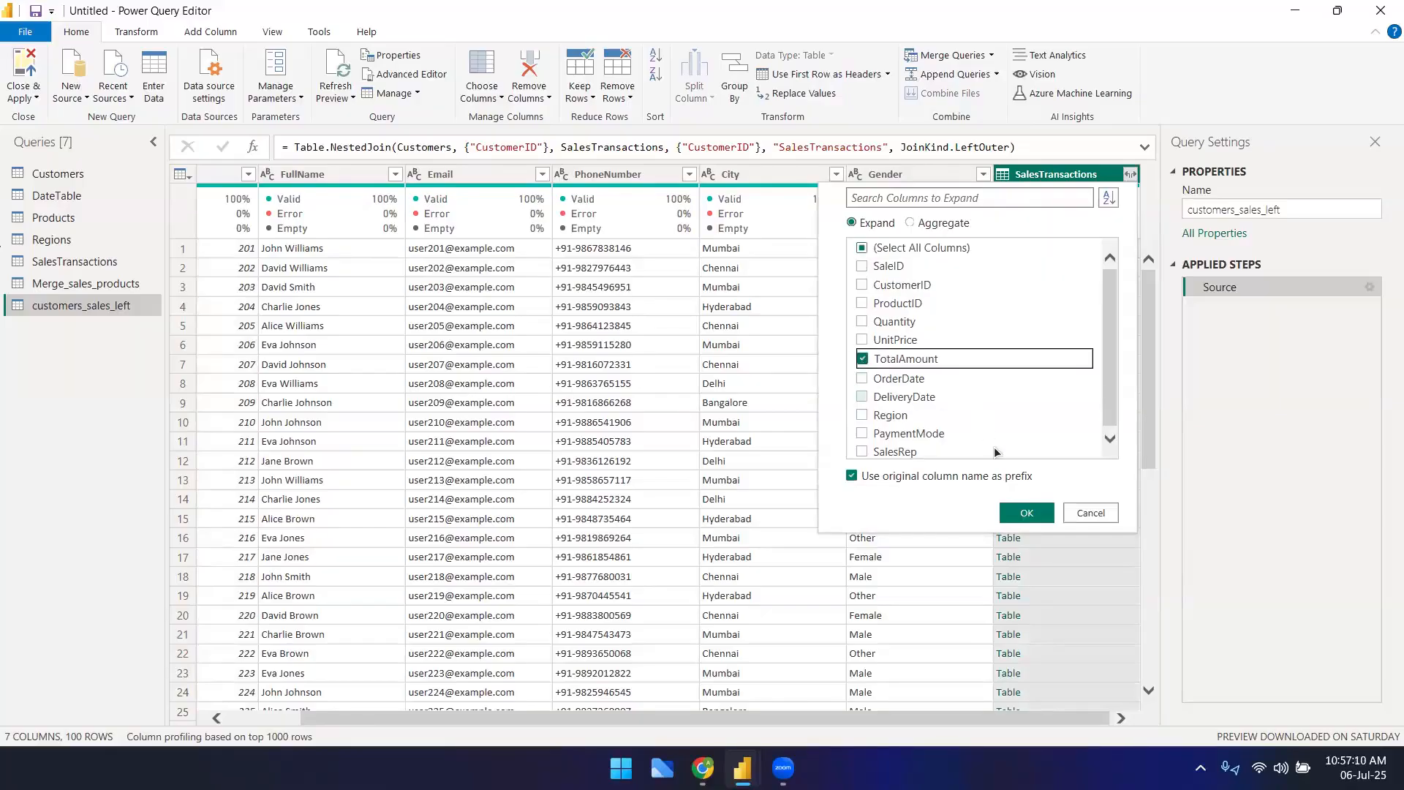
pyautogui.click(1027, 513)
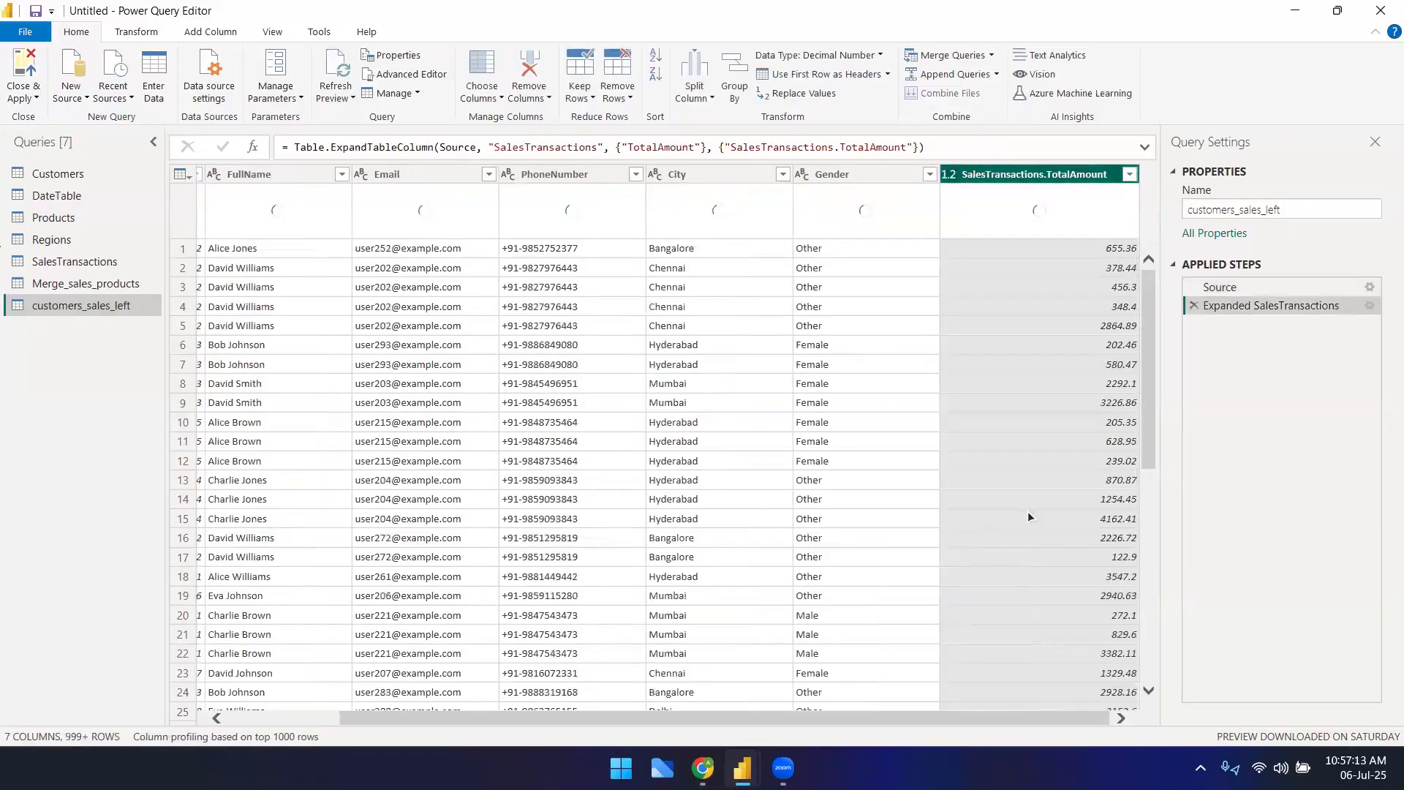
# - Look through the rows of customers_sales_left for customers without a SalesTransactions.TotalAmount value
pyautogui.scroll(-5, 1029, 517)
pyautogui.scroll(-18, 1024, 510)
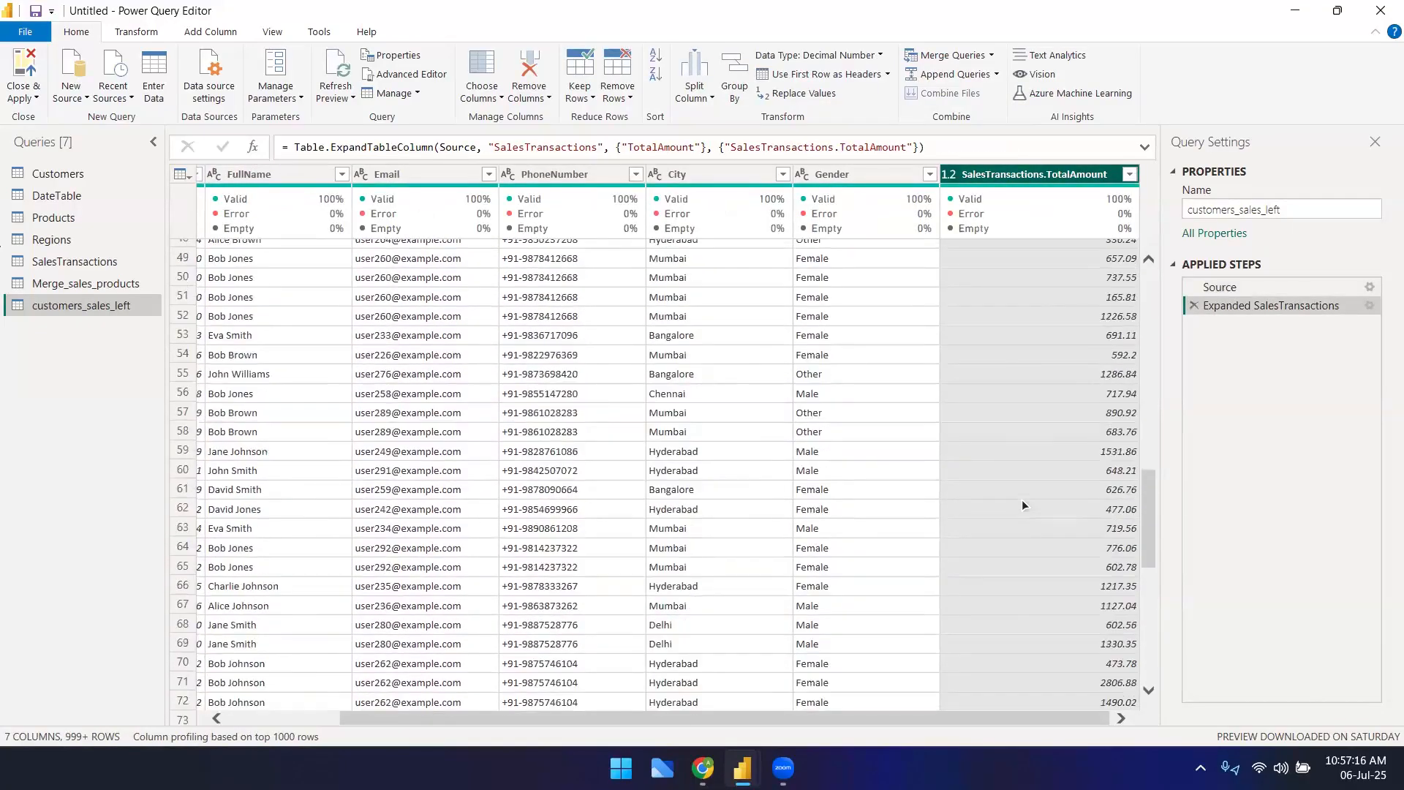
pyautogui.scroll(-17, 1021, 505)
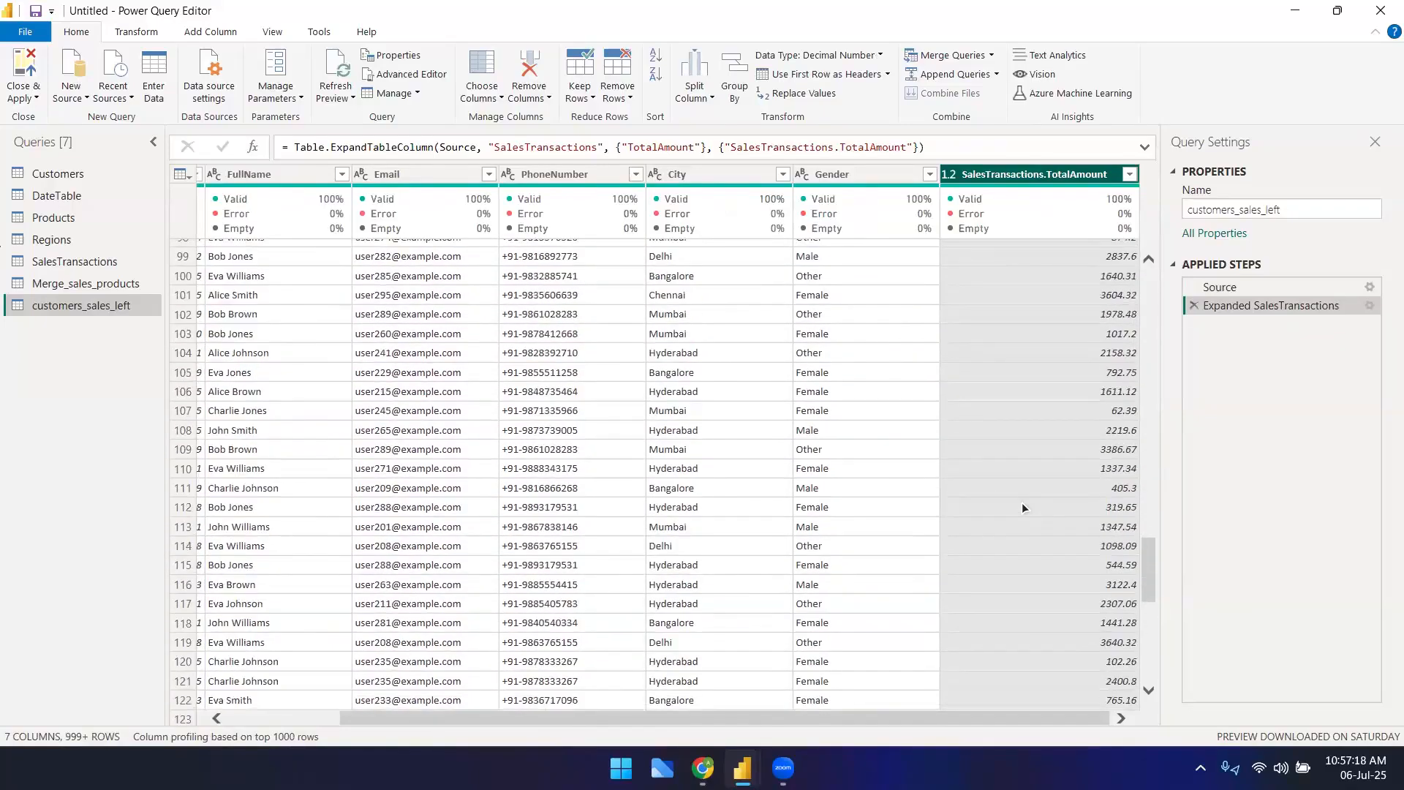
pyautogui.scroll(-17, 1024, 505)
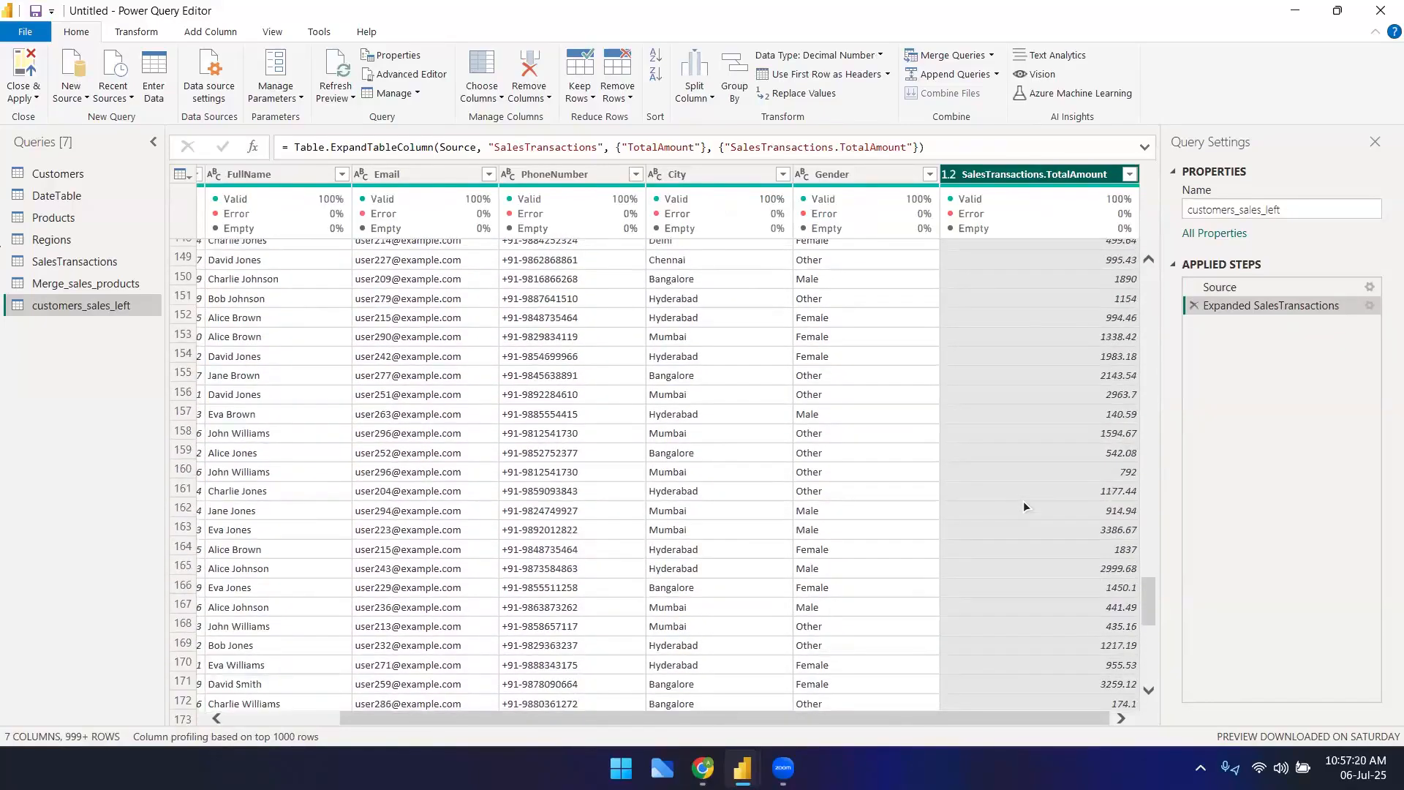
pyautogui.scroll(-11, 1025, 508)
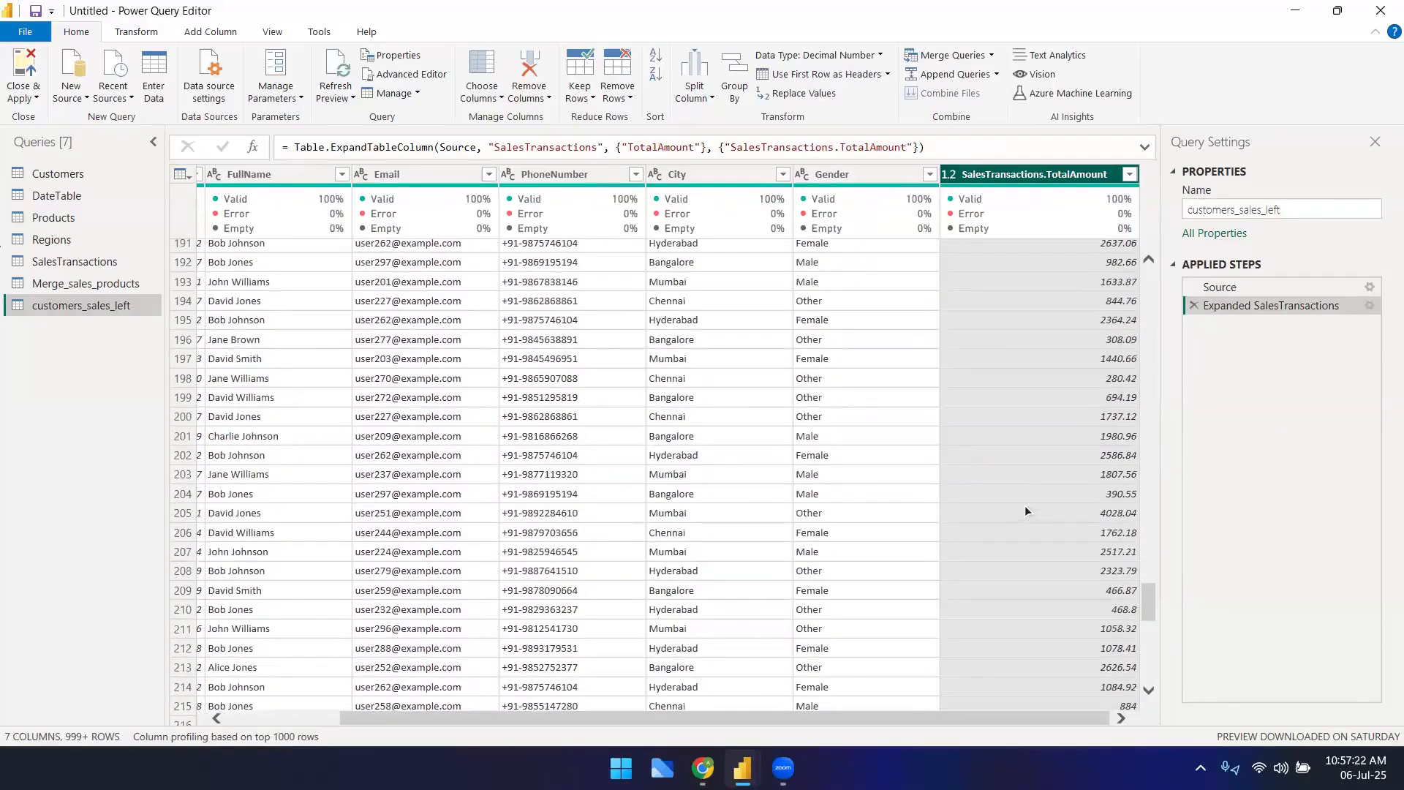
pyautogui.scroll(-9, 1043, 438)
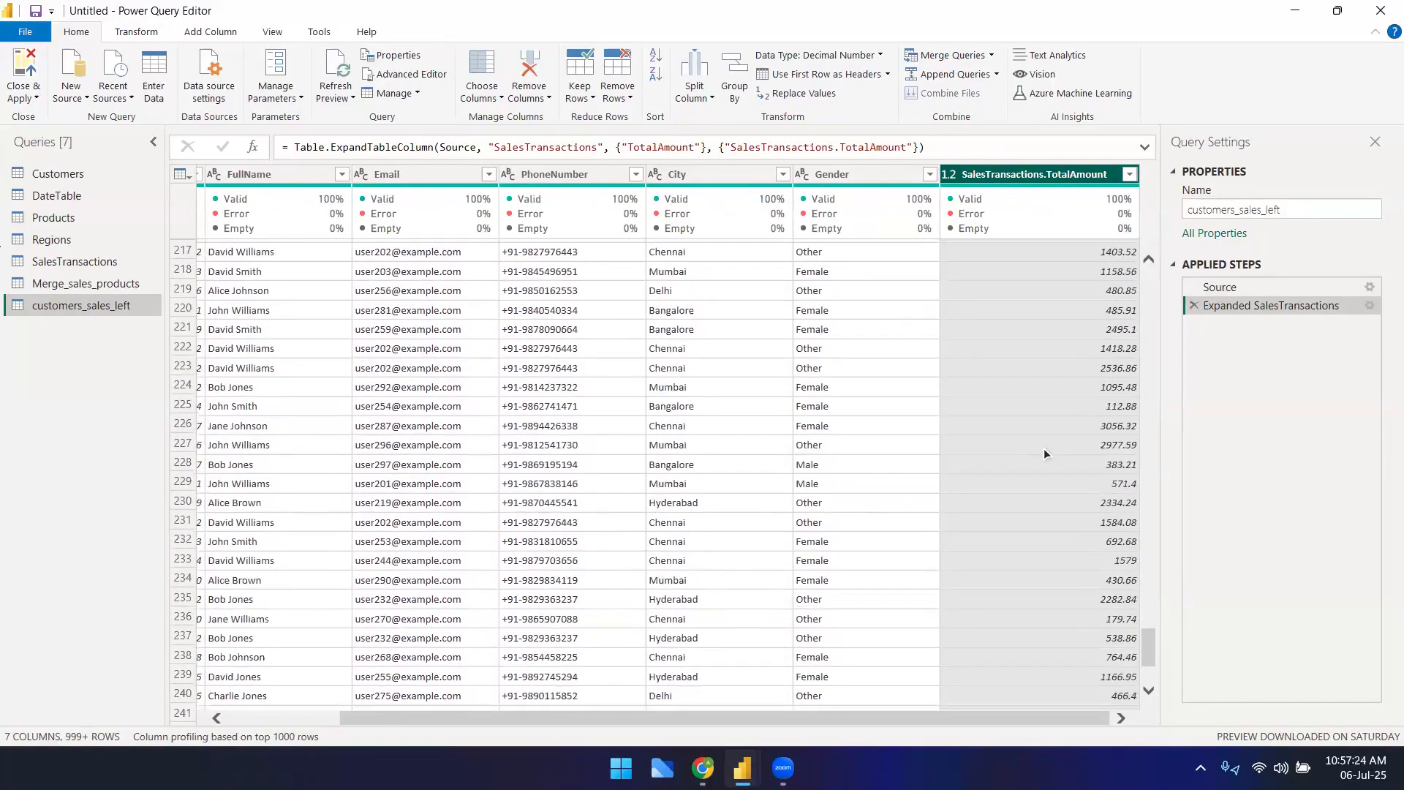
pyautogui.scroll(-5, 1043, 449)
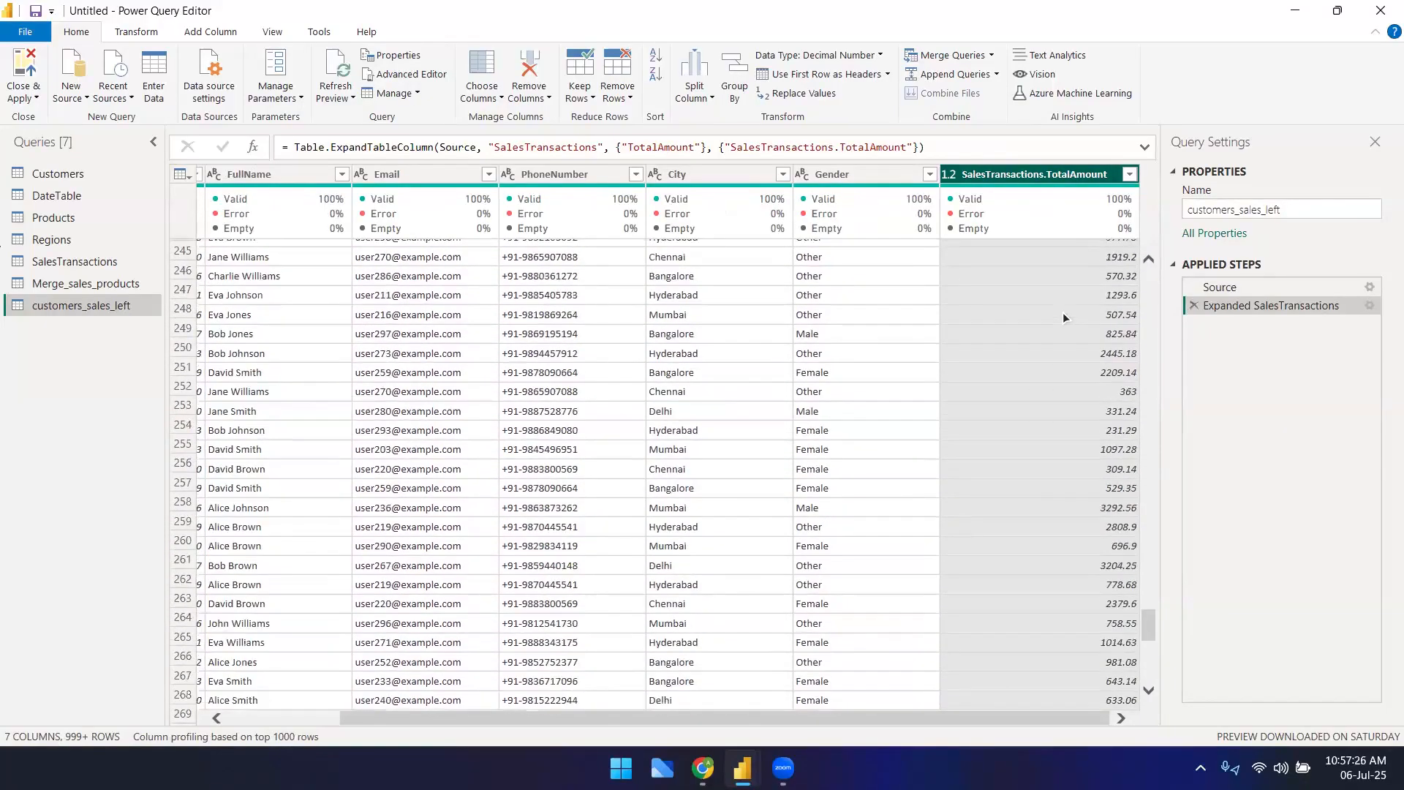
# - Search the SalesTransactions.TotalAmount filter values for null without applying a filter, and review the remaining rows and the CustomerID column
pyautogui.click(1130, 174)
pyautogui.scroll(-9, 896, 507)
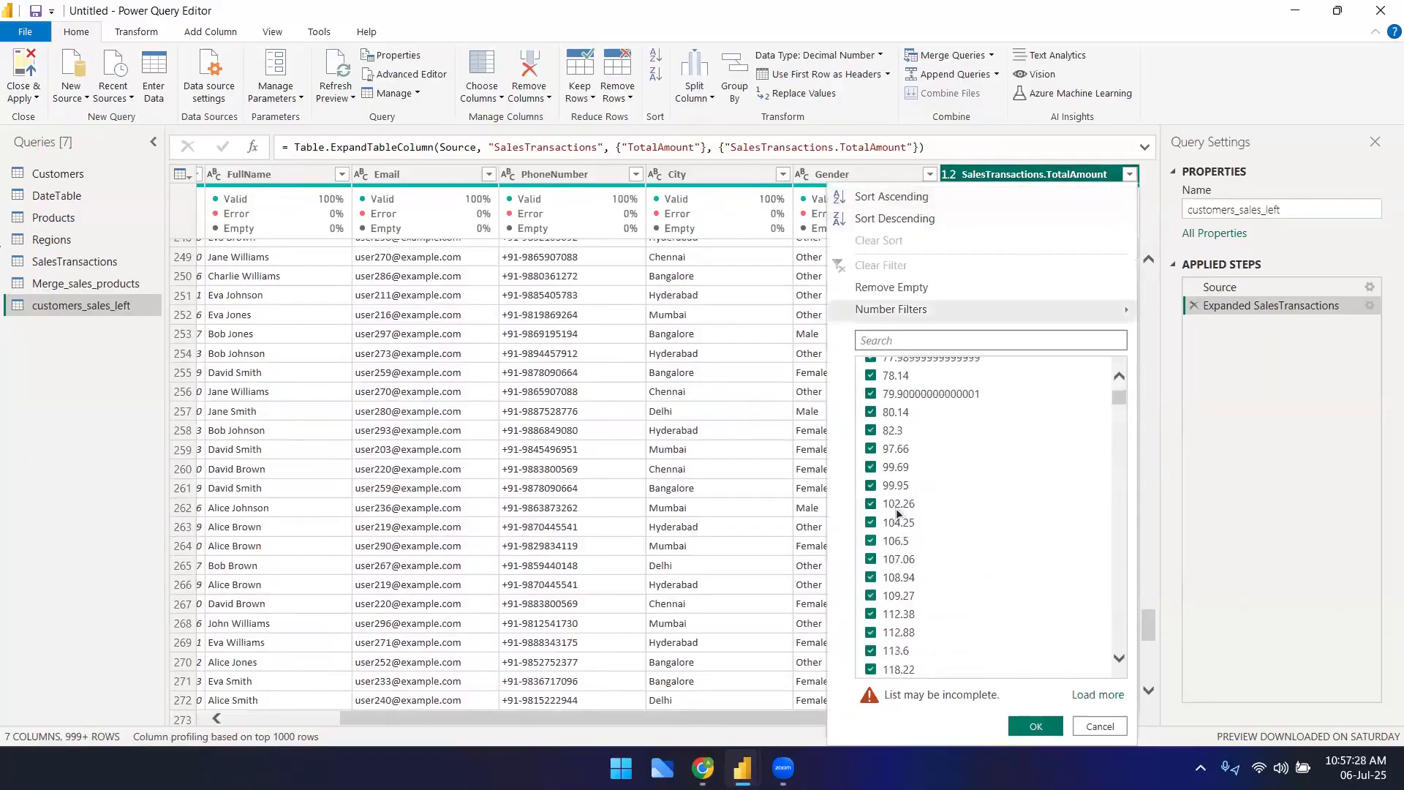
pyautogui.scroll(-5, 904, 517)
pyautogui.click(921, 341)
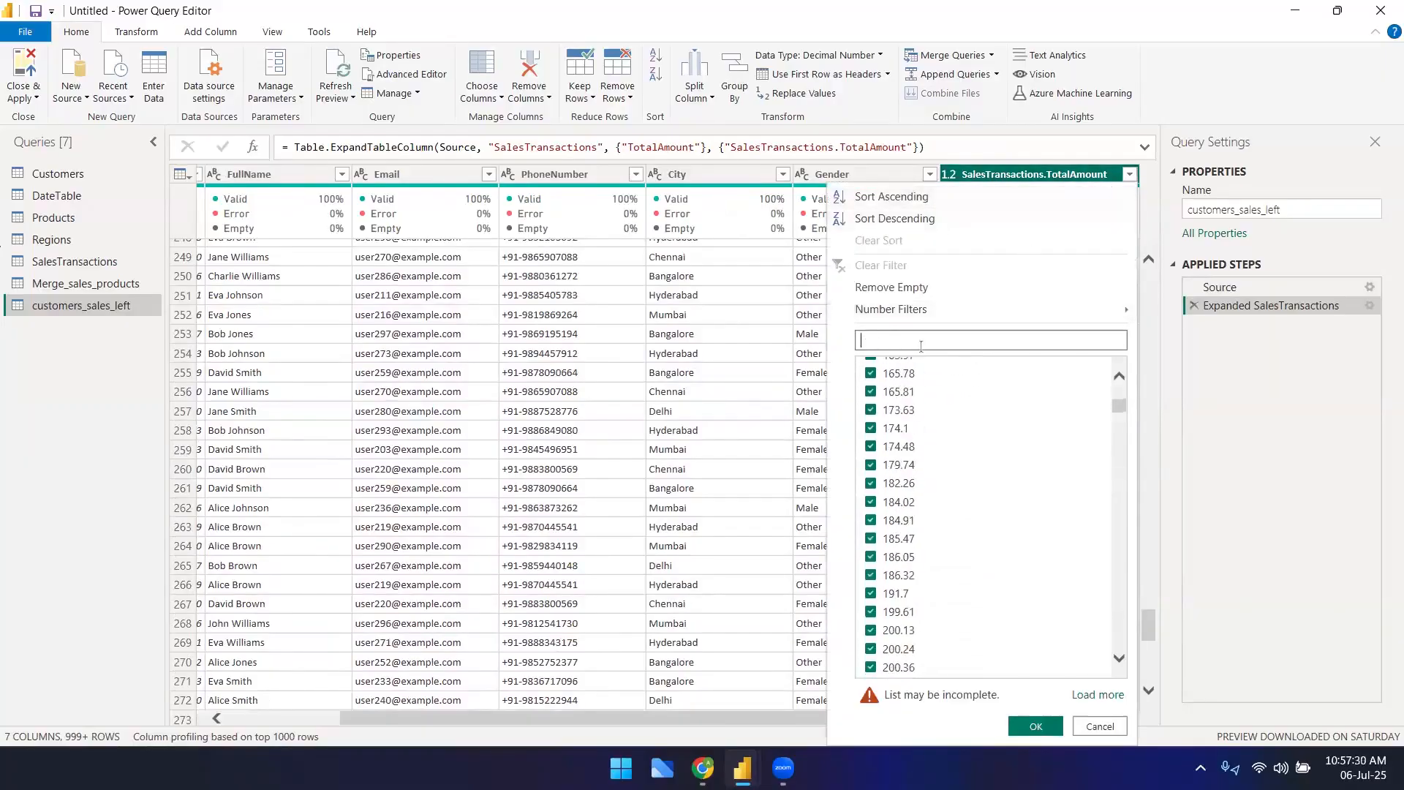
pyautogui.write('null')
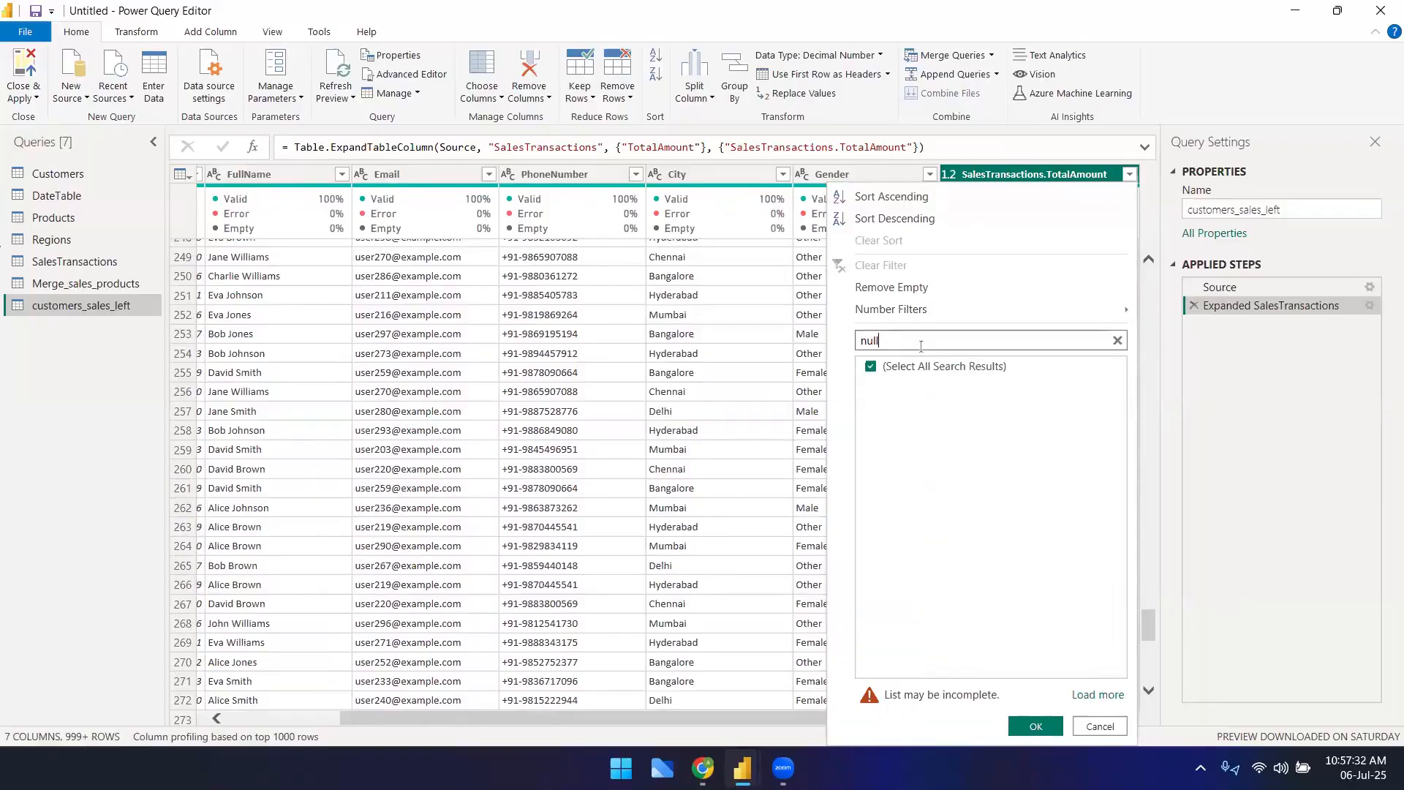
pyautogui.click(1118, 340)
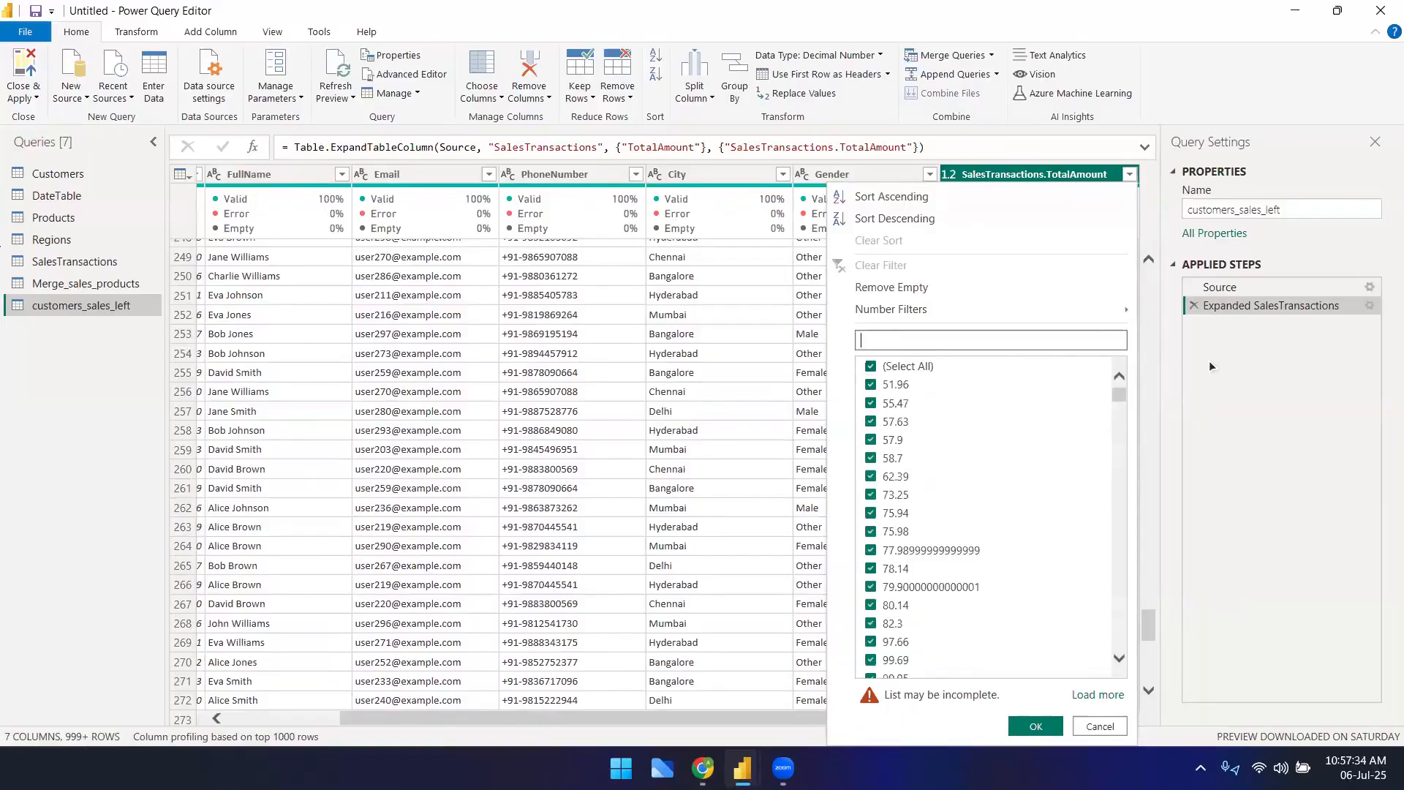
pyautogui.click(1209, 362)
pyautogui.scroll(-9, 1068, 351)
pyautogui.scroll(-17, 1061, 439)
pyautogui.moveTo(1149, 618); pyautogui.dragTo(1152, 243)
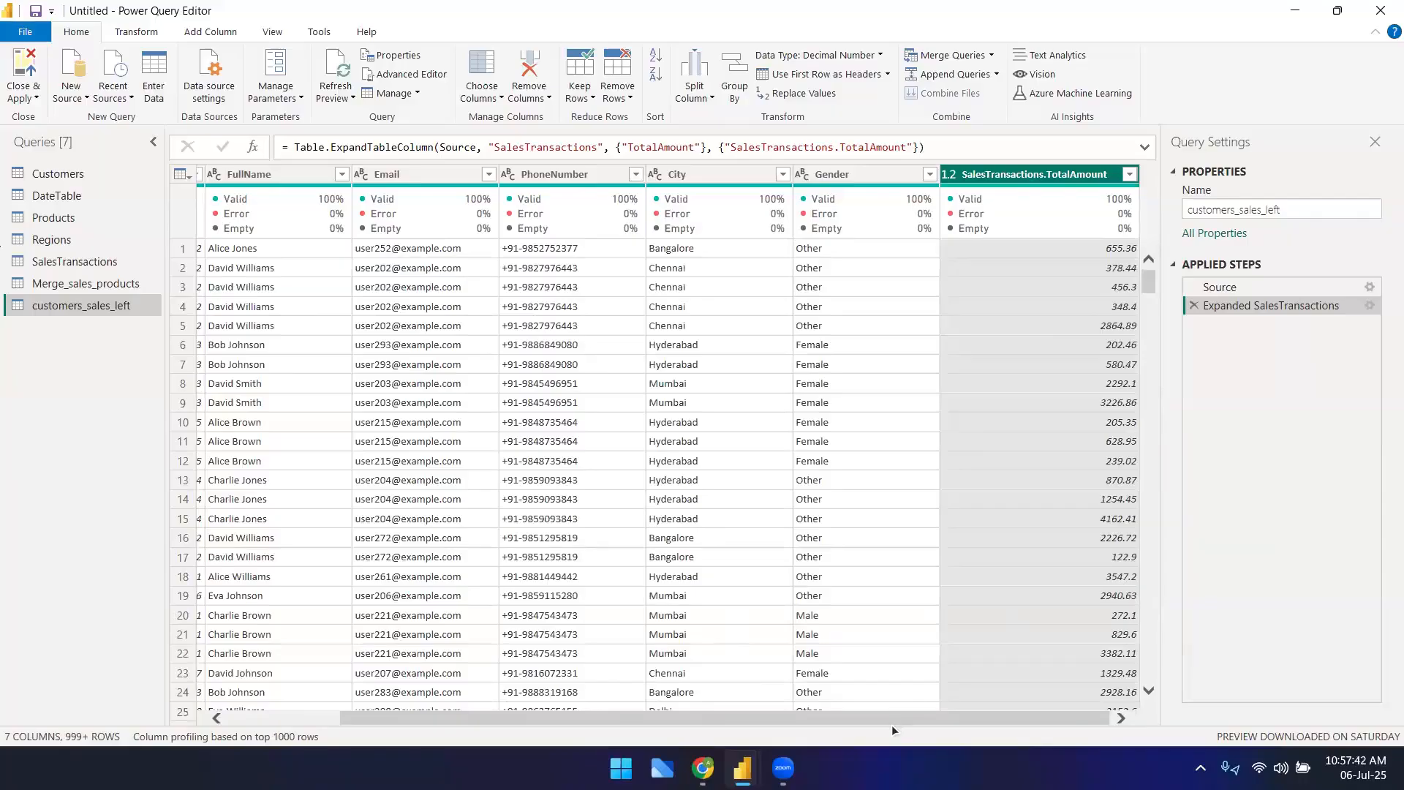
pyautogui.moveTo(898, 722); pyautogui.dragTo(559, 726)
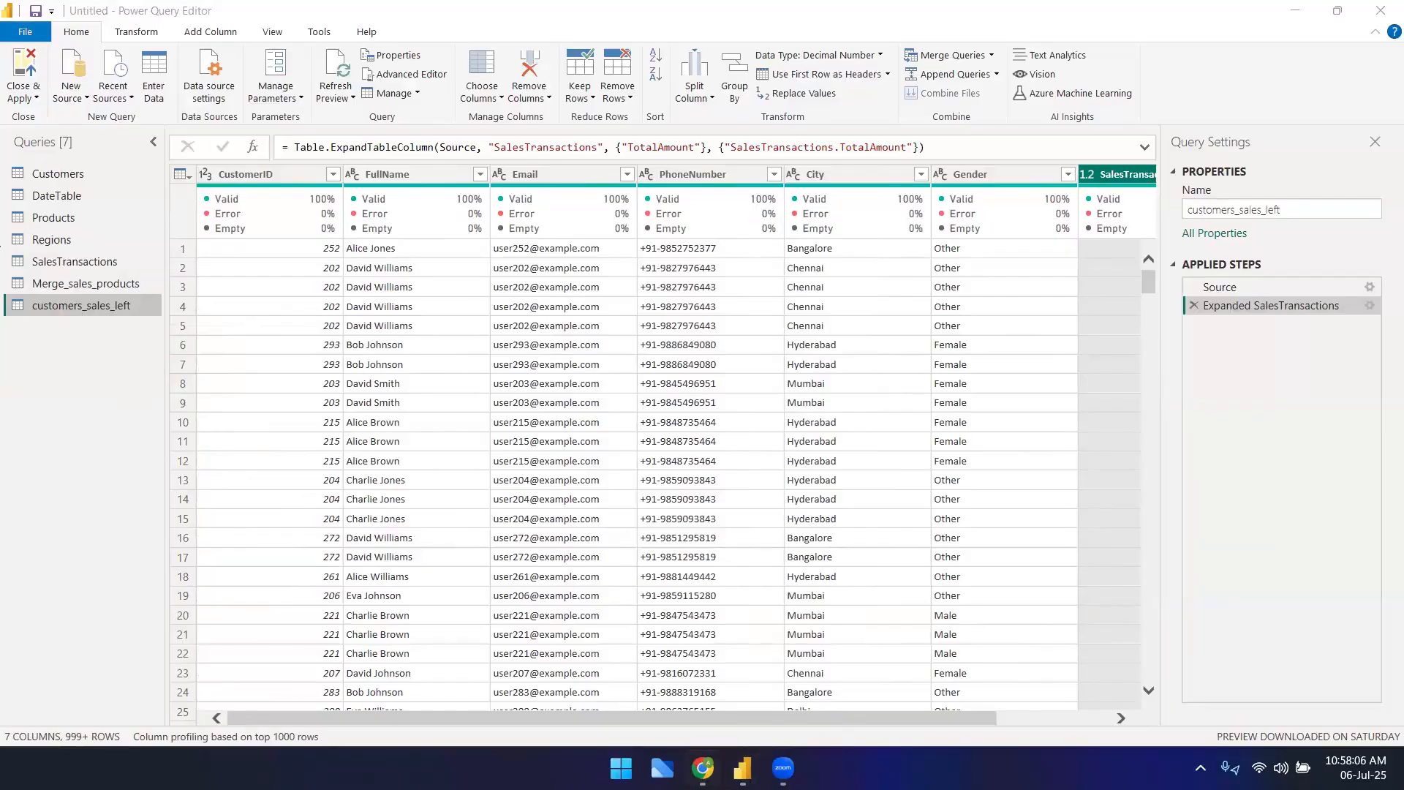
# - Switch to the B56 sheet in Google Sheets and review the student and exam join examples
pyautogui.moveTo(703, 768)
pyautogui.click(714, 649)
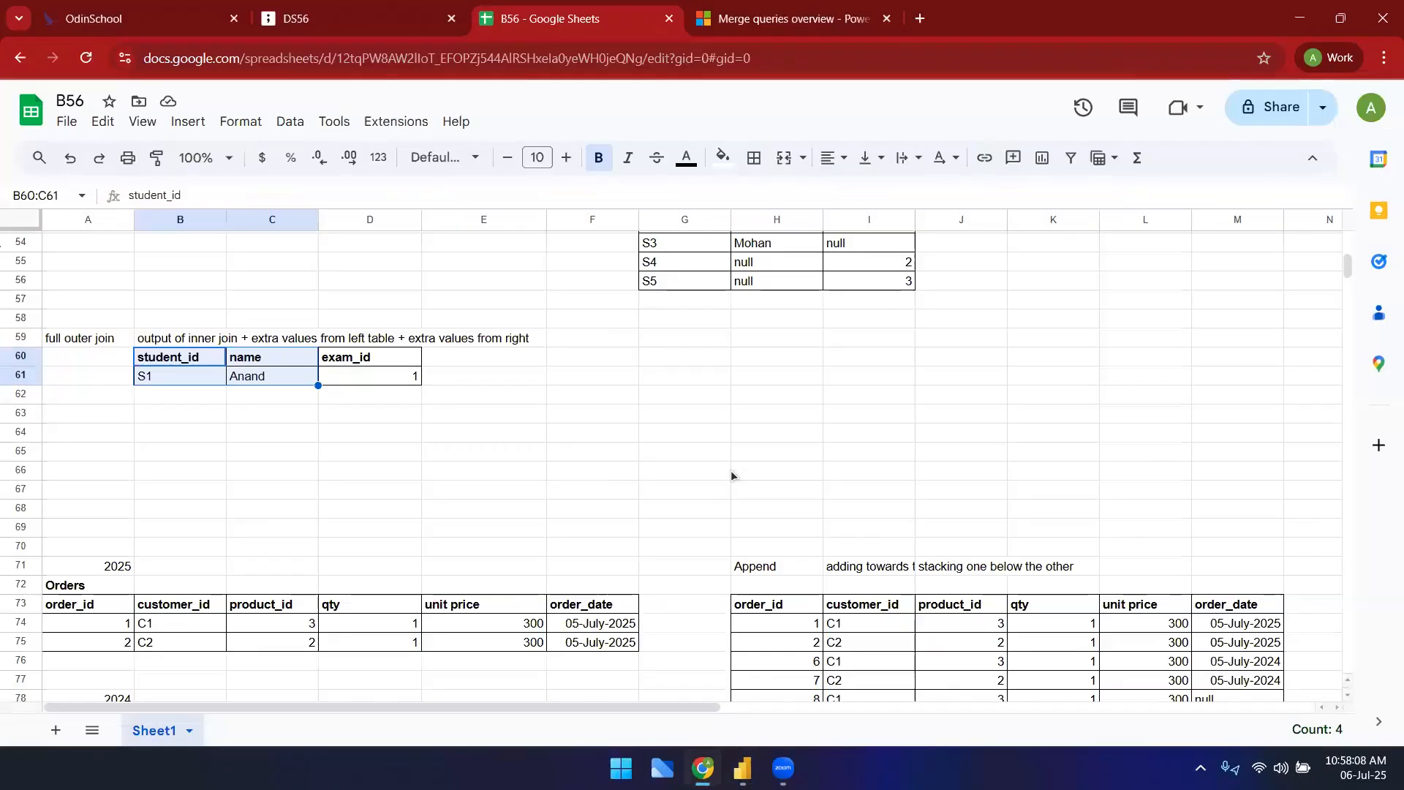
pyautogui.click(235, 404)
pyautogui.scroll(10, 181, 394)
pyautogui.scroll(5, 179, 393)
pyautogui.scroll(-10, 178, 393)
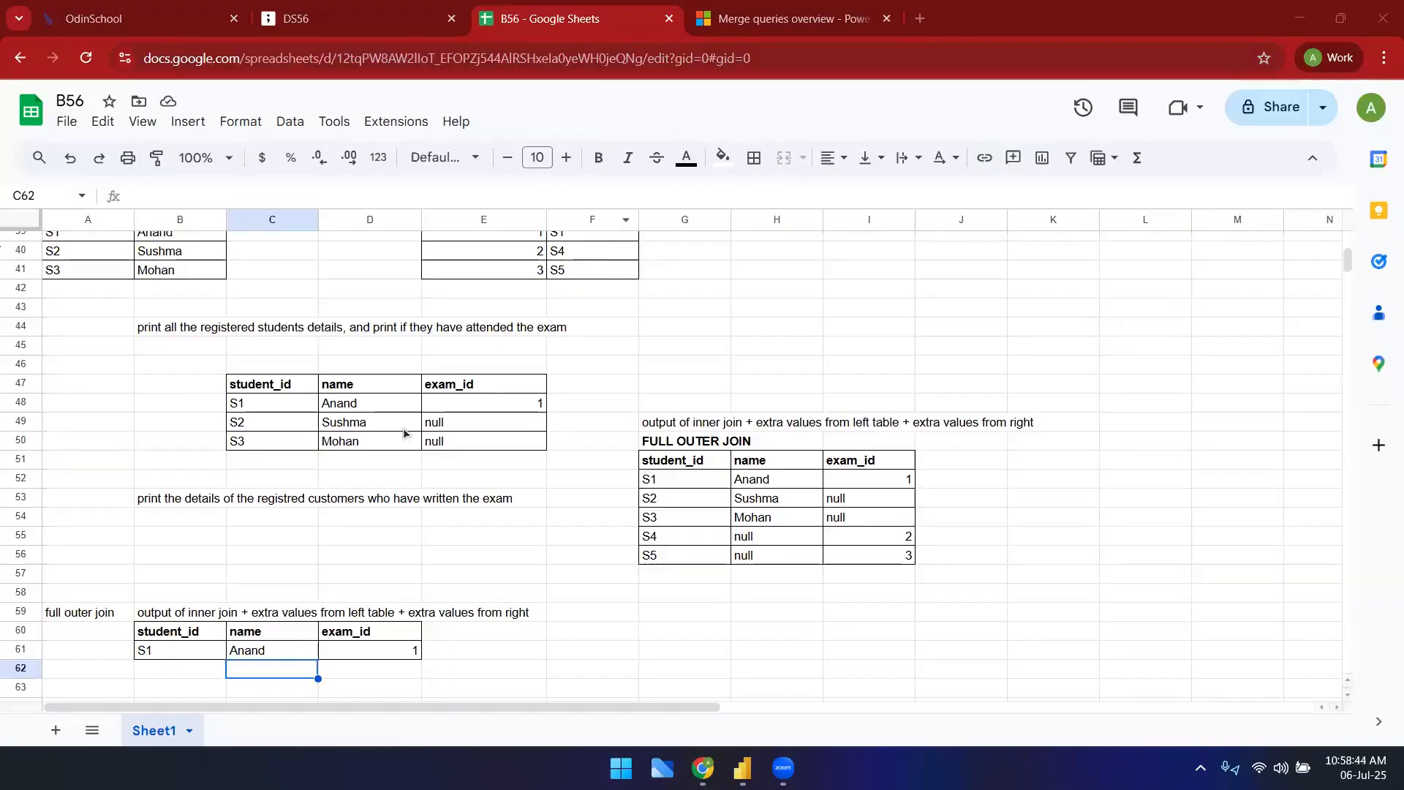
# - Rename the stock_available header of the Products table to qty
pyautogui.scroll(8, 413, 421)
pyautogui.scroll(3, 414, 421)
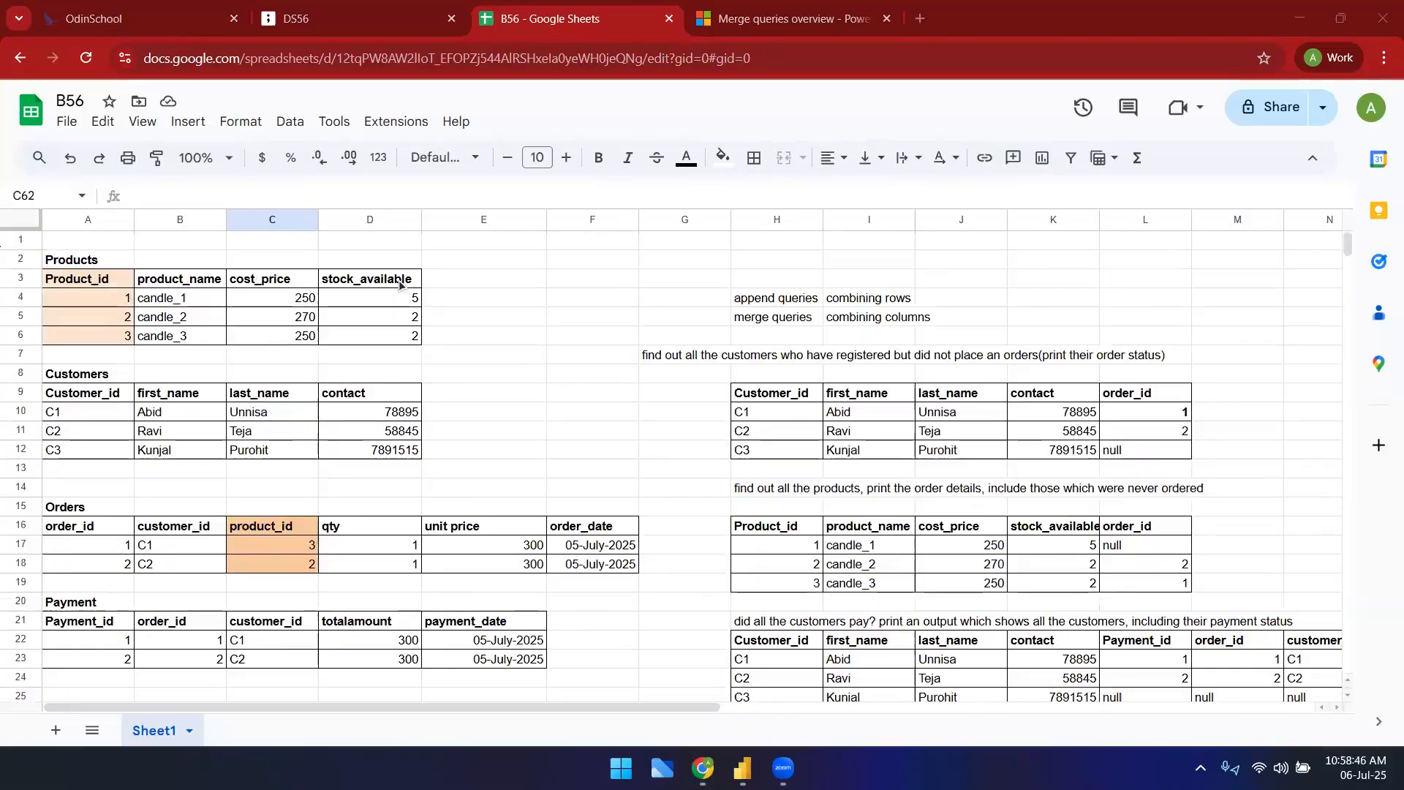
pyautogui.moveTo(402, 285); pyautogui.dragTo(386, 341)
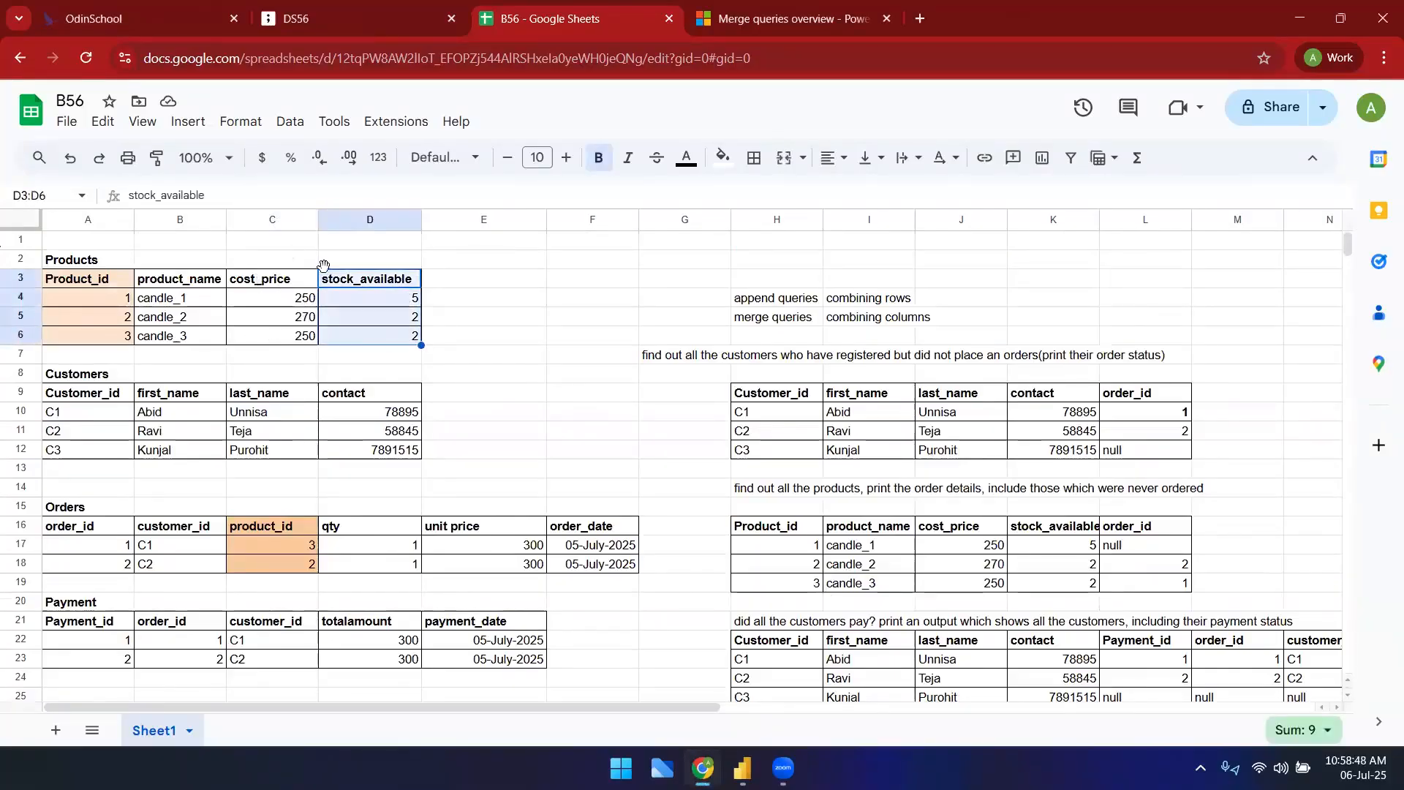
pyautogui.click(393, 284)
pyautogui.write('qty')
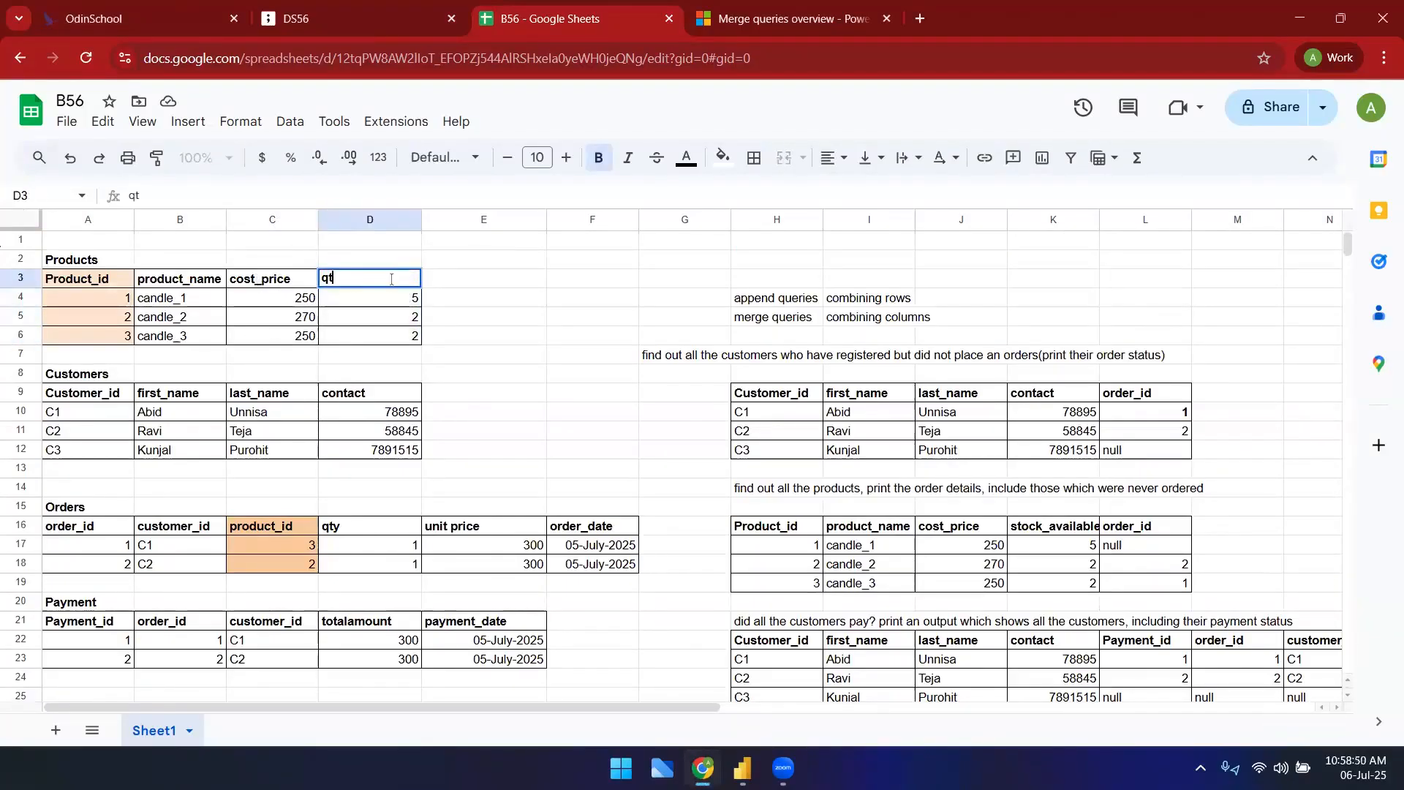
pyautogui.press('Return')
pyautogui.click(399, 375)
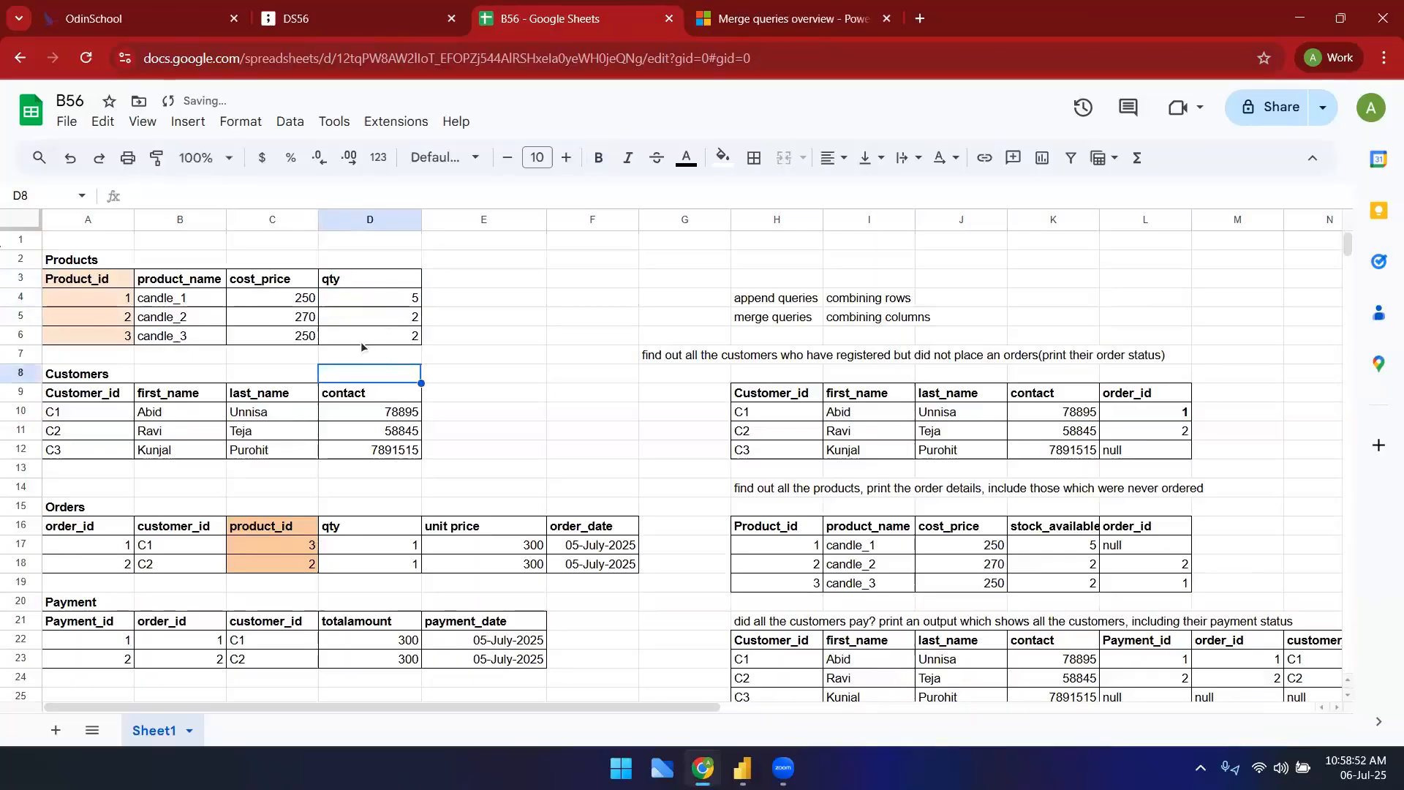
# - Compare the qty and product ID columns of the Products table with those of the Orders table
pyautogui.moveTo(373, 281); pyautogui.dragTo(369, 374)
pyautogui.moveTo(349, 530); pyautogui.dragTo(367, 583)
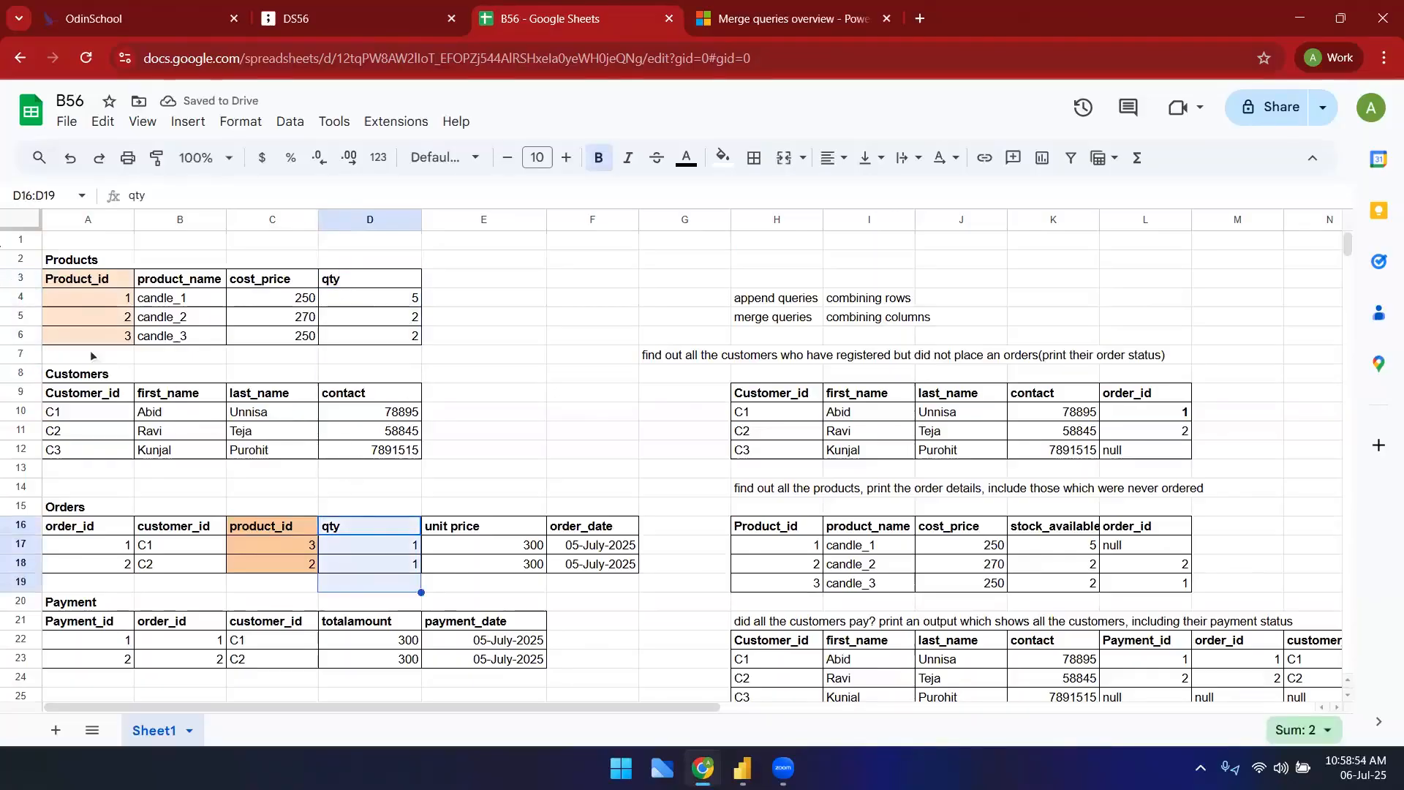
pyautogui.moveTo(94, 284); pyautogui.dragTo(112, 338)
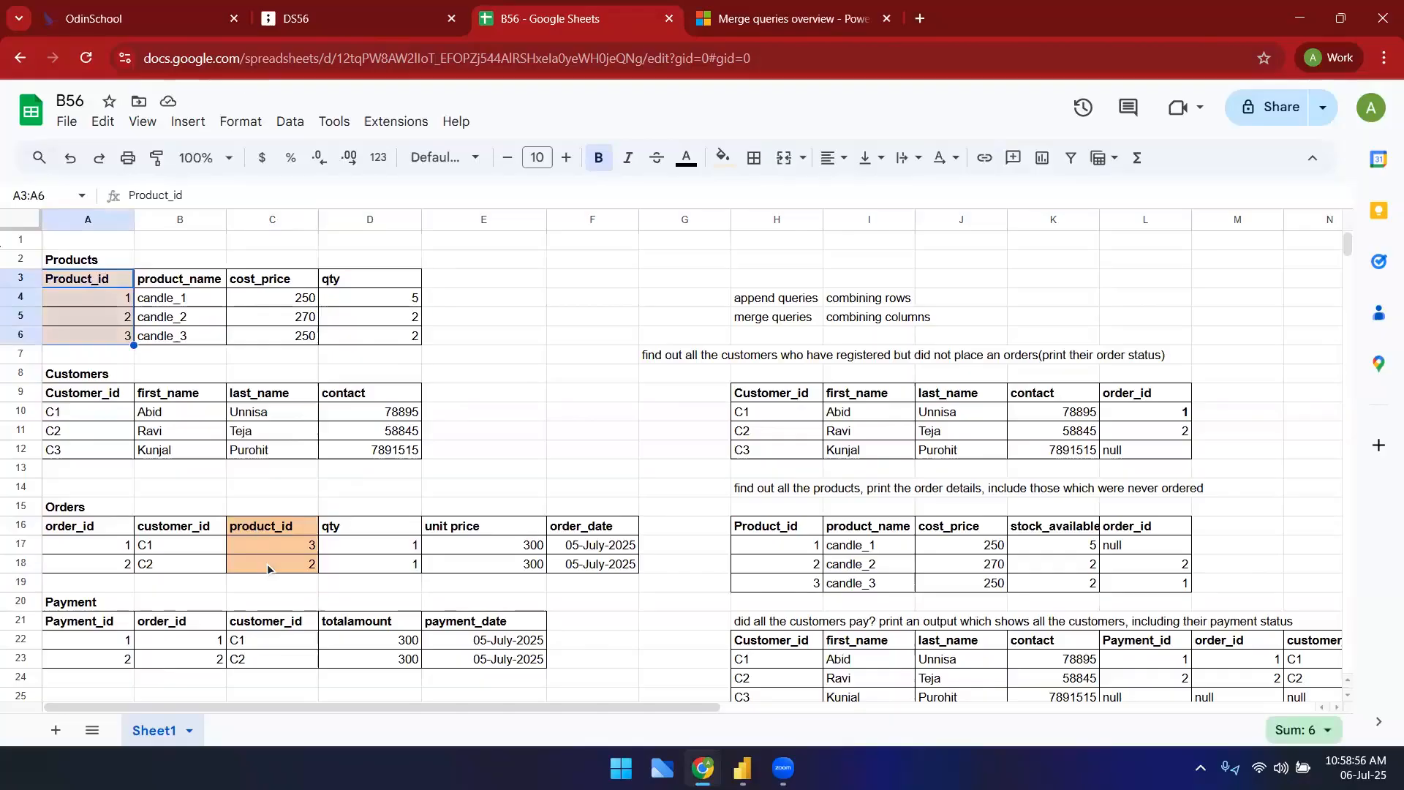
pyautogui.moveTo(259, 528); pyautogui.dragTo(282, 565)
pyautogui.click(97, 285)
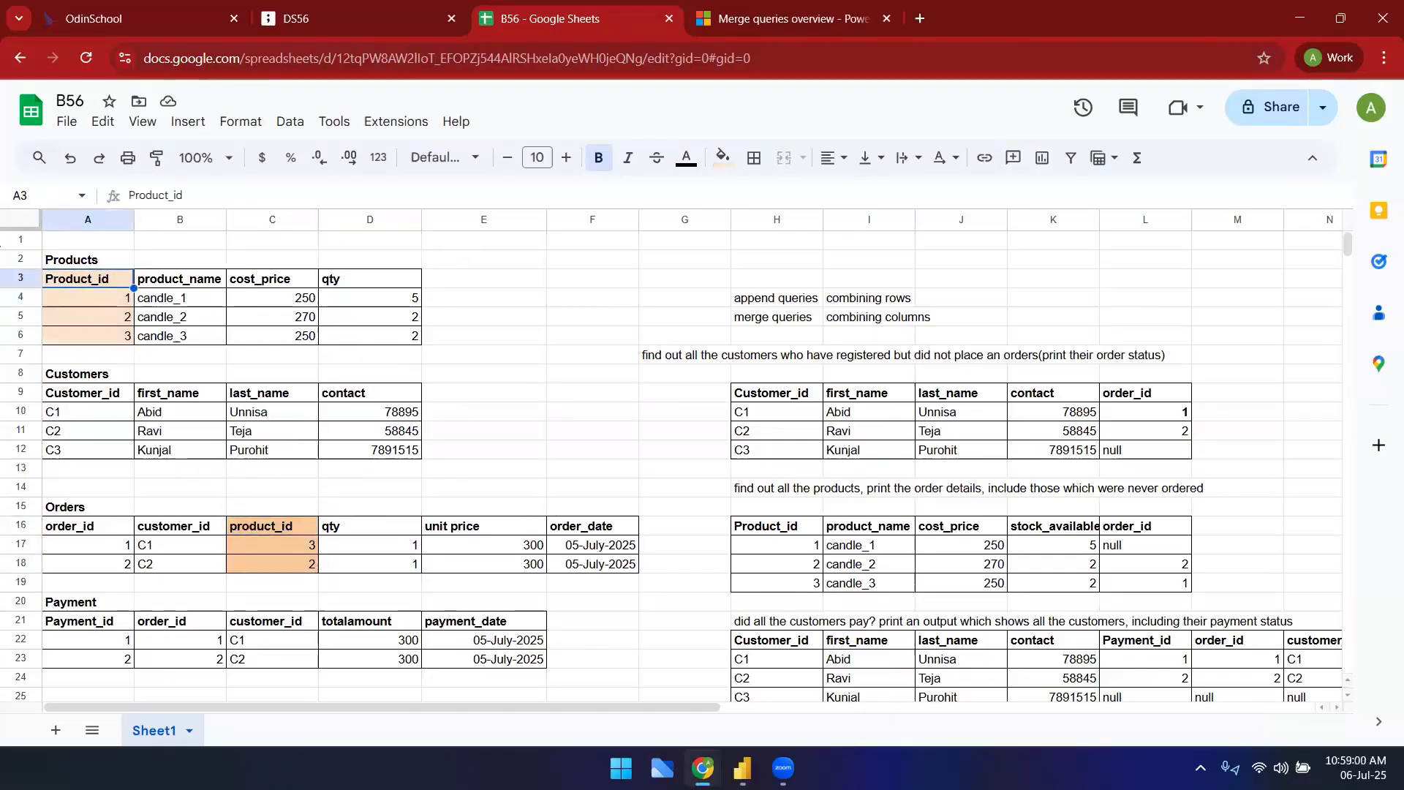
# - Search Google for "data modelling" in a new browser tab and show the image results
pyautogui.moveTo(743, 768)
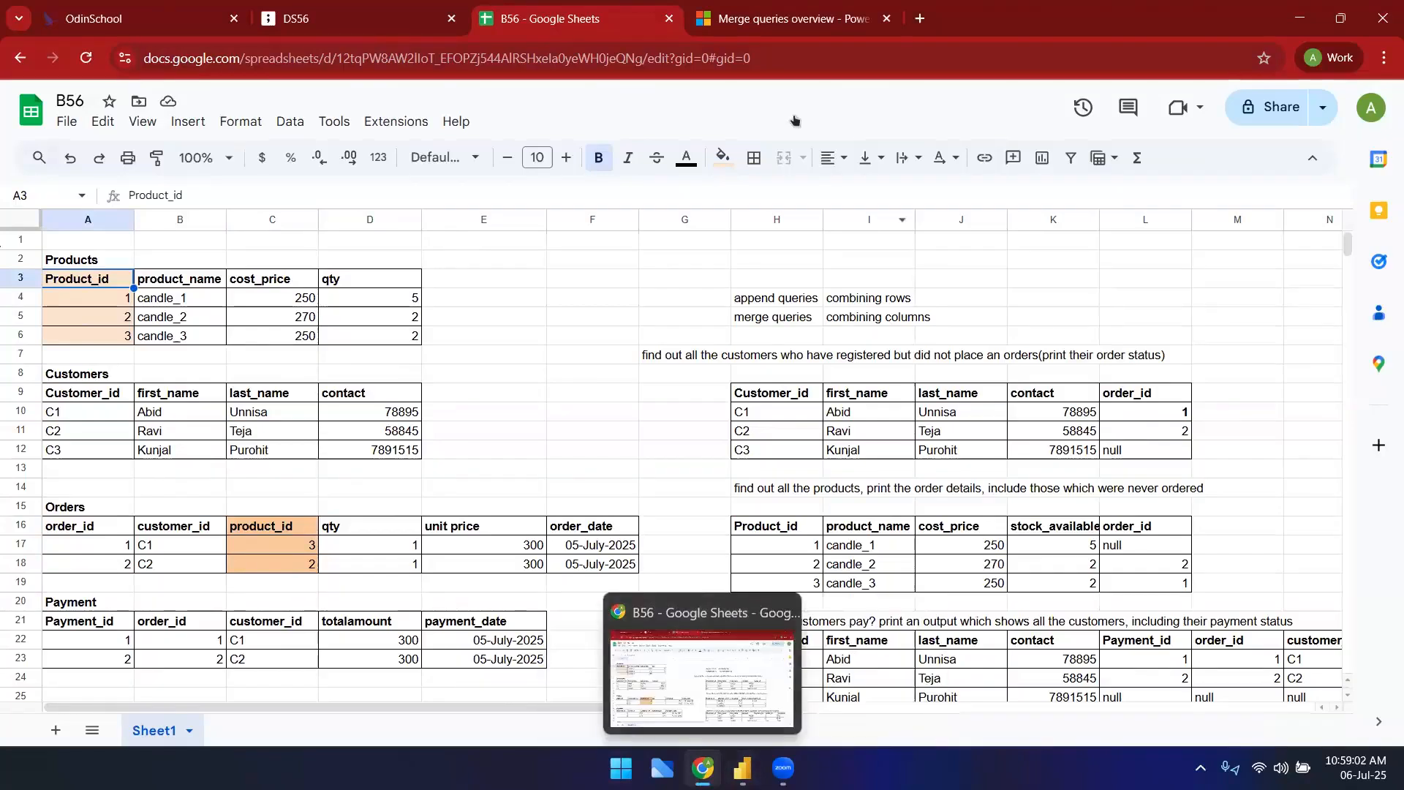
pyautogui.click(921, 19)
pyautogui.write('data modelling')
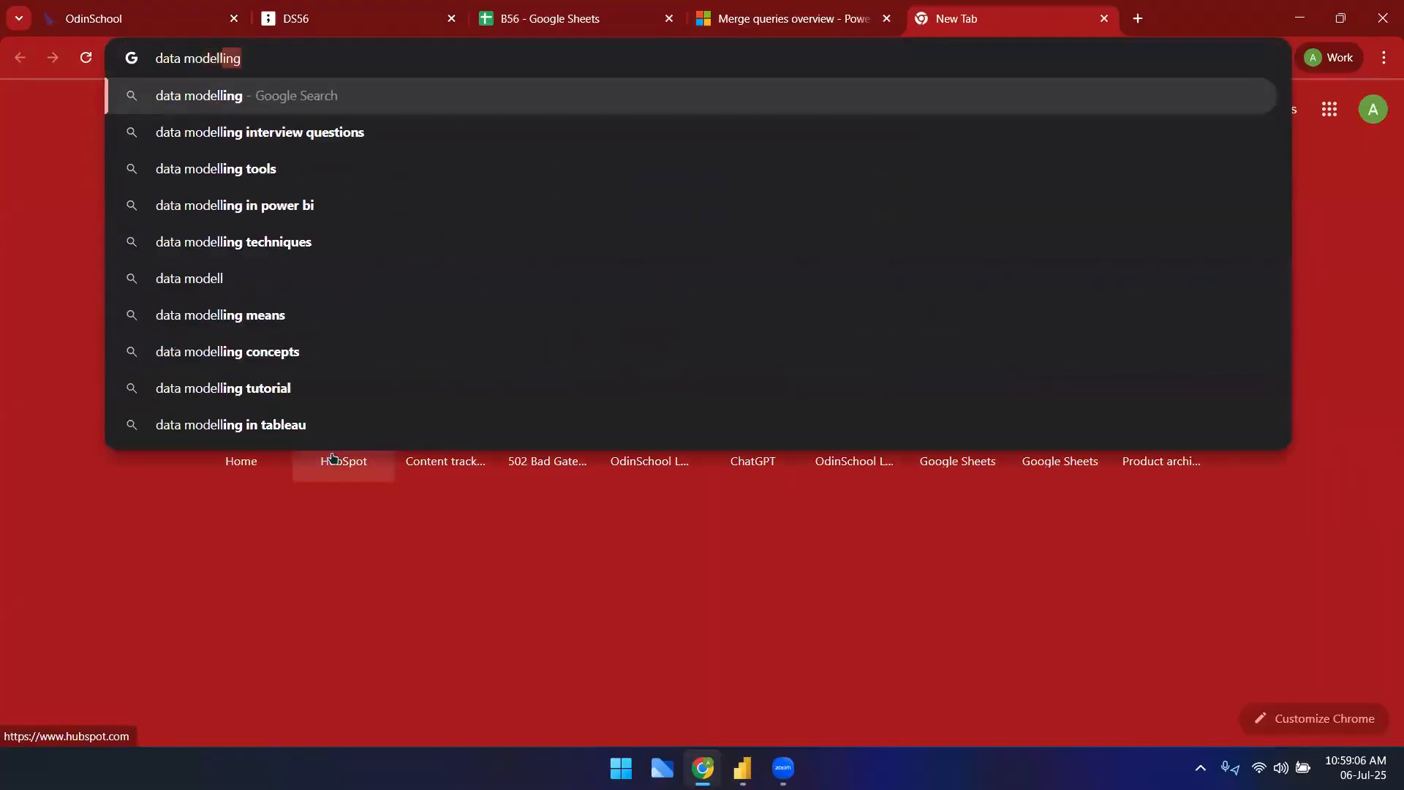
pyautogui.press('Return')
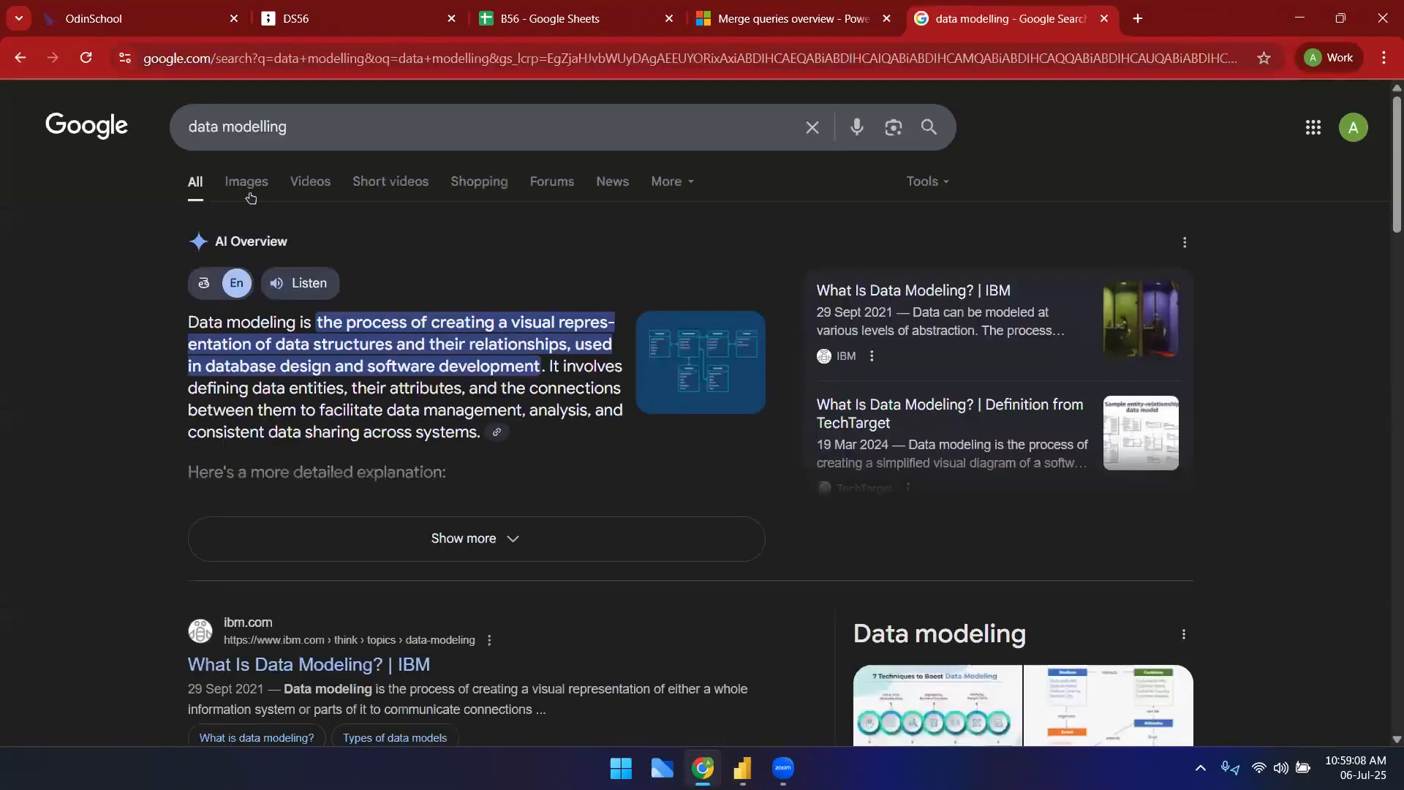
pyautogui.click(253, 185)
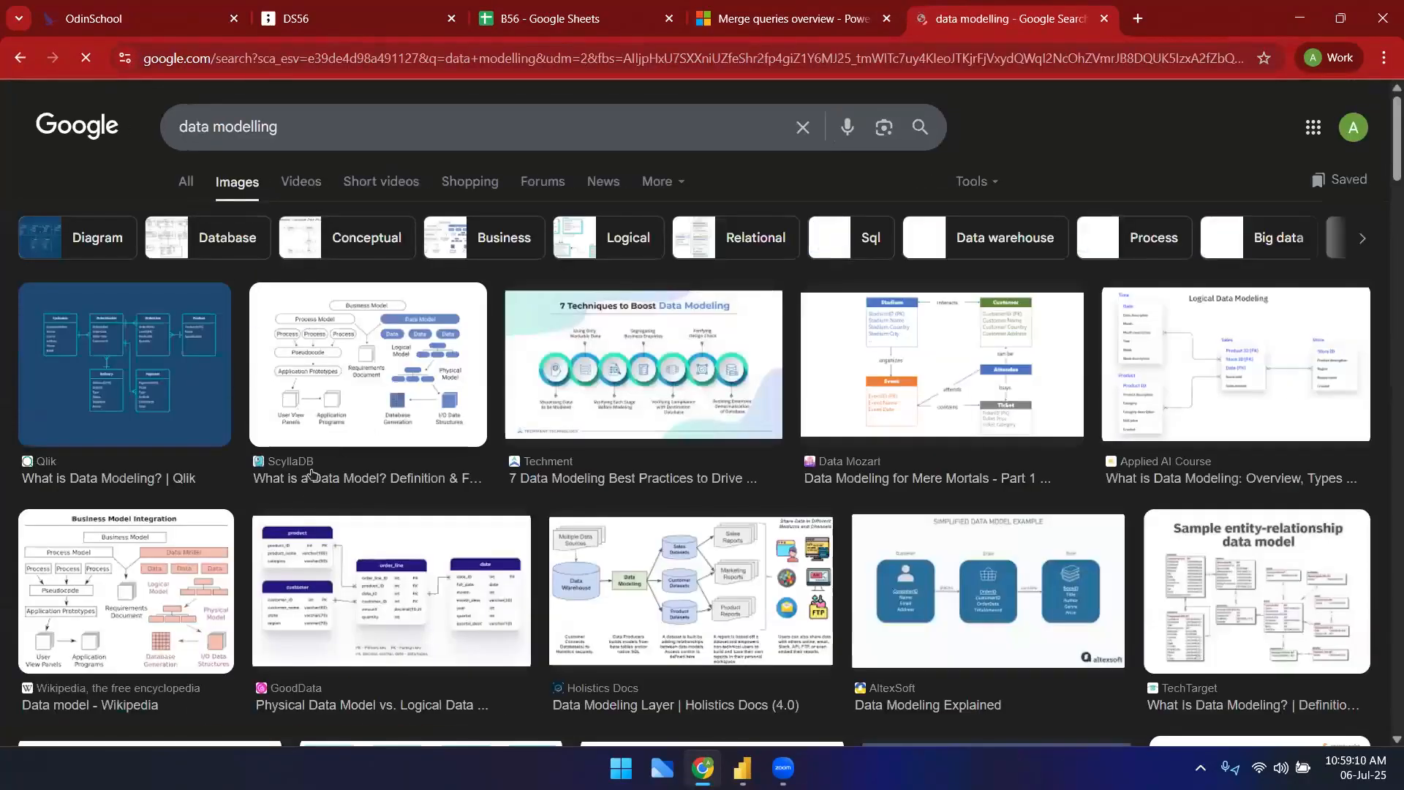
# - Open the GoodData diagram with product, customer, order_line and date tables in a new tab and examine its relationships enlarged
pyautogui.rightClick(392, 576)
pyautogui.click(476, 408)
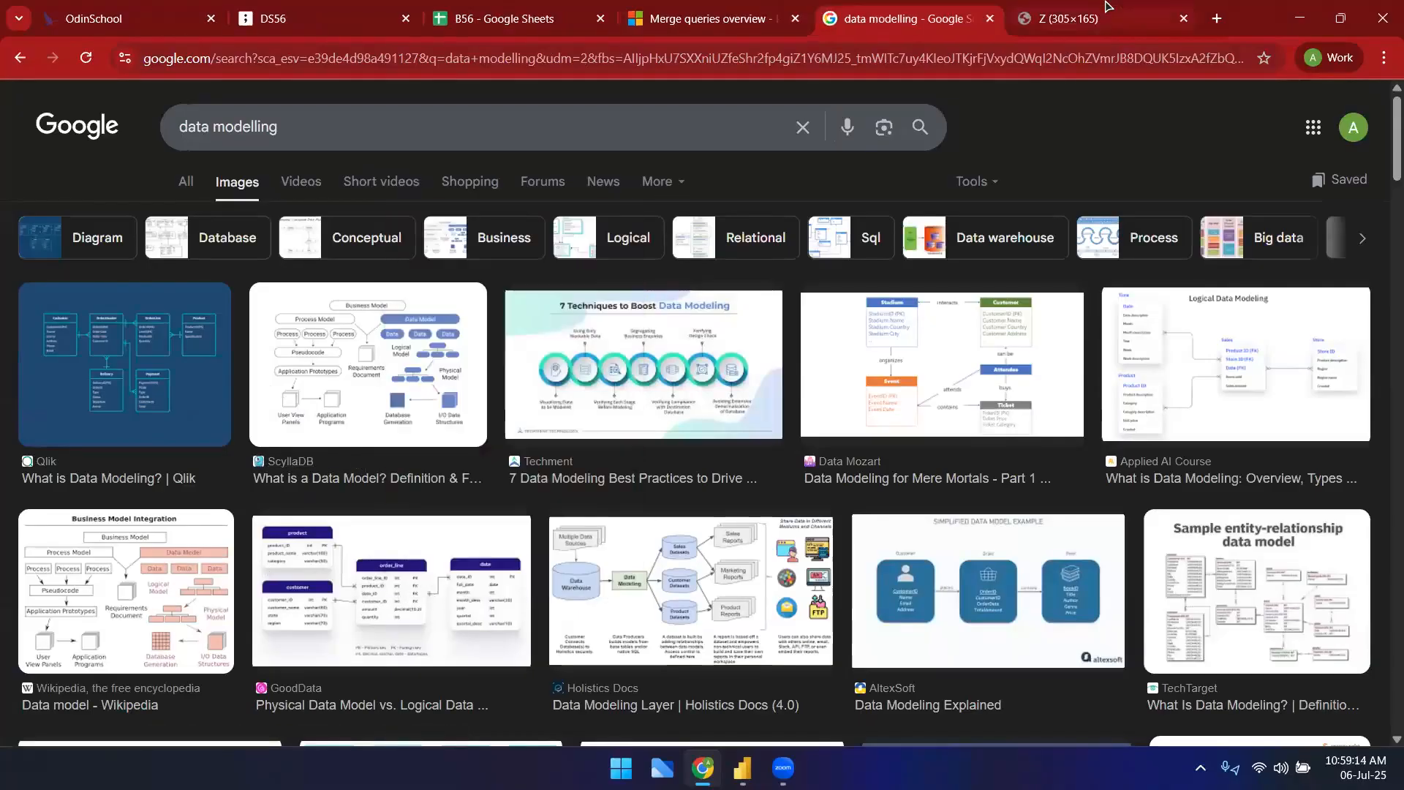
pyautogui.click(1106, 7)
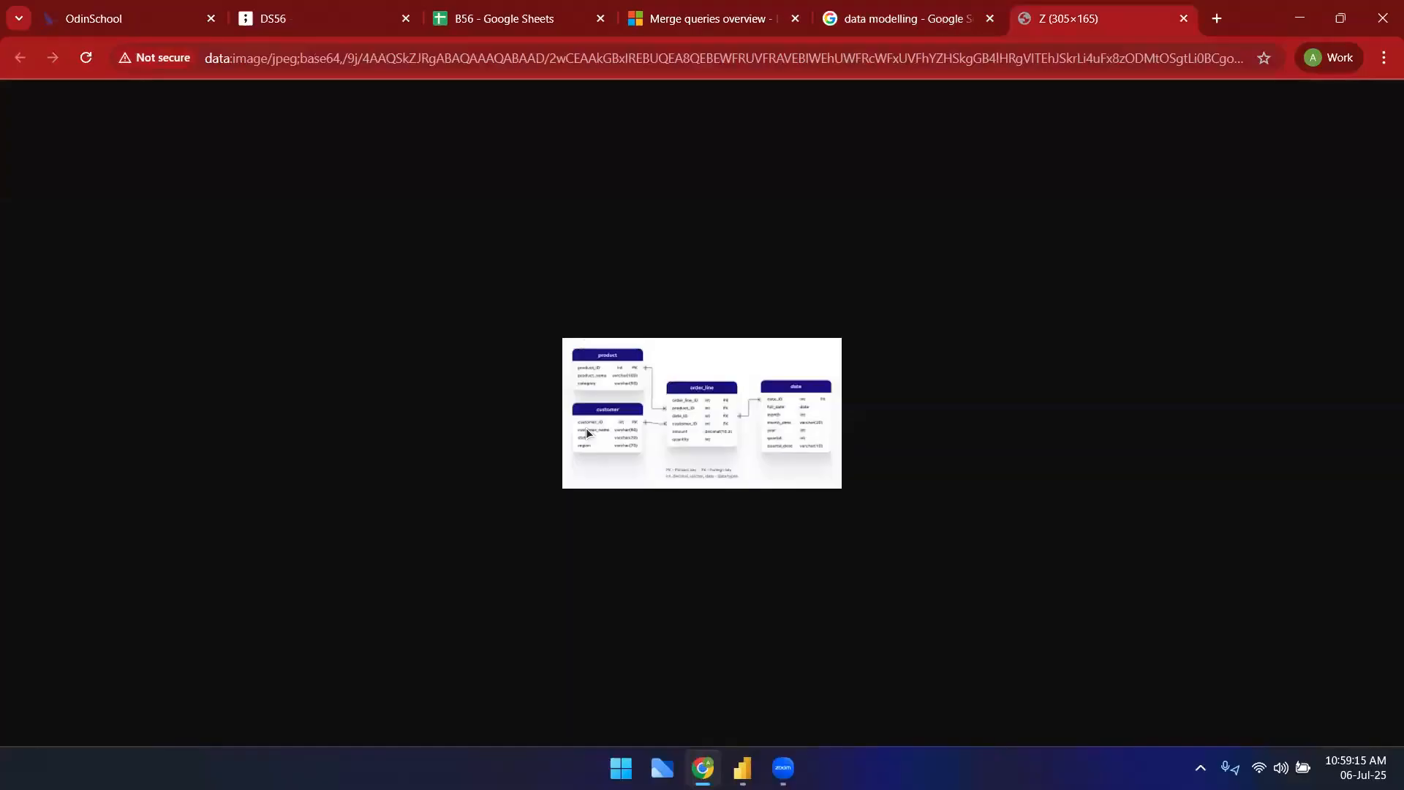
pyautogui.scroll(3, 586, 432)
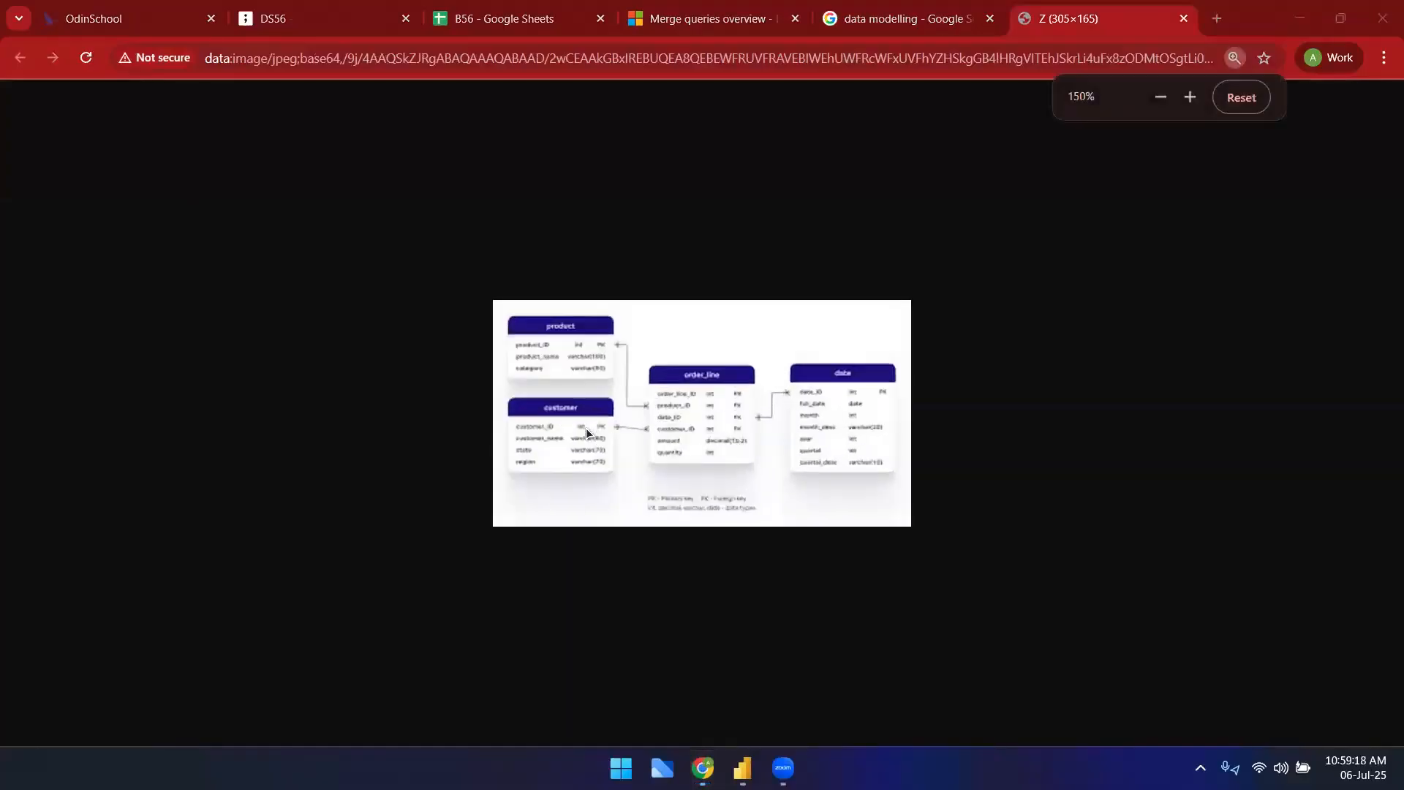
pyautogui.scroll(3, 674, 427)
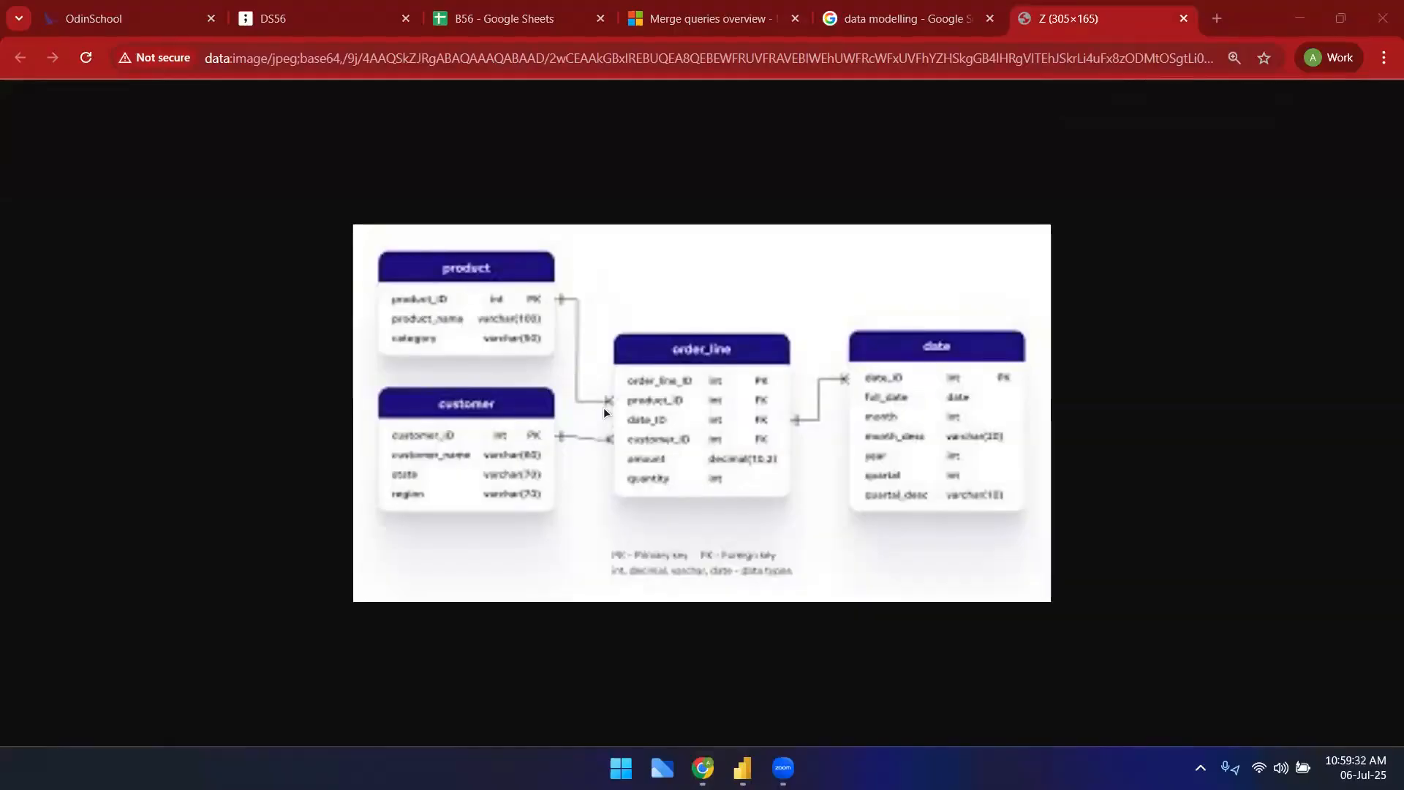
# - Open the Logical Data Modeling diagram from the image results in its own browser tab
pyautogui.click(816, 10)
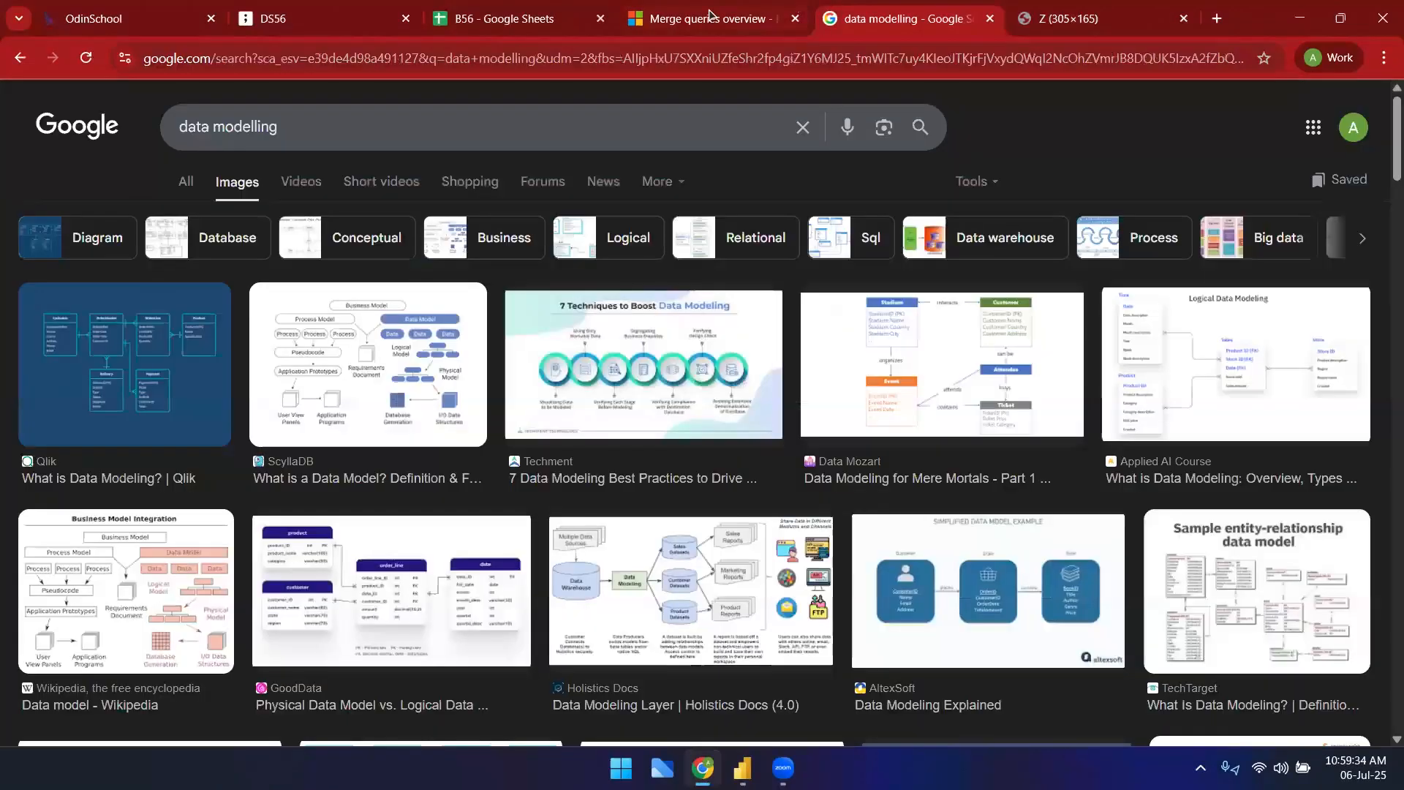
pyautogui.rightClick(1225, 356)
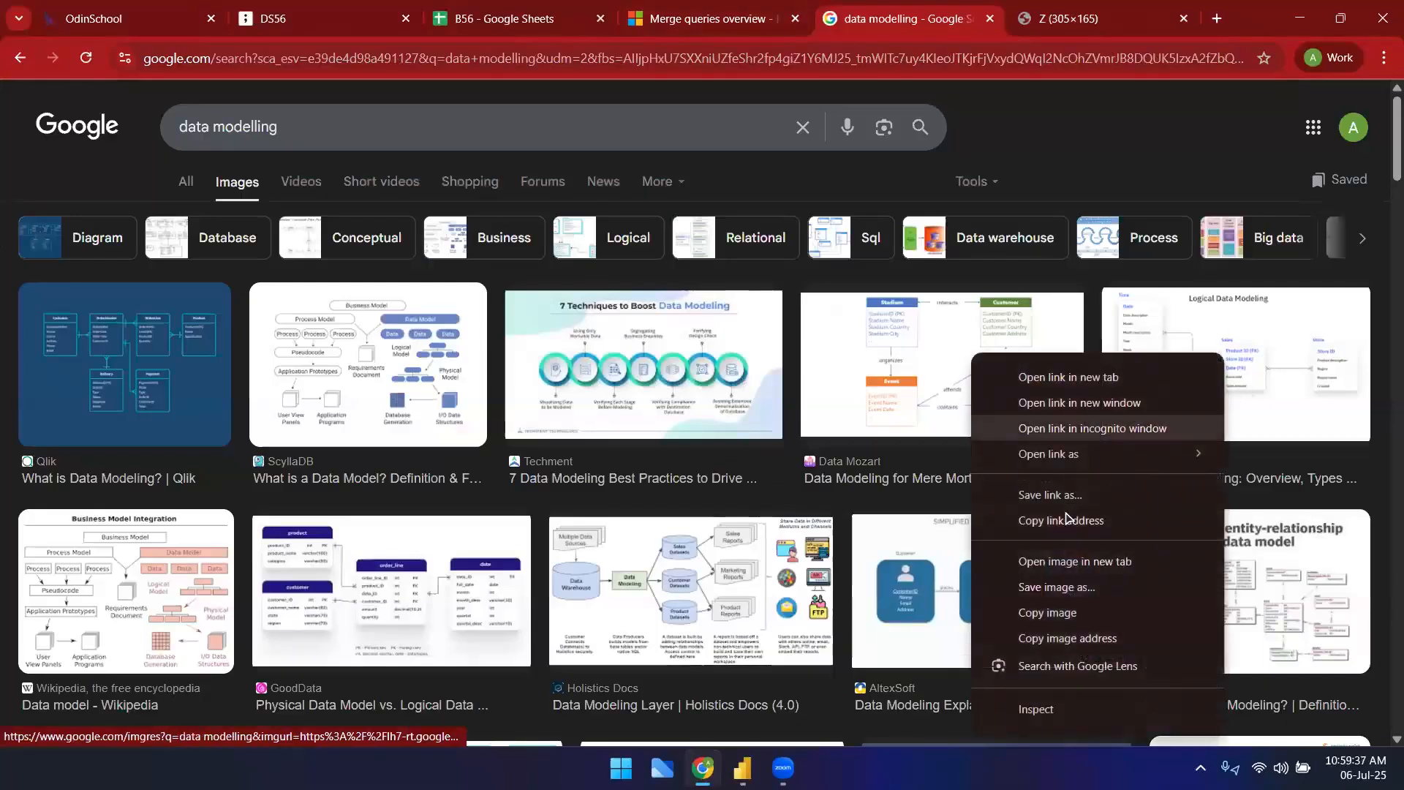
pyautogui.click(1070, 562)
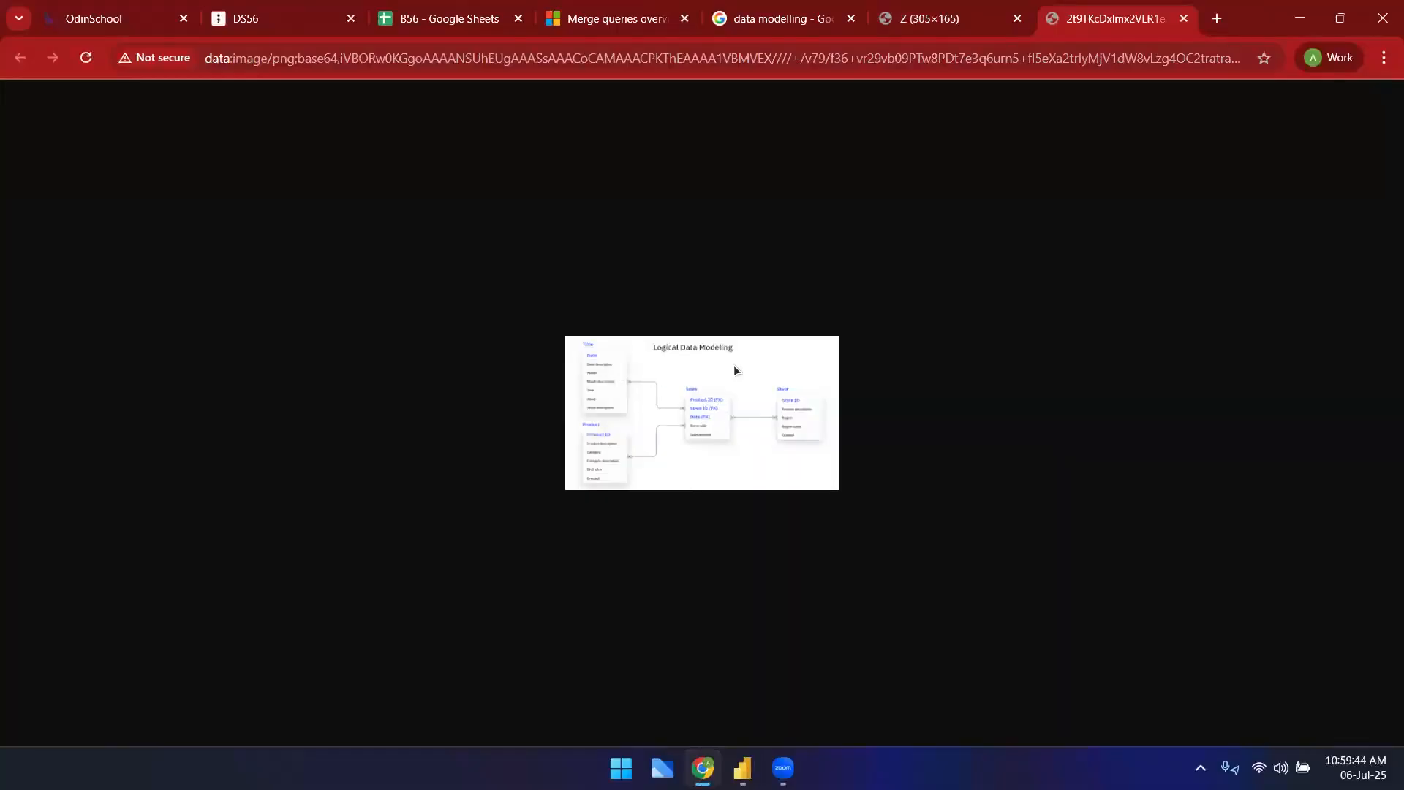
# - Switch to the Power BI Desktop report window and apply the pending query changes
pyautogui.moveTo(742, 768)
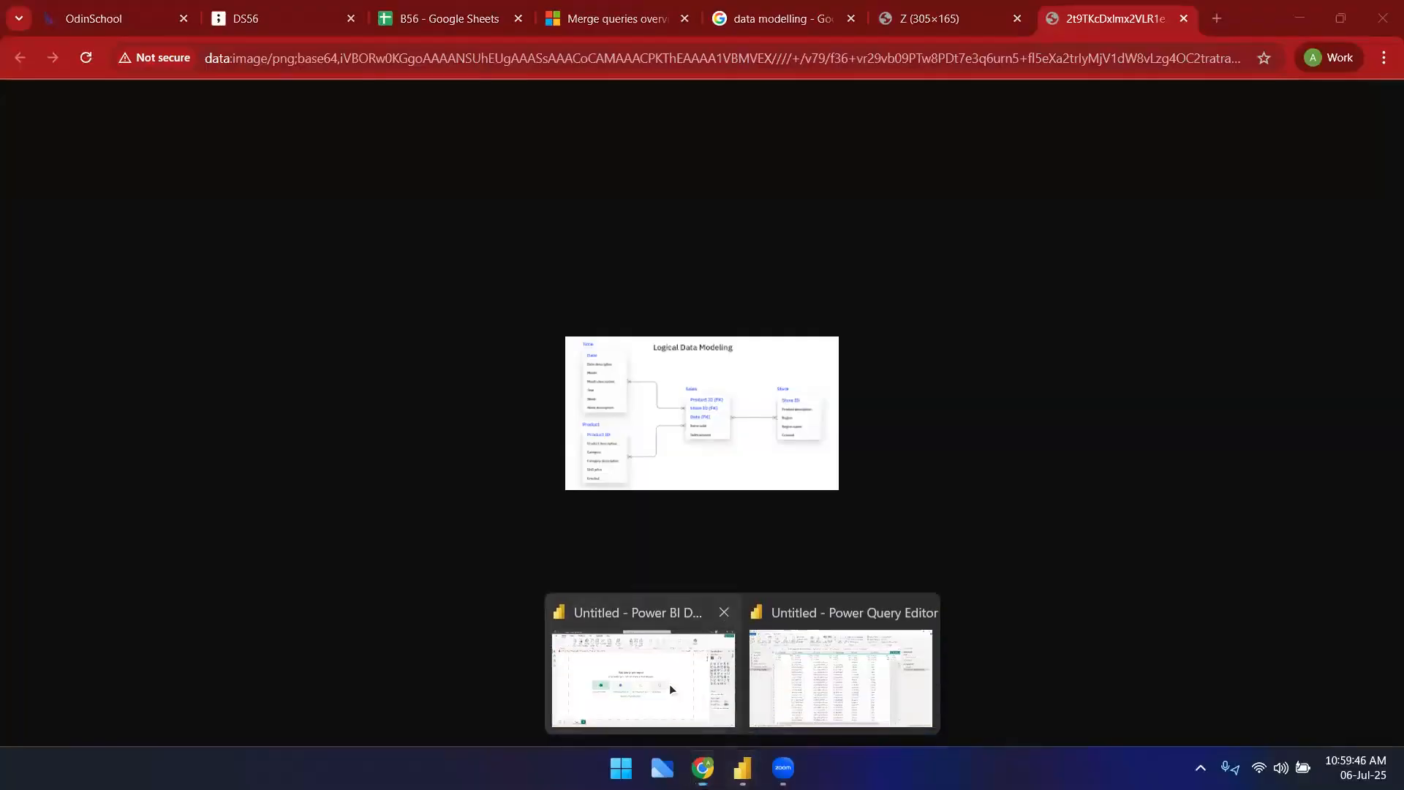
pyautogui.click(669, 686)
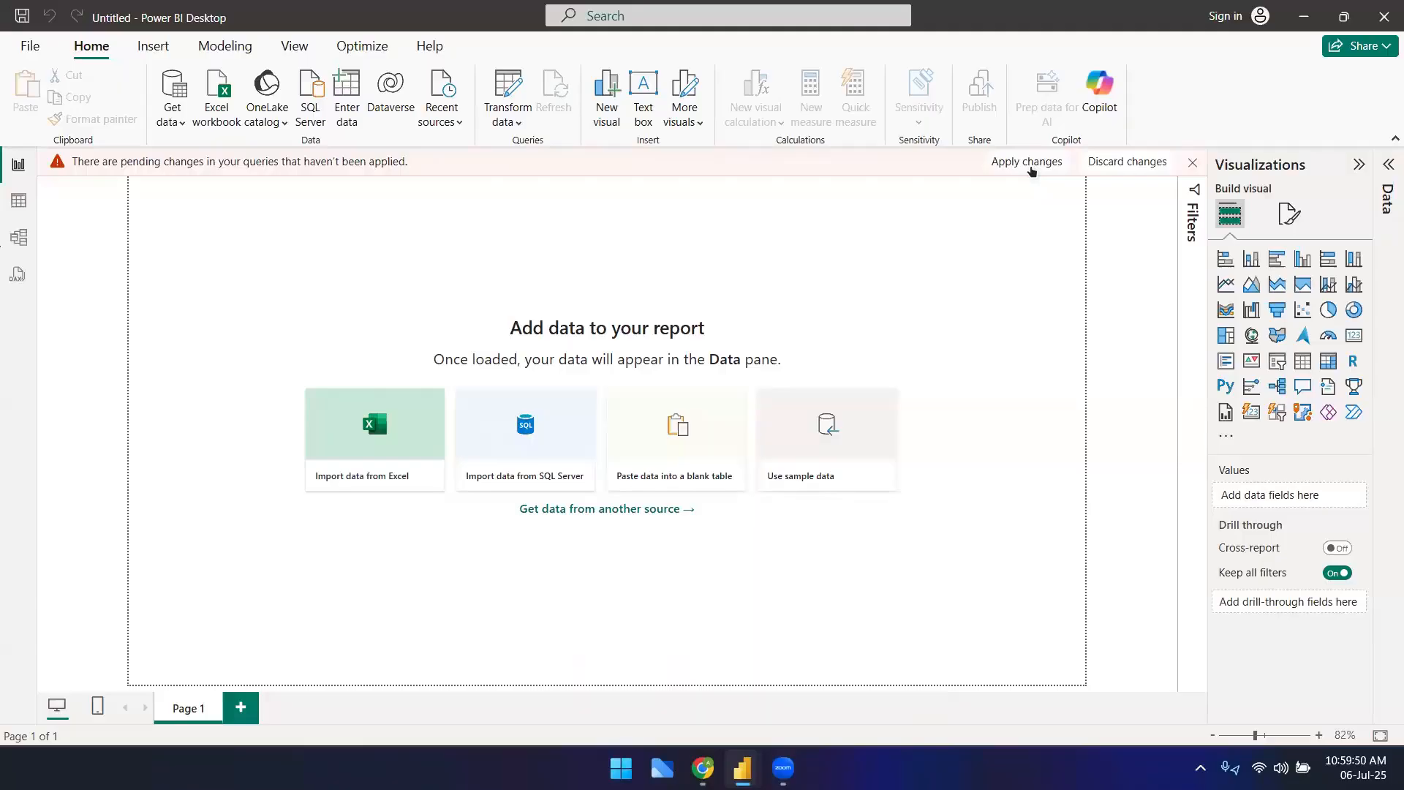
pyautogui.click(1027, 162)
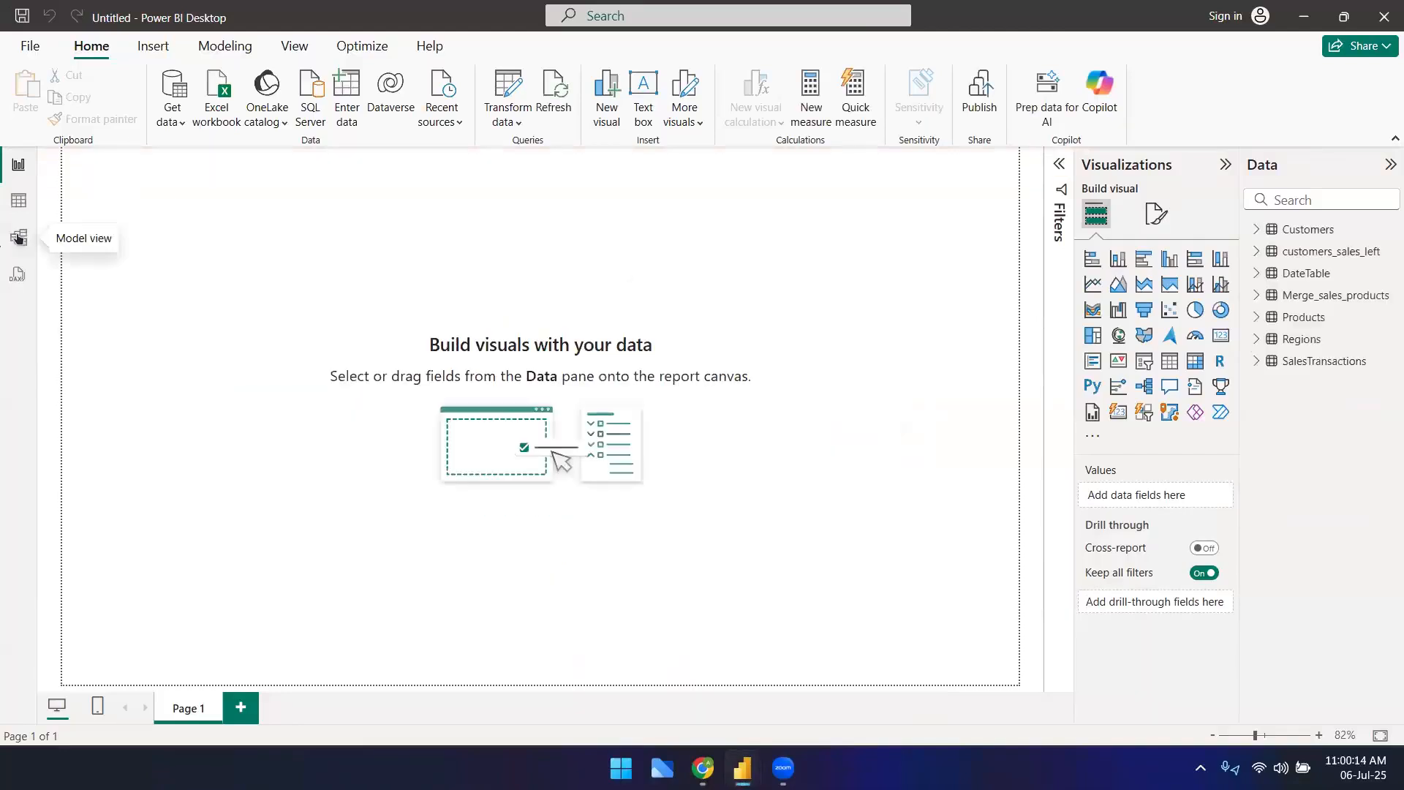
# - Open the semantic model diagram and examine the ProductID relationship between Products and Merge_sales_products
pyautogui.click(19, 238)
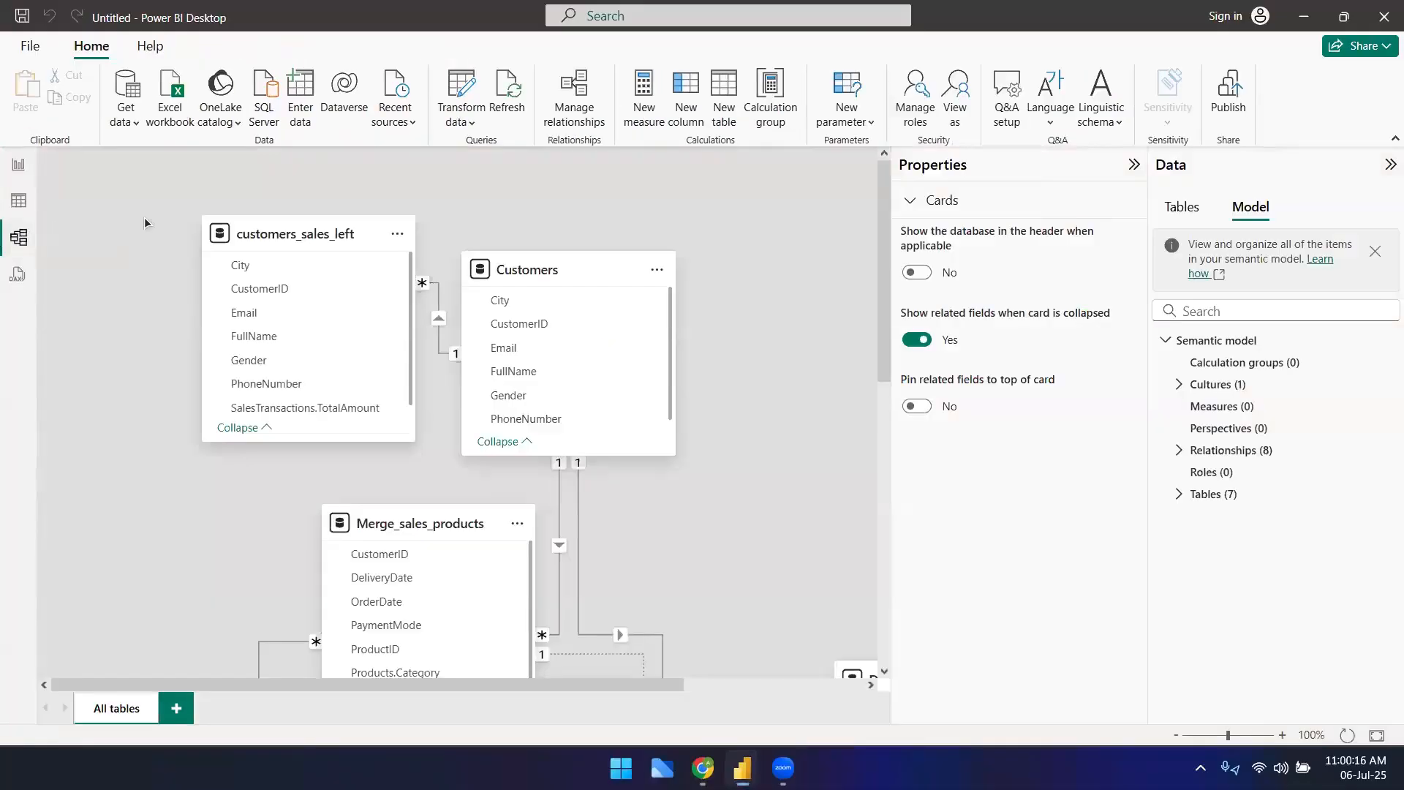
pyautogui.scroll(-5, 730, 402)
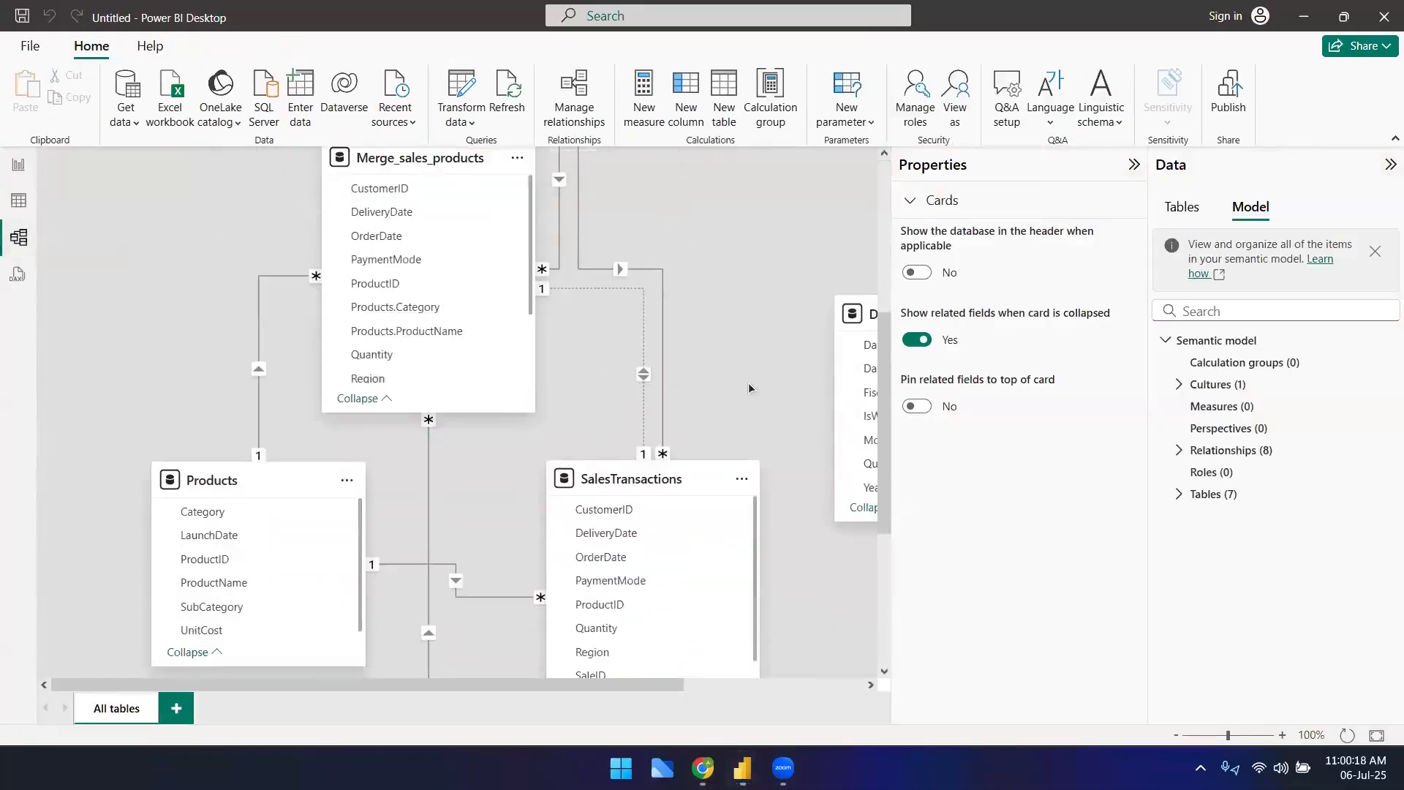
pyautogui.click(260, 341)
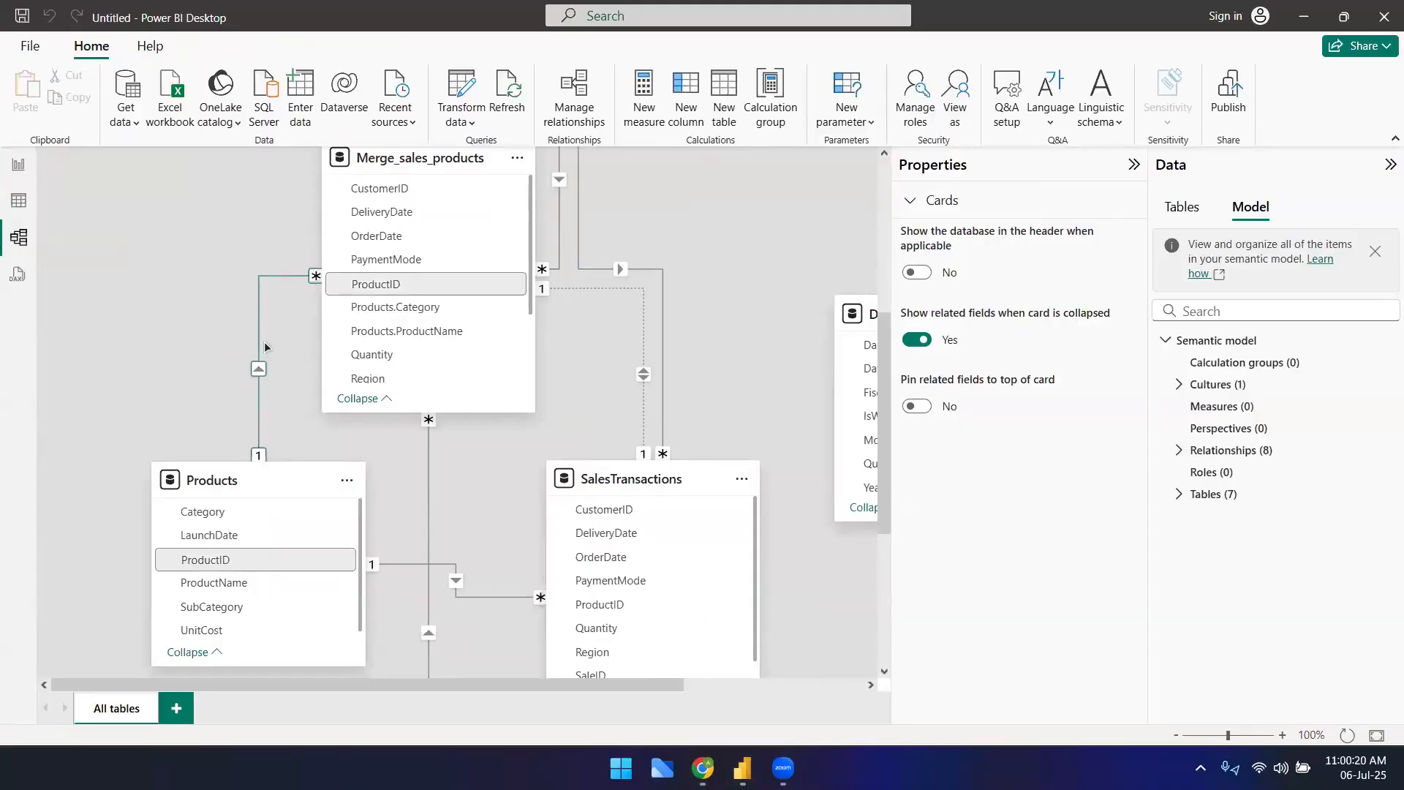
pyautogui.scroll(5, 710, 336)
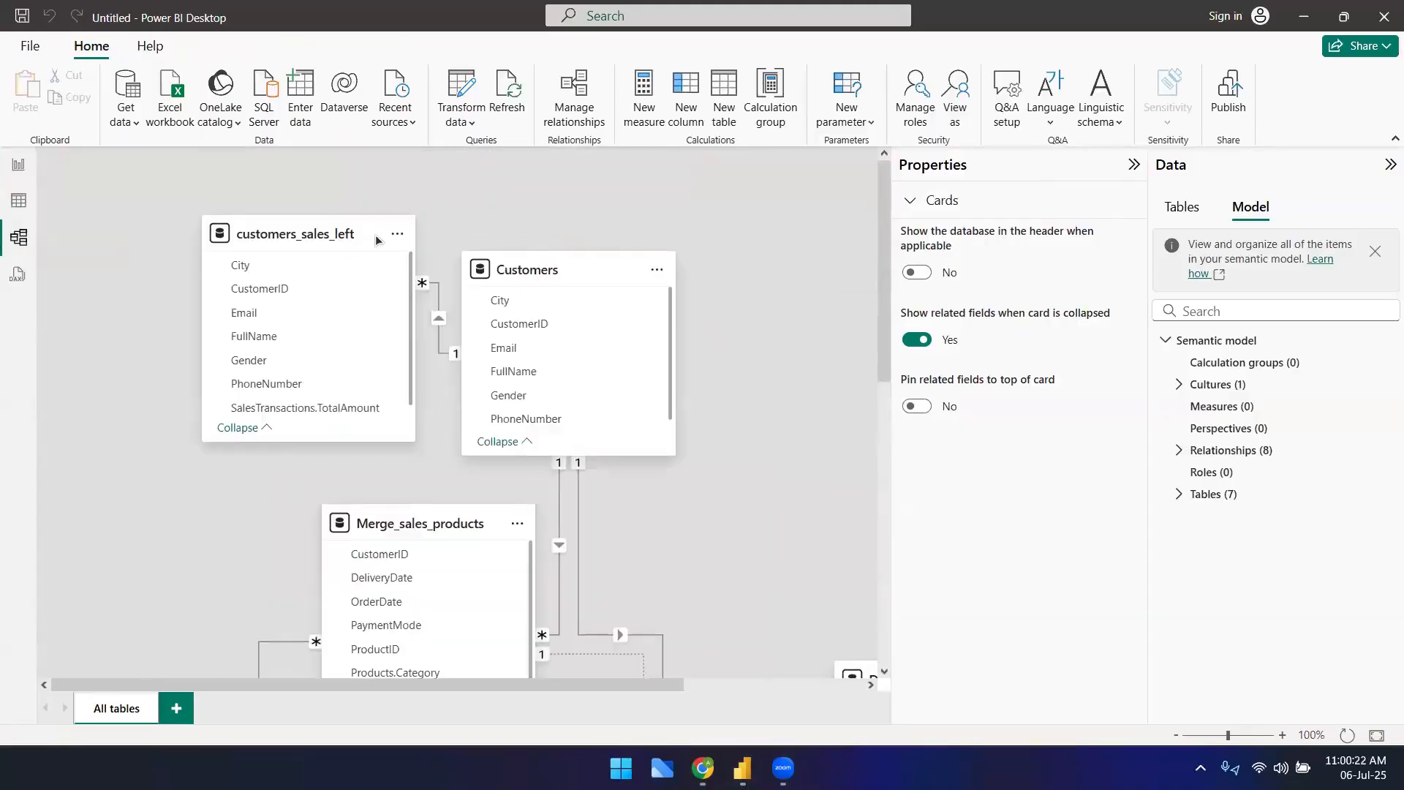
# - Rearrange the diagram by moving the Customers card away from customers_sales_left and the SalesTransactions card up beside Merge_sales_products
pyautogui.moveTo(540, 269); pyautogui.dragTo(741, 272)
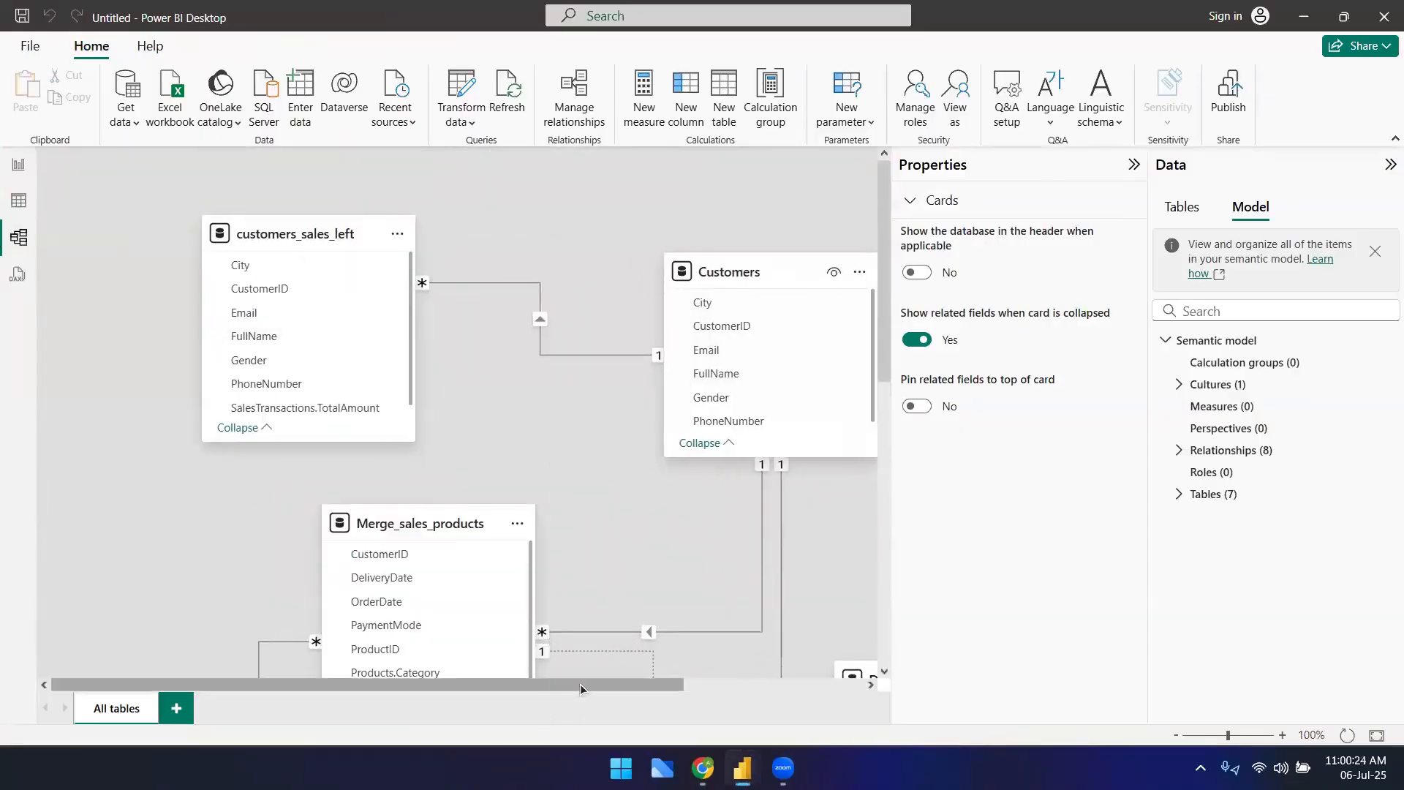
pyautogui.hscroll(3, 718, 662)
pyautogui.scroll(-3, 569, 512)
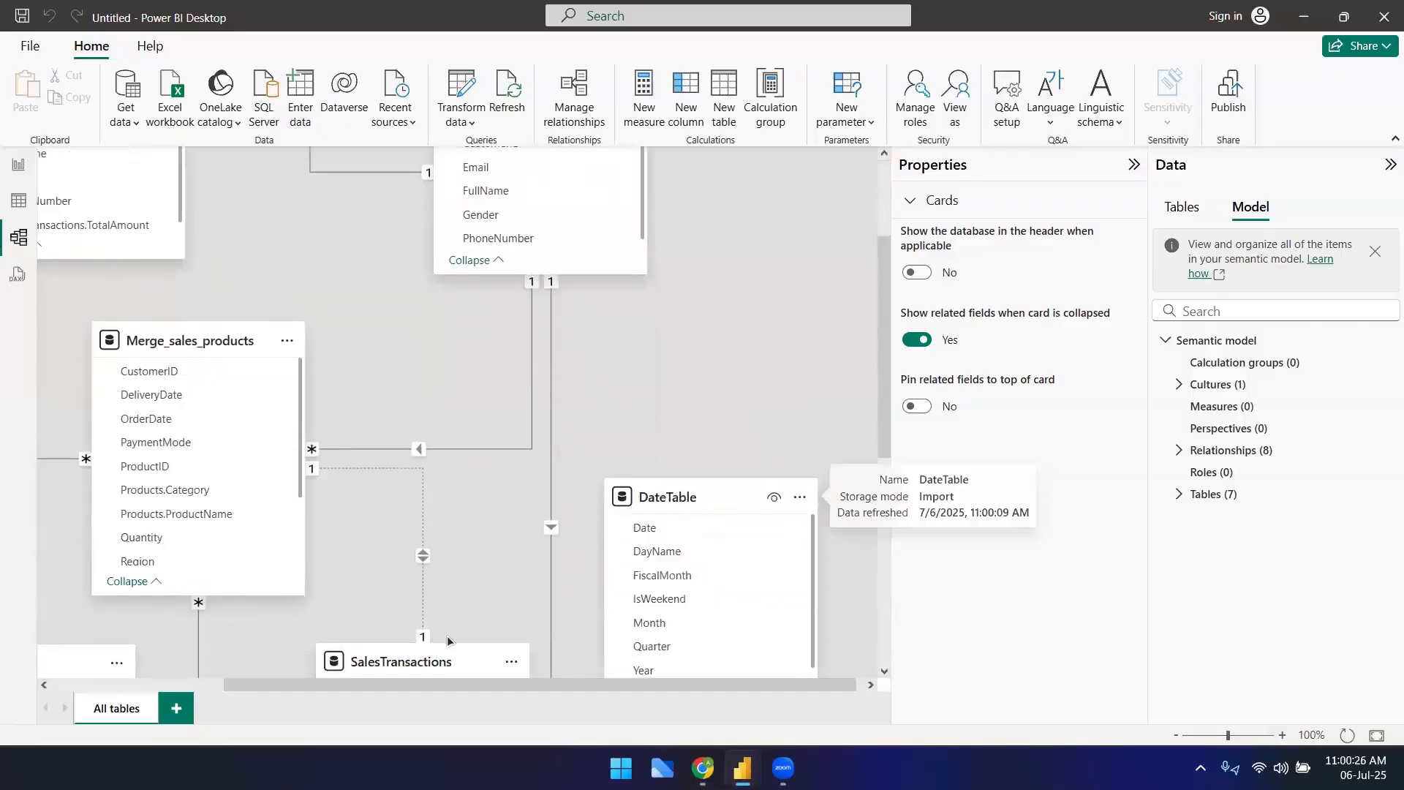
pyautogui.moveTo(437, 662); pyautogui.dragTo(803, 294)
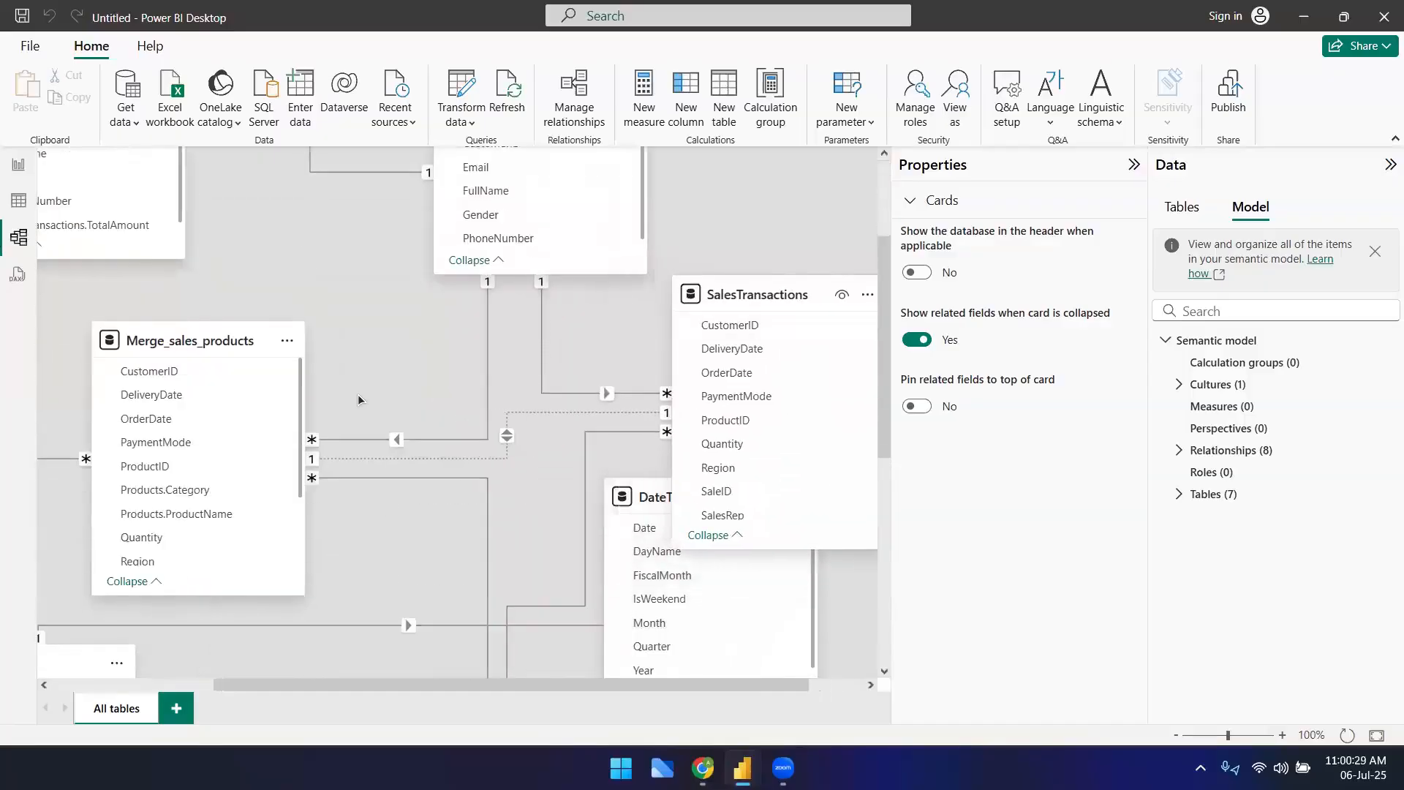
pyautogui.scroll(3, 344, 395)
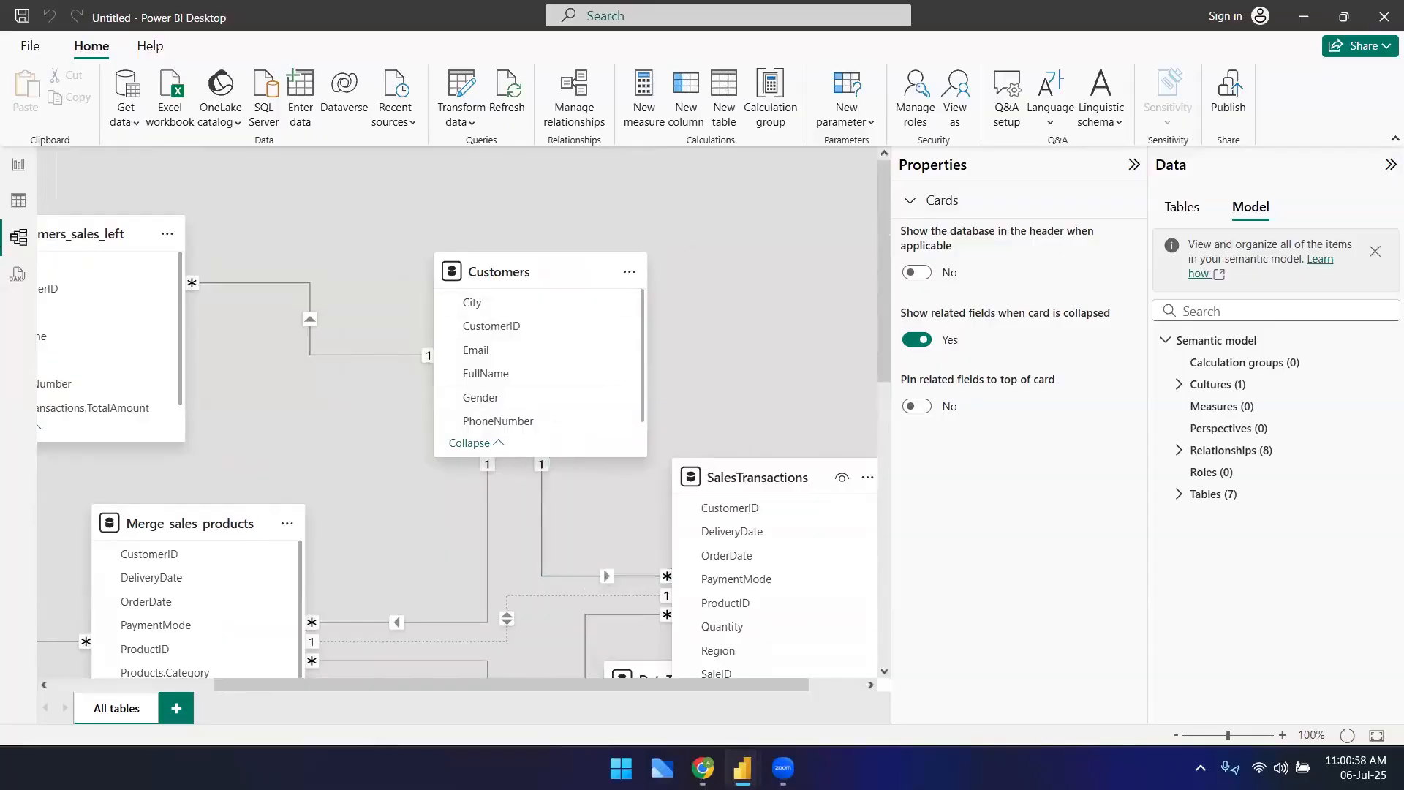
# - Switch to the Power Query Editor and review the Products, customers_sales_left and Customers queries
pyautogui.moveTo(742, 768)
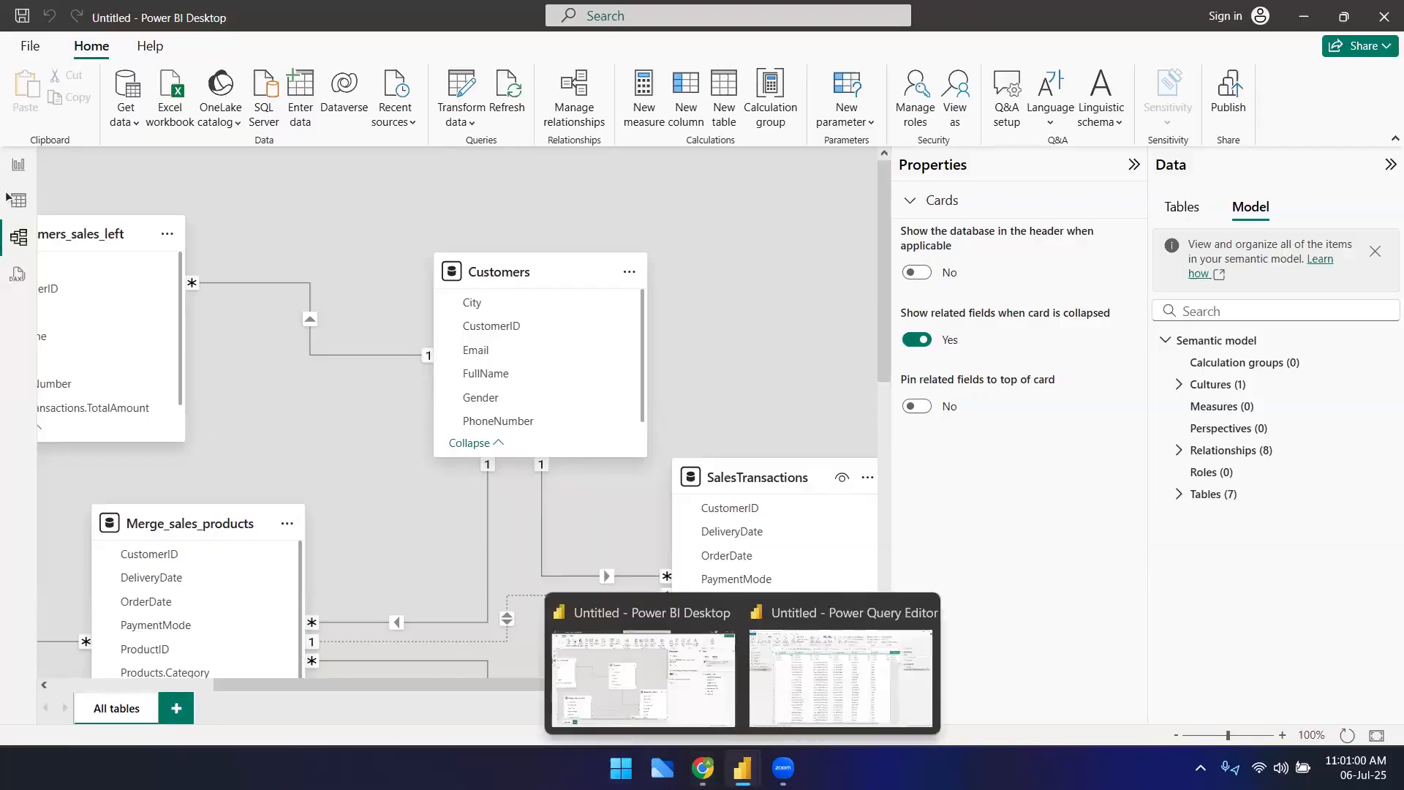
pyautogui.click(462, 88)
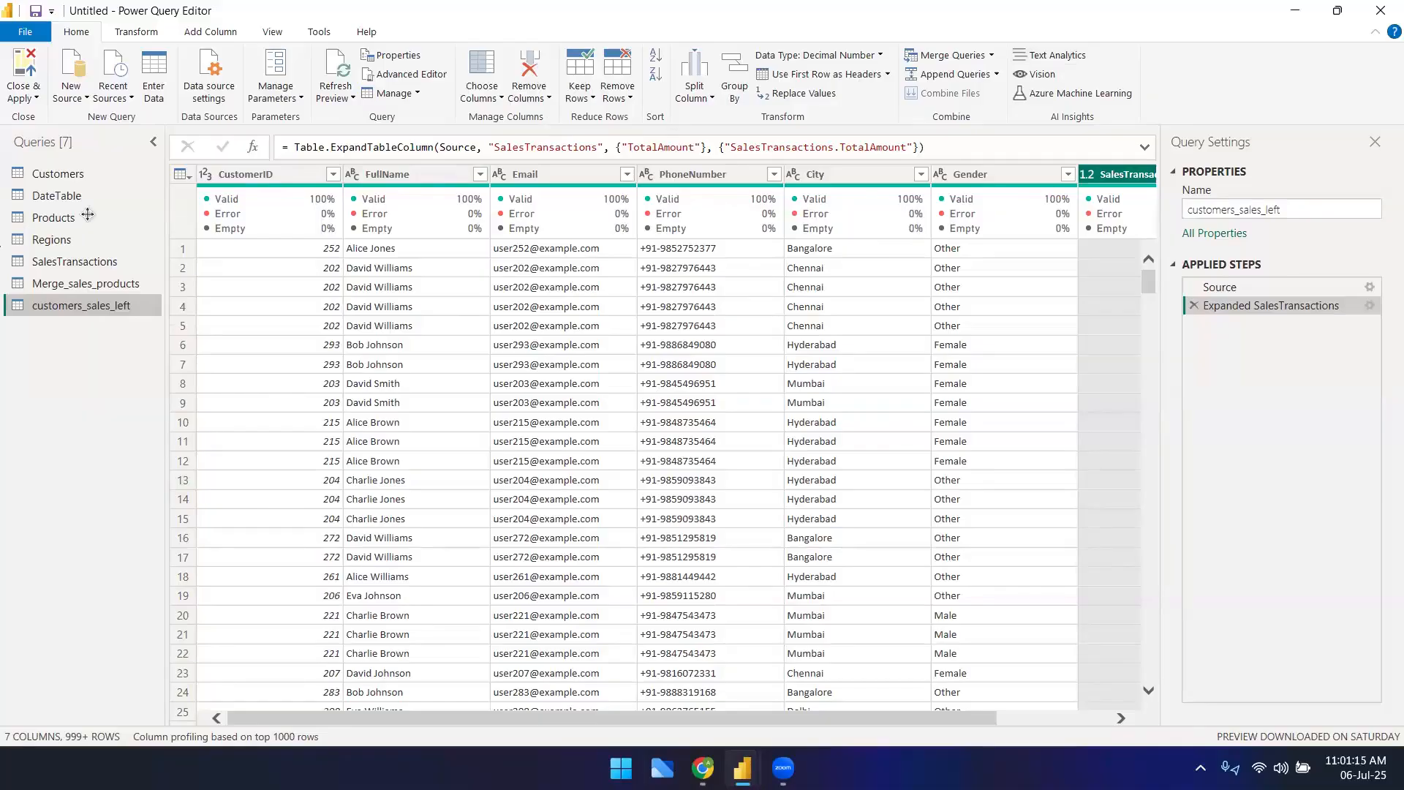
pyautogui.click(39, 219)
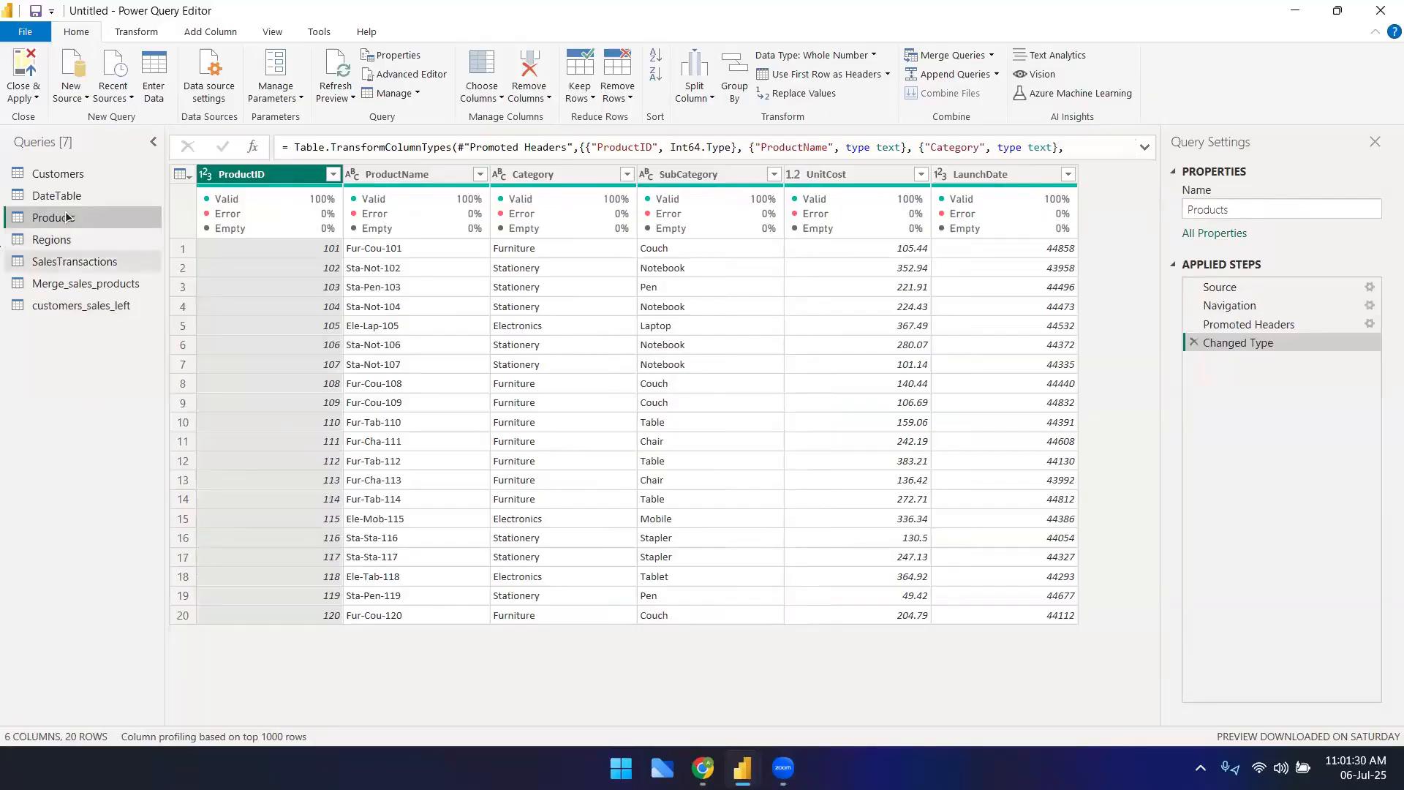
pyautogui.click(74, 307)
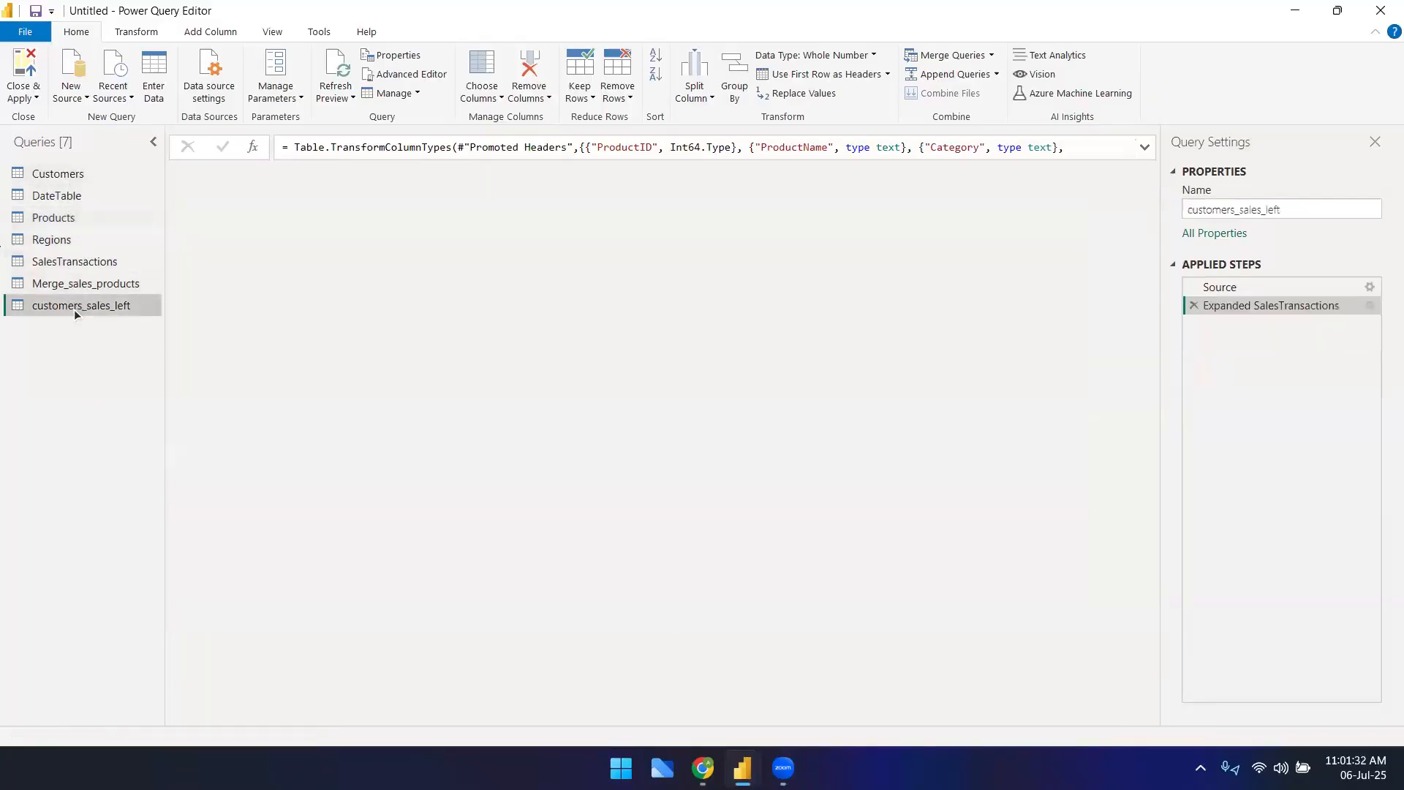
pyautogui.click(65, 175)
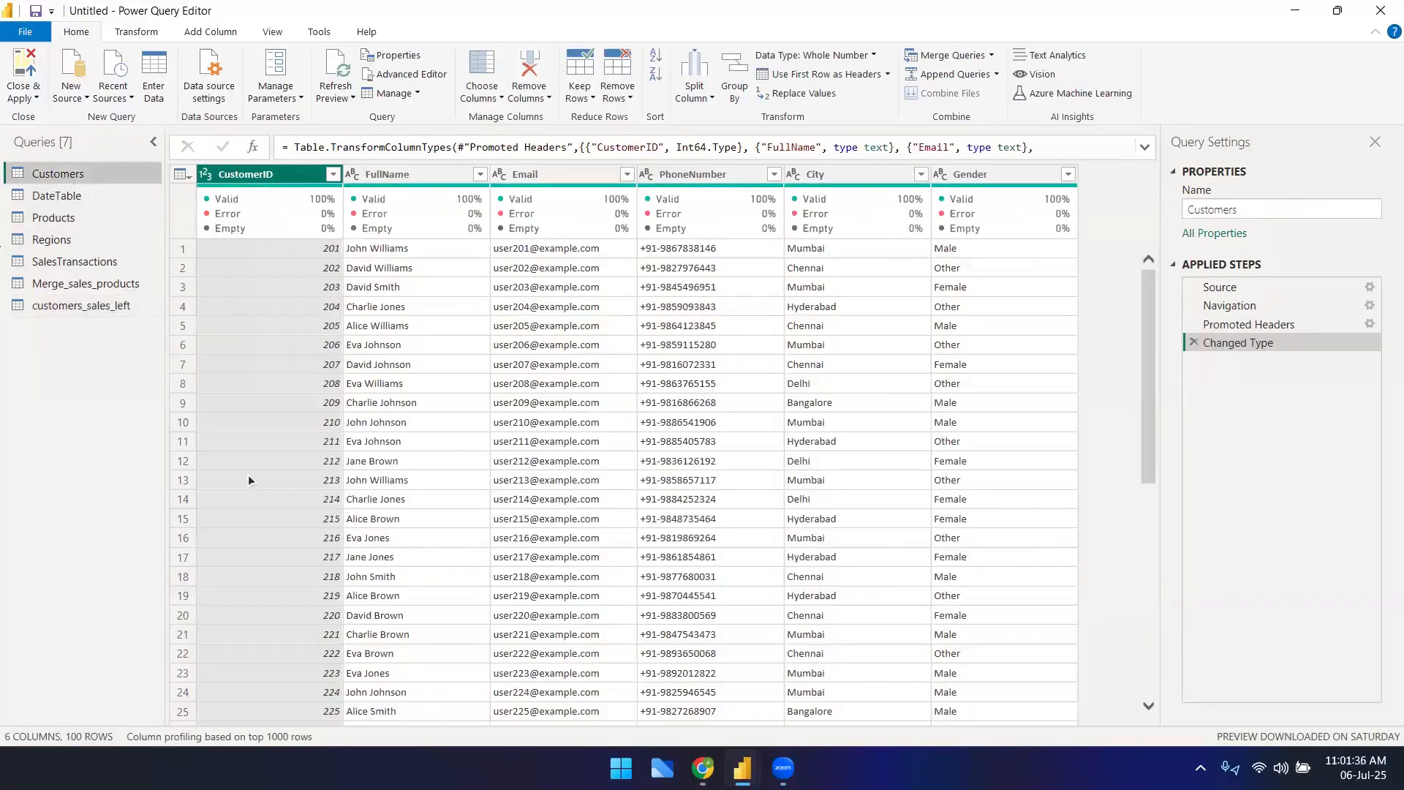
pyautogui.scroll(-13, 310, 423)
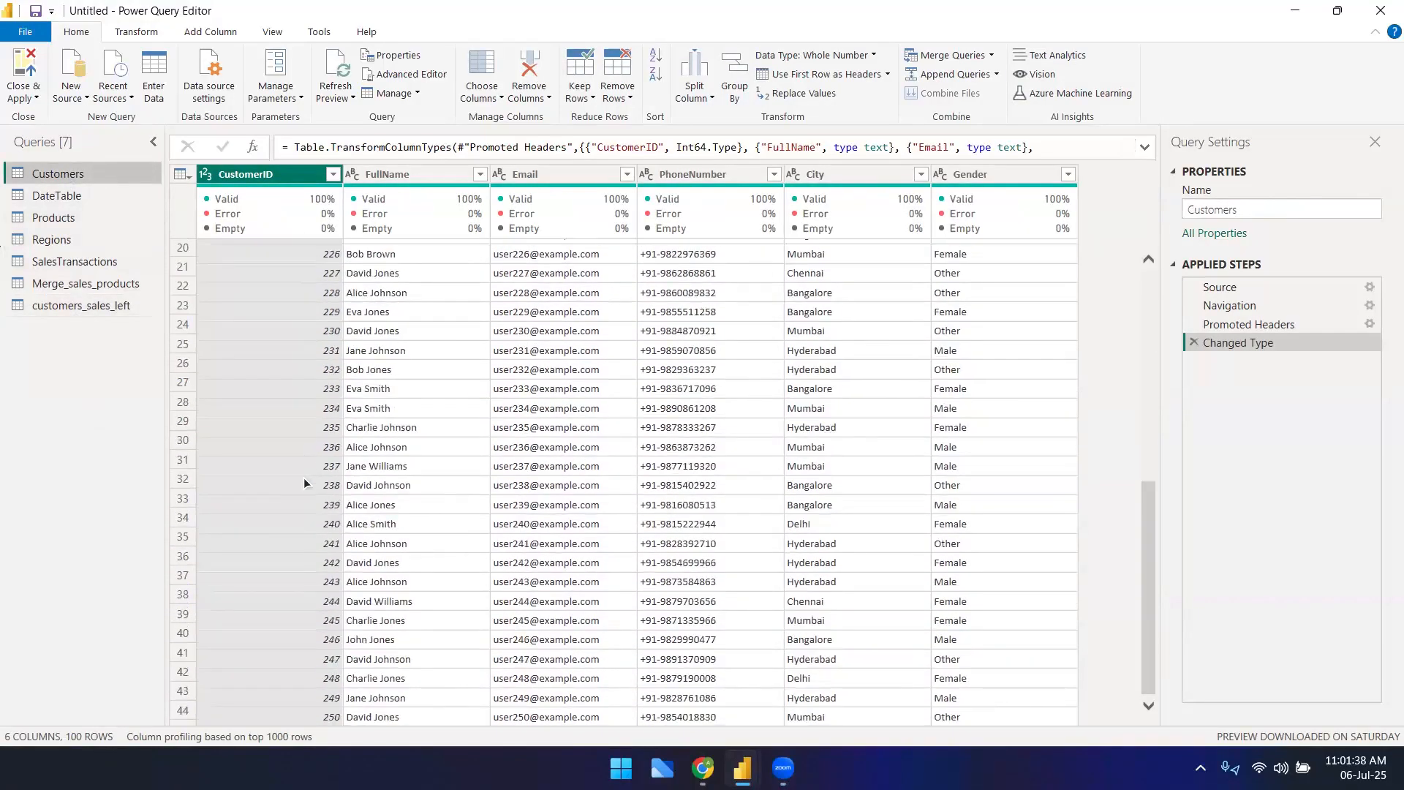
pyautogui.scroll(13, 300, 466)
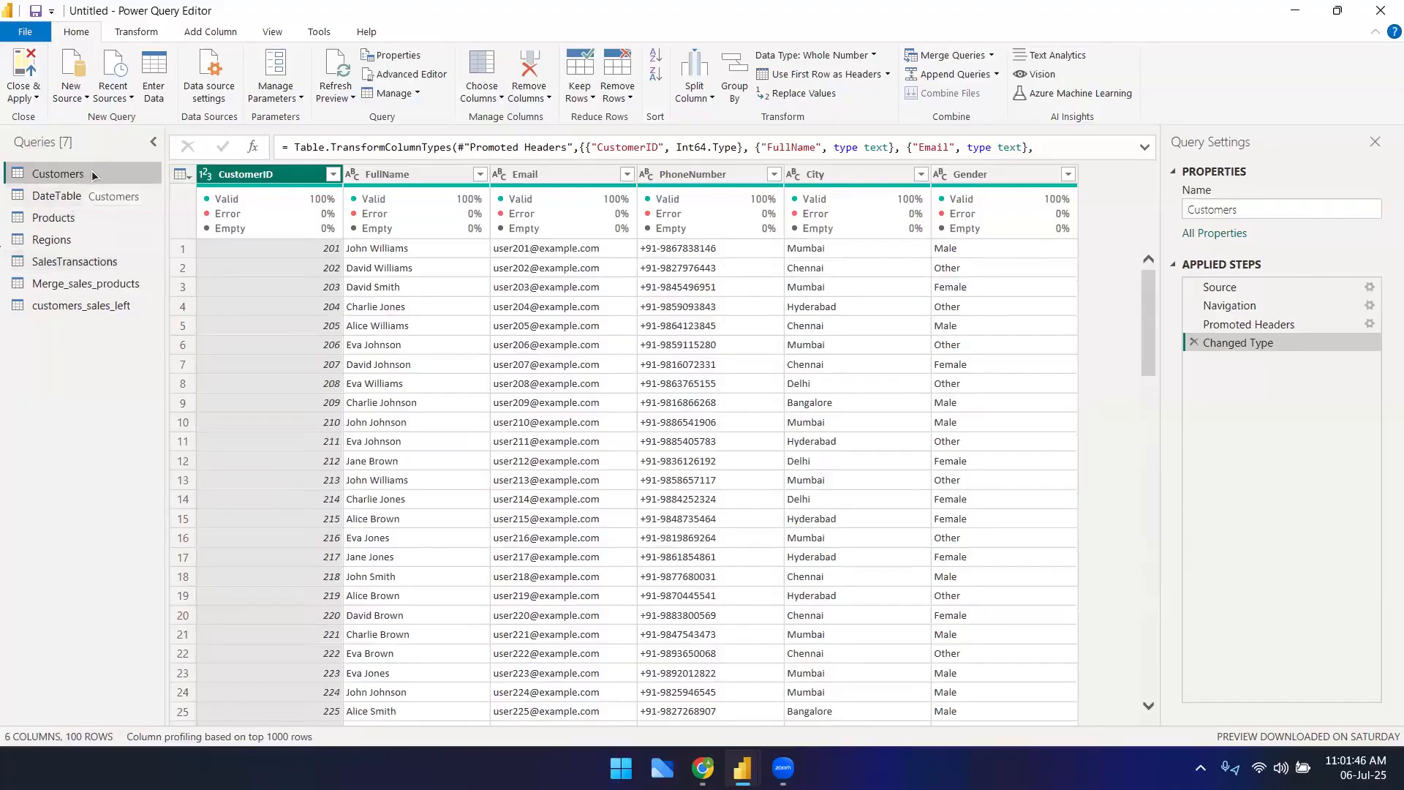
# - Start a merge into a new query with SalesTransactions as the first table and Customers as the second
pyautogui.click(993, 61)
pyautogui.click(976, 94)
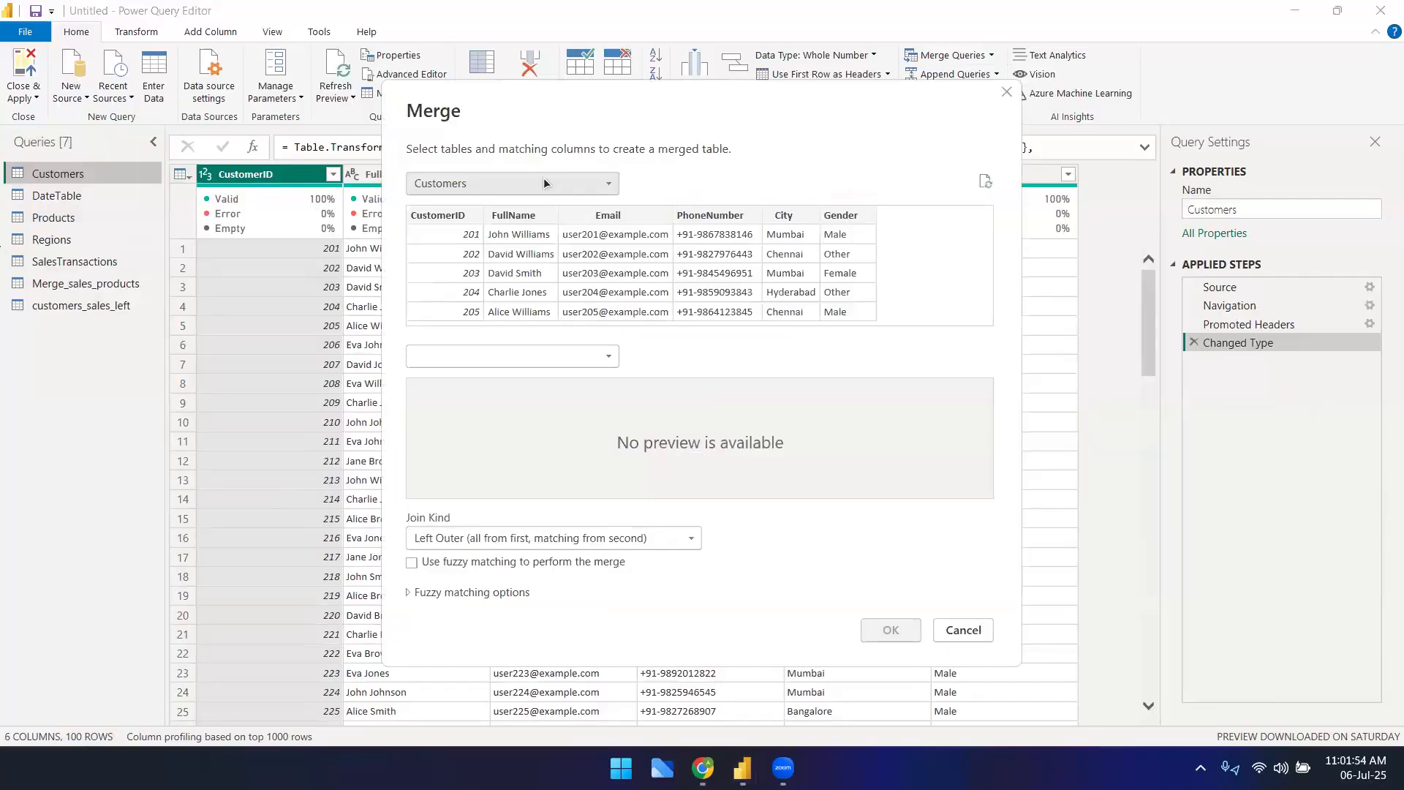
pyautogui.click(567, 355)
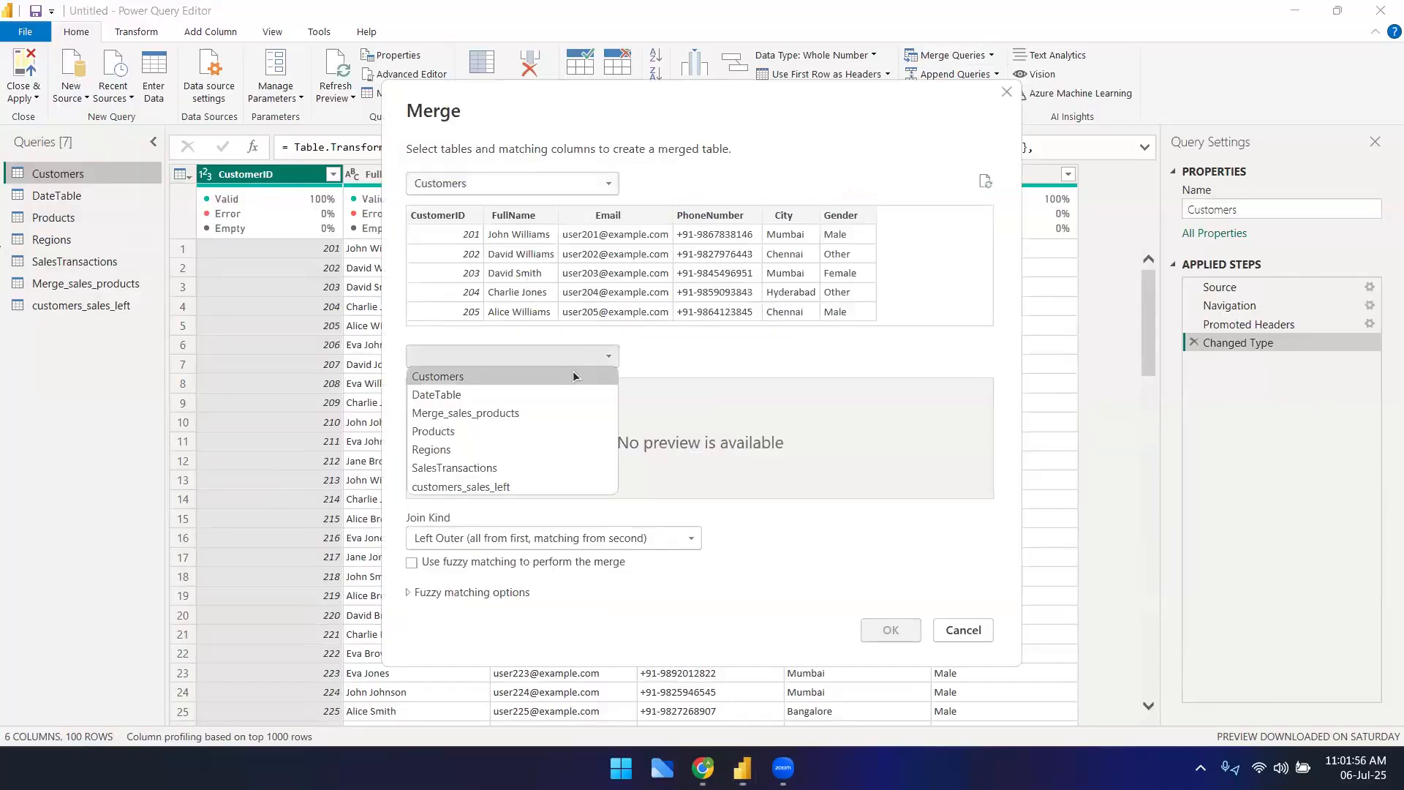
pyautogui.click(573, 374)
pyautogui.click(577, 185)
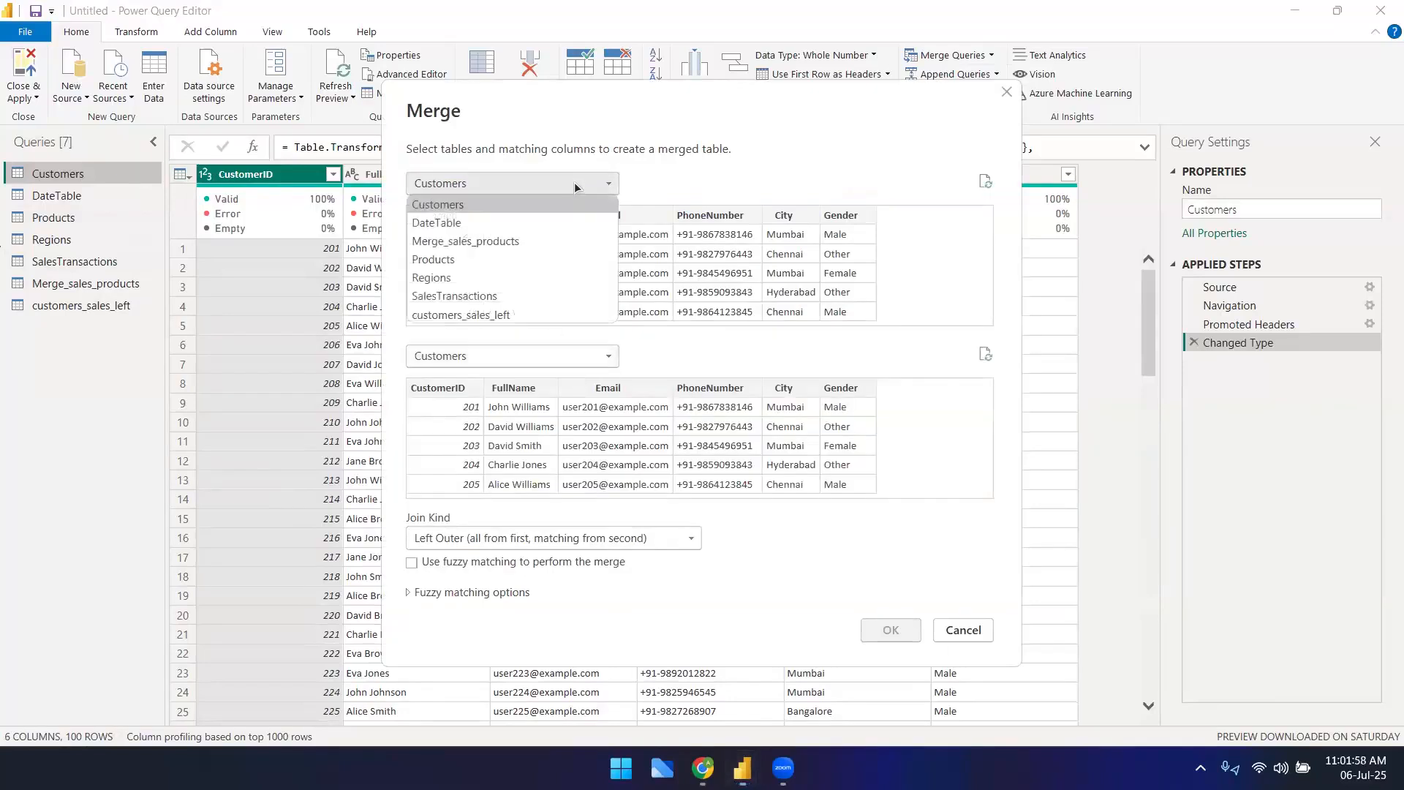
pyautogui.click(532, 294)
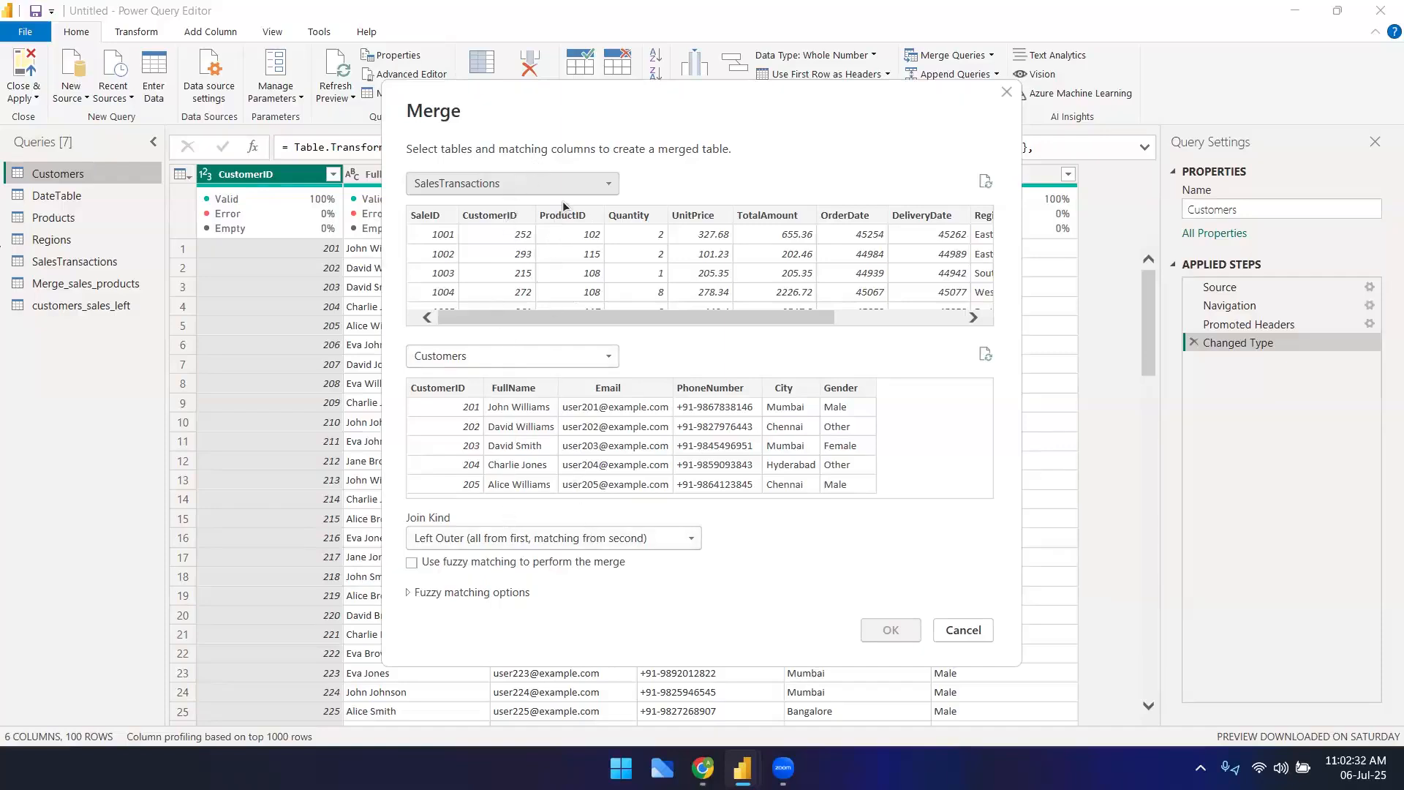
# - Match both tables on CustomerID and create the merged query with a Right Outer join
pyautogui.click(490, 215)
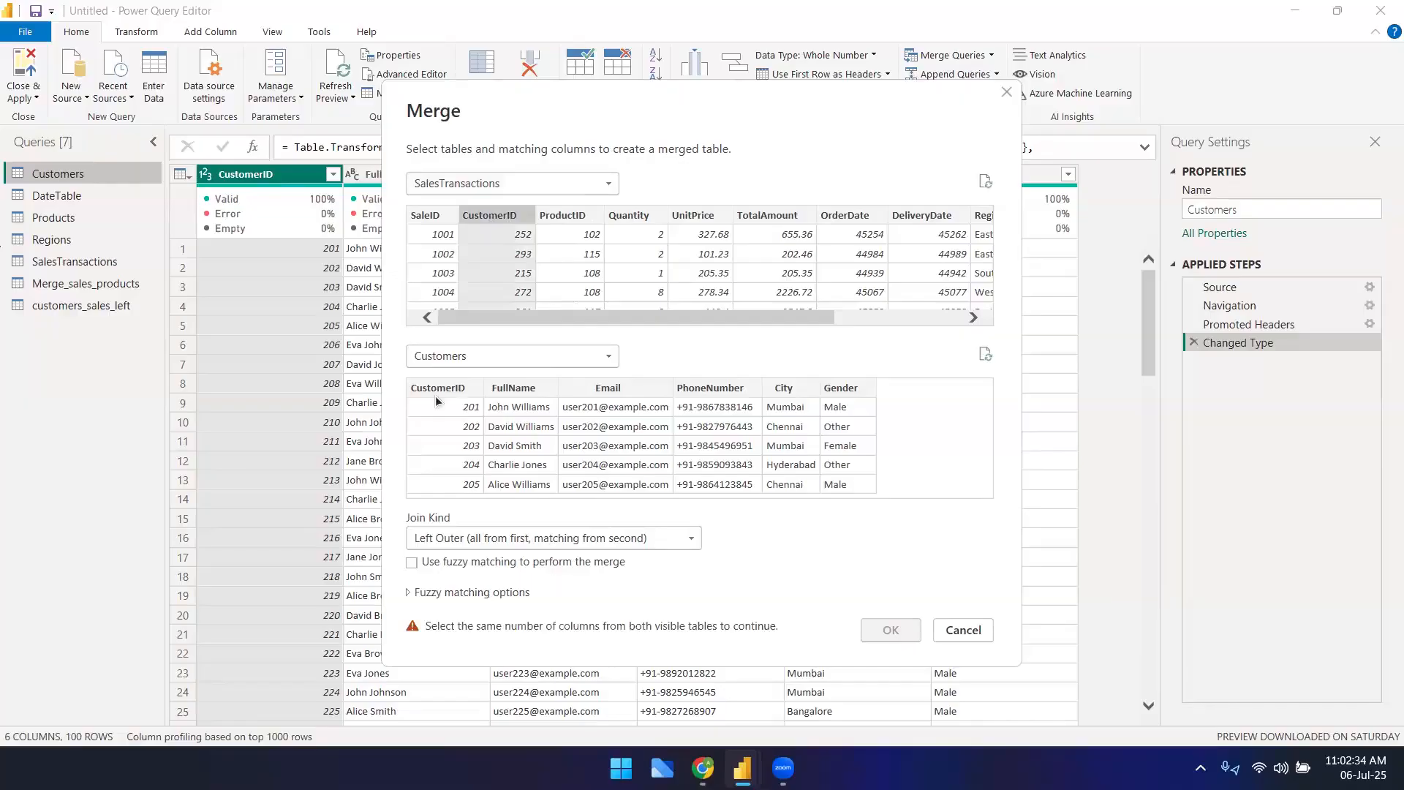
pyautogui.click(438, 400)
pyautogui.click(477, 538)
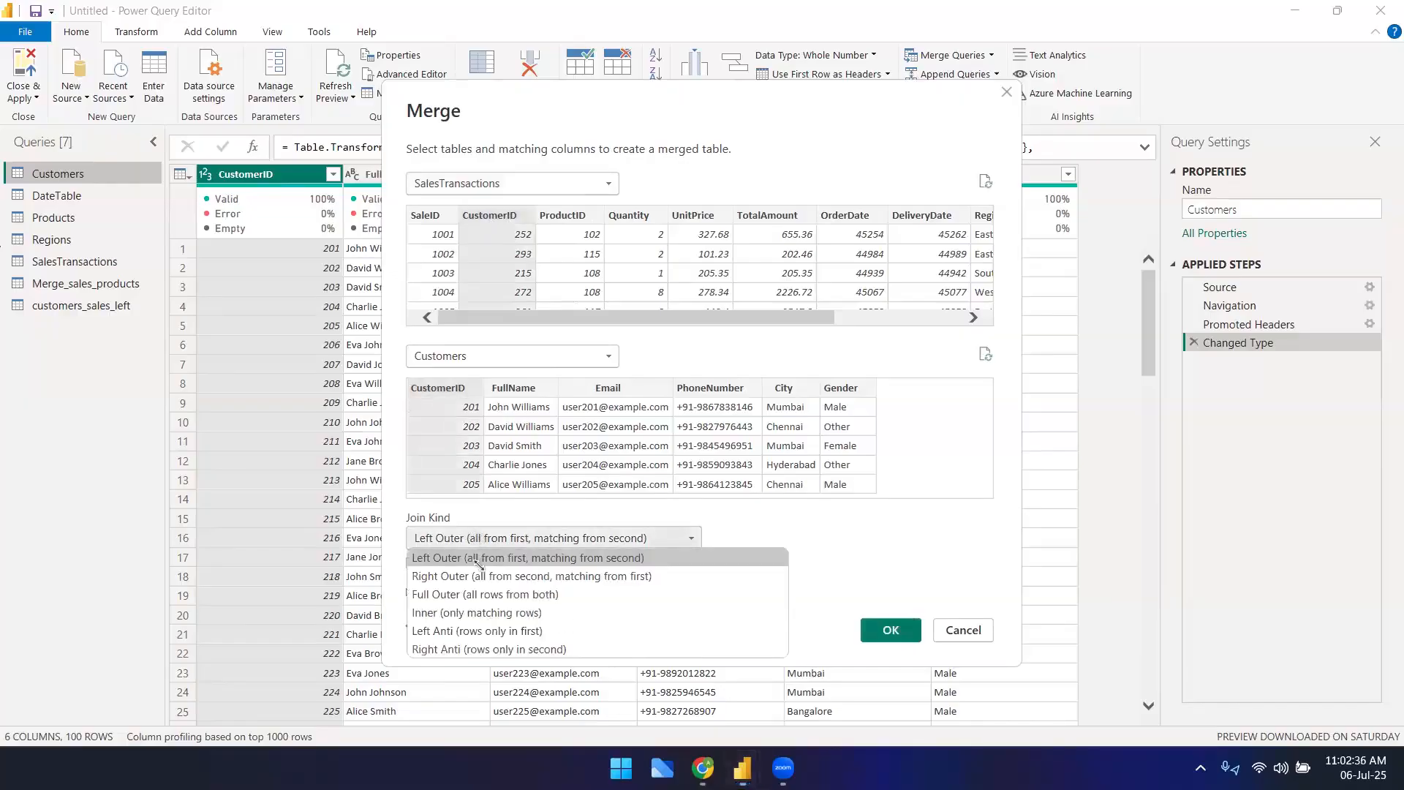
pyautogui.click(479, 576)
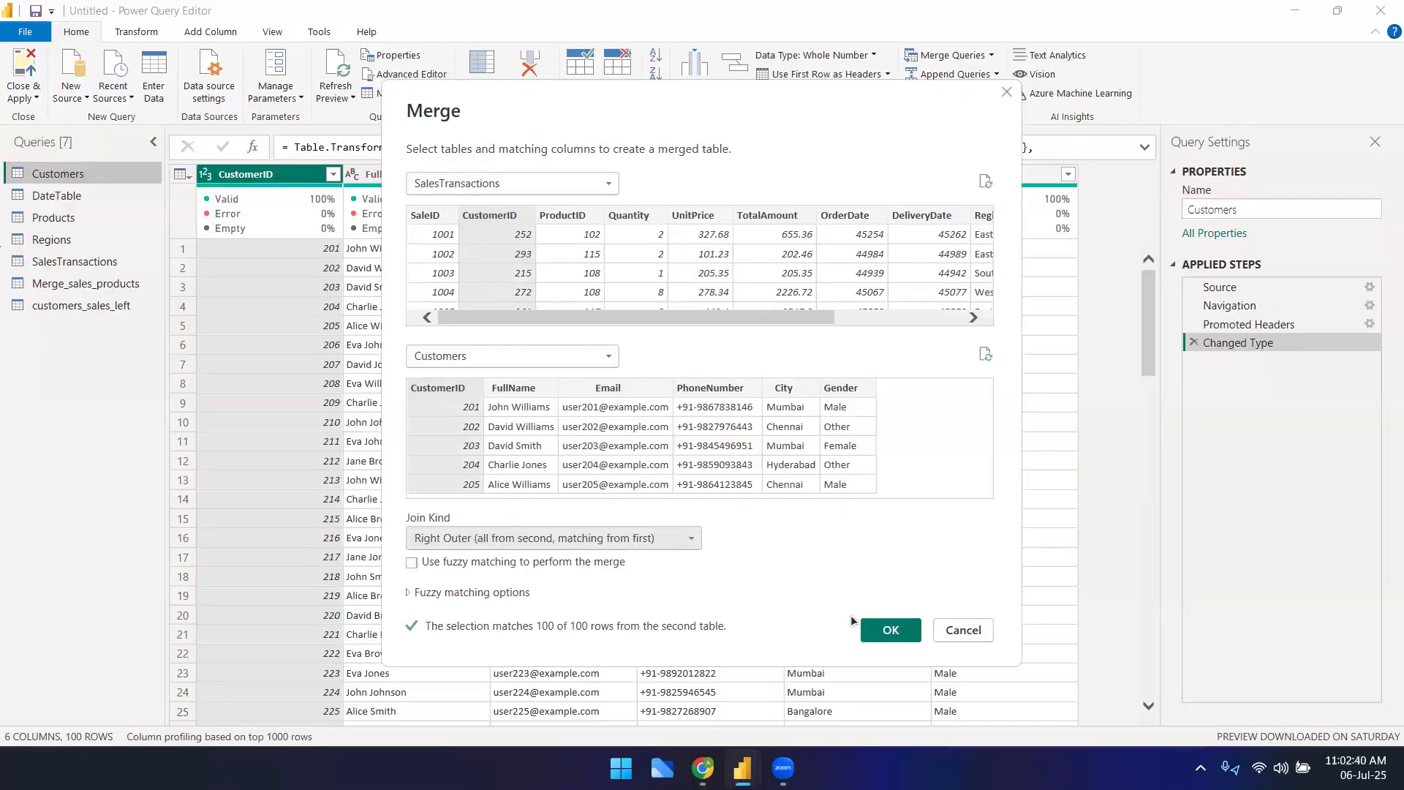
pyautogui.click(888, 629)
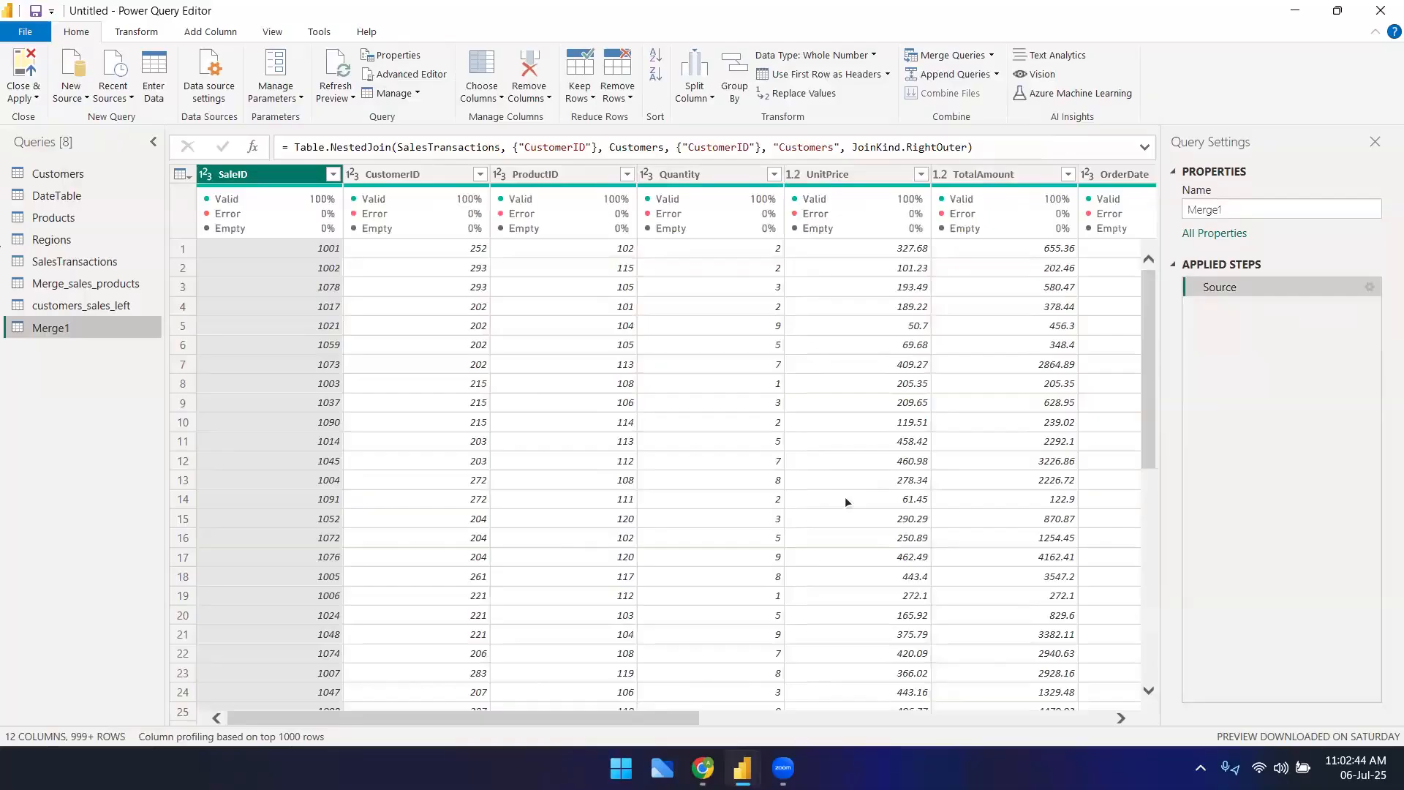
# - Rename the new merged query as customers_sales_right
pyautogui.rightClick(91, 327)
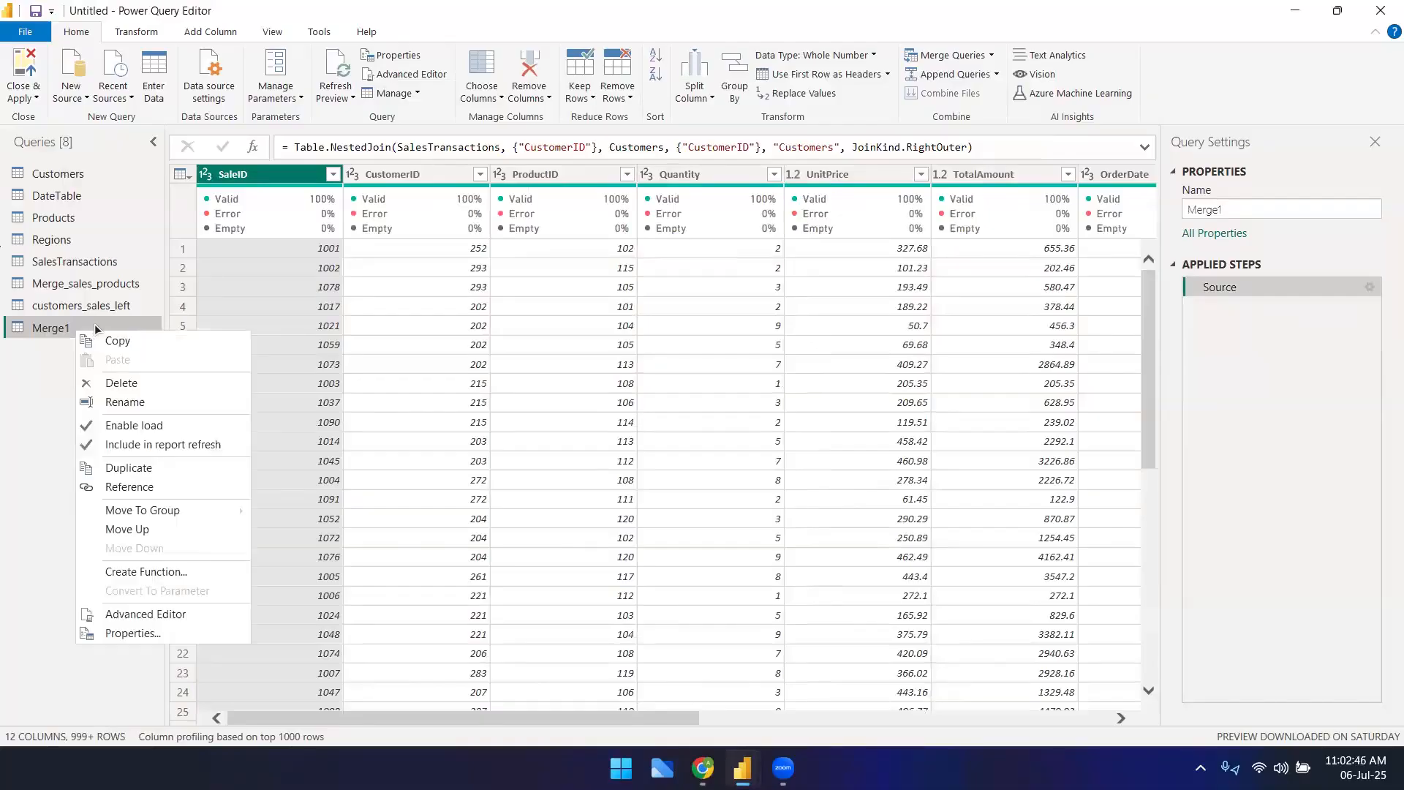
pyautogui.click(129, 396)
pyautogui.write('customers_sales_right')
pyautogui.press('Return')
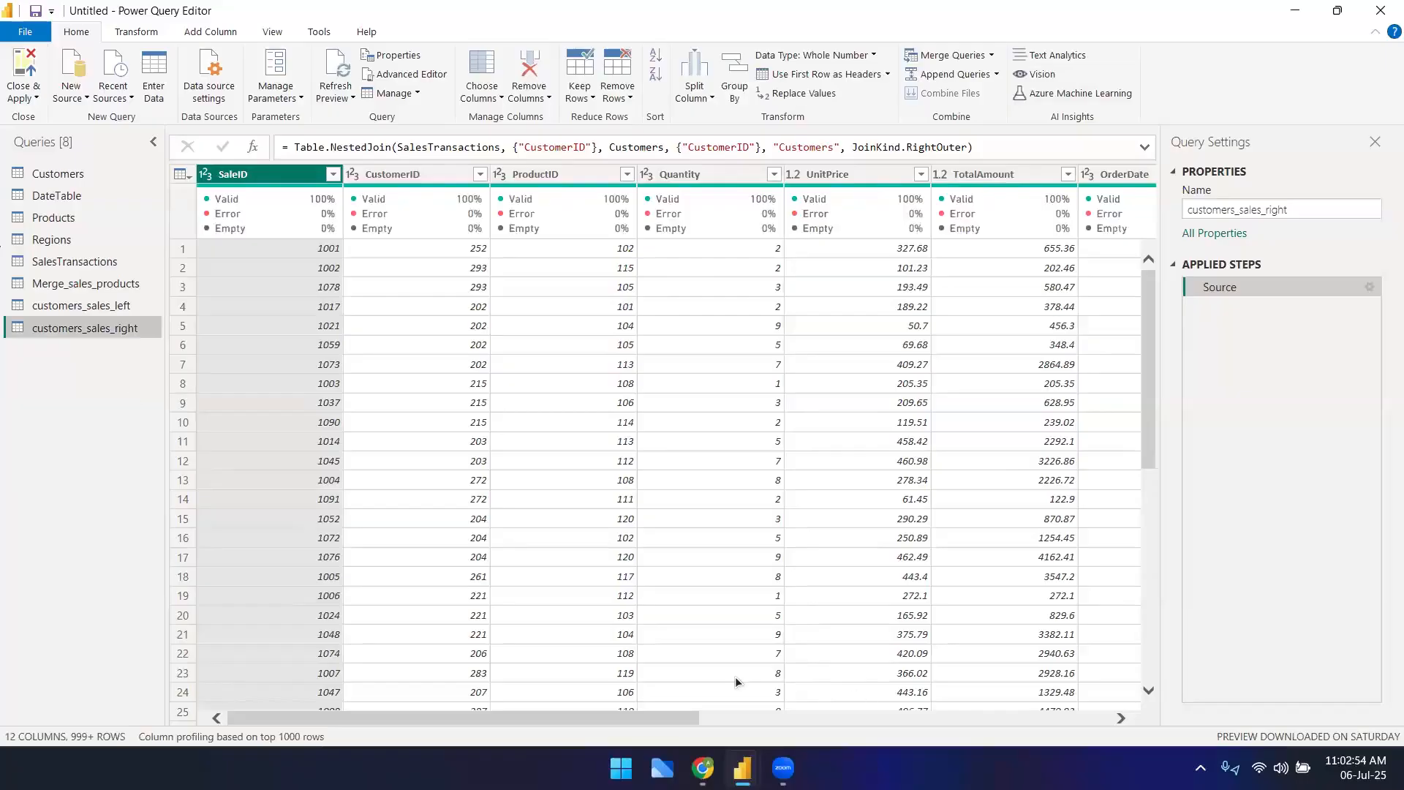
pyautogui.moveTo(673, 717); pyautogui.dragTo(1257, 288)
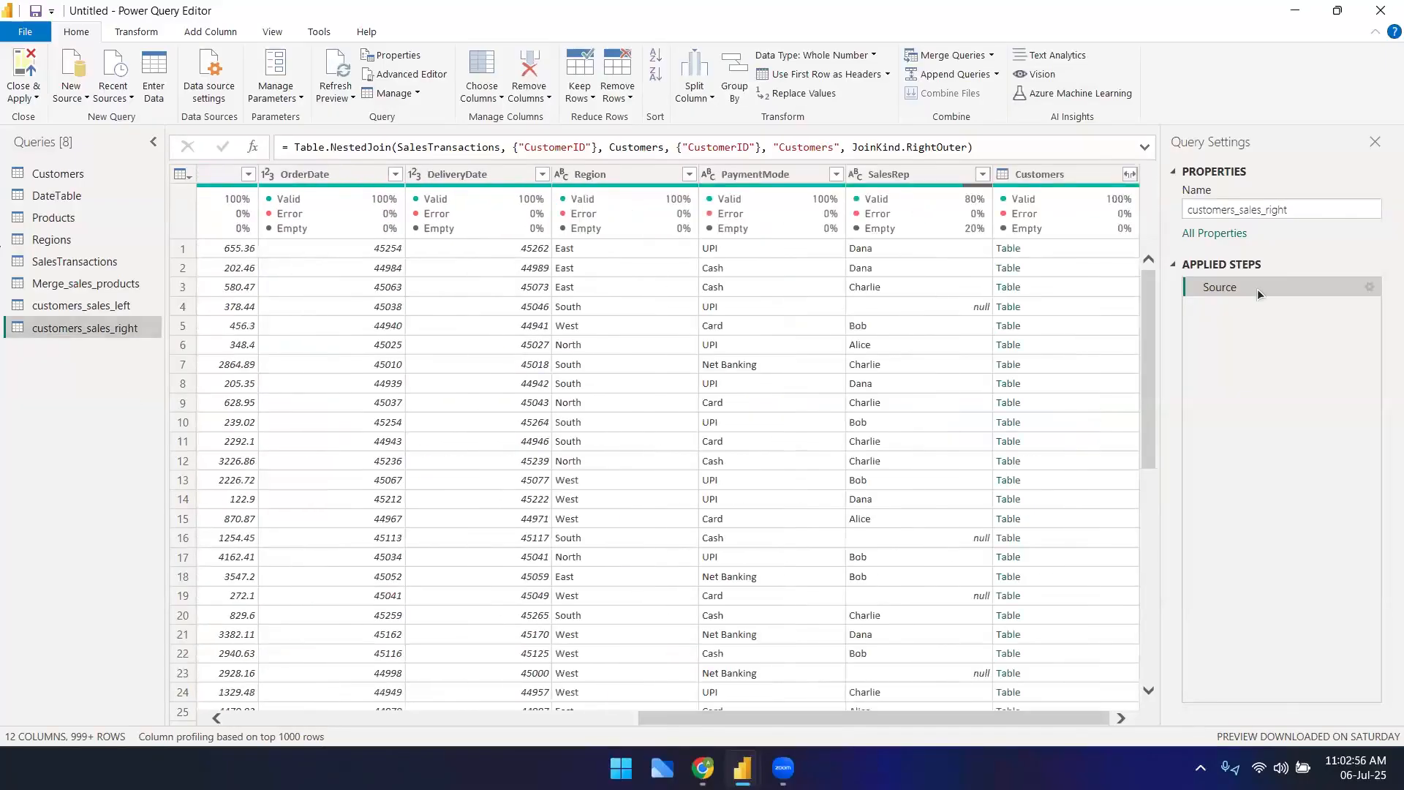
pyautogui.click(1131, 174)
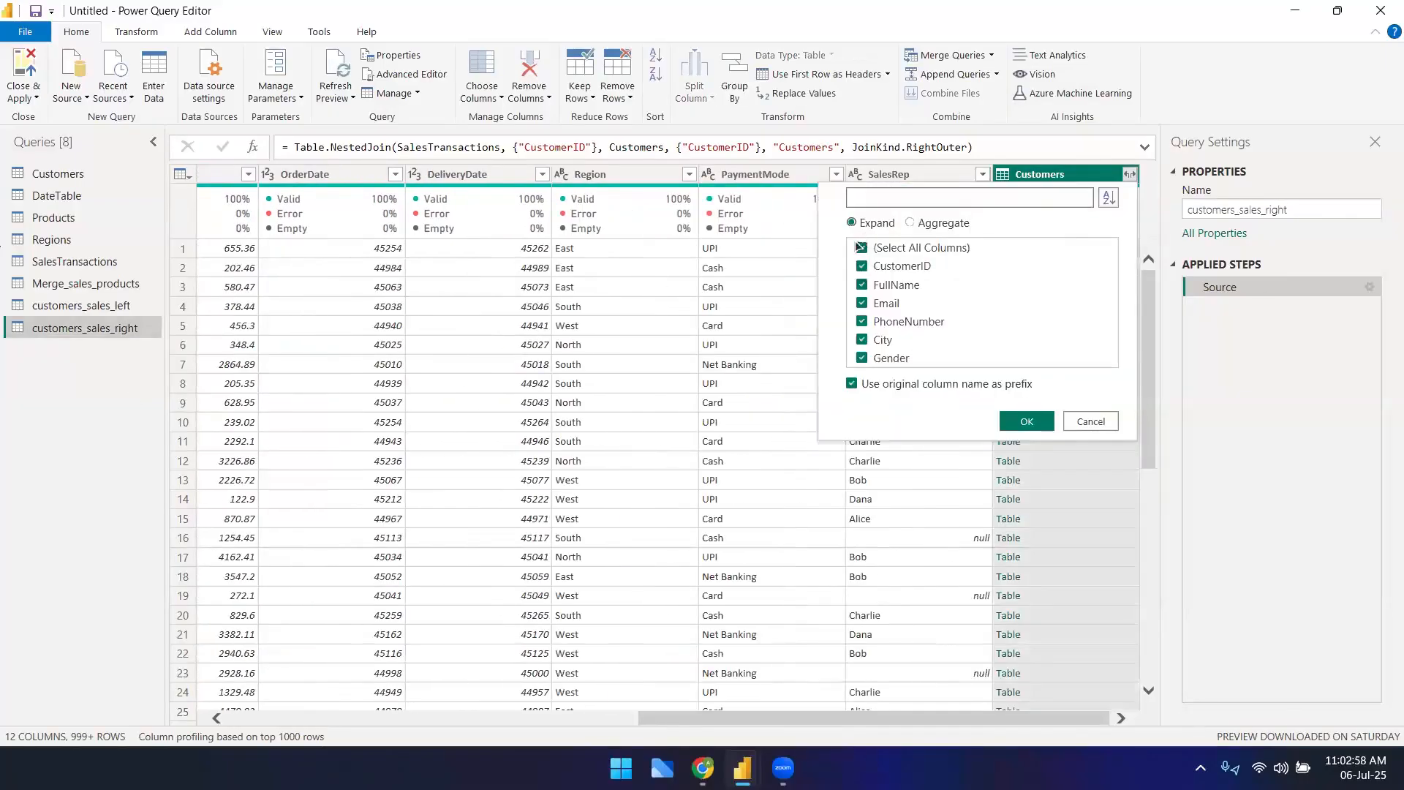
pyautogui.click(863, 248)
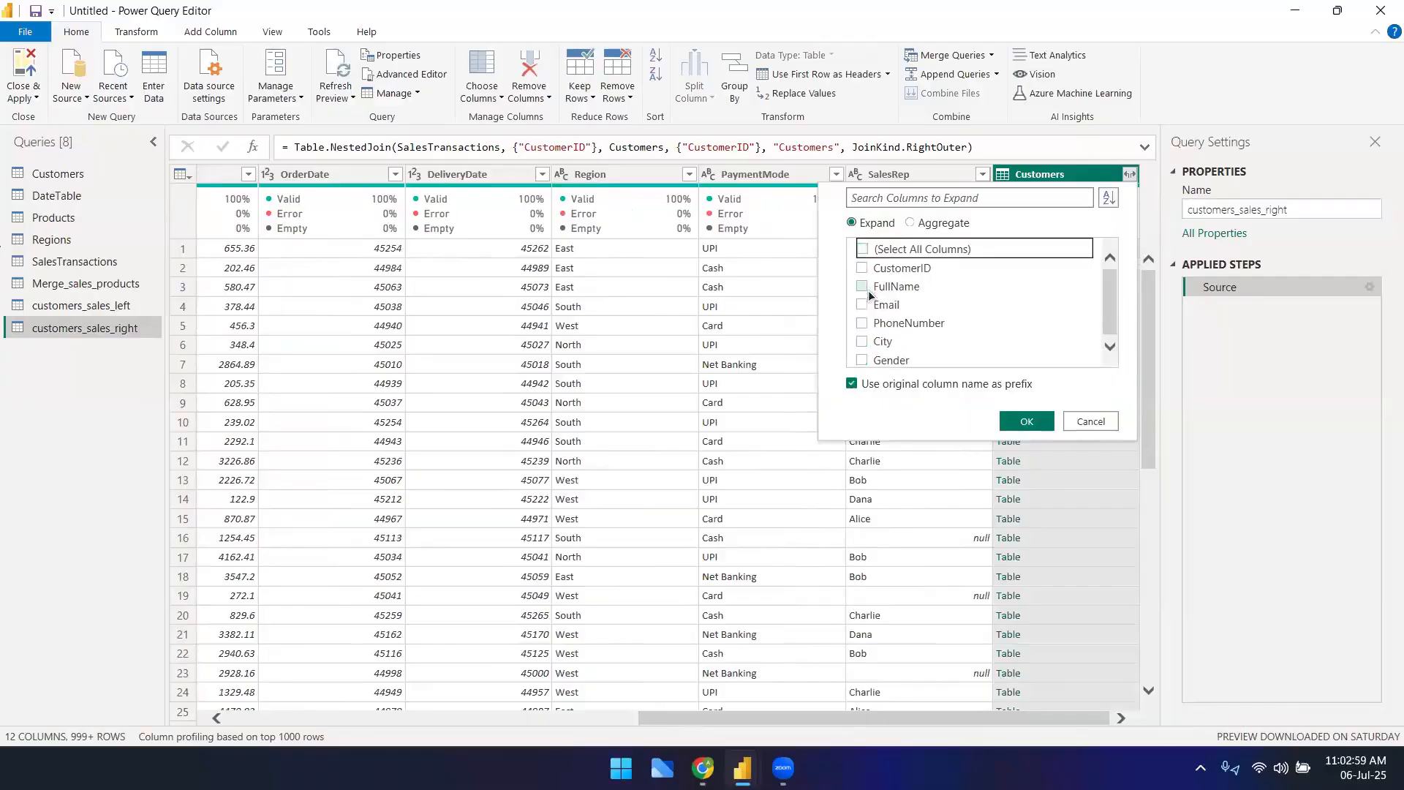
pyautogui.click(863, 249)
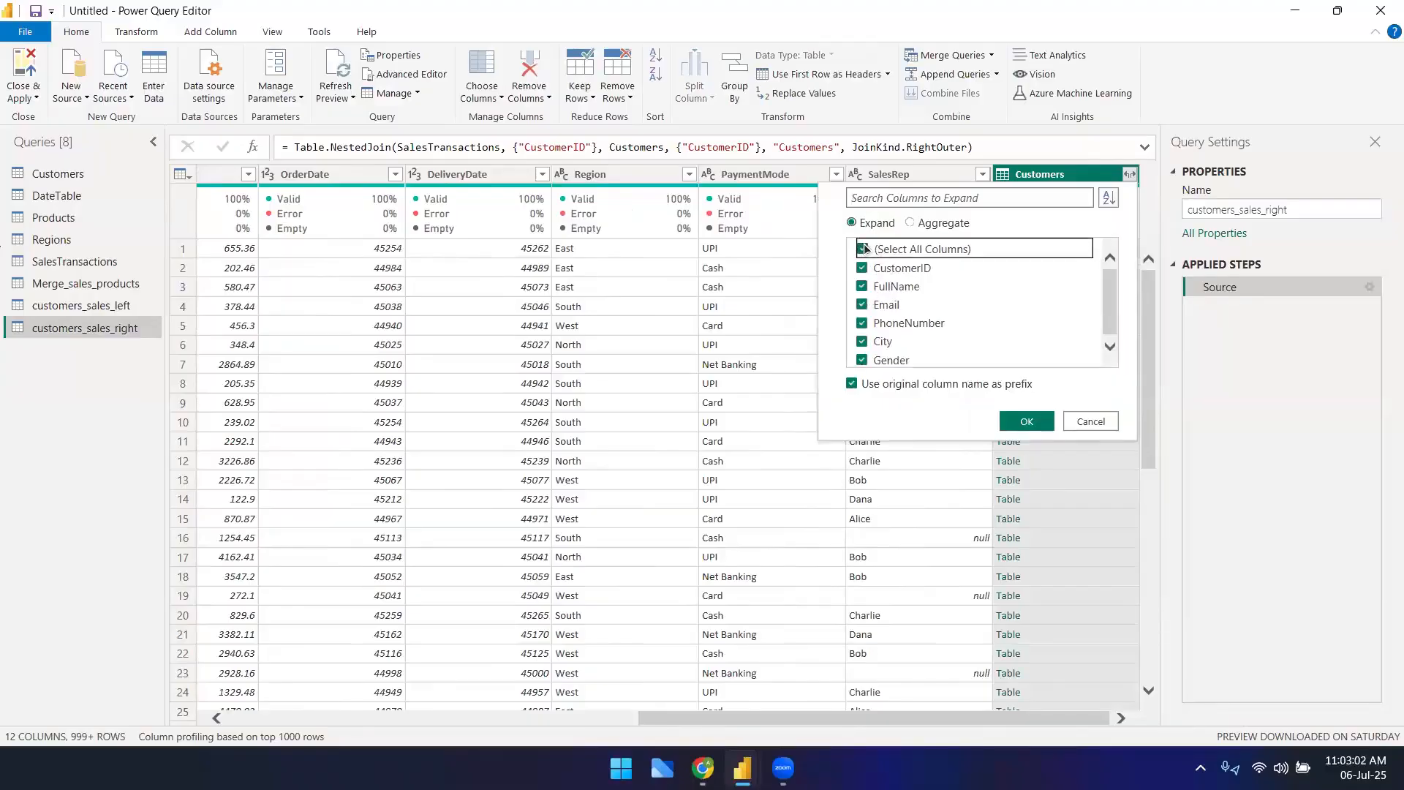
pyautogui.click(864, 250)
pyautogui.moveTo(839, 721); pyautogui.dragTo(874, 720)
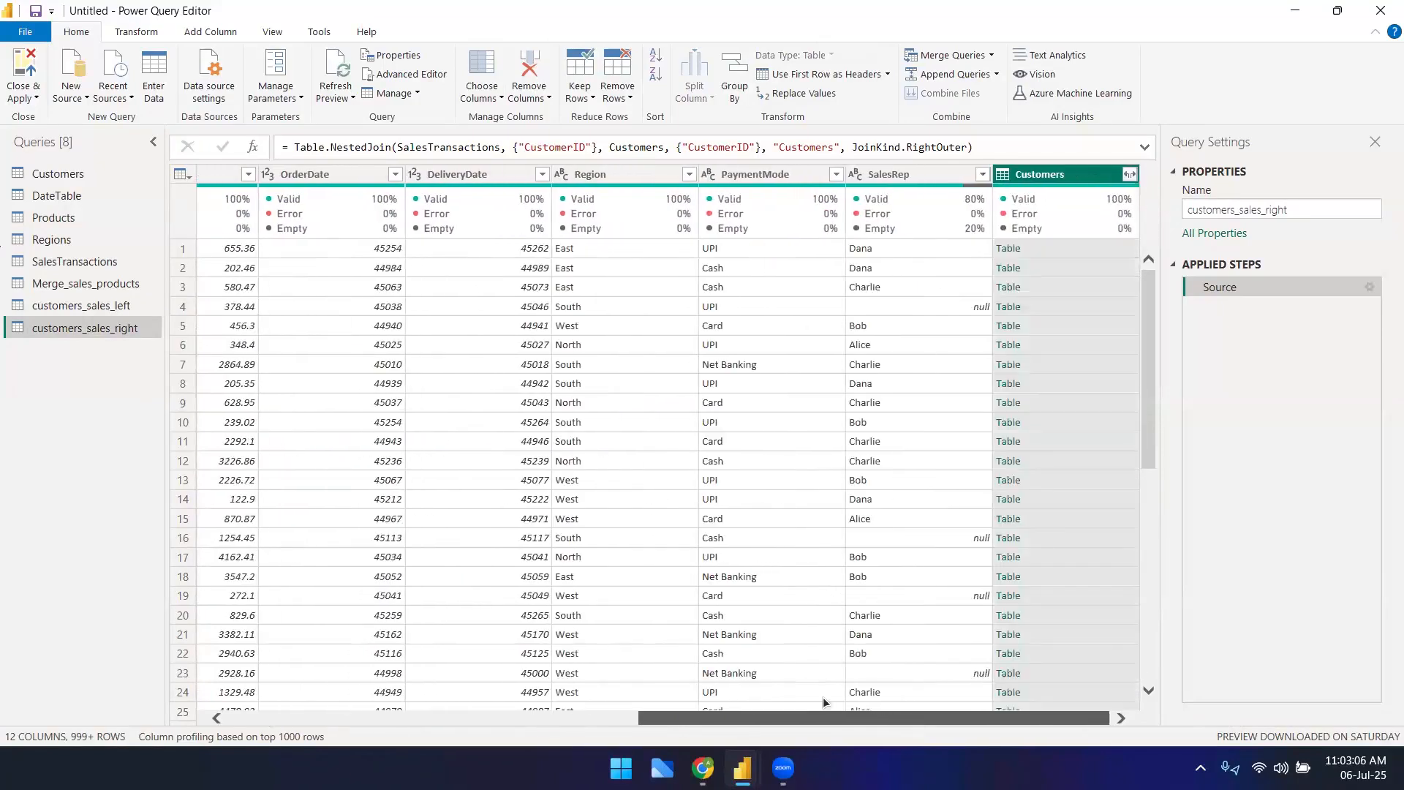
# - Expand the nested Customers column with all its fields, using the original column name as prefix
pyautogui.click(1130, 174)
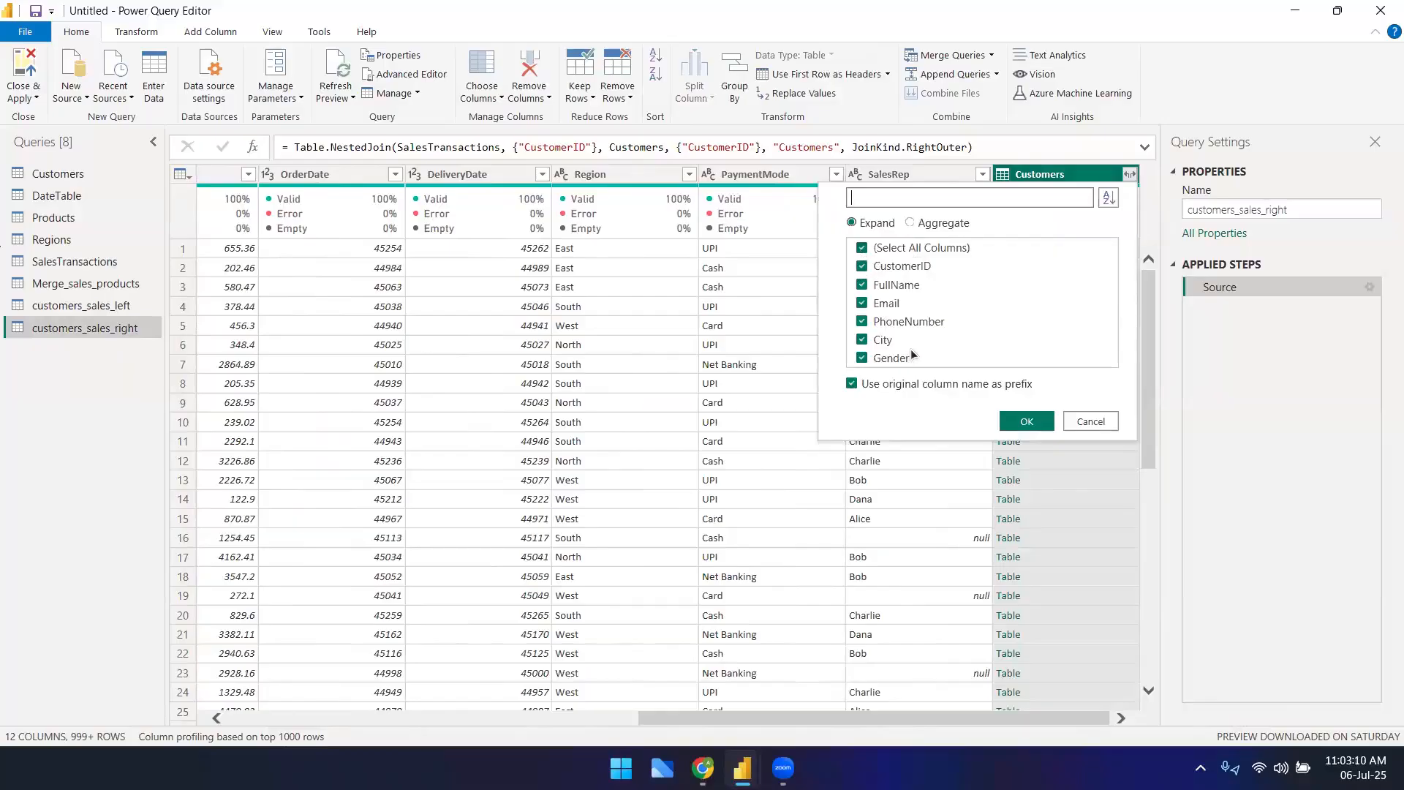
pyautogui.click(1027, 422)
pyautogui.moveTo(739, 713); pyautogui.dragTo(1087, 721)
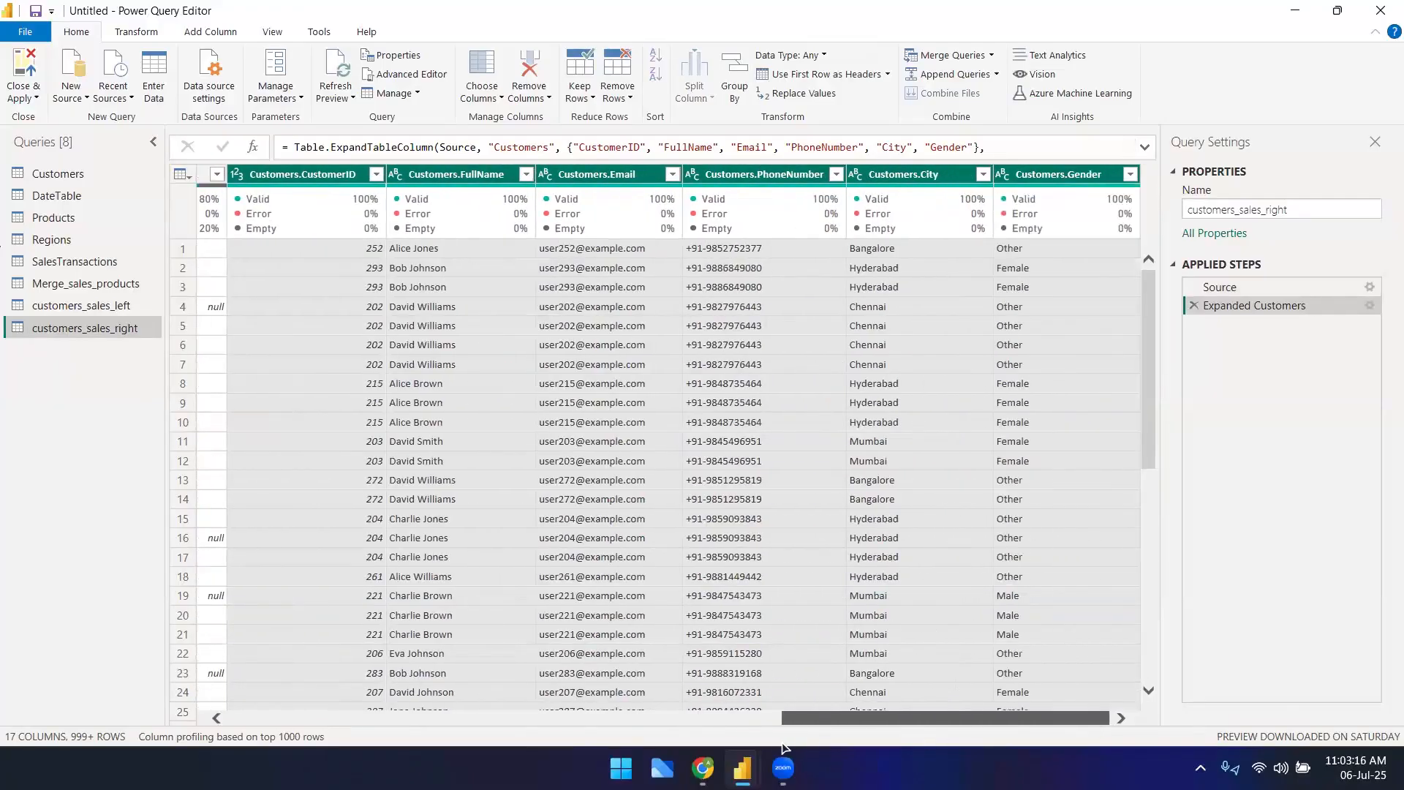
# - Look through the rows and sales columns of the expanded customers_sales_right query
pyautogui.hscroll(-10, 805, 572)
pyautogui.scroll(-9, 809, 525)
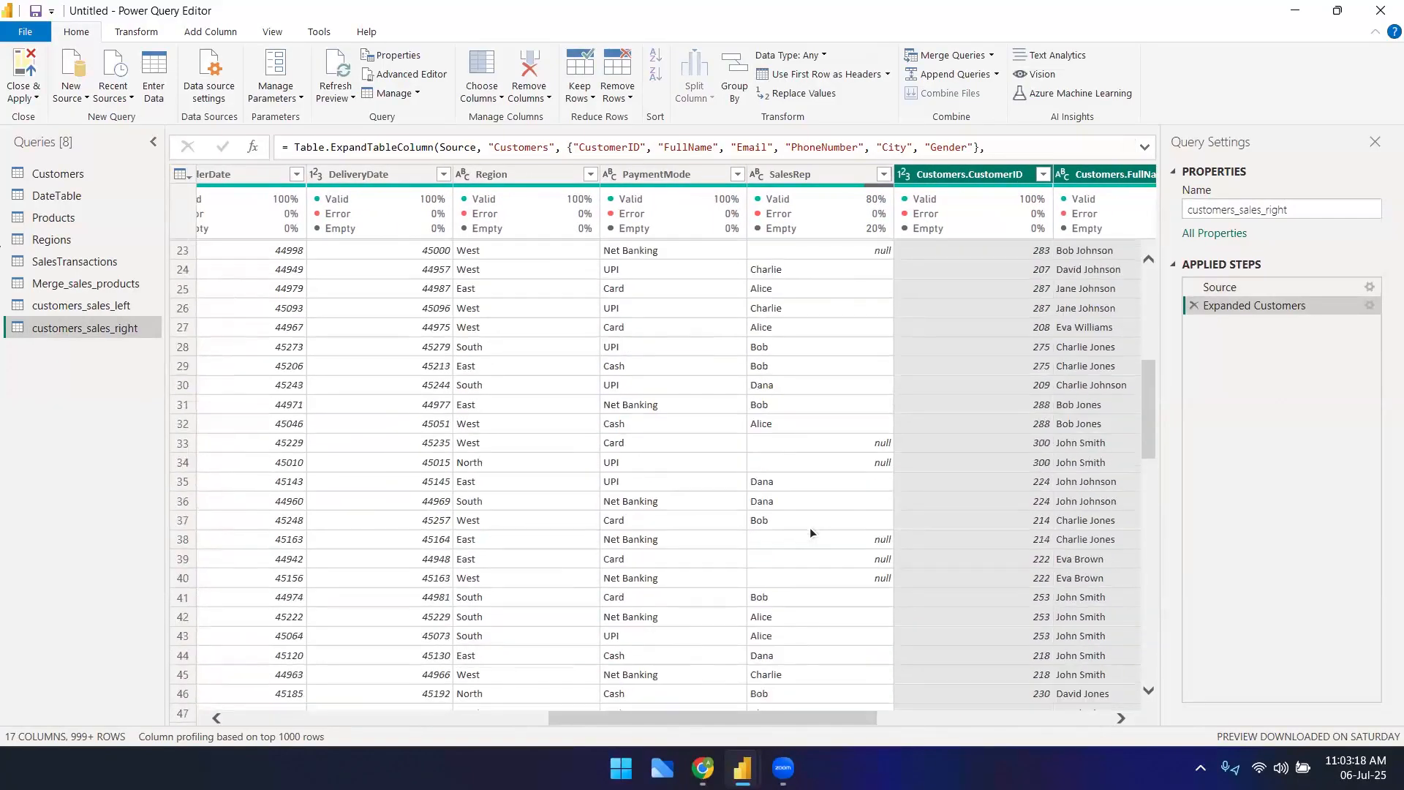
pyautogui.moveTo(734, 713); pyautogui.dragTo(389, 715)
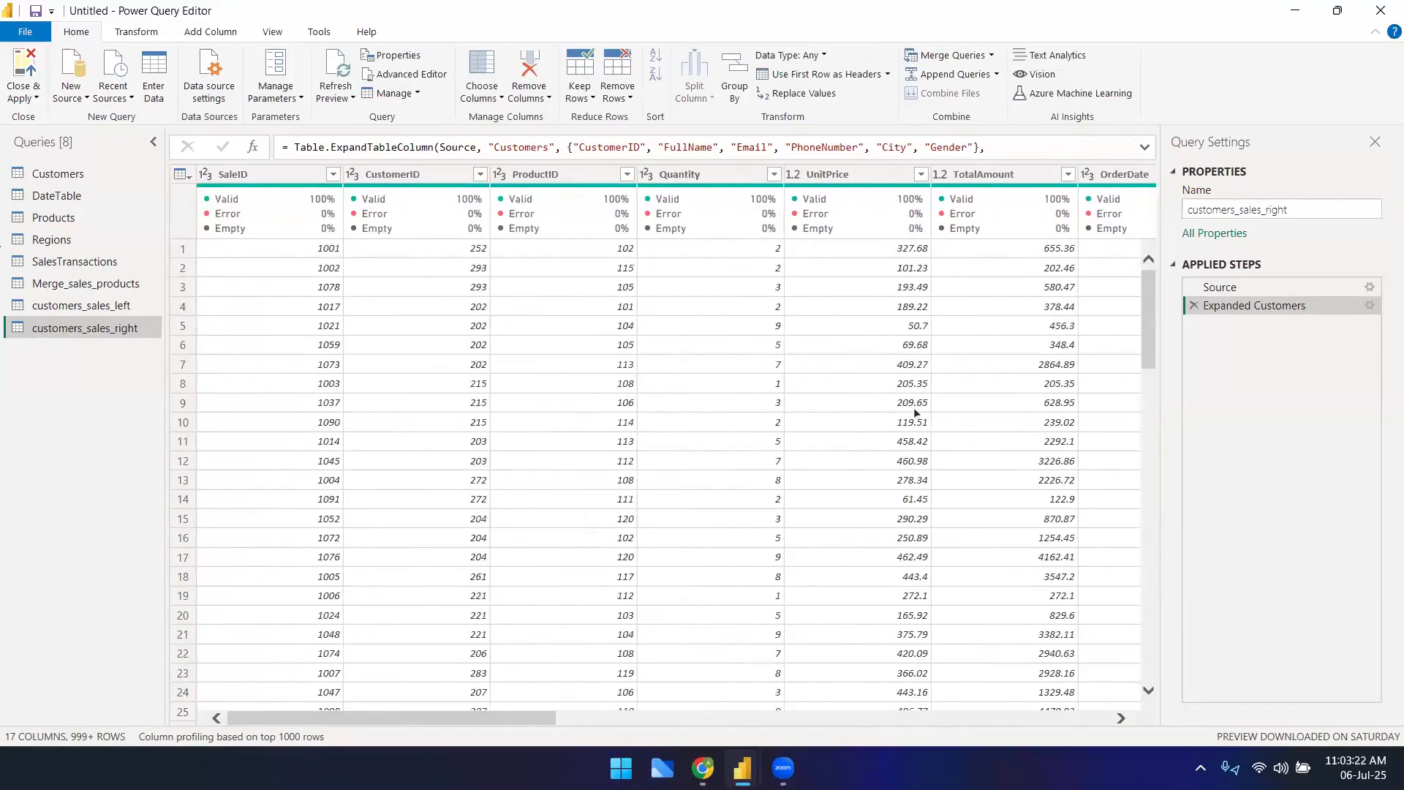
pyautogui.scroll(-17, 914, 414)
pyautogui.scroll(-2, 875, 453)
pyautogui.scroll(18, 933, 410)
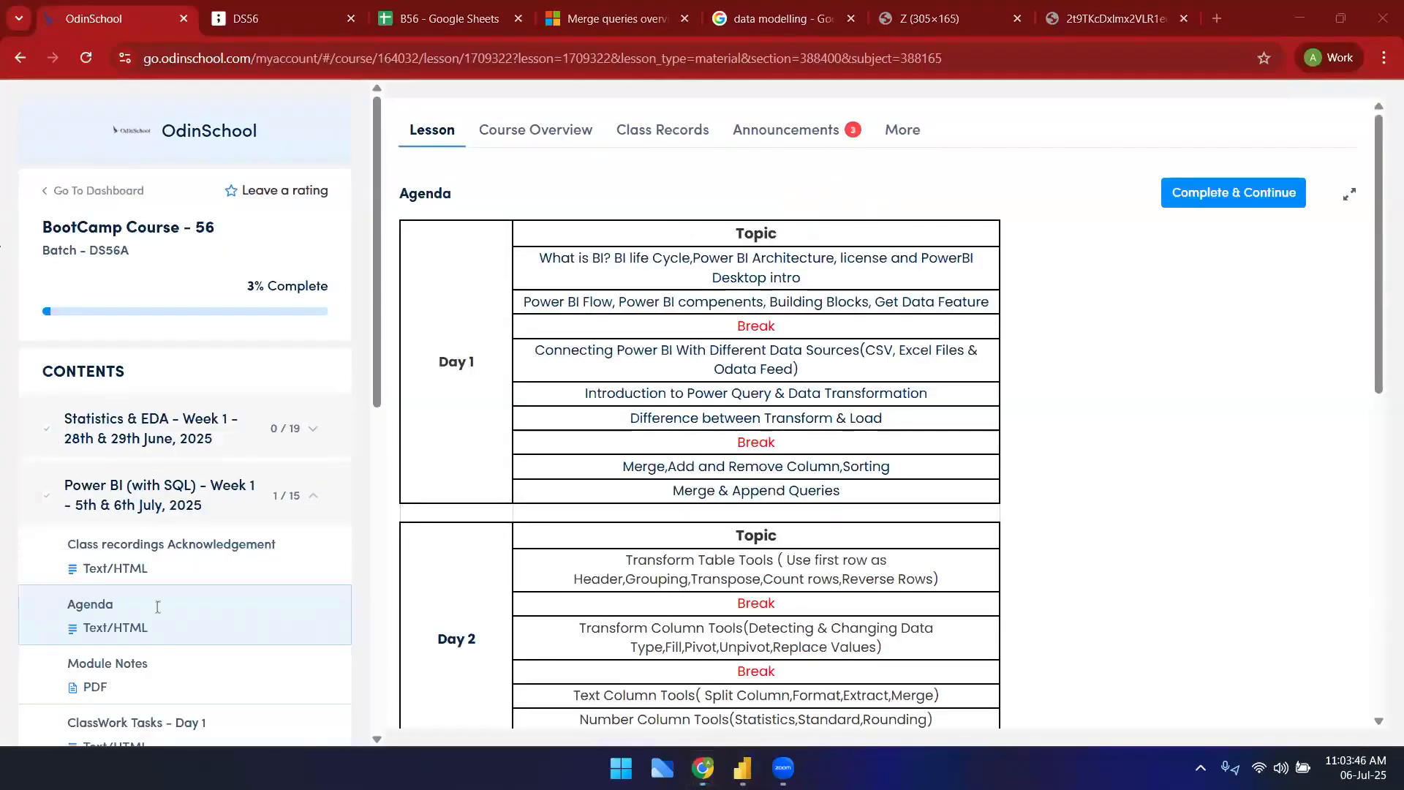
# - Open the ClassWork Tasks - Day 1 lesson and highlight the Task 3 merge query instructions
pyautogui.click(151, 721)
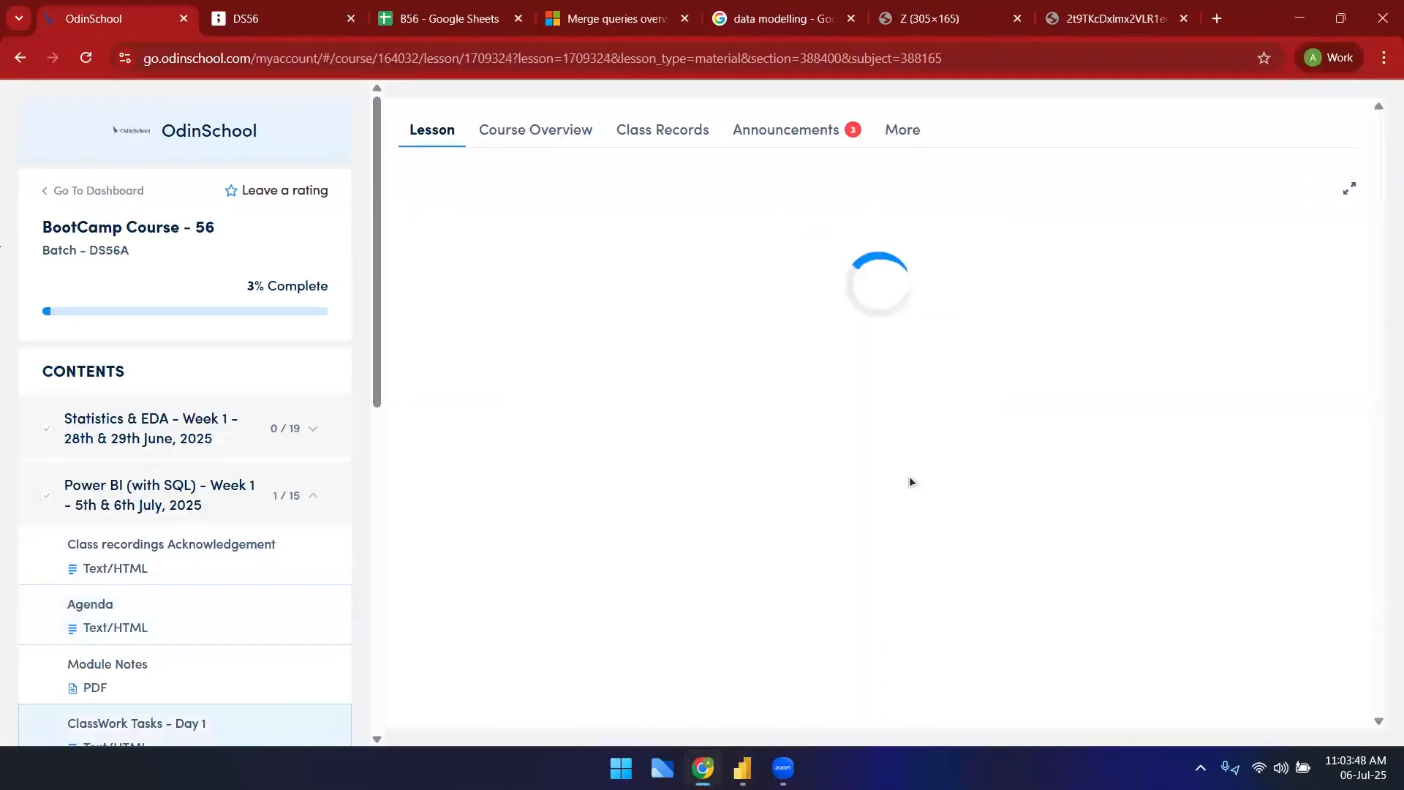
pyautogui.scroll(-5, 814, 500)
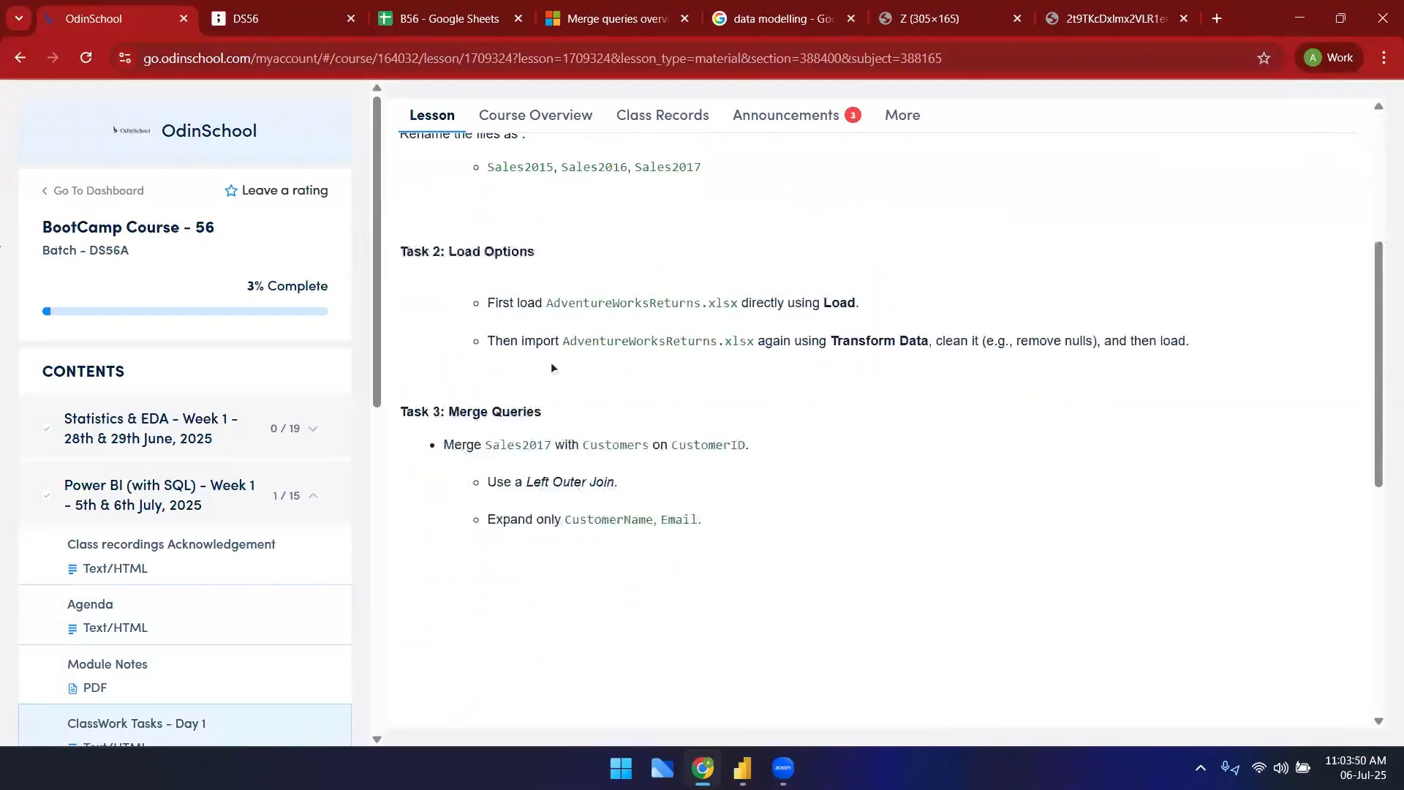
pyautogui.moveTo(733, 392); pyautogui.dragTo(572, 388)
pyautogui.moveTo(449, 352); pyautogui.dragTo(403, 312)
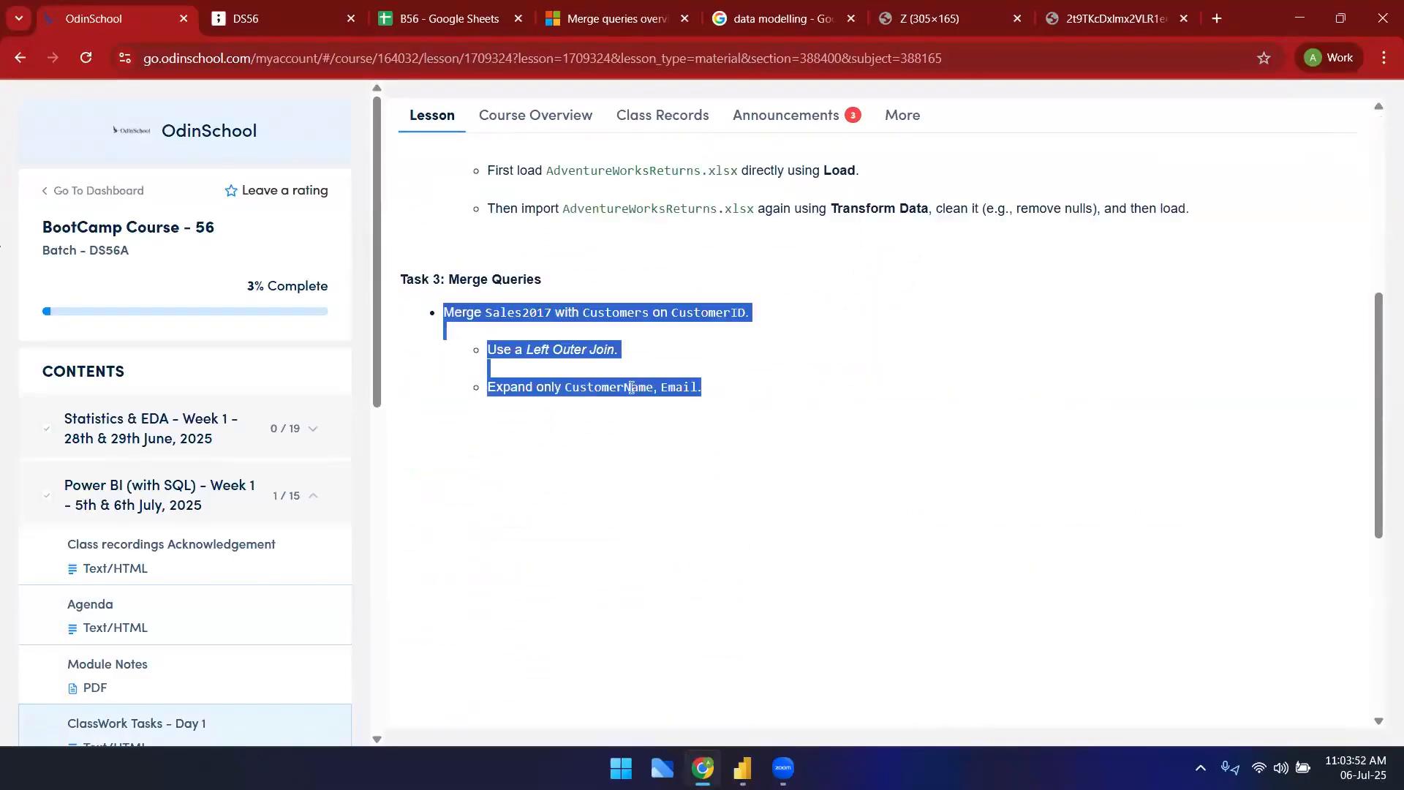
pyautogui.click(654, 409)
# - Switch to Power Query Editor and examine the null SalesRep cells in customers_sales_right alongside the expanded customer columns
pyautogui.click(742, 768)
pyautogui.click(801, 639)
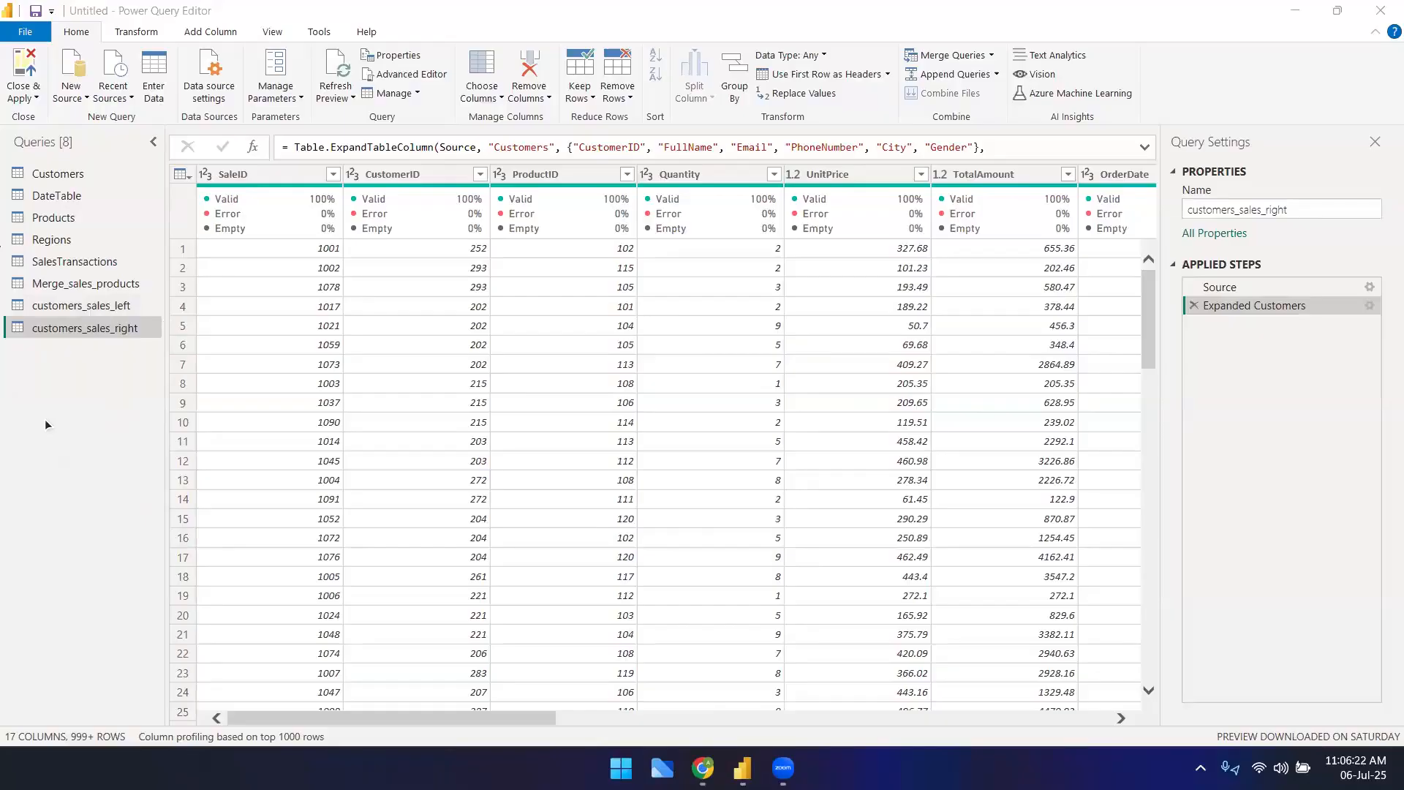
pyautogui.moveTo(458, 718); pyautogui.dragTo(748, 746)
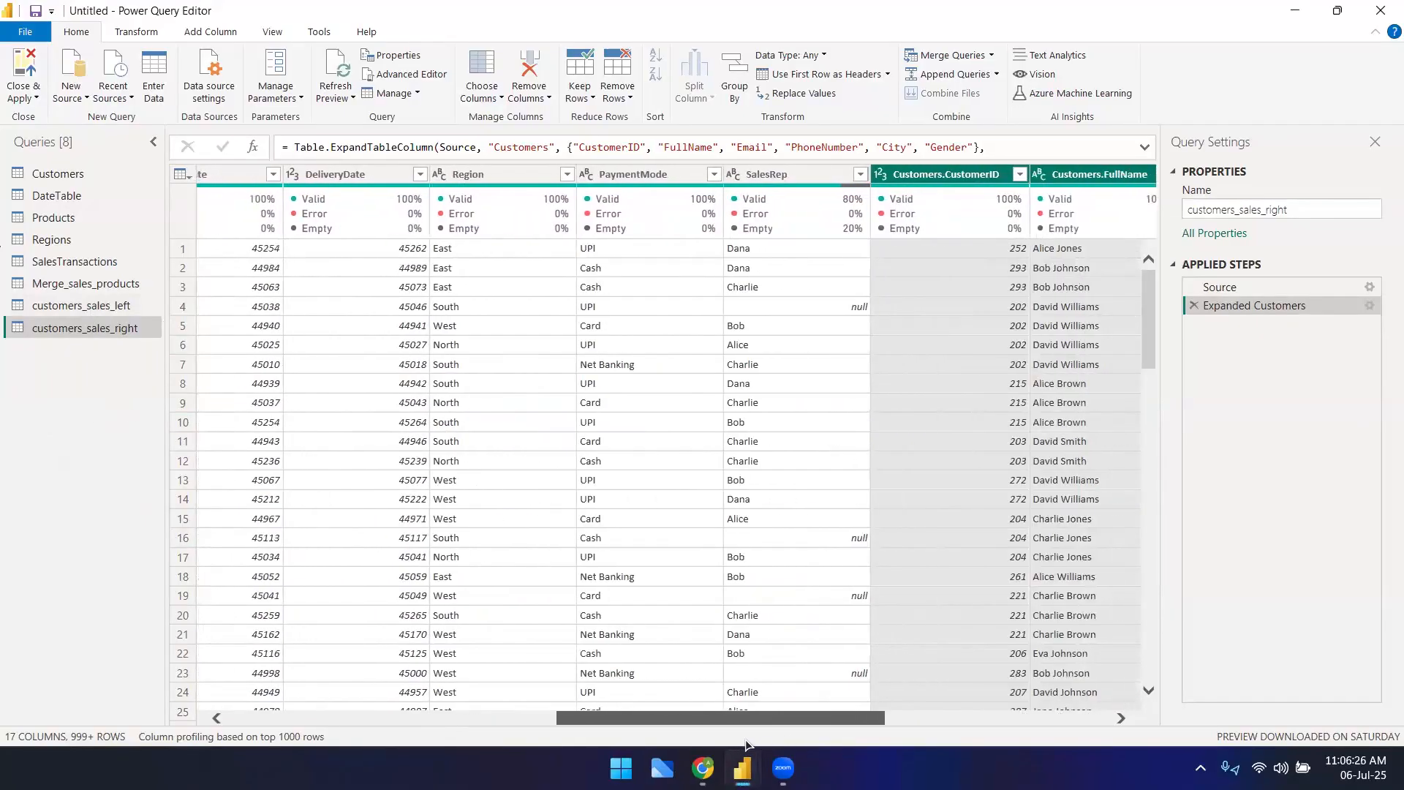
pyautogui.click(928, 307)
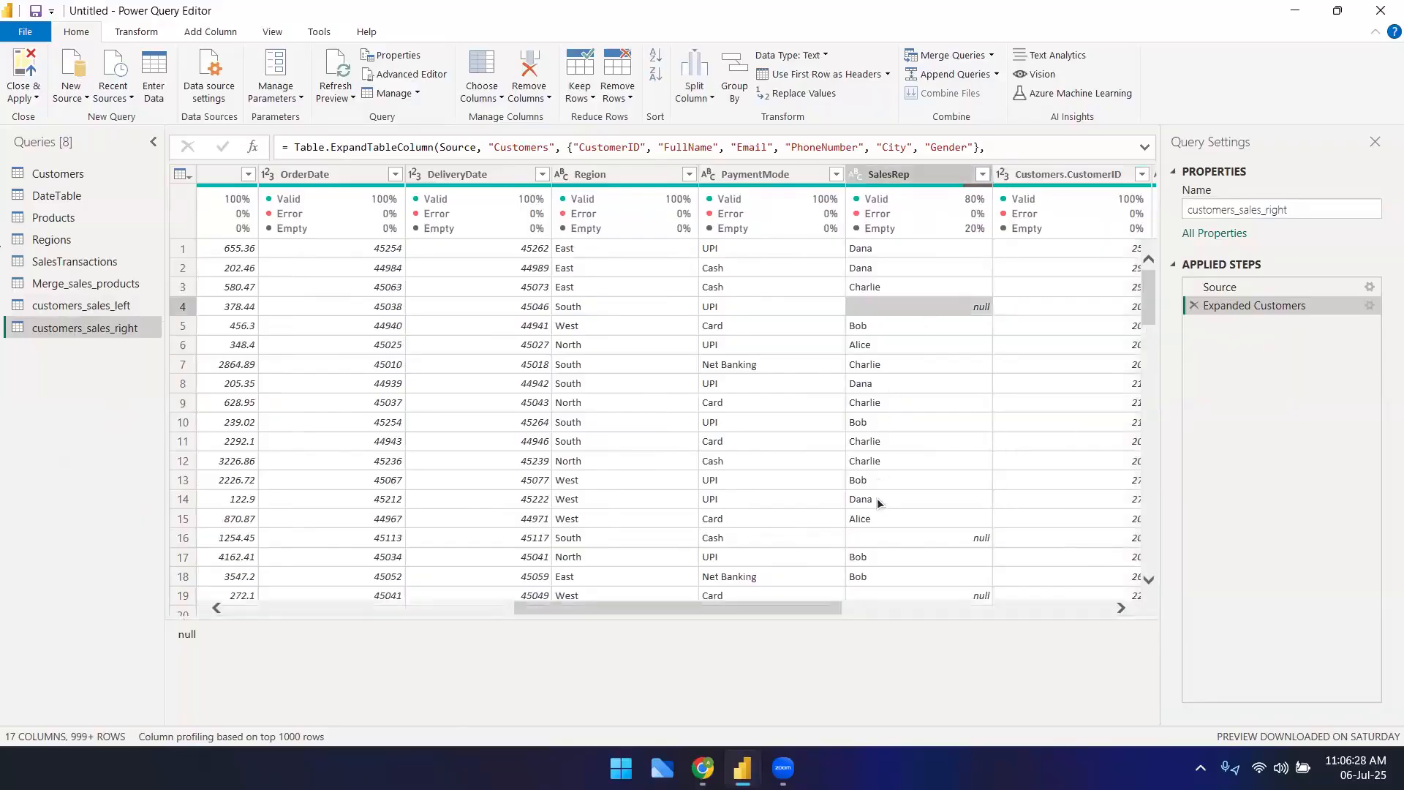
pyautogui.click(875, 542)
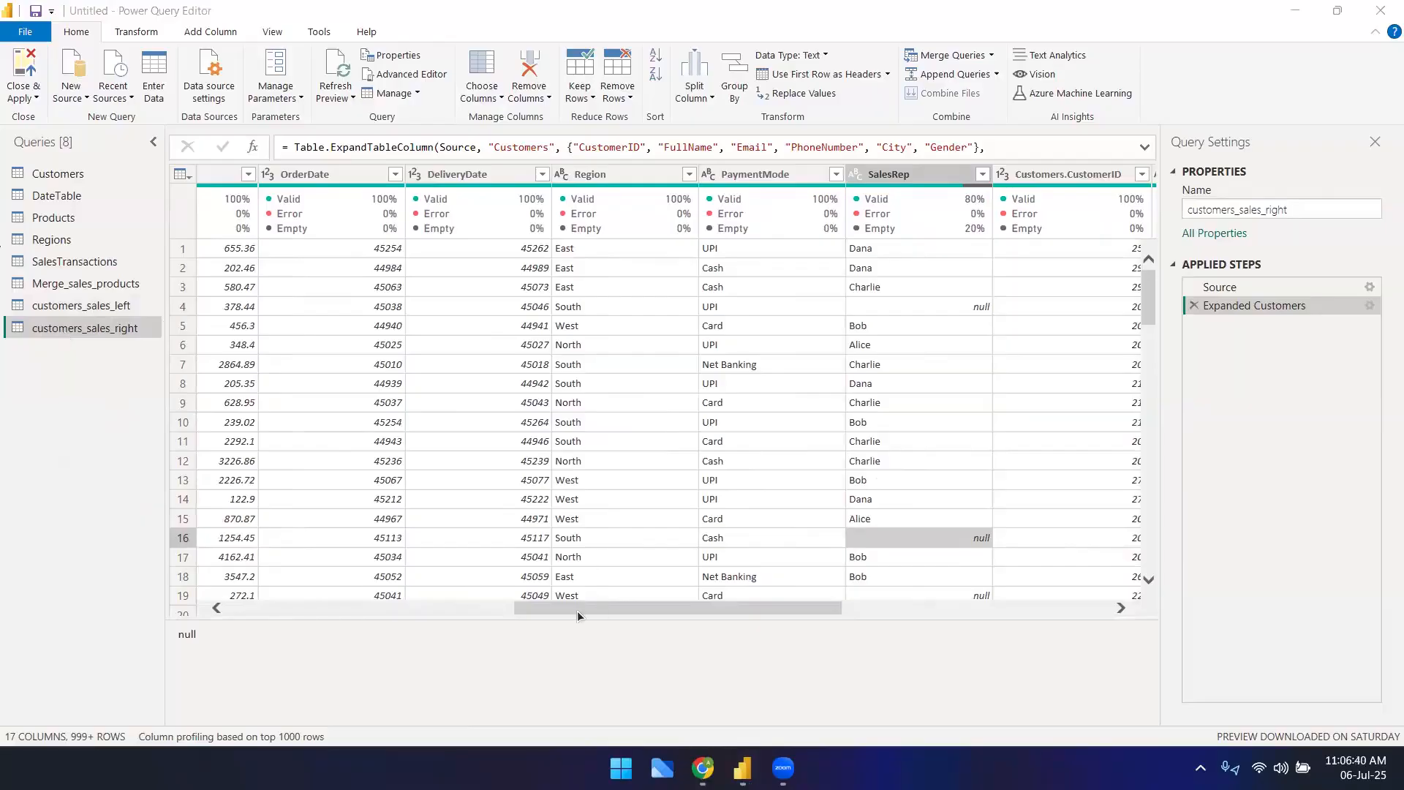
pyautogui.moveTo(740, 608); pyautogui.dragTo(899, 597)
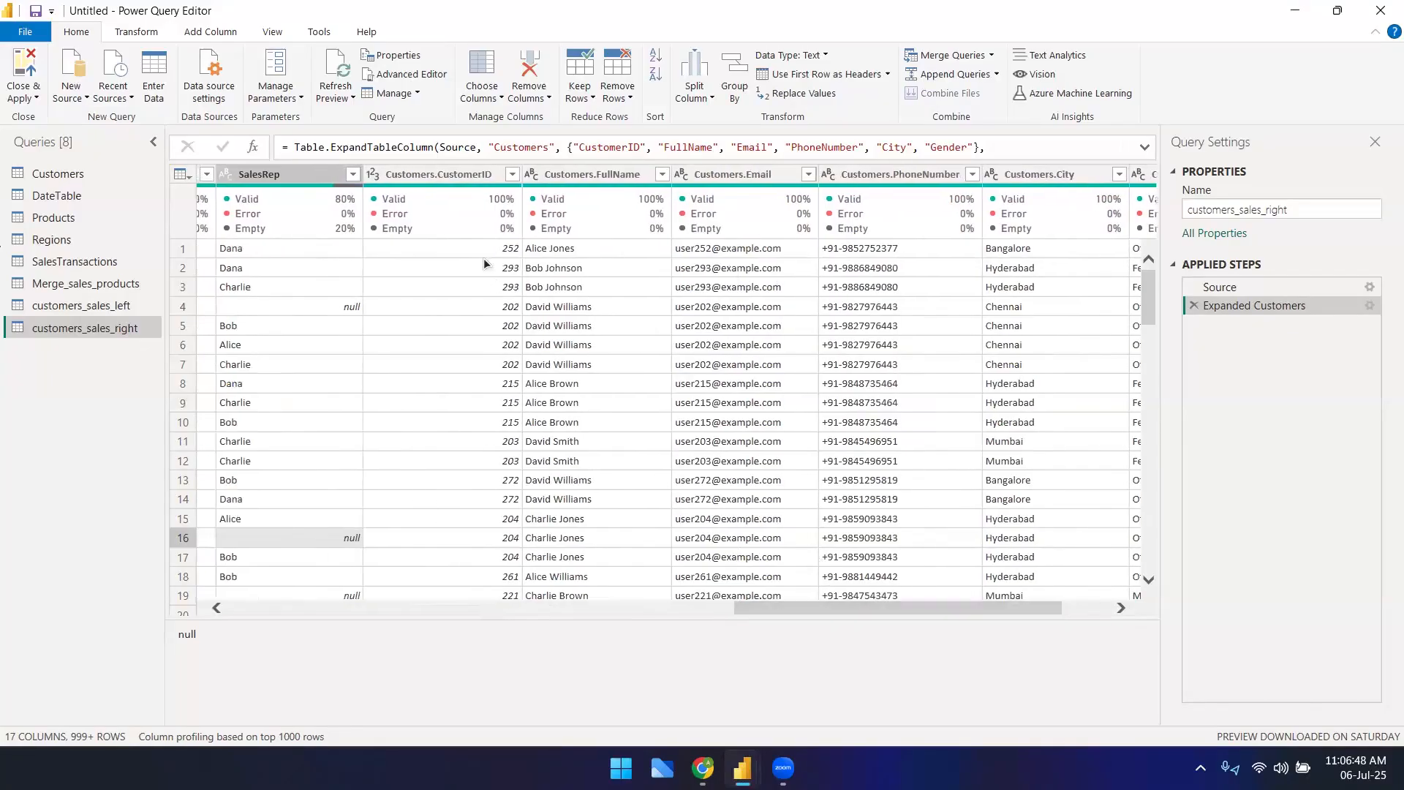
# - Compare the Customers.CustomerID column with the original CustomerID column in customers_sales_right, starting from the first row
pyautogui.click(485, 248)
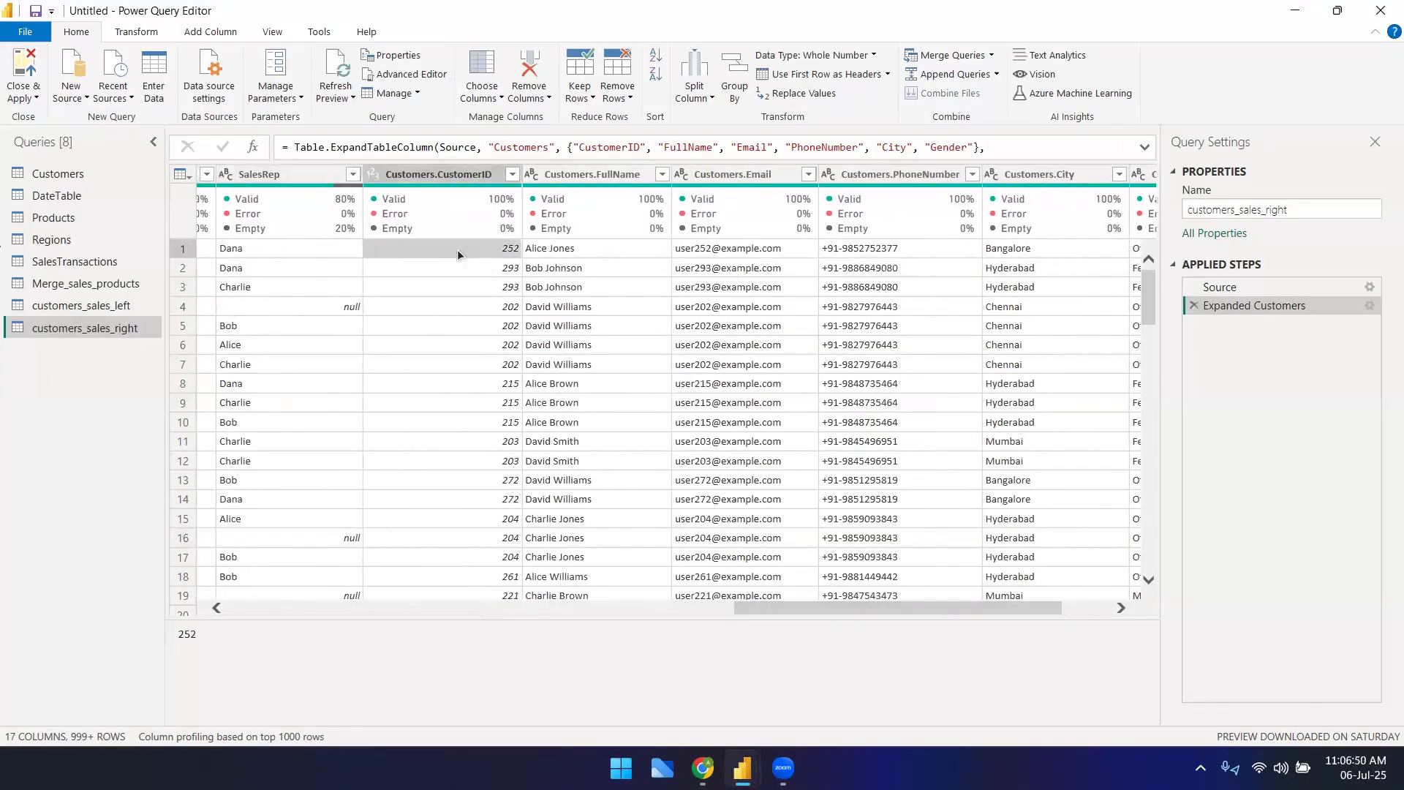
pyautogui.moveTo(826, 609); pyautogui.dragTo(564, 424)
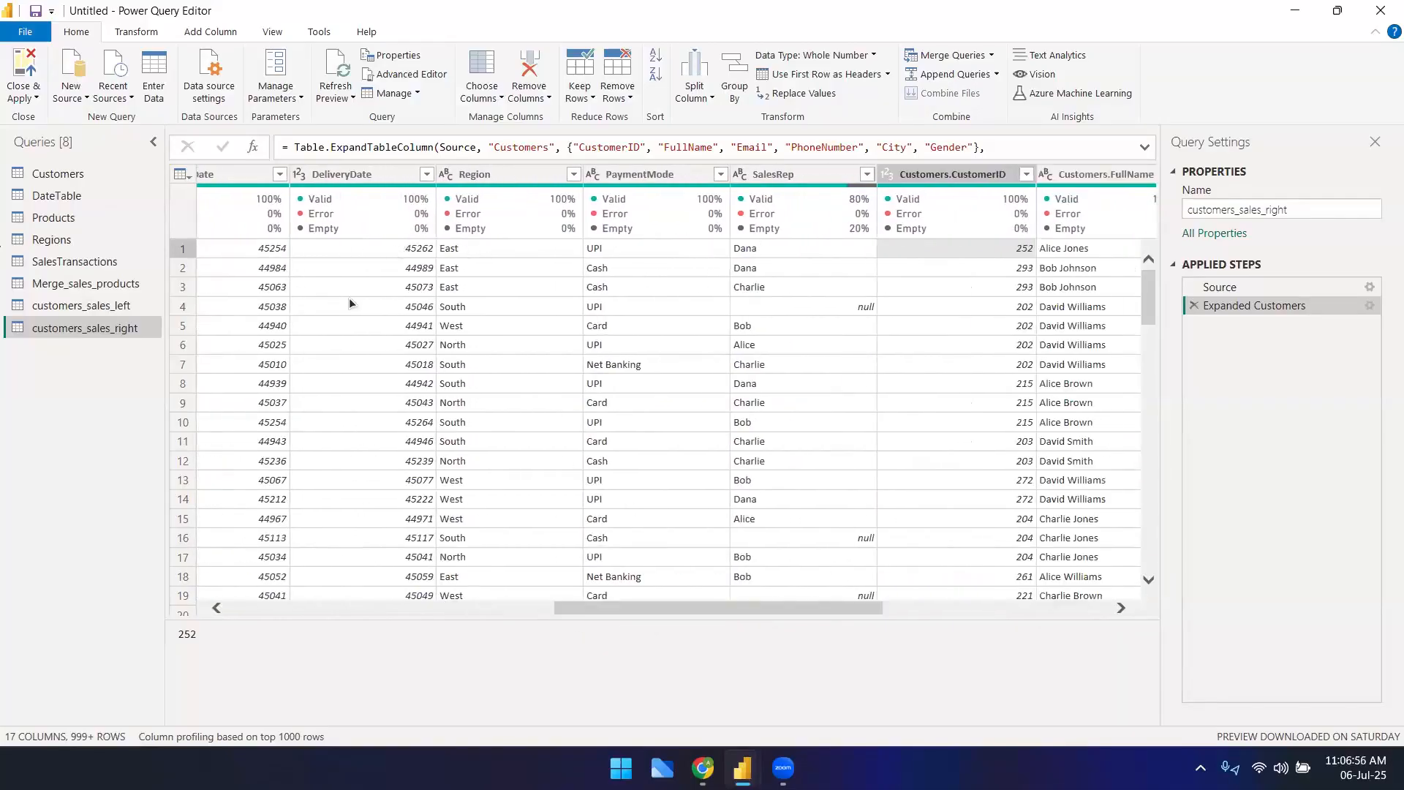
pyautogui.hscroll(-10, 511, 581)
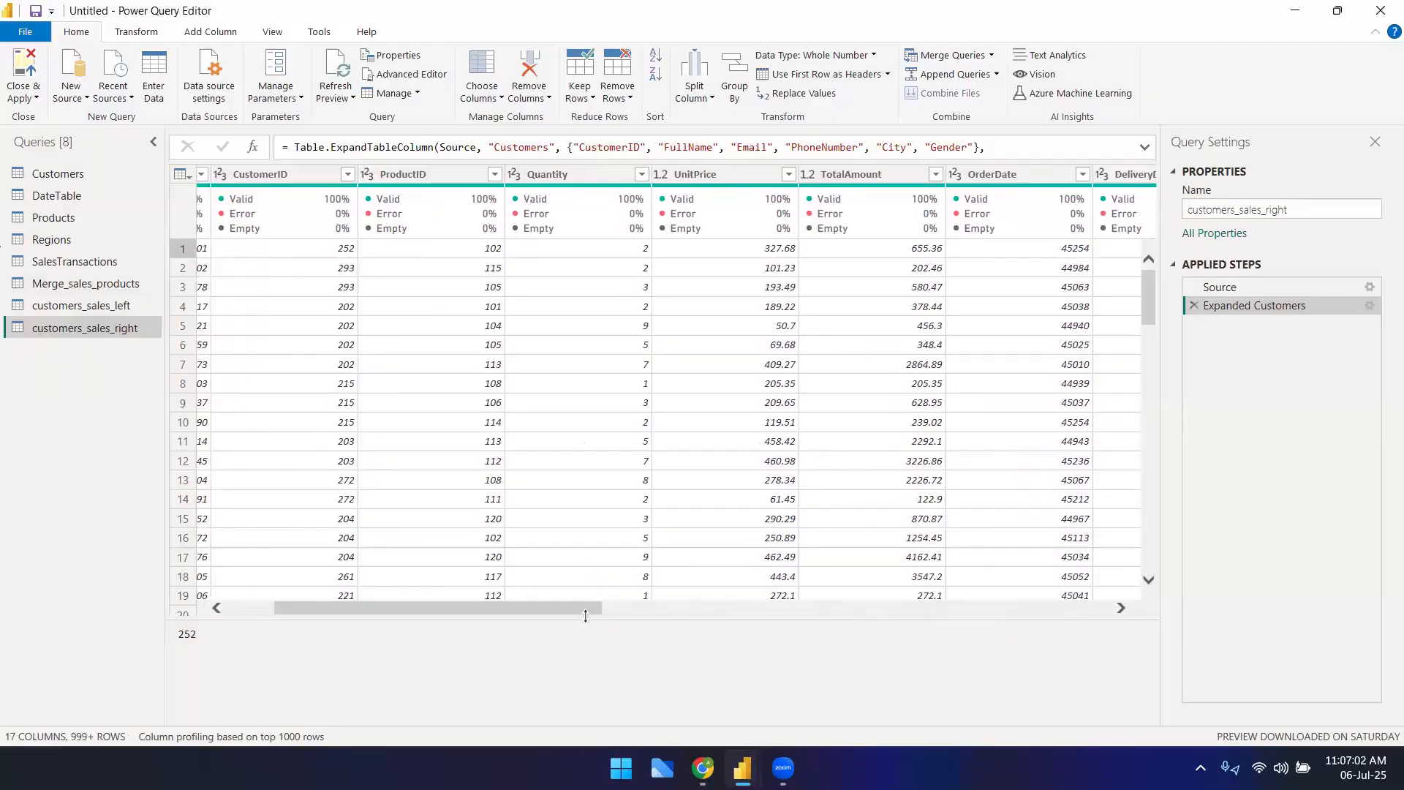
pyautogui.moveTo(585, 618); pyautogui.dragTo(567, 583)
pyautogui.hscroll(10, 665, 568)
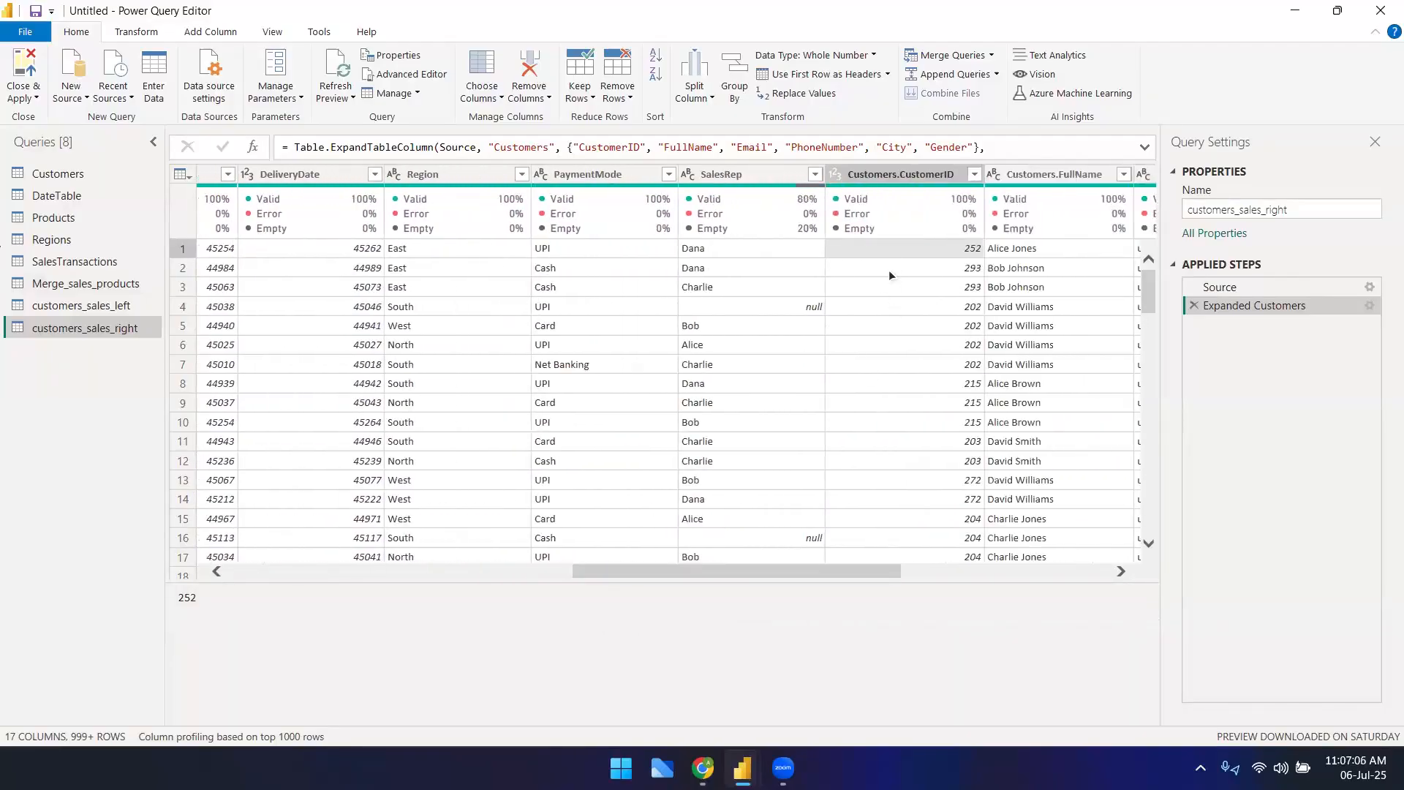
# - Trace row 4 of customers_sales_right from Customers.CustomerID and SalesRep back to its SaleID and full record
pyautogui.click(901, 305)
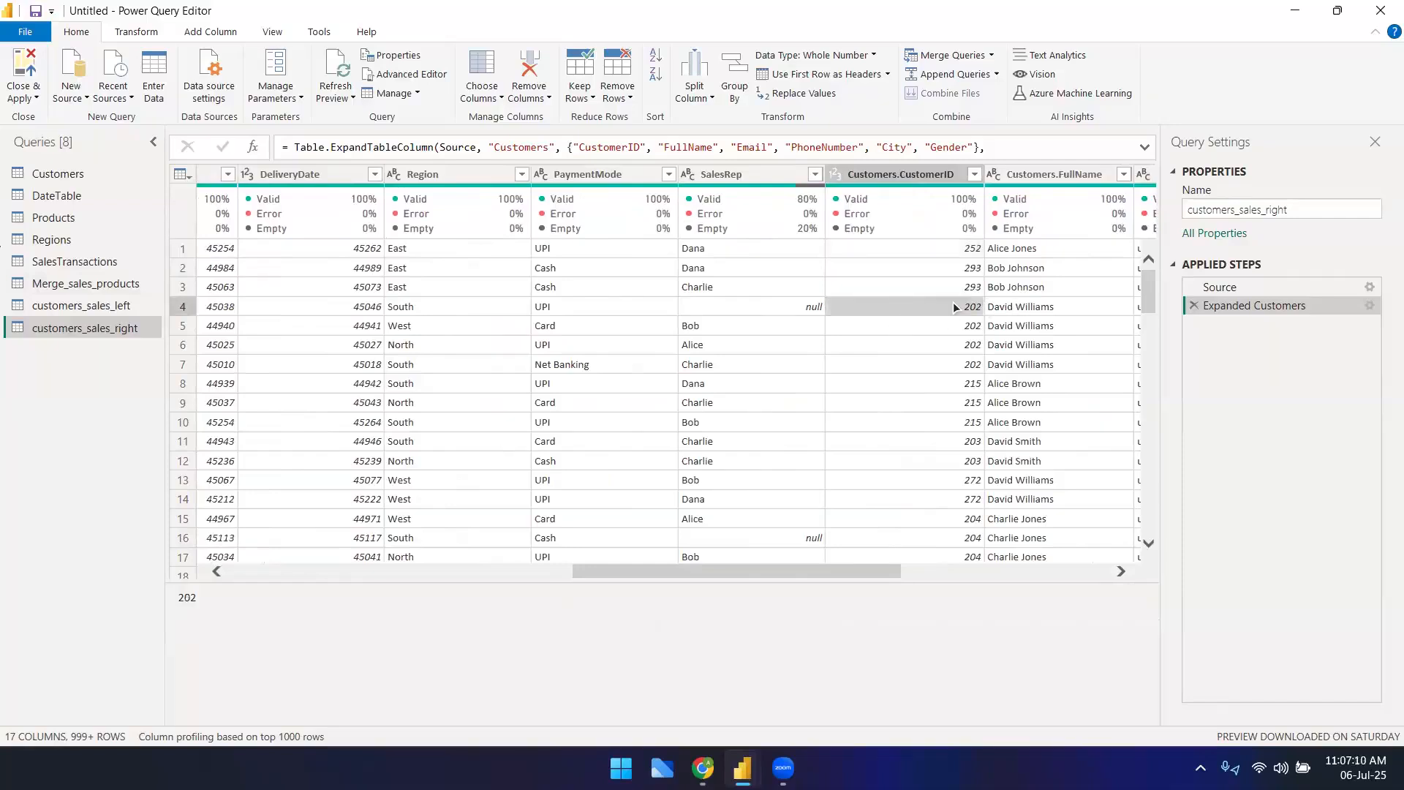
pyautogui.click(754, 318)
pyautogui.press('Up')
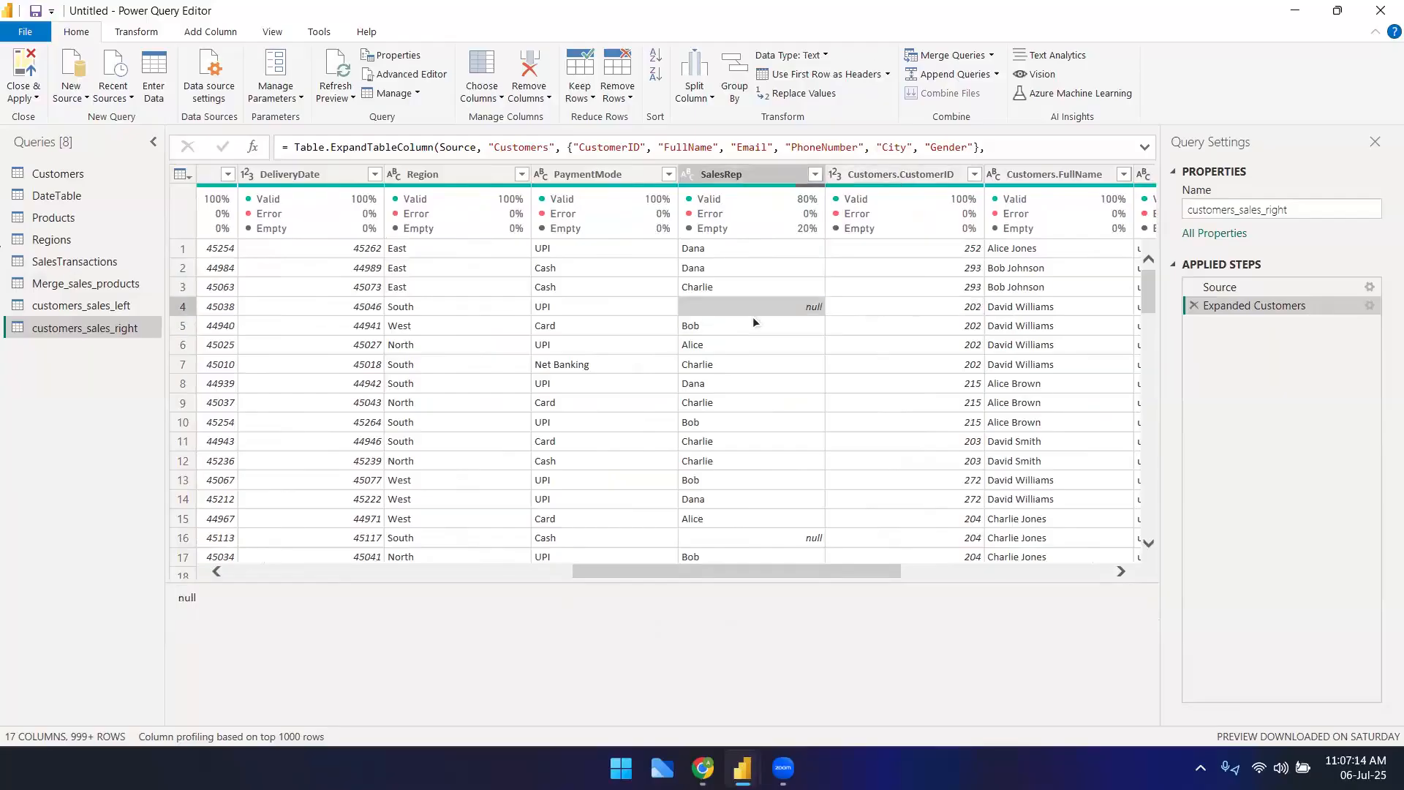
pyautogui.press('Left')
pyautogui.press('Left')
pyautogui.press('Left')
pyautogui.press('Left')
pyautogui.press('Left')
pyautogui.press('Left')
pyautogui.press('Left')
pyautogui.press('Left')
pyautogui.press('Left')
pyautogui.press('Left')
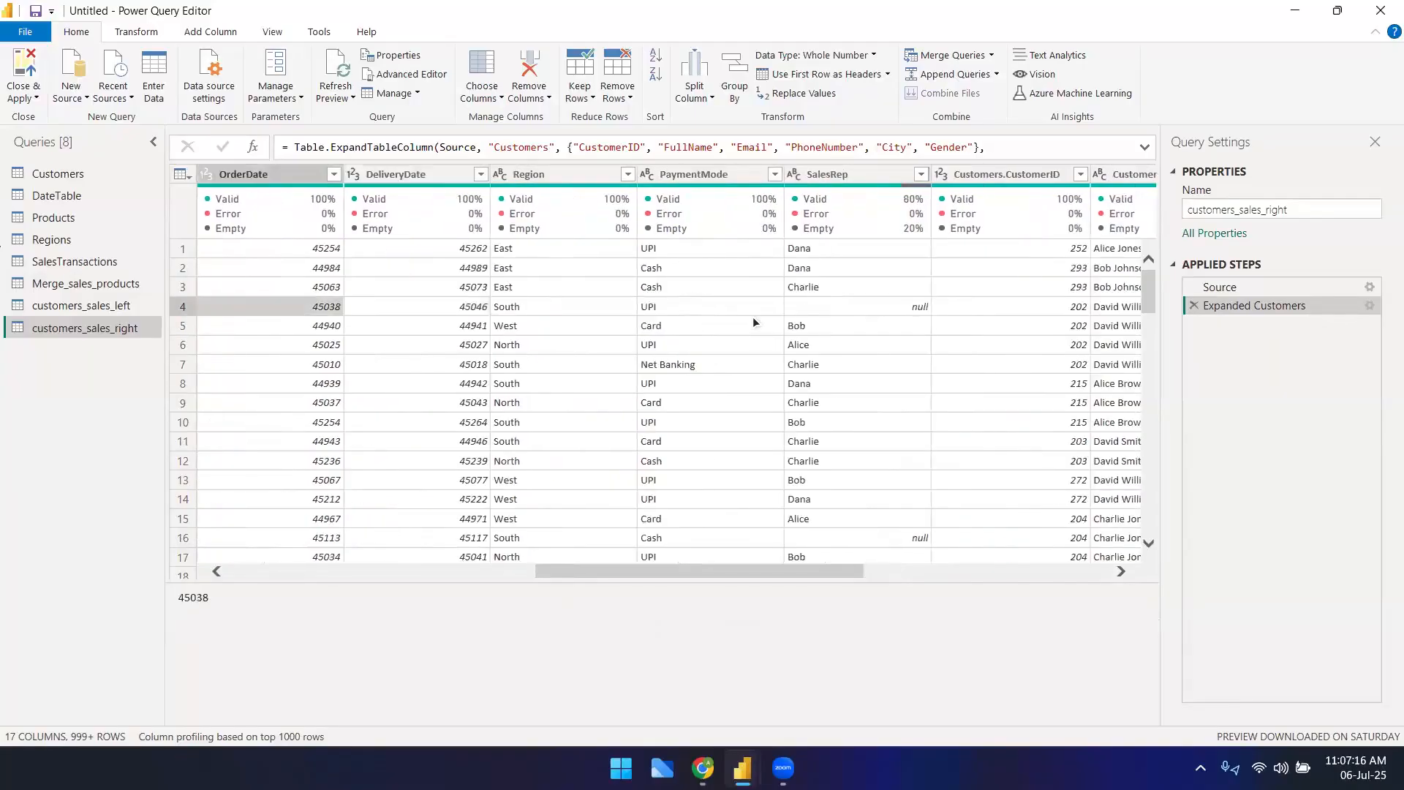
pyautogui.press('Left')
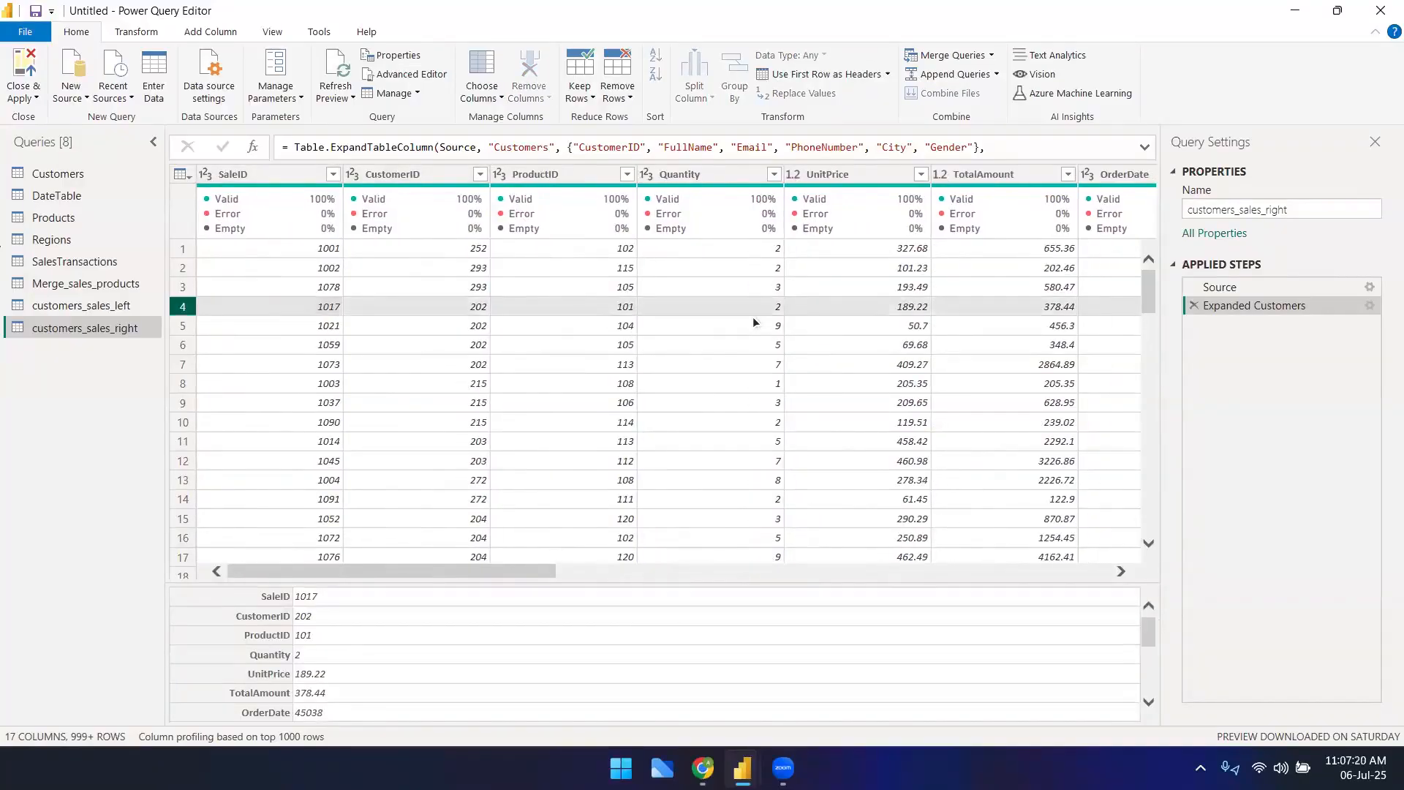
# - Open the Products query, check the report and model views in Power BI Desktop, and return to Power Query Editor
pyautogui.click(56, 220)
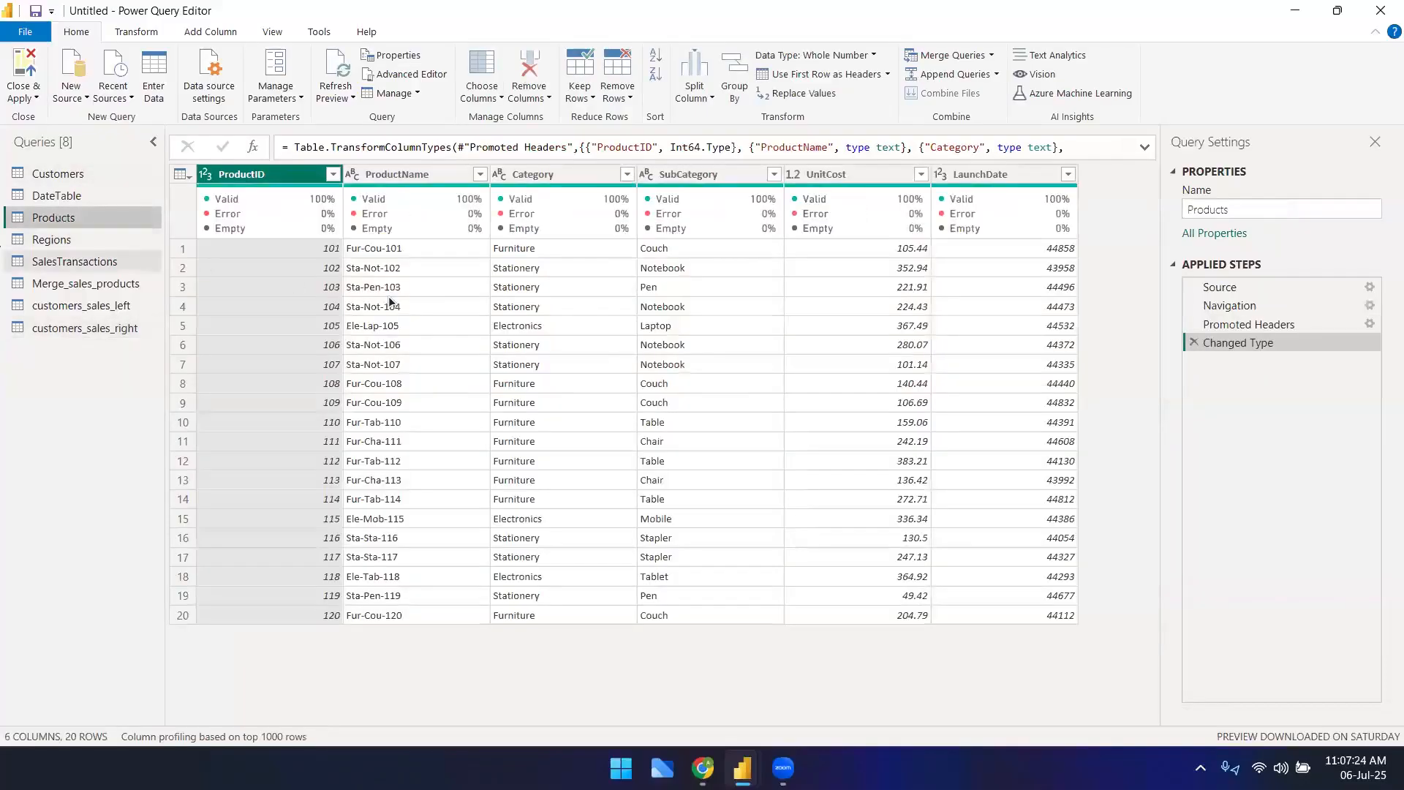
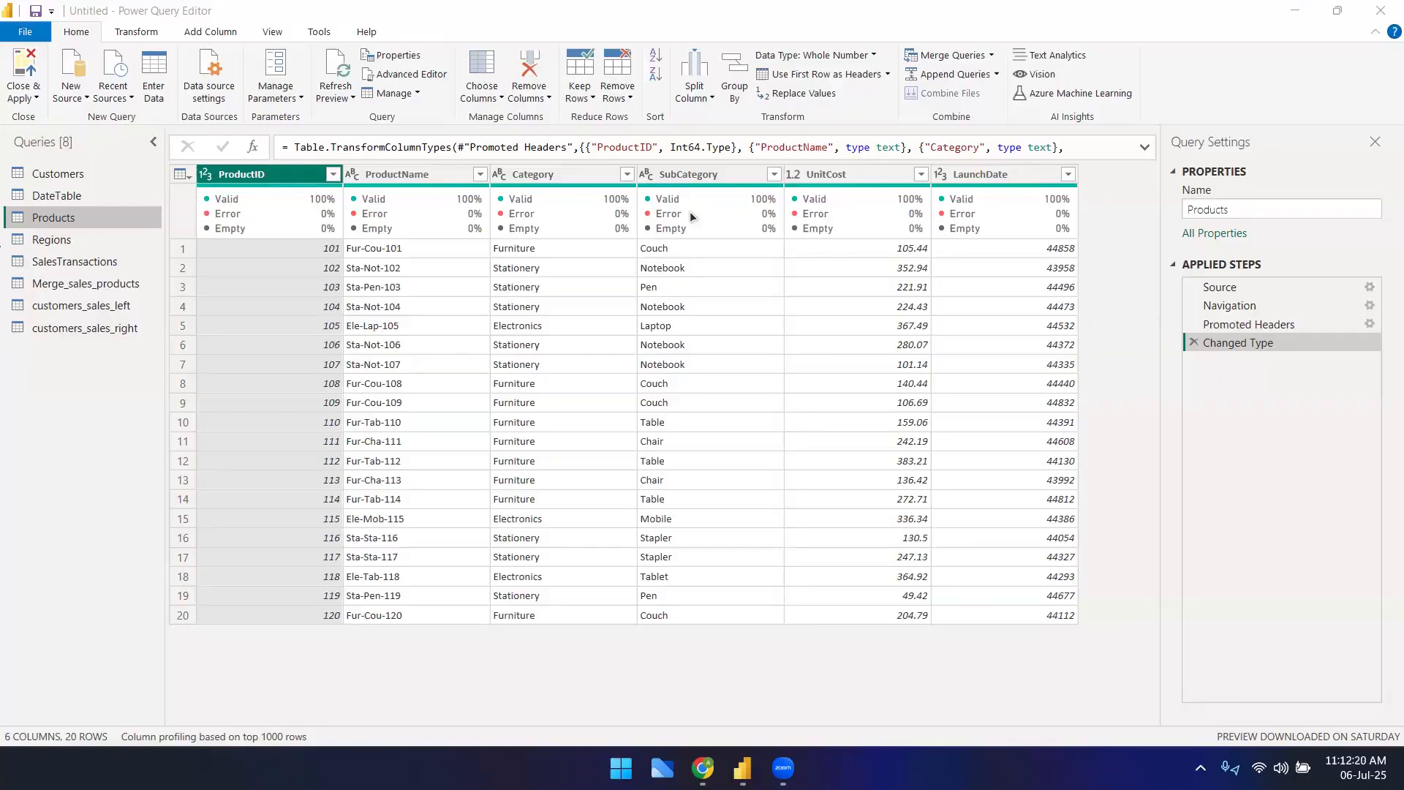
pyautogui.moveTo(743, 768)
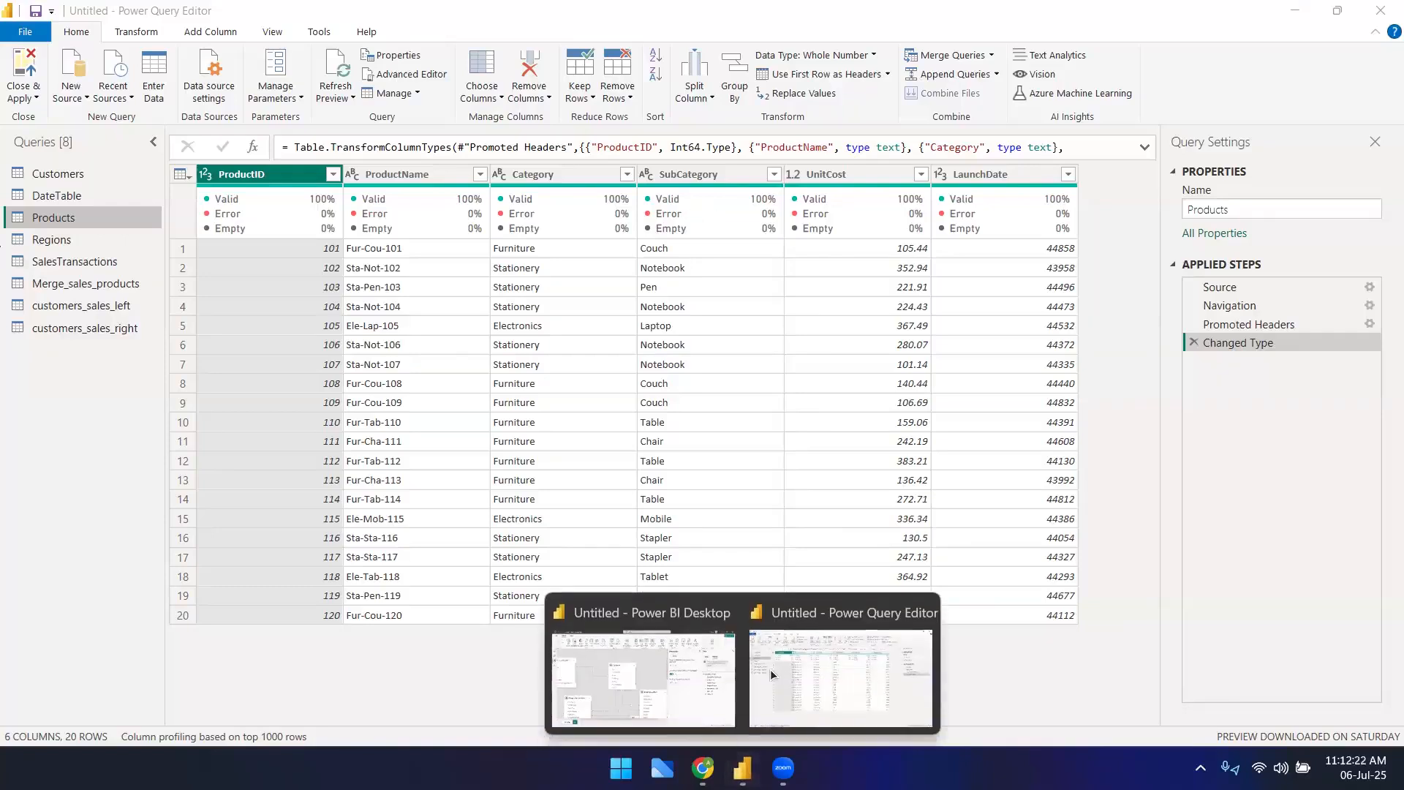
pyautogui.click(696, 671)
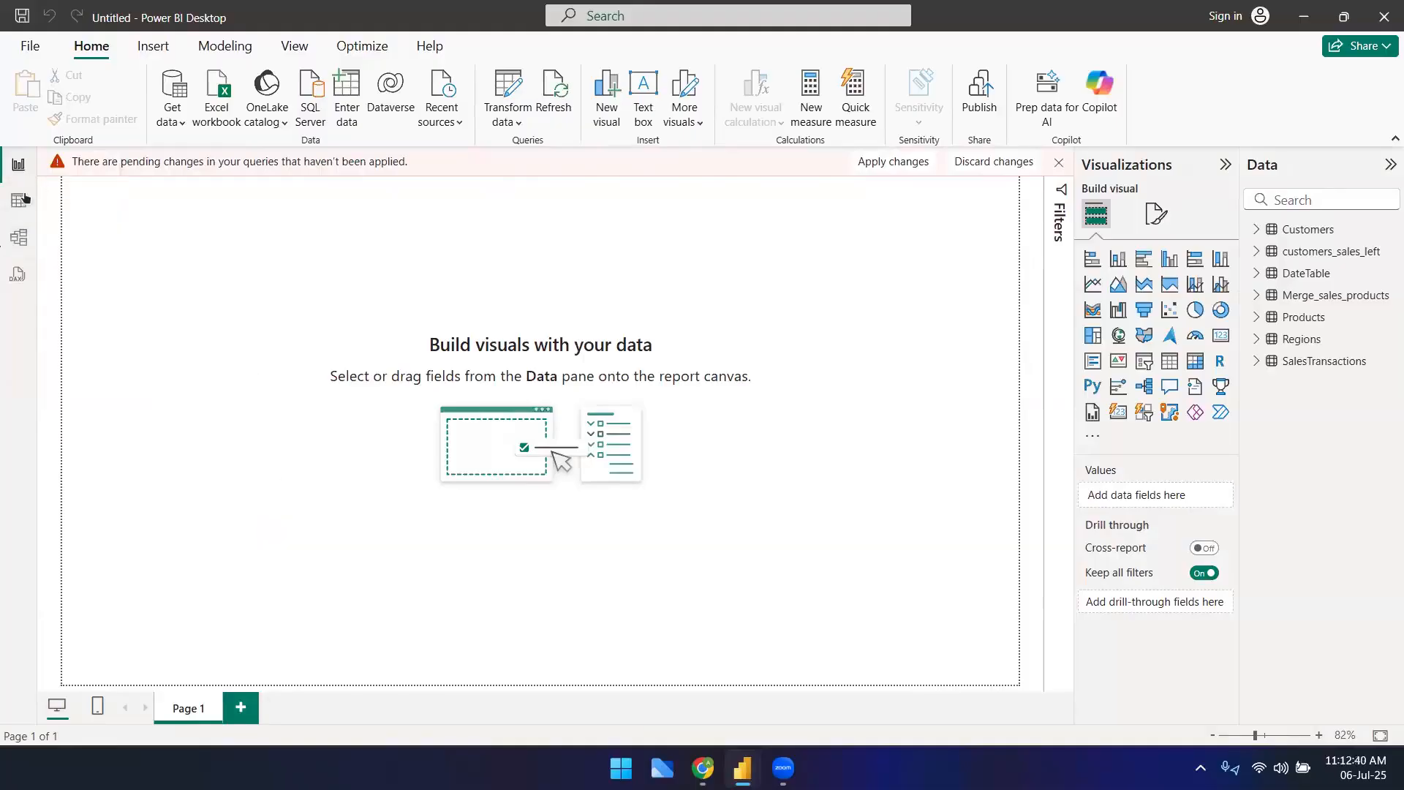
pyautogui.click(18, 241)
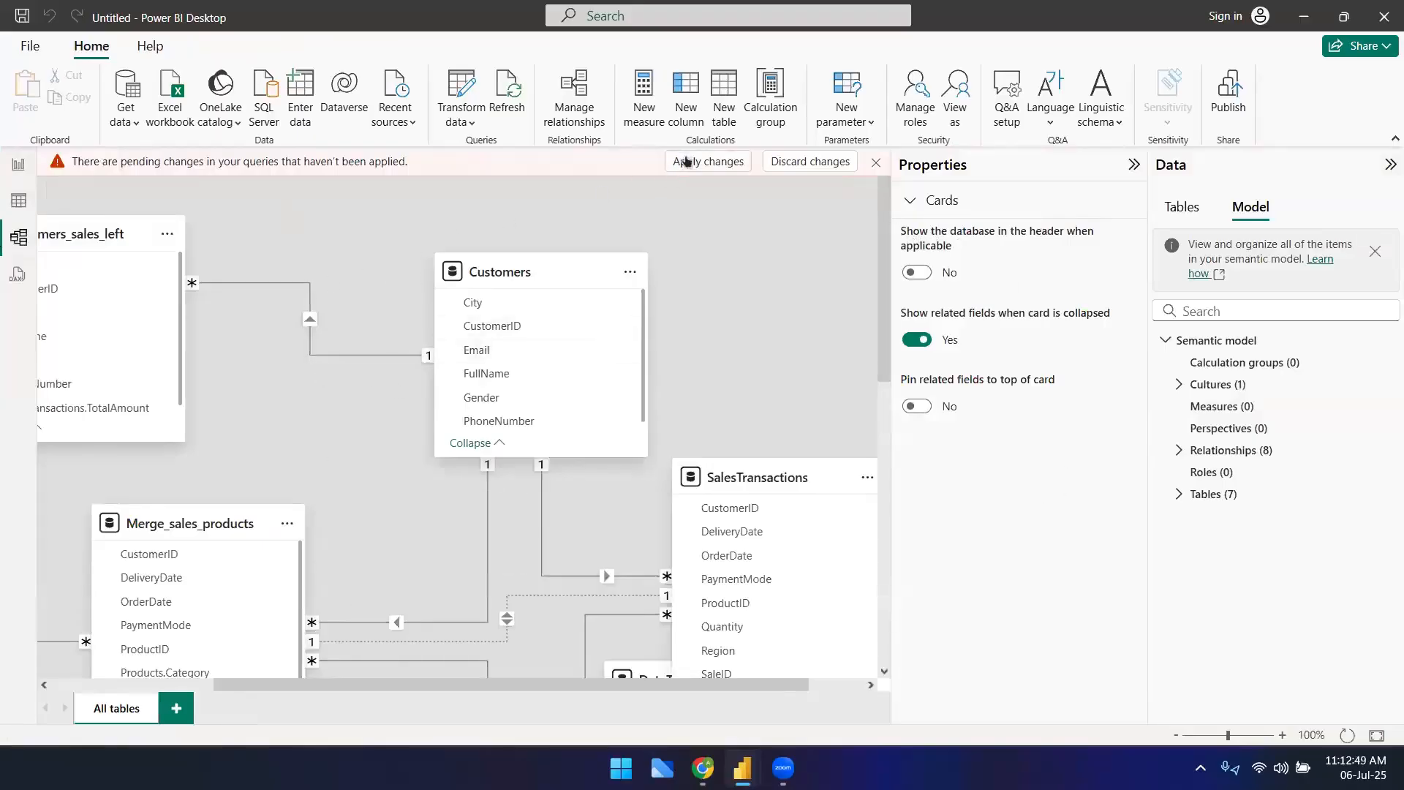
pyautogui.click(19, 164)
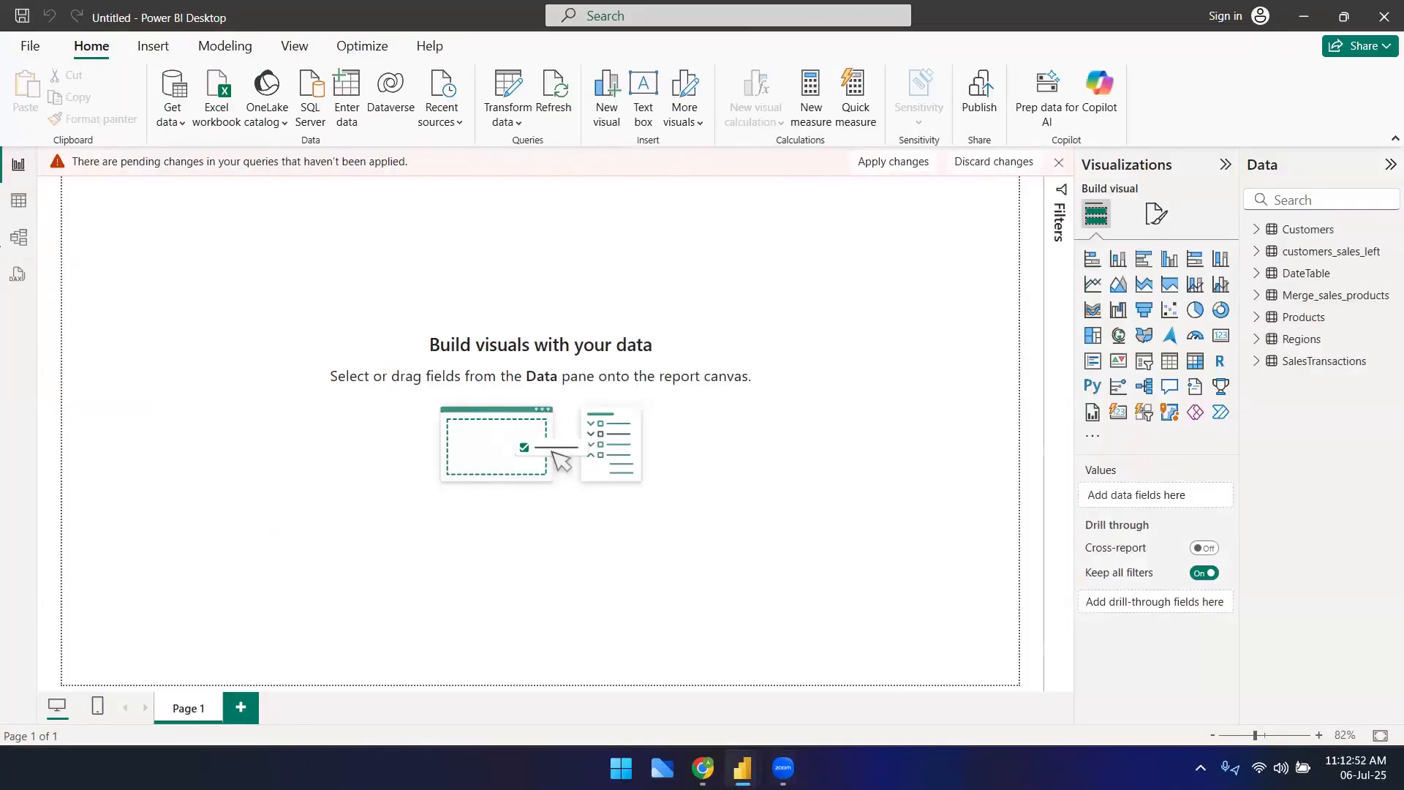
pyautogui.moveTo(742, 768)
pyautogui.click(803, 696)
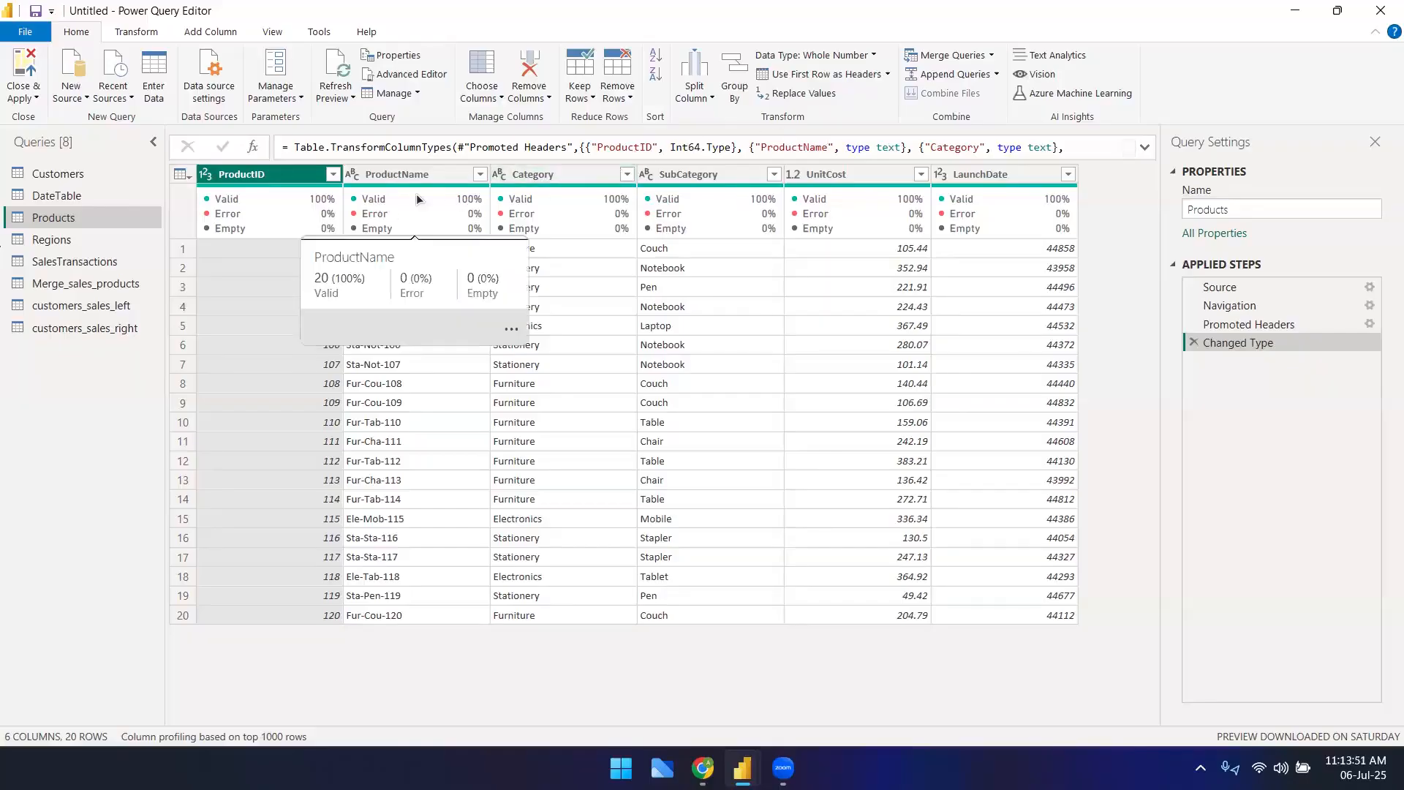
# - Inspect the SalesRep filter values in the SalesTransactions query for nulls without applying a filter
pyautogui.click(68, 260)
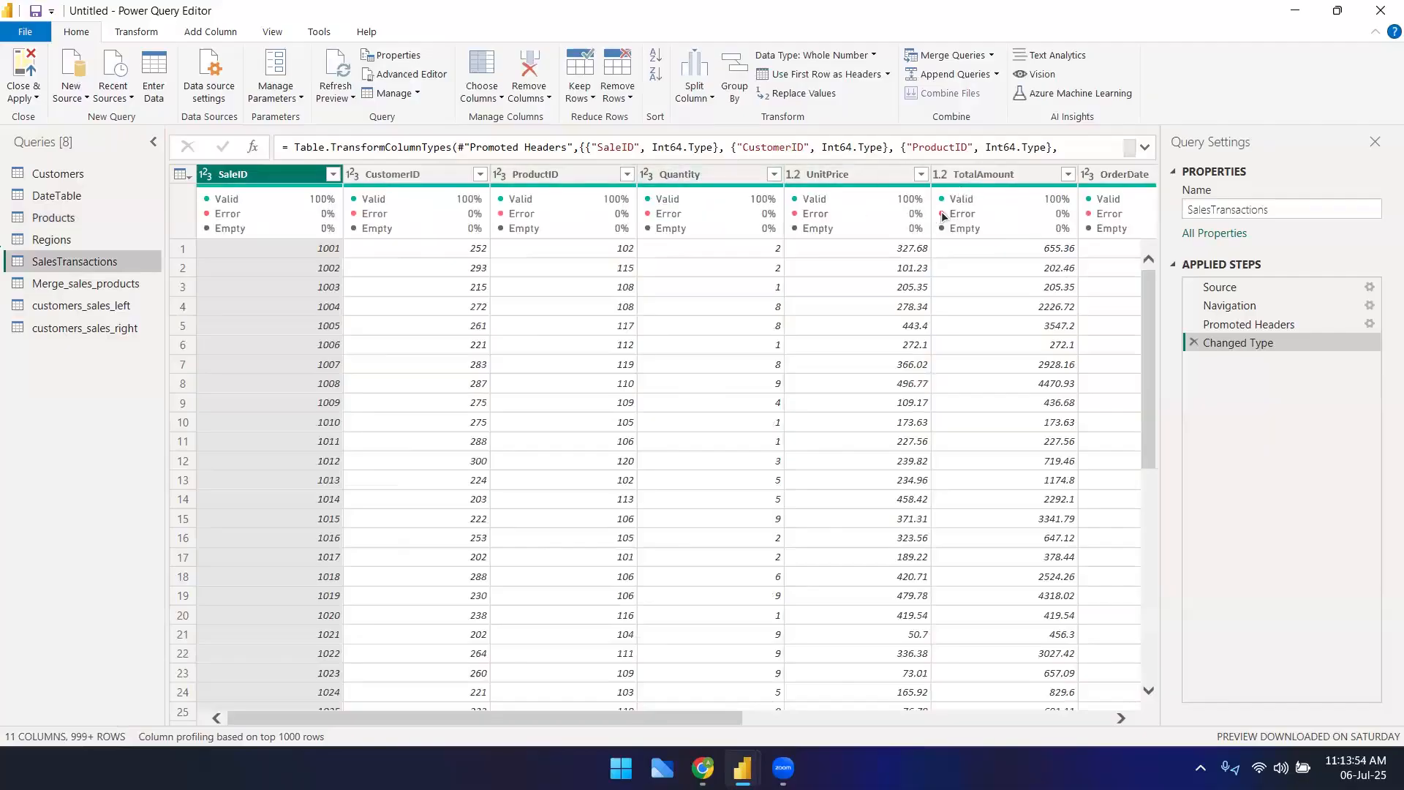
pyautogui.moveTo(962, 237)
pyautogui.moveTo(648, 704); pyautogui.dragTo(1026, 577)
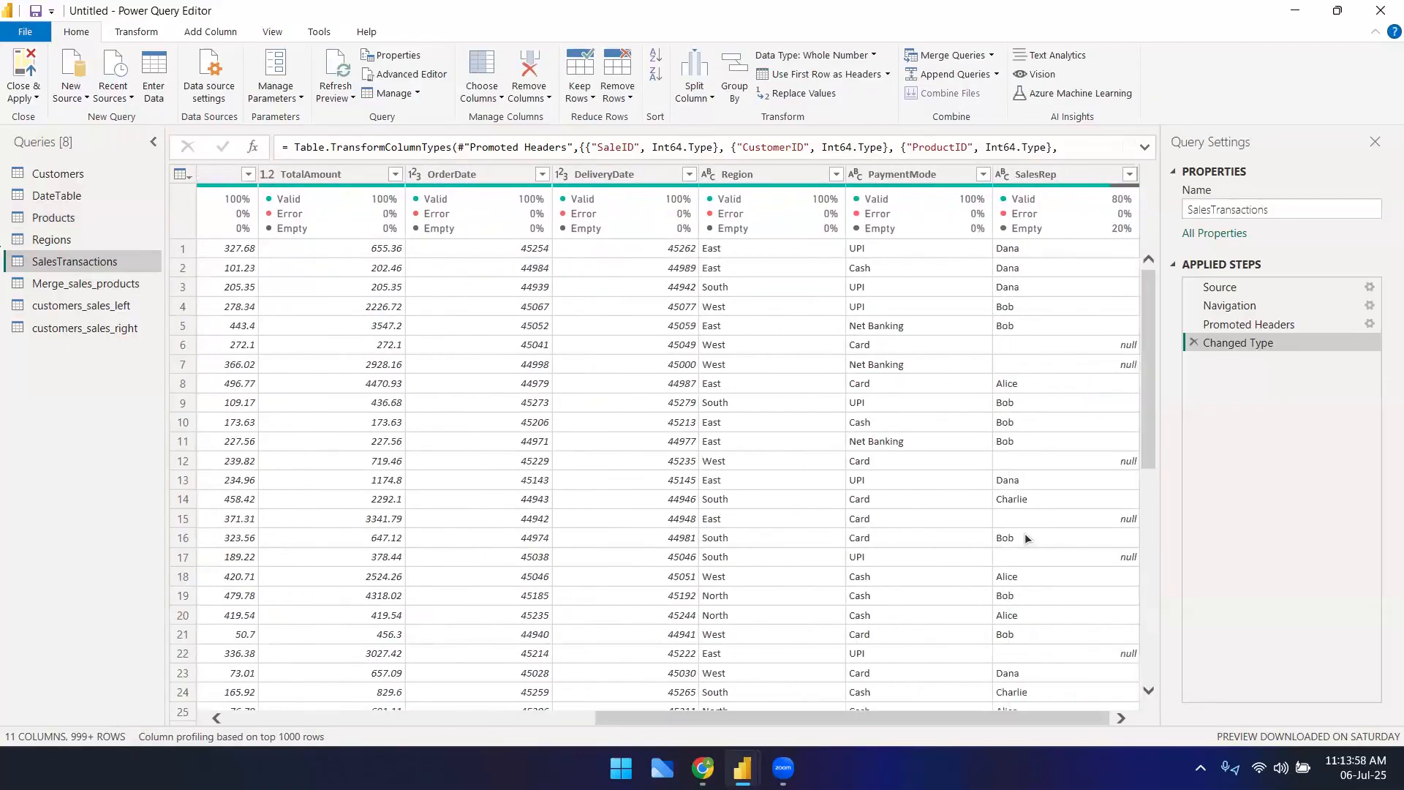
pyautogui.click(1129, 175)
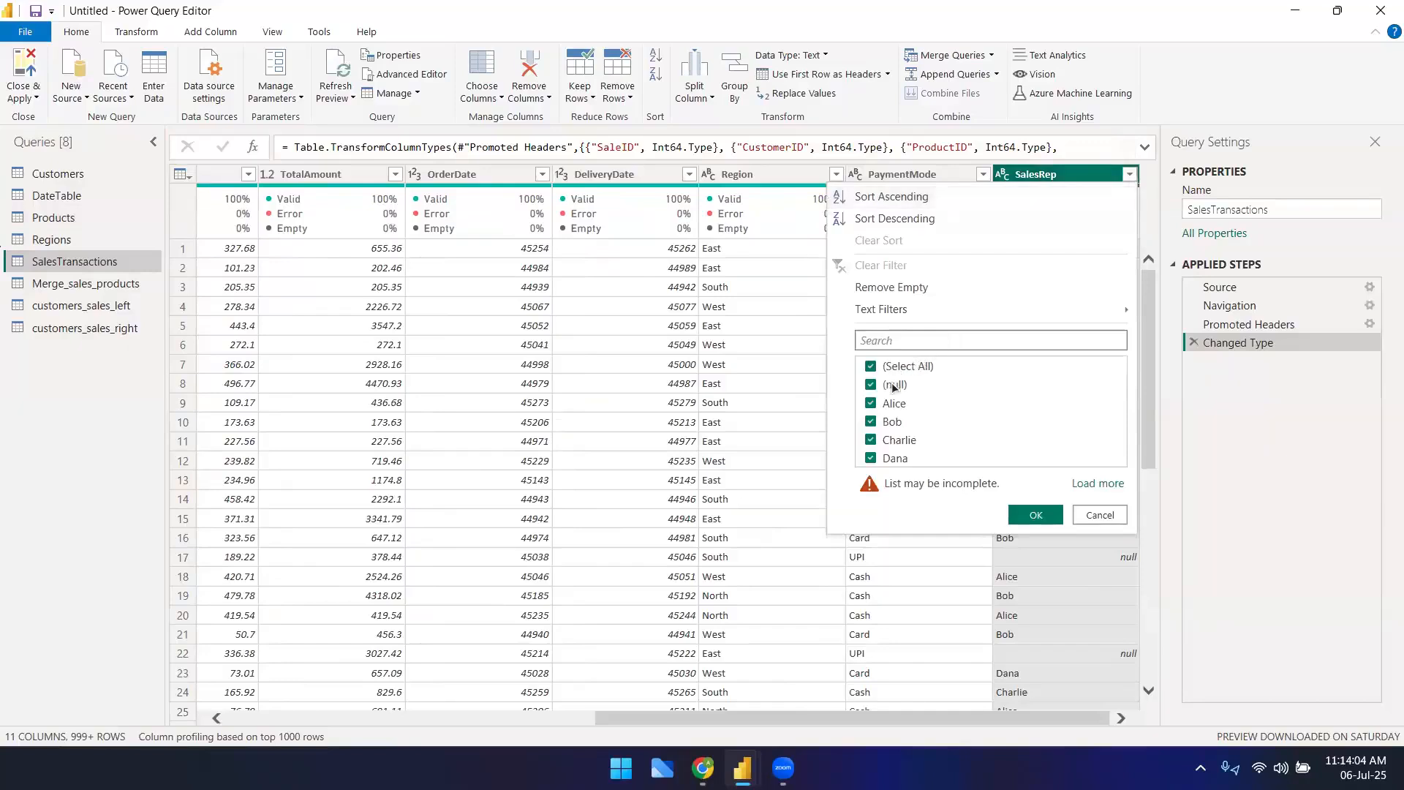
pyautogui.click(919, 368)
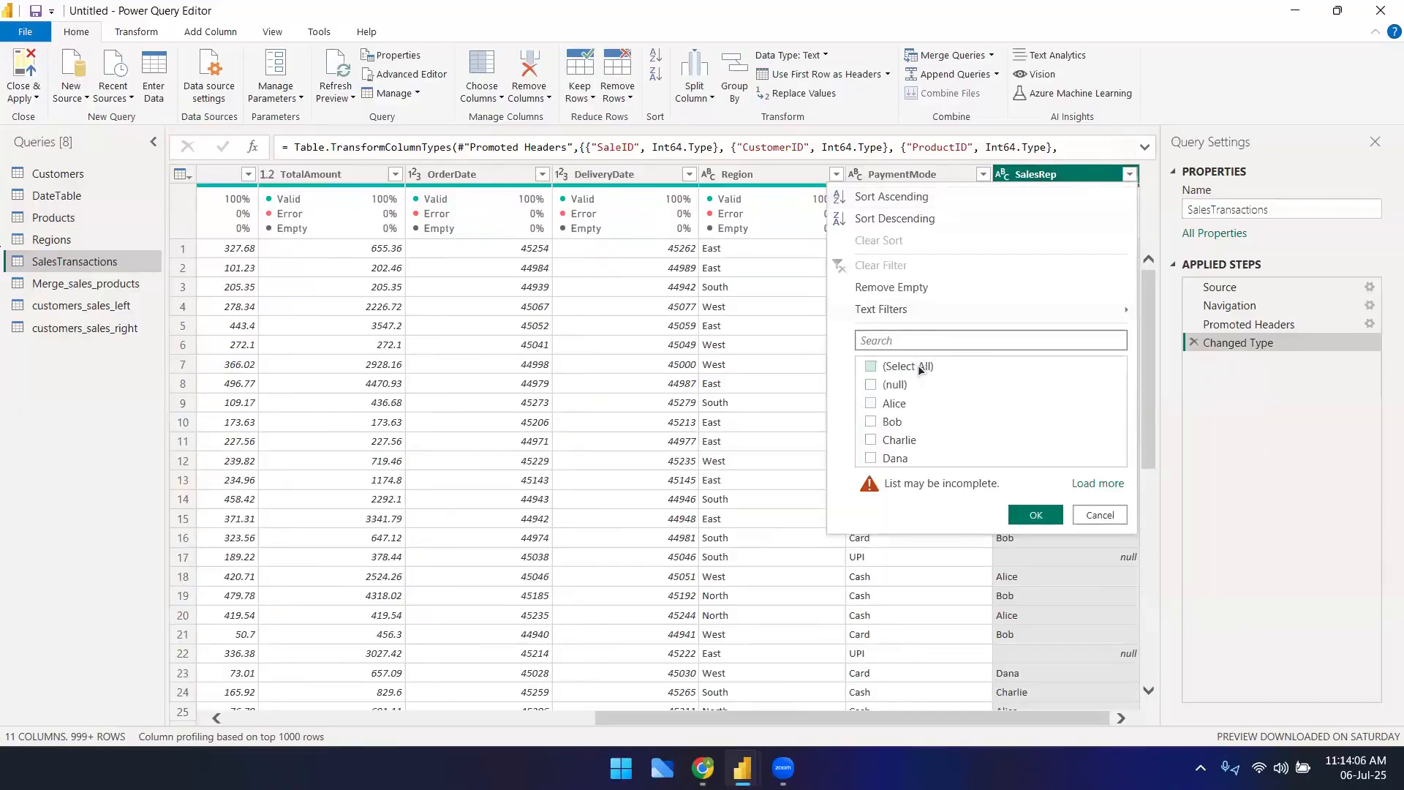
pyautogui.click(872, 386)
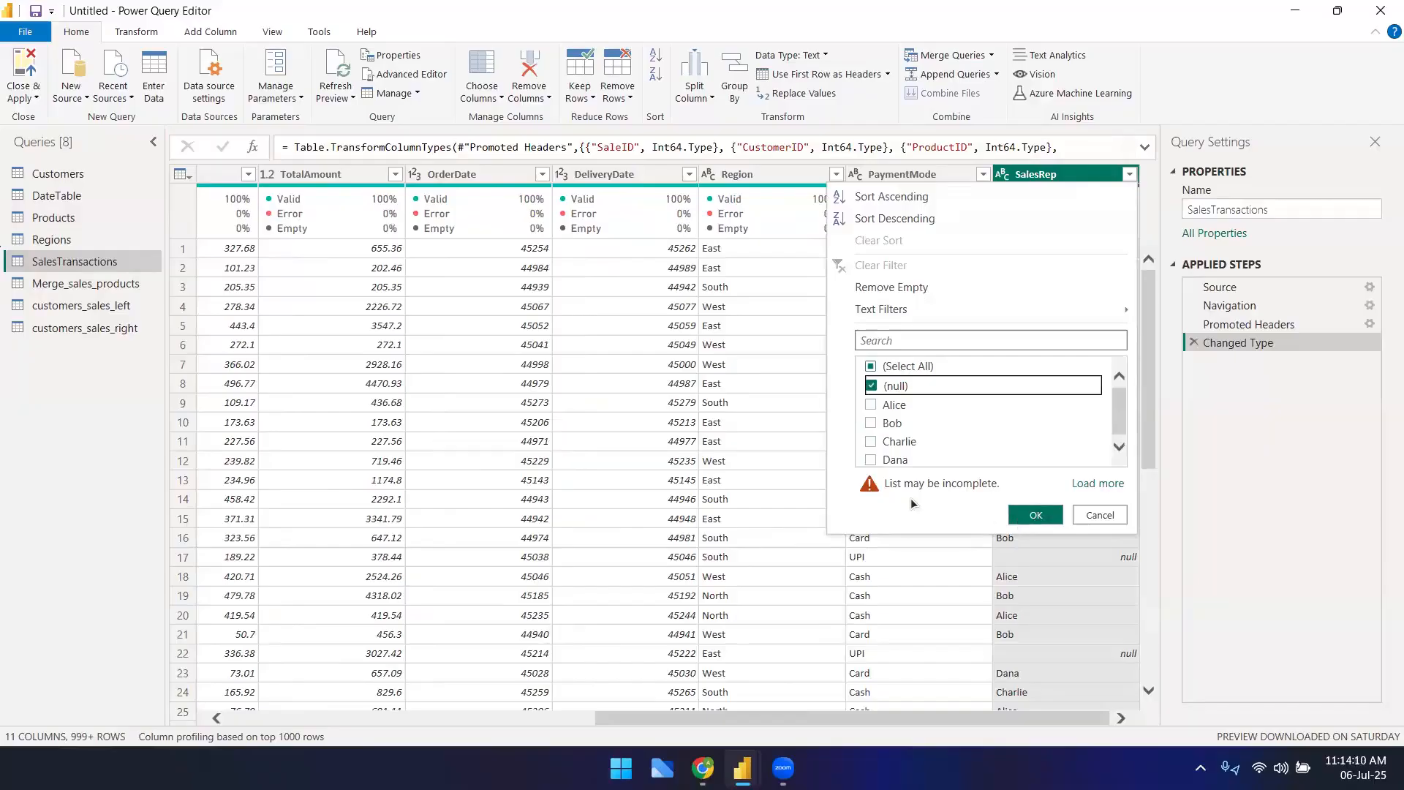
pyautogui.click(881, 385)
pyautogui.click(1100, 514)
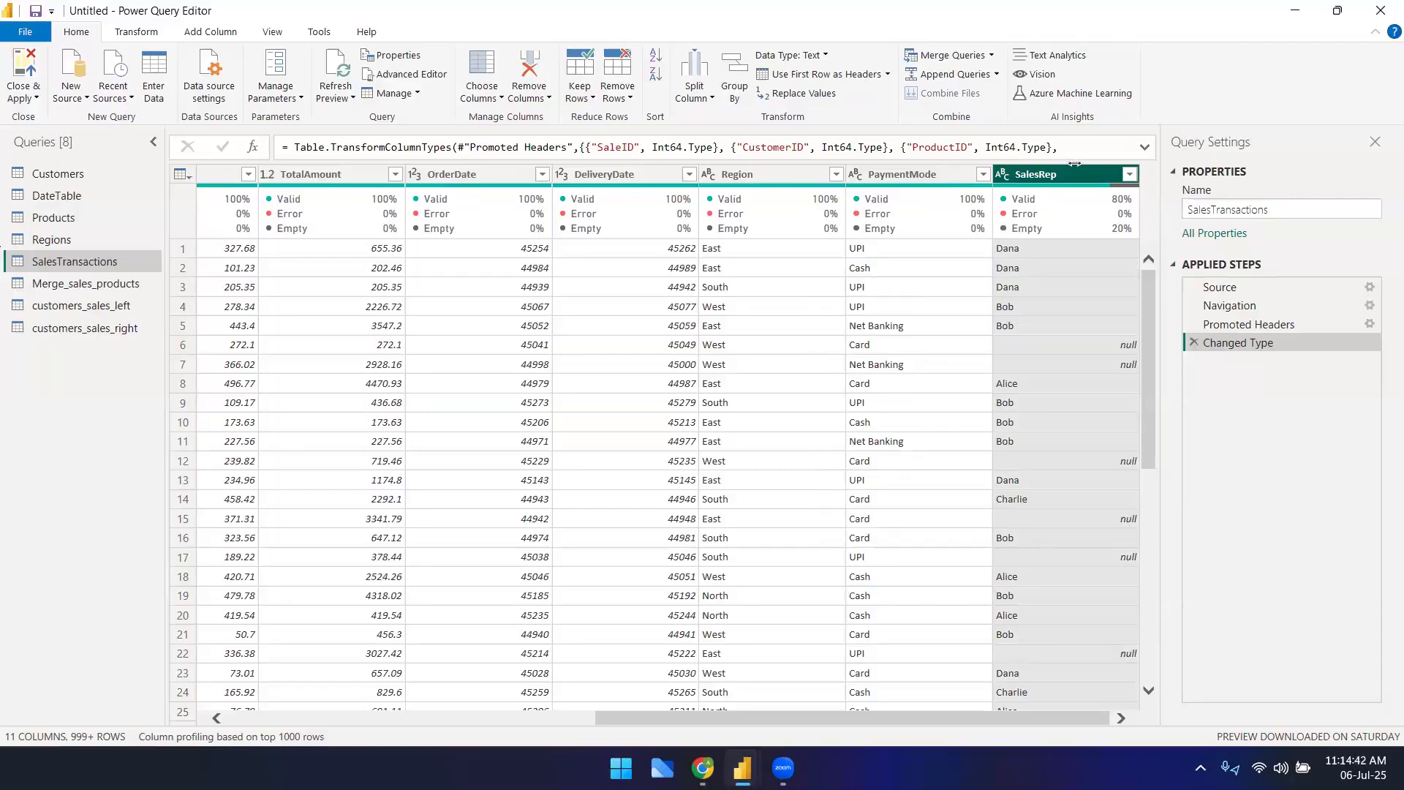
# - Open customers_sales_left and inspect the filter values of its SalesTransactions.TotalAmount column without applying a filter
pyautogui.moveTo(626, 717); pyautogui.dragTo(72, 630)
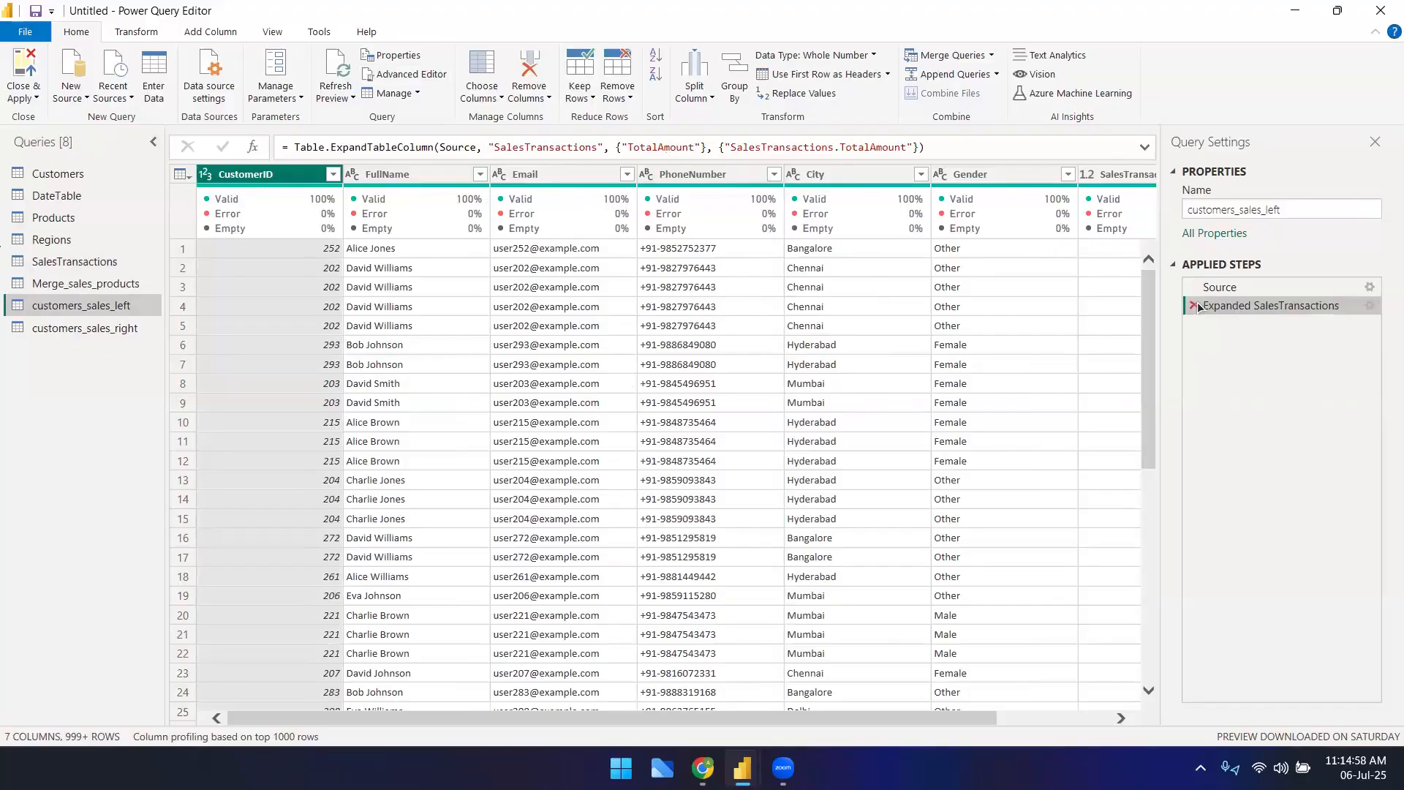
pyautogui.hscroll(3, 901, 695)
pyautogui.click(1033, 173)
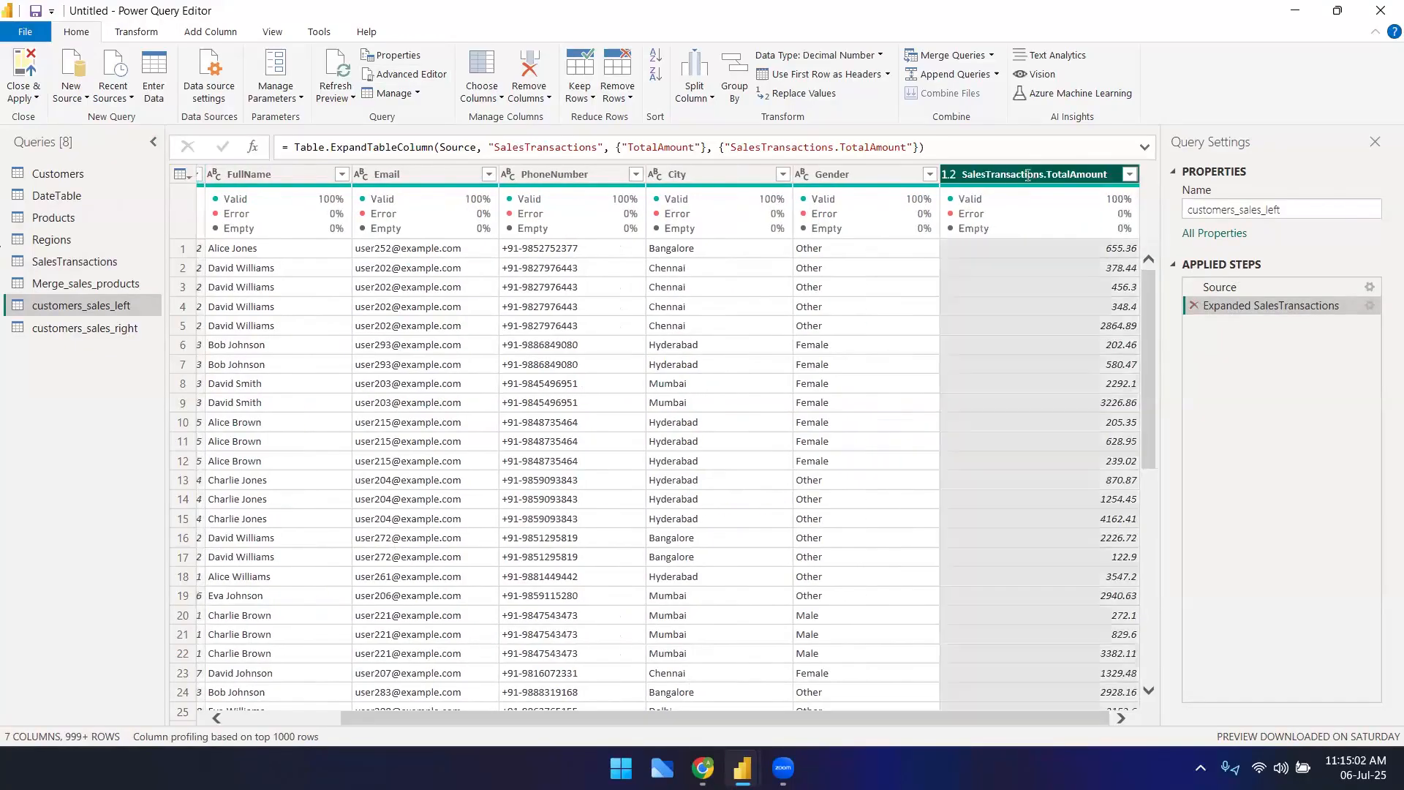
pyautogui.click(1130, 174)
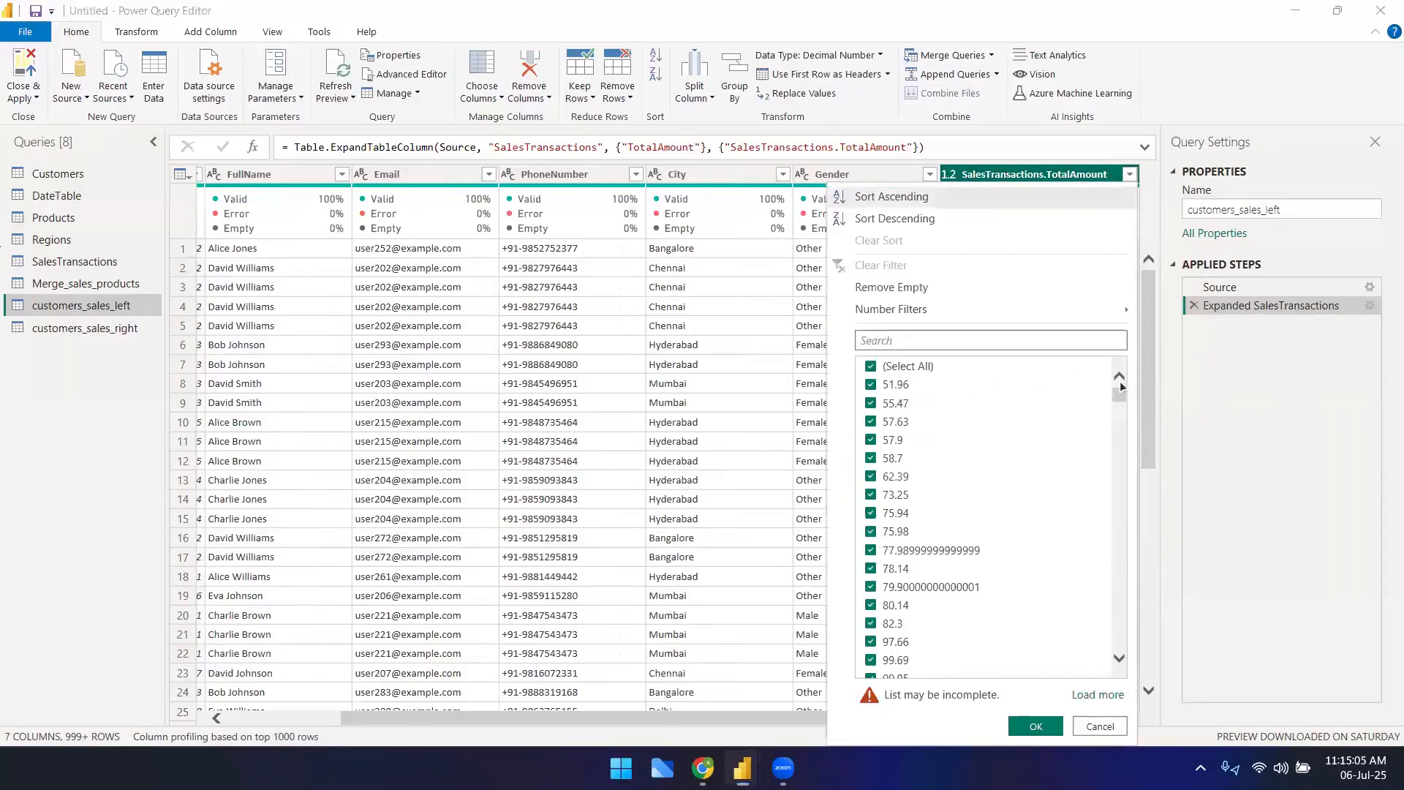
pyautogui.scroll(-3, 1072, 381)
pyautogui.click(1222, 398)
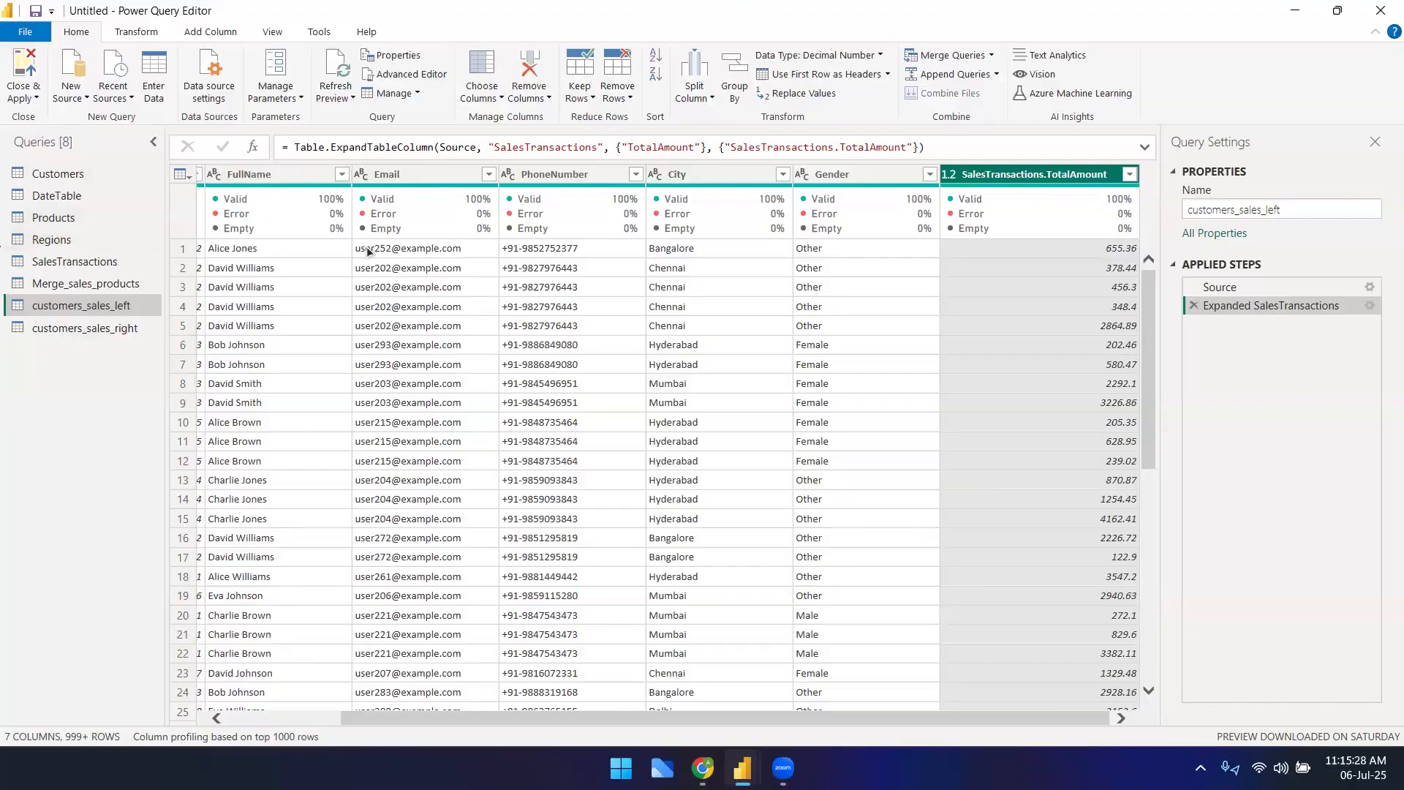
# - Review the source tables by opening the Products query followed by the SalesTransactions query
pyautogui.click(68, 432)
pyautogui.click(38, 219)
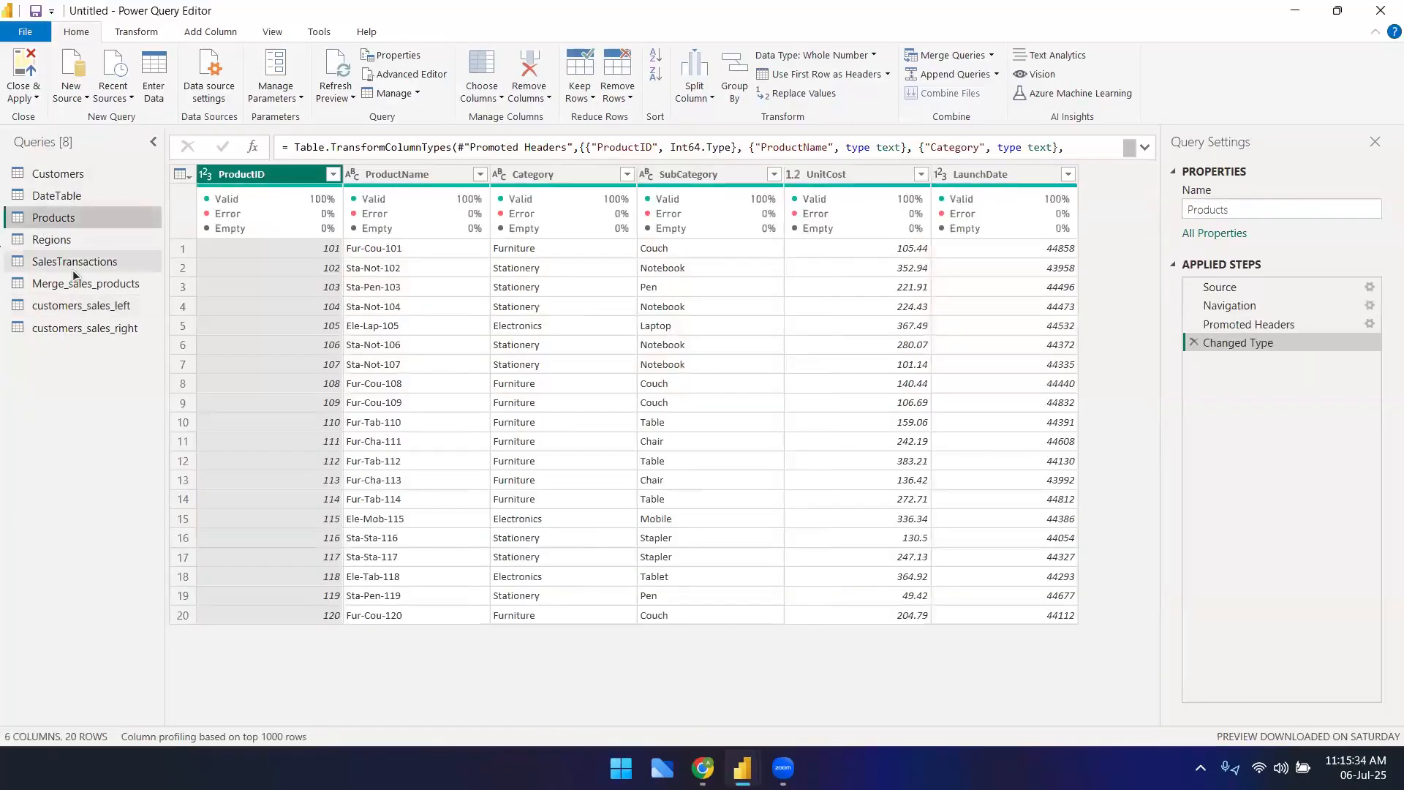
pyautogui.click(74, 264)
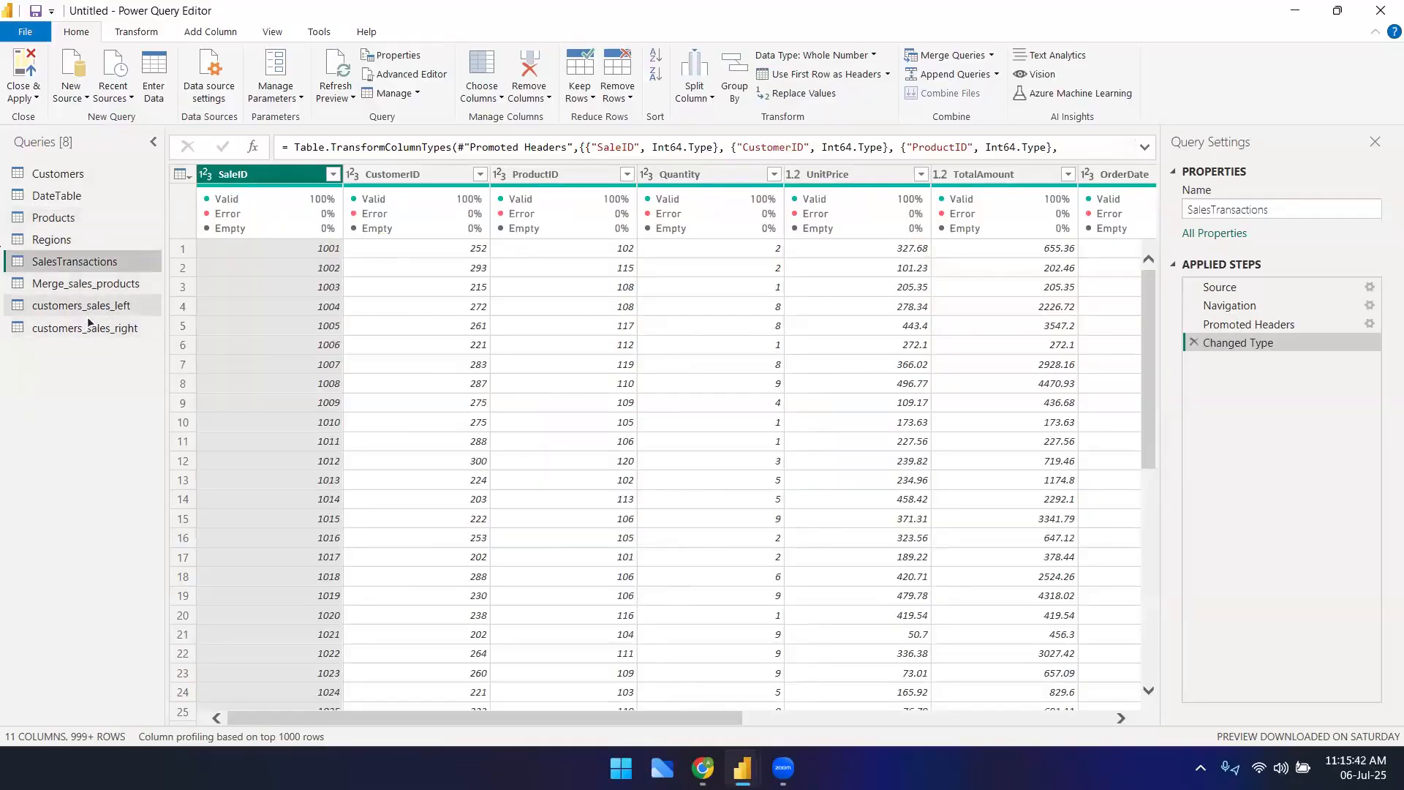
# - Merge Products with SalesTransactions as a new query, matching ProductID in both tables with an Inner (only matching rows) join
pyautogui.click(58, 218)
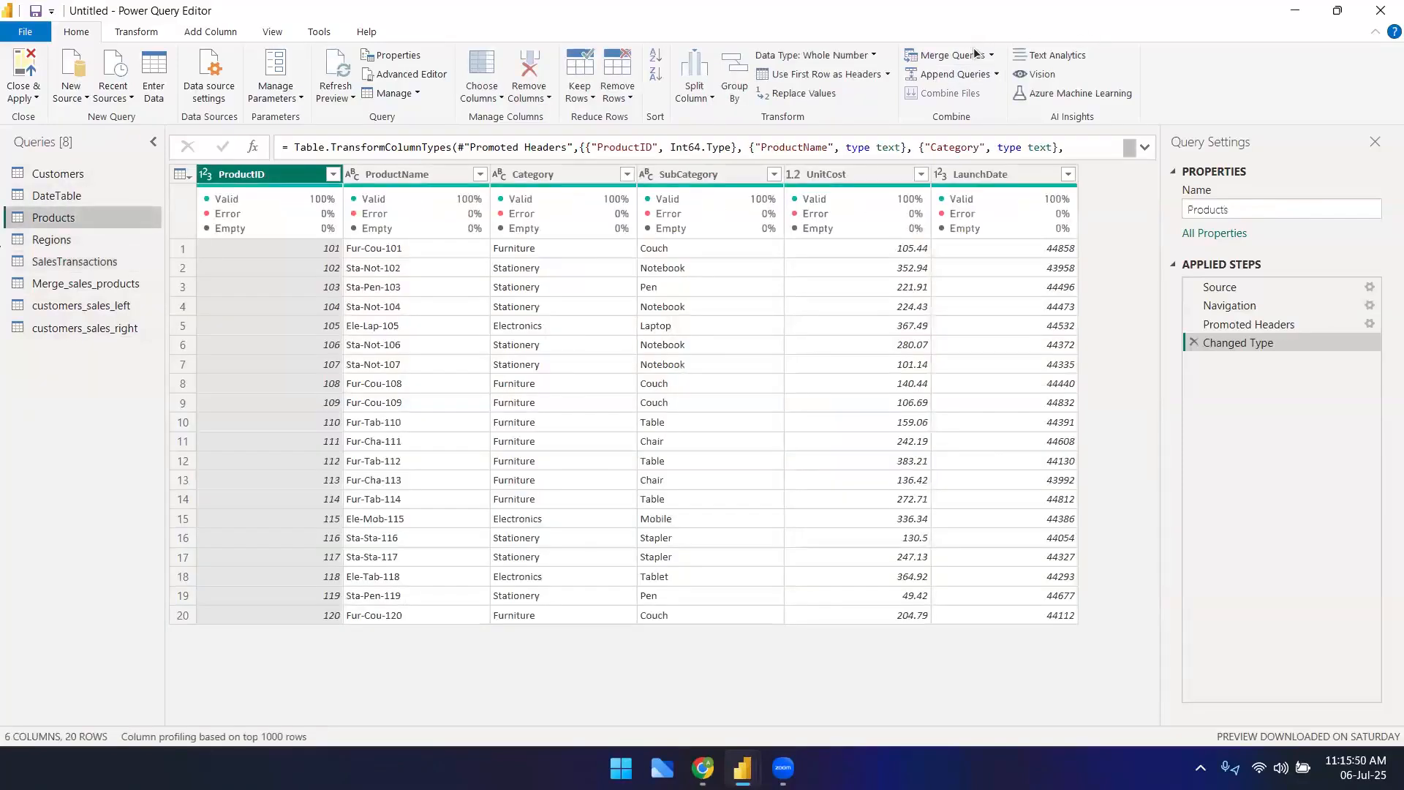
pyautogui.click(991, 56)
pyautogui.click(1007, 97)
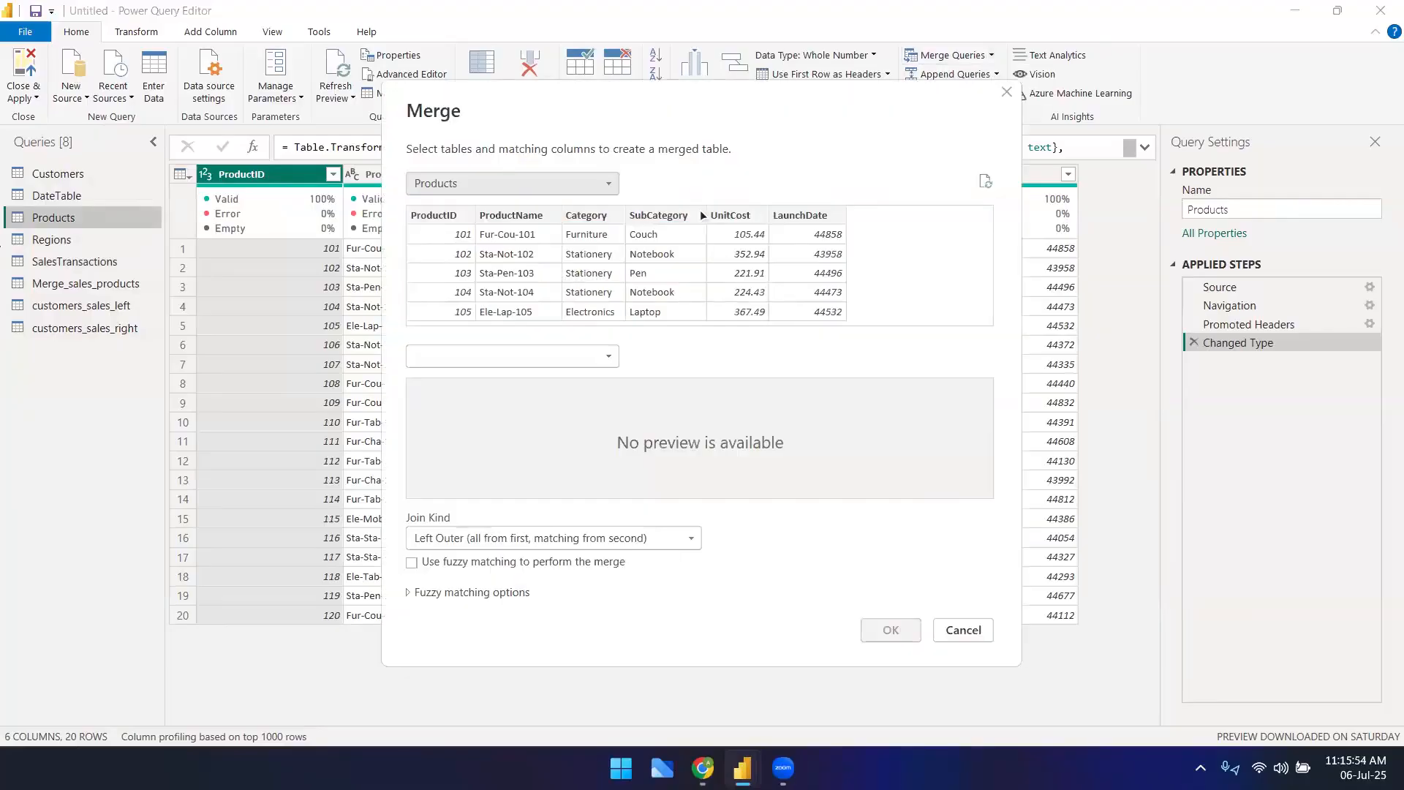
pyautogui.click(607, 356)
pyautogui.click(559, 472)
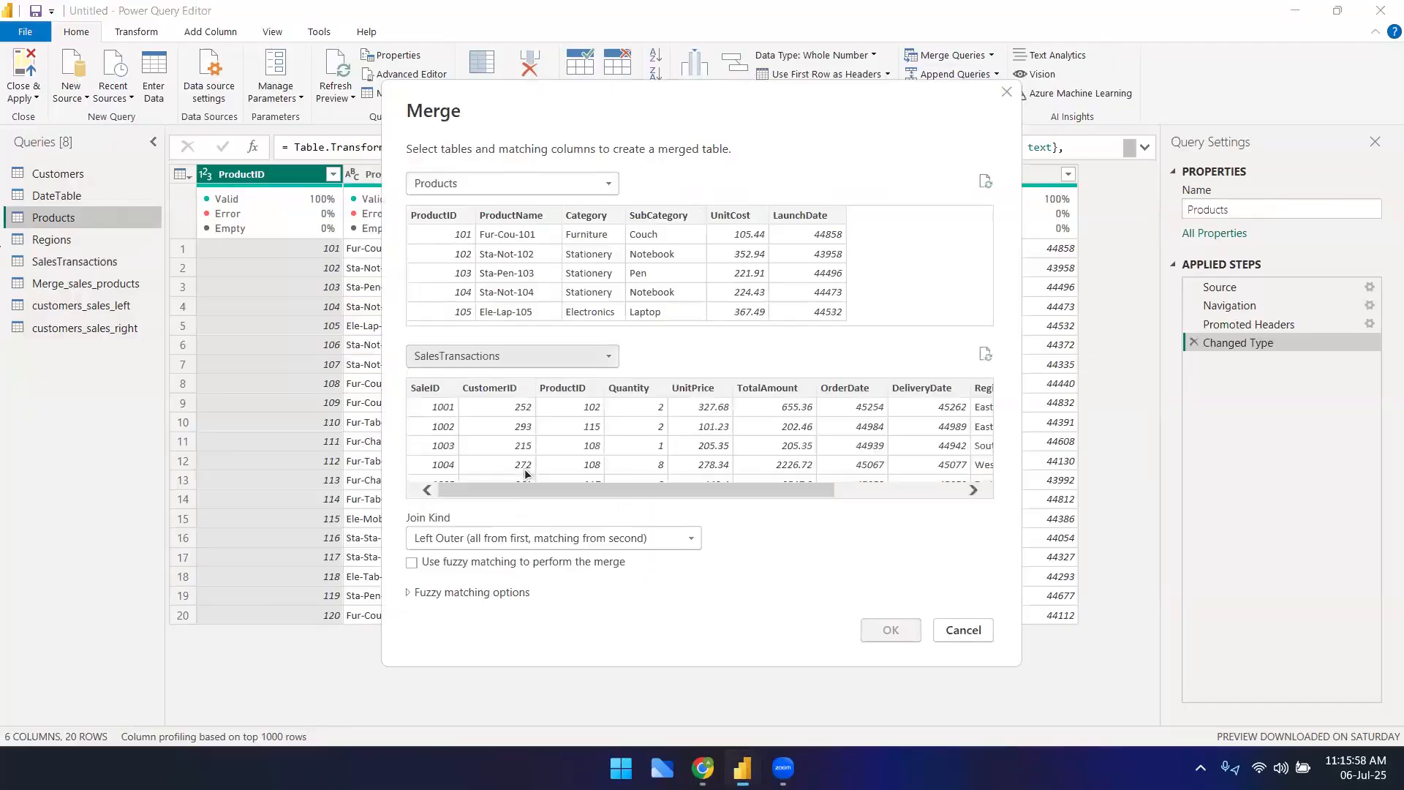
pyautogui.click(563, 388)
pyautogui.click(433, 214)
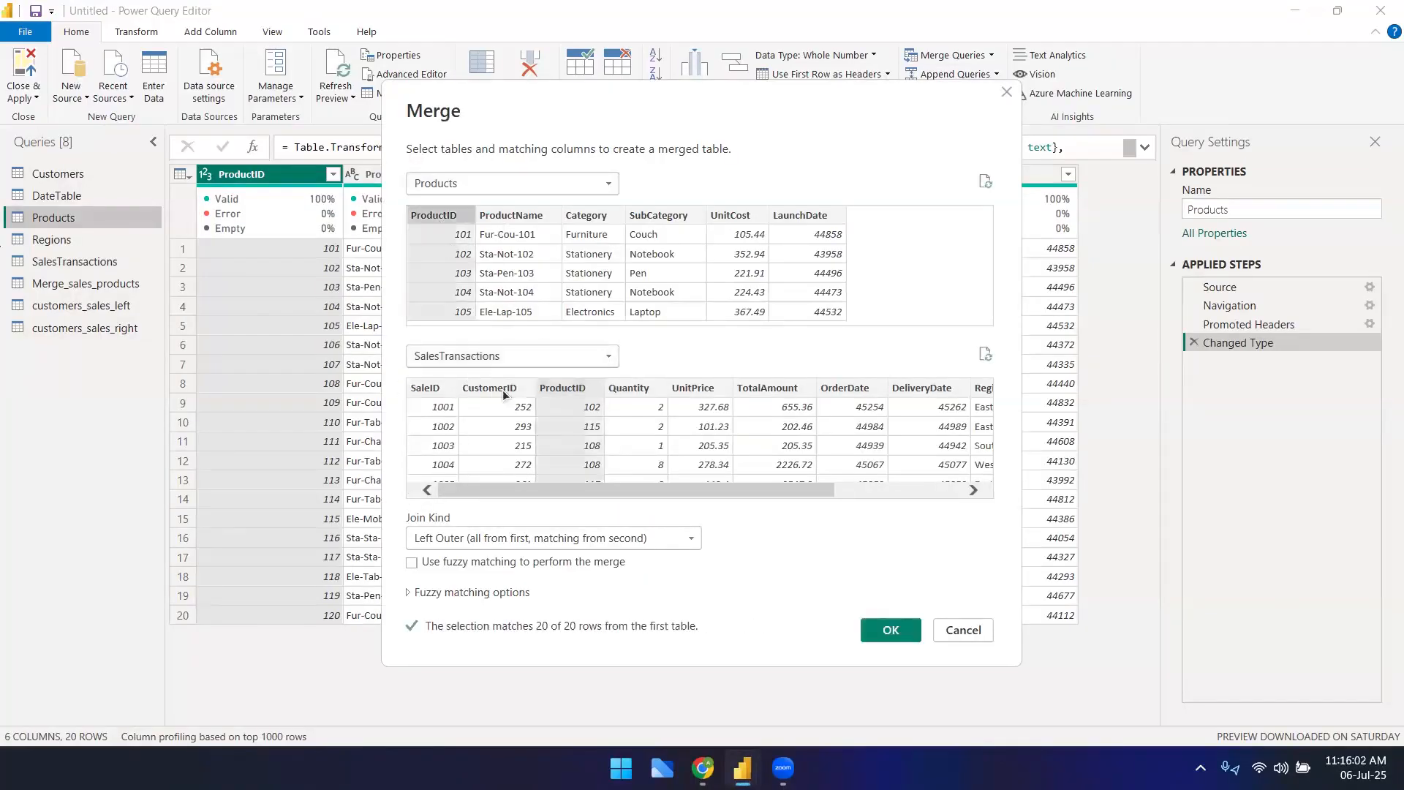
pyautogui.click(476, 546)
pyautogui.click(479, 614)
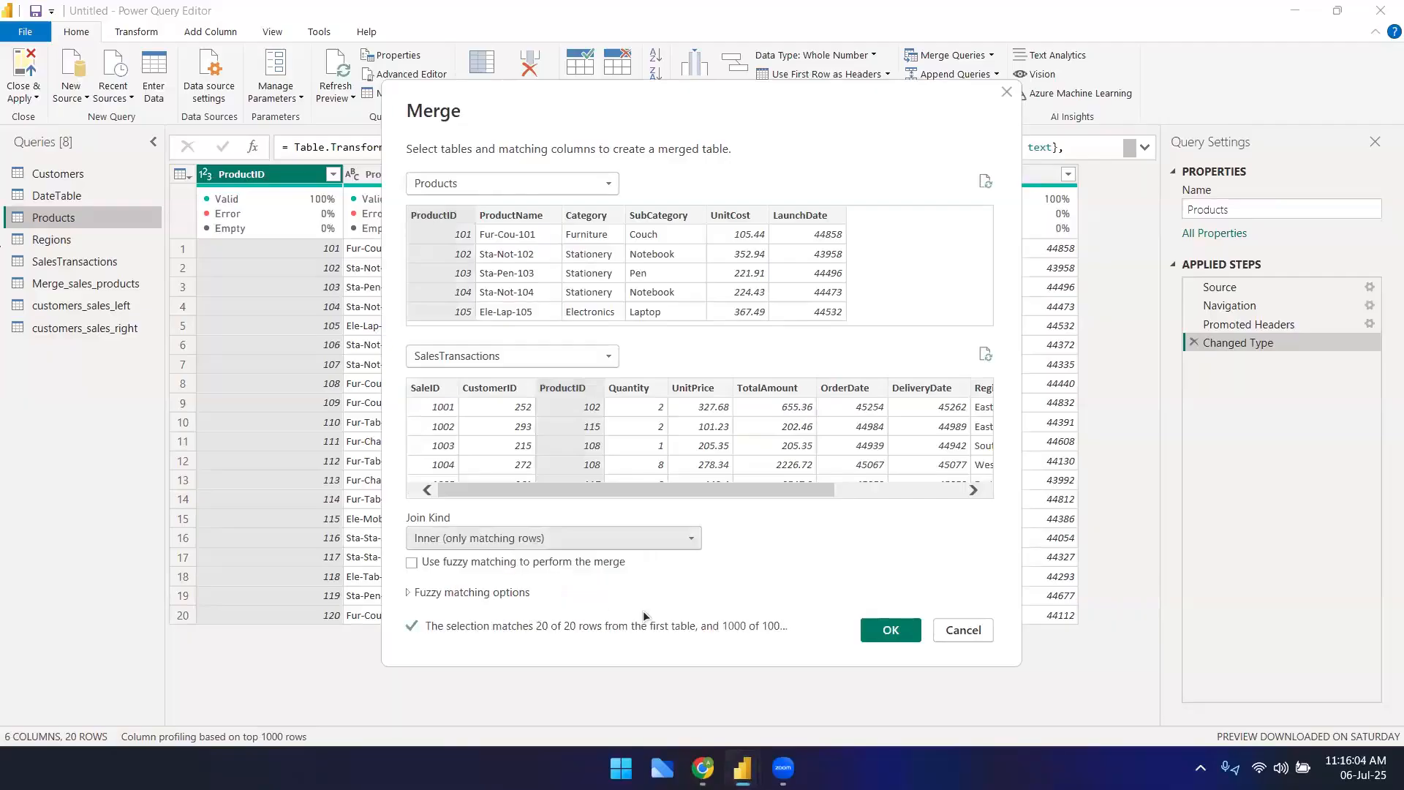
pyautogui.click(888, 630)
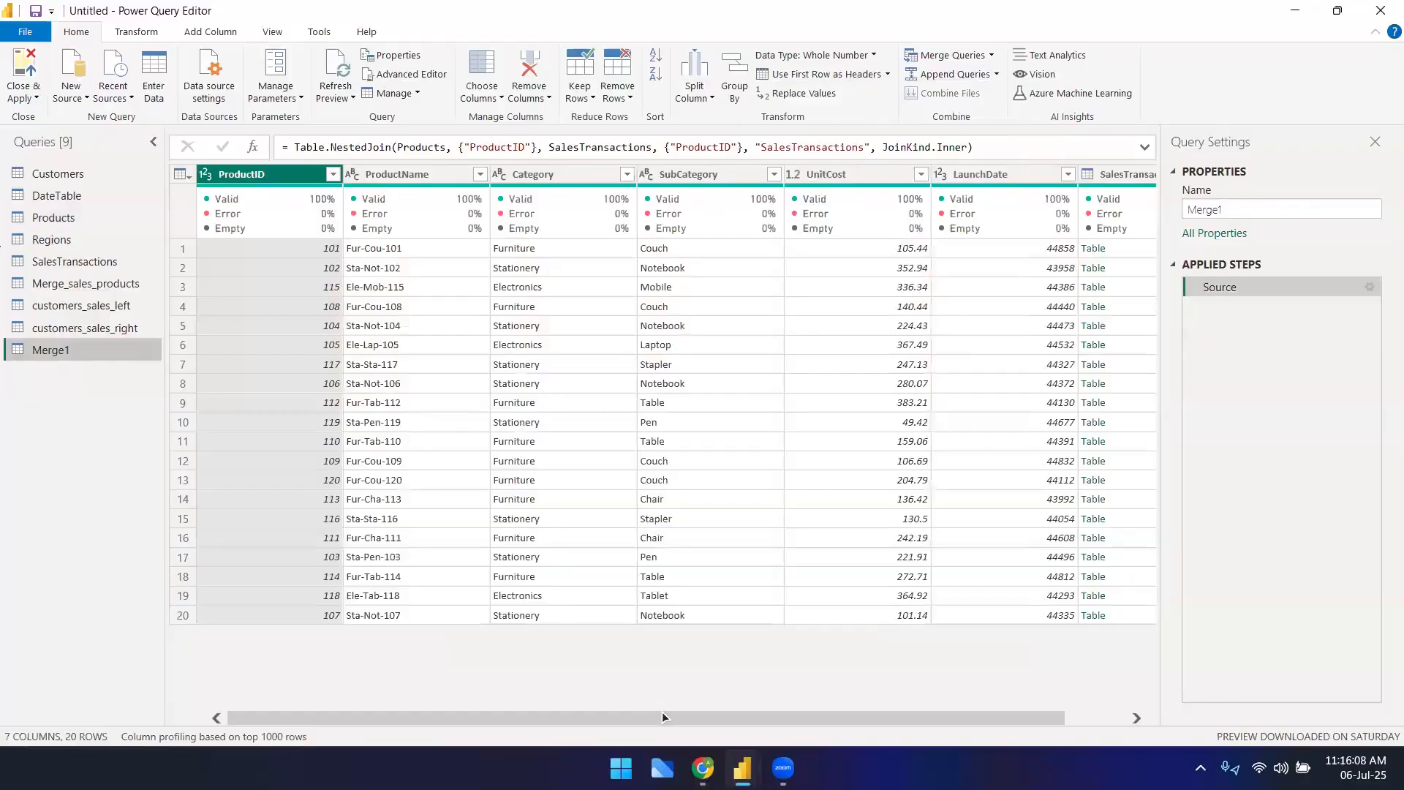
# - Expand the merged query's SalesTransactions column with only SaleID, keeping the original column name as prefix
pyautogui.moveTo(664, 714); pyautogui.dragTo(924, 687)
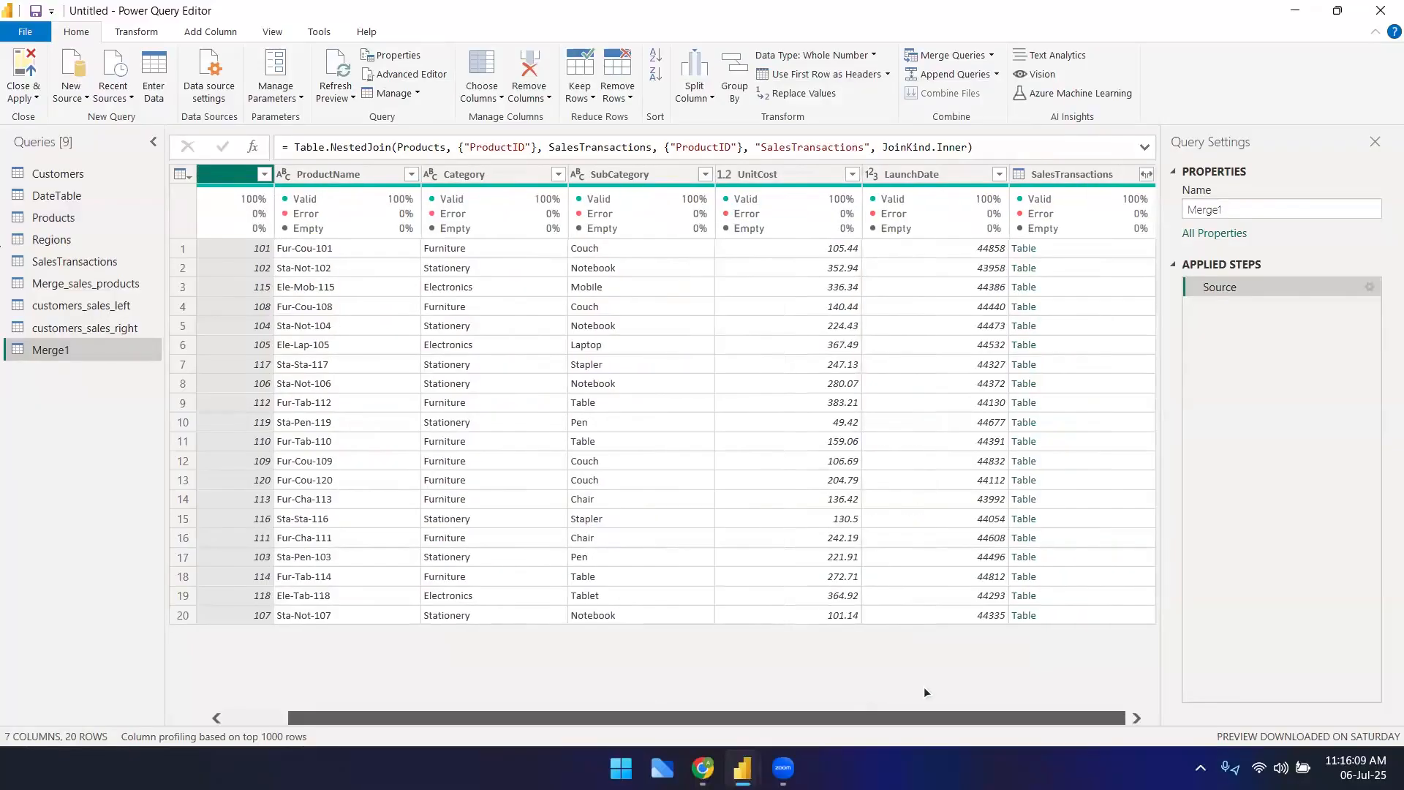
pyautogui.click(1145, 176)
pyautogui.click(878, 250)
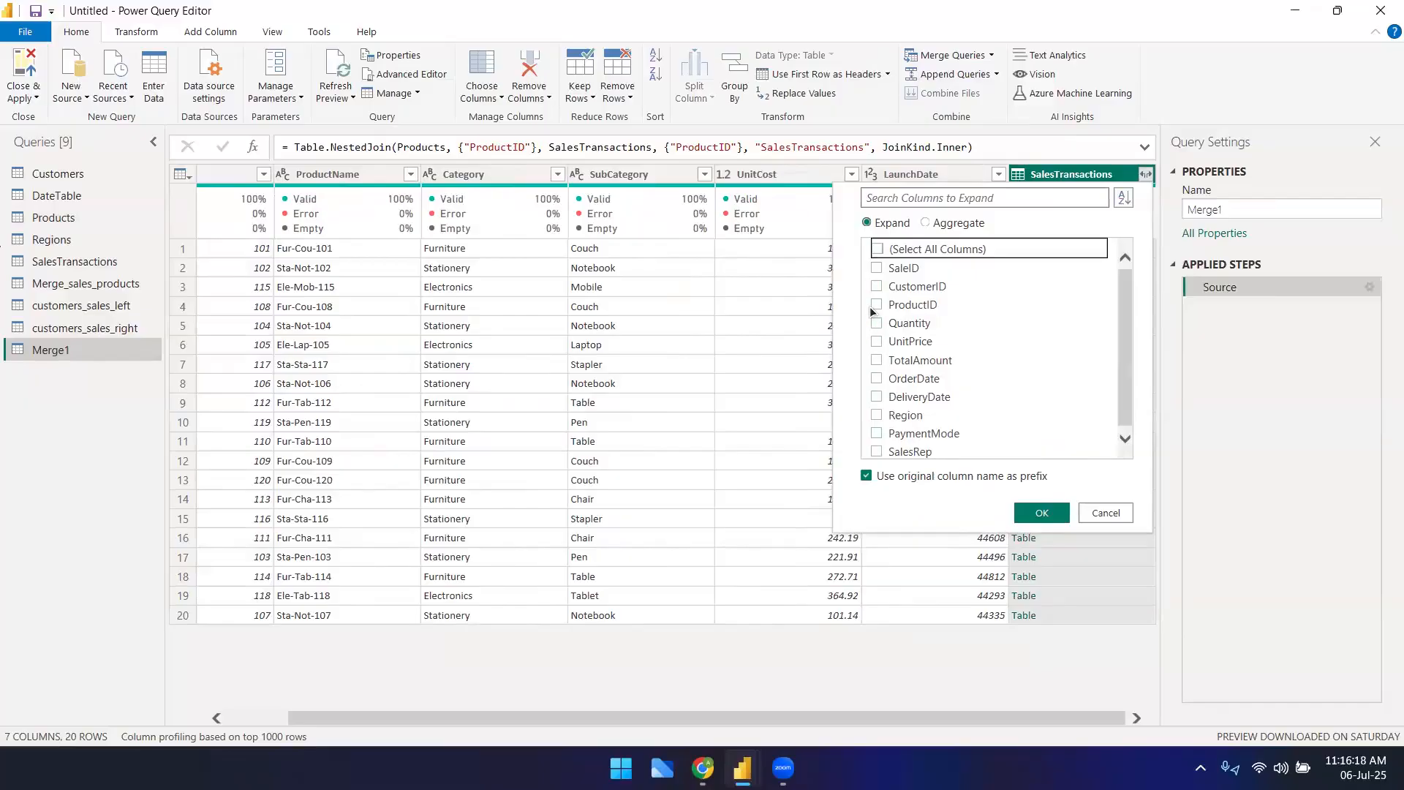
pyautogui.click(876, 268)
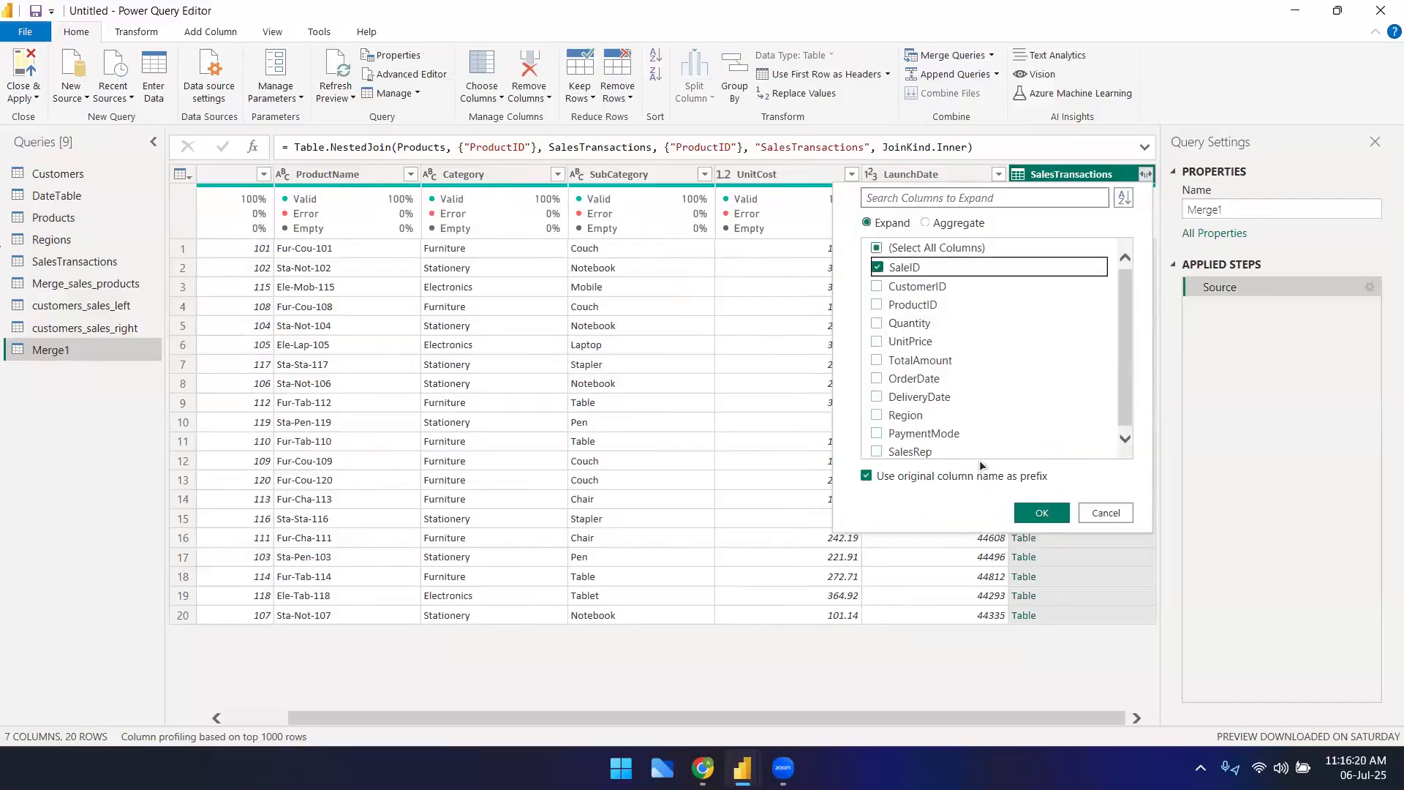
pyautogui.click(1038, 516)
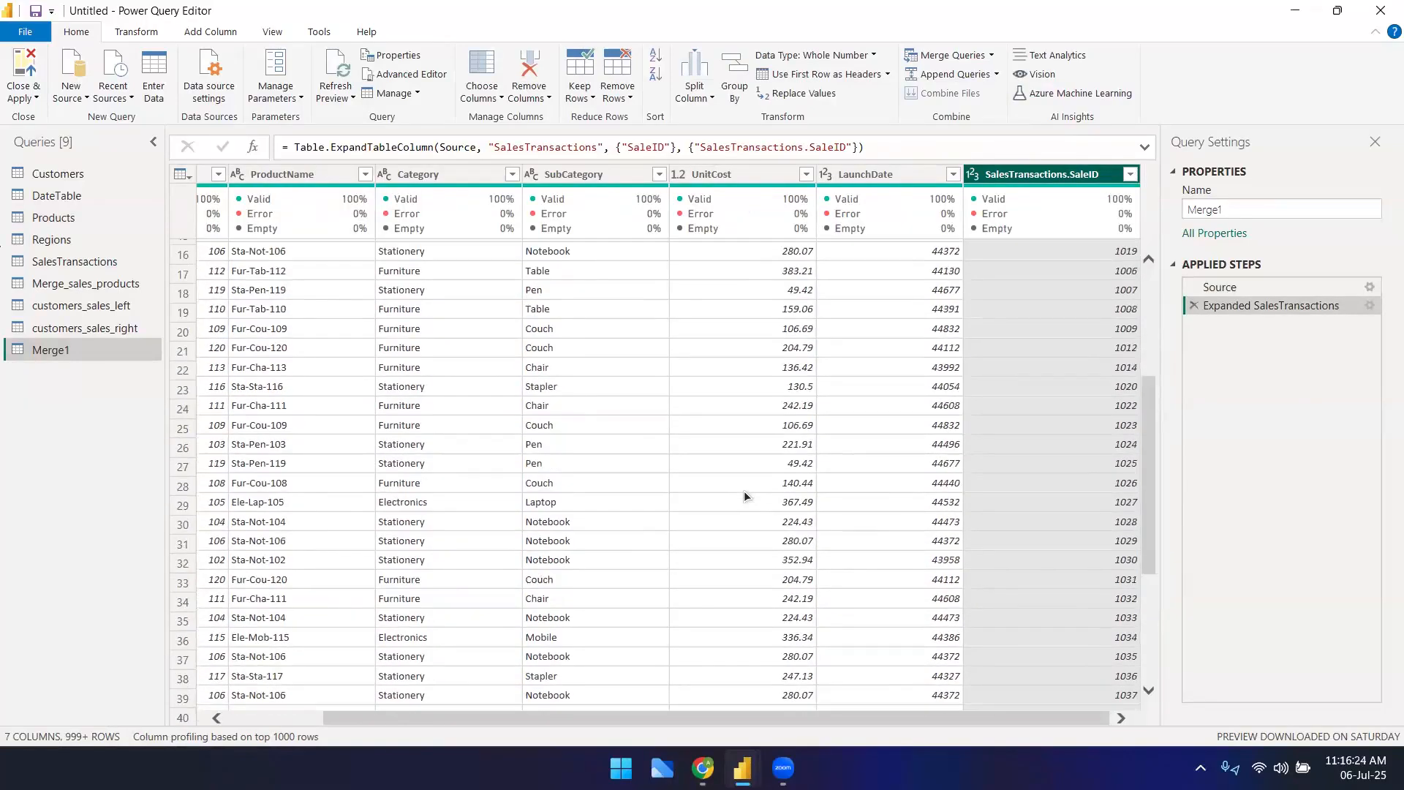
# - Check the product rows against the expanded SaleID values, and remove the Expanded SalesTransactions step
pyautogui.scroll(-9, 743, 496)
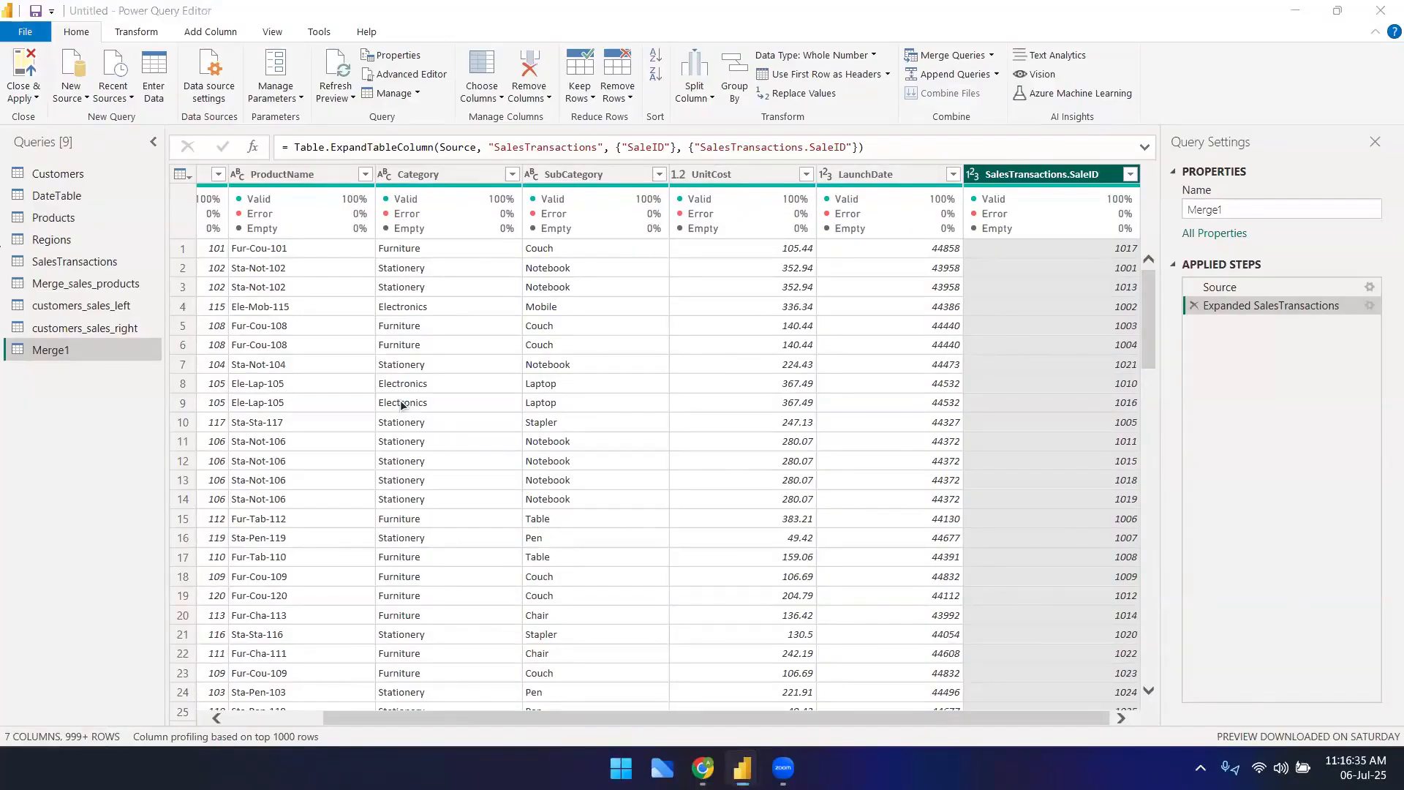
pyautogui.moveTo(424, 719); pyautogui.dragTo(327, 720)
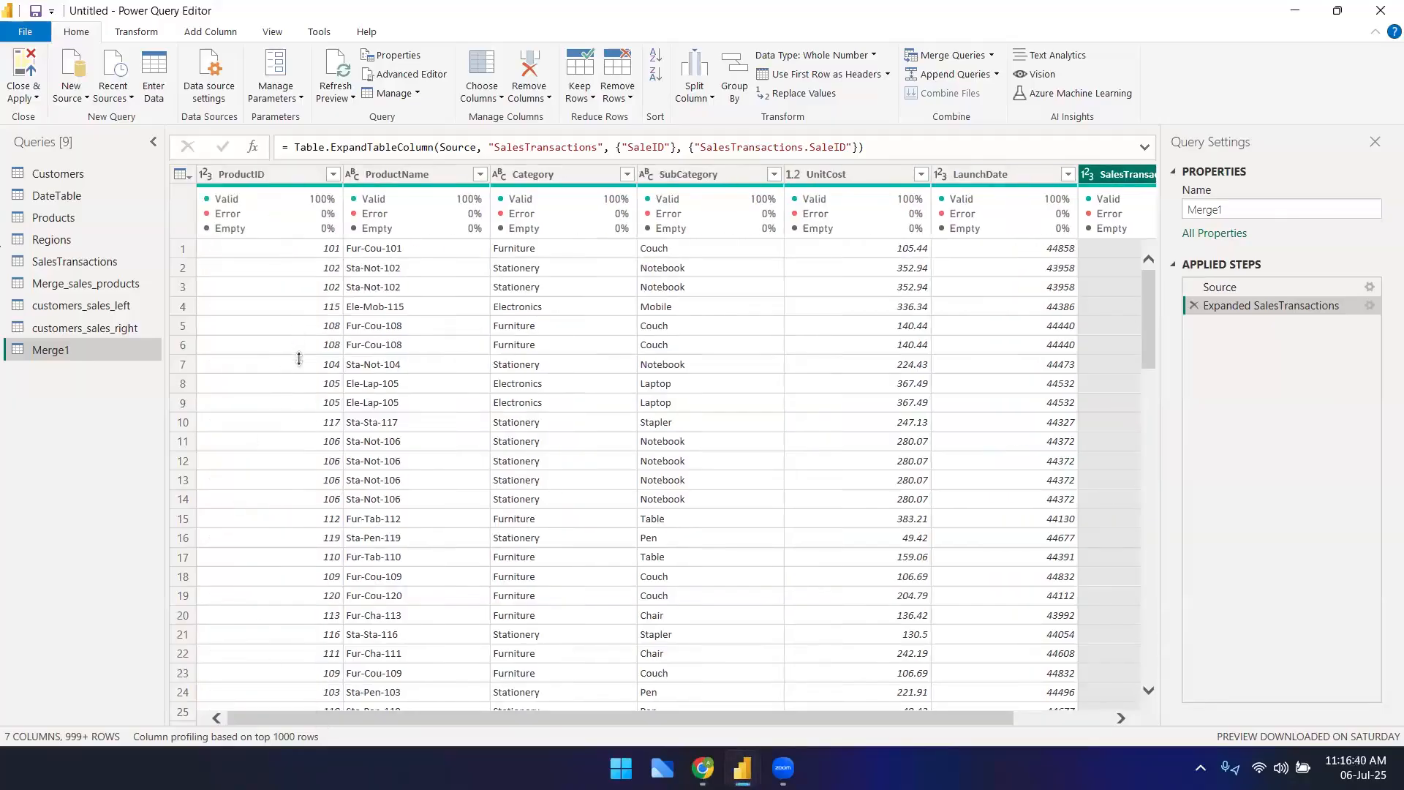
pyautogui.scroll(-5, 296, 384)
pyautogui.scroll(-4, 326, 437)
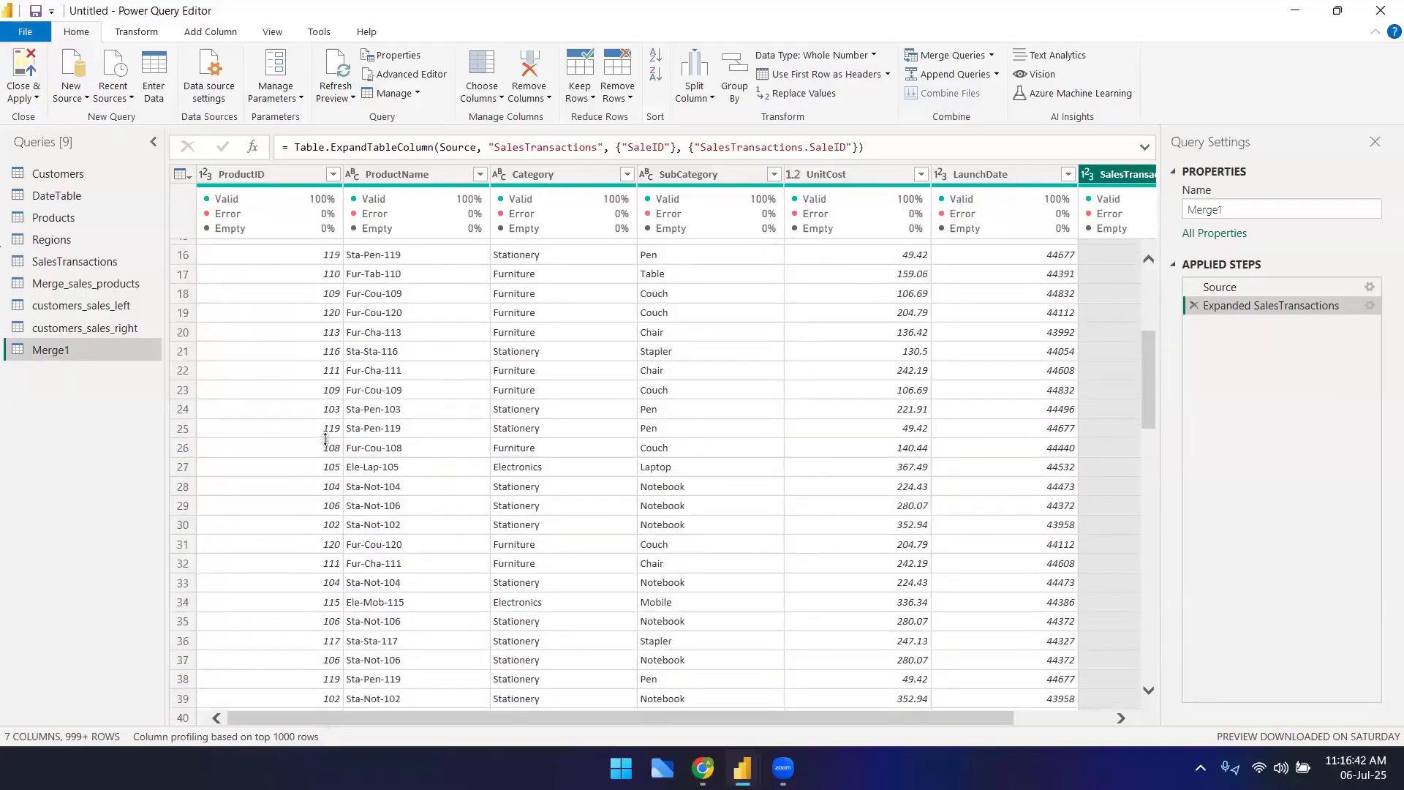
pyautogui.moveTo(427, 721); pyautogui.dragTo(919, 687)
pyautogui.click(1194, 306)
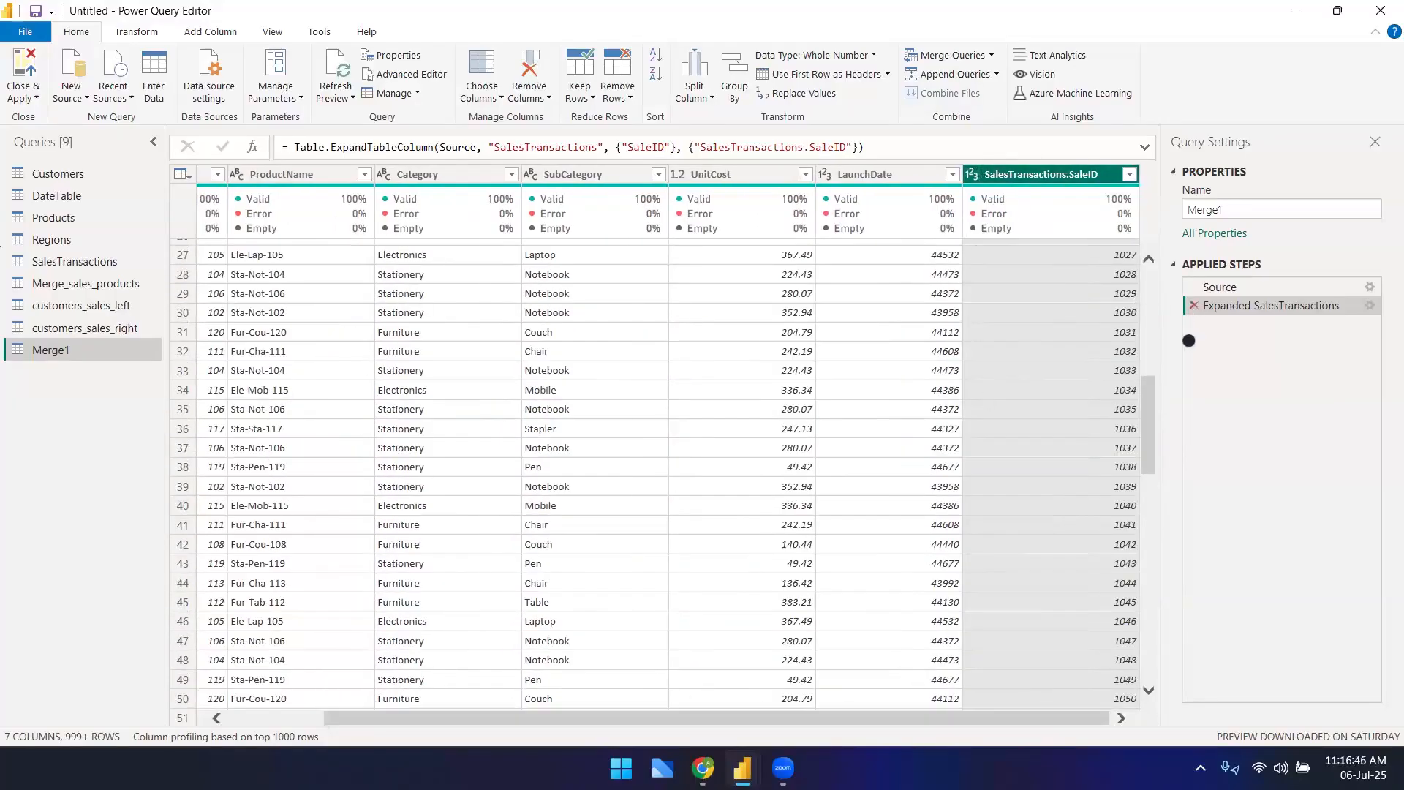
# - Expand the SalesTransactions column with only SaleID and ProductID, keeping the original column name as prefix
pyautogui.click(1146, 175)
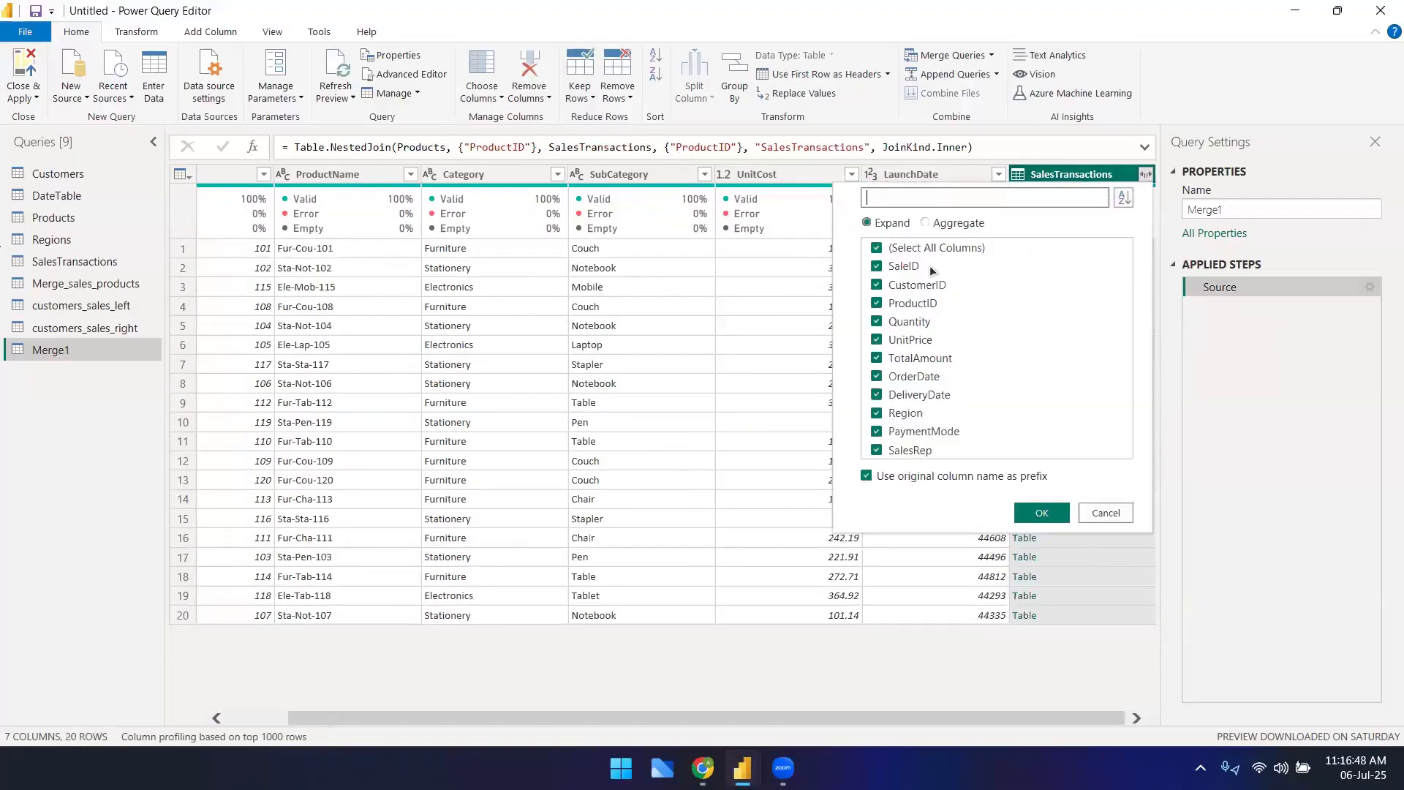
pyautogui.click(878, 249)
pyautogui.click(876, 266)
pyautogui.click(877, 303)
pyautogui.click(1040, 515)
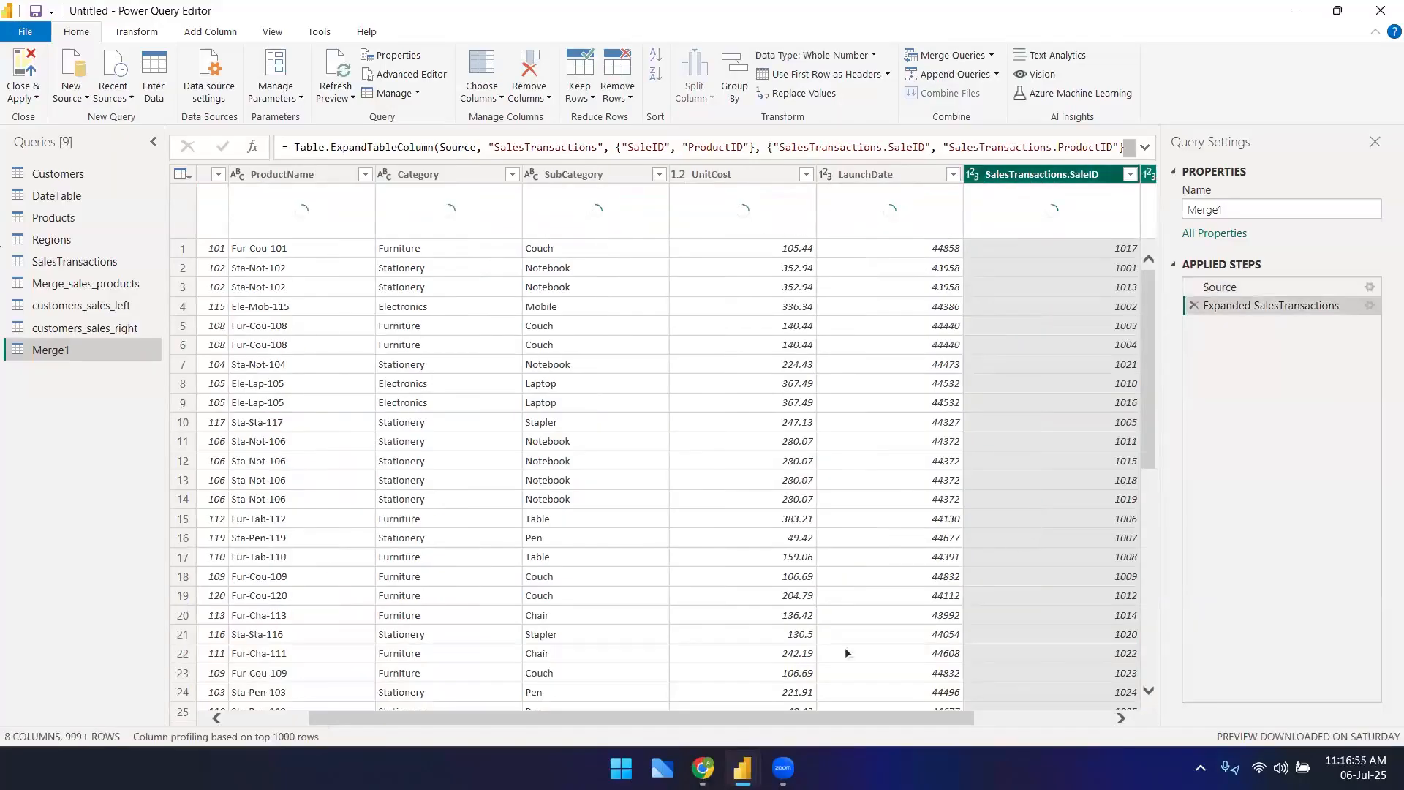
# - Review the expanded SaleID and ProductID columns down the rows of the inner join result
pyautogui.moveTo(893, 717); pyautogui.dragTo(1099, 632)
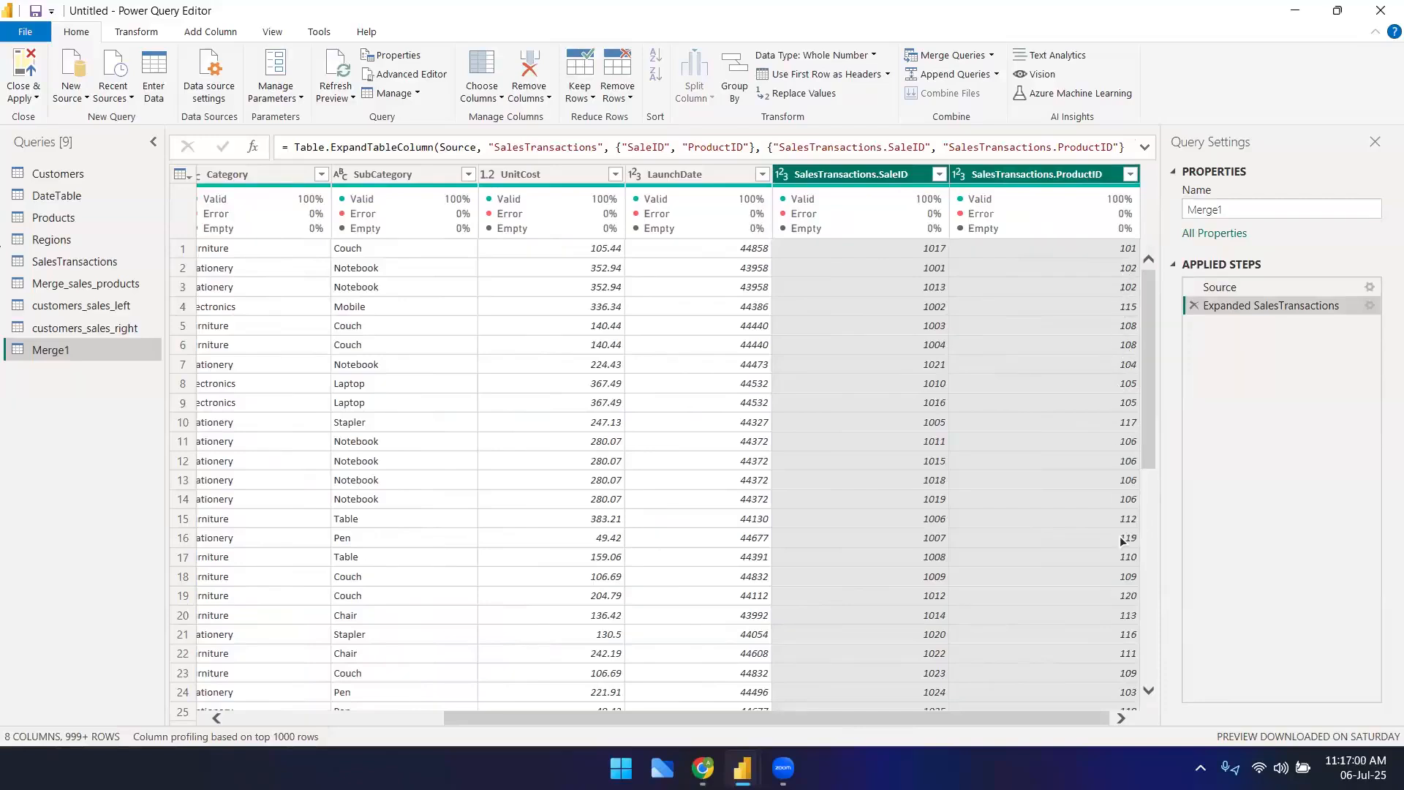
pyautogui.scroll(-11, 987, 534)
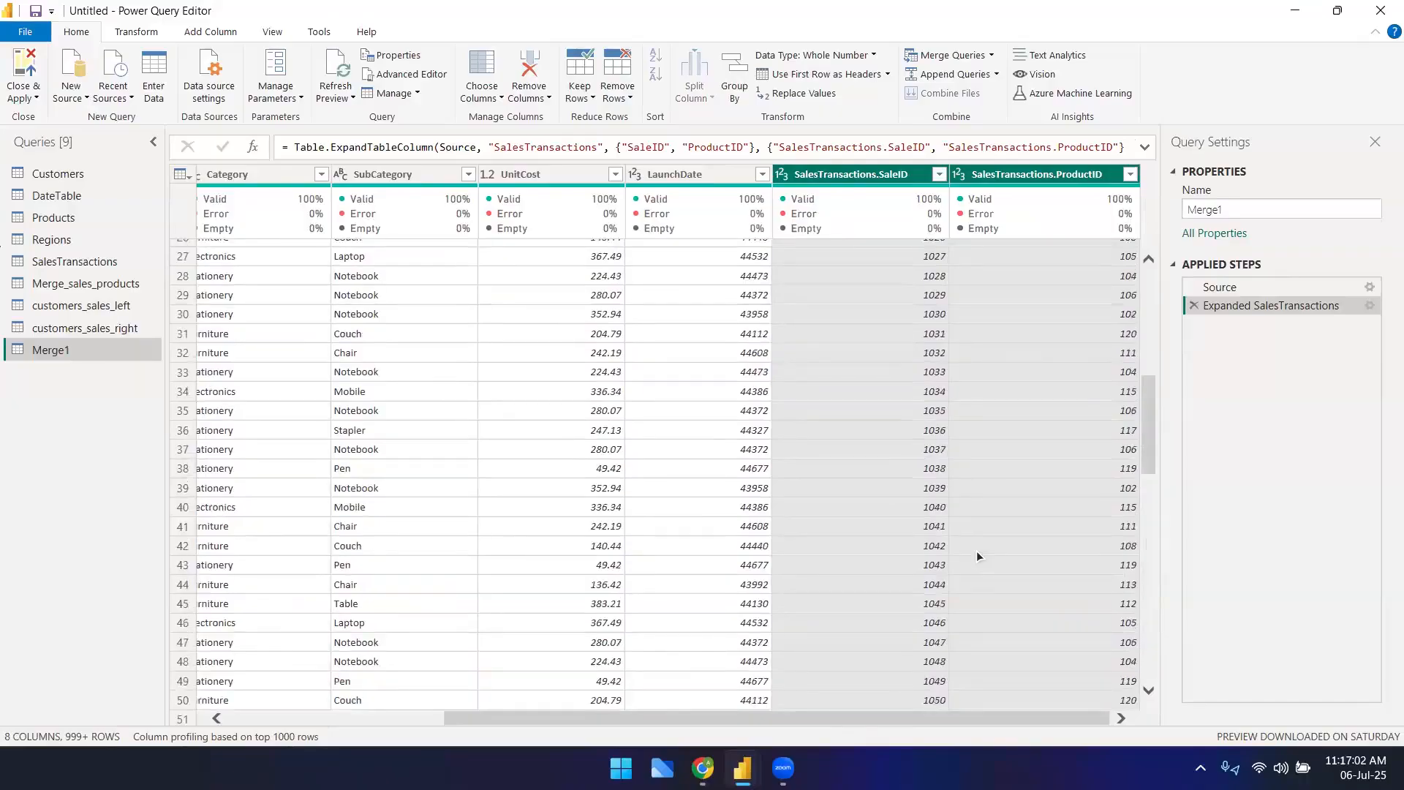
pyautogui.scroll(-20, 977, 550)
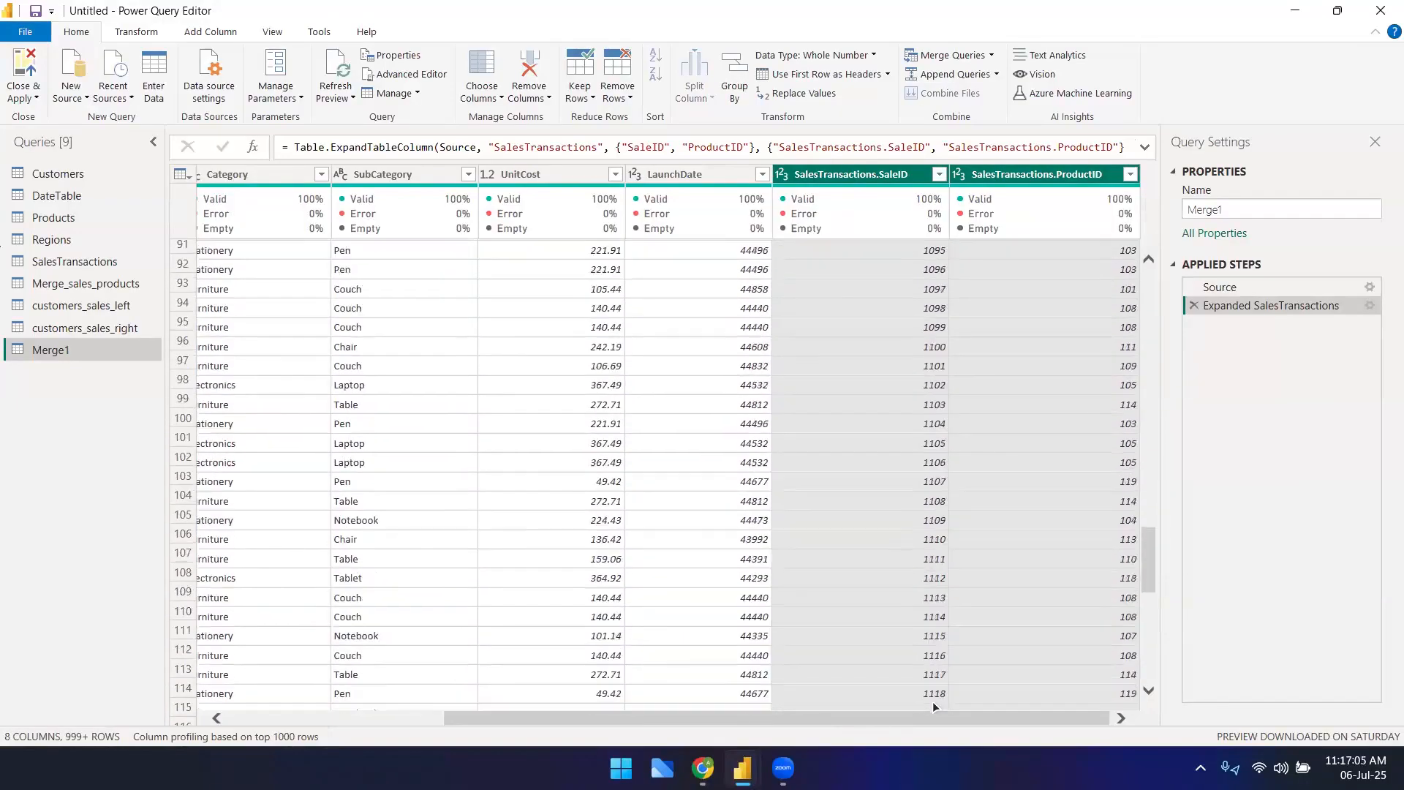
pyautogui.scroll(-2, 942, 602)
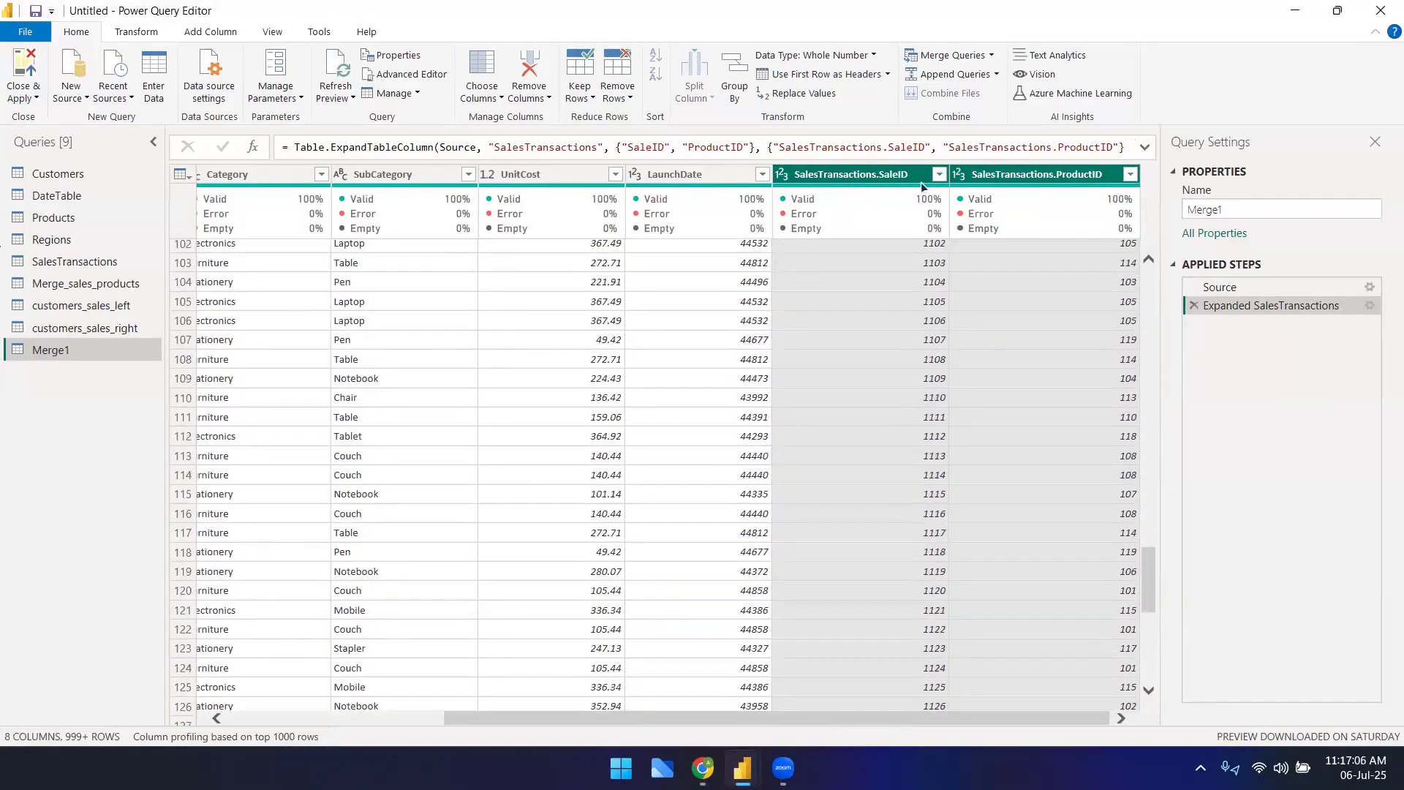
pyautogui.scroll(-8, 955, 388)
pyautogui.scroll(-4, 954, 402)
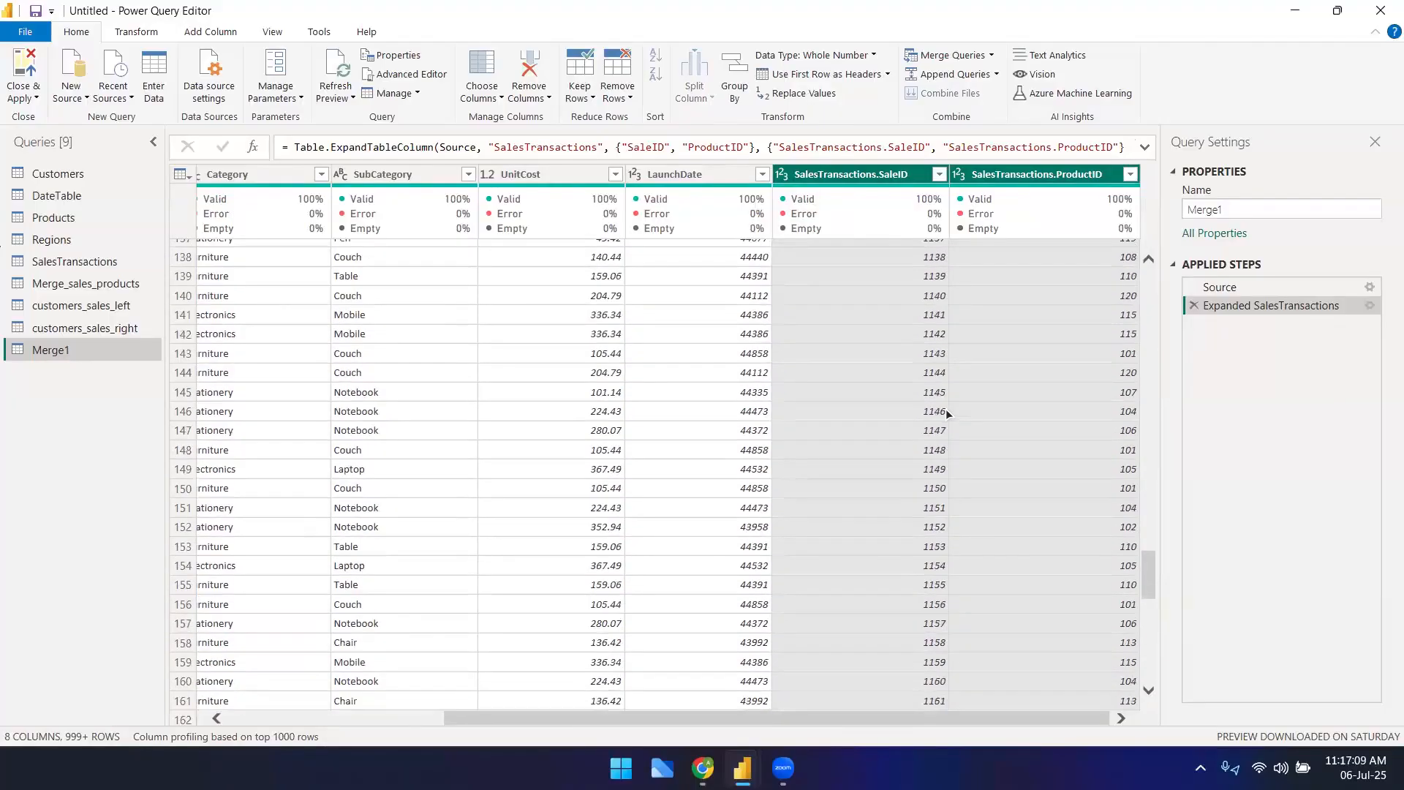
# - Rename the Merge1 query as merge_products_sales
pyautogui.rightClick(62, 342)
pyautogui.click(115, 412)
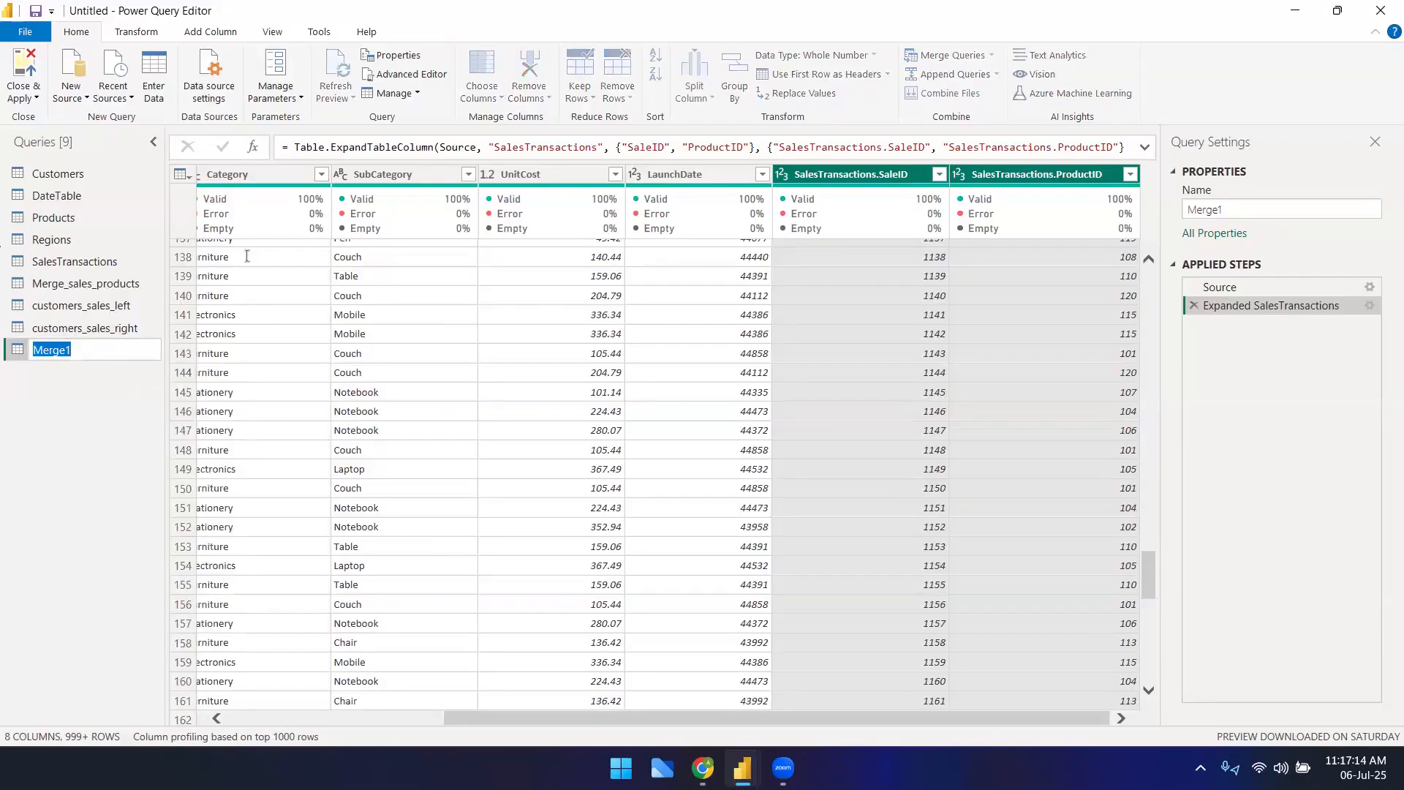
pyautogui.write('merge_products_sales')
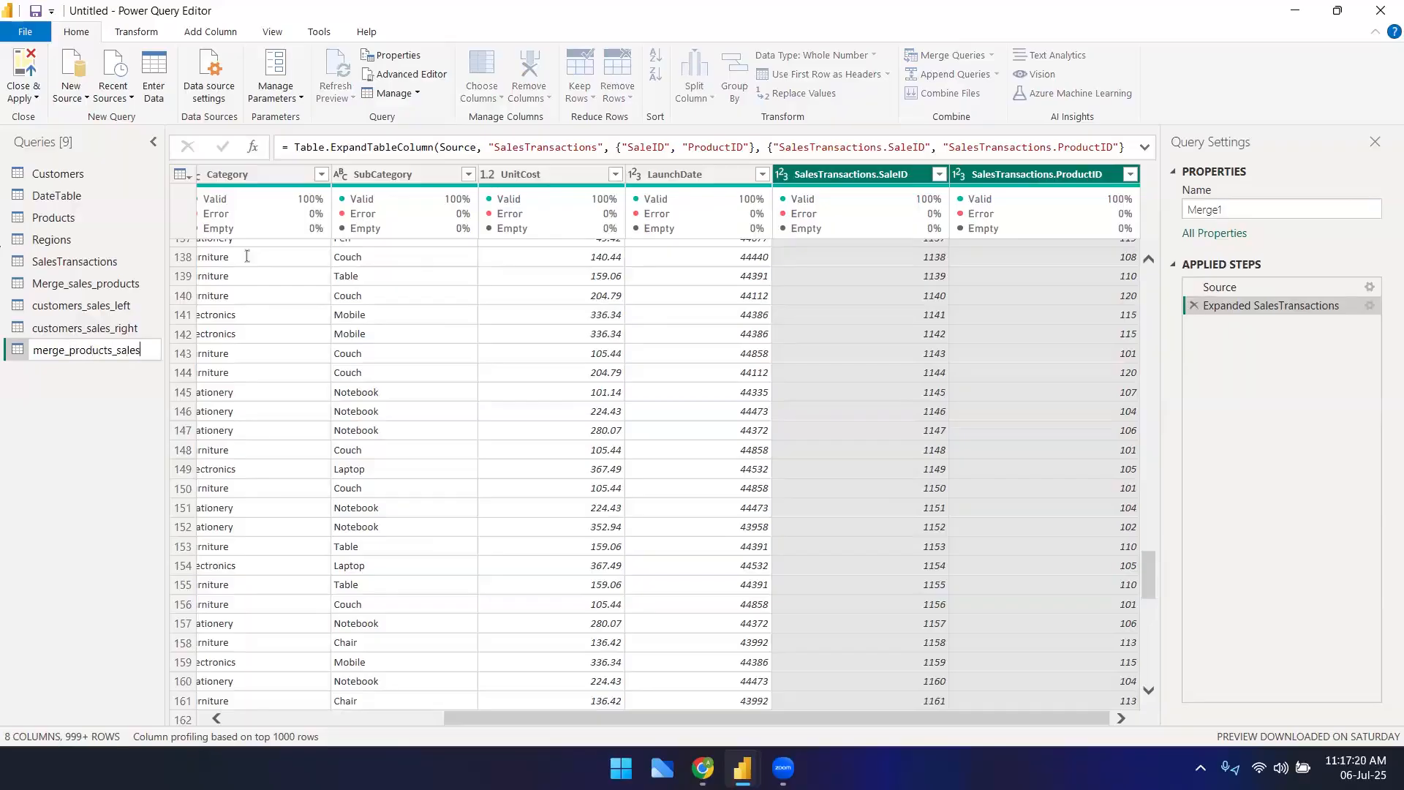
pyautogui.press('Return')
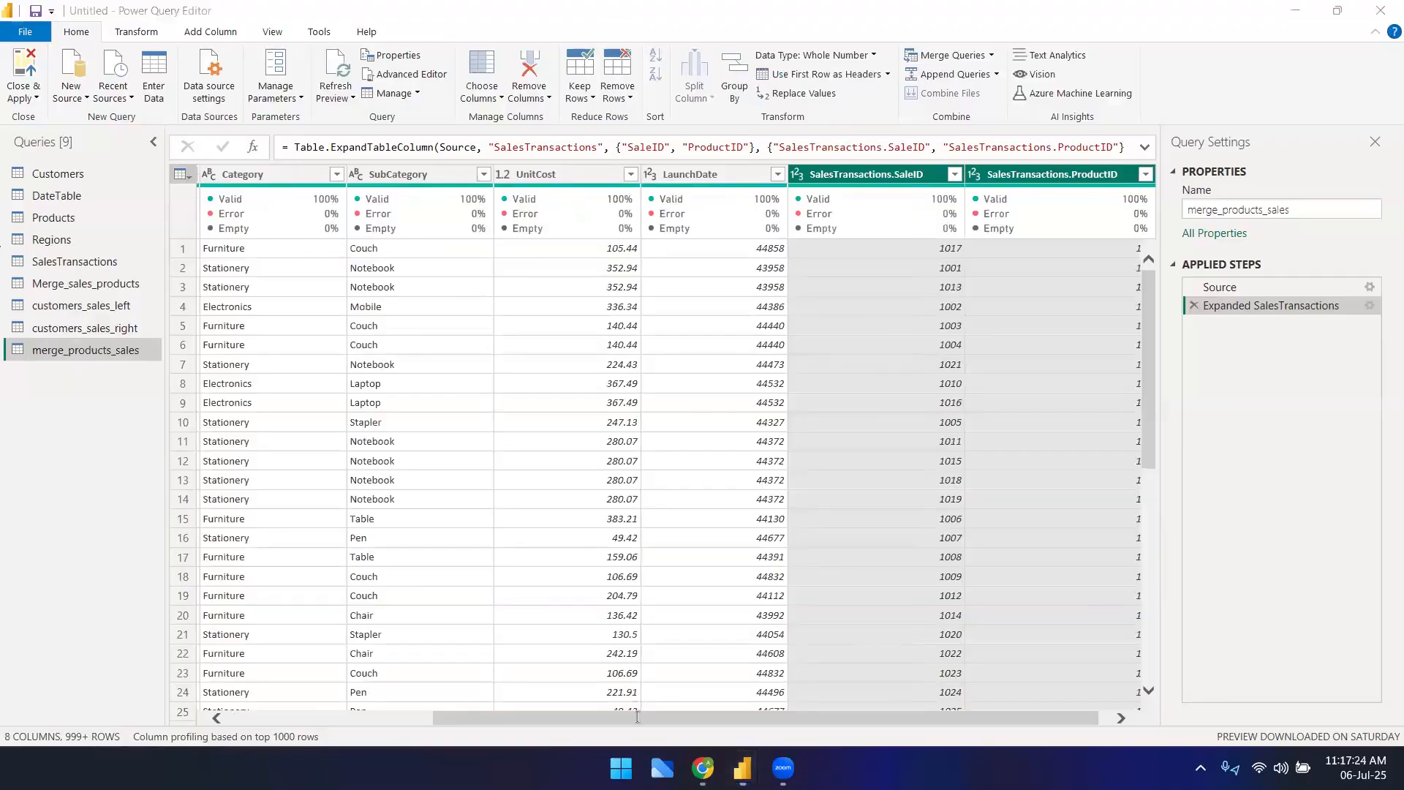
# - Remove the Expanded SalesTransactions step from merge_products_sales and preview the nested transactions table for product 101
pyautogui.moveTo(636, 718); pyautogui.dragTo(647, 719)
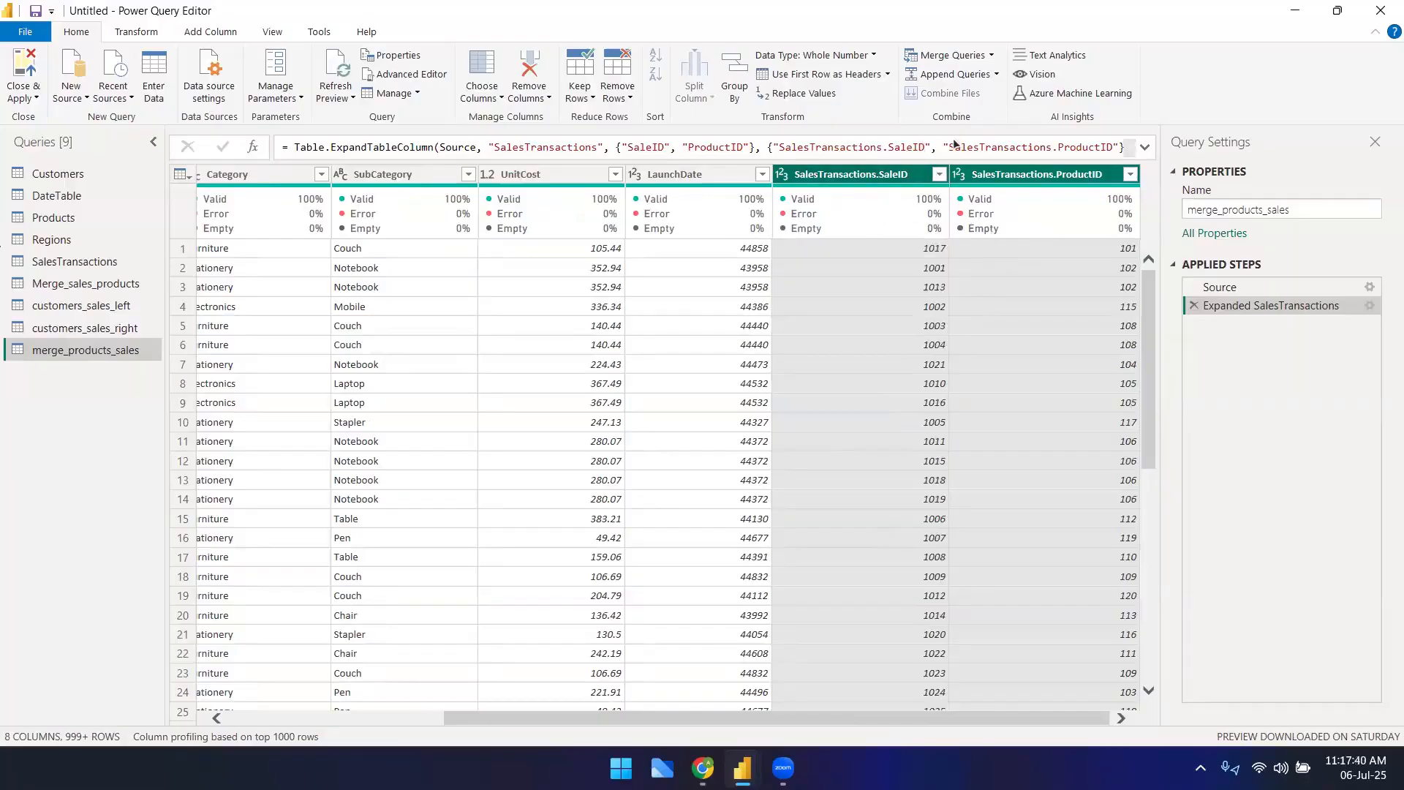
pyautogui.click(1194, 307)
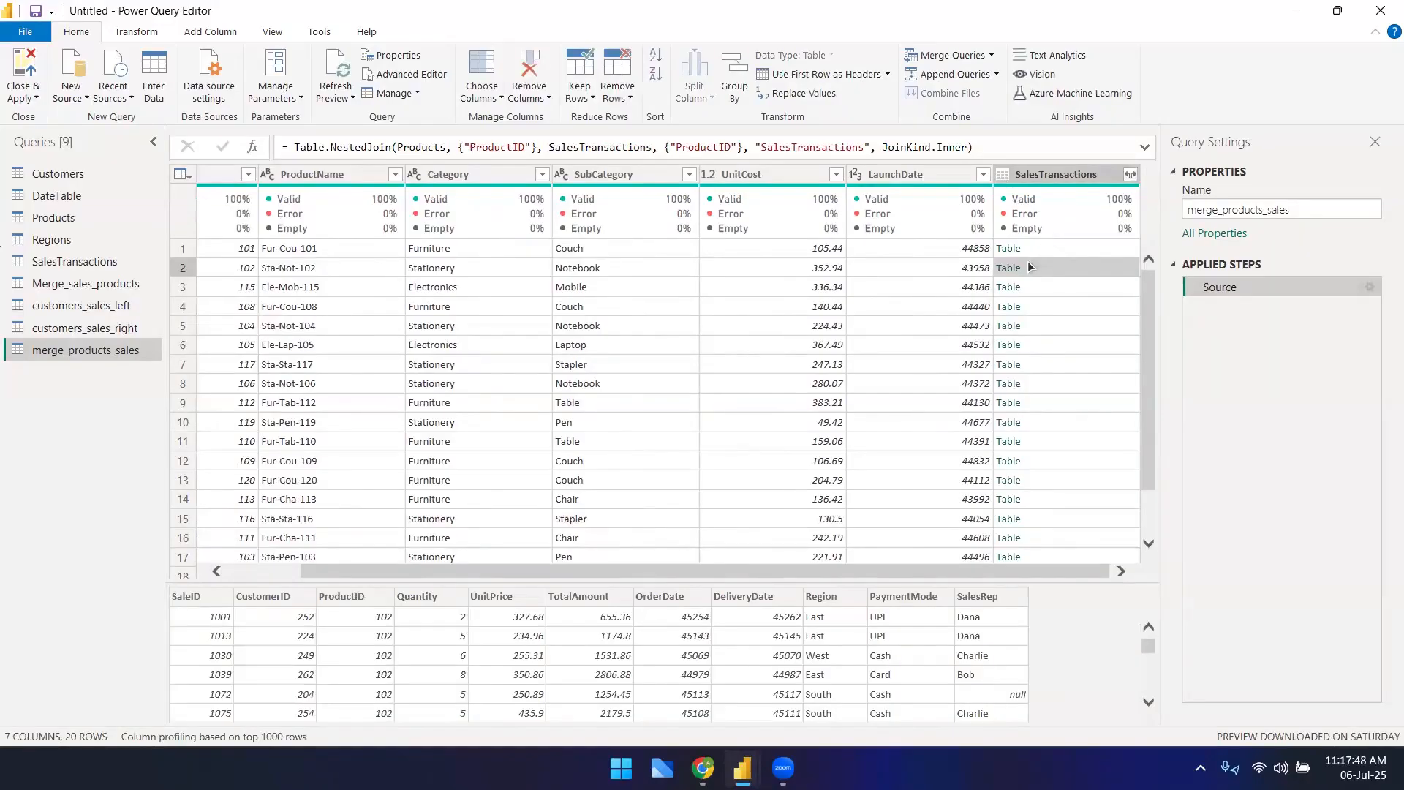
pyautogui.click(1034, 252)
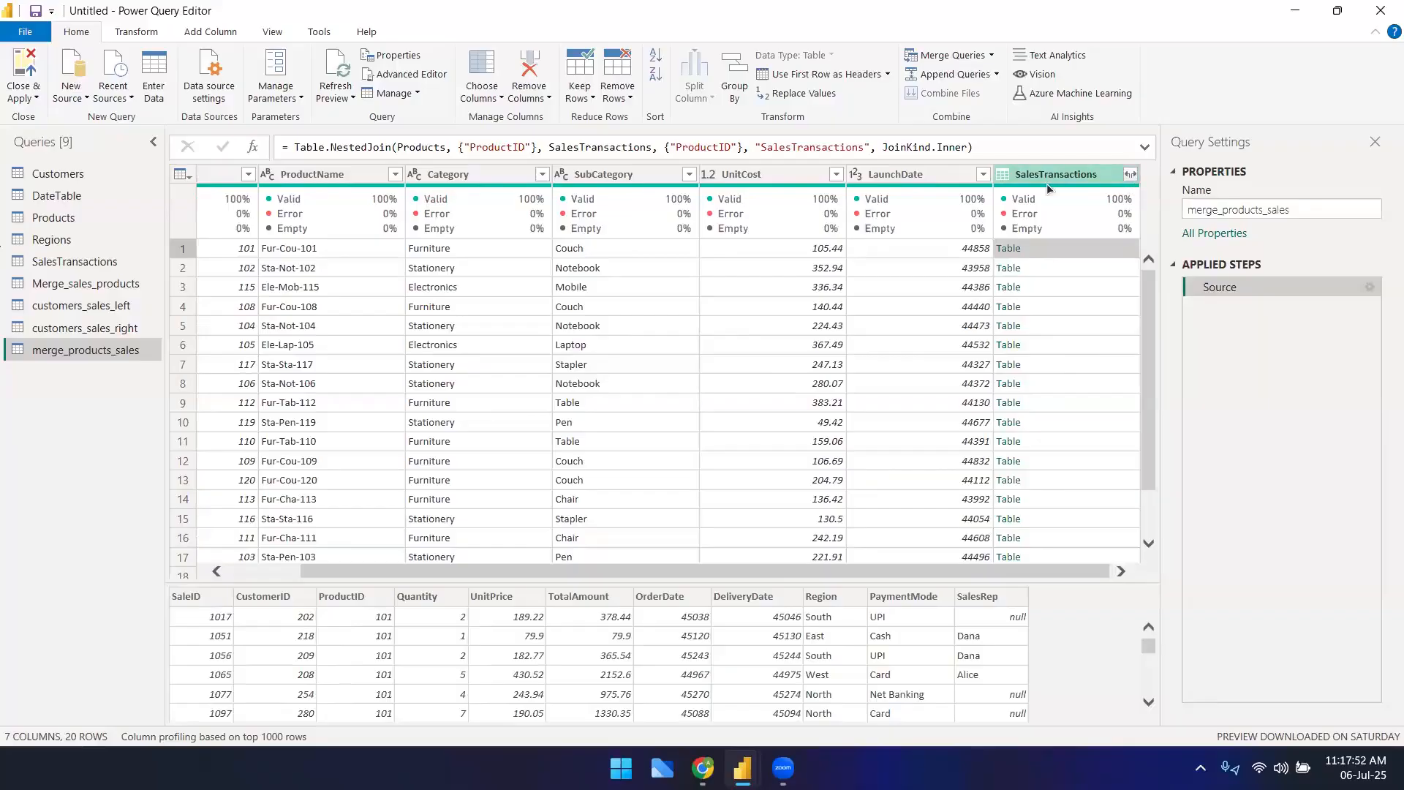
# - Expand SalesTransactions in merge_products_sales again, selecting only the SaleID and ProductID columns
pyautogui.click(1131, 179)
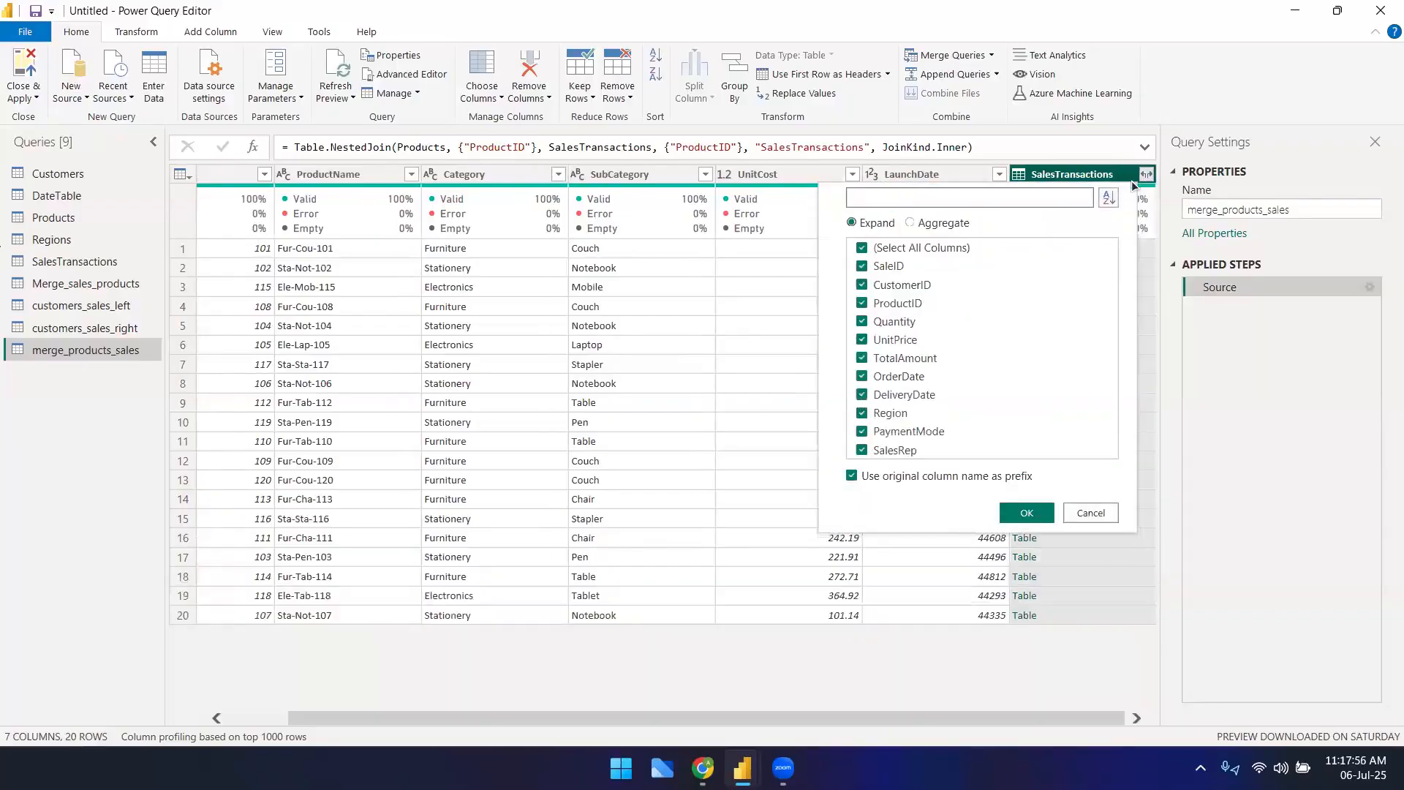
pyautogui.click(864, 250)
pyautogui.click(862, 267)
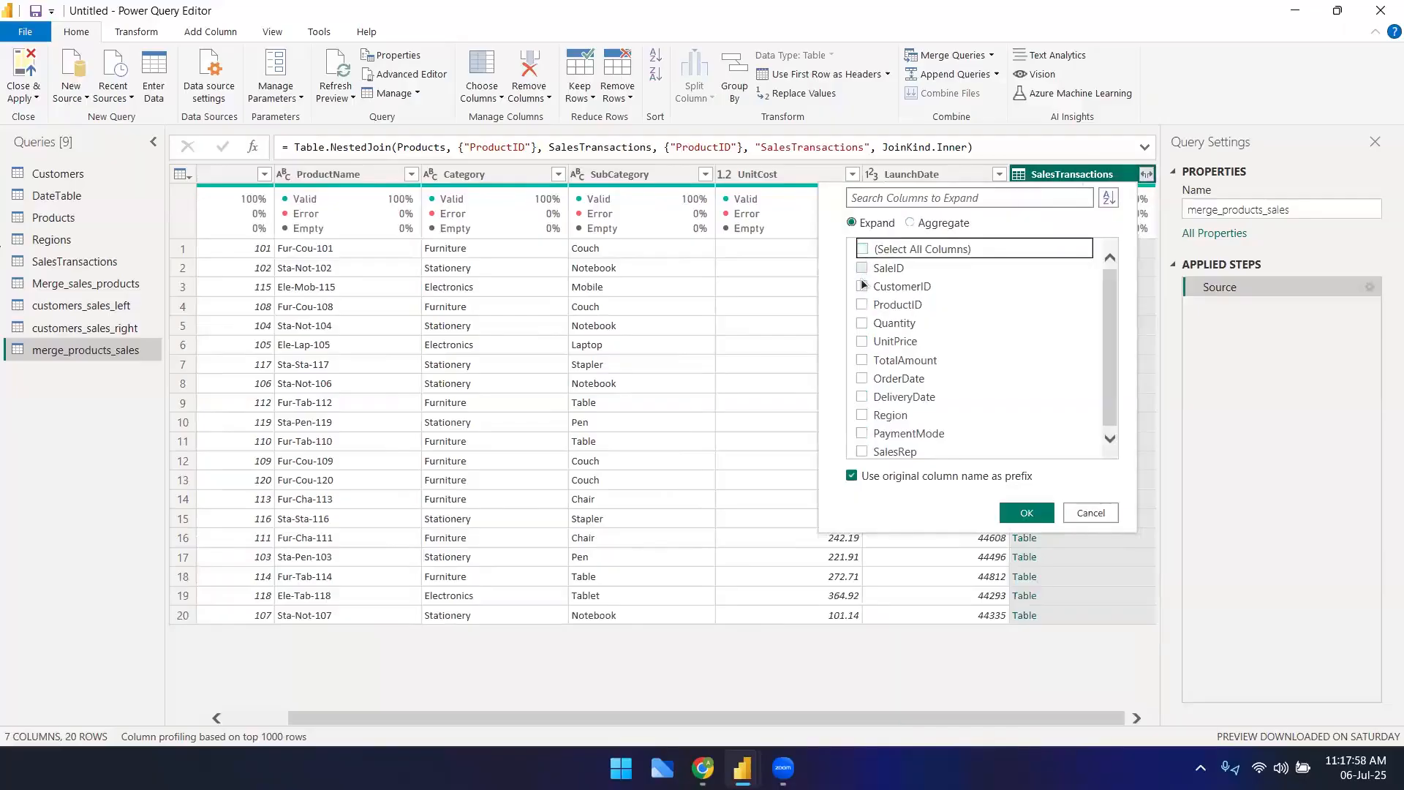
pyautogui.click(863, 304)
pyautogui.click(1026, 514)
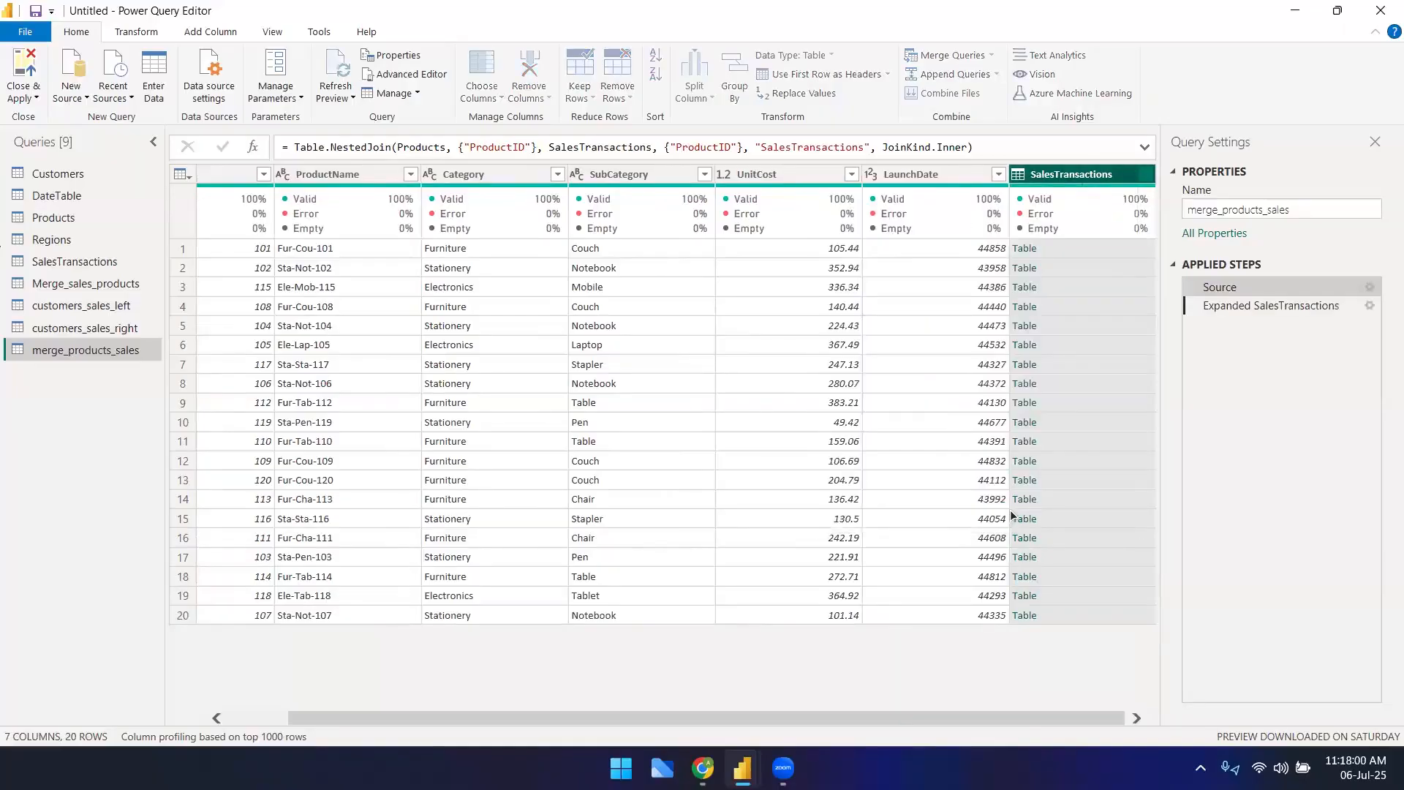
# - Examine the rows of merge_products_sales, comparing SalesTransactions.SaleID with SalesTransactions.ProductID and inspecting a single SaleID cell
pyautogui.scroll(-2, 964, 431)
pyautogui.scroll(-20, 965, 433)
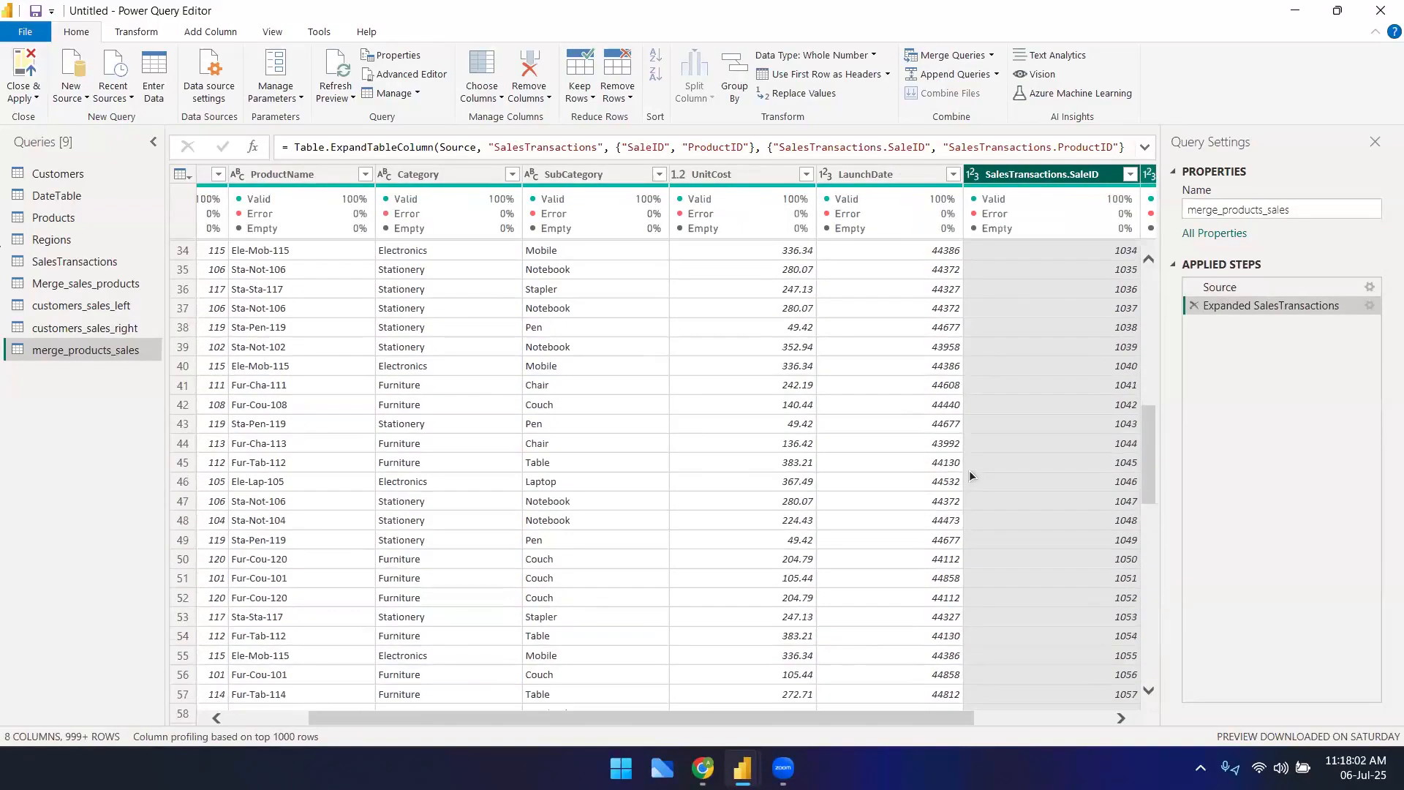
pyautogui.scroll(16, 978, 476)
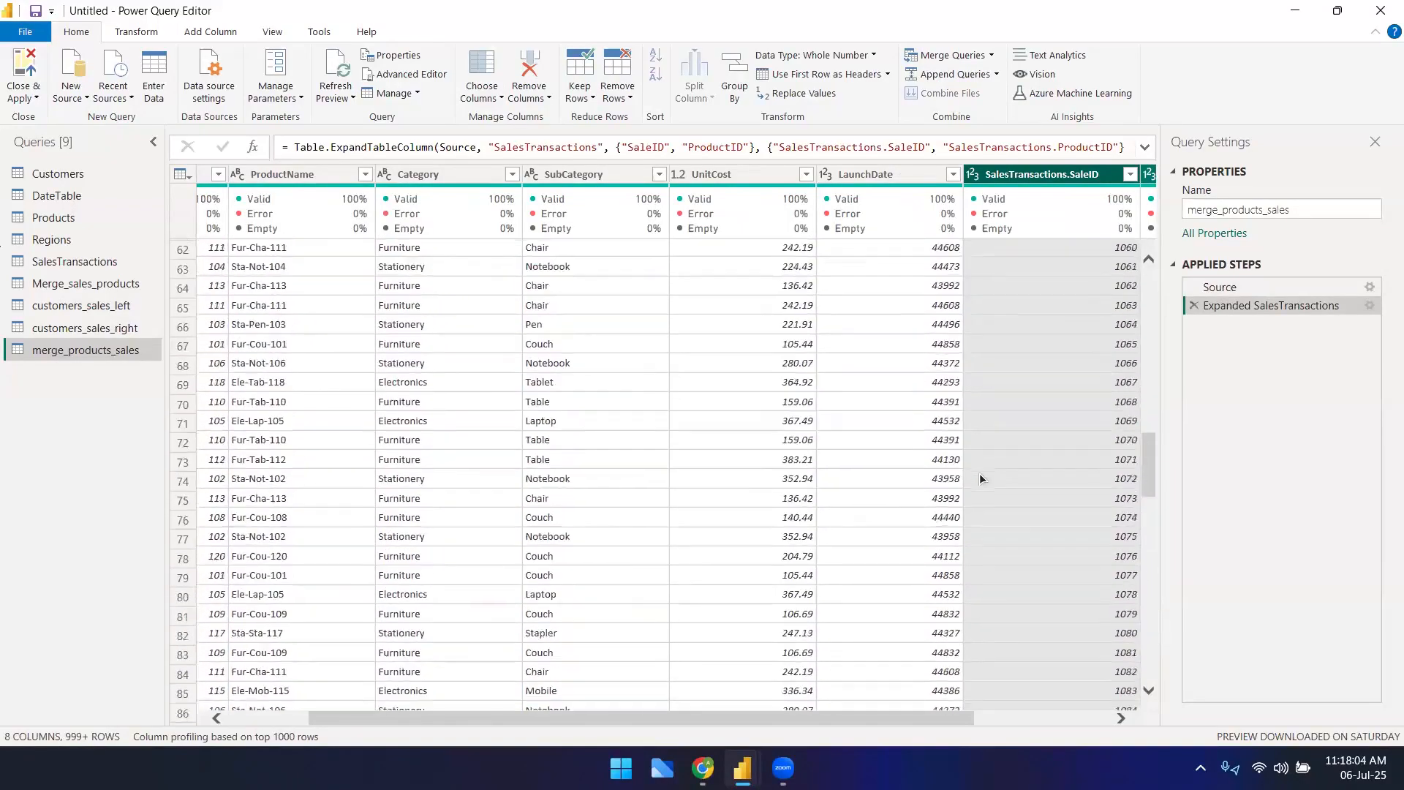
pyautogui.hscroll(5, 1046, 706)
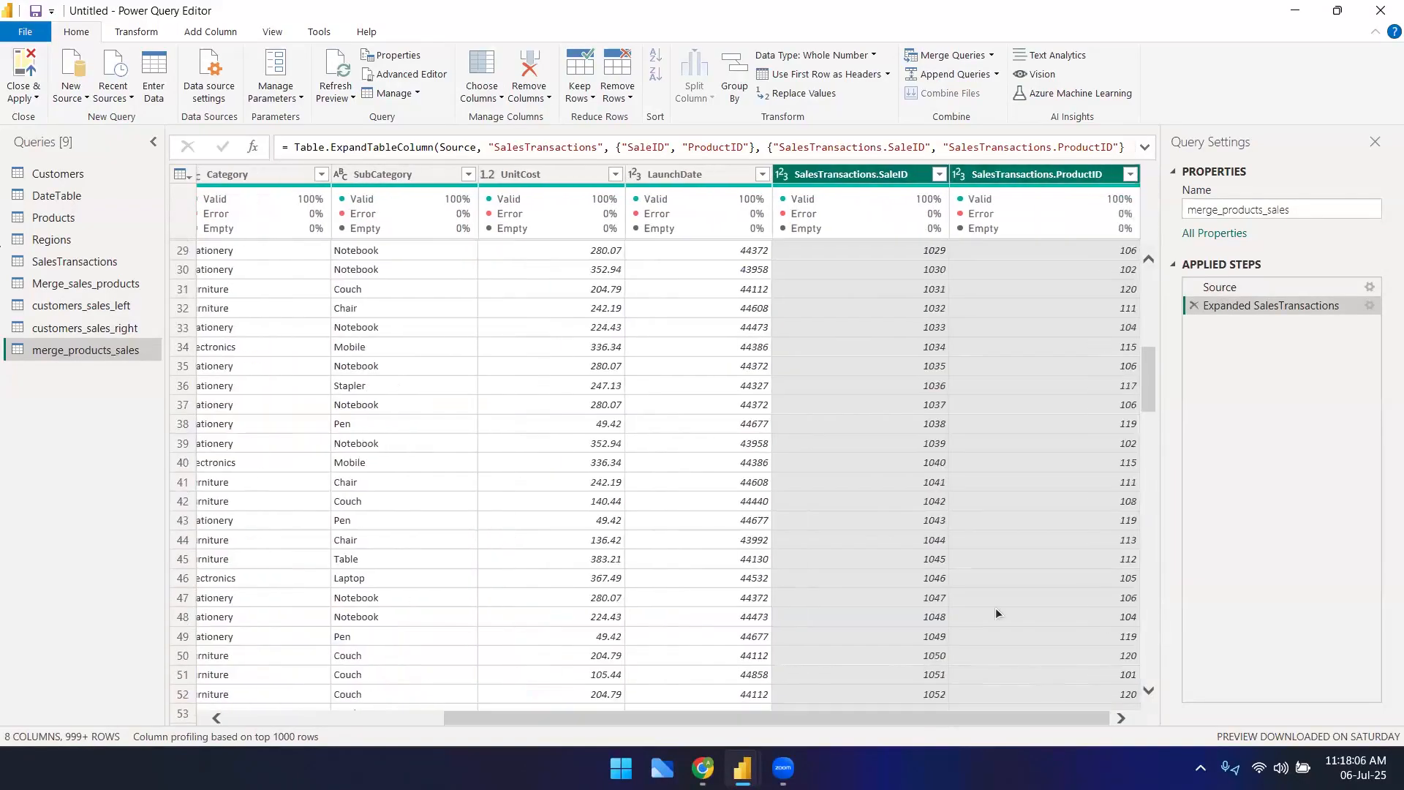
pyautogui.click(923, 290)
pyautogui.scroll(-4, 926, 494)
pyautogui.scroll(14, 929, 505)
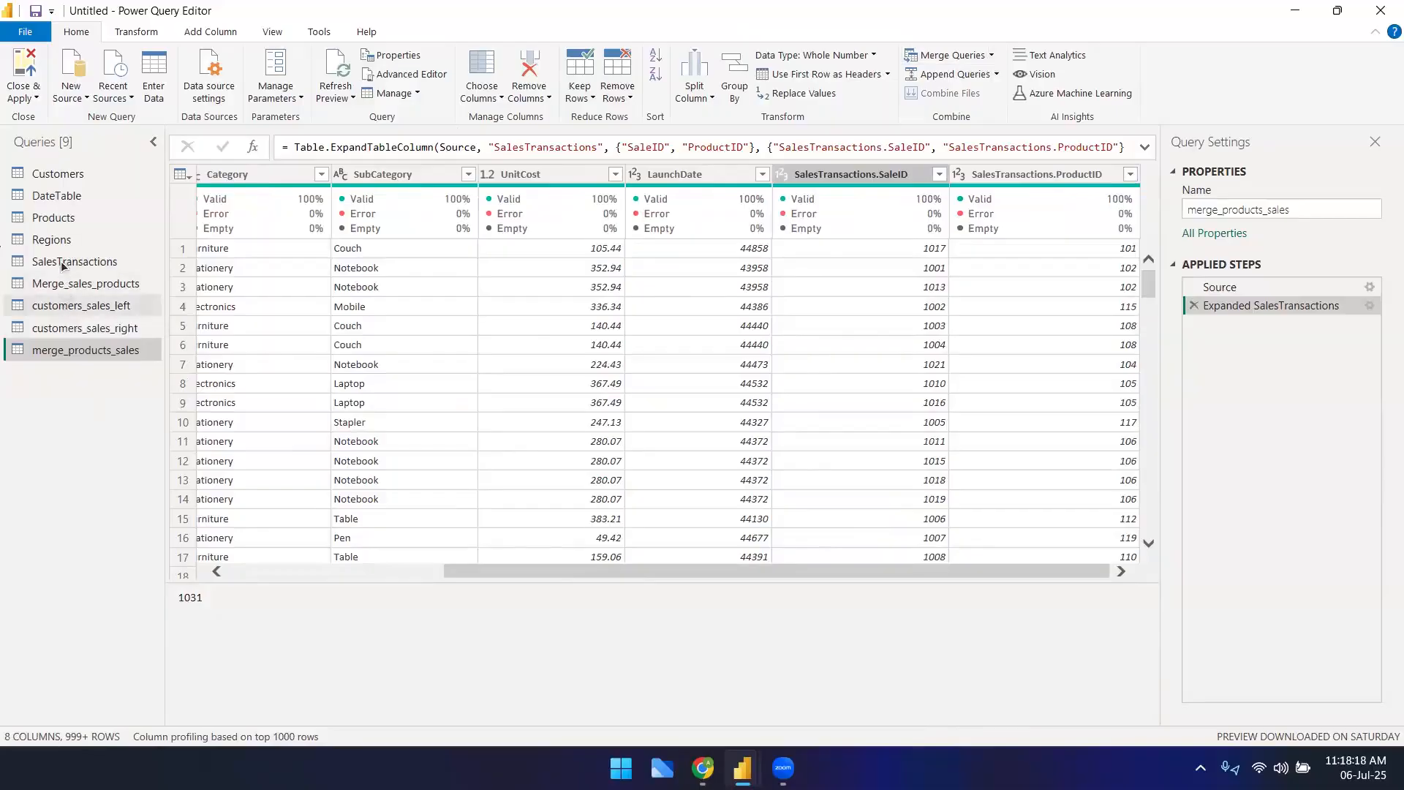
# - Open the Products query
pyautogui.click(54, 217)
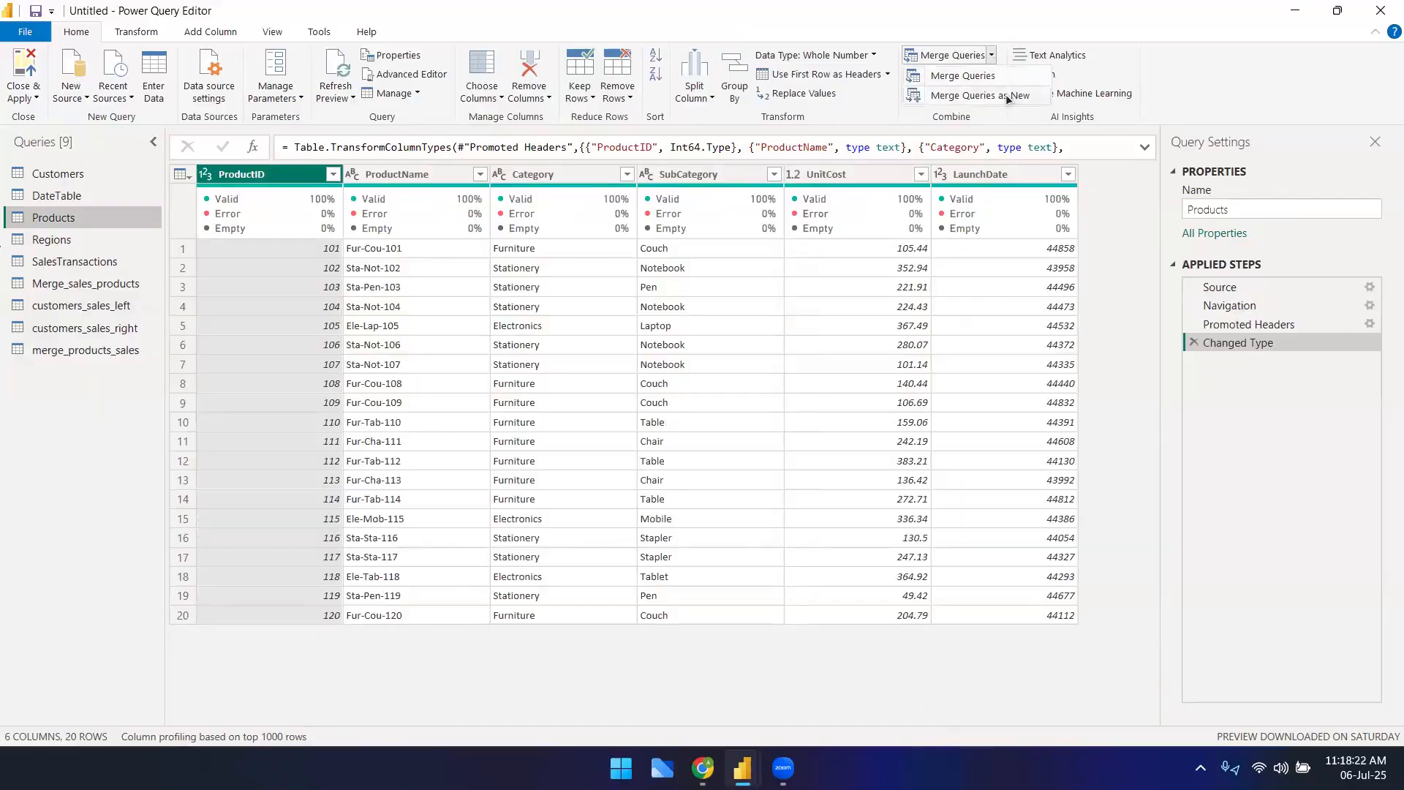
pyautogui.click(1008, 95)
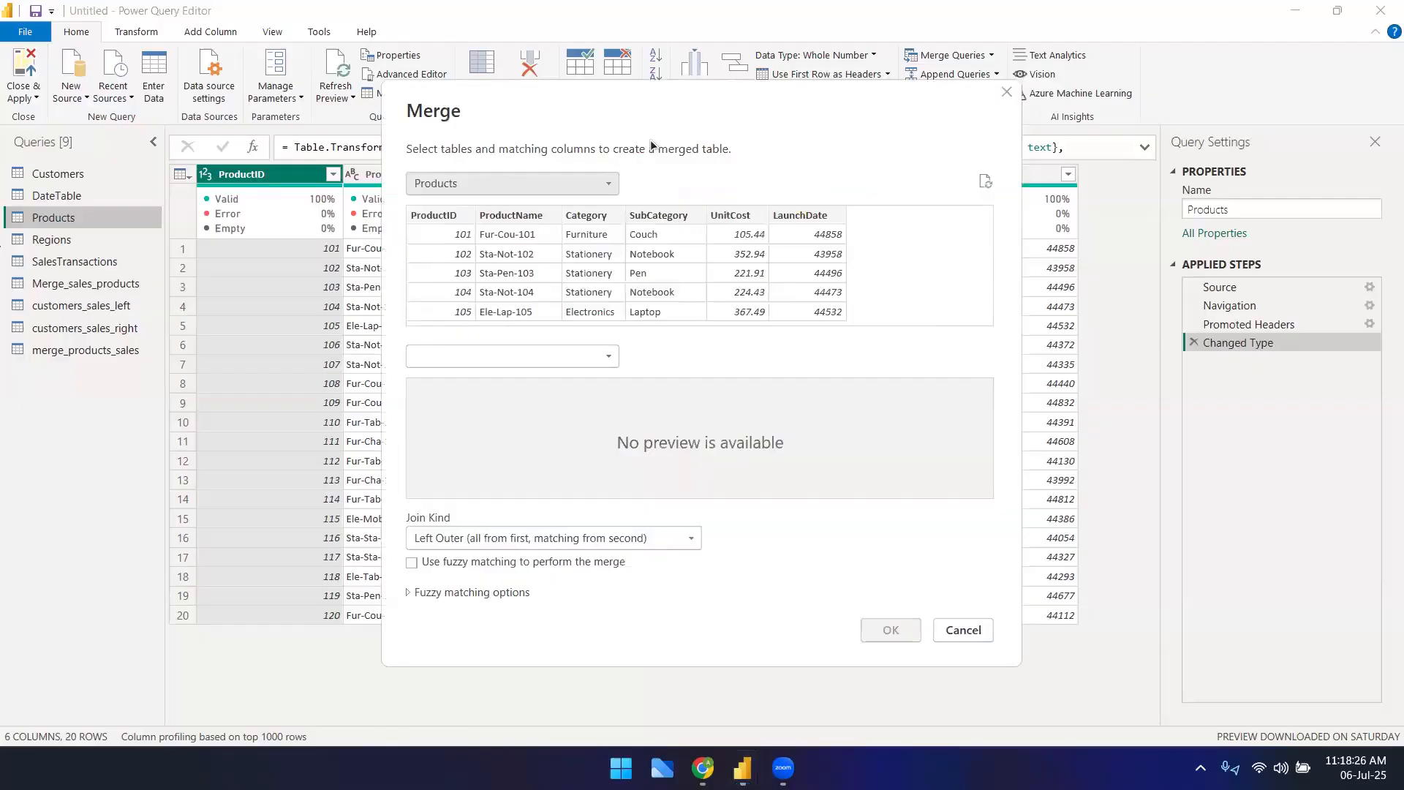
pyautogui.click(511, 351)
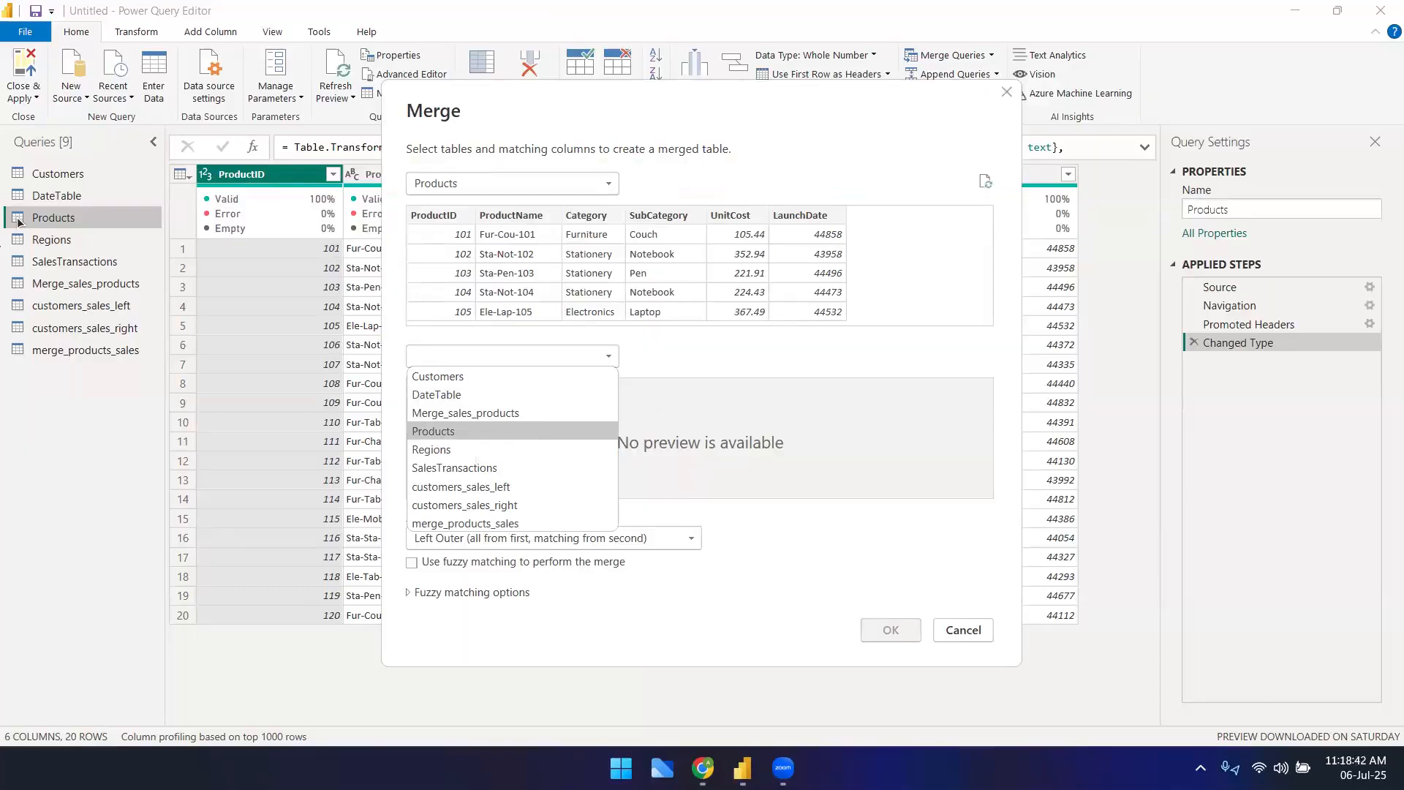
pyautogui.click(1007, 92)
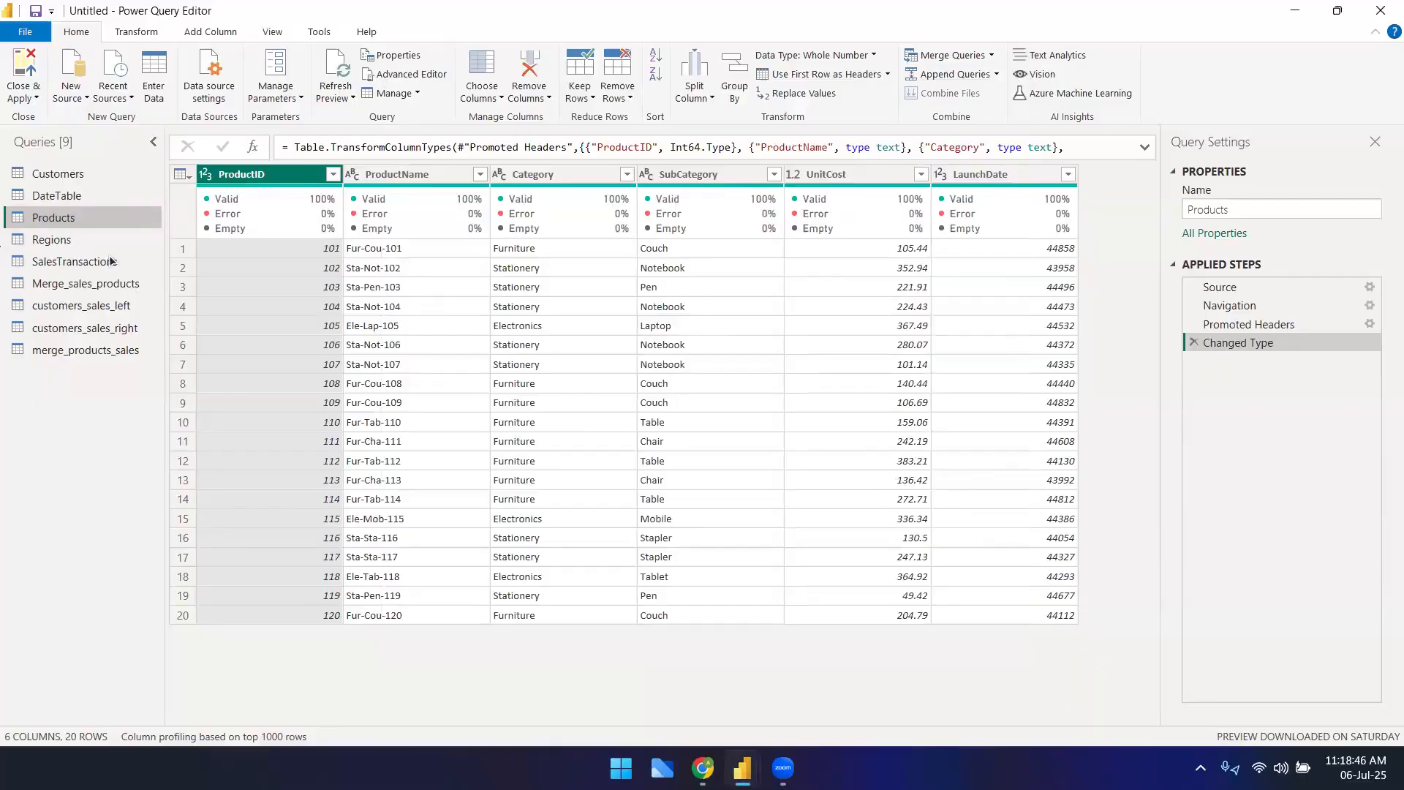
pyautogui.click(993, 57)
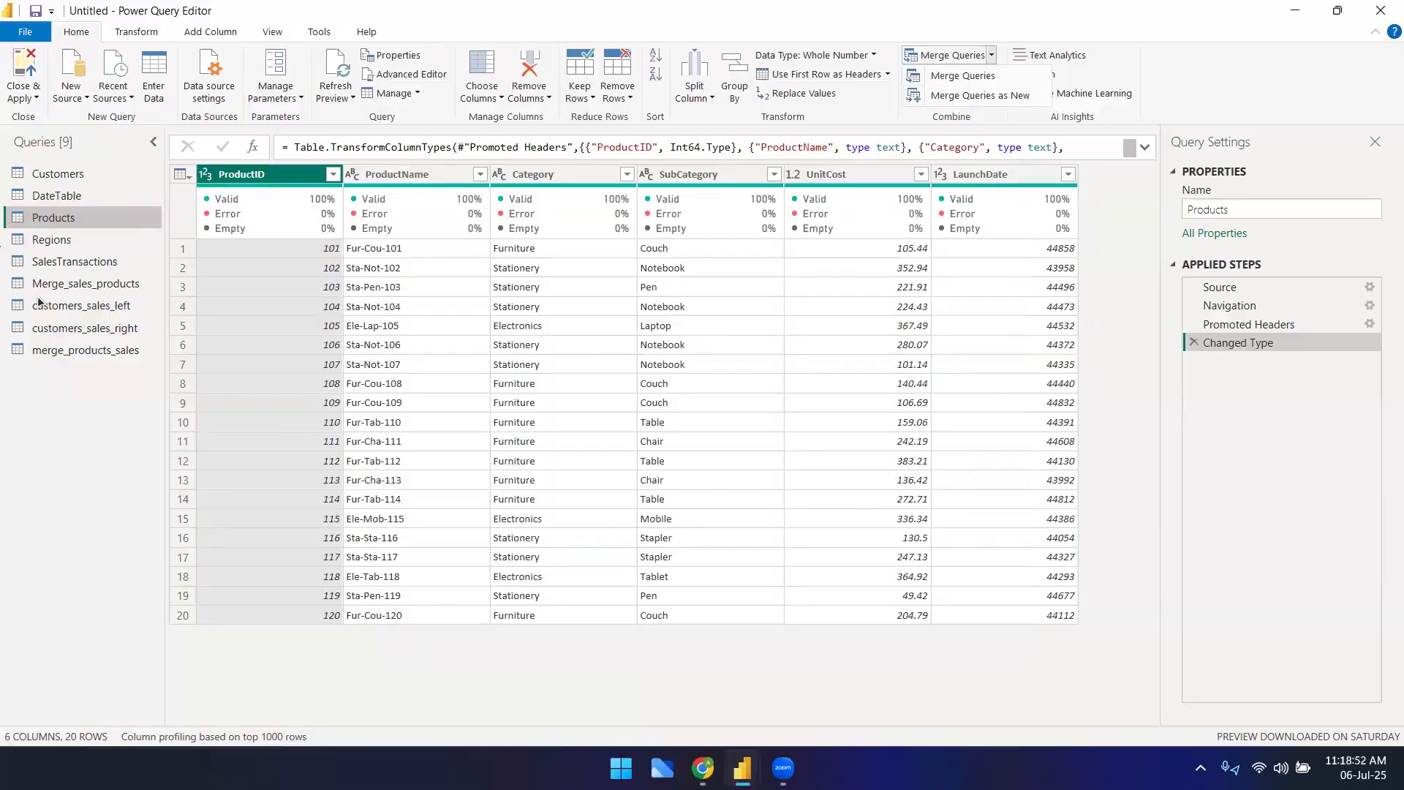
pyautogui.click(55, 265)
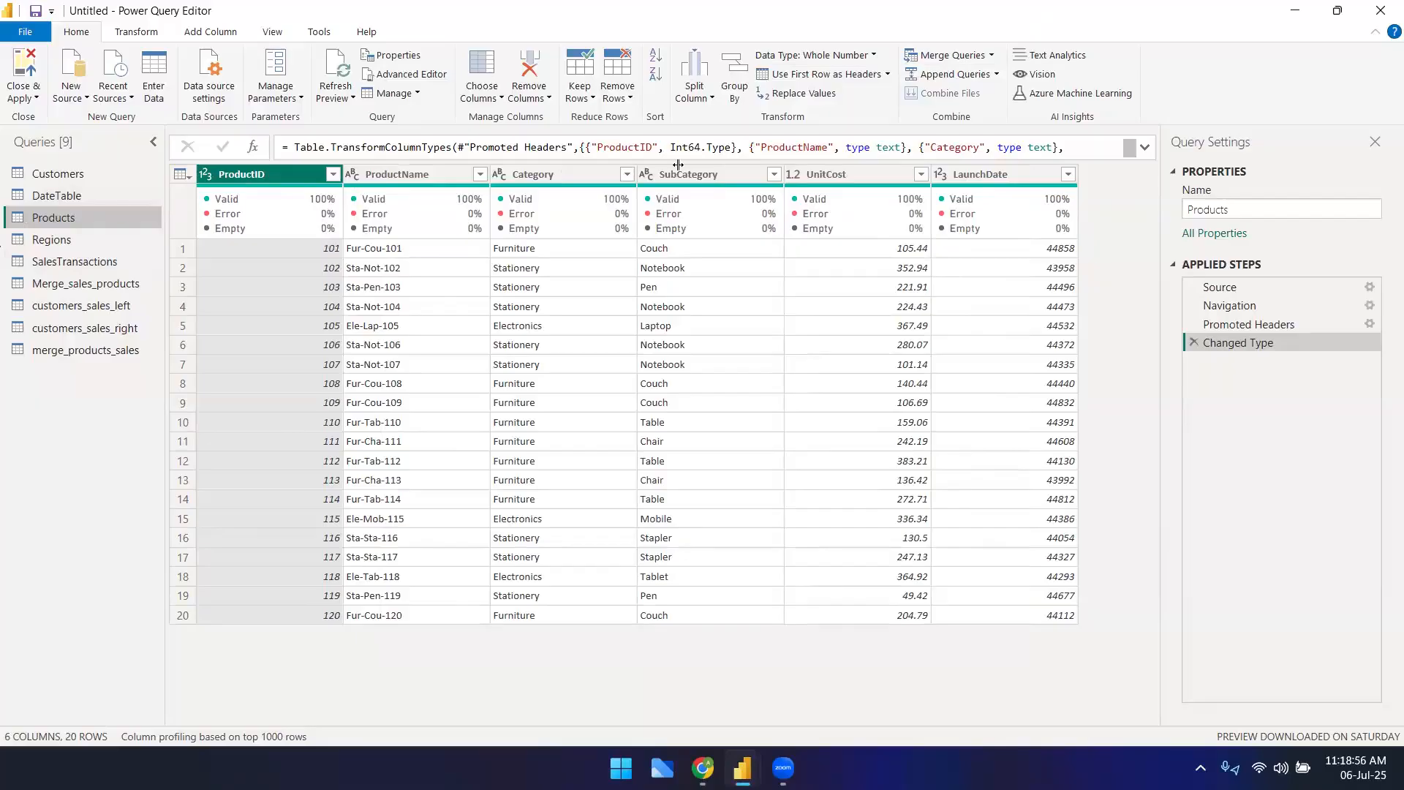
# - Merge Products with SalesTransactions as a new query, matching on ProductID with a Left Outer join
pyautogui.click(991, 54)
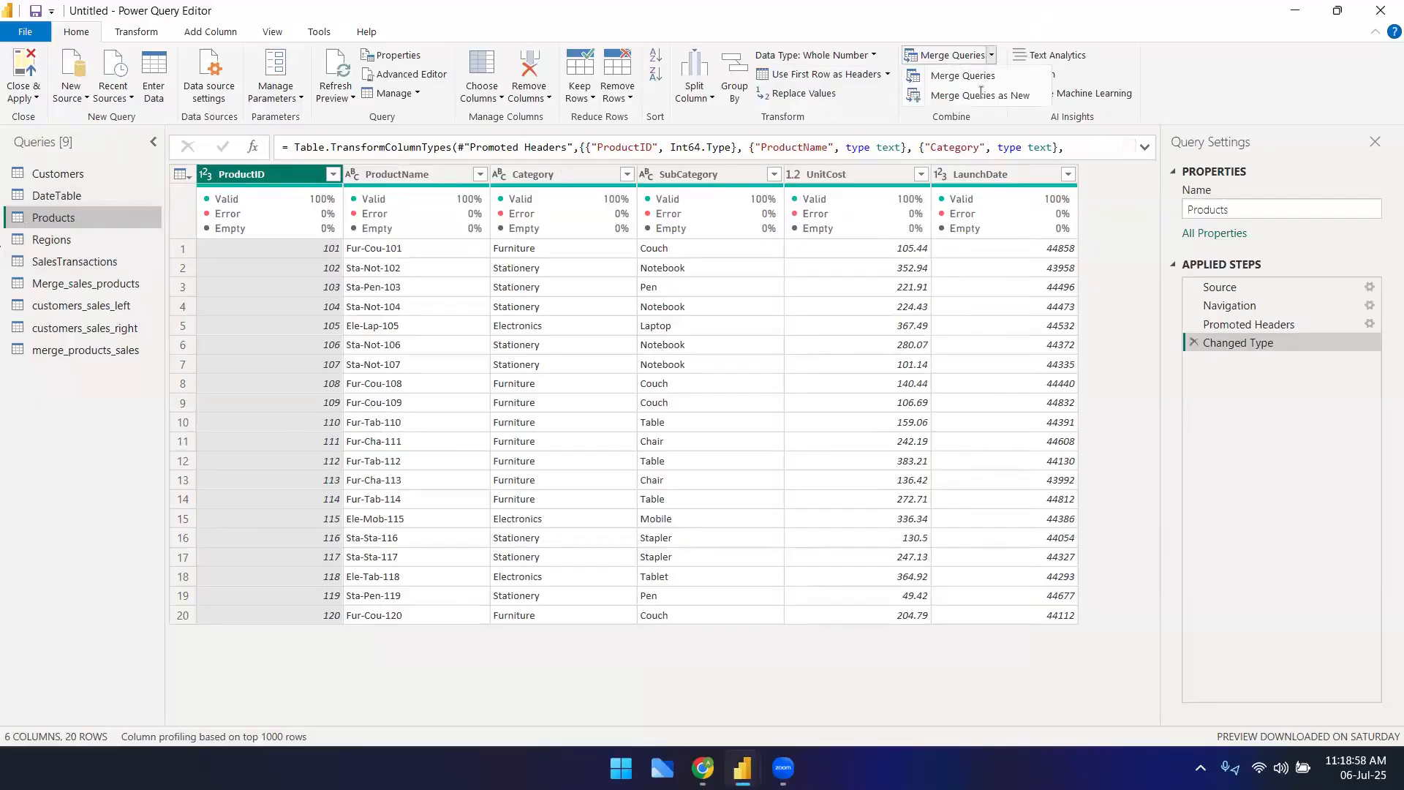
pyautogui.click(980, 95)
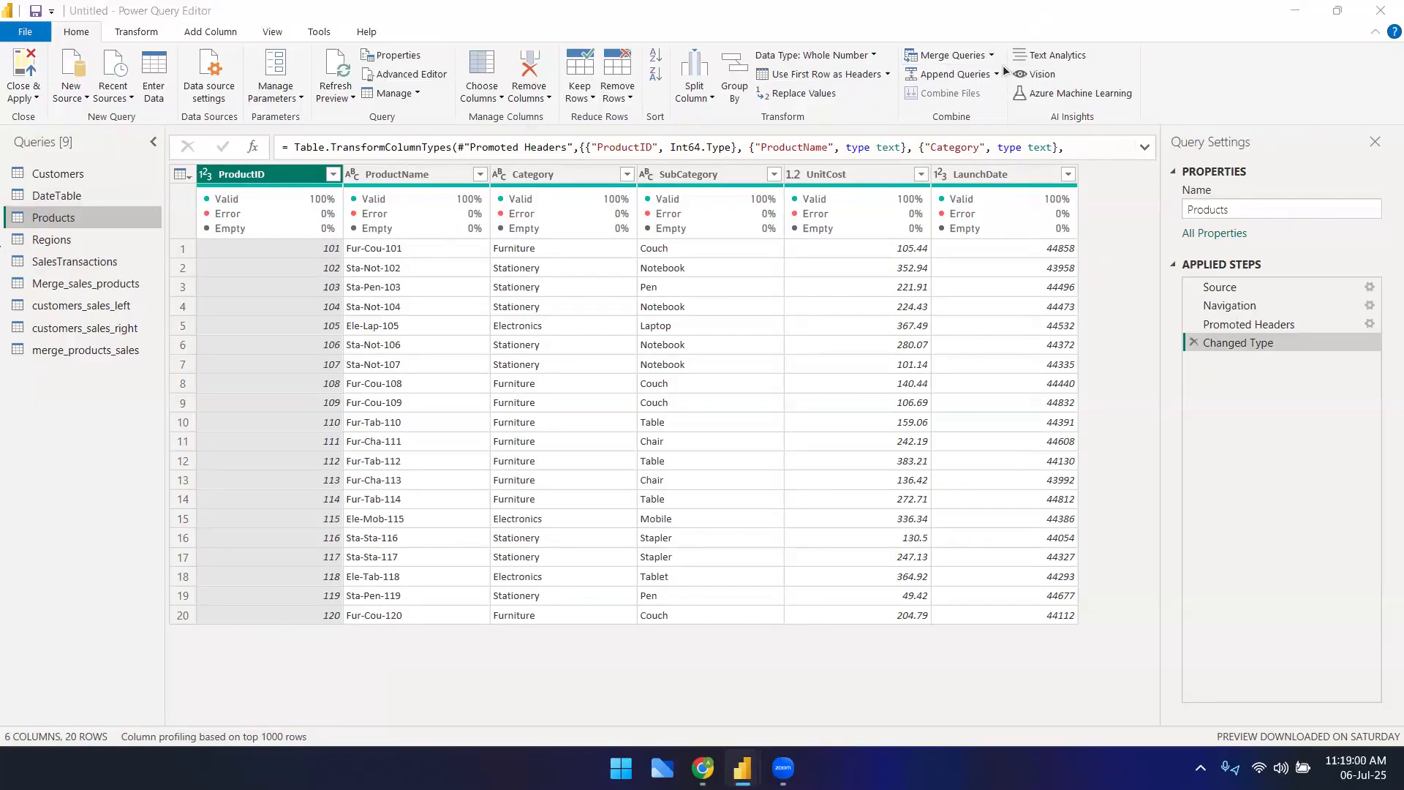
pyautogui.click(534, 354)
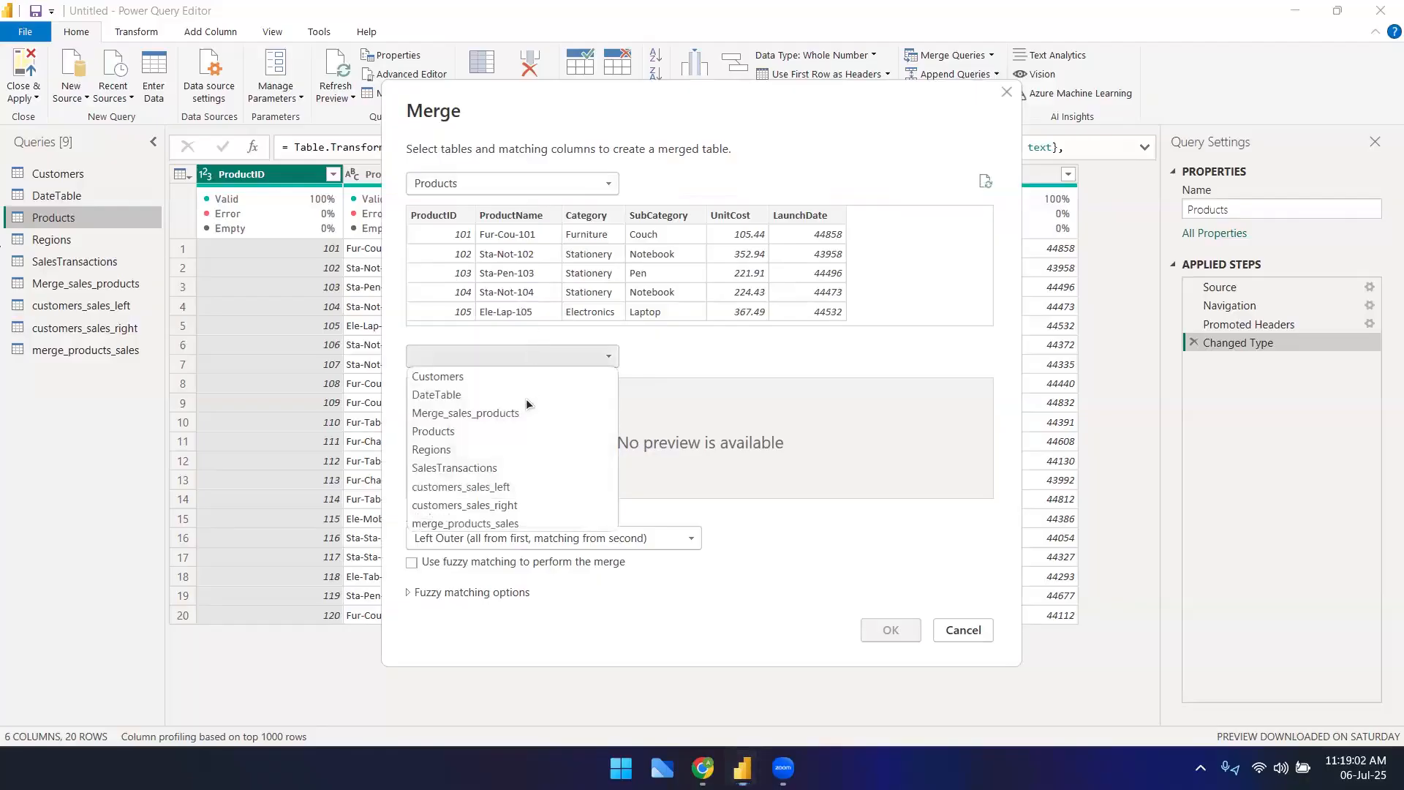
pyautogui.click(511, 463)
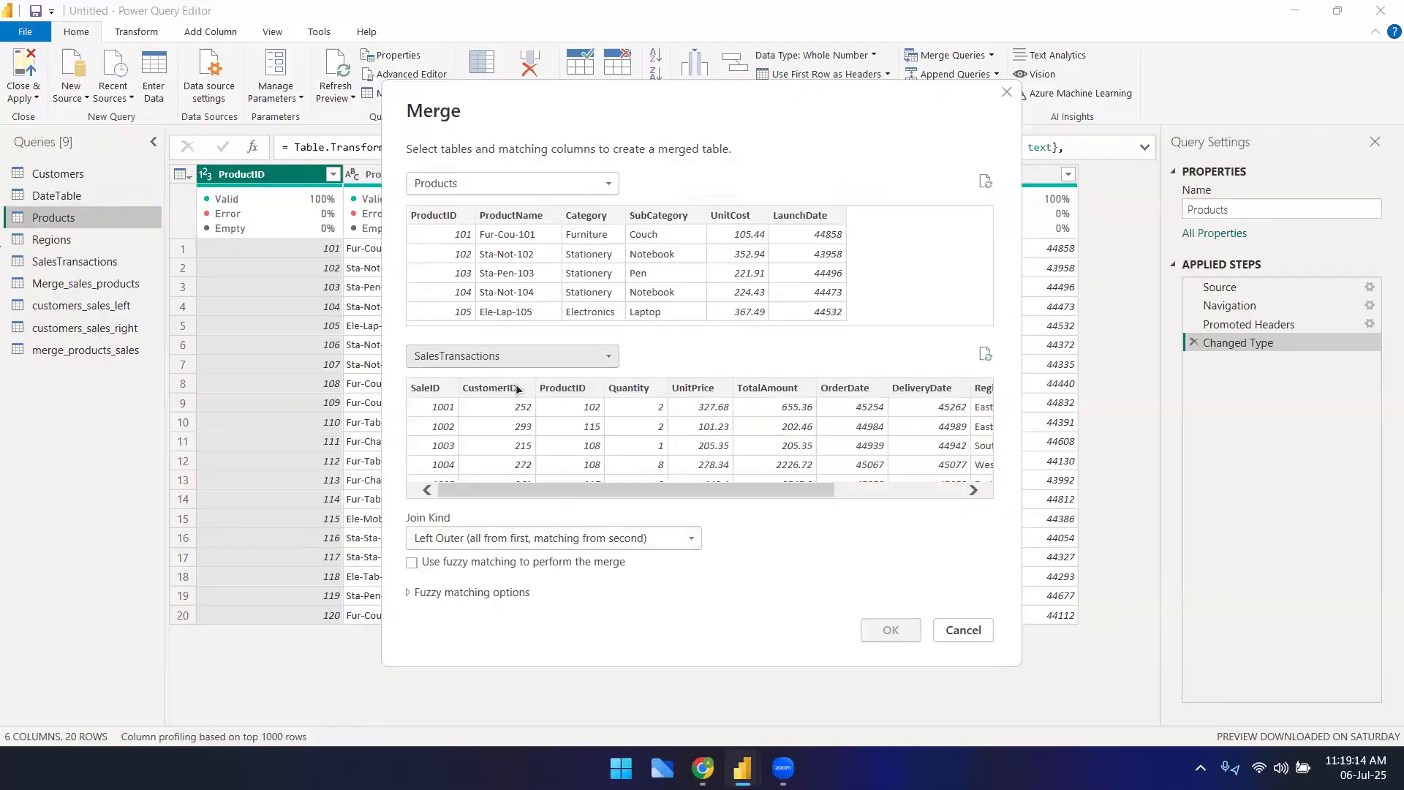
pyautogui.click(561, 388)
pyautogui.click(450, 219)
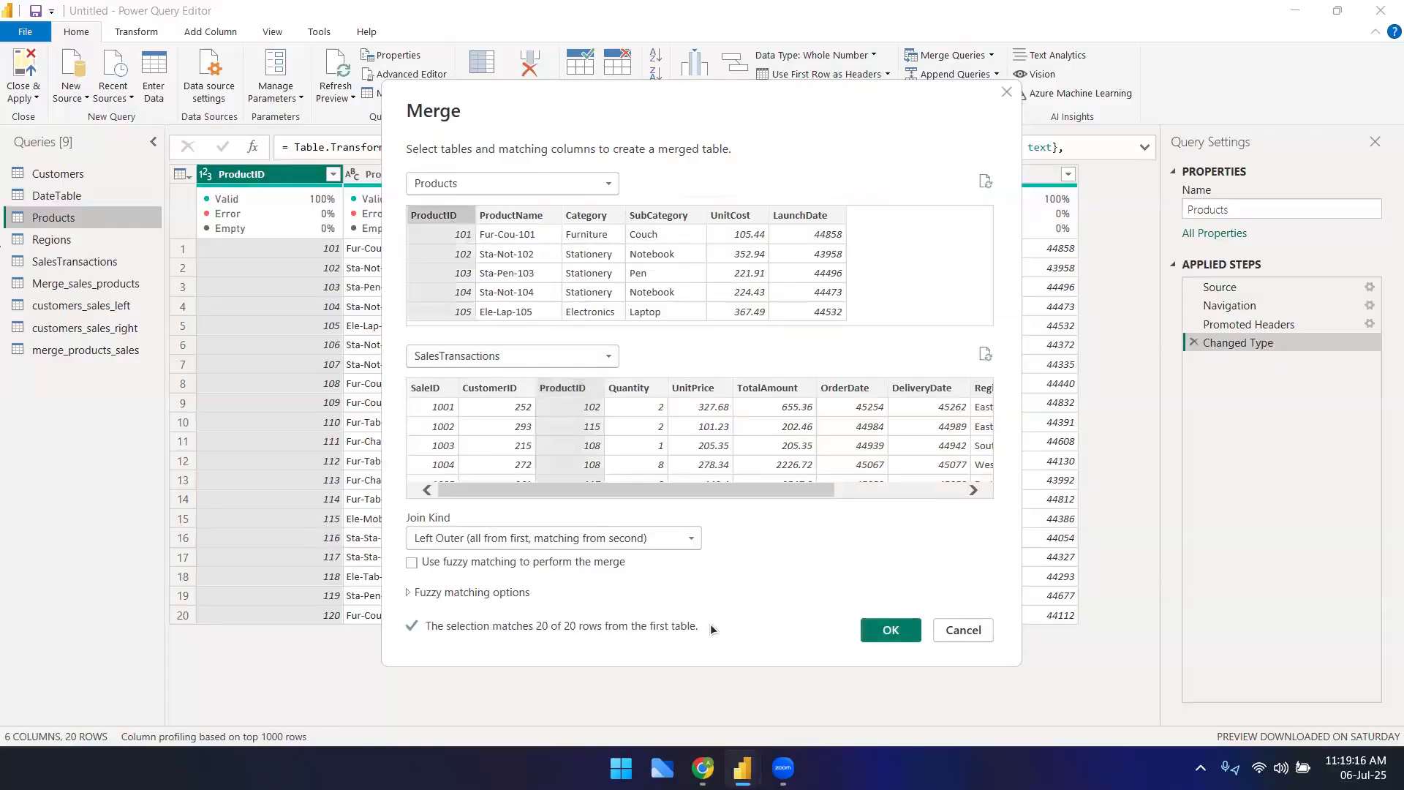
pyautogui.click(874, 634)
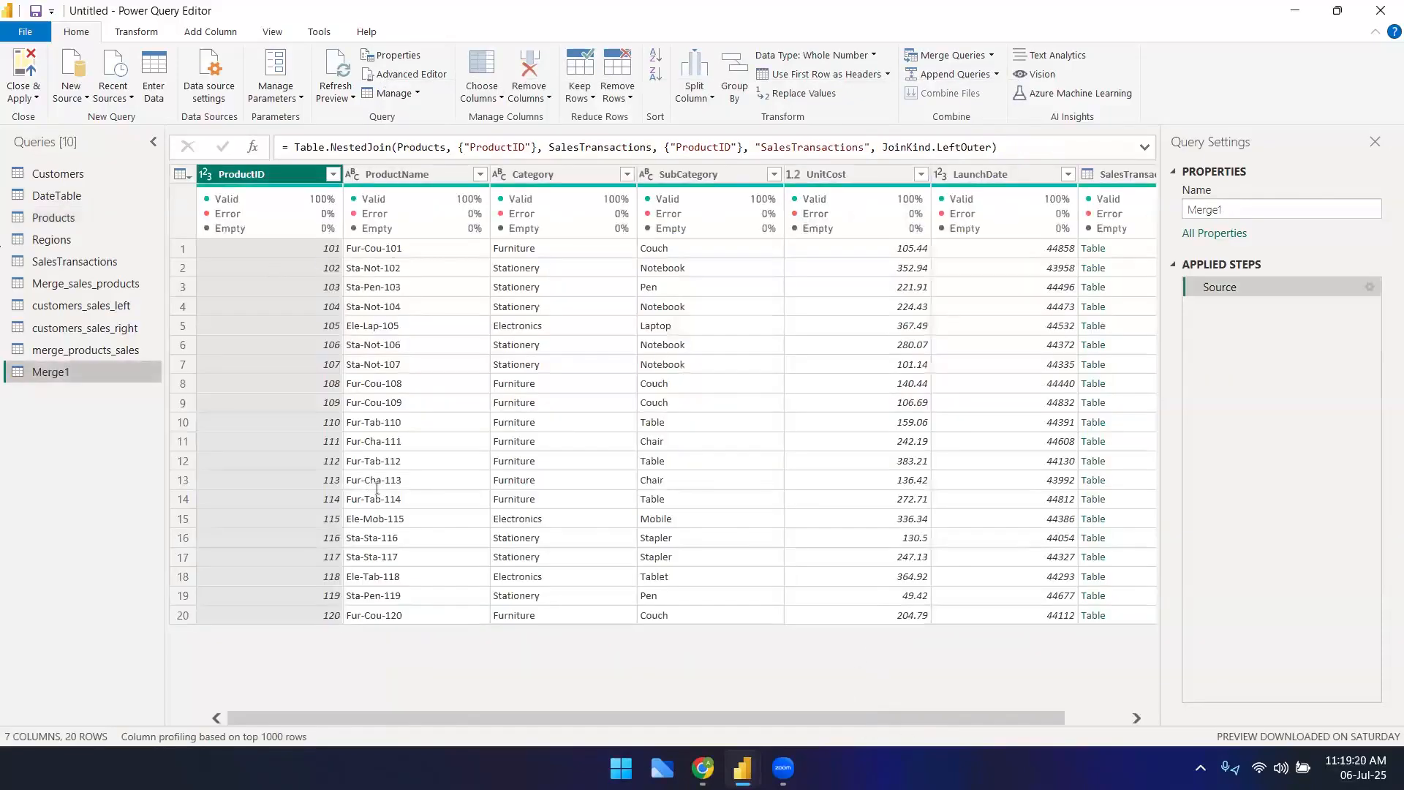
# - Expand the SalesTransactions column of the new merged query, keeping only SaleID and ProductID with the original column name as prefix
pyautogui.moveTo(687, 717); pyautogui.dragTo(804, 661)
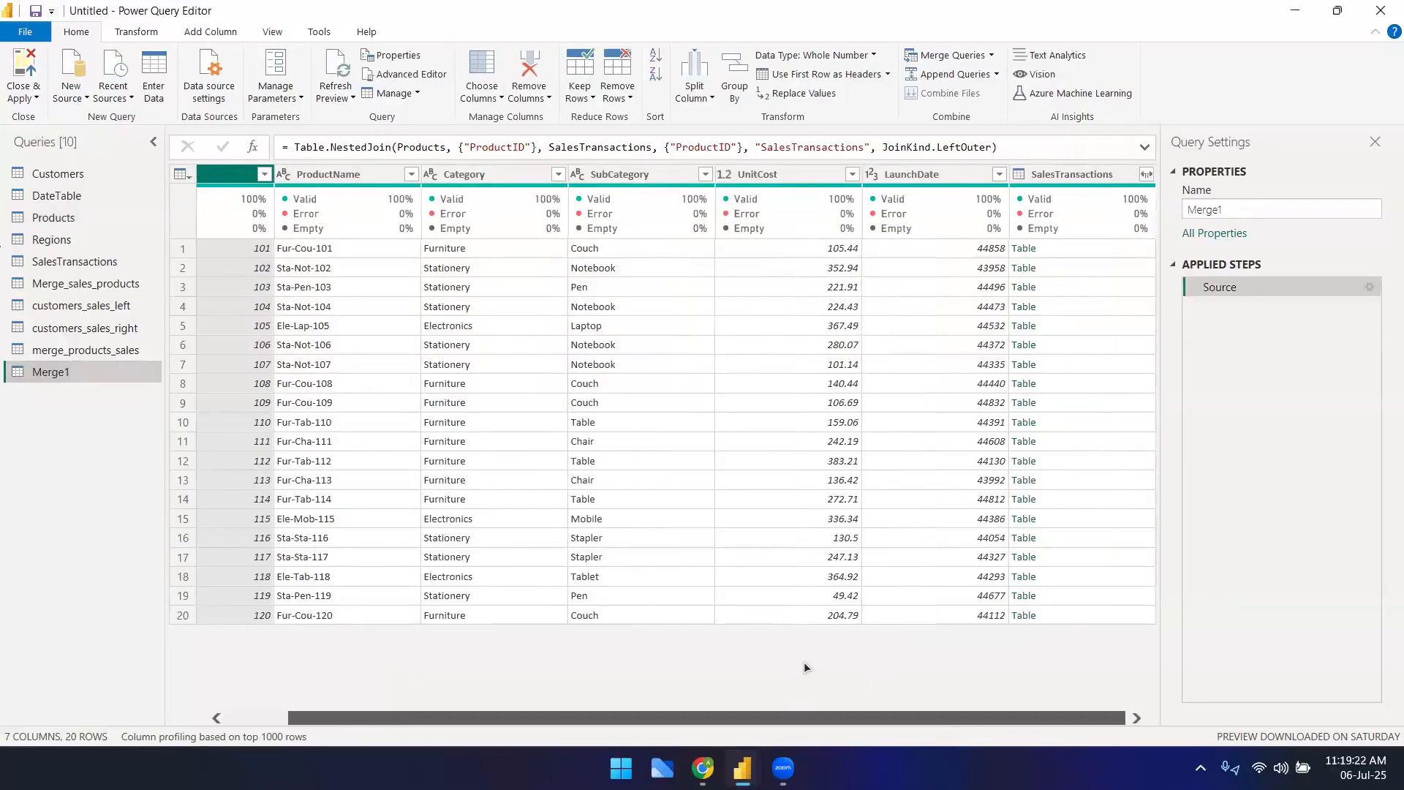
pyautogui.click(1147, 175)
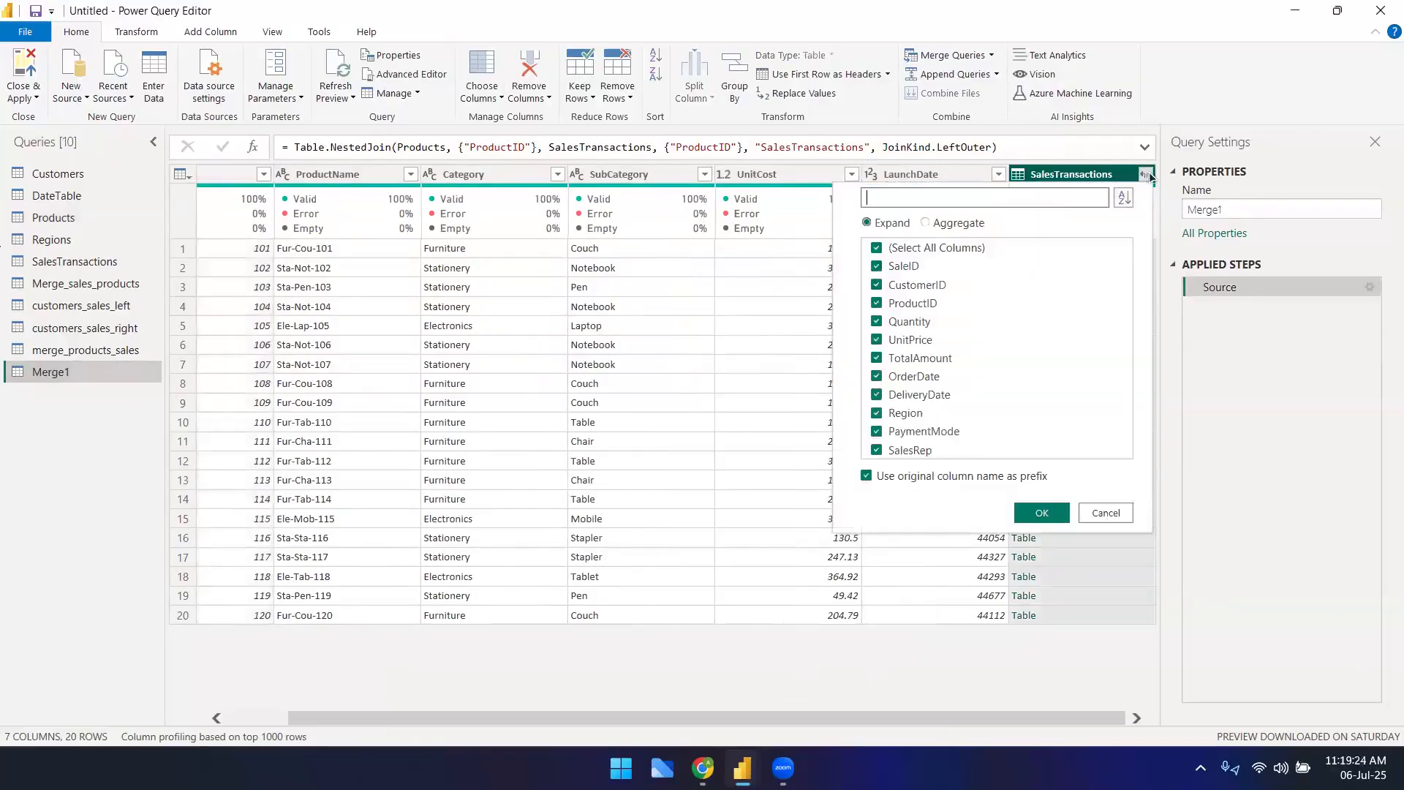
pyautogui.click(877, 248)
pyautogui.click(876, 268)
pyautogui.click(876, 305)
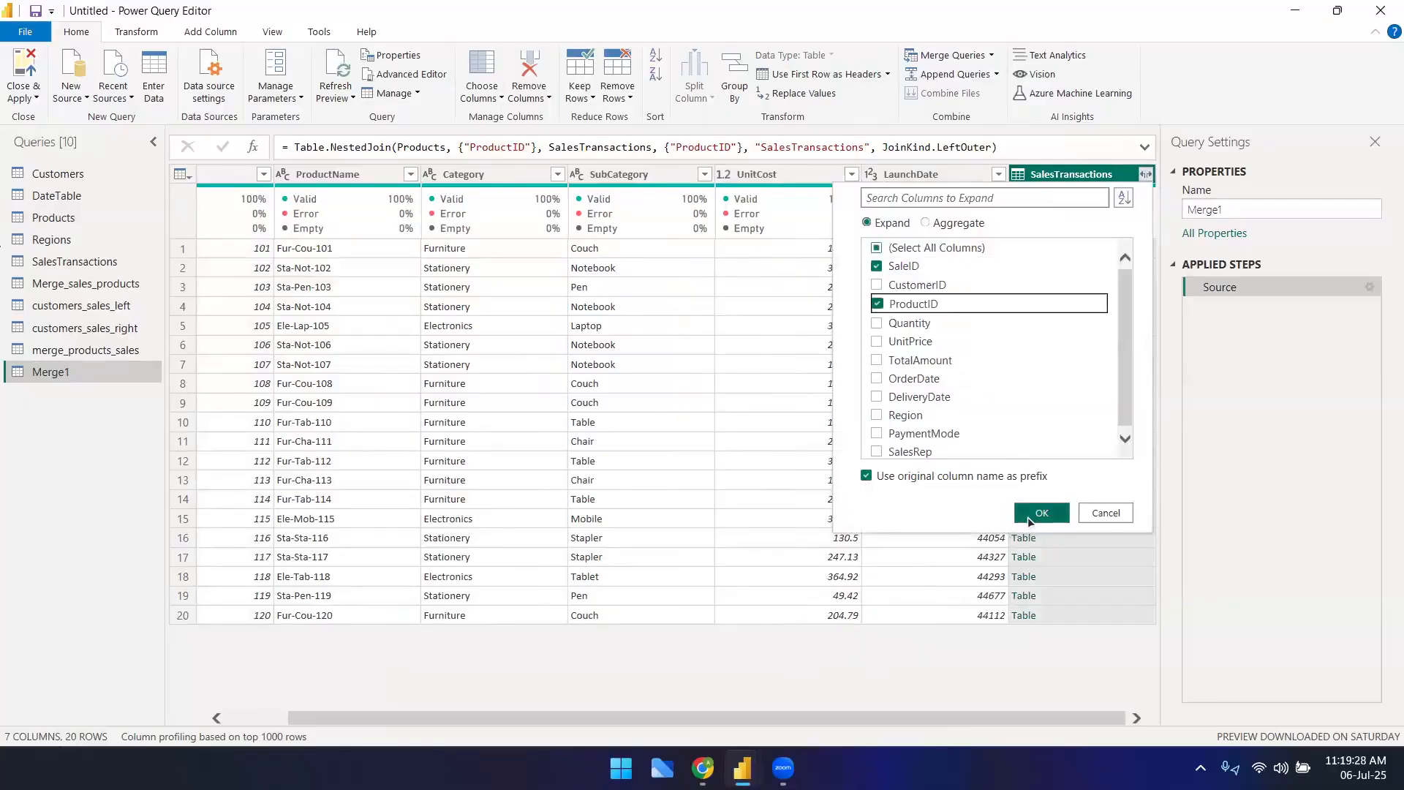
pyautogui.click(1033, 516)
# - Look through the expanded SaleID and ProductID rows in Merge1 and open the filter list of SalesTransactions.SaleID
pyautogui.moveTo(884, 716); pyautogui.dragTo(1175, 674)
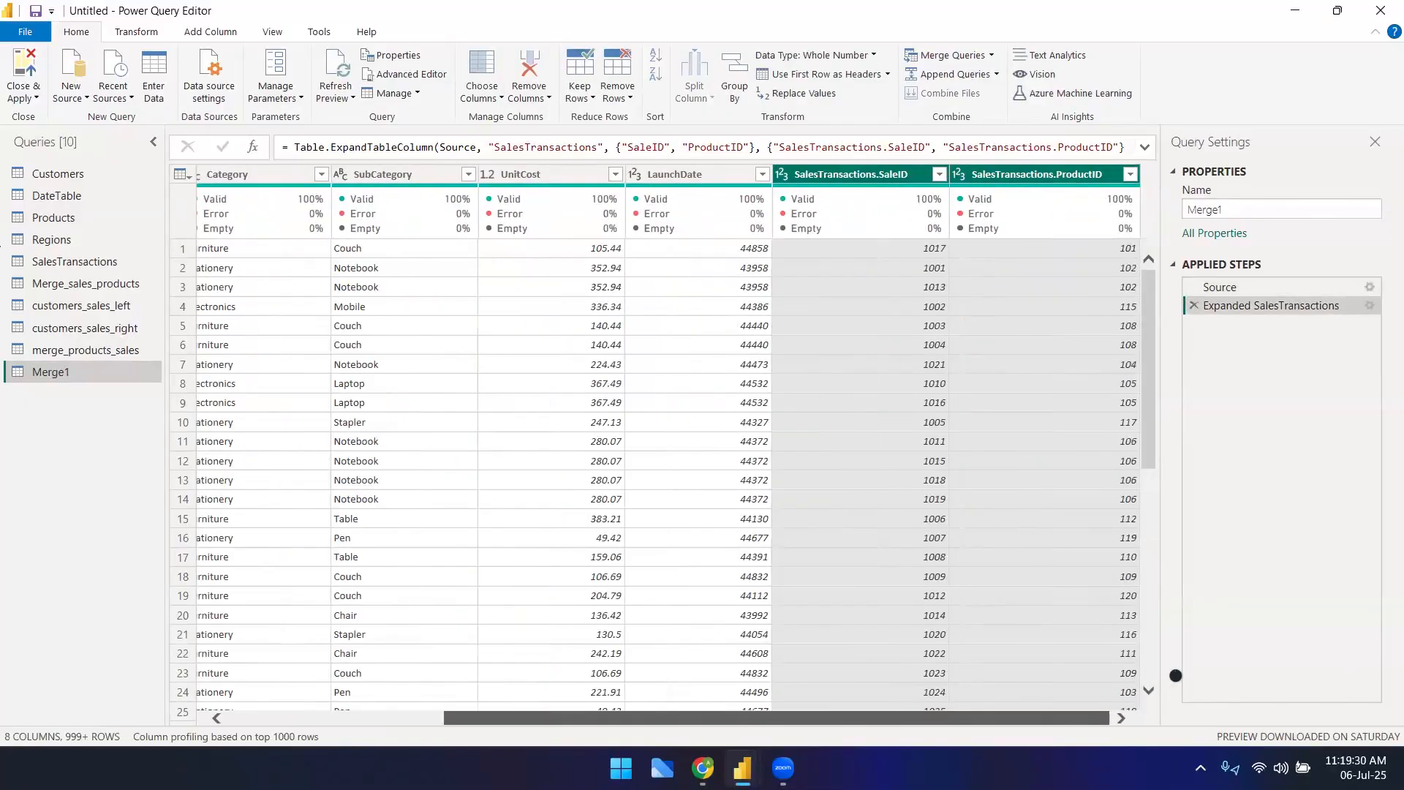
pyautogui.scroll(-1, 909, 306)
pyautogui.scroll(-18, 899, 492)
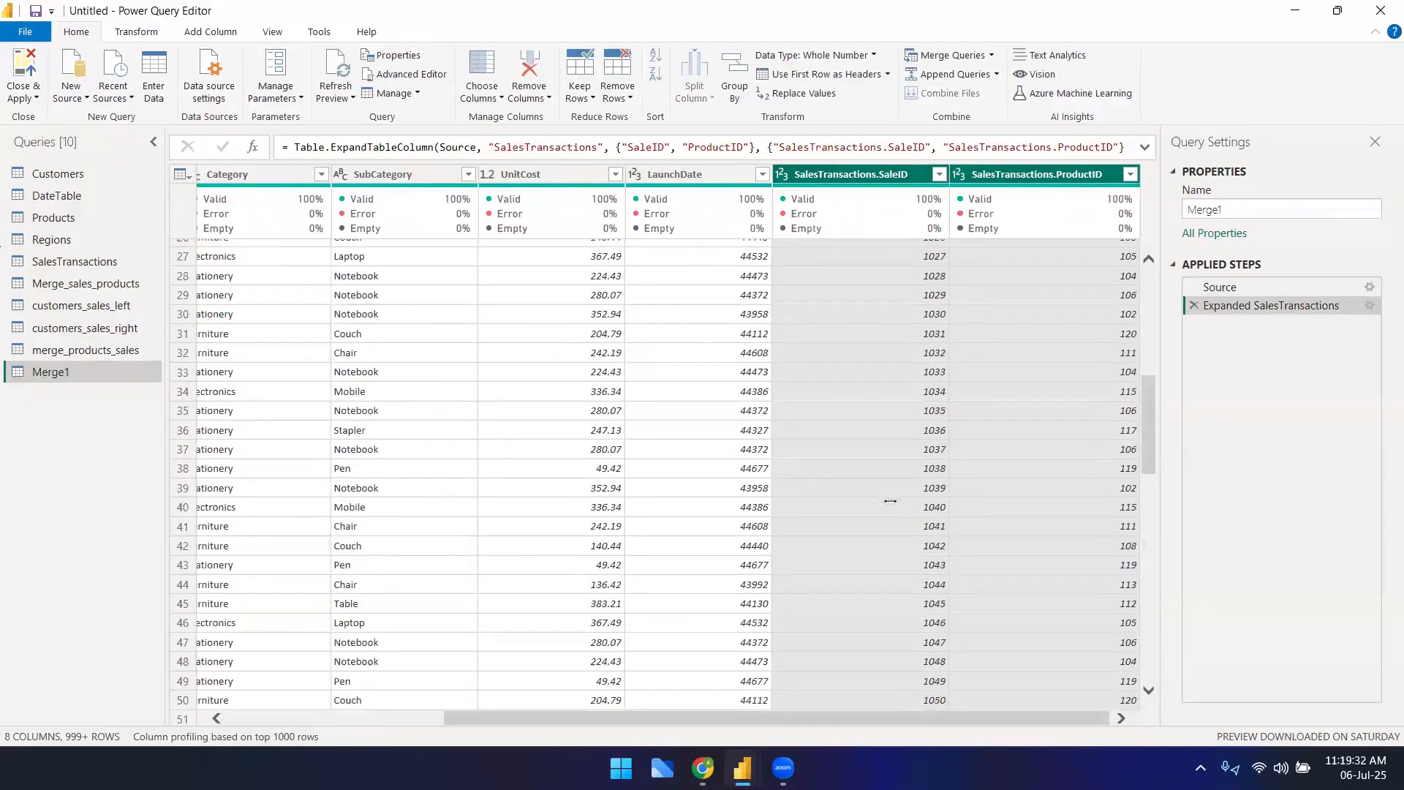
pyautogui.scroll(-15, 891, 526)
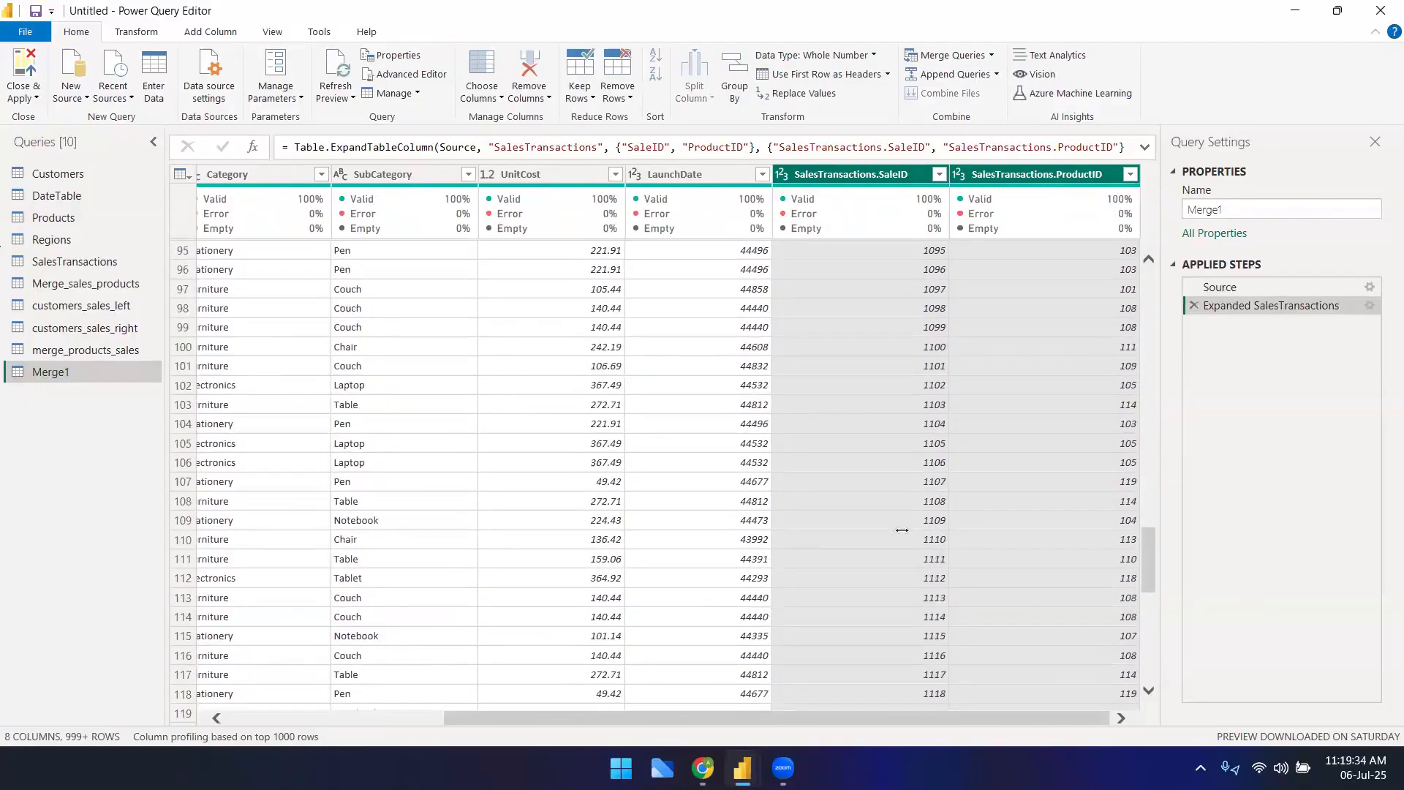
pyautogui.click(939, 174)
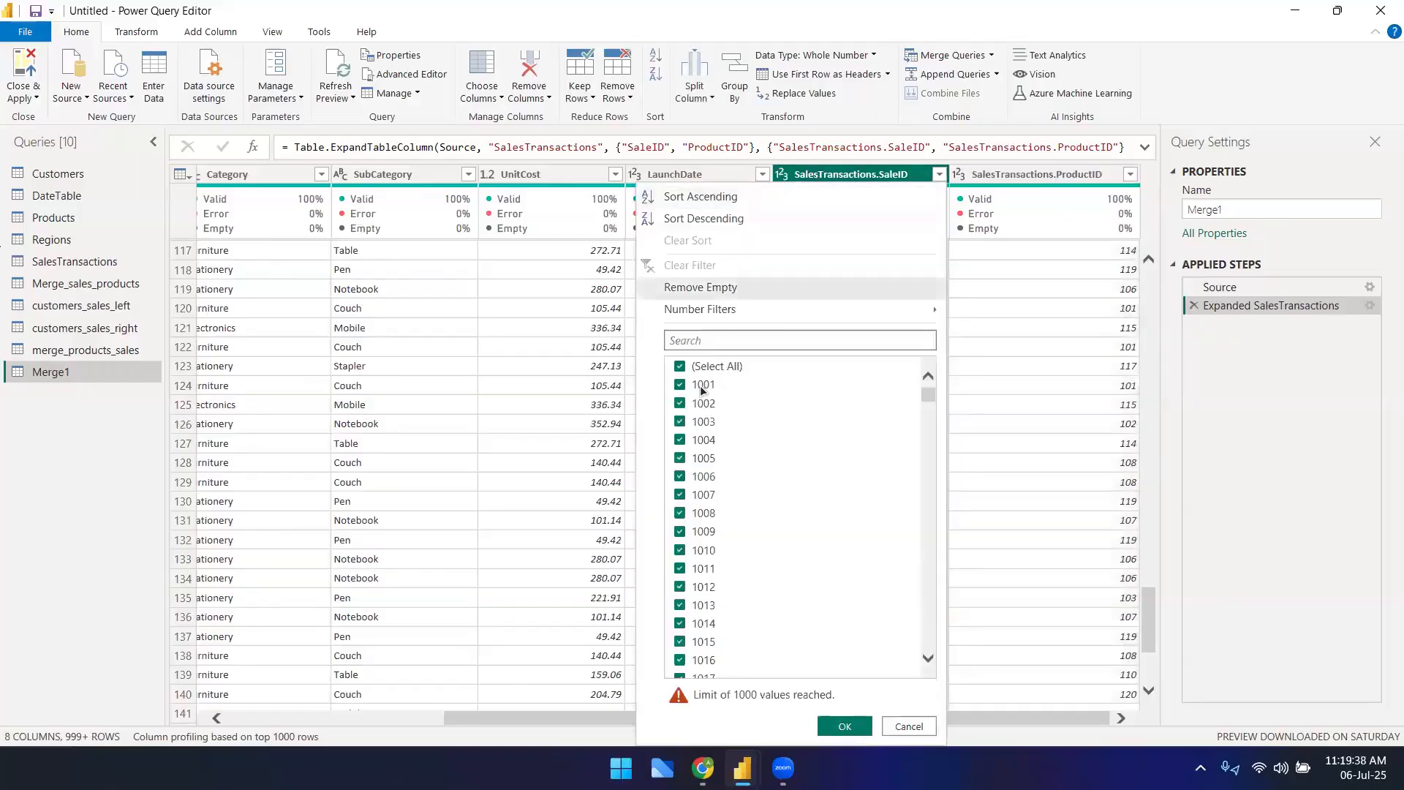
# - Search the SalesTransactions.SaleID column's filter values for null, and leave the filter unchanged
pyautogui.scroll(-1, 936, 393)
pyautogui.click(815, 335)
pyautogui.write('null')
pyautogui.press('BackSpace')
pyautogui.press('BackSpace')
pyautogui.press('BackSpace')
pyautogui.press('BackSpace')
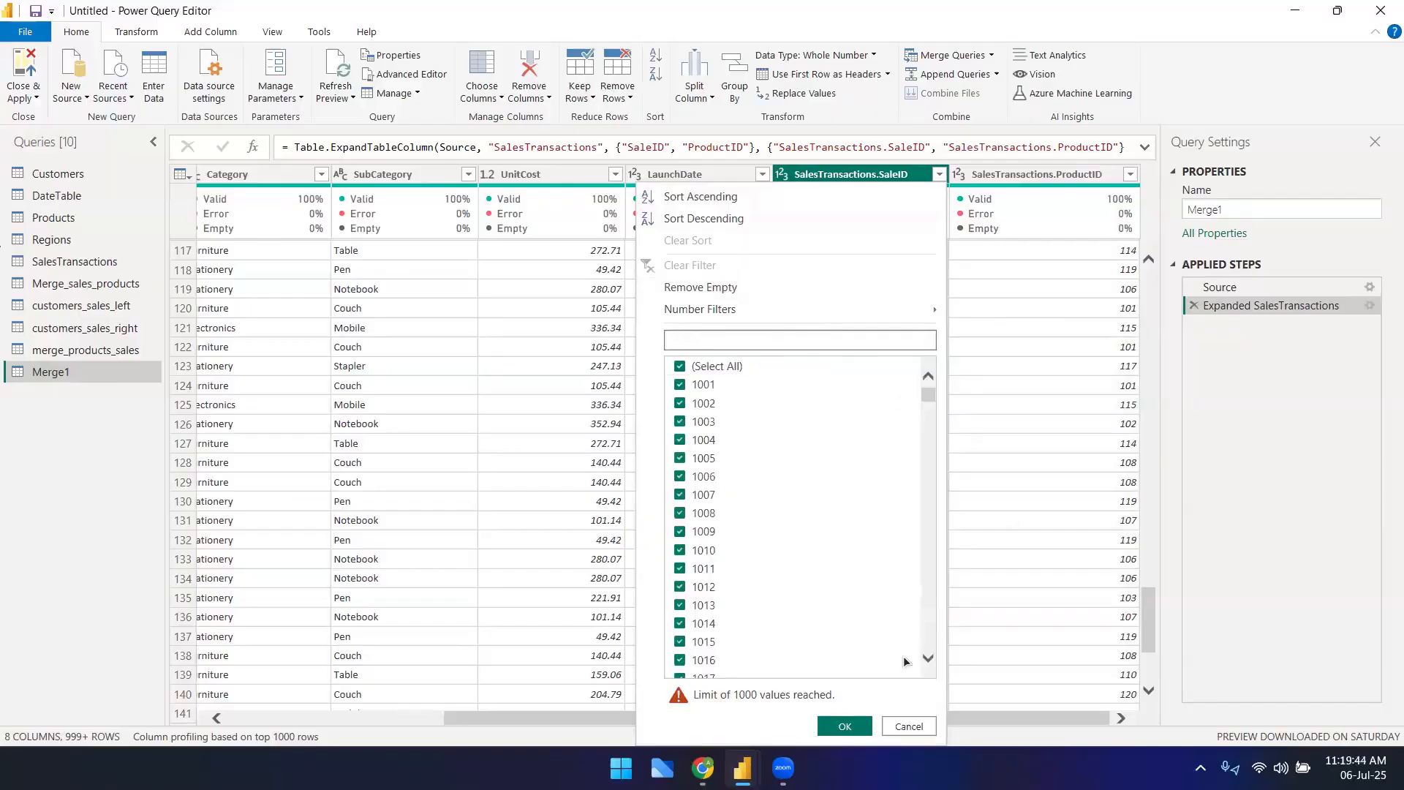
pyautogui.click(899, 727)
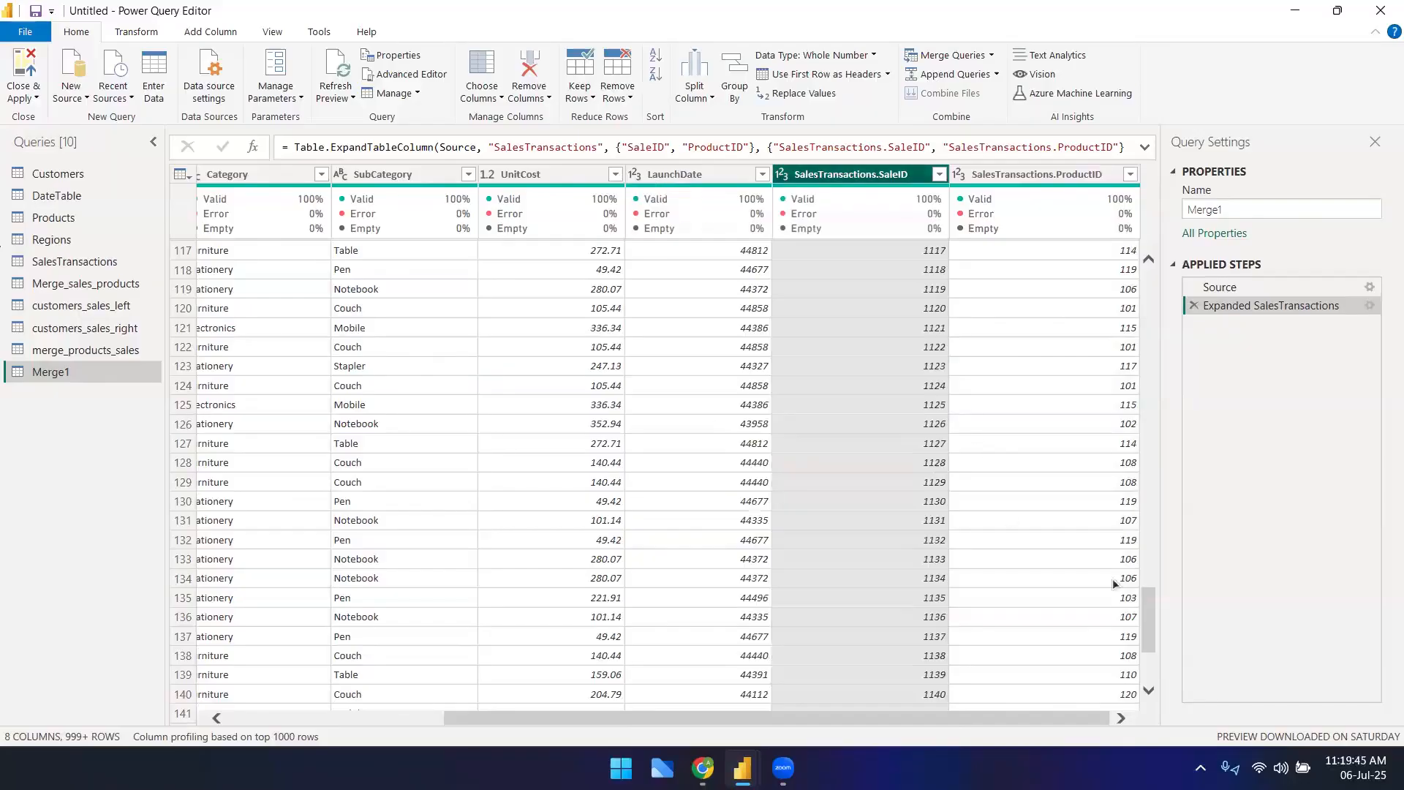
# - Rename the Merge1 query as products_sales_left
pyautogui.rightClick(51, 375)
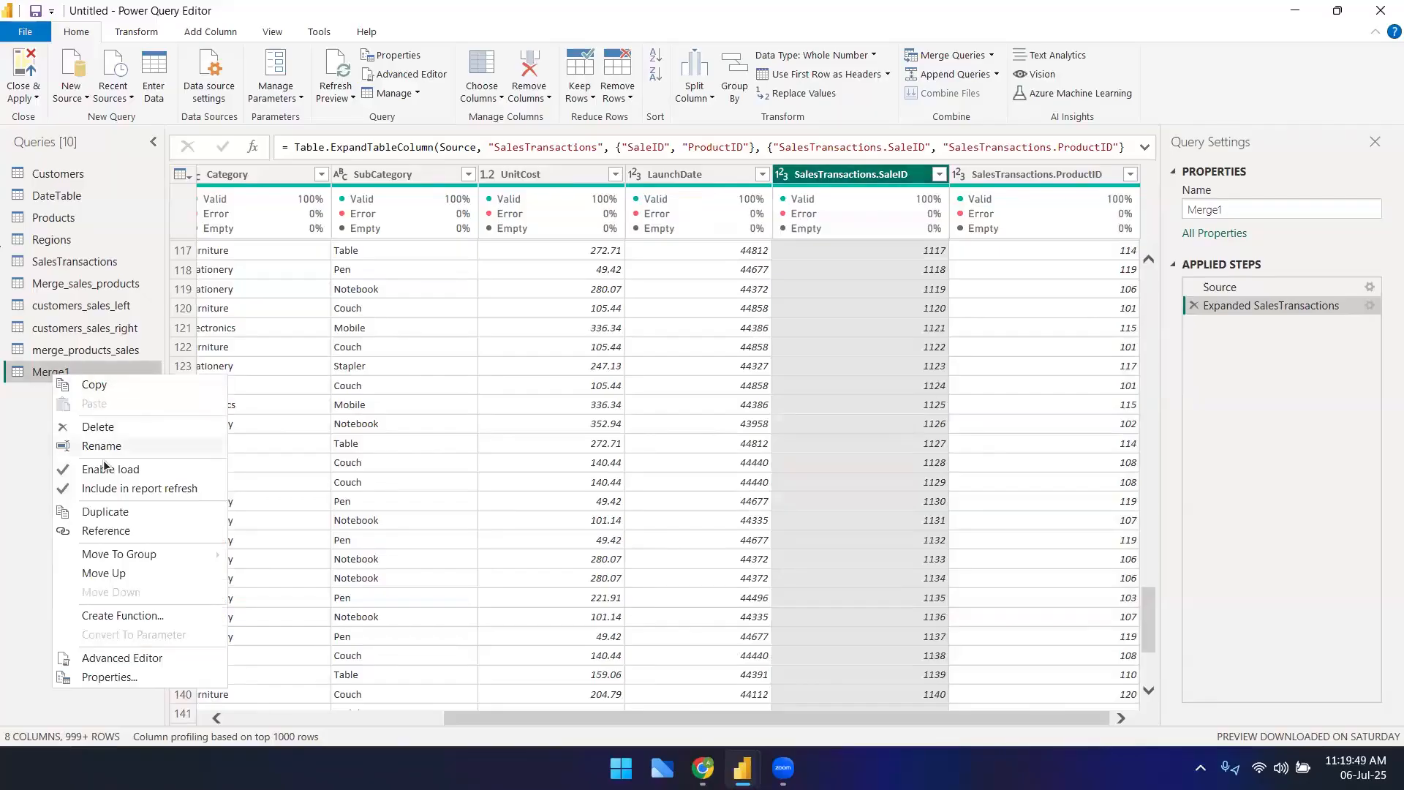
pyautogui.click(103, 450)
pyautogui.write('products_sales_left')
pyautogui.press('Return')
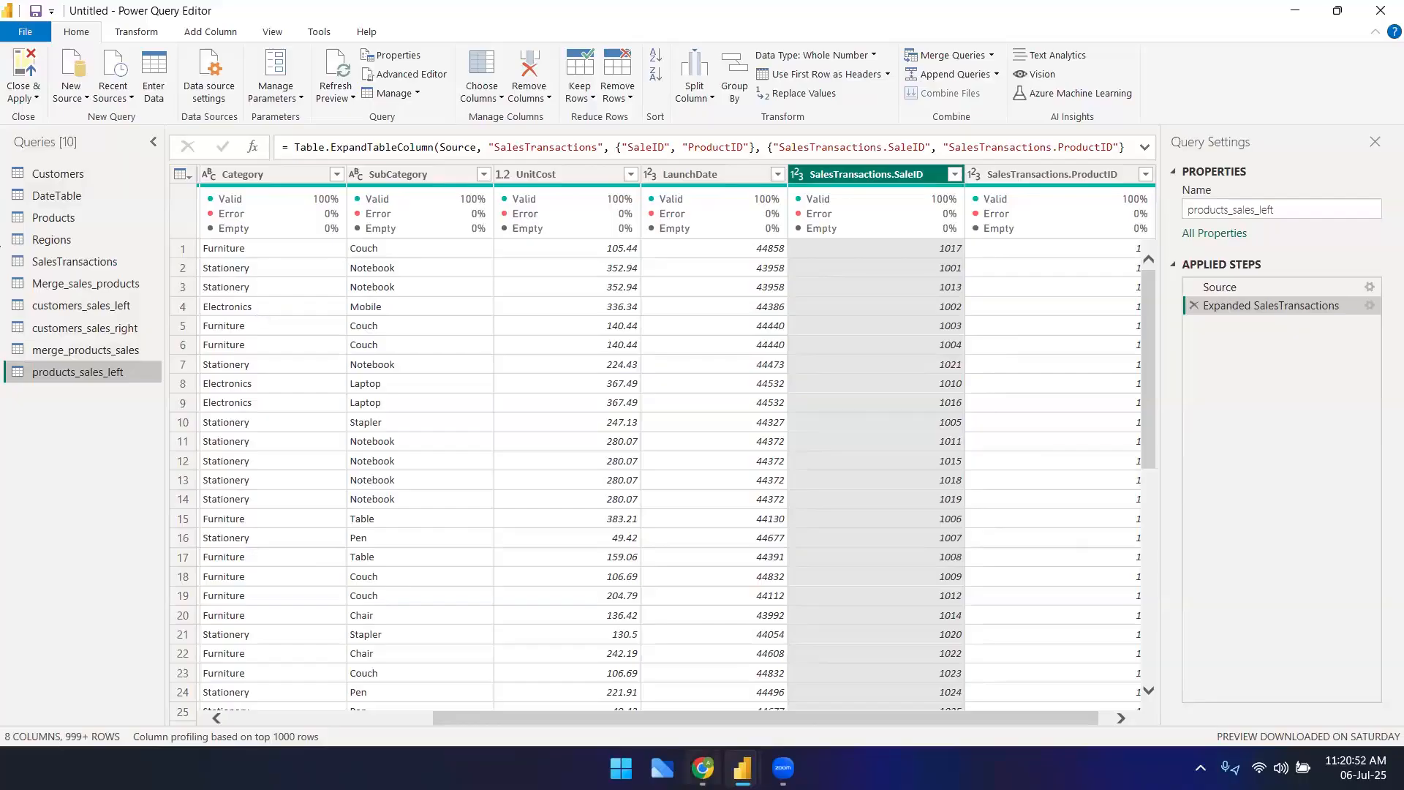
# - Switch to Chrome to look through the Power BI Week 1 course contents, and return to Power Query Editor
pyautogui.click(703, 767)
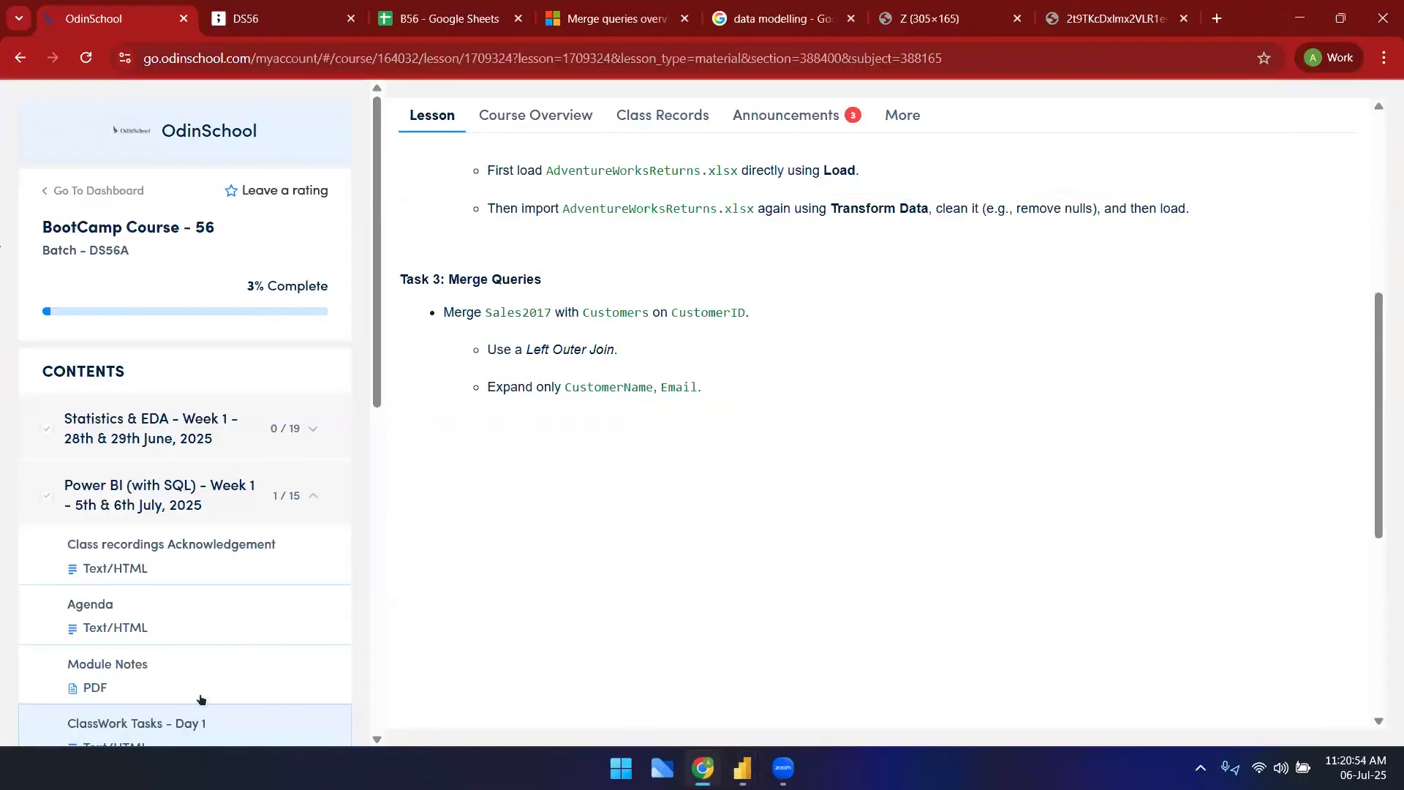
pyautogui.scroll(-5, 201, 699)
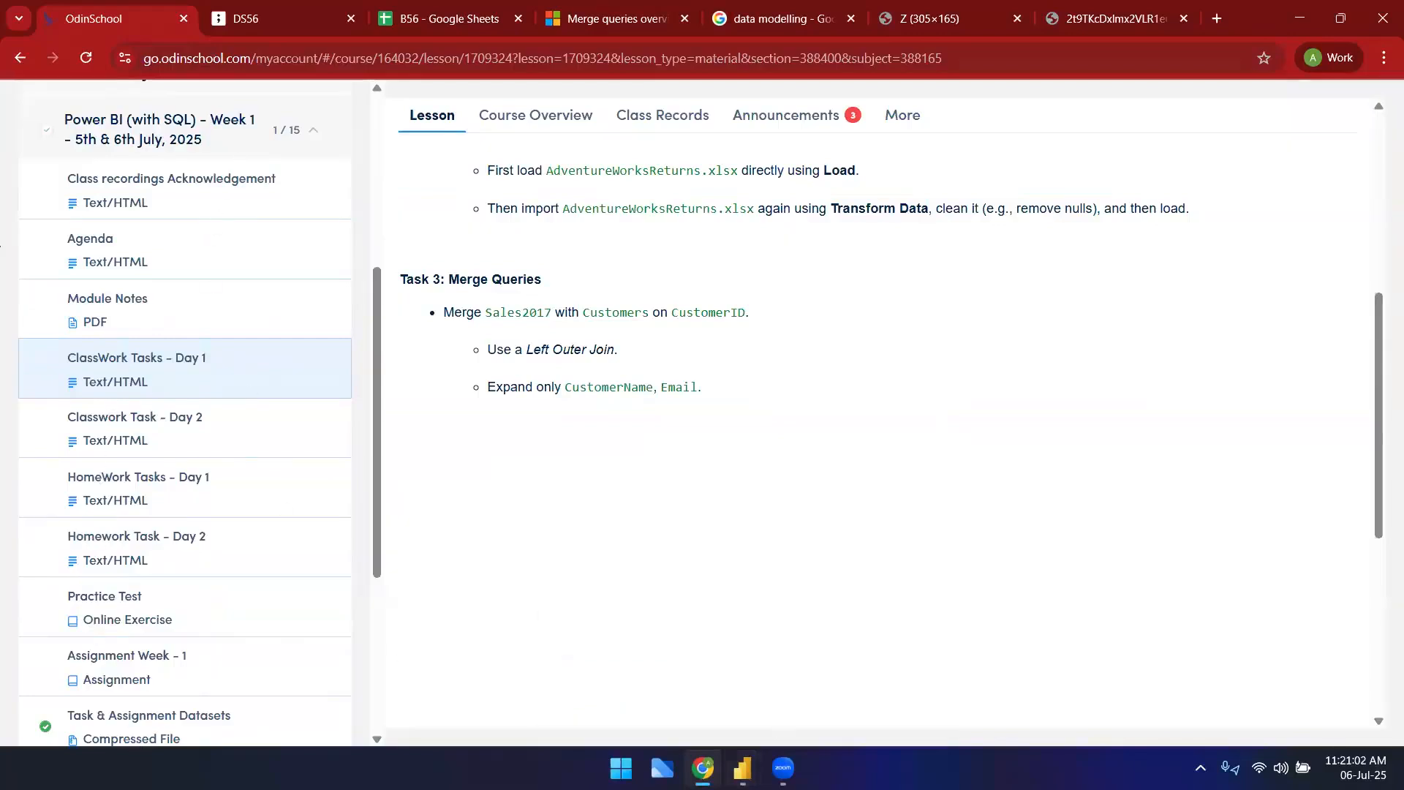
pyautogui.moveTo(743, 768)
pyautogui.click(822, 661)
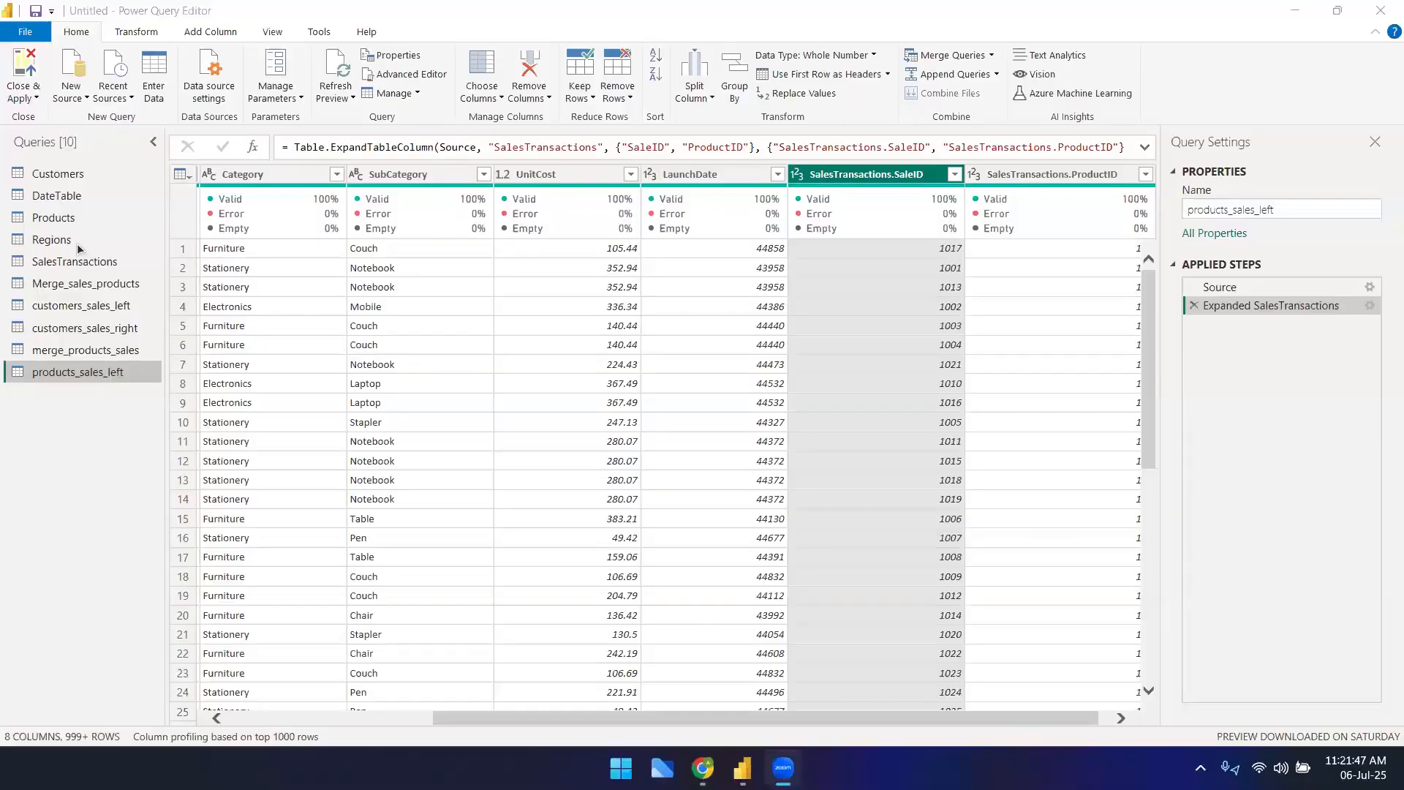
pyautogui.click(63, 218)
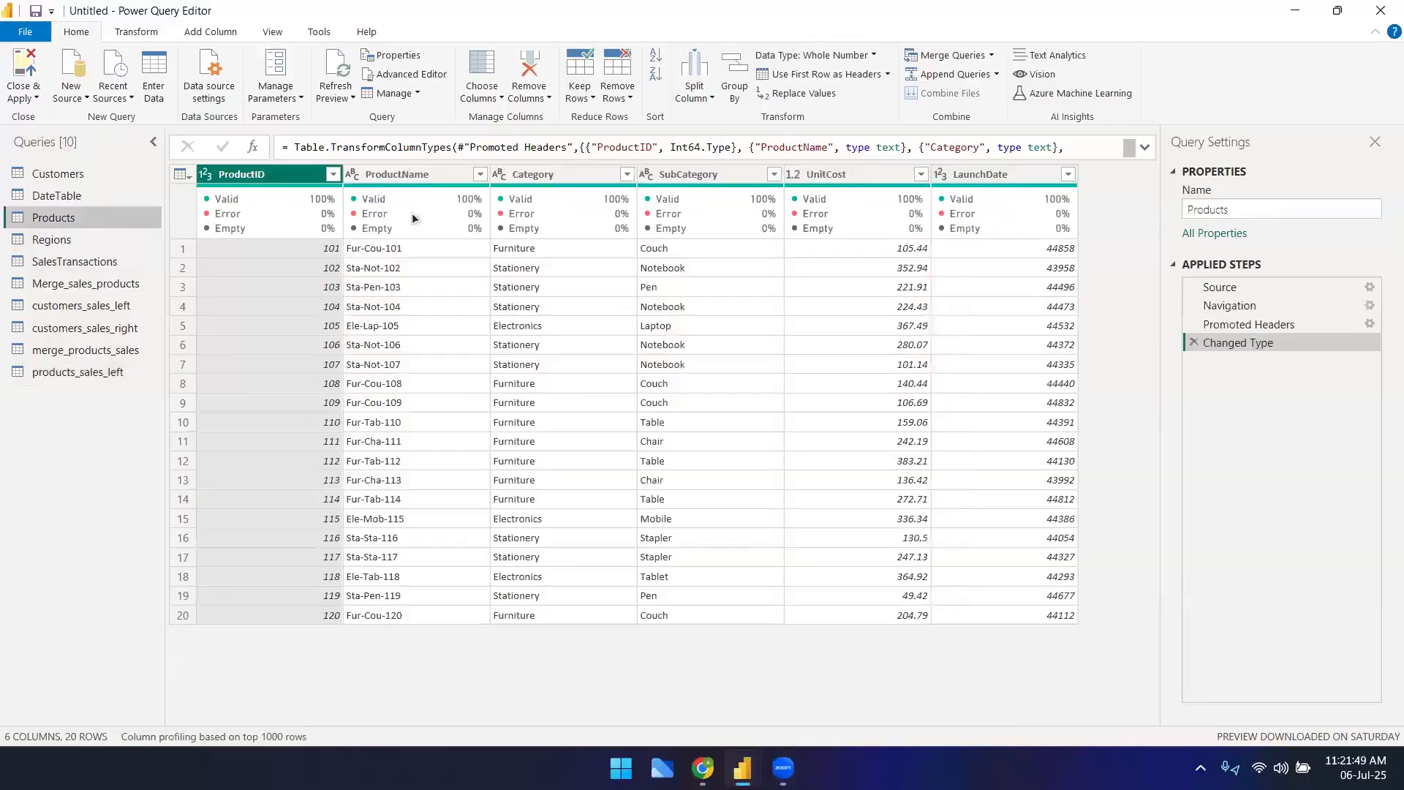
pyautogui.click(992, 56)
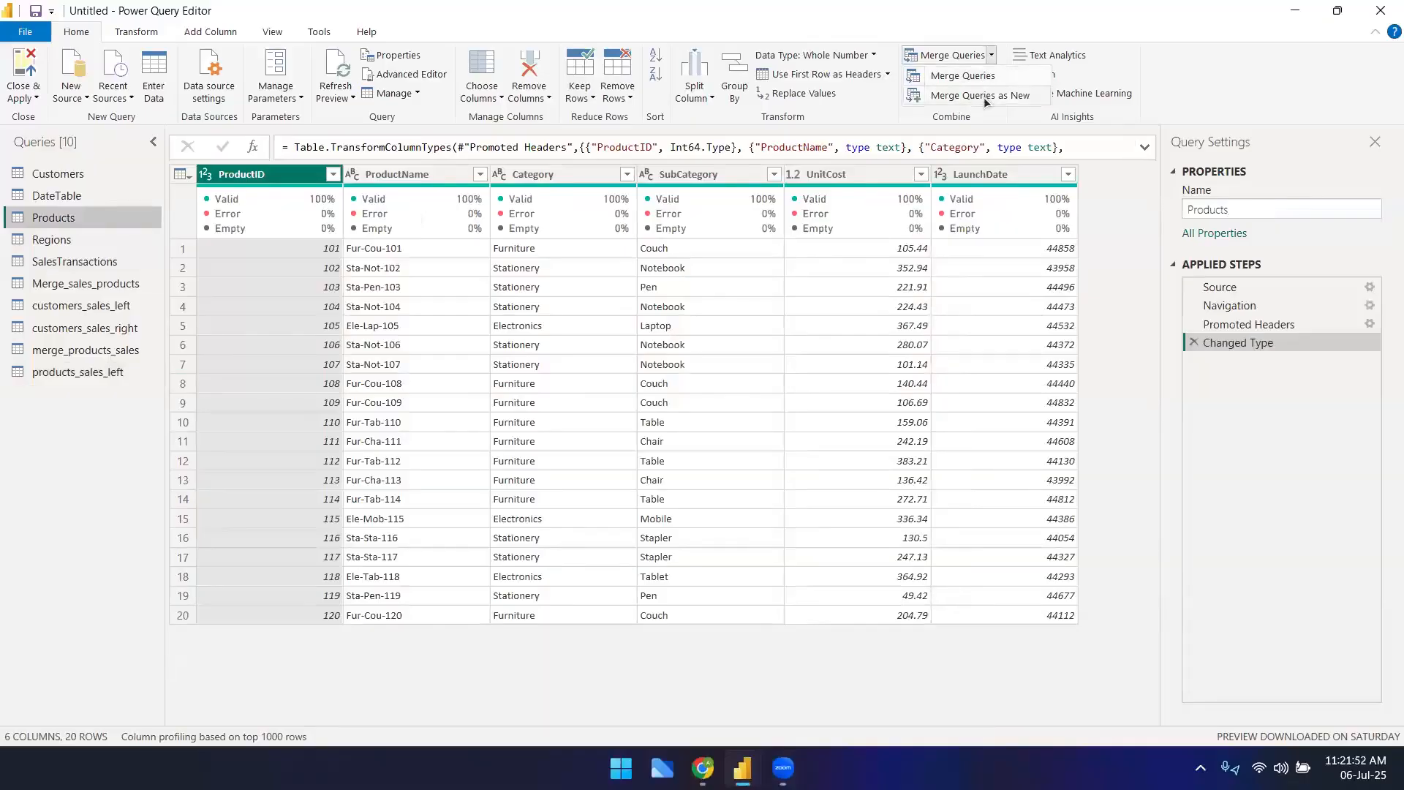
pyautogui.click(984, 98)
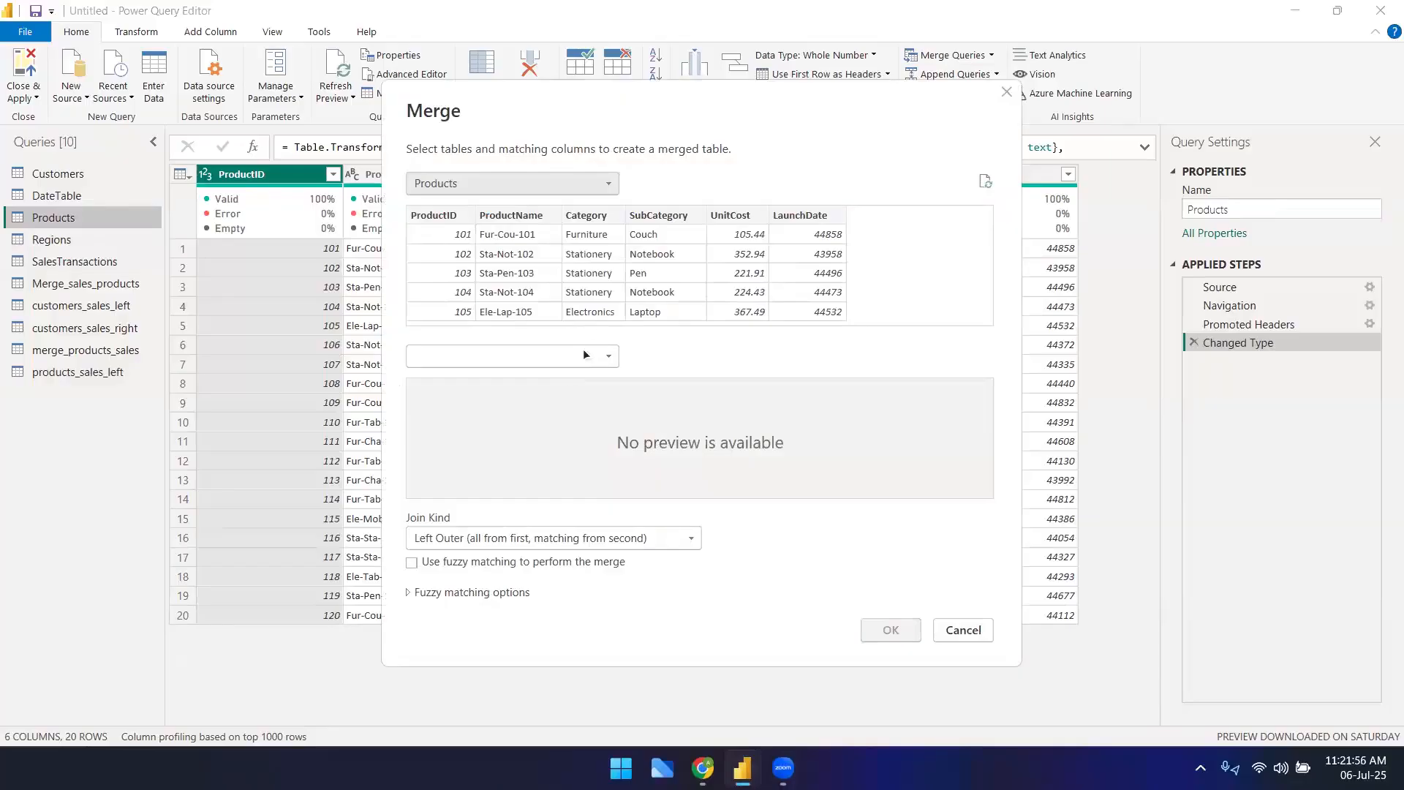
pyautogui.click(569, 187)
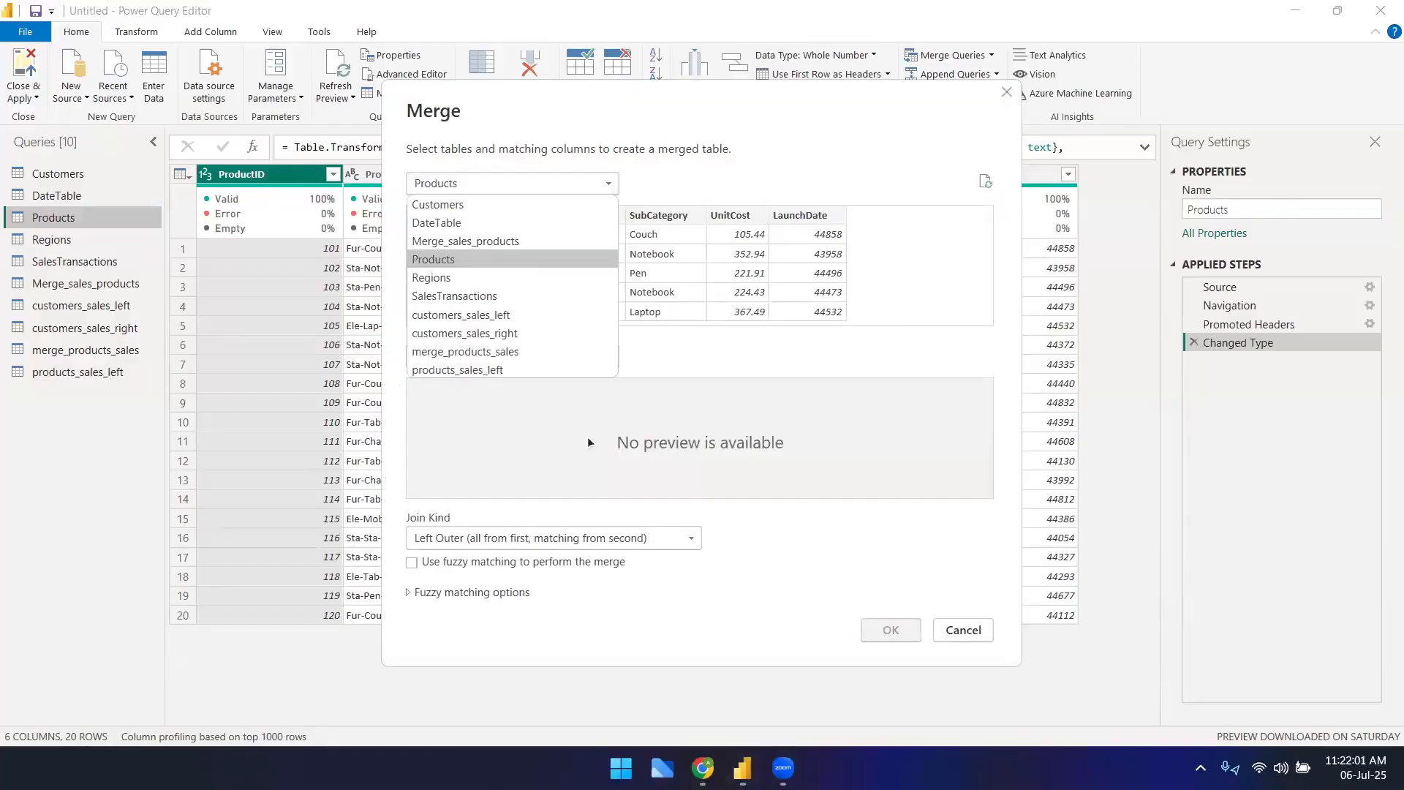
pyautogui.click(1006, 92)
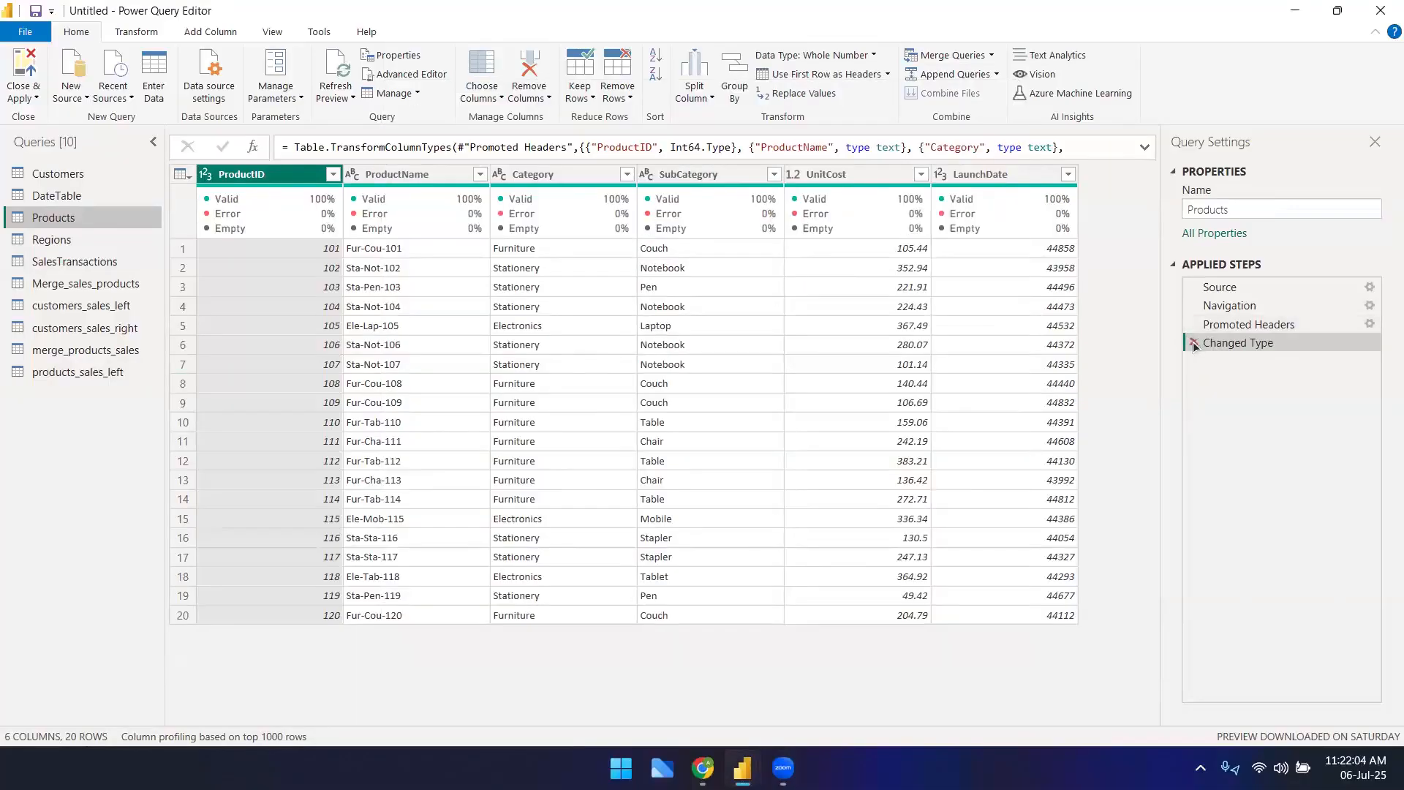
pyautogui.rightClick(1045, 174)
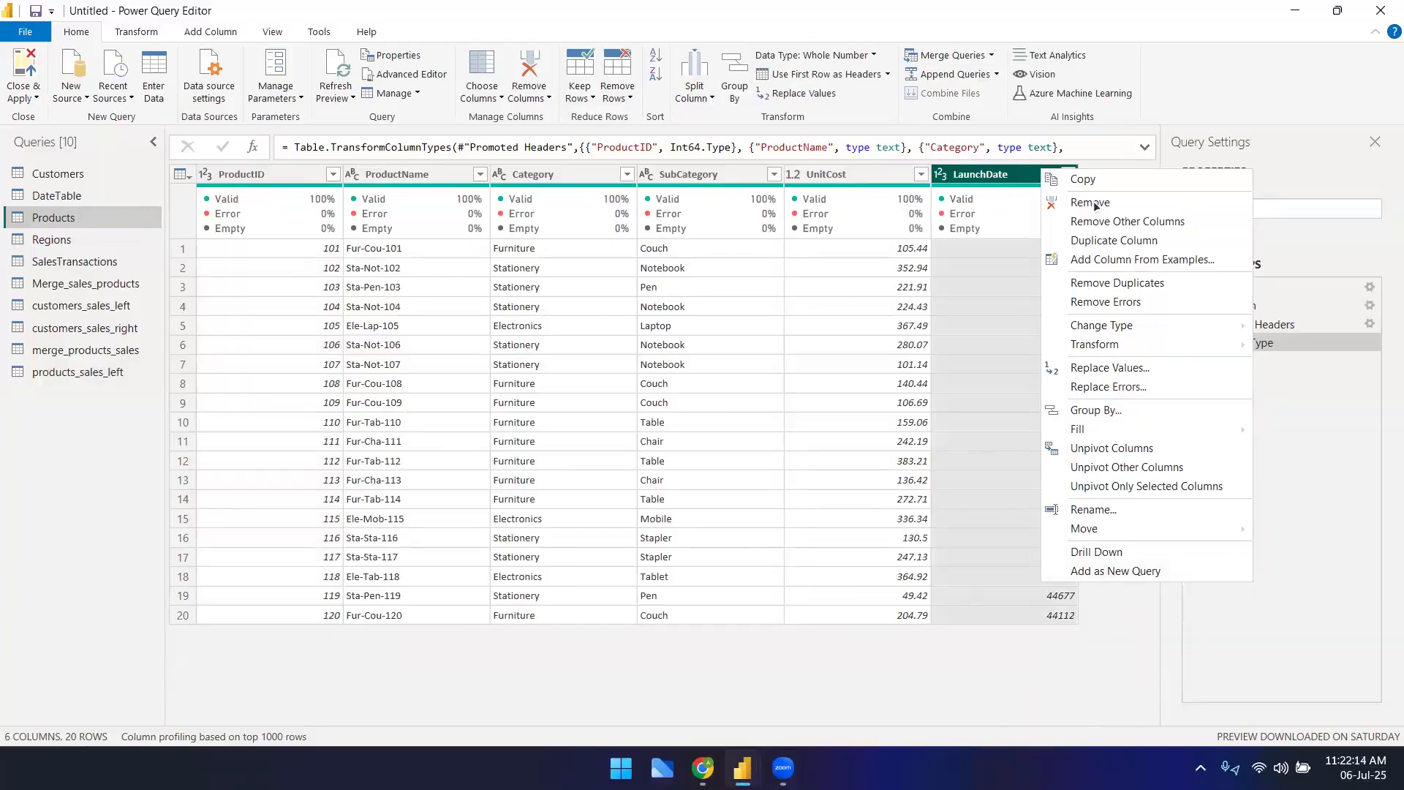
pyautogui.click(1200, 76)
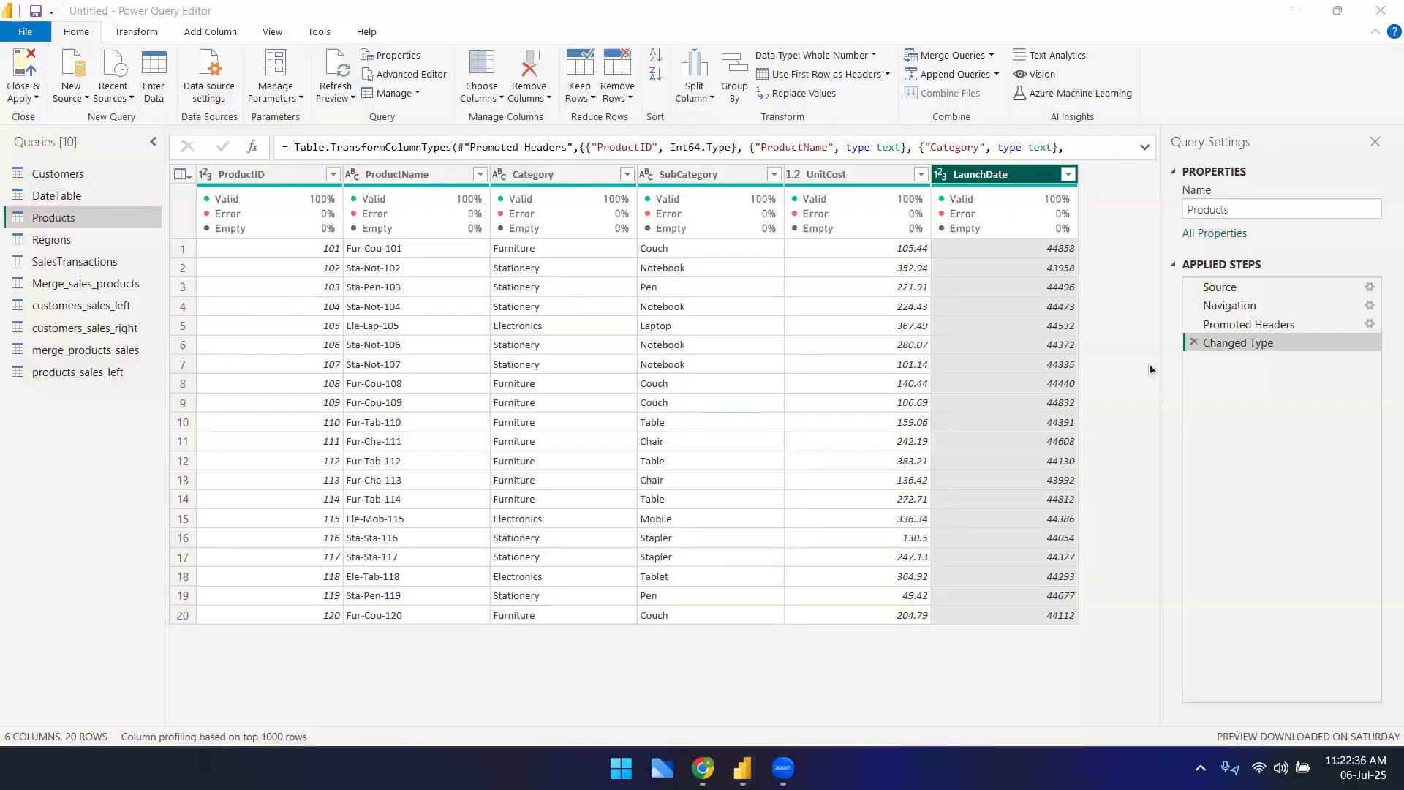
# - Delete the Expanded SalesTransactions step from the products_sales_left query
pyautogui.click(99, 329)
pyautogui.click(80, 371)
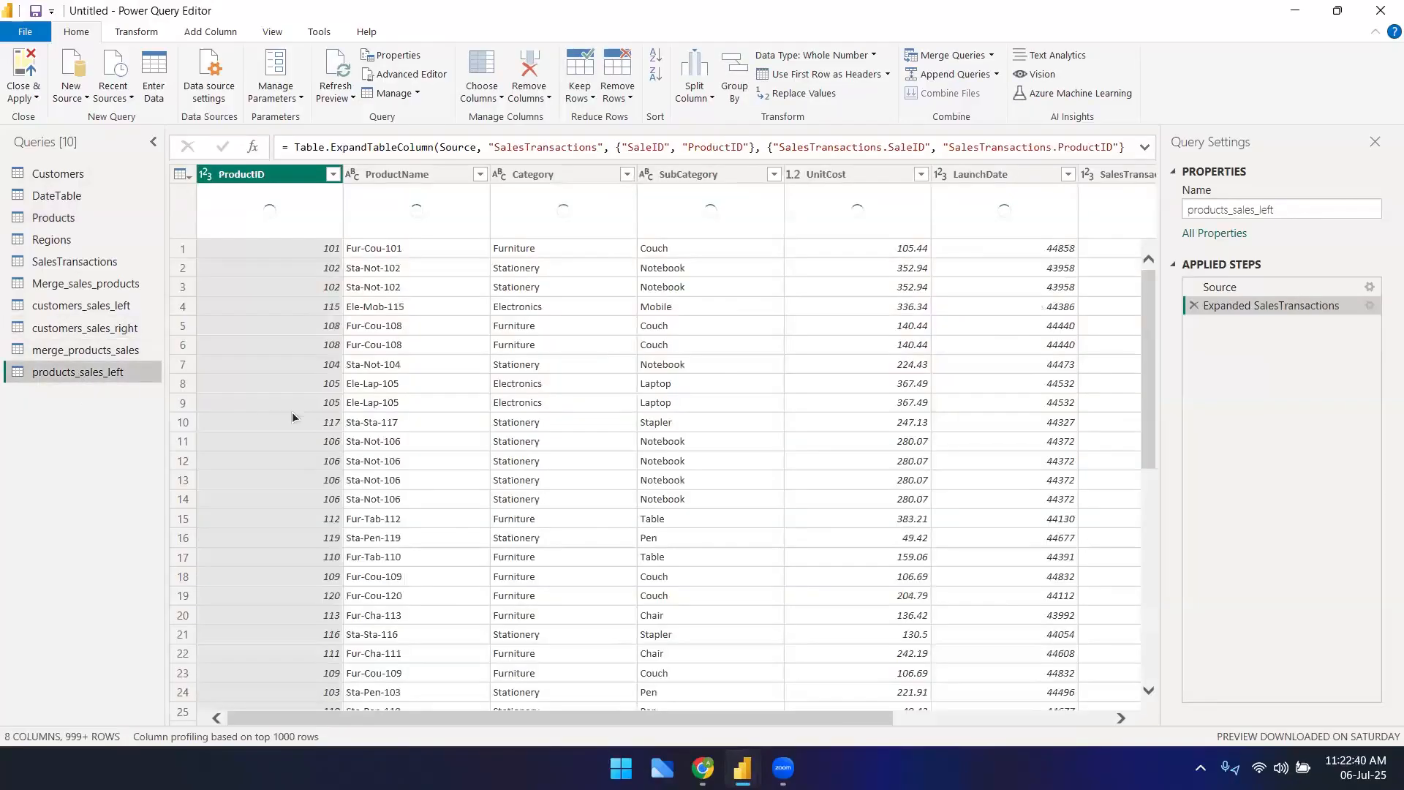
pyautogui.moveTo(835, 721); pyautogui.dragTo(1156, 695)
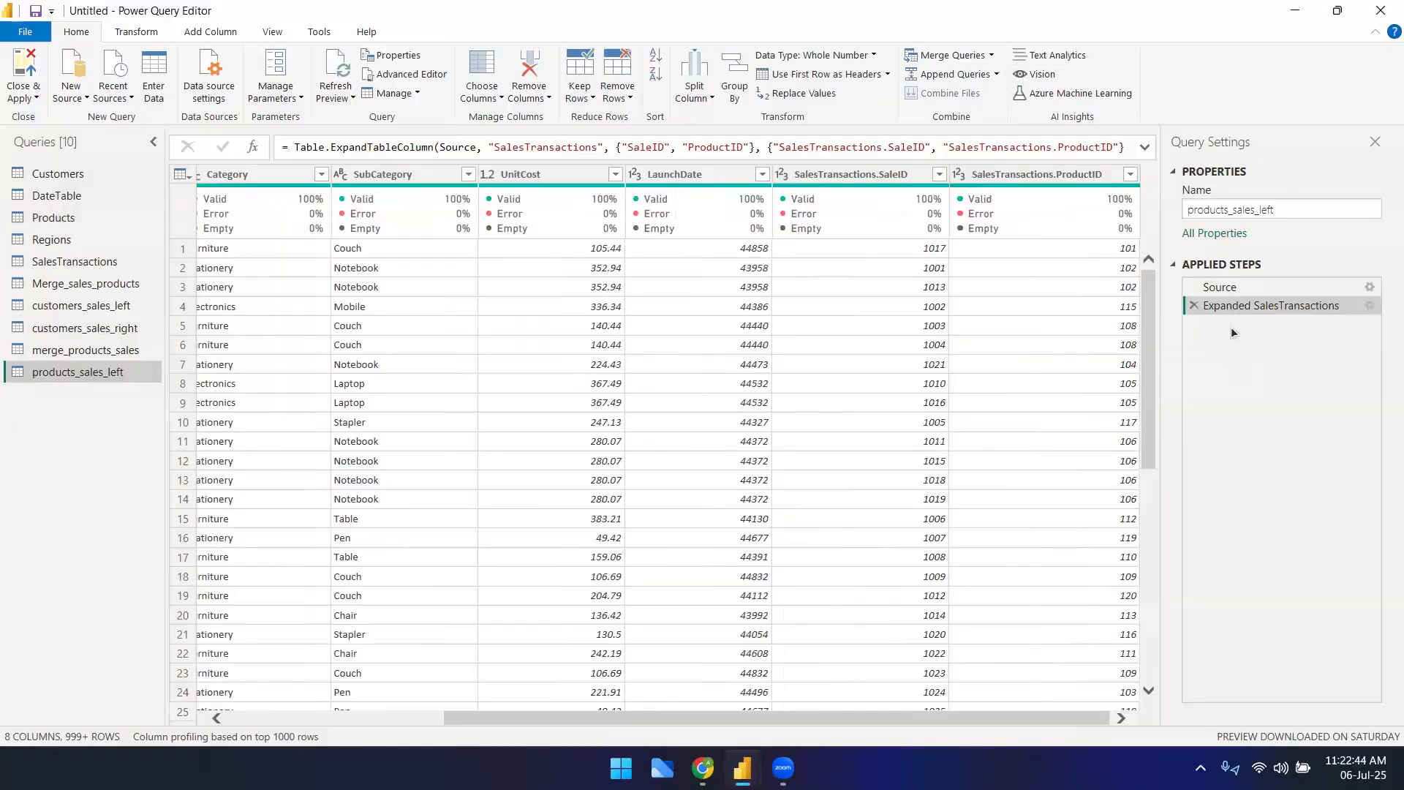
pyautogui.click(1194, 306)
# - Expand the SalesTransactions column to only SaleID and ProductID, keeping the original column name as prefix
pyautogui.click(1145, 174)
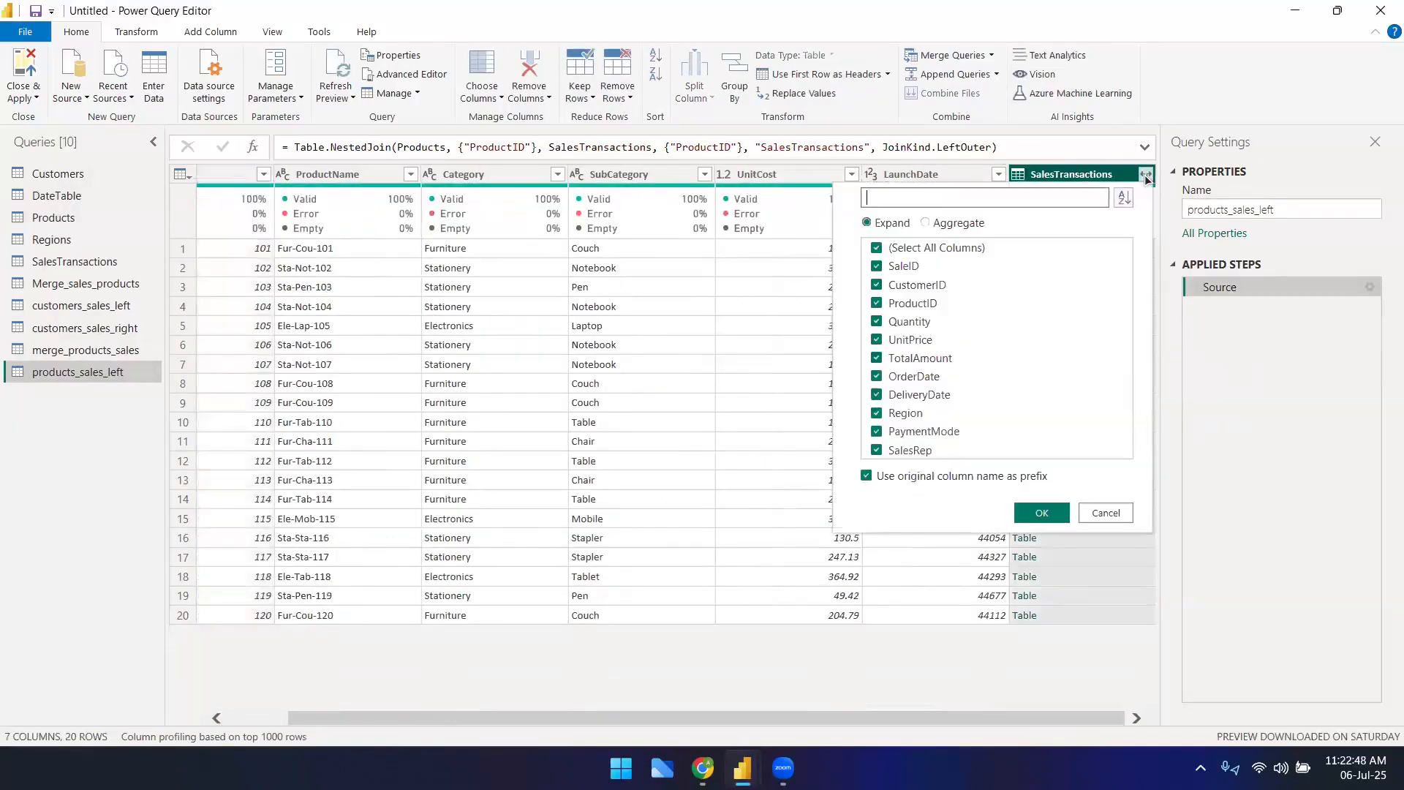
pyautogui.click(877, 248)
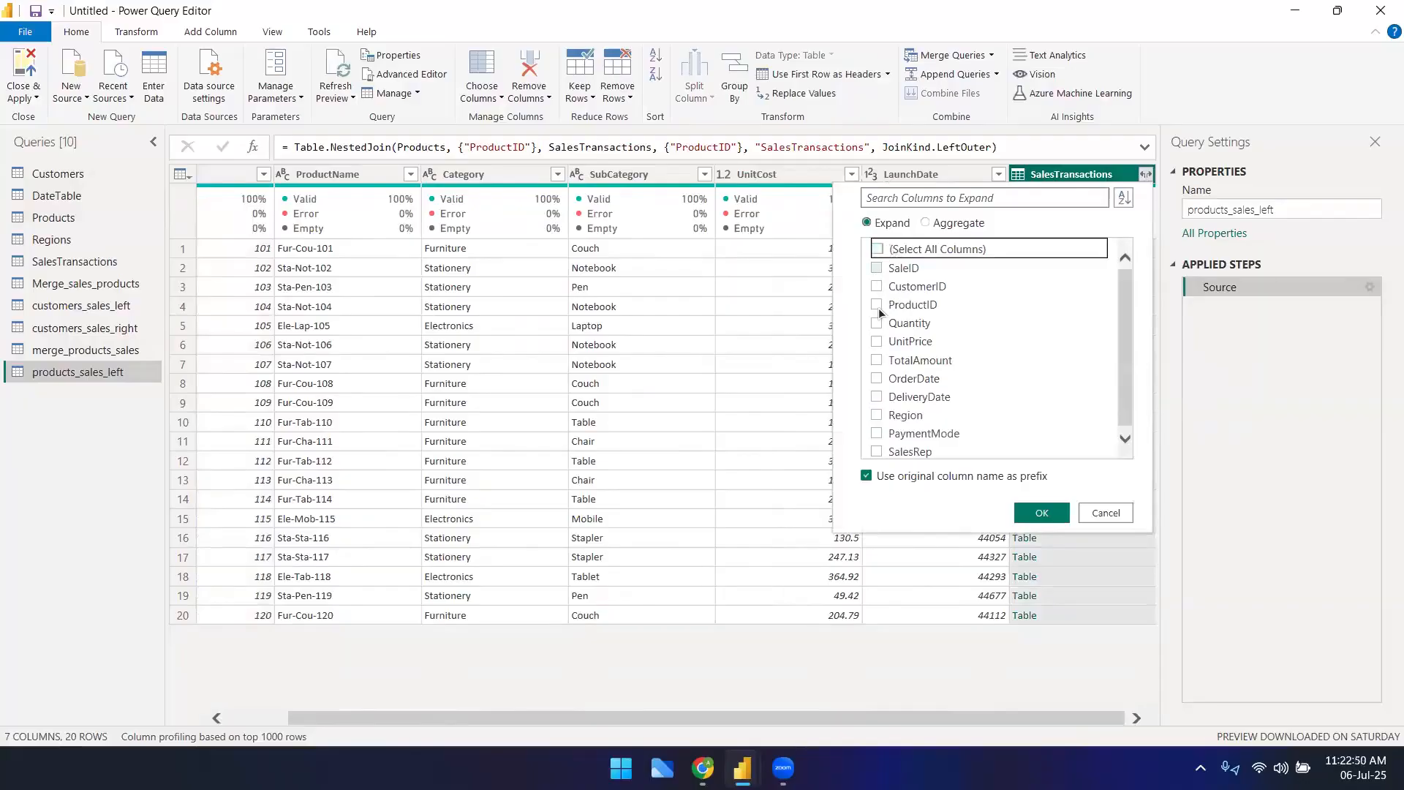
pyautogui.click(877, 267)
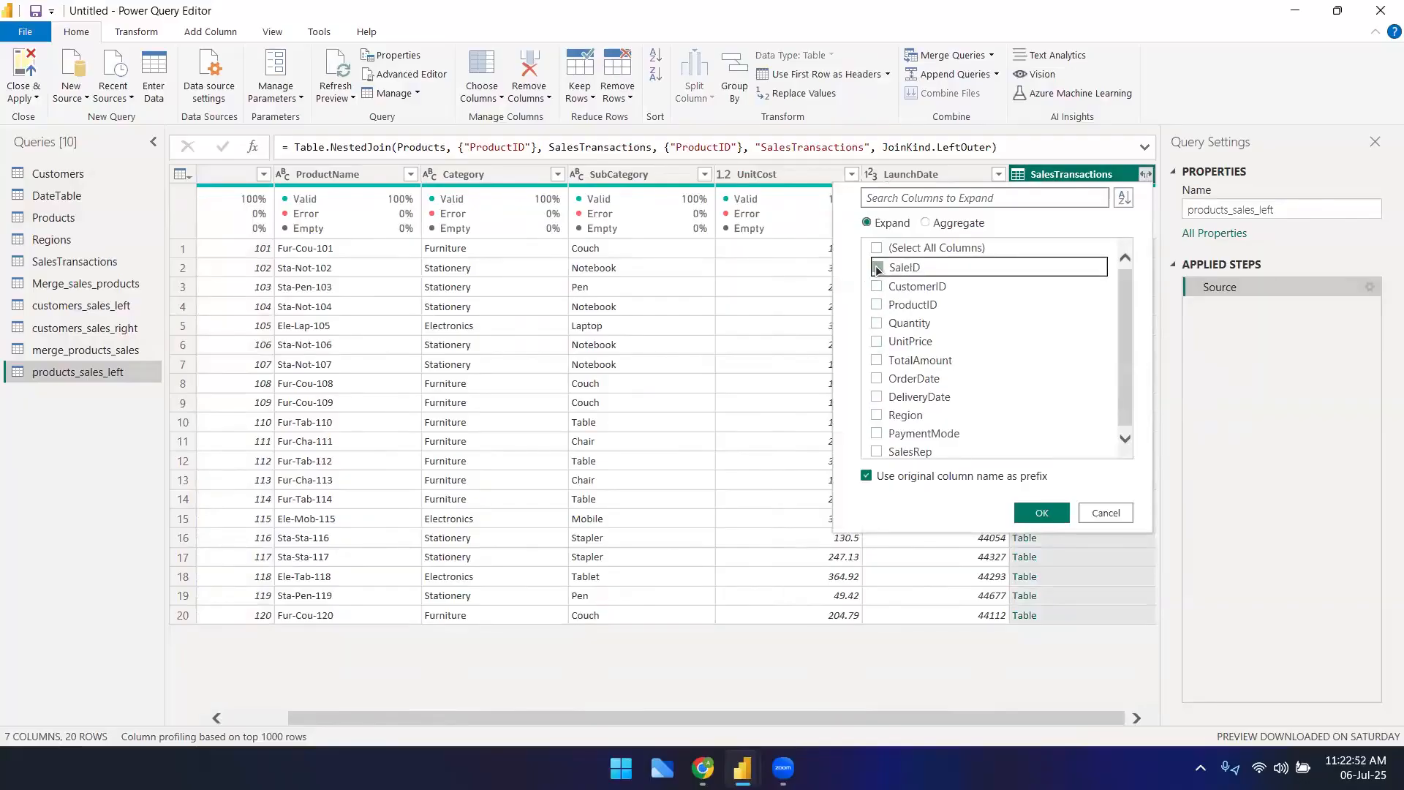
pyautogui.click(877, 304)
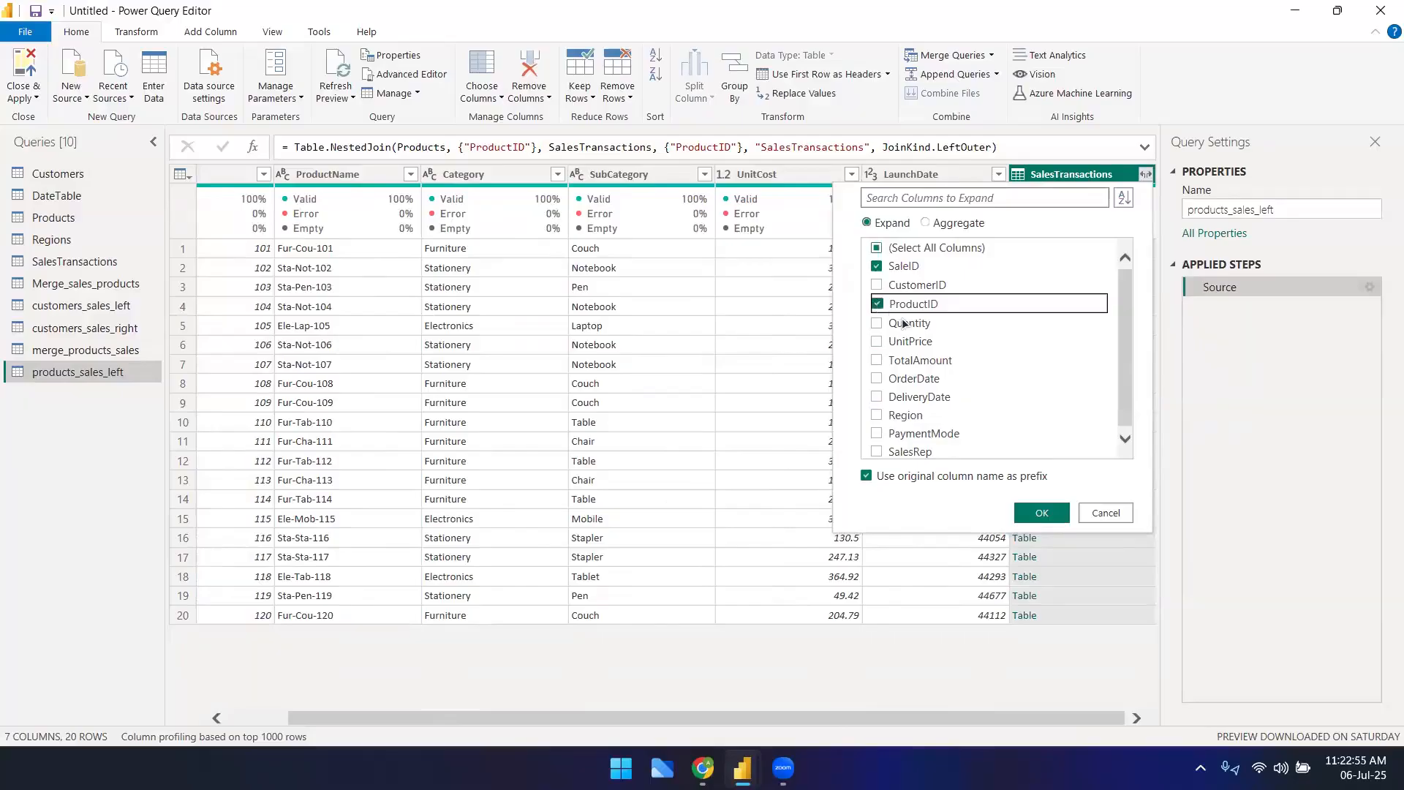
pyautogui.click(1029, 511)
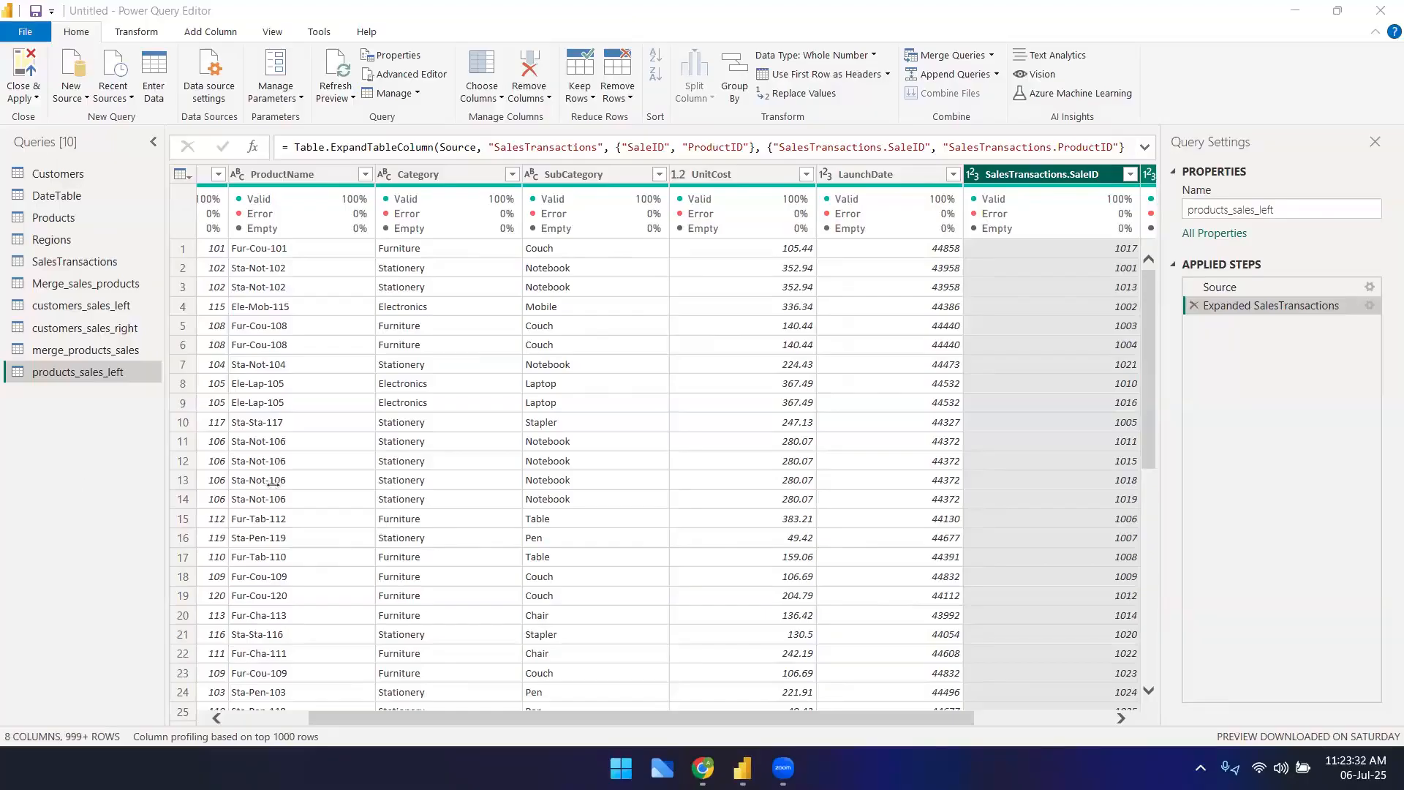
# - Switch to the B56 Google Sheet in Chrome and examine the Products table rows alongside the Orders table
pyautogui.hotkey('alt', 'Tab')
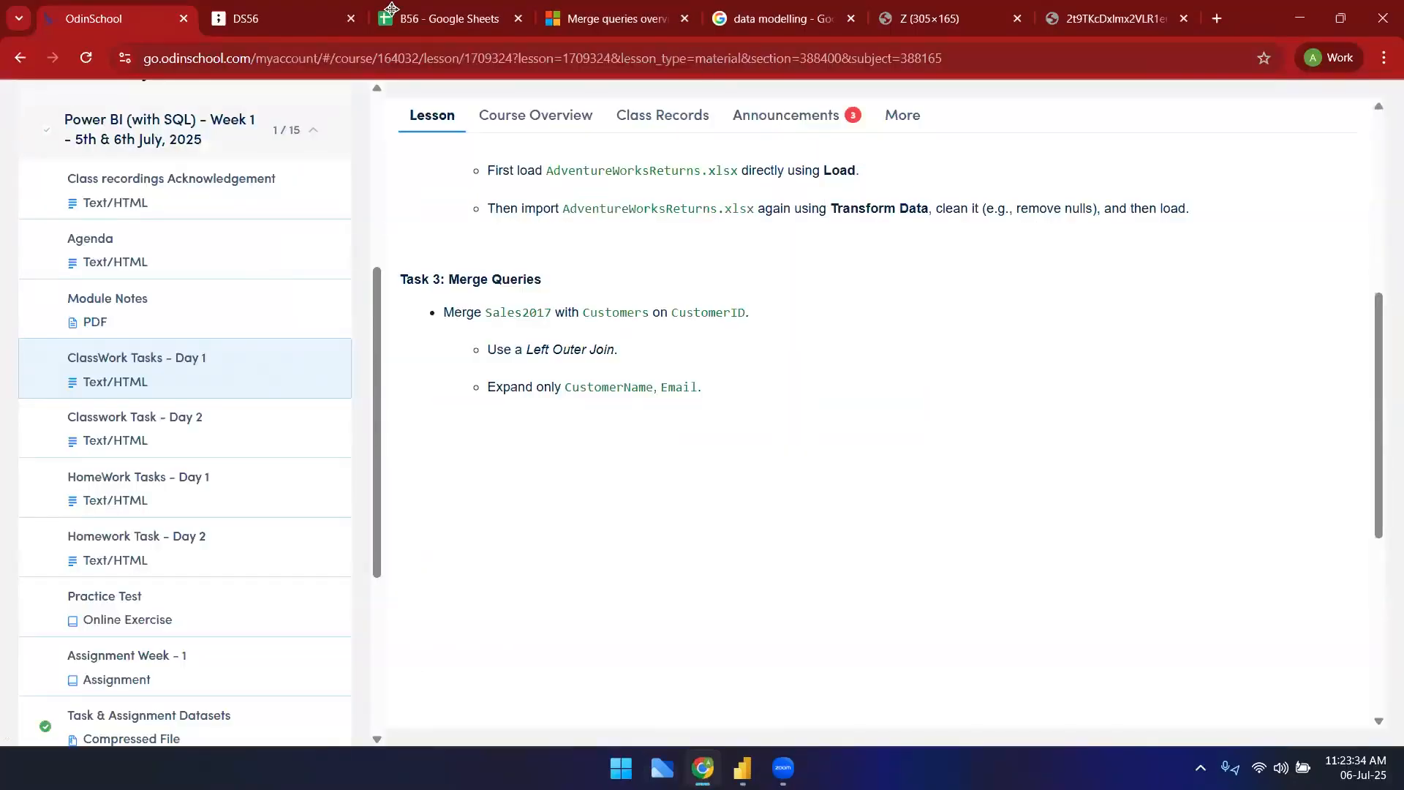
pyautogui.click(417, 26)
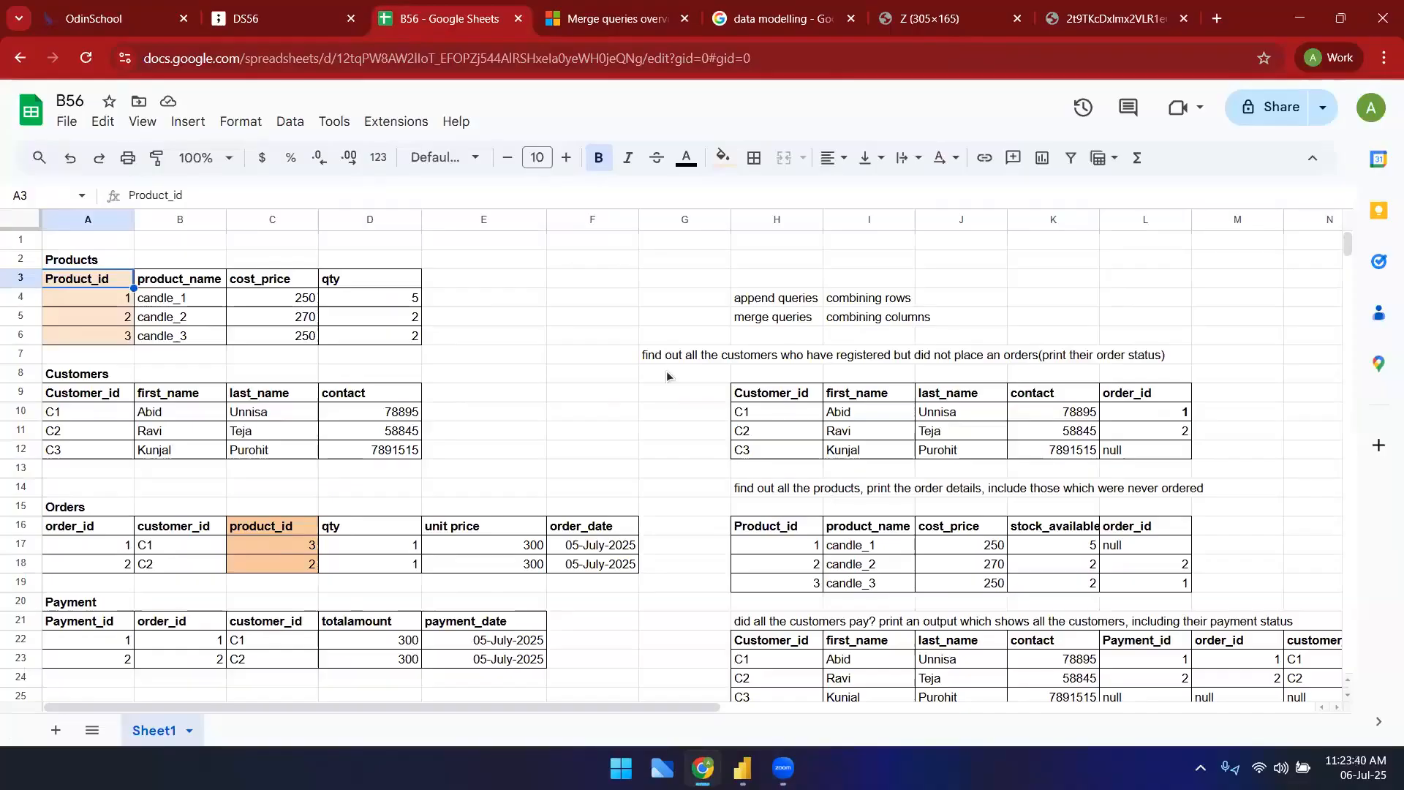
pyautogui.moveTo(110, 300); pyautogui.dragTo(406, 319)
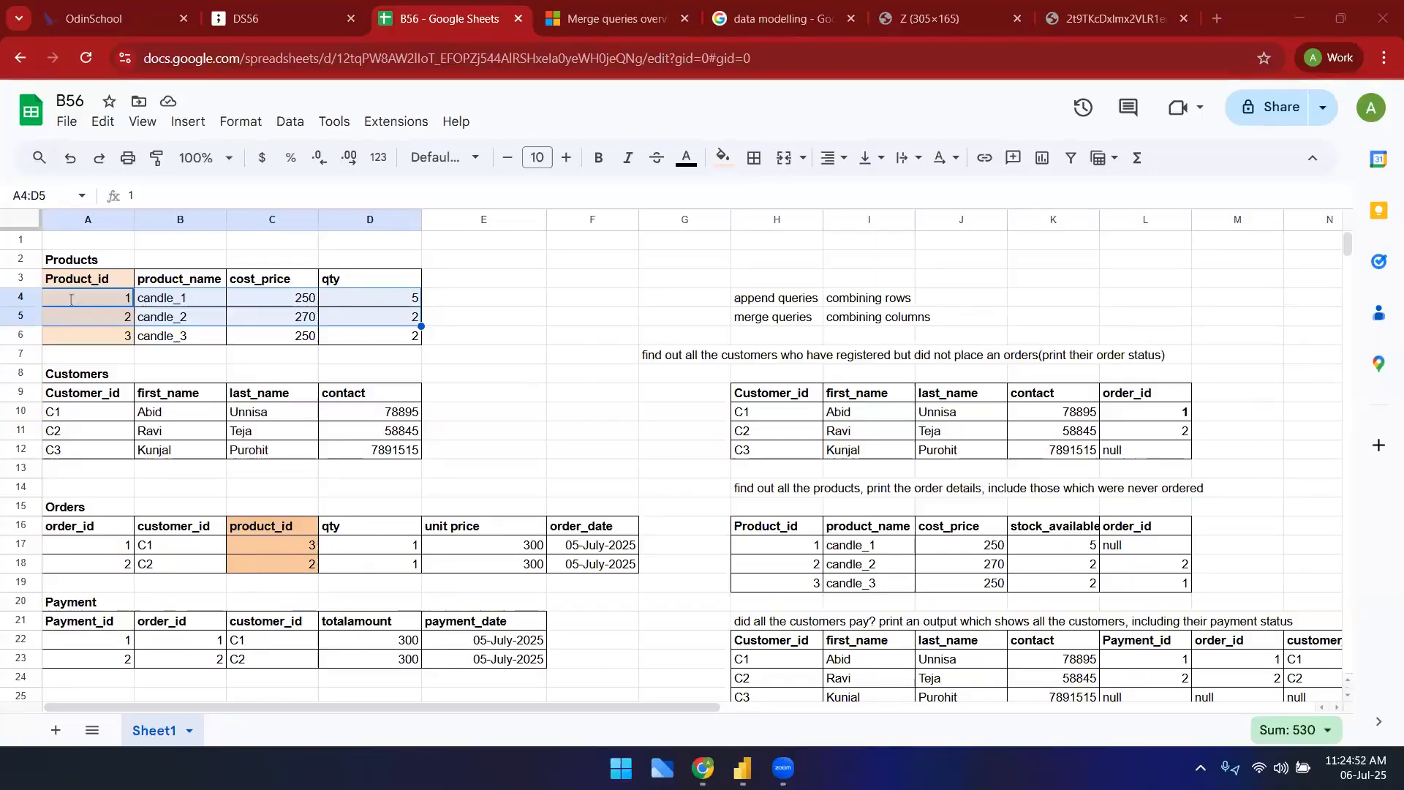
pyautogui.click(124, 298)
pyautogui.click(127, 563)
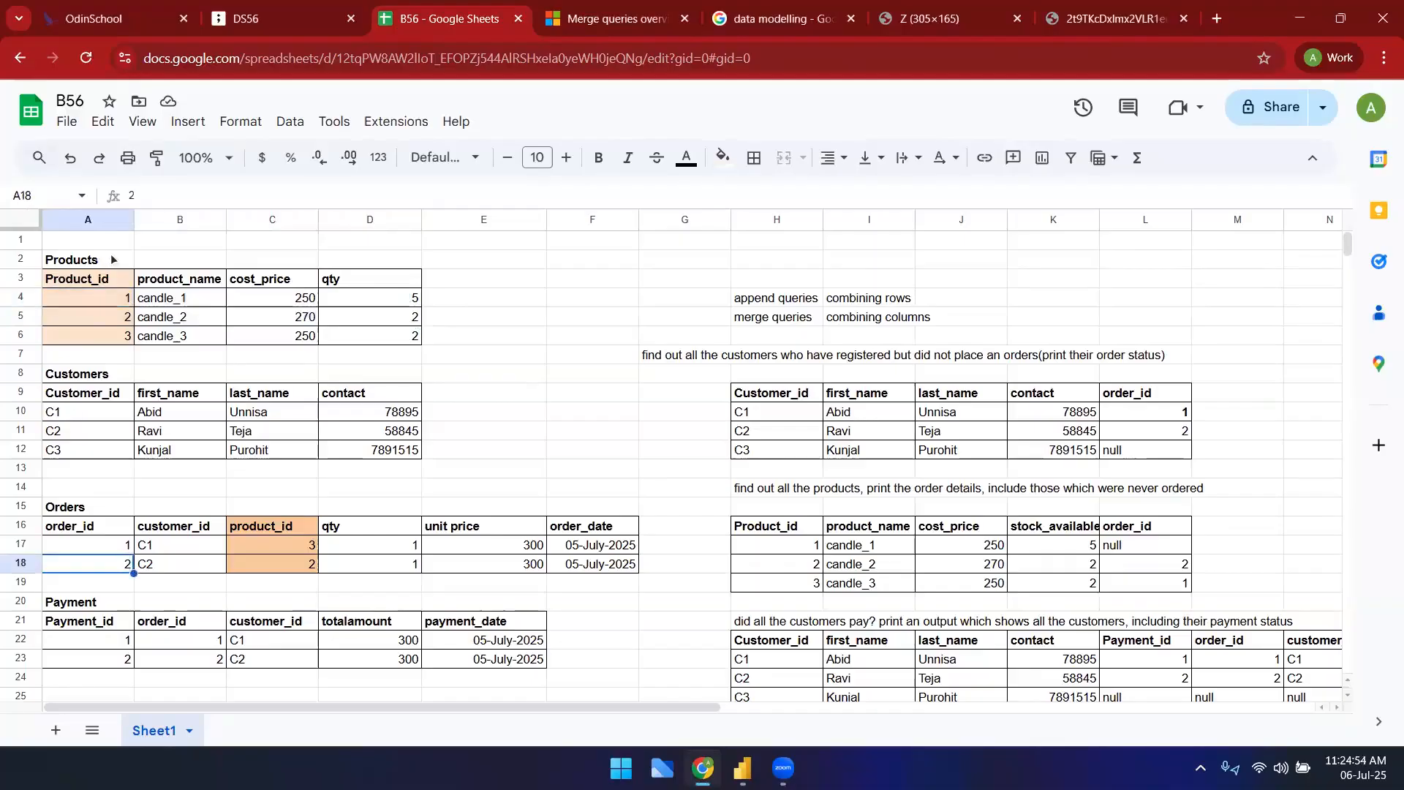
pyautogui.moveTo(121, 282); pyautogui.dragTo(410, 337)
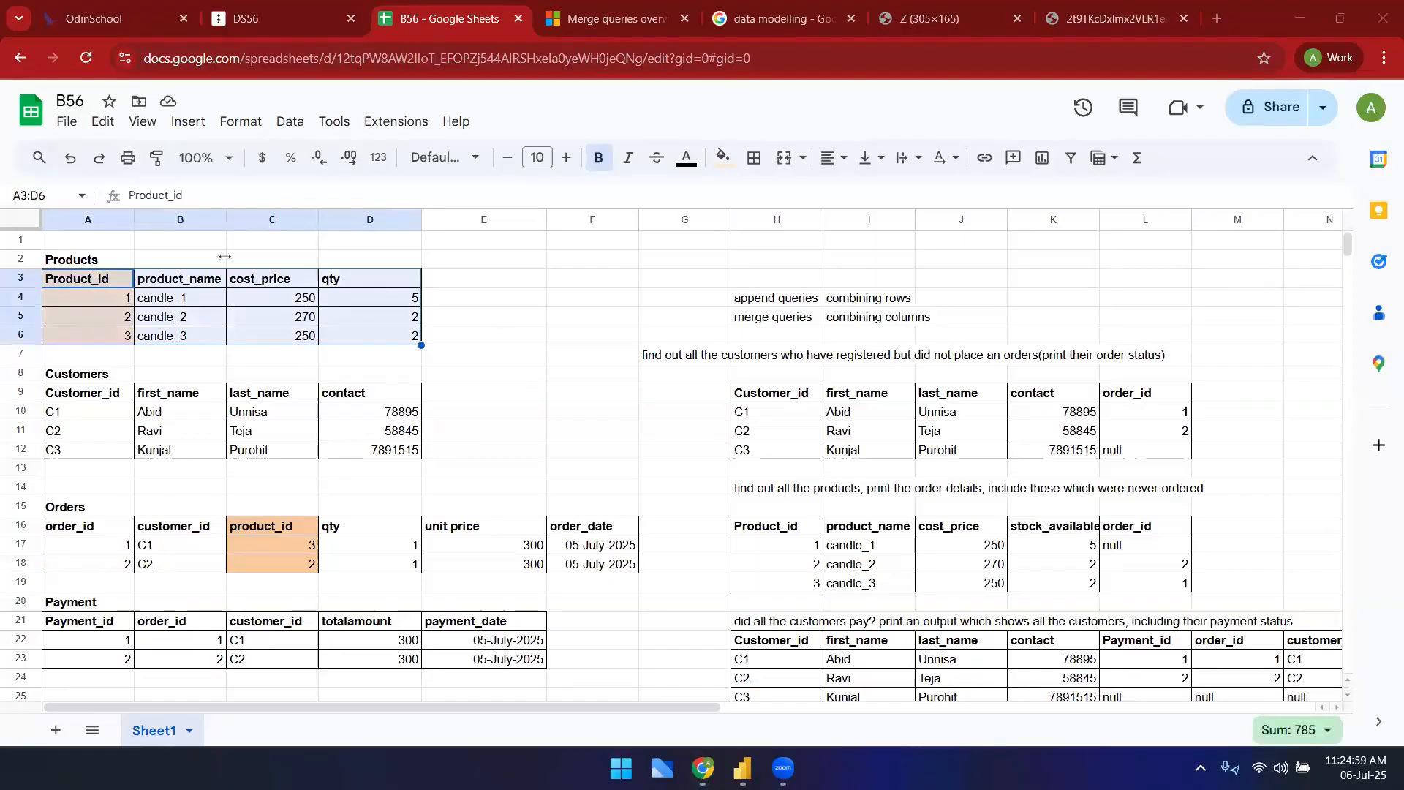
# - Enter "find all the products and check if they were ordered(use left join first and then right)" in cell B1
pyautogui.click(201, 246)
pyautogui.write('find all the products and check if they were ordered(use left join first and then right)')
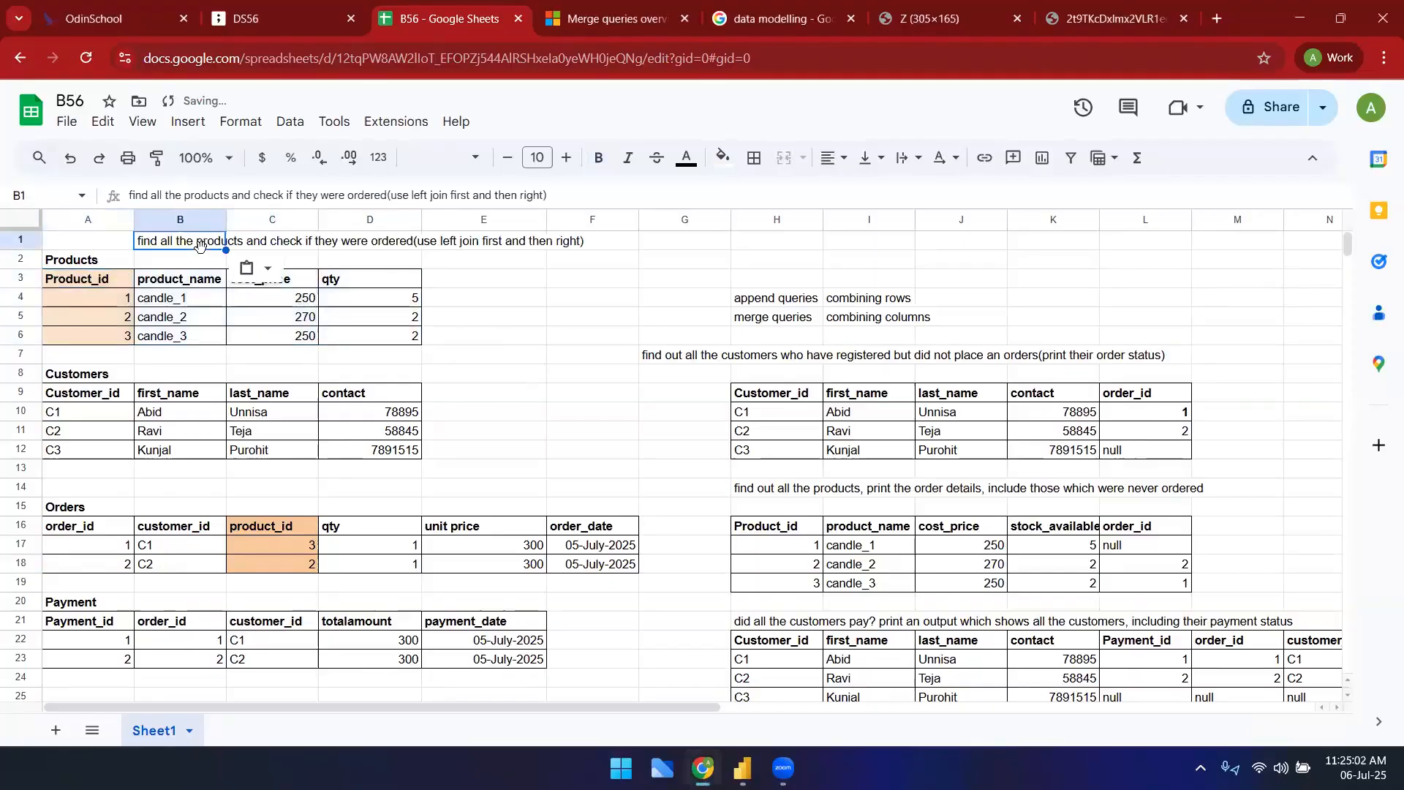
pyautogui.click(353, 322)
pyautogui.click(332, 243)
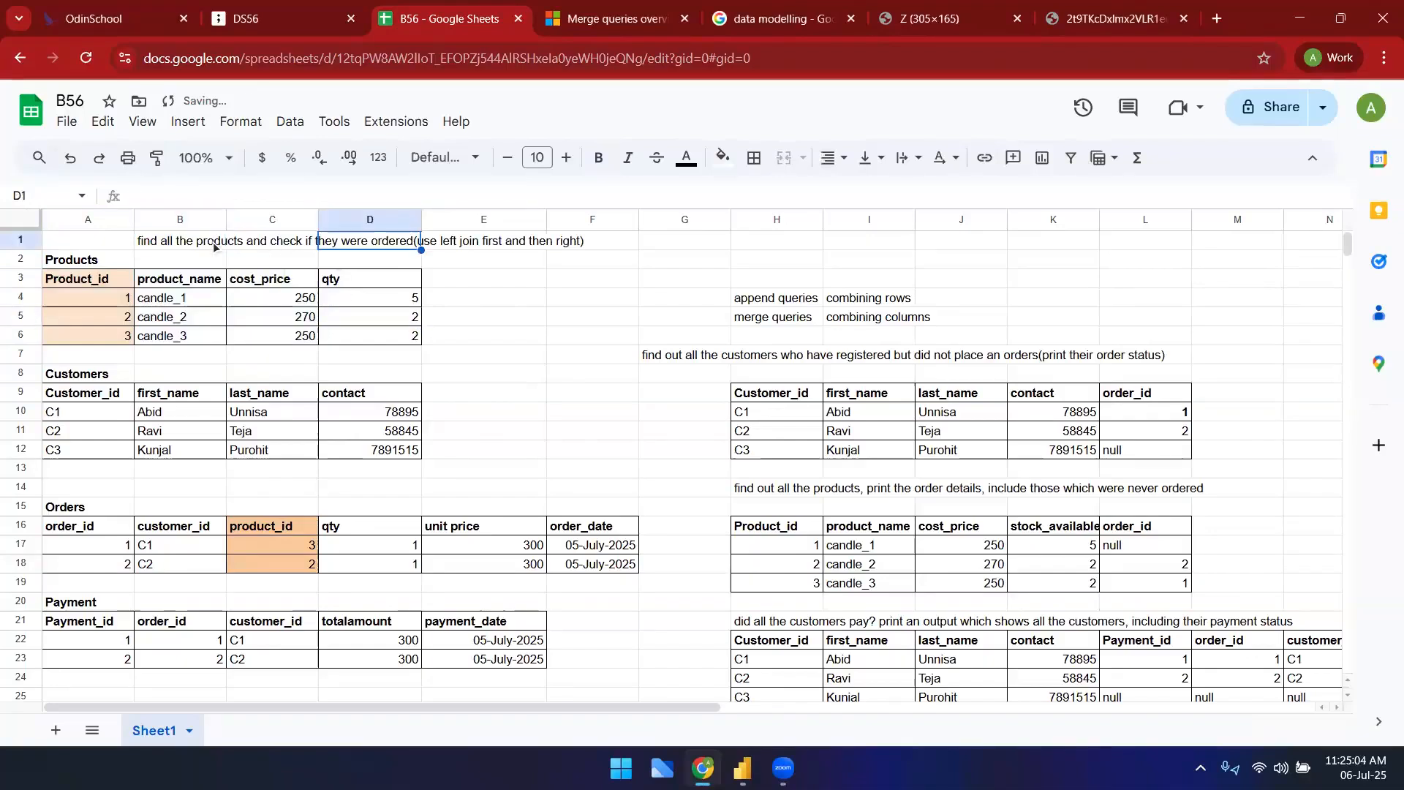
# - Examine the Products and Orders tables as the two sources needed for the question in B1
pyautogui.click(212, 243)
pyautogui.click(86, 265)
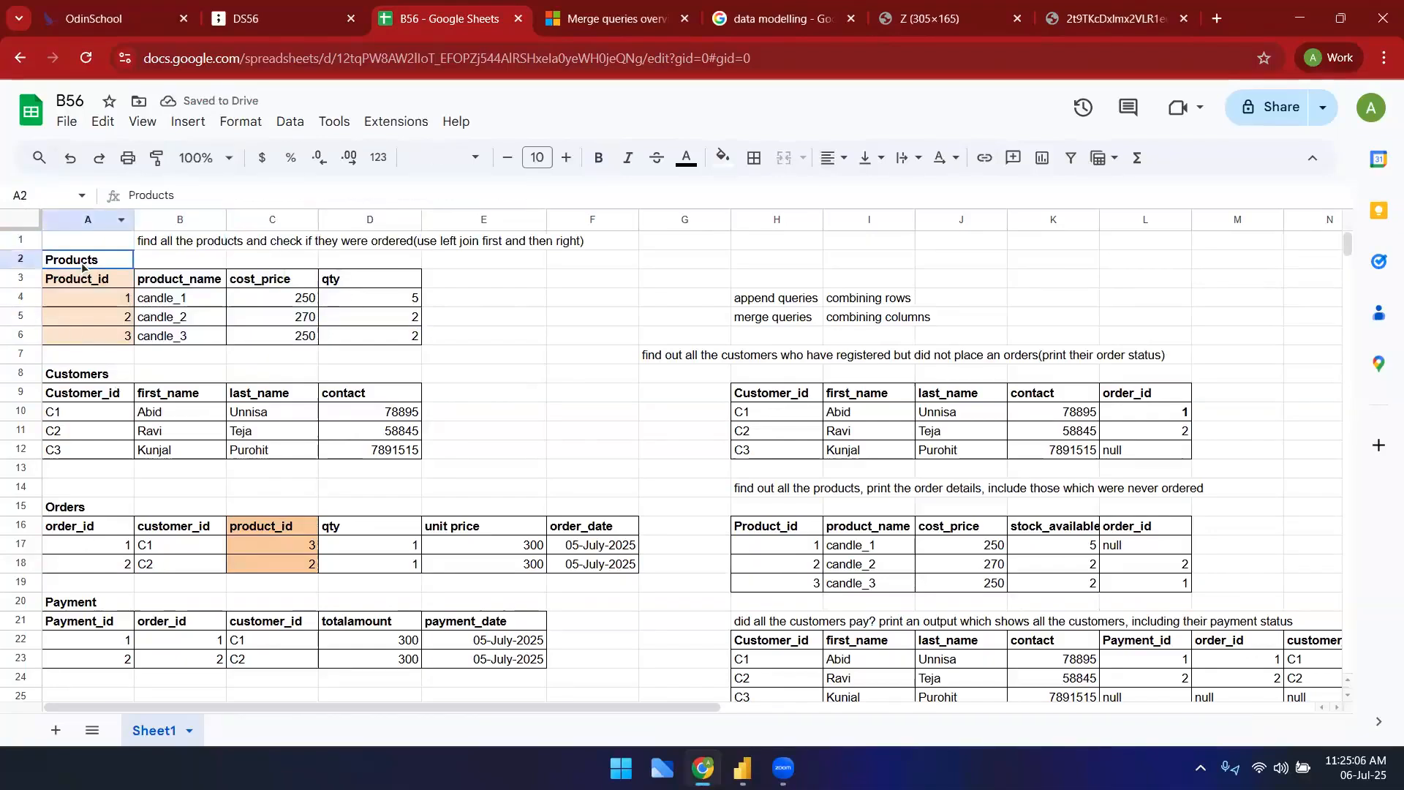
pyautogui.click(101, 527)
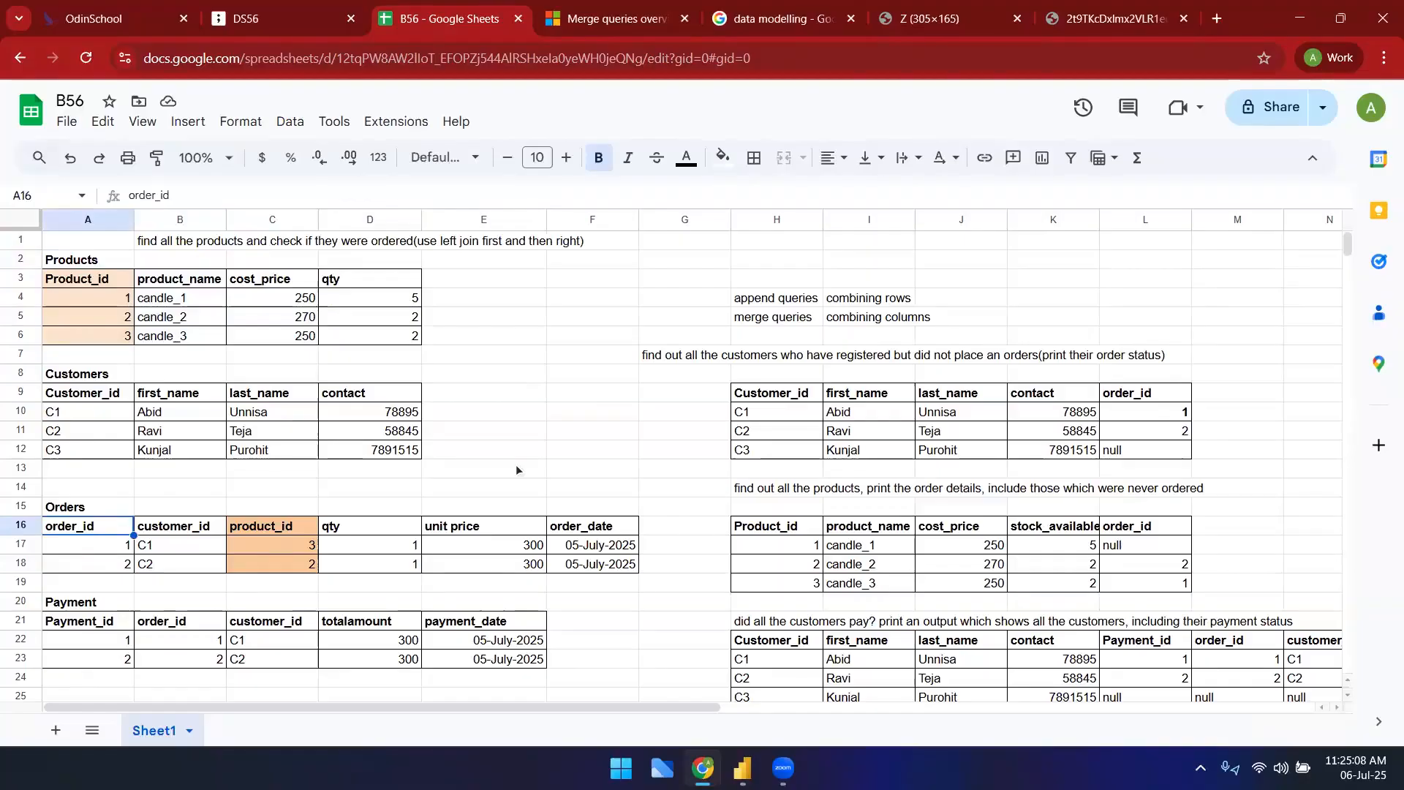
pyautogui.moveTo(88, 279); pyautogui.dragTo(409, 335)
pyautogui.moveTo(84, 527); pyautogui.dragTo(602, 573)
pyautogui.moveTo(84, 279); pyautogui.dragTo(300, 344)
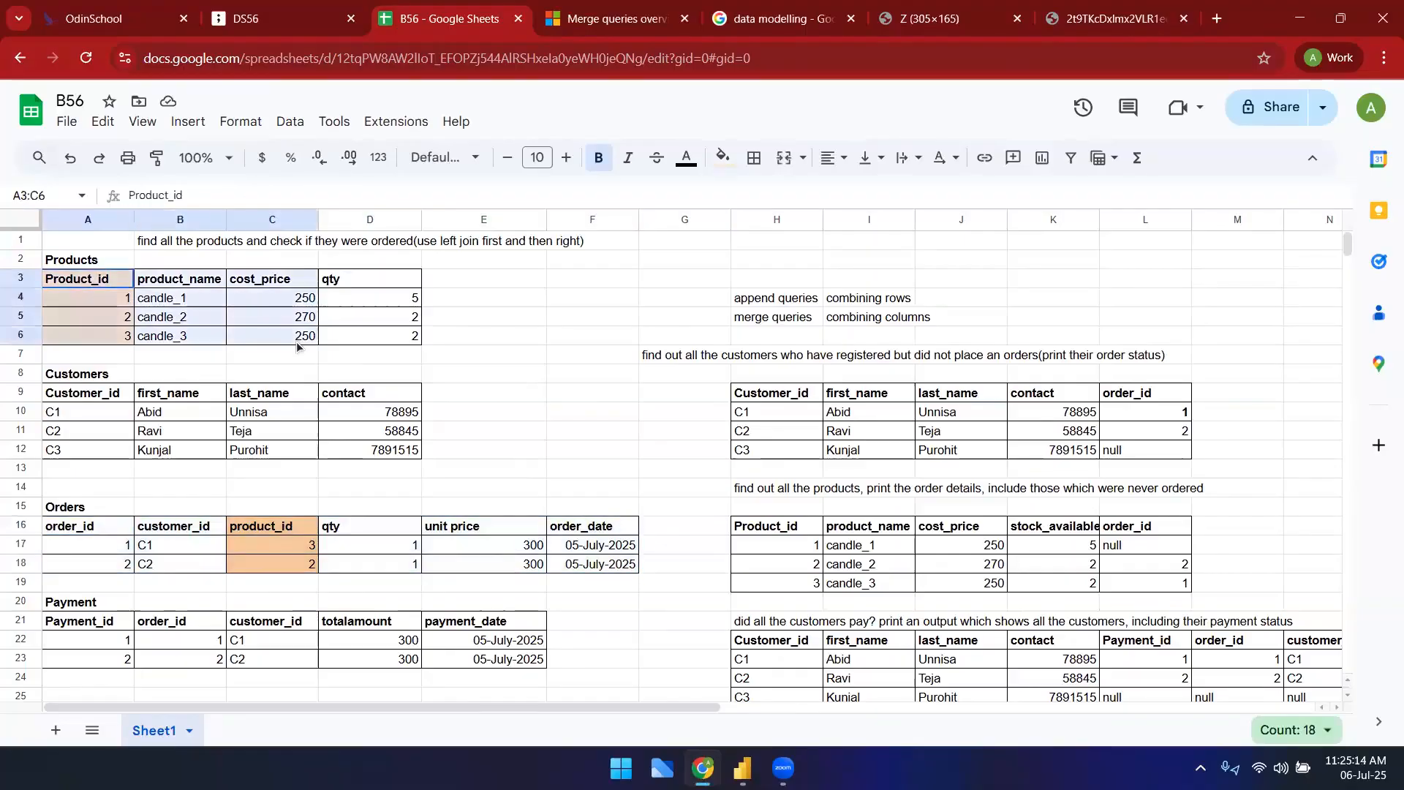
# - Reread the phrase "find all the products" in B1 and compare the product IDs and names with the Orders rows
pyautogui.click(191, 239)
pyautogui.doubleClick(191, 239)
pyautogui.moveTo(242, 240); pyautogui.dragTo(138, 239)
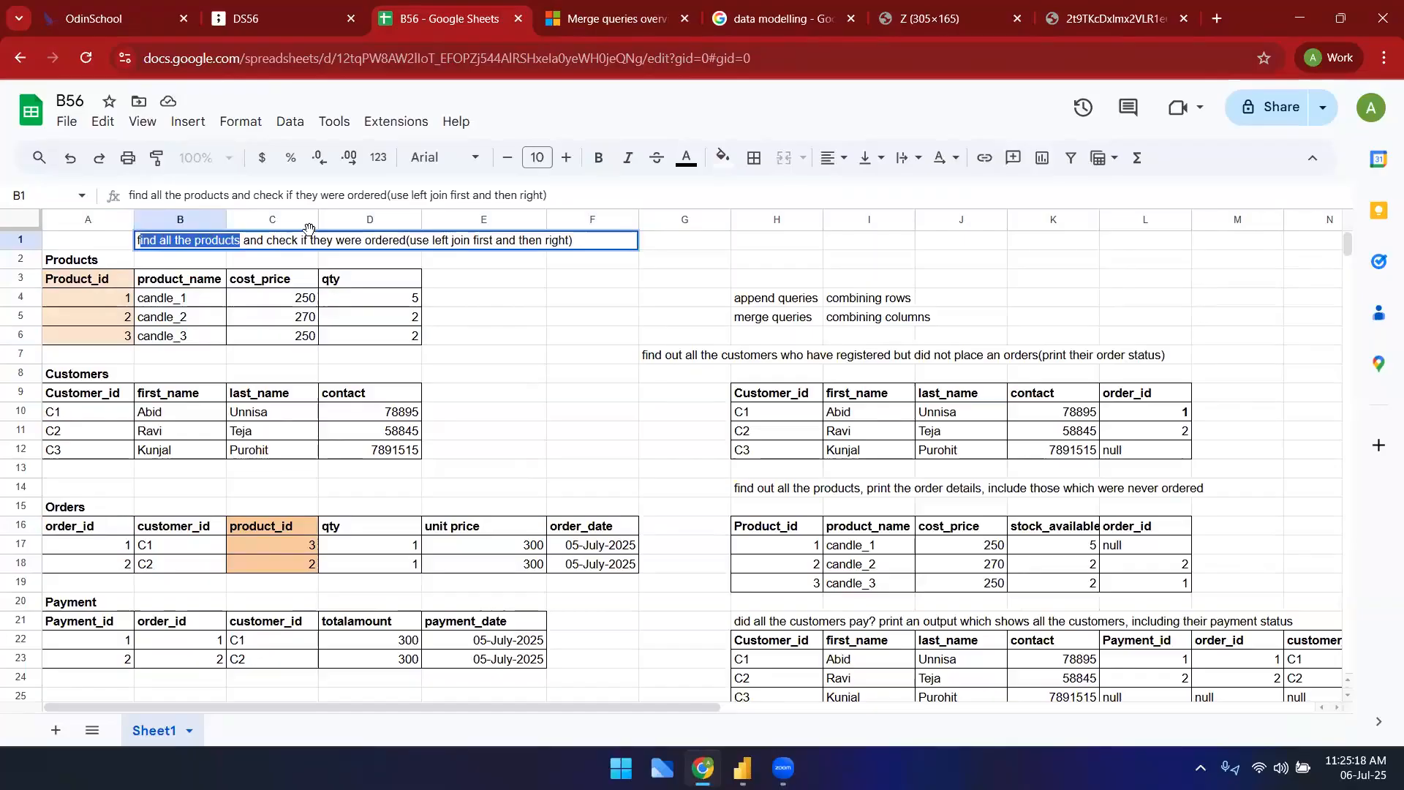
pyautogui.click(315, 336)
pyautogui.moveTo(106, 284); pyautogui.dragTo(184, 339)
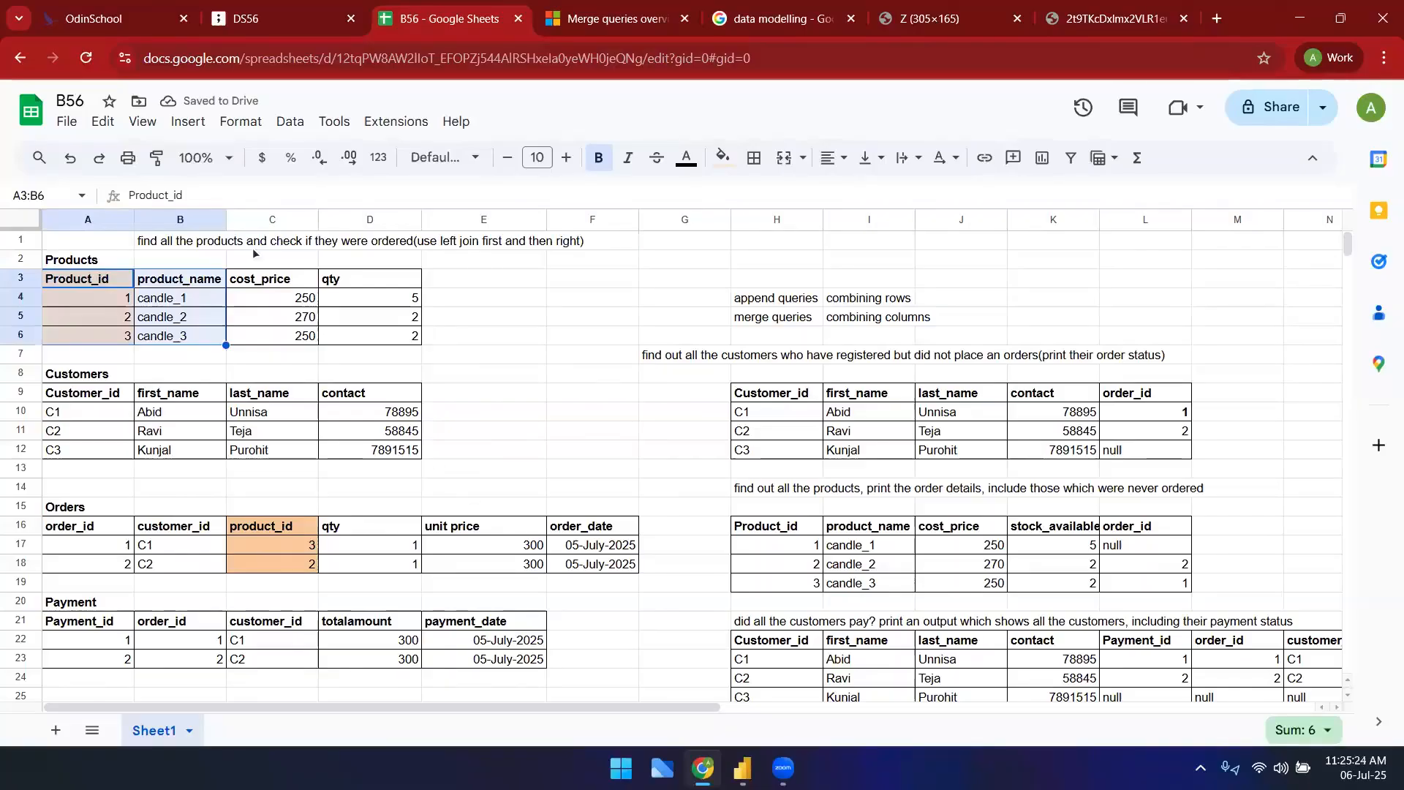
pyautogui.click(512, 397)
pyautogui.moveTo(111, 284); pyautogui.dragTo(194, 324)
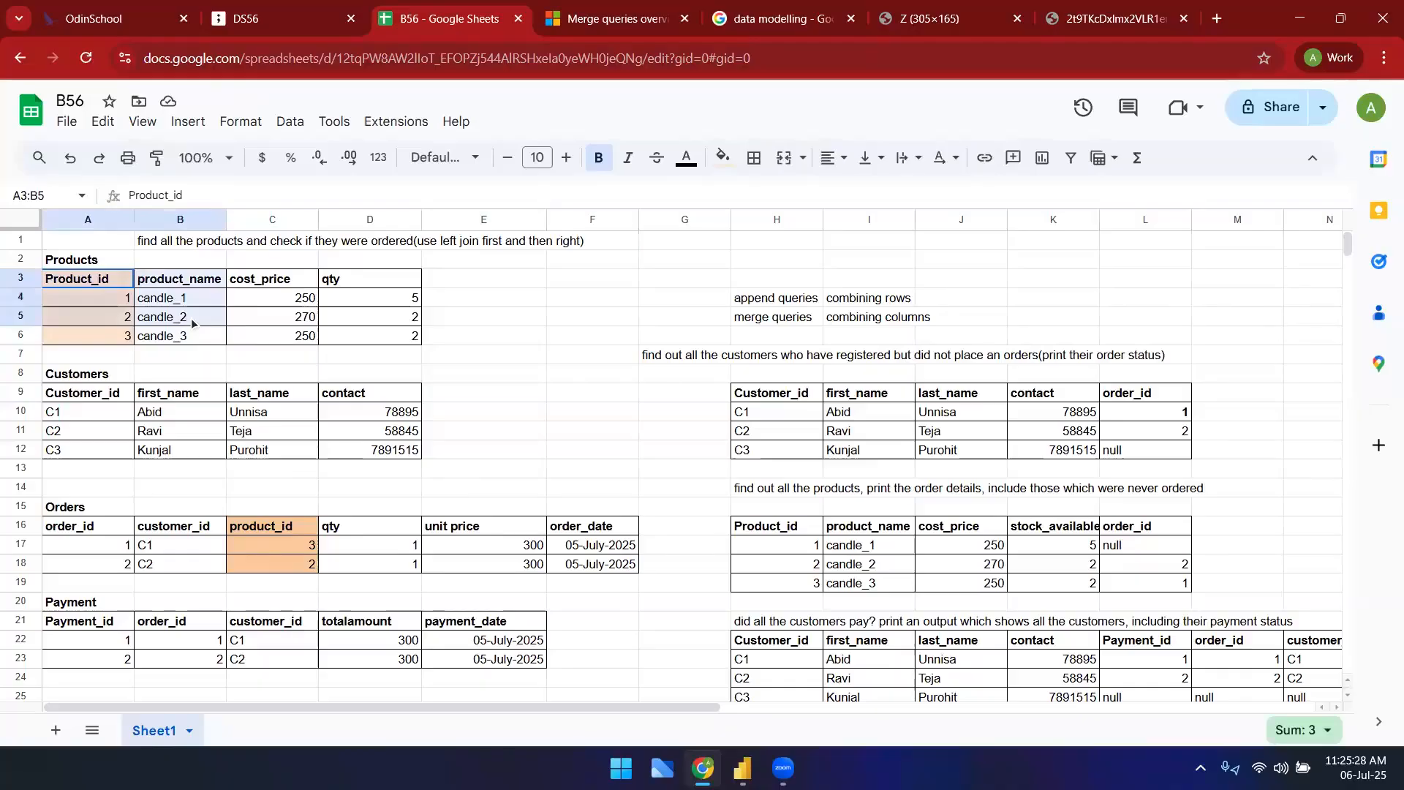
pyautogui.click(335, 564)
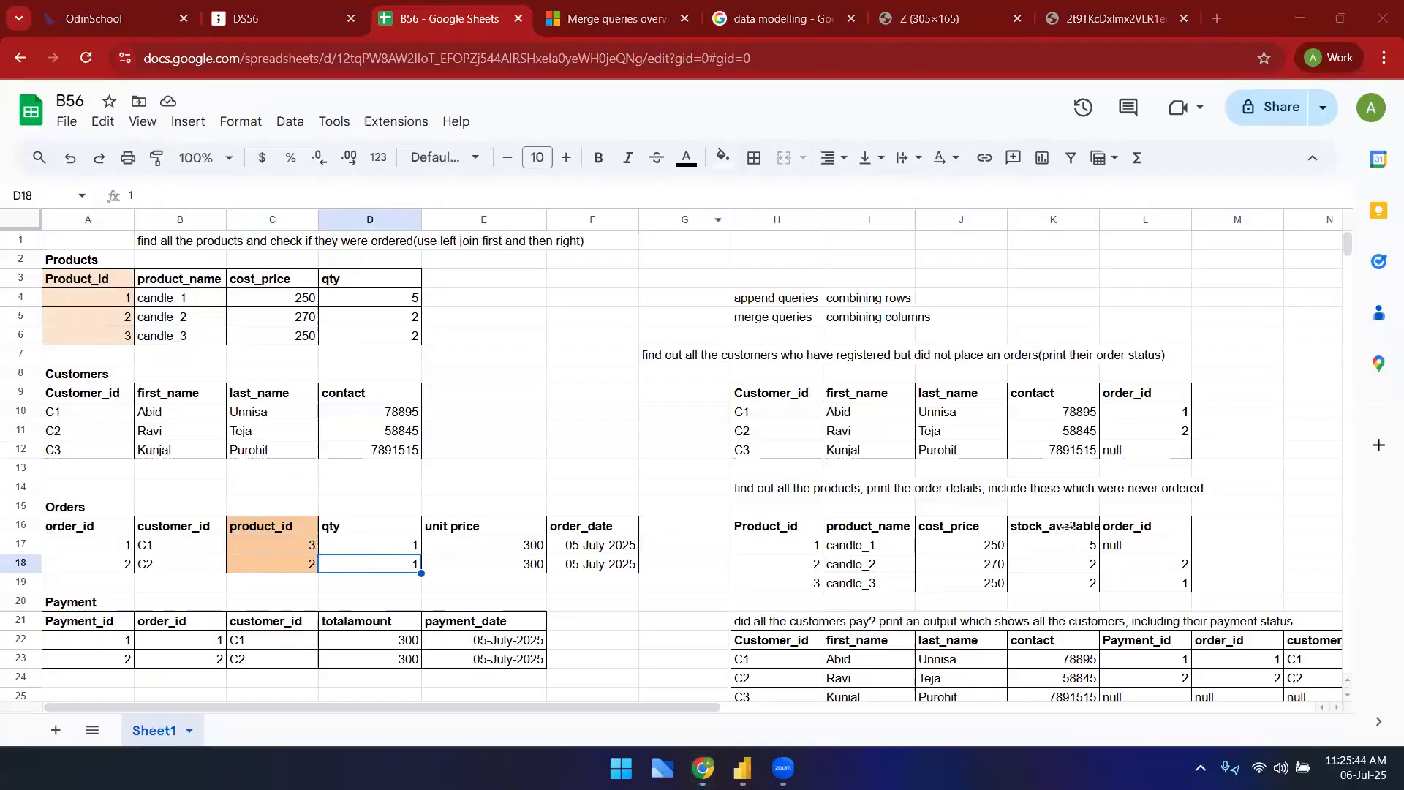
# - Switch from the B56 sheet to the Power Query Editor window
pyautogui.scroll(-8, 337, 493)
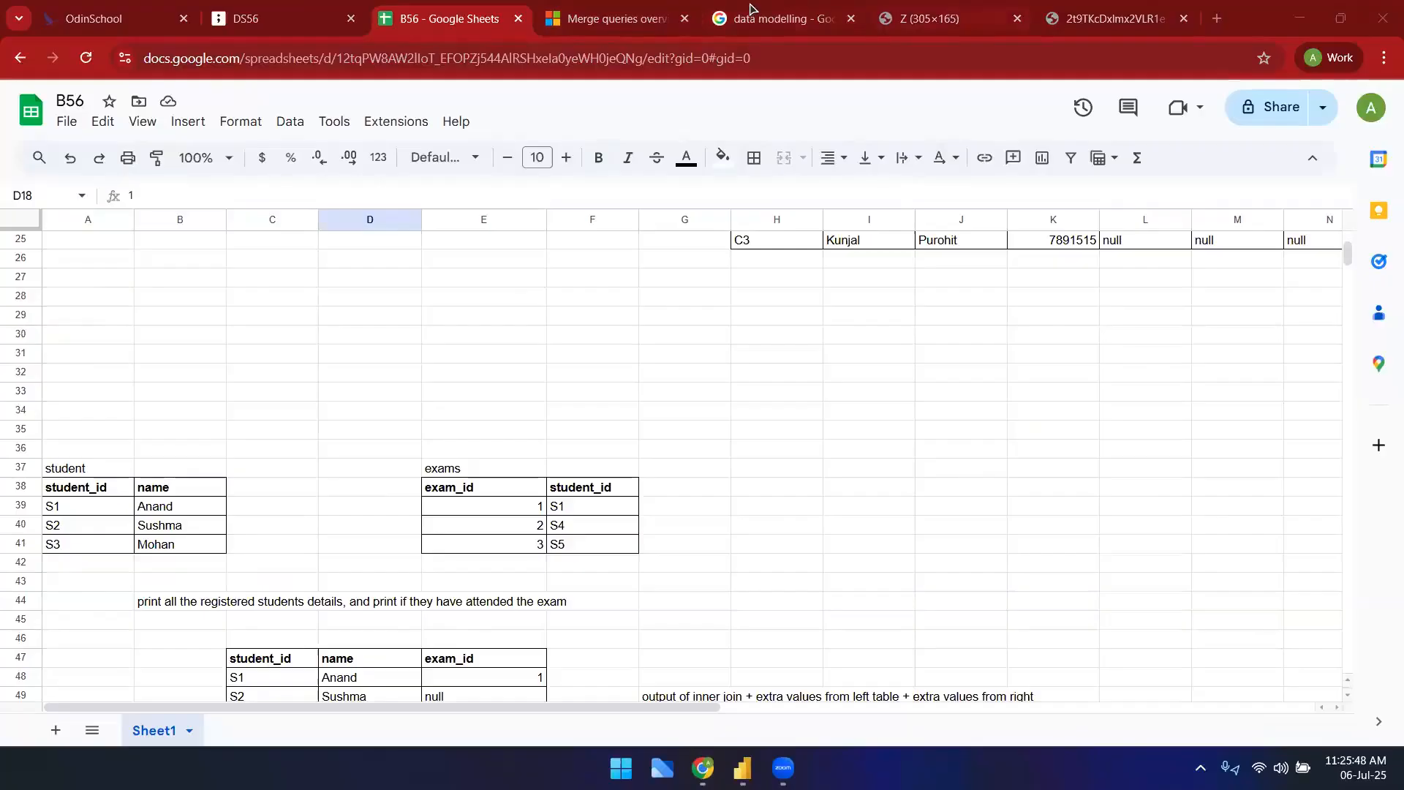
pyautogui.click(590, 6)
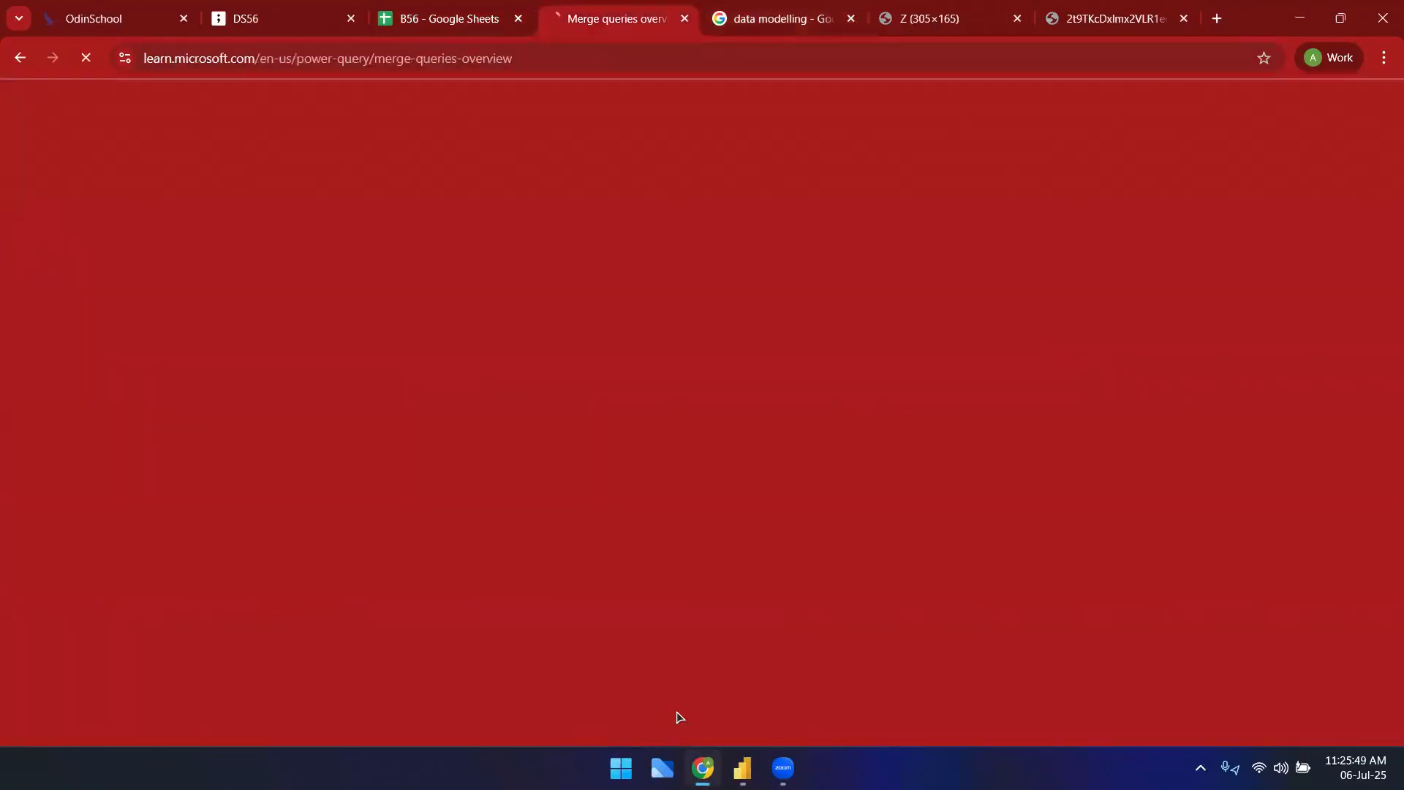
pyautogui.moveTo(742, 765)
pyautogui.click(686, 692)
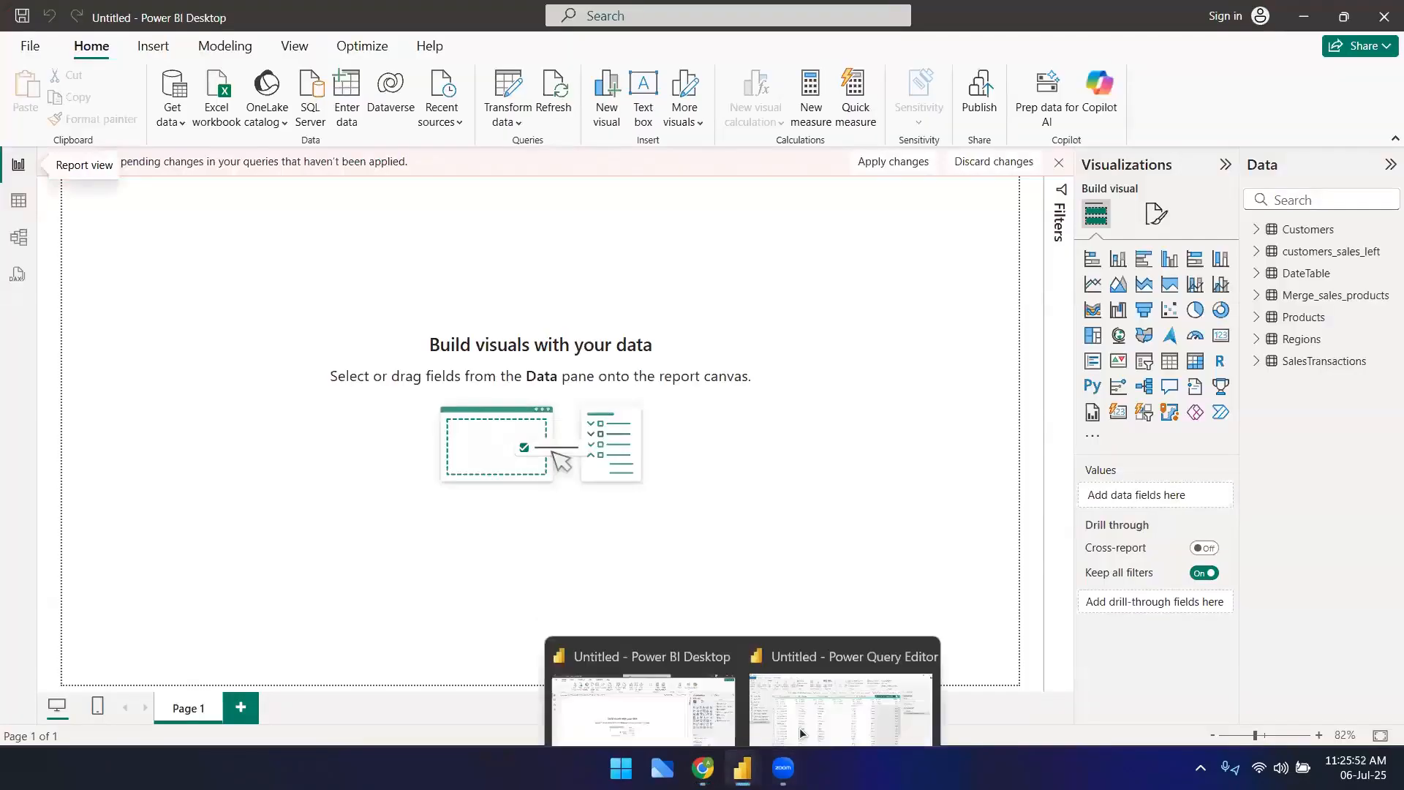
pyautogui.click(842, 680)
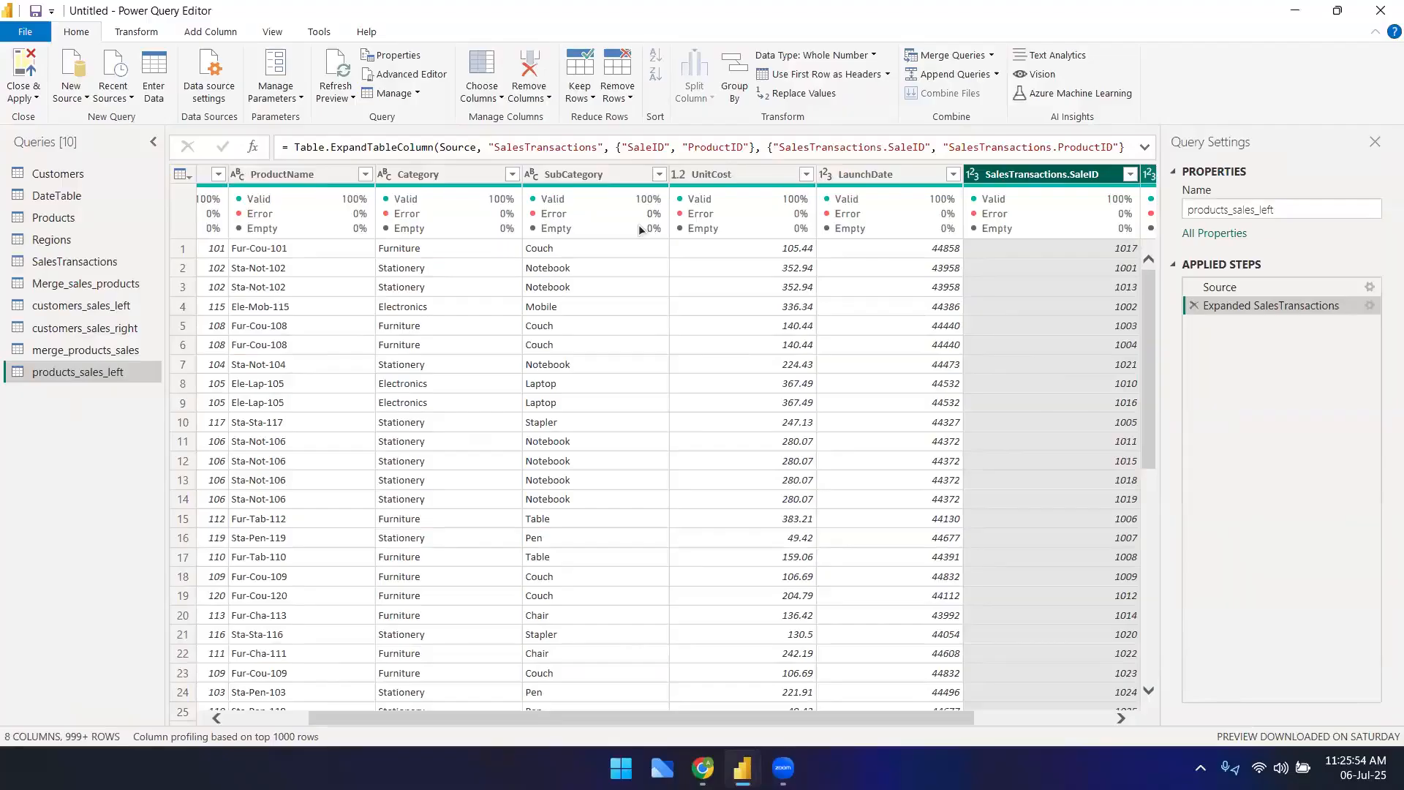
# - Start a merge as a new query with Customers as the first table and SalesTransactions as the second
pyautogui.click(993, 52)
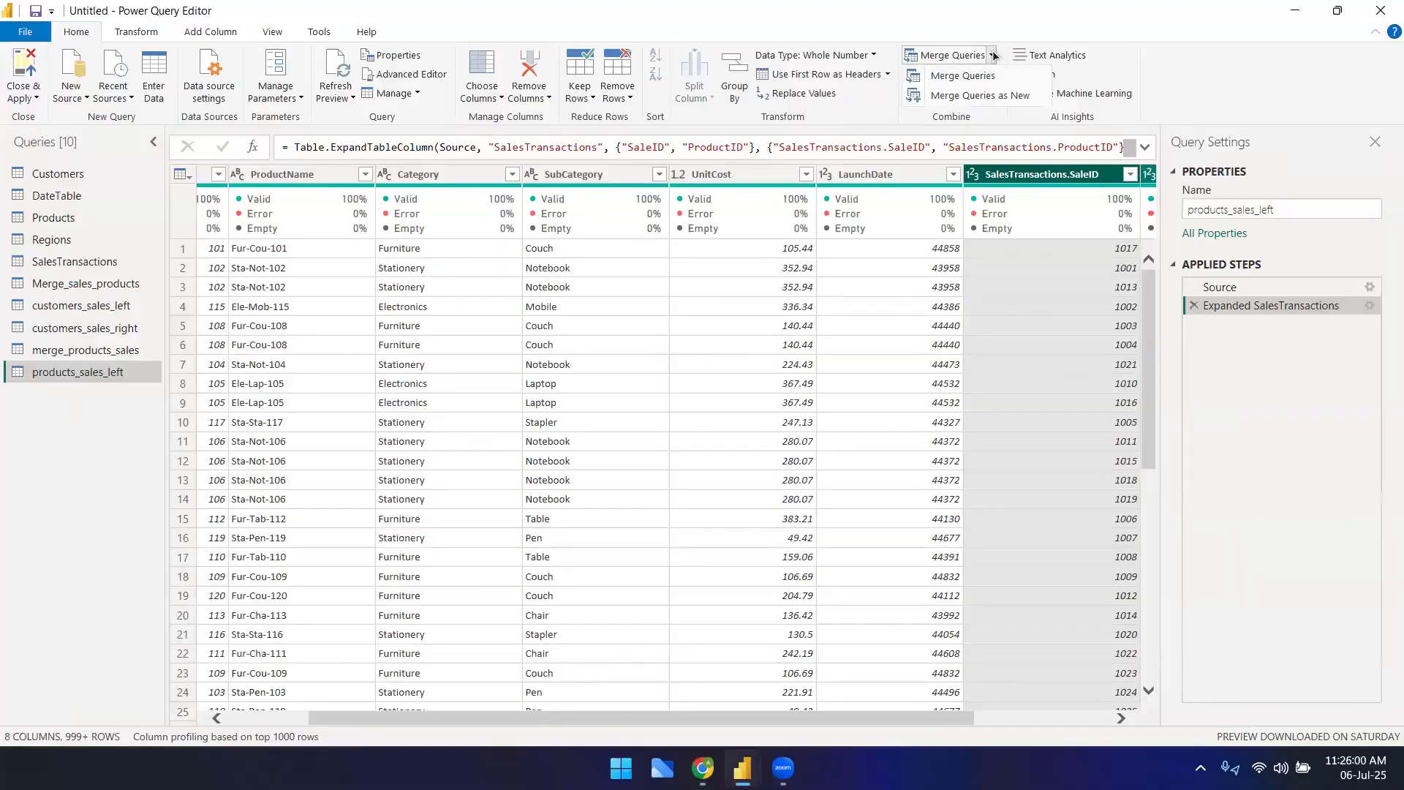
pyautogui.click(985, 96)
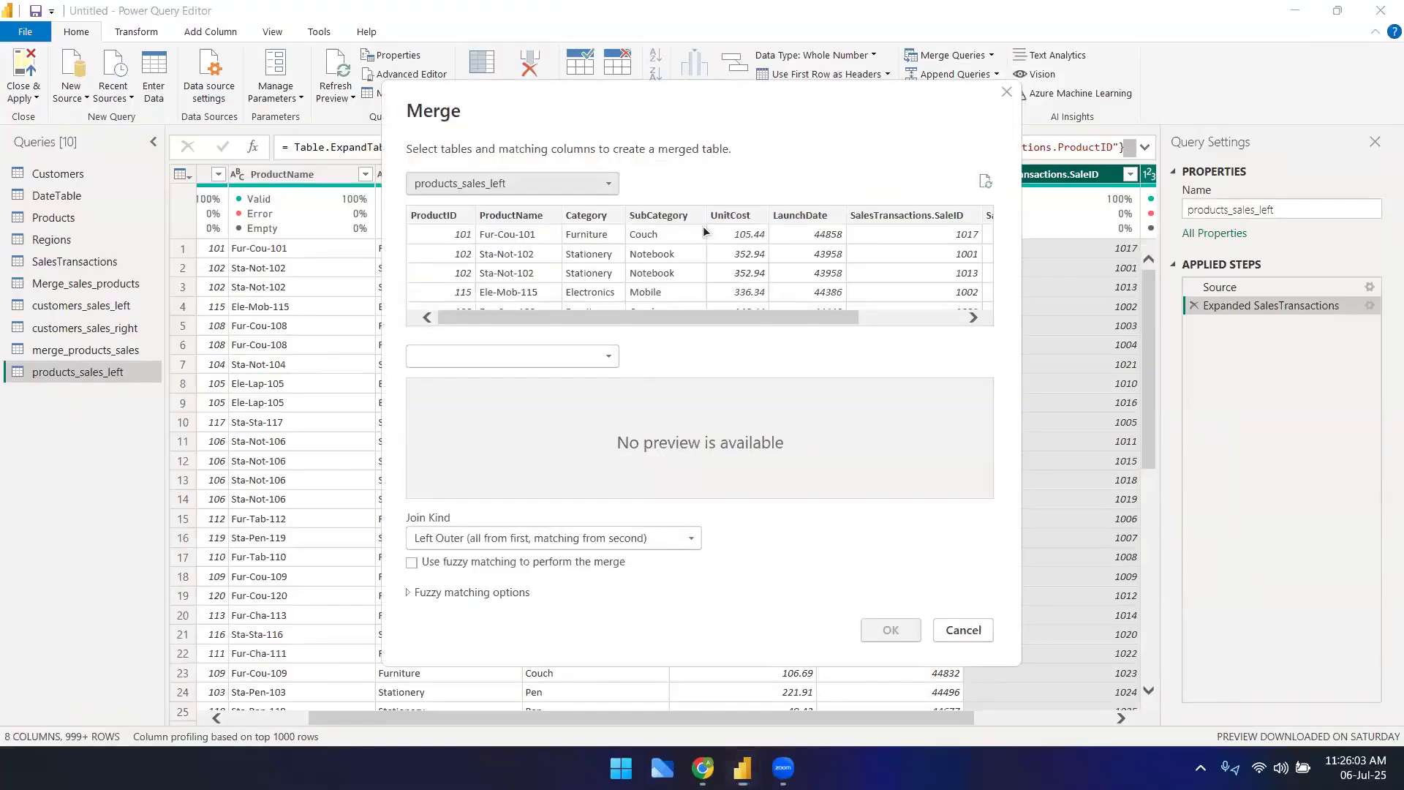
pyautogui.click(608, 183)
pyautogui.click(468, 204)
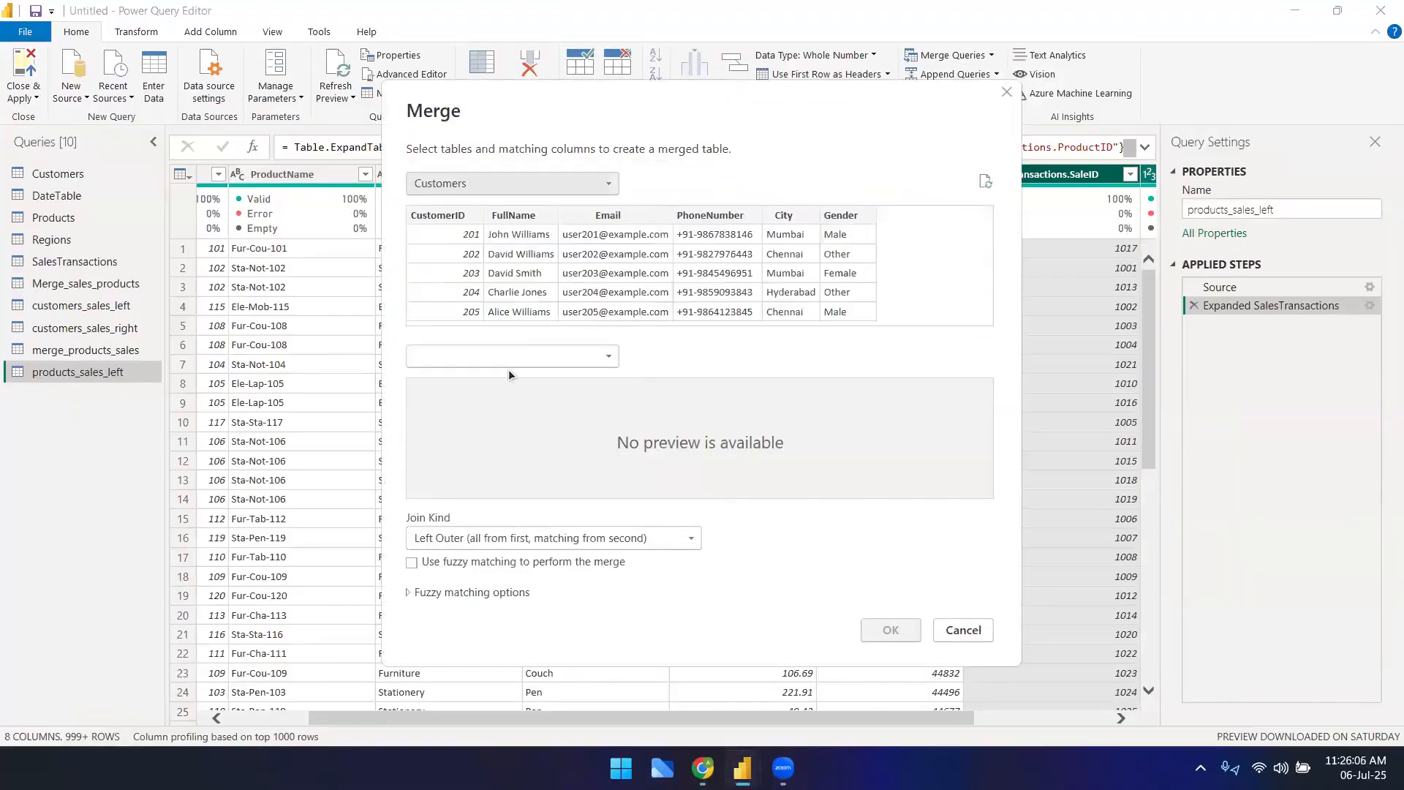
pyautogui.click(507, 362)
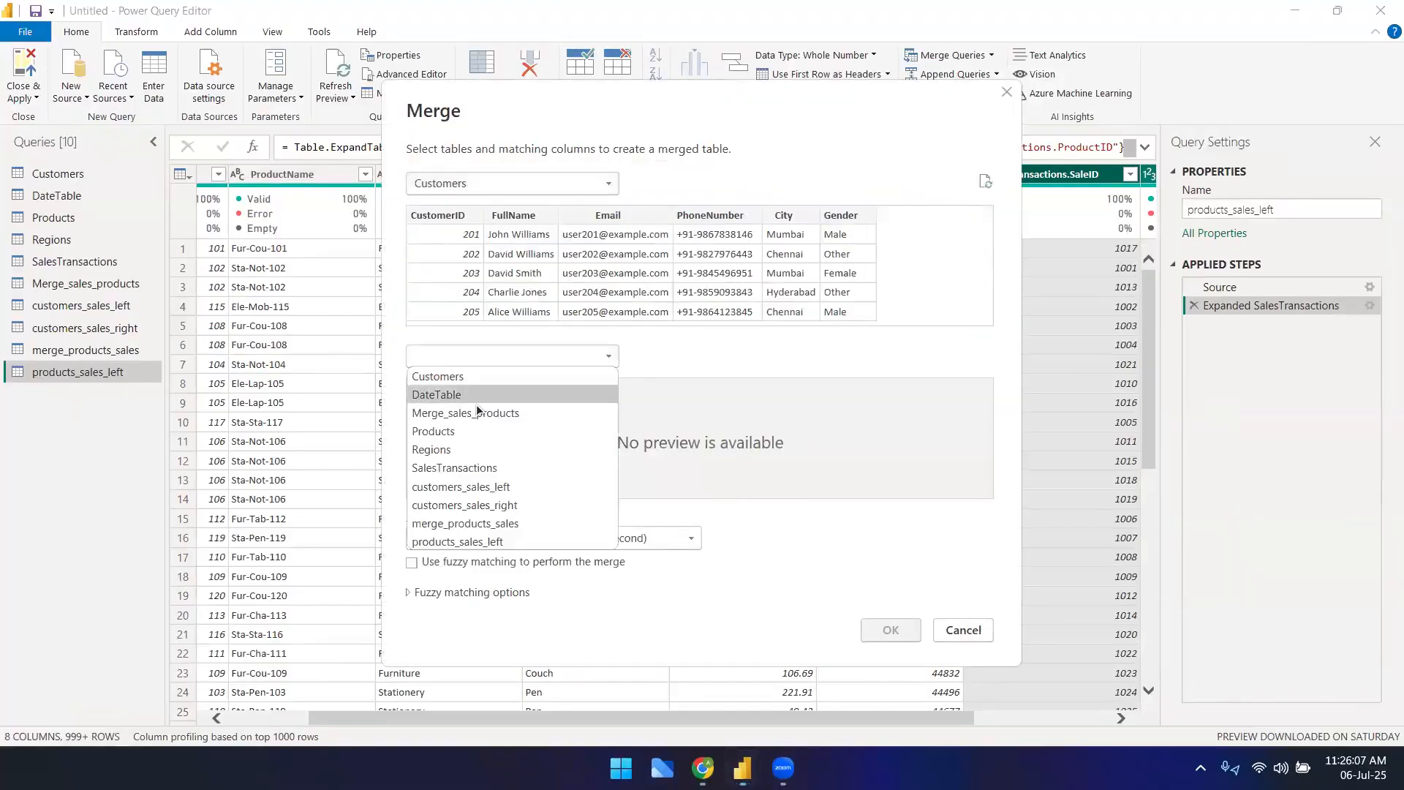
pyautogui.click(493, 472)
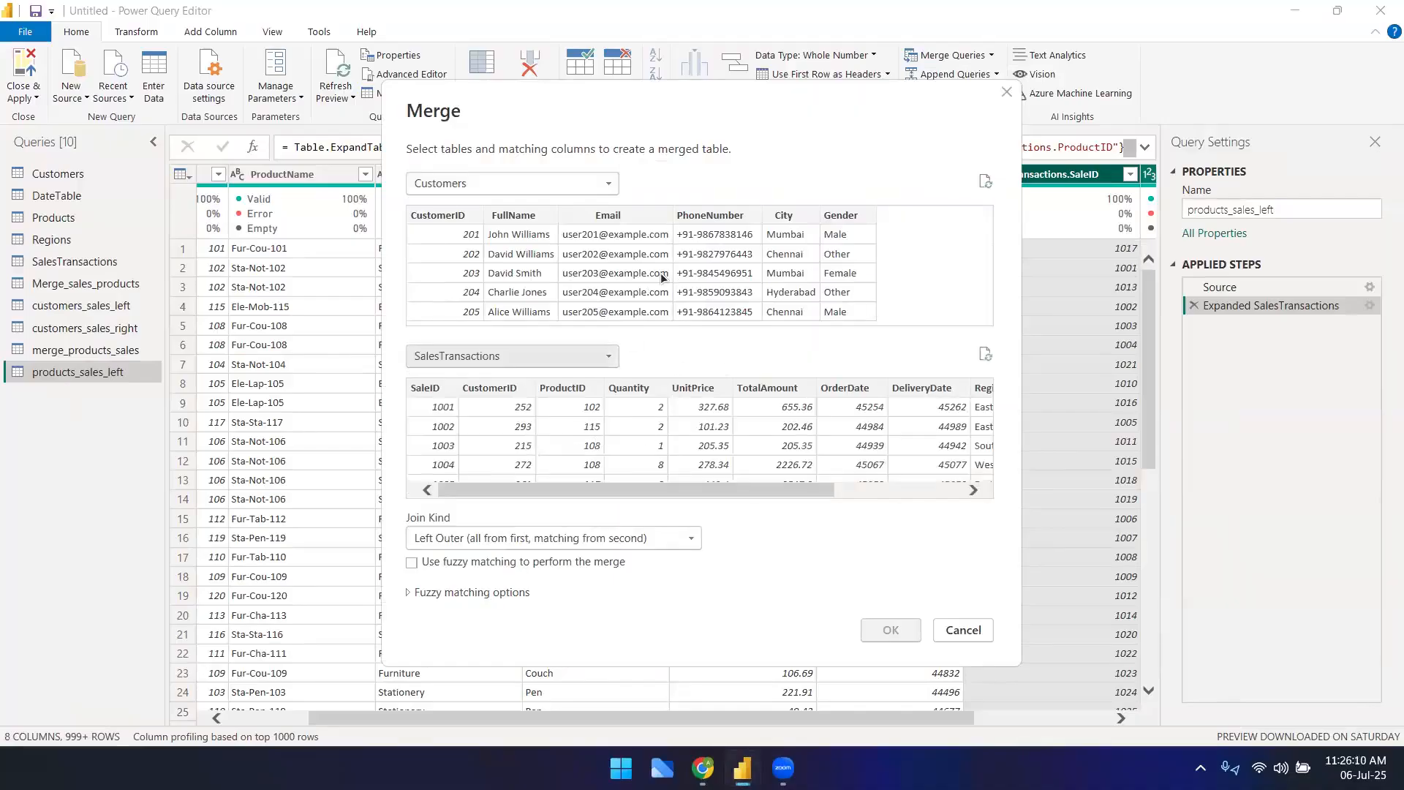
# - Create the merge as a Full Outer join, matching CustomerID in both tables
pyautogui.click(458, 540)
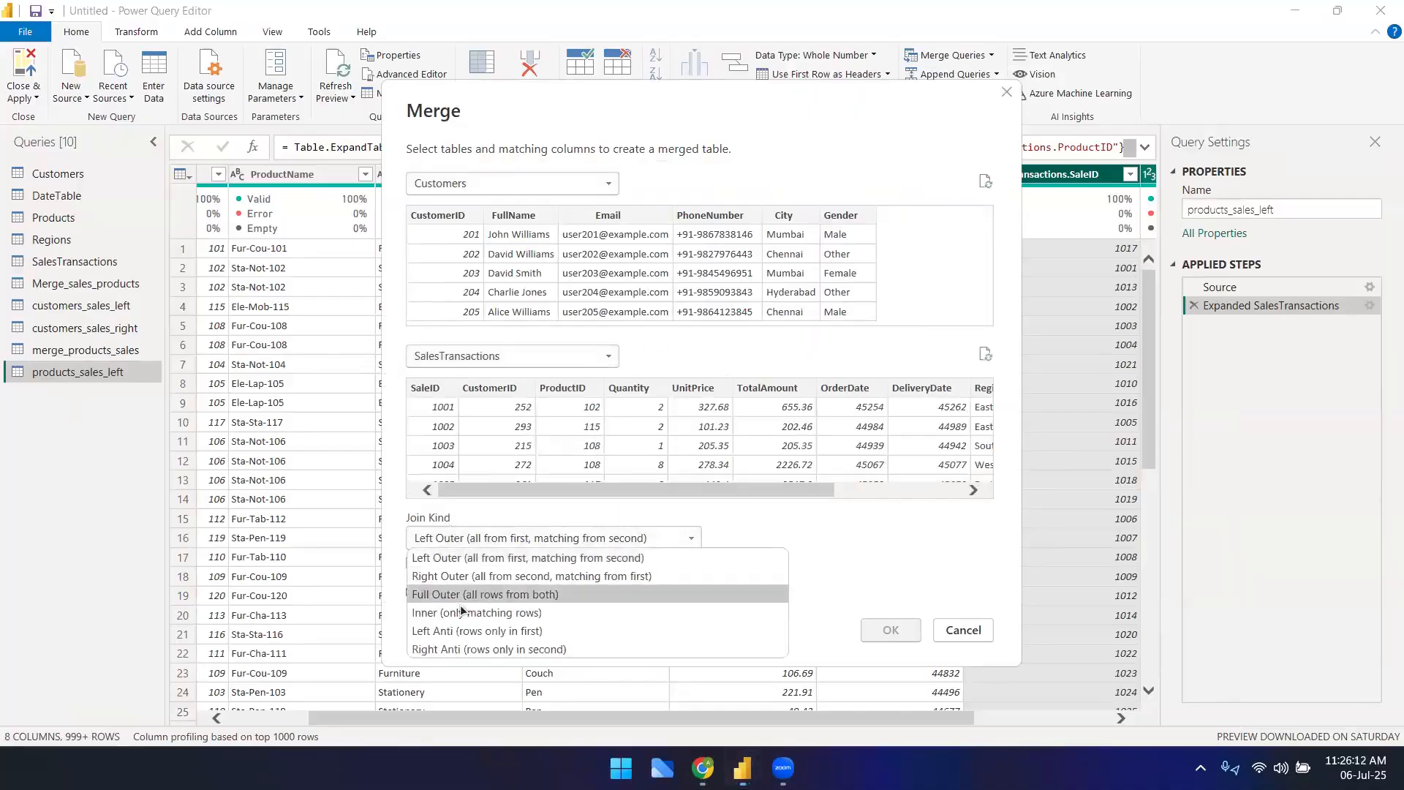
pyautogui.click(467, 599)
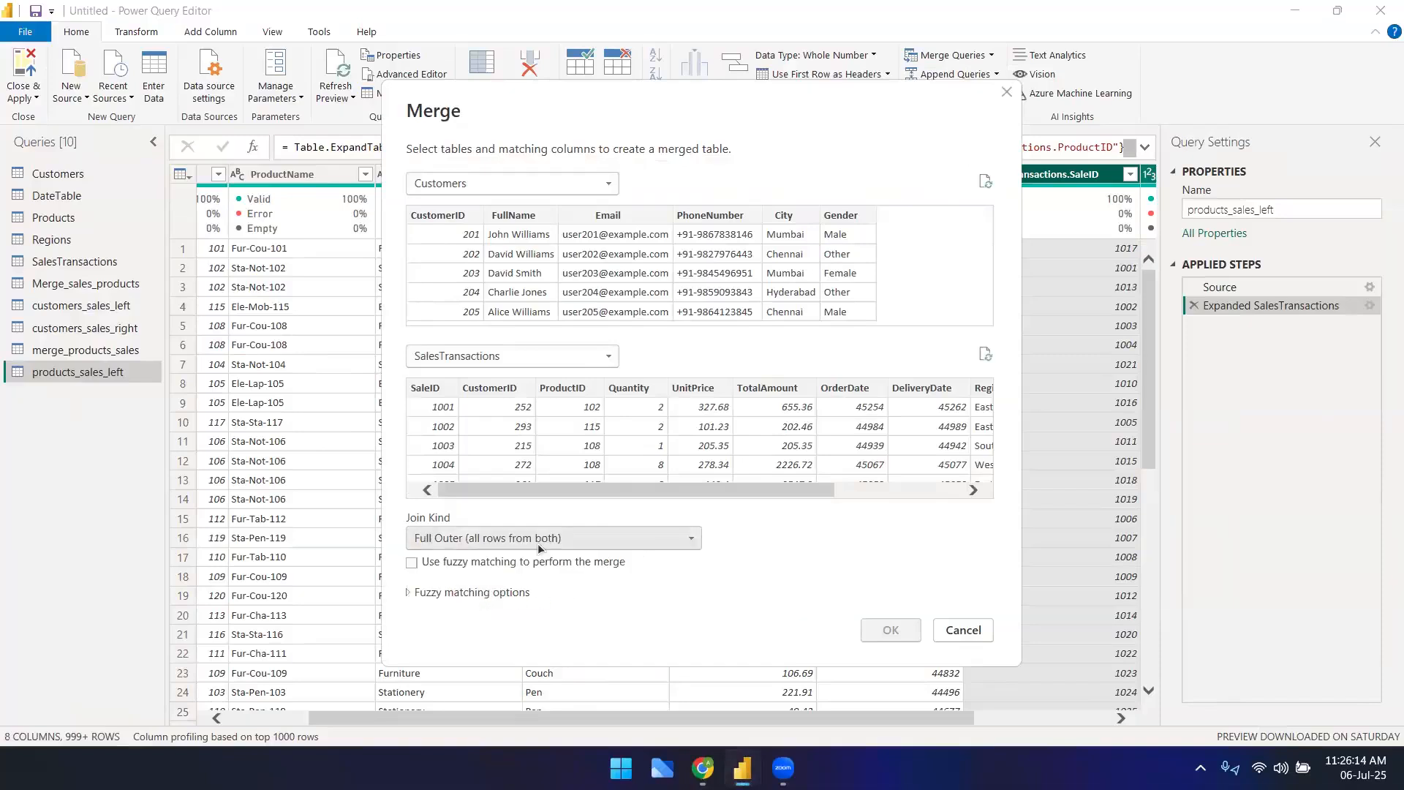
pyautogui.click(454, 215)
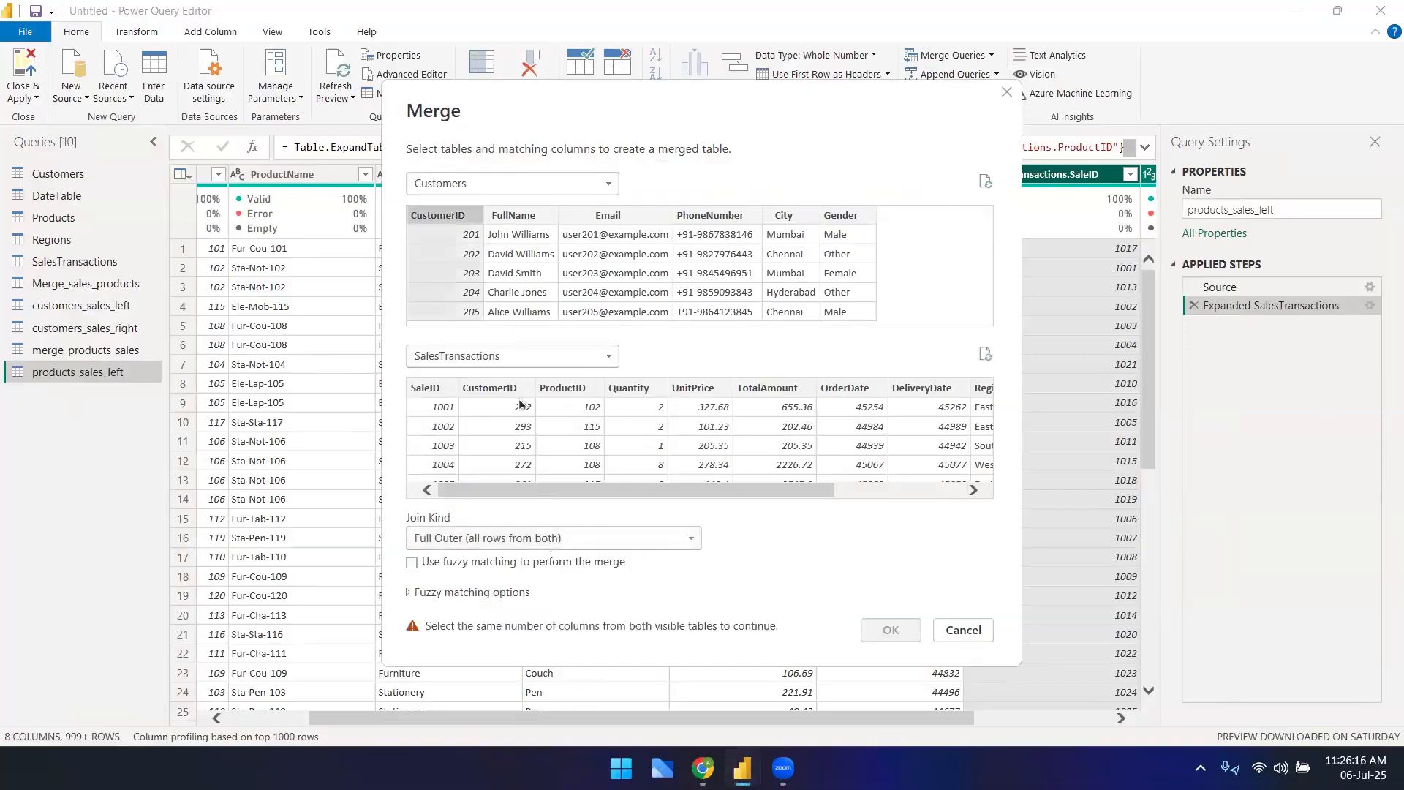
pyautogui.click(508, 395)
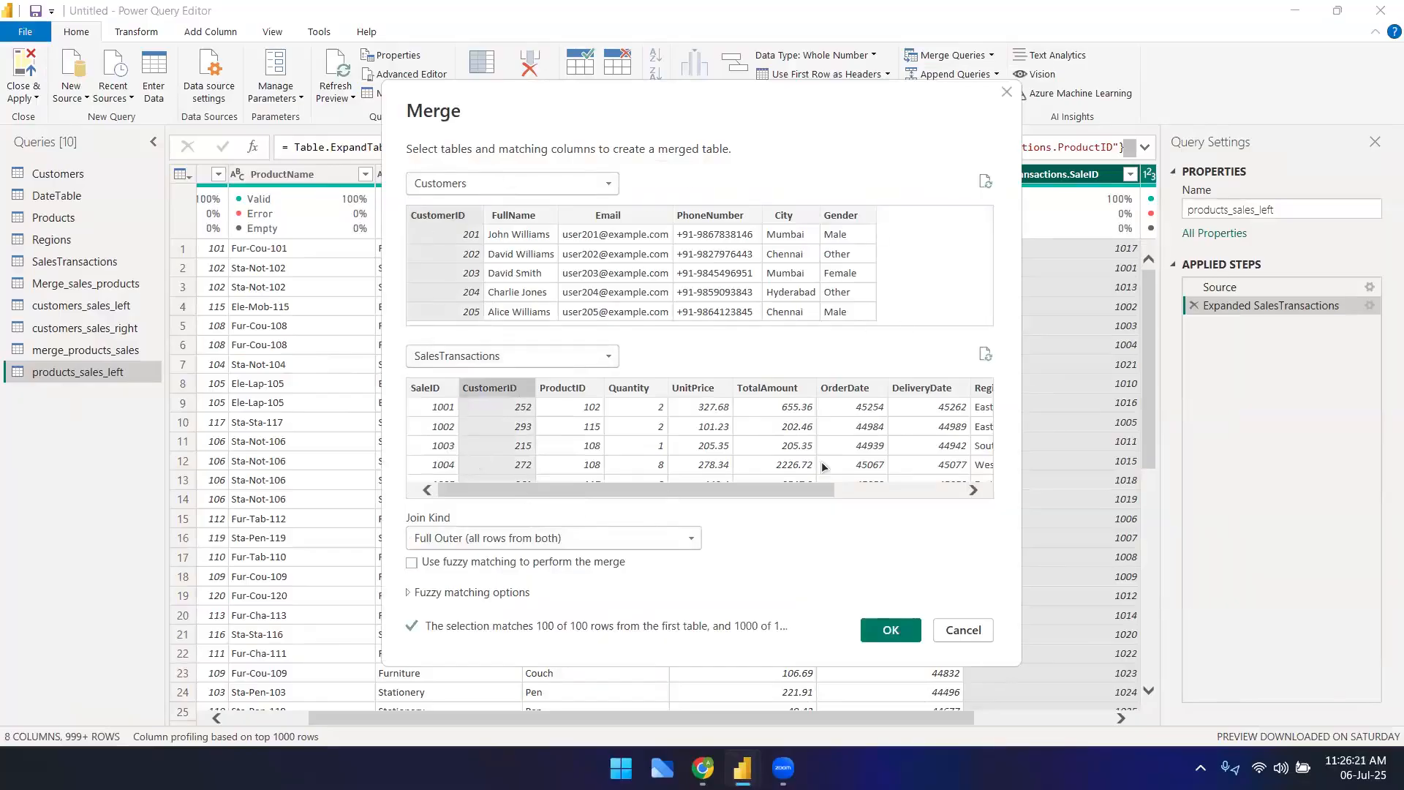
pyautogui.click(889, 631)
# - Rename the new merged query as "sales_customers_full outer"
pyautogui.rightClick(58, 402)
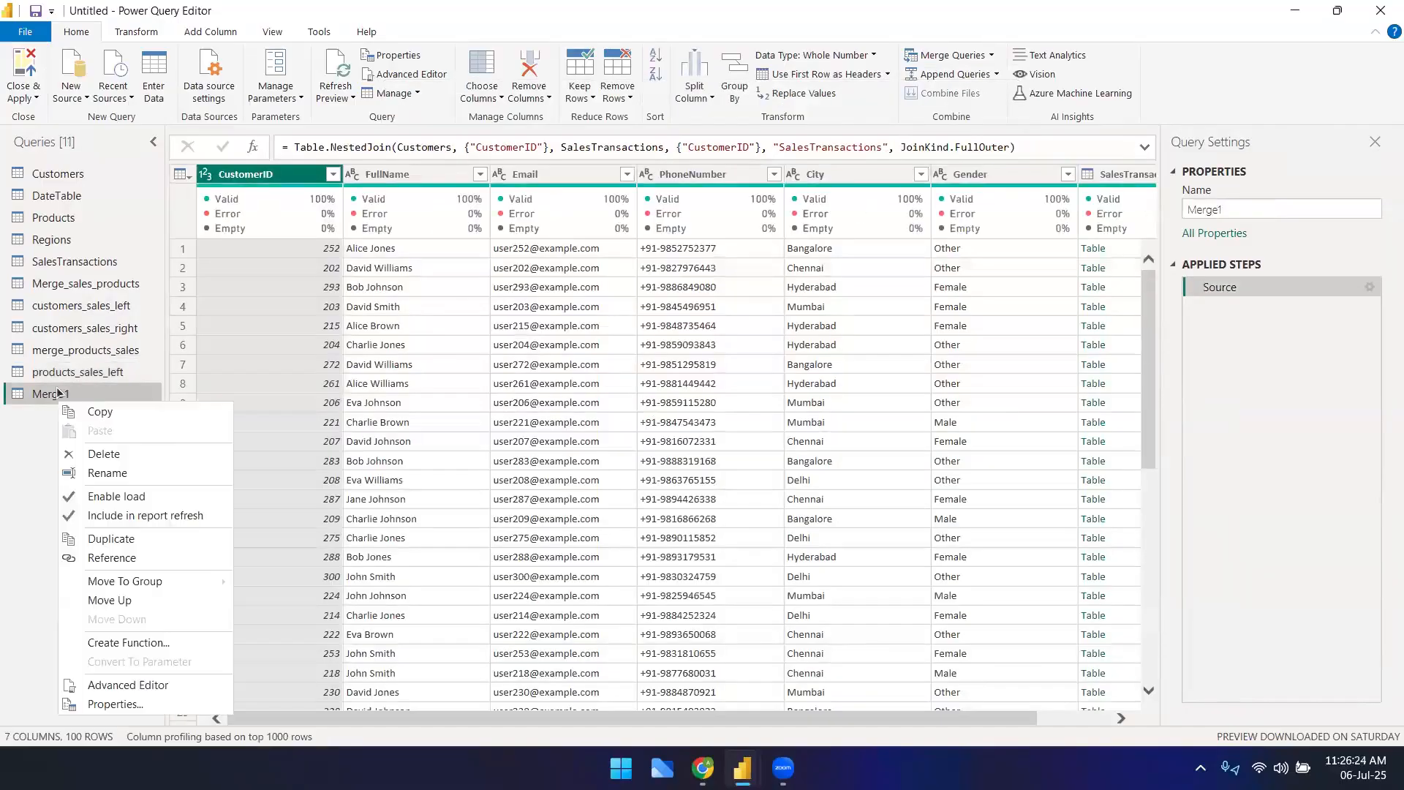
pyautogui.click(130, 474)
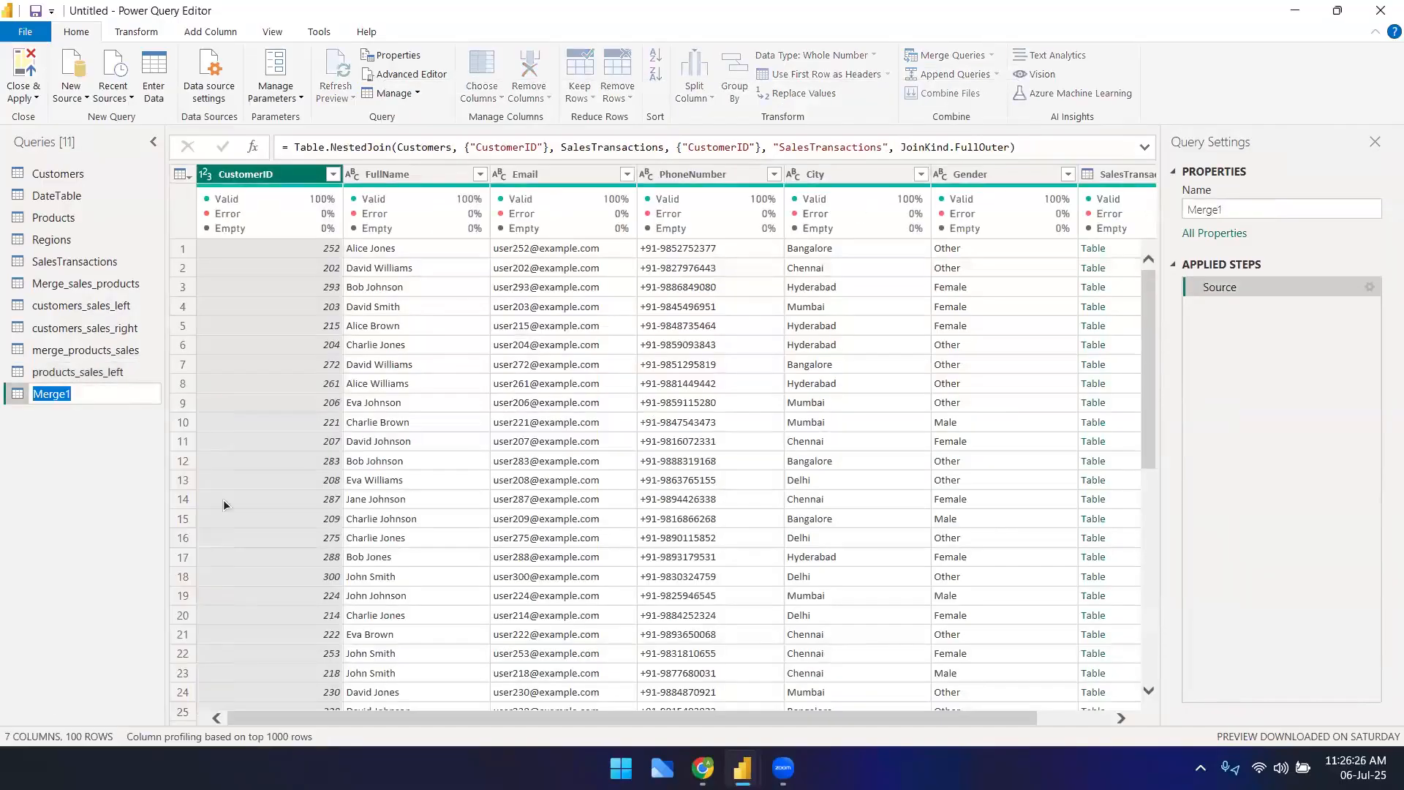
pyautogui.write('product')
pyautogui.press('BackSpace')
pyautogui.press('BackSpace')
pyautogui.press('BackSpace')
pyautogui.press('BackSpace')
pyautogui.press('BackSpace')
pyautogui.press('BackSpace')
pyautogui.press('BackSpace')
pyautogui.write('sales_customers_full outer')
pyautogui.press('Return')
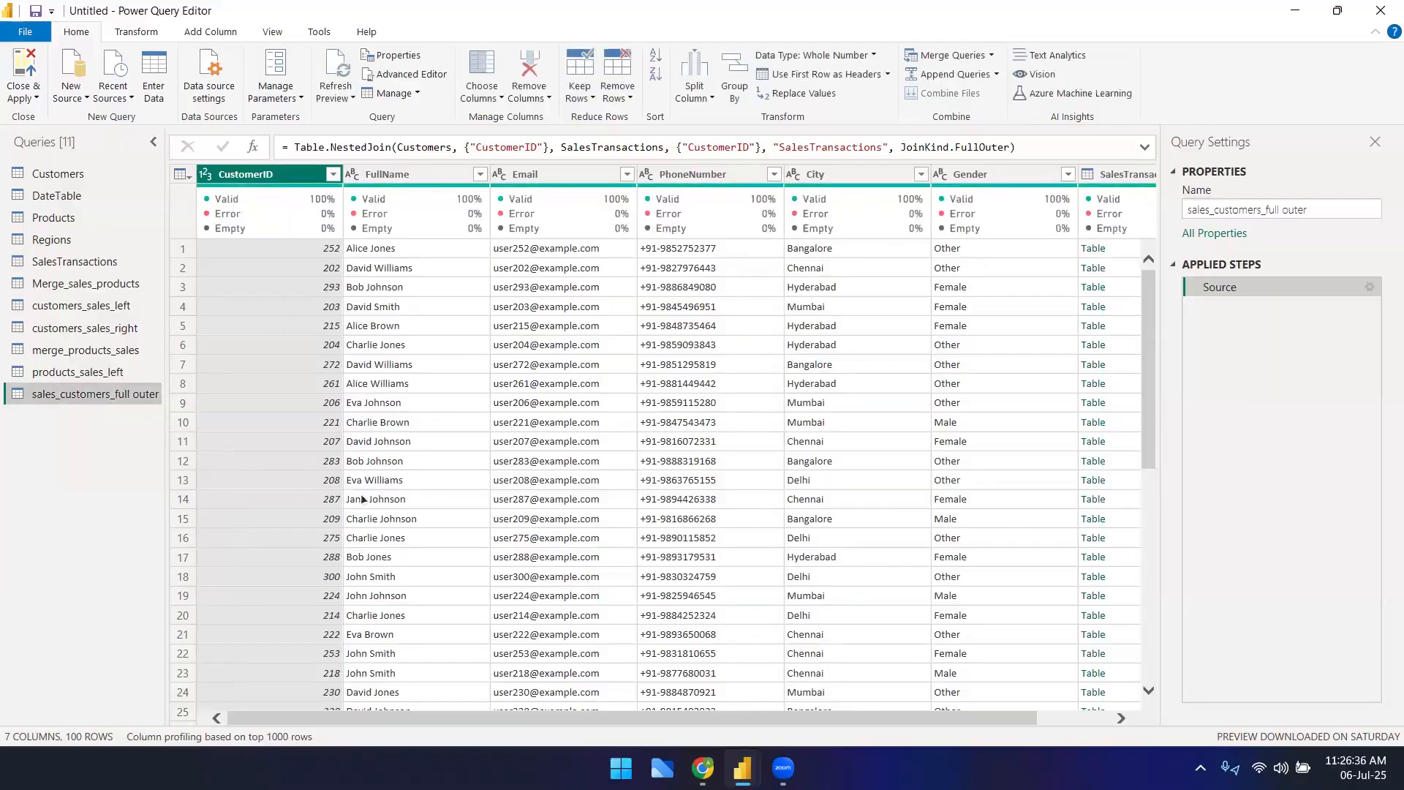
# - Expand the SalesTransactions column to only SaleID, CustomerID and TotalAmount, keeping the original column name as prefix
pyautogui.moveTo(508, 719); pyautogui.dragTo(582, 718)
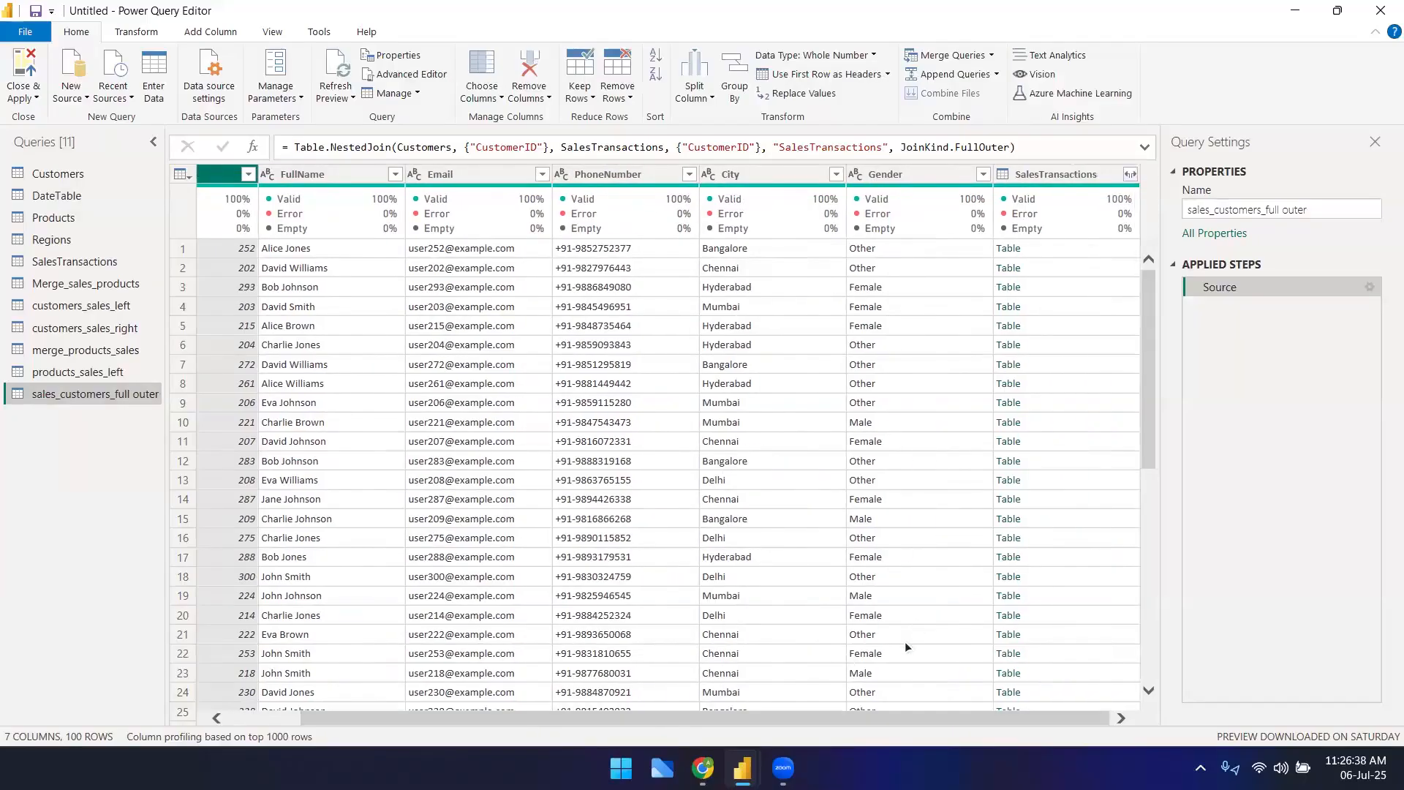
pyautogui.click(1130, 174)
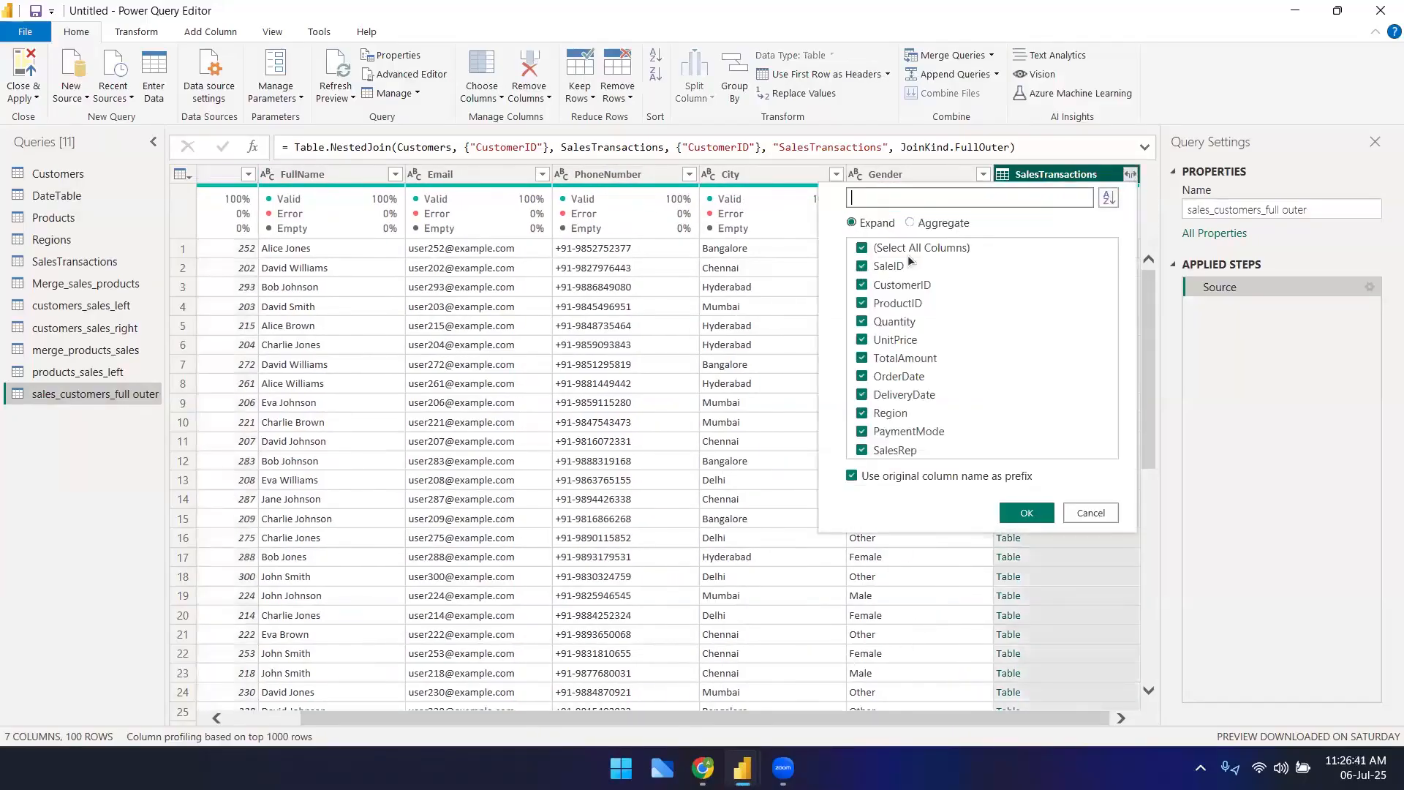
pyautogui.click(861, 247)
pyautogui.click(861, 267)
pyautogui.click(861, 267)
pyautogui.click(861, 285)
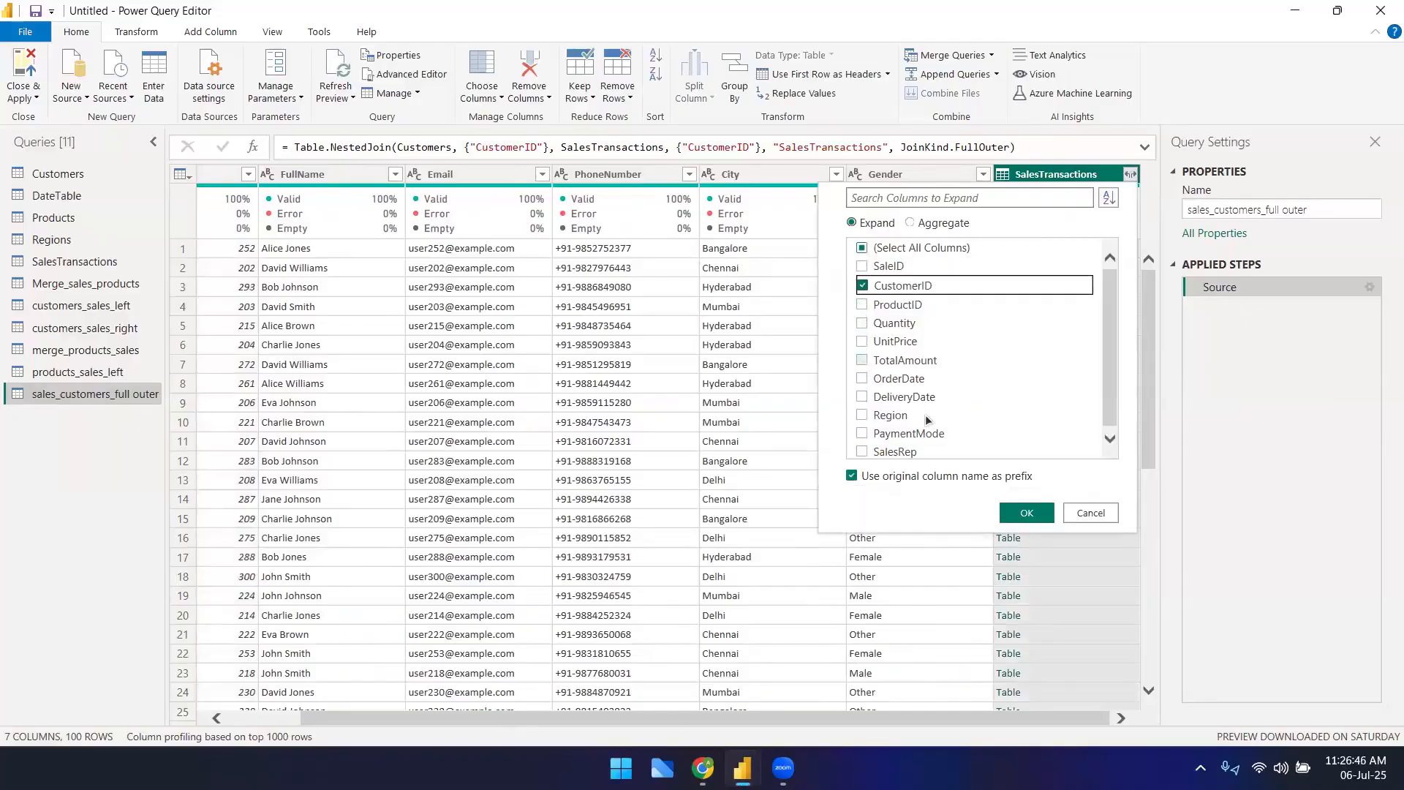
pyautogui.click(862, 359)
pyautogui.click(861, 266)
pyautogui.click(1025, 513)
# - Examine the expanded full outer join rows, comparing the customer columns with the SalesTransactions columns for unmatched records
pyautogui.moveTo(836, 718); pyautogui.dragTo(1053, 679)
pyautogui.scroll(-8, 946, 458)
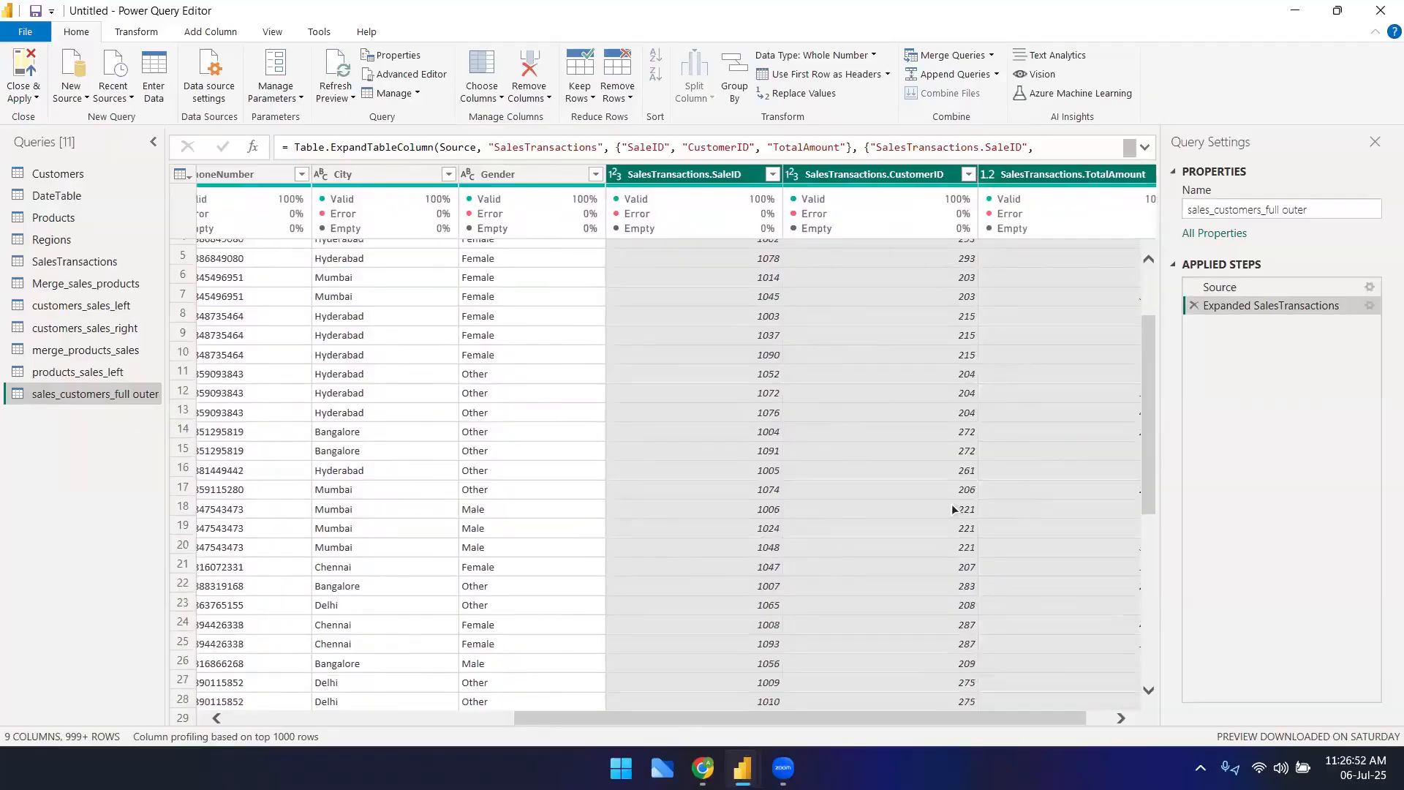
pyautogui.scroll(-2, 998, 589)
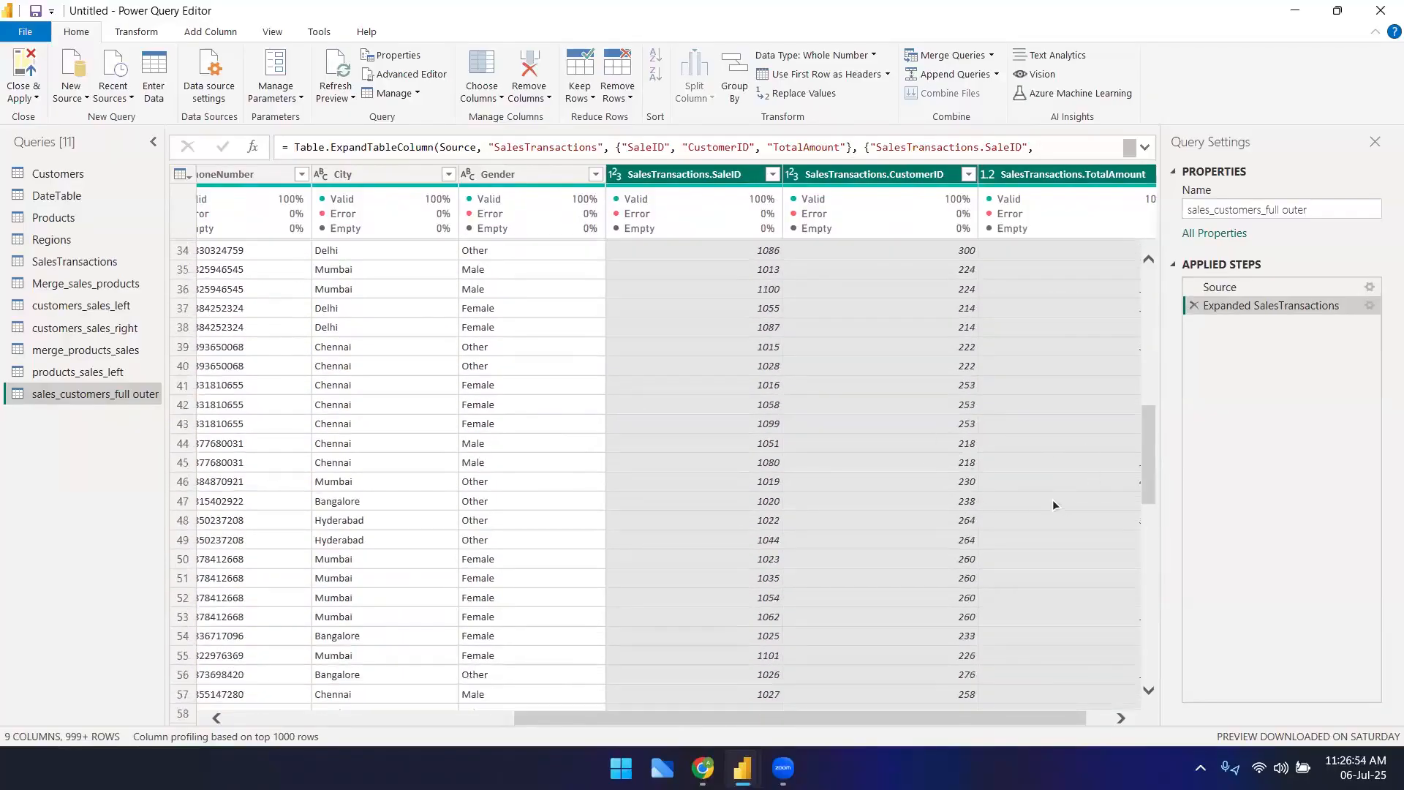
pyautogui.scroll(-6, 875, 630)
pyautogui.moveTo(902, 718); pyautogui.dragTo(484, 717)
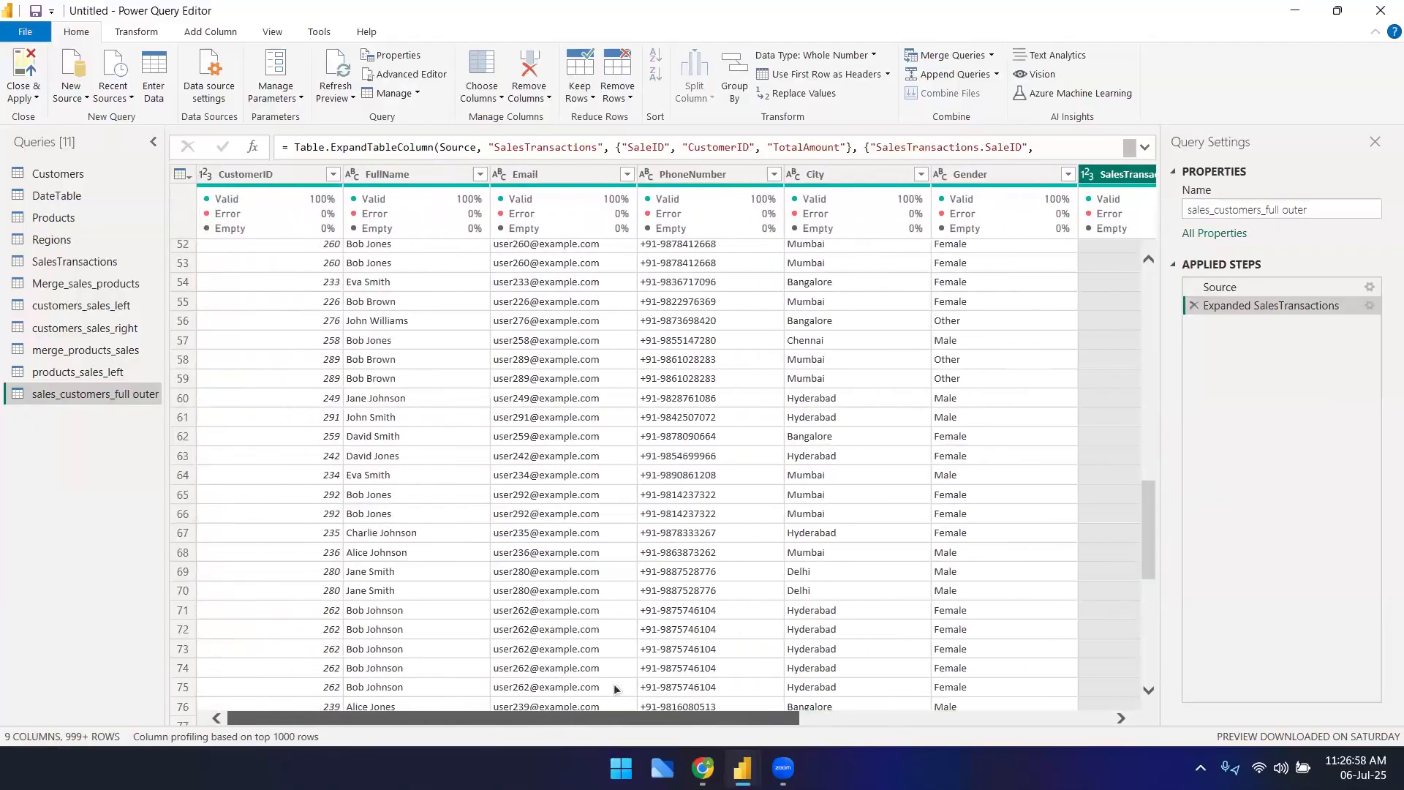
pyautogui.scroll(-7, 920, 571)
pyautogui.scroll(-14, 920, 571)
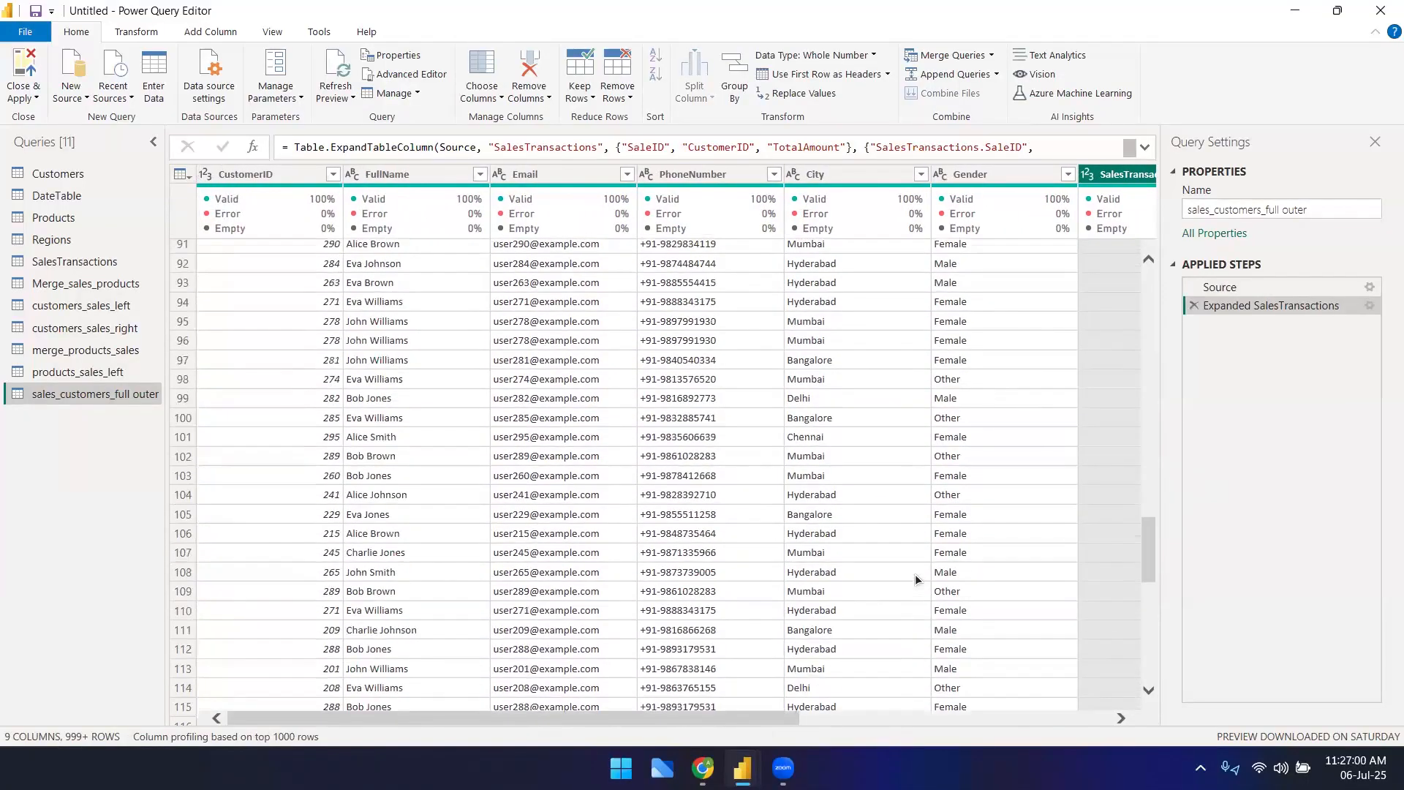
pyautogui.scroll(-9, 928, 616)
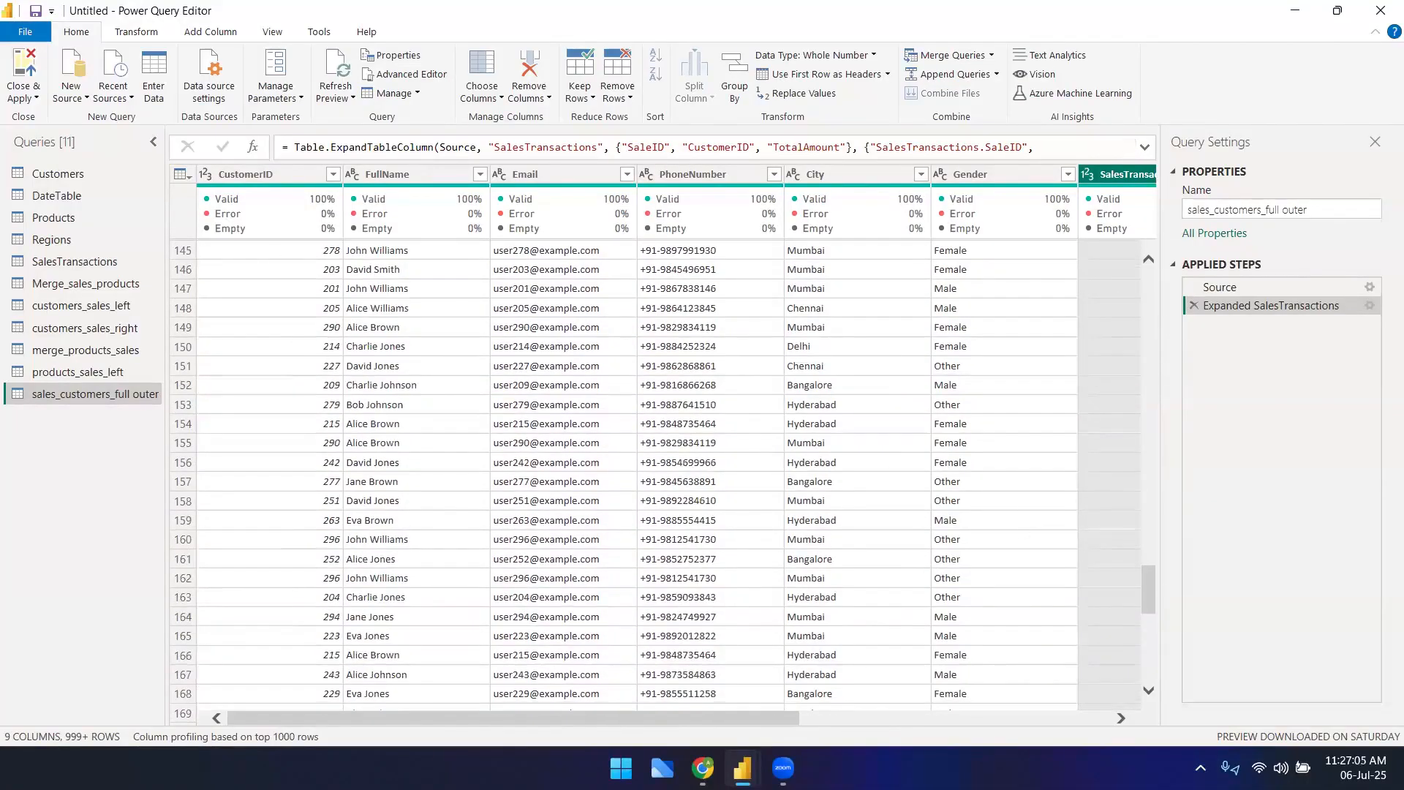
# - Switch to the B56 Google Sheet in Chrome and find the FULL OUTER JOIN example of students and exams
pyautogui.click(703, 768)
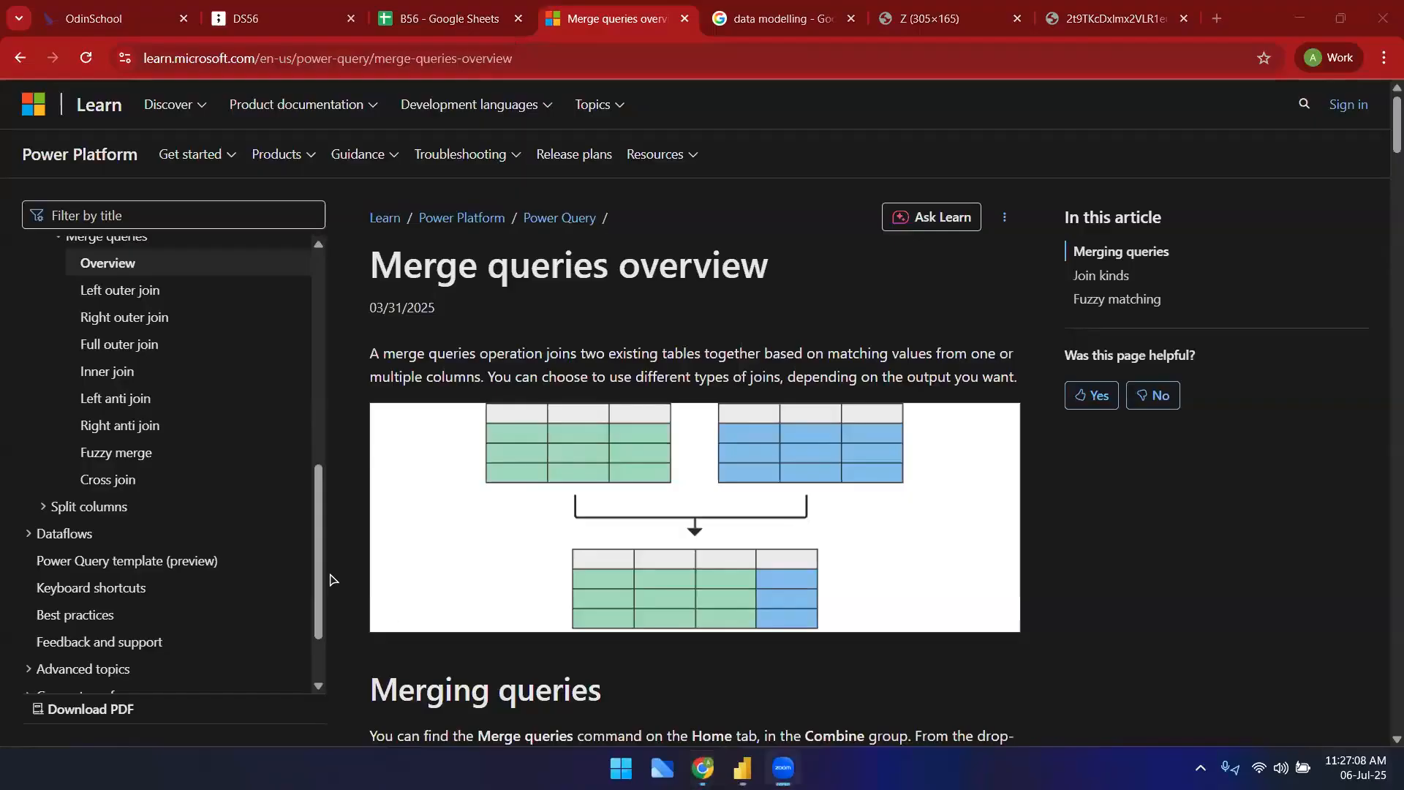
pyautogui.click(468, 18)
pyautogui.scroll(-10, 314, 577)
pyautogui.scroll(-20, 414, 489)
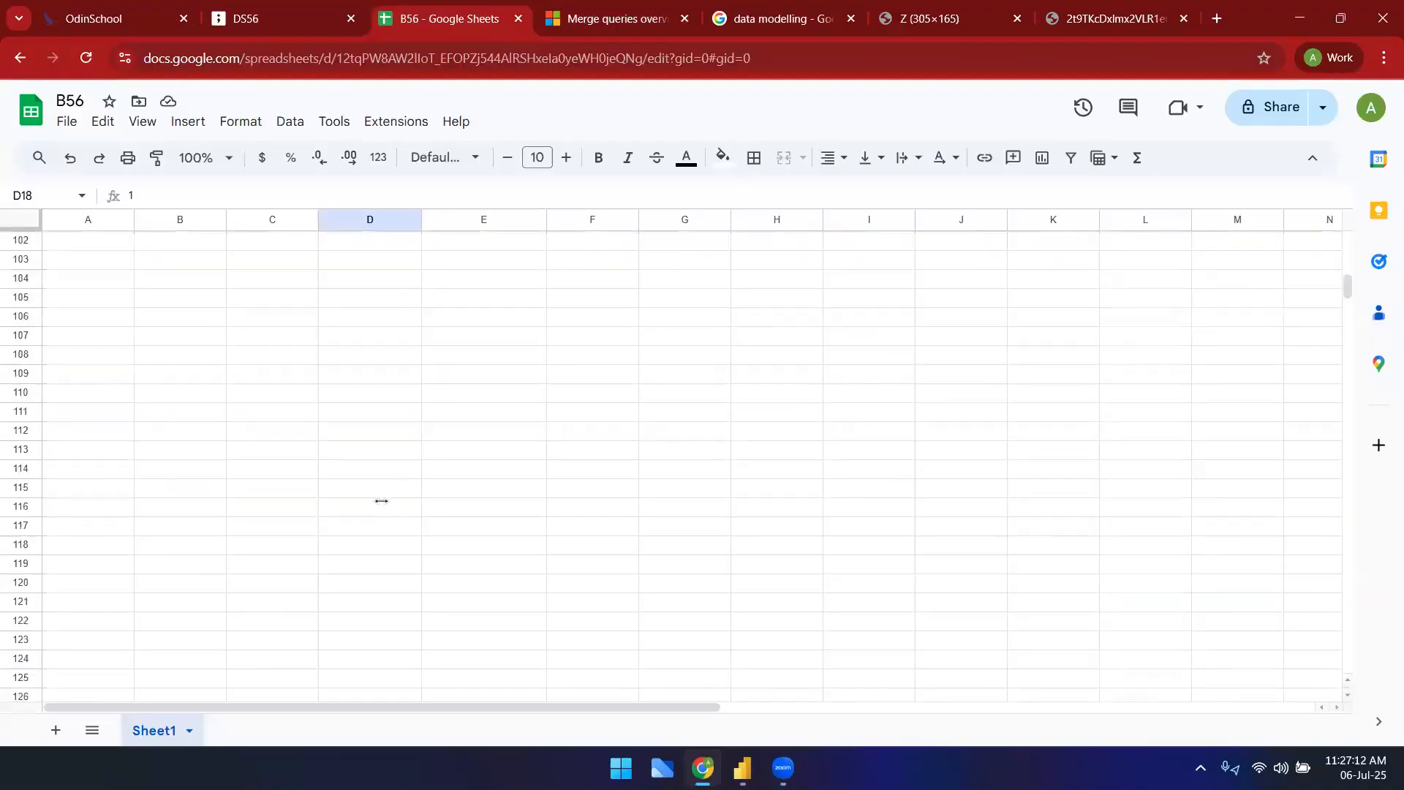
pyautogui.scroll(20, 334, 530)
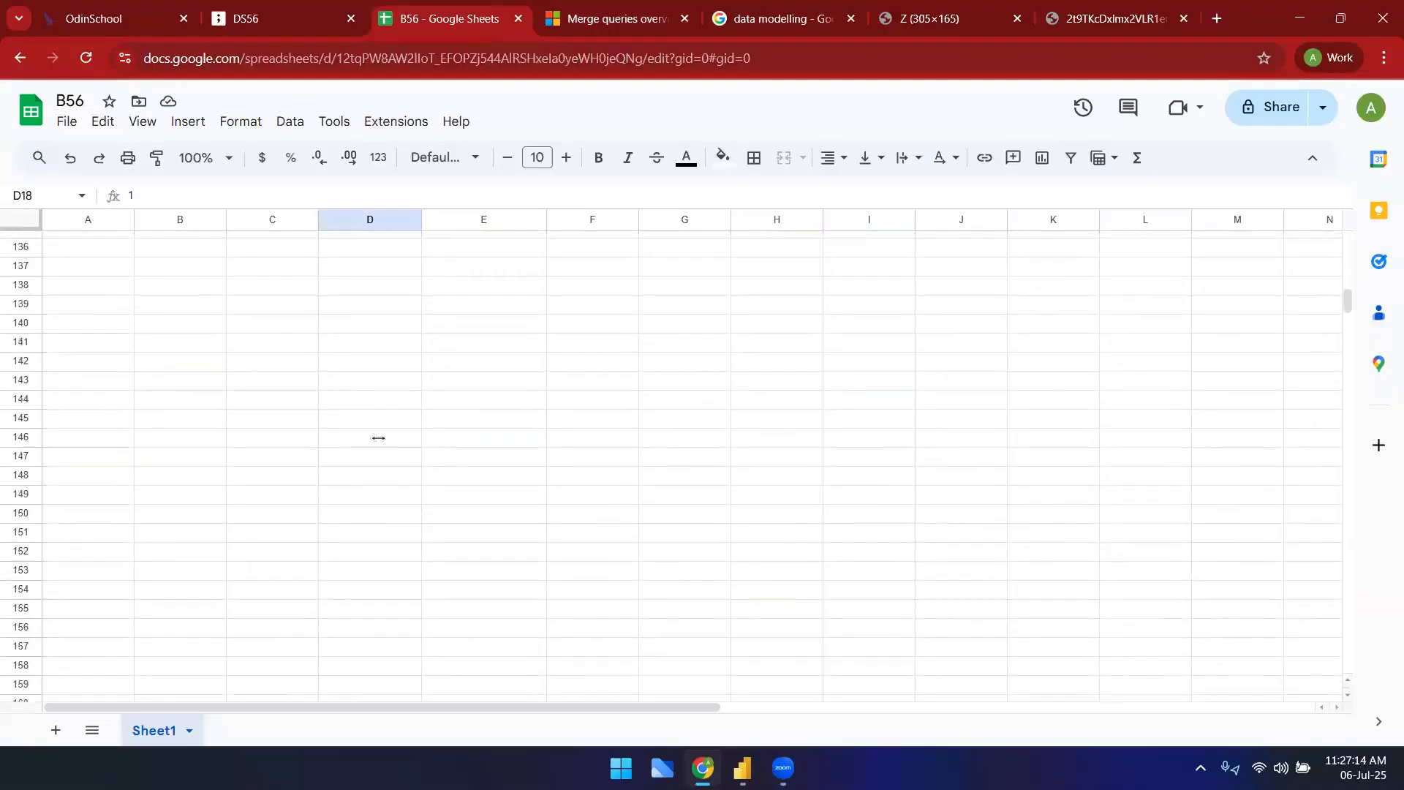
pyautogui.scroll(19, 550, 339)
pyautogui.scroll(8, 442, 414)
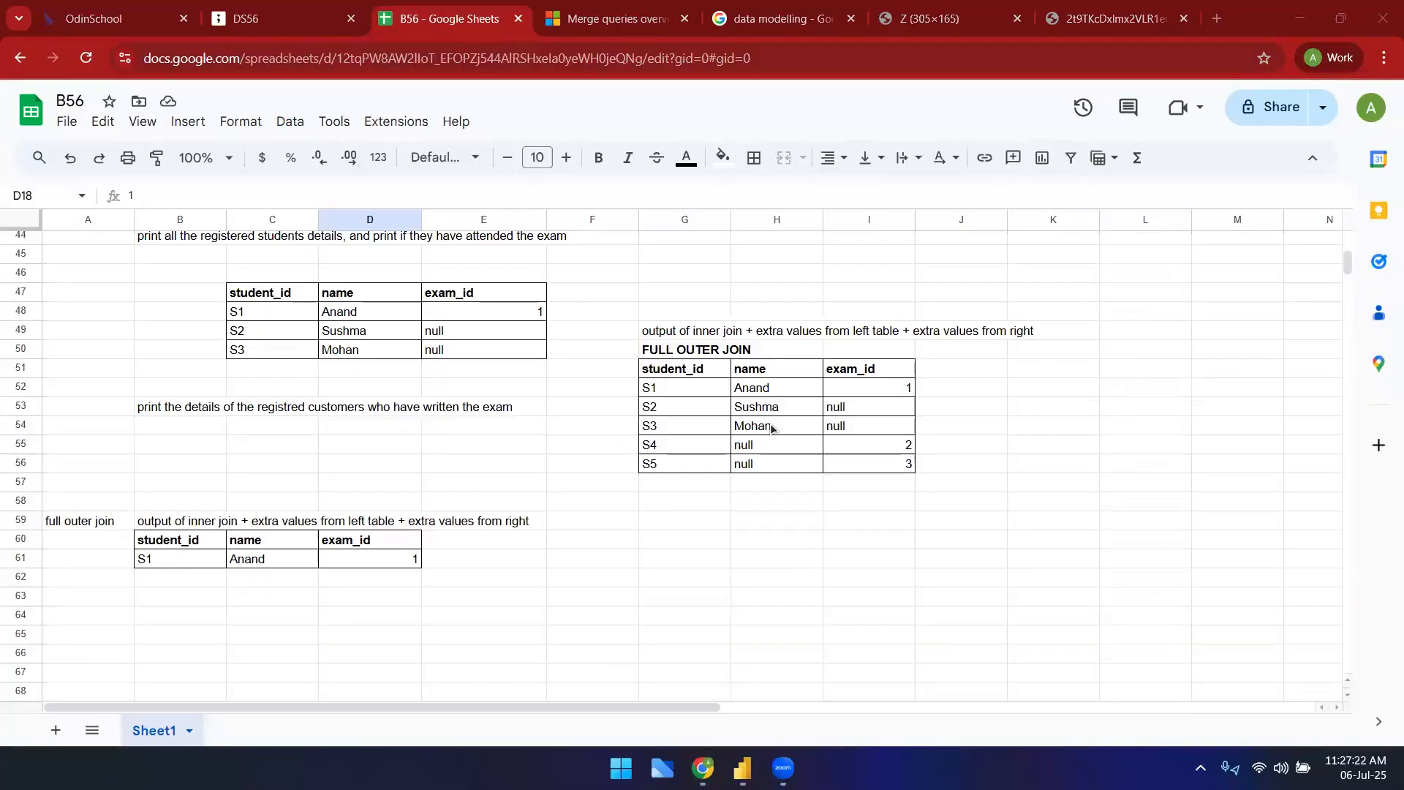
# - Examine the FULL OUTER JOIN table in G50:I56, its null cells and the description in G49
pyautogui.moveTo(846, 410); pyautogui.dragTo(846, 430)
pyautogui.click(694, 334)
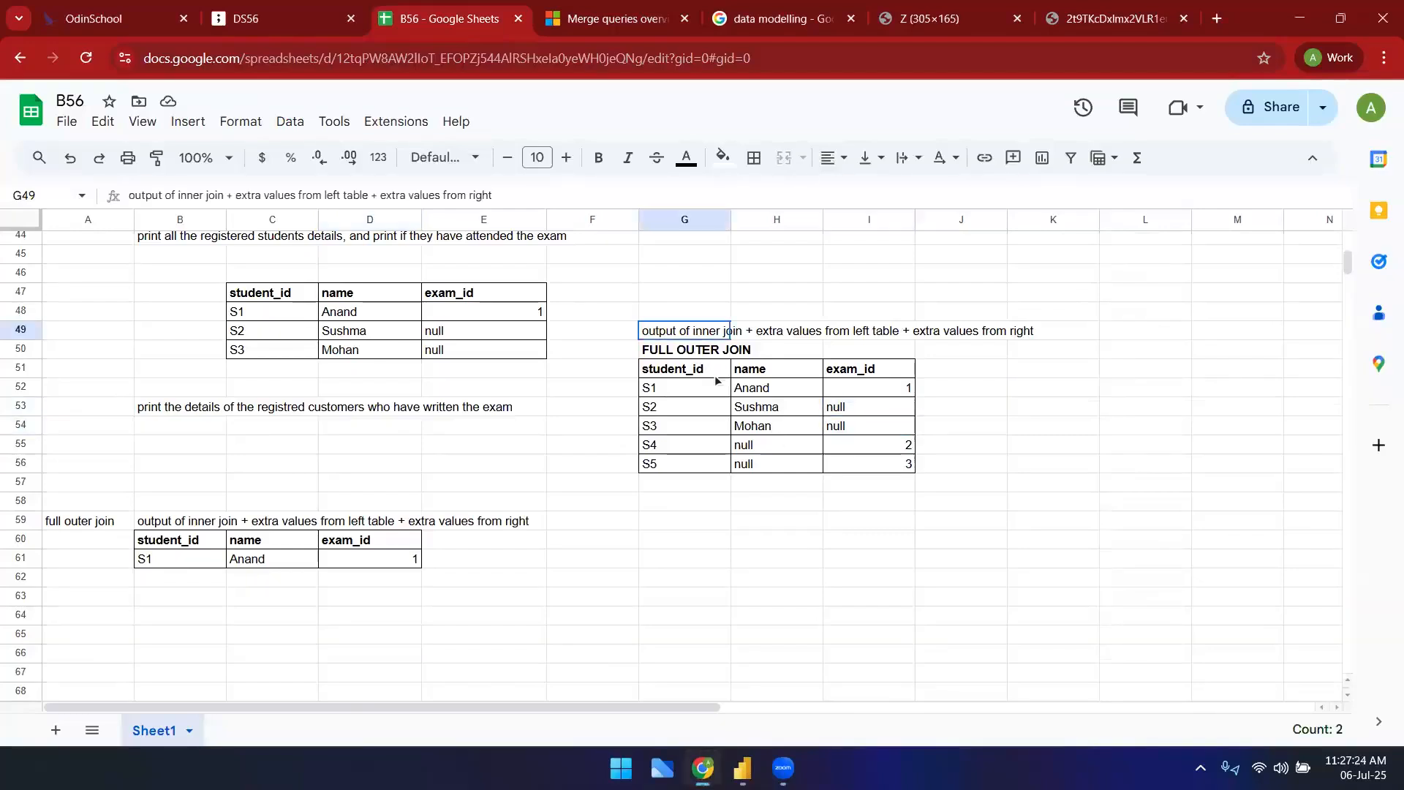
pyautogui.click(874, 413)
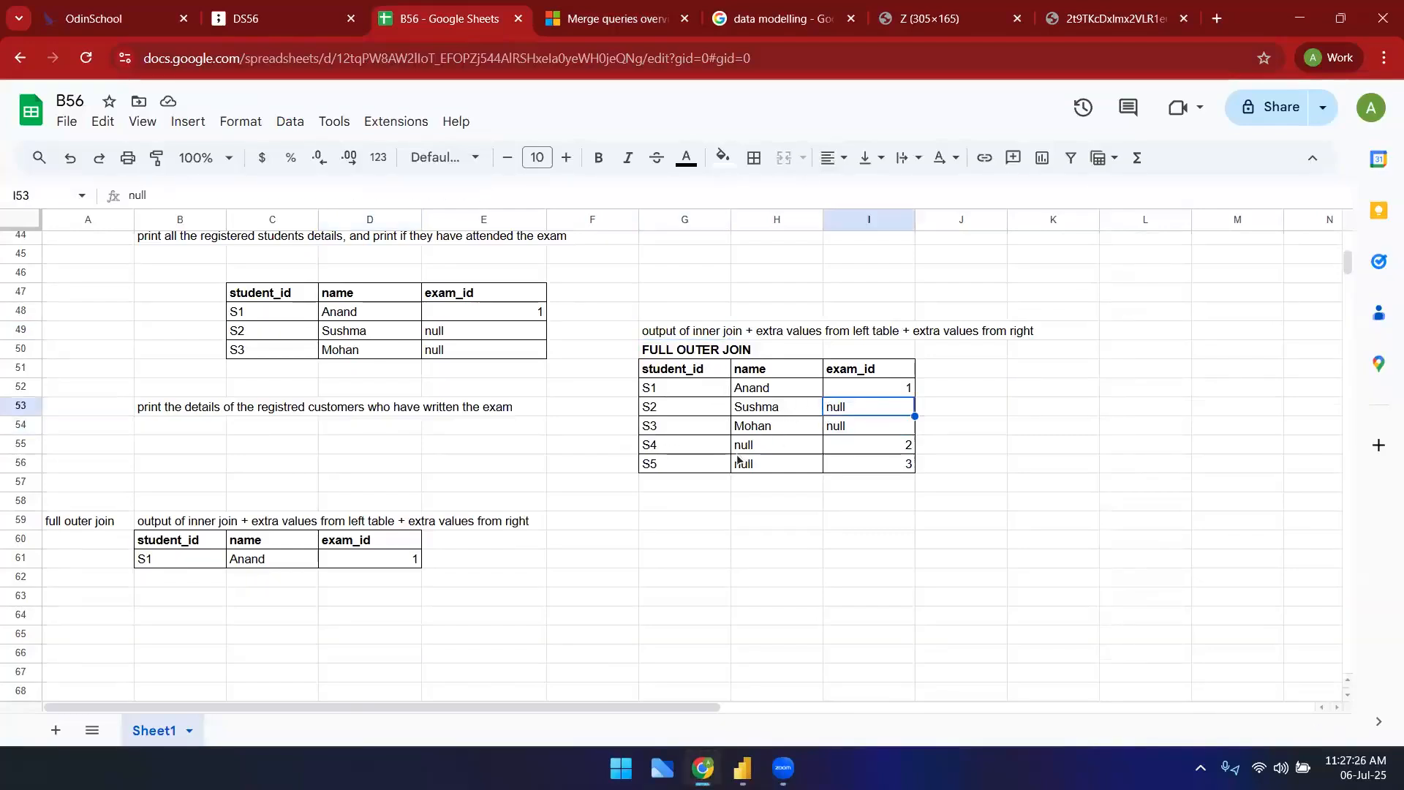
pyautogui.moveTo(684, 351); pyautogui.dragTo(890, 468)
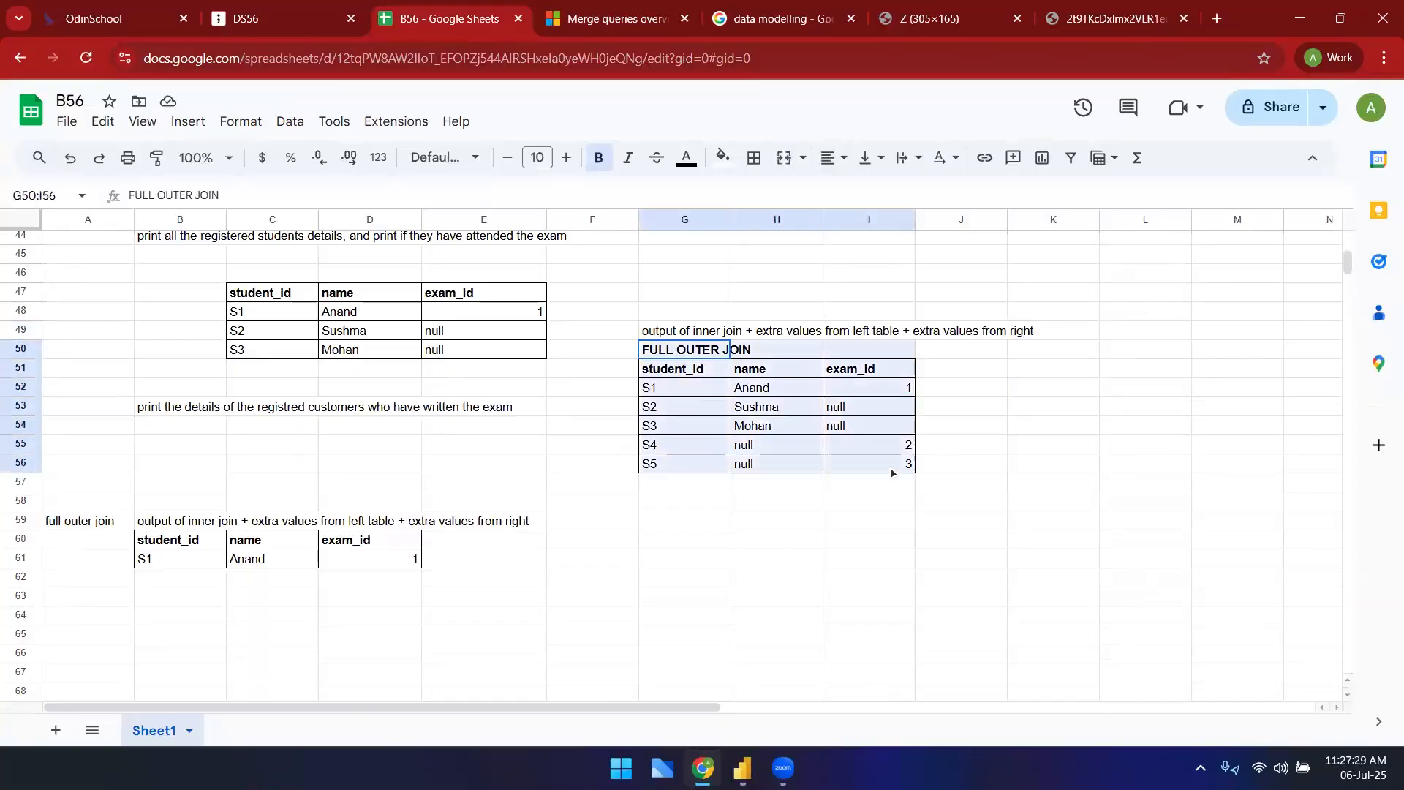
pyautogui.click(769, 547)
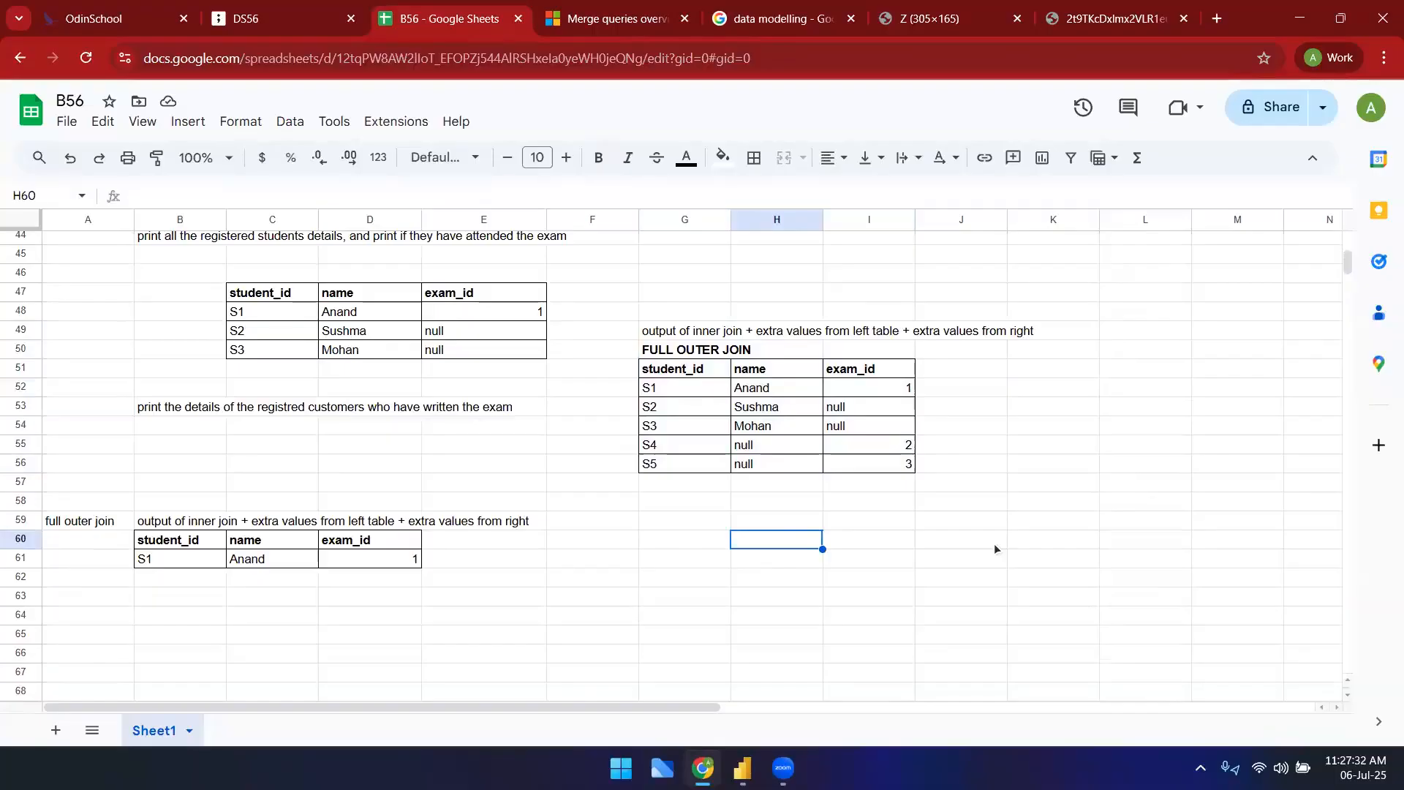
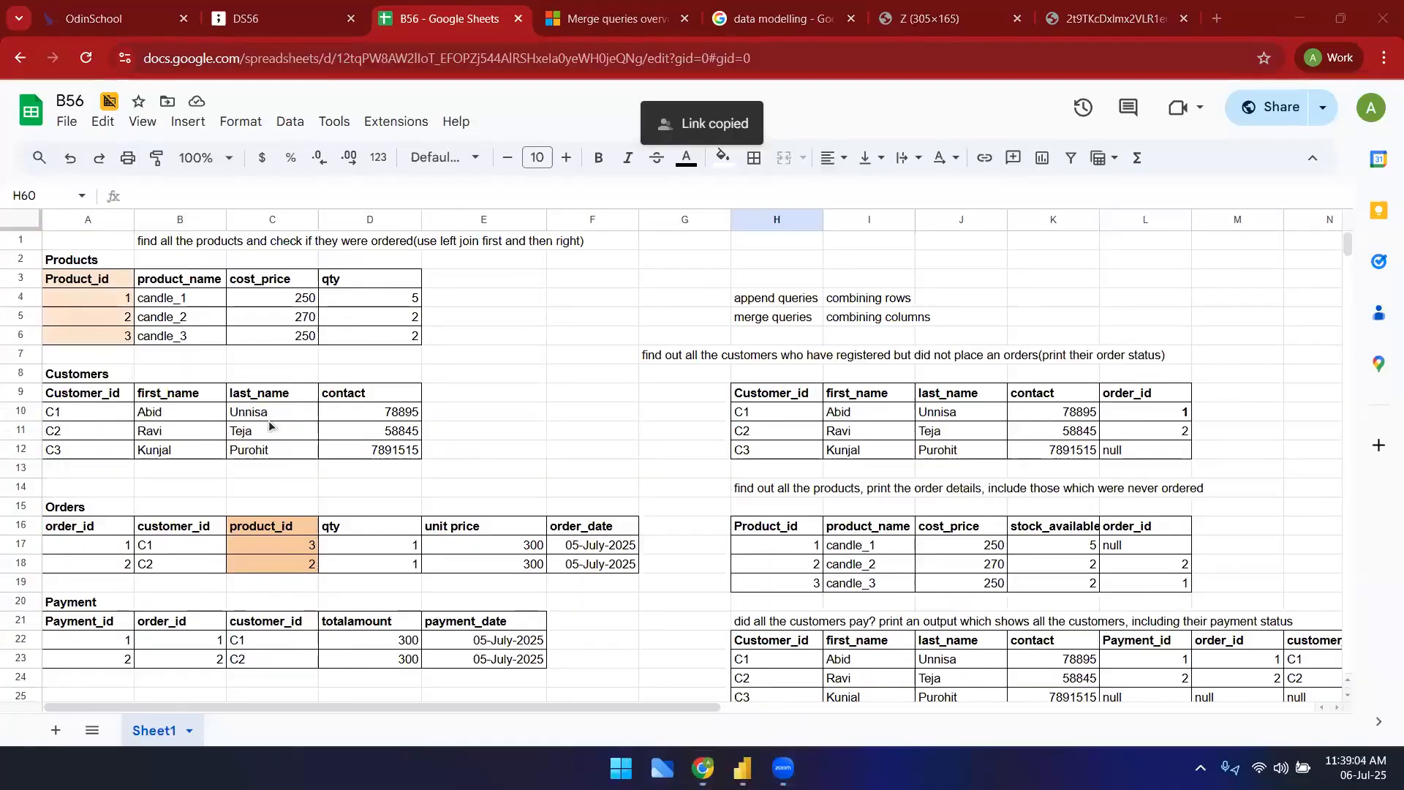
# - Open the Module Notes PDF from the Power BI (with SQL) Week 1 materials in the OdinSchool course
pyautogui.click(110, 13)
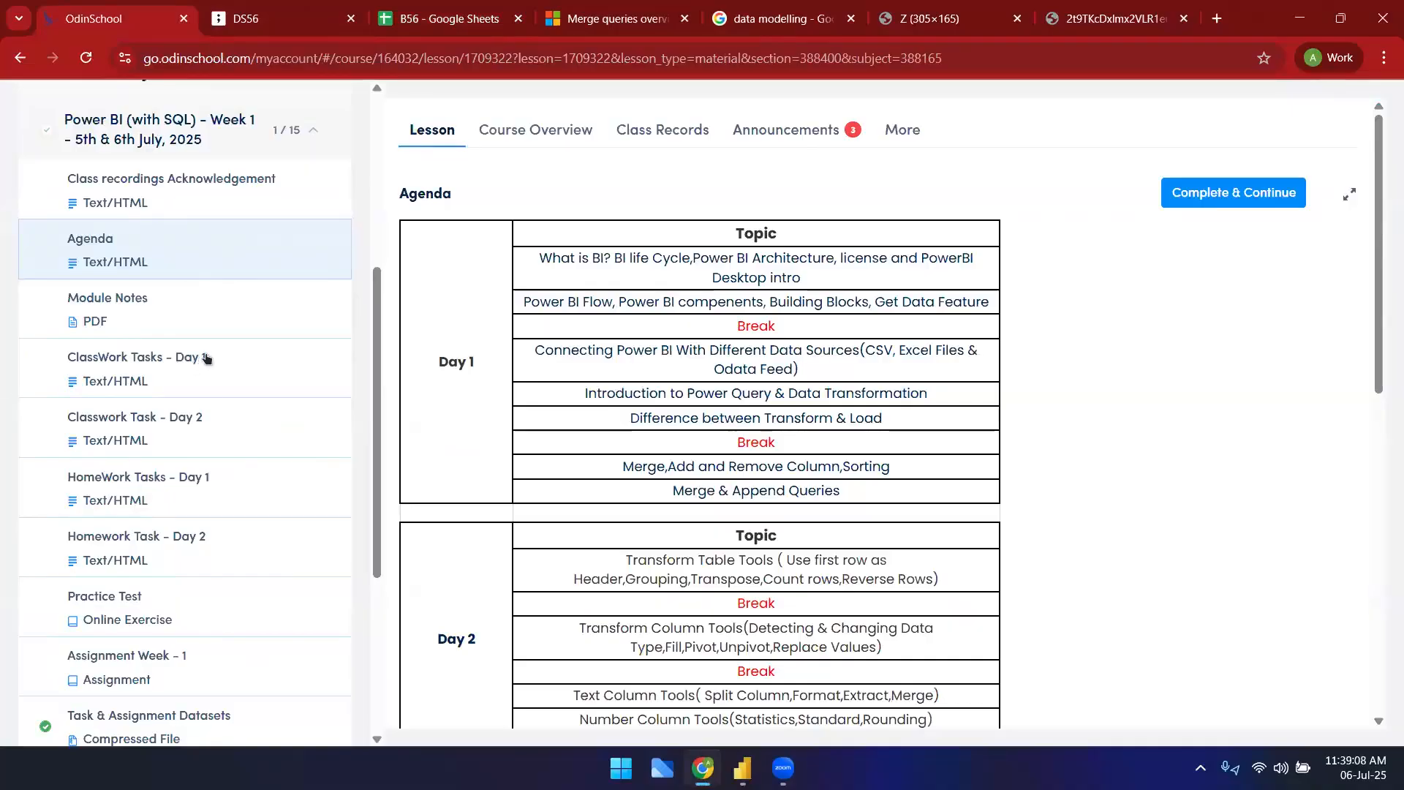
pyautogui.scroll(-3, 205, 358)
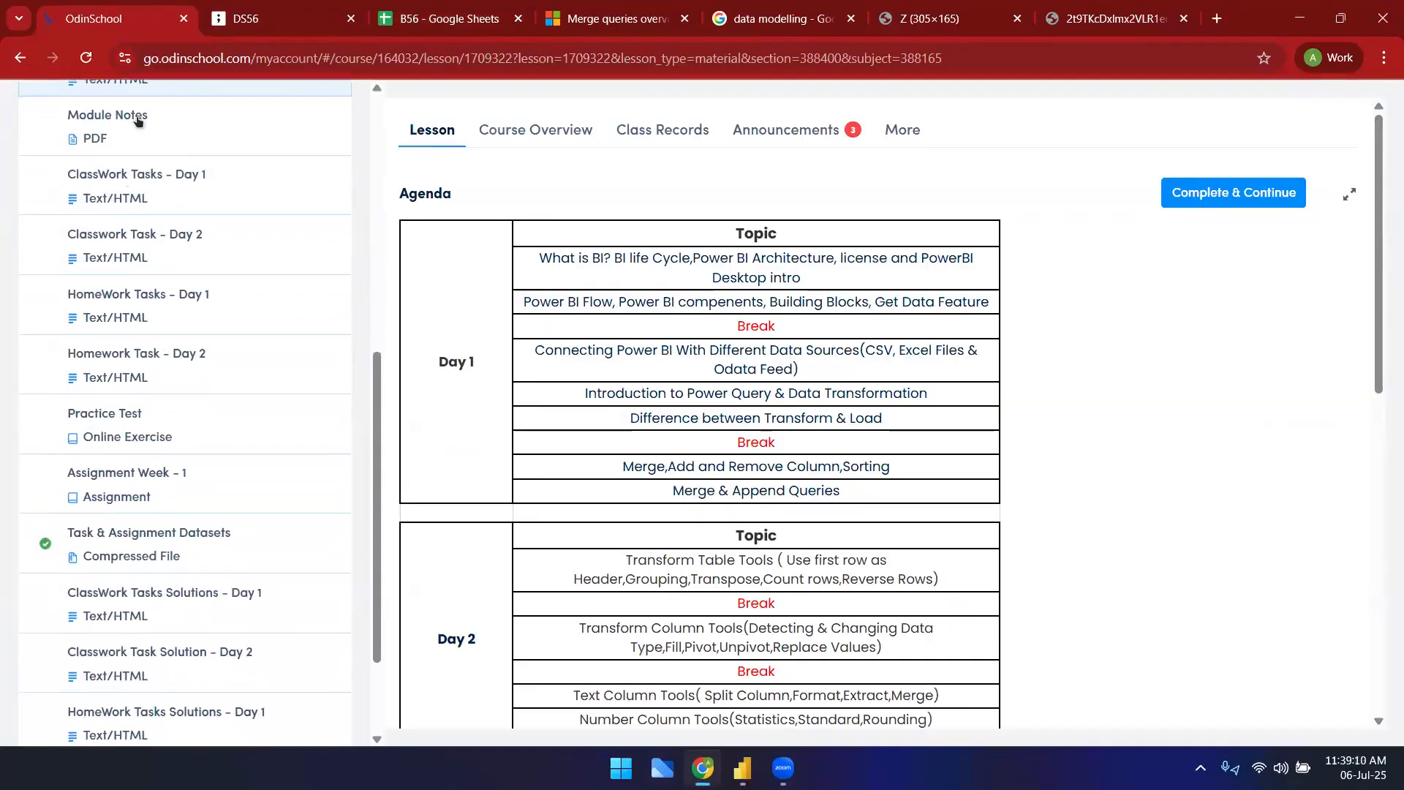
pyautogui.click(138, 121)
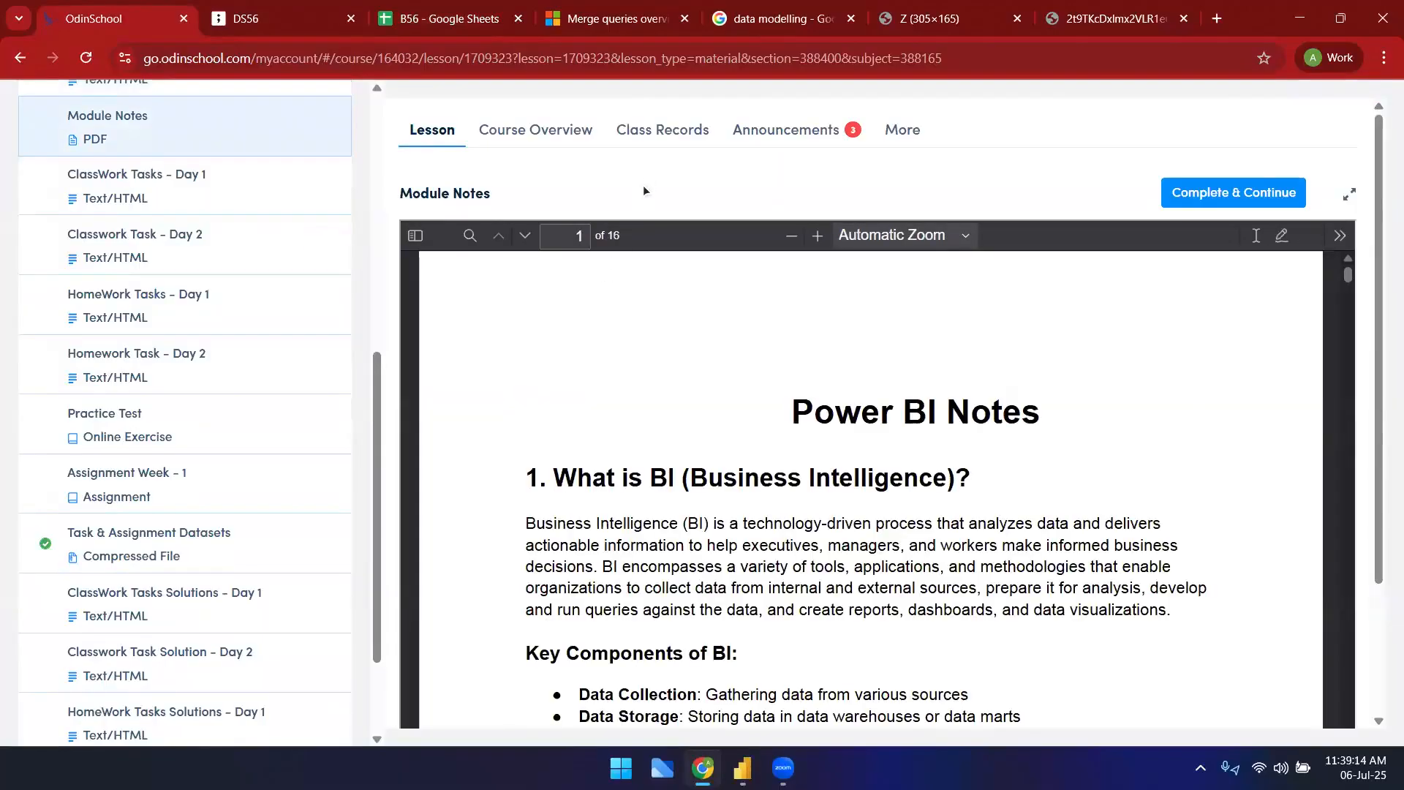
pyautogui.scroll(7, 248, 383)
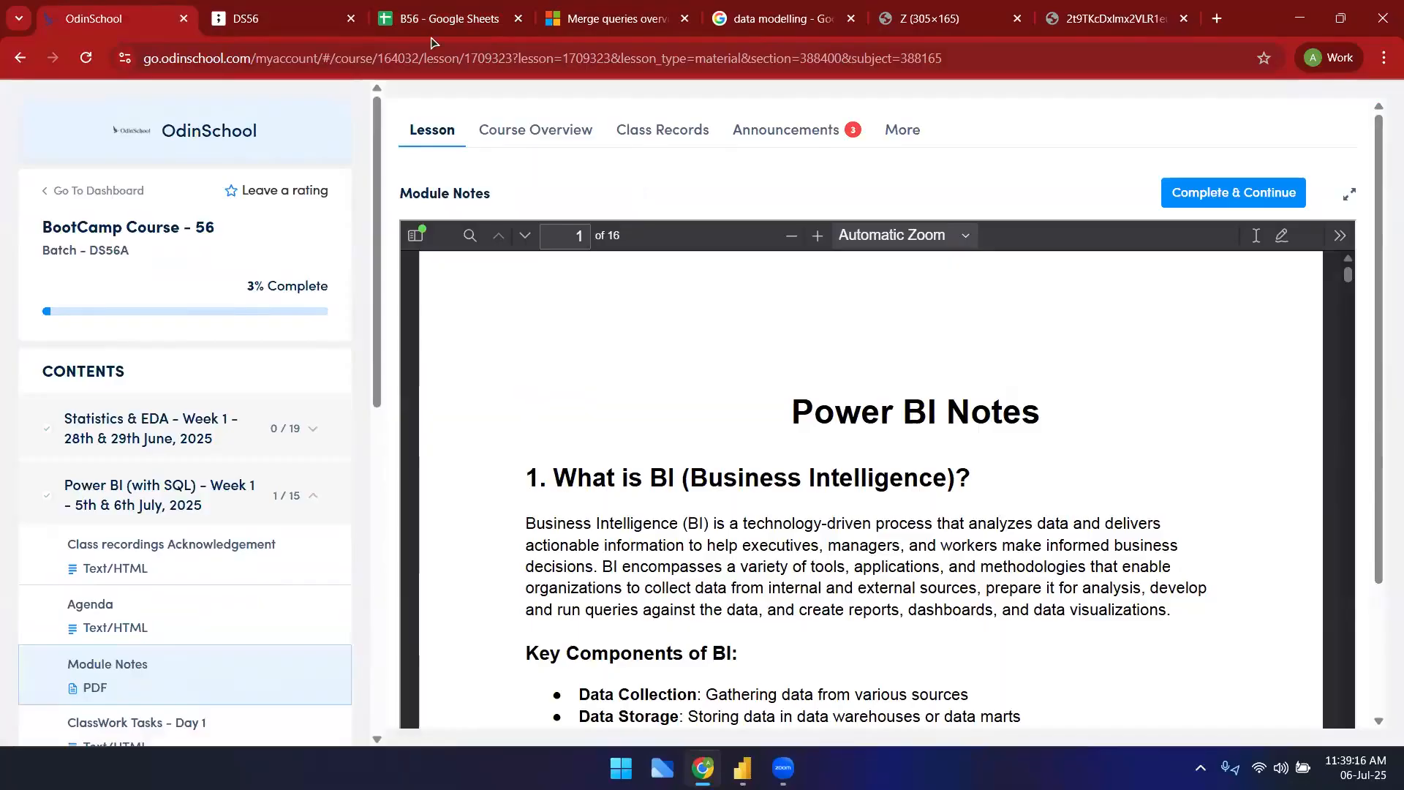
# - Return to the B56 sheet and select the empty cell F102, well below the join examples
pyautogui.click(480, 24)
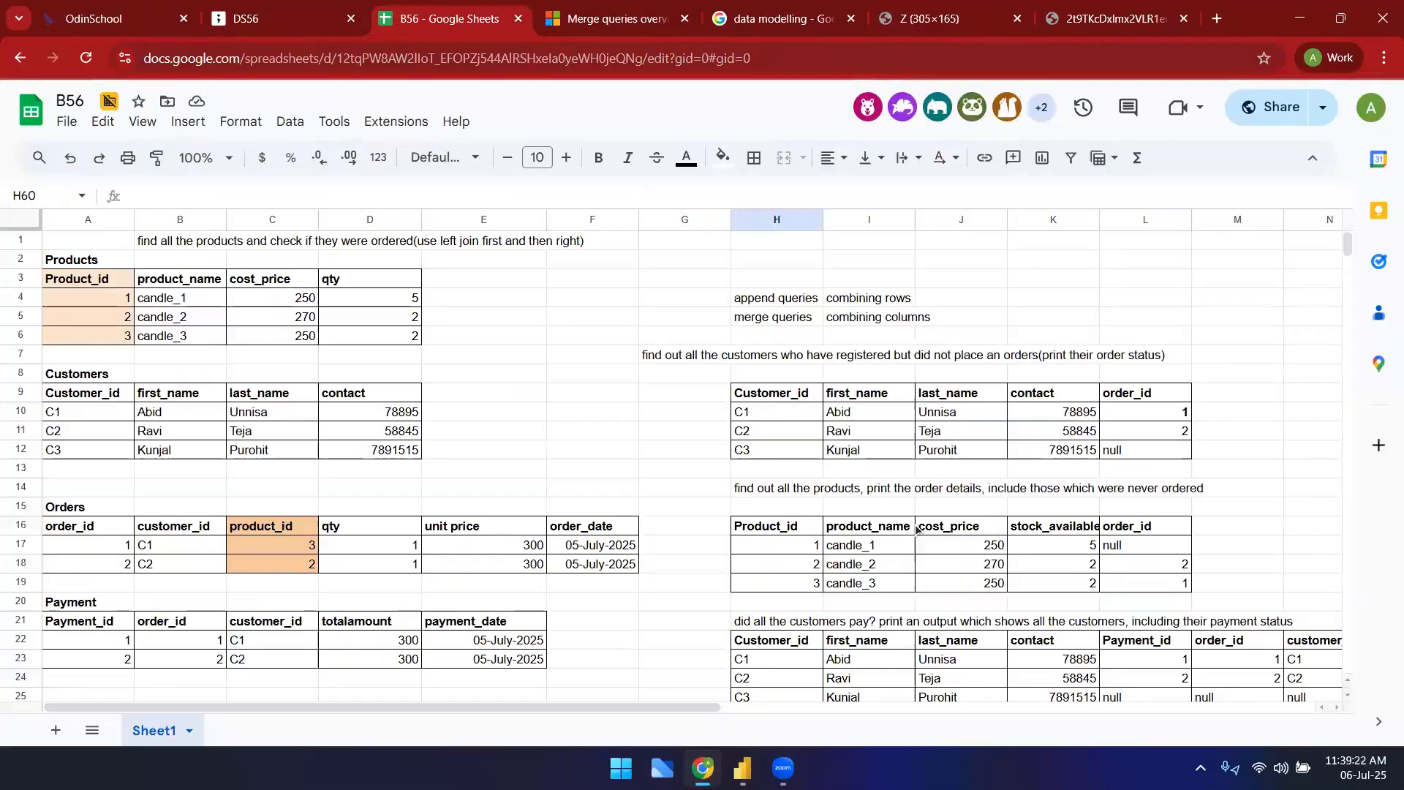
pyautogui.scroll(-15, 662, 474)
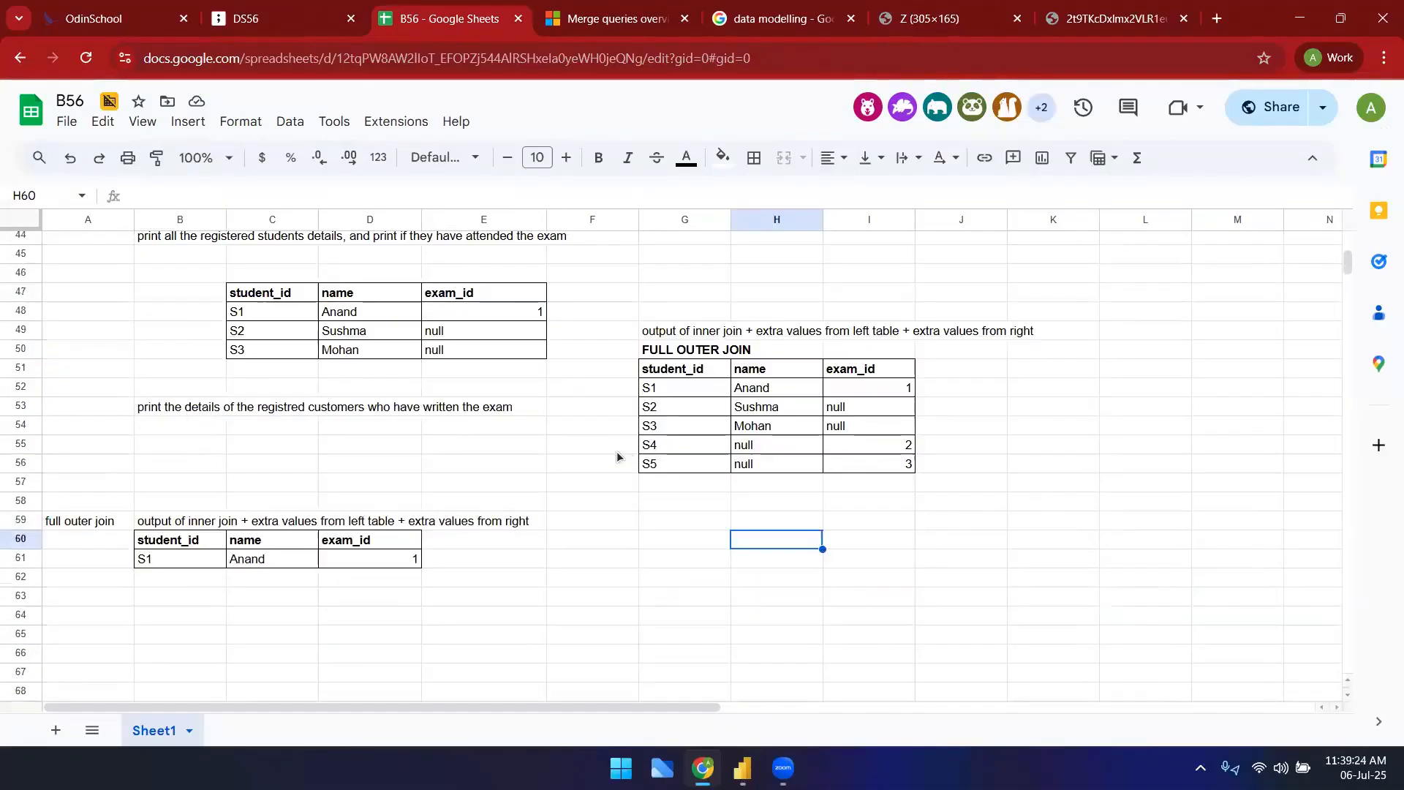
pyautogui.scroll(-15, 715, 462)
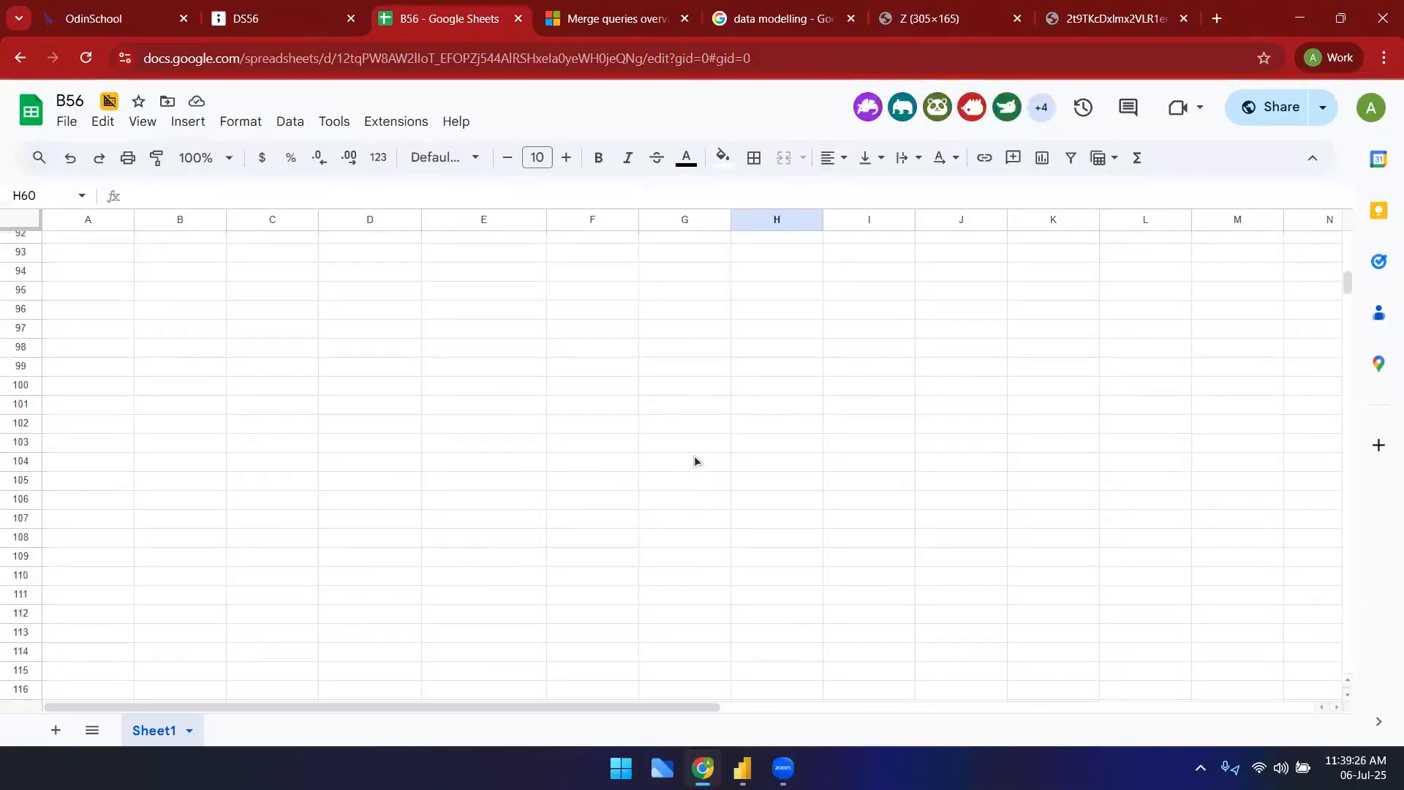
pyautogui.scroll(13, 473, 470)
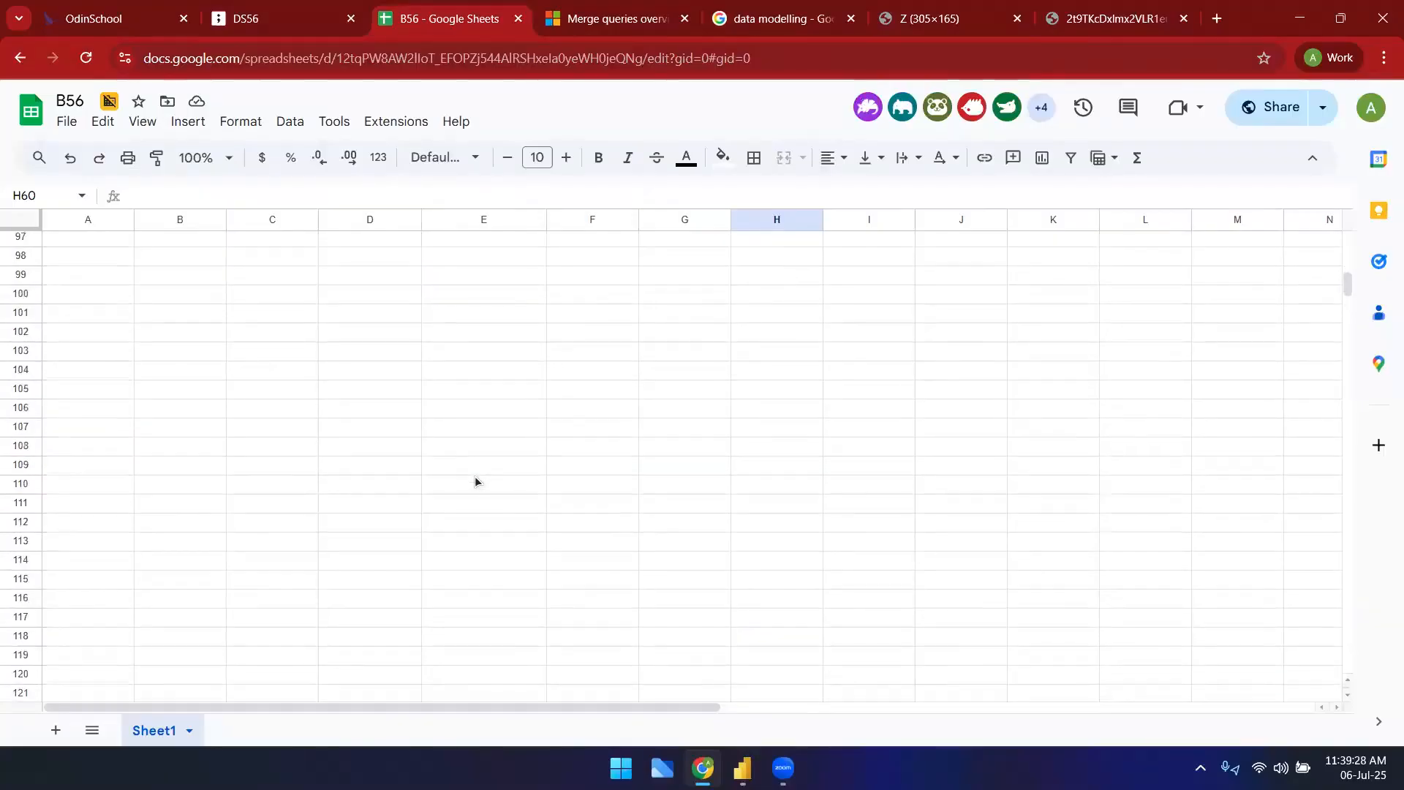
pyautogui.click(613, 424)
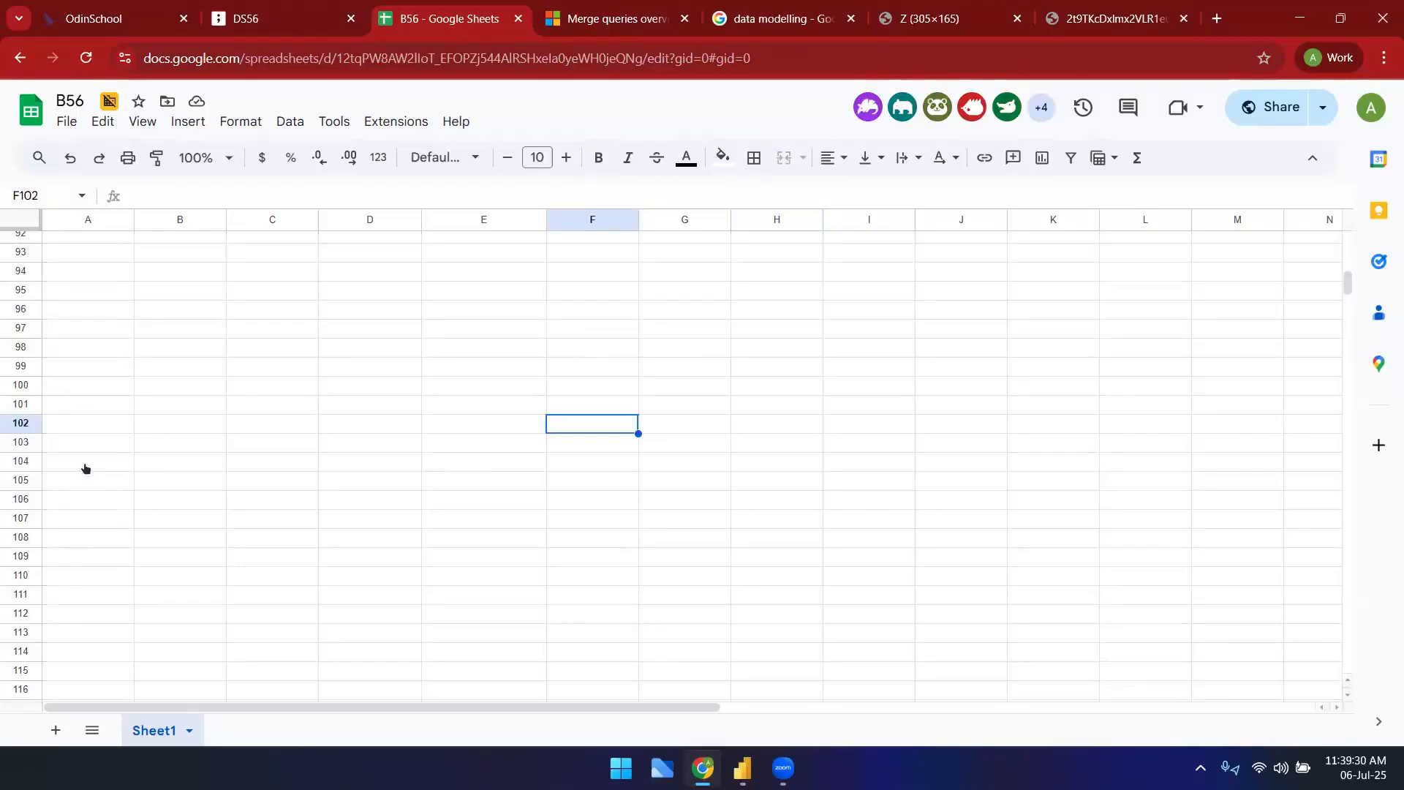
# - Review the Day 2 topics in the OdinSchool course Agenda, highlighting Grouping under table tools and Statistics under number column tools
pyautogui.hotkey('ctrl', '1')
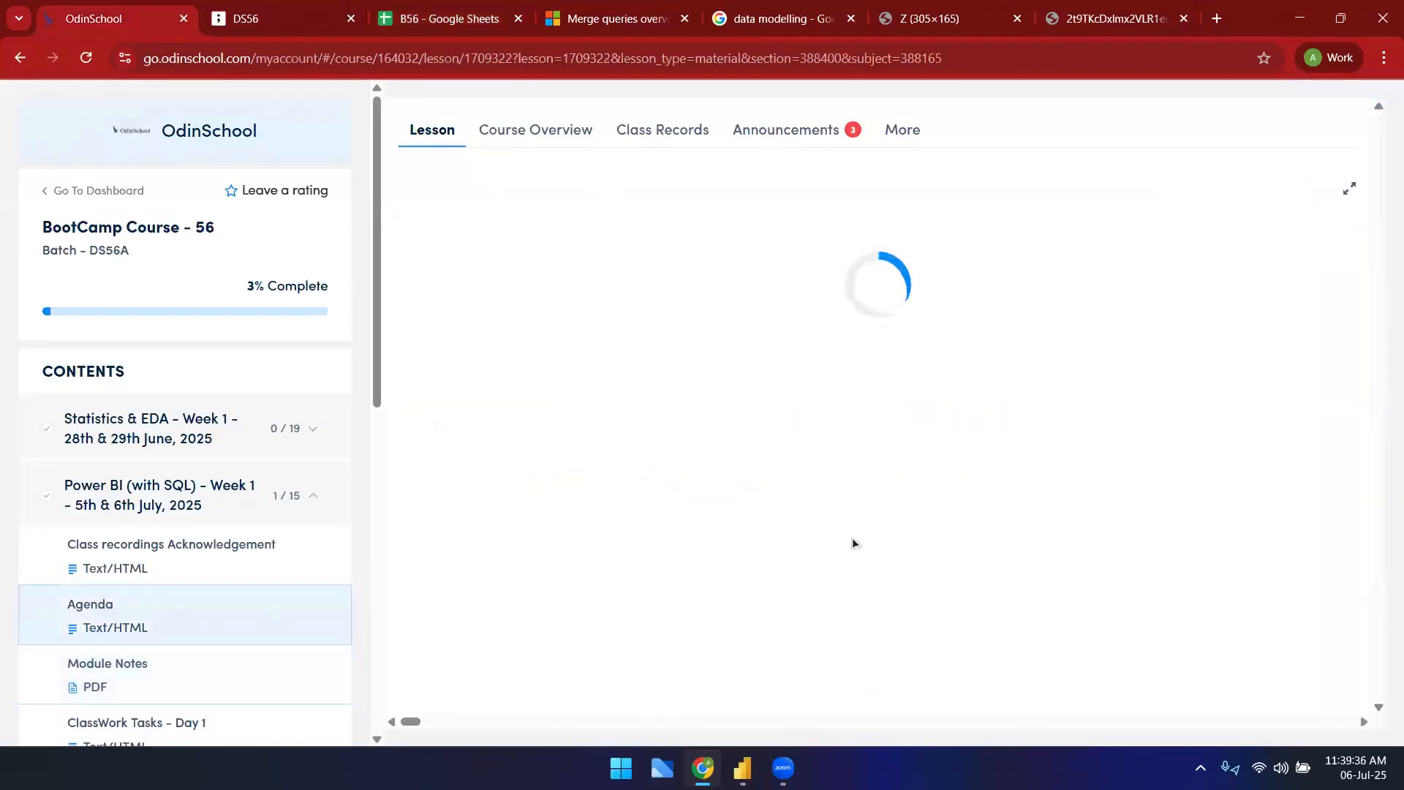
pyautogui.scroll(-2, 846, 490)
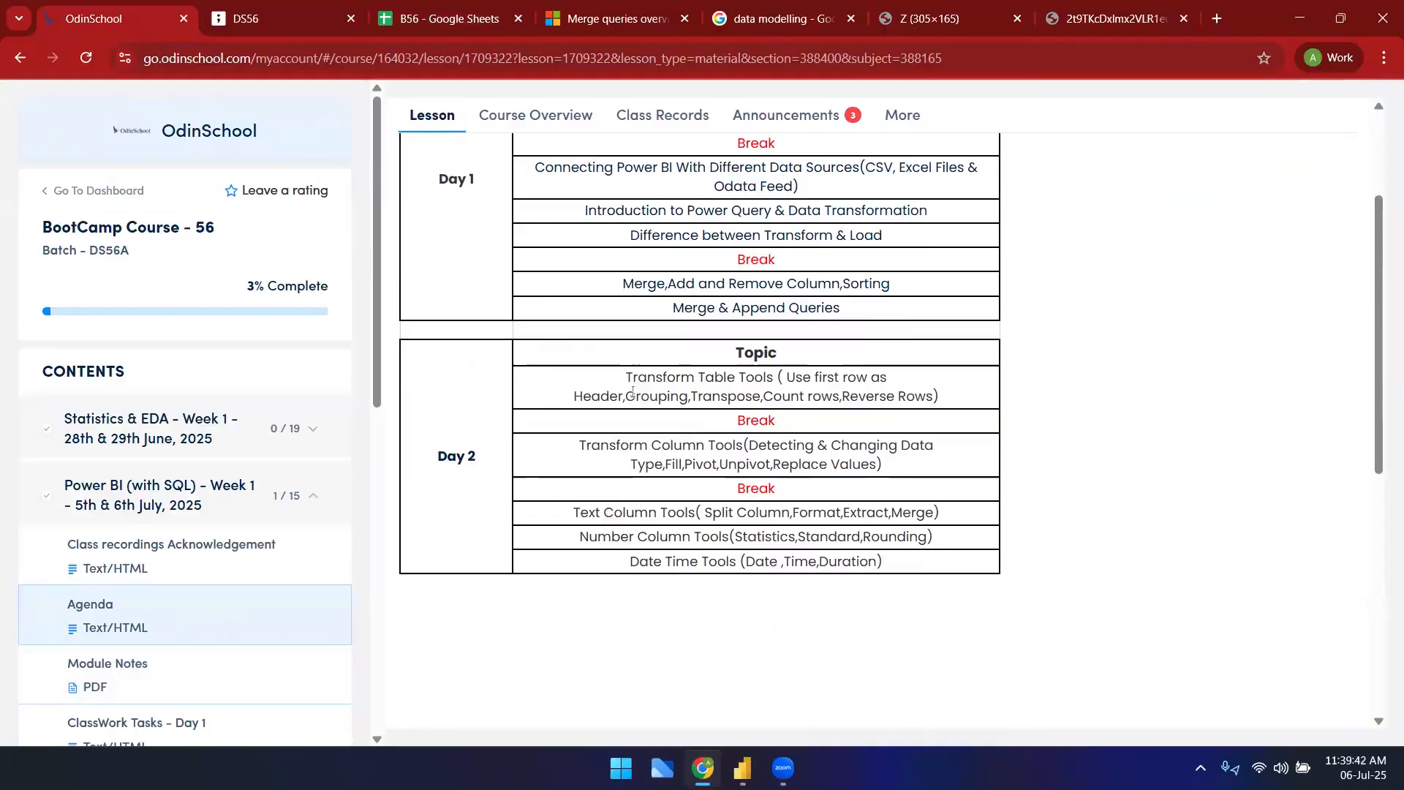
pyautogui.moveTo(627, 395); pyautogui.dragTo(688, 399)
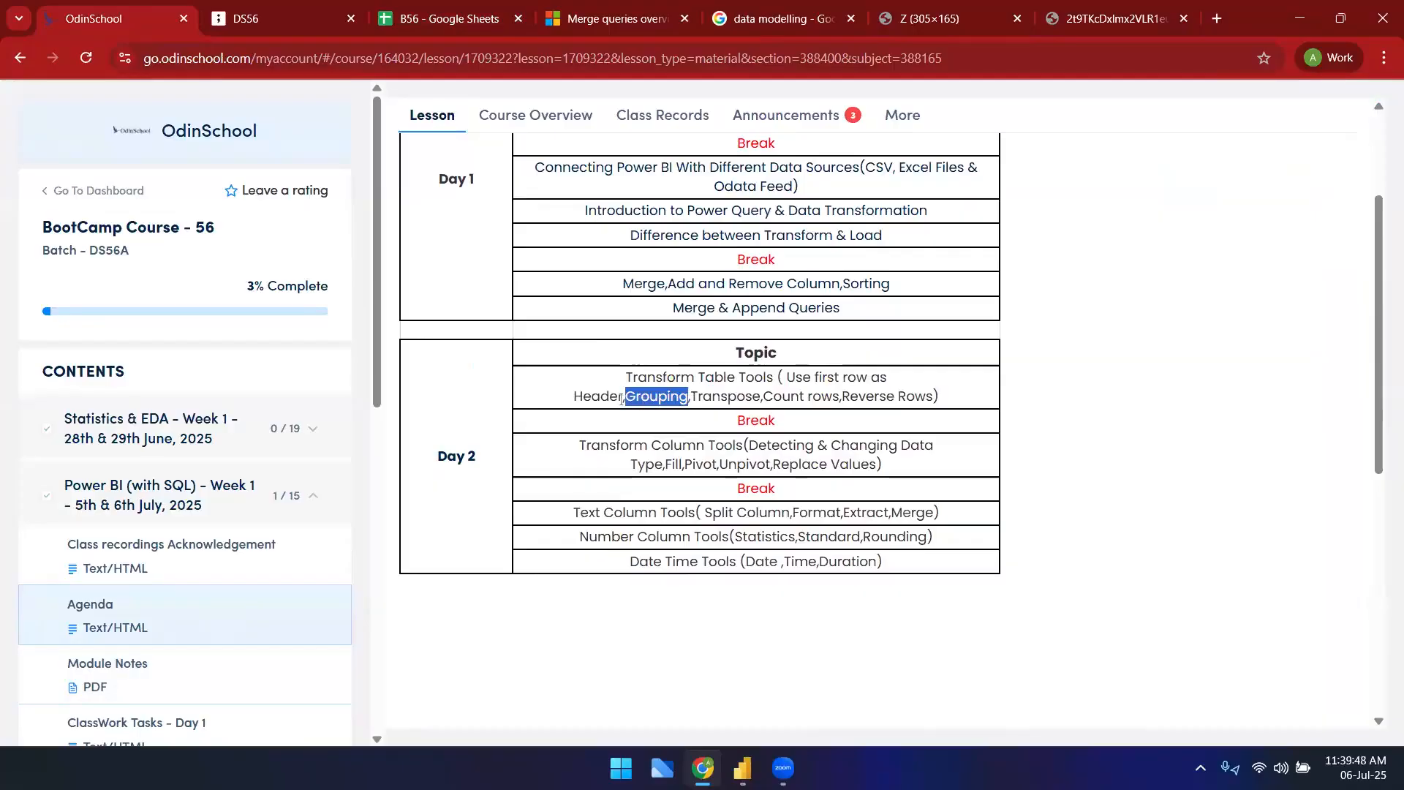
pyautogui.click(733, 534)
pyautogui.moveTo(769, 533); pyautogui.dragTo(798, 536)
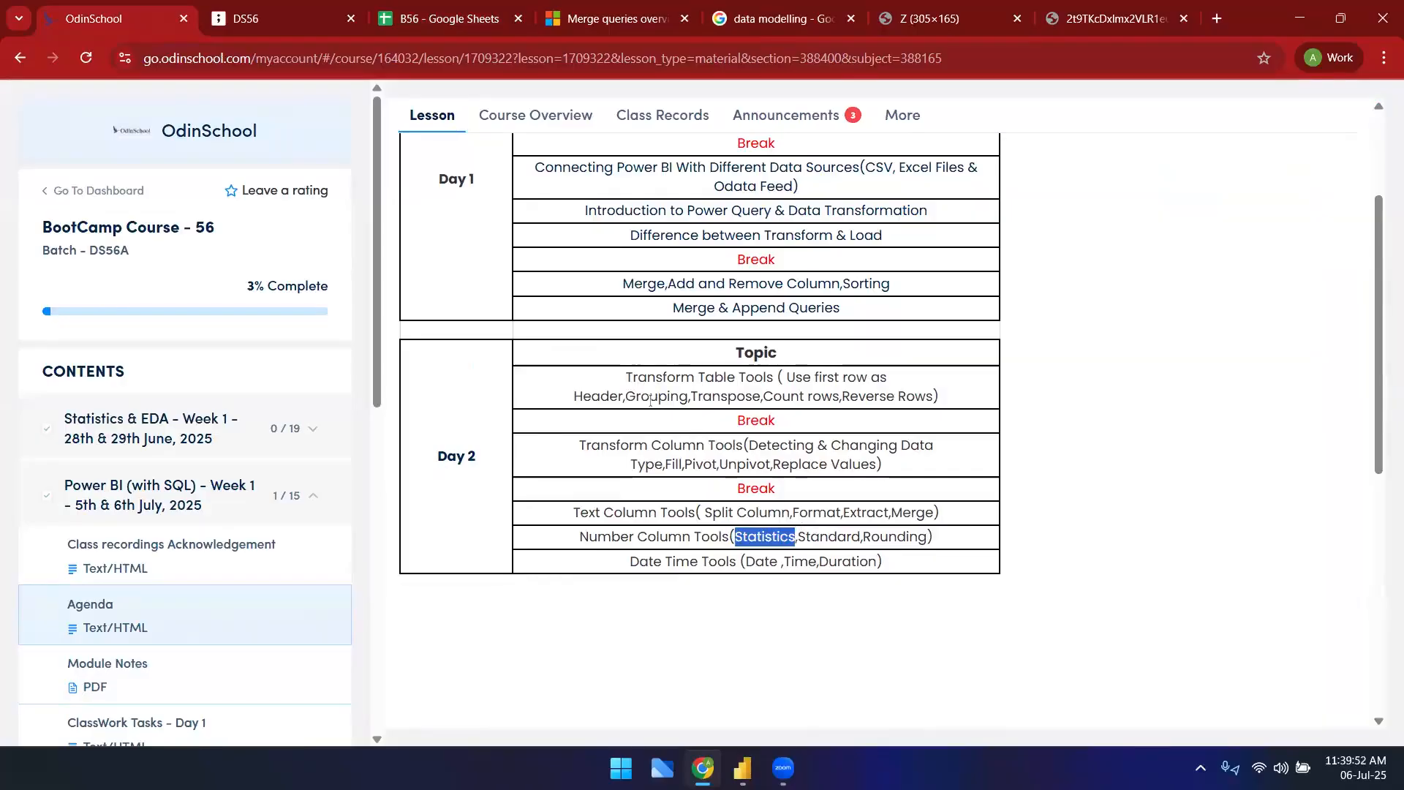
pyautogui.click(706, 411)
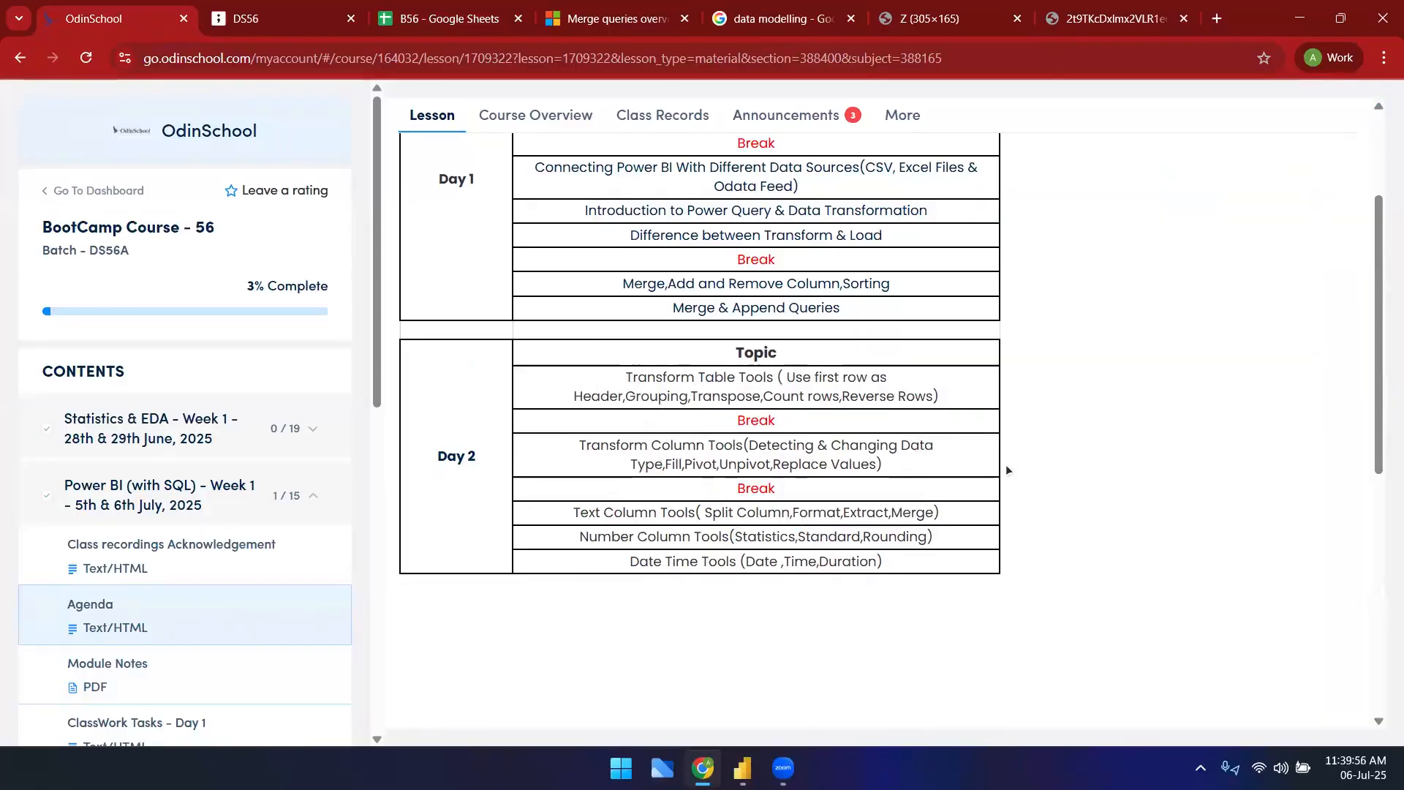
pyautogui.moveTo(624, 398); pyautogui.dragTo(687, 418)
pyautogui.moveTo(734, 536); pyautogui.dragTo(794, 536)
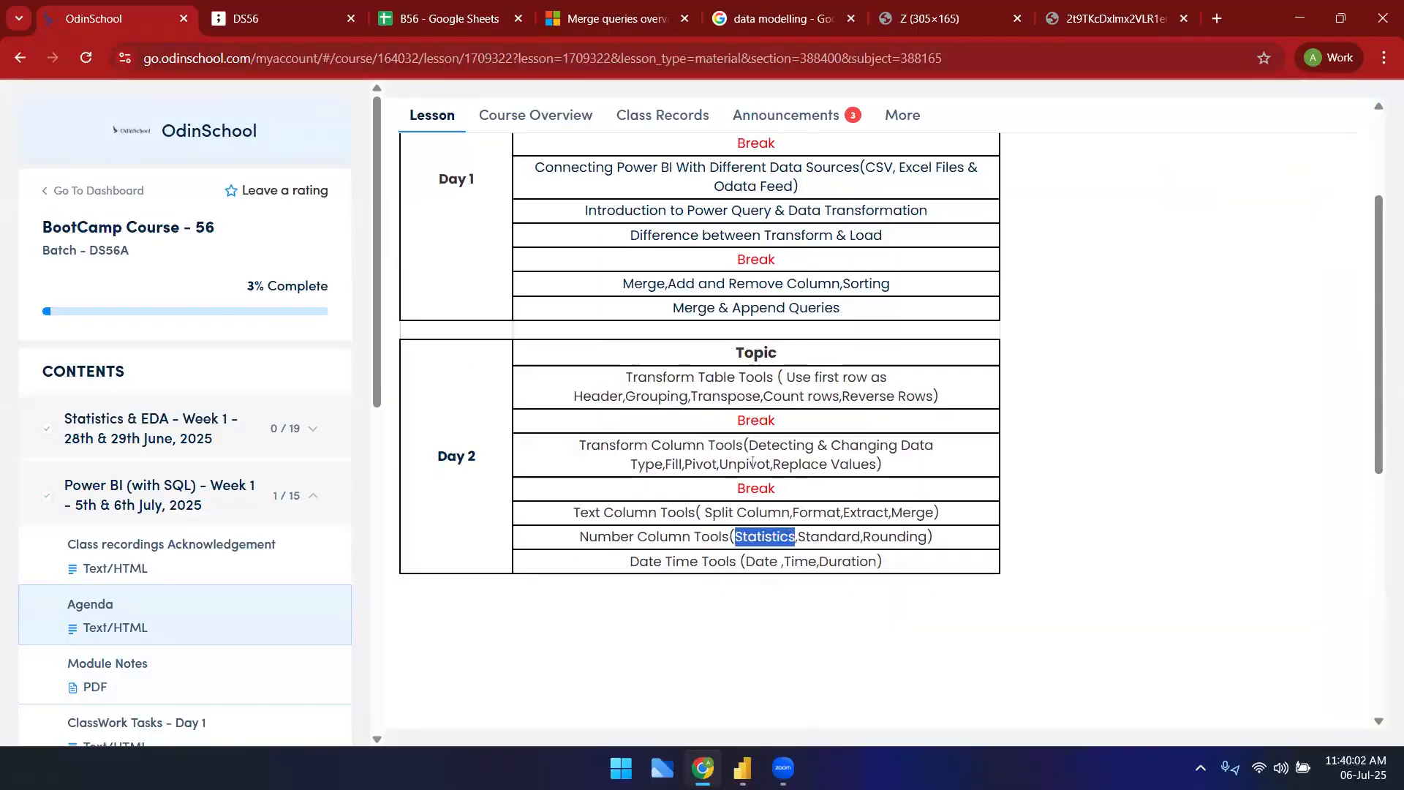
# - Switch to Power Query Editor and inspect the Customers query, comparing the transform options for its Gender and CustomerID columns
pyautogui.click(742, 768)
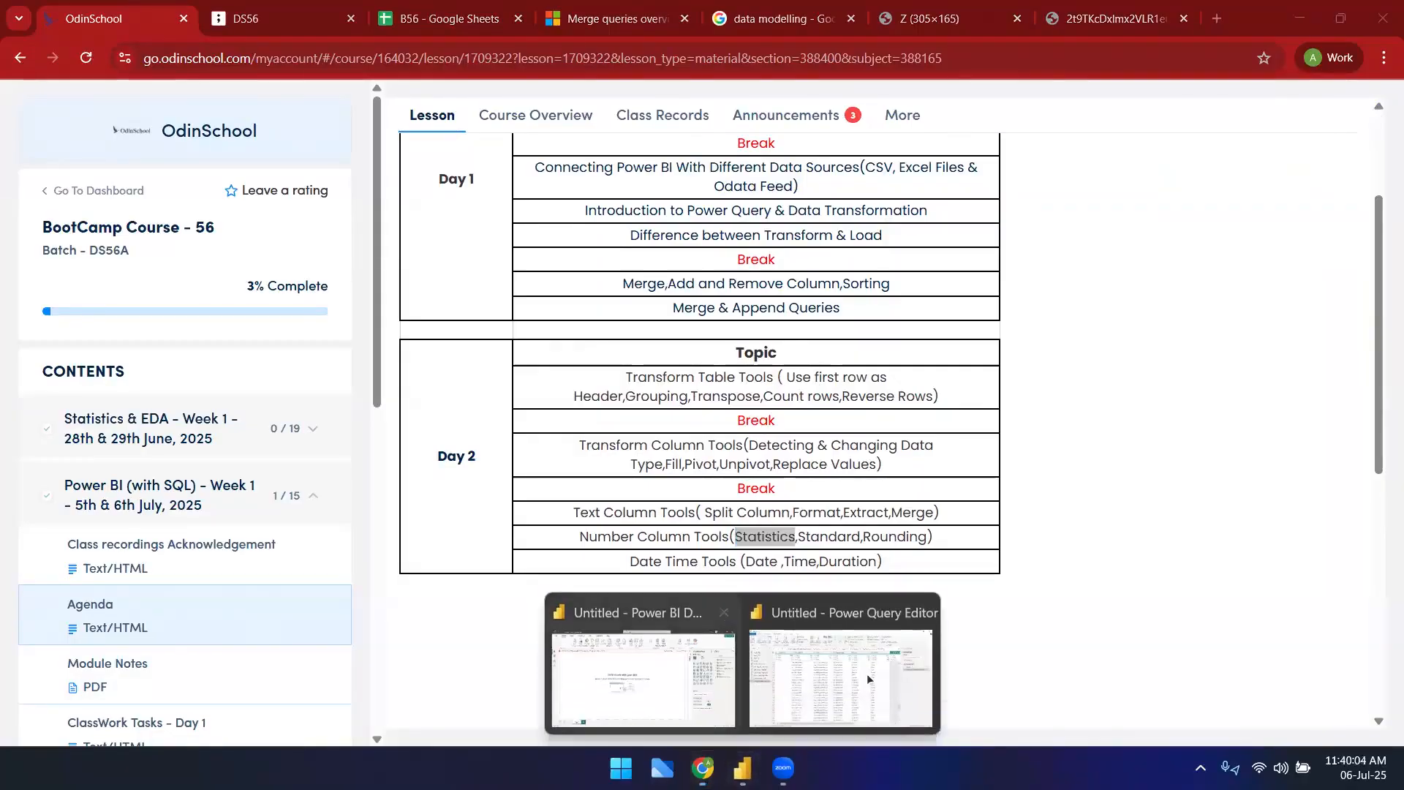
pyautogui.click(869, 679)
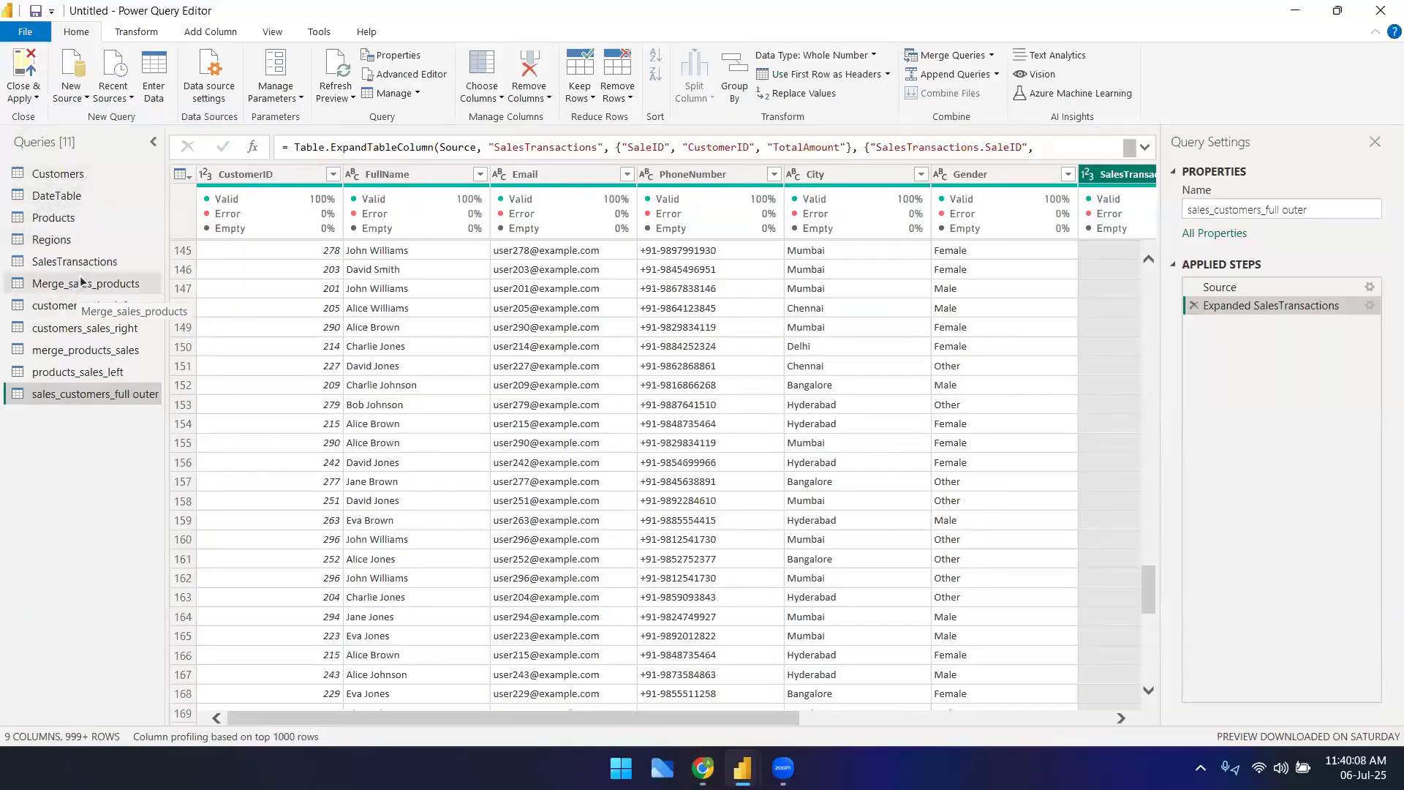
pyautogui.click(79, 175)
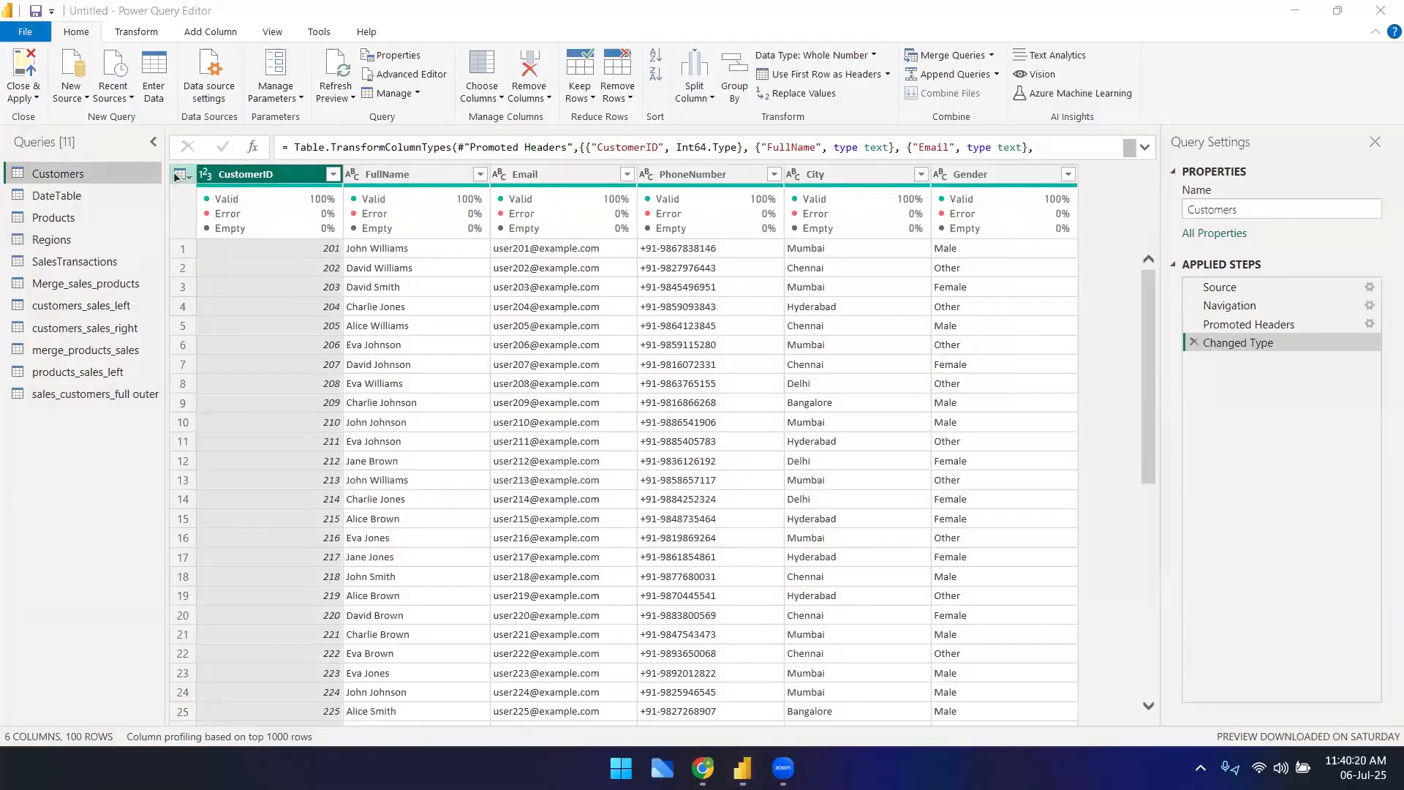
pyautogui.click(1015, 178)
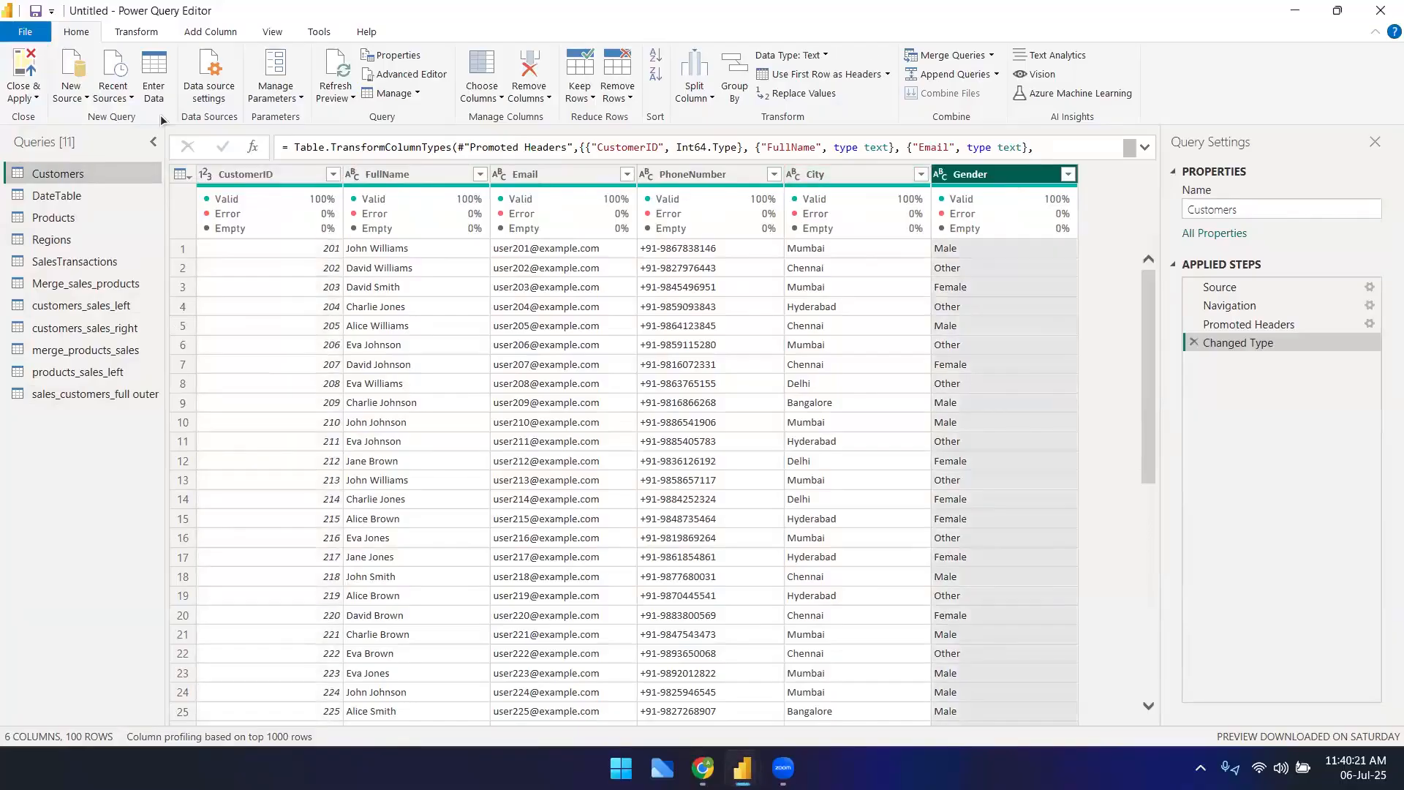
pyautogui.click(136, 32)
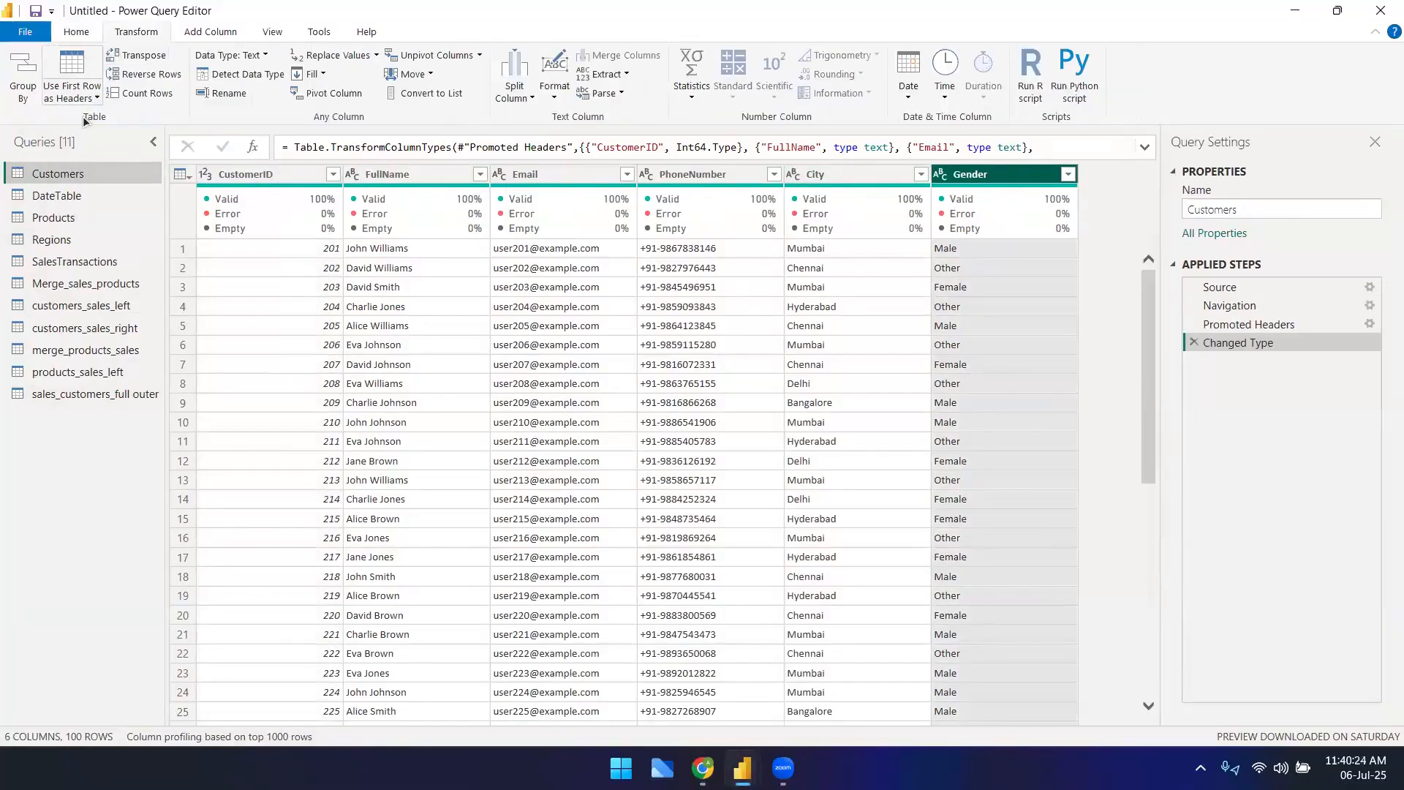
pyautogui.click(275, 173)
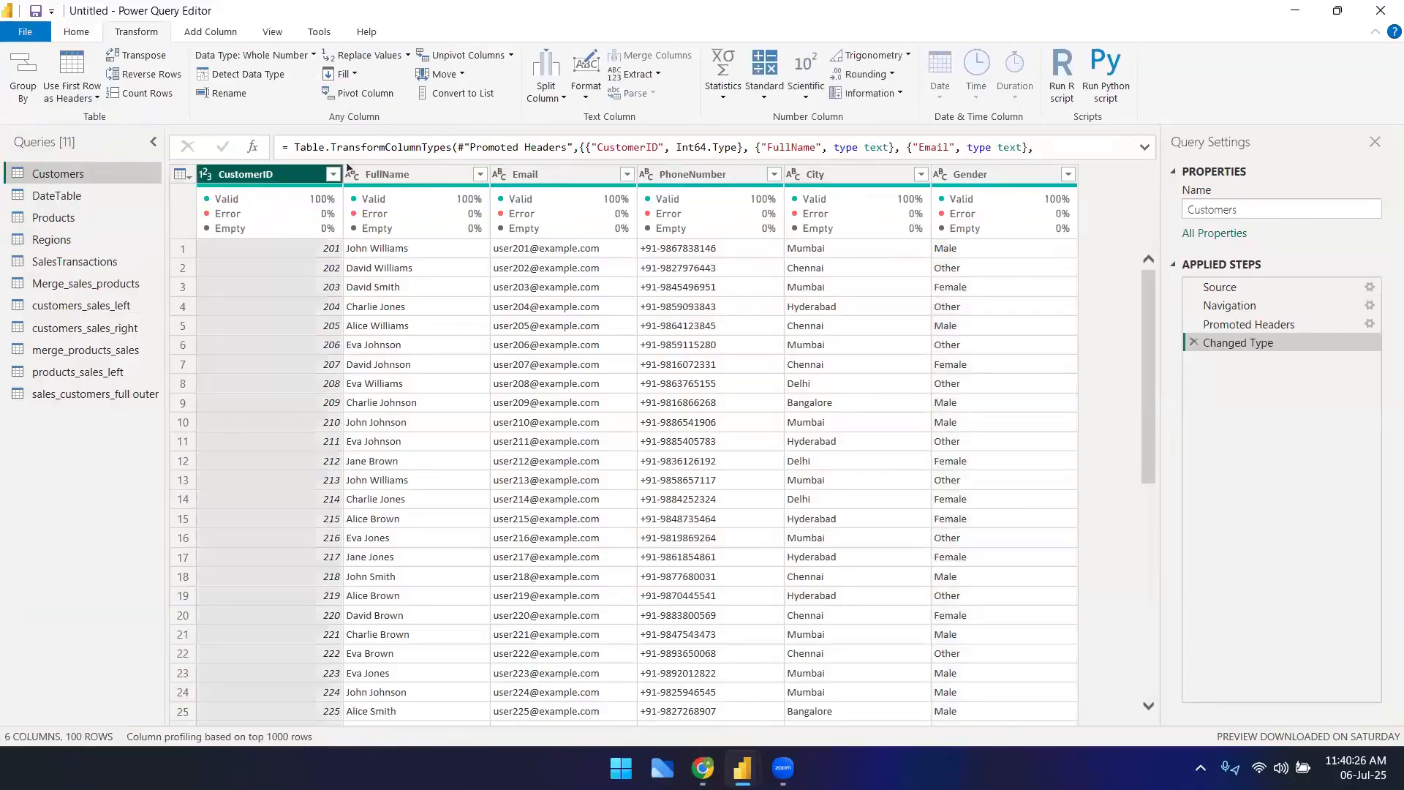
pyautogui.rightClick(70, 175)
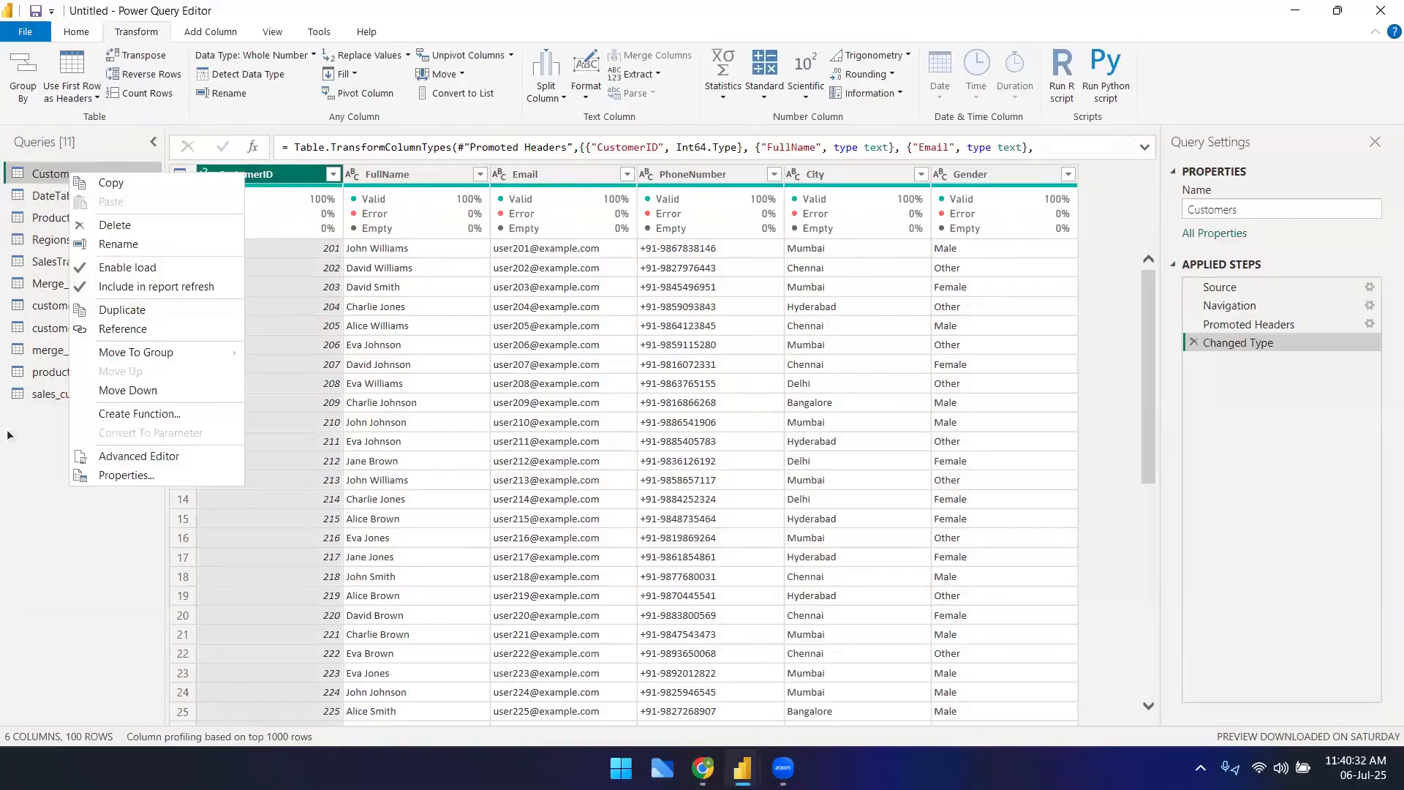
pyautogui.click(9, 436)
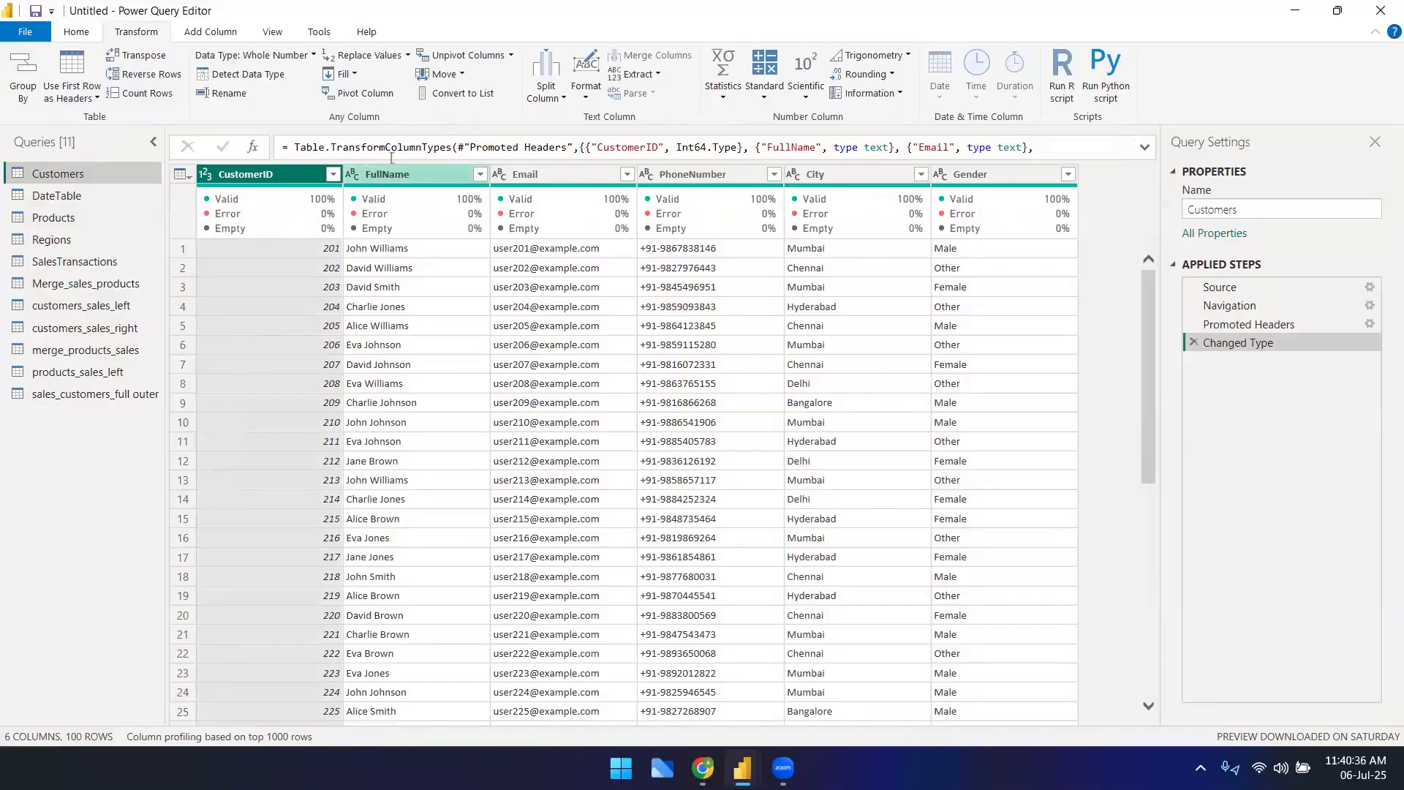
pyautogui.click(75, 33)
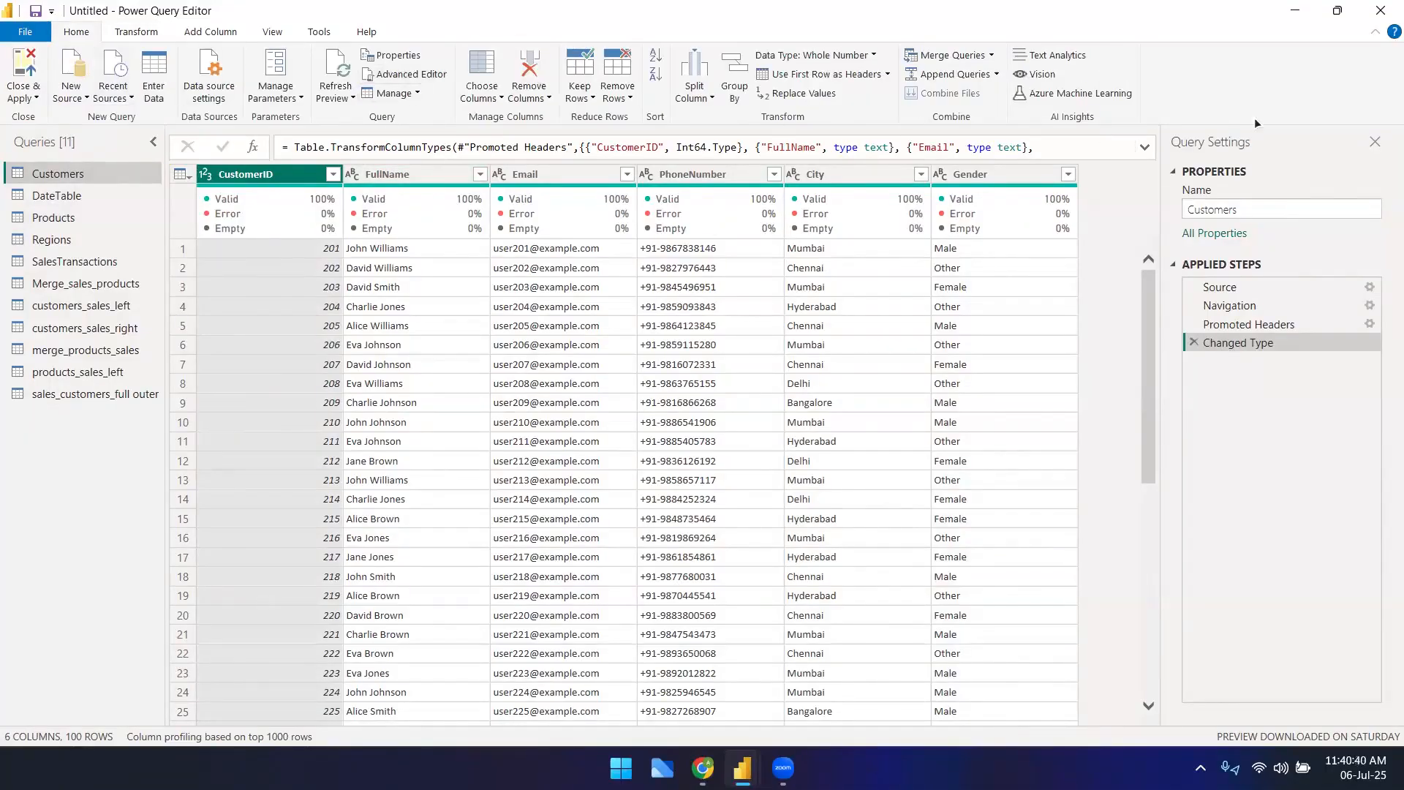
pyautogui.click(146, 31)
pyautogui.click(214, 33)
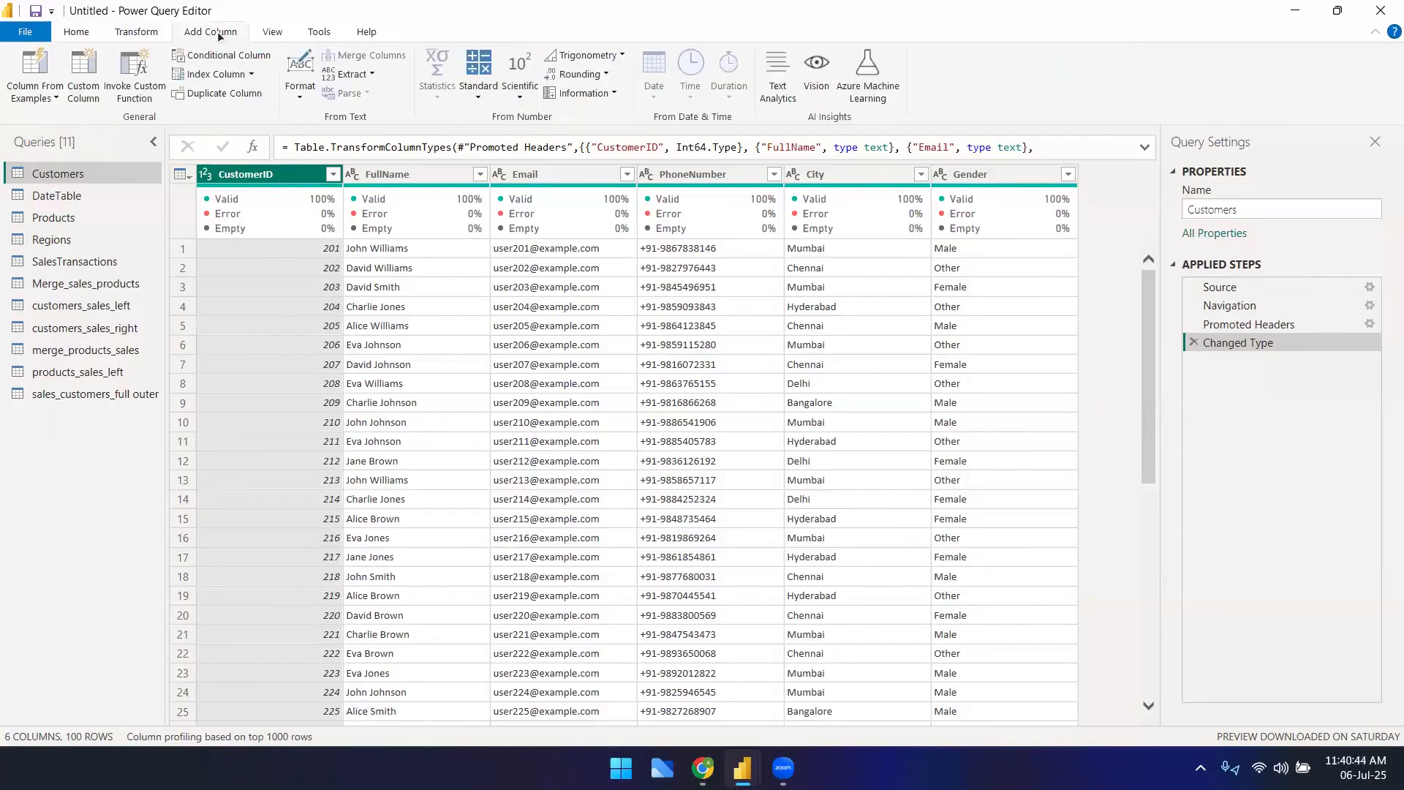
pyautogui.click(279, 33)
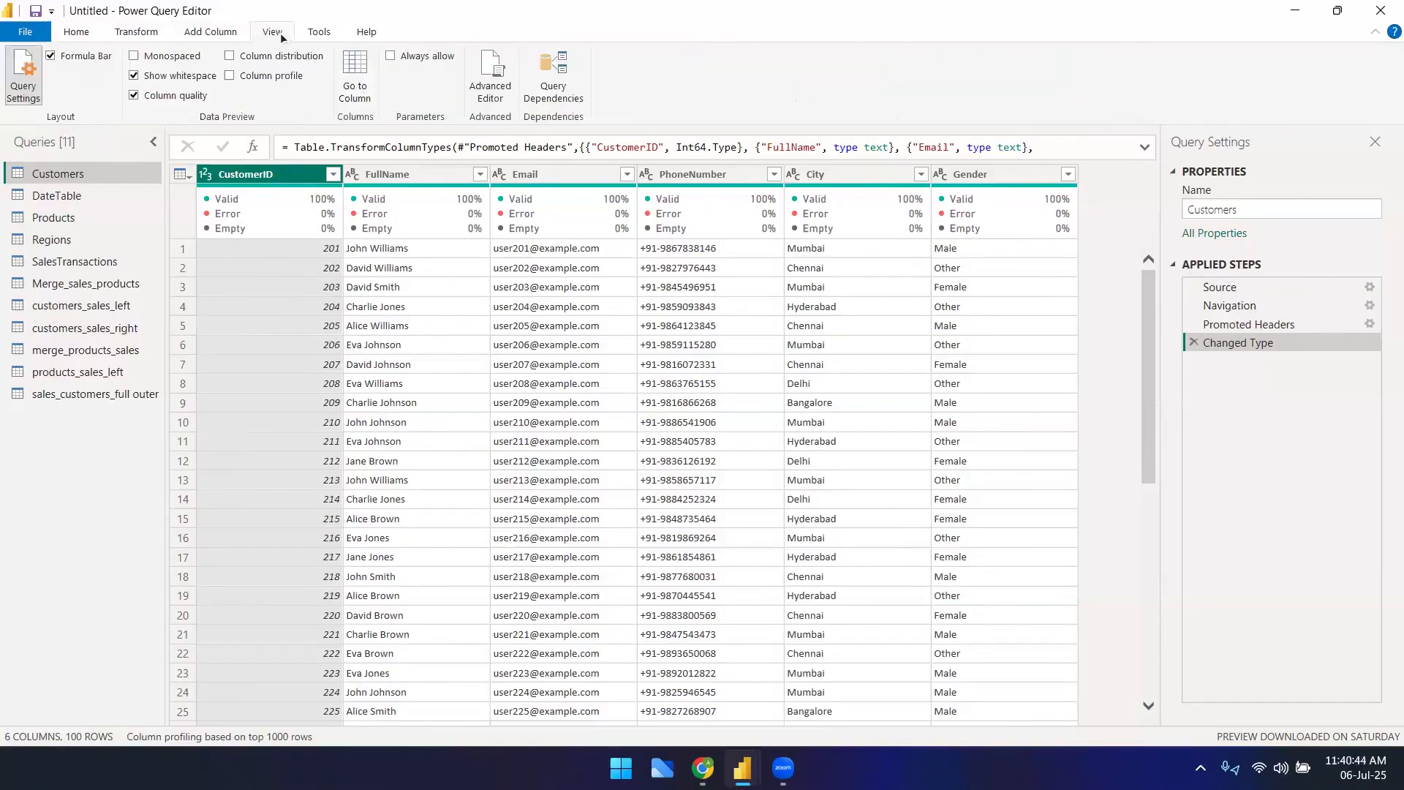
# - Turn the Customers query's column headers into its first row of data with Use Headers as First Row
pyautogui.click(134, 37)
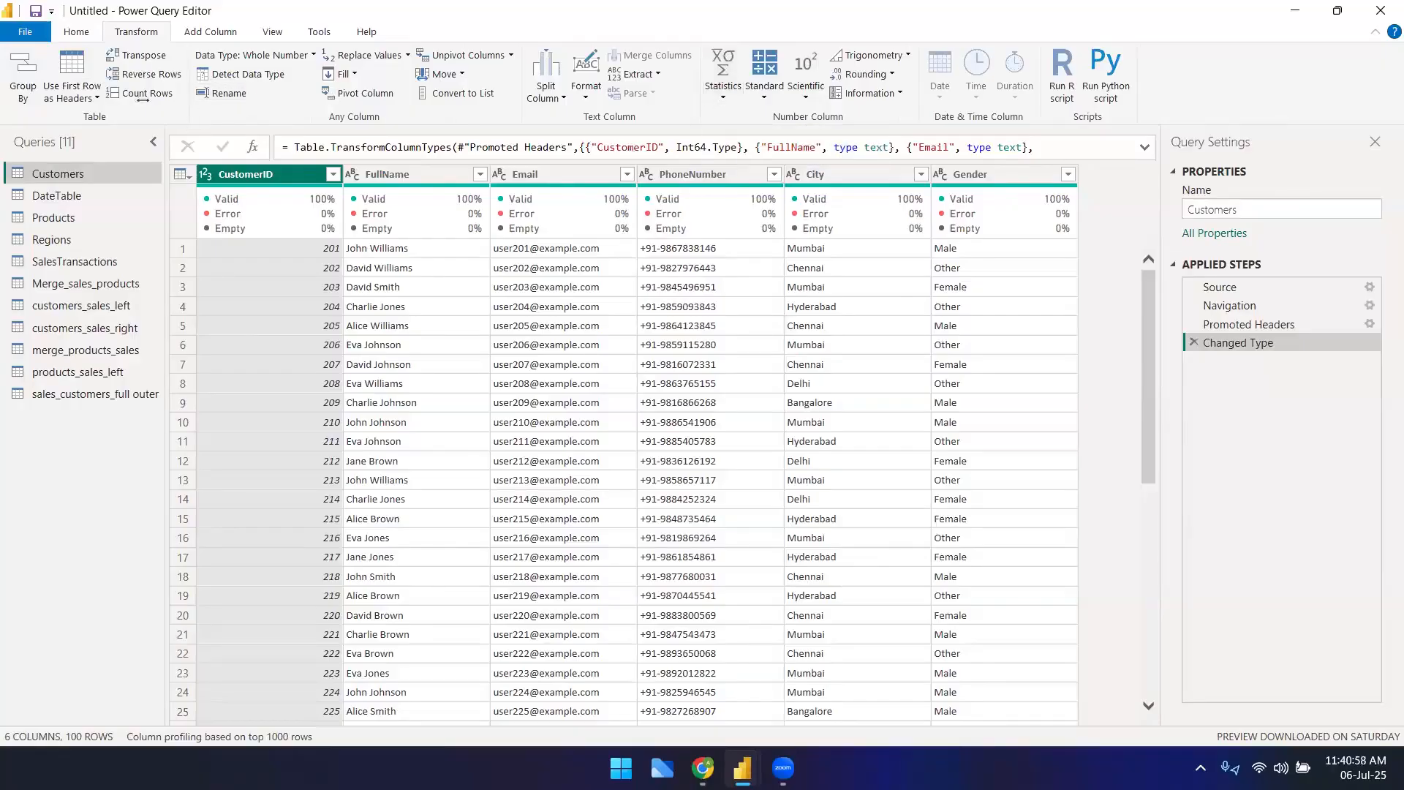
pyautogui.click(74, 90)
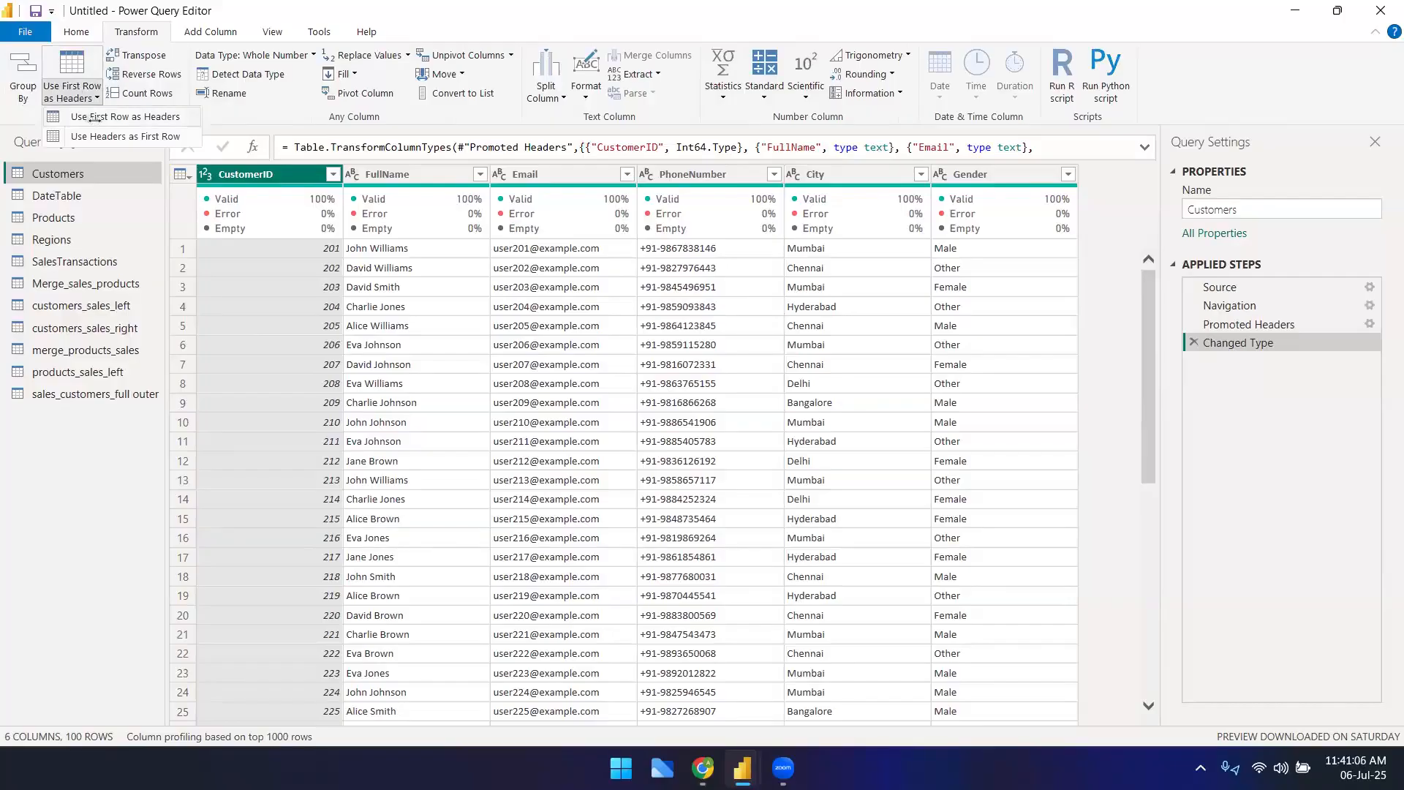
pyautogui.click(99, 136)
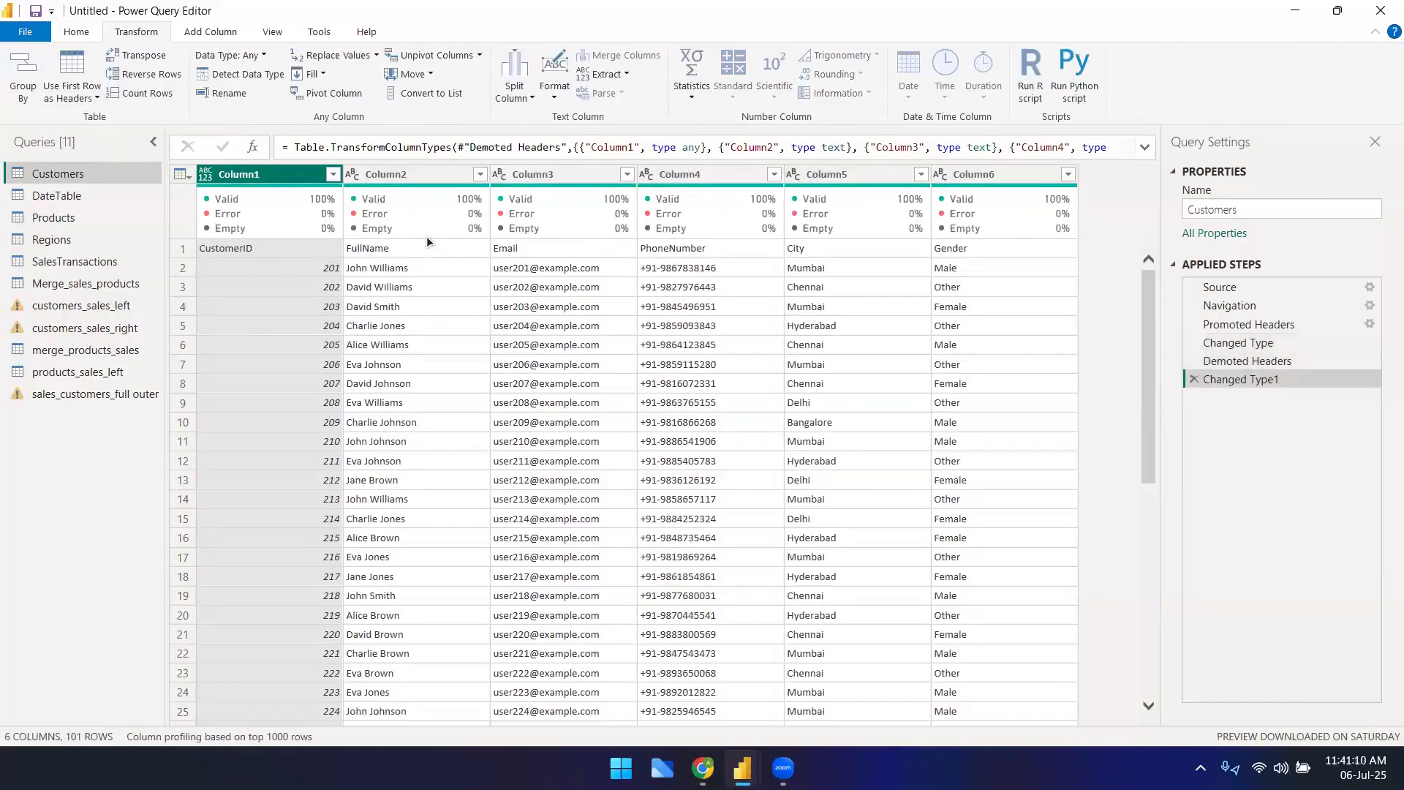
# - Inspect the former header names stored in row 1 of the Customers query, cell by cell and as a whole row
pyautogui.click(324, 250)
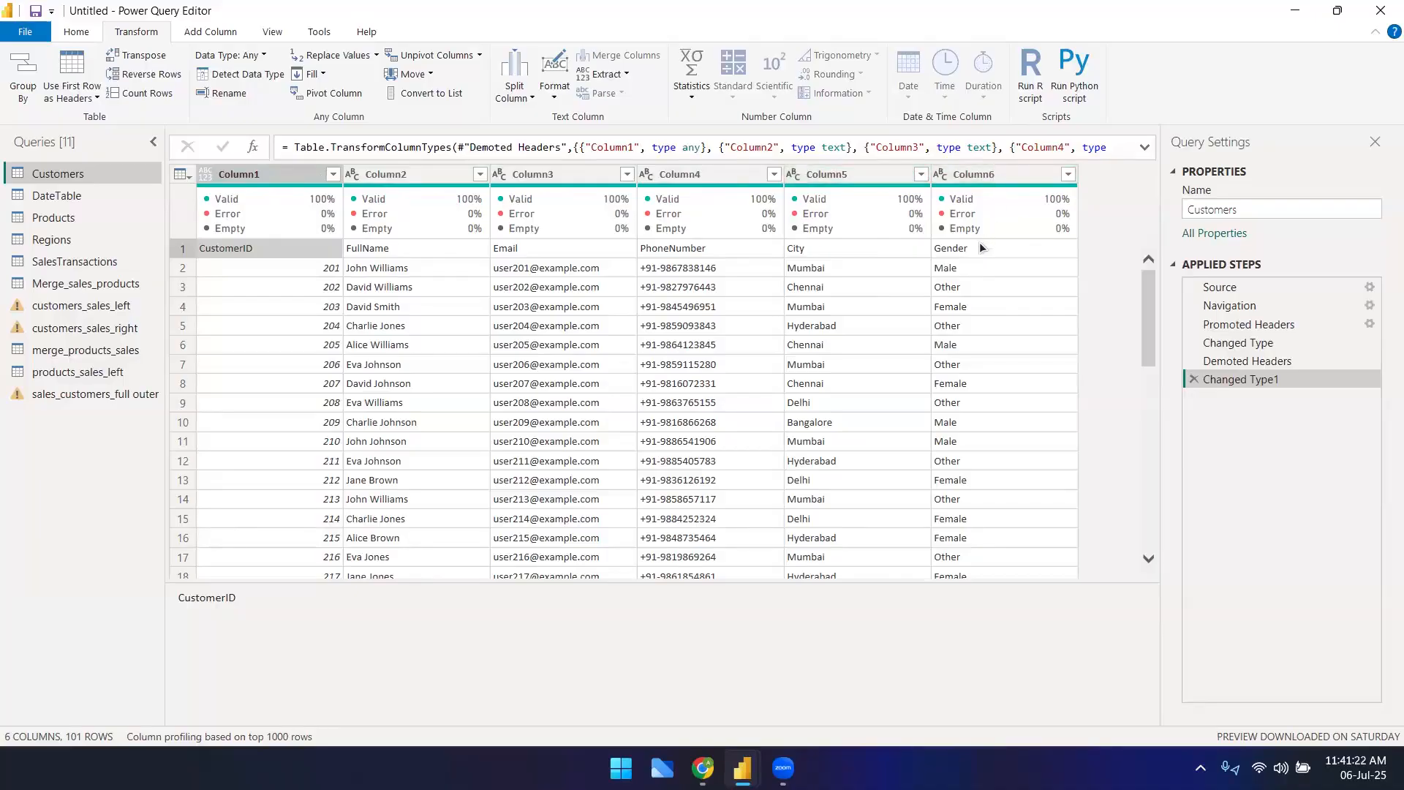
pyautogui.press('Left')
pyautogui.press('Left')
pyautogui.press('Left')
pyautogui.press('Left')
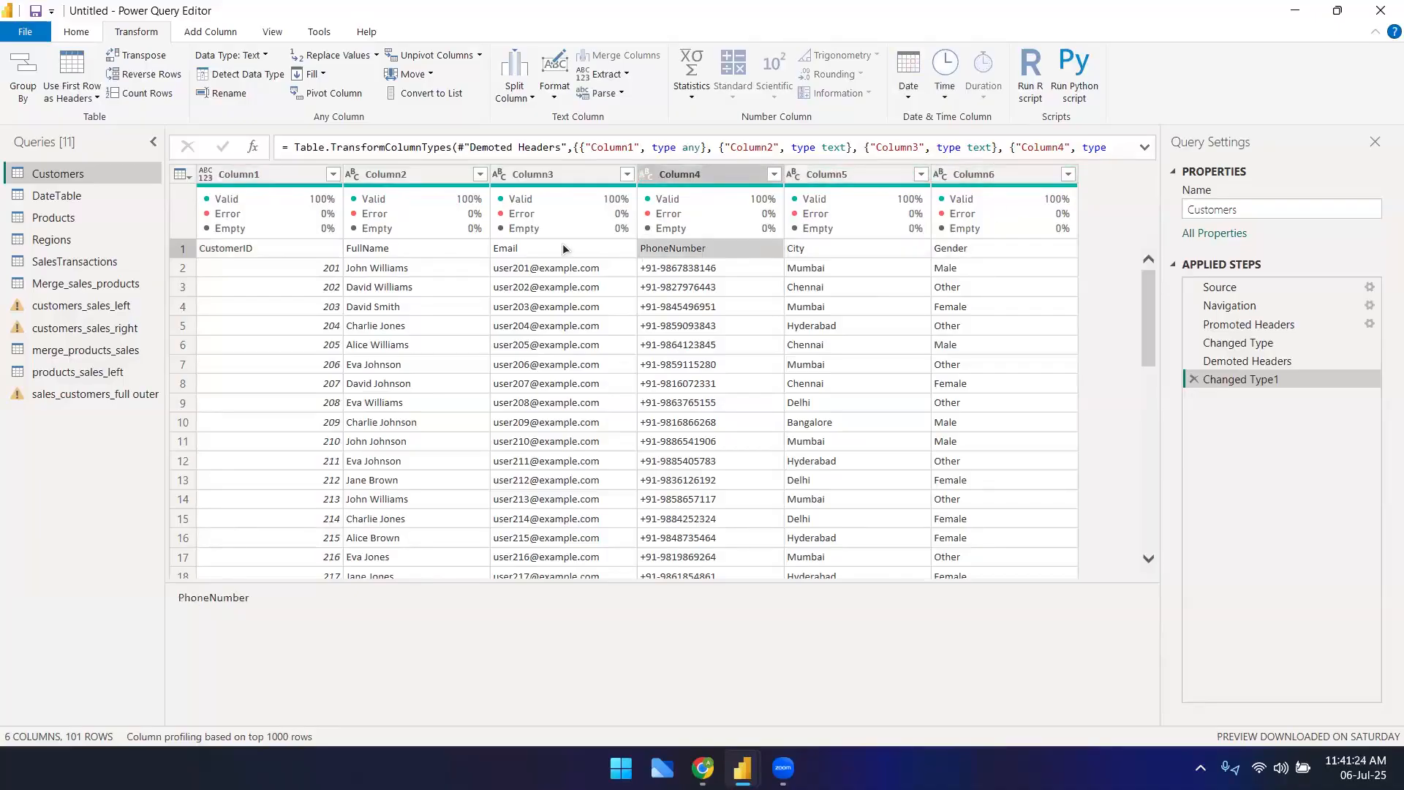
pyautogui.press('Left')
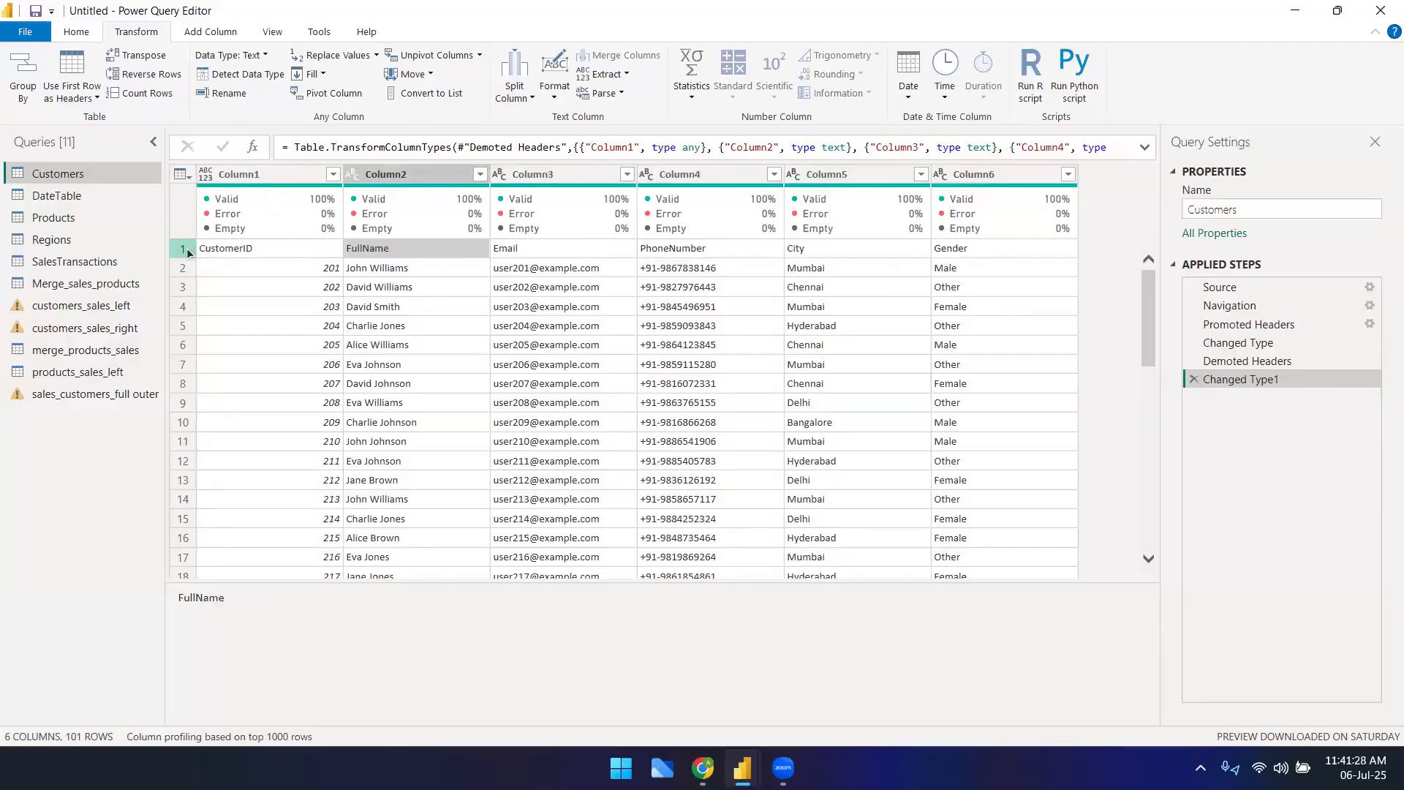
pyautogui.click(186, 248)
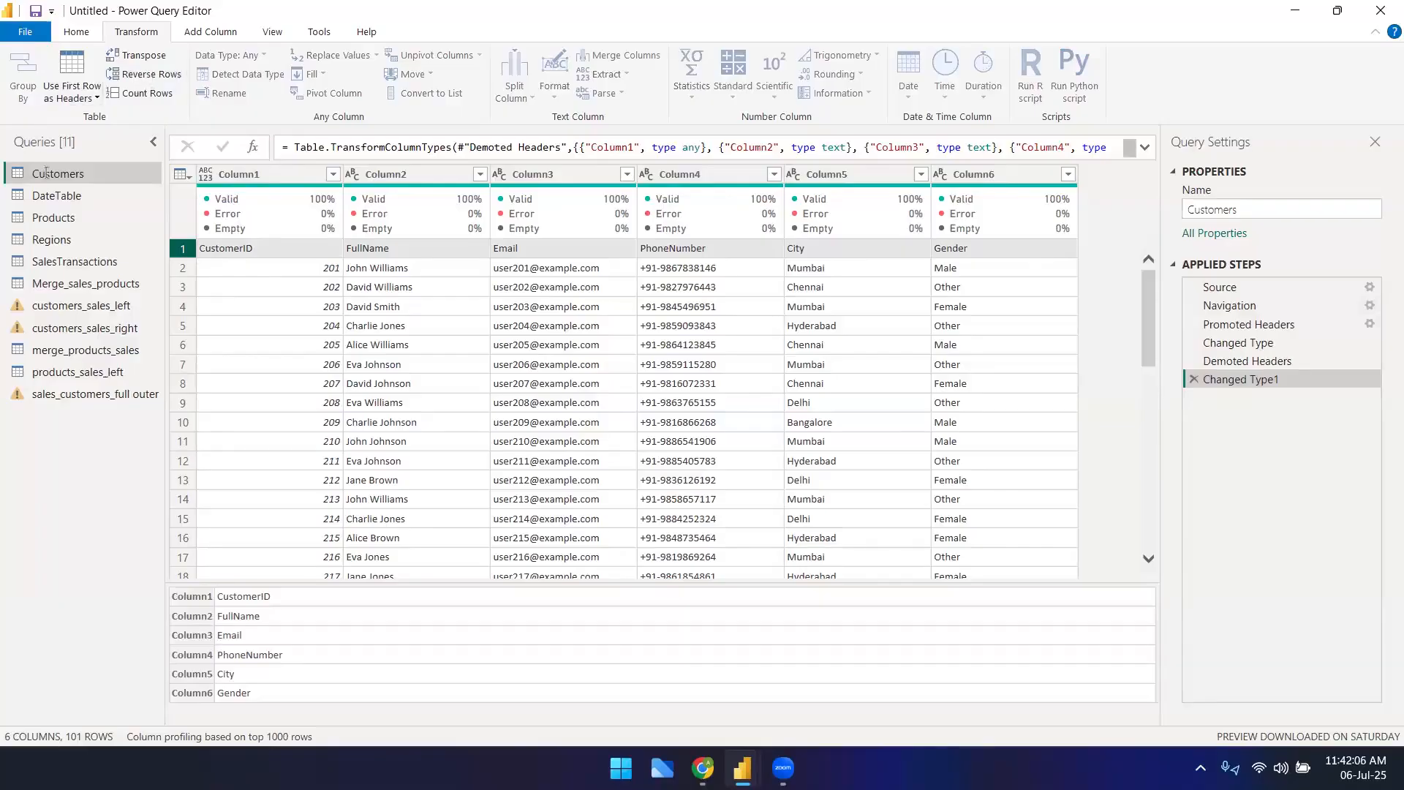
# - Promote the first row of the Customers query back to column headers with Use First Row as Headers
pyautogui.click(75, 93)
pyautogui.click(79, 116)
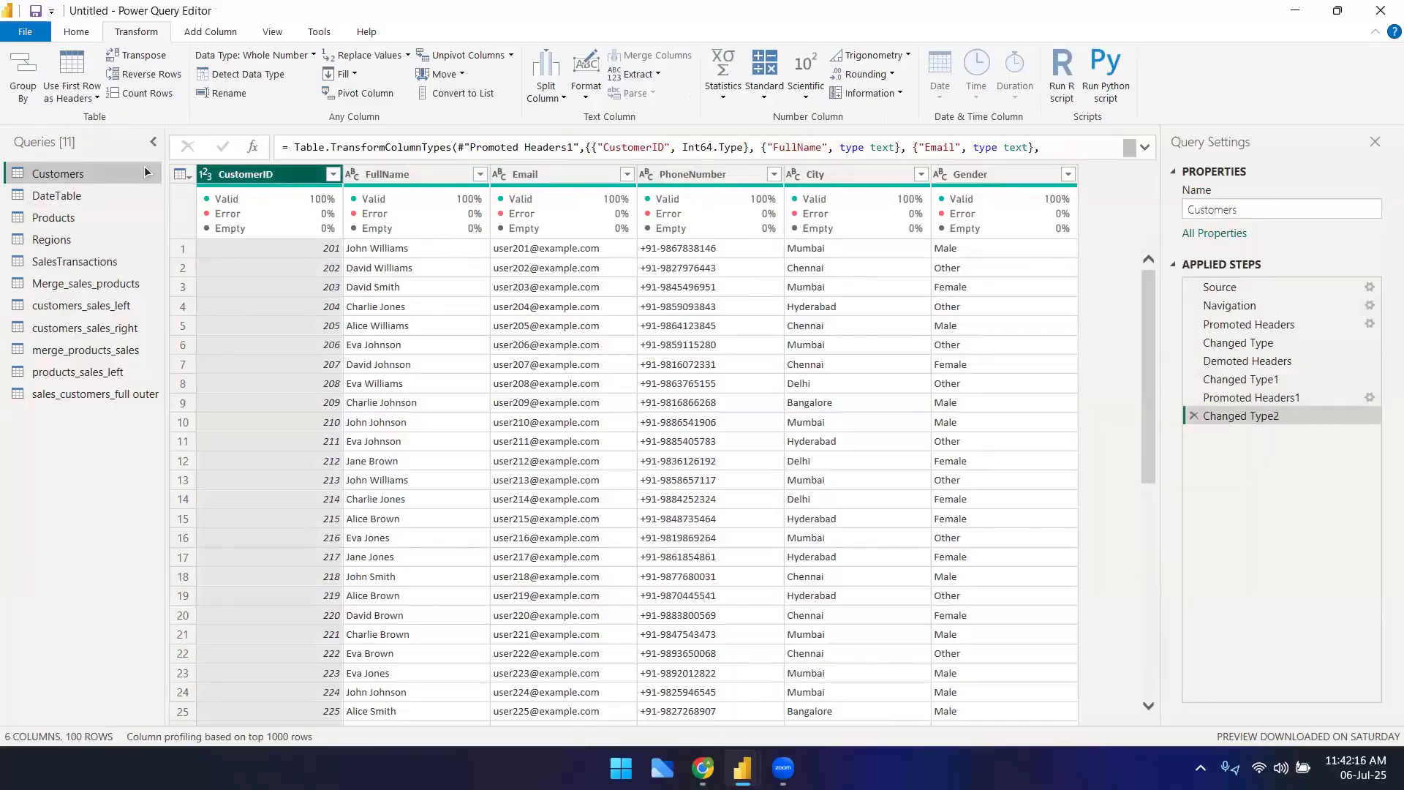
pyautogui.click(80, 97)
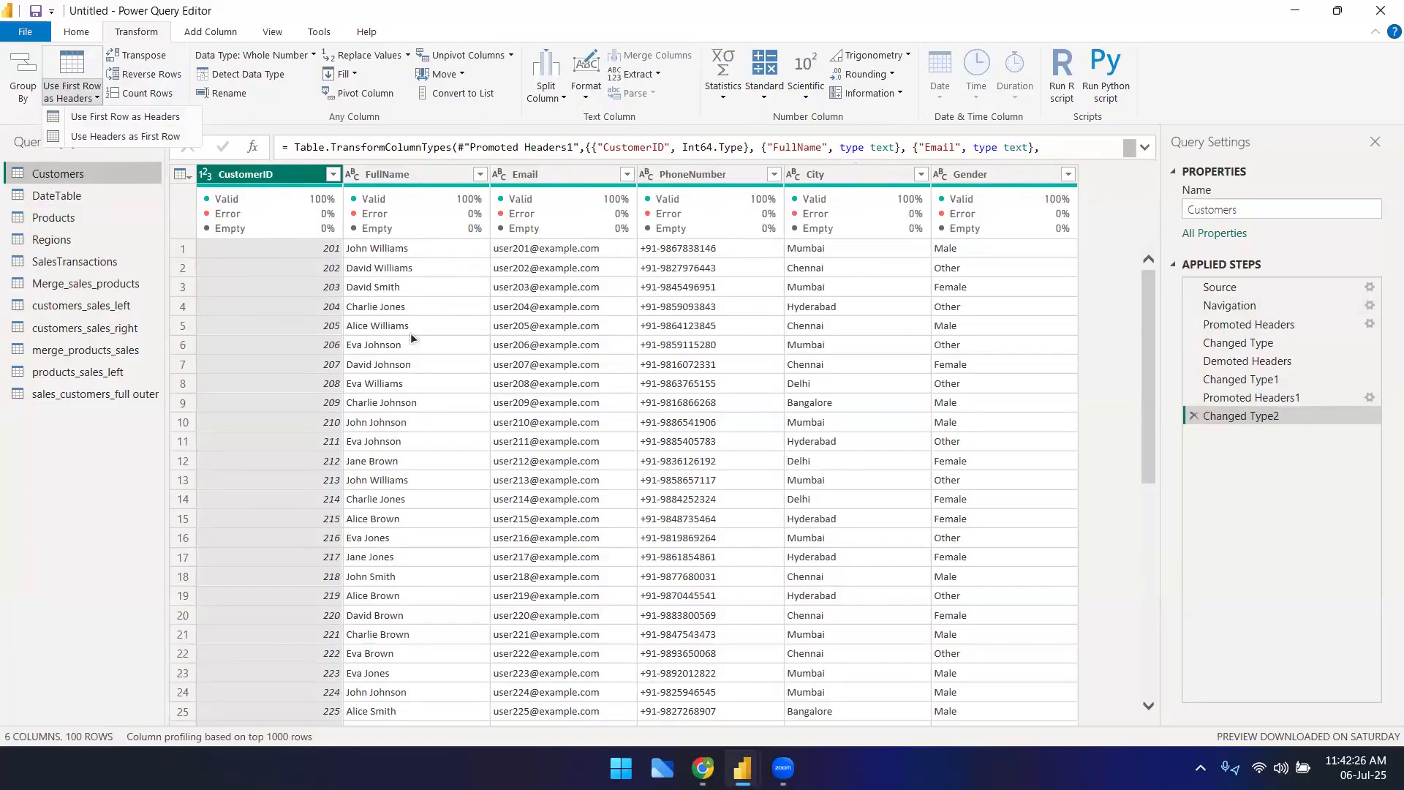
# - Review the Transform Table Tools and Transform Column Tools topics in the Day 2 agenda on the course page and return to Power Query Editor
pyautogui.moveTo(703, 767)
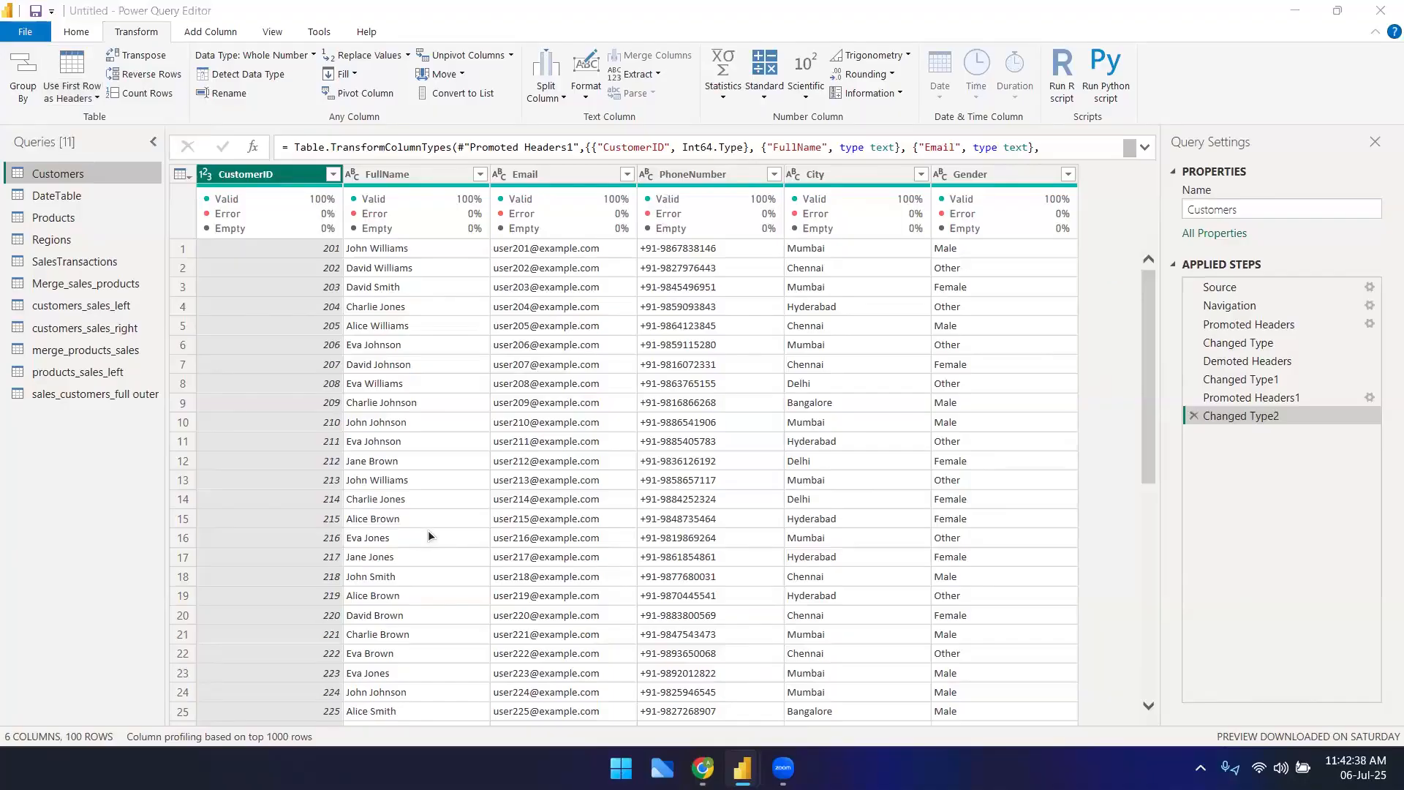
pyautogui.hotkey('alt', 'Tab')
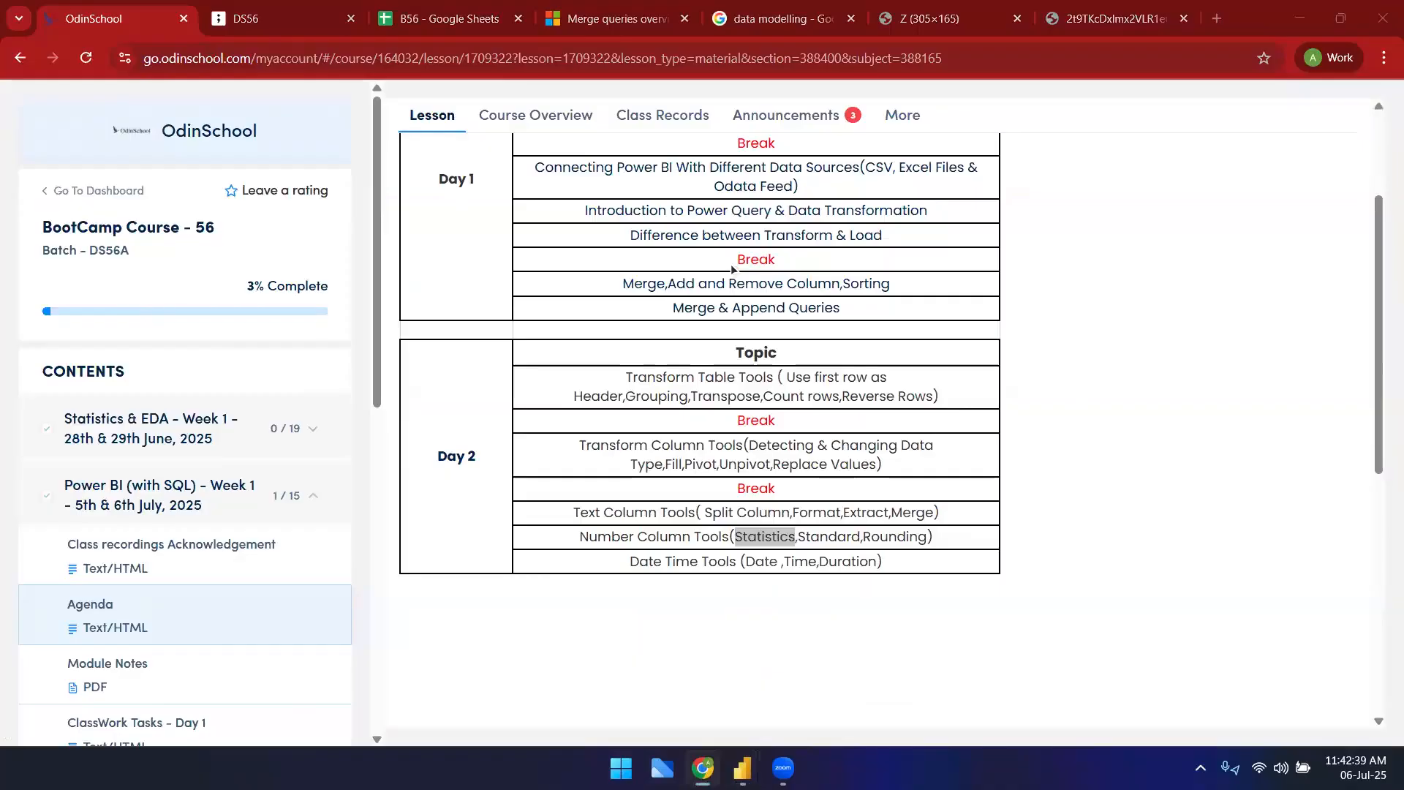
pyautogui.moveTo(939, 399); pyautogui.dragTo(790, 377)
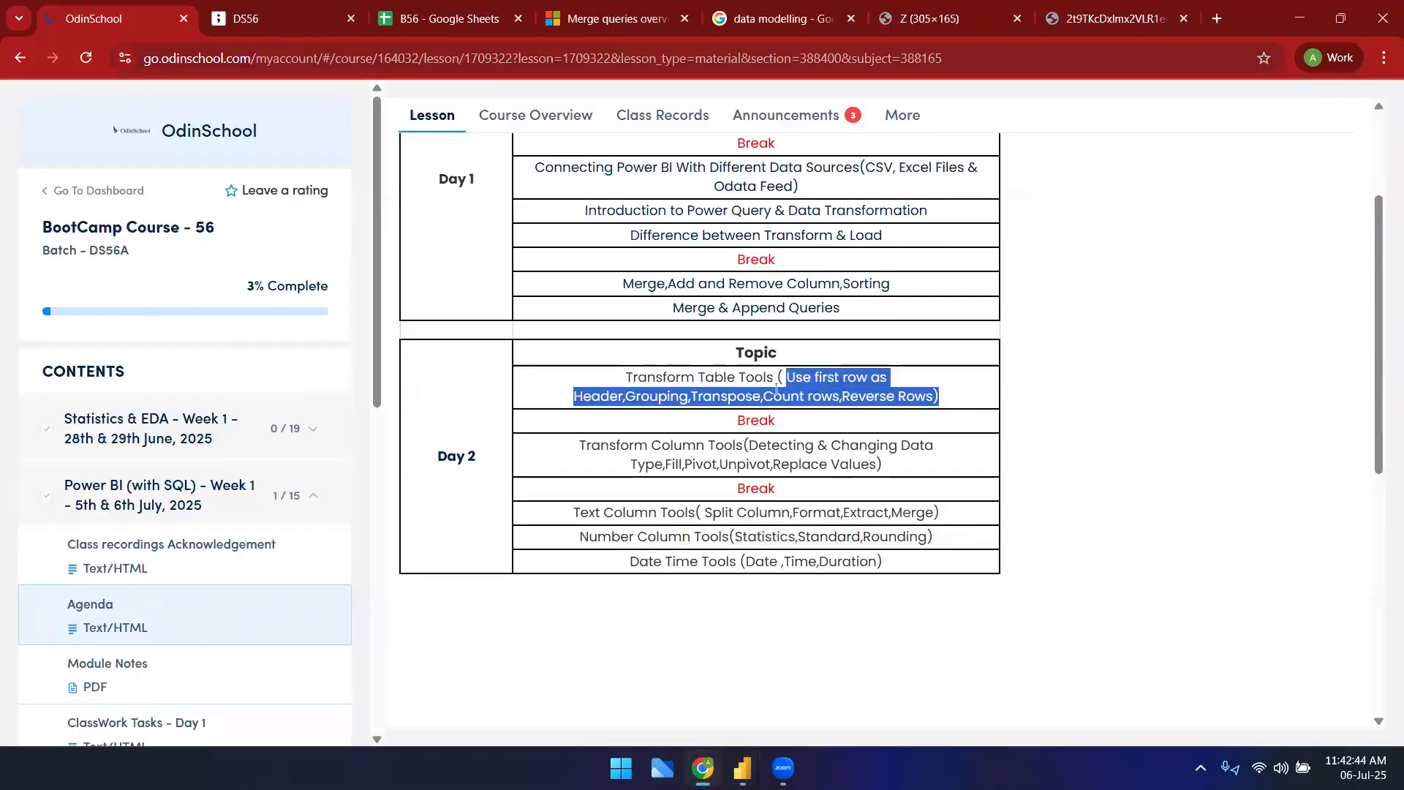
pyautogui.click(759, 449)
pyautogui.keyDown('shift'); pyautogui.click(925, 481); pyautogui.keyUp('shift')
pyautogui.hotkey('alt', 'Tab')
pyautogui.hotkey('alt', 'Tab')
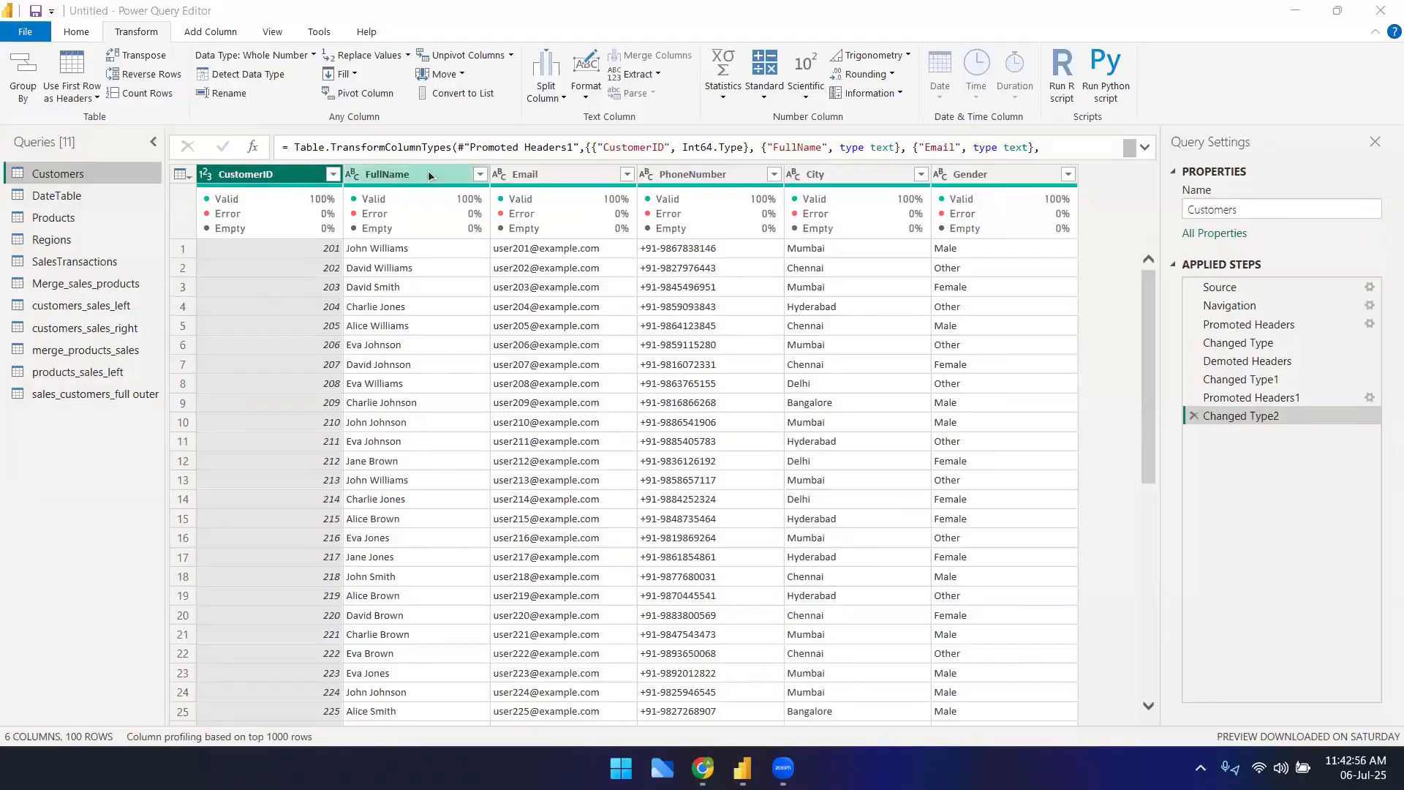
# - Save the file in Documents as merge_queries with pending query changes applied, and close Power Query Editor
pyautogui.moveTo(885, 212)
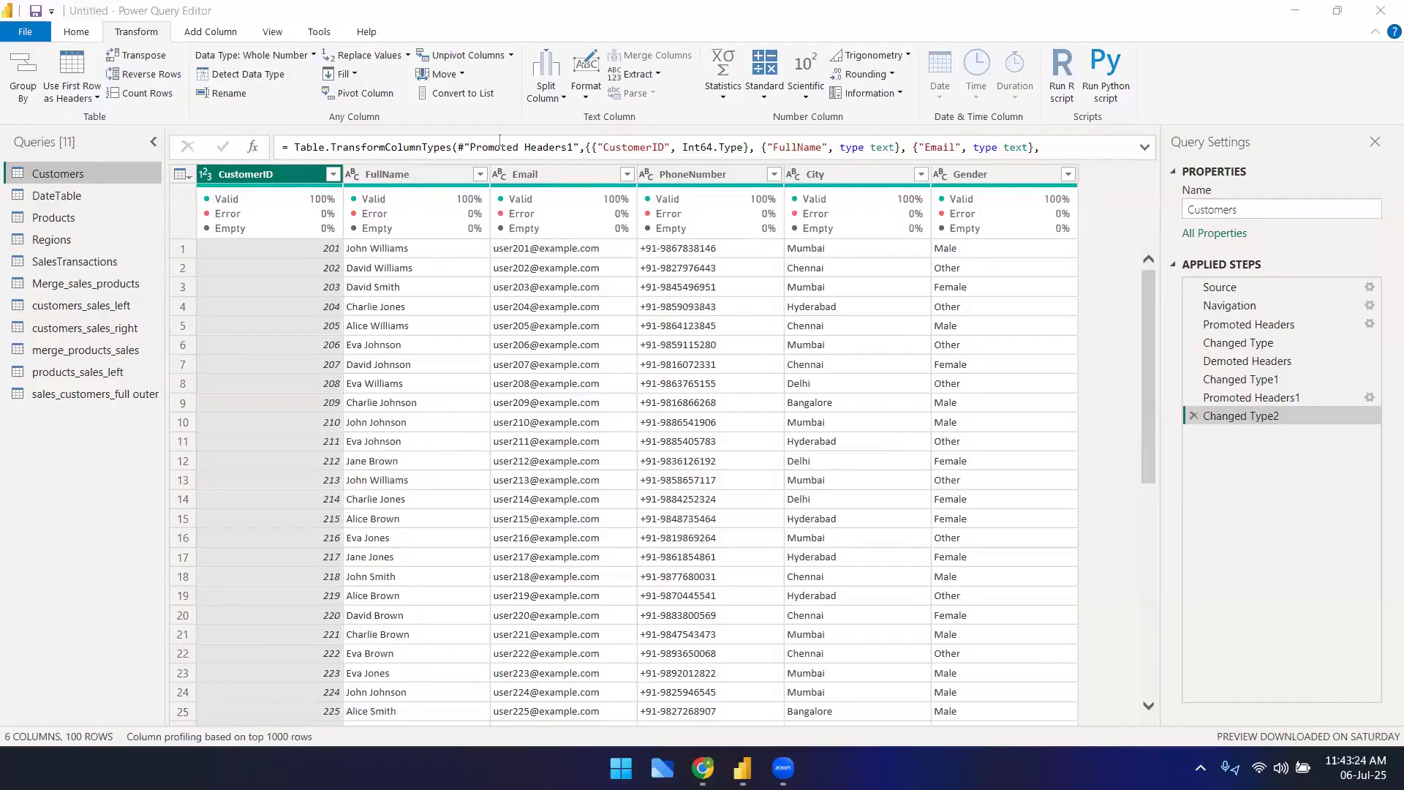
pyautogui.click(82, 33)
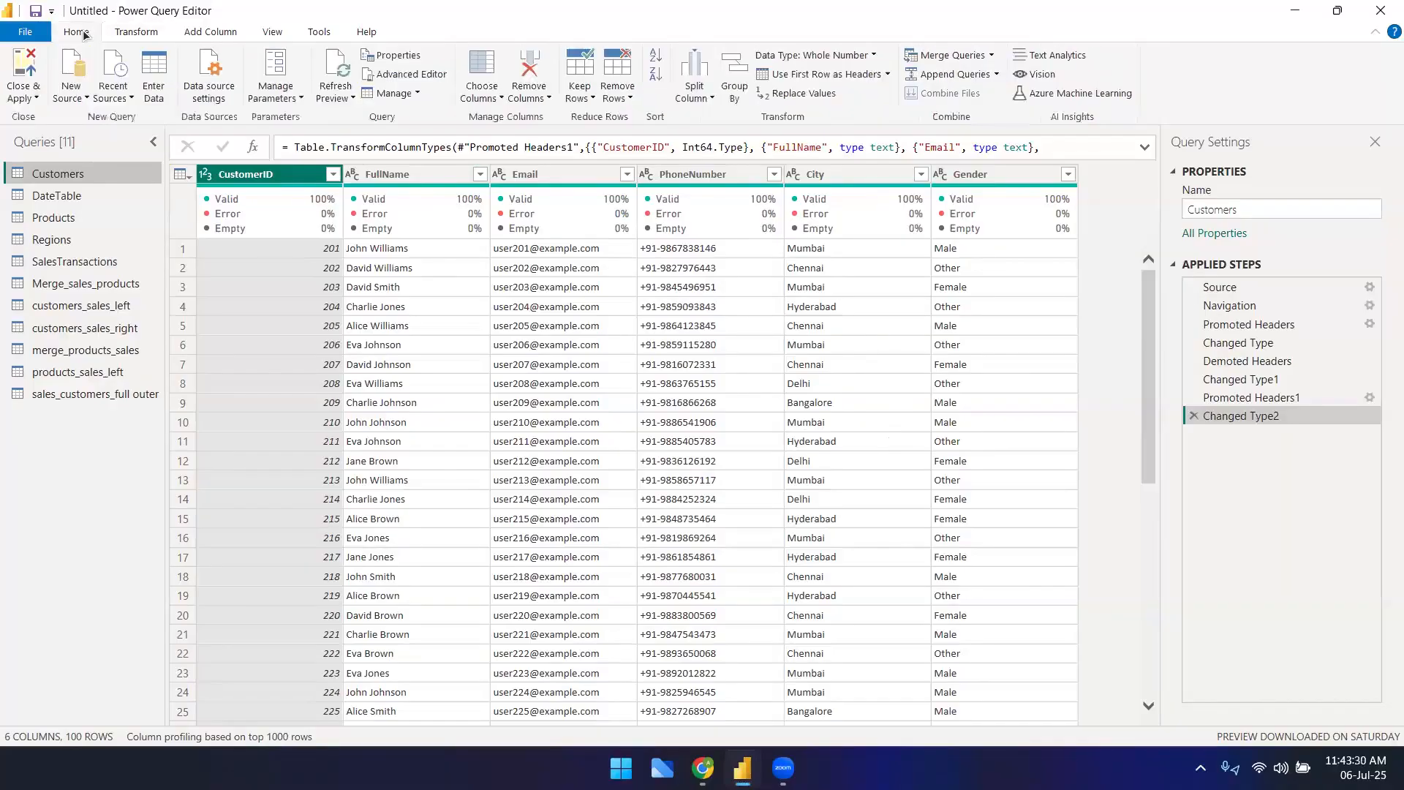
pyautogui.click(35, 11)
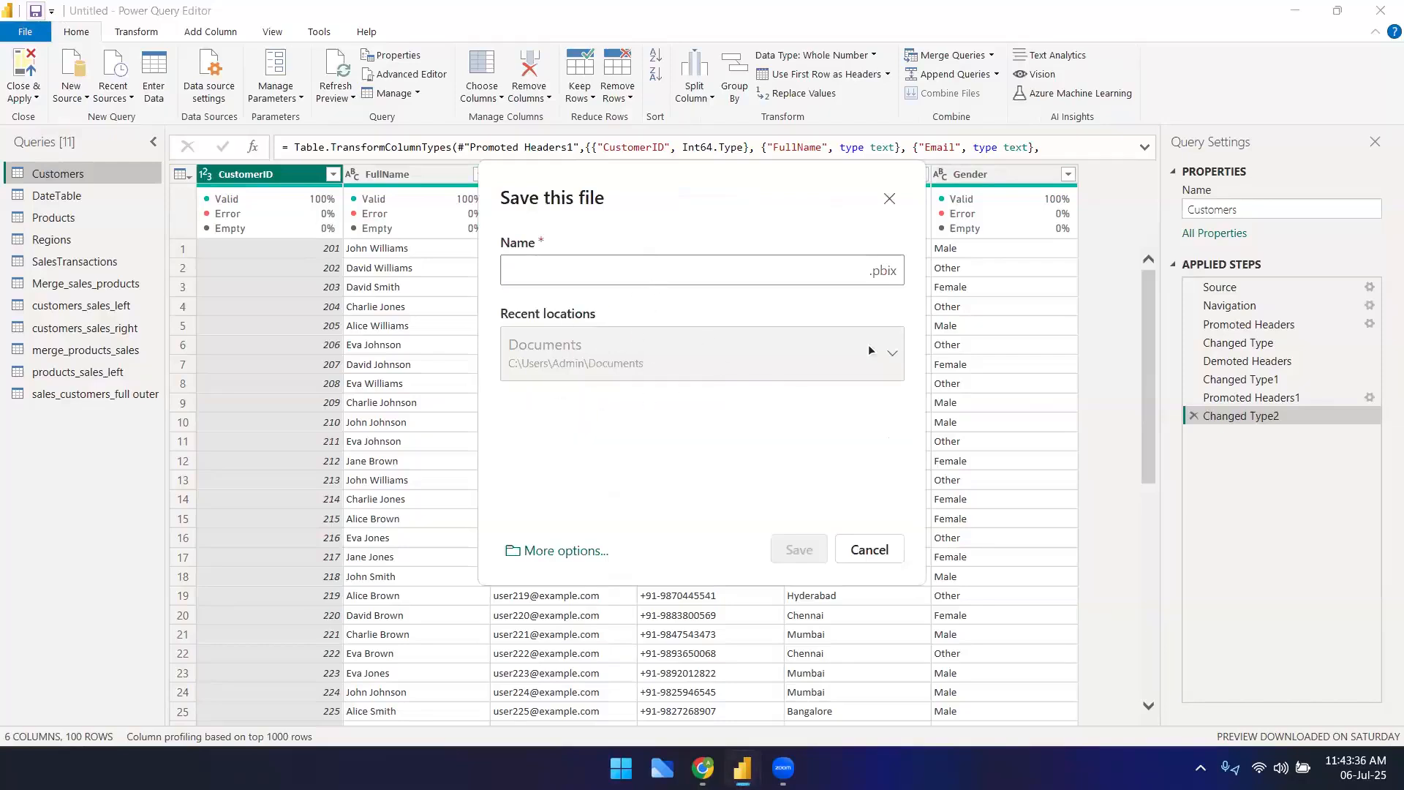
pyautogui.click(566, 551)
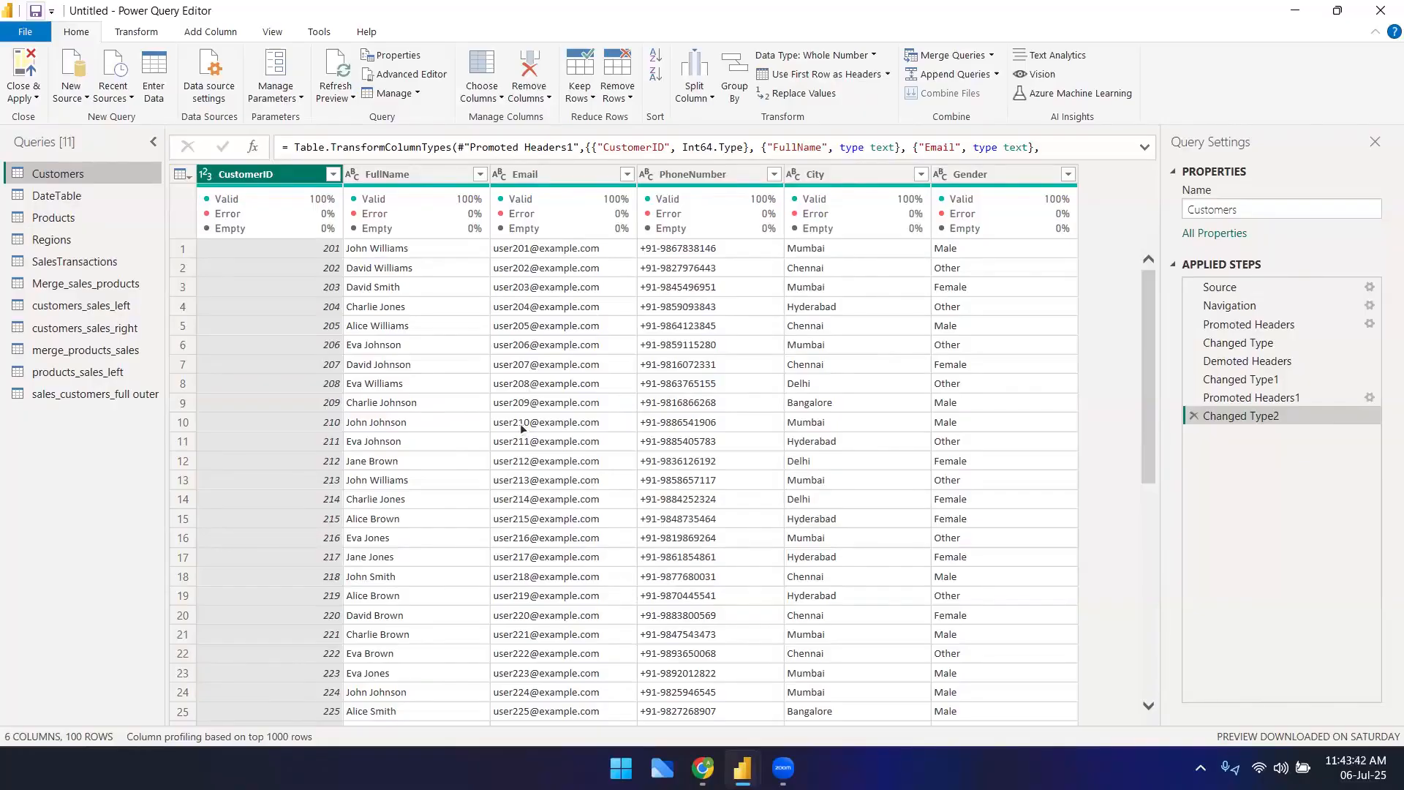
pyautogui.click(35, 10)
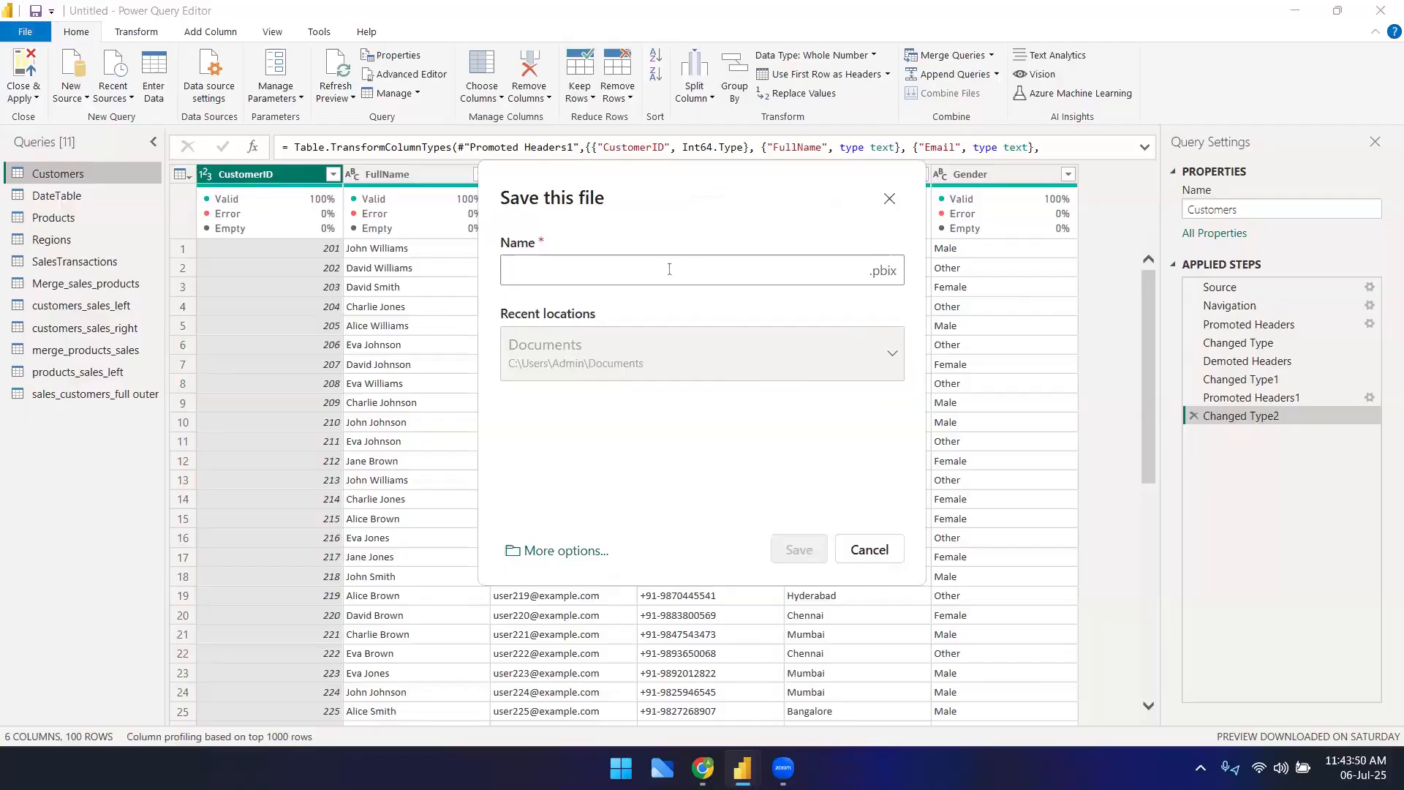
pyautogui.write('m')
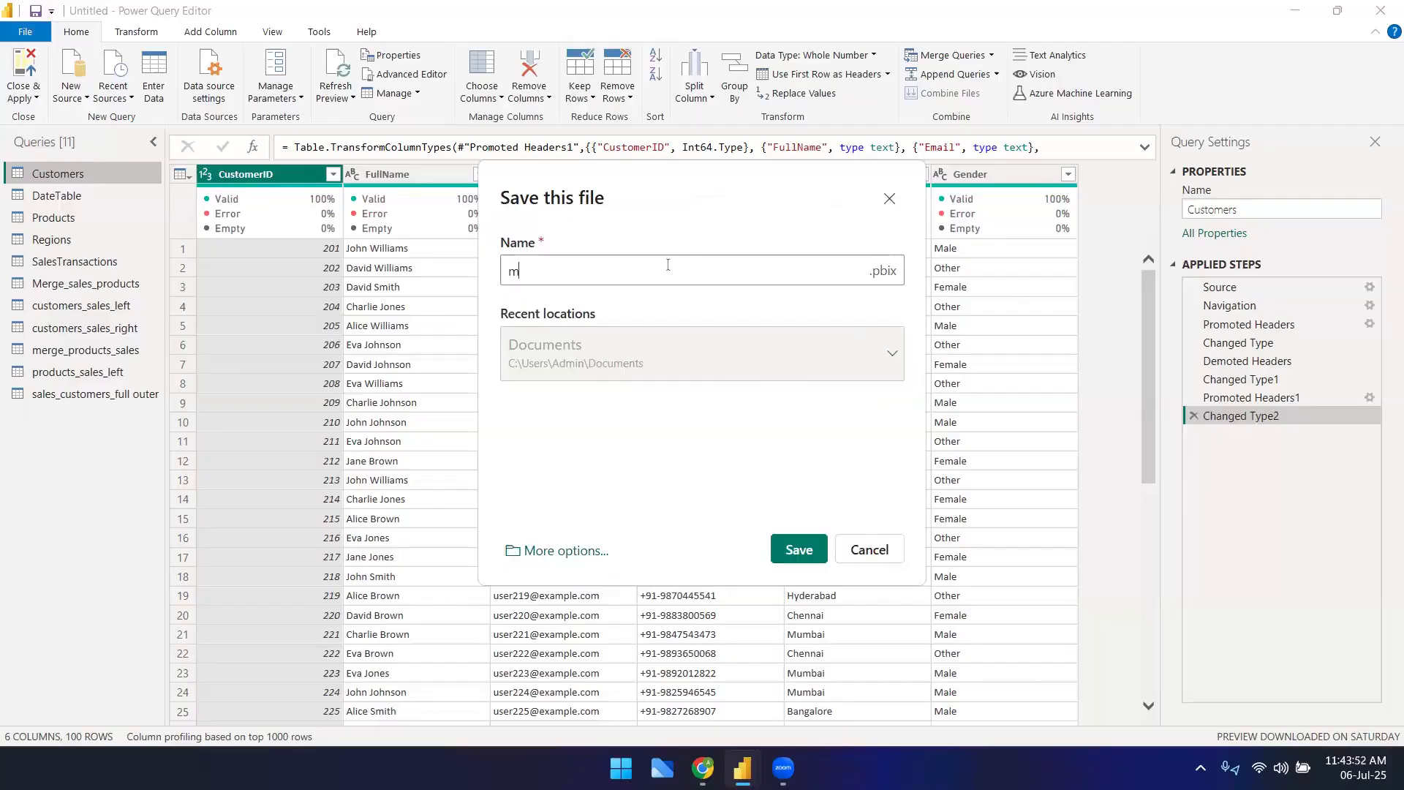
pyautogui.write('erge_queries')
pyautogui.click(799, 556)
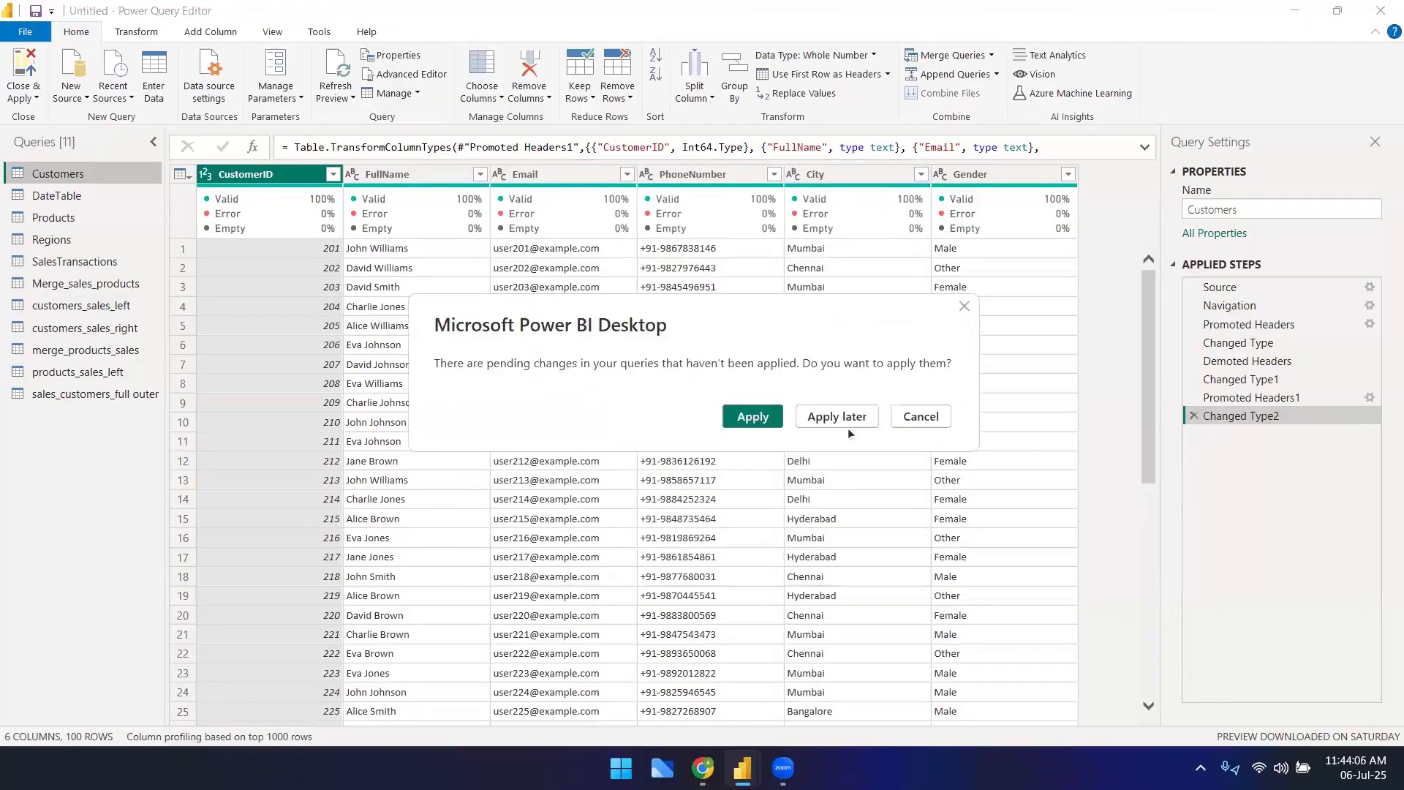
pyautogui.click(744, 422)
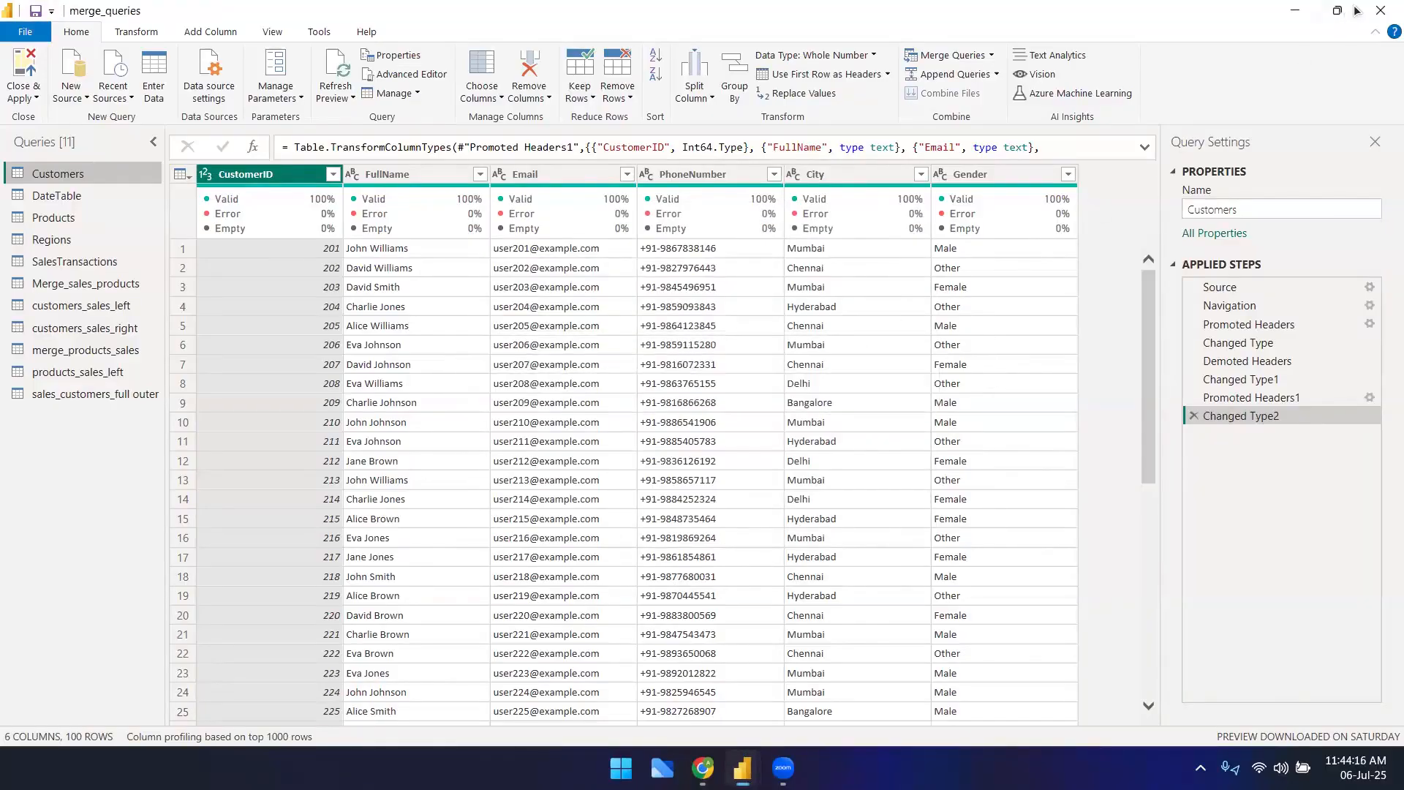
pyautogui.click(1381, 11)
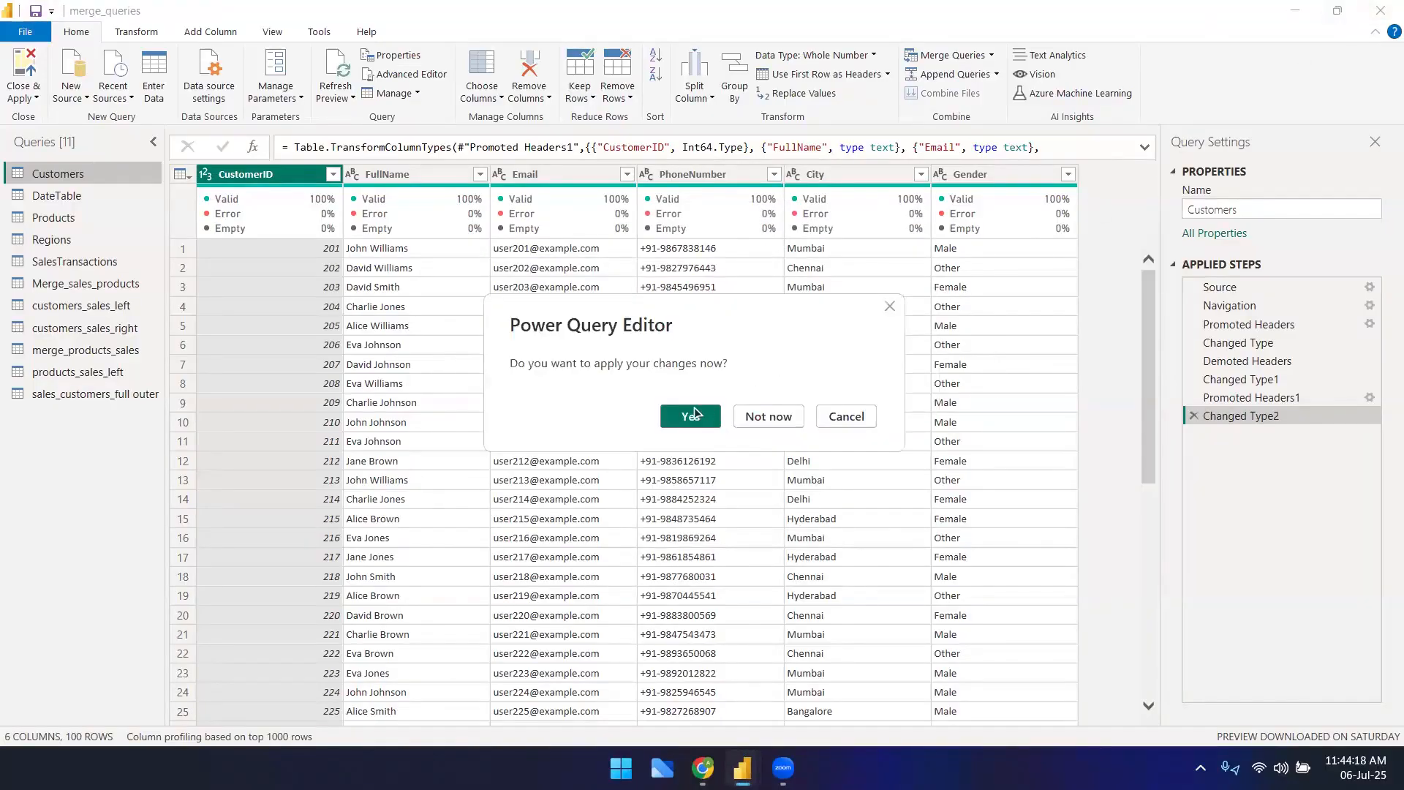
pyautogui.click(692, 415)
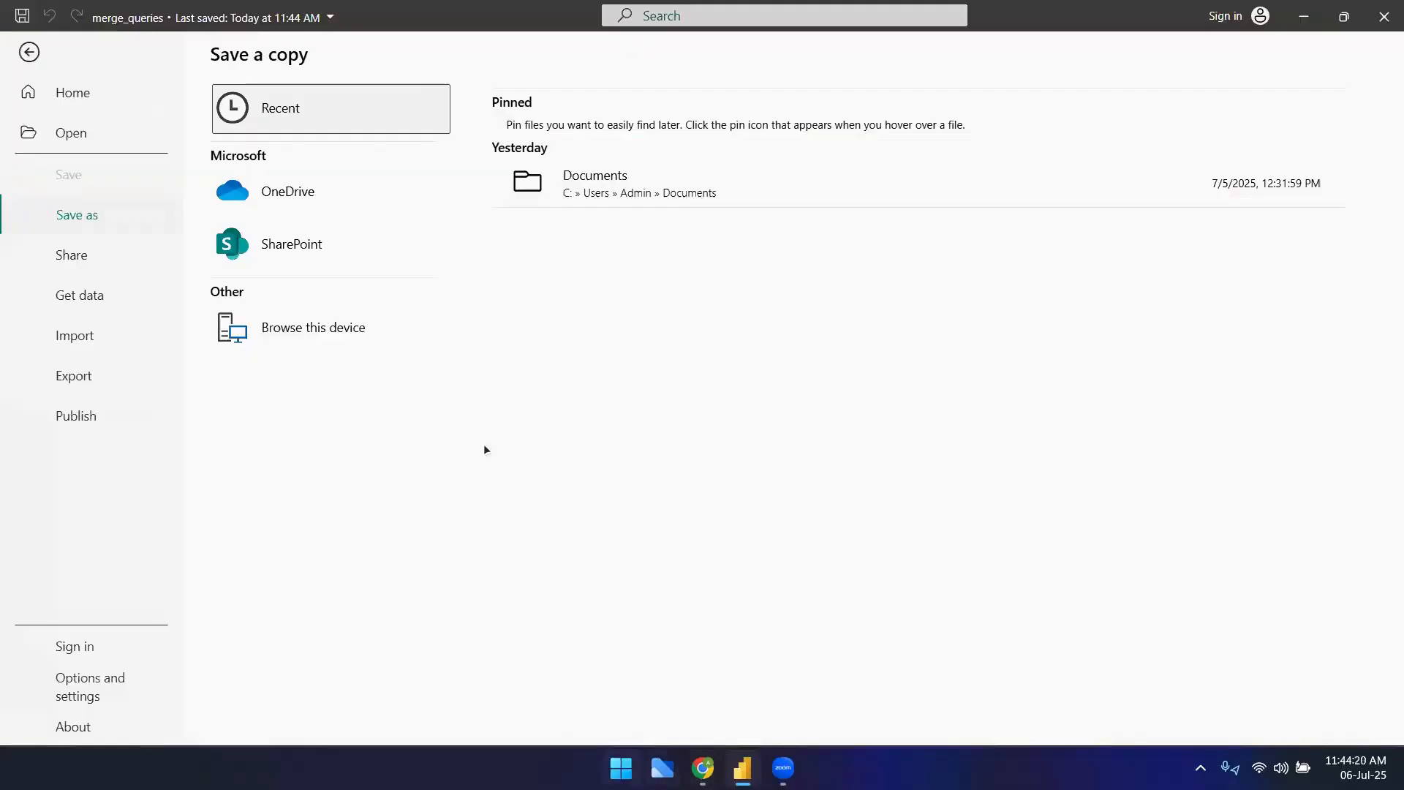
pyautogui.click(694, 180)
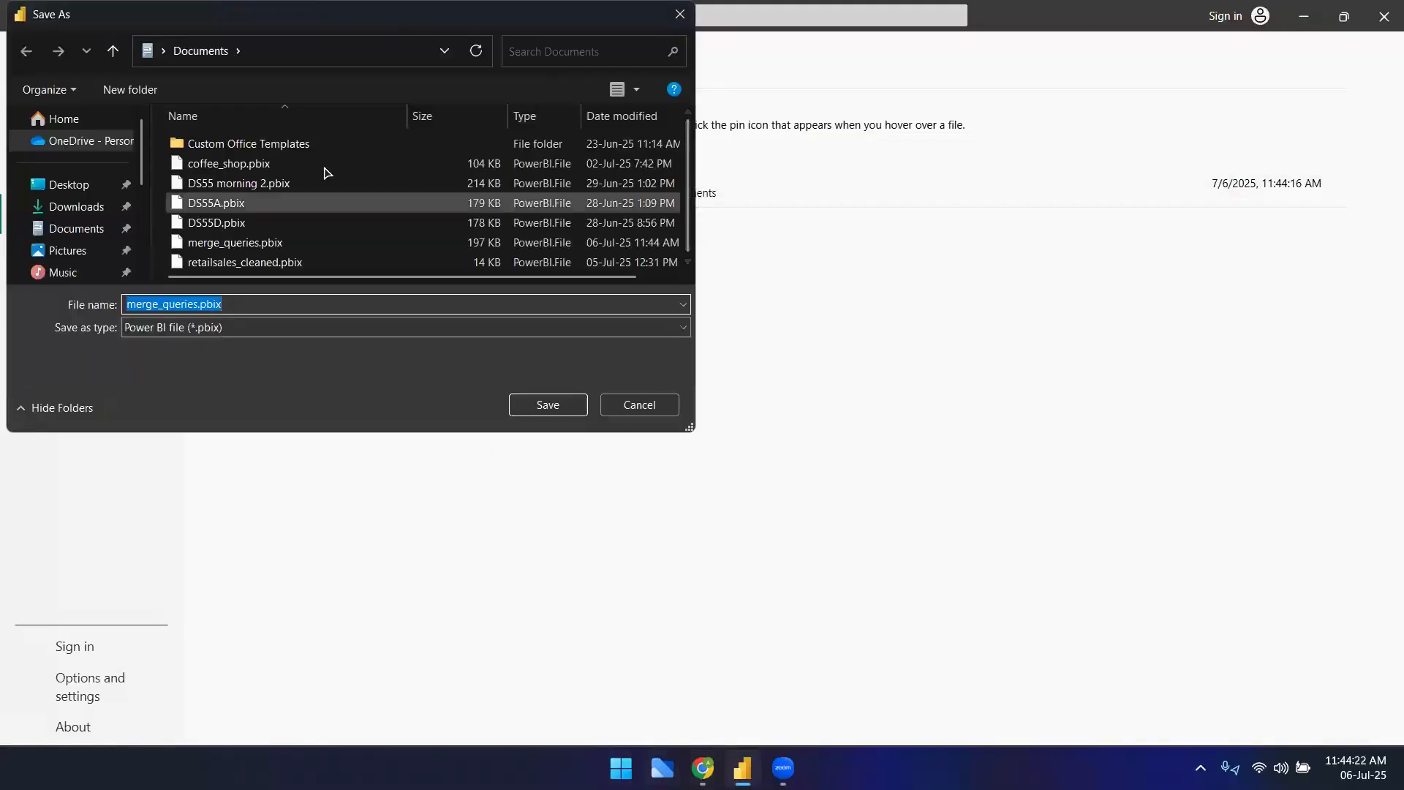
pyautogui.doubleClick(247, 244)
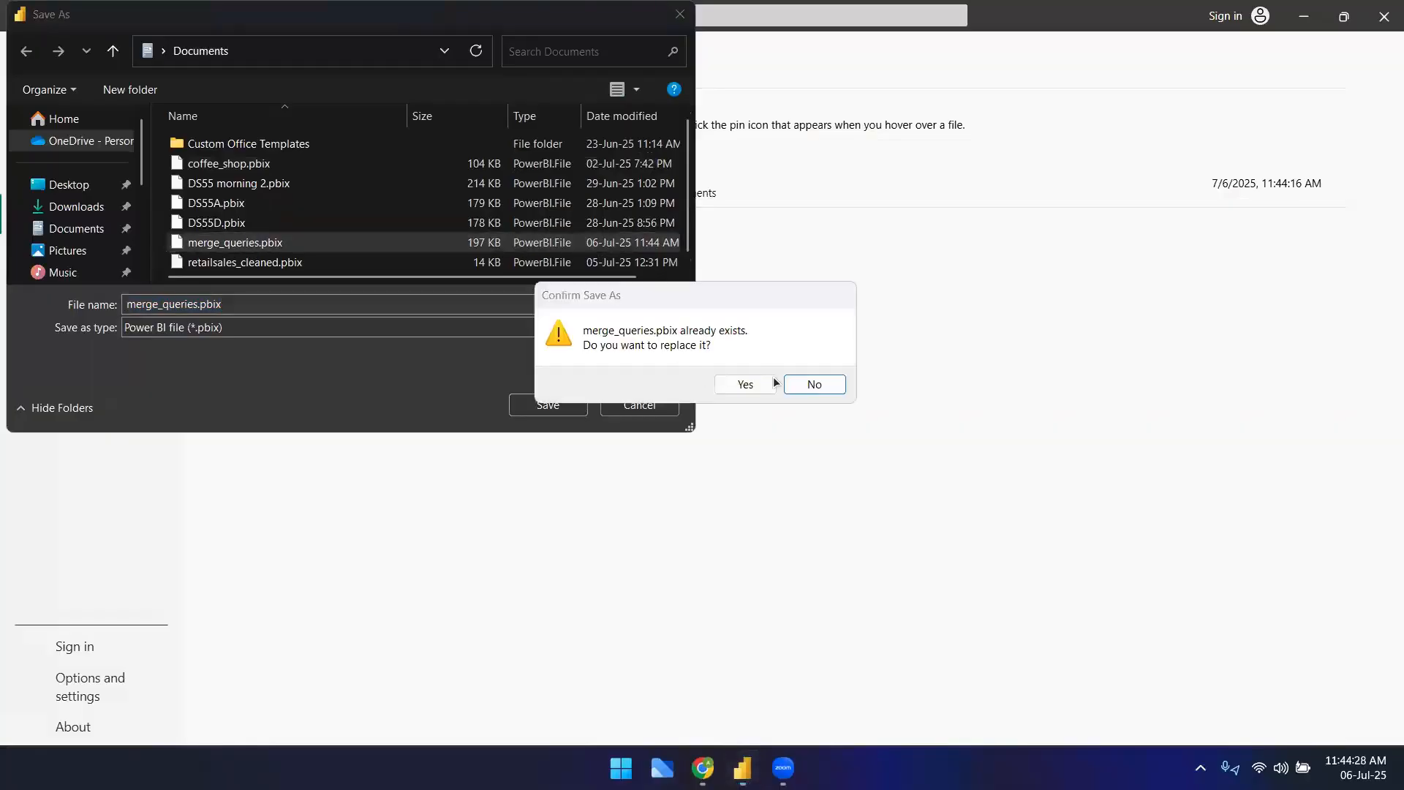
pyautogui.click(819, 386)
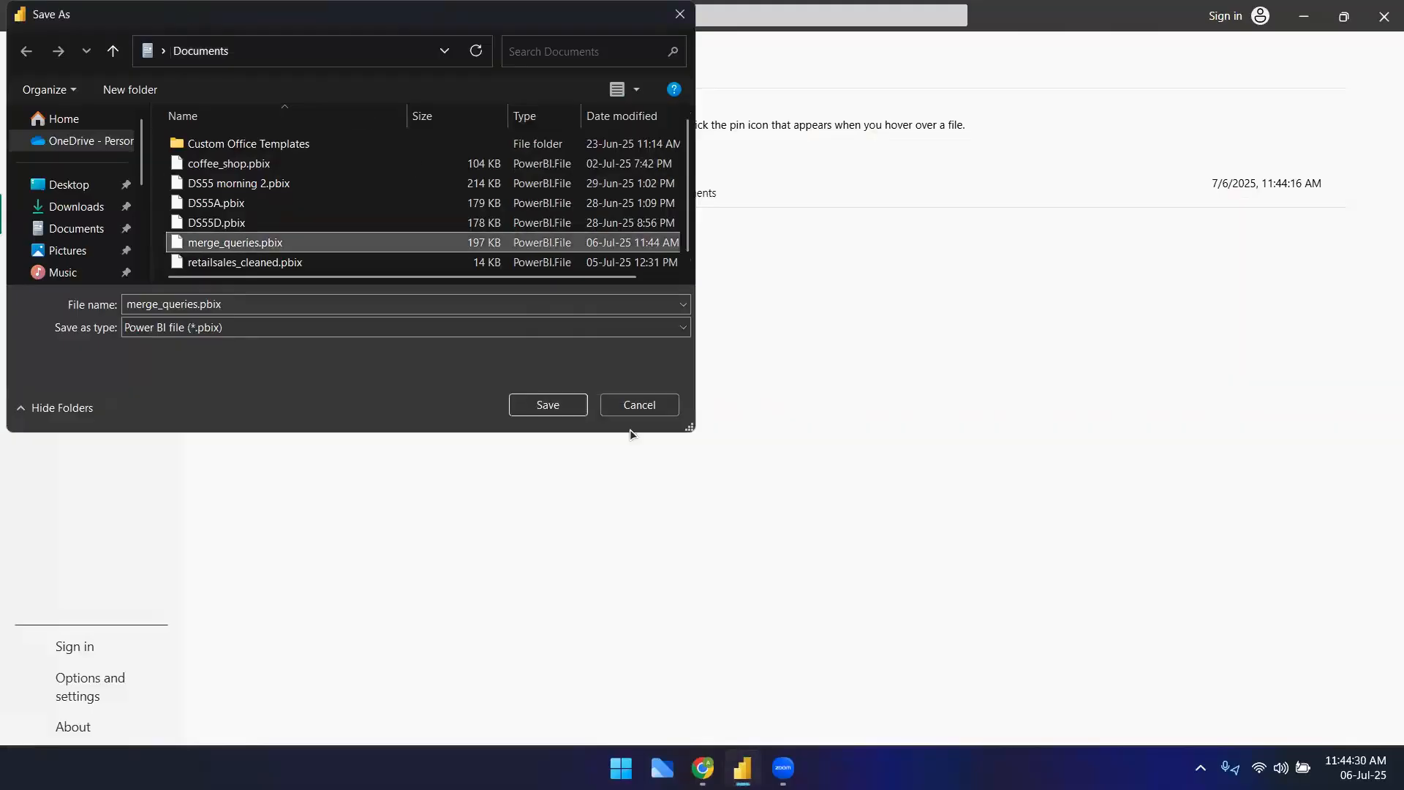
pyautogui.click(667, 407)
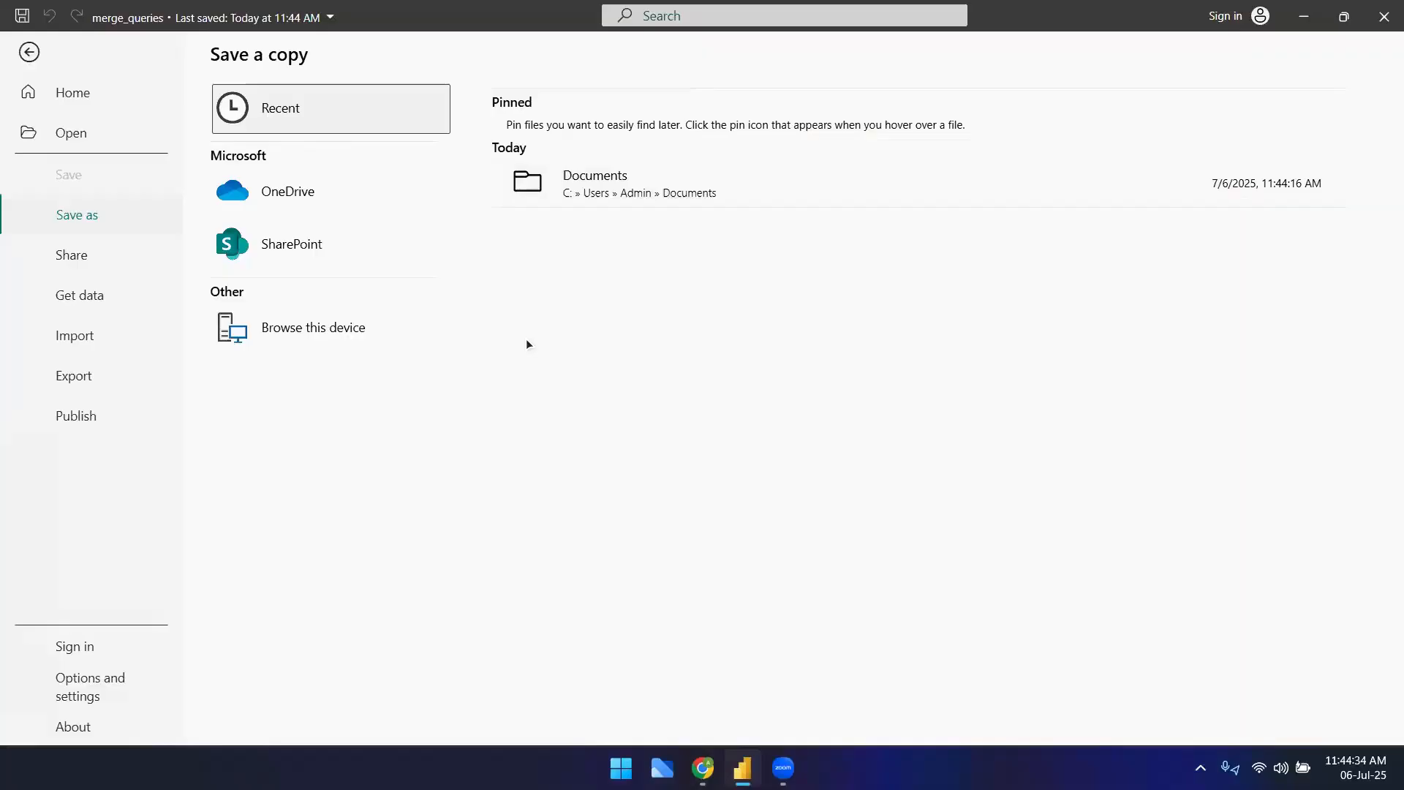
# - Save a copy of the report in the Documents folder, replacing the existing merge_queries.pbix
pyautogui.click(638, 201)
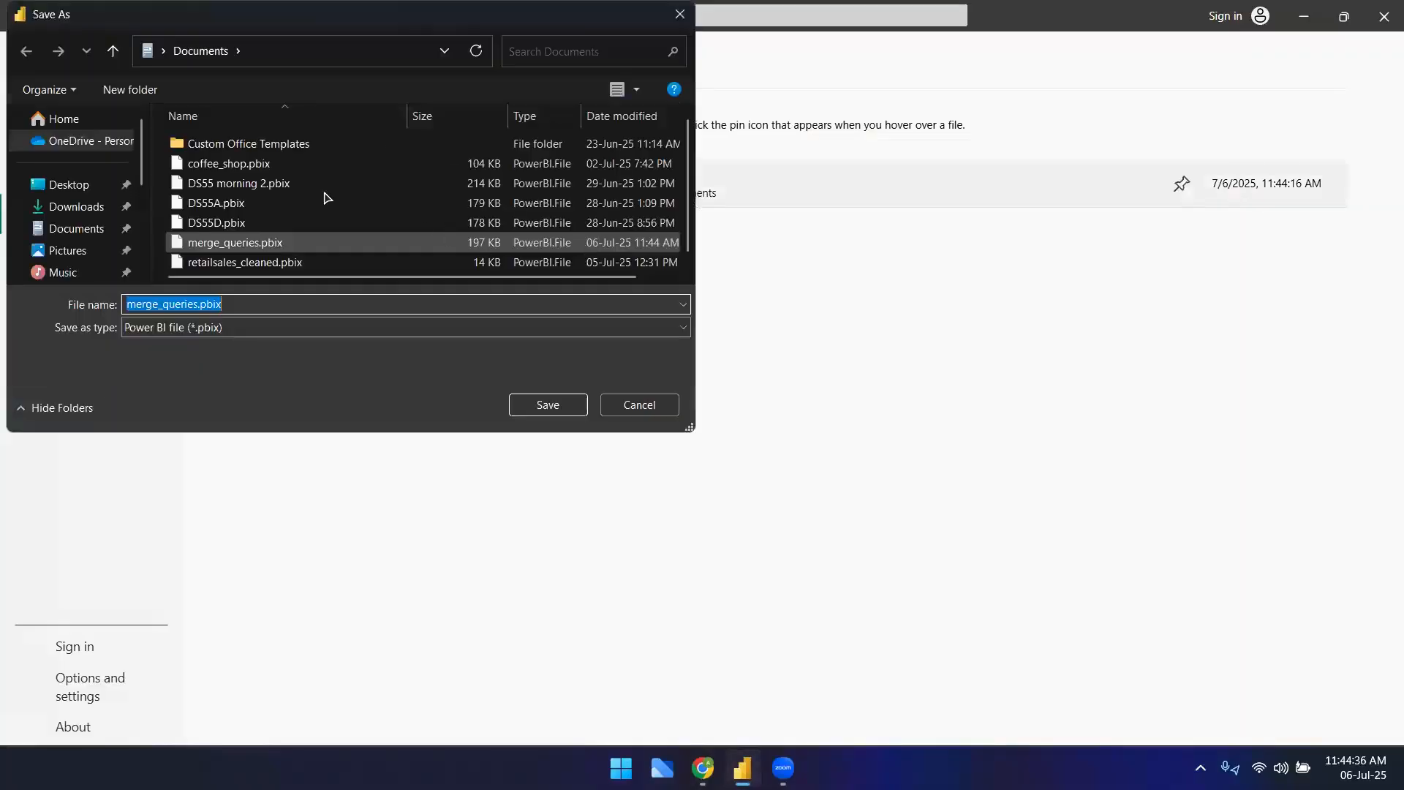
pyautogui.click(258, 241)
pyautogui.click(547, 405)
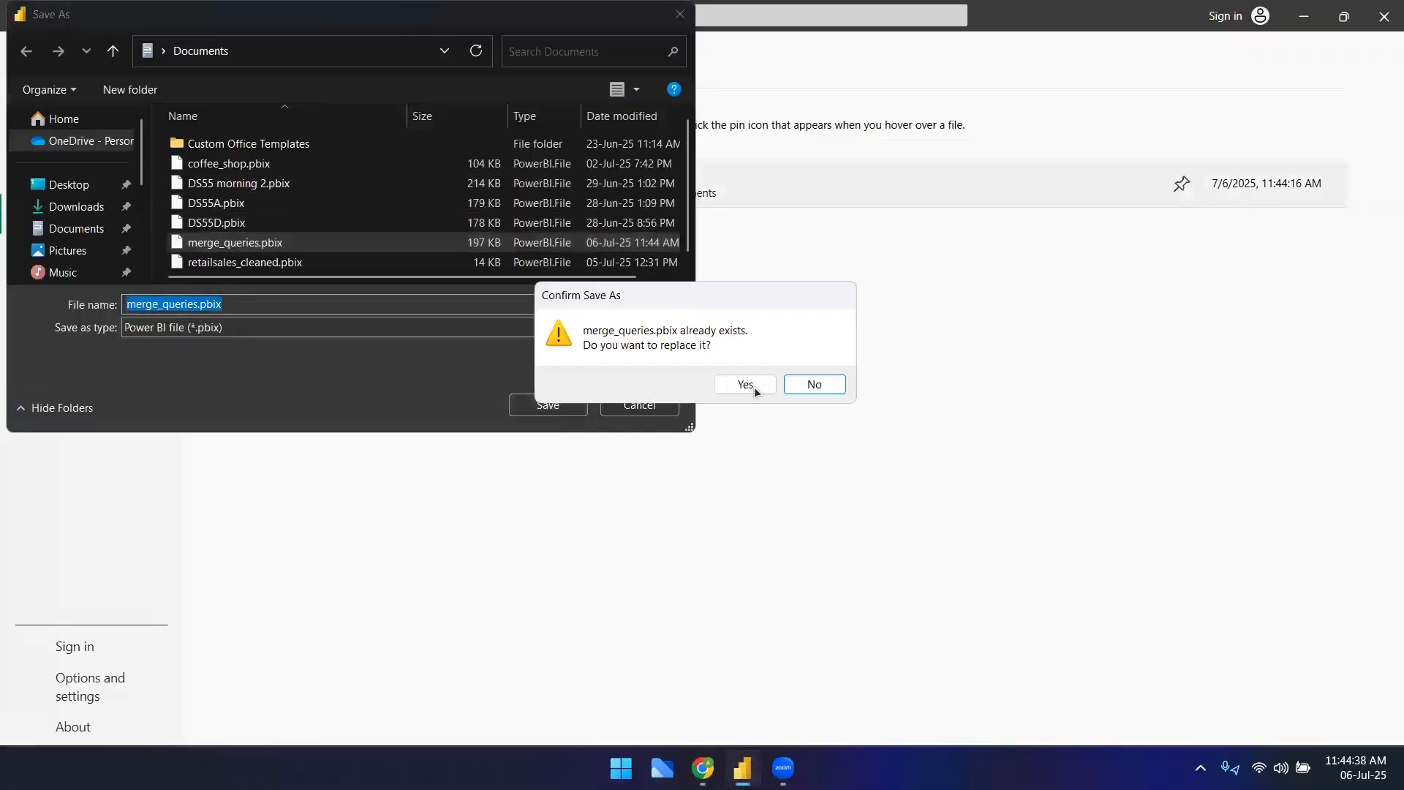
pyautogui.click(747, 384)
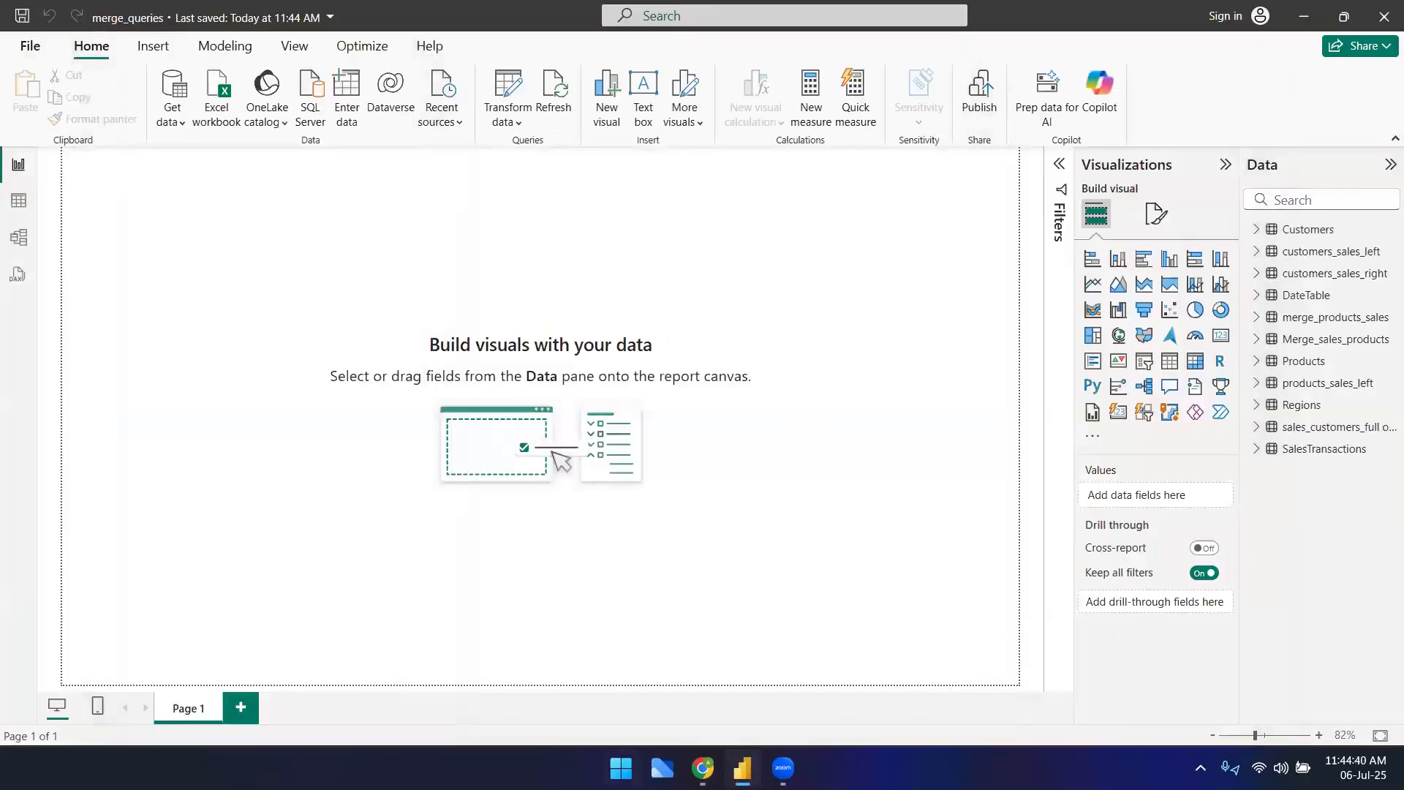
# - Open merge_queries.pbix from the Documents folder in File Explorer and close the File Explorer window
pyautogui.click(664, 765)
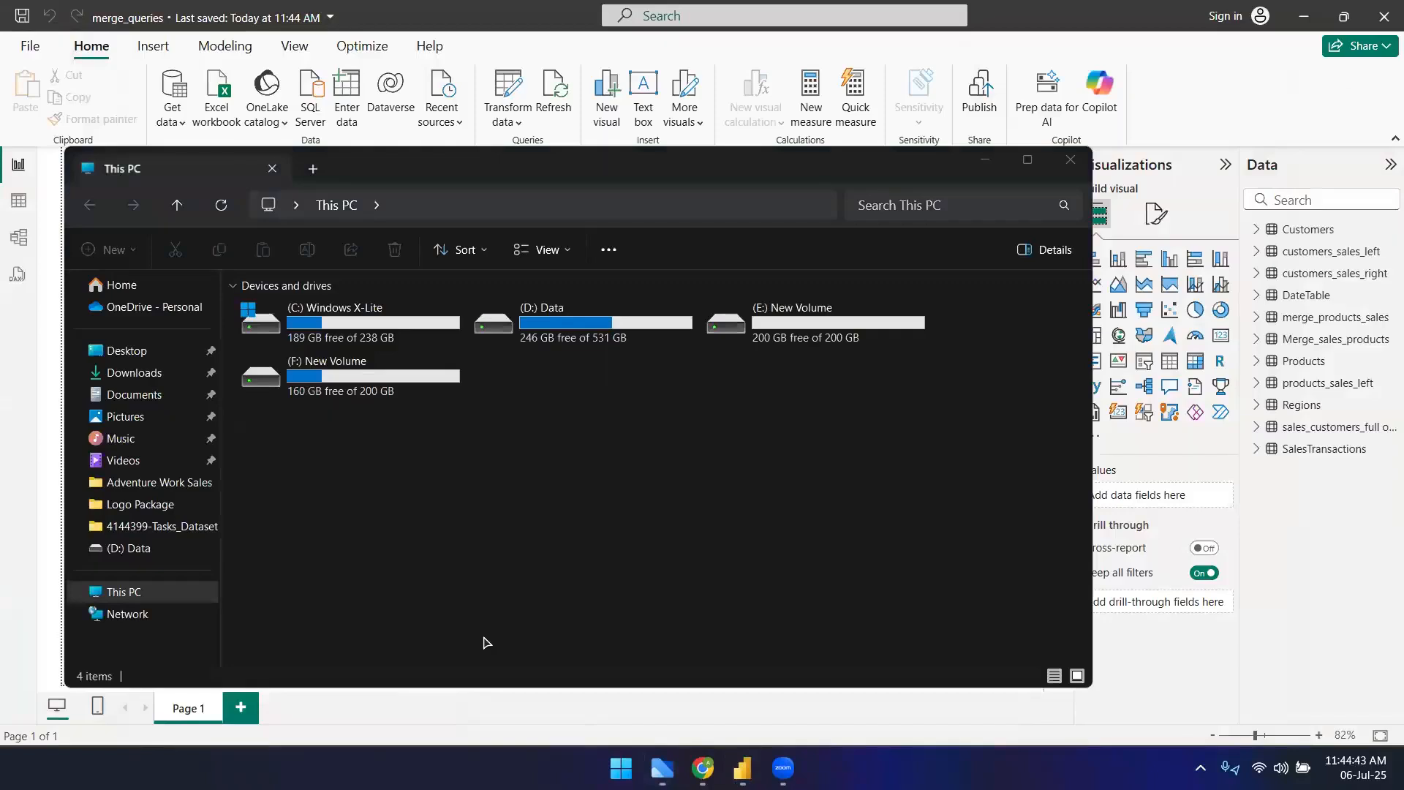
pyautogui.click(135, 395)
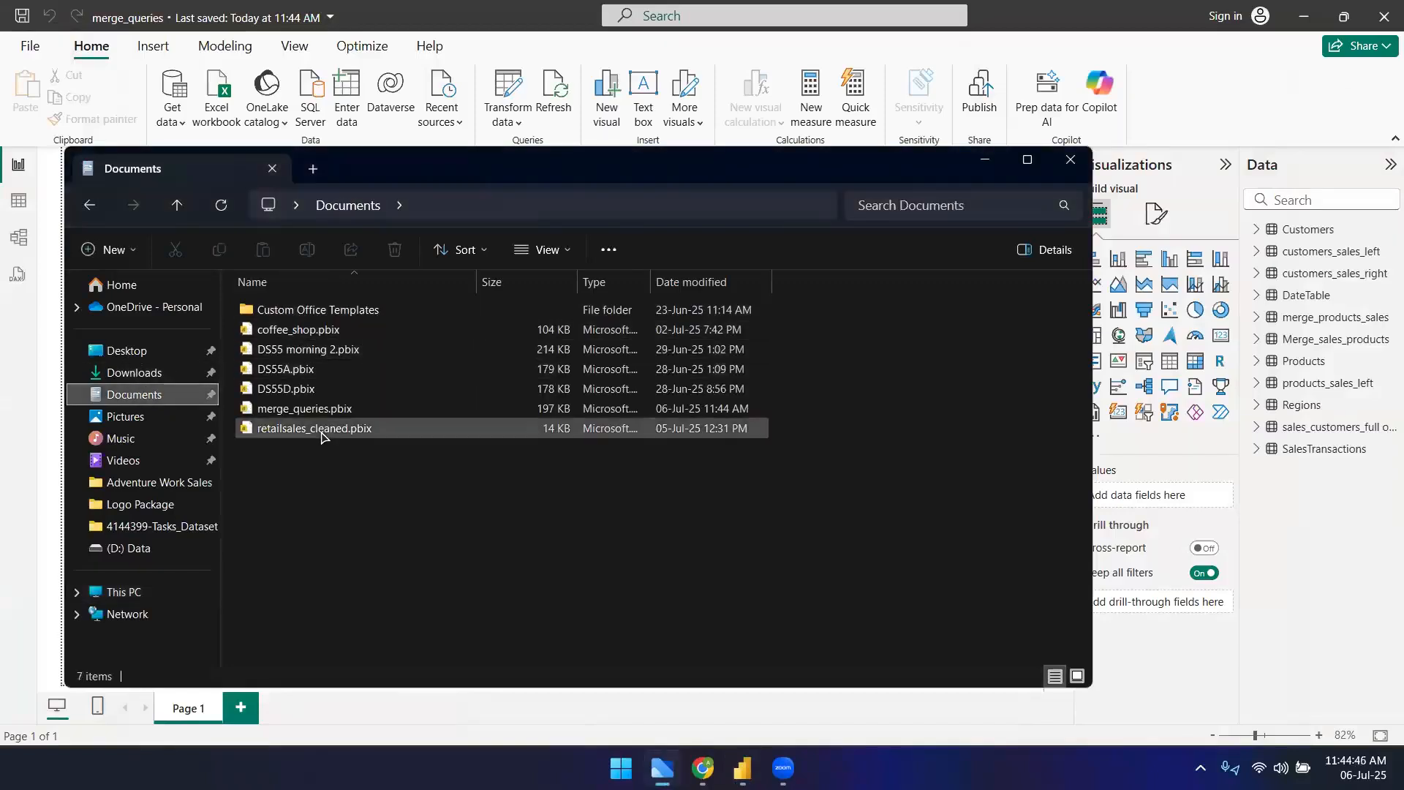
pyautogui.click(310, 412)
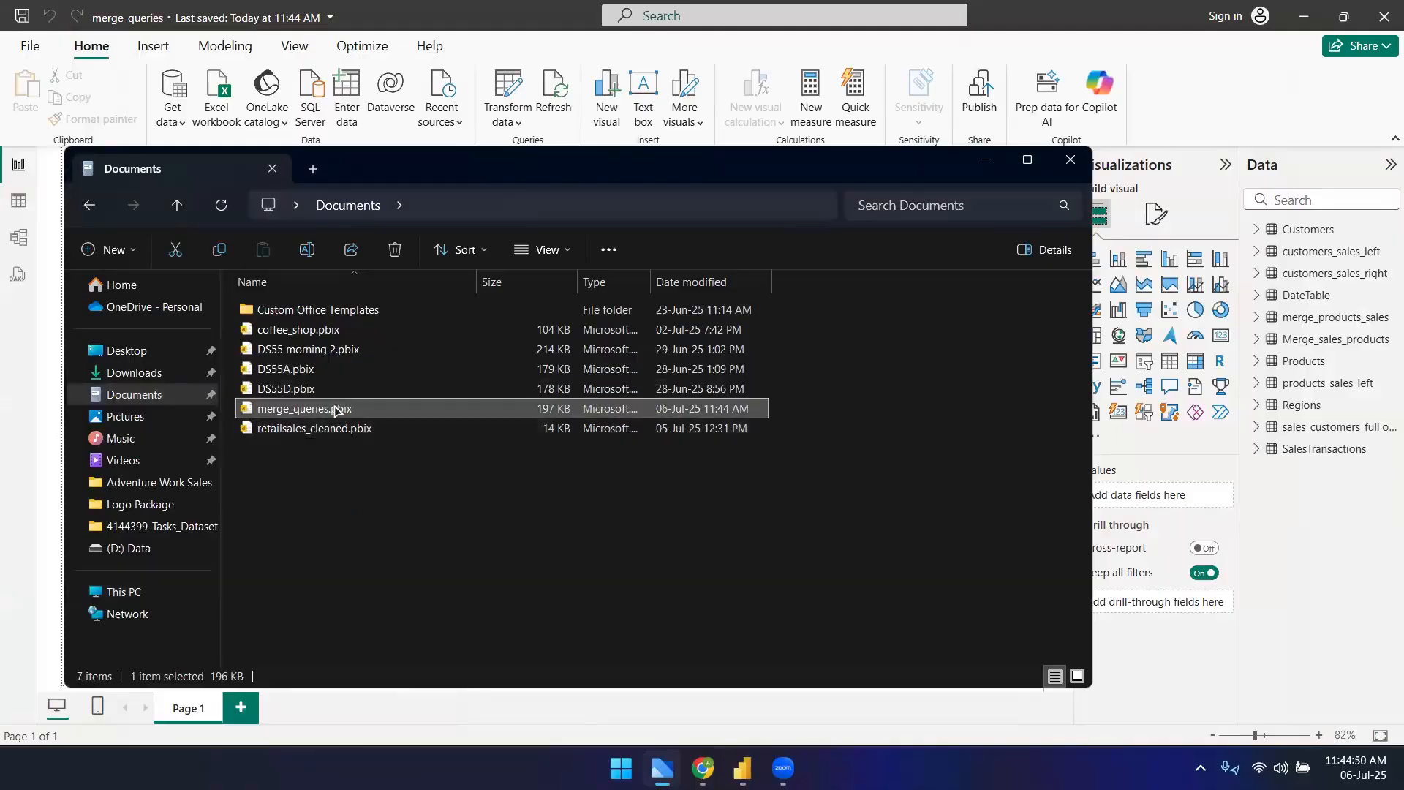
pyautogui.doubleClick(335, 408)
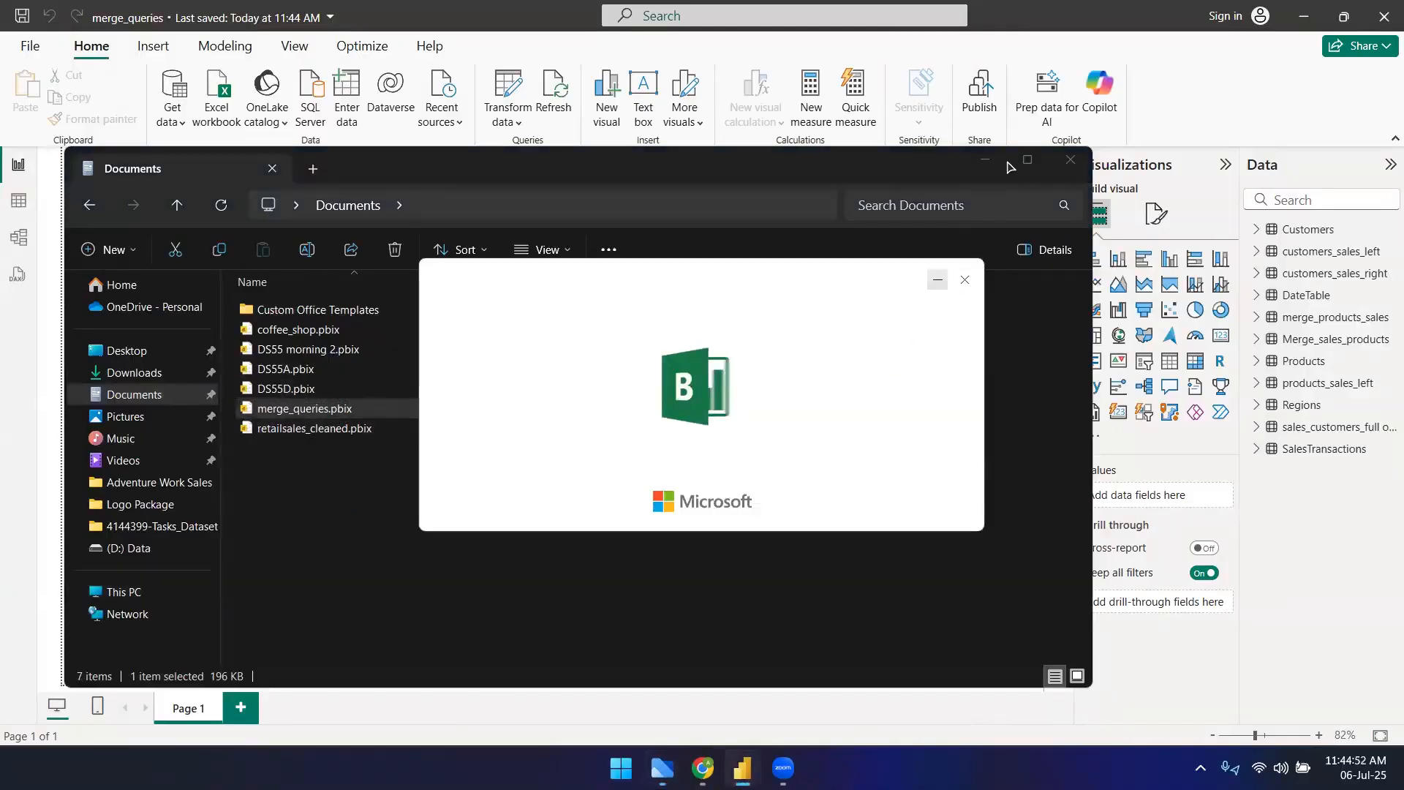
pyautogui.click(1070, 166)
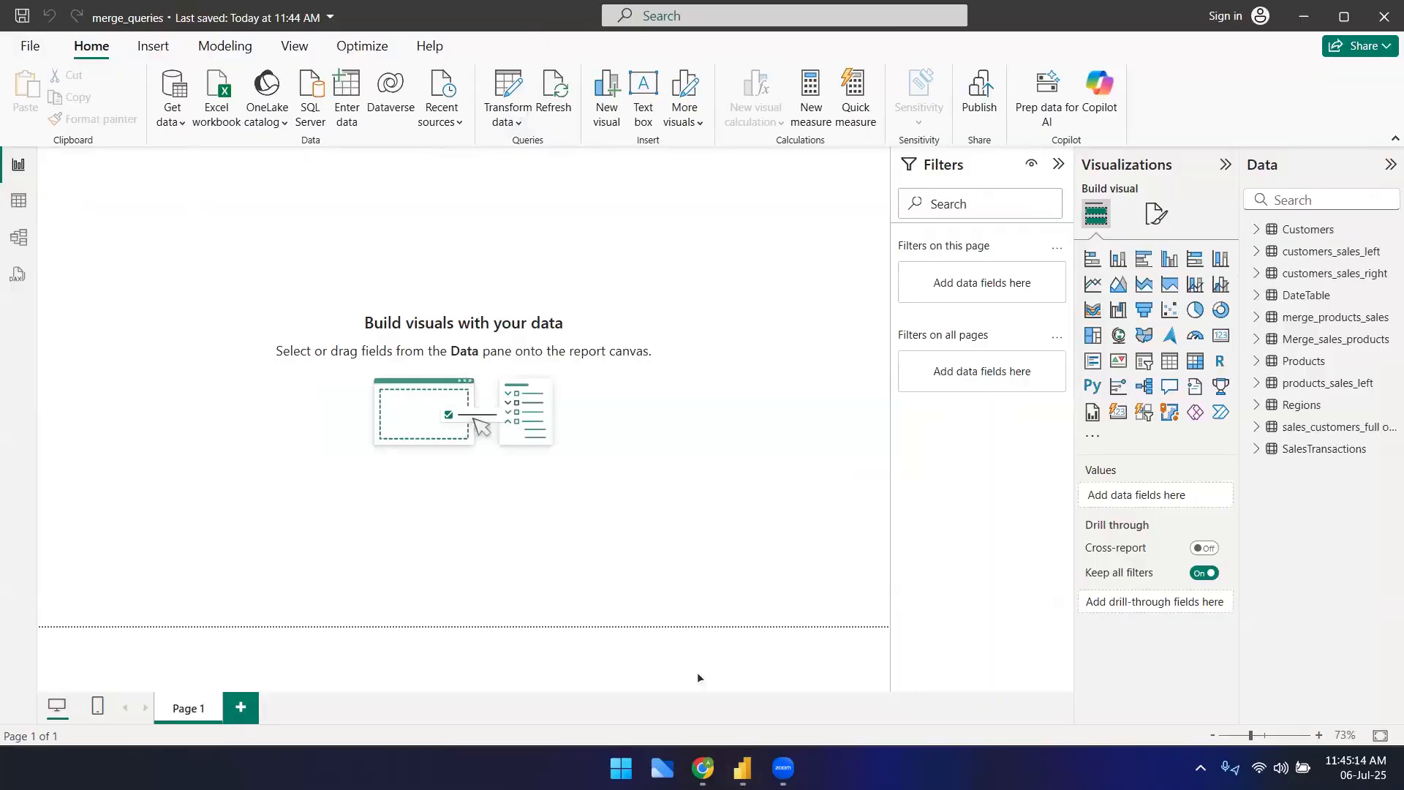
# - Open Power Query Editor from the reopened merge_queries report to transform its data
pyautogui.moveTo(743, 768)
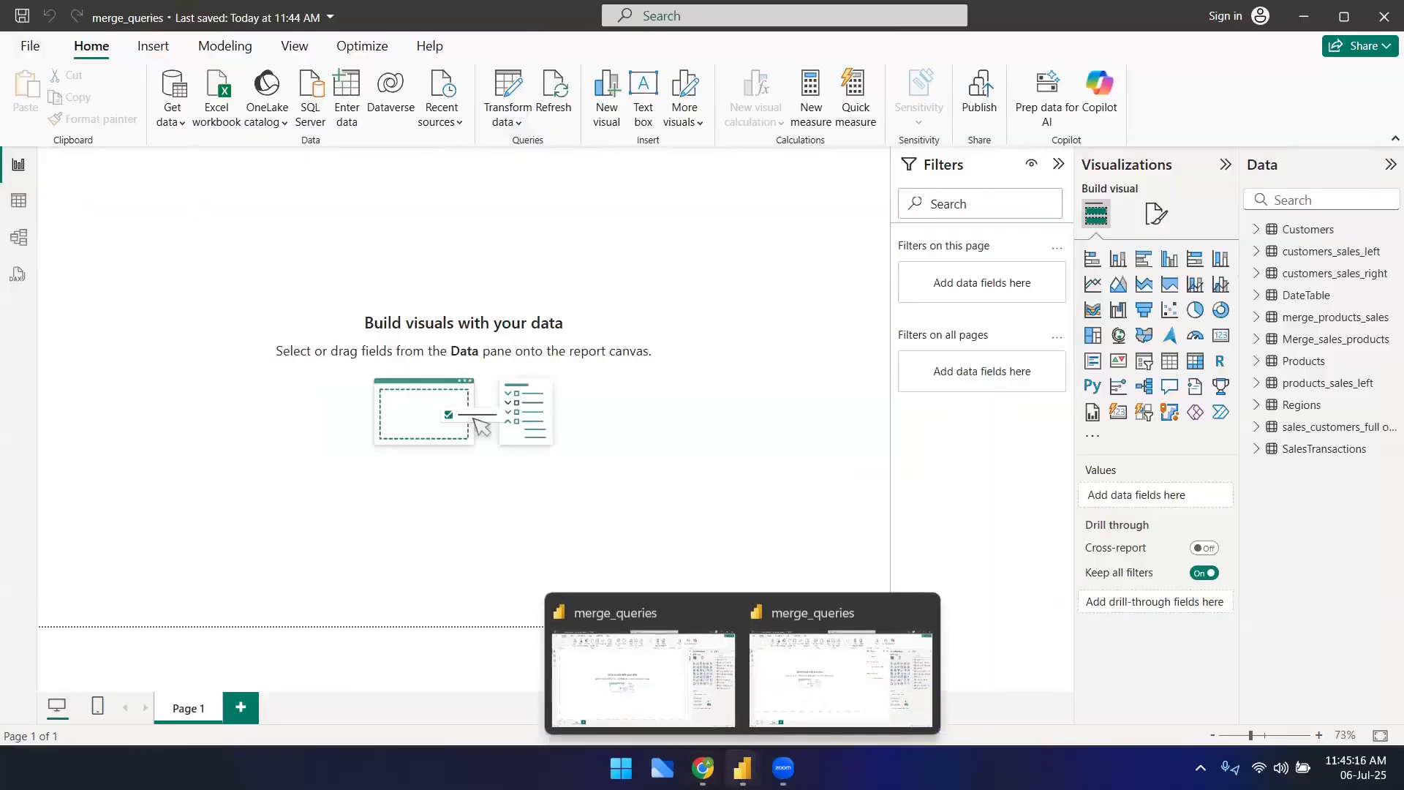
pyautogui.click(514, 121)
pyautogui.click(522, 155)
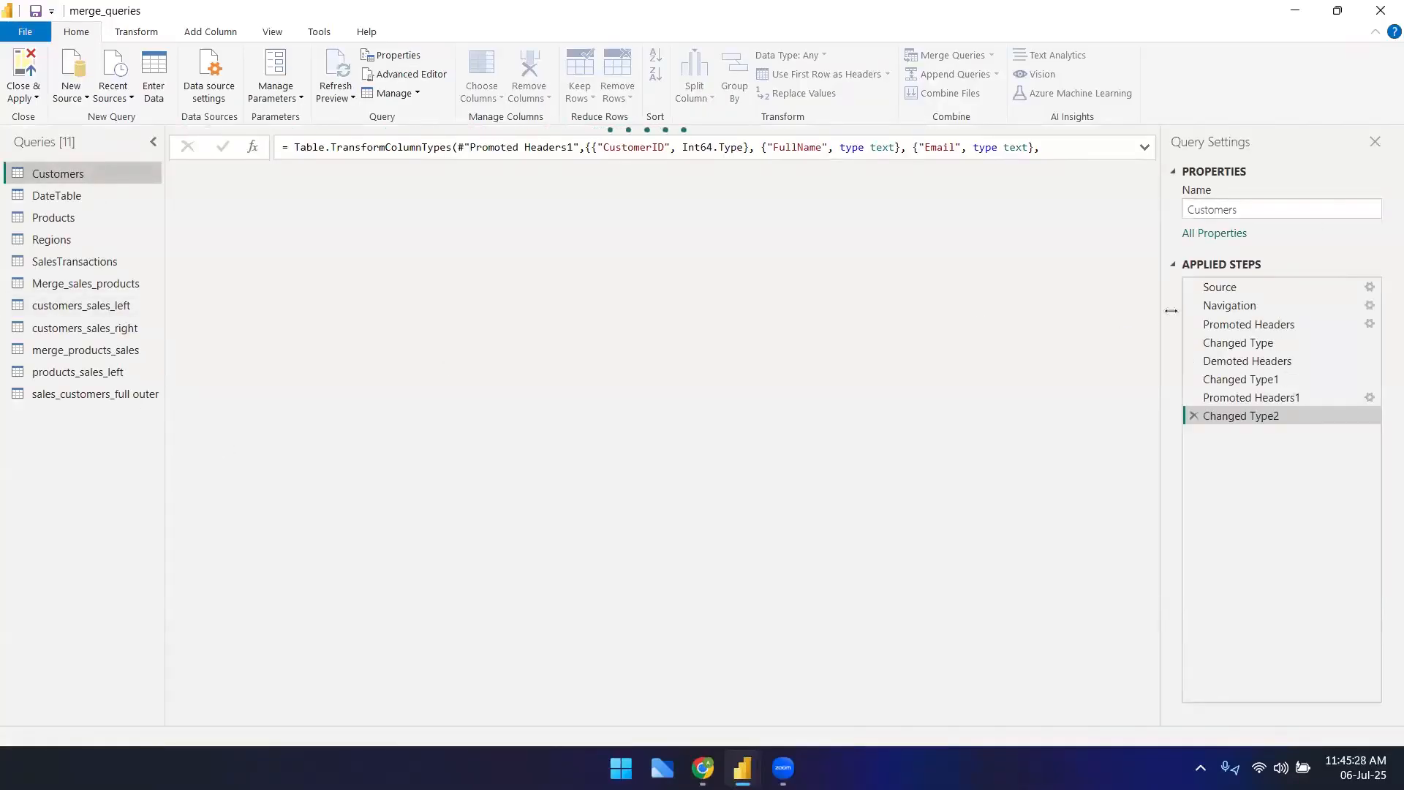
# - Inspect the Merge_sales_products and sales_customers_full outer queries, retrying the preview refresh of Merge_sales_products
pyautogui.click(49, 284)
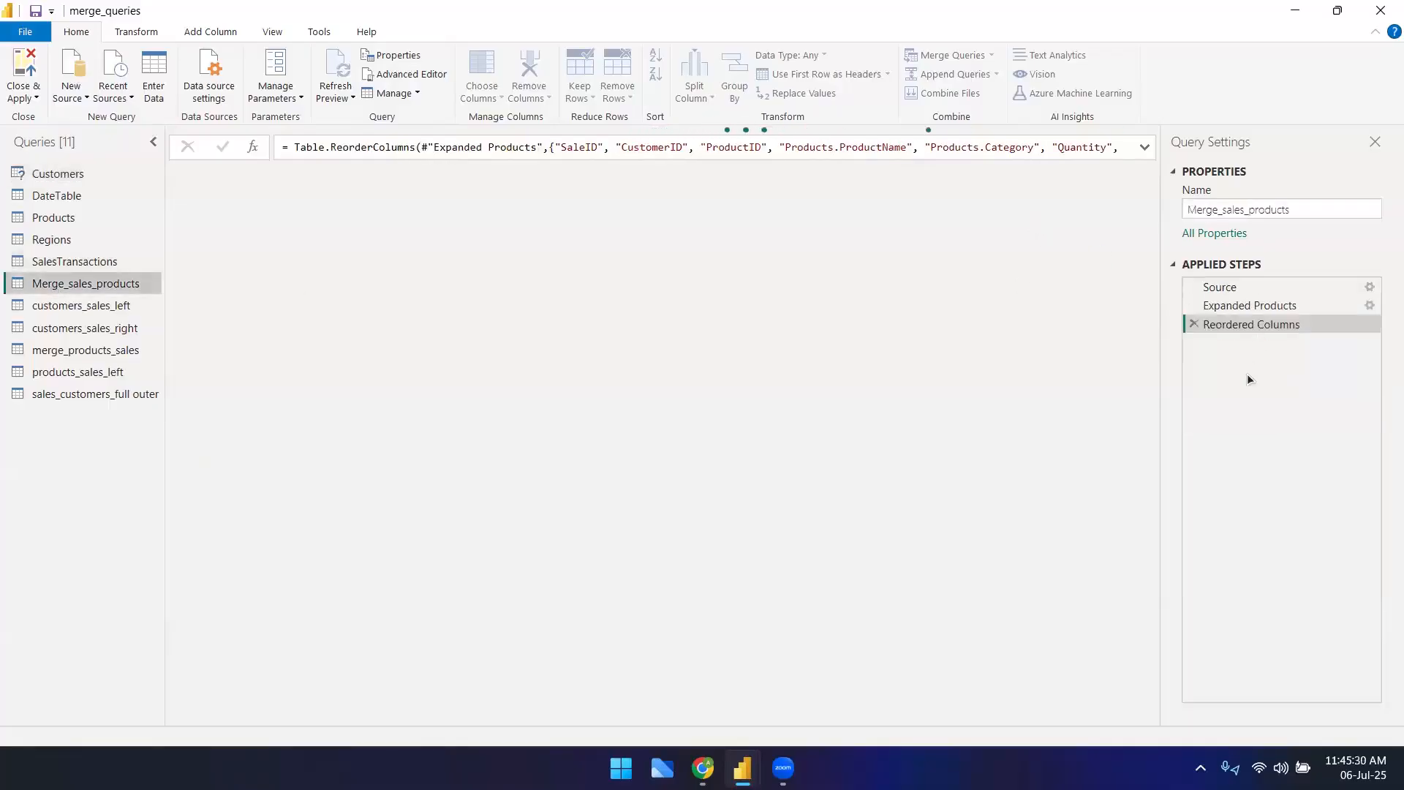
pyautogui.click(77, 395)
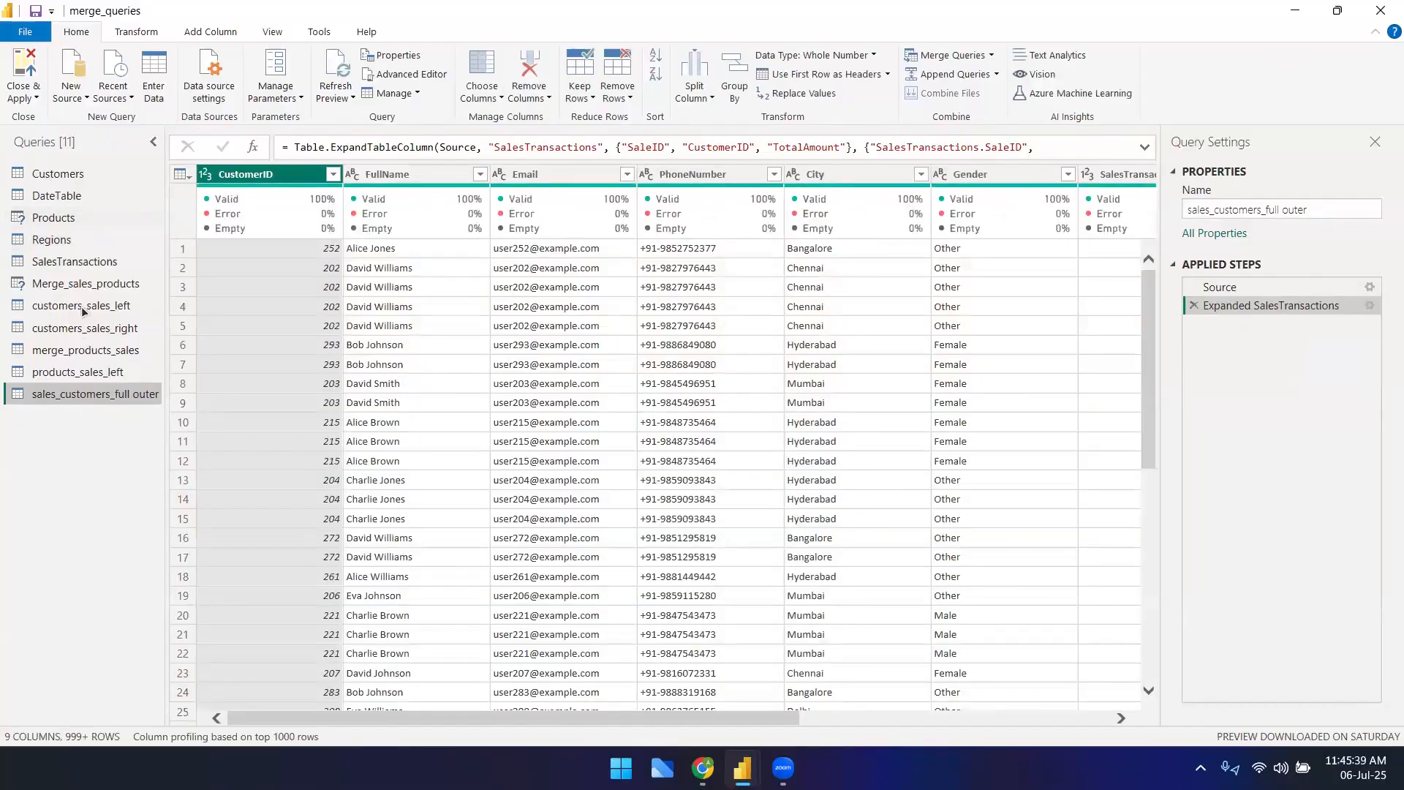
pyautogui.click(82, 284)
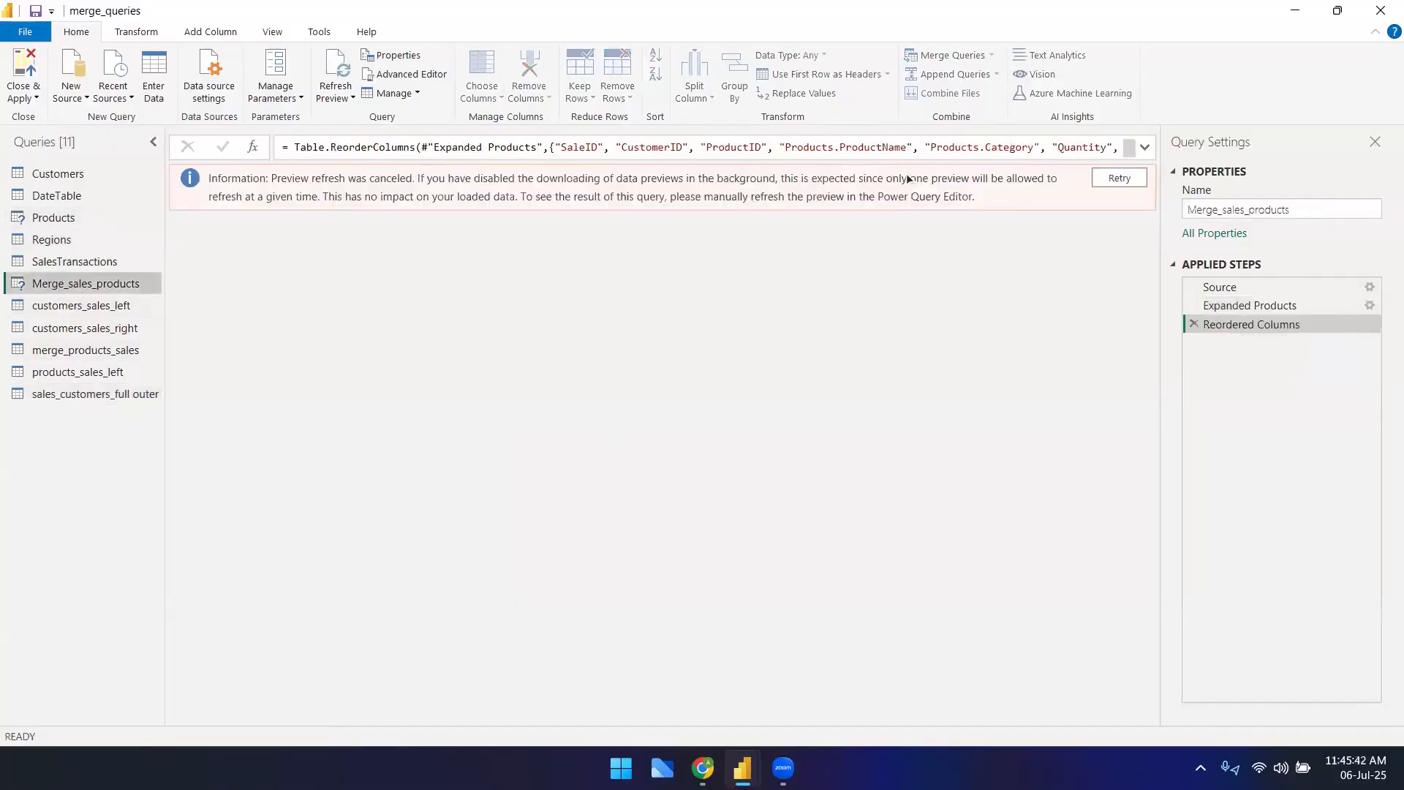
pyautogui.click(1119, 178)
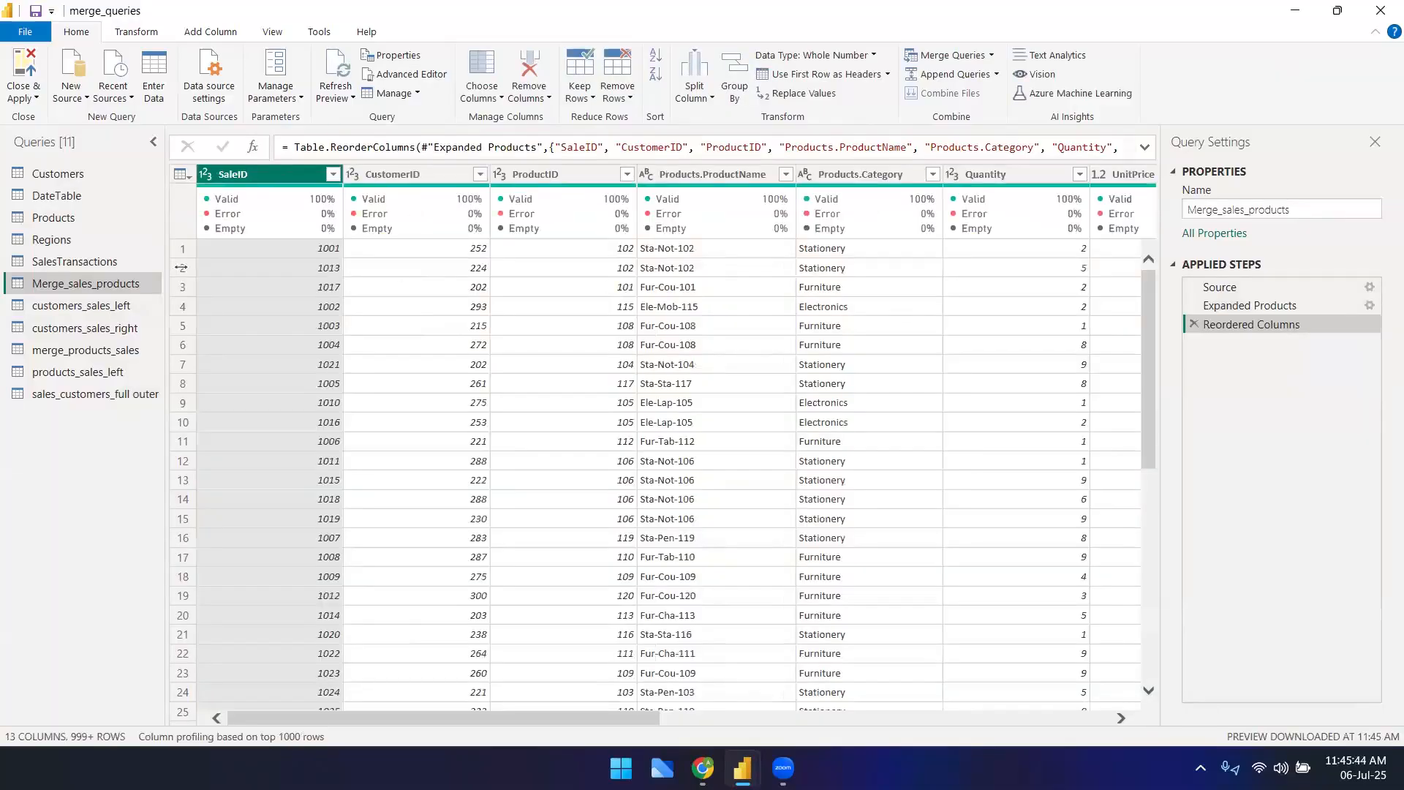
pyautogui.scroll(-5, 432, 432)
pyautogui.scroll(5, 453, 434)
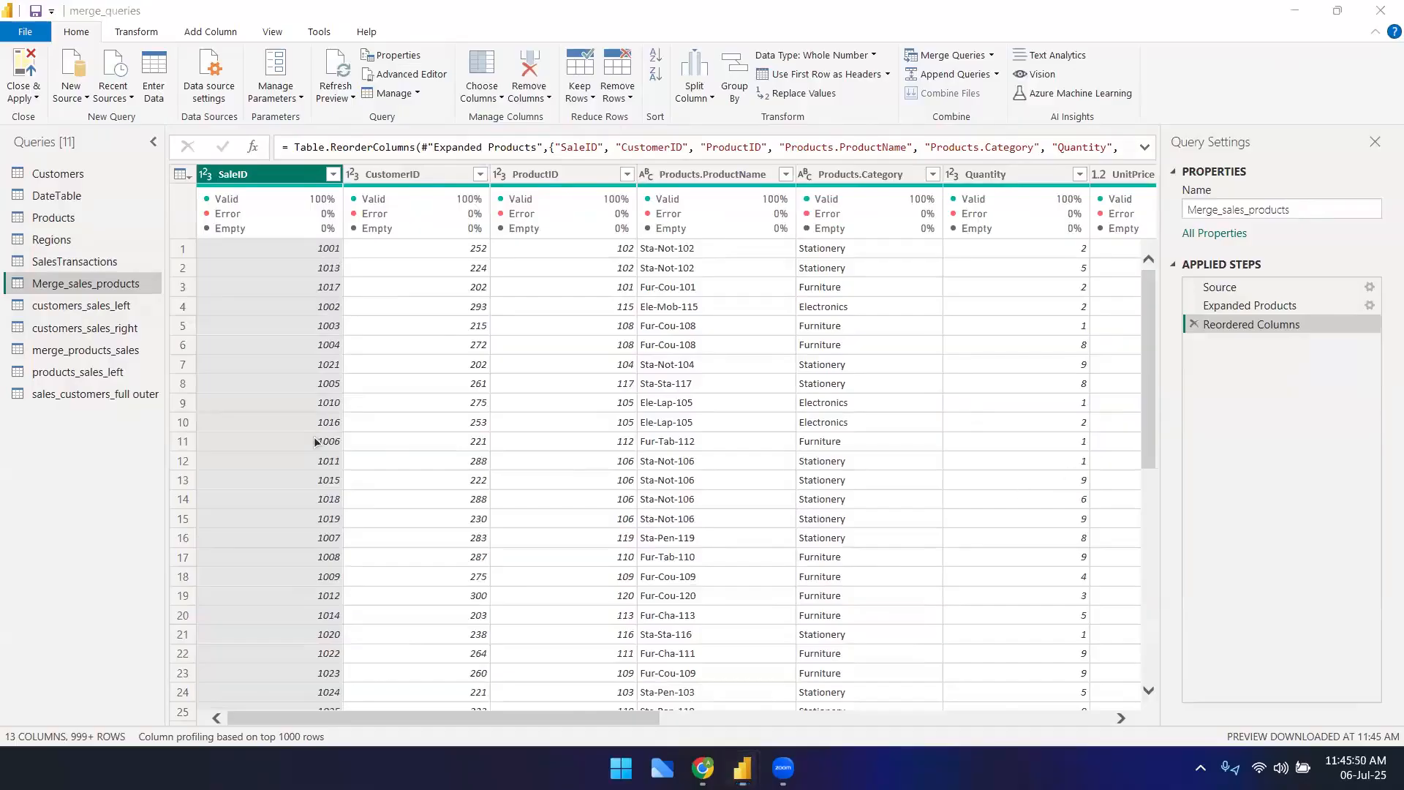
# - Open the recently used RetailSalesDataset.xlsx workbook in Excel
pyautogui.click(72, 494)
pyautogui.click(621, 767)
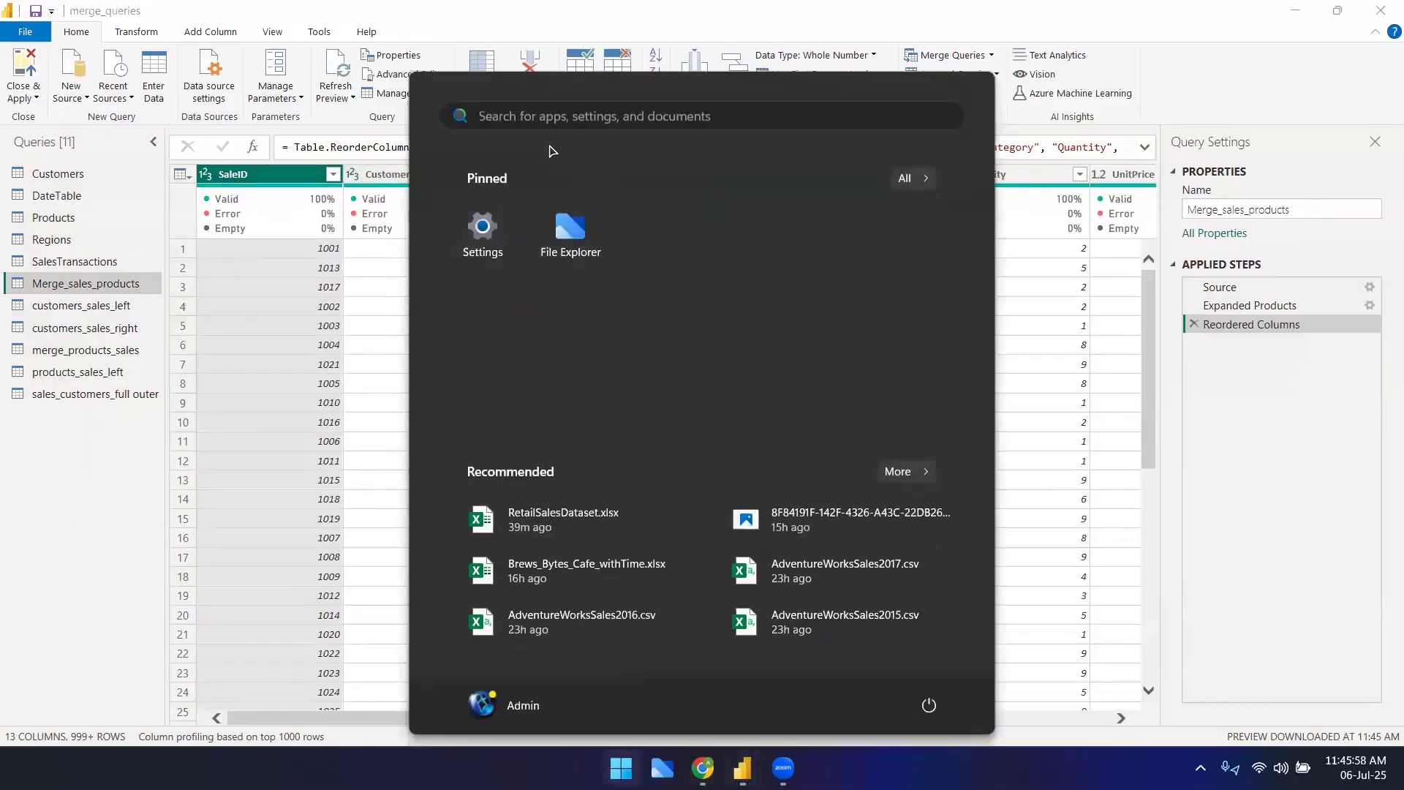
pyautogui.click(555, 518)
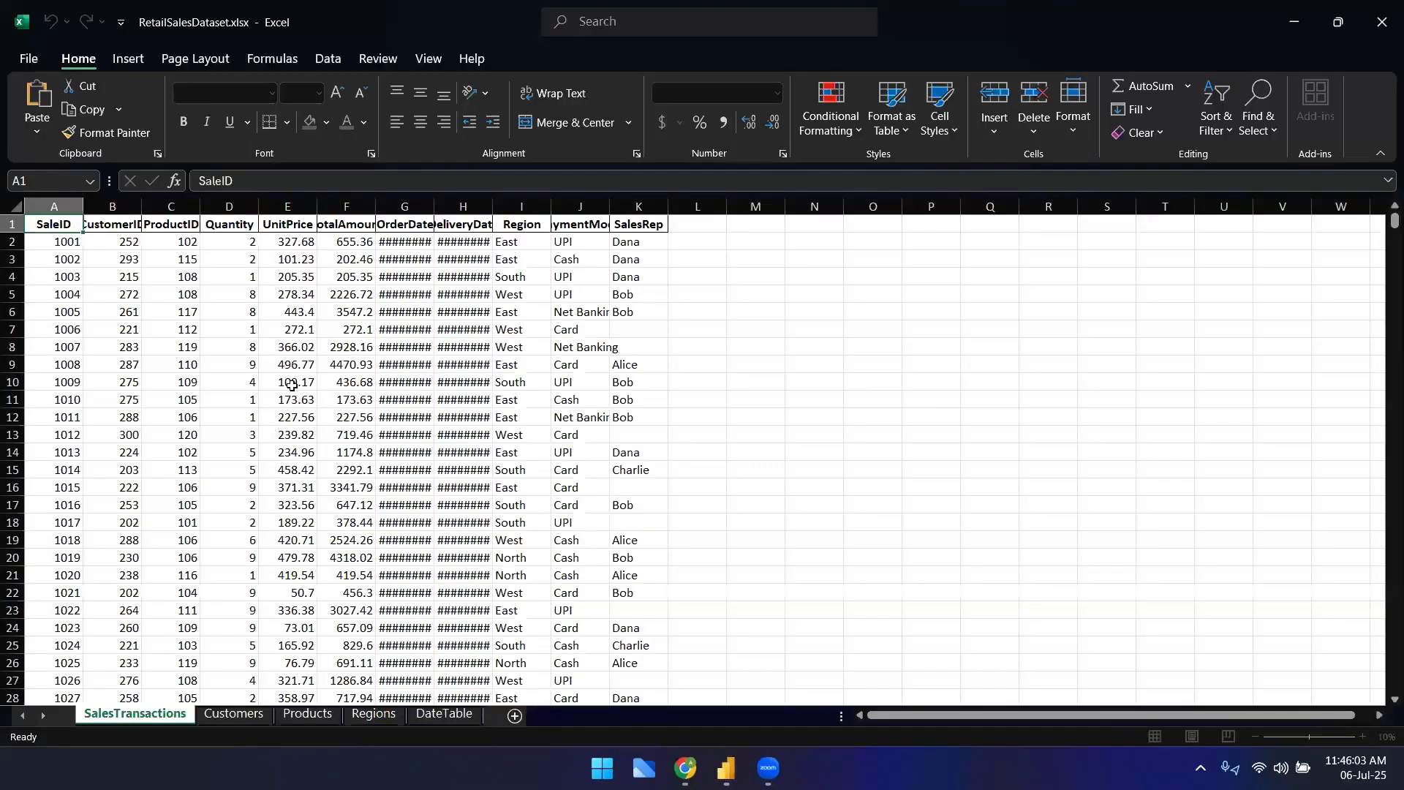
# - Examine the header row and records of the SalesTransactions sheet from SaleID to SalesRep
pyautogui.click(51, 228)
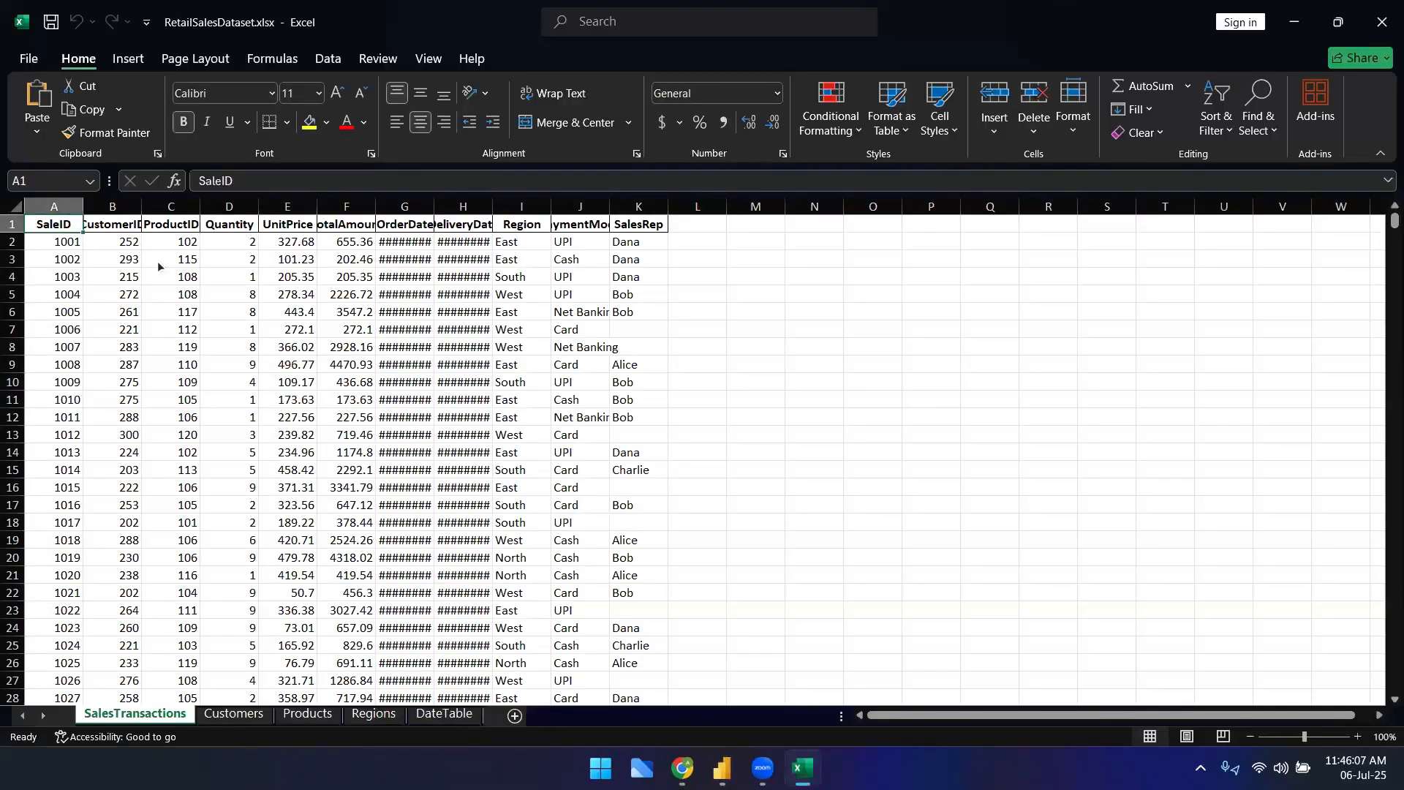
pyautogui.moveTo(638, 224); pyautogui.dragTo(16, 225)
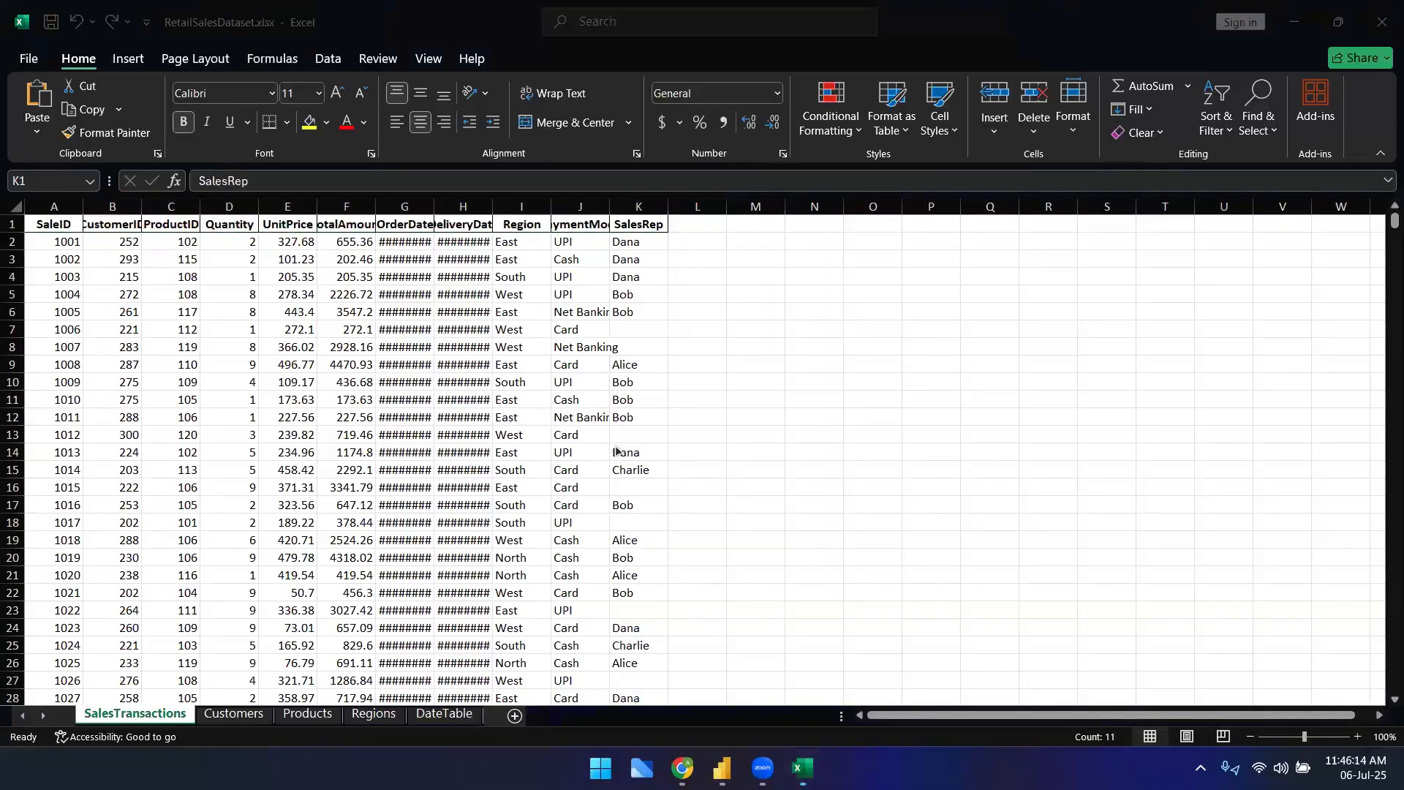
pyautogui.scroll(-2, 701, 450)
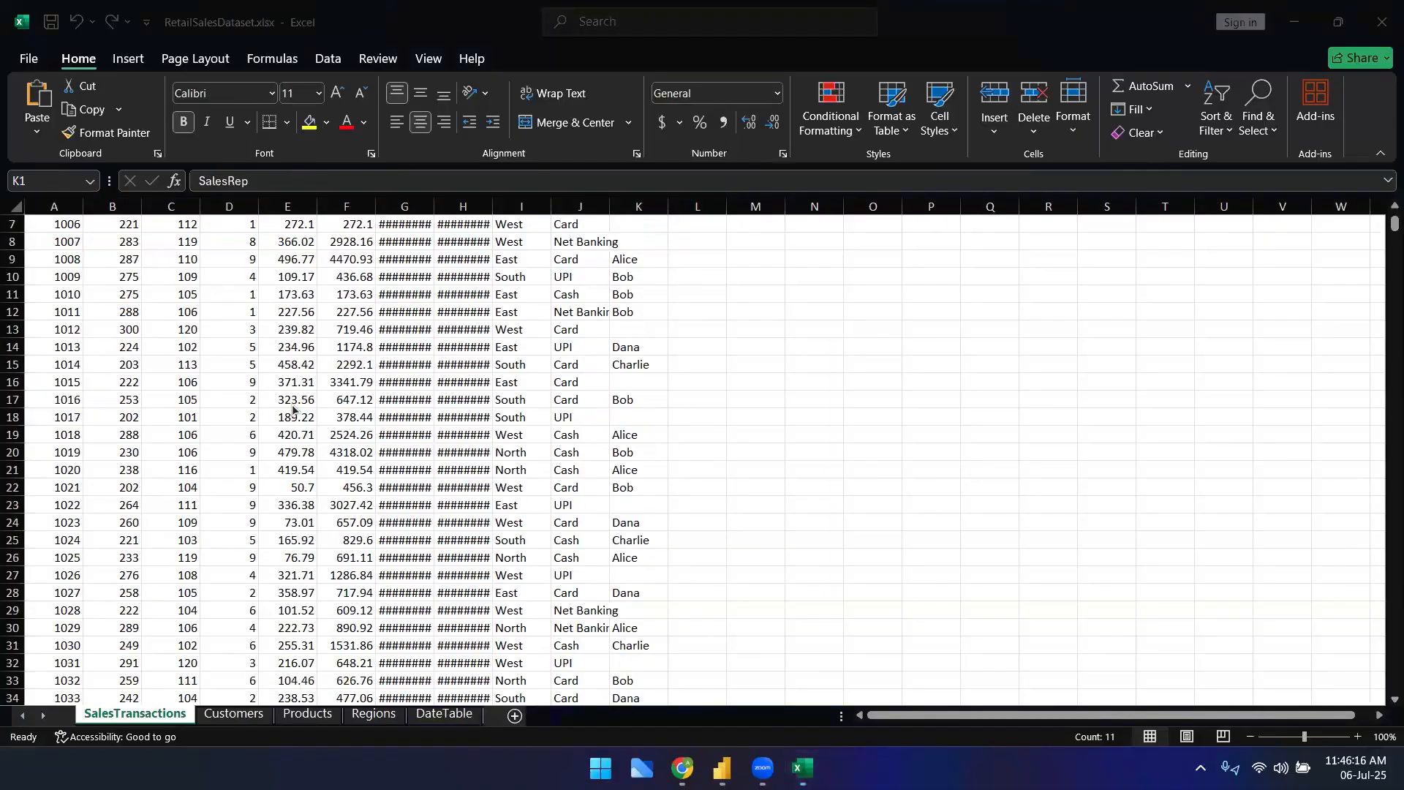
pyautogui.scroll(2, 296, 411)
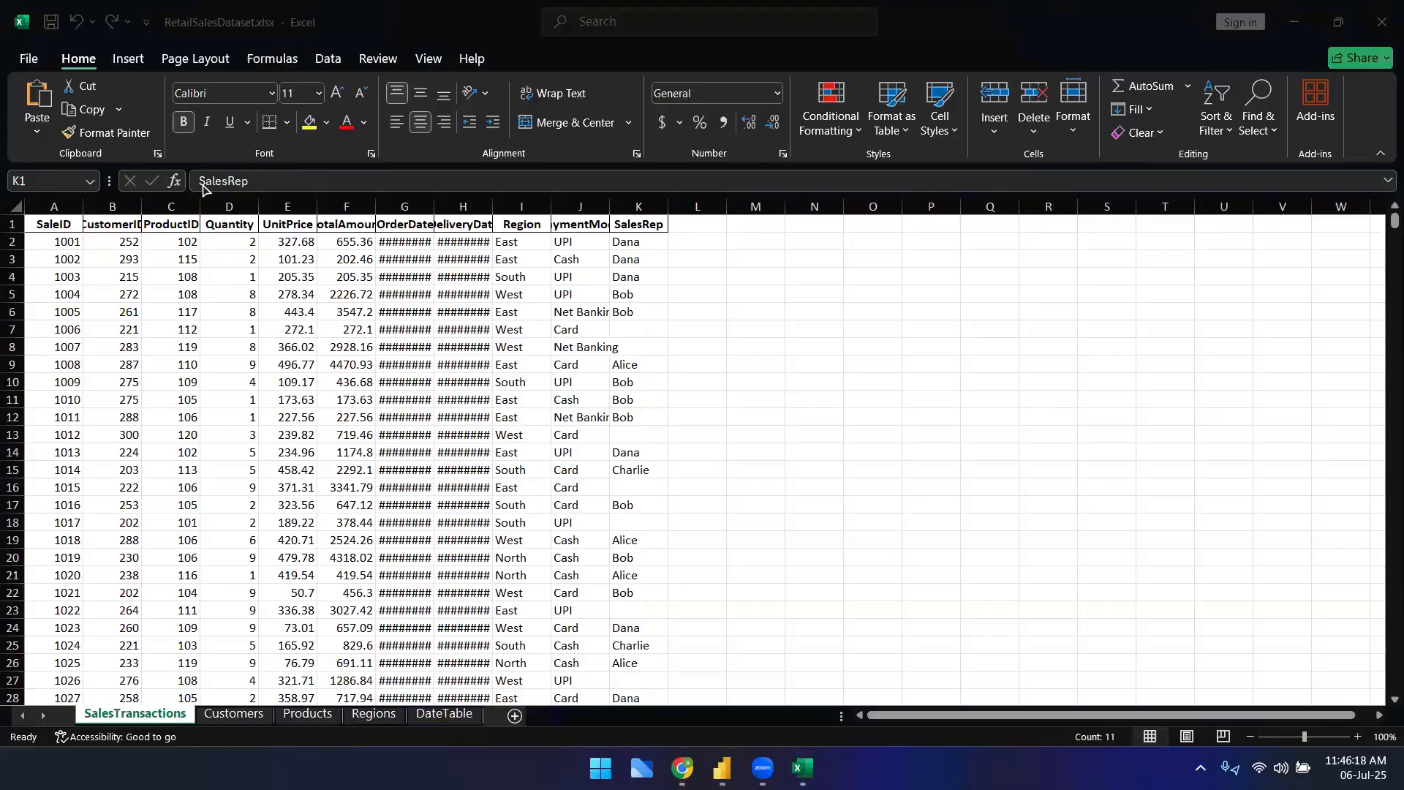
pyautogui.click(776, 224)
pyautogui.write('=')
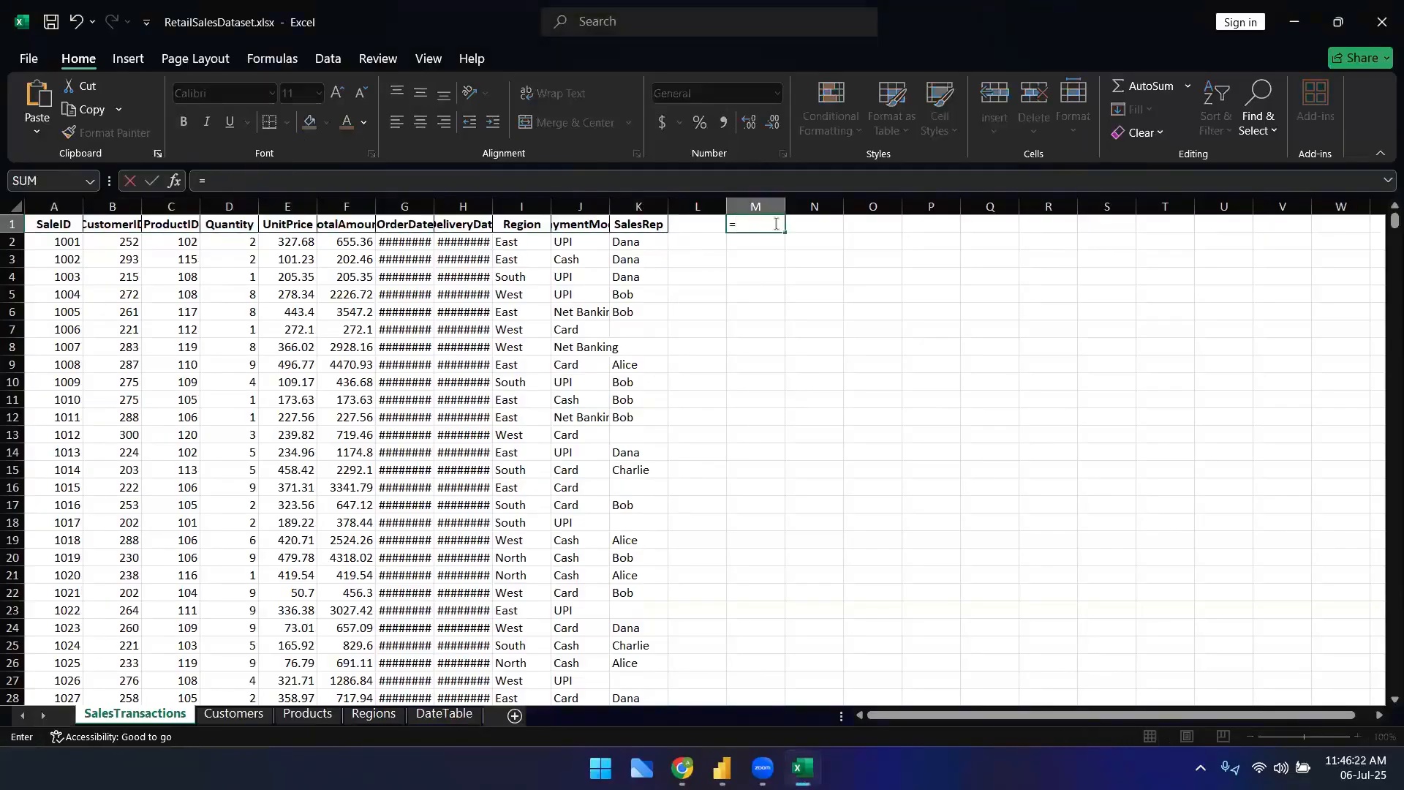
pyautogui.write('a')
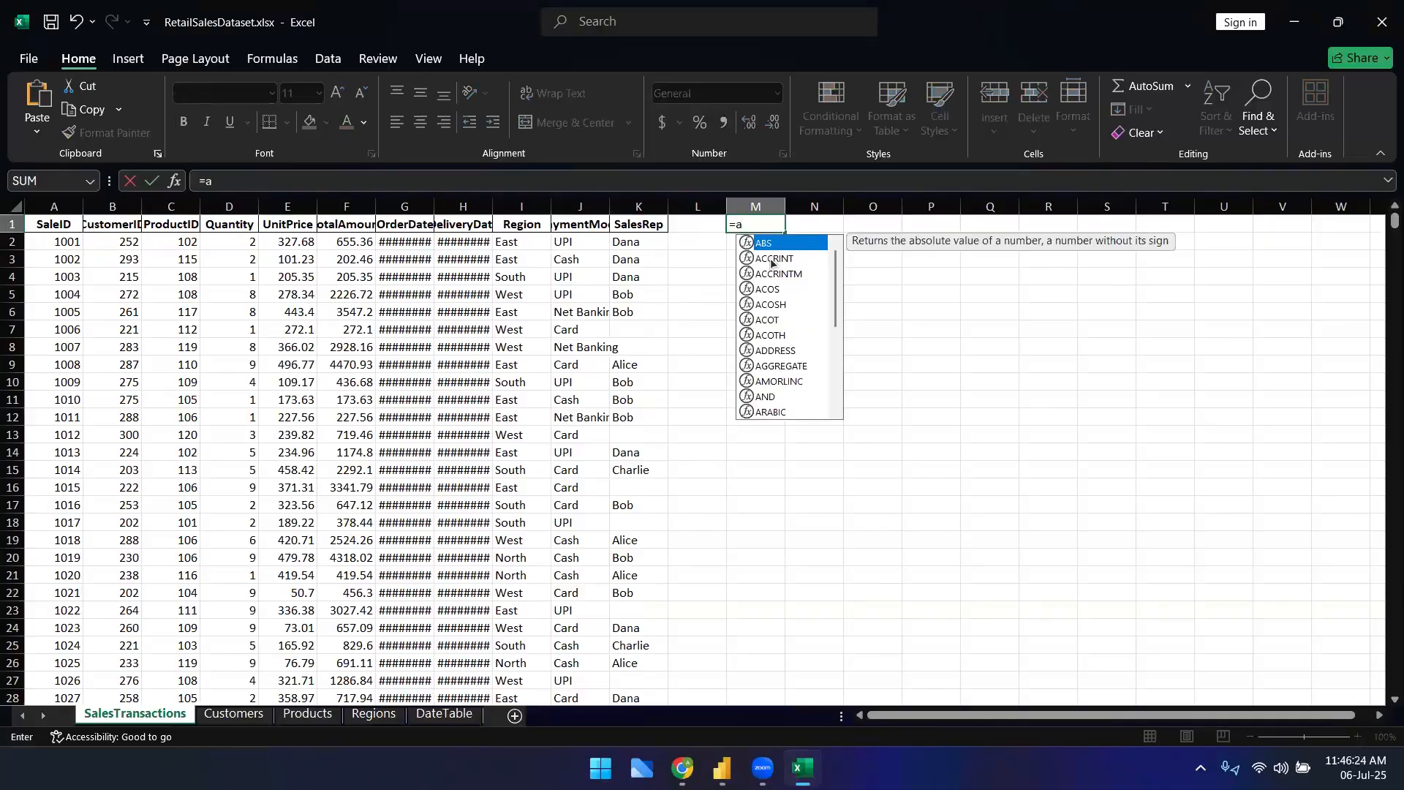
pyautogui.press('BackSpace')
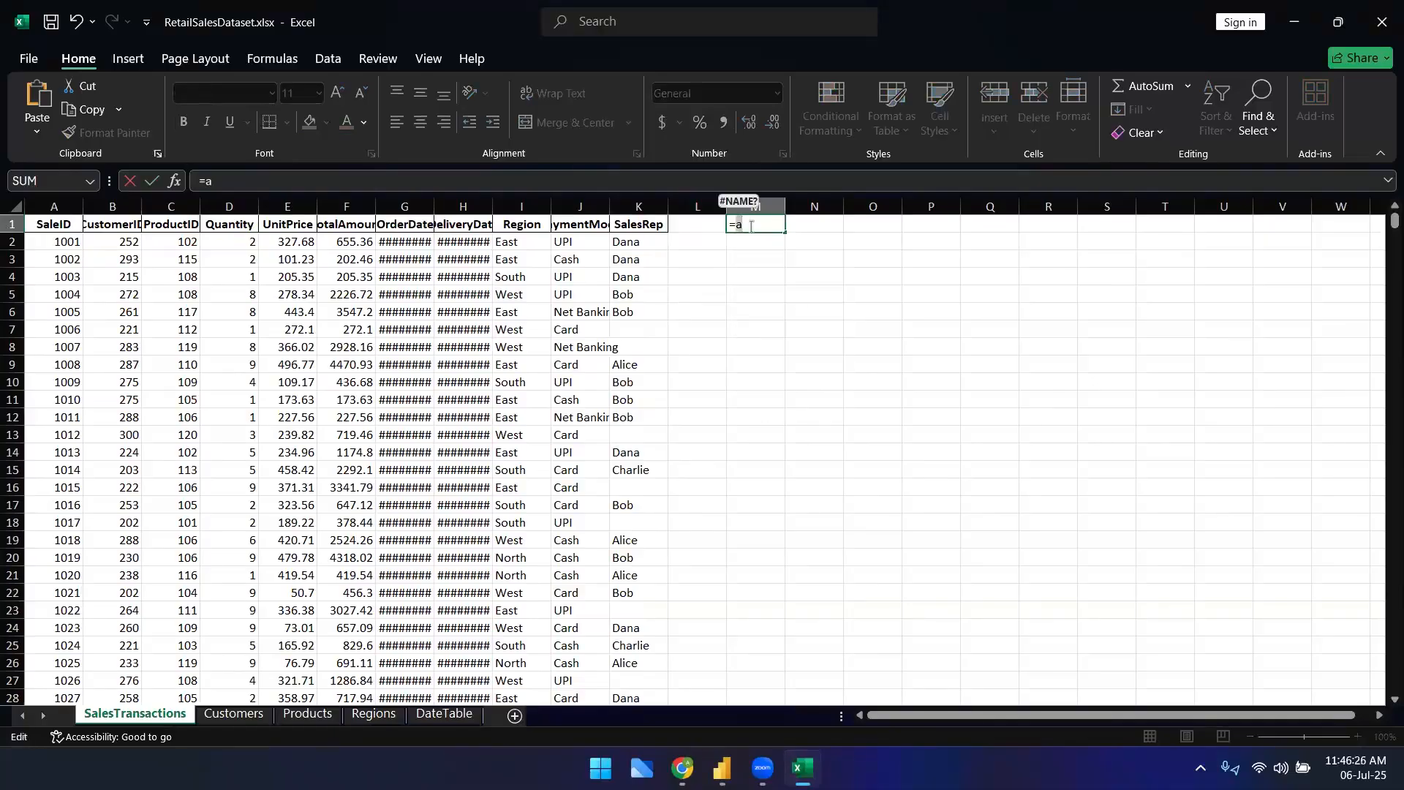
pyautogui.write('A')
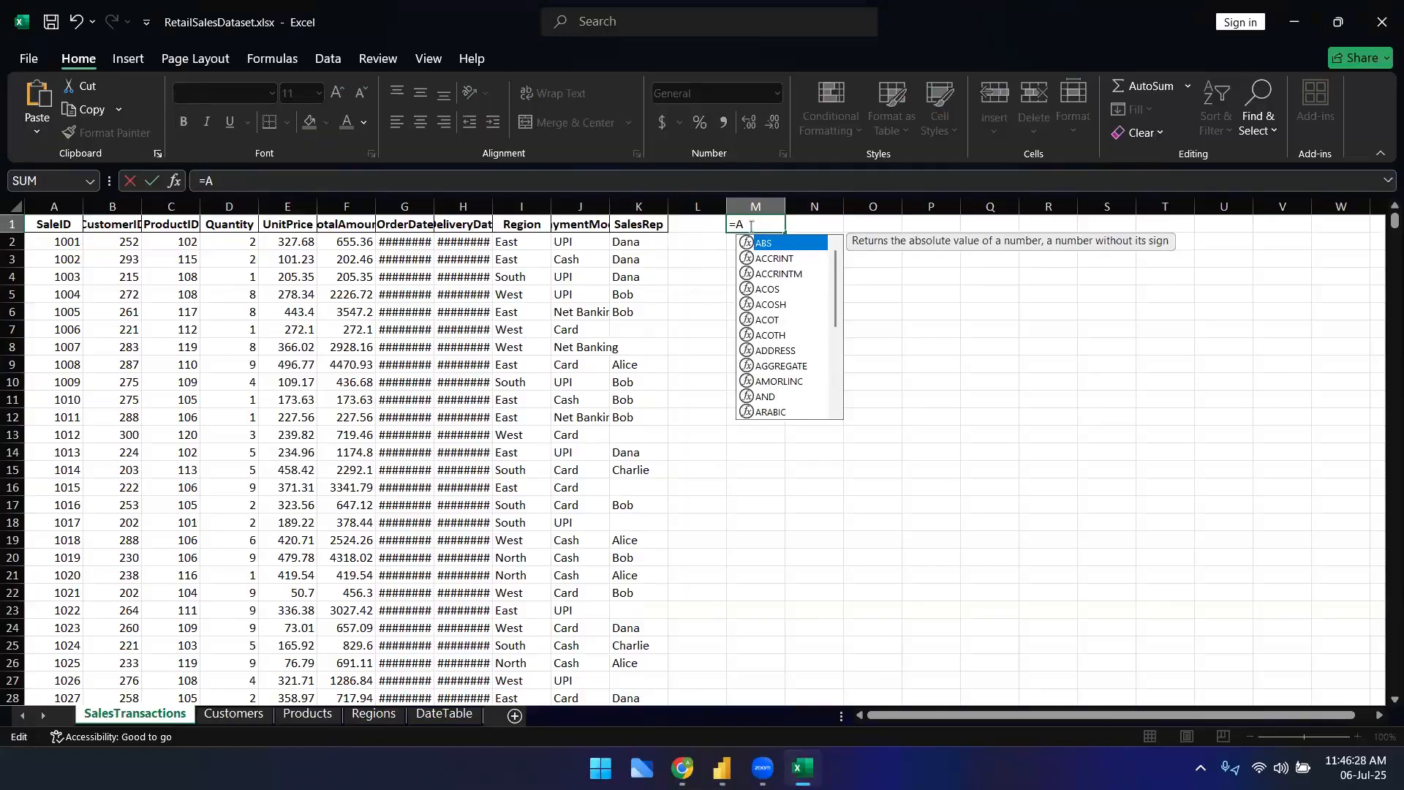
pyautogui.press('BackSpace')
pyautogui.press('BackSpace')
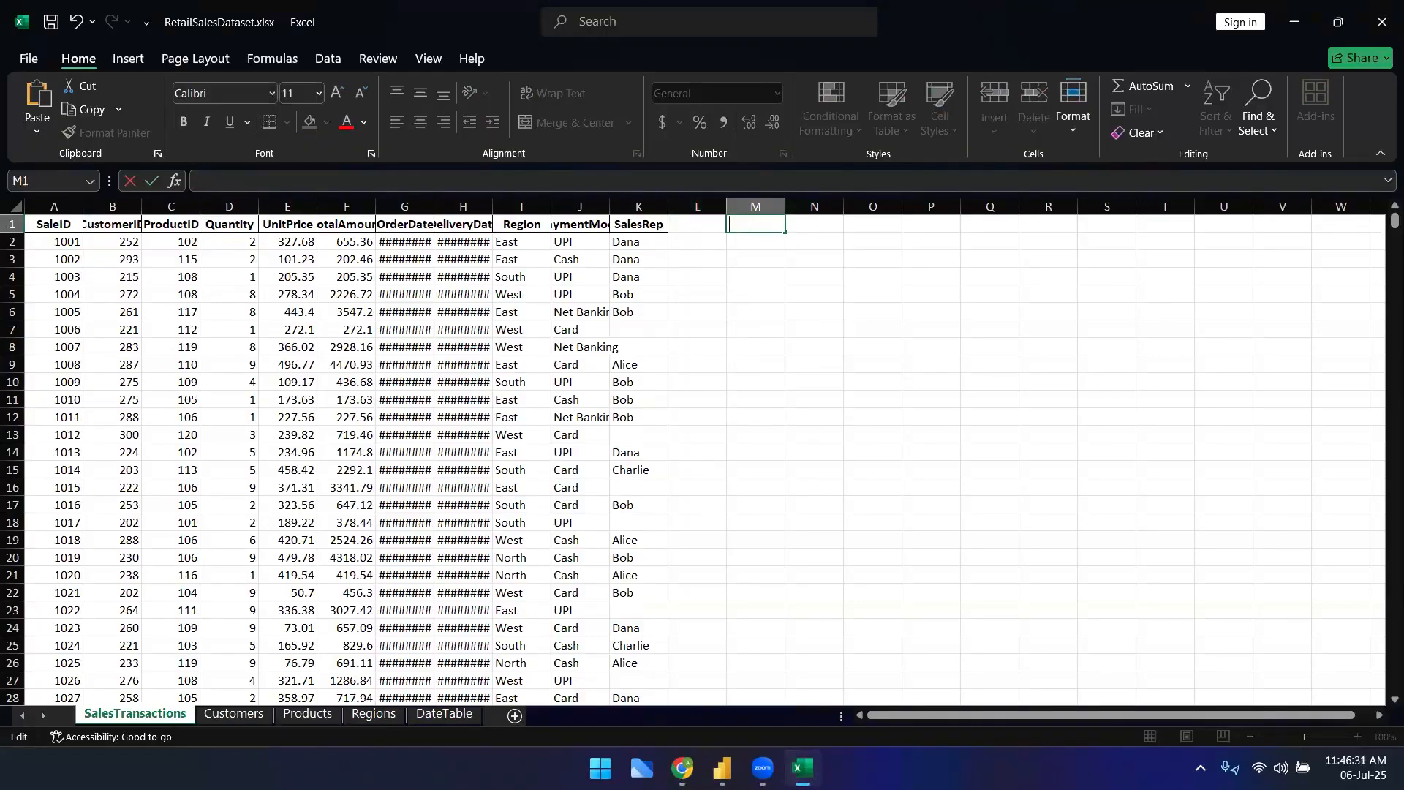
# - Switch to the merge_queries Power Query Editor and examine the Regions query and the rows of SalesTransactions
pyautogui.click(722, 768)
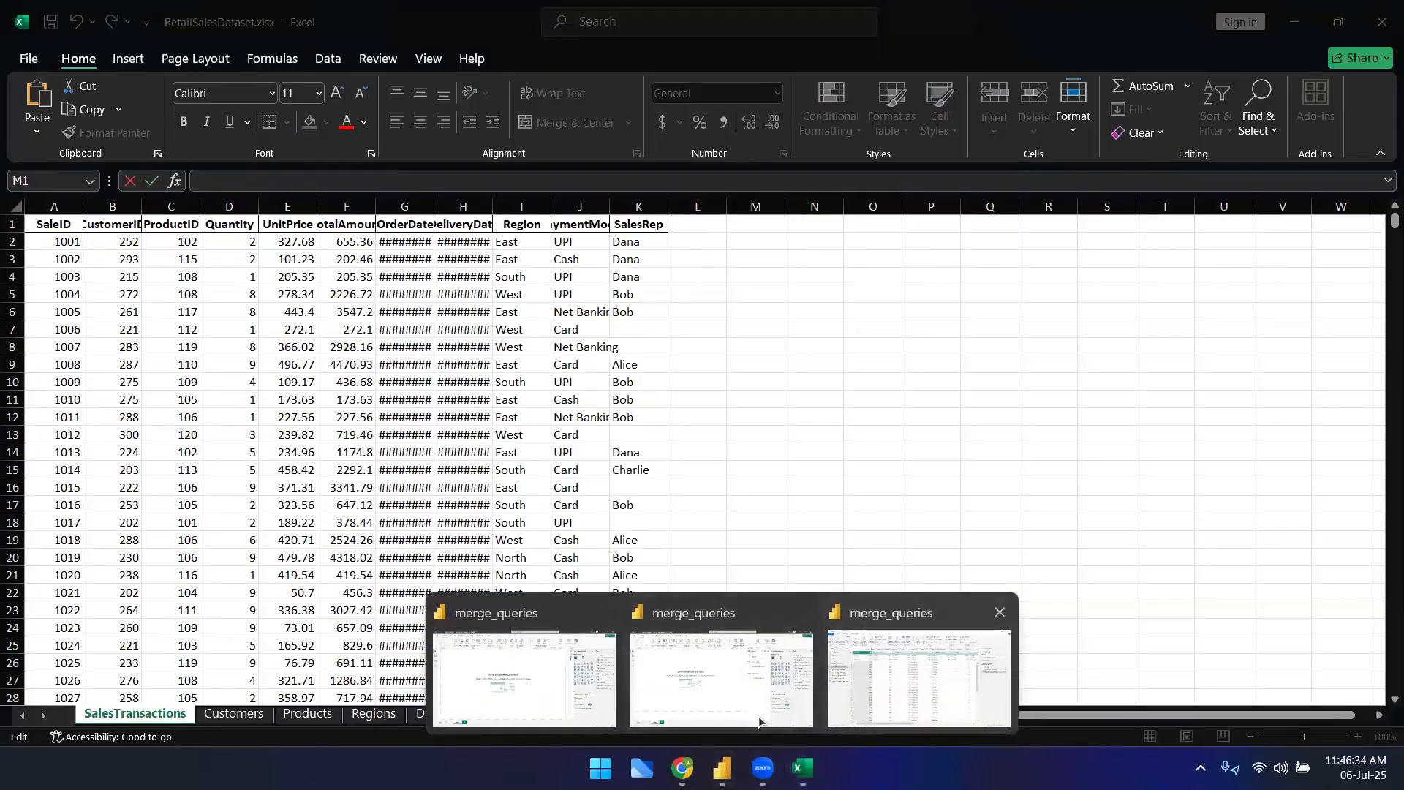
pyautogui.click(907, 684)
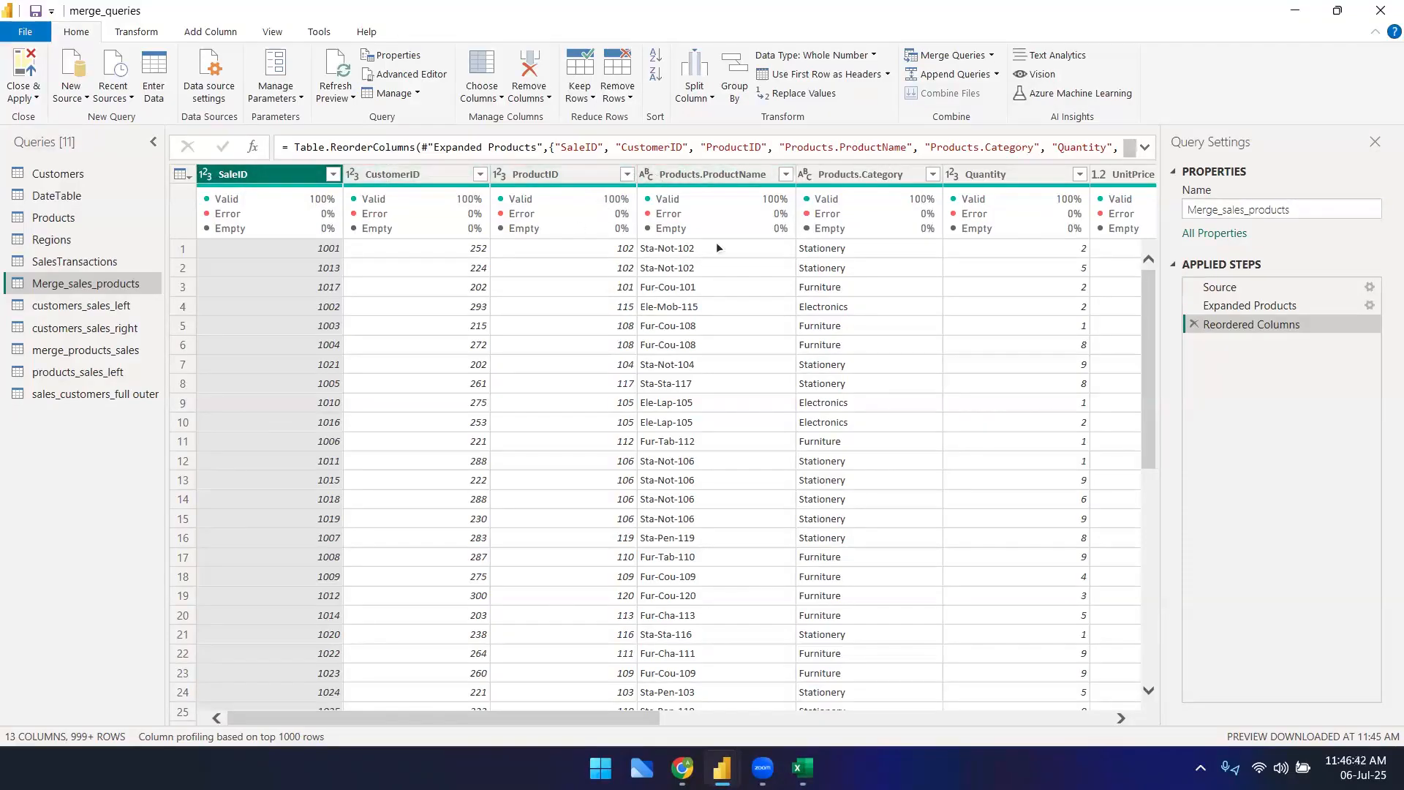
pyautogui.hotkey('alt', 'Tab')
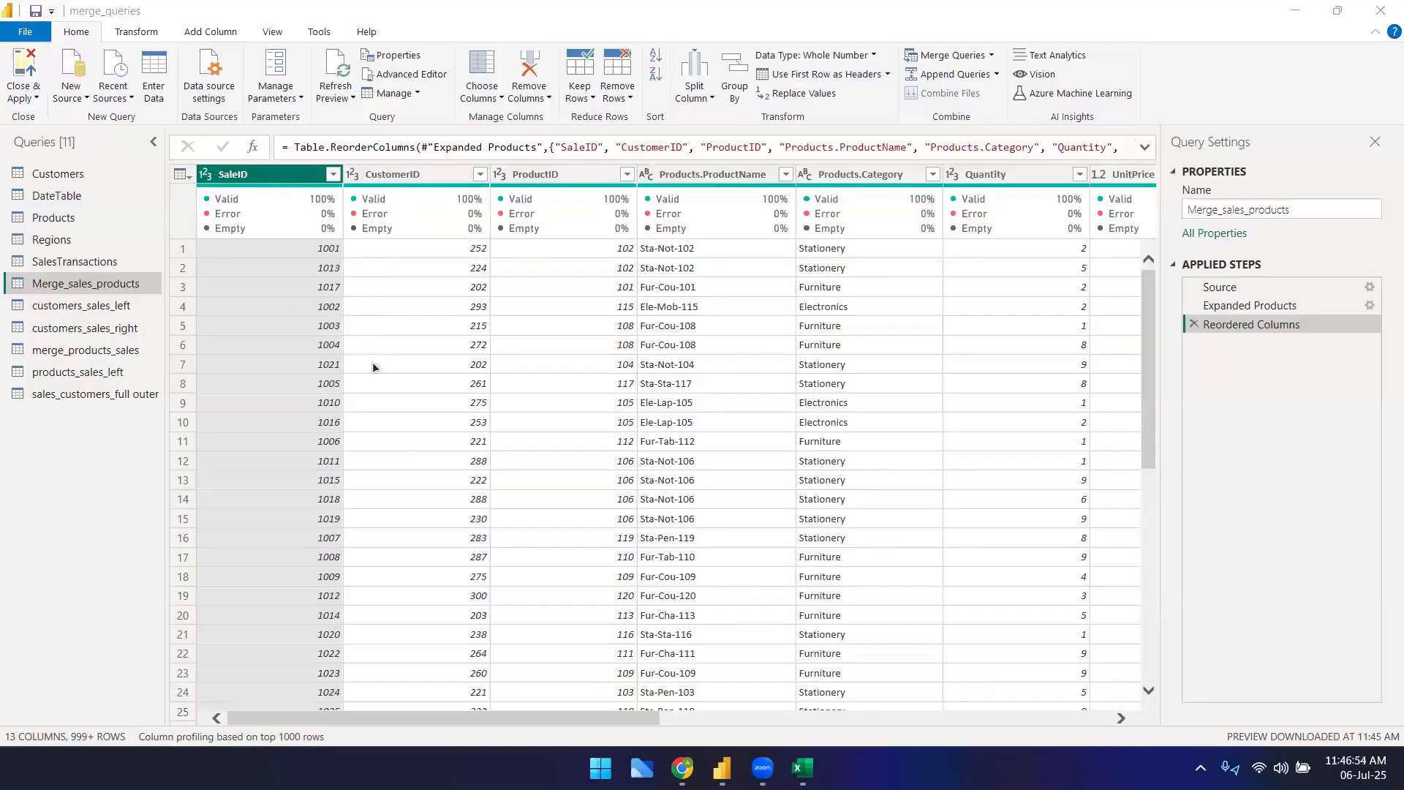
pyautogui.click(61, 239)
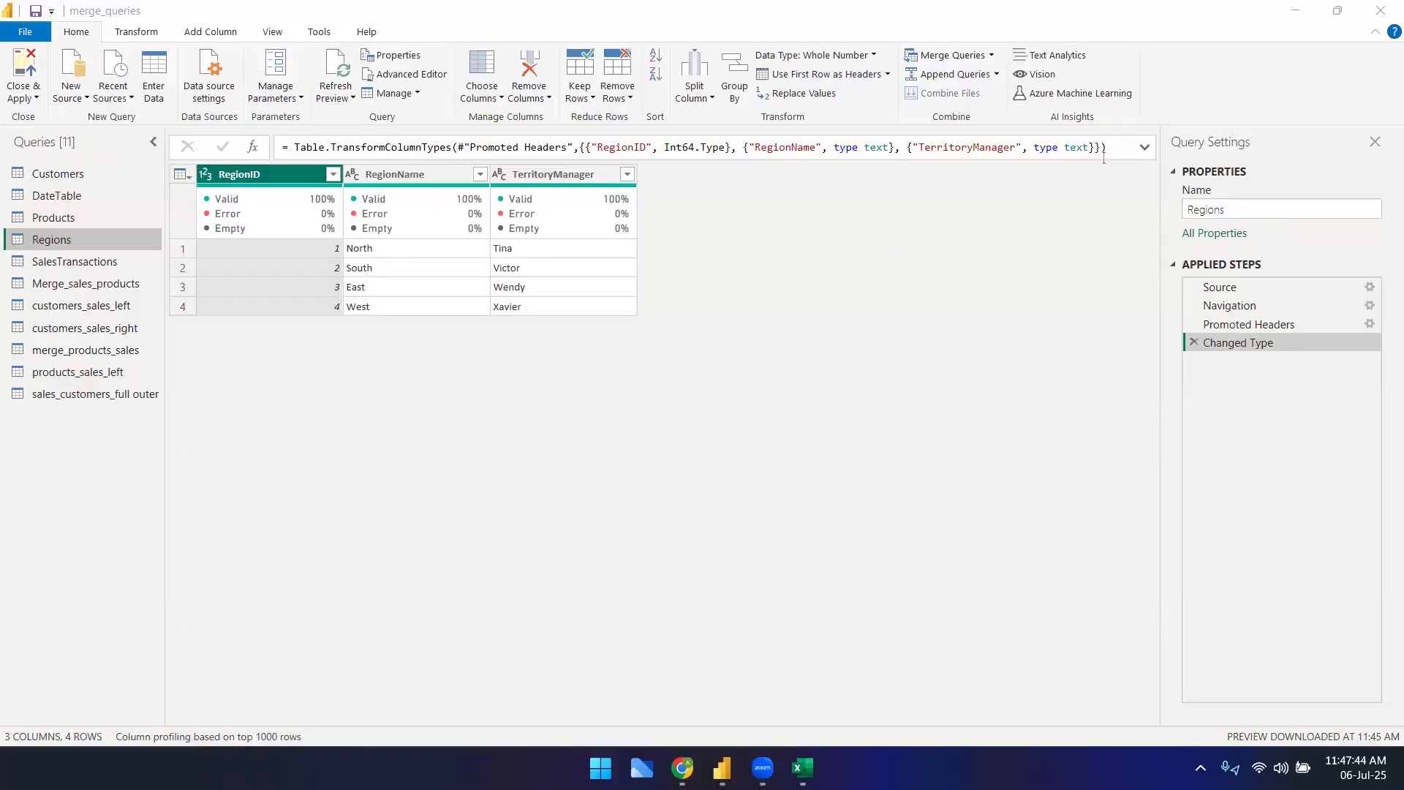
pyautogui.click(67, 262)
pyautogui.moveTo(1146, 287); pyautogui.dragTo(1155, 550)
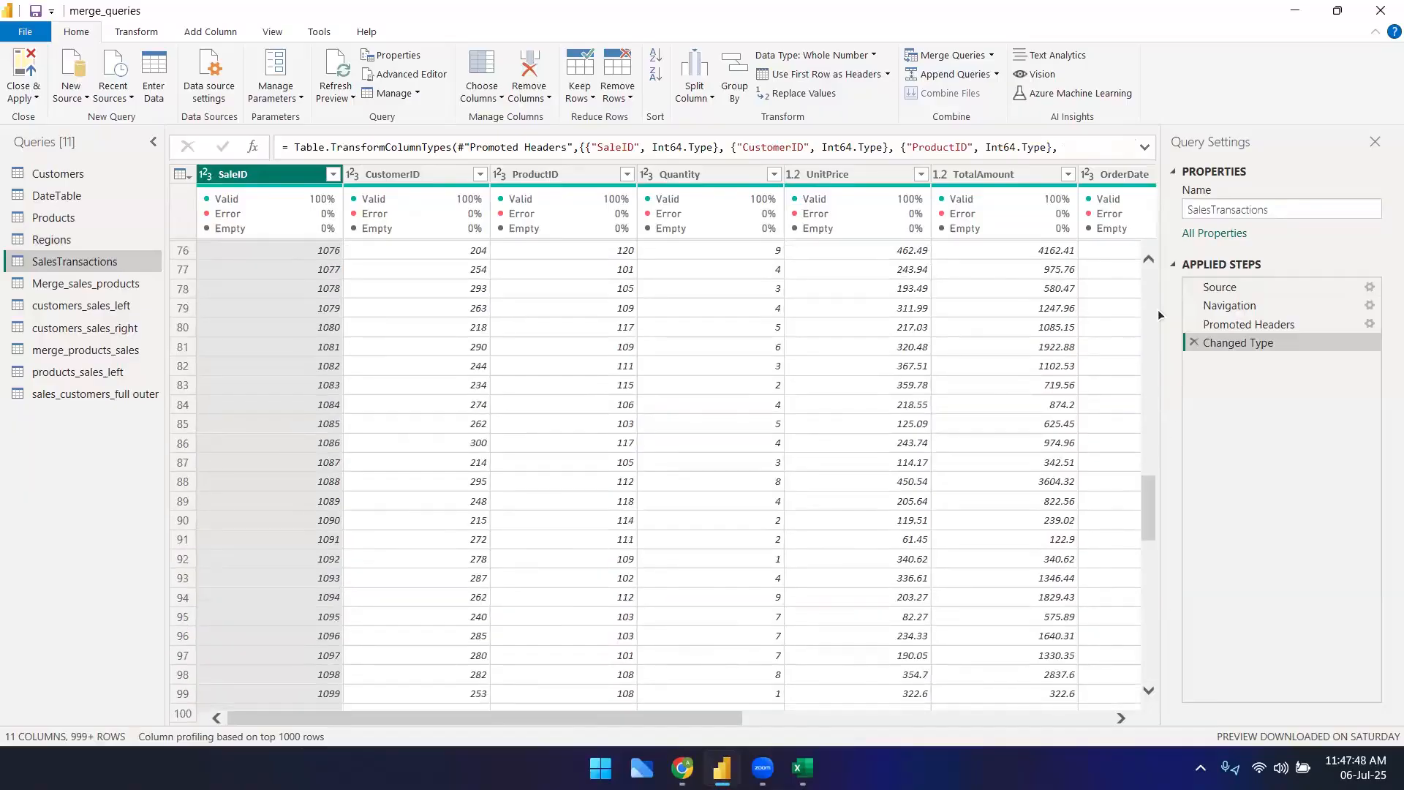
pyautogui.moveTo(1153, 493); pyautogui.dragTo(1138, 678)
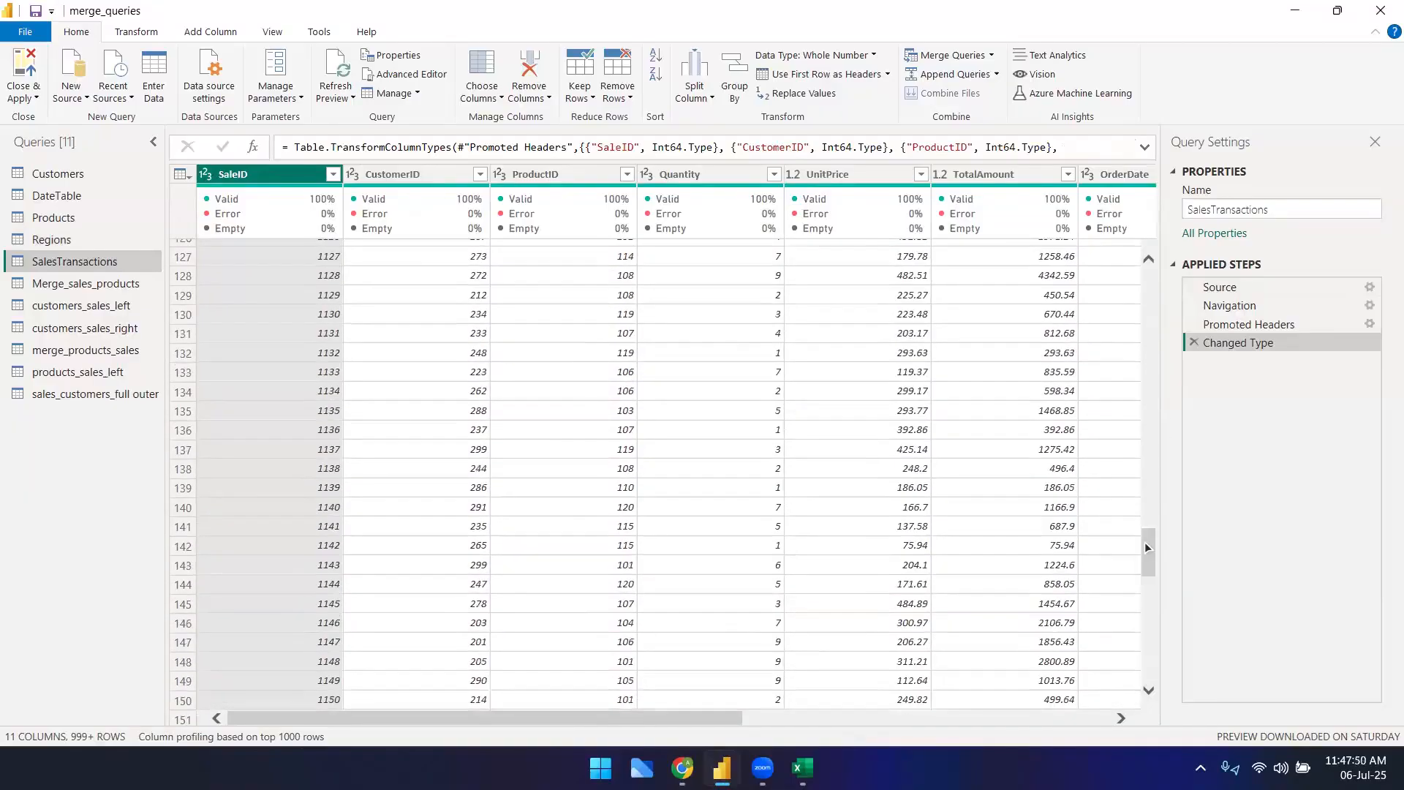
pyautogui.moveTo(1148, 543); pyautogui.dragTo(1170, 688)
pyautogui.moveTo(1173, 486); pyautogui.dragTo(1182, 215)
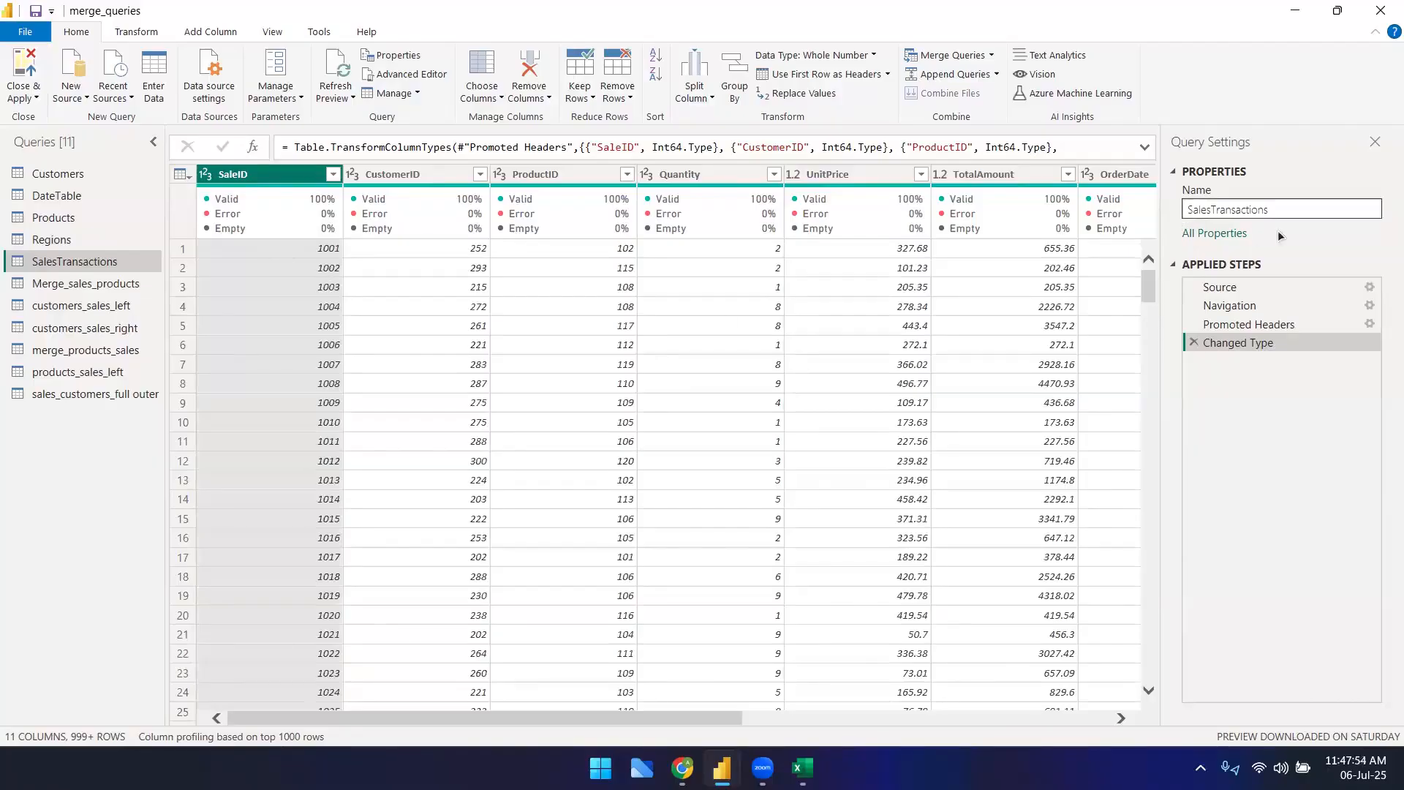
# - Transpose the Regions table and inspect individual cells of the result
pyautogui.click(71, 239)
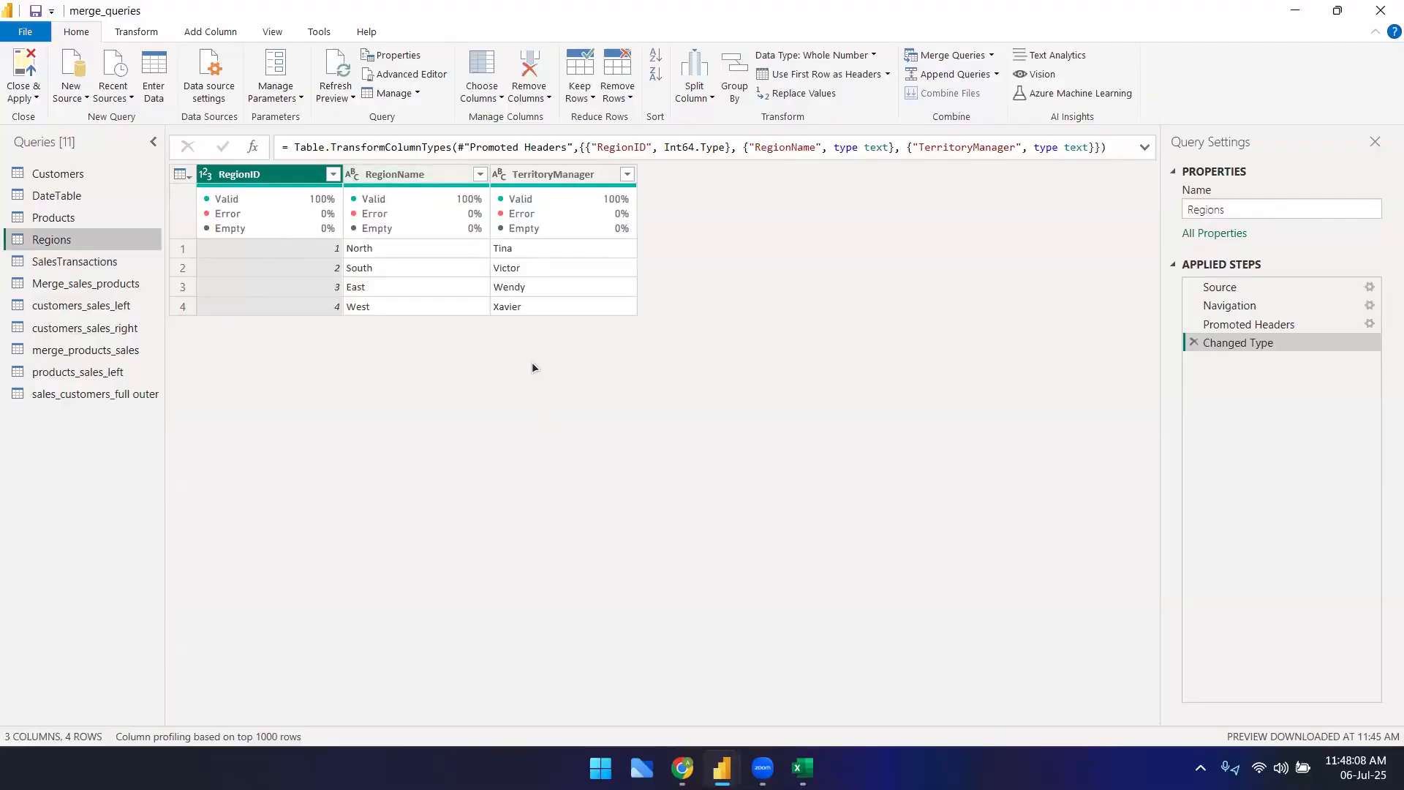
pyautogui.click(139, 33)
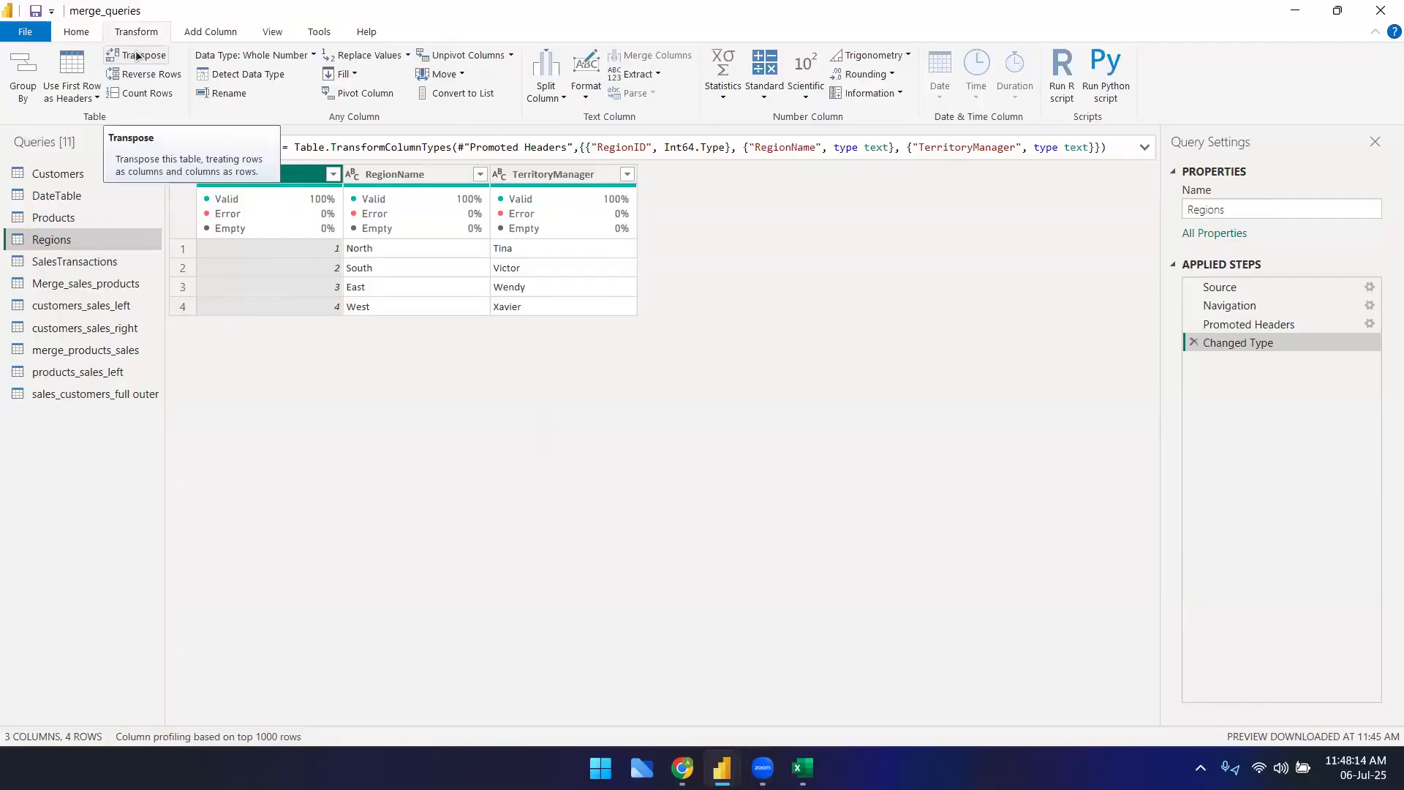
pyautogui.click(137, 56)
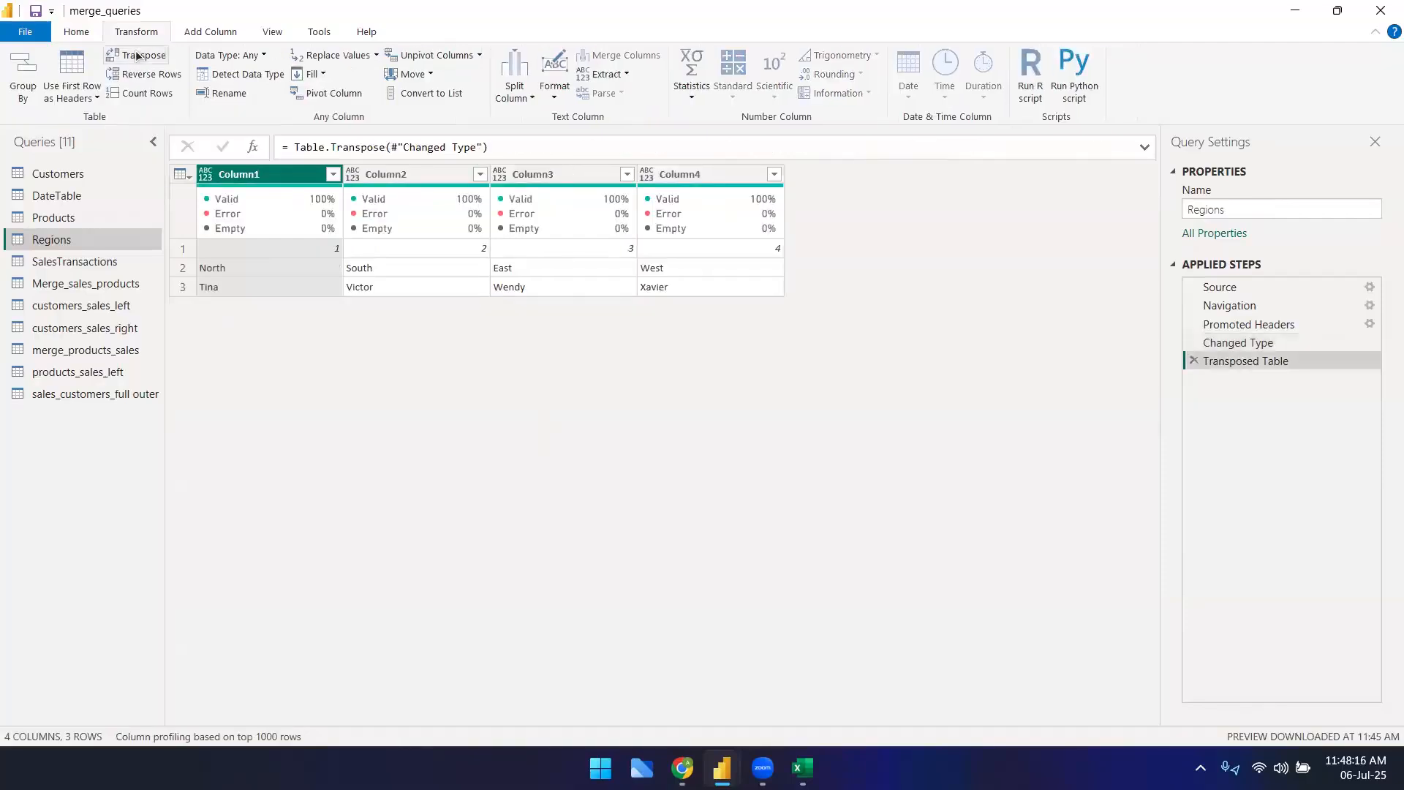
pyautogui.click(248, 250)
pyautogui.click(678, 247)
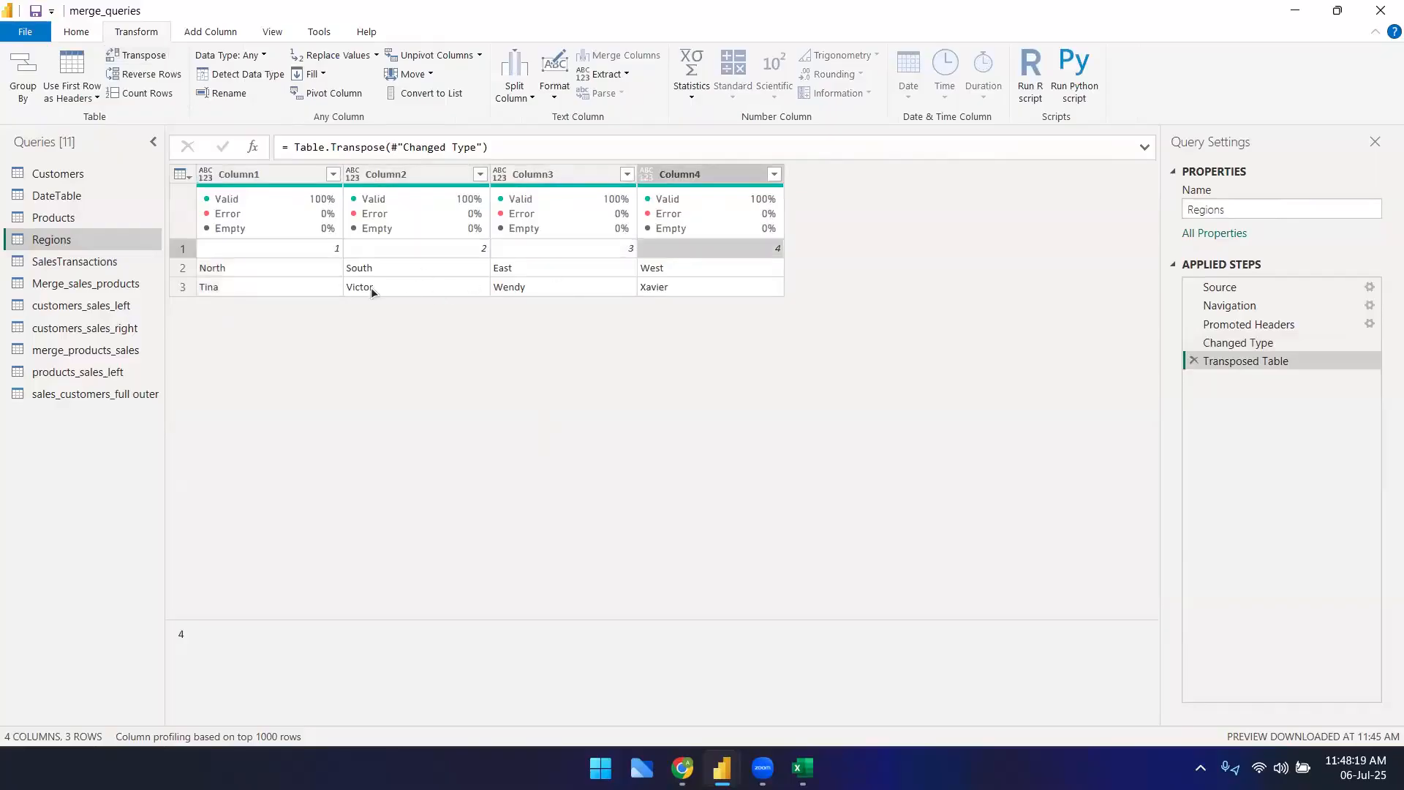
pyautogui.click(304, 275)
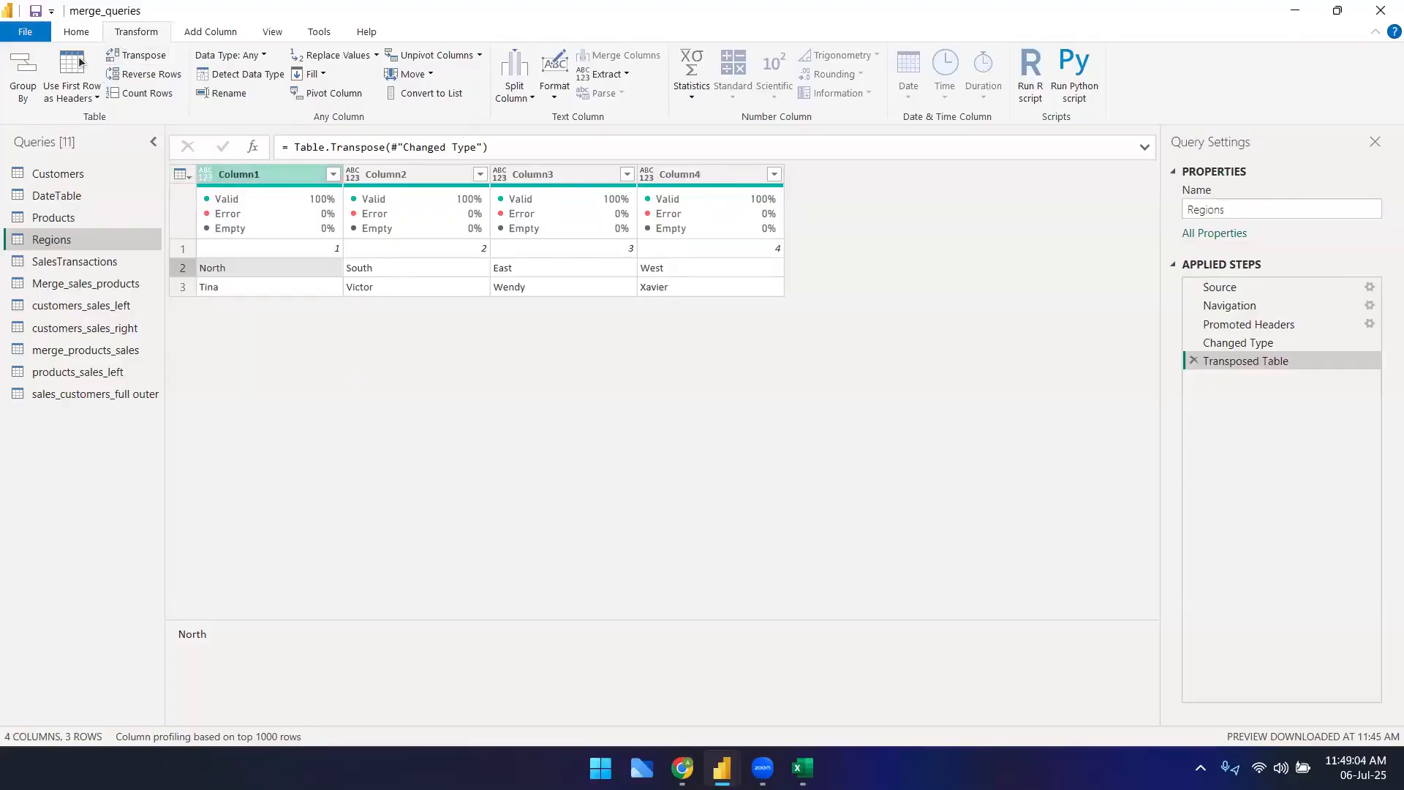
# - Transpose the Regions table a second time, and delete both transpose steps from its applied steps
pyautogui.click(155, 55)
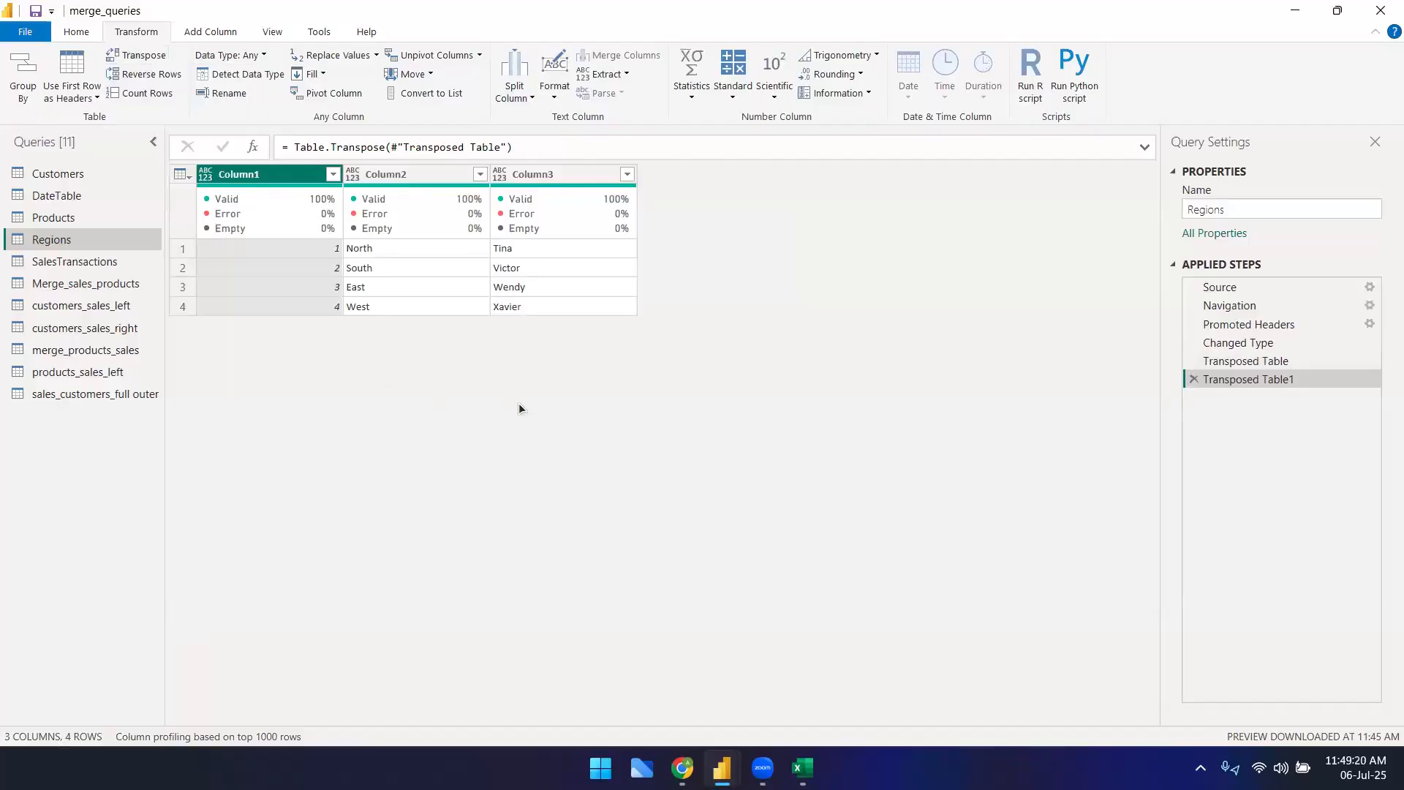
pyautogui.click(1195, 379)
pyautogui.click(1194, 361)
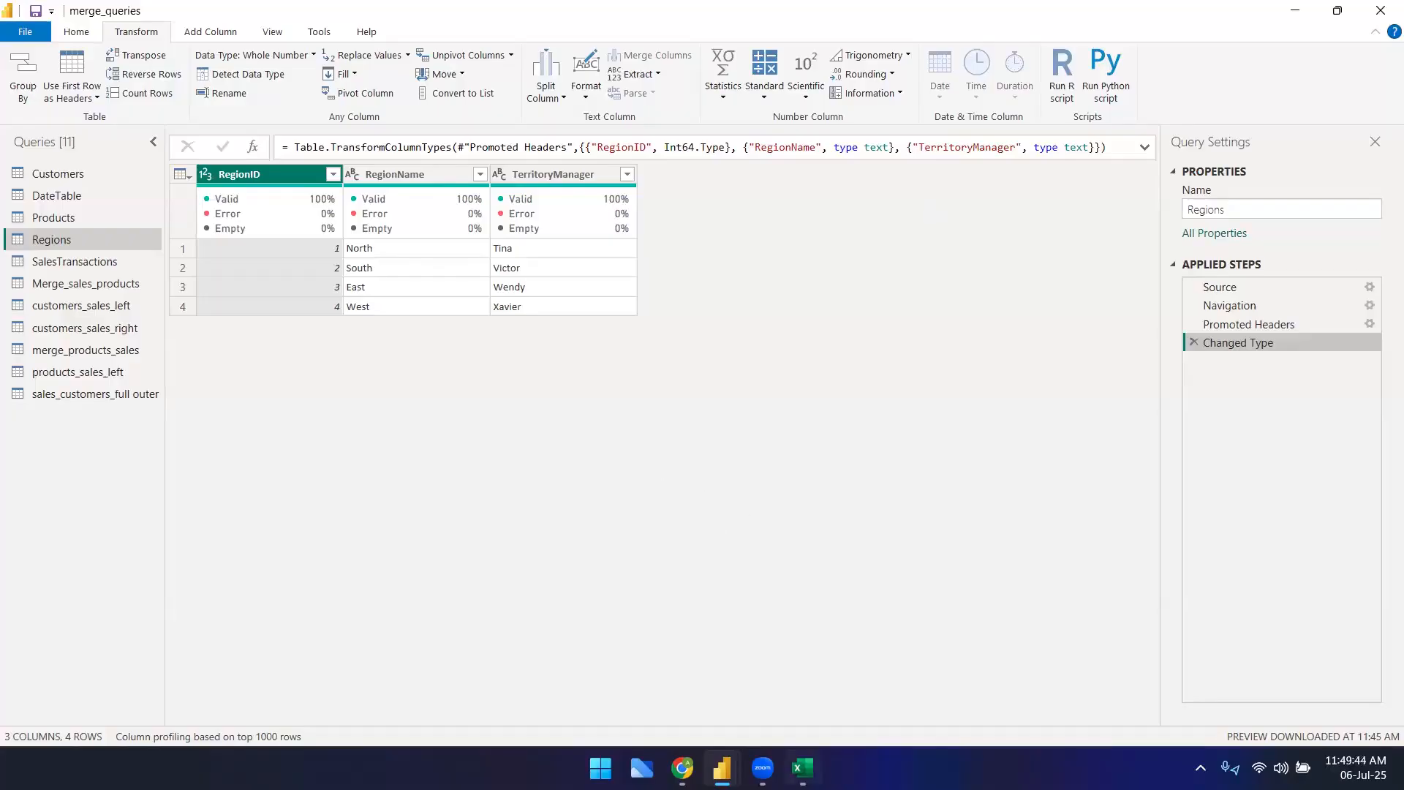
# - Switch to the RetailSalesDataset workbook in Excel and hide the TotalAmount column on the SalesTransactions sheet
pyautogui.click(802, 768)
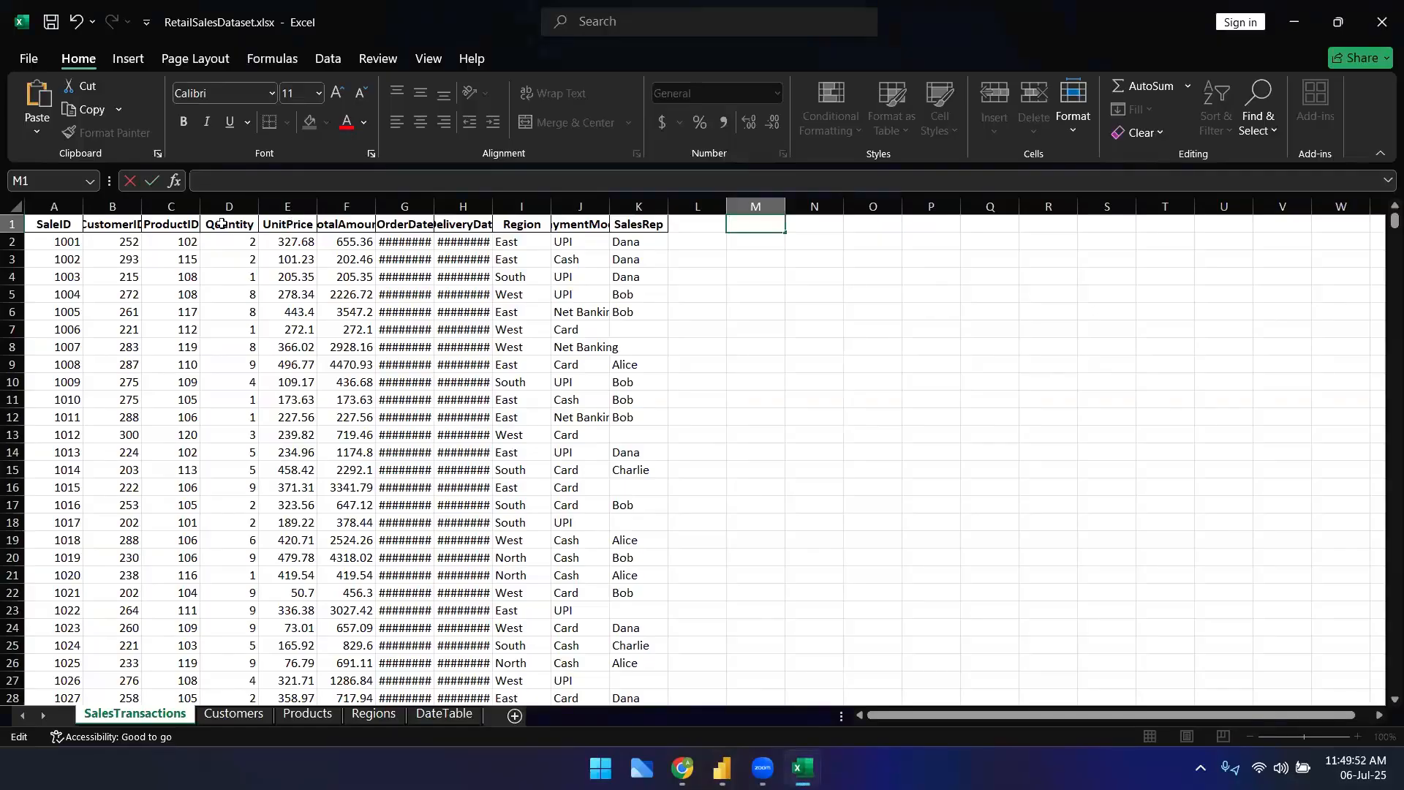
pyautogui.click(250, 238)
pyautogui.click(281, 226)
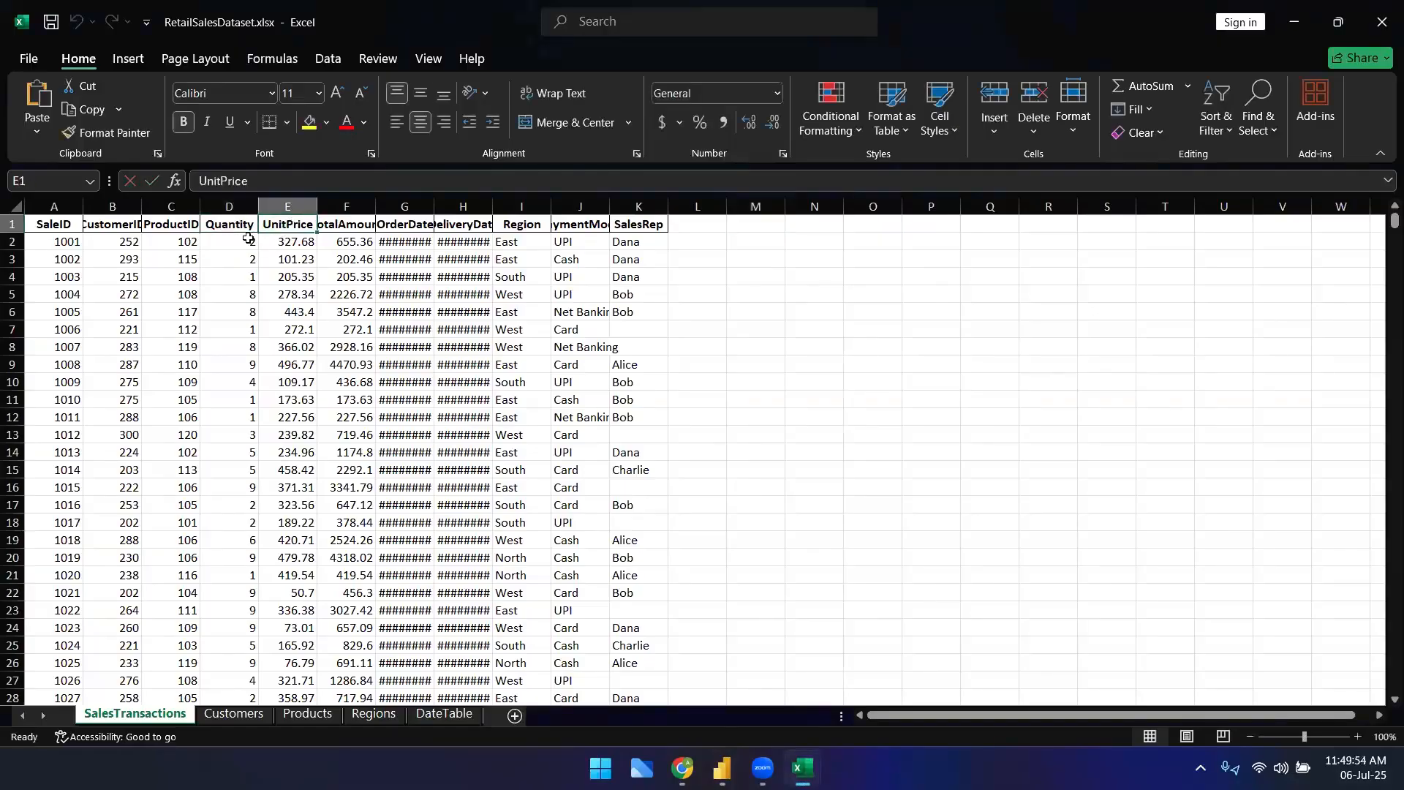
pyautogui.rightClick(342, 208)
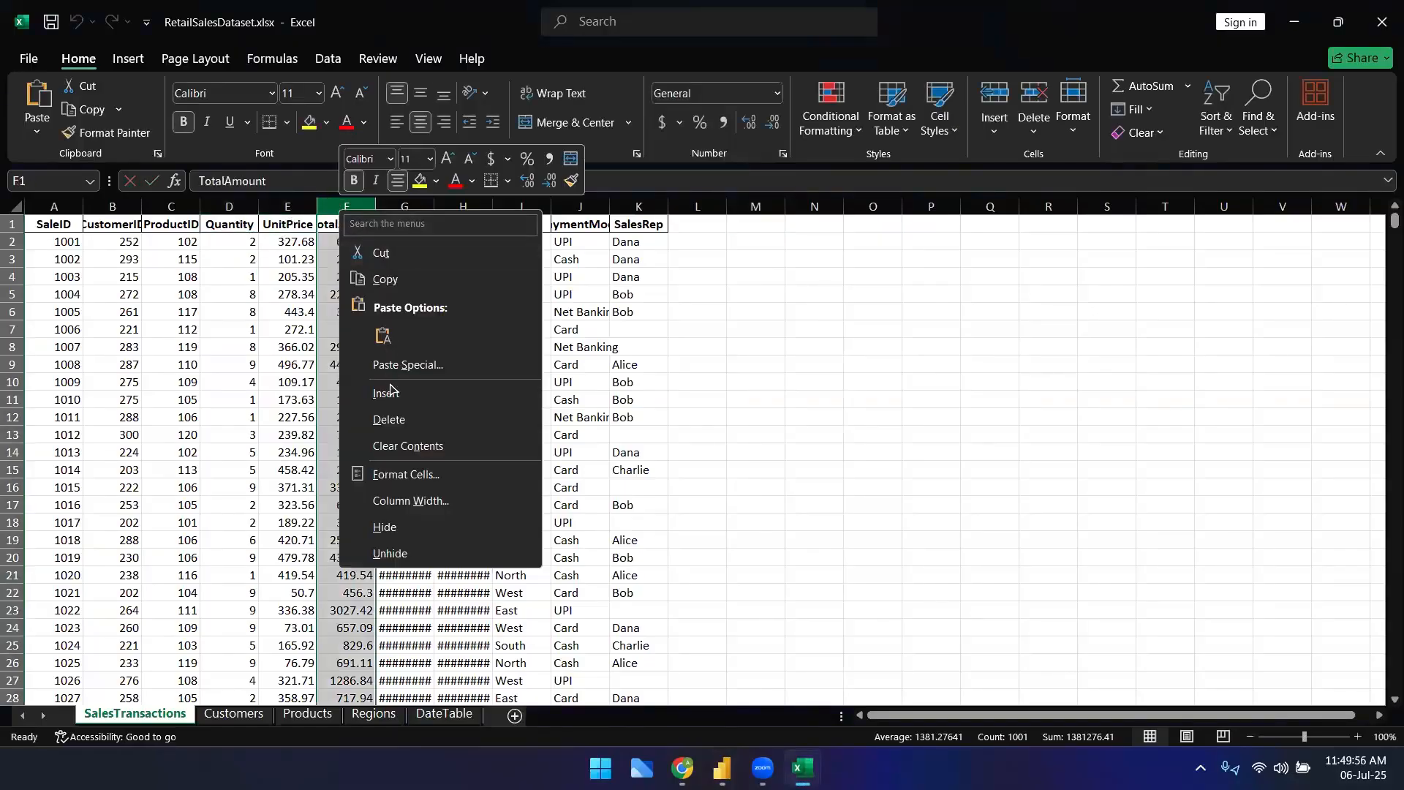
pyautogui.click(374, 528)
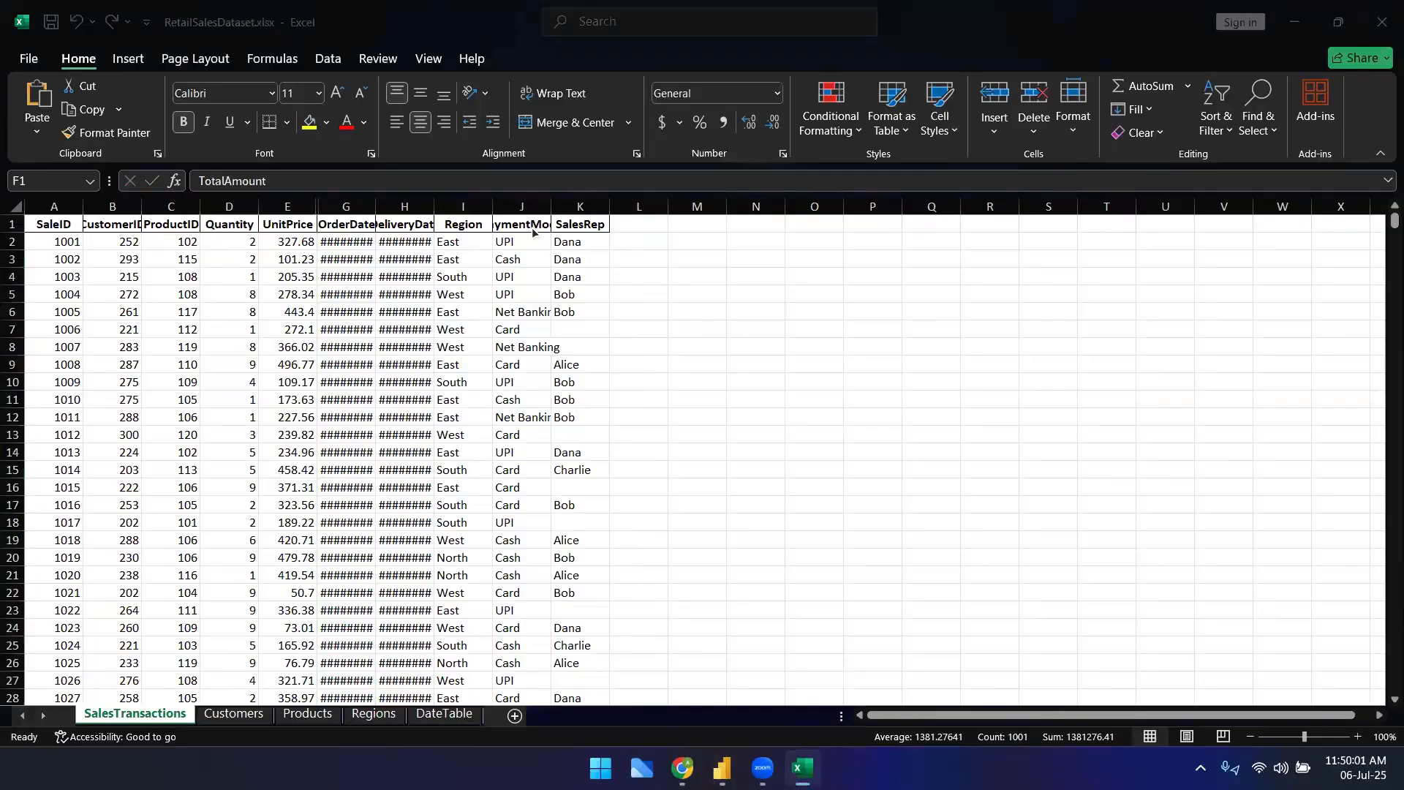
# - Try to enter the formula =D*E in cell M1 to multiply Quantity by UnitPrice
pyautogui.click(708, 223)
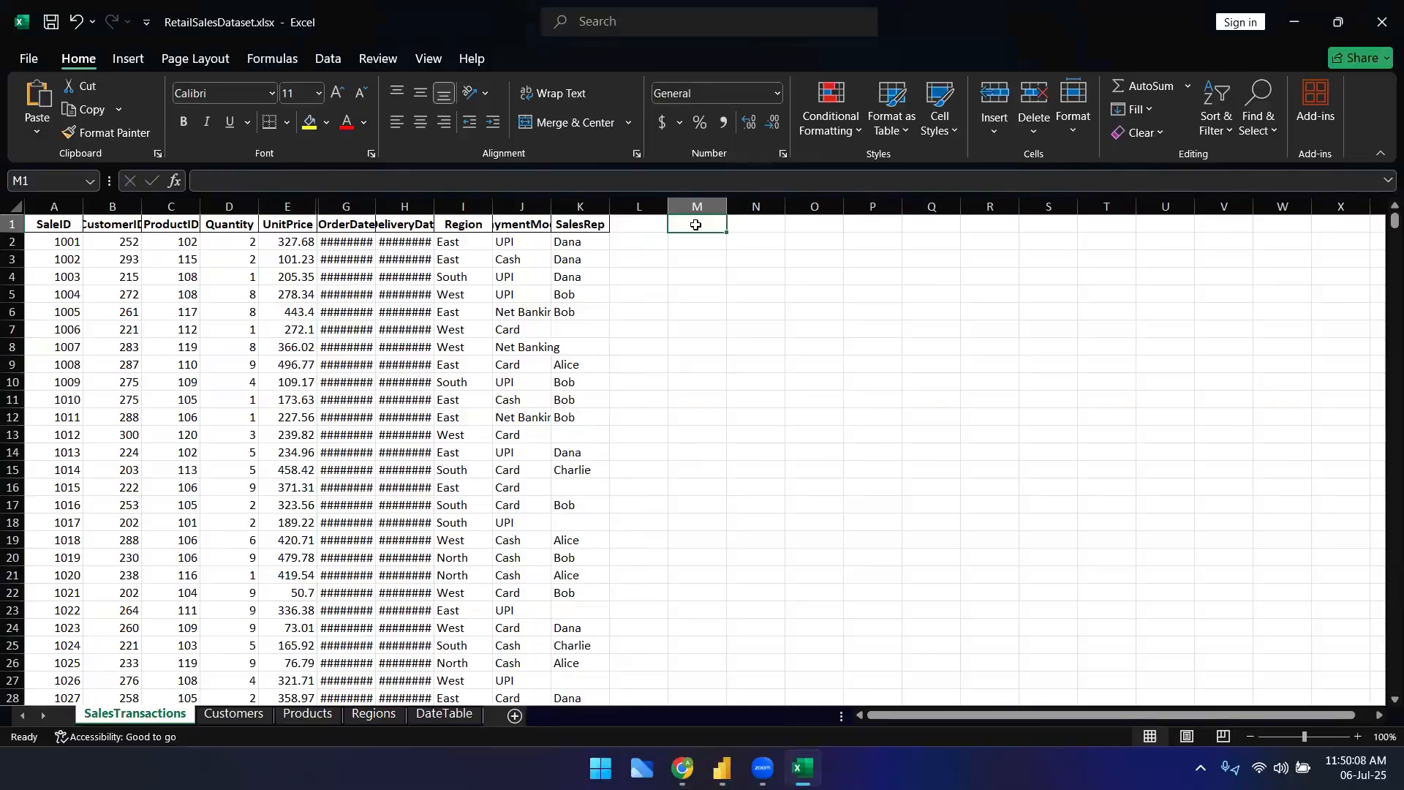
pyautogui.write('=')
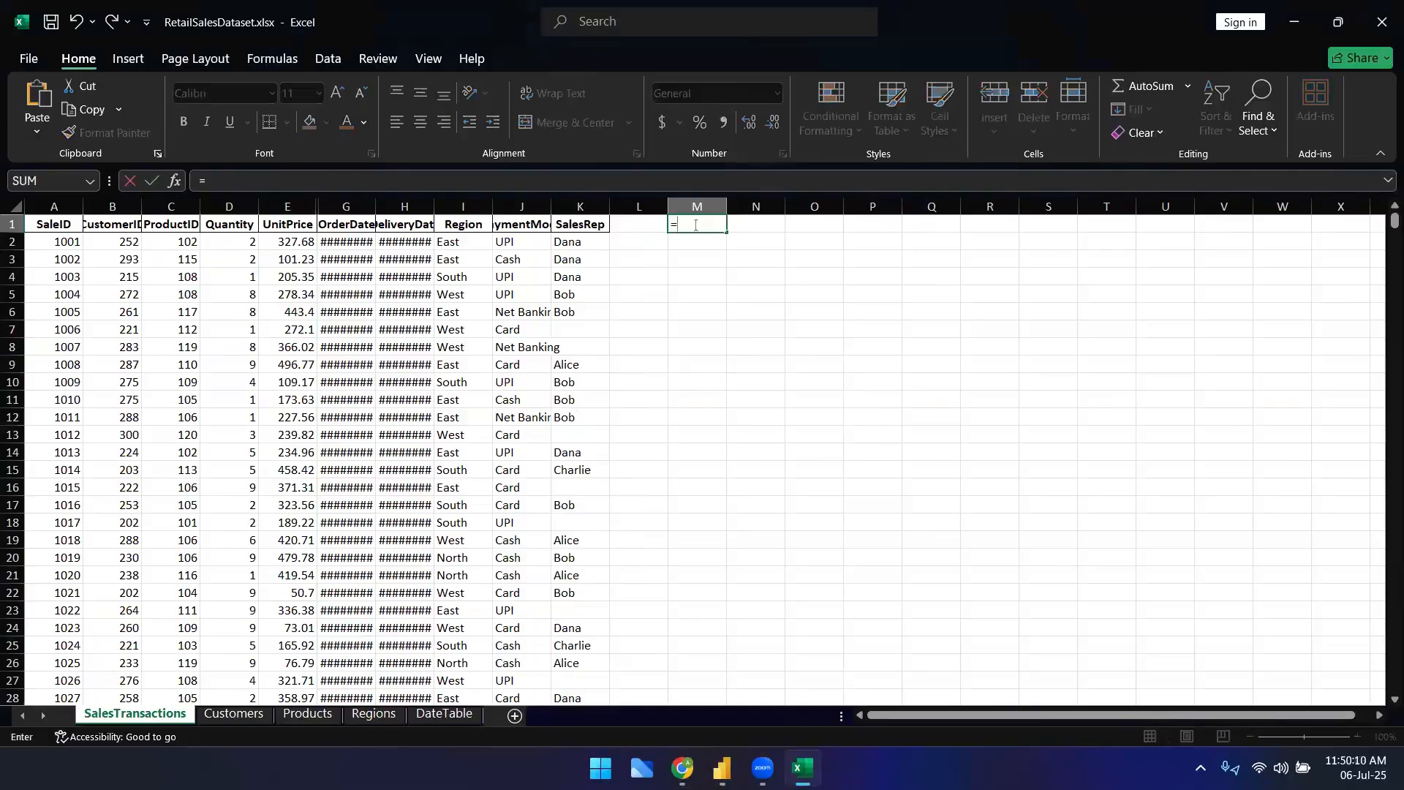
pyautogui.write('D')
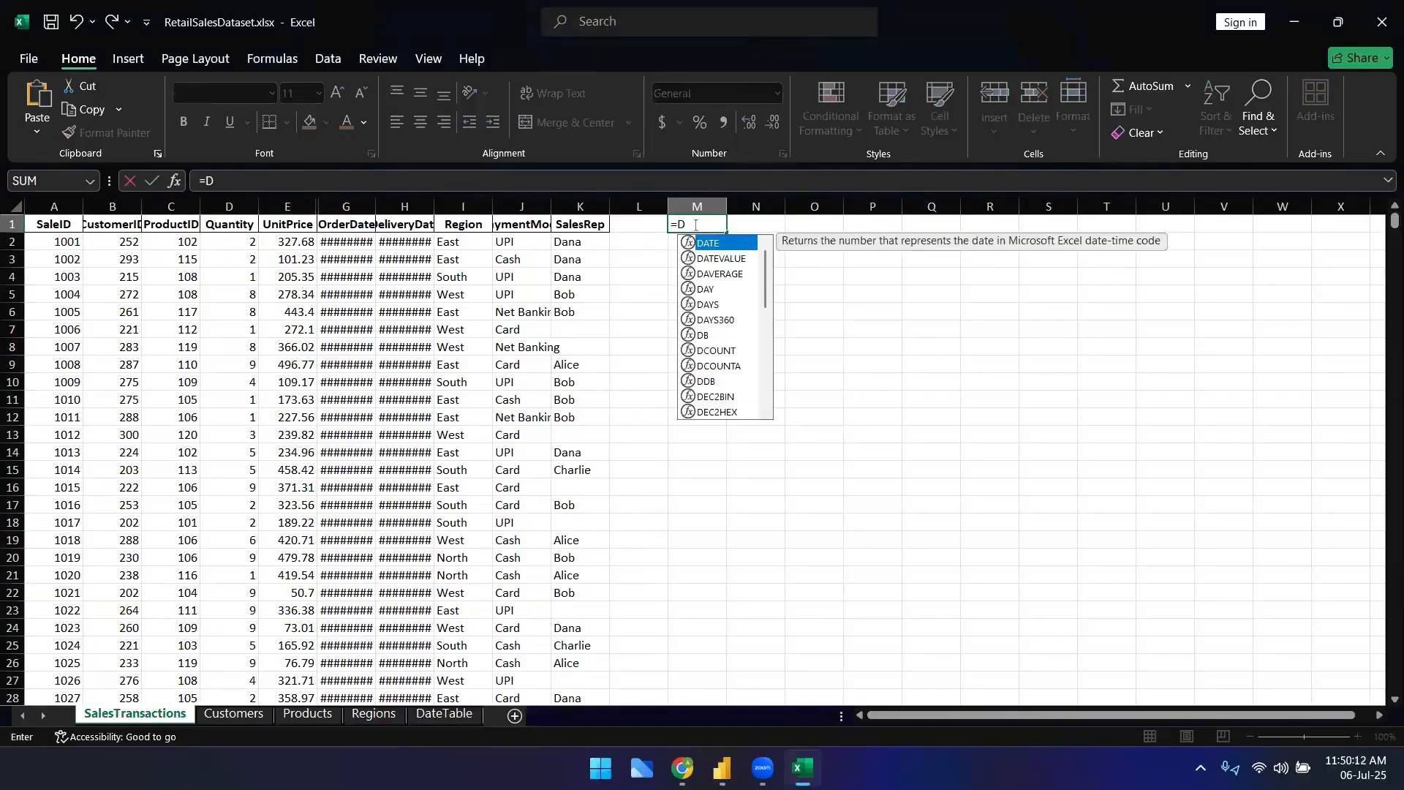
pyautogui.write('*E')
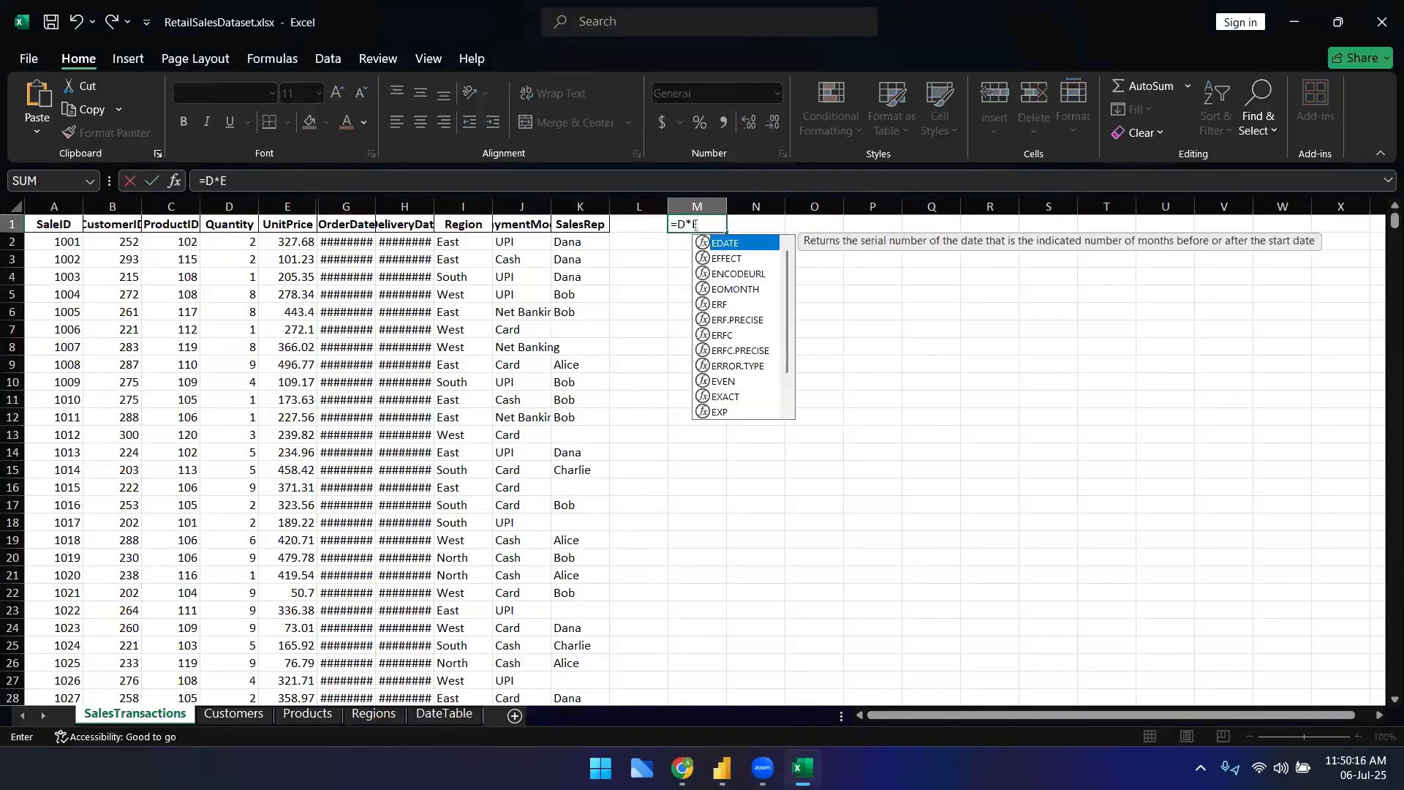
pyautogui.press('BackSpace')
pyautogui.press('BackSpace')
pyautogui.press('BackSpace')
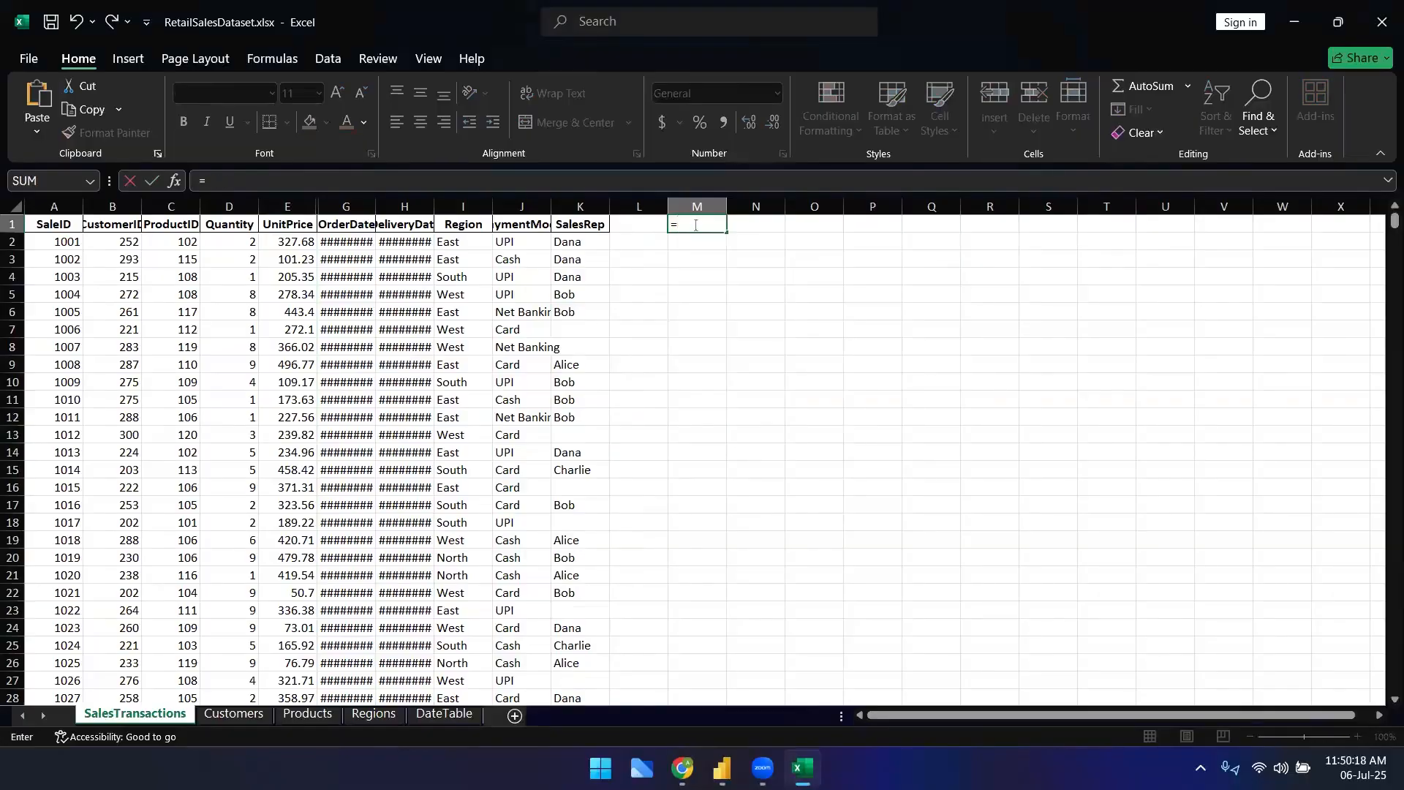
# - Try to find a multiplication function for the formula in cell M1, checking the MMULT suggestion
pyautogui.write('muli')
pyautogui.press('BackSpace')
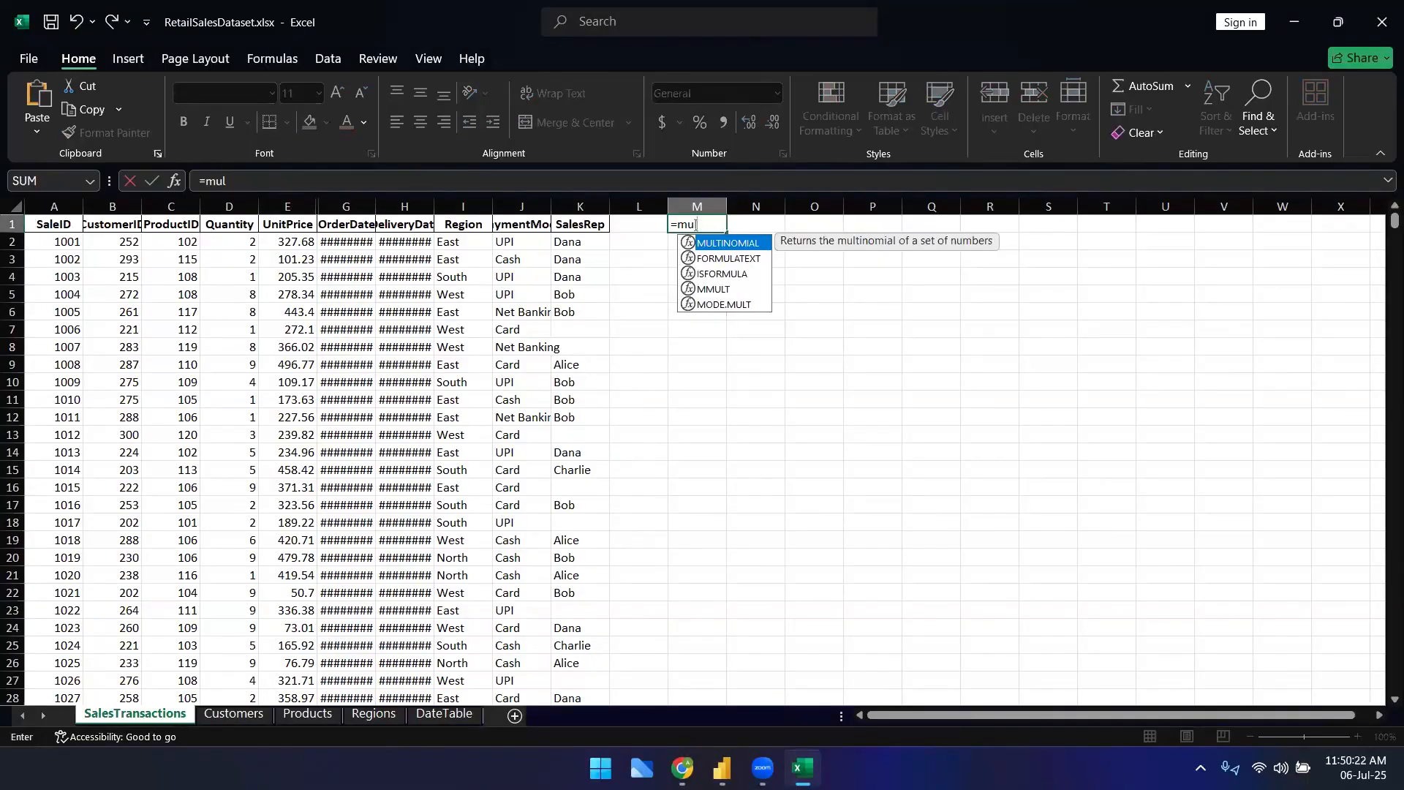
pyautogui.press('Down')
pyautogui.press('Down')
pyautogui.press('Down')
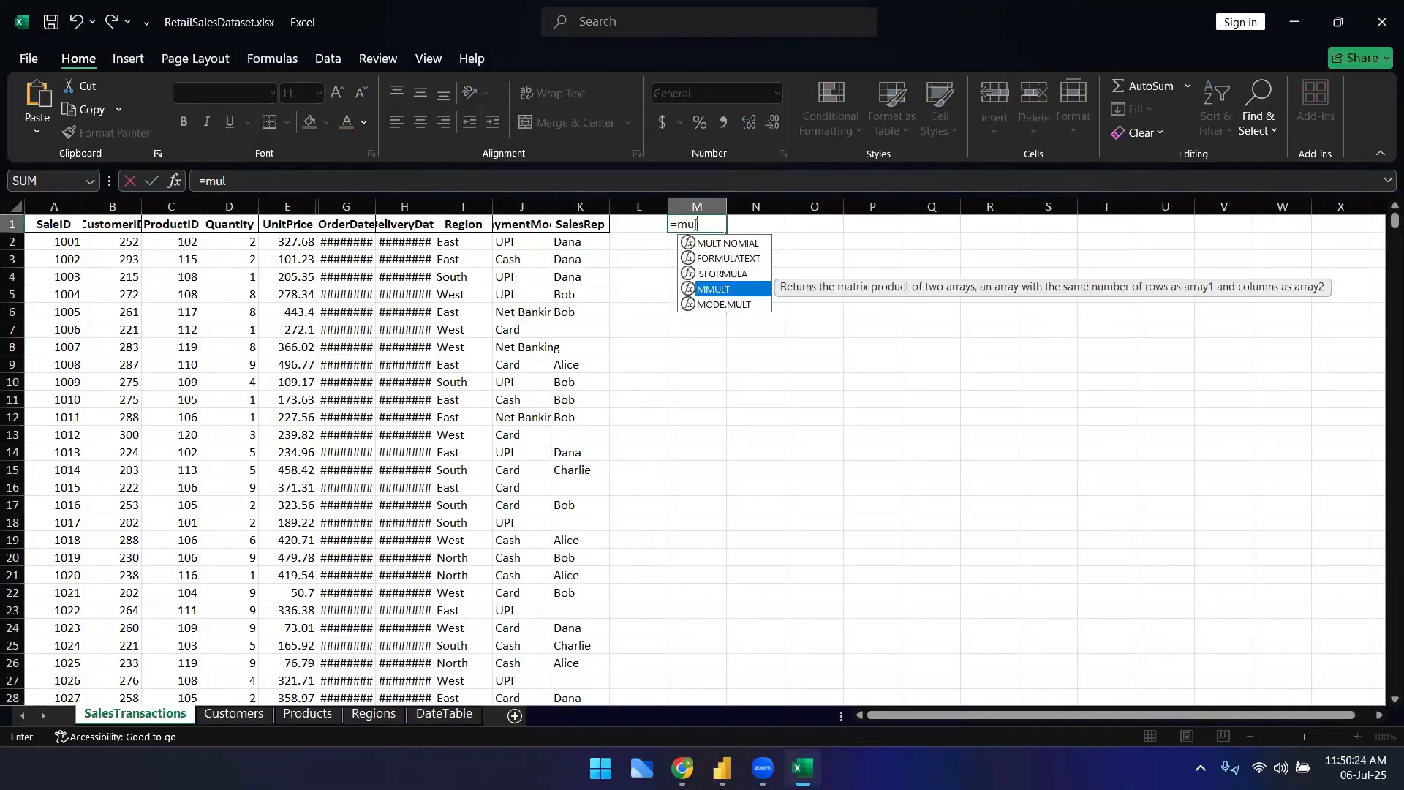
pyautogui.press('BackSpace')
pyautogui.press('BackSpace')
pyautogui.press('BackSpace')
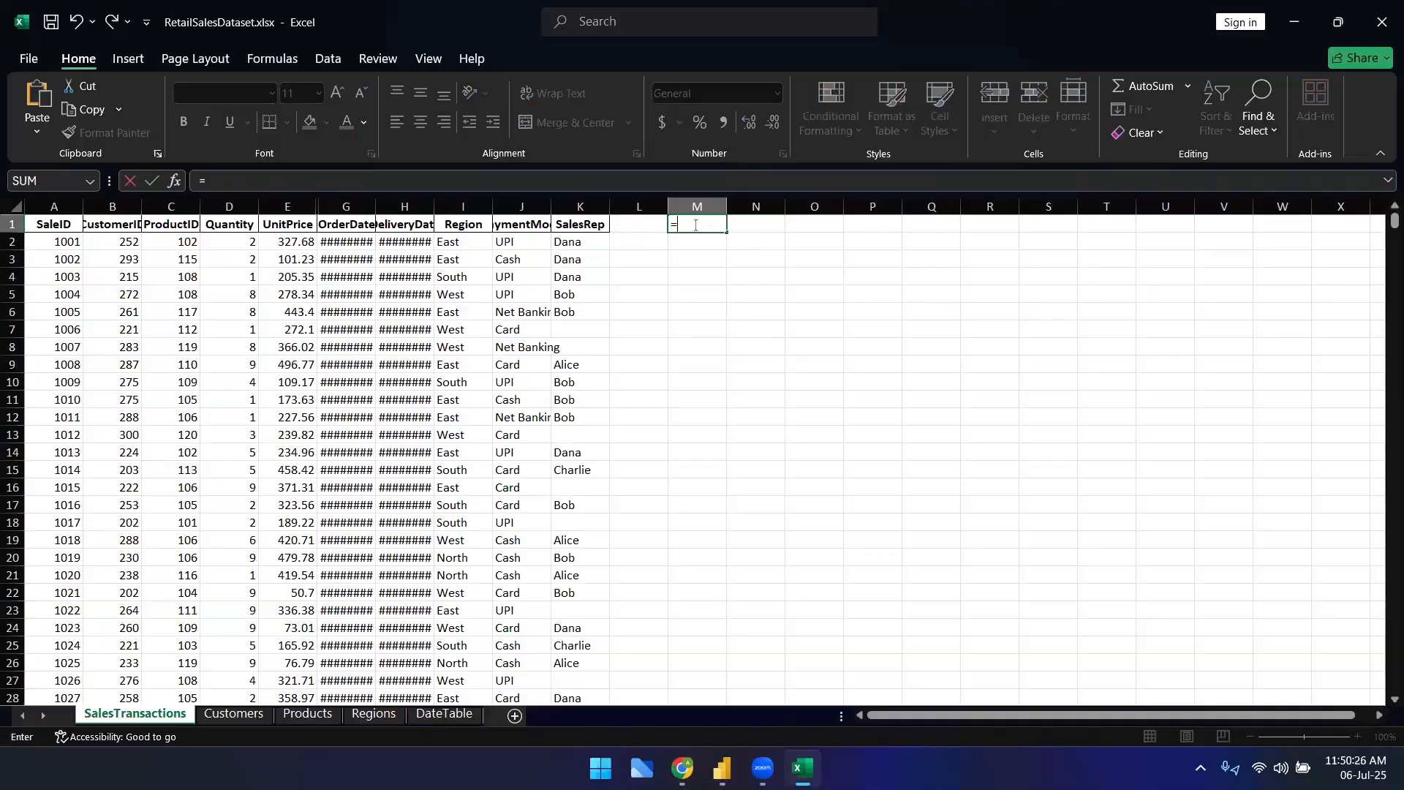
# - Try the formula =produ in cell M1, and clear the cell
pyautogui.write('produ')
pyautogui.press('Return')
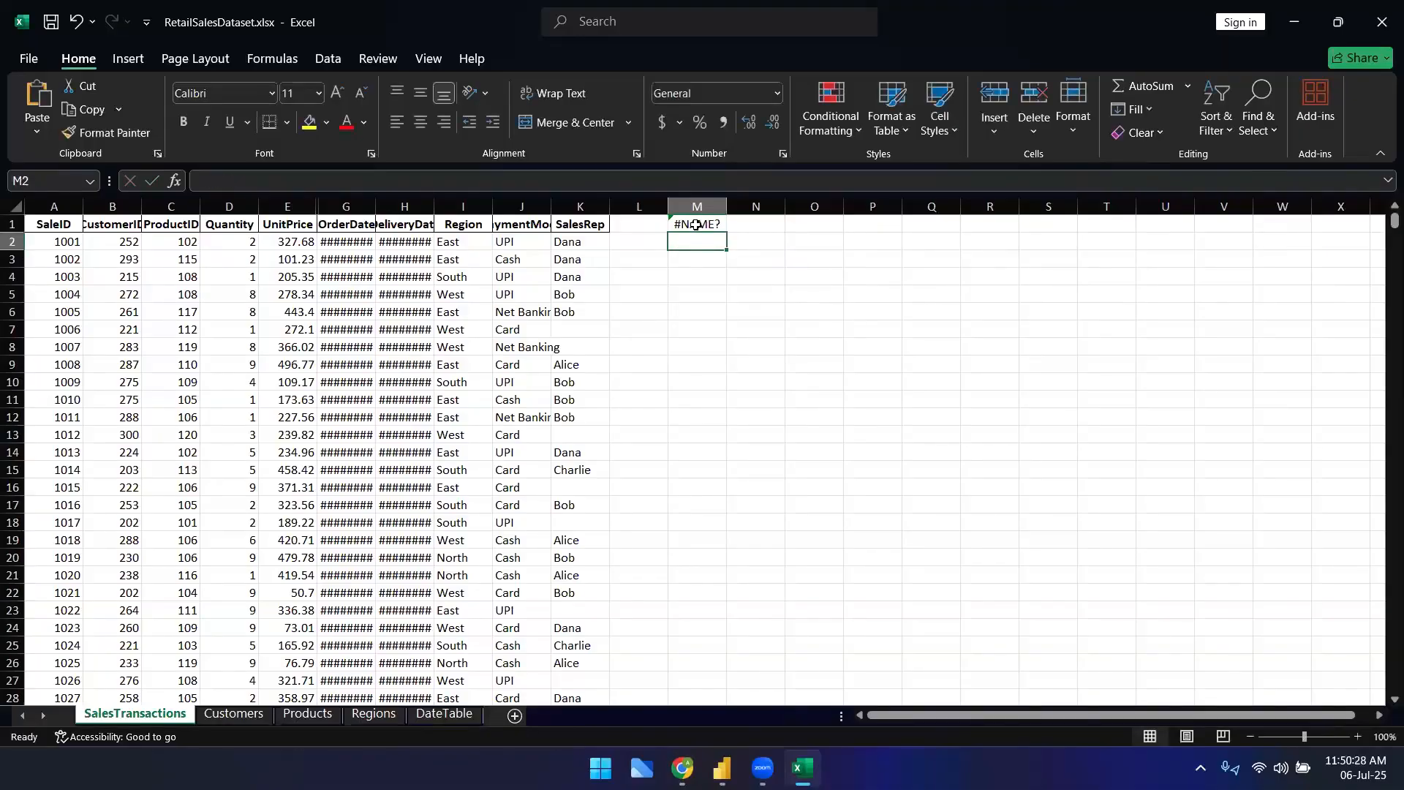
pyautogui.doubleClick(699, 227)
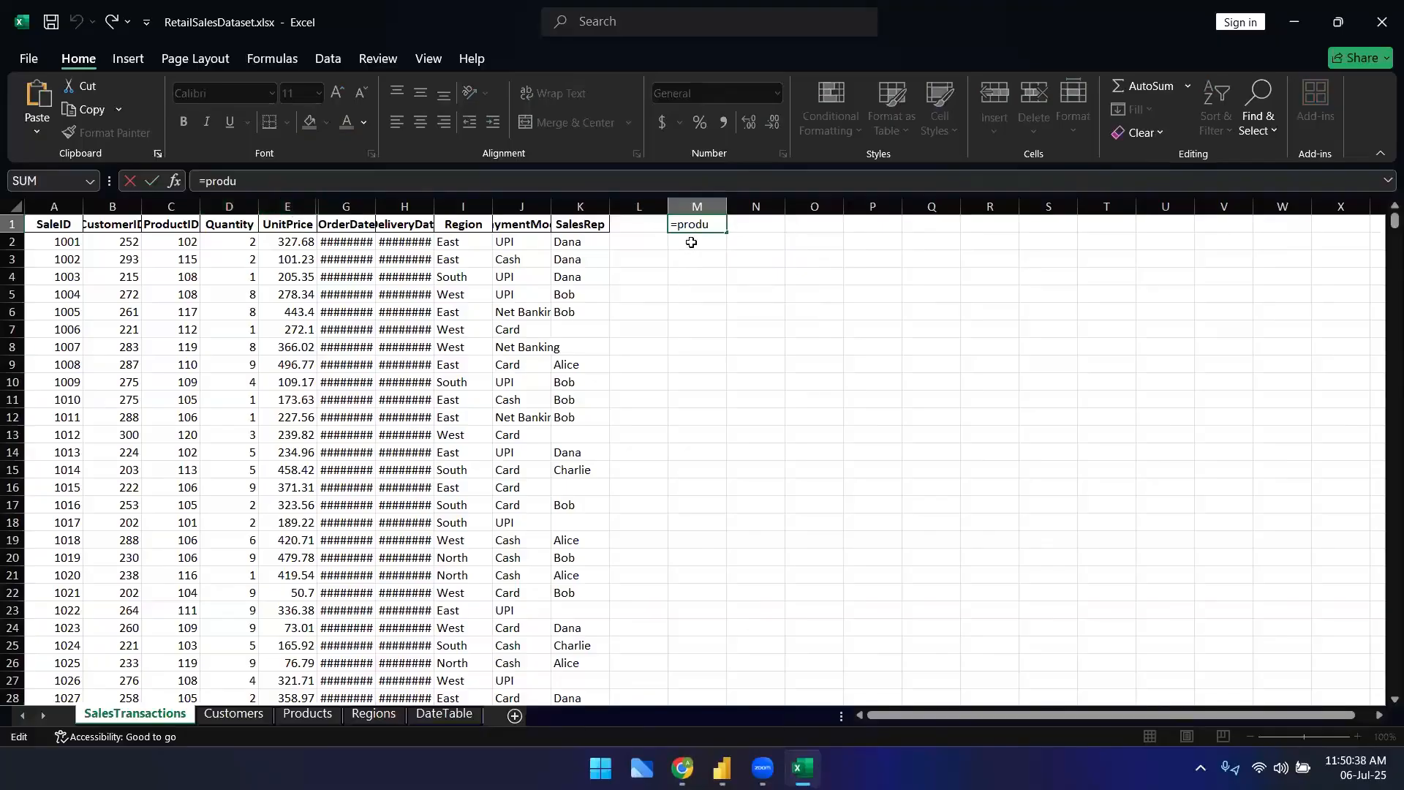
pyautogui.press('Return')
pyautogui.press('Up')
pyautogui.press('BackSpace')
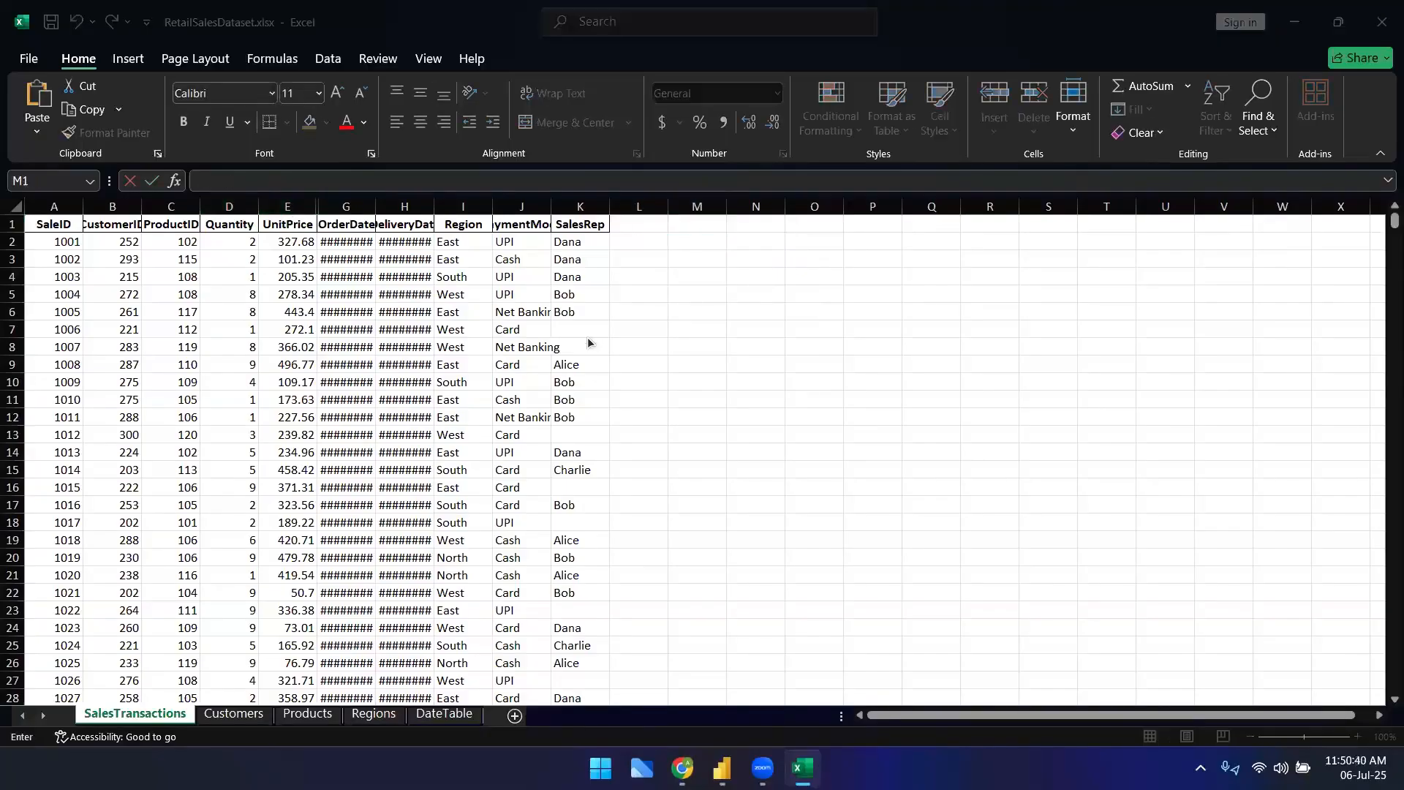
# - Switch to the merge_queries Power Query Editor and view the SalesTransactions table
pyautogui.hotkey('alt', 'Tab')
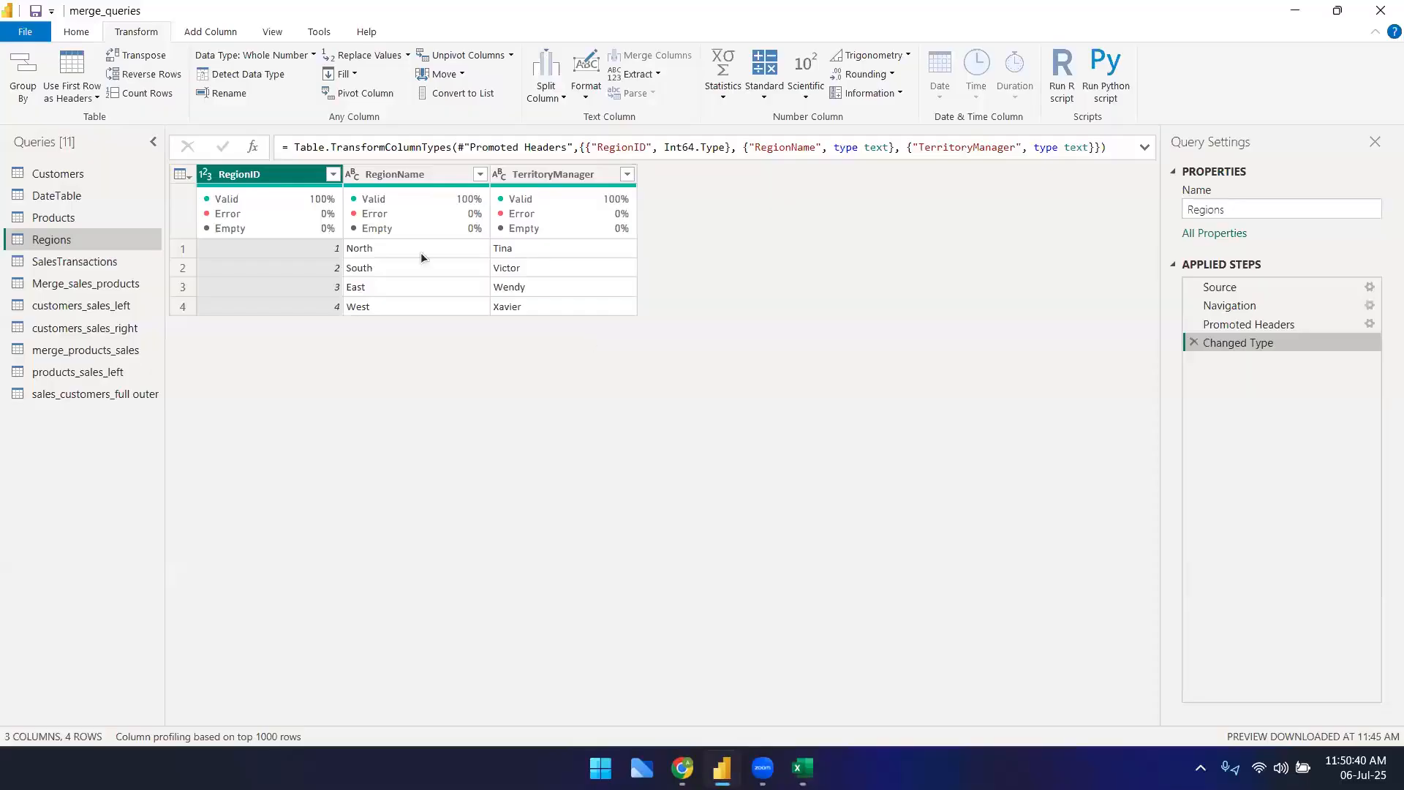
pyautogui.click(85, 264)
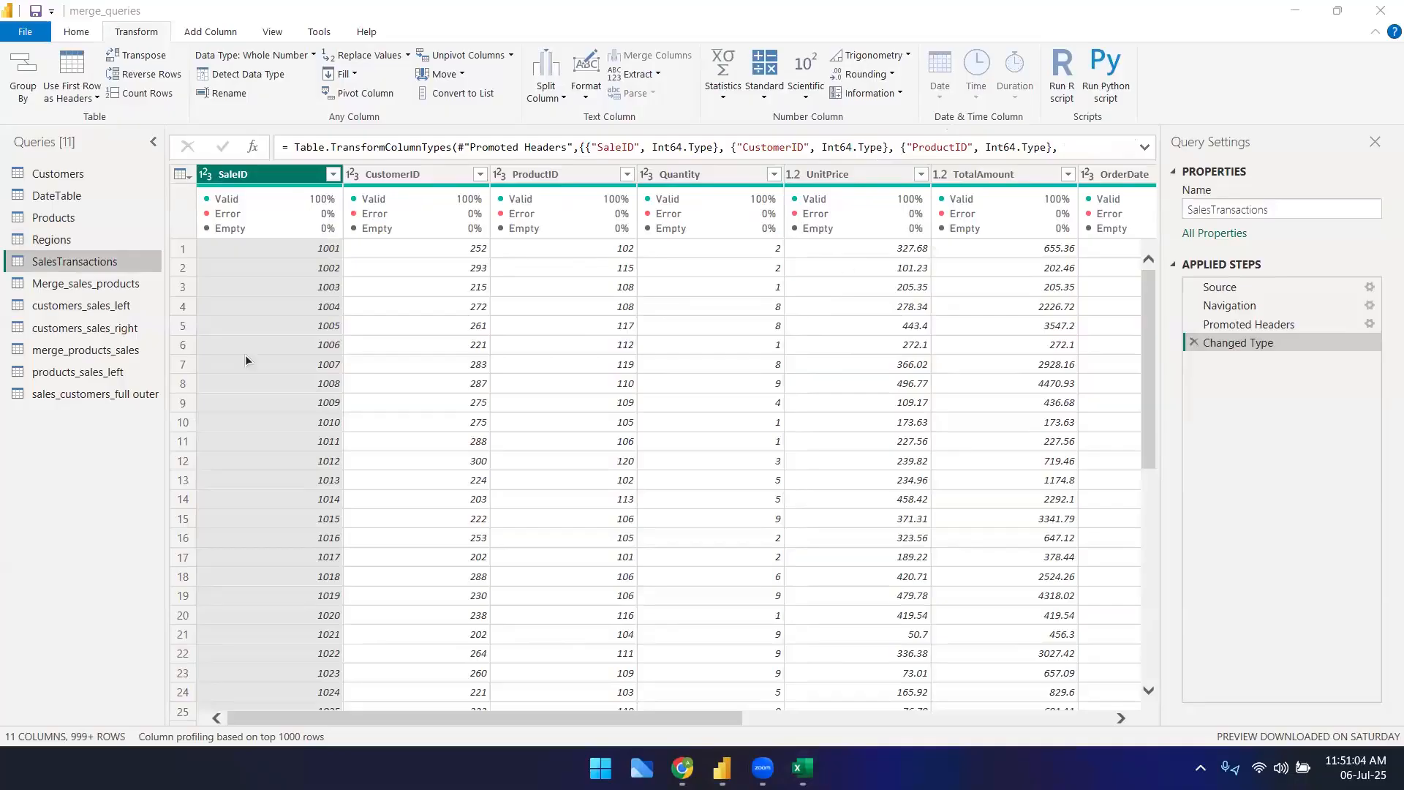
pyautogui.click(73, 216)
# - Transpose the Regions table and delete the transpose from its applied steps
pyautogui.click(54, 241)
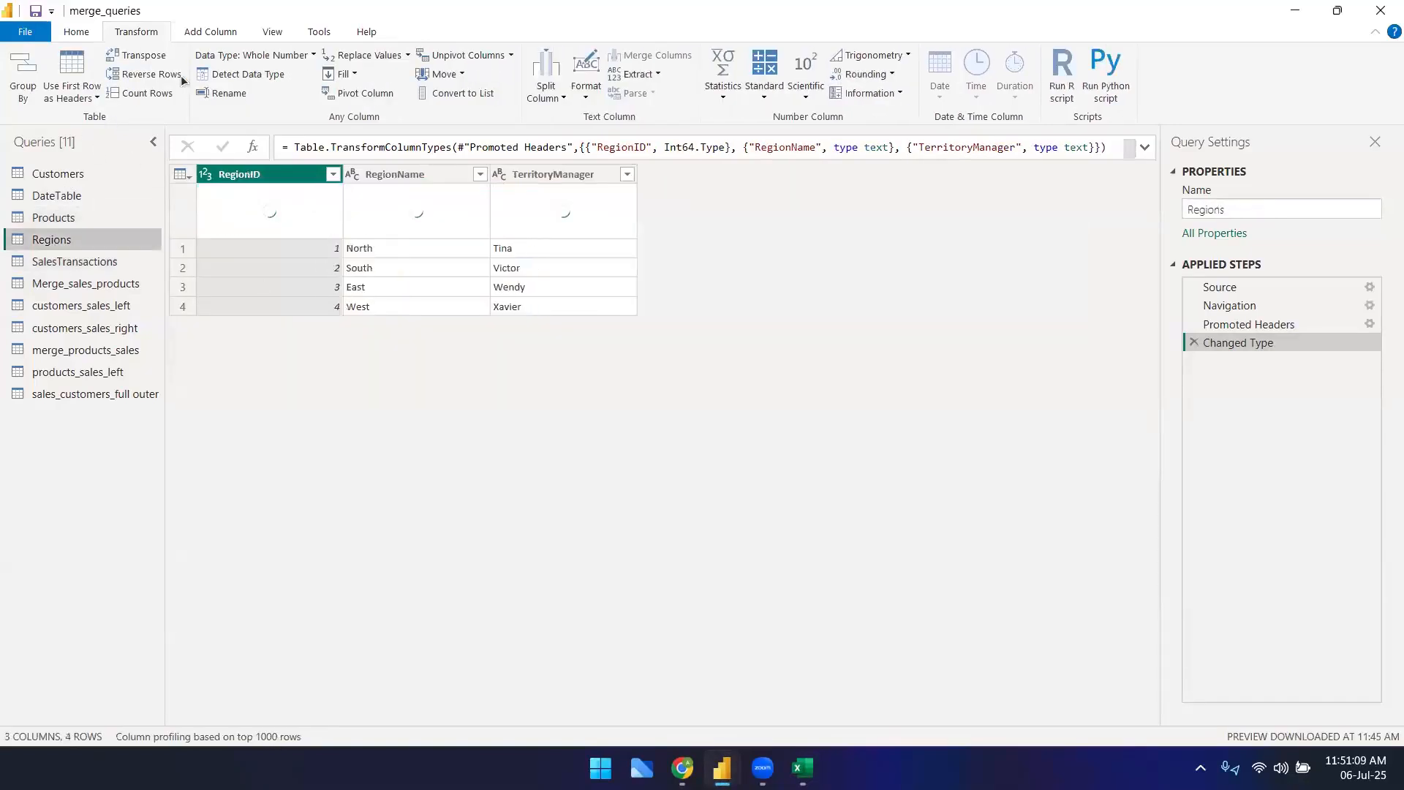
pyautogui.click(143, 56)
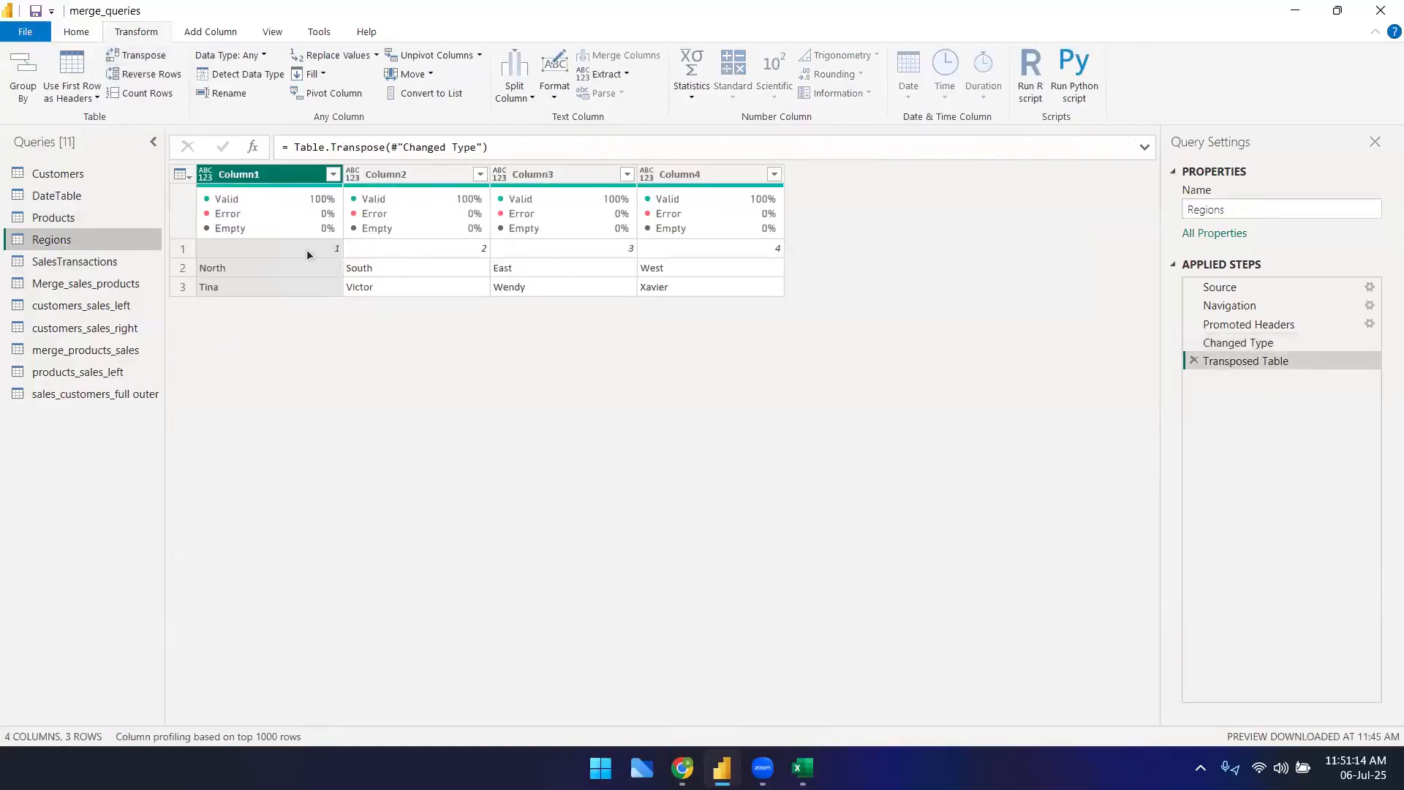
pyautogui.click(1194, 361)
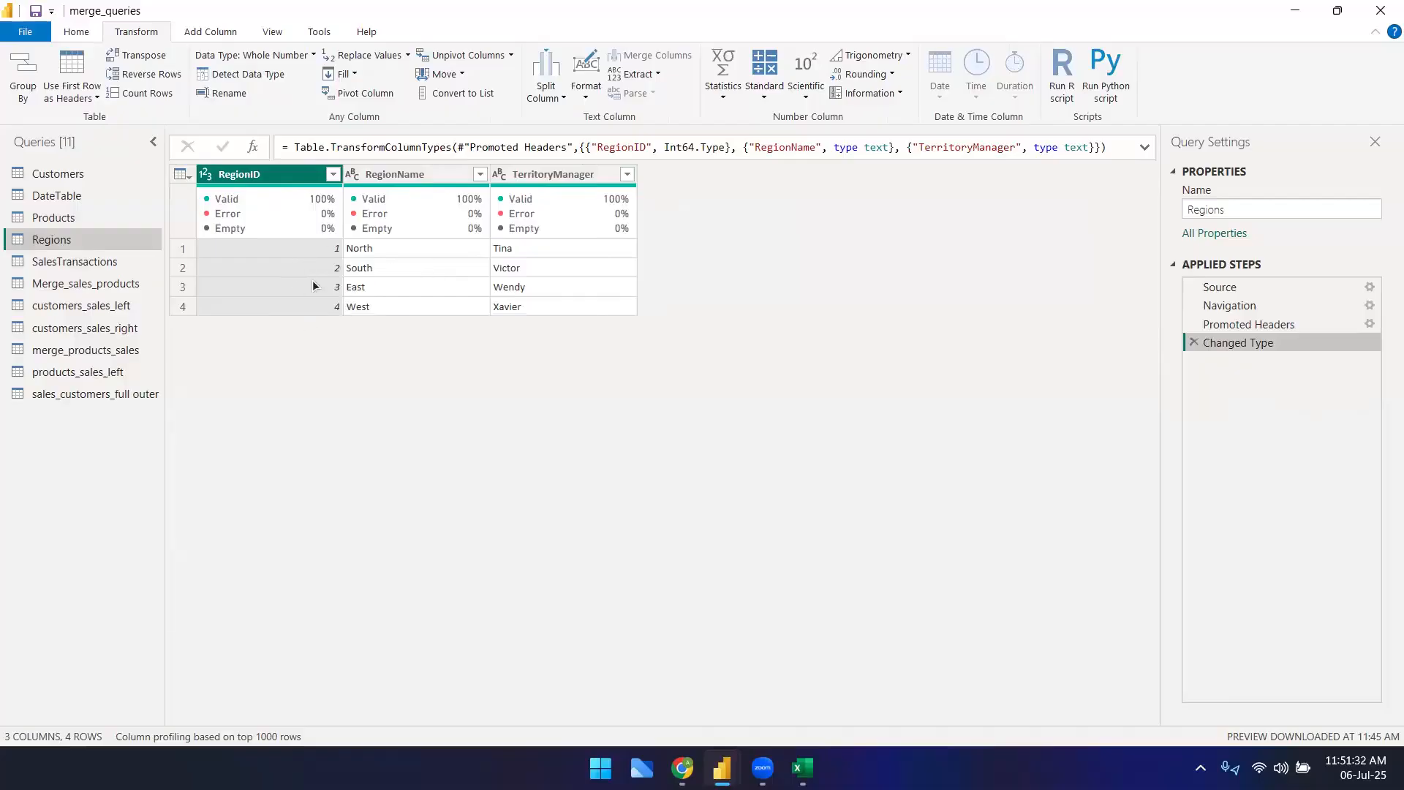
# - Transpose the Regions table again, use its first row as headers, and inspect the cells of the first column
pyautogui.click(137, 55)
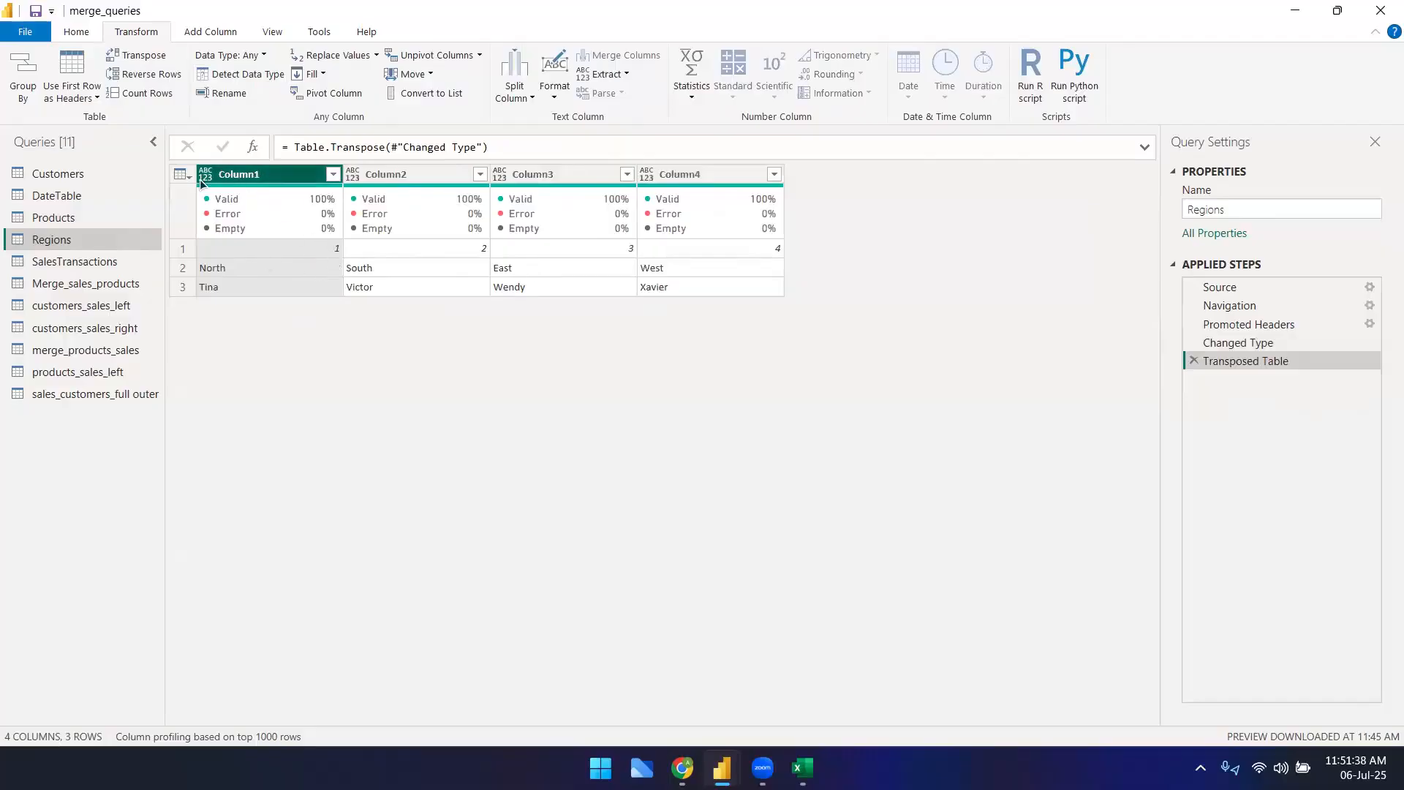
pyautogui.click(185, 250)
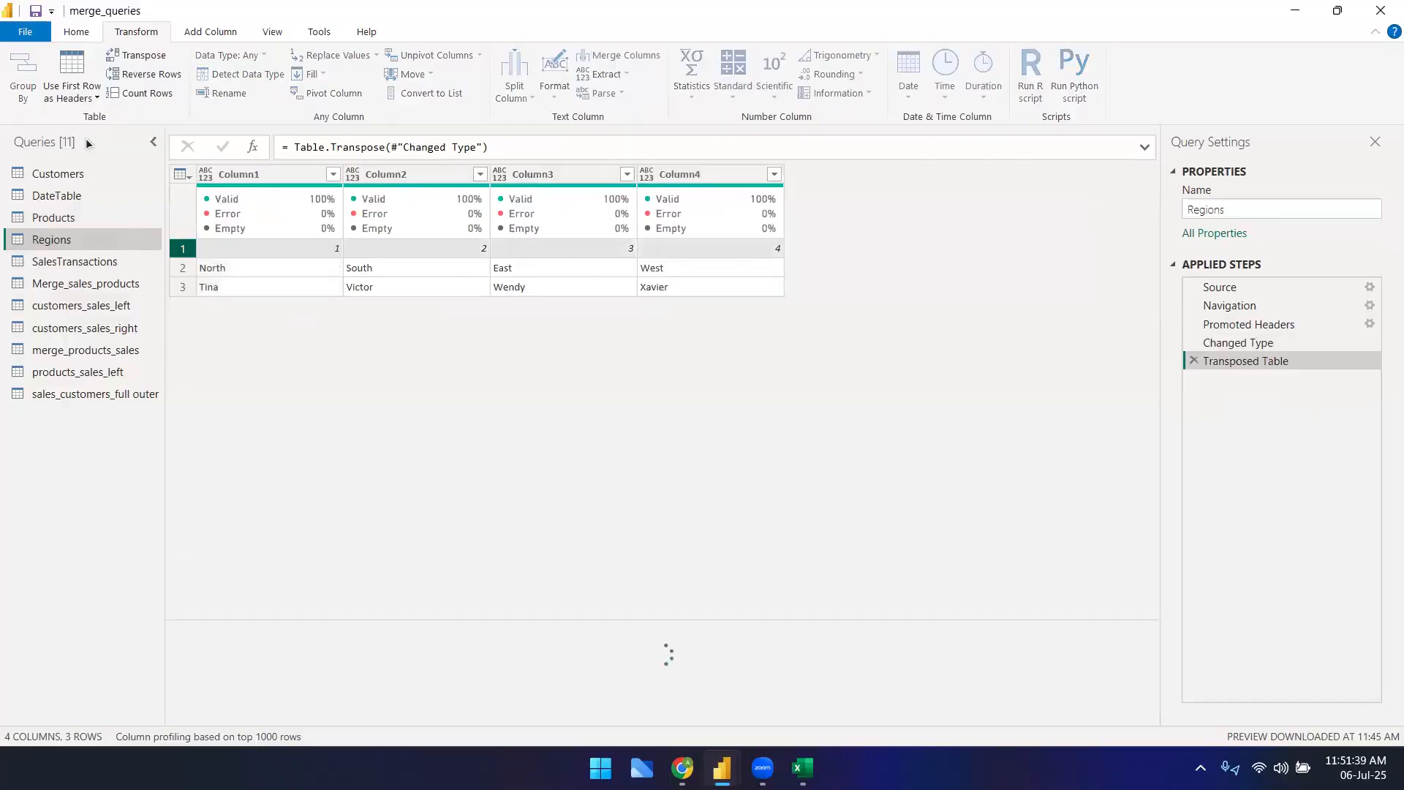
pyautogui.click(73, 98)
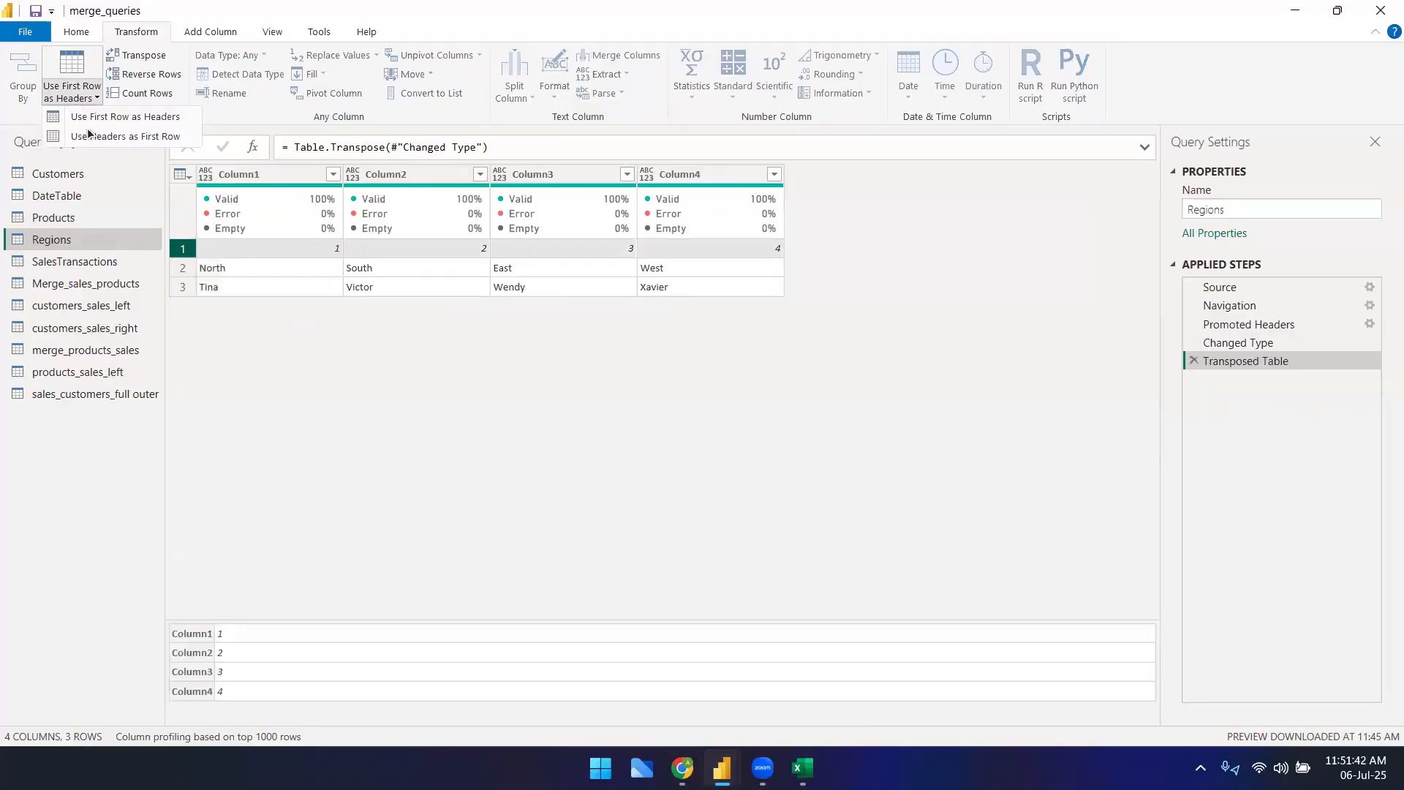
pyautogui.click(90, 117)
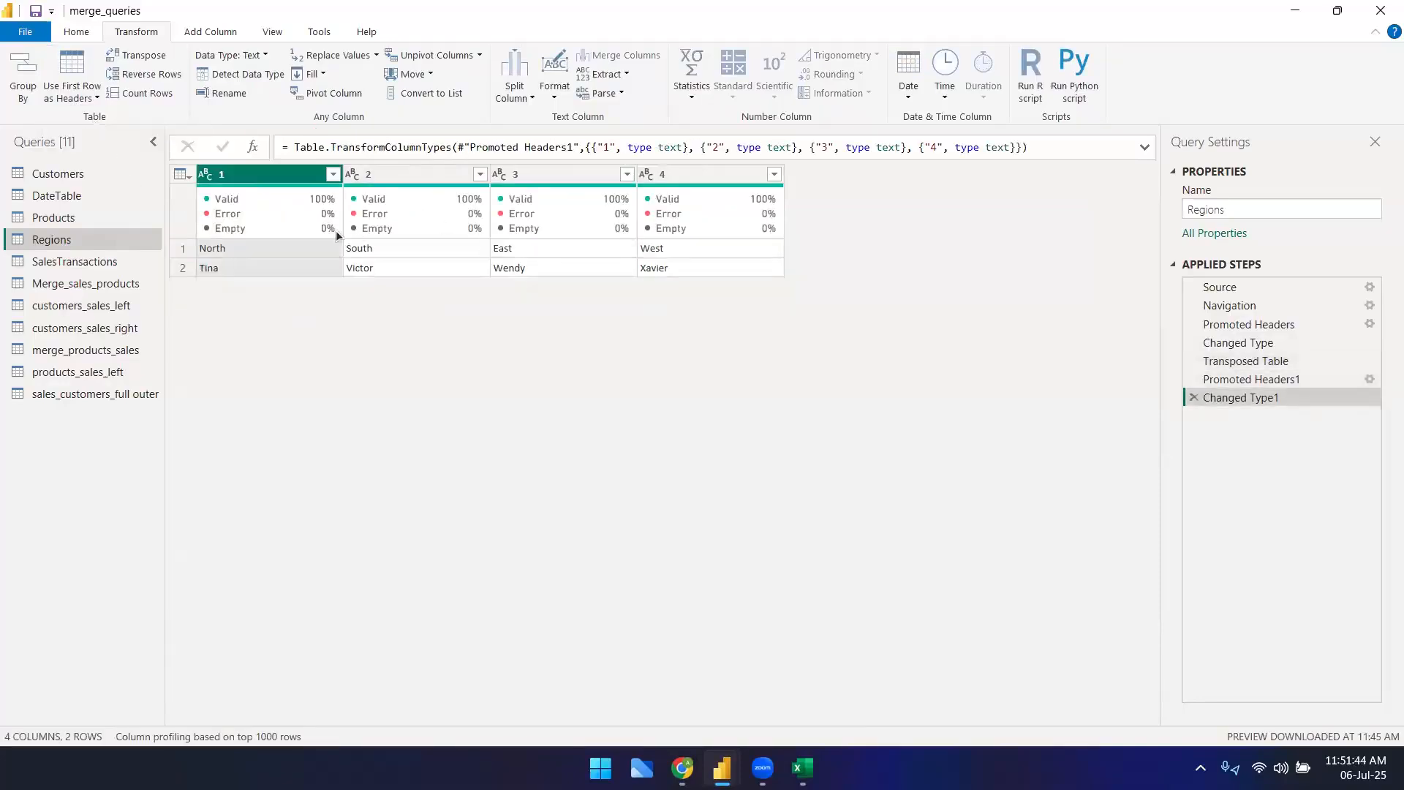
pyautogui.click(288, 248)
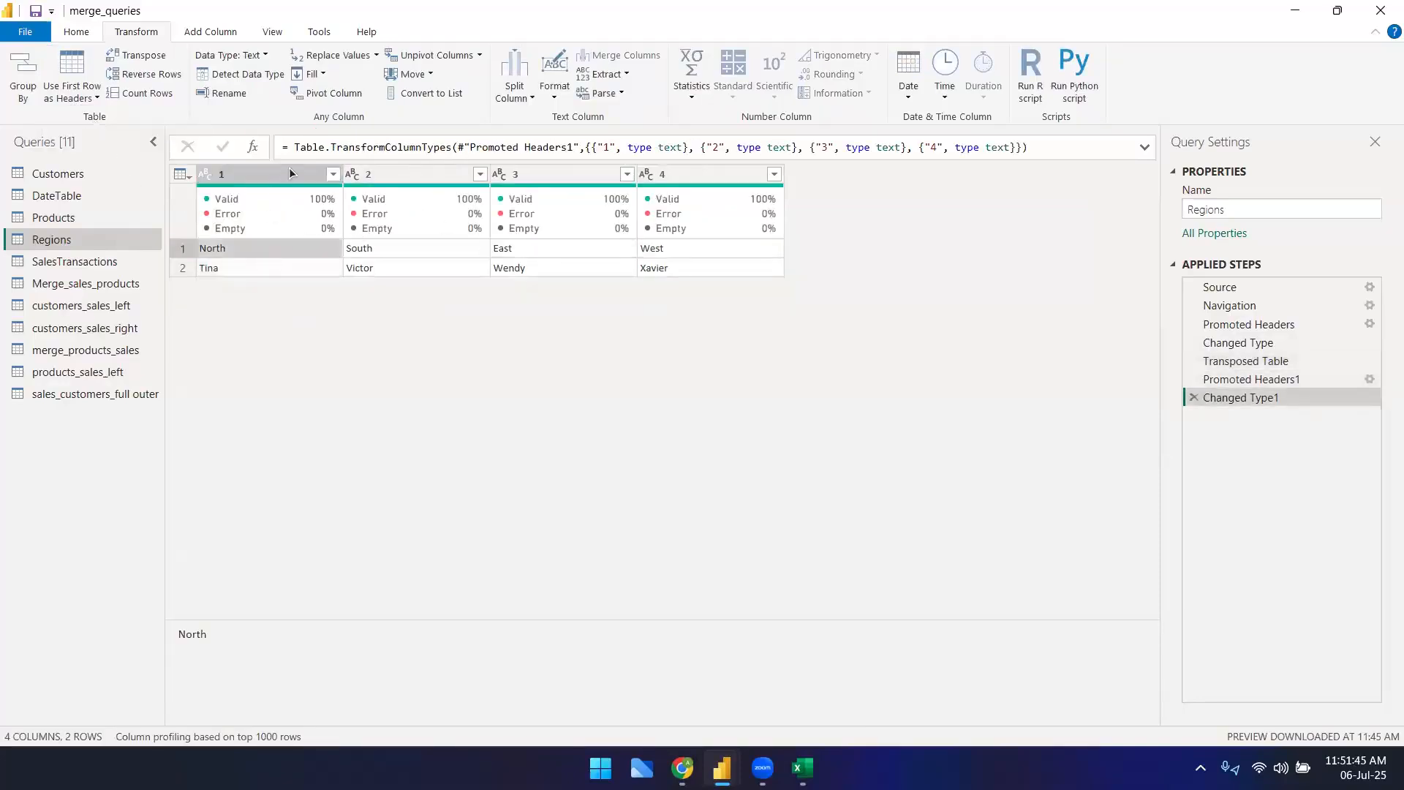
pyautogui.click(252, 275)
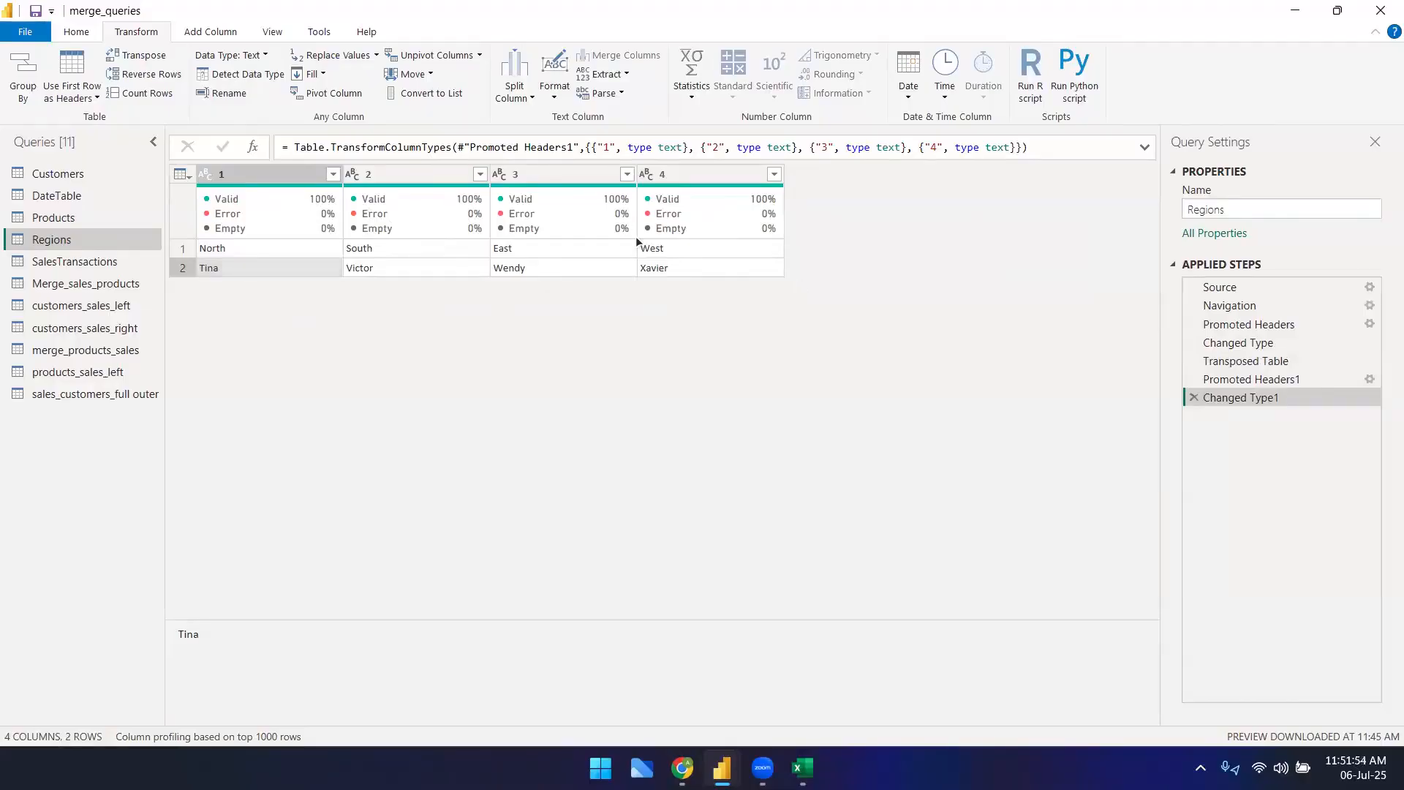
# - Delete the second type change, the second header promotion and the transpose from the Regions query's applied steps
pyautogui.click(1195, 397)
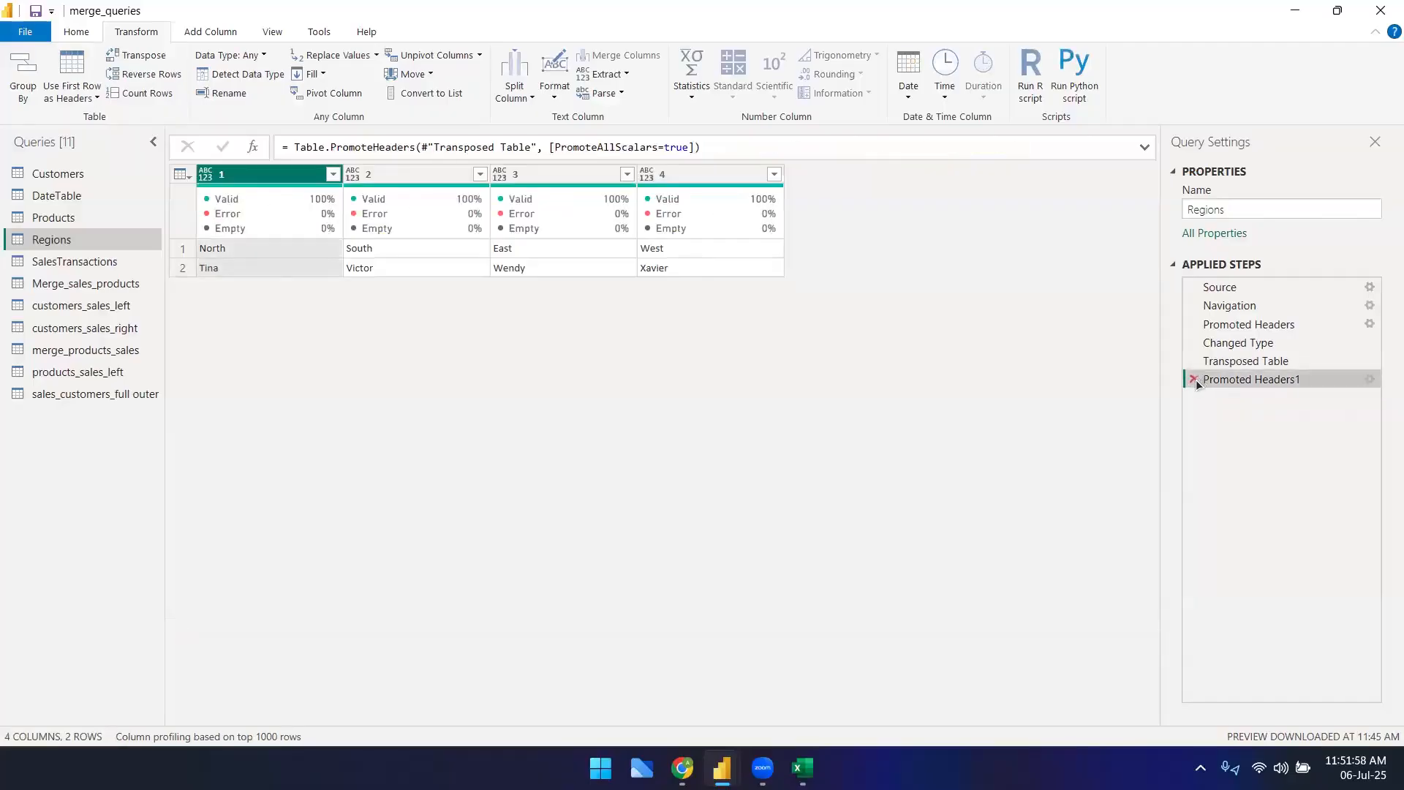
pyautogui.click(1193, 379)
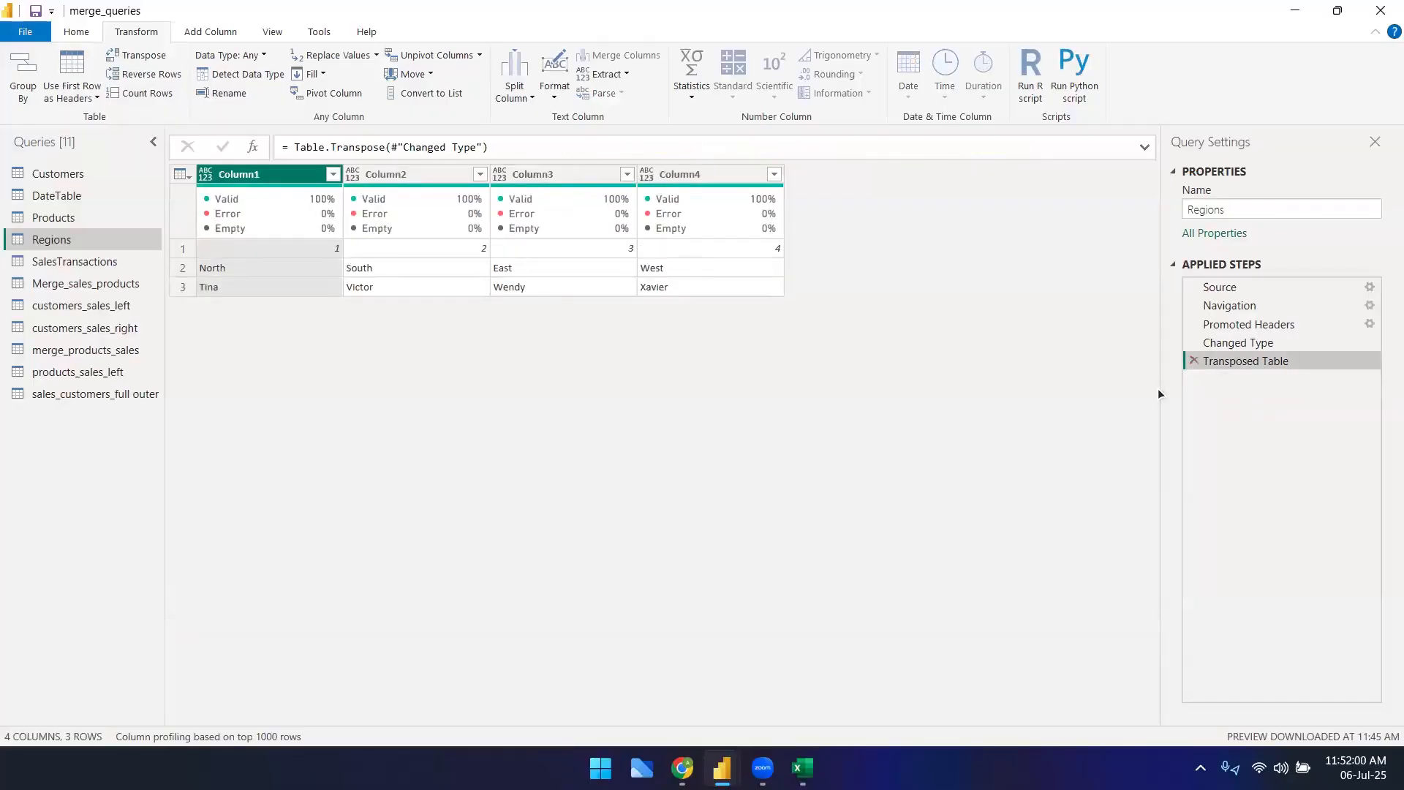
pyautogui.click(1194, 361)
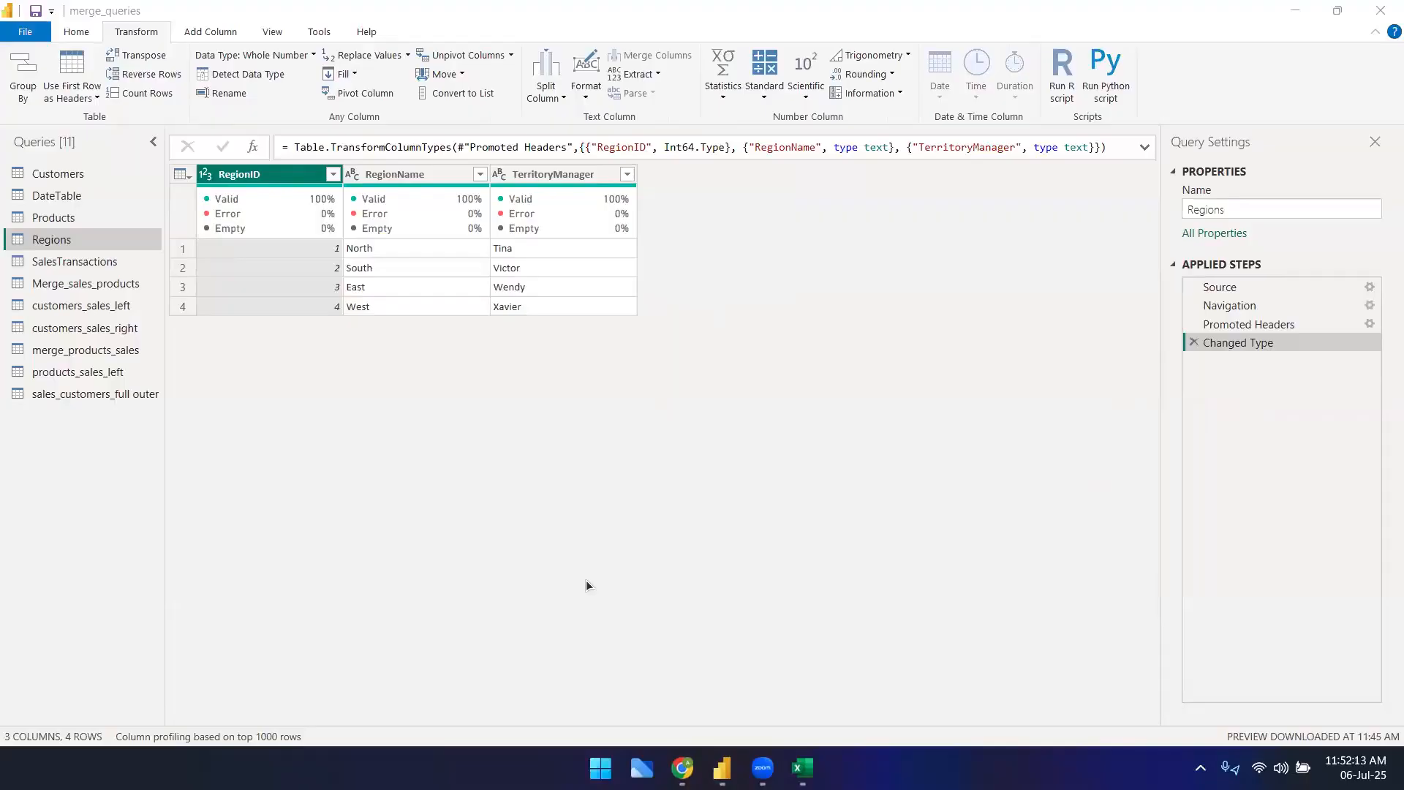
pyautogui.click(700, 449)
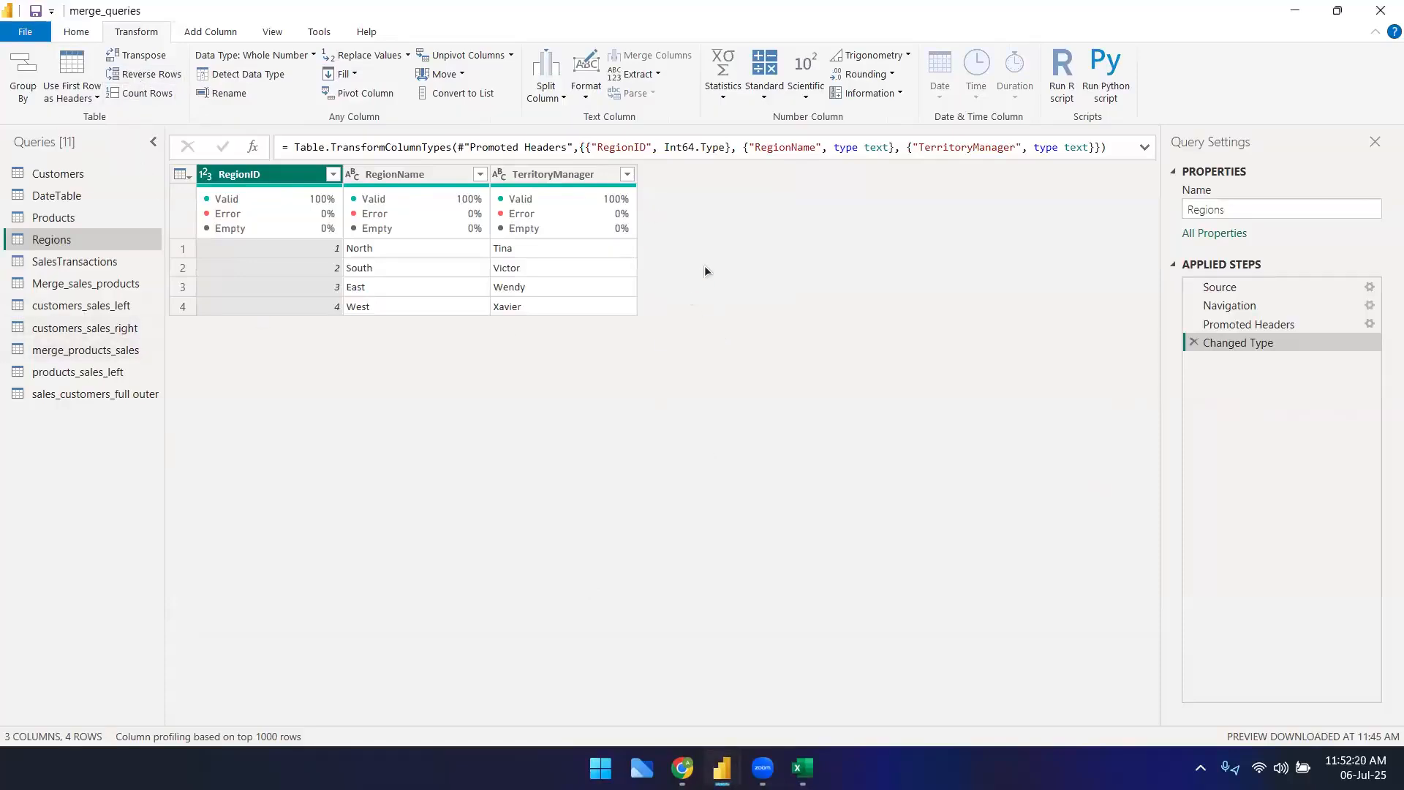
# - View the Products table and examine the row order of the SalesTransactions table
pyautogui.click(65, 217)
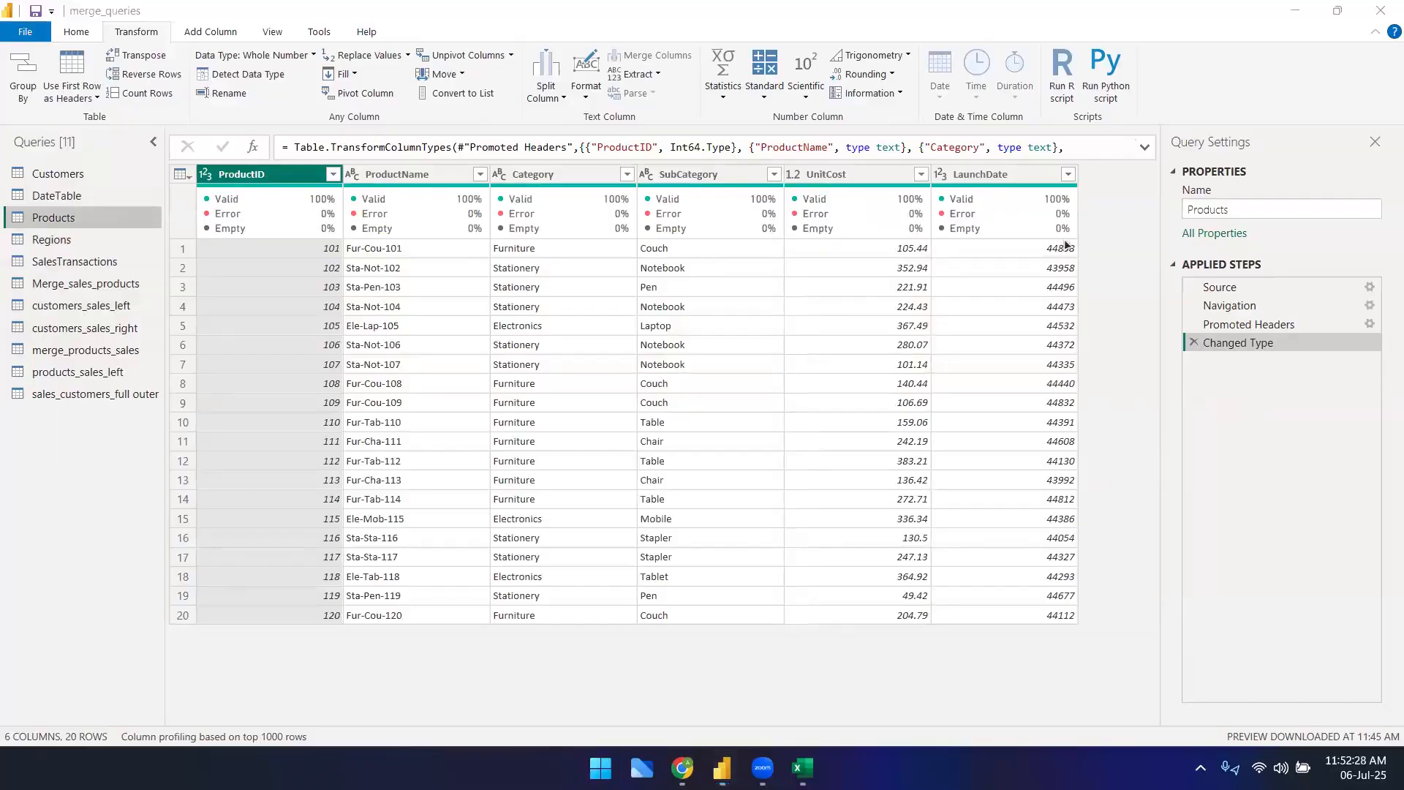
pyautogui.click(1142, 304)
pyautogui.click(81, 259)
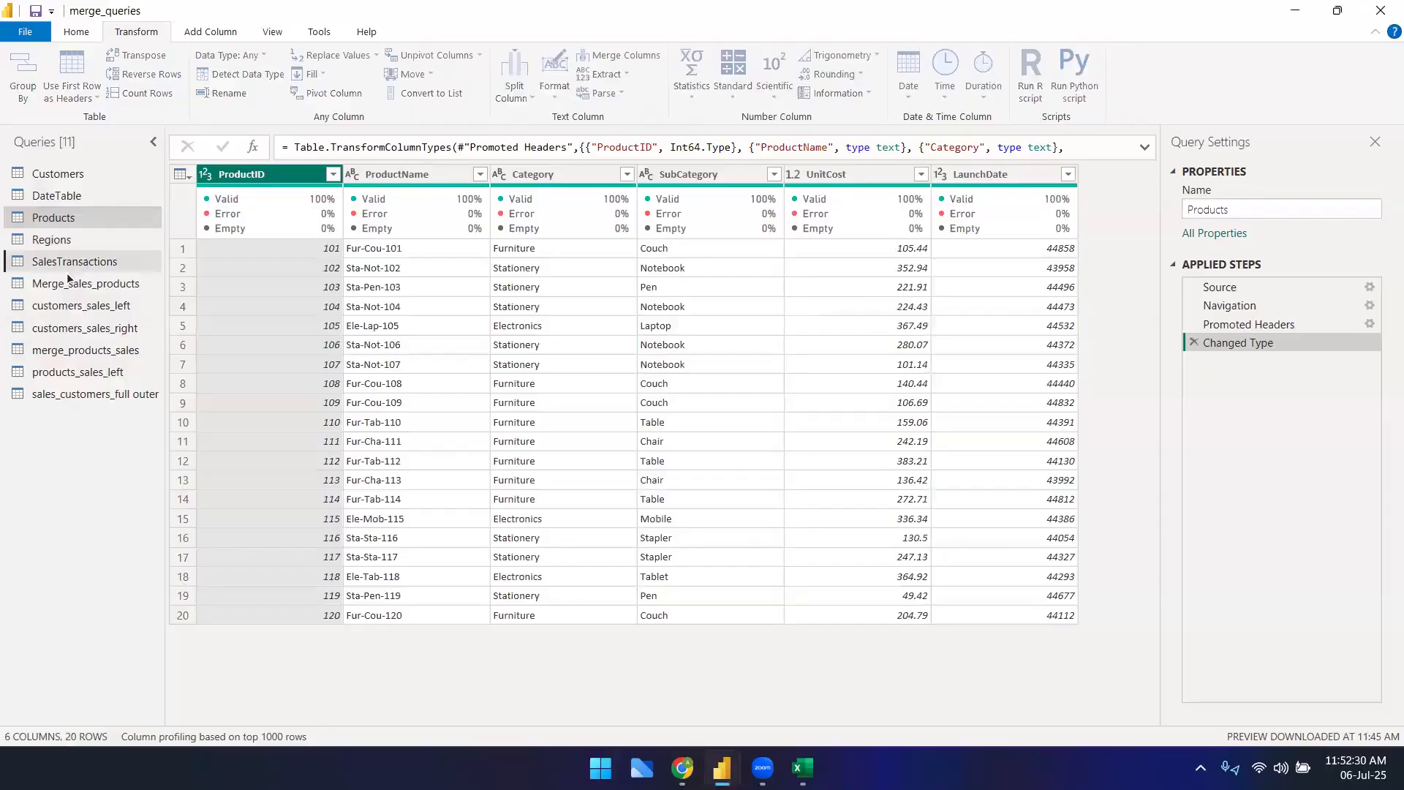
pyautogui.scroll(-6, 265, 424)
pyautogui.scroll(-19, 269, 433)
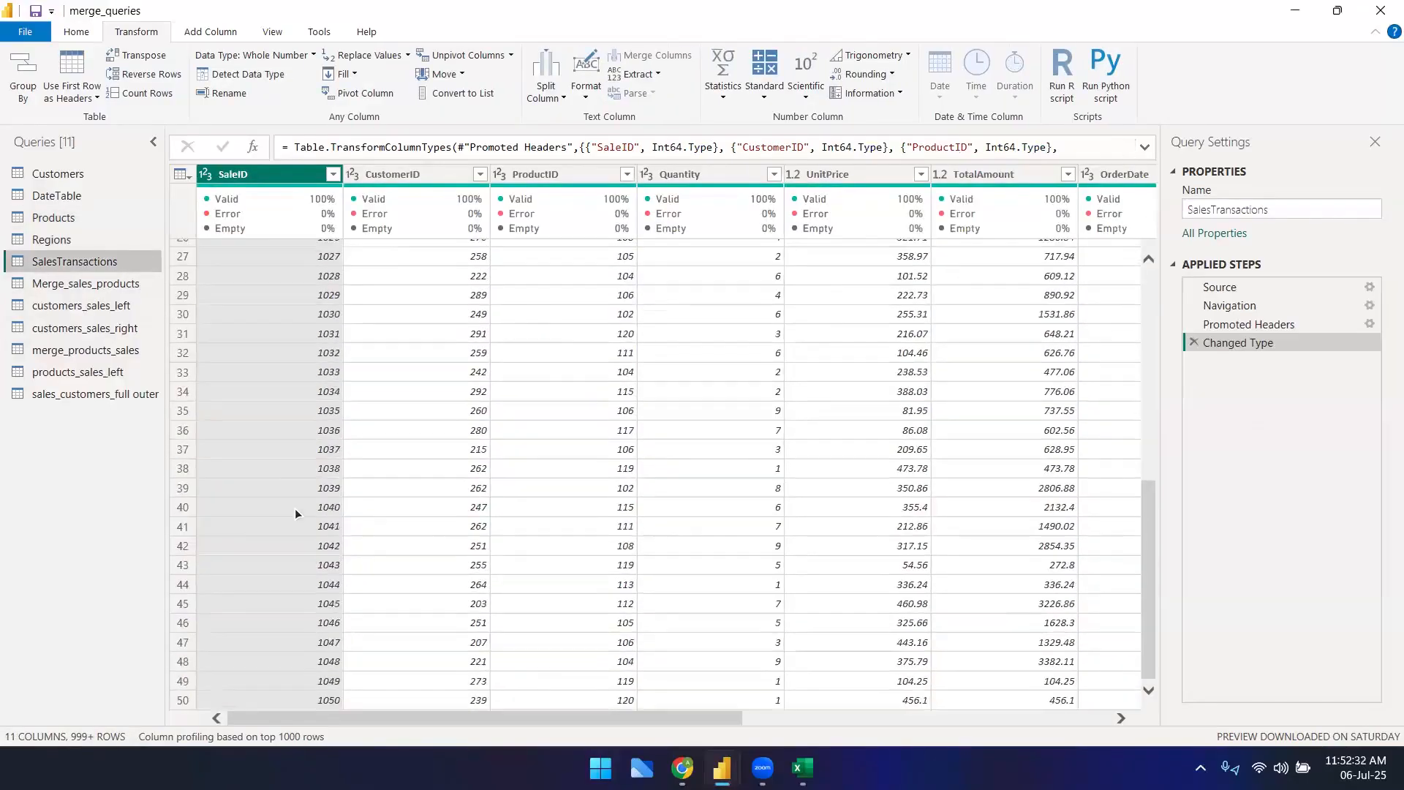
pyautogui.scroll(20, 296, 526)
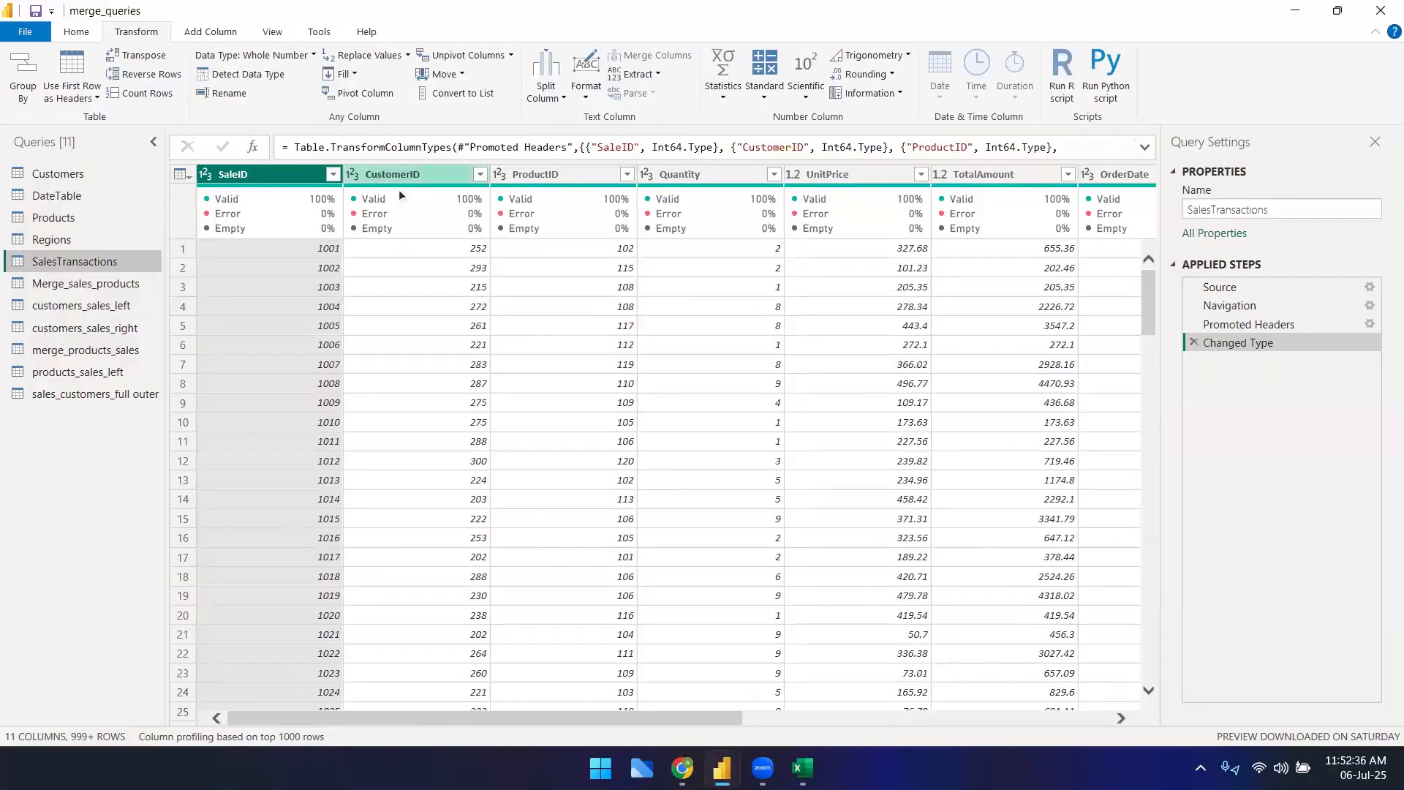
# - Reverse the rows of the SalesTransactions table, and reverse them a second time
pyautogui.click(149, 75)
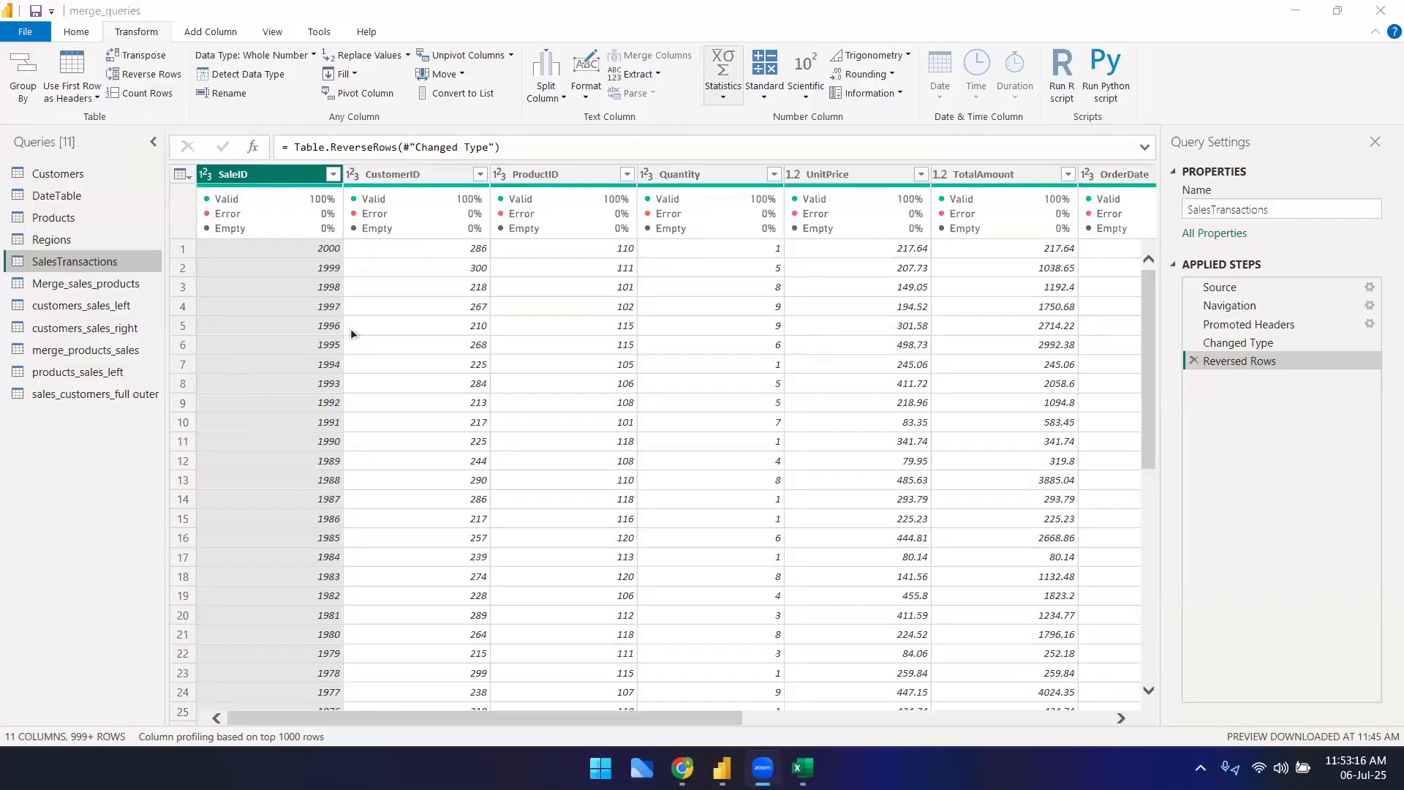
pyautogui.moveTo(321, 236)
pyautogui.click(138, 76)
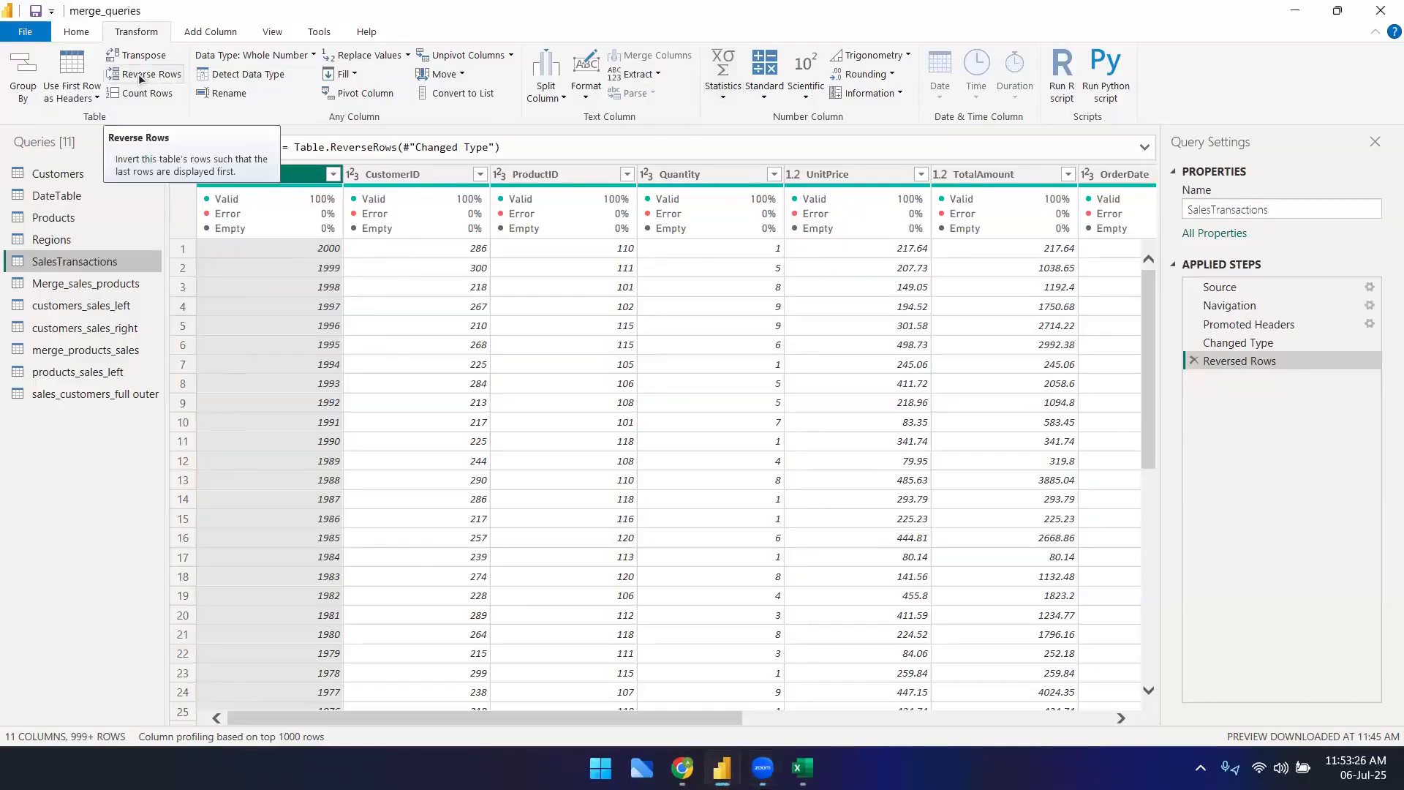
pyautogui.click(141, 76)
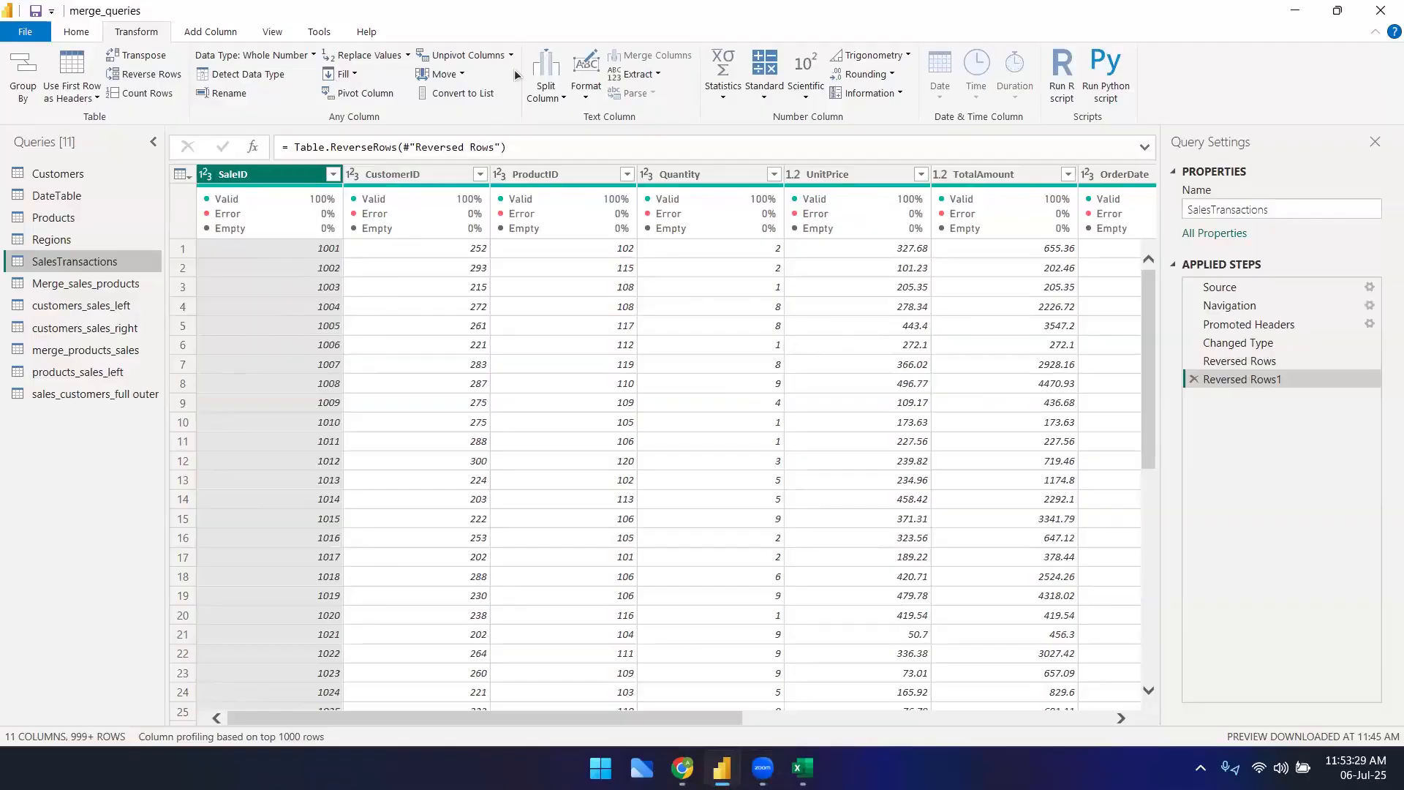
# - Sort the SalesTransactions table by TotalAmount in descending order
pyautogui.scroll(1, 515, 68)
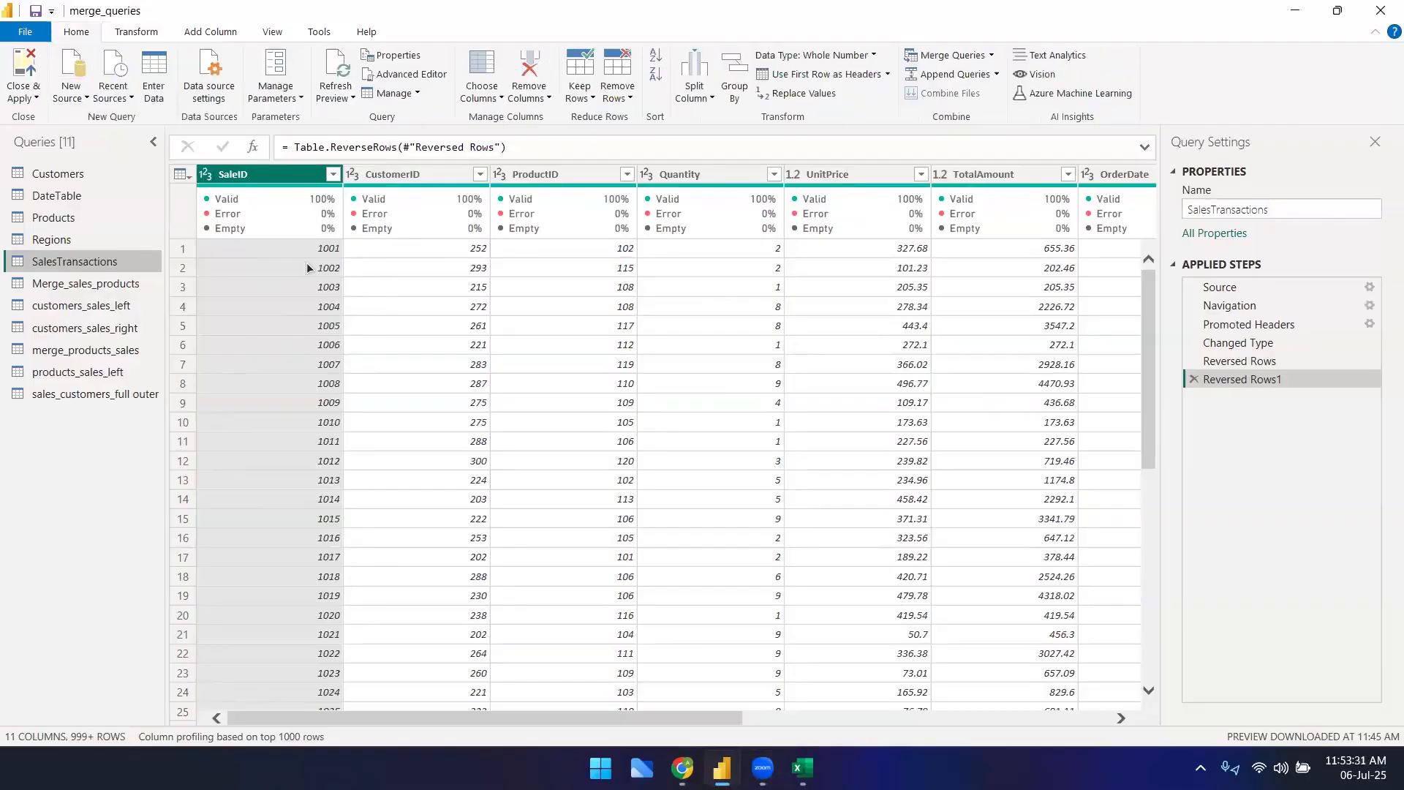
pyautogui.click(911, 252)
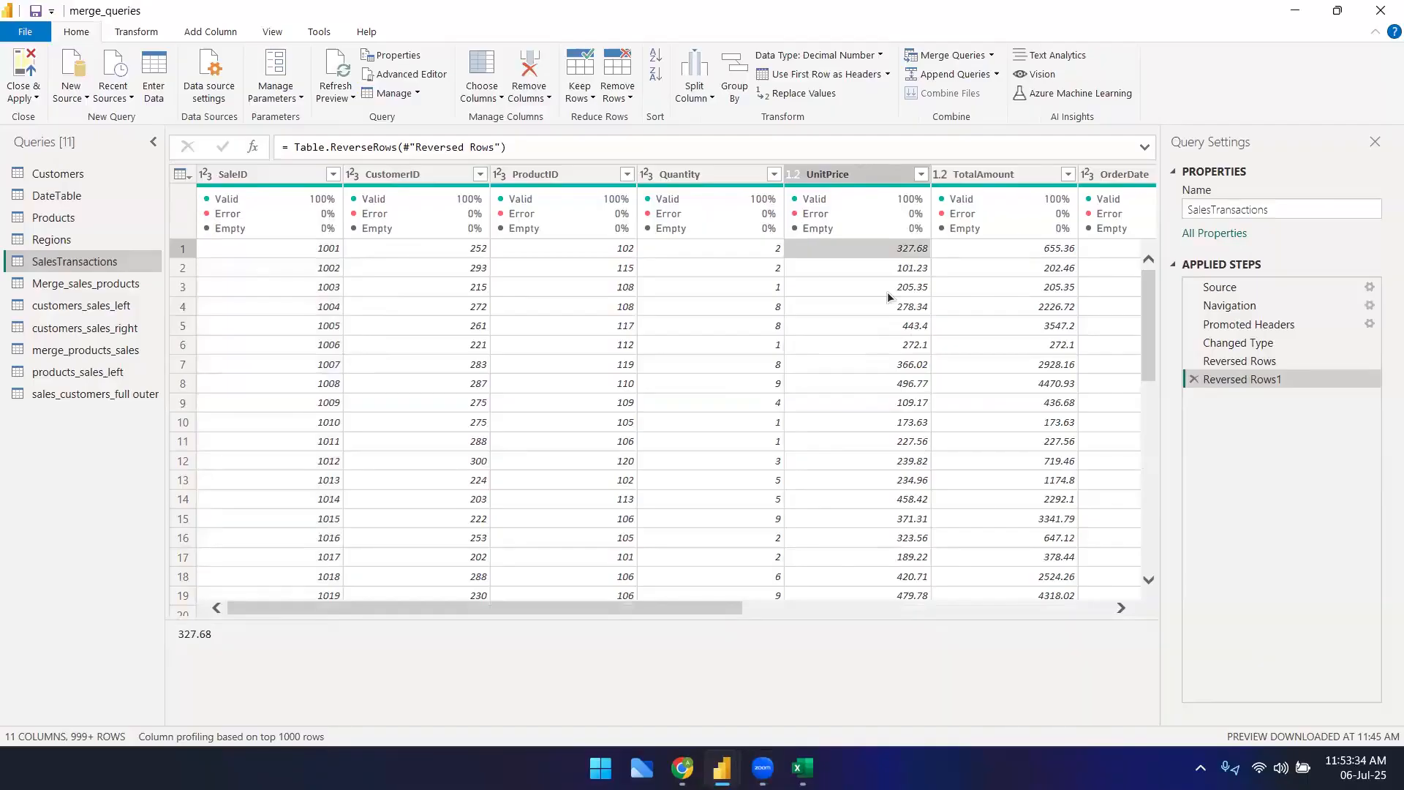
pyautogui.hotkey('ctrl', 'space')
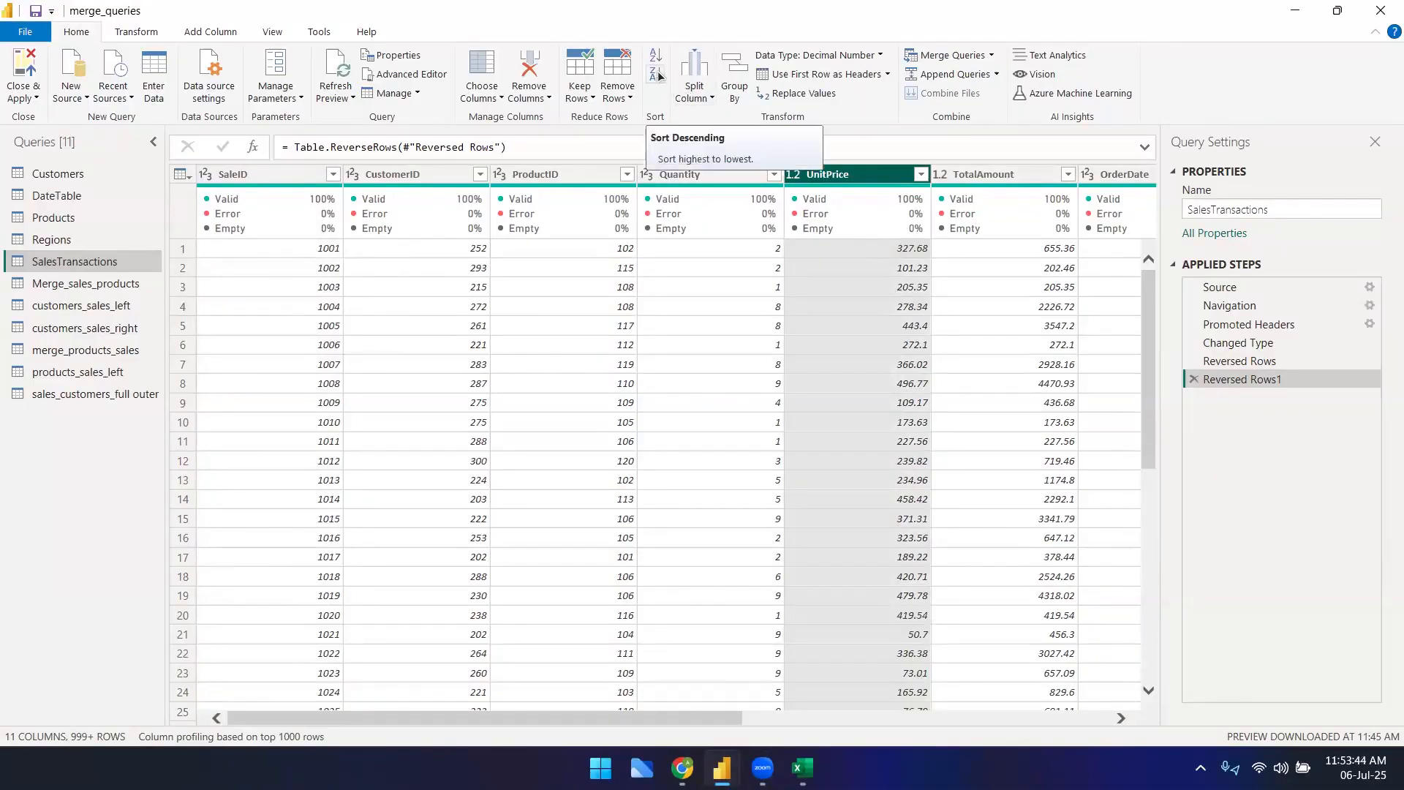
pyautogui.press('Right')
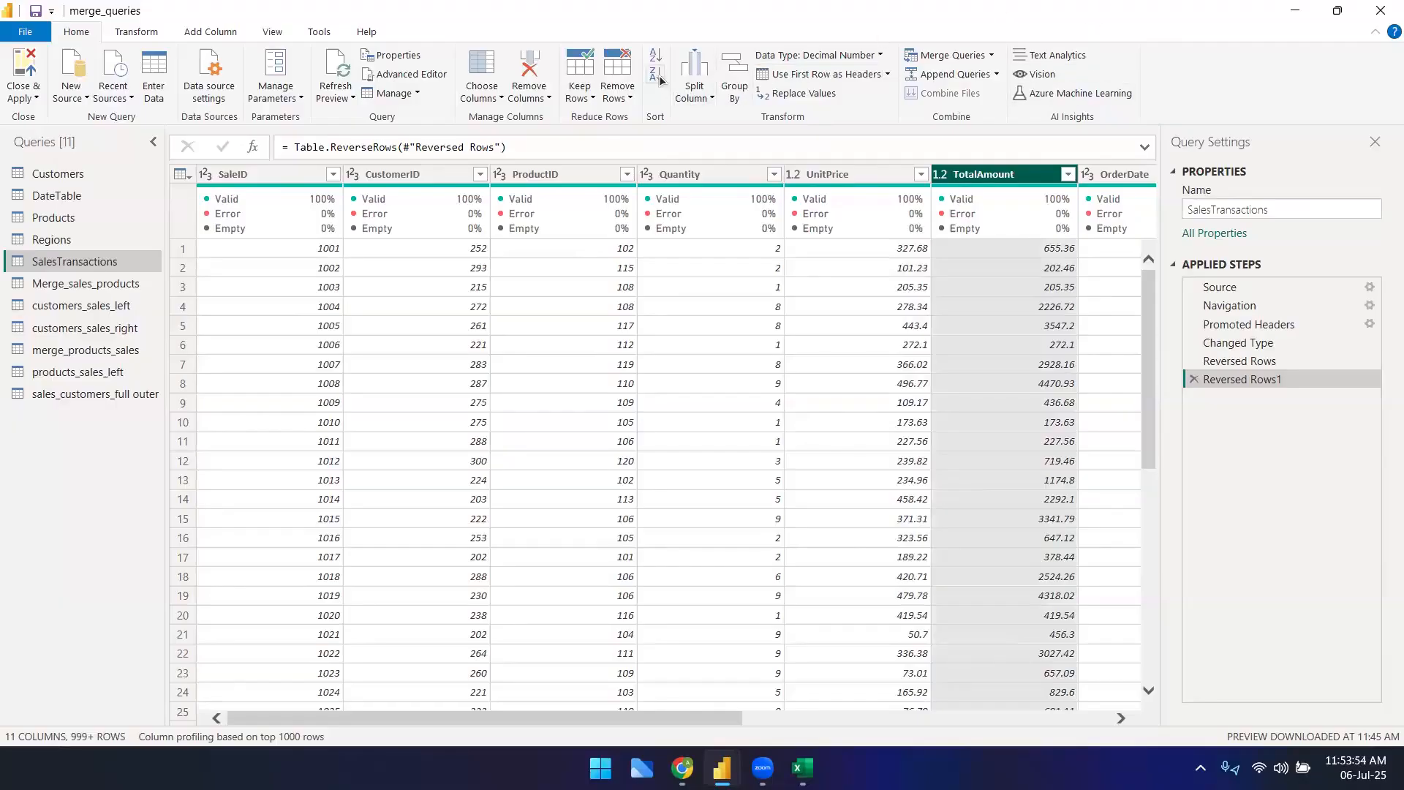
pyautogui.click(656, 74)
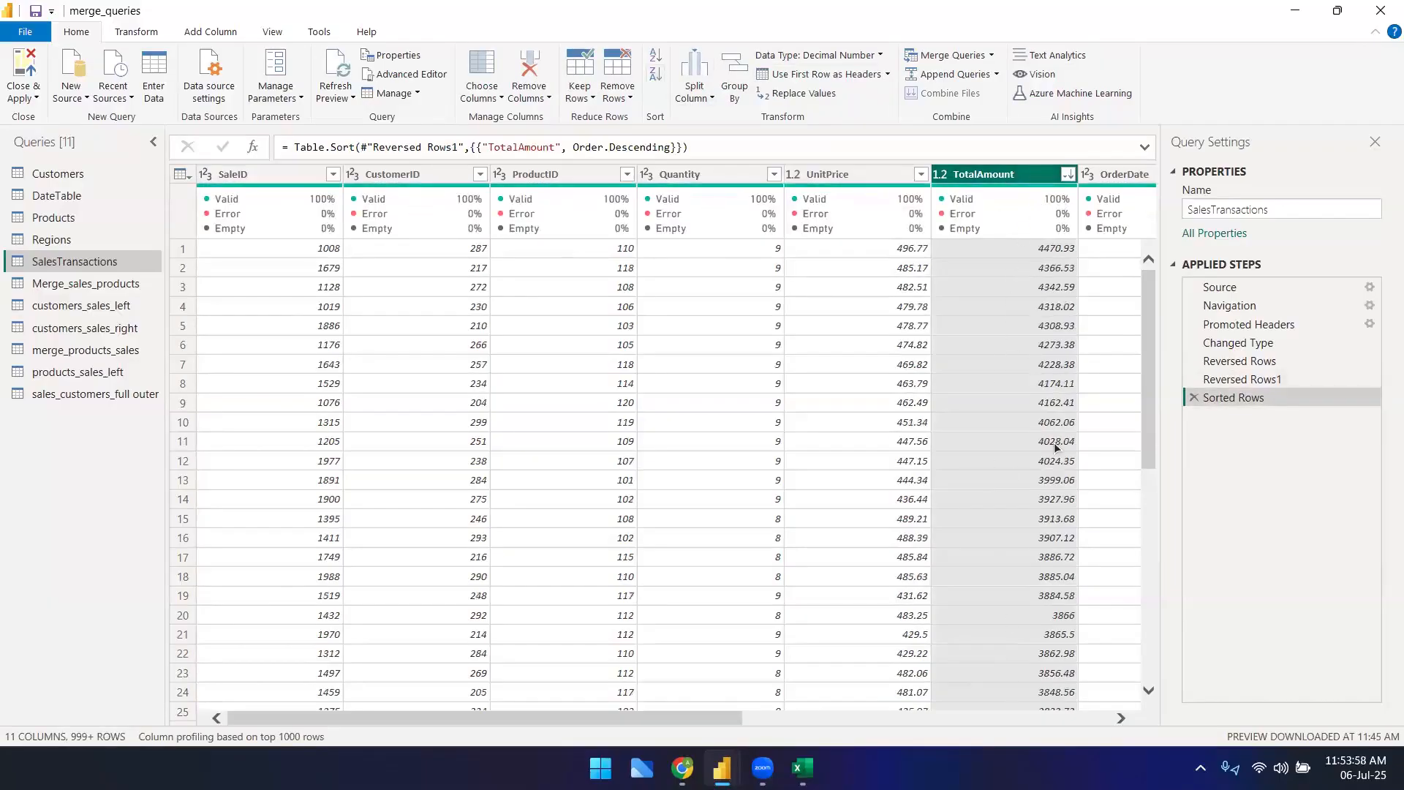
# - Review the sorted rows, and delete the sort and the second row reversal from the SalesTransactions applied steps
pyautogui.scroll(-9, 1039, 545)
pyautogui.scroll(9, 1039, 545)
pyautogui.click(1195, 398)
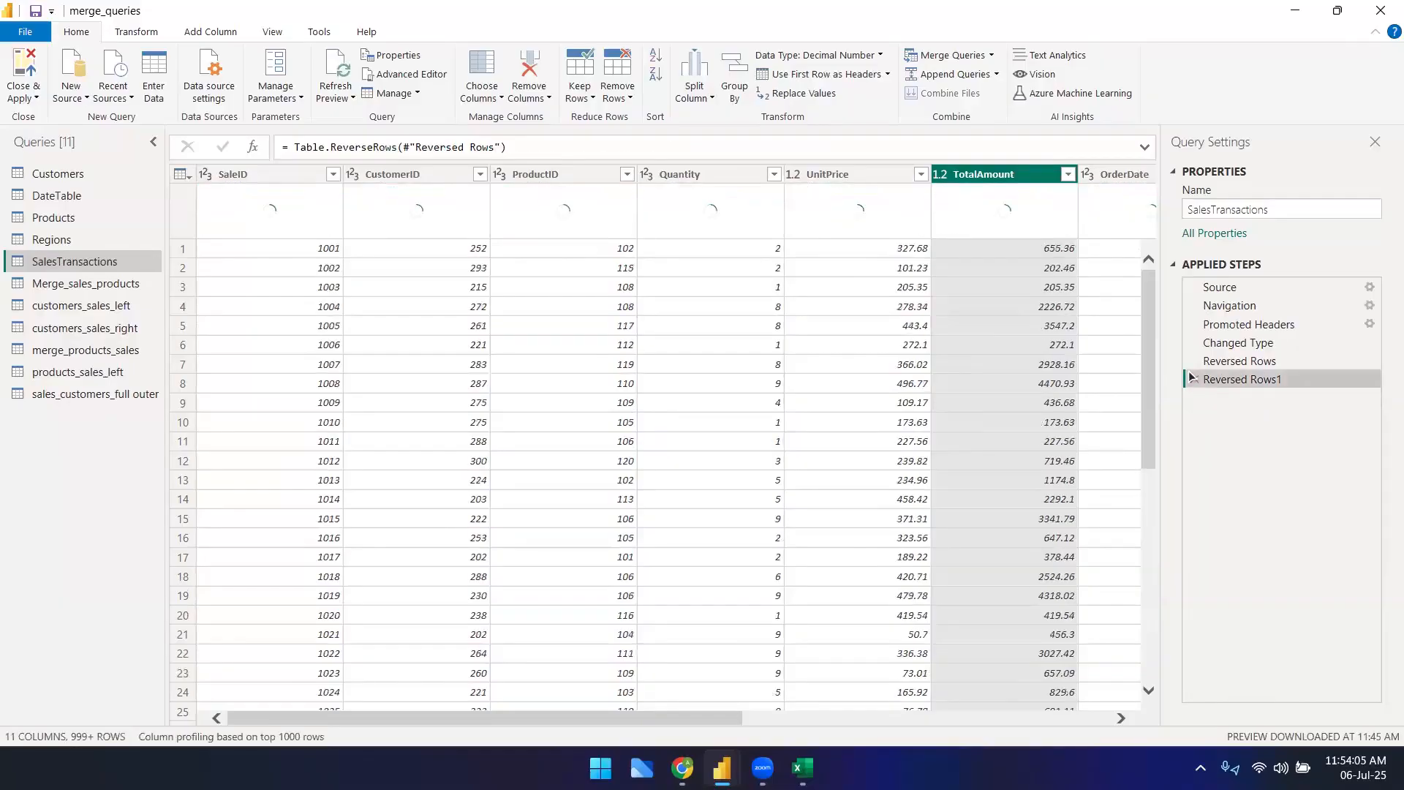
pyautogui.click(1193, 379)
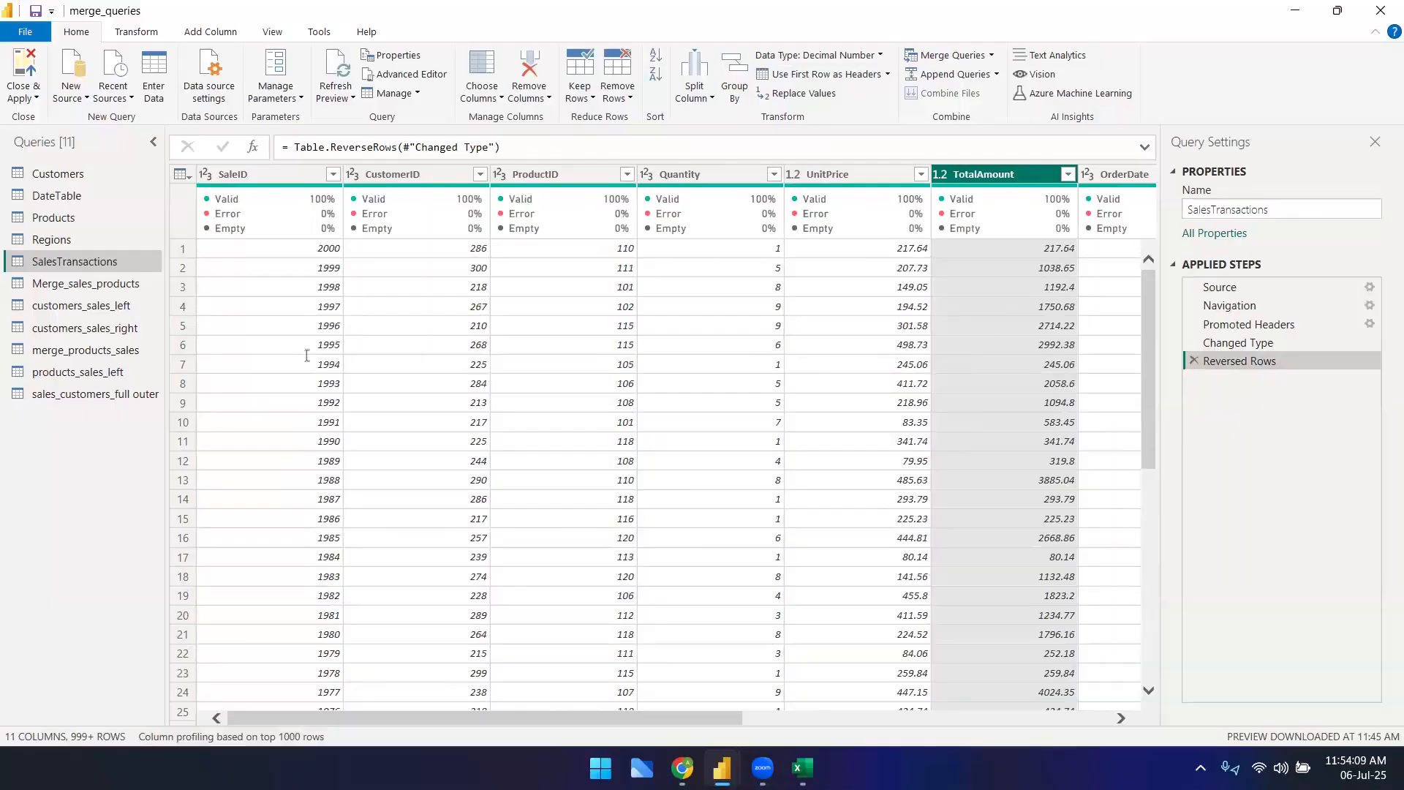
# - Reverse the row order of the SalesTransactions table a second time
pyautogui.click(138, 35)
pyautogui.click(150, 74)
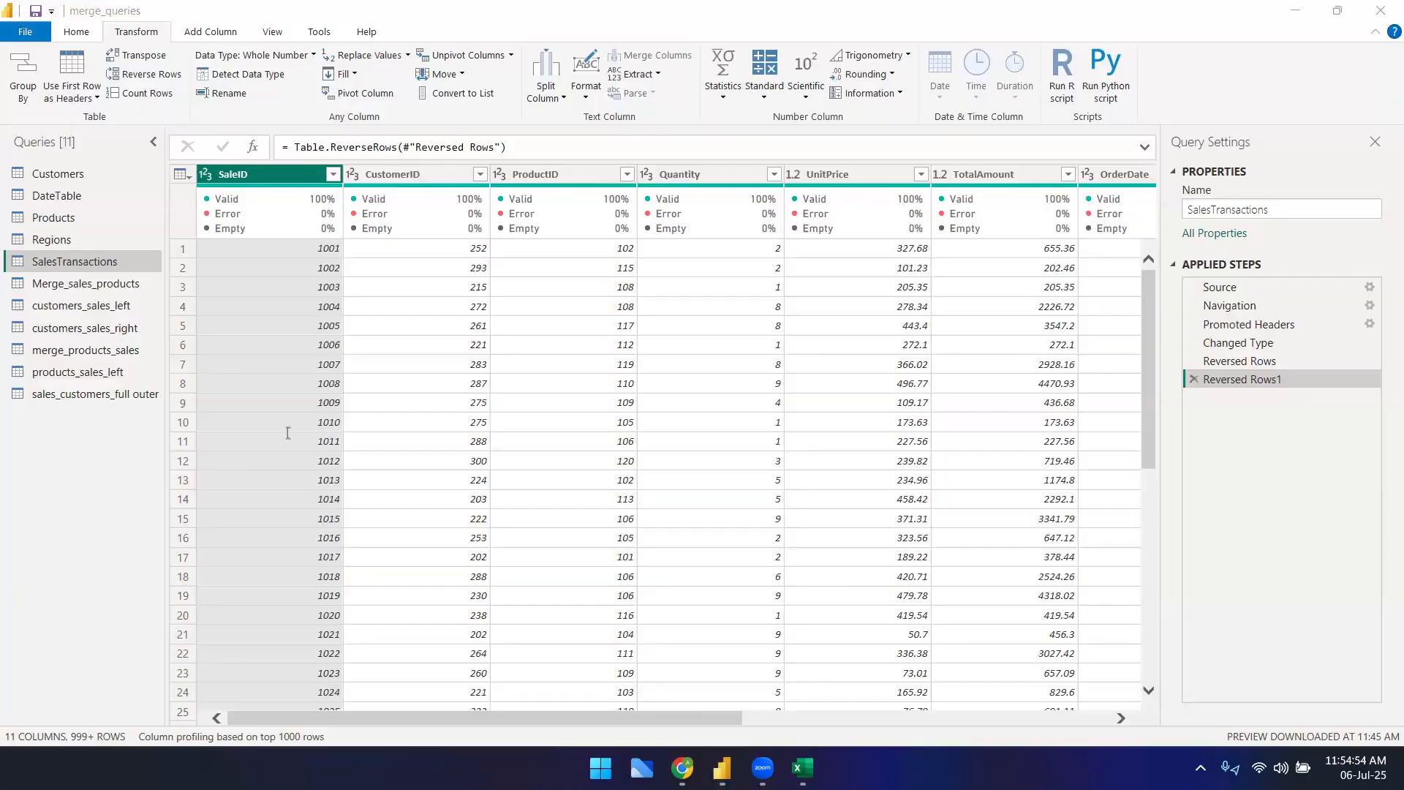
pyautogui.click(727, 722)
pyautogui.moveTo(746, 724)
pyautogui.mouseDown()
pyautogui.moveTo(1099, 699)
pyautogui.moveTo(744, 721)
pyautogui.mouseUp()
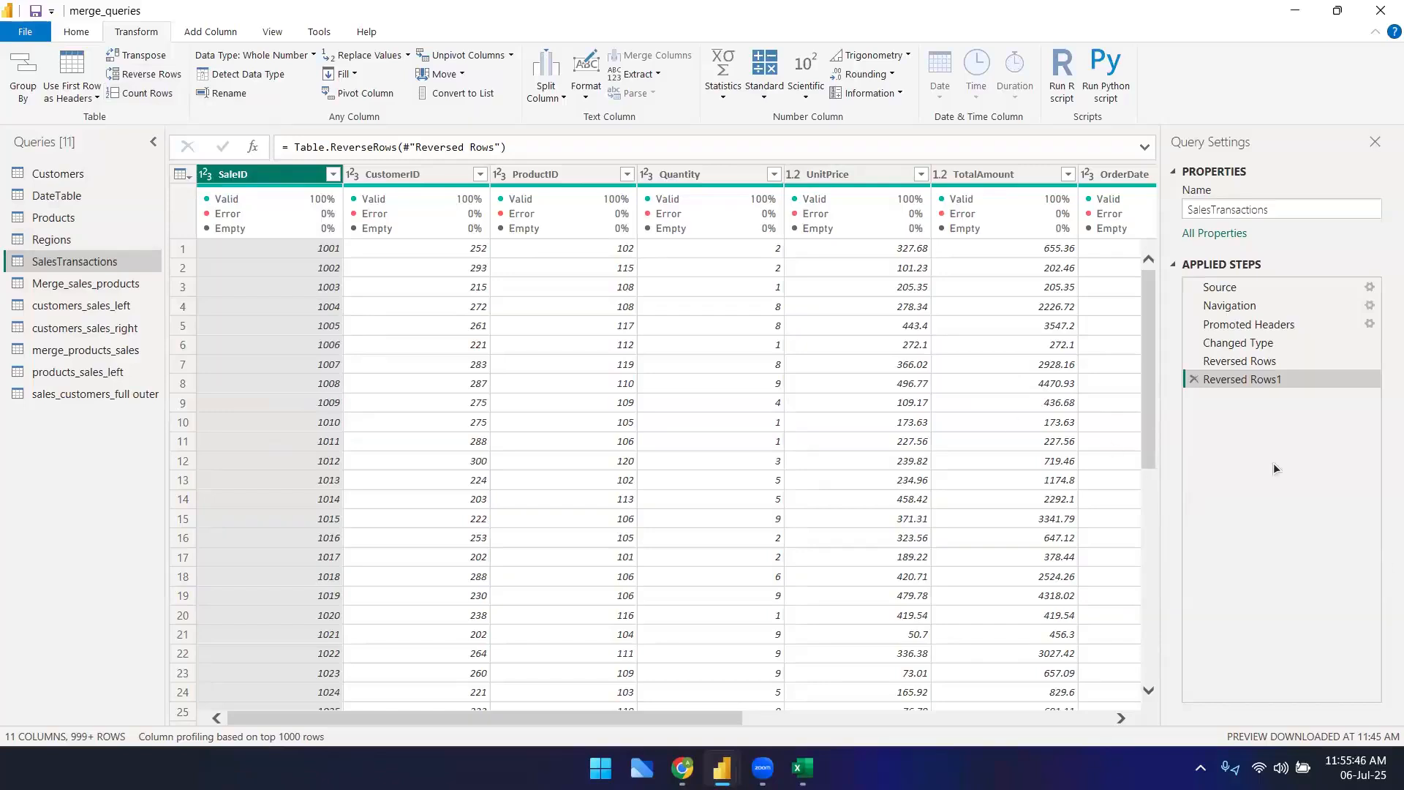
# - Look through the Customers table, count its rows, and delete the Counted Rows step
pyautogui.click(65, 179)
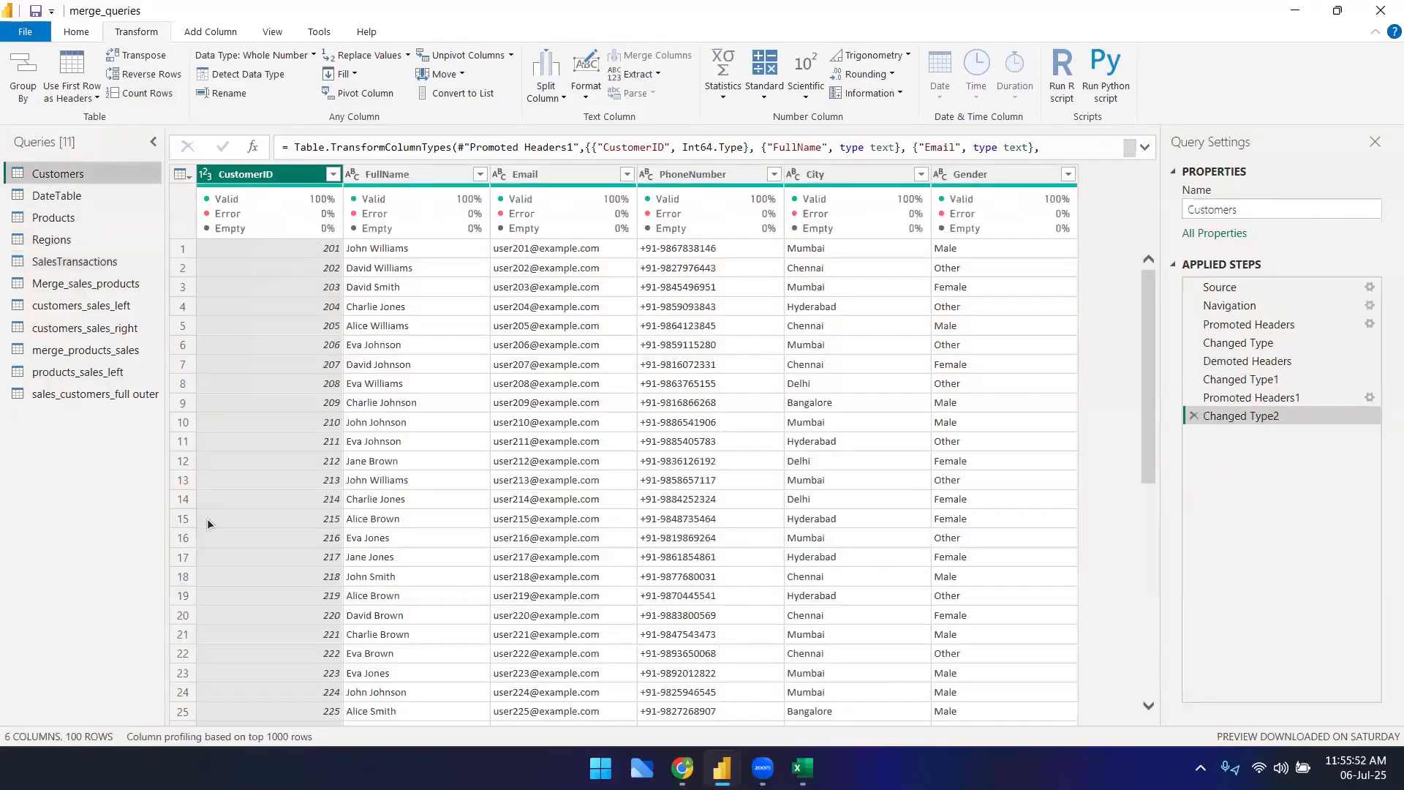
pyautogui.scroll(-20, 1150, 288)
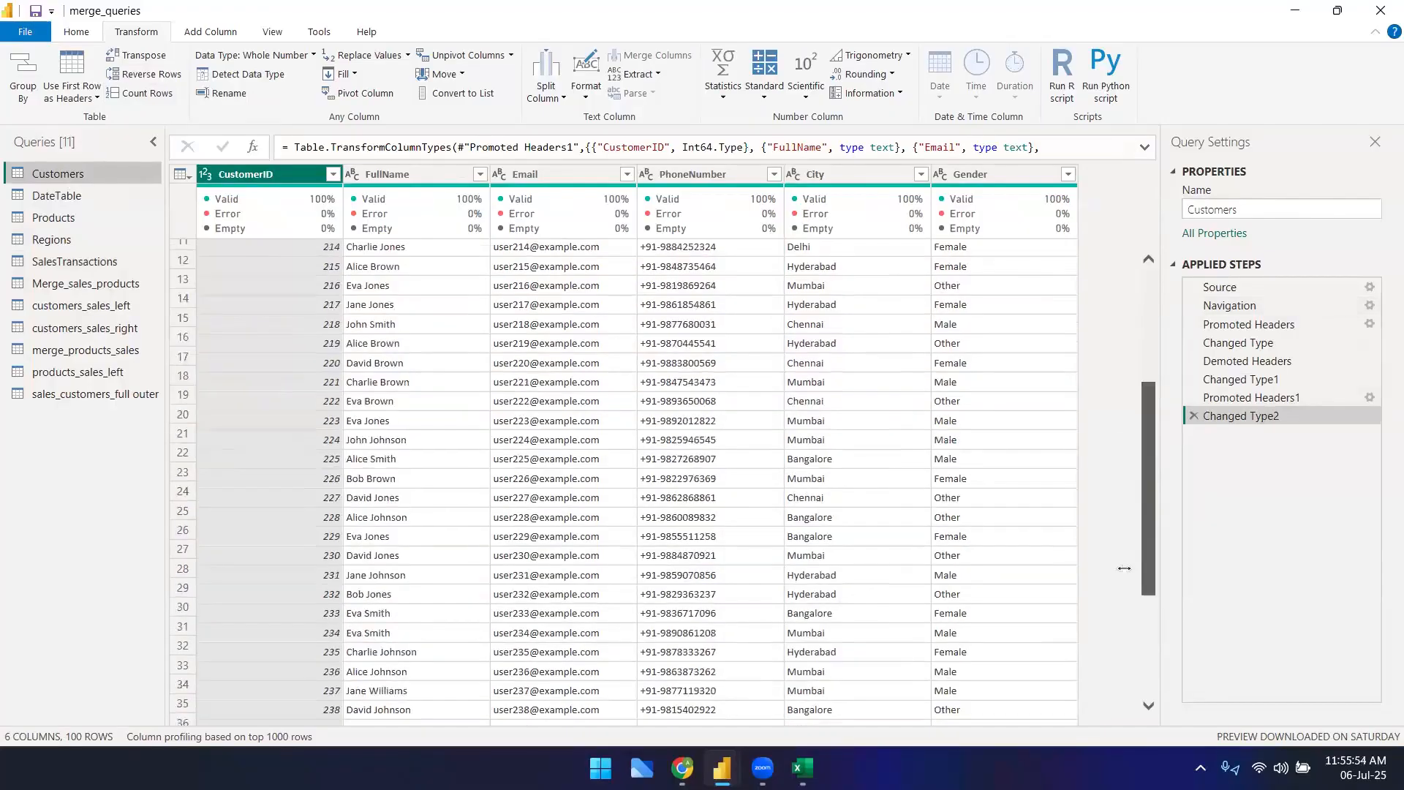
pyautogui.scroll(20, 1160, 212)
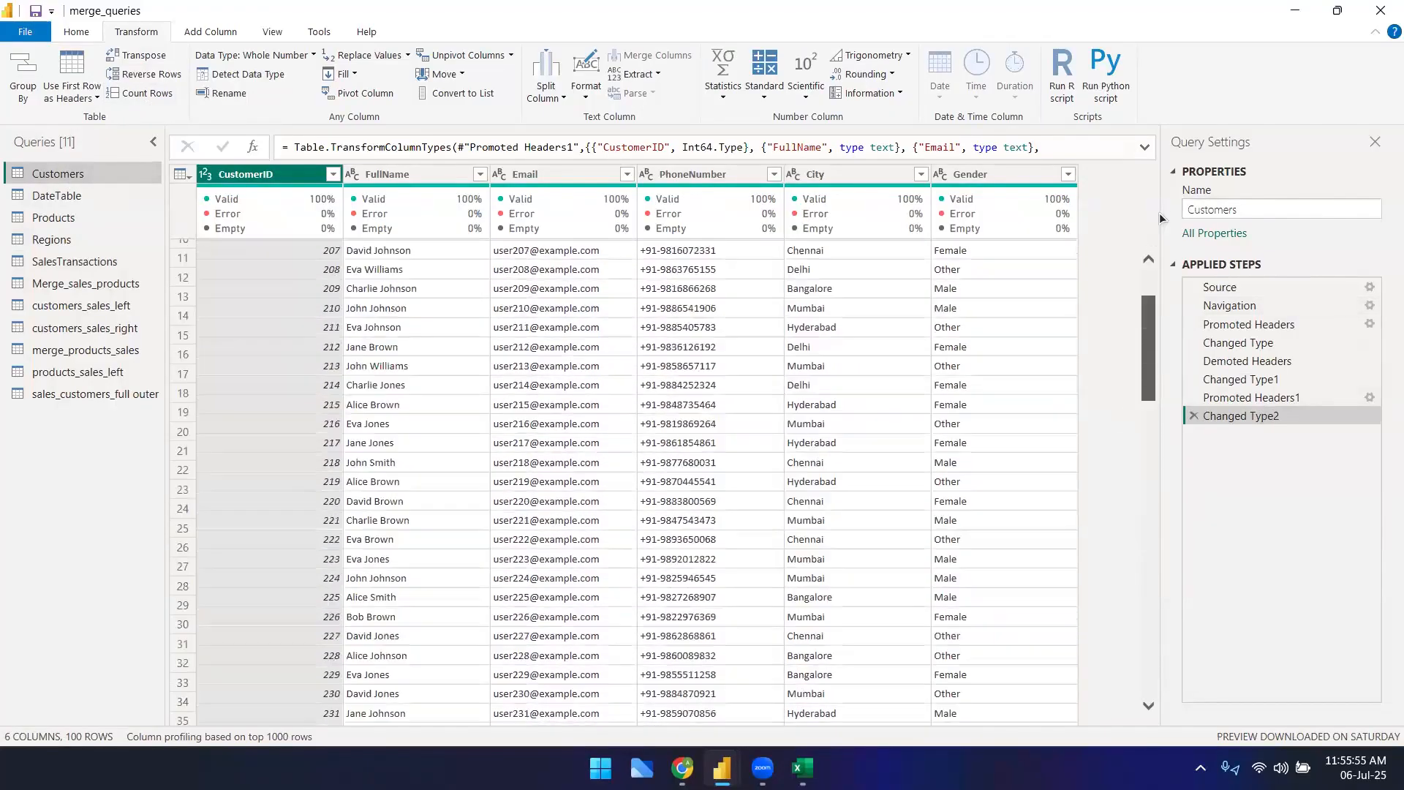
pyautogui.click(128, 94)
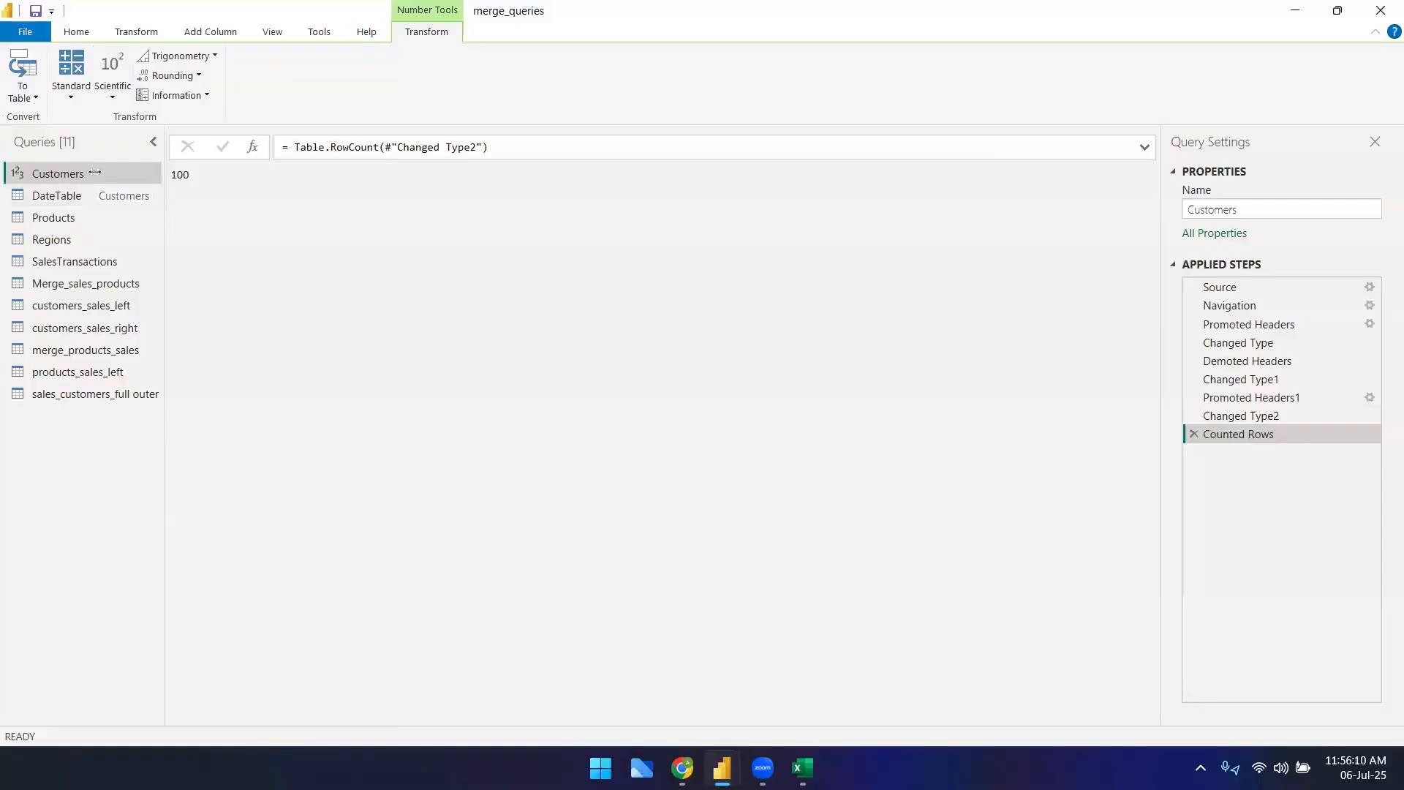
pyautogui.click(1194, 434)
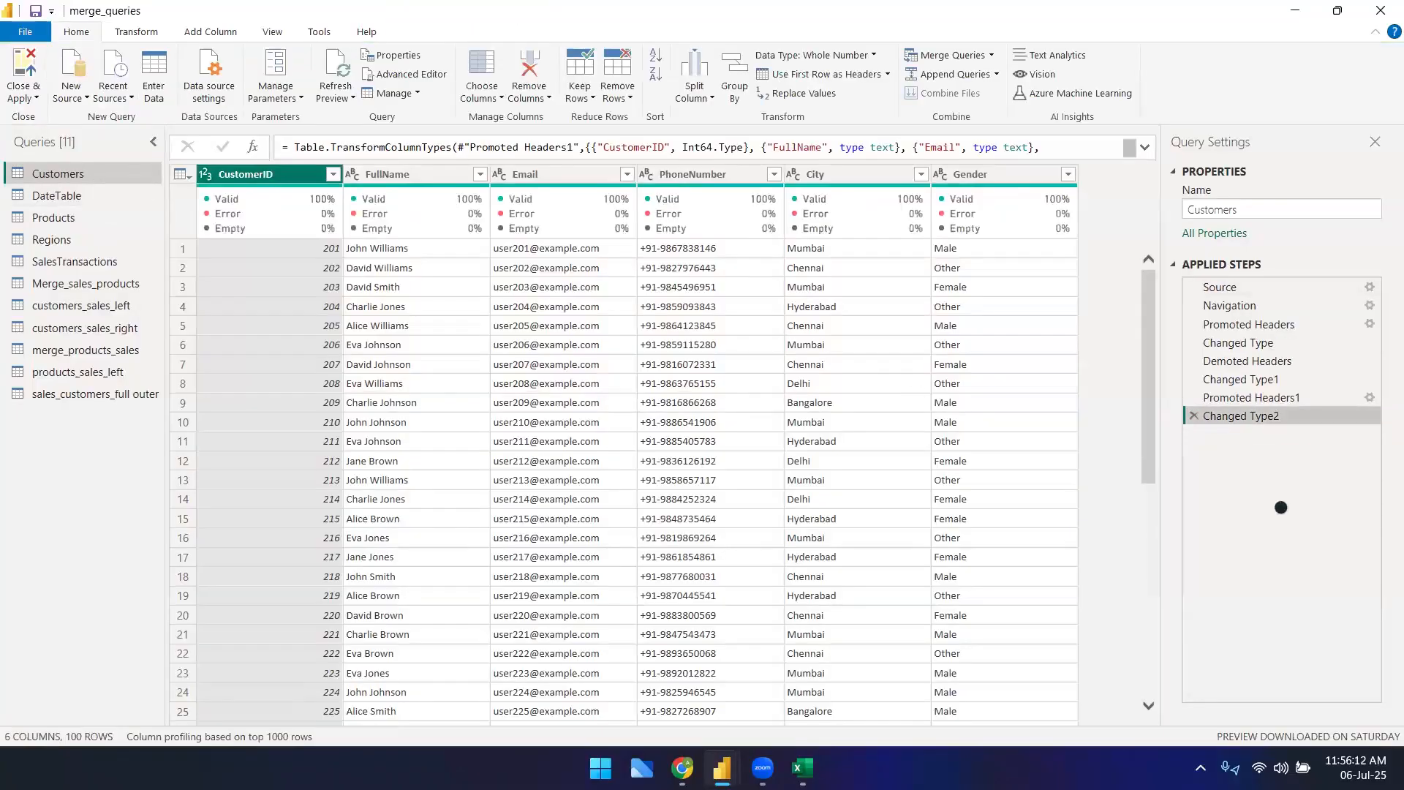
# - Count the rows of the Products table, and delete the Counted Rows step
pyautogui.click(59, 220)
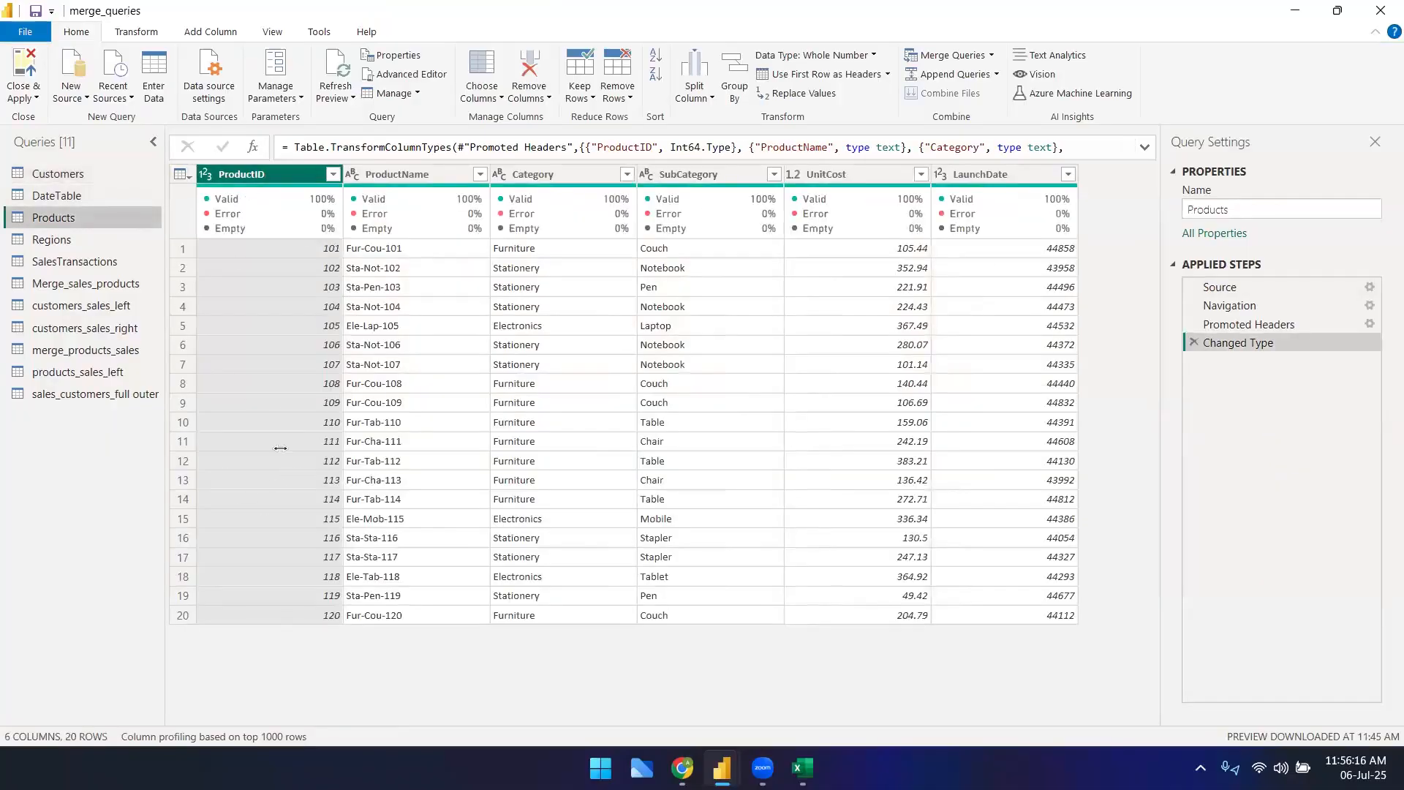
pyautogui.click(126, 32)
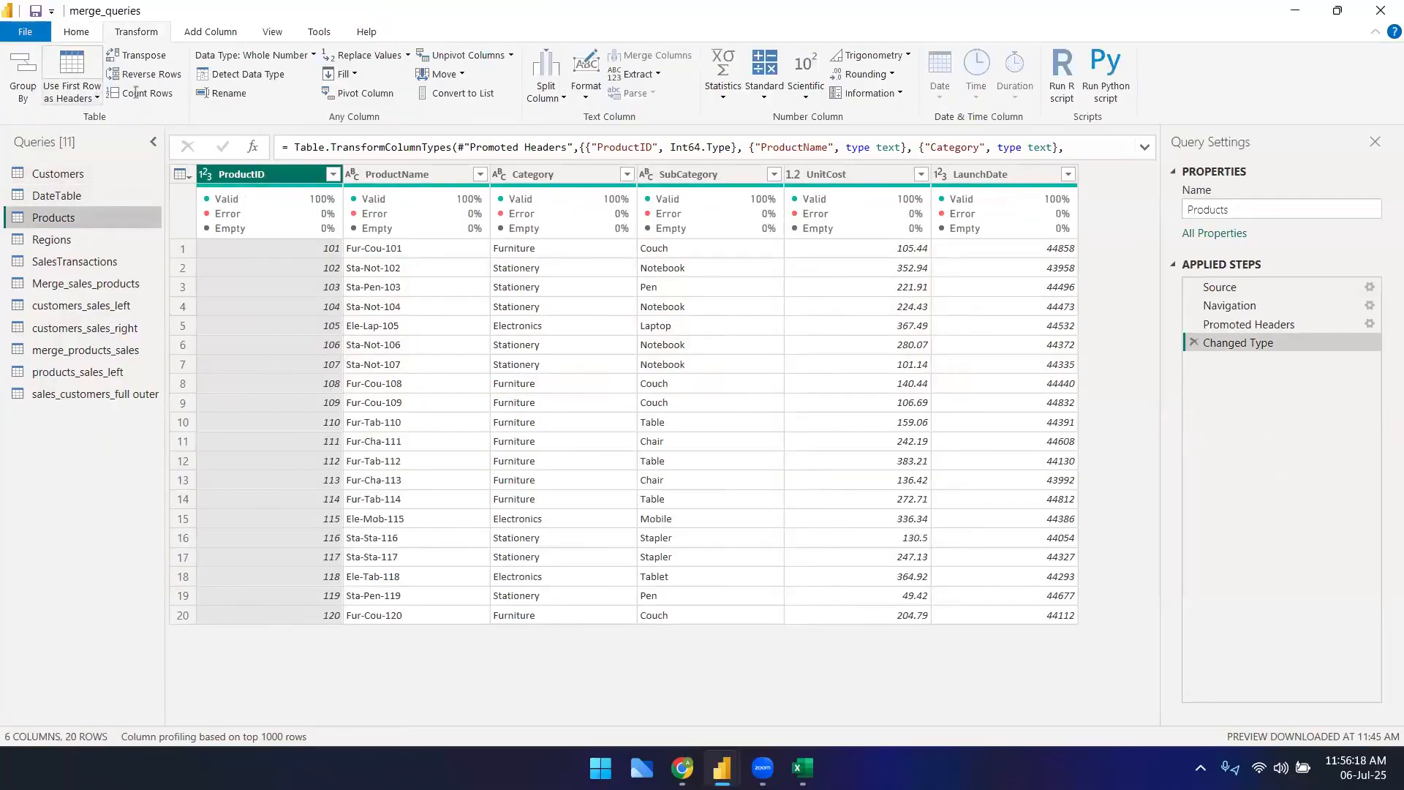
pyautogui.click(135, 93)
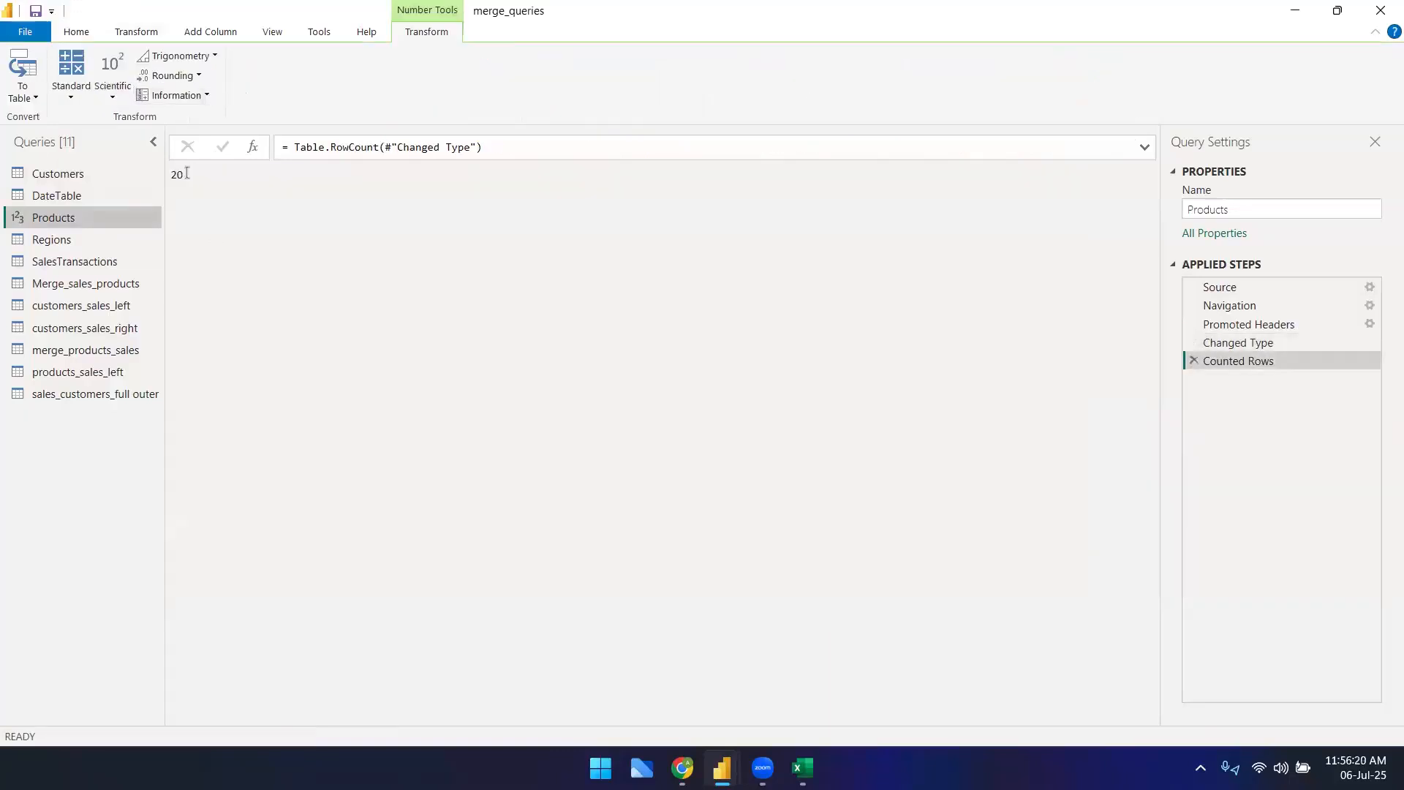
pyautogui.click(1194, 360)
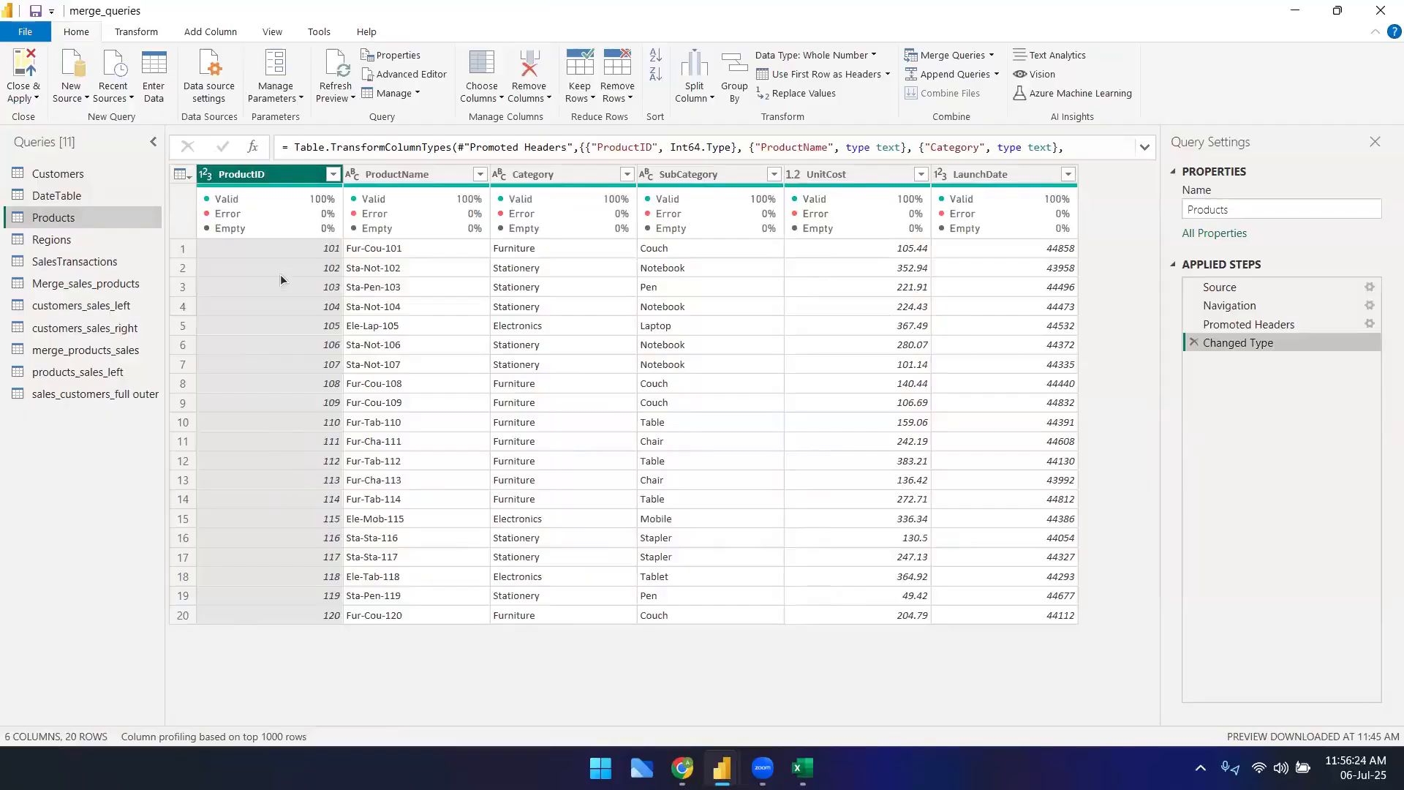
# - View the Regions table, and refresh the data preview of the Customers table
pyautogui.click(136, 31)
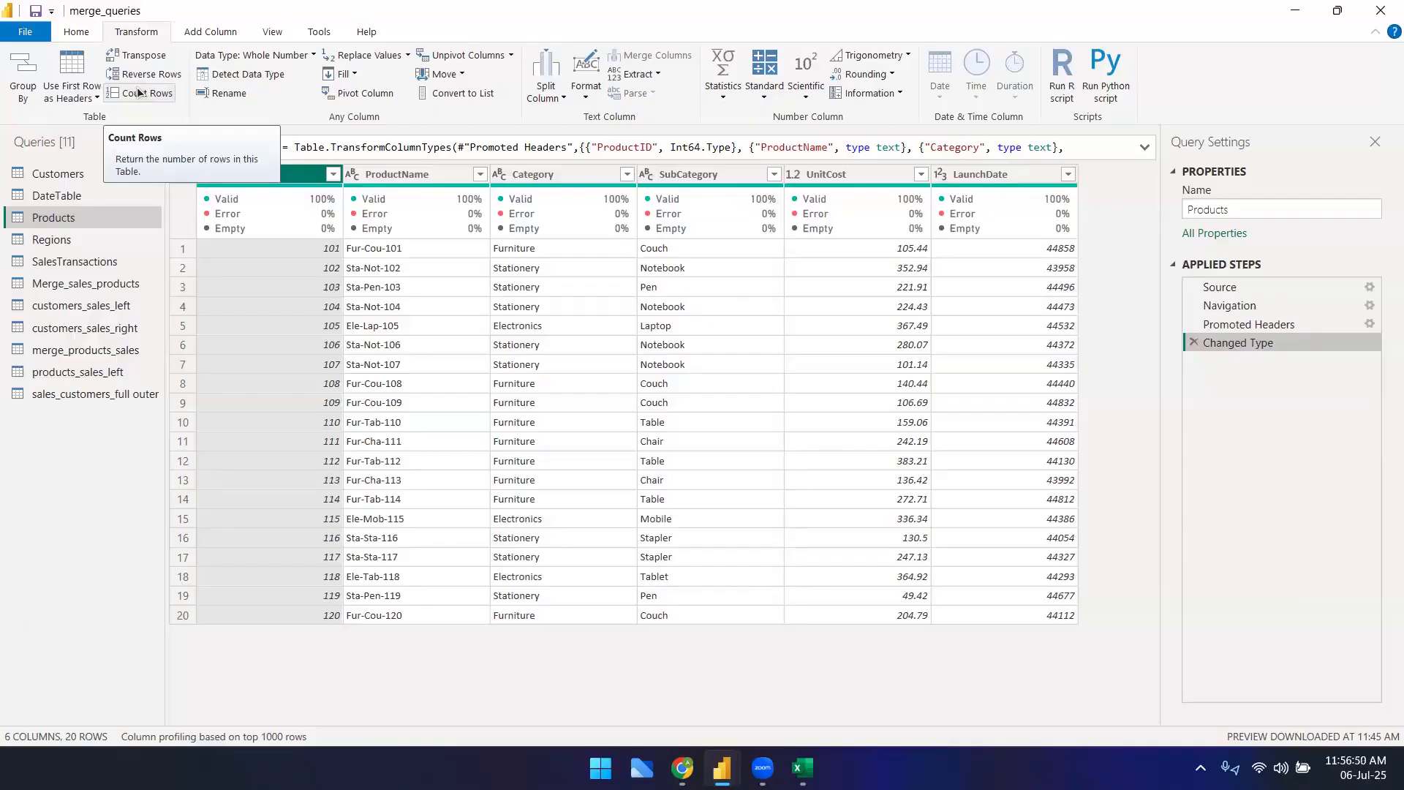
pyautogui.click(50, 236)
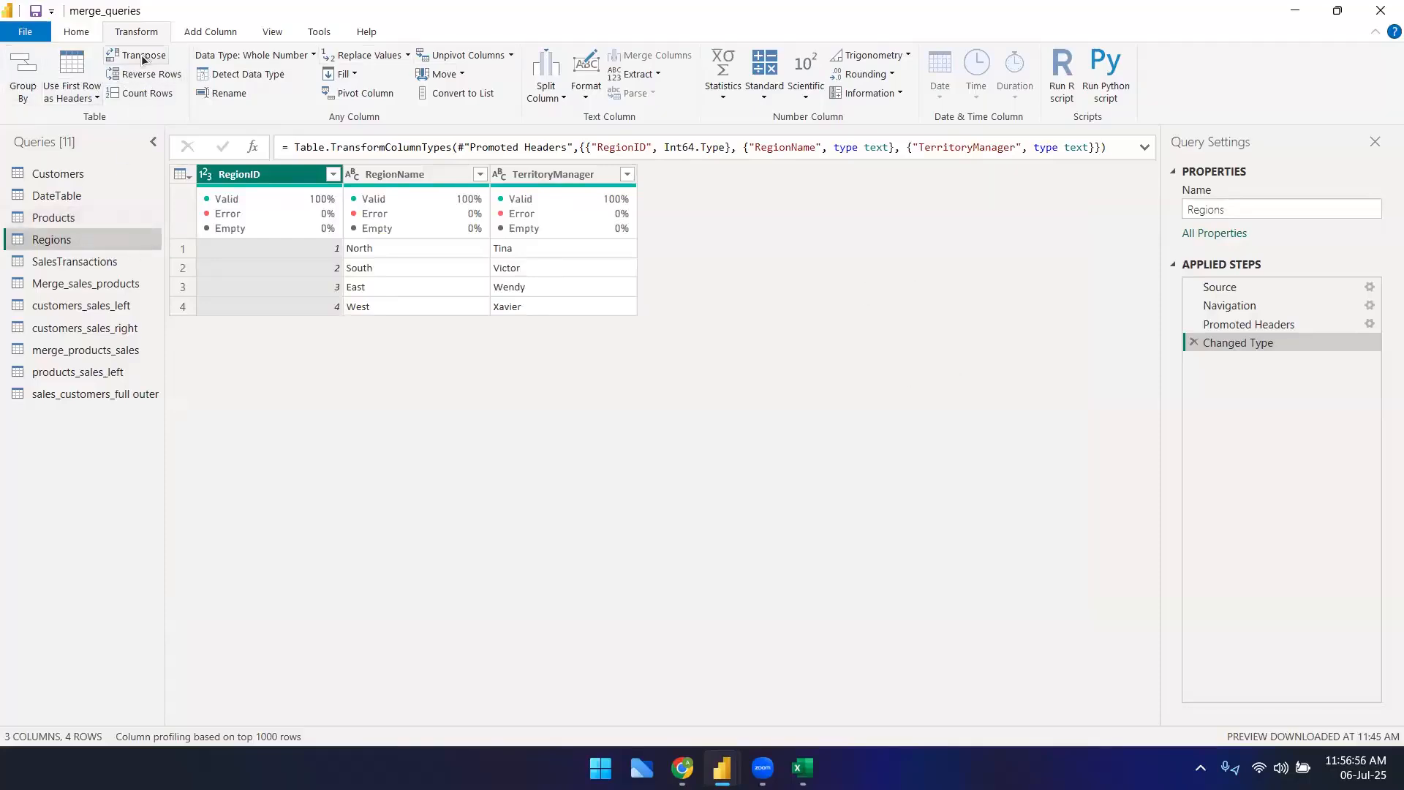
pyautogui.hotkey('alt', 'Tab')
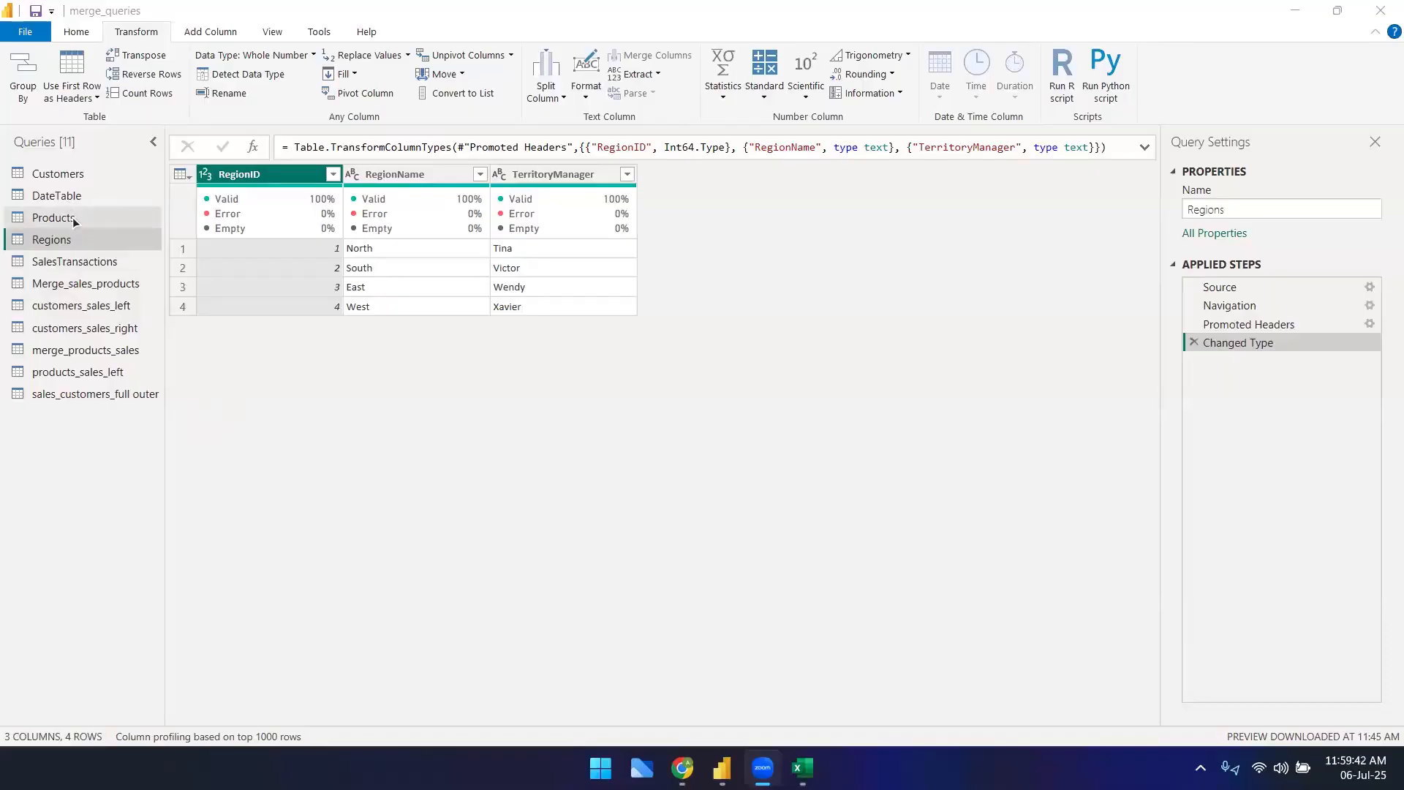
pyautogui.click(59, 176)
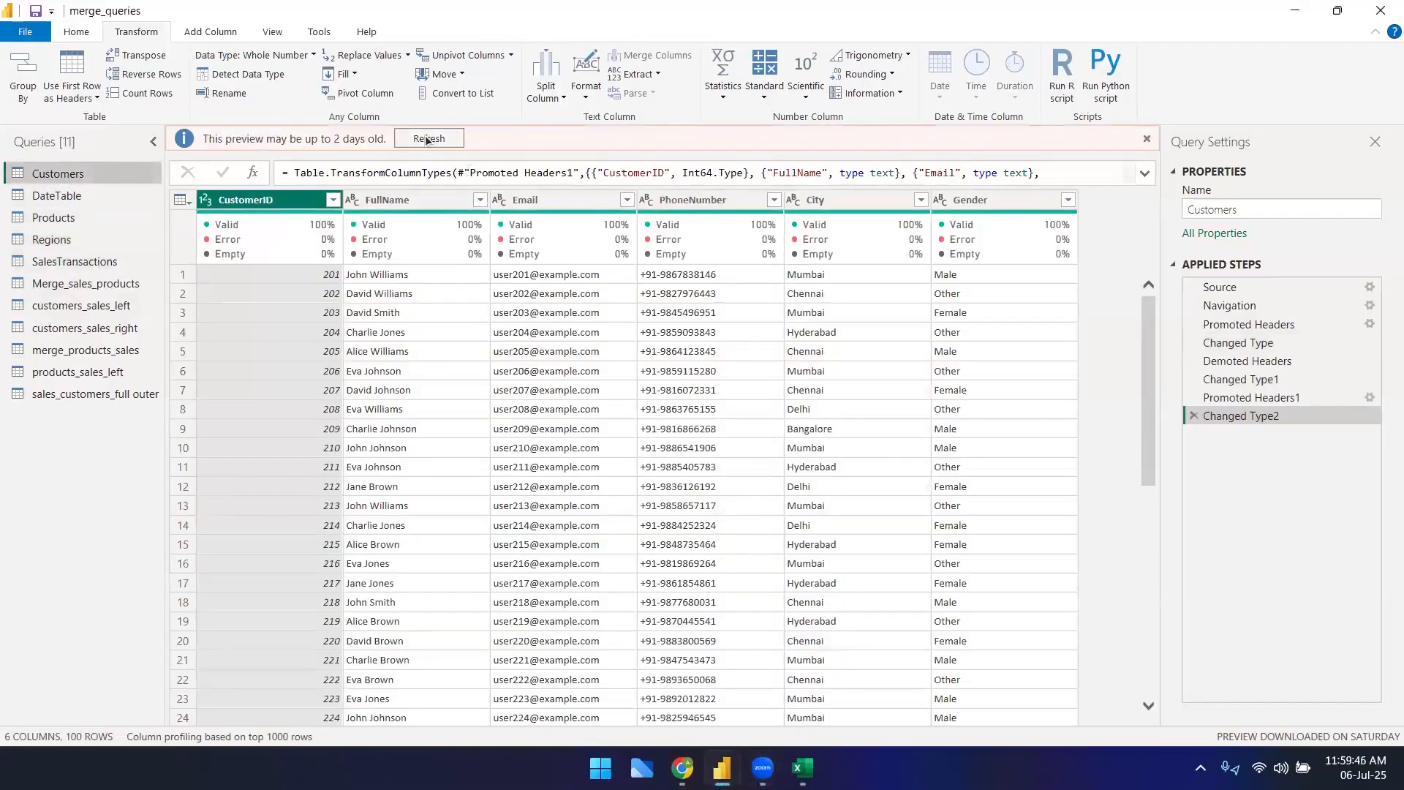
pyautogui.click(430, 136)
# - Open the SalesTransactions table and select its OrderDate column to examine the data type
pyautogui.click(60, 261)
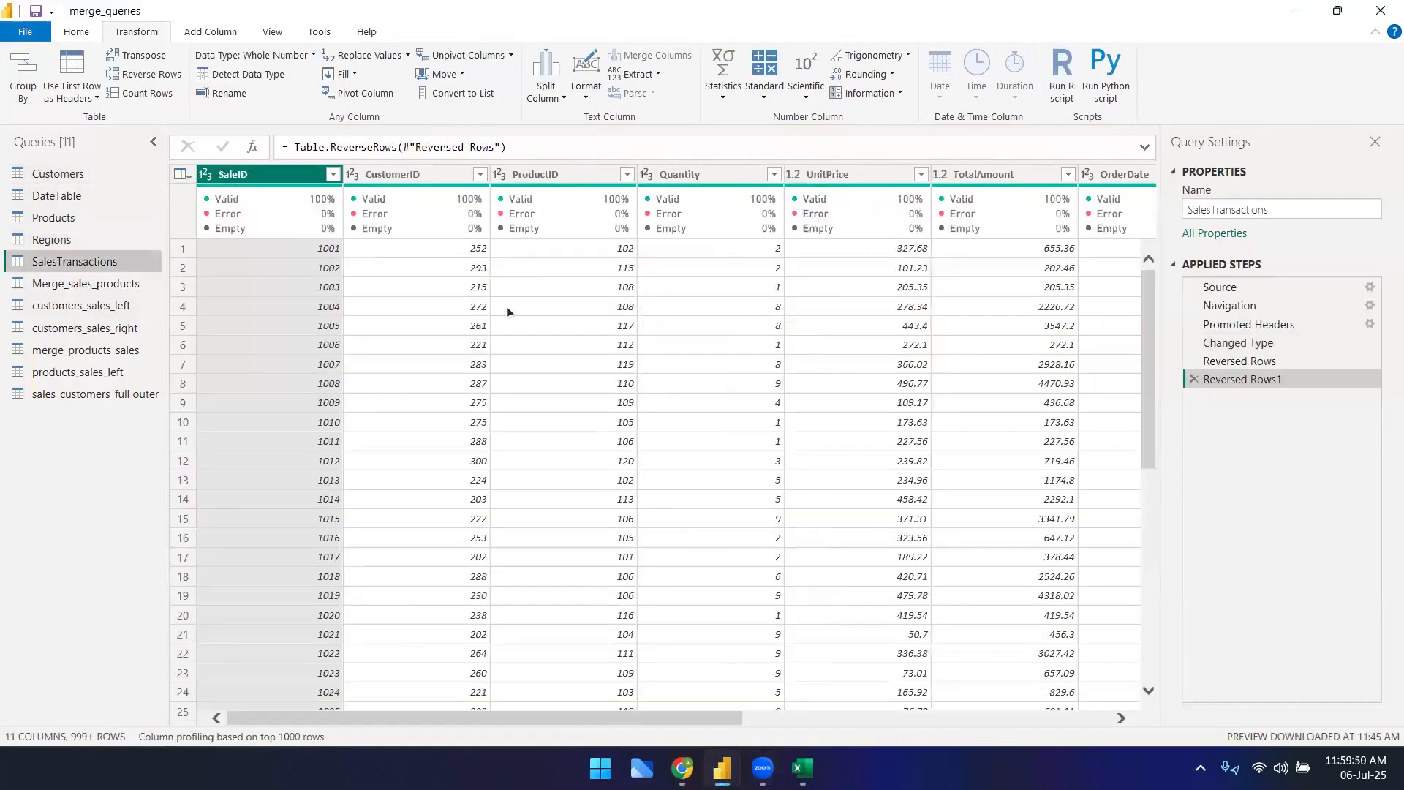
pyautogui.moveTo(384, 718); pyautogui.dragTo(587, 732)
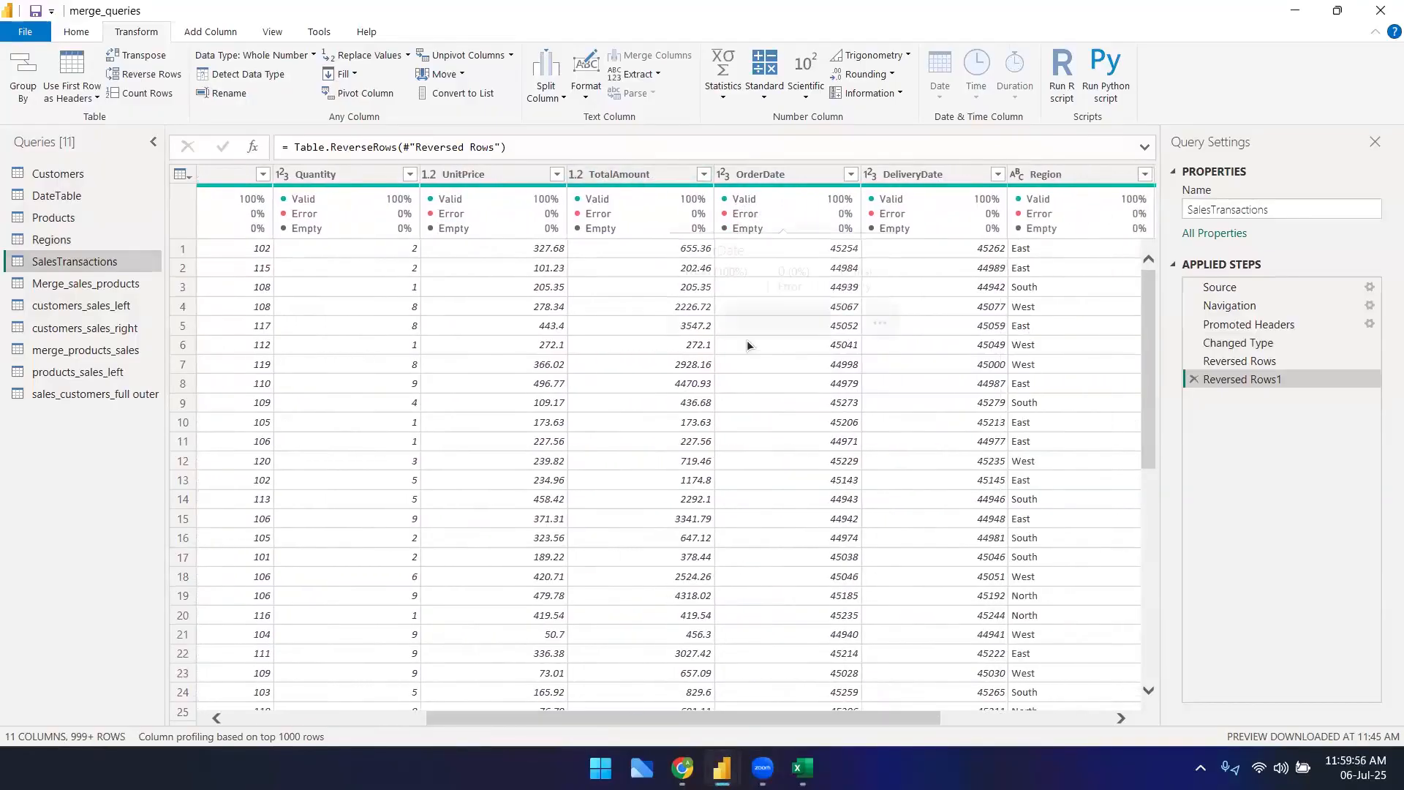
pyautogui.click(770, 174)
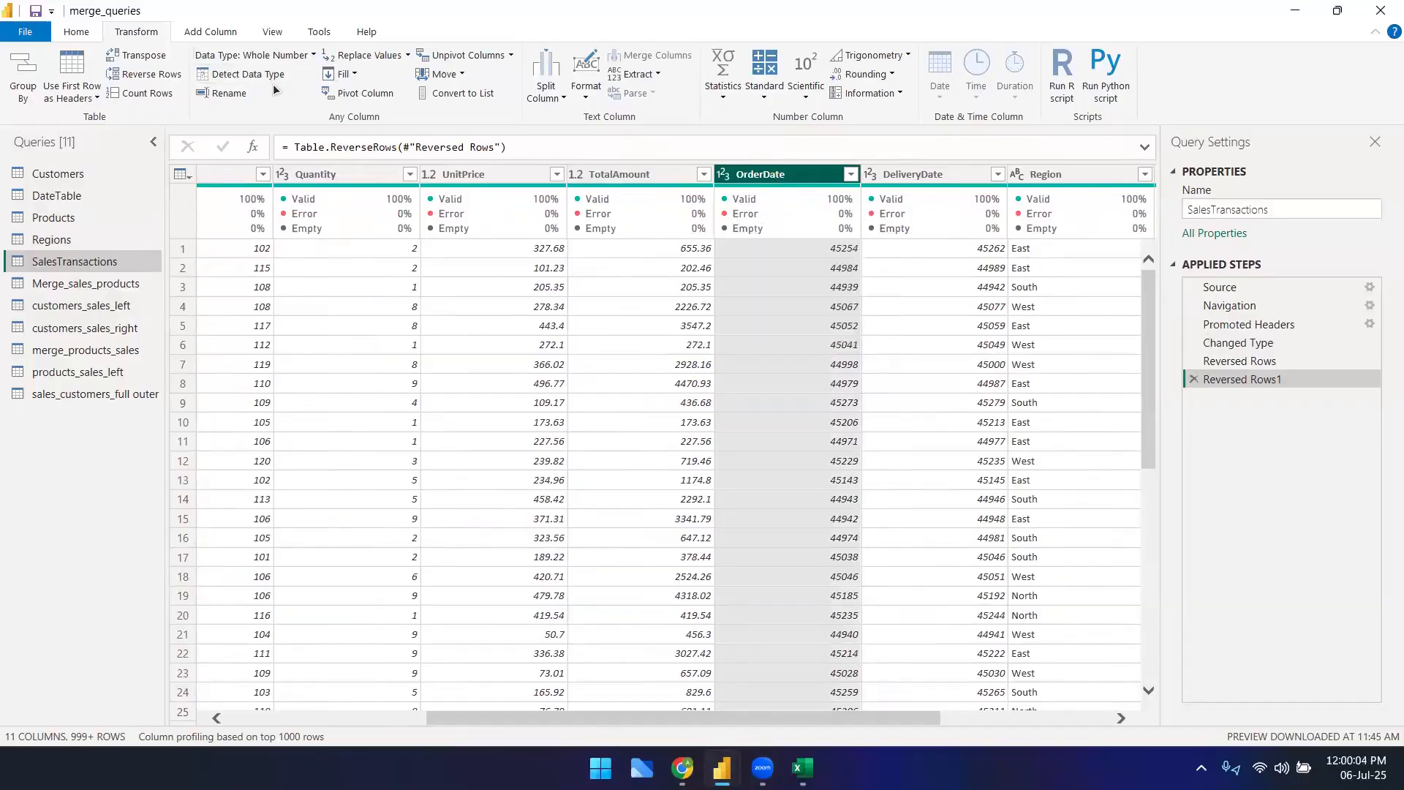
# - Switch to Chrome to check the Day 2 agenda and the B56 sheet, and return to the Power Query Editor
pyautogui.click(674, 761)
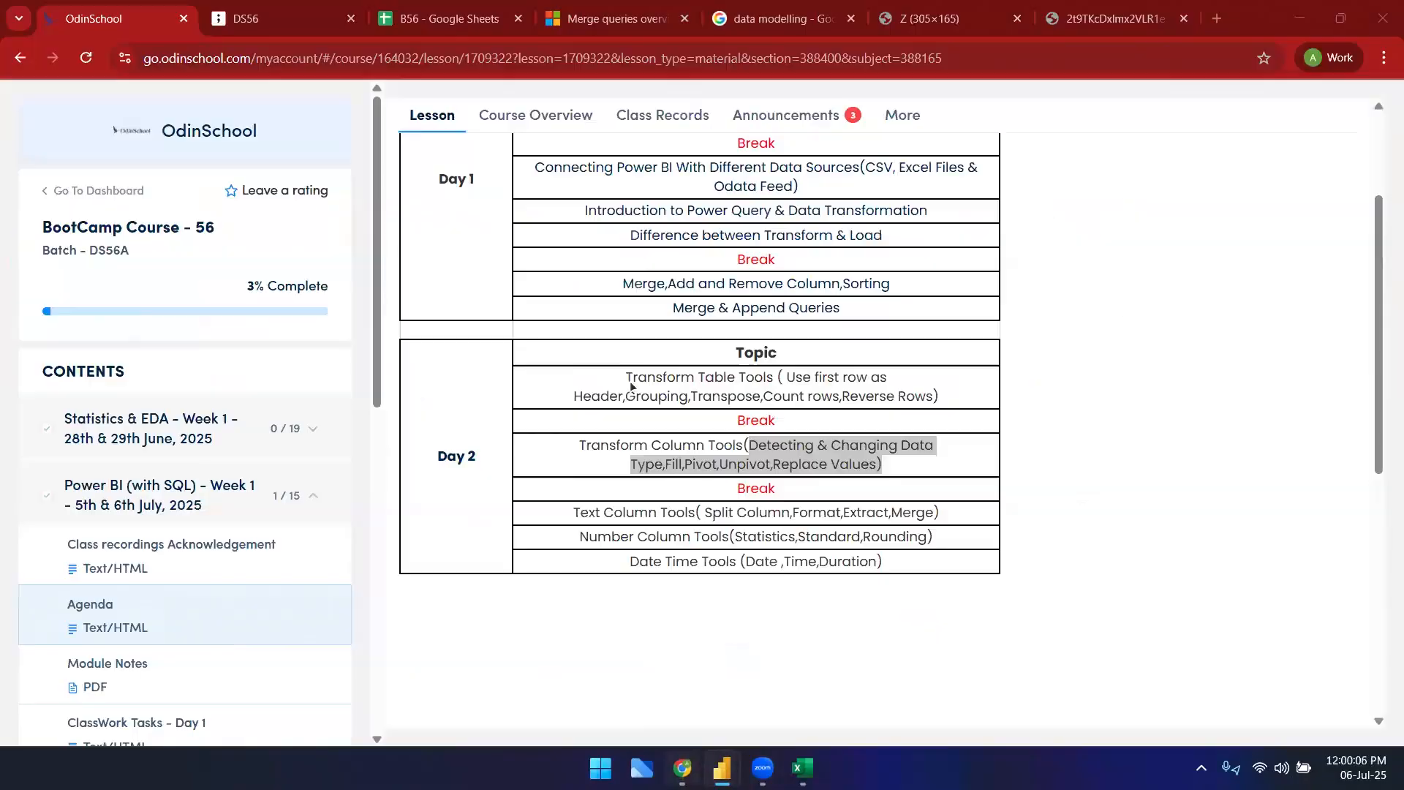
pyautogui.click(450, 19)
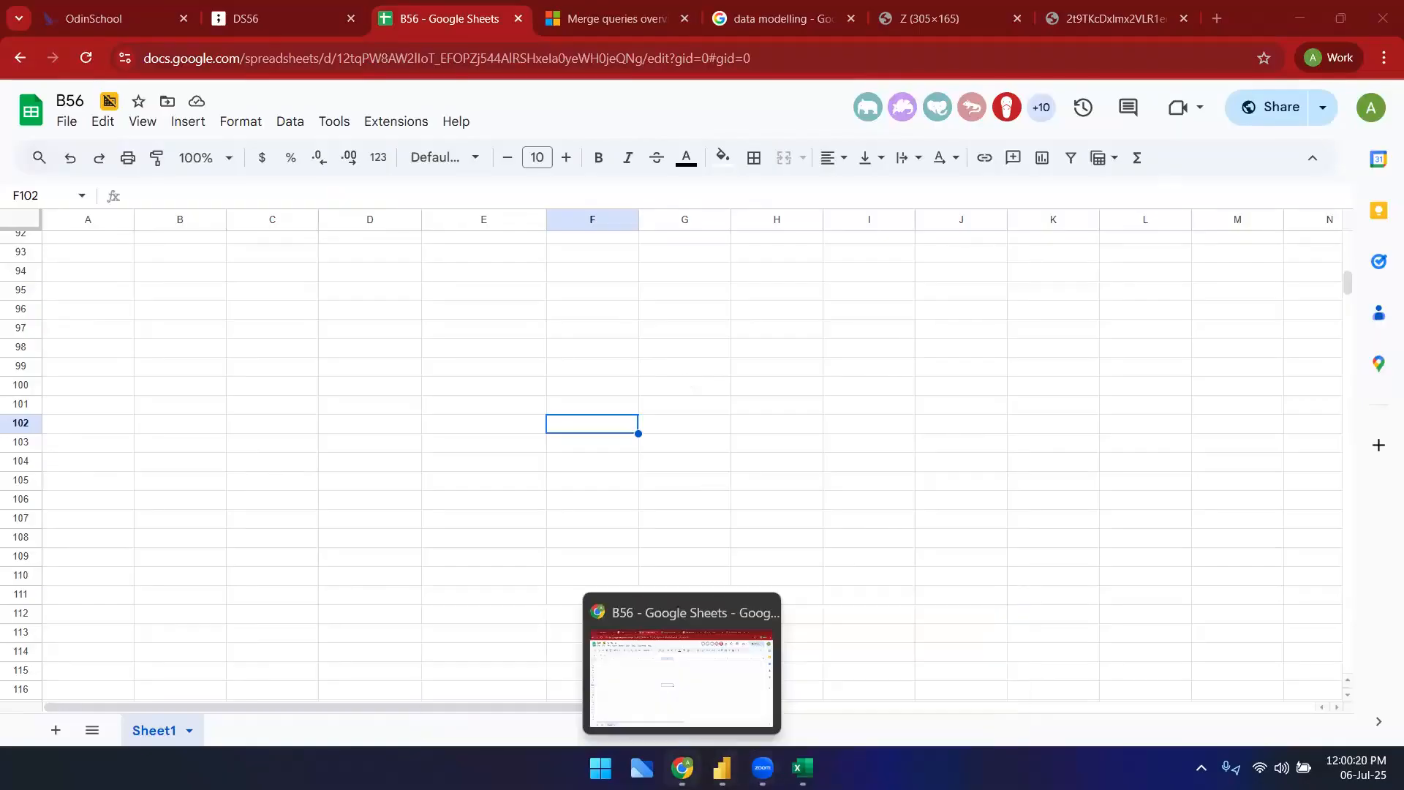
pyautogui.moveTo(722, 768)
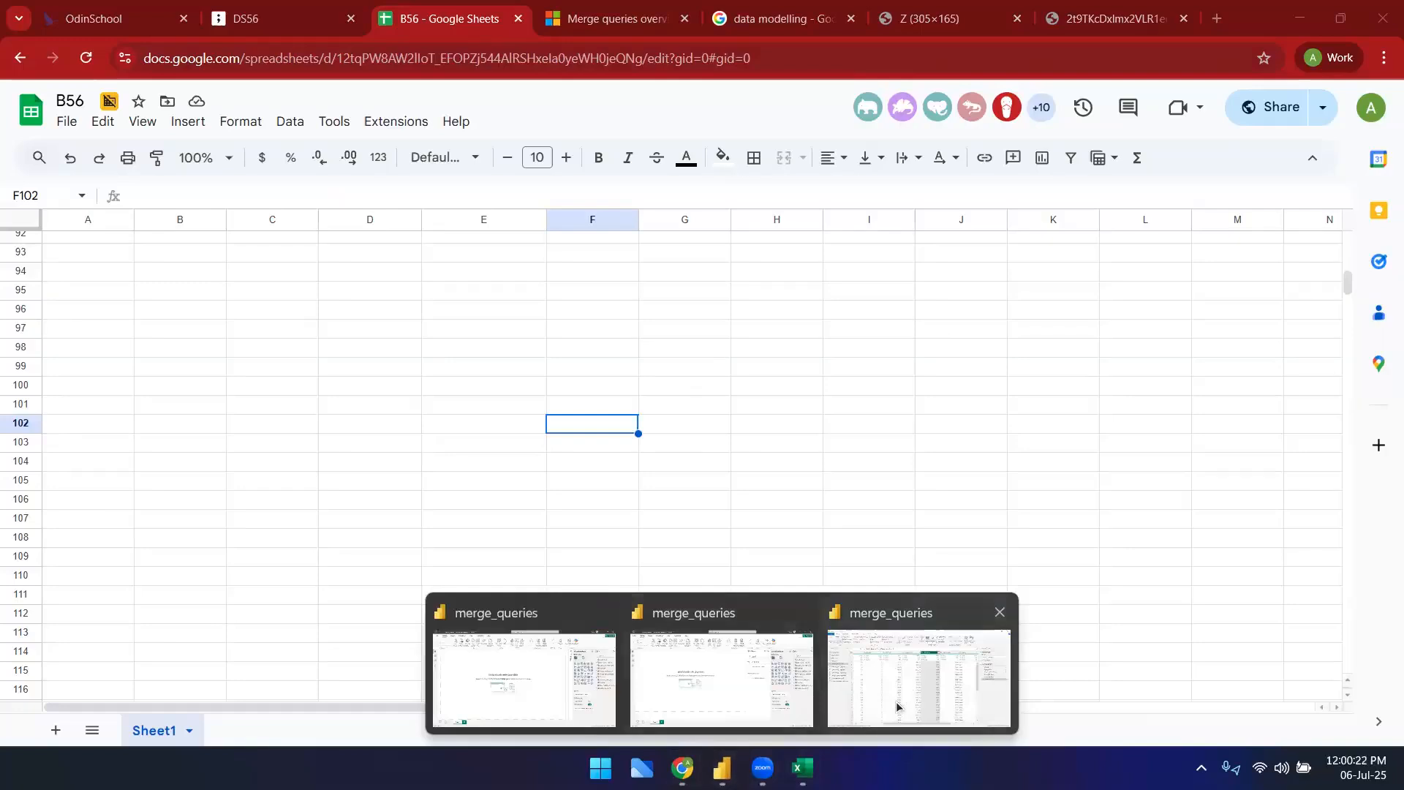
pyautogui.click(899, 700)
# - Count the rows of the Customers table again, and remove the row count from the applied steps
pyautogui.click(61, 179)
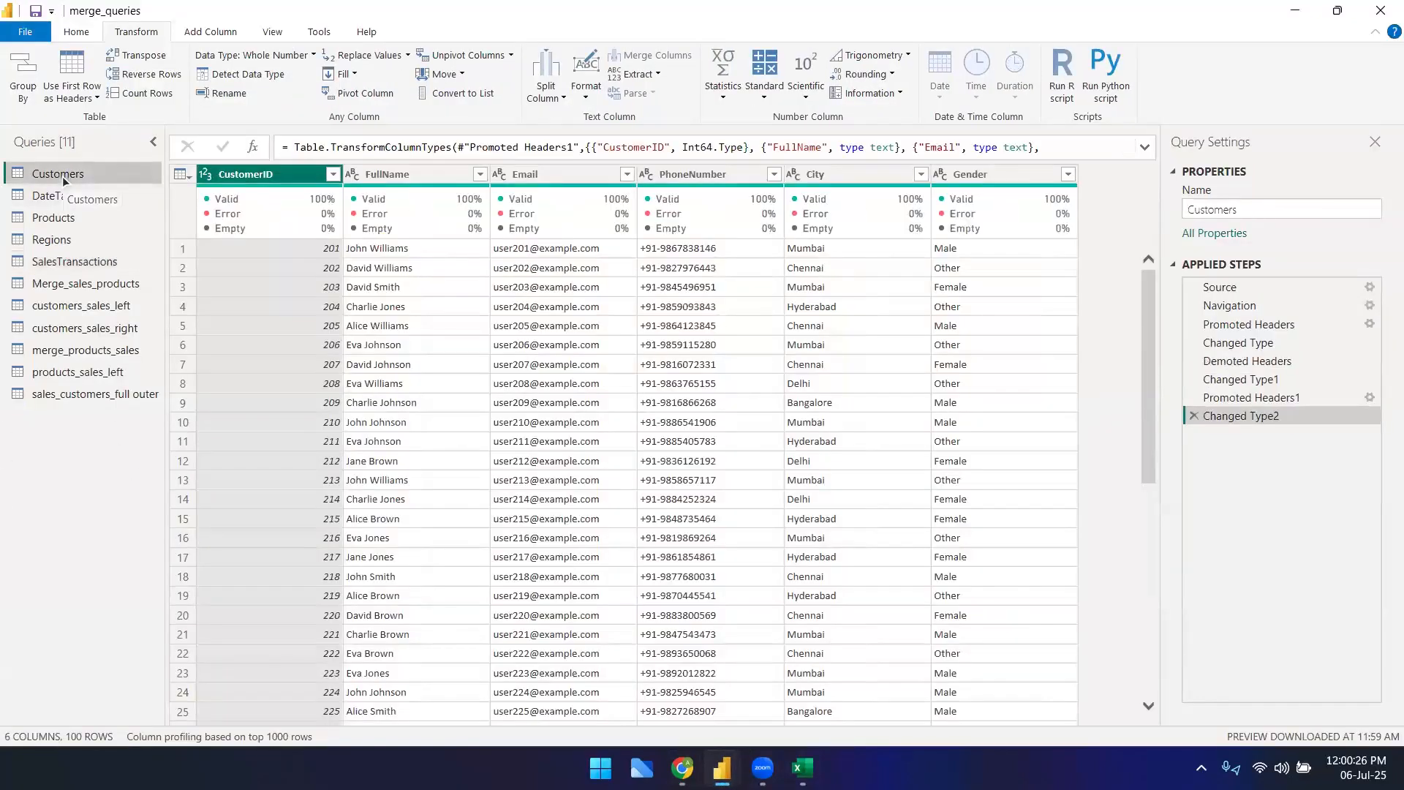
pyautogui.click(171, 94)
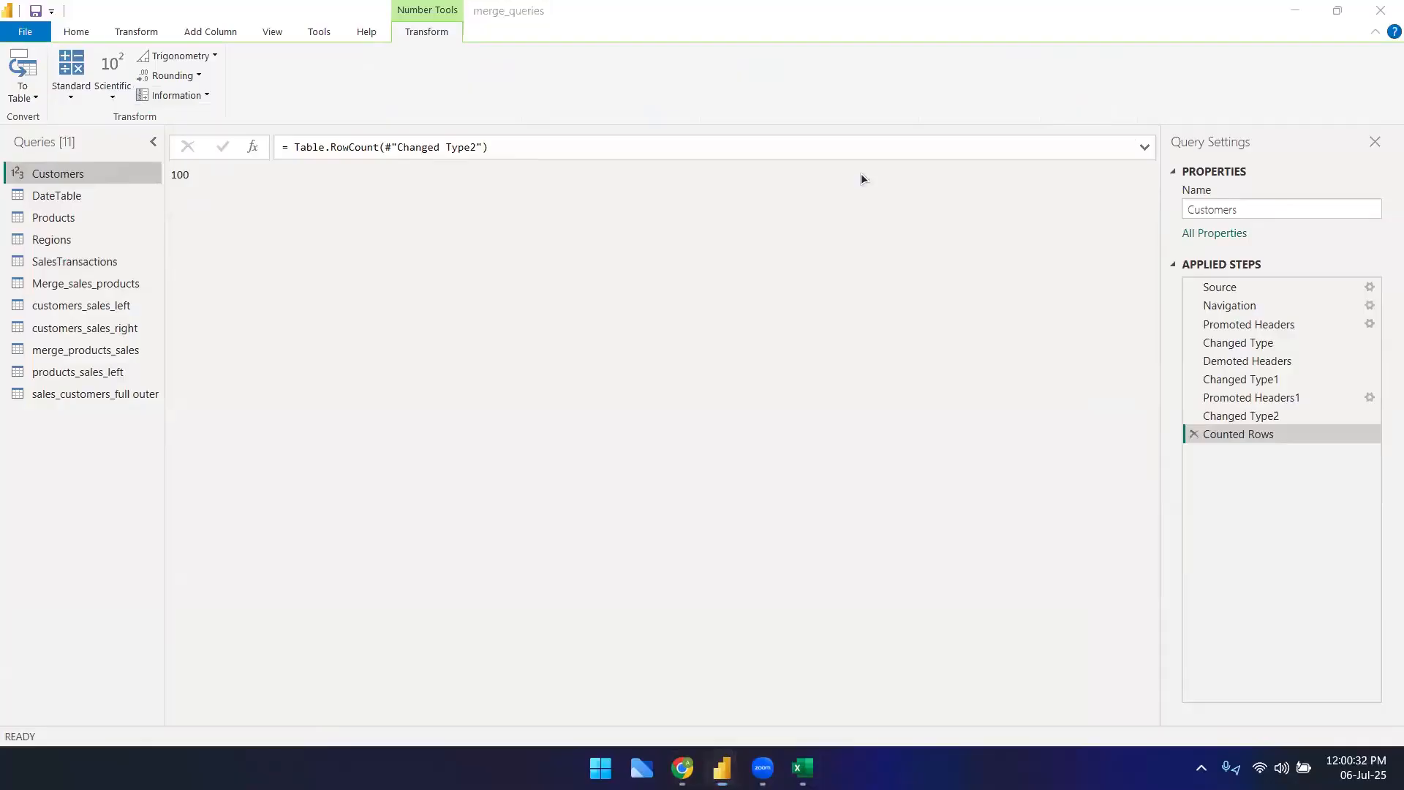
pyautogui.click(1205, 502)
pyautogui.press('Delete')
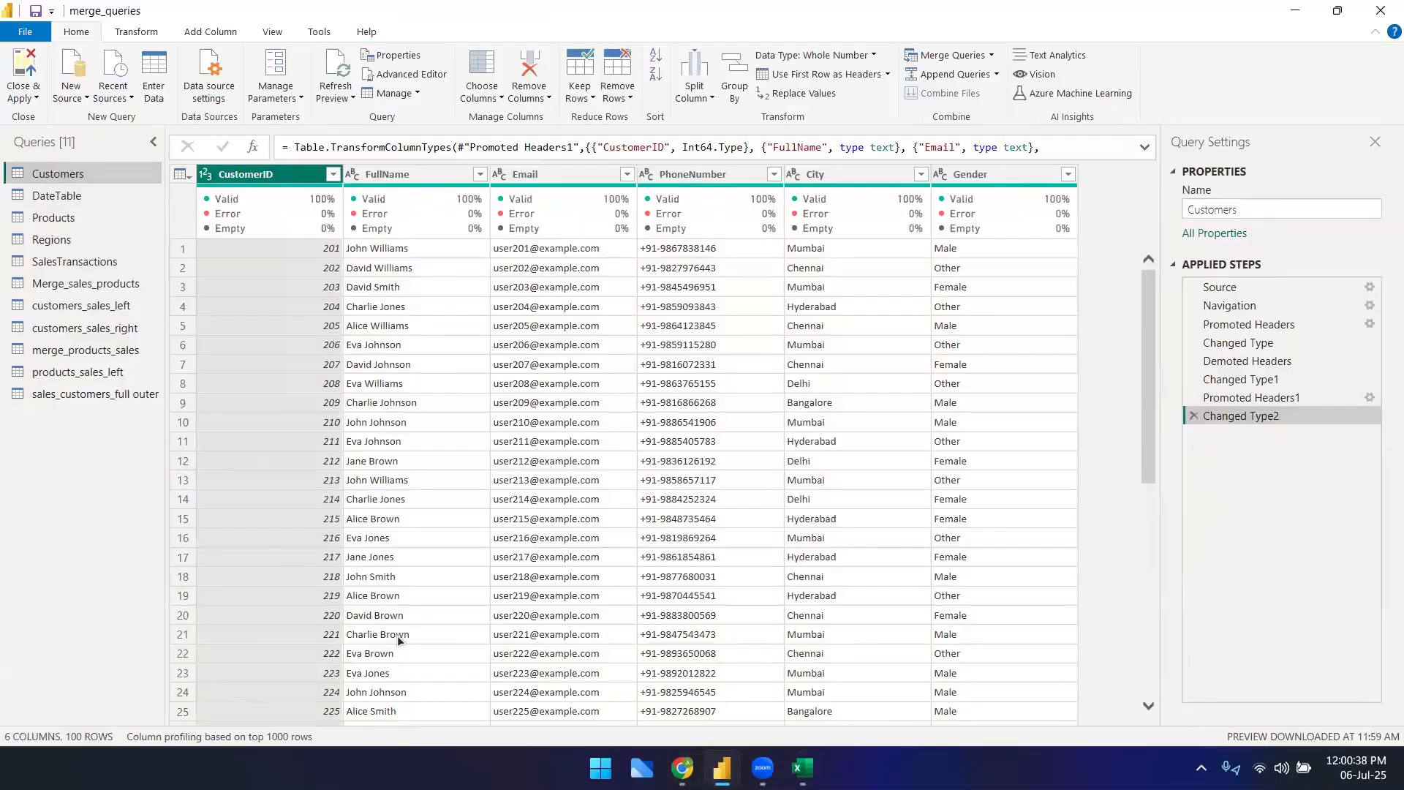
# - Switch to the B56 spreadsheet in Google Sheets and enter "numeric" in cell C93
pyautogui.moveTo(683, 768)
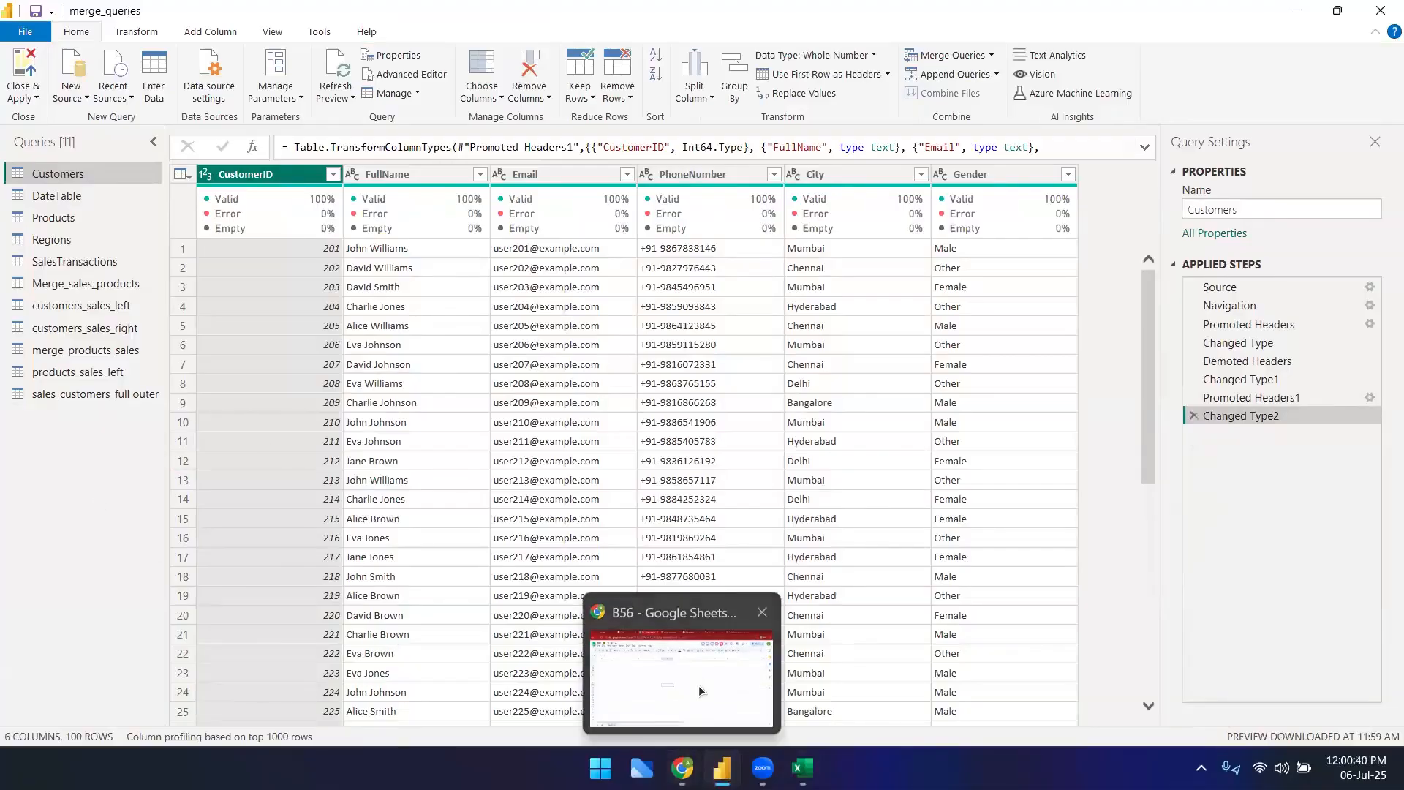
pyautogui.click(699, 686)
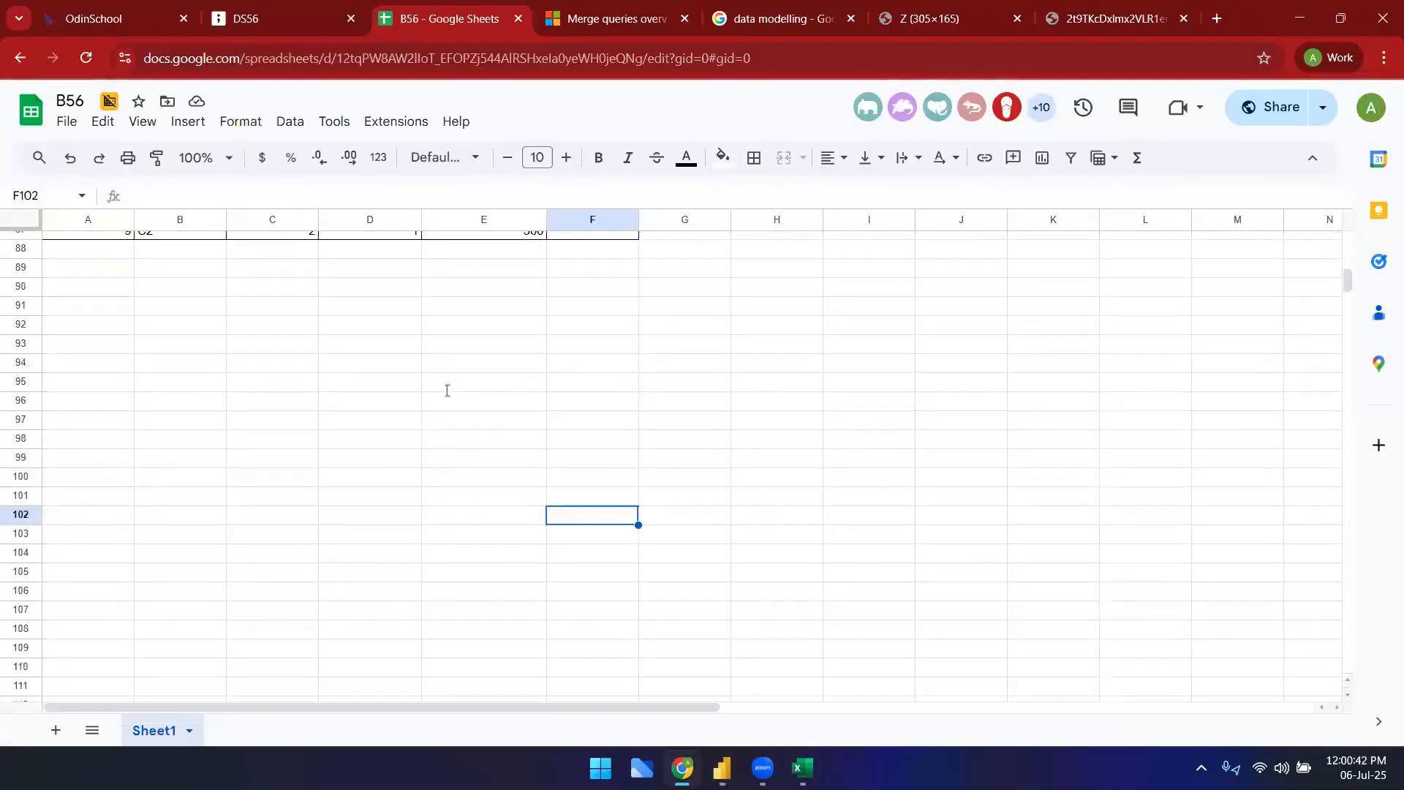
pyautogui.click(254, 256)
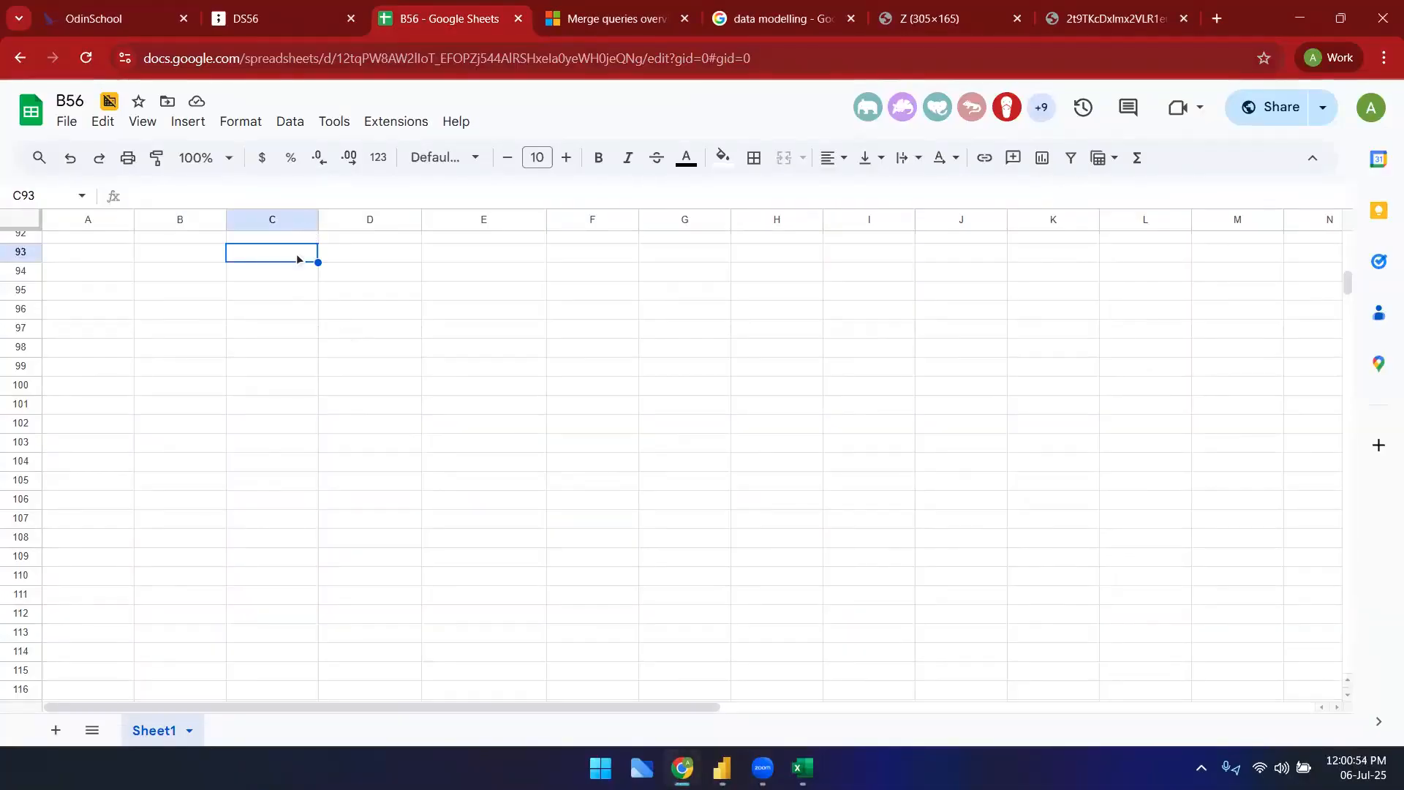
pyautogui.write('numeri')
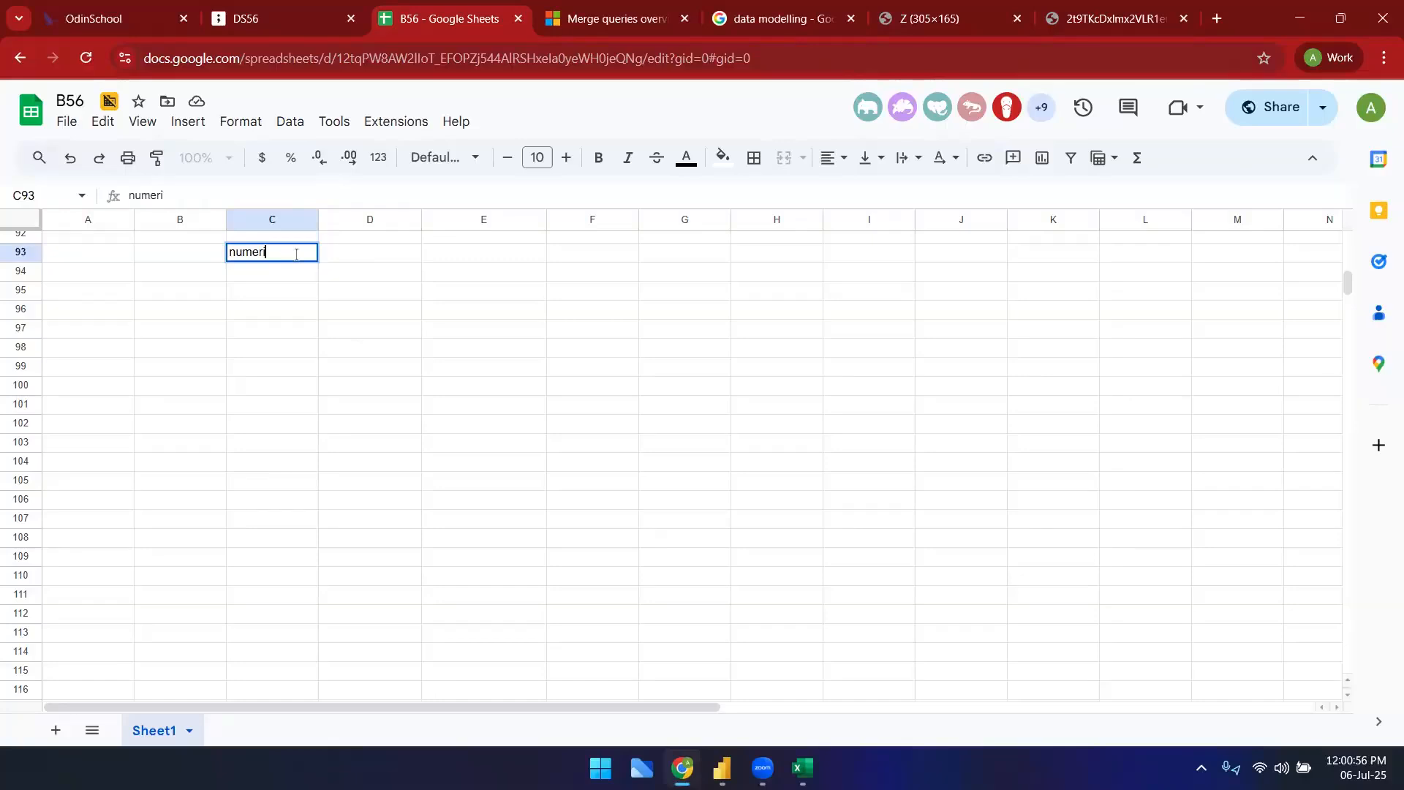
pyautogui.write('c')
pyautogui.press('Return')
# - Enter "text" in cell C94, and replace it with "string(text)"
pyautogui.write('text')
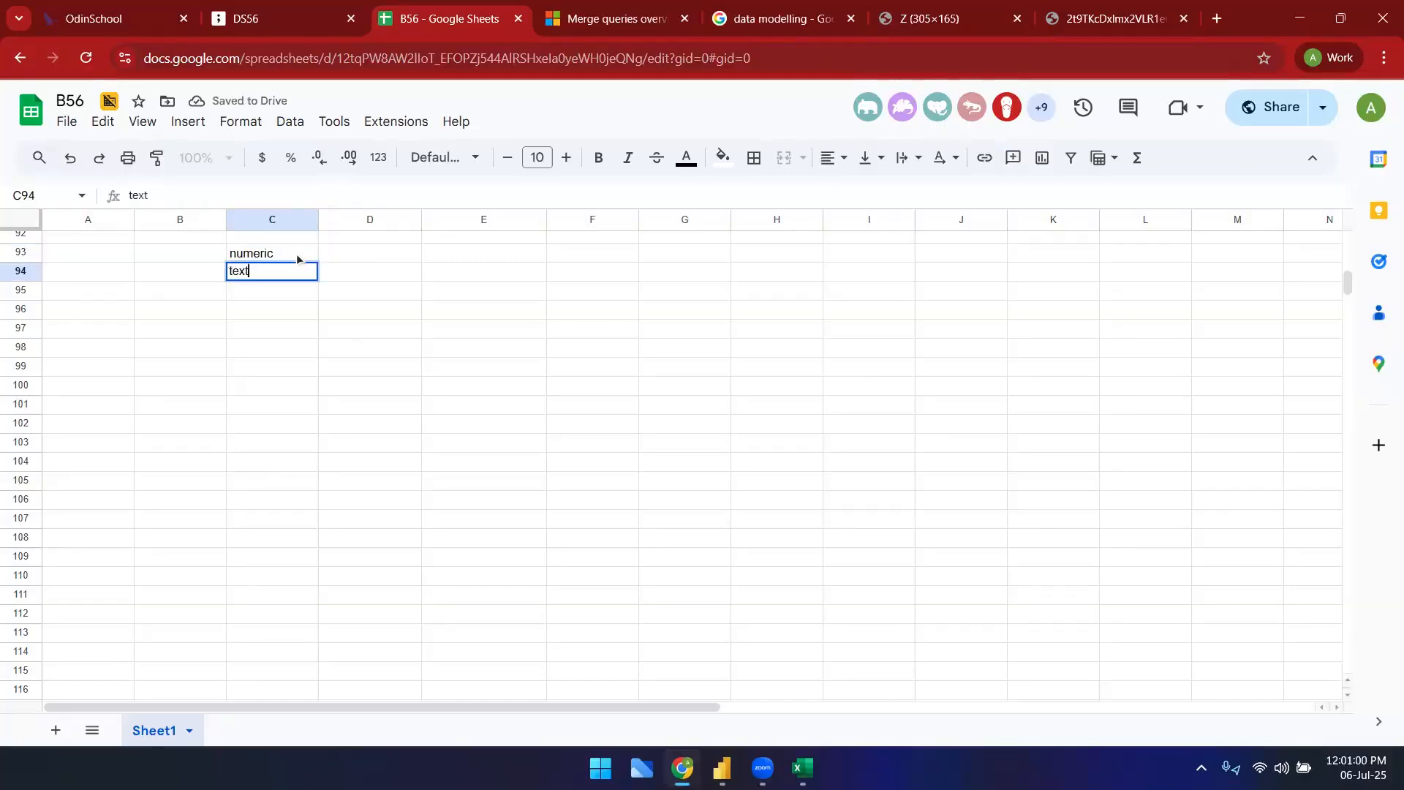
pyautogui.press('Return')
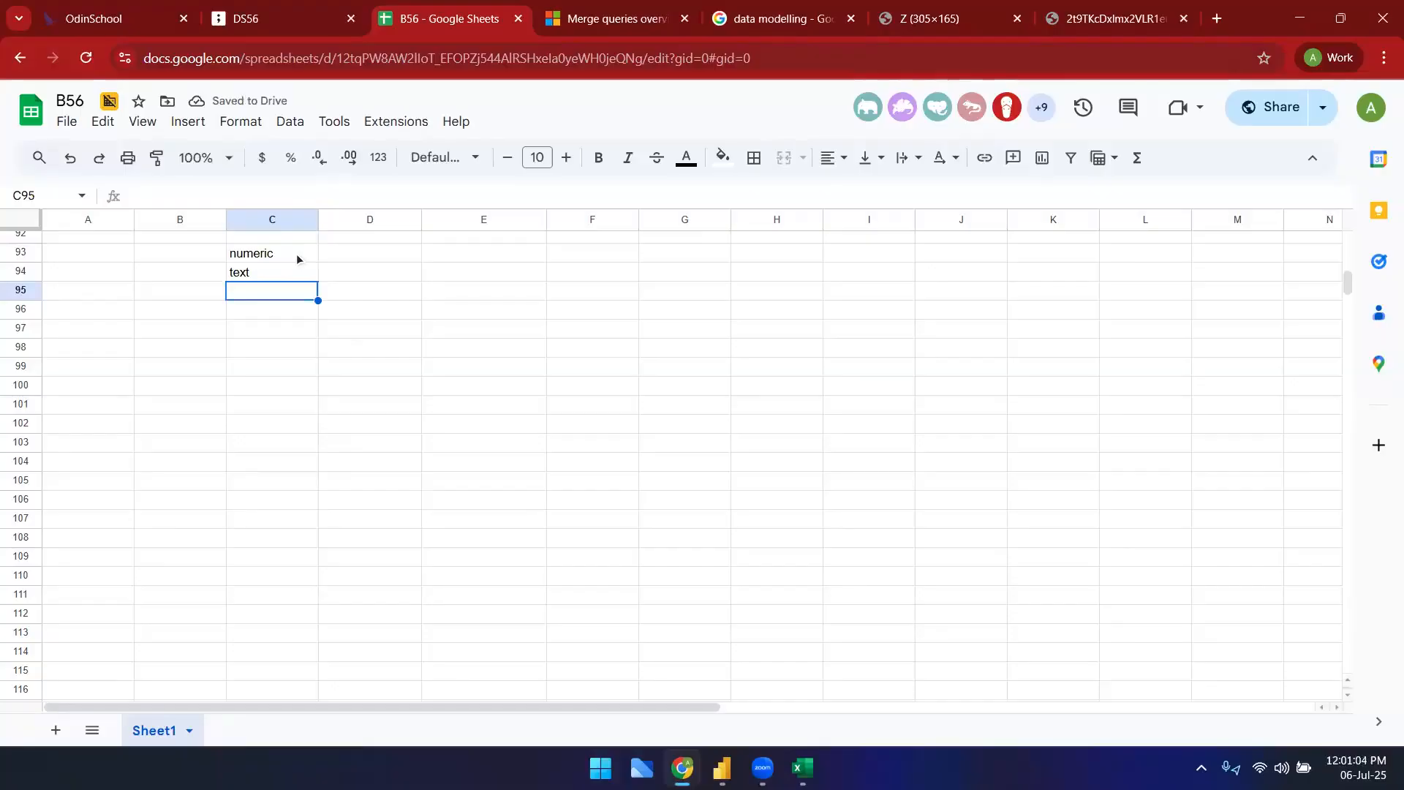
pyautogui.press('Up')
pyautogui.write('string')
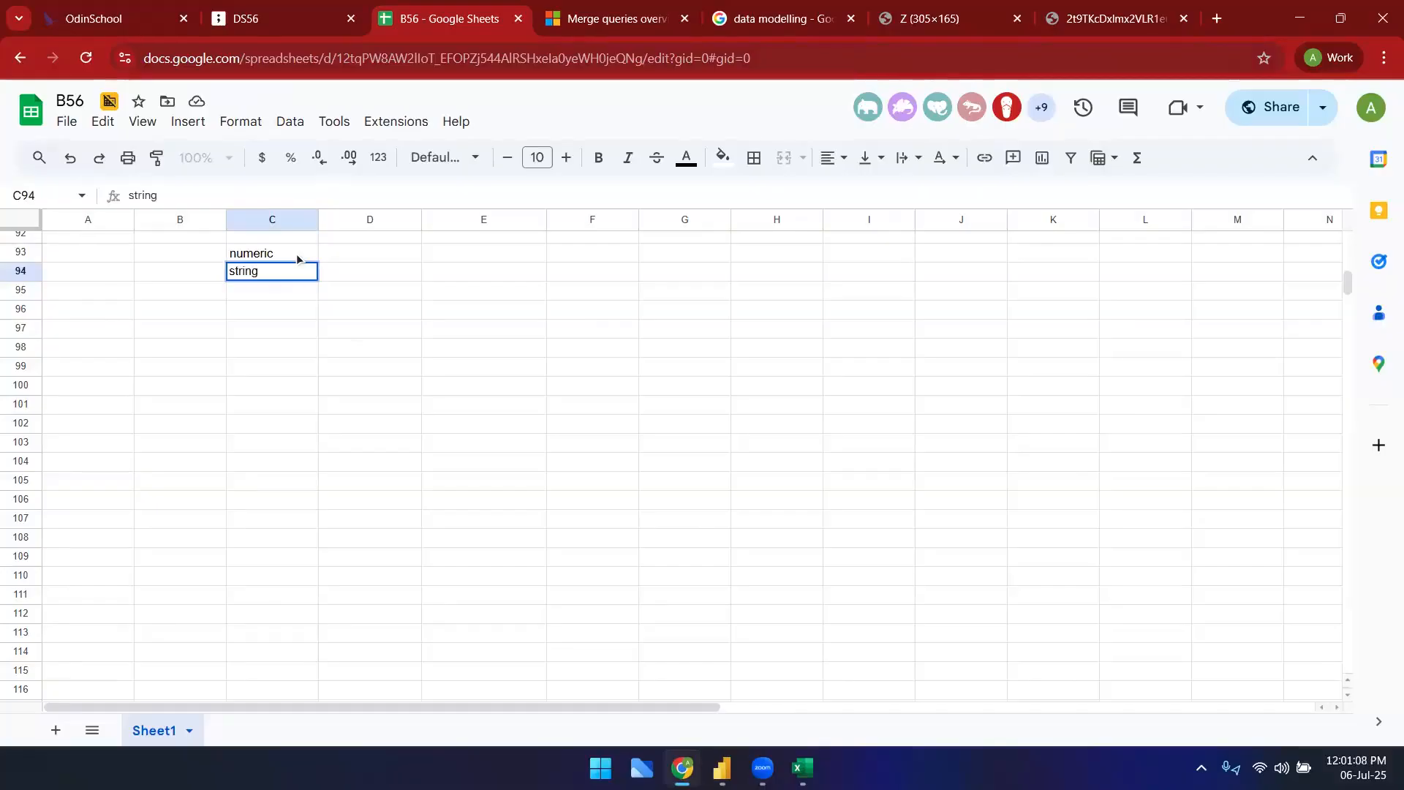
pyautogui.write('(text)')
pyautogui.press('Return')
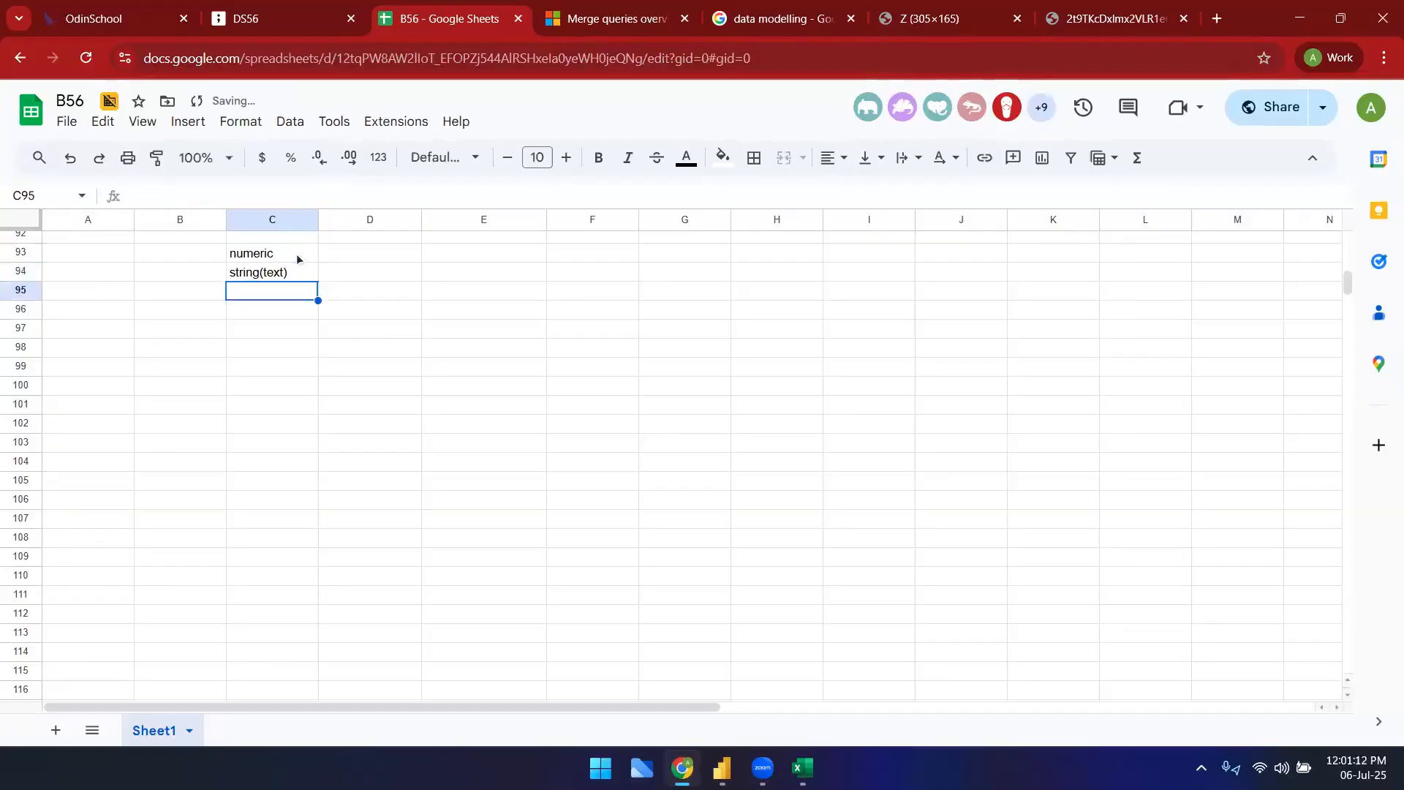
# - Enter "date" in cell C95 and "boolean" in cell C96, and select the list C93:C96
pyautogui.write('date')
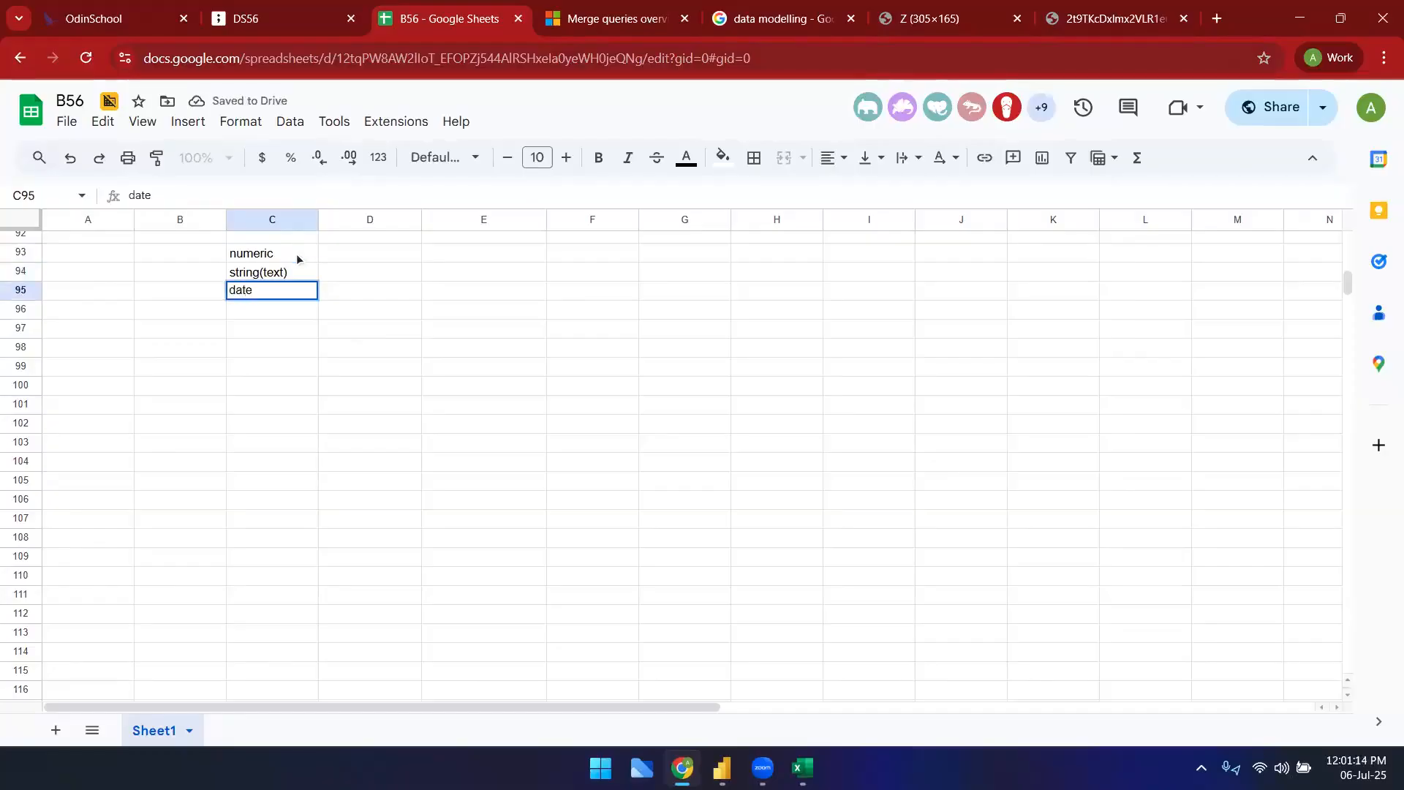
pyautogui.press('Return')
pyautogui.write('boolean')
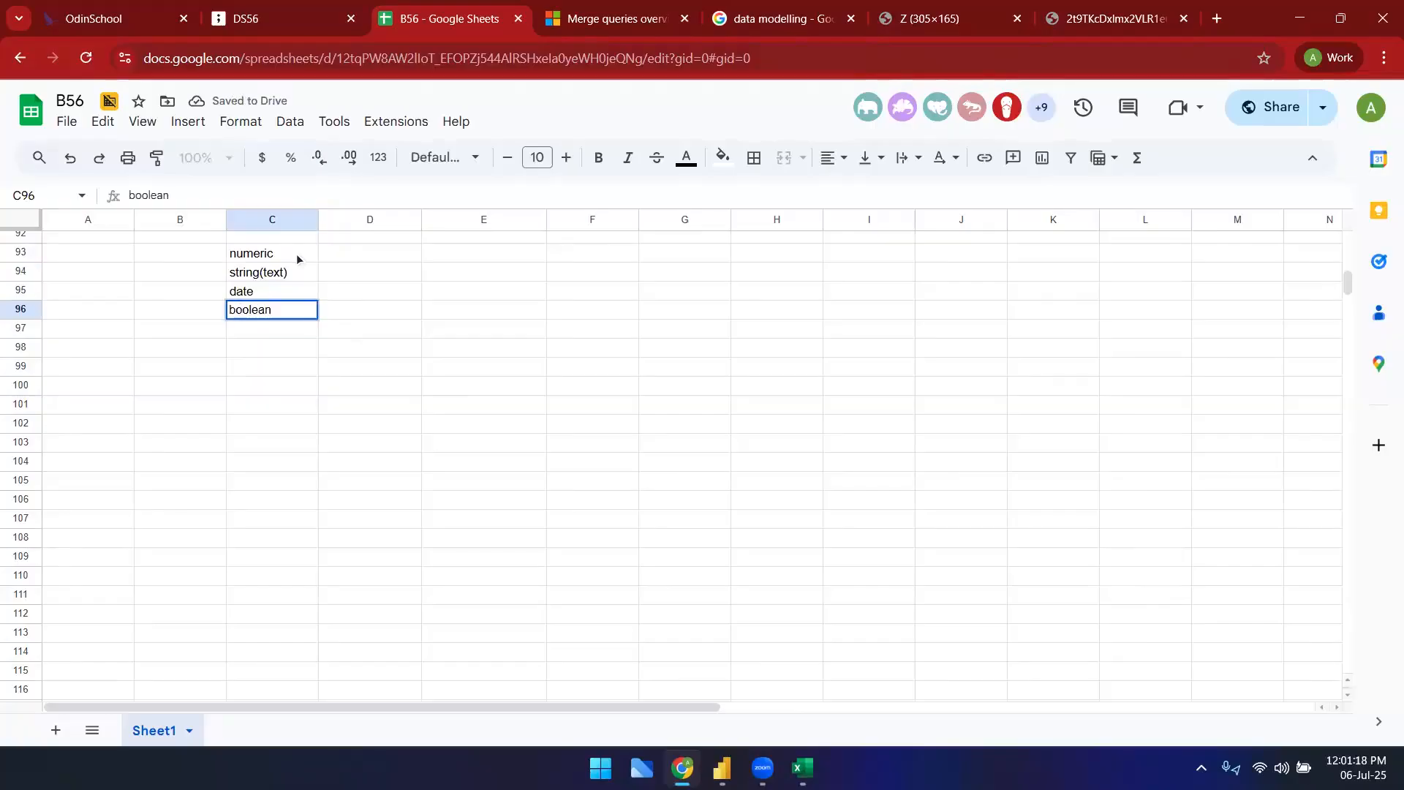
pyautogui.keyDown('shift'); pyautogui.click(296, 253); pyautogui.keyUp('shift')
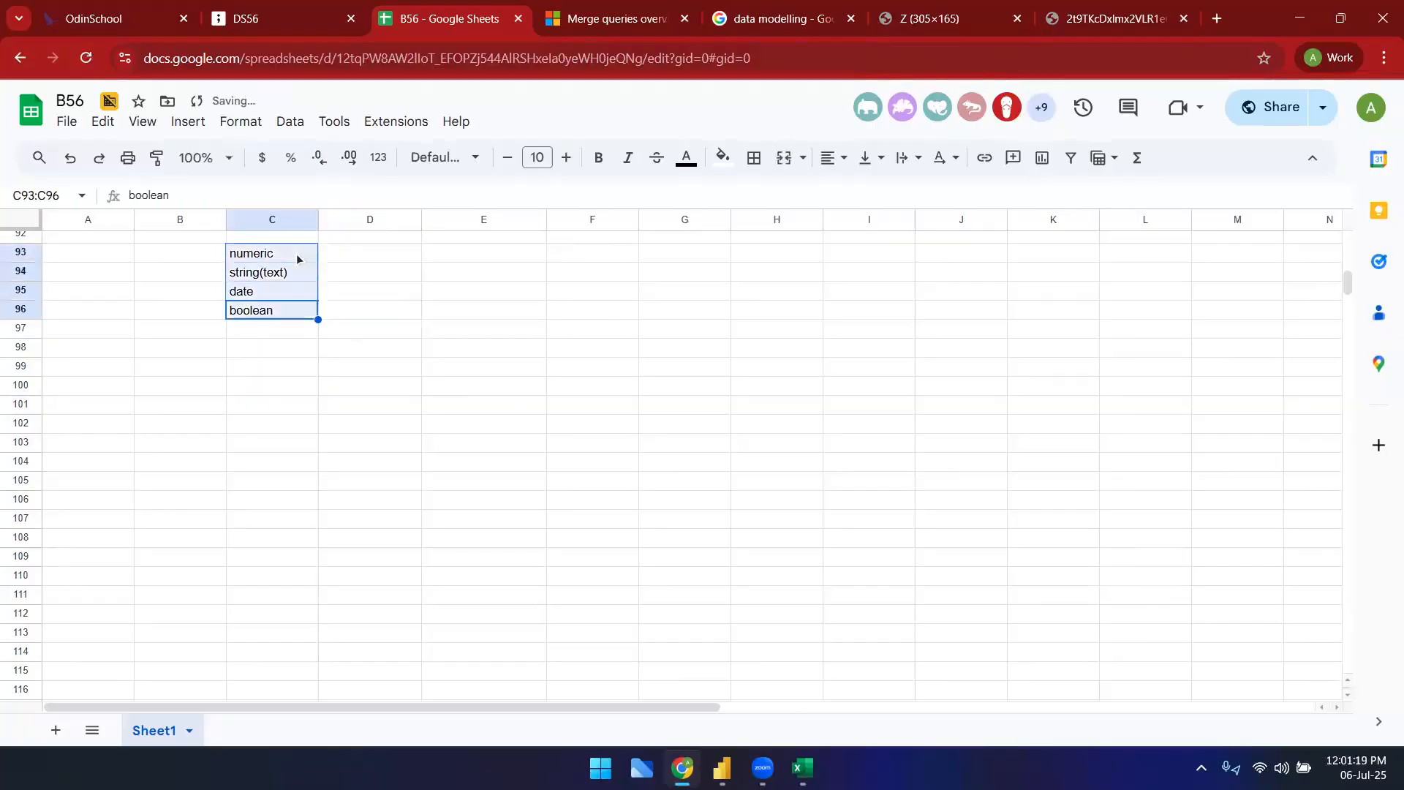
# - Add all borders to the data type list in C93:C96 and make its text bold
pyautogui.click(754, 157)
pyautogui.click(763, 197)
pyautogui.click(326, 370)
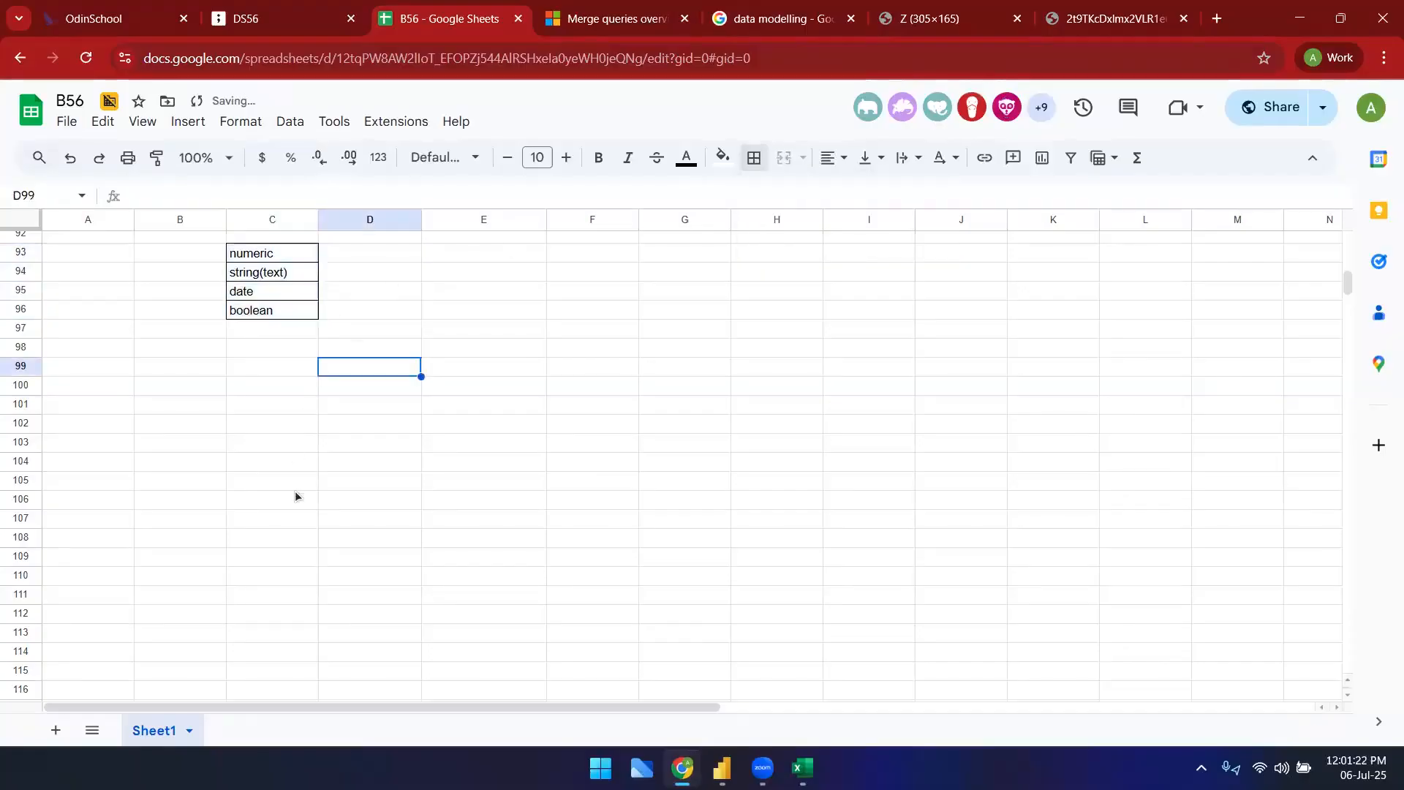
pyautogui.scroll(2, 296, 490)
pyautogui.click(281, 347)
pyautogui.click(263, 402)
pyautogui.moveTo(263, 401); pyautogui.dragTo(282, 348)
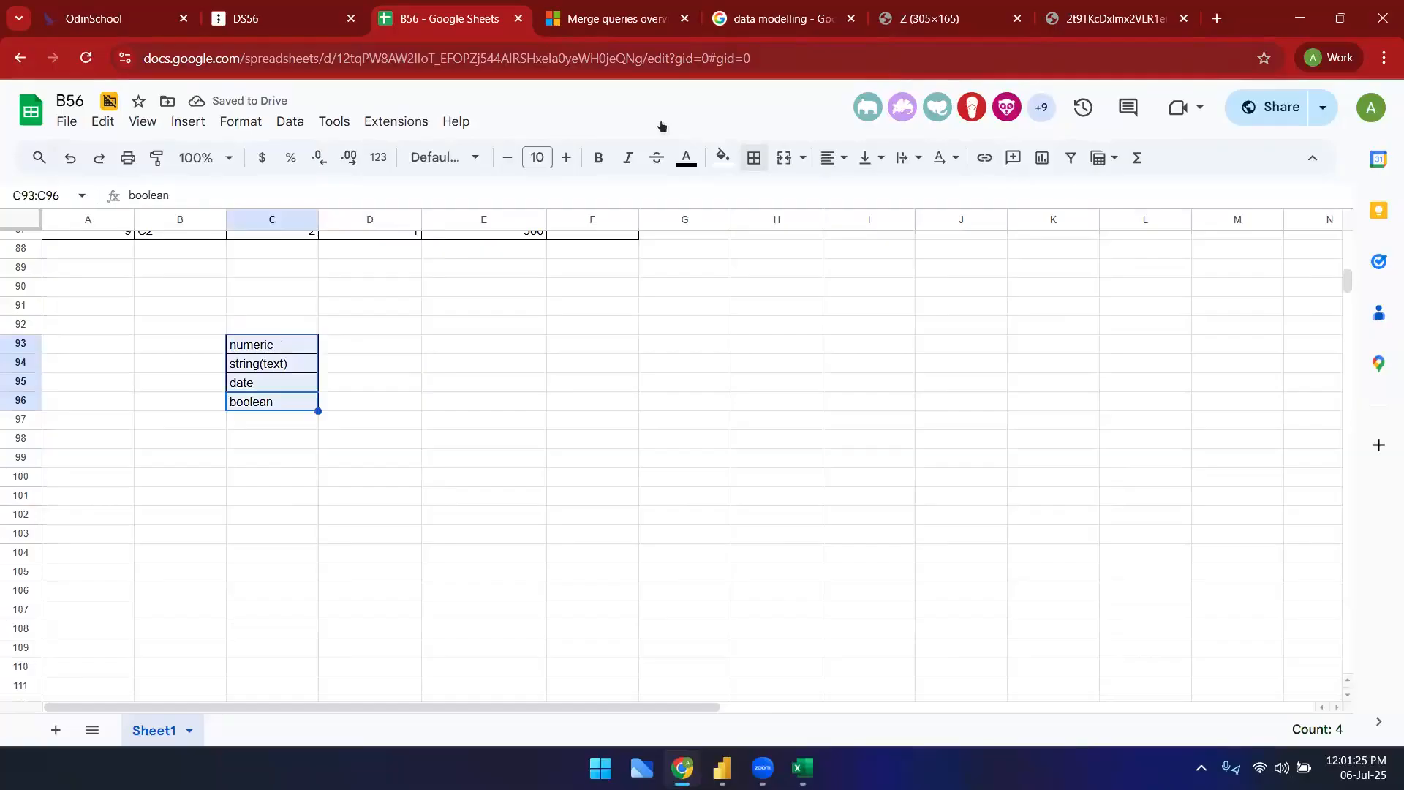
pyautogui.click(598, 157)
pyautogui.click(440, 482)
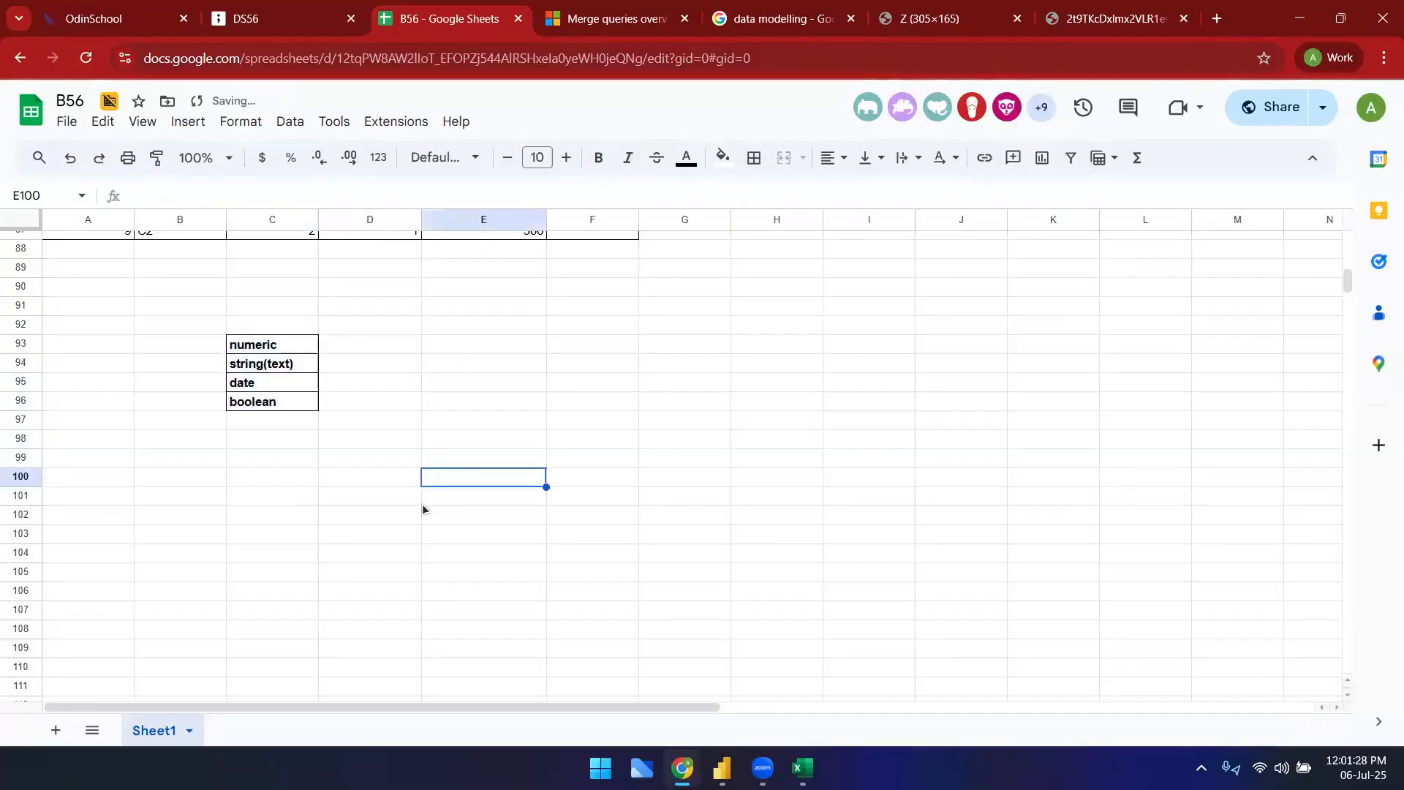
pyautogui.click(310, 461)
pyautogui.moveTo(252, 348); pyautogui.dragTo(259, 402)
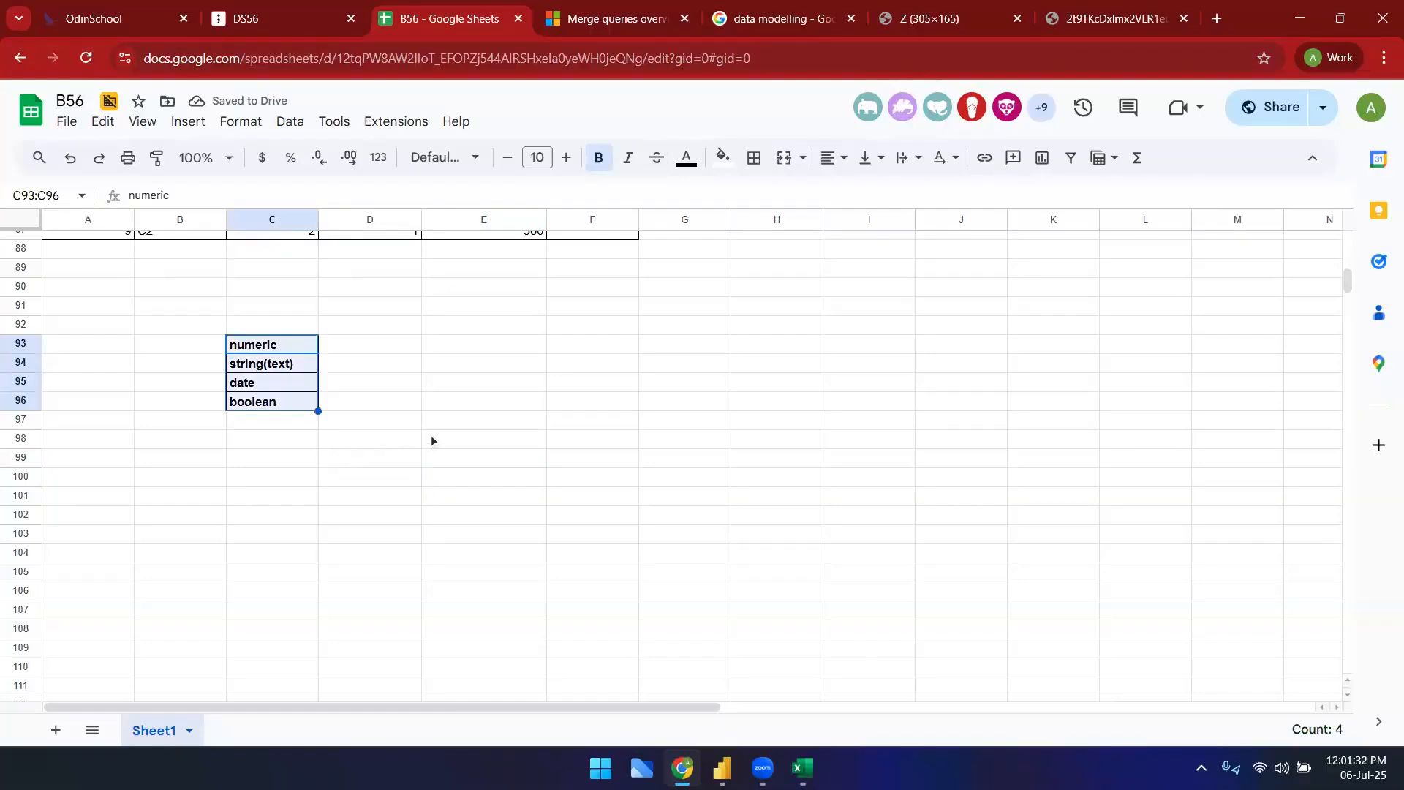
pyautogui.click(492, 437)
pyautogui.click(254, 342)
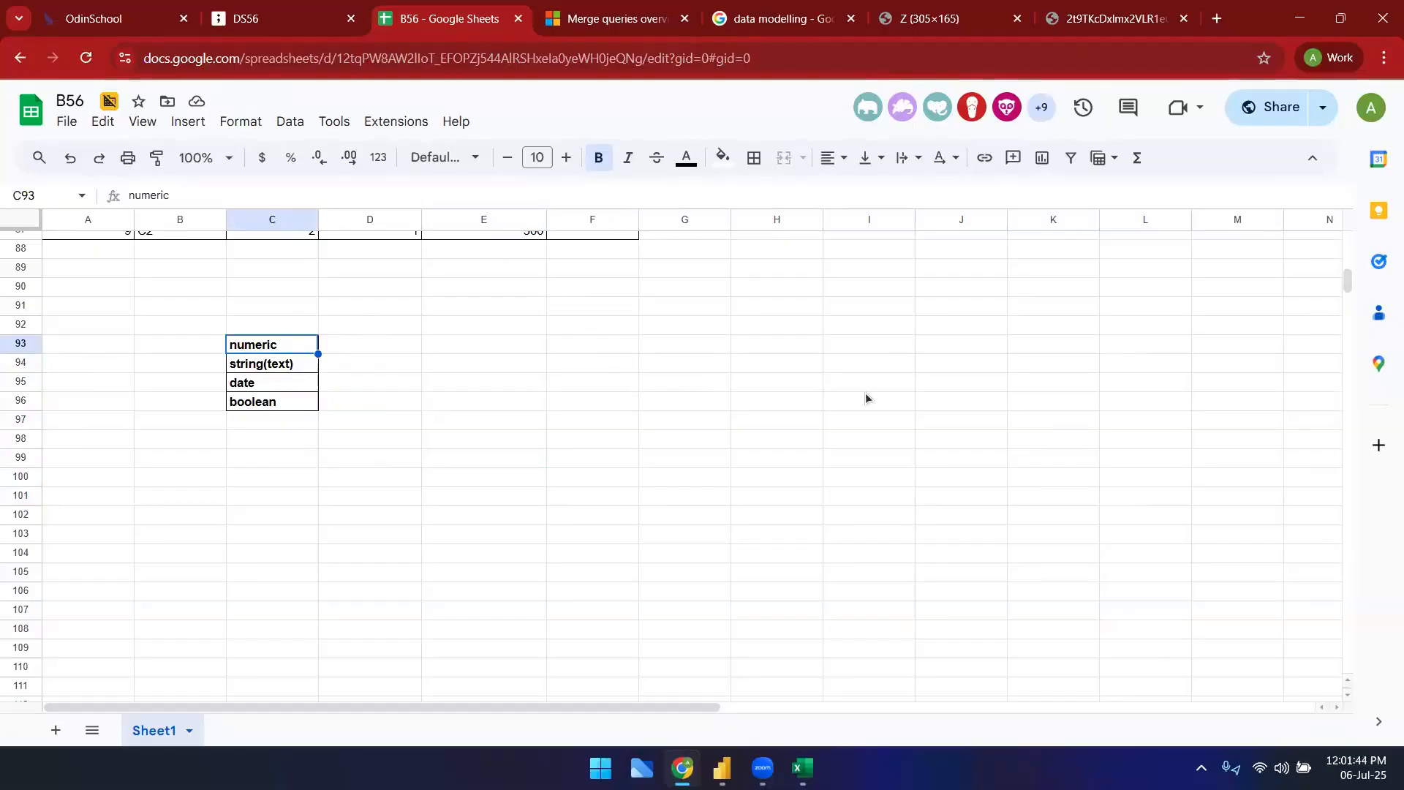
pyautogui.click(428, 460)
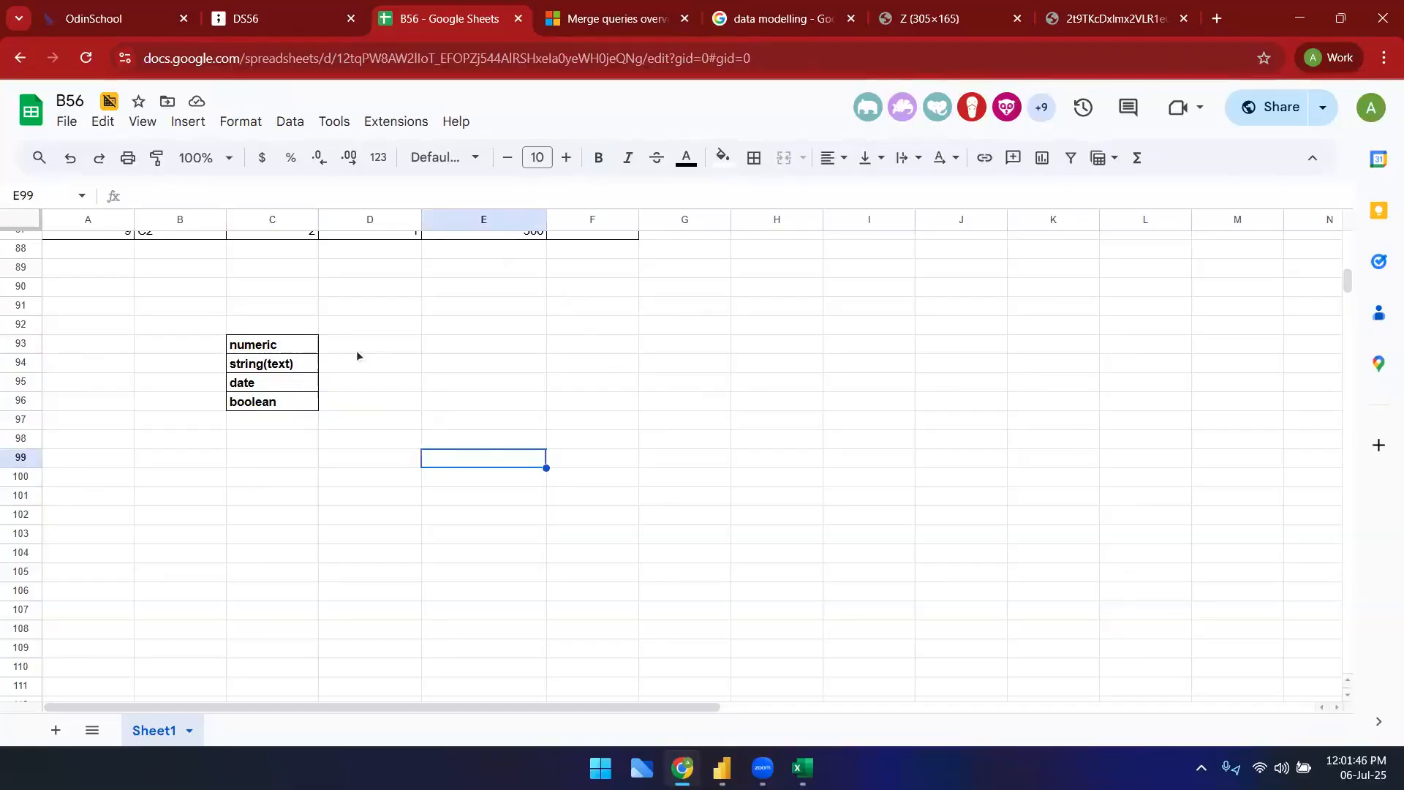
# - Enter "integers, decimals" in cell D93 as the description of the numeric type
pyautogui.click(286, 351)
pyautogui.click(359, 344)
pyautogui.write('i')
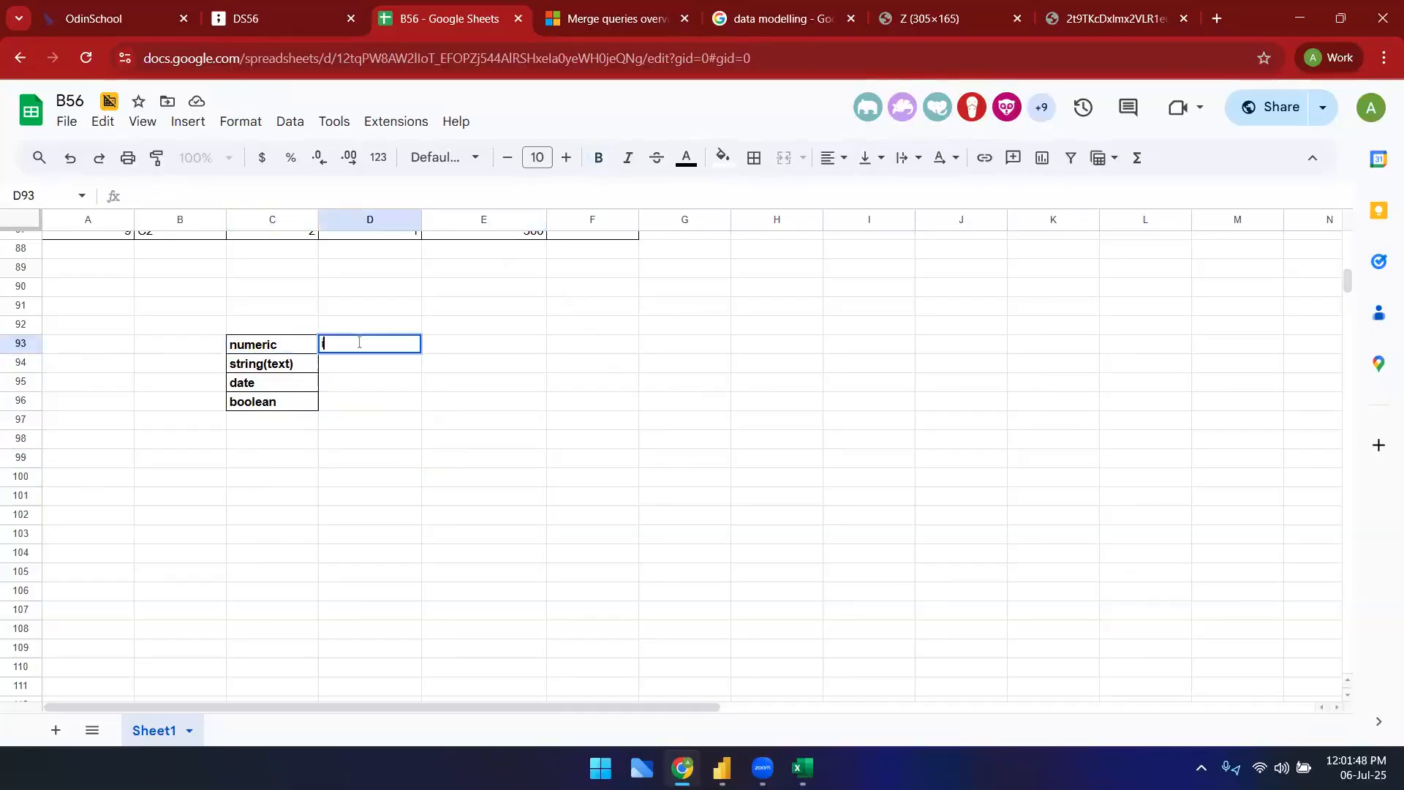
pyautogui.write('ntegers')
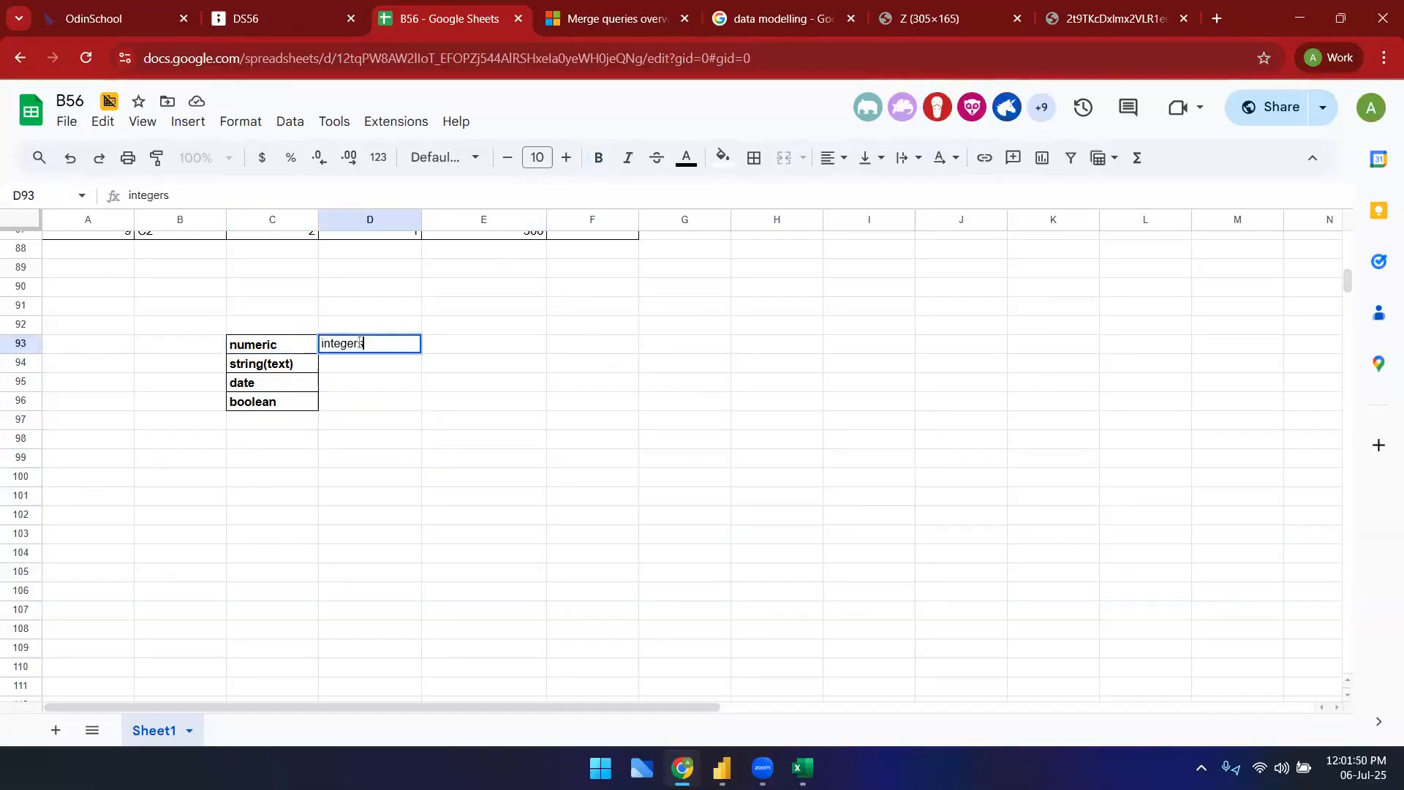
pyautogui.write(', decimals')
pyautogui.press('Tab')
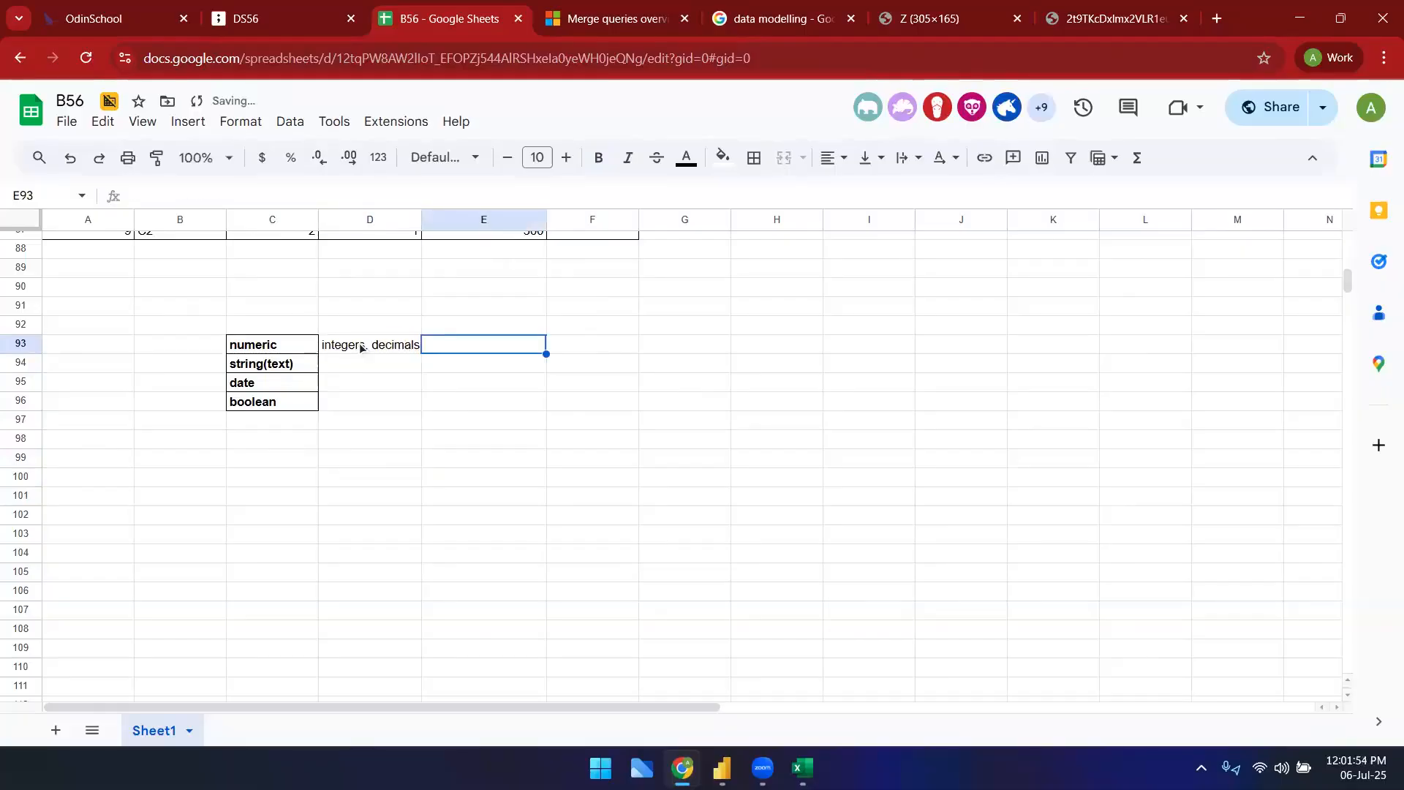
# - Begin the numeric examples in cell E93 with "123," and view the SalesTransactions query in the Power Query editor
pyautogui.write('123,')
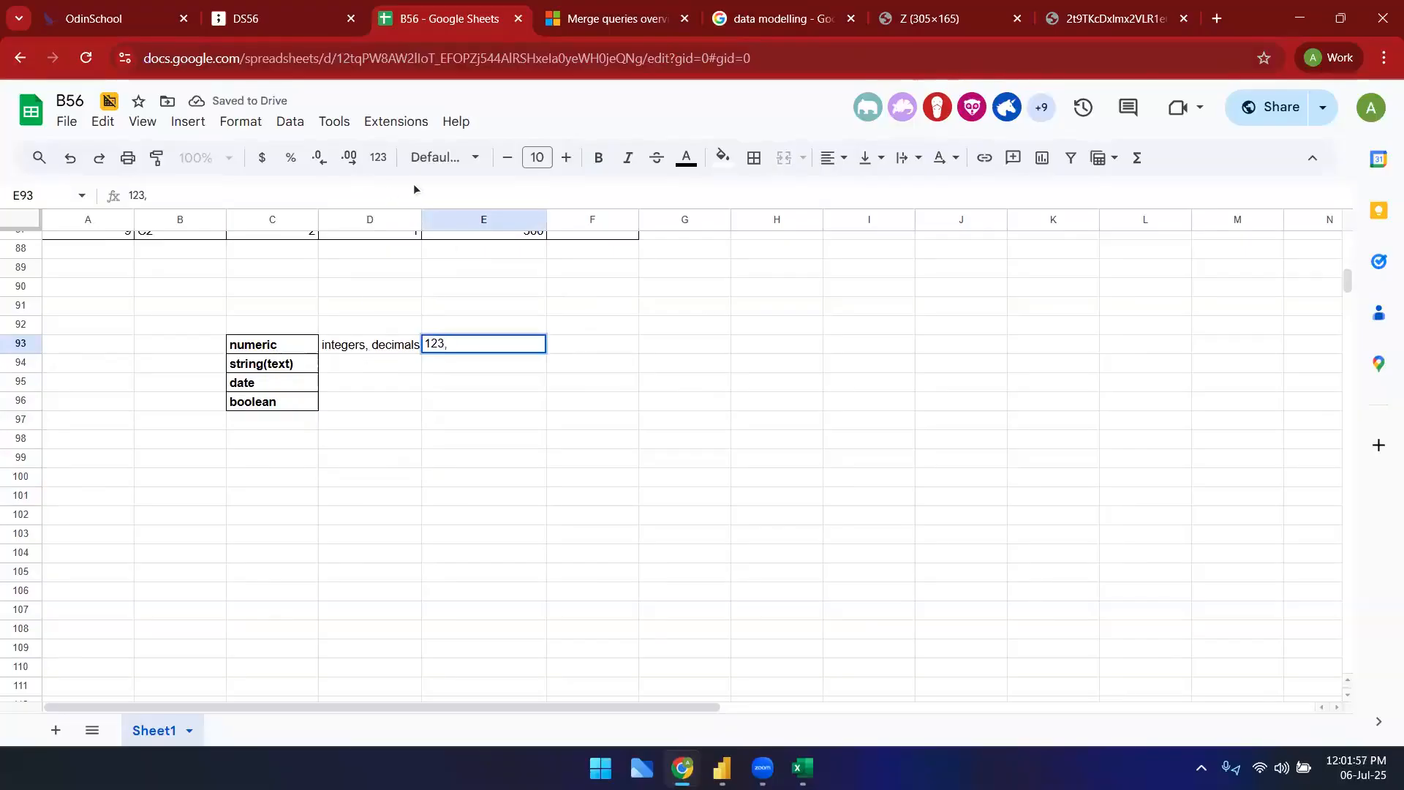
pyautogui.hotkey('alt', 'Tab')
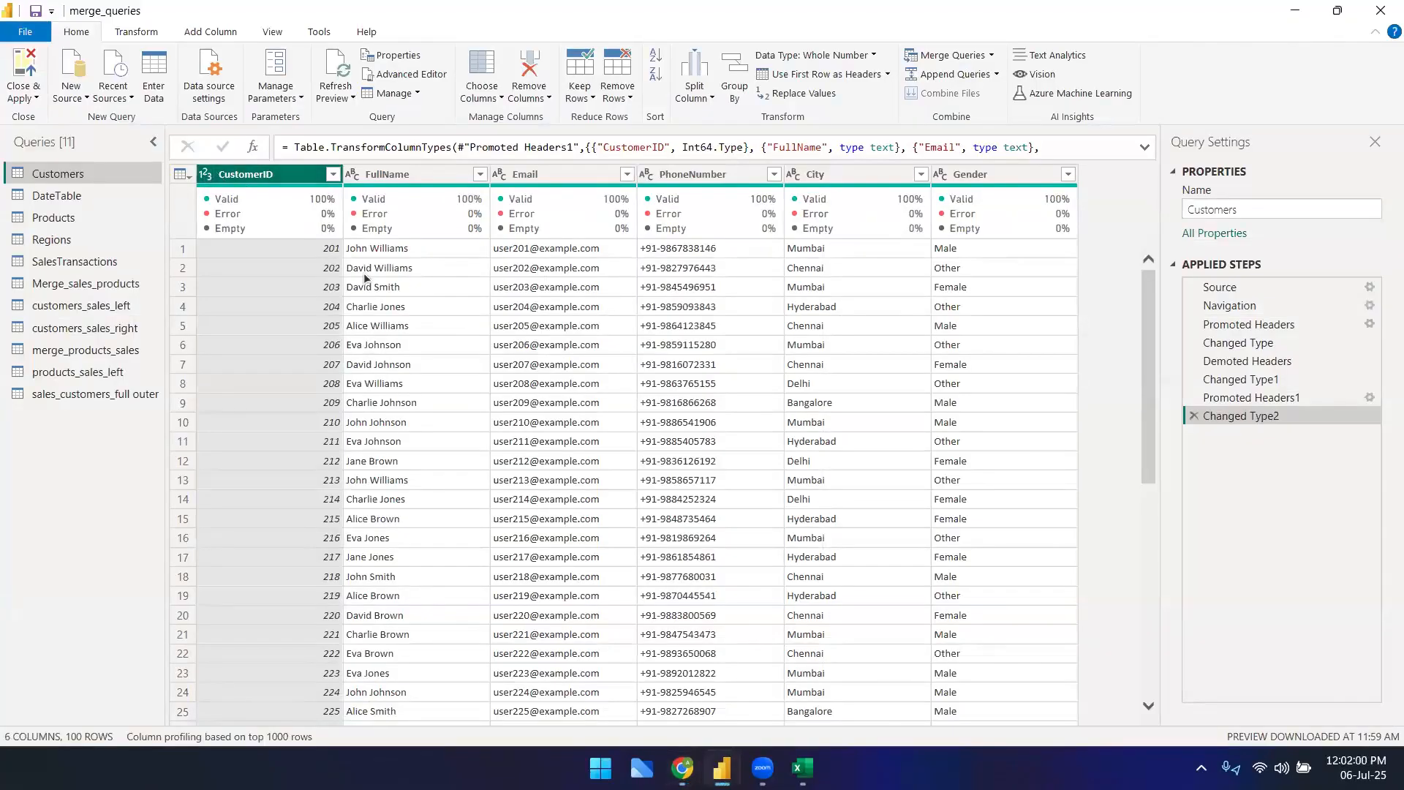
pyautogui.hotkey('alt', 'Tab')
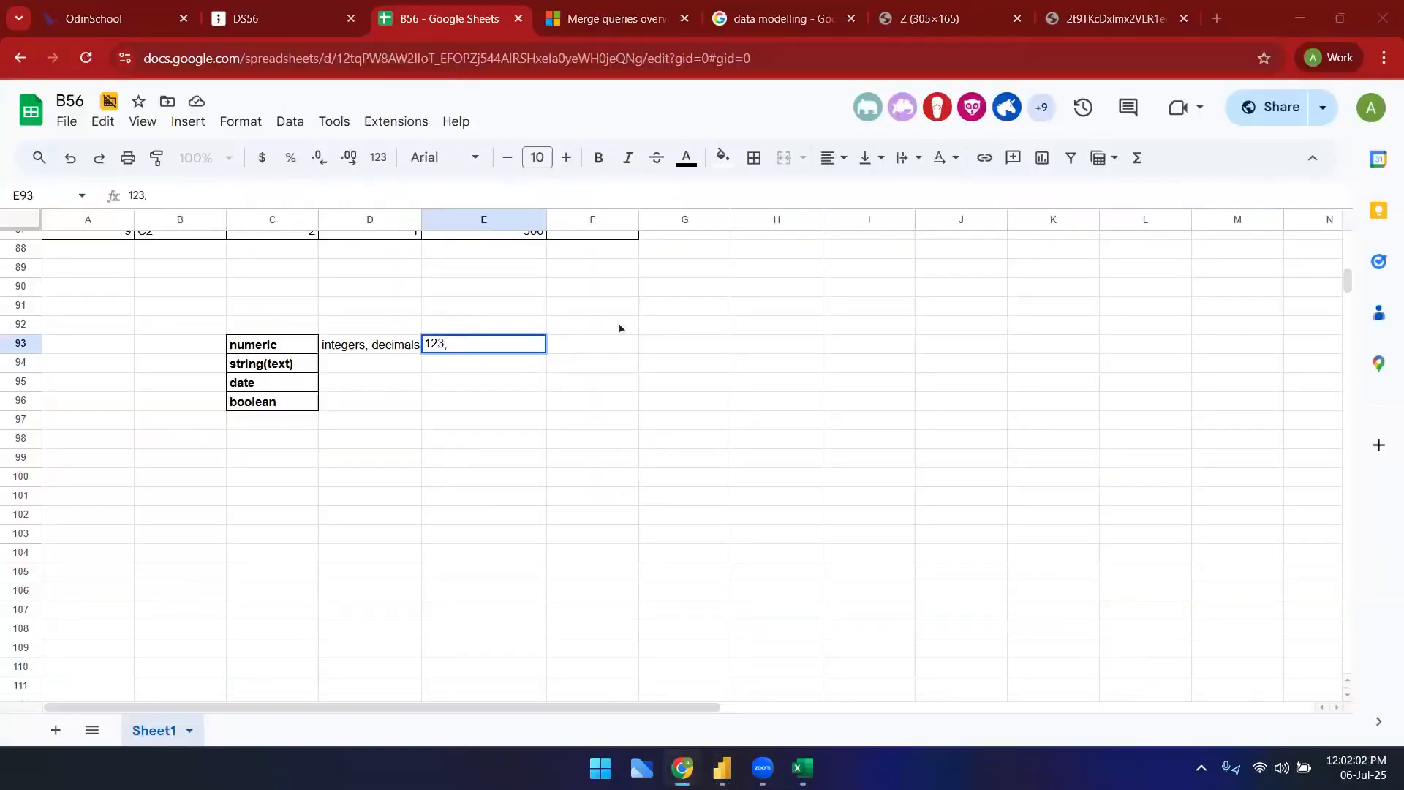
pyautogui.hotkey('alt', 'Tab')
pyautogui.click(73, 261)
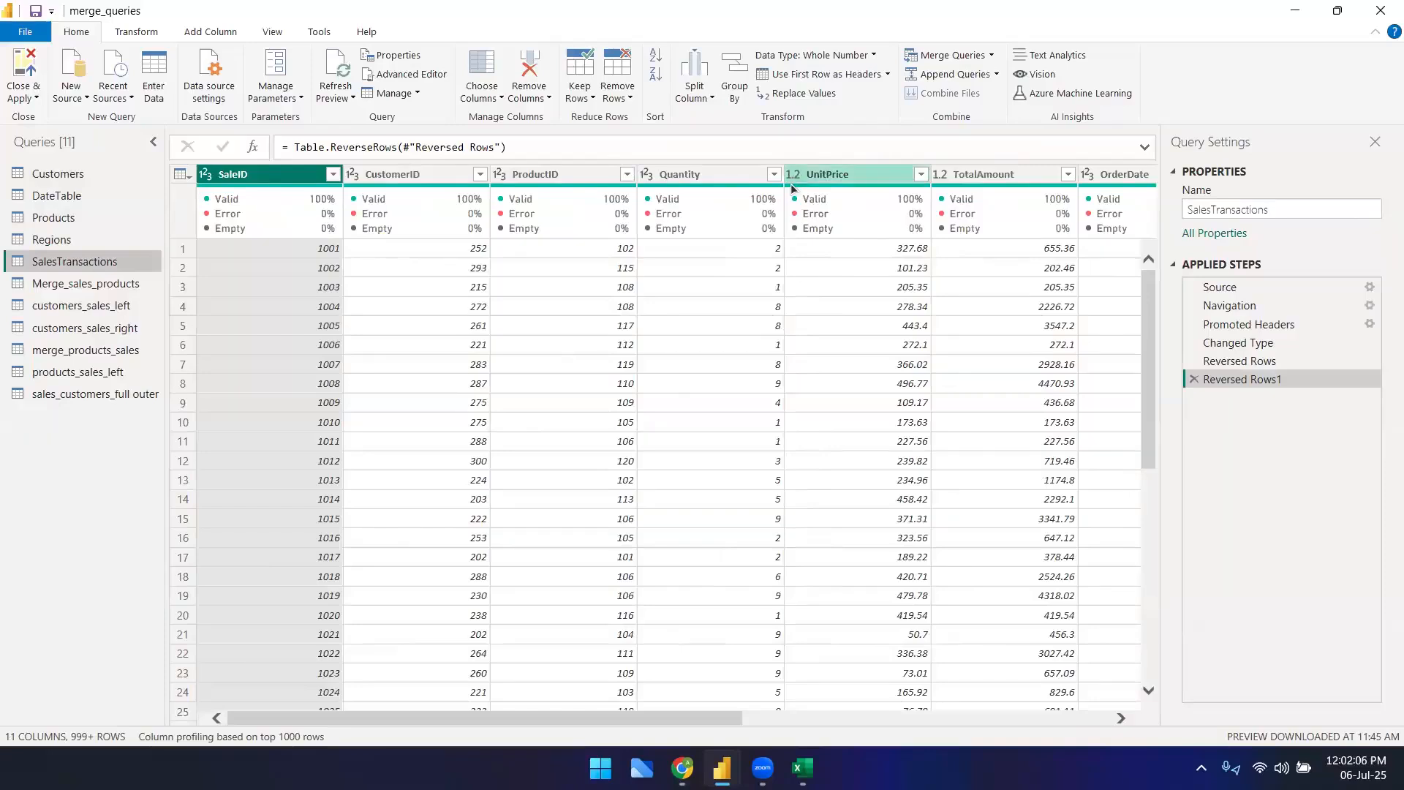
# - Switch back to the B56 spreadsheet and complete the numeric examples in cell E93 as "123,1.2"
pyautogui.hotkey('alt', 'Tab')
pyautogui.write('1.2')
pyautogui.press('Return')
pyautogui.press('Up')
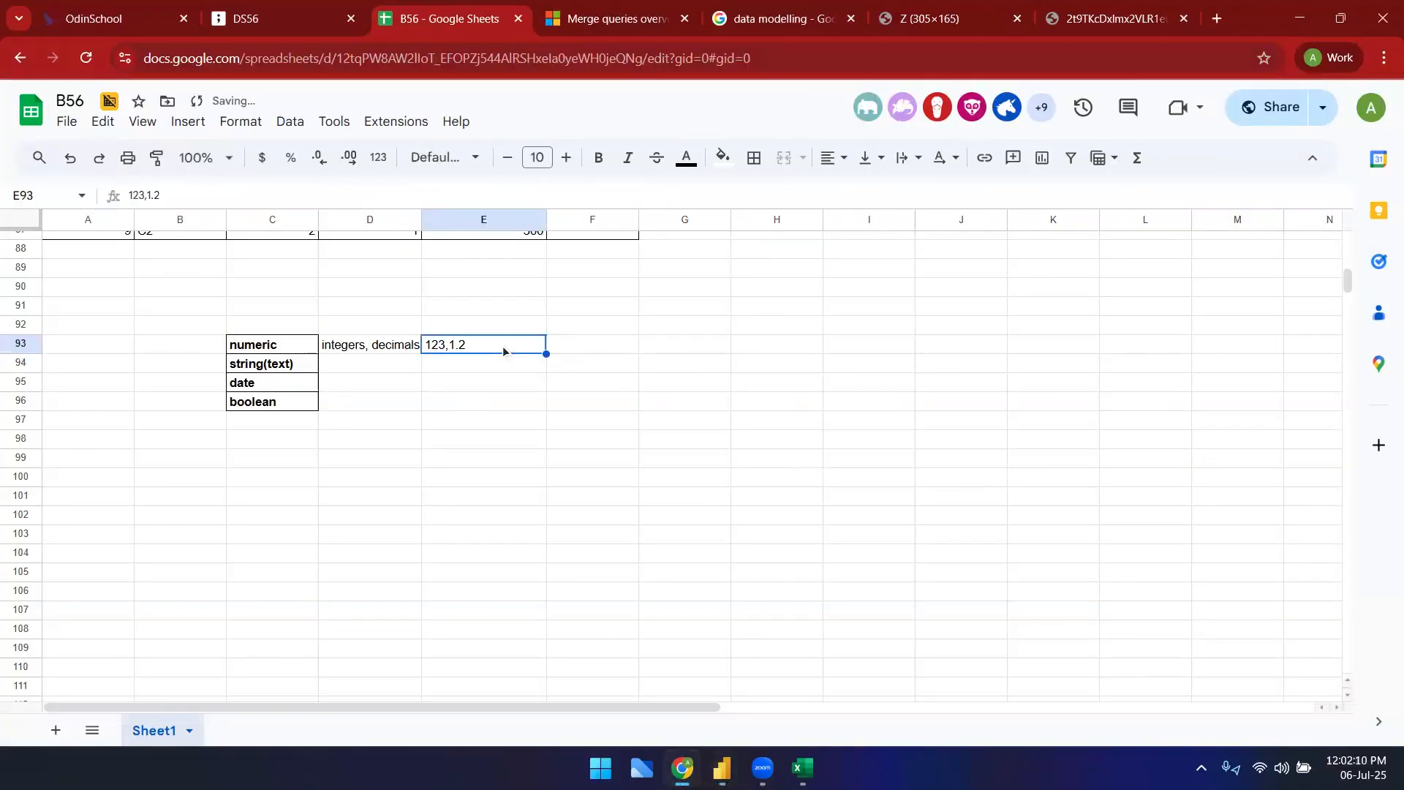
pyautogui.hotkey('shift', 'Left')
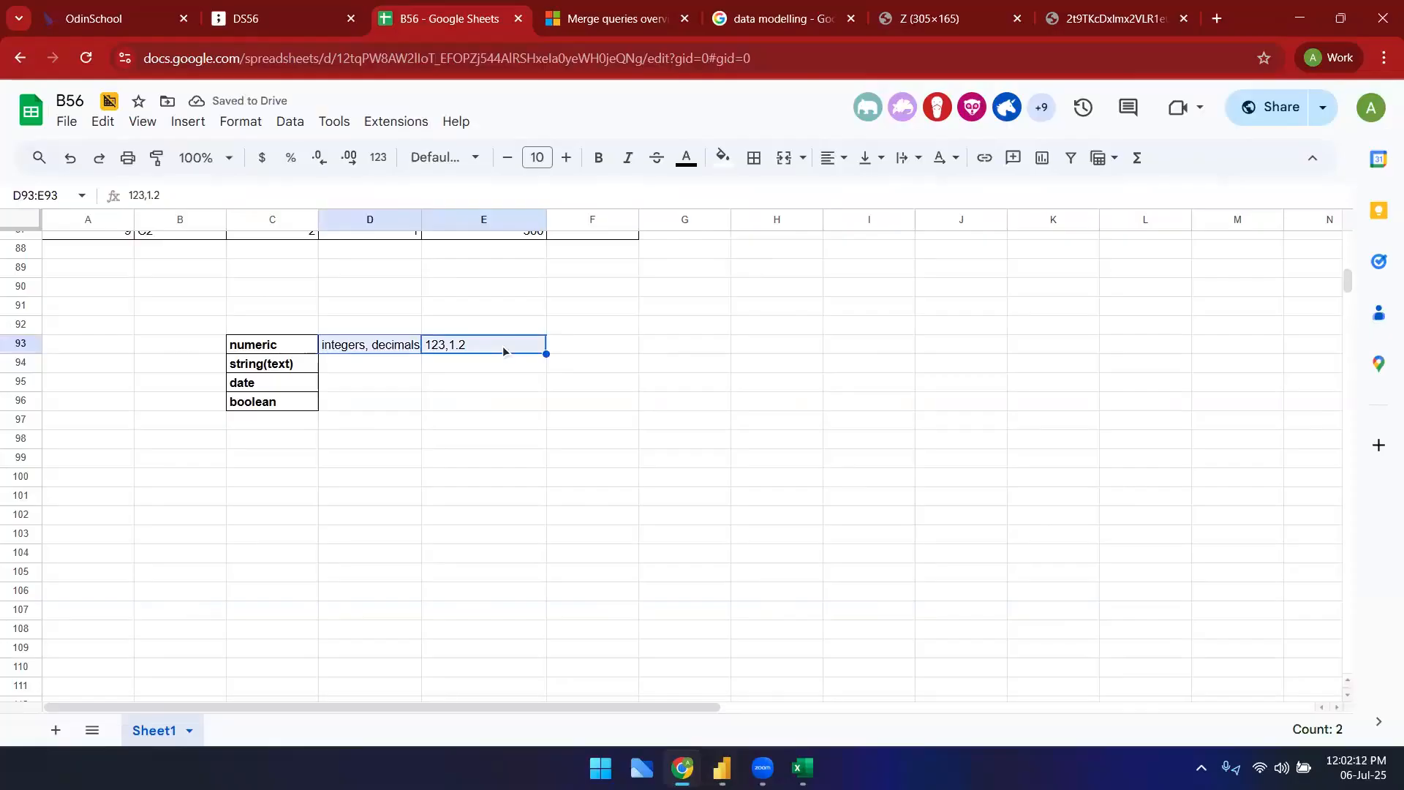
pyautogui.click(417, 465)
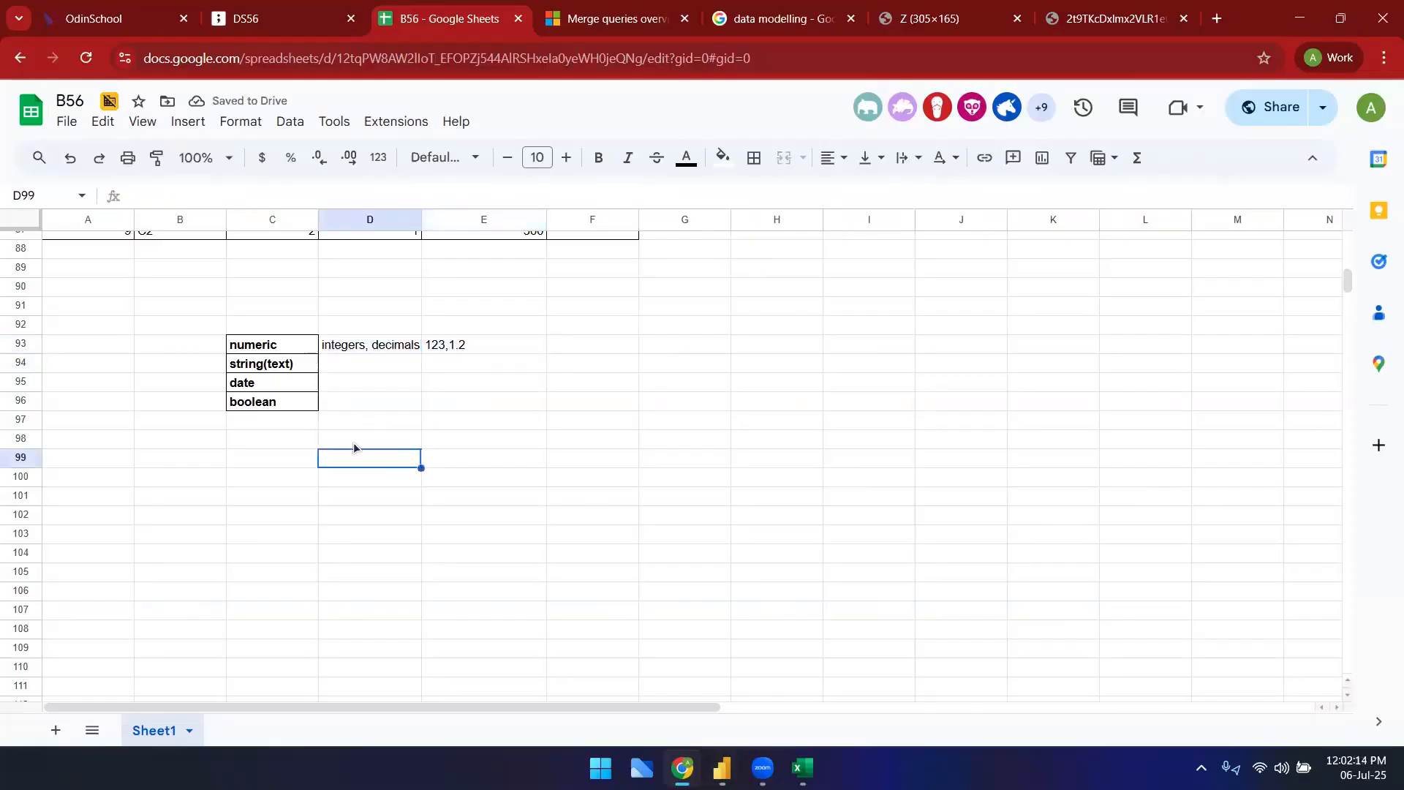
# - Examine the customer_id and product_id values of the 2025 Orders table as examples of data types
pyautogui.scroll(1, 378, 461)
pyautogui.scroll(6, 373, 459)
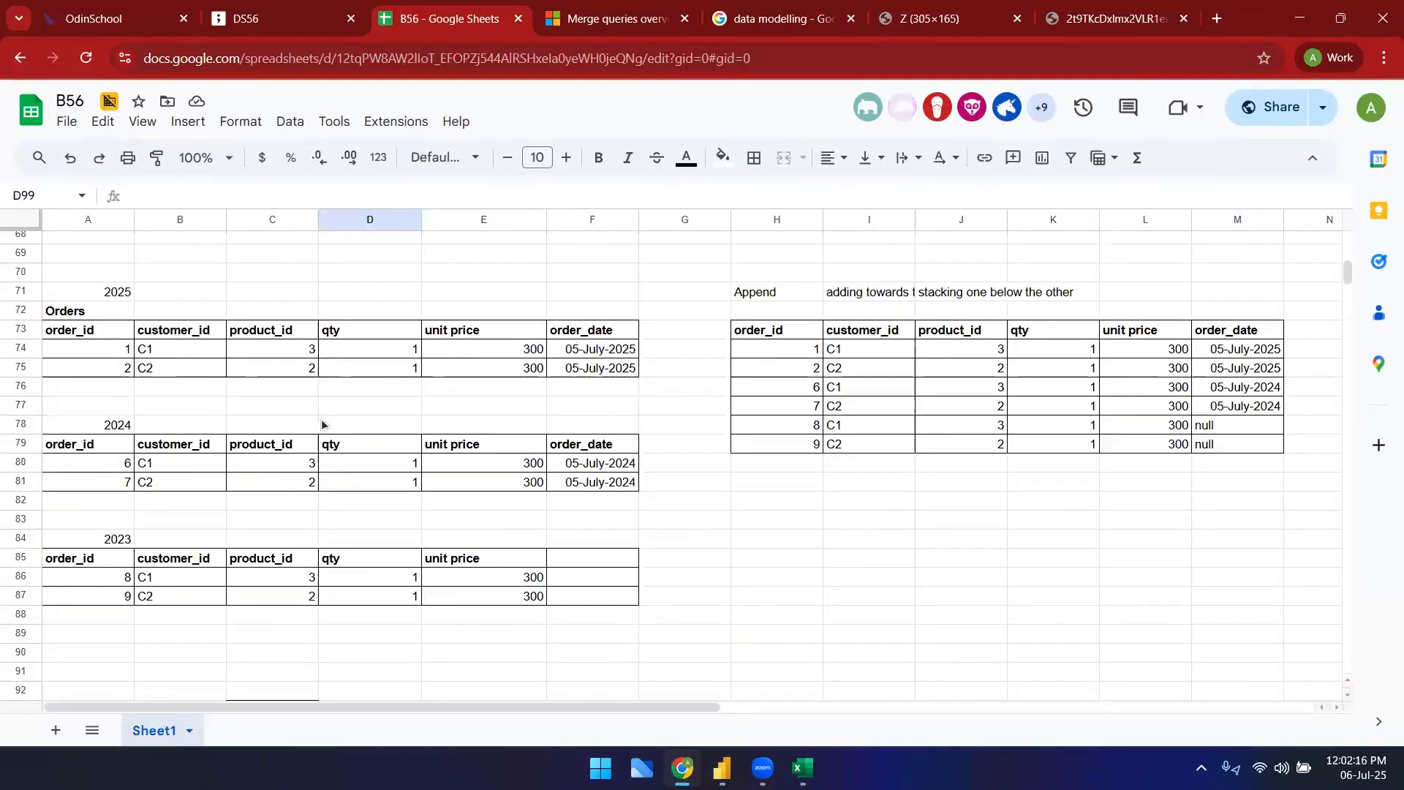
pyautogui.scroll(-5, 333, 402)
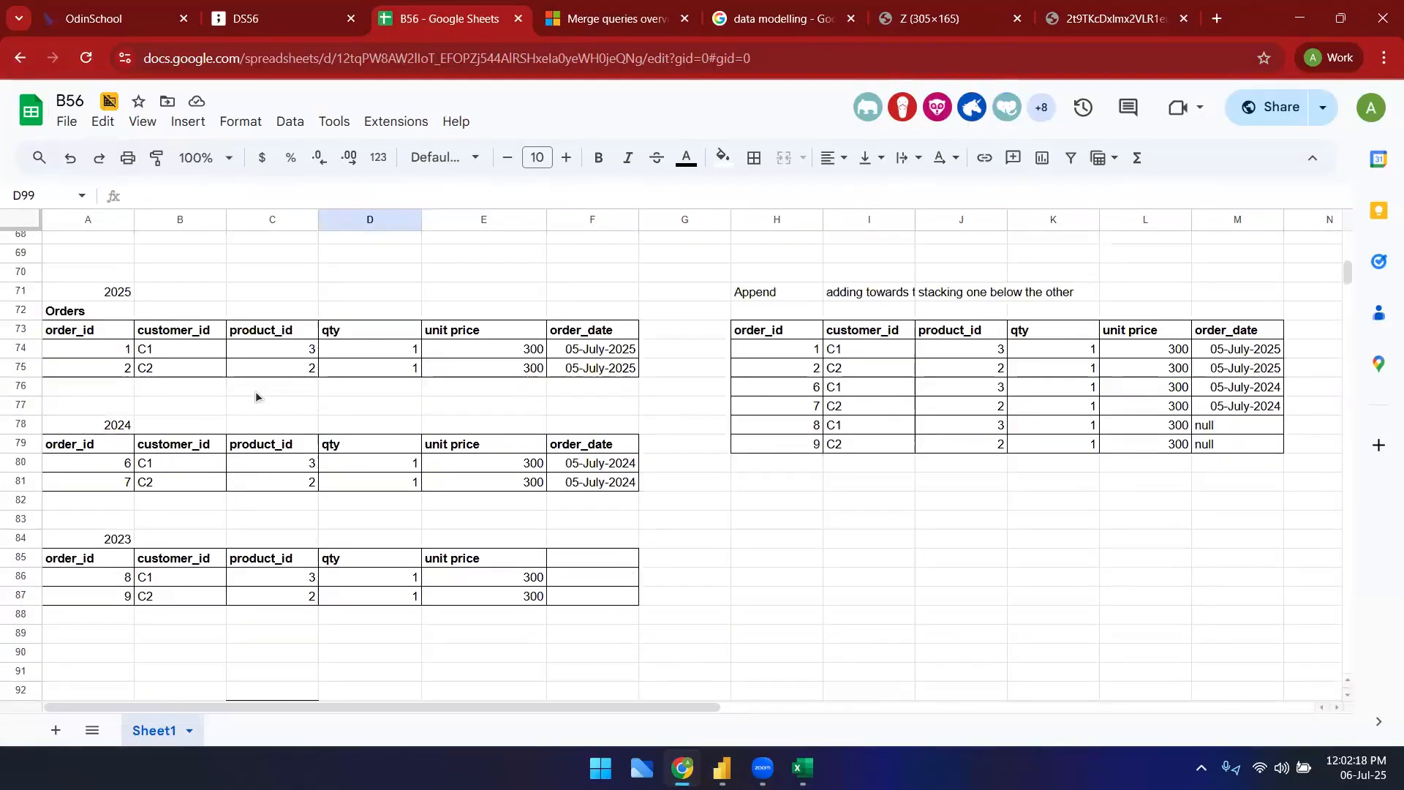
pyautogui.moveTo(184, 350); pyautogui.dragTo(186, 407)
pyautogui.click(184, 351)
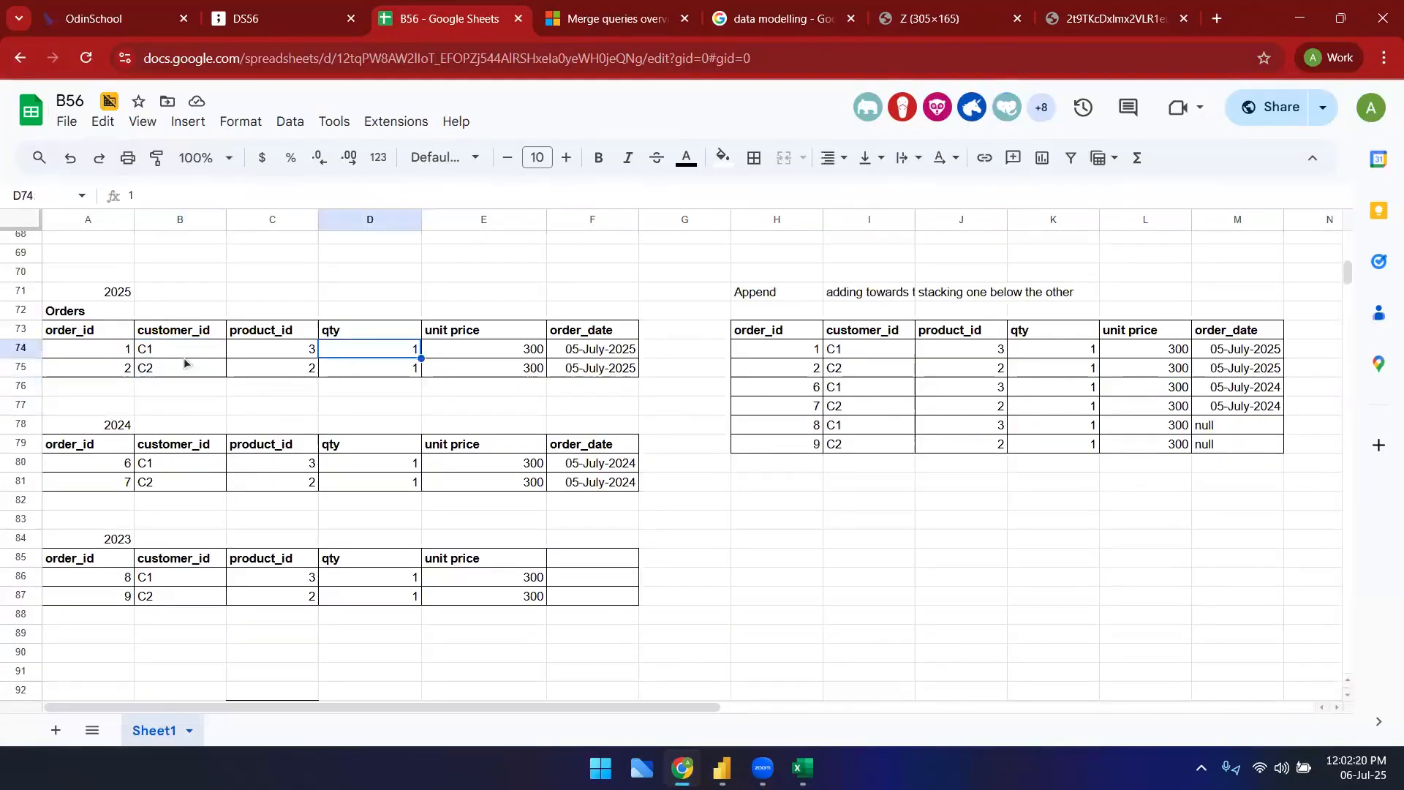
pyautogui.keyDown('shift'); pyautogui.click(174, 374); pyautogui.keyUp('shift')
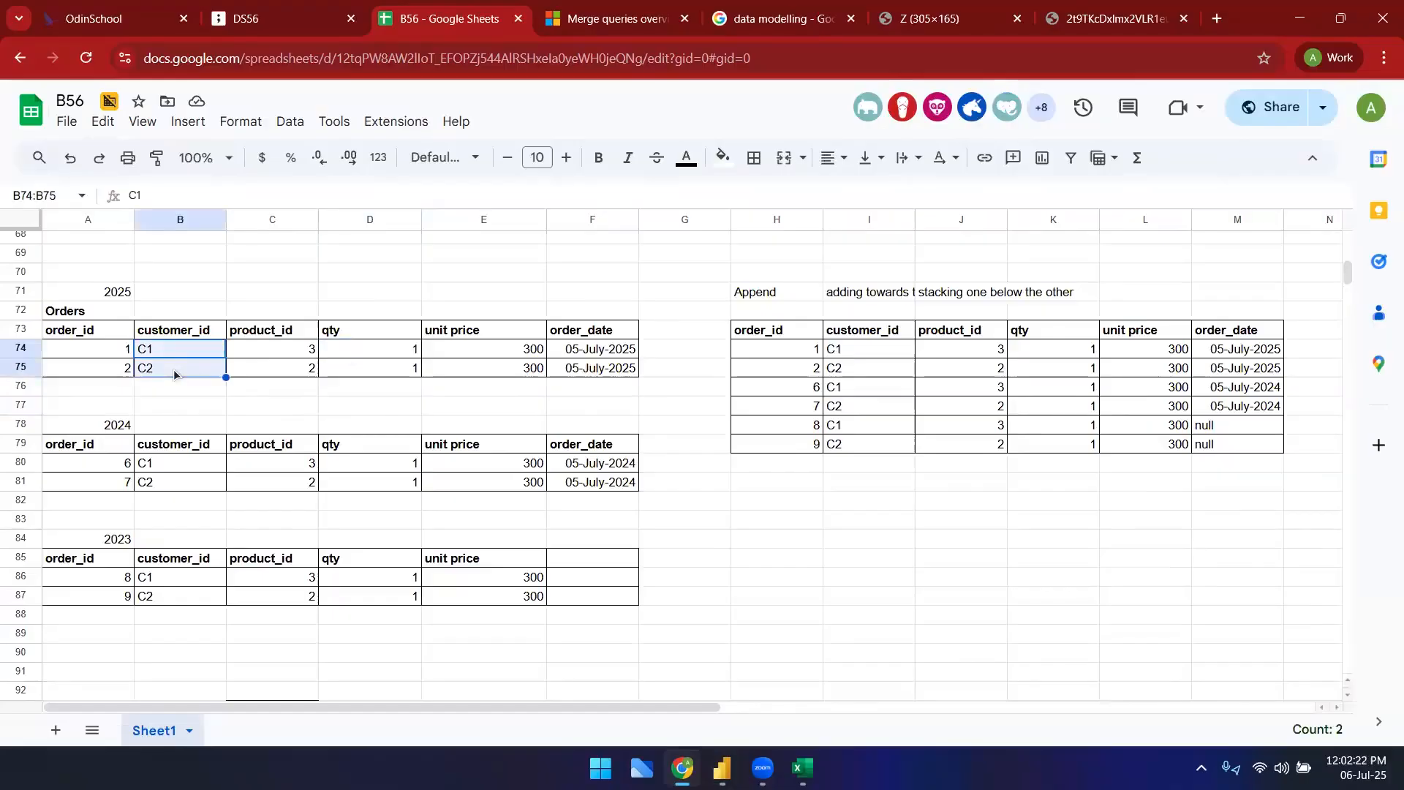
pyautogui.moveTo(298, 358); pyautogui.dragTo(296, 370)
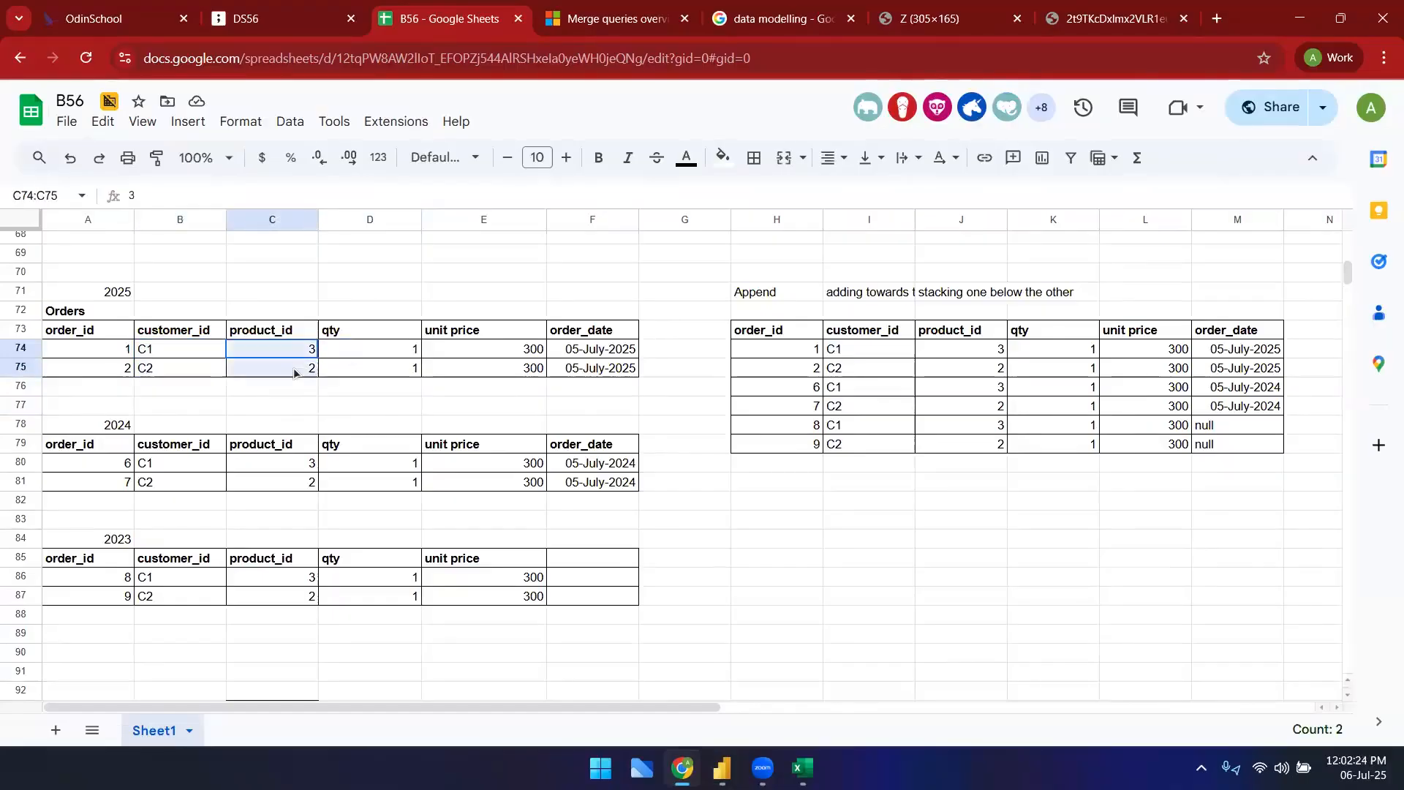
# - Set the unit price in cell E74 to 32.56 as a decimal example, and undo the change
pyautogui.click(450, 346)
pyautogui.write('32.56')
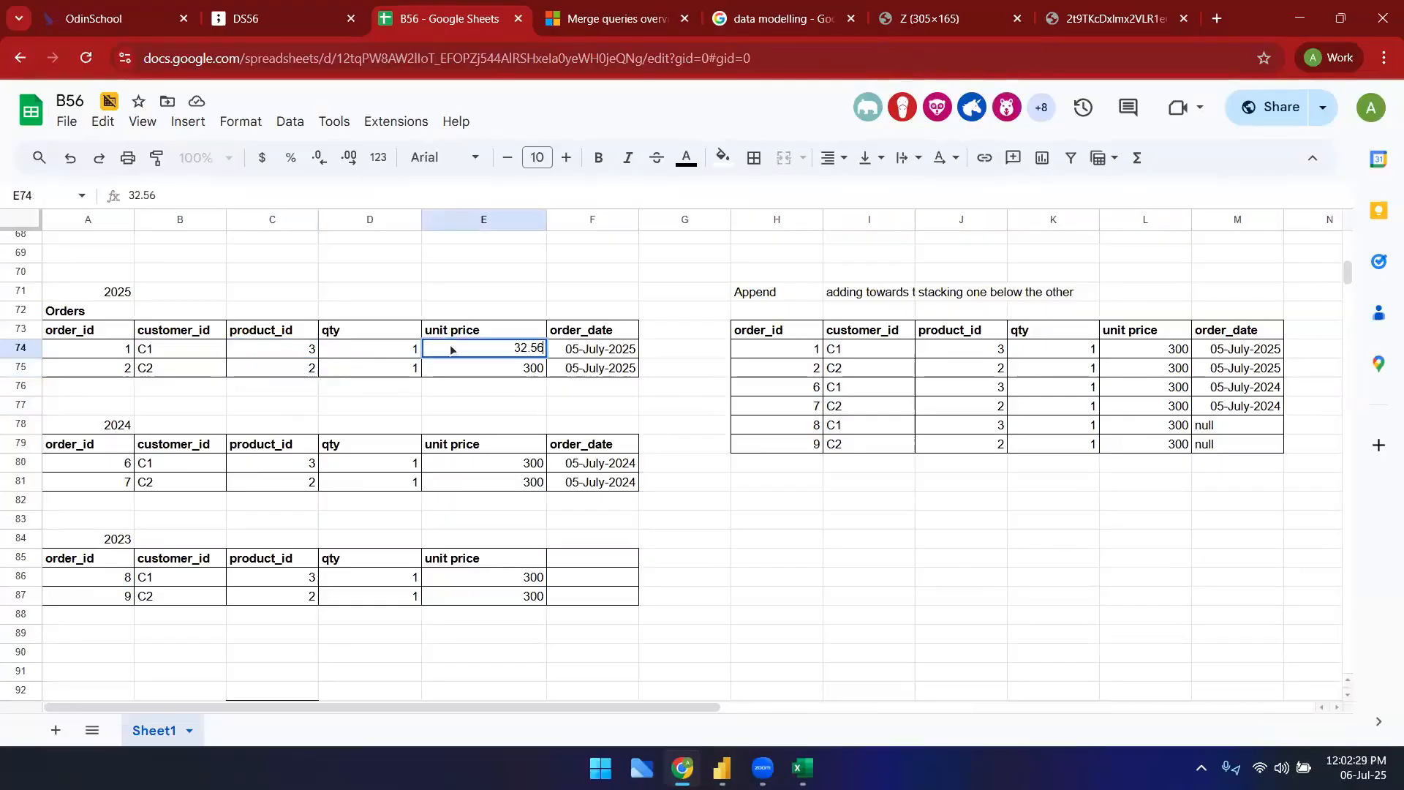
pyautogui.press('Return')
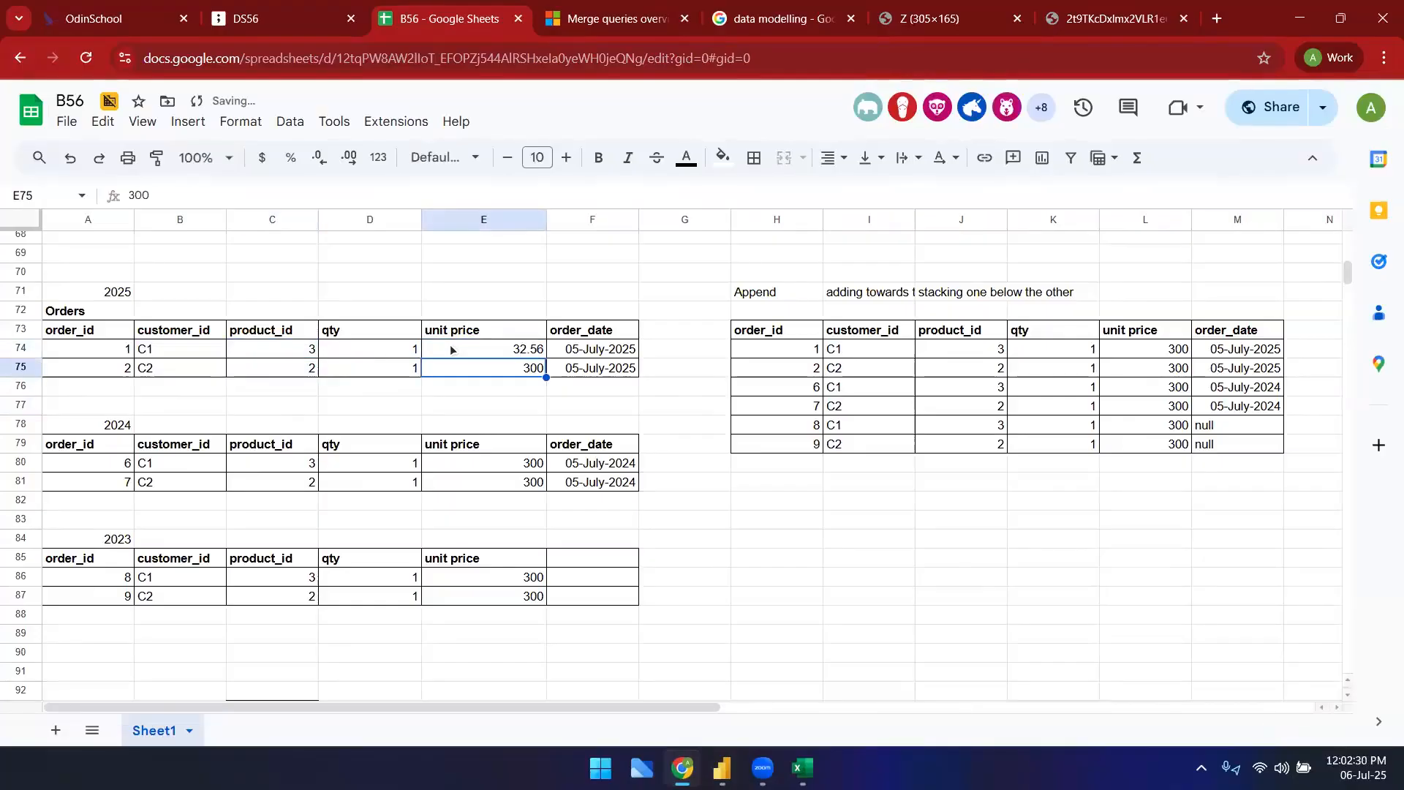
pyautogui.click(449, 346)
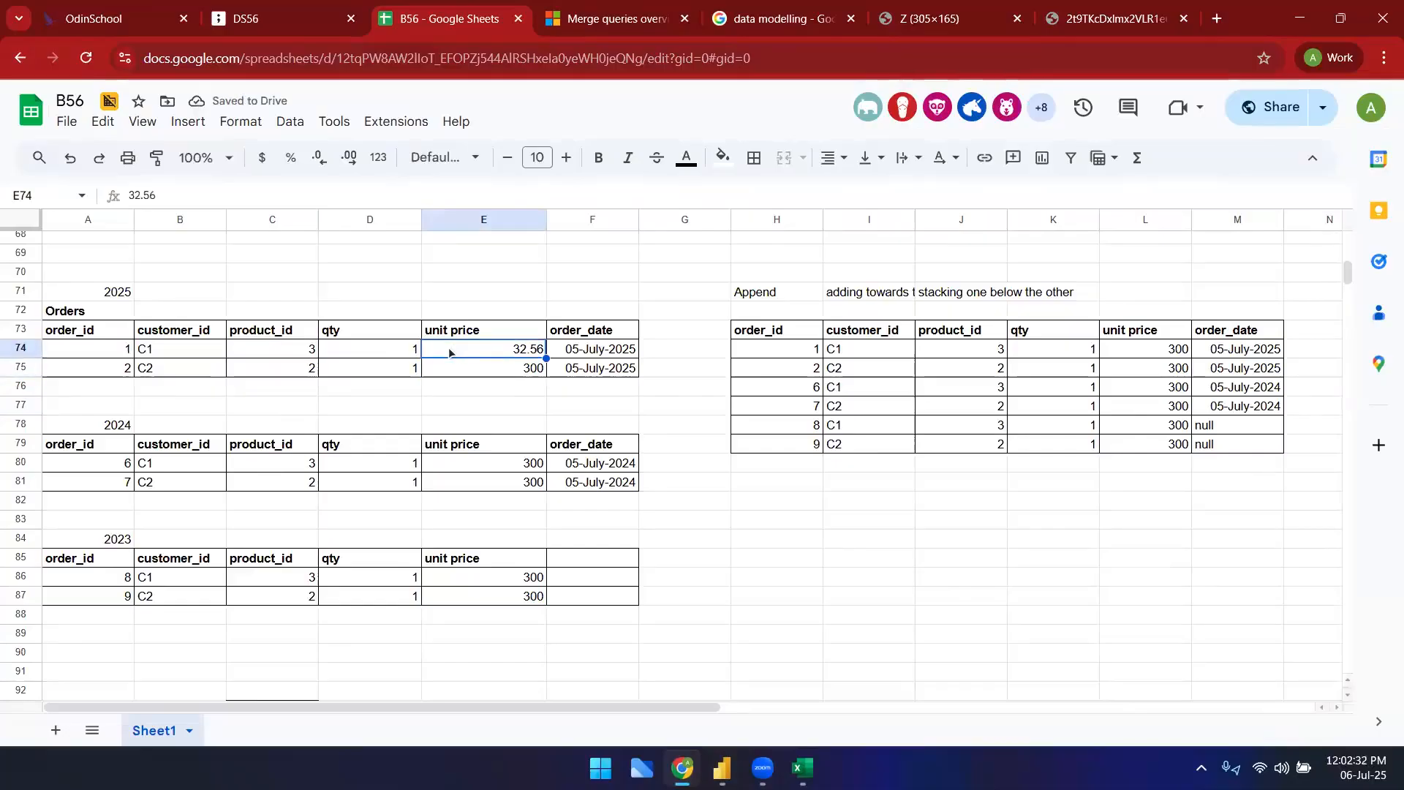
pyautogui.doubleClick(451, 349)
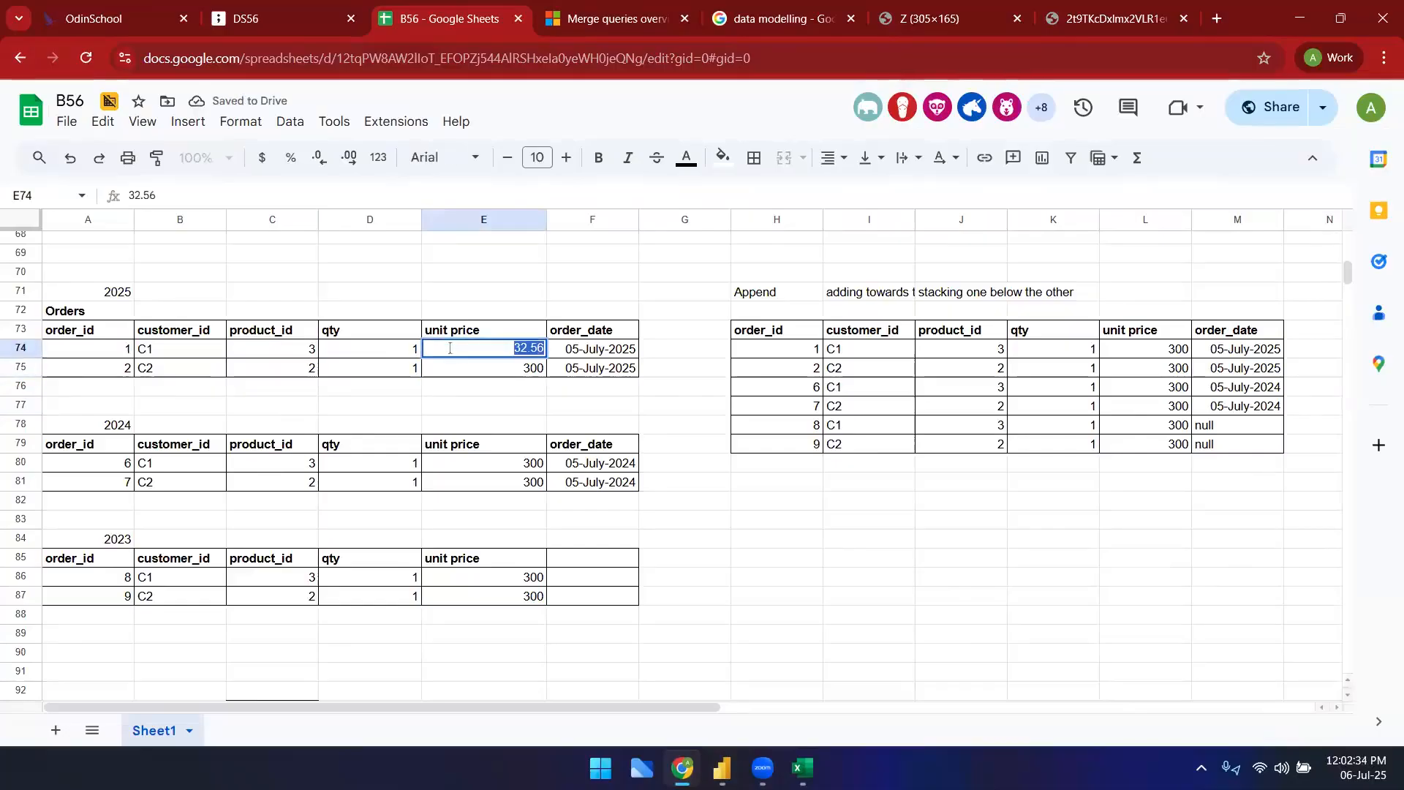
pyautogui.press('Escape')
pyautogui.hotkey('ctrl', 'z')
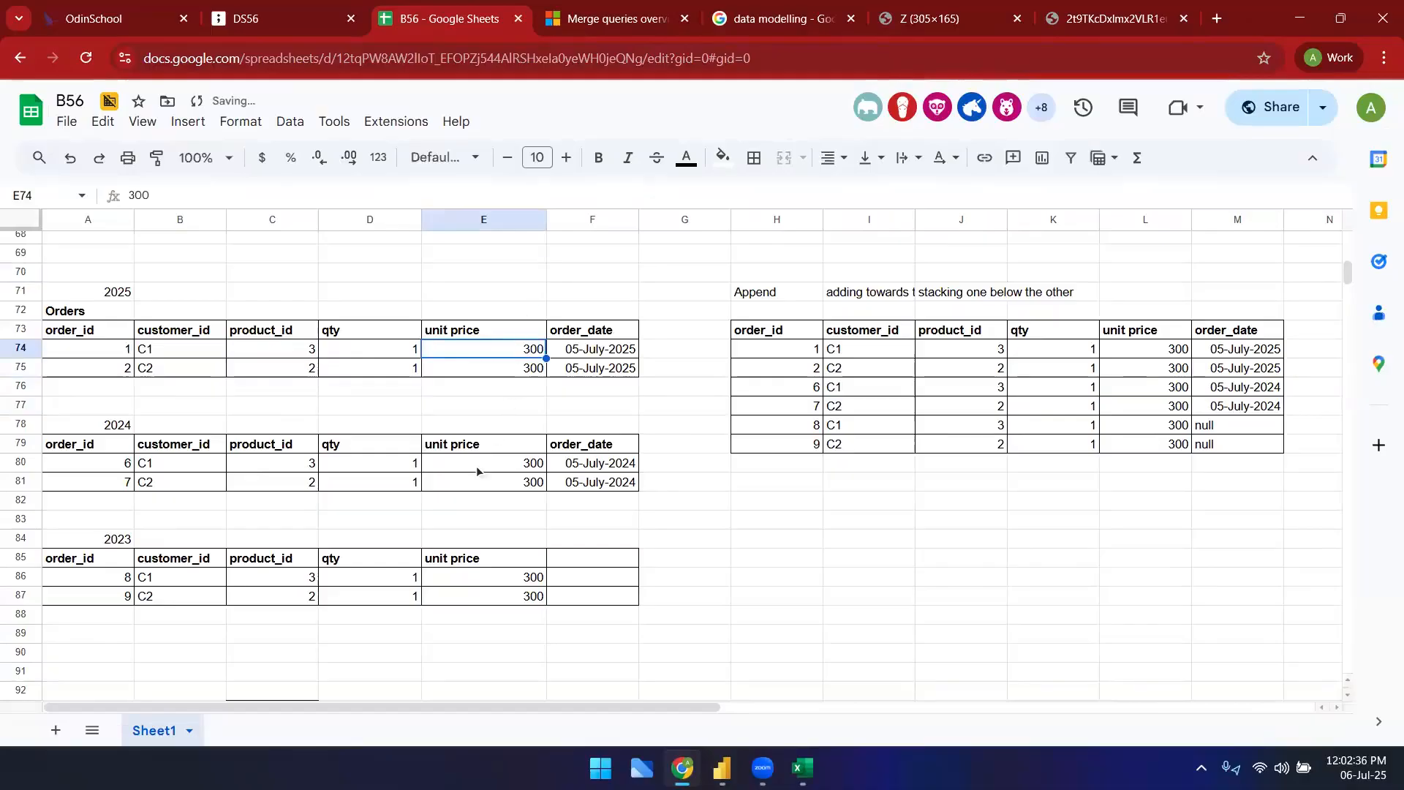
pyautogui.scroll(-5, 379, 494)
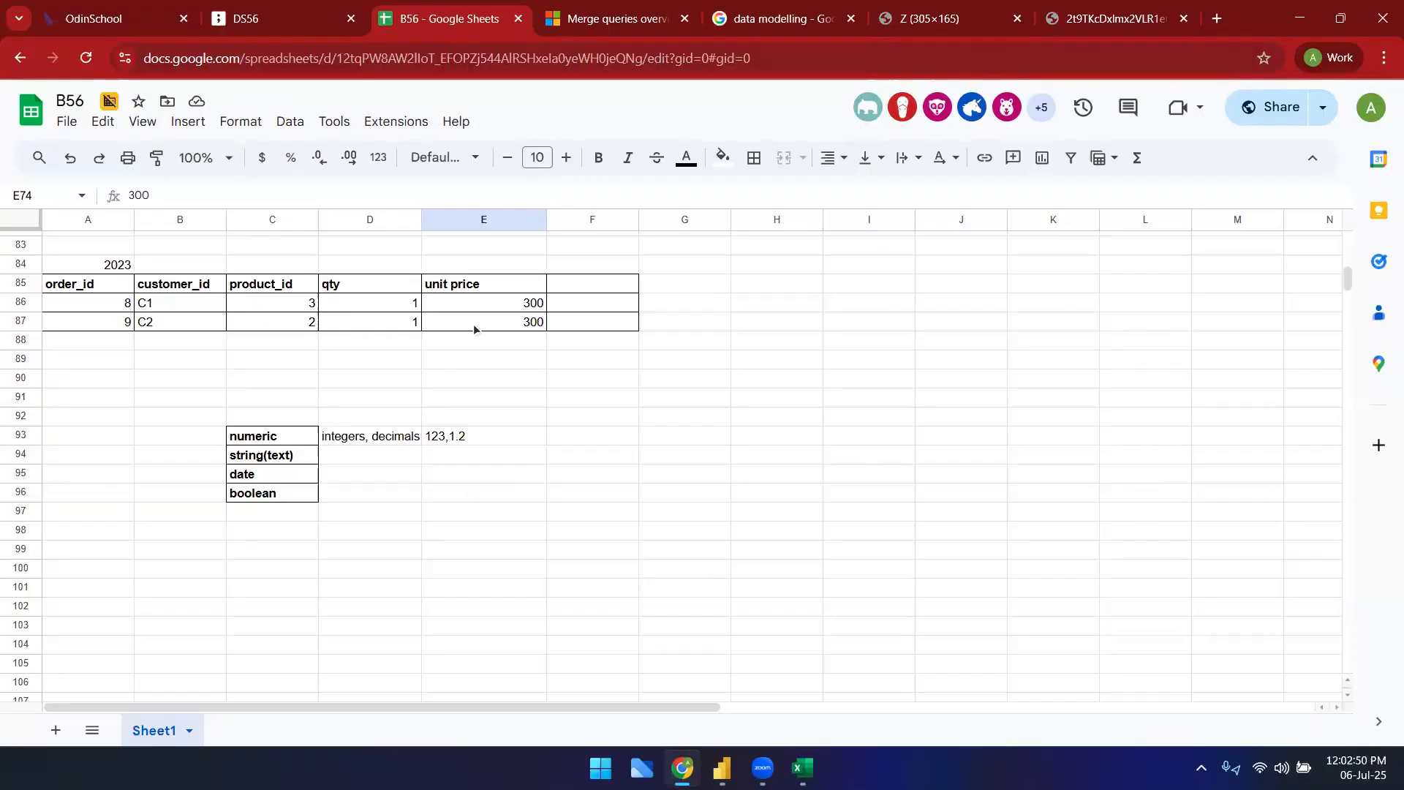
pyautogui.moveTo(477, 289); pyautogui.dragTo(482, 344)
pyautogui.click(648, 438)
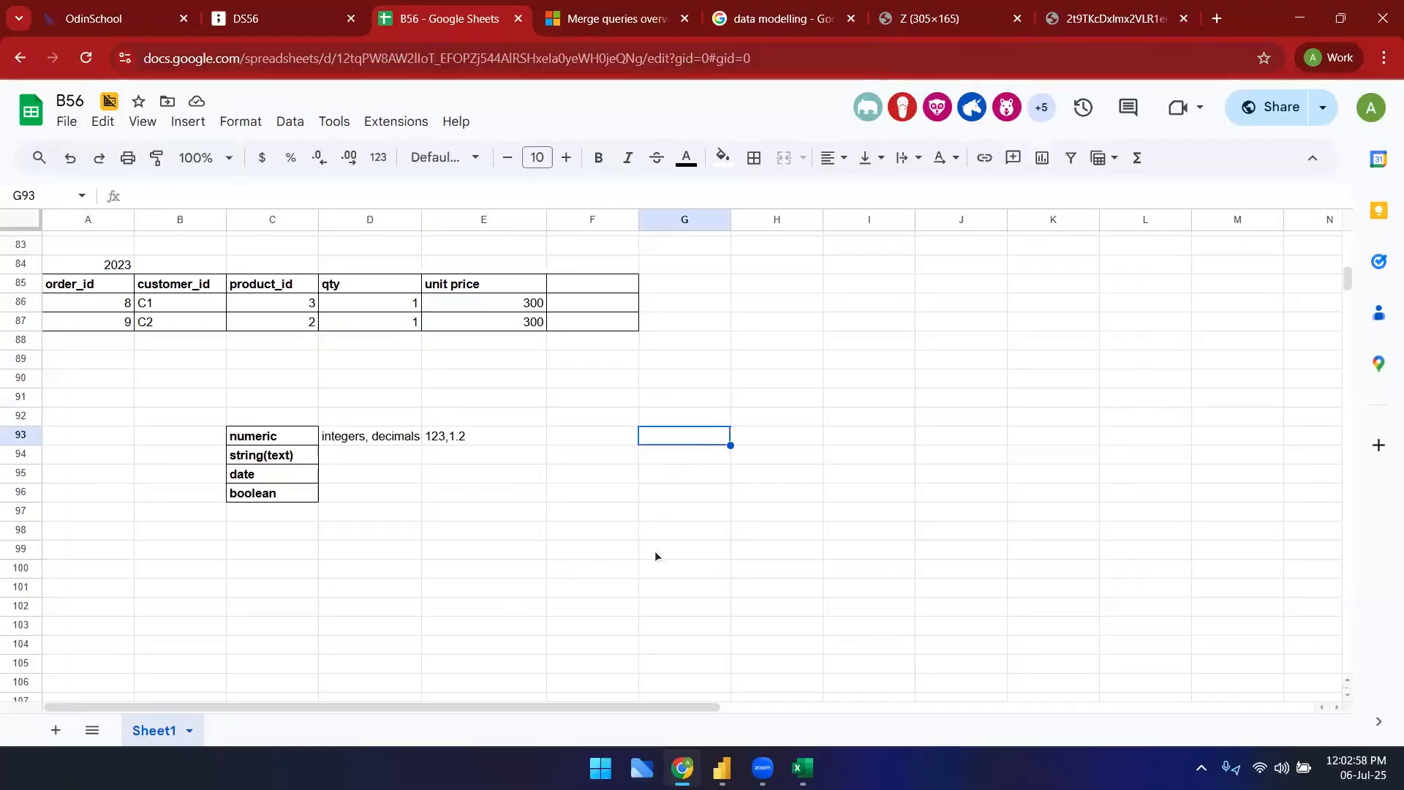
pyautogui.click(296, 439)
pyautogui.click(343, 439)
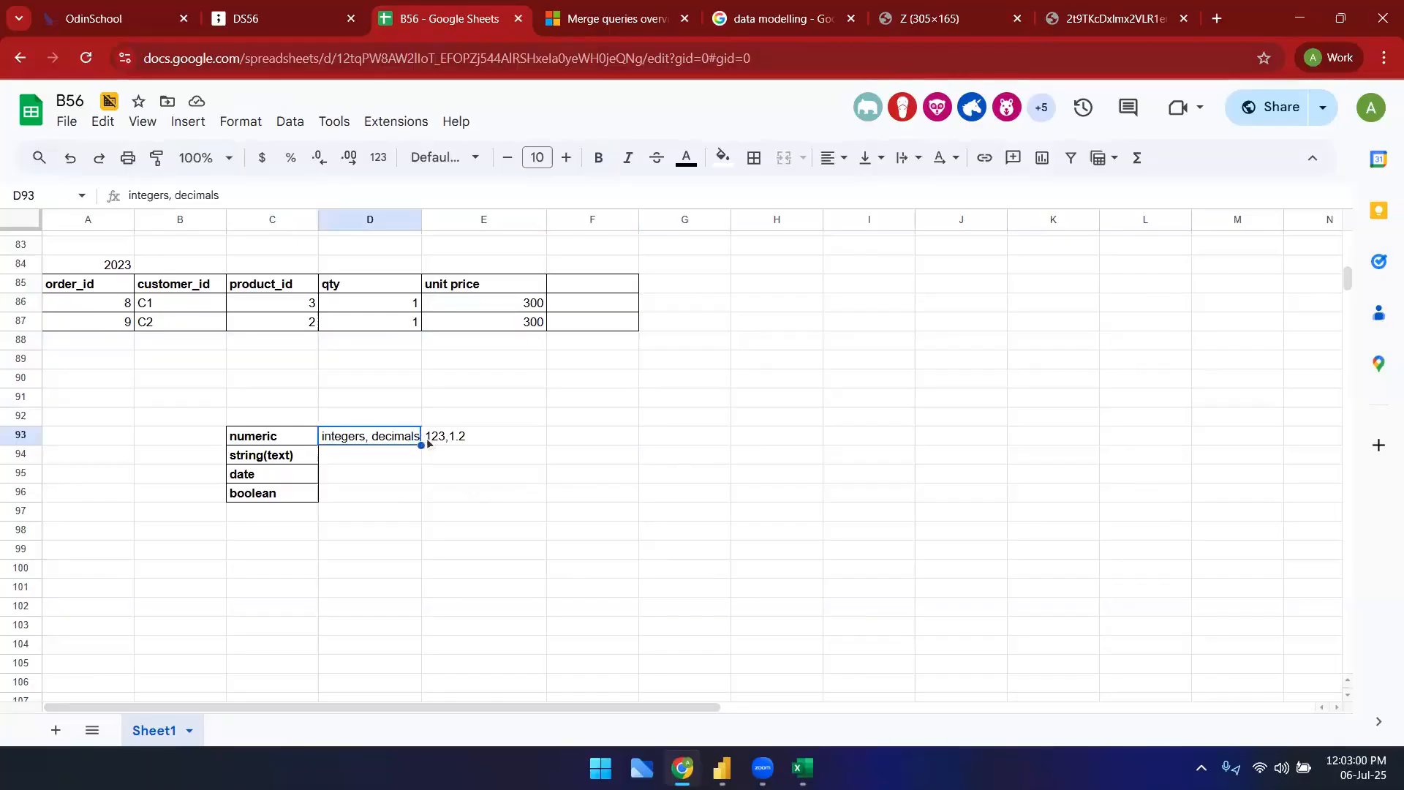
# - Add all borders to the description and example cells D93:E96 beside the data type list
pyautogui.rightClick(455, 439)
pyautogui.click(376, 451)
pyautogui.moveTo(366, 437); pyautogui.dragTo(493, 495)
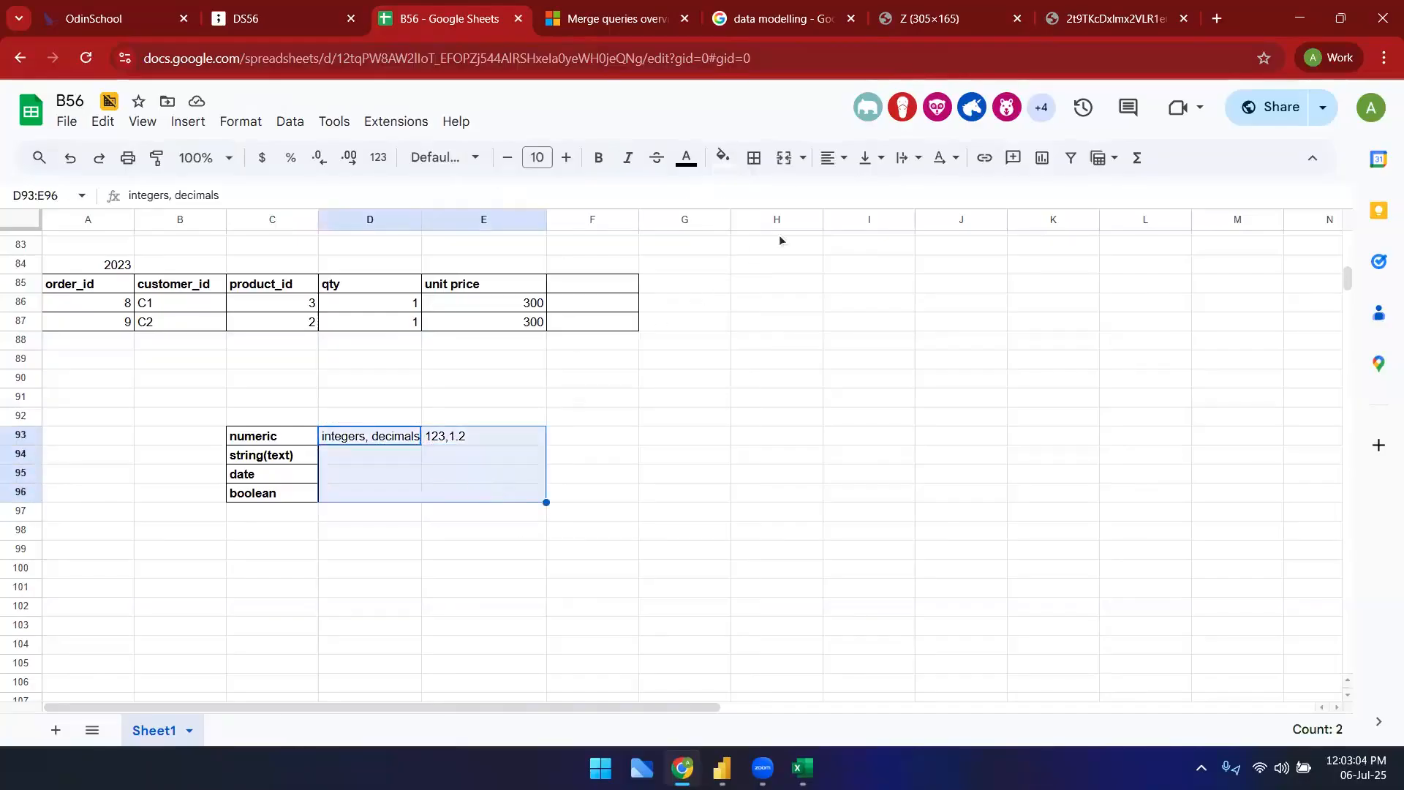
pyautogui.click(754, 157)
pyautogui.click(763, 197)
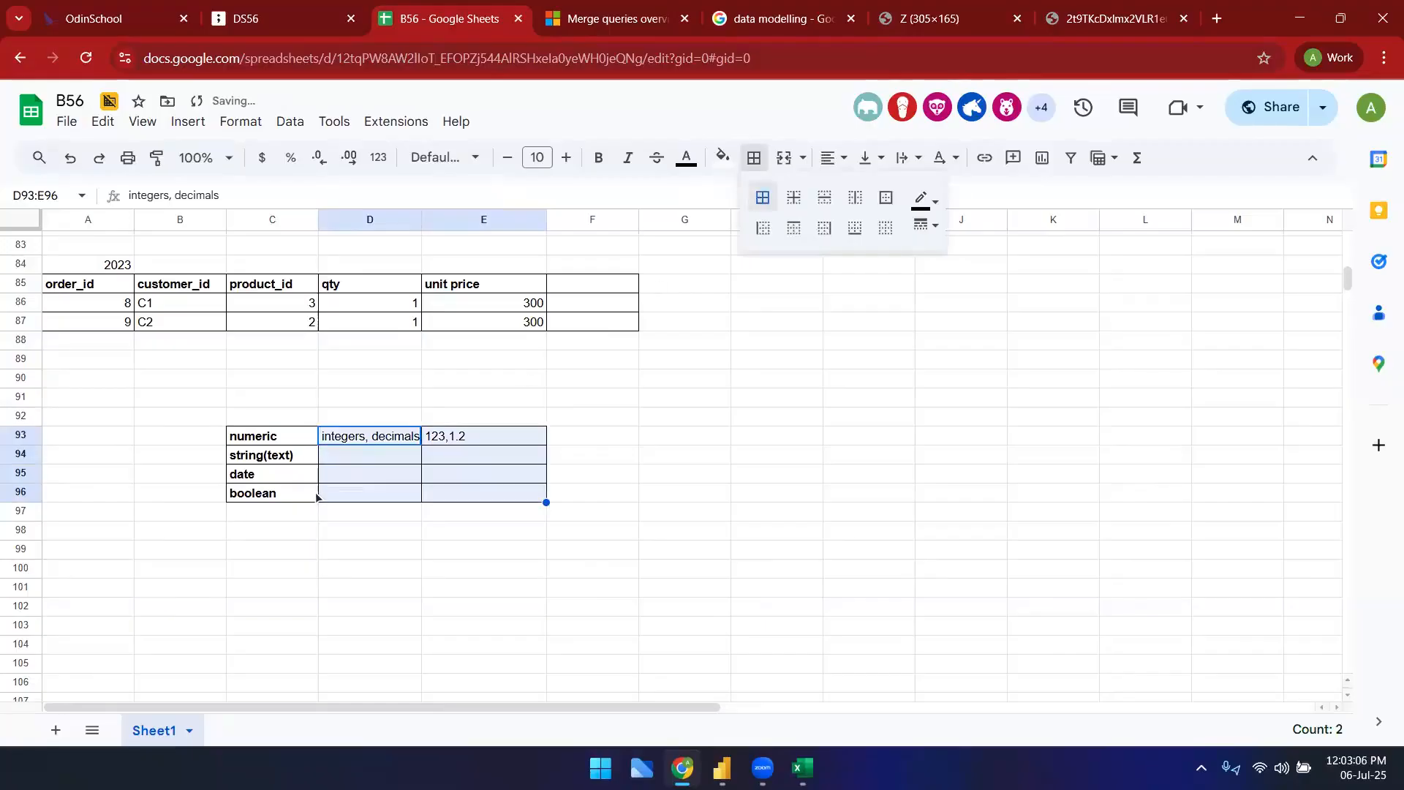
pyautogui.click(316, 495)
pyautogui.click(275, 439)
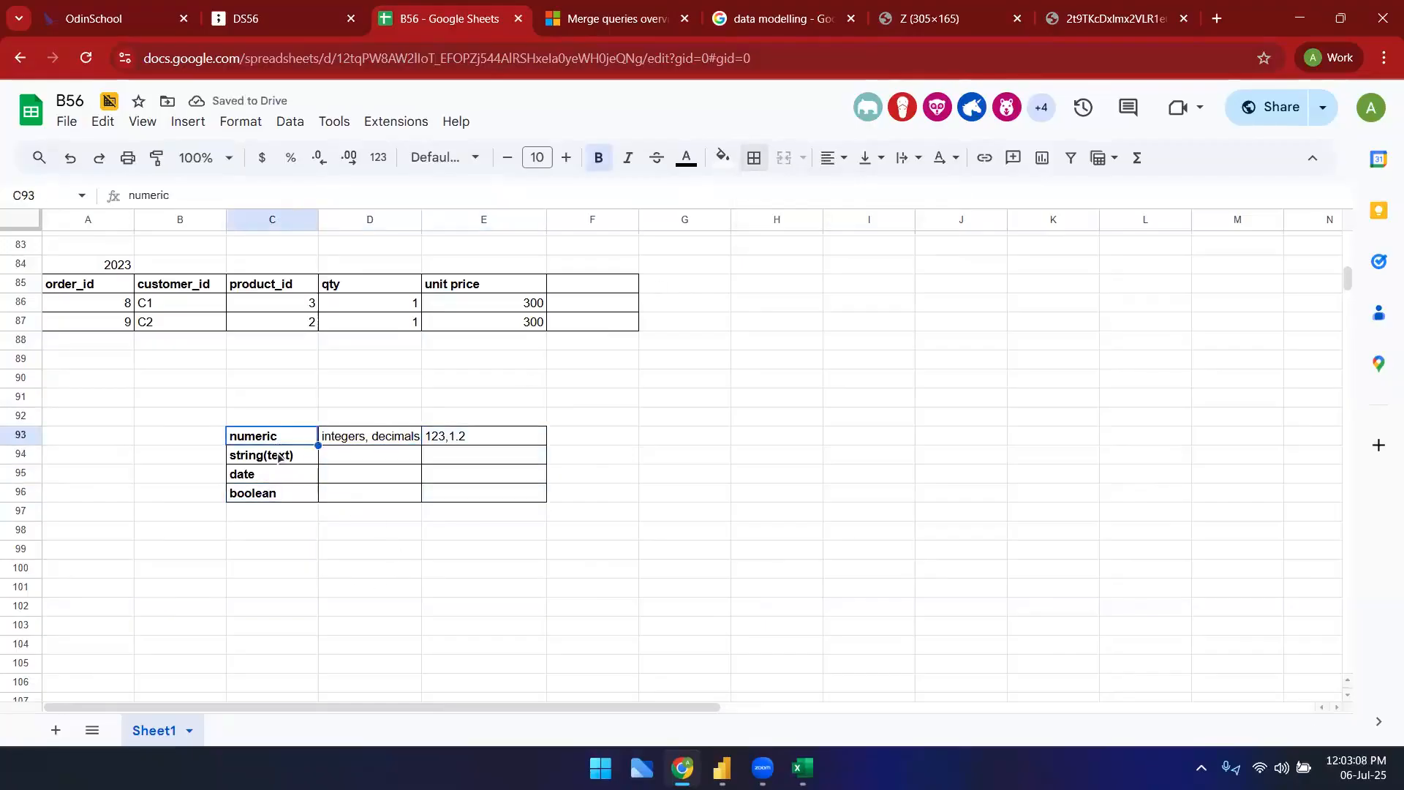
pyautogui.click(282, 457)
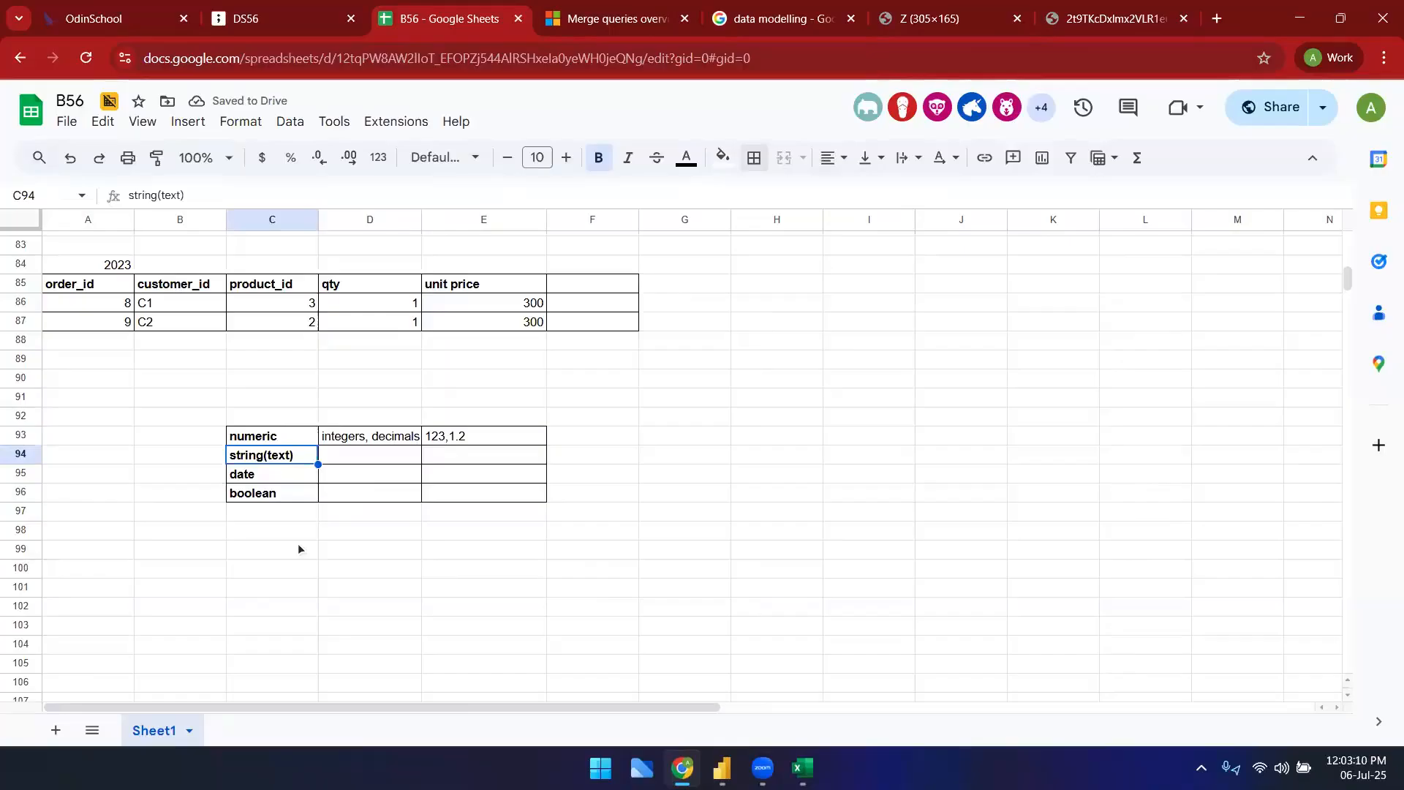
pyautogui.click(280, 441)
pyautogui.click(471, 442)
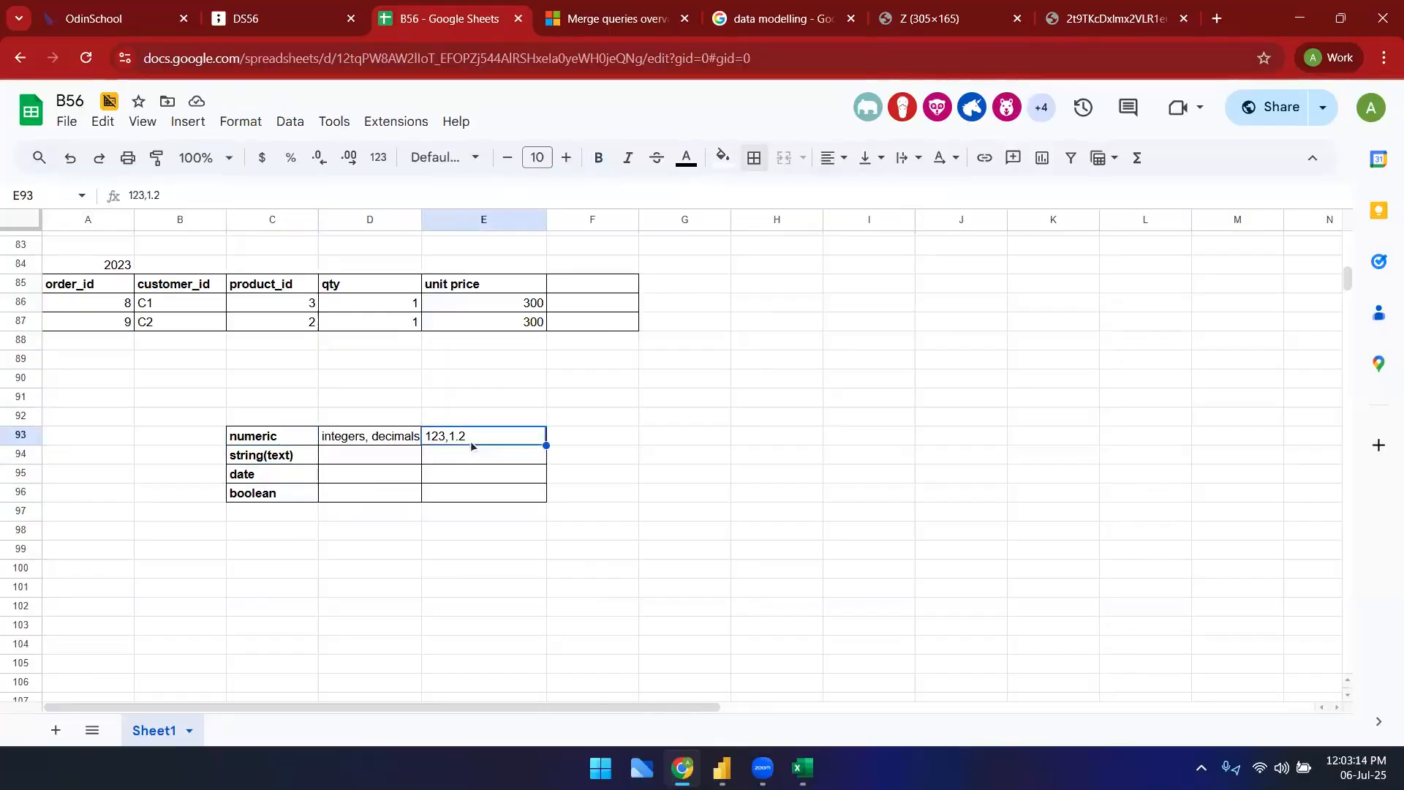
pyautogui.click(307, 438)
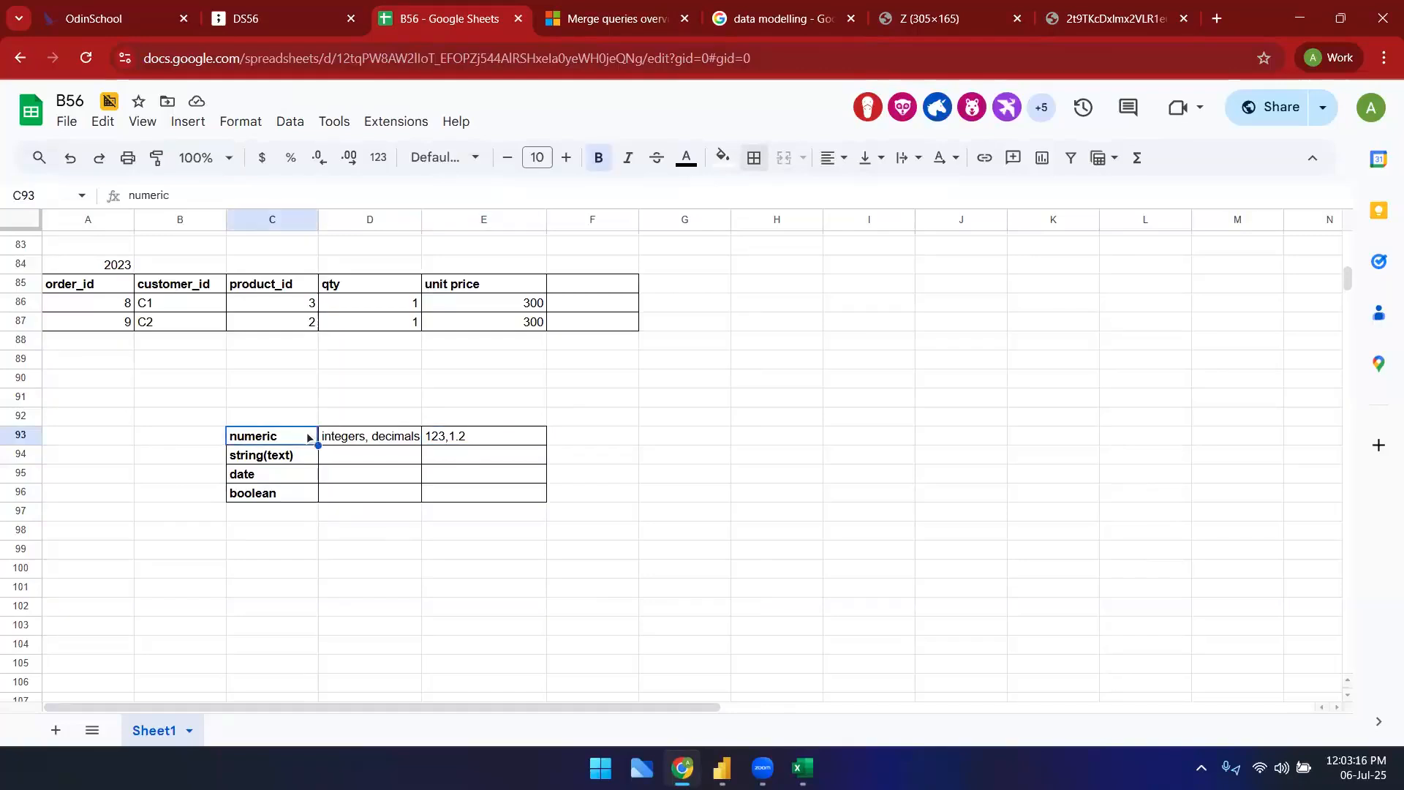
pyautogui.click(311, 456)
pyautogui.click(341, 461)
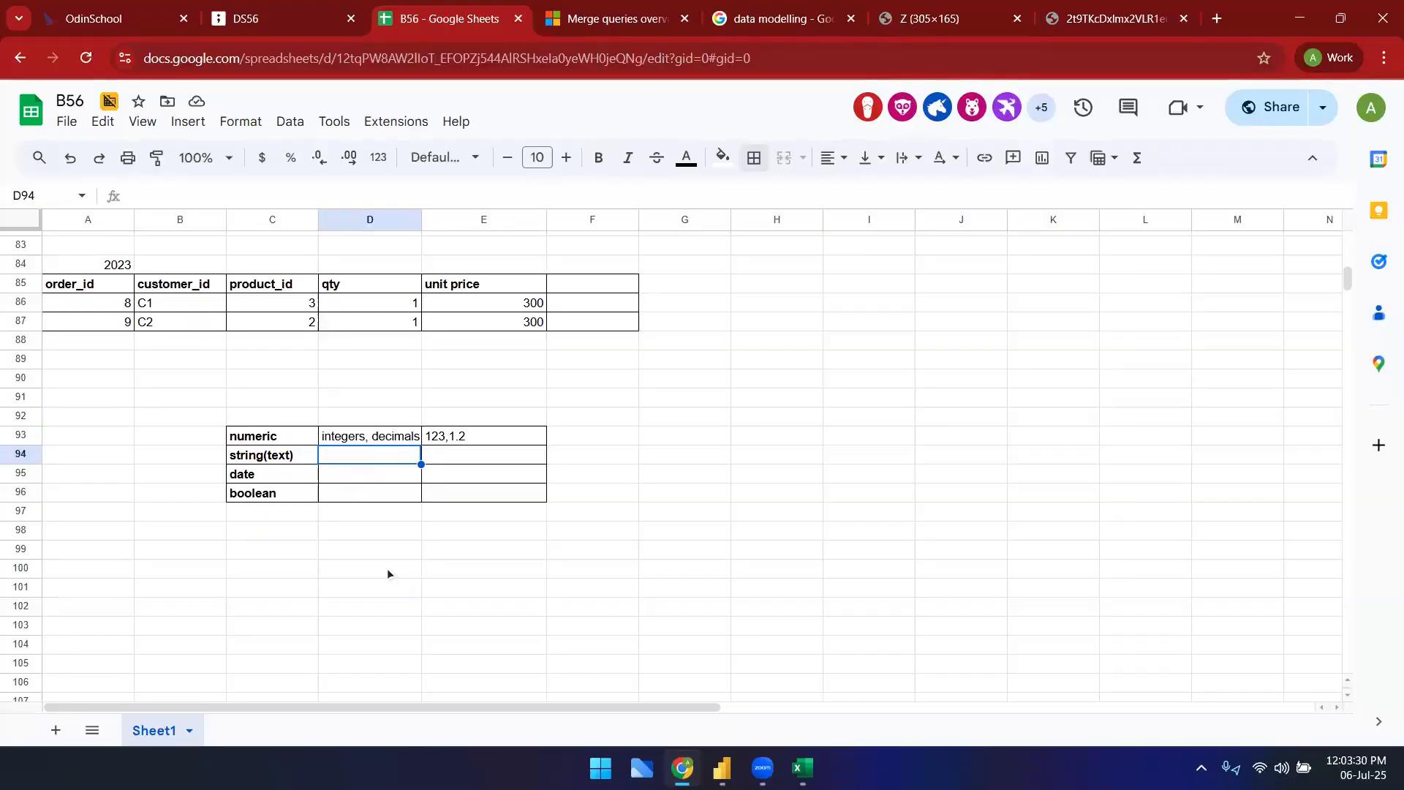
pyautogui.click(272, 458)
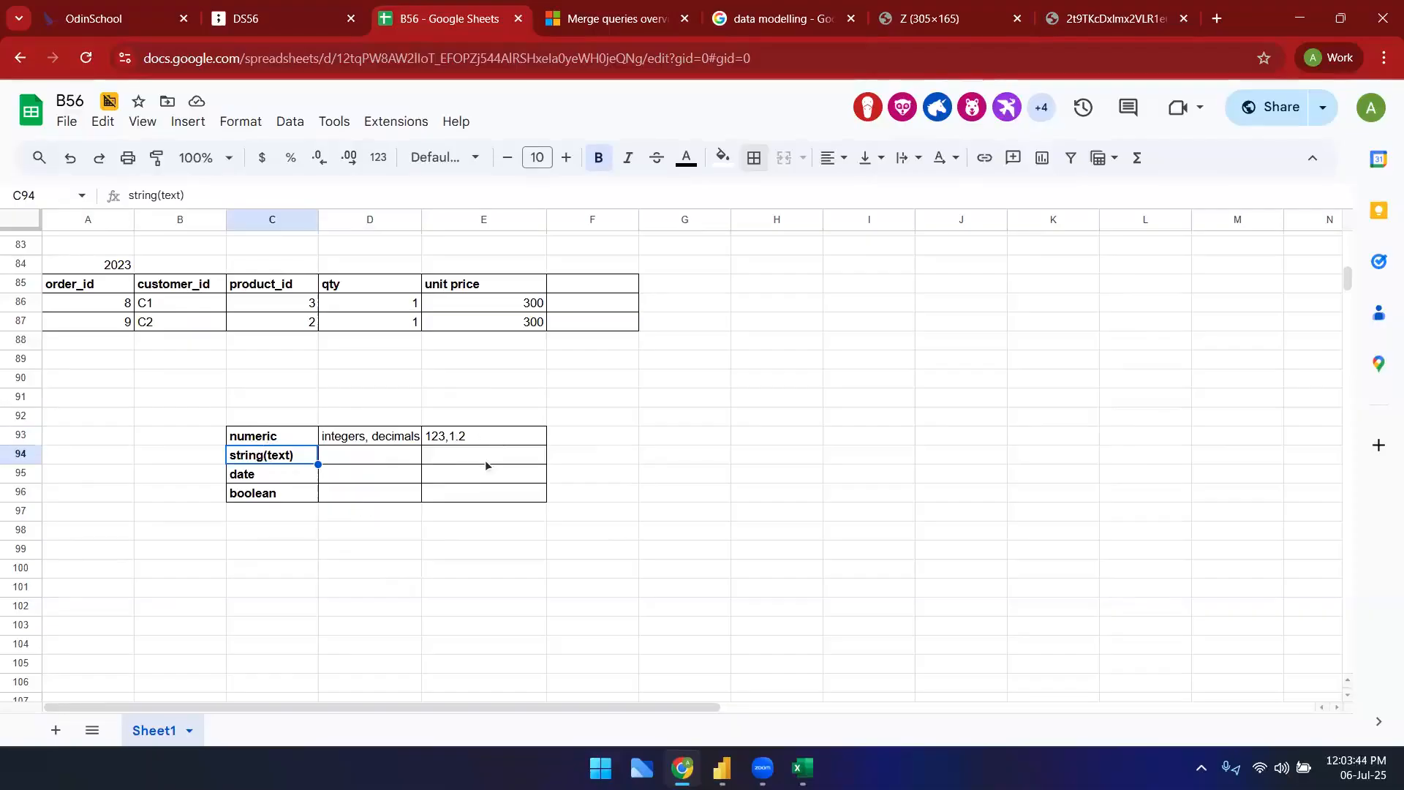
pyautogui.click(357, 456)
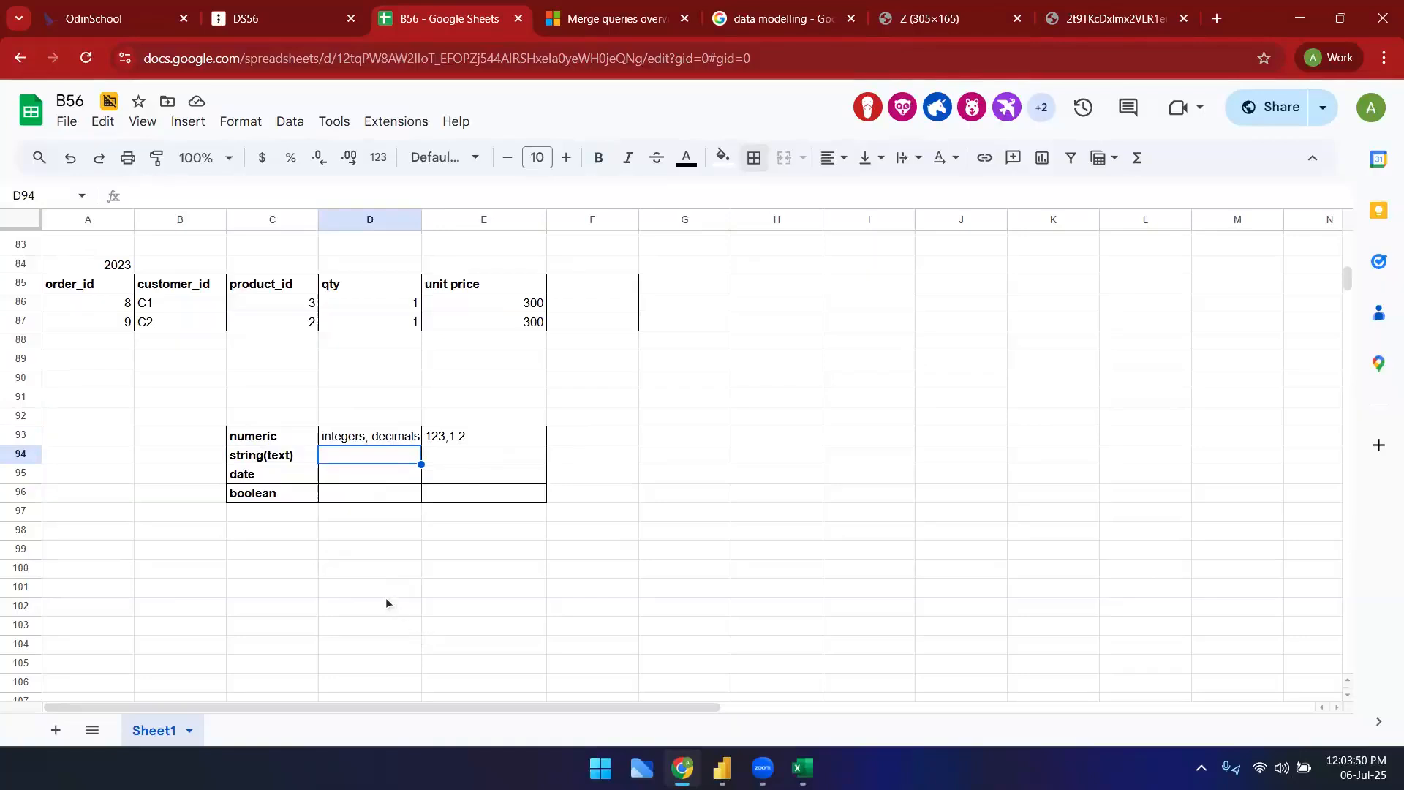
pyautogui.click(284, 457)
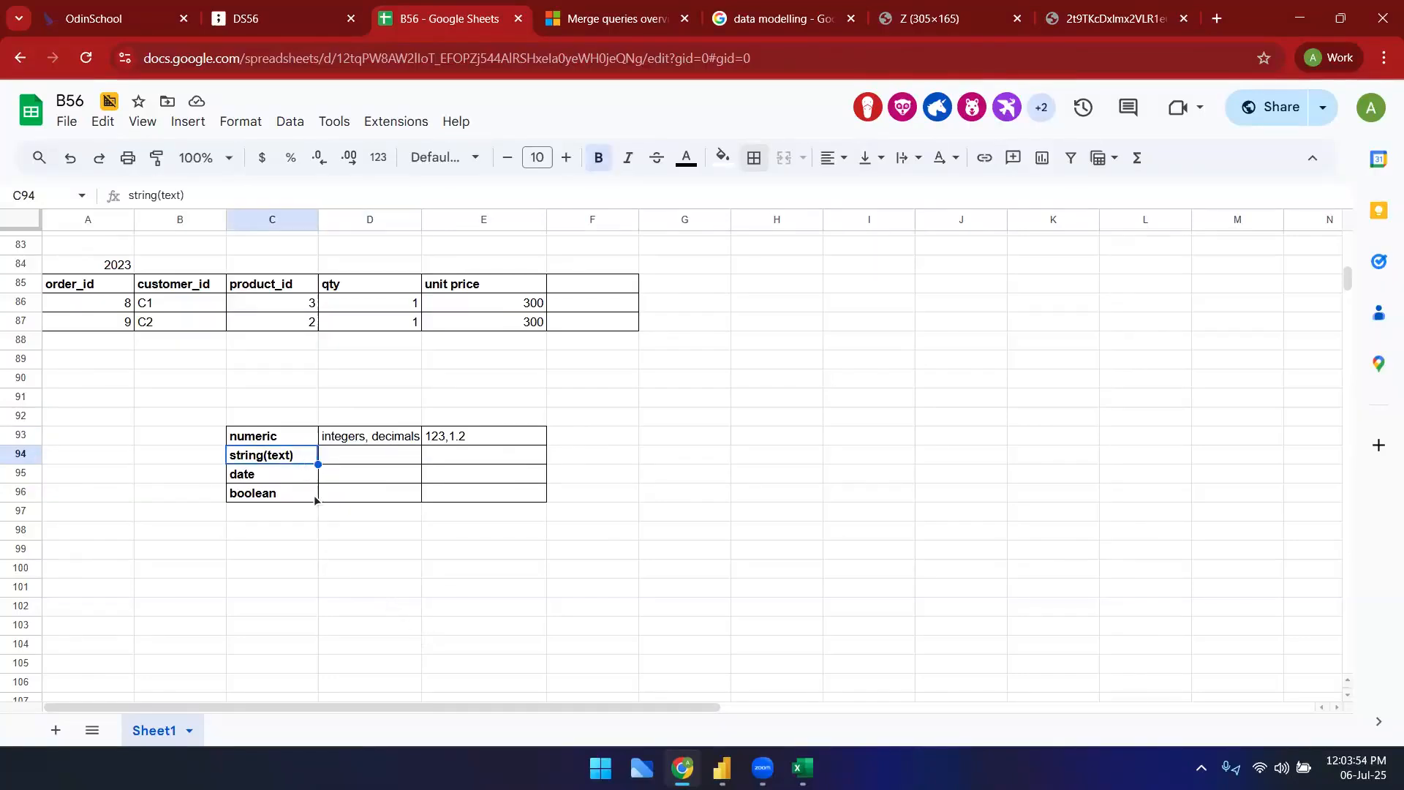
# - Switch to the merge_queries Power Query Editor to look at the SalesTransactions columns, and return to the B56 spreadsheet
pyautogui.moveTo(722, 768)
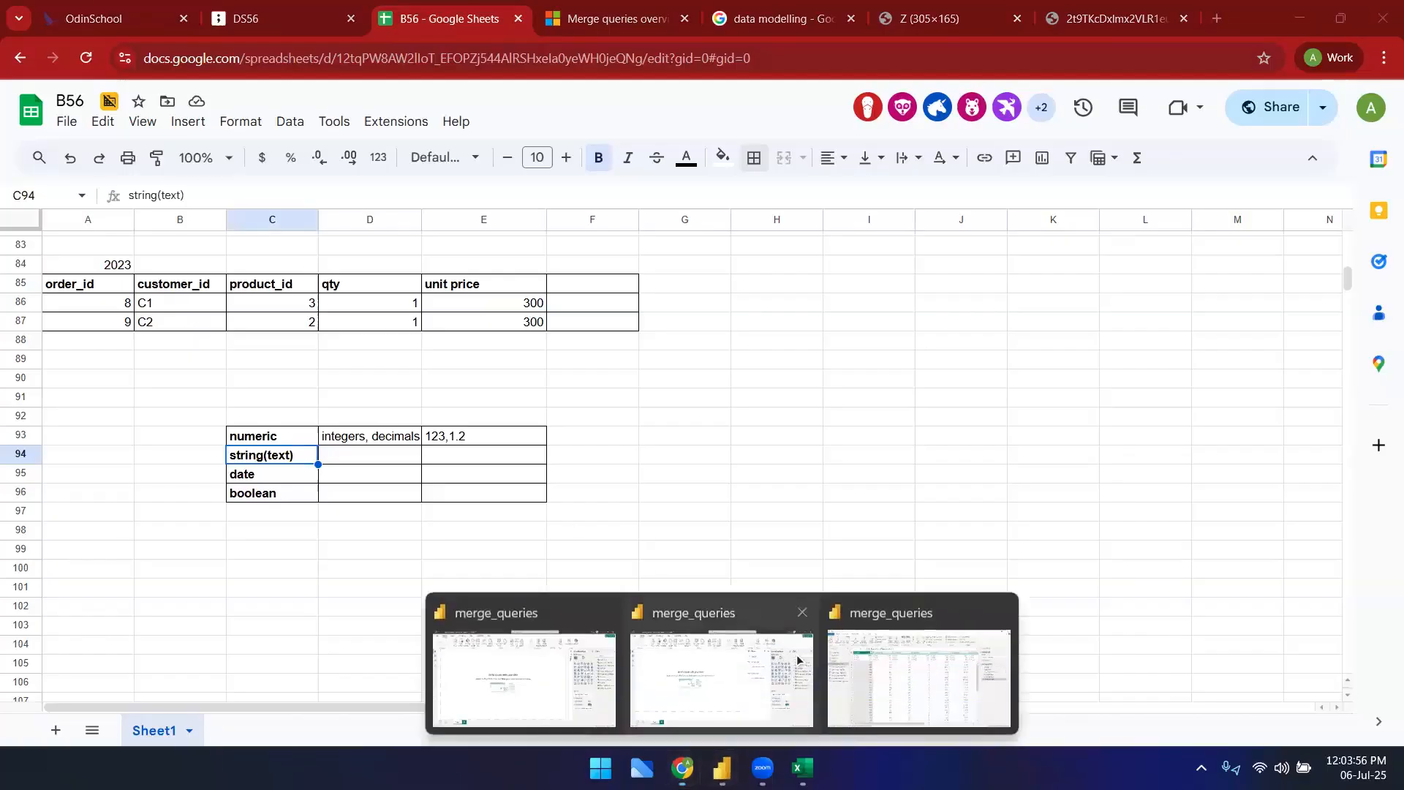
pyautogui.click(836, 671)
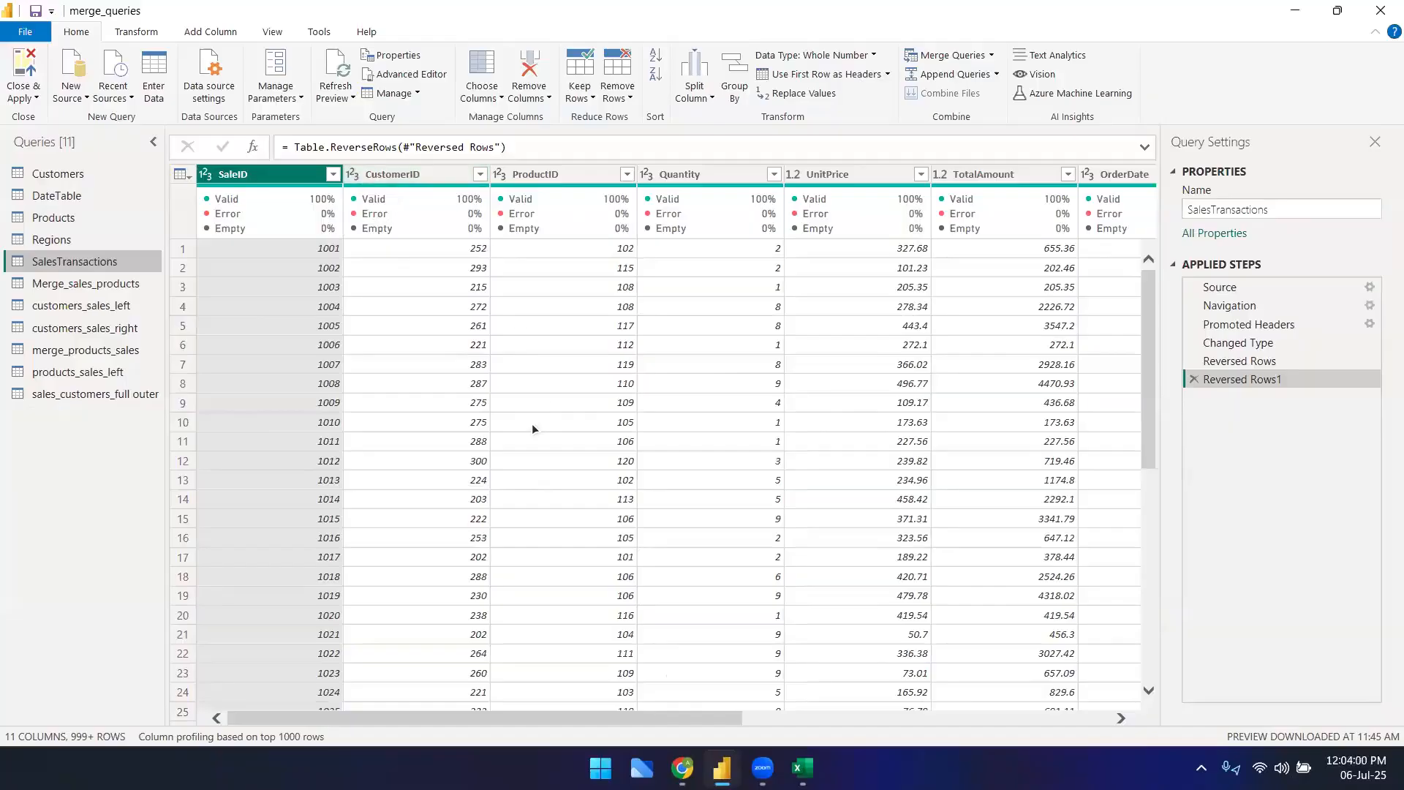
pyautogui.keyDown('ctrl'); pyautogui.click(532, 176); pyautogui.keyUp('ctrl')
pyautogui.moveTo(722, 768)
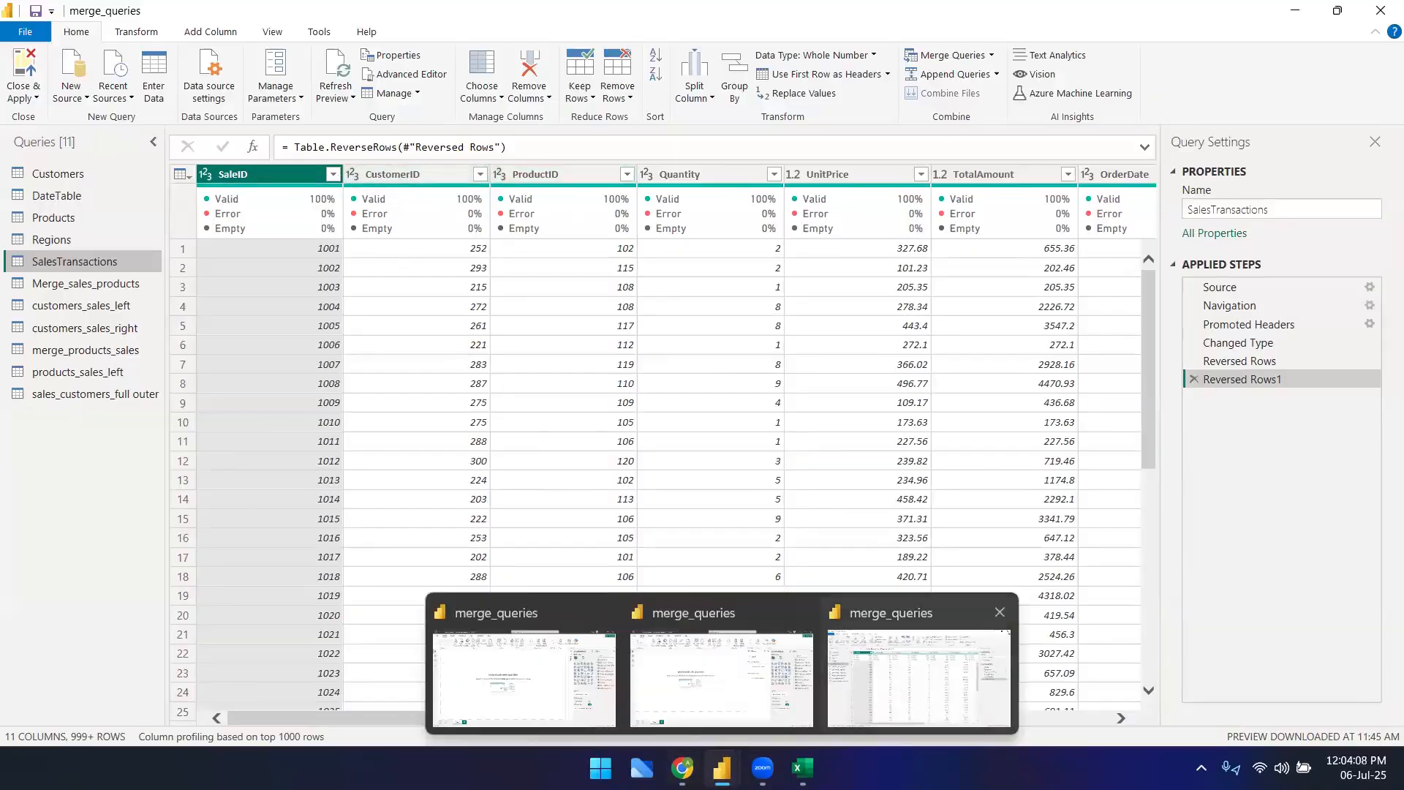
pyautogui.click(683, 768)
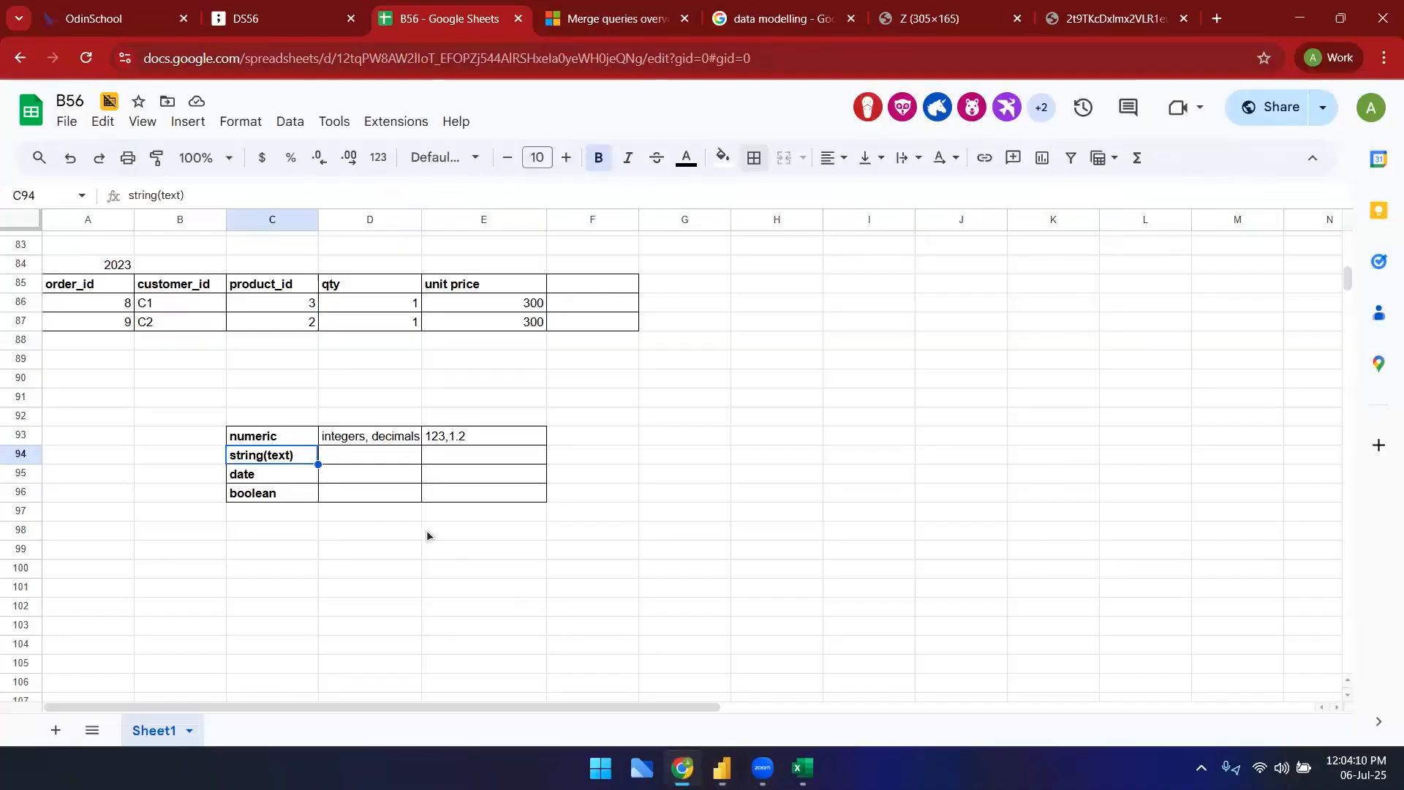
# - Fill in the string(text) row with the description "characters" in D94 and the example "abc" in E94
pyautogui.click(374, 458)
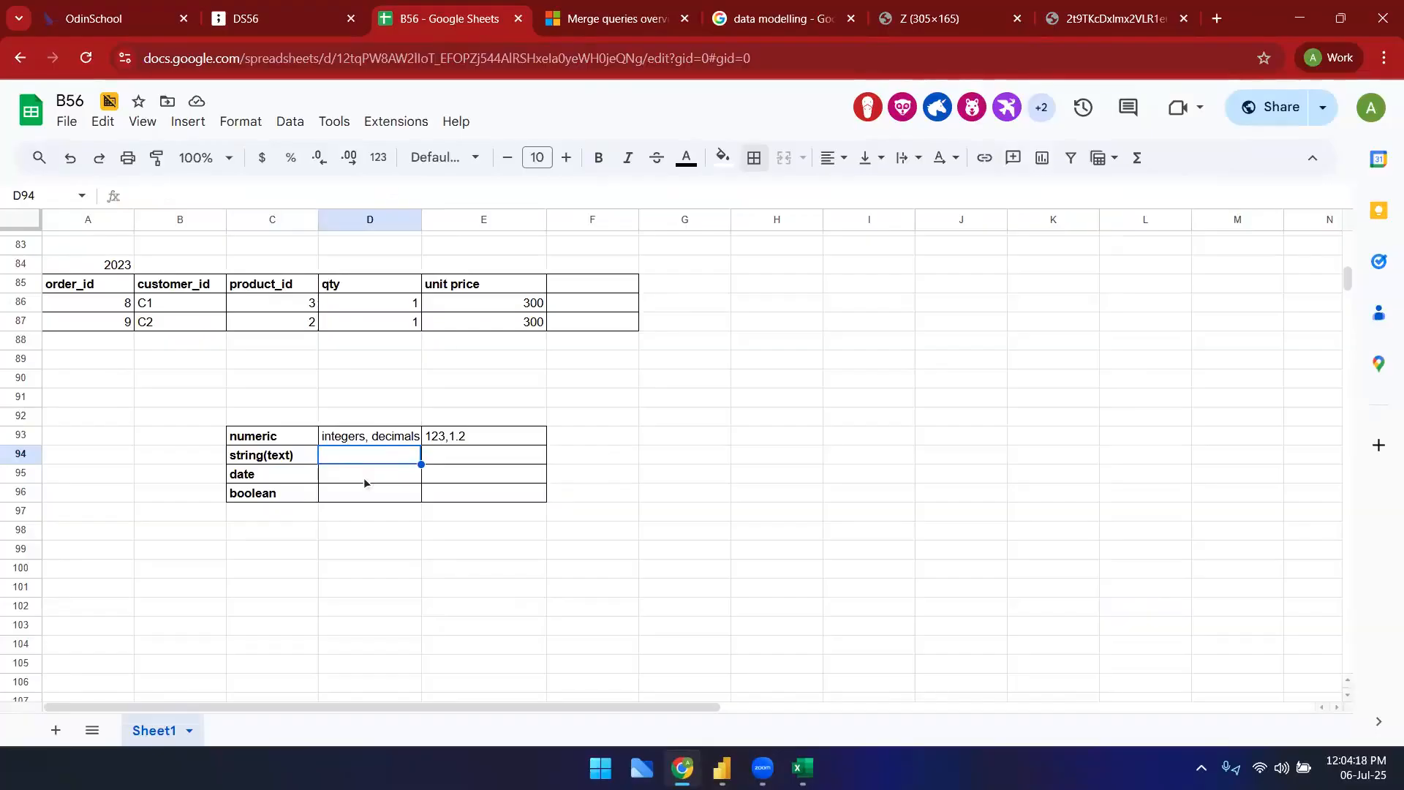
pyautogui.write('characters')
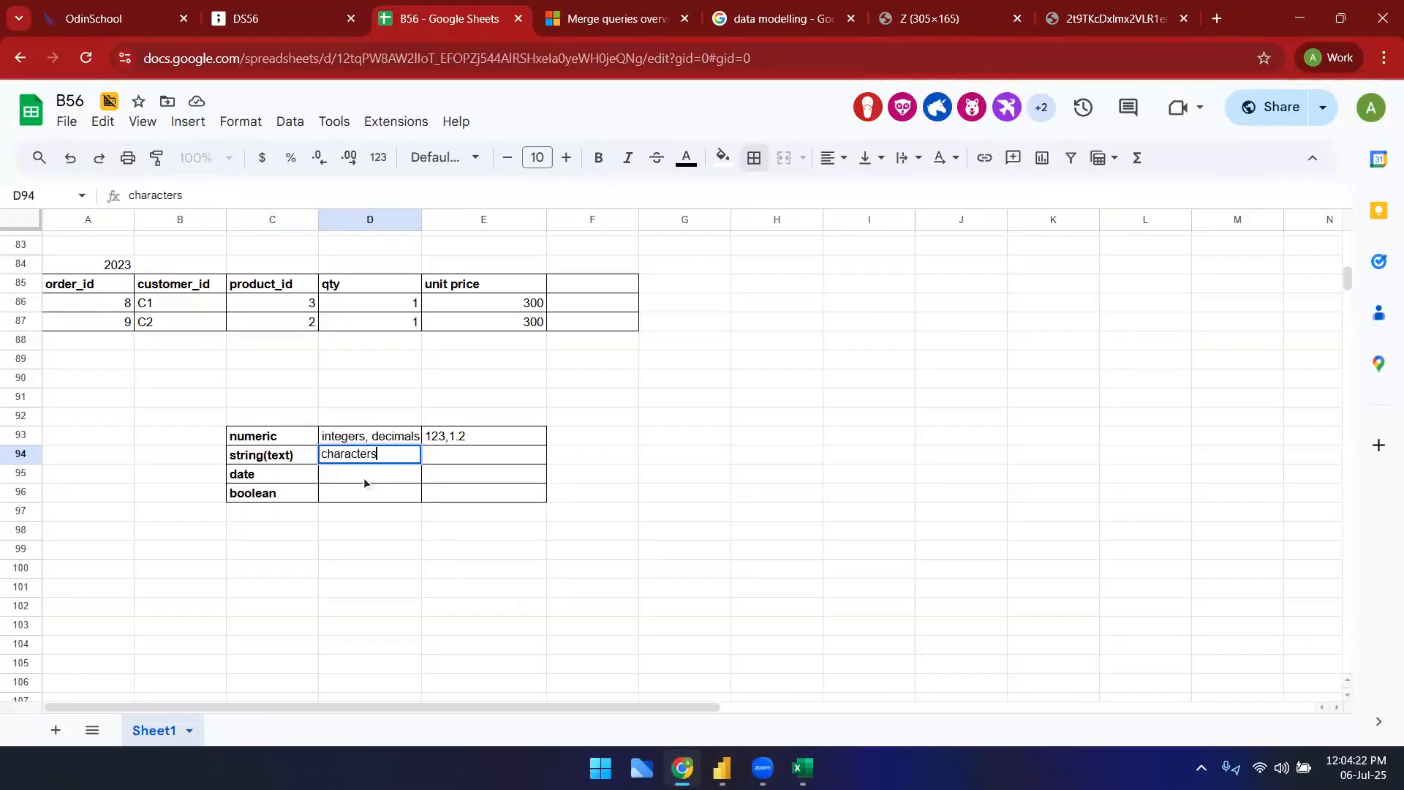
pyautogui.press('Tab')
pyautogui.write('abc')
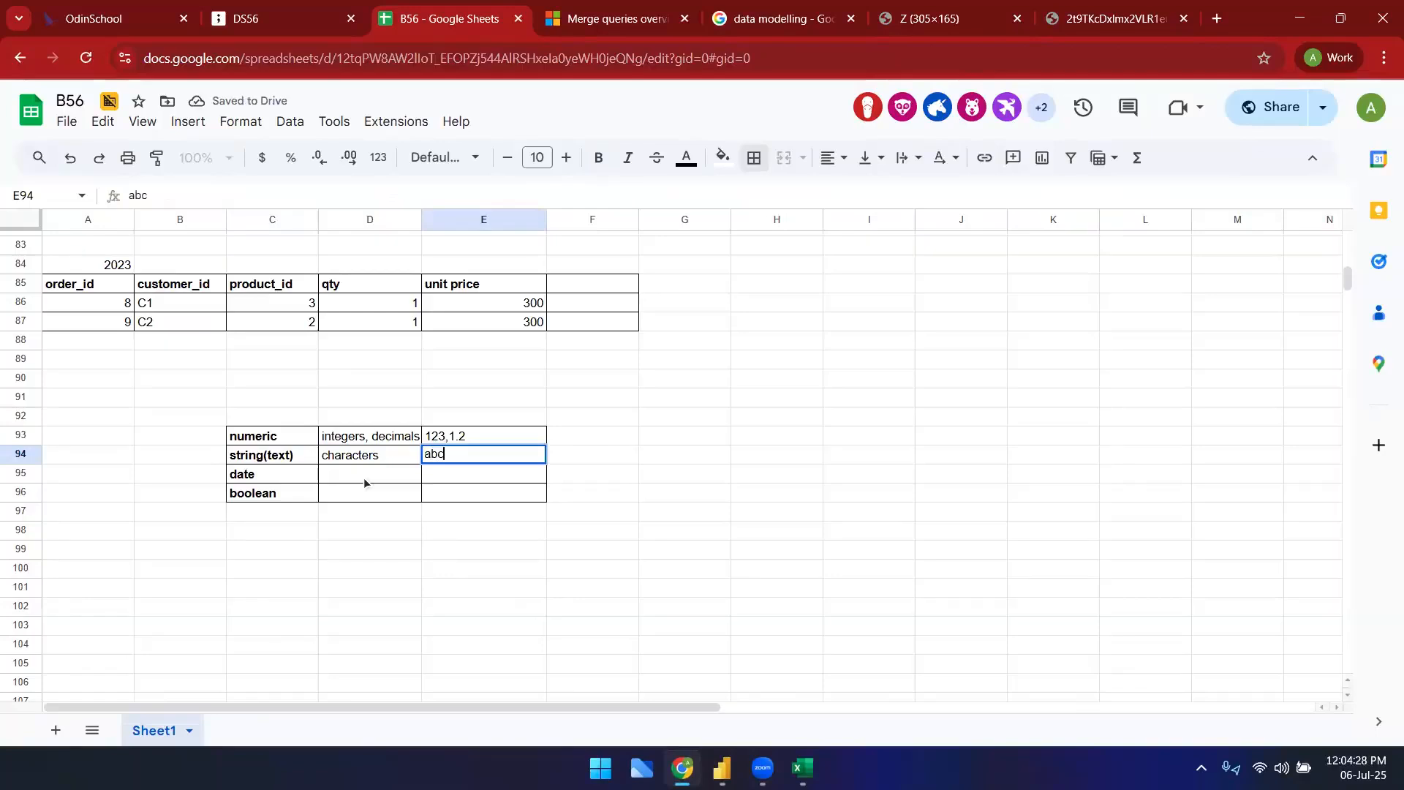
pyautogui.press('Tab')
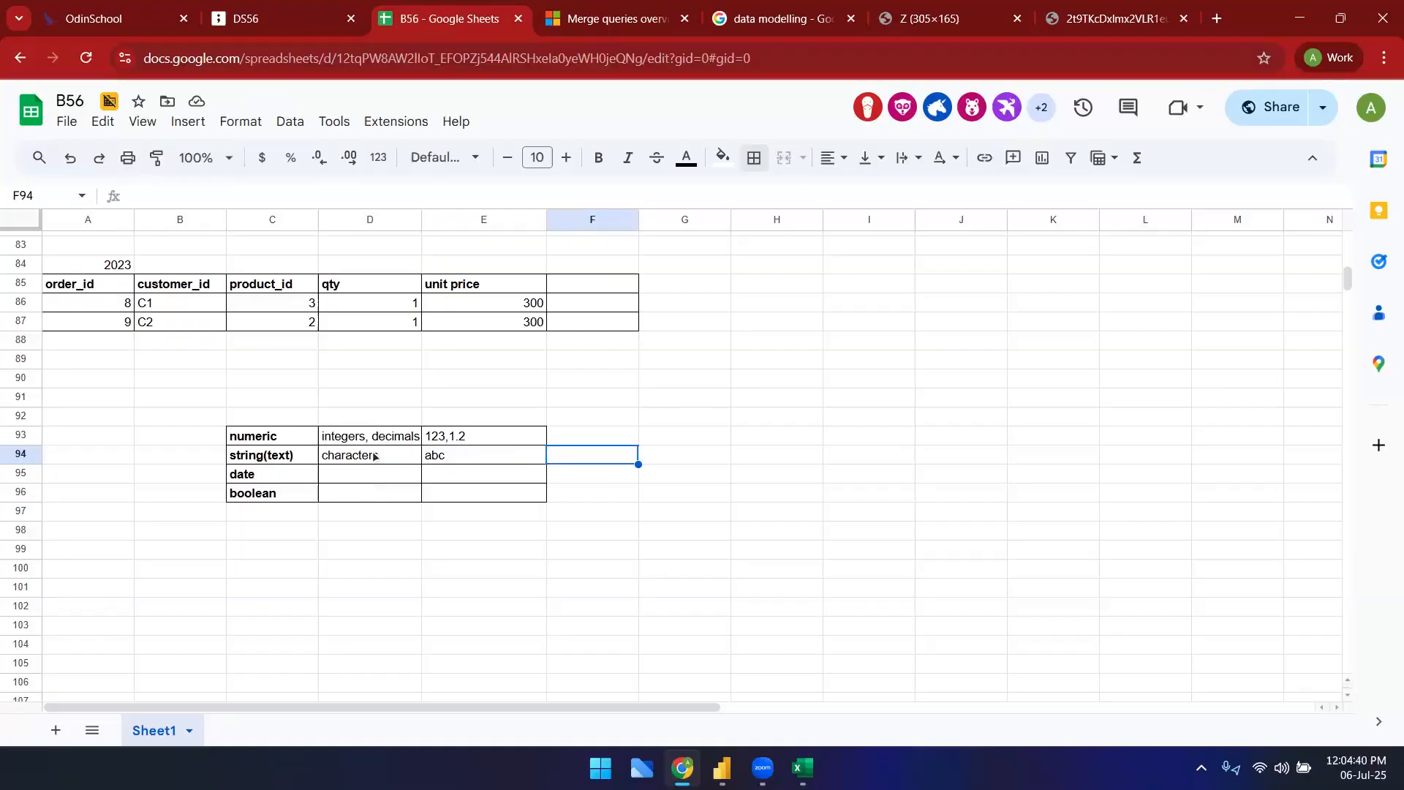
pyautogui.click(395, 457)
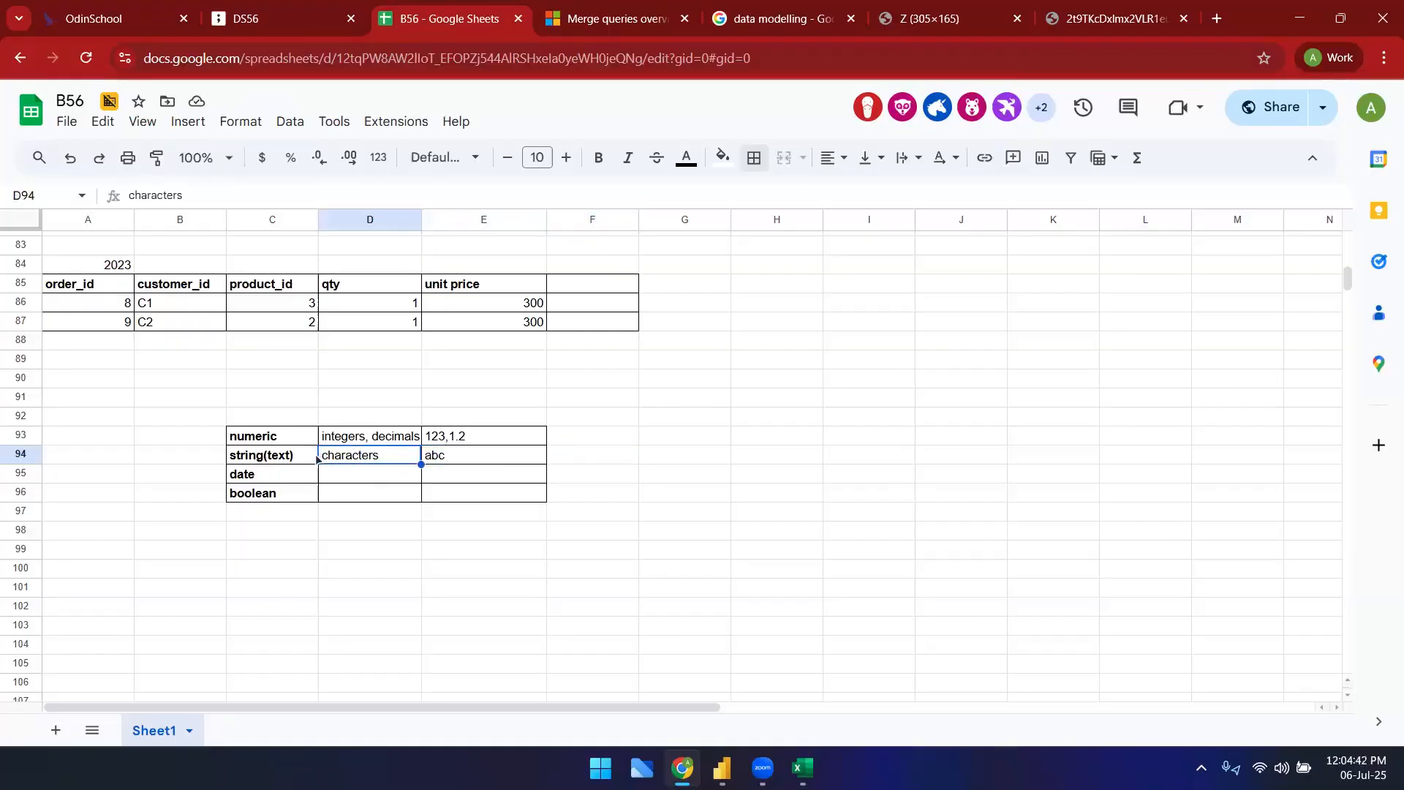
pyautogui.click(560, 471)
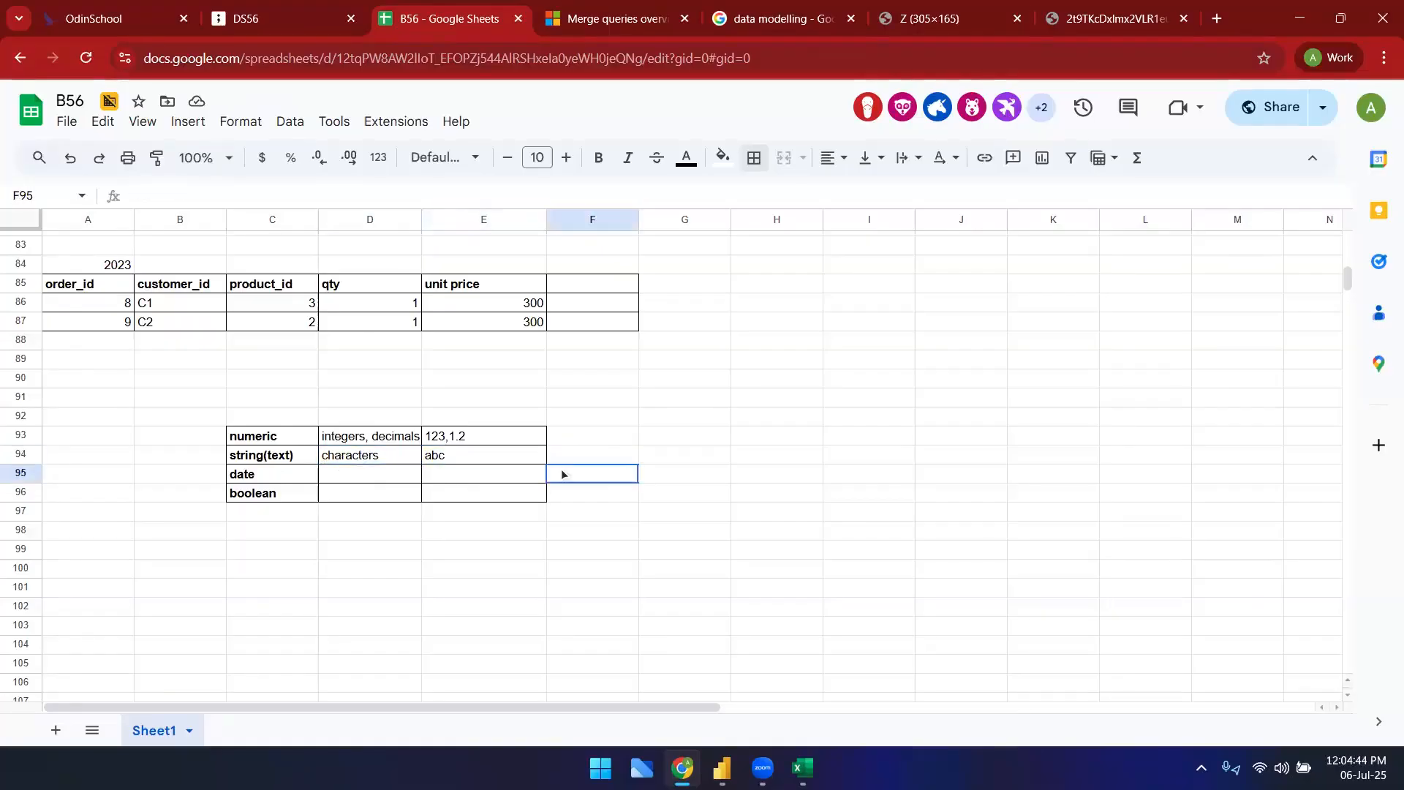
pyautogui.click(276, 456)
pyautogui.click(370, 456)
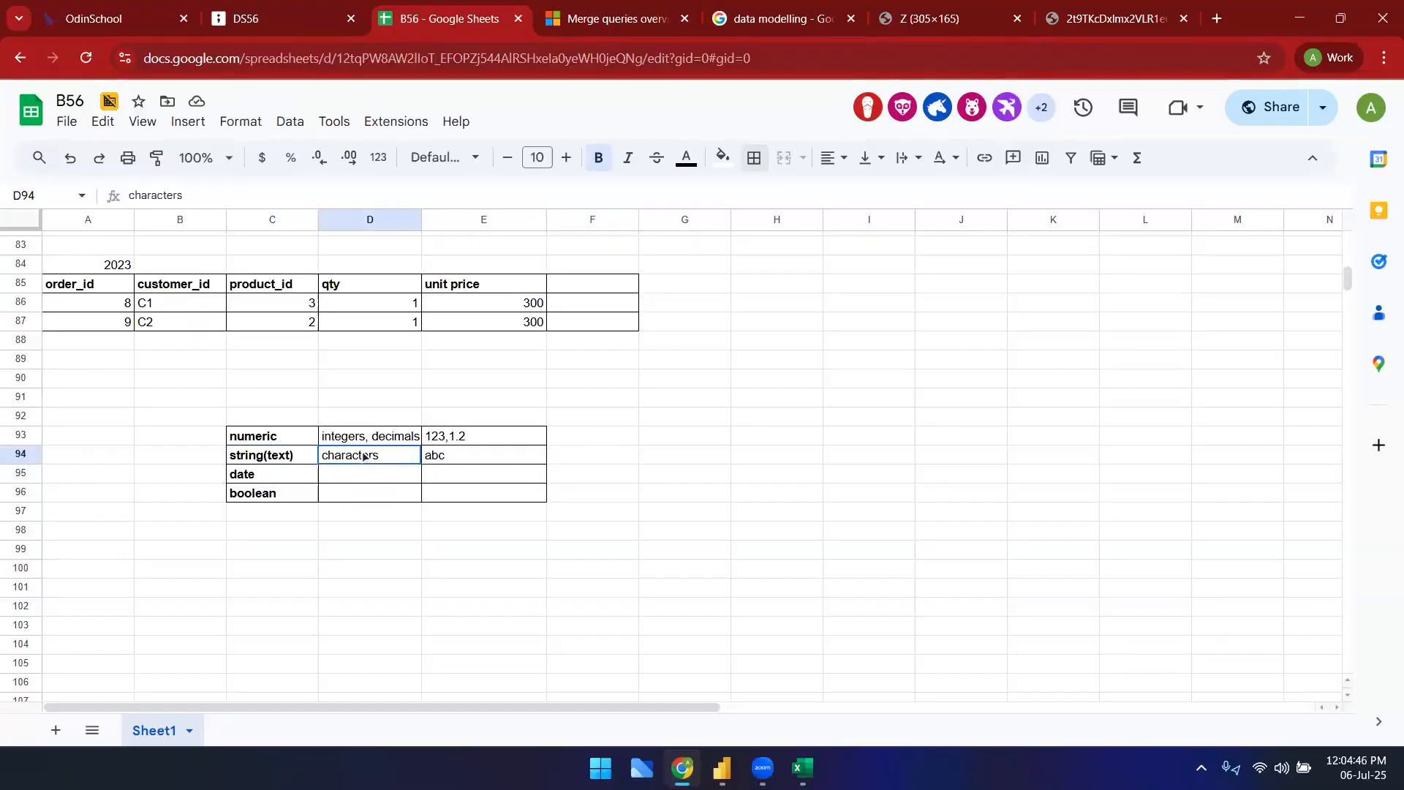
# - Enter "date, date/time" in D95 as the description of the date data type
pyautogui.click(300, 477)
pyautogui.click(384, 476)
pyautogui.write('date, dat')
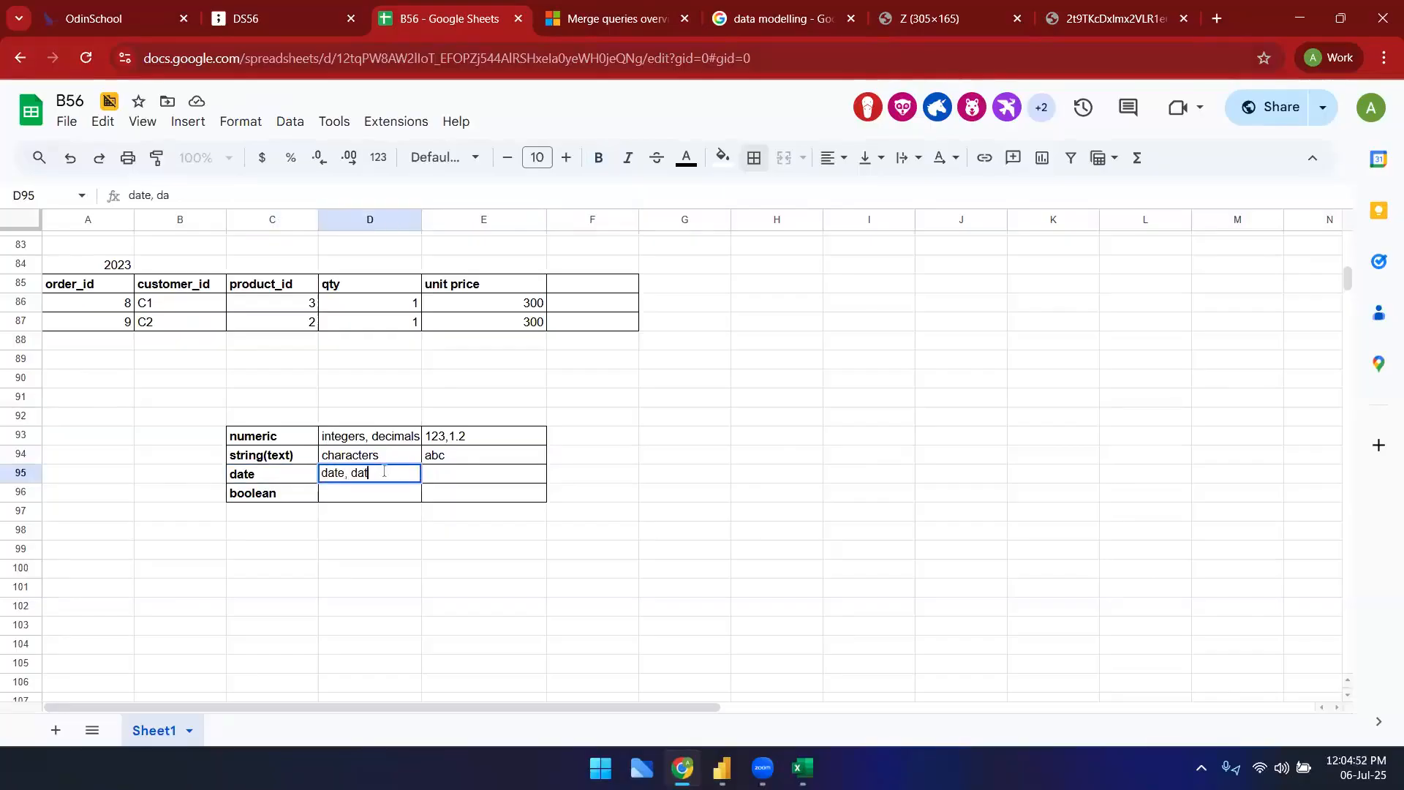
pyautogui.write('e/time')
# - Extend the string description in D94 to "characters, alphanumeric" and wrap the cell's text
pyautogui.doubleClick(406, 452)
pyautogui.write(', ')
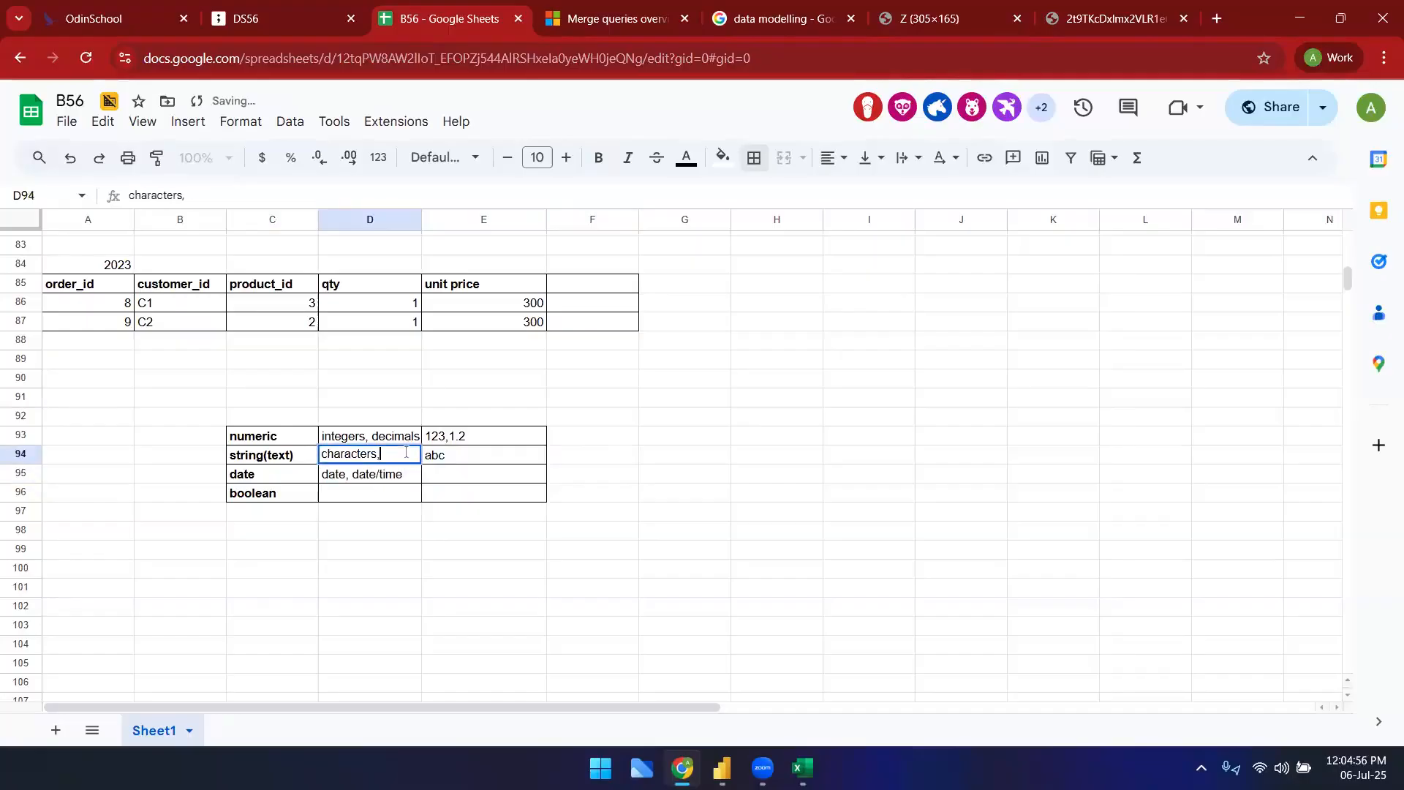
pyautogui.write('alphanumeric')
pyautogui.click(475, 517)
pyautogui.click(399, 458)
pyautogui.click(909, 159)
pyautogui.click(936, 192)
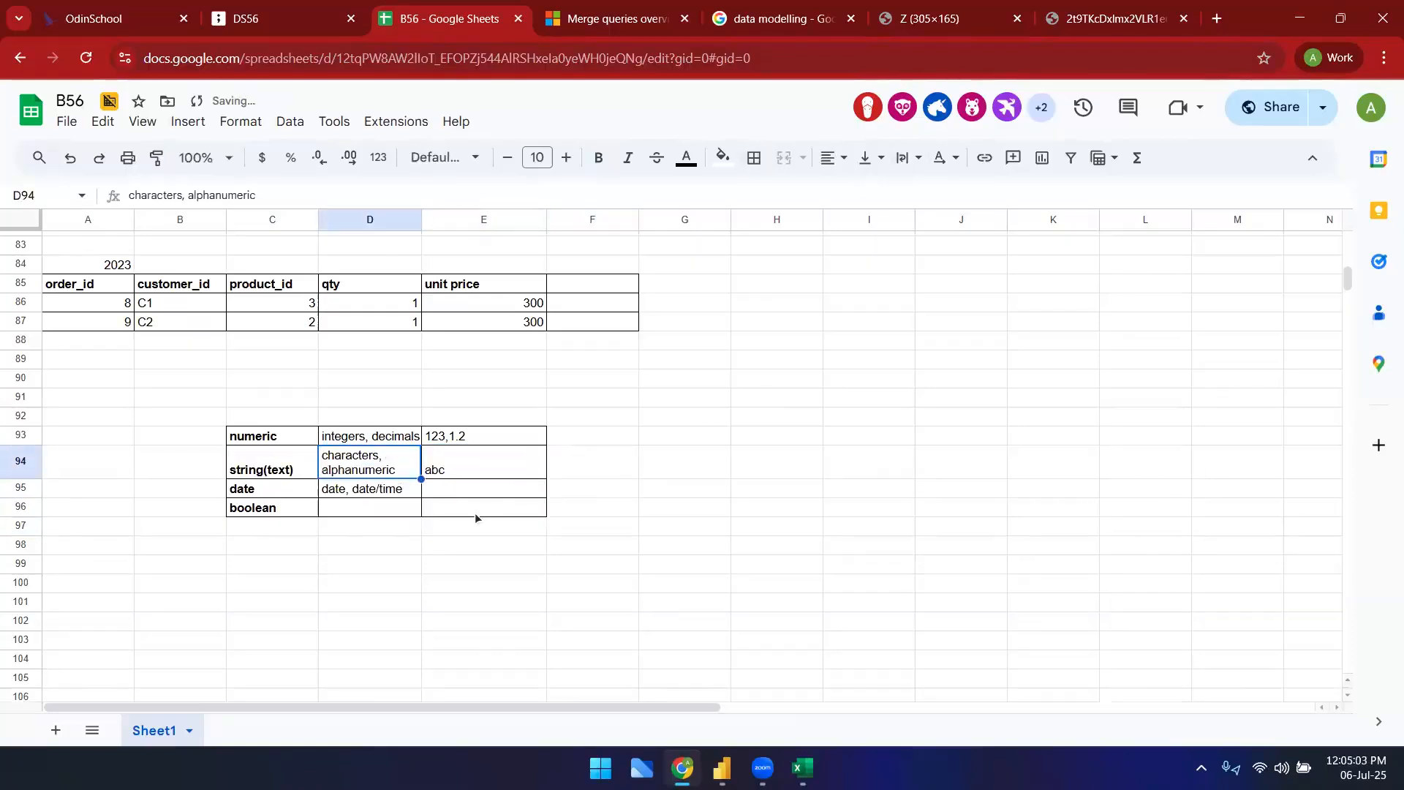
# - Extend the date description in D95 with "time, timestamp"
pyautogui.doubleClick(409, 489)
pyautogui.write(', time,')
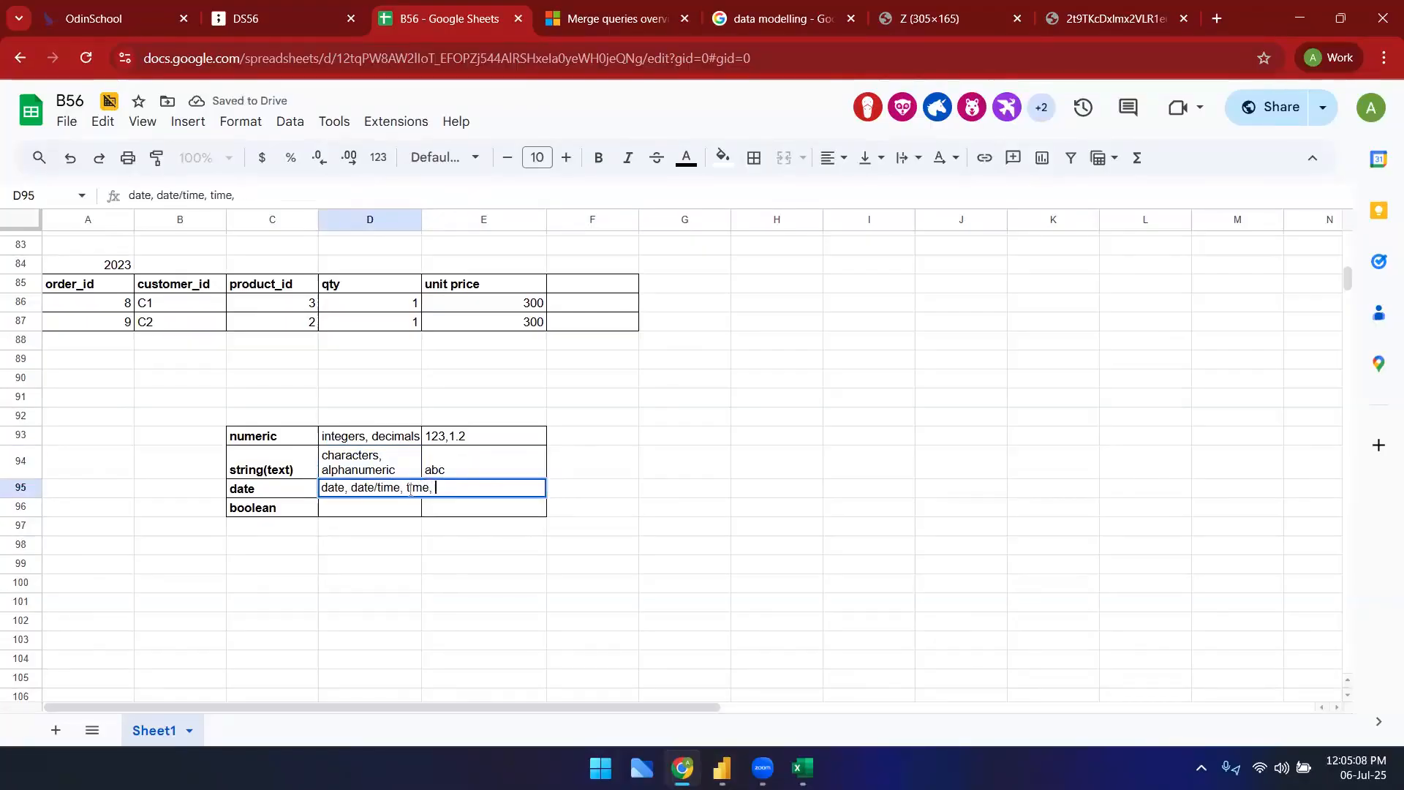
pyautogui.write(' timestamp')
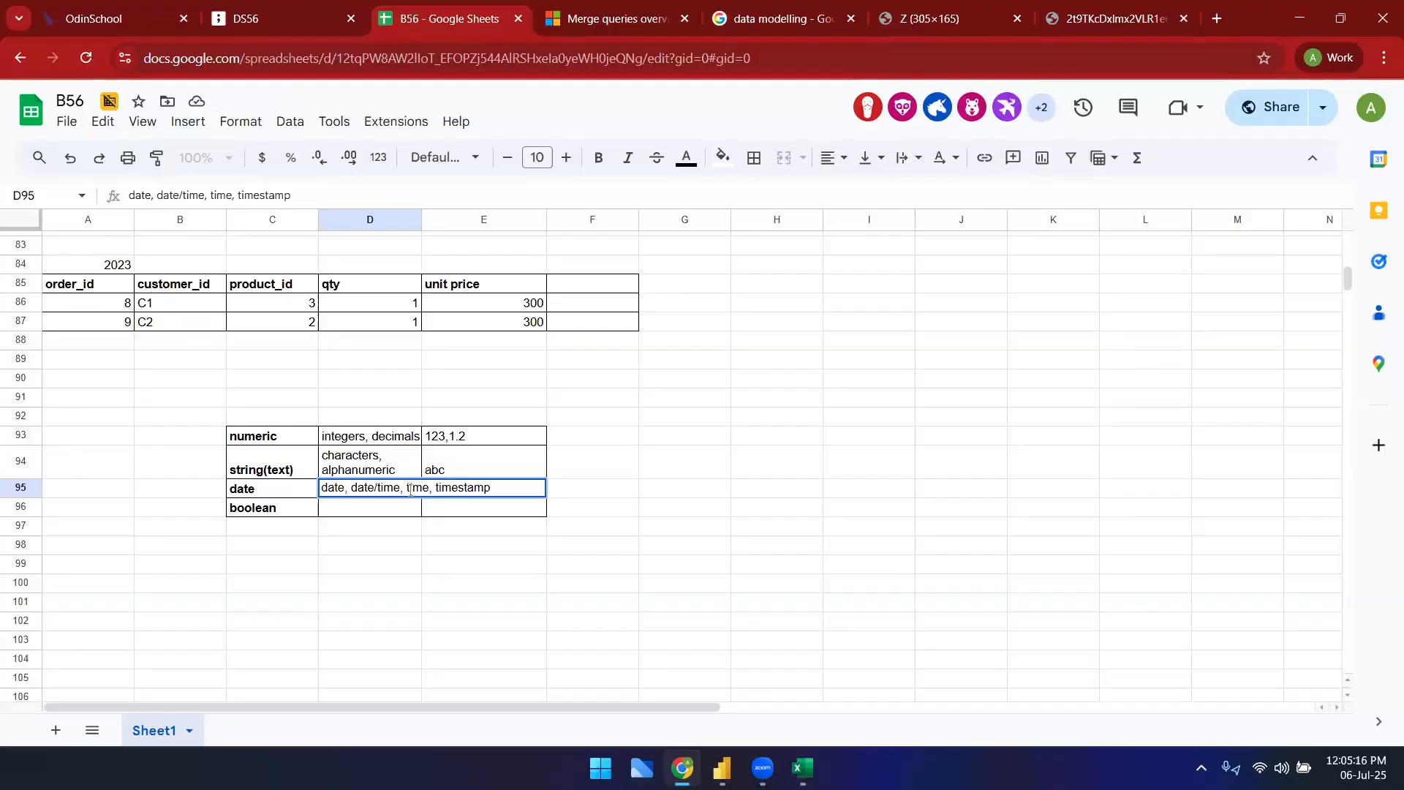
pyautogui.press('Return')
# - Add "hour, minute, month, time zone" to the date description in D95 and wrap the cell's text
pyautogui.click(411, 495)
pyautogui.press('Return')
pyautogui.write(', hour, minute')
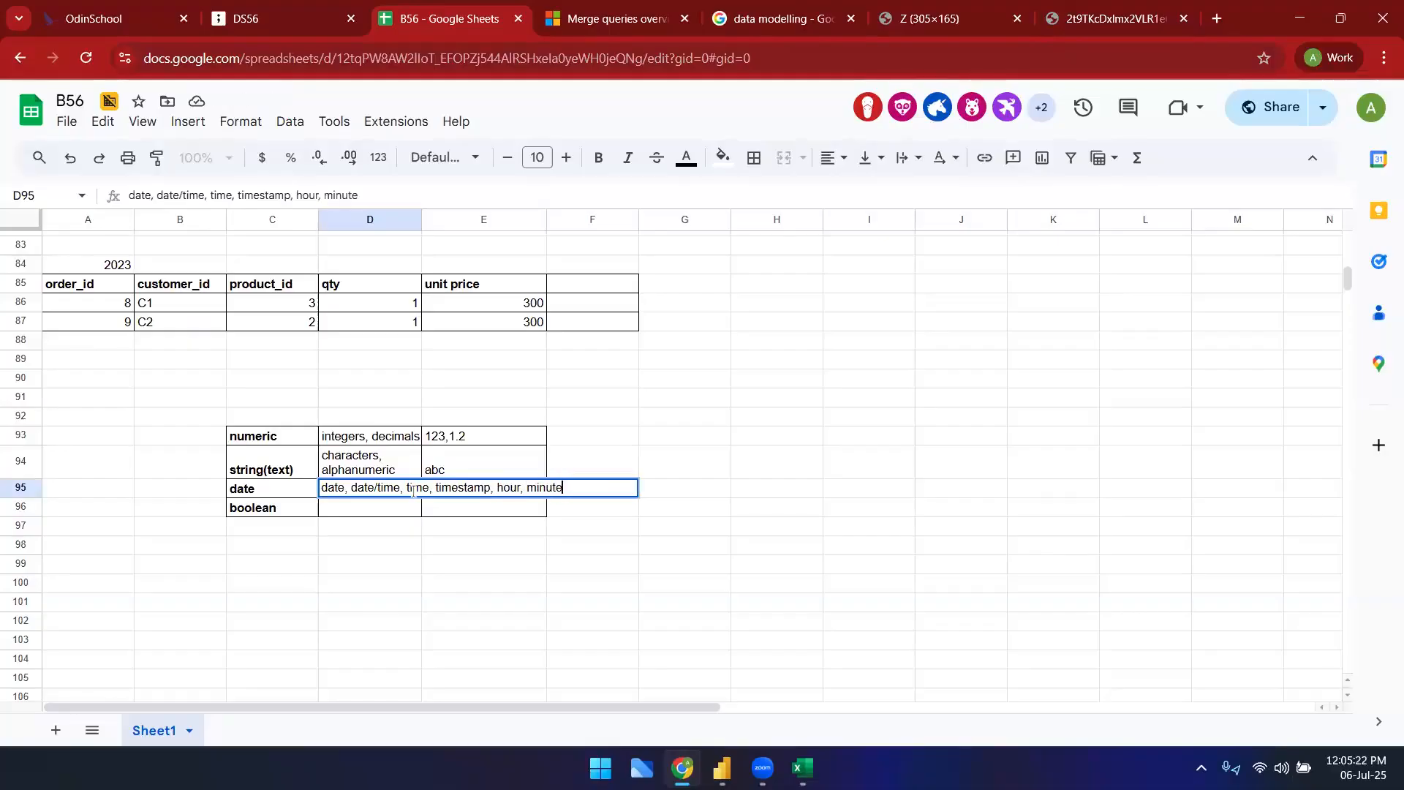
pyautogui.write(', month, time zone')
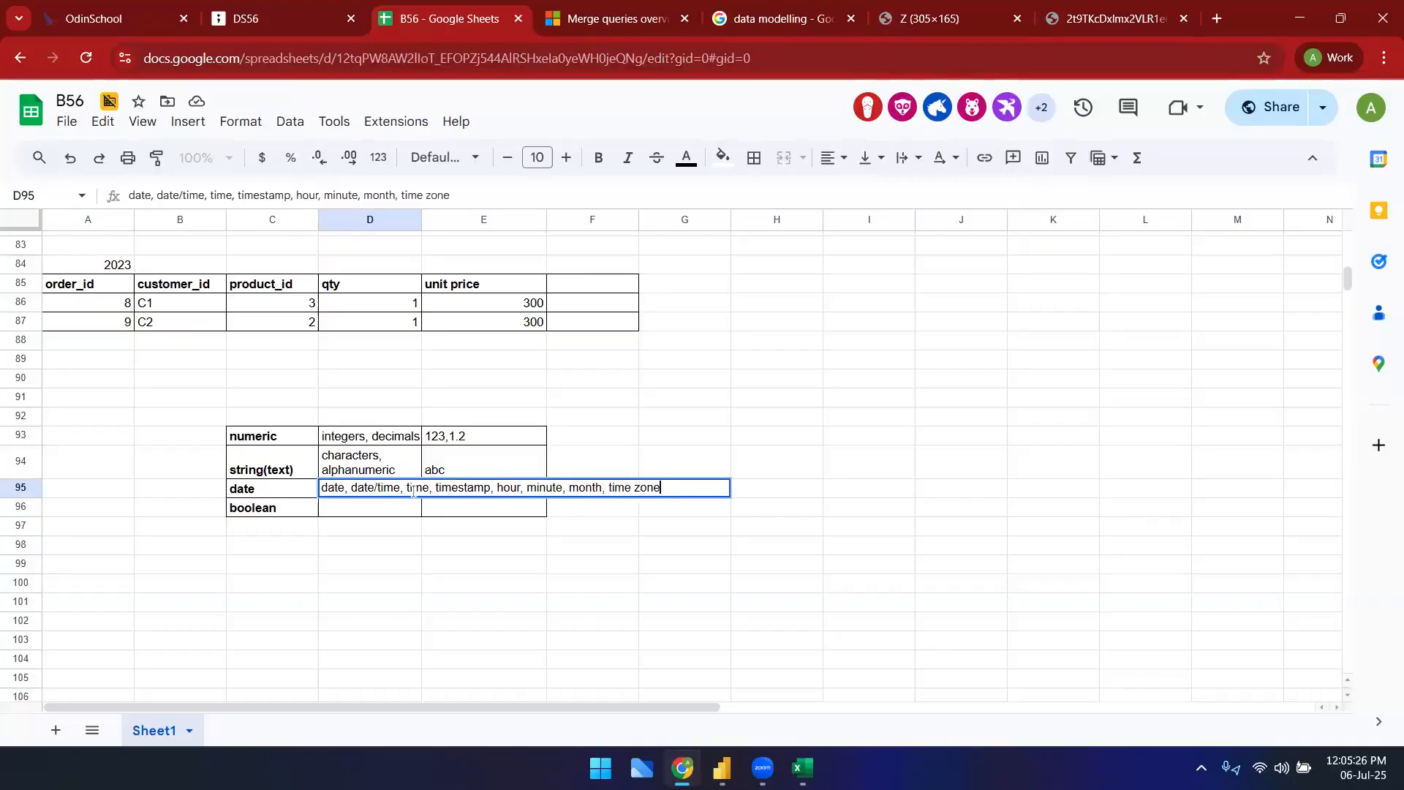
pyautogui.press('Return')
pyautogui.click(404, 492)
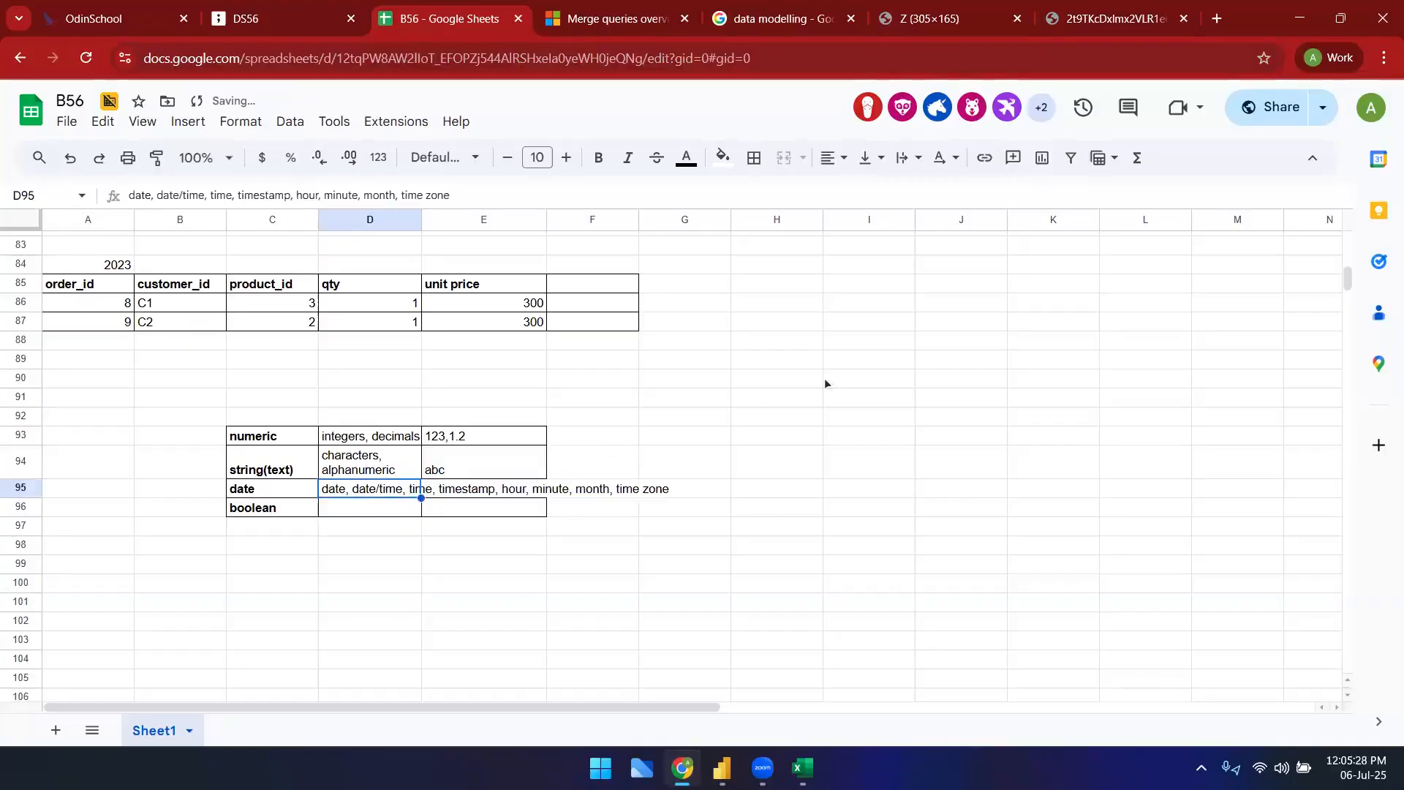
pyautogui.click(910, 157)
pyautogui.click(934, 191)
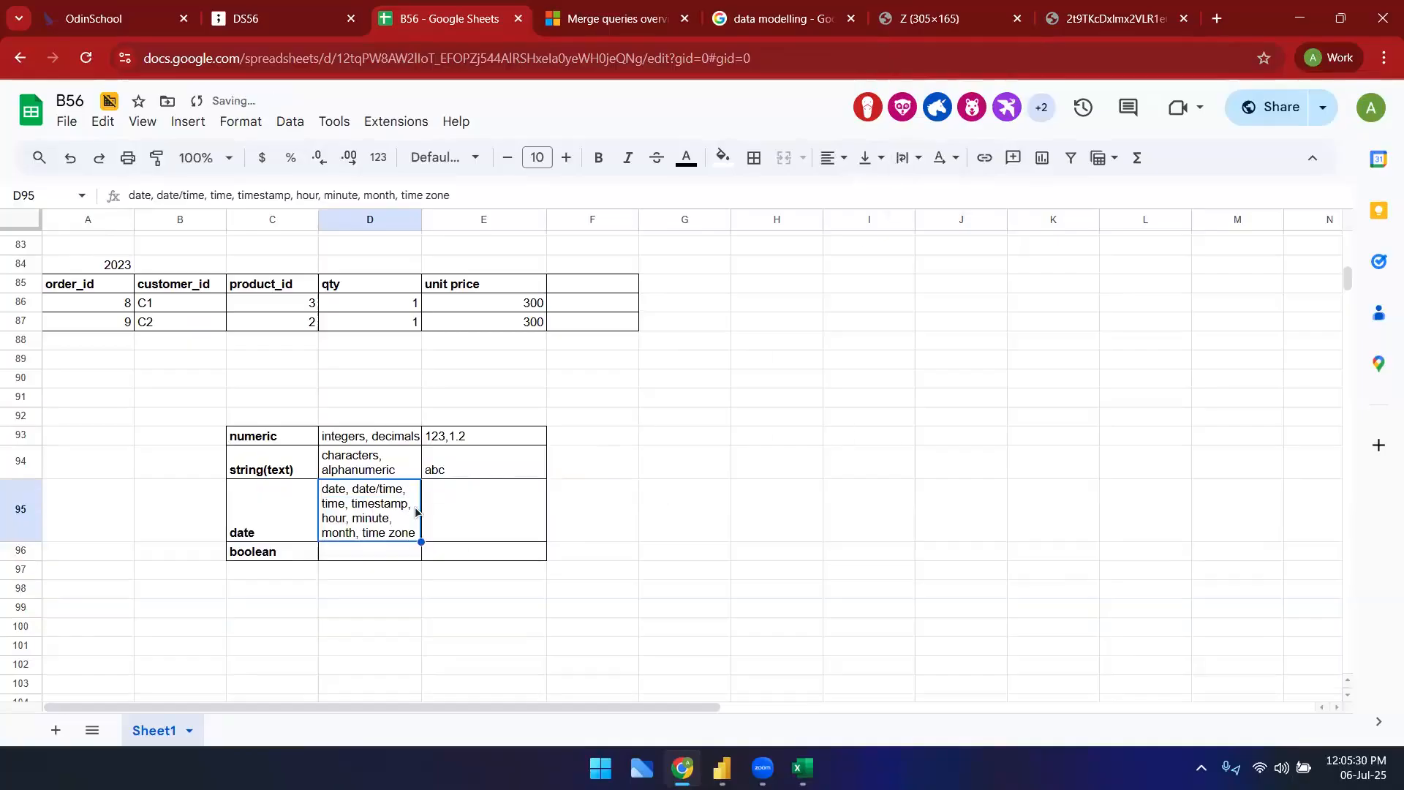
# - In Power Query, try the Date type on the SalesTransactions OrderDate column, delete that applied step, and return to the B56 spreadsheet
pyautogui.click(499, 520)
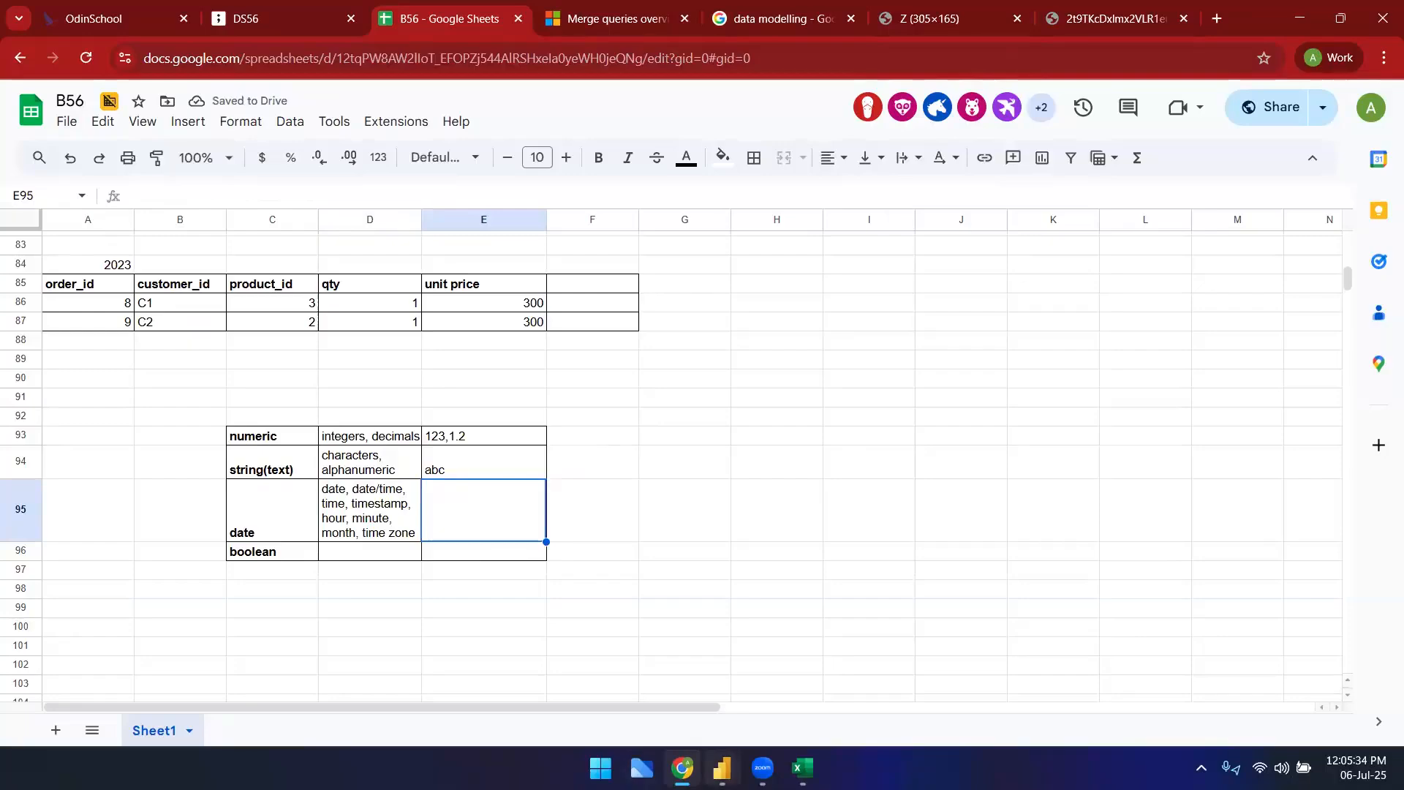
pyautogui.moveTo(722, 768)
pyautogui.click(735, 623)
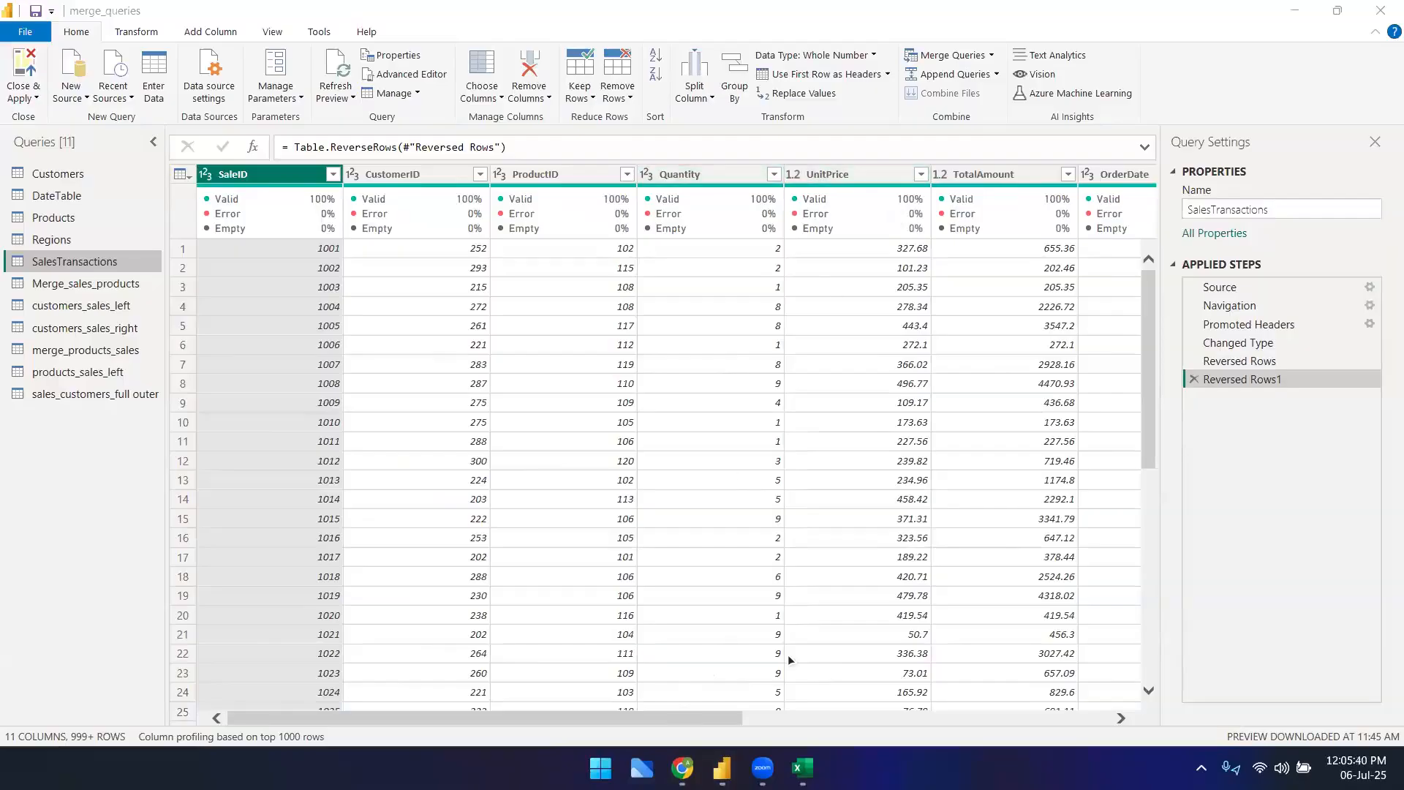
pyautogui.click(1103, 180)
pyautogui.moveTo(1155, 336)
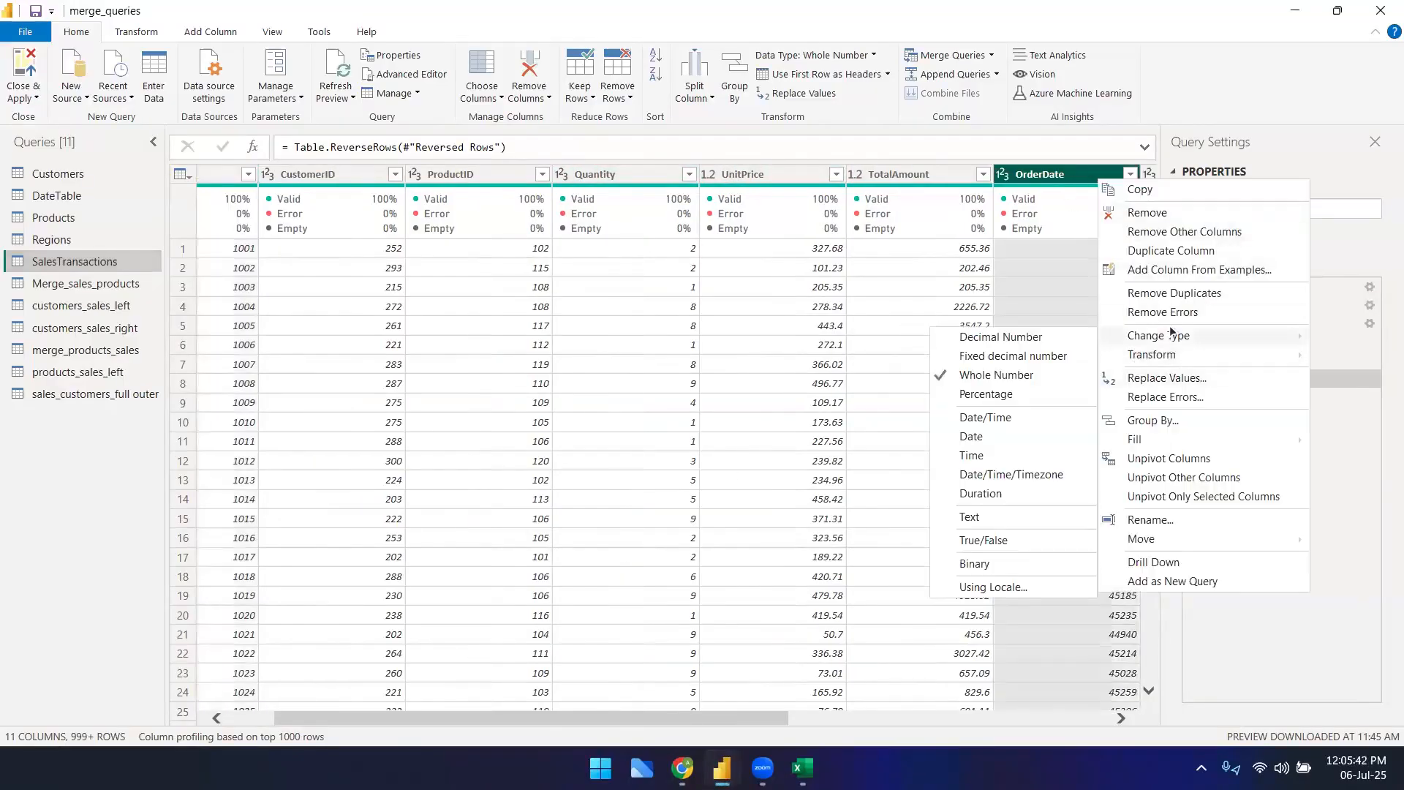
pyautogui.click(971, 435)
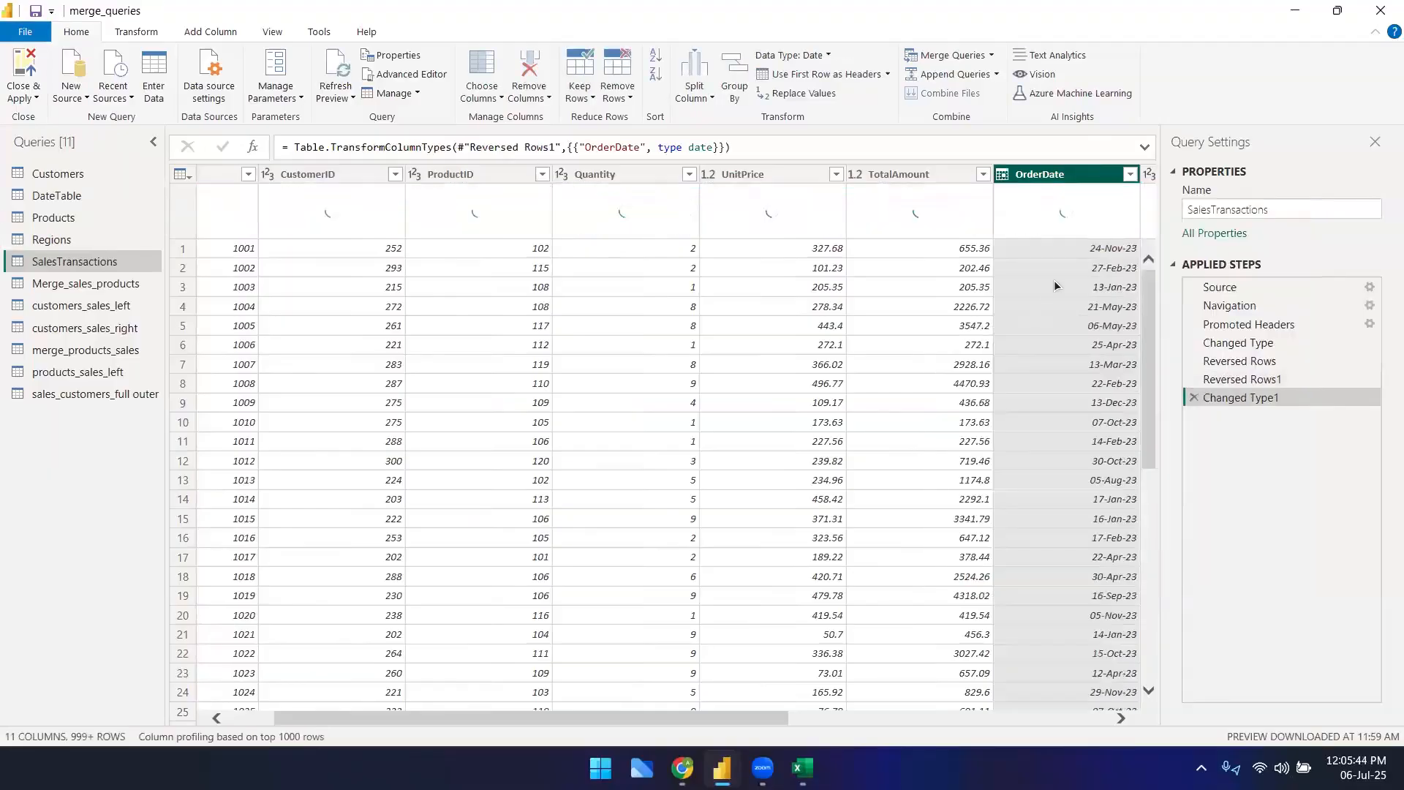
pyautogui.click(1194, 397)
pyautogui.hotkey('alt', 'Tab')
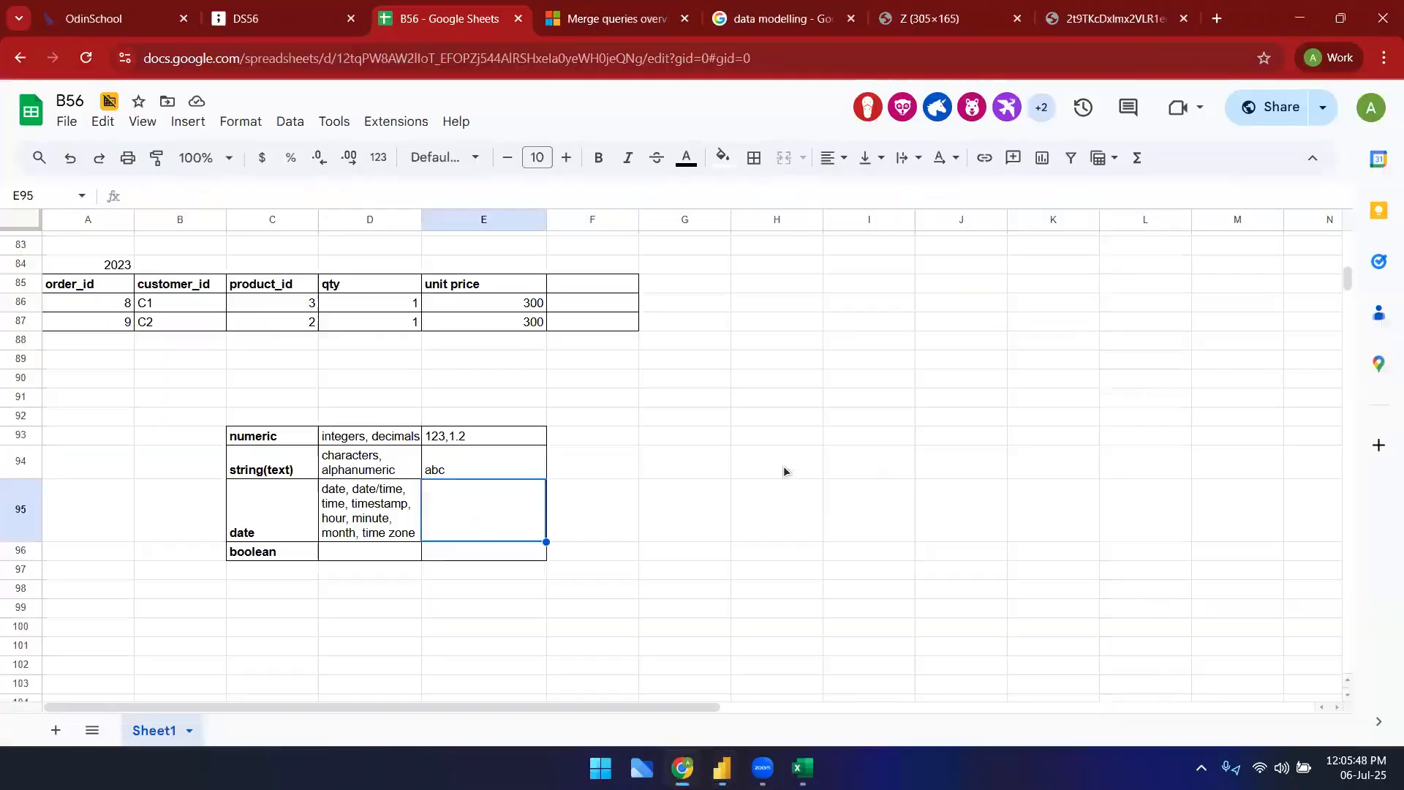
pyautogui.doubleClick(496, 529)
pyautogui.write('24-Nov-23')
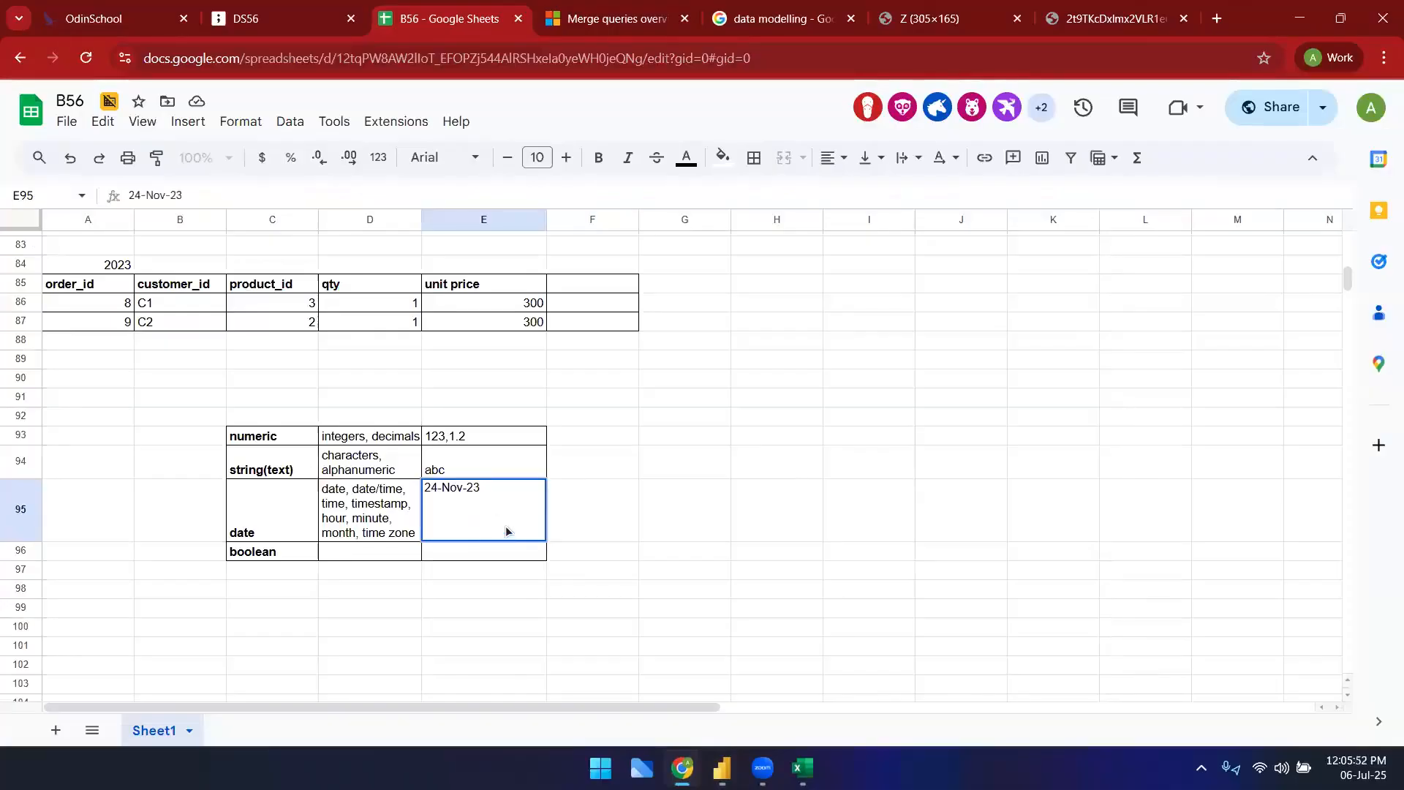
pyautogui.write(', 2')
pyautogui.write('06')
pyautogui.hotkey('ctrl', 'a')
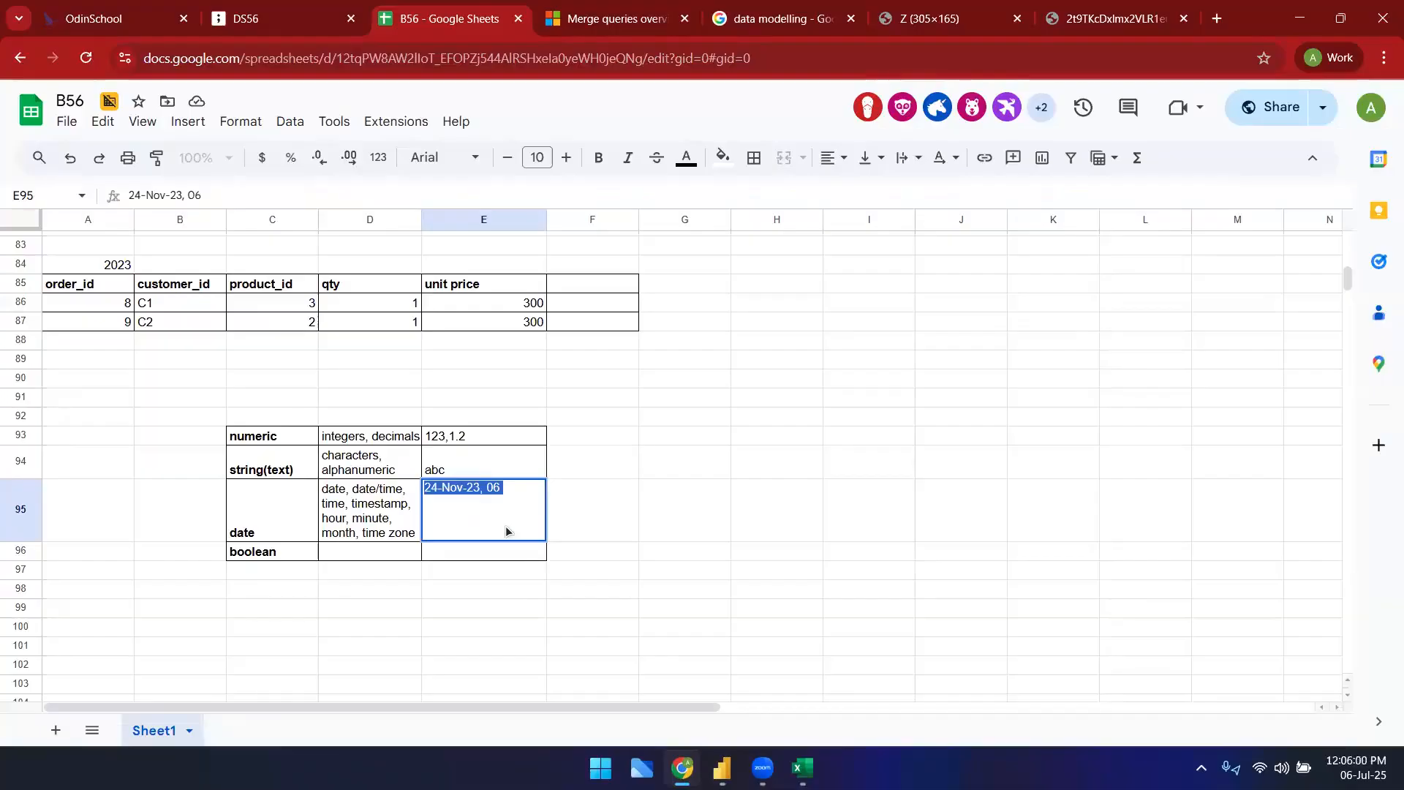
pyautogui.press('BackSpace')
# - Enter "06-July-25, 12:06:20" in E95 as the example for the date data type
pyautogui.write('06')
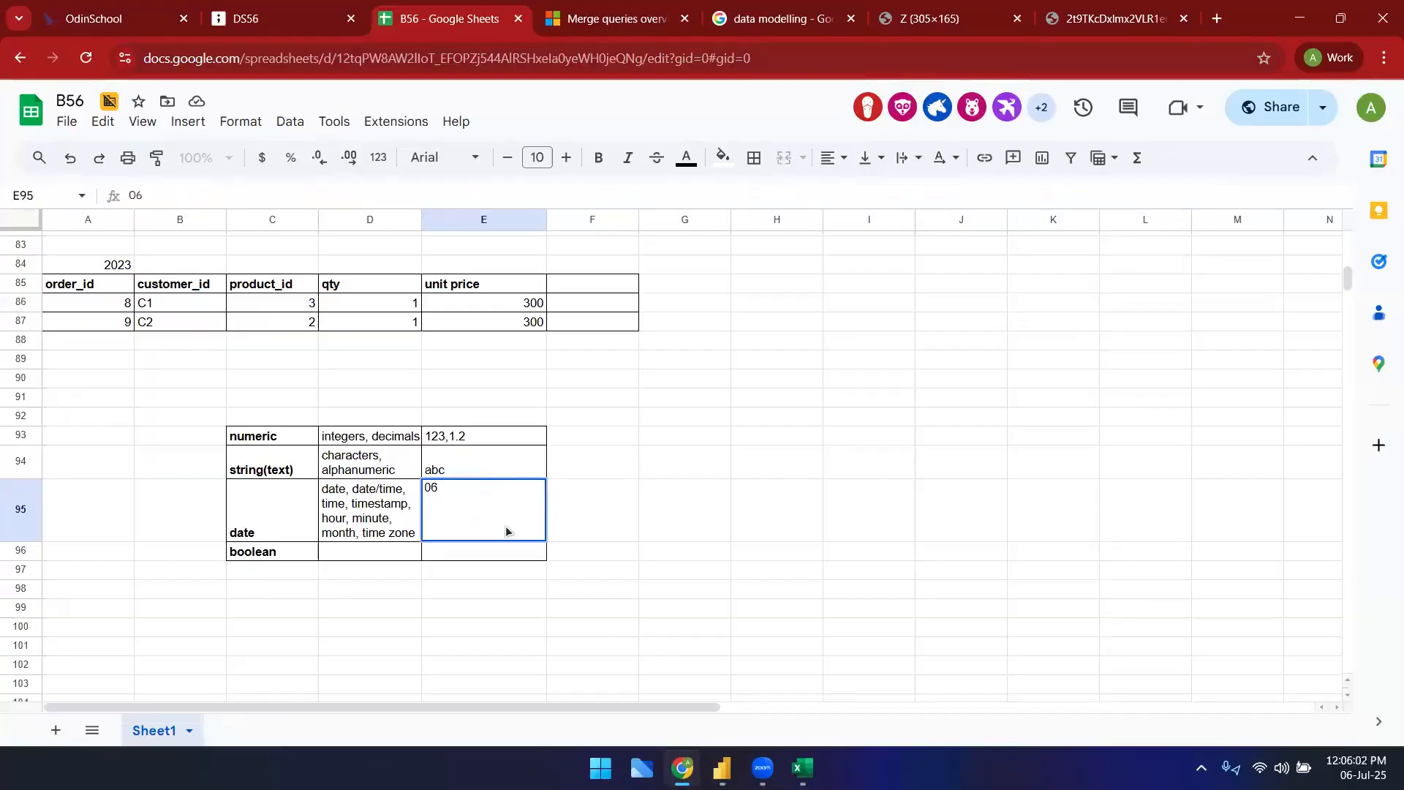
pyautogui.write('-July-25, 12:06:20')
pyautogui.press('Return')
pyautogui.click(483, 512)
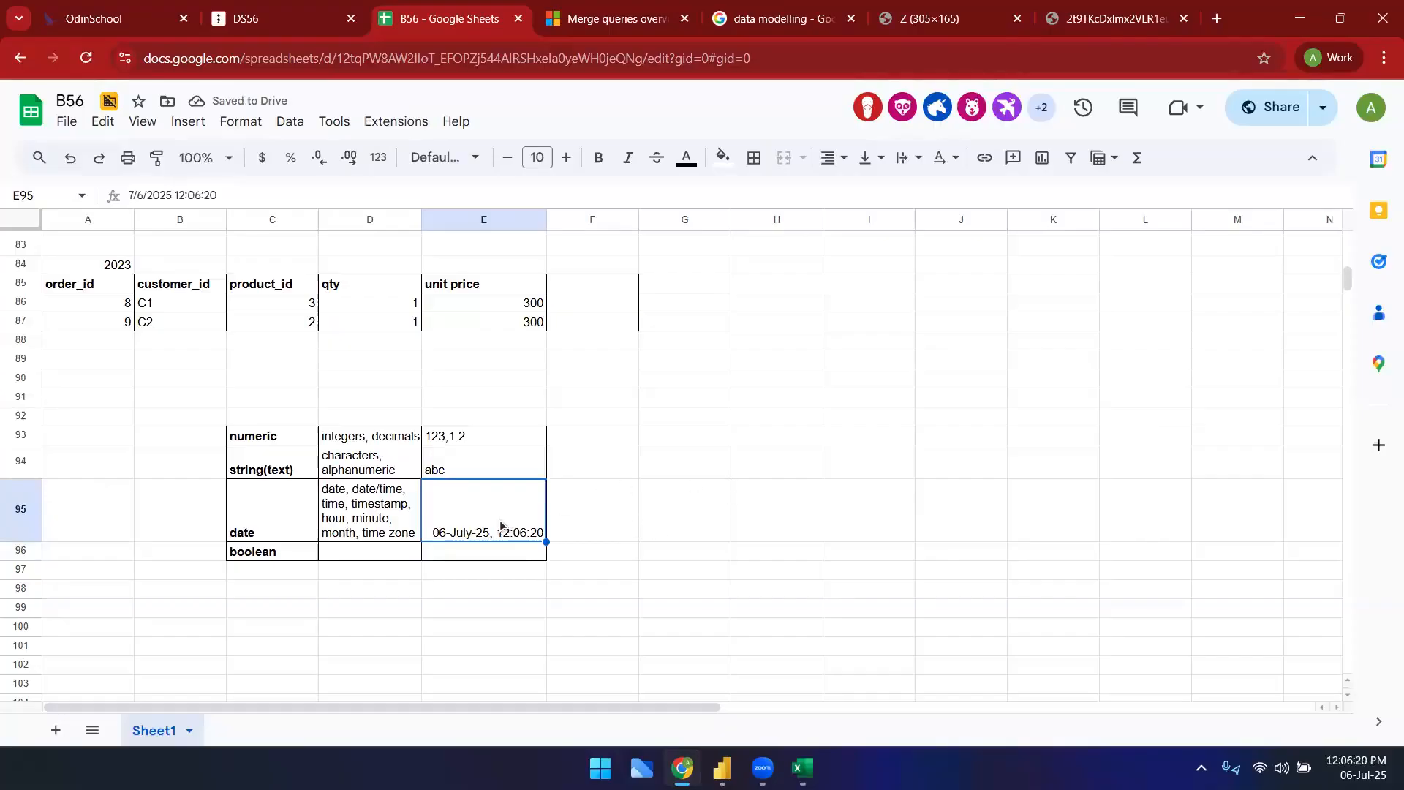
# - Review the date and time parts of the example in E95 and select the date row C95:E95
pyautogui.doubleClick(500, 525)
pyautogui.moveTo(496, 488); pyautogui.dragTo(458, 520)
pyautogui.click(704, 511)
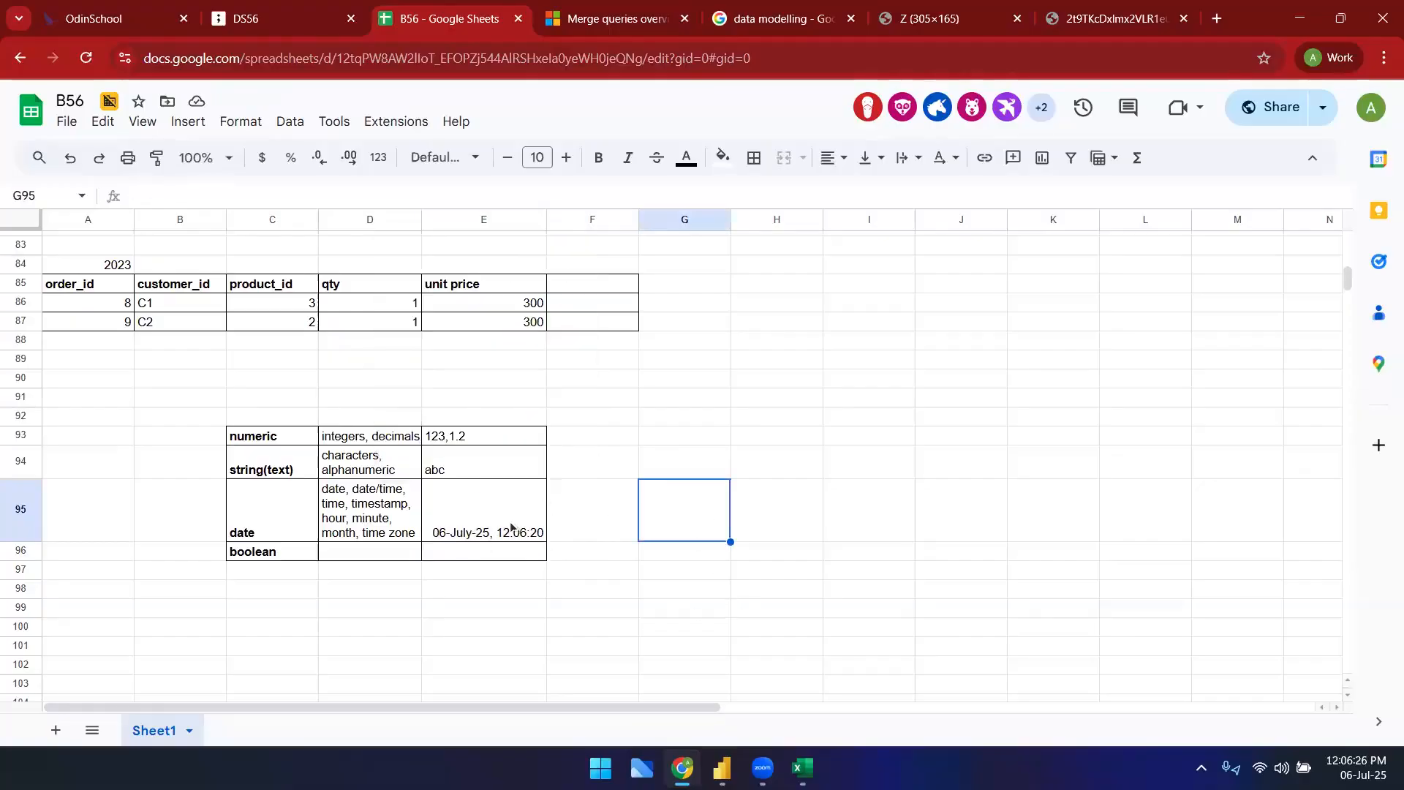
pyautogui.click(465, 521)
pyautogui.click(278, 515)
pyautogui.keyDown('shift'); pyautogui.click(462, 512); pyautogui.keyUp('shift')
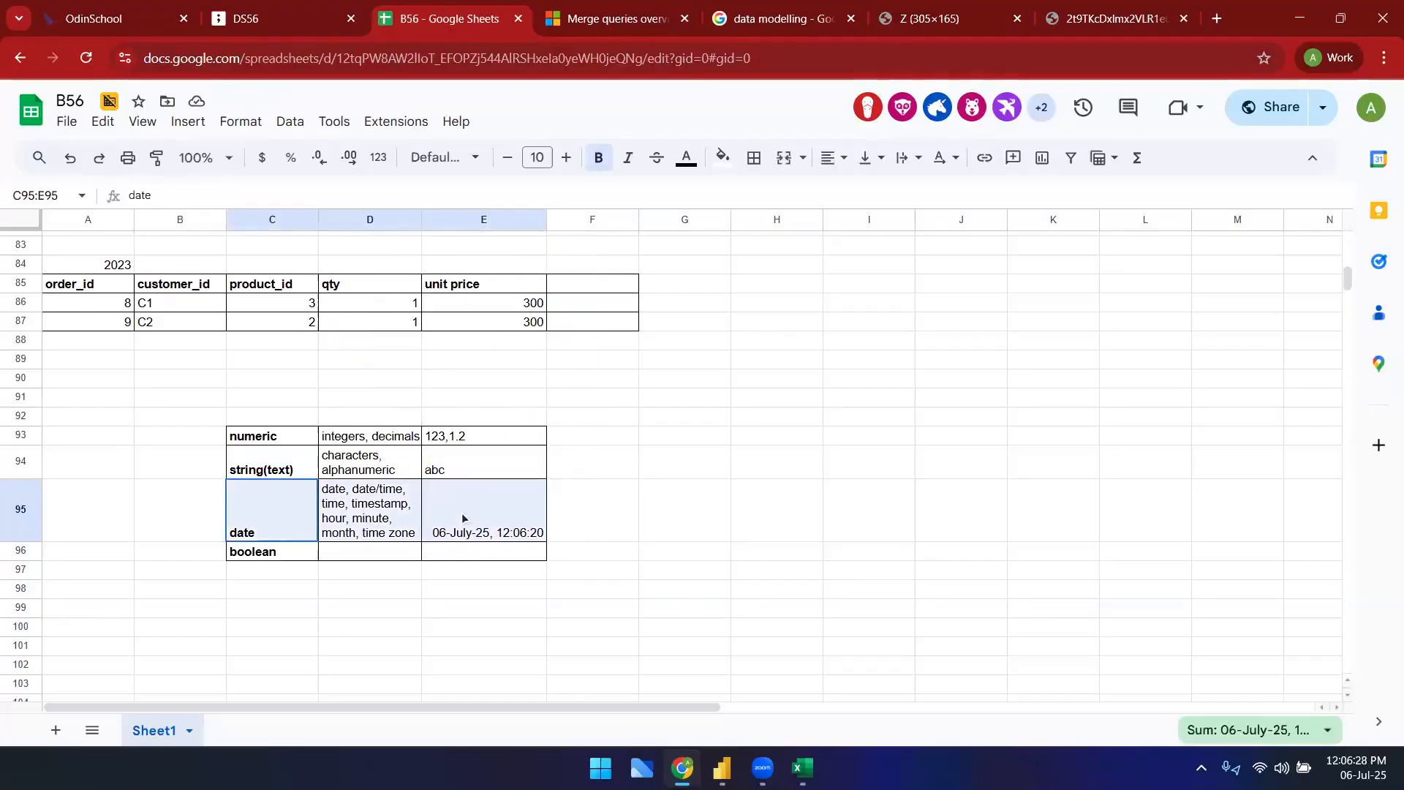
# - Enter "true , false" in D96 as the description of the boolean data type
pyautogui.click(274, 559)
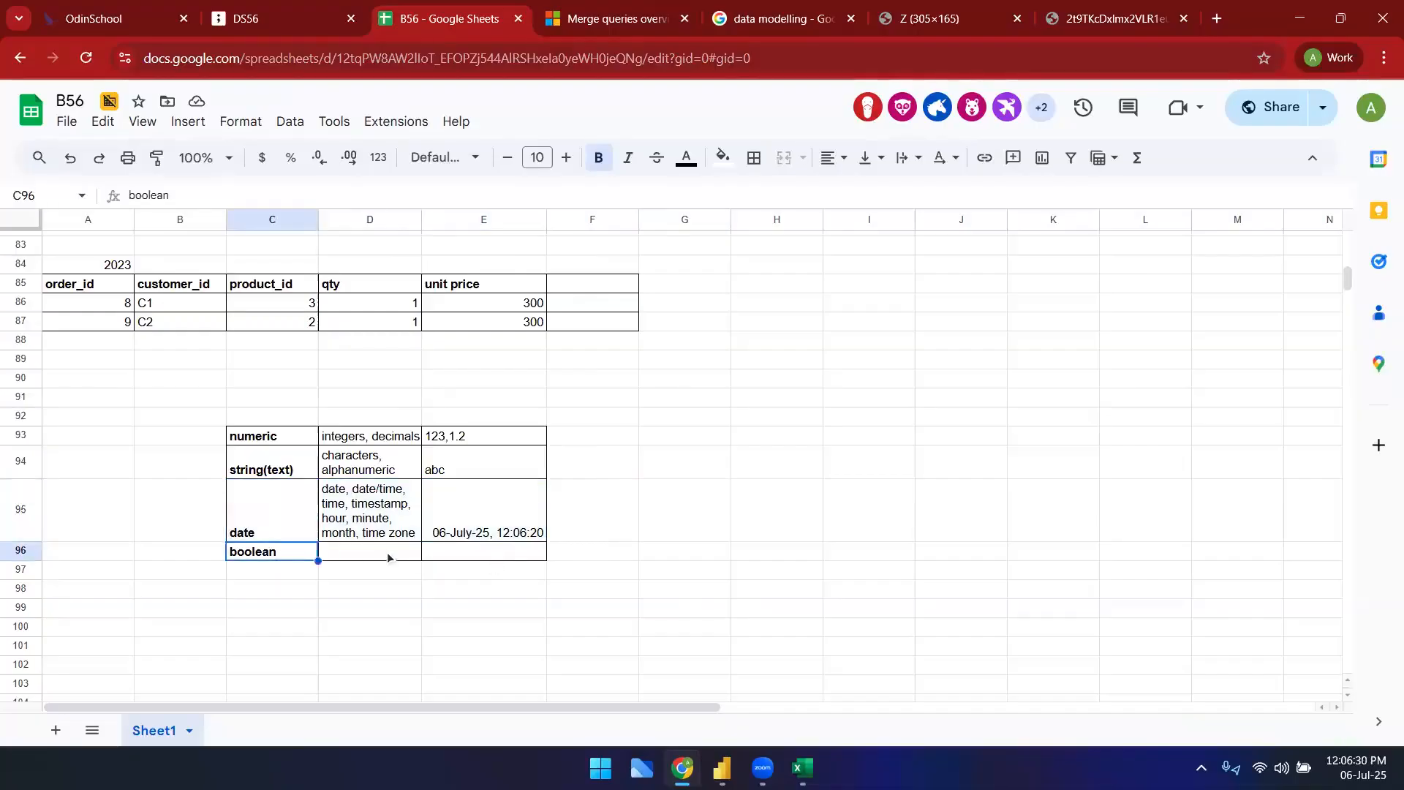
pyautogui.click(386, 550)
pyautogui.write('true , false')
pyautogui.press('Tab')
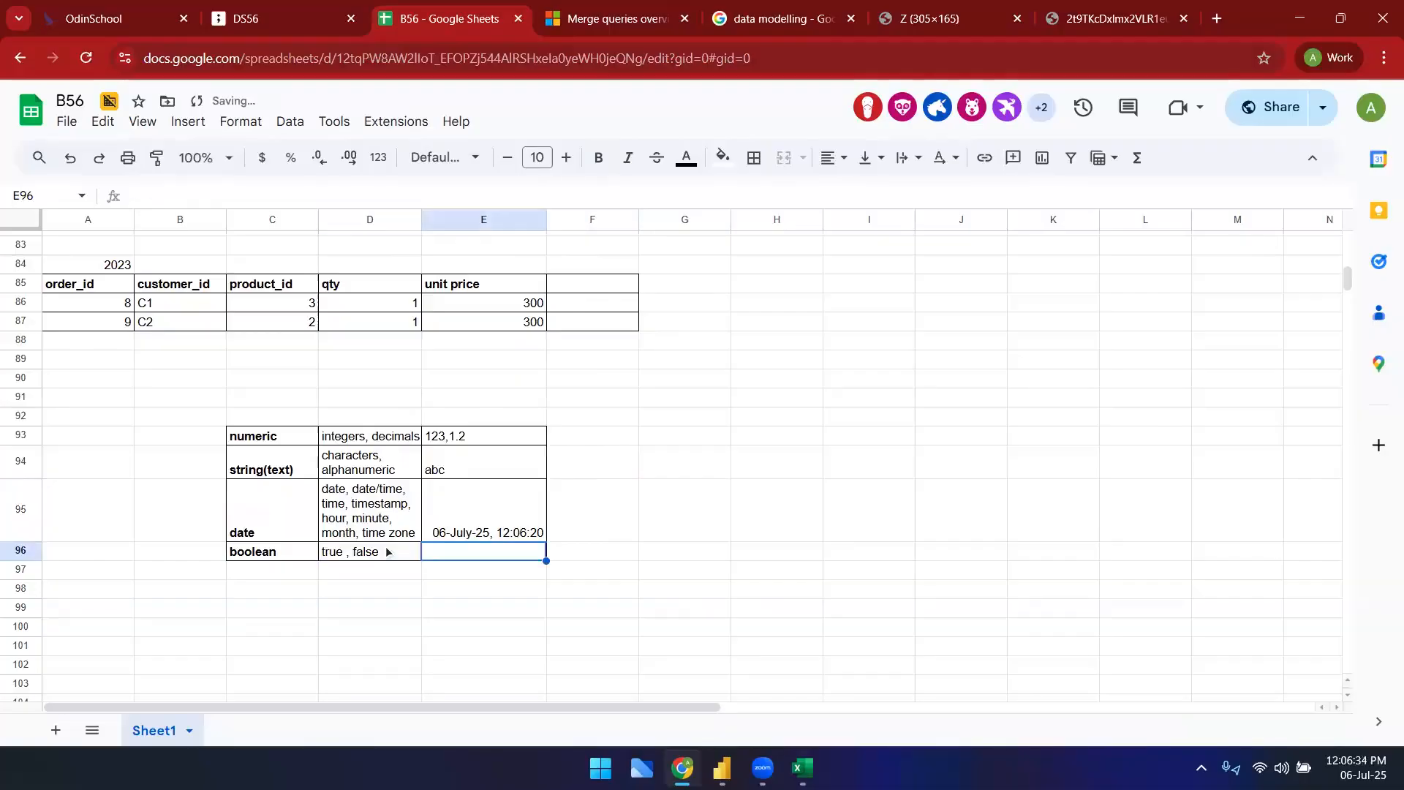
pyautogui.click(388, 551)
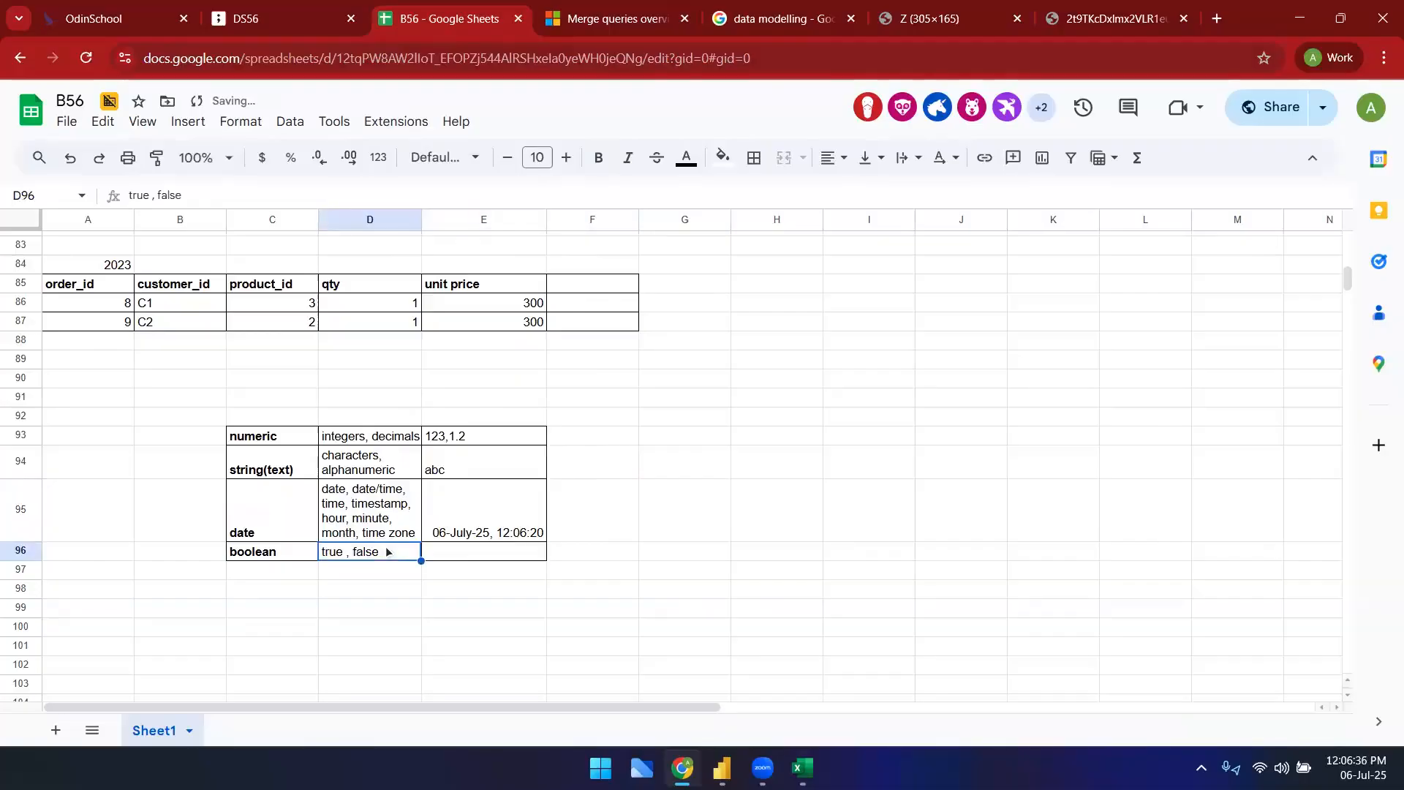
pyautogui.press('Tab')
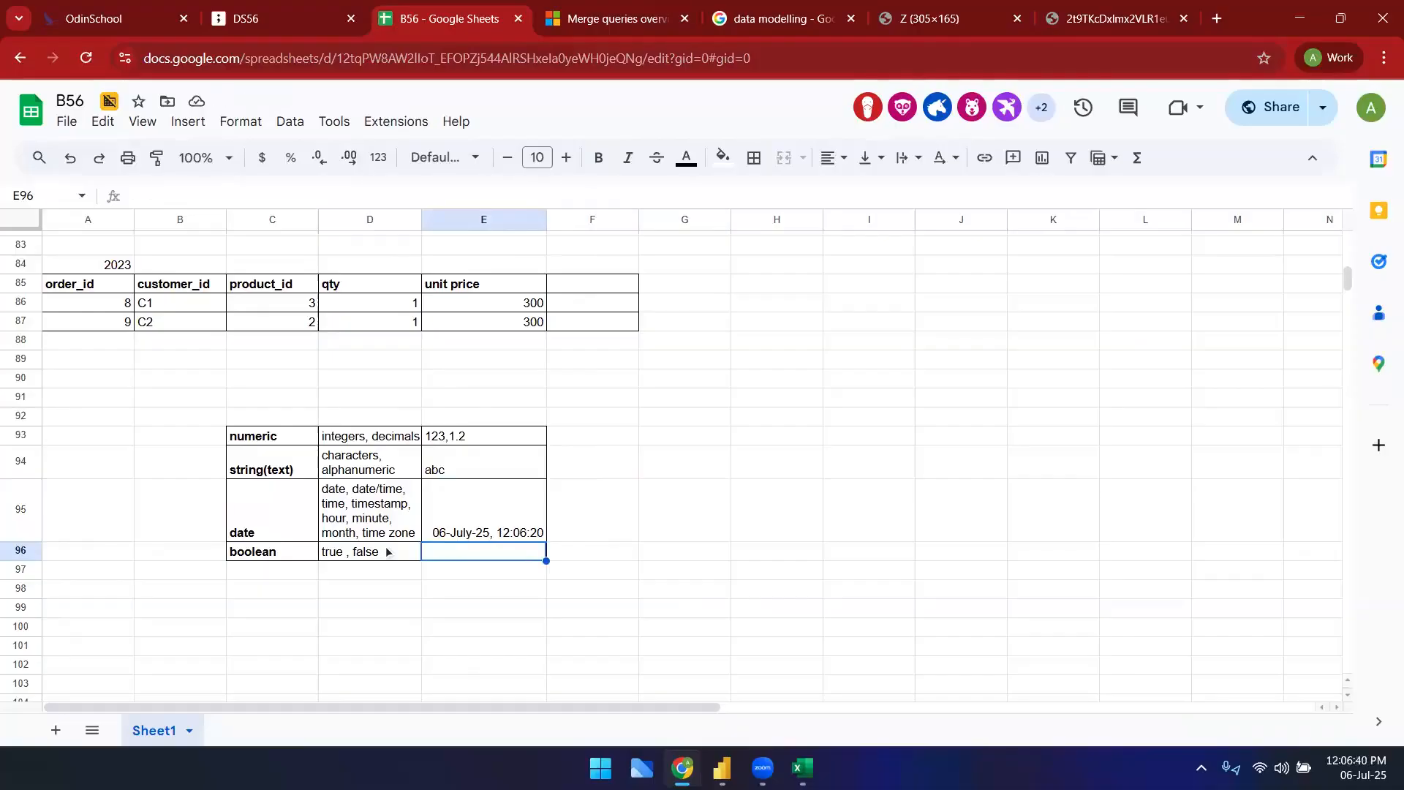
# - Look through the Regions and SalesTransactions queries in Power Query for boolean data, then return to the boolean row in the B56 spreadsheet
pyautogui.hotkey('alt', 'Tab')
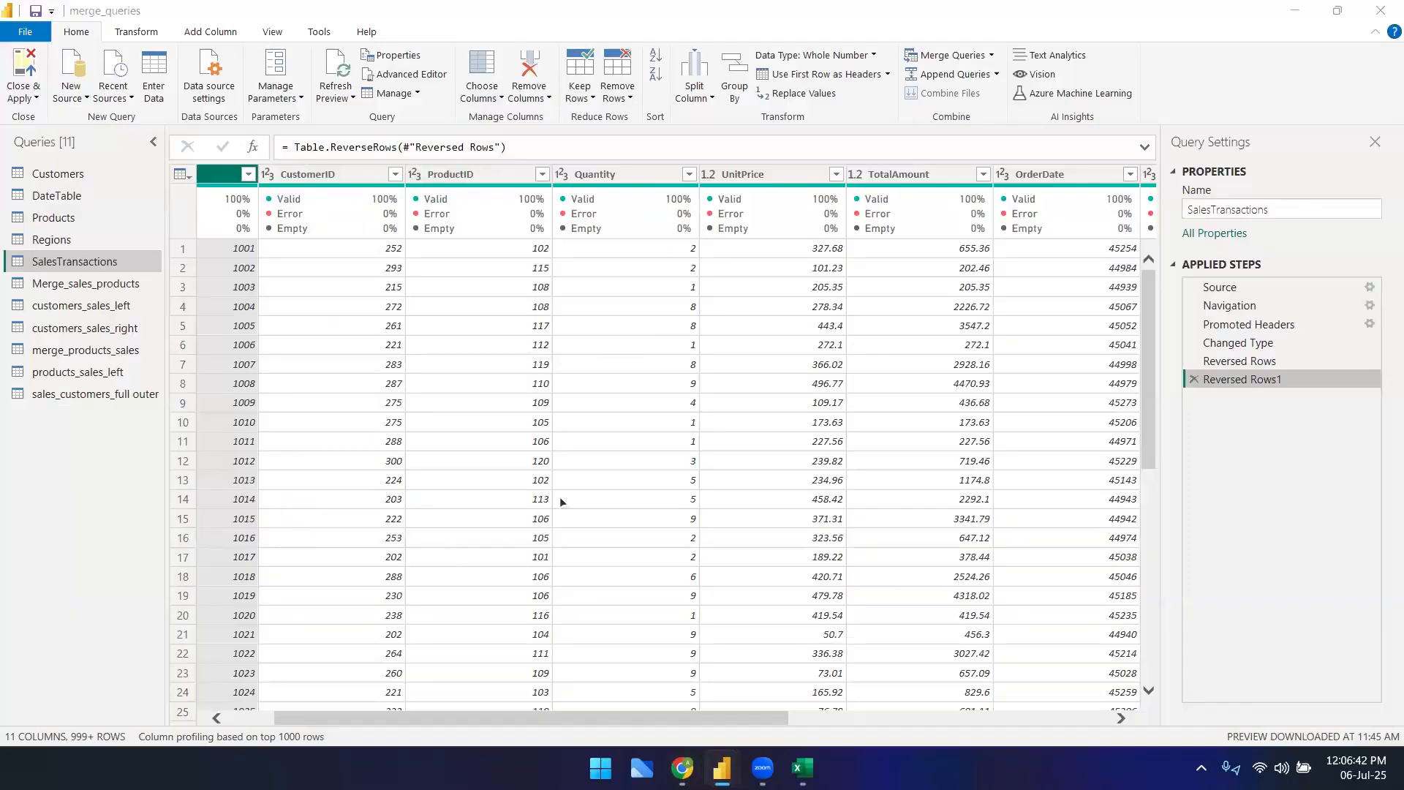
pyautogui.hotkey('alt', 'Tab')
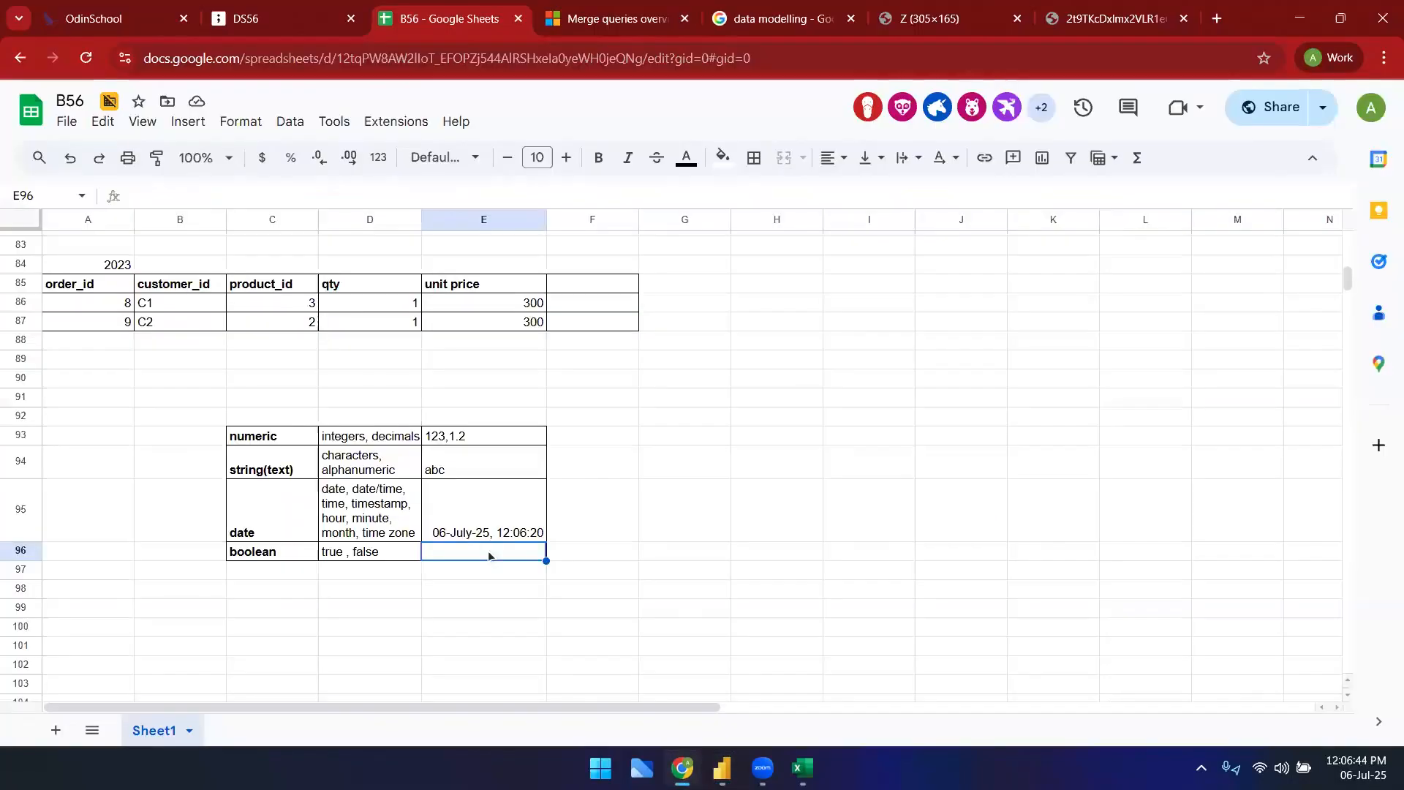
pyautogui.click(370, 554)
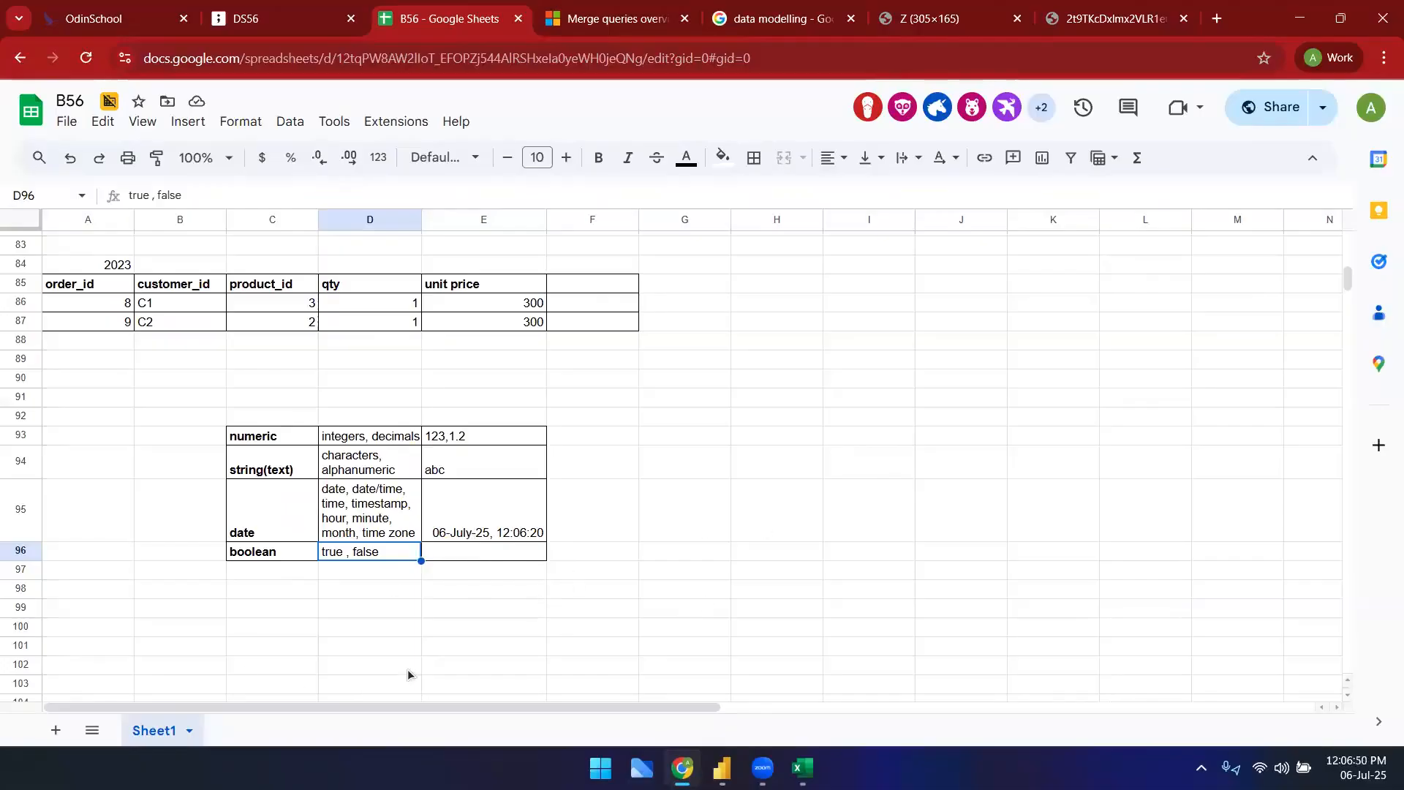
pyautogui.hotkey('alt', 'Tab')
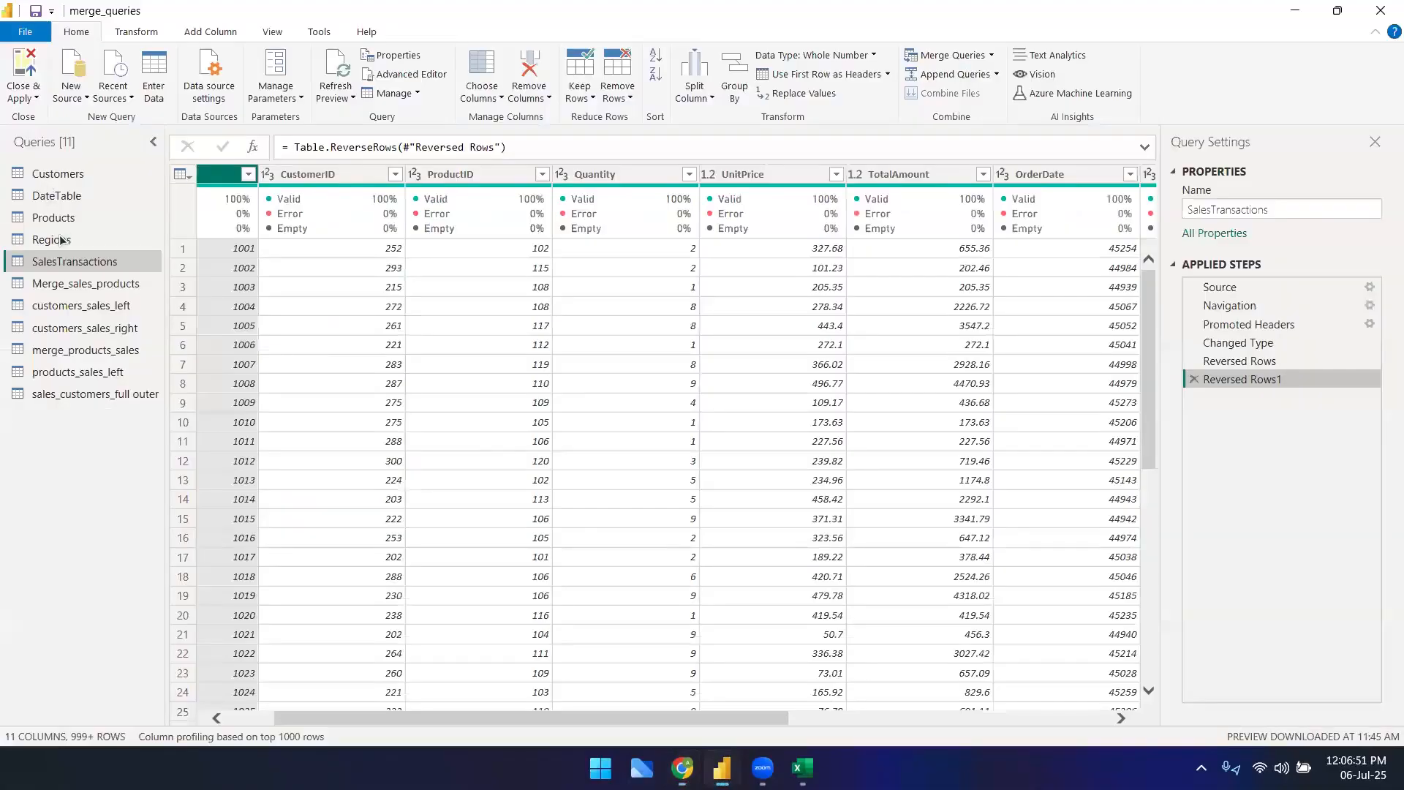
pyautogui.click(64, 239)
pyautogui.click(67, 261)
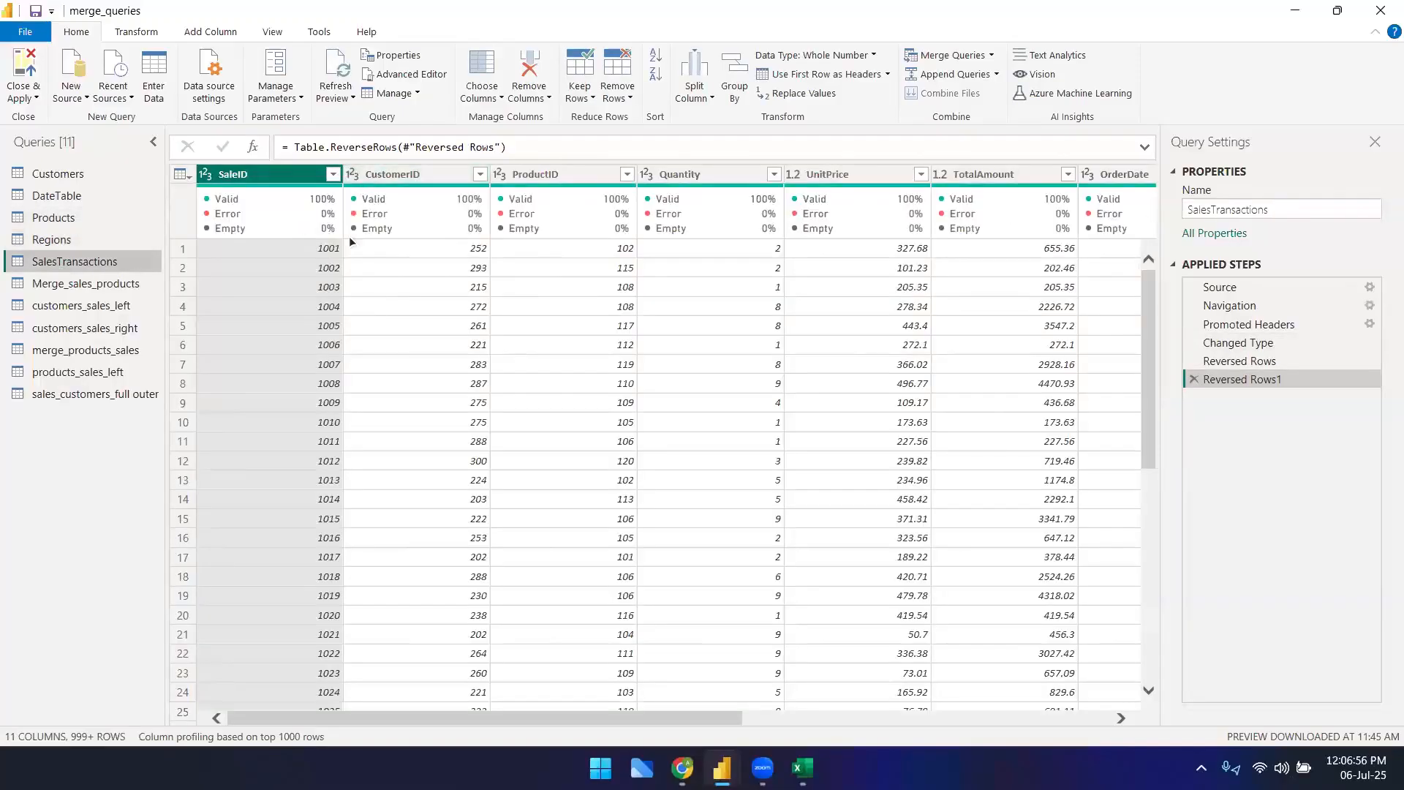
pyautogui.hotkey('alt', 'Tab')
pyautogui.click(595, 540)
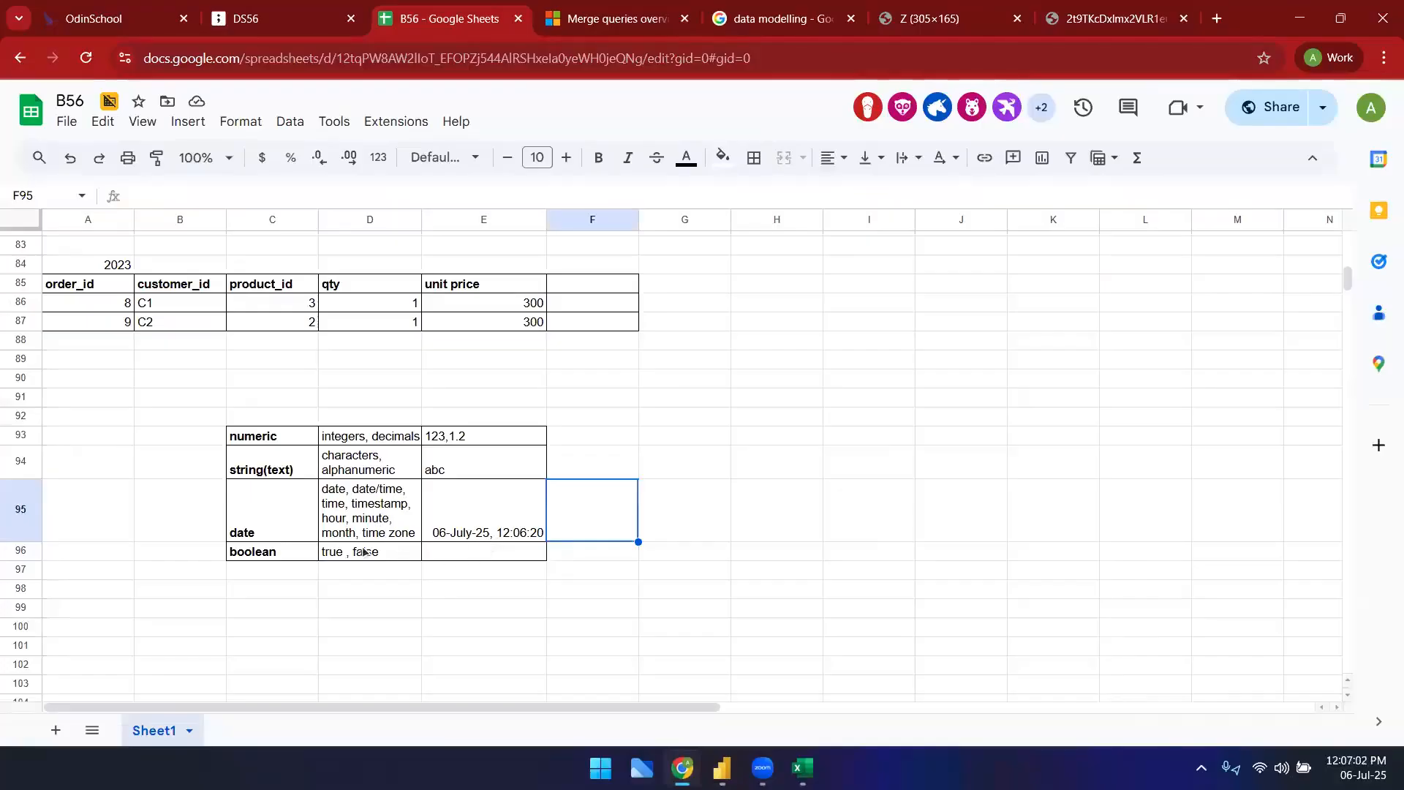
pyautogui.moveTo(264, 554); pyautogui.dragTo(379, 566)
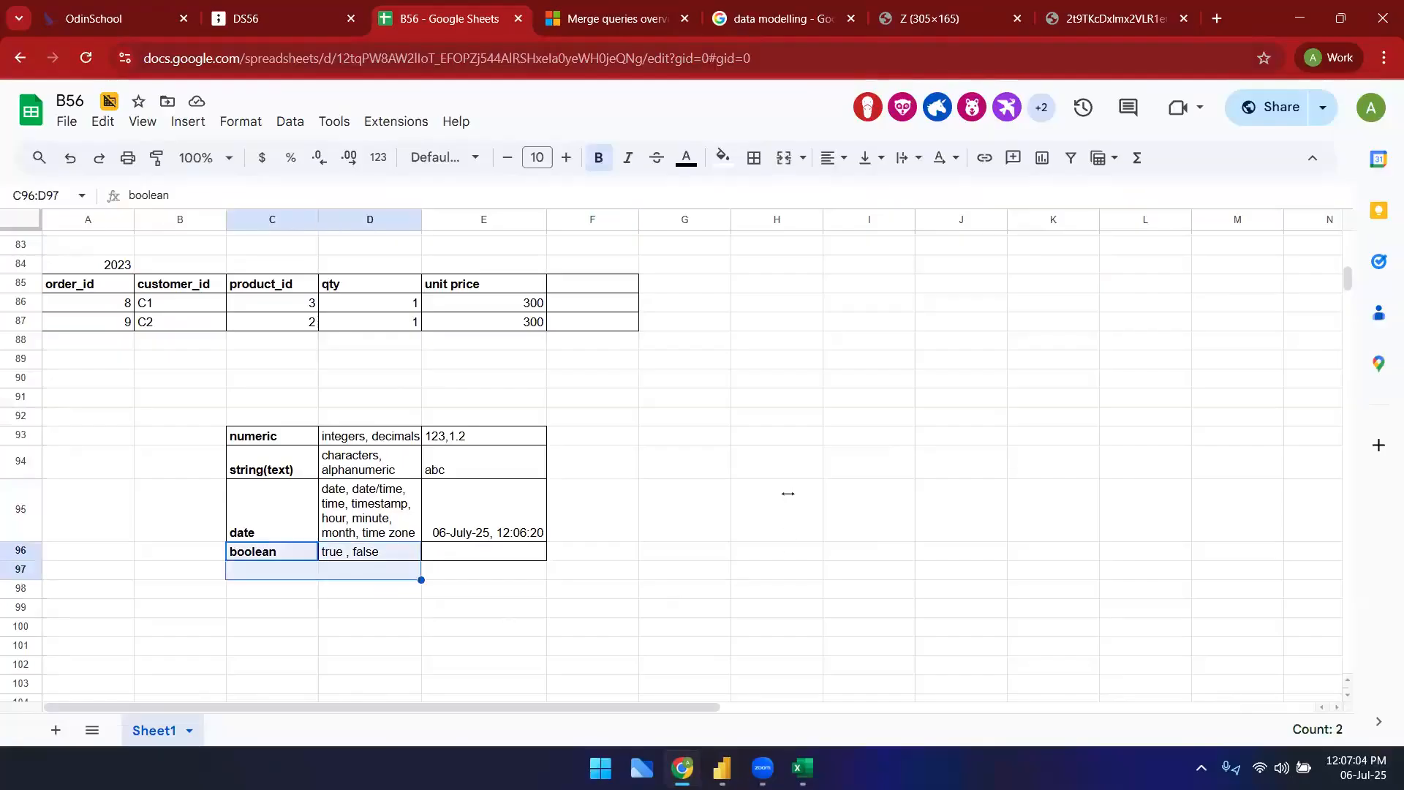
# - Start a sample table below the data types by entering the headers student_id in D100 and is_active in E100
pyautogui.click(687, 512)
pyautogui.scroll(-1, 467, 564)
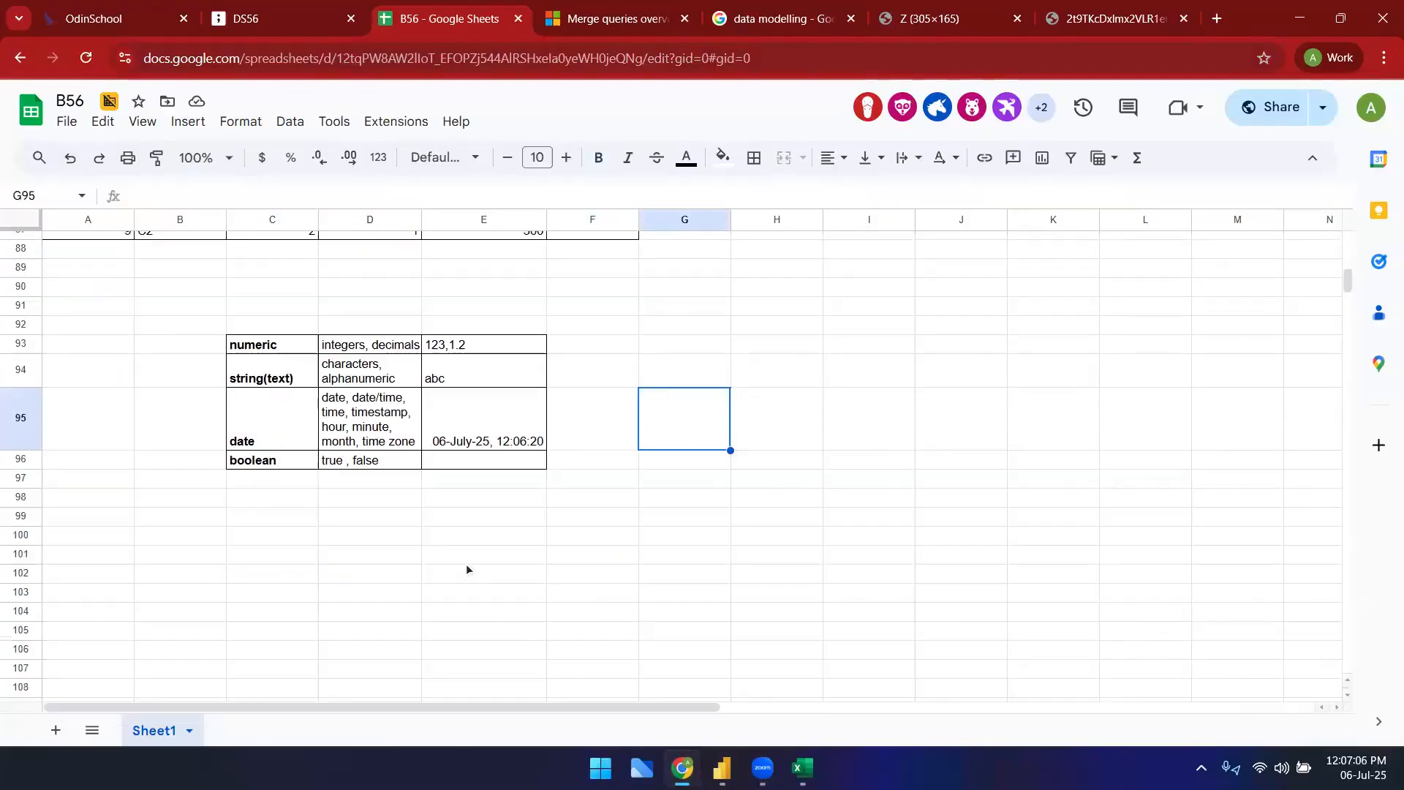
pyautogui.click(402, 536)
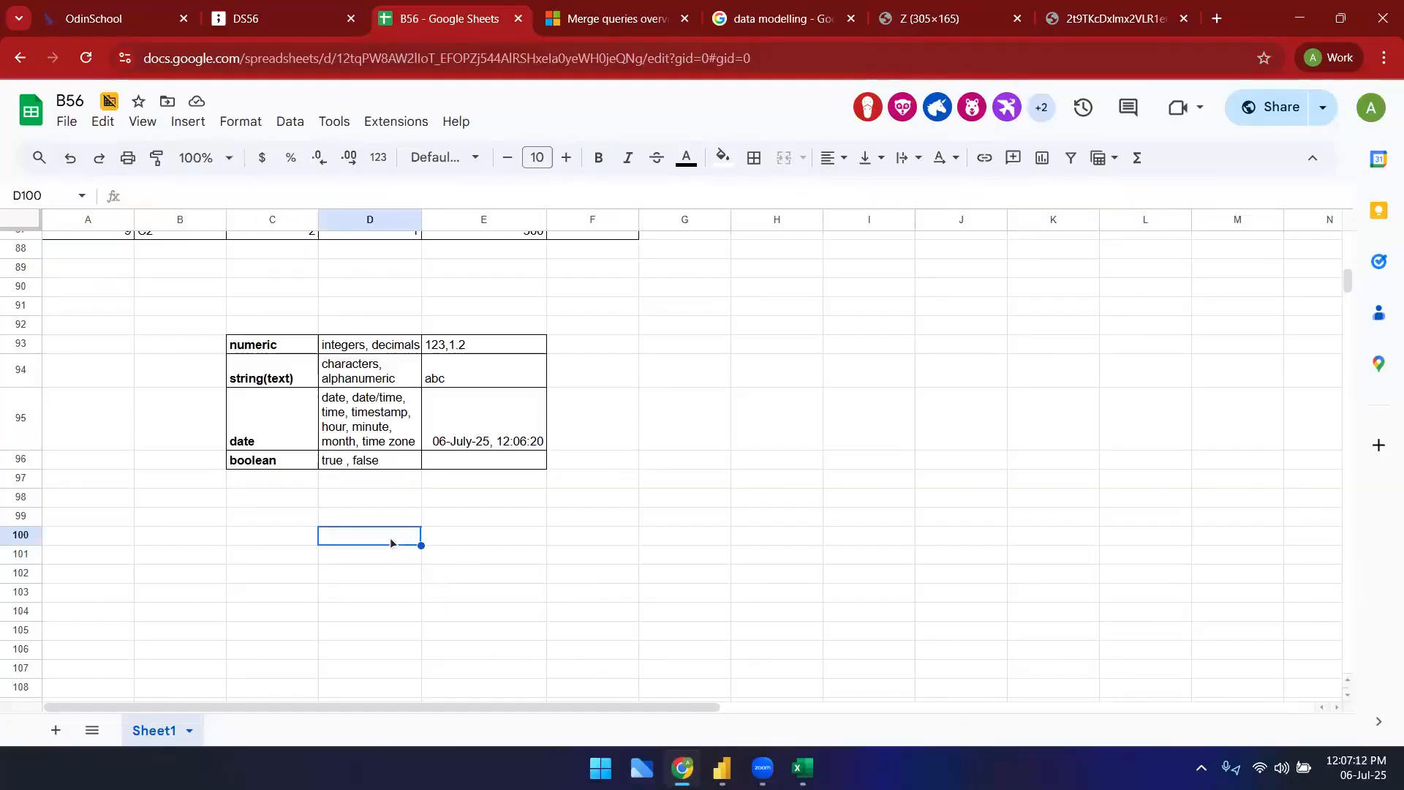
pyautogui.write('student_id')
pyautogui.press('Tab')
pyautogui.write('is')
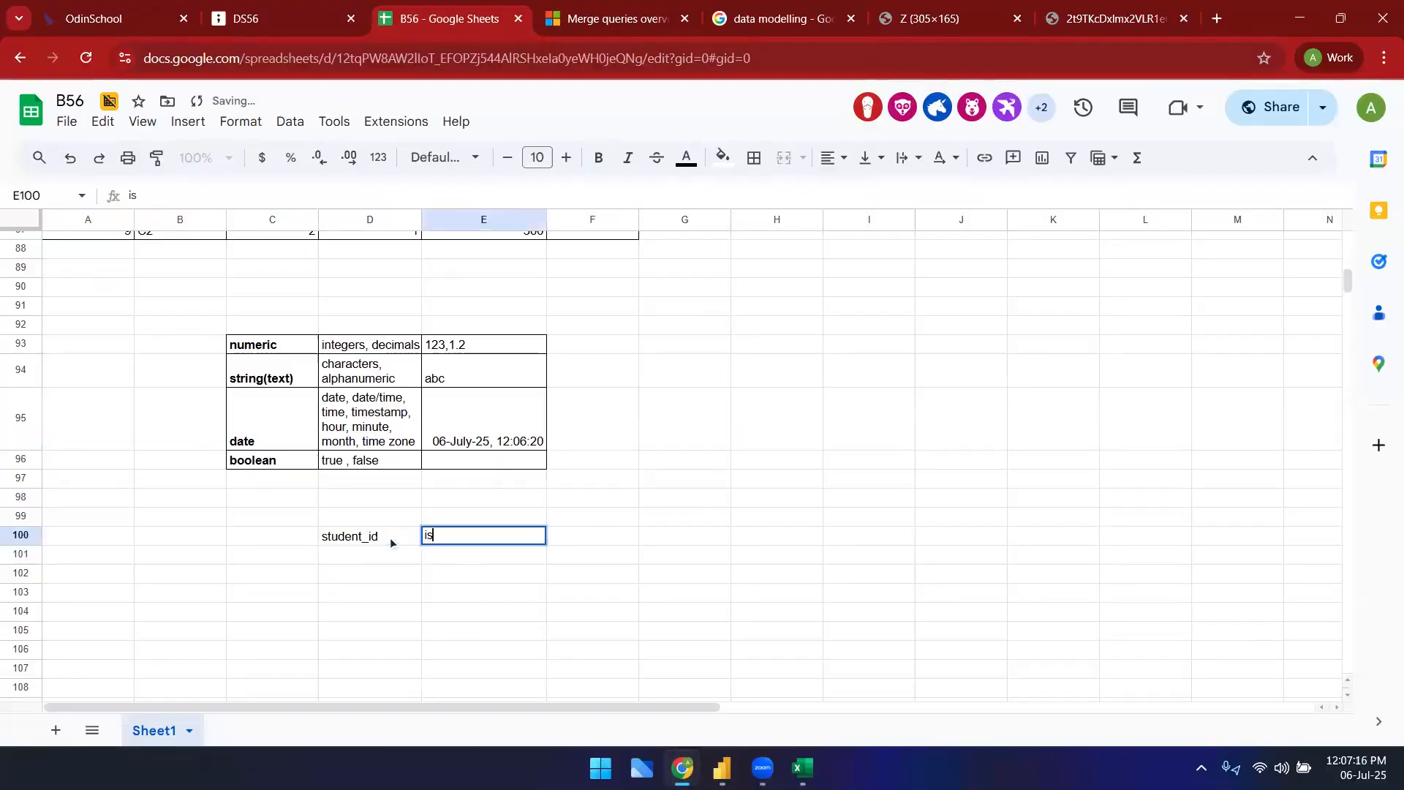
pyautogui.write('_active')
pyautogui.press('Return')
# - Fill the student_id column with the values 1, 2, 3 and 4 in D101:D104
pyautogui.write('1')
pyautogui.press('Return')
pyautogui.write('2')
pyautogui.press('Return')
pyautogui.write('3')
pyautogui.press('Return')
pyautogui.write('4')
pyautogui.press('Return')
# - Fill the is_active column in E101:E104 with TRUE for students 1 and 2 and FALSE for students 3 and 4
pyautogui.press('Up')
pyautogui.press('Right')
pyautogui.press('Up')
pyautogui.press('Up')
pyautogui.press('Up')
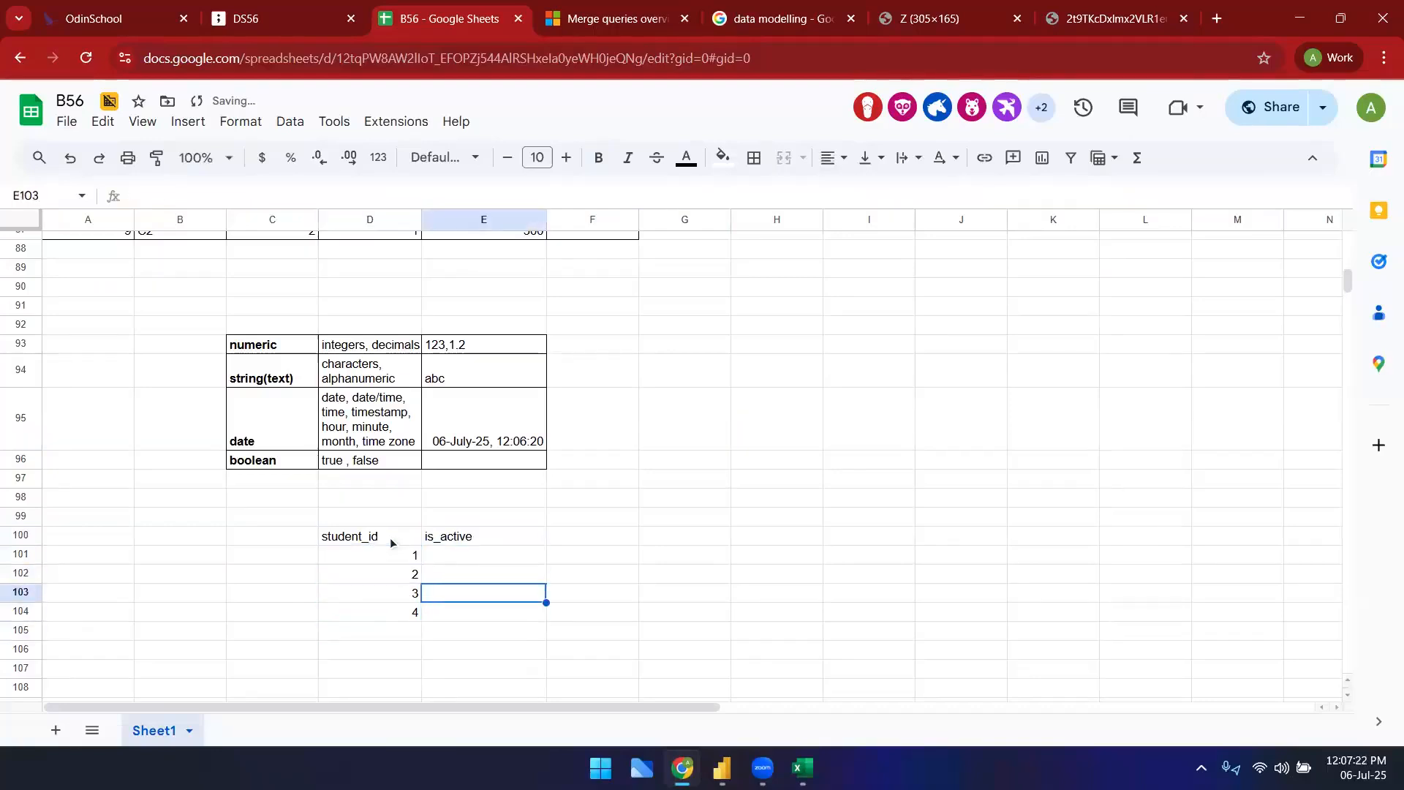
pyautogui.write('True')
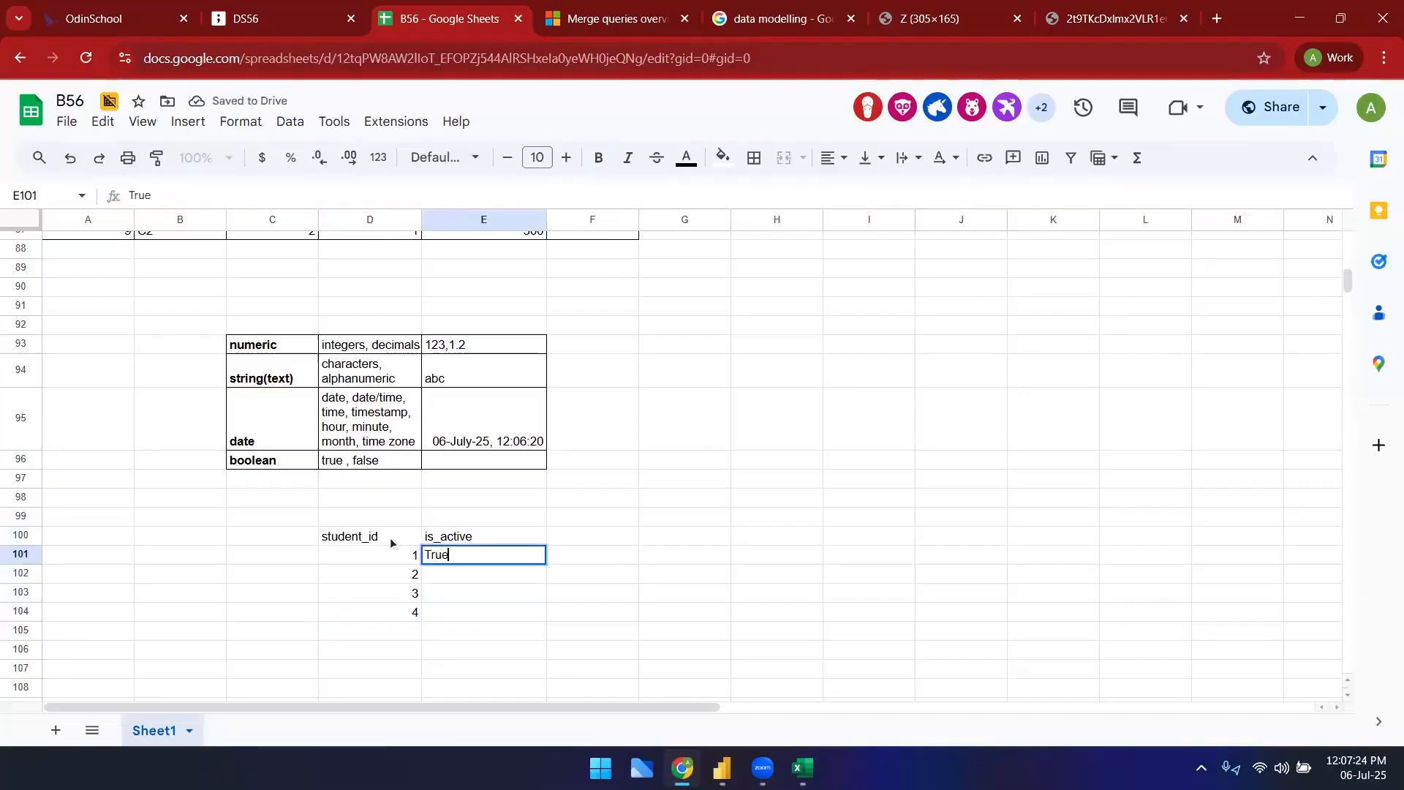
pyautogui.press('Return')
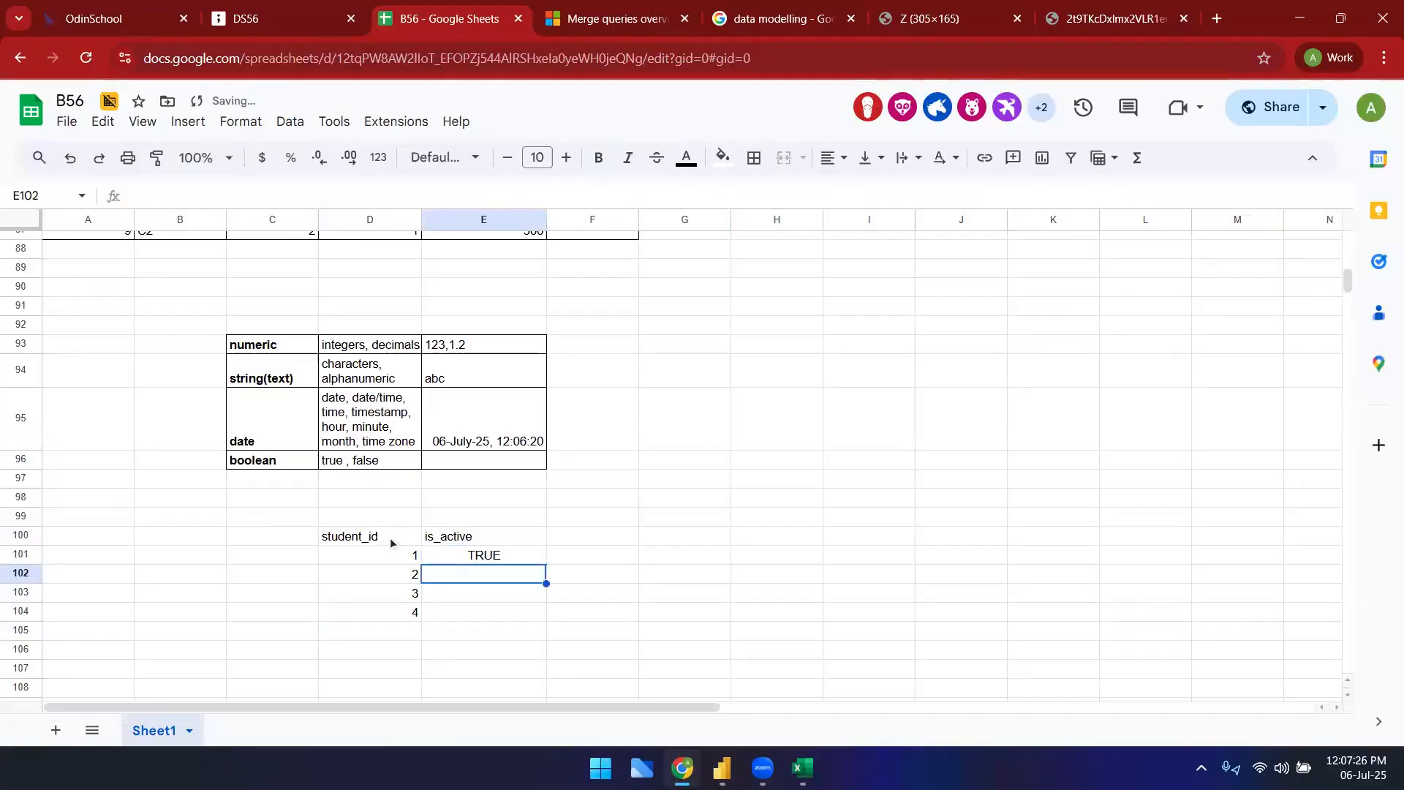
pyautogui.write('TRUE')
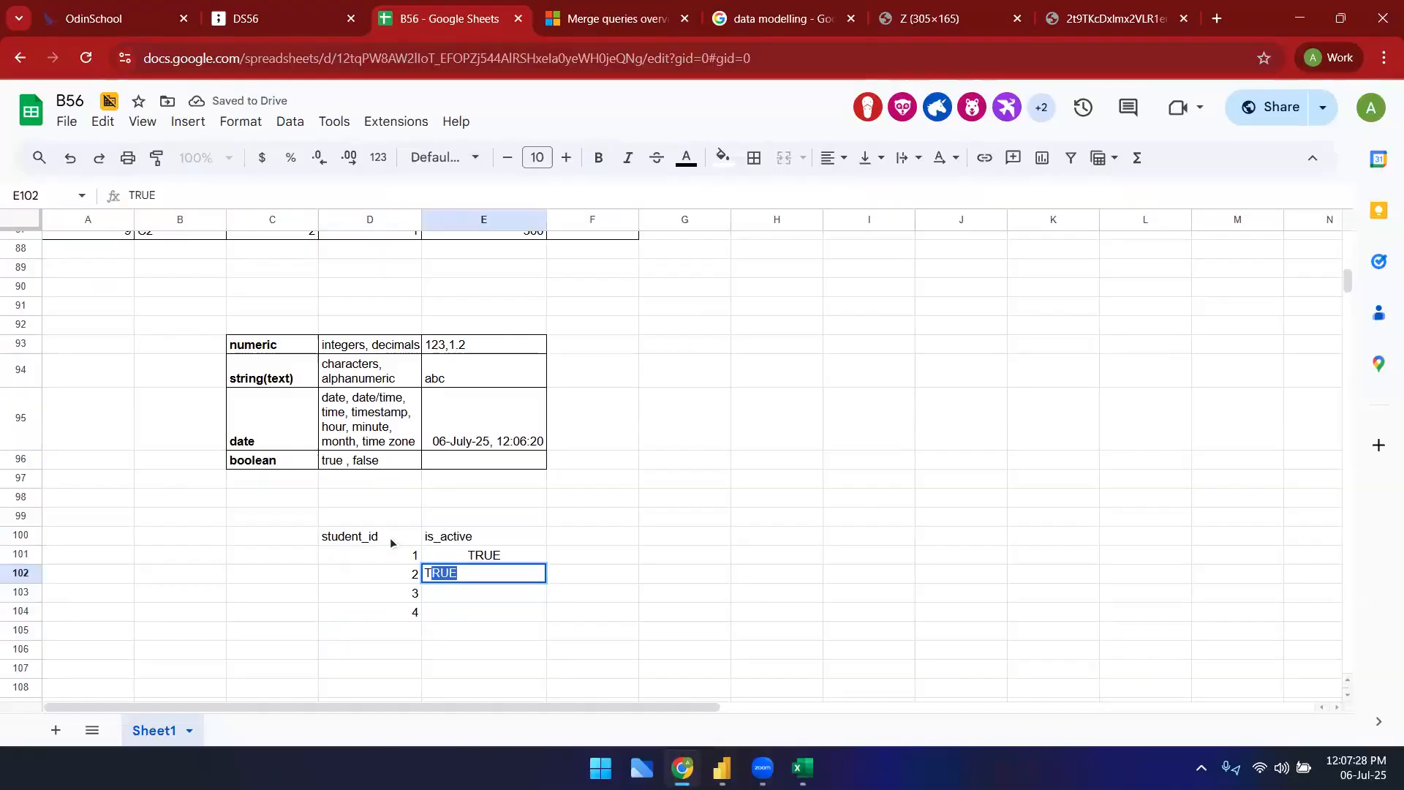
pyautogui.press('Return')
pyautogui.write('False')
pyautogui.press('Return')
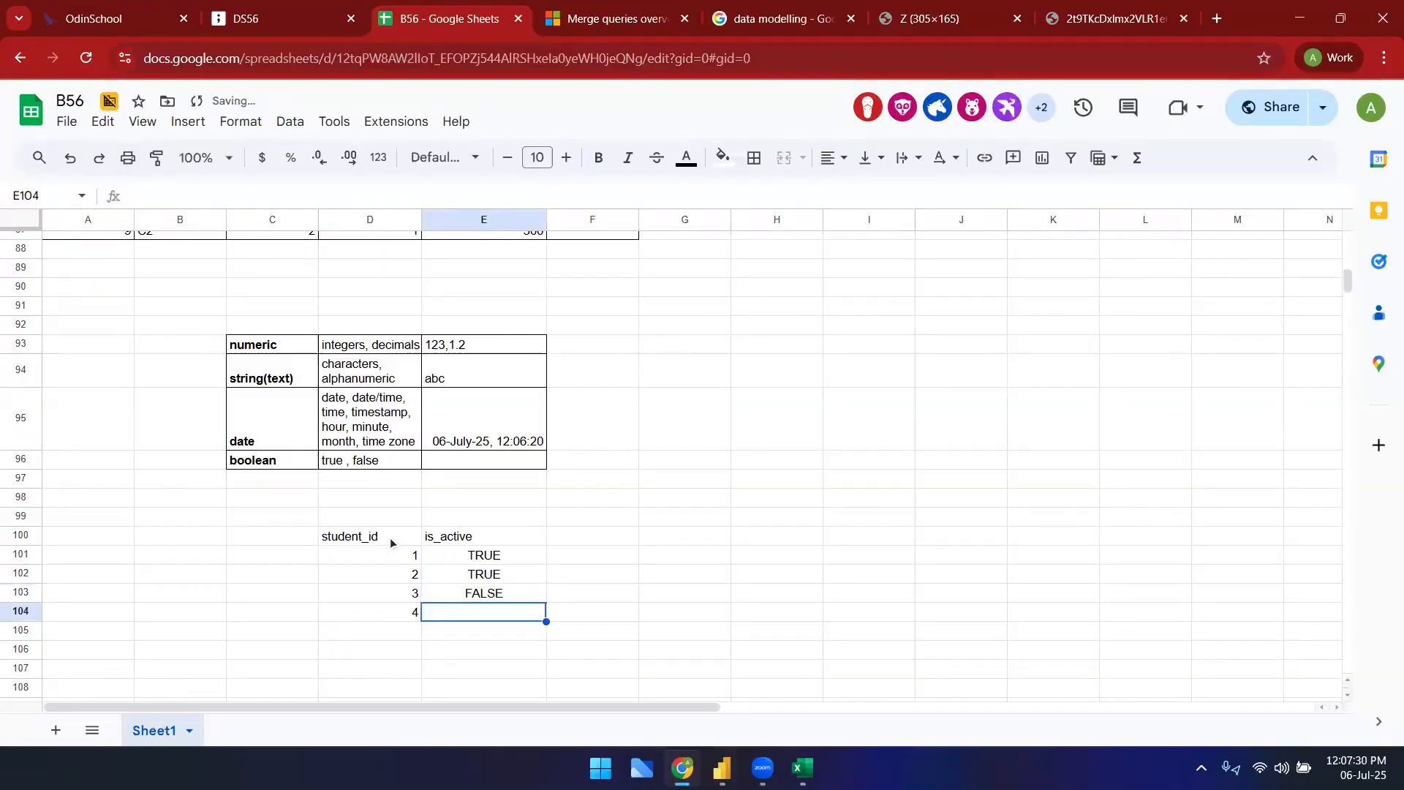
pyautogui.write('False')
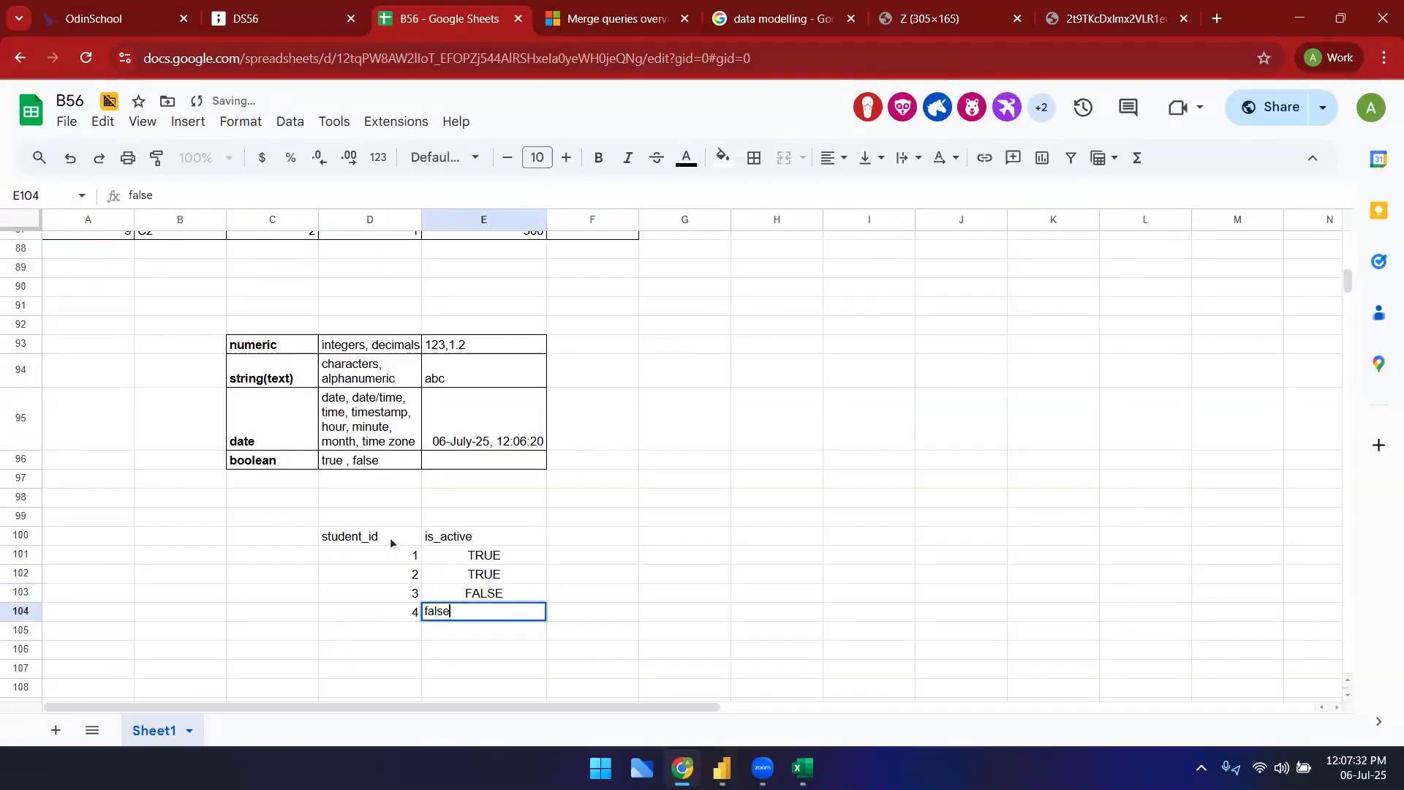
pyautogui.press('Return')
# - Review the boolean sample in D100:E104 and the data type names, descriptions and examples in C93:E96
pyautogui.moveTo(275, 467); pyautogui.dragTo(450, 465)
pyautogui.click(483, 561)
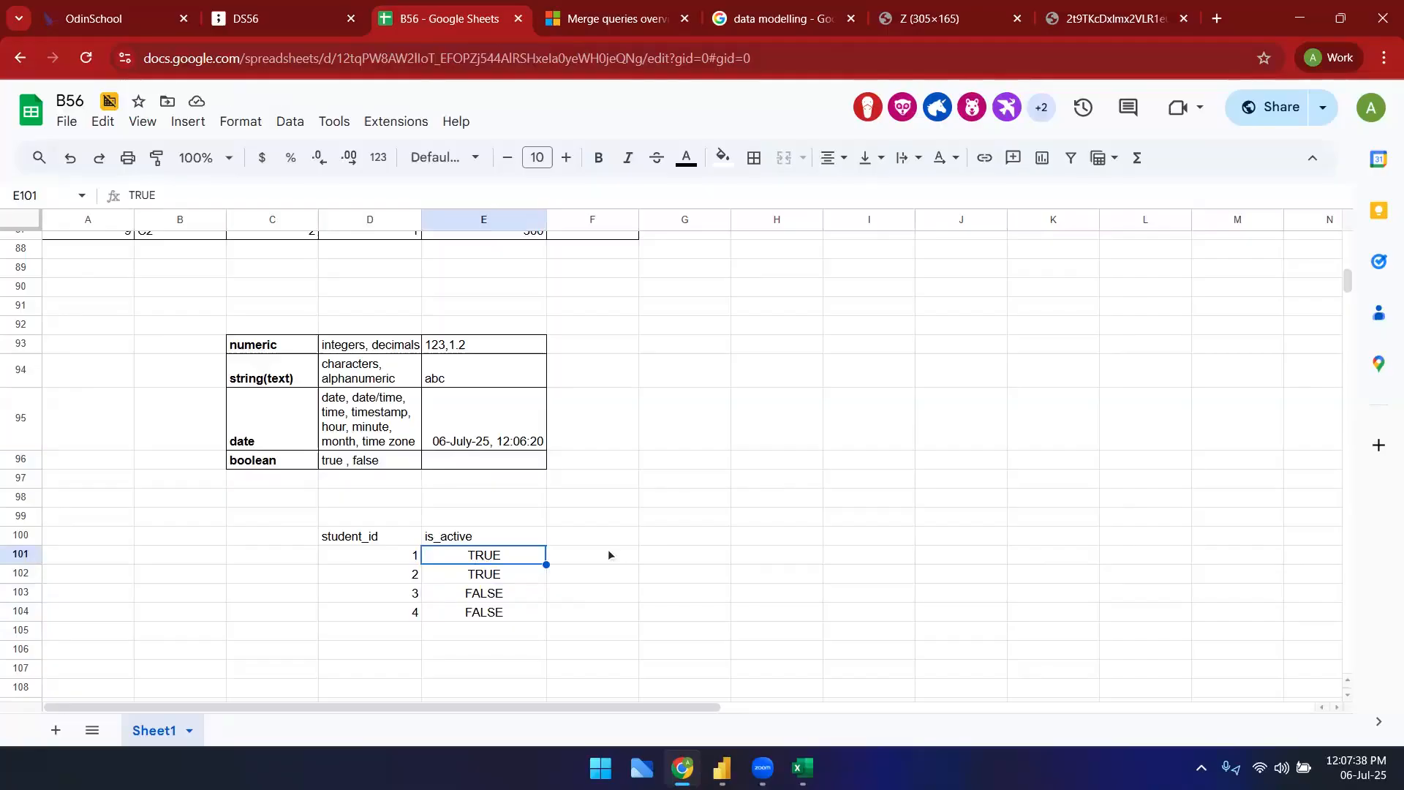
pyautogui.moveTo(392, 537); pyautogui.dragTo(485, 617)
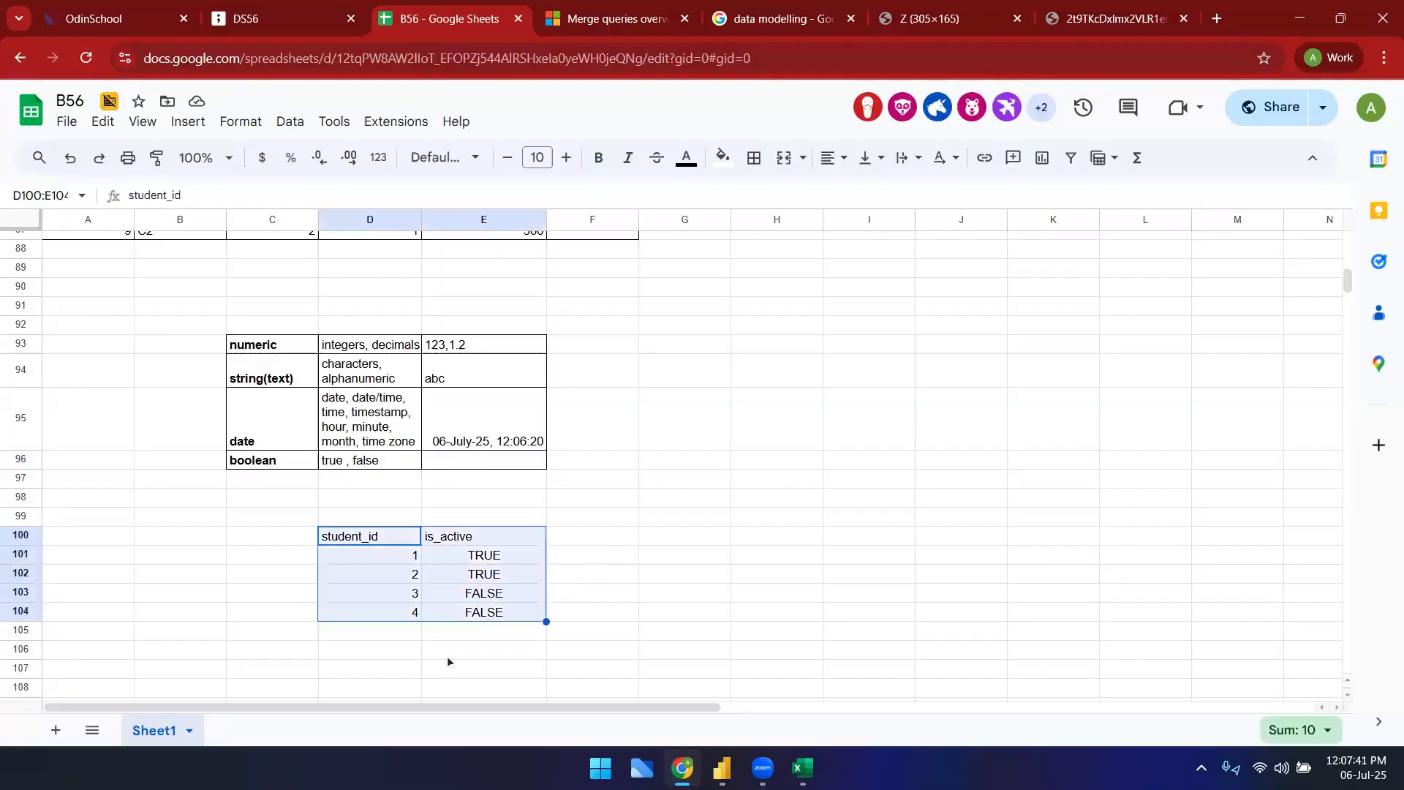
pyautogui.click(643, 386)
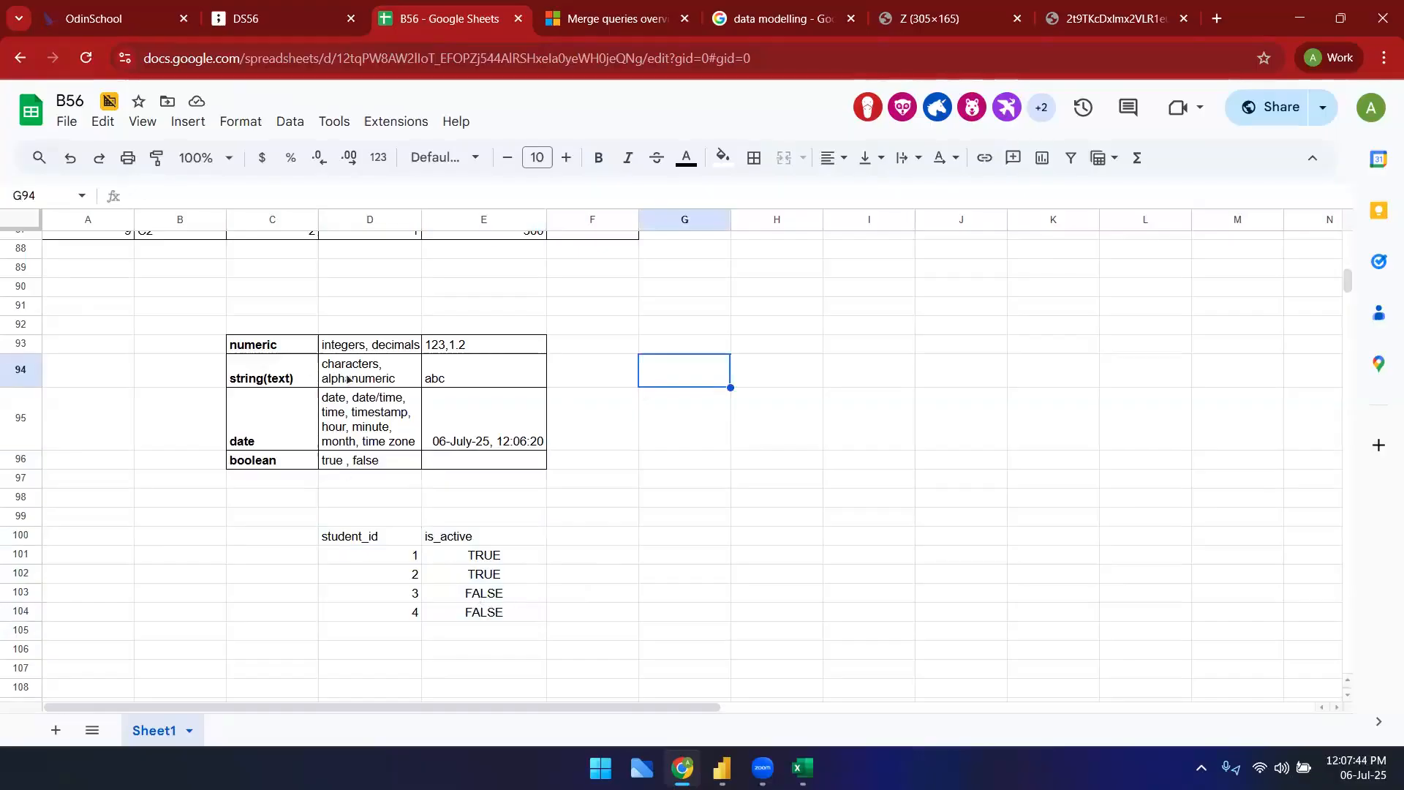
pyautogui.moveTo(252, 344); pyautogui.dragTo(467, 455)
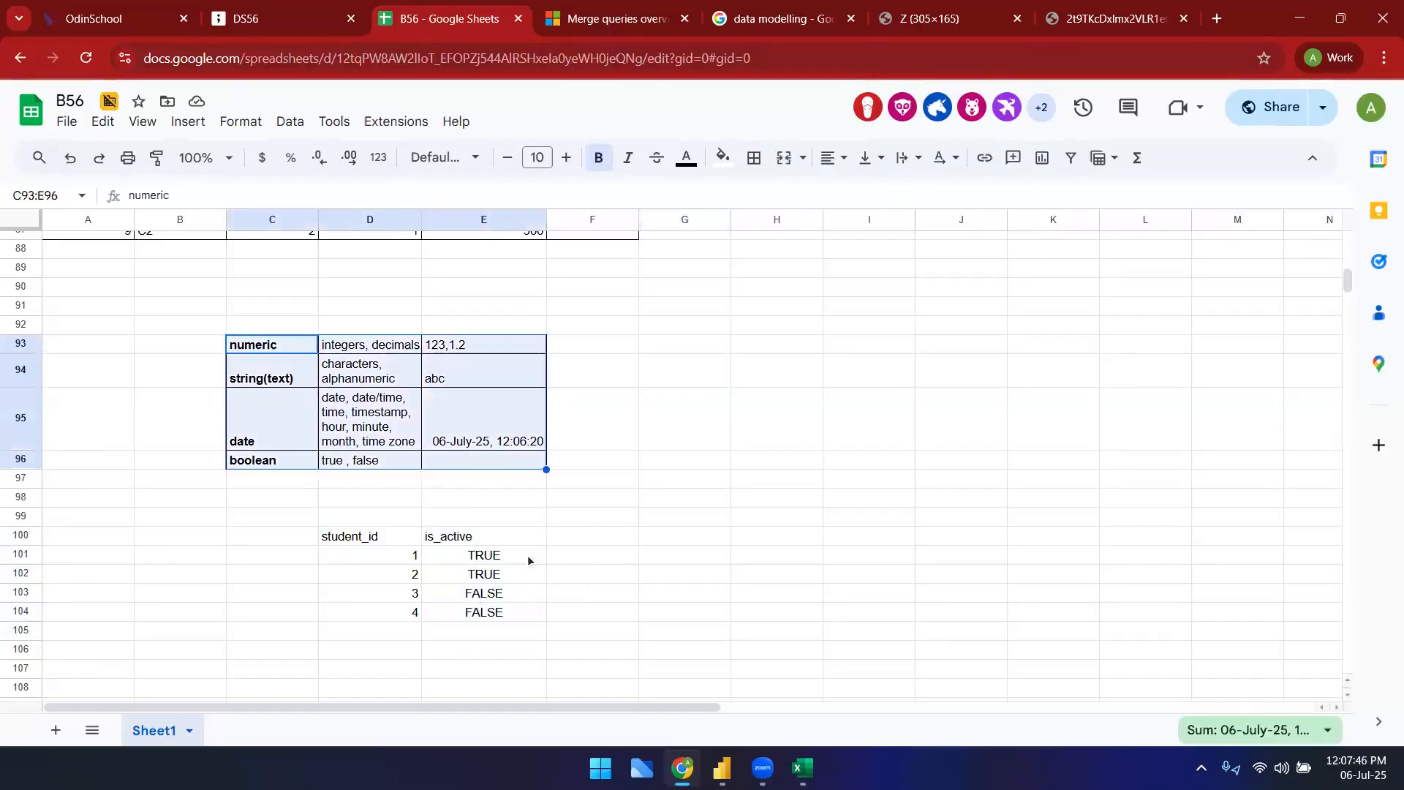
pyautogui.click(621, 537)
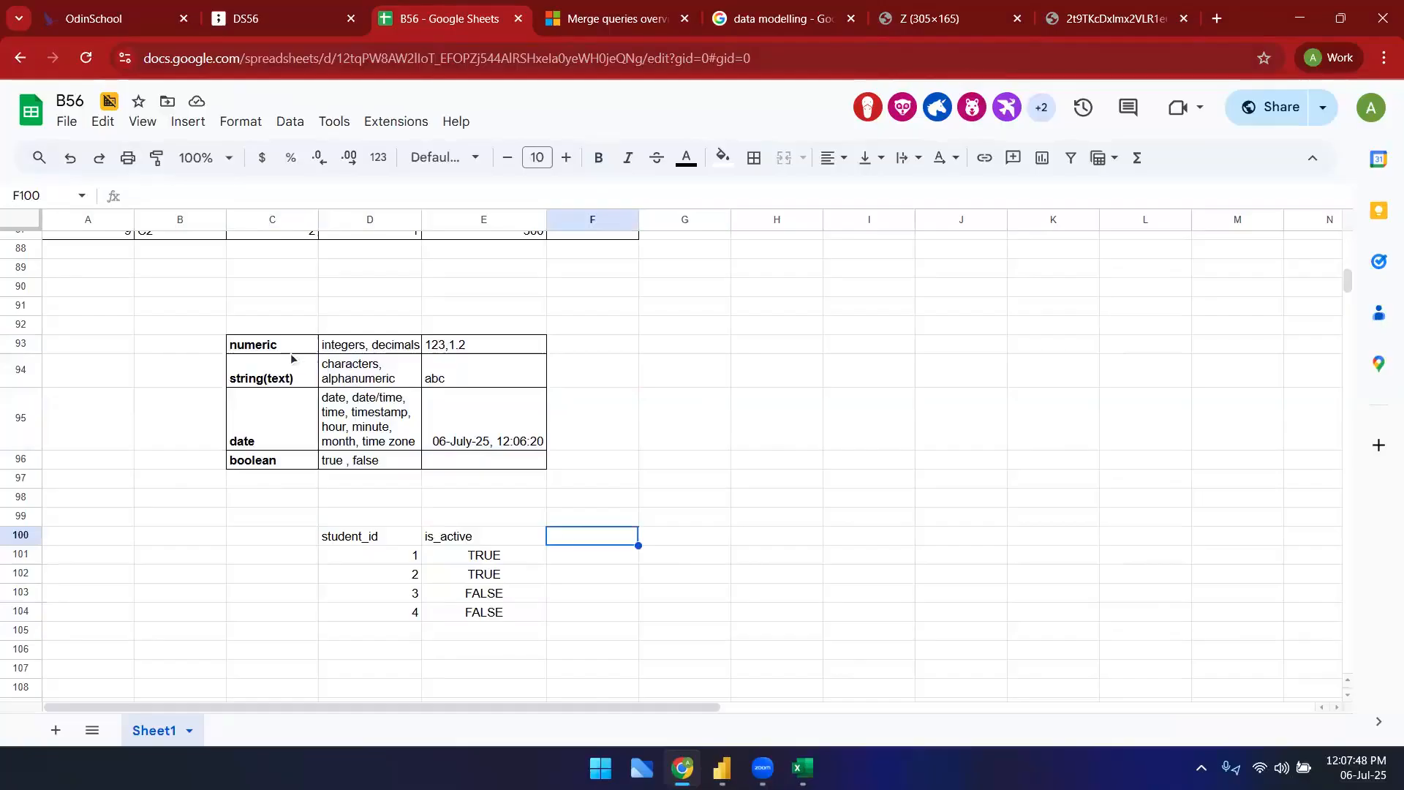
pyautogui.moveTo(291, 345); pyautogui.dragTo(438, 463)
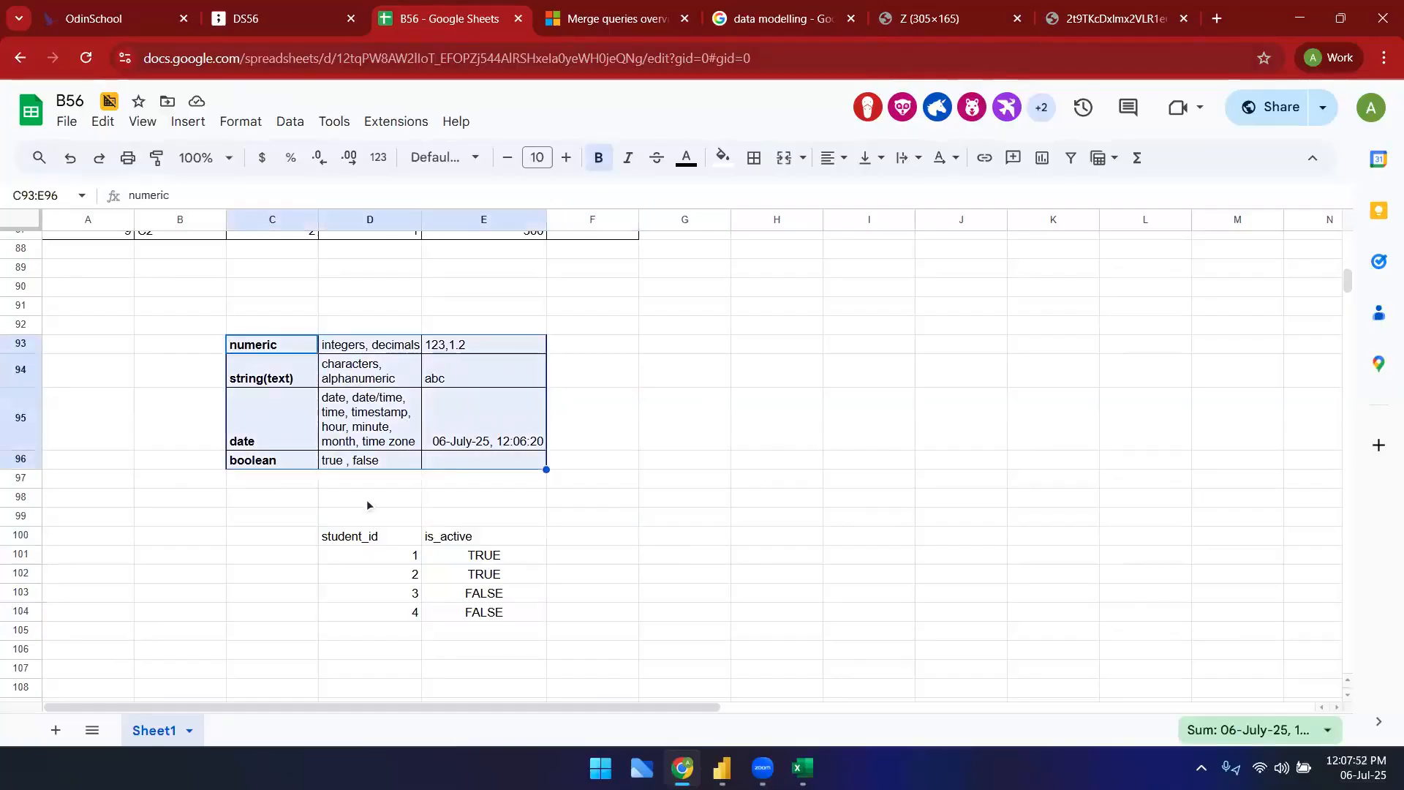
pyautogui.click(581, 504)
pyautogui.moveTo(284, 349); pyautogui.dragTo(283, 455)
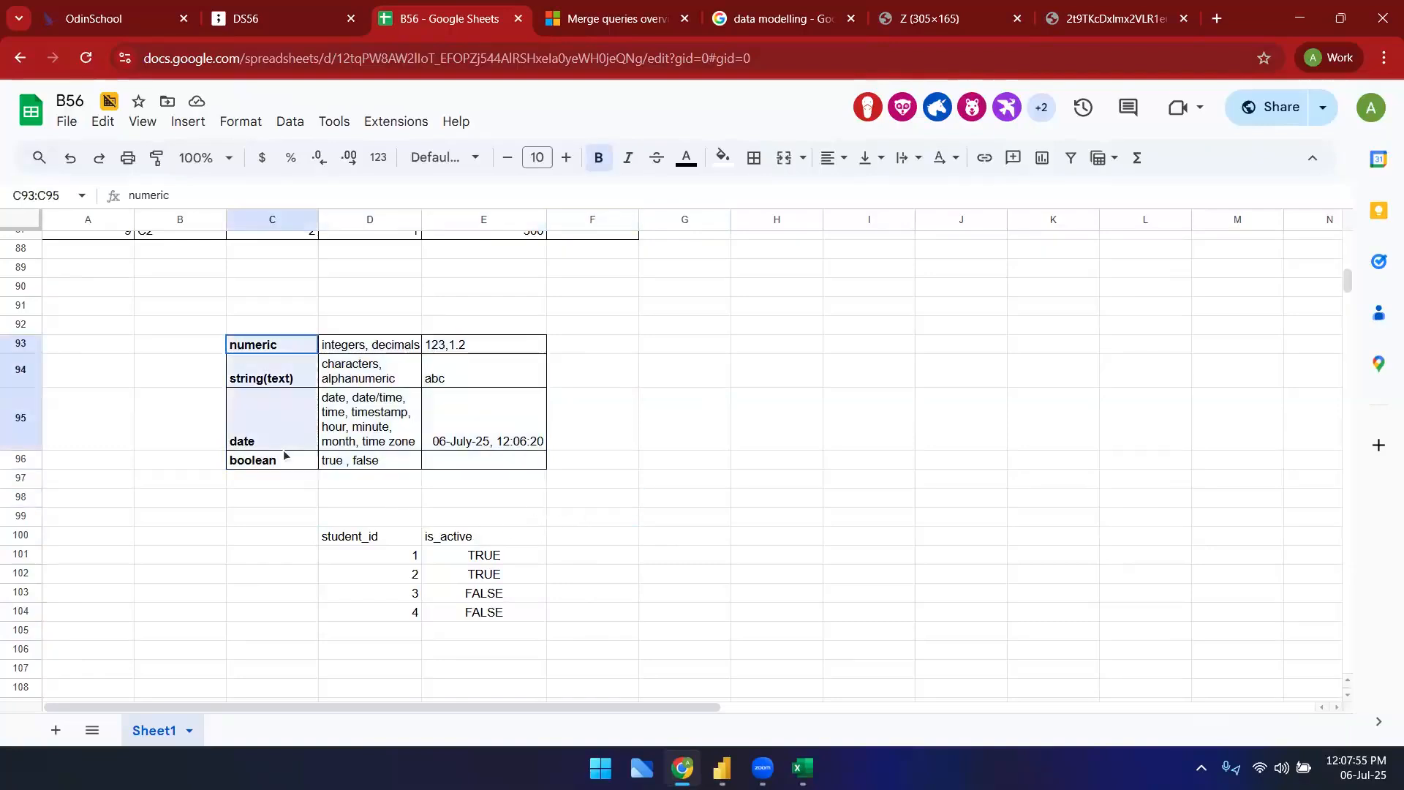
pyautogui.click(358, 351)
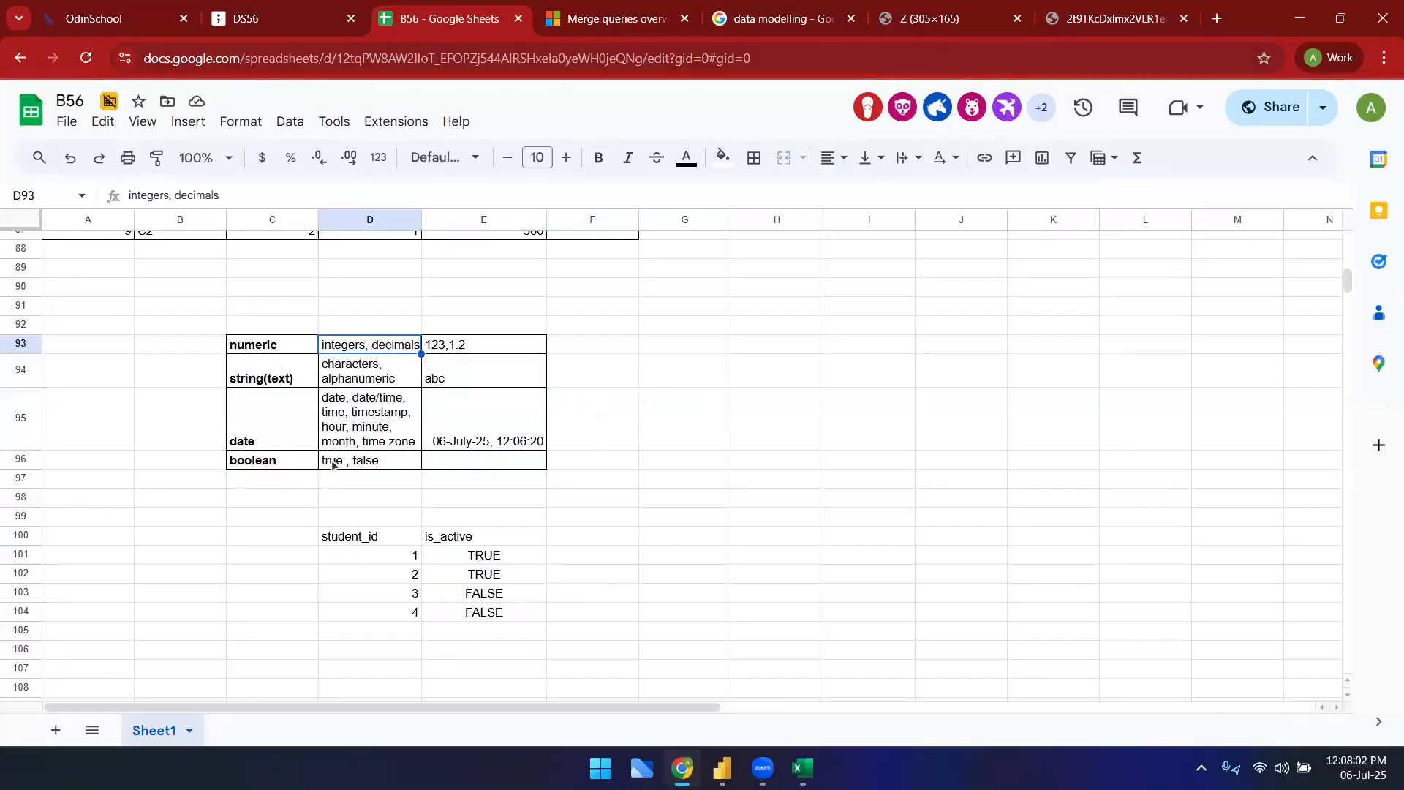
pyautogui.click(346, 439)
pyautogui.moveTo(271, 344); pyautogui.dragTo(431, 468)
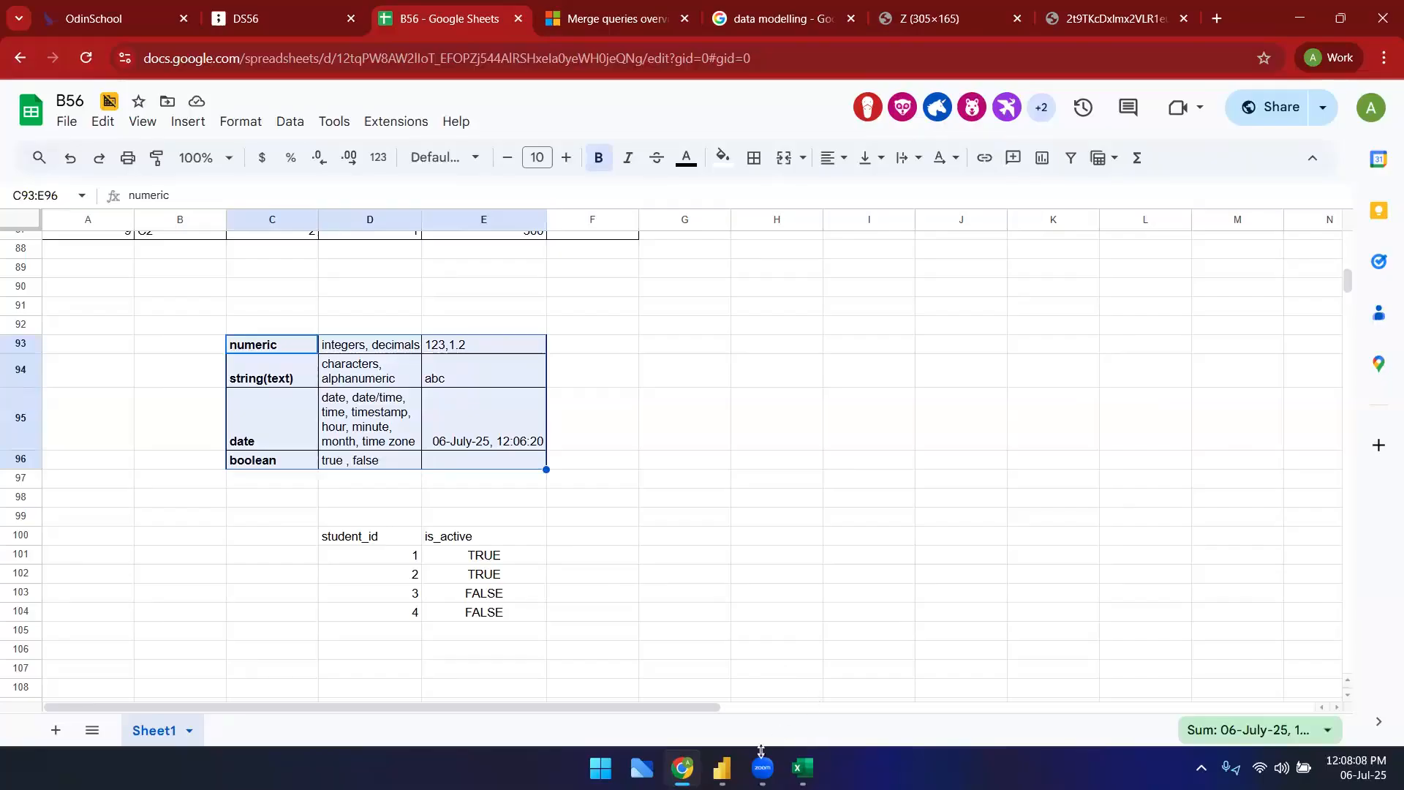
# - Switch to the merge_queries Power Query editor, show the Transform tools, and view the customers_sales_left and sales_customers_full outer queries
pyautogui.click(722, 768)
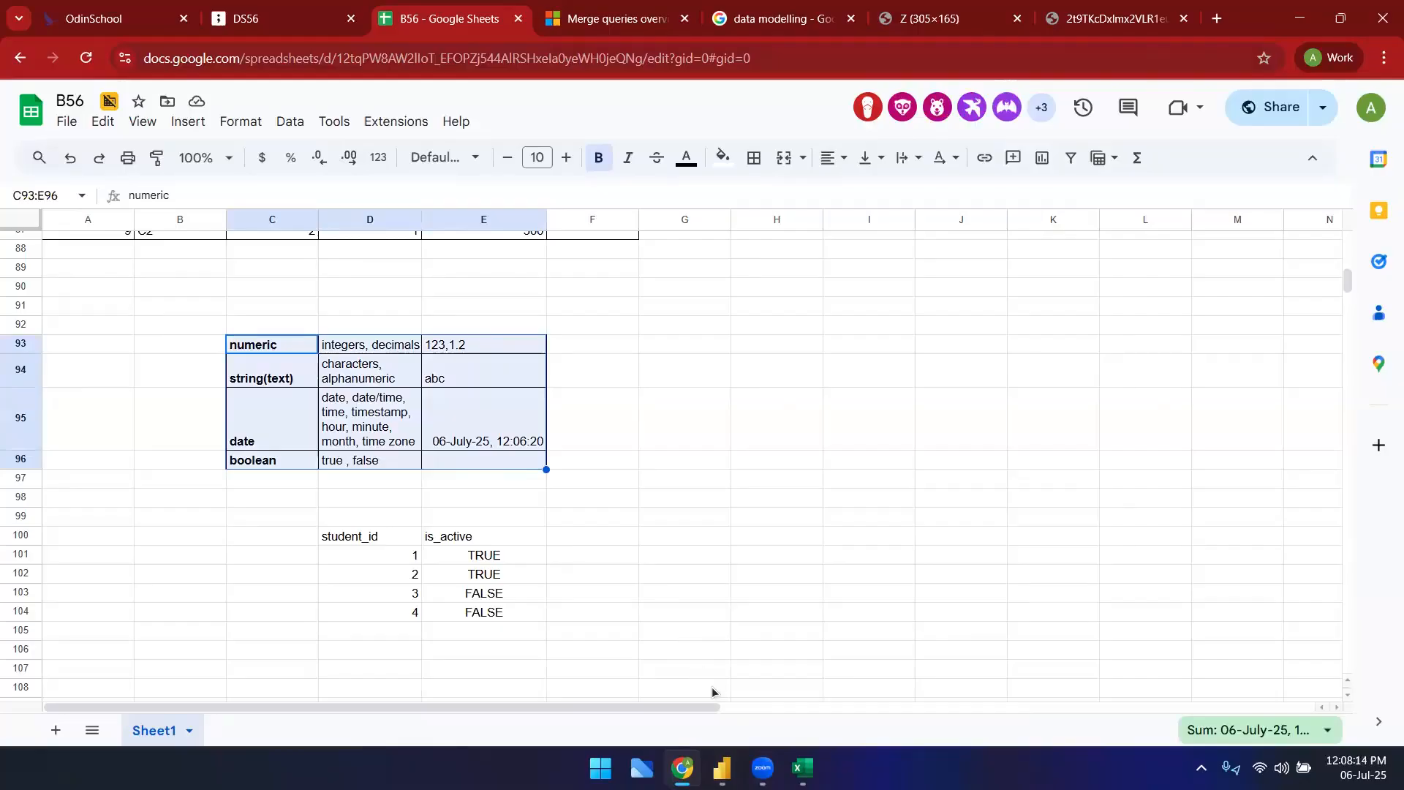
pyautogui.moveTo(722, 768)
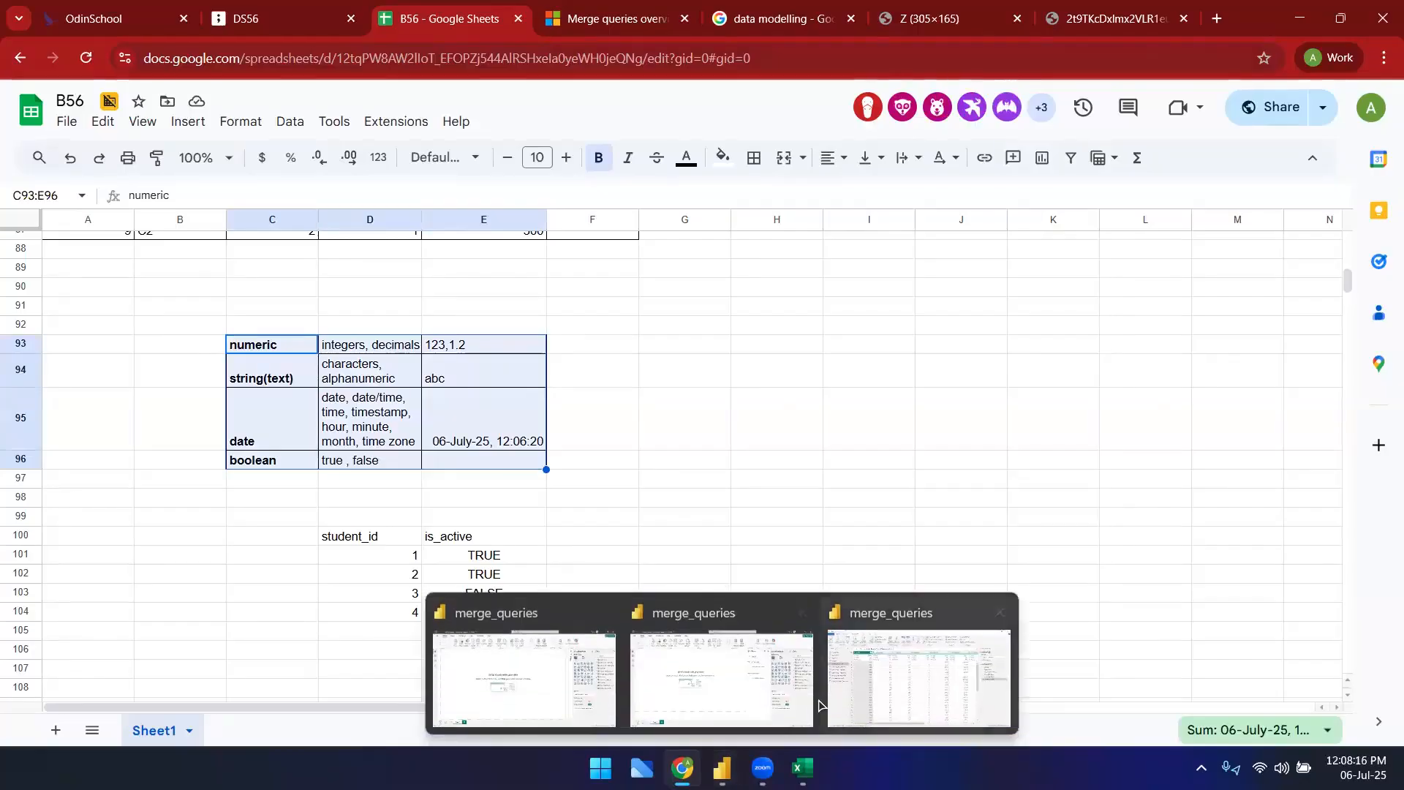
pyautogui.click(951, 735)
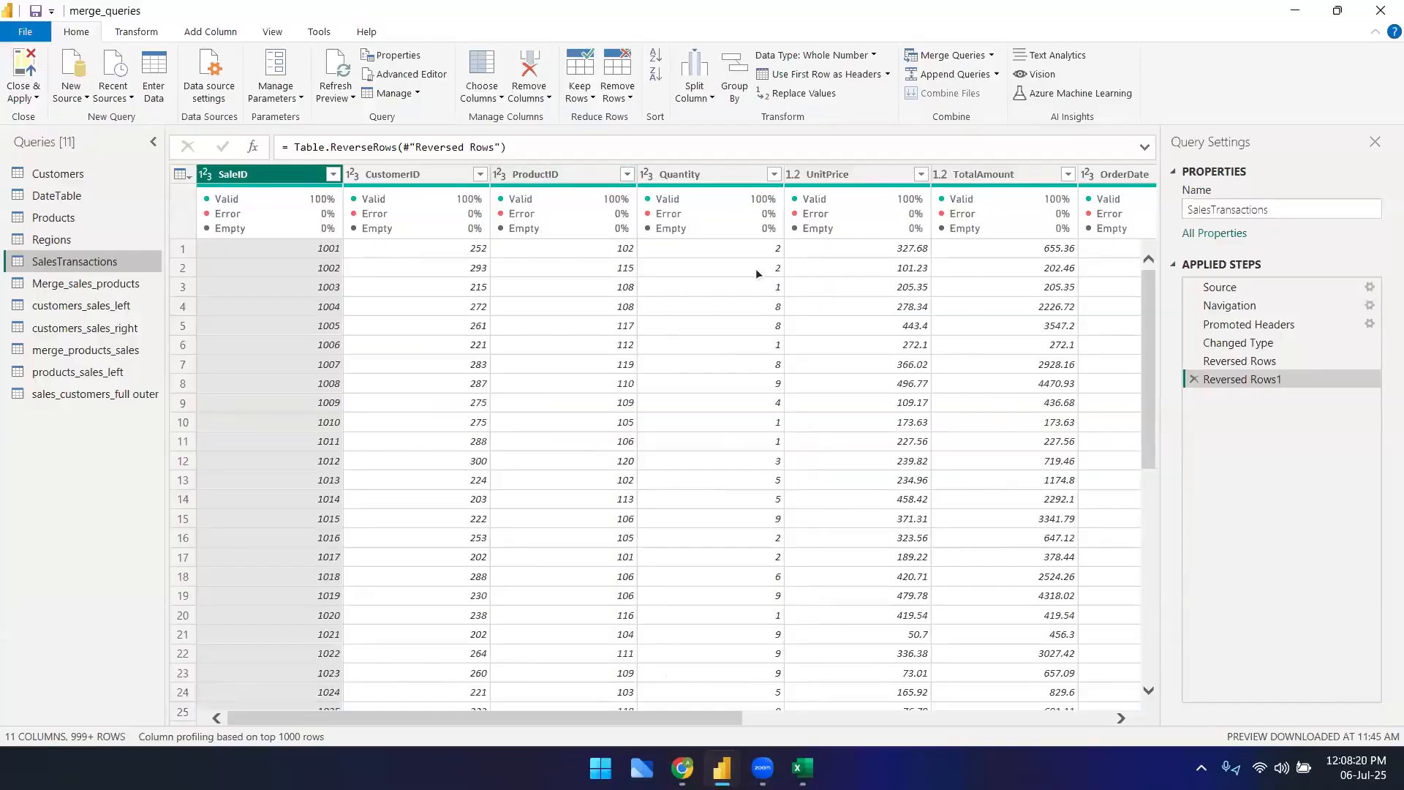
pyautogui.click(123, 35)
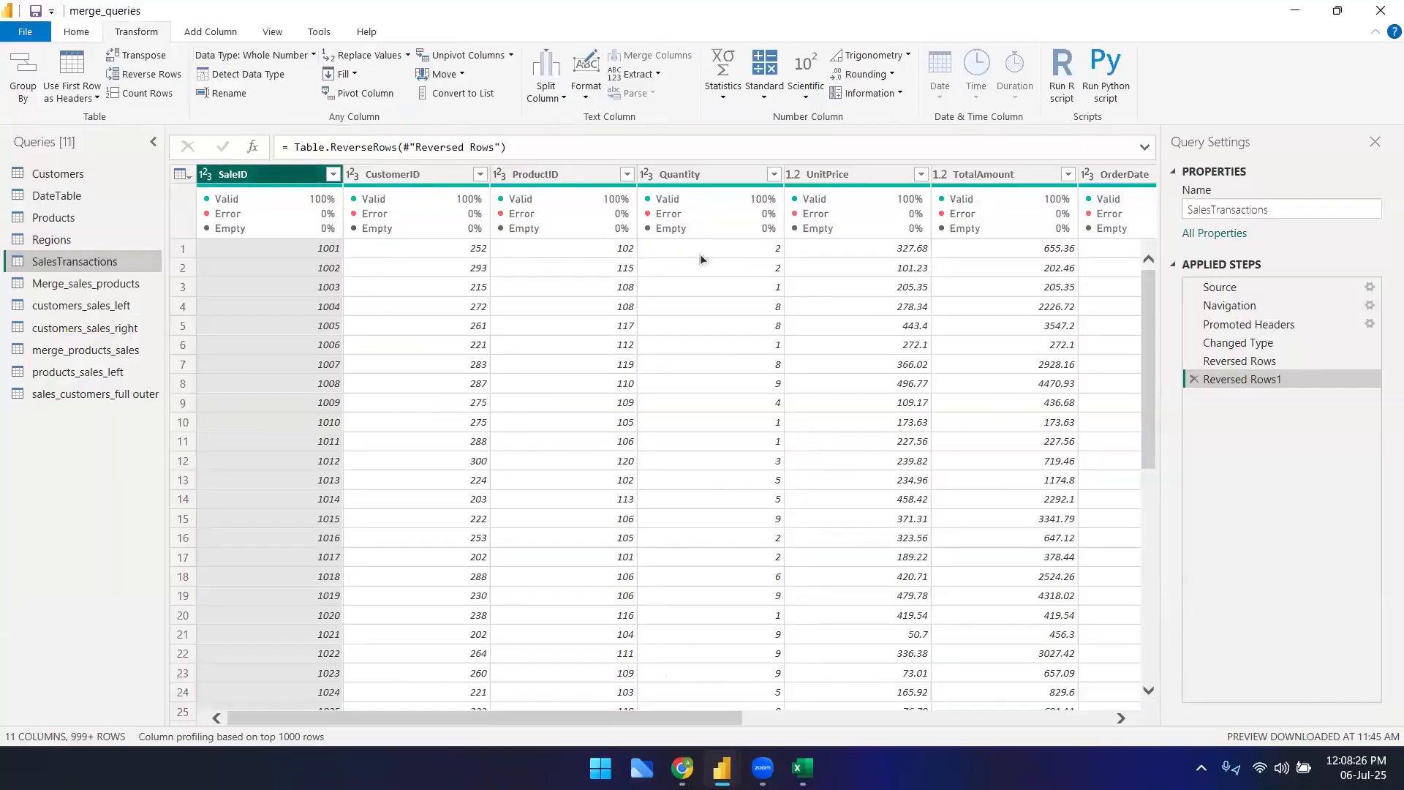
pyautogui.click(63, 306)
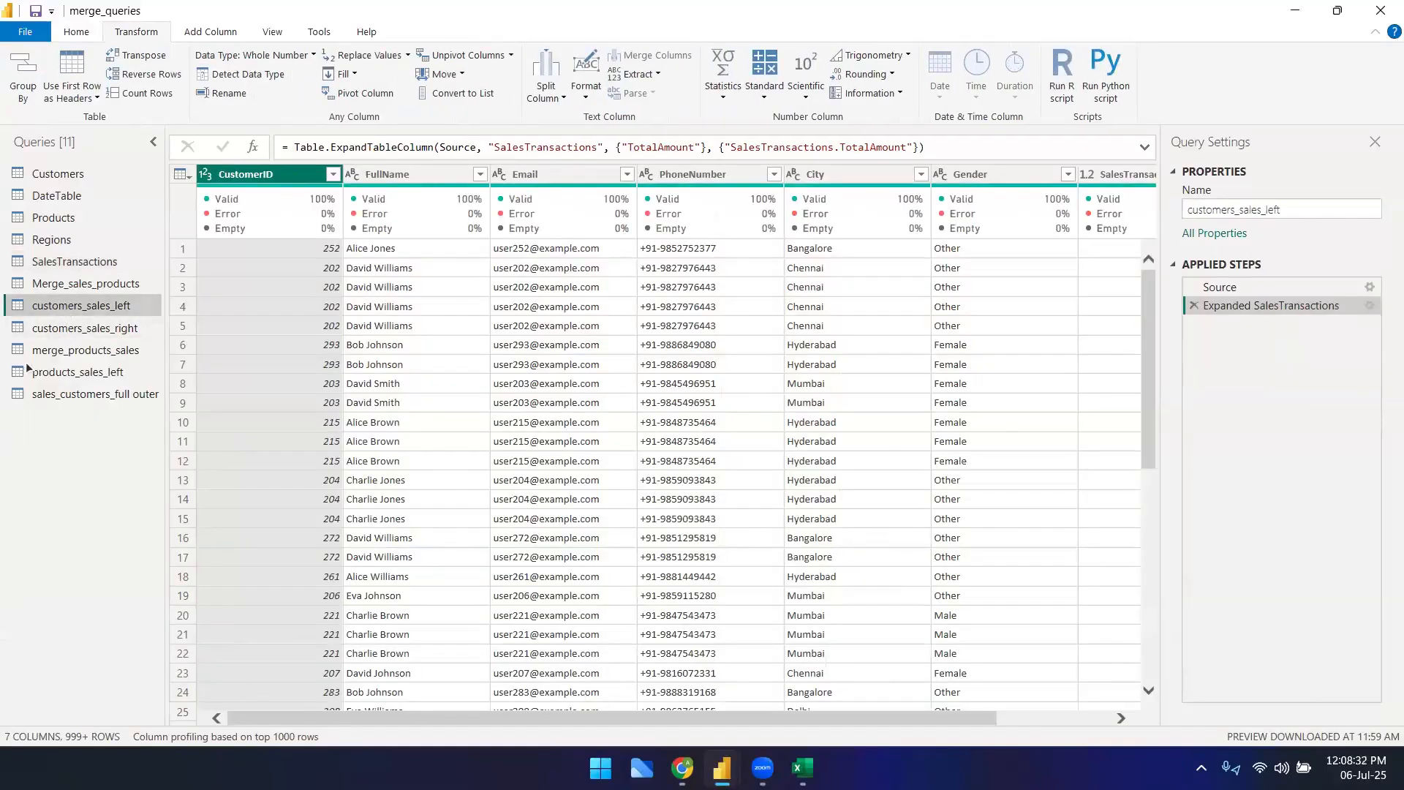
pyautogui.click(51, 393)
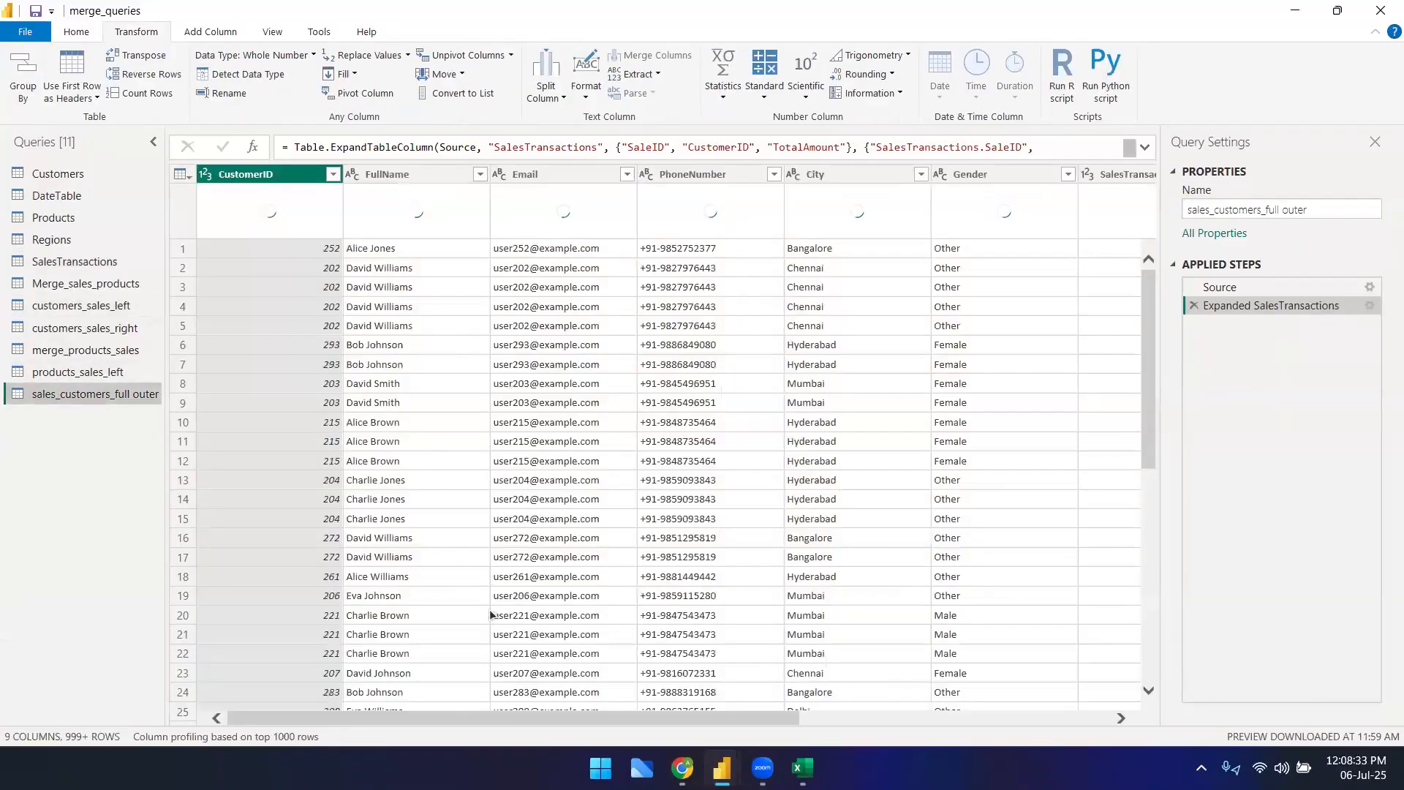
# - Switch to the B56 Google Sheet and add the data type geo in C97 with the description location in D97
pyautogui.moveTo(438, 719); pyautogui.dragTo(846, 681)
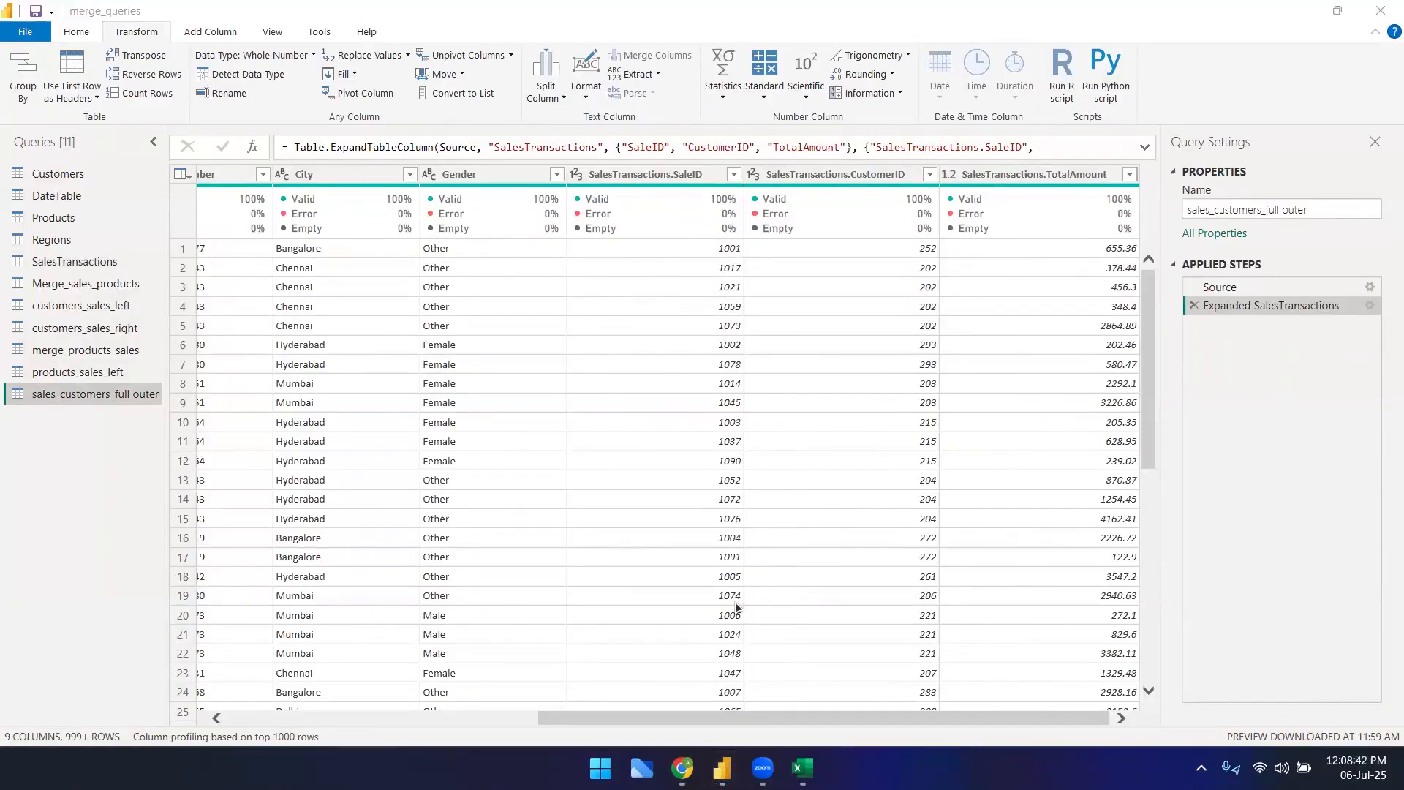
pyautogui.moveTo(681, 768)
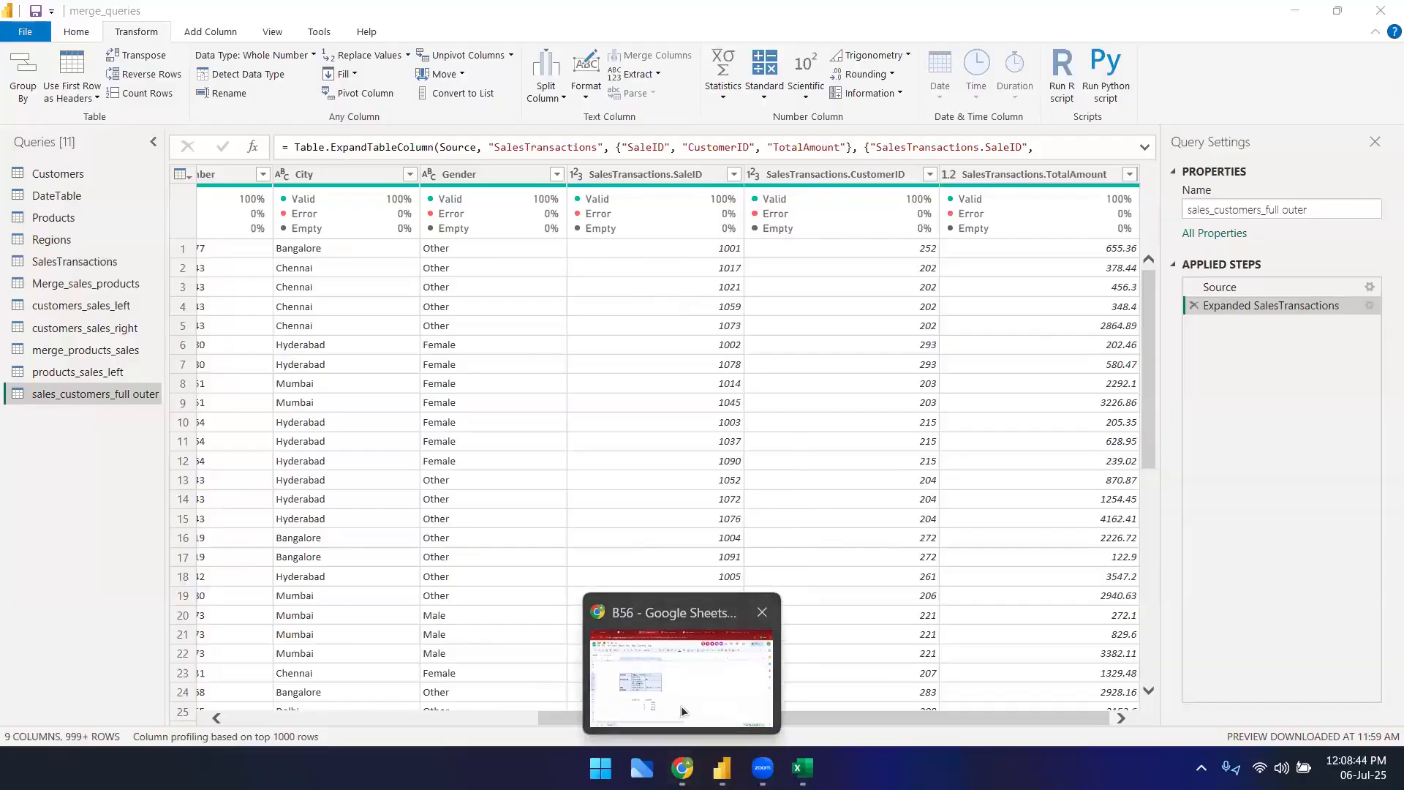
pyautogui.click(682, 705)
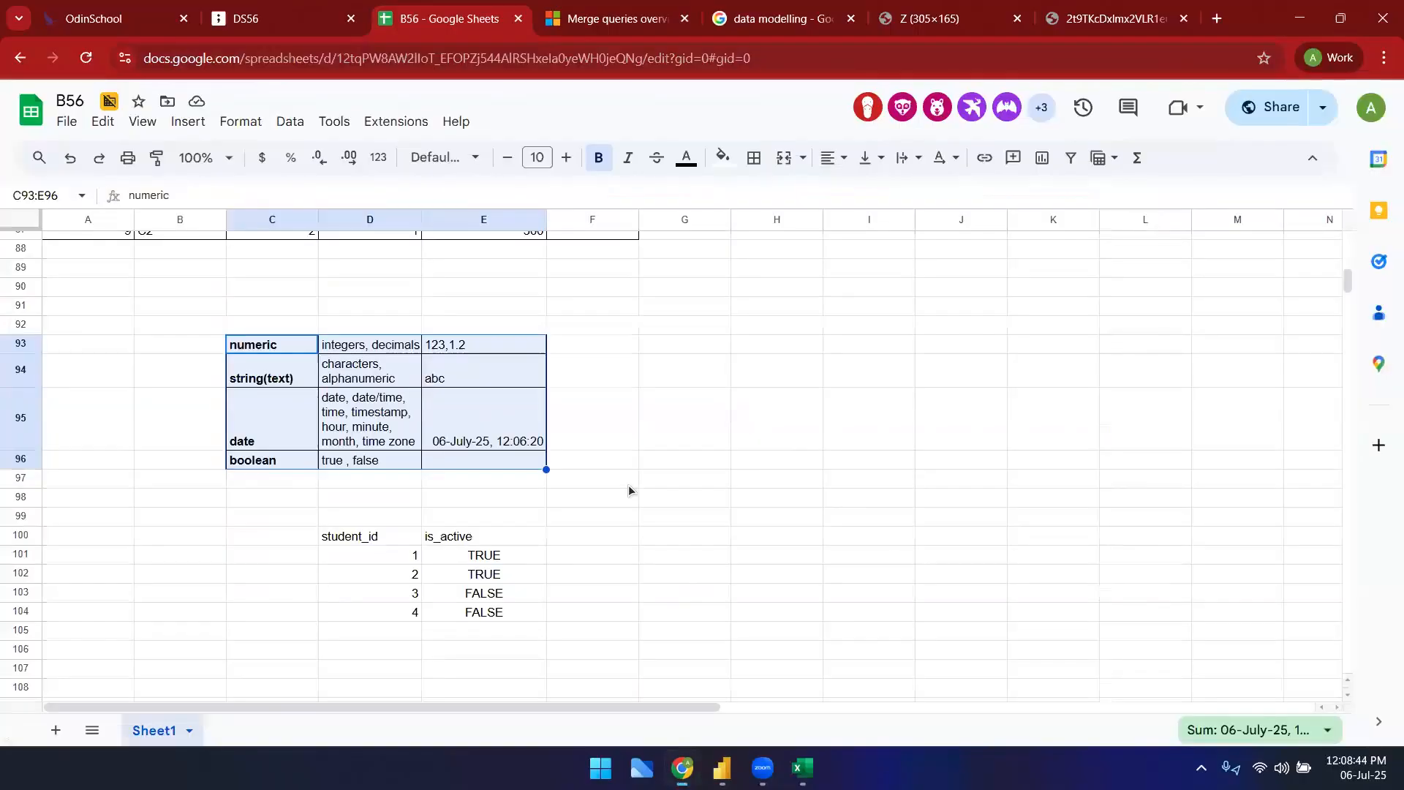
pyautogui.click(269, 477)
pyautogui.write('geo')
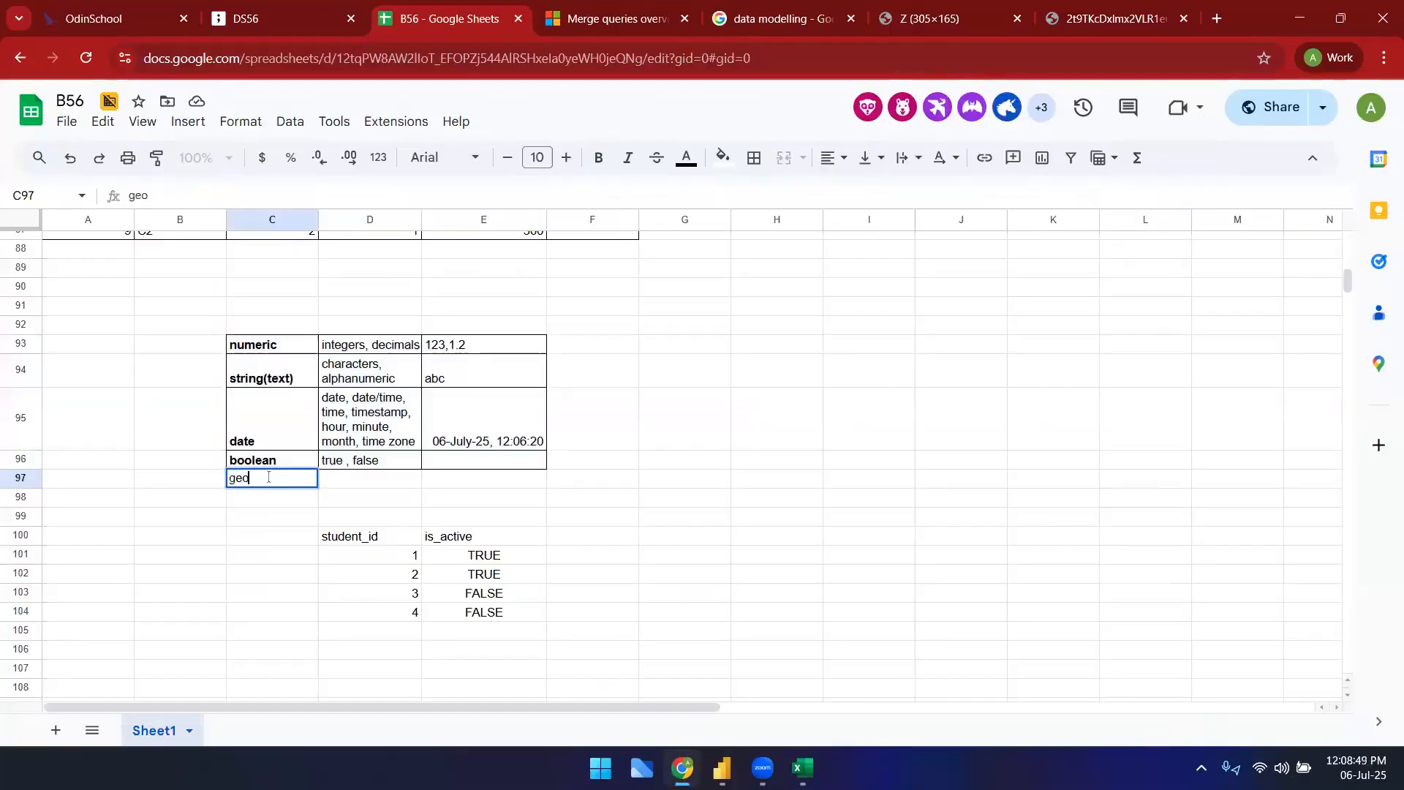
pyautogui.press('Tab')
pyautogui.write('location')
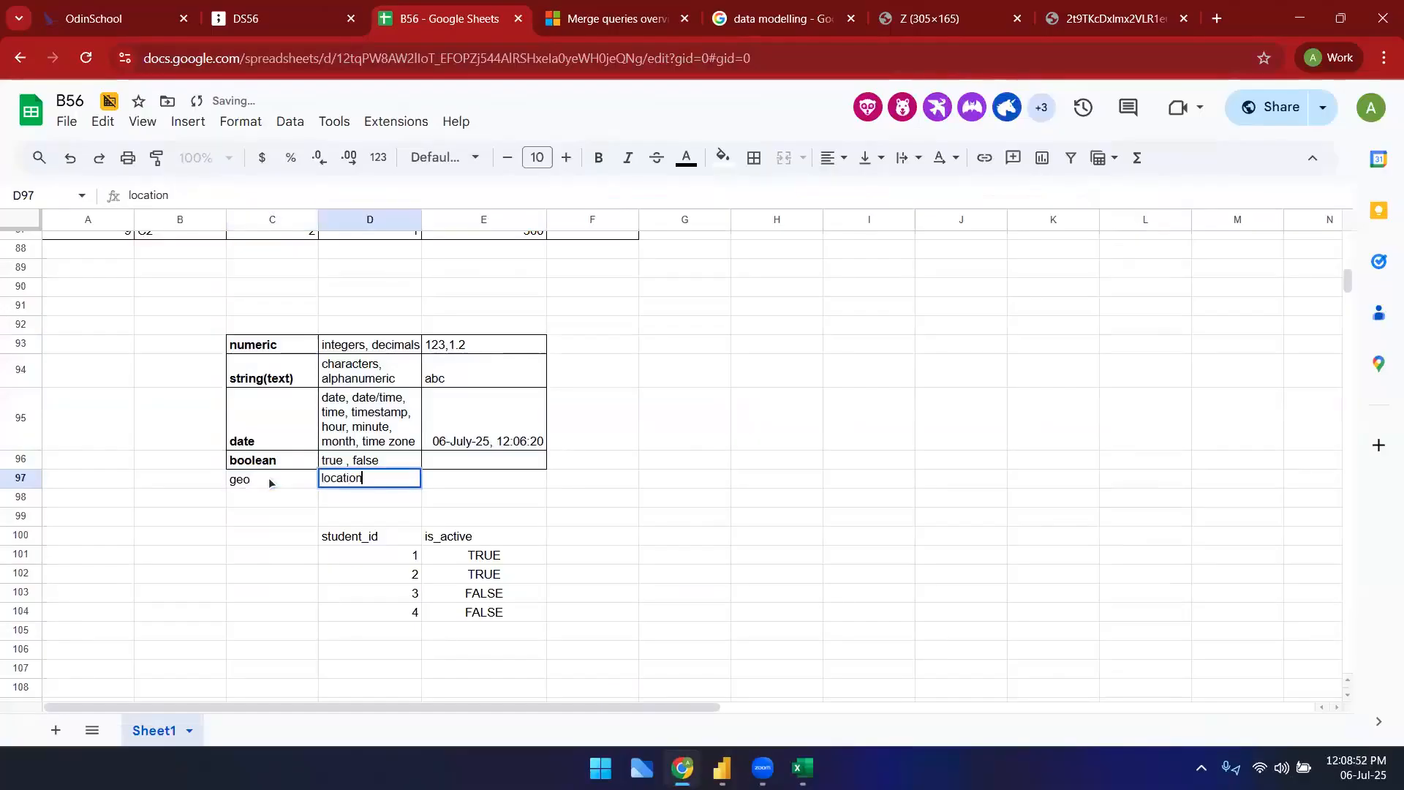
pyautogui.press('Tab')
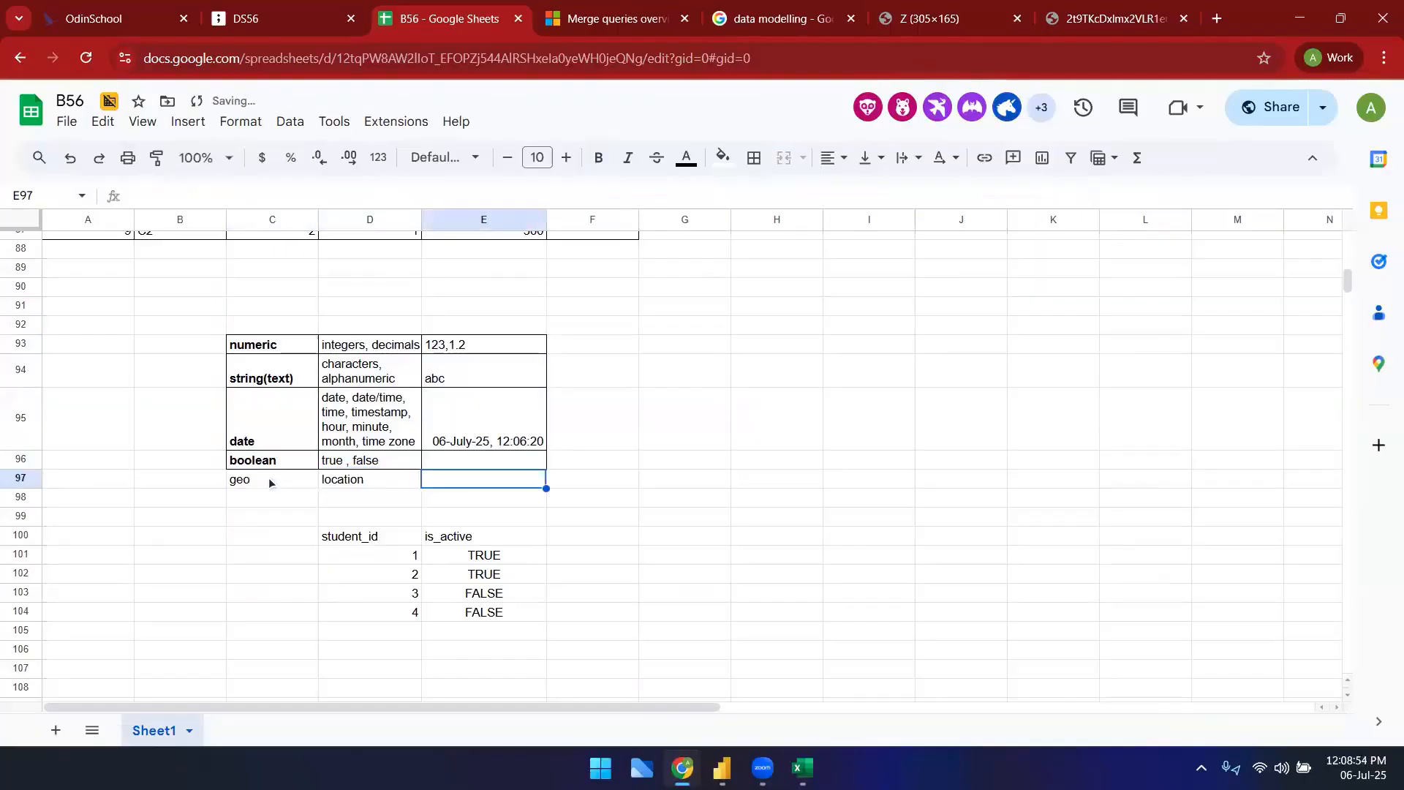
# - Compare the data type table in the B56 sheet with the columns of the sales_customers_full outer query in Power Query
pyautogui.hotkey('alt', 'Tab')
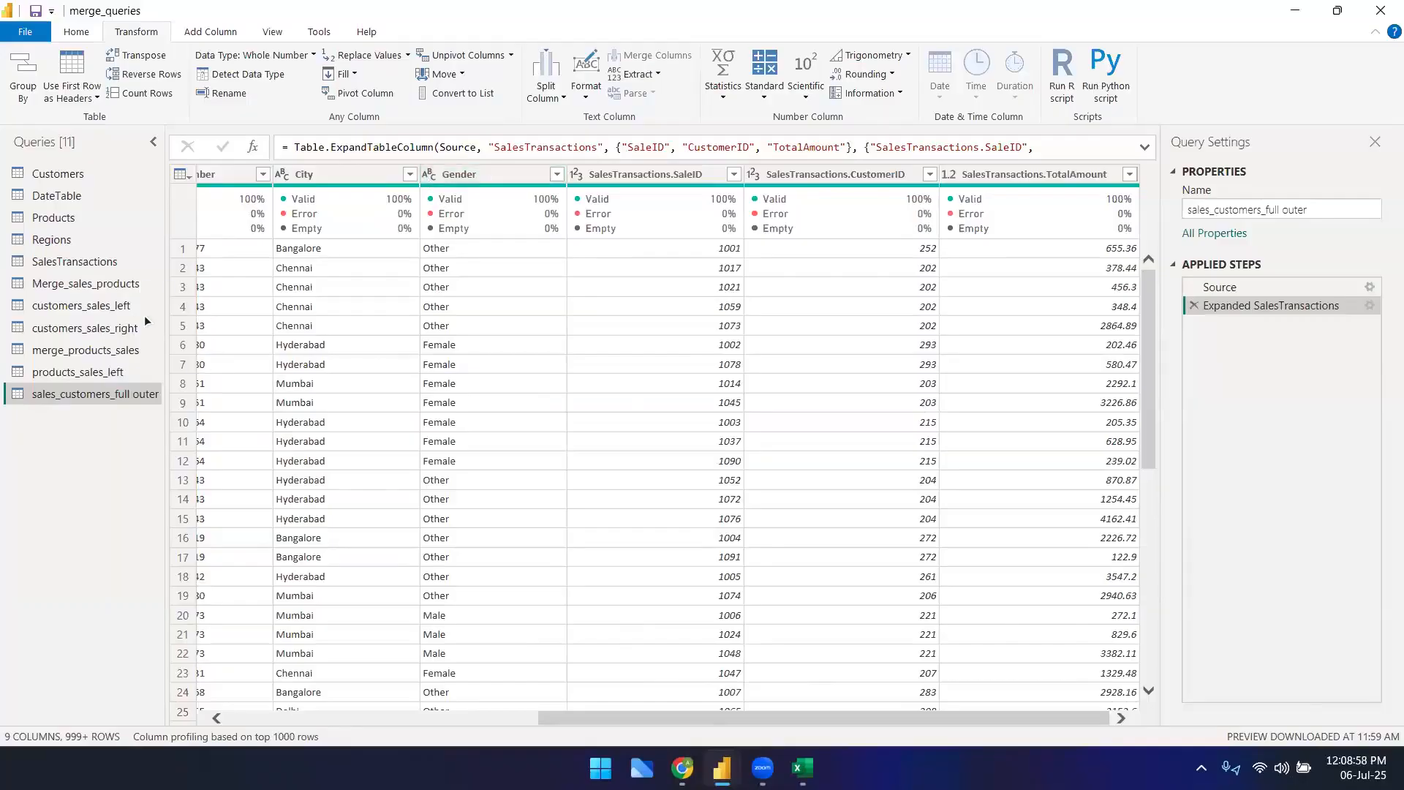
pyautogui.hotkey('alt', 'Tab')
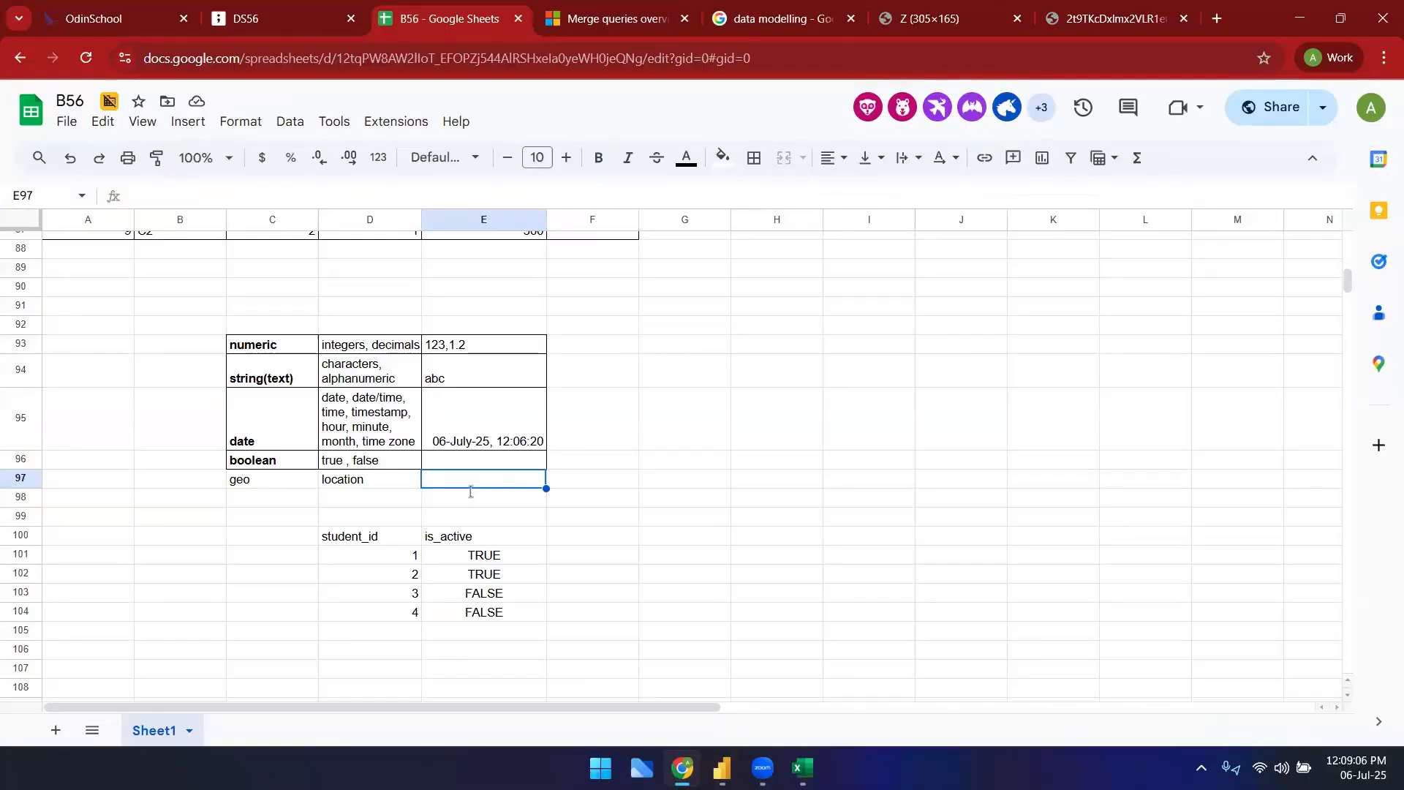
pyautogui.hotkey('alt', 'Tab')
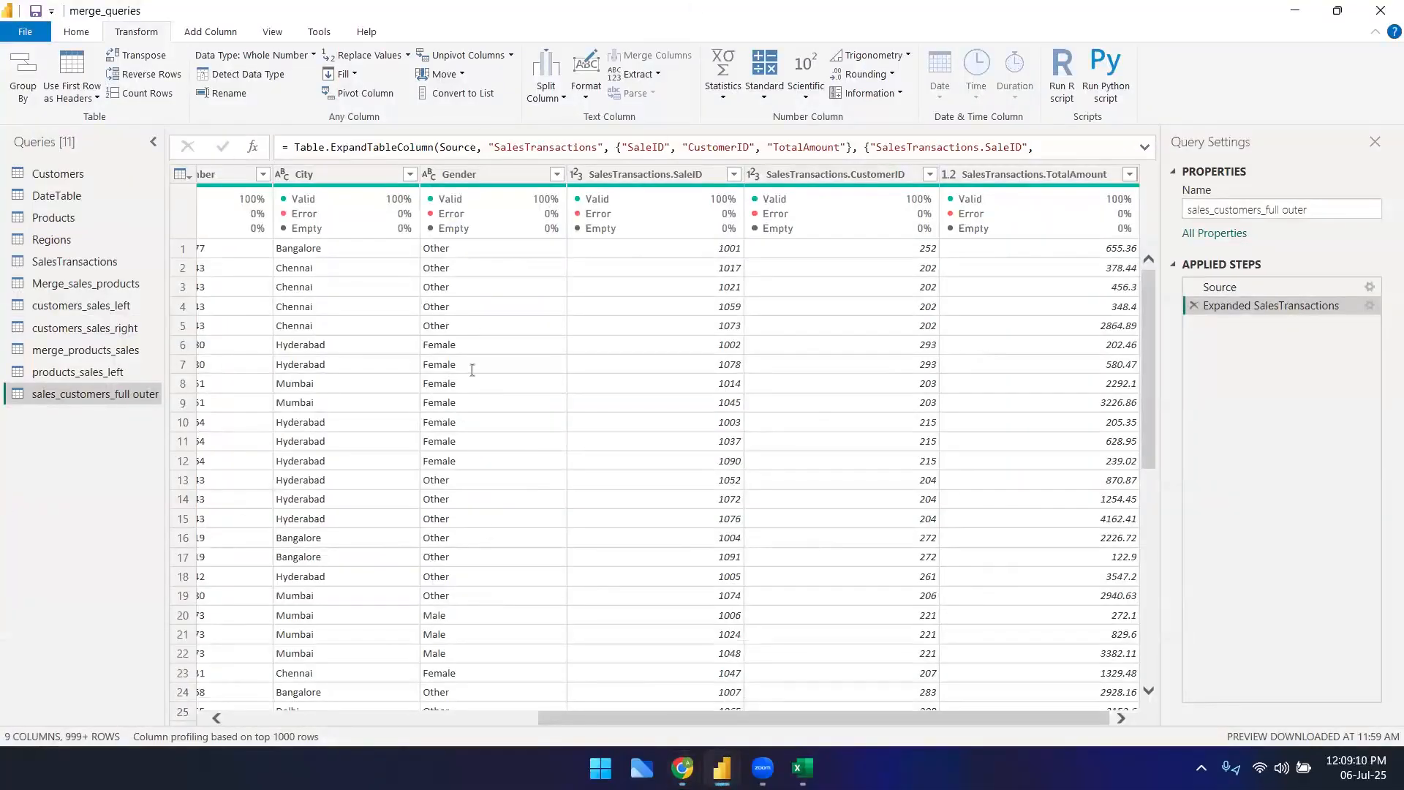
pyautogui.hotkey('alt', 'Tab')
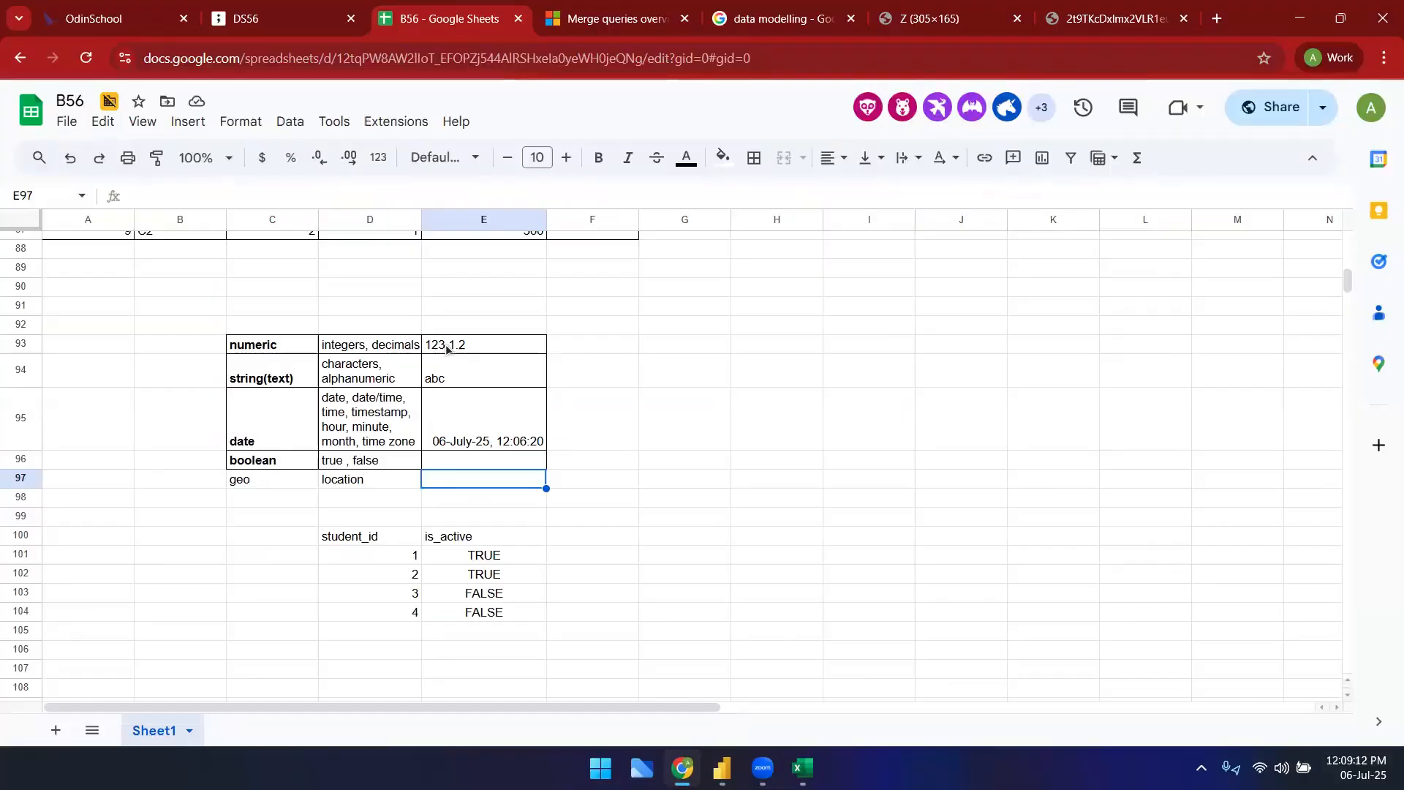
pyautogui.click(357, 486)
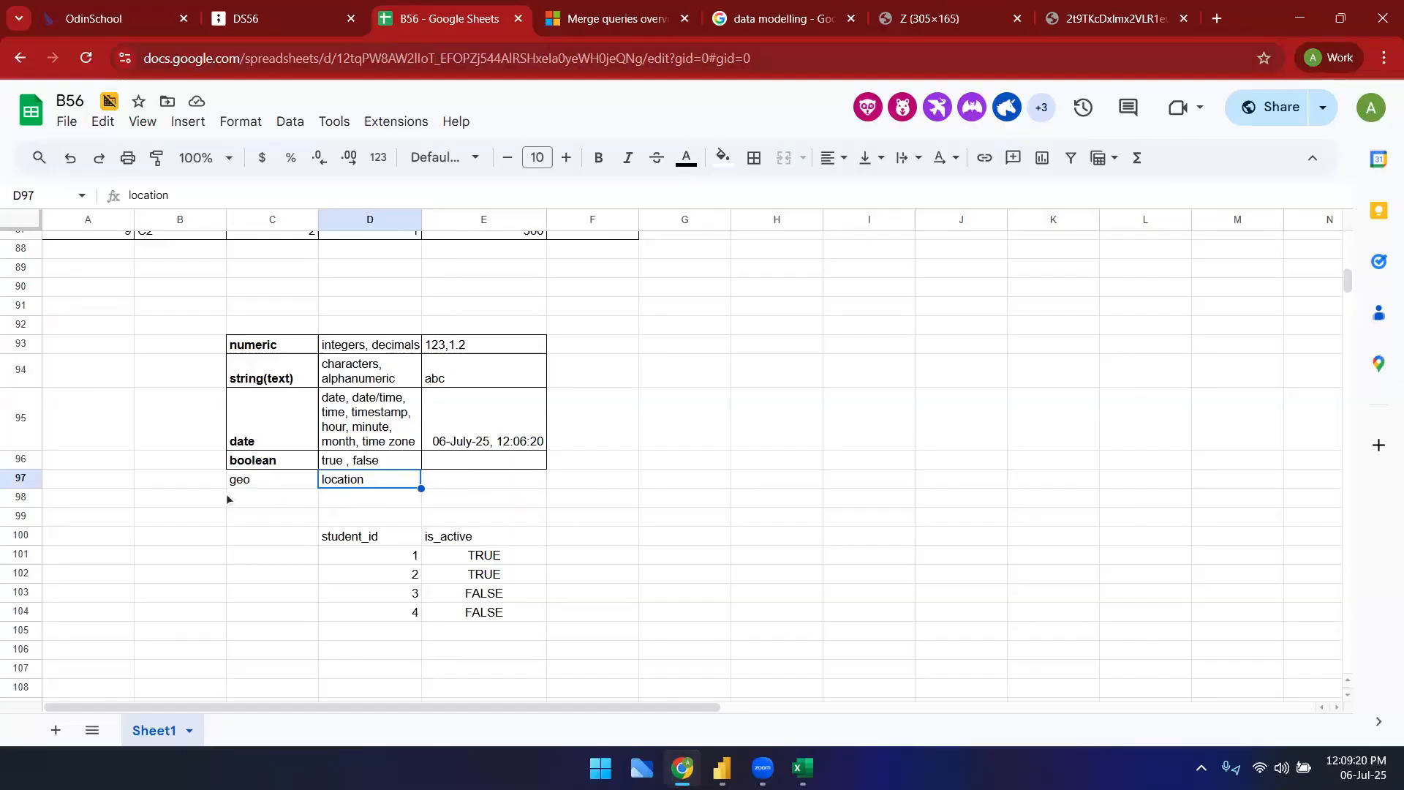
pyautogui.click(269, 484)
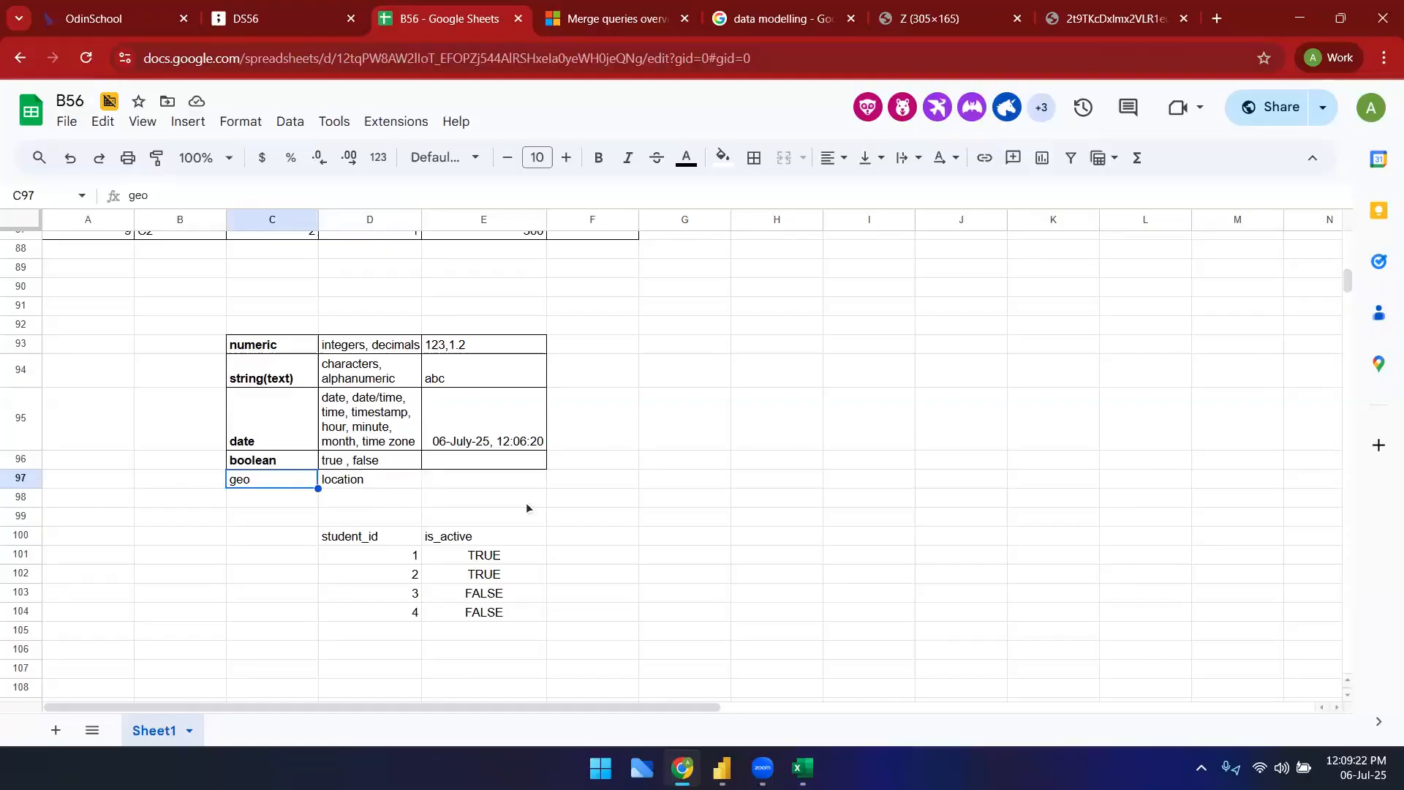
# - Apply all borders to the geo row in C97:E97 and review the data type table in C93:E97
pyautogui.moveTo(453, 480); pyautogui.dragTo(274, 476)
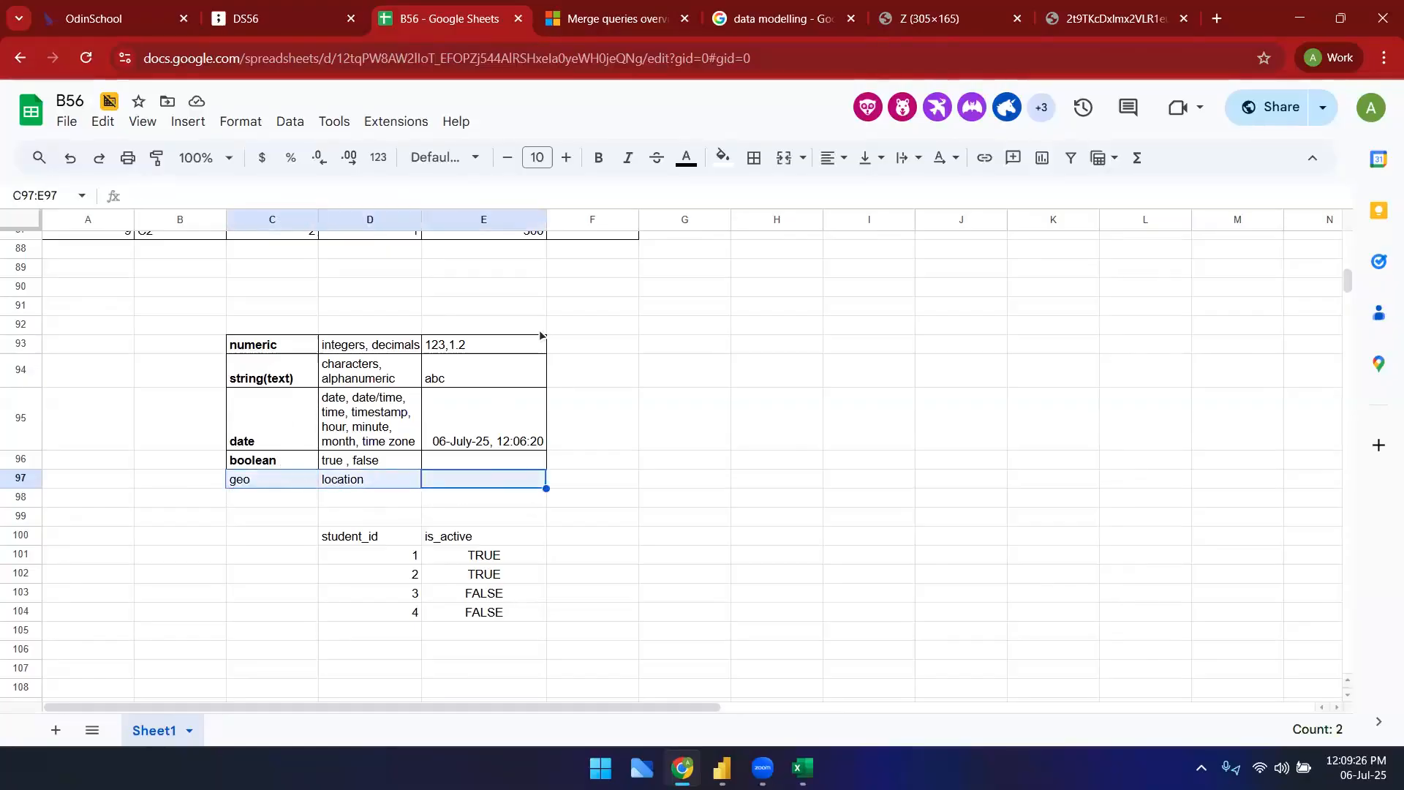
pyautogui.click(754, 157)
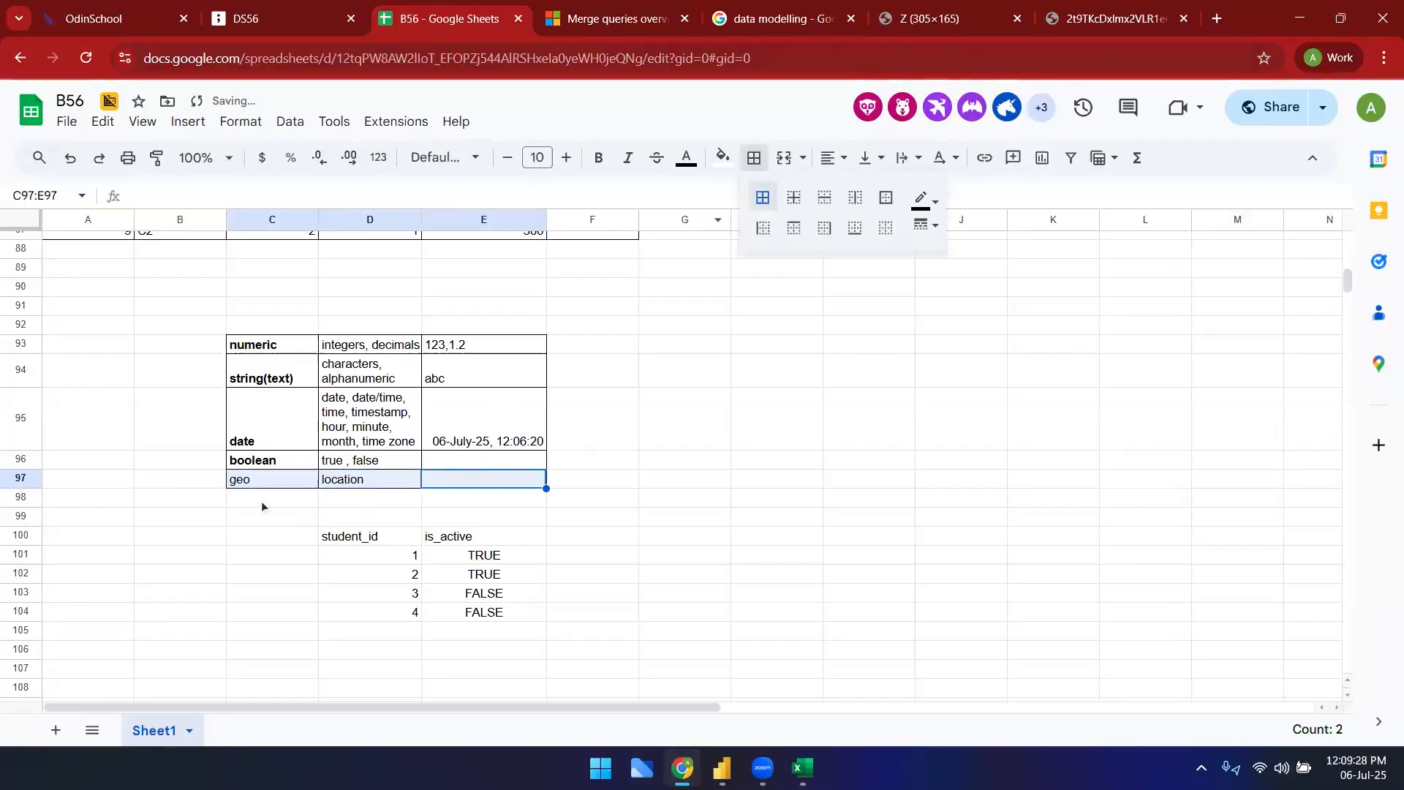
pyautogui.click(273, 479)
pyautogui.moveTo(366, 480); pyautogui.dragTo(194, 486)
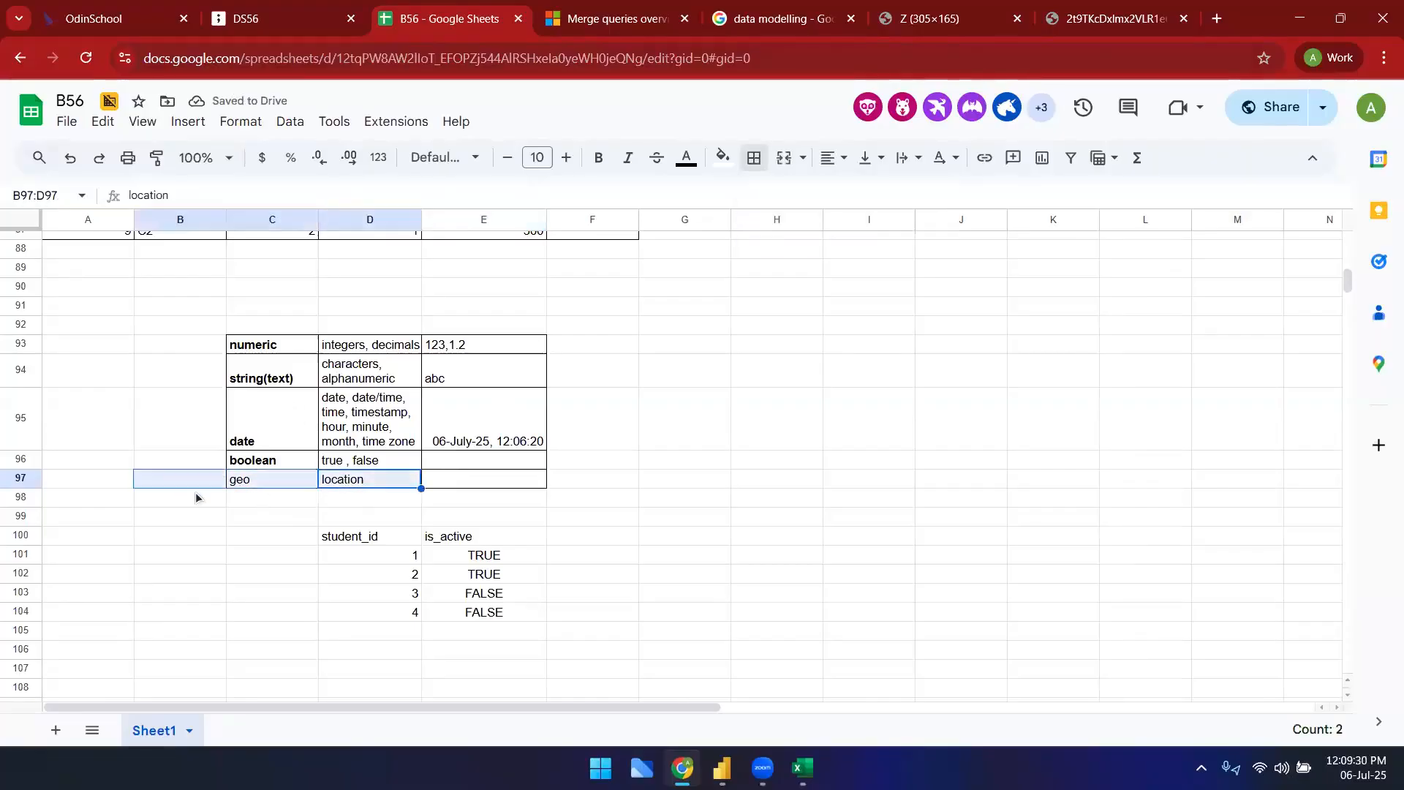
pyautogui.click(463, 481)
pyautogui.moveTo(272, 342); pyautogui.dragTo(463, 497)
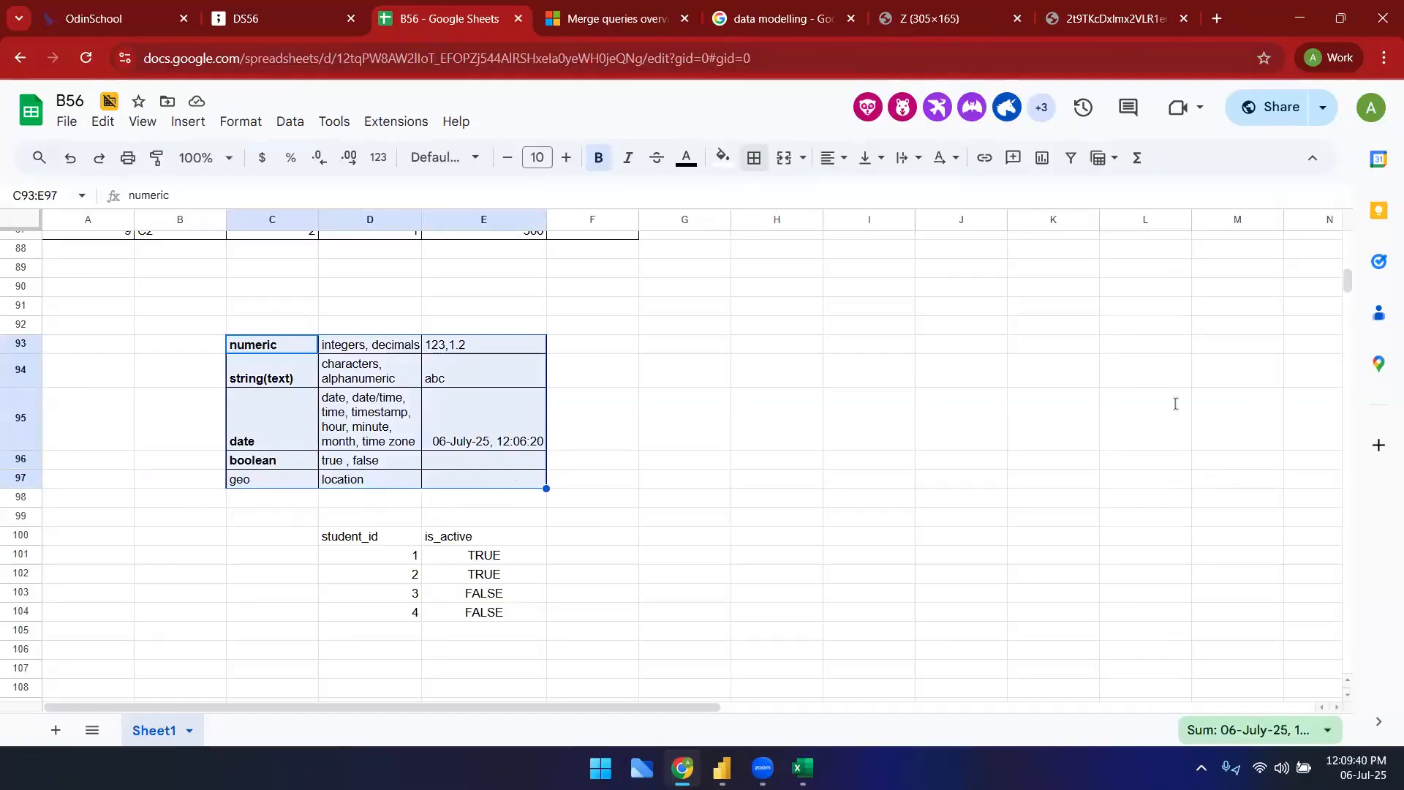
# - Search Google for "uber bi visualization" in a new browser tab and view the image results
pyautogui.click(1215, 8)
pyautogui.write('uber')
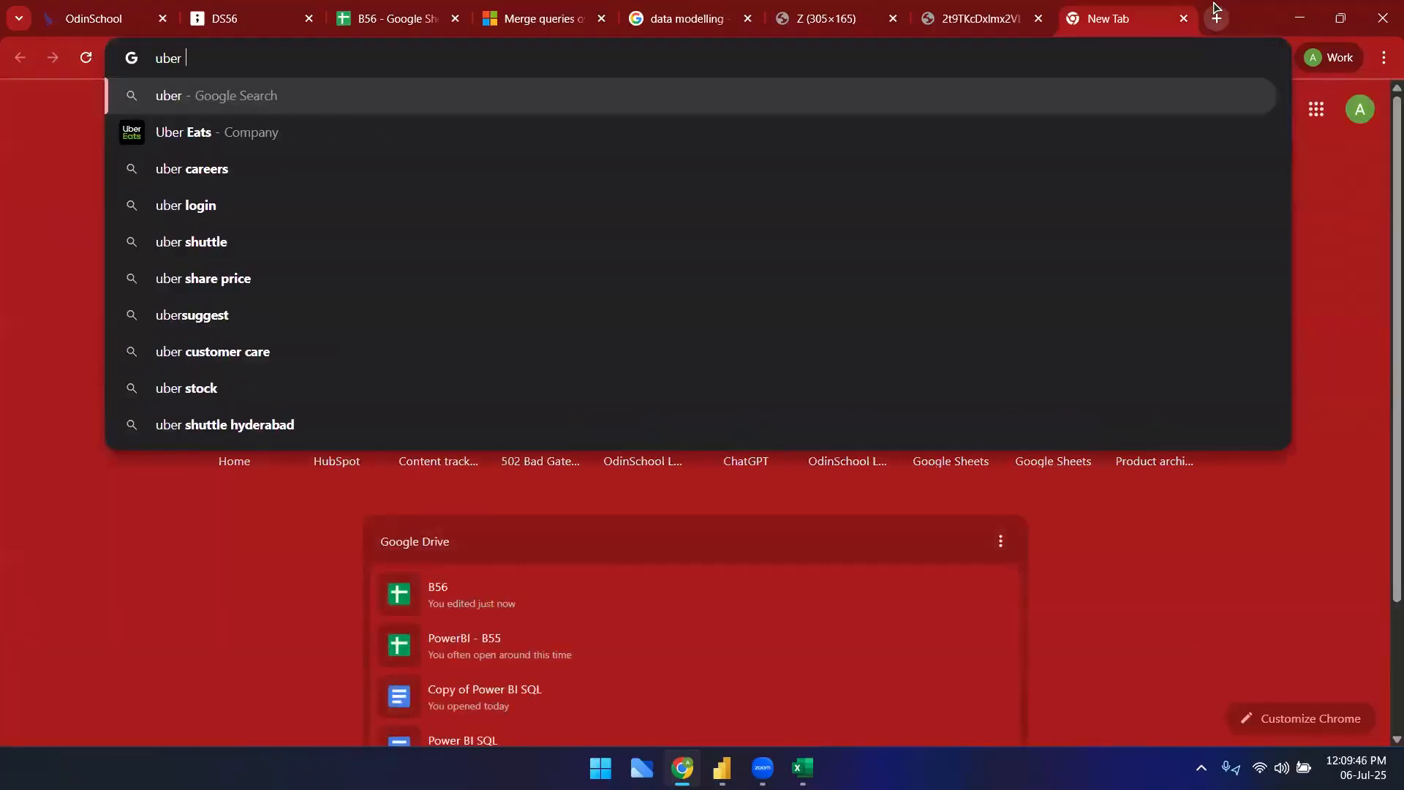
pyautogui.write(' ni')
pyautogui.press('BackSpace')
pyautogui.press('BackSpace')
pyautogui.write('bi')
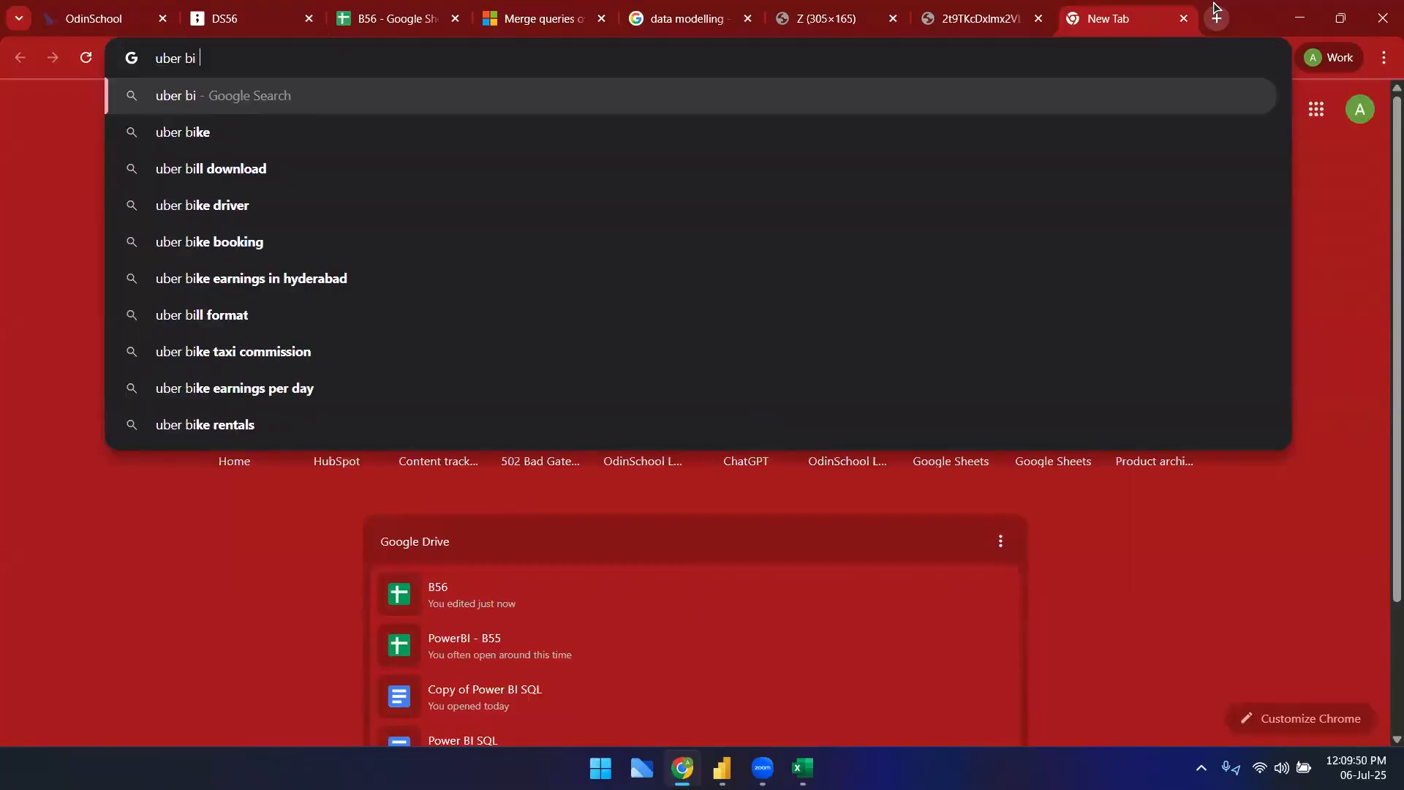
pyautogui.write(' visual')
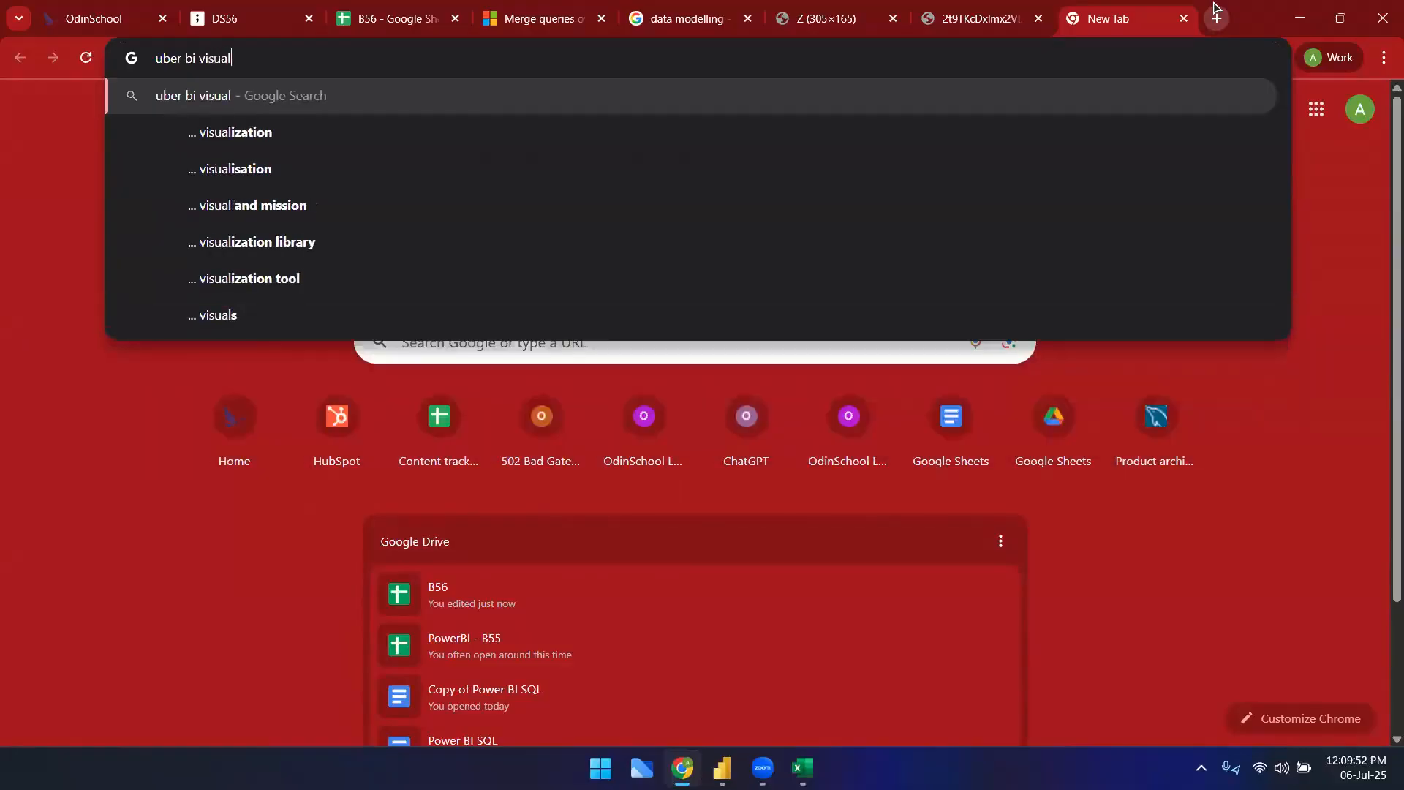
pyautogui.press('Down')
pyautogui.press('Return')
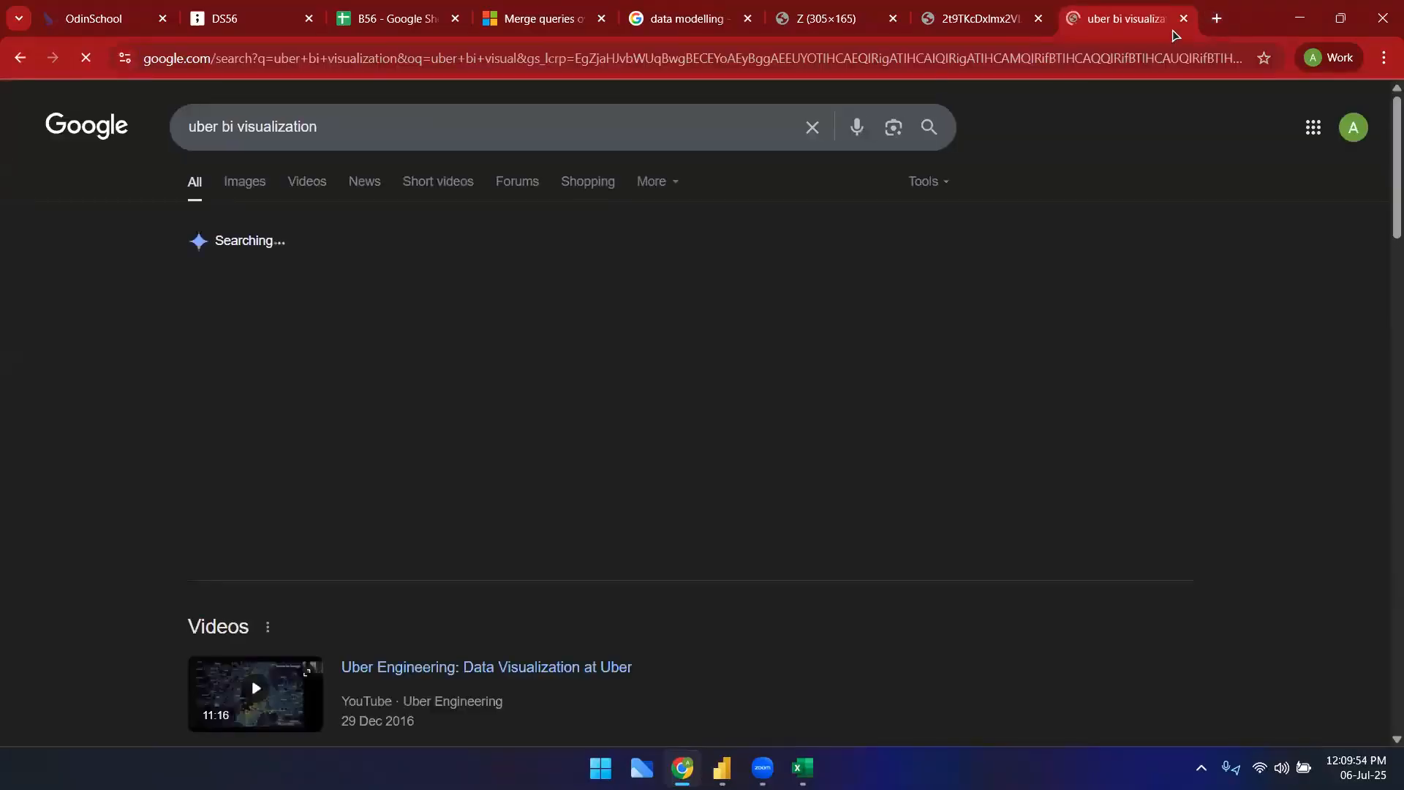
pyautogui.click(244, 181)
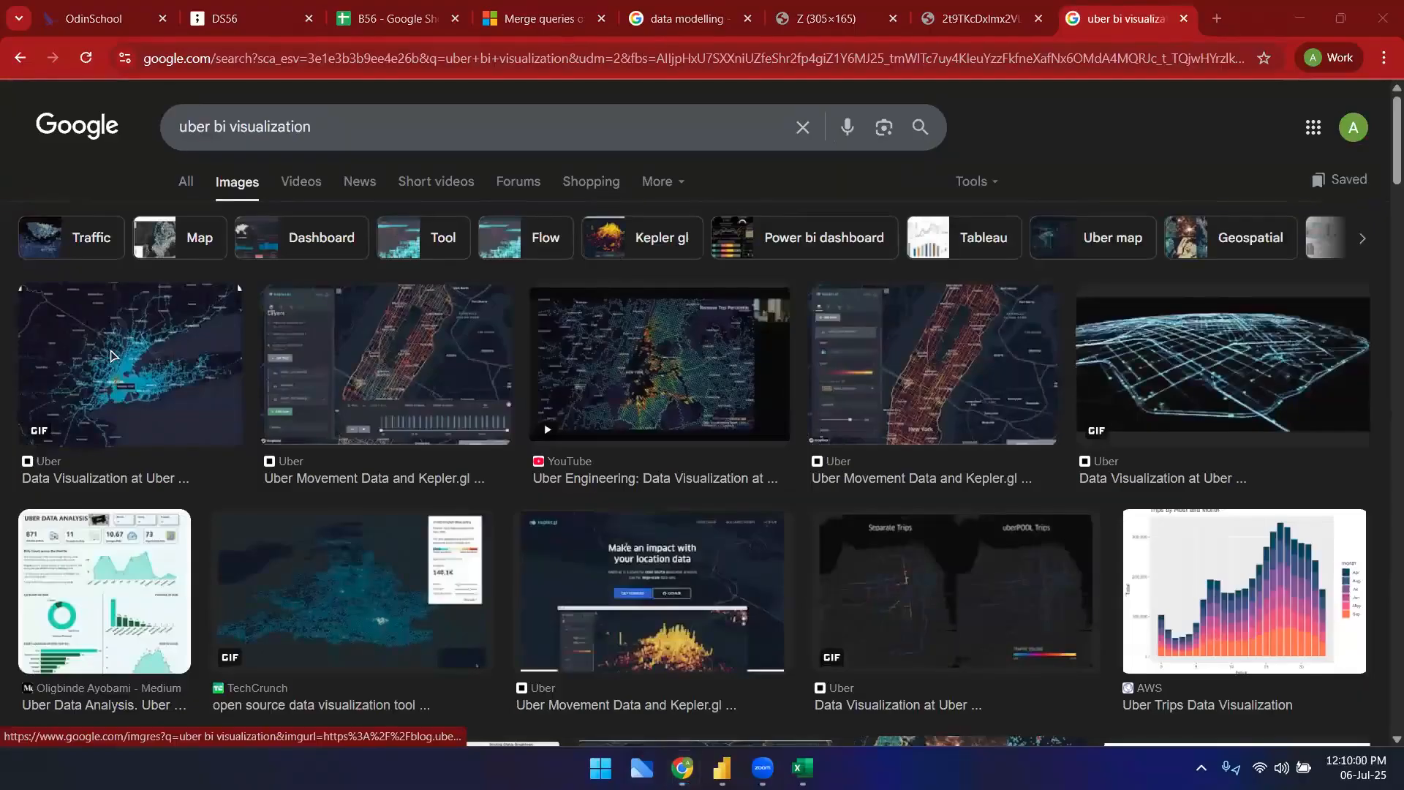
# - Open the first Uber map image from the search results in its own tab and view it
pyautogui.rightClick(110, 356)
pyautogui.click(212, 555)
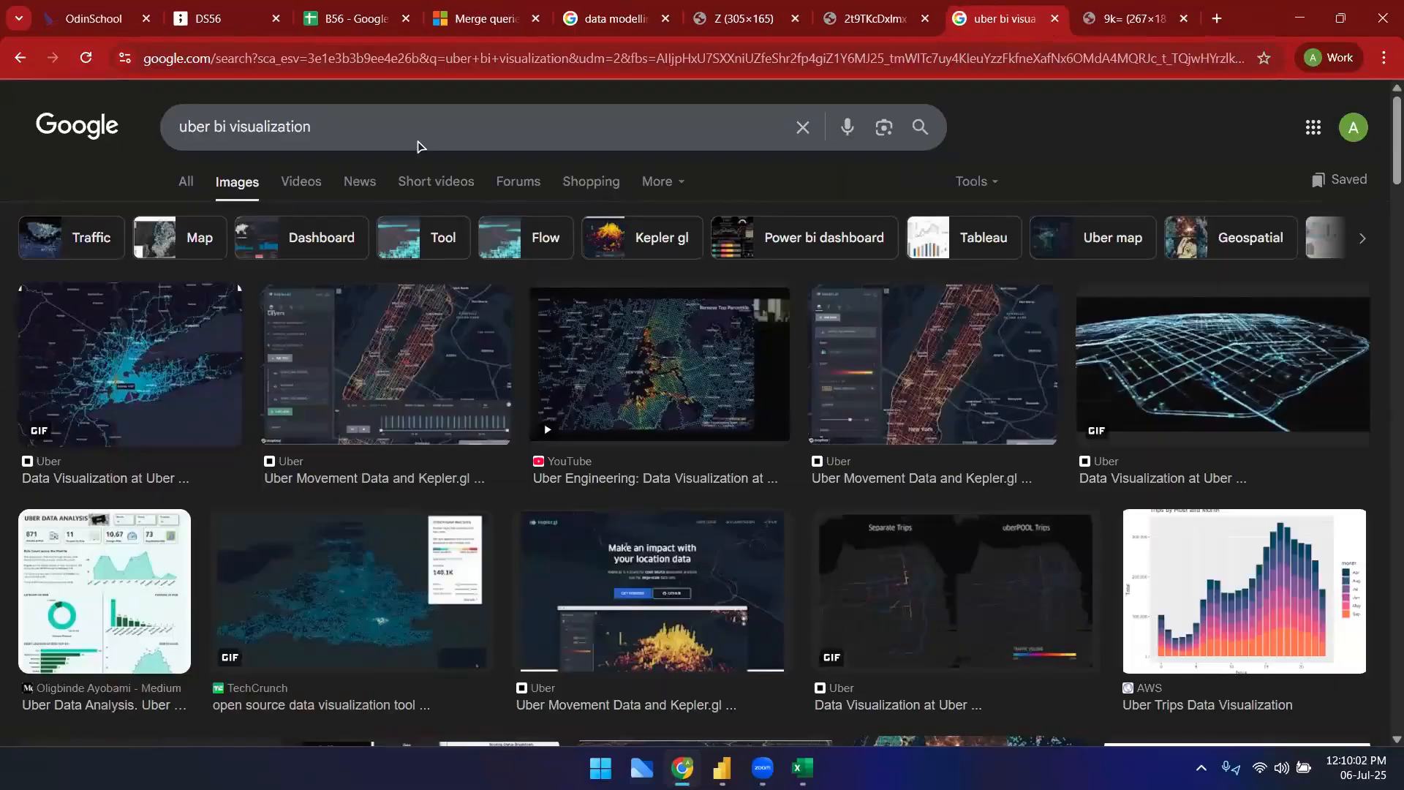
pyautogui.click(1143, 9)
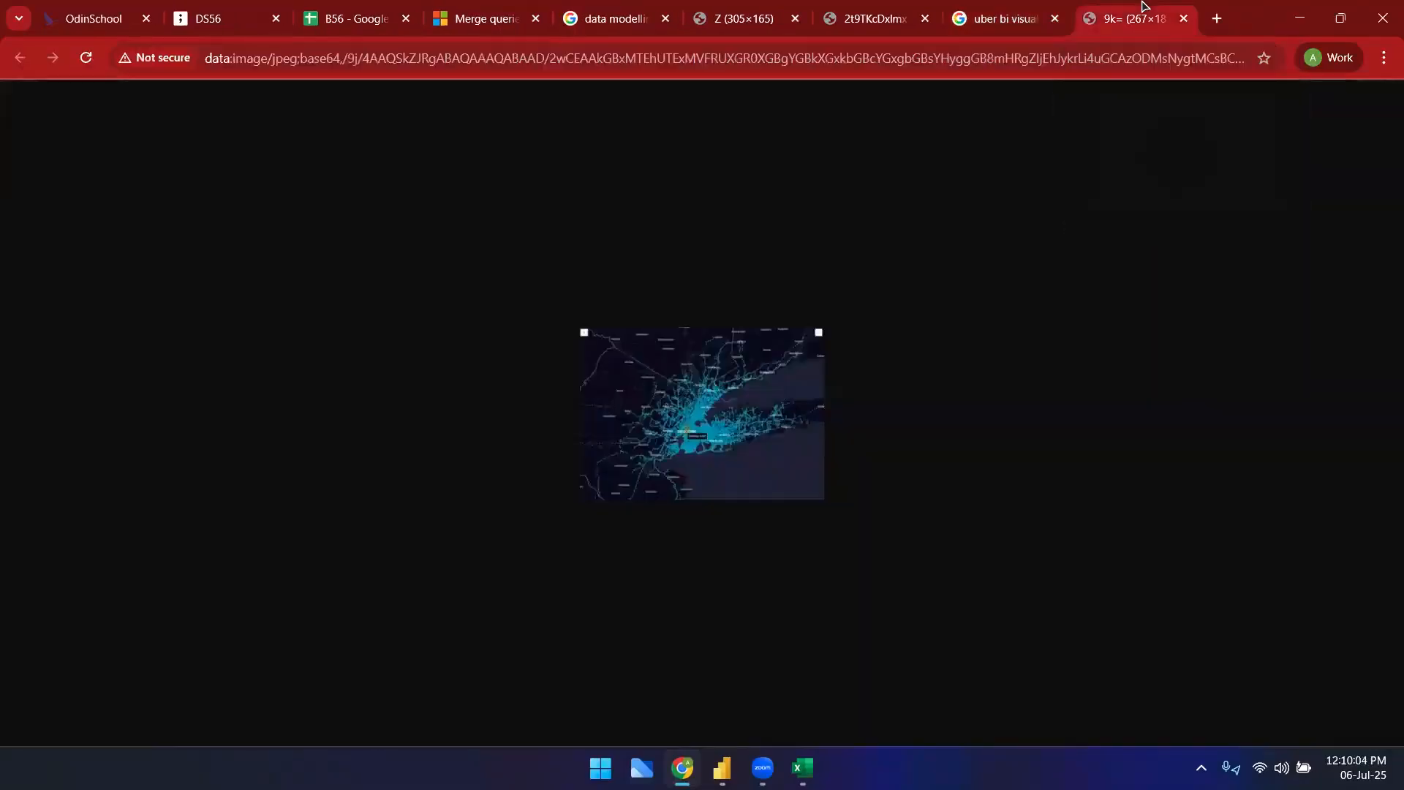
# - Open Uber's data visualization blog article and examine its map animations, opening the New York dropoff animation separately
pyautogui.click(951, 10)
pyautogui.click(70, 477)
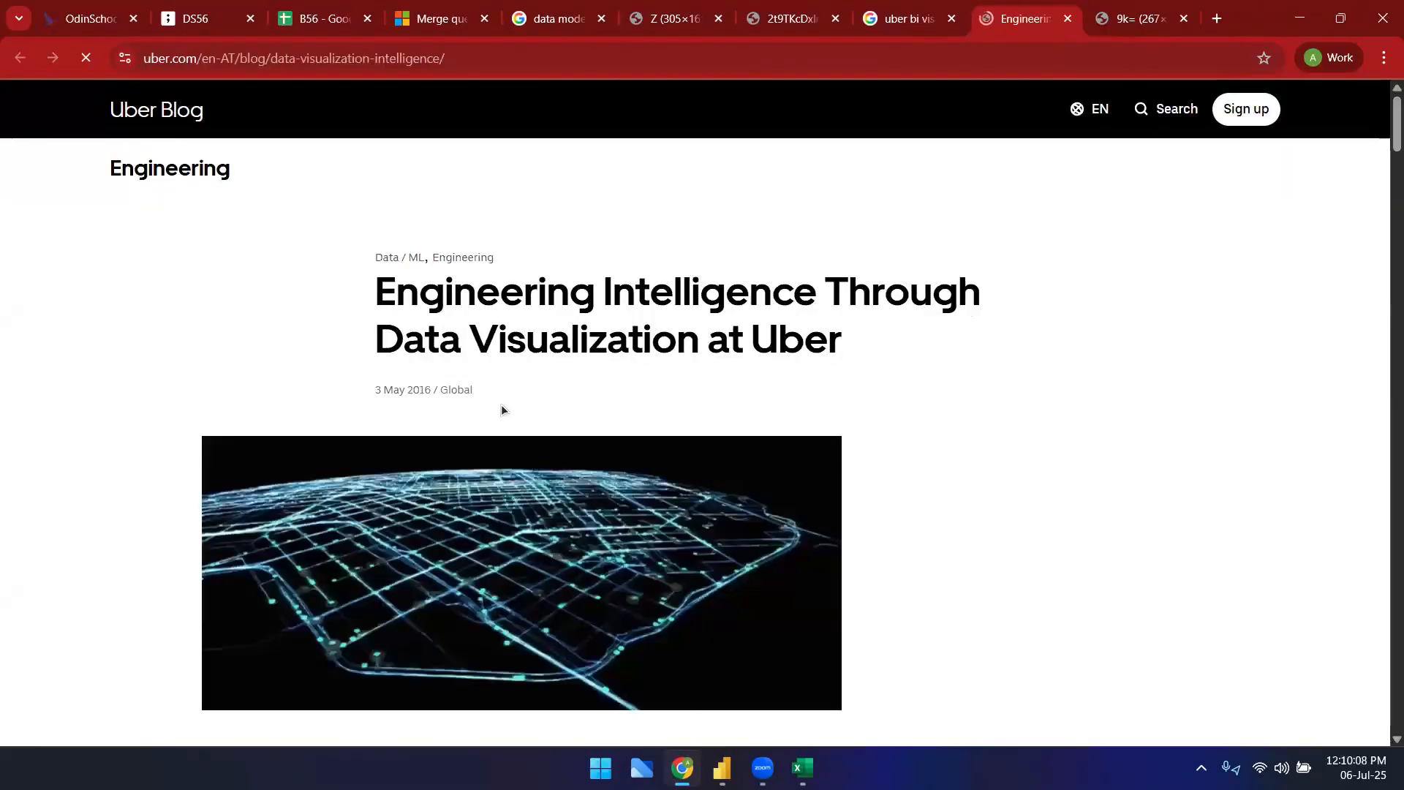
pyautogui.scroll(-15, 468, 413)
pyautogui.scroll(-12, 490, 417)
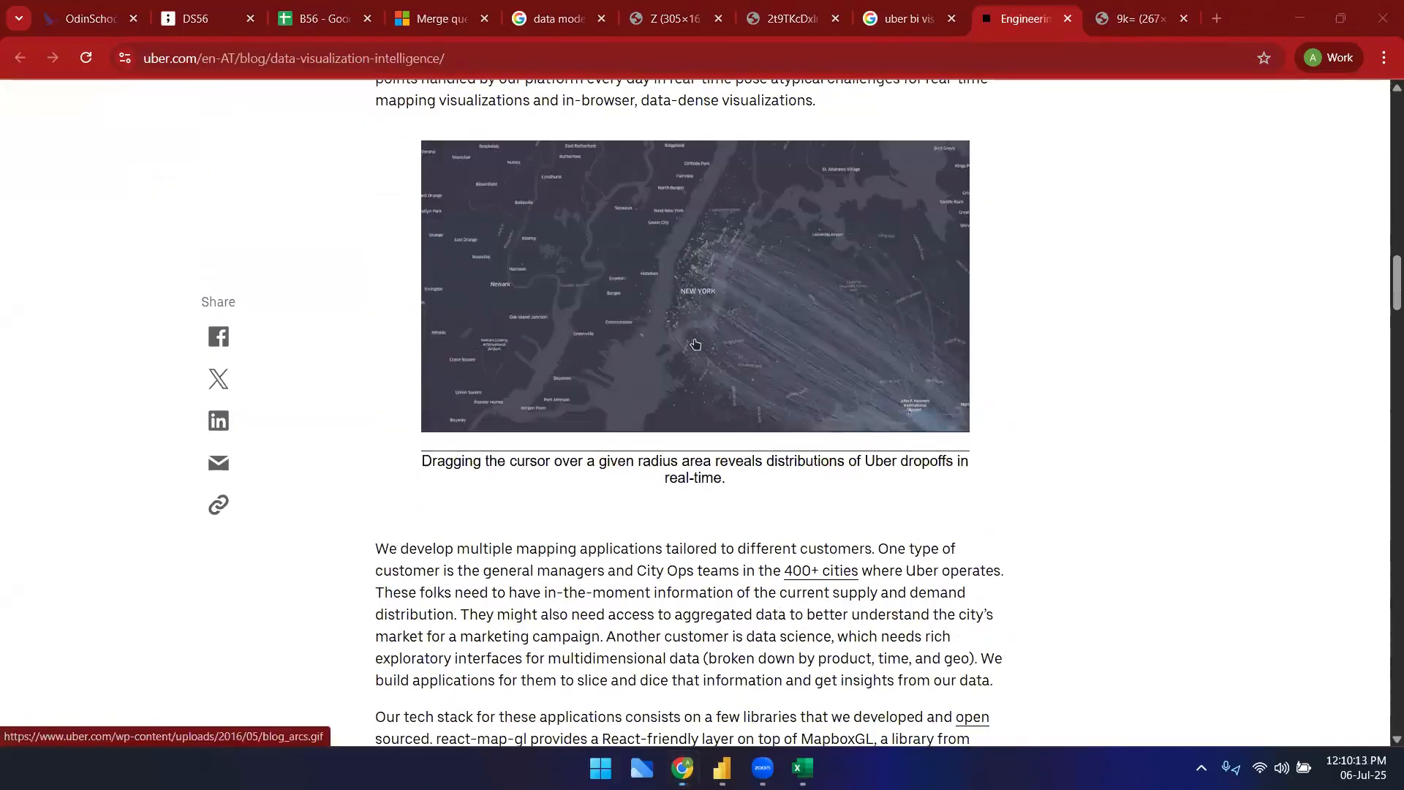
pyautogui.click(691, 310)
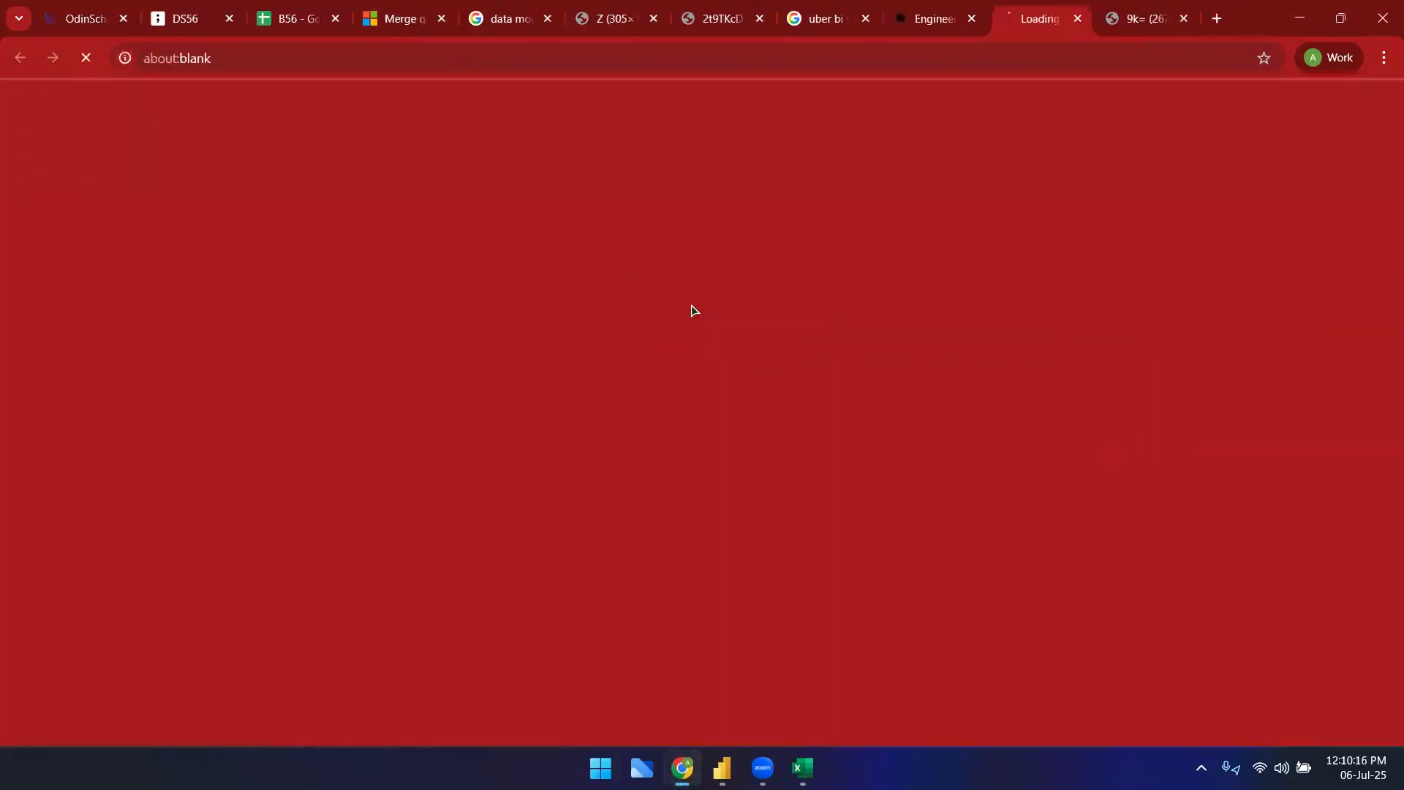
pyautogui.click(936, 16)
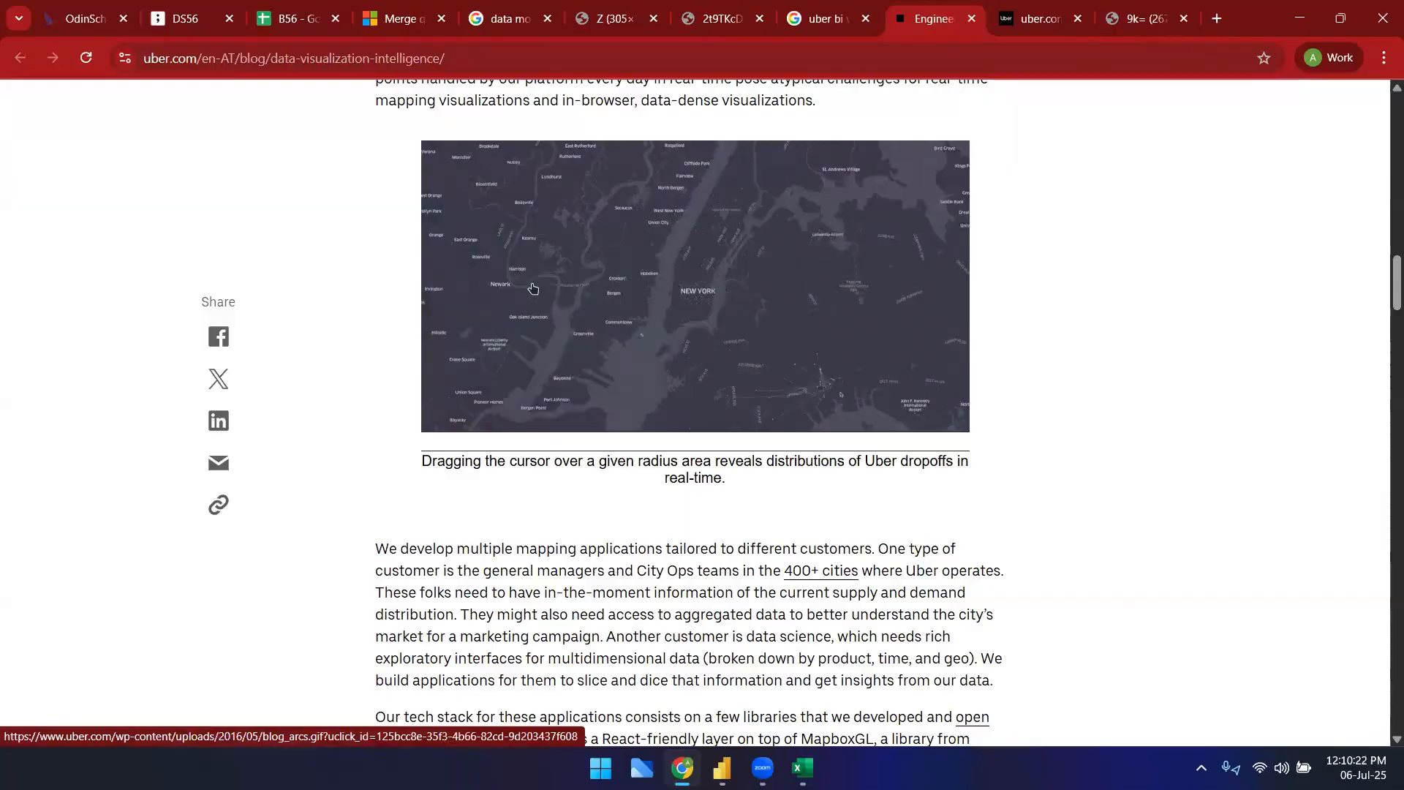
pyautogui.scroll(-3, 658, 511)
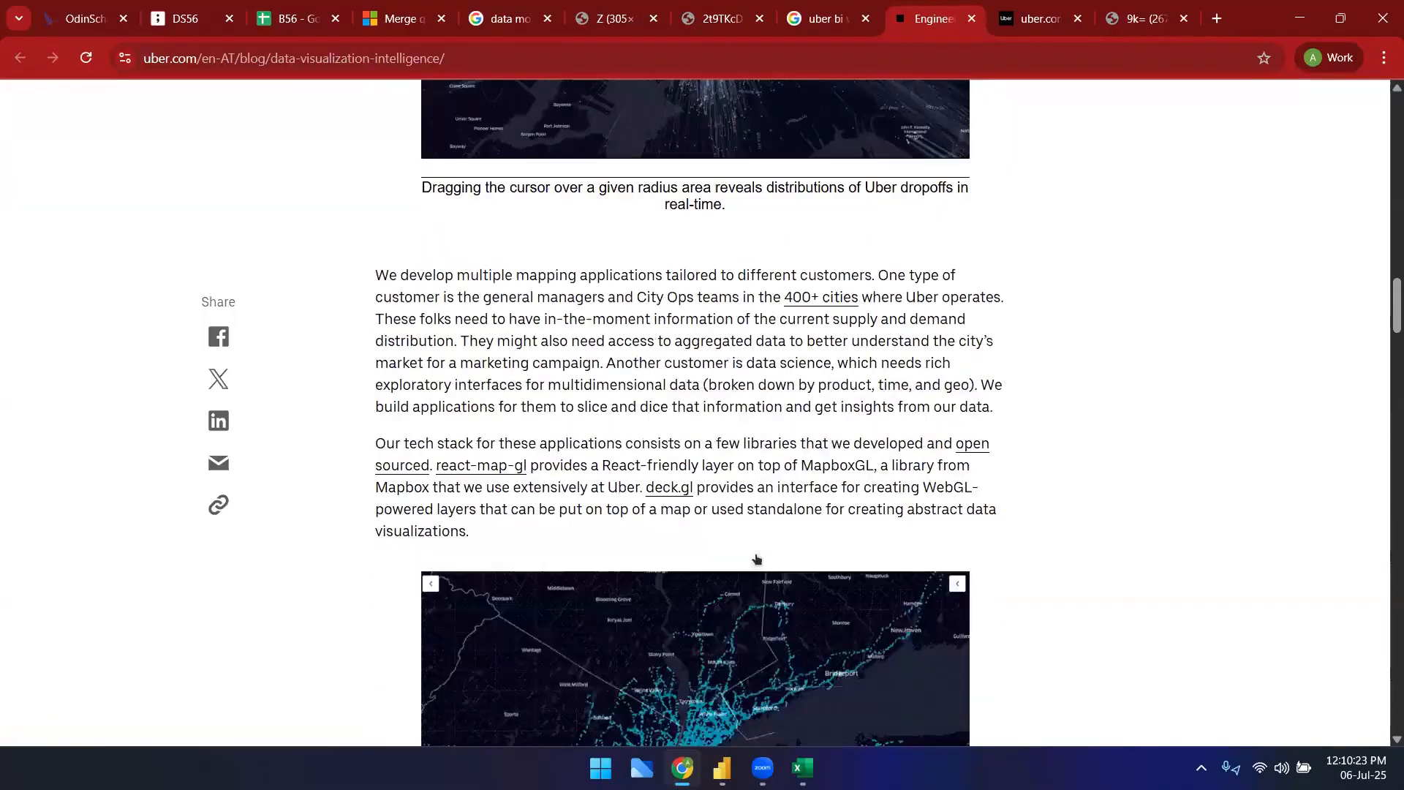
pyautogui.scroll(-4, 620, 492)
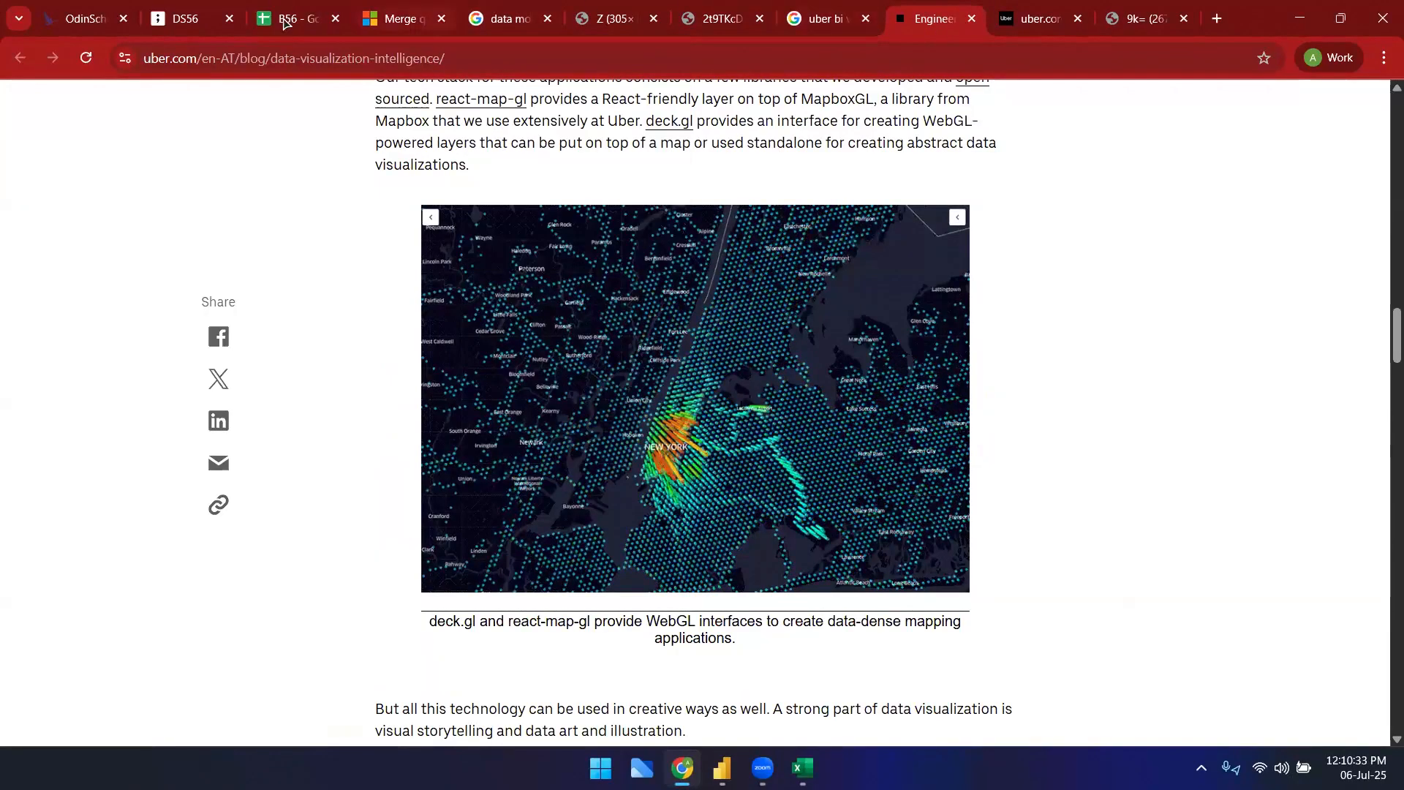
# - Bold the geo label in cell C97 of the B56 spreadsheet and close the two Uber blog tabs
pyautogui.hotkey('ctrl', '3')
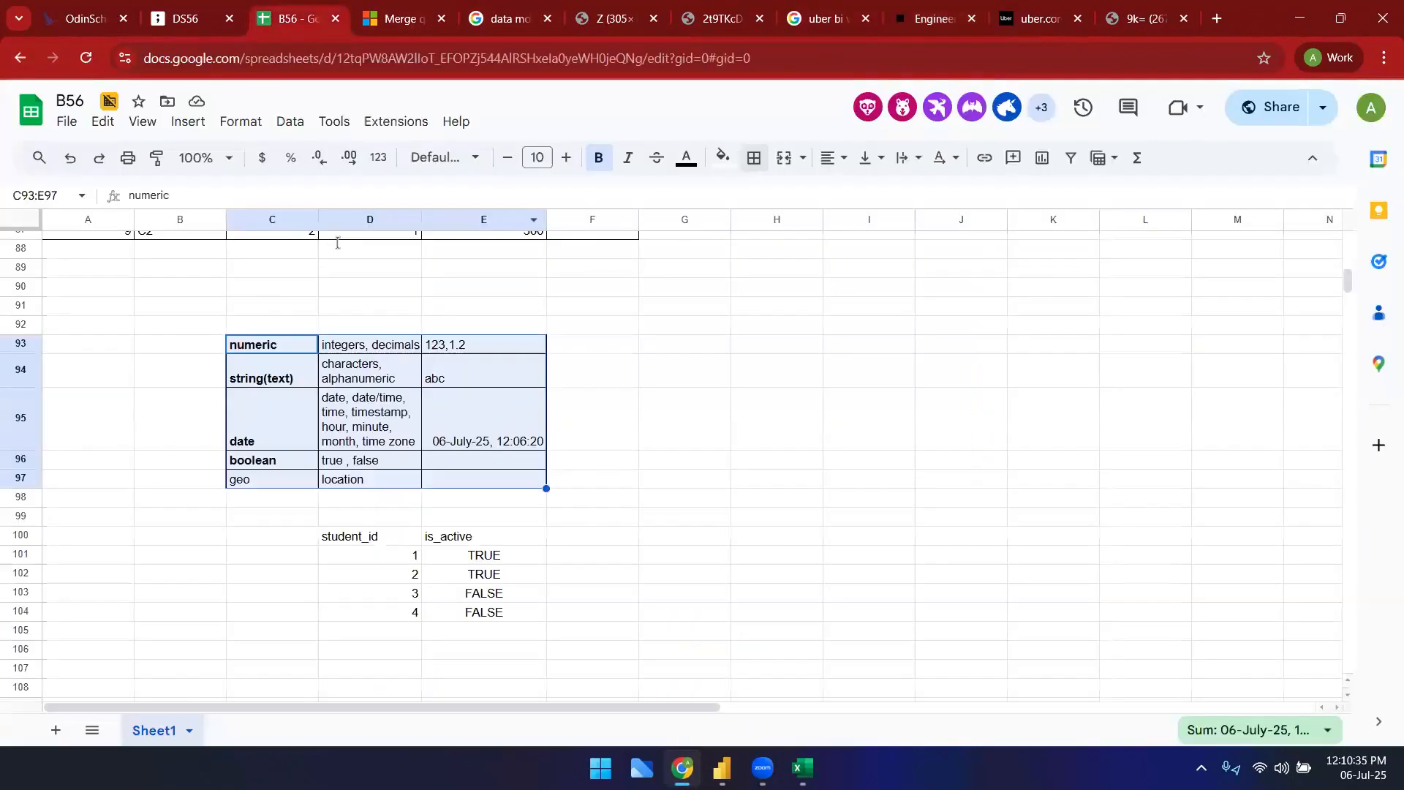
pyautogui.click(286, 483)
pyautogui.hotkey('ctrl', 'b')
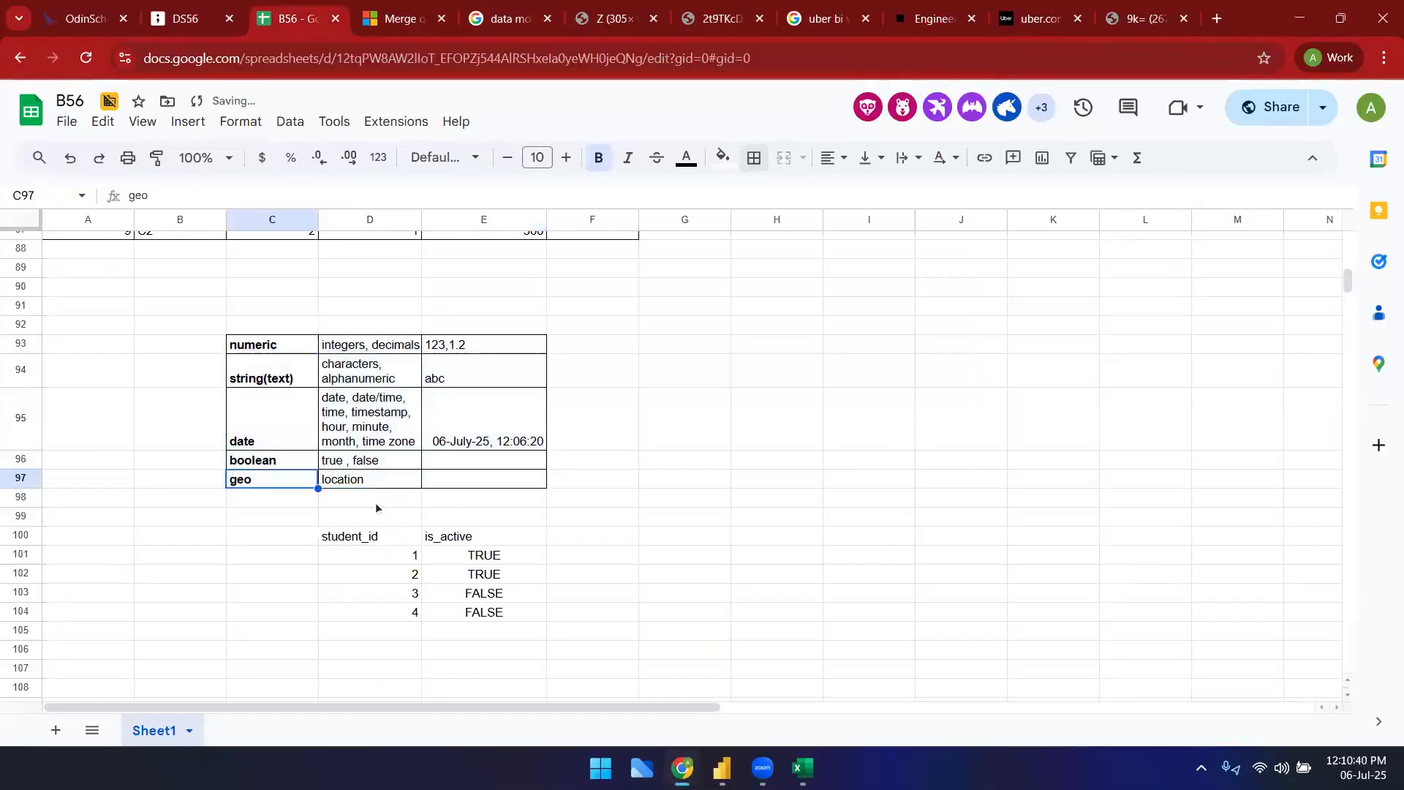
pyautogui.click(972, 18)
pyautogui.click(977, 19)
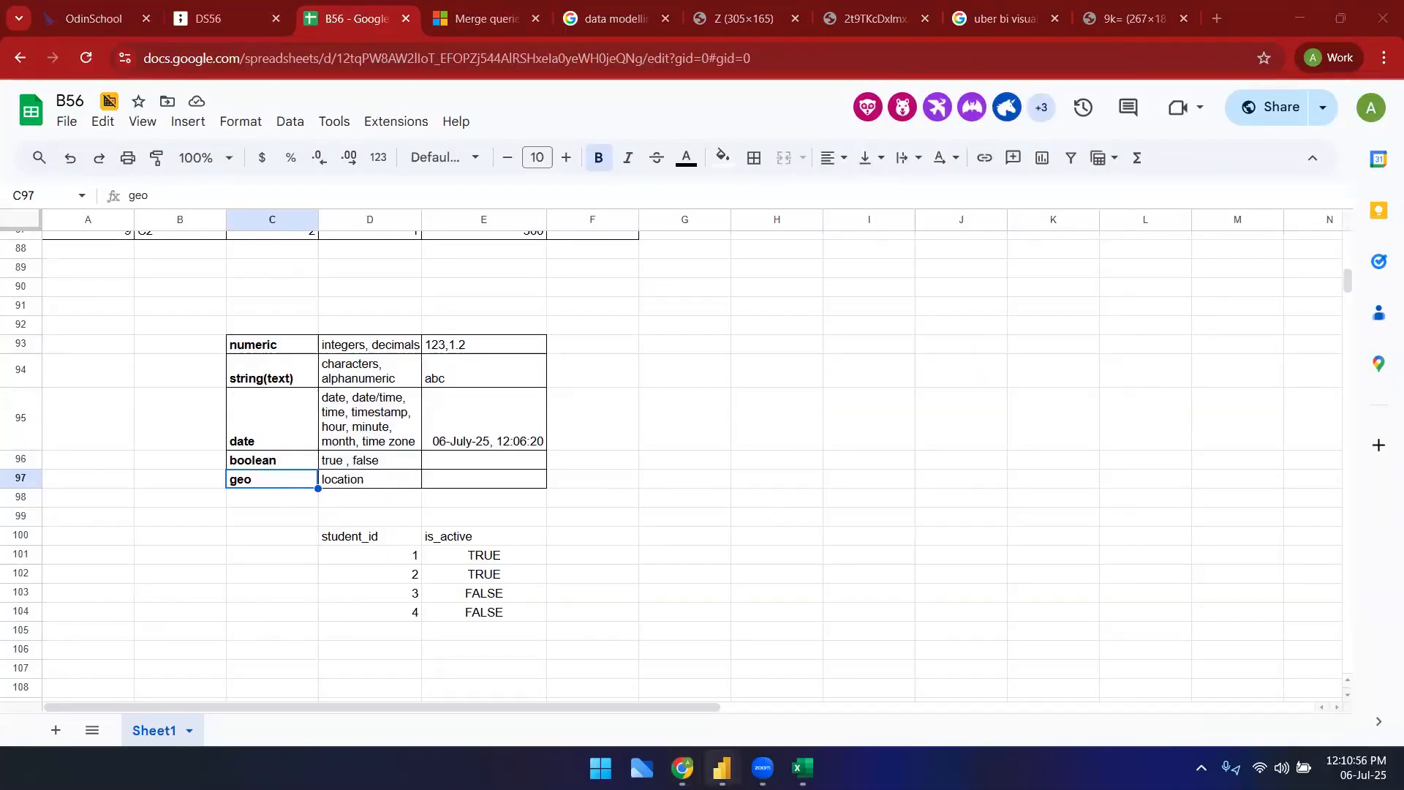
# - Switch to the merge_queries Power Query Editor and examine the available column data types for the sales_customers_full outer query
pyautogui.moveTo(722, 768)
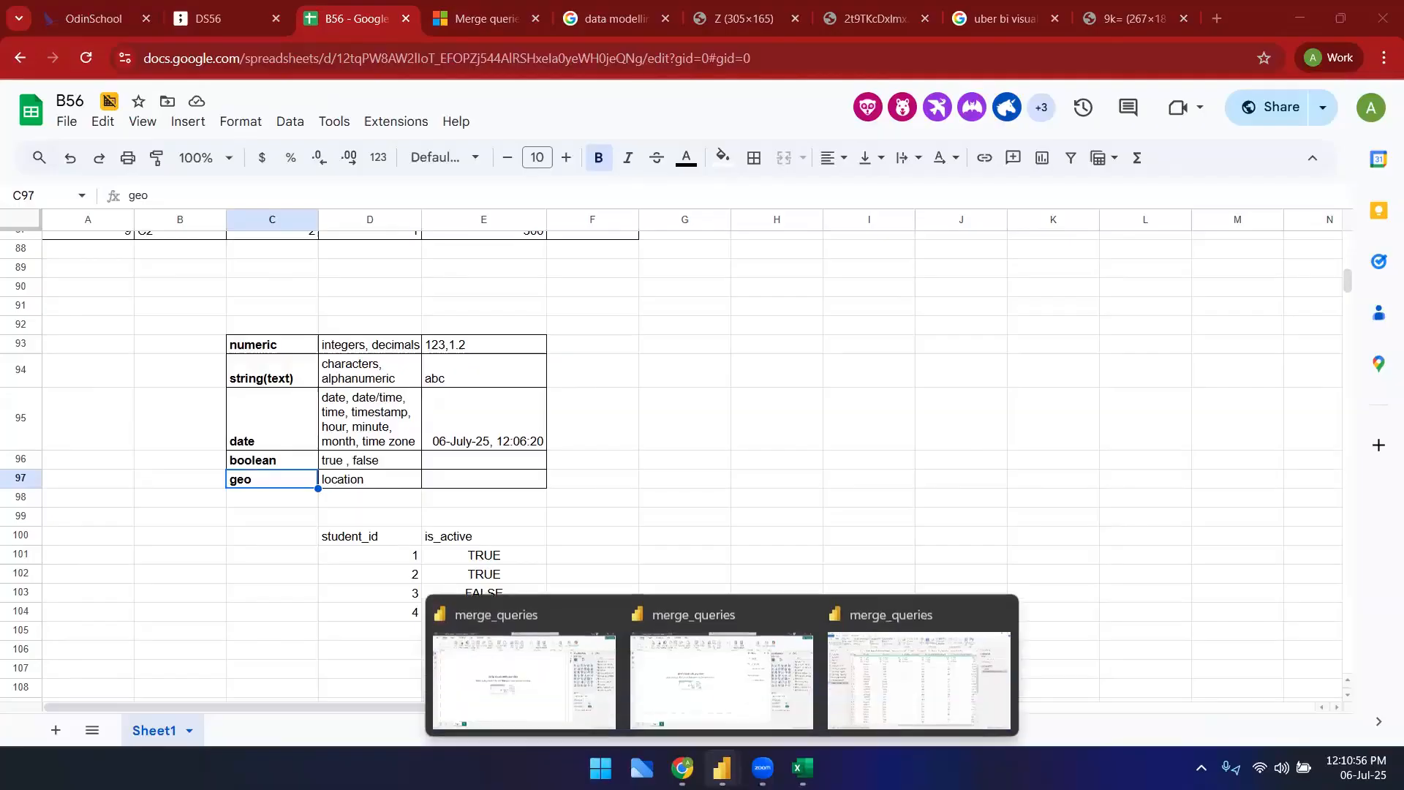
pyautogui.click(860, 671)
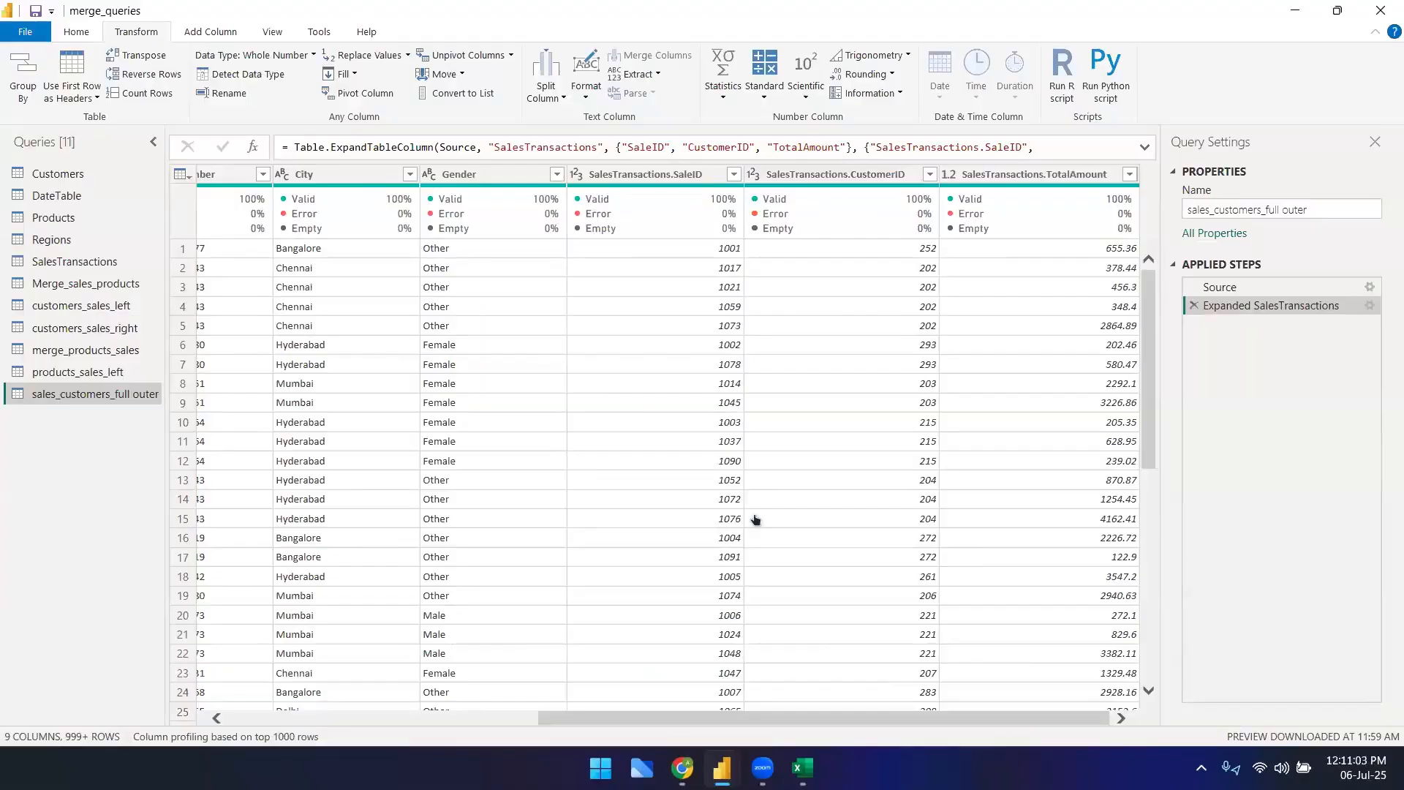
pyautogui.click(598, 129)
pyautogui.click(271, 64)
pyautogui.click(276, 57)
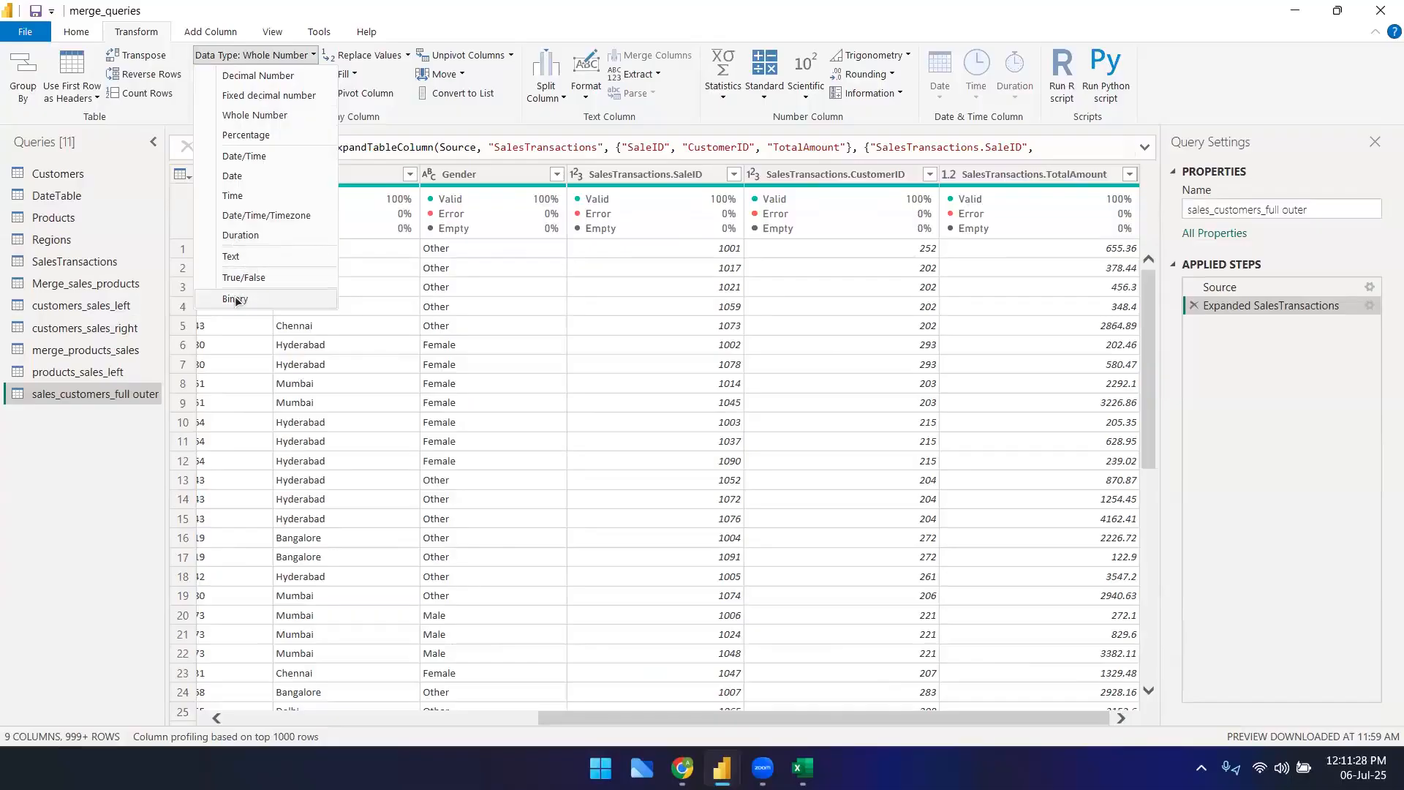
pyautogui.click(359, 340)
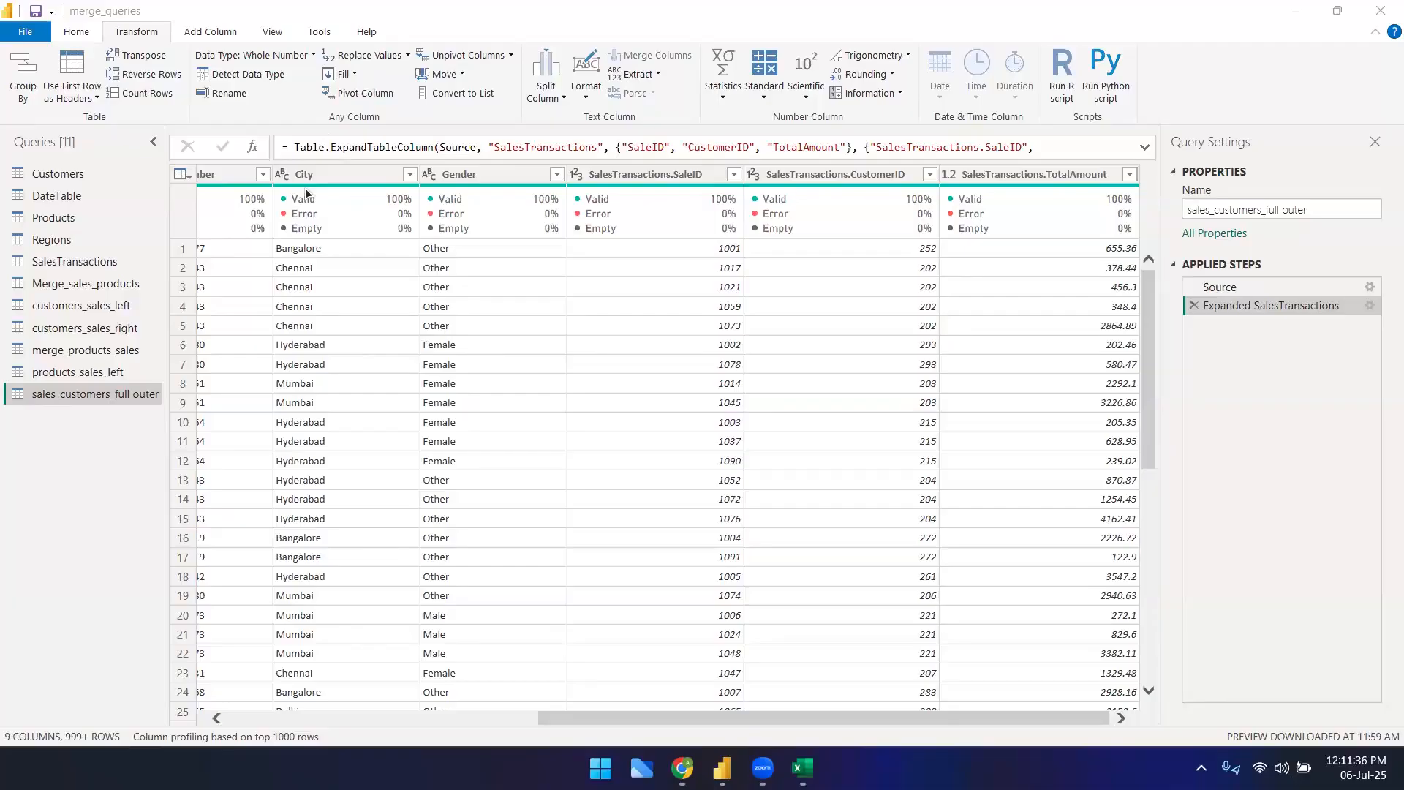
# - Automatically detect the data type of the SalesTransactions.TotalAmount column
pyautogui.click(64, 494)
pyautogui.click(819, 388)
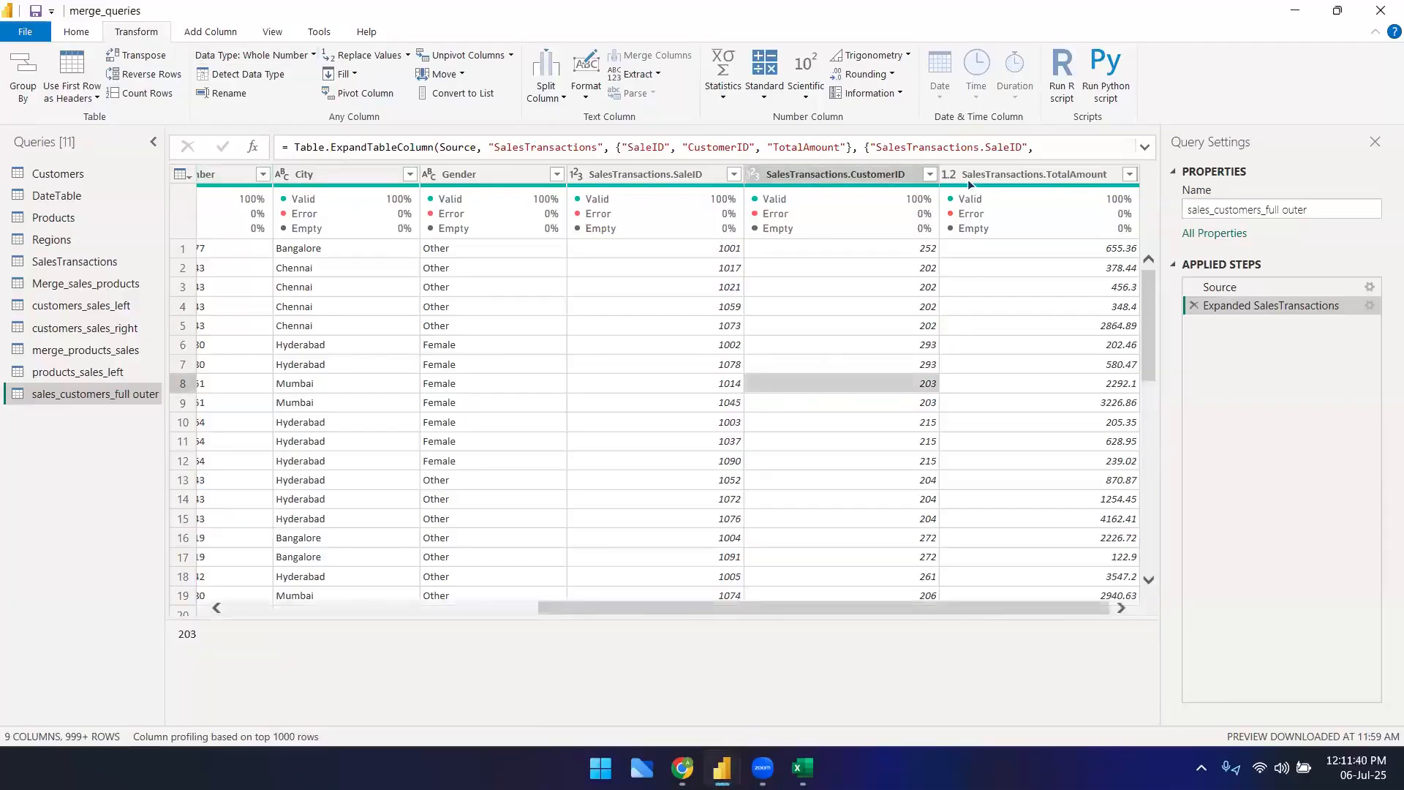
pyautogui.click(994, 178)
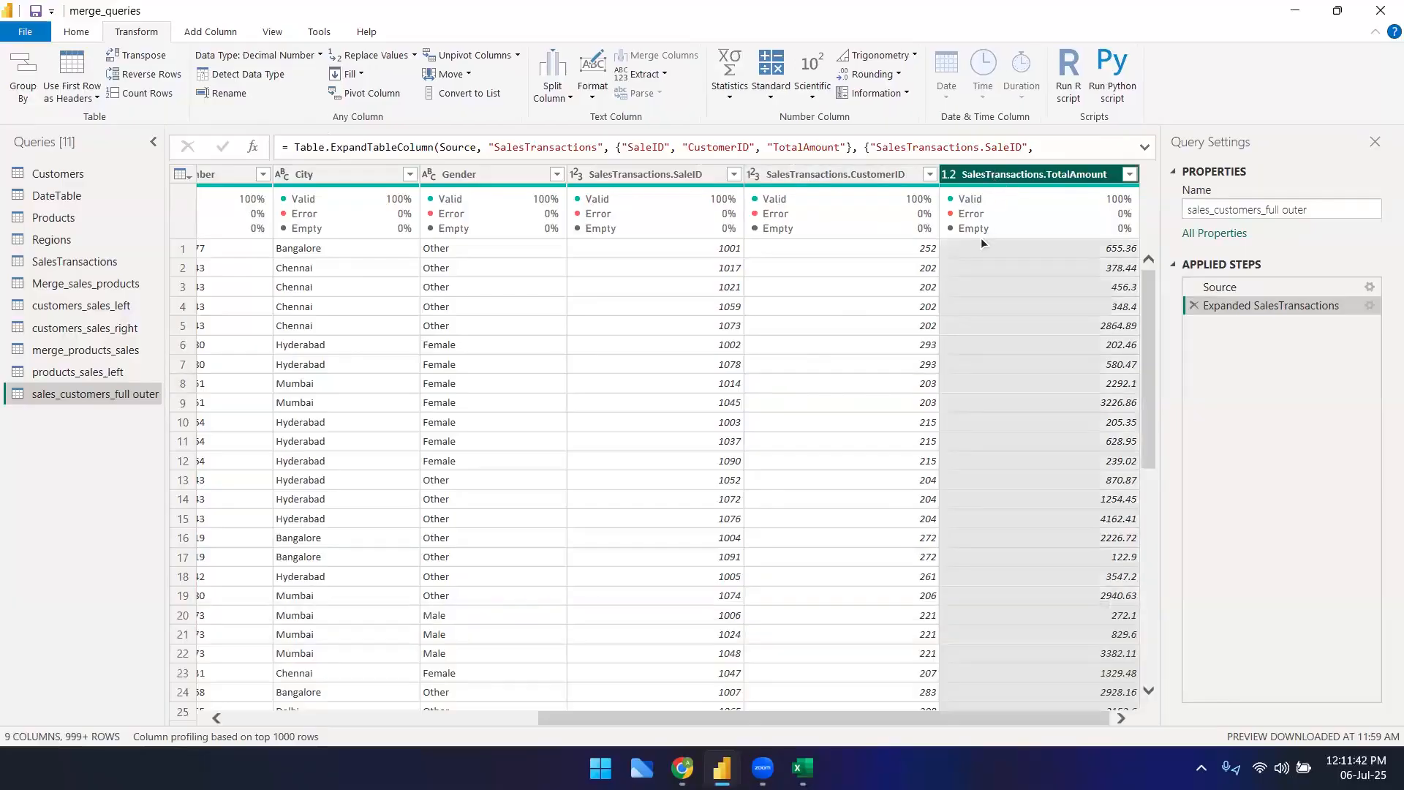
pyautogui.click(827, 177)
pyautogui.click(963, 177)
pyautogui.click(226, 74)
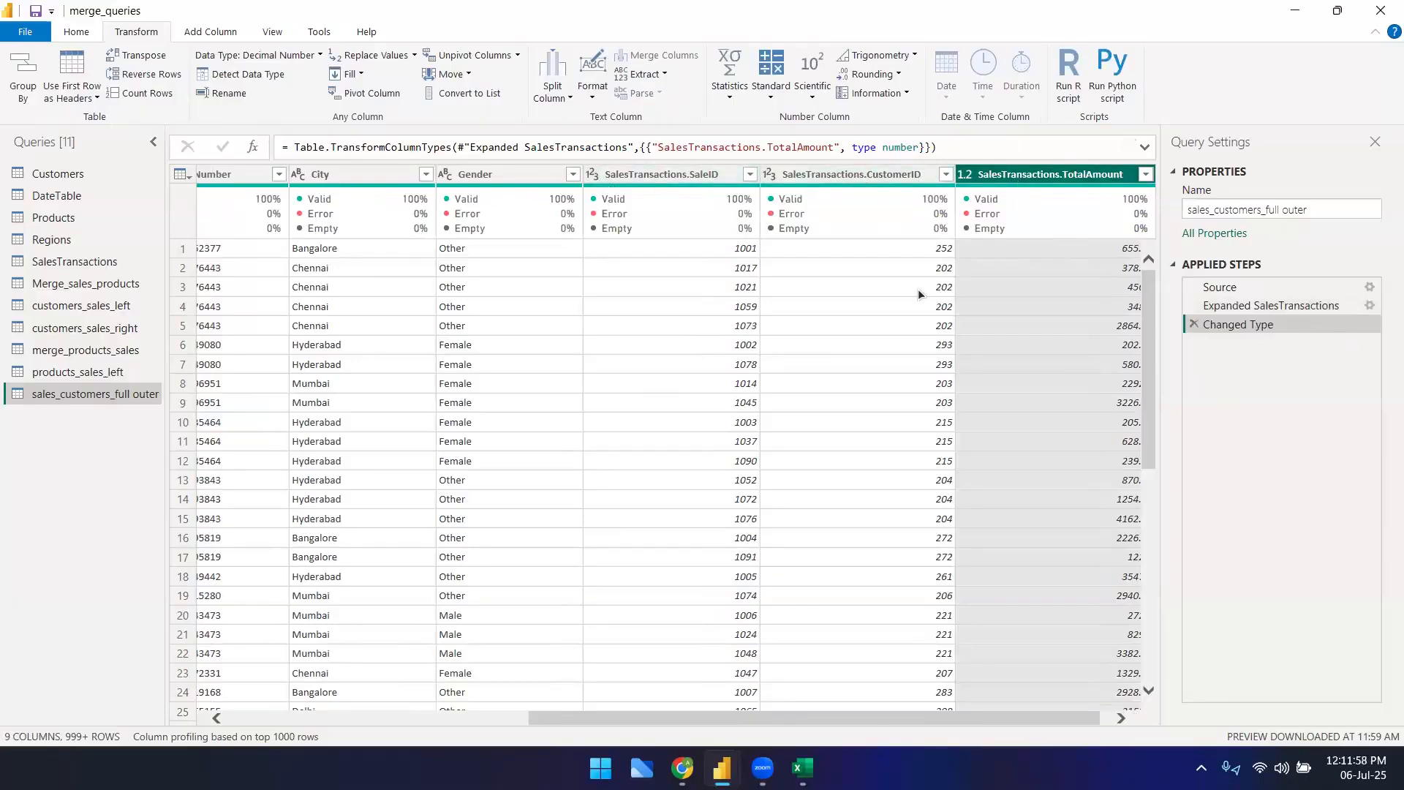
# - Review the type options for the SalesTransactions.CustomerID column and detect its data type automatically
pyautogui.click(852, 174)
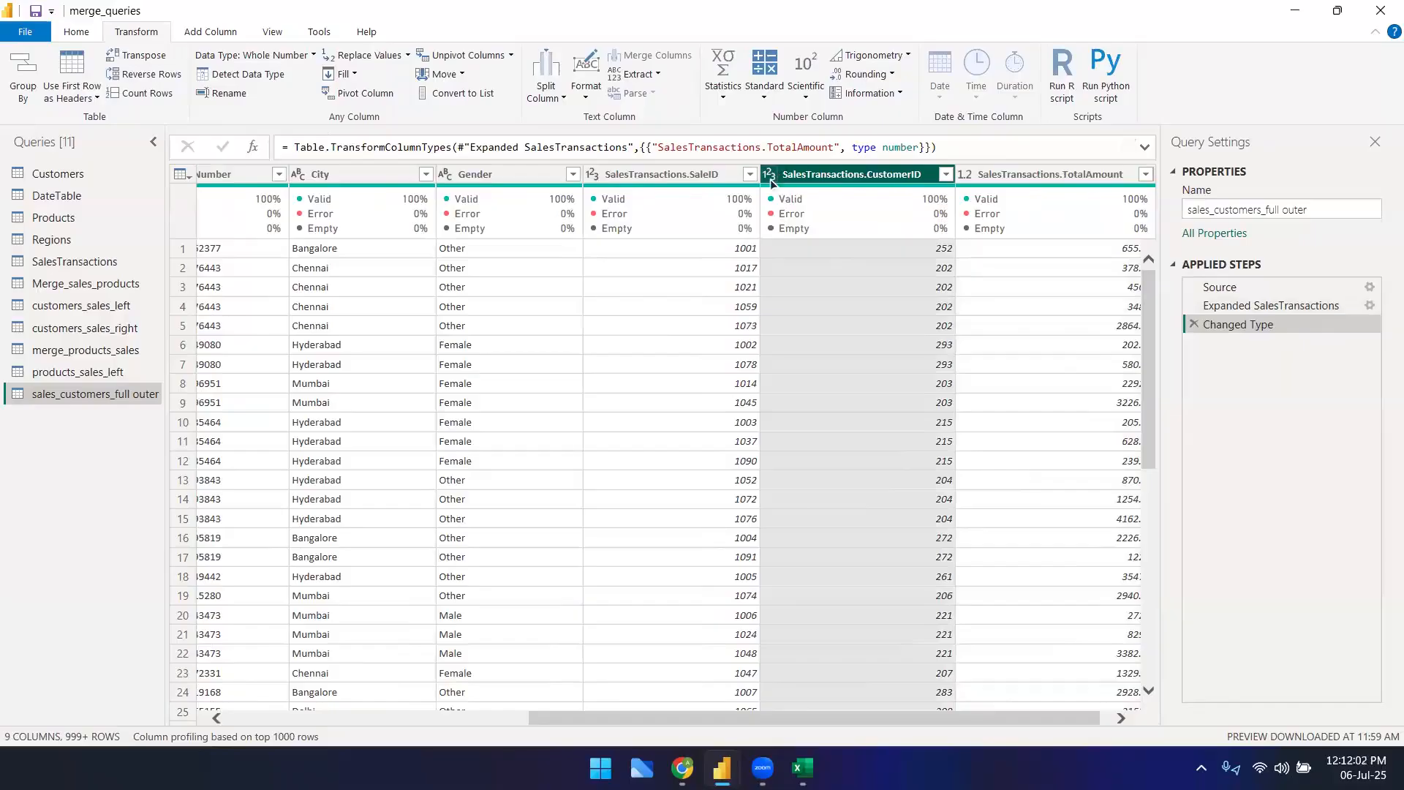
pyautogui.moveTo(798, 722); pyautogui.dragTo(822, 718)
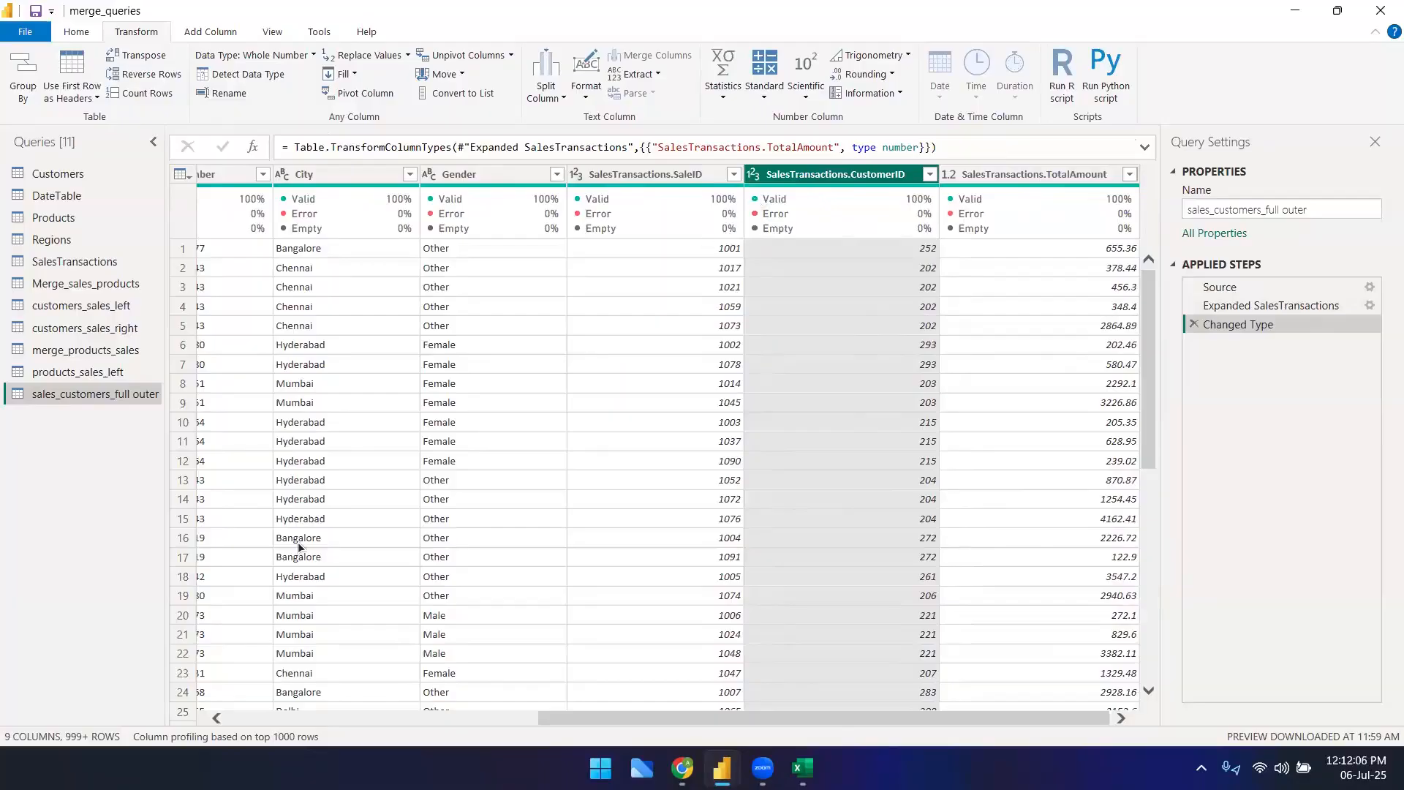
pyautogui.click(755, 179)
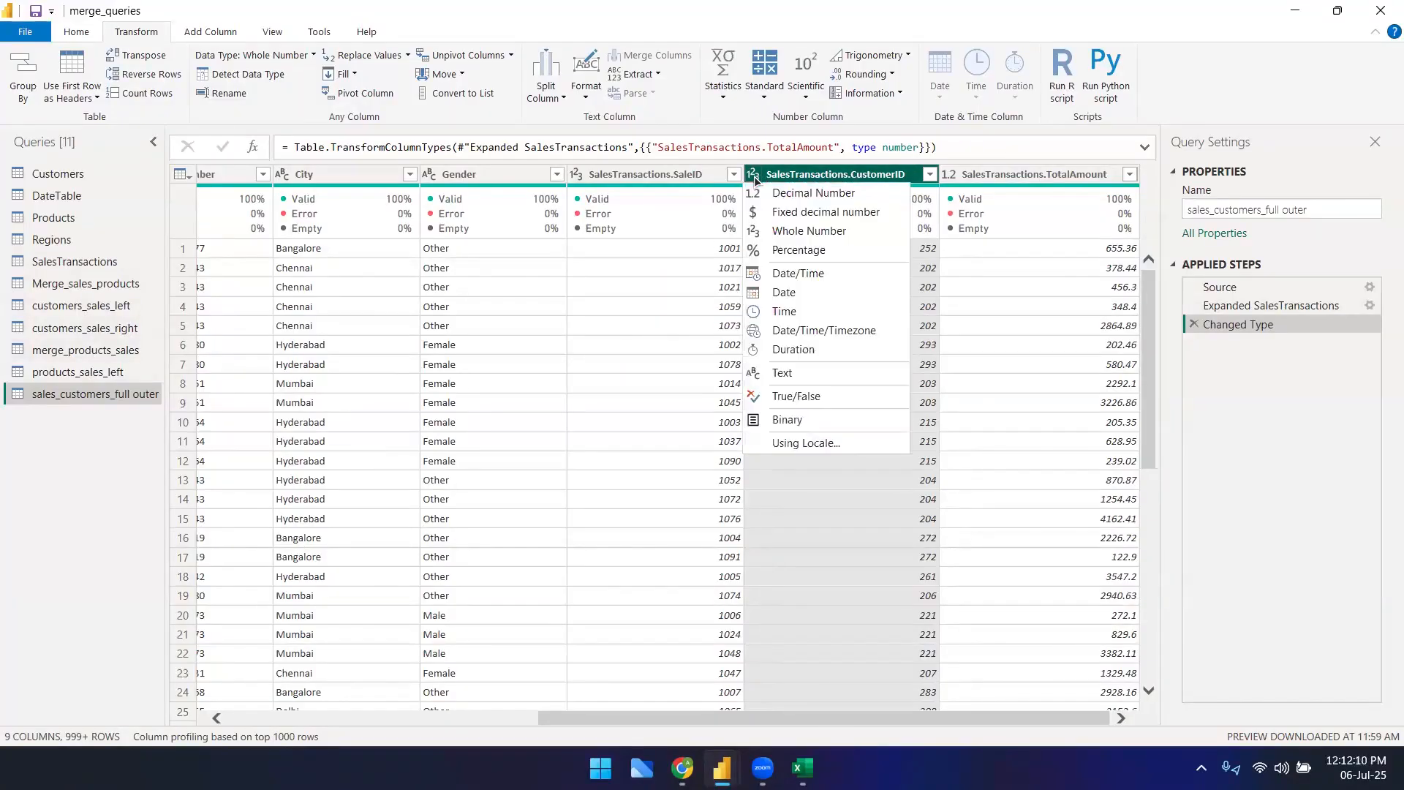
pyautogui.click(754, 180)
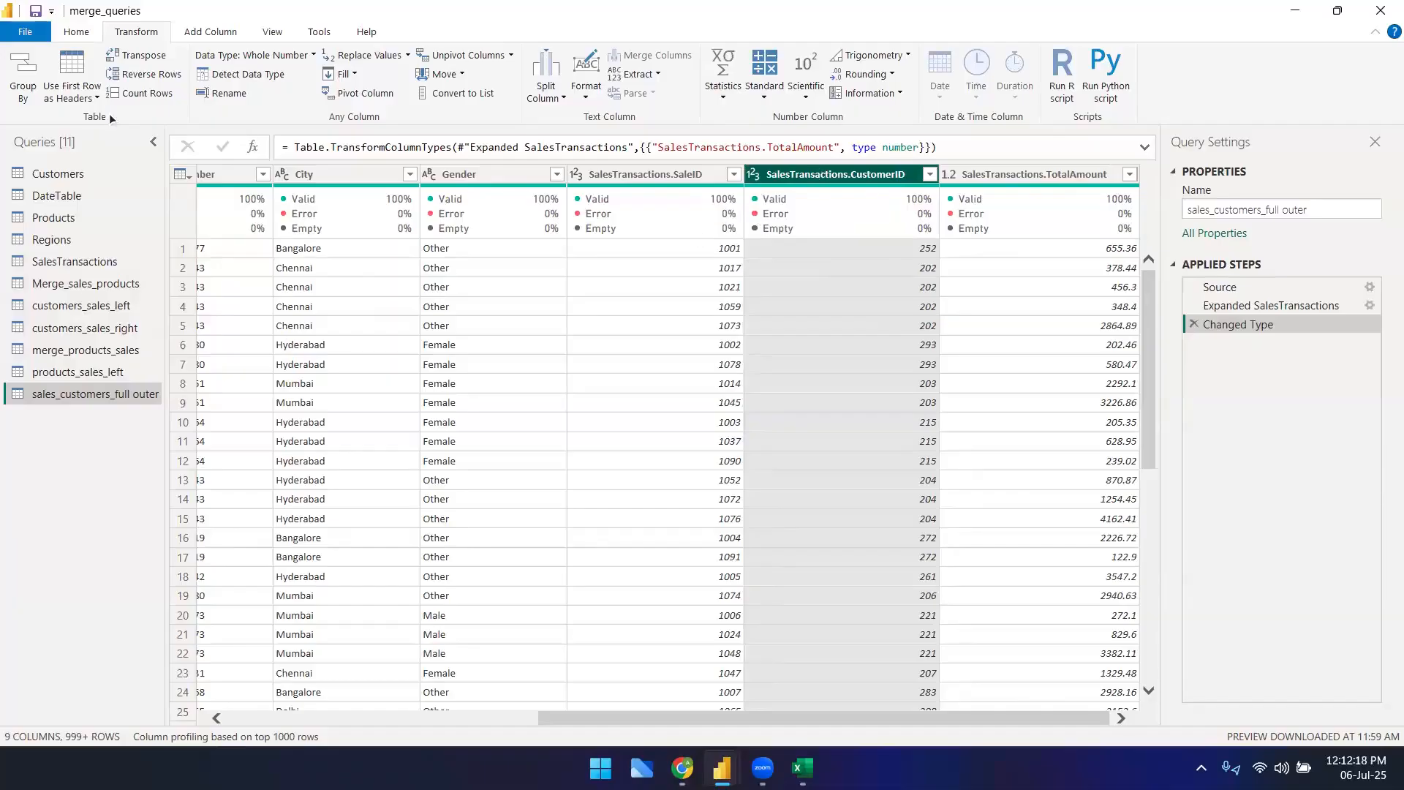
pyautogui.click(237, 74)
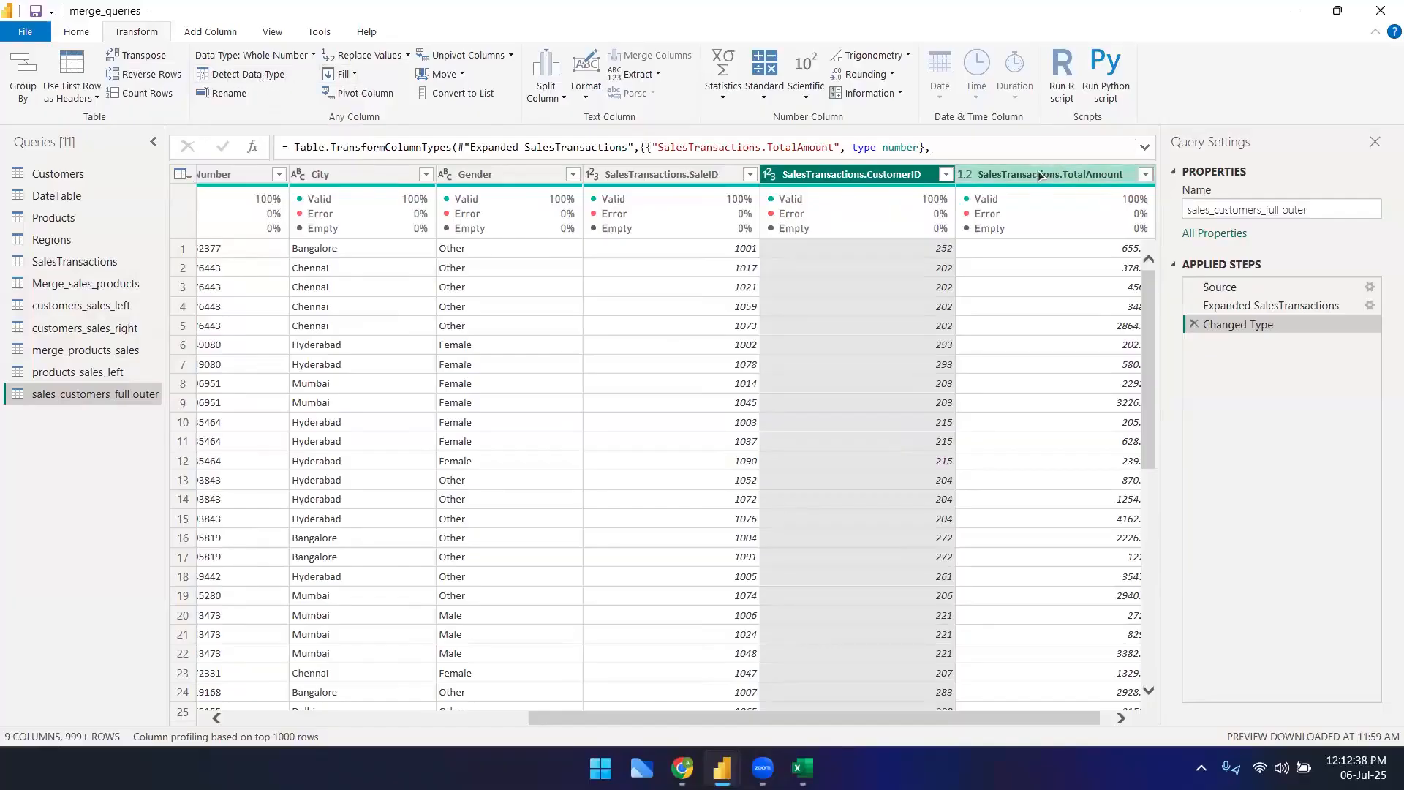
# - Open the SalesTransactions query and automatically detect the data type of its OrderDate column
pyautogui.click(660, 174)
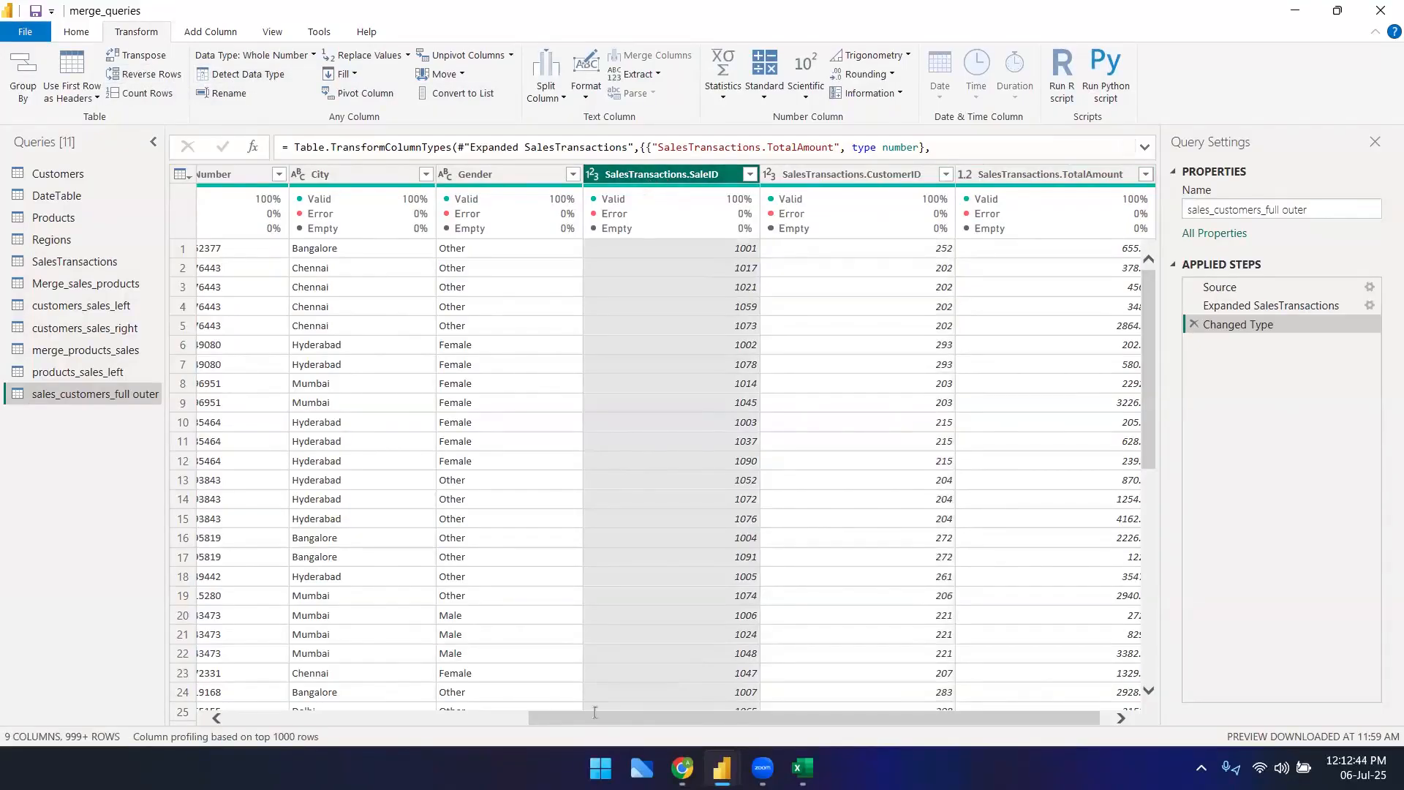
pyautogui.hscroll(-3, 417, 704)
pyautogui.hscroll(-8, 416, 704)
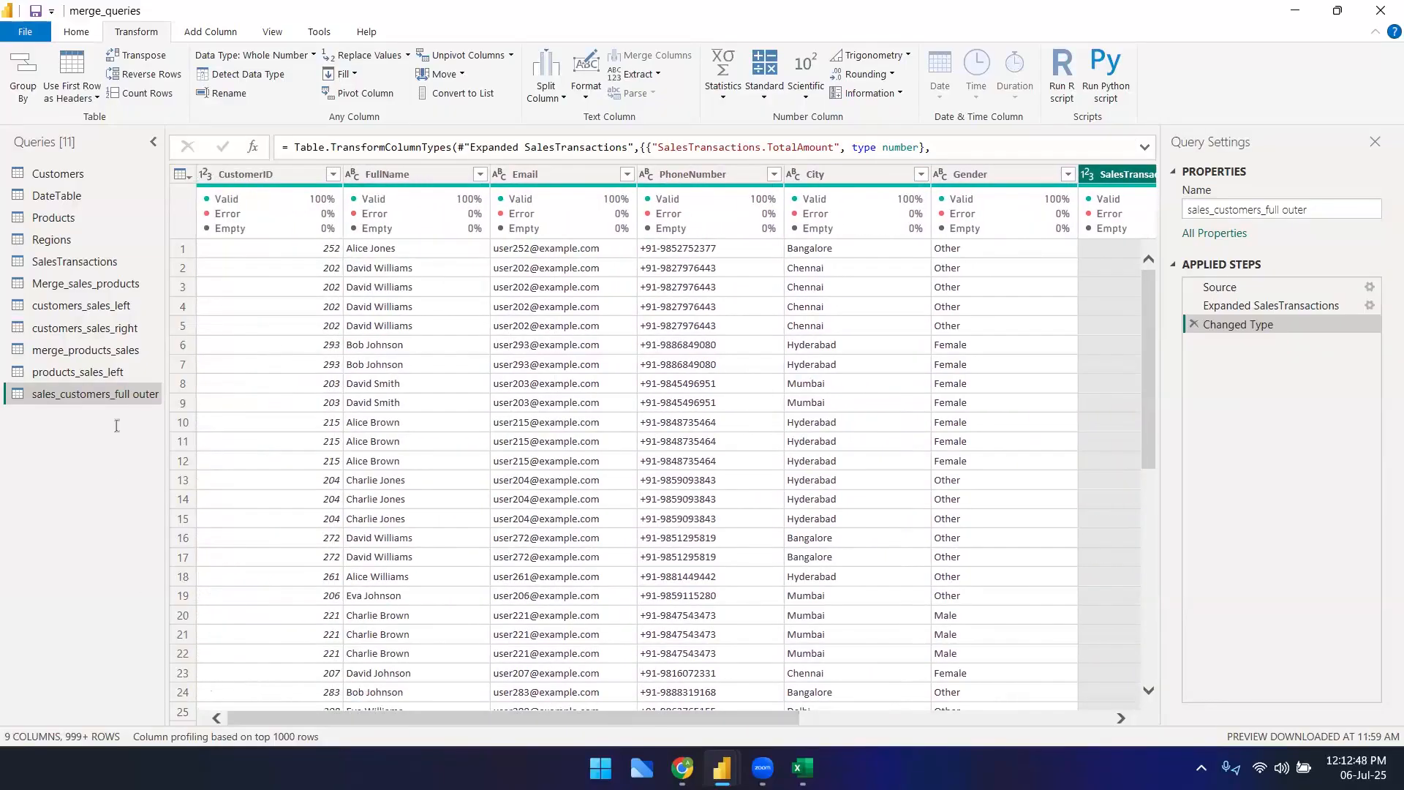
pyautogui.click(85, 263)
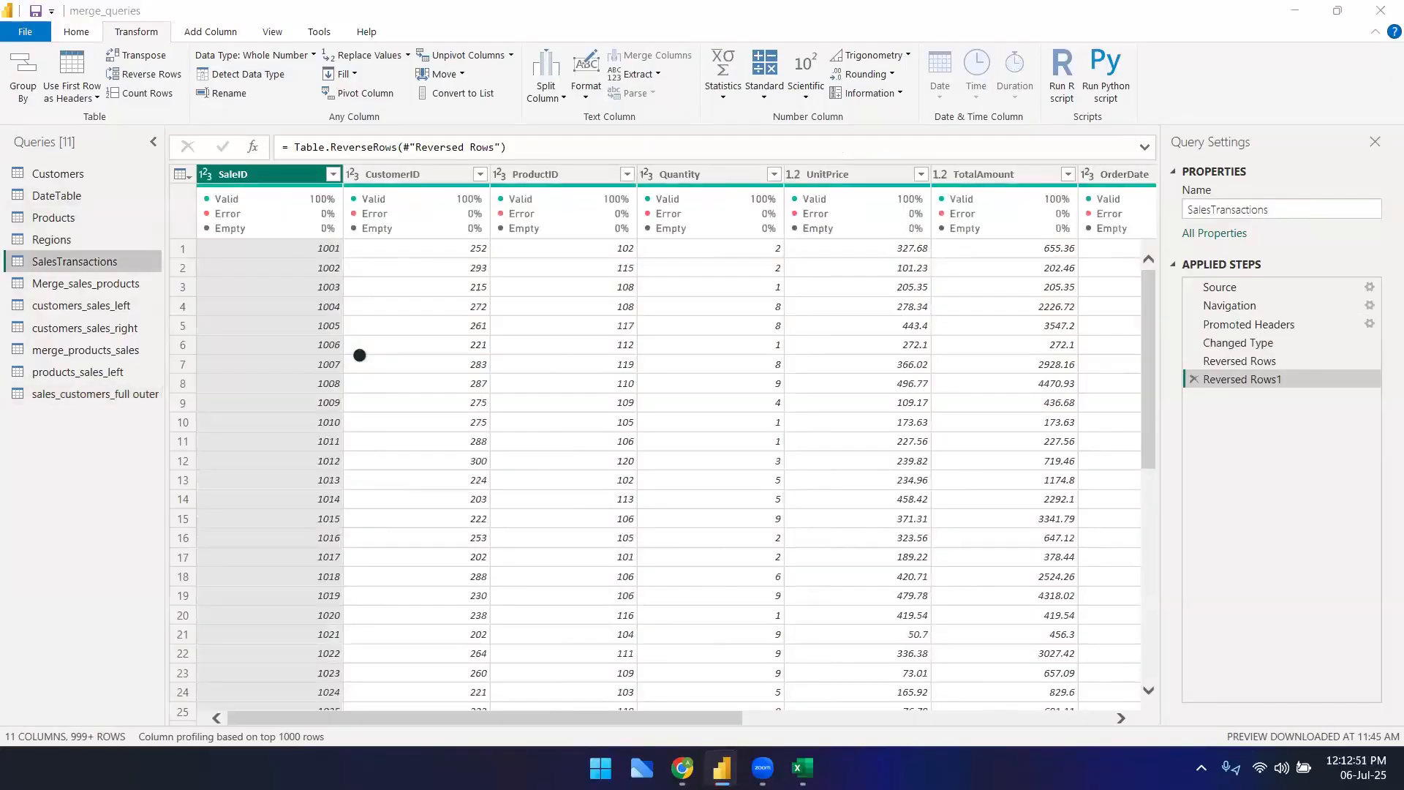
pyautogui.click(531, 709)
pyautogui.moveTo(596, 721); pyautogui.dragTo(849, 699)
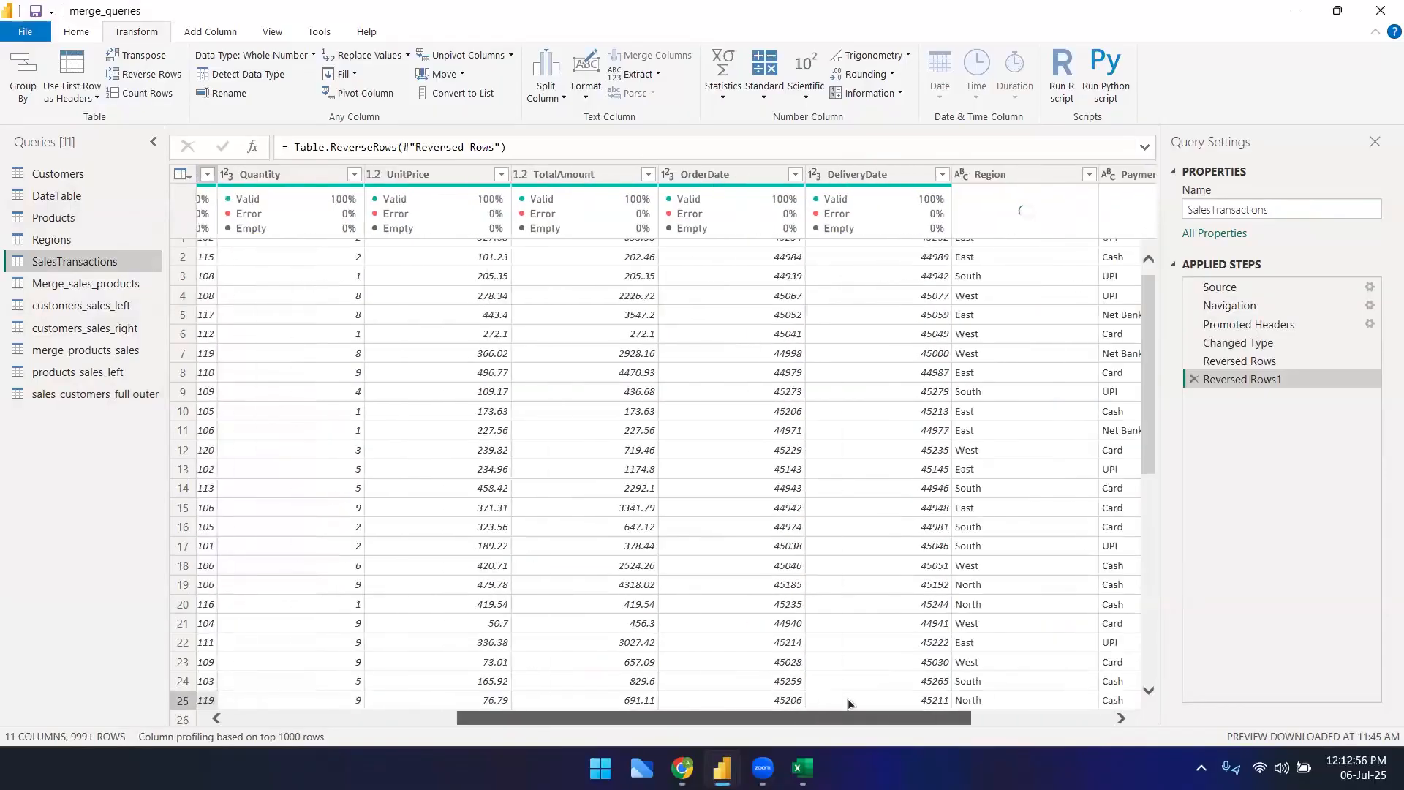
pyautogui.click(672, 177)
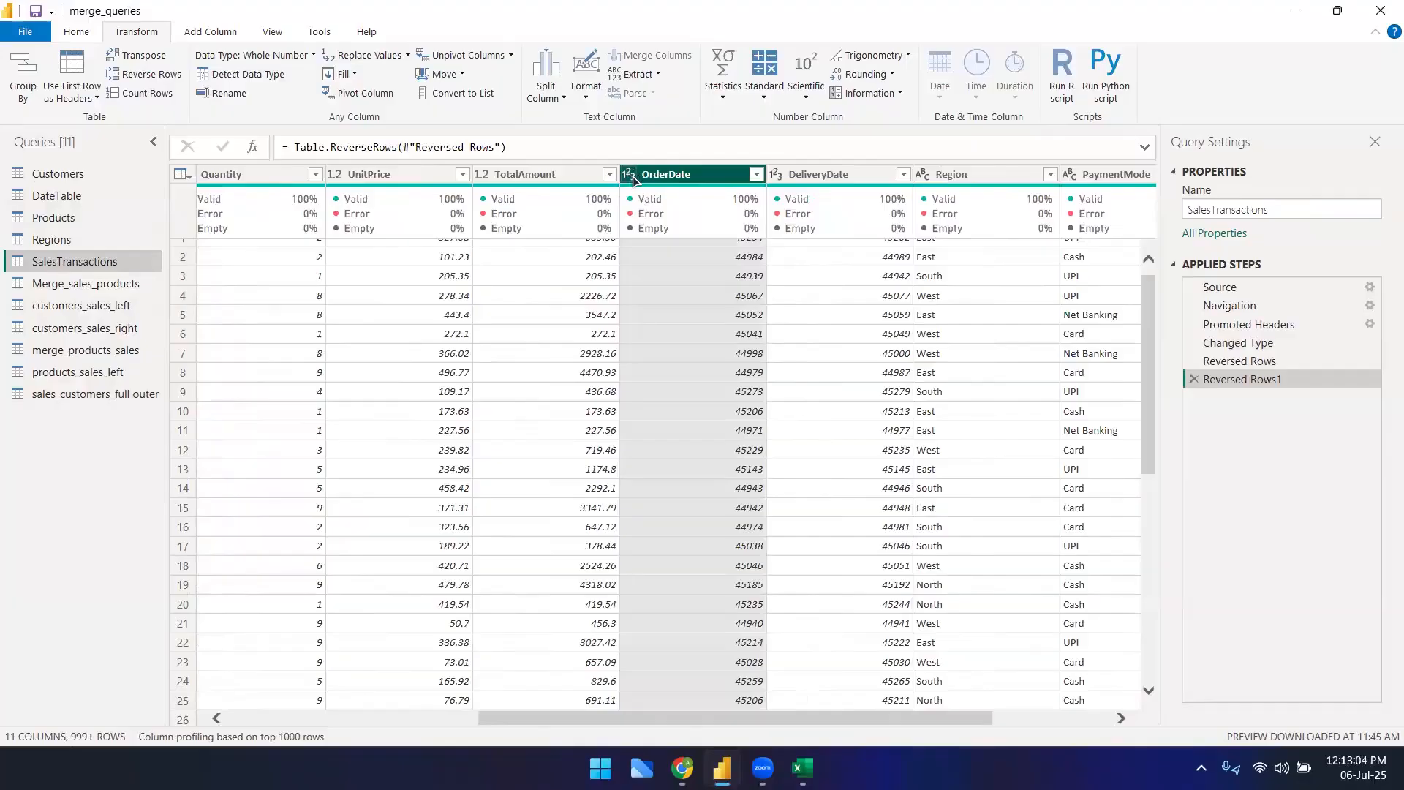
pyautogui.click(227, 75)
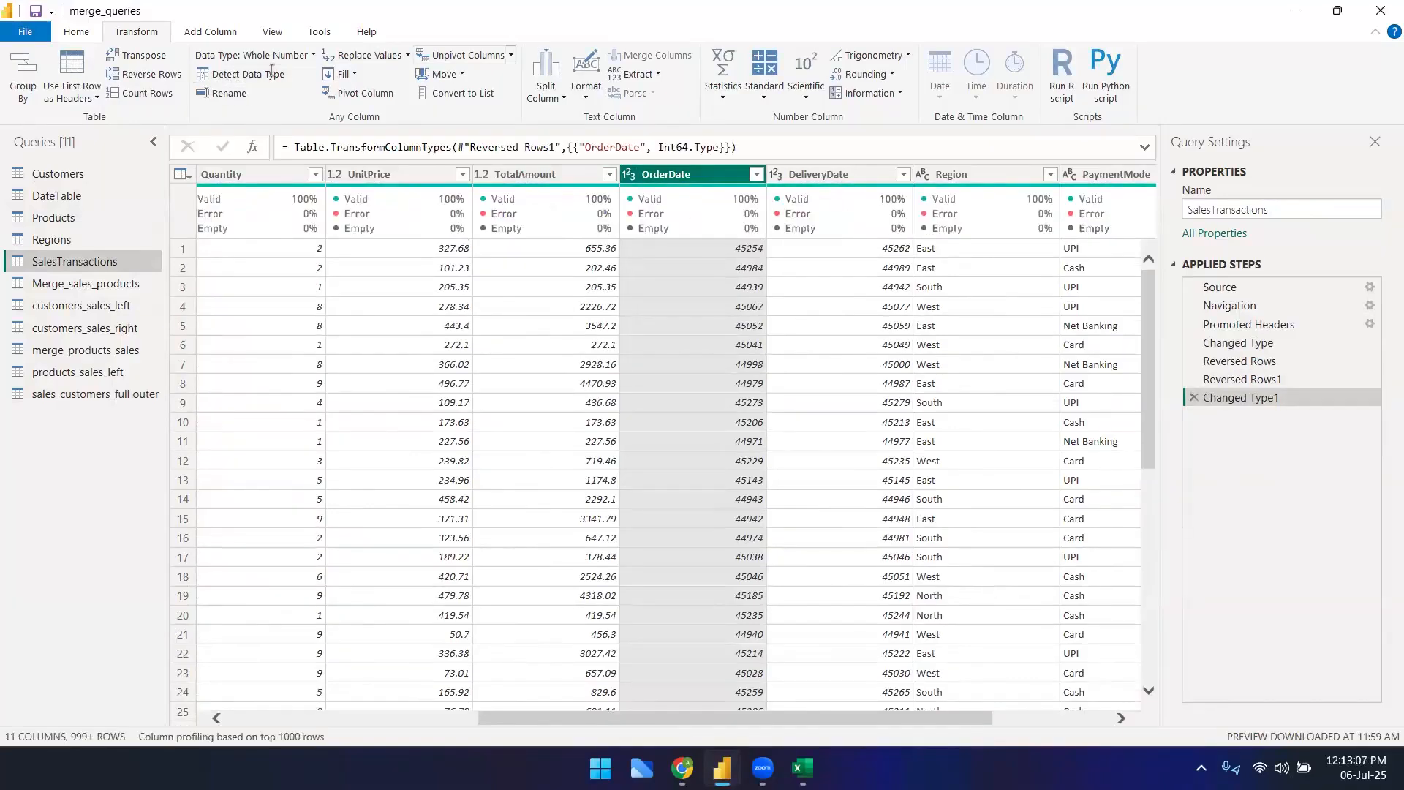
# - Review the data type options available for the OrderDate column in the SalesTransactions query
pyautogui.click(720, 463)
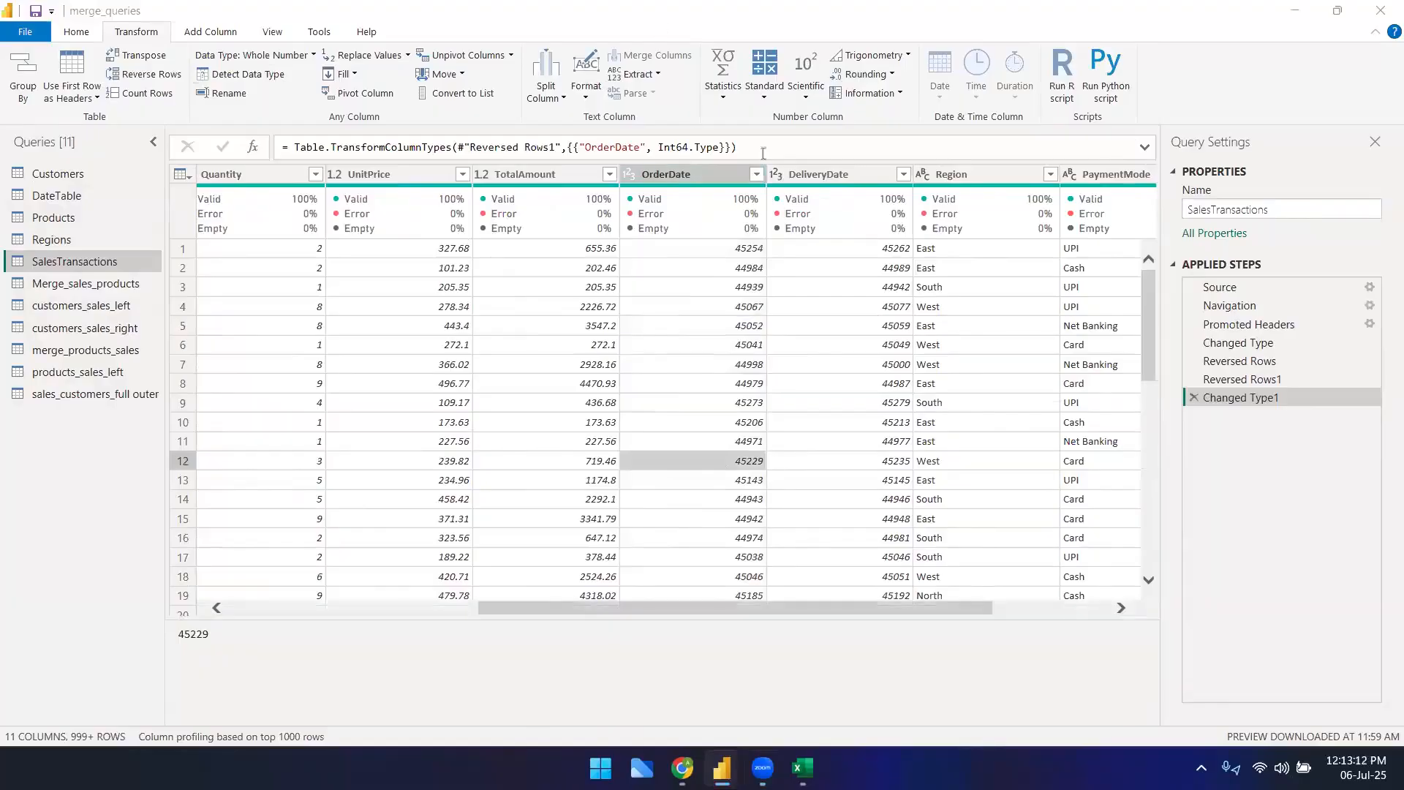
pyautogui.click(699, 177)
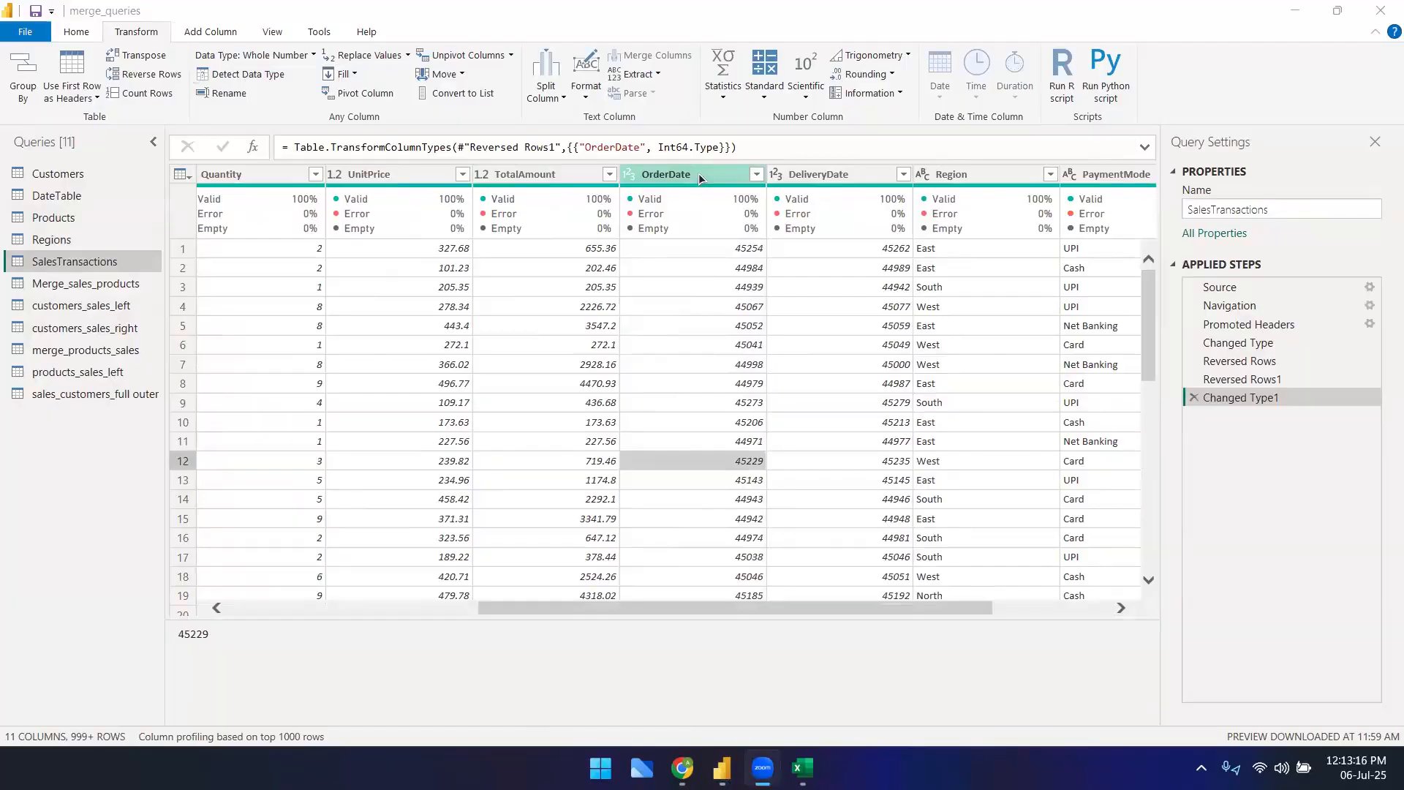
pyautogui.rightClick(654, 177)
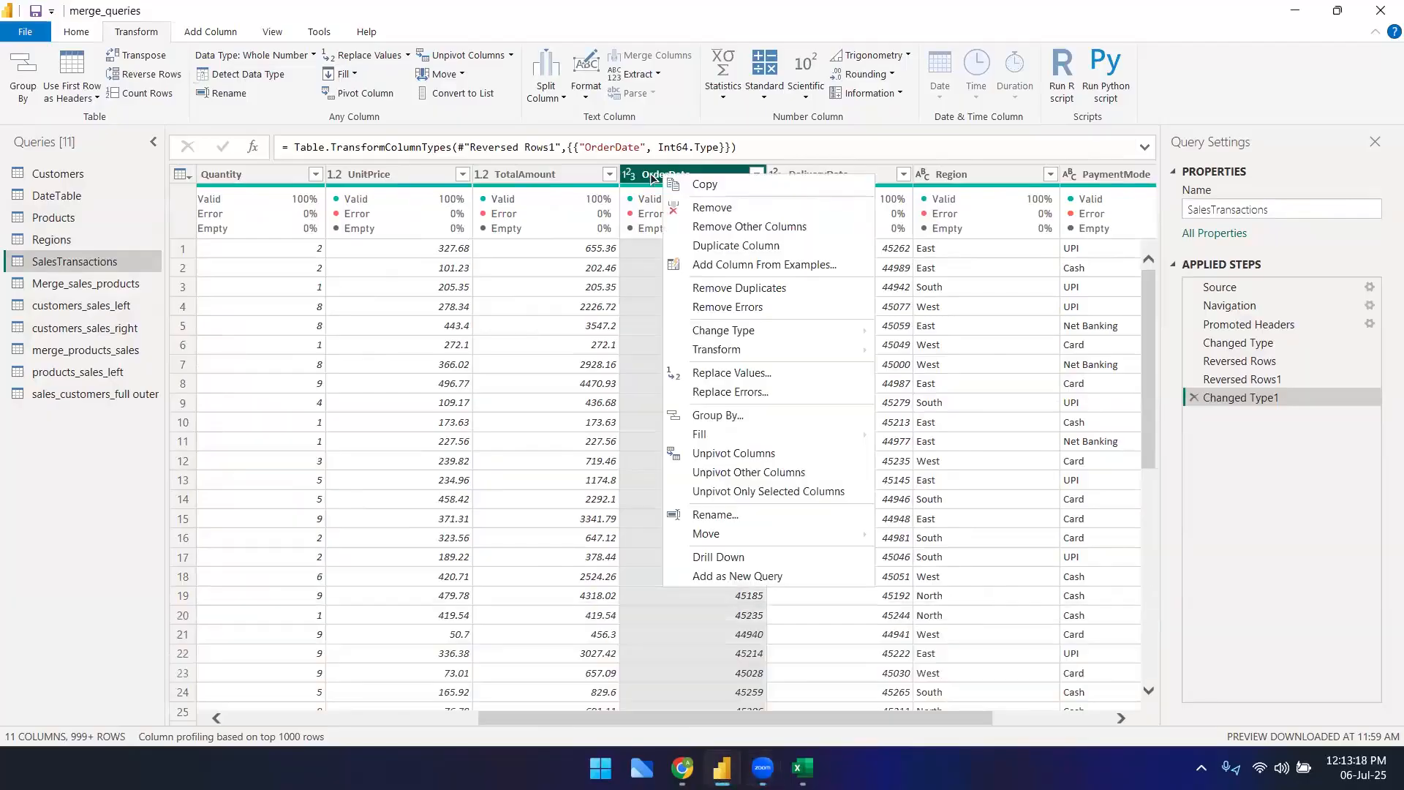
pyautogui.click(652, 177)
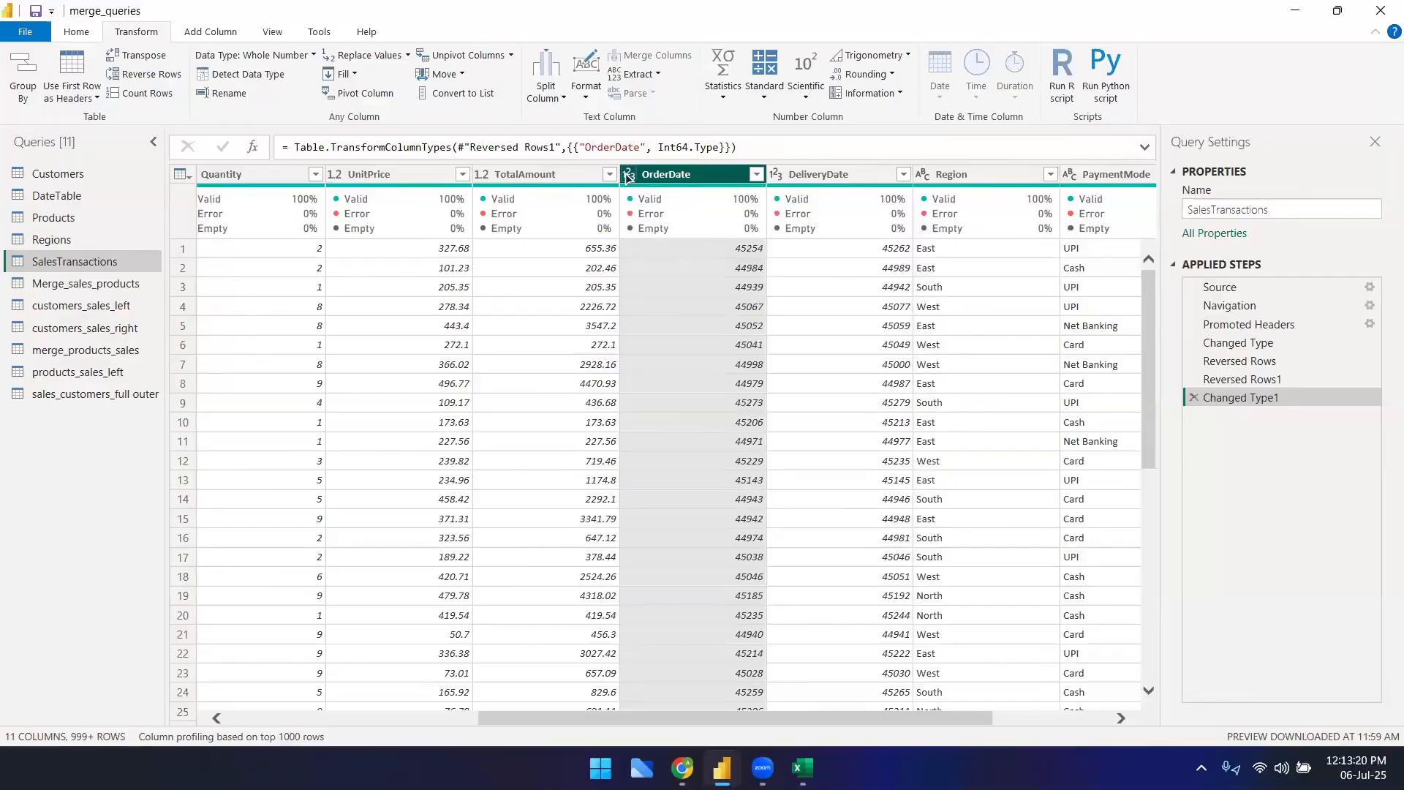
pyautogui.click(628, 177)
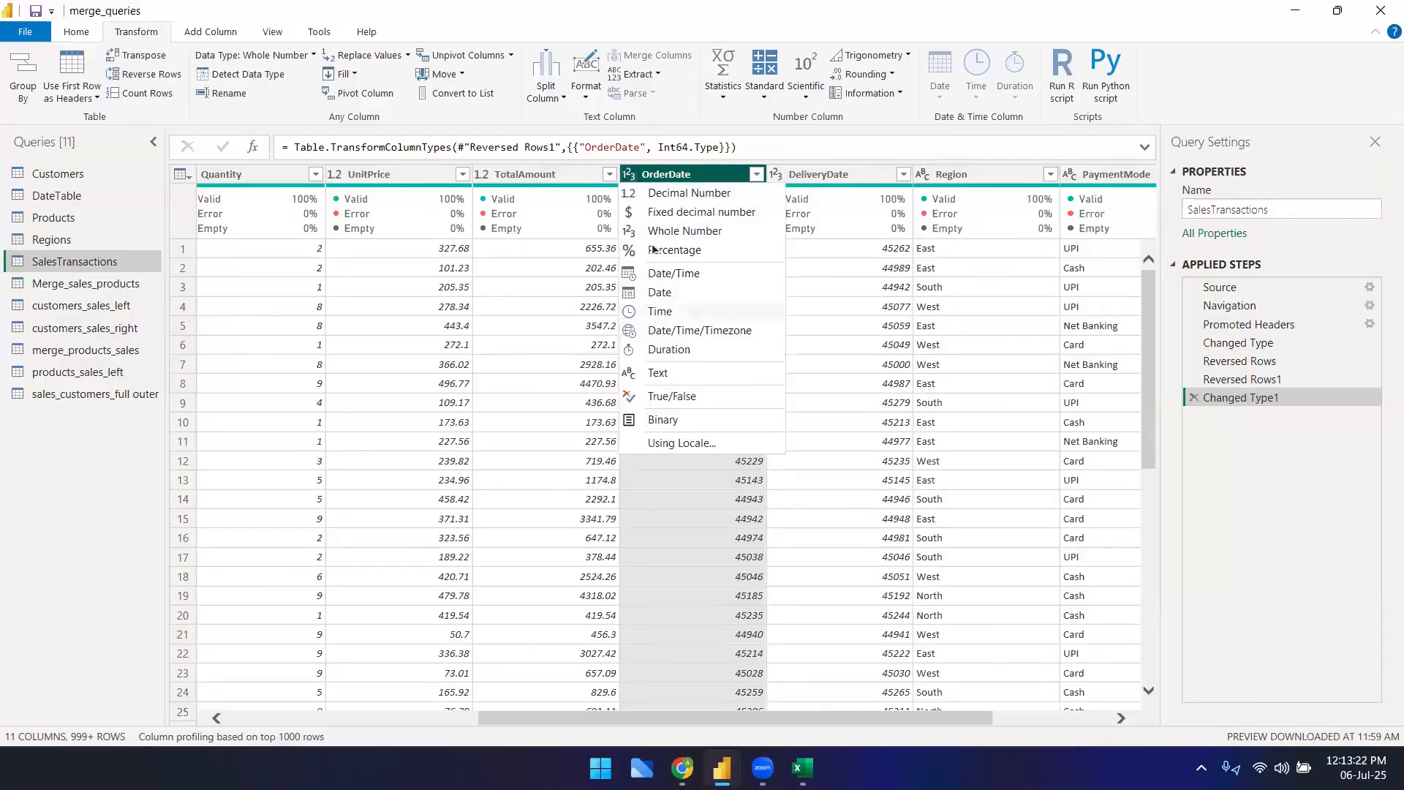
pyautogui.rightClick(670, 179)
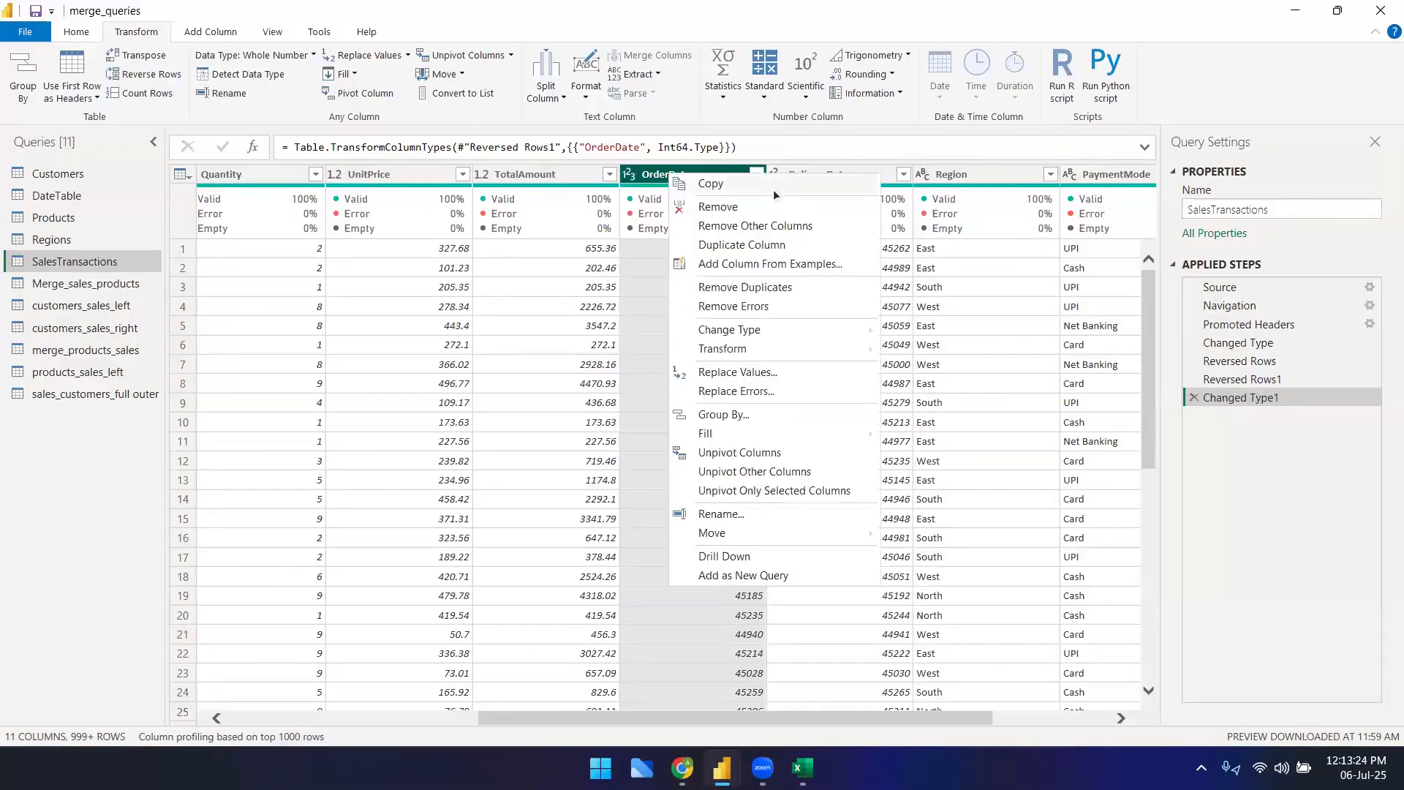
pyautogui.moveTo(730, 332)
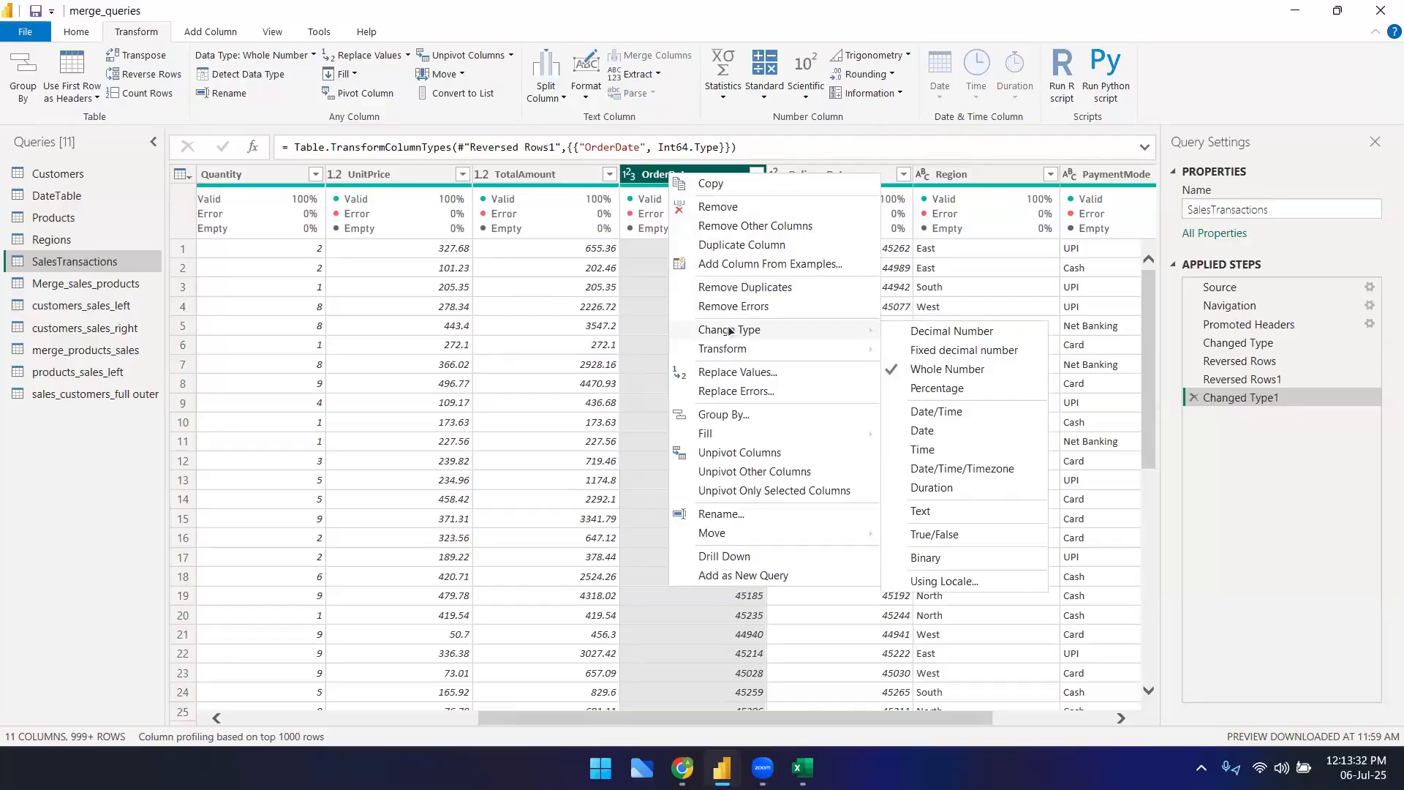
pyautogui.click(739, 126)
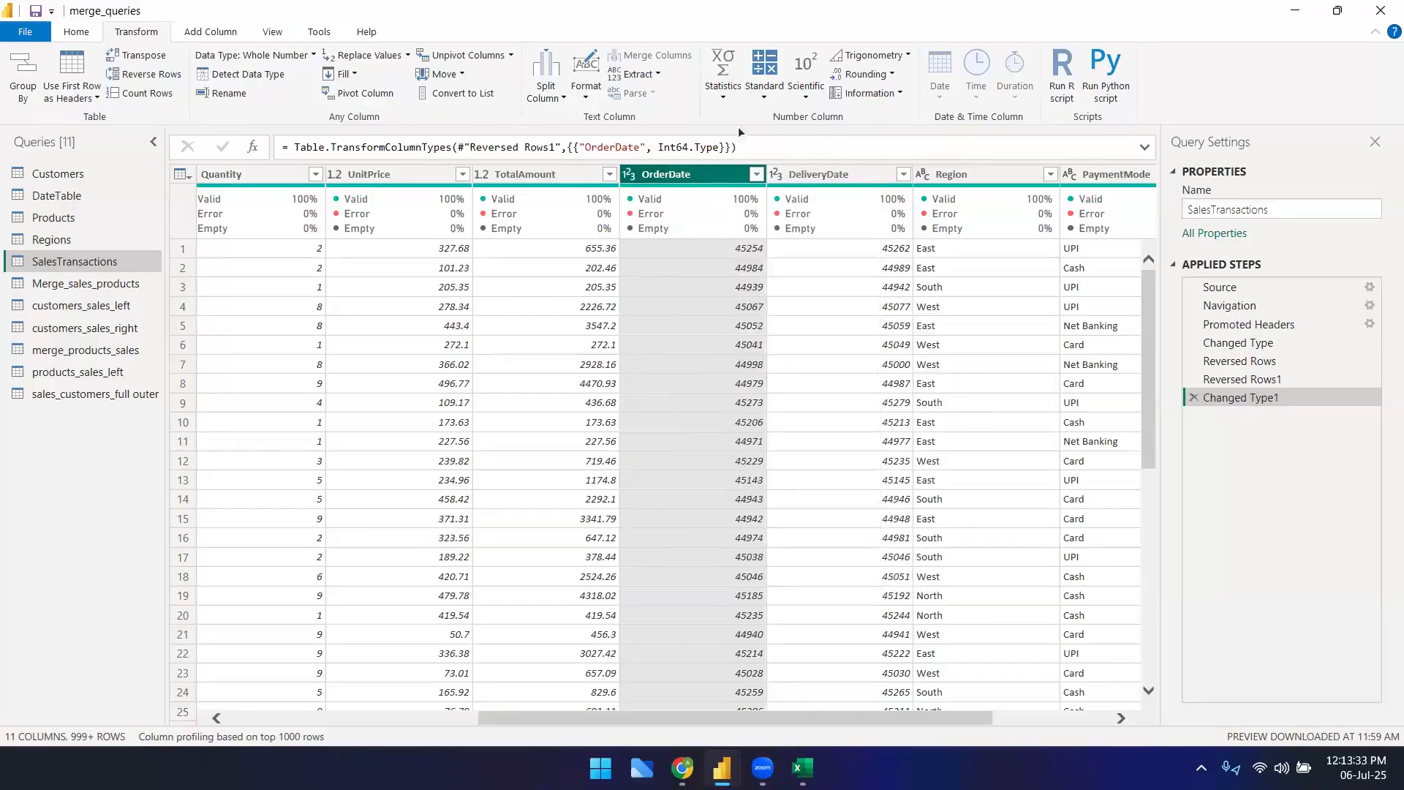
pyautogui.rightClick(709, 176)
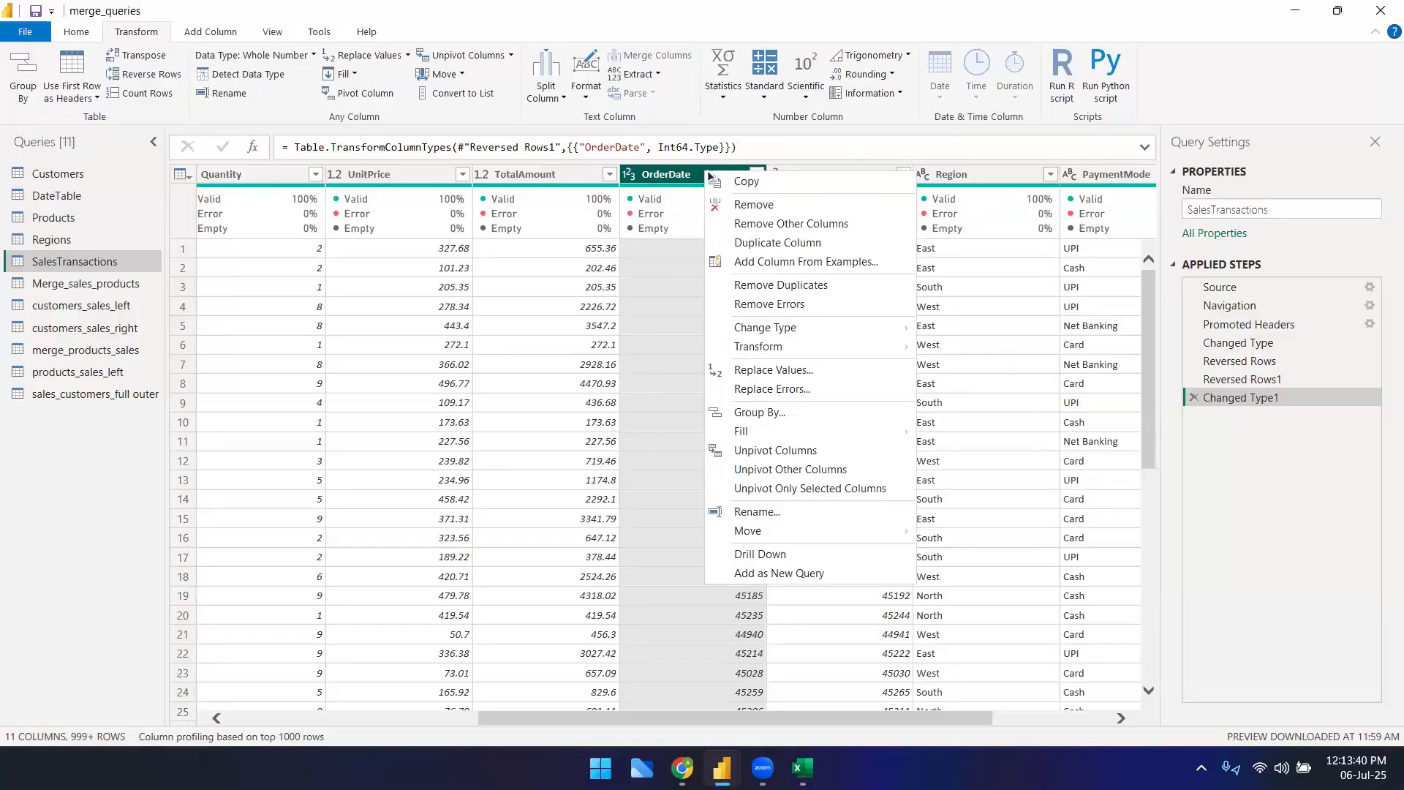
pyautogui.moveTo(783, 335)
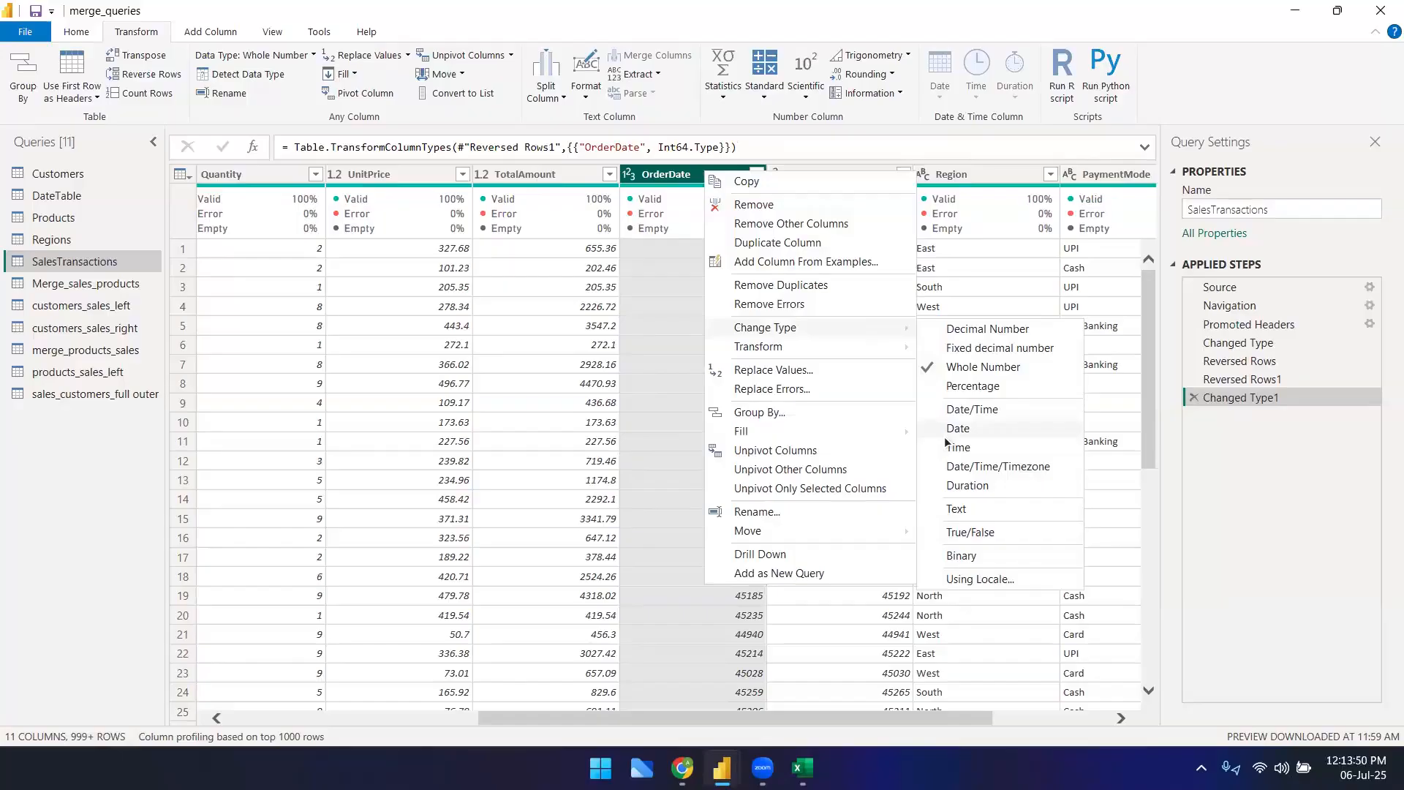
pyautogui.click(657, 441)
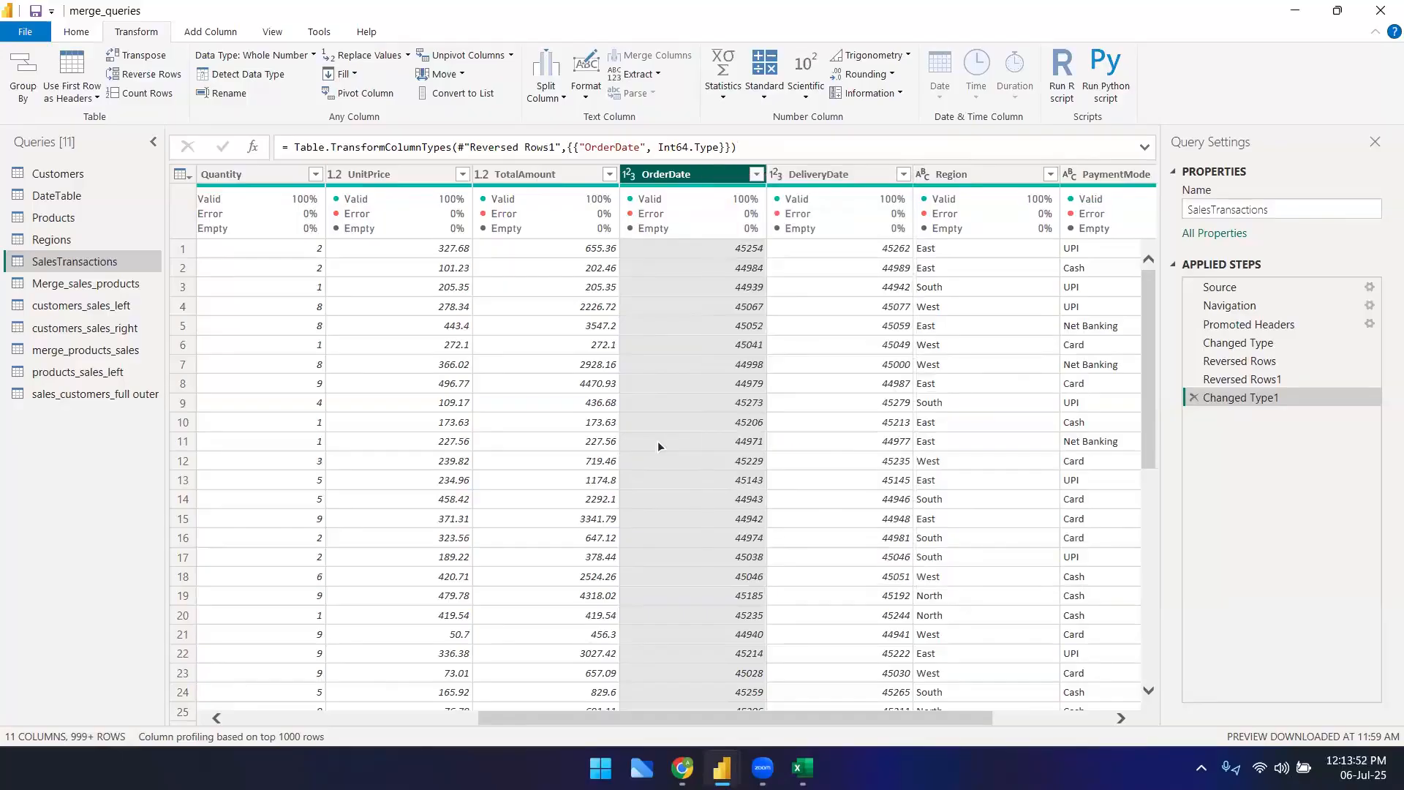
# - Switch to RetailSalesDataset.xlsx in Excel and widen the OrderDate and DeliveryDate columns to inspect their full values
pyautogui.hotkey('alt', 'Tab')
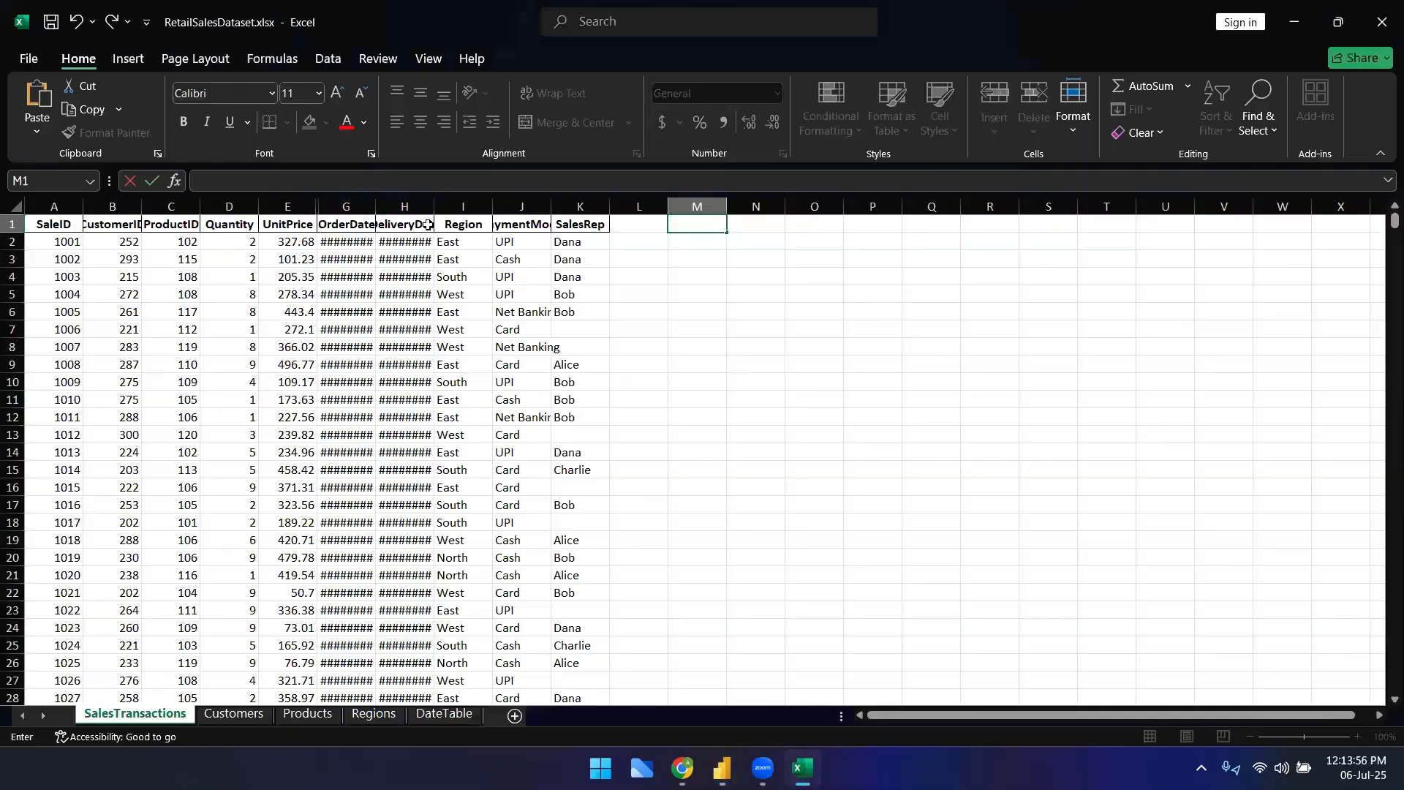
pyautogui.click(363, 225)
pyautogui.moveTo(375, 208); pyautogui.dragTo(746, 209)
pyautogui.click(698, 249)
pyautogui.click(713, 434)
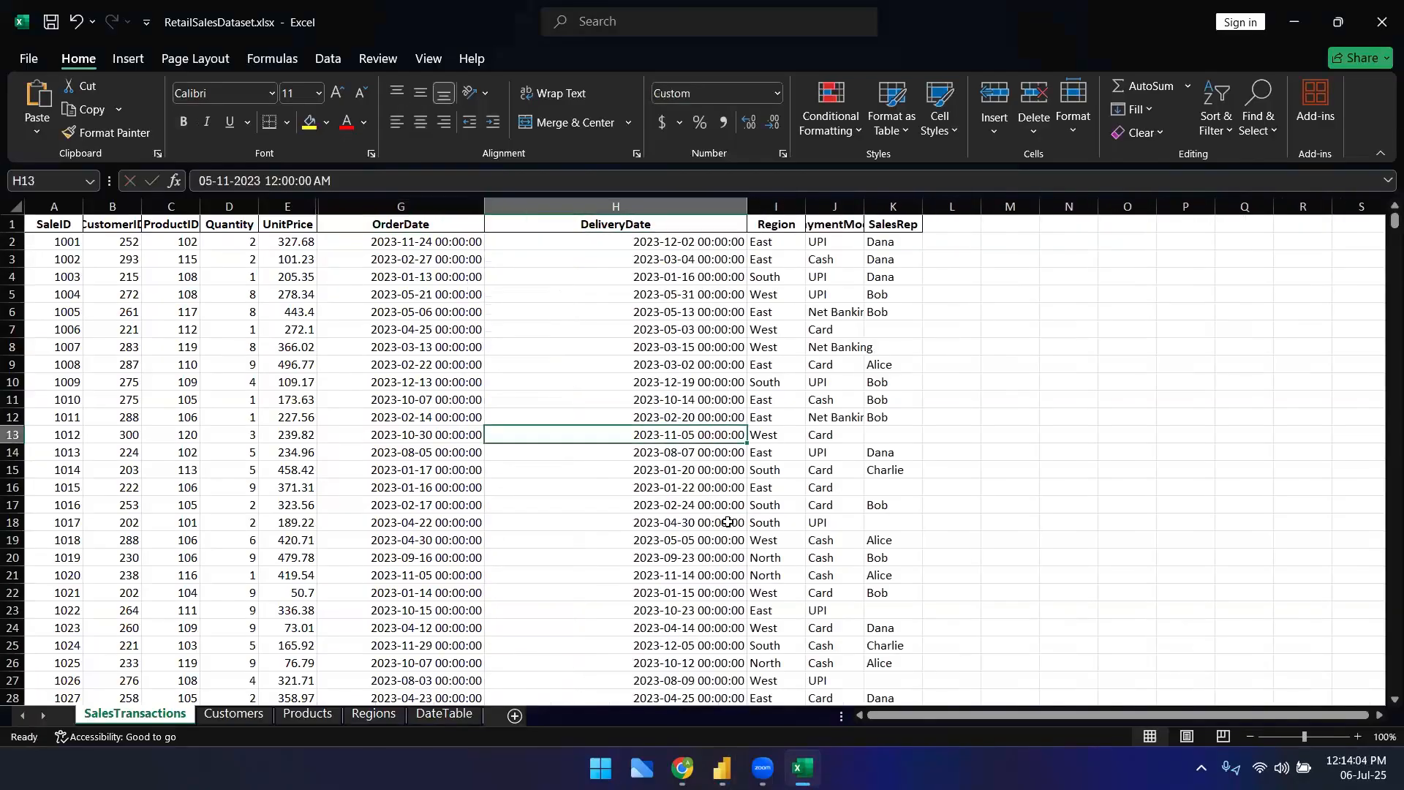
pyautogui.scroll(-6, 732, 523)
pyautogui.scroll(-3, 763, 560)
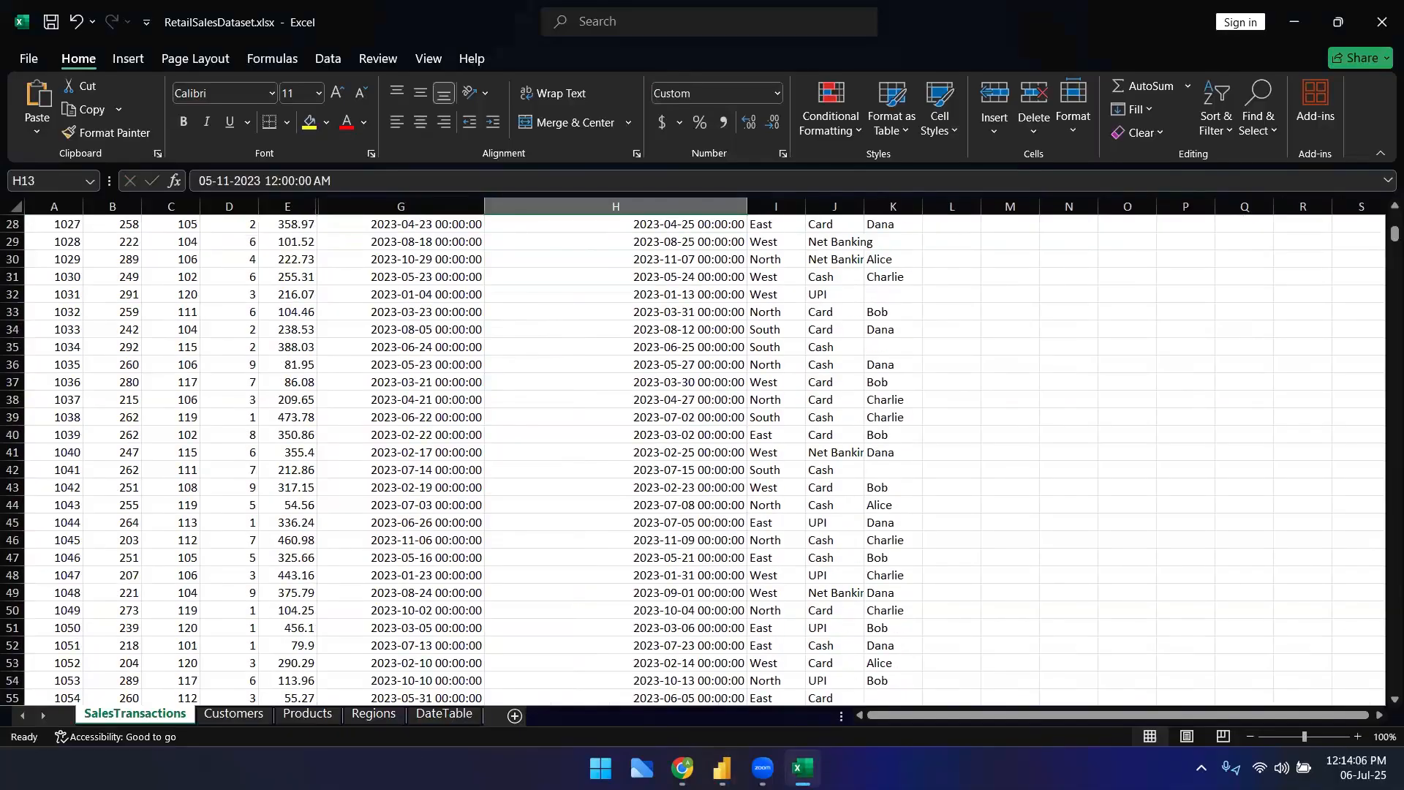
# - Return to the merge_queries Power Query Editor, change OrderDate to Date/Time as a new step, and check the converted values
pyautogui.moveTo(721, 767)
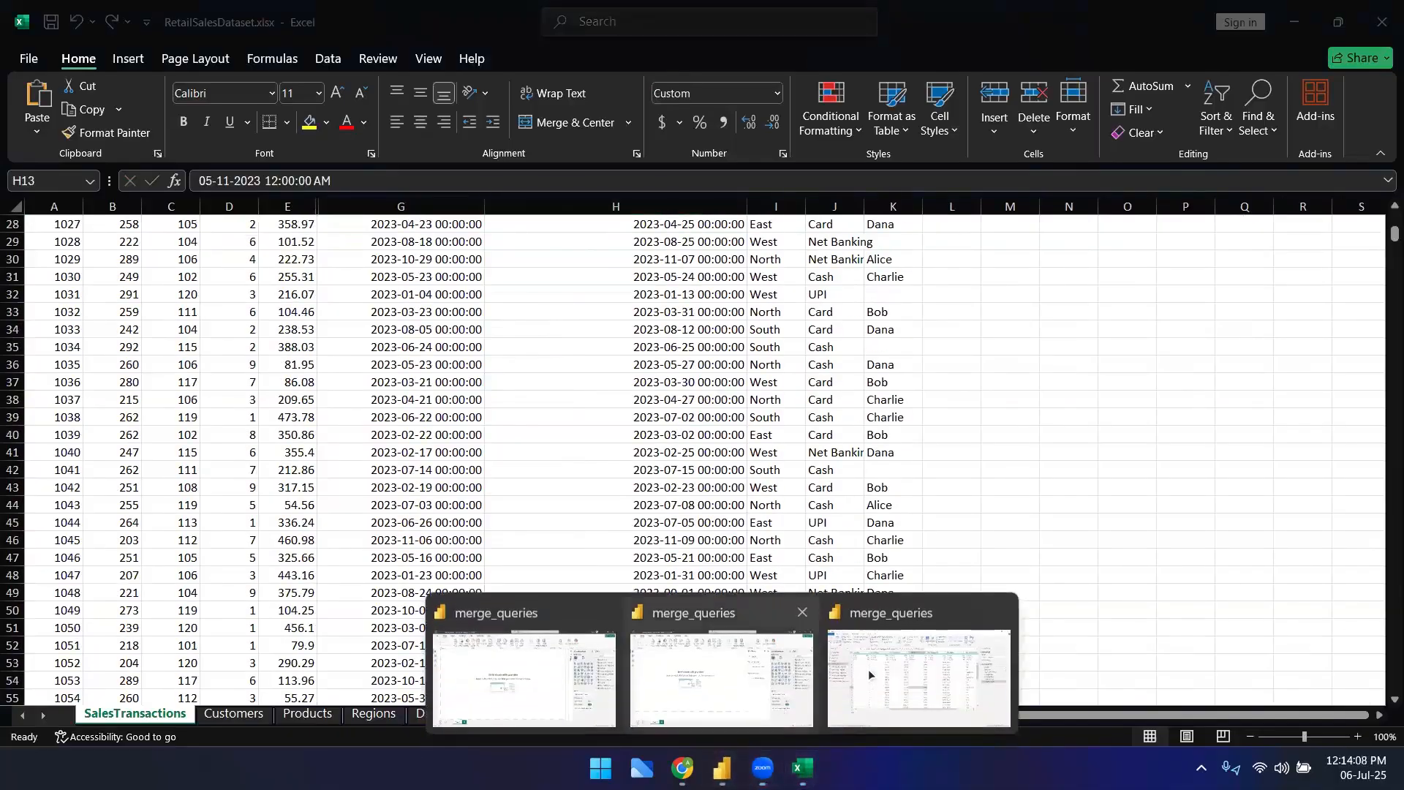
pyautogui.click(915, 677)
pyautogui.rightClick(706, 174)
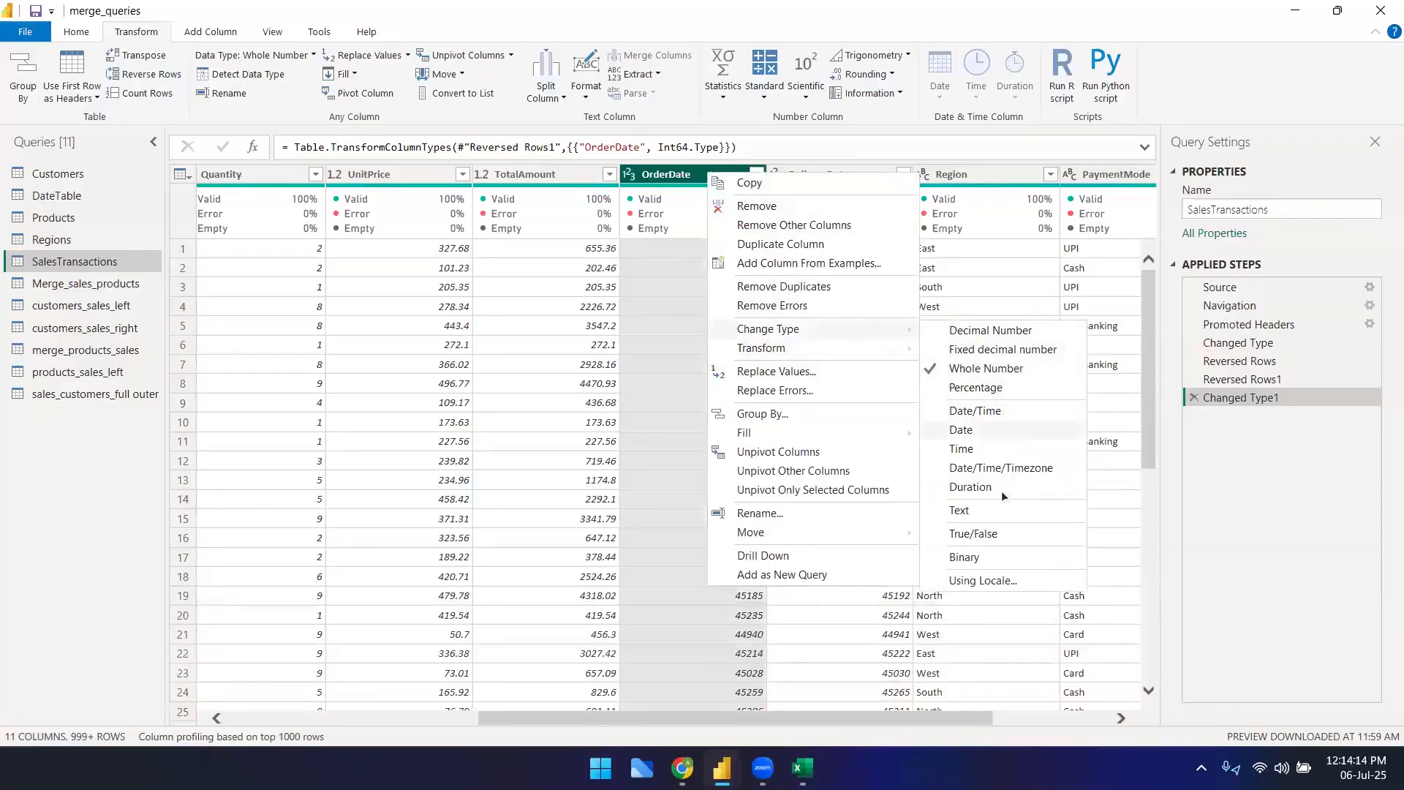
pyautogui.click(982, 411)
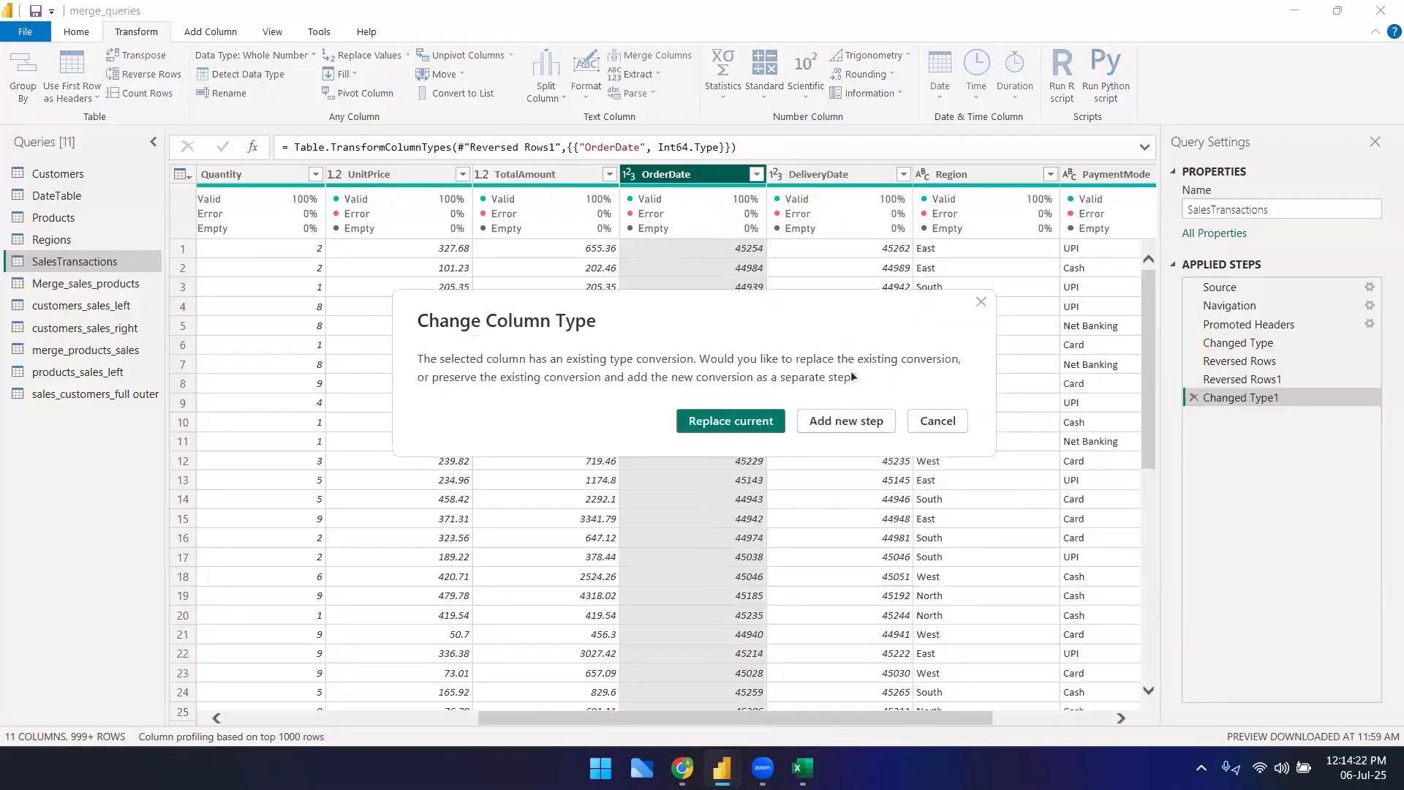
pyautogui.click(843, 421)
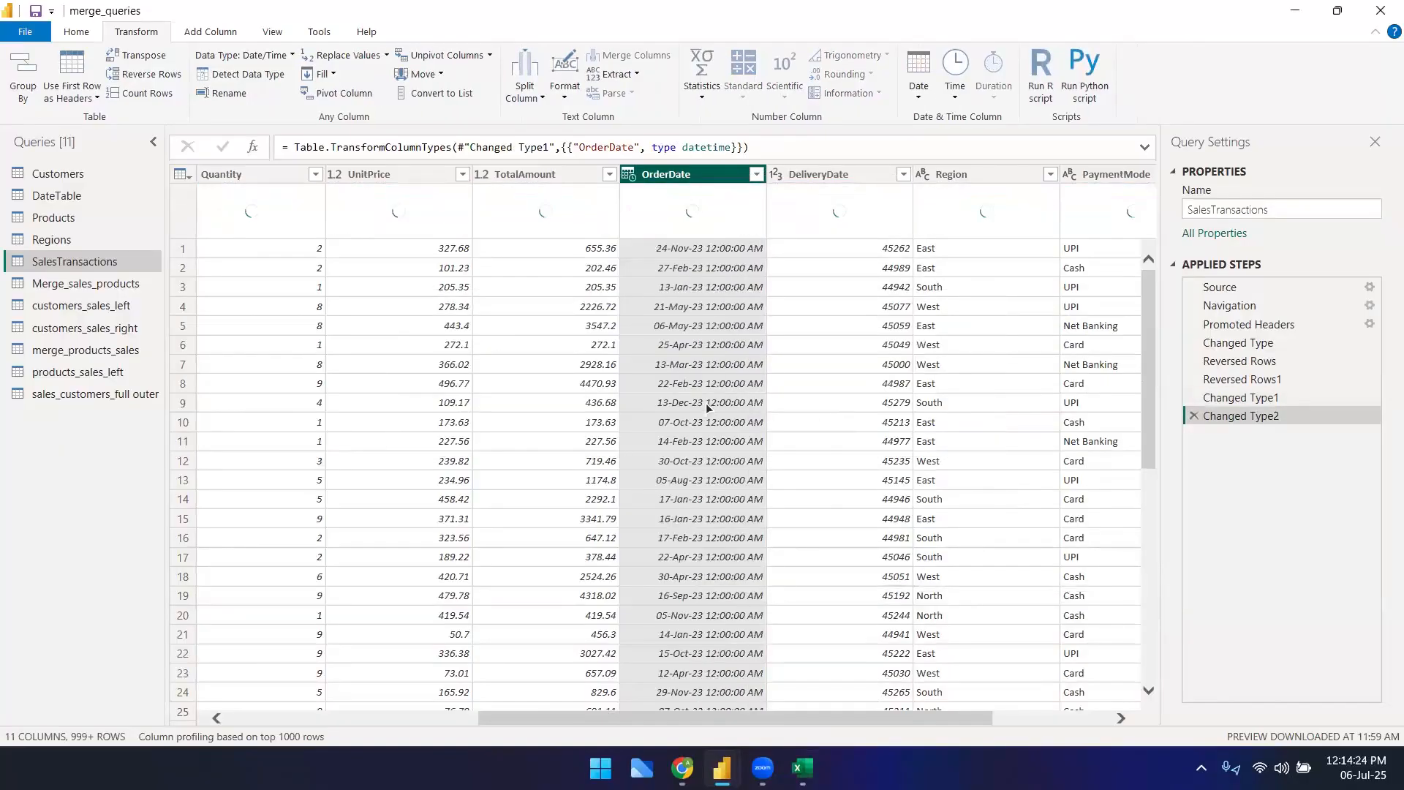
pyautogui.scroll(-9, 706, 489)
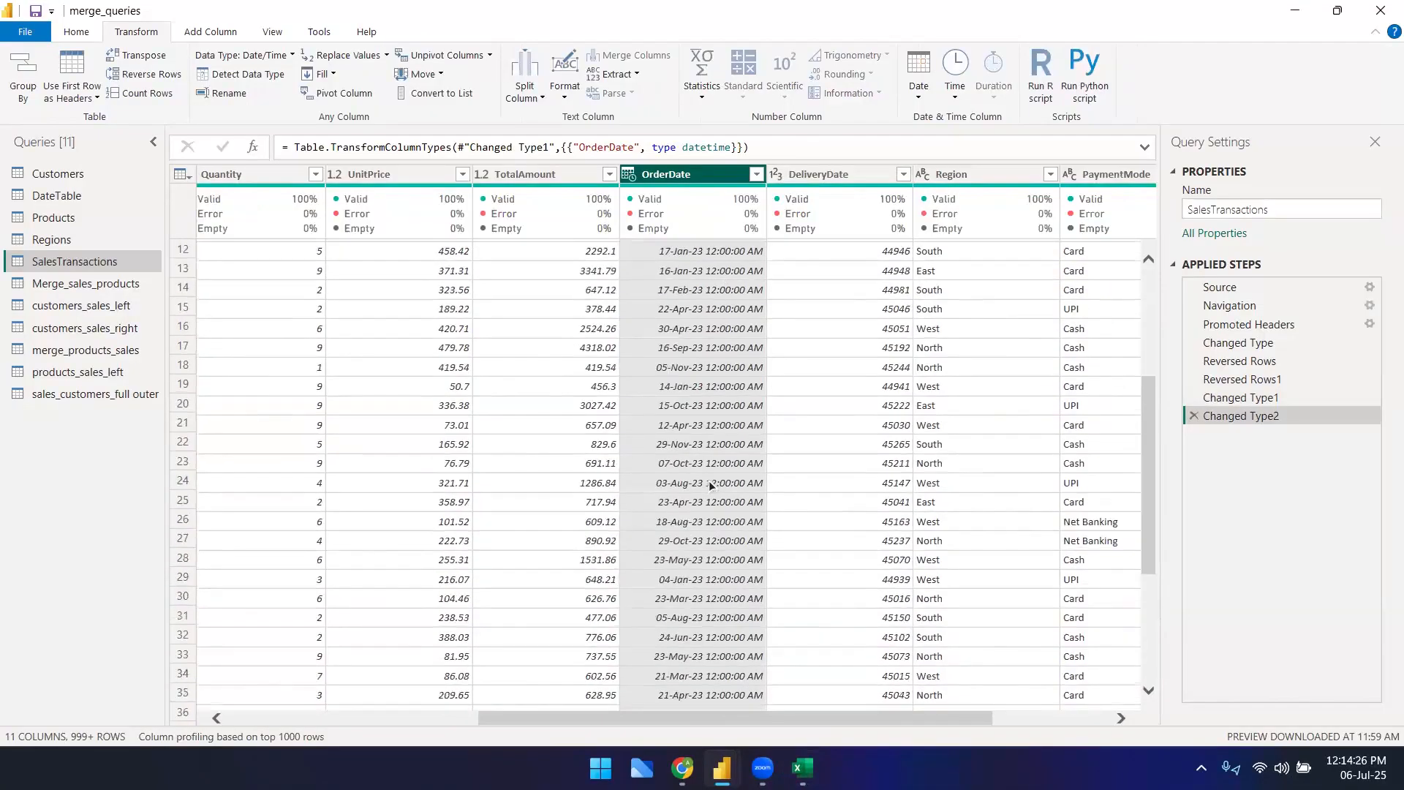
pyautogui.scroll(9, 707, 489)
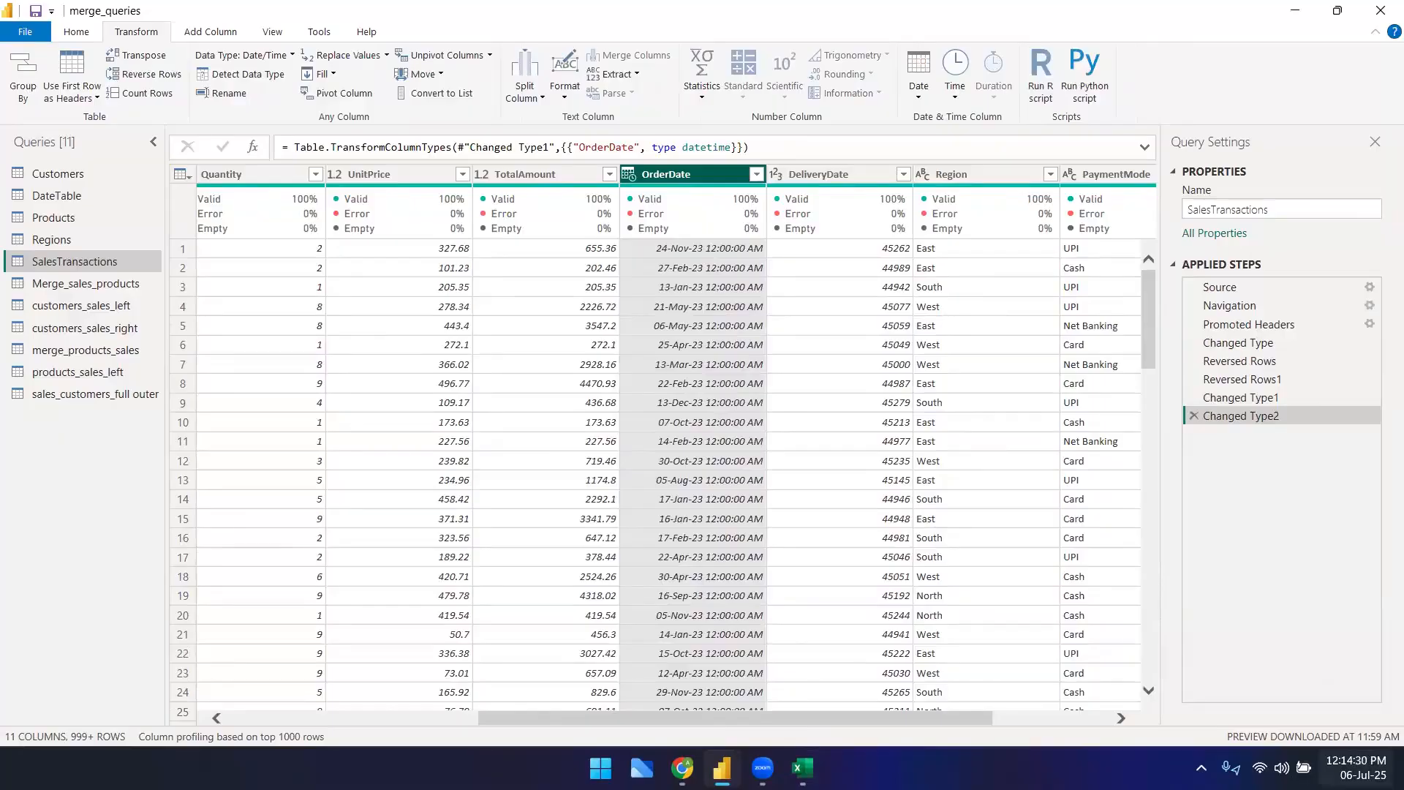
pyautogui.click(731, 403)
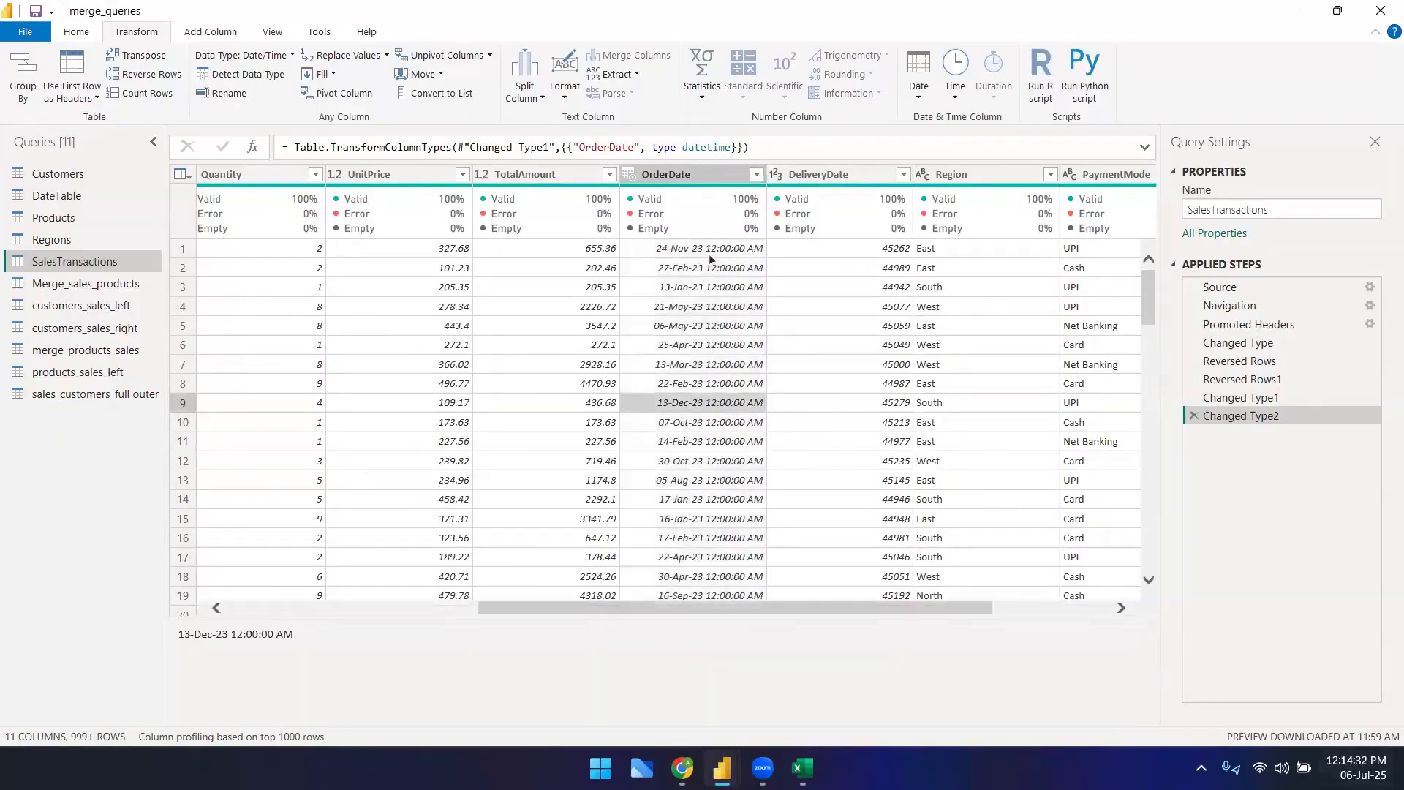
pyautogui.click(747, 249)
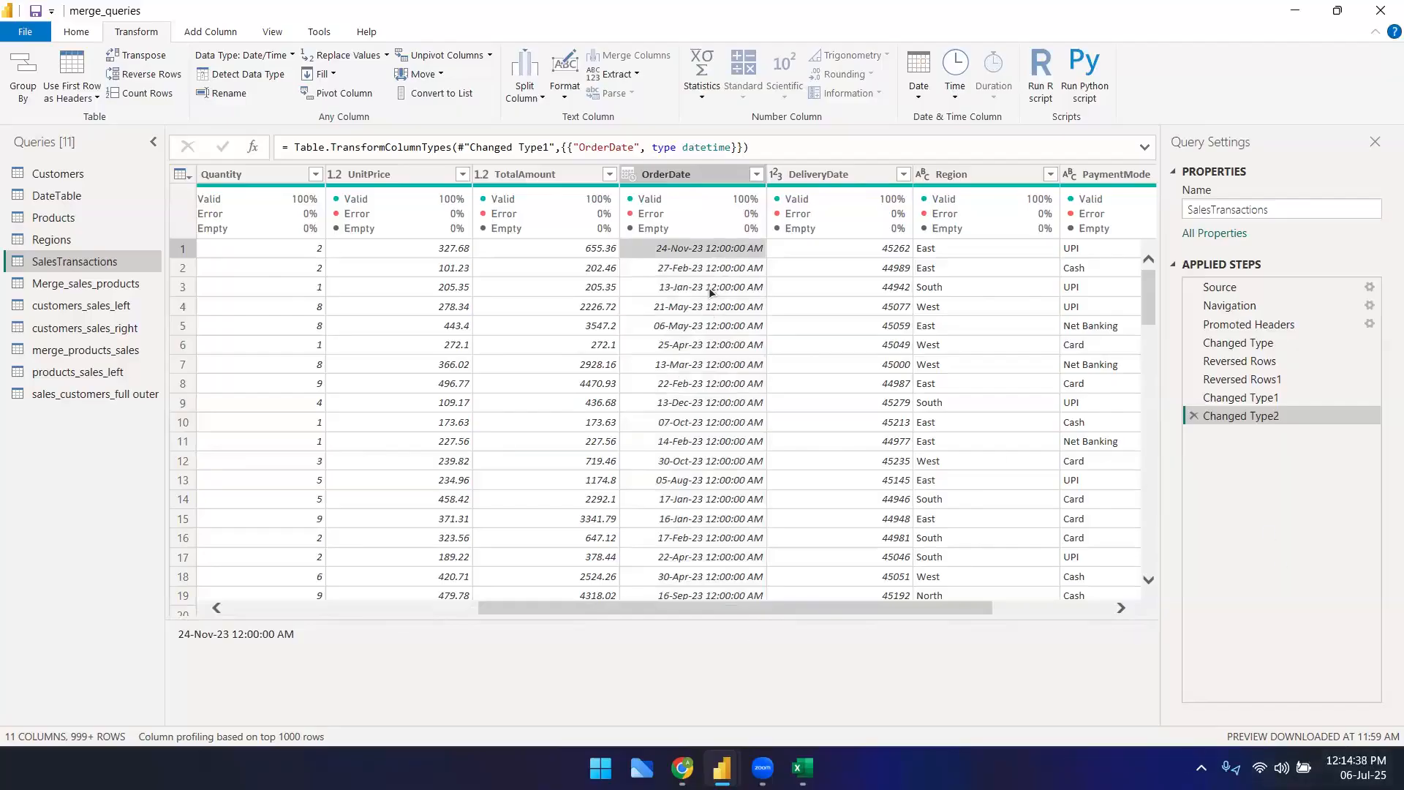
# - Change the DeliveryDate column's data type to Date/Time
pyautogui.rightClick(821, 177)
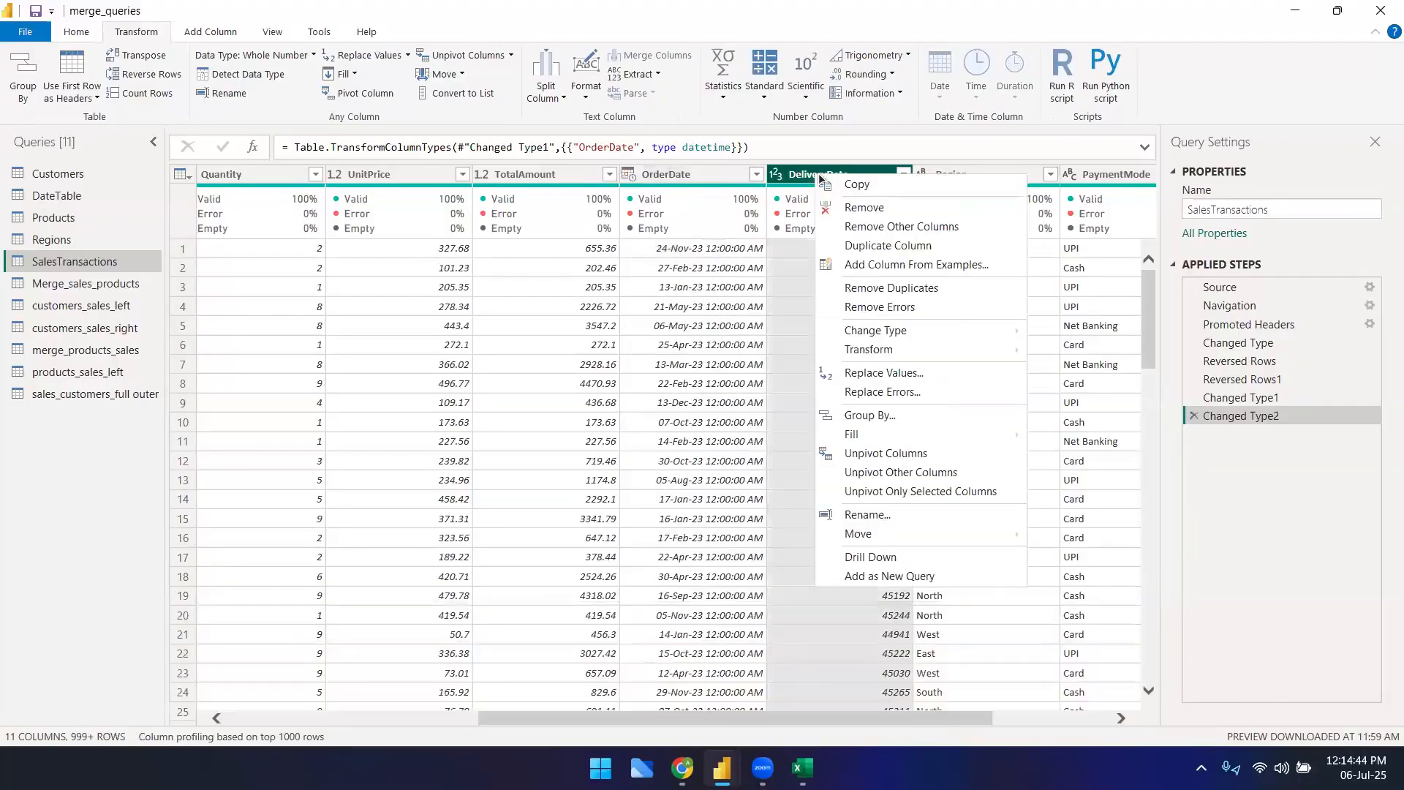
pyautogui.moveTo(904, 332)
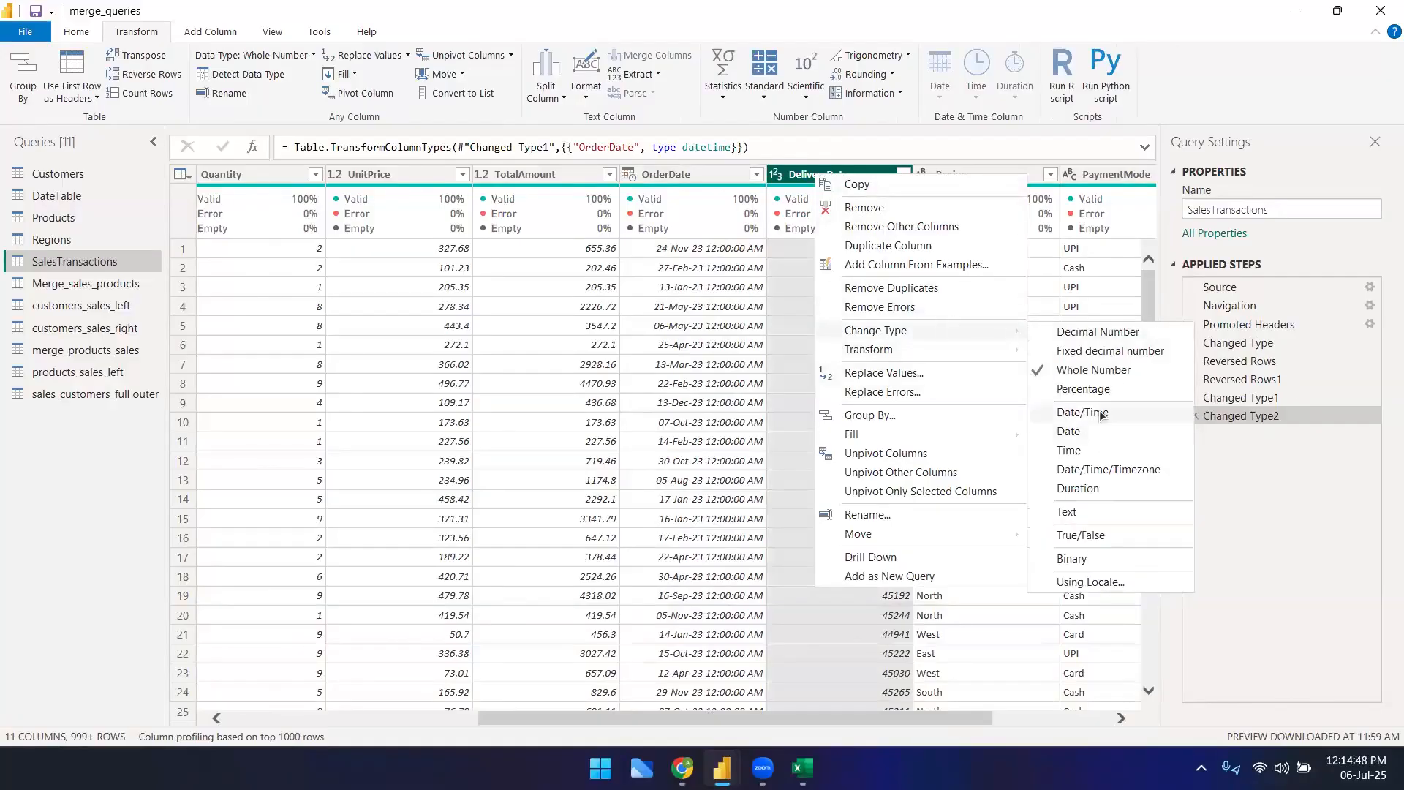
pyautogui.click(1099, 412)
pyautogui.click(824, 313)
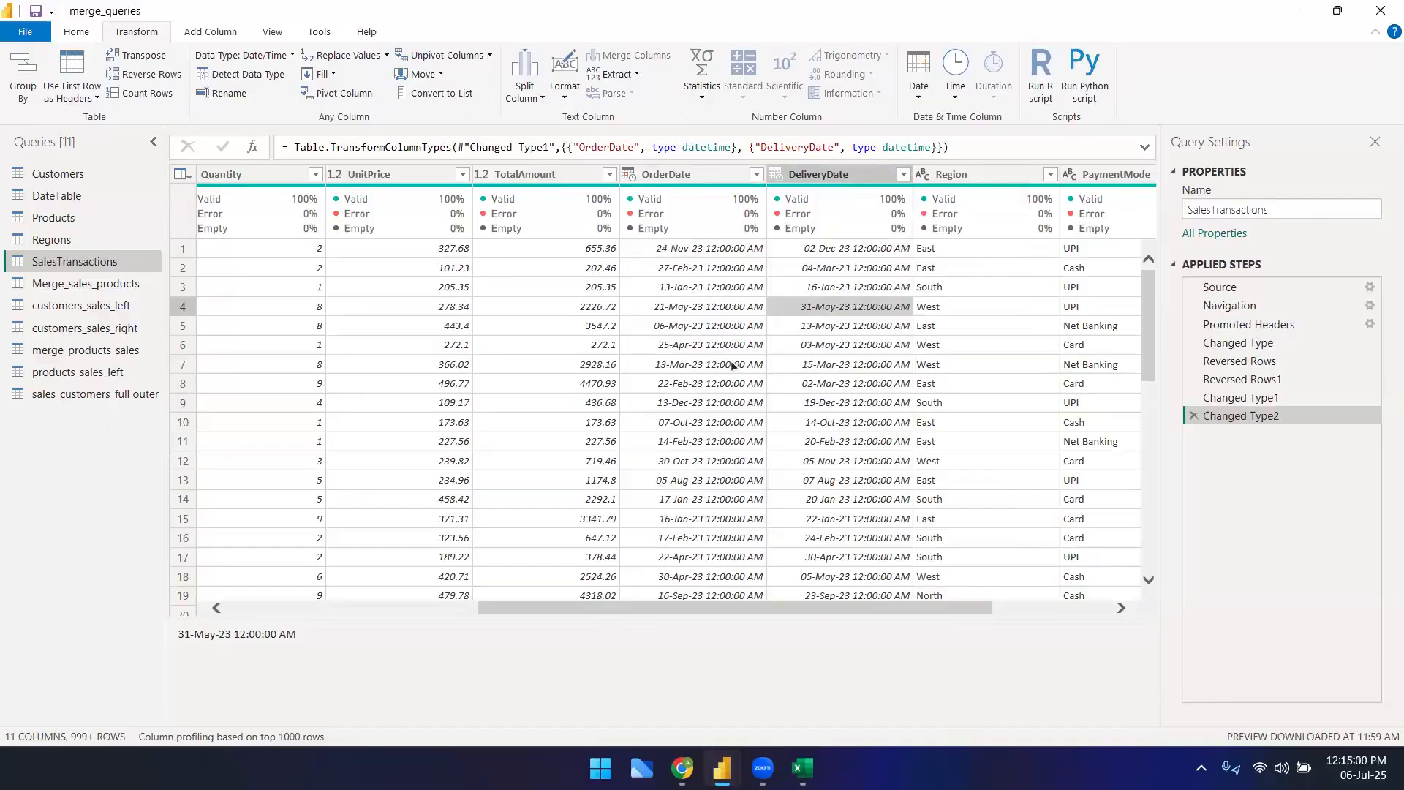
# - Review the type options for the OrderDate column again, including Using Locale, without changing the type
pyautogui.rightClick(673, 176)
pyautogui.moveTo(771, 330)
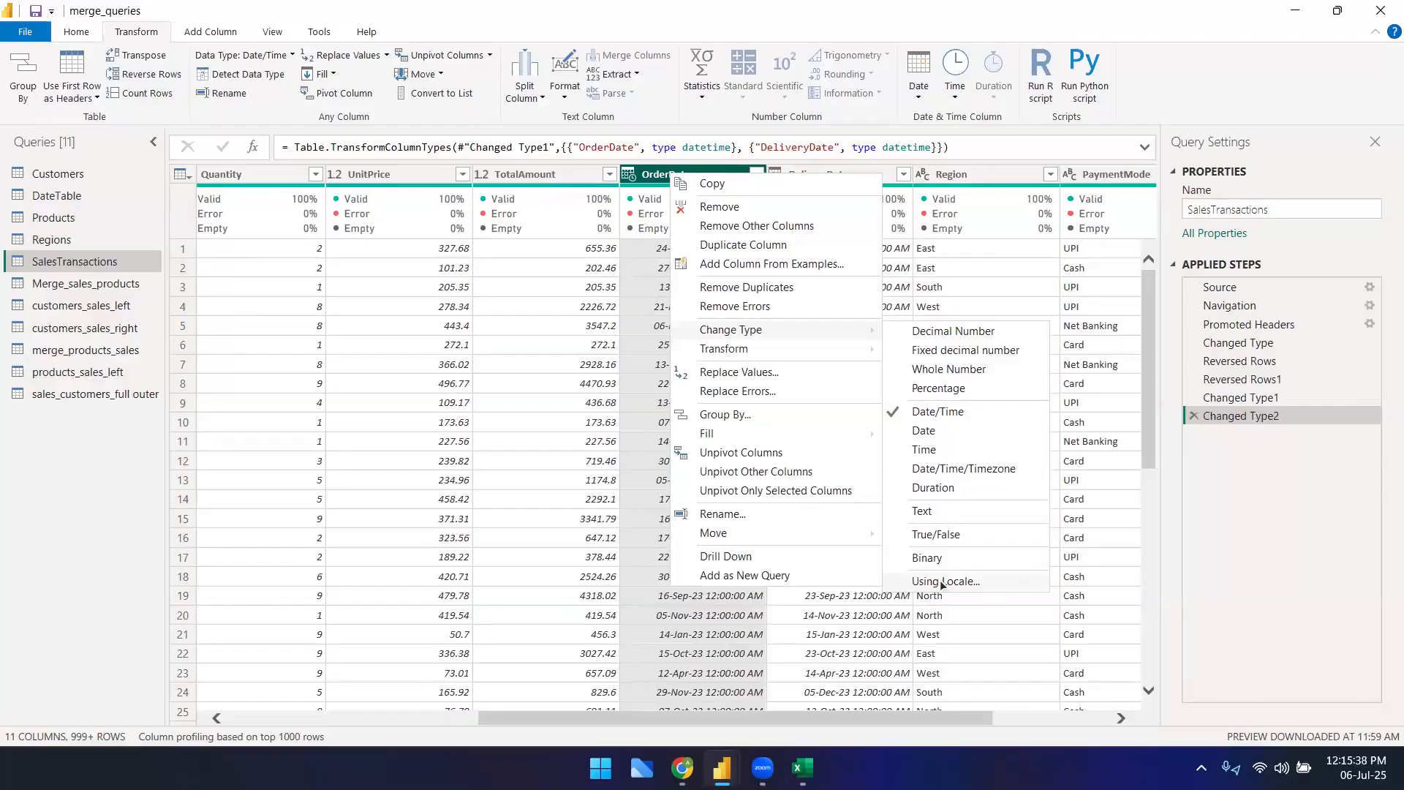
pyautogui.press('Escape')
pyautogui.press('Escape')
pyautogui.click(651, 503)
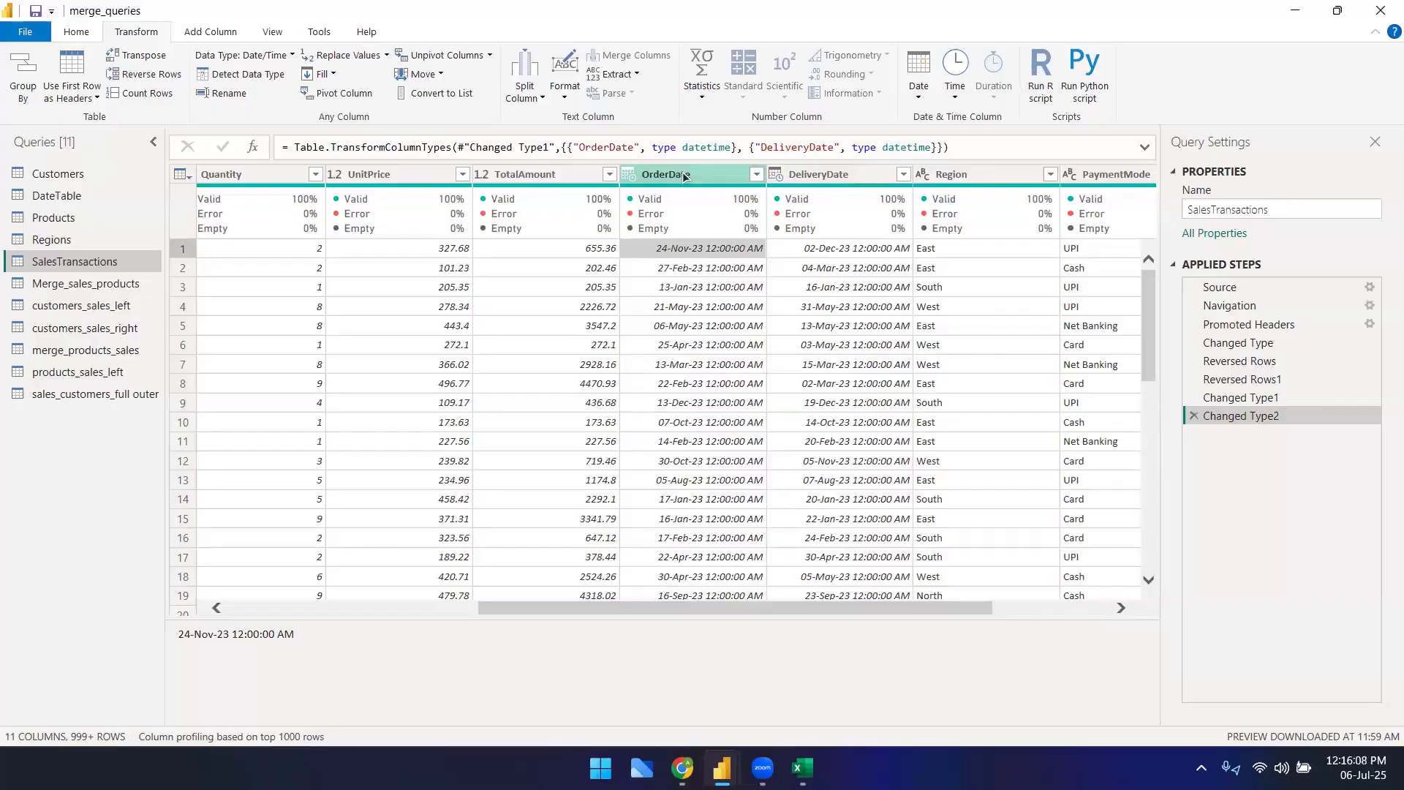
# - Open the recent file AdventureWorksSales2017.csv in Excel, inspect the formats of its OrderDate and StockDate columns, and close the file
pyautogui.click(600, 767)
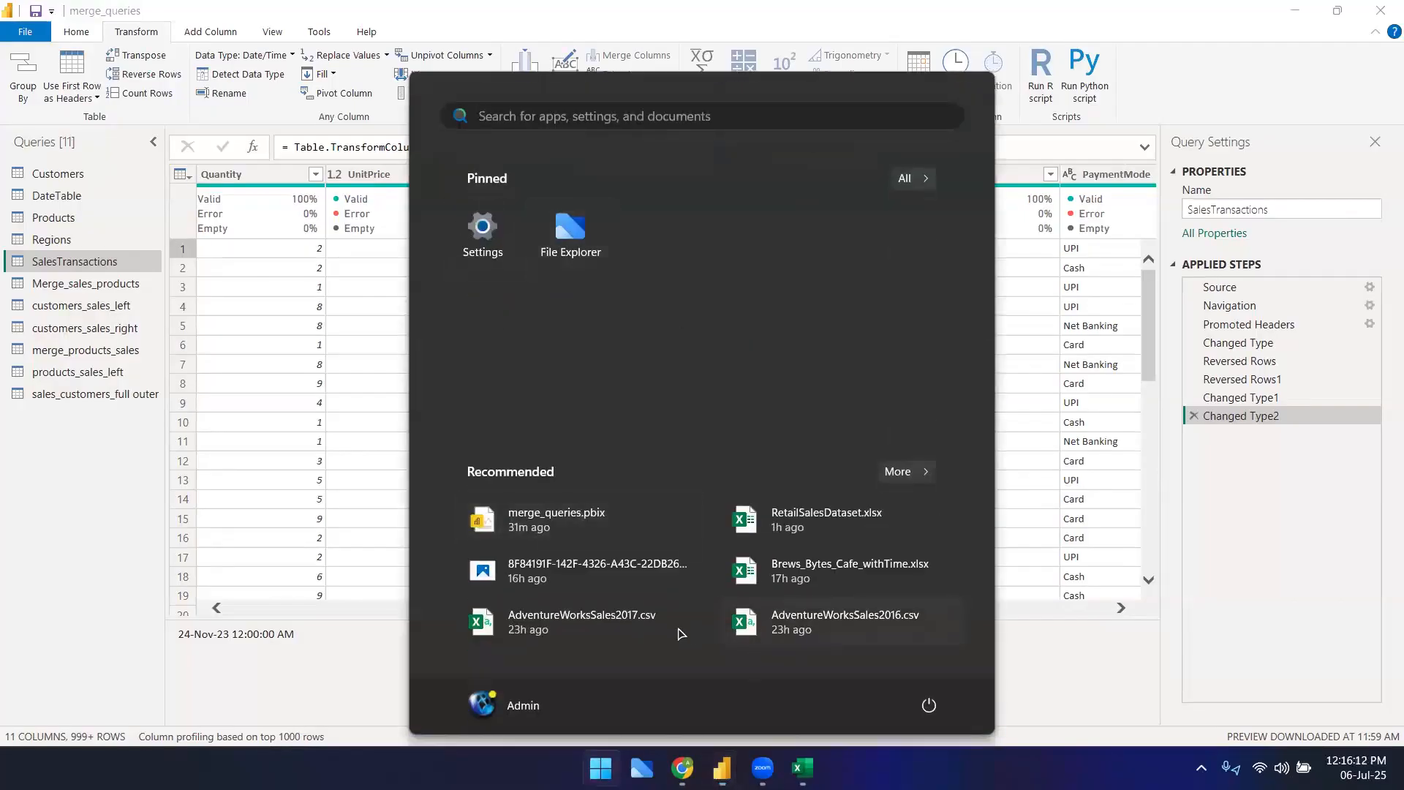
pyautogui.click(680, 634)
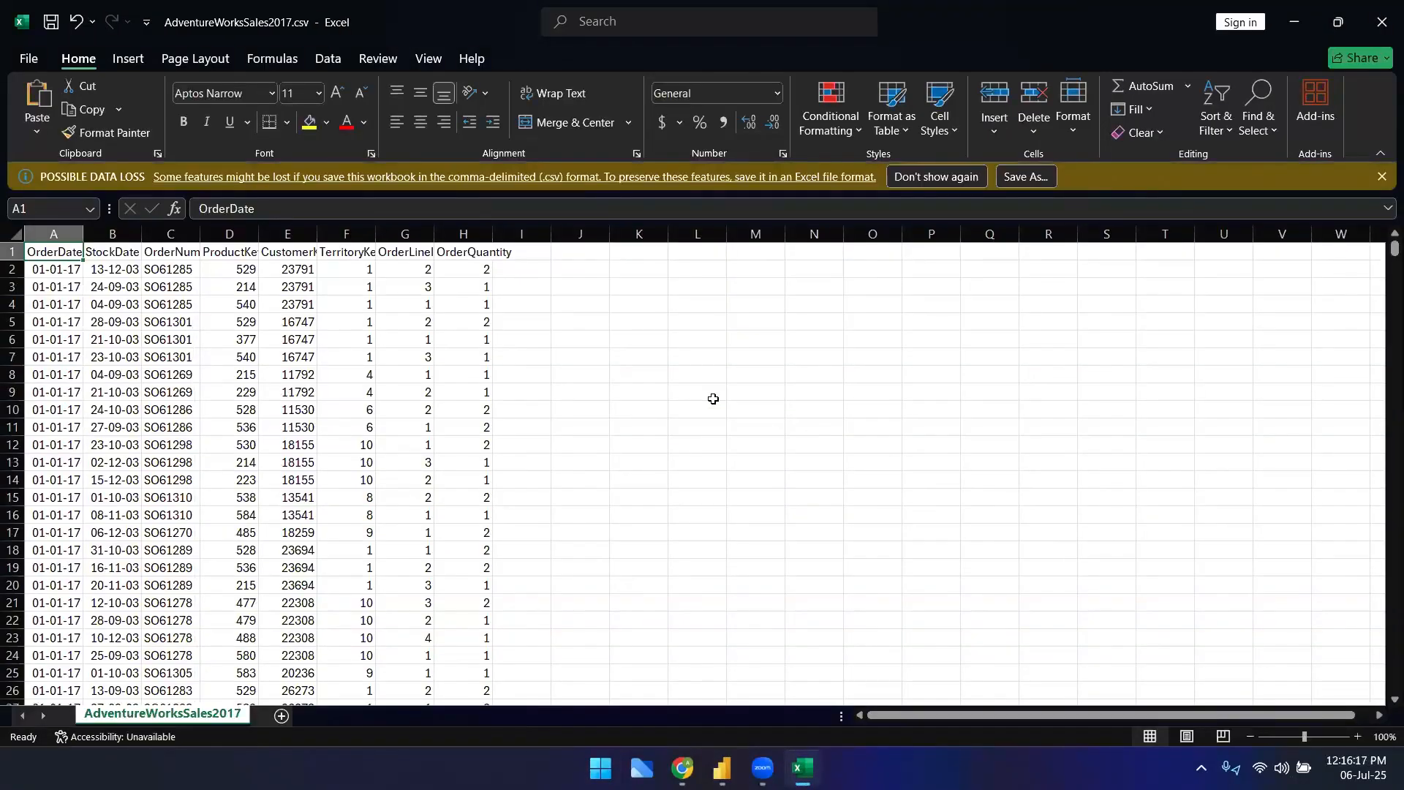
pyautogui.moveTo(84, 232); pyautogui.dragTo(123, 233)
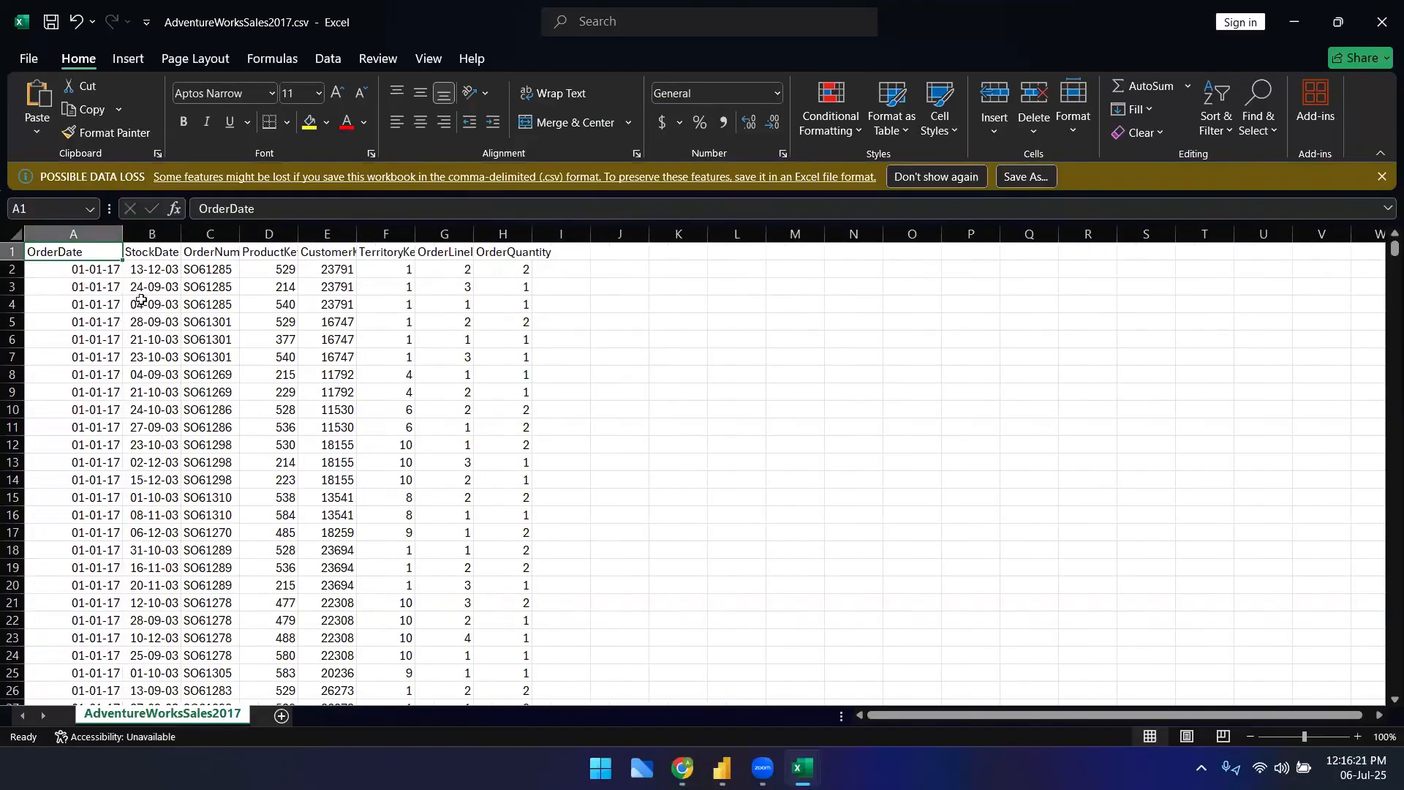
pyautogui.click(152, 421)
pyautogui.scroll(-3, 135, 574)
pyautogui.scroll(-11, 110, 620)
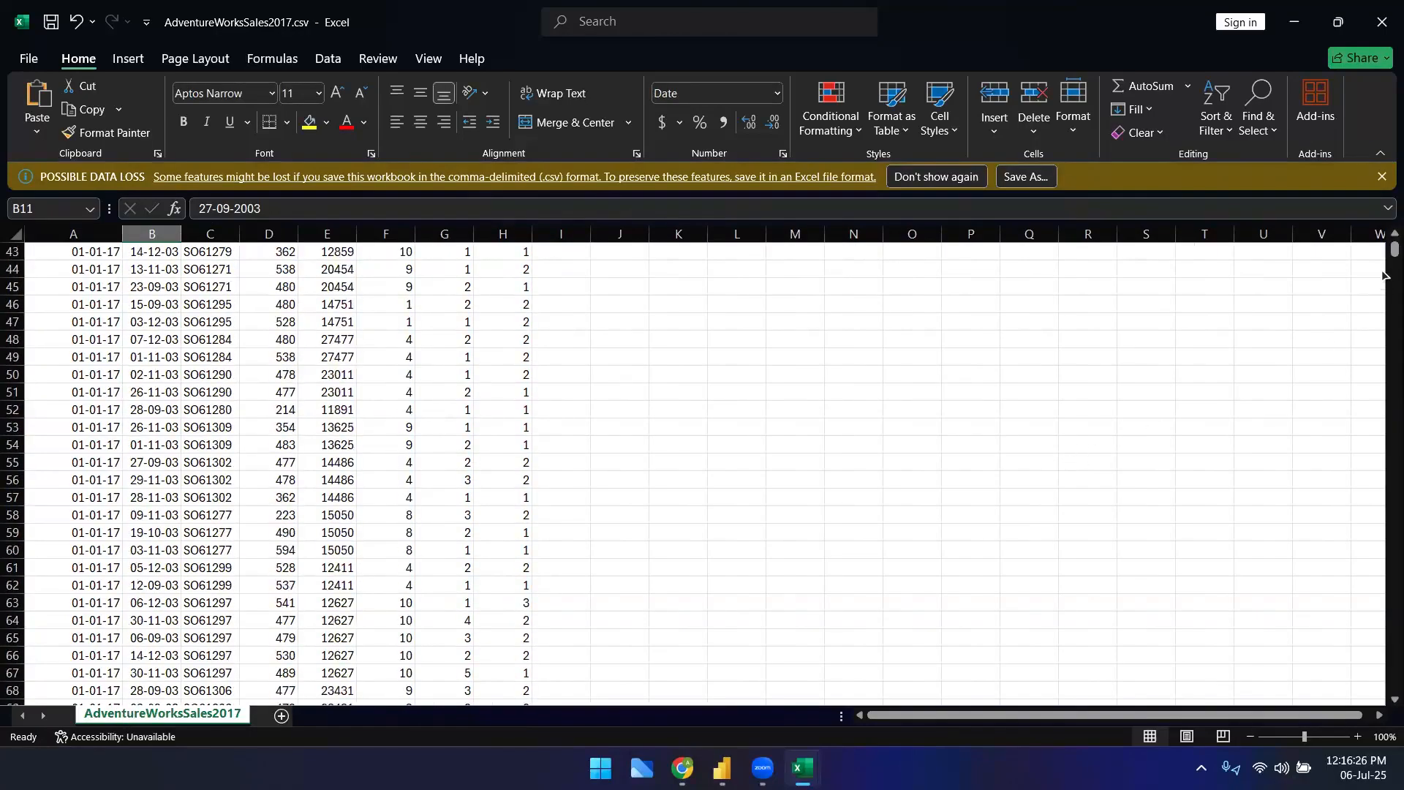
pyautogui.moveTo(1395, 249); pyautogui.dragTo(1395, 441)
pyautogui.click(1388, 12)
pyautogui.click(743, 410)
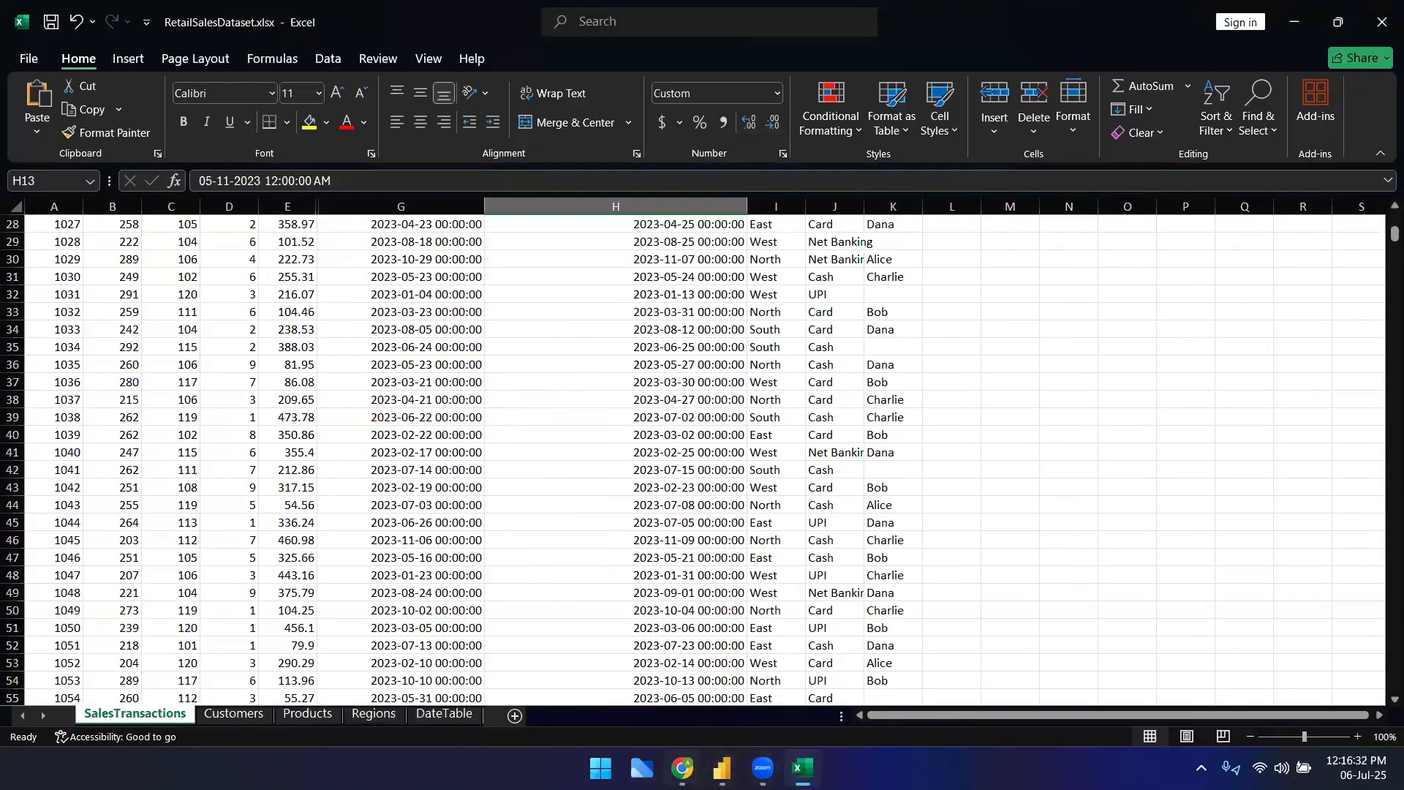
# - Open AdventureWorksCustomers.csv from the 4144399-Tasks_Dataset folder in Downloads
pyautogui.click(643, 768)
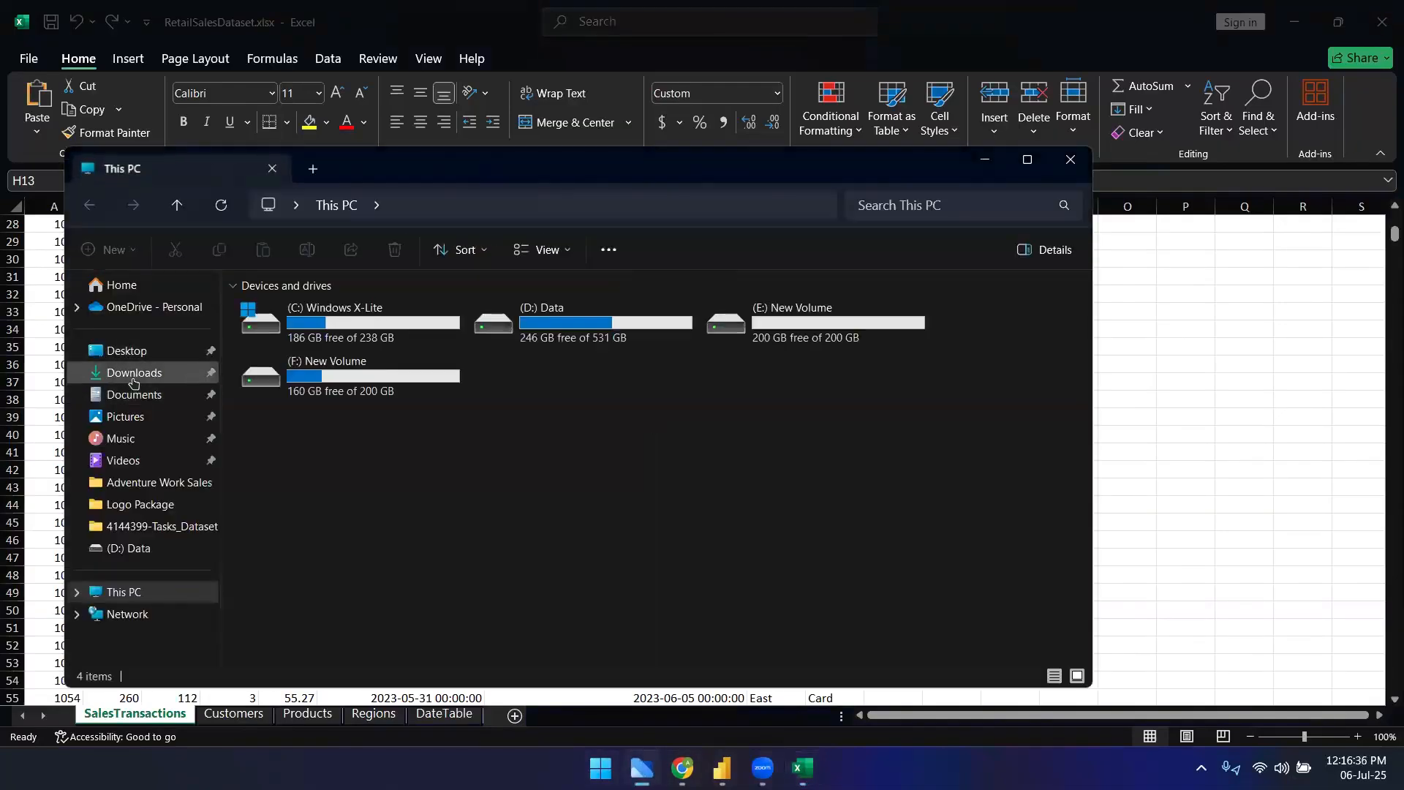
pyautogui.click(133, 375)
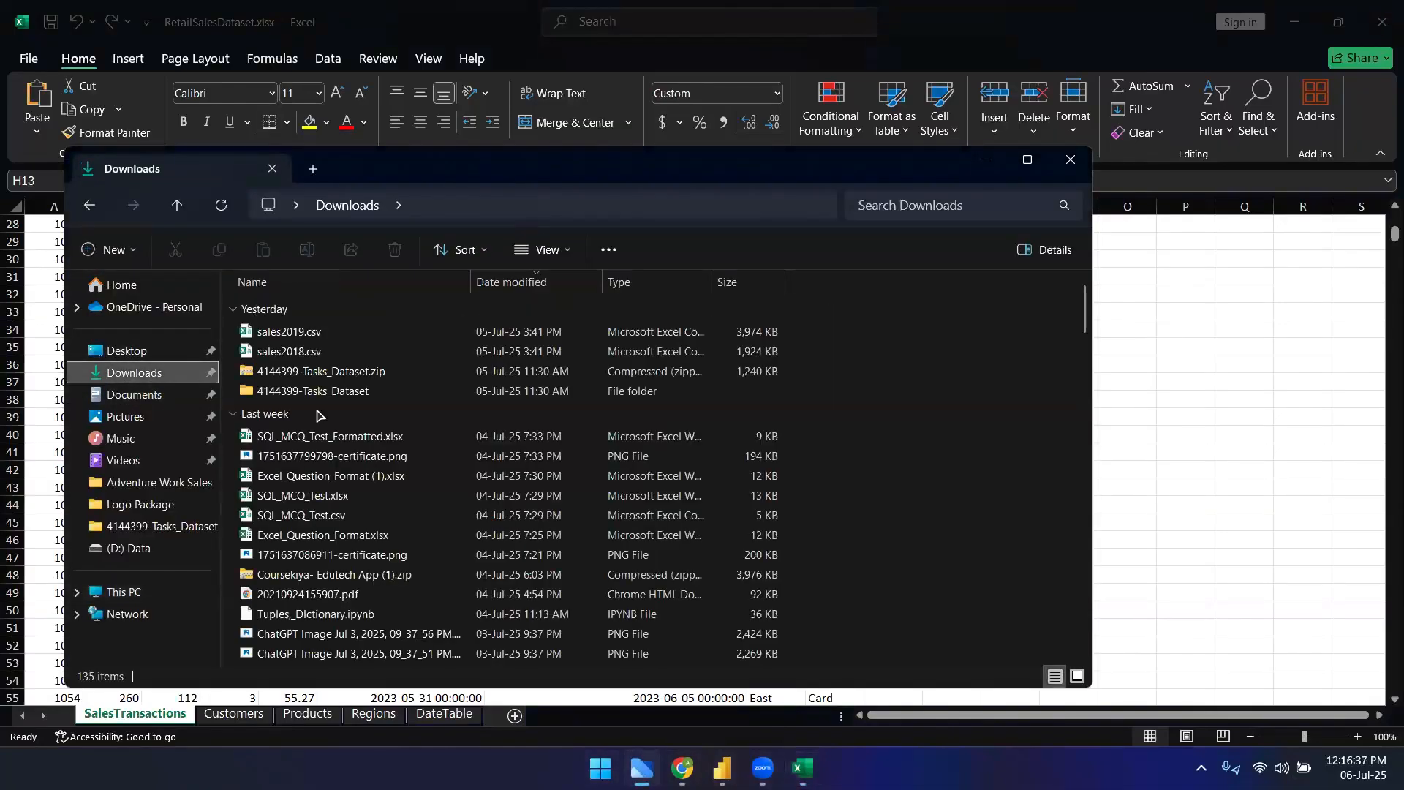
pyautogui.doubleClick(322, 392)
pyautogui.doubleClick(355, 336)
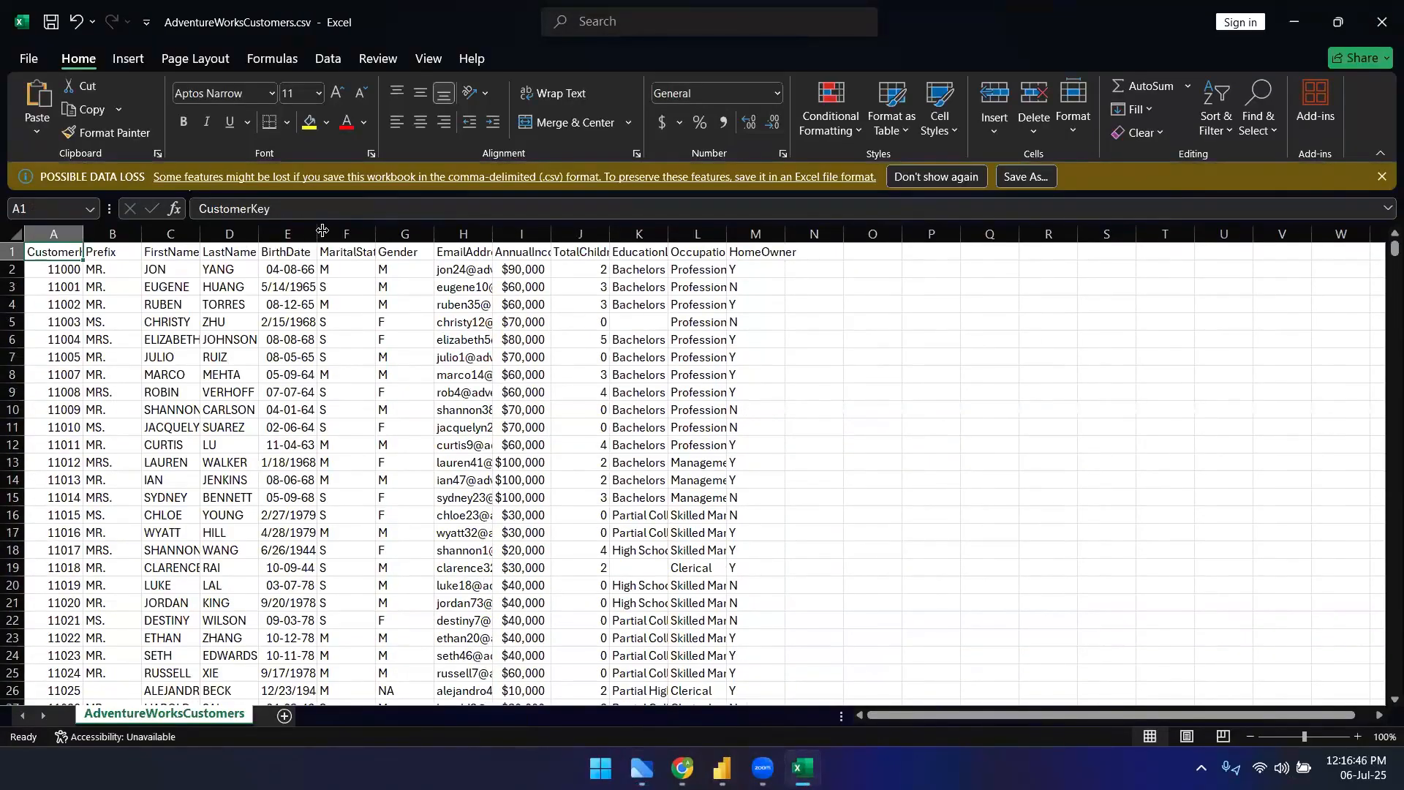
# - Widen the BirthDate column in AdventureWorksCustomers.csv and inspect the date formats in its first two rows
pyautogui.moveTo(318, 233); pyautogui.dragTo(428, 233)
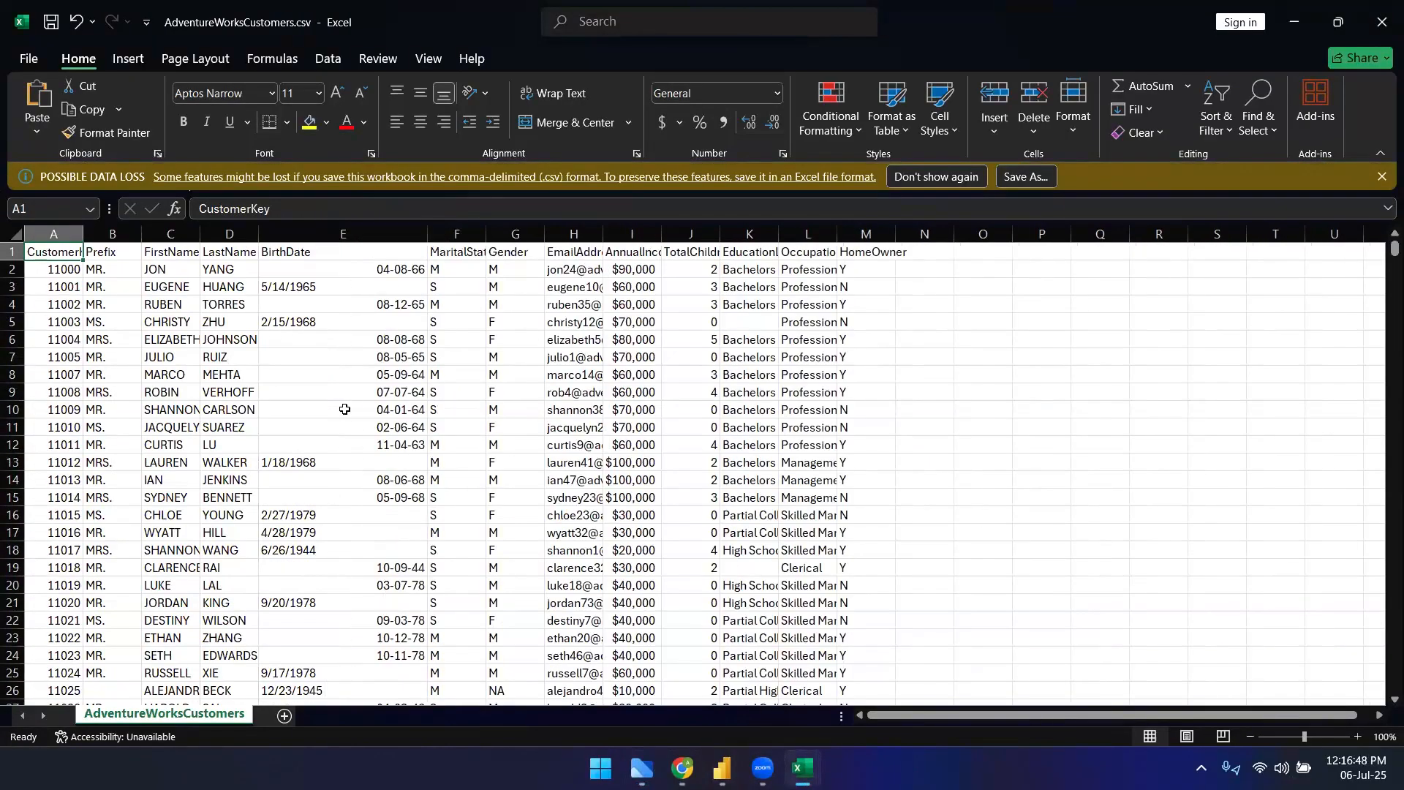
pyautogui.click(371, 271)
pyautogui.click(365, 291)
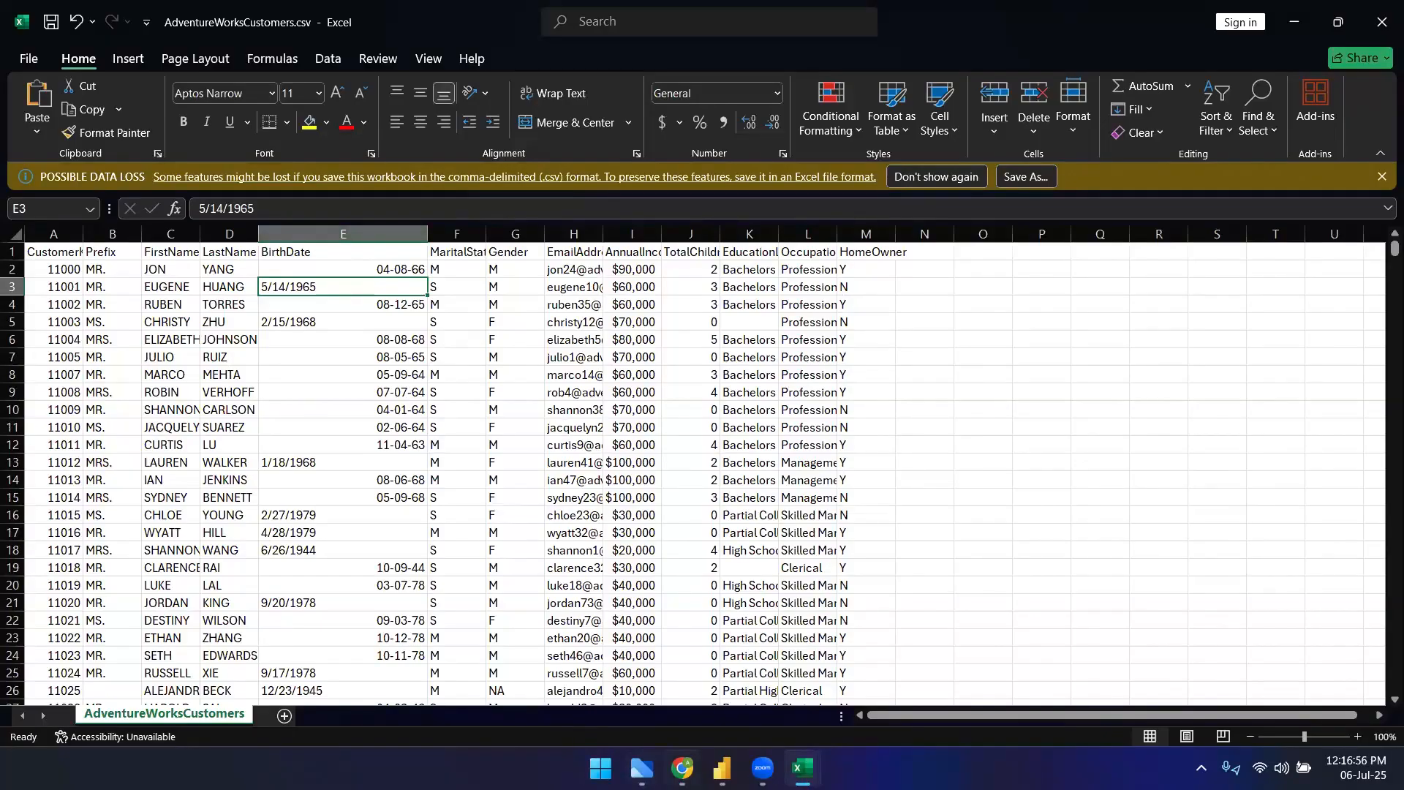
# - Switch to the Power Query Editor and set up a Using Locale type change to Date/Time for the OrderDate column
pyautogui.moveTo(722, 768)
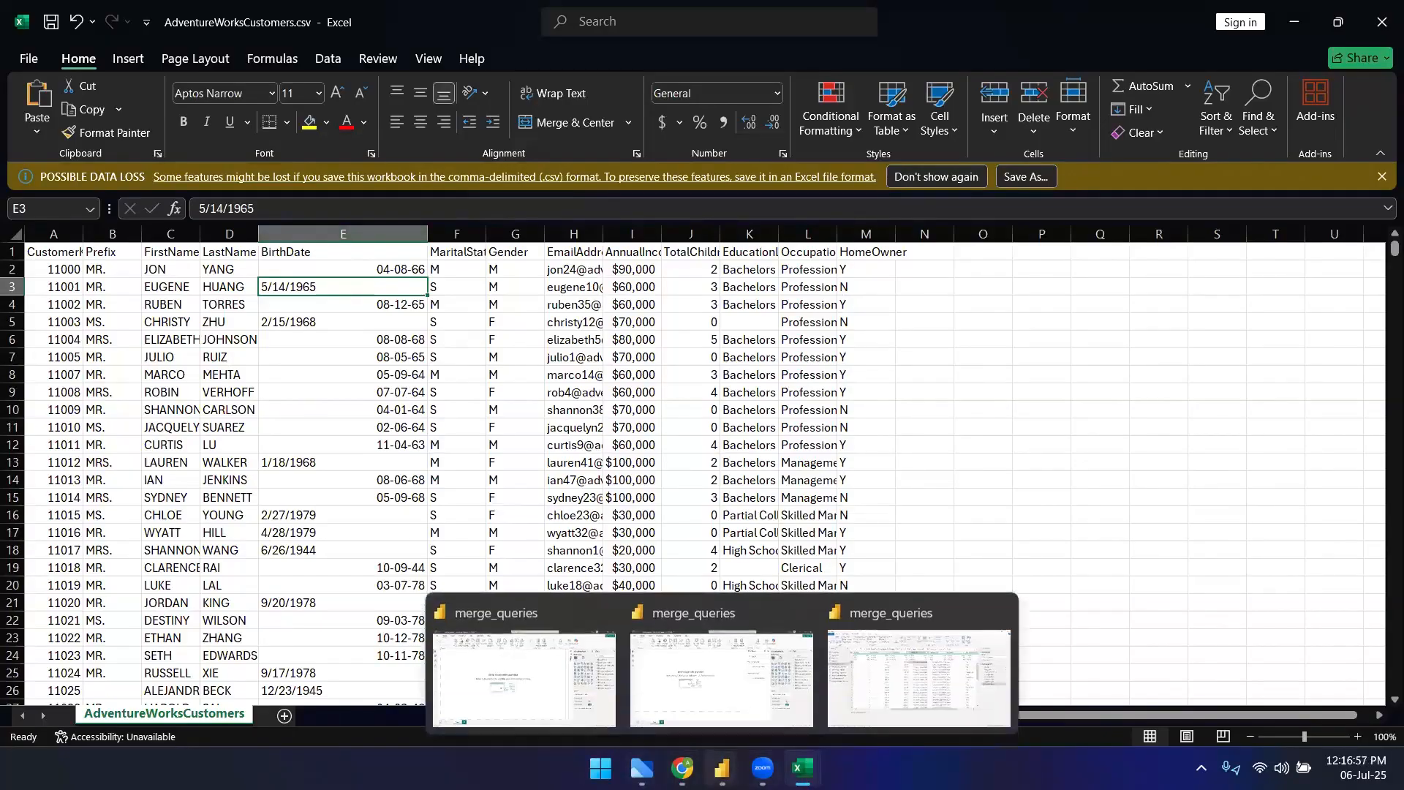
pyautogui.click(918, 680)
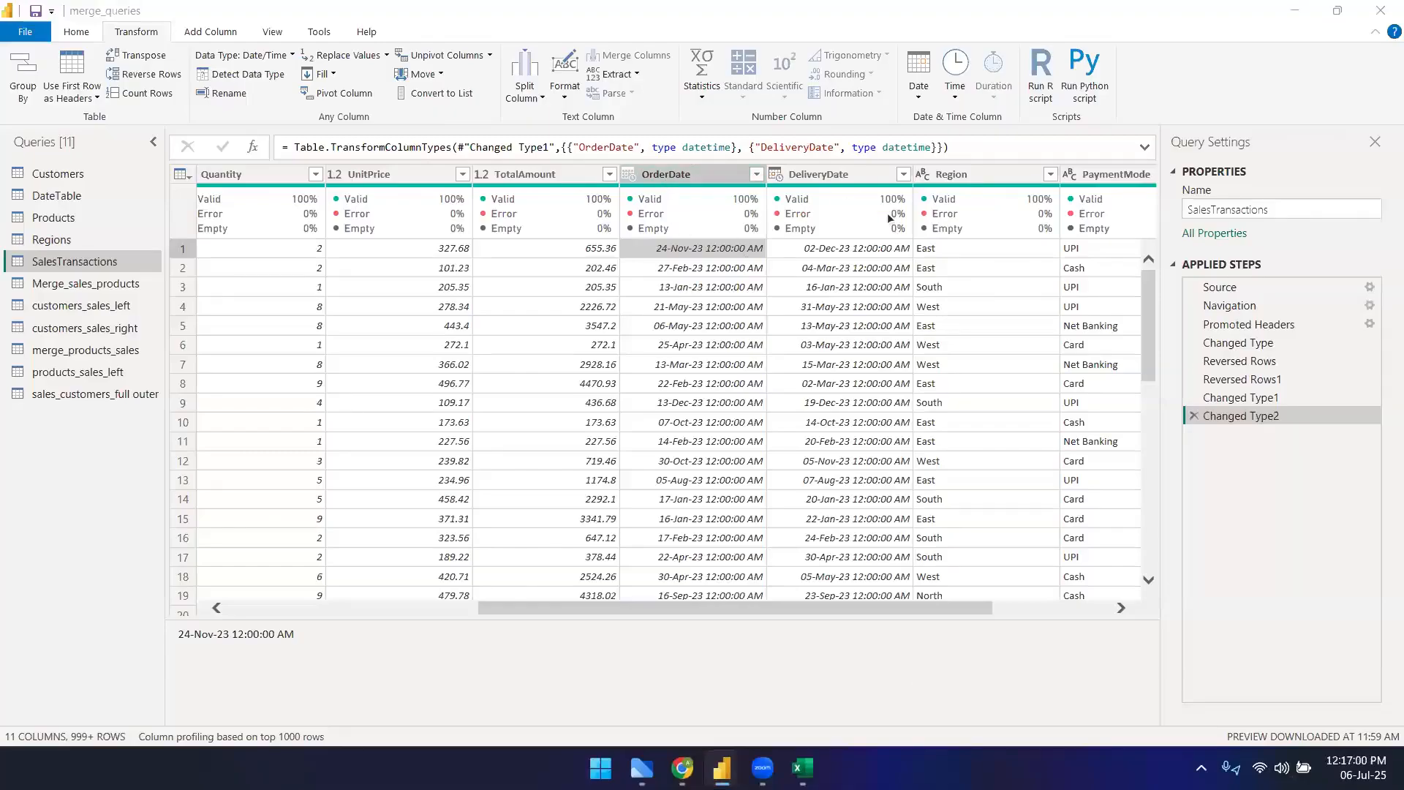
pyautogui.rightClick(674, 176)
pyautogui.moveTo(804, 329)
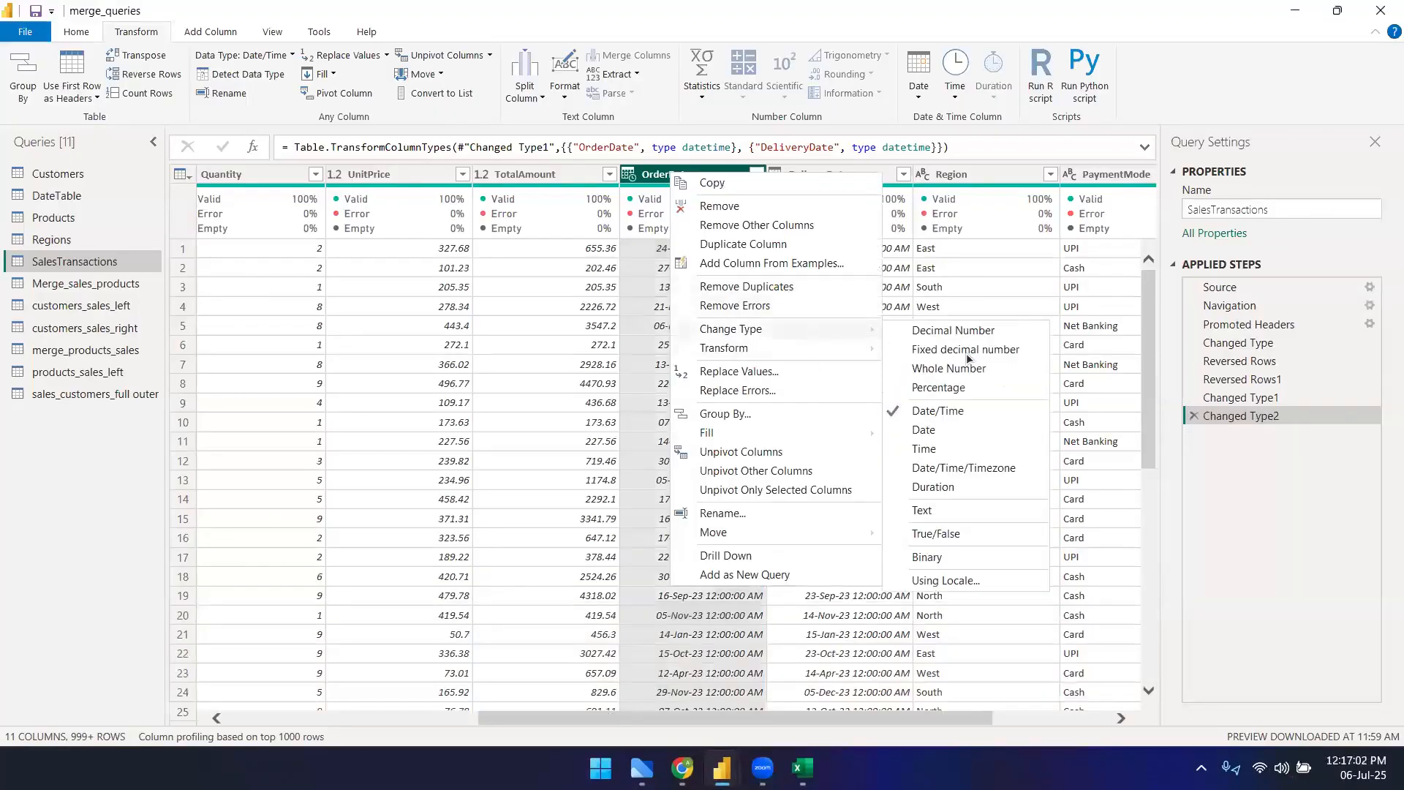
pyautogui.click(950, 582)
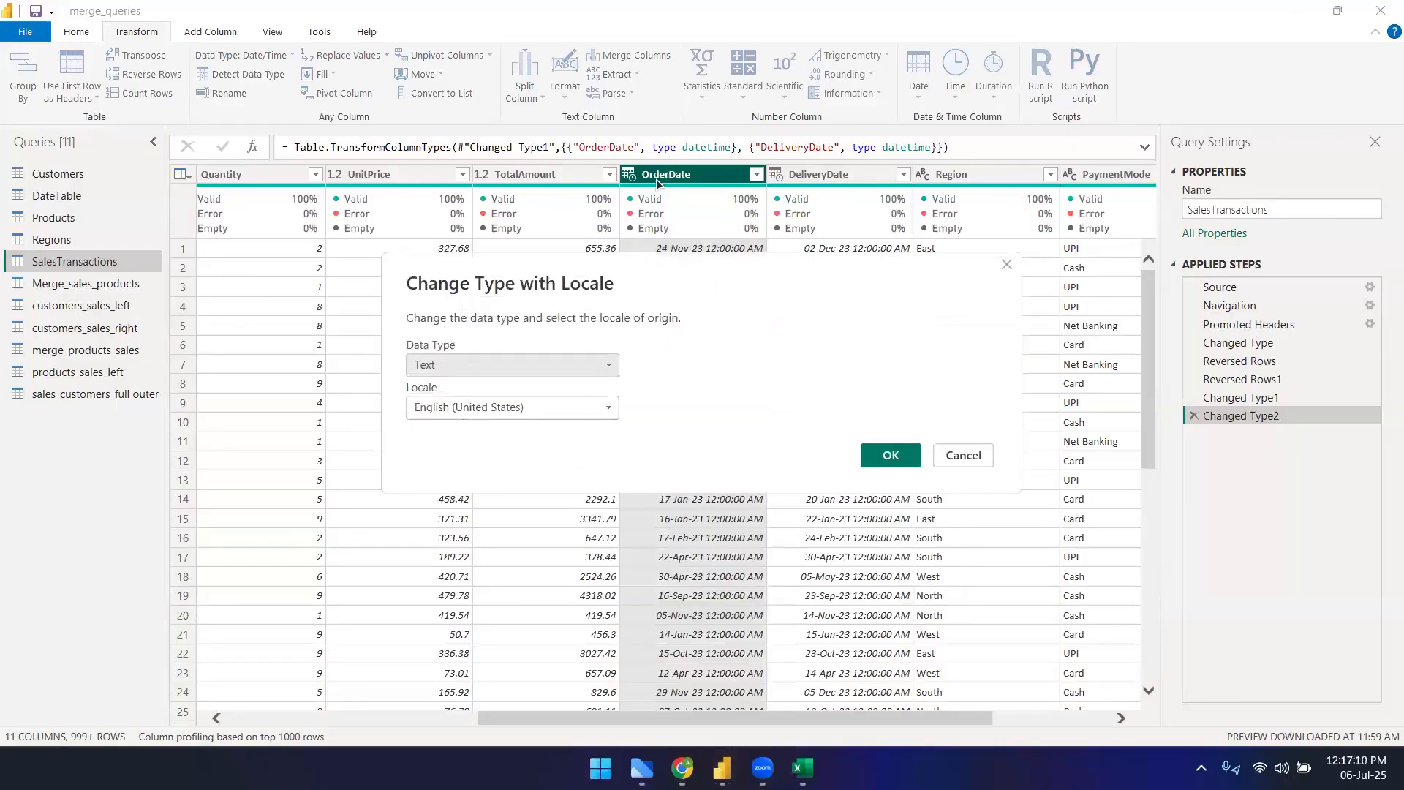
pyautogui.click(449, 366)
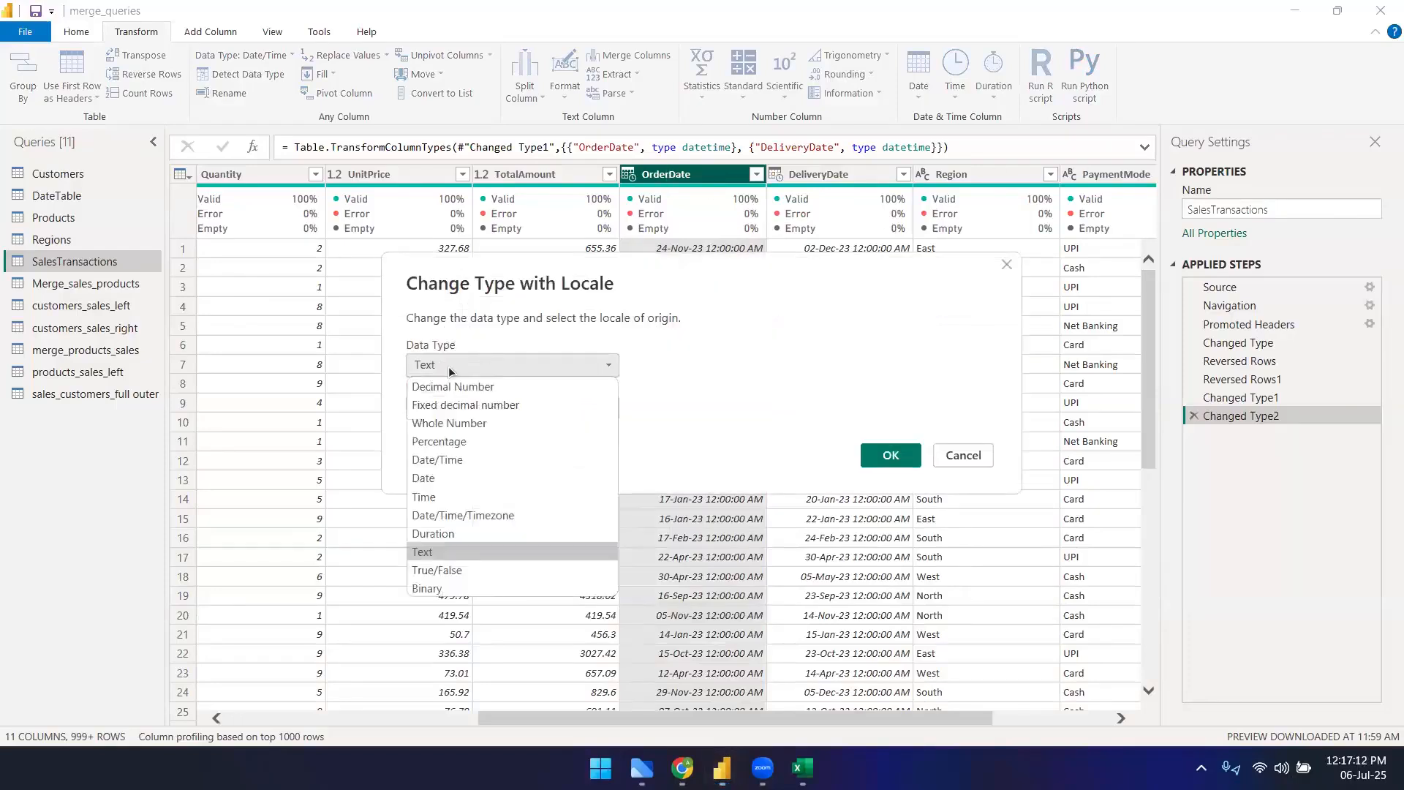
pyautogui.click(433, 461)
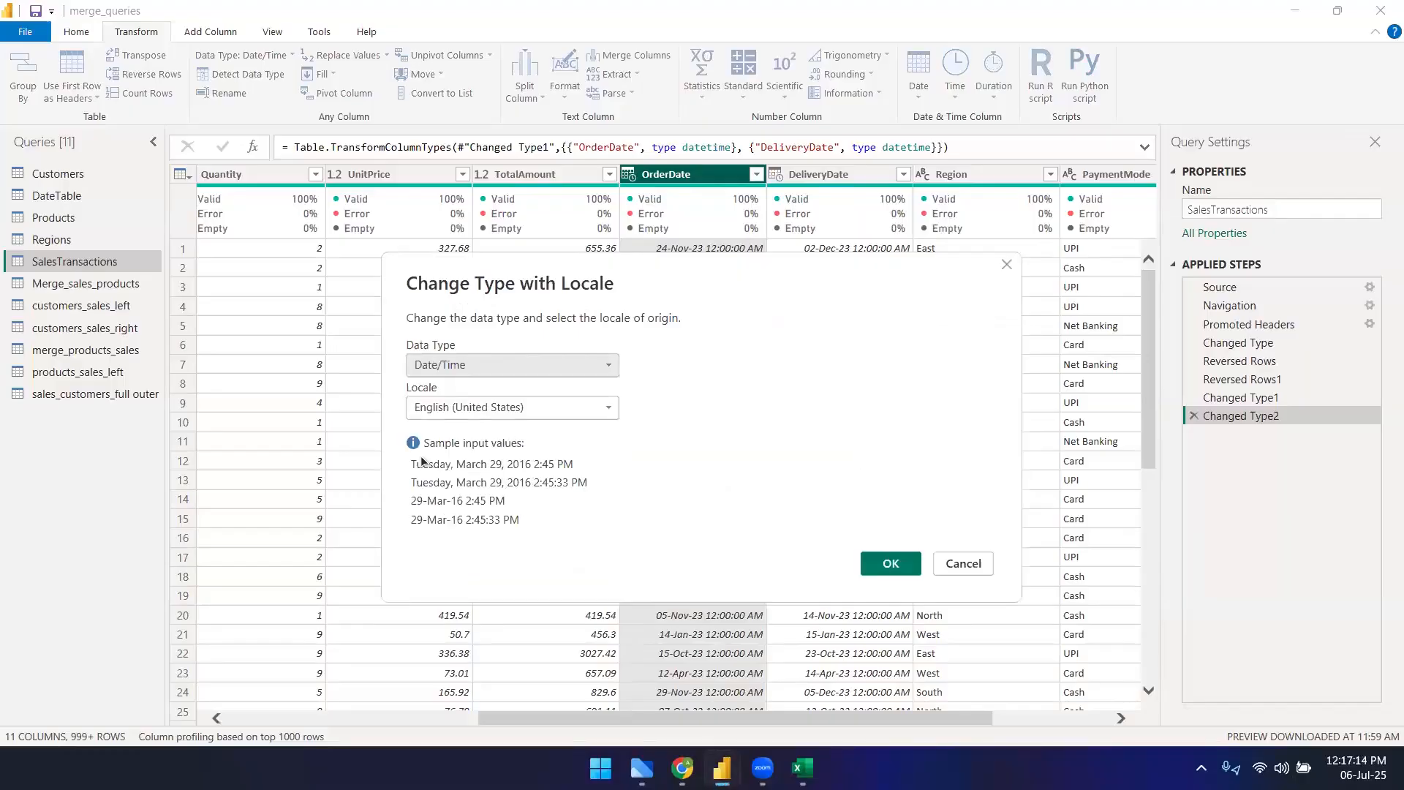
# - Examine the locale choices and sample input values for the OrderDate conversion, and close the dialog without applying it
pyautogui.click(489, 410)
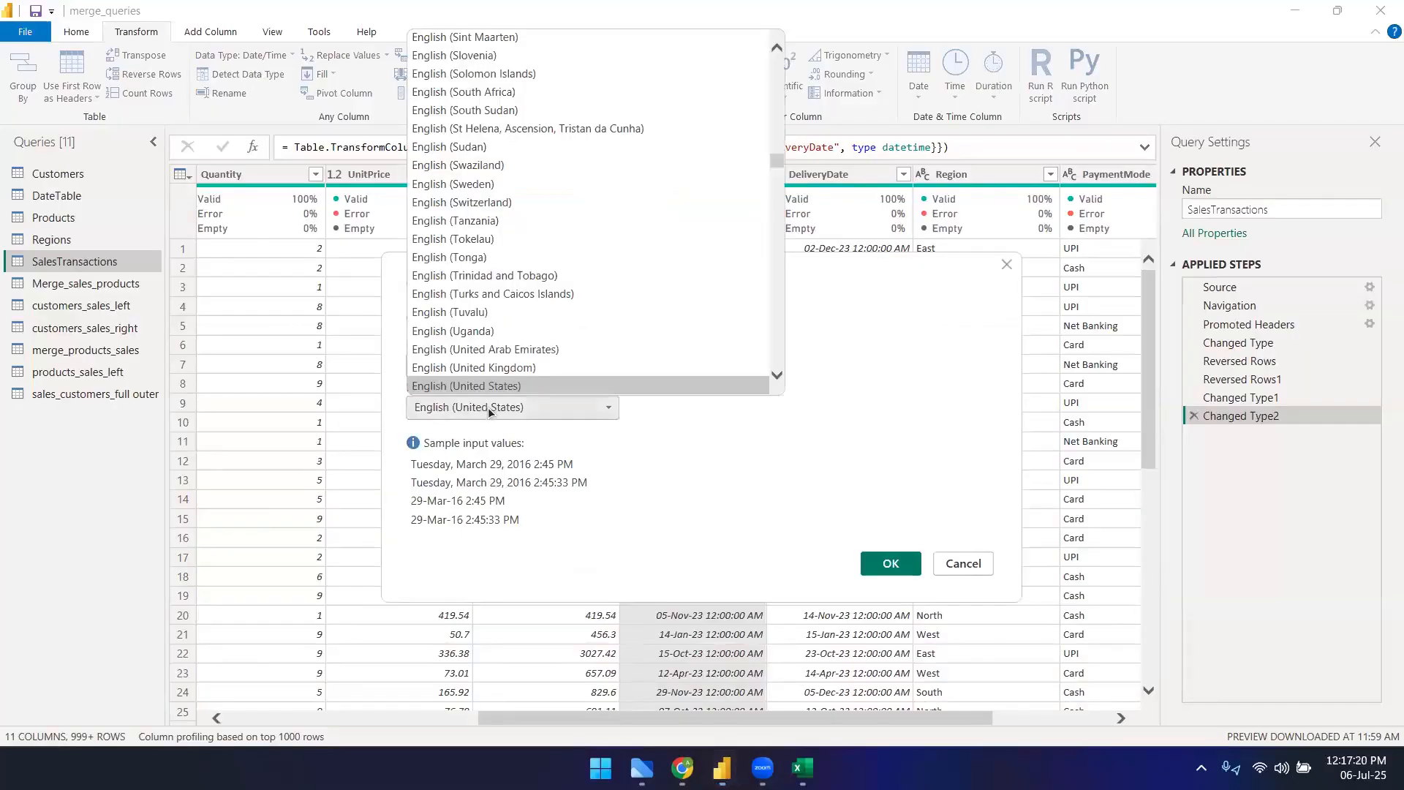
pyautogui.click(643, 473)
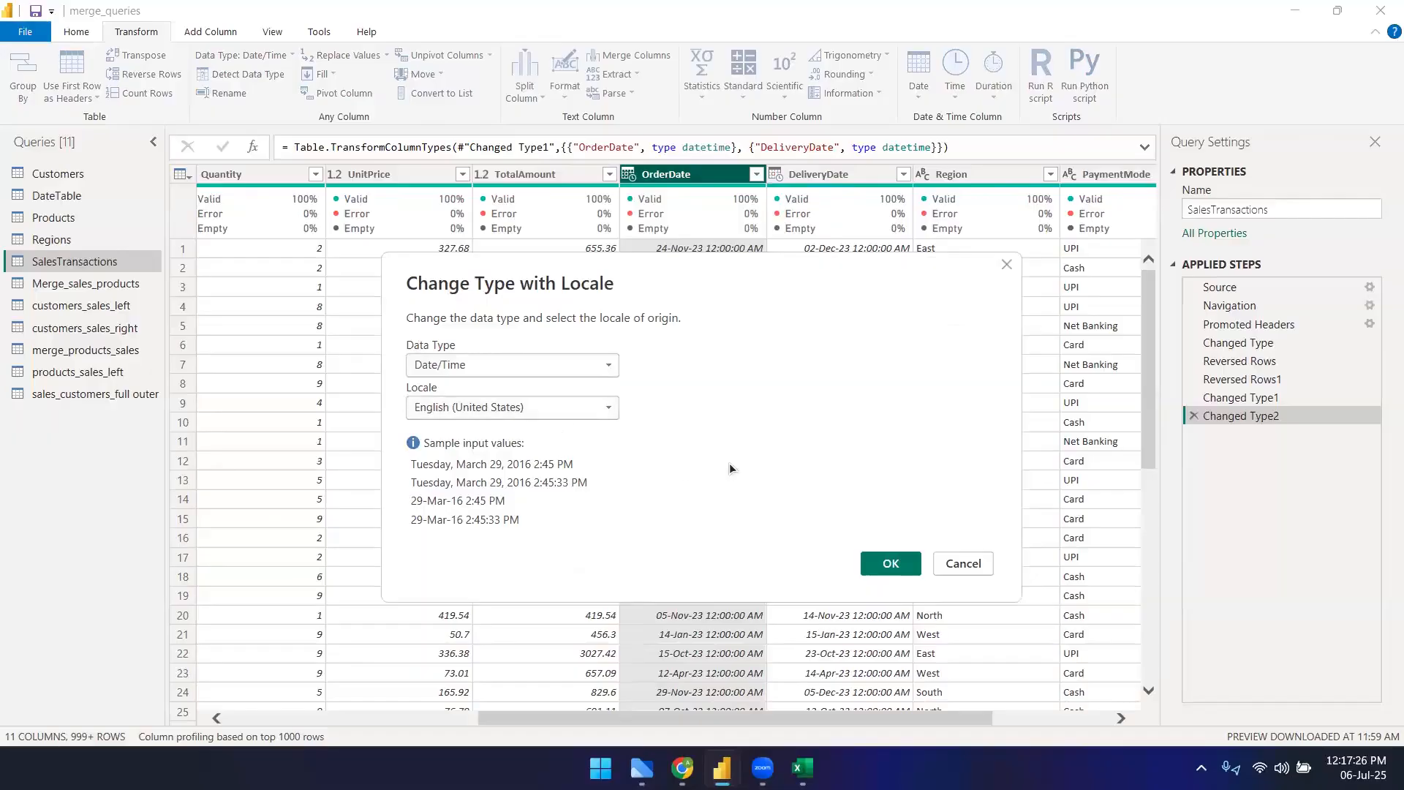
pyautogui.click(537, 411)
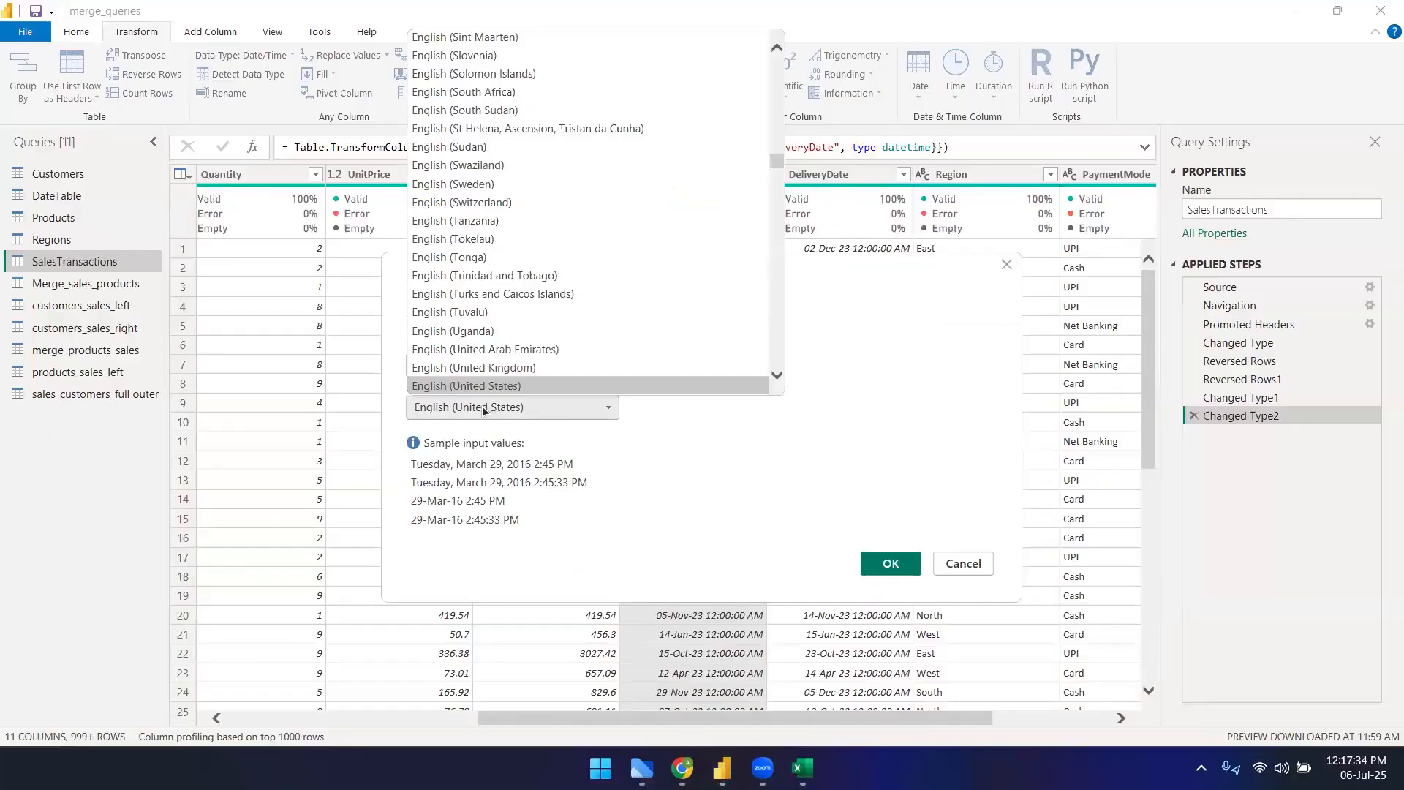
pyautogui.click(713, 555)
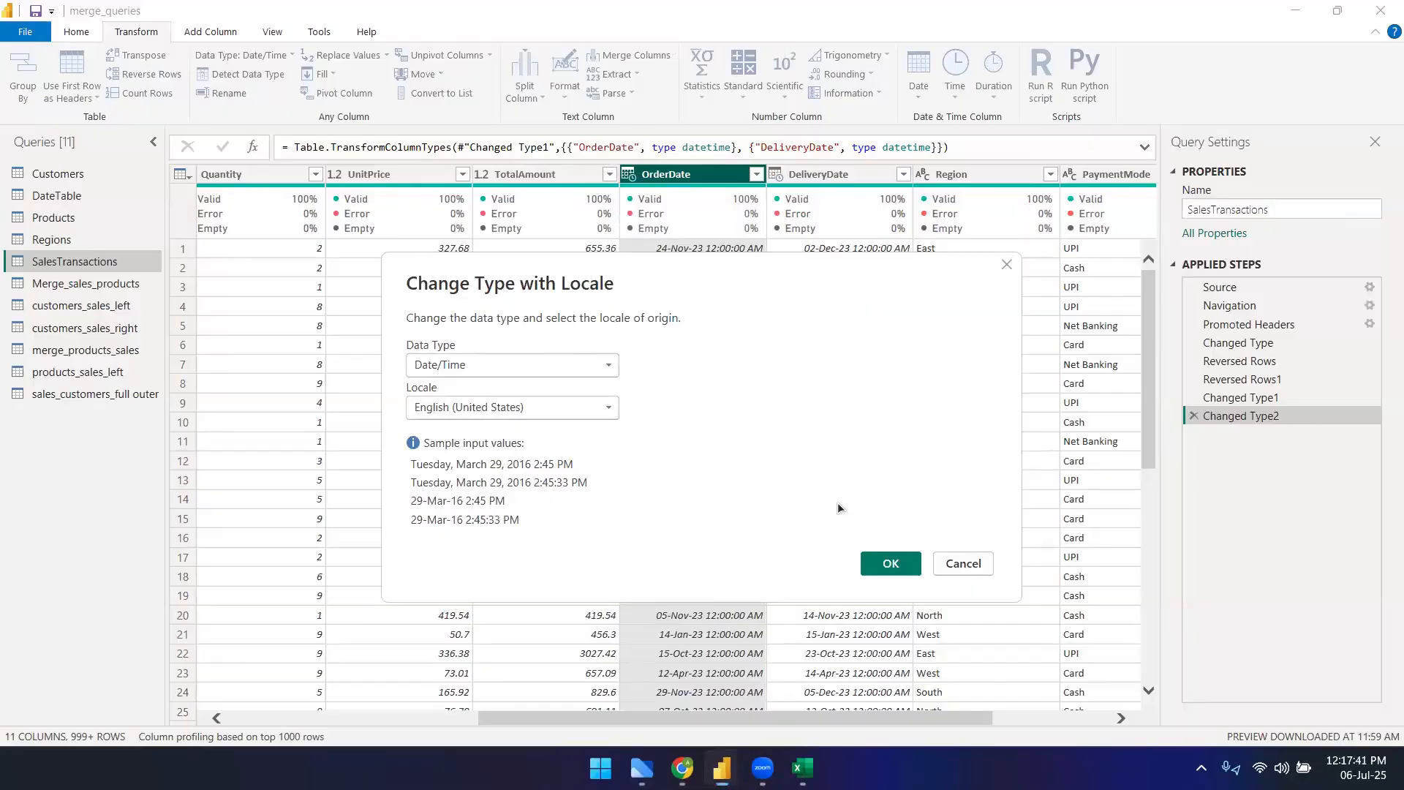
pyautogui.press('Escape')
pyautogui.click(723, 344)
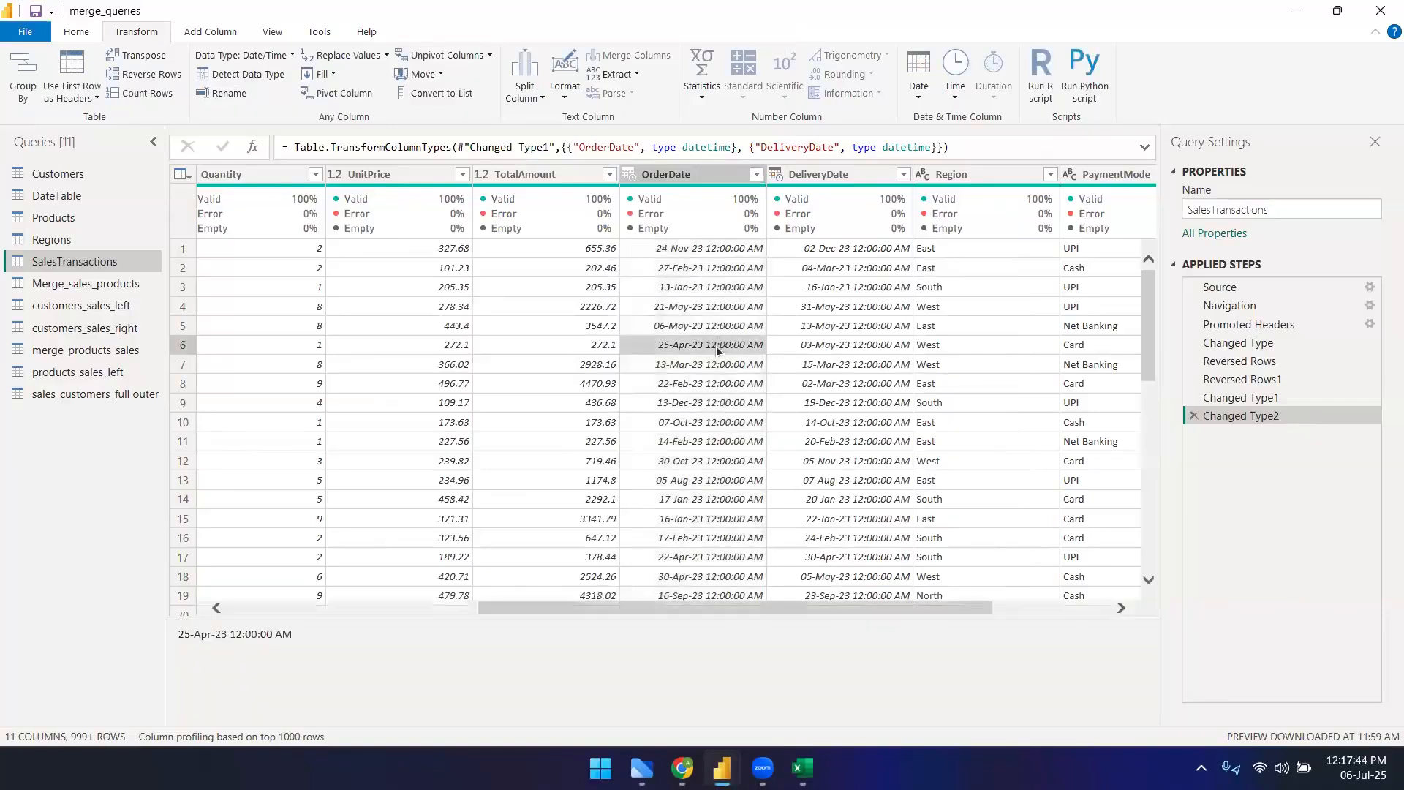
# - Review the OrderDate column's type options and switch to Excel to re-examine the BirthDate formats
pyautogui.rightClick(686, 180)
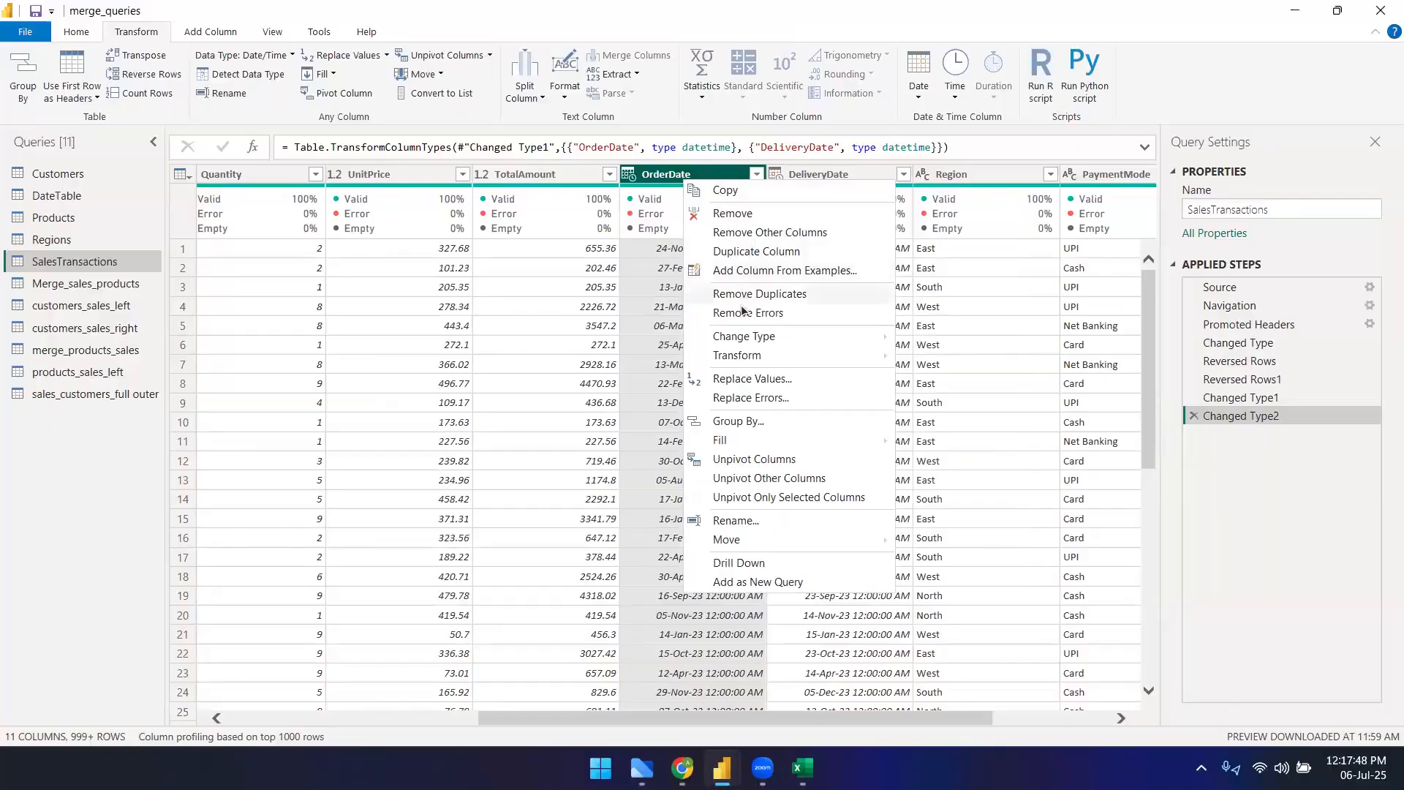
pyautogui.moveTo(744, 335)
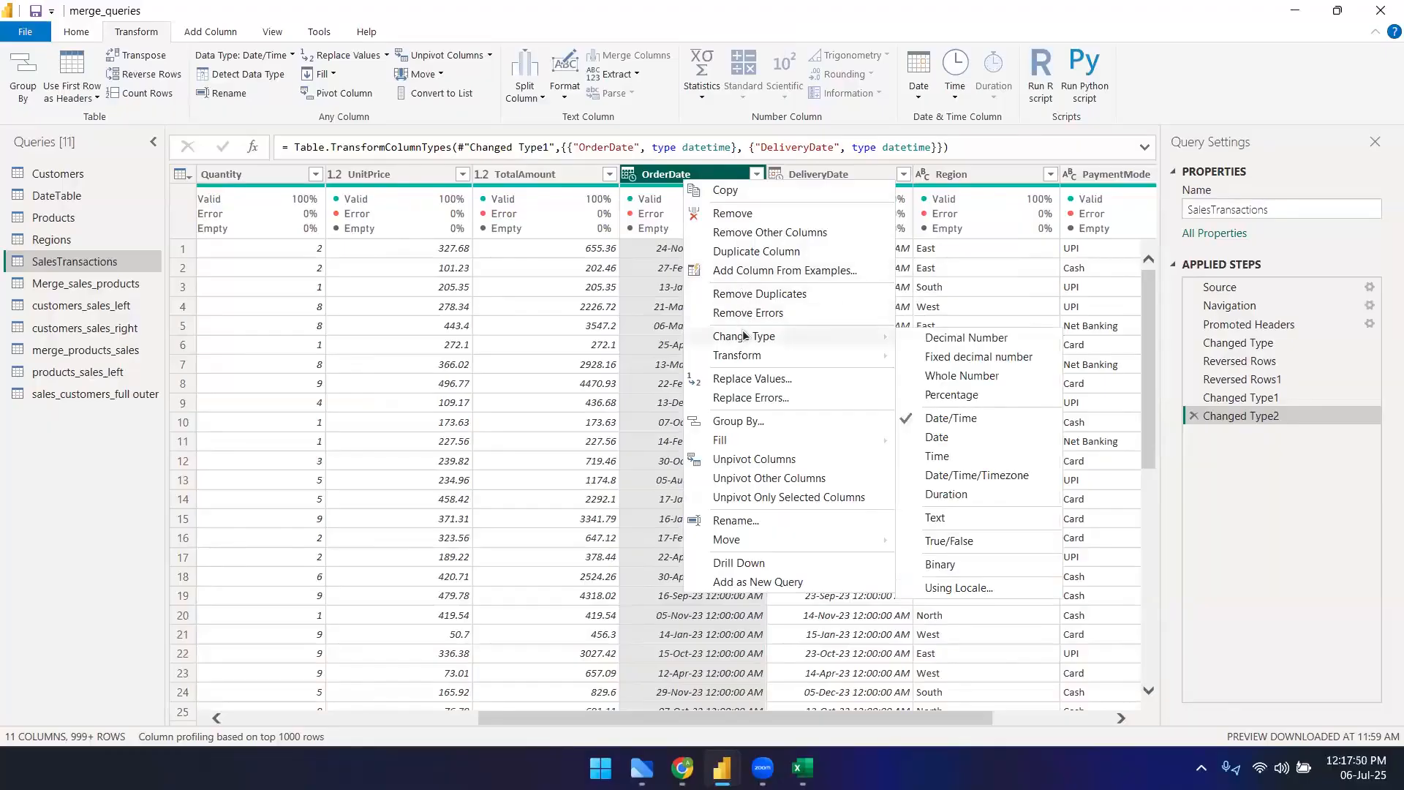
pyautogui.click(655, 180)
pyautogui.rightClick(655, 179)
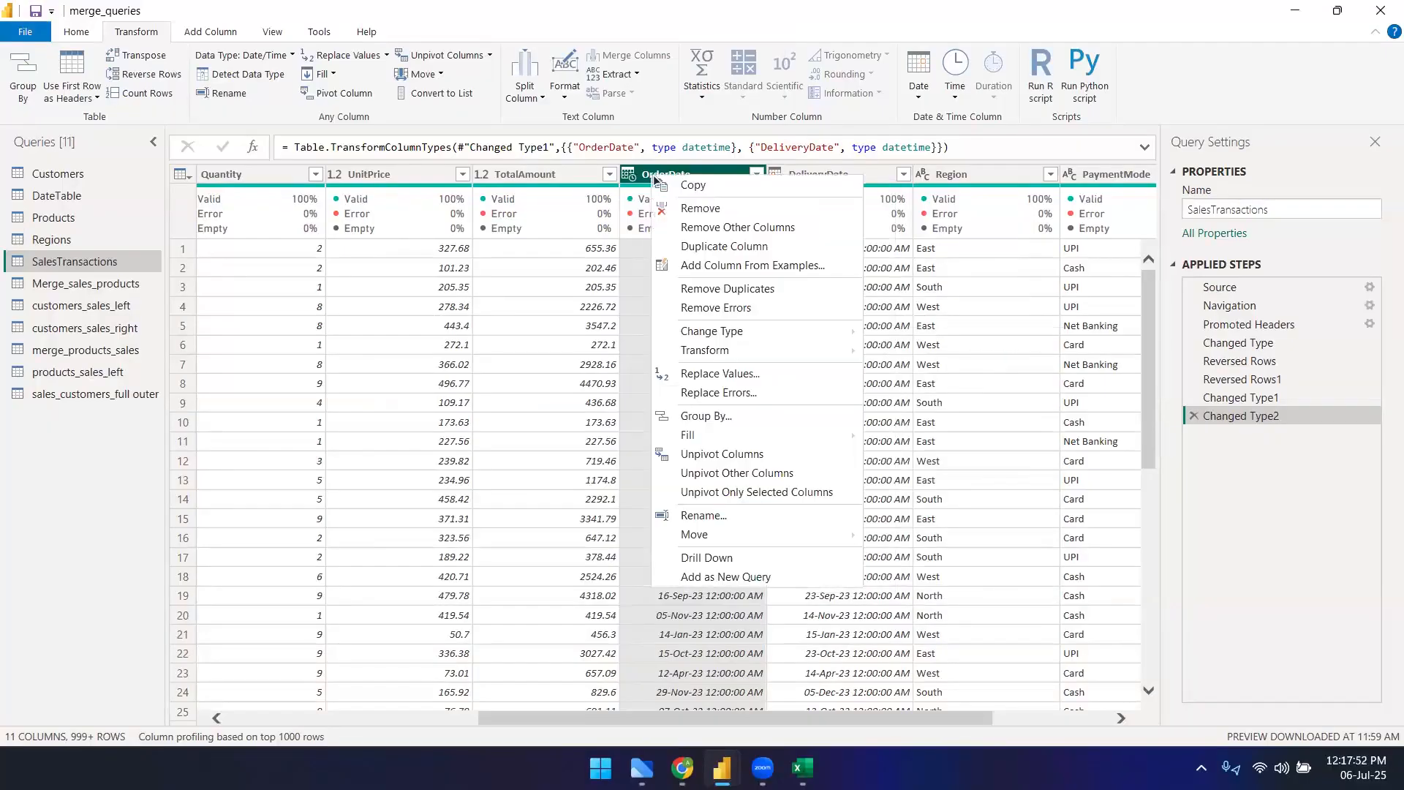
pyautogui.click(803, 768)
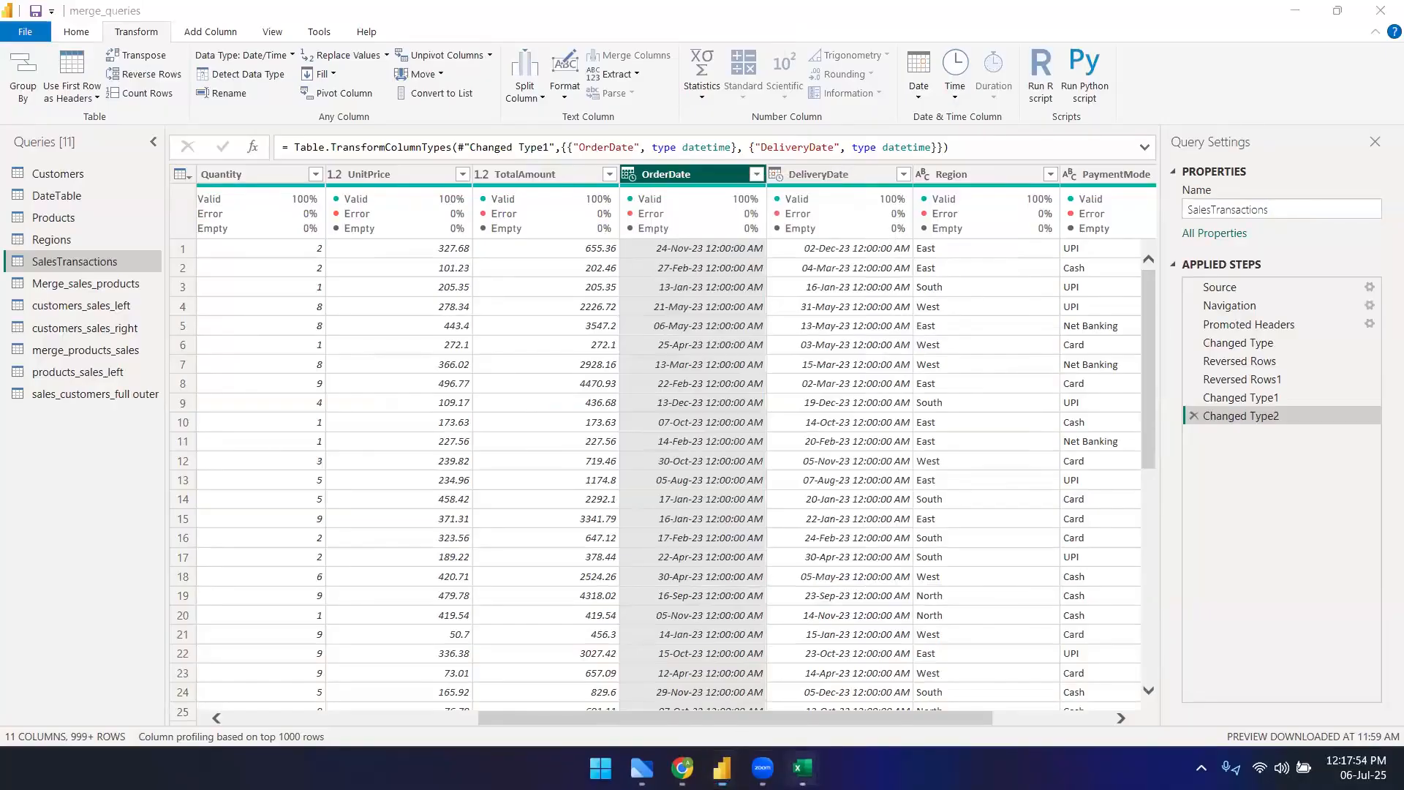
pyautogui.click(803, 768)
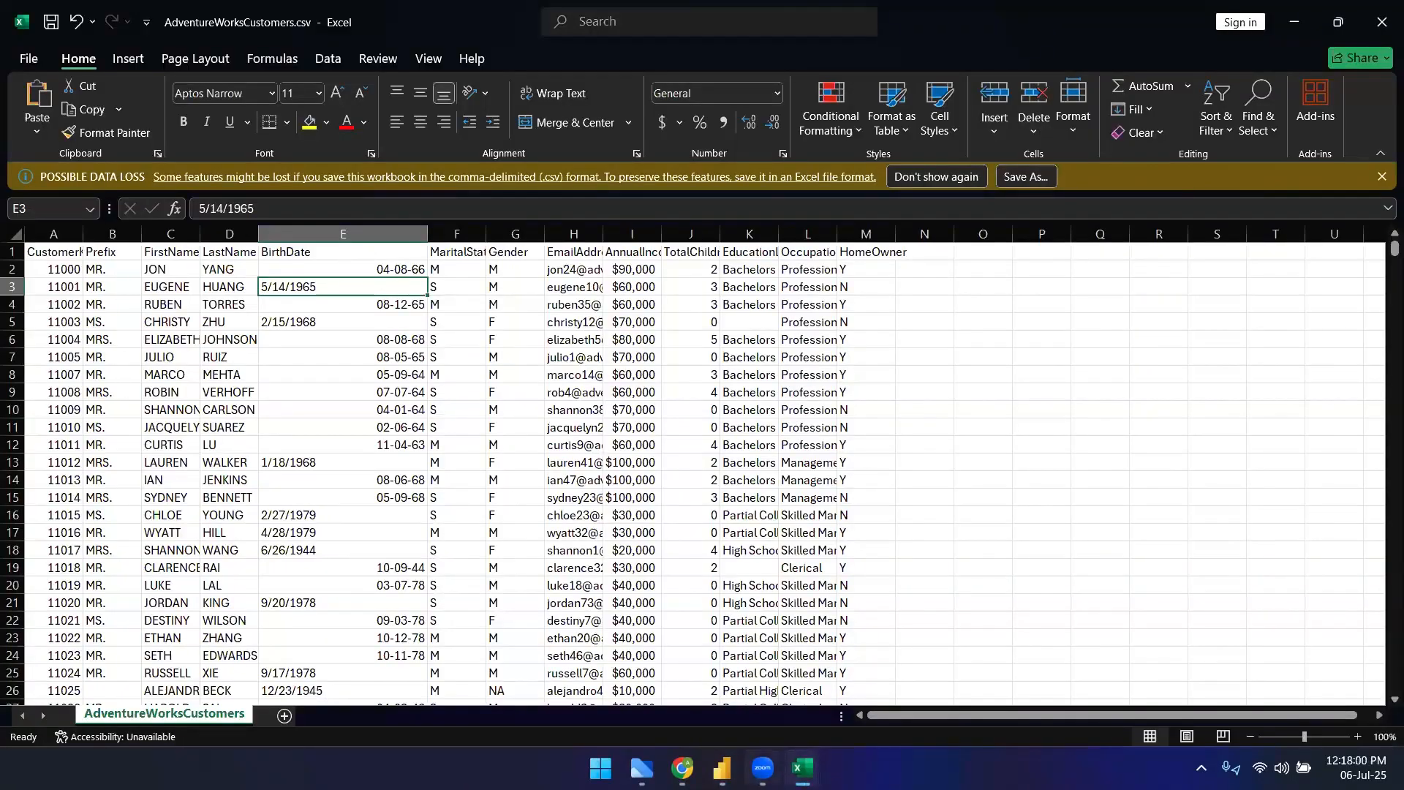
# - Return to Power Query and try a locale-based change of OrderDate to Date with English (United States), then cancel it
pyautogui.click(722, 768)
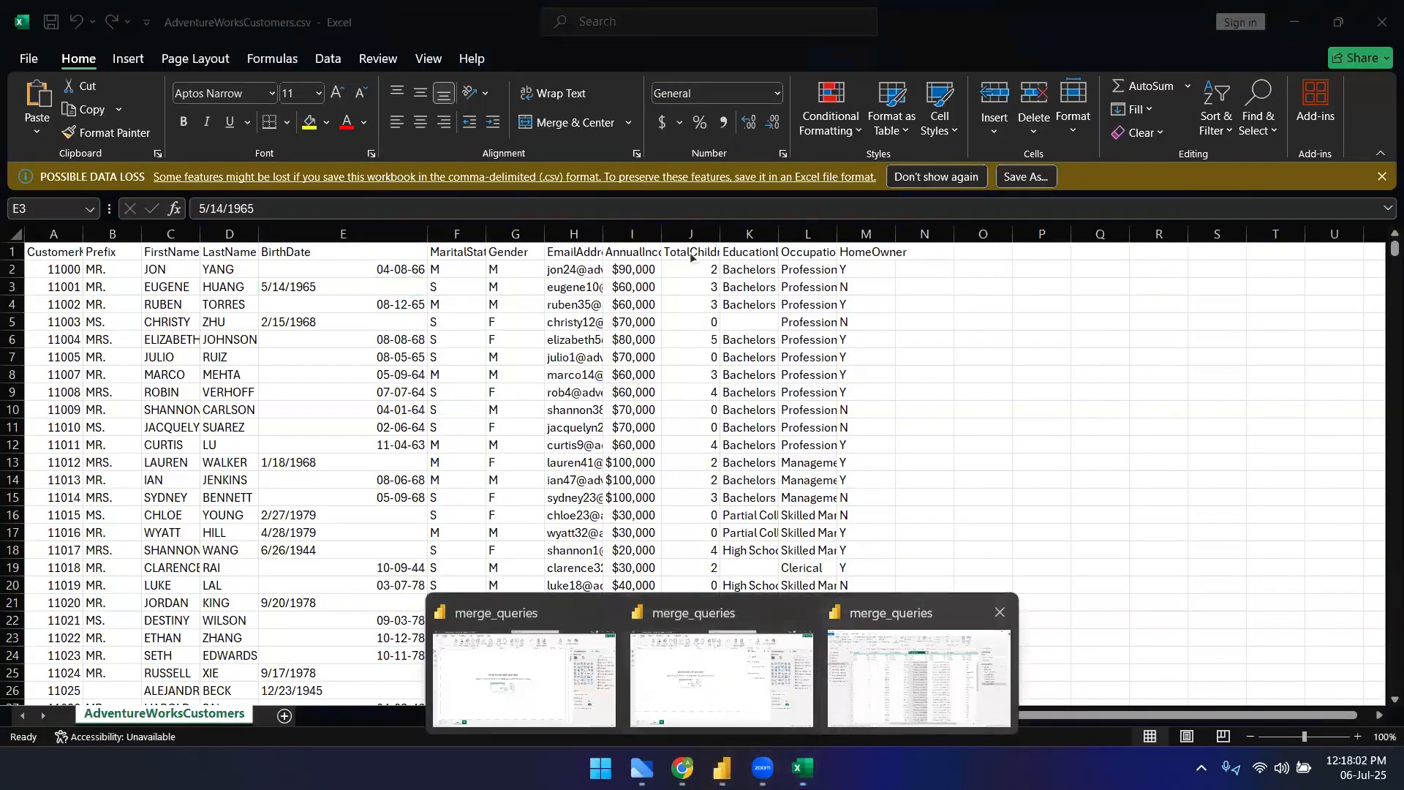
pyautogui.click(830, 640)
pyautogui.rightClick(671, 174)
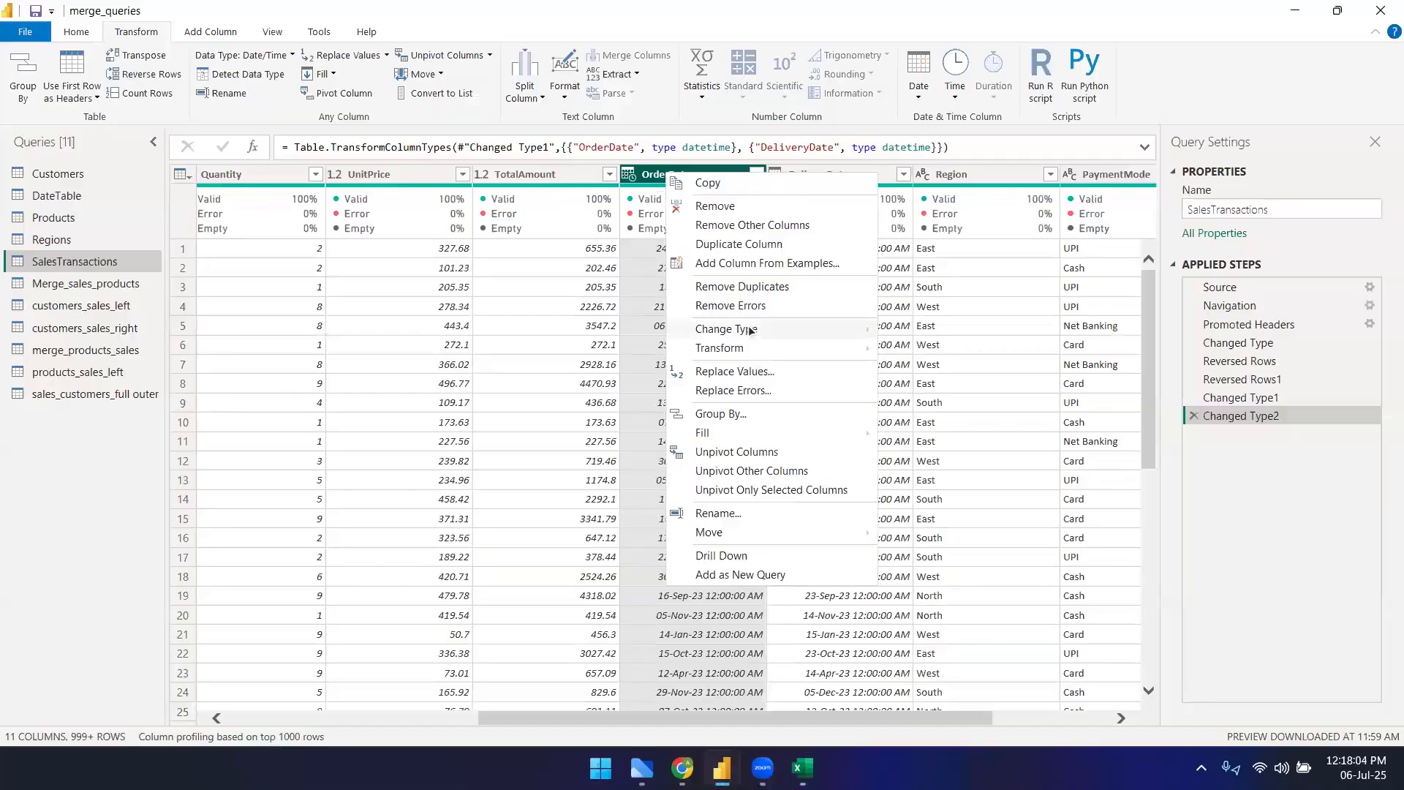
pyautogui.moveTo(810, 335)
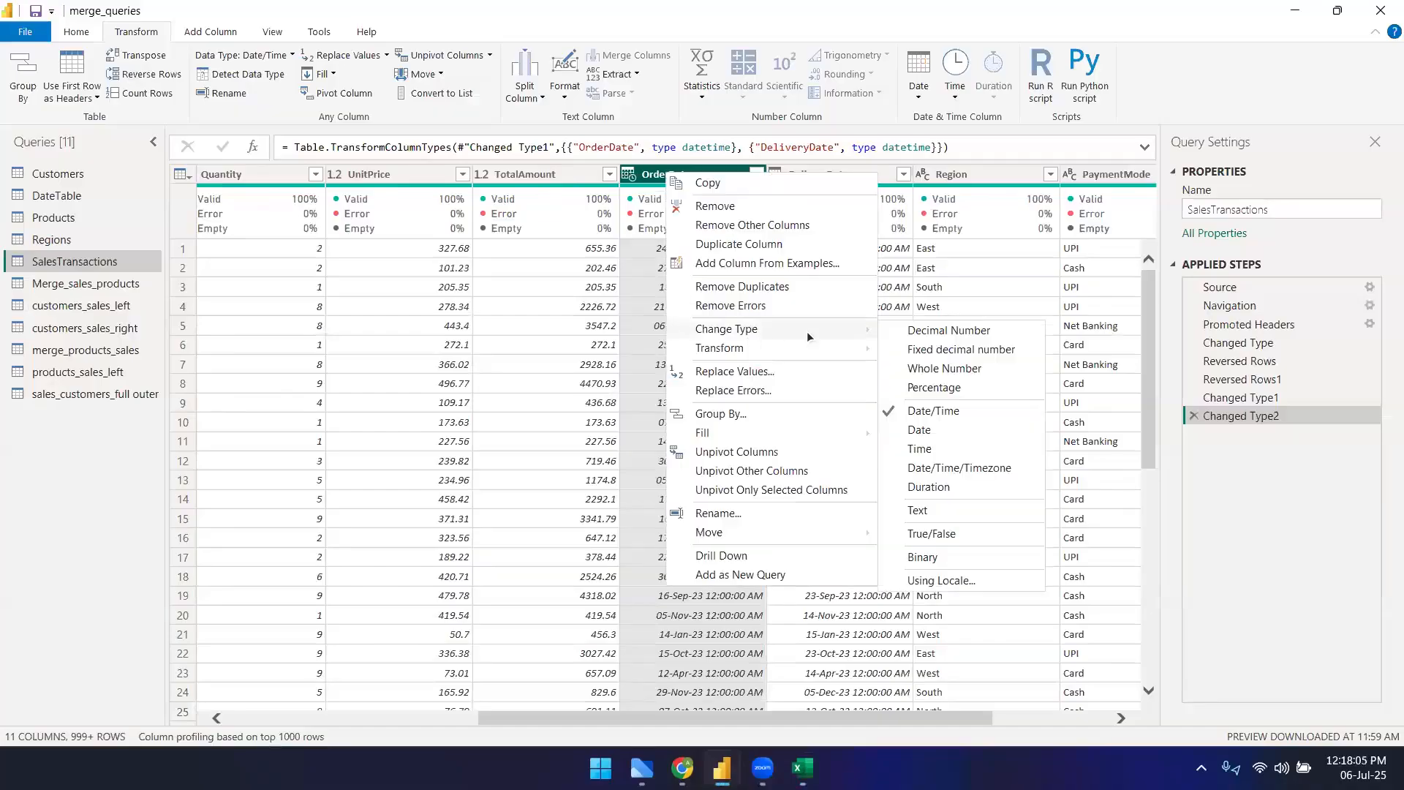
pyautogui.click(942, 580)
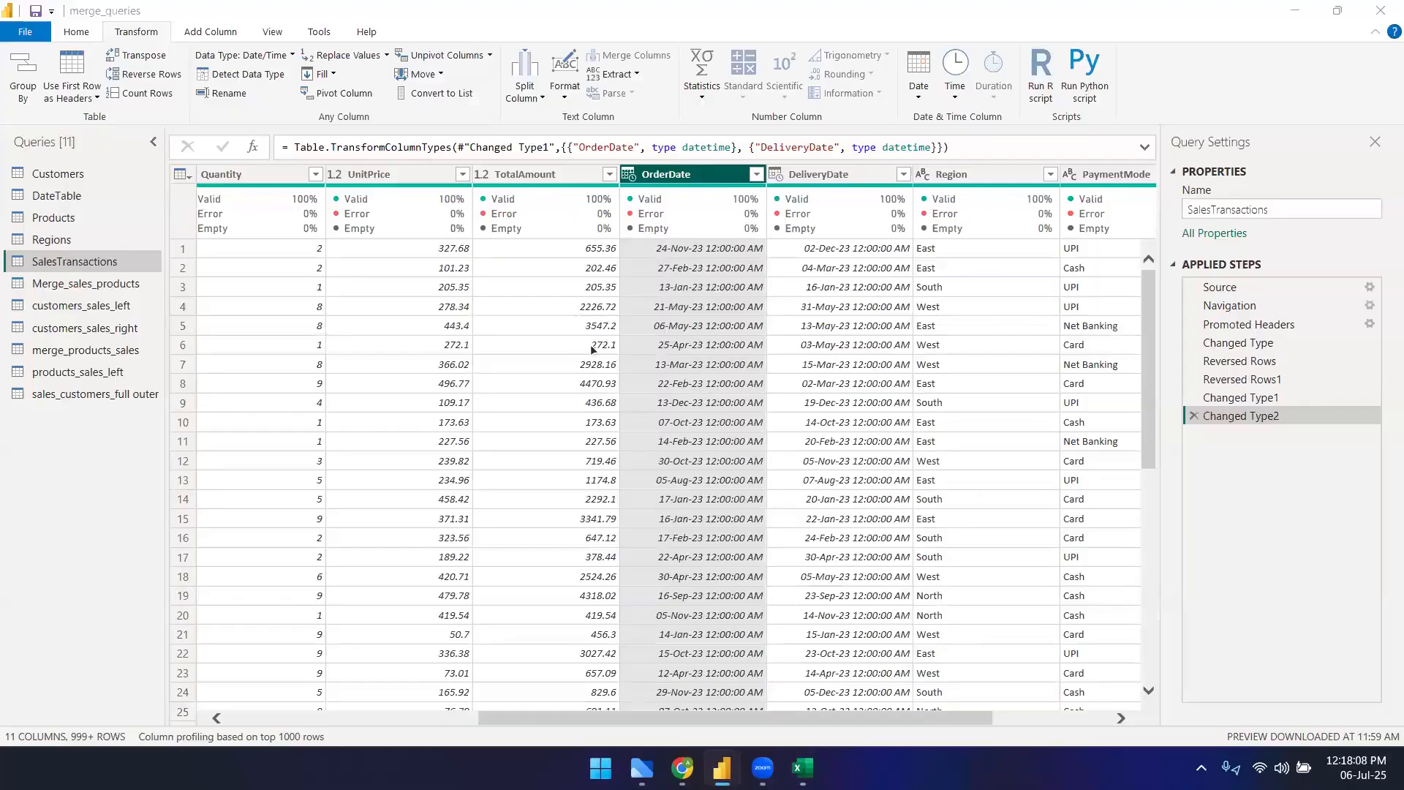
pyautogui.click(550, 362)
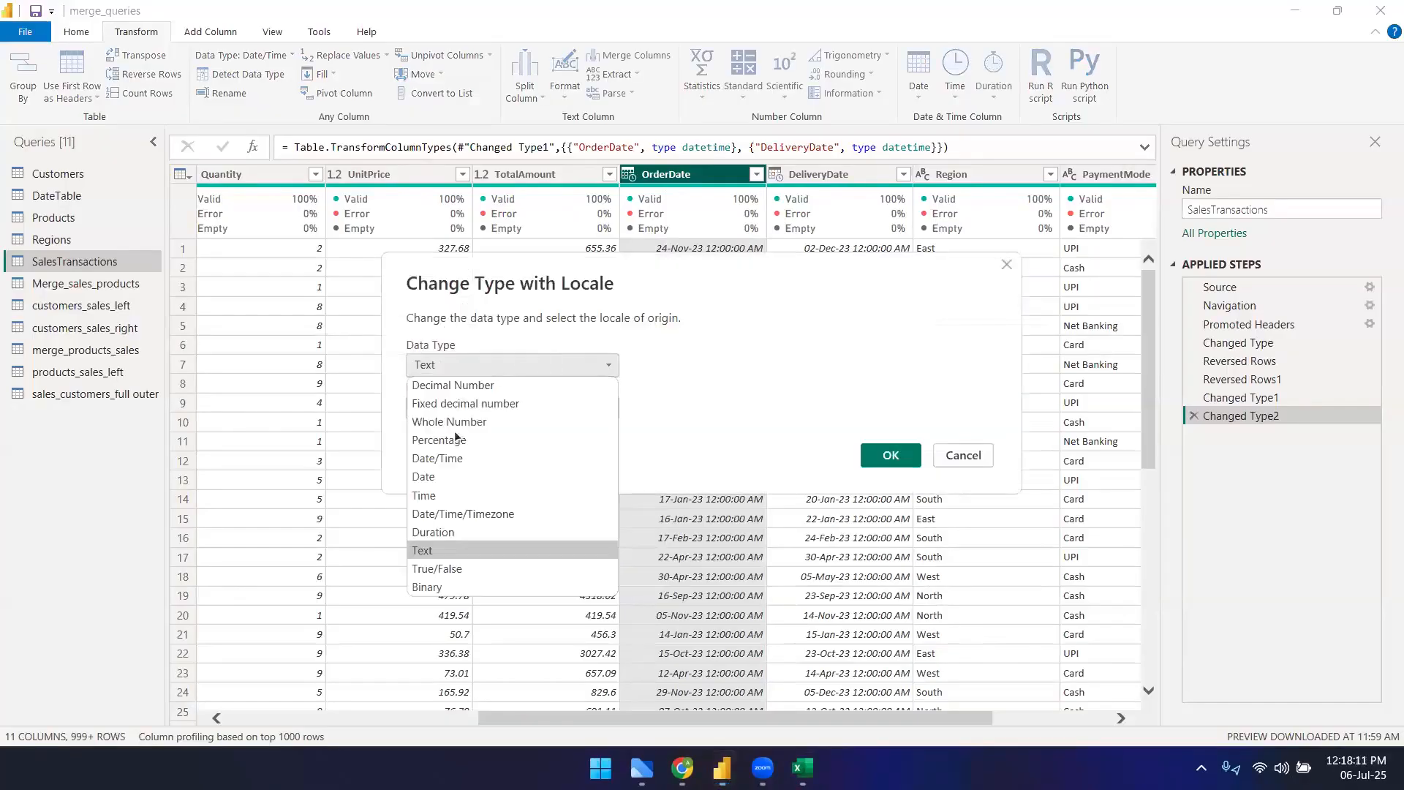
pyautogui.click(463, 478)
pyautogui.click(485, 408)
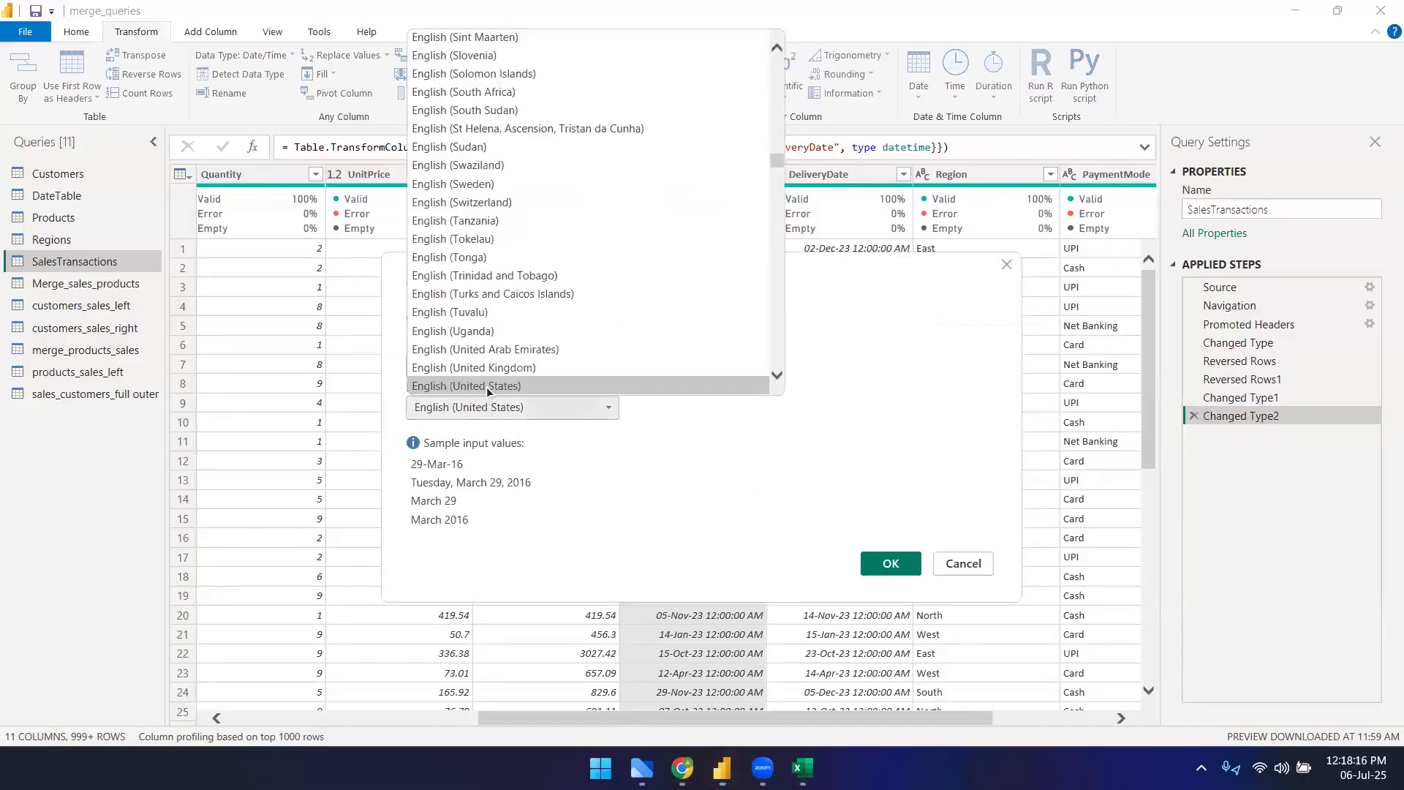
pyautogui.click(485, 386)
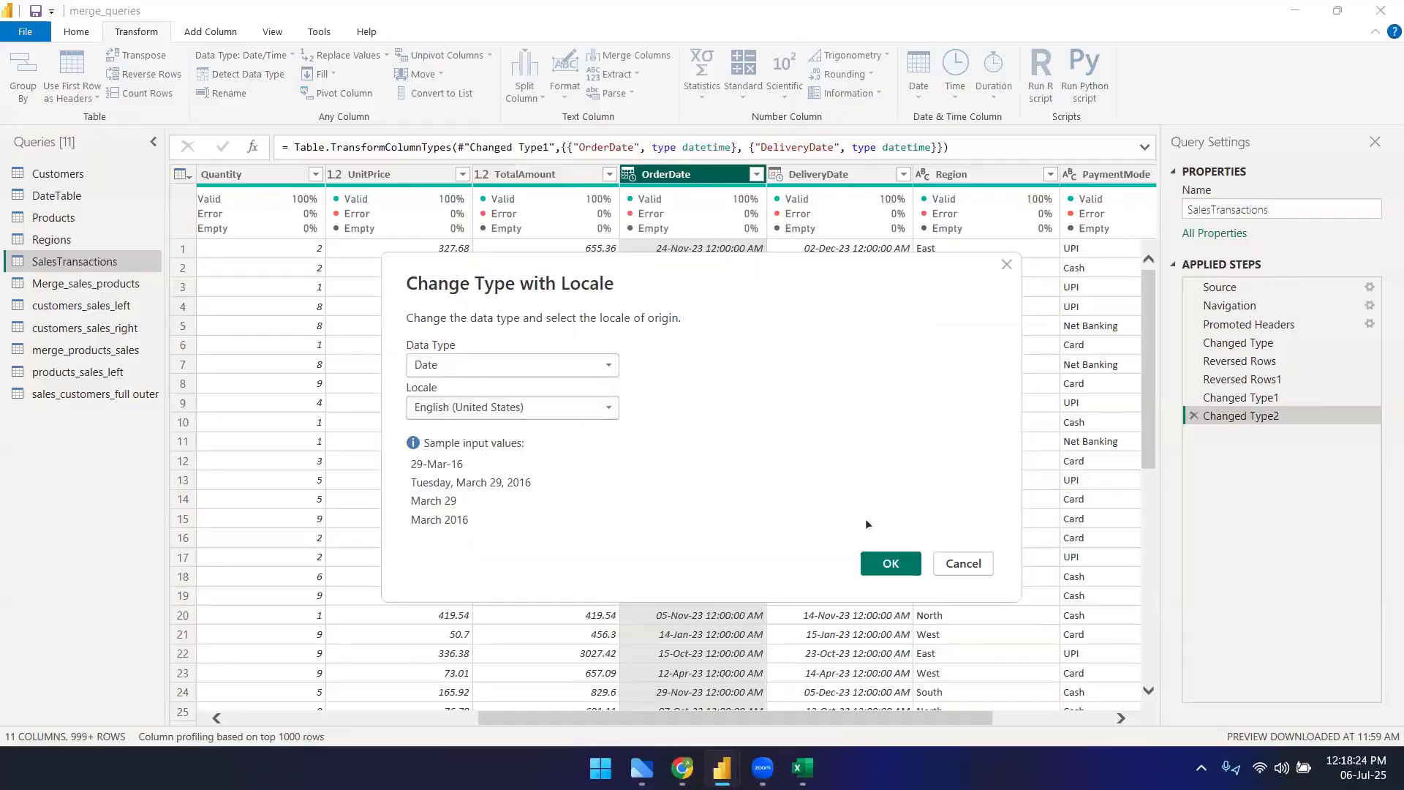
pyautogui.click(963, 563)
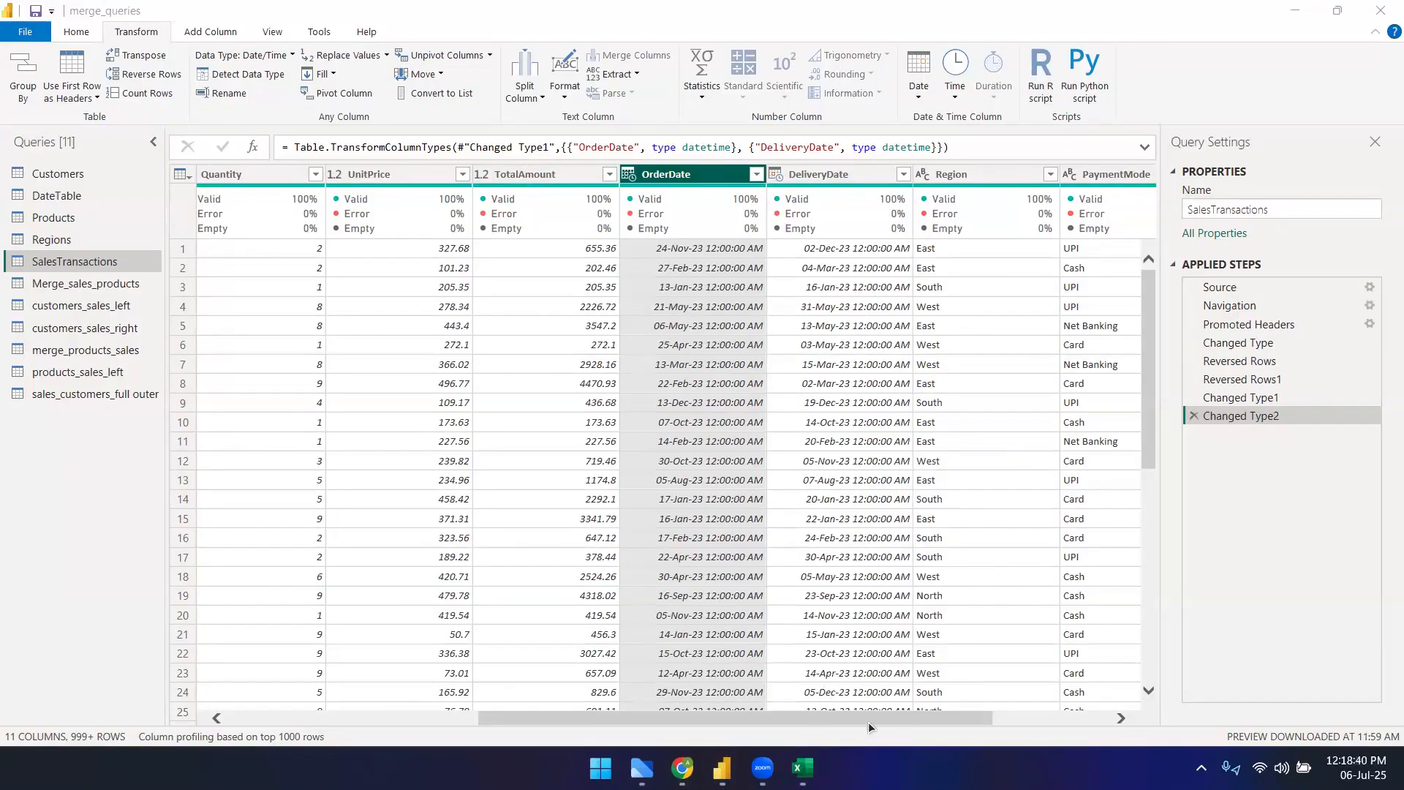
# - Change the LaunchDate column of the Products query to Date as a new step, and compare it with the preceding step
pyautogui.moveTo(867, 722); pyautogui.dragTo(958, 730)
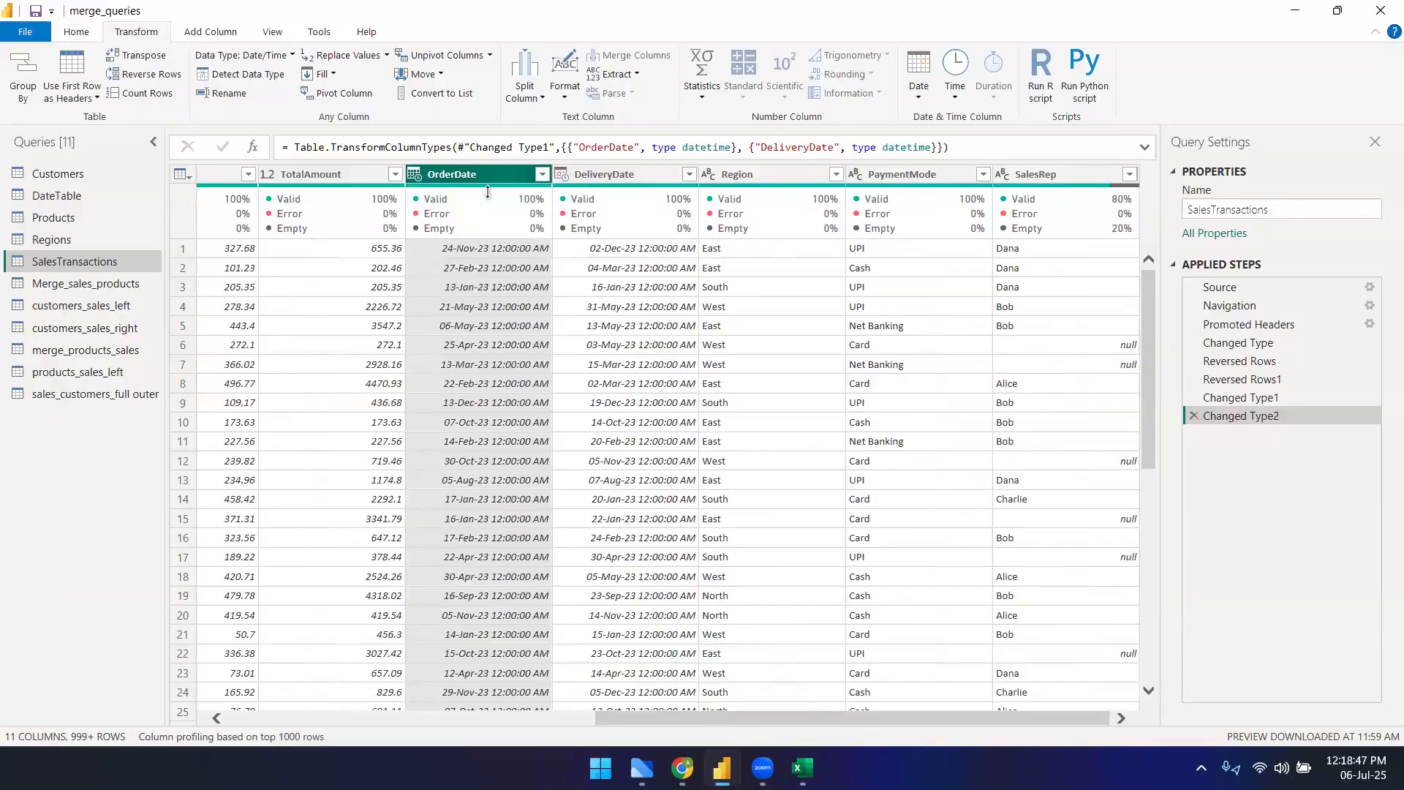
pyautogui.click(72, 218)
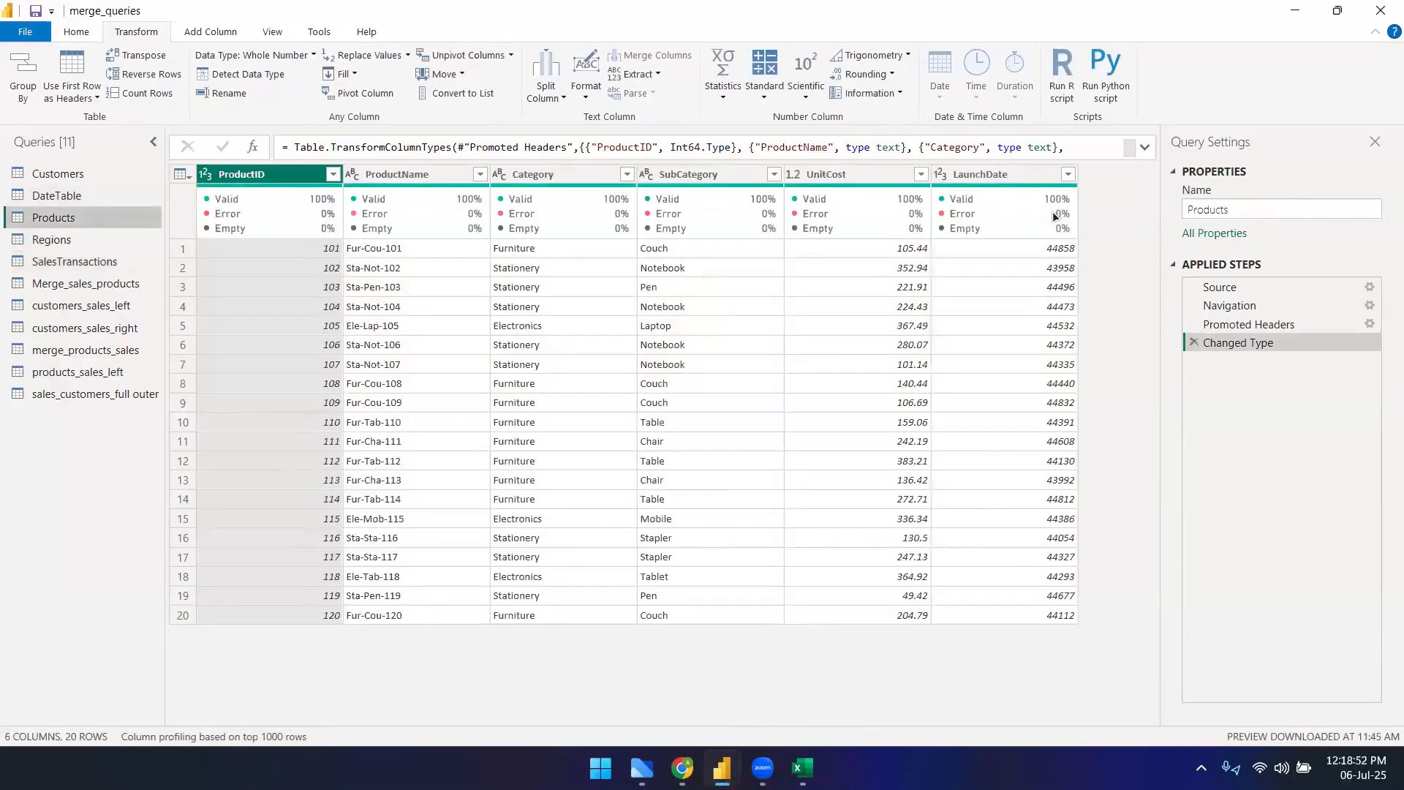
pyautogui.rightClick(1008, 173)
pyautogui.moveTo(1047, 329)
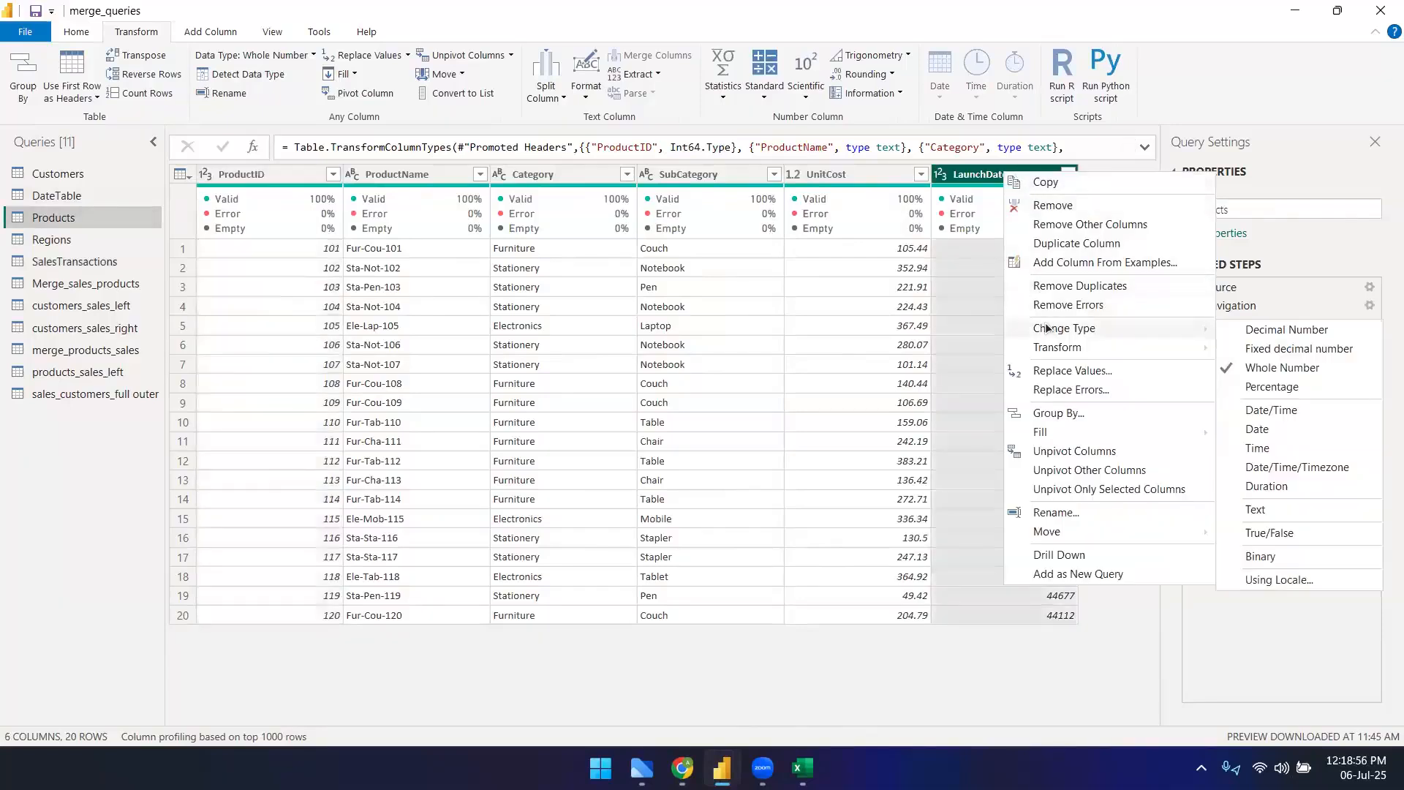
pyautogui.click(1253, 432)
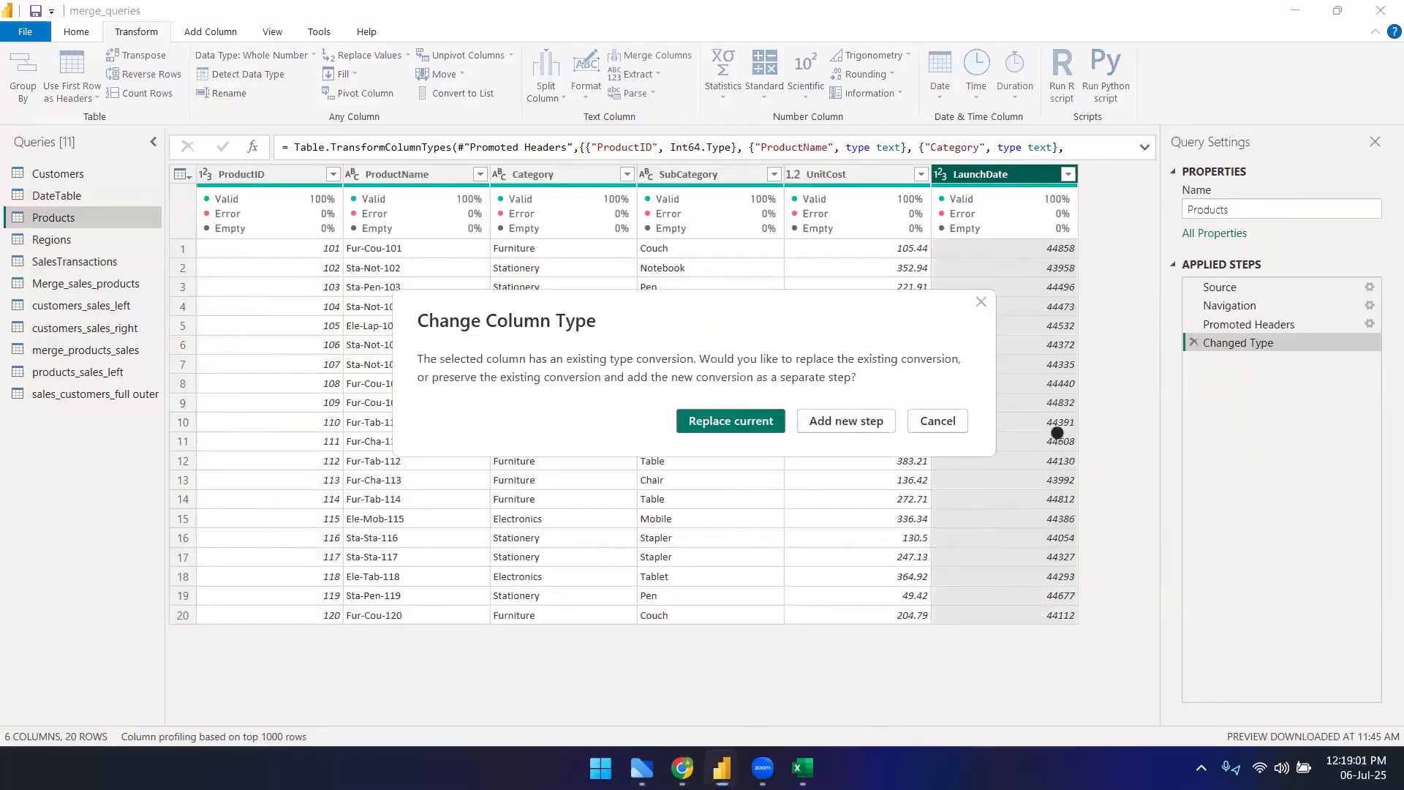
pyautogui.click(1257, 349)
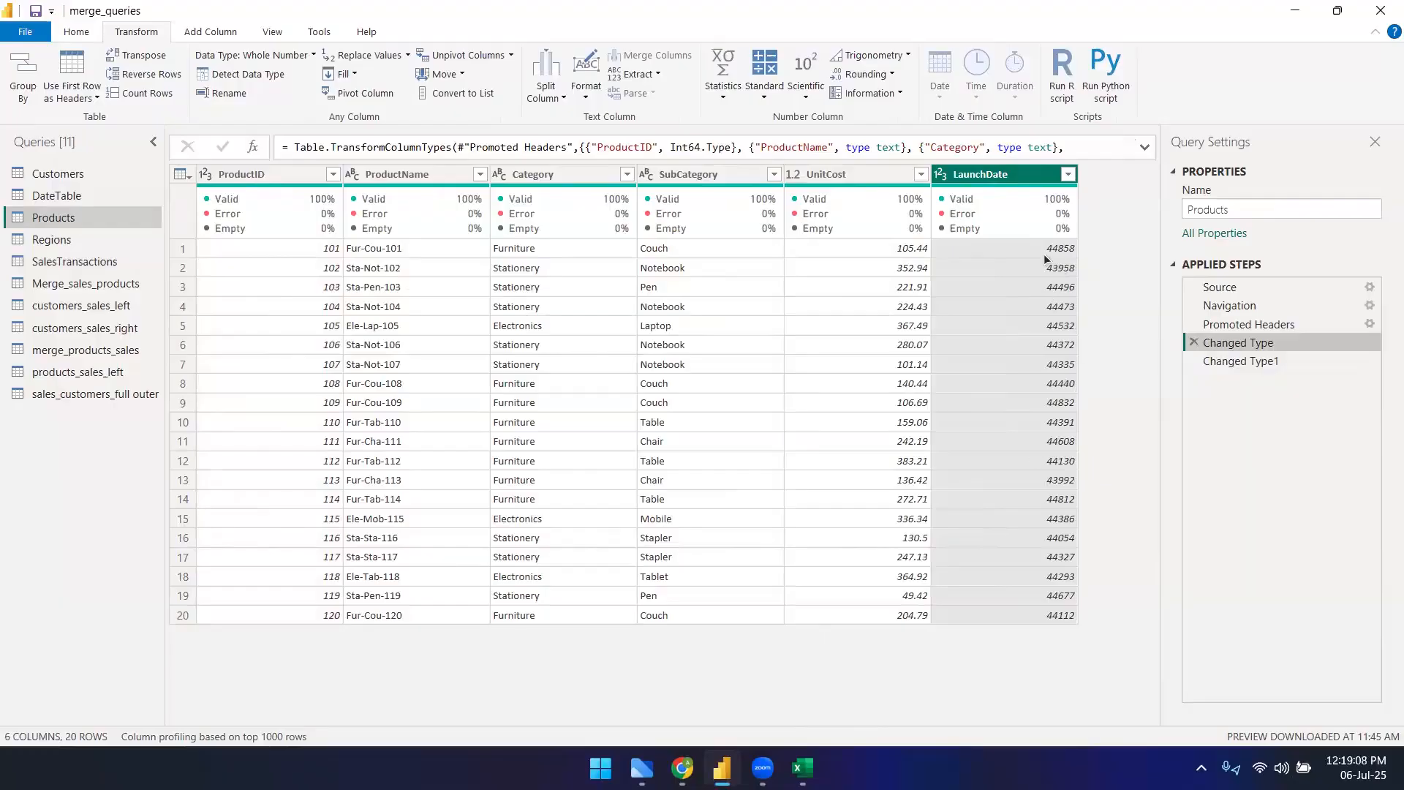
pyautogui.click(1255, 362)
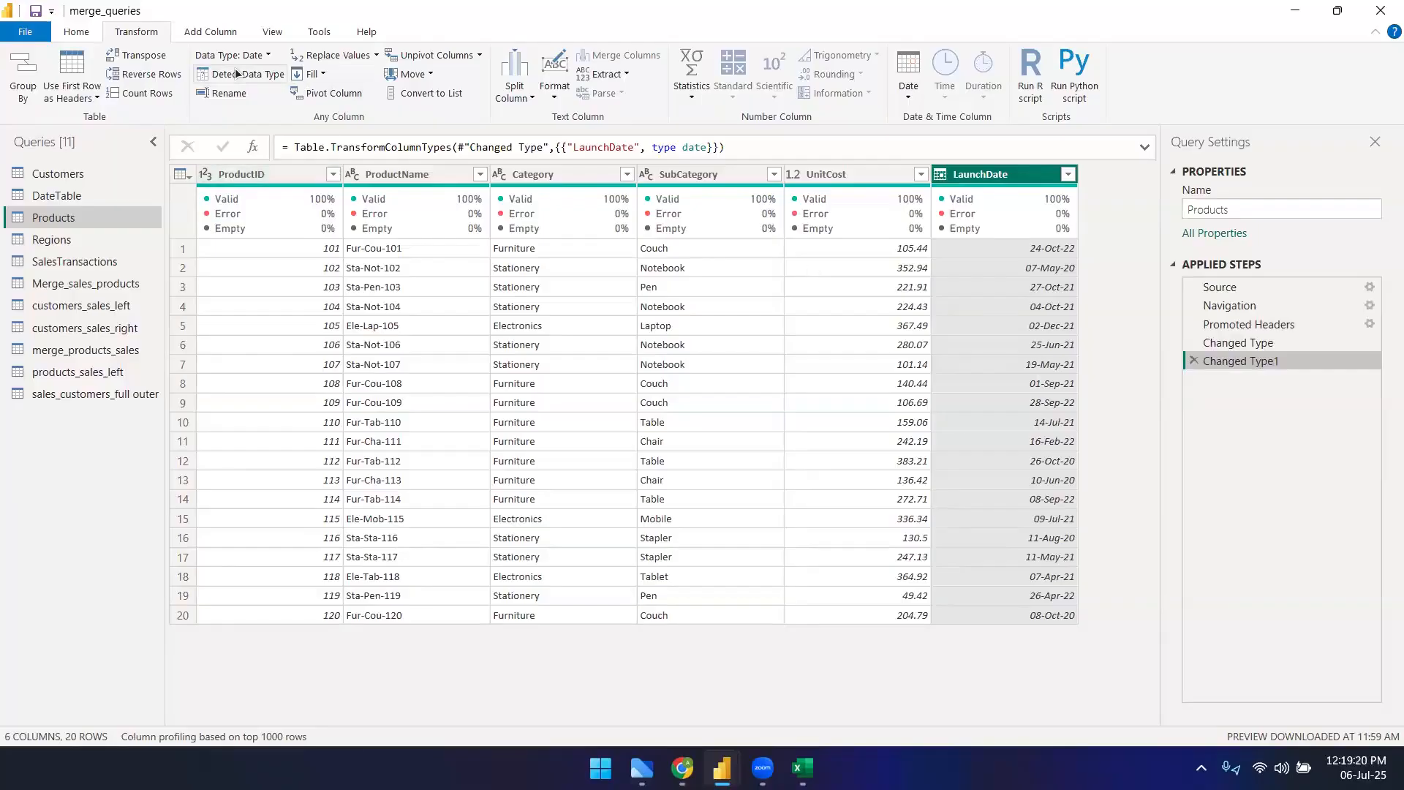
# - Detect the data type of the UnitCost column in the Products query automatically
pyautogui.click(849, 177)
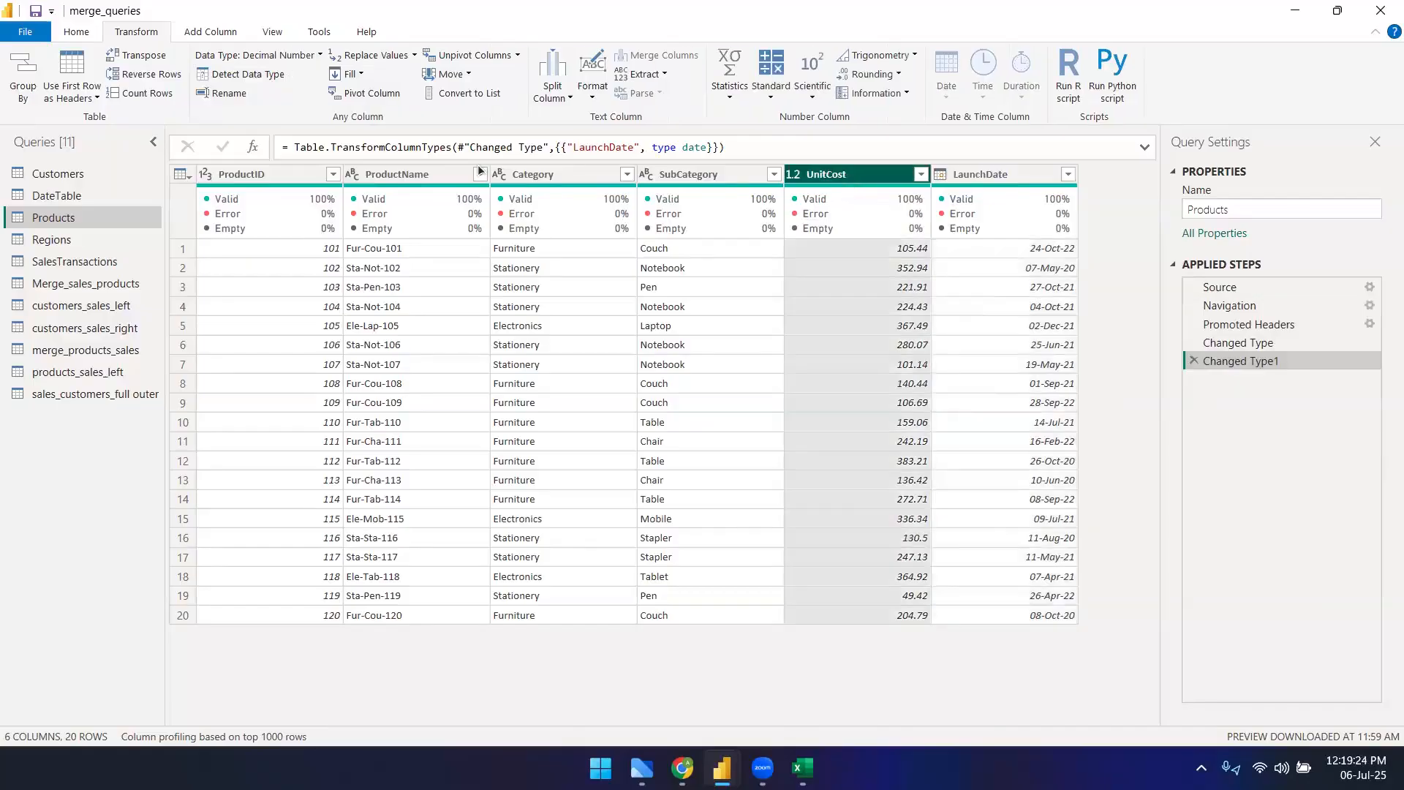
pyautogui.click(266, 76)
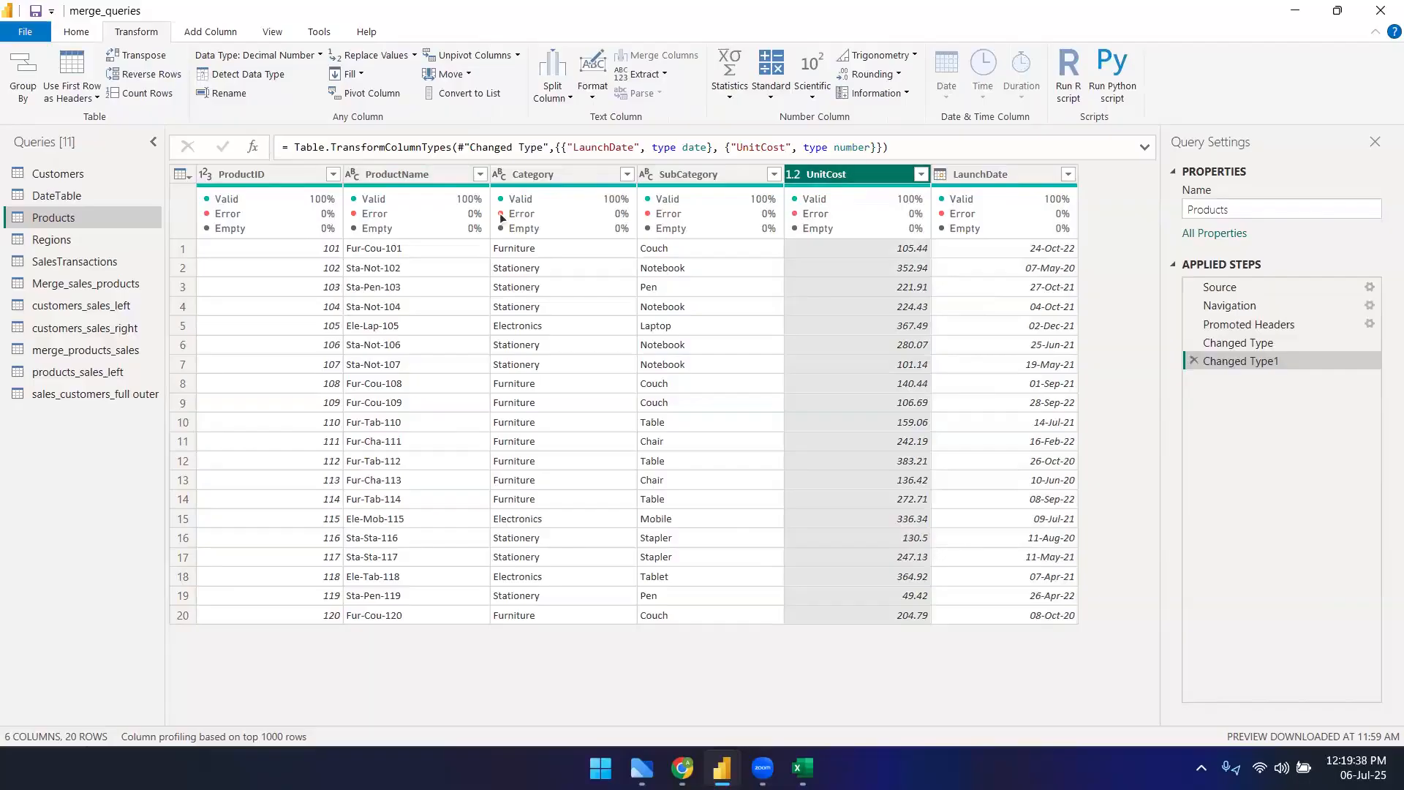
# - Open the customers_sales_left query and rename the SalesTransactions.TotalAmount column as TotalAmount_Paid
pyautogui.click(81, 316)
pyautogui.scroll(-1, 868, 713)
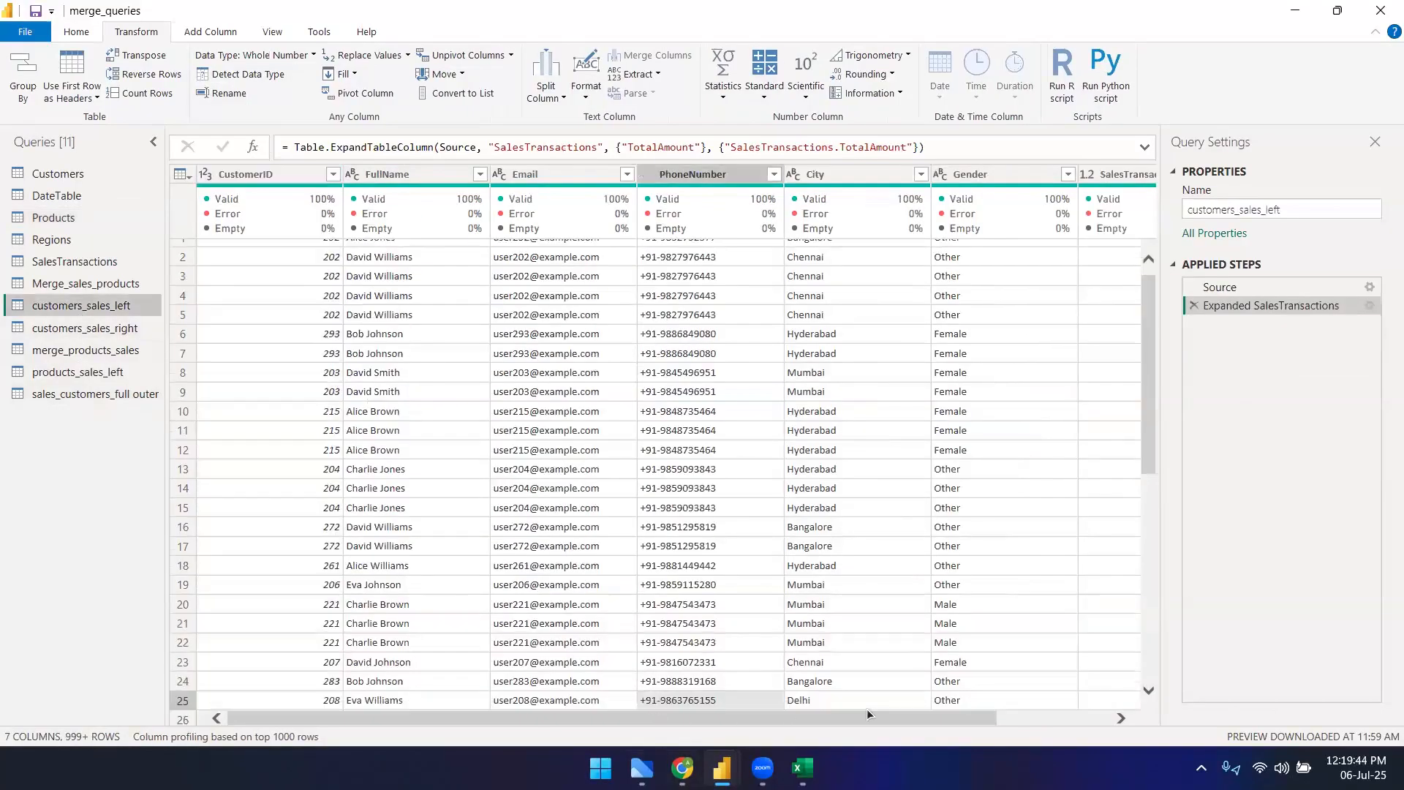
pyautogui.moveTo(770, 713); pyautogui.dragTo(885, 714)
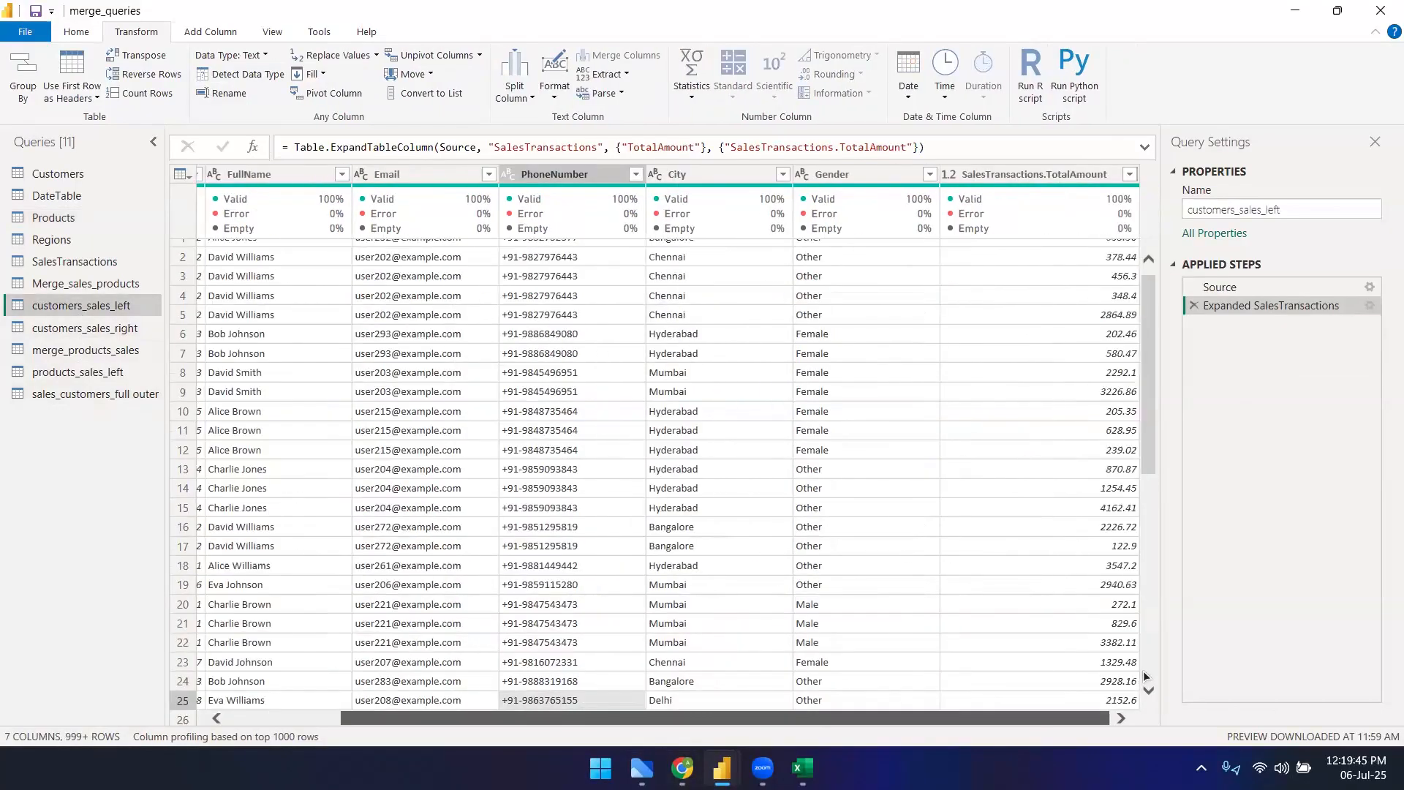
pyautogui.click(1035, 177)
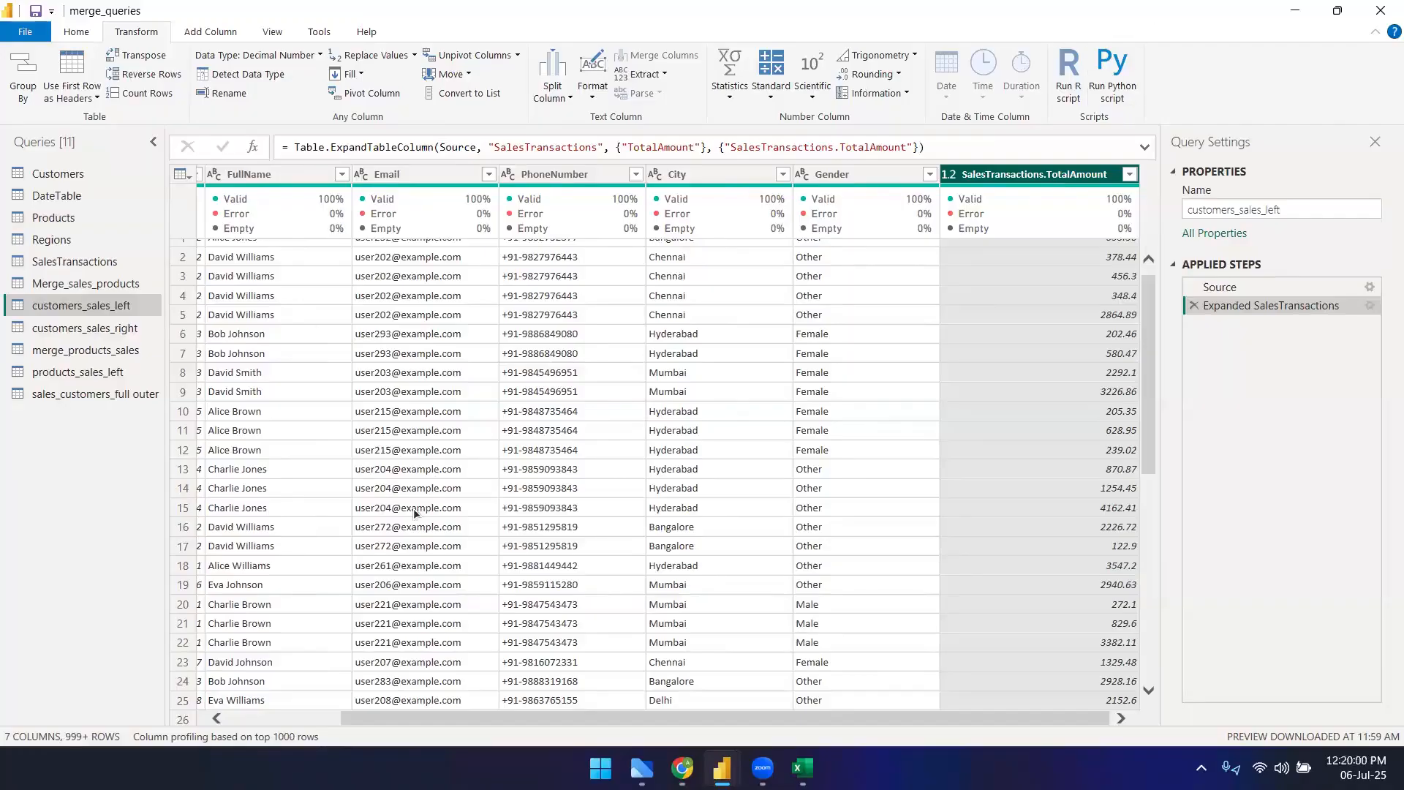
pyautogui.moveTo(511, 718); pyautogui.dragTo(125, 573)
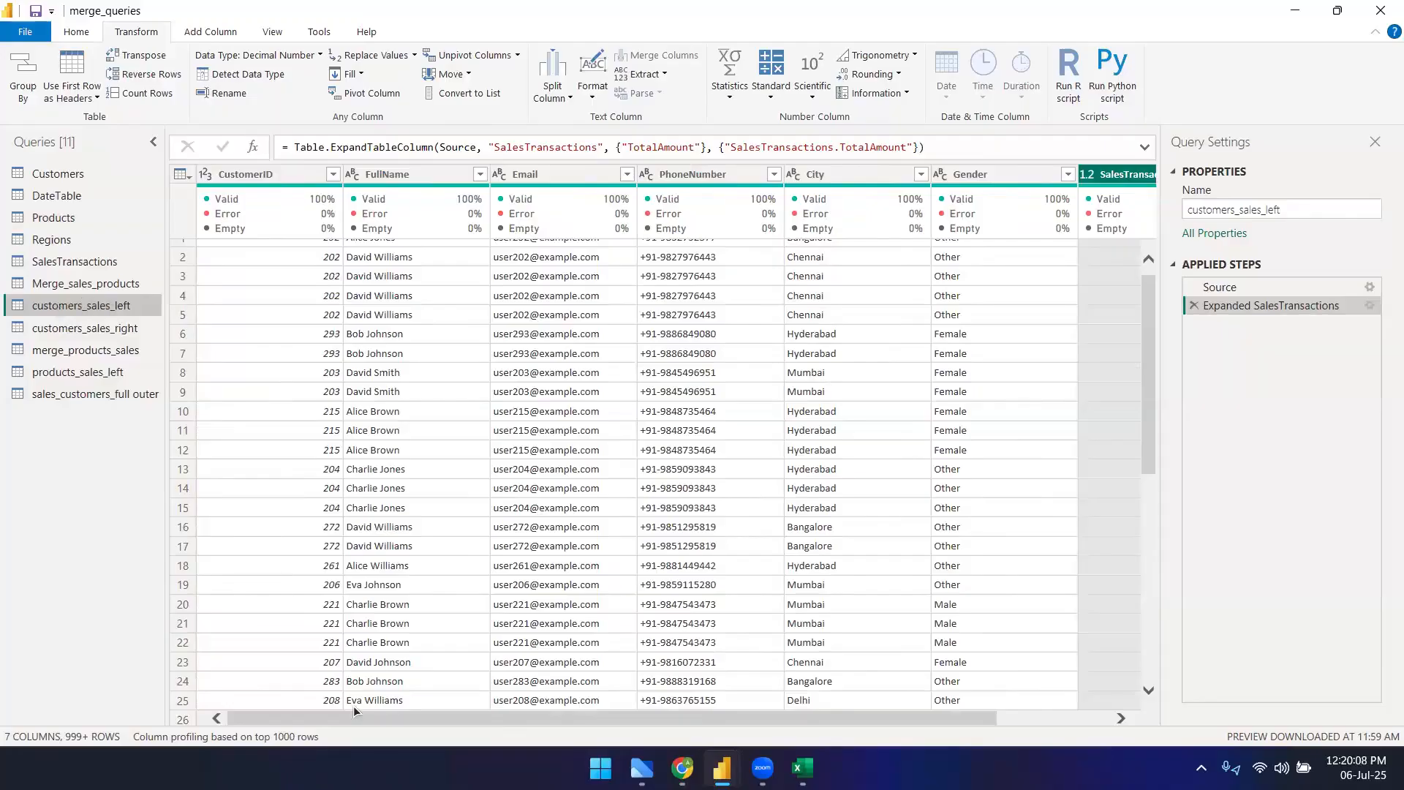
pyautogui.moveTo(462, 715); pyautogui.dragTo(685, 714)
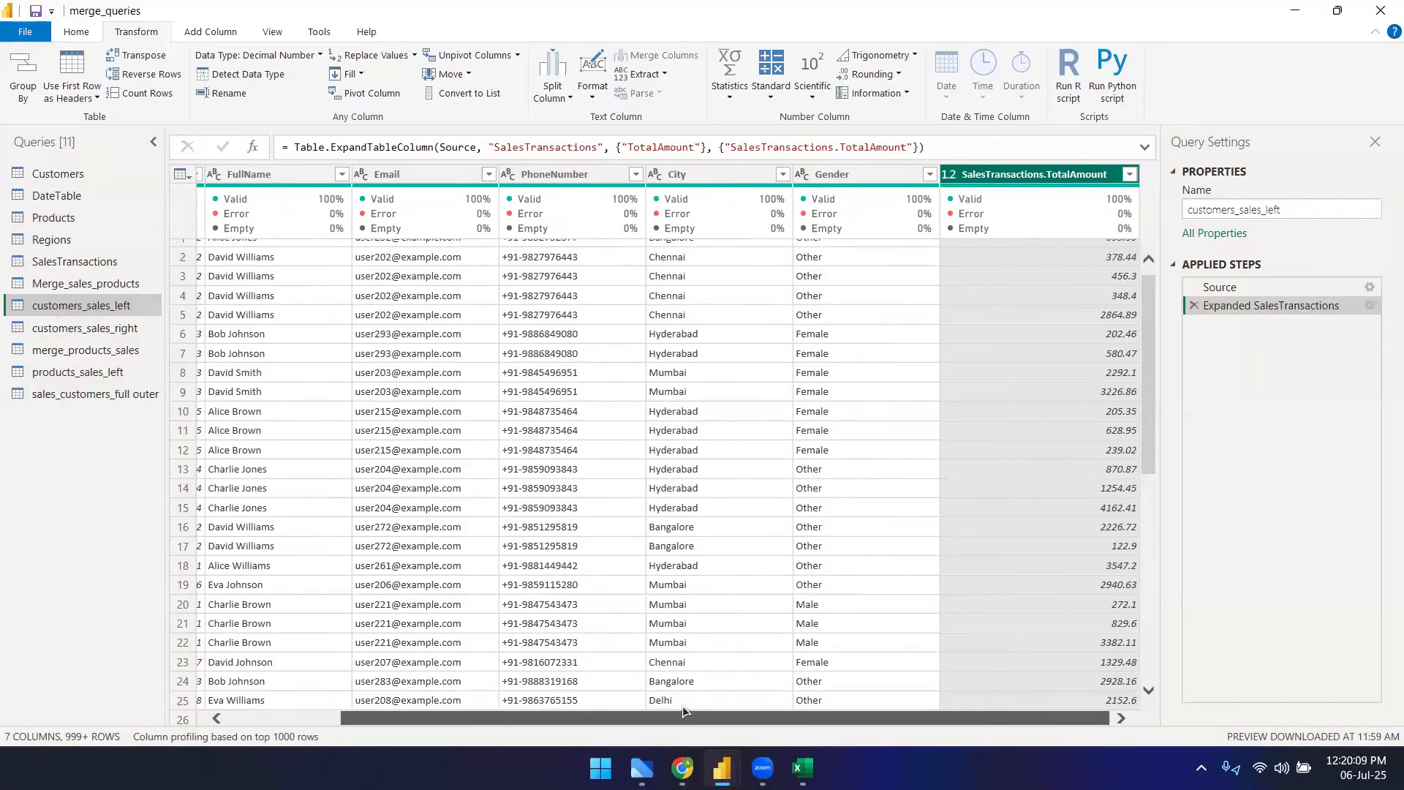
pyautogui.rightClick(1022, 179)
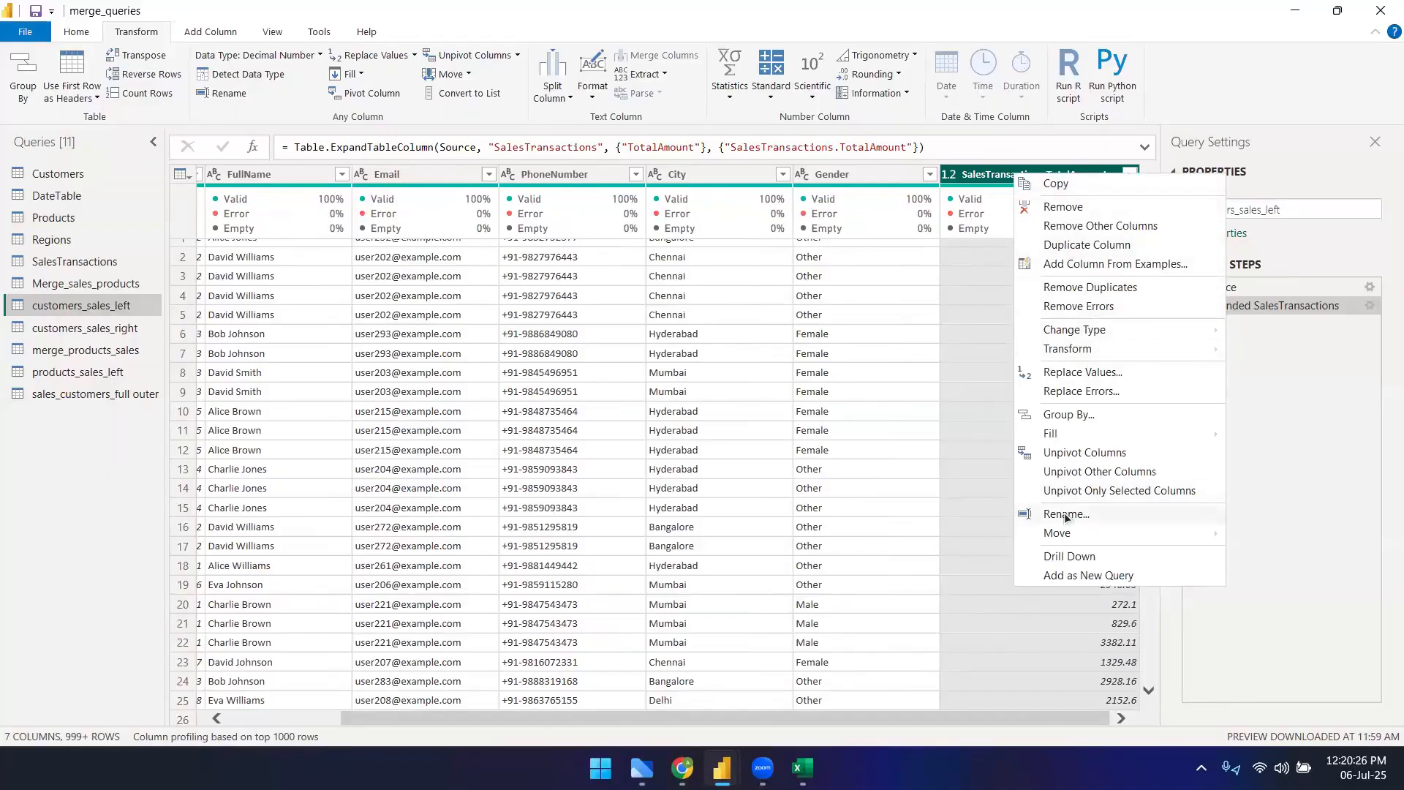
pyautogui.click(973, 181)
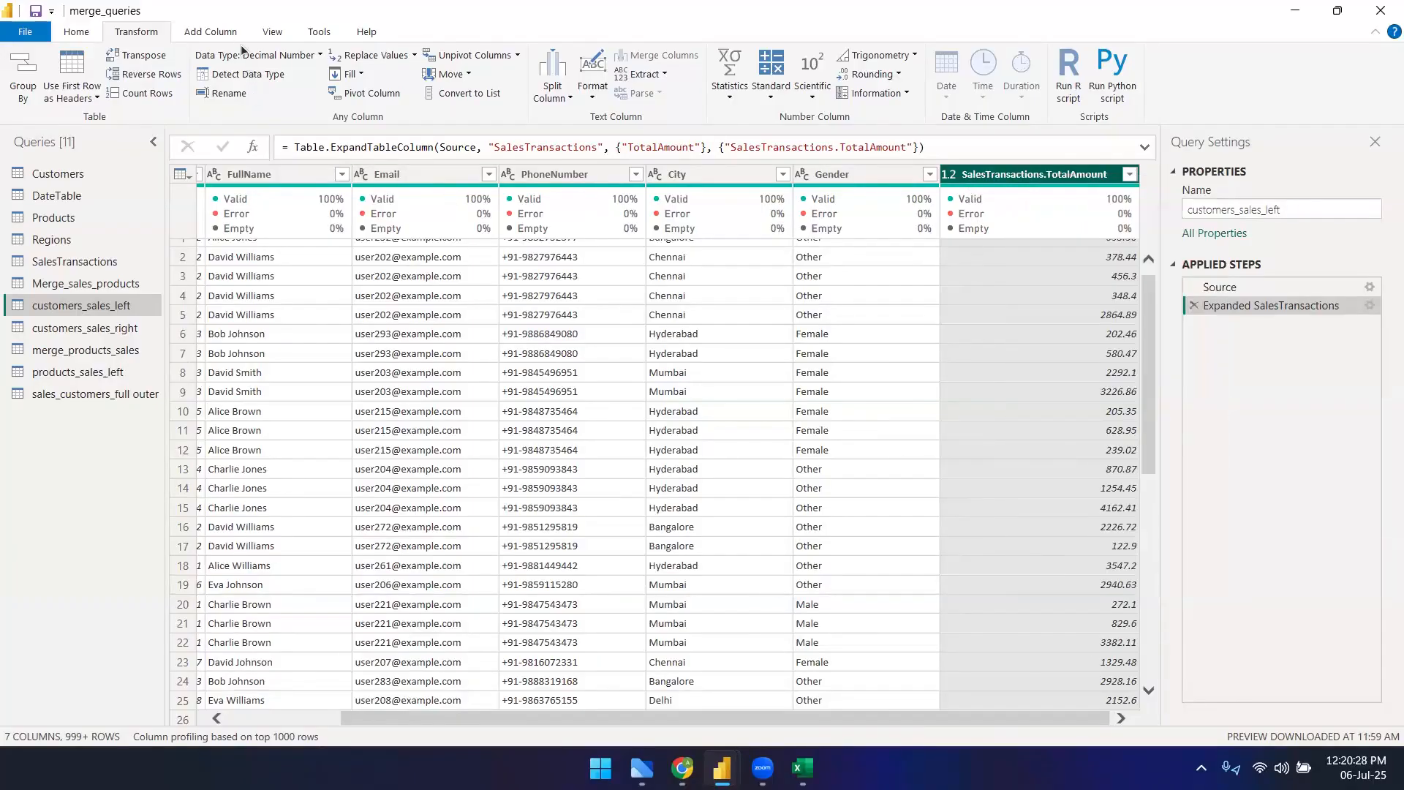
pyautogui.click(229, 93)
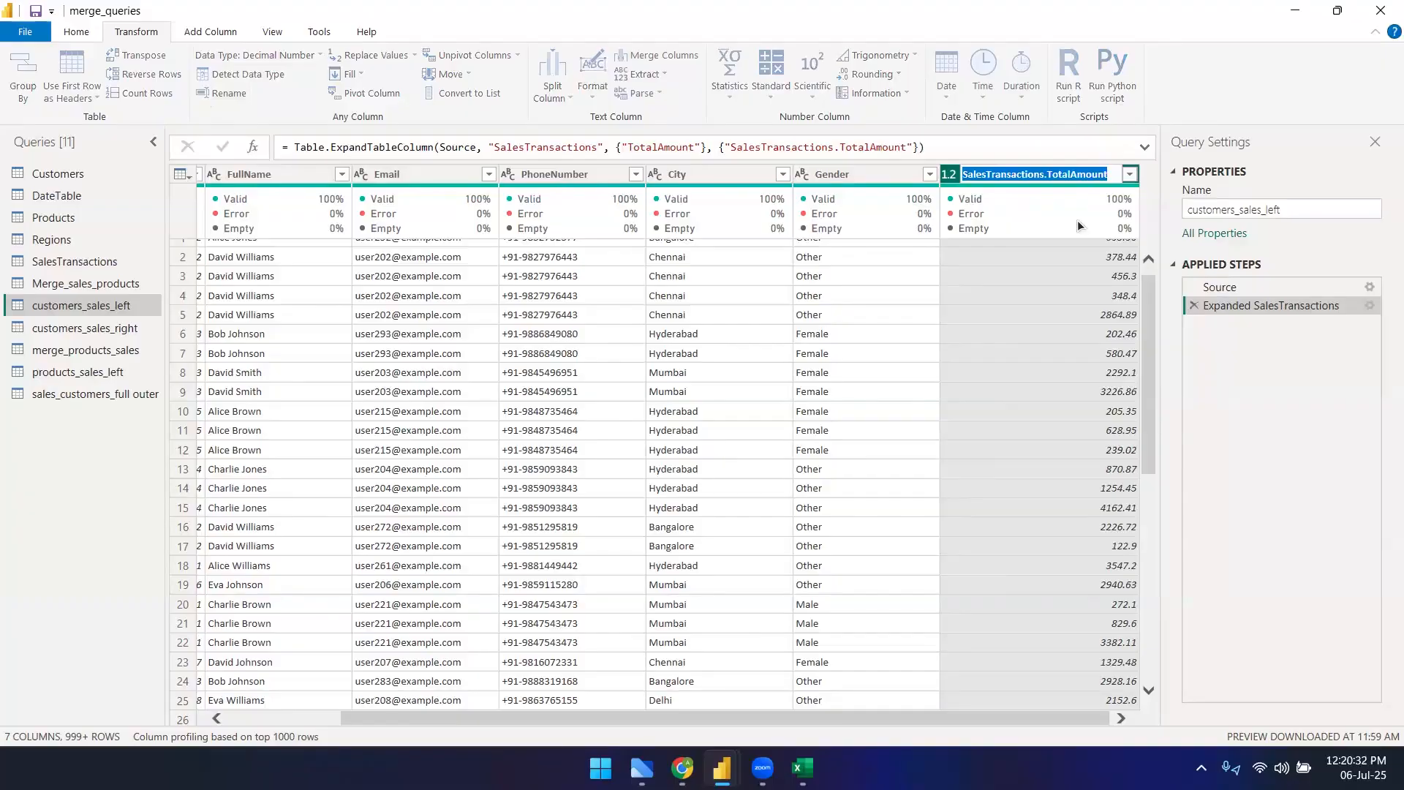
pyautogui.write('TotalAmount_Paid')
pyautogui.press('Return')
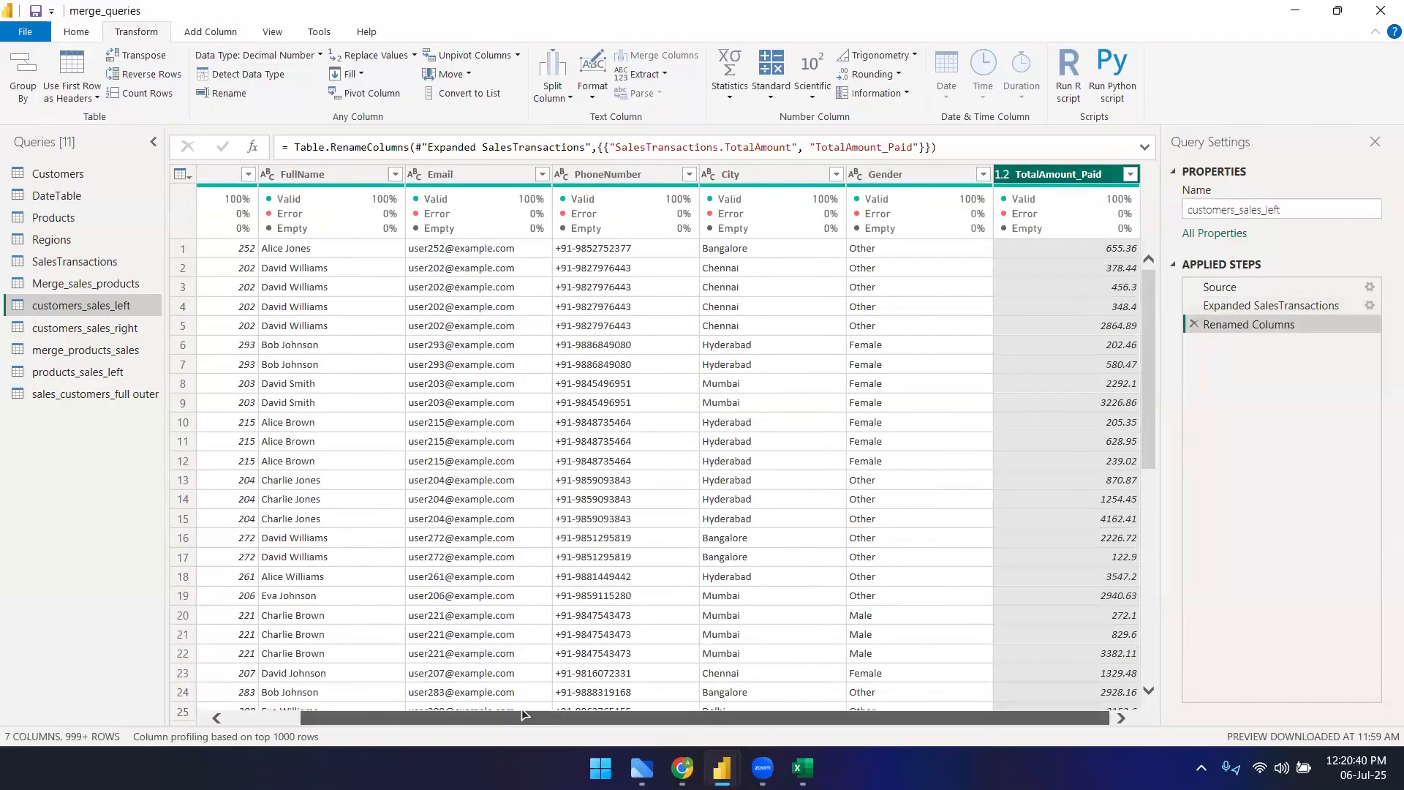
# - Rename the FullName column of the customers_sales_left query as CustomerName
pyautogui.moveTo(687, 717); pyautogui.dragTo(613, 718)
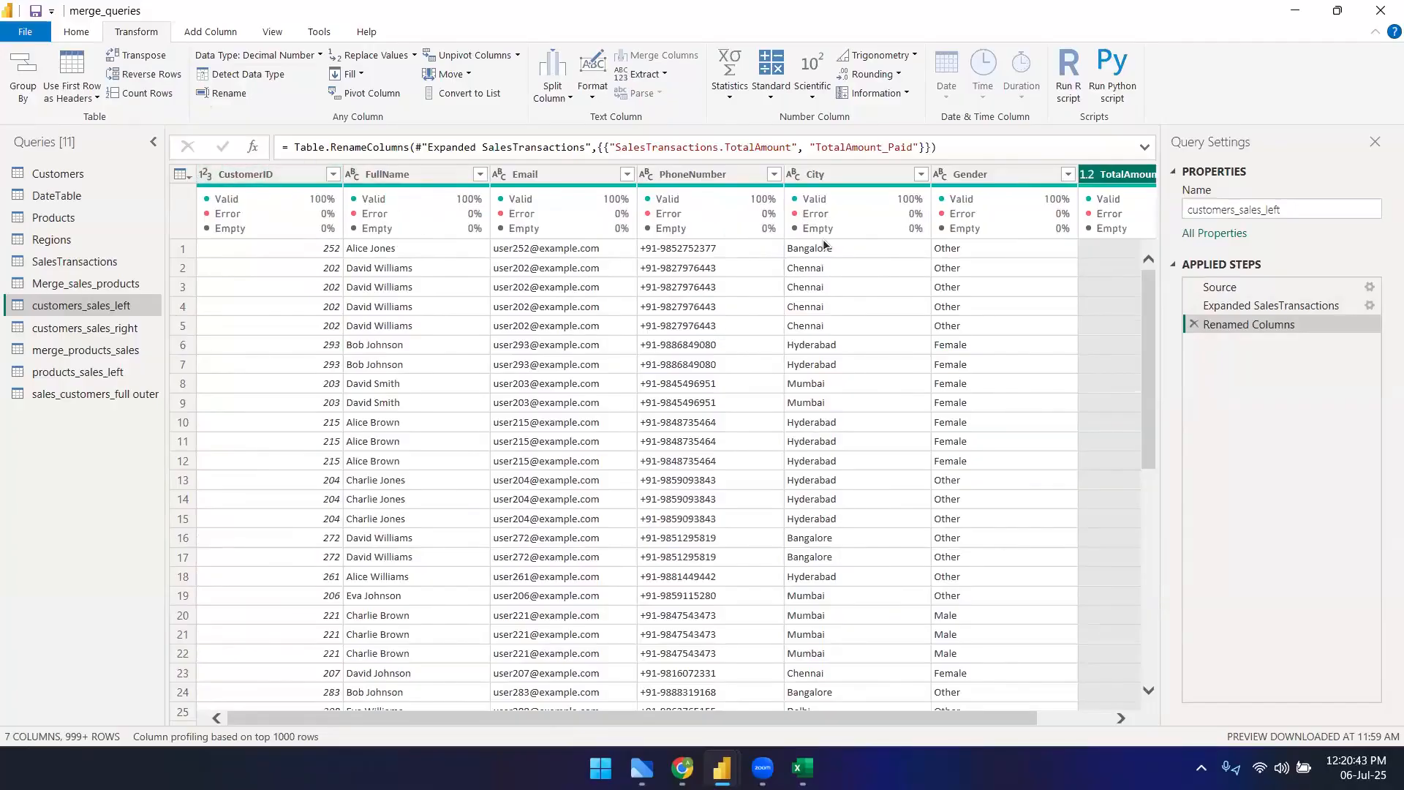
pyautogui.click(370, 181)
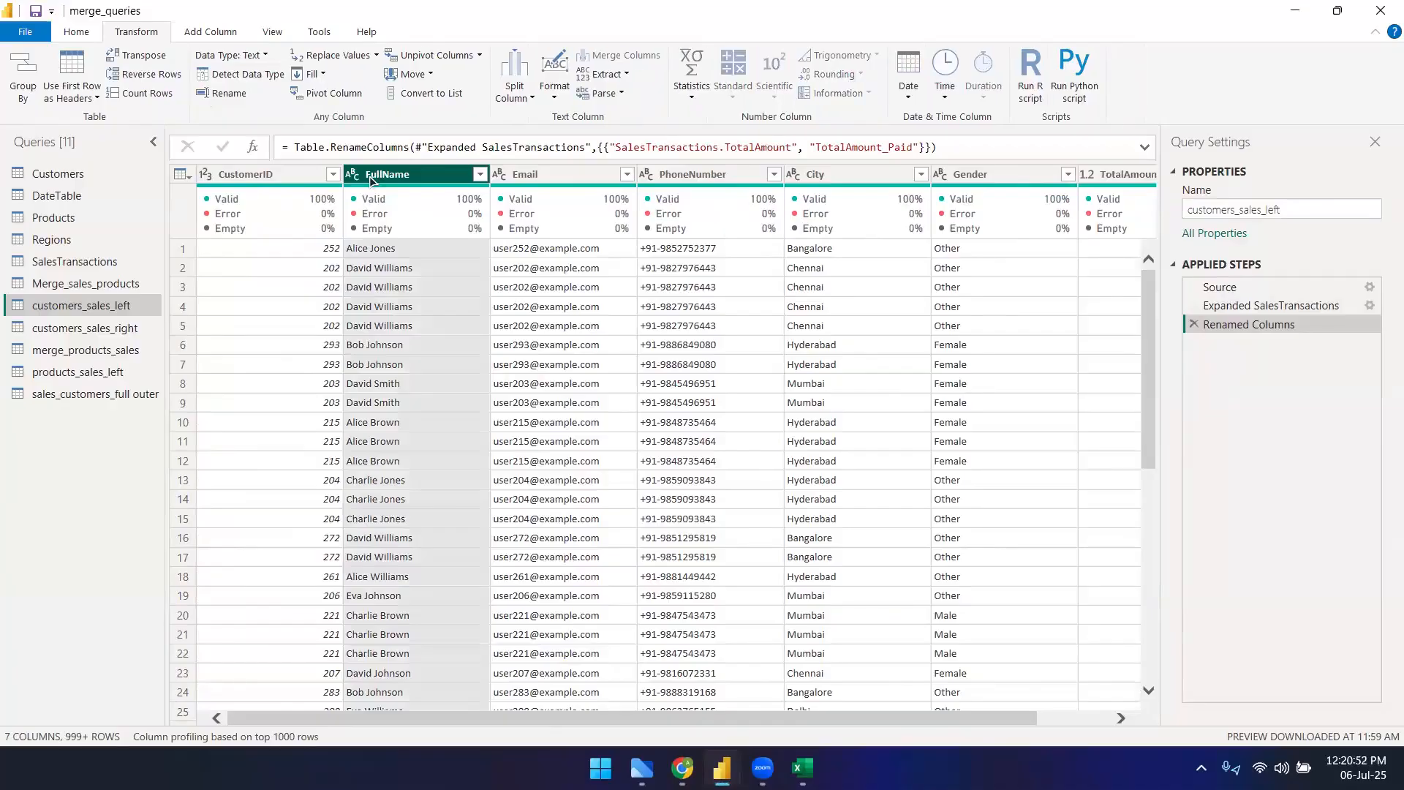
pyautogui.click(221, 94)
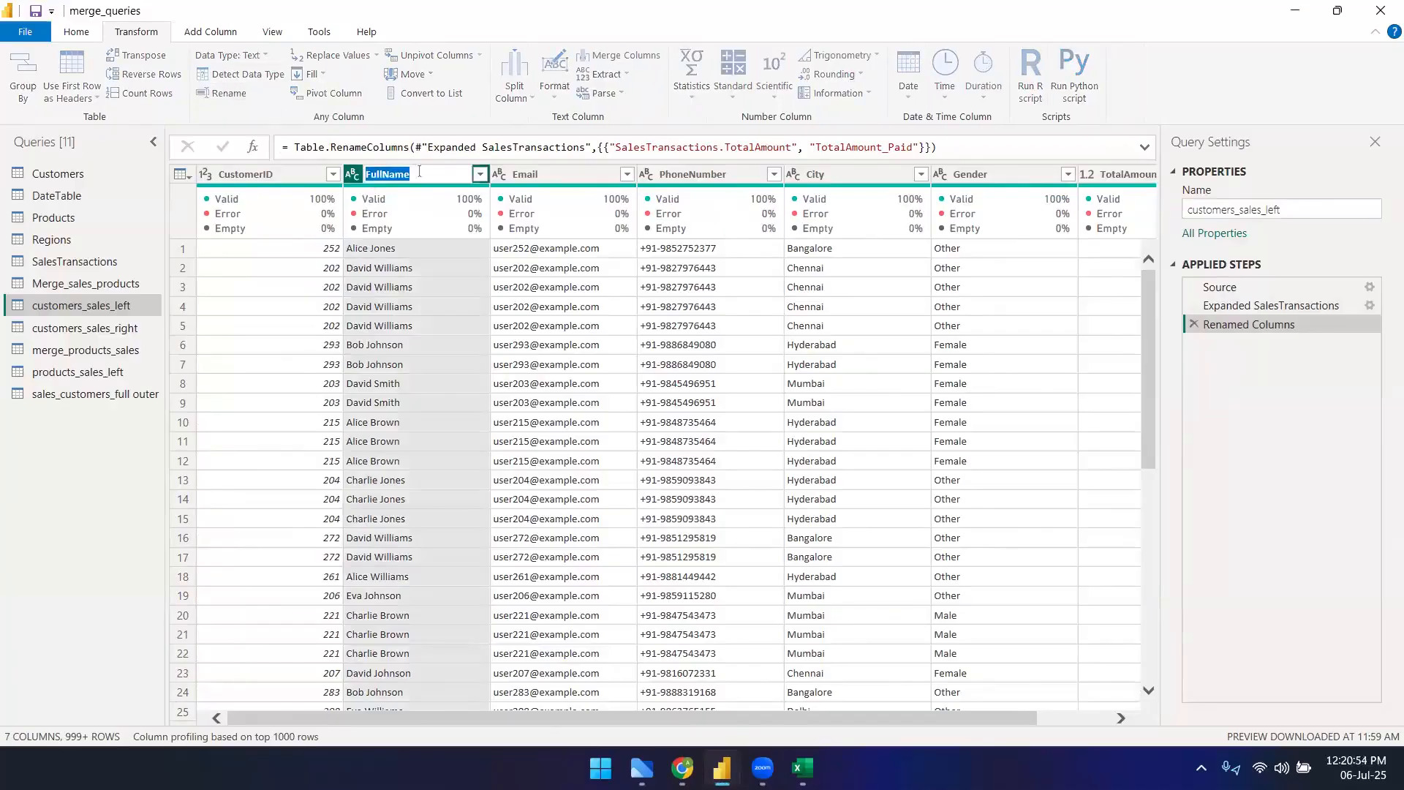
pyautogui.write('CustomerName')
pyautogui.press('Return')
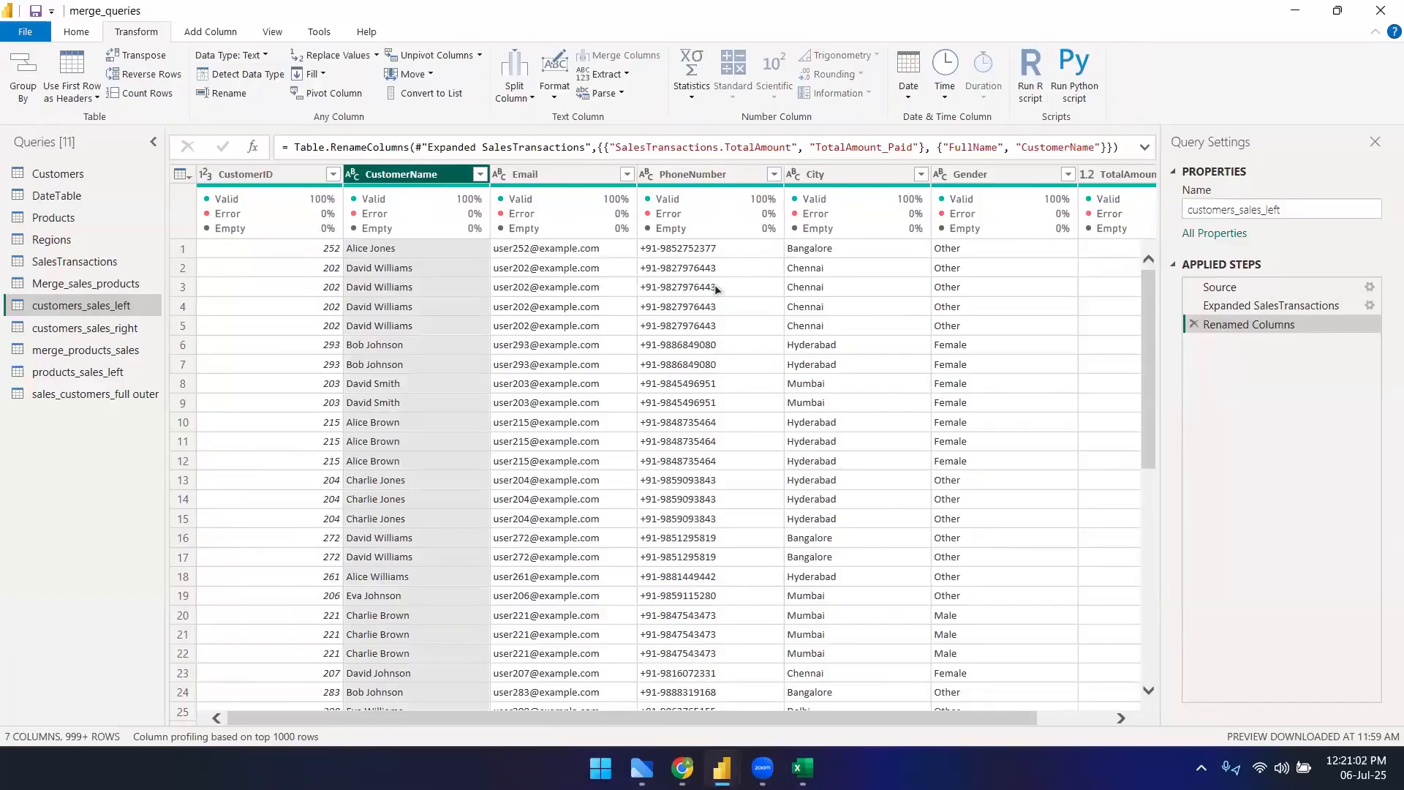
# - Open the Customers query and rename its FullName column as CustomerName
pyautogui.click(72, 174)
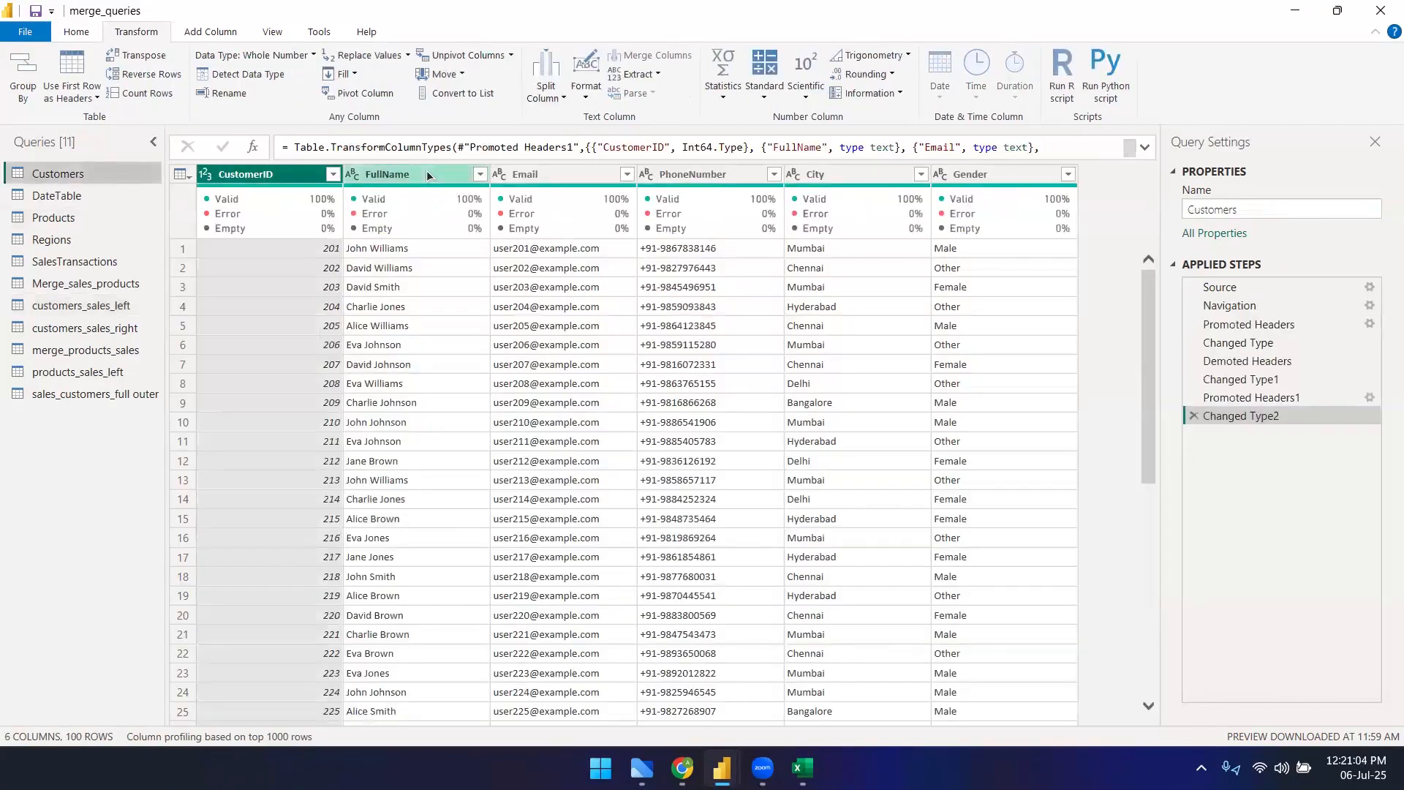
pyautogui.click(428, 175)
pyautogui.click(235, 94)
pyautogui.write('CustomerName')
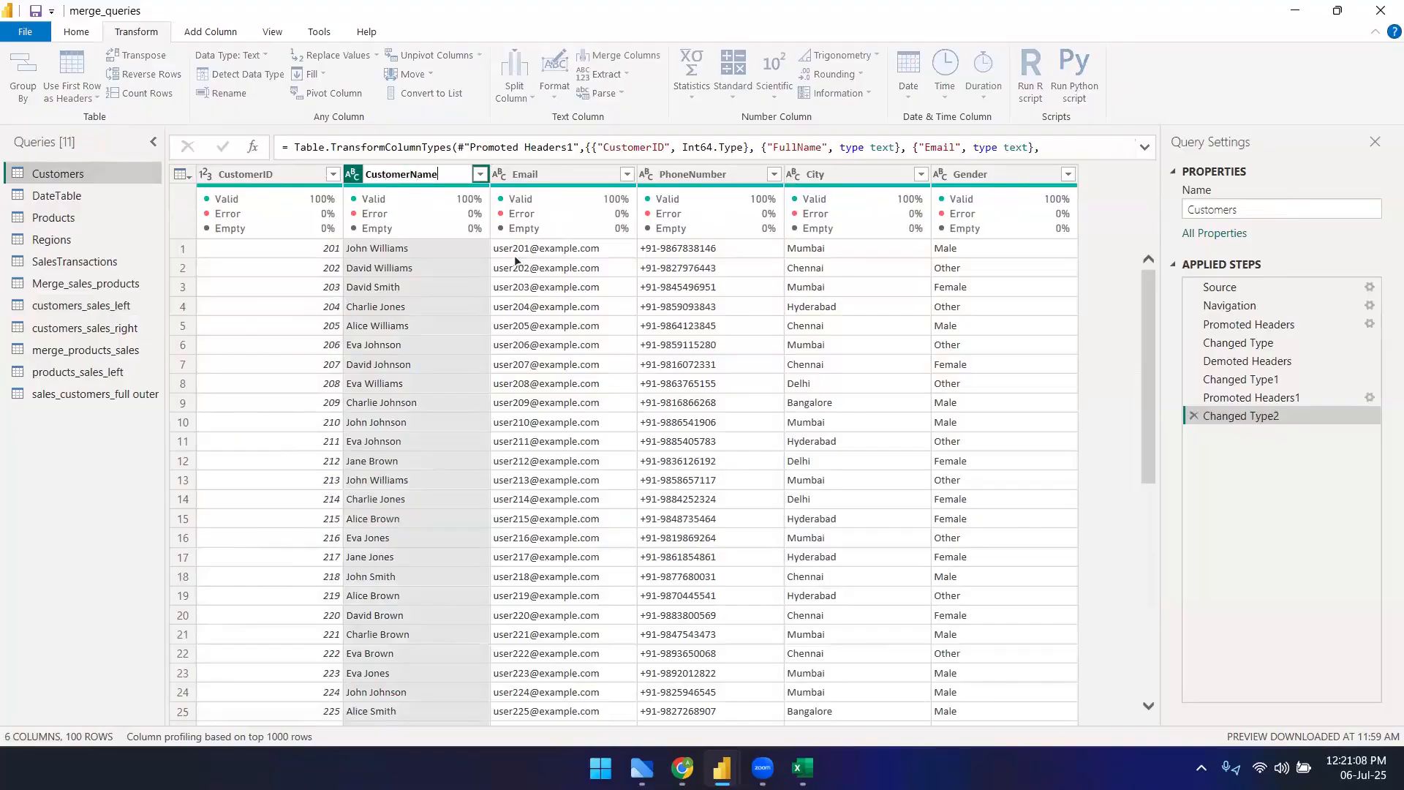
pyautogui.press('Return')
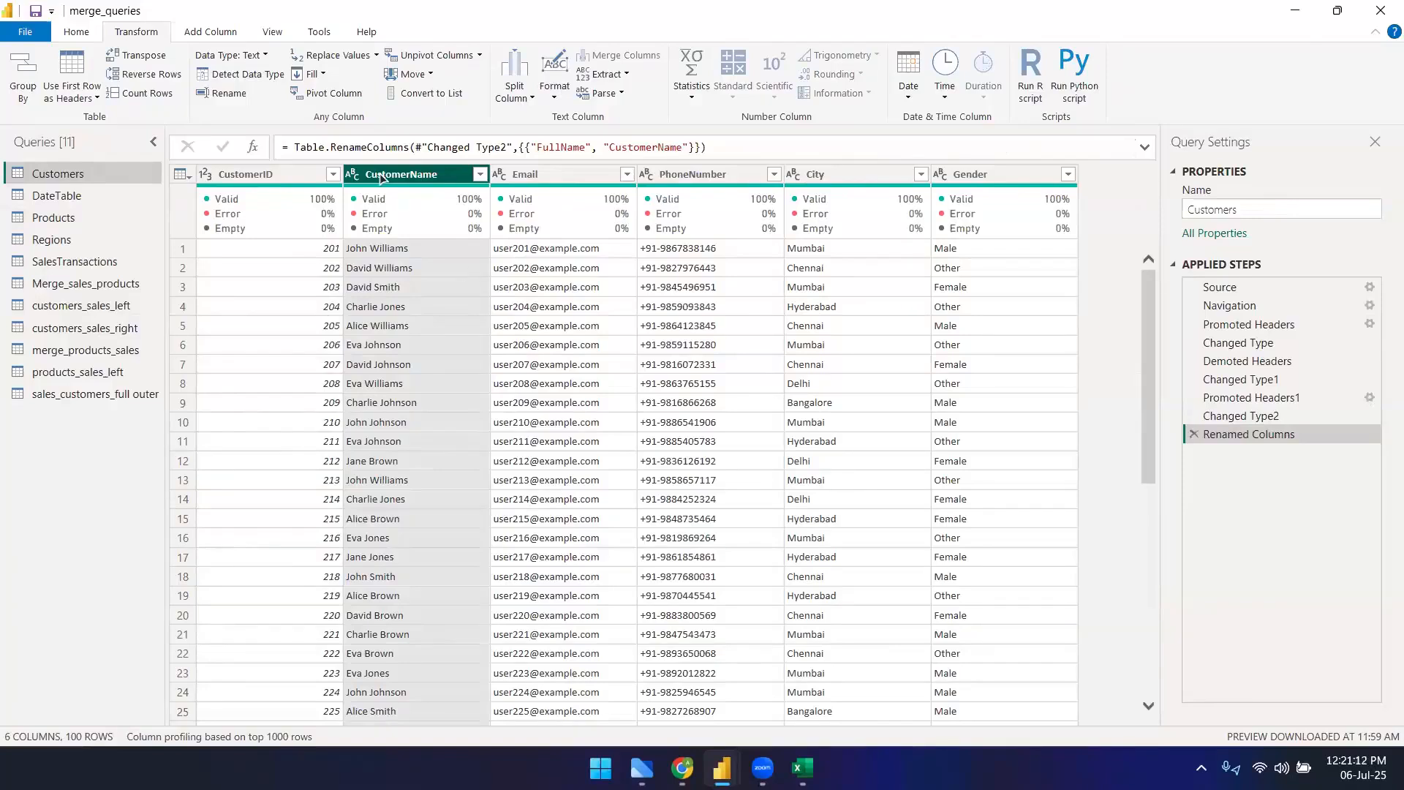
# - Shorten the CustomerName column heading in the Customers query to Cust.Name
pyautogui.click(240, 99)
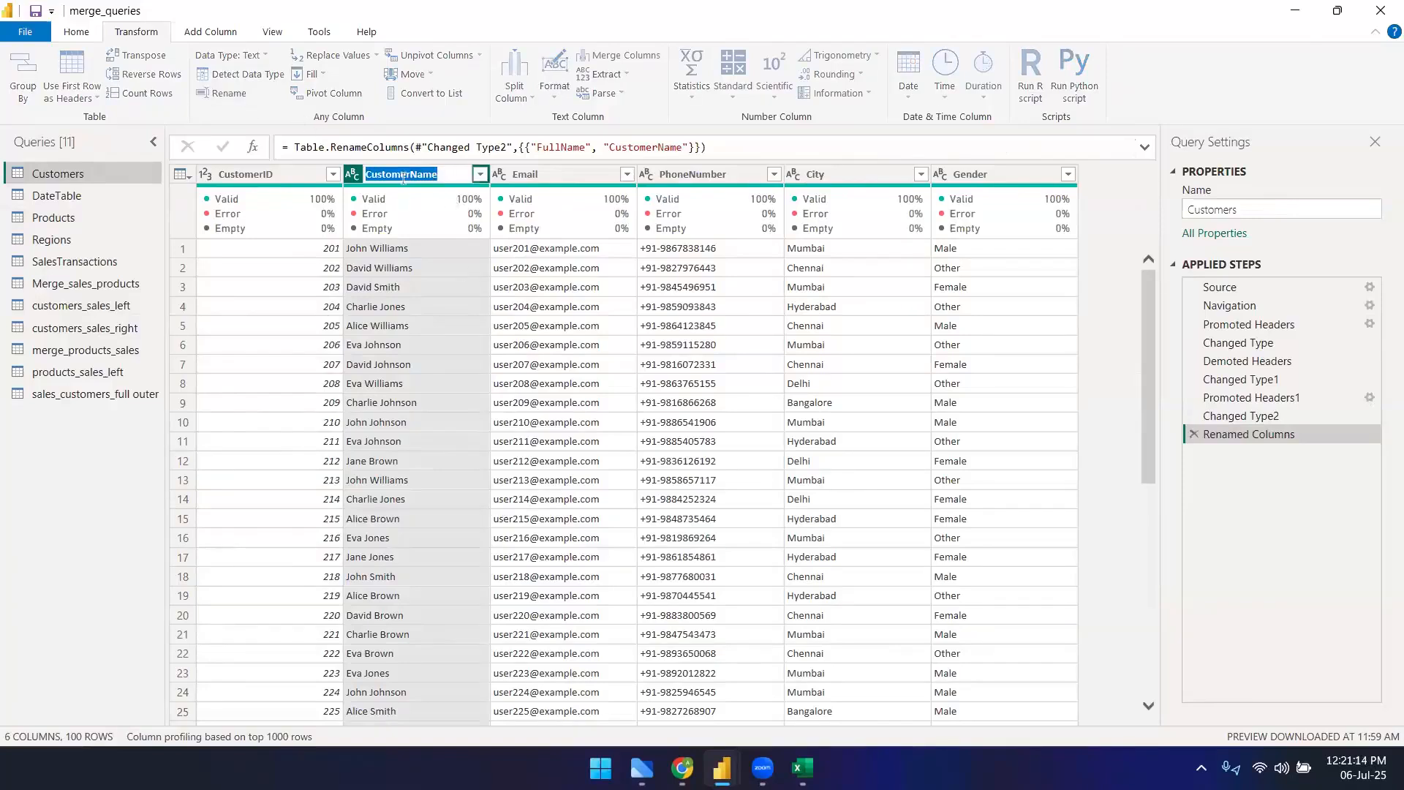
pyautogui.click(405, 177)
pyautogui.press('BackSpace')
pyautogui.press('BackSpace')
pyautogui.press('BackSpace')
pyautogui.press('BackSpace')
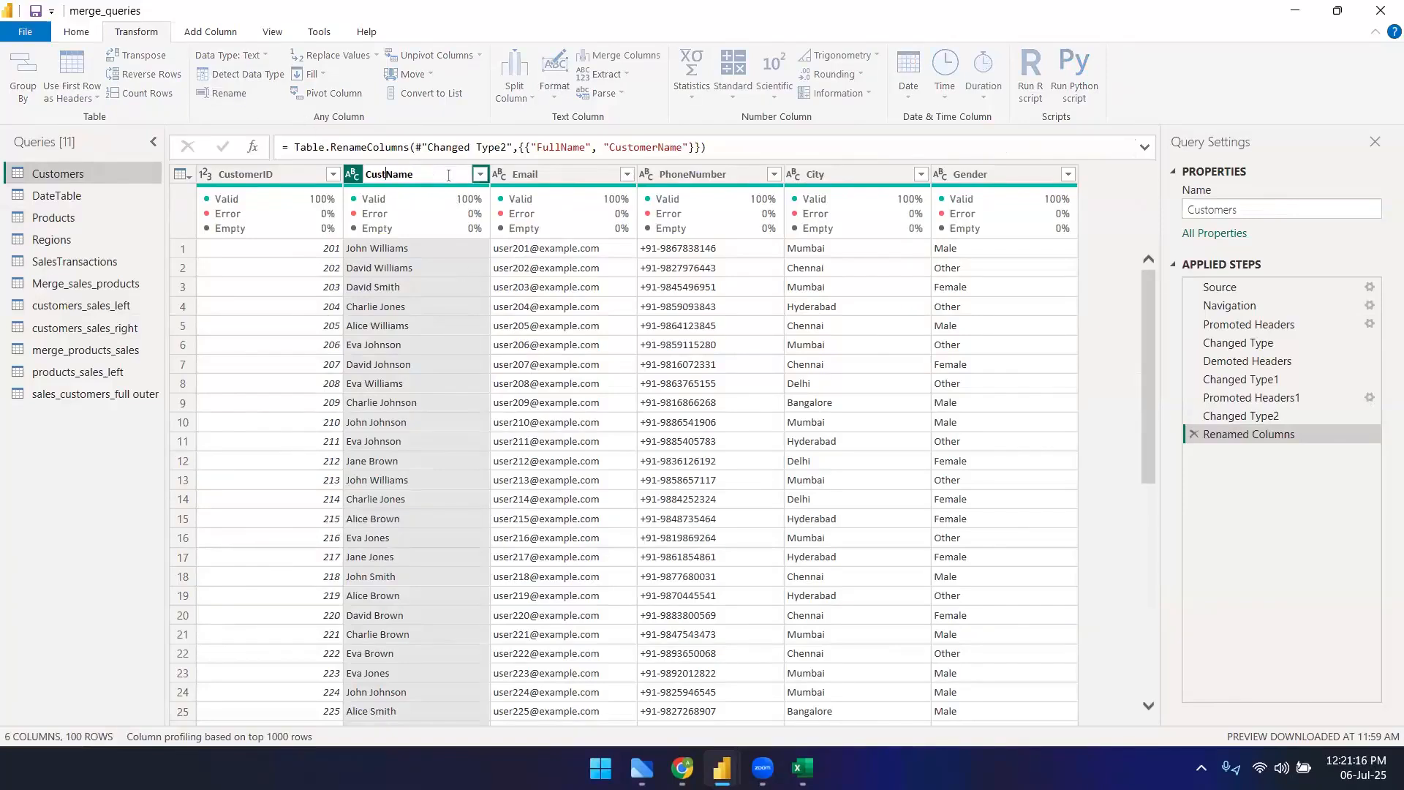
pyautogui.write('.')
pyautogui.press('Return')
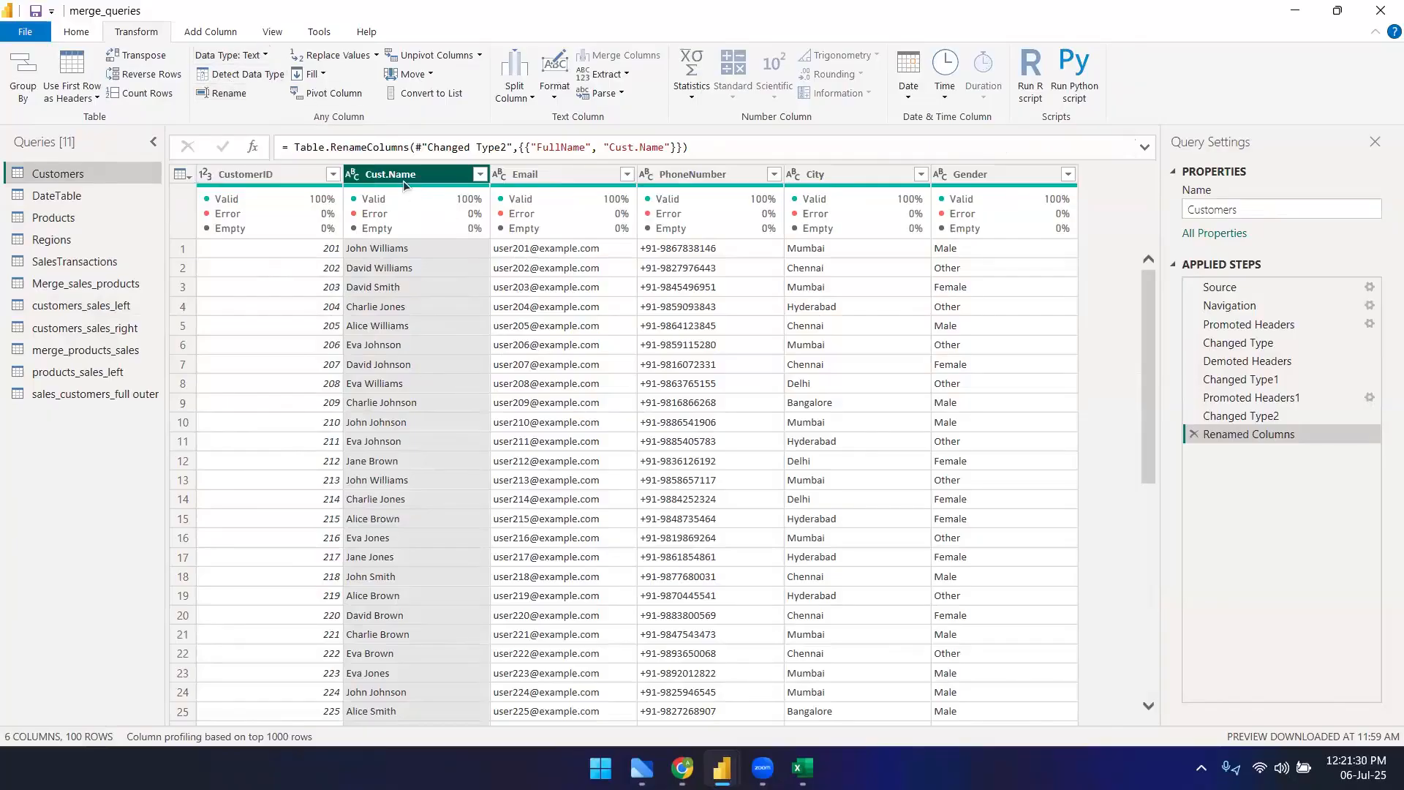
# - Review the data type options for the Cust.Name column and set the Email column's data type to Text
pyautogui.click(229, 55)
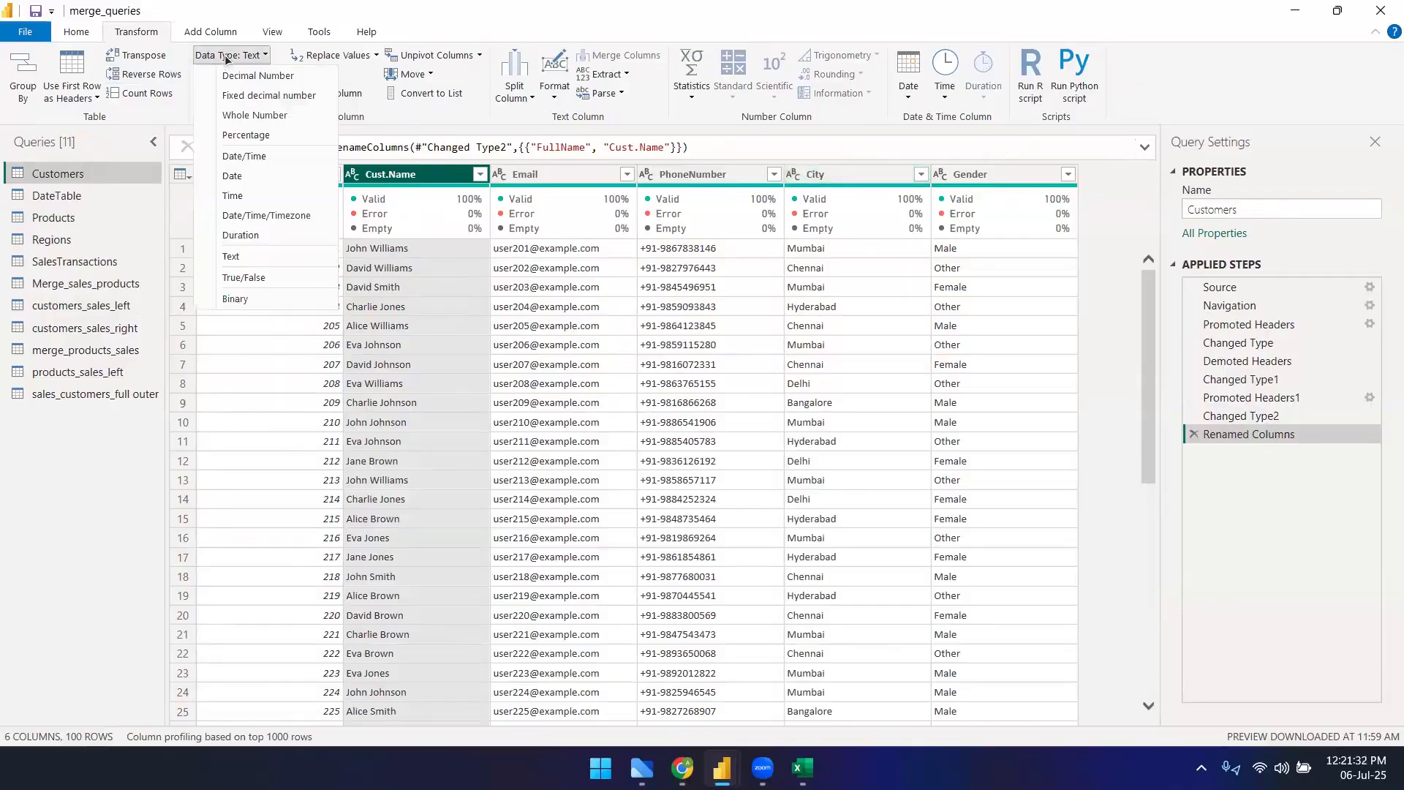
pyautogui.click(568, 174)
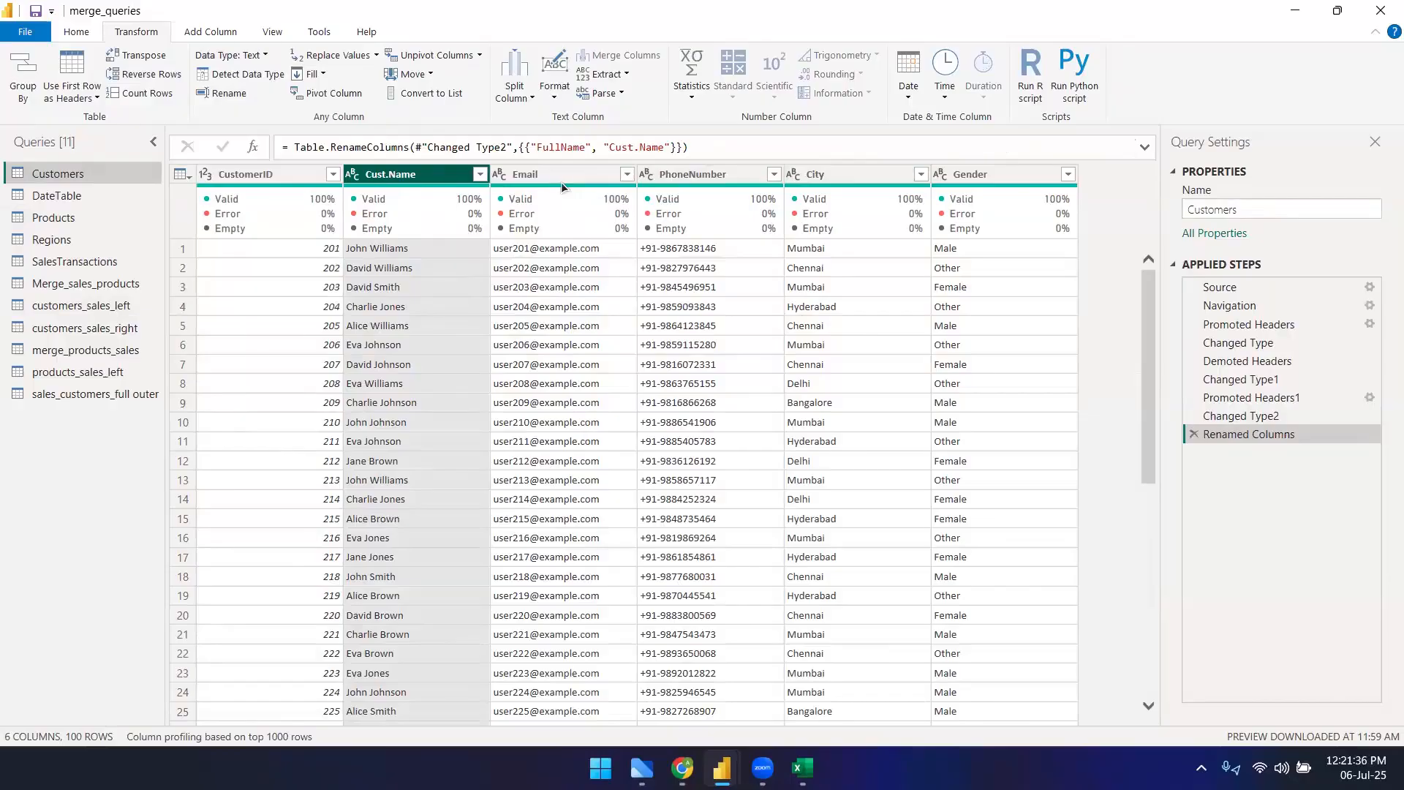
pyautogui.click(555, 173)
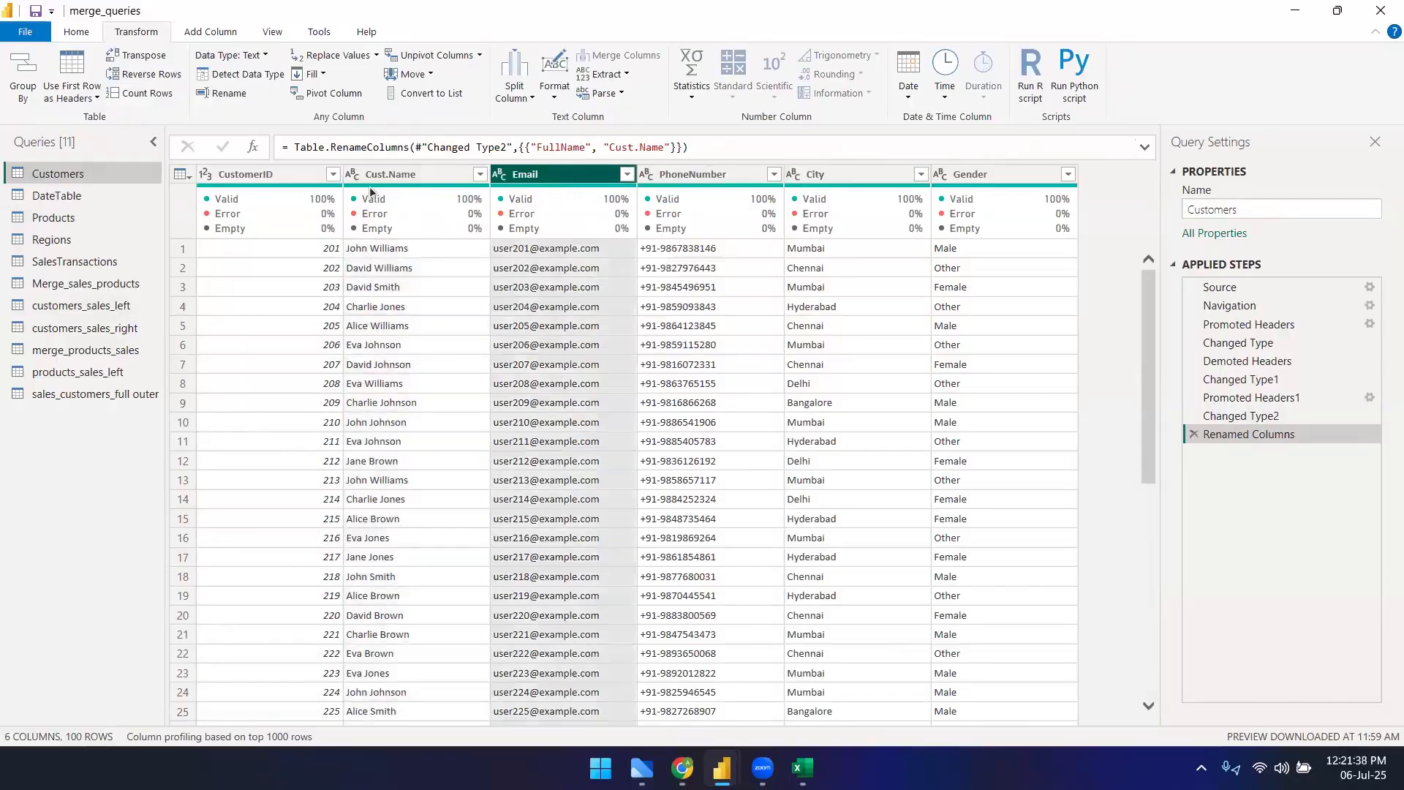
pyautogui.click(249, 56)
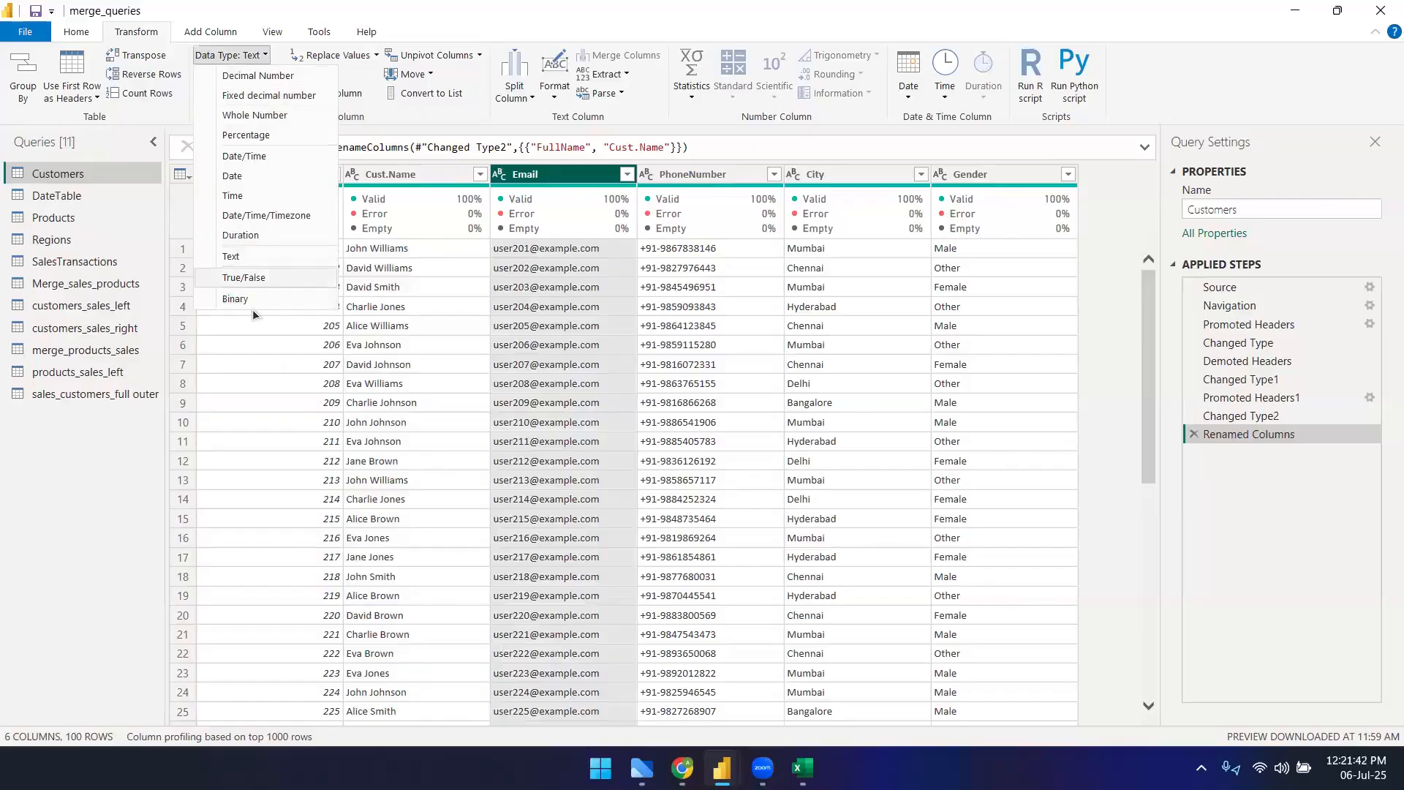
pyautogui.click(256, 261)
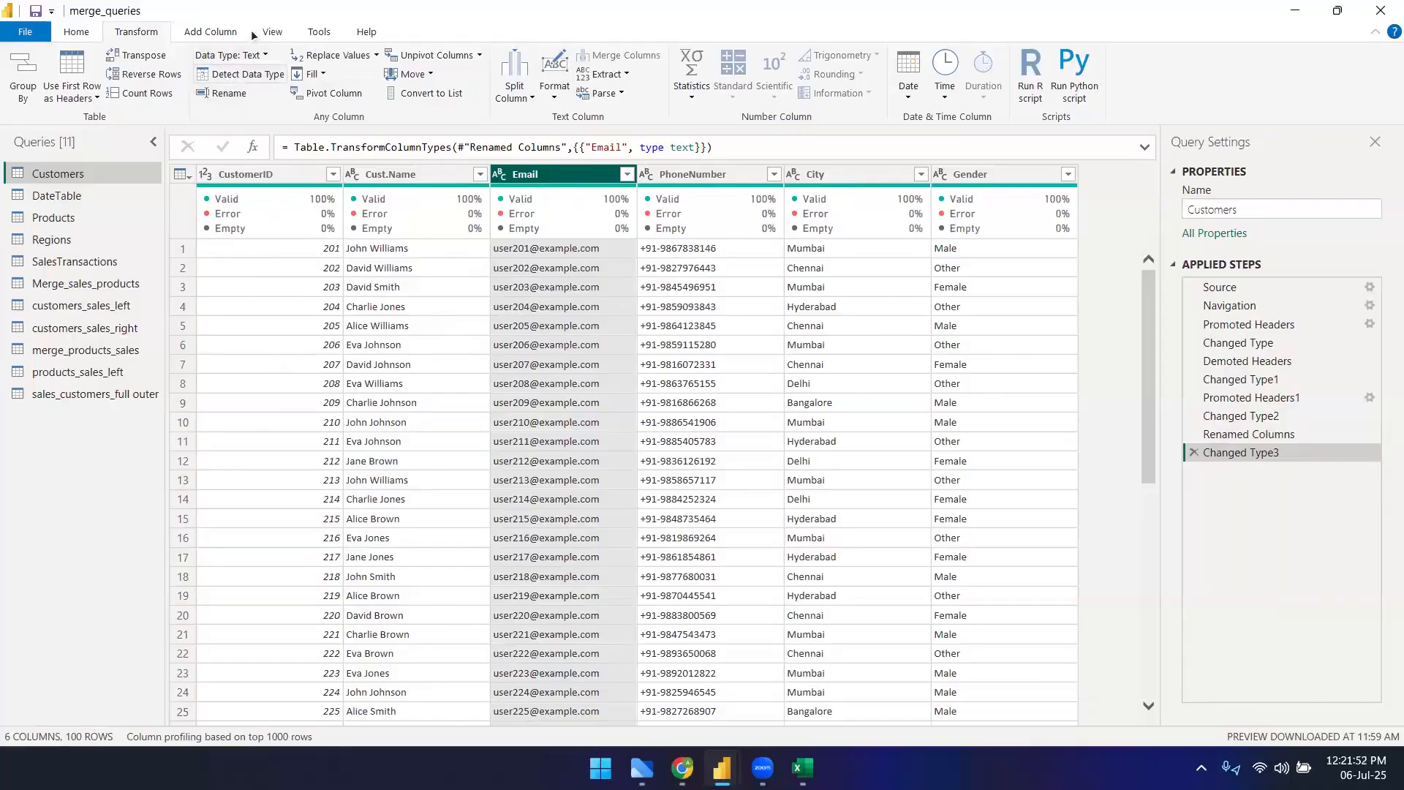
# - Open the SalesTransactions query and examine its last columns, including a Net Banking entry under PaymentMode
pyautogui.click(59, 261)
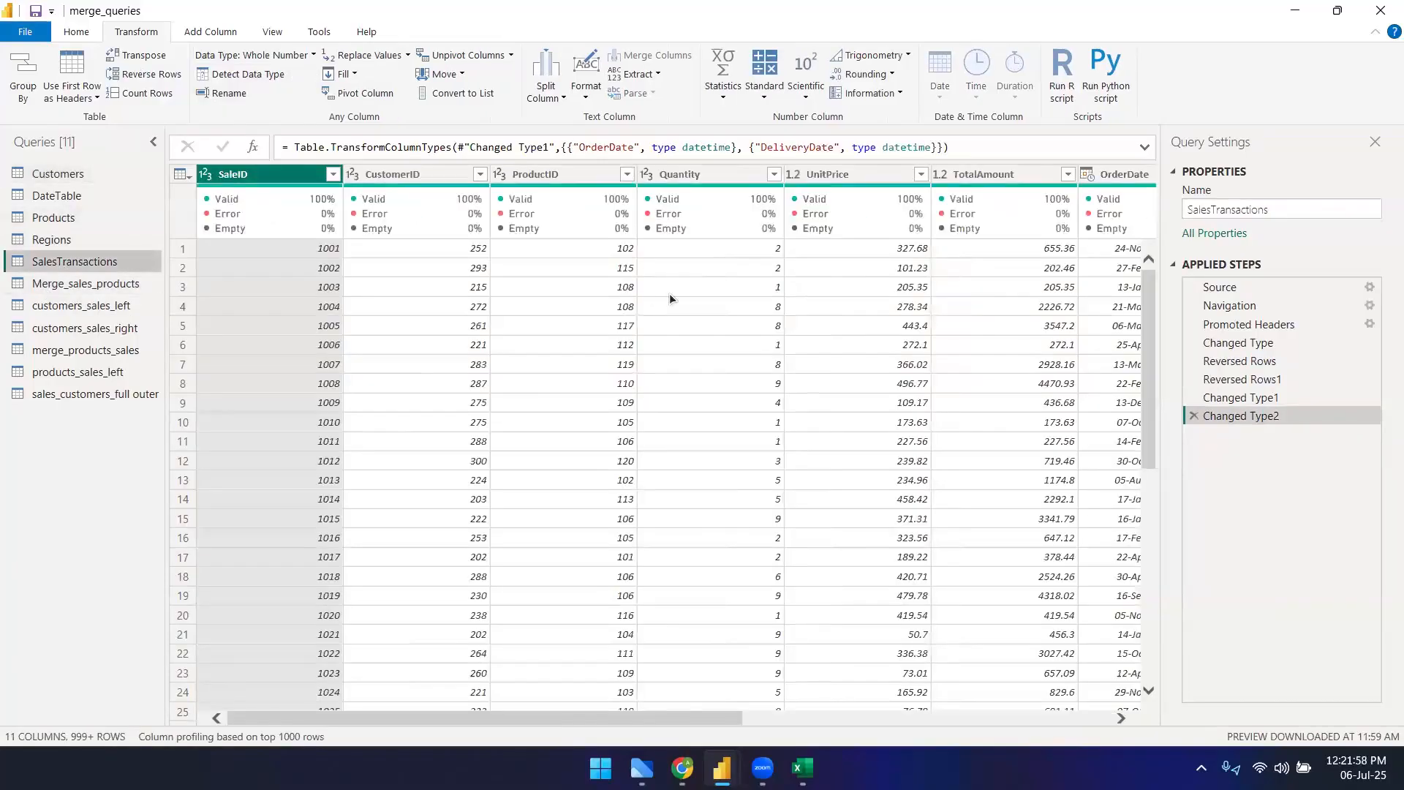
pyautogui.moveTo(589, 717); pyautogui.dragTo(924, 695)
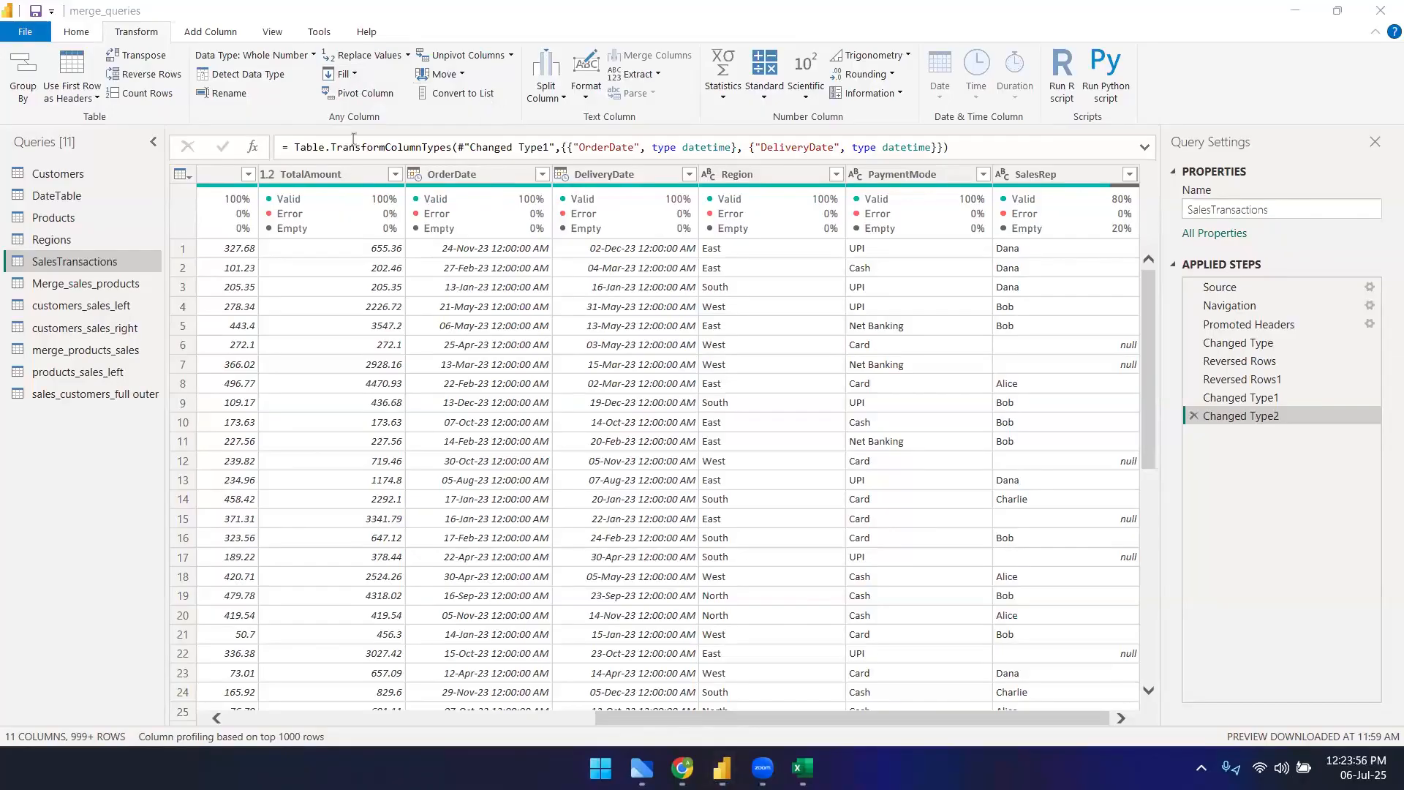
pyautogui.click(519, 695)
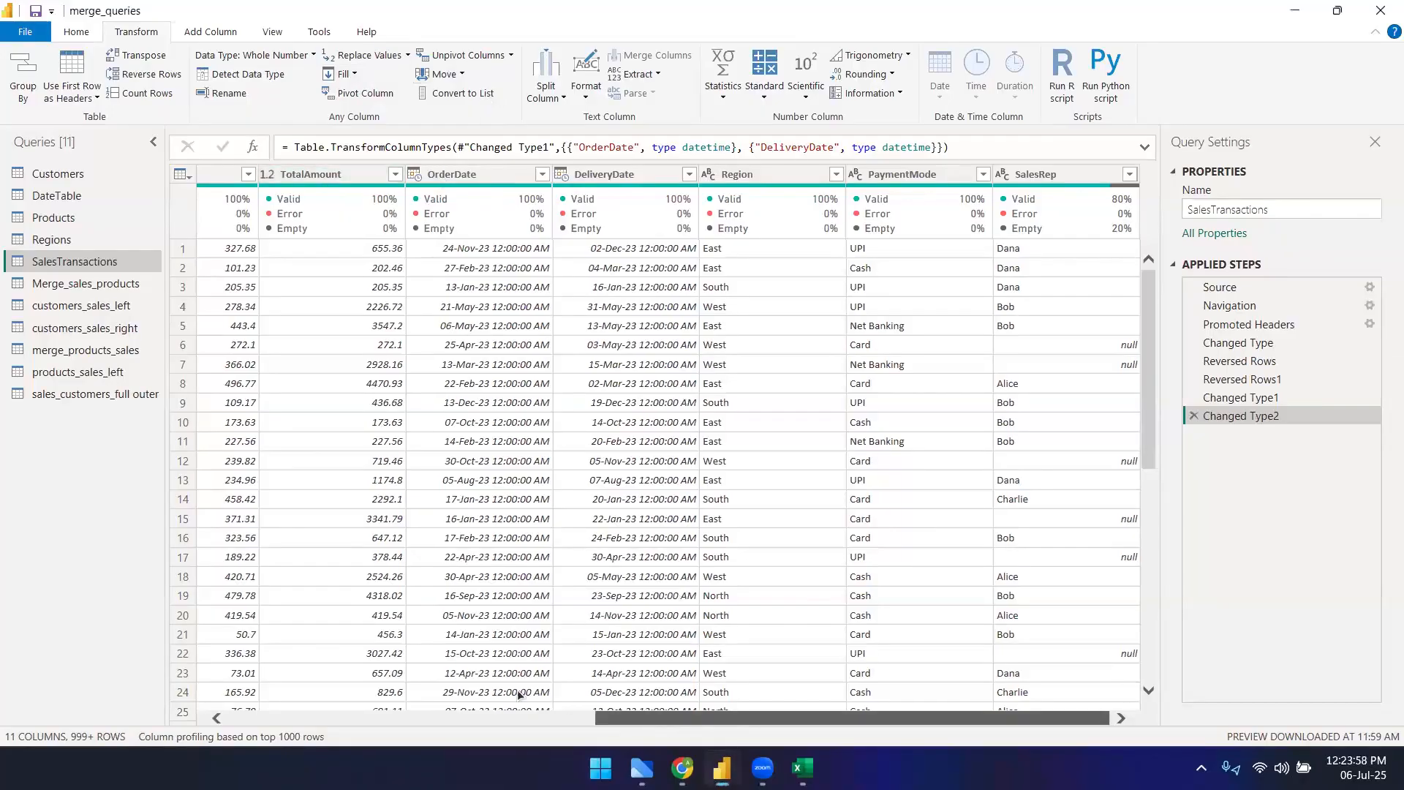
pyautogui.hscroll(-5, 370, 661)
pyautogui.hscroll(5, 678, 675)
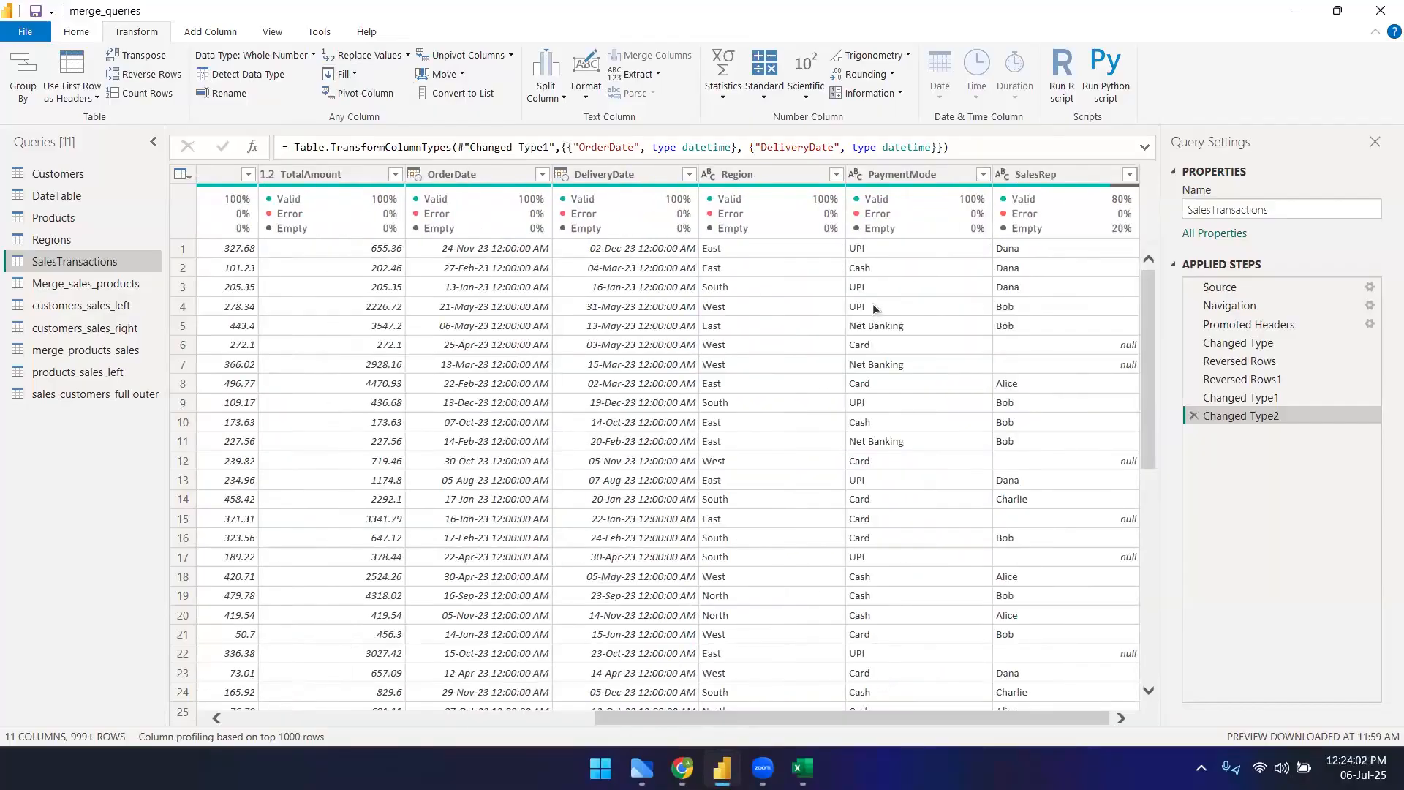
pyautogui.click(859, 329)
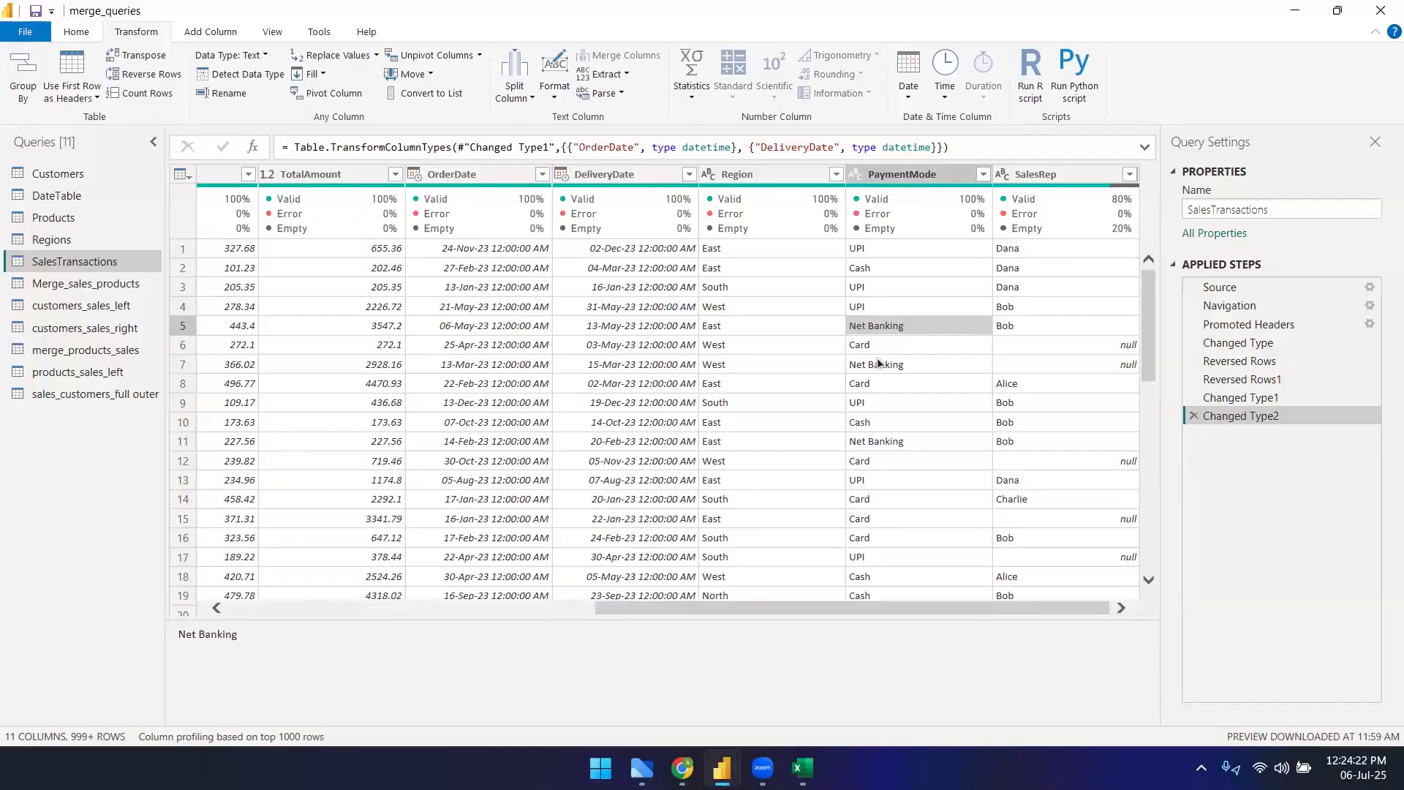
# - Switch to AdventureWorksCustomers.csv in Excel, view the Replace fields of Find and Replace, and close the dialog
pyautogui.moveTo(802, 768)
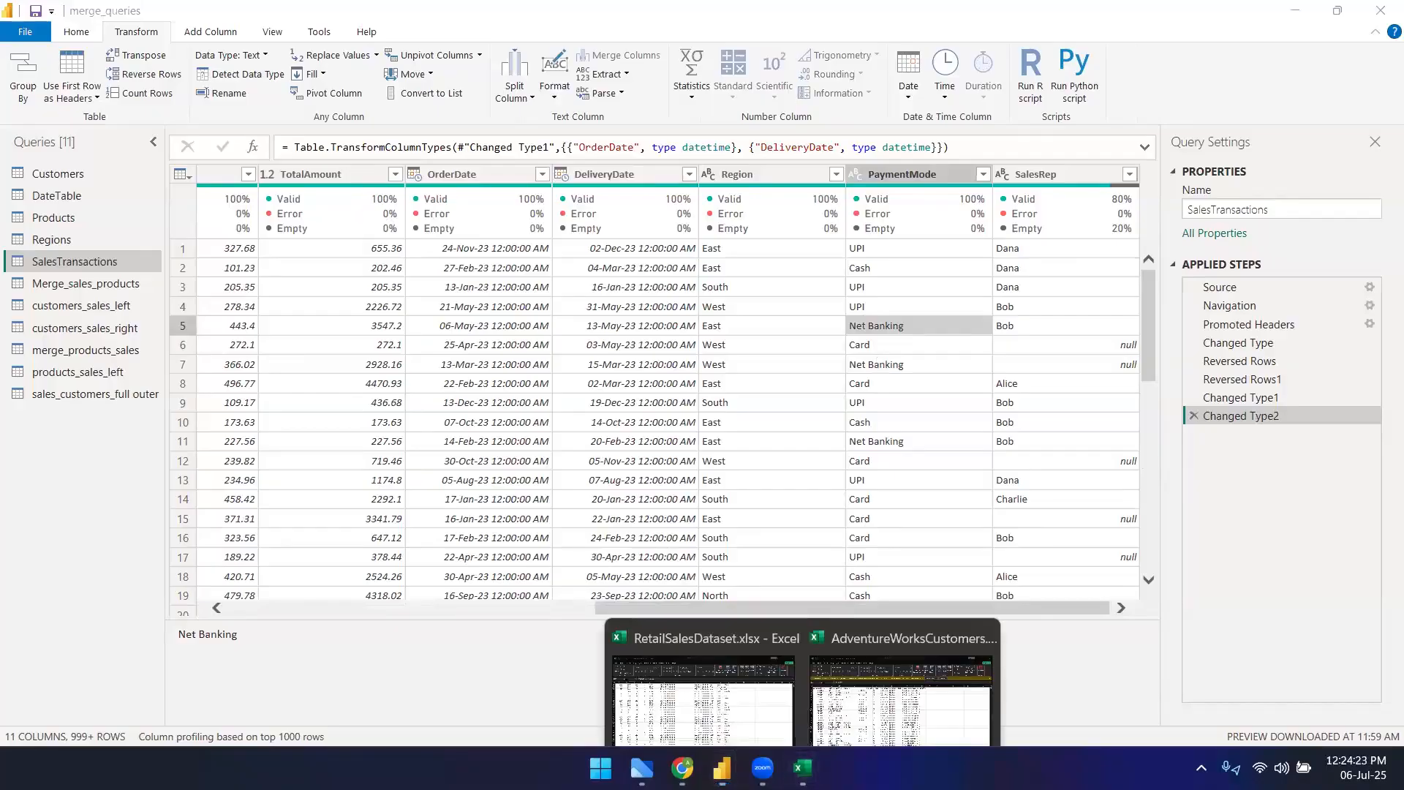
pyautogui.click(904, 672)
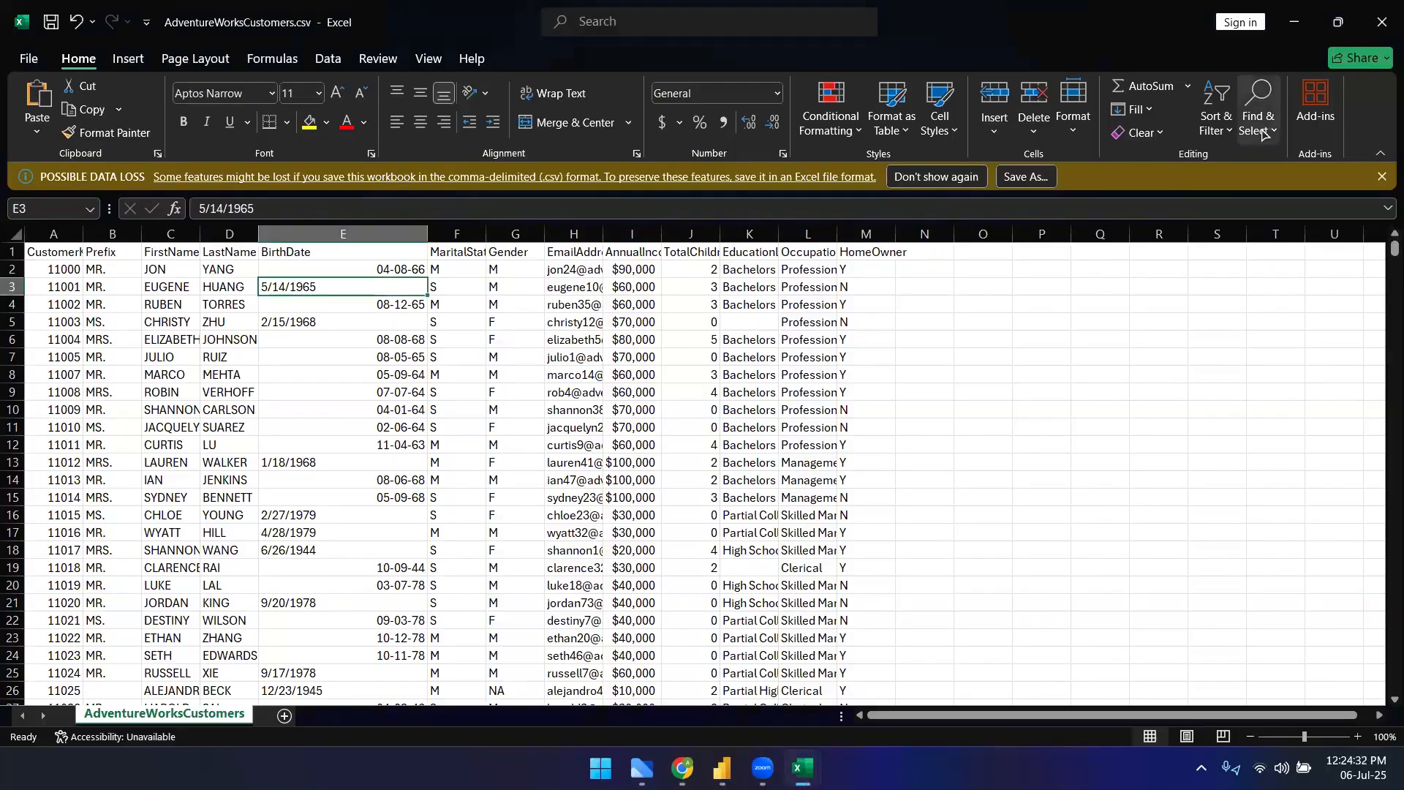
pyautogui.click(1263, 131)
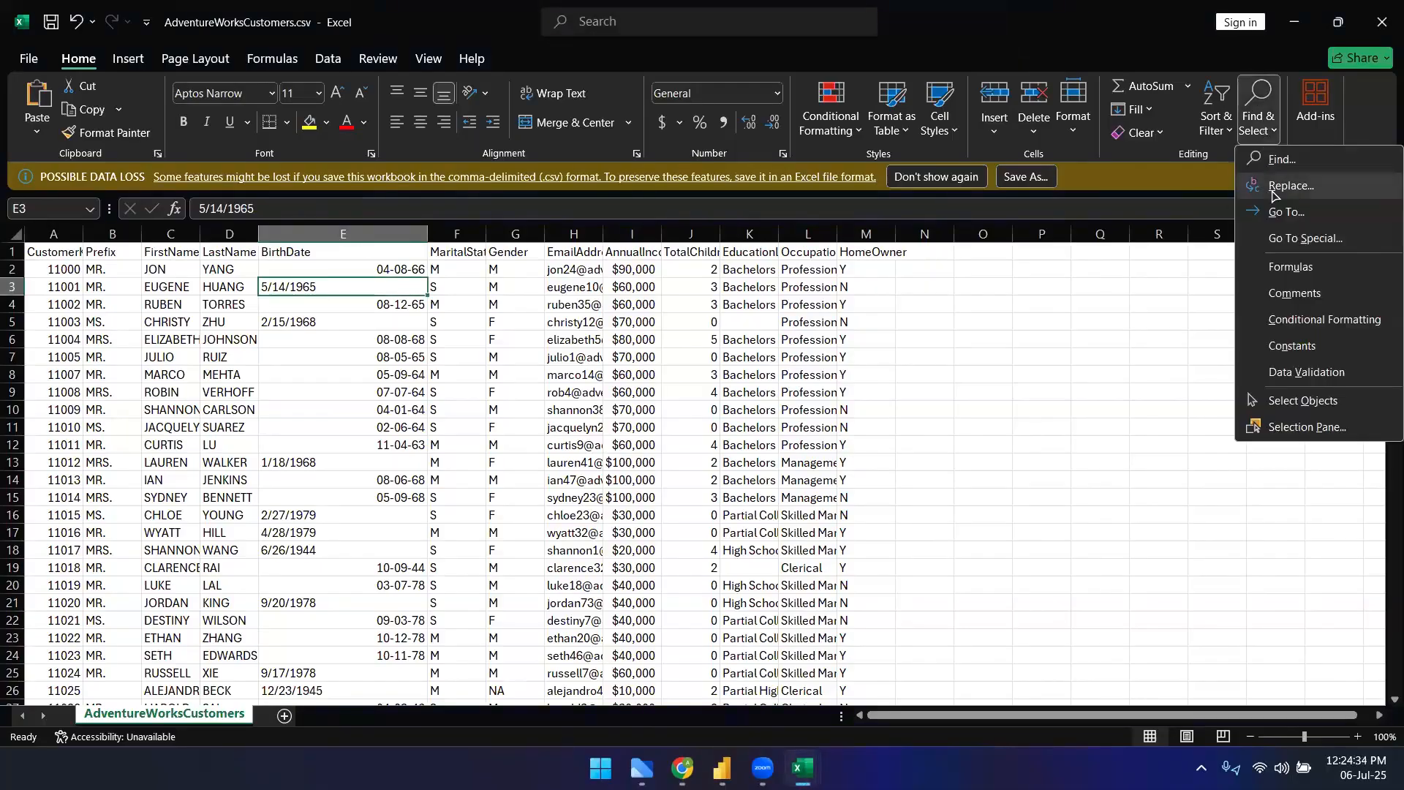
pyautogui.click(1273, 189)
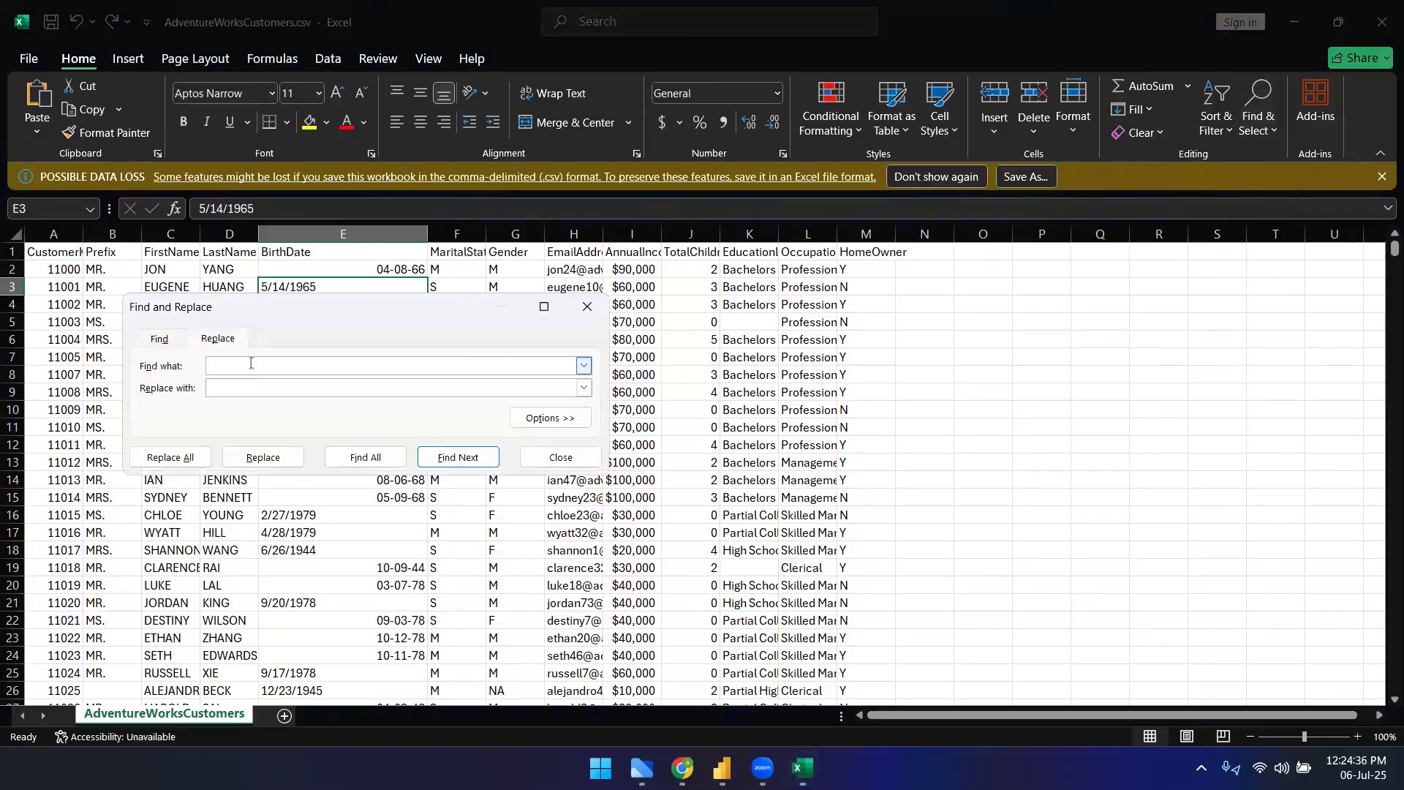
pyautogui.click(242, 387)
pyautogui.click(588, 306)
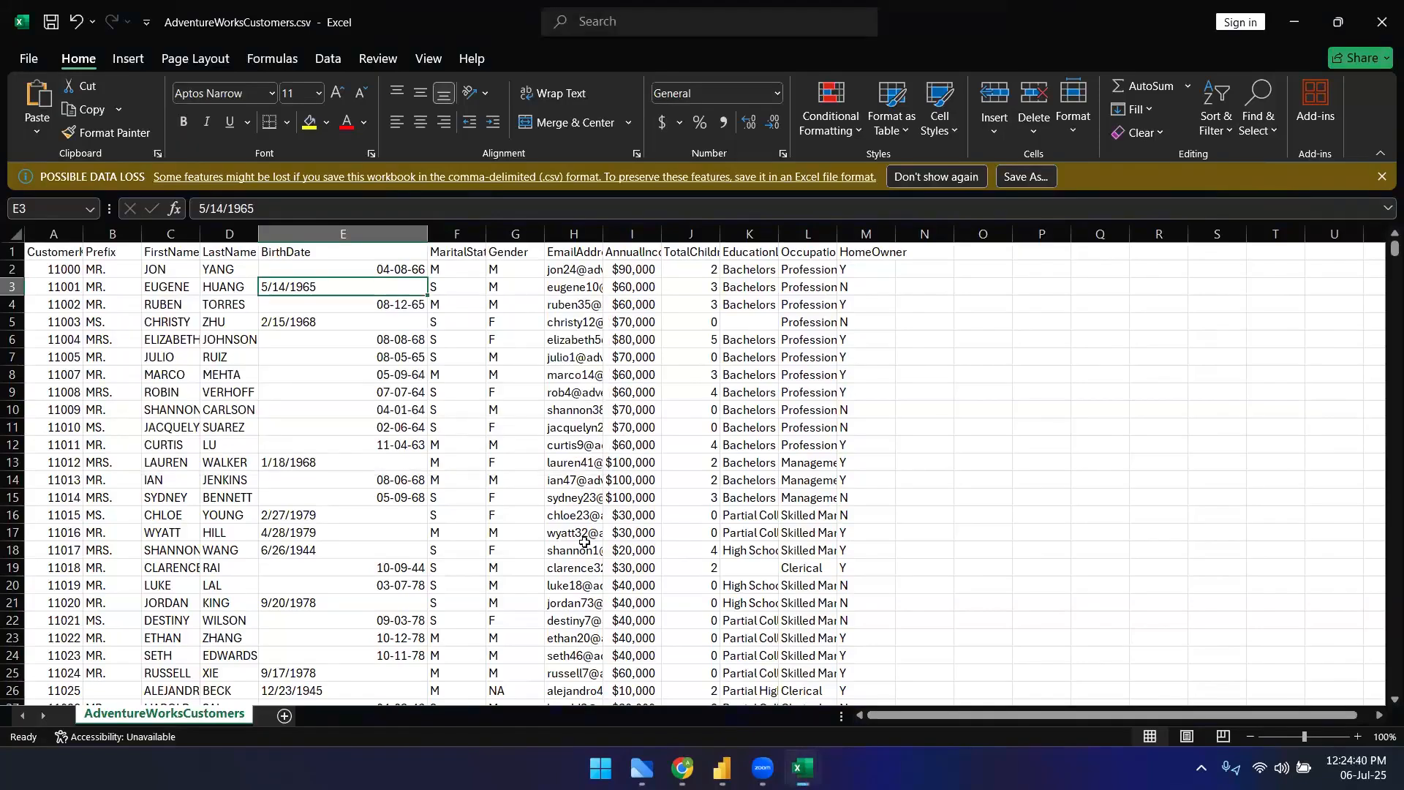
# - Switch to the Power Query Editor of merge_queries and inspect the Cash and Net Banking entries in the PaymentMode column
pyautogui.moveTo(721, 768)
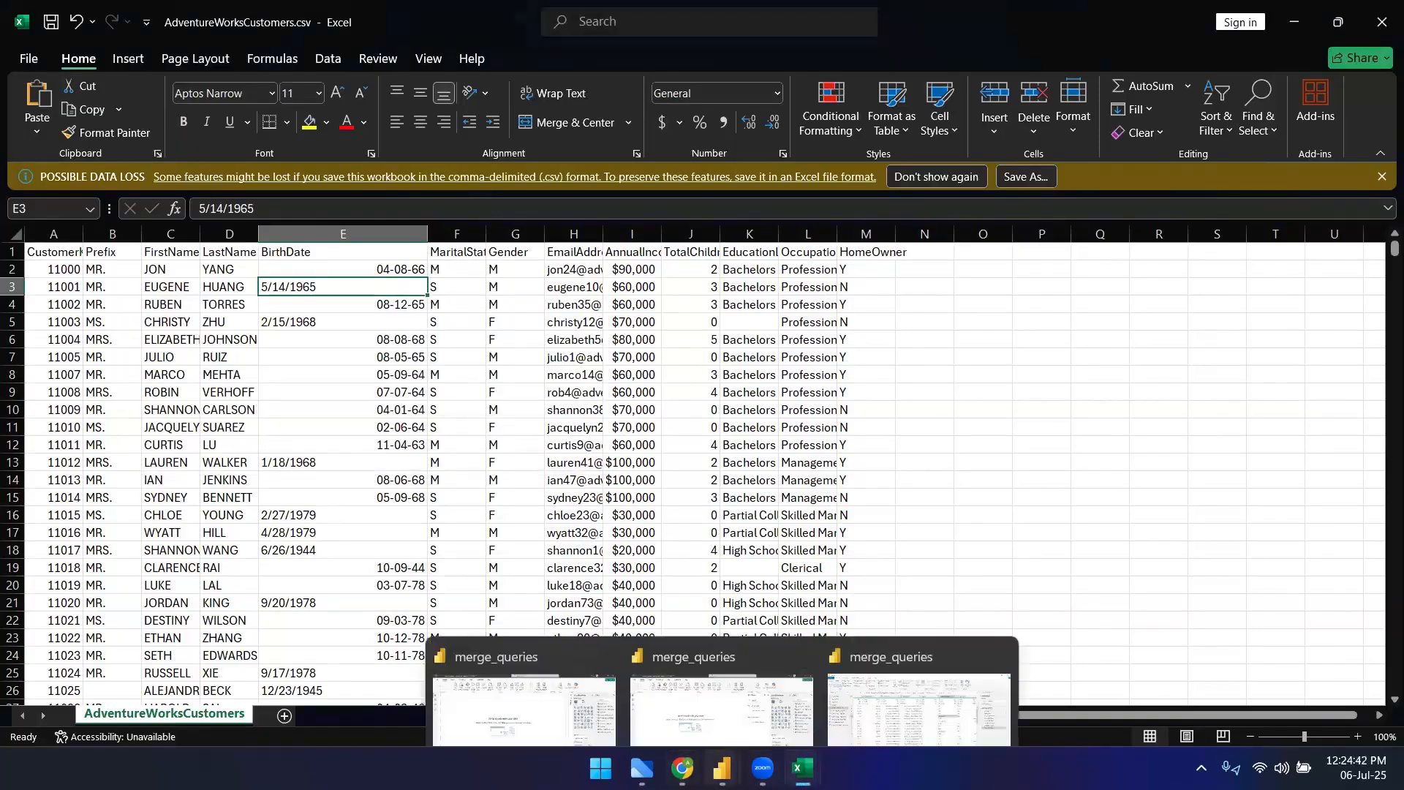
pyautogui.click(878, 700)
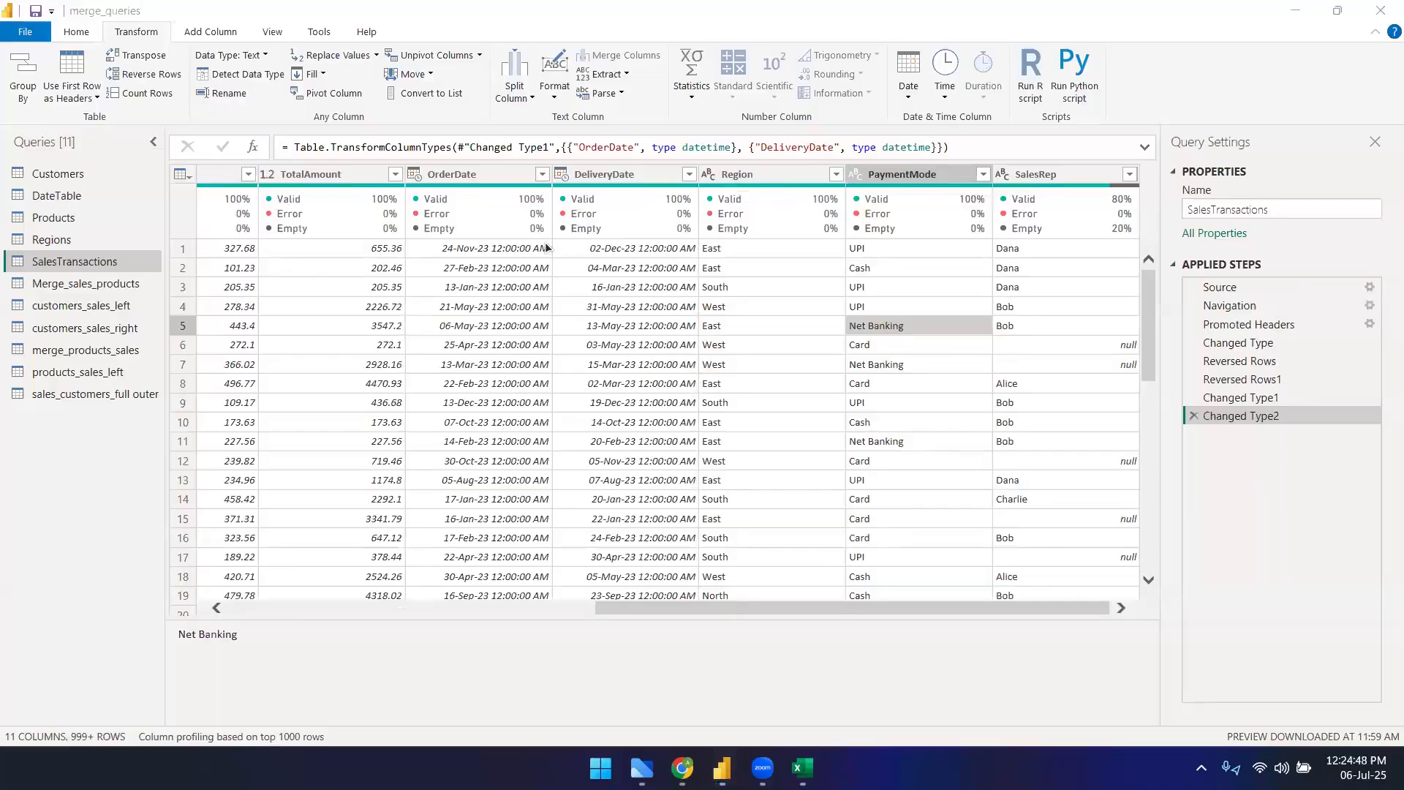
pyautogui.click(872, 423)
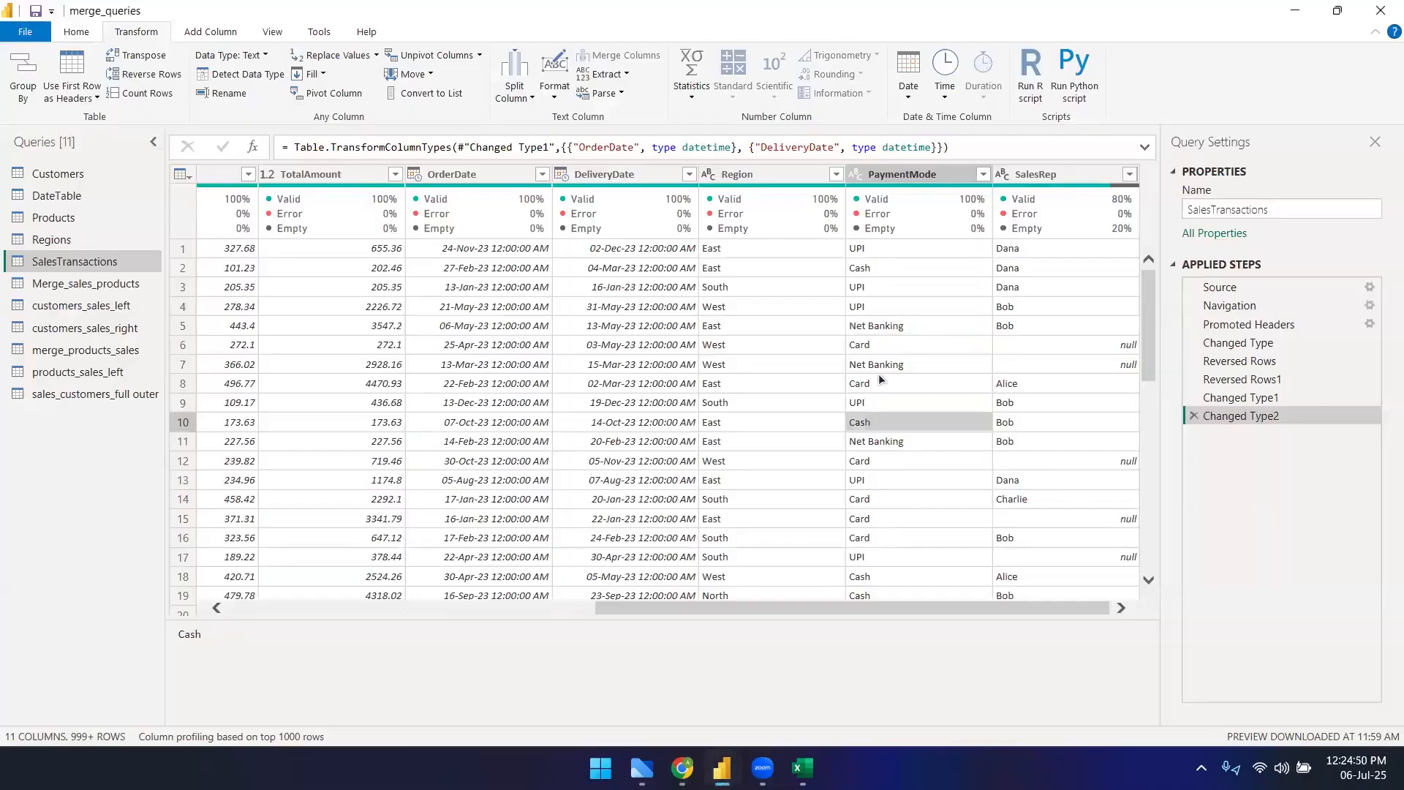
pyautogui.click(884, 327)
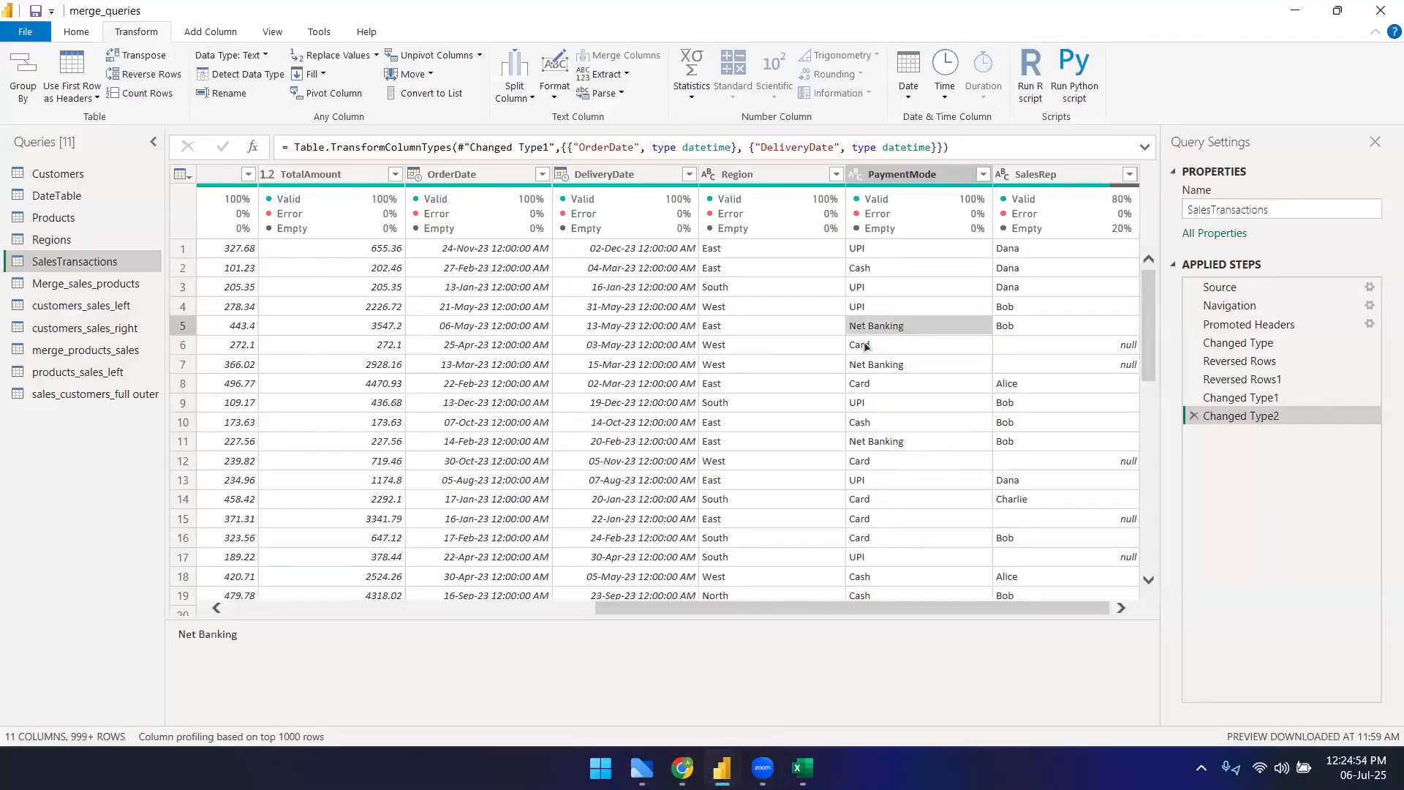
# - Switch to AdventureWorksCustomers.csv in Excel, view the Find & Select commands, and look through the customer rows
pyautogui.click(802, 768)
pyautogui.click(867, 696)
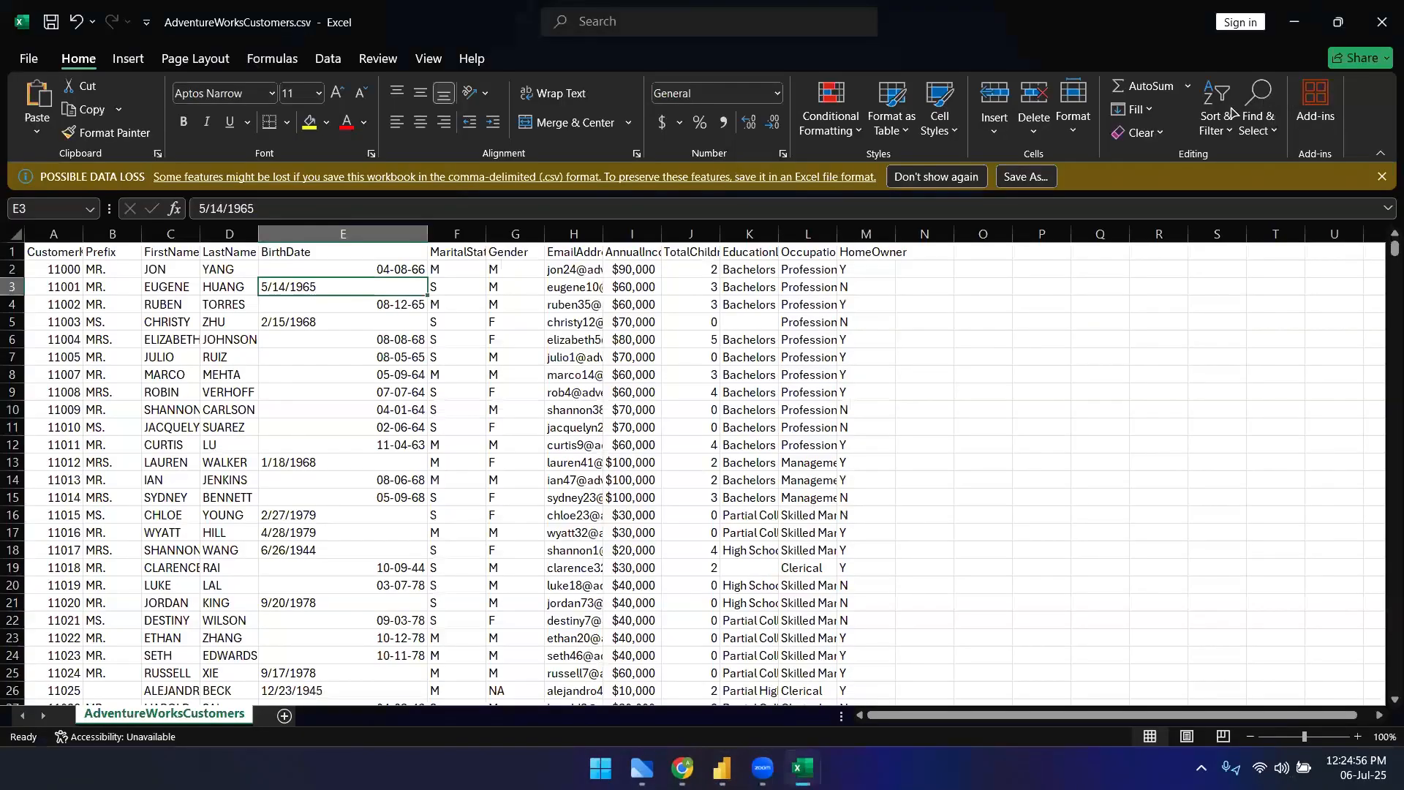
pyautogui.click(1262, 130)
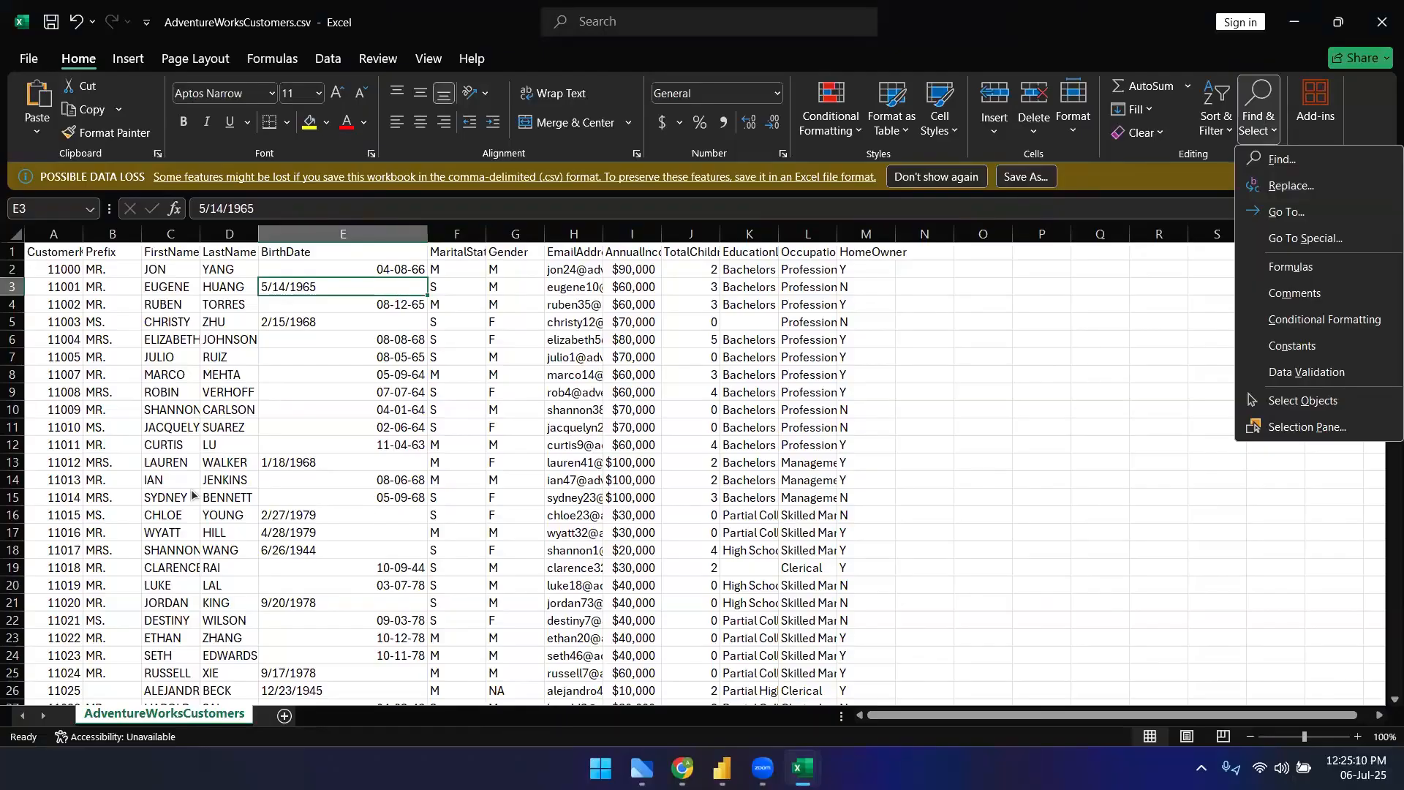
pyautogui.scroll(-3, 185, 579)
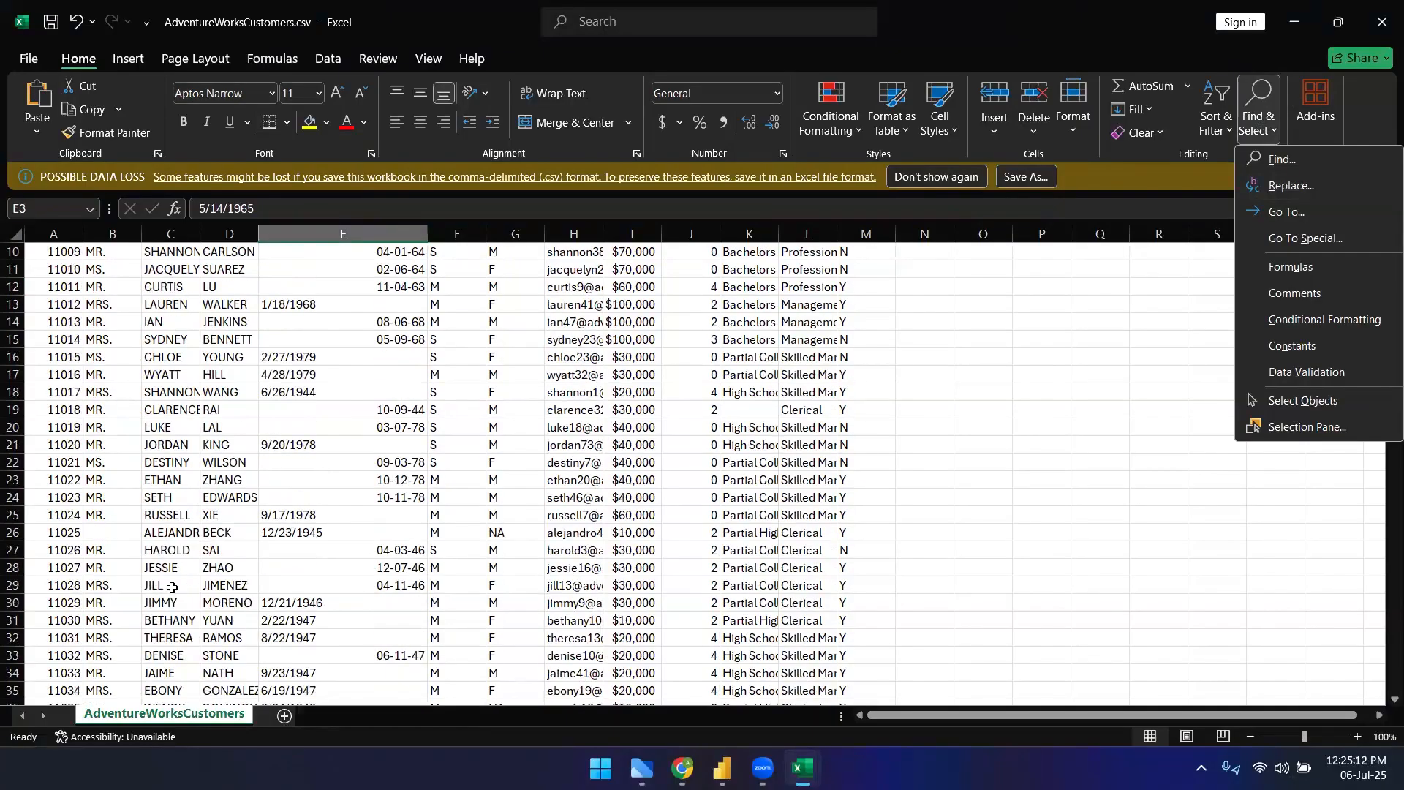
pyautogui.scroll(3, 164, 578)
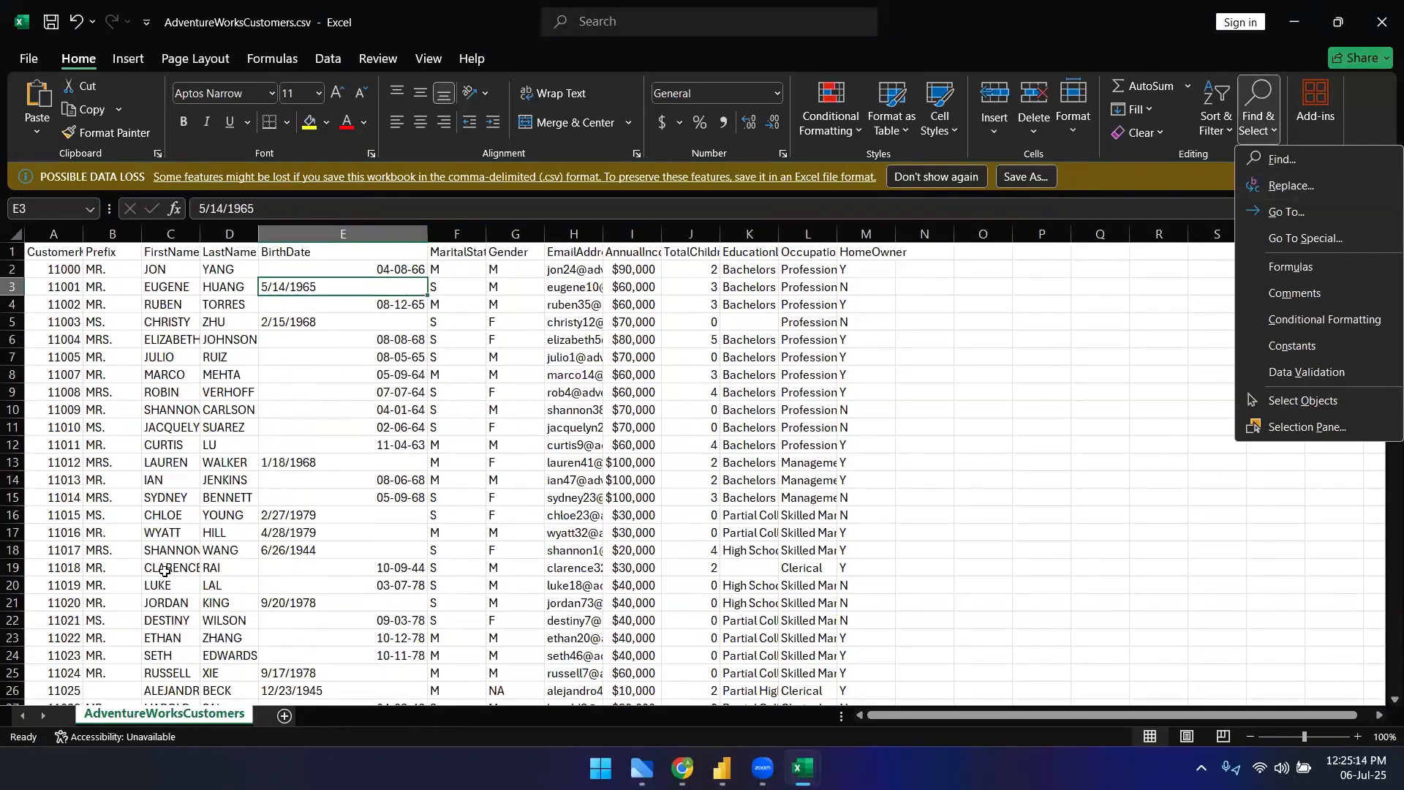
pyautogui.scroll(-2, 165, 573)
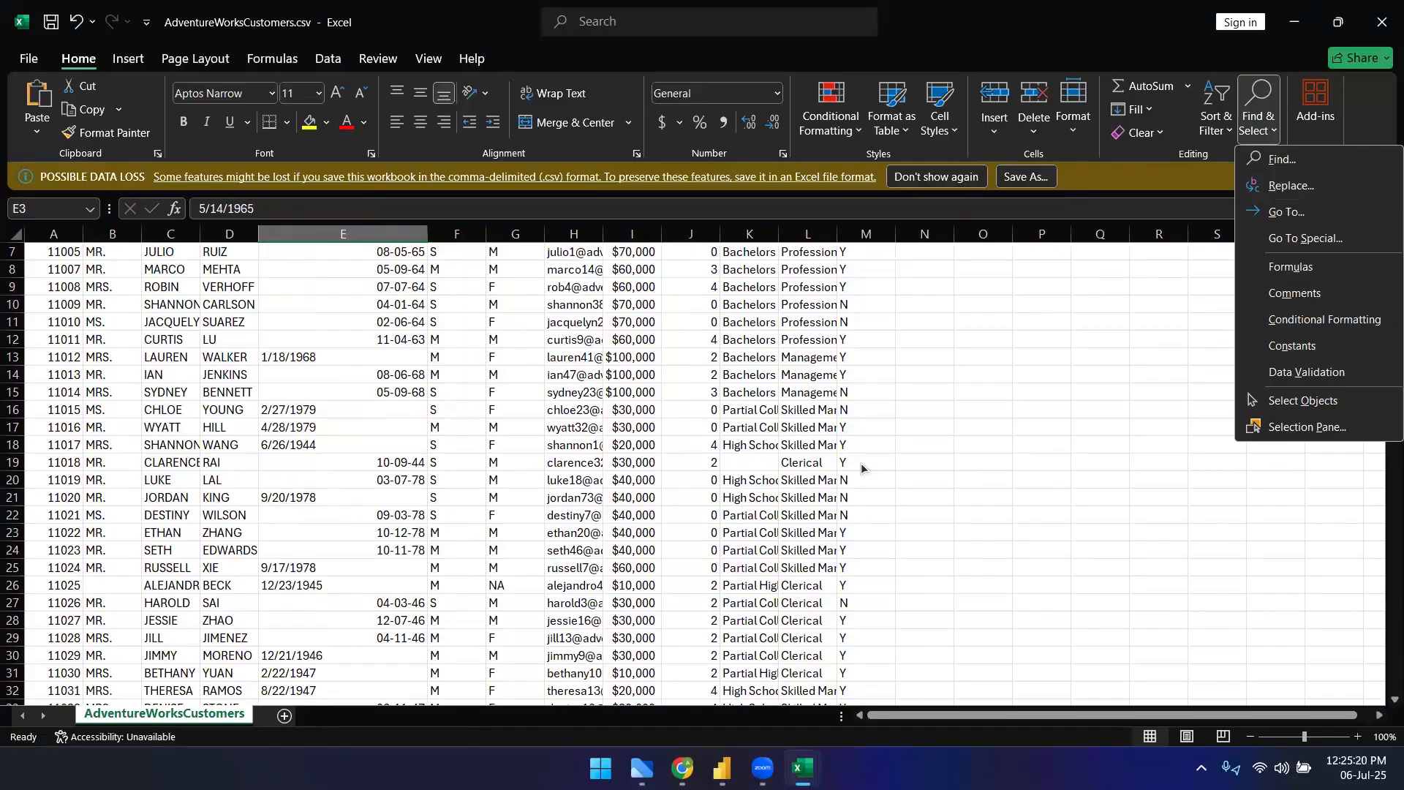
pyautogui.click(923, 445)
# - Return to the Power Query Editor and examine the UPI and Net Banking entries in SalesTransactions' PaymentMode column
pyautogui.moveTo(724, 767)
pyautogui.click(872, 668)
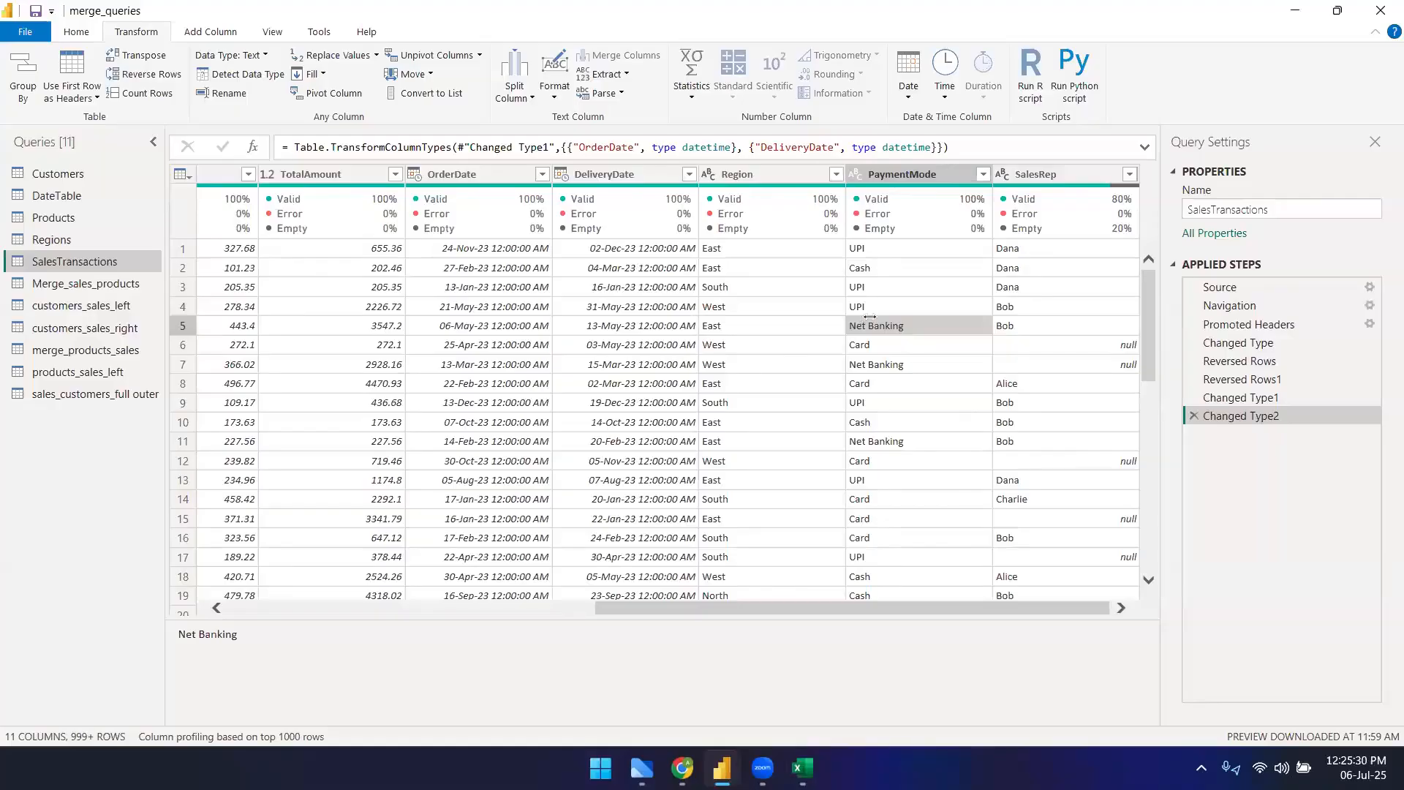
pyautogui.click(886, 176)
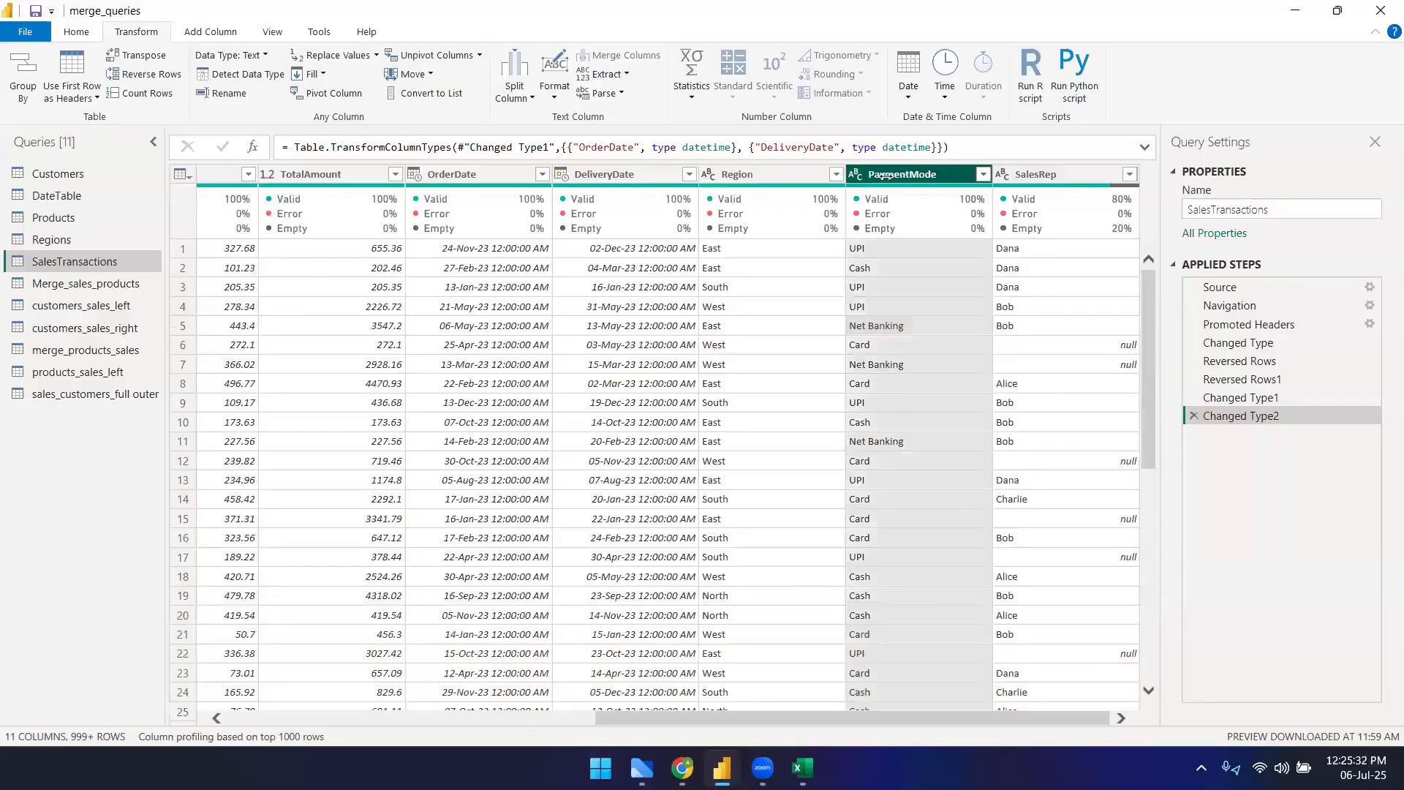
pyautogui.click(901, 549)
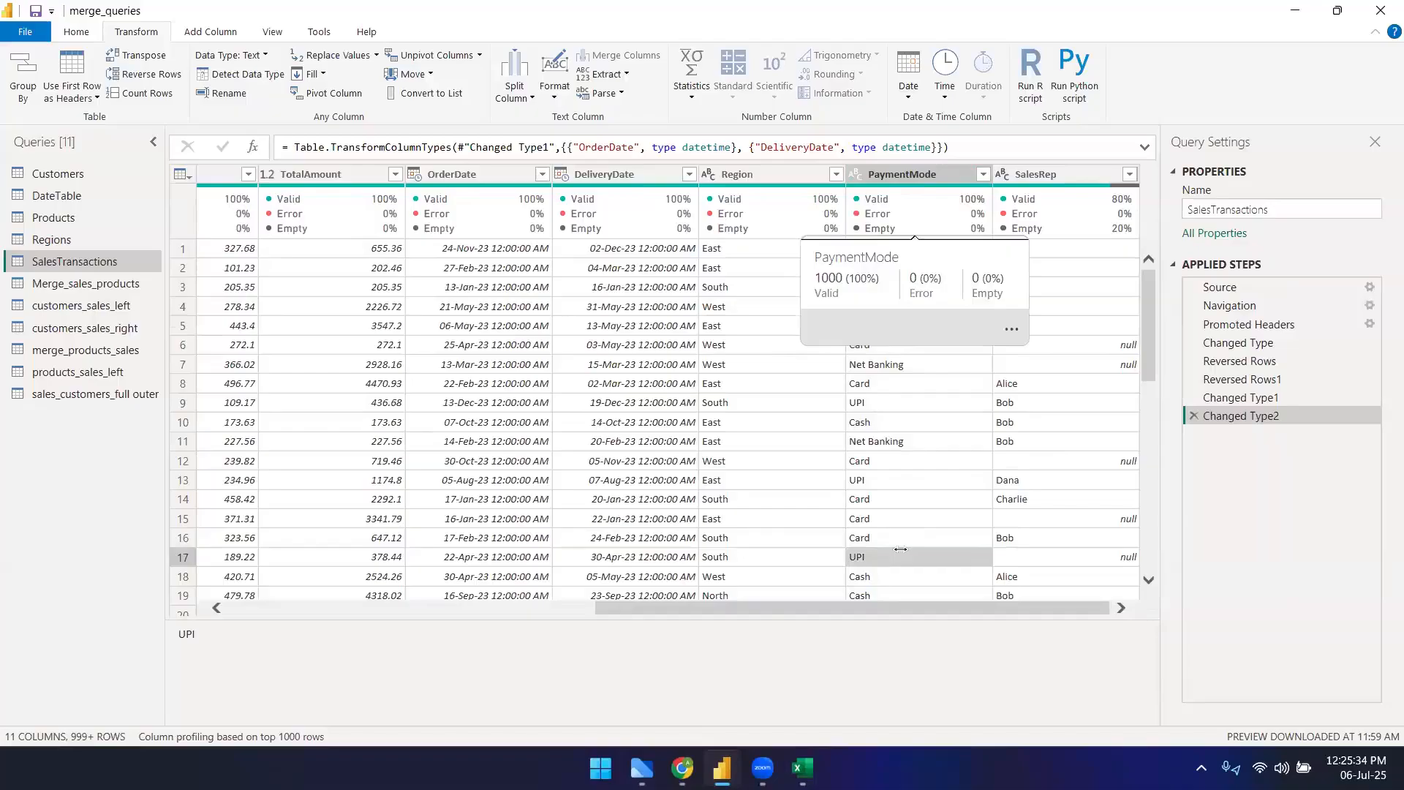
pyautogui.click(895, 370)
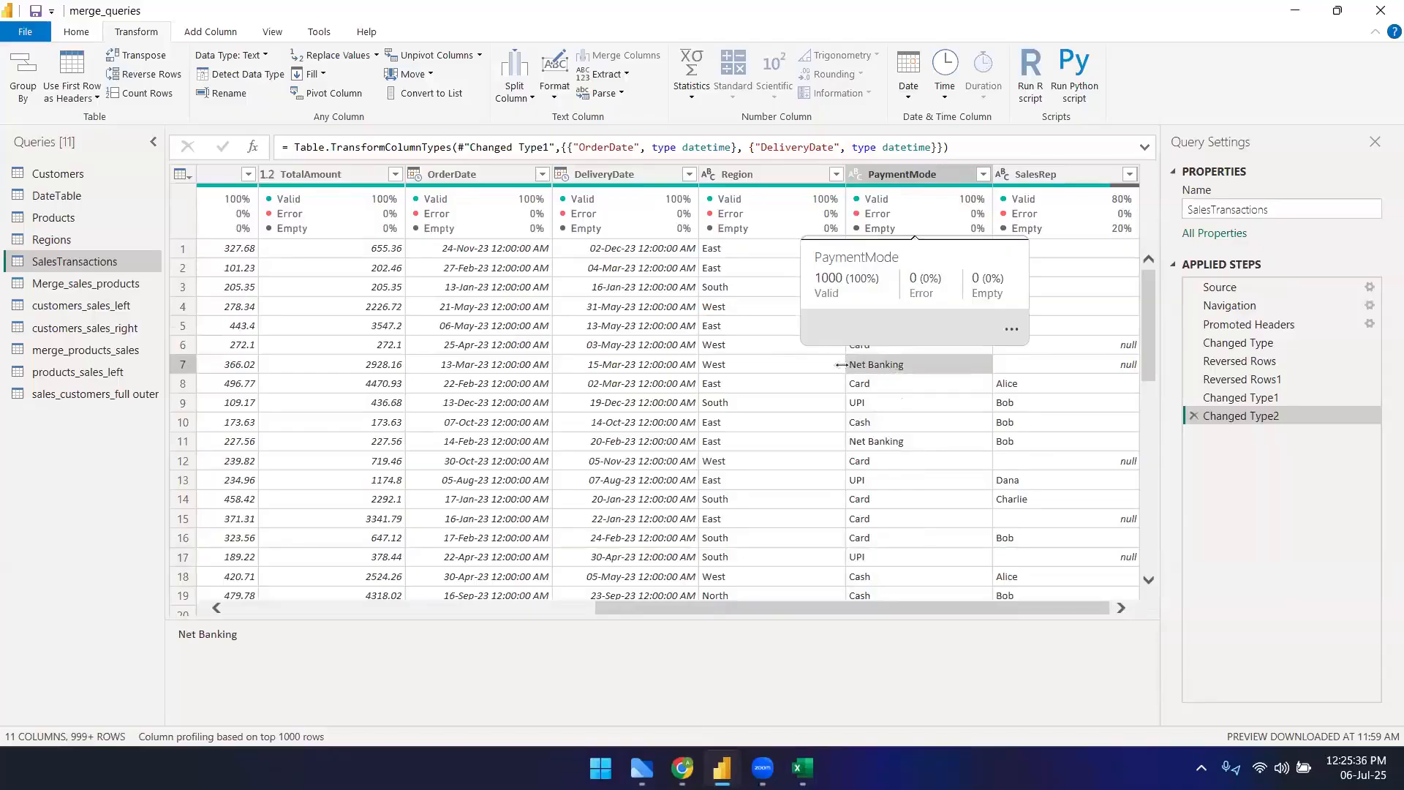
pyautogui.click(834, 366)
pyautogui.click(887, 481)
pyautogui.click(1044, 418)
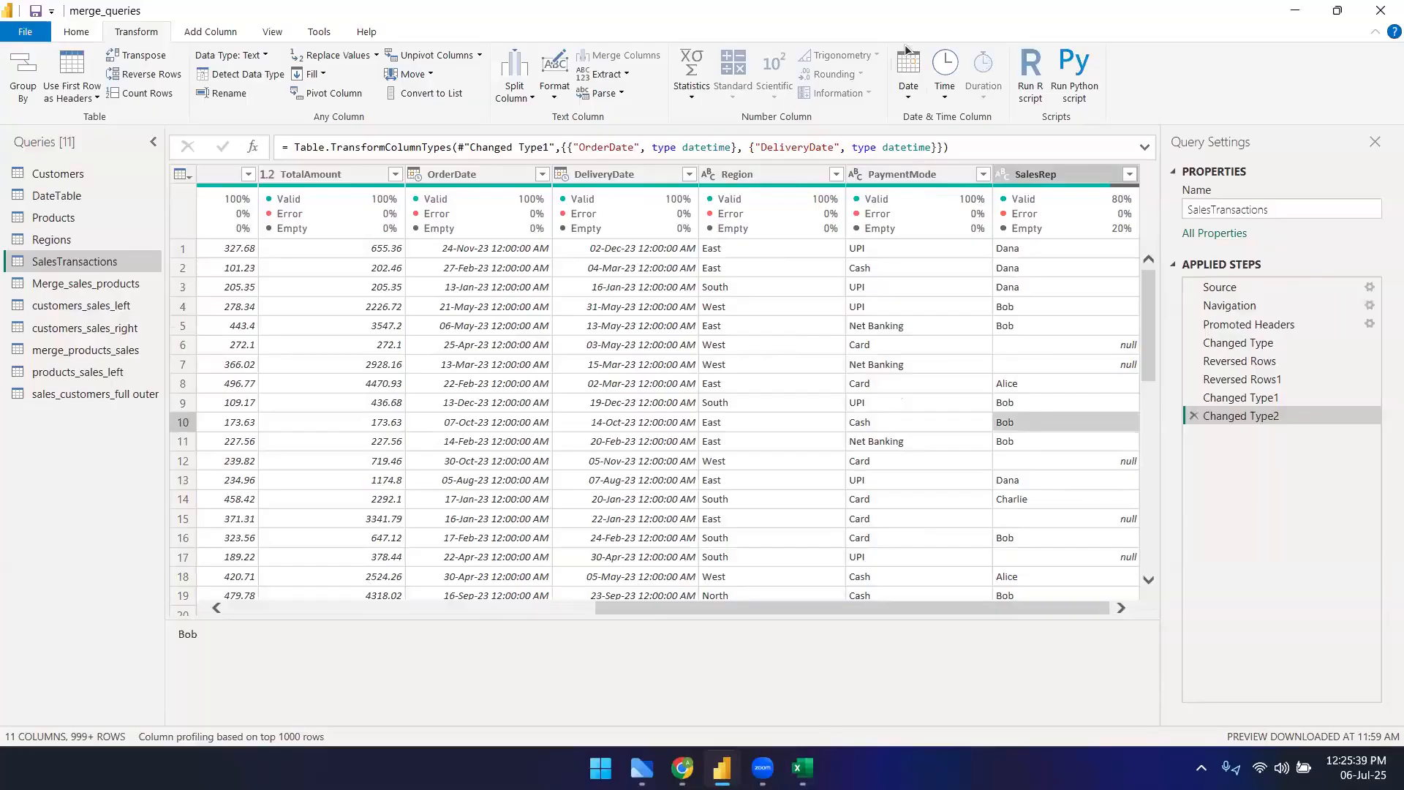
# - Set up a Replace Values operation on the PaymentMode column with Net Banking as the value to find and Online as its replacement
pyautogui.click(914, 175)
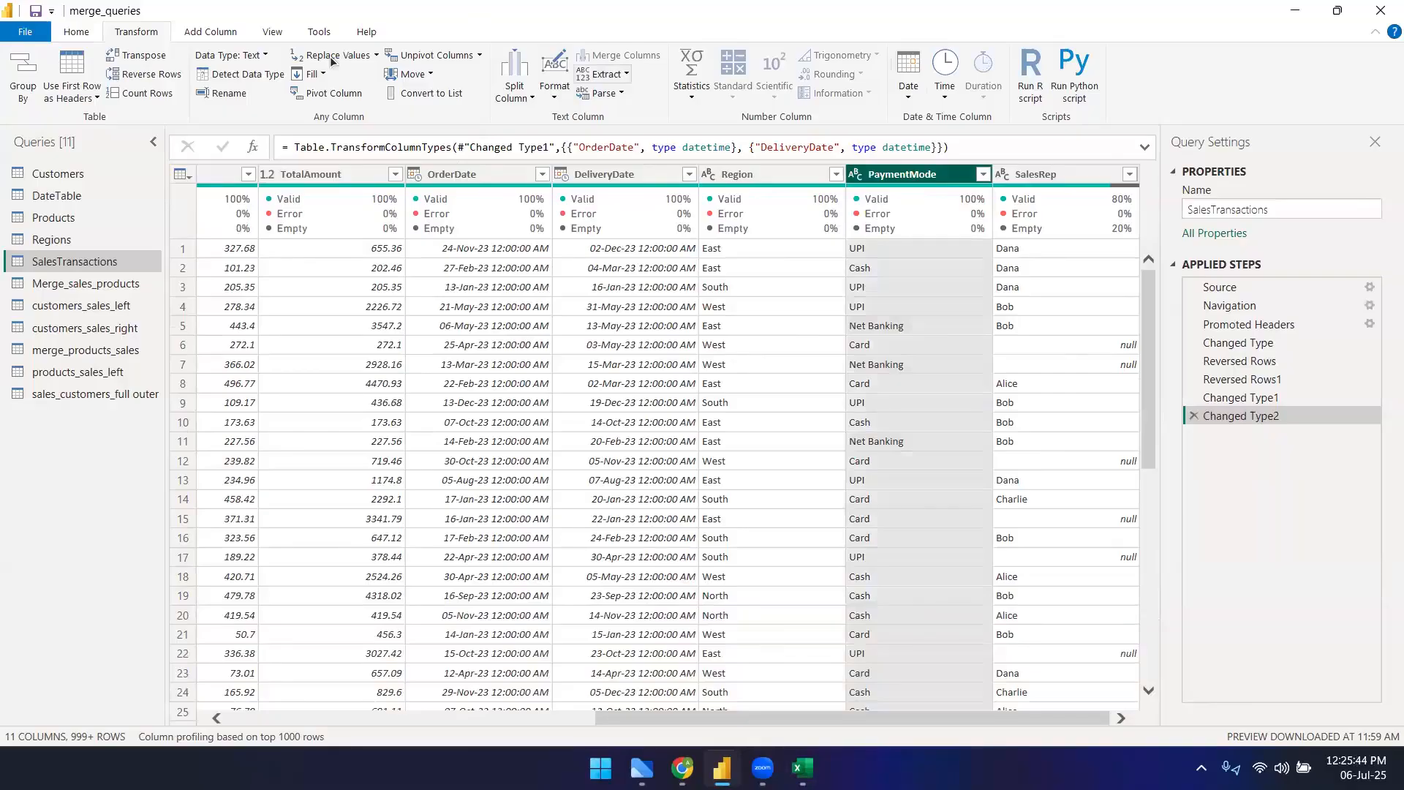
pyautogui.click(375, 55)
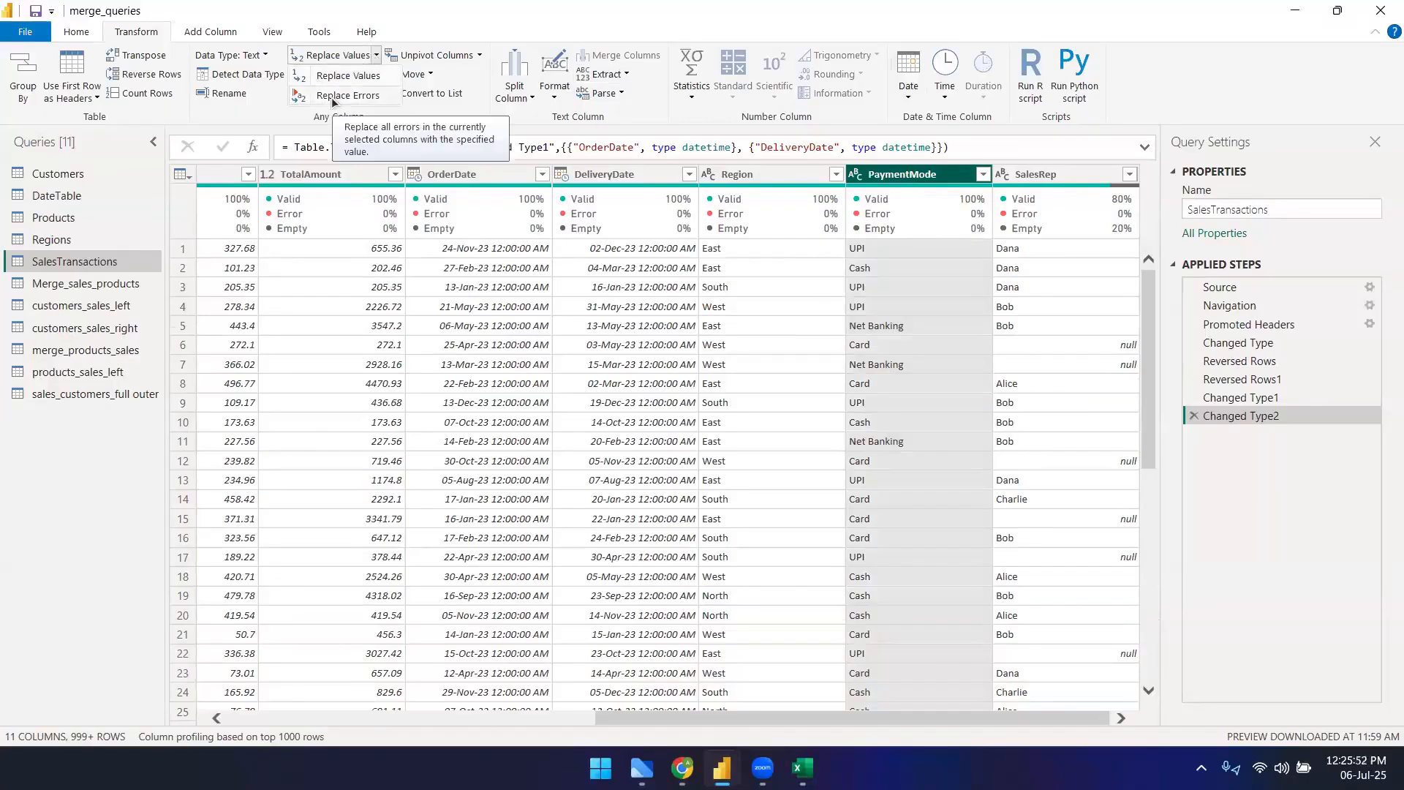
pyautogui.click(337, 81)
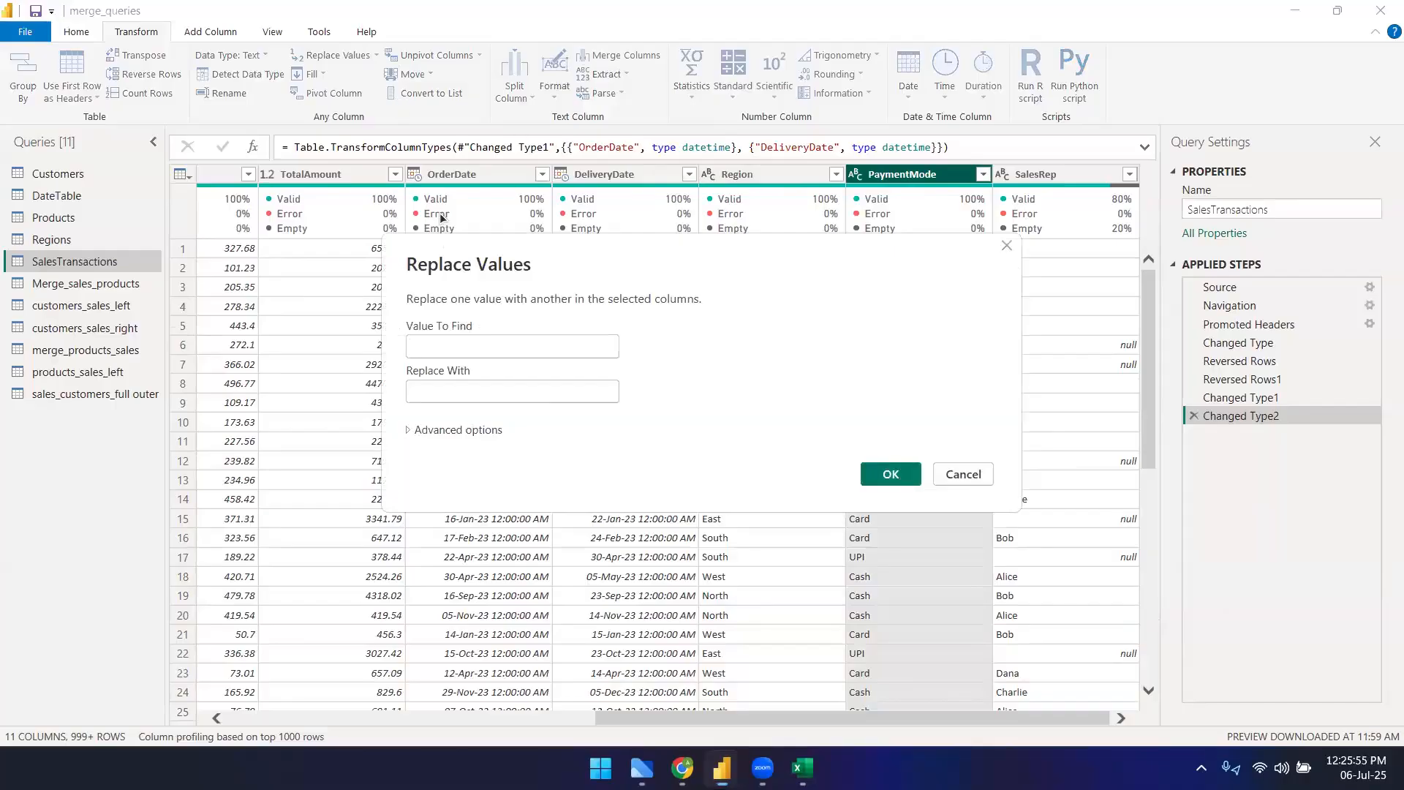
pyautogui.click(454, 345)
pyautogui.write('Net Banking')
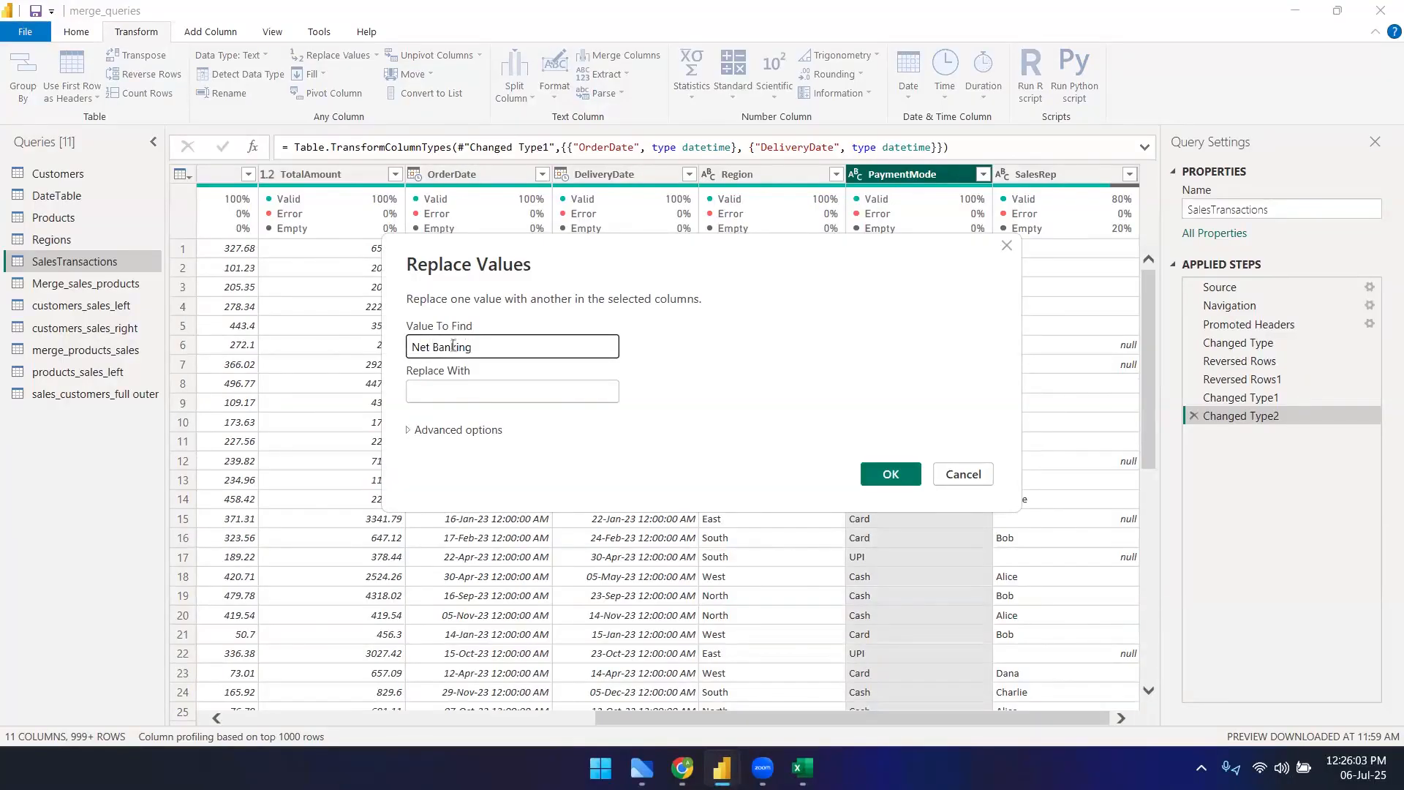
pyautogui.click(450, 392)
pyautogui.write('Online')
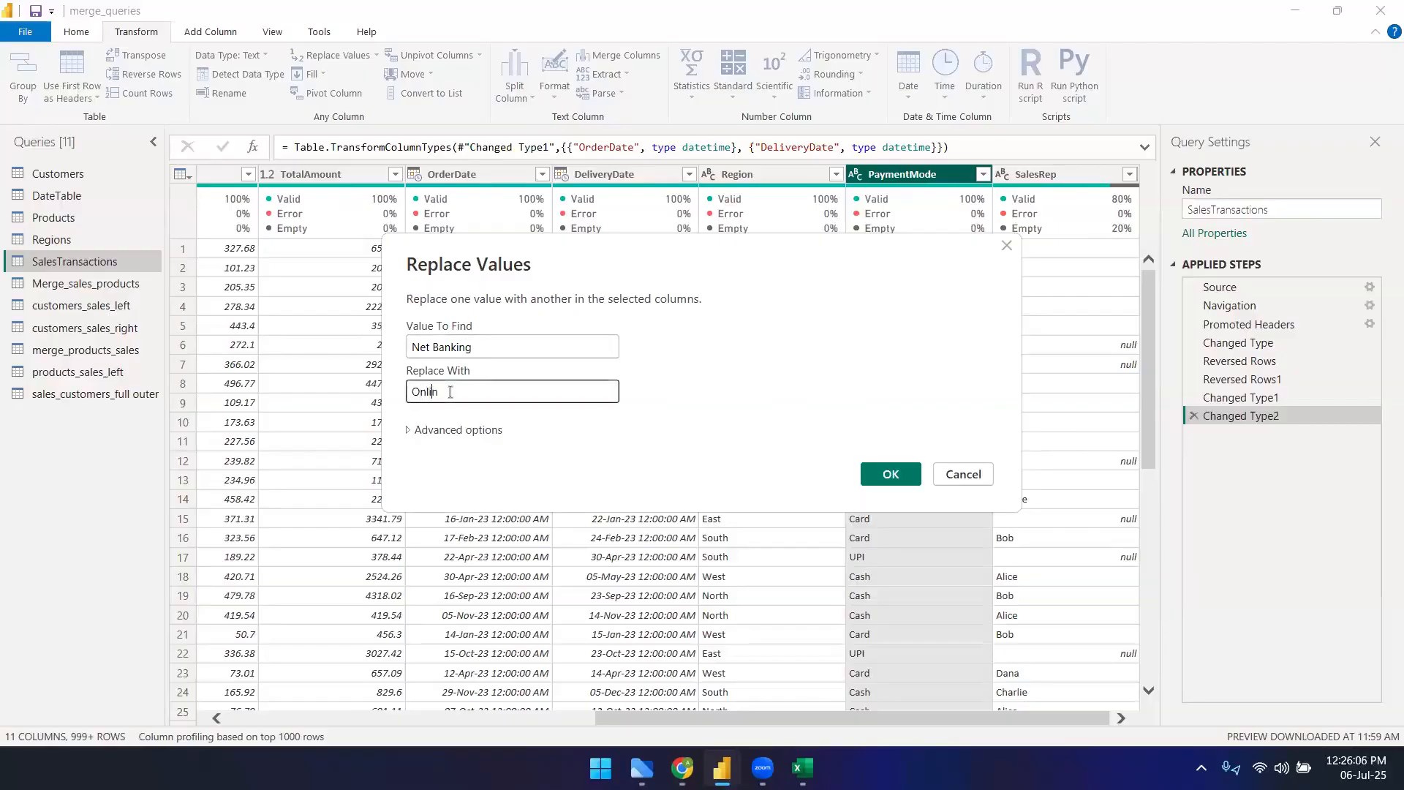
# - Review the advanced special-character choices, leave replacing with special characters off, and apply the PaymentMode replacement
pyautogui.click(432, 429)
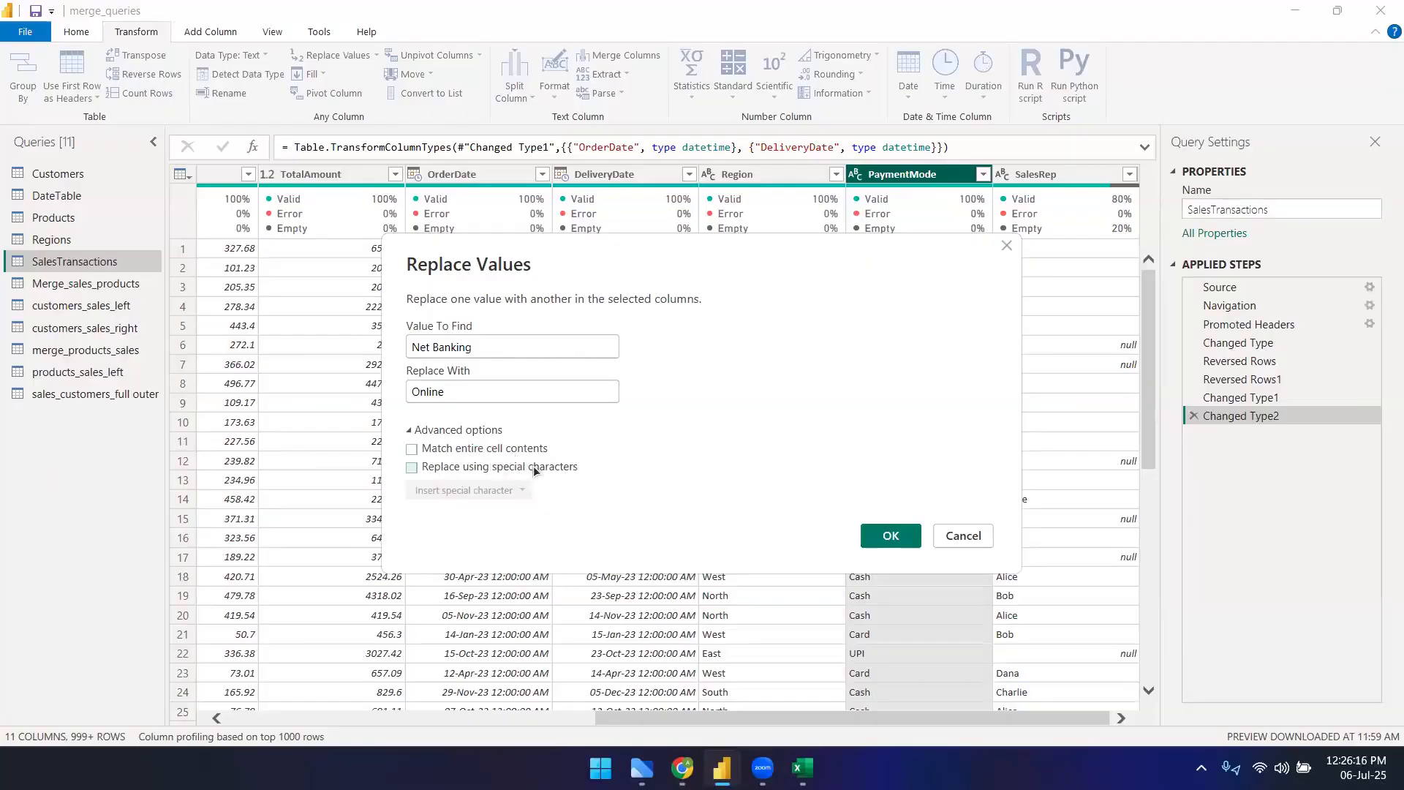
pyautogui.click(484, 466)
pyautogui.click(458, 489)
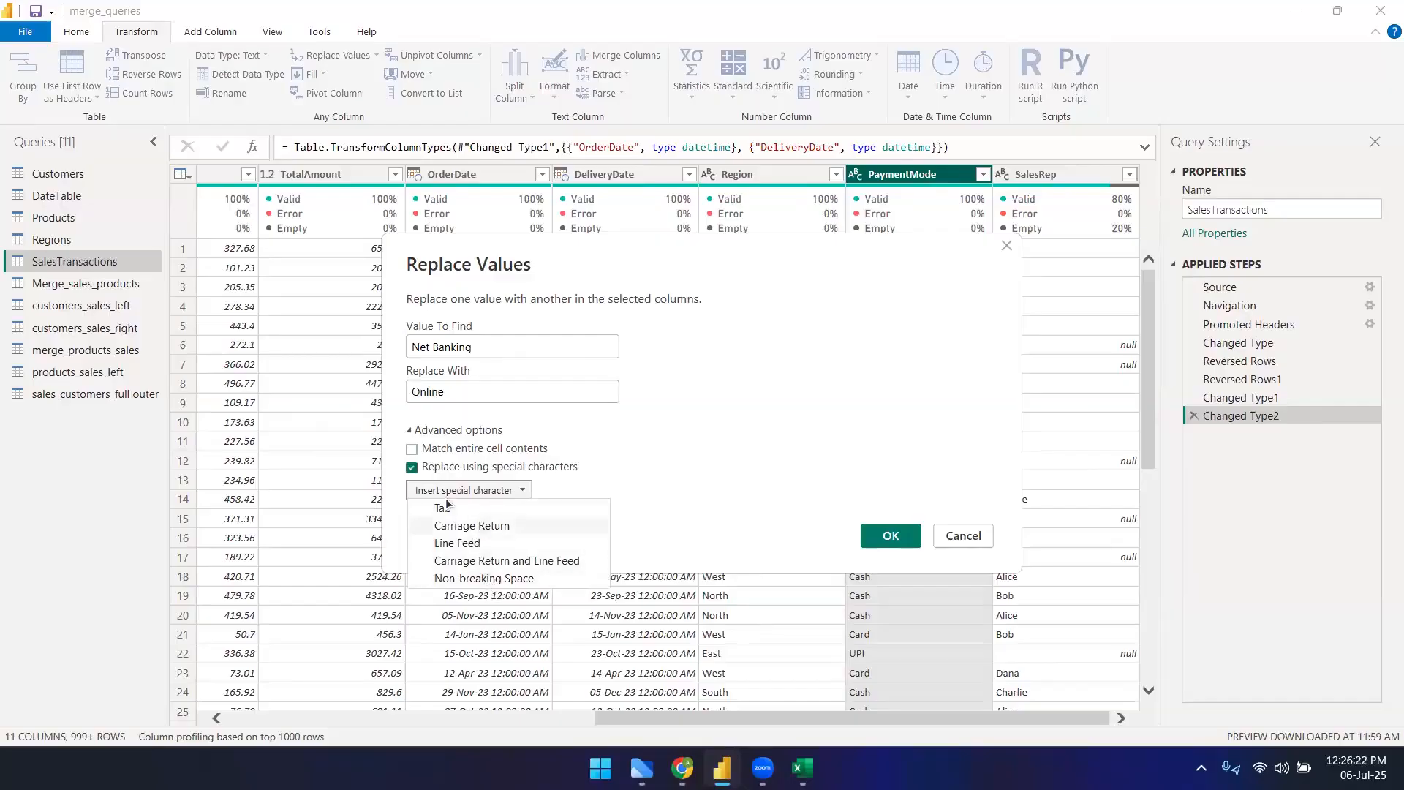
pyautogui.click(480, 468)
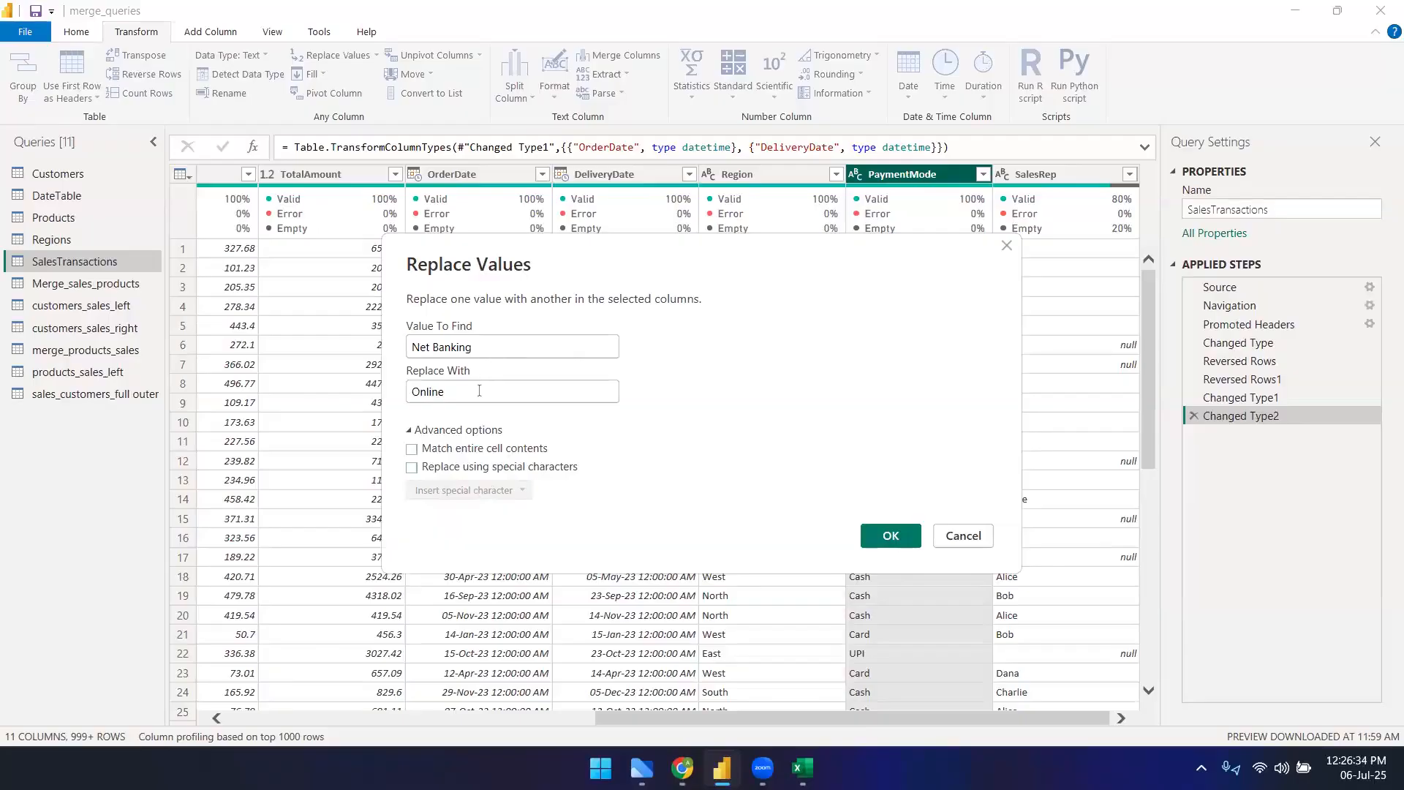
pyautogui.click(891, 536)
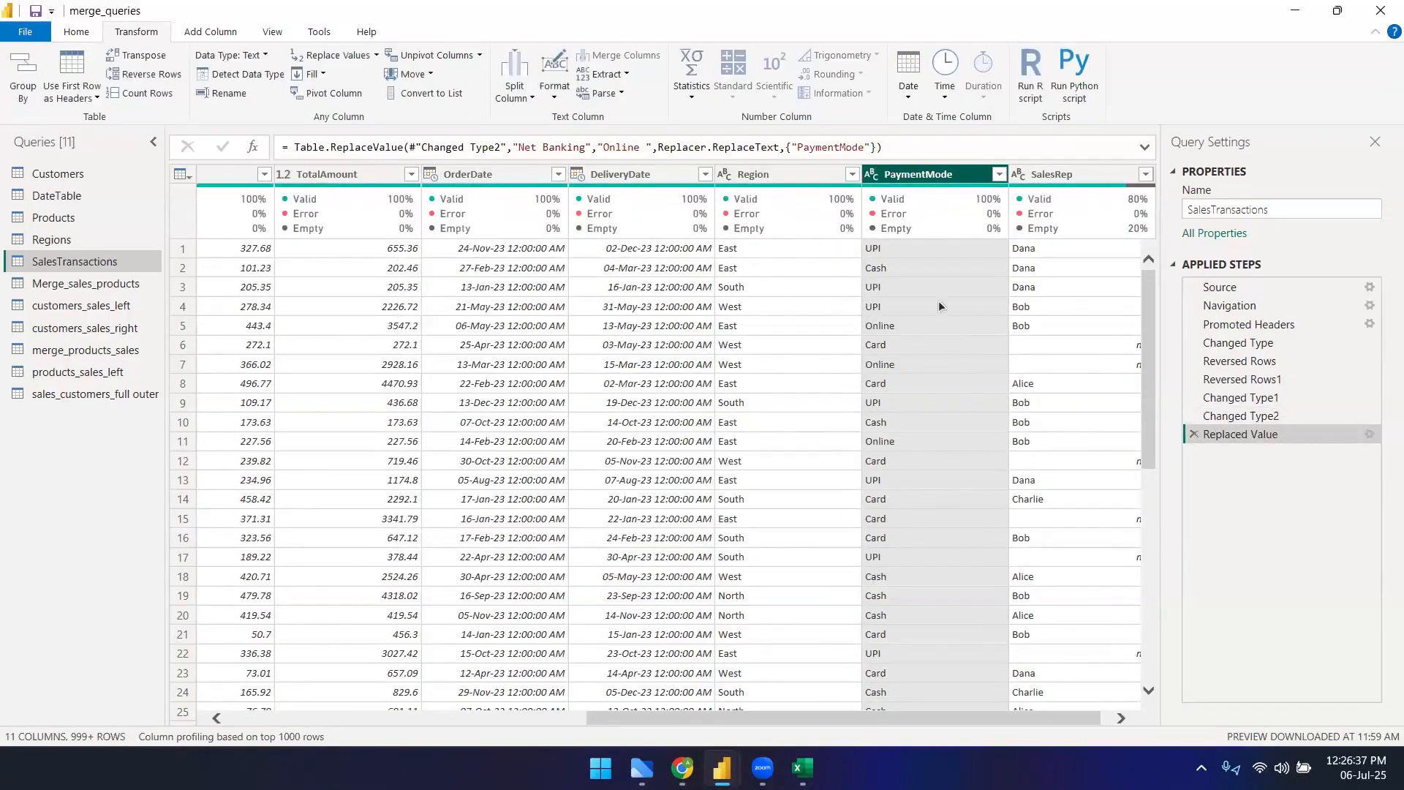
# - Check the replaced Online entries in the PaymentMode column and look through further rows
pyautogui.click(897, 328)
pyautogui.click(893, 367)
pyautogui.click(905, 445)
pyautogui.scroll(-3, 905, 445)
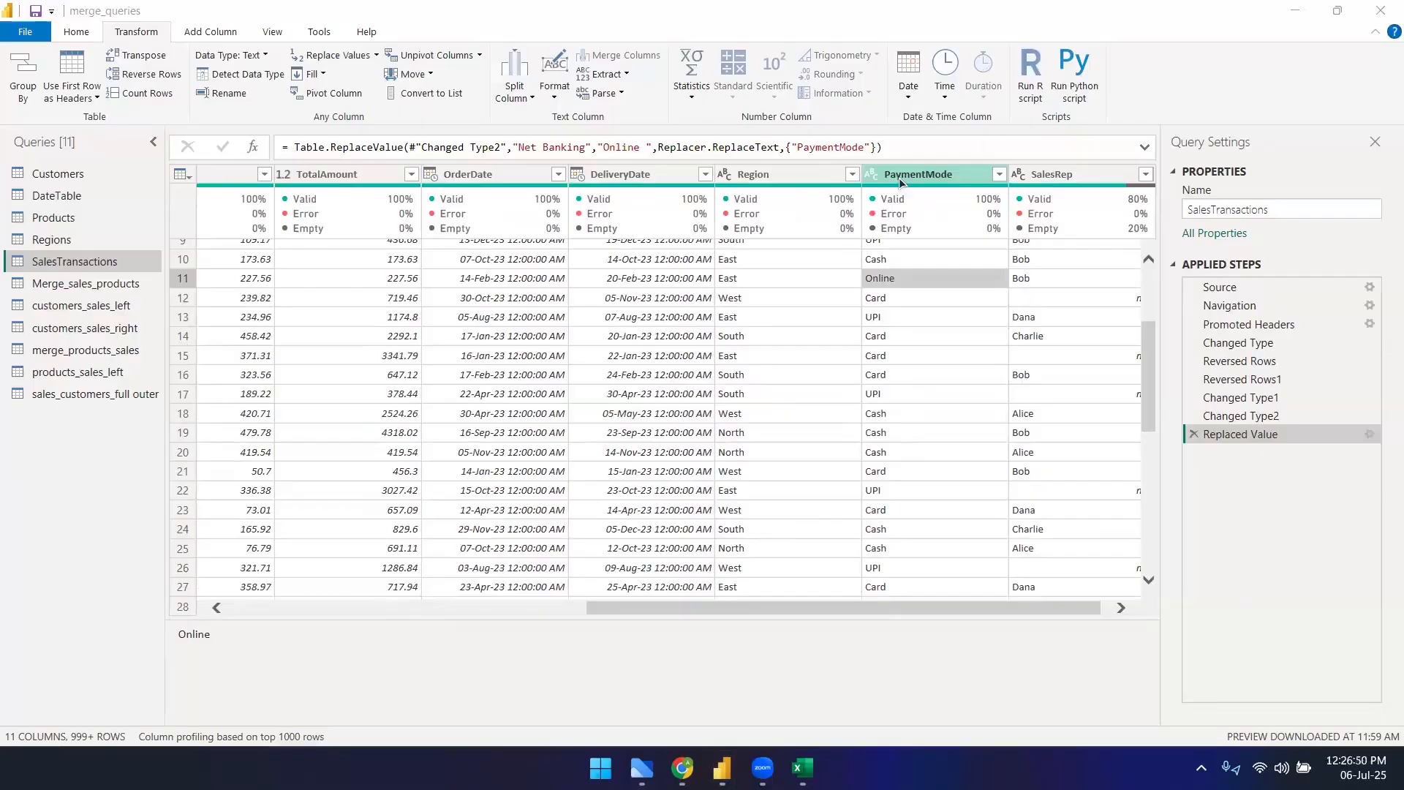
pyautogui.moveTo(853, 614); pyautogui.dragTo(955, 612)
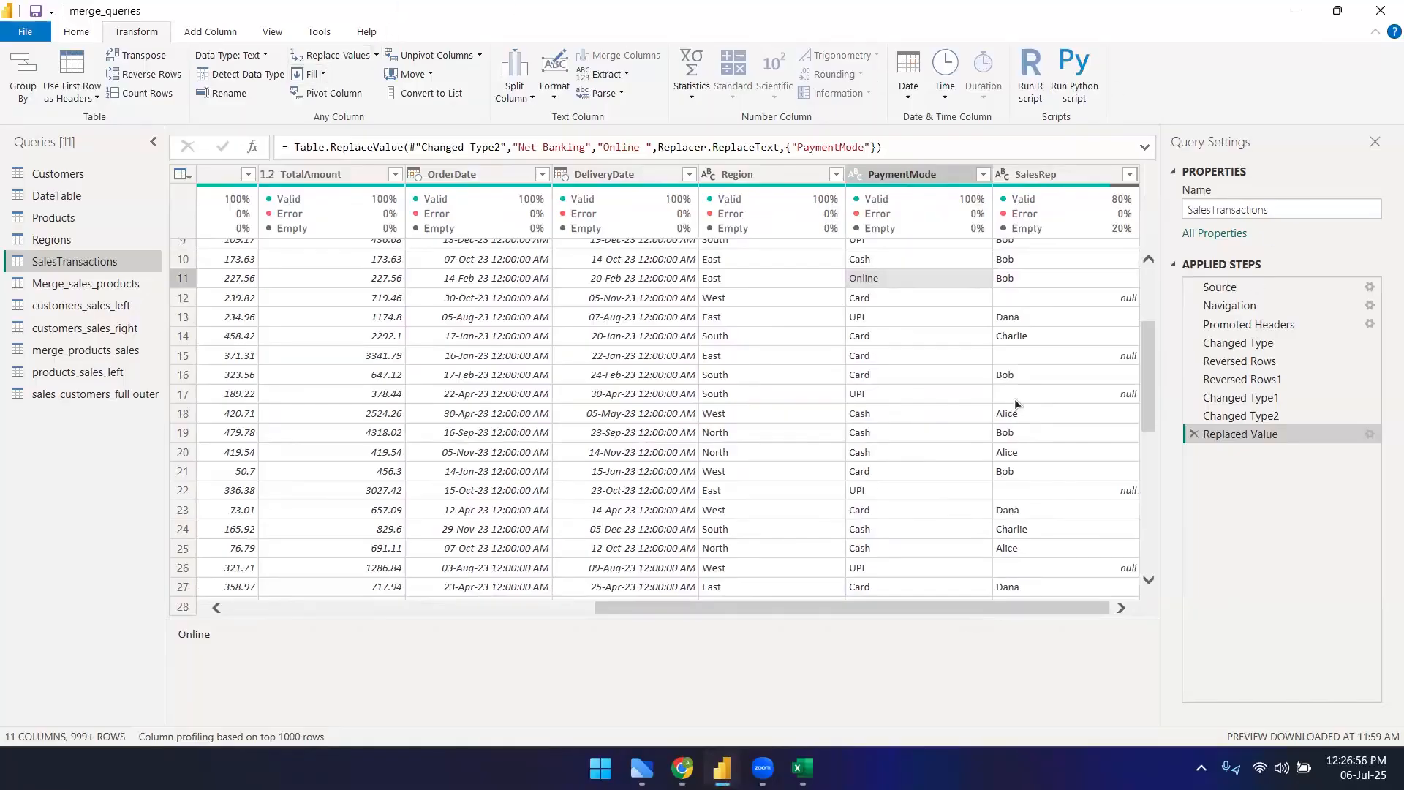
pyautogui.scroll(3, 1015, 398)
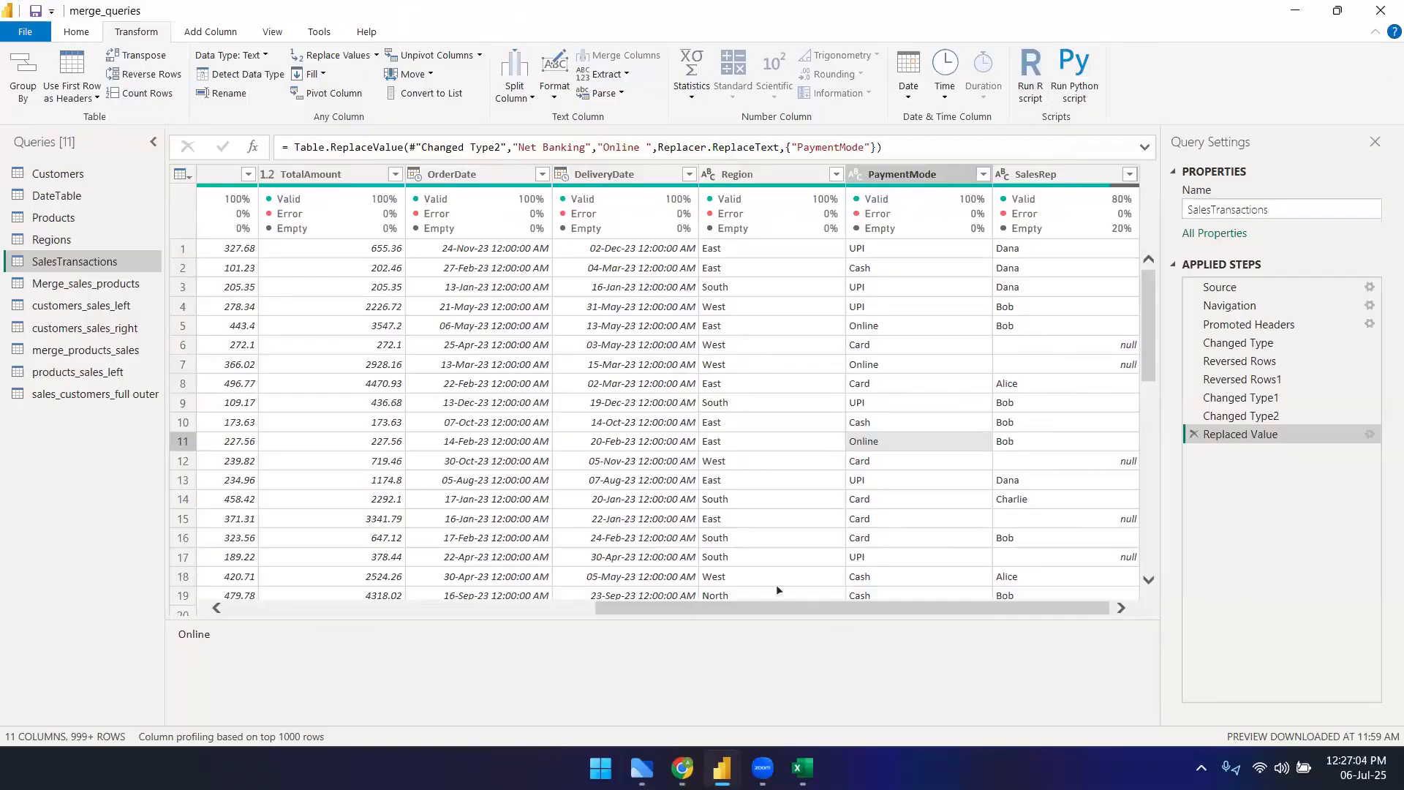
# - View the Fill directions Down and Up without applying either, and look across the SalesTransactions columns for empty cells
pyautogui.click(319, 74)
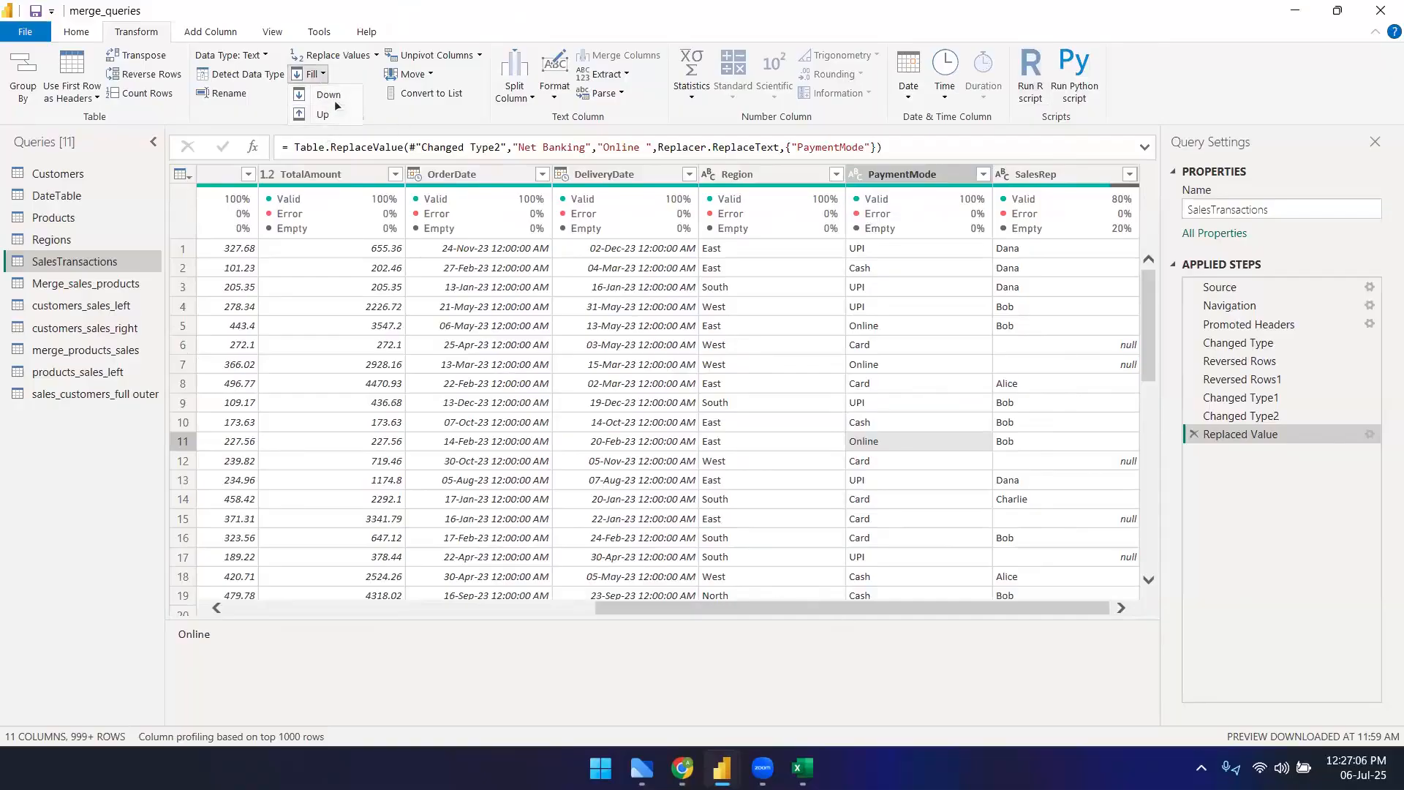
pyautogui.click(944, 495)
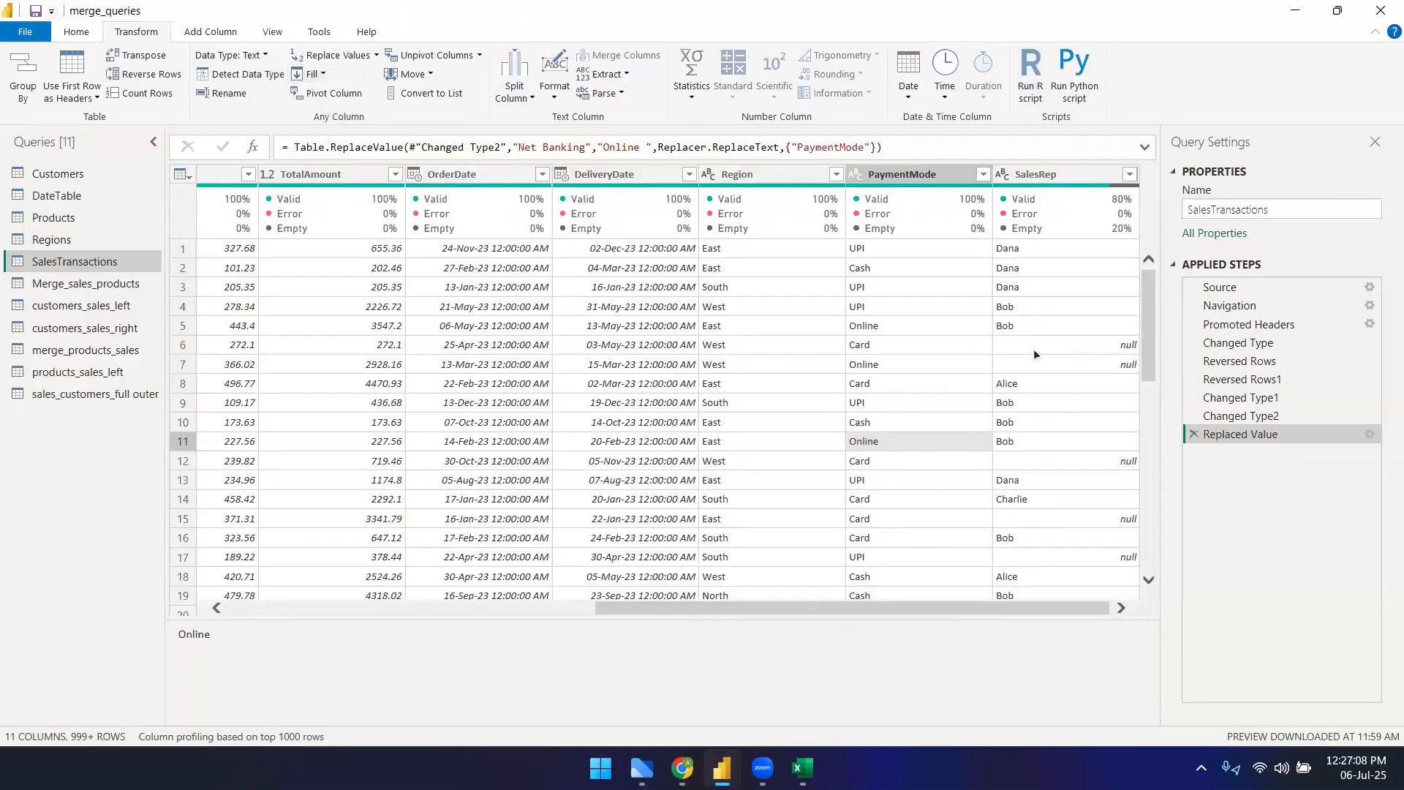
pyautogui.moveTo(893, 613); pyautogui.dragTo(383, 625)
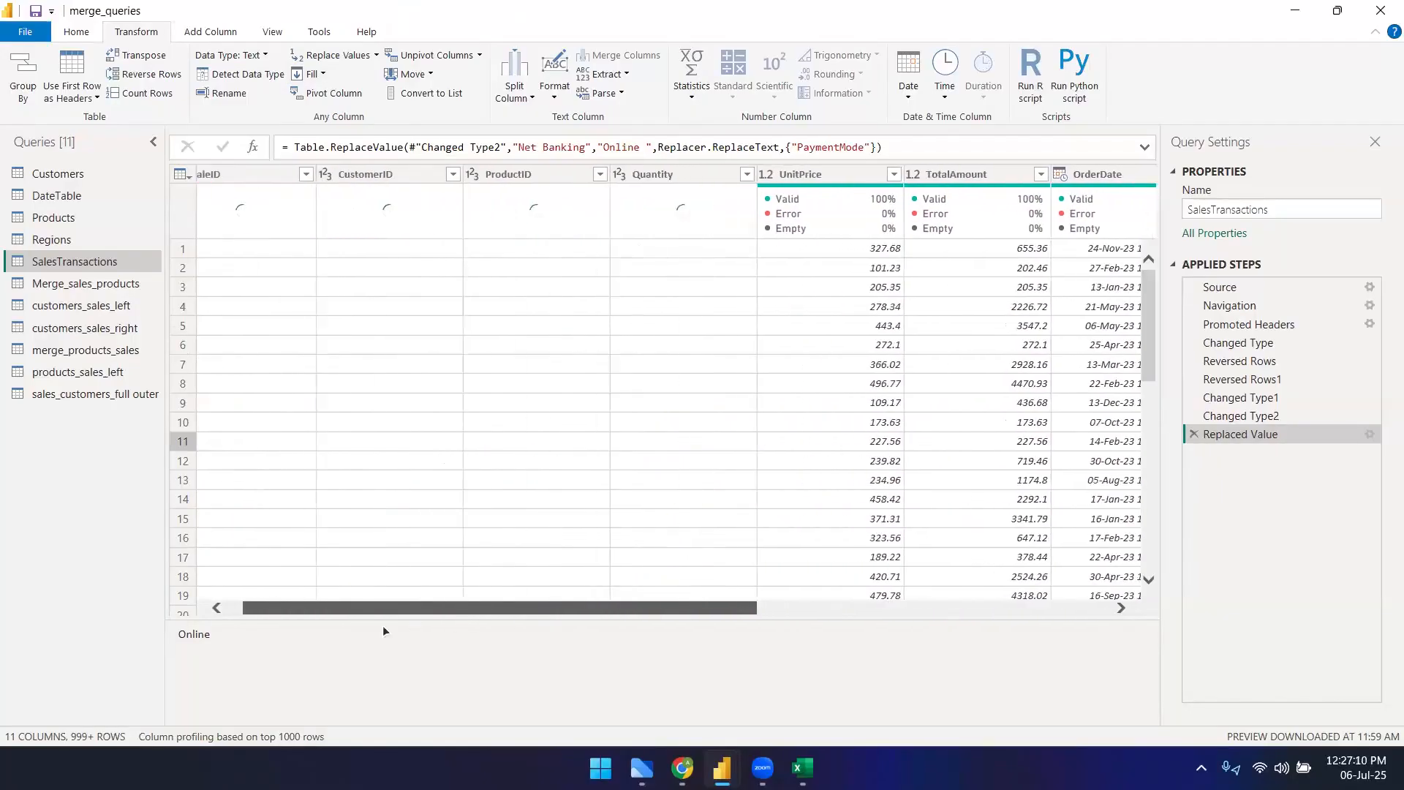
pyautogui.hscroll(5, 833, 574)
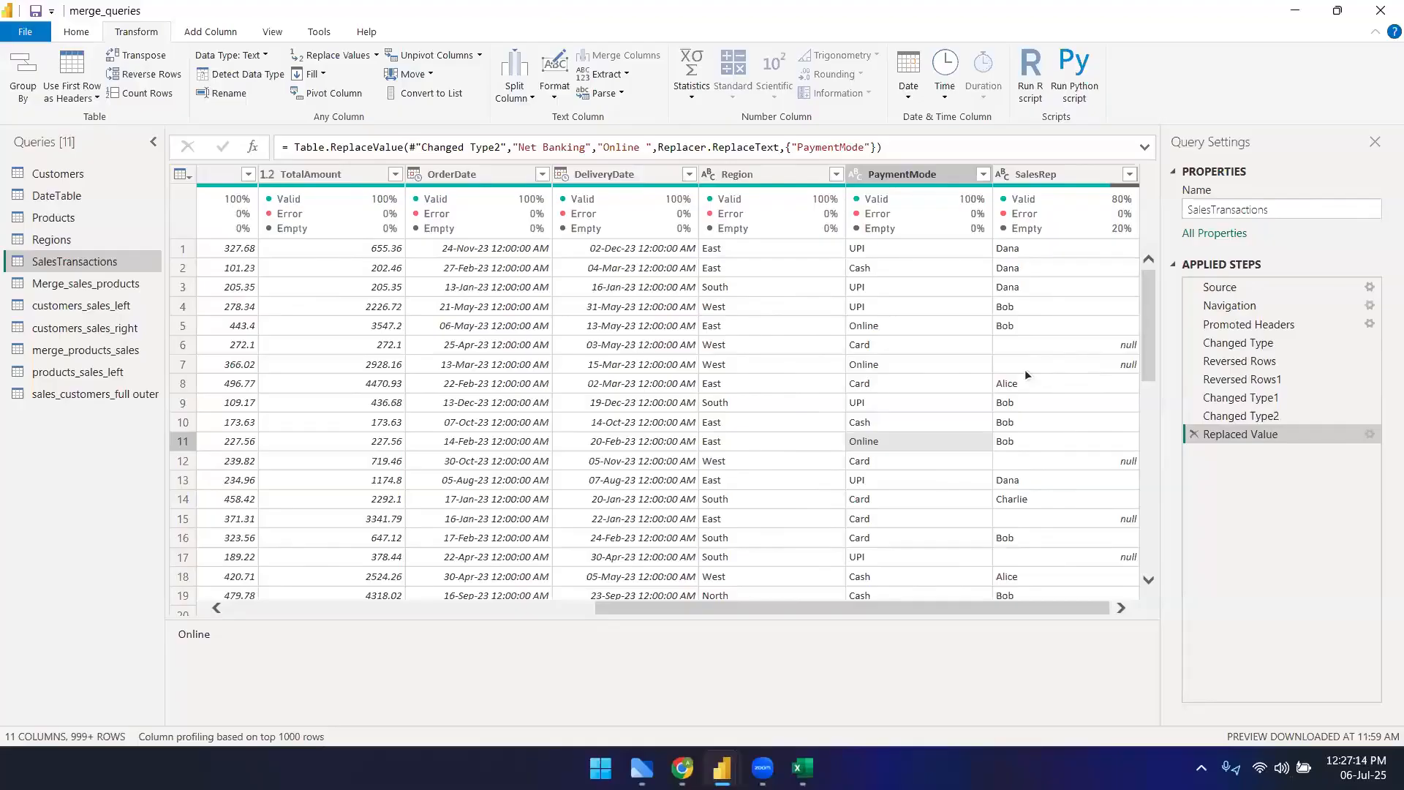
# - Inspect the null cells in rows 6 and 7 of the SalesRep column and the entry directly above them
pyautogui.click(1011, 343)
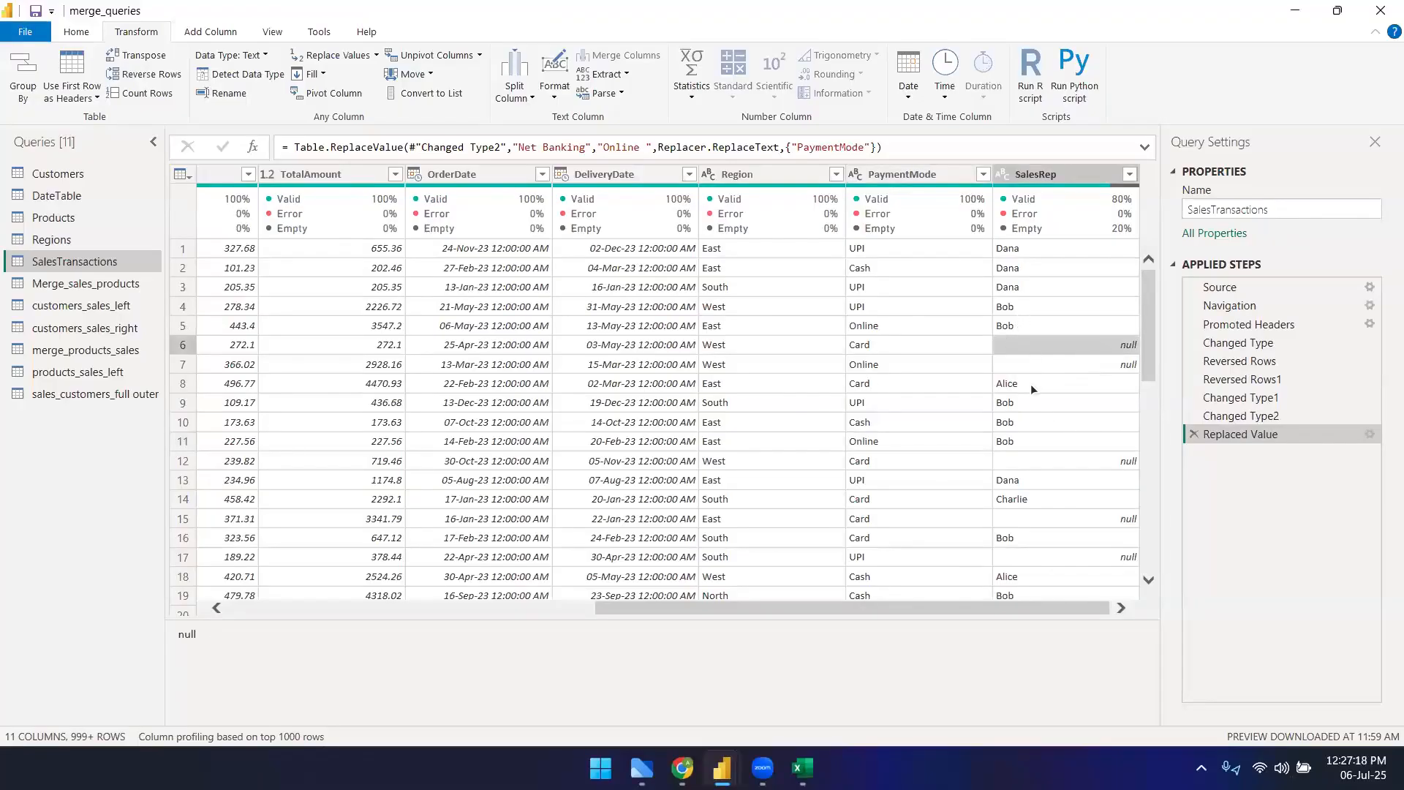
pyautogui.click(1016, 326)
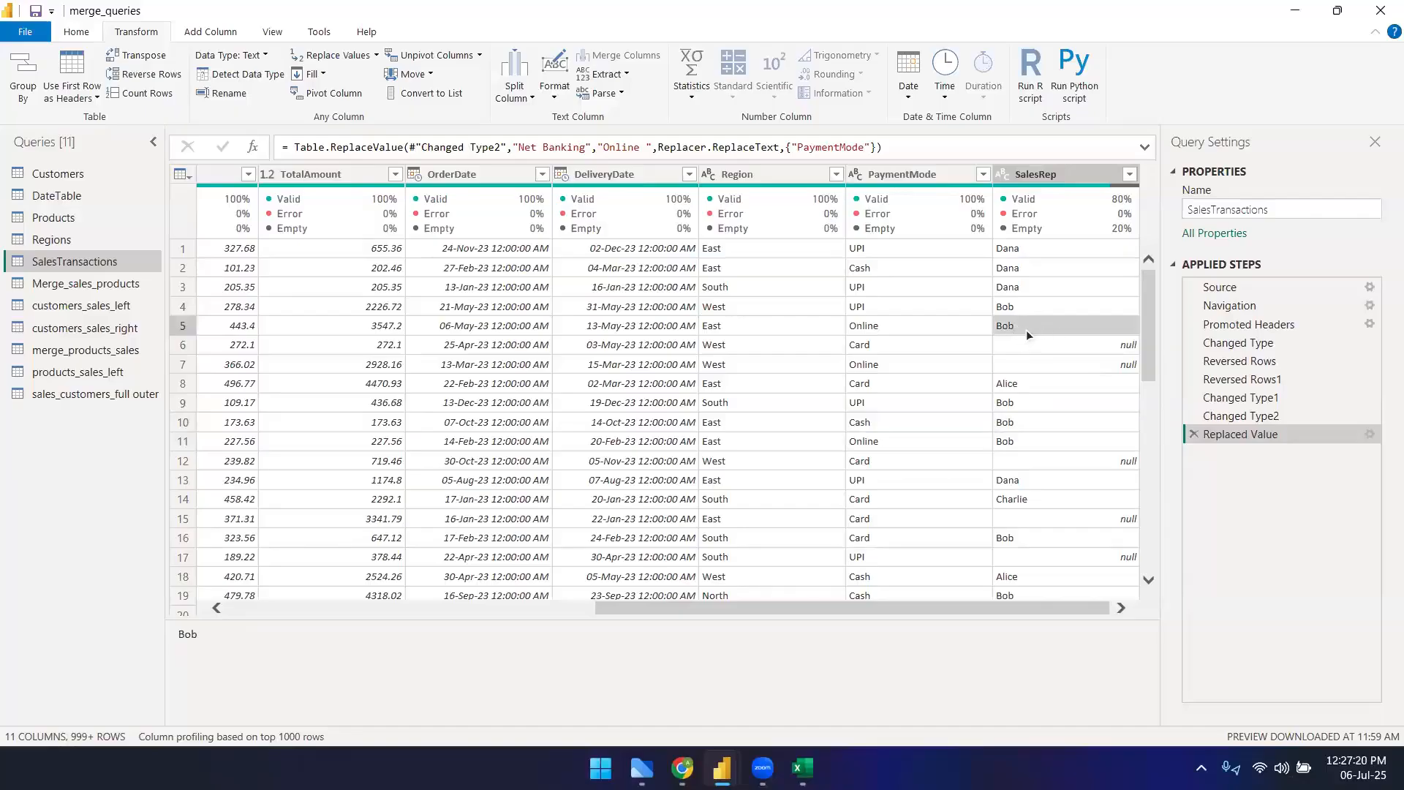
pyautogui.click(1038, 345)
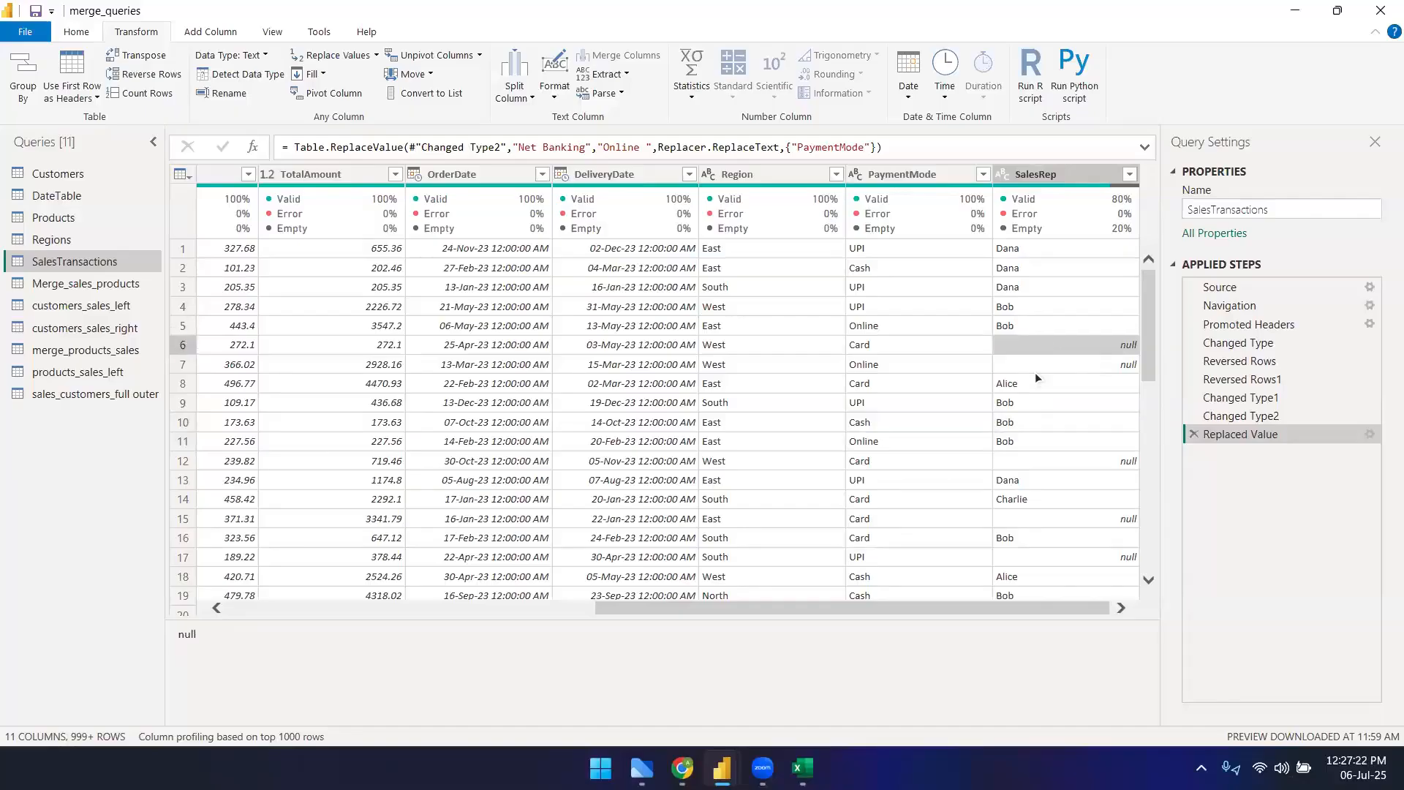
pyautogui.click(1020, 324)
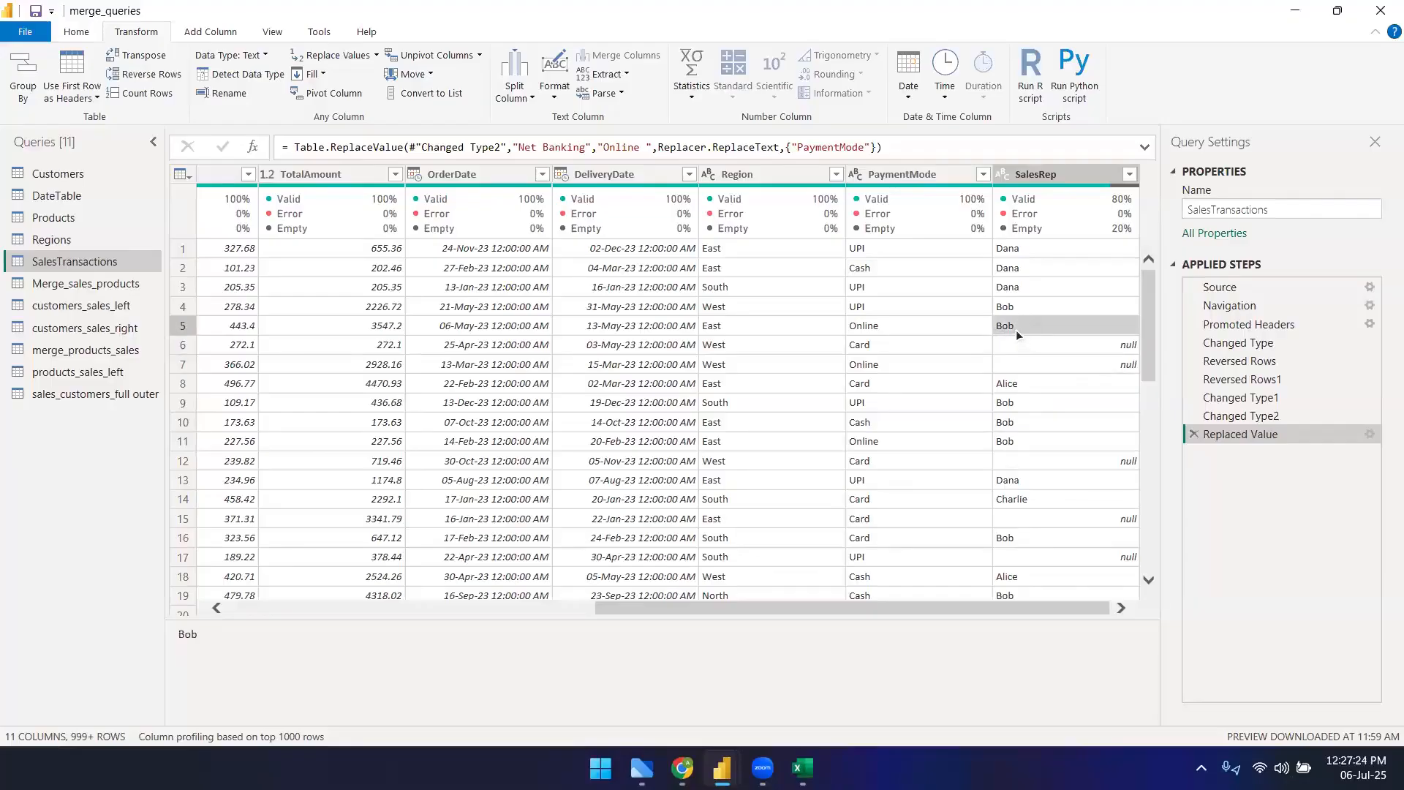
pyautogui.click(1024, 344)
pyautogui.click(1024, 367)
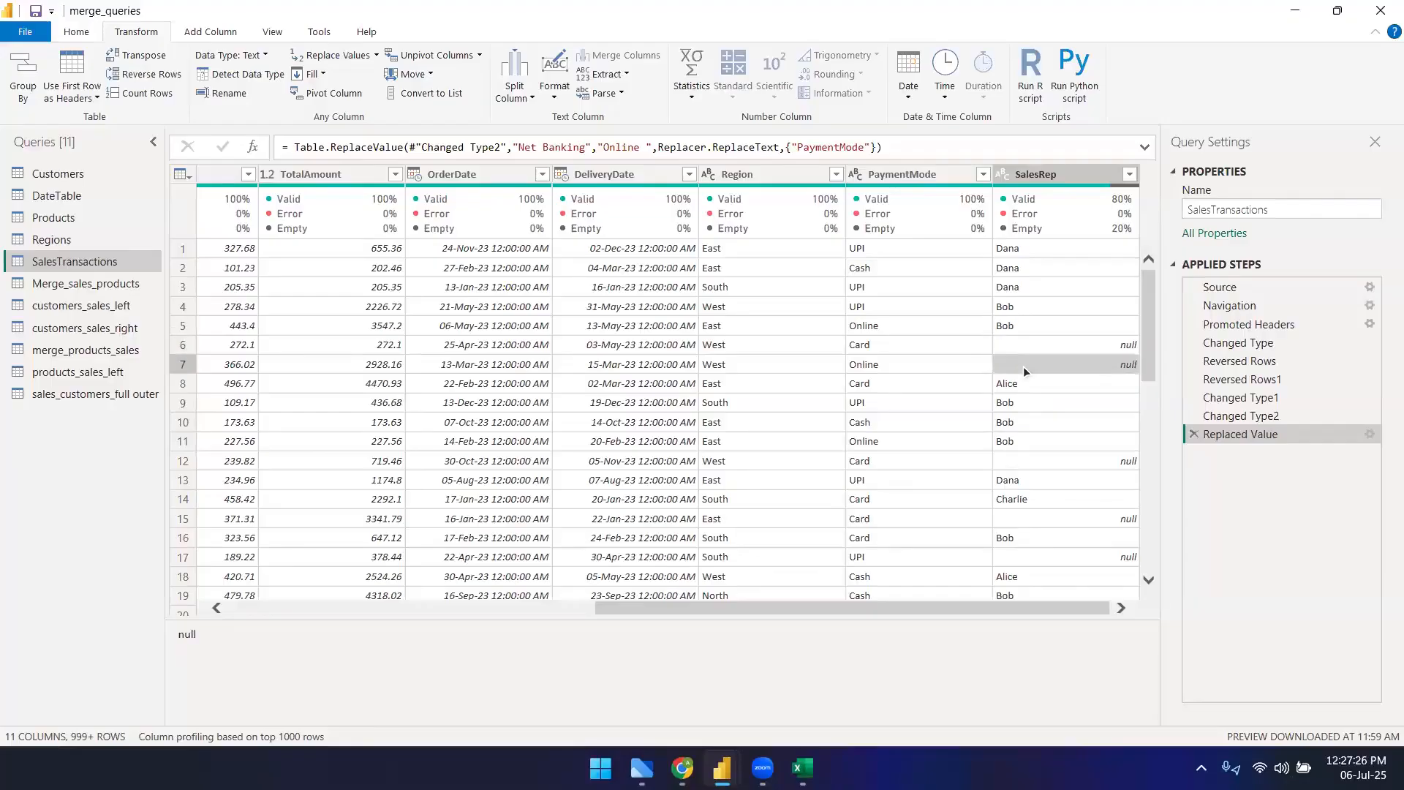
# - Inspect further null cells in the SalesRep column, such as rows 12, 15 and 17, and the entries around them
pyautogui.click(1016, 454)
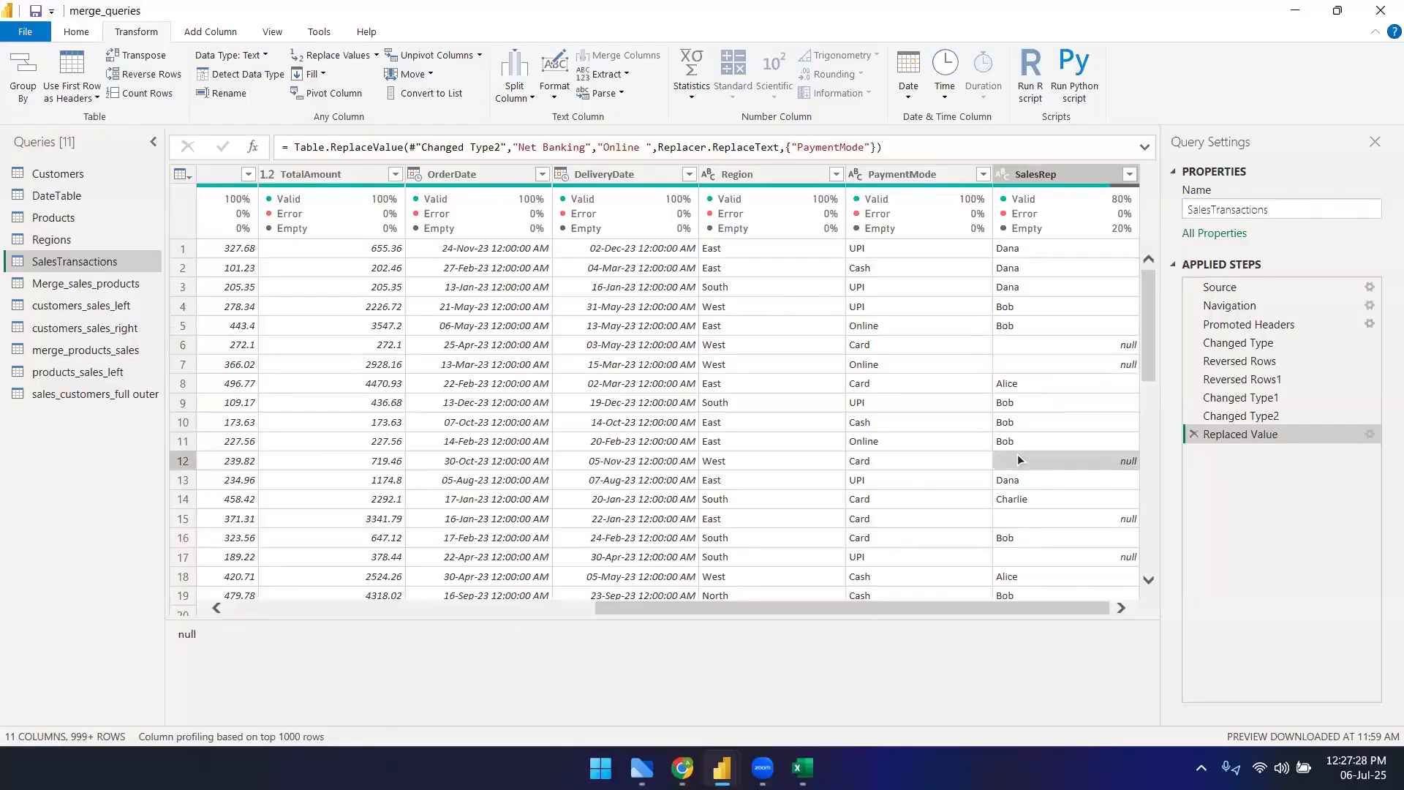
pyautogui.scroll(-1, 1017, 454)
pyautogui.click(1011, 461)
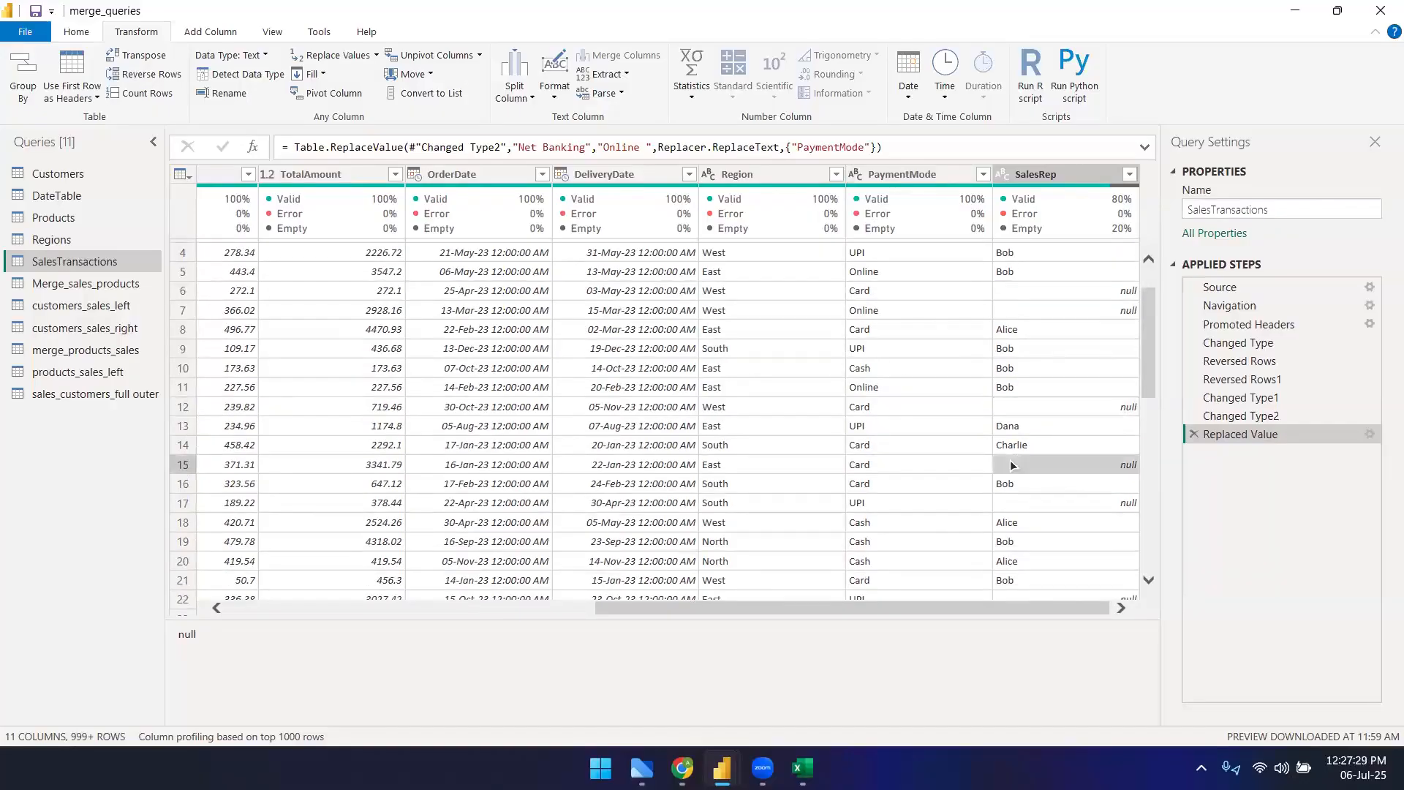
pyautogui.click(1044, 485)
pyautogui.click(1037, 503)
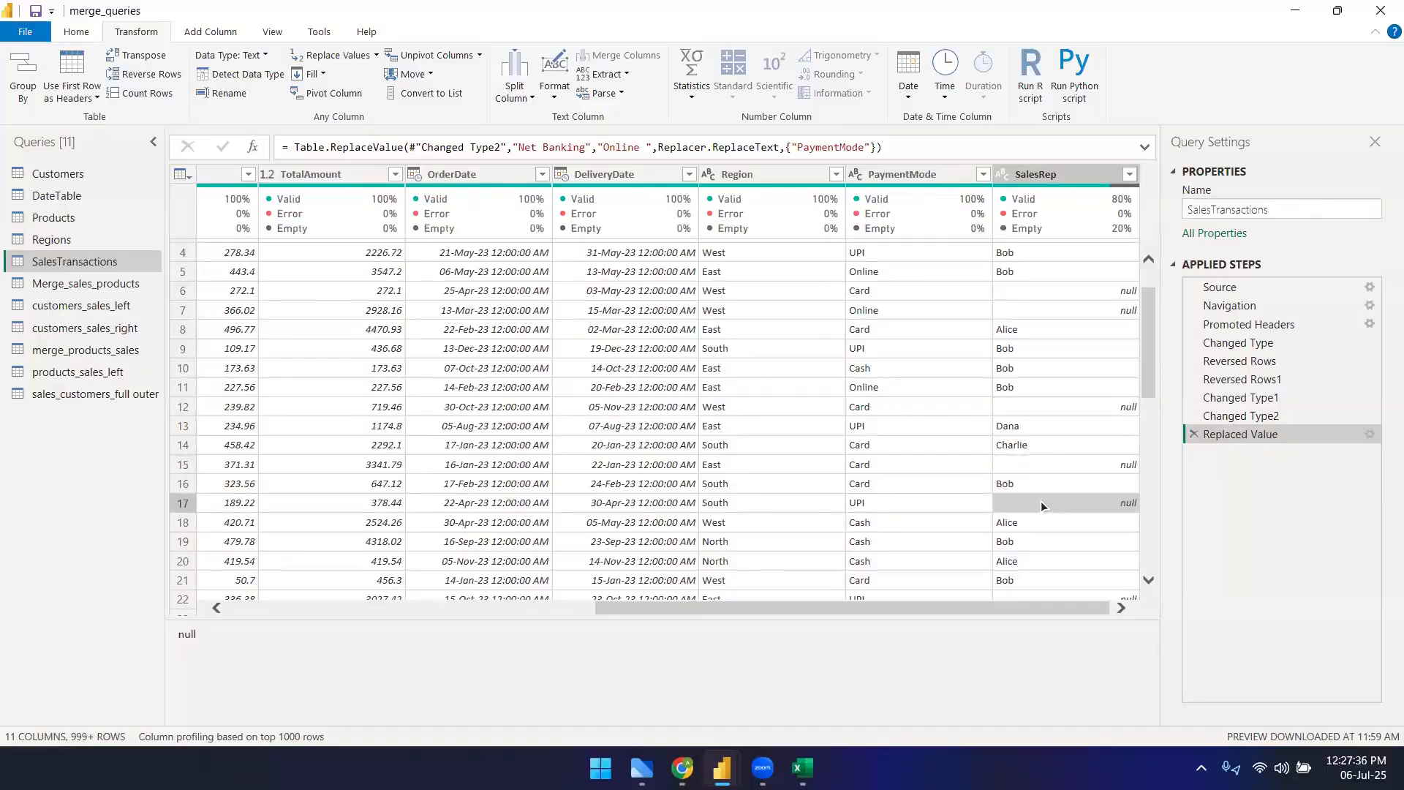
pyautogui.scroll(1, 1043, 502)
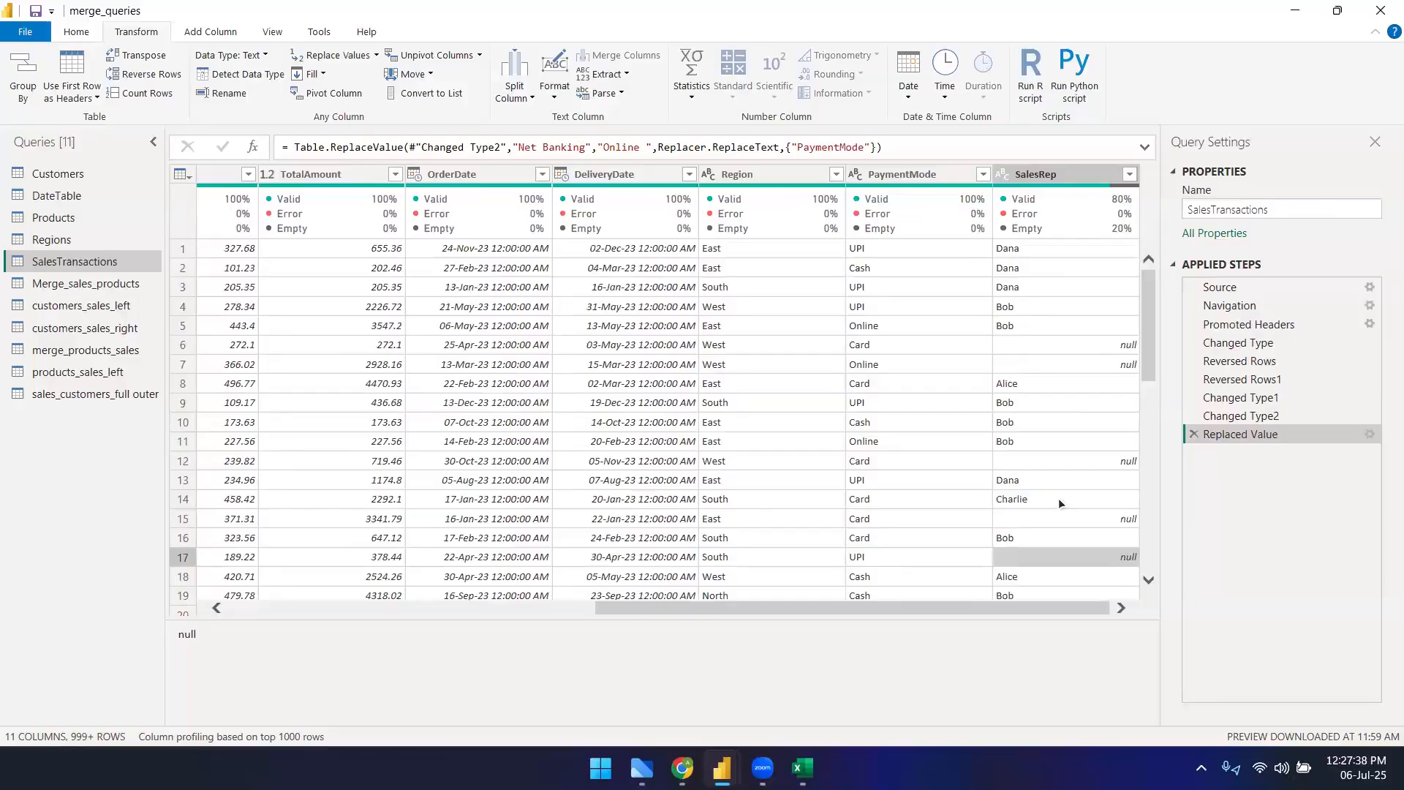
pyautogui.click(1052, 172)
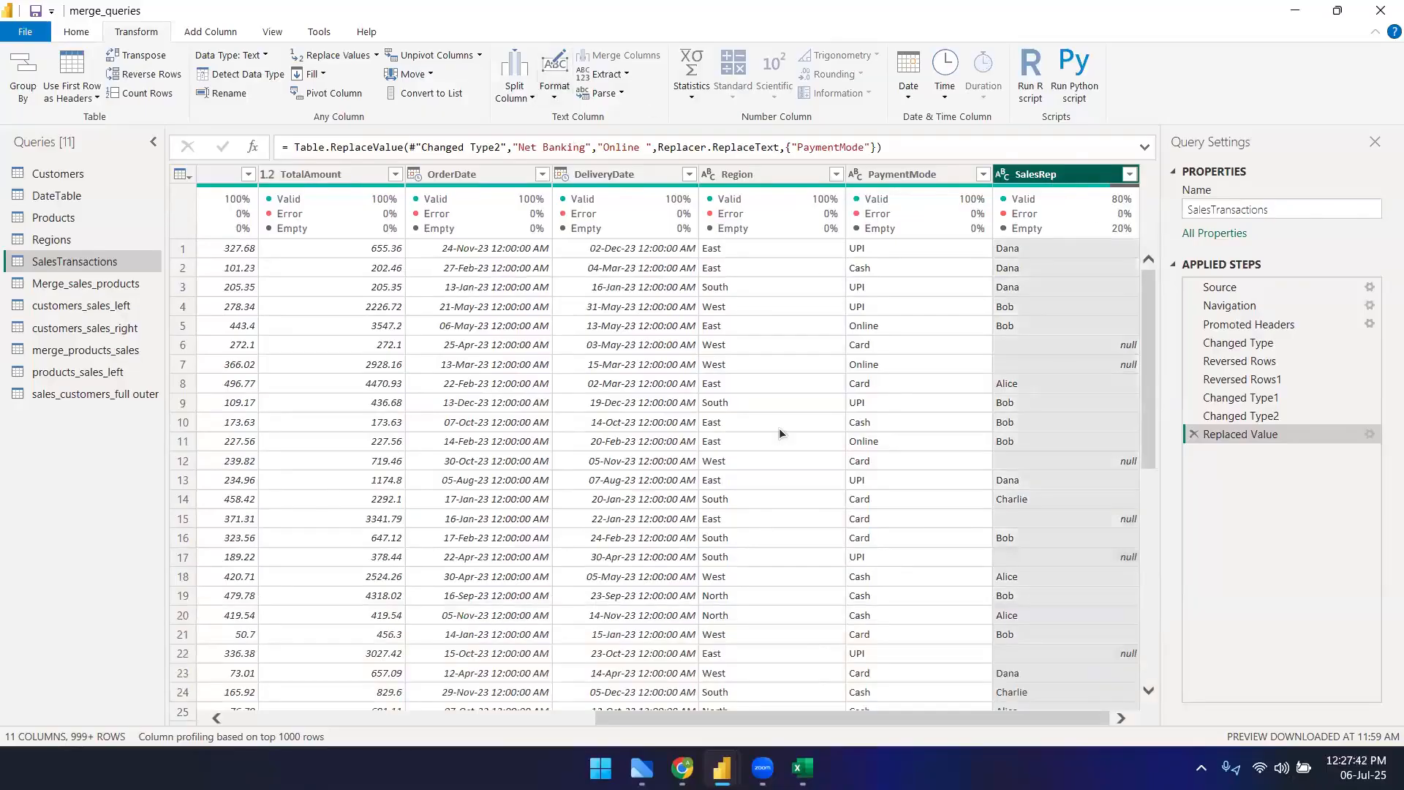
pyautogui.click(1045, 385)
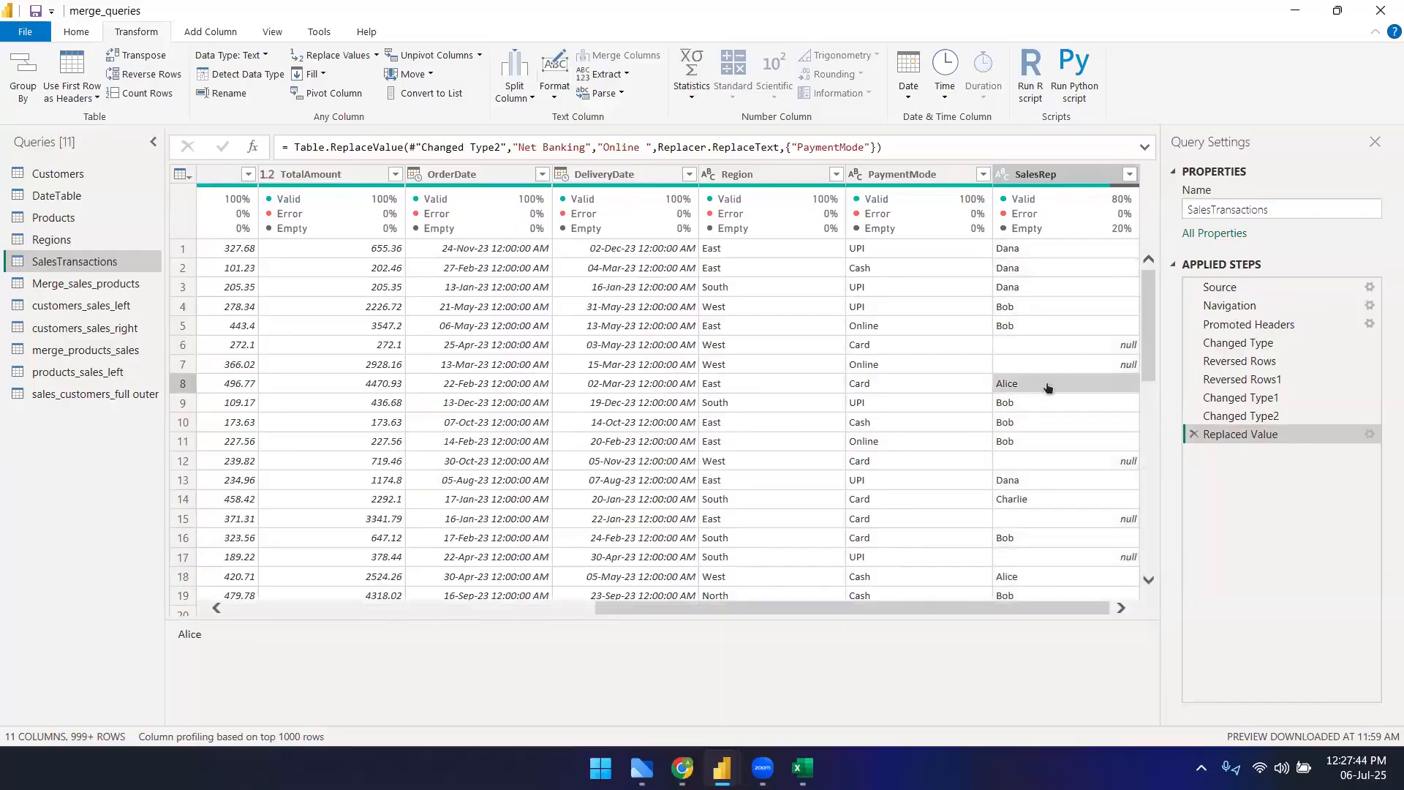
# - Switch to the B56 Google Sheet and enter the sample values 1, null, null, 2, null, null in J95:J100
pyautogui.click(683, 767)
pyautogui.click(1026, 499)
pyautogui.click(967, 393)
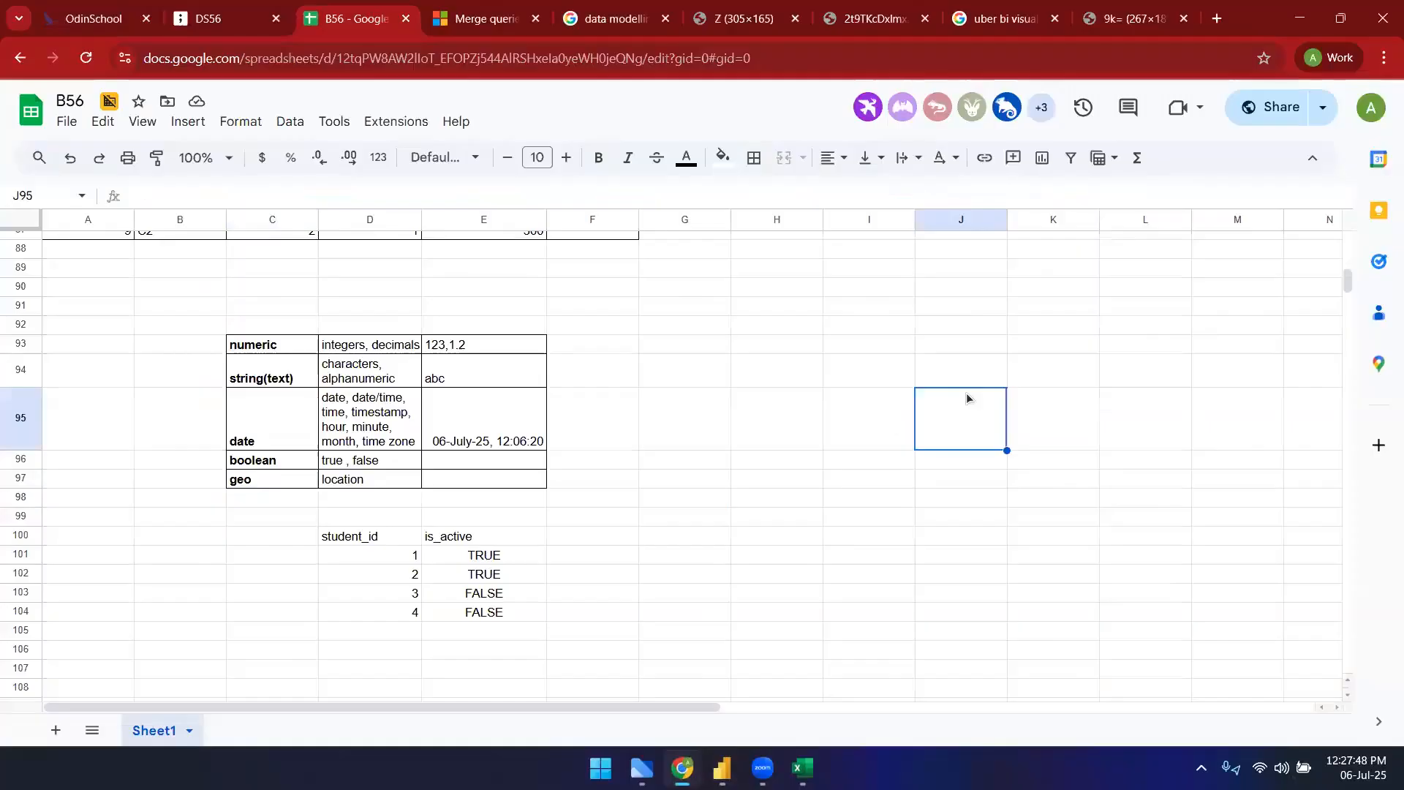
pyautogui.write('1')
pyautogui.press('Return')
pyautogui.write('null')
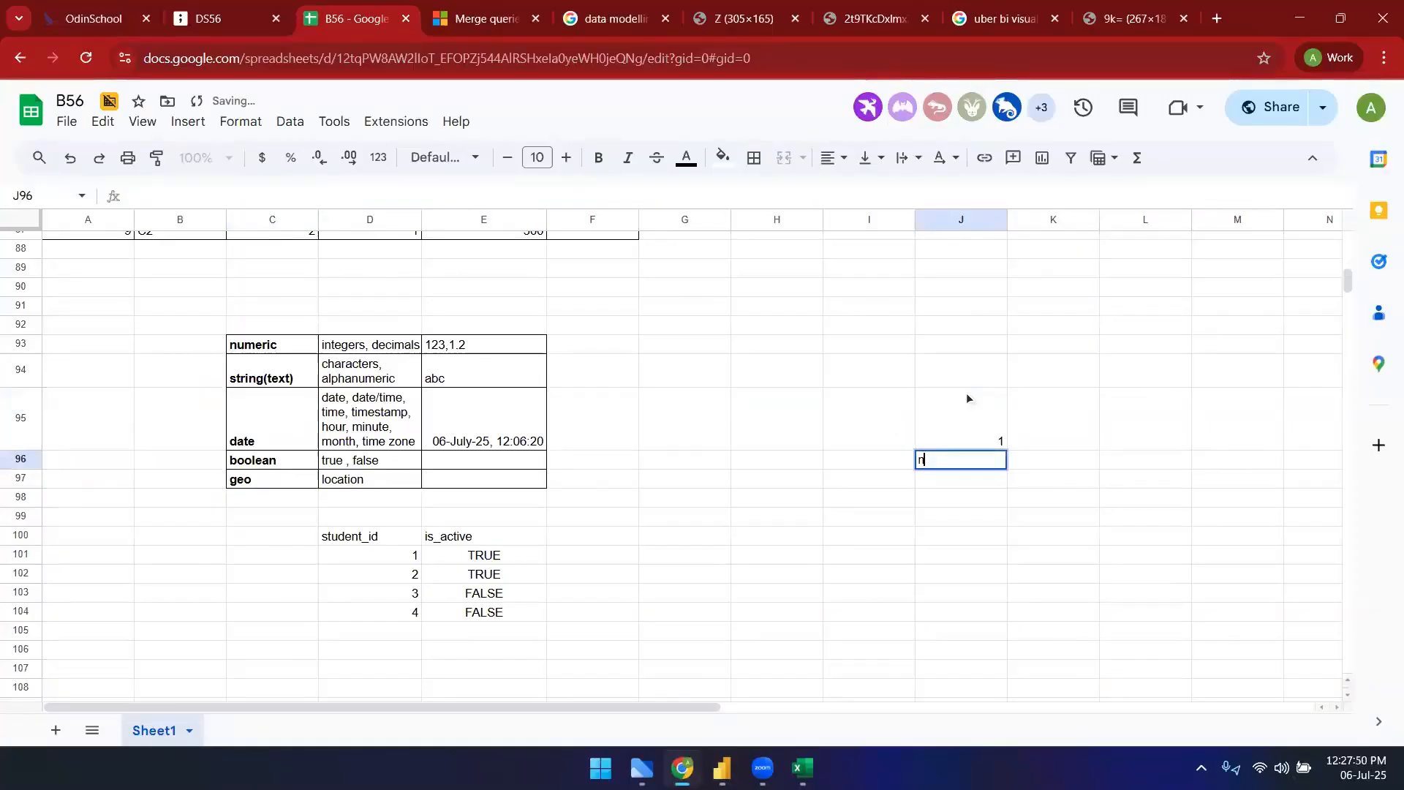
pyautogui.press('Return')
pyautogui.write('null')
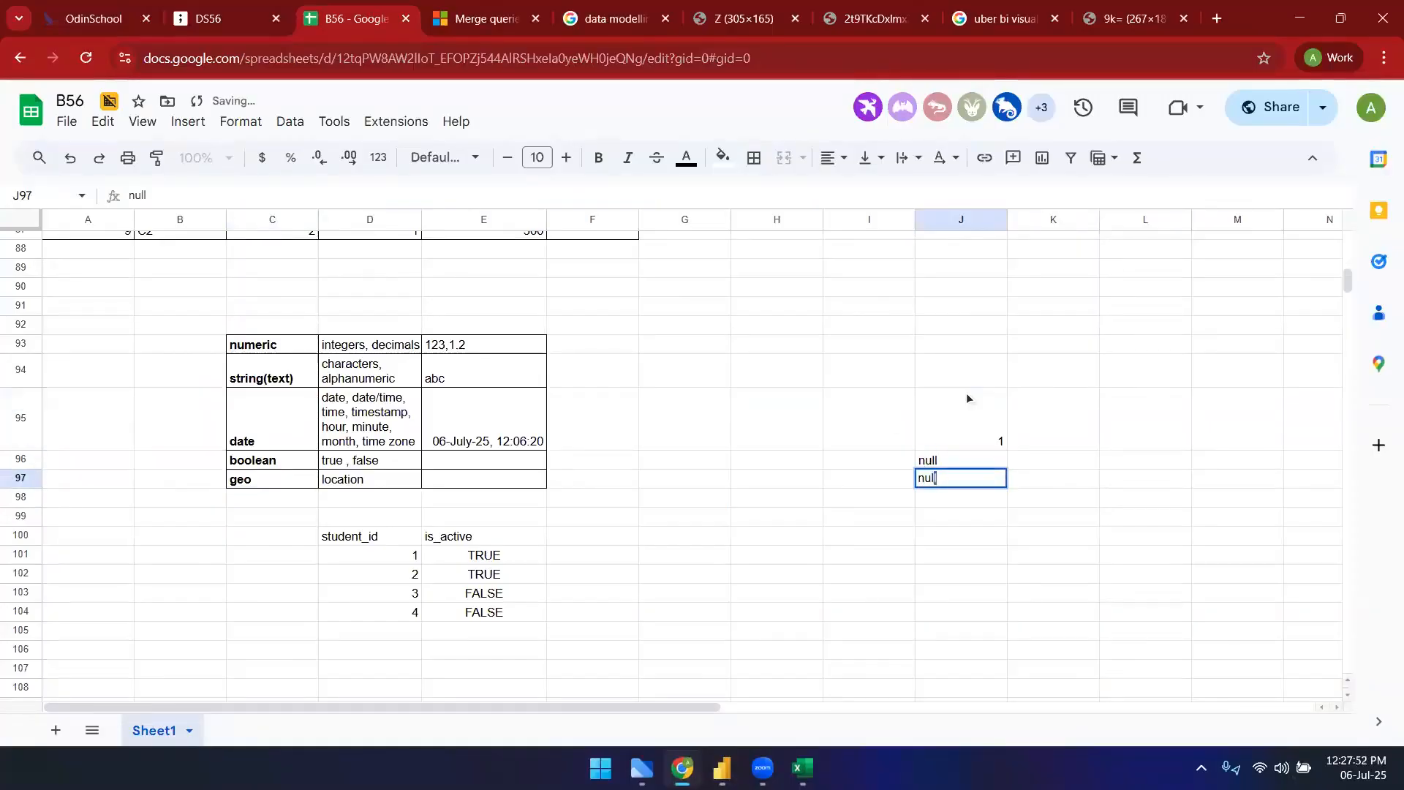
pyautogui.press('Return')
pyautogui.write('2')
pyautogui.press('Return')
pyautogui.write('n')
pyautogui.press('BackSpace')
pyautogui.write('null')
pyautogui.press('Return')
pyautogui.write('null')
pyautogui.press('Return')
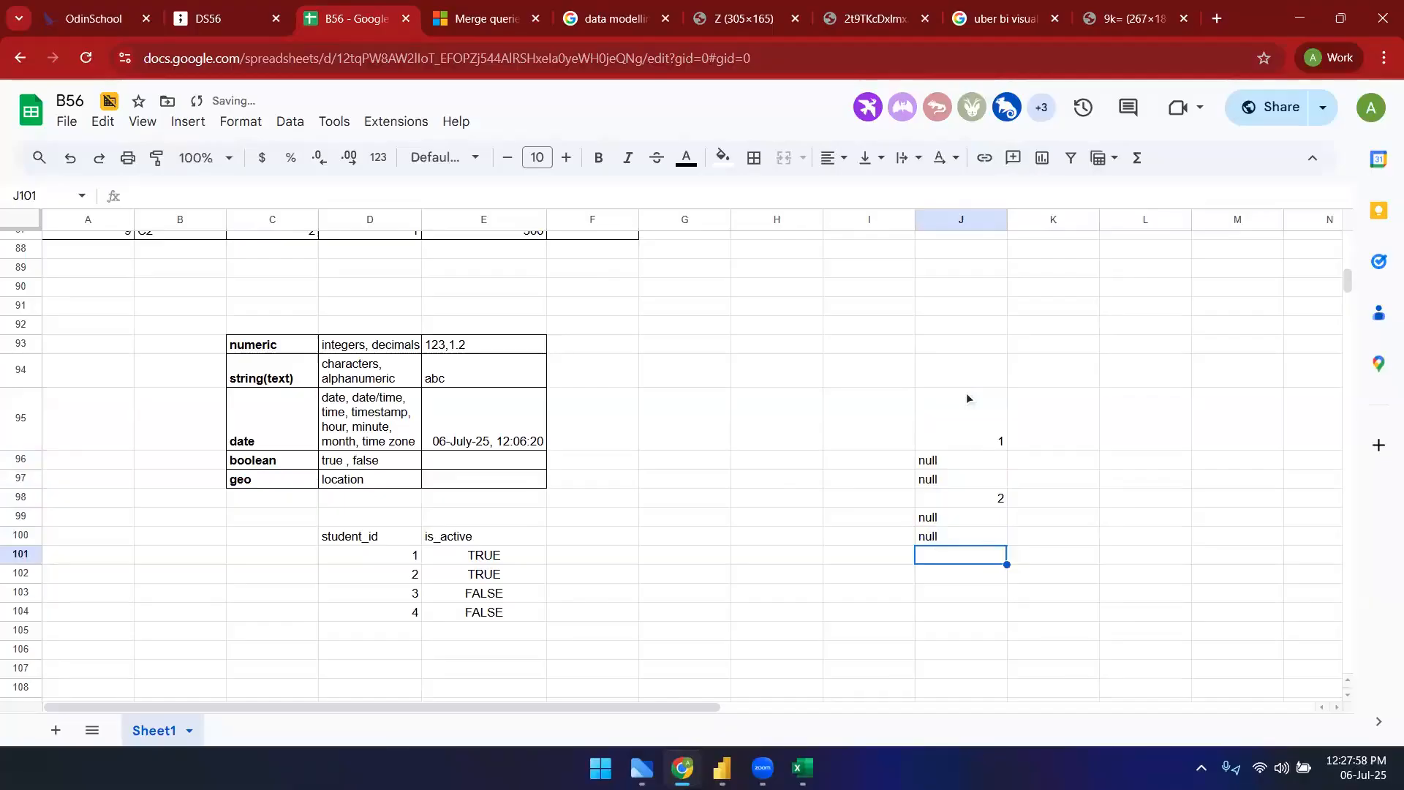
# - Add the bold header "fill down" in K94, beside the sample column
pyautogui.press('Up')
pyautogui.press('Up')
pyautogui.press('Up')
pyautogui.click(967, 369)
pyautogui.write('f')
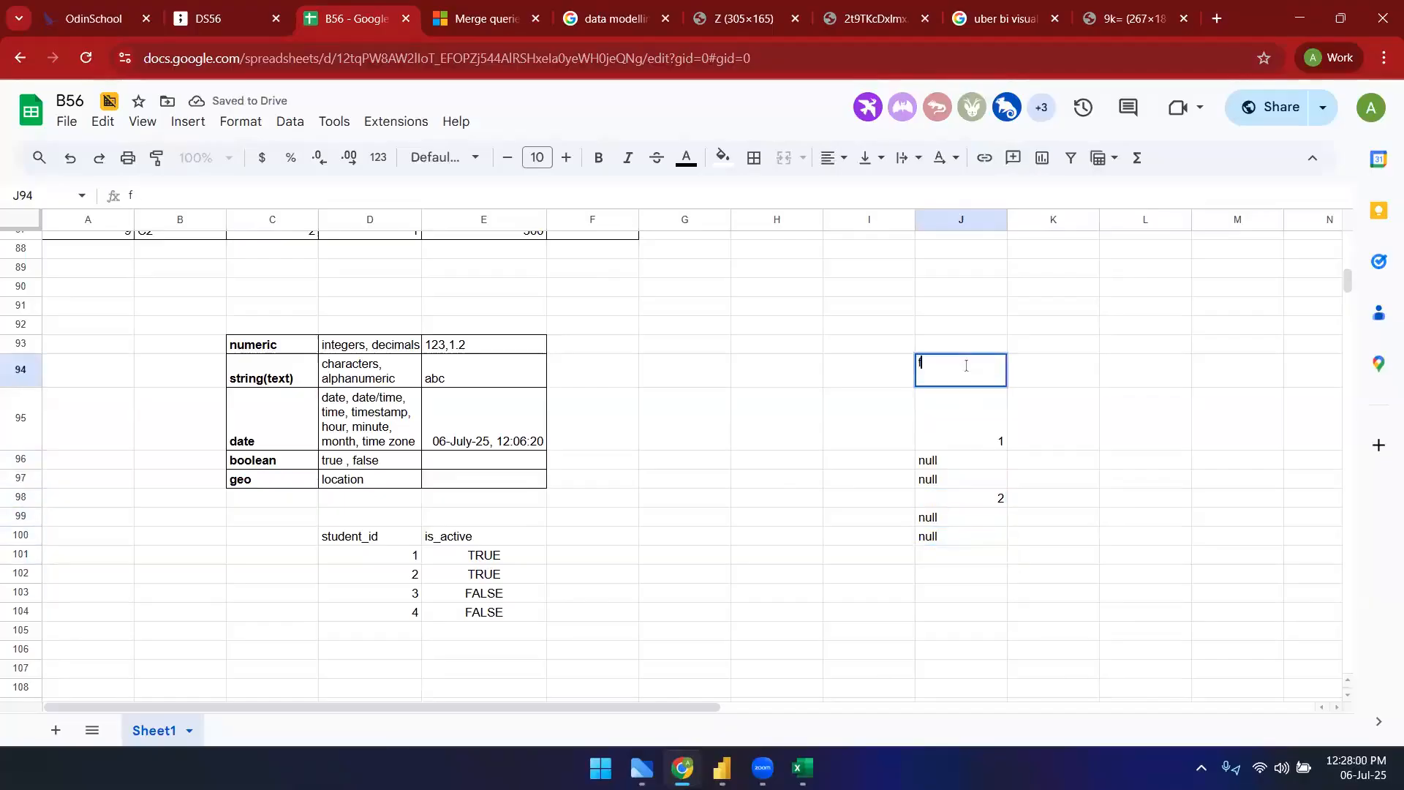
pyautogui.press('Tab')
pyautogui.write('fill down')
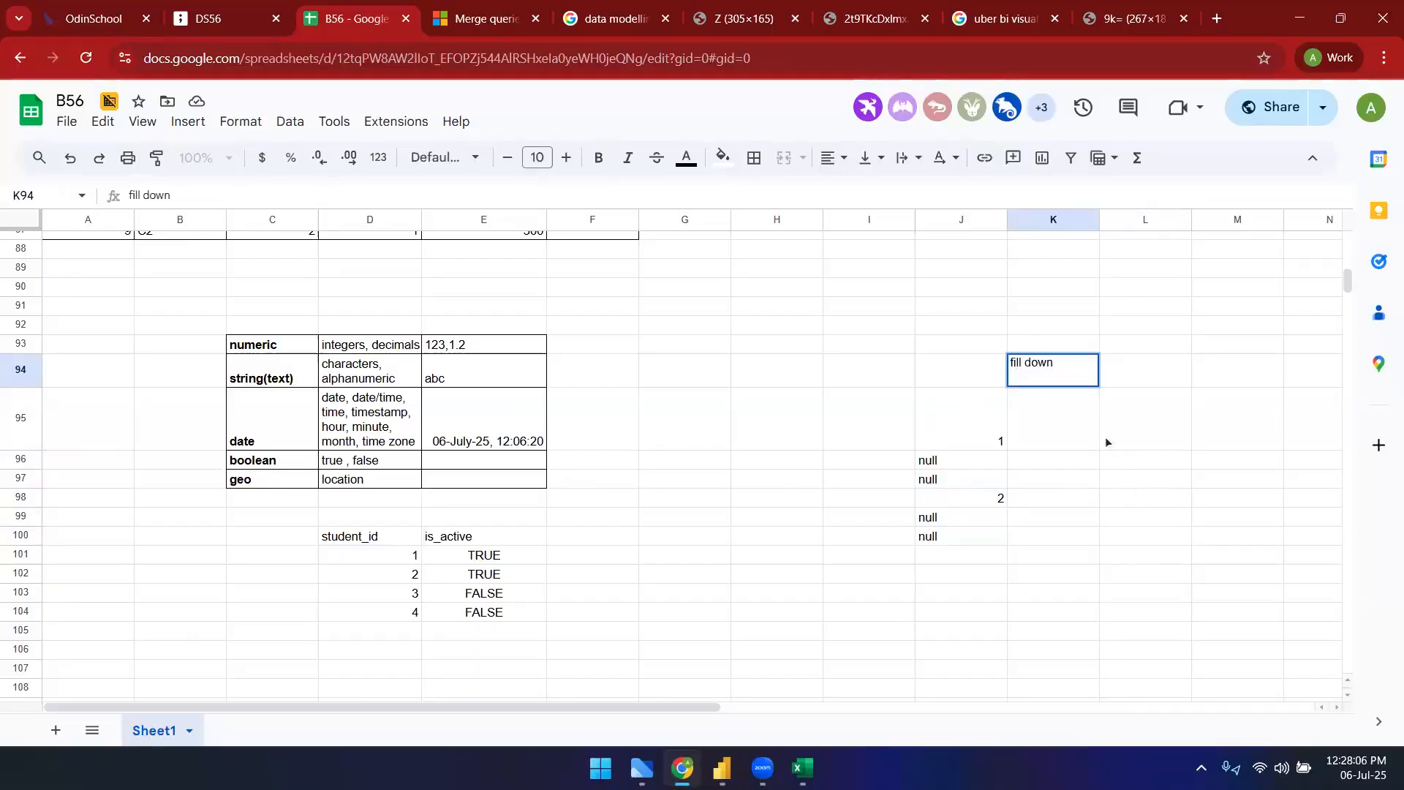
pyautogui.click(1119, 479)
pyautogui.click(1073, 383)
pyautogui.hotkey('ctrl', 'b')
pyautogui.click(1109, 409)
# - Enter 1 in K95, K96 and K97 to illustrate filling the first nulls downward
pyautogui.click(1053, 437)
pyautogui.write('1')
pyautogui.press('Return')
pyautogui.write('1')
pyautogui.press('Return')
pyautogui.write('1')
pyautogui.press('Return')
# - Enter 2 in K98, K99 and K100 to complete the fill down example
pyautogui.moveTo(956, 460); pyautogui.dragTo(967, 541)
pyautogui.click(982, 415)
pyautogui.click(1065, 503)
pyautogui.write('2')
pyautogui.press('Return')
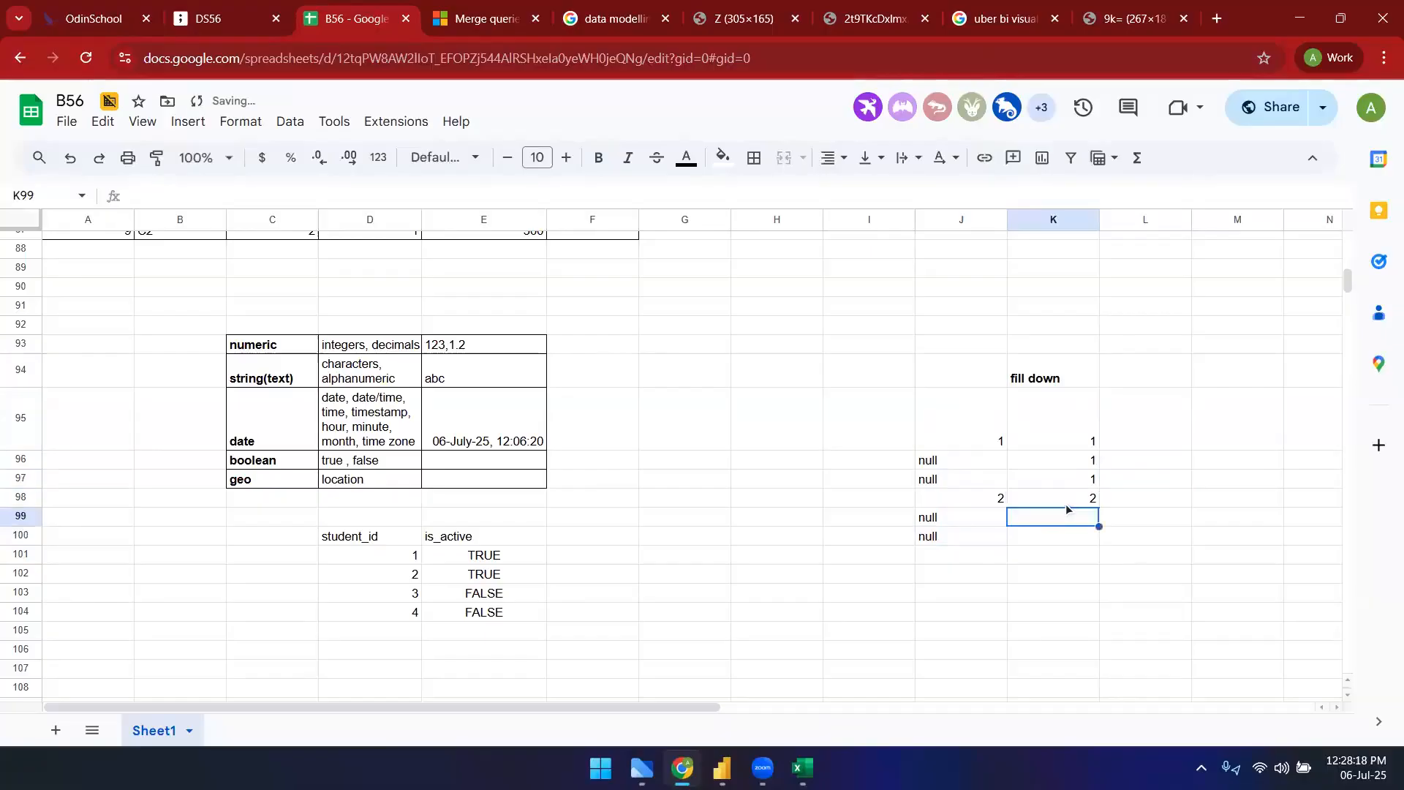
pyautogui.write('2')
pyautogui.press('Return')
pyautogui.write('2')
pyautogui.press('Return')
# - Compare the sample values in J95:J100 with the fill down values in K95:K100
pyautogui.click(984, 442)
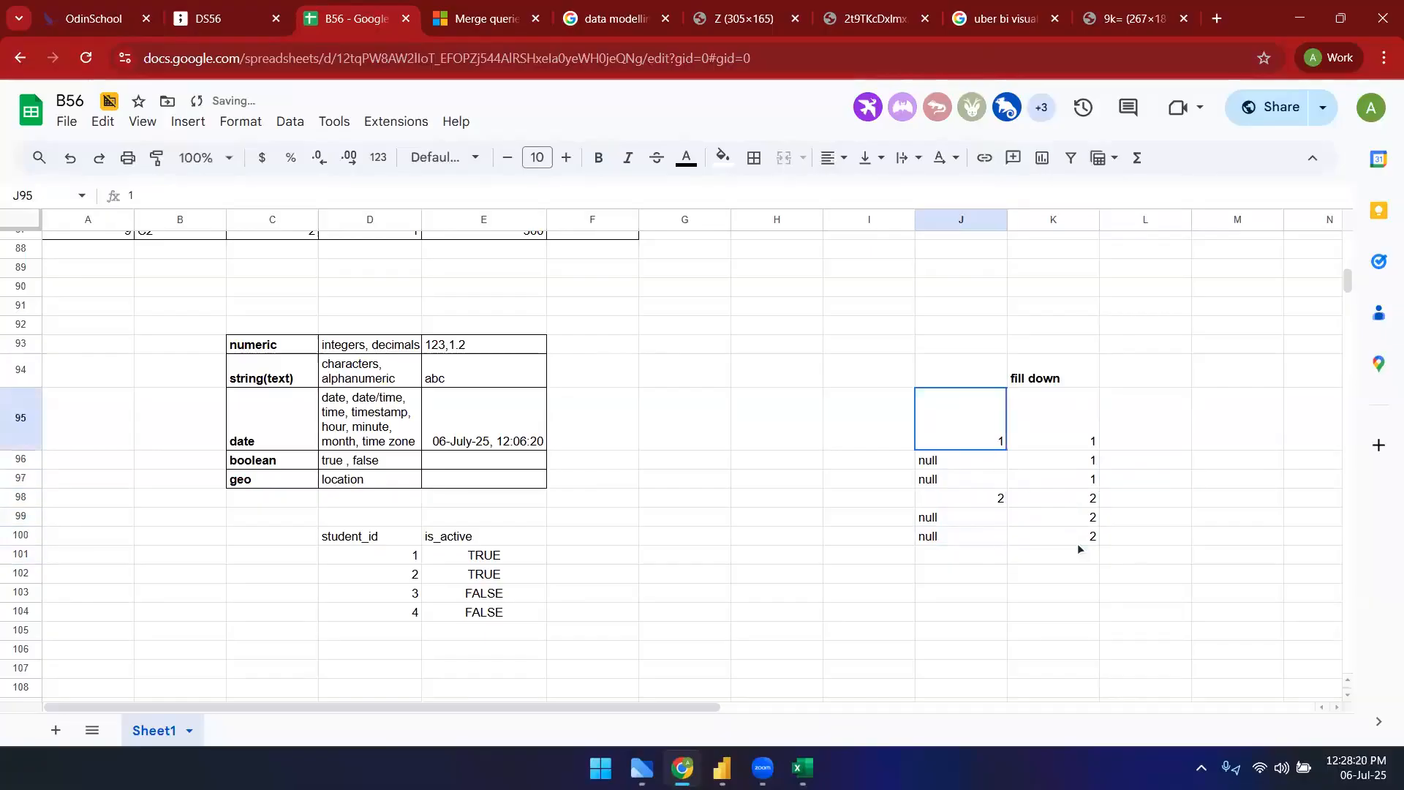
pyautogui.keyDown('shift'); pyautogui.click(1078, 542); pyautogui.keyUp('shift')
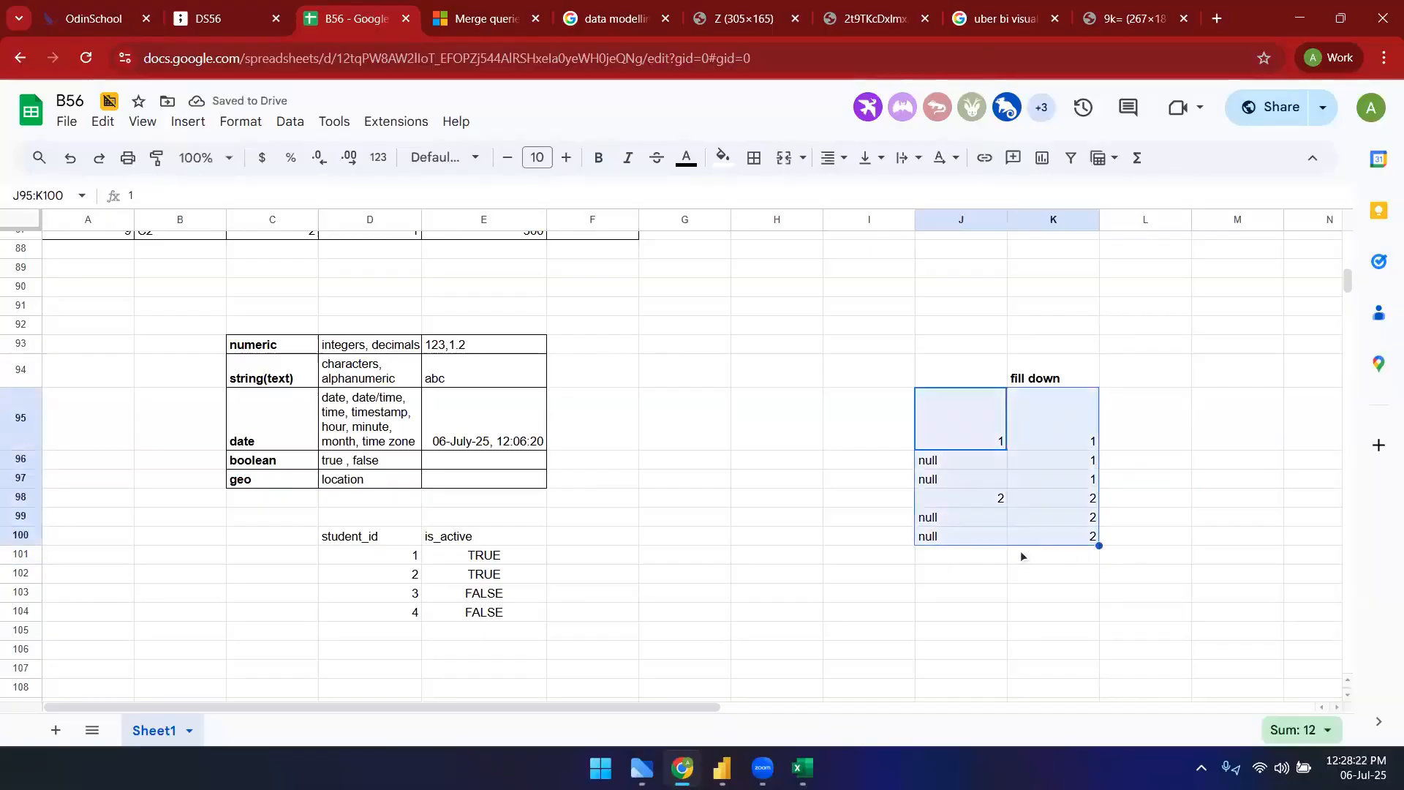
pyautogui.click(966, 611)
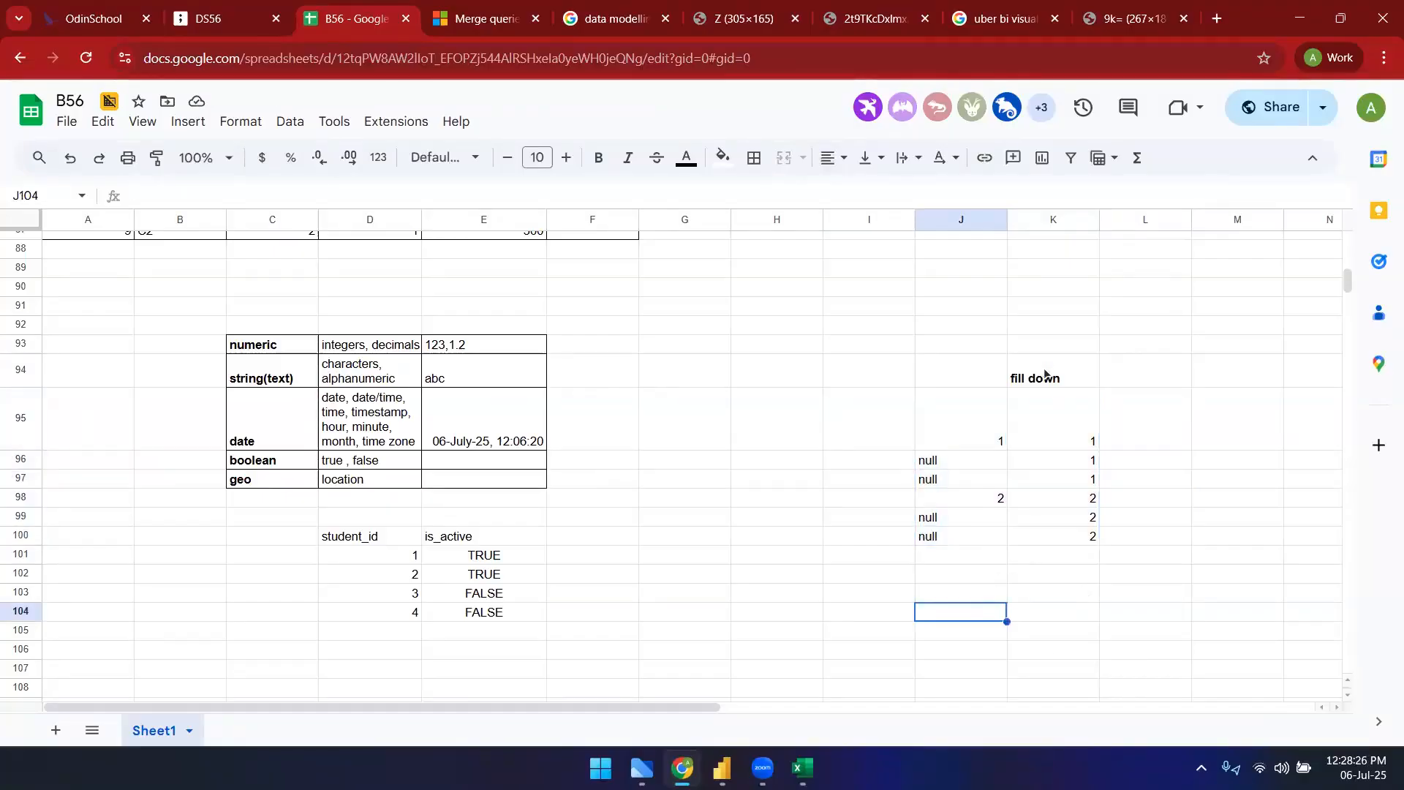
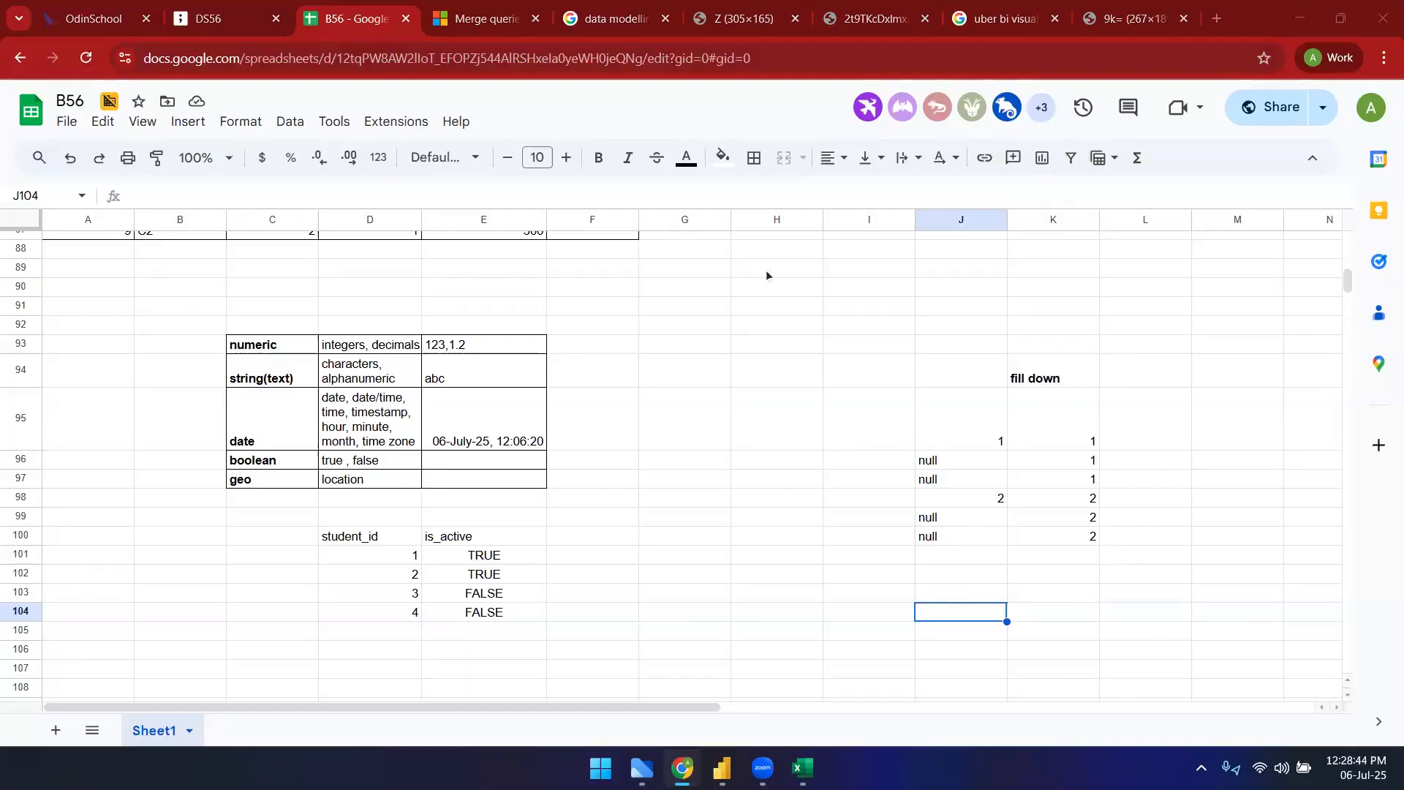
pyautogui.hotkey('alt', 'Tab')
pyautogui.hotkey('alt', 'Tab')
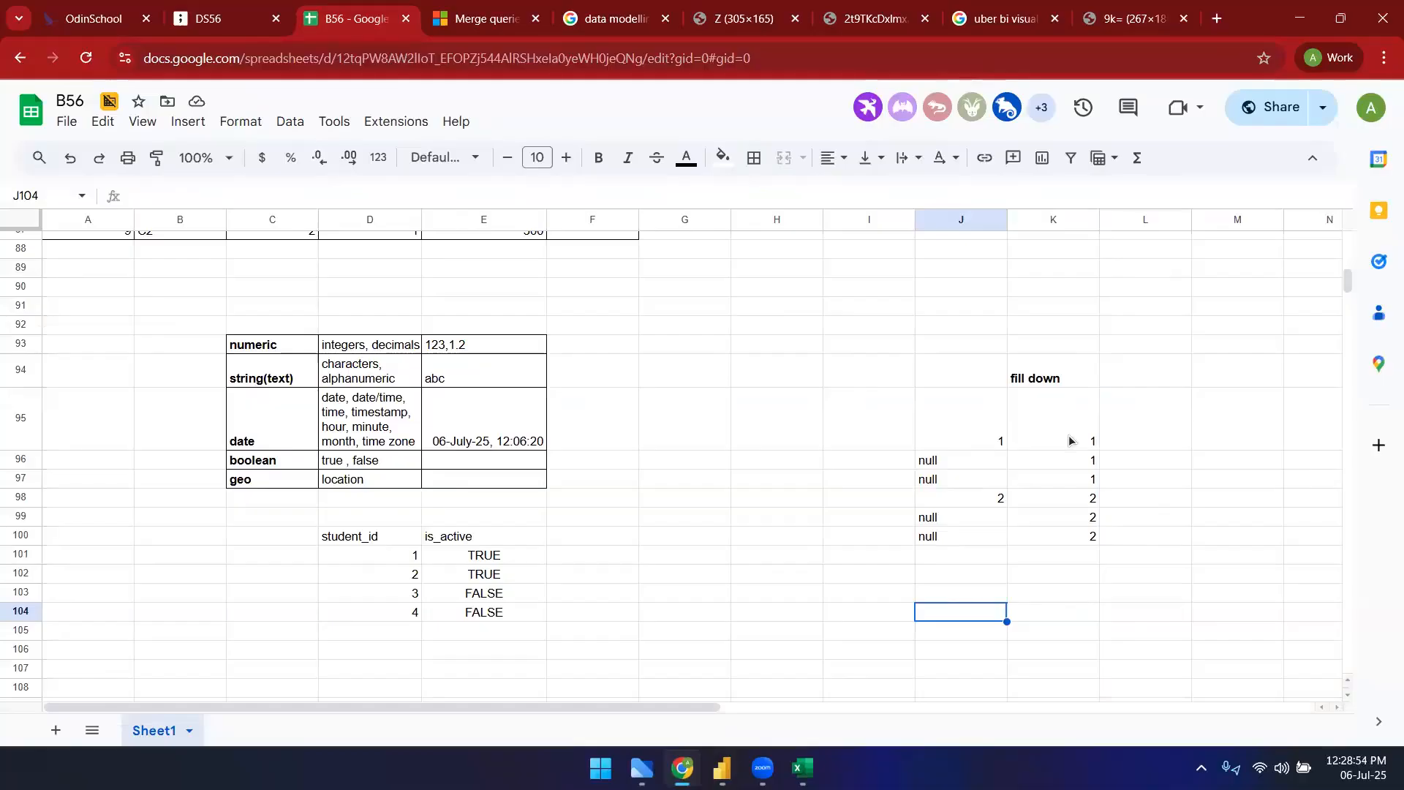
pyautogui.click(1055, 384)
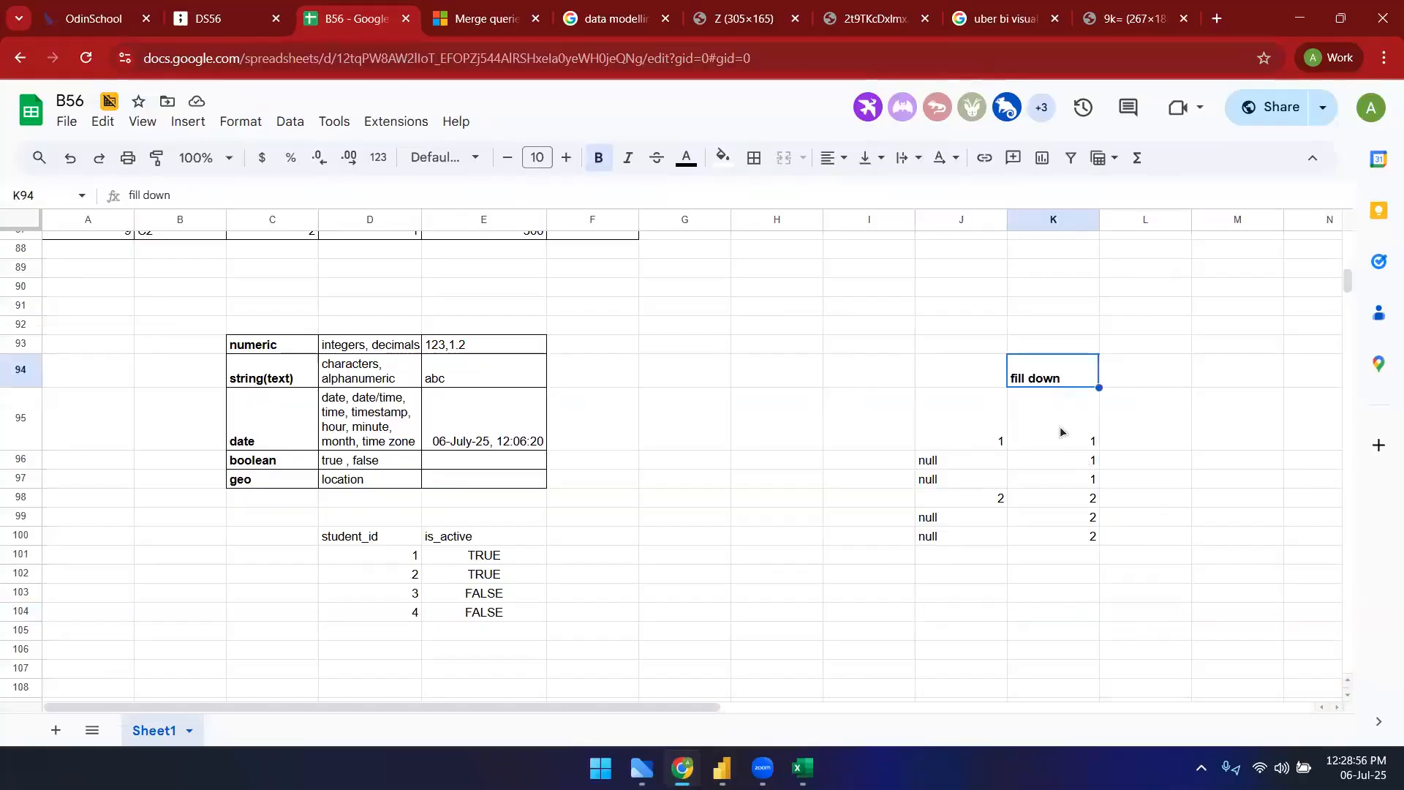
pyautogui.click(967, 421)
pyautogui.moveTo(1072, 438); pyautogui.dragTo(1094, 545)
# - Add the bold header "fill up" in L94
pyautogui.click(1166, 370)
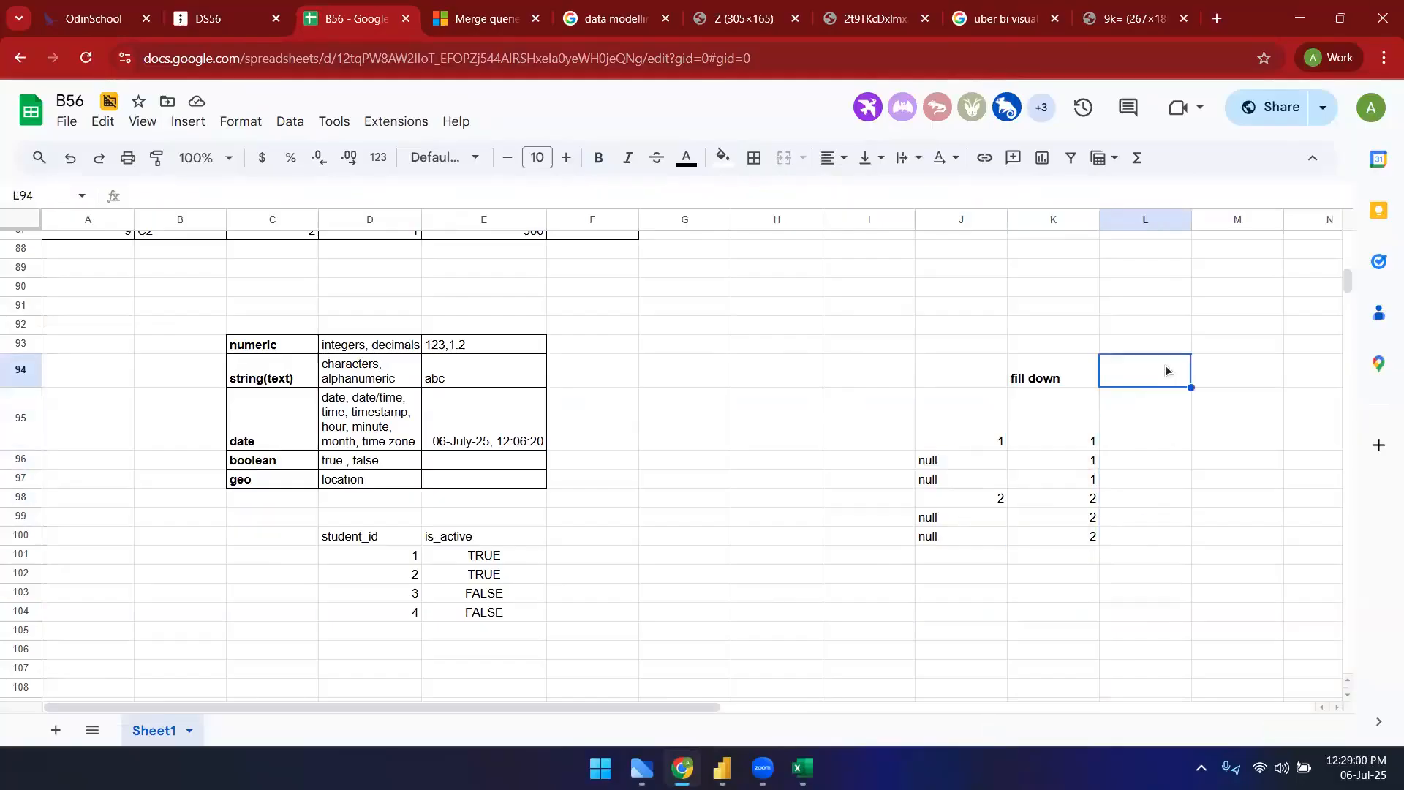
pyautogui.write('fi')
pyautogui.write('up')
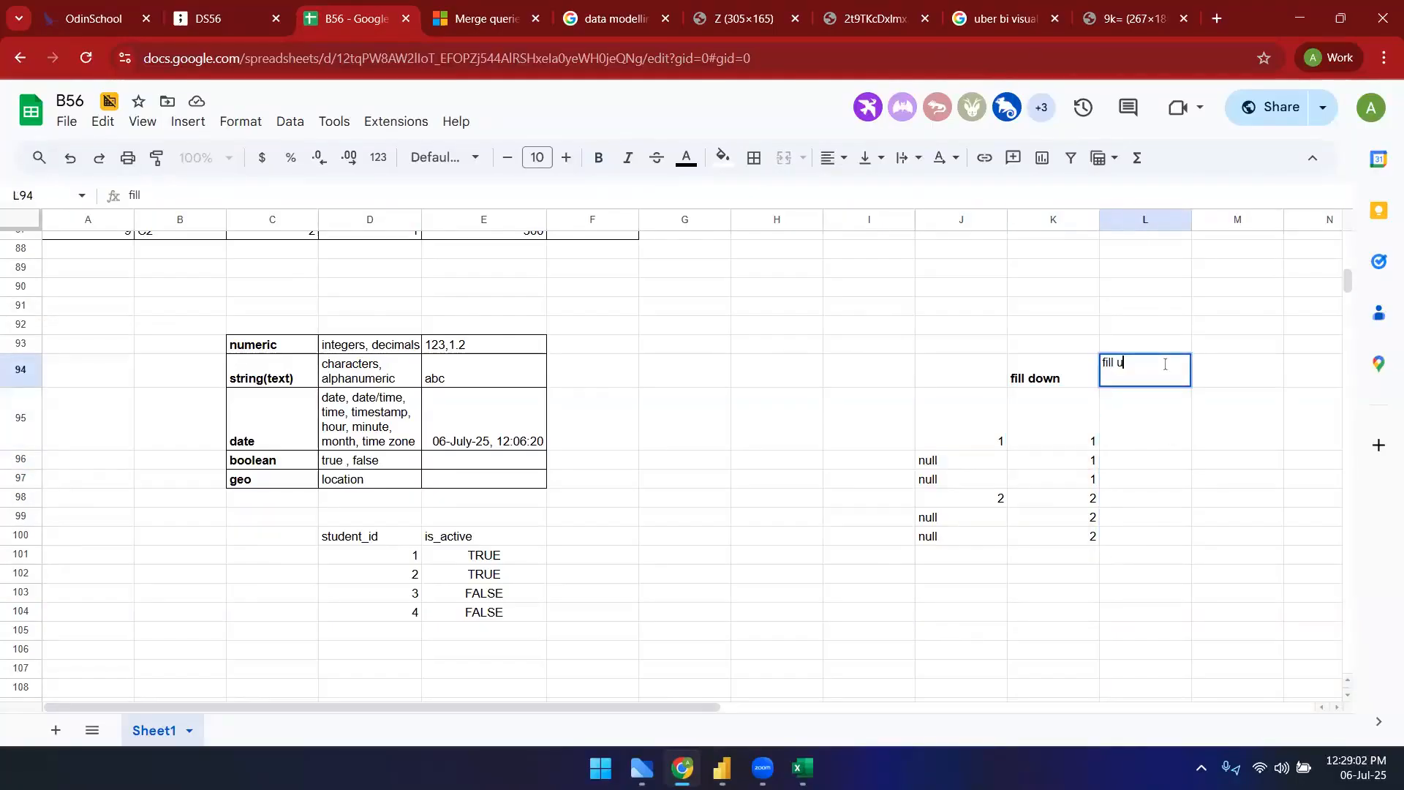
pyautogui.press('Return')
pyautogui.click(1165, 368)
pyautogui.hotkey('ctrl', 'b')
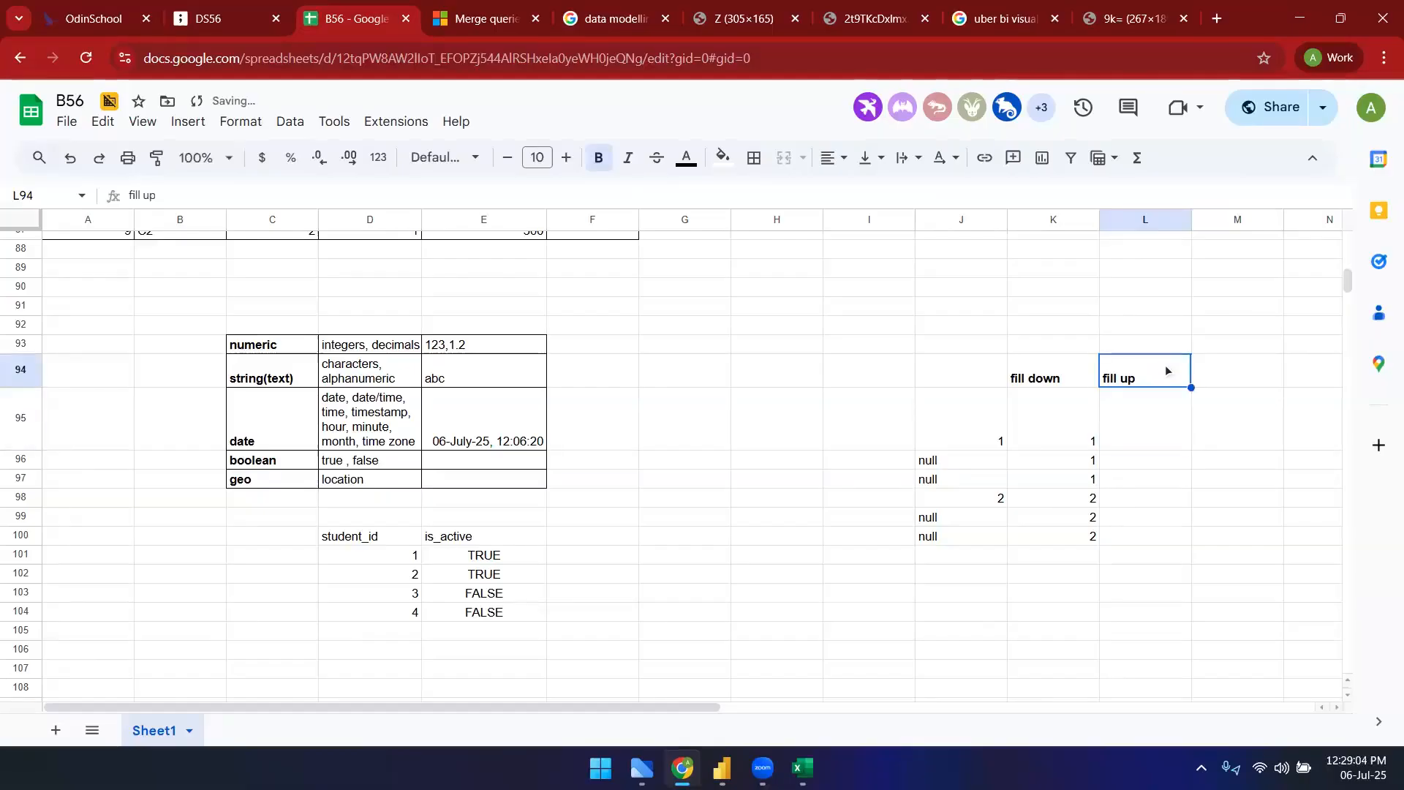
# - Enter 1 in L95 as the first value of the fill up example
pyautogui.press('Down')
pyautogui.press('Down')
pyautogui.press('Down')
pyautogui.press('Left')
pyautogui.press('Left')
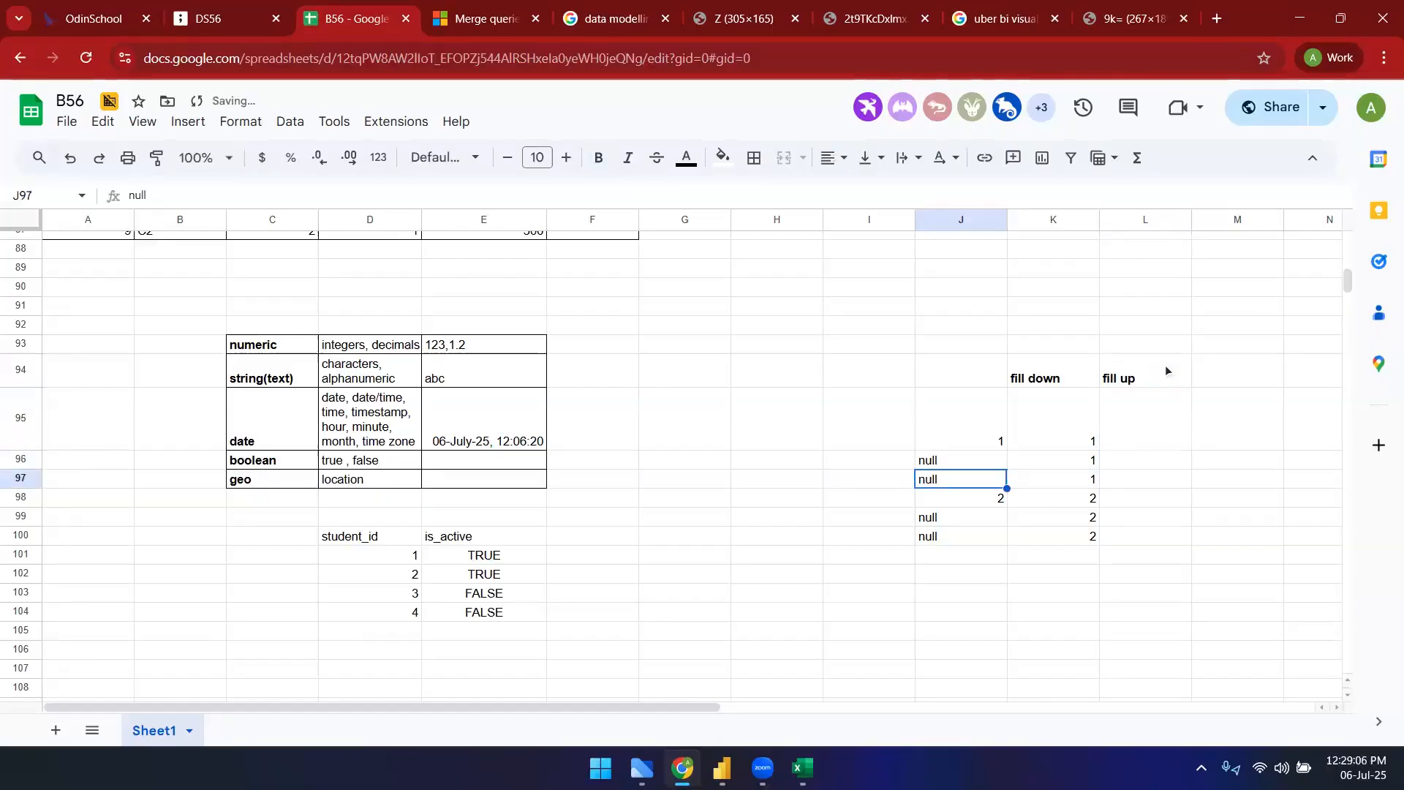
pyautogui.press('Down')
pyautogui.press('Up')
pyautogui.press('Up')
pyautogui.press('Up')
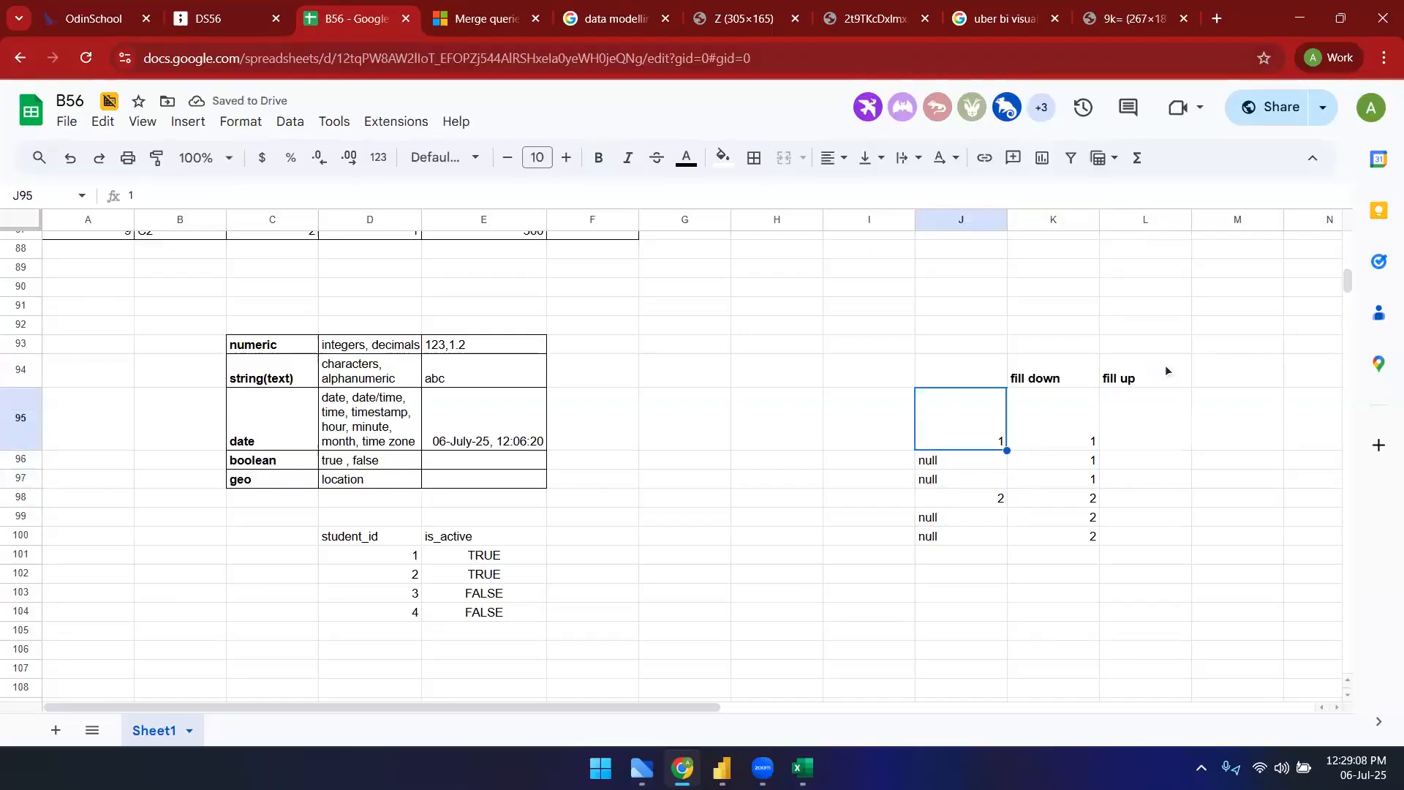
pyautogui.press('Right')
pyautogui.press('Right')
pyautogui.write('1')
pyautogui.press('Return')
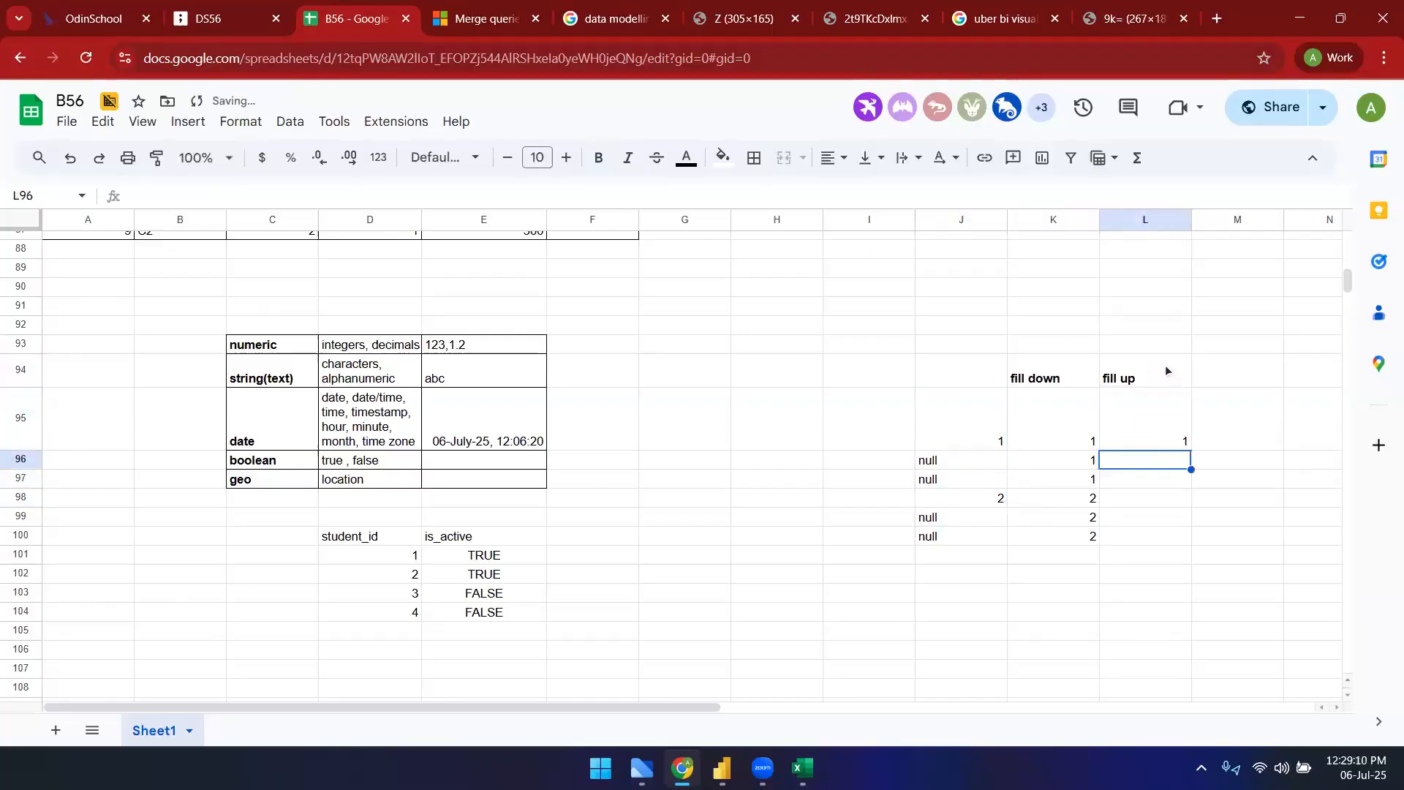
# - Examine the nulls in J96:J97 together with the 2 beneath them as the source for filling up
pyautogui.press('Down')
pyautogui.press('Left')
pyautogui.press('Left')
pyautogui.press('Down')
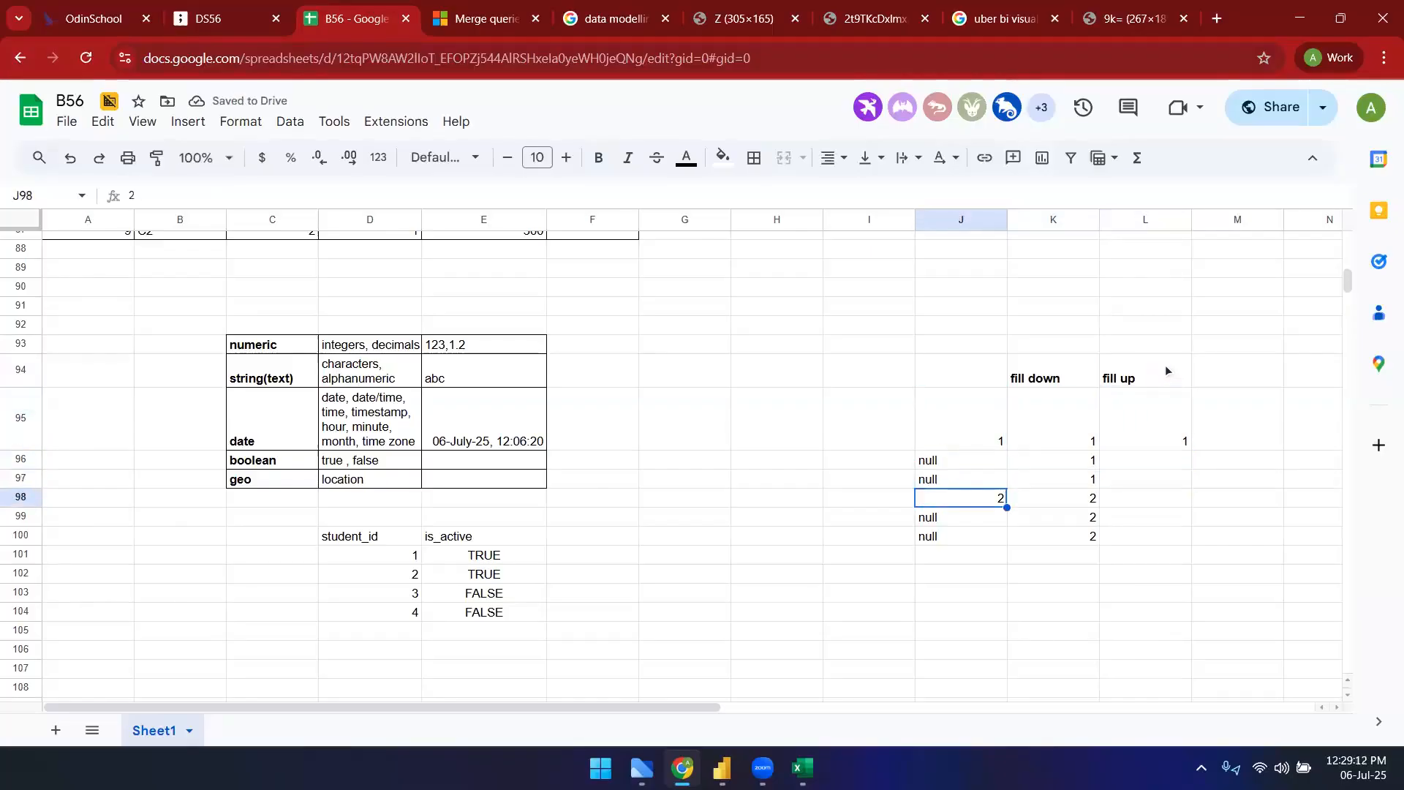
pyautogui.hotkey('shift', 'Up')
pyautogui.hotkey('shift', 'Up')
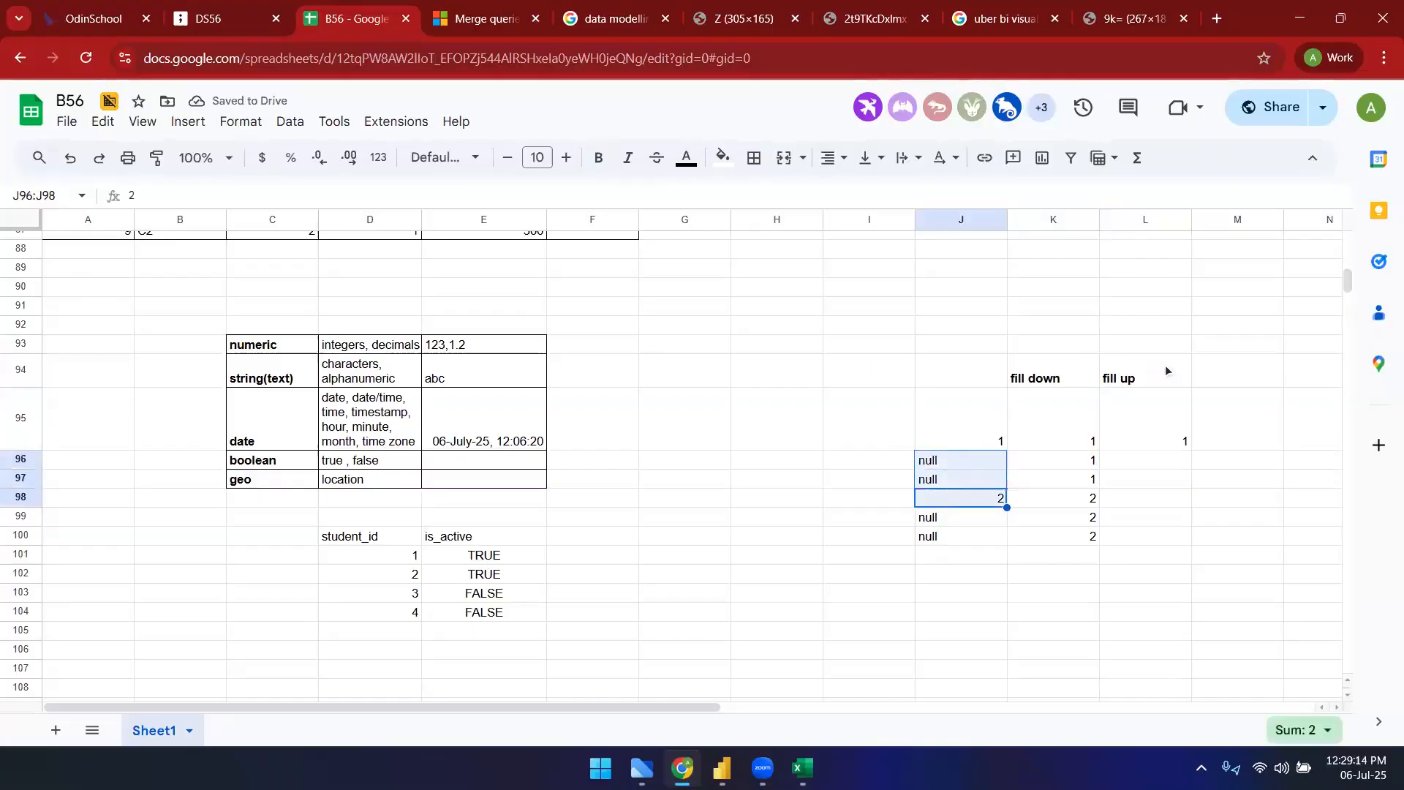
pyautogui.hotkey('shift', 'Down')
pyautogui.hotkey('shift', 'Down')
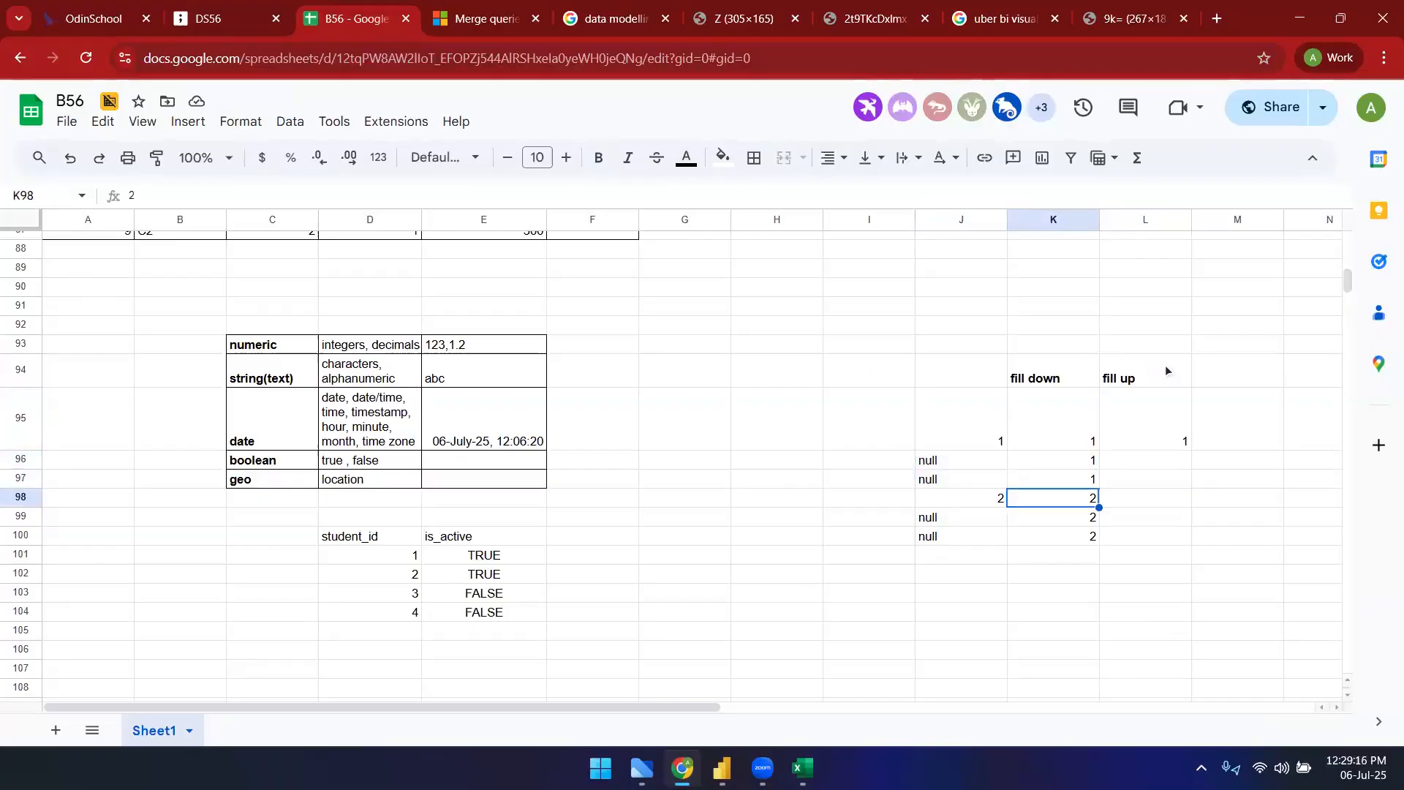
pyautogui.press('Down')
pyautogui.press('Down')
pyautogui.press('Up')
pyautogui.press('Up')
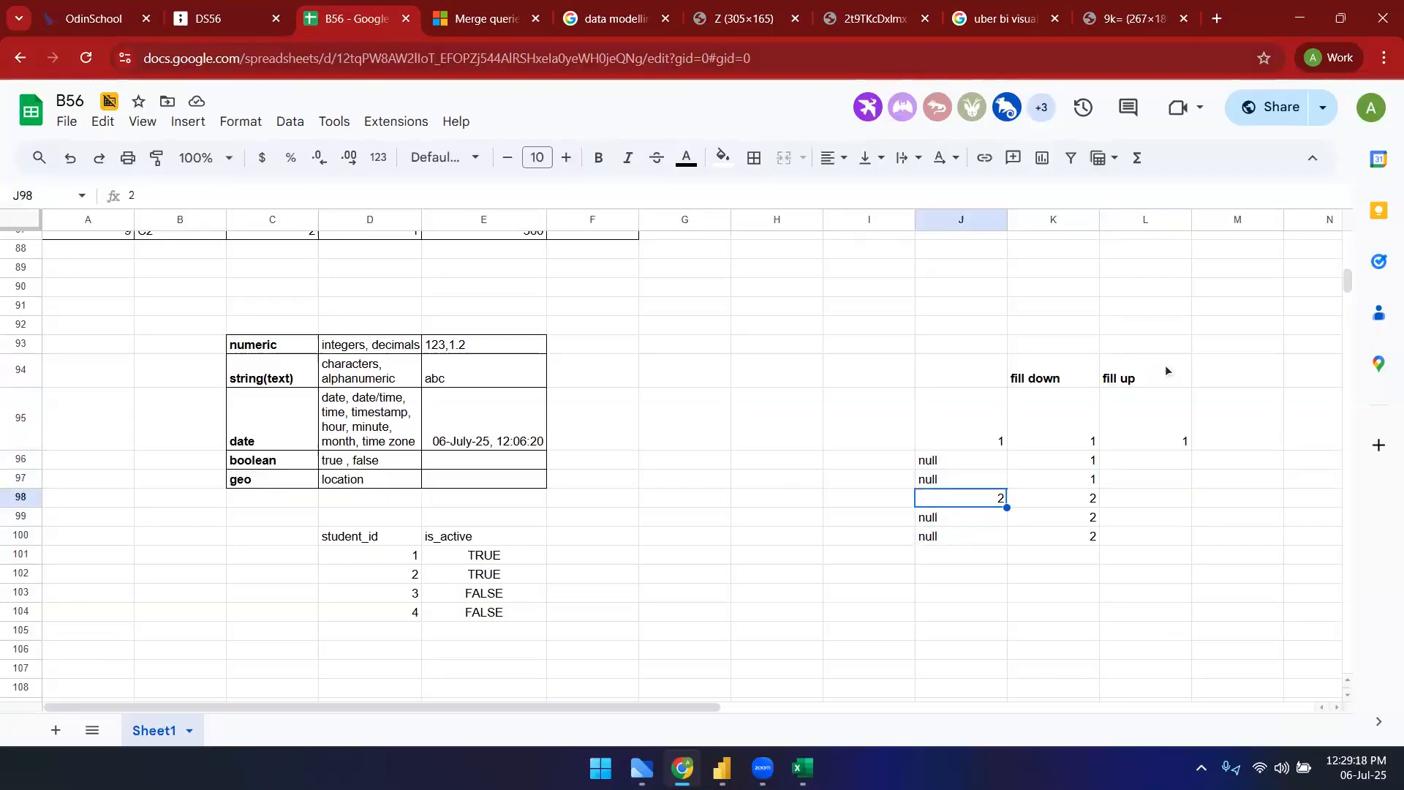
pyautogui.hotkey('shift', 'Up')
pyautogui.hotkey('shift', 'Up')
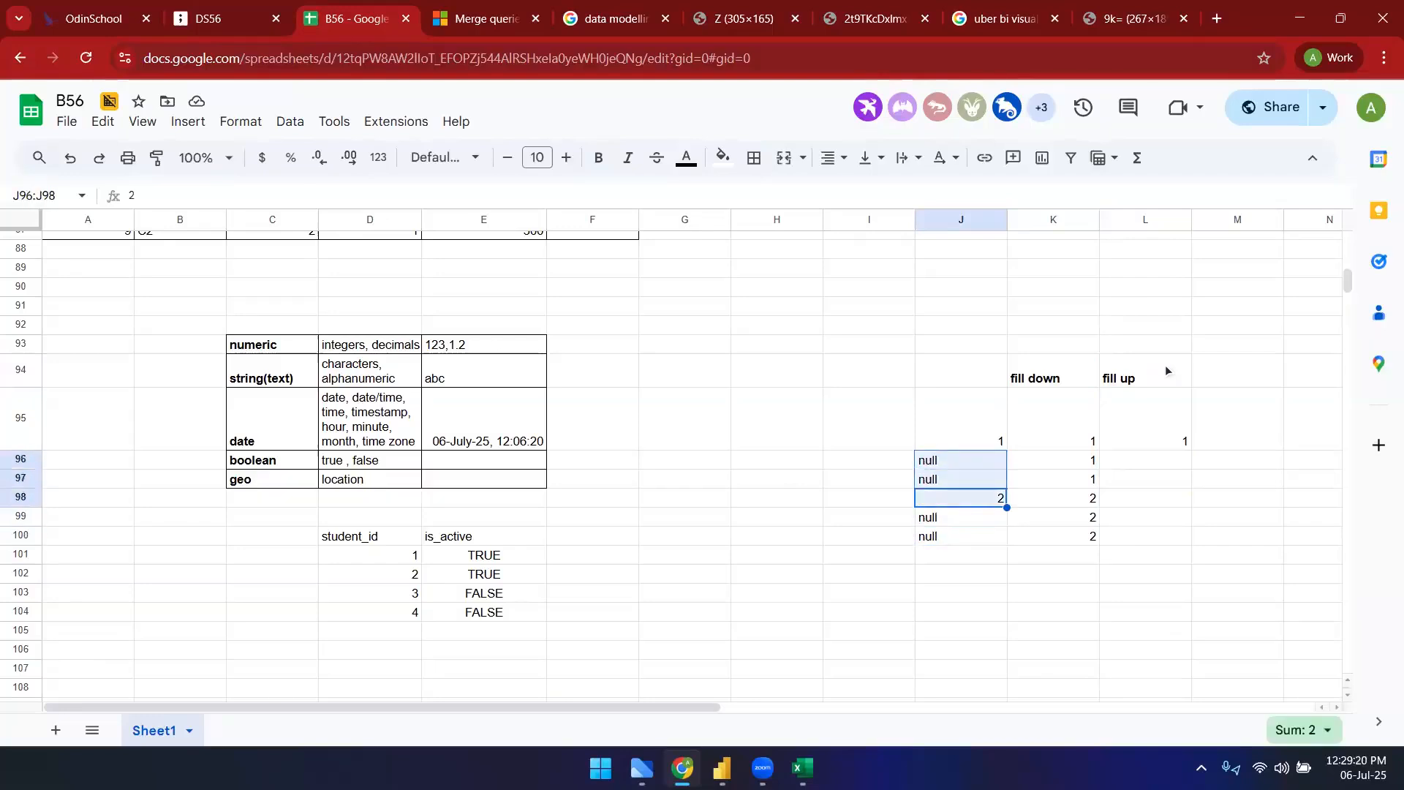
# - Enter 2 in L96, L97 and L98 to illustrate filling the nulls upward
pyautogui.press('Right')
pyautogui.press('Right')
pyautogui.press('Up')
pyautogui.press('Up')
pyautogui.write('2')
pyautogui.press('Return')
pyautogui.write('2')
pyautogui.press('Return')
pyautogui.write('2')
pyautogui.press('Return')
# - Enter null in L99 and L100 of the fill up example
pyautogui.write('null')
pyautogui.press('Return')
pyautogui.write('null')
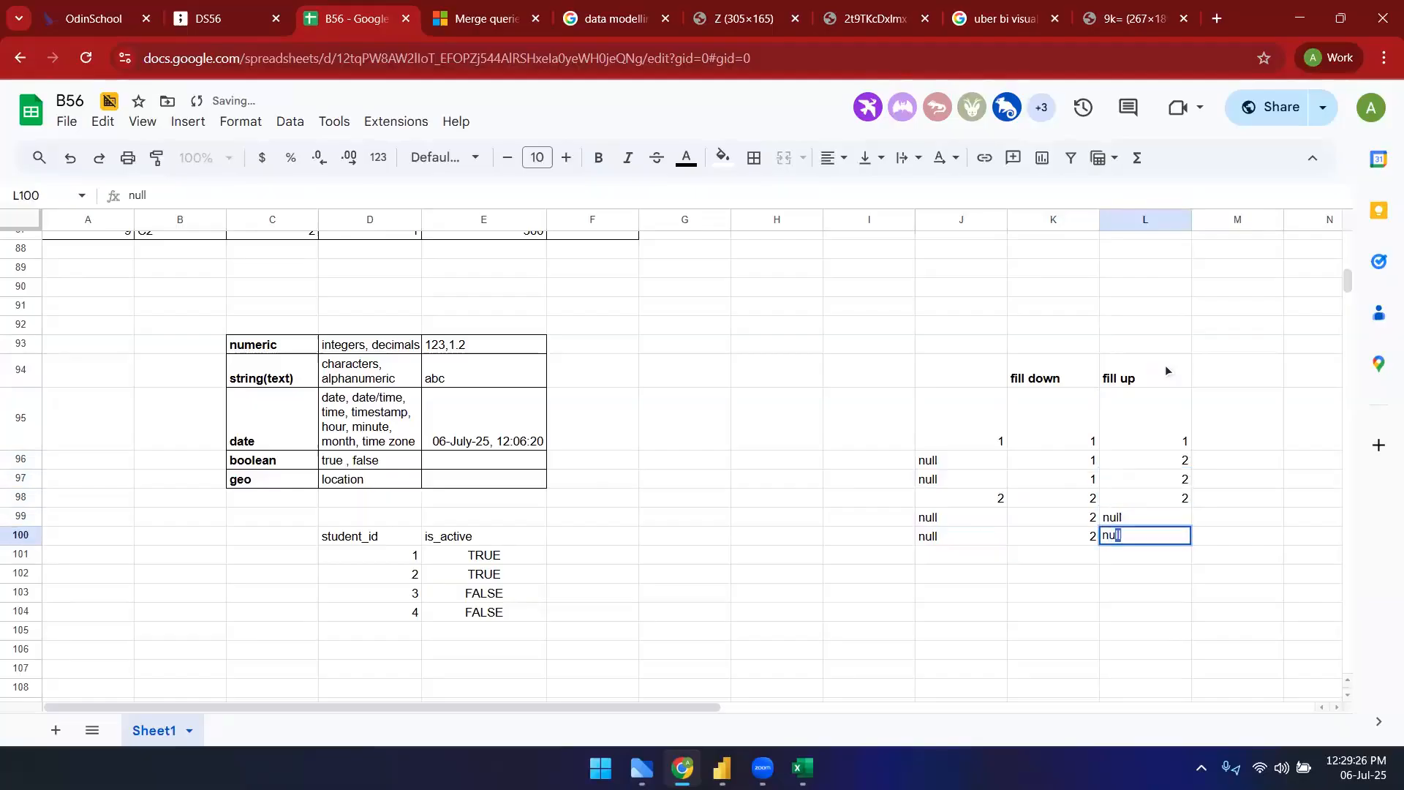
pyautogui.press('Return')
# - Add 3 to the sample column in J101, below the last nulls
pyautogui.press('Left')
pyautogui.press('Left')
pyautogui.write('3')
pyautogui.press('Right')
pyautogui.press('Right')
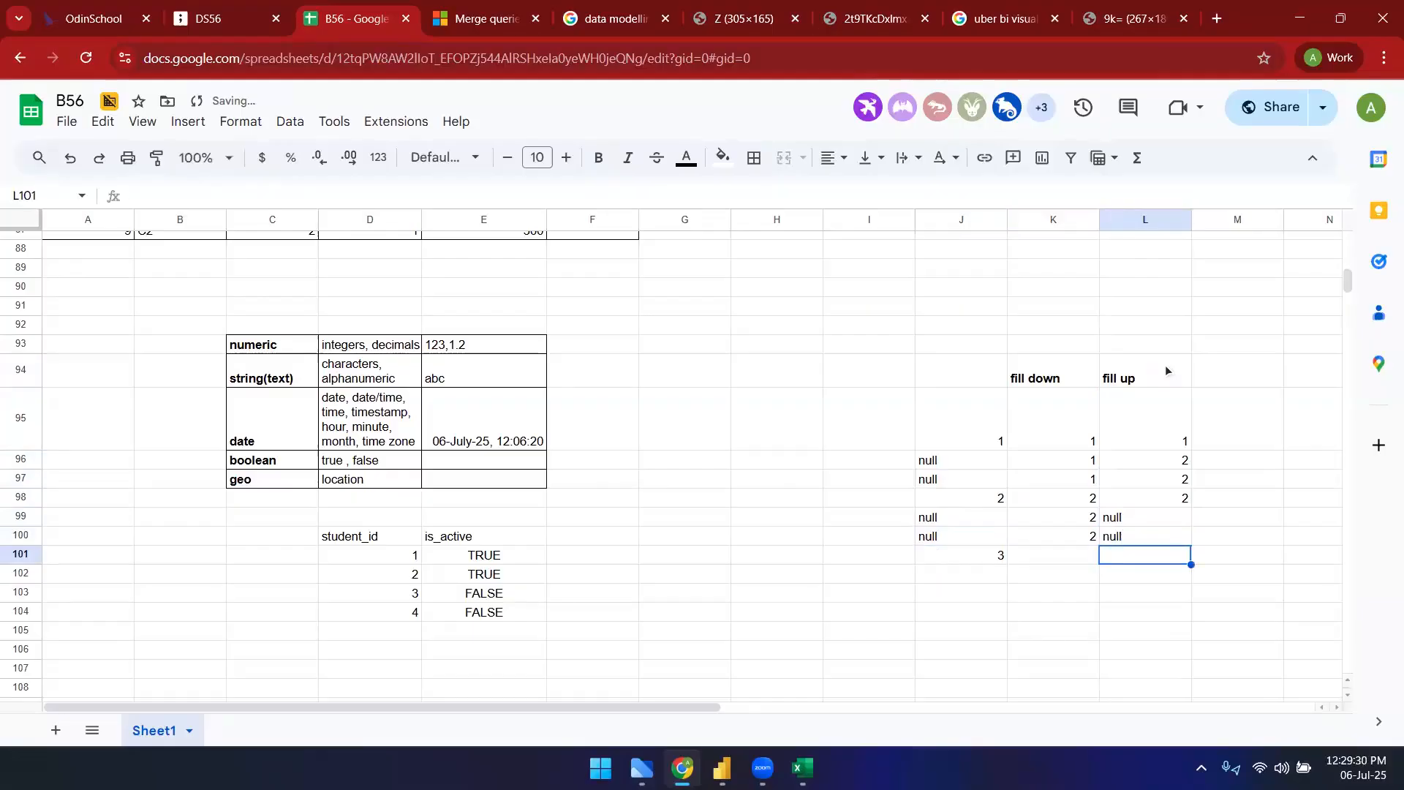
# - Enter 3 in L101, L100 and L99 so the fill up example takes the value from below
pyautogui.press('Up')
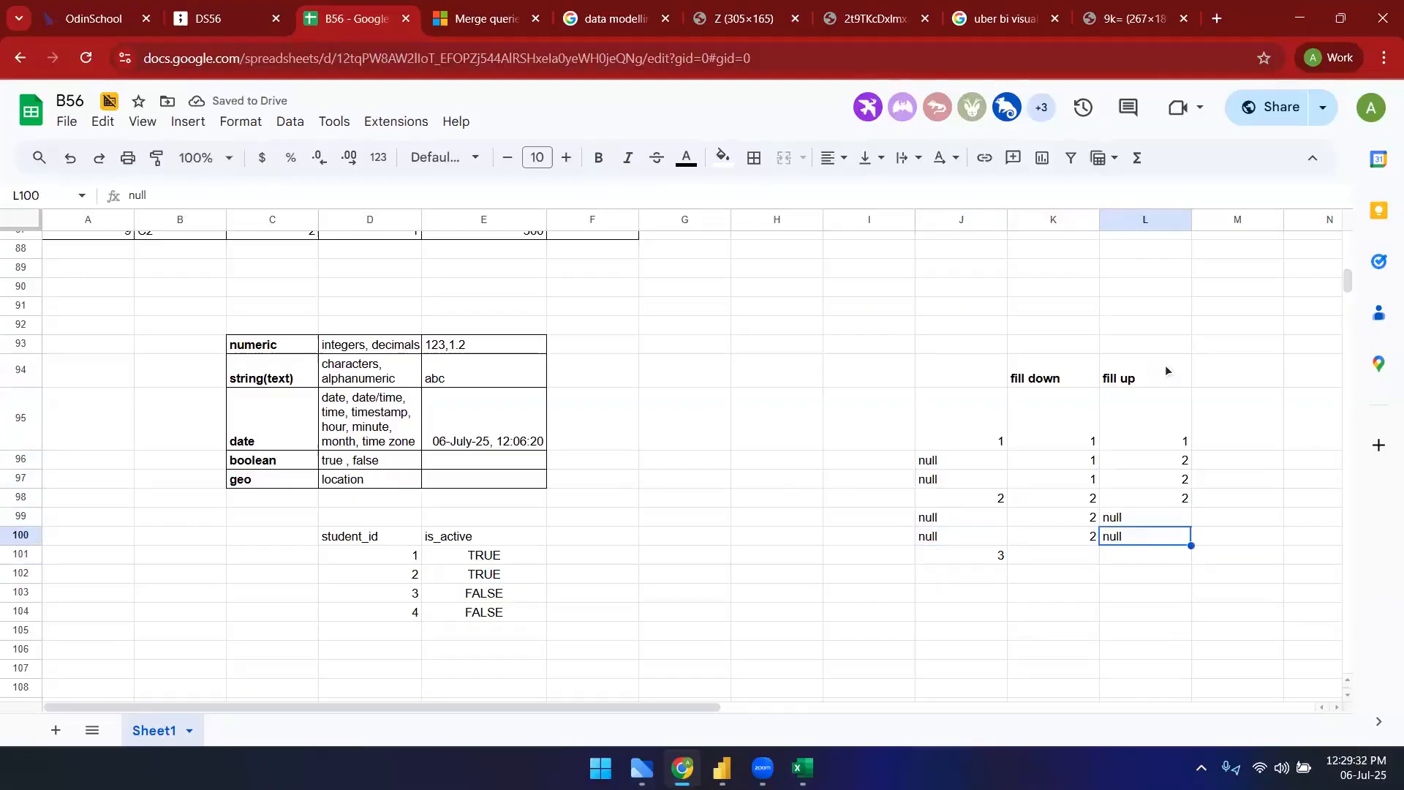
pyautogui.press('Down')
pyautogui.write('3')
pyautogui.press('Up')
pyautogui.write('3')
pyautogui.press('Up')
pyautogui.write('3')
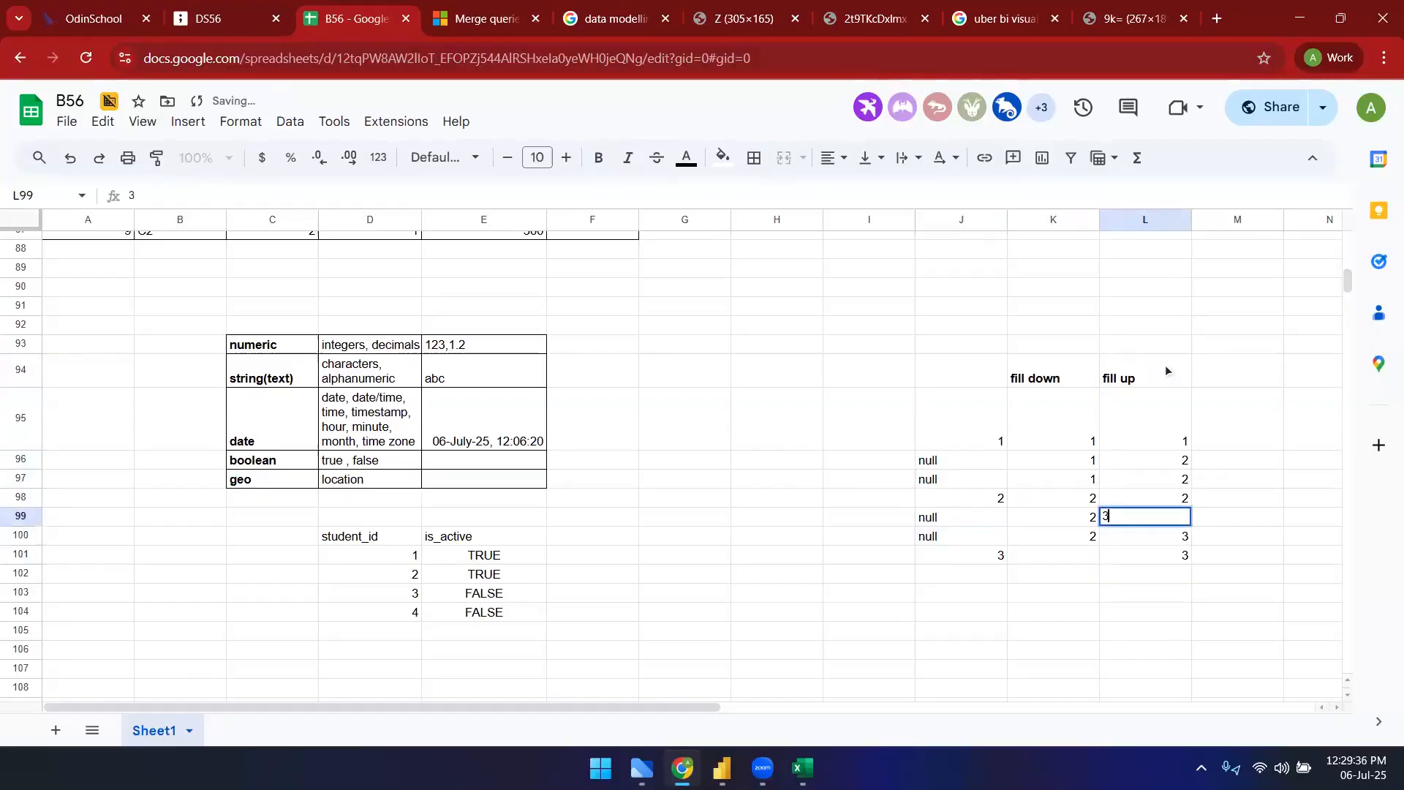
# - Enter 3 in K101 to extend the fill down example to the added sample row
pyautogui.press('Down')
pyautogui.press('Down')
pyautogui.press('Left')
pyautogui.write('3')
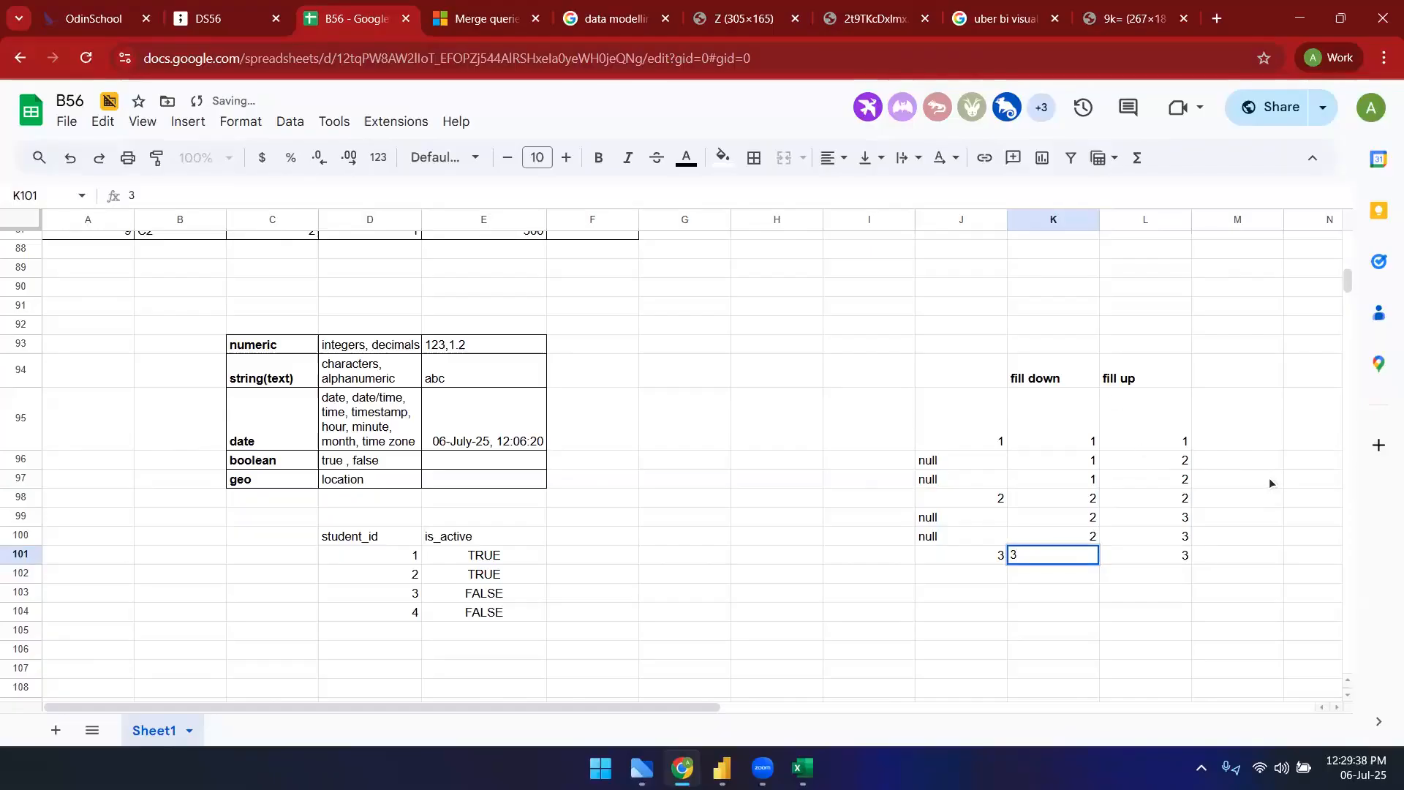
# - Head the sample values with a bold "column" title in J94, beside the fill down and fill up headings
pyautogui.click(1270, 477)
pyautogui.moveTo(980, 377); pyautogui.dragTo(1130, 558)
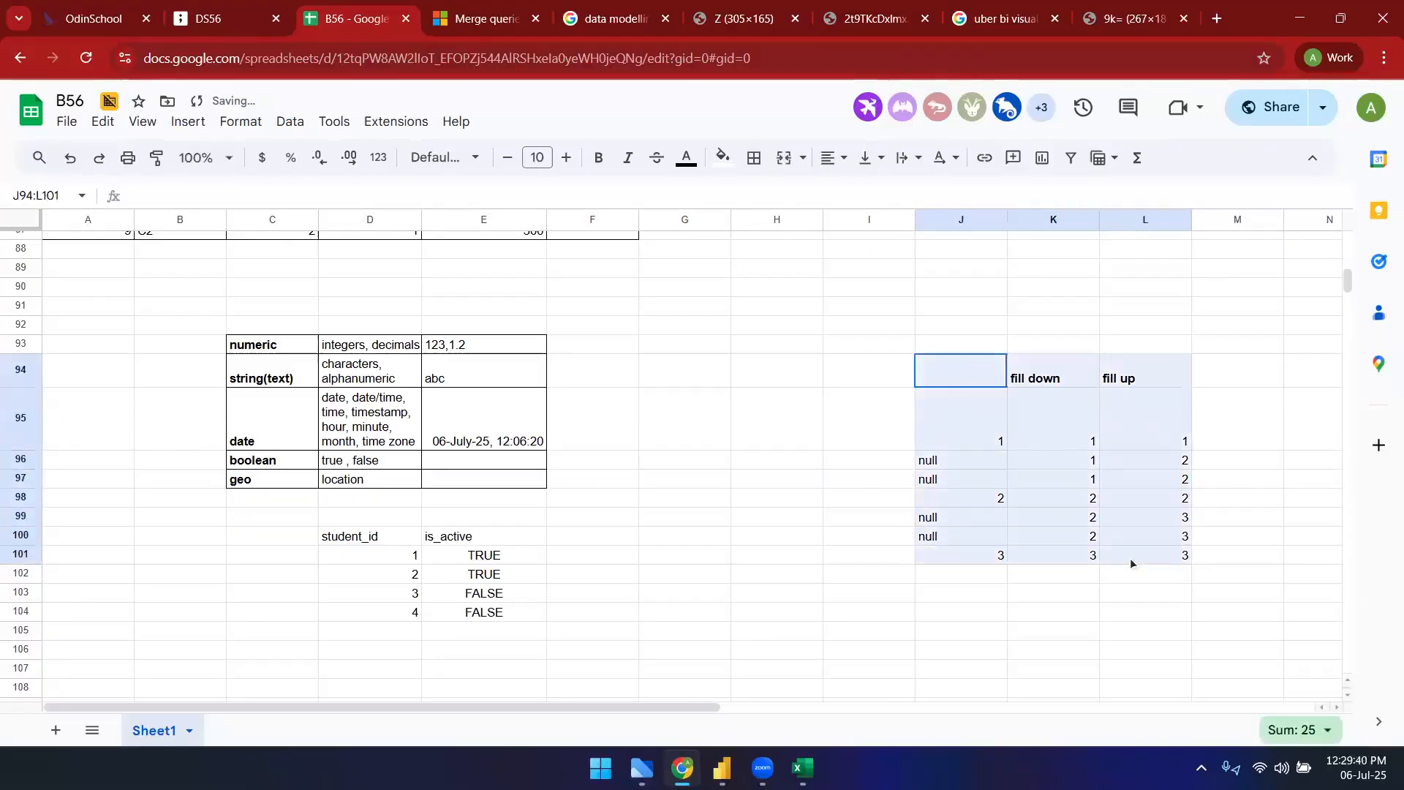
pyautogui.click(985, 384)
pyautogui.write('column')
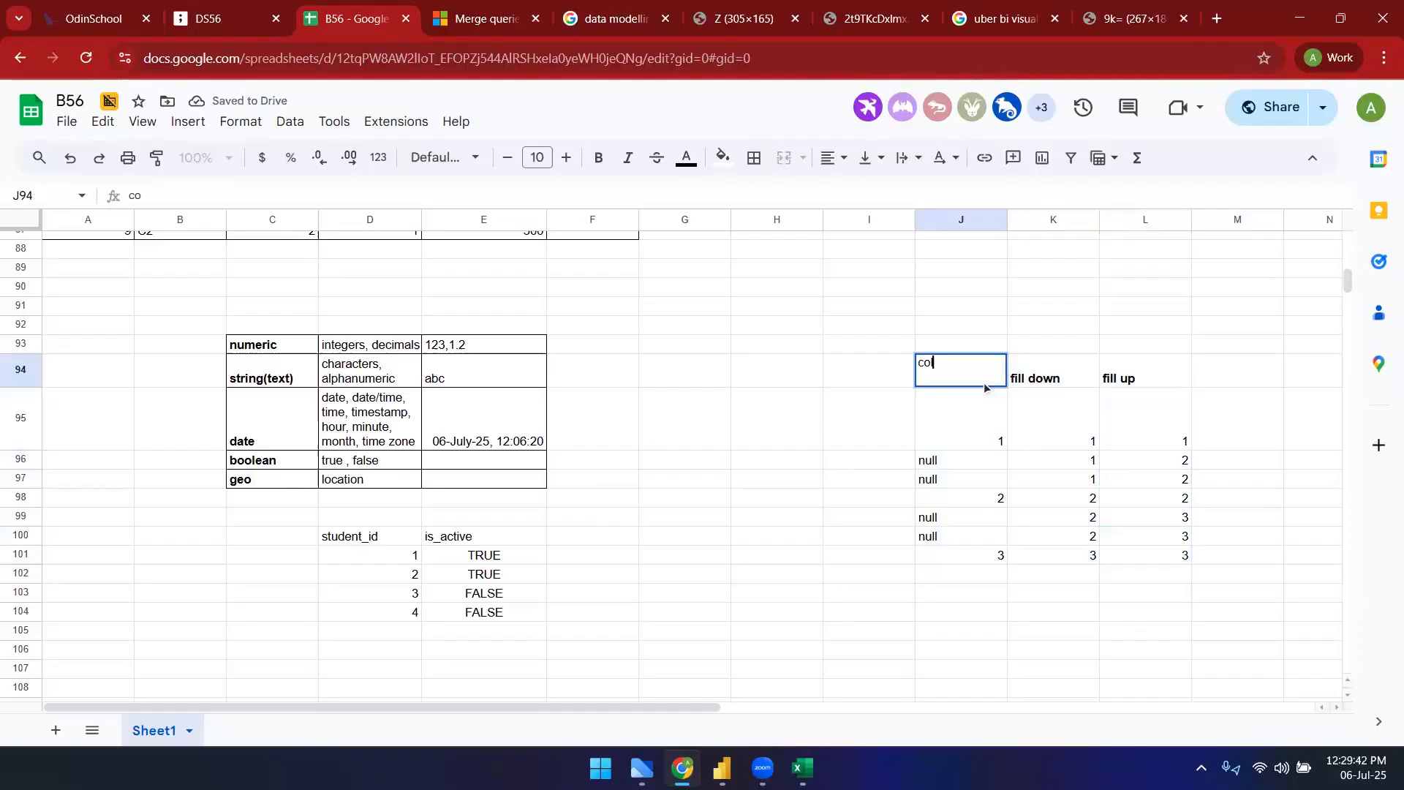
pyautogui.press('Return')
pyautogui.press('Up')
pyautogui.hotkey('ctrl', 'b')
# - Apply all borders to the fill example table in J94:L101
pyautogui.hotkey('shift', 'Right')
pyautogui.hotkey('shift', 'Right')
pyautogui.hotkey('shift', 'Down')
pyautogui.hotkey('shift', 'Down')
pyautogui.hotkey('shift', 'Down')
pyautogui.hotkey('shift', 'Down')
pyautogui.hotkey('shift', 'Down')
pyautogui.hotkey('shift', 'Down')
pyautogui.hotkey('shift', 'Down')
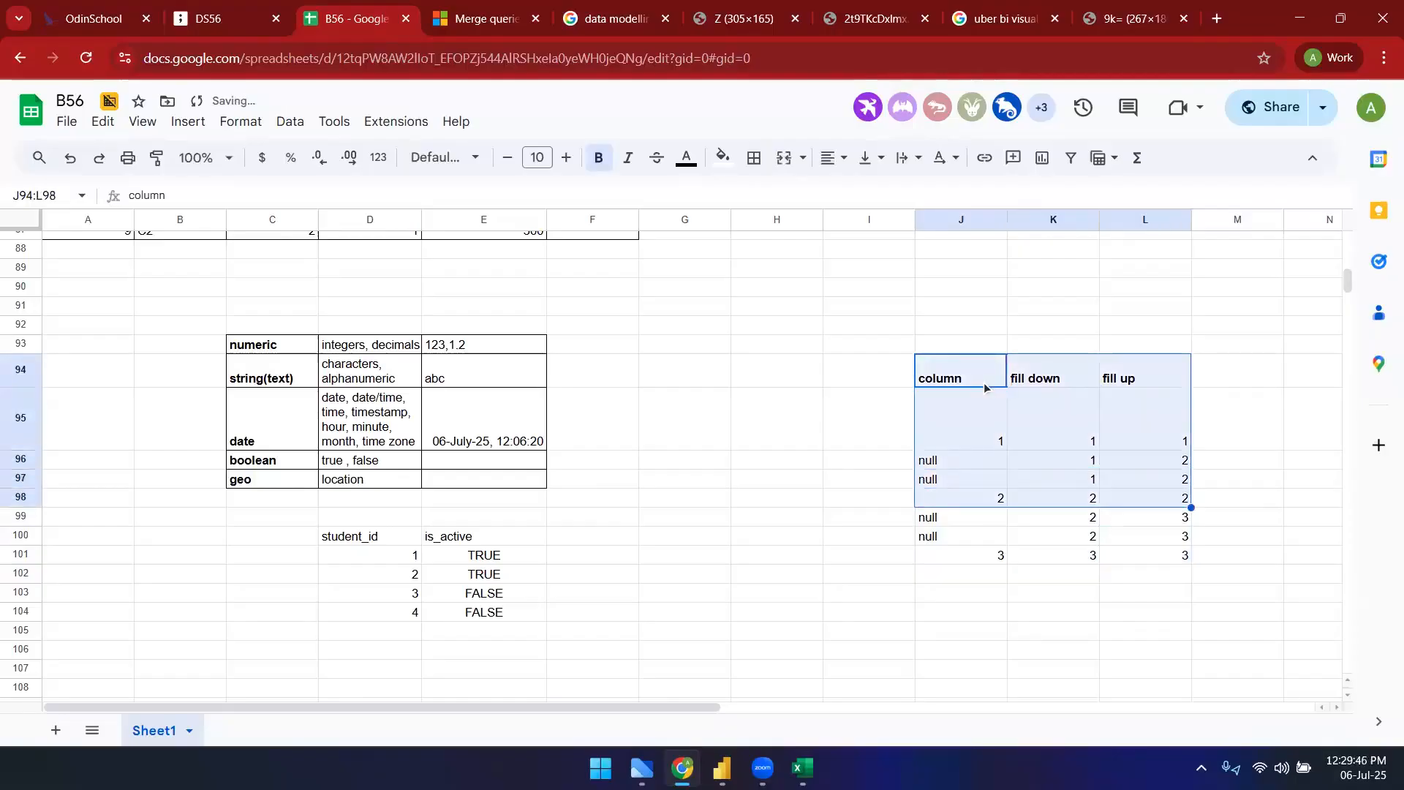
pyautogui.click(754, 157)
pyautogui.click(763, 196)
pyautogui.click(1126, 543)
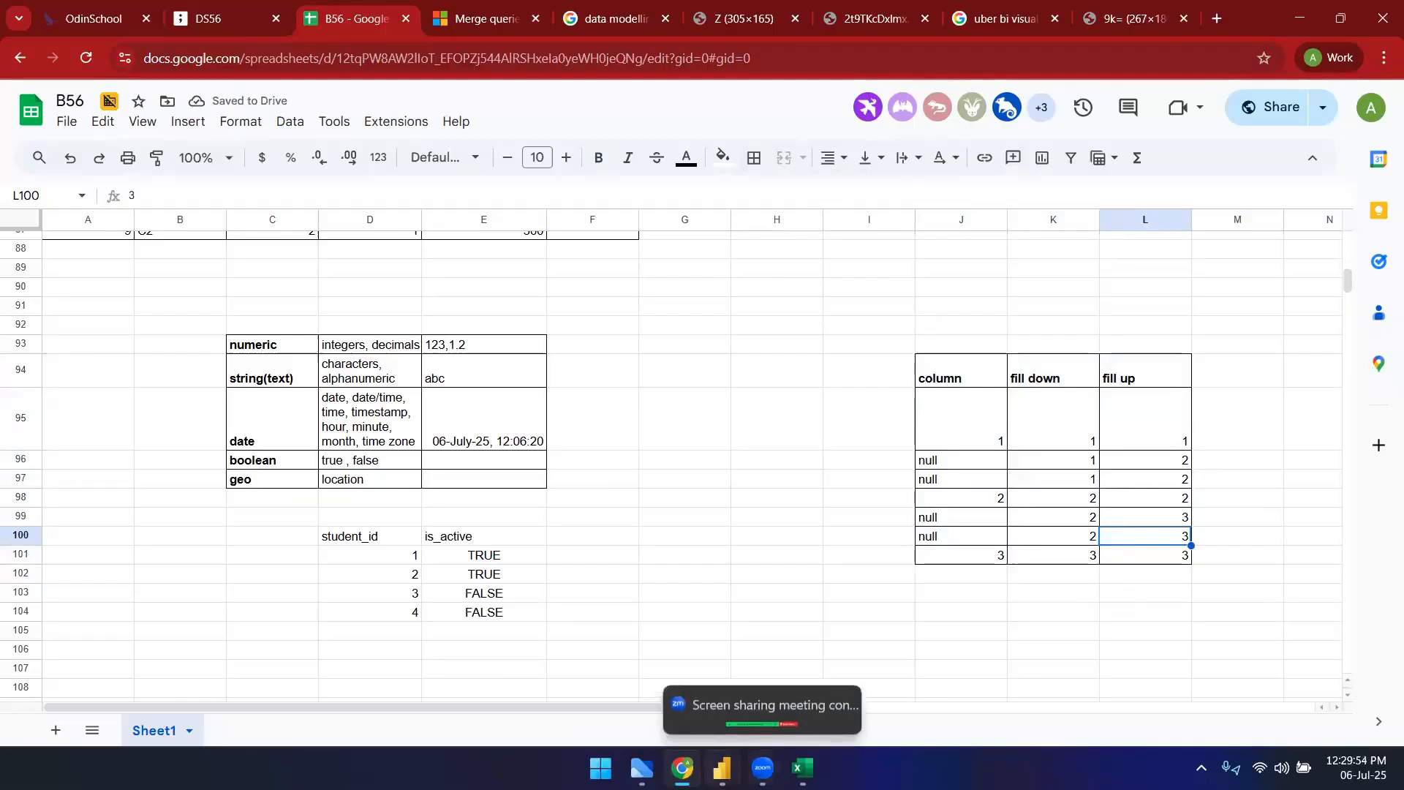
# - Switch to the Power Query Editor and examine the SalesRep nulls together with the values above and below them
pyautogui.moveTo(722, 768)
pyautogui.click(891, 684)
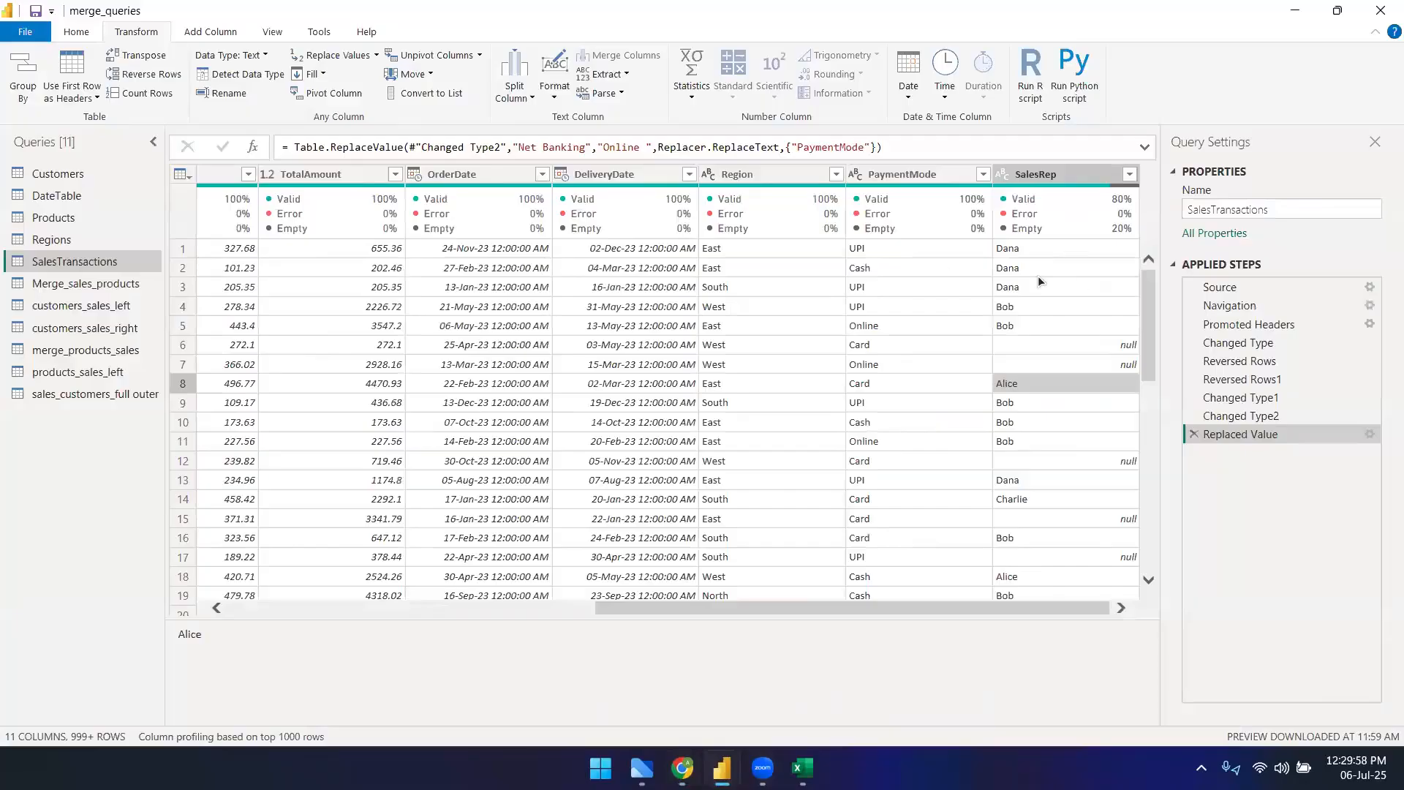
pyautogui.click(1094, 348)
pyautogui.click(1046, 366)
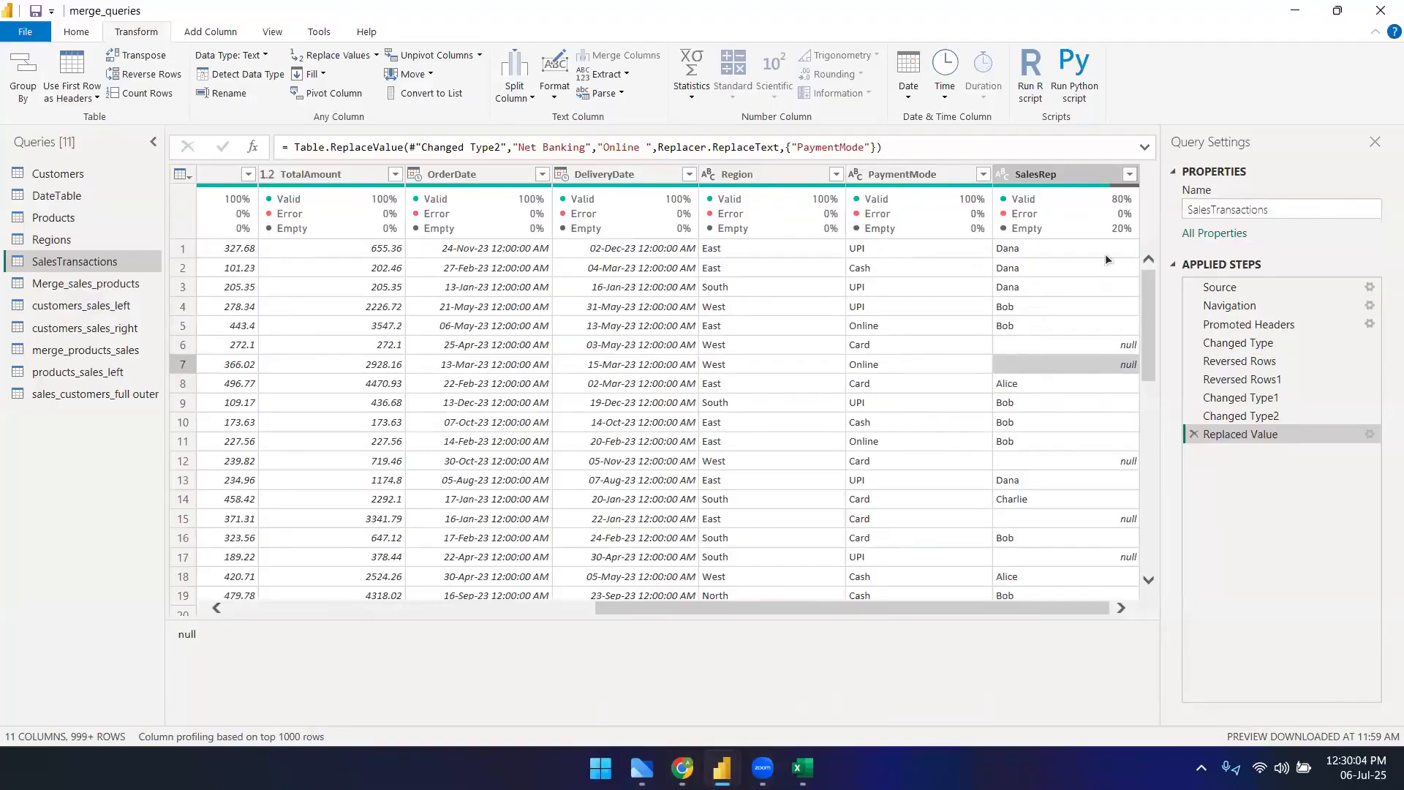
pyautogui.click(1016, 305)
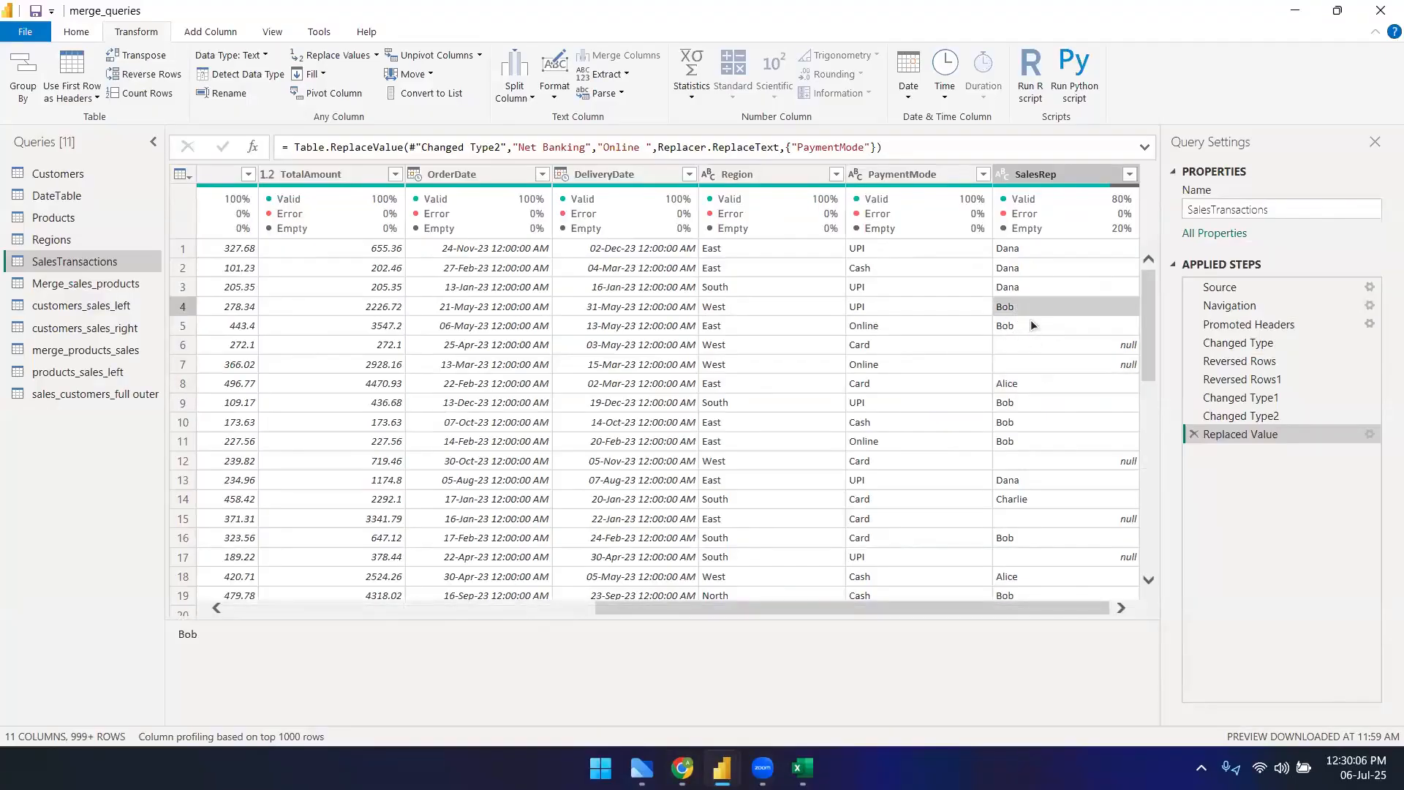
pyautogui.click(1037, 348)
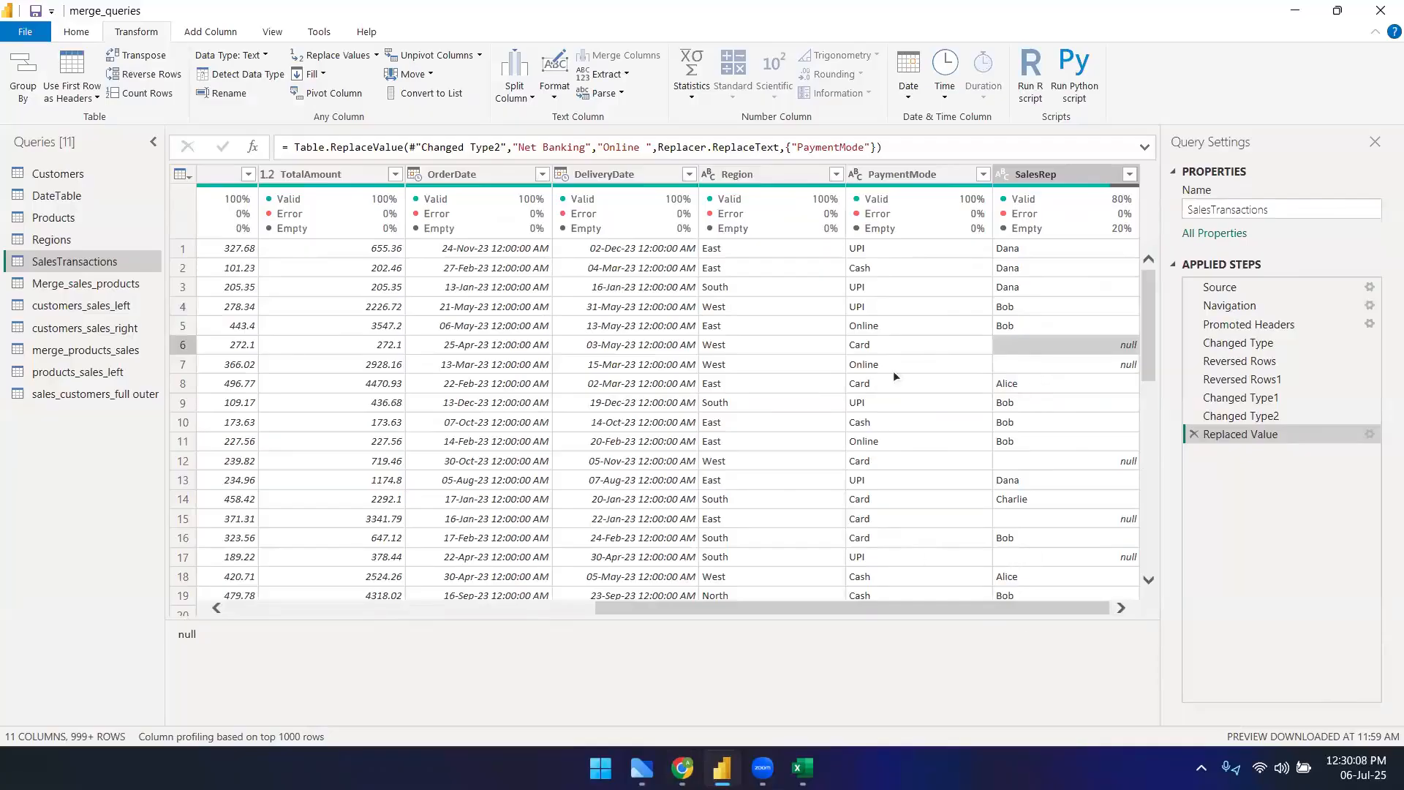
pyautogui.click(1047, 389)
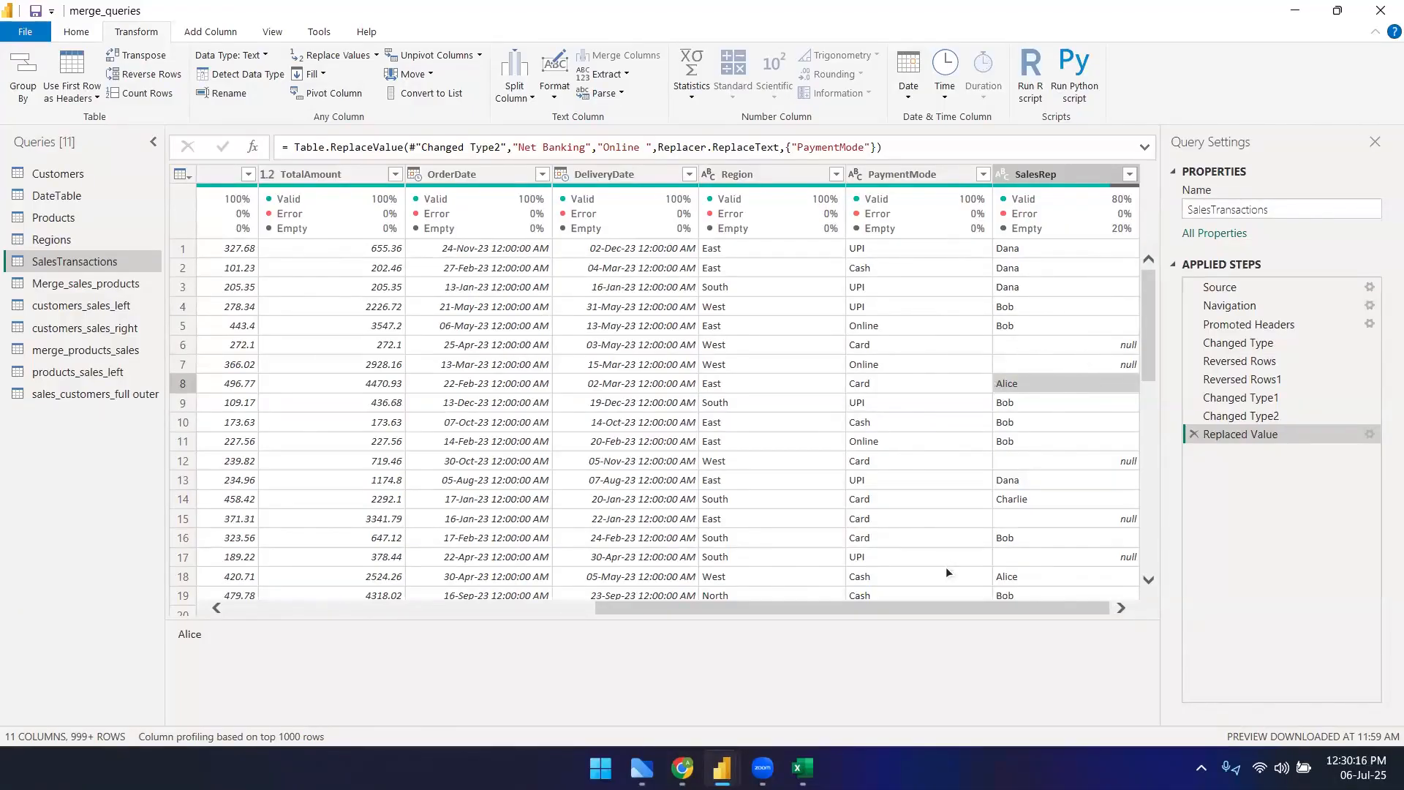
pyautogui.scroll(-3, 1029, 436)
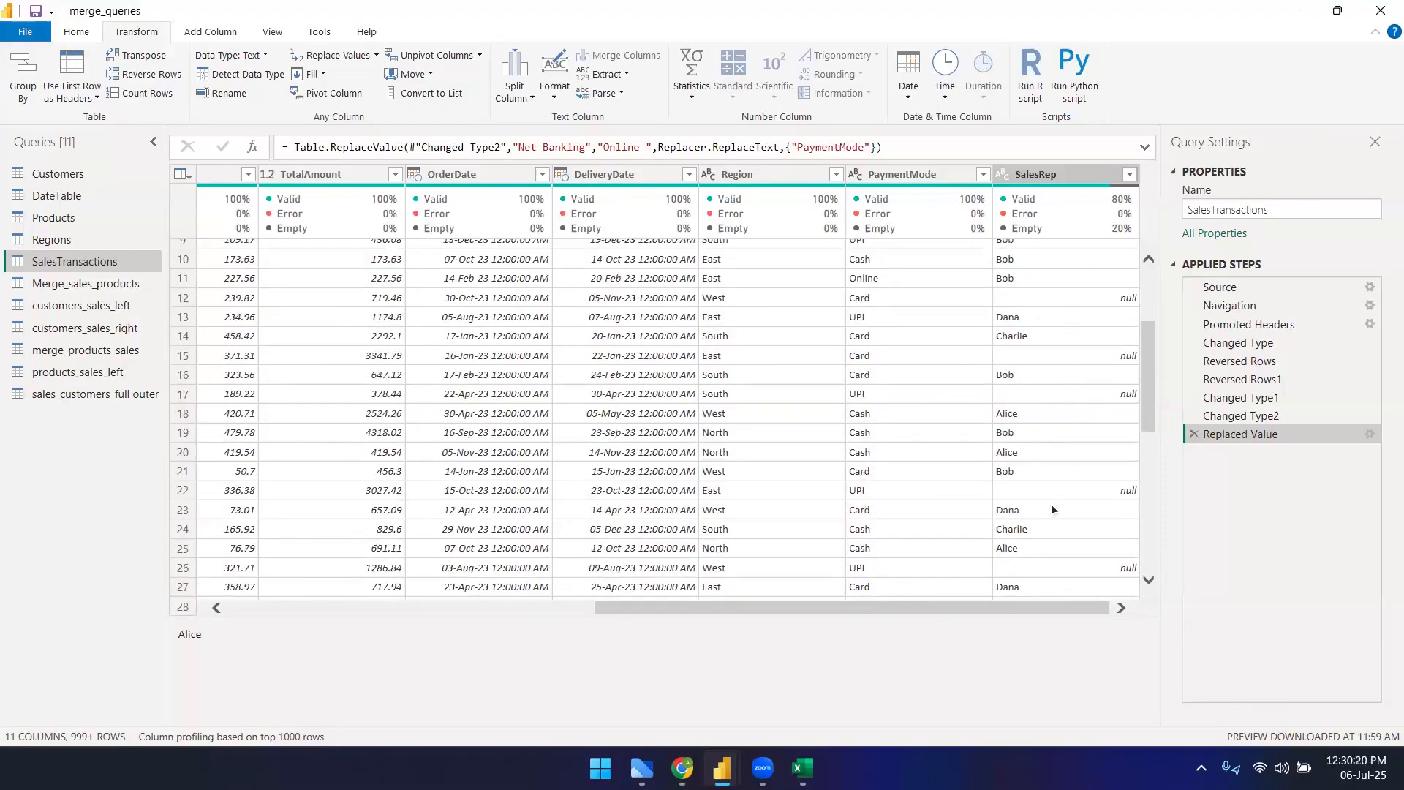
pyautogui.scroll(3, 1061, 366)
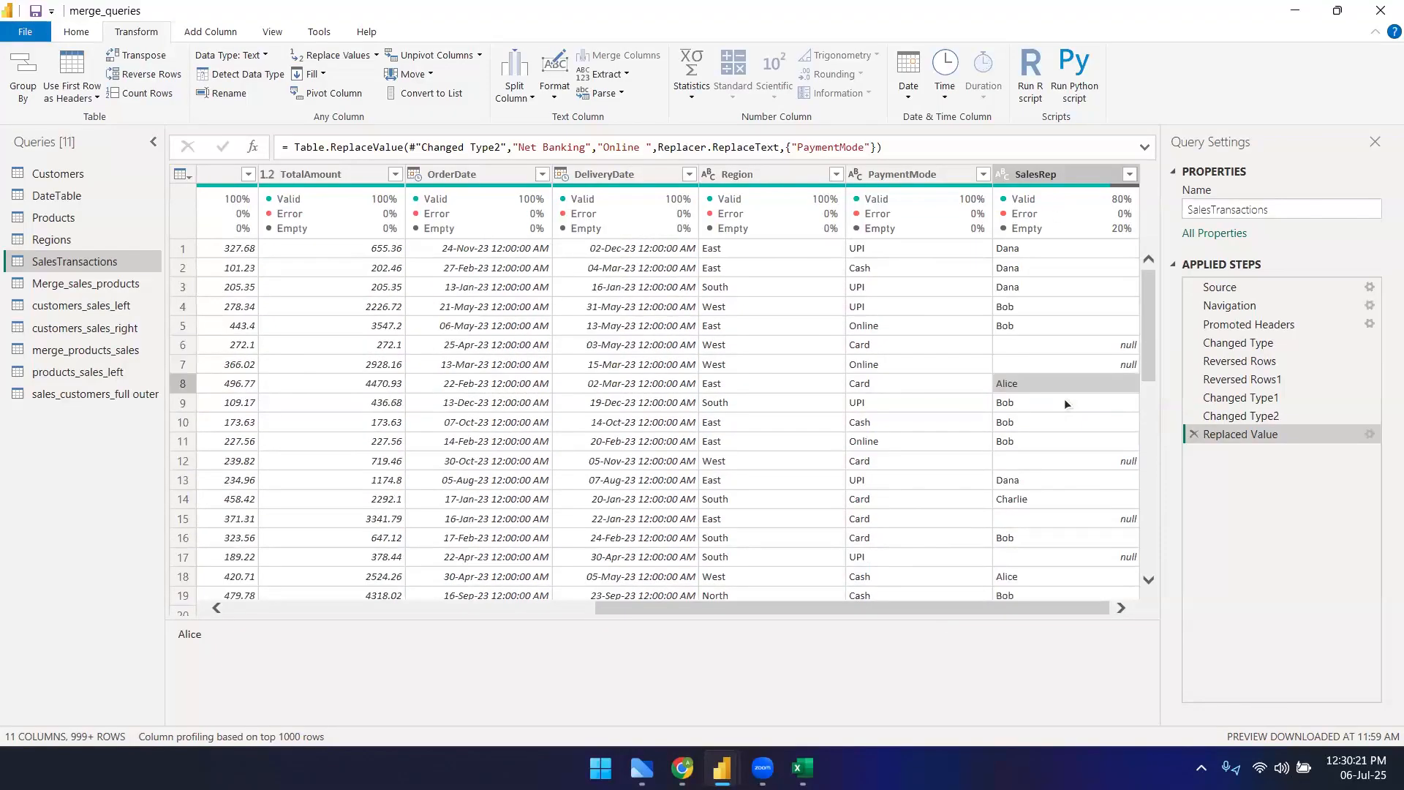
# - Duplicate the SalesRep column twice in the SalesTransactions query
pyautogui.click(1051, 178)
pyautogui.rightClick(1051, 178)
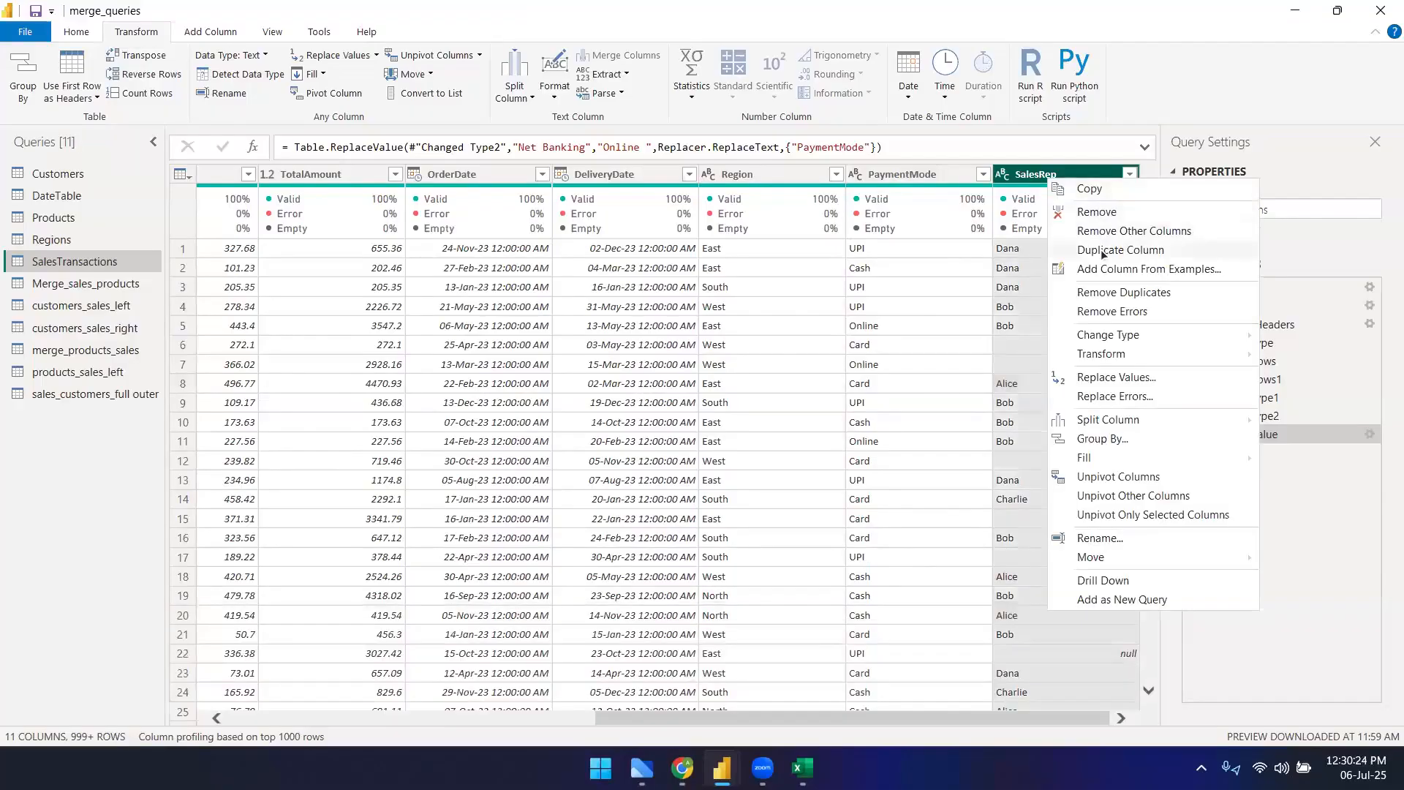
pyautogui.click(1100, 249)
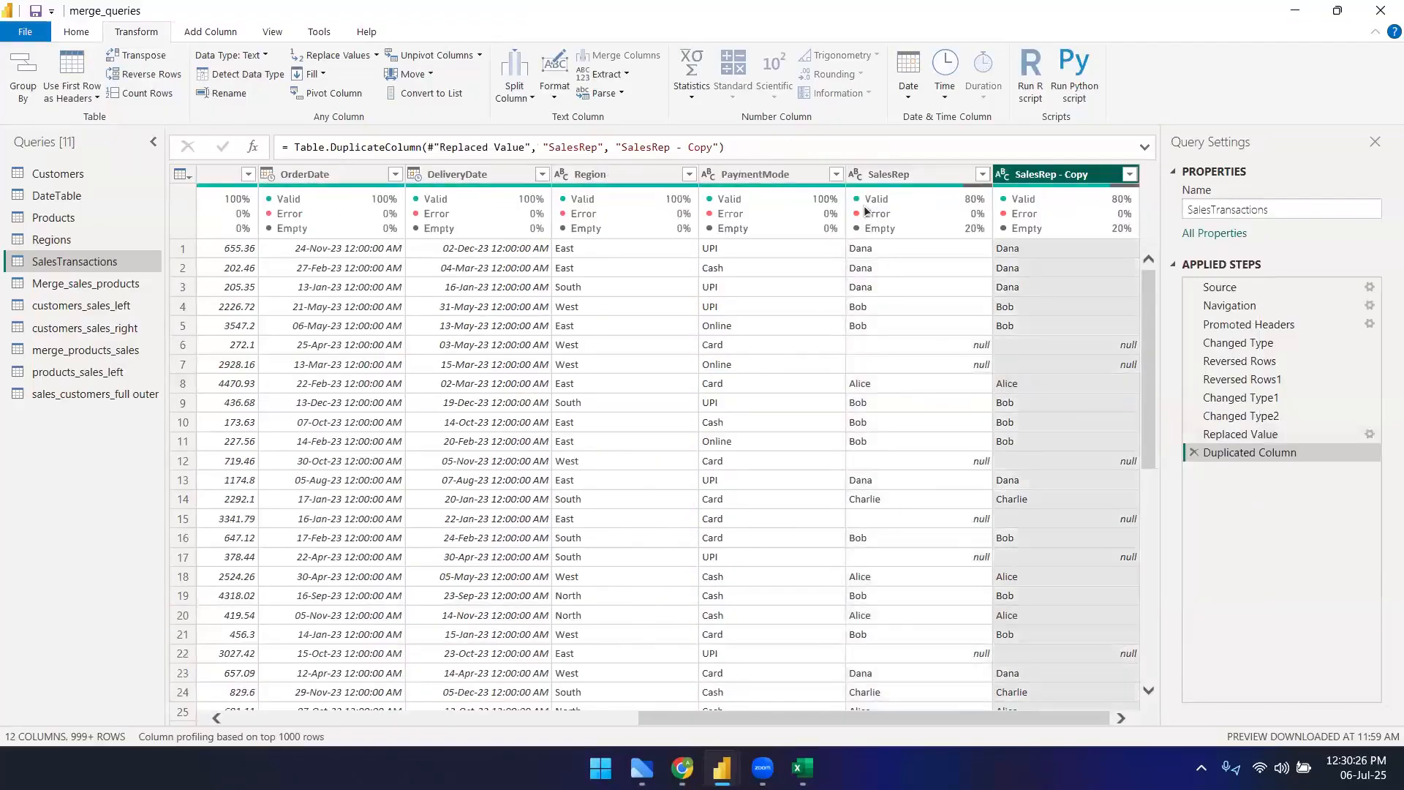
pyautogui.click(905, 178)
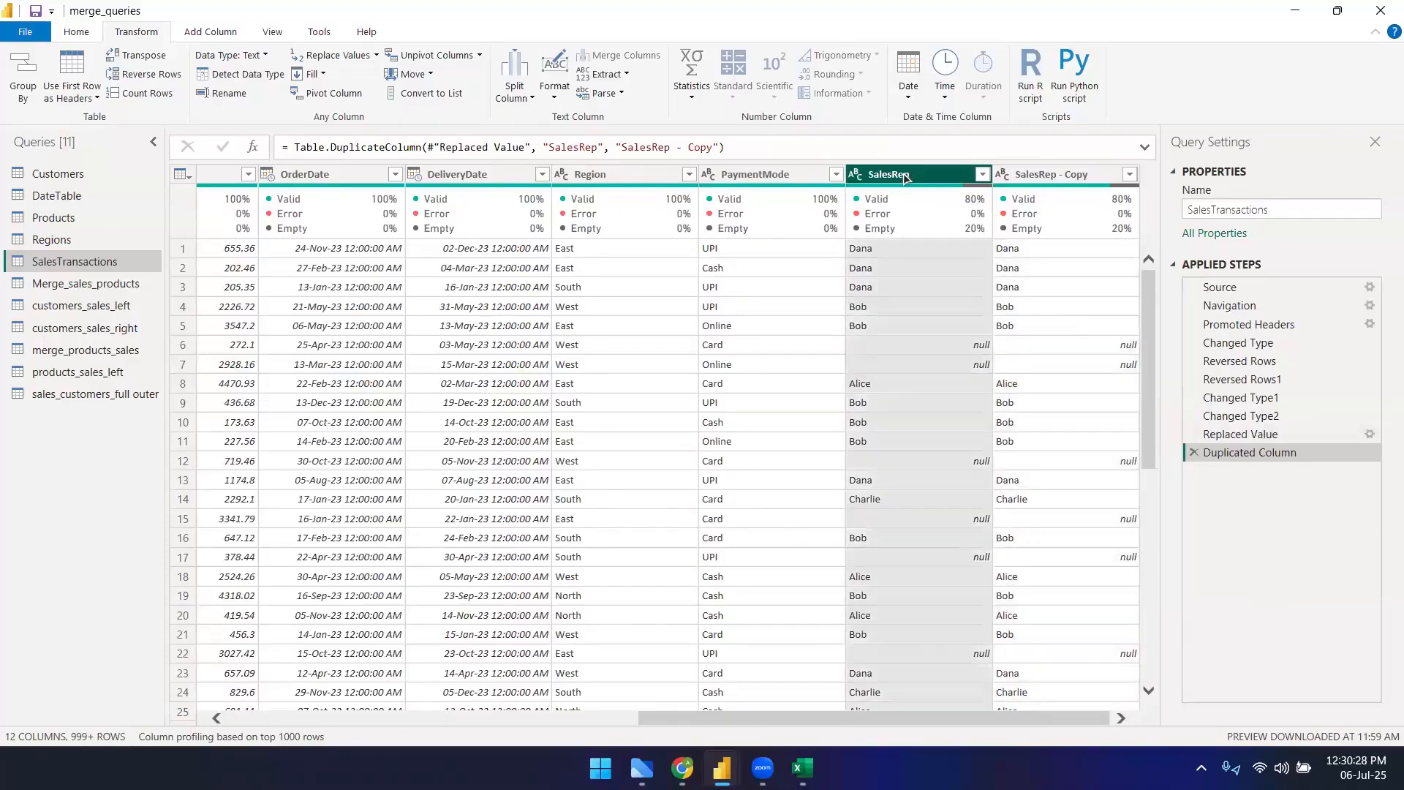
pyautogui.rightClick(921, 177)
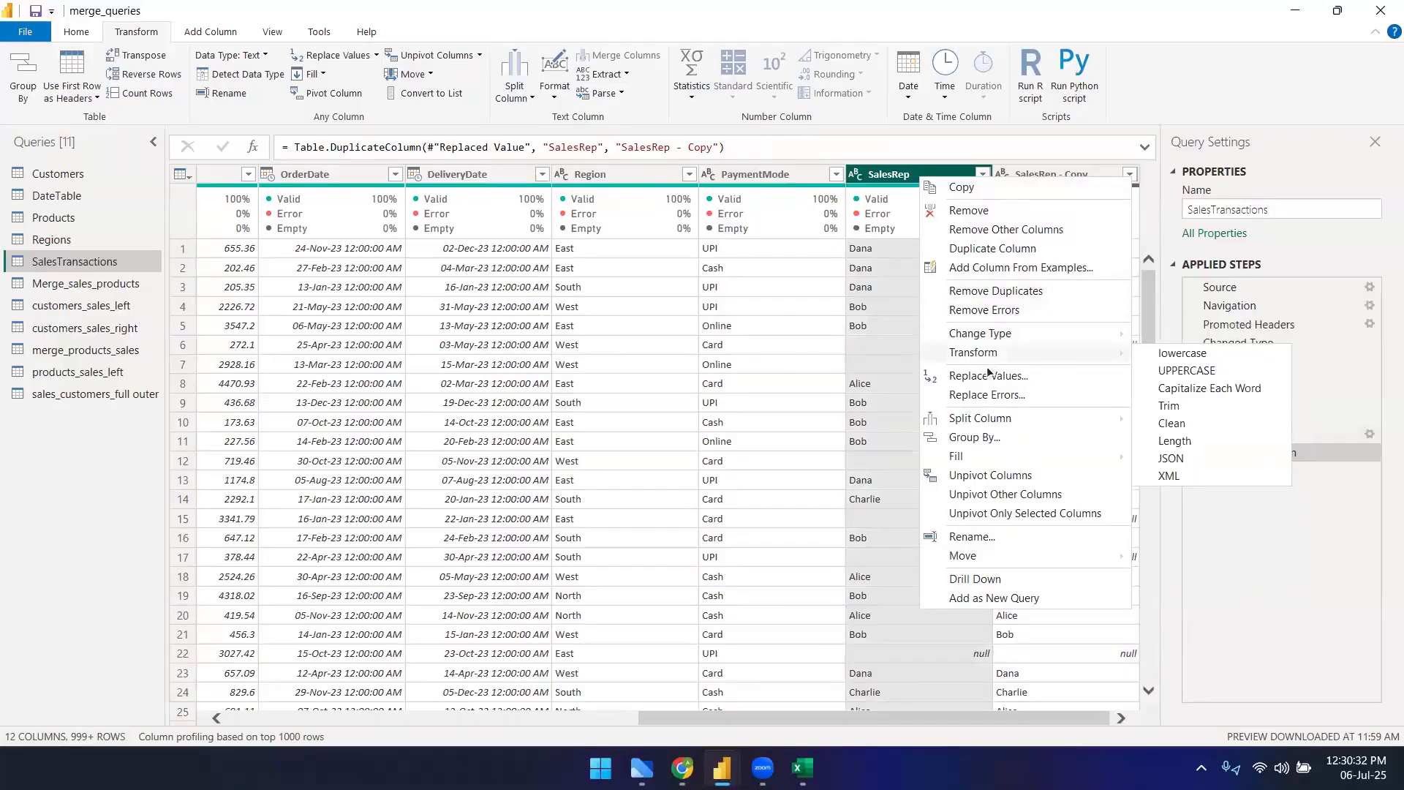
pyautogui.click(985, 251)
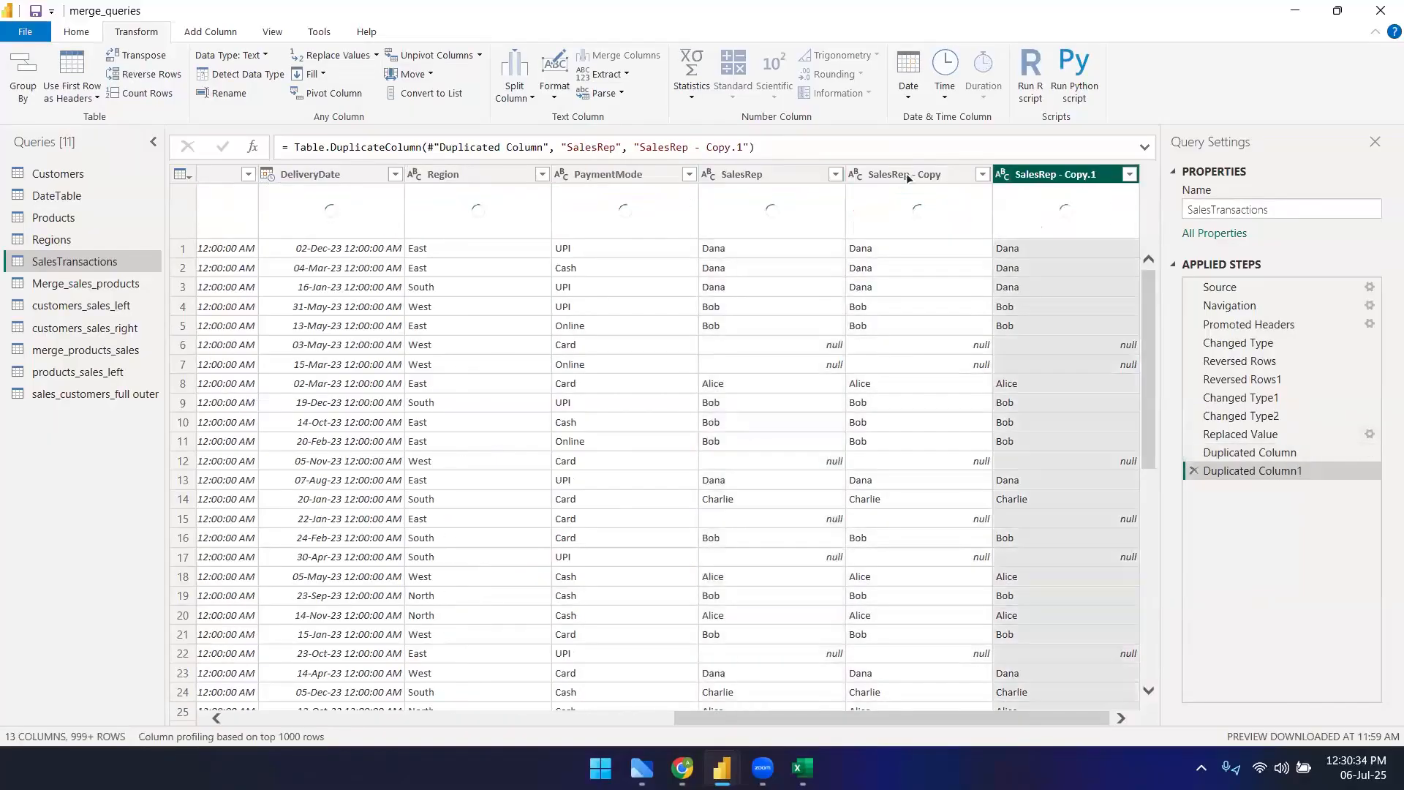
# - Rename the SalesRep - Copy column as "SalesRep - Fill Down"
pyautogui.rightClick(898, 177)
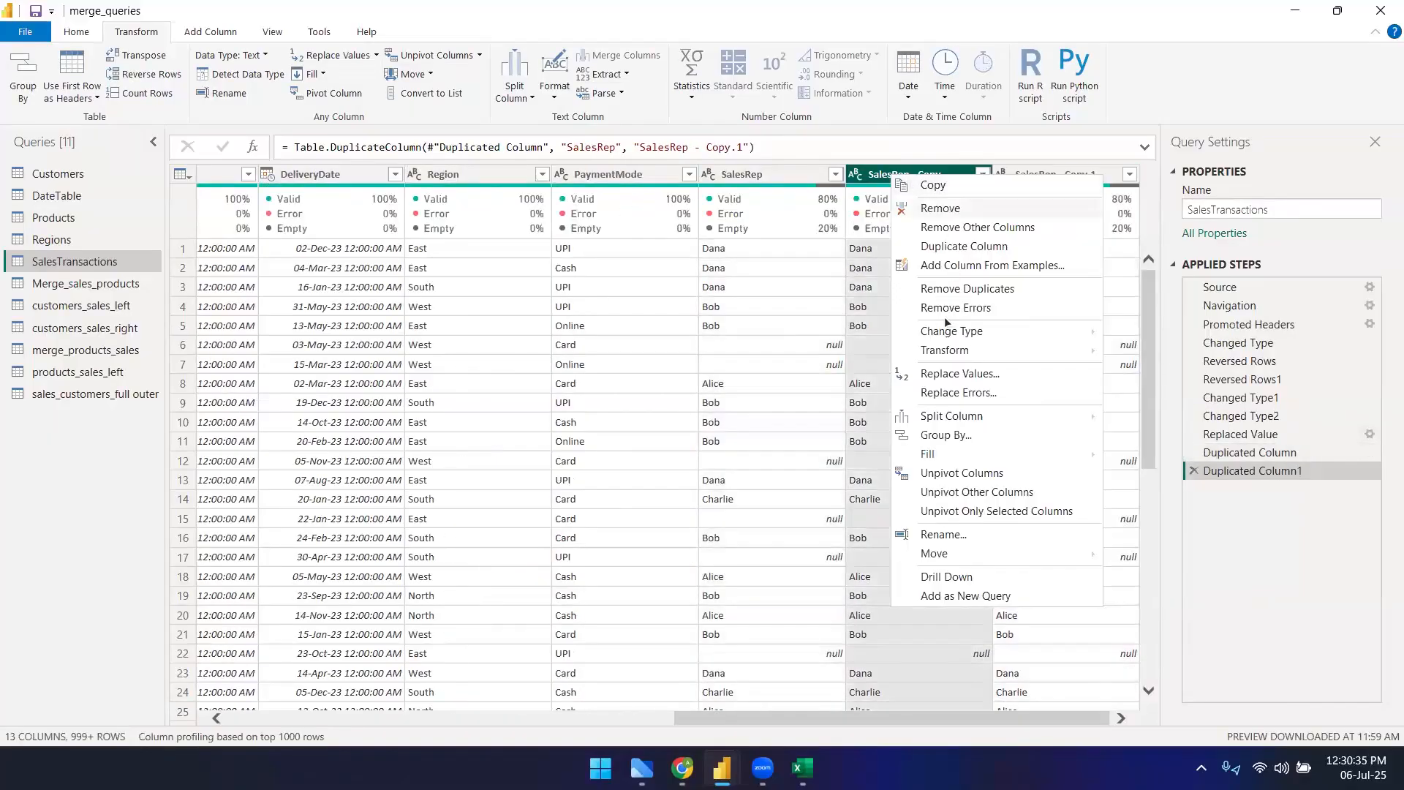
pyautogui.click(923, 534)
pyautogui.click(956, 174)
pyautogui.press('BackSpace')
pyautogui.press('BackSpace')
pyautogui.press('BackSpace')
pyautogui.press('BackSpace')
pyautogui.write('Fill')
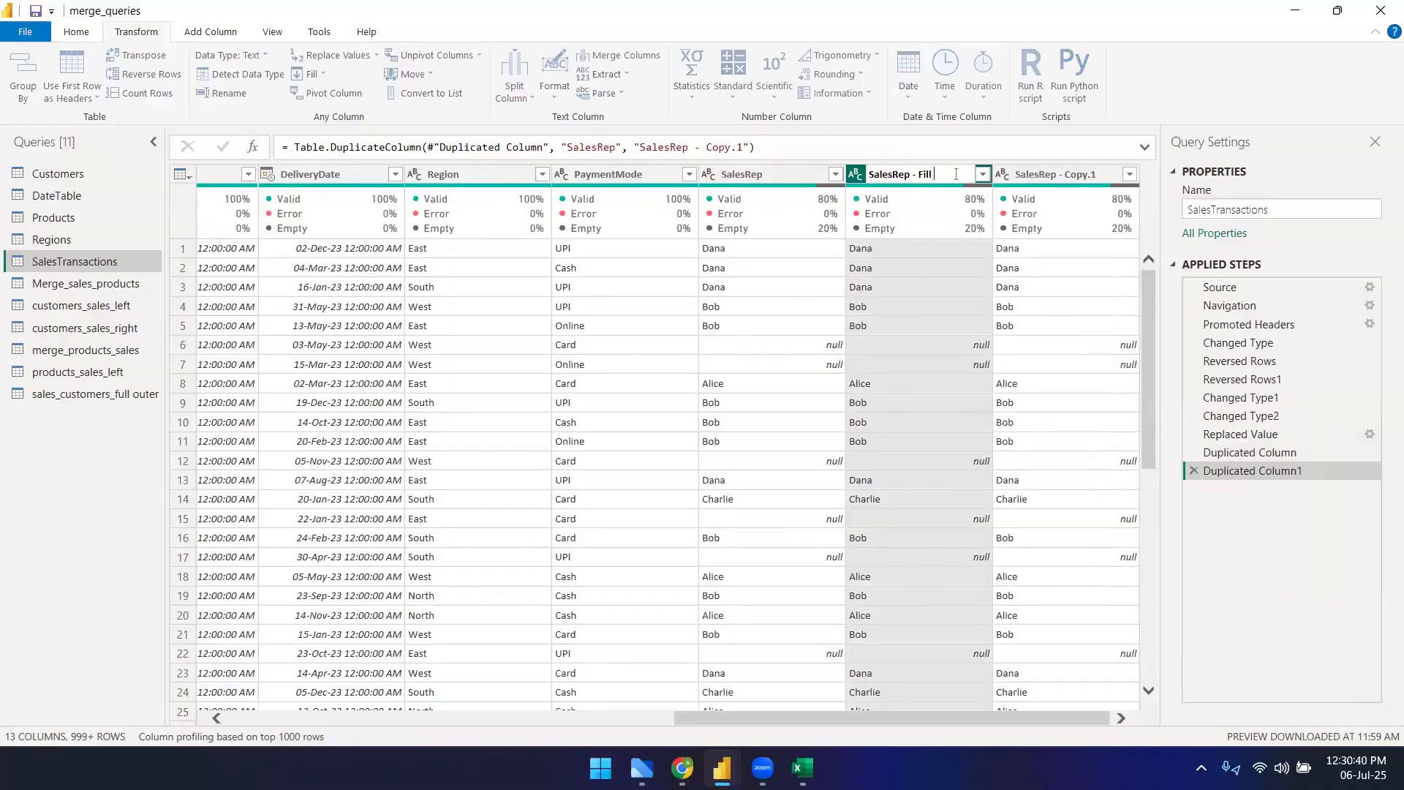
pyautogui.write(' Down')
pyautogui.press('Return')
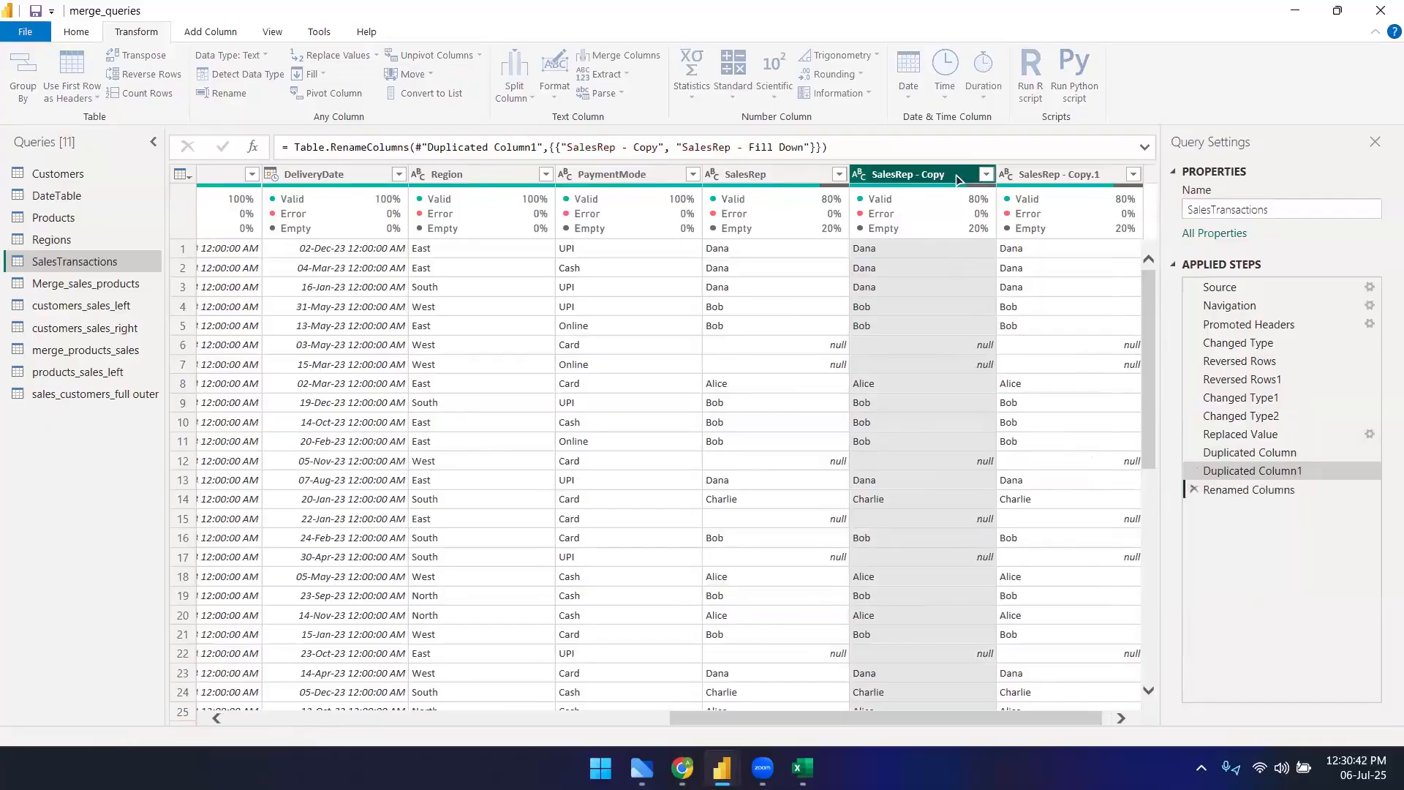
# - Rename the SalesRep - Copy.1 column as "SalesRep - Fill Up"
pyautogui.rightClick(1054, 173)
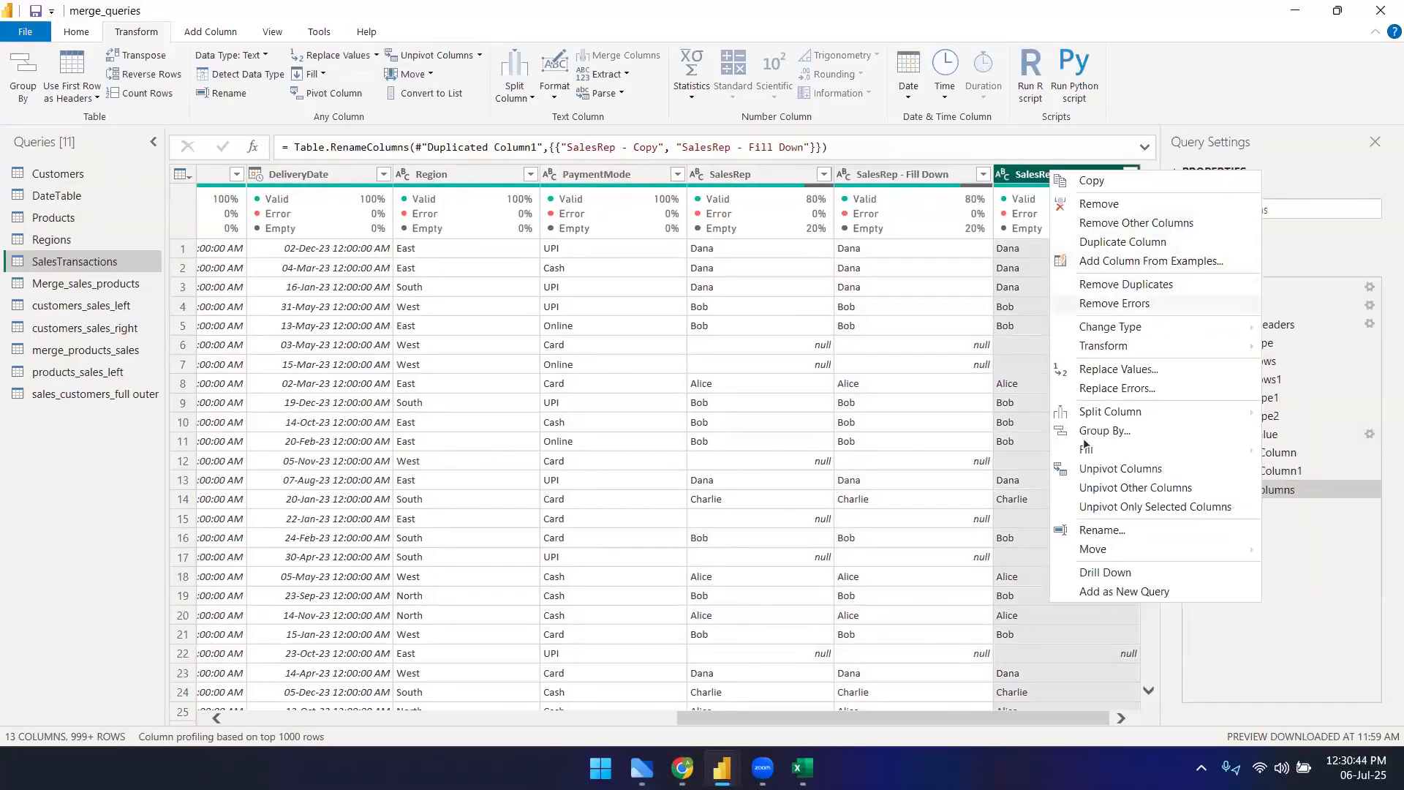
pyautogui.click(1089, 529)
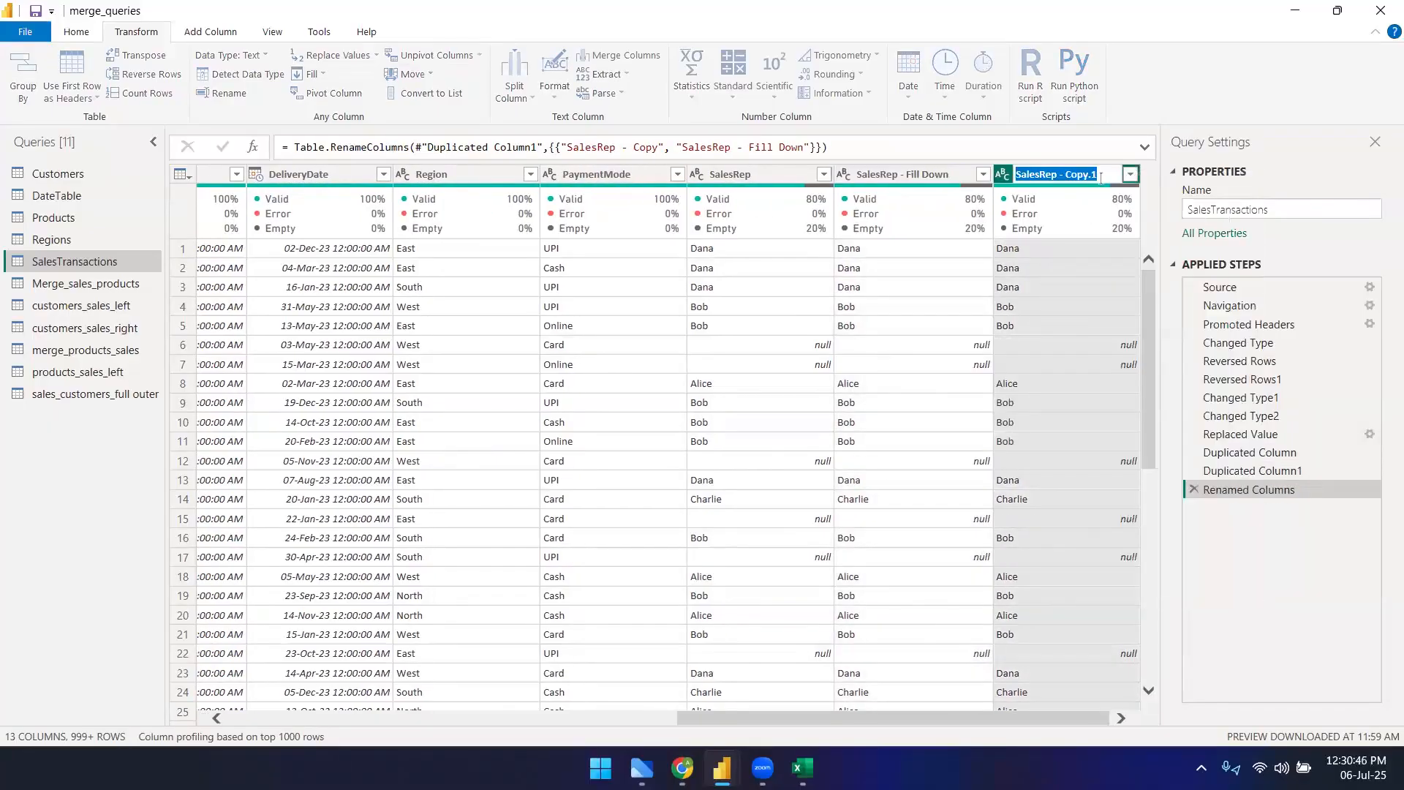
pyautogui.click(1101, 178)
pyautogui.press('BackSpace')
pyautogui.press('BackSpace')
pyautogui.press('BackSpace')
pyautogui.press('BackSpace')
pyautogui.press('BackSpace')
pyautogui.press('BackSpace')
pyautogui.write('FillUp')
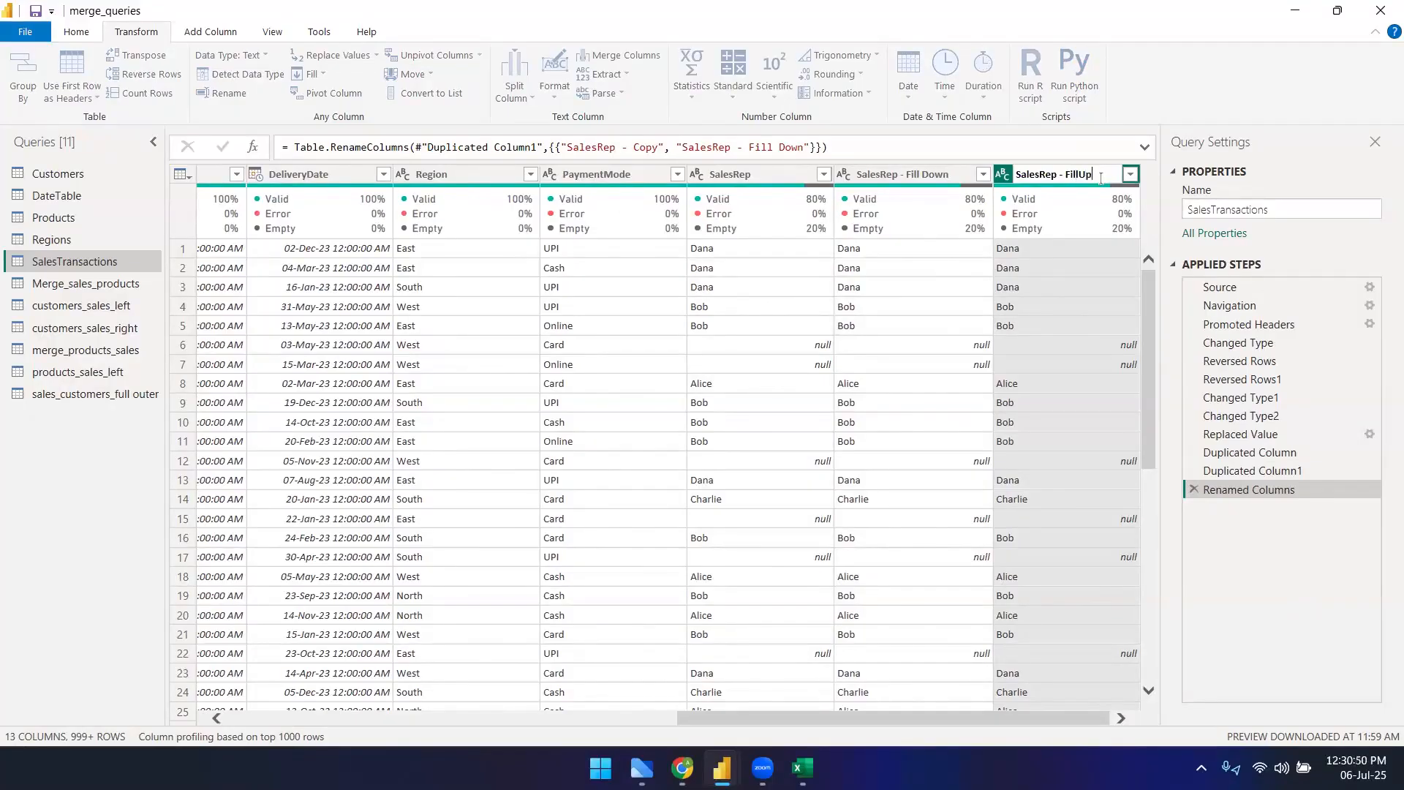
pyautogui.press('Left')
pyautogui.press('Left')
pyautogui.press('Return')
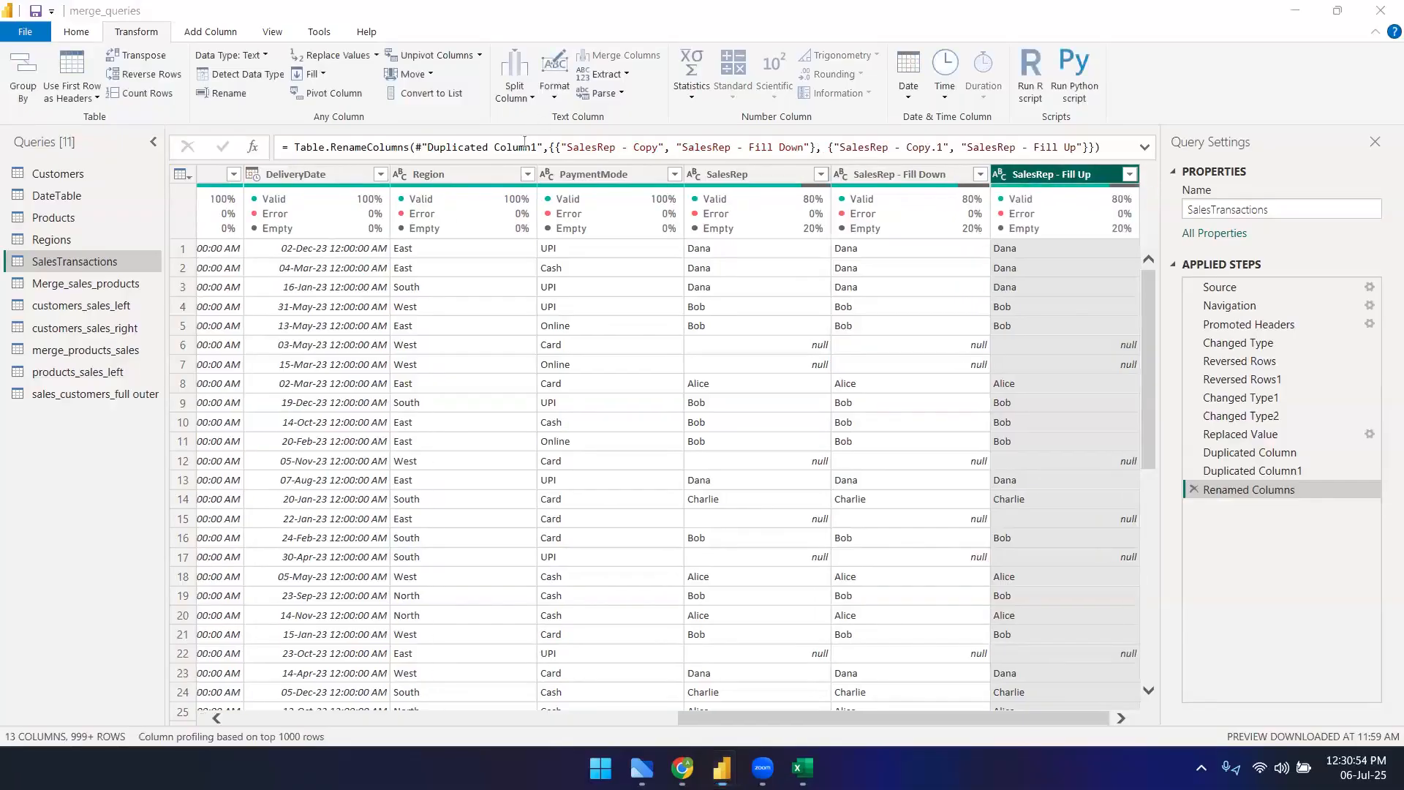
# - Fill the nulls down in the SalesRep - Fill Down column and up in the SalesRep - Fill Up column
pyautogui.click(883, 174)
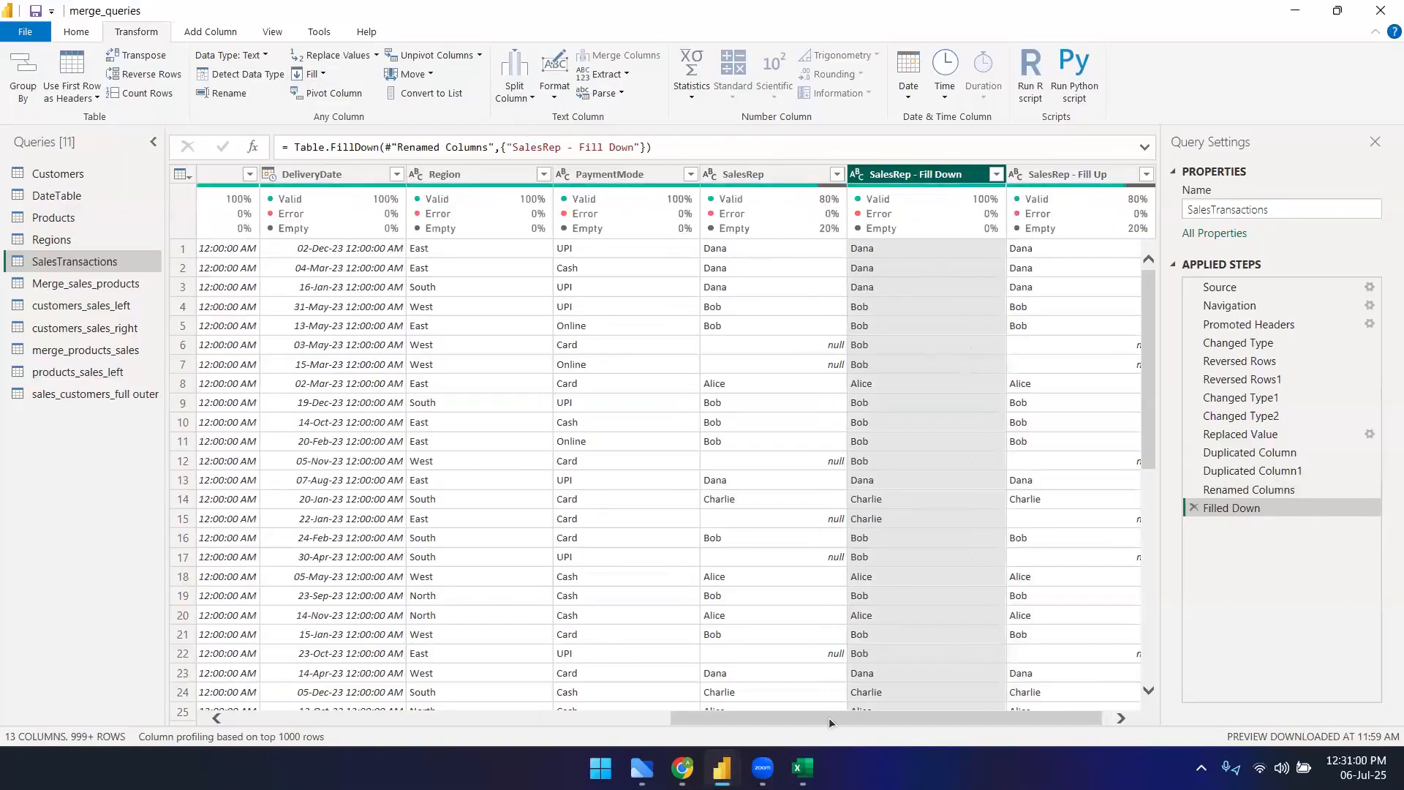
pyautogui.click(1061, 176)
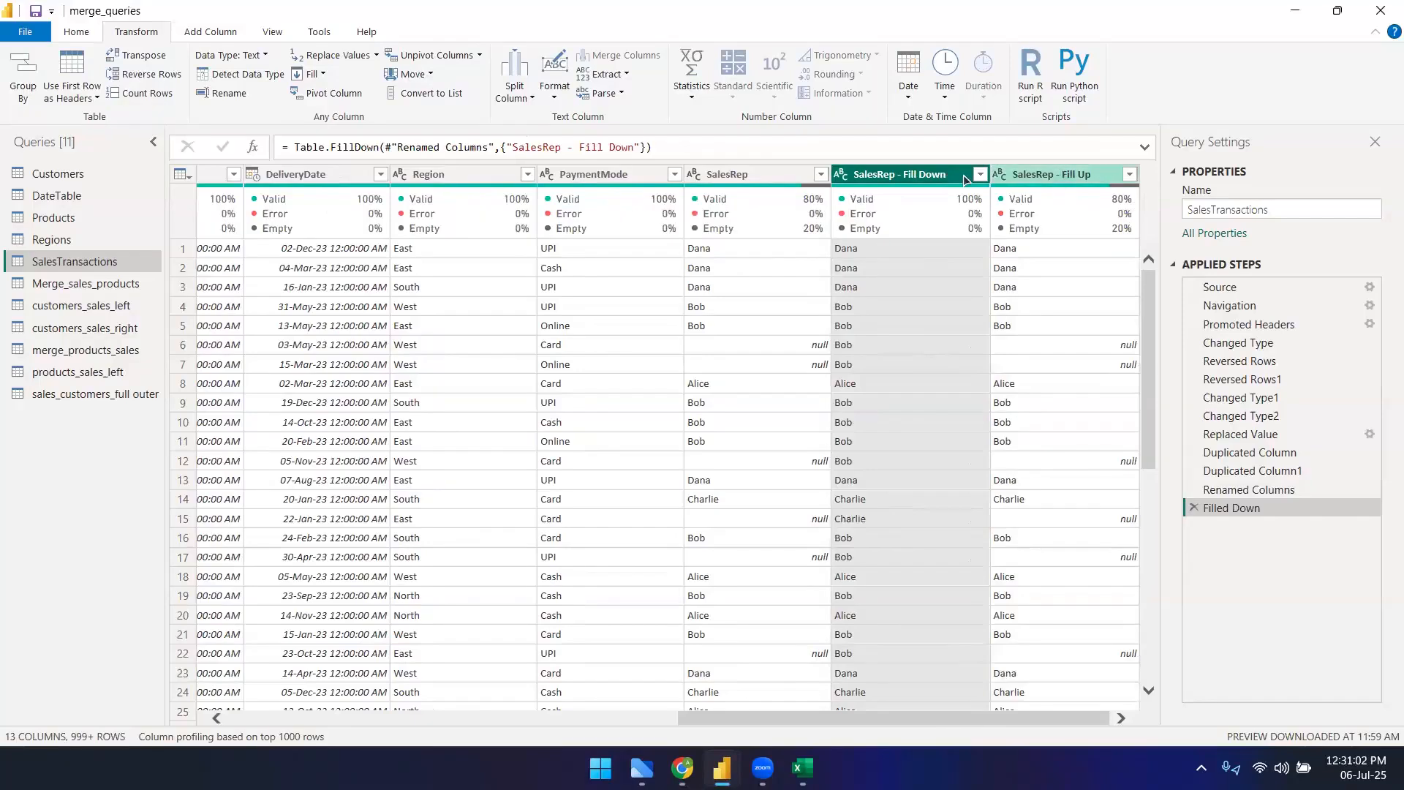
pyautogui.click(312, 74)
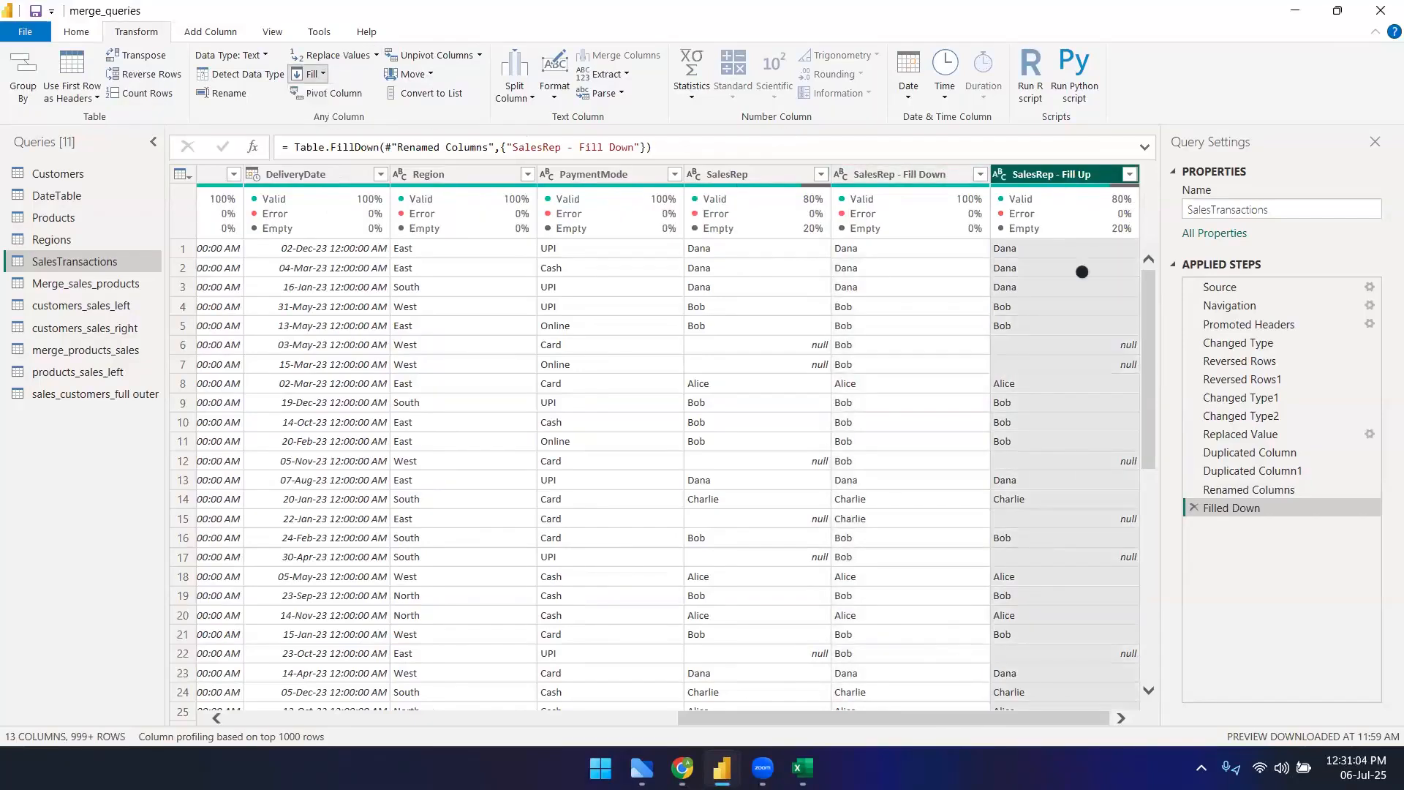
pyautogui.click(322, 112)
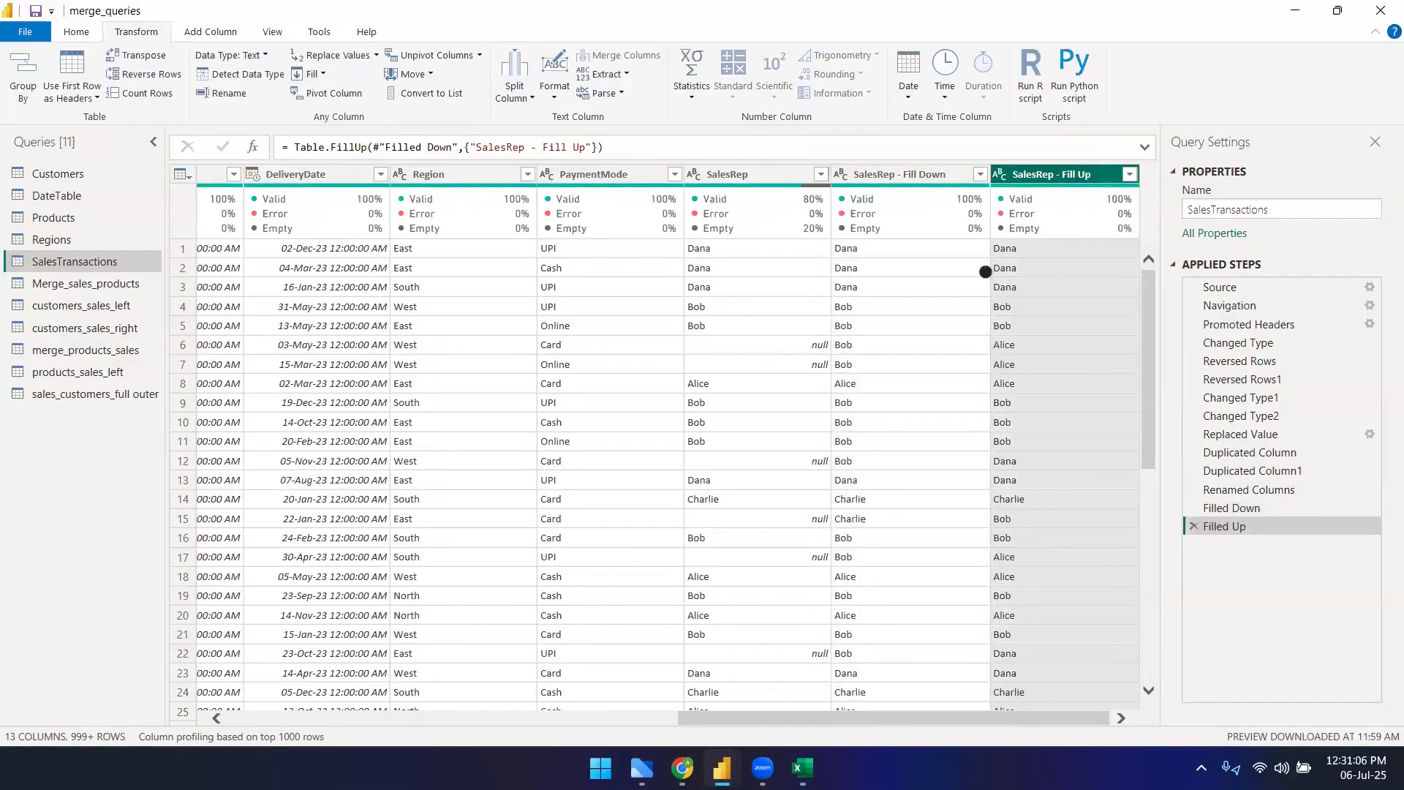
# - Compare the original SalesRep column with its Fill Down and Fill Up copies, checking the rows around the nulls
pyautogui.click(769, 180)
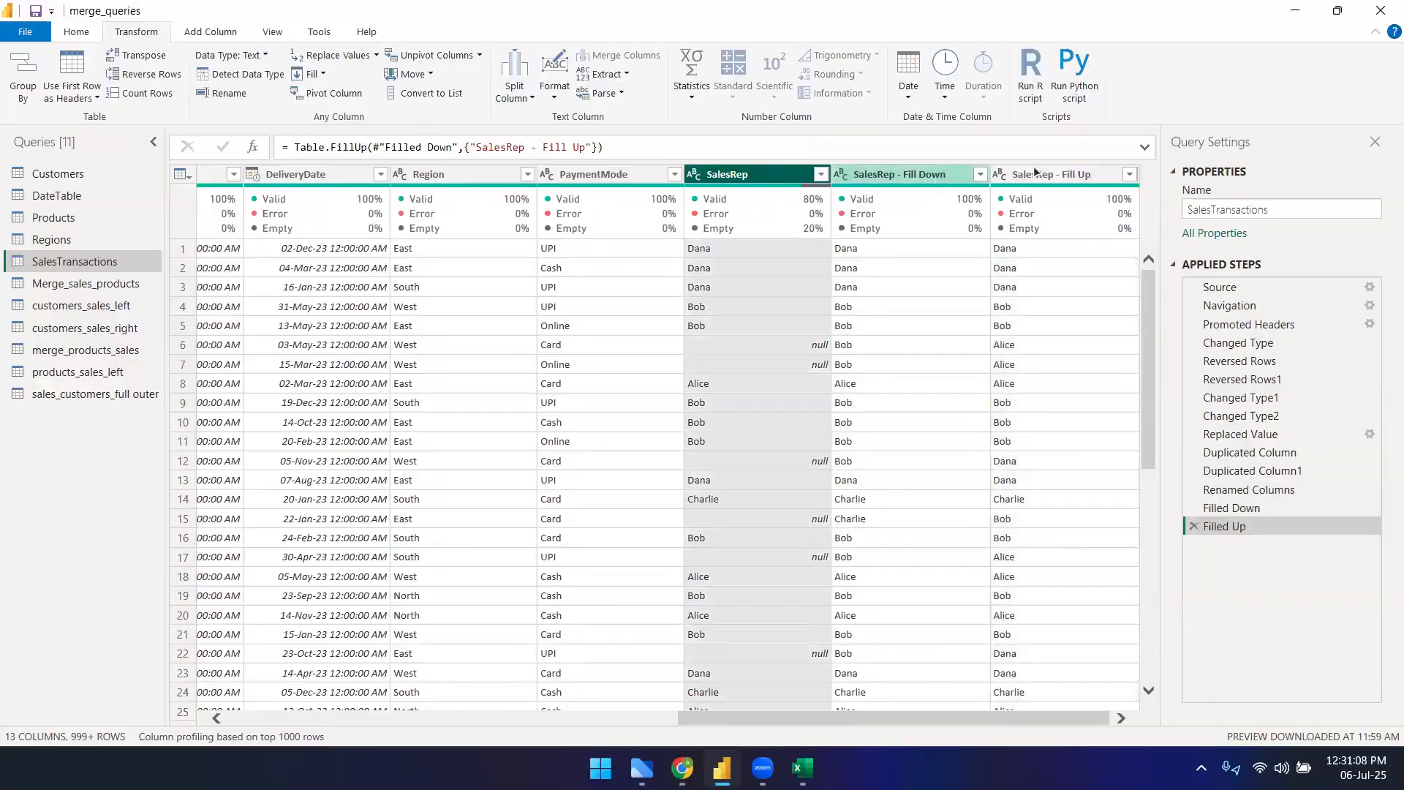
pyautogui.hotkey('shift', 'Right')
pyautogui.hotkey('shift', 'Right')
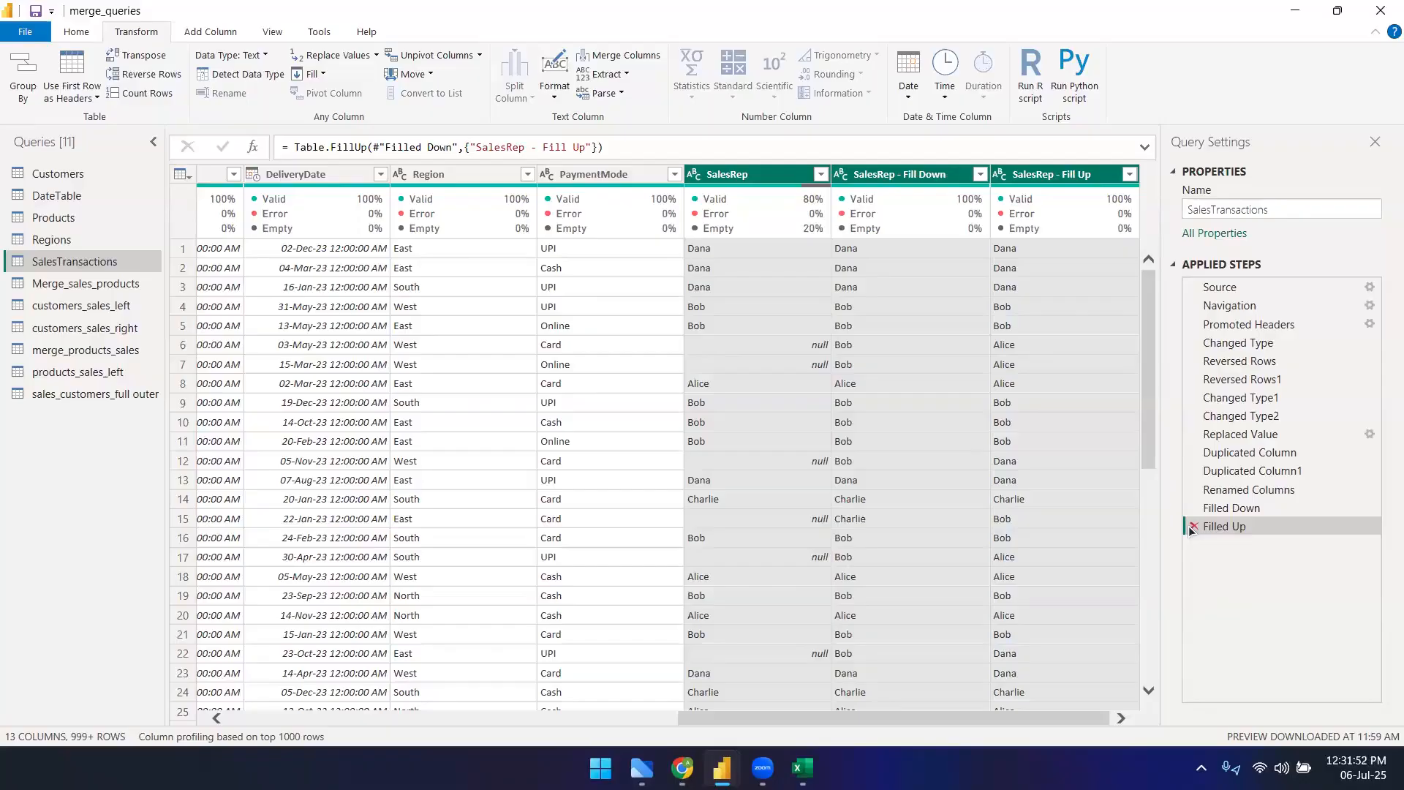
pyautogui.click(711, 386)
pyautogui.click(724, 404)
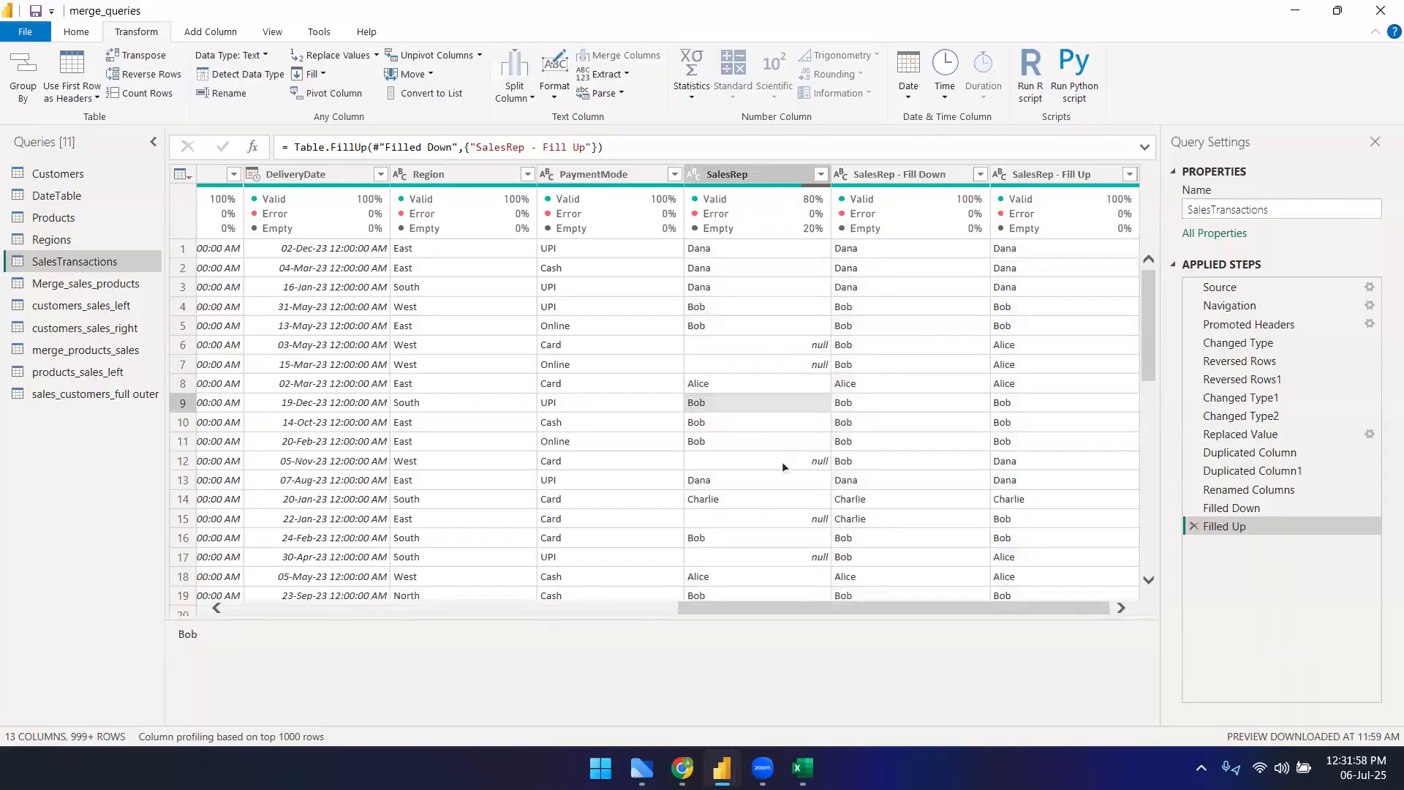
pyautogui.click(747, 461)
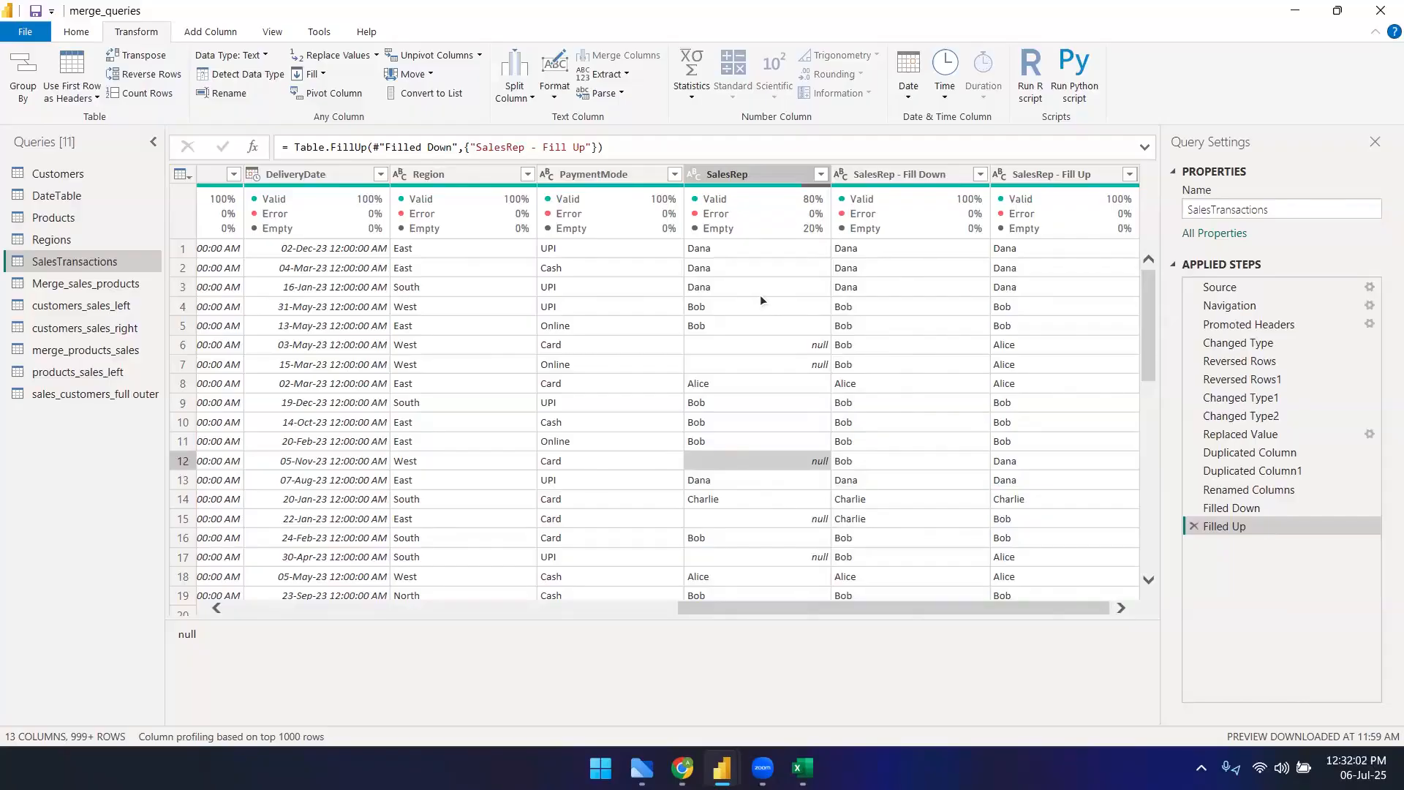
pyautogui.click(776, 480)
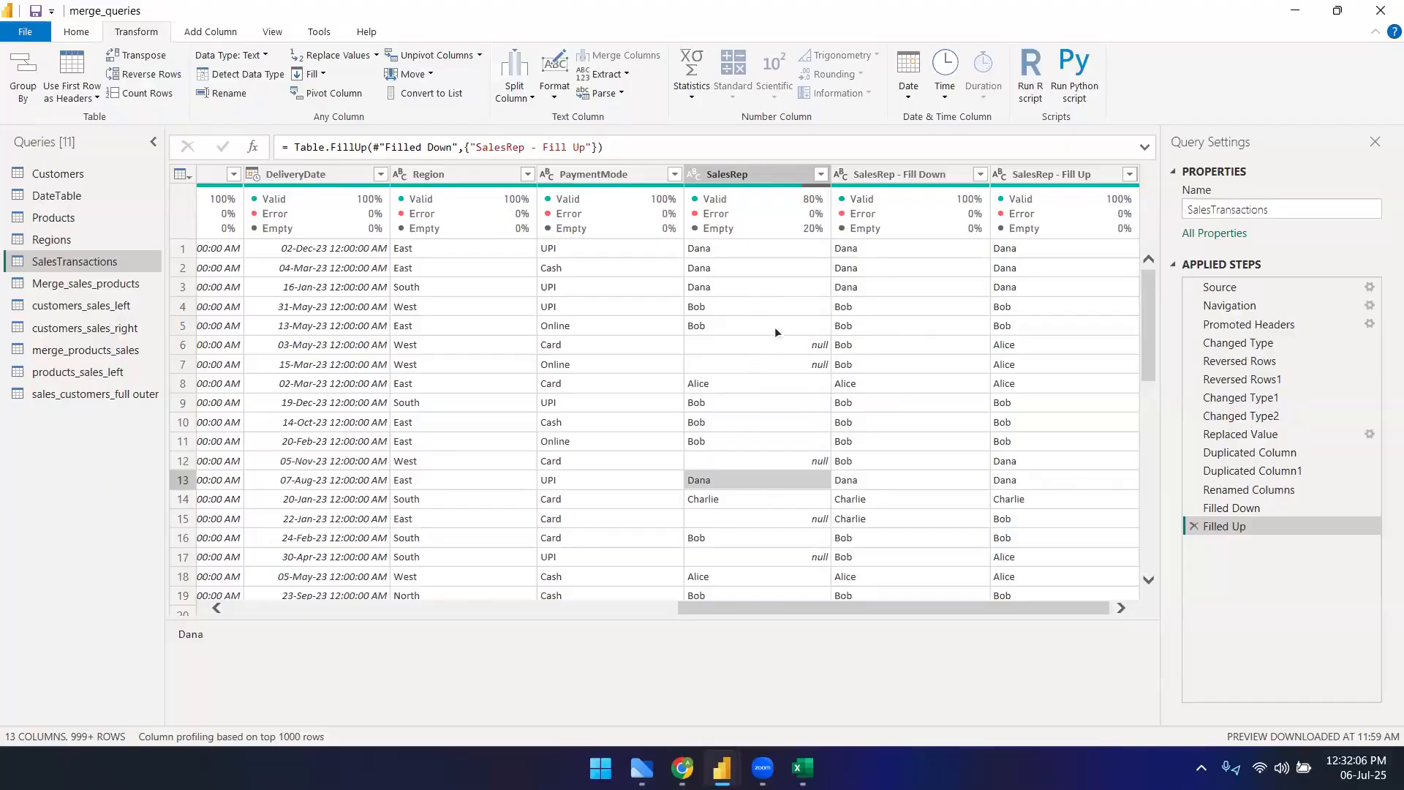
# - Inspect individual values in the TotalAmount column of SalesTransactions
pyautogui.moveTo(713, 608); pyautogui.dragTo(377, 623)
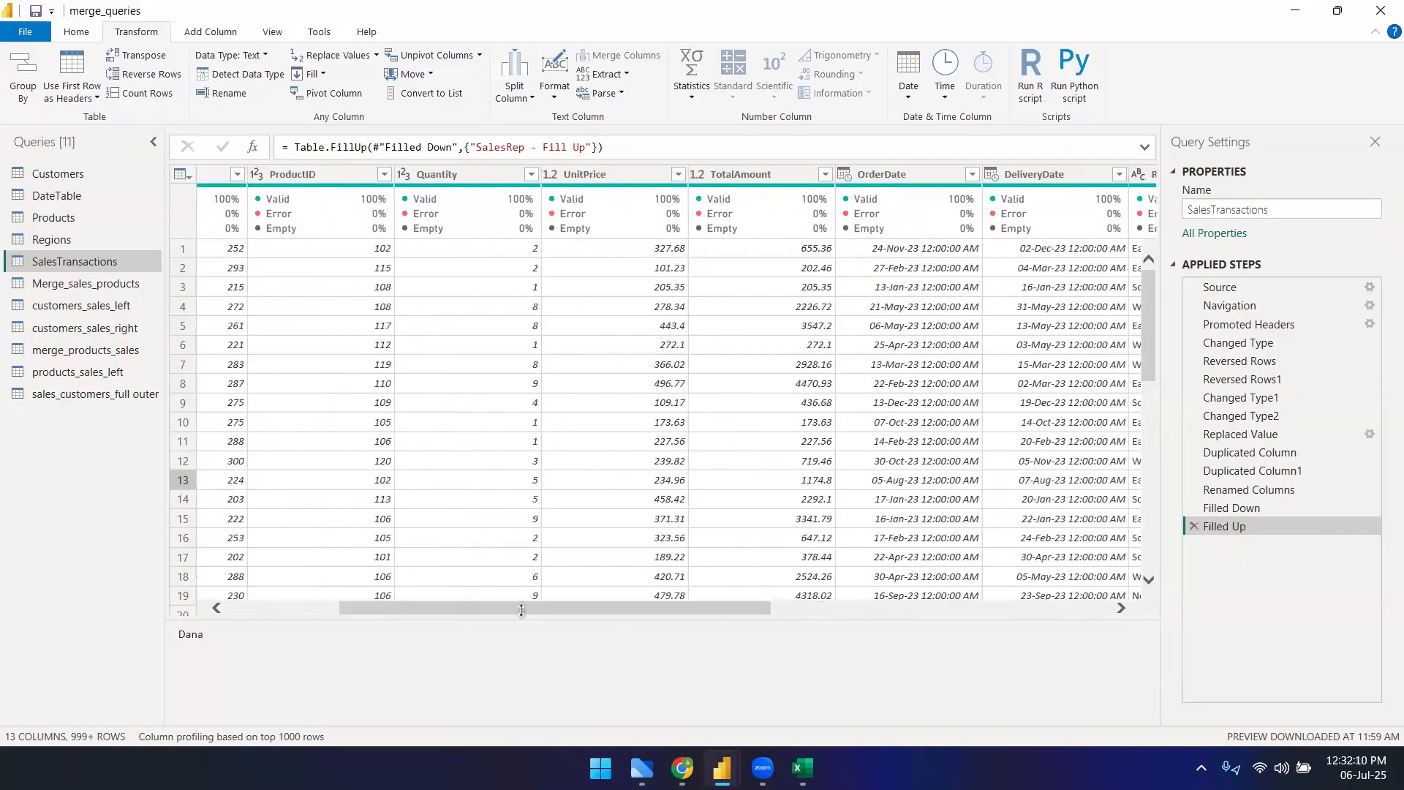
pyautogui.click(768, 364)
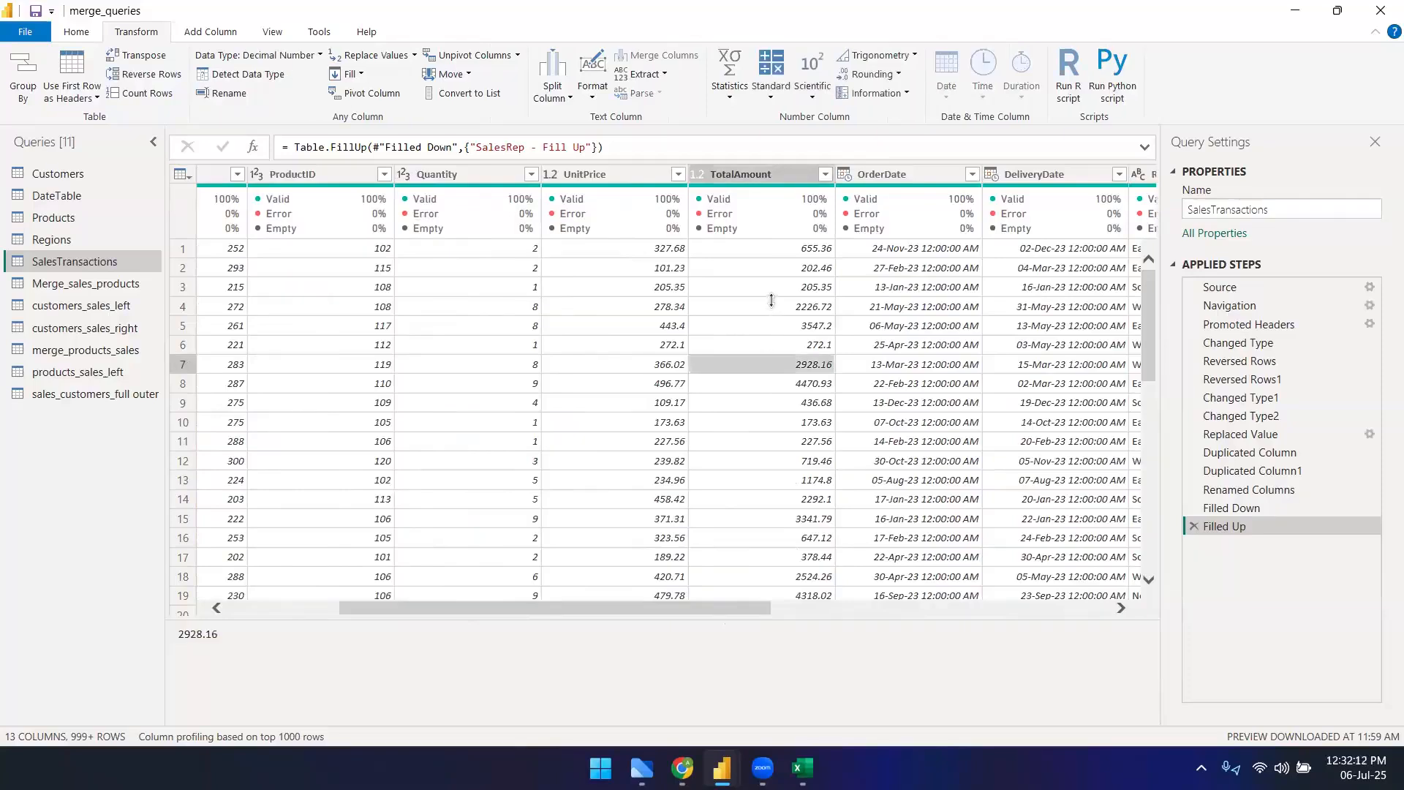
pyautogui.click(772, 301)
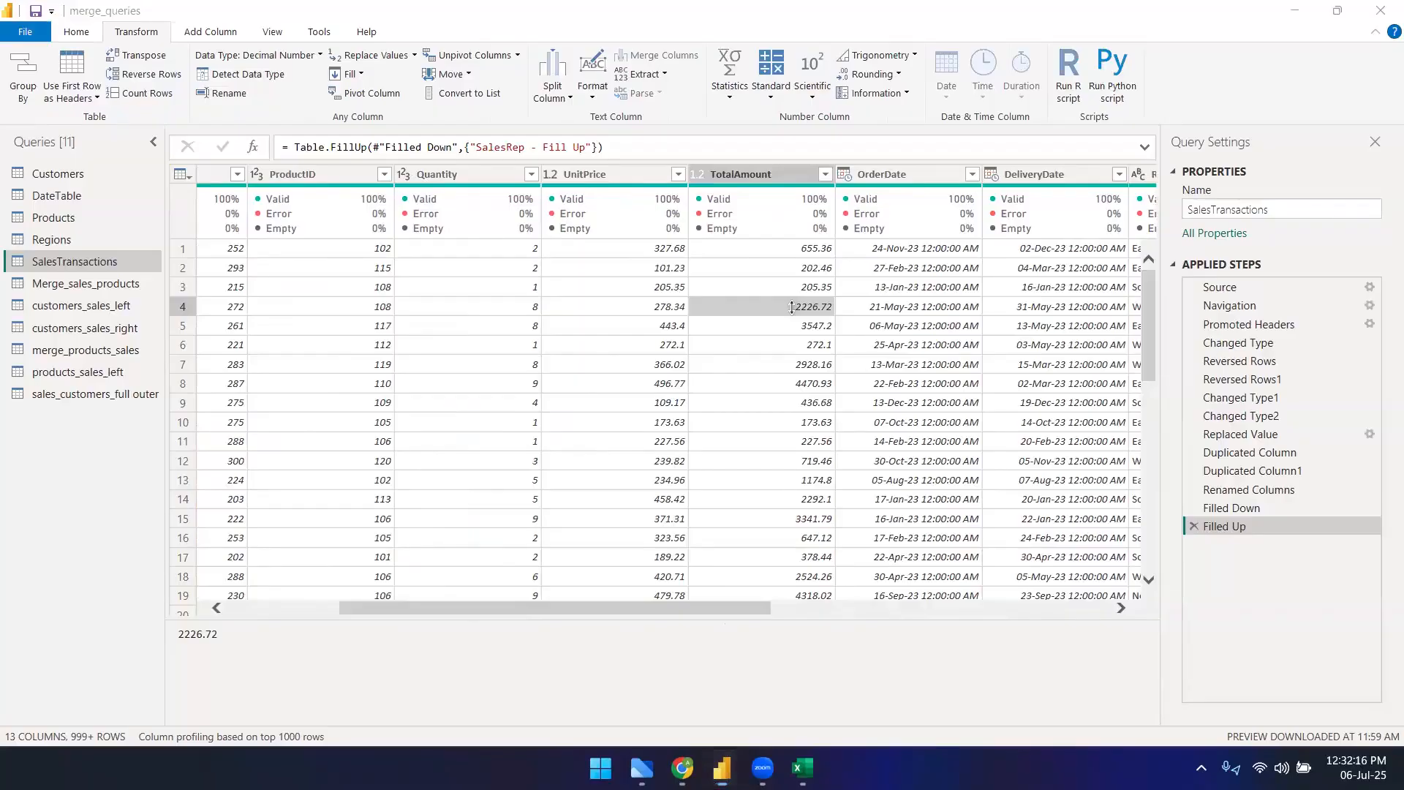
# - Examine the row 4 Quantity, UnitPrice and TotalAmount values in SalesTransactions, then view the SalesRep columns
pyautogui.click(774, 288)
pyautogui.click(789, 309)
pyautogui.click(486, 304)
pyautogui.click(611, 307)
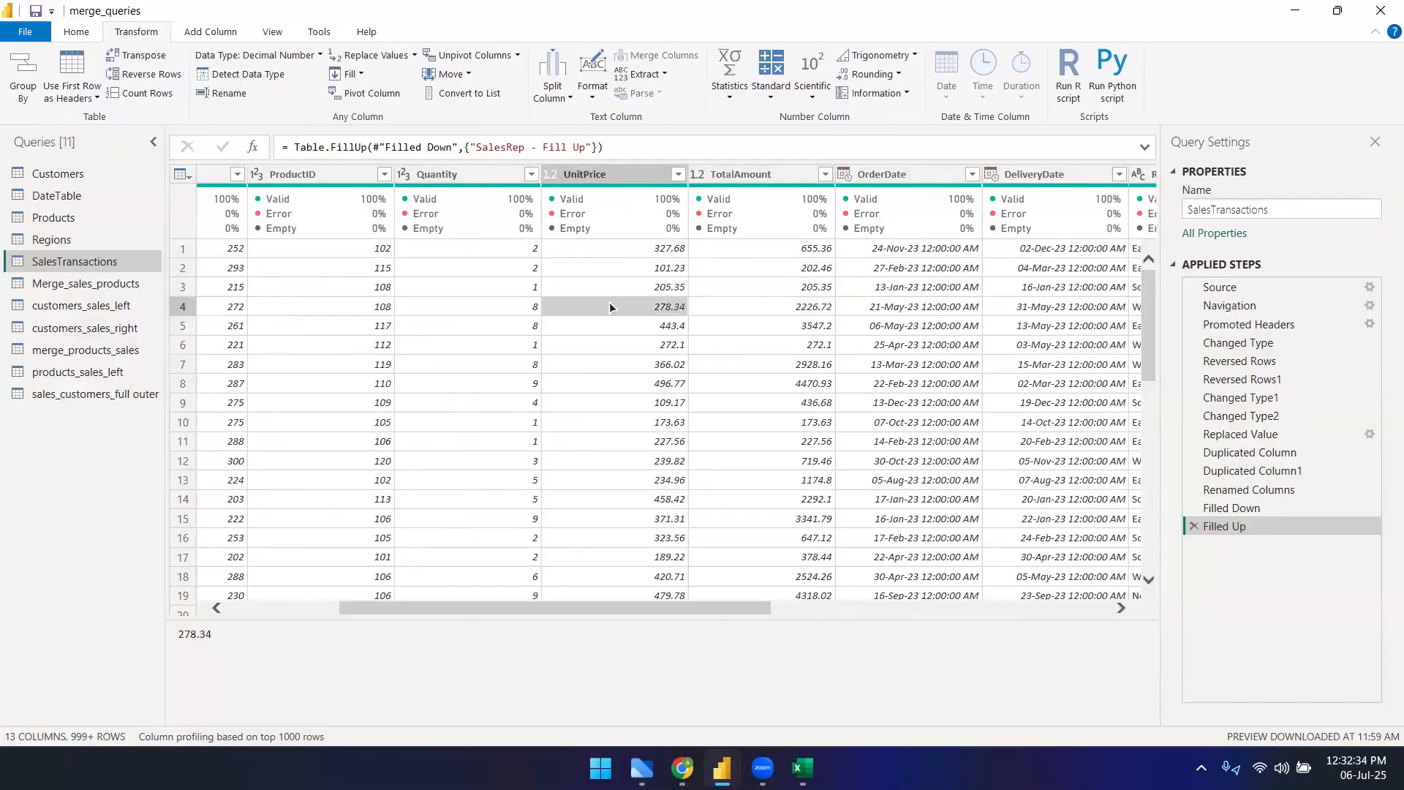
pyautogui.click(795, 310)
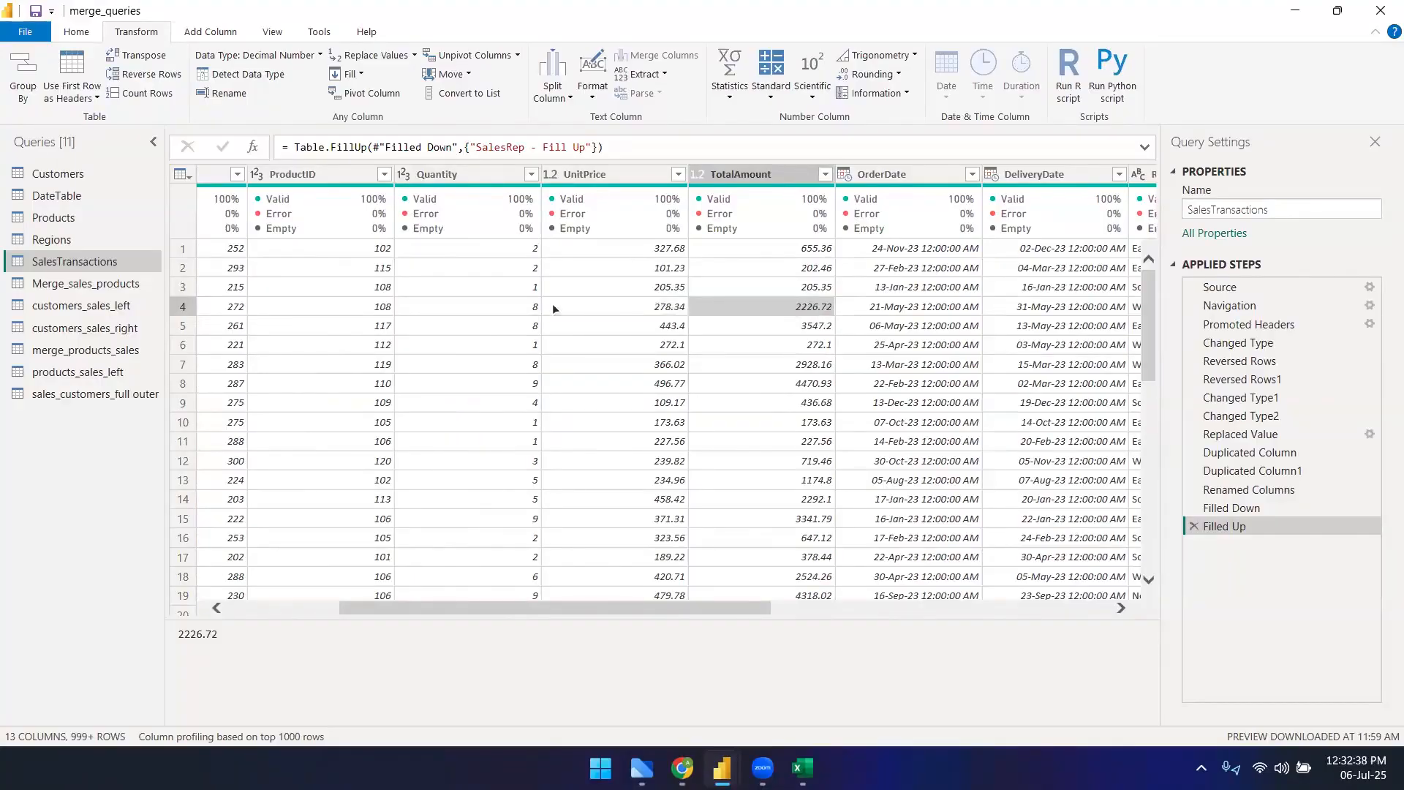
pyautogui.click(520, 305)
pyautogui.click(612, 301)
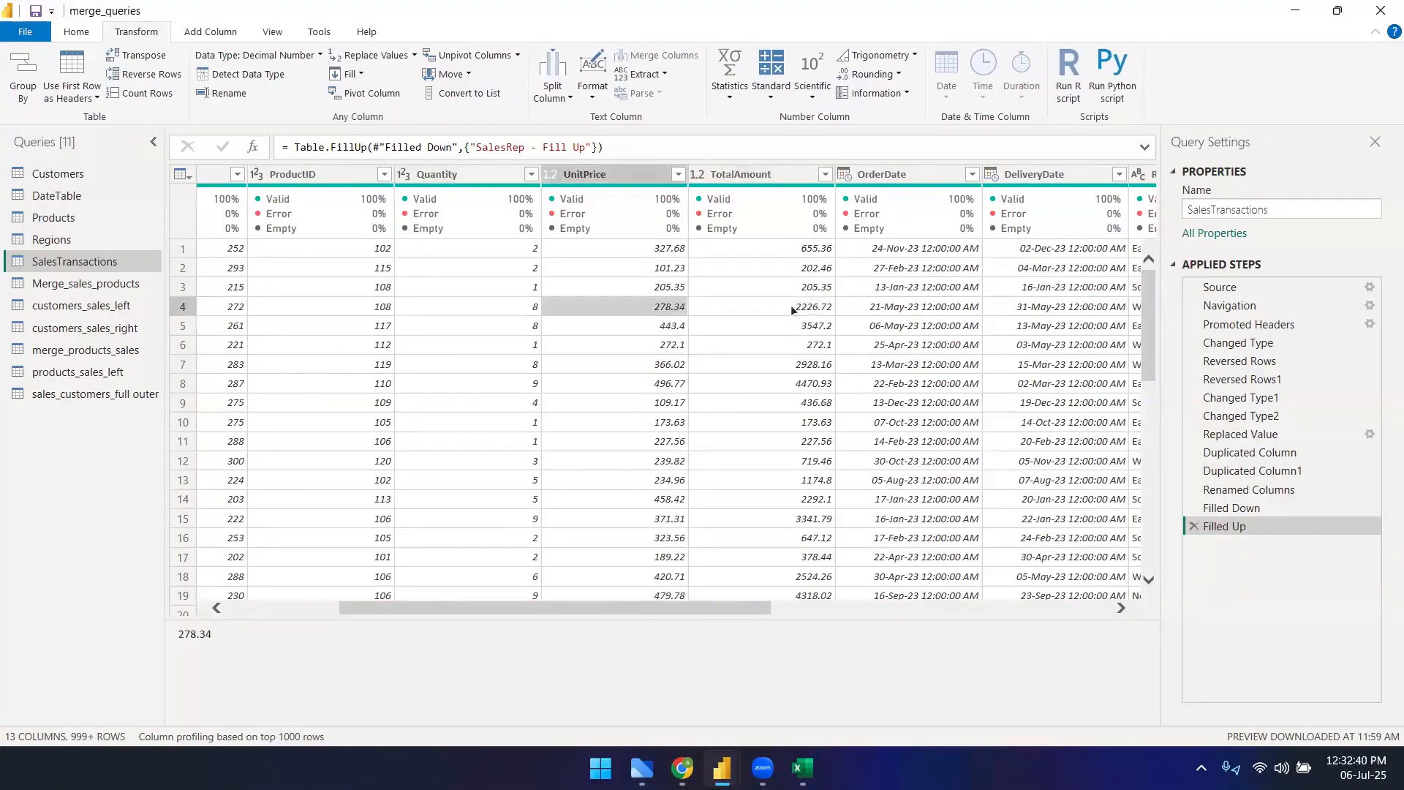
pyautogui.click(790, 308)
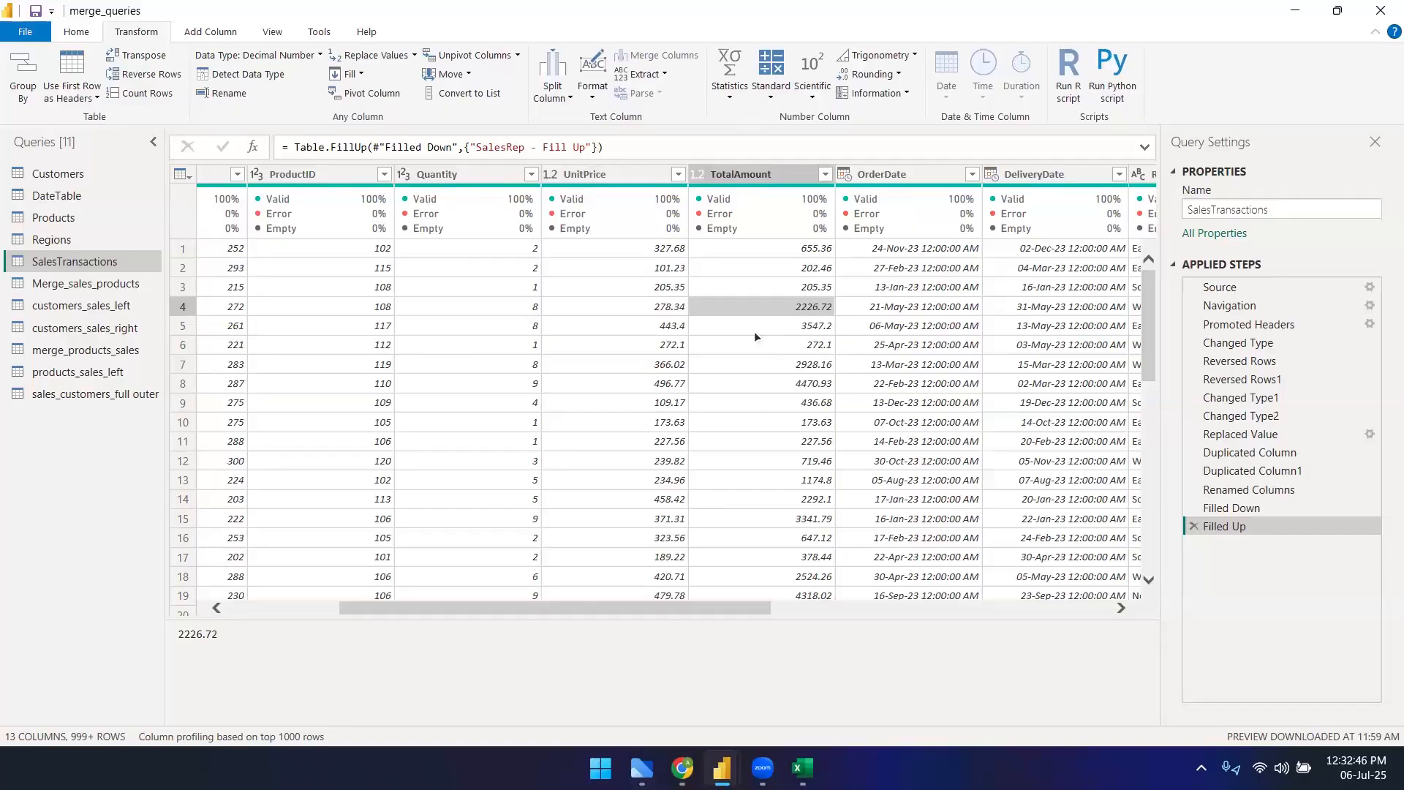
pyautogui.moveTo(717, 612); pyautogui.dragTo(1090, 615)
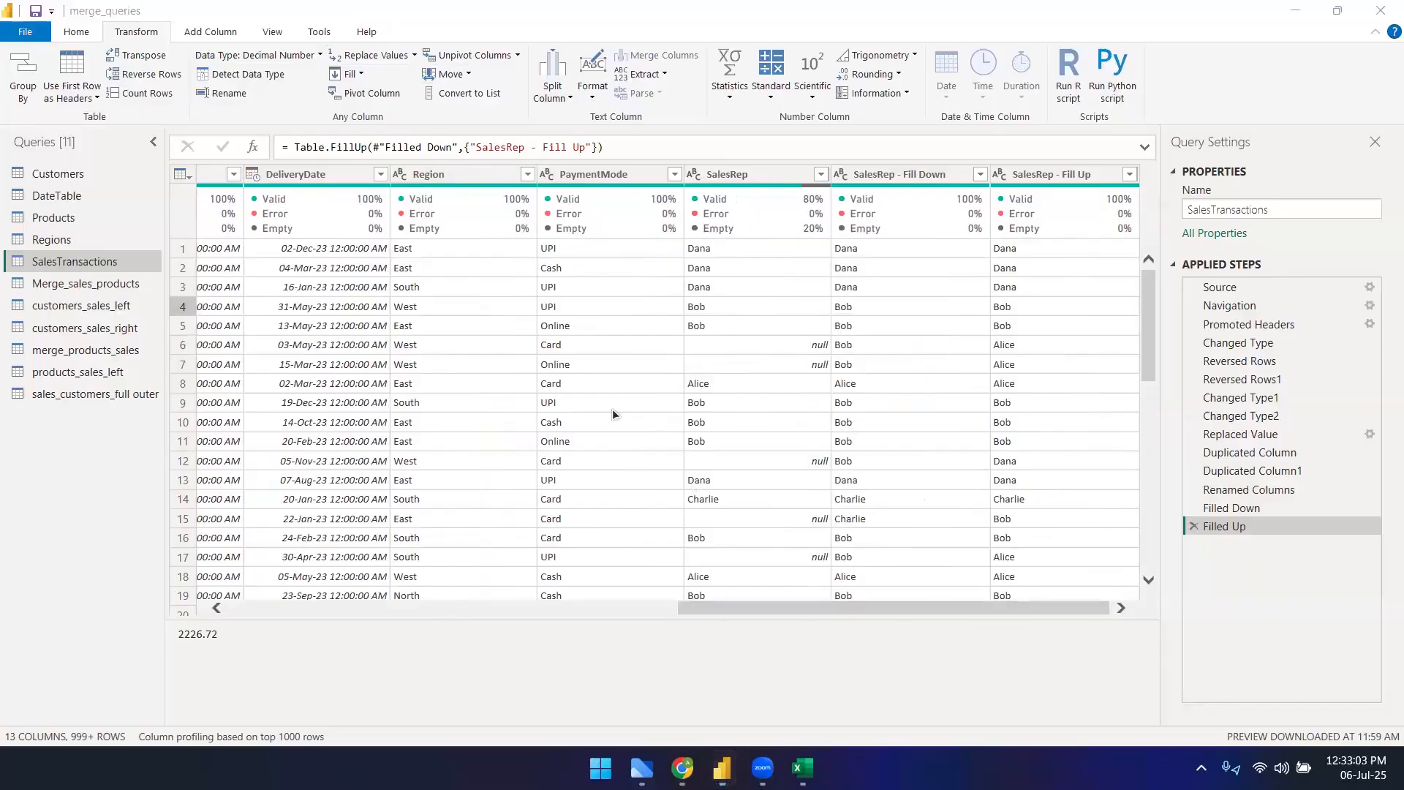
pyautogui.moveTo(754, 613); pyautogui.dragTo(619, 612)
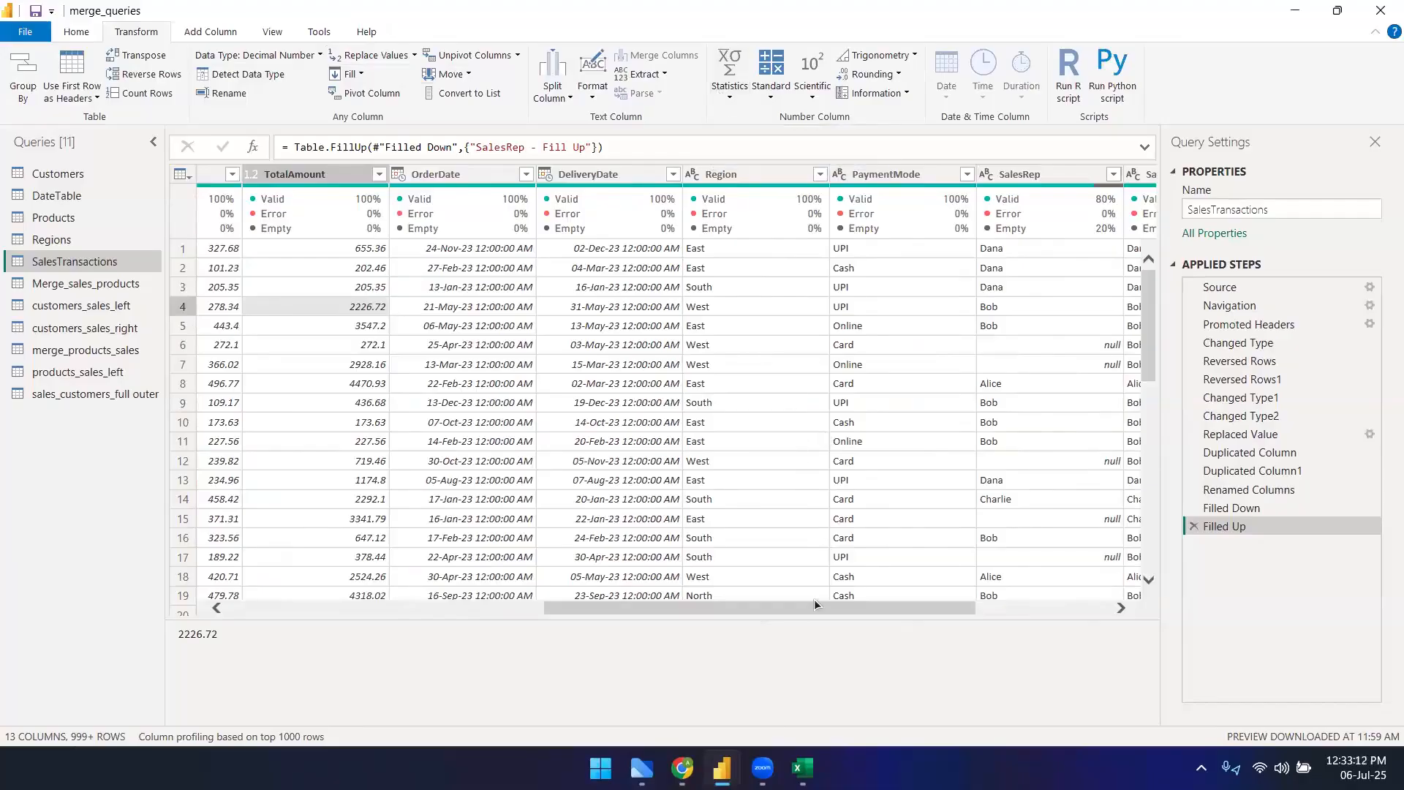
pyautogui.hscroll(3, 814, 609)
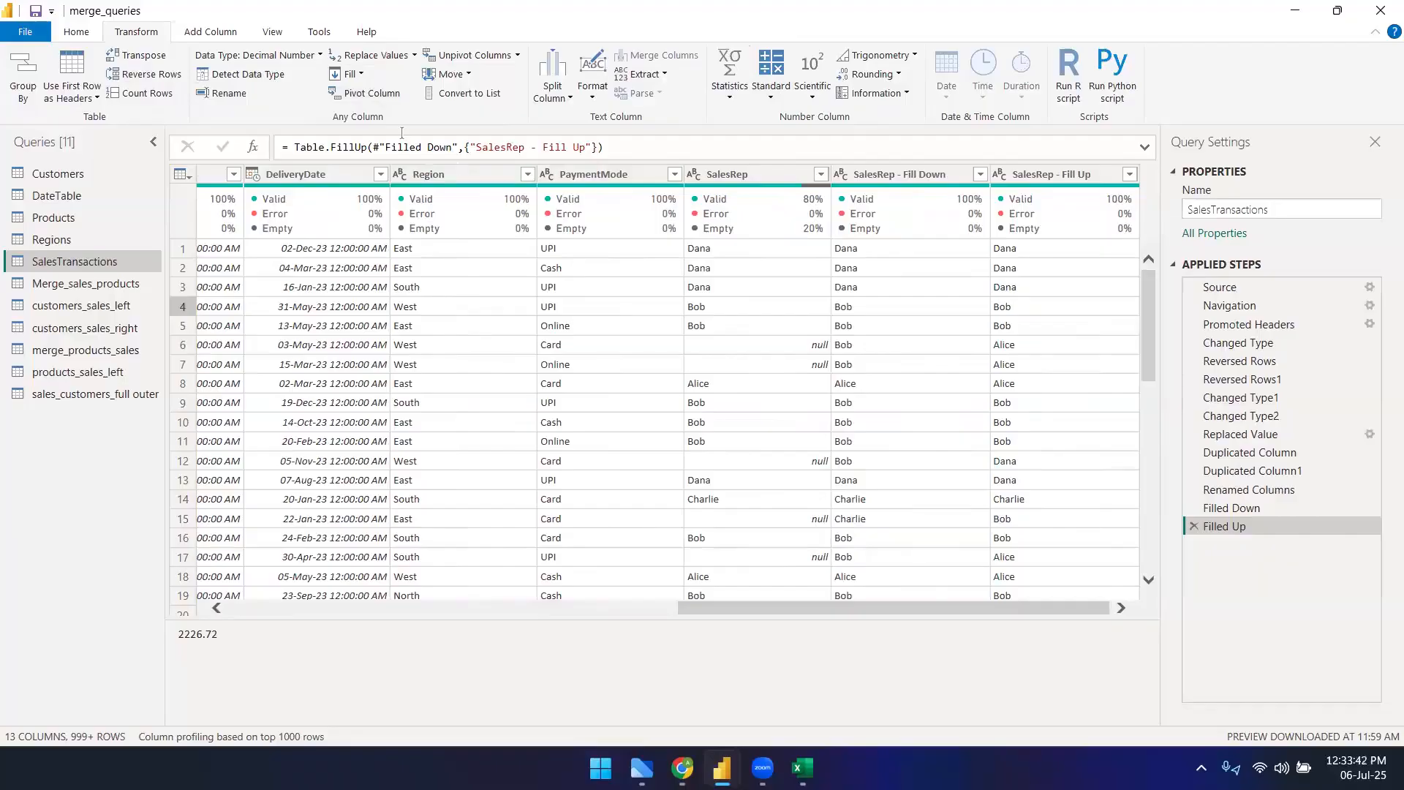
# - Switch to Chrome and review the Day 2 table and column tool topics in the OdinSchool course agenda
pyautogui.hotkey('alt', 'Tab')
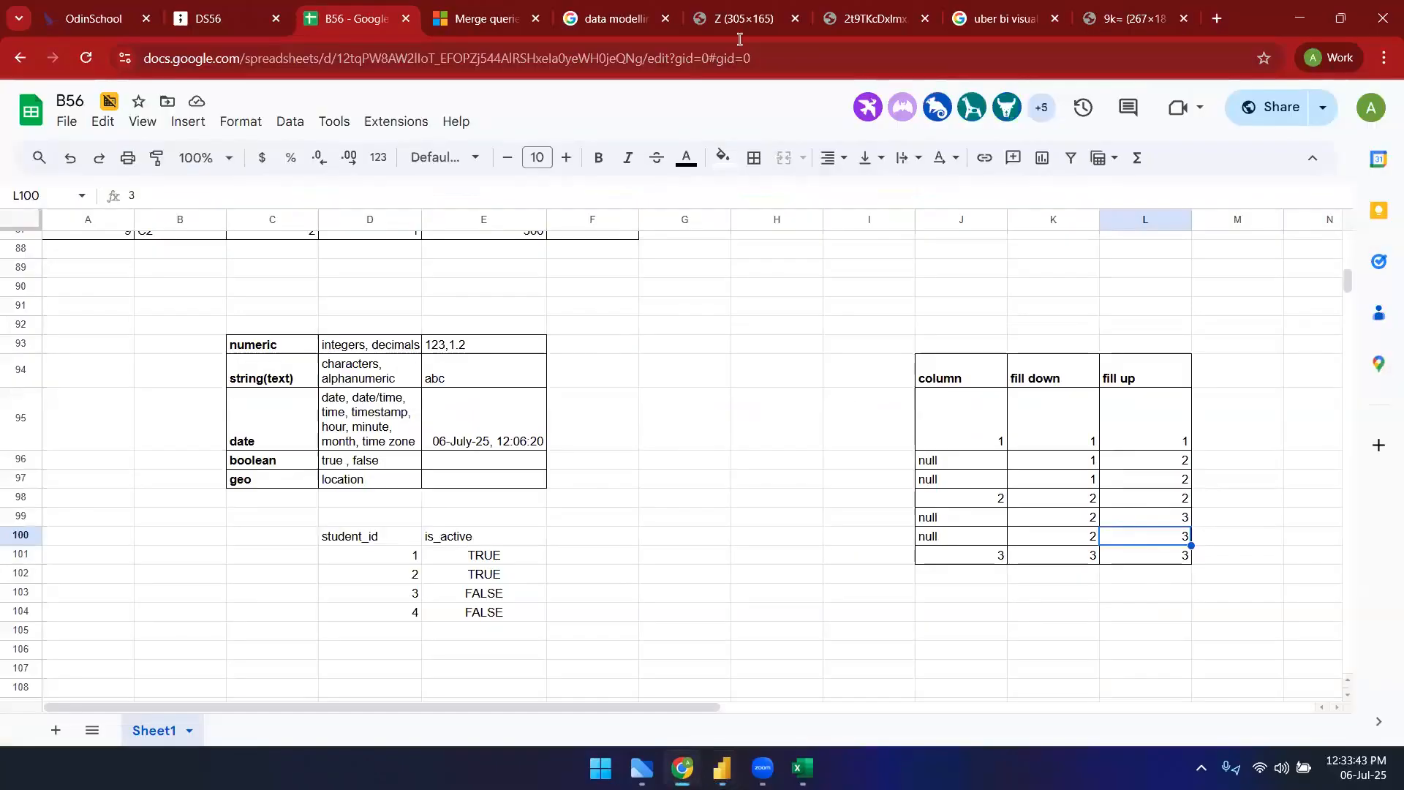
pyautogui.click(117, 8)
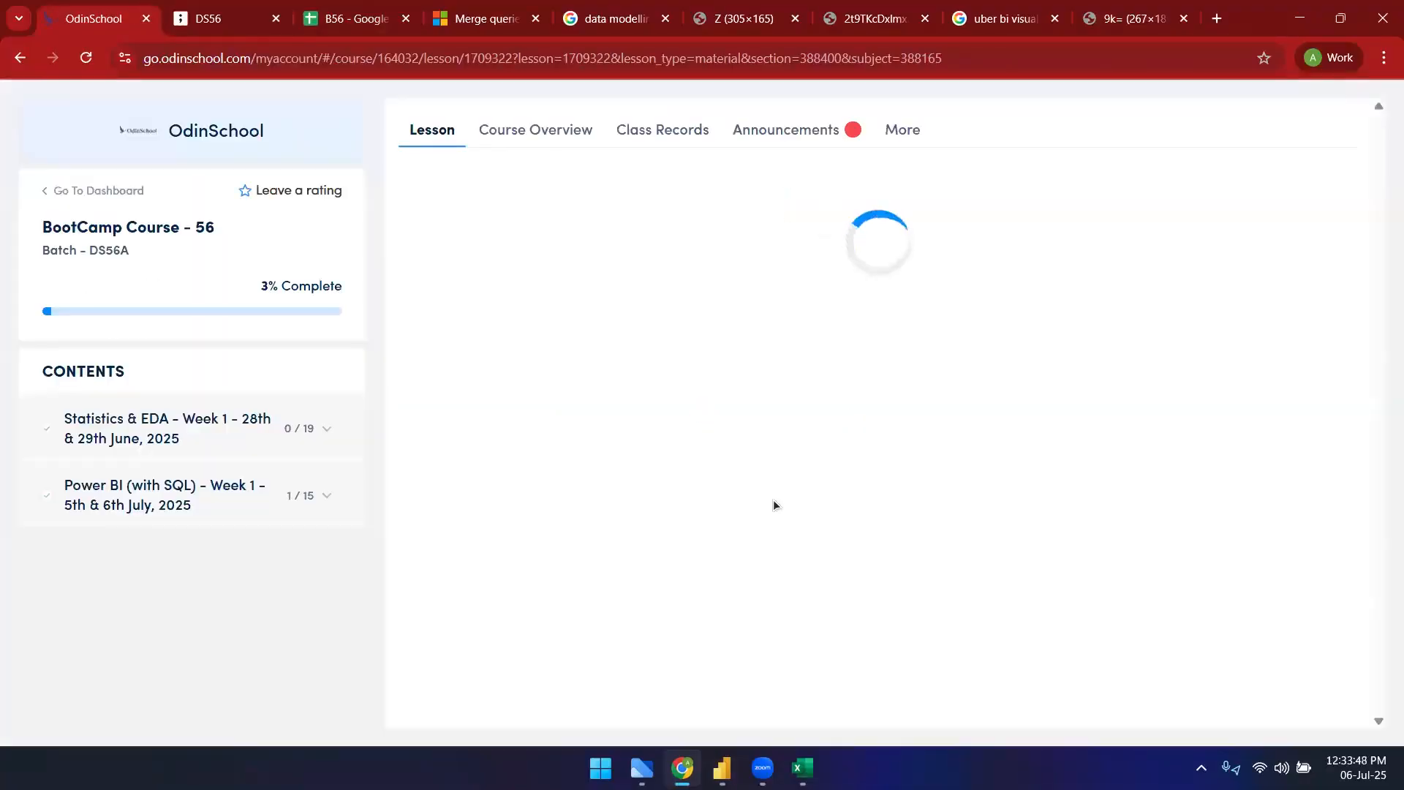
pyautogui.scroll(-2, 924, 496)
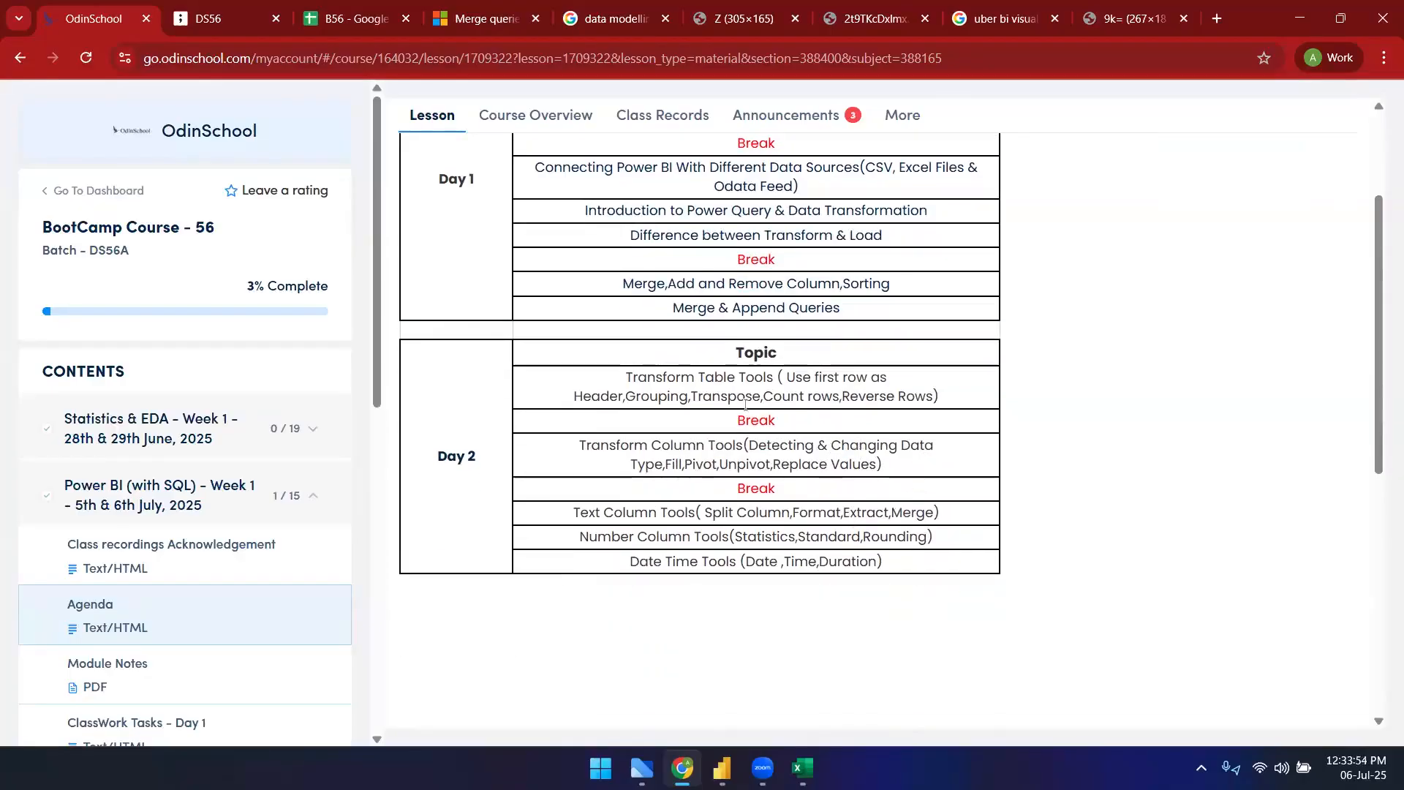
pyautogui.doubleClick(607, 396)
pyautogui.doubleClick(725, 396)
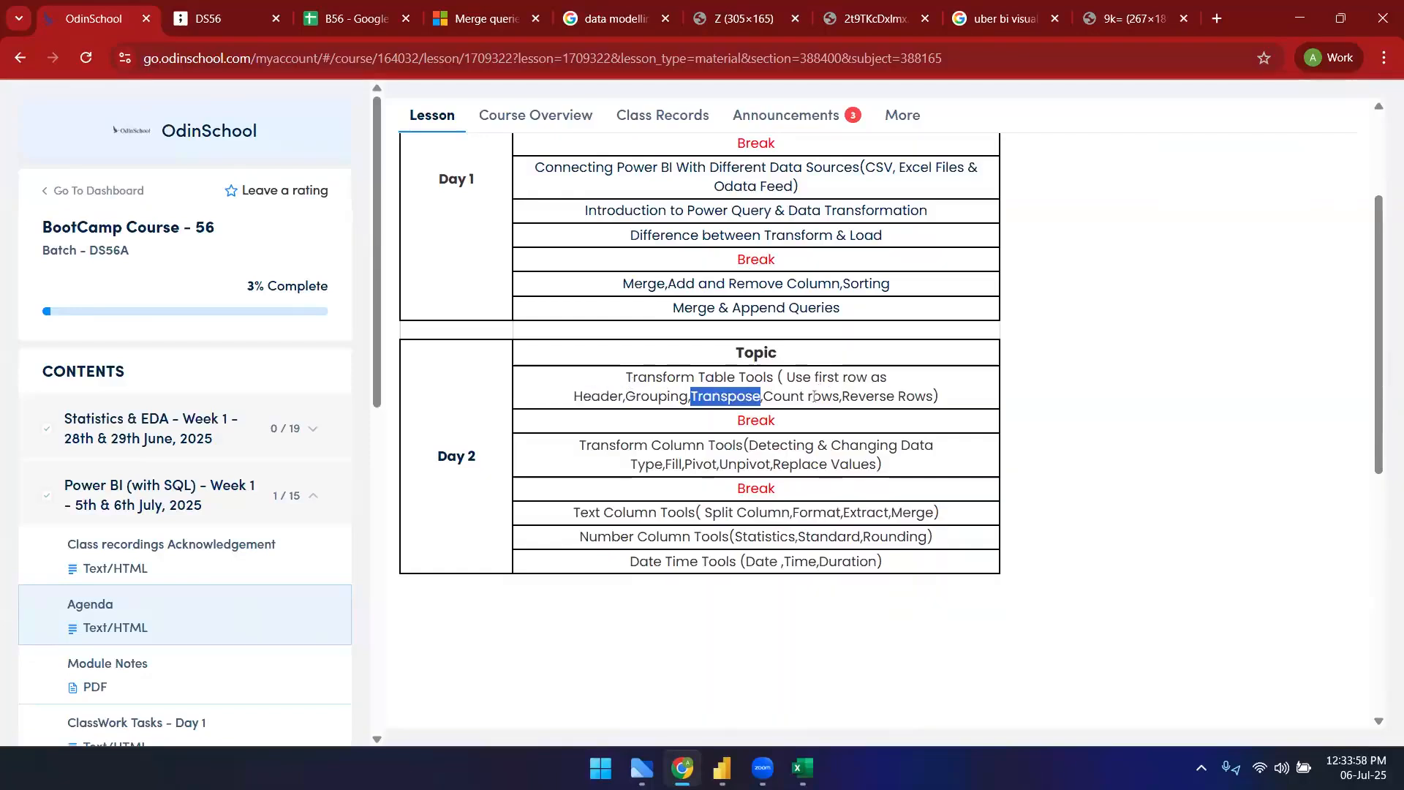
pyautogui.doubleClick(819, 395)
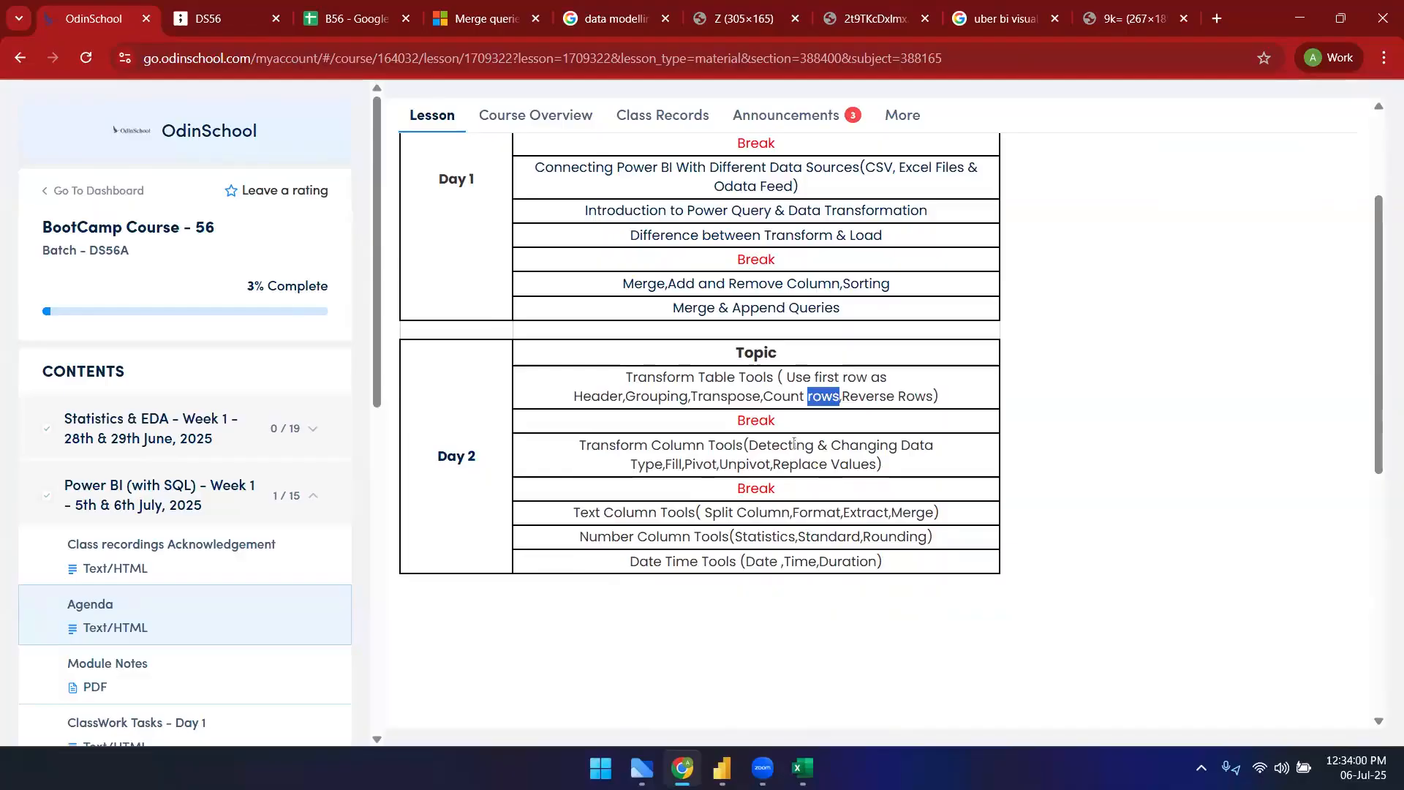
pyautogui.moveTo(779, 445); pyautogui.dragTo(953, 448)
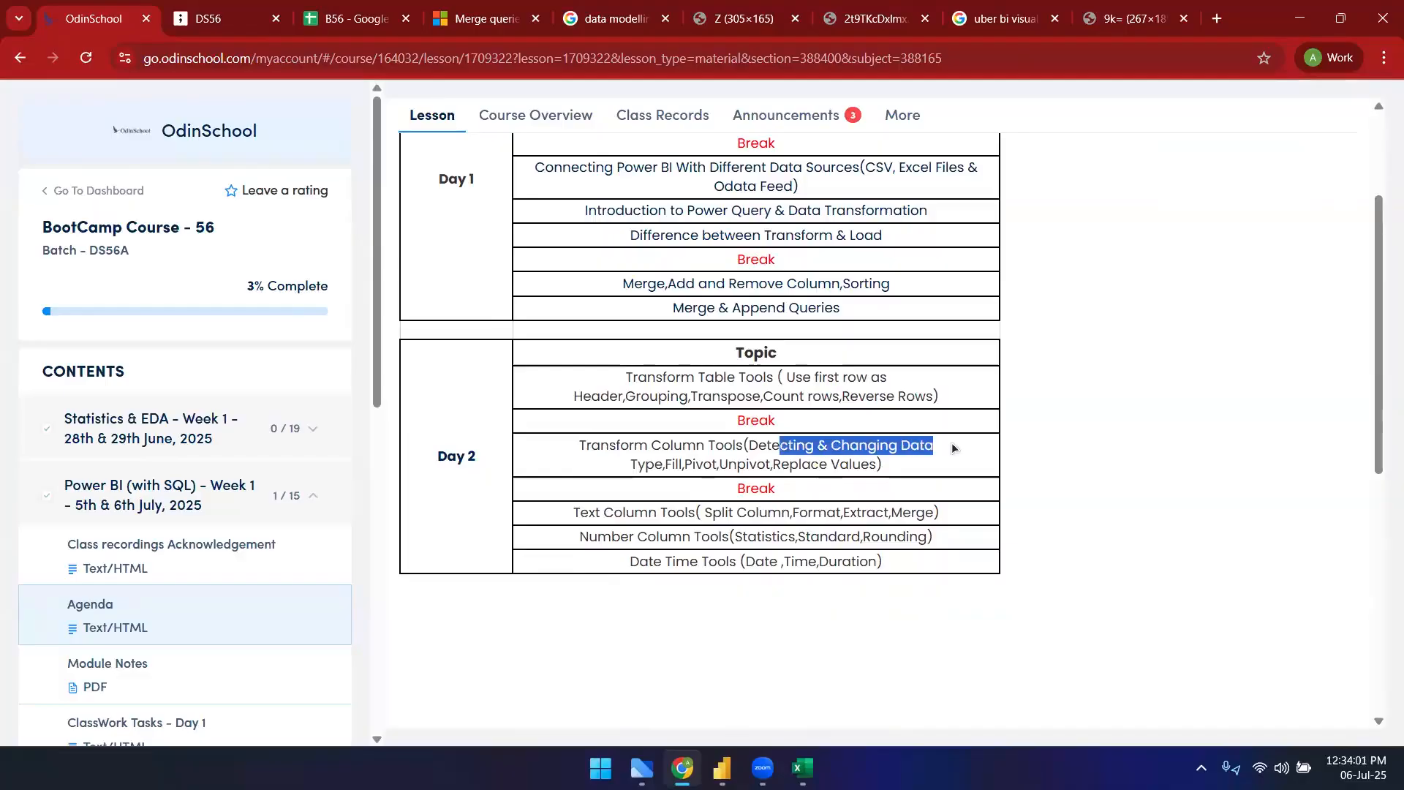
pyautogui.click(660, 465)
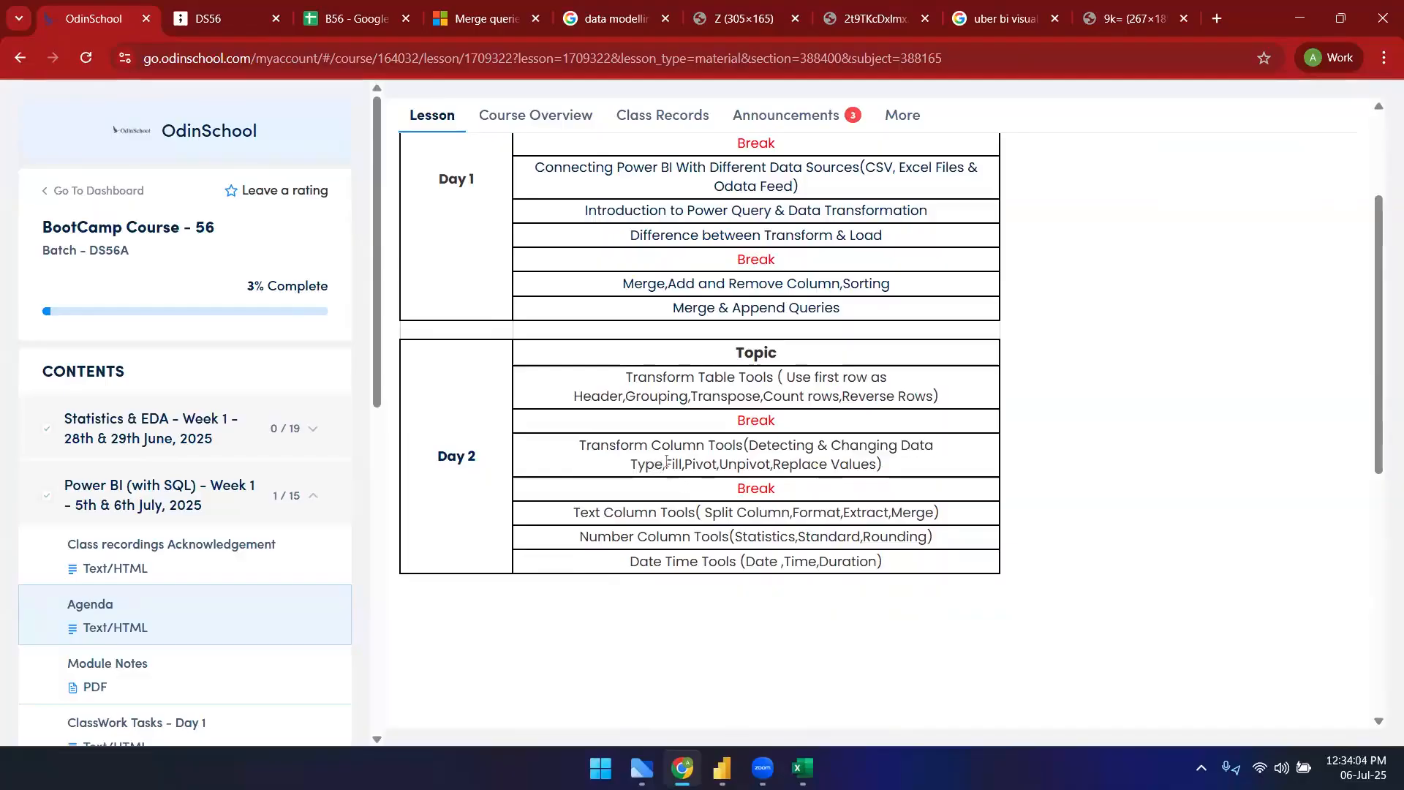
pyautogui.moveTo(771, 465); pyautogui.dragTo(682, 465)
pyautogui.click(767, 455)
pyautogui.moveTo(775, 460); pyautogui.dragTo(889, 474)
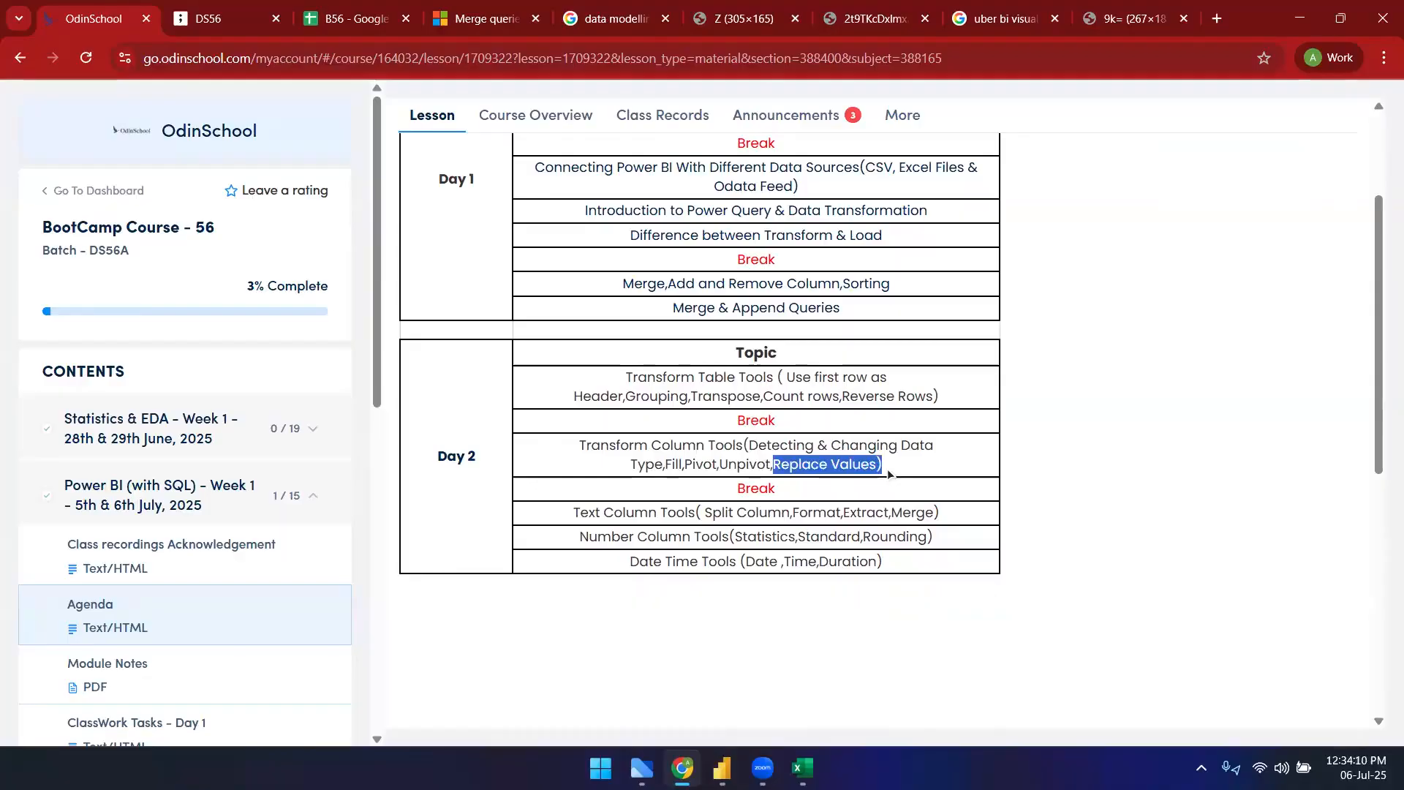
pyautogui.click(890, 473)
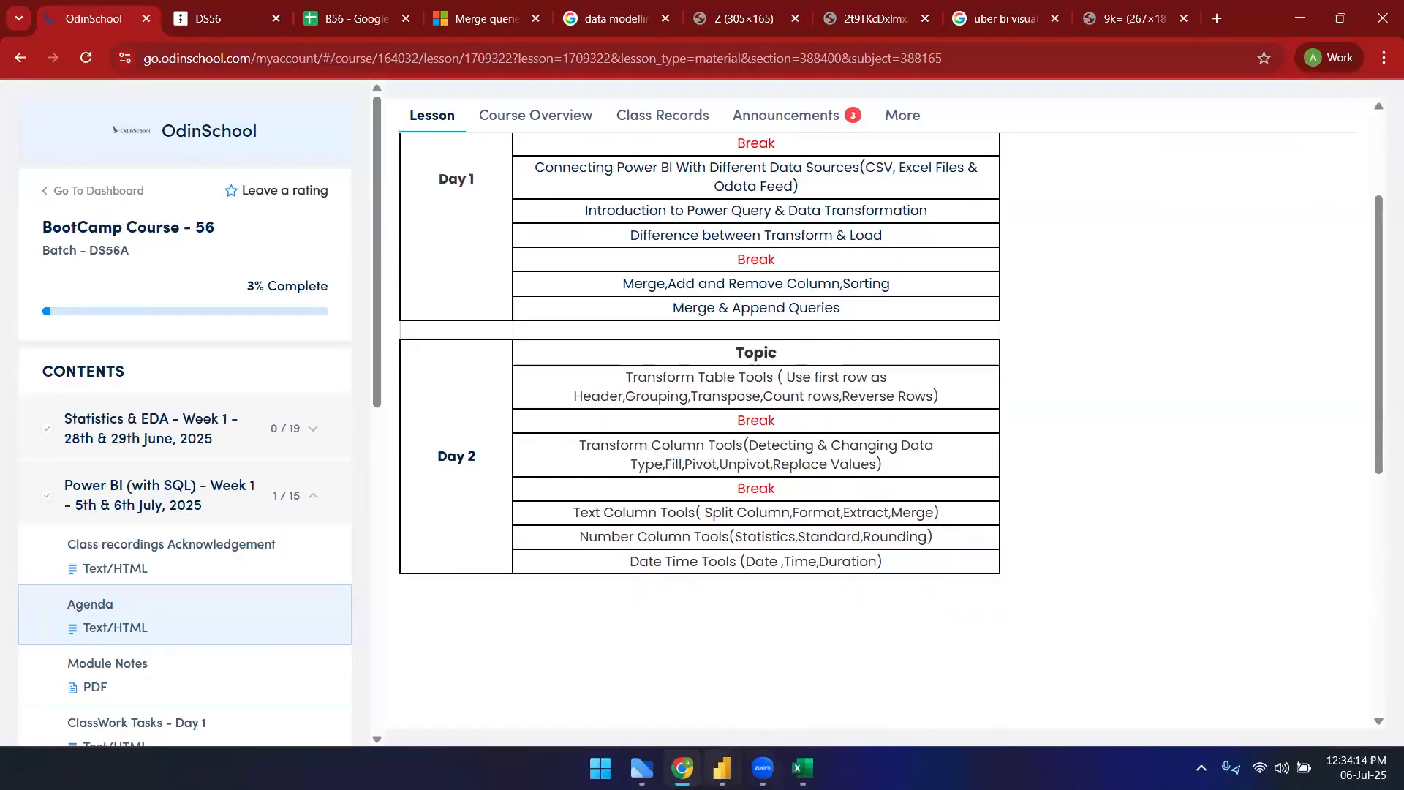
# - Recheck the Day 2 agenda entries for table and column tools, including Grouping, Pivot and Unpivot
pyautogui.moveTo(722, 768)
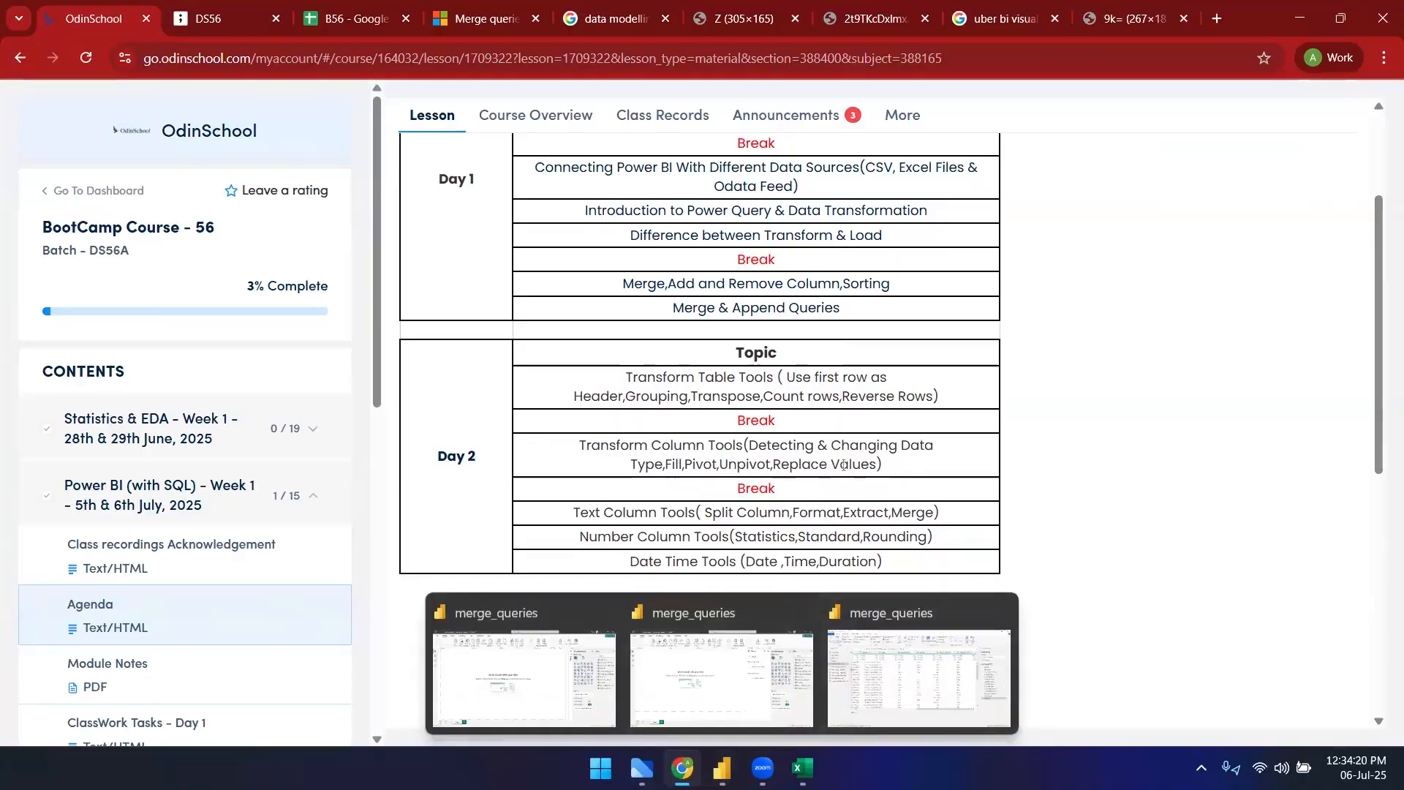
pyautogui.moveTo(885, 469); pyautogui.dragTo(603, 390)
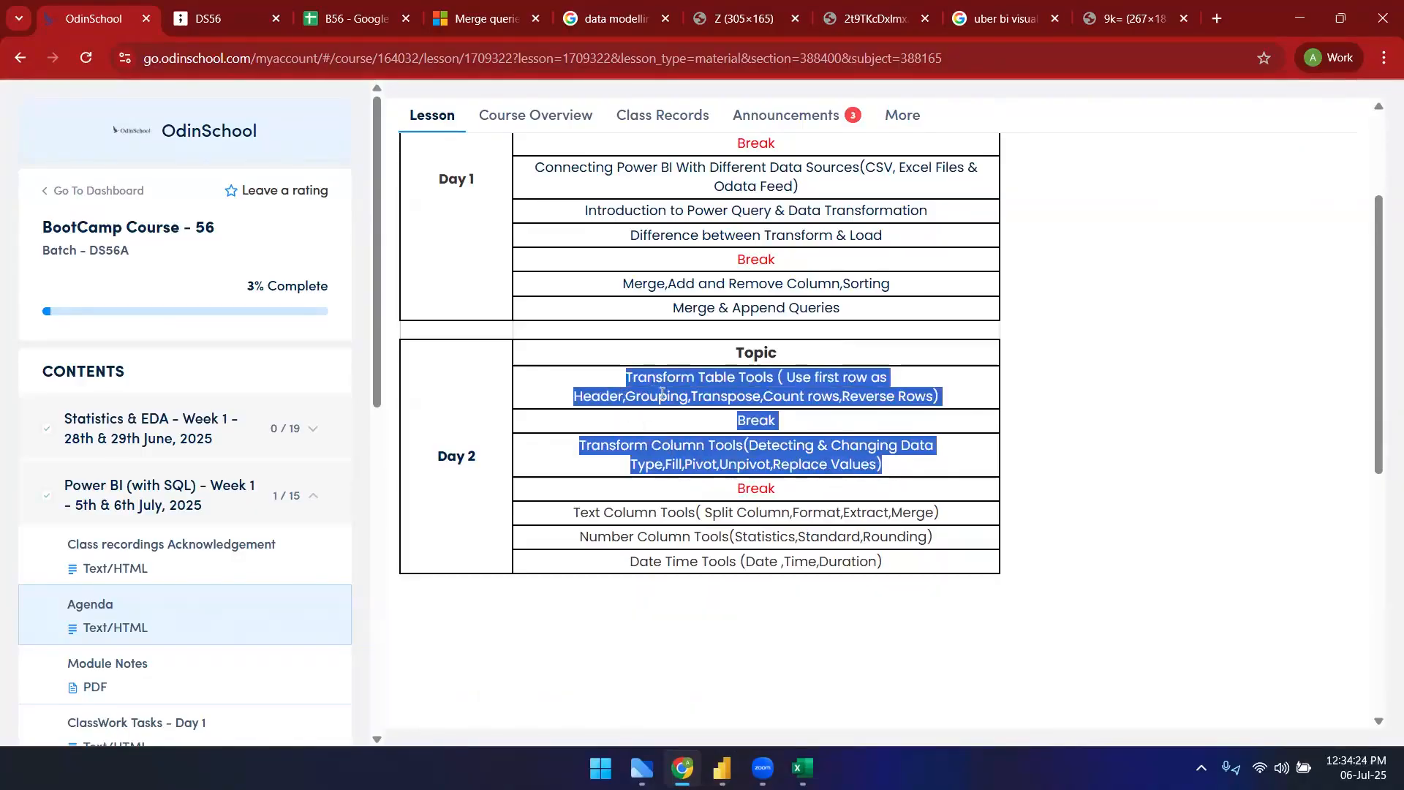
pyautogui.click(726, 422)
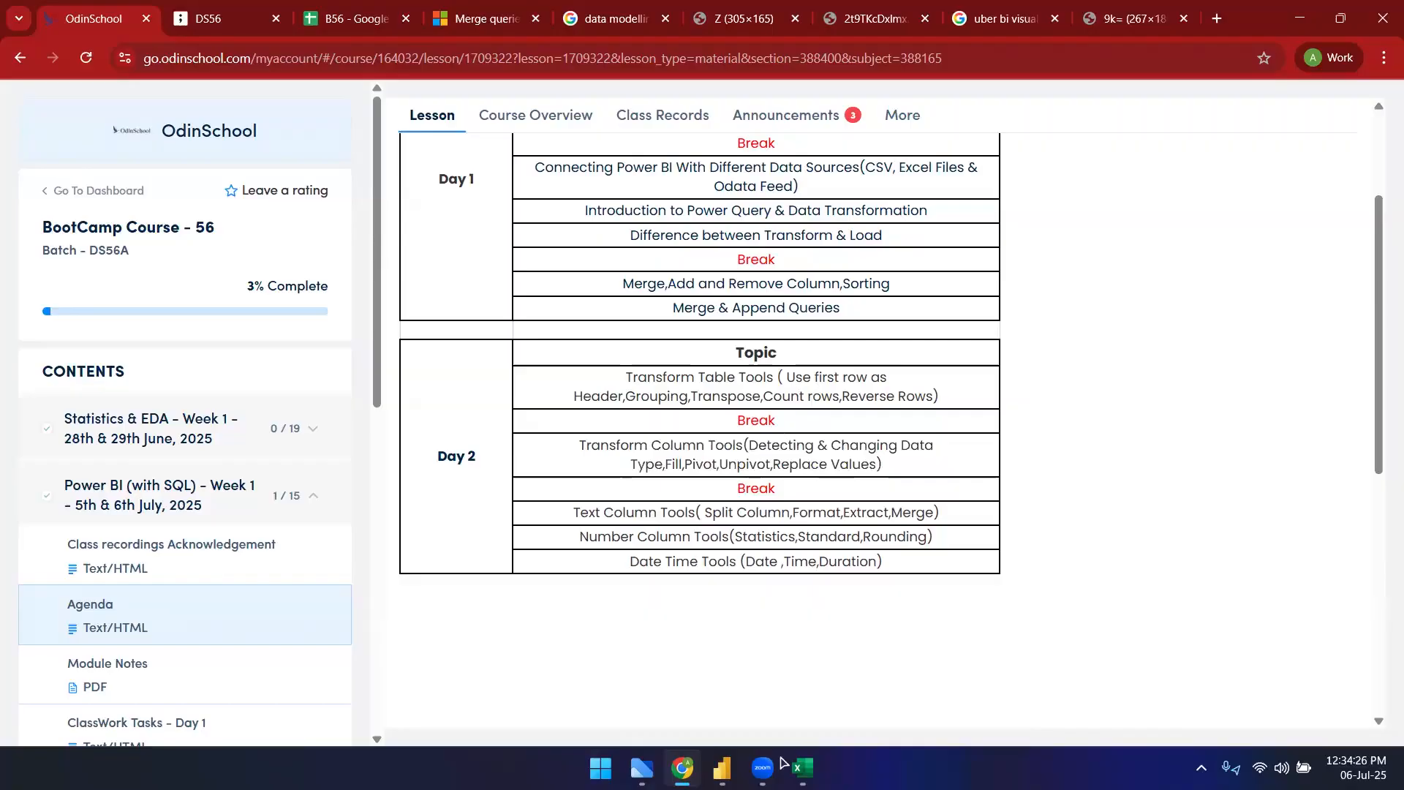
pyautogui.moveTo(782, 762)
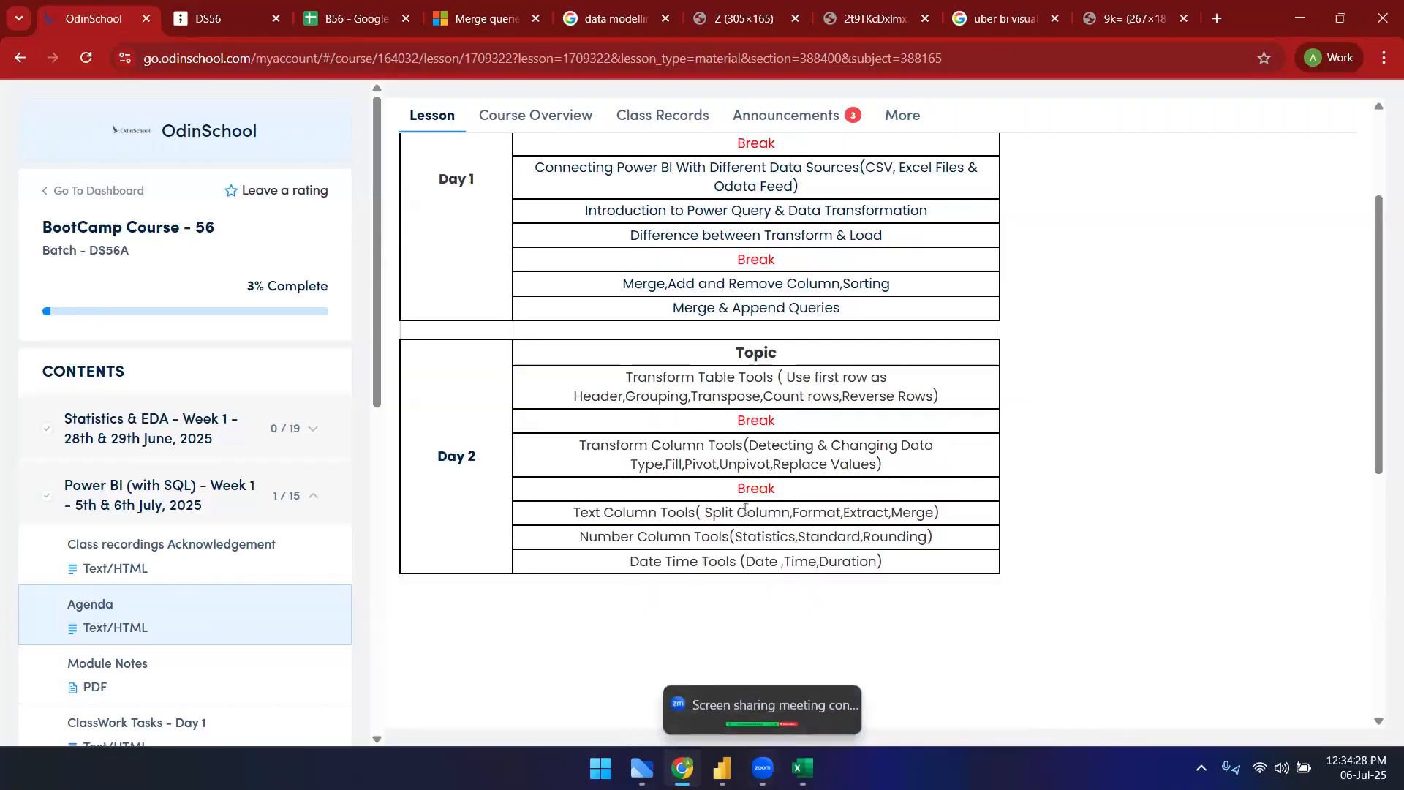
pyautogui.doubleClick(648, 397)
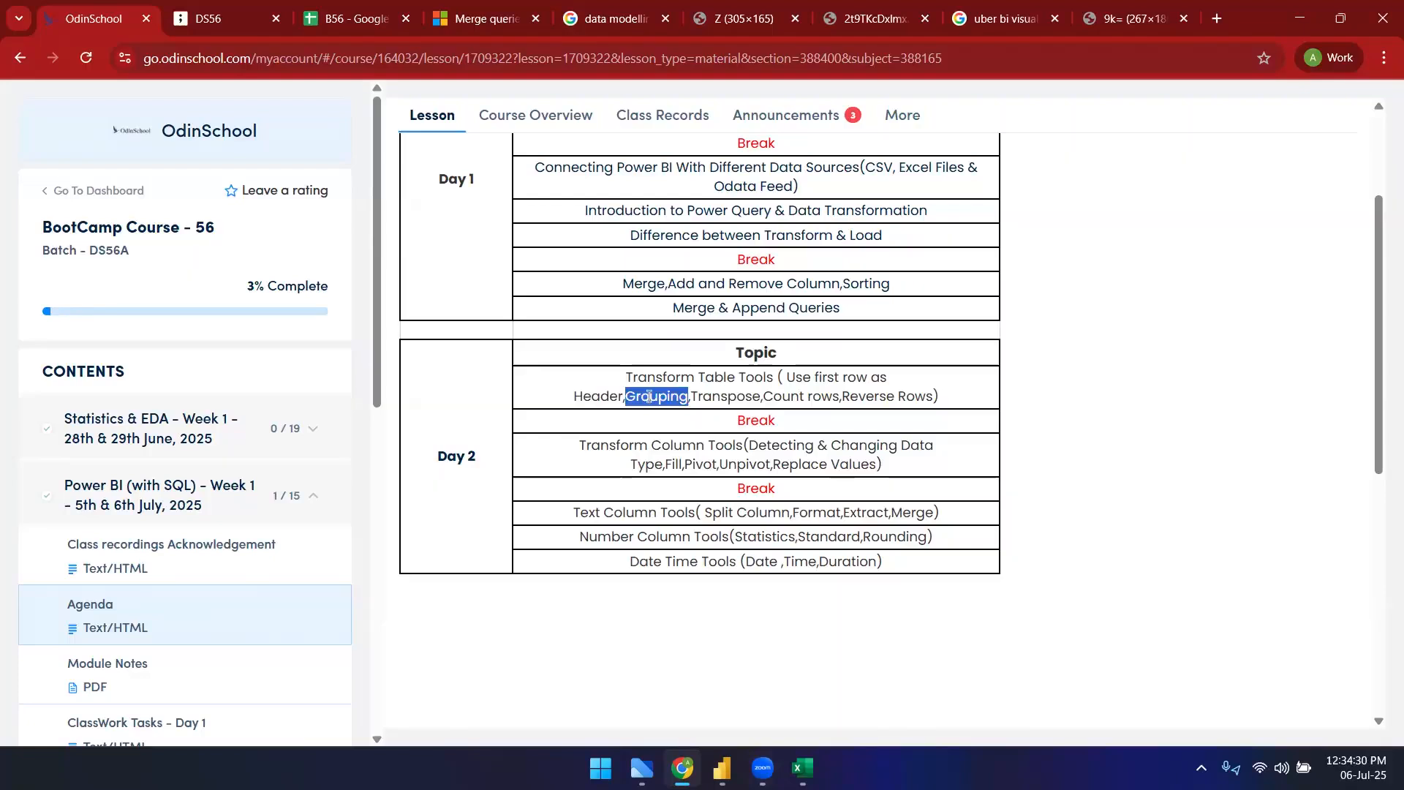
pyautogui.doubleClick(700, 464)
pyautogui.click(746, 464)
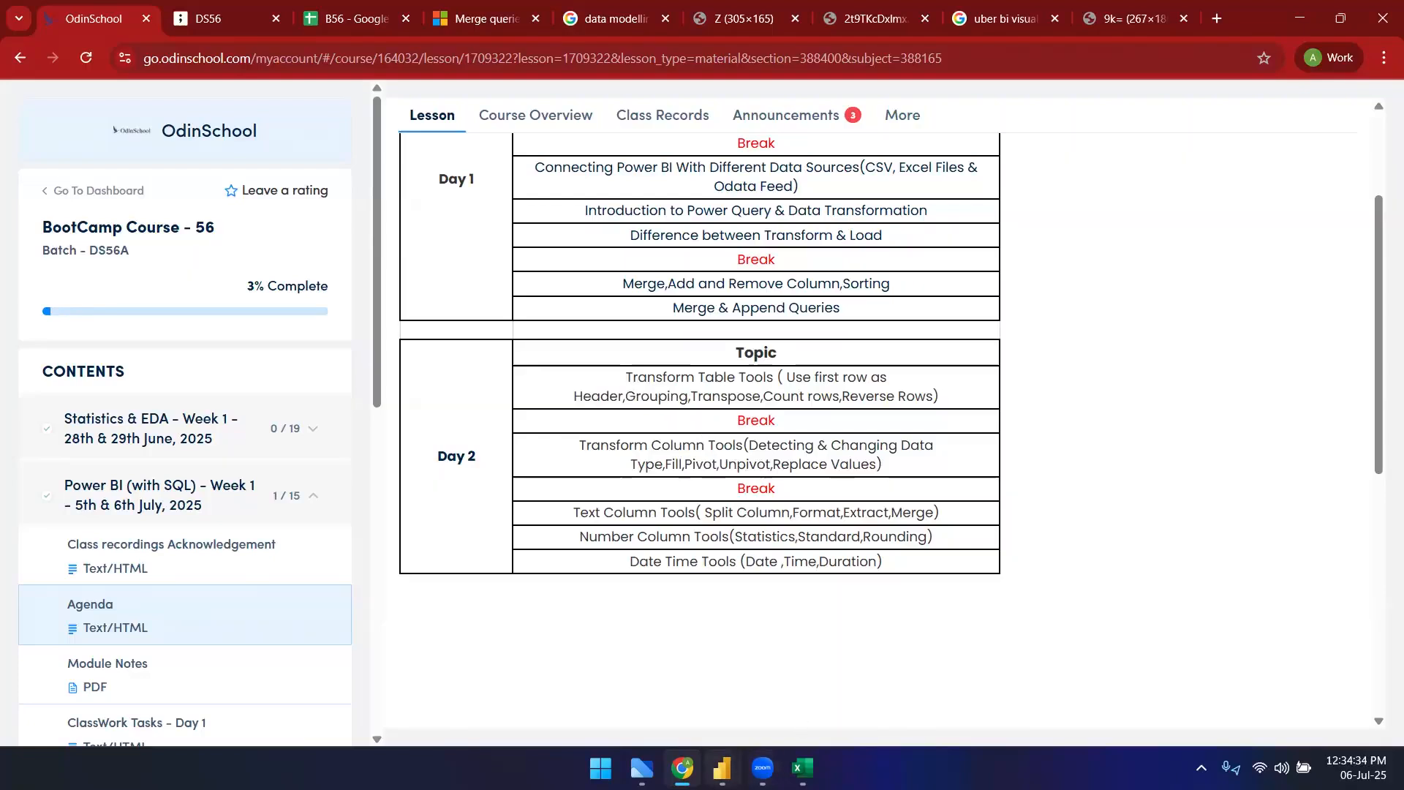
pyautogui.moveTo(722, 768)
pyautogui.click(894, 662)
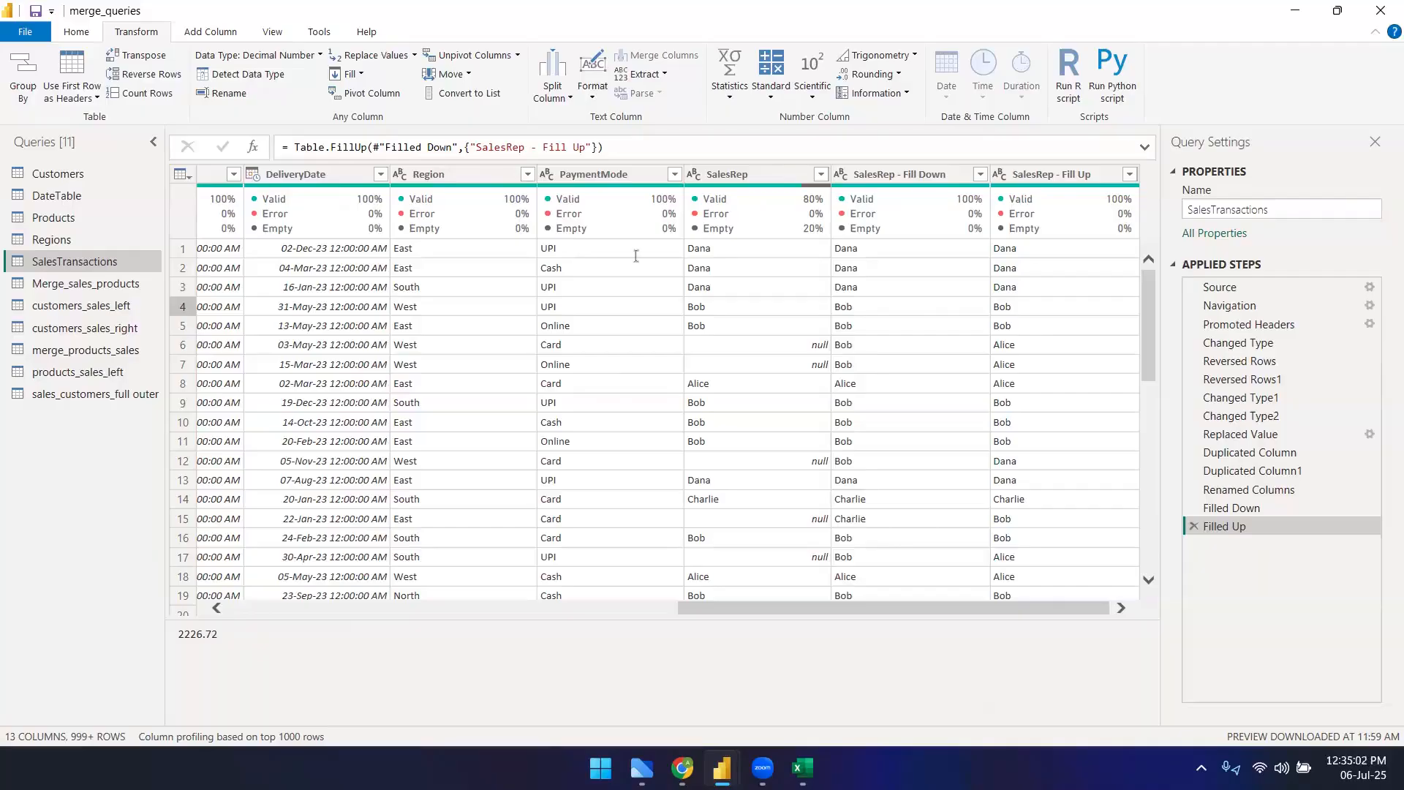
pyautogui.hotkey('alt', 'Tab')
pyautogui.click(604, 327)
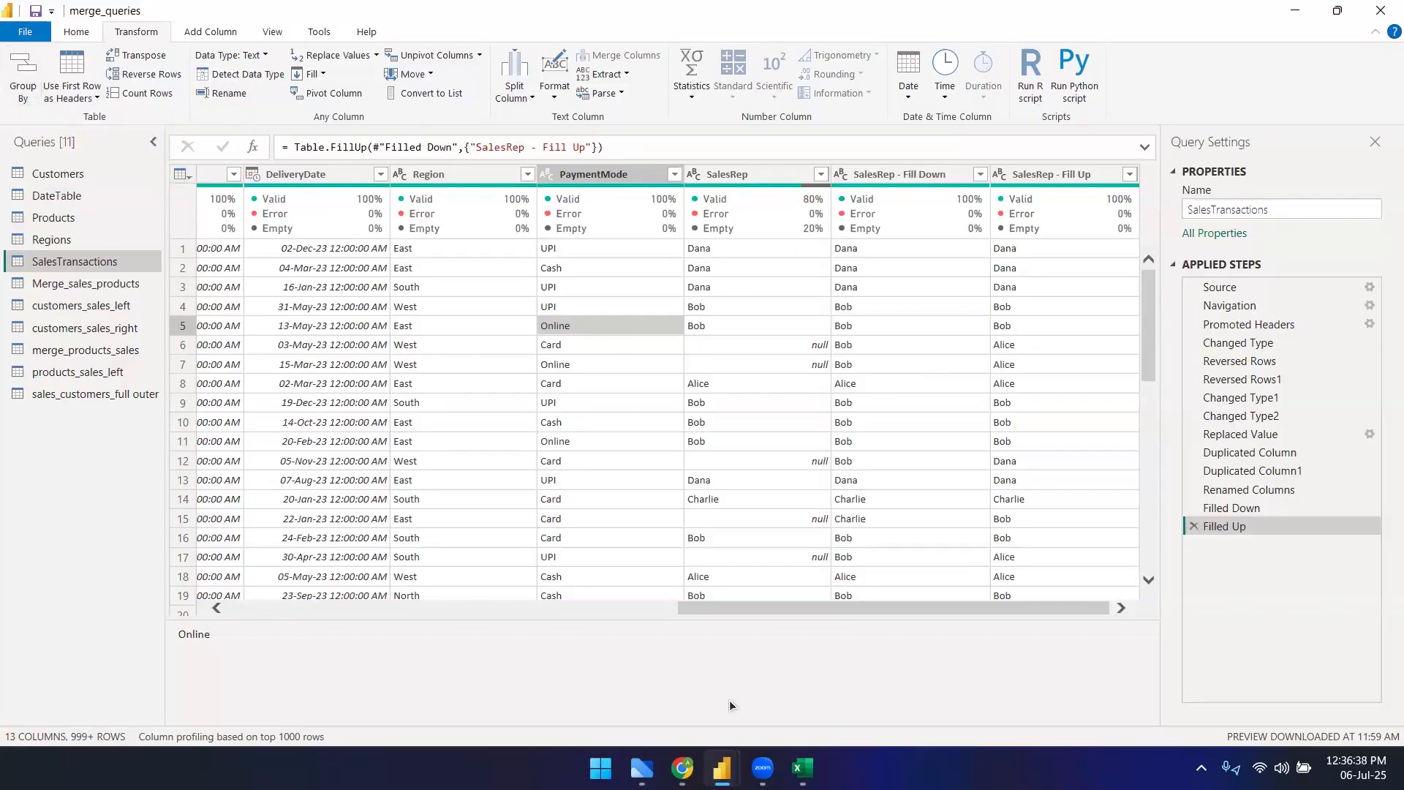
pyautogui.click(682, 767)
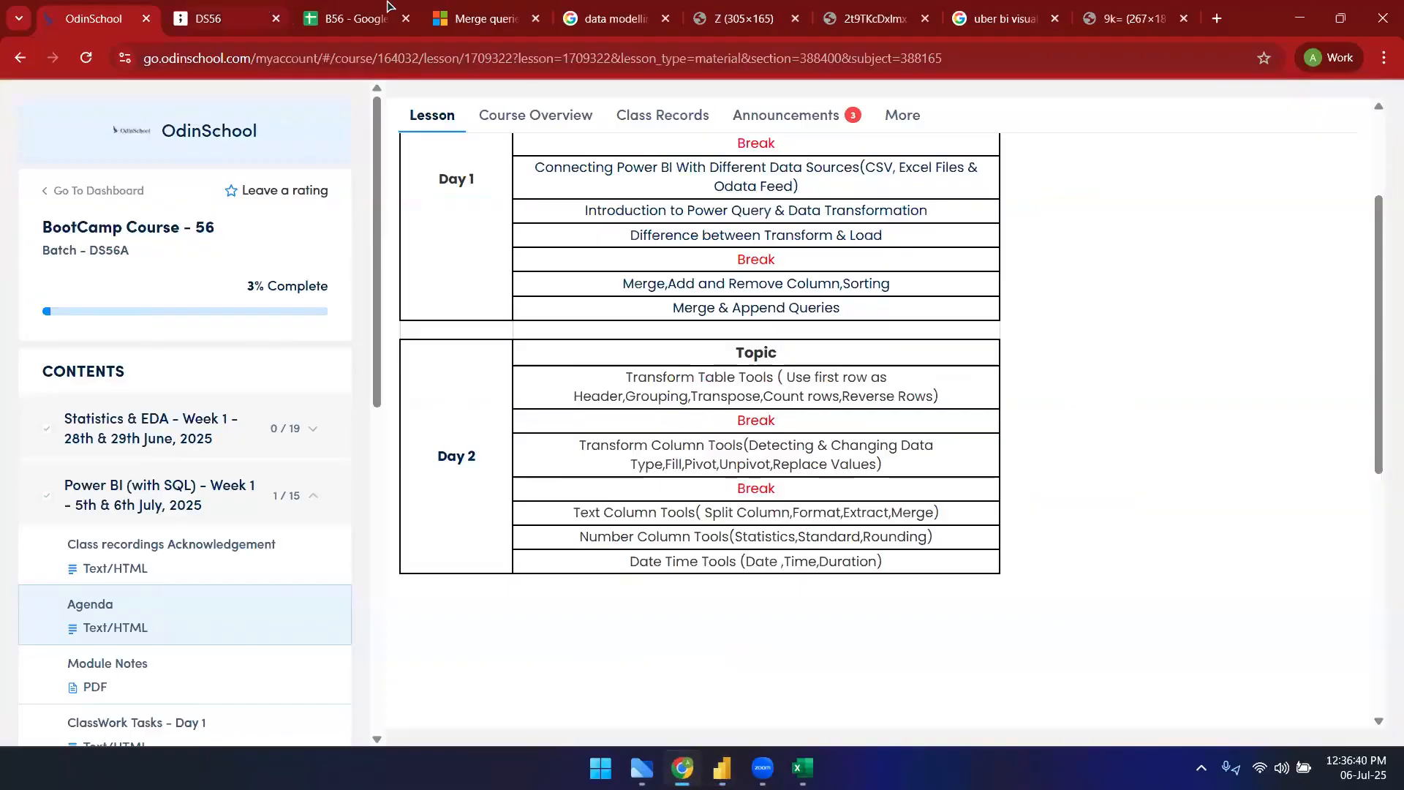
pyautogui.click(343, 19)
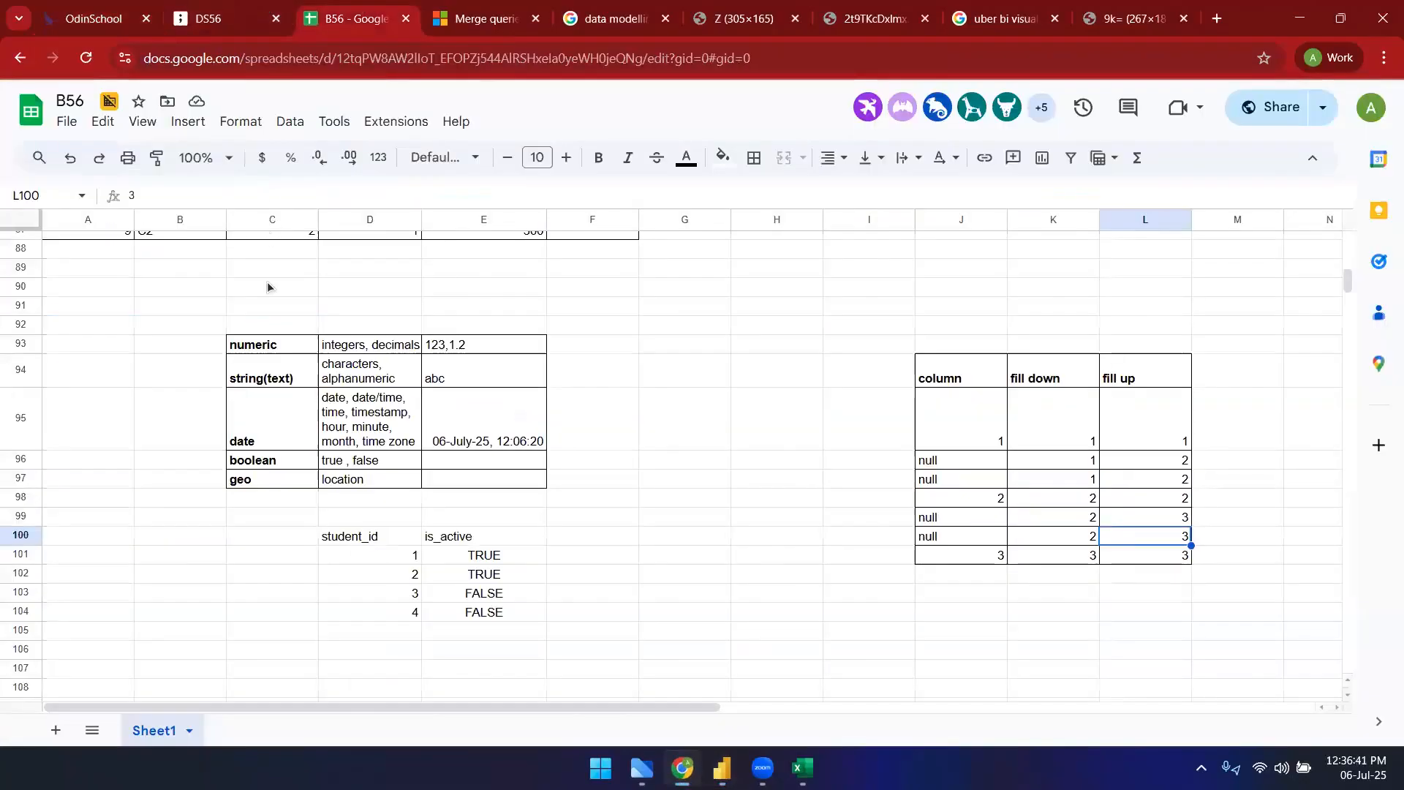
pyautogui.scroll(-6, 407, 424)
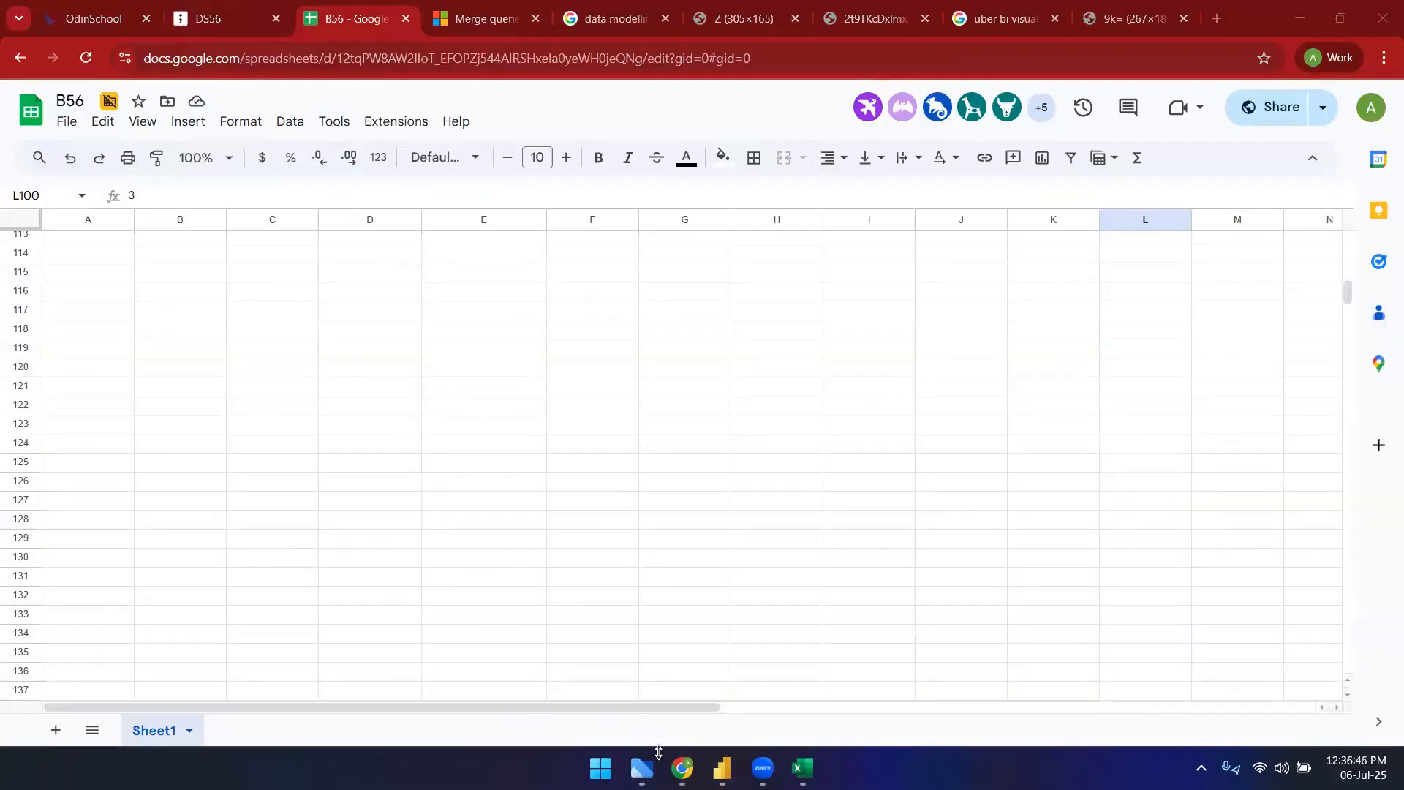
pyautogui.moveTo(722, 768)
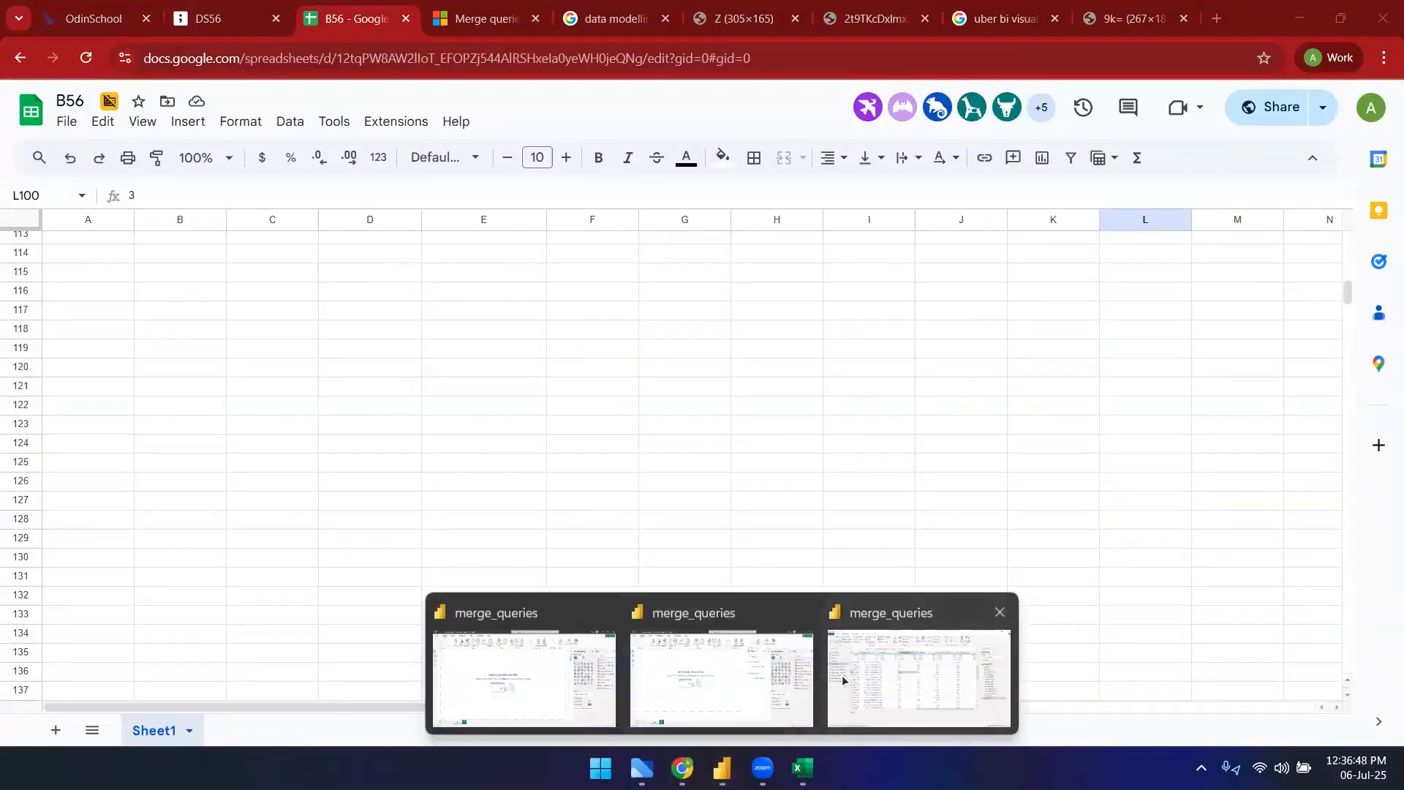
pyautogui.click(841, 674)
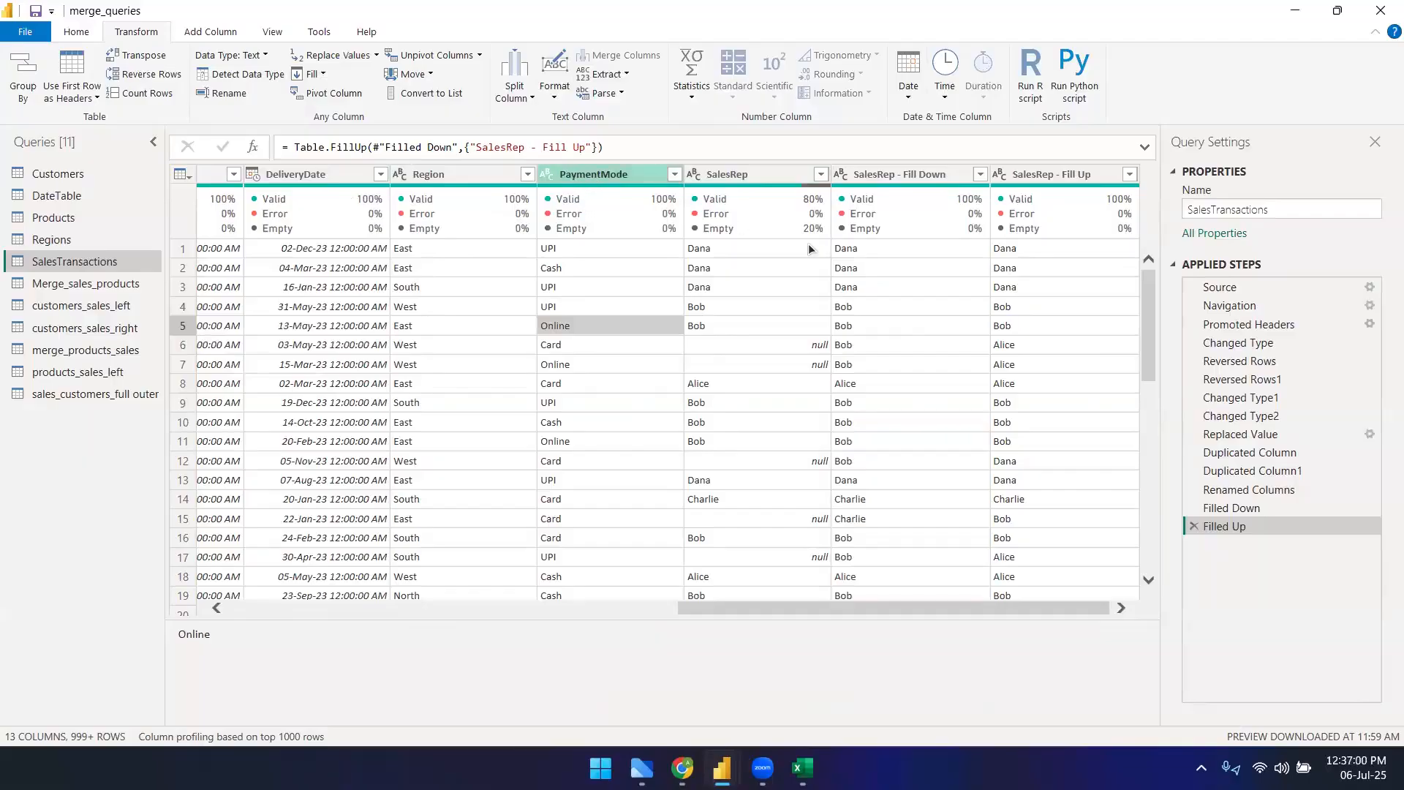
# - Switch to the B56 Google Sheet in Chrome and enter the headers product_id and qty in A111:B111
pyautogui.moveTo(682, 768)
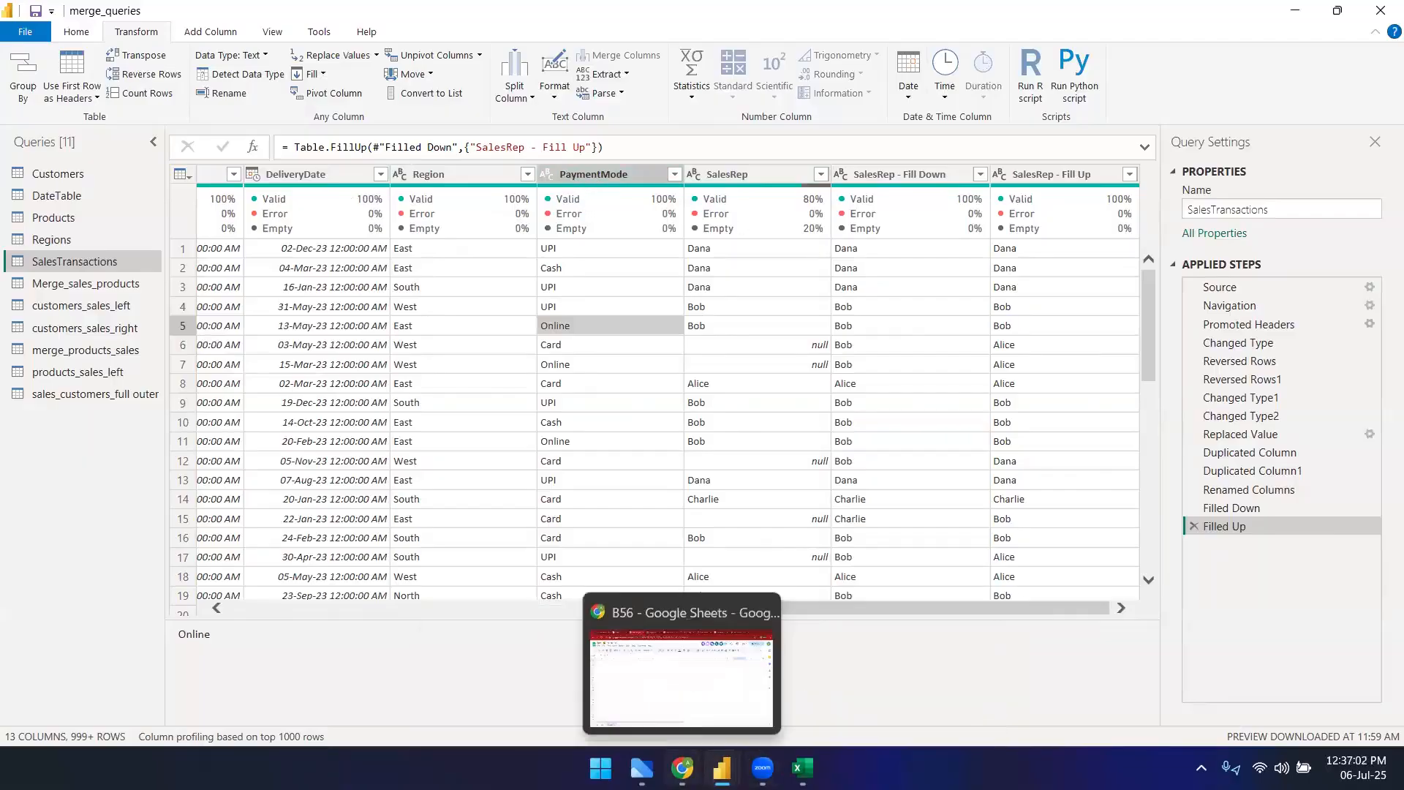
pyautogui.click(713, 700)
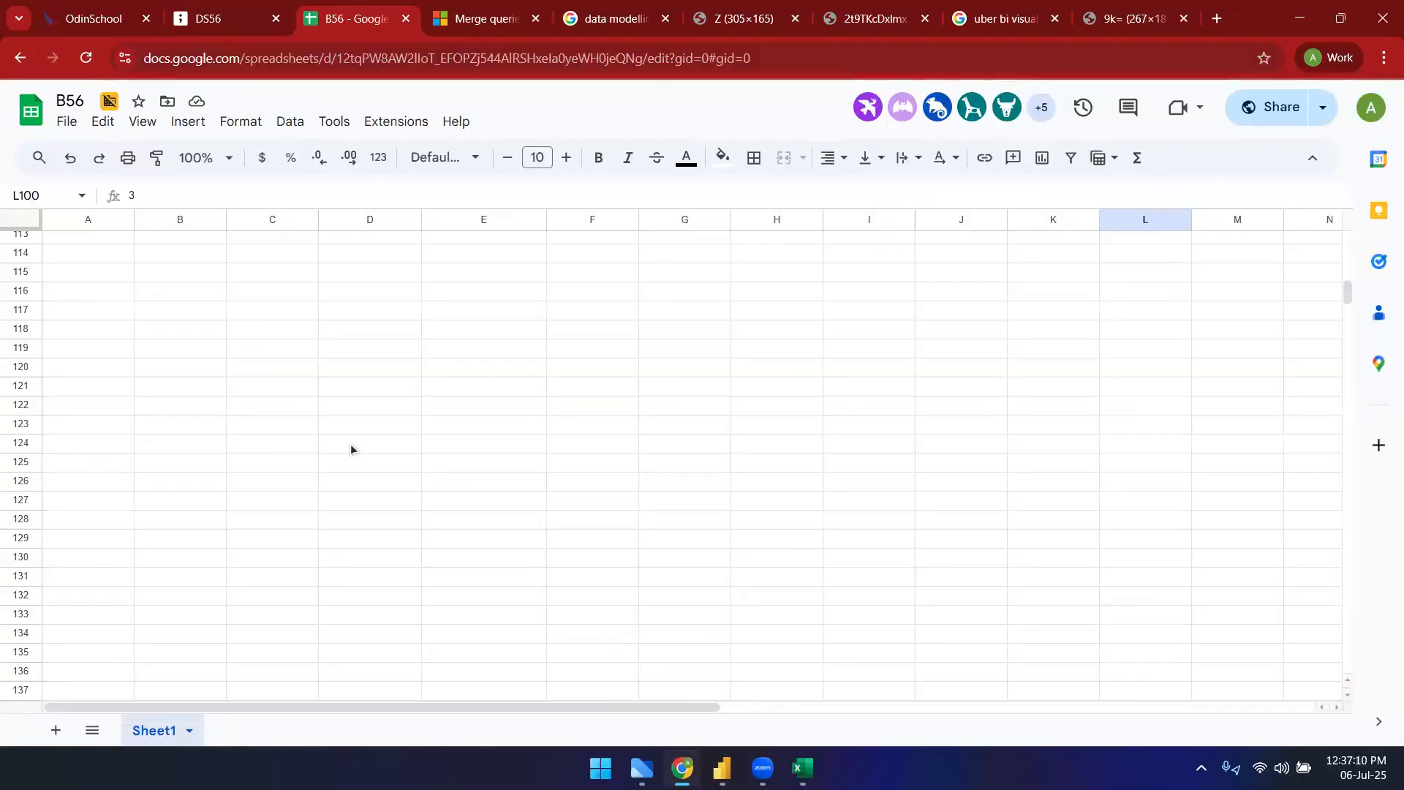
pyautogui.scroll(5, 221, 406)
pyautogui.scroll(-4, 230, 419)
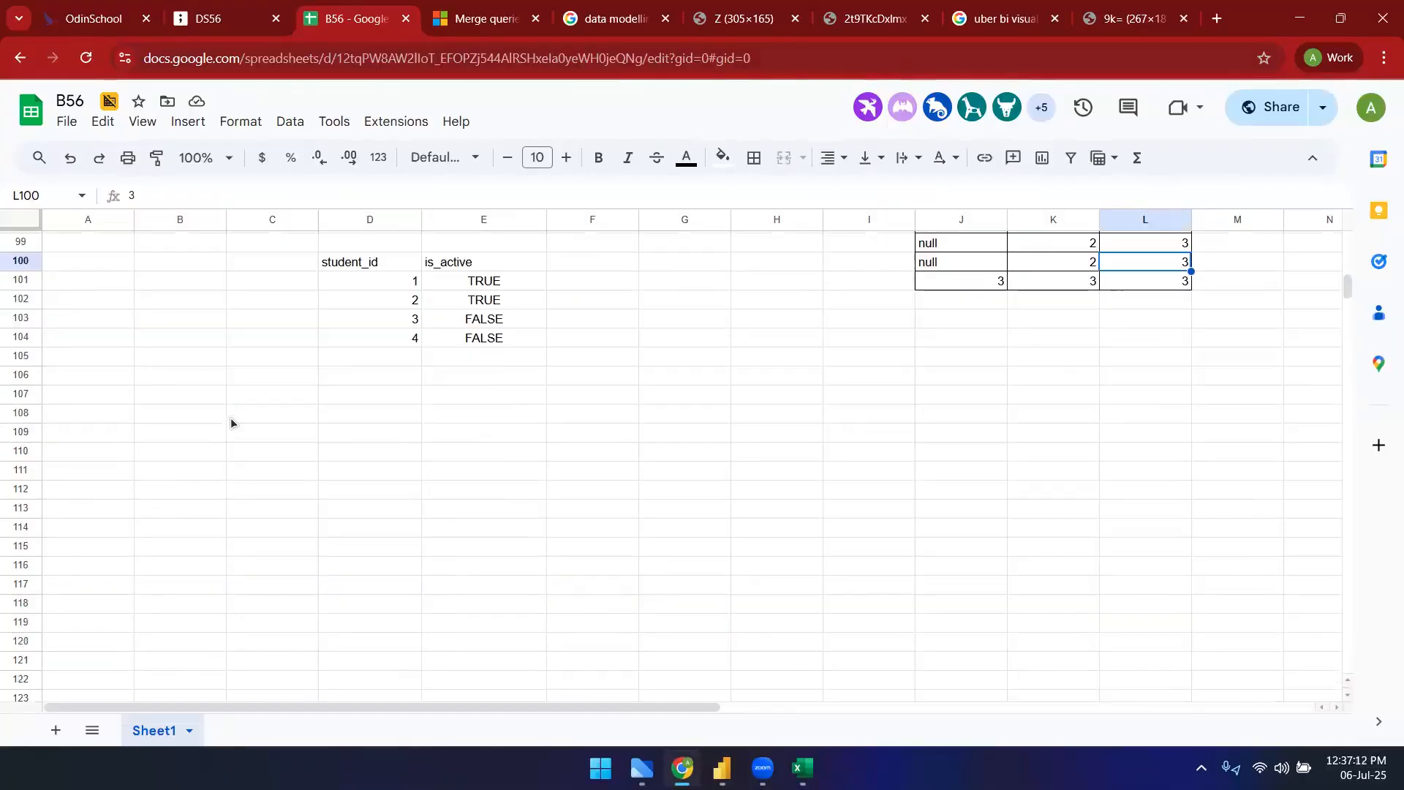
pyautogui.click(178, 292)
pyautogui.click(120, 293)
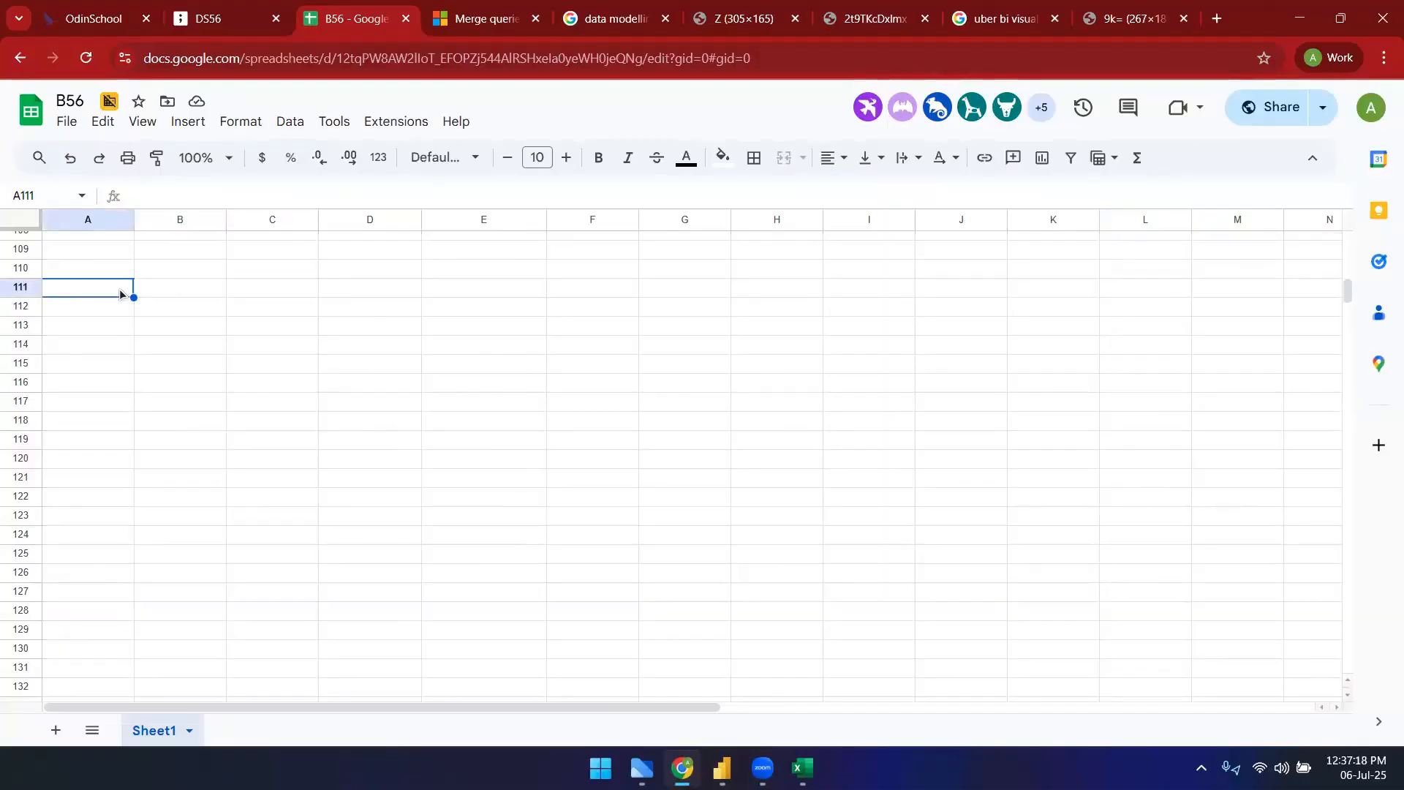
pyautogui.write('product')
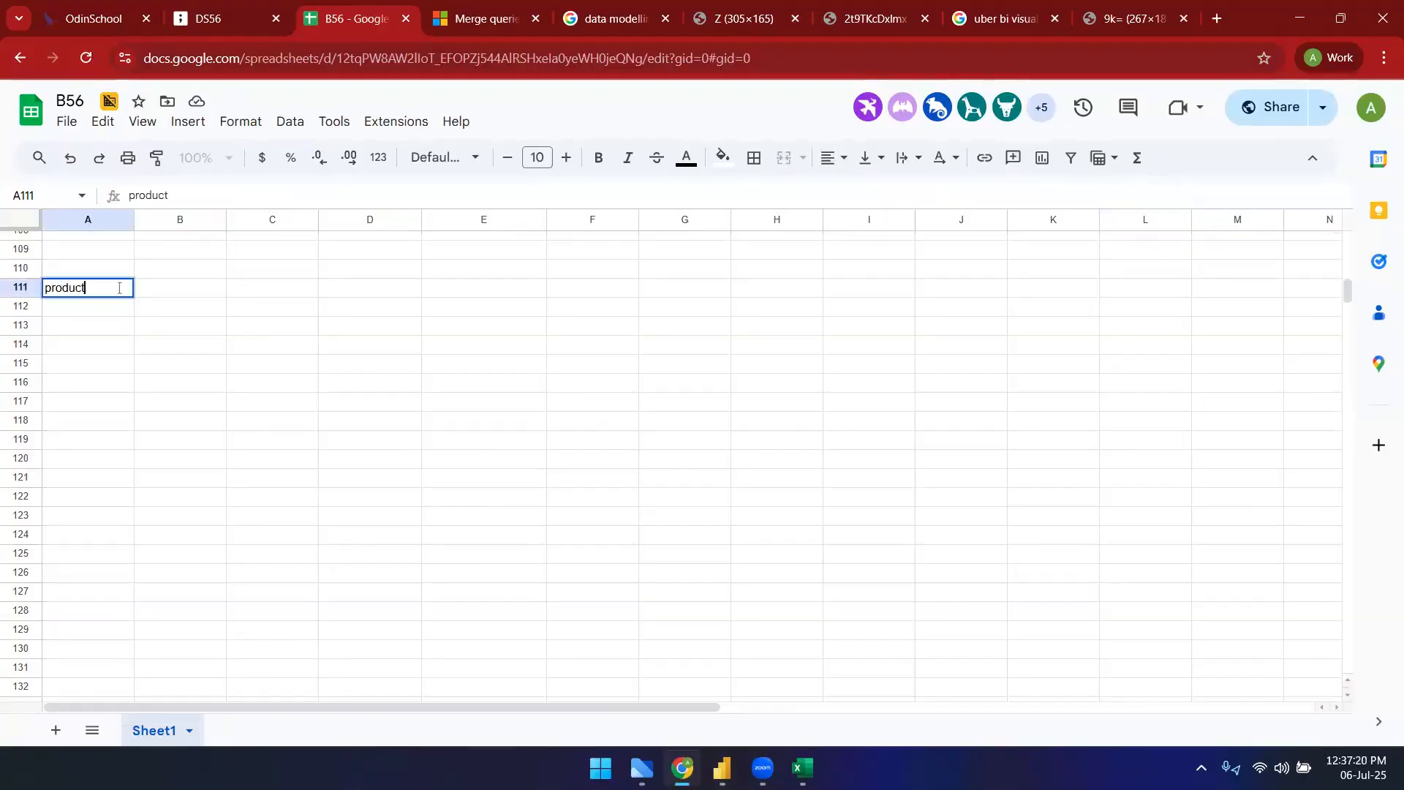
pyautogui.write('_id')
pyautogui.press('Tab')
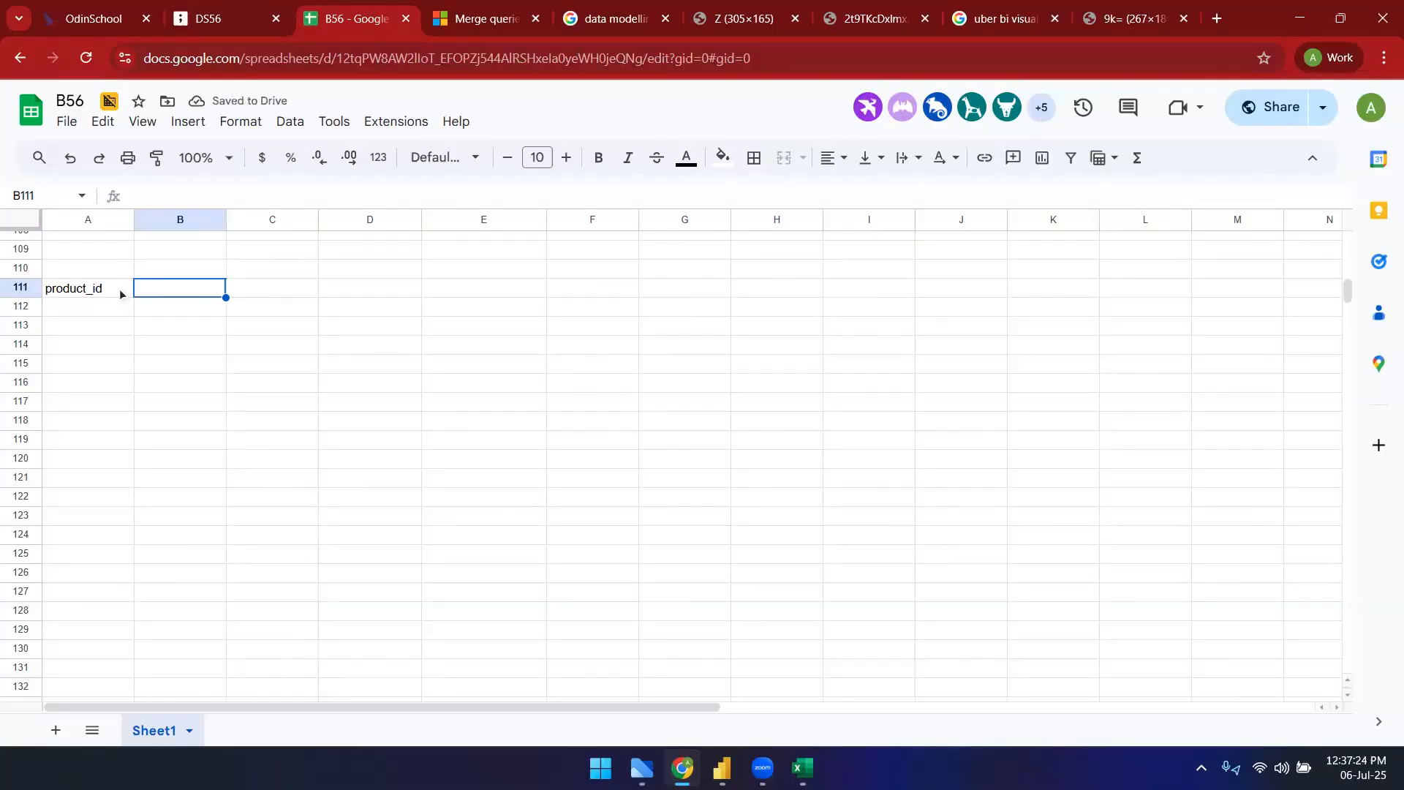
pyautogui.write('qty')
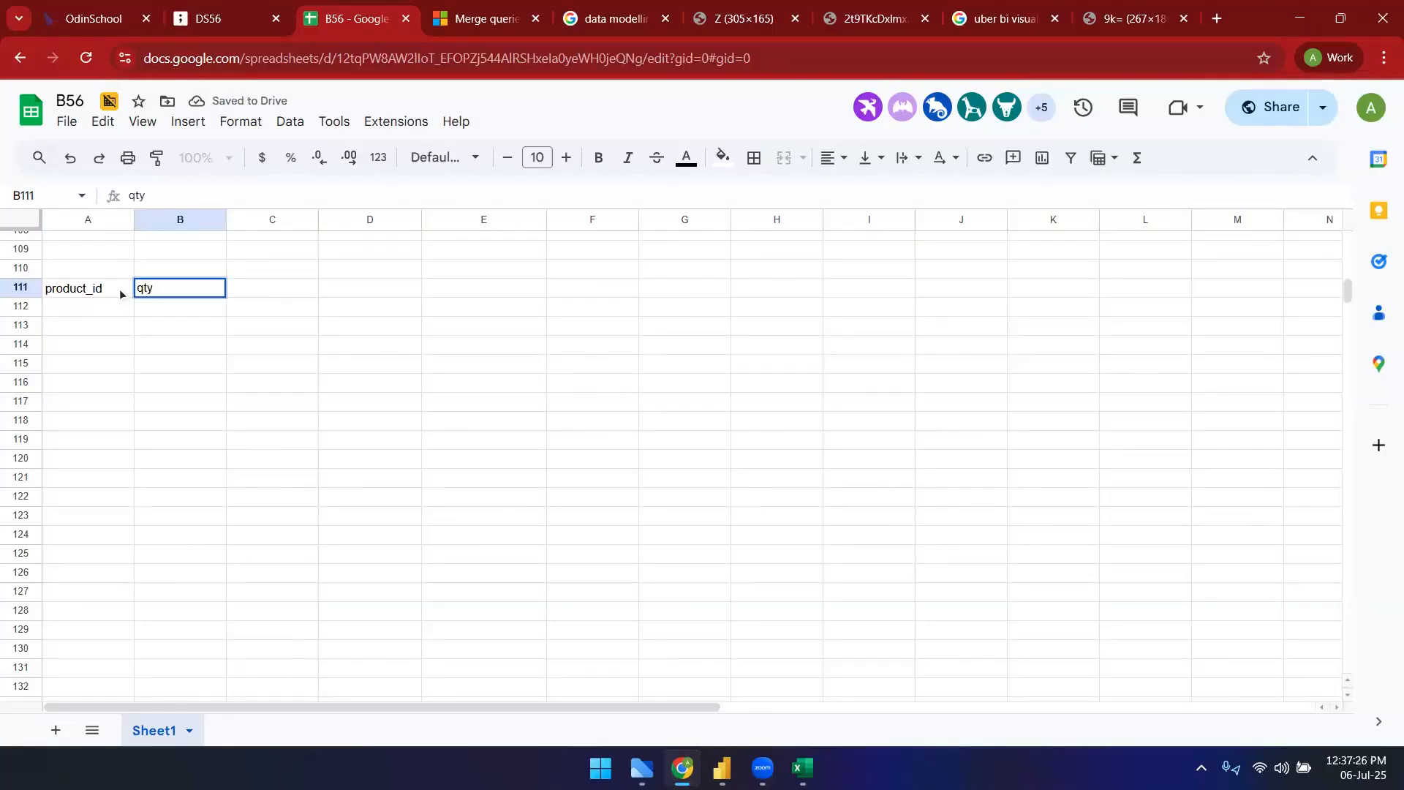
pyautogui.click(120, 288)
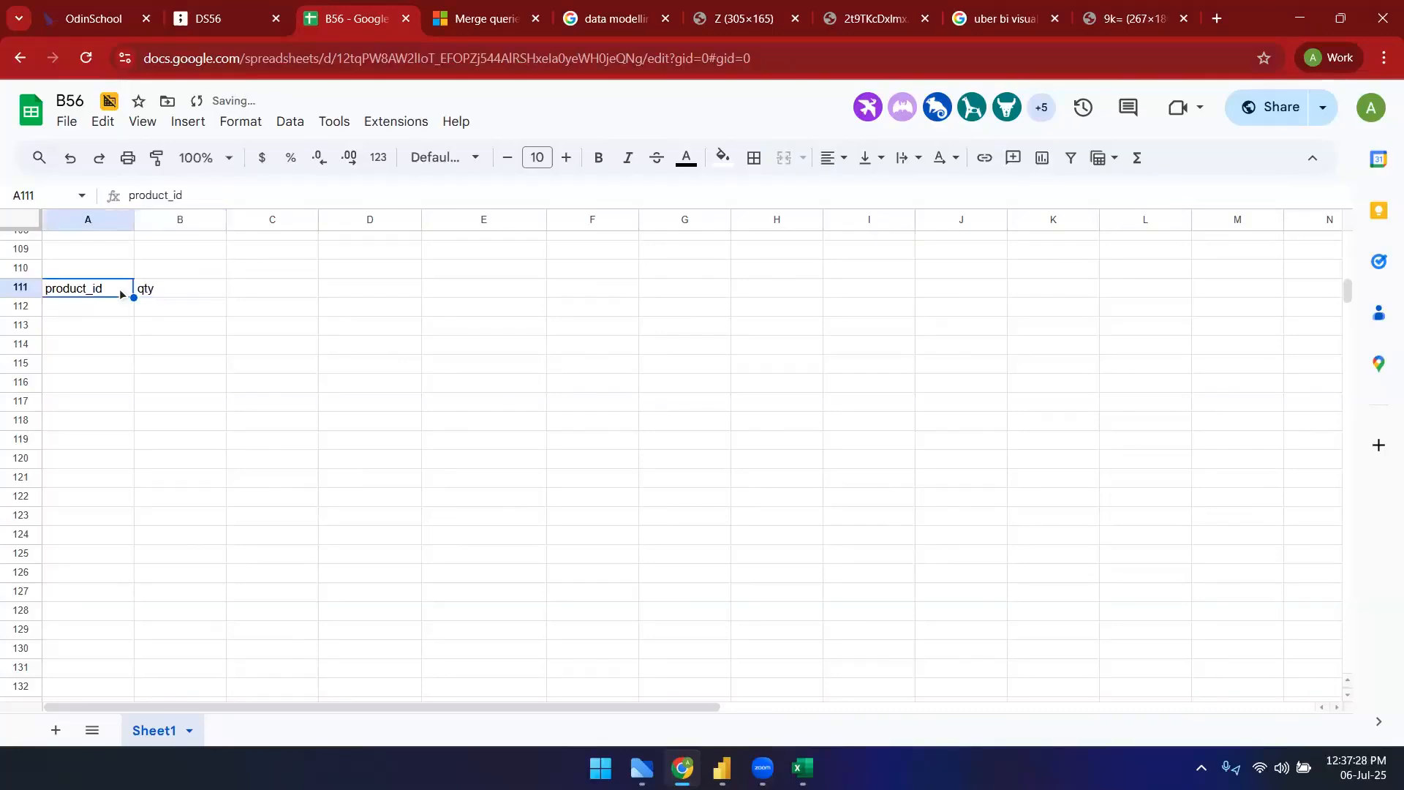
pyautogui.hotkey('shift', 'Down')
pyautogui.hotkey('shift', 'Down')
pyautogui.hotkey('shift', 'Right')
pyautogui.hotkey('shift', 'Down')
pyautogui.hotkey('shift', 'Down')
pyautogui.hotkey('shift', 'Down')
pyautogui.hotkey('shift', 'Down')
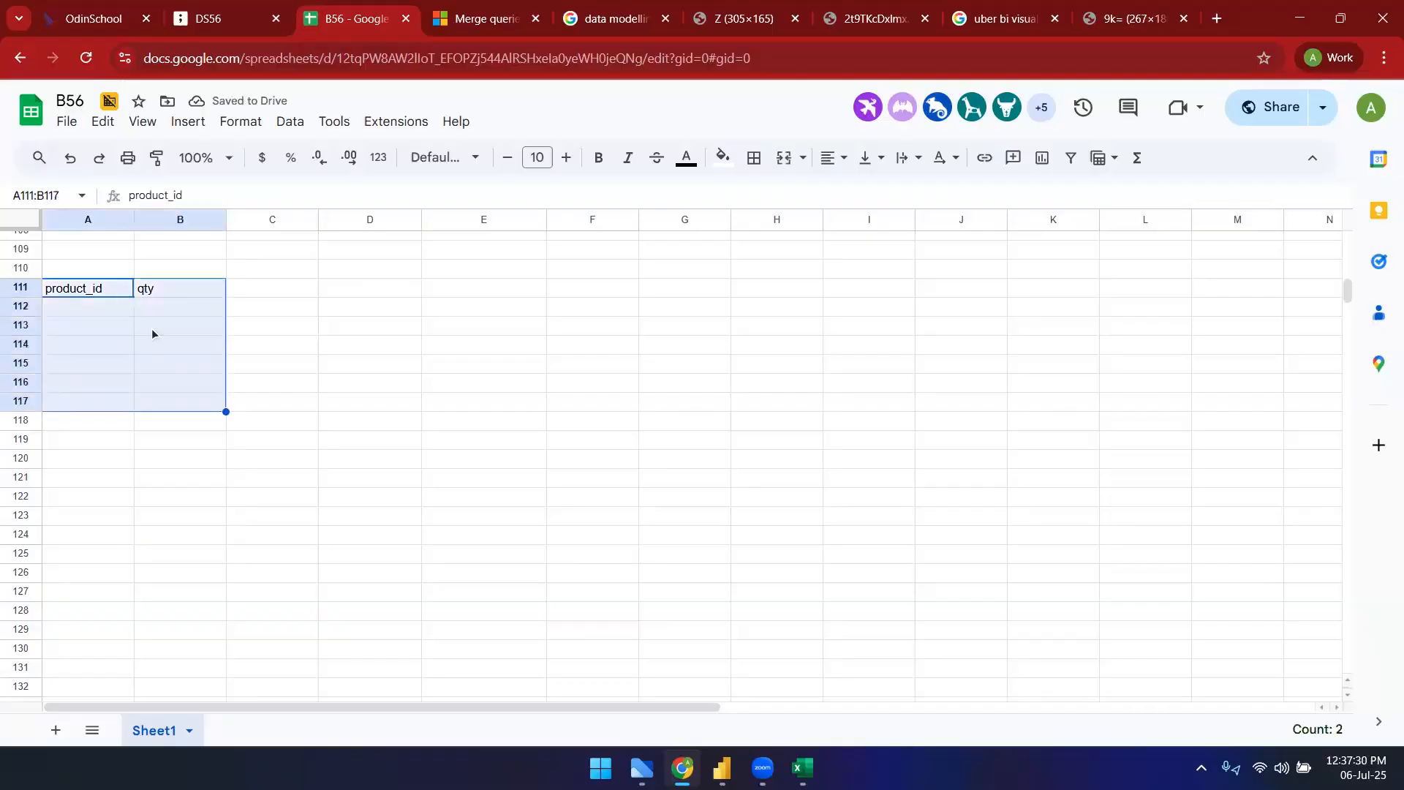
# - Enter the product IDs A1, B2, C3, A1 and A1 in cells A112 to A116
pyautogui.click(122, 309)
pyautogui.write('1')
pyautogui.press('Return')
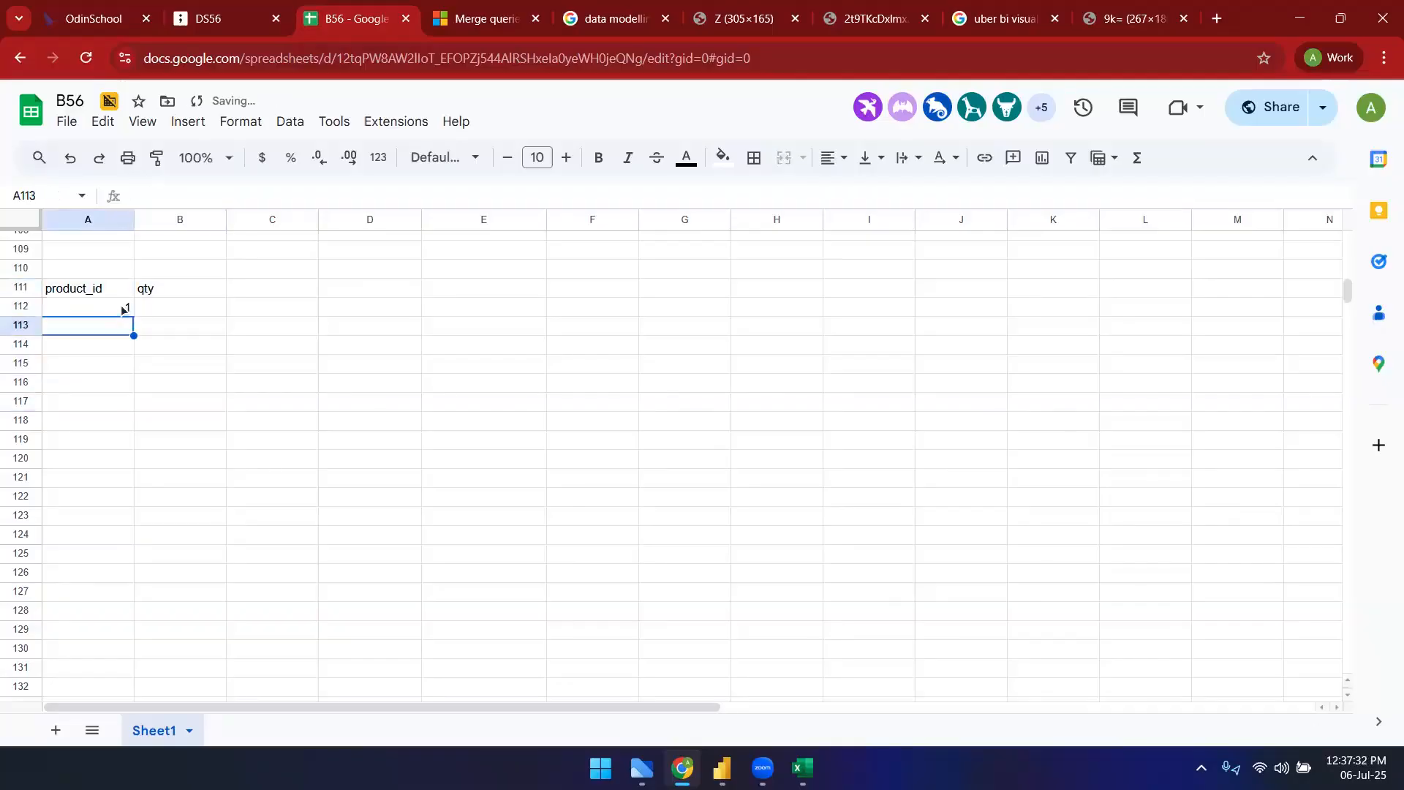
pyautogui.click(122, 309)
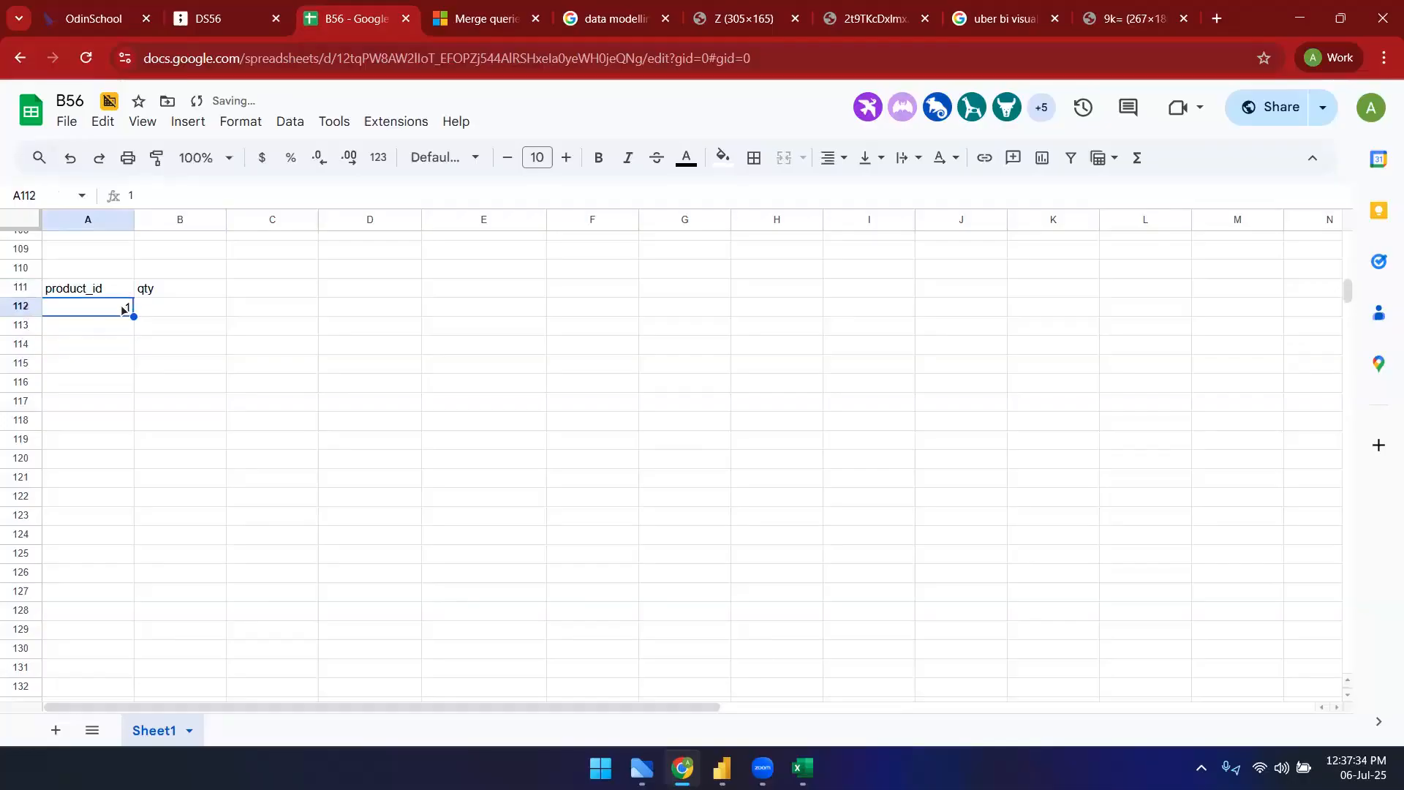
pyautogui.write('a')
pyautogui.press('BackSpace')
pyautogui.write('A1')
pyautogui.press('Return')
pyautogui.write('B2')
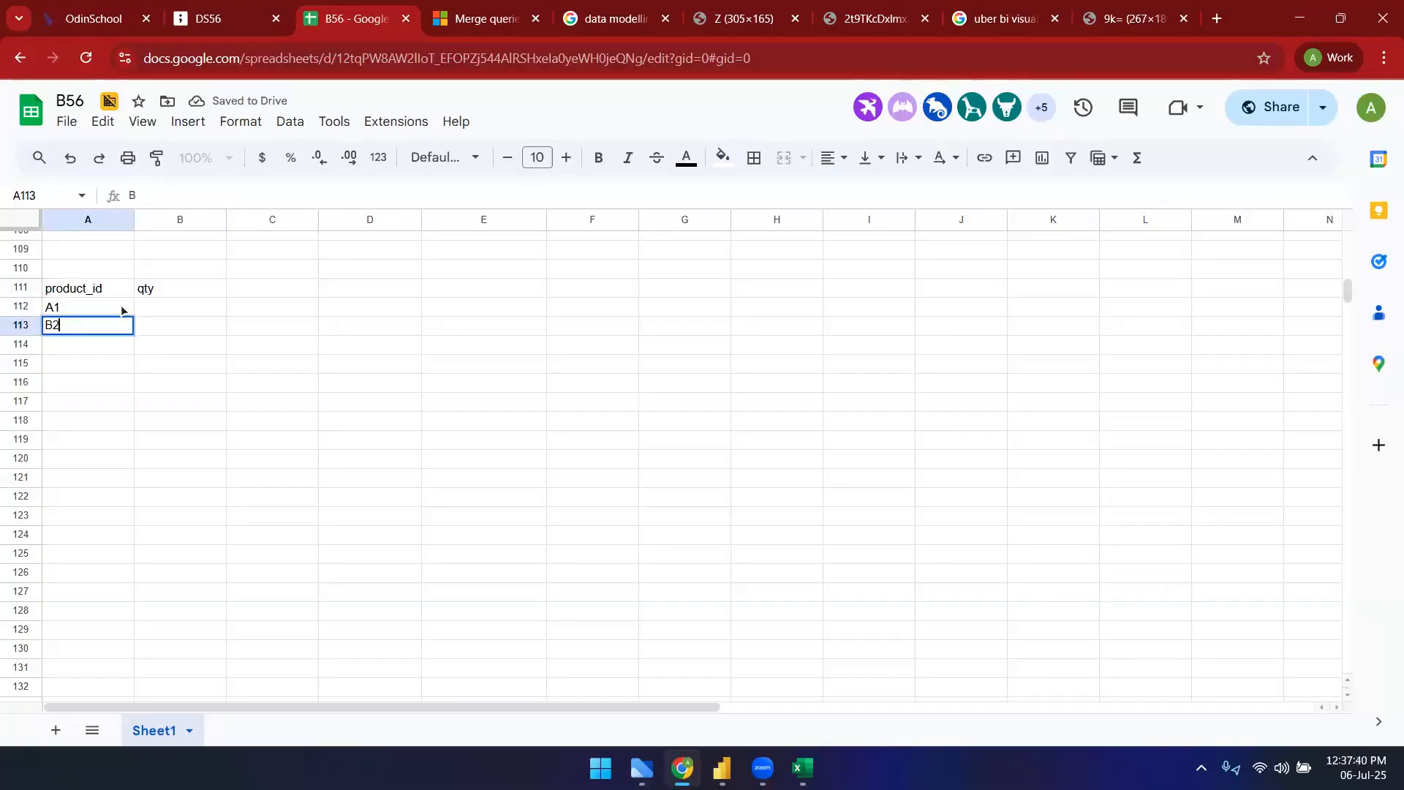
pyautogui.press('Return')
pyautogui.write('C3')
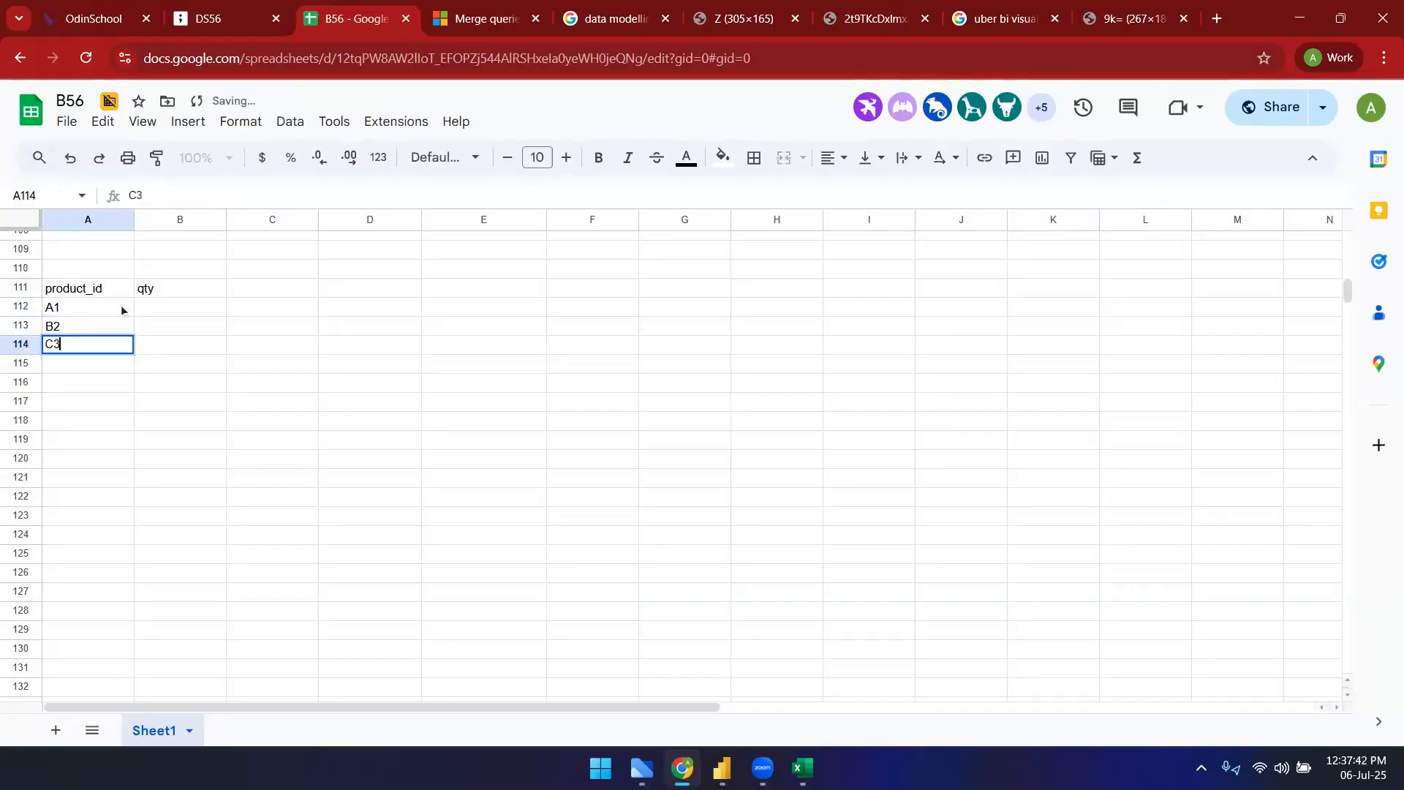
pyautogui.press('Return')
pyautogui.write('A1')
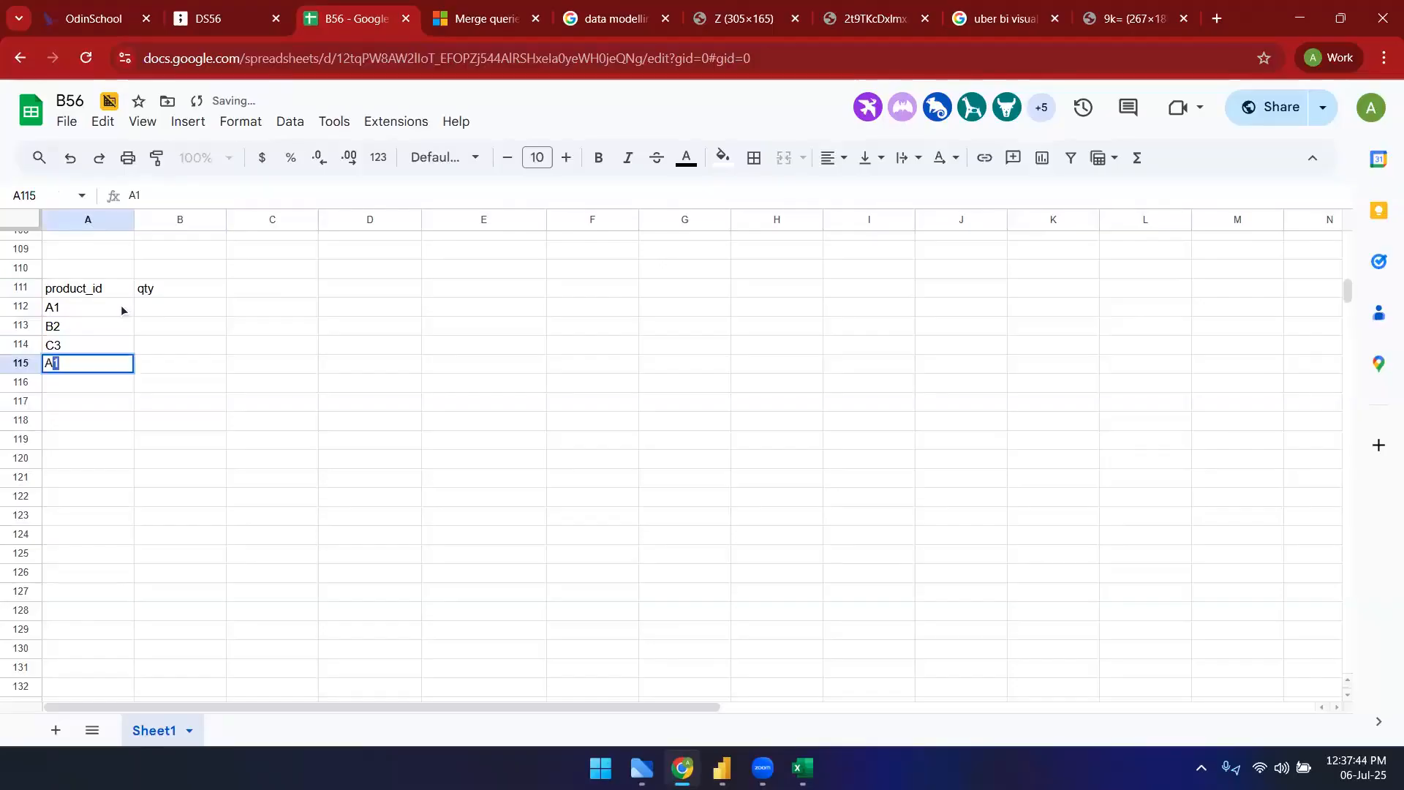
pyautogui.press('Return')
pyautogui.write('A1')
# - Clear the product IDs from cells A112 to A116
pyautogui.press('Up')
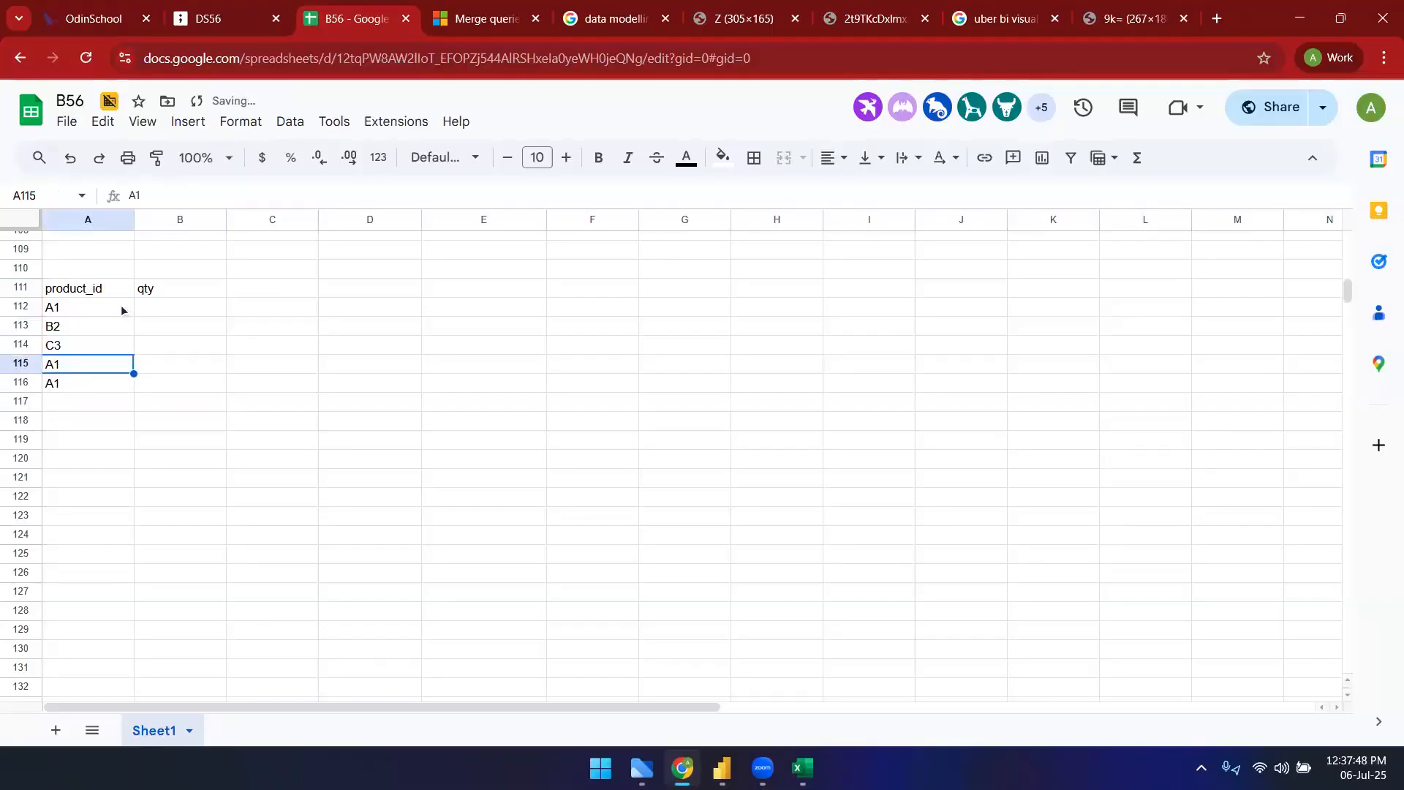
pyautogui.press('Up')
pyautogui.press('Up')
pyautogui.press('Up')
pyautogui.hotkey('shift', 'Down')
pyautogui.hotkey('shift', 'Down')
pyautogui.hotkey('shift', 'Down')
pyautogui.hotkey('shift', 'Down')
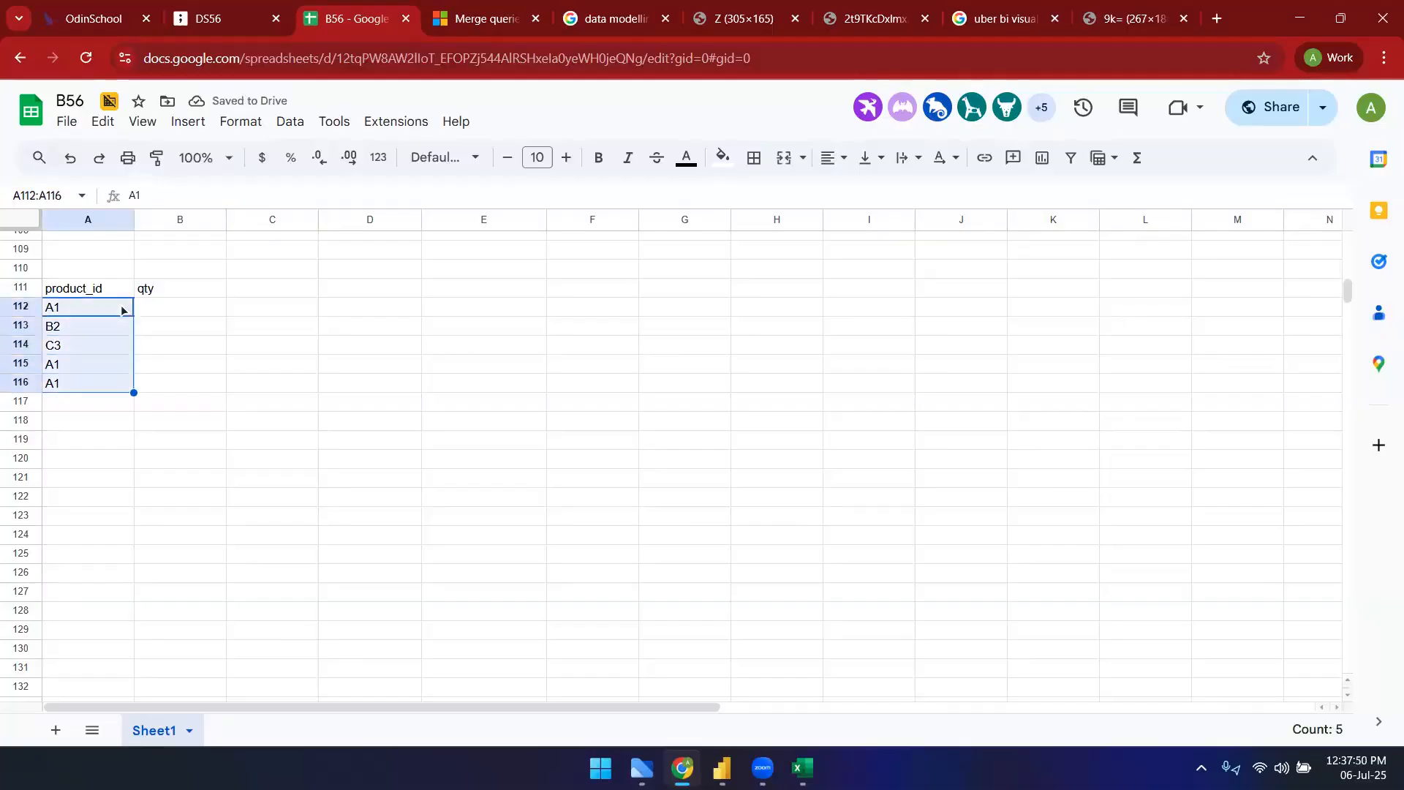
pyautogui.press('Down')
pyautogui.press('Up')
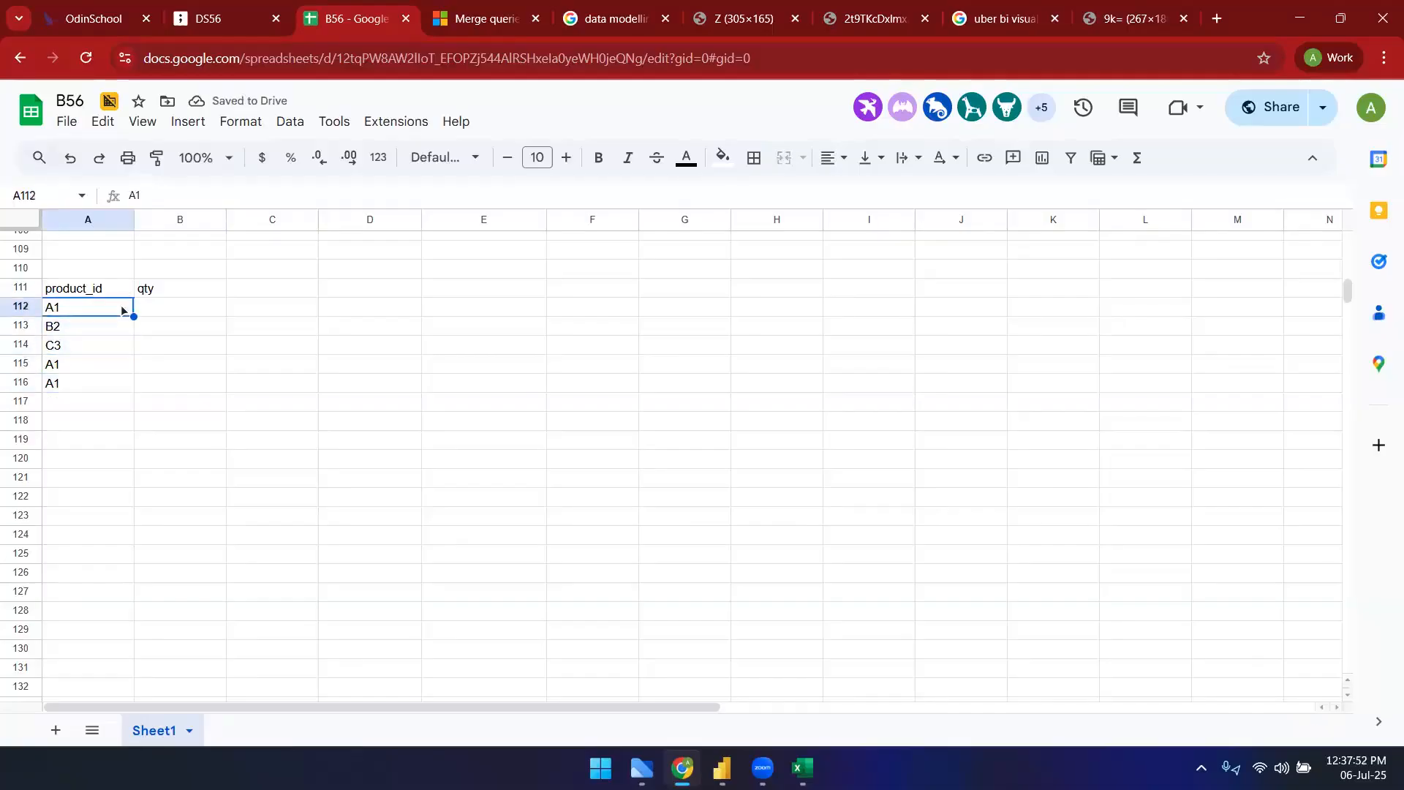
pyautogui.hotkey('shift', 'Down')
pyautogui.hotkey('shift', 'Down')
pyautogui.hotkey('shift', 'Down')
pyautogui.hotkey('shift', 'Down')
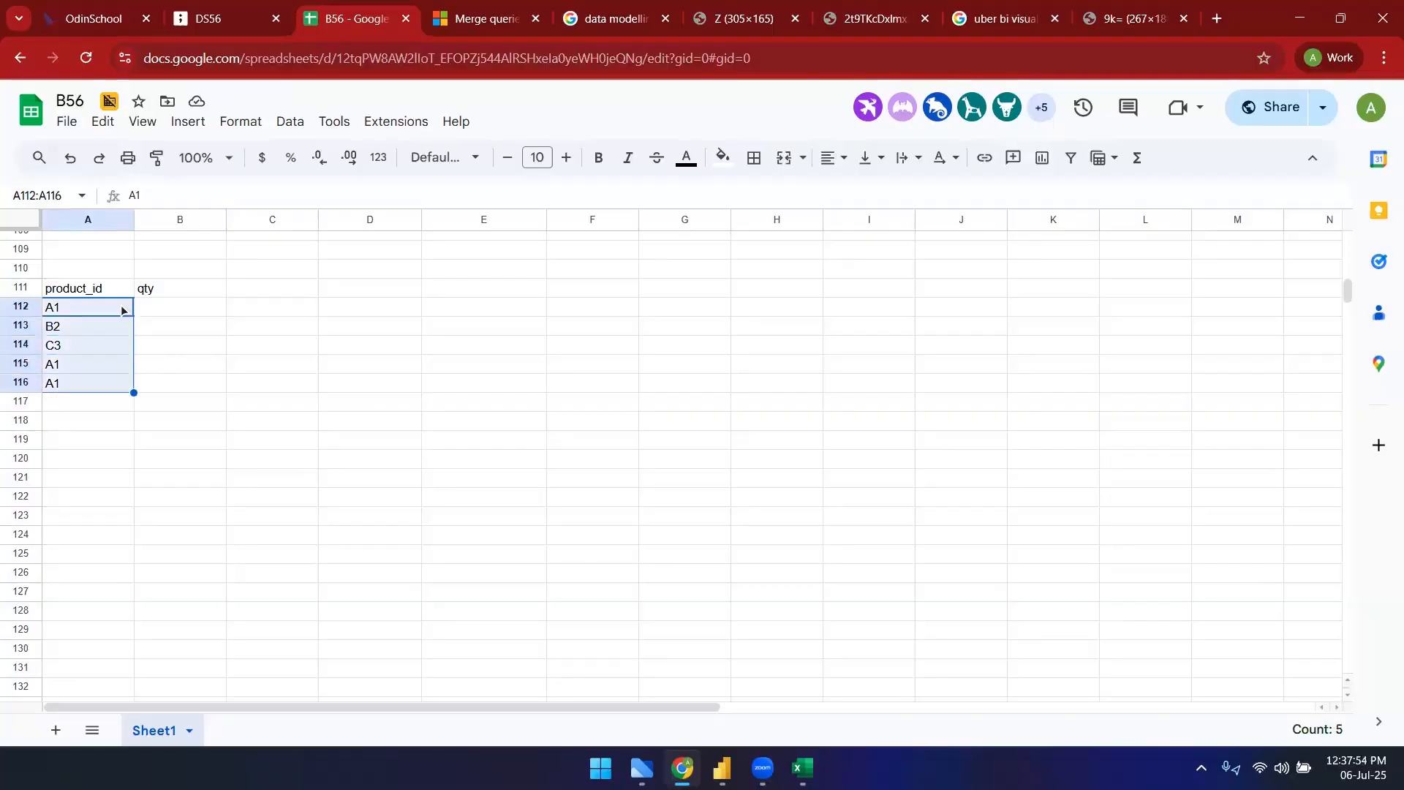
pyautogui.press('Delete')
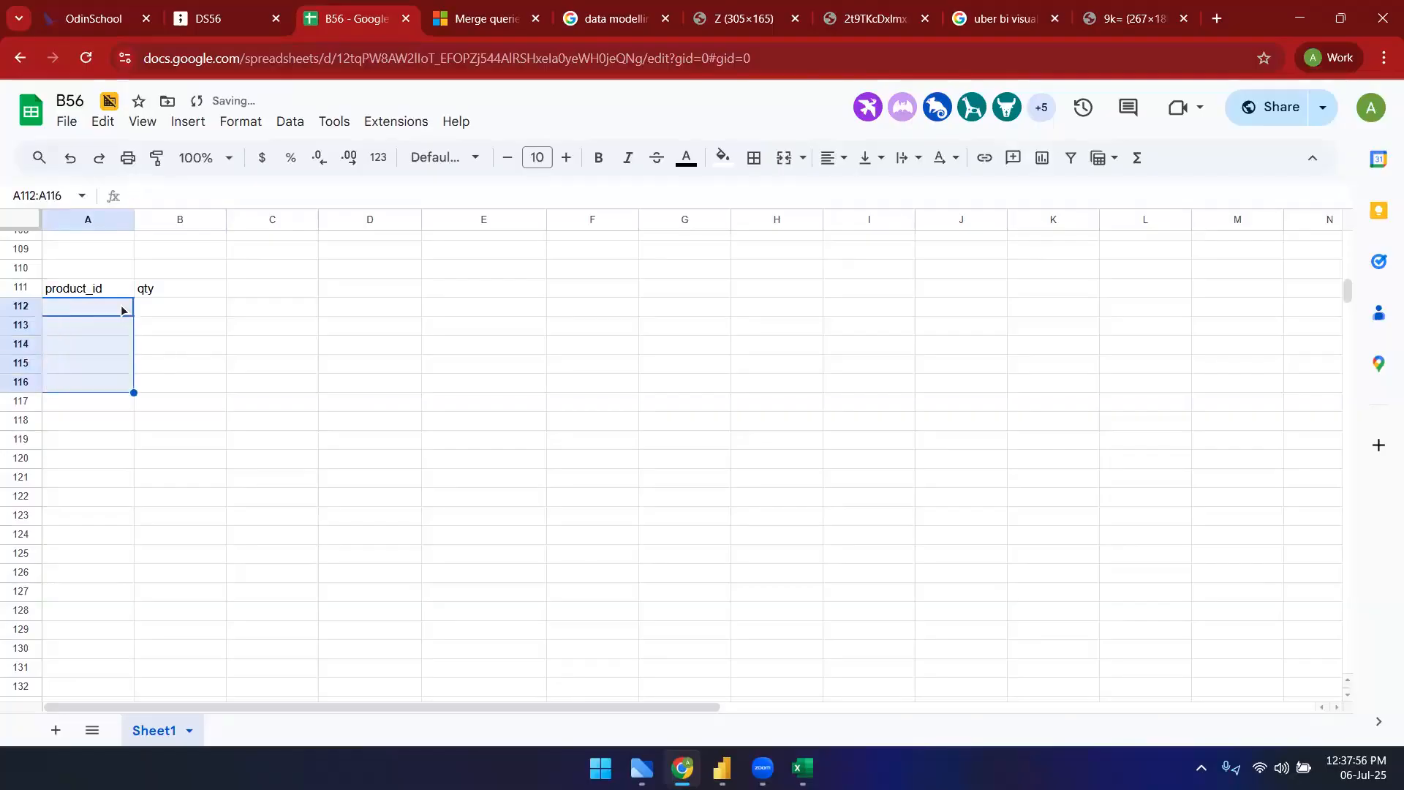
# - Change the header in A111 to product_category and widen column A to fit it
pyautogui.press('Up')
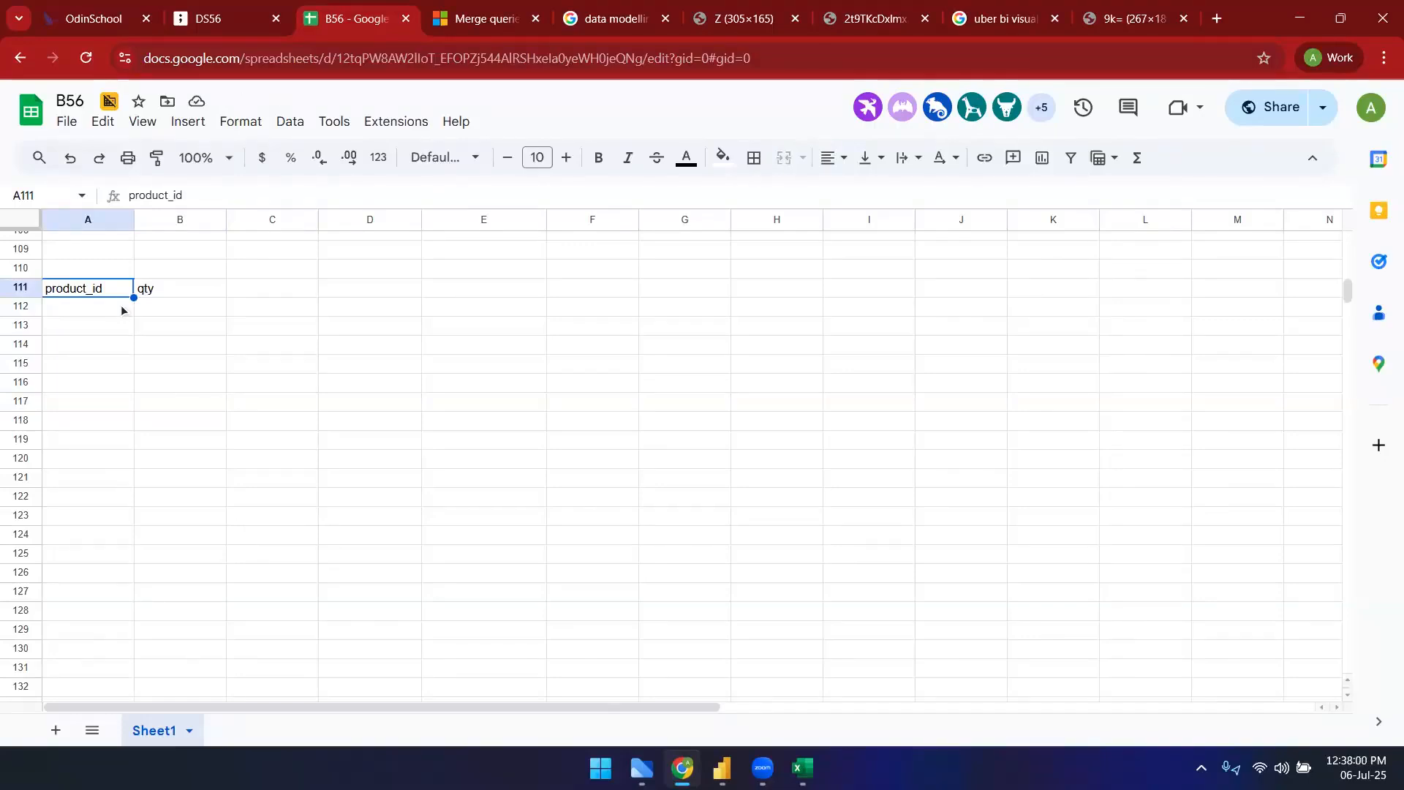
pyautogui.click(121, 305)
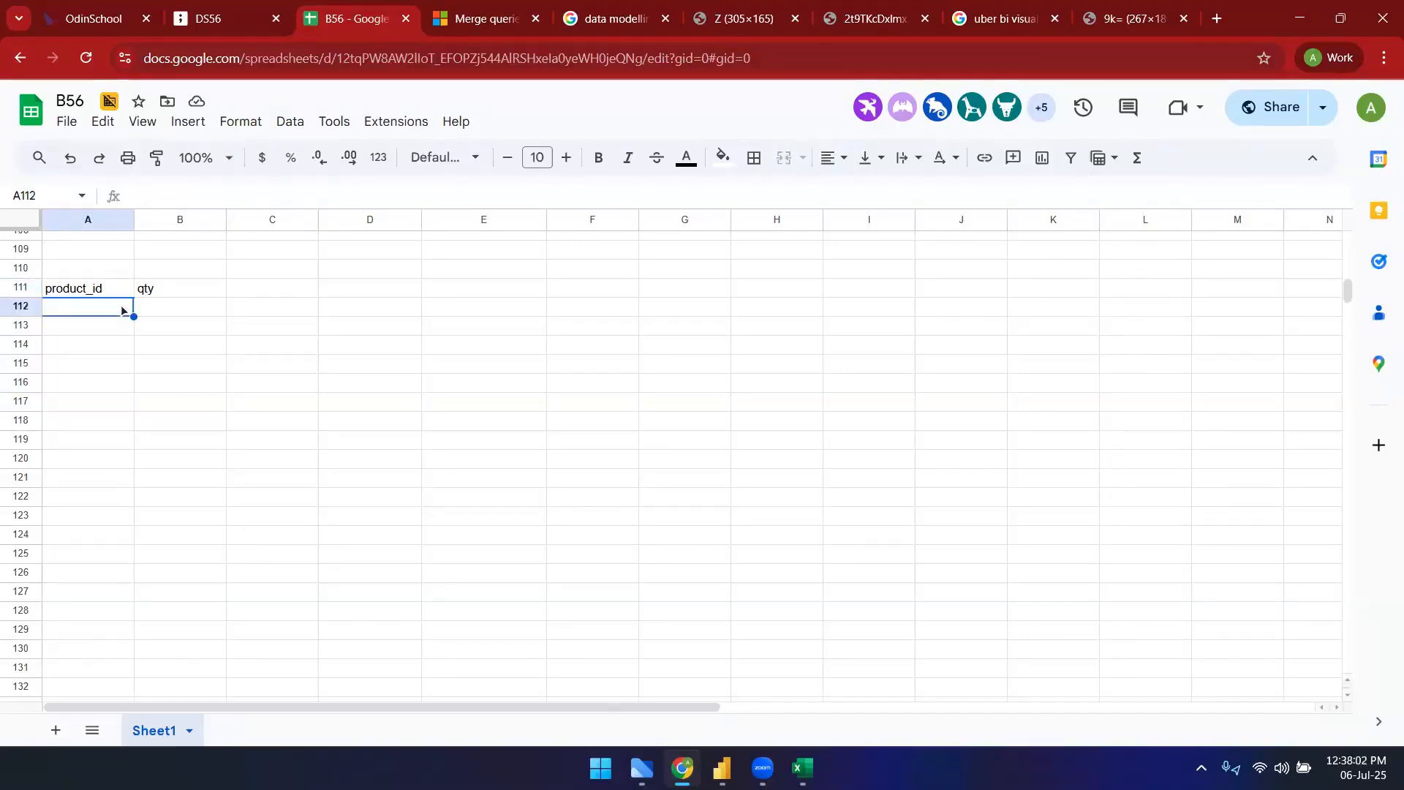
pyautogui.press('Up')
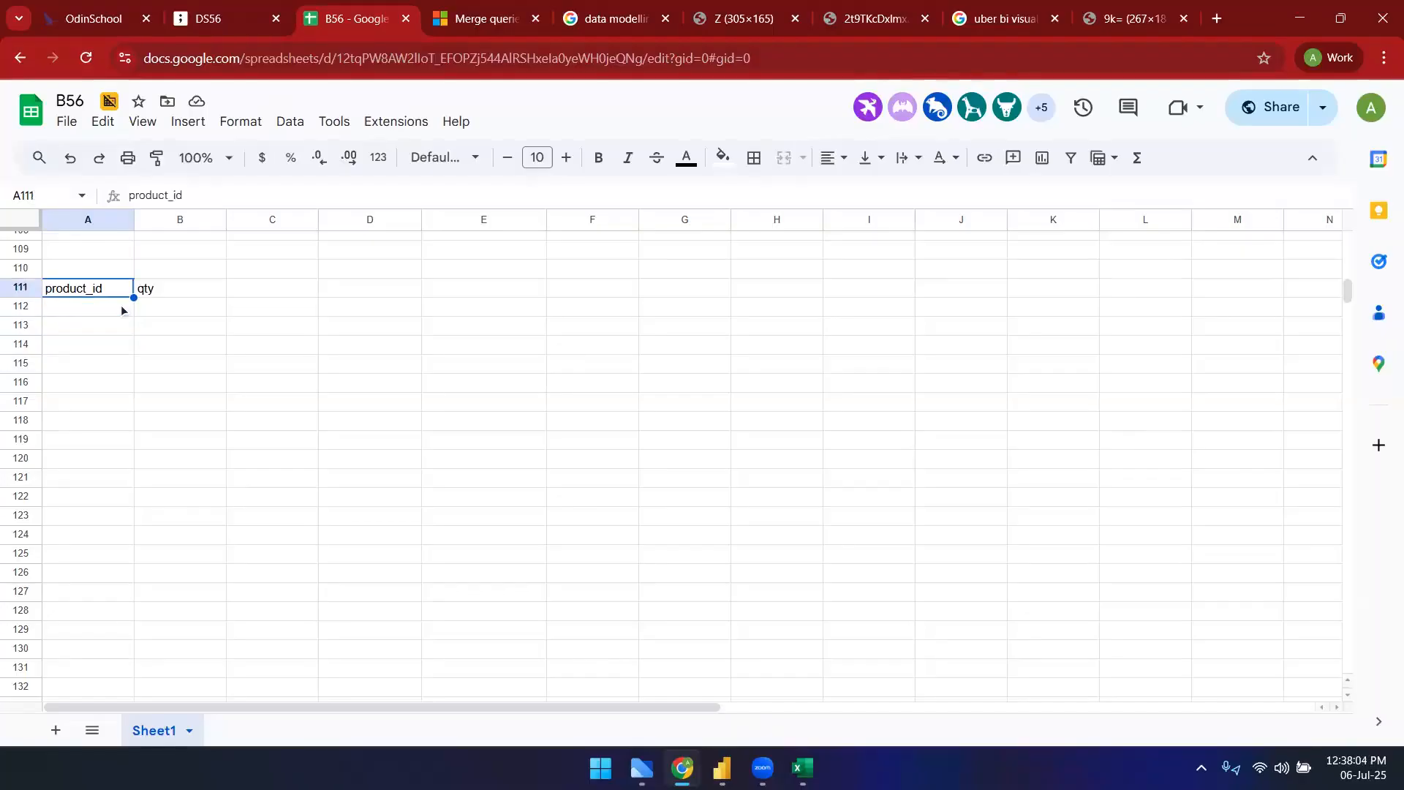
pyautogui.write('product')
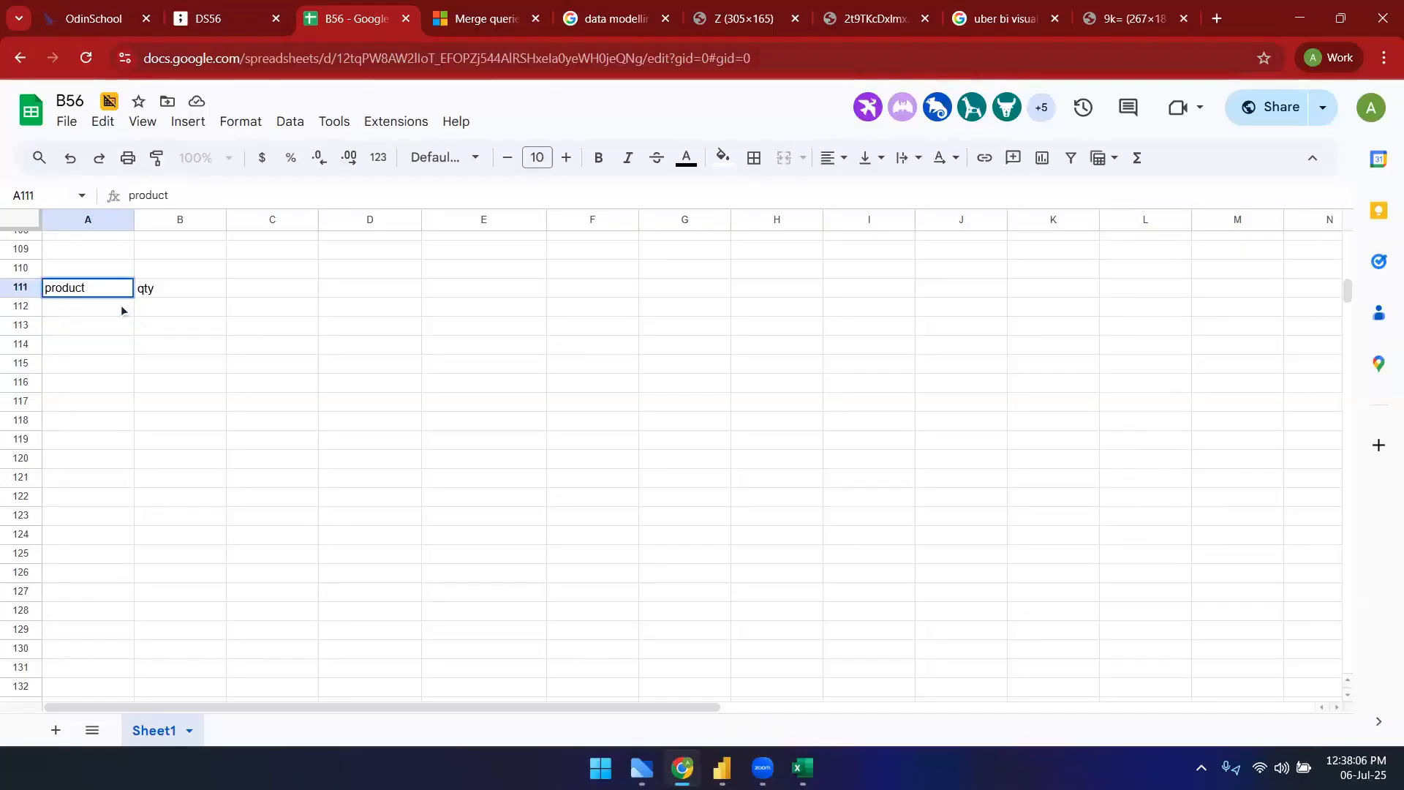
pyautogui.write('_category')
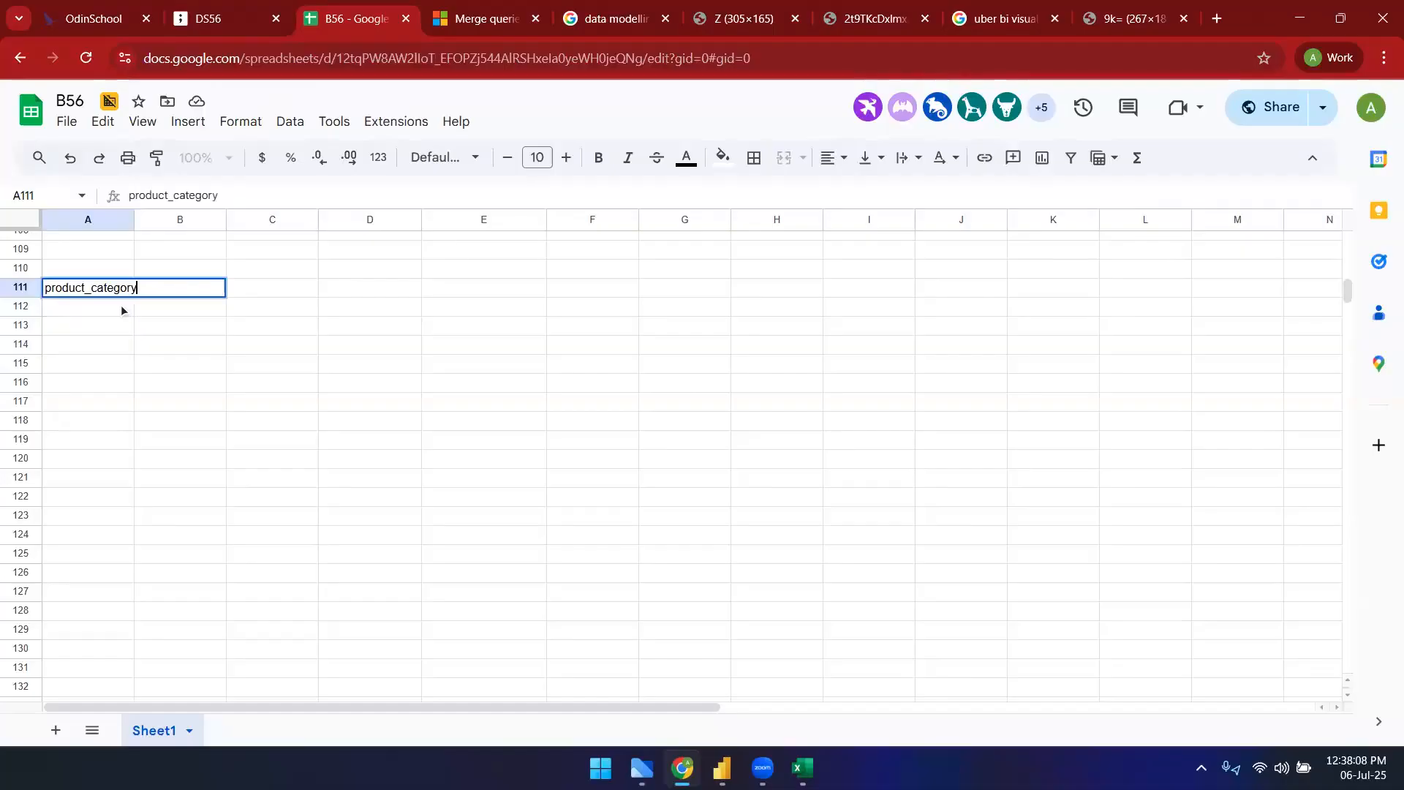
pyautogui.press('Tab')
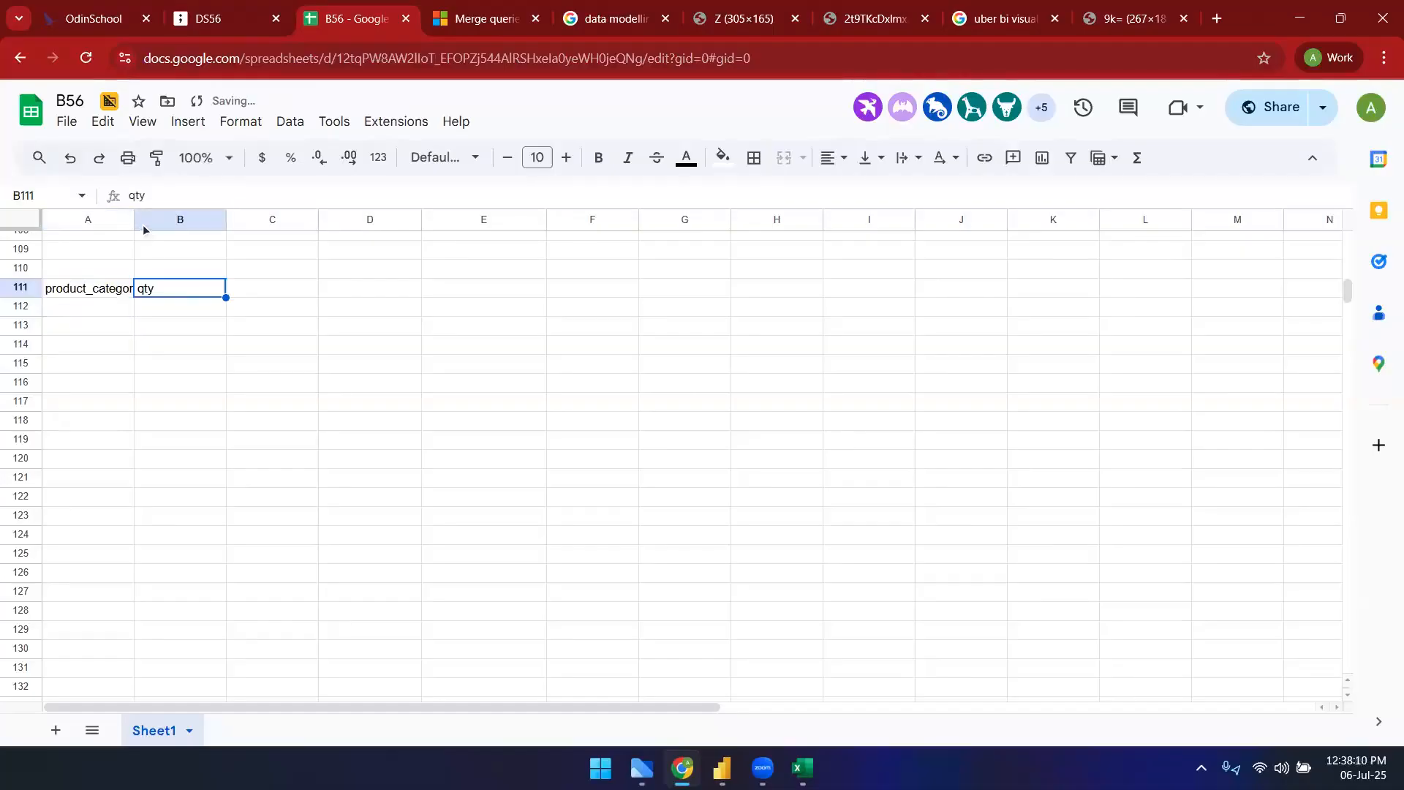
pyautogui.moveTo(136, 220); pyautogui.dragTo(151, 220)
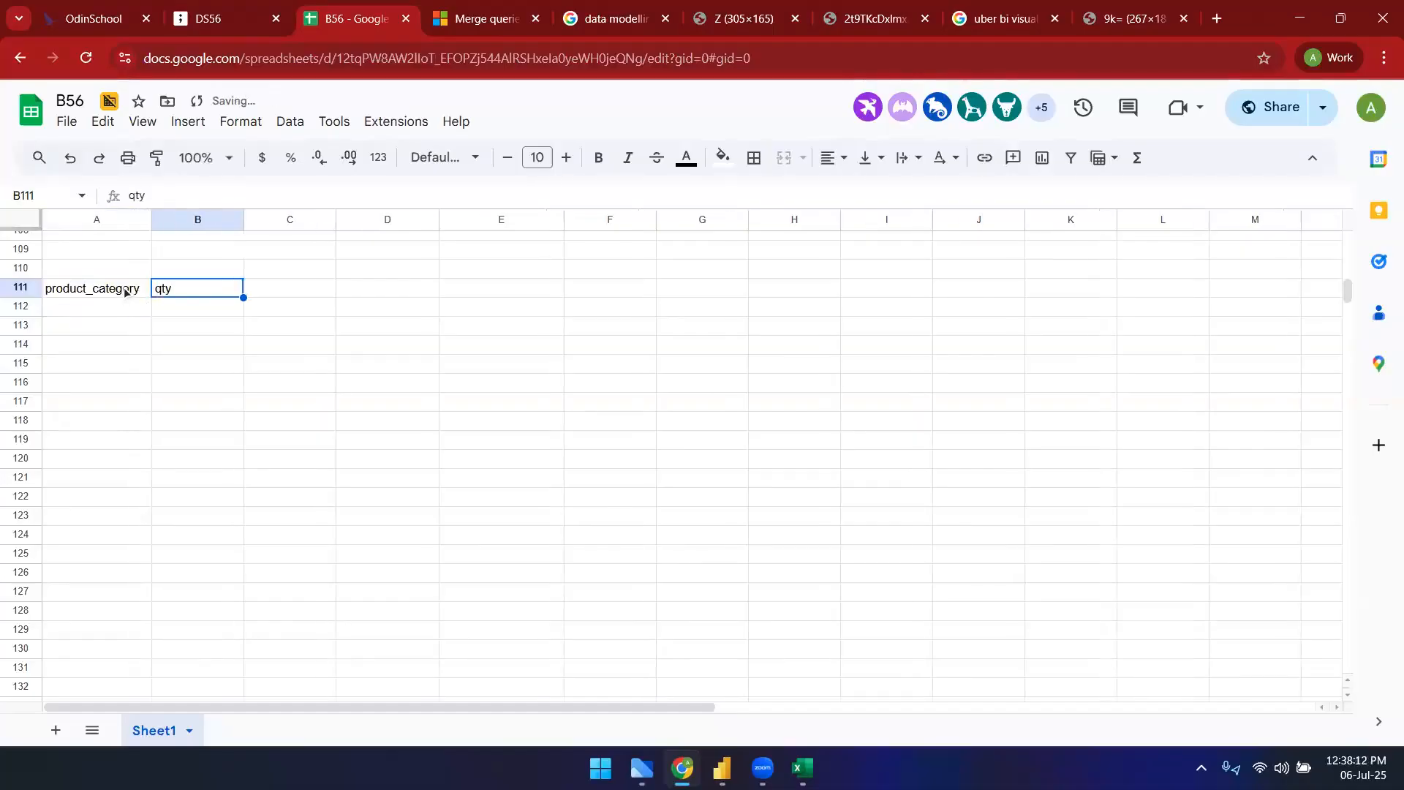
# - Move the product_category and qty headers one column over to B111:C111 and enter Product_id in A111
pyautogui.click(125, 292)
pyautogui.hotkey('shift', 'Right')
pyautogui.hotkey('ctrl', 'x')
pyautogui.press('Right')
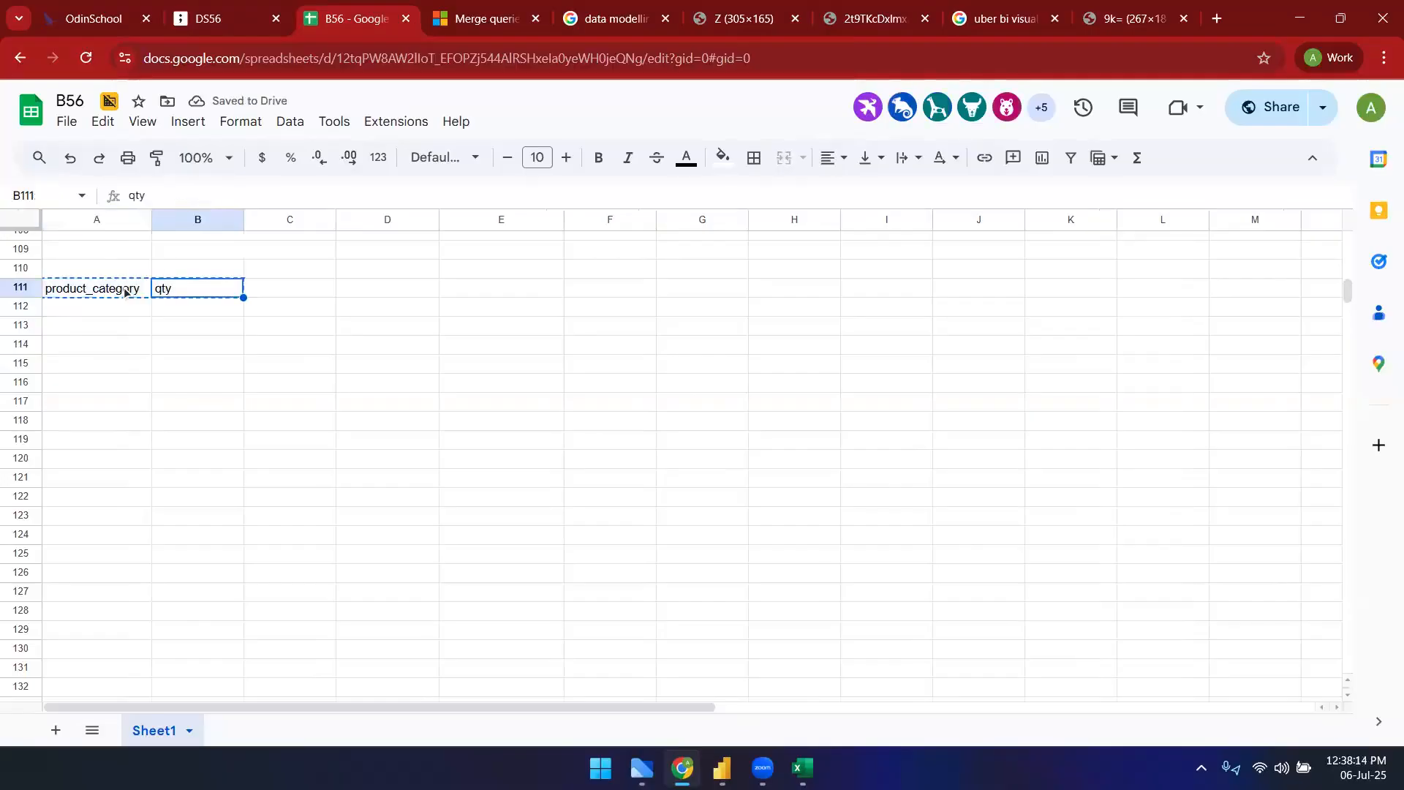
pyautogui.hotkey('ctrl', 'v')
pyautogui.press('Left')
pyautogui.write('Produ')
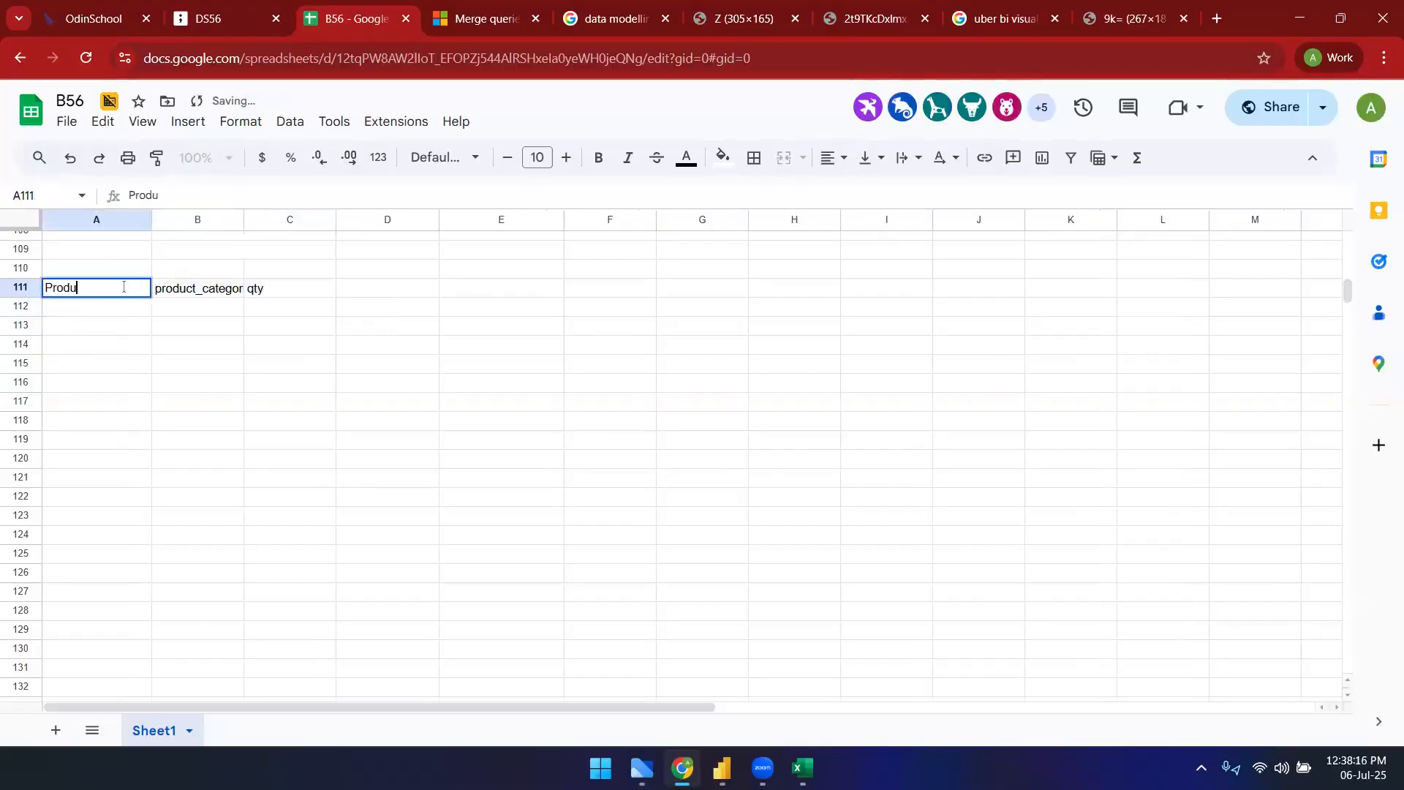
pyautogui.write('ct_id')
pyautogui.press('Return')
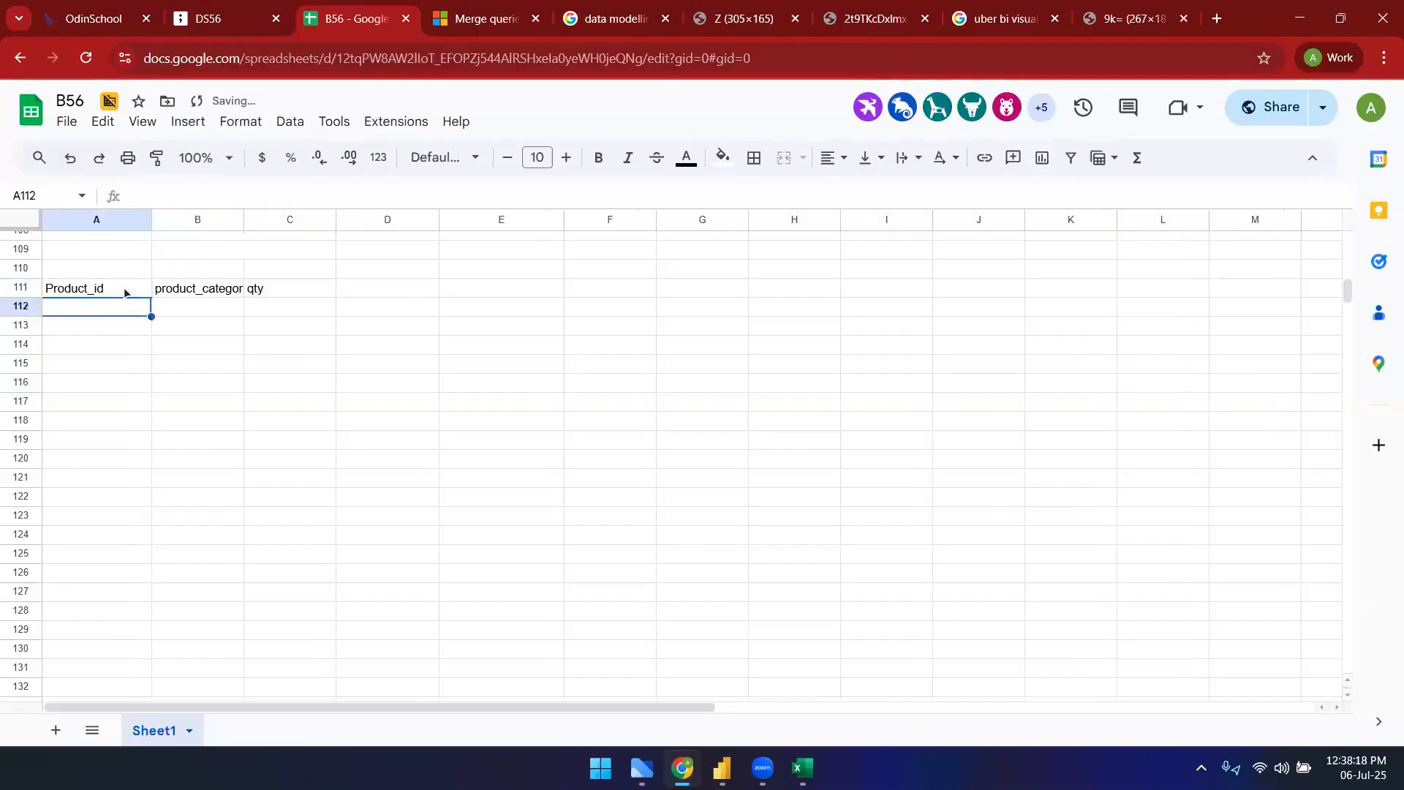
# - Fill the Product_id column with the numbers 1 to 7 in A112:A118
pyautogui.write('1')
pyautogui.press('Return')
pyautogui.write('2')
pyautogui.press('Return')
pyautogui.write('3')
pyautogui.press('Return')
pyautogui.write('4')
pyautogui.press('Return')
pyautogui.write('5')
pyautogui.press('Return')
pyautogui.write('6')
pyautogui.press('Return')
pyautogui.write('7')
pyautogui.press('Return')
# - Widen column B to fit the product_category header
pyautogui.press('Right')
pyautogui.press('Up')
pyautogui.press('Up')
pyautogui.press('Up')
pyautogui.press('Up')
pyautogui.press('Up')
pyautogui.press('Up')
pyautogui.press('Up')
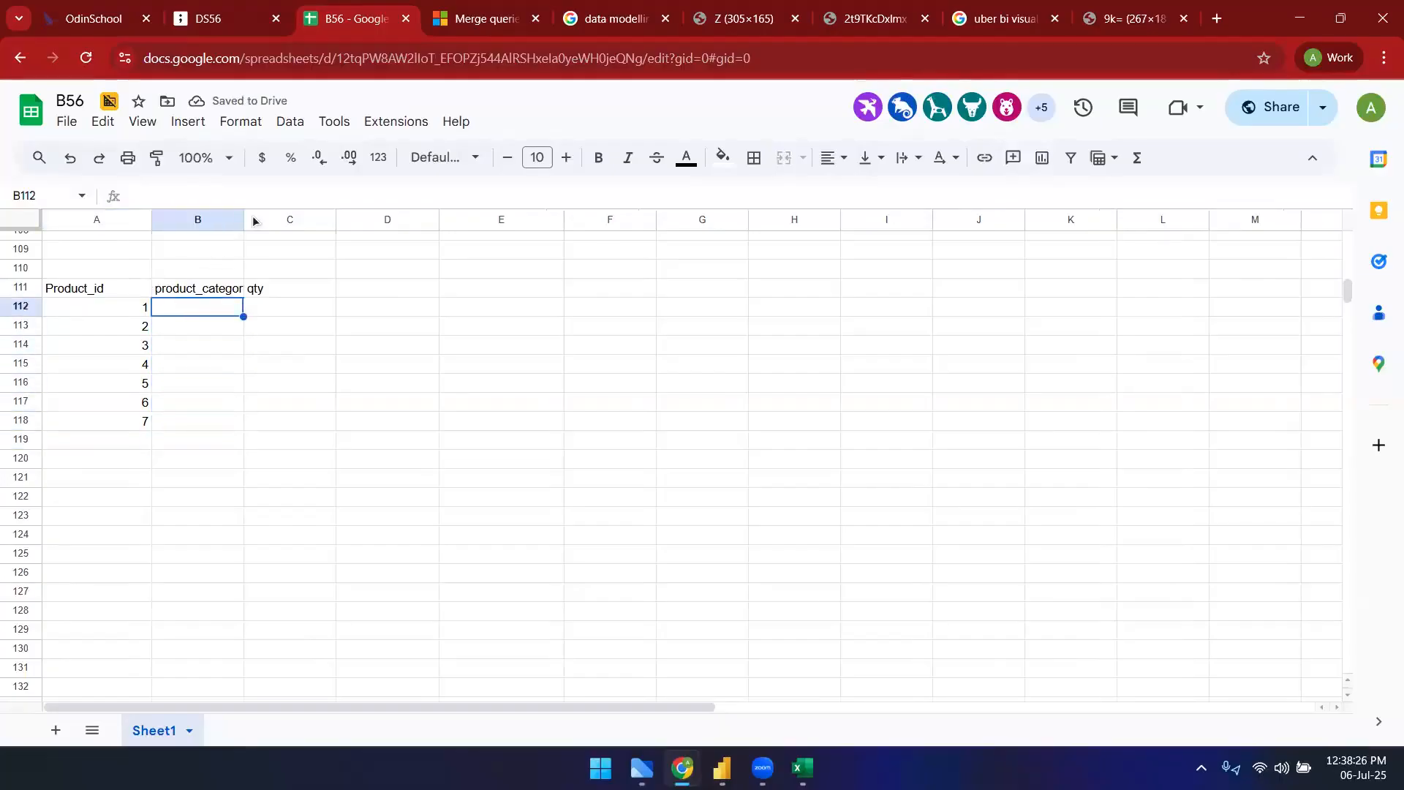
pyautogui.moveTo(245, 220); pyautogui.dragTo(289, 220)
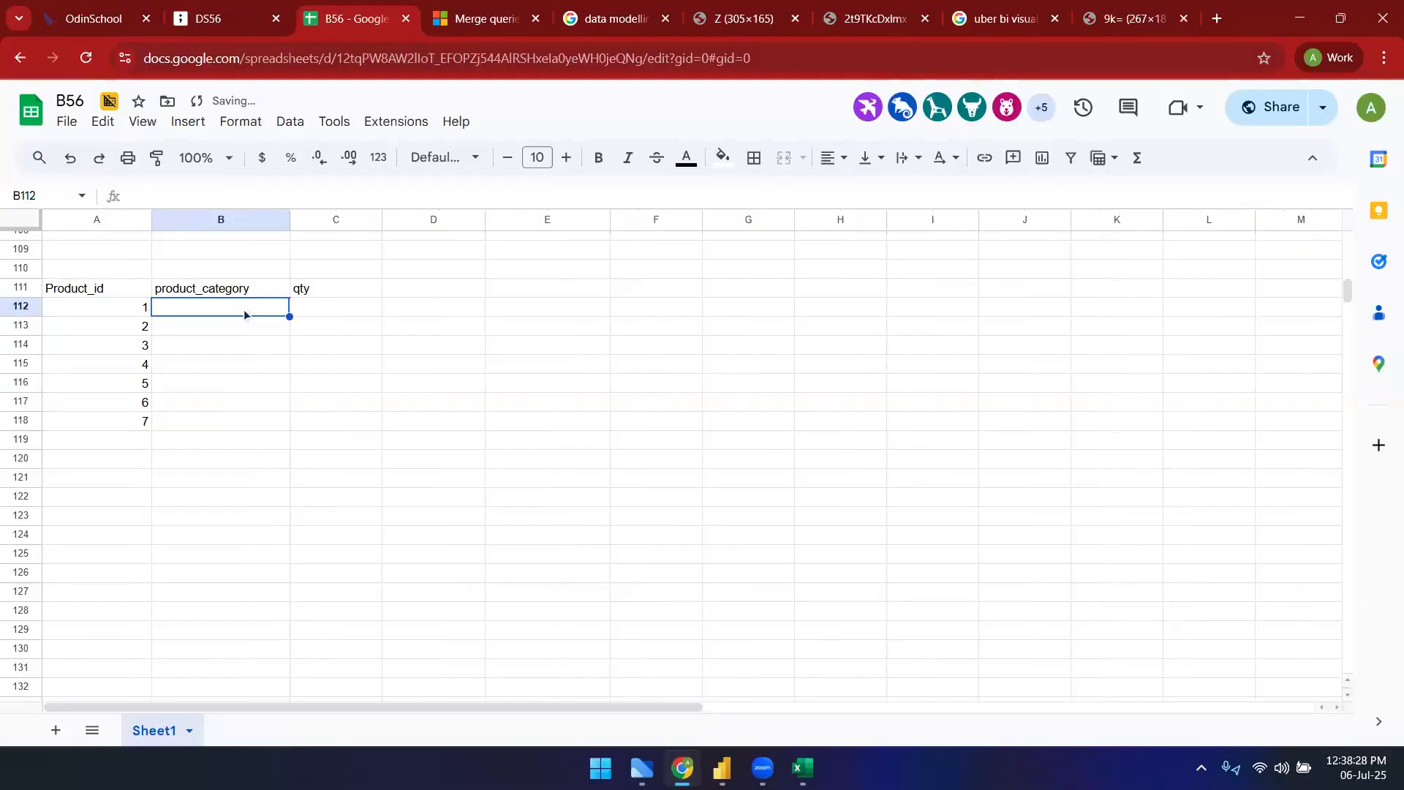
# - Enter Gifts as the product category for product IDs 1 and 2 in B112:B113
pyautogui.write('Gifts')
pyautogui.press('Return')
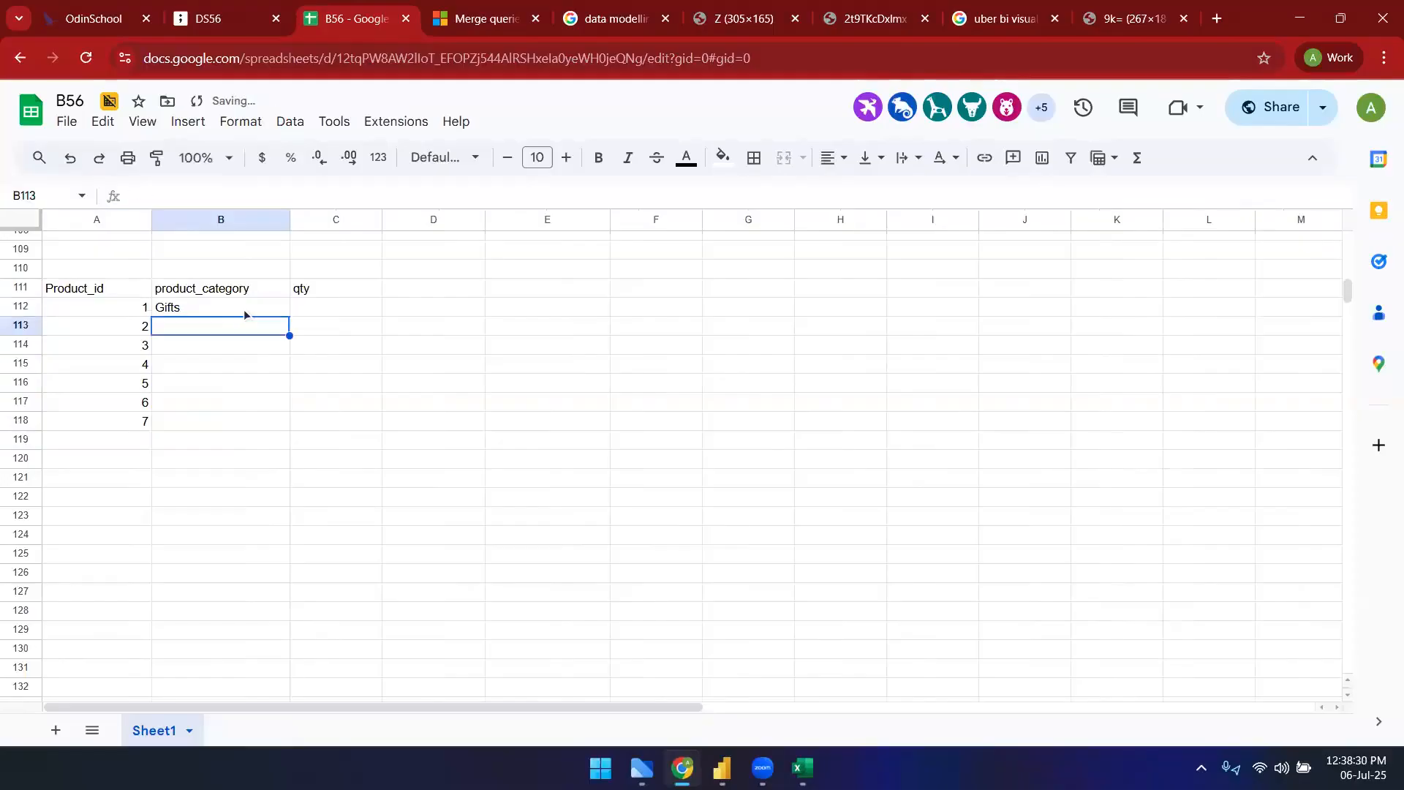
pyautogui.write('gifts')
pyautogui.press('Return')
pyautogui.press('Up')
pyautogui.write('G')
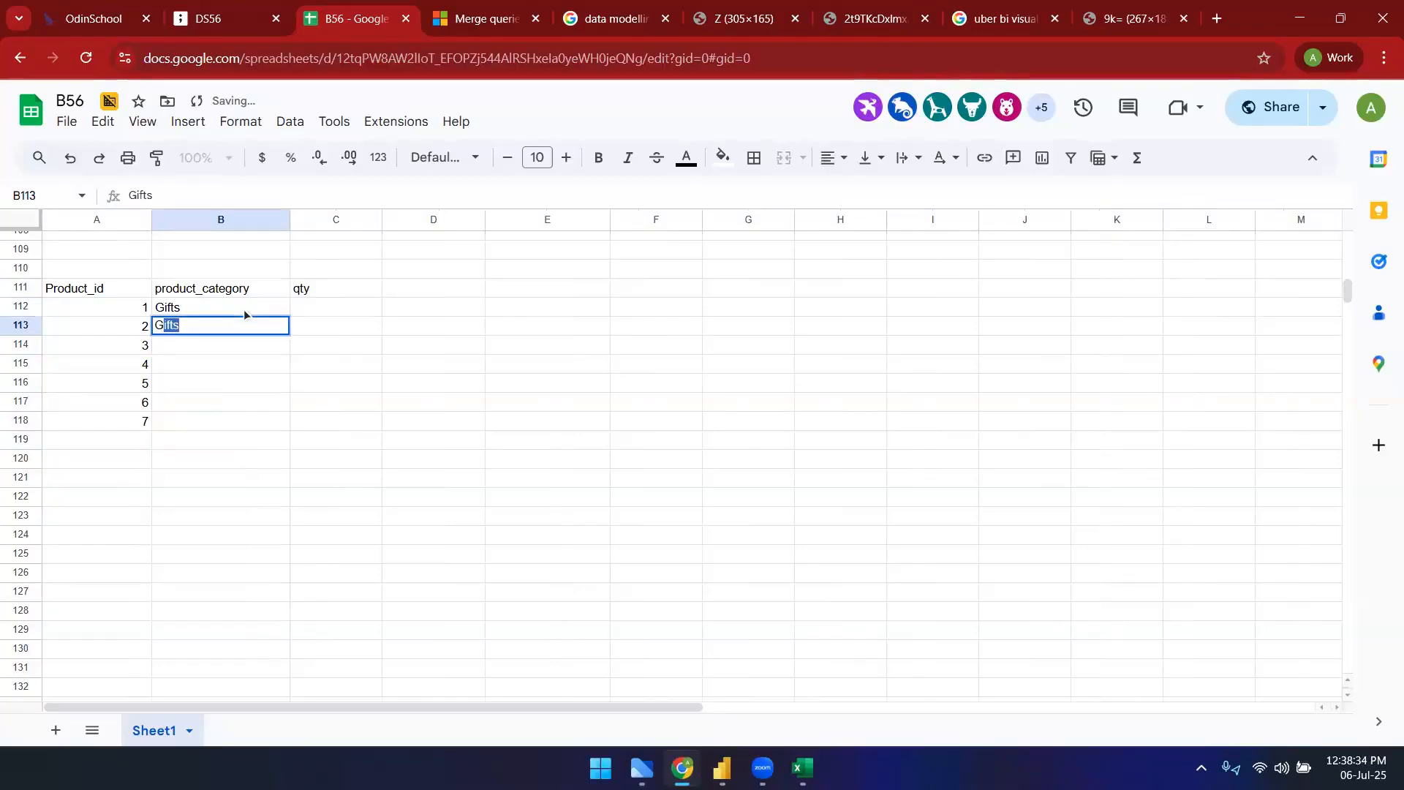
pyautogui.write('ifts')
pyautogui.press('Return')
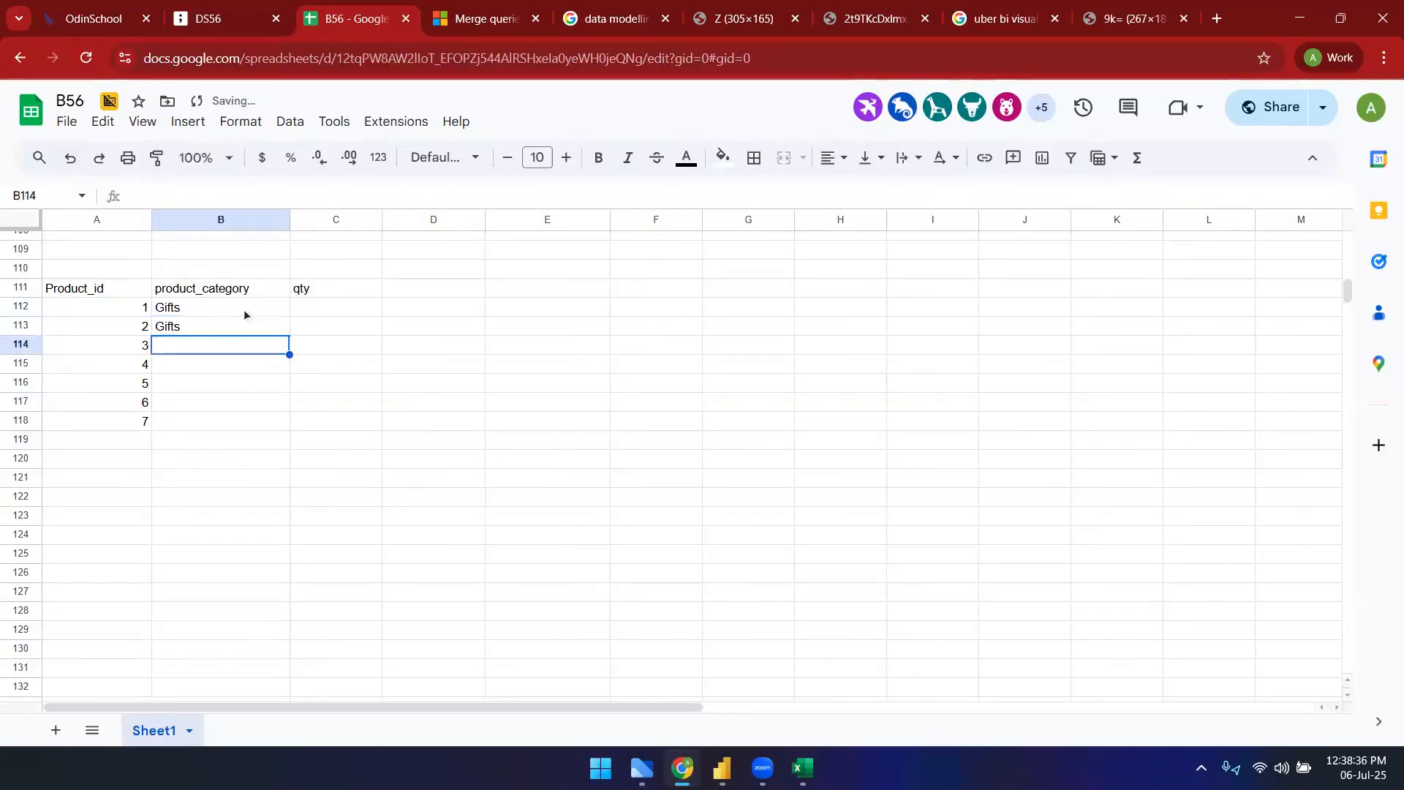
# - Enter Stationary as the category in B114 and copy it to B115, B117 and B118
pyautogui.write('Statio')
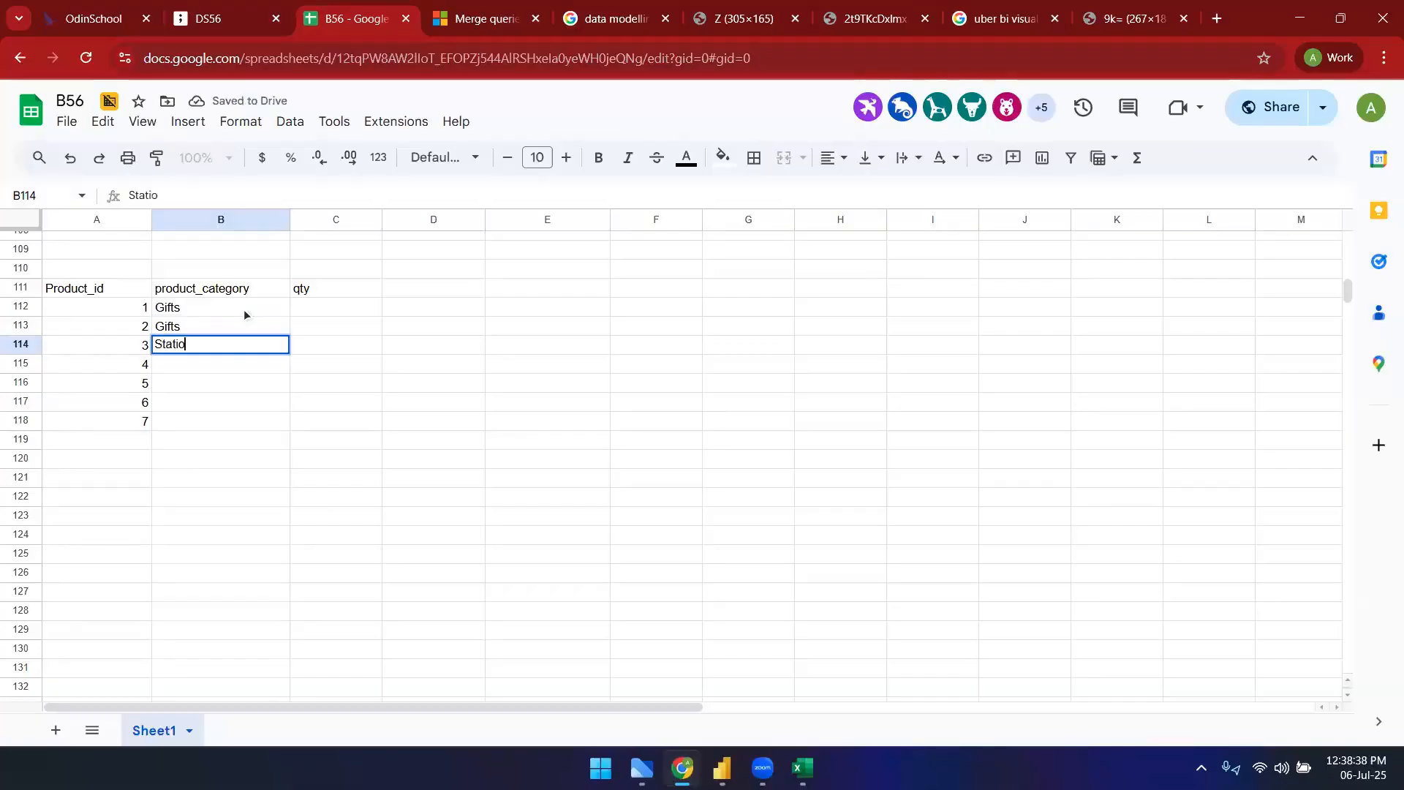
pyautogui.write('nary')
pyautogui.press('Return')
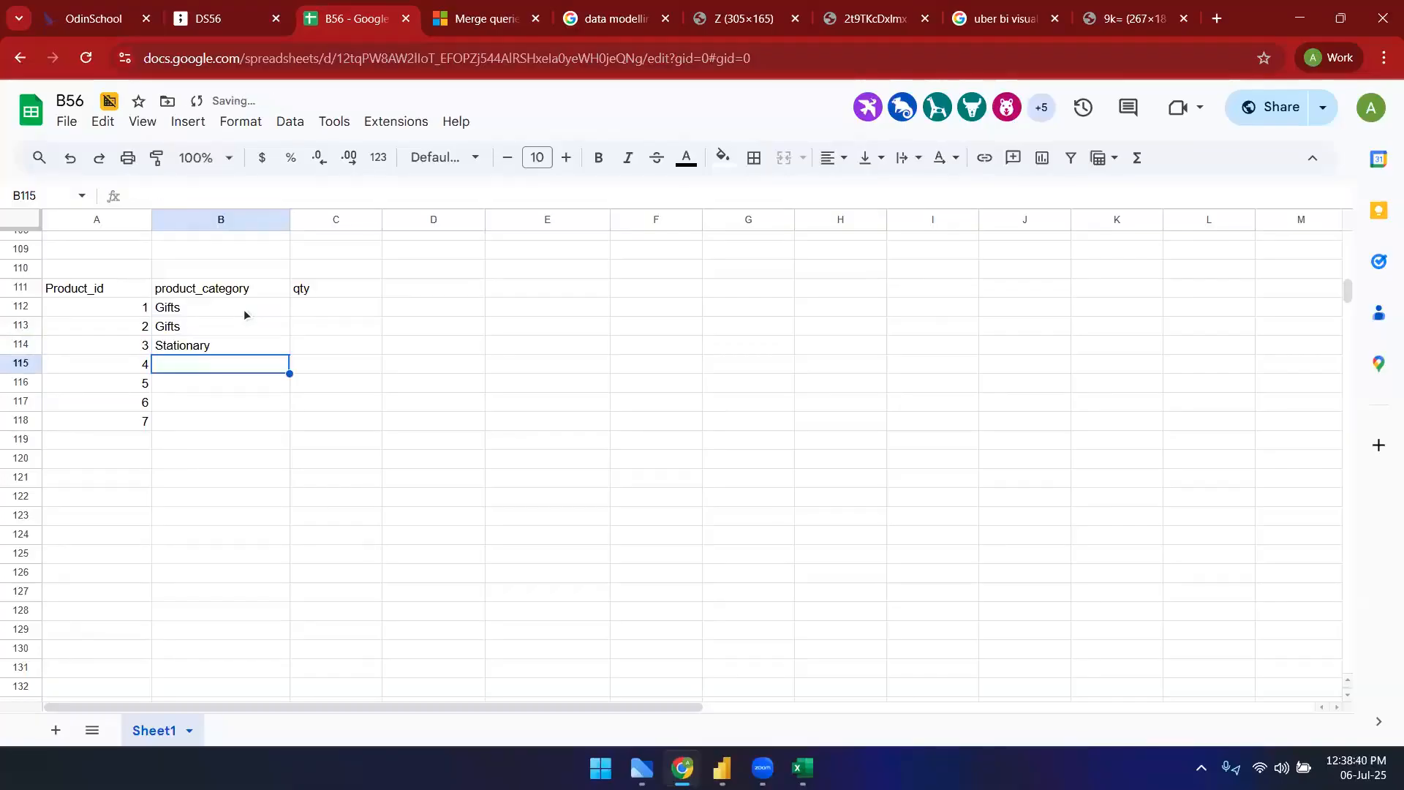
pyautogui.write('STationary')
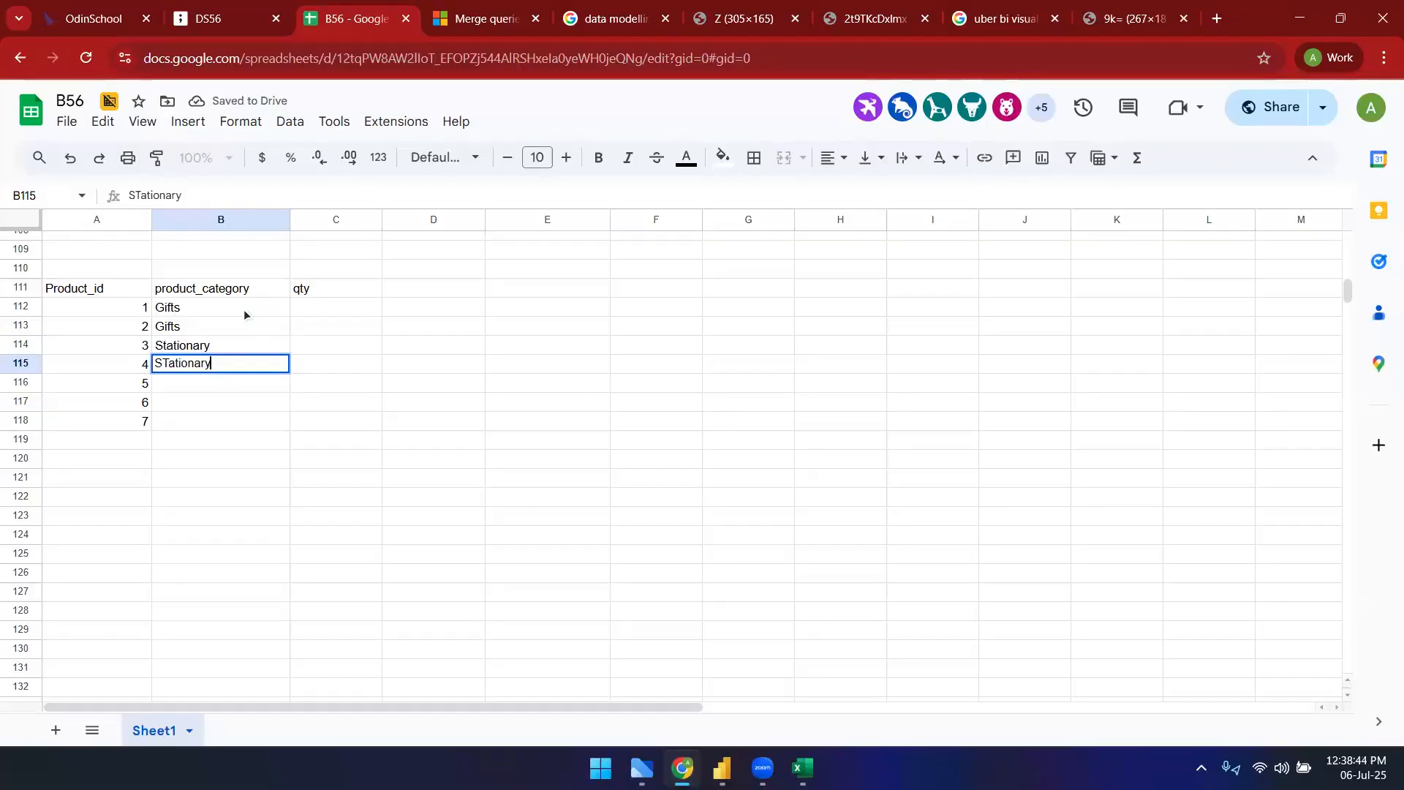
pyautogui.press('BackSpace')
pyautogui.scroll(2, 218, 402)
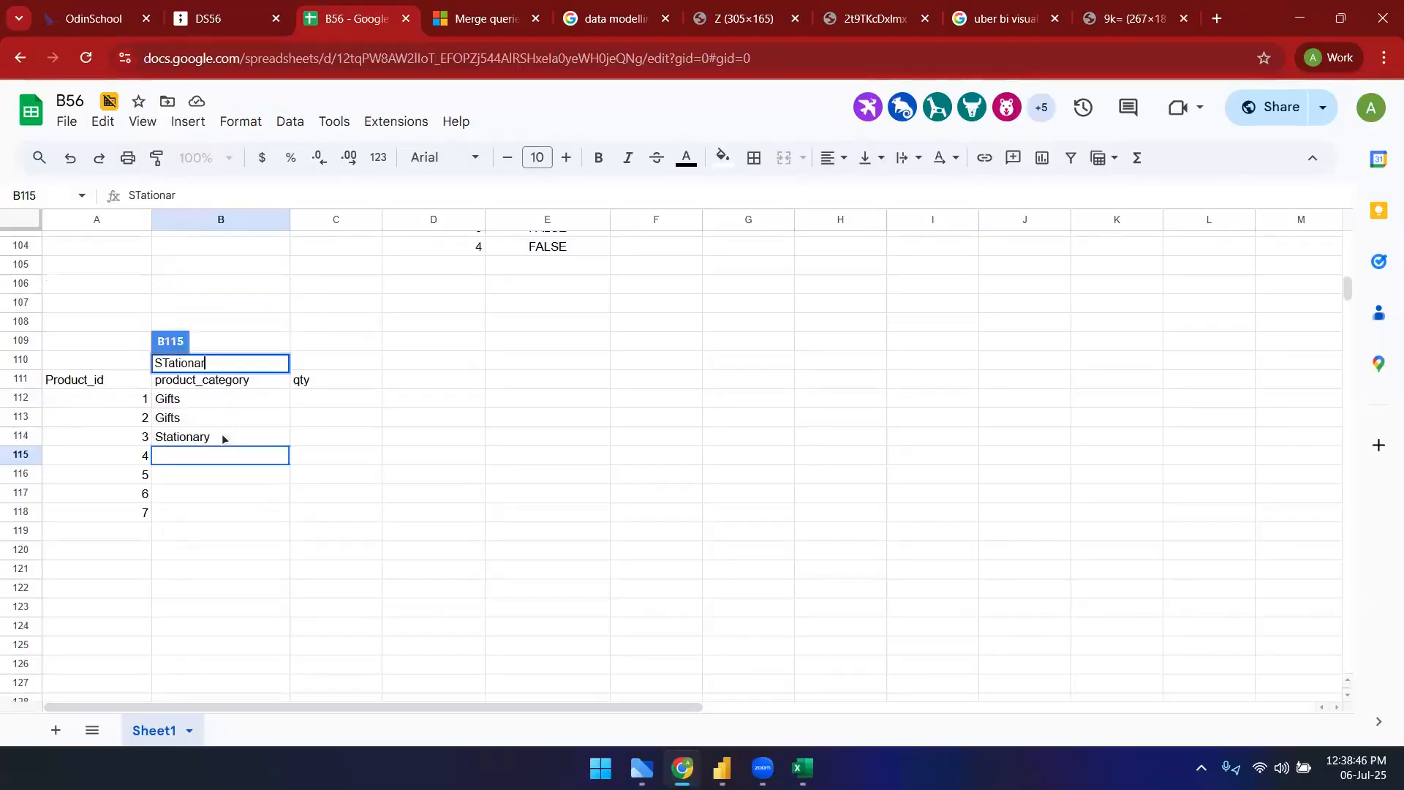
pyautogui.click(220, 439)
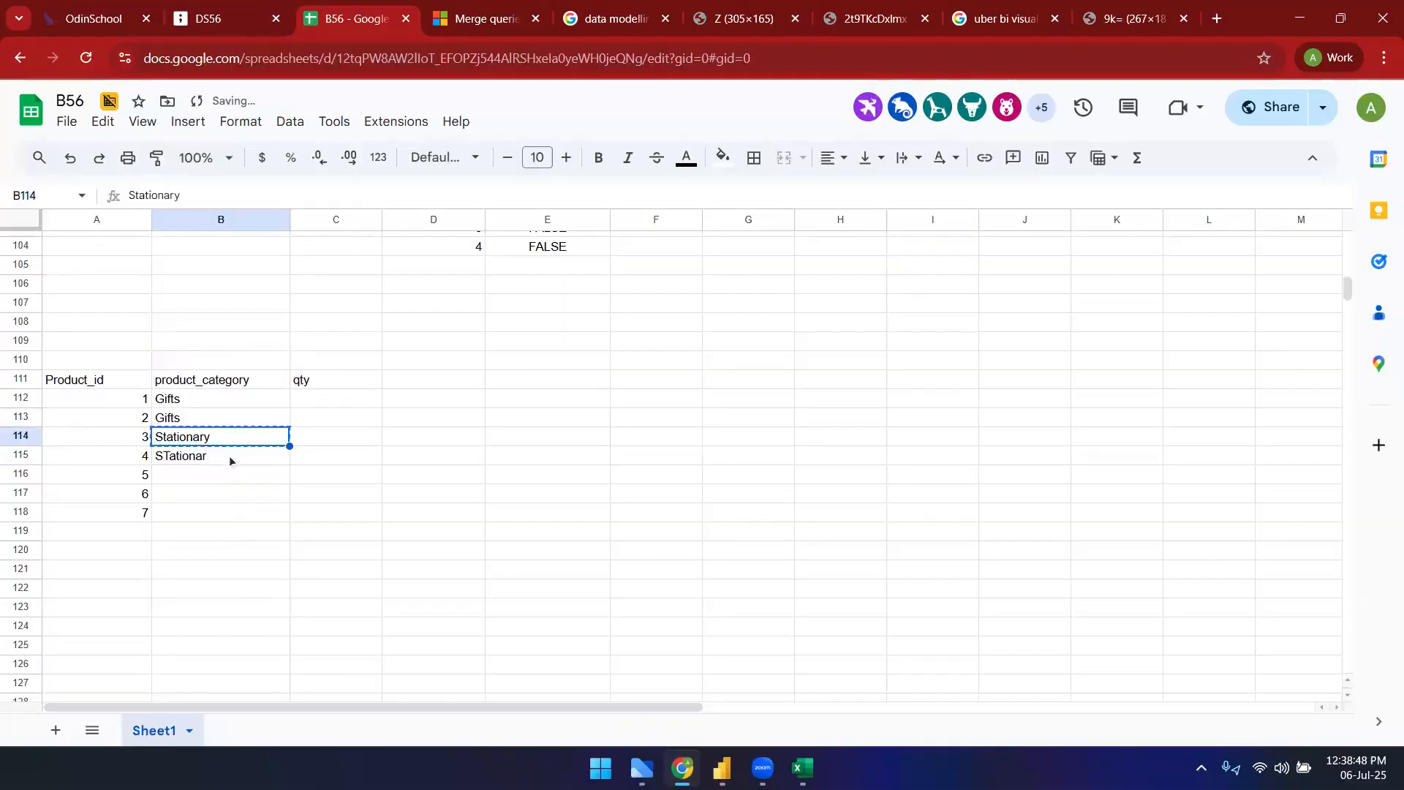
pyautogui.click(230, 455)
pyautogui.hotkey('ctrl', 'v')
pyautogui.click(239, 500)
pyautogui.hotkey('ctrl', 'v')
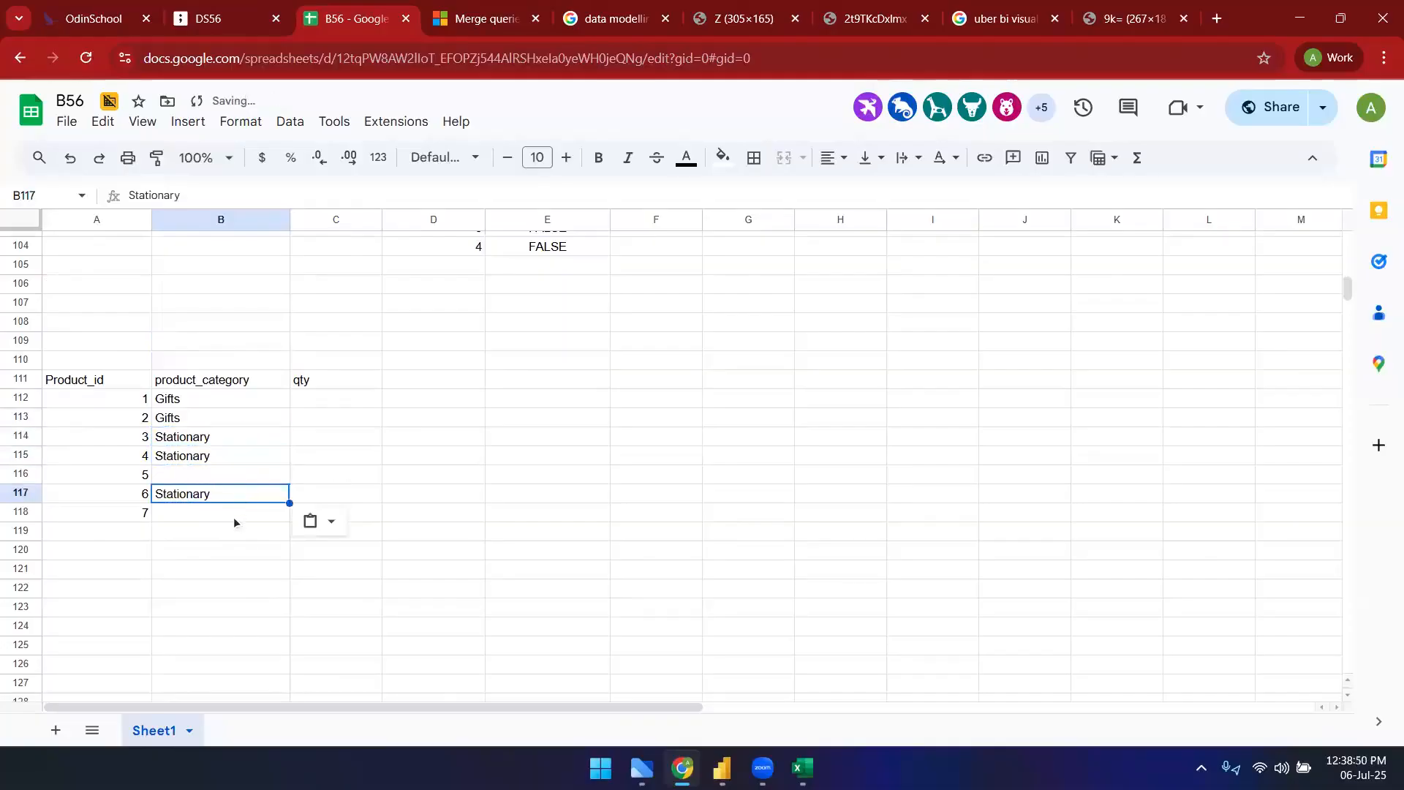
pyautogui.click(233, 518)
pyautogui.hotkey('ctrl', 'v')
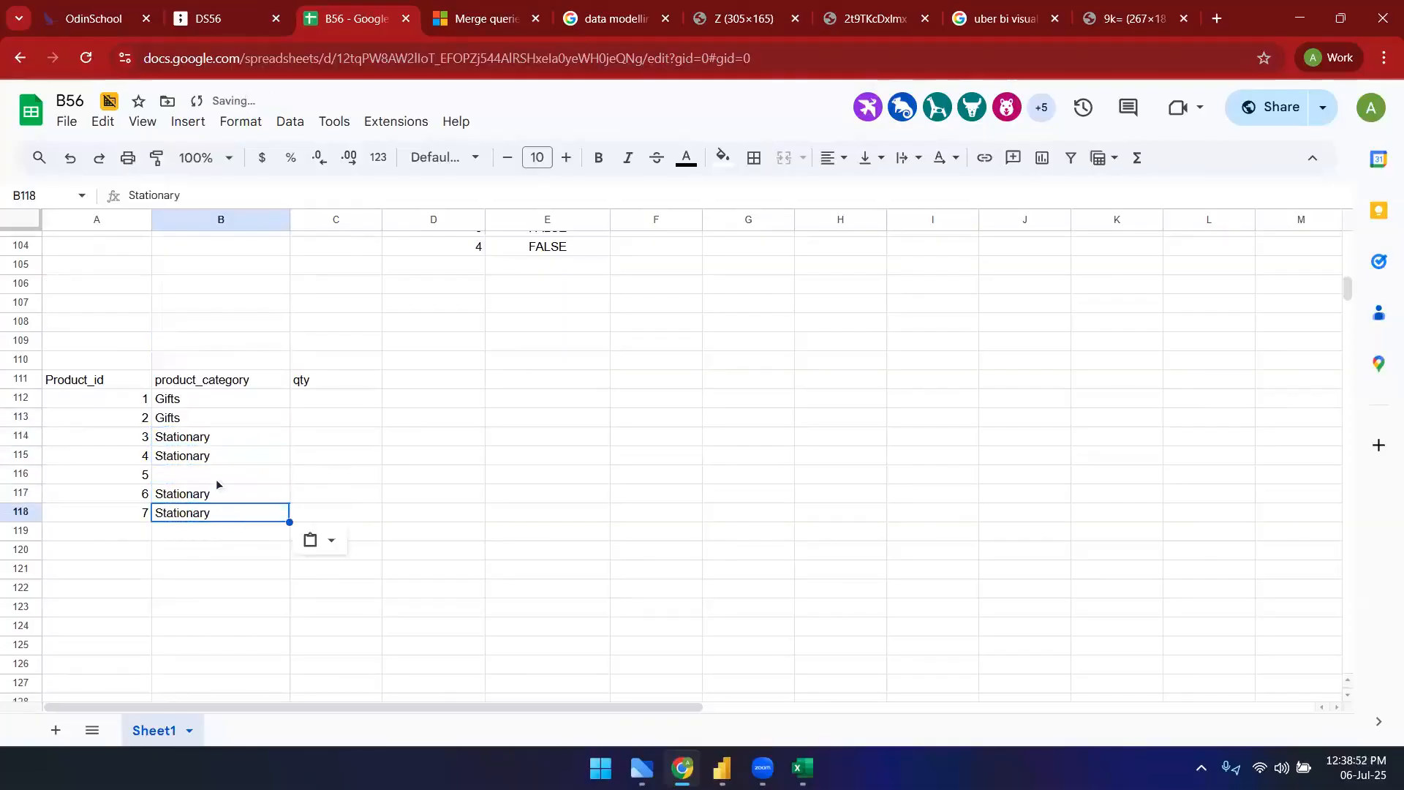
# - Enter Gifts as the product category for product ID 5 in B116
pyautogui.click(217, 480)
pyautogui.write('Gifts')
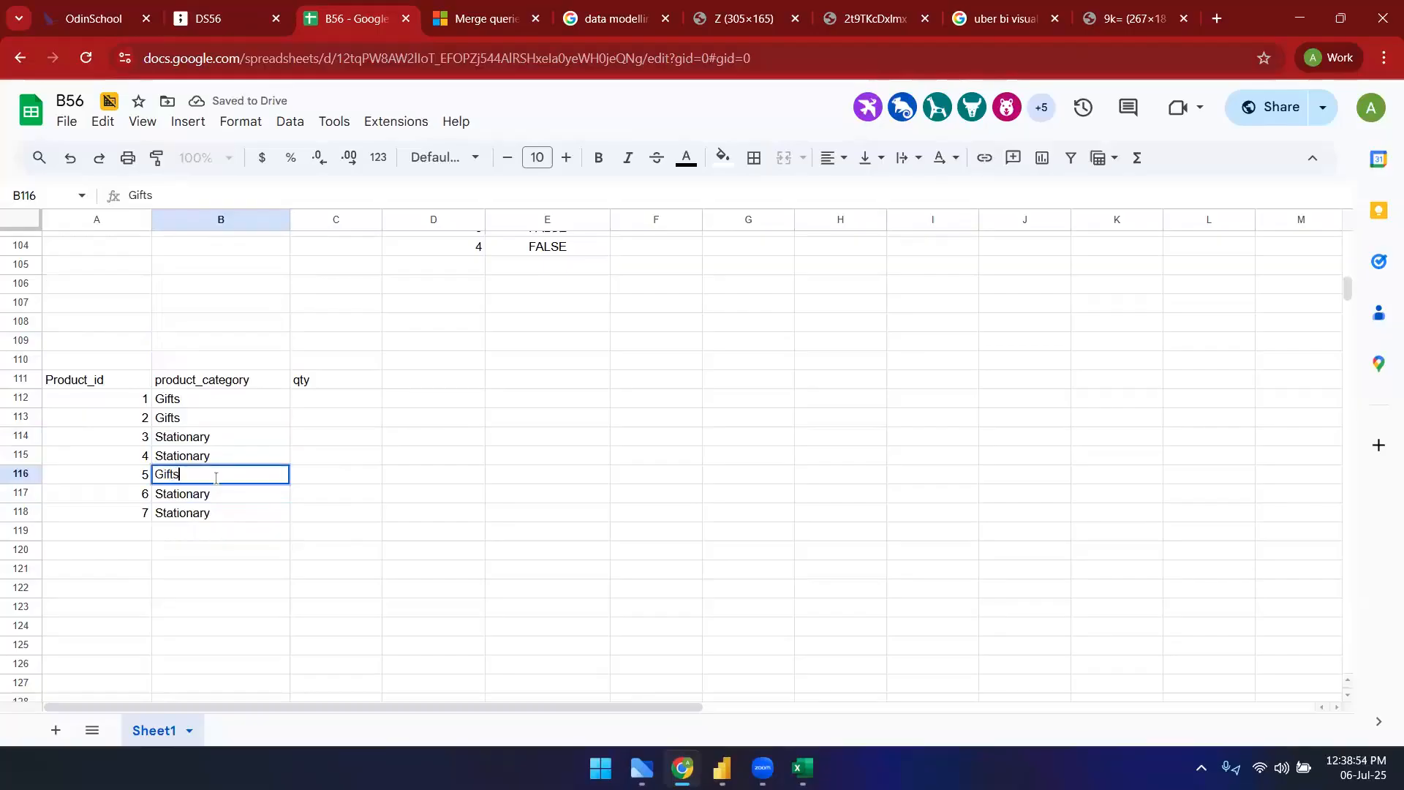
pyautogui.press('Tab')
# - Fill the qty column from C112 to C118 with 2, 1, 2, 3, 4, 5 and 7
pyautogui.press('Up')
pyautogui.press('Up')
pyautogui.press('Up')
pyautogui.press('Up')
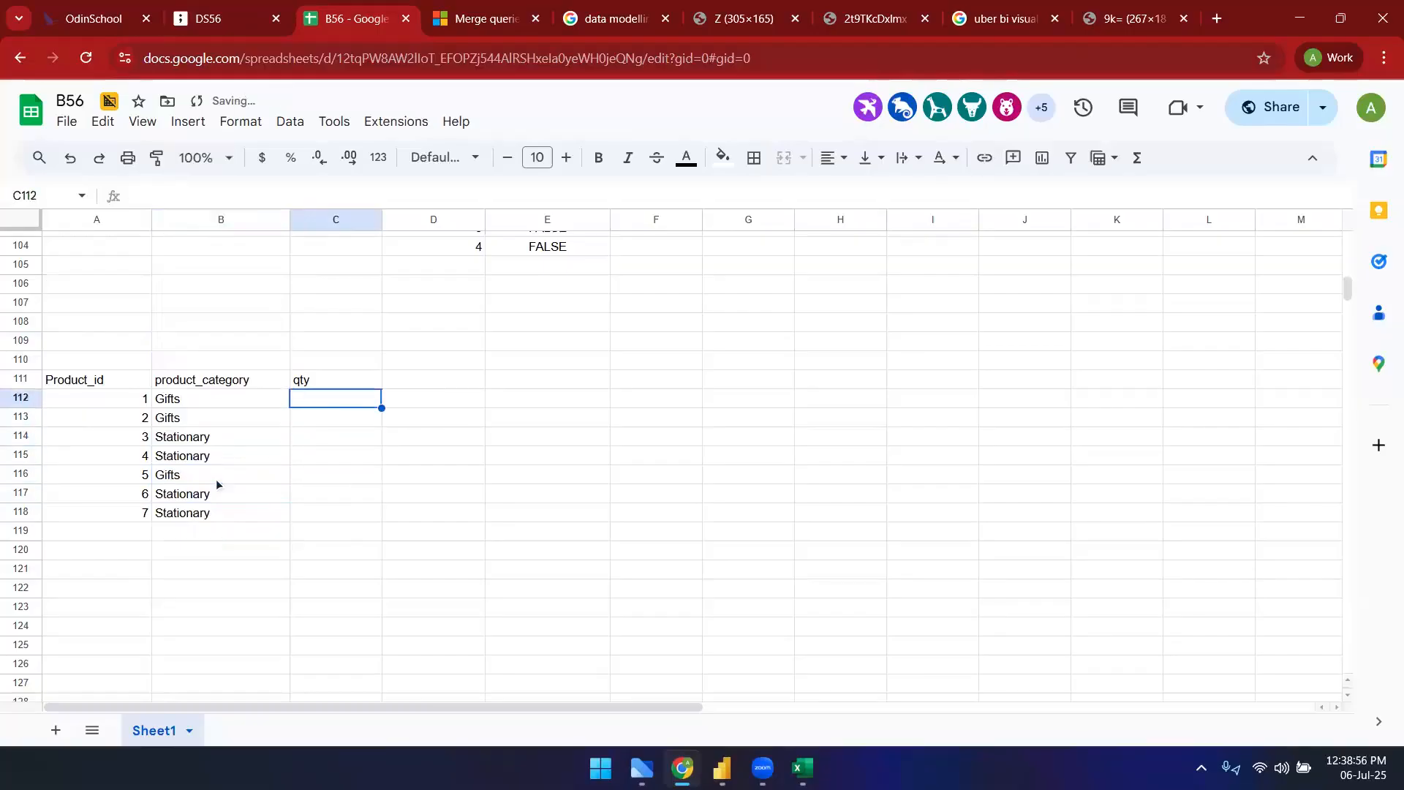
pyautogui.write('2')
pyautogui.press('Return')
pyautogui.write('1')
pyautogui.press('Return')
pyautogui.write('2')
pyautogui.press('Return')
pyautogui.write('3')
pyautogui.press('Return')
pyautogui.write('4')
pyautogui.press('Return')
pyautogui.write('5')
pyautogui.press('Return')
pyautogui.write('7')
pyautogui.moveTo(515, 524); pyautogui.dragTo(506, 516)
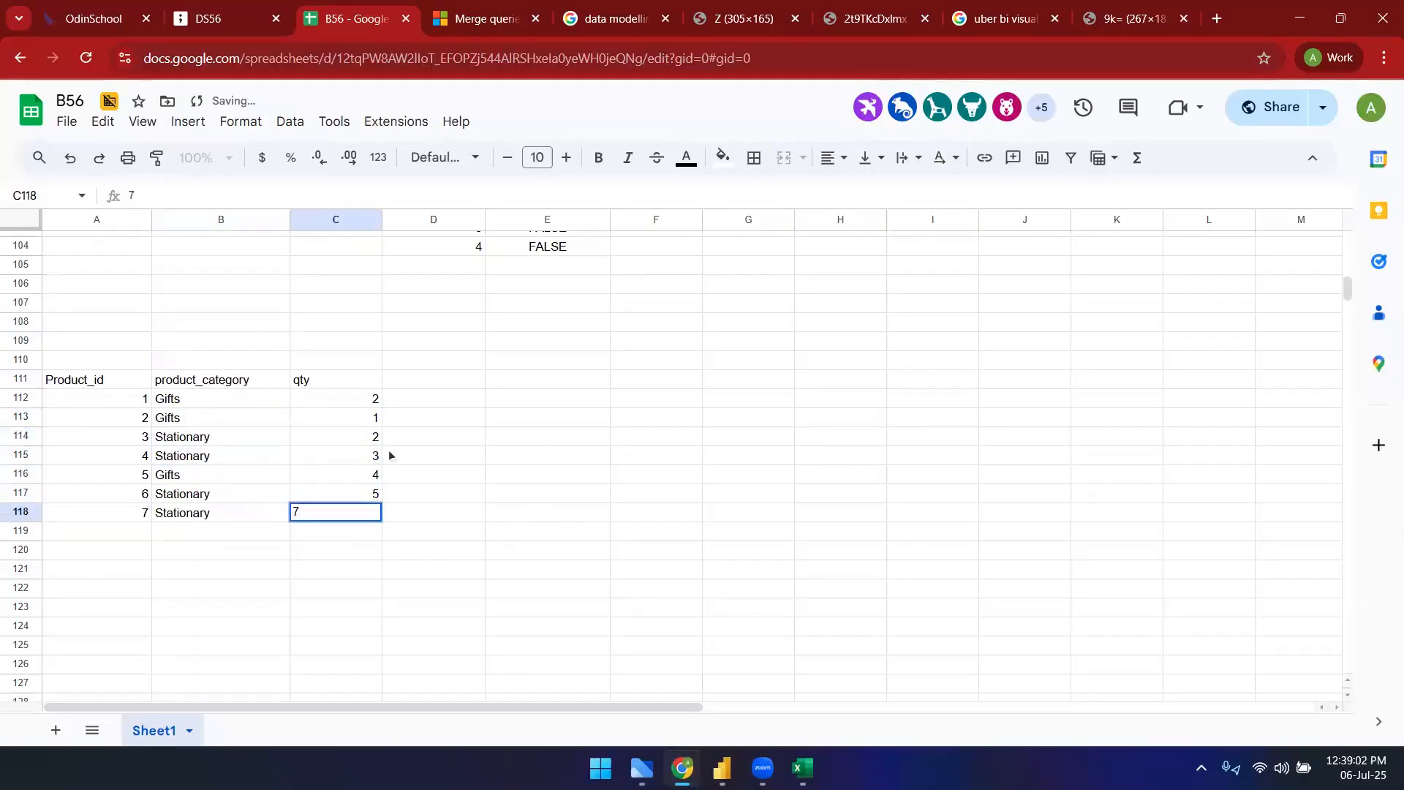
# - Apply borders around all cells of the product table in A111:C118
pyautogui.moveTo(141, 380); pyautogui.dragTo(329, 516)
pyautogui.click(754, 158)
pyautogui.click(765, 200)
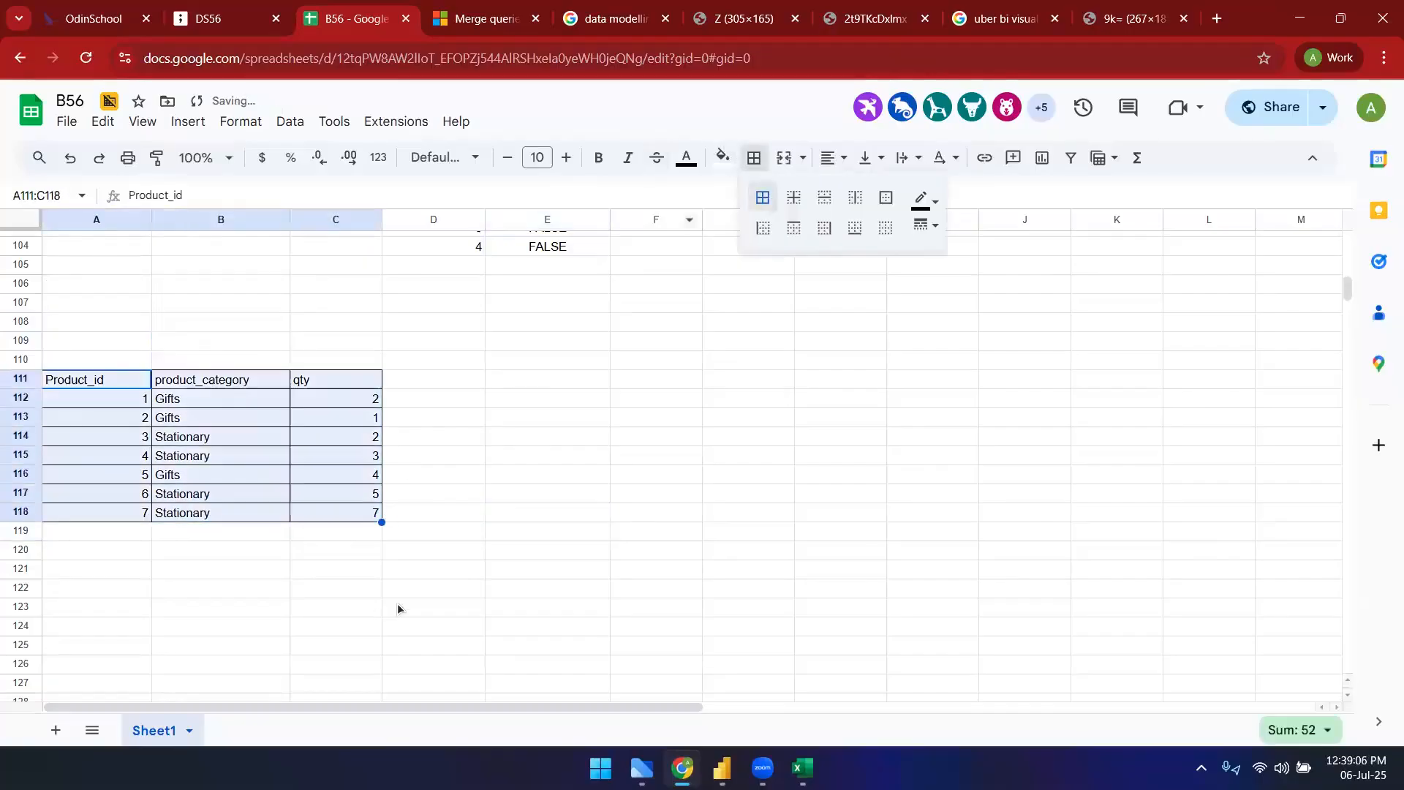
pyautogui.click(424, 587)
# - Make the header row of the product table in A111:C111 bold
pyautogui.moveTo(111, 381); pyautogui.dragTo(304, 388)
pyautogui.hotkey('ctrl', 'b')
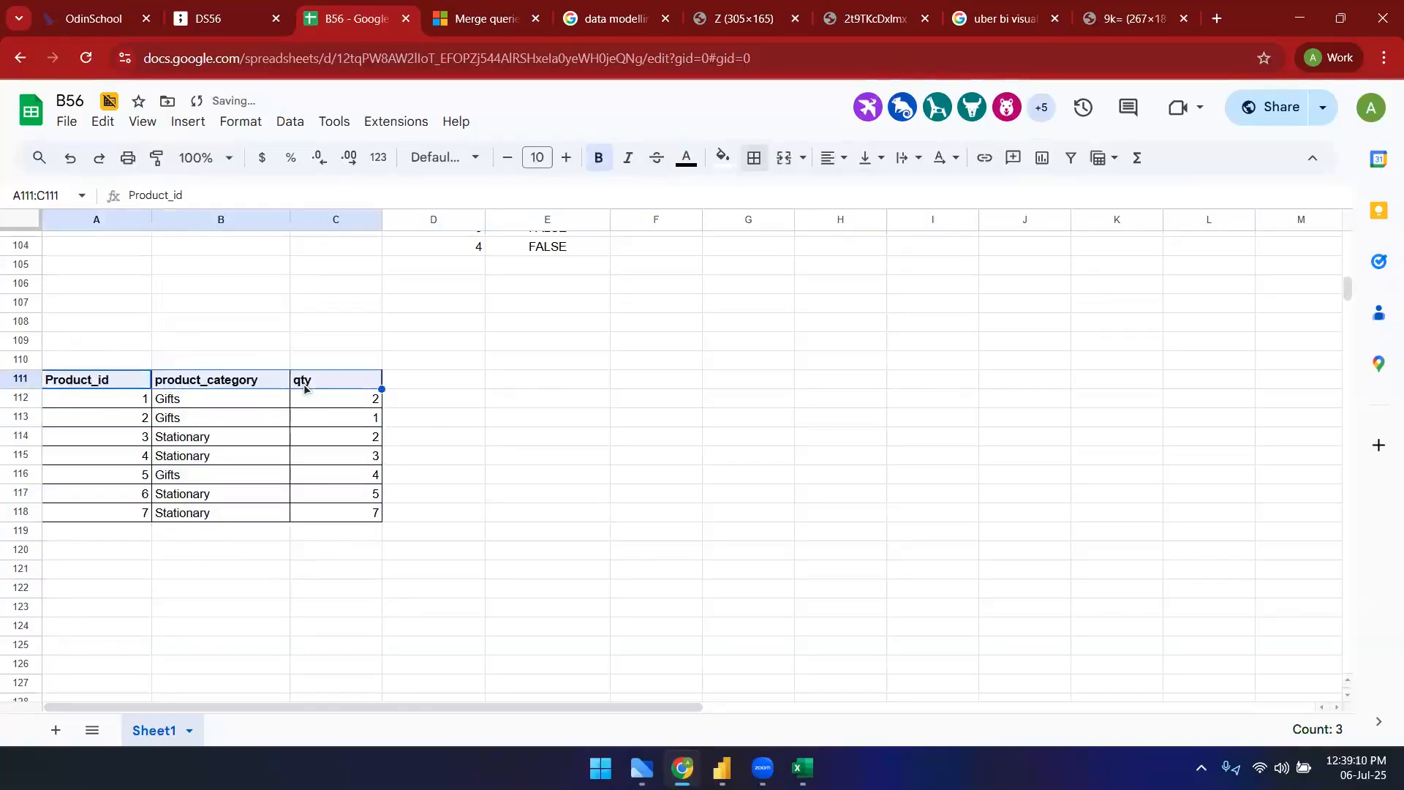
pyautogui.scroll(-2, 546, 472)
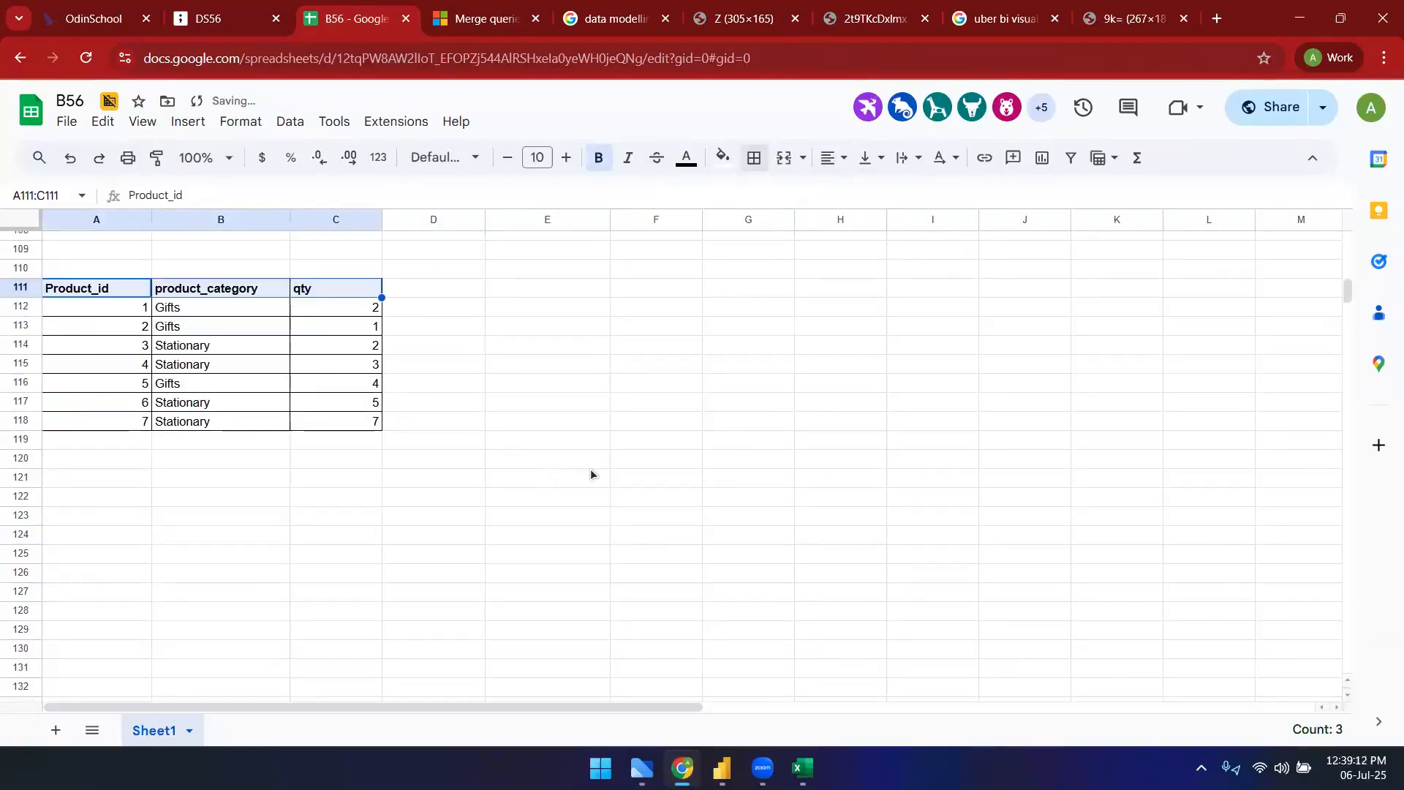
pyautogui.click(667, 442)
pyautogui.moveTo(113, 297); pyautogui.dragTo(107, 419)
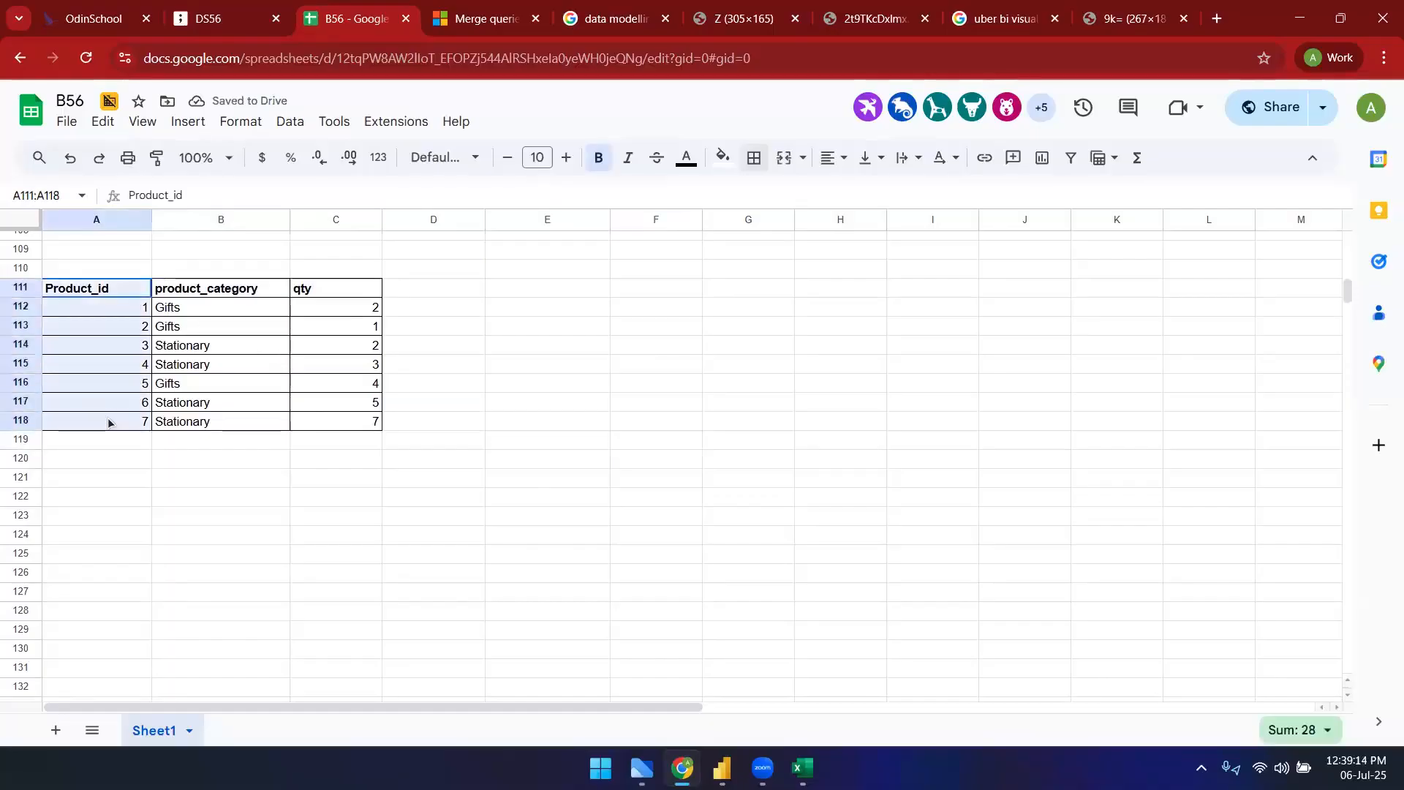
pyautogui.click(206, 313)
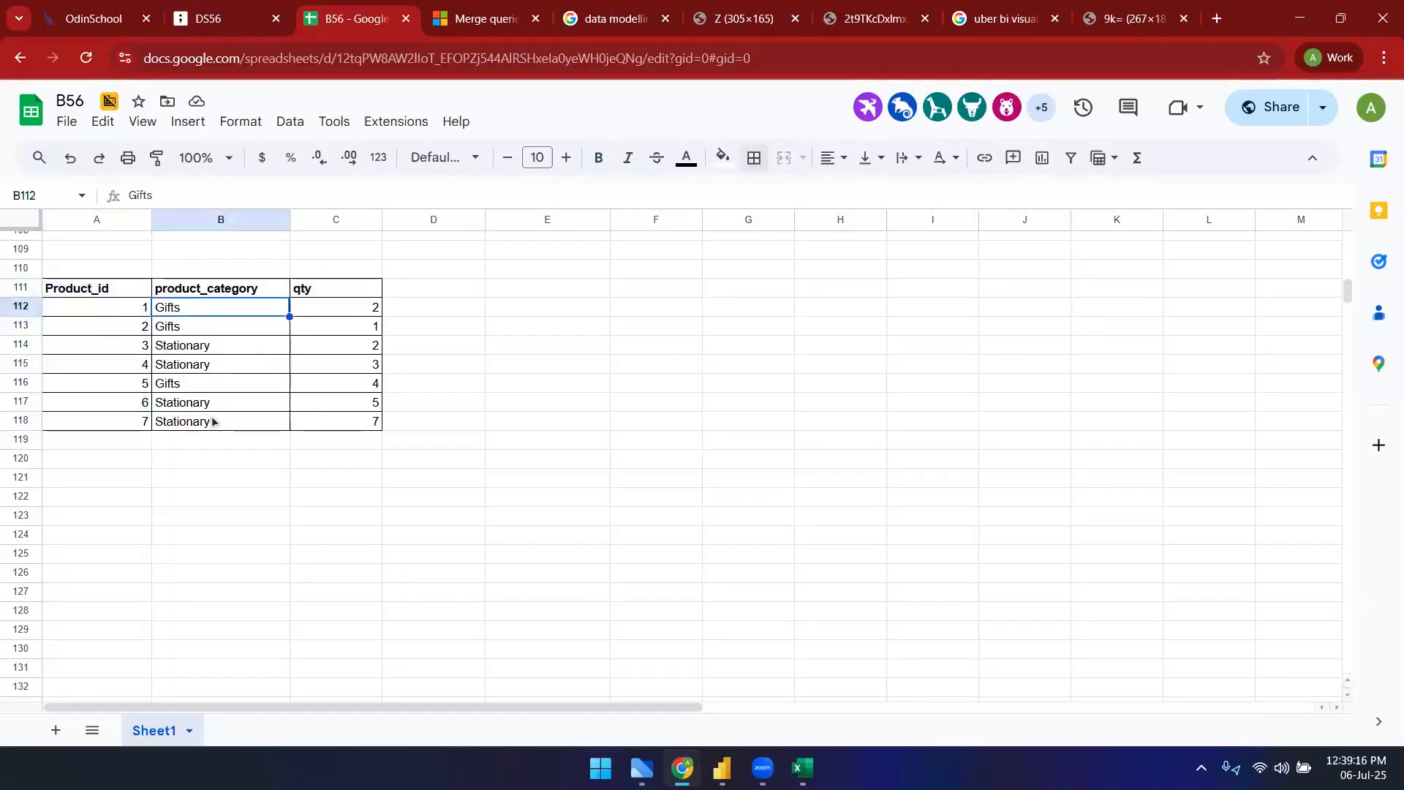
pyautogui.click(126, 309)
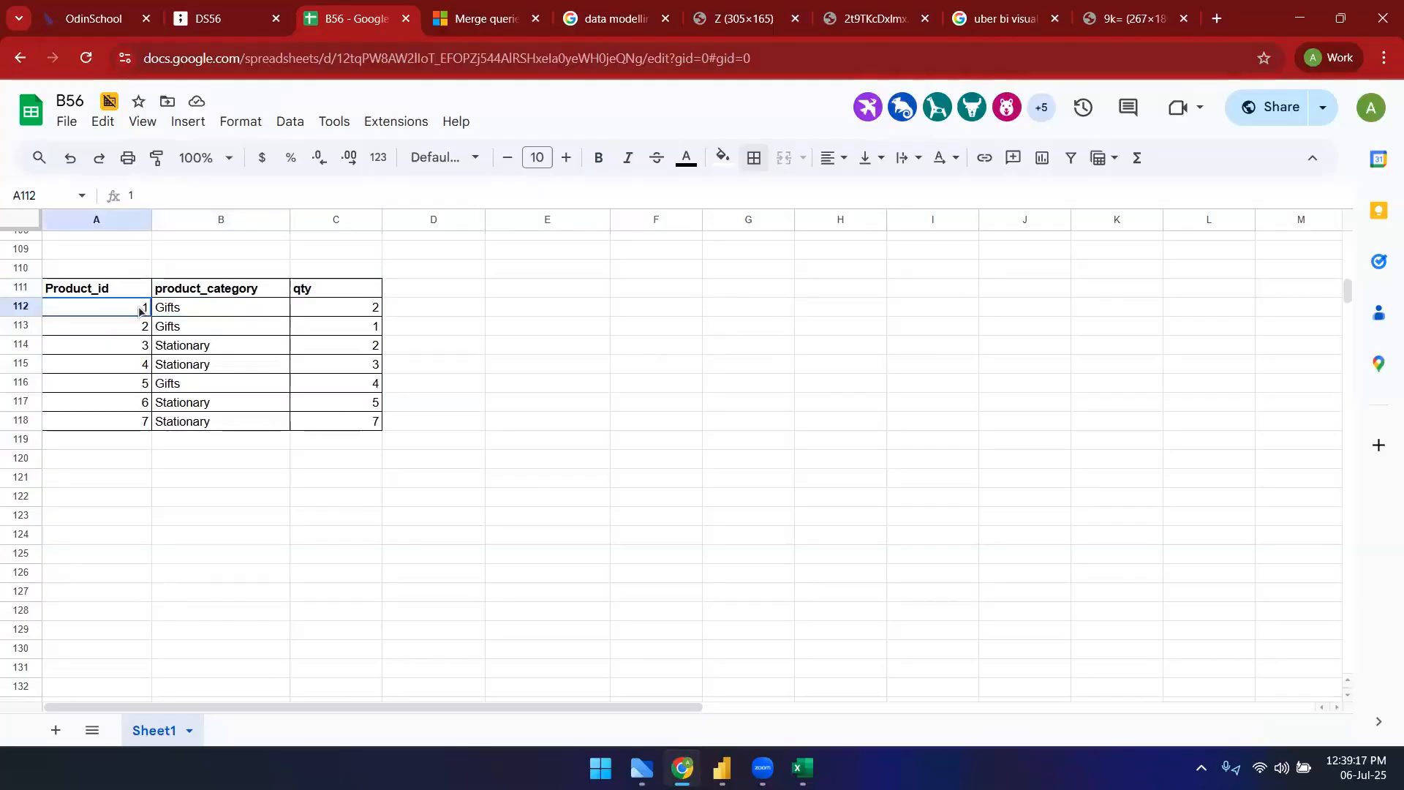
pyautogui.click(317, 306)
pyautogui.click(533, 481)
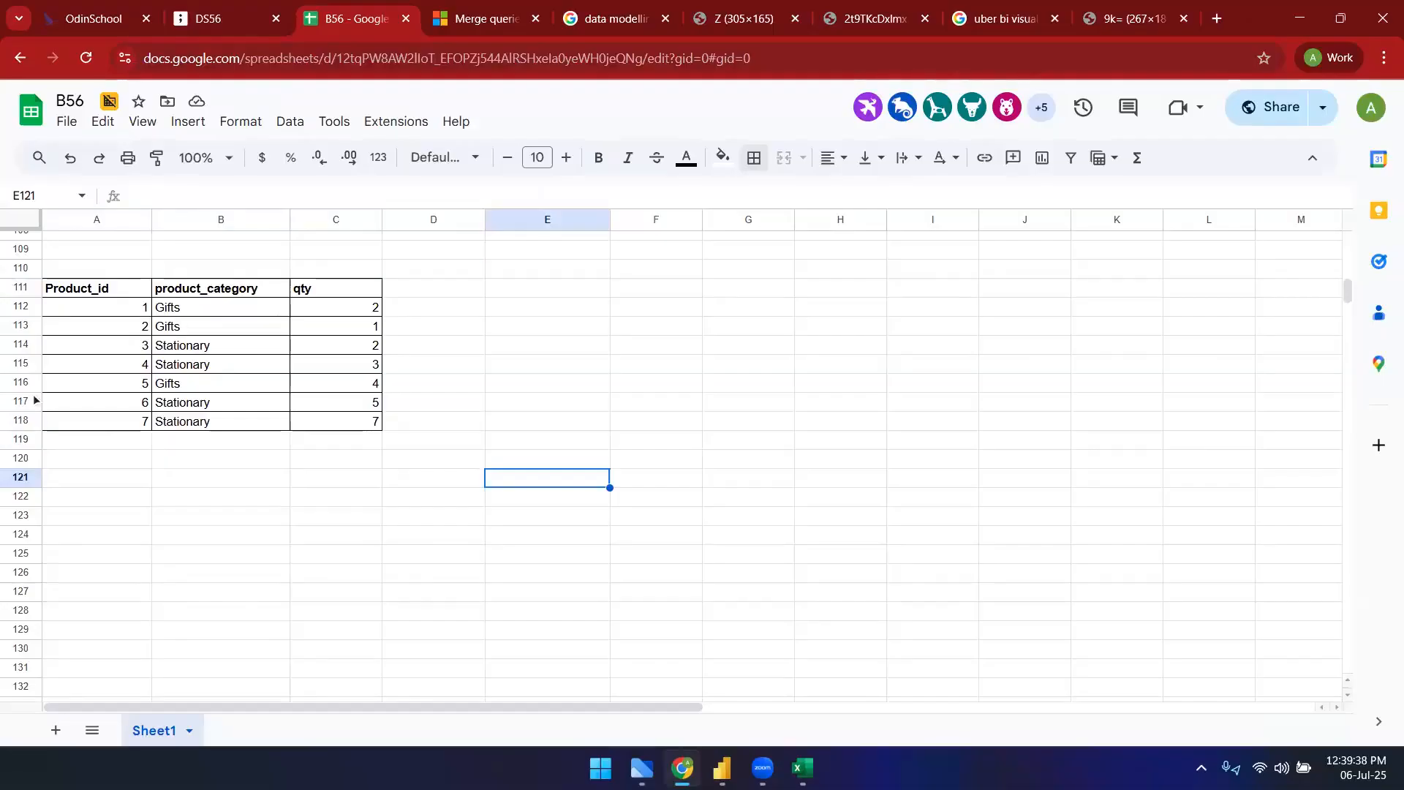
# - List the category names Stationary and Gifts below the table in B121:B122
pyautogui.click(231, 483)
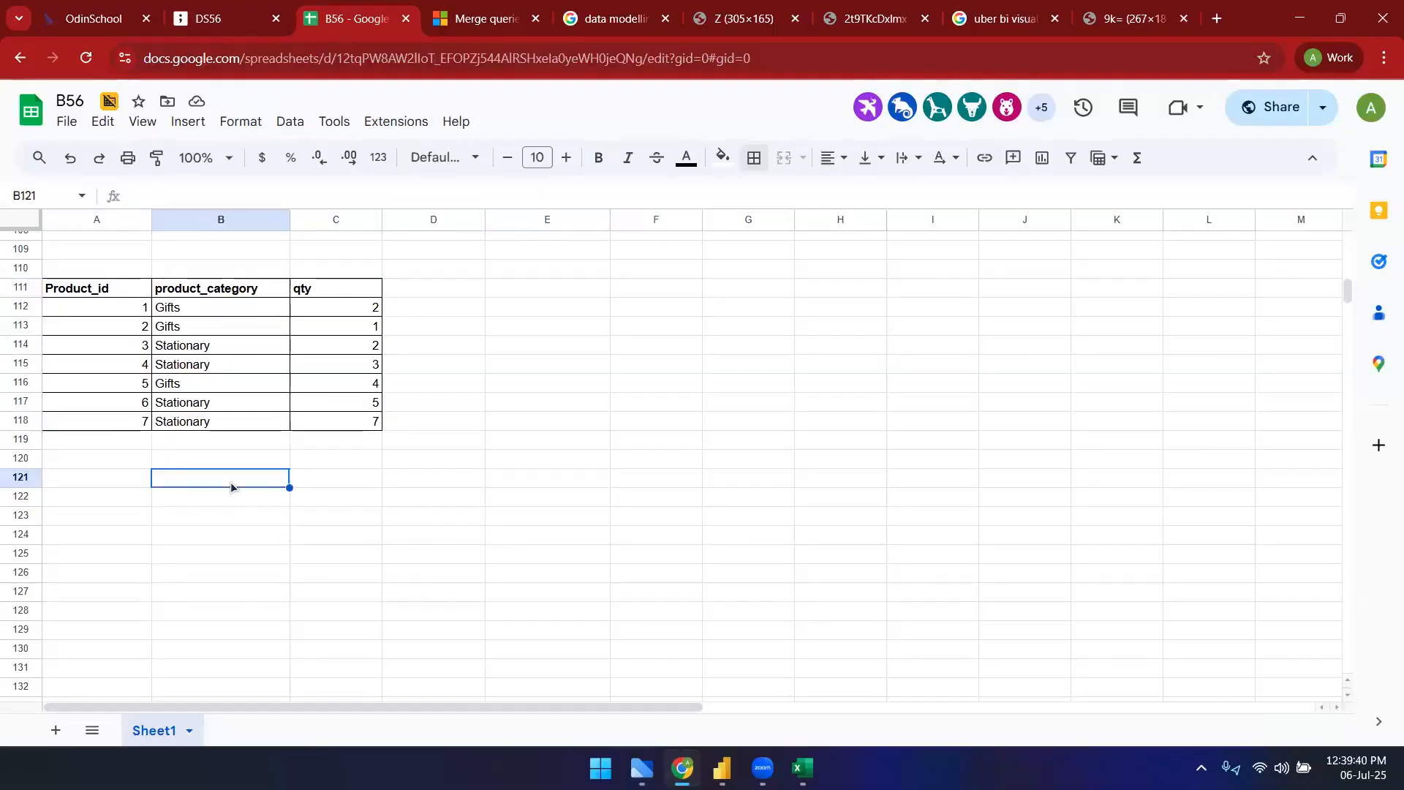
pyautogui.write('Stationary')
pyautogui.press('Return')
pyautogui.write('Gifts')
pyautogui.press('Return')
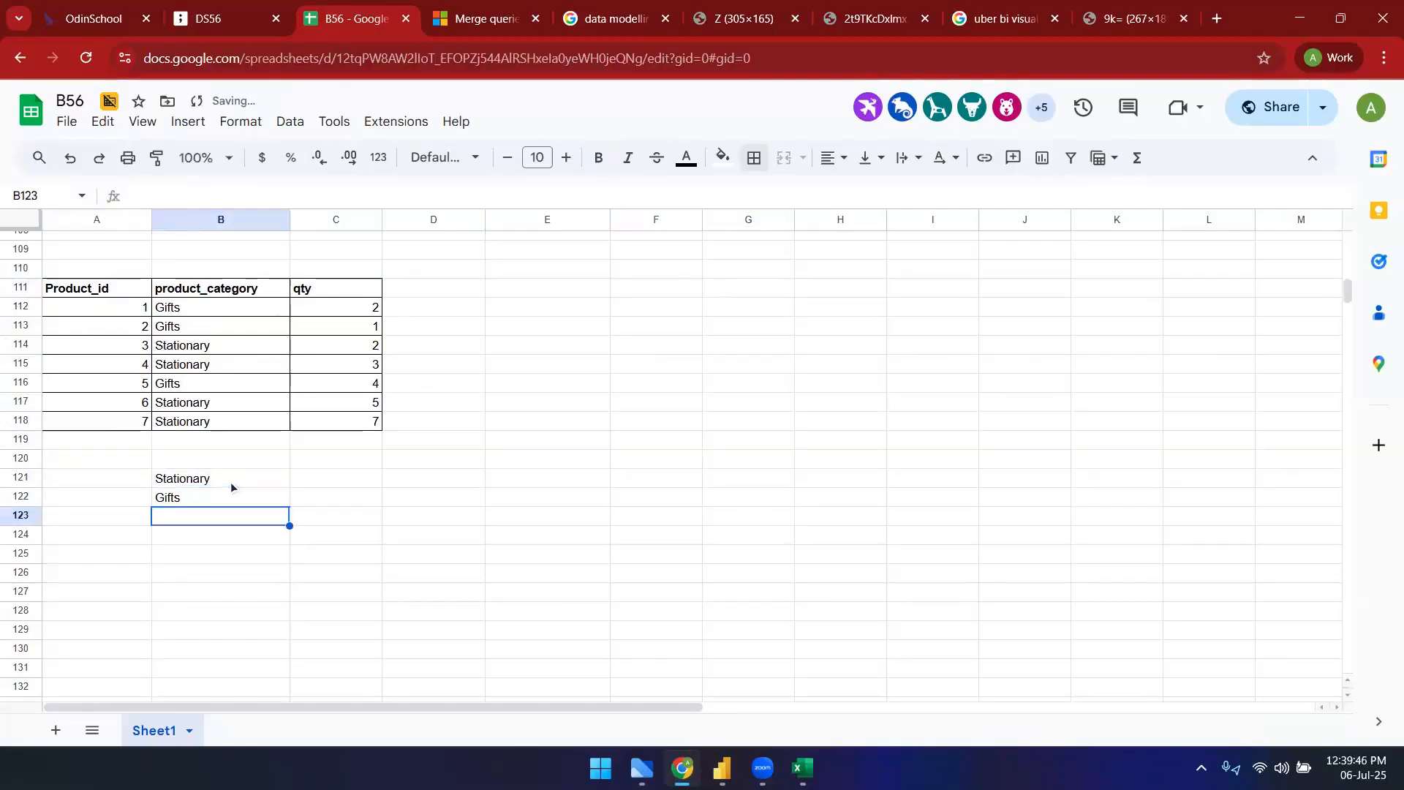
pyautogui.click(546, 424)
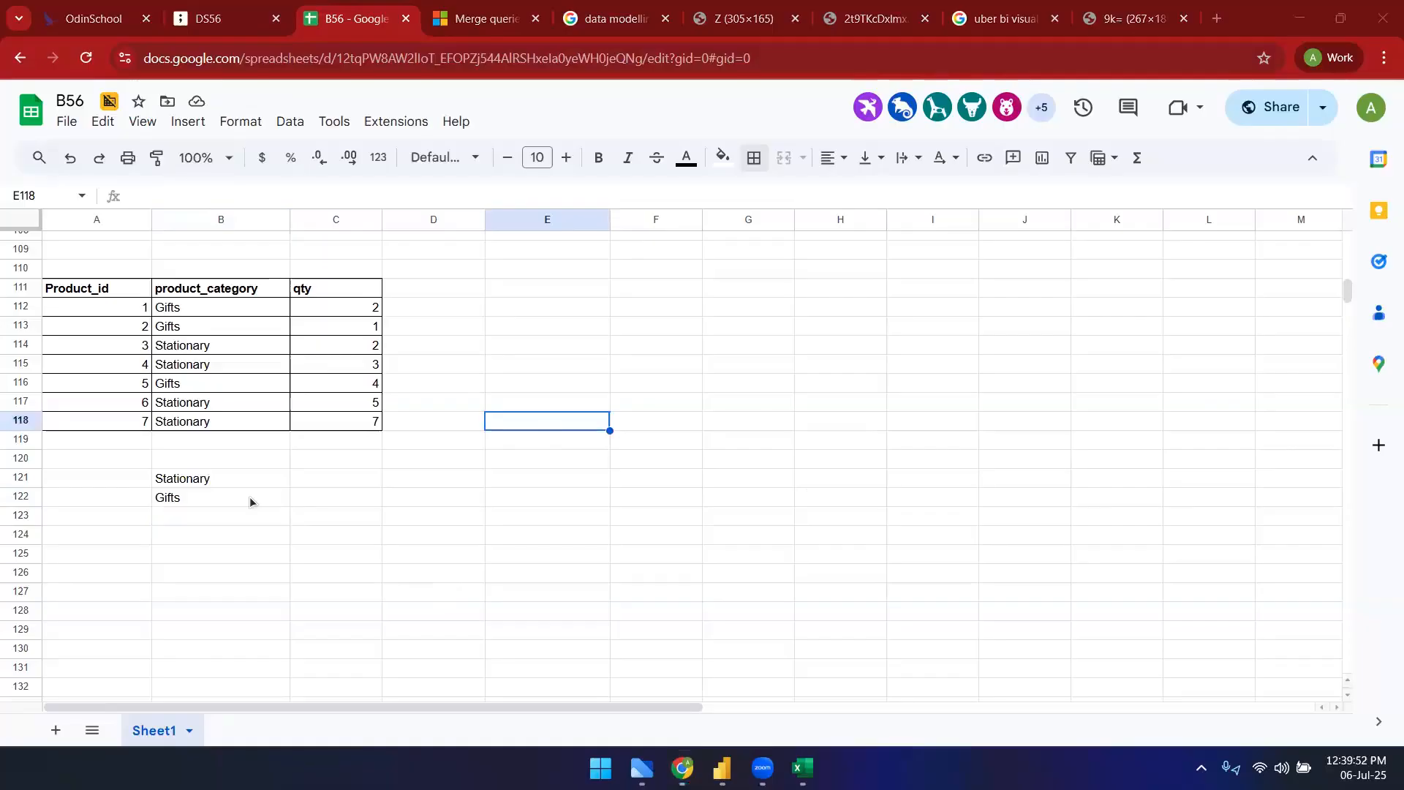
pyautogui.click(201, 485)
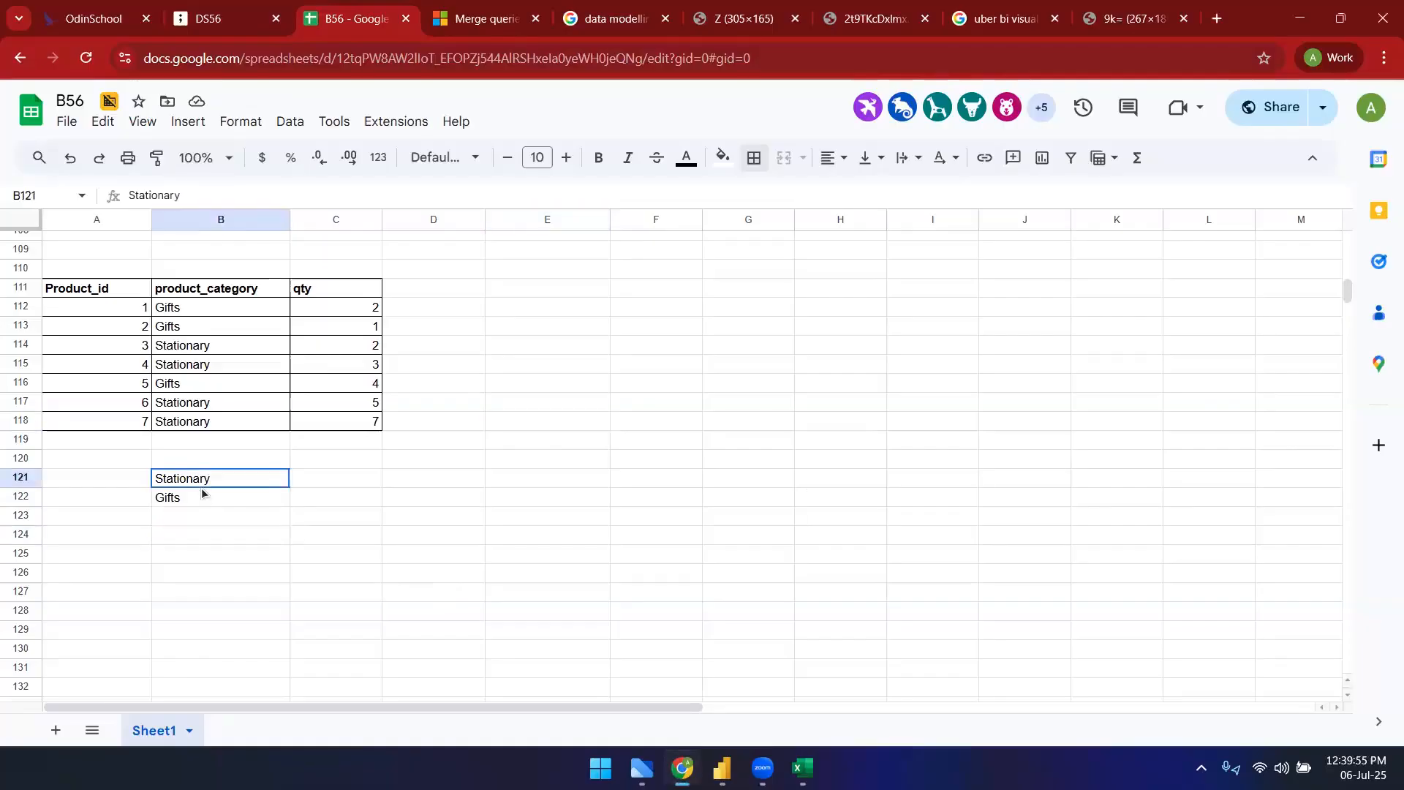
# - Copy the product IDs from A112:A118 and paste them below, starting at A125
pyautogui.click(68, 293)
pyautogui.keyDown('shift'); pyautogui.click(53, 421); pyautogui.keyUp('shift')
pyautogui.hotkey('ctrl', 'c')
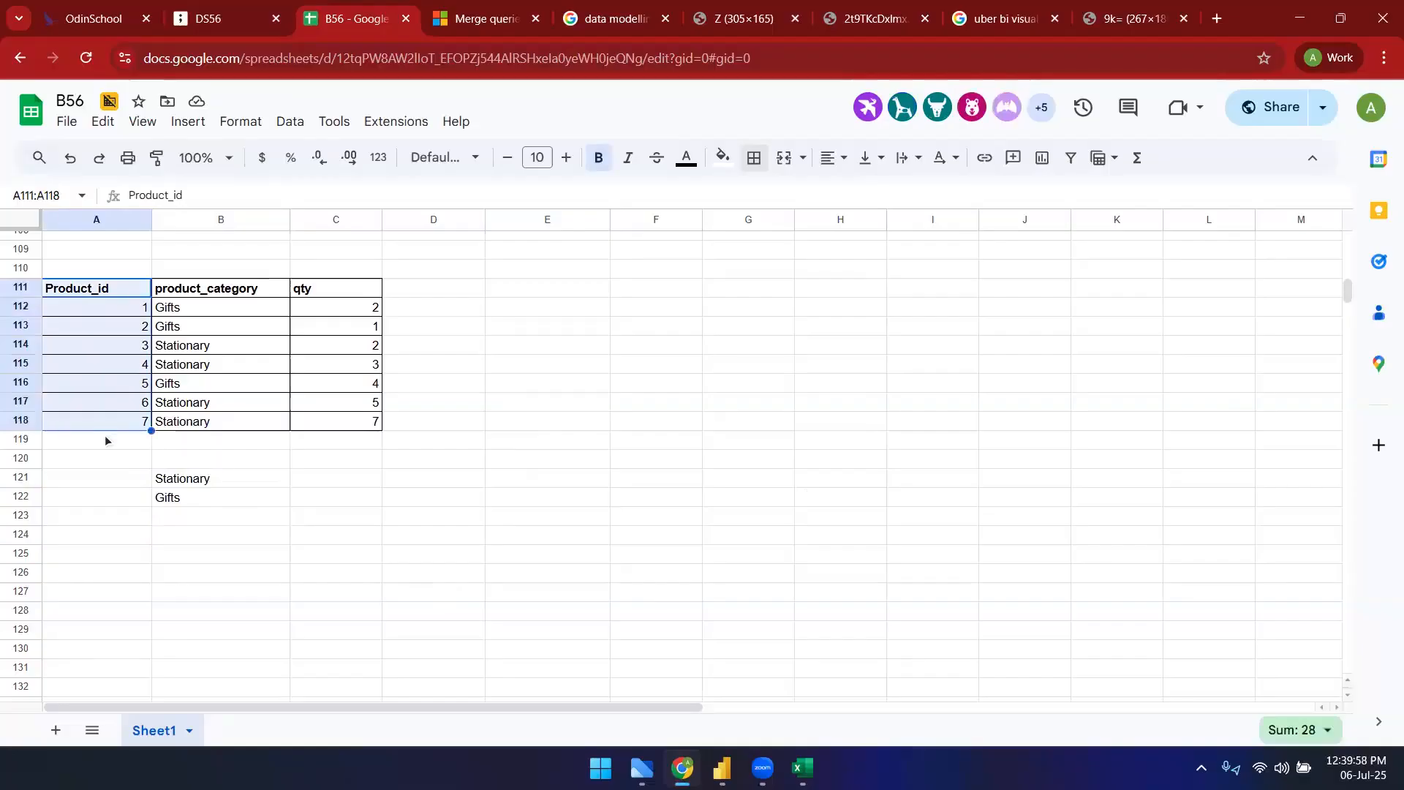
pyautogui.click(130, 305)
pyautogui.moveTo(116, 315); pyautogui.dragTo(116, 426)
pyautogui.hotkey('ctrl', 'c')
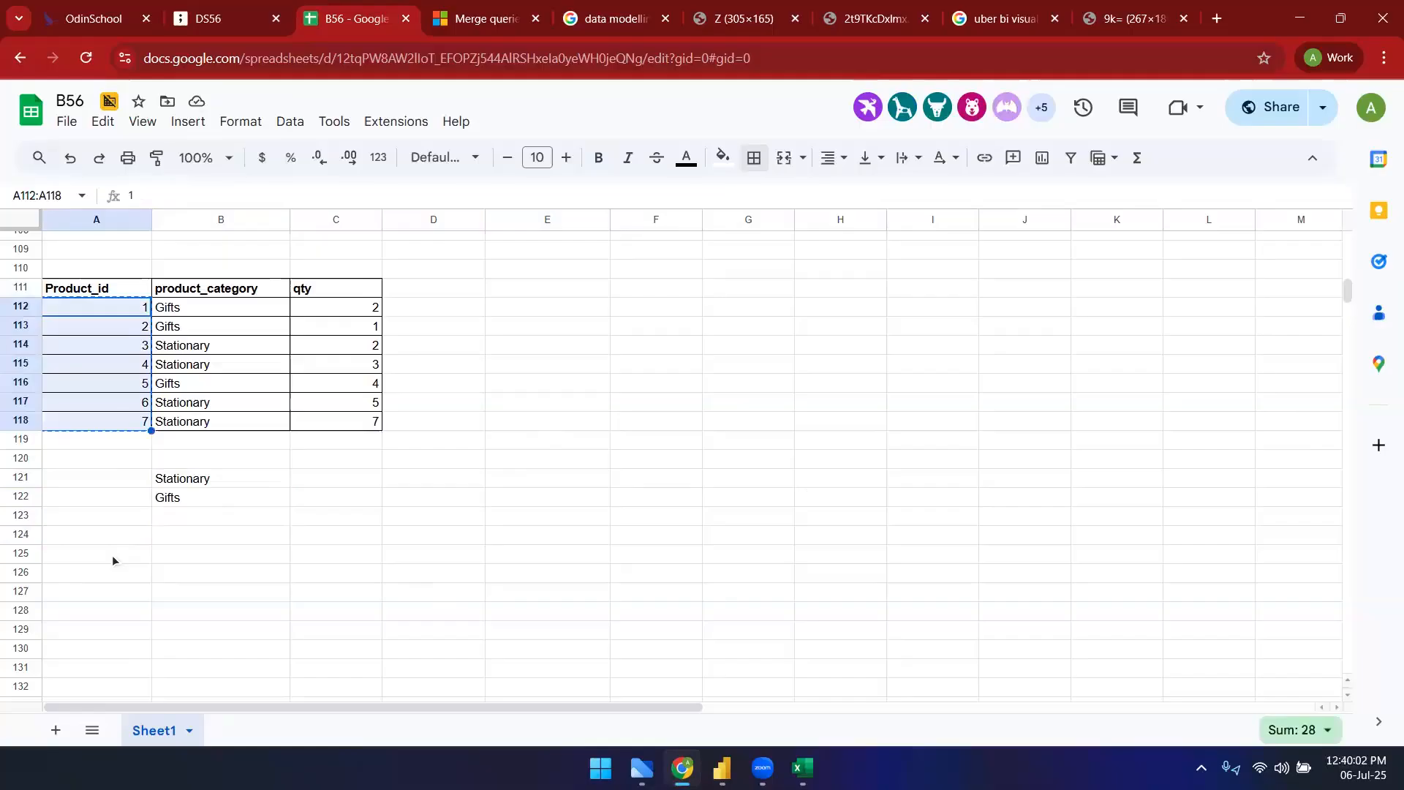
pyautogui.click(112, 556)
pyautogui.hotkey('ctrl', 'v')
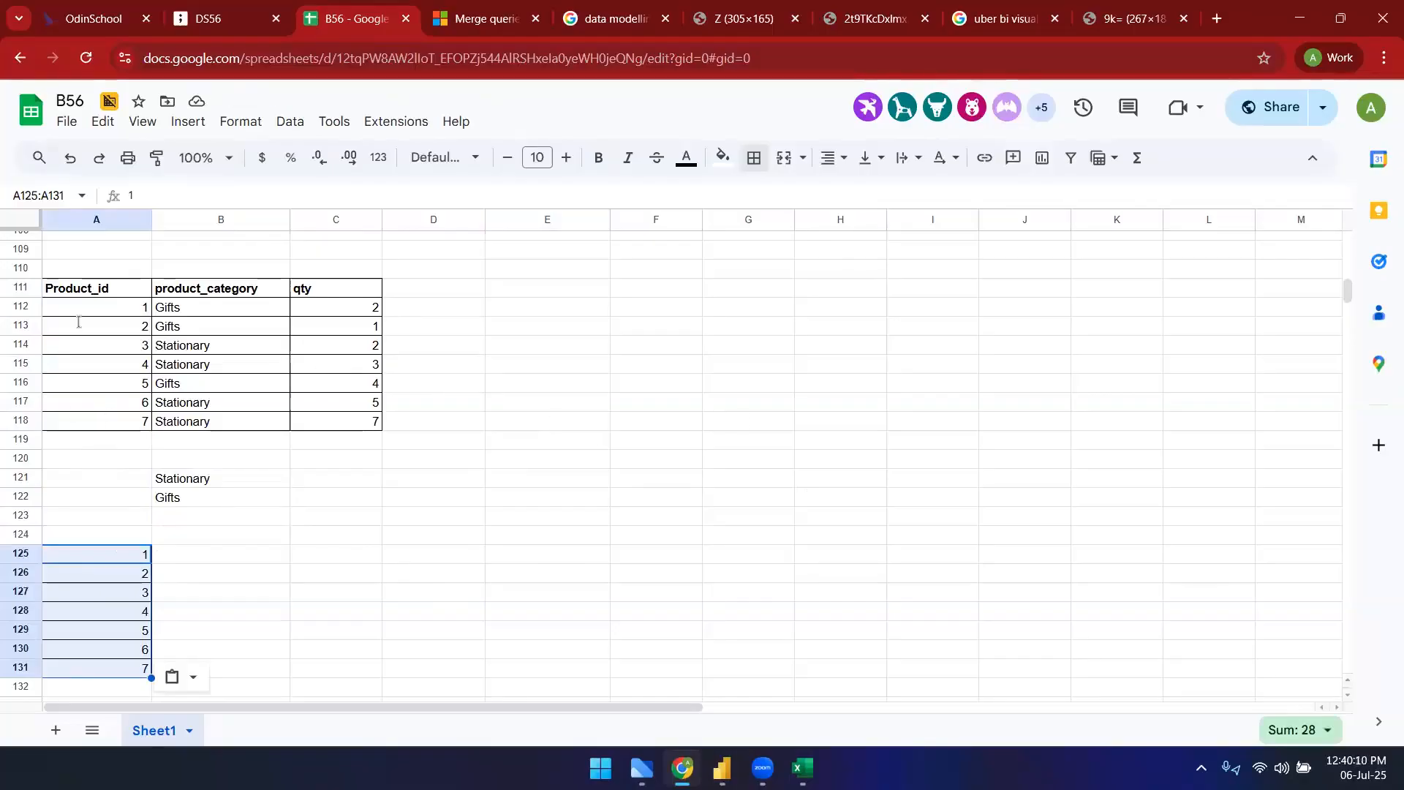
# - Undo the pasting of the product IDs into A125:A131
pyautogui.click(79, 287)
pyautogui.hotkey('ctrl', 'shift', 'Down')
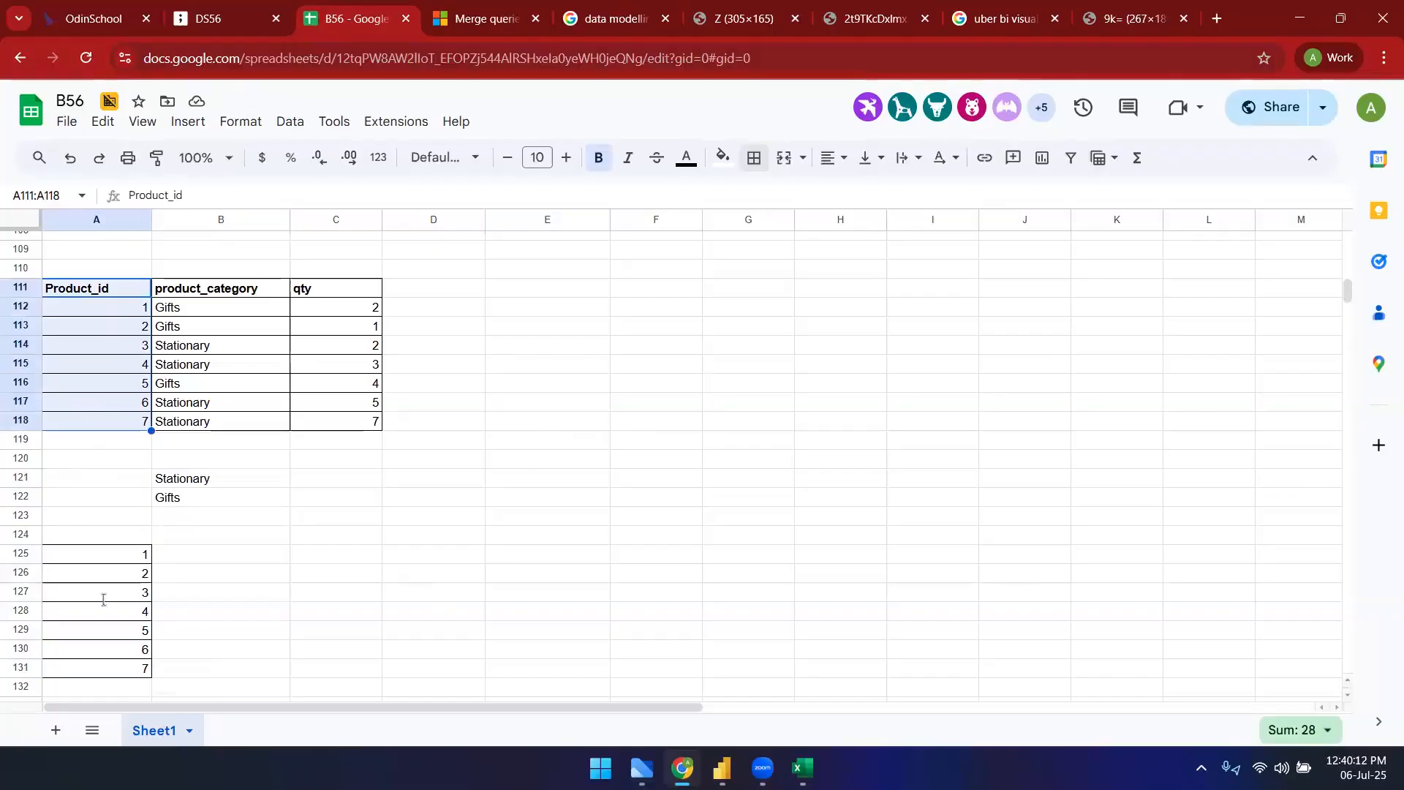
pyautogui.click(219, 551)
pyautogui.hotkey('ctrl', 'z')
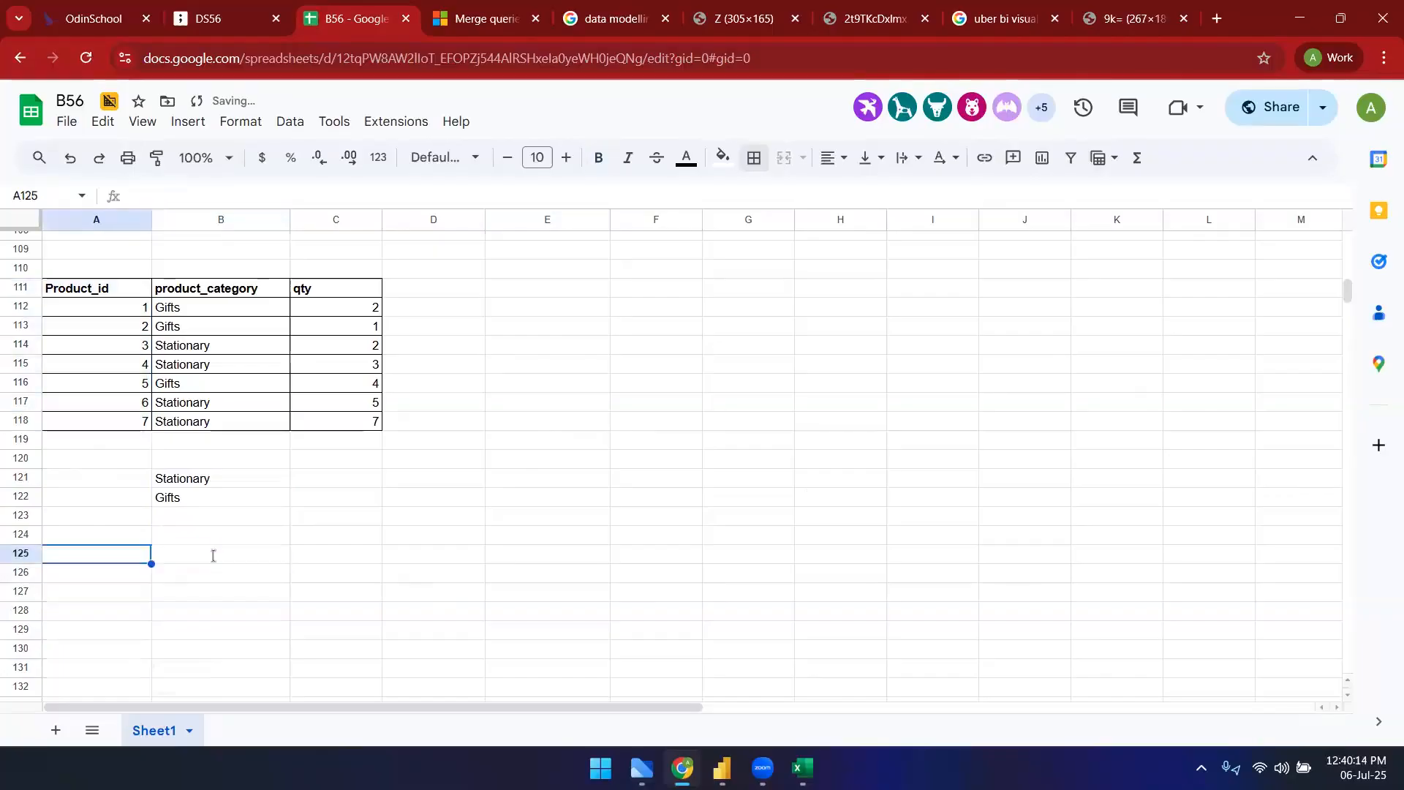
pyautogui.click(393, 476)
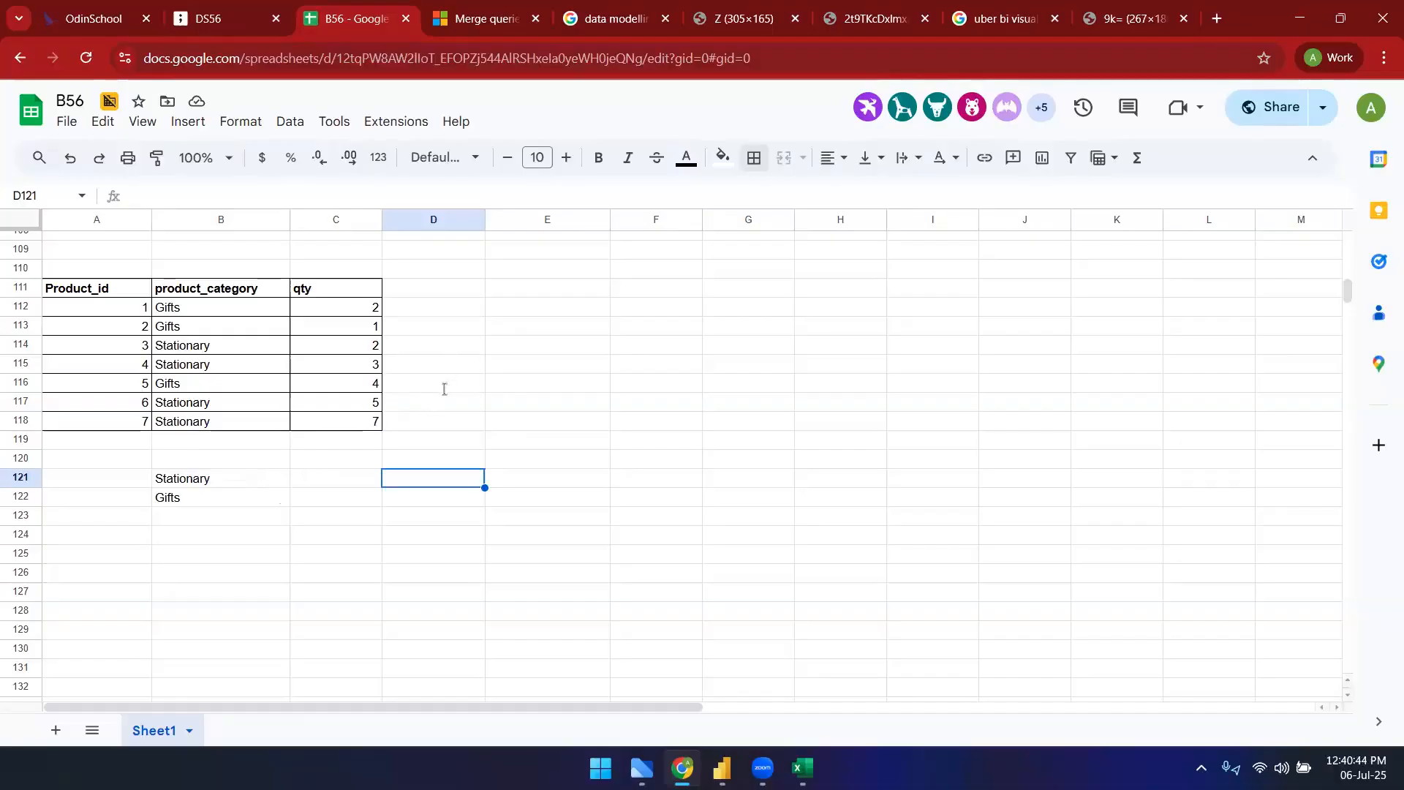
# - Write the example question "total number of items in each category" in cell E120
pyautogui.click(531, 460)
pyautogui.write('number of')
pyautogui.press('BackSpace')
pyautogui.press('BackSpace')
pyautogui.press('BackSpace')
pyautogui.press('BackSpace')
pyautogui.press('BackSpace')
pyautogui.press('BackSpace')
pyautogui.press('BackSpace')
pyautogui.press('BackSpace')
pyautogui.press('BackSpace')
pyautogui.press('BackSpace')
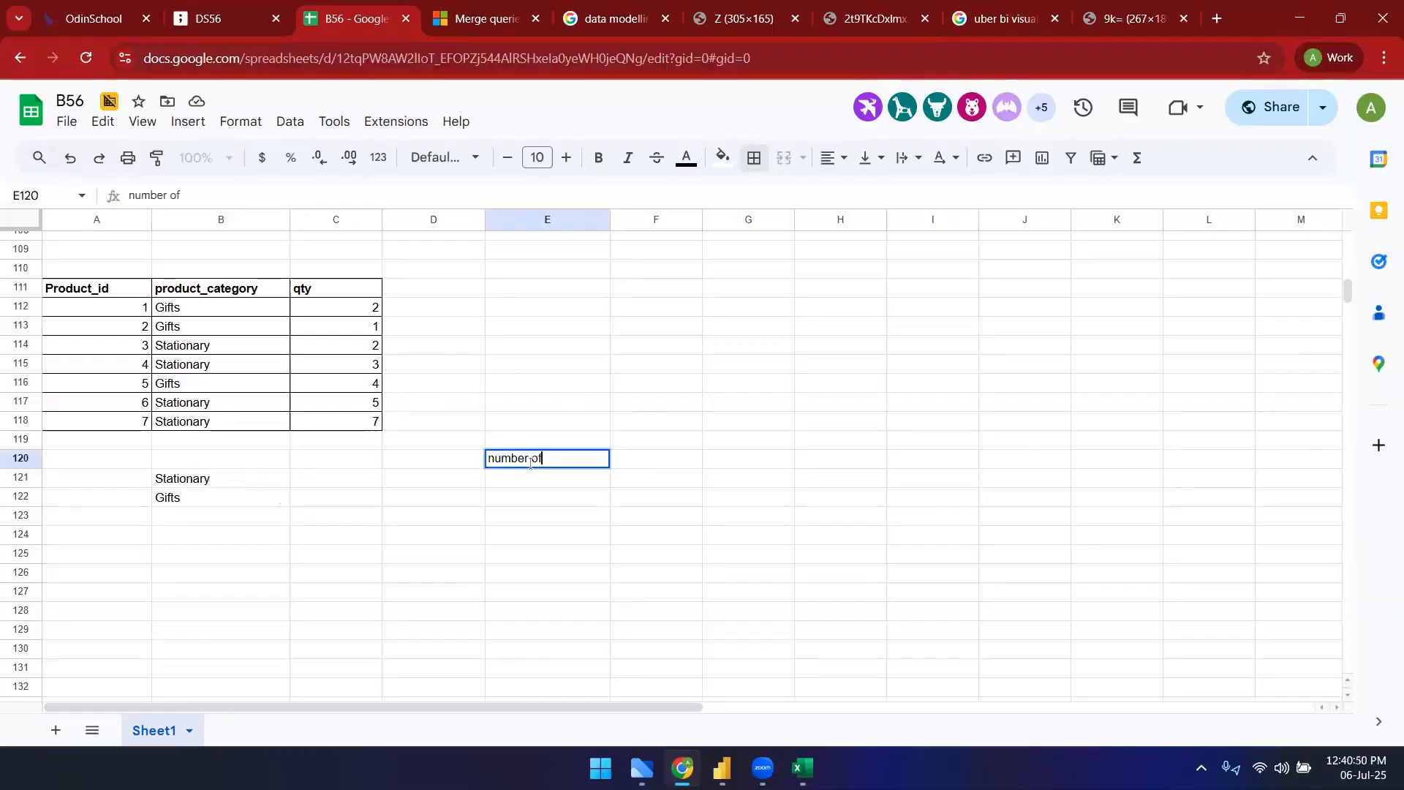
pyautogui.write('total number o')
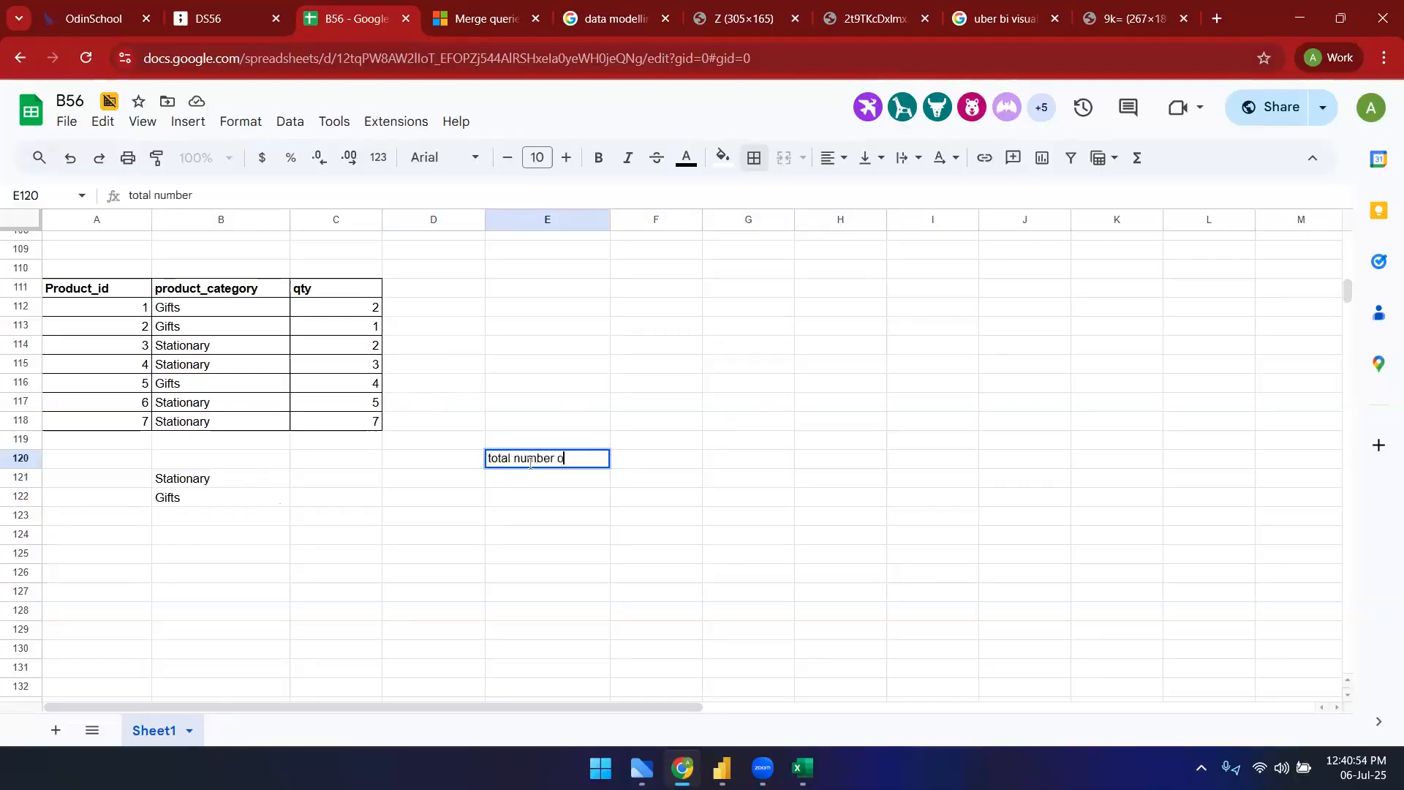
pyautogui.write('f items in ')
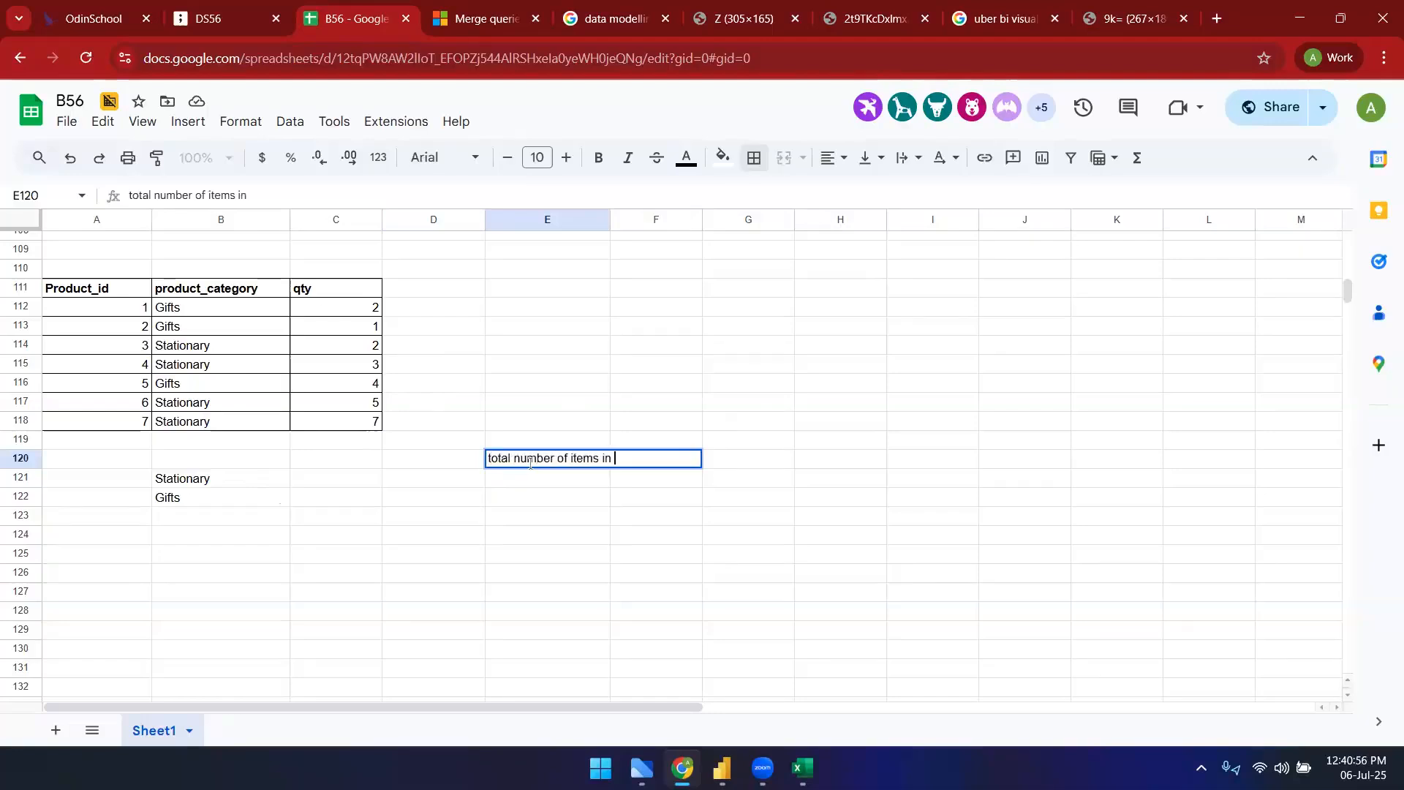
pyautogui.write('each category')
pyautogui.click(601, 313)
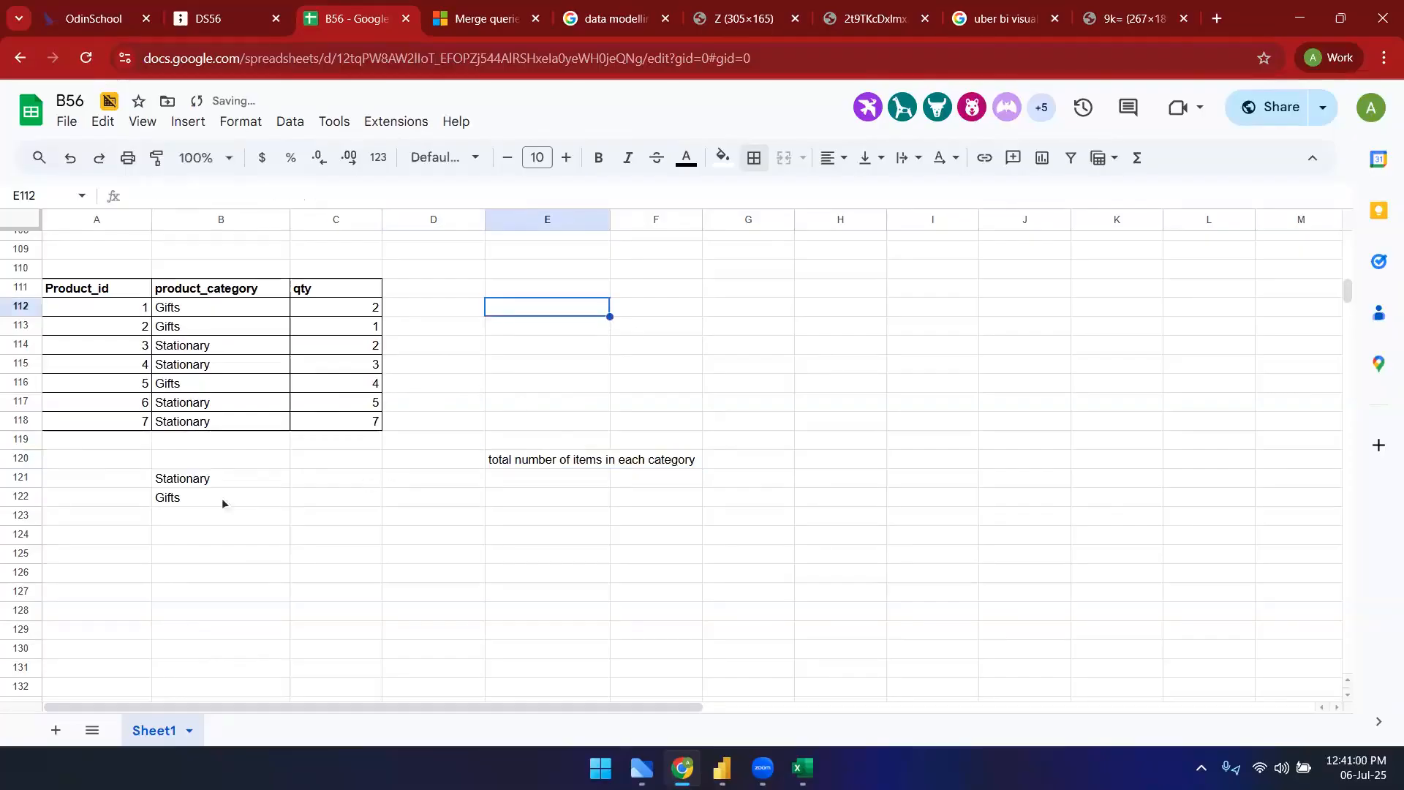
# - Clear the category names Stationary and Gifts from B121:B122
pyautogui.moveTo(220, 478); pyautogui.dragTo(231, 505)
pyautogui.press('Delete')
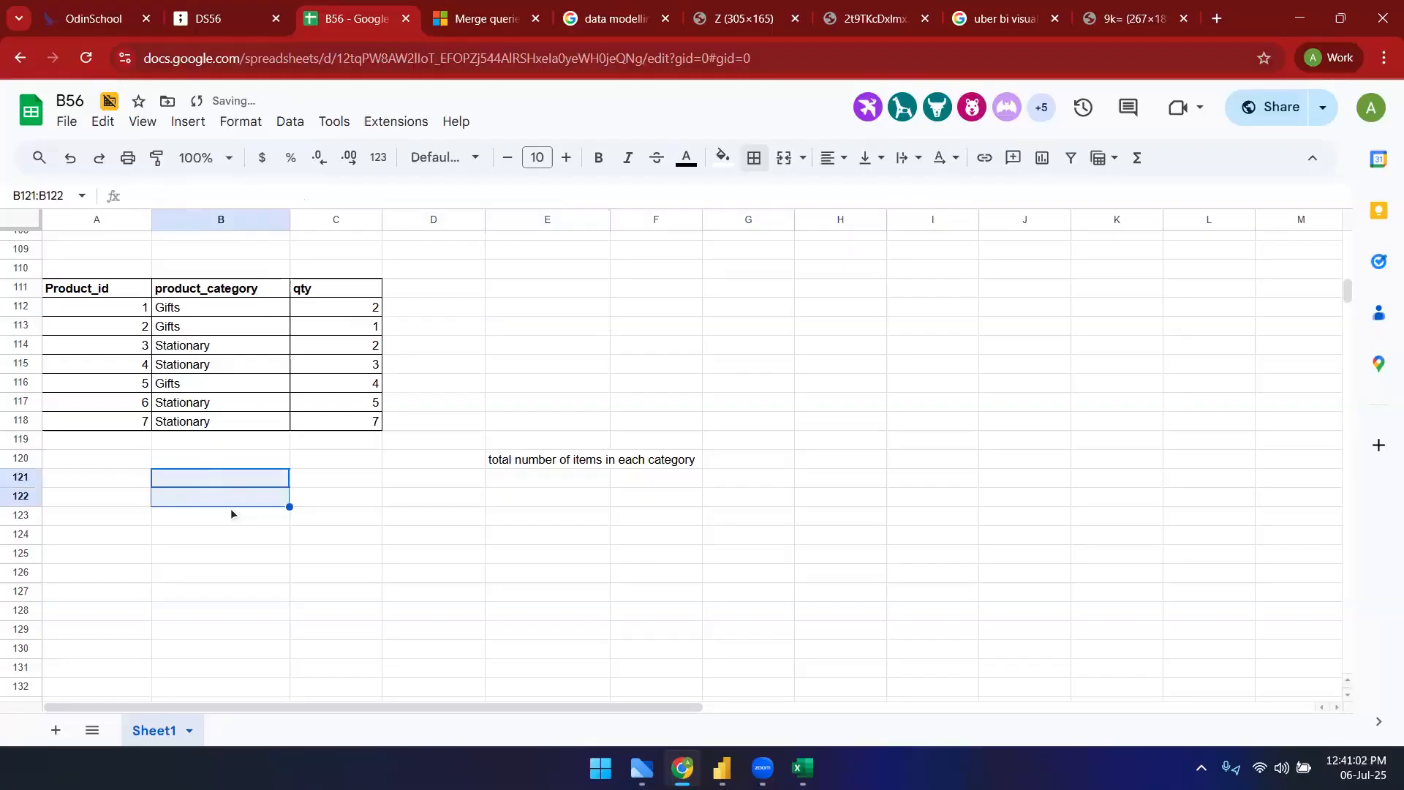
# - Copy the first two Gifts entries and their quantities from B112:C113 into B121:C122
pyautogui.click(387, 515)
pyautogui.moveTo(212, 309); pyautogui.dragTo(213, 335)
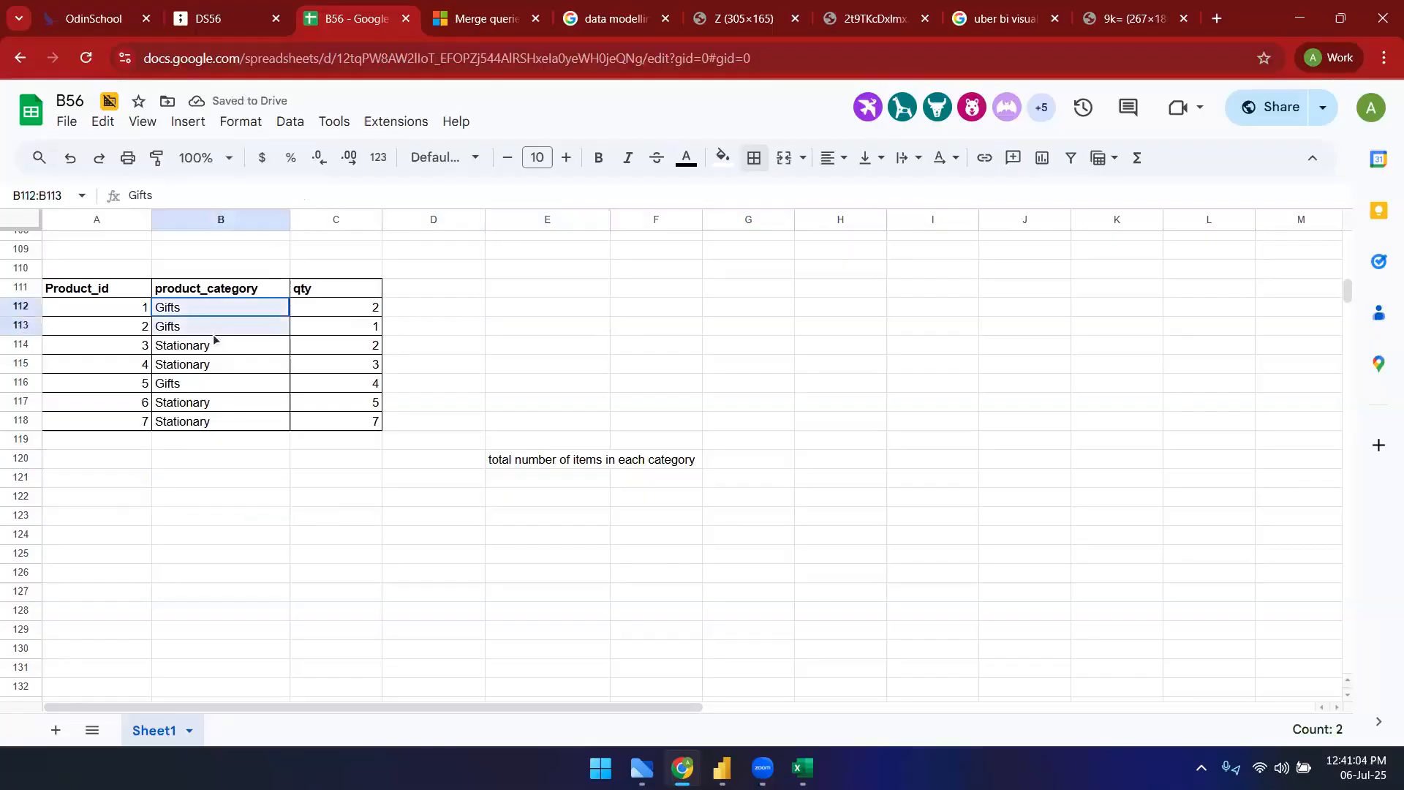
pyautogui.hotkey('ctrl', 'c')
pyautogui.click(210, 476)
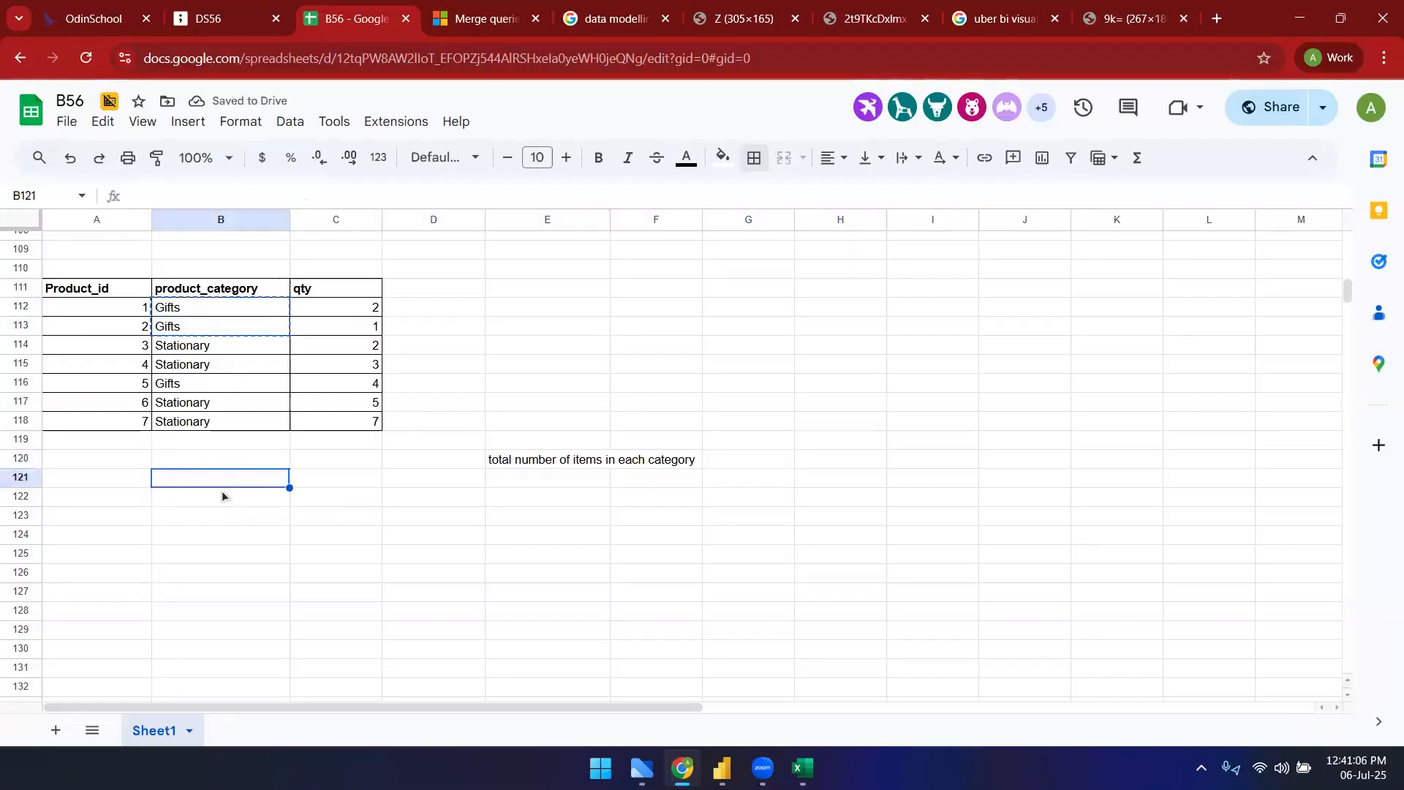
pyautogui.hotkey('ctrl', 'v')
pyautogui.moveTo(329, 310); pyautogui.dragTo(326, 328)
pyautogui.hotkey('ctrl', 'c')
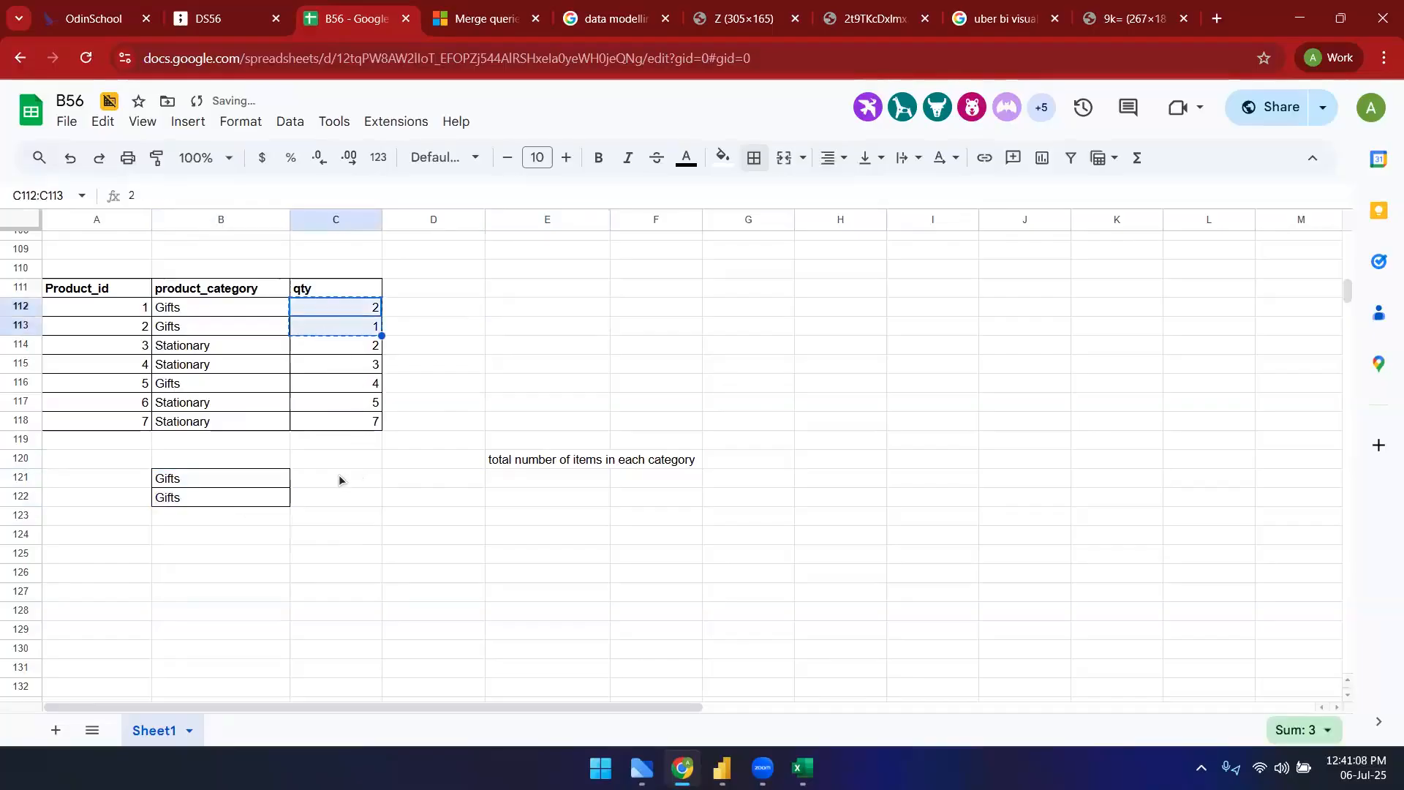
pyautogui.click(339, 477)
pyautogui.hotkey('ctrl', 'v')
# - Copy the Gifts category and its quantity from B116:C116 into B123:C123
pyautogui.click(222, 384)
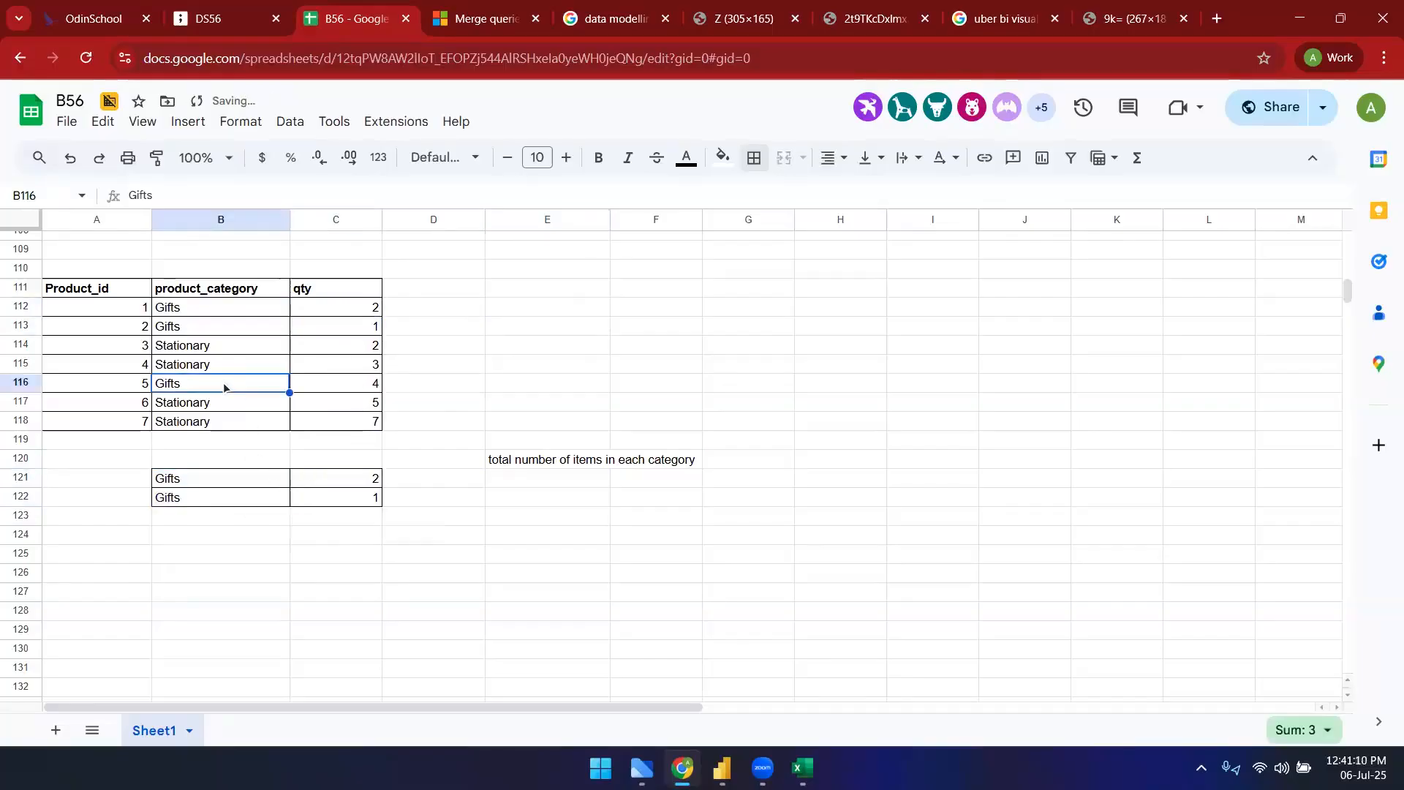
pyautogui.hotkey('ctrl', 'c')
pyautogui.click(223, 512)
pyautogui.hotkey('ctrl', 'v')
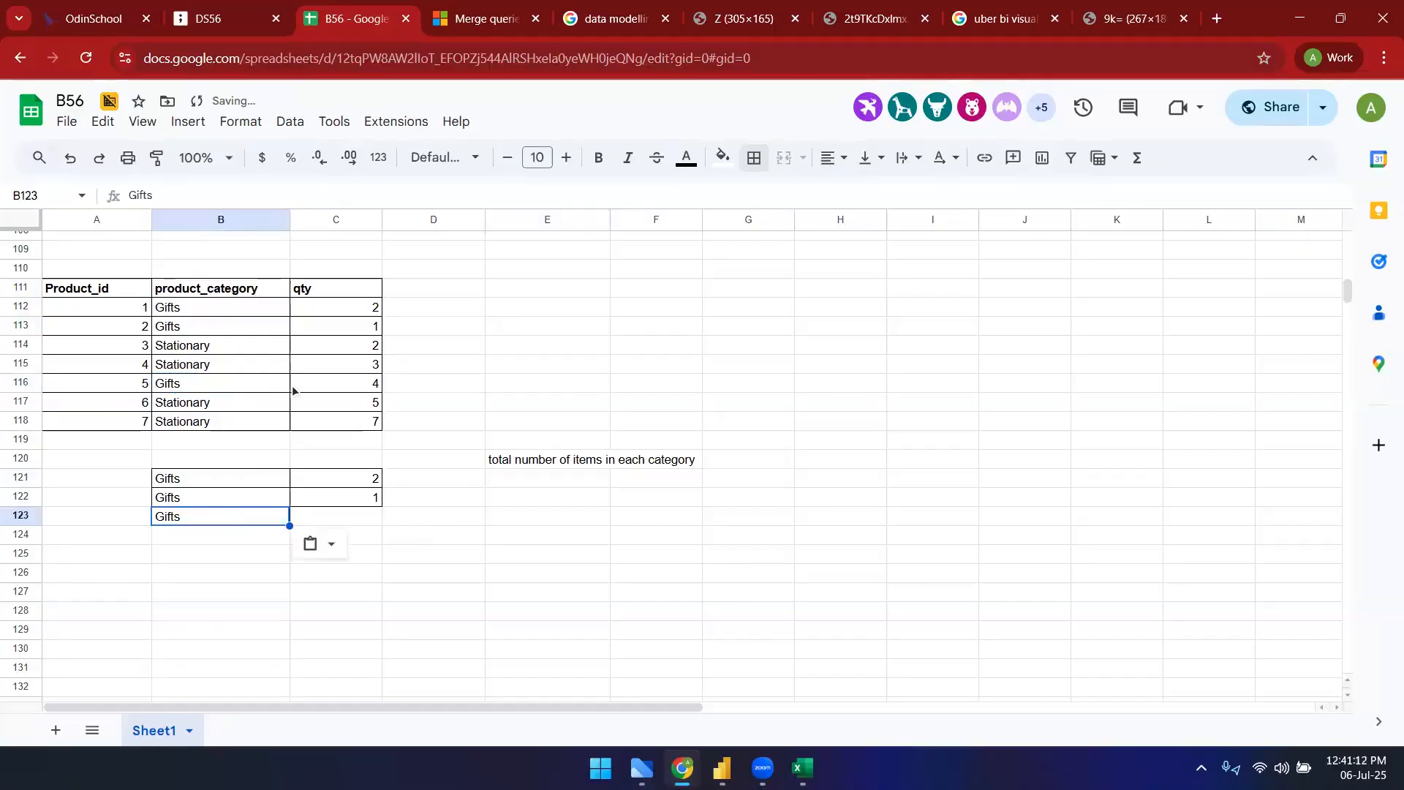
pyautogui.click(331, 388)
pyautogui.hotkey('ctrl', 'c')
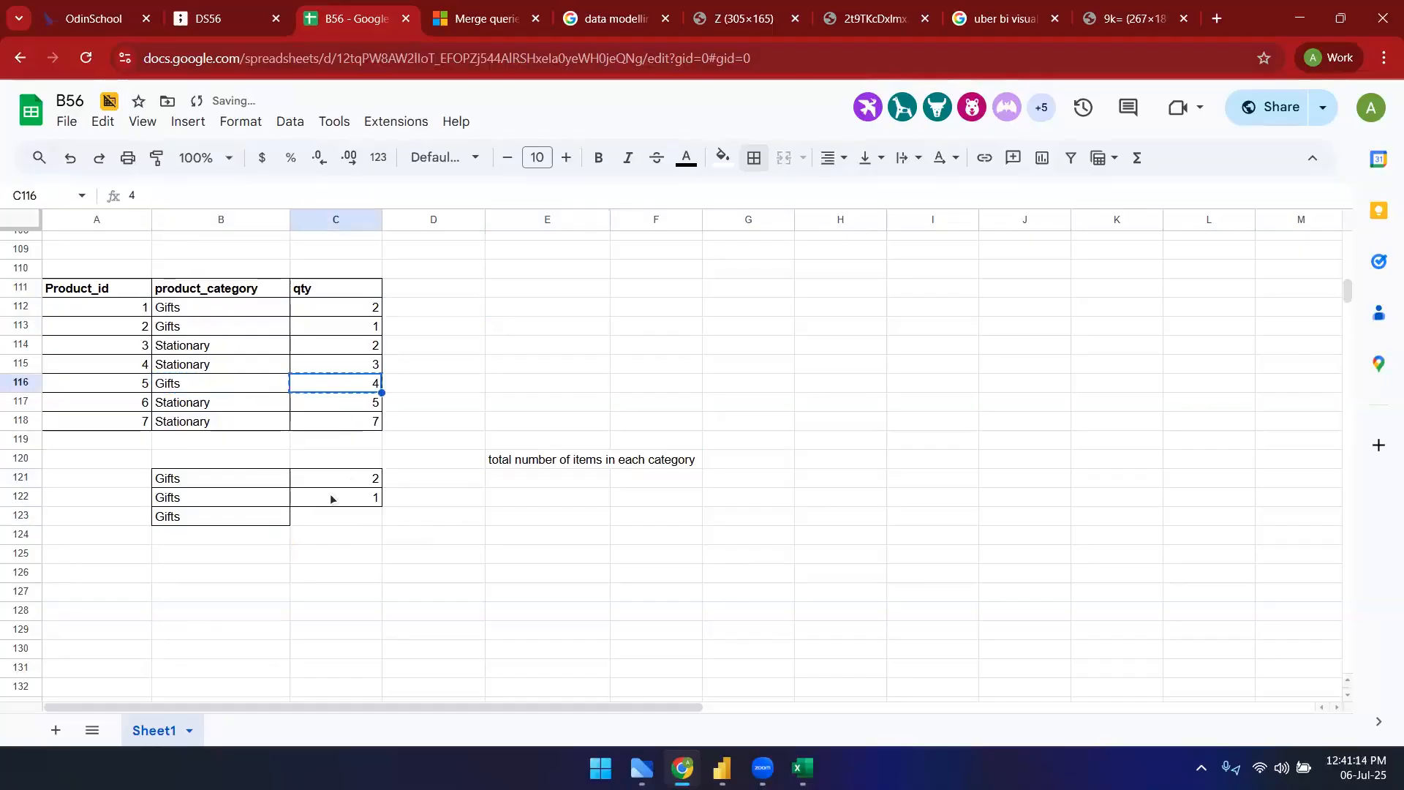
pyautogui.click(311, 515)
pyautogui.hotkey('ctrl', 'v')
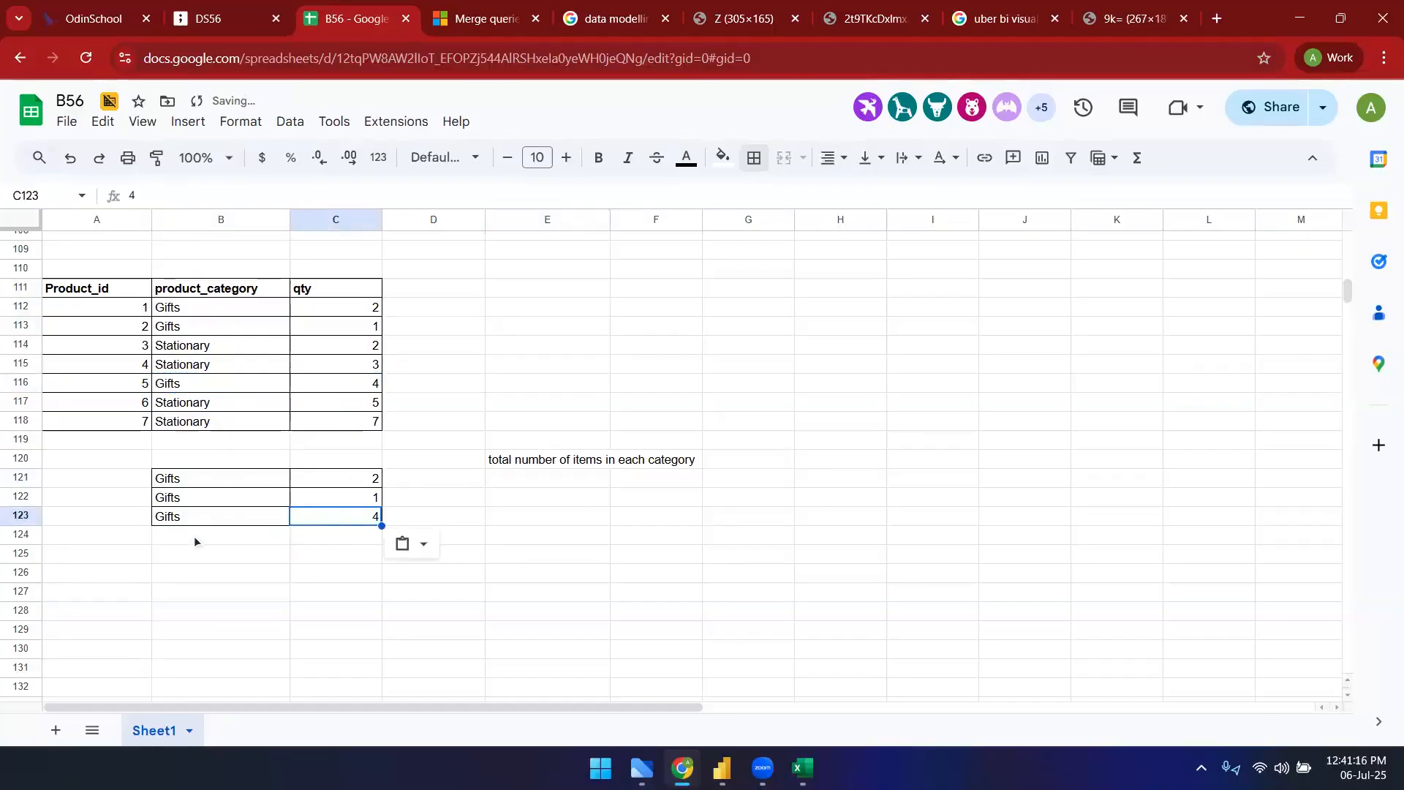
# - Copy the Stationary entries and their quantities from B114:C115 into B124:C125
pyautogui.moveTo(199, 352); pyautogui.dragTo(198, 369)
pyautogui.hotkey('ctrl', 'c')
pyautogui.click(225, 531)
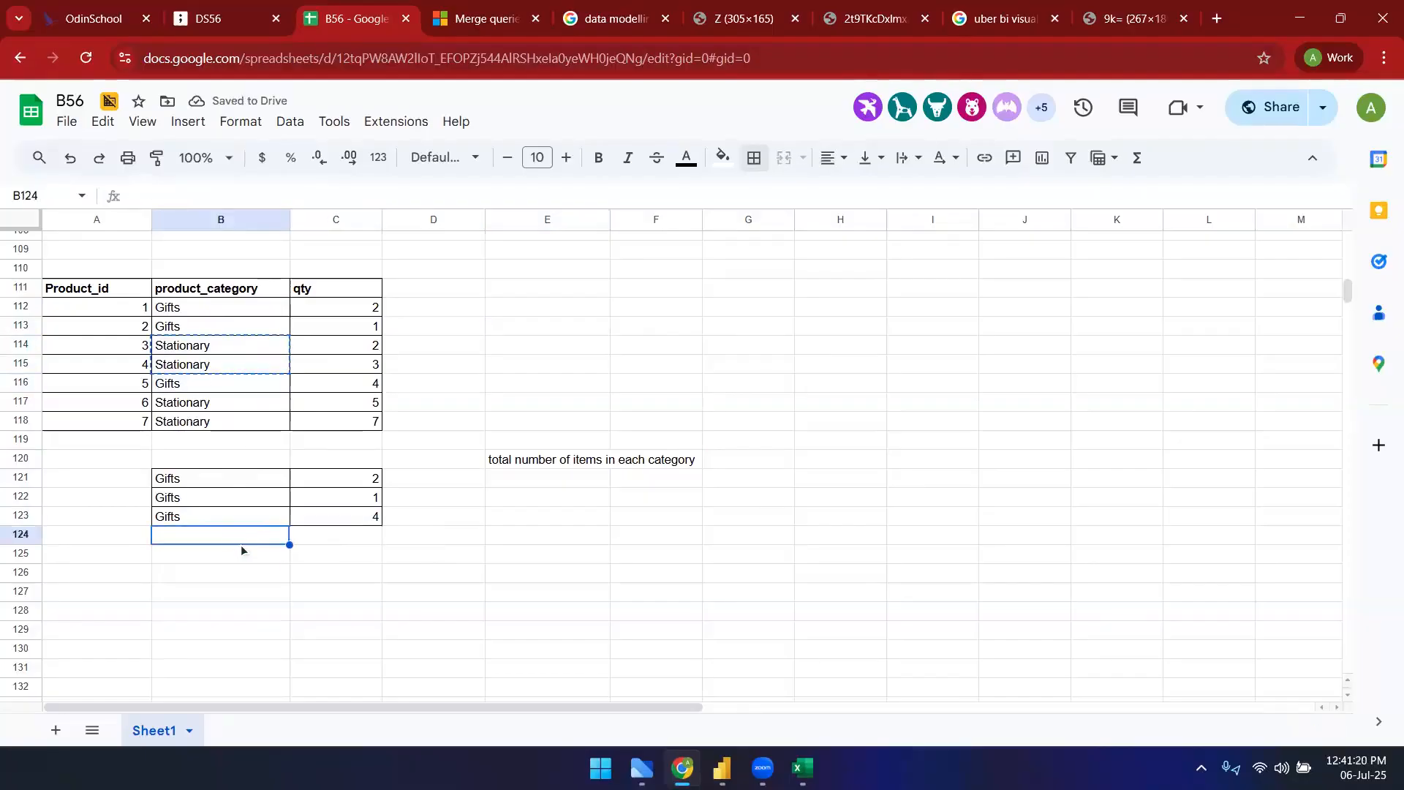
pyautogui.hotkey('ctrl', 'v')
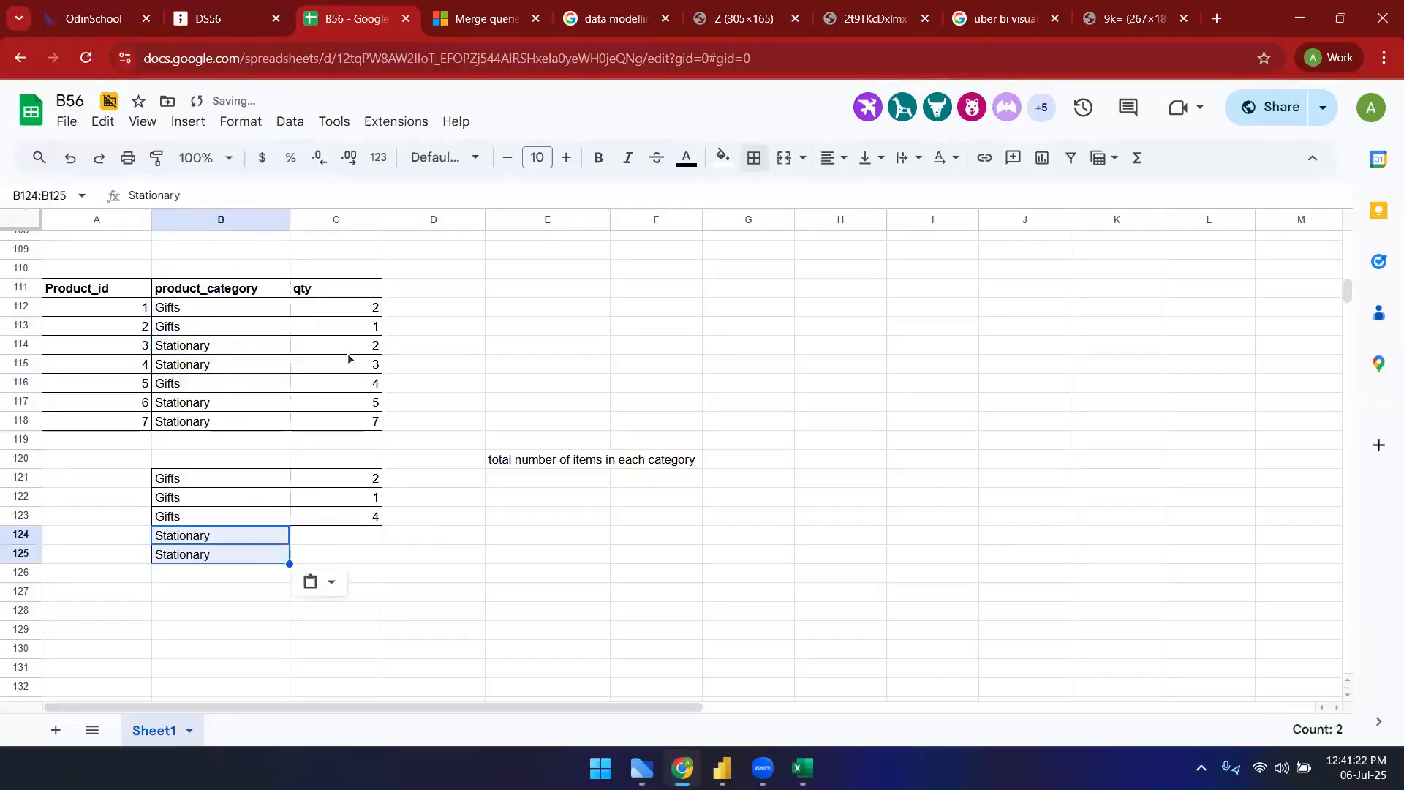
pyautogui.click(350, 353)
pyautogui.moveTo(349, 368); pyautogui.dragTo(349, 369)
pyautogui.hotkey('ctrl', 'c')
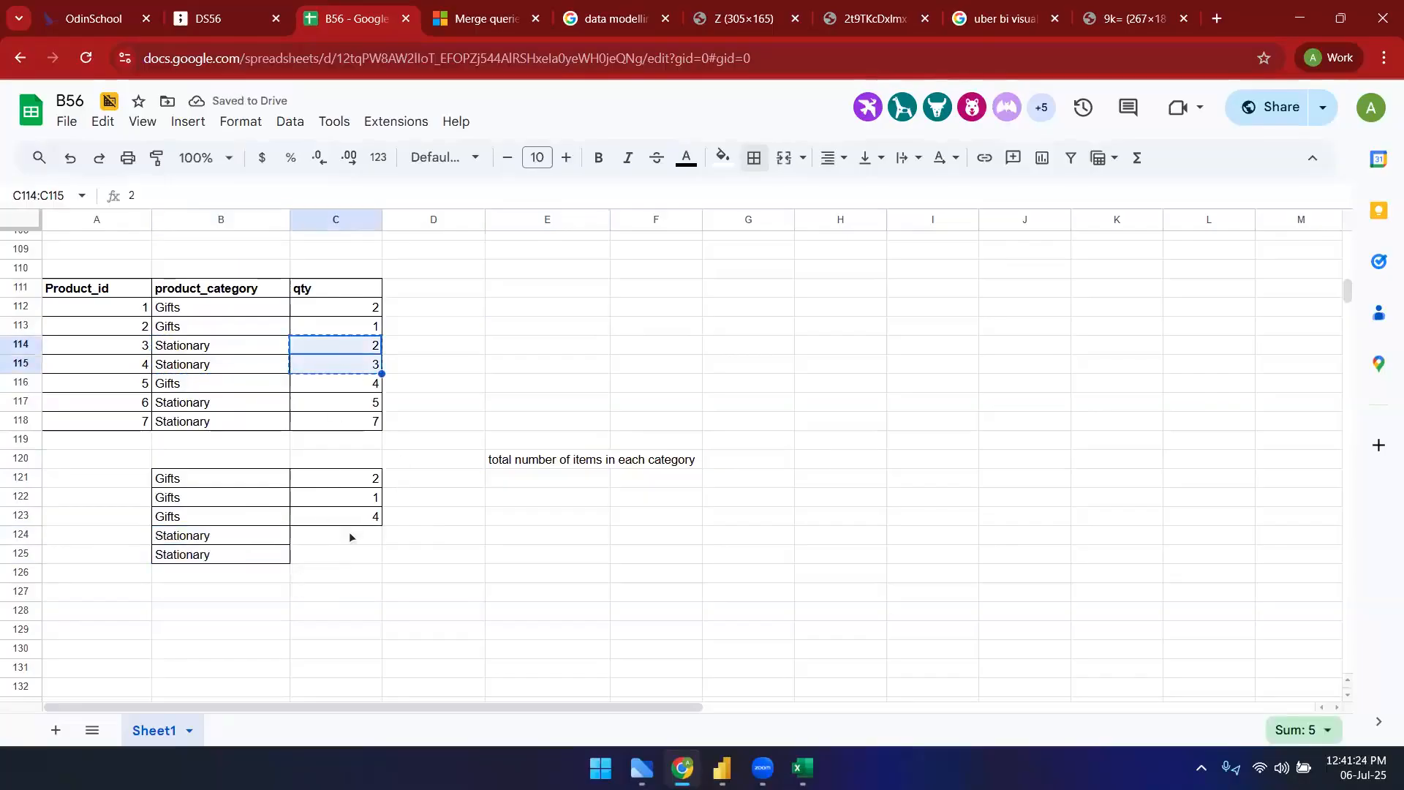
pyautogui.click(349, 532)
pyautogui.hotkey('ctrl', 'v')
# - Copy the last two Stationary entries and their quantities from B117:C118 into B126:C127
pyautogui.moveTo(222, 408); pyautogui.dragTo(222, 423)
pyautogui.hotkey('ctrl', 'c')
pyautogui.click(234, 577)
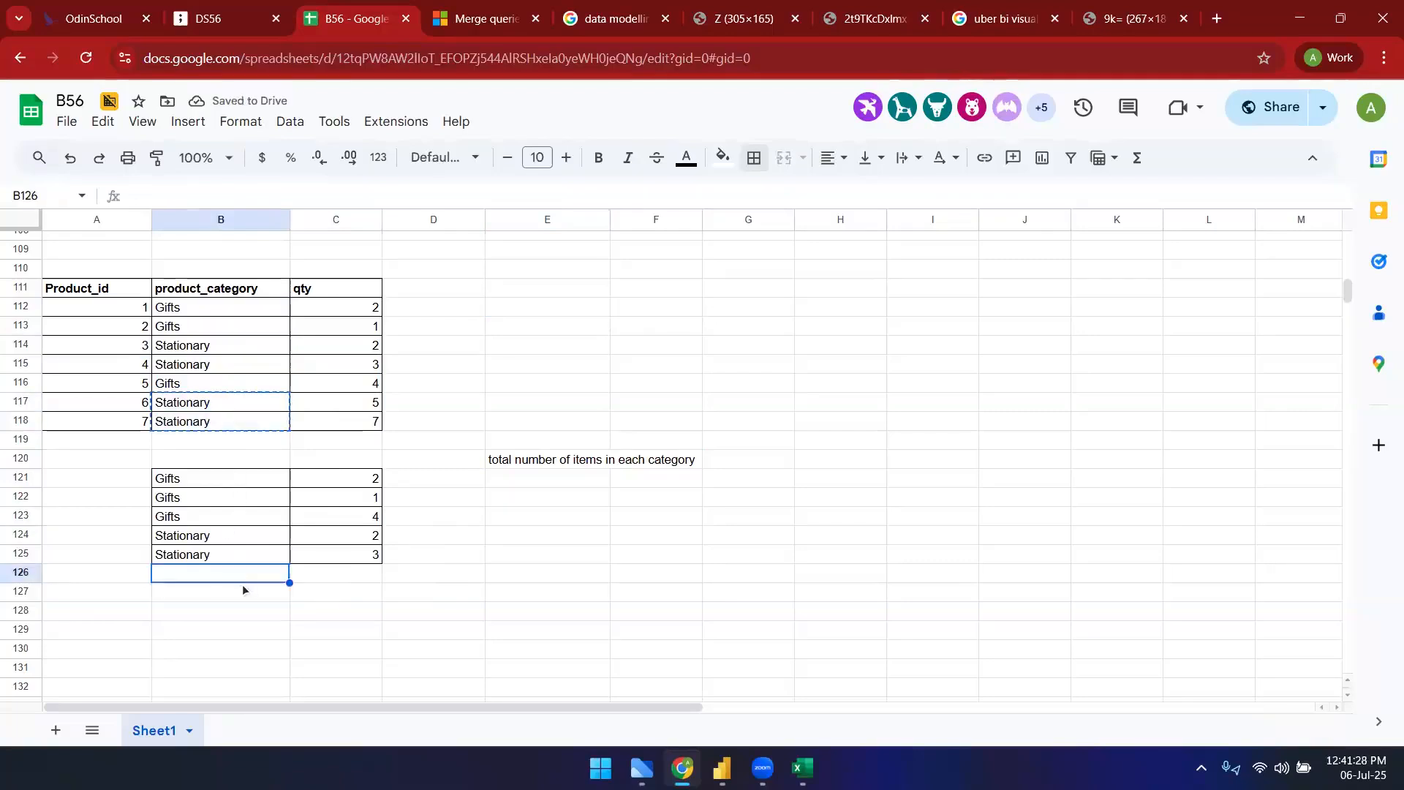
pyautogui.hotkey('ctrl', 'v')
pyautogui.moveTo(355, 403); pyautogui.dragTo(355, 423)
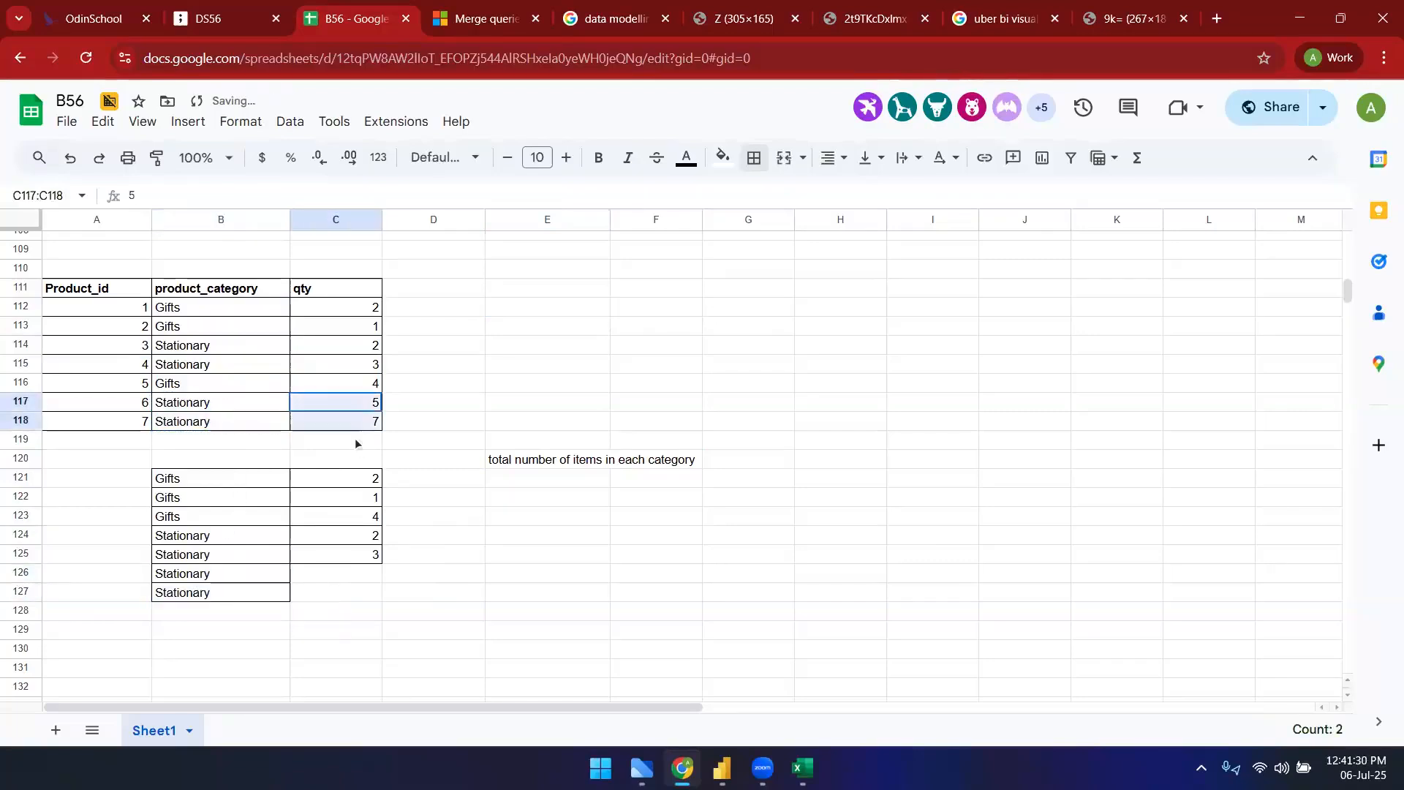
pyautogui.hotkey('ctrl', 'c')
pyautogui.click(340, 570)
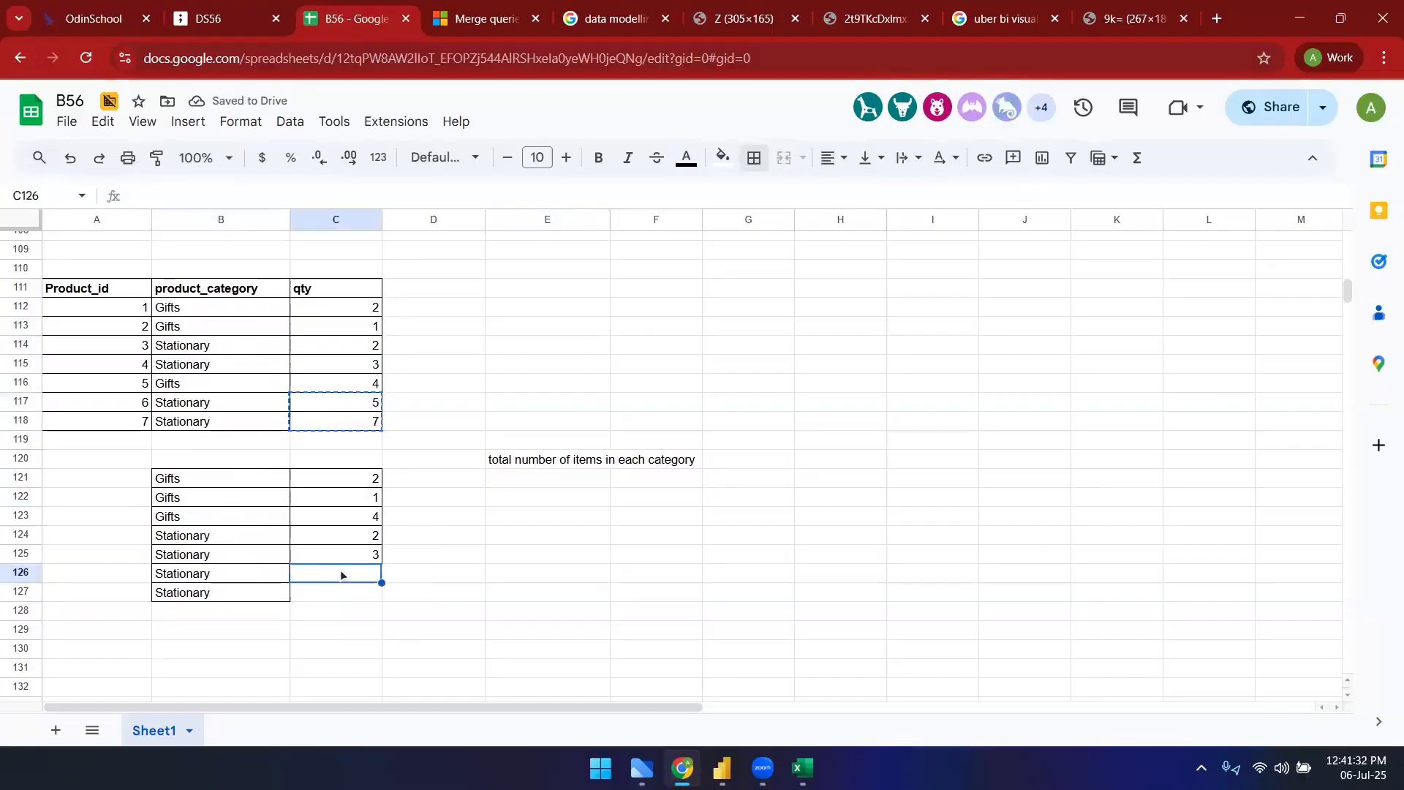
pyautogui.hotkey('ctrl', 'v')
pyautogui.click(617, 384)
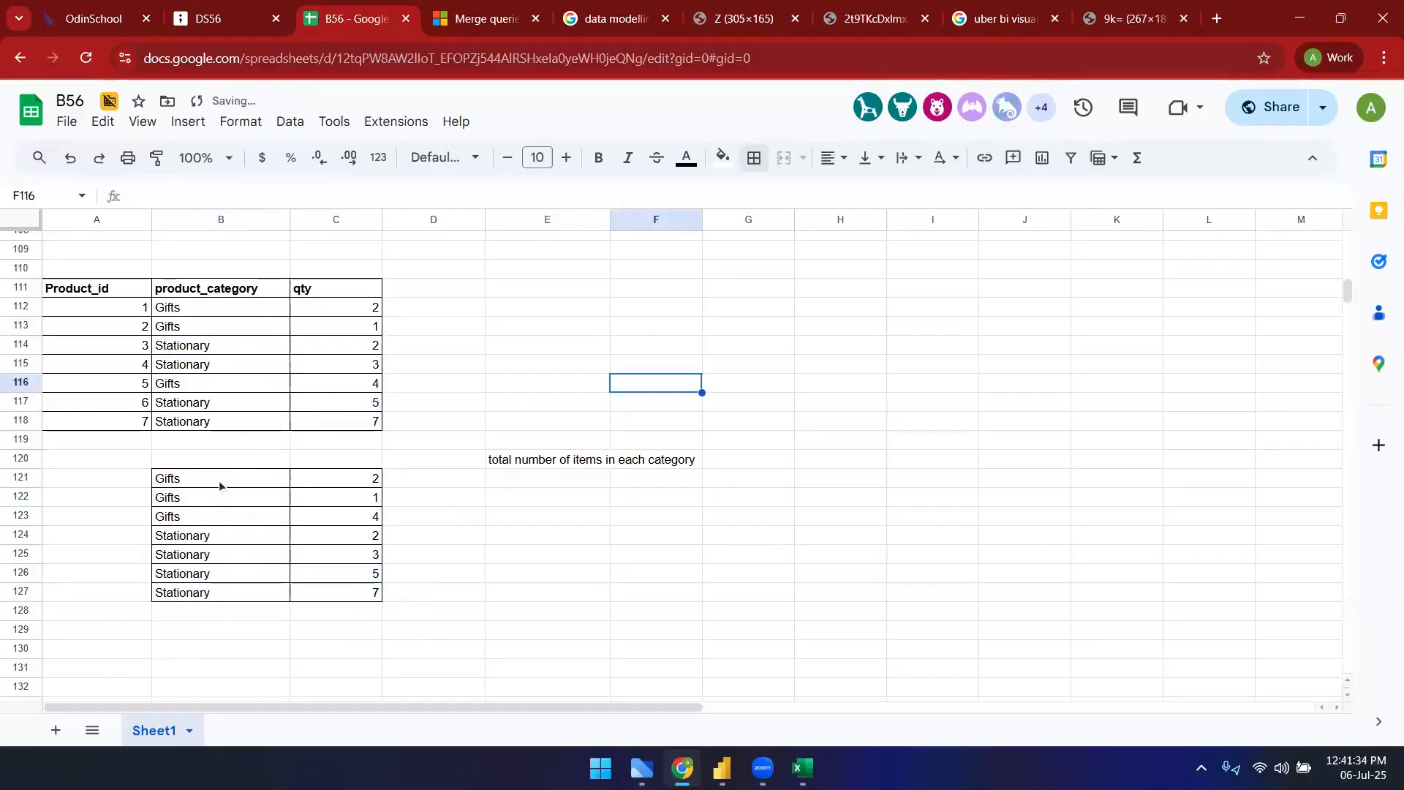
# - Make the example question in E120 bold
pyautogui.moveTo(218, 481); pyautogui.dragTo(337, 518)
pyautogui.keyDown('shift'); pyautogui.click(359, 599); pyautogui.keyUp('shift')
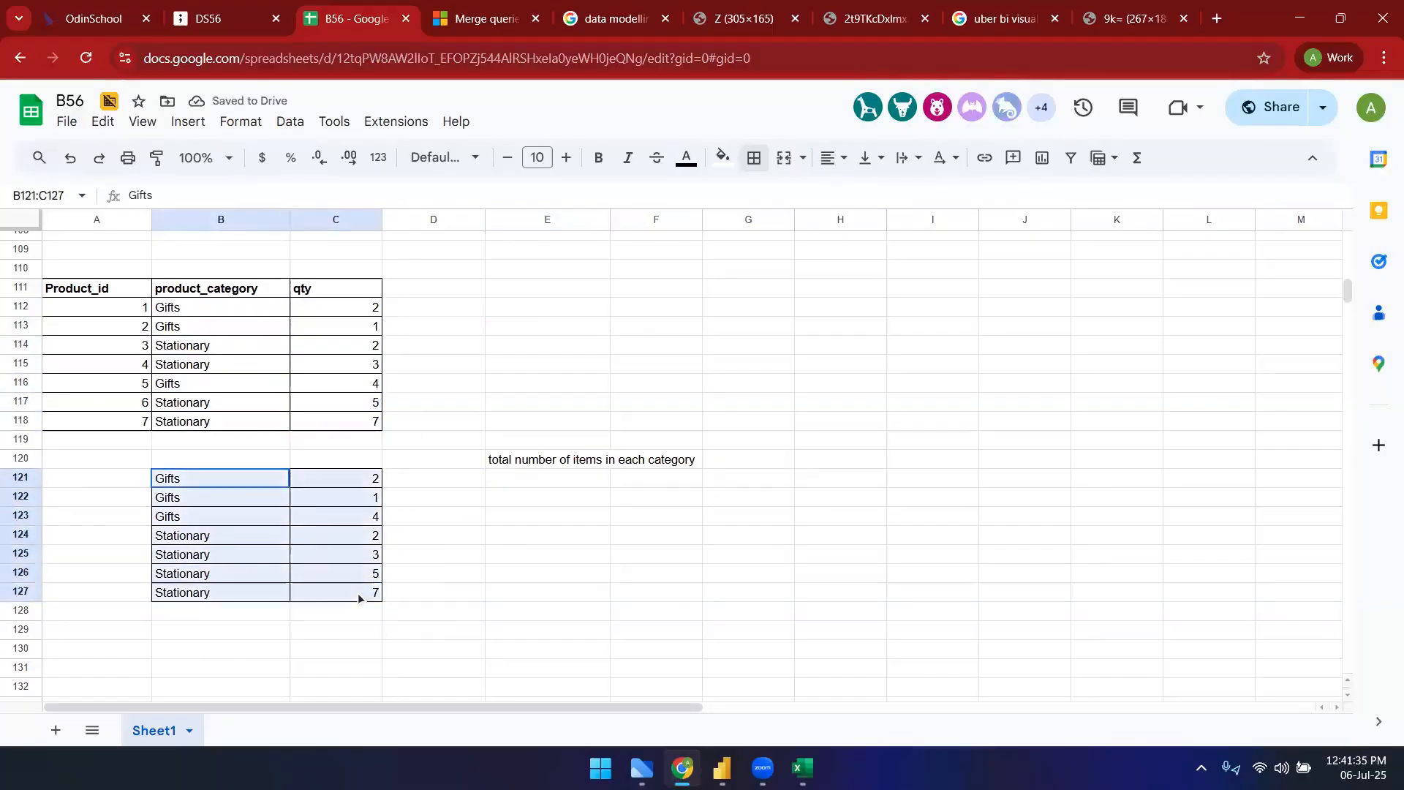
pyautogui.click(562, 461)
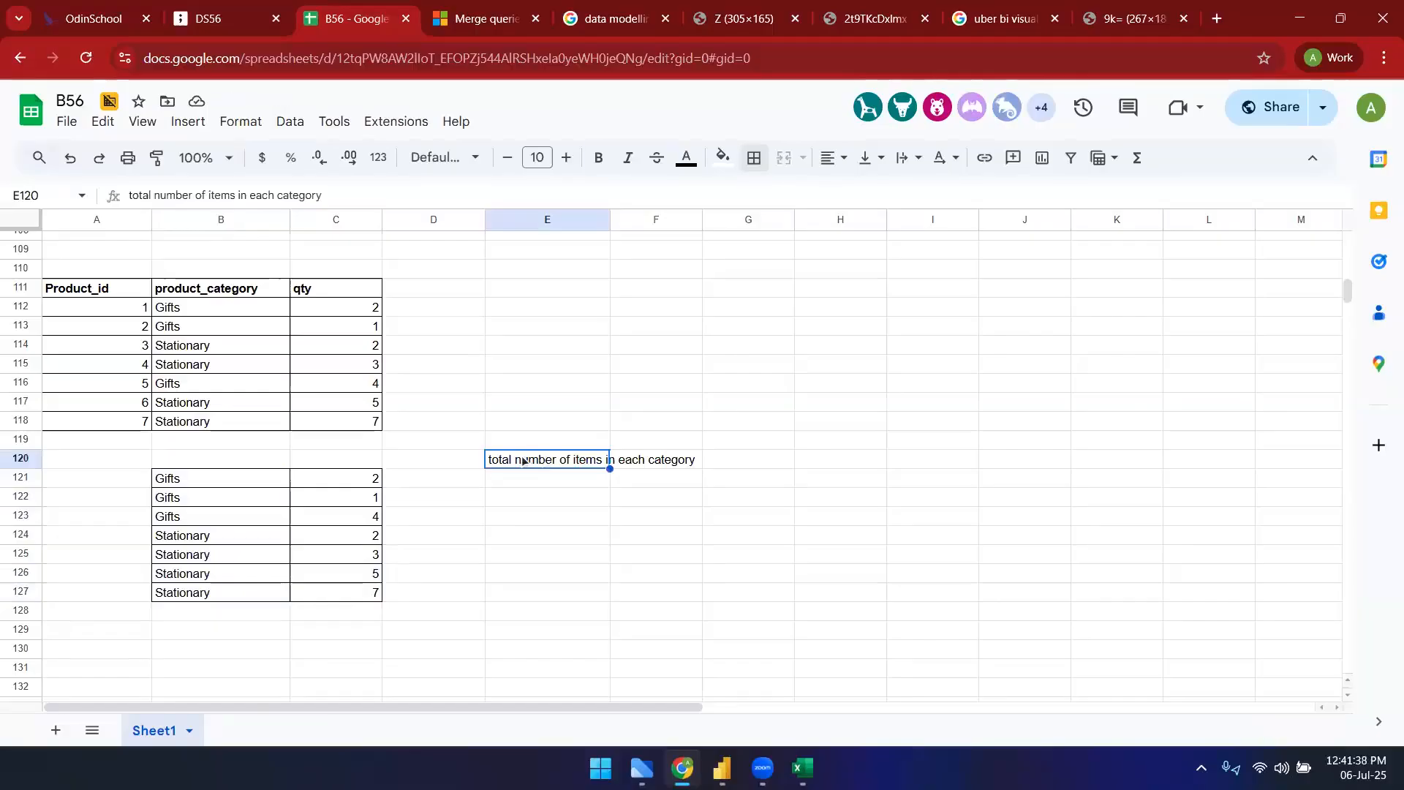
pyautogui.hotkey('ctrl', 'b')
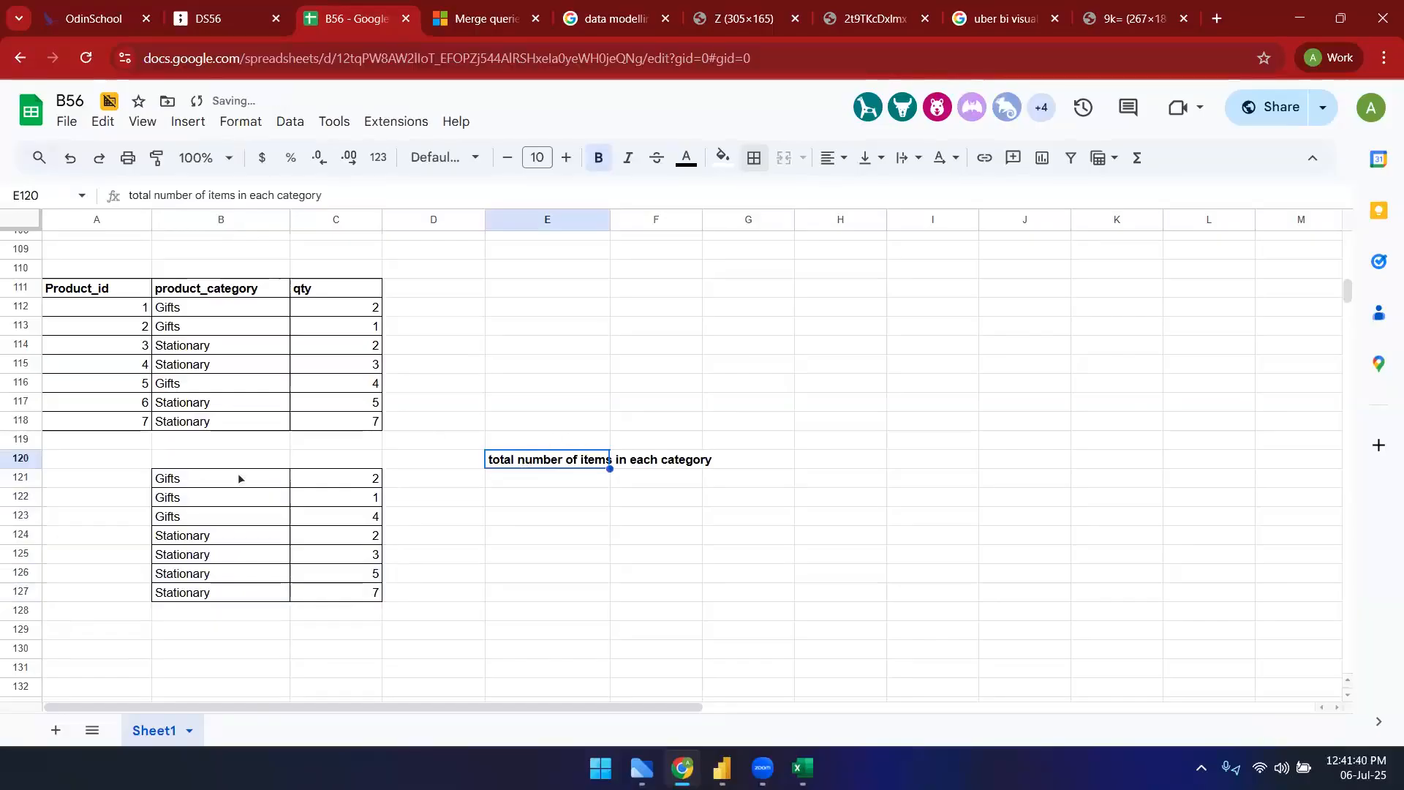
# - Enter the category gifts in E123 and the sum of its quantities, 7, in F123
pyautogui.click(542, 518)
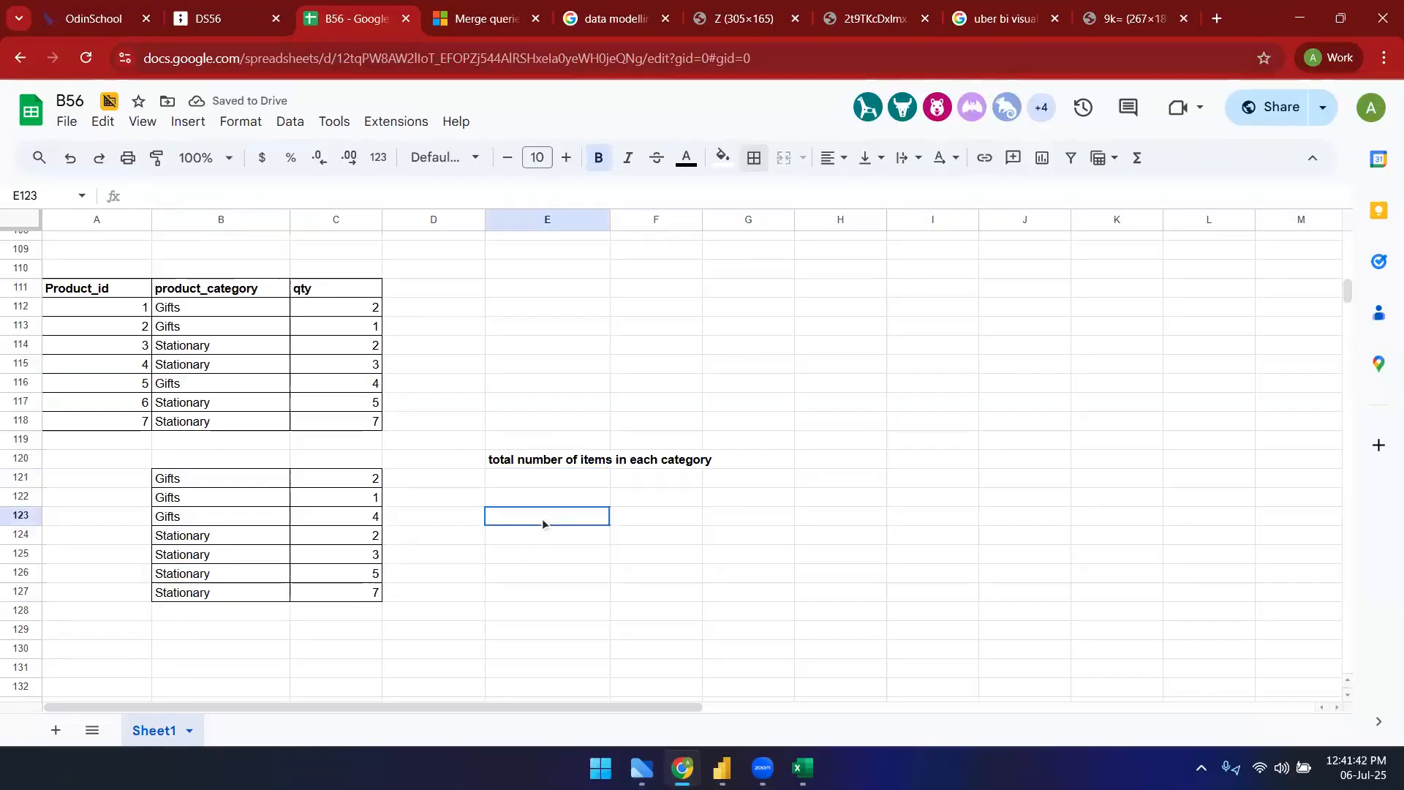
pyautogui.write('gri')
pyautogui.press('BackSpace')
pyautogui.write('ifts')
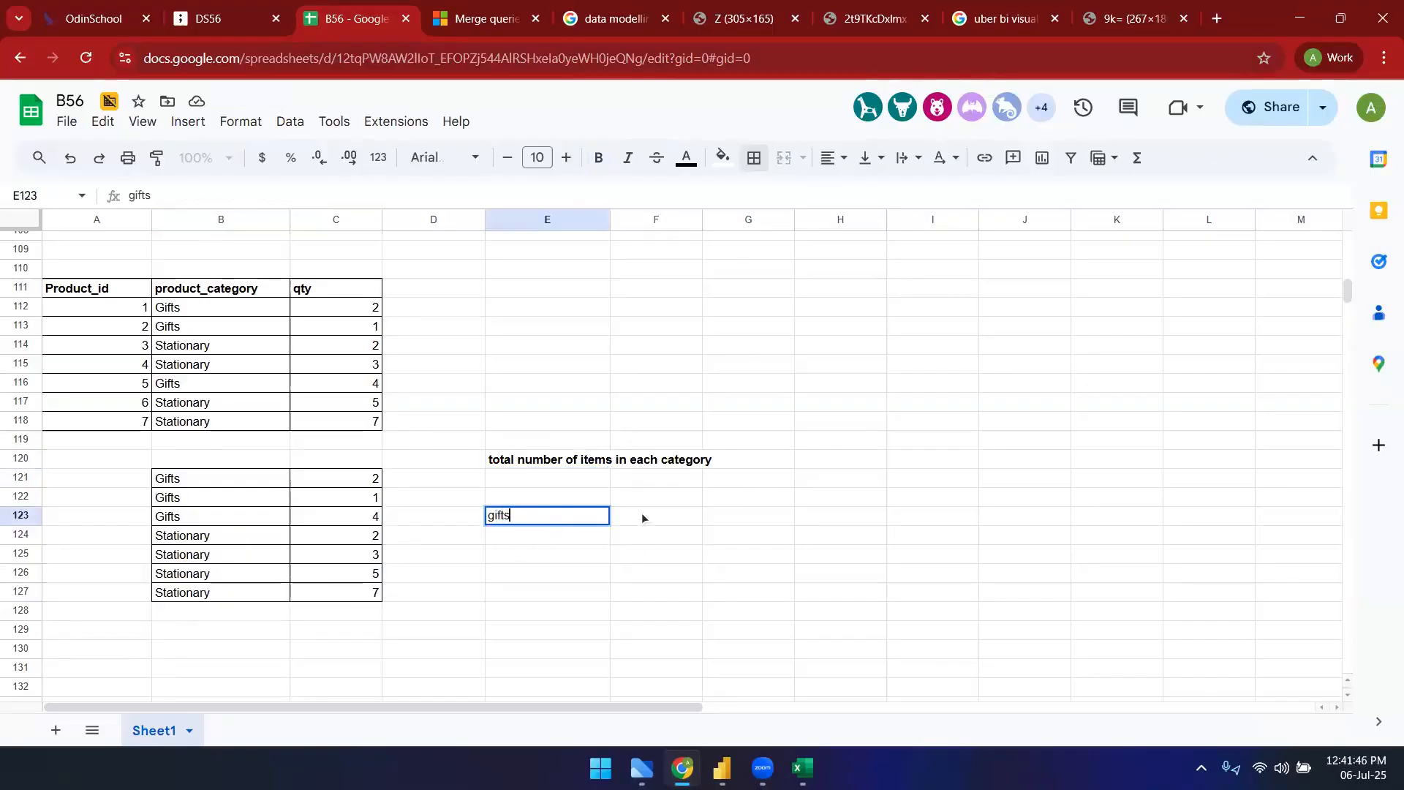
pyautogui.click(643, 516)
pyautogui.moveTo(341, 481); pyautogui.dragTo(354, 523)
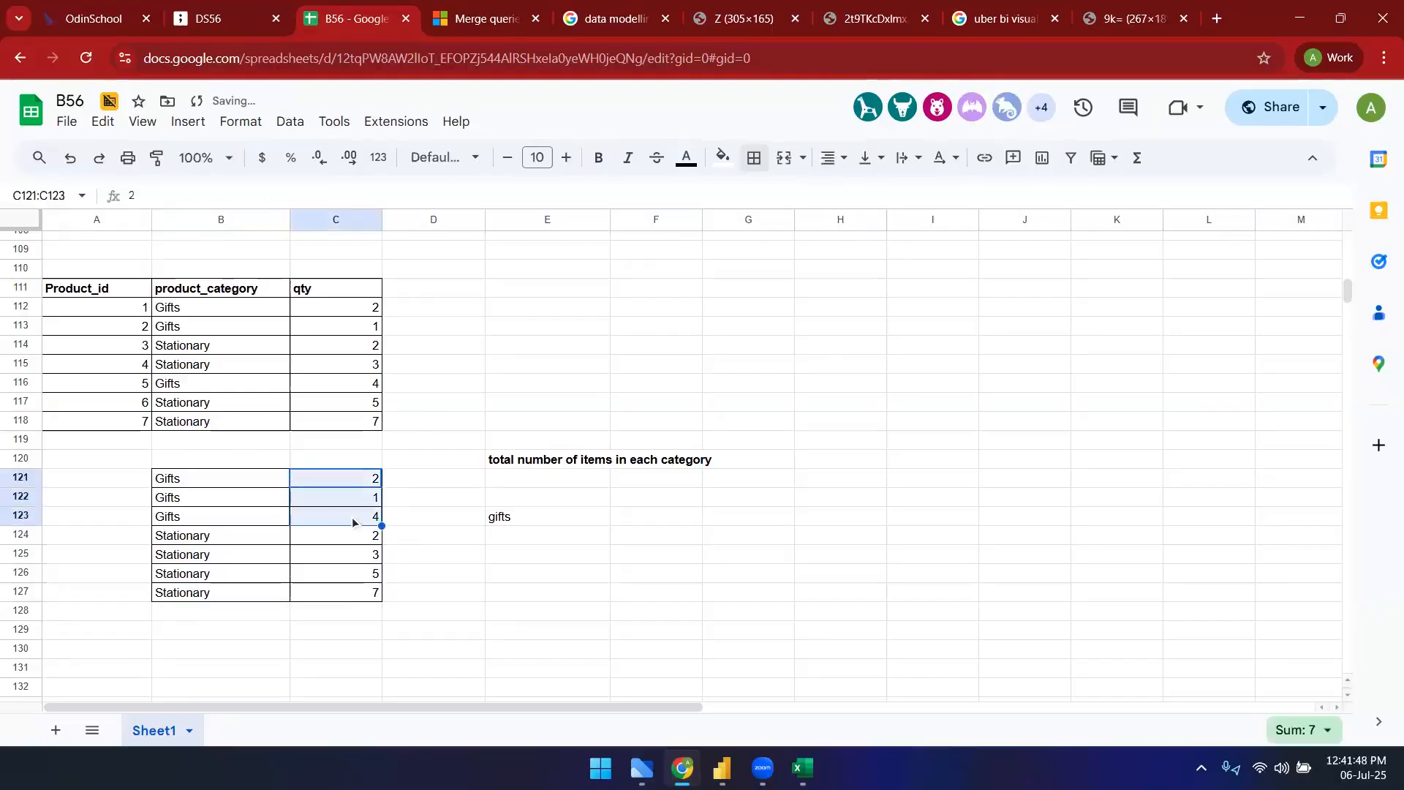
pyautogui.click(657, 519)
pyautogui.write('7')
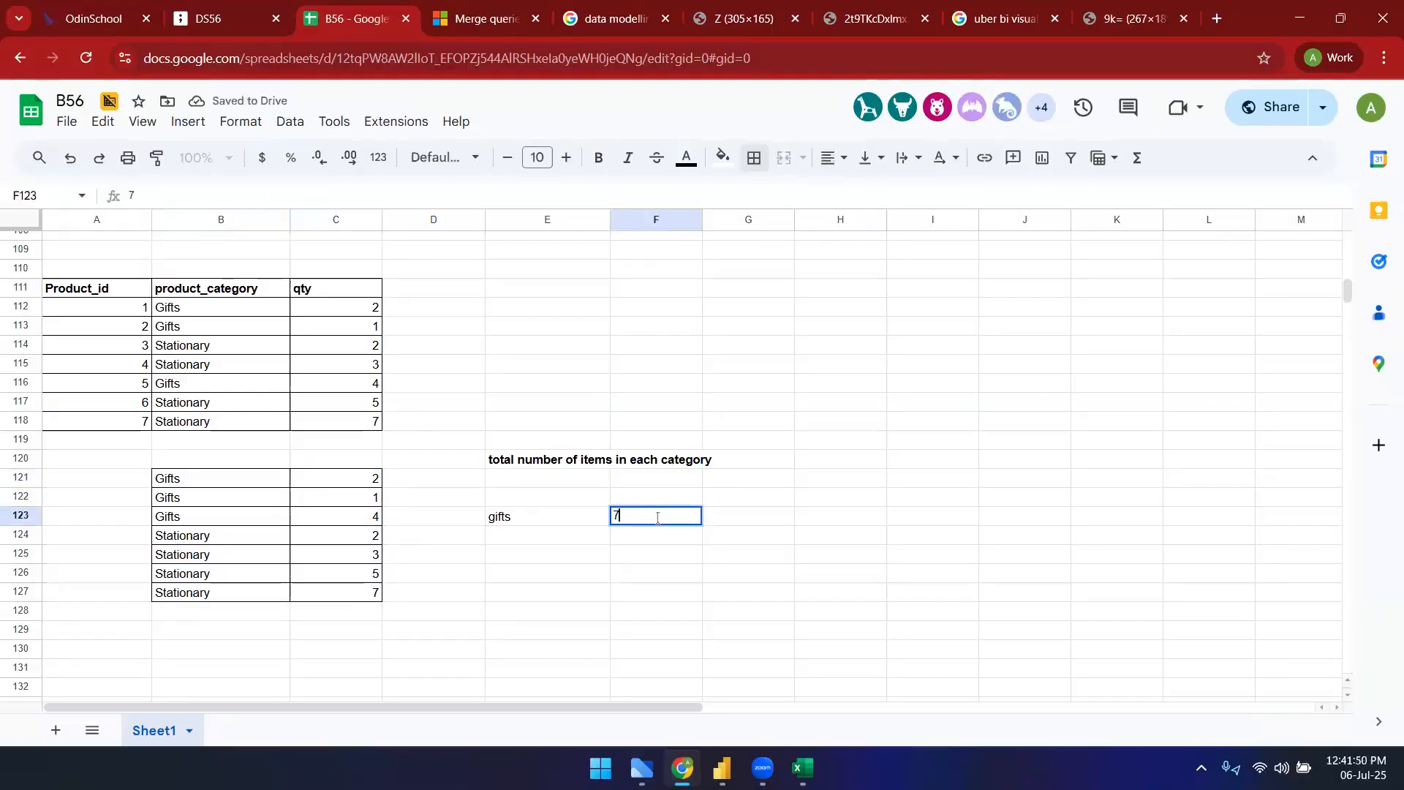
pyautogui.press('Return')
# - Enter the category Stationary in E124 and the sum of its quantities, 17, in F124
pyautogui.press('Left')
pyautogui.write('Stationary')
pyautogui.press('Tab')
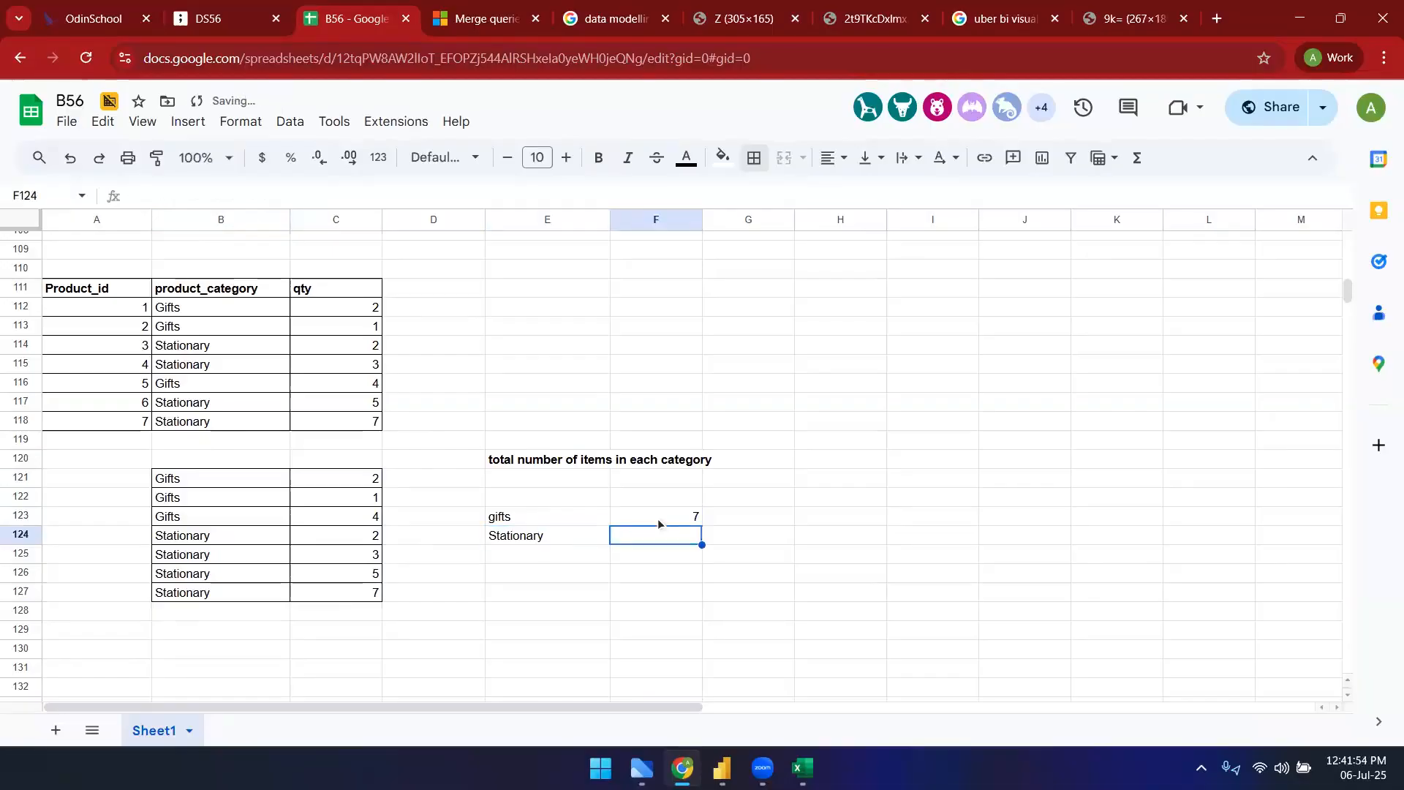
pyautogui.moveTo(353, 537); pyautogui.dragTo(361, 591)
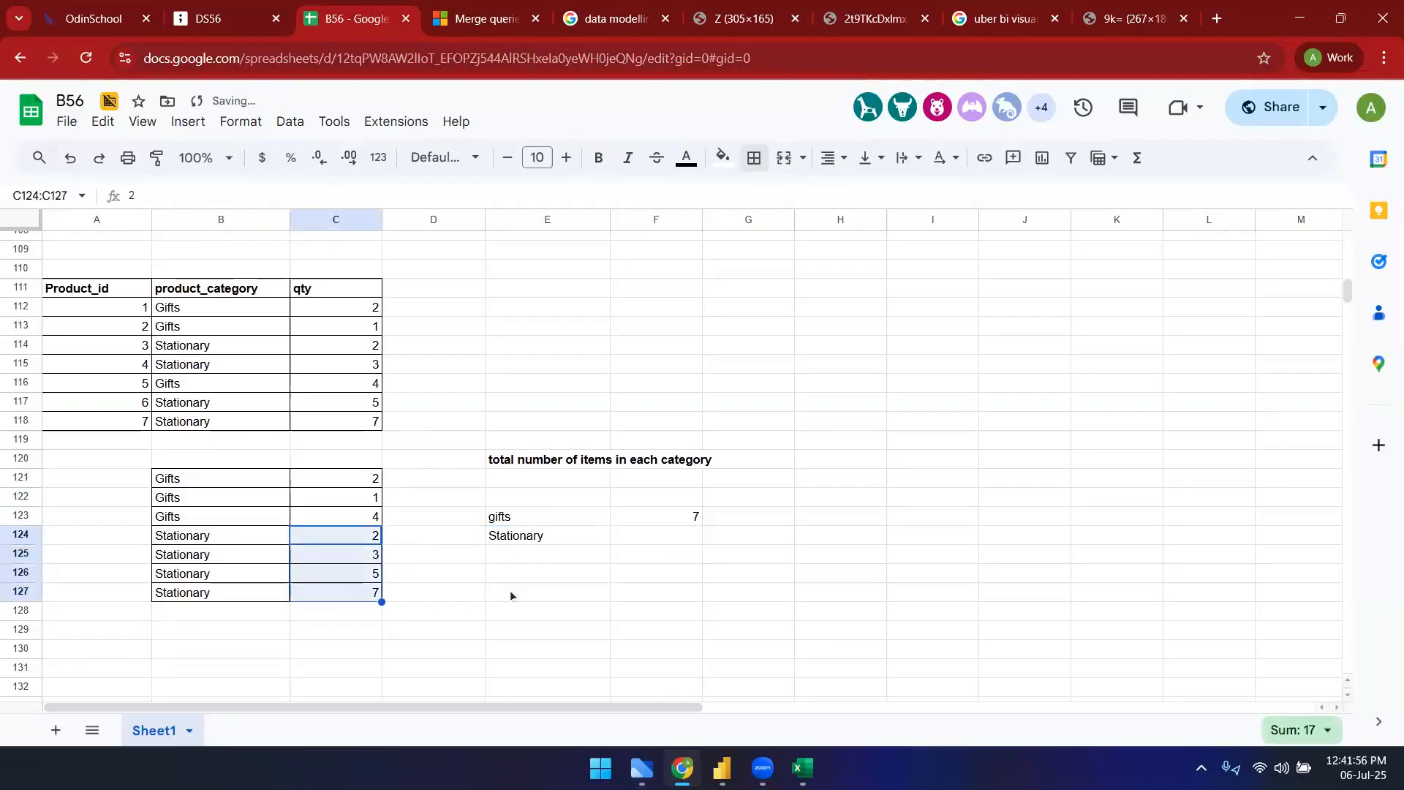
pyautogui.click(678, 537)
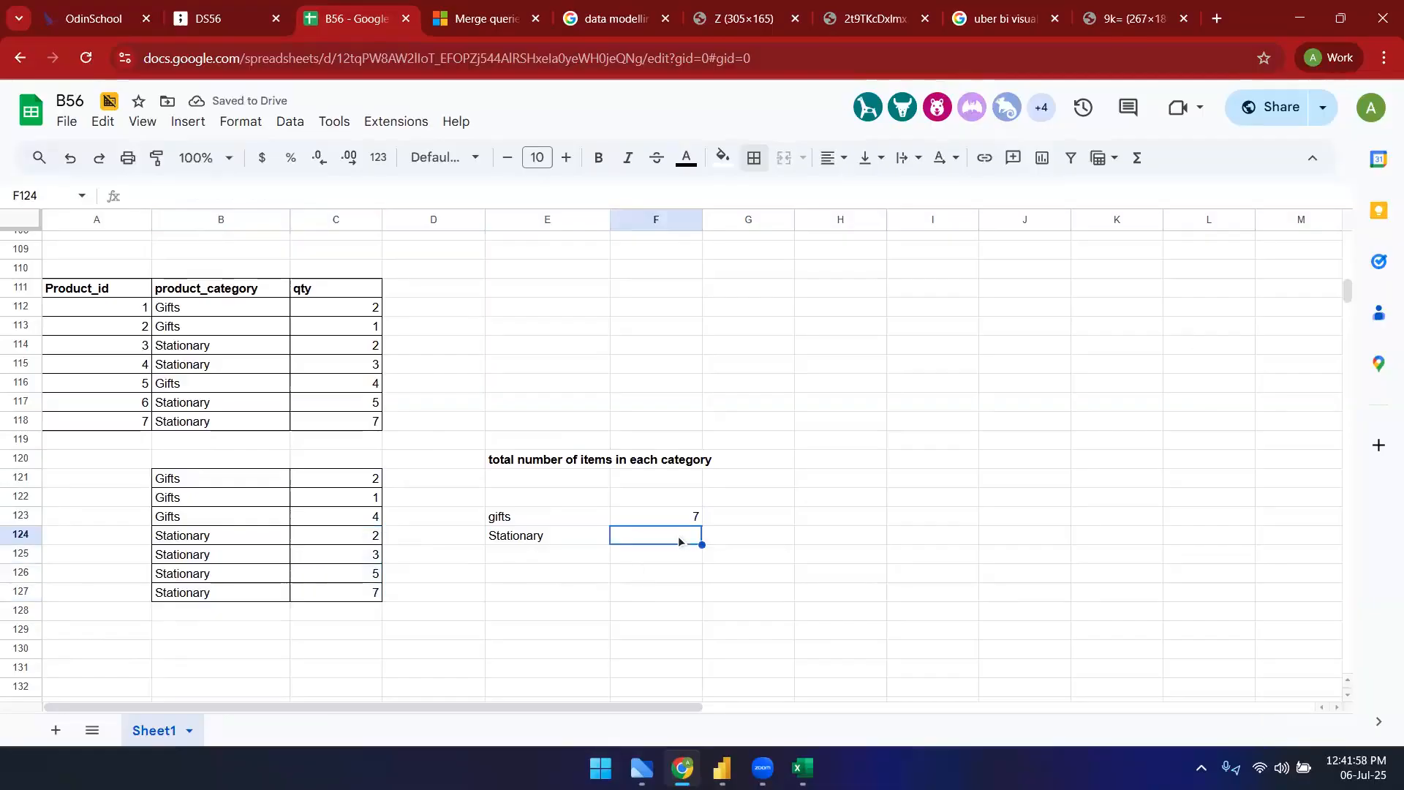
pyautogui.write('17')
pyautogui.press('Return')
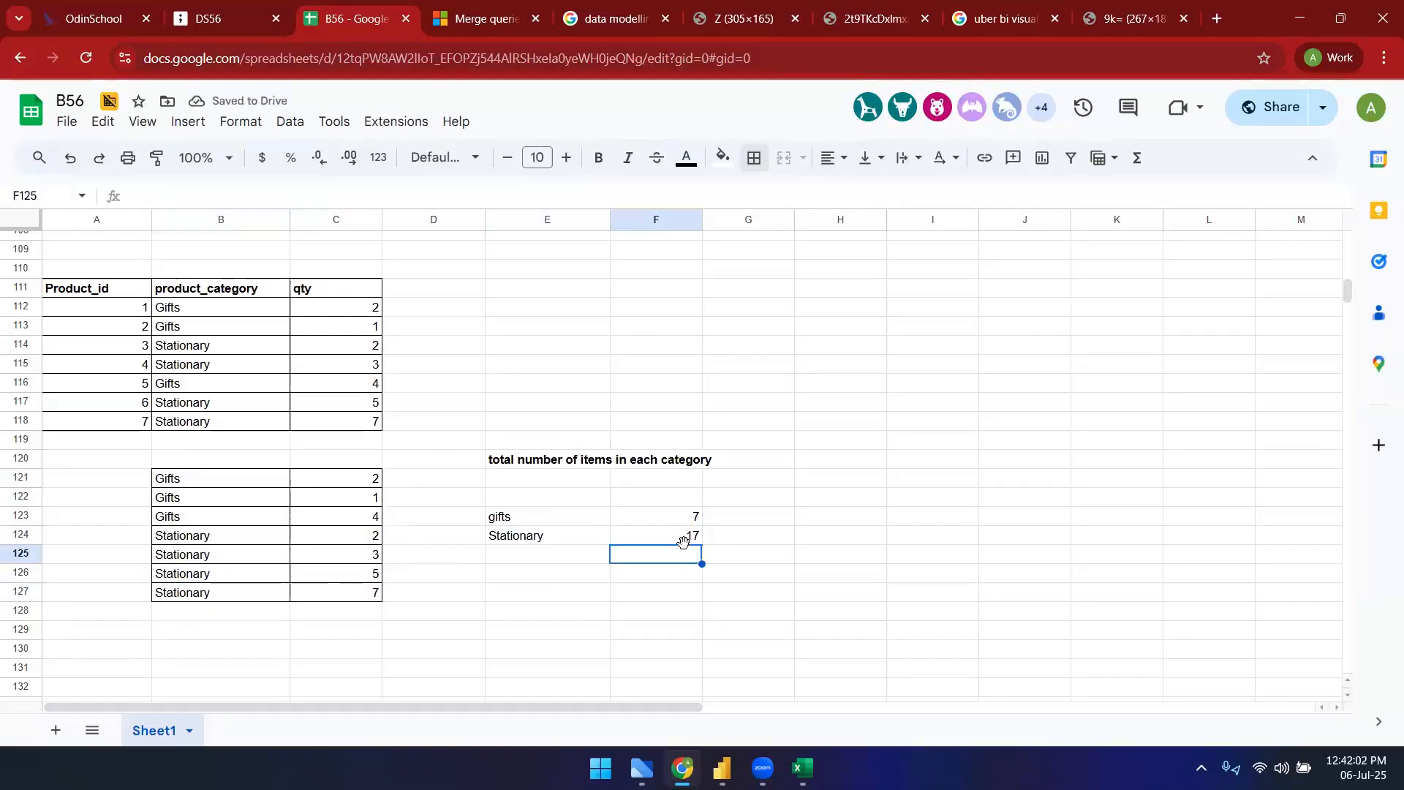
pyautogui.click(772, 504)
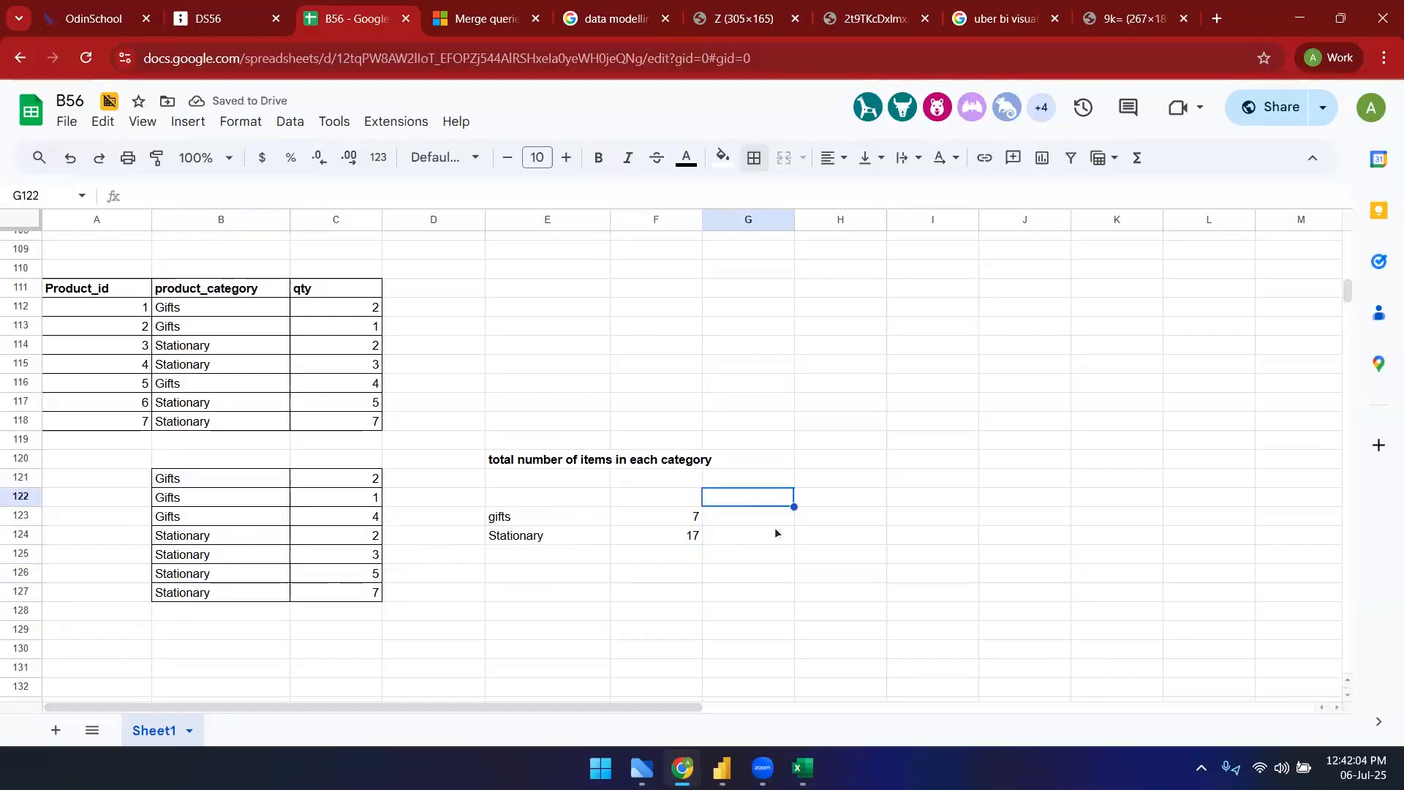
# - Add the heading "sum(qty)" in F122 above the category totals
pyautogui.click(574, 461)
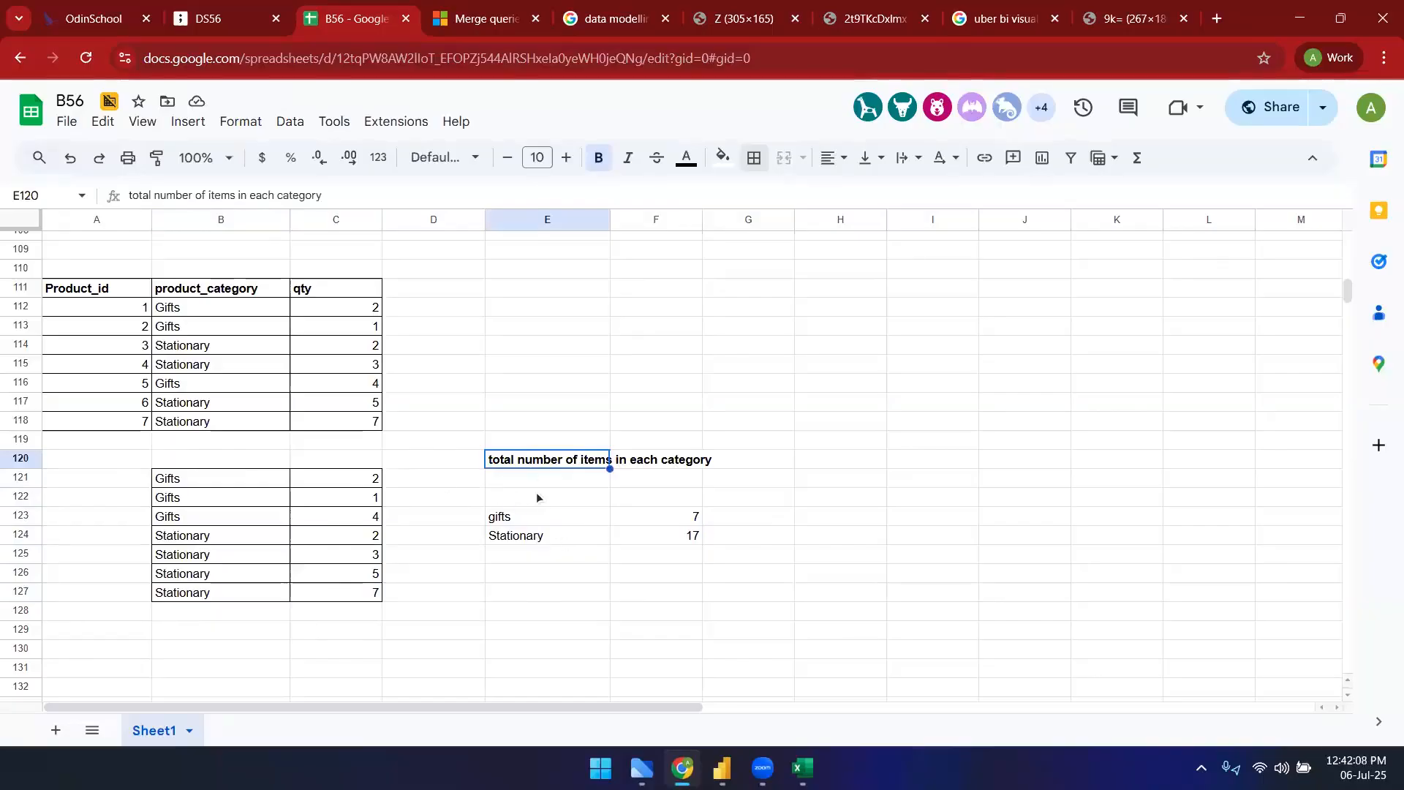
pyautogui.moveTo(194, 591); pyautogui.dragTo(219, 479)
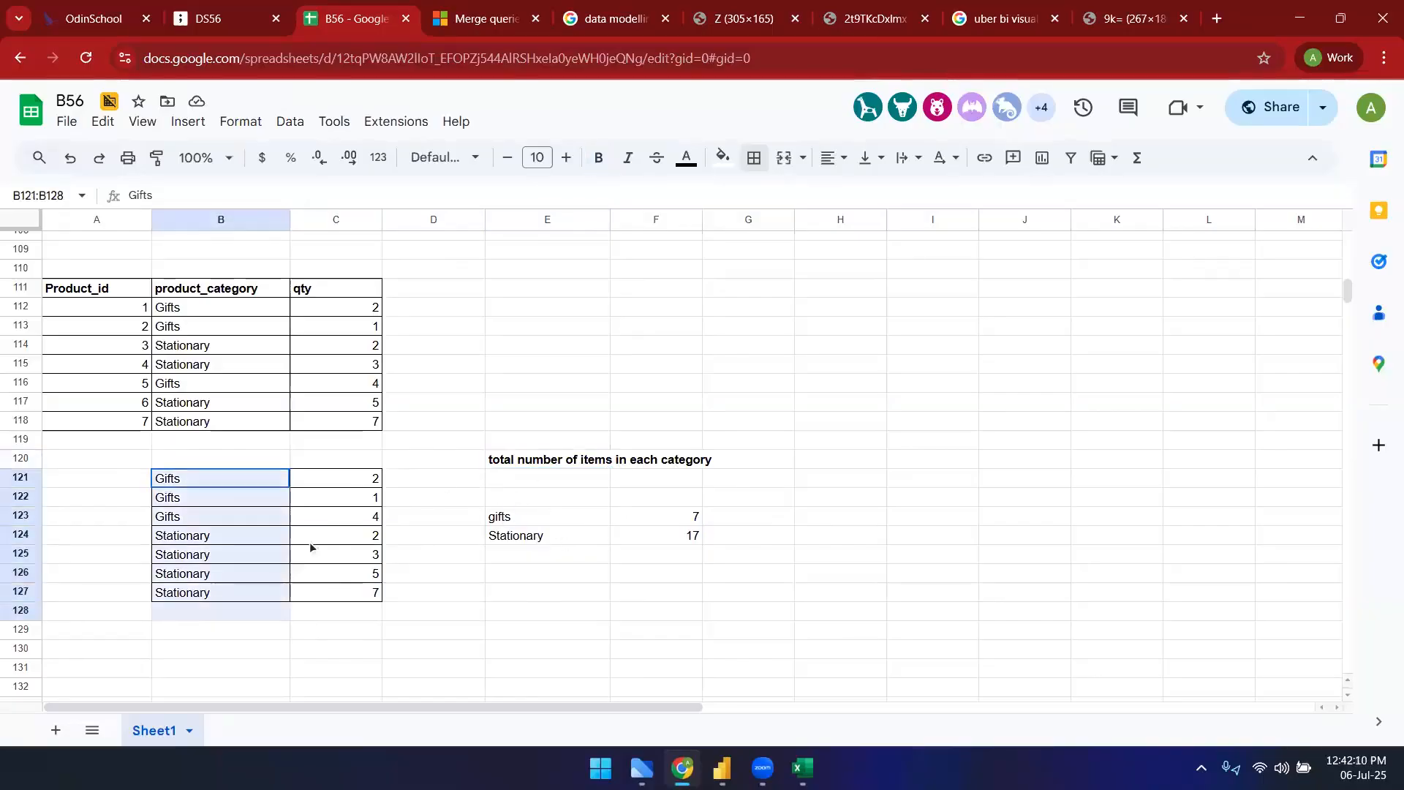
pyautogui.click(673, 502)
pyautogui.write('su')
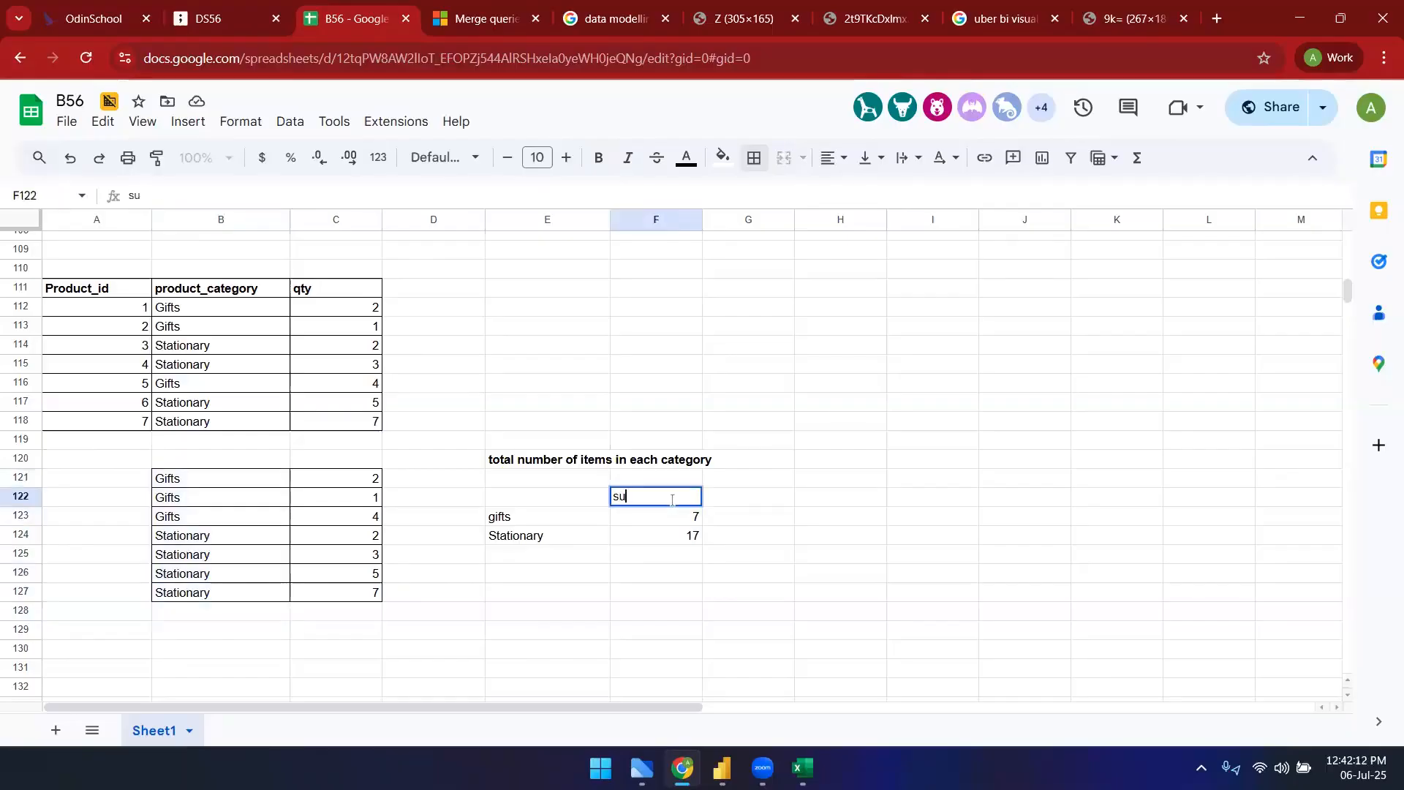
pyautogui.write('m(qty')
pyautogui.press('Return')
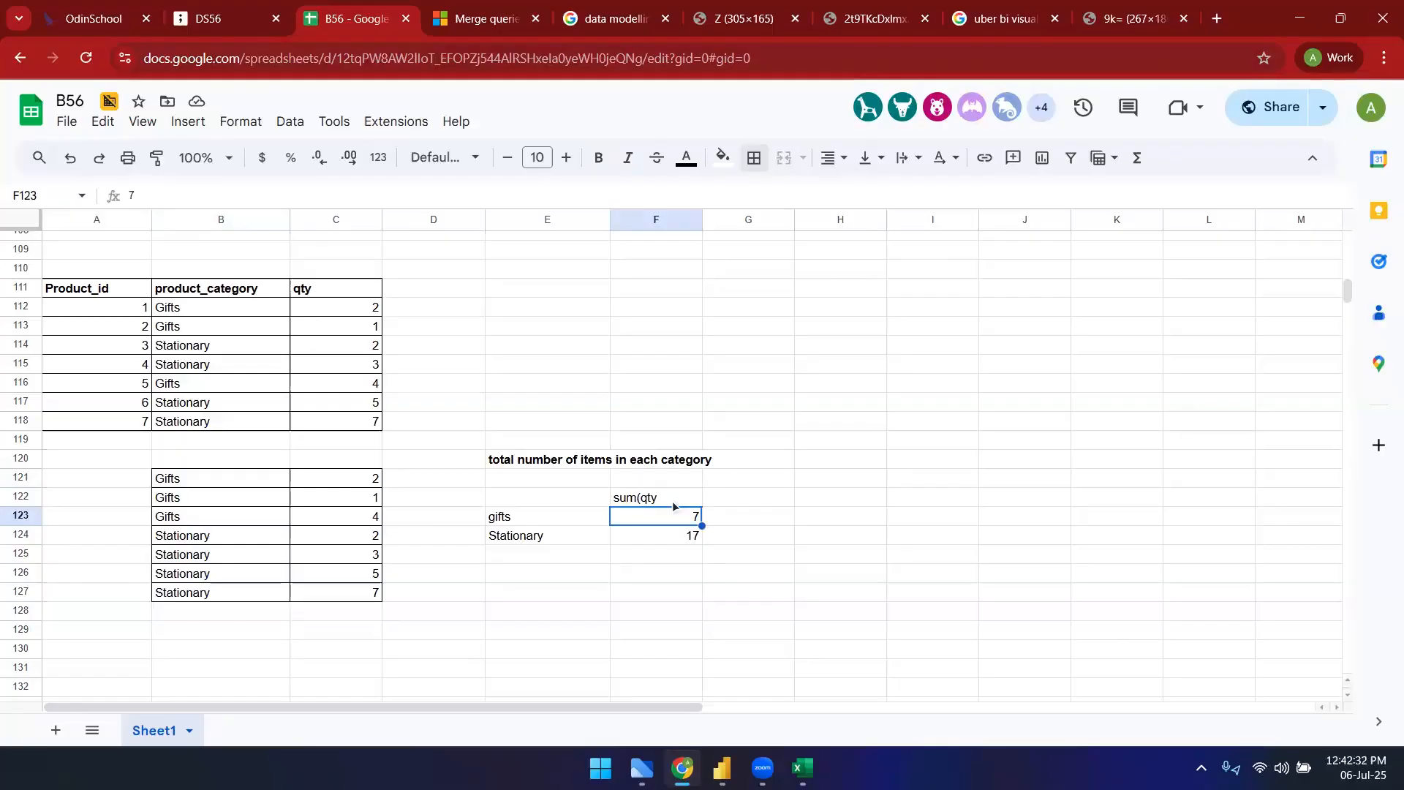
pyautogui.click(673, 502)
pyautogui.doubleClick(674, 501)
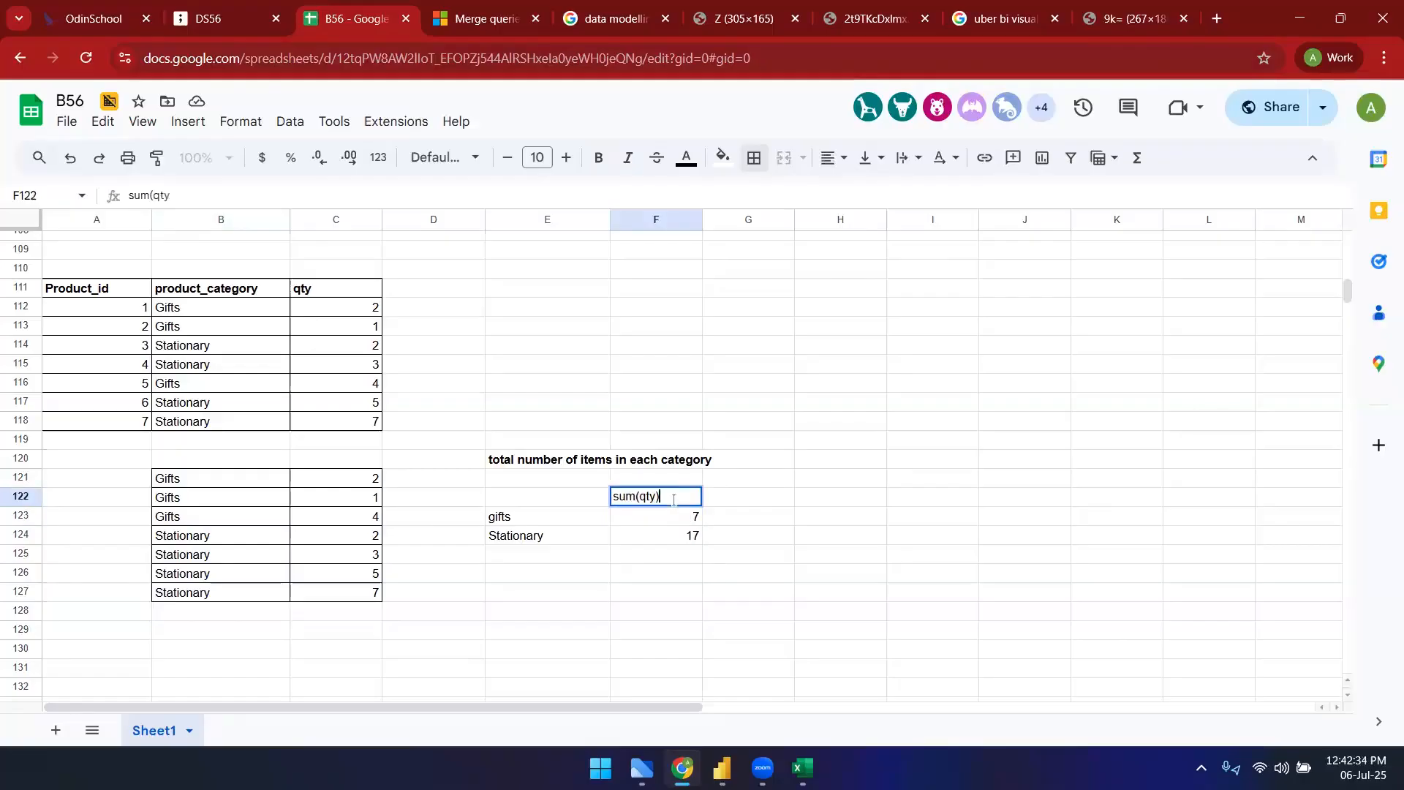
pyautogui.click(576, 607)
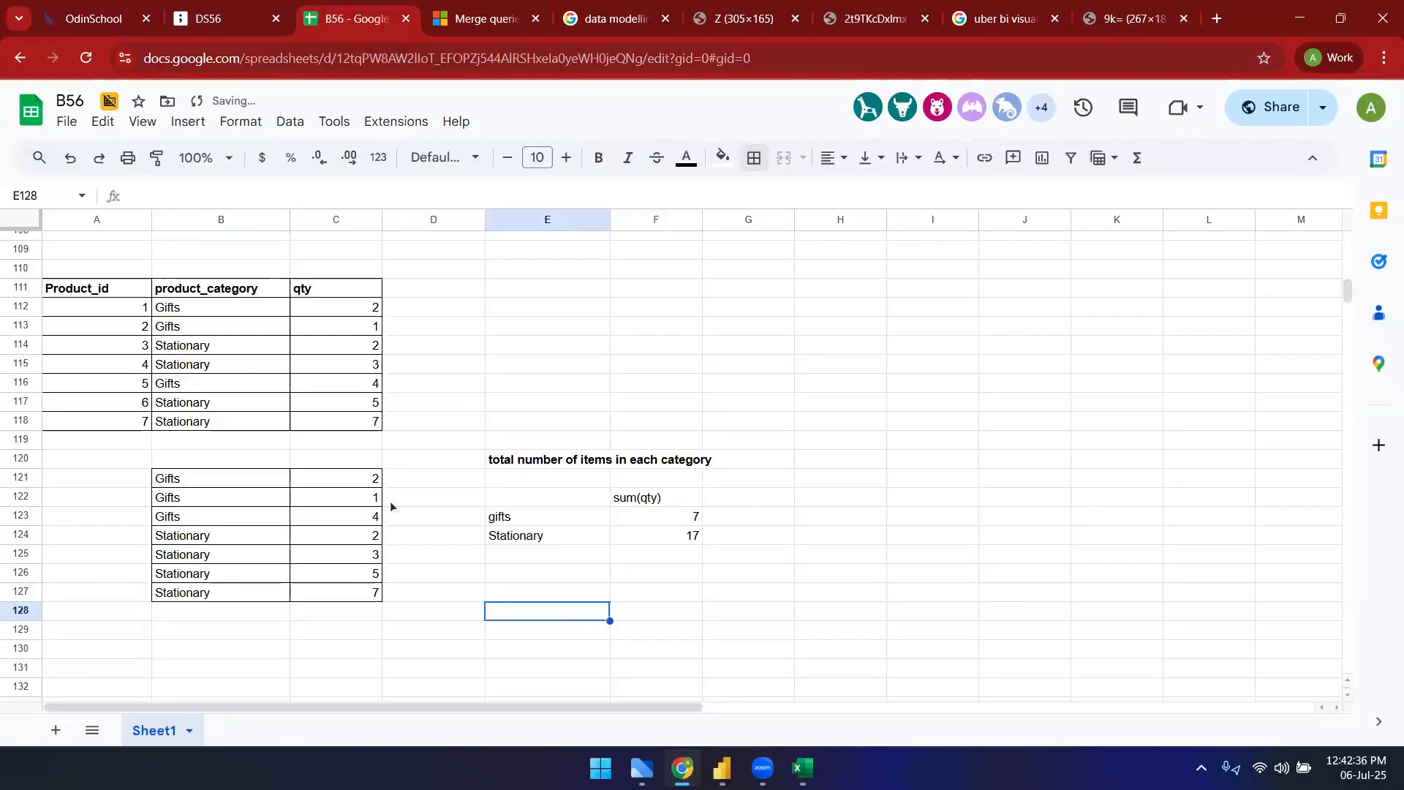
pyautogui.click(662, 534)
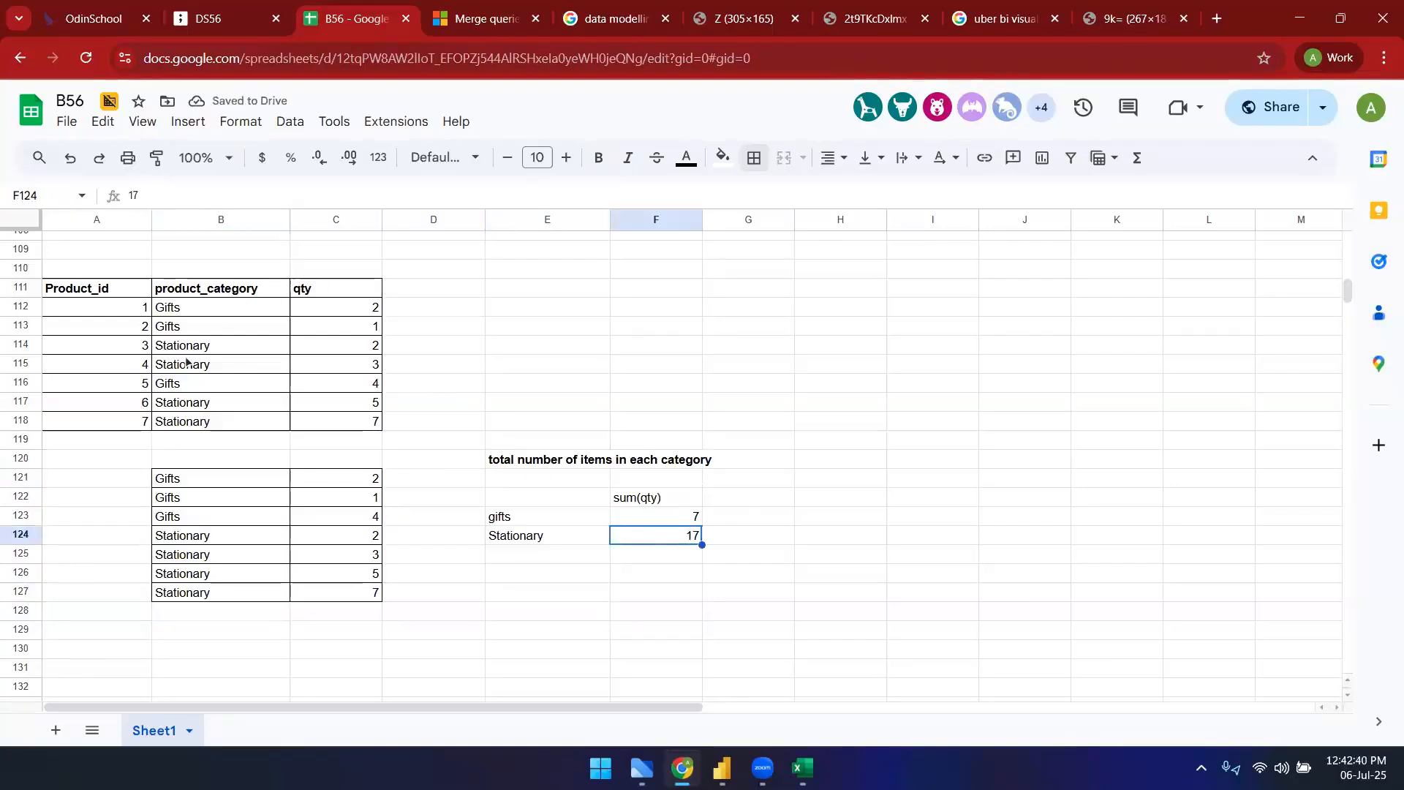
# - Review the grouped category rows in B121:C127 against the sum(qty) summary in F122:F124
pyautogui.click(711, 614)
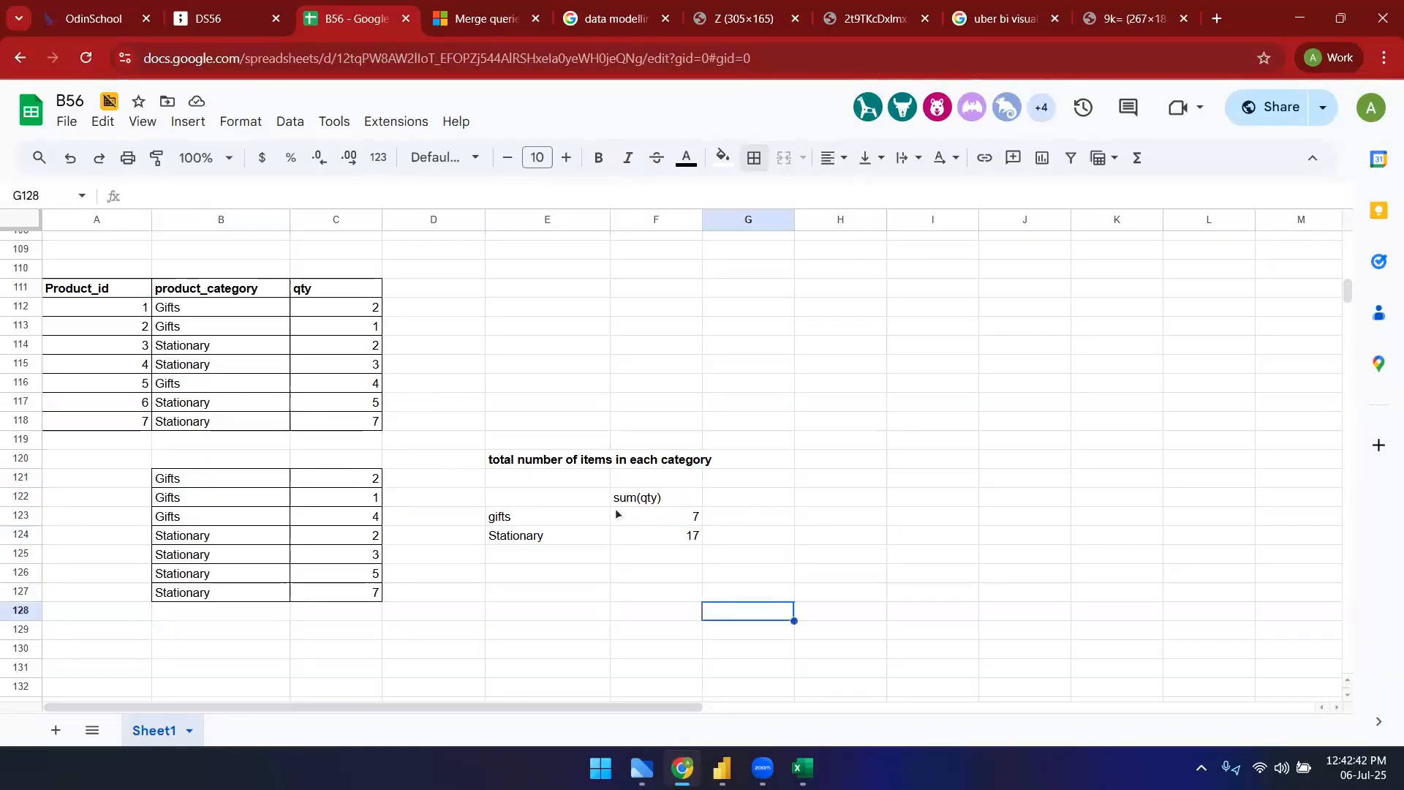
pyautogui.scroll(-1, 578, 475)
pyautogui.click(657, 408)
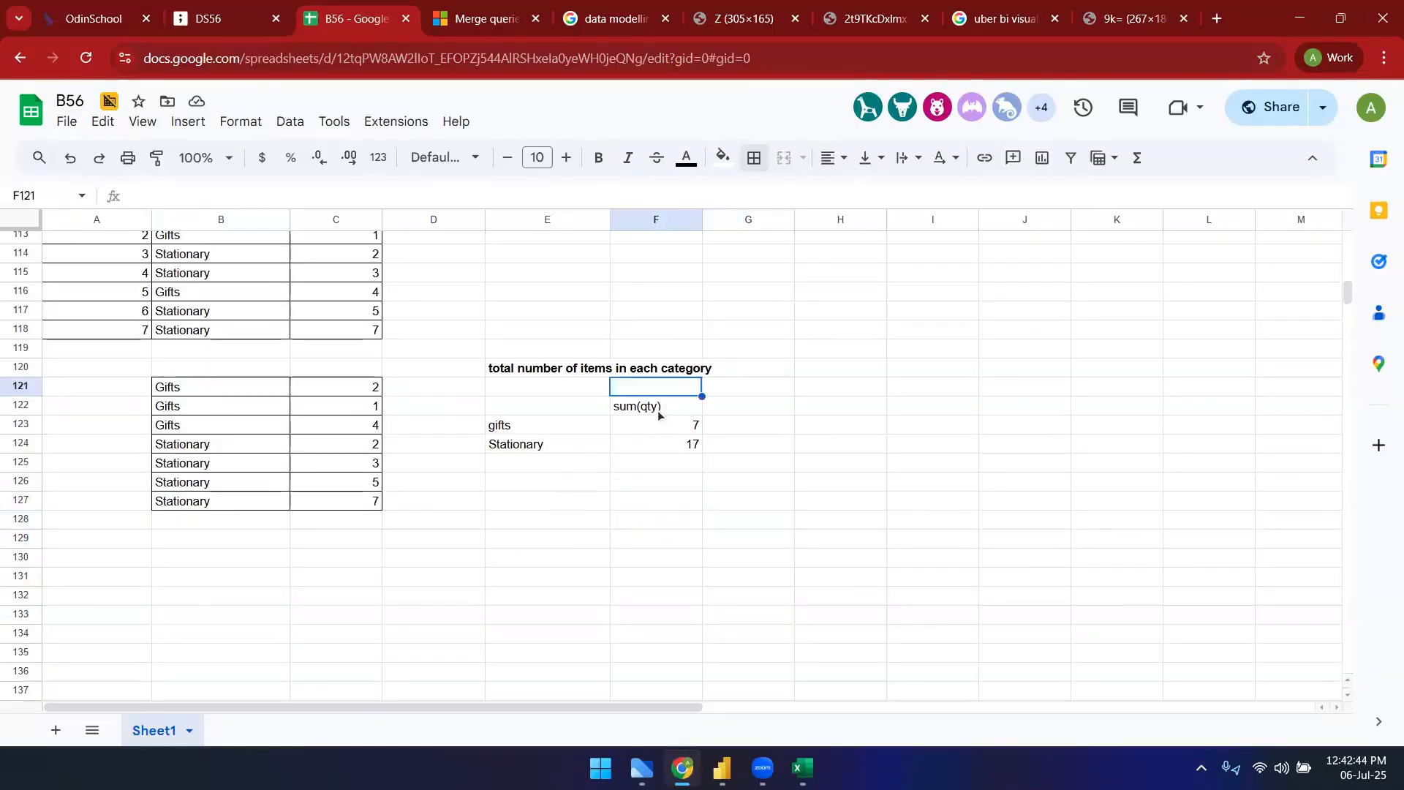
pyautogui.scroll(1, 534, 578)
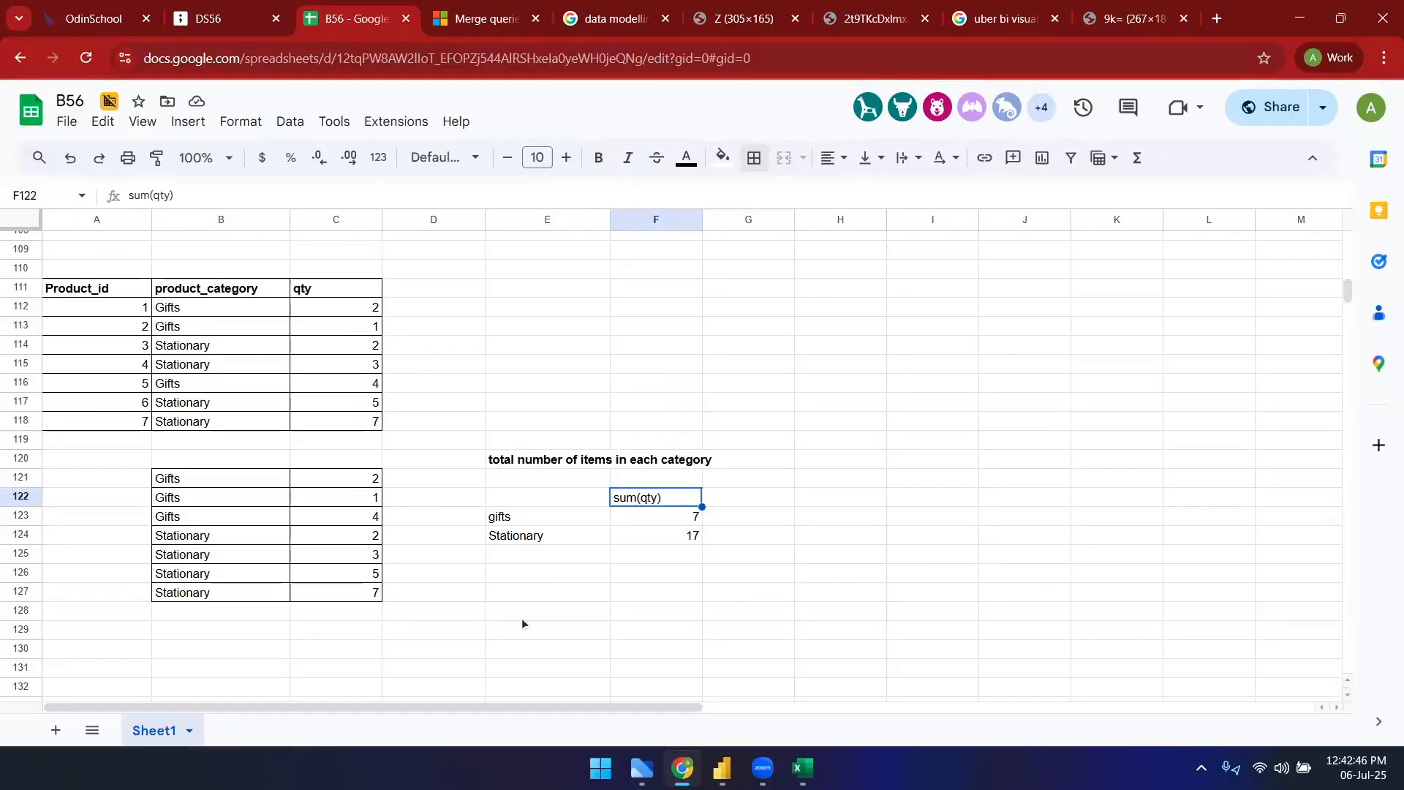
pyautogui.click(553, 596)
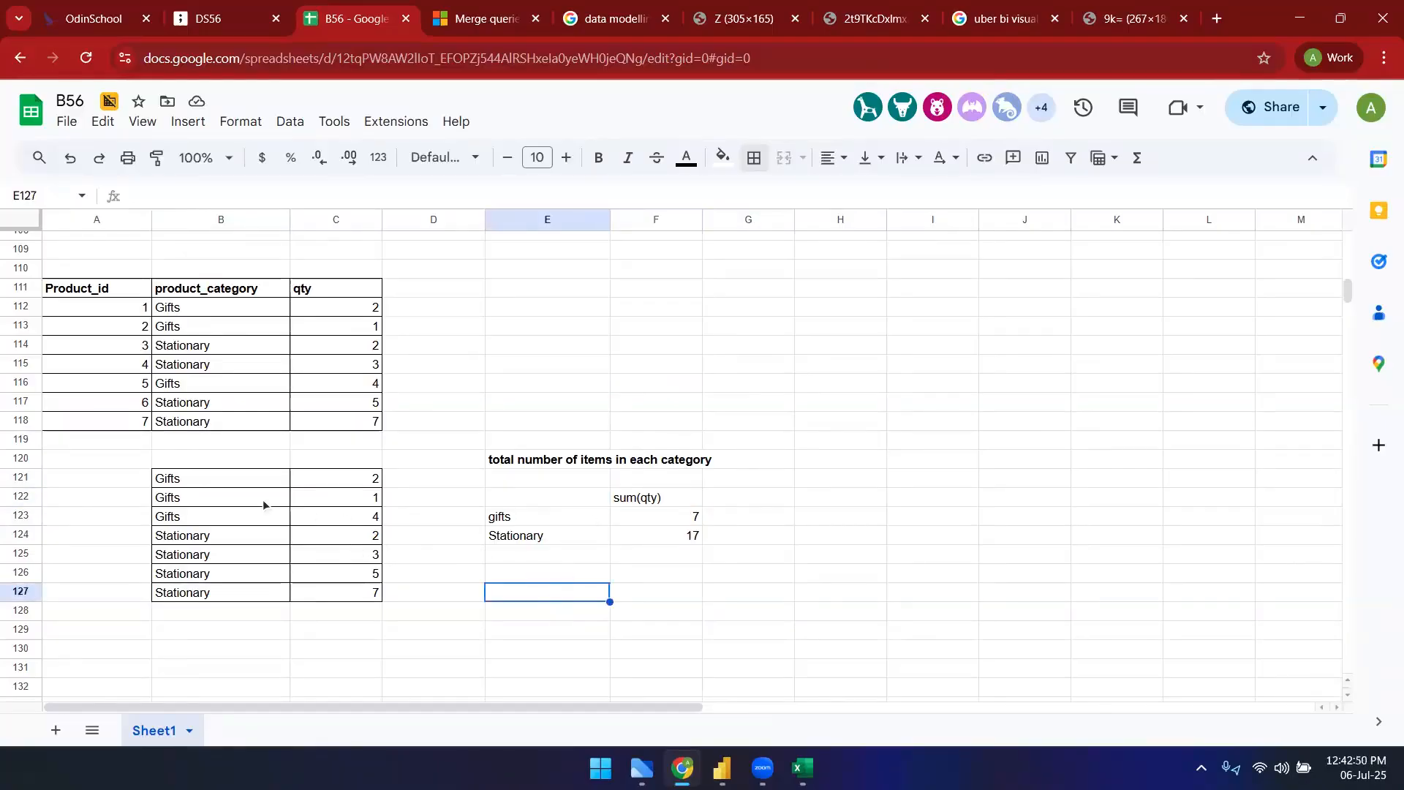
pyautogui.click(204, 478)
pyautogui.keyDown('shift'); pyautogui.click(314, 591); pyautogui.keyUp('shift')
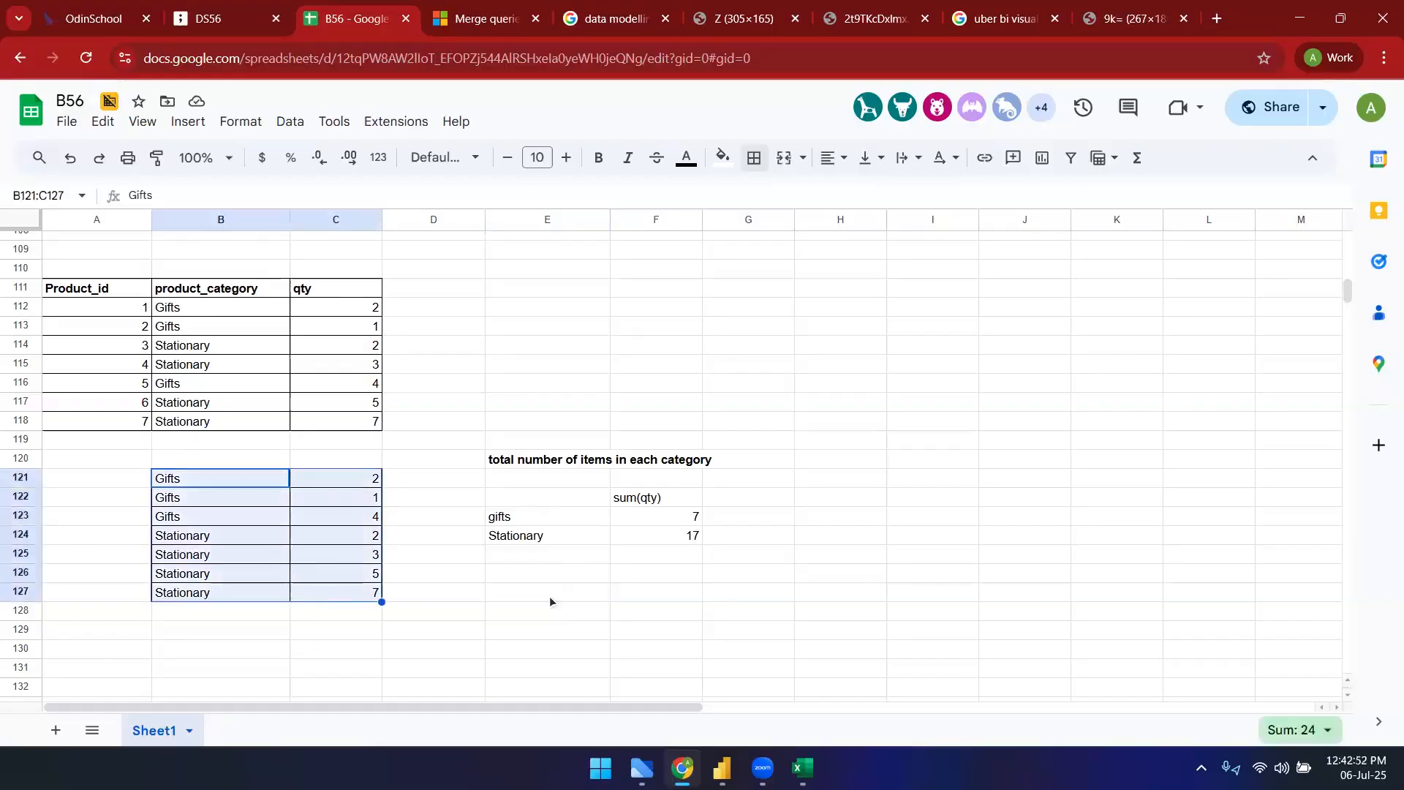
pyautogui.moveTo(649, 499); pyautogui.dragTo(655, 538)
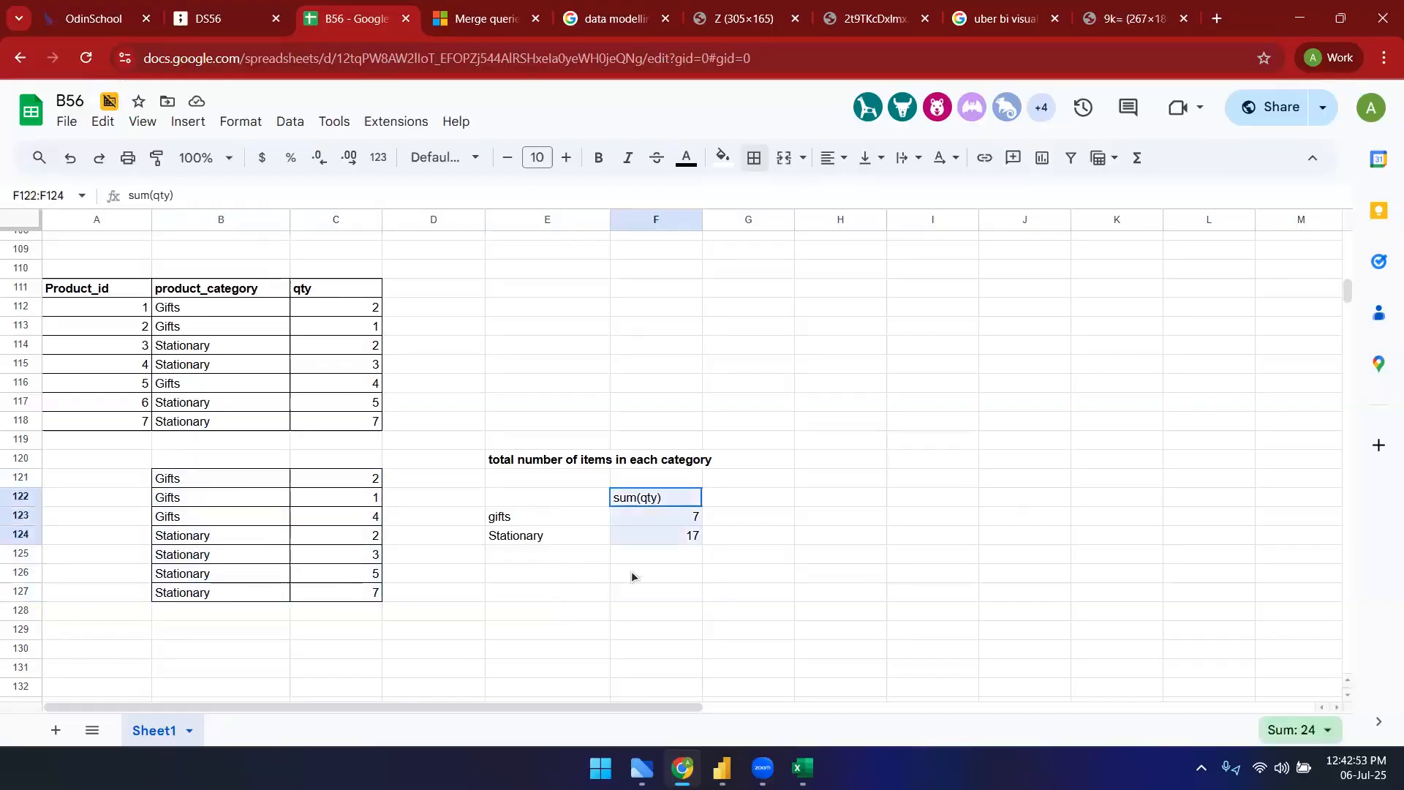
pyautogui.click(555, 594)
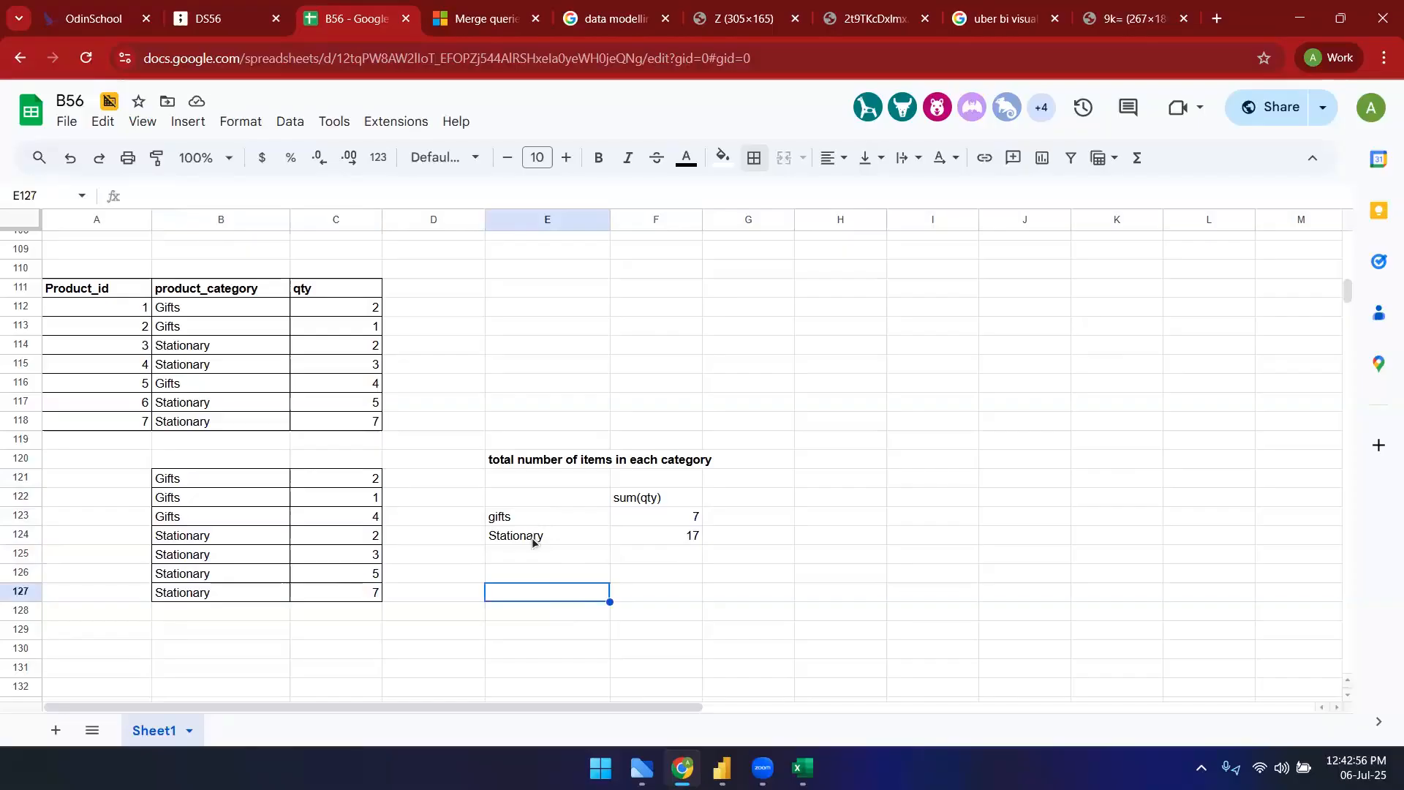
# - Copy the gifts and Stationary labels from the sum(qty) summary into E127:E128
pyautogui.moveTo(533, 542); pyautogui.dragTo(527, 517)
pyautogui.hotkey('ctrl', 'c')
pyautogui.click(563, 604)
pyautogui.hotkey('ctrl', 'v')
pyautogui.click(673, 594)
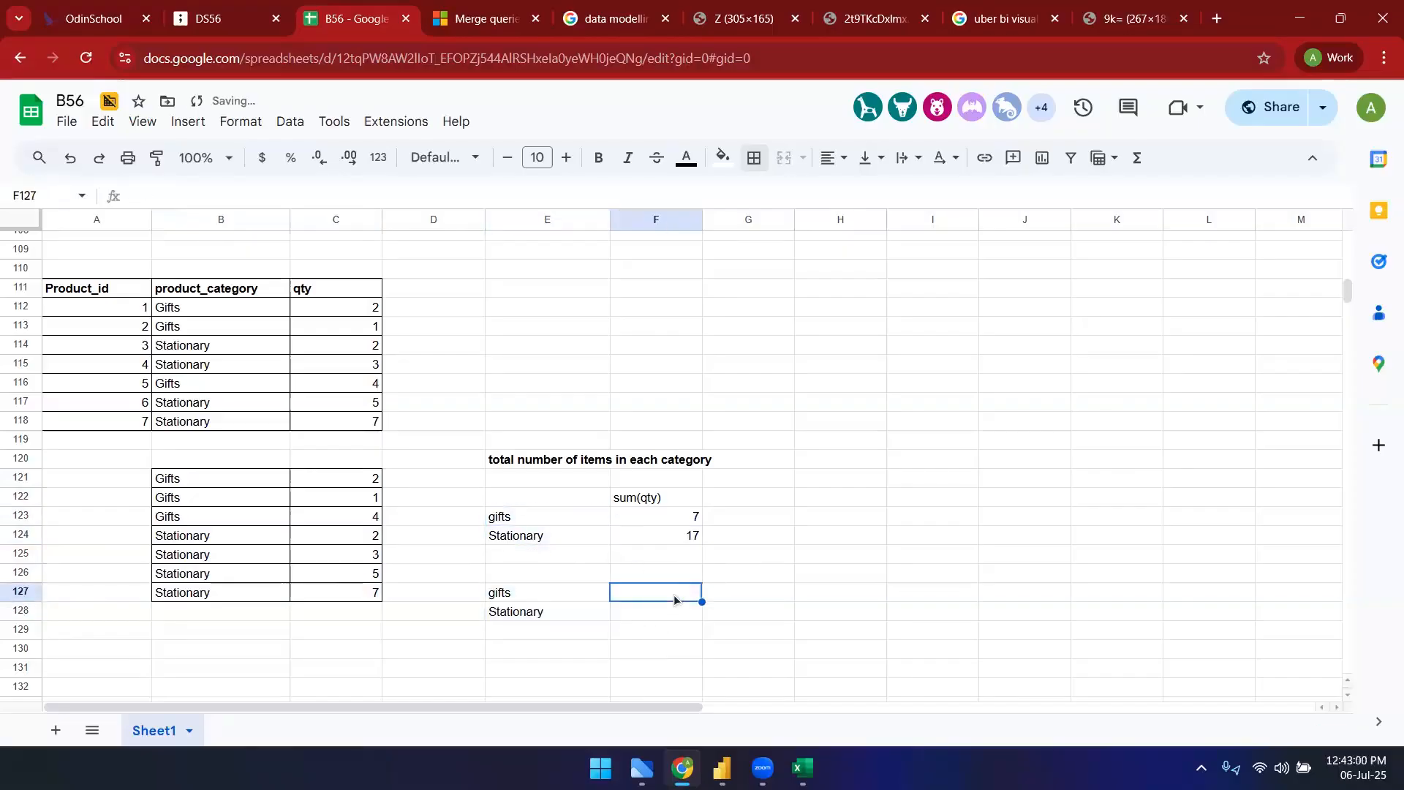
pyautogui.press('Up')
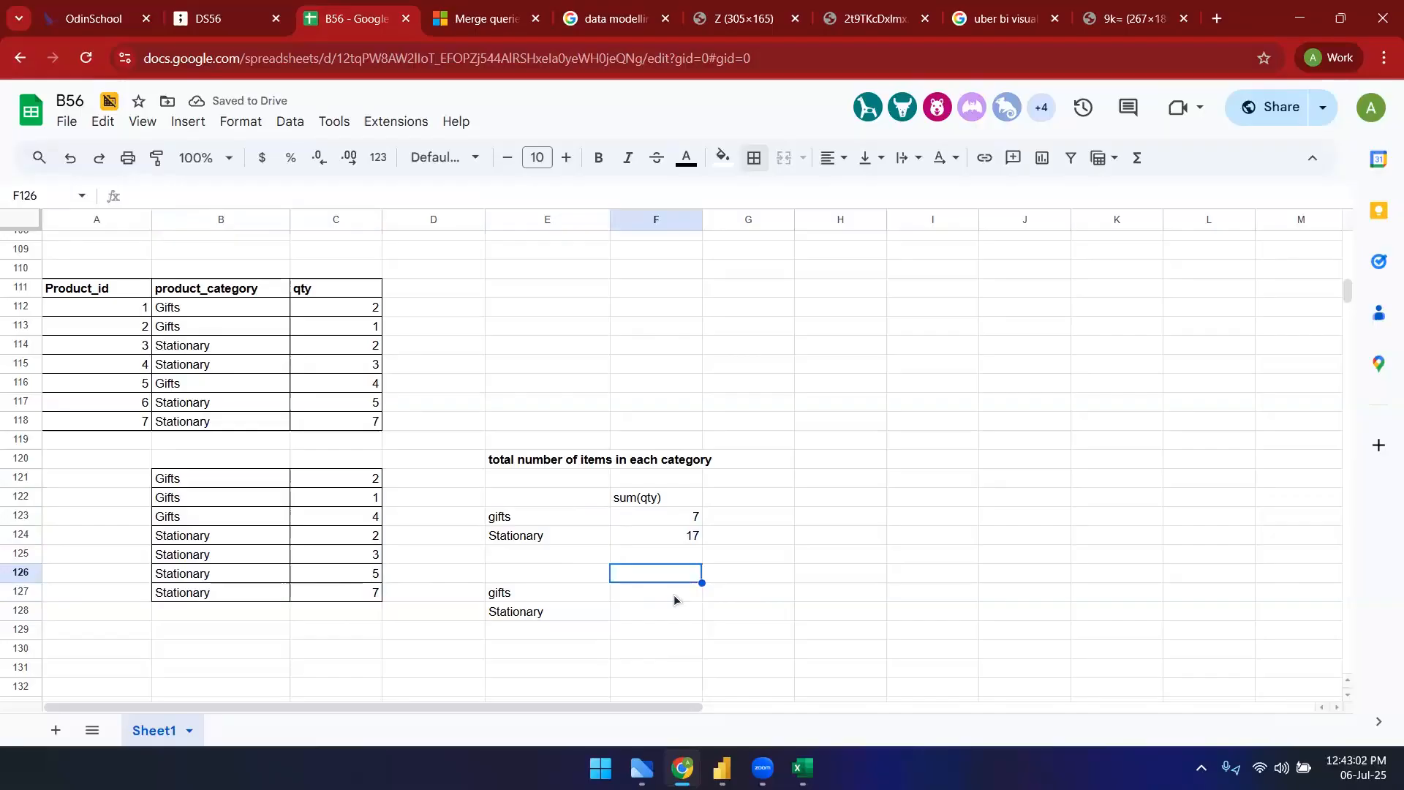
pyautogui.press('Up')
pyautogui.press('Left')
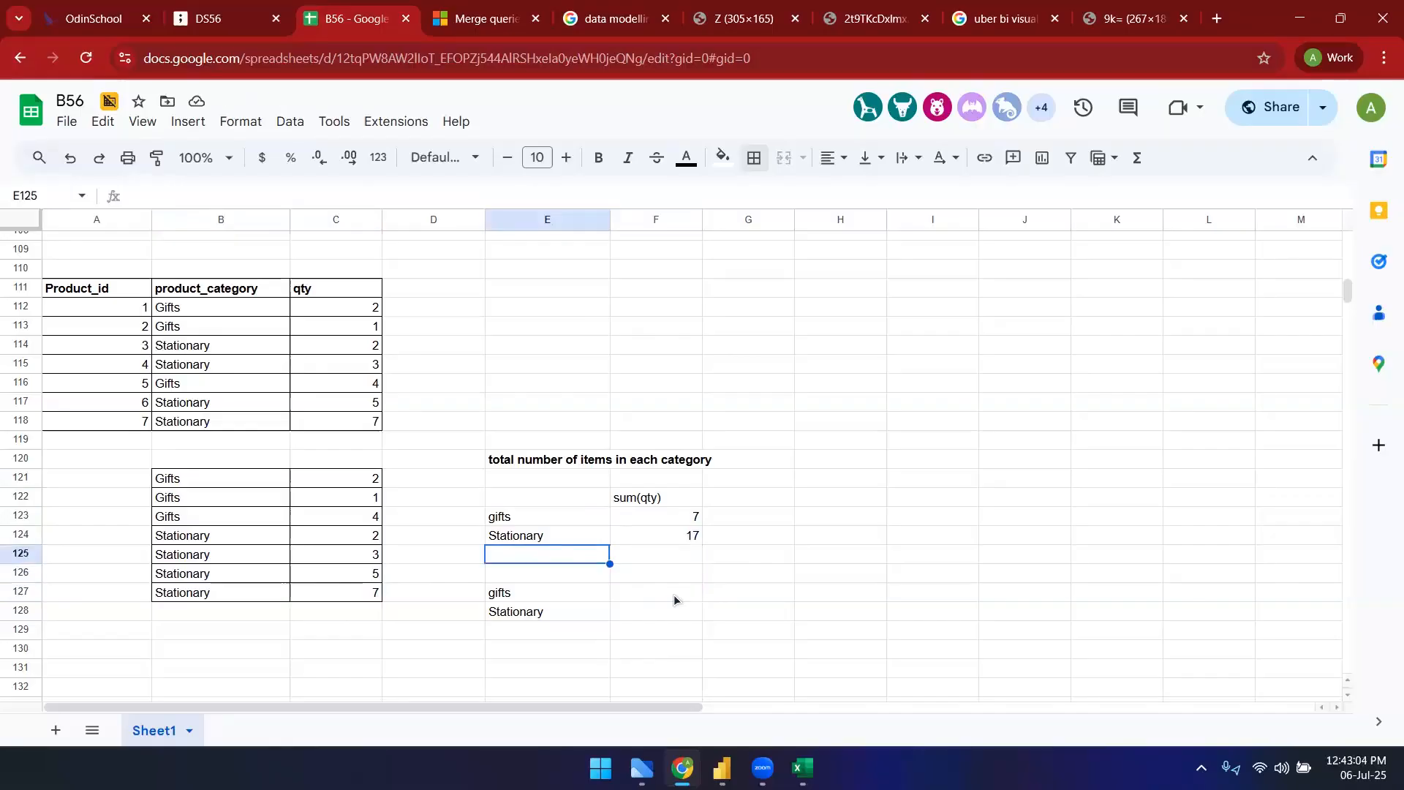
pyautogui.press('Up')
pyautogui.press('Up')
pyautogui.press('Up')
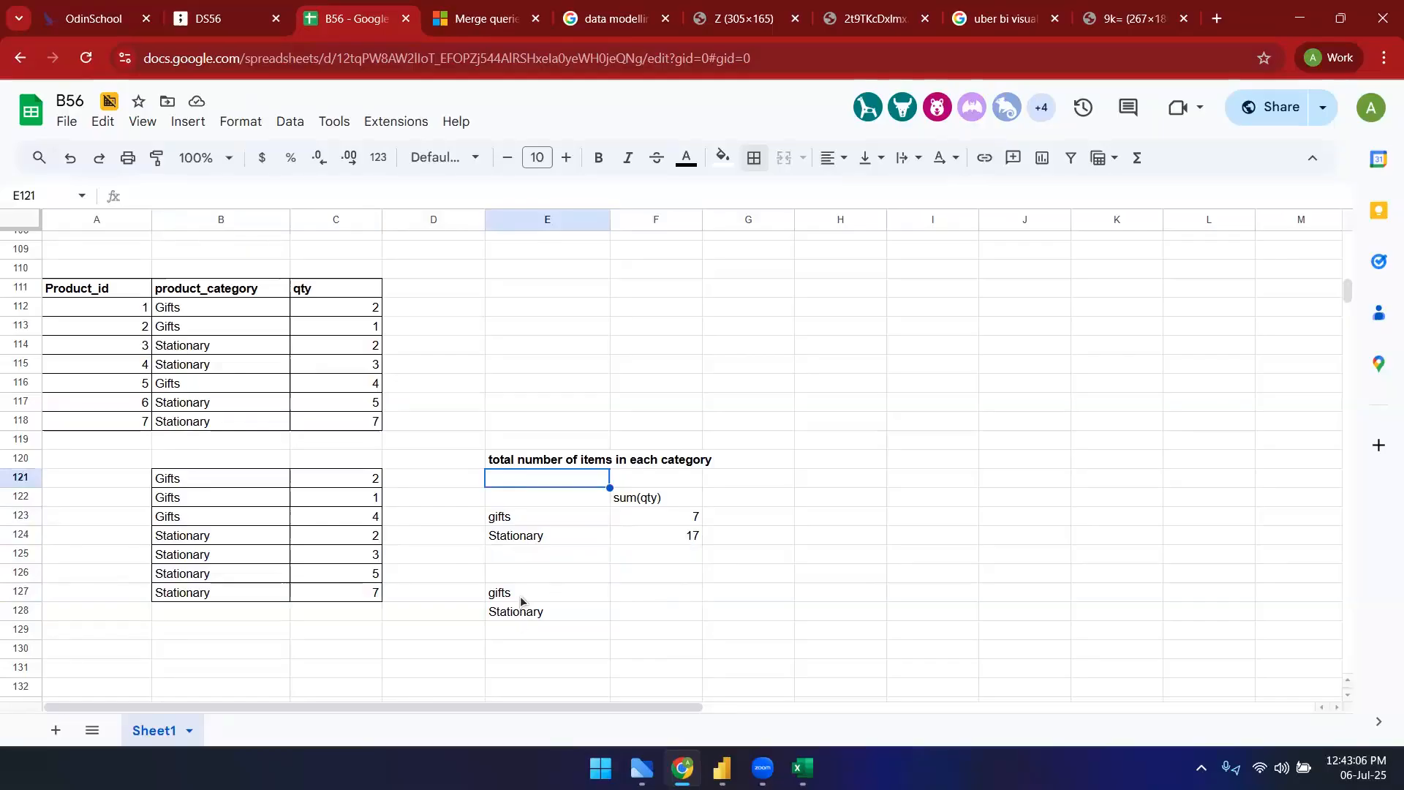
# - Relocate the copied gifts and Stationary labels to E129:E130 and clear them from E127:E128
pyautogui.moveTo(520, 596); pyautogui.dragTo(520, 613)
pyautogui.hotkey('ctrl', 'c')
pyautogui.click(533, 634)
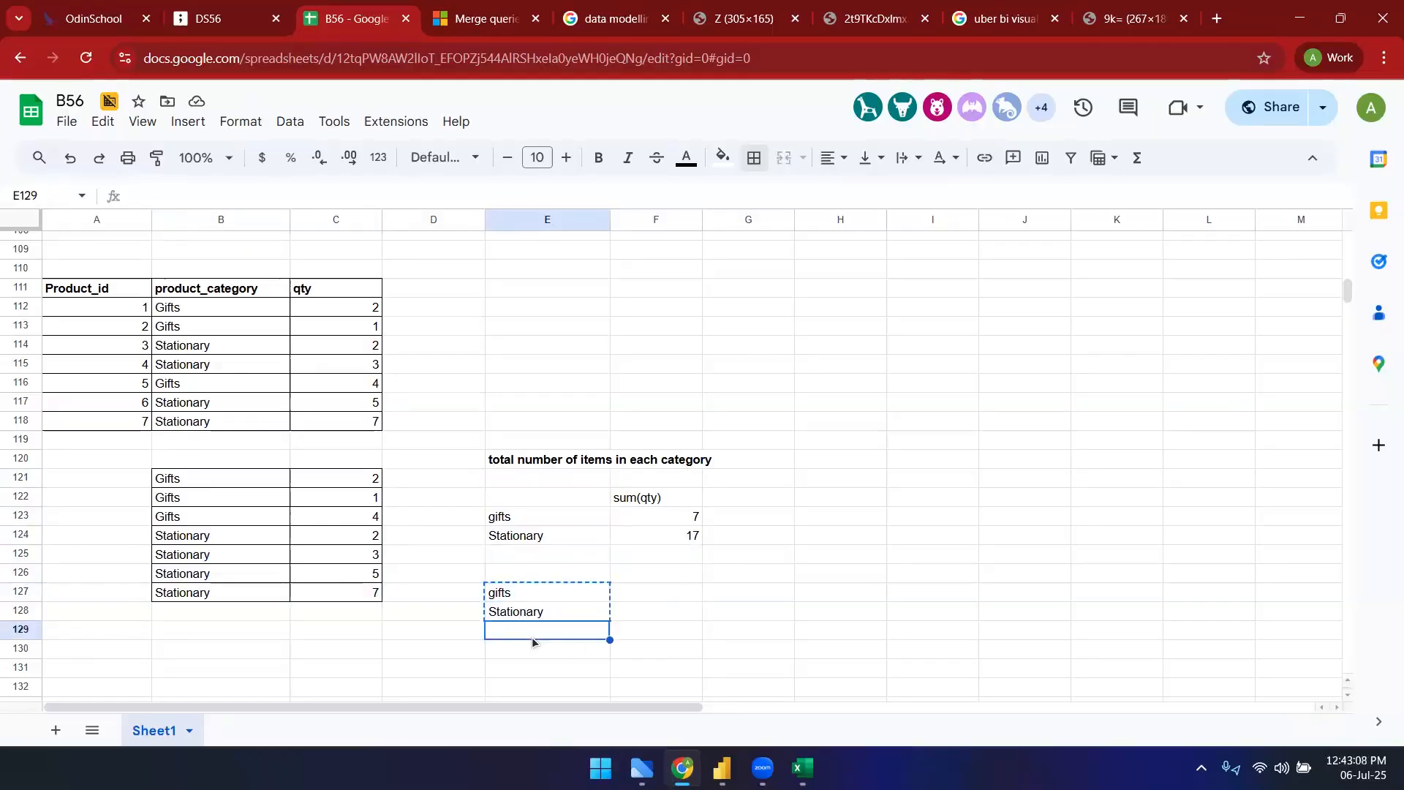
pyautogui.hotkey('ctrl', 'v')
pyautogui.click(538, 612)
pyautogui.hotkey('shift', 'Up')
pyautogui.press('Delete')
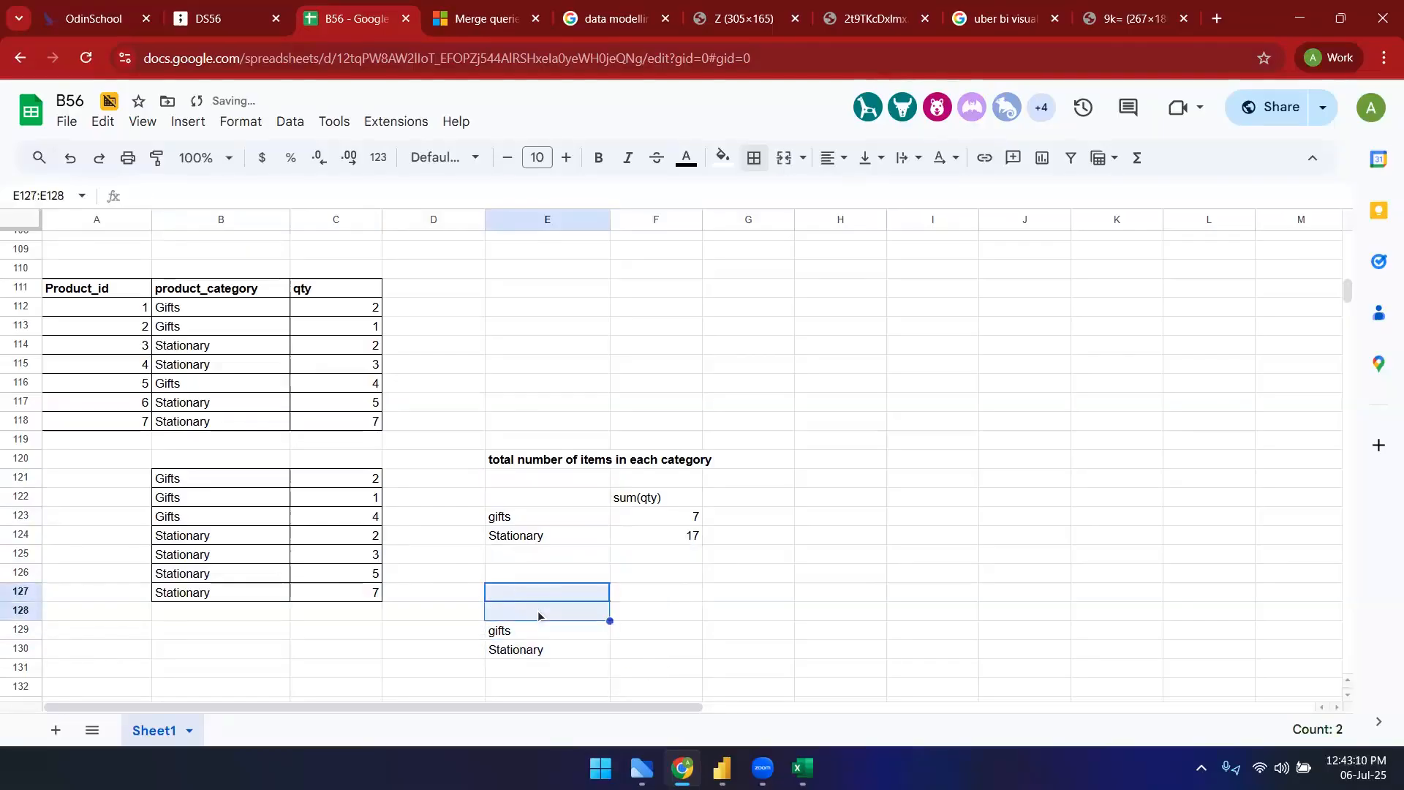
# - Enter the heading "how many products are there in each category" in E128
pyautogui.click(537, 611)
pyautogui.write('how man')
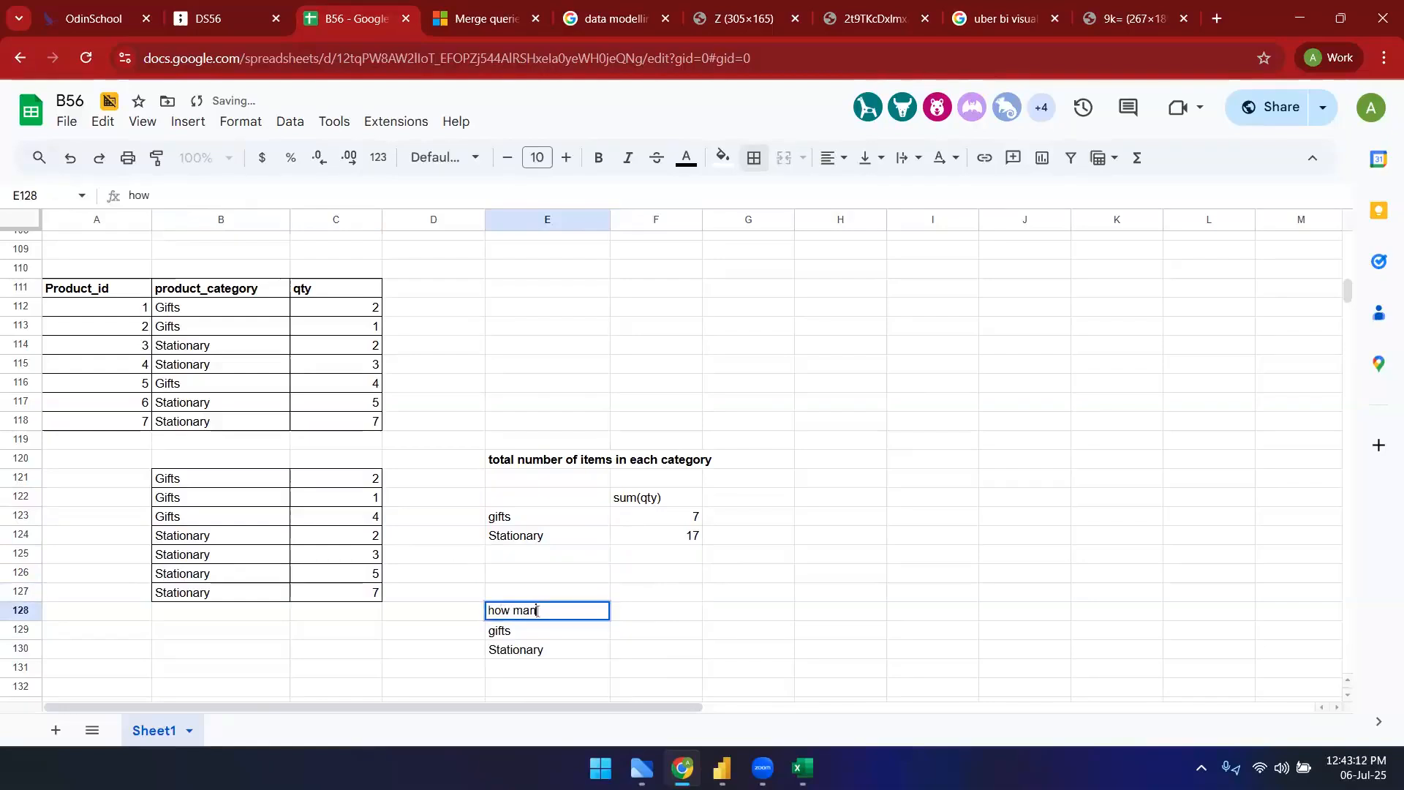
pyautogui.write('y products ')
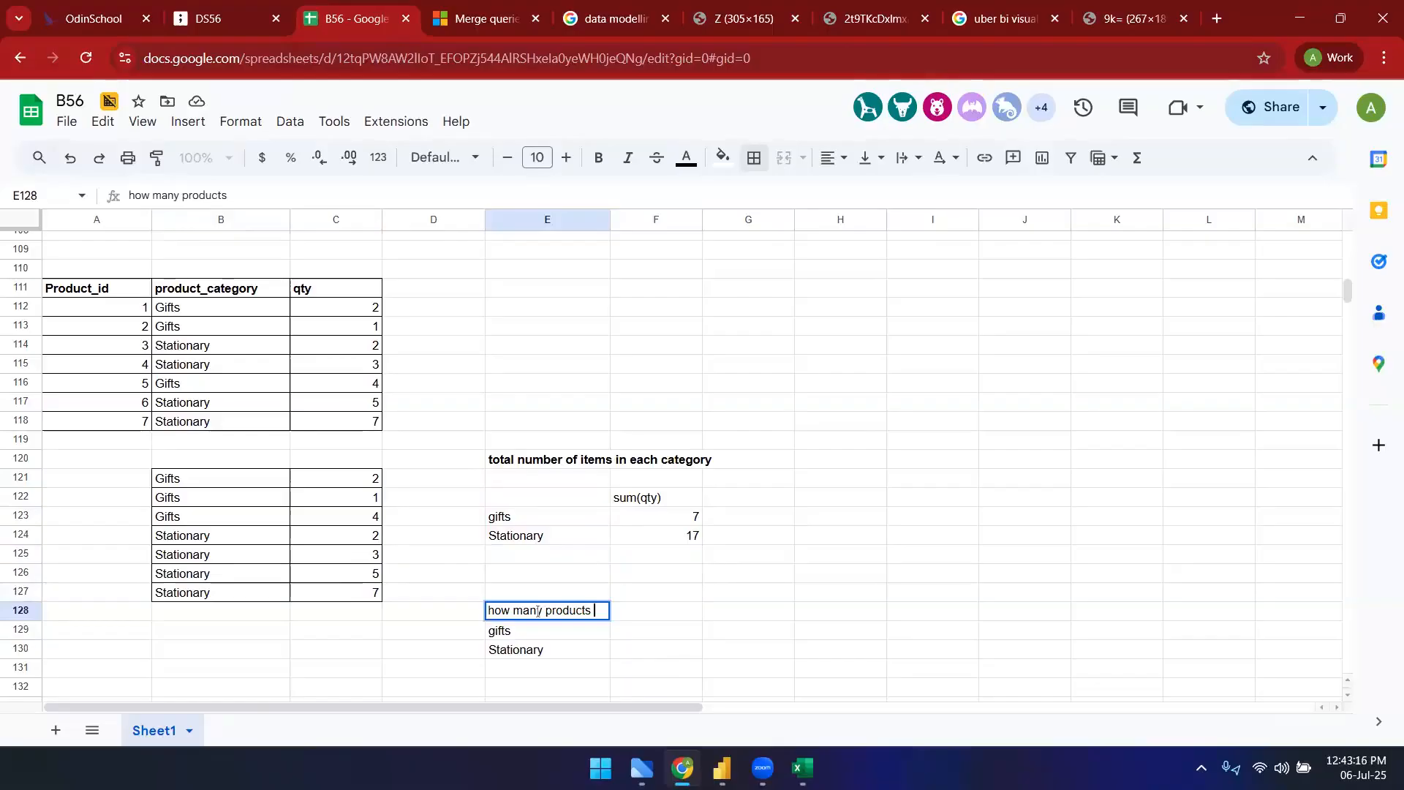
pyautogui.write('are there in')
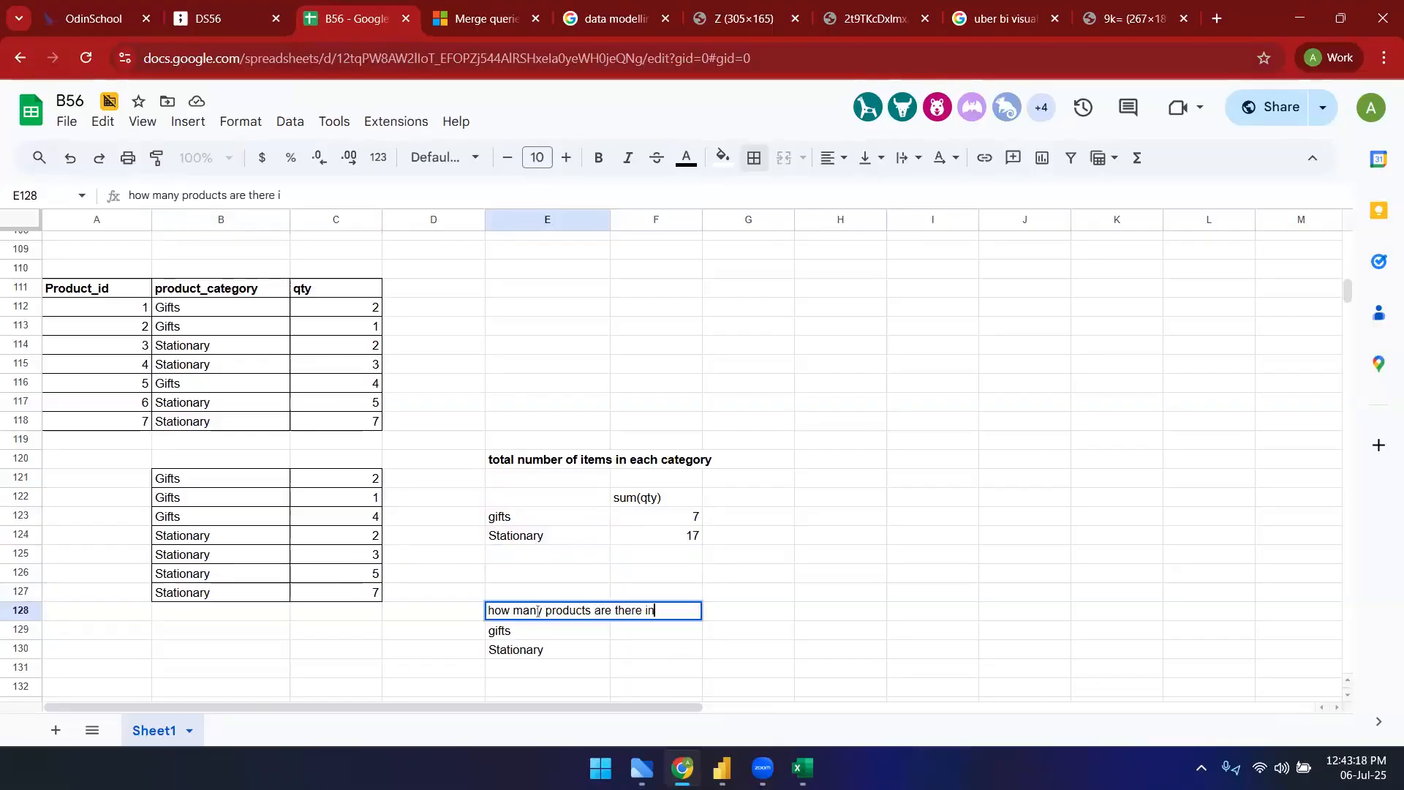
pyautogui.write(' each category')
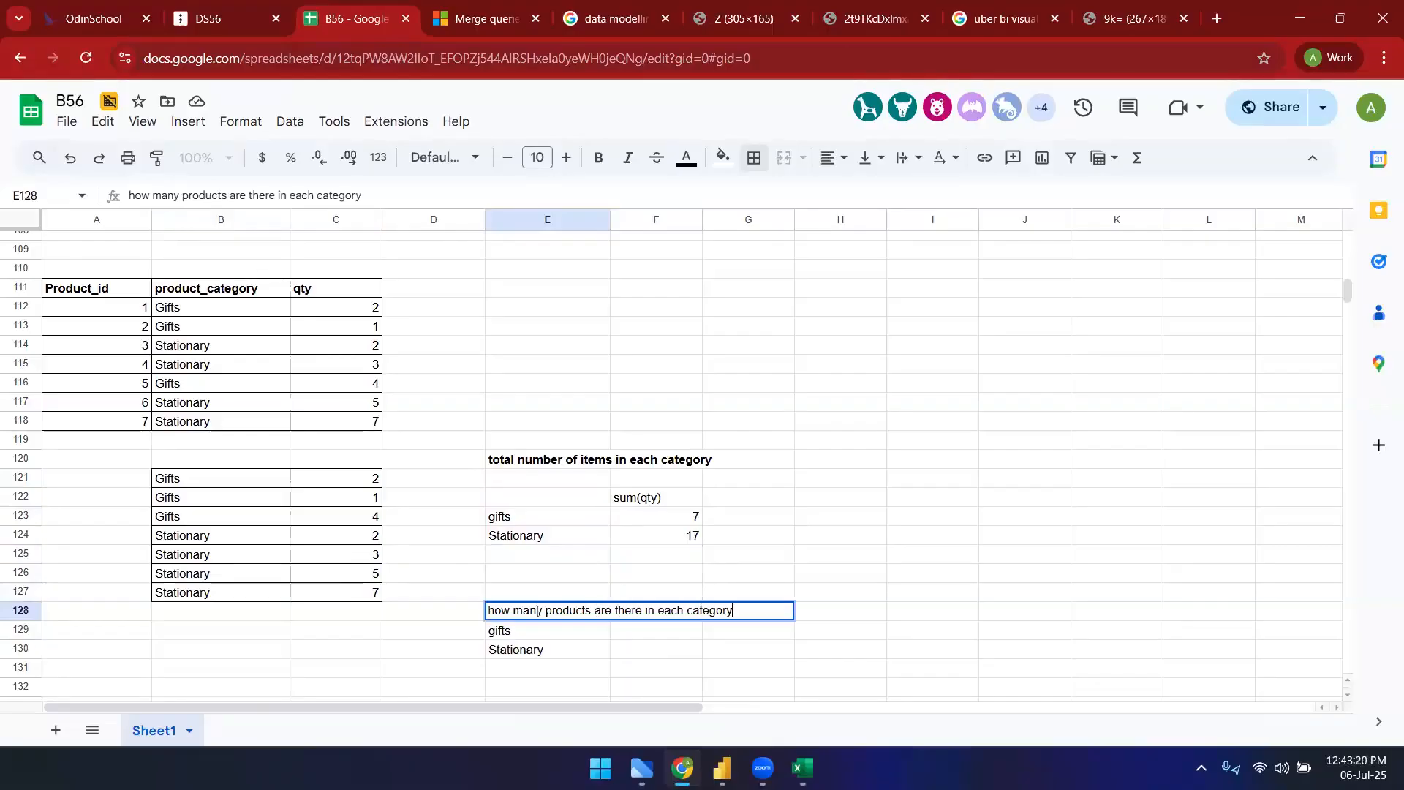
pyautogui.click(480, 407)
# - Enter the product counts beside the labels, 3 for gifts in F129 and 4 for Stationary in F130
pyautogui.moveTo(336, 477); pyautogui.dragTo(343, 518)
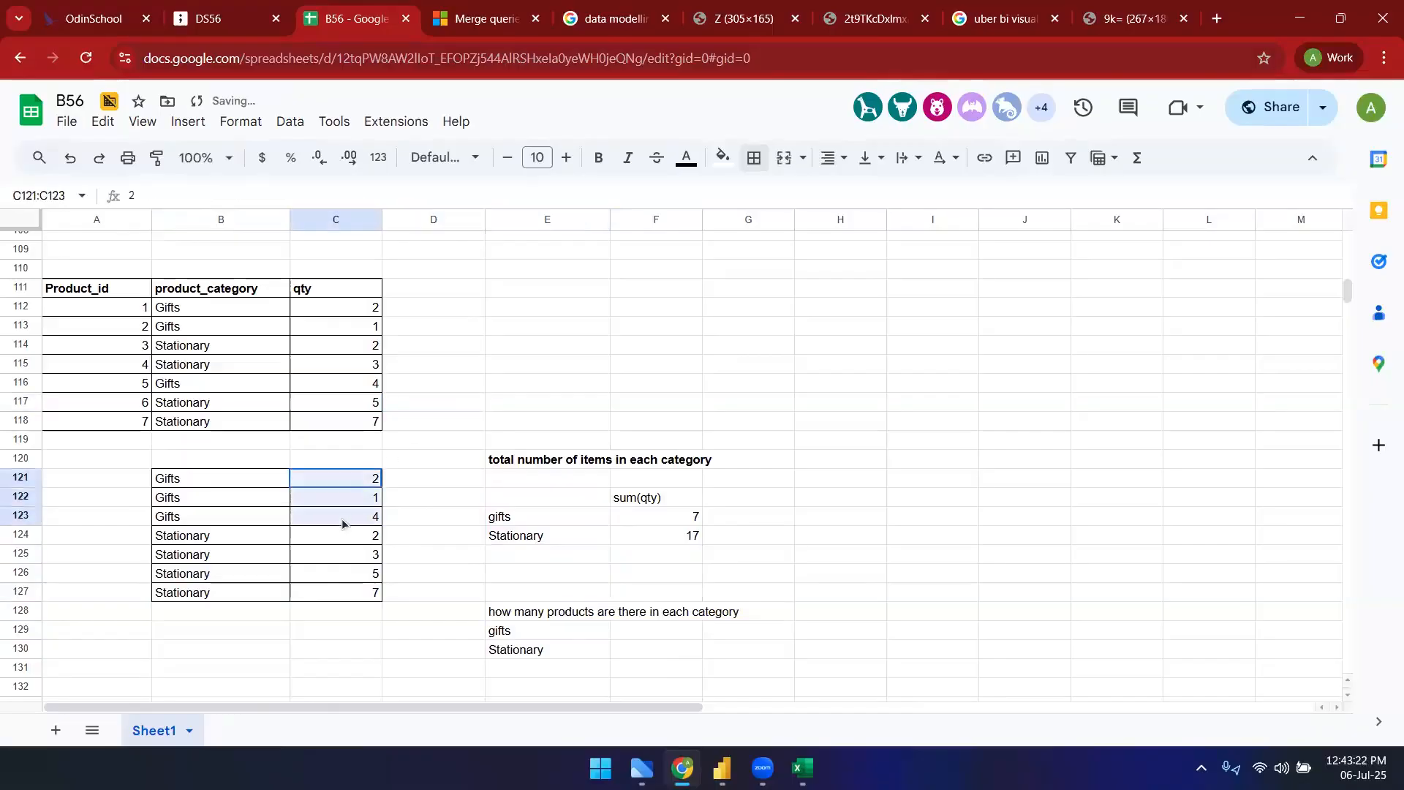
pyautogui.click(656, 626)
pyautogui.write('3')
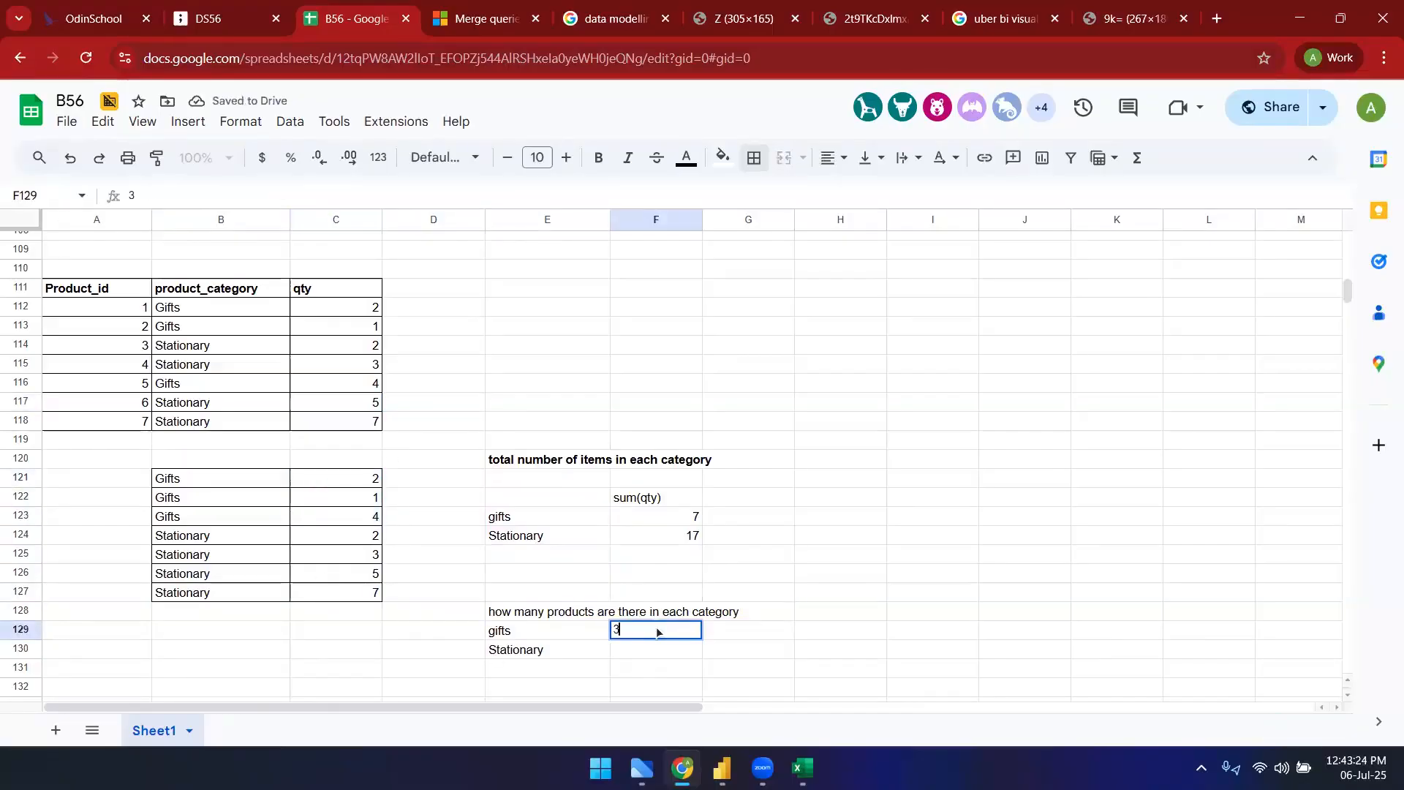
pyautogui.press('Return')
pyautogui.write('4')
pyautogui.press('Return')
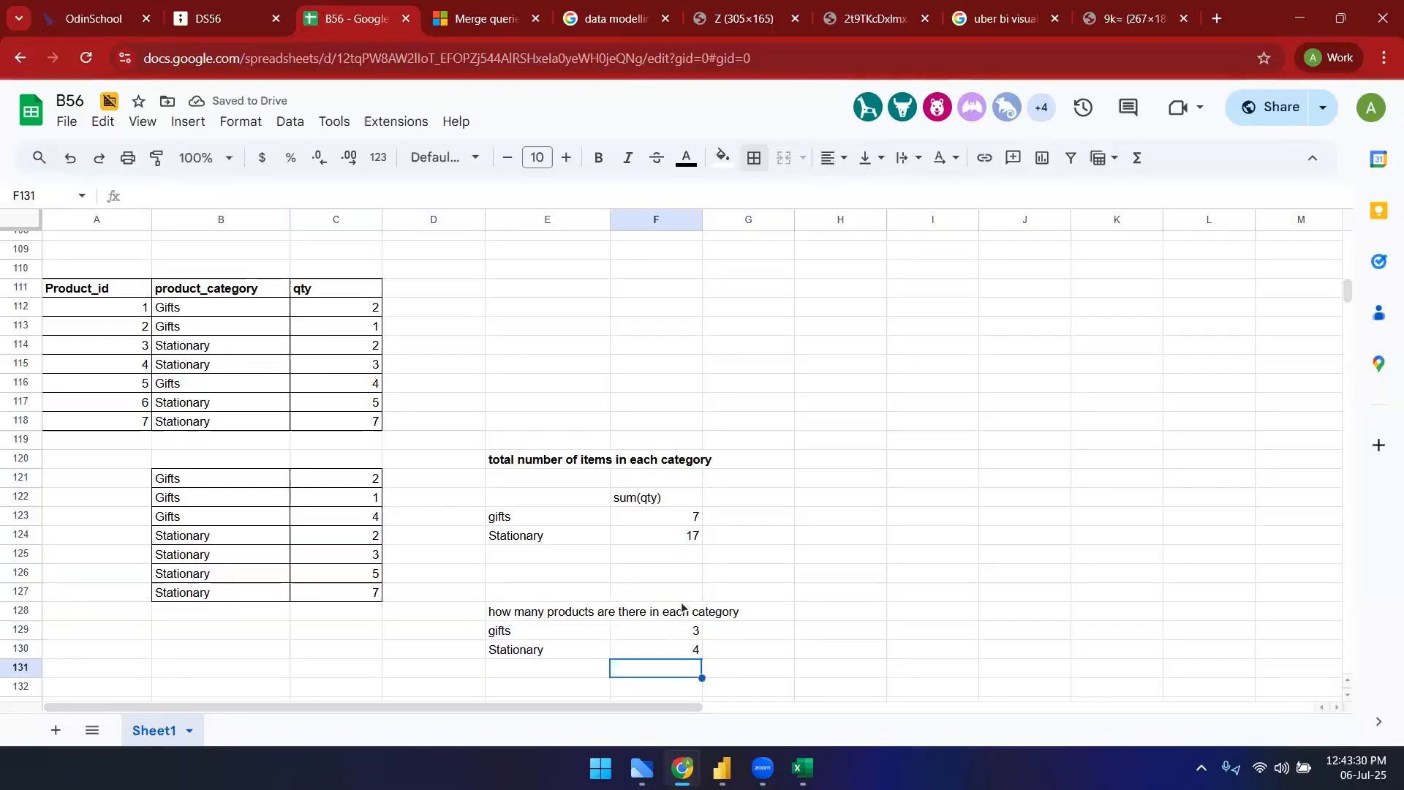
# - Add the column header "count(qty)" in F128 above the product counts
pyautogui.doubleClick(675, 613)
pyautogui.write('cou')
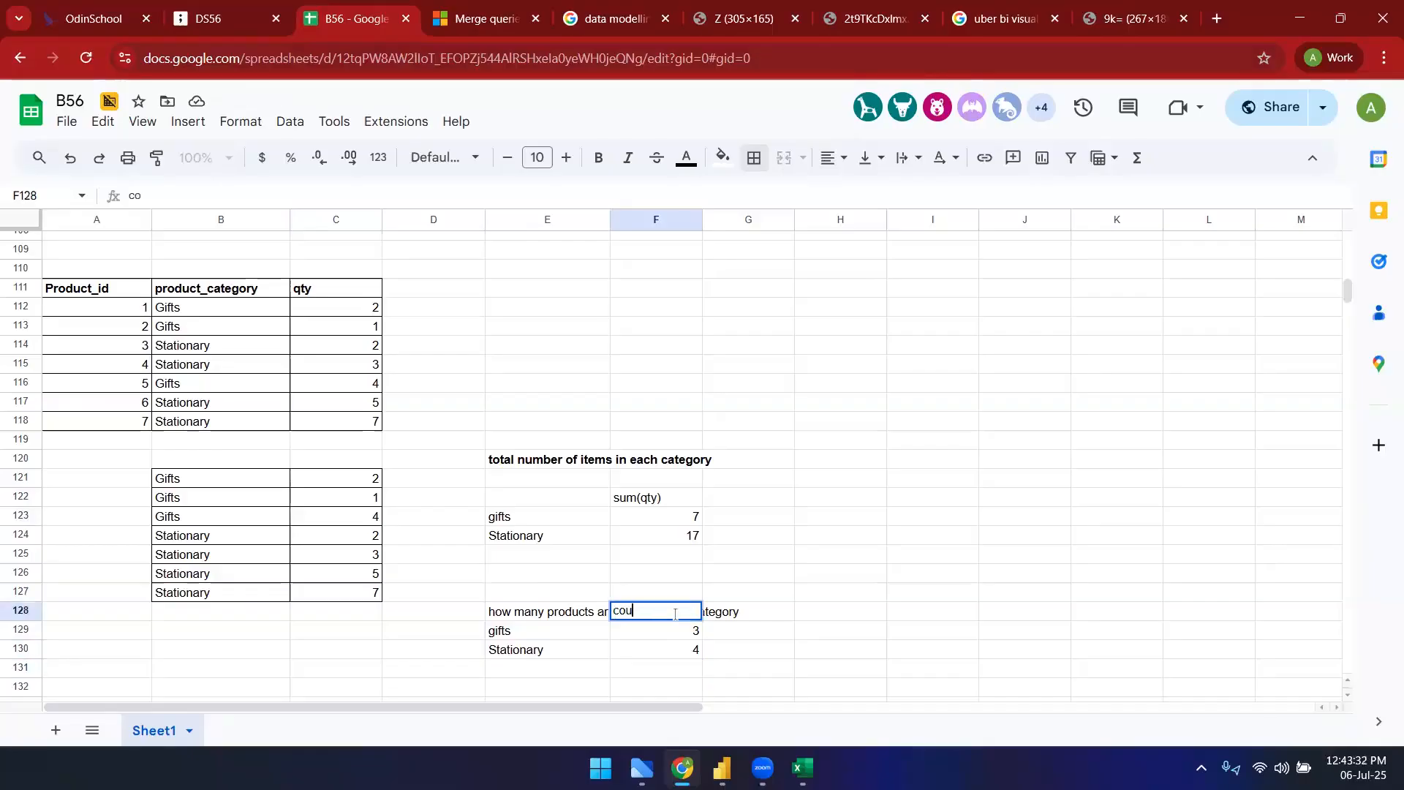
pyautogui.write('nt(qty')
pyautogui.press('Return')
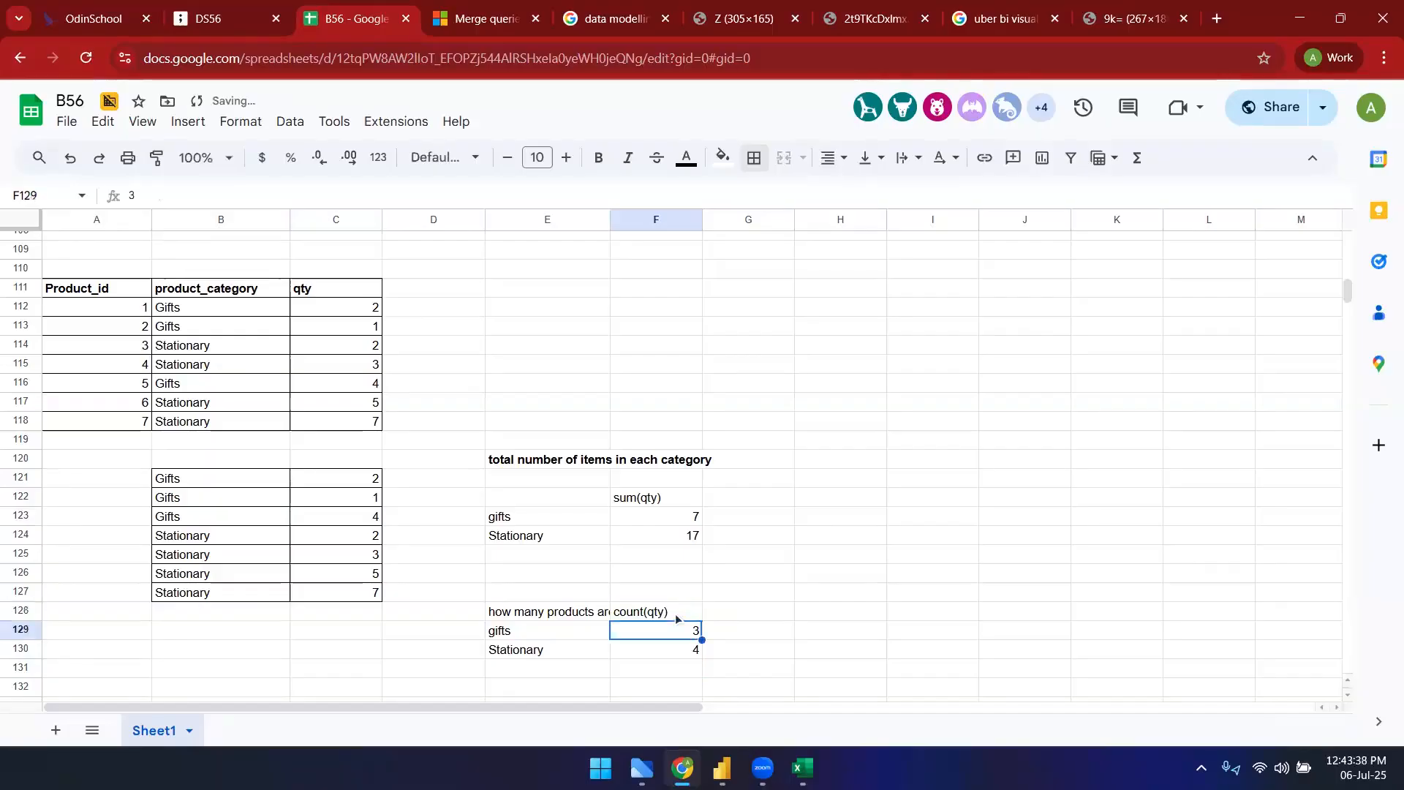
# - Wrap the text of the product count heading in E128
pyautogui.press('Up')
pyautogui.press('Left')
pyautogui.click(907, 158)
pyautogui.click(937, 192)
pyautogui.scroll(-2, 643, 512)
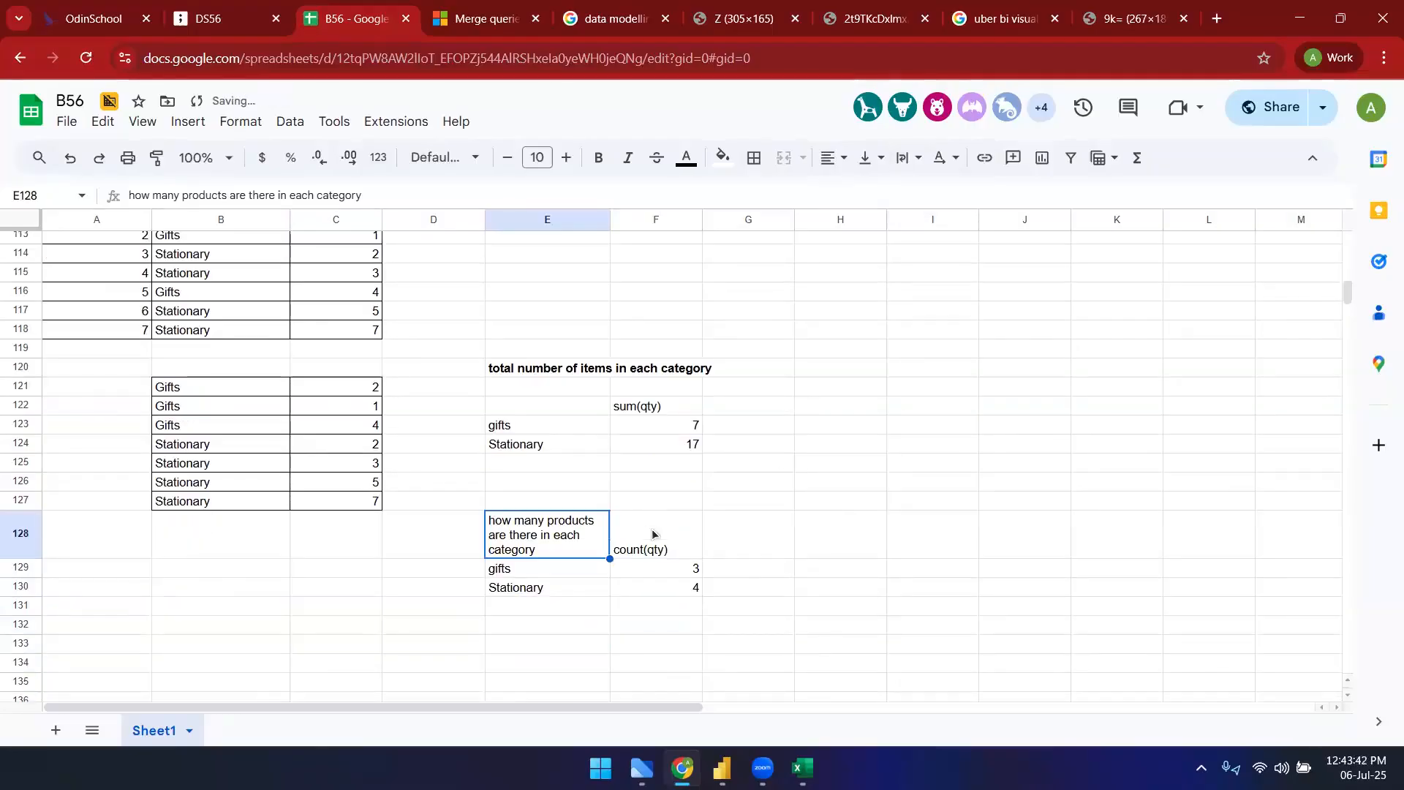
# - Review the qty column of the source table C111:C118 alongside the sum and count summaries
pyautogui.click(748, 445)
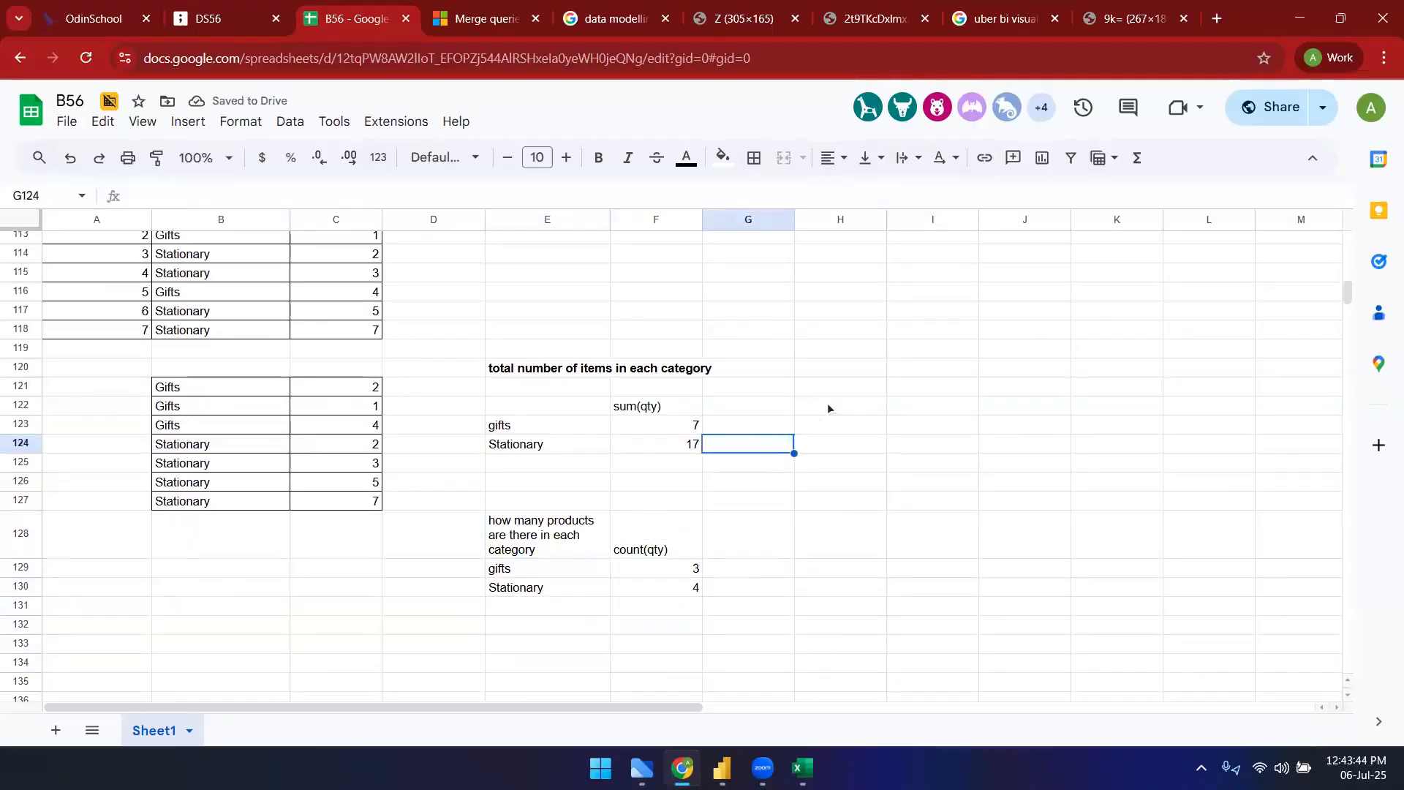
pyautogui.scroll(2, 339, 454)
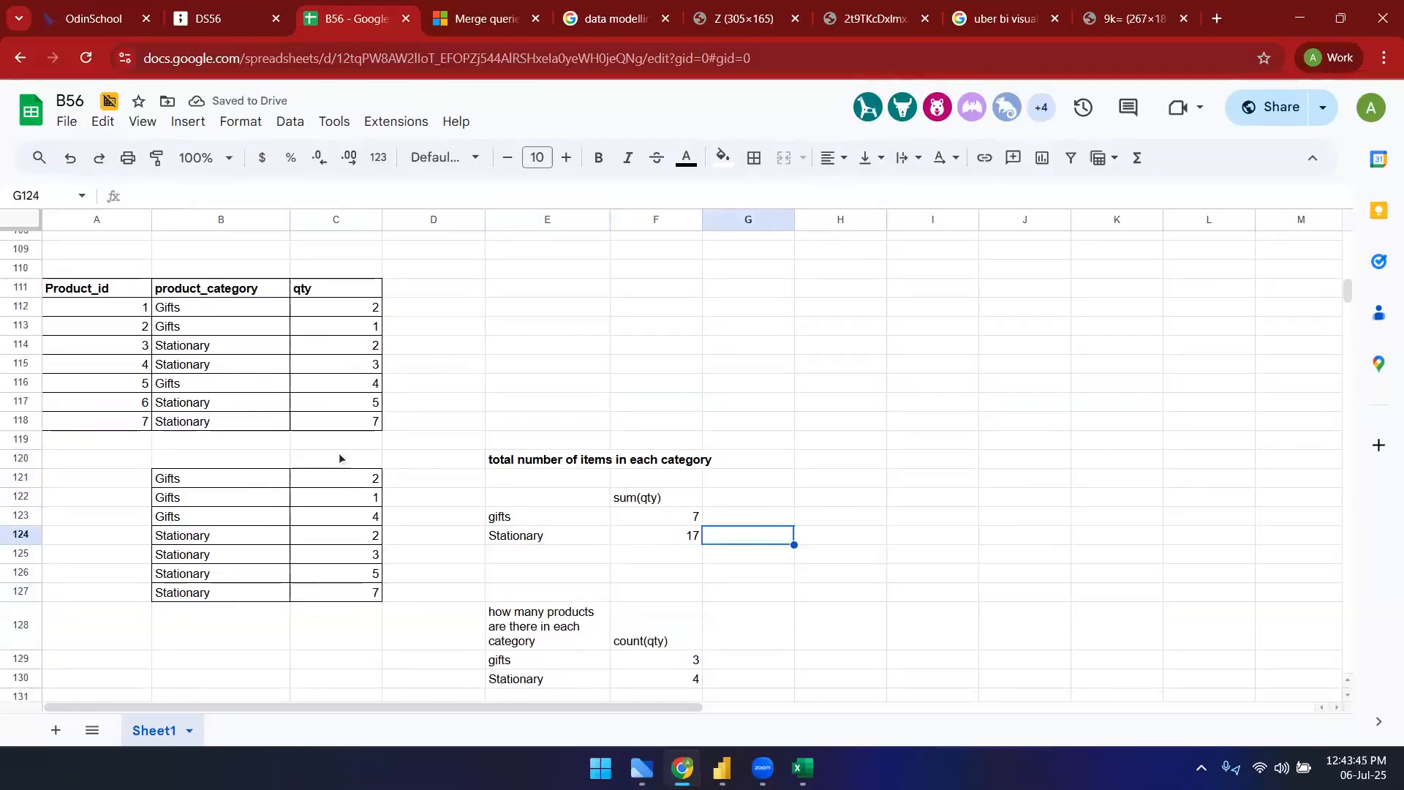
pyautogui.click(591, 368)
pyautogui.moveTo(321, 288); pyautogui.dragTo(340, 432)
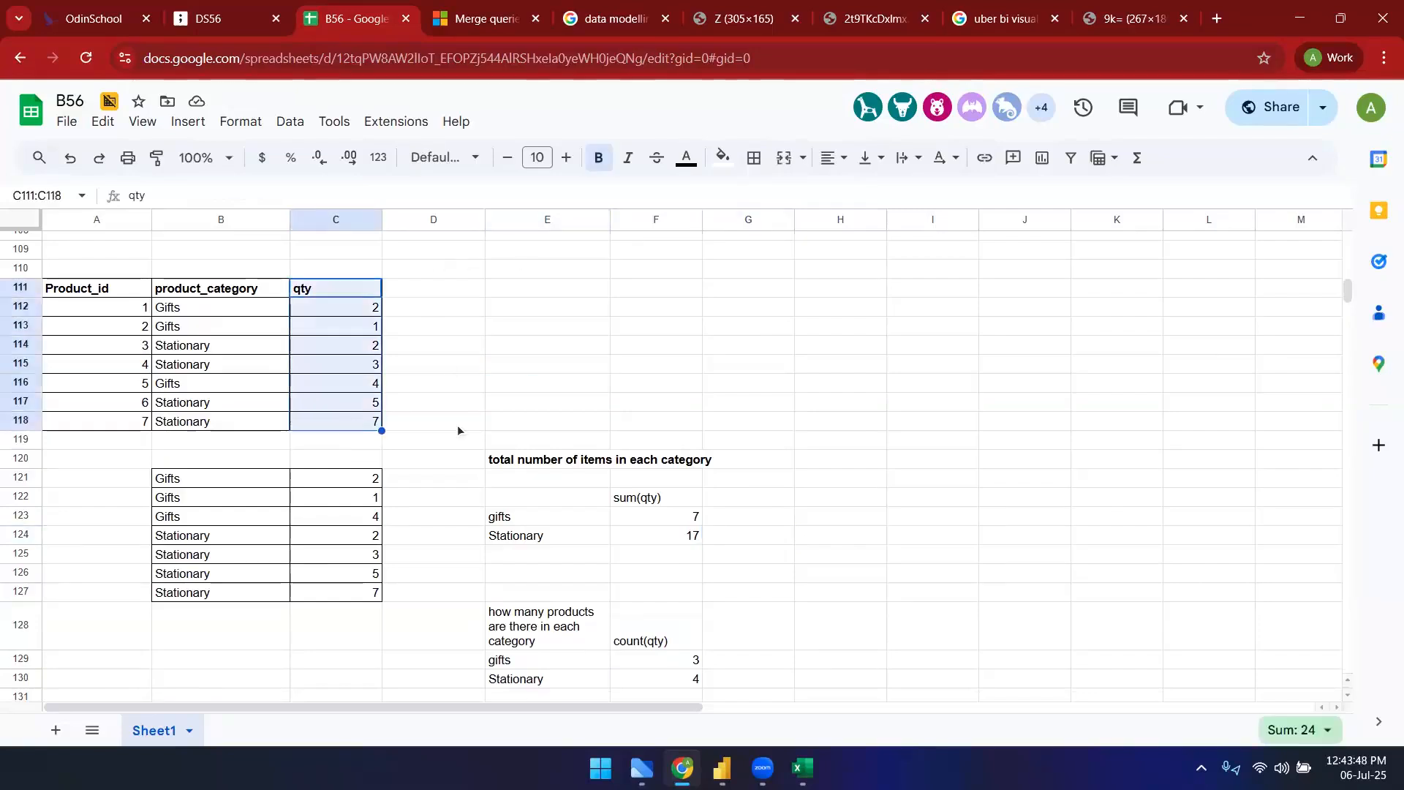
pyautogui.click(622, 369)
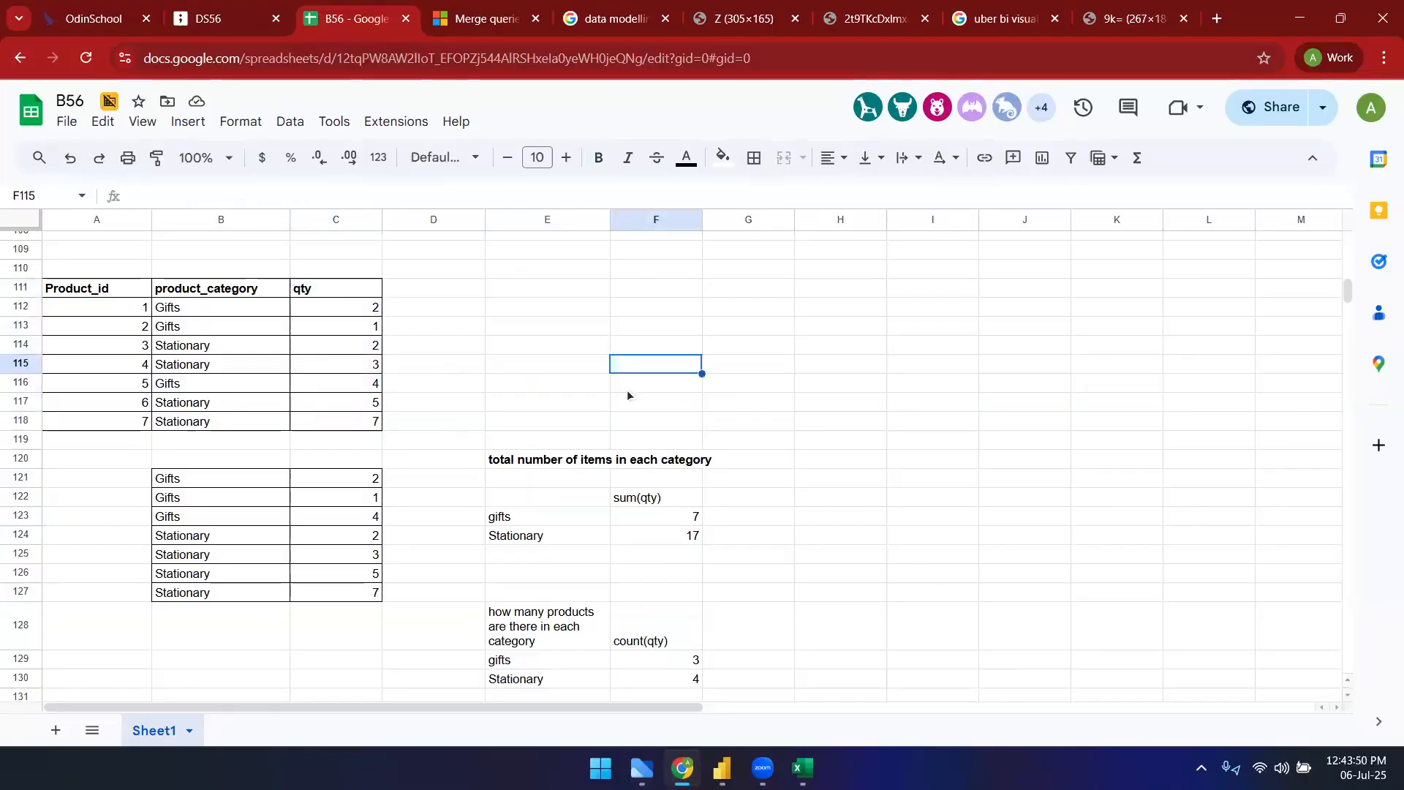
pyautogui.click(555, 637)
pyautogui.scroll(-2, 564, 568)
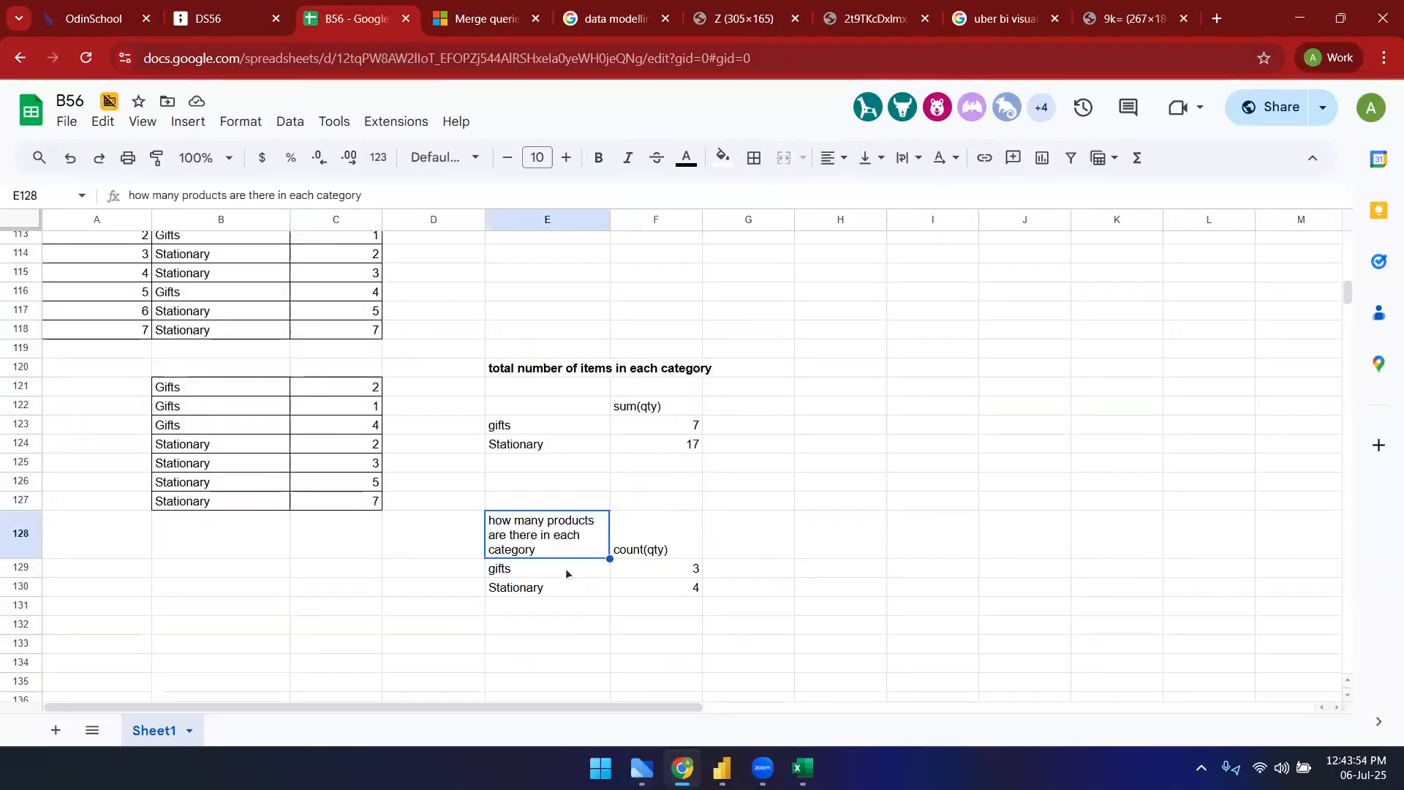
pyautogui.scroll(-3, 647, 614)
pyautogui.scroll(3, 647, 616)
# - Add a third summary in E133:F134 with gifts as 1 and stationary as 2
pyautogui.click(547, 644)
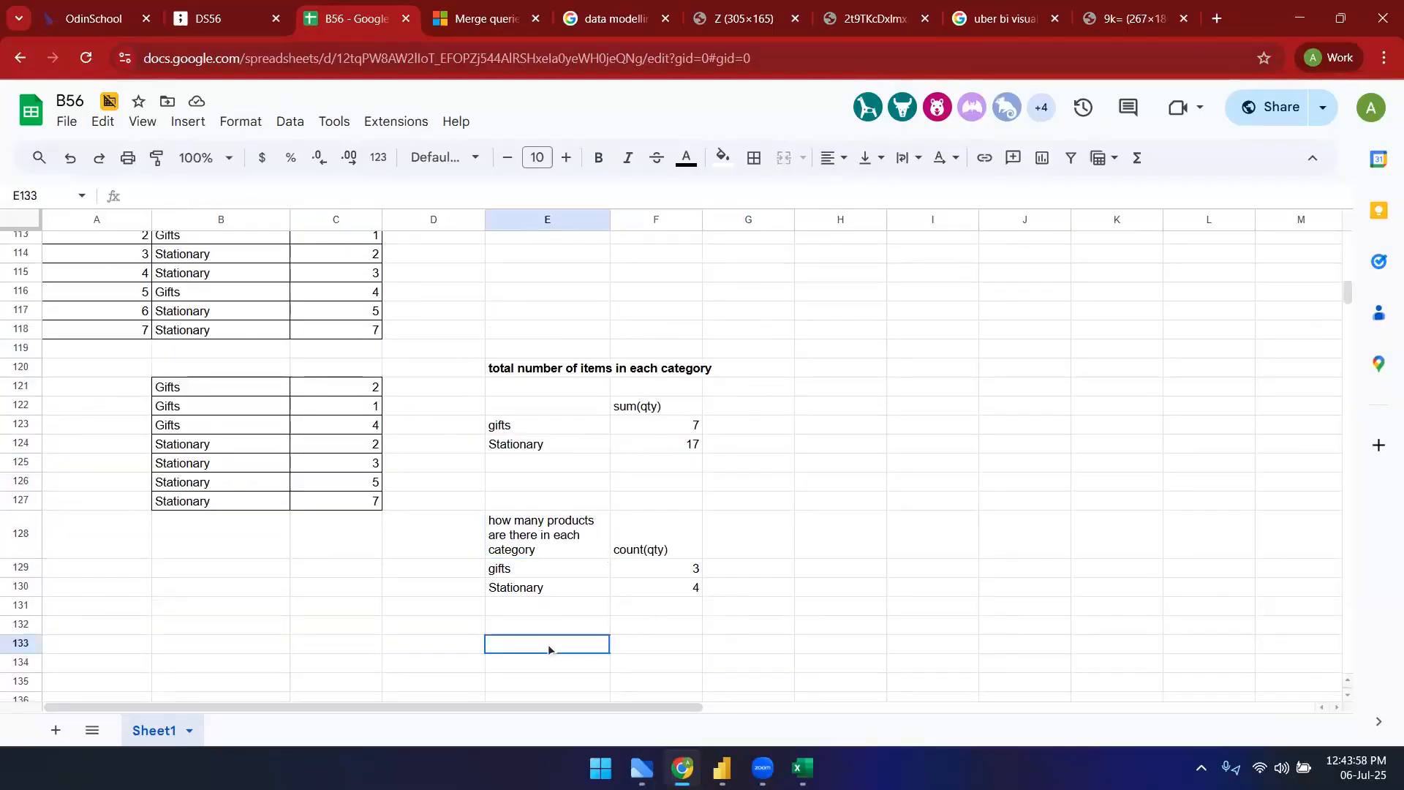
pyautogui.write('gifts')
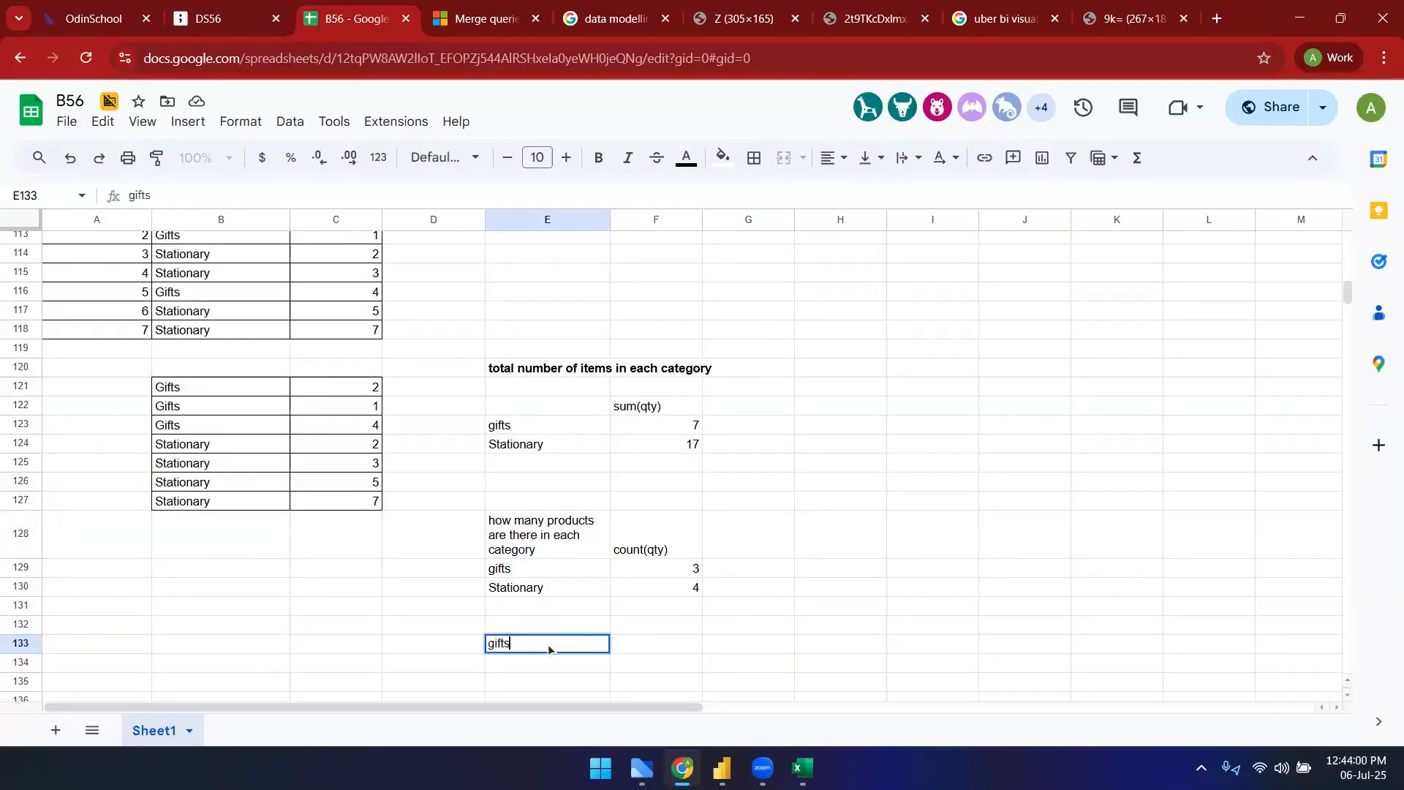
pyautogui.press('Tab')
pyautogui.write('1')
pyautogui.press('Return')
pyautogui.write('stationary')
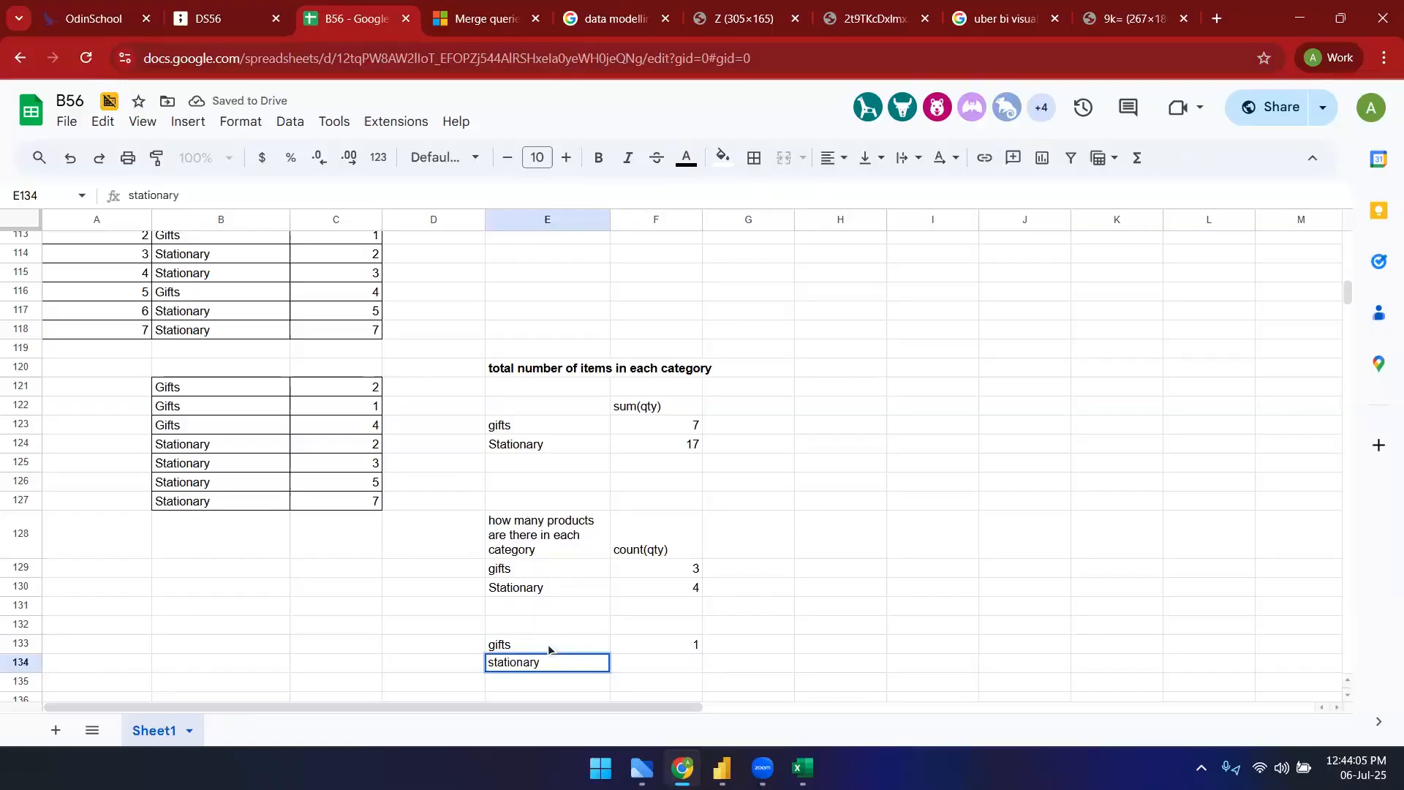
pyautogui.press('Tab')
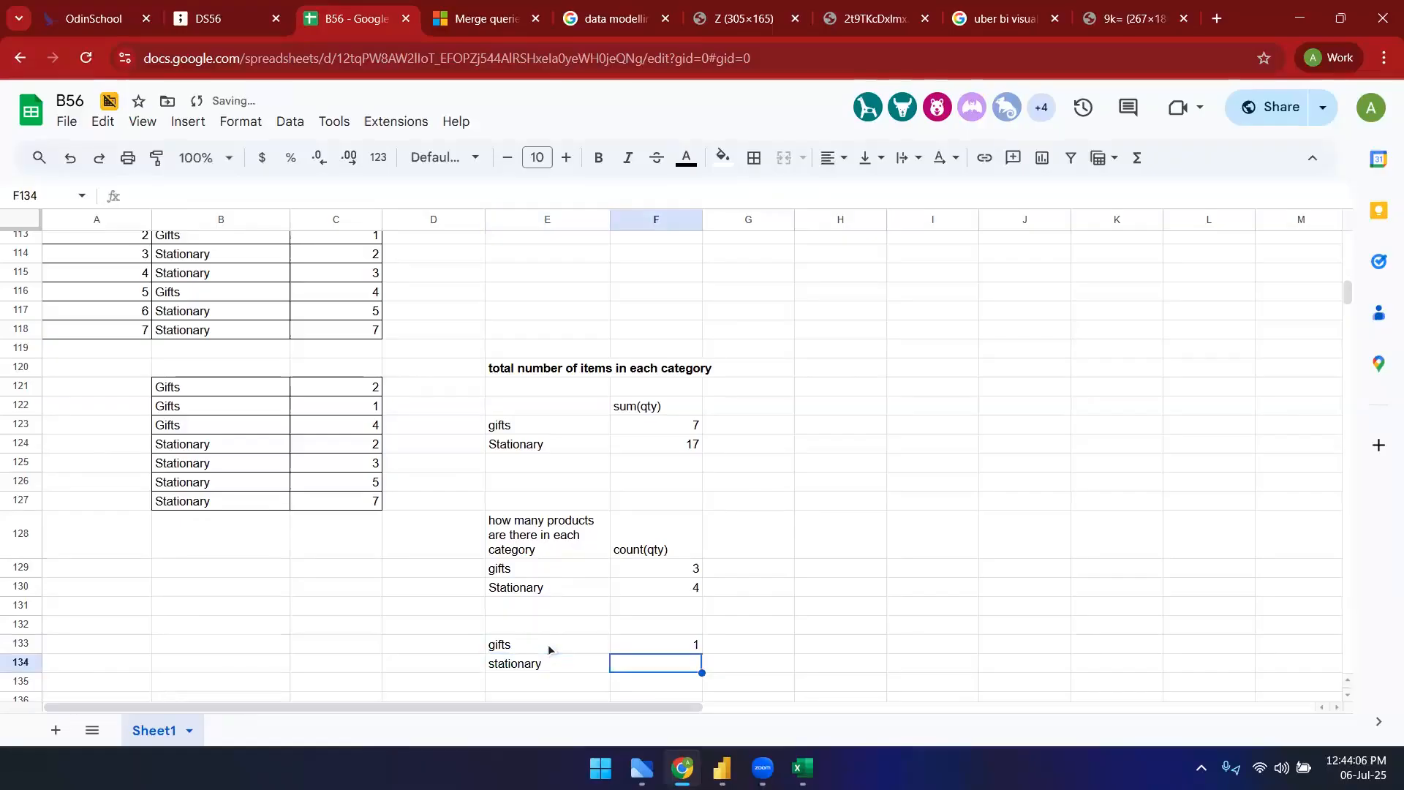
pyautogui.write('2')
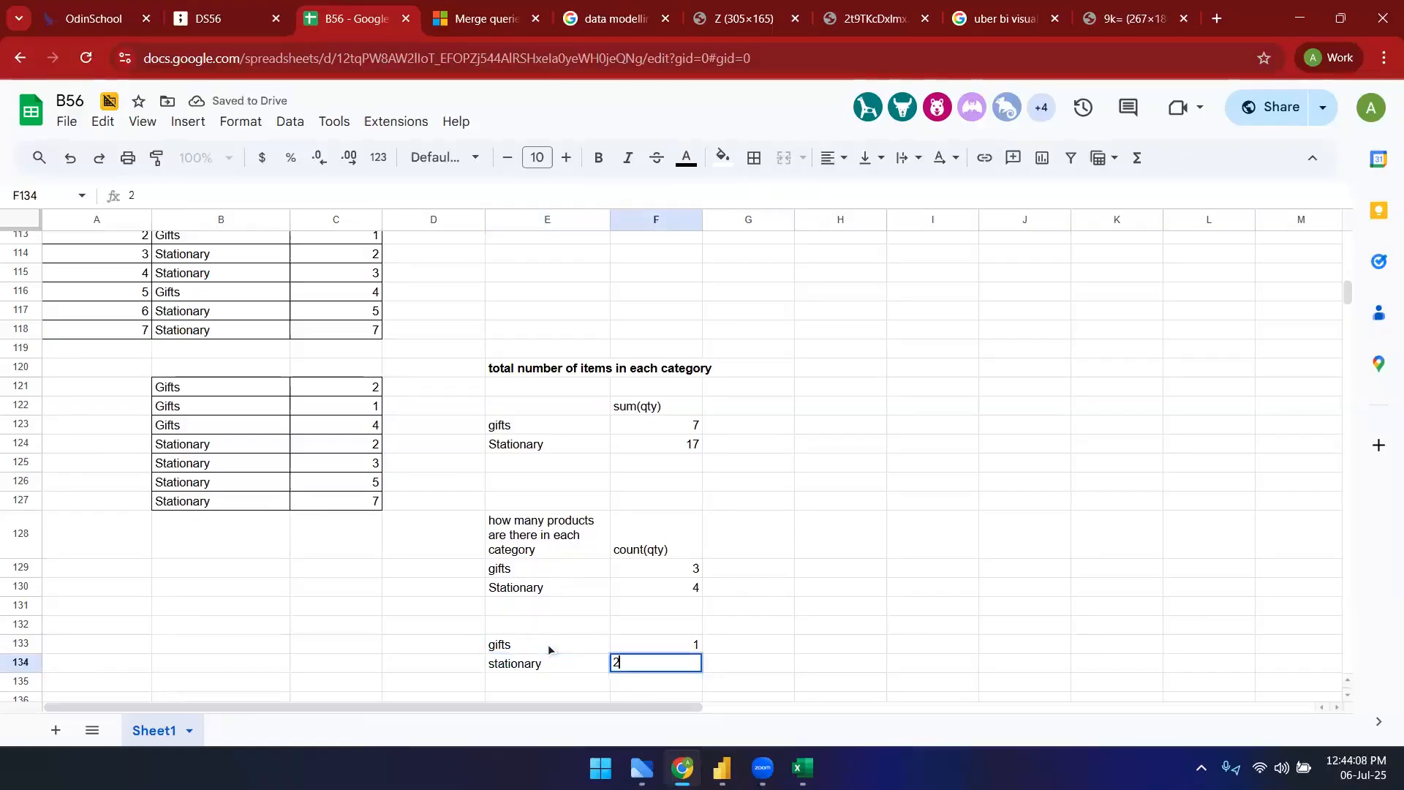
pyautogui.press('Return')
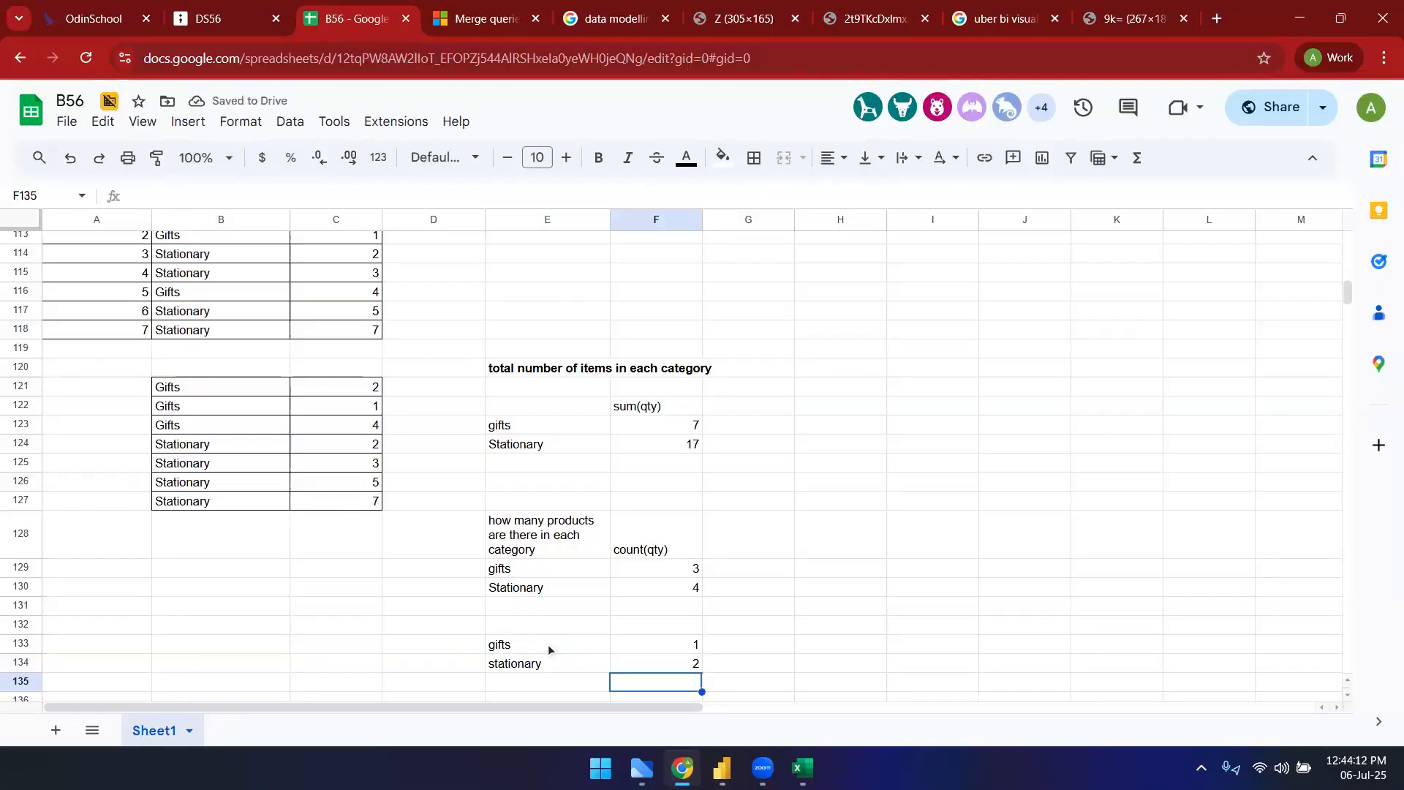
pyautogui.scroll(-9, 326, 524)
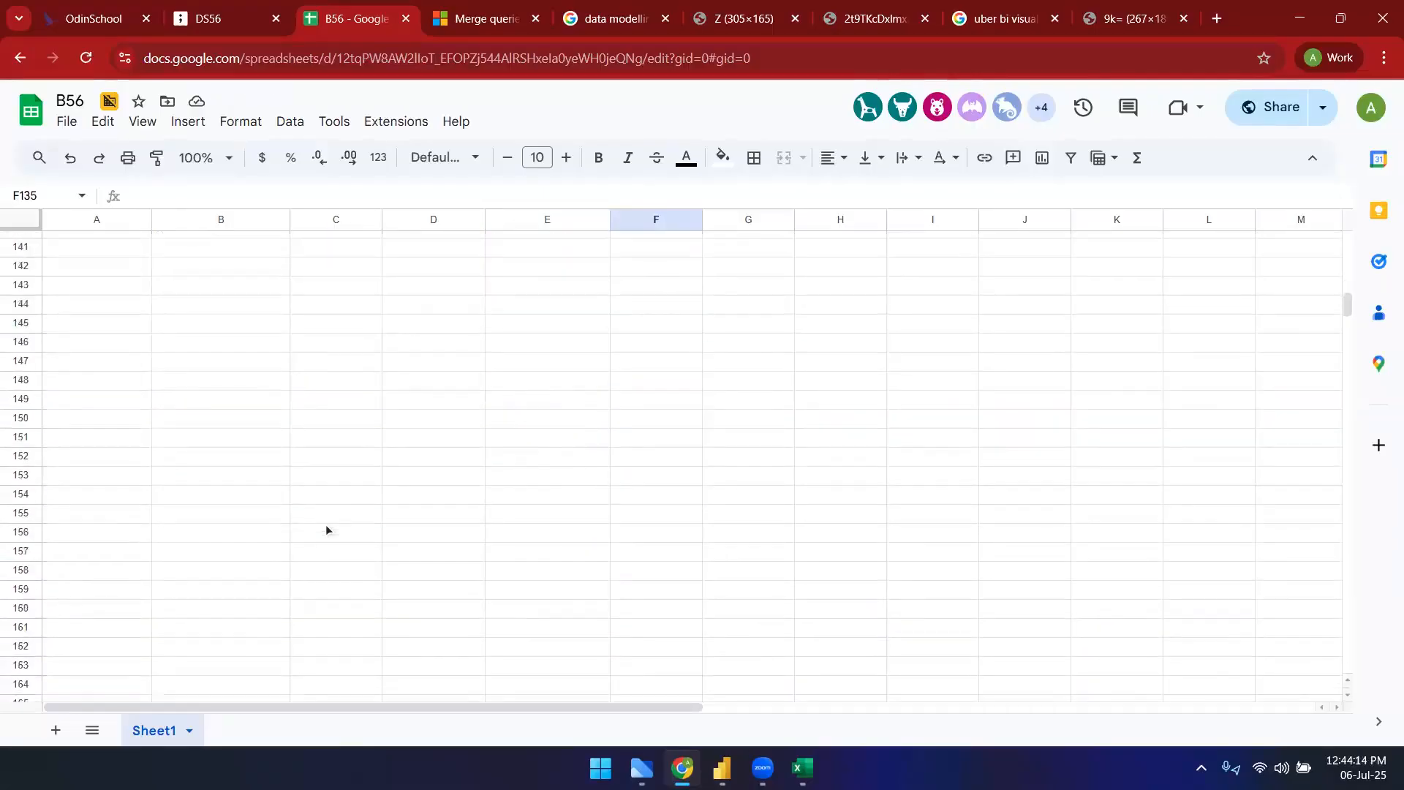
# - Start a new table in row 145 with the headers student_id, city and scores in A145:C145
pyautogui.click(127, 323)
pyautogui.write('stude')
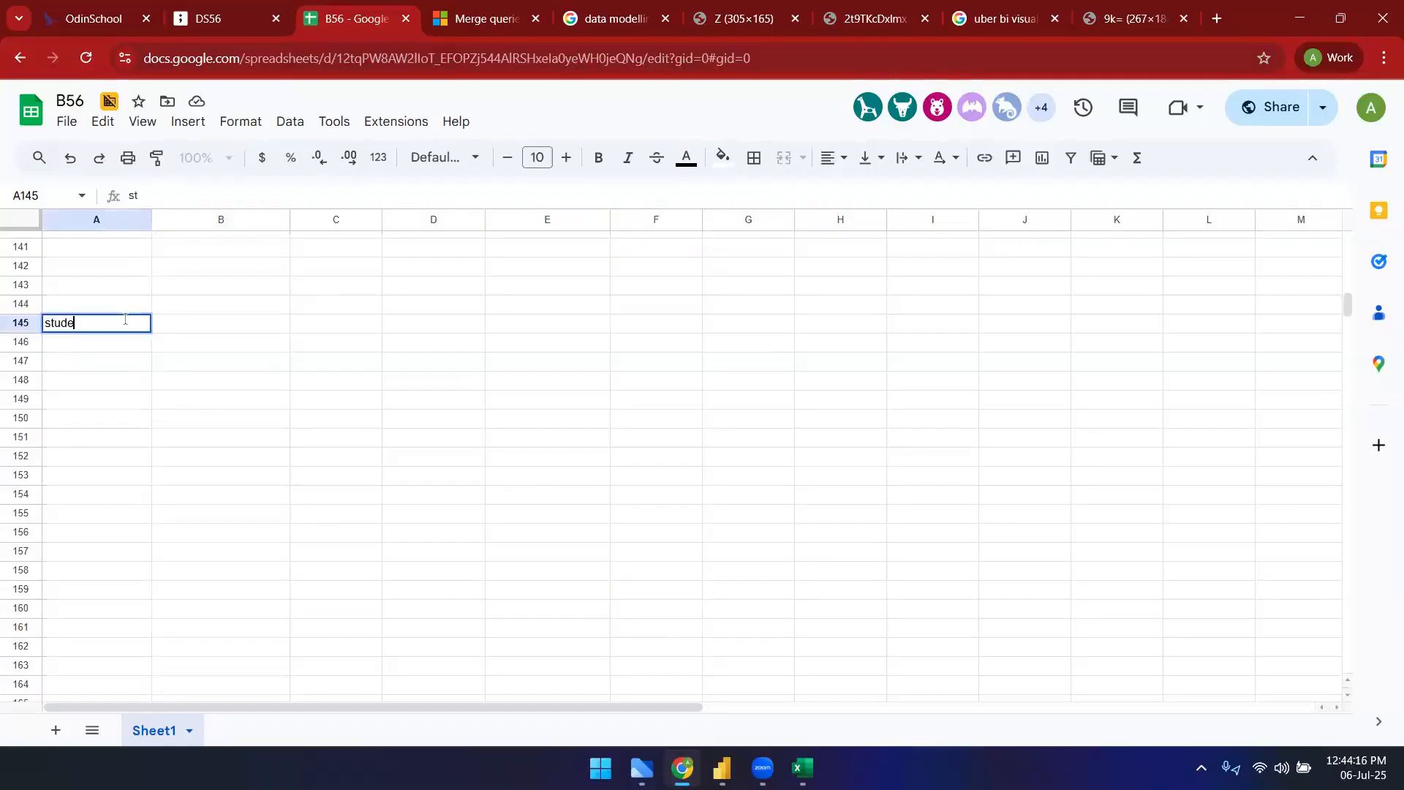
pyautogui.write('nt_id')
pyautogui.press('Tab')
pyautogui.write('city')
pyautogui.press('Tab')
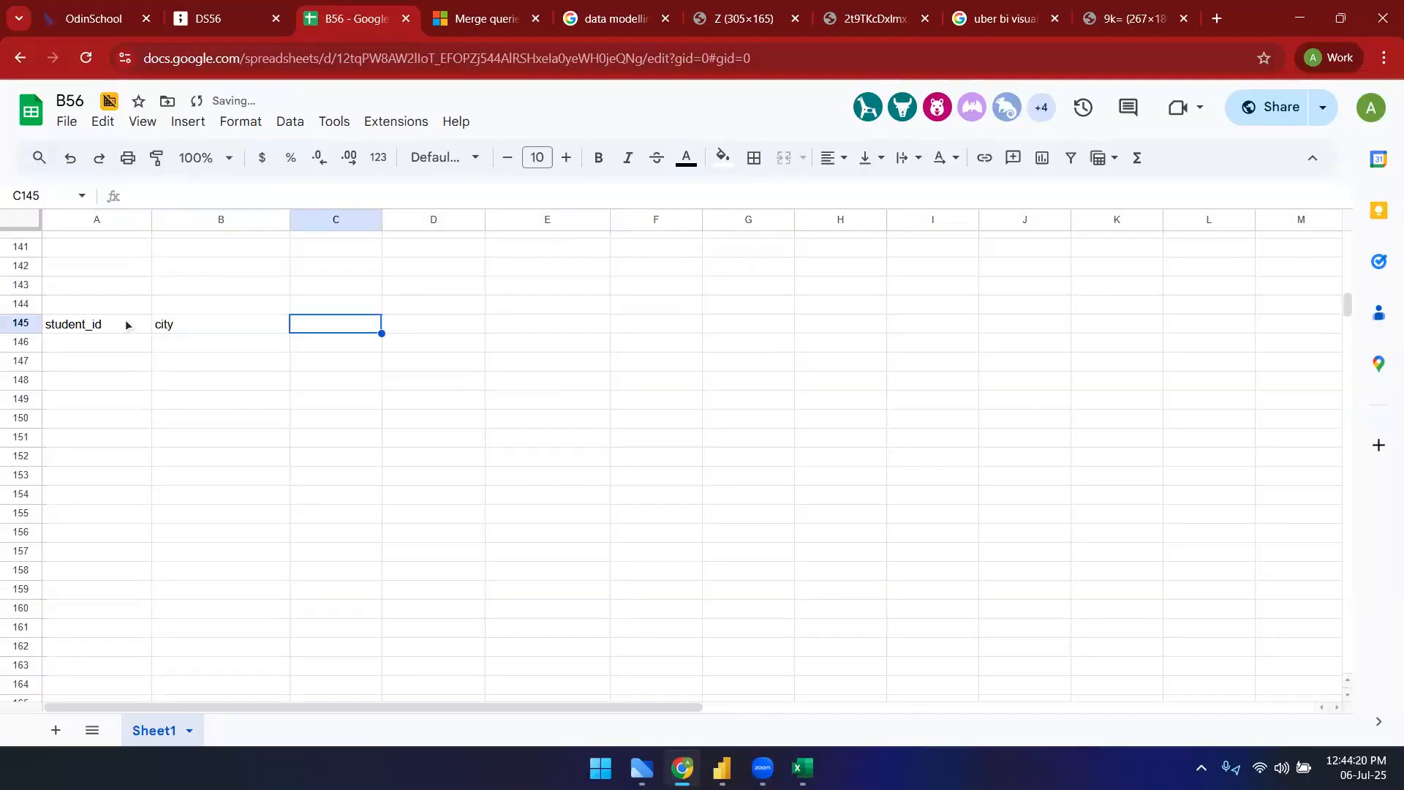
pyautogui.write('scores')
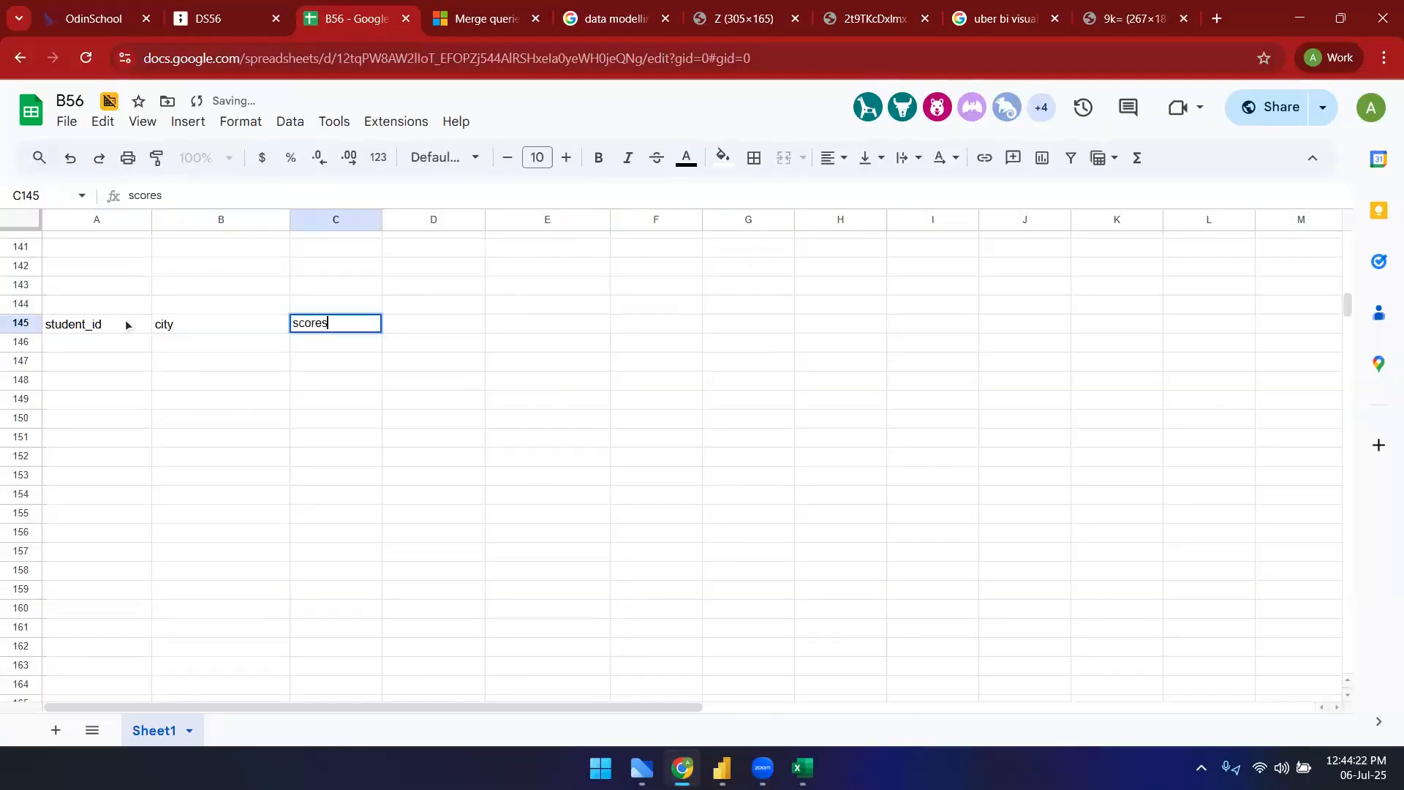
pyautogui.press('Return')
# - Fill the student_id column with 1 to 4 in A146:A149
pyautogui.press('Left')
pyautogui.write('1')
pyautogui.press('Return')
pyautogui.write('2')
pyautogui.press('Return')
pyautogui.write('3')
pyautogui.press('Return')
pyautogui.write('4')
pyautogui.press('Tab')
# - Fill the city column B146:B149 with Hyderabad, Bangalore, Hyderabad and Bangalore
pyautogui.press('Up')
pyautogui.press('Up')
pyautogui.press('Up')
pyautogui.write('Hyderabad')
pyautogui.press('Return')
pyautogui.write('Bangalore')
pyautogui.press('Return')
pyautogui.write('Hyderabad')
pyautogui.press('Return')
pyautogui.write('Bangalore')
pyautogui.press('Tab')
# - Place the scores header in D145 and replace the one in C145 with "module"
pyautogui.press('Up')
pyautogui.press('Up')
pyautogui.press('Up')
pyautogui.press('Up')
pyautogui.hotkey('ctrl', 'c')
pyautogui.press('Right')
pyautogui.hotkey('ctrl', 'v')
pyautogui.press('Left')
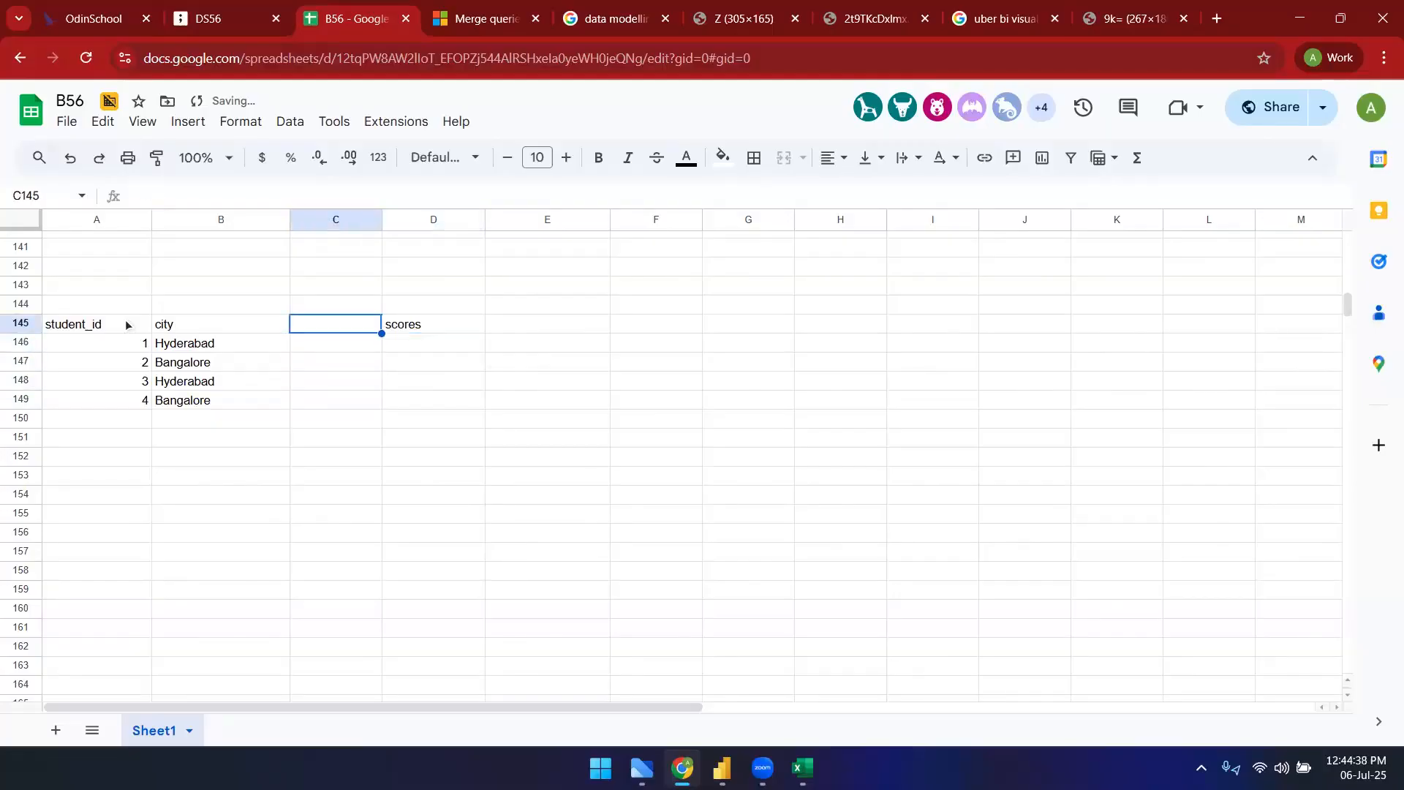
pyautogui.write('module')
pyautogui.press('Return')
# - Add student IDs 5 and 6 in A150:A151
pyautogui.press('Down')
pyautogui.press('Down')
pyautogui.press('Down')
pyautogui.press('Down')
pyautogui.press('Left')
pyautogui.press('Left')
pyautogui.write('5')
pyautogui.press('Return')
pyautogui.write('6')
# - Enter Bangalore as the city for students 5 and 6 in B150:B151
pyautogui.press('Up')
pyautogui.press('Right')
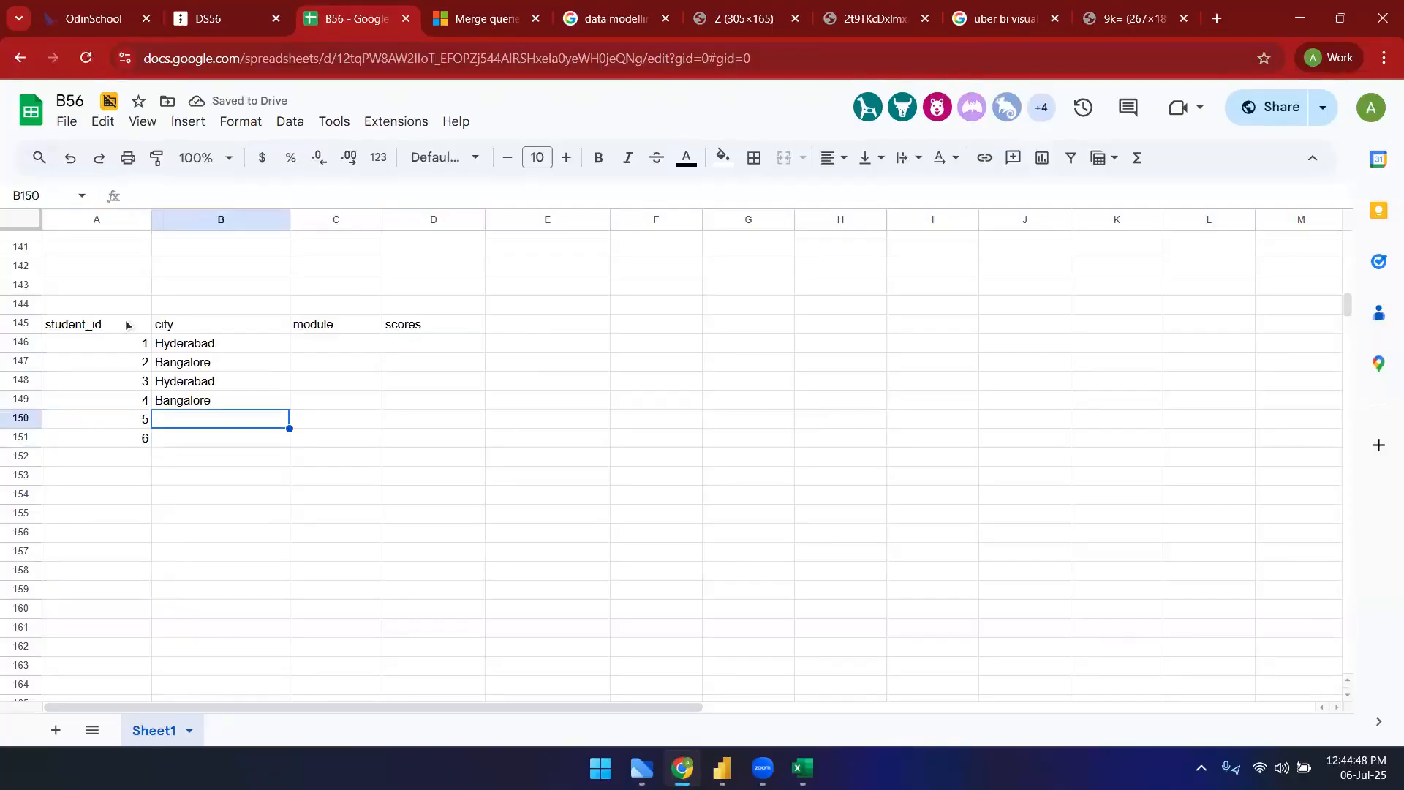
pyautogui.write('Bangal')
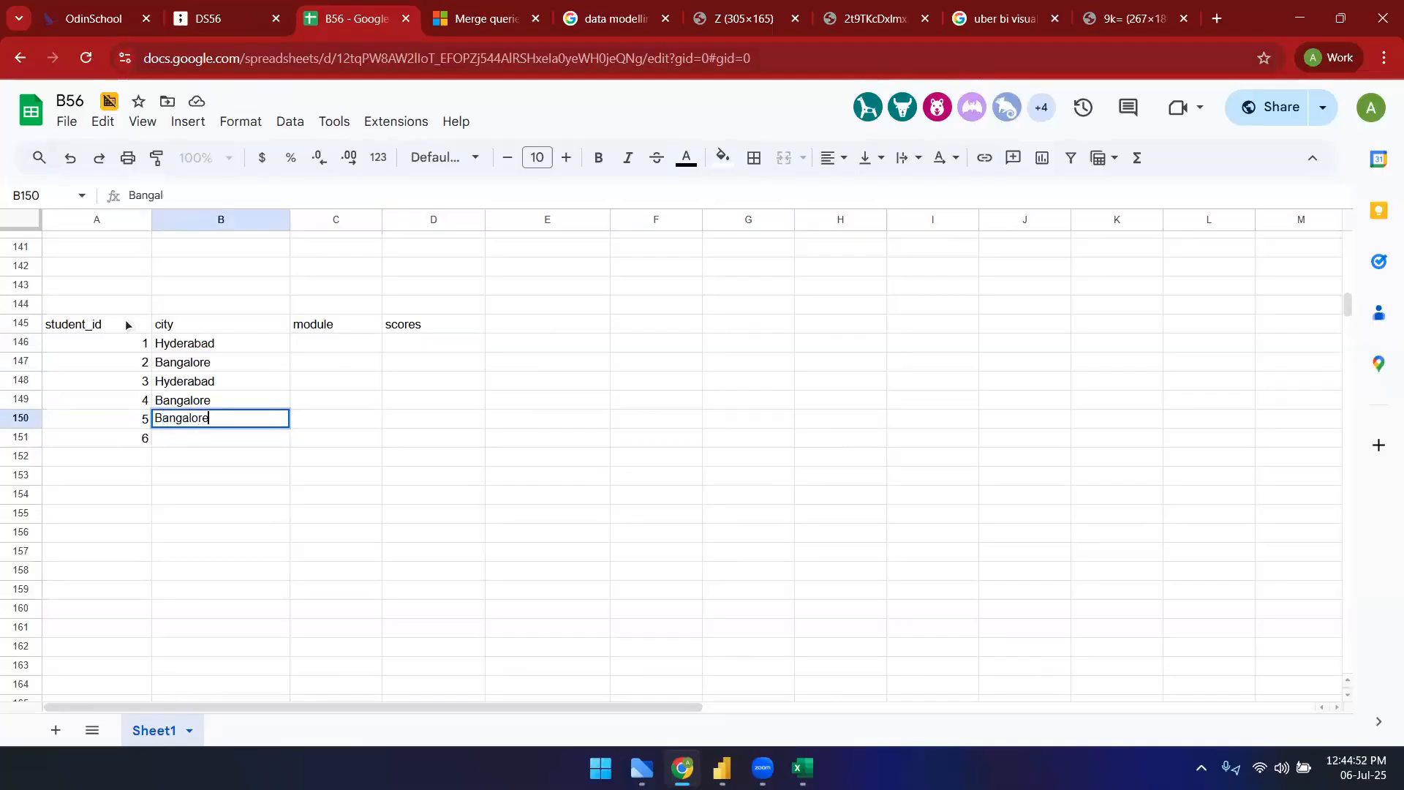
pyautogui.press('Return')
pyautogui.write('Bangalore')
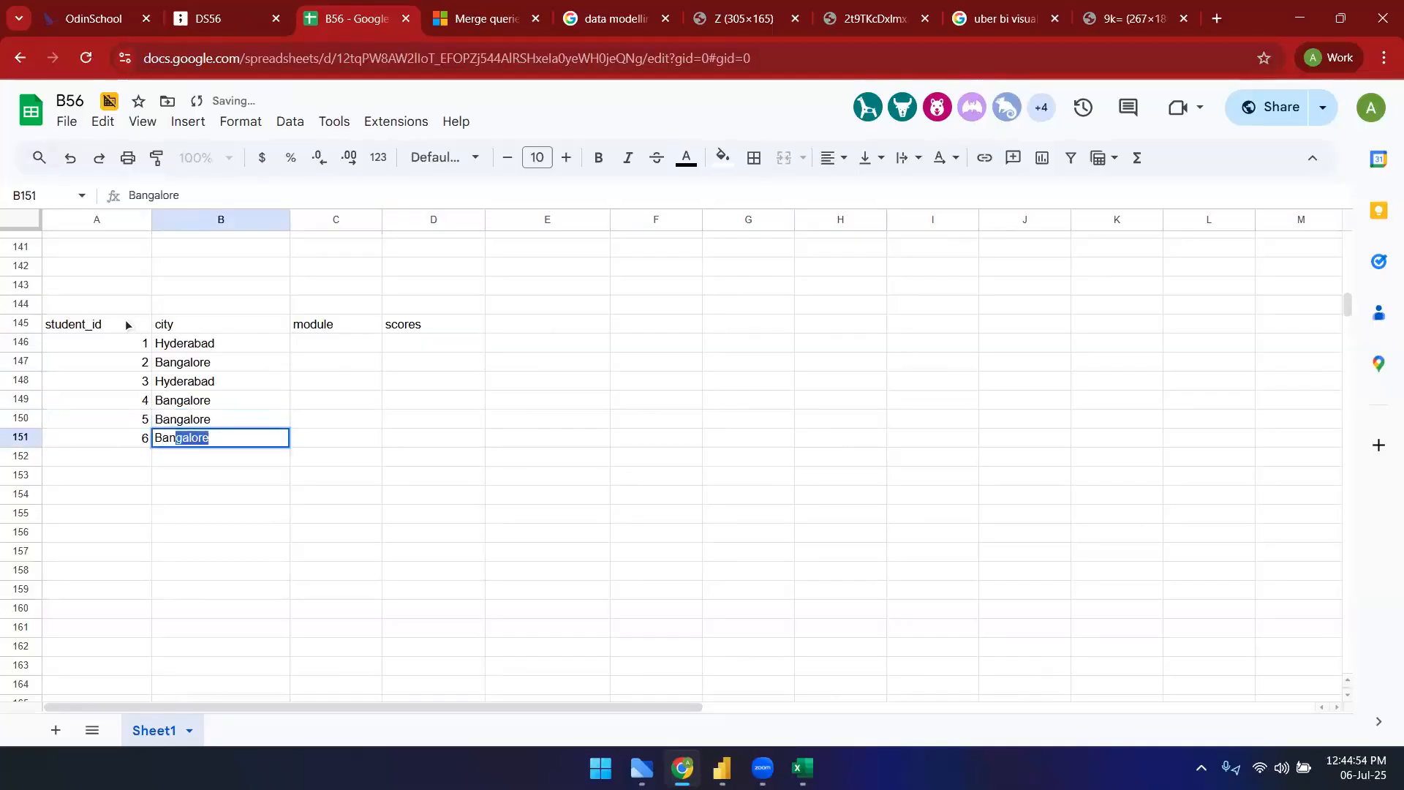
pyautogui.press('Tab')
# - Fill the module column C146:C151 with Python, Python, SQL, SQL, Python and SQL
pyautogui.press('Up')
pyautogui.press('Up')
pyautogui.press('Up')
pyautogui.press('Up')
pyautogui.press('Up')
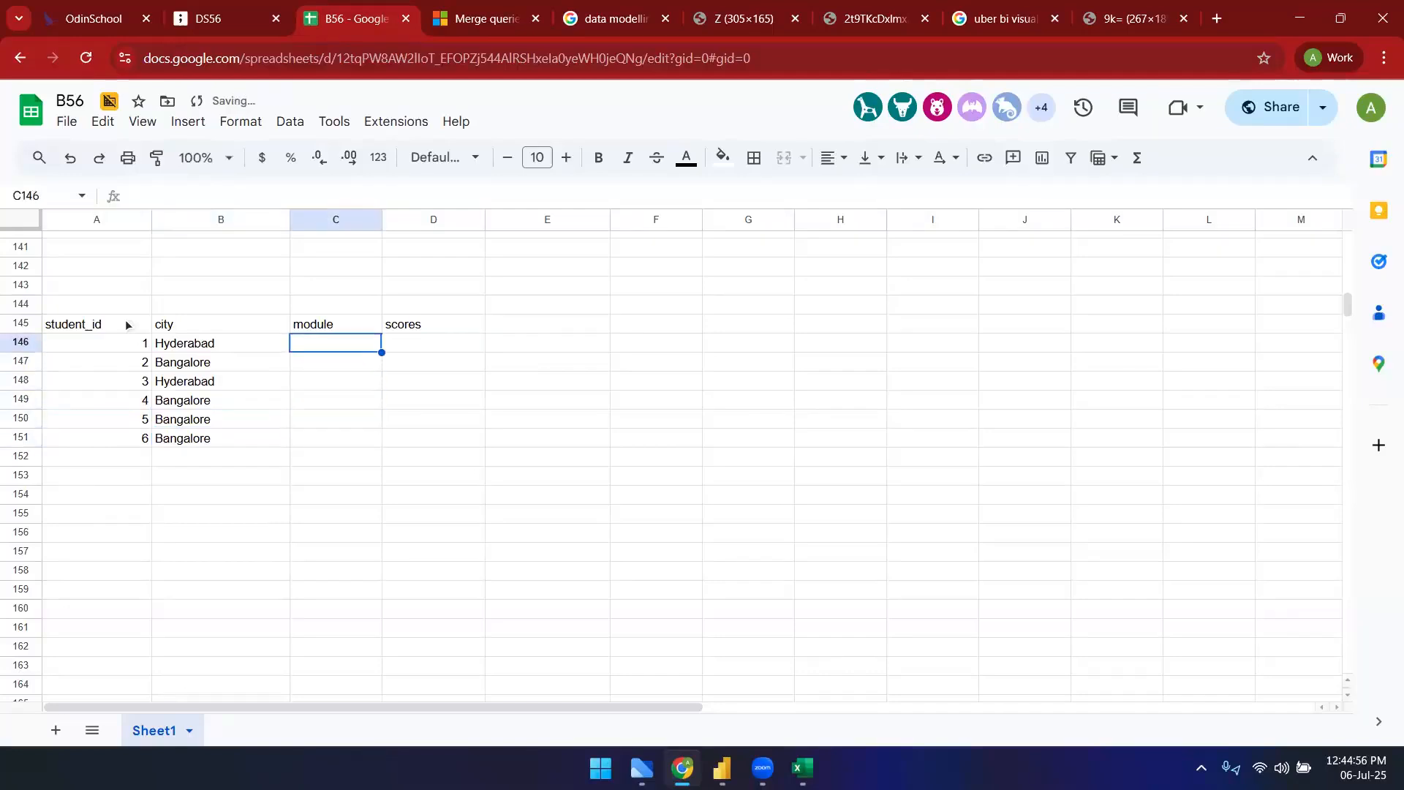
pyautogui.write('Python')
pyautogui.press('Return')
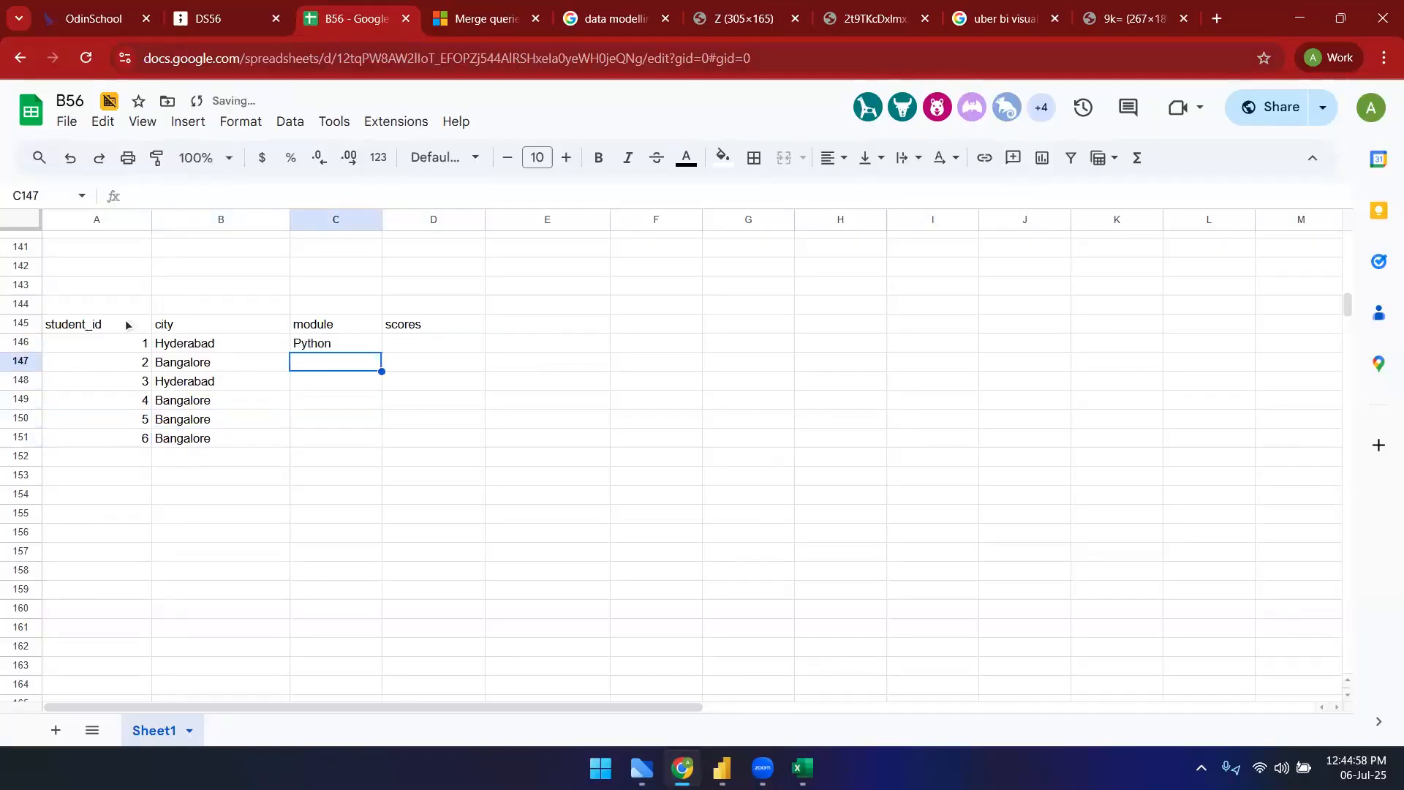
pyautogui.write('Python')
pyautogui.press('Return')
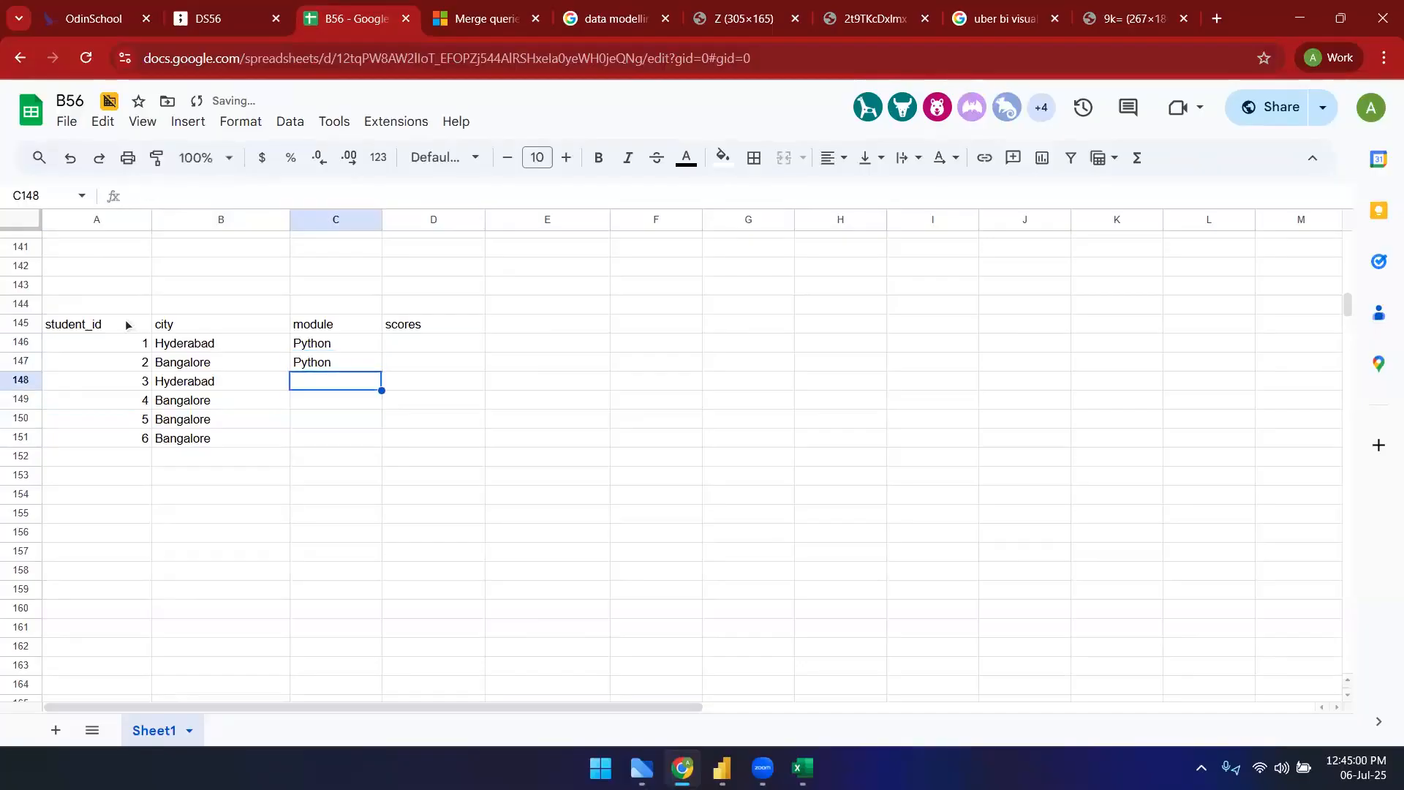
pyautogui.write('SQL')
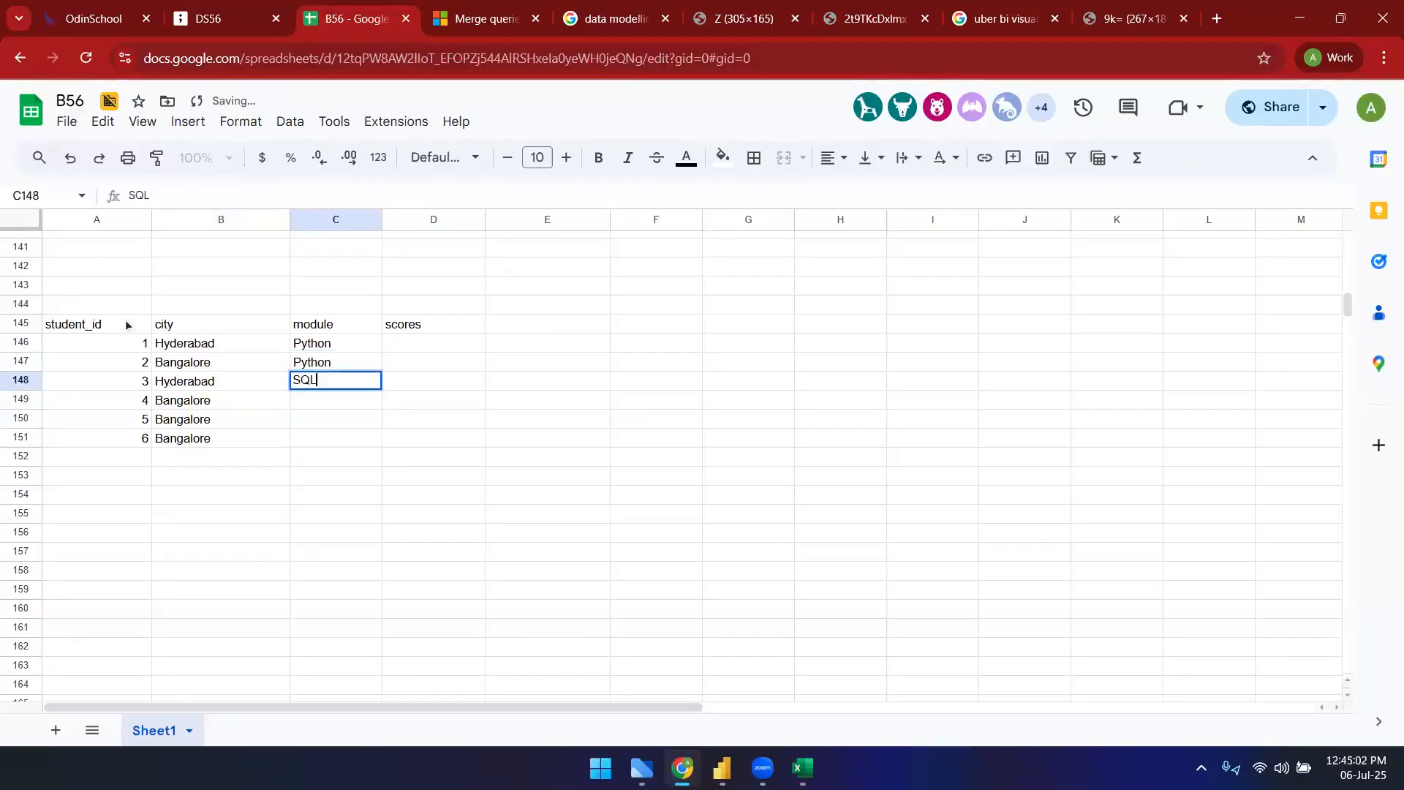
pyautogui.press('Return')
pyautogui.write('SQL')
pyautogui.press('Return')
pyautogui.write('Python')
pyautogui.press('Return')
pyautogui.write('SQL')
# - Fill the scores column D146:D151 with 20, 30, 20, 20, 30 and 20
pyautogui.press('Right')
pyautogui.press('Up')
pyautogui.press('Up')
pyautogui.press('Up')
pyautogui.press('Up')
pyautogui.press('Up')
pyautogui.write('20')
pyautogui.press('Return')
pyautogui.write('30')
pyautogui.press('Return')
pyautogui.write('20')
pyautogui.press('Return')
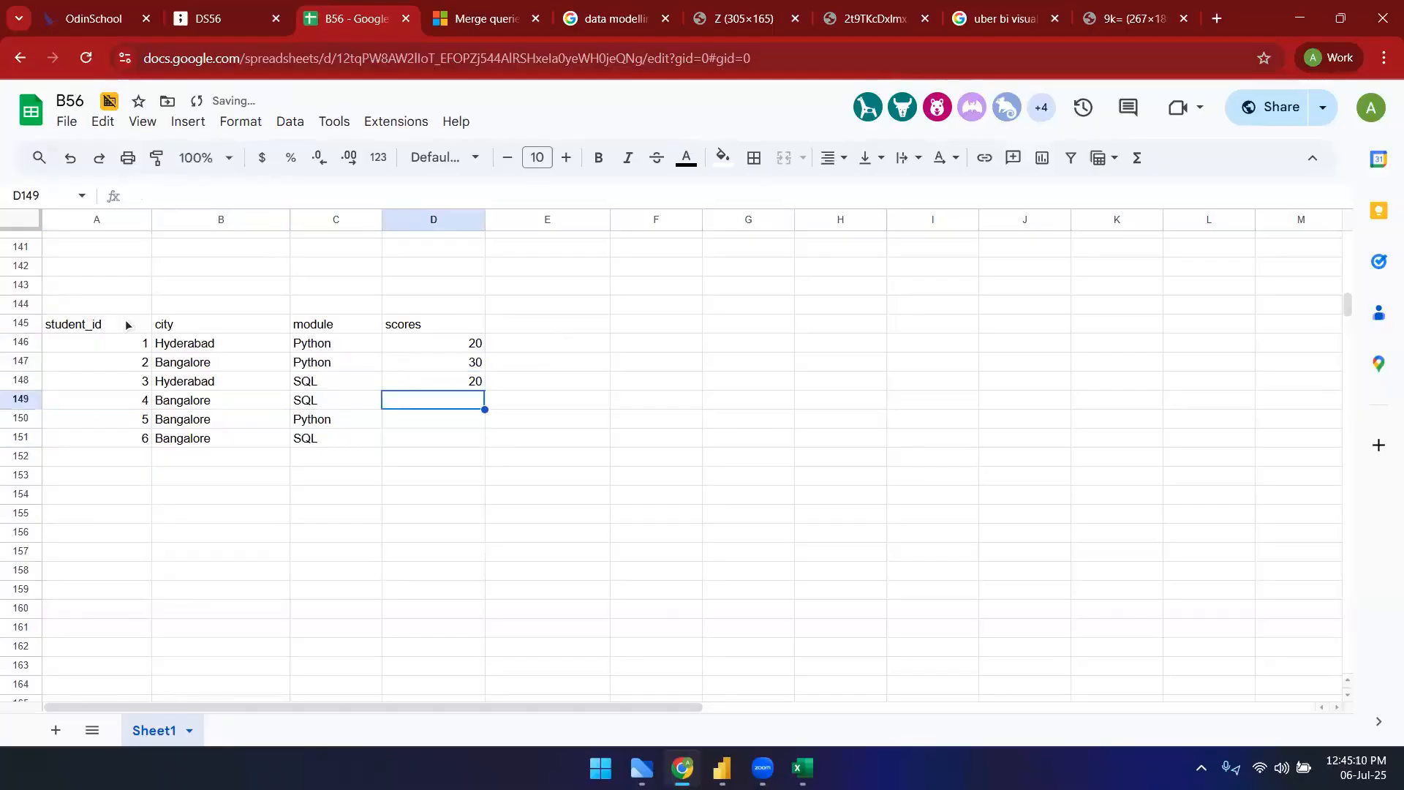
pyautogui.write('20')
pyautogui.press('Return')
pyautogui.write('30')
pyautogui.press('Return')
pyautogui.write('20')
pyautogui.press('Return')
# - Apply all borders to the student table A145:D151 and make its header row bold
pyautogui.moveTo(104, 329); pyautogui.dragTo(446, 442)
pyautogui.click(754, 157)
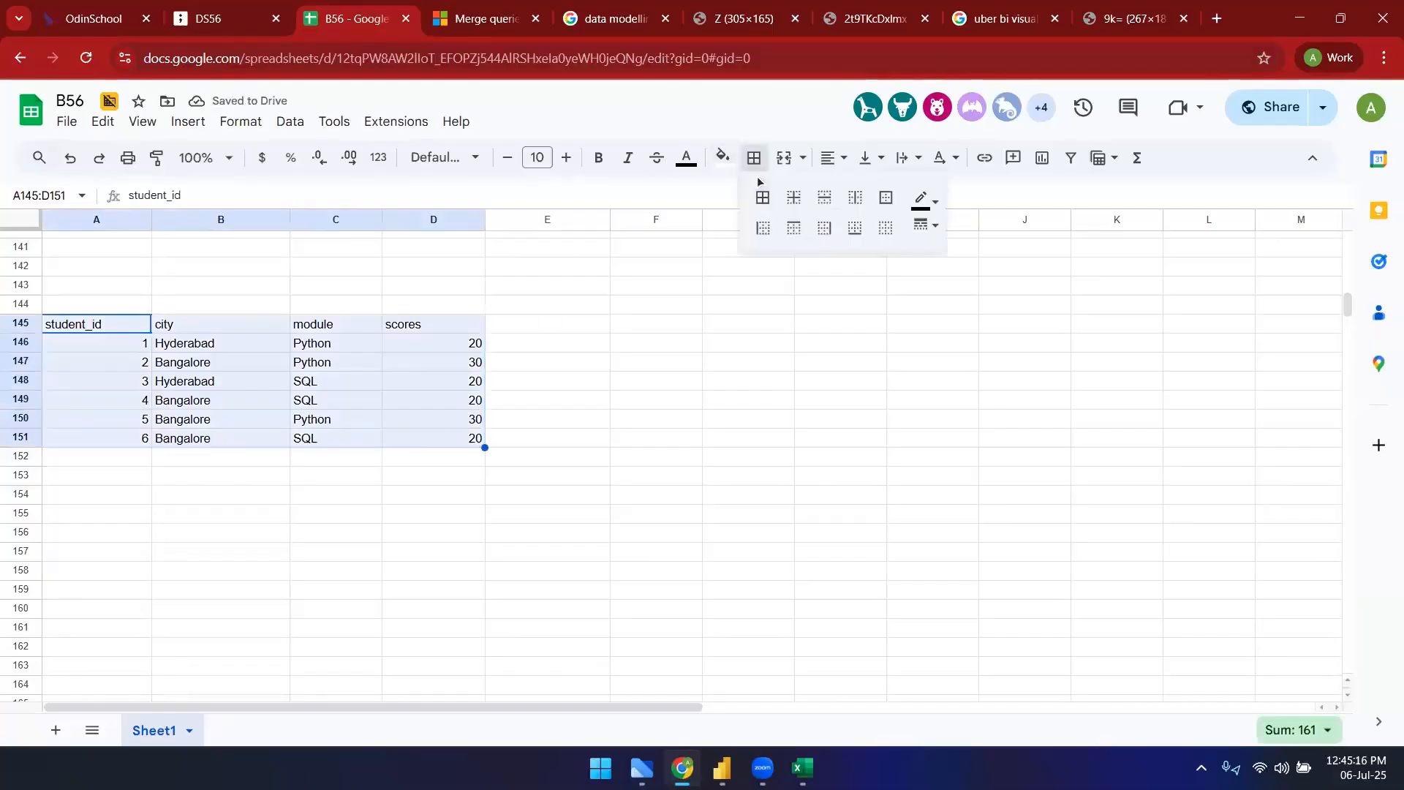
pyautogui.click(761, 197)
pyautogui.click(399, 322)
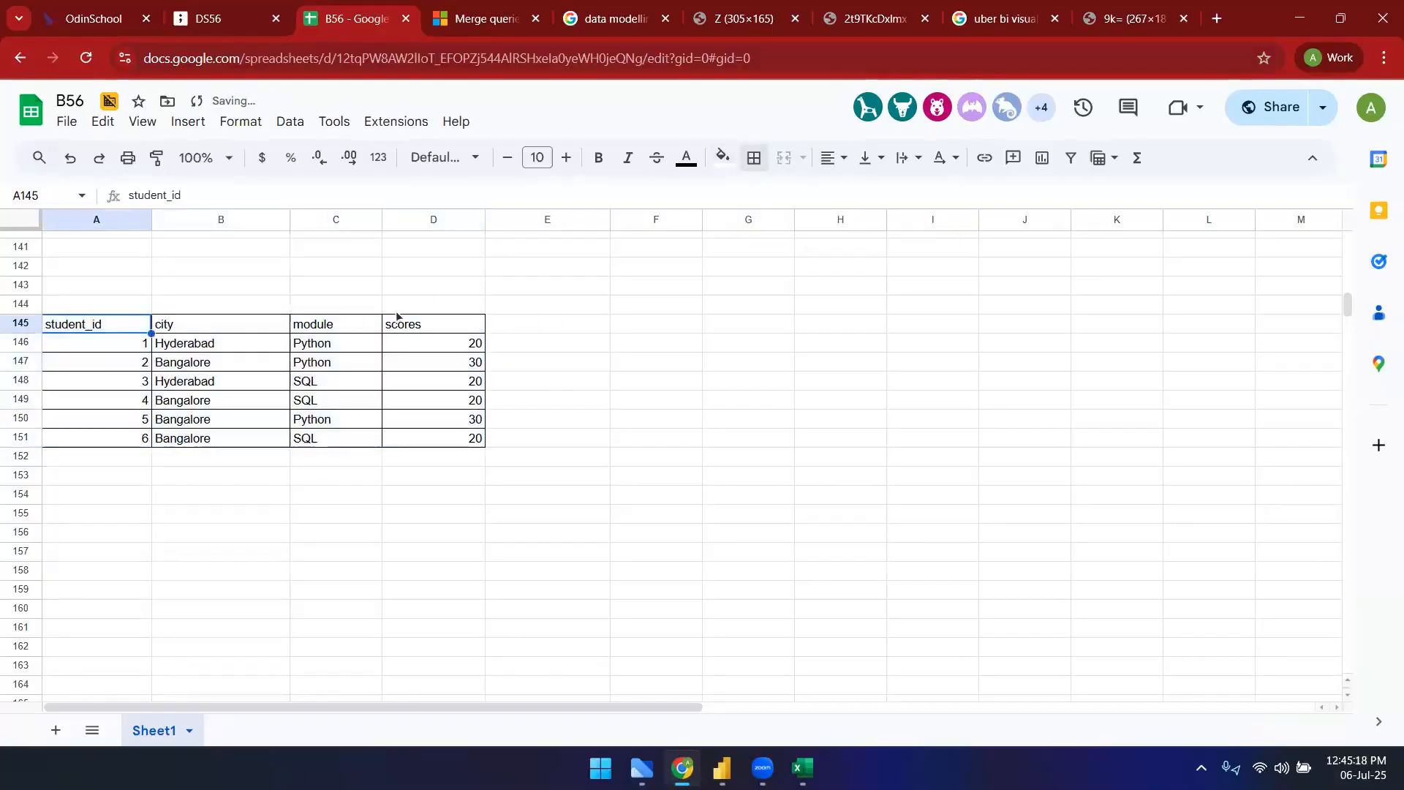
pyautogui.keyDown('shift'); pyautogui.click(77, 330); pyautogui.keyUp('shift')
pyautogui.hotkey('ctrl', 'b')
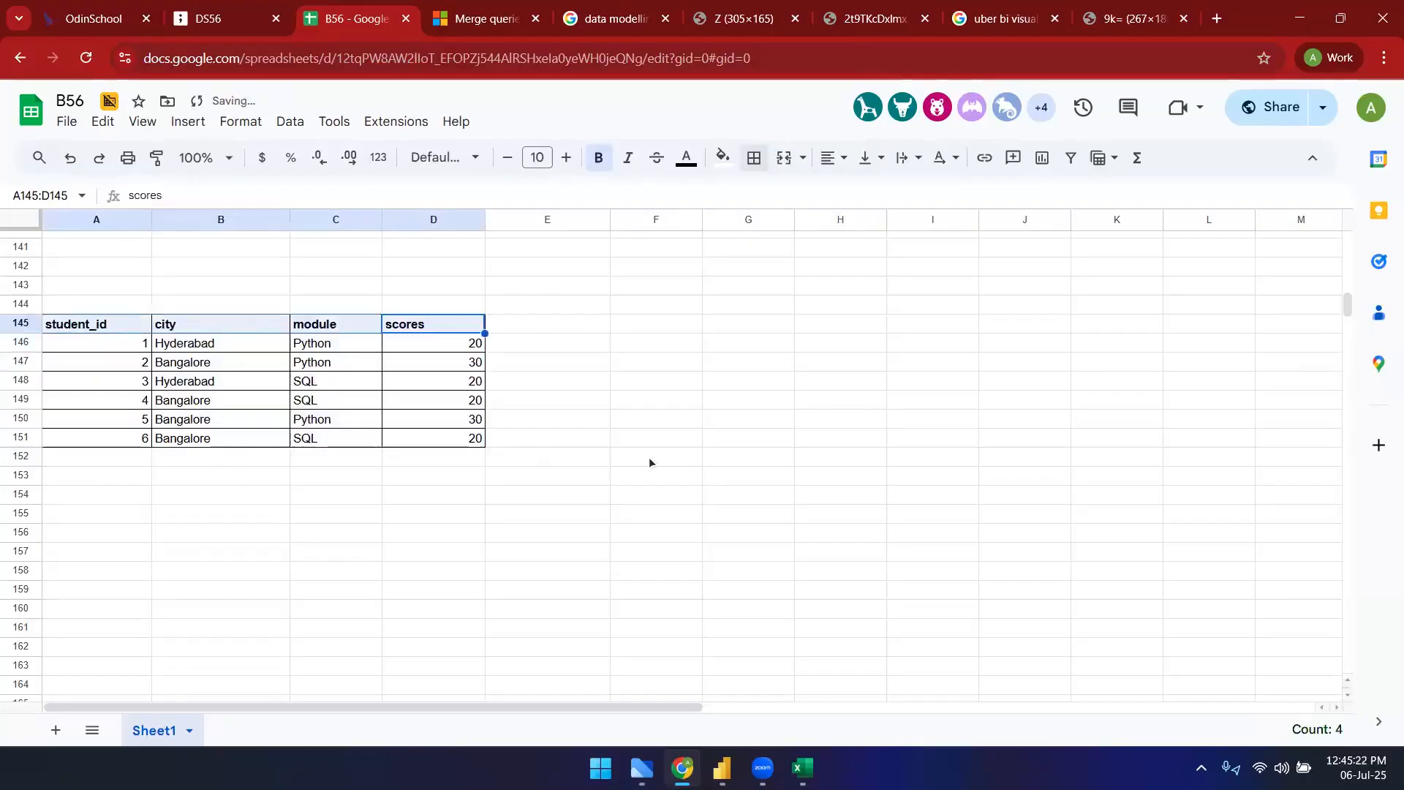
# - Write the question "how many students have taken up different modules in each city" in E152
pyautogui.click(574, 455)
pyautogui.write('how many studen')
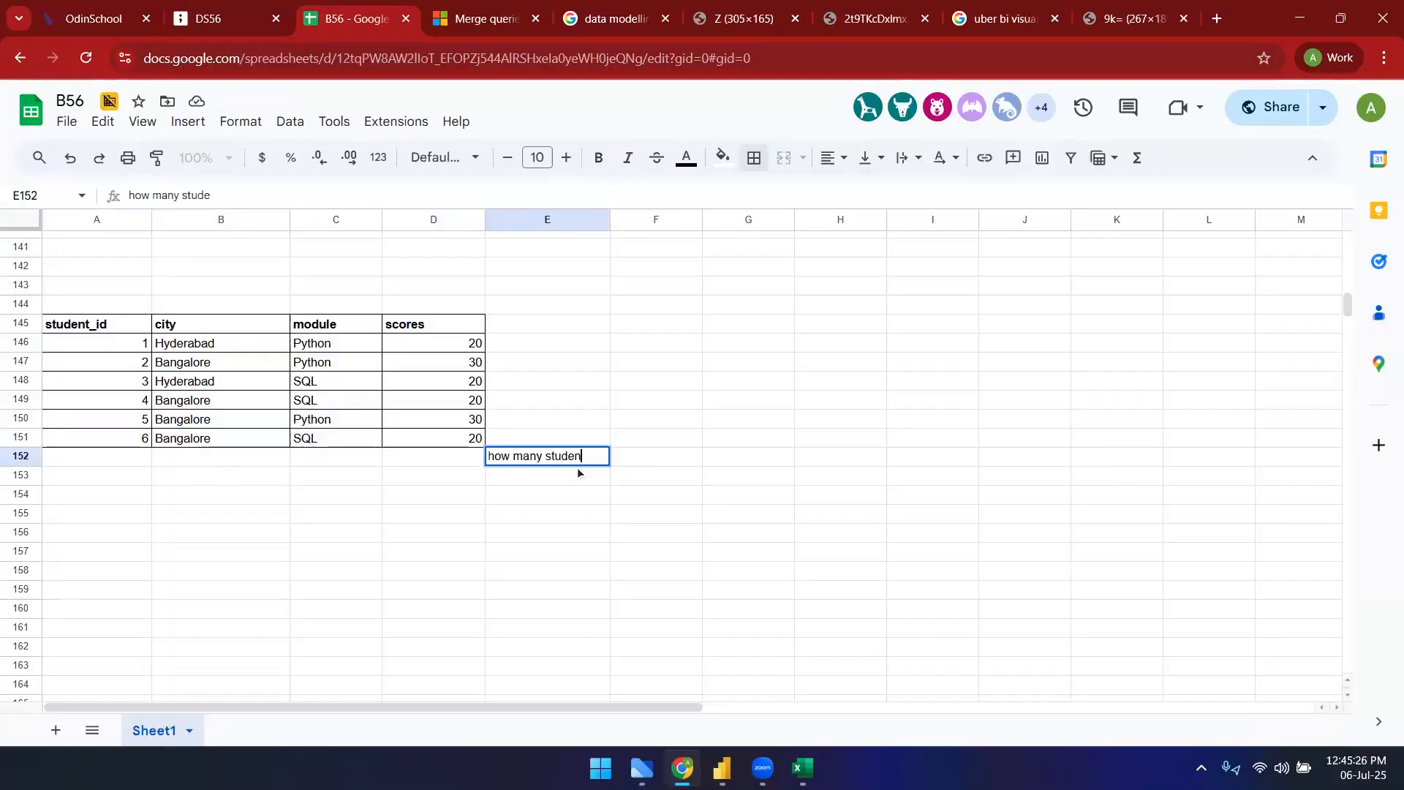
pyautogui.write('ts have taken up diffe')
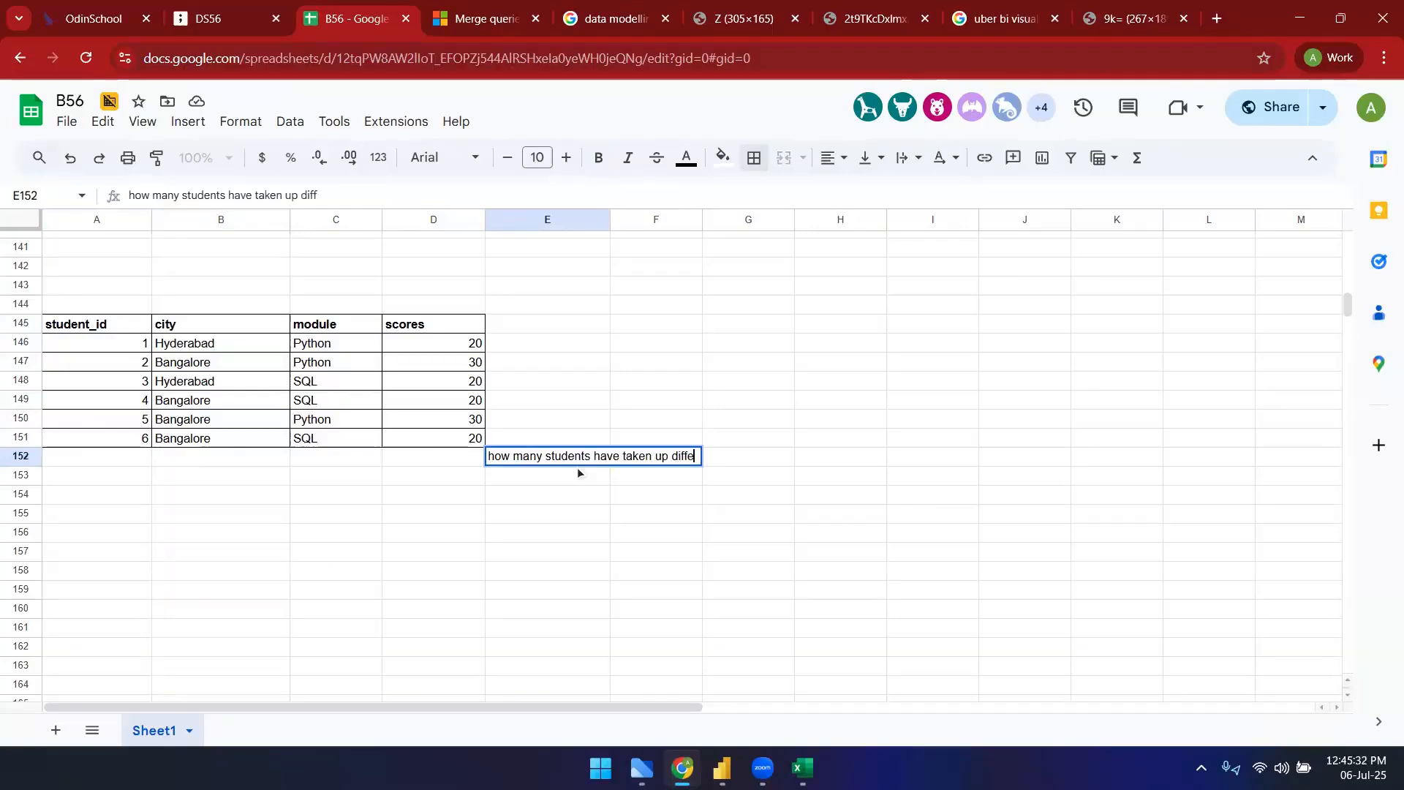
pyautogui.write('rent modules')
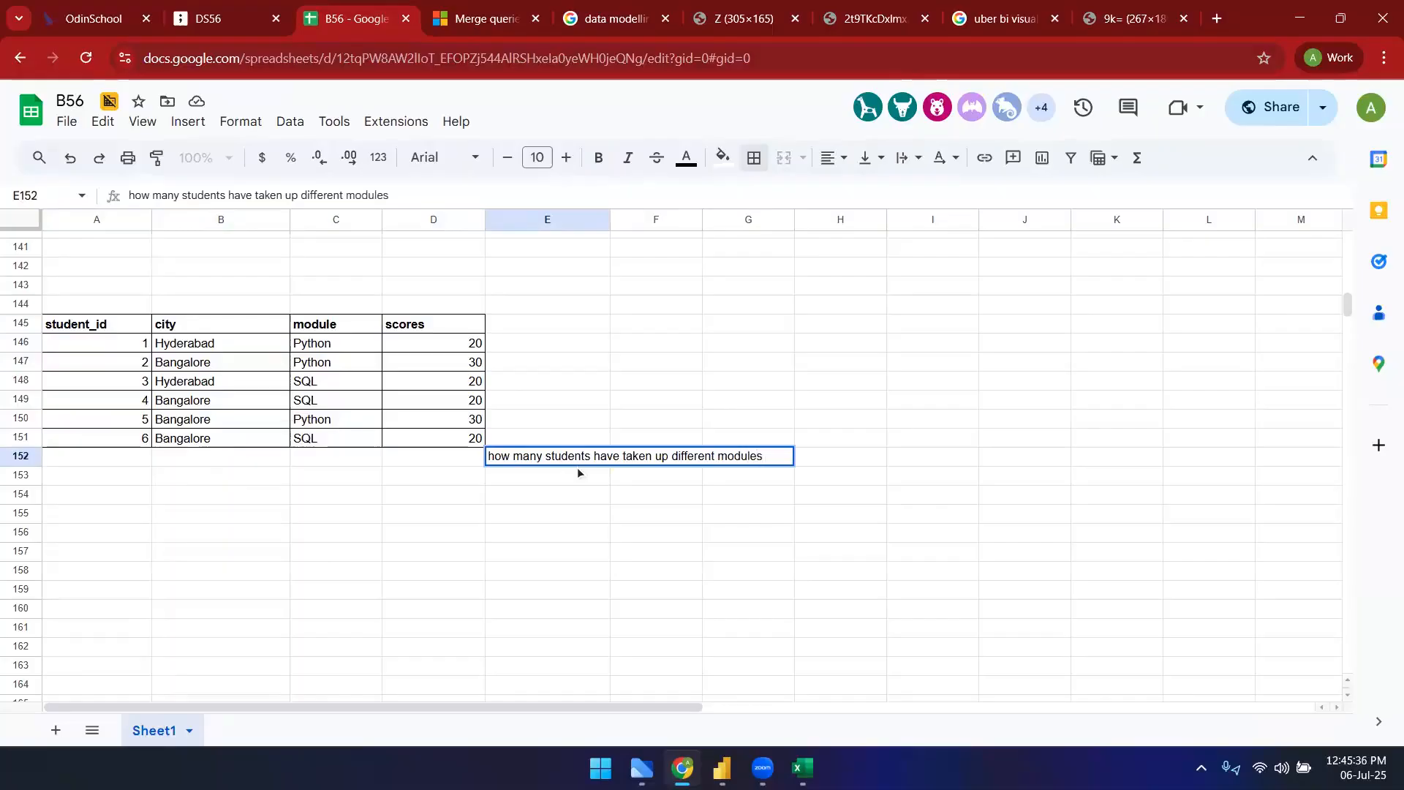
pyautogui.write(' in each city')
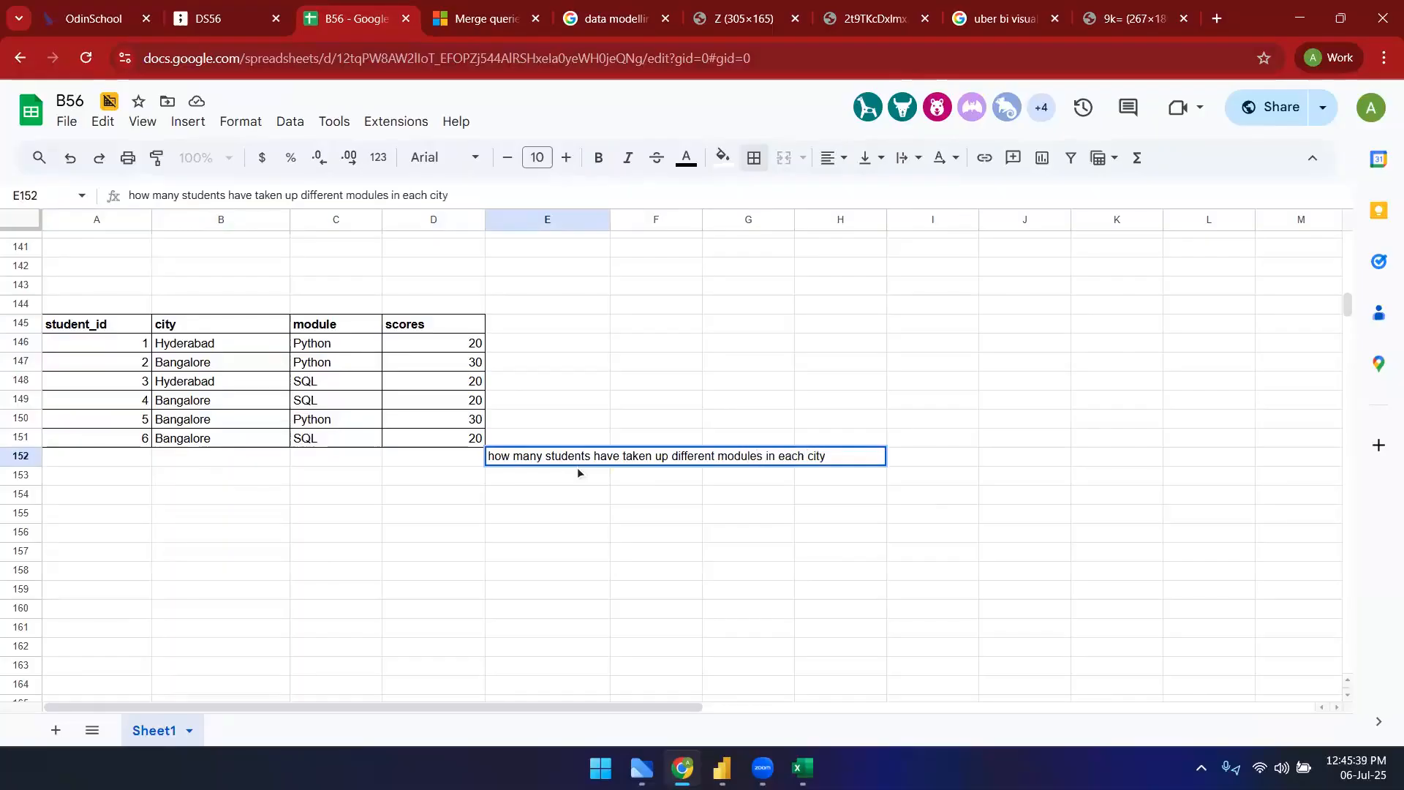
pyautogui.press('Return')
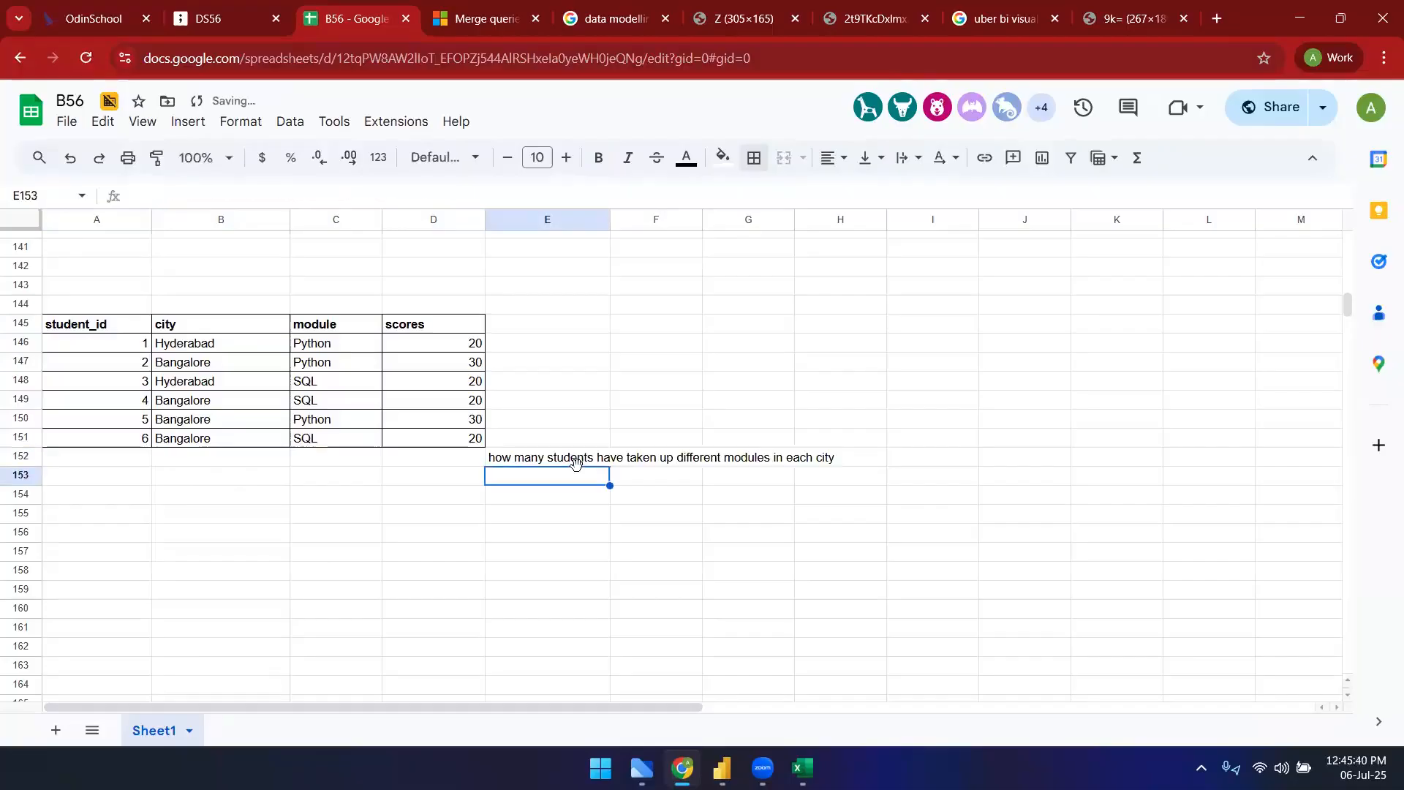
# - Write the rephrased question "count of students from each city, taken each module" in E153
pyautogui.press('Return')
pyautogui.press('Return')
pyautogui.write('count of students who')
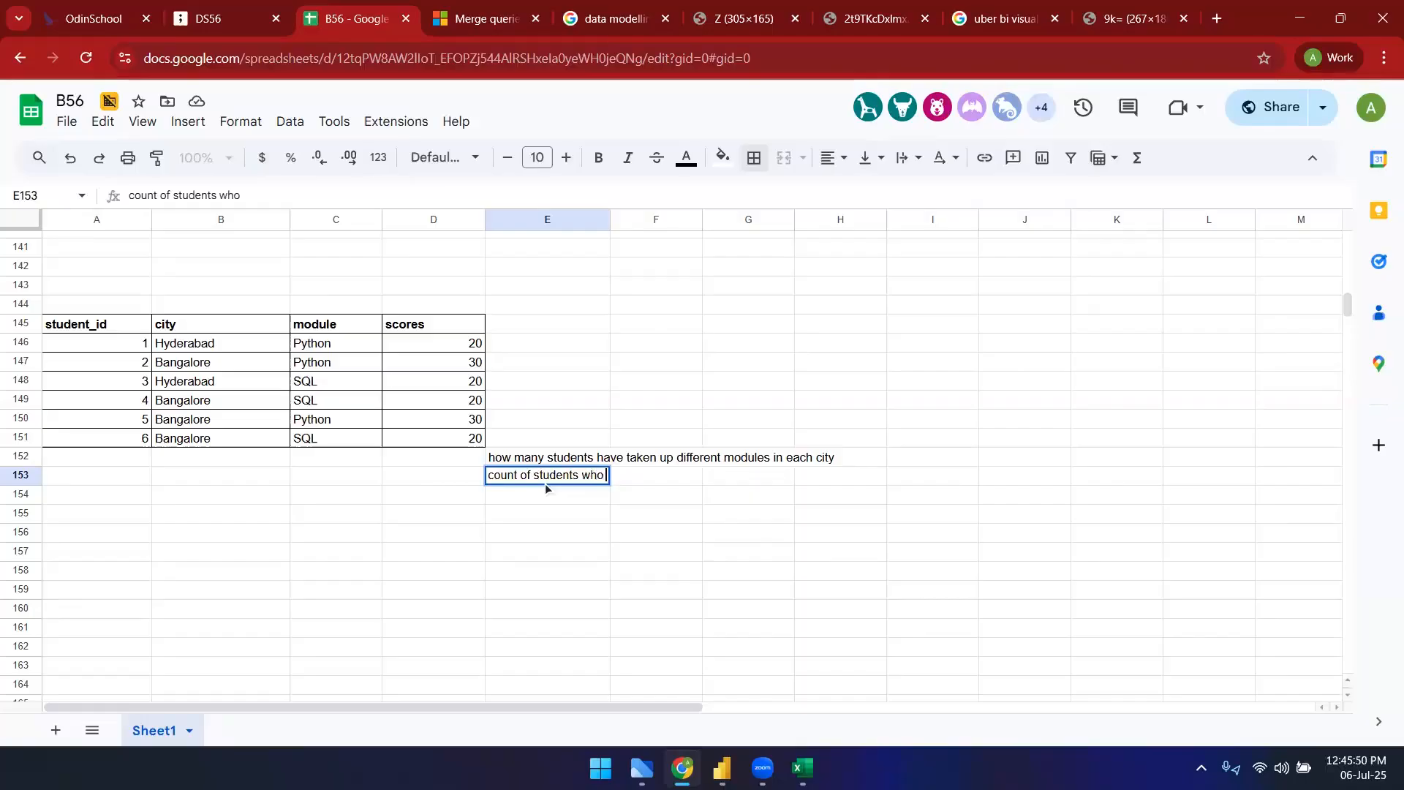
pyautogui.press('BackSpace')
pyautogui.press('BackSpace')
pyautogui.press('BackSpace')
pyautogui.write('from each cit')
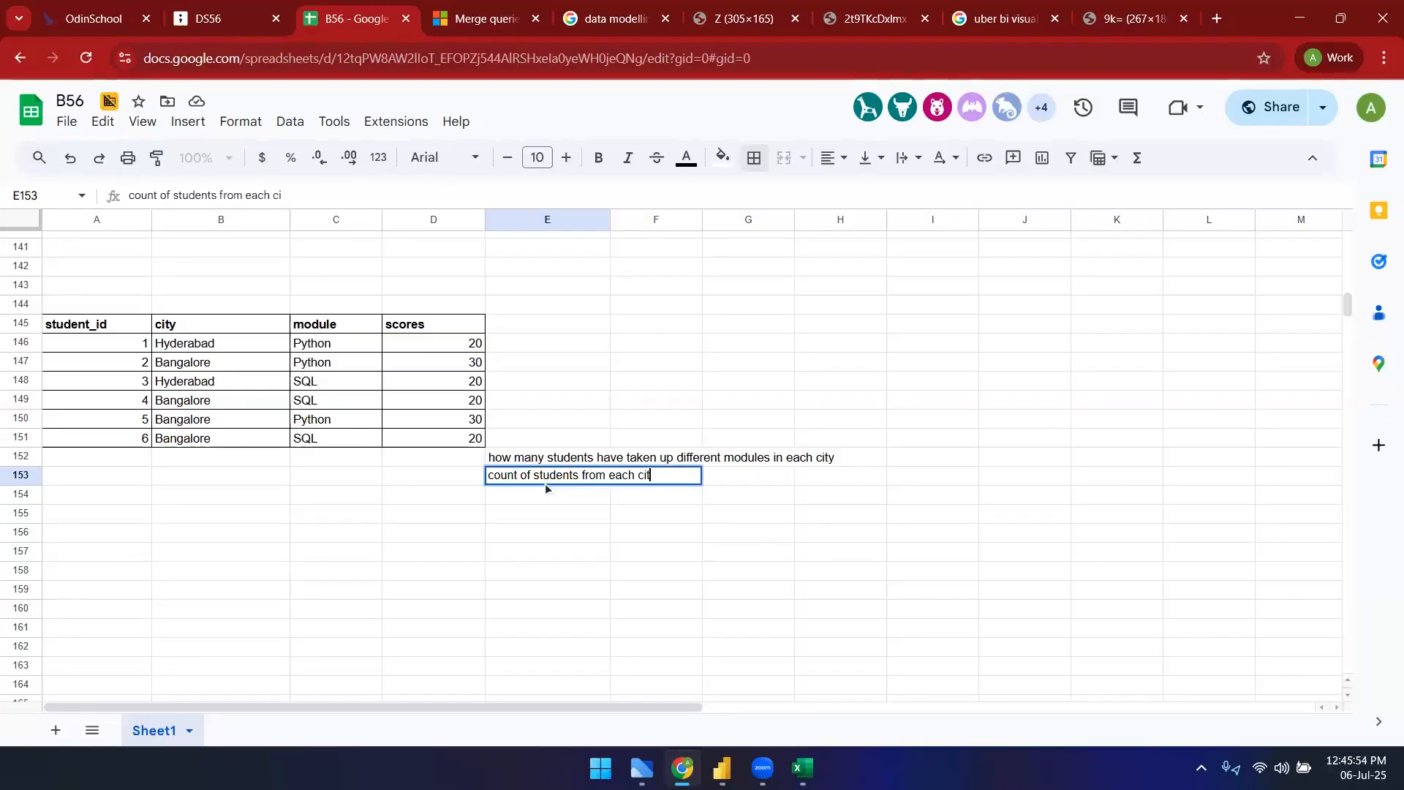
pyautogui.write('y, taken each module')
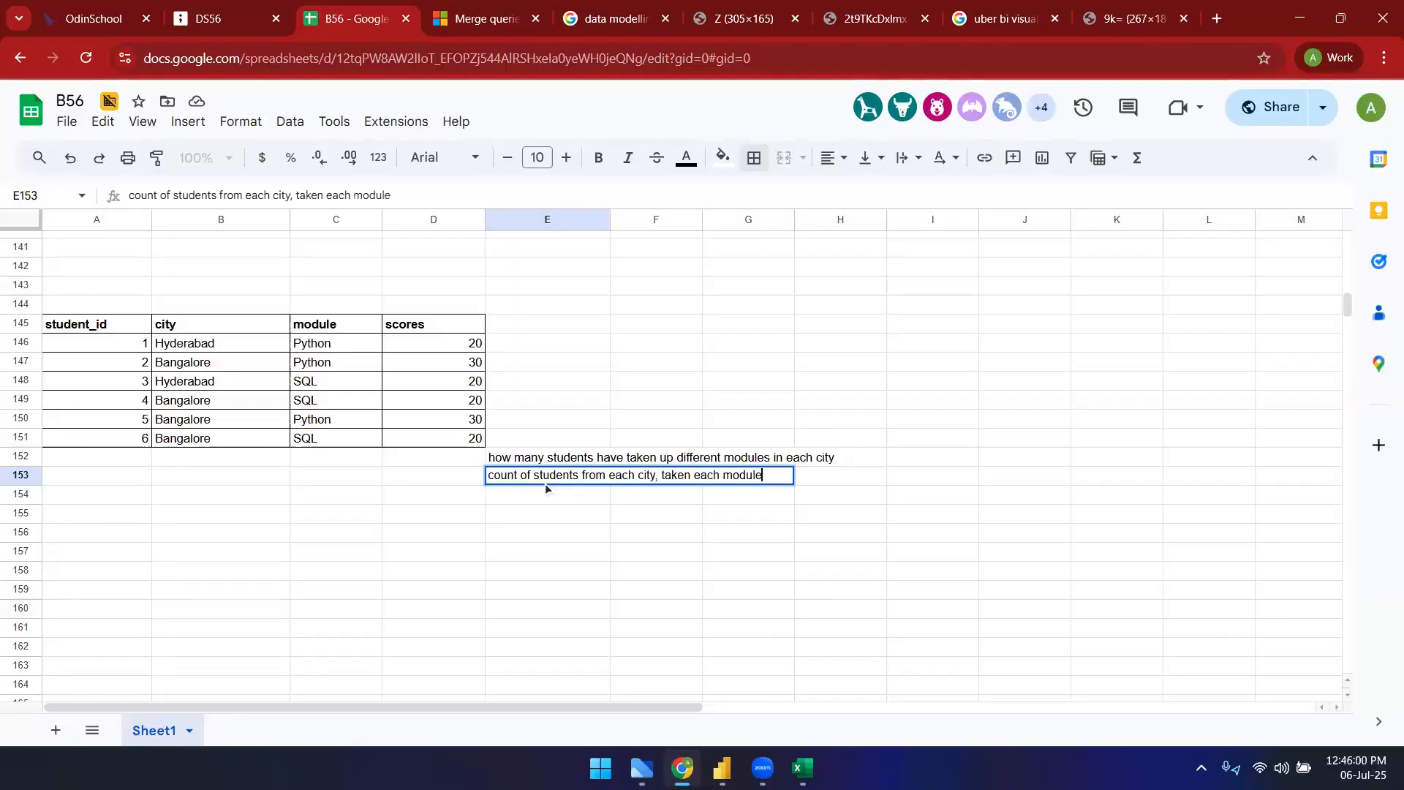
pyautogui.press('Return')
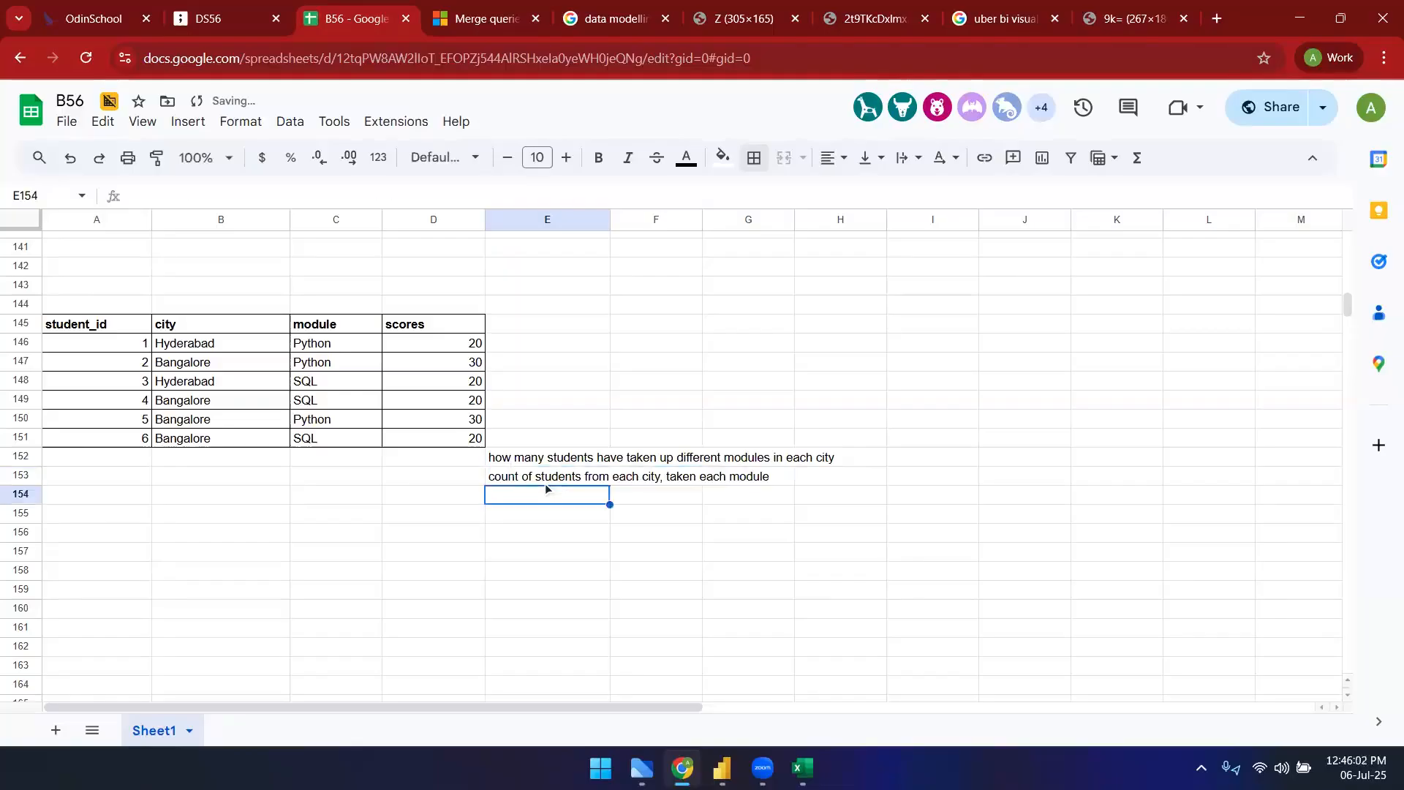
pyautogui.click(245, 344)
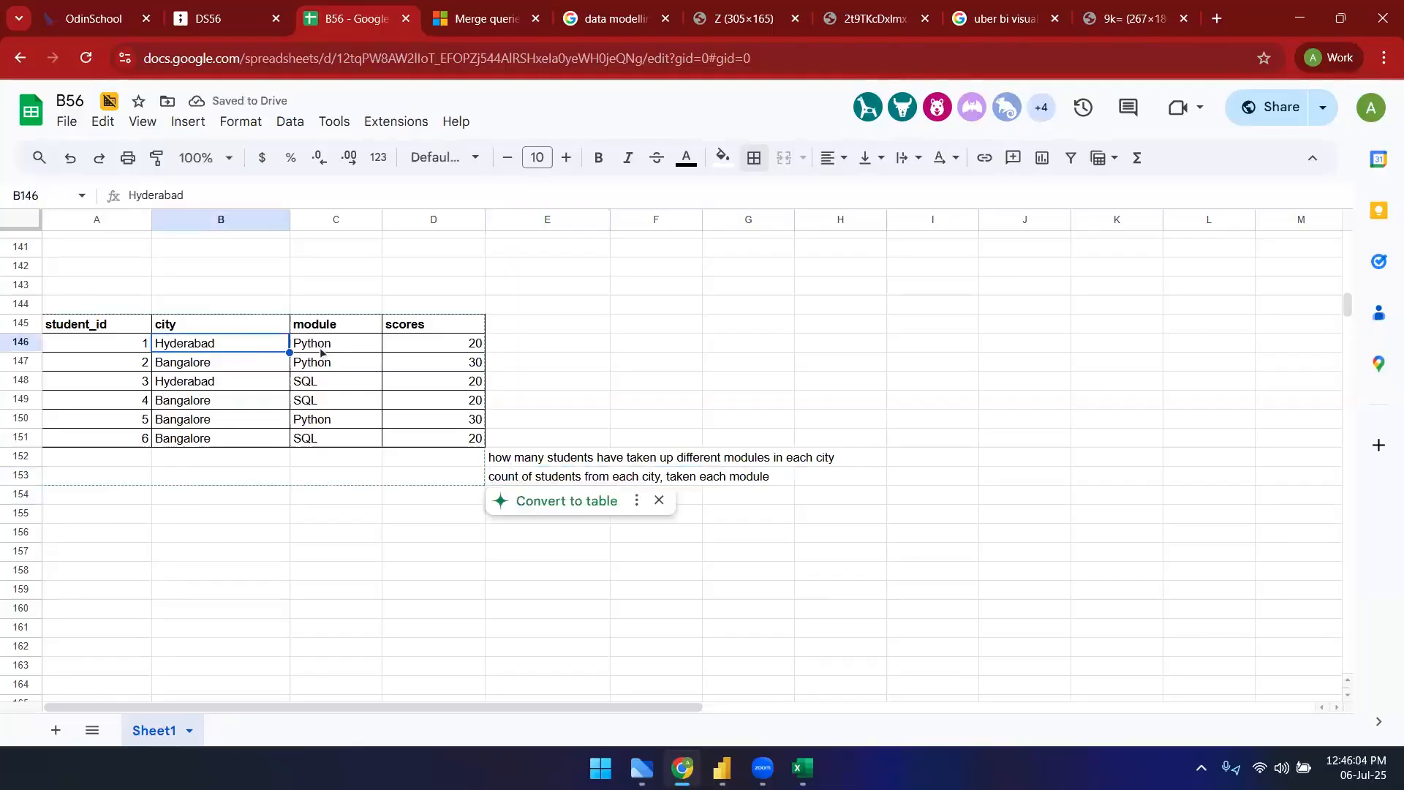
pyautogui.click(309, 345)
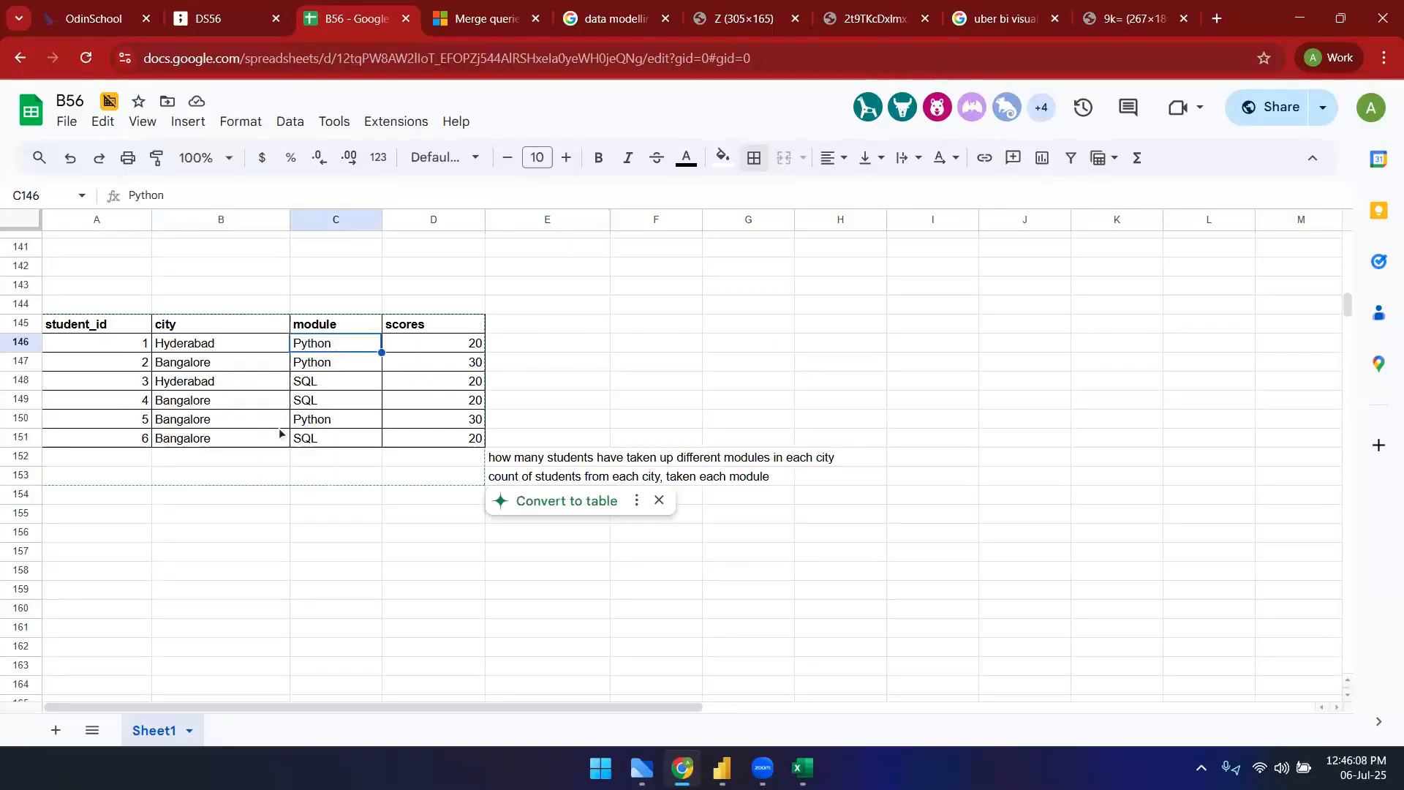
pyautogui.click(788, 403)
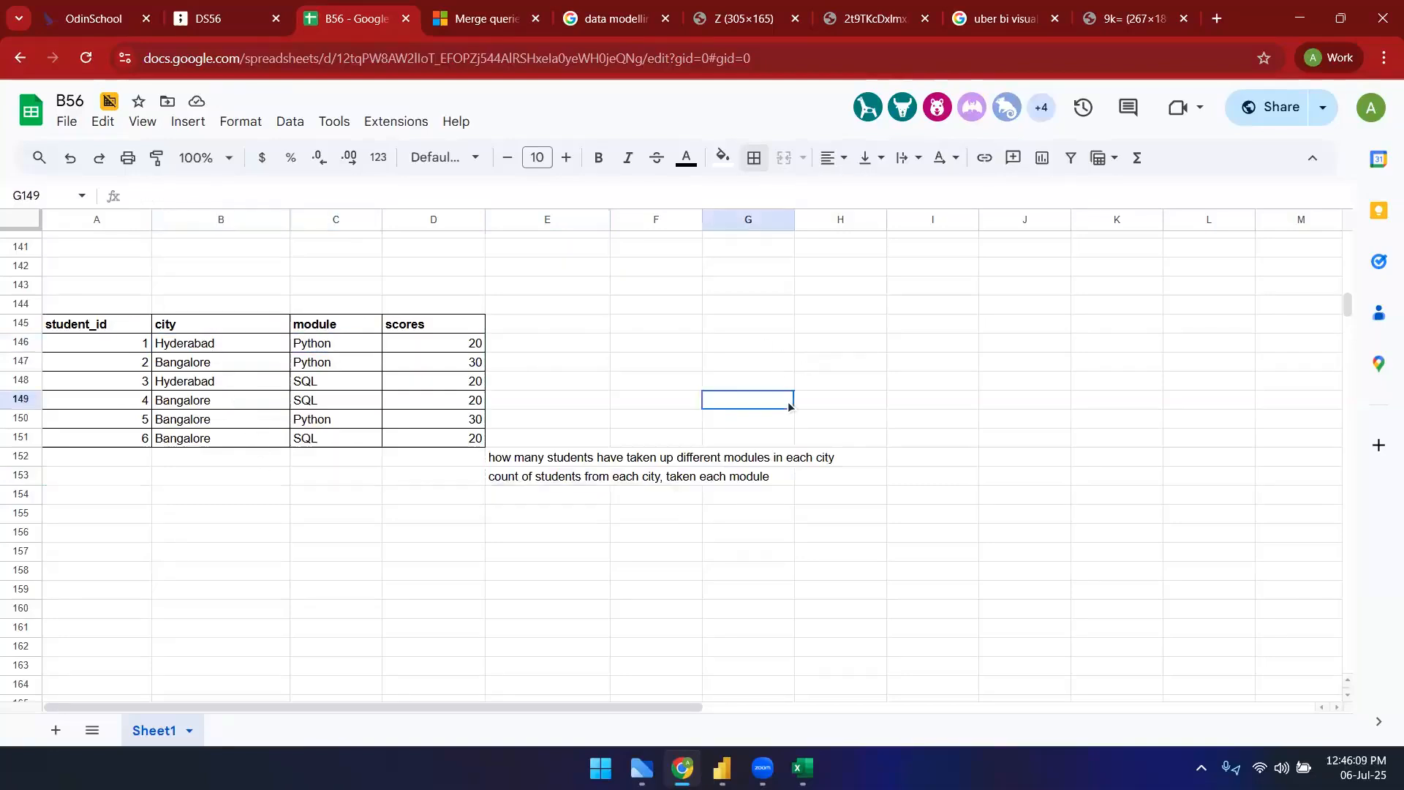
pyautogui.click(184, 404)
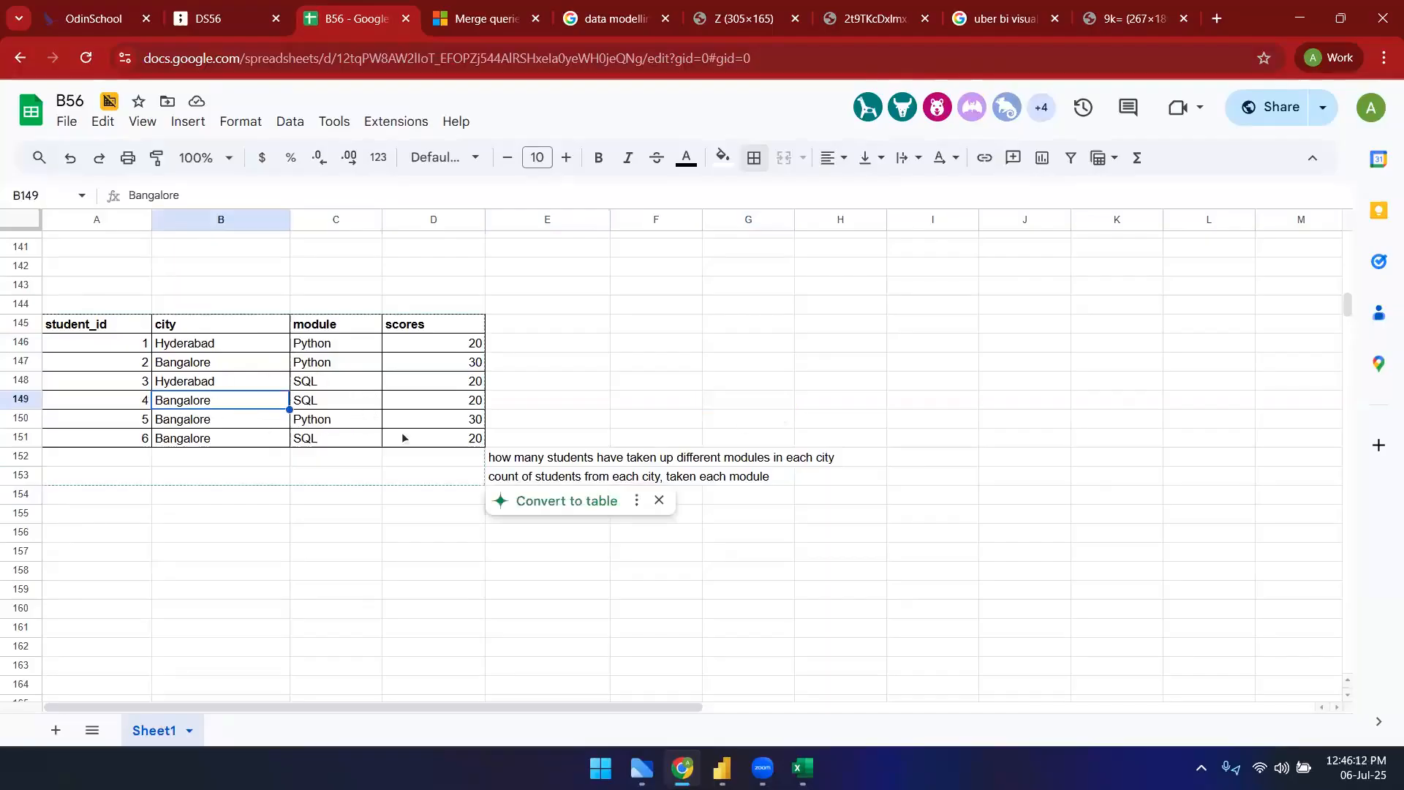
pyautogui.moveTo(560, 604); pyautogui.dragTo(545, 590)
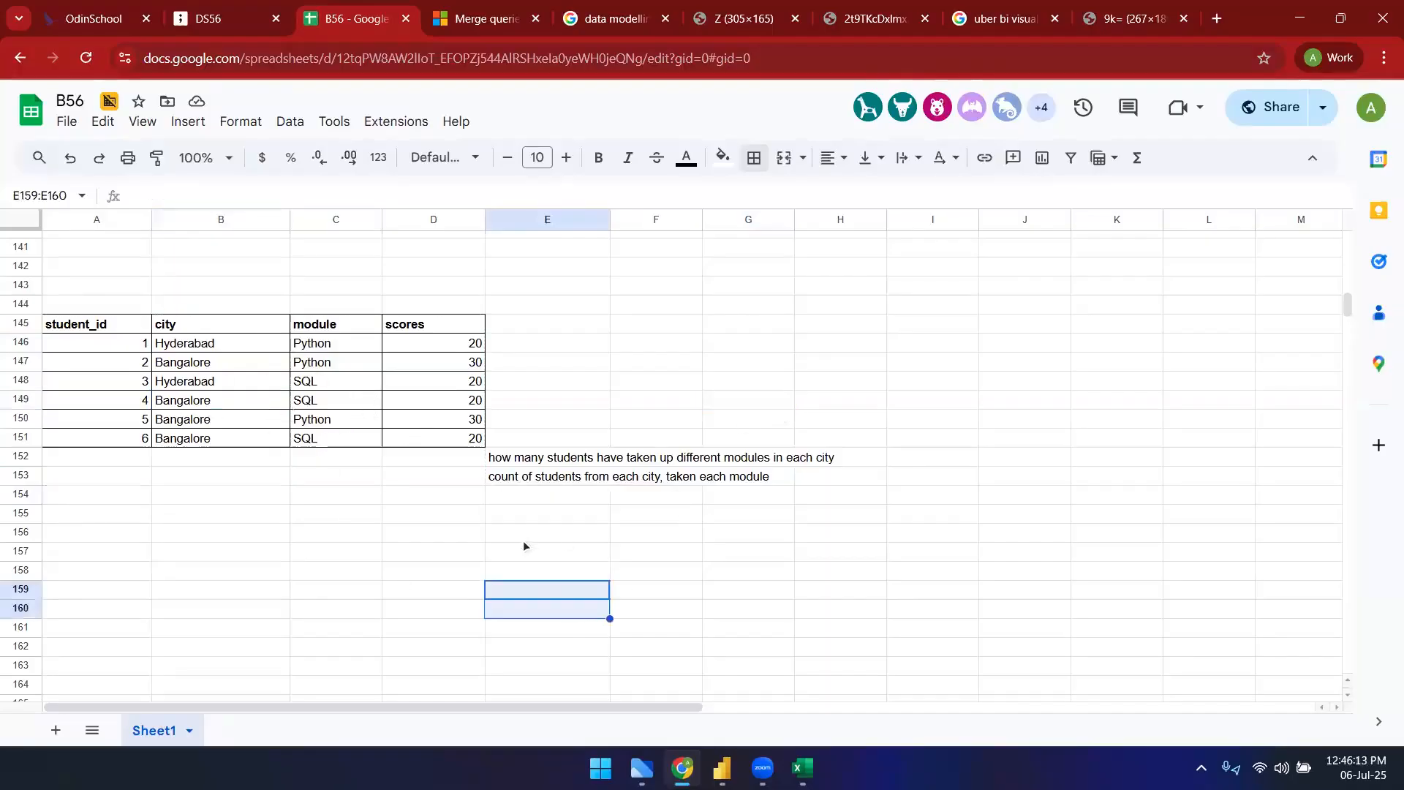
# - List the combinations Hyderabad with Python and Hyderabad with SQL in D155:E156
pyautogui.click(479, 532)
pyautogui.click(420, 515)
pyautogui.write('Hyderabad')
pyautogui.press('Tab')
pyautogui.write('Python')
pyautogui.press('Return')
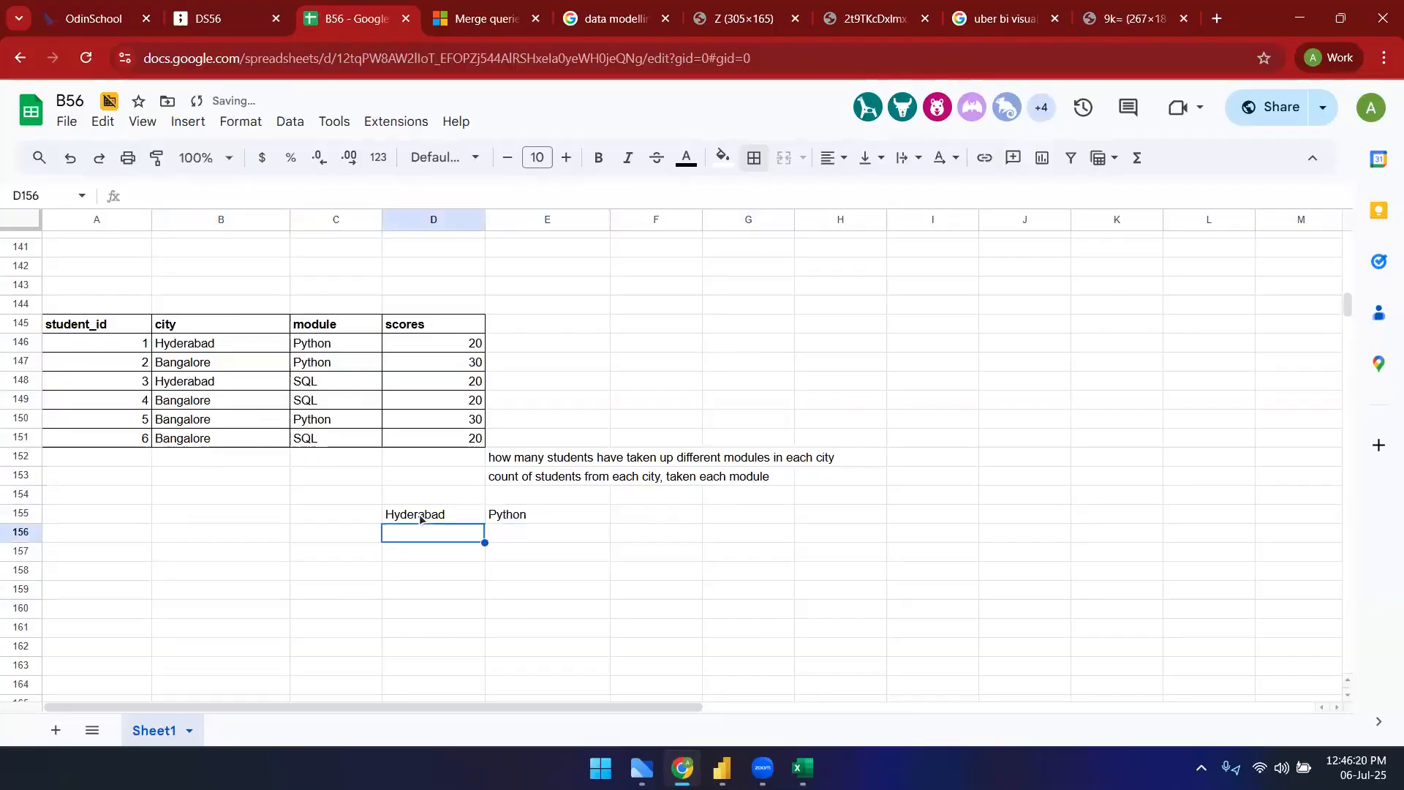
pyautogui.write('Hyderwba')
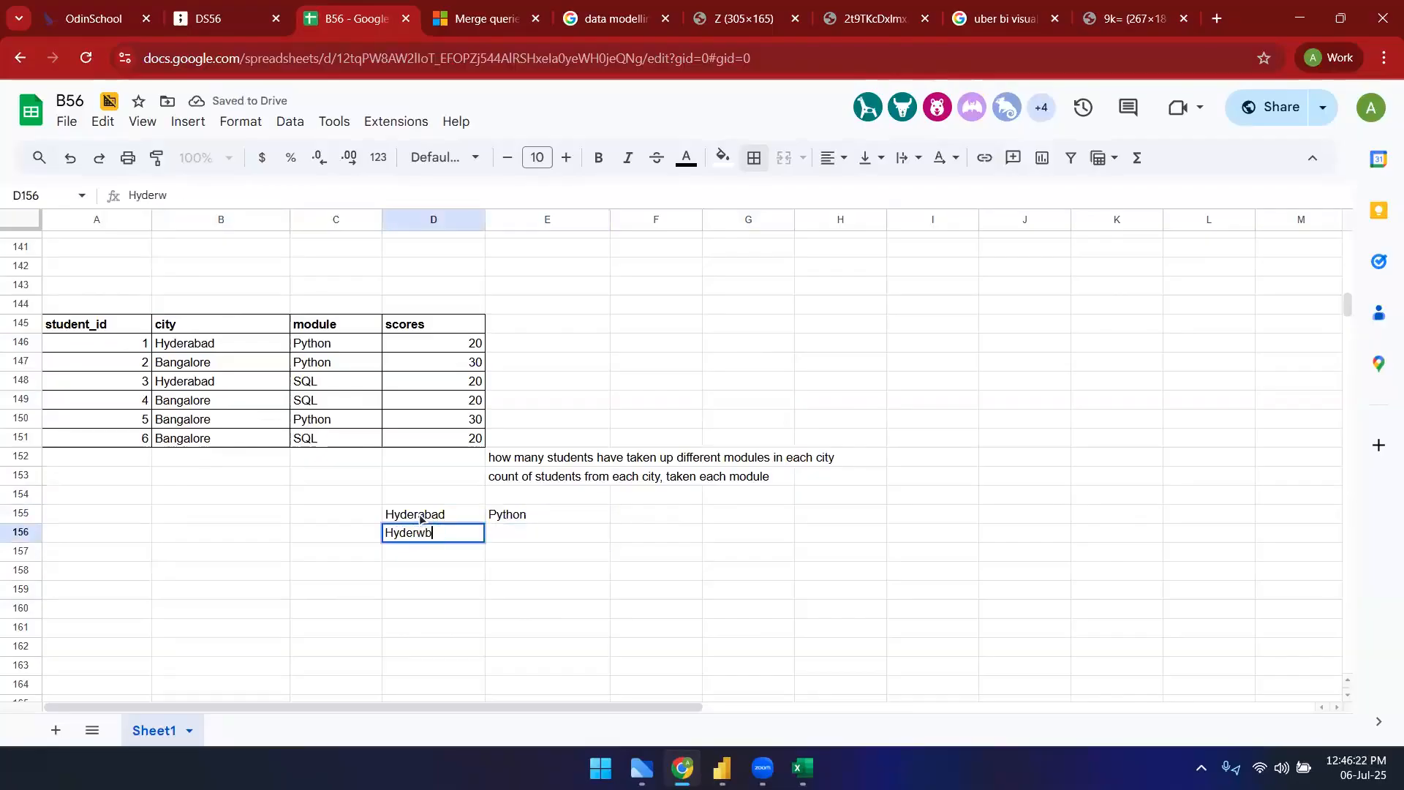
pyautogui.press('BackSpace')
pyautogui.press('BackSpace')
pyautogui.press('BackSpace')
pyautogui.write('abad')
pyautogui.press('Tab')
pyautogui.write('SQL')
pyautogui.press('Return')
# - List the combinations Bangalore with Python and Bangalore with SQL in D157:E158
pyautogui.write('BAngalore')
pyautogui.press('BackSpace')
pyautogui.press('BackSpace')
pyautogui.press('BackSpace')
pyautogui.press('BackSpace')
pyautogui.press('BackSpace')
pyautogui.press('BackSpace')
pyautogui.press('BackSpace')
pyautogui.press('BackSpace')
pyautogui.write('angalore')
pyautogui.press('Tab')
pyautogui.write('Python')
pyautogui.press('Return')
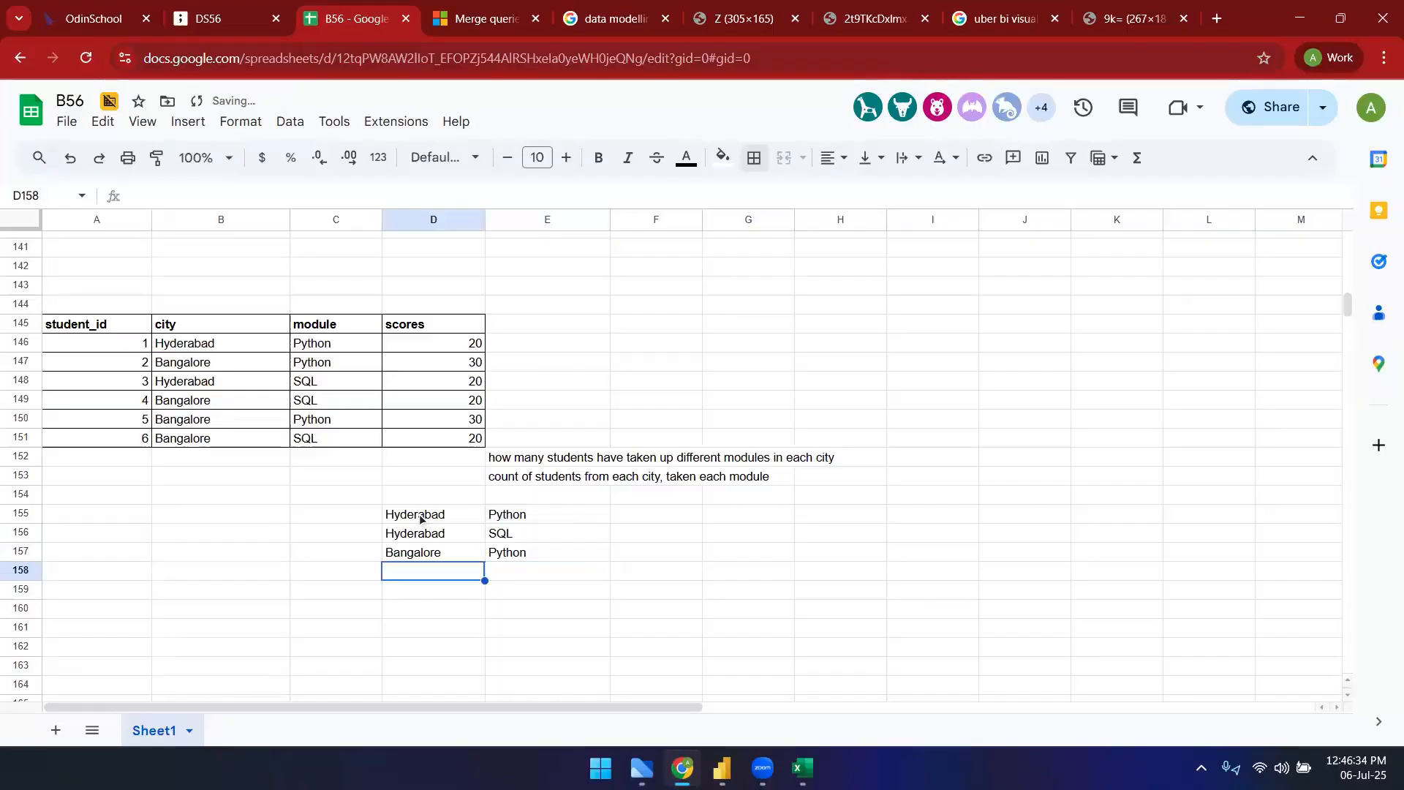
pyautogui.write('Banga')
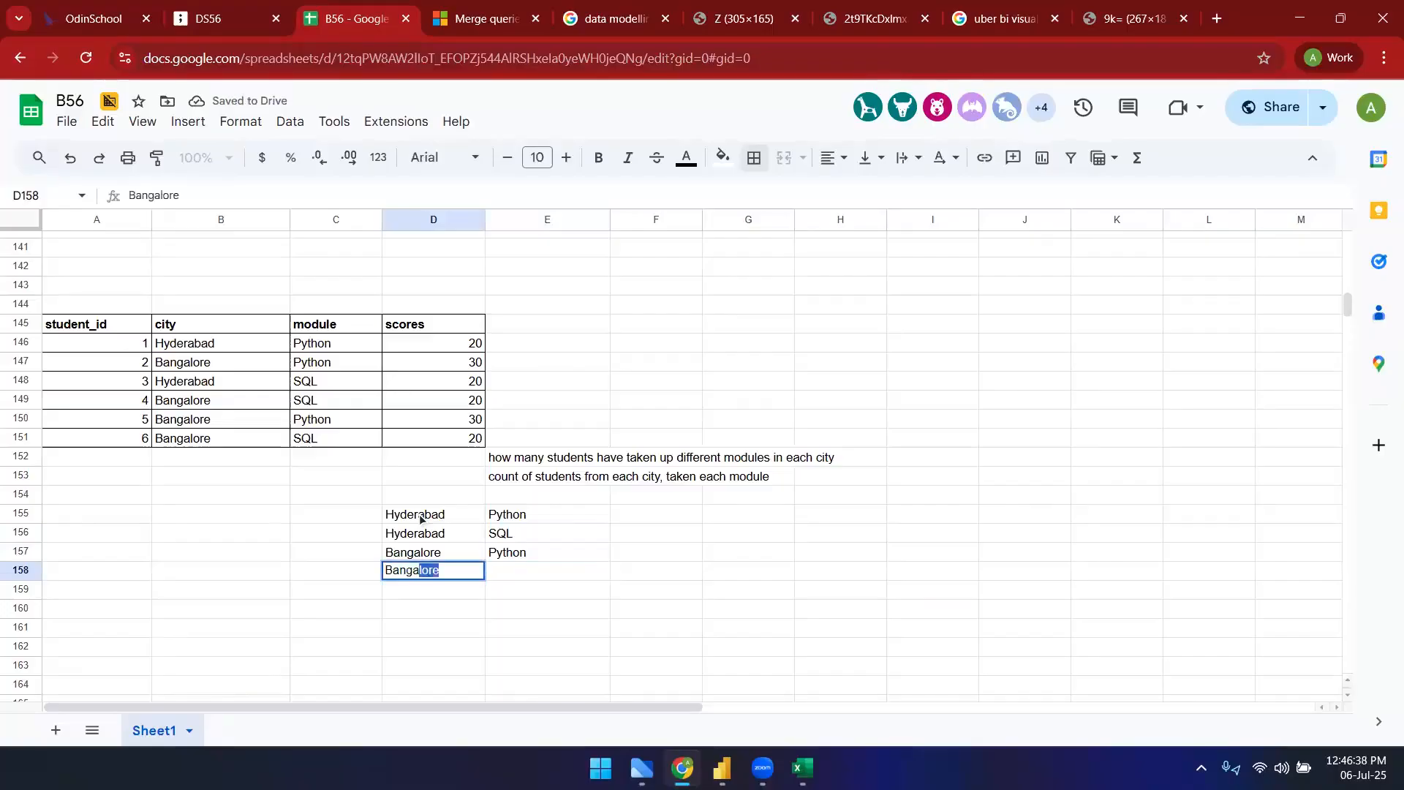
pyautogui.press('Tab')
pyautogui.write('SQL')
pyautogui.press('Tab')
pyautogui.press('Up')
pyautogui.press('Up')
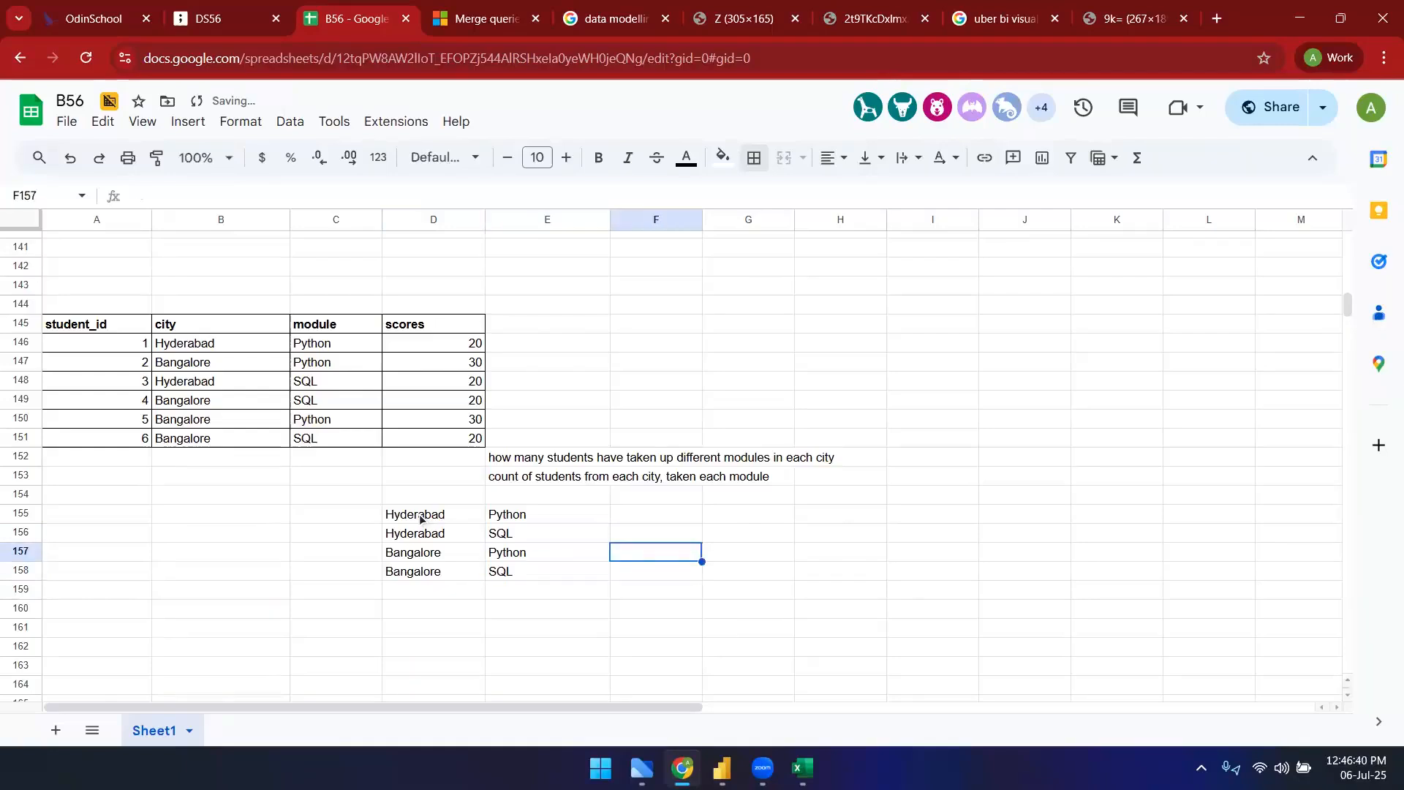
pyautogui.press('Up')
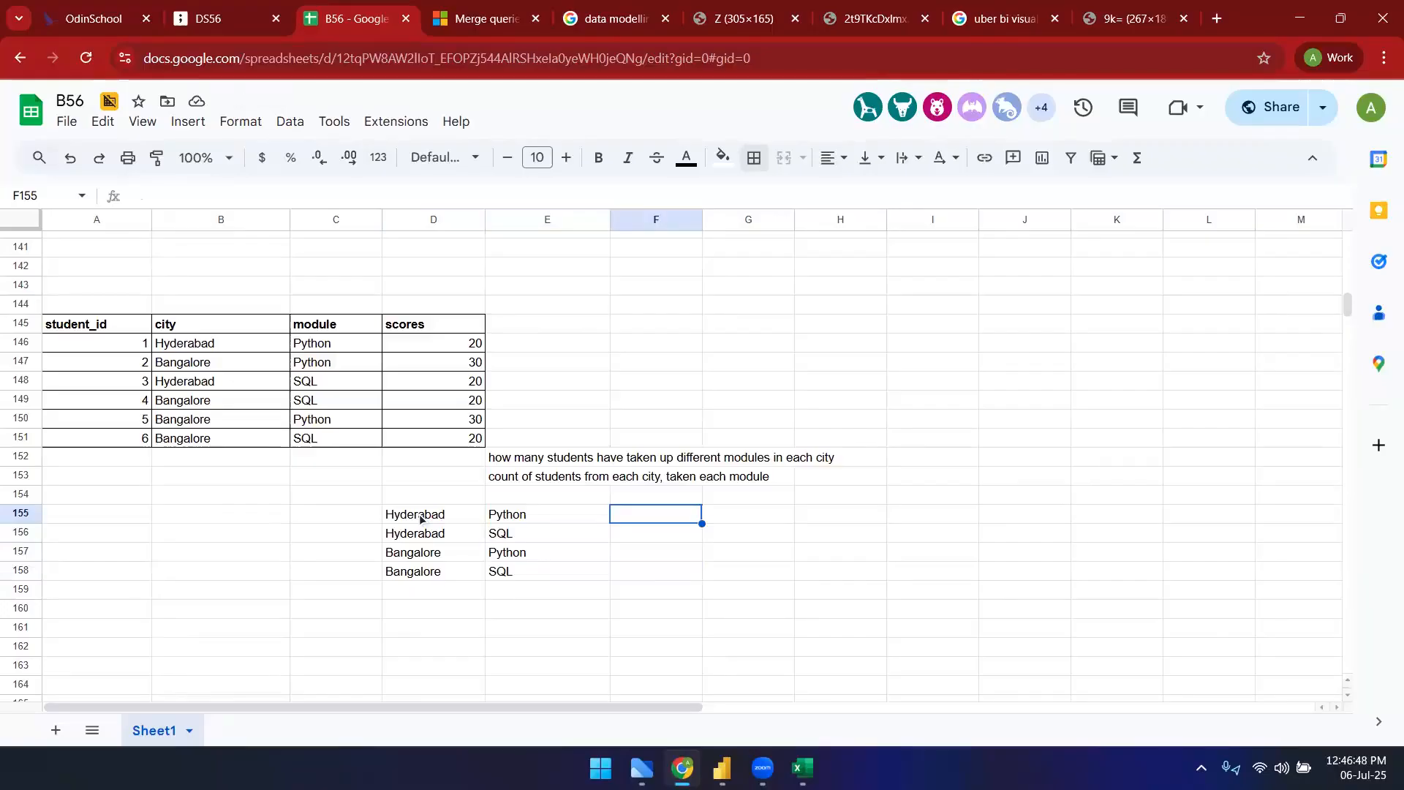
# - Enter the student count 1 for Hyderabad and Python in F155
pyautogui.write('1')
pyautogui.press('Return')
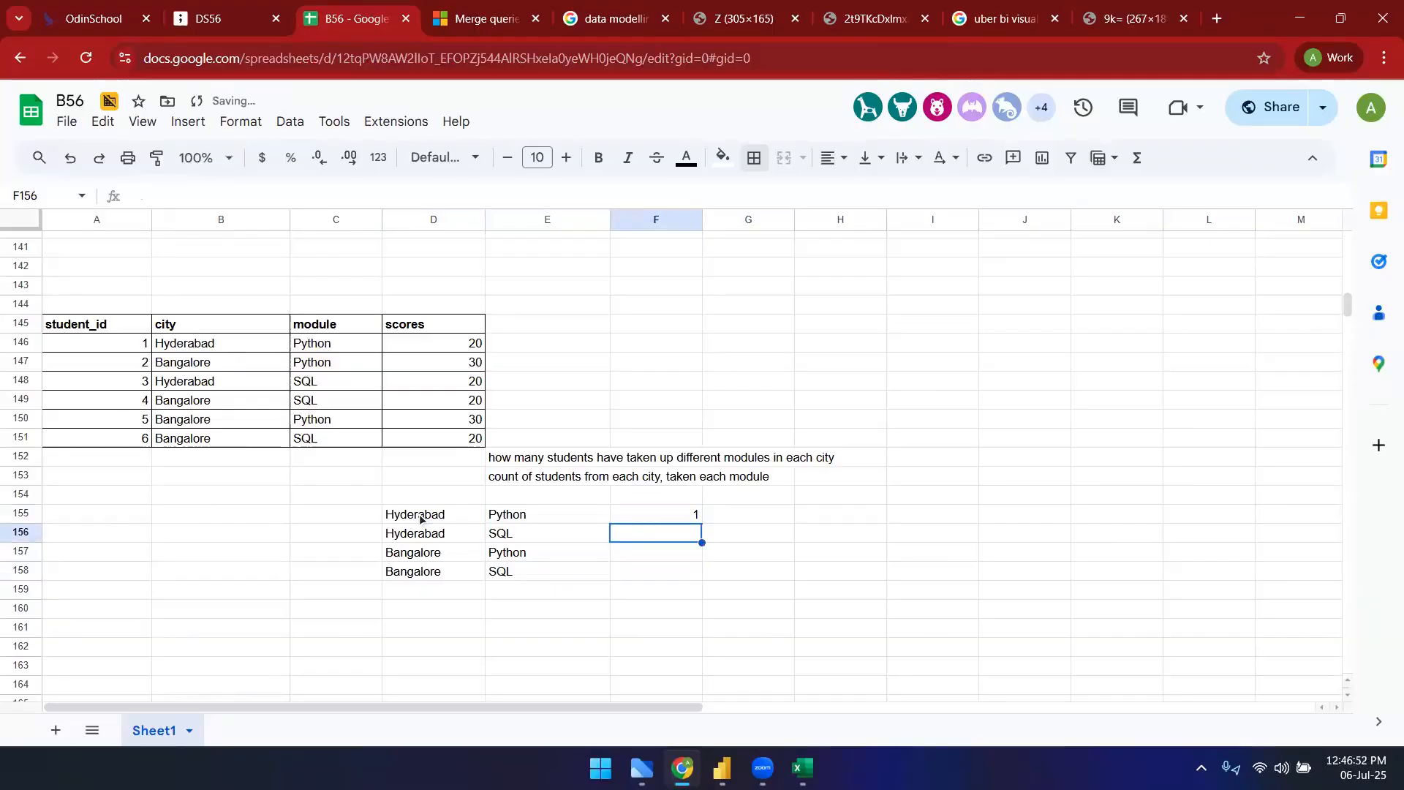
pyautogui.press('Up')
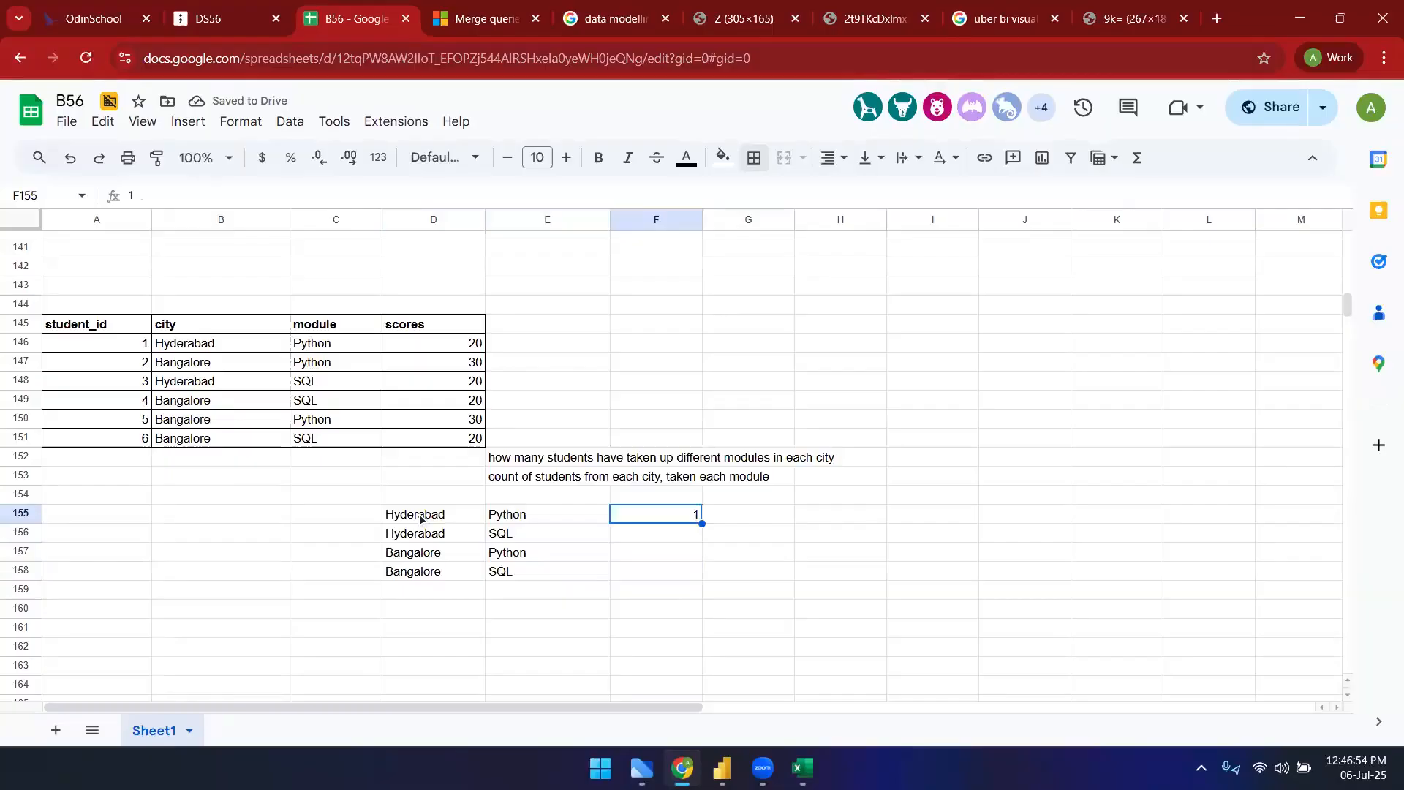
# - Check the Hyderabad and Python record in the student table against the written questions and its summary row
pyautogui.moveTo(194, 344); pyautogui.dragTo(322, 353)
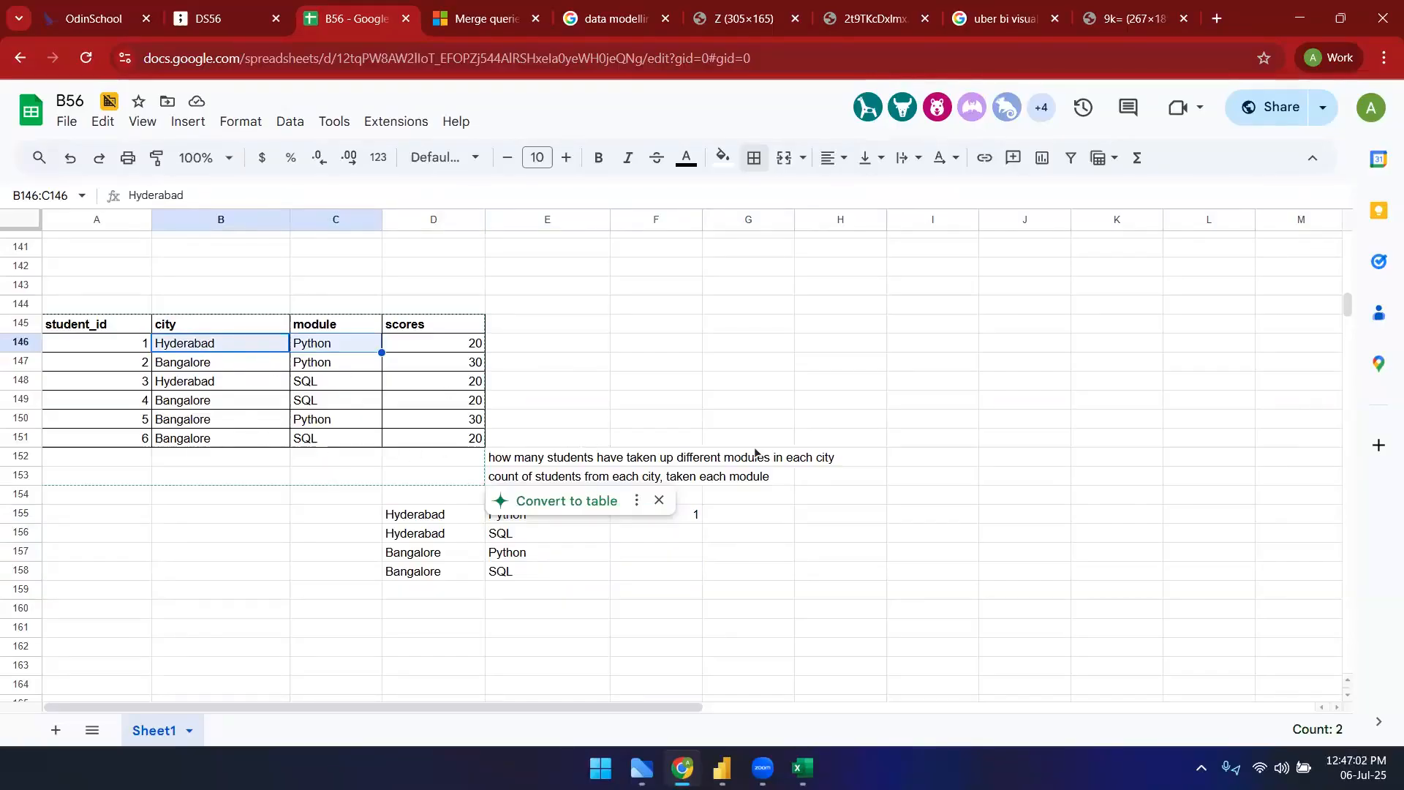
pyautogui.click(437, 345)
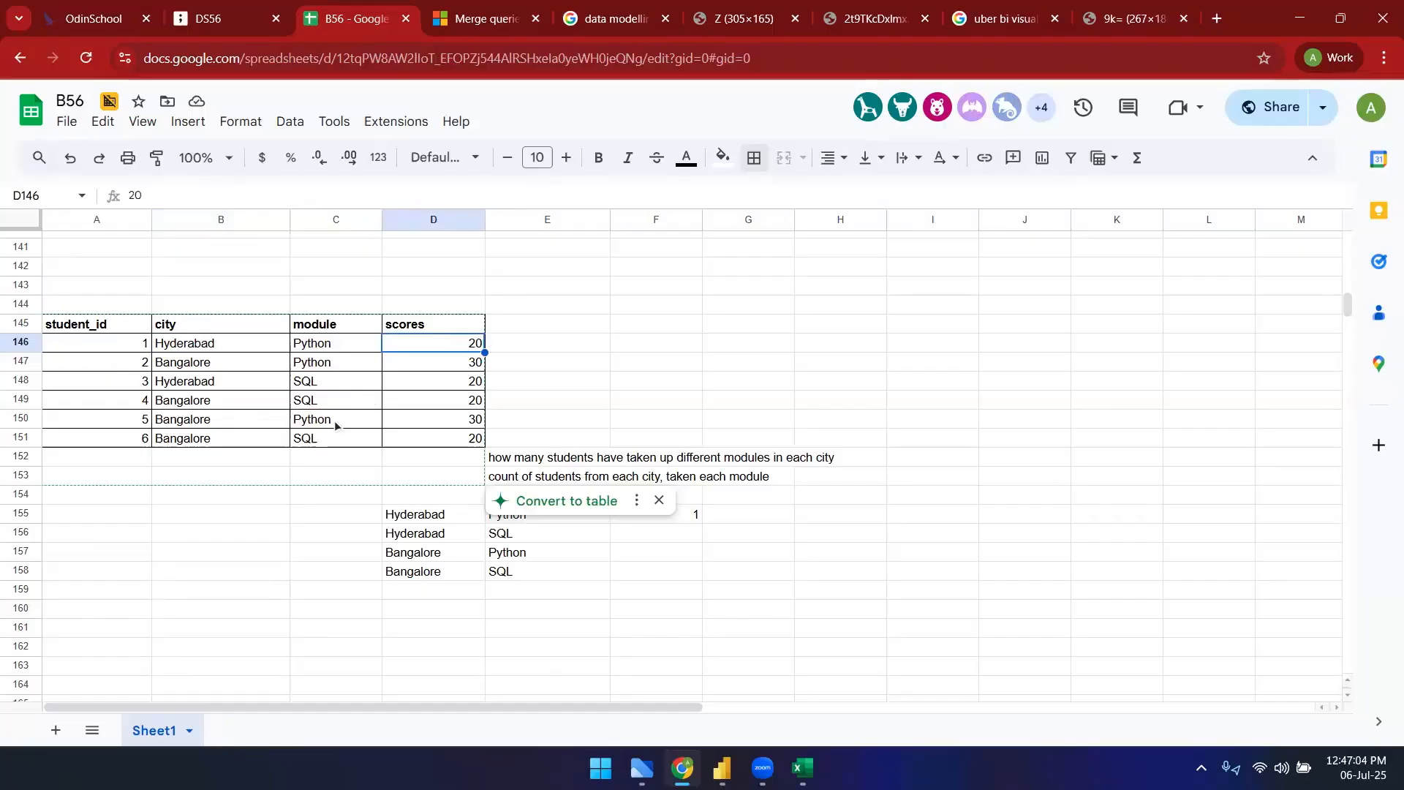
pyautogui.click(585, 591)
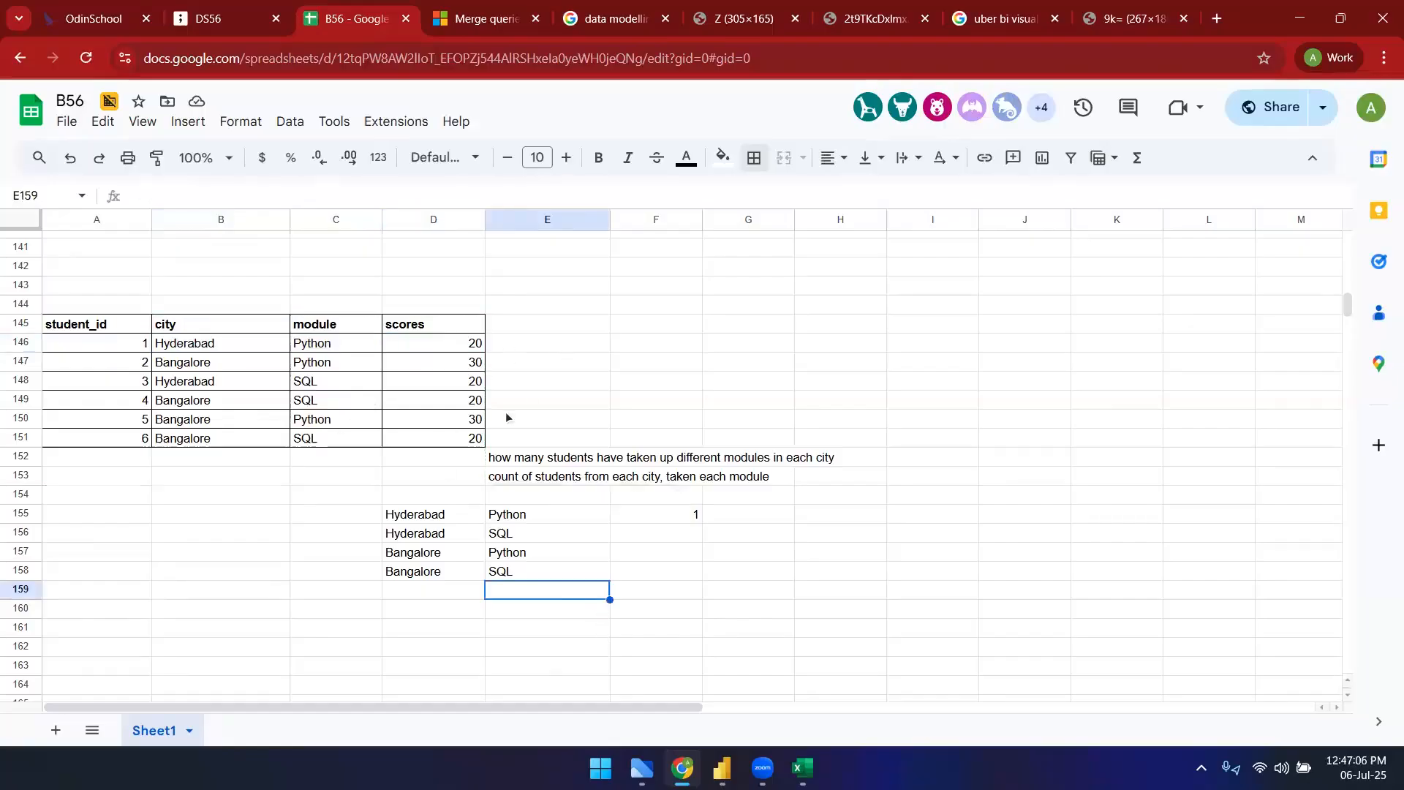
pyautogui.click(523, 460)
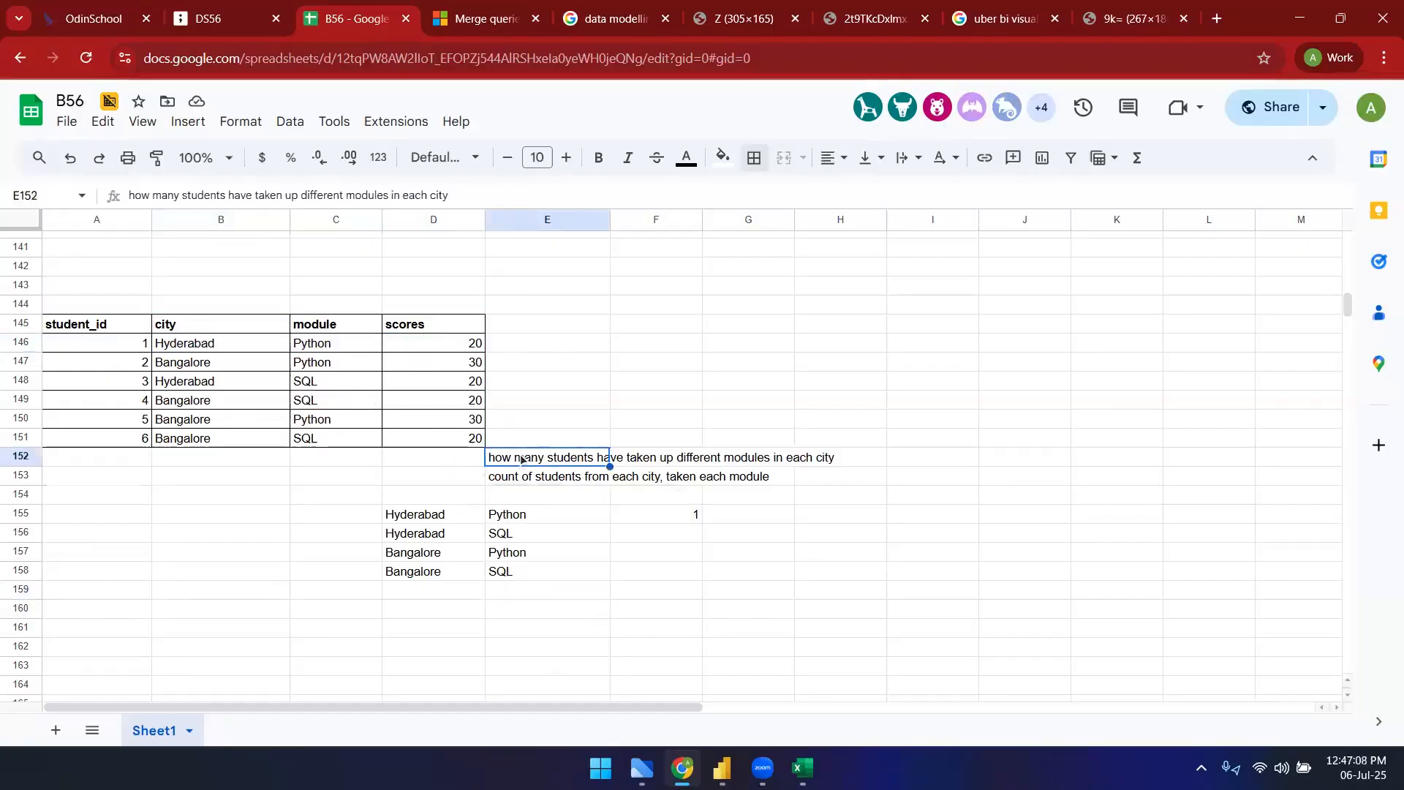
pyautogui.click(518, 479)
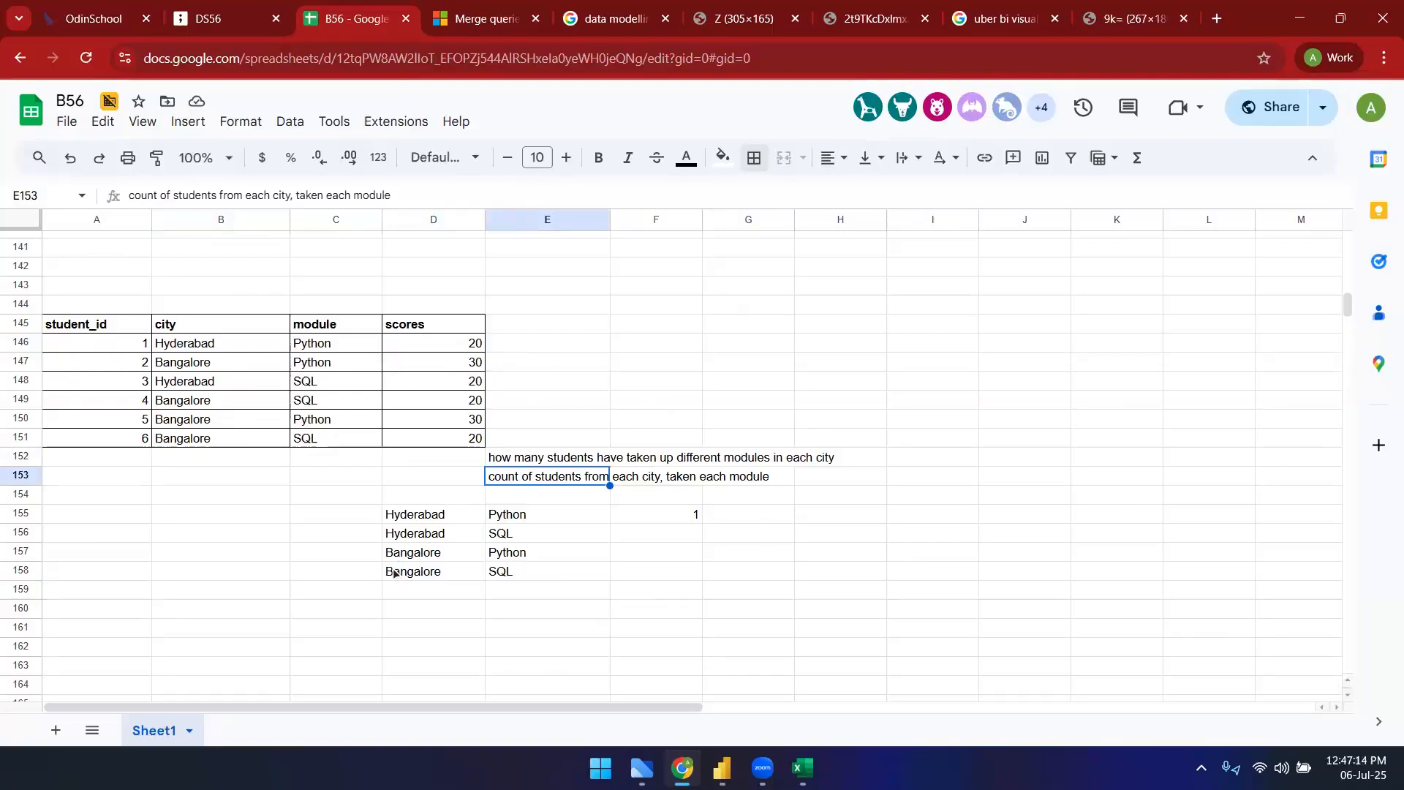
pyautogui.click(336, 348)
pyautogui.keyDown('shift'); pyautogui.click(244, 345); pyautogui.keyUp('shift')
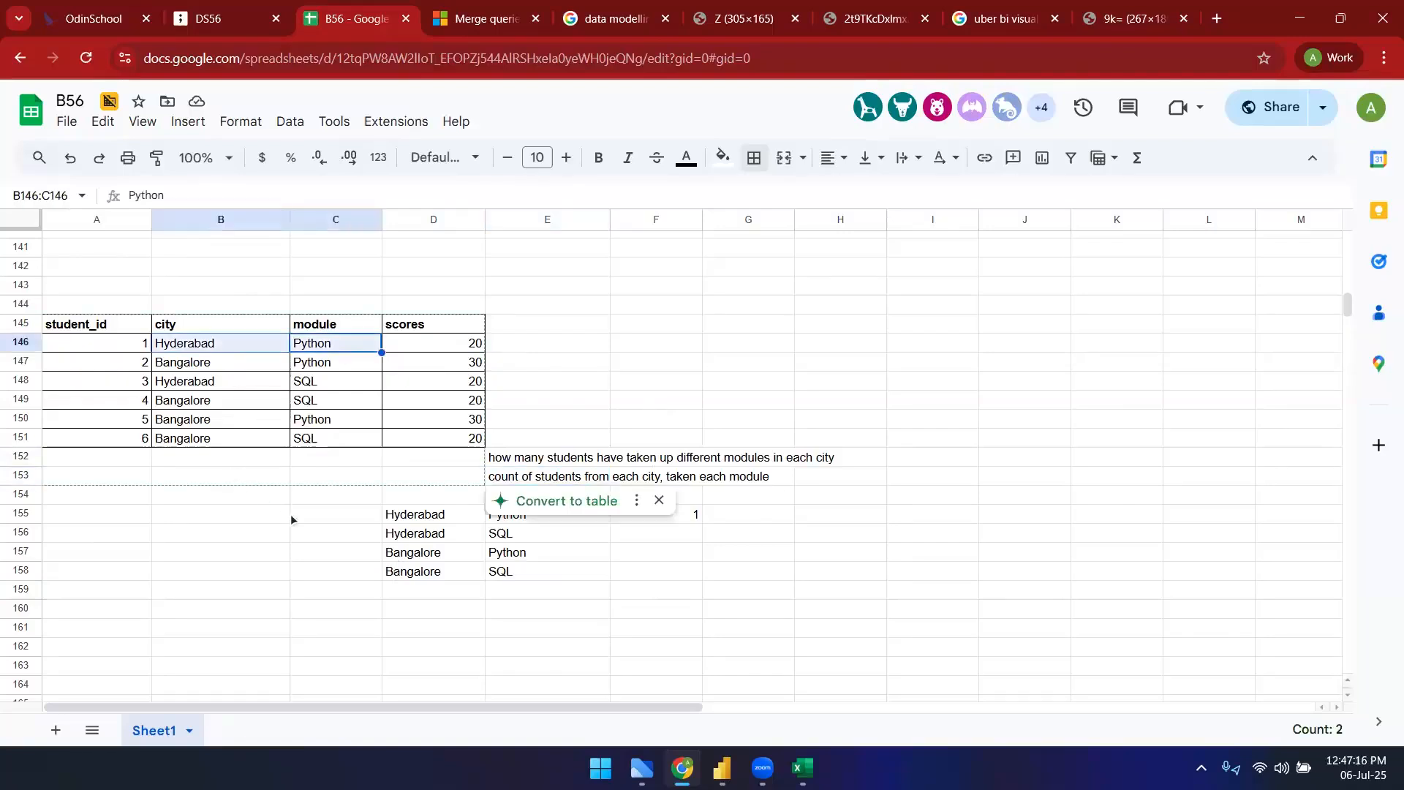
pyautogui.click(455, 520)
pyautogui.click(556, 518)
pyautogui.click(681, 517)
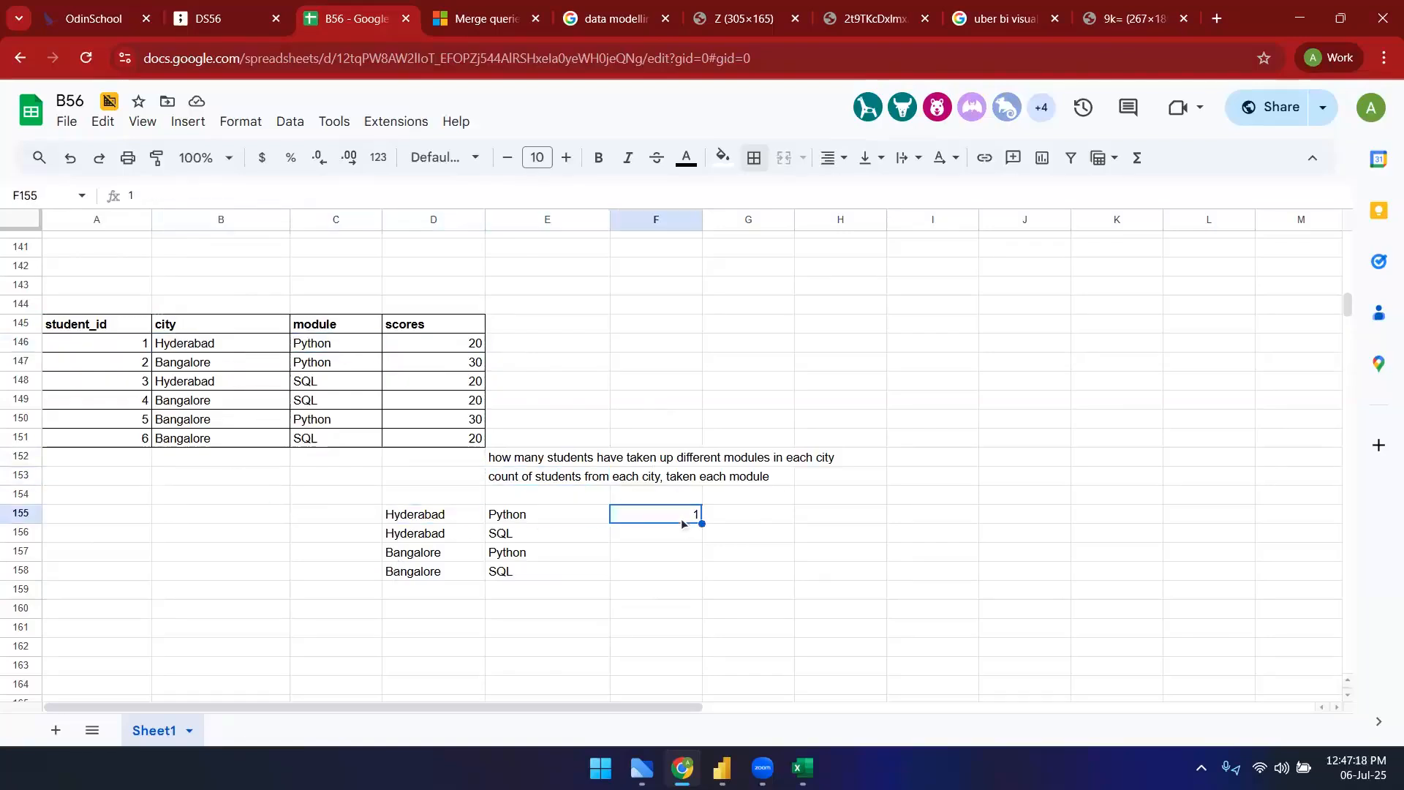
# - Enter the student count 1 for Hyderabad and SQL in F156
pyautogui.click(468, 536)
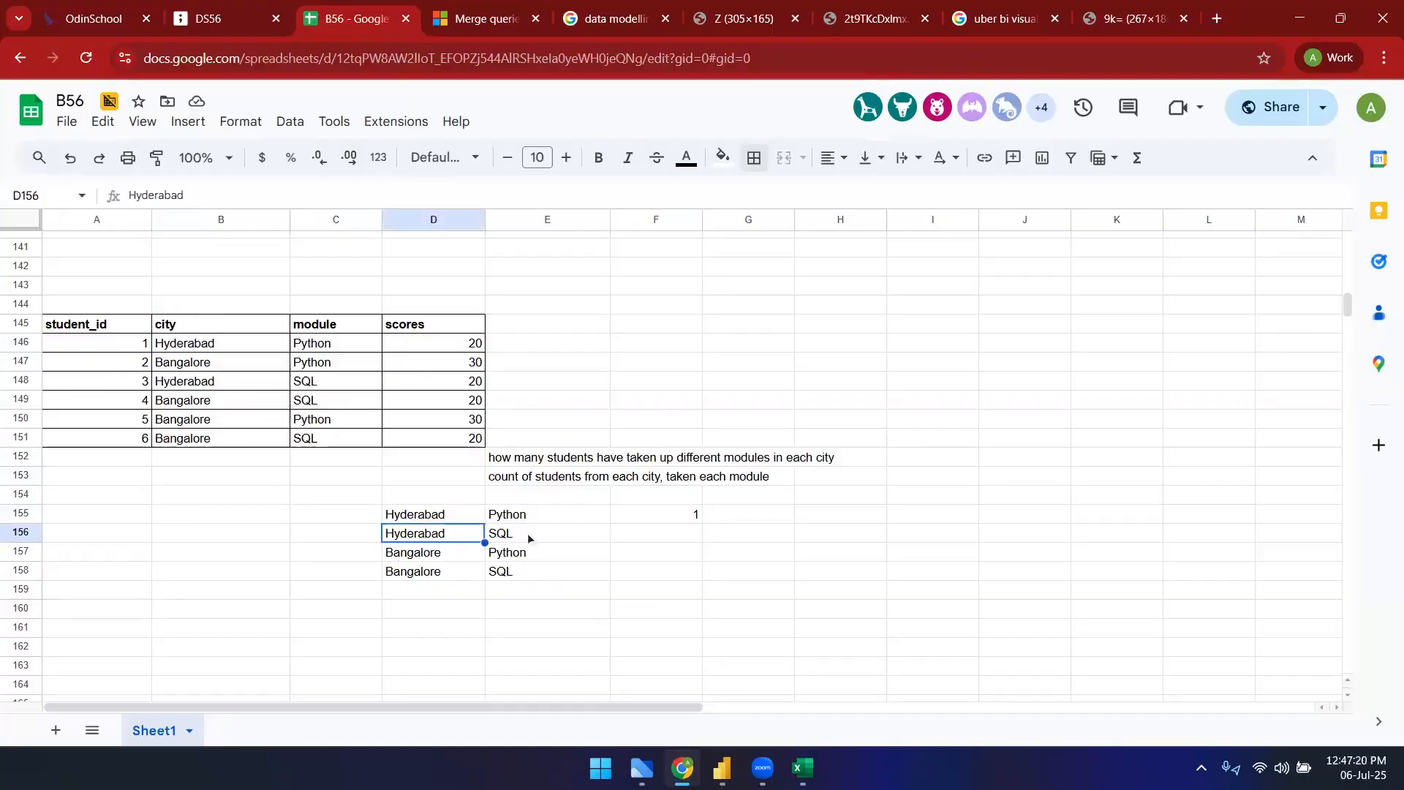
pyautogui.click(648, 537)
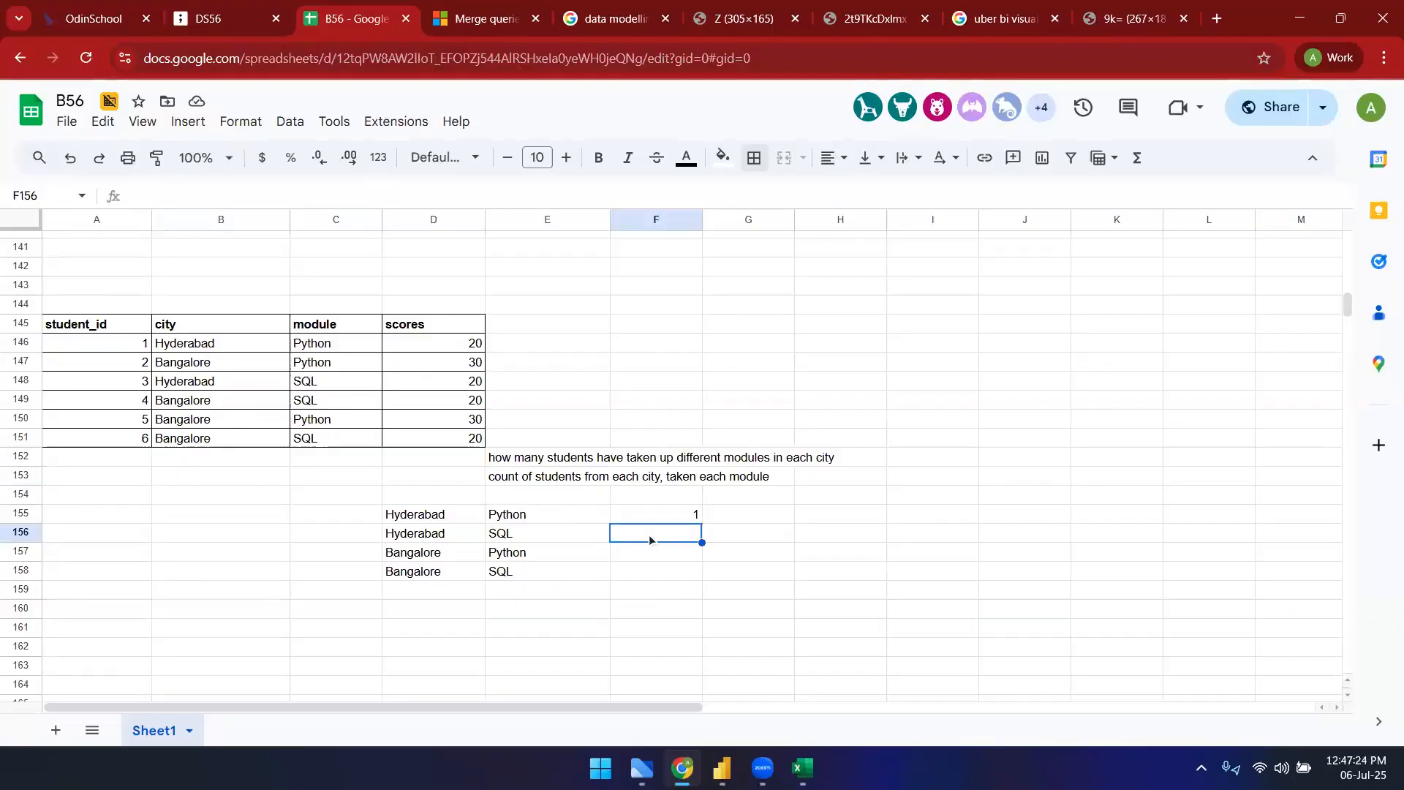
pyautogui.write('1')
pyautogui.press('Return')
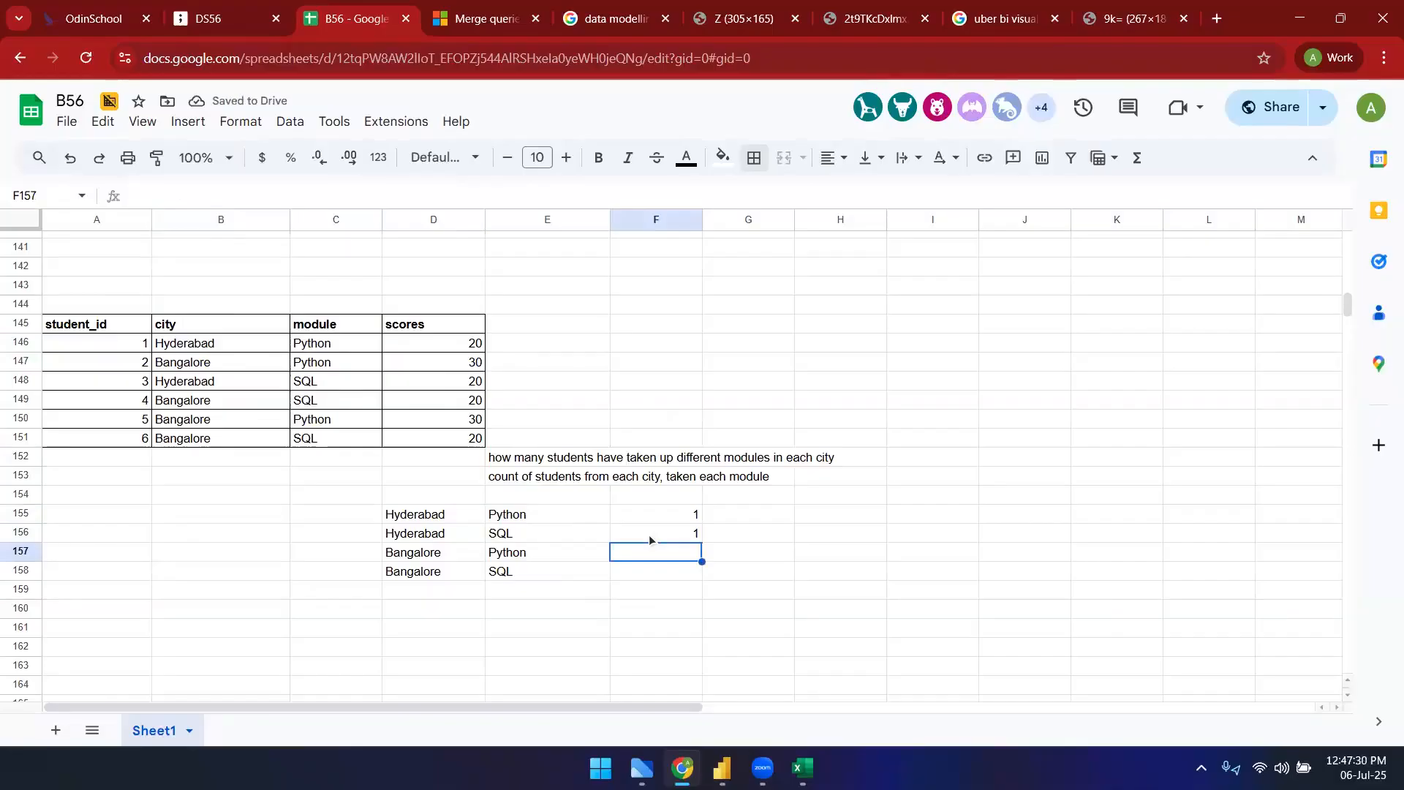
# - Enter the student count 2 for both Bangalore combinations, Python in F157 and SQL in F158
pyautogui.write('2')
pyautogui.press('Return')
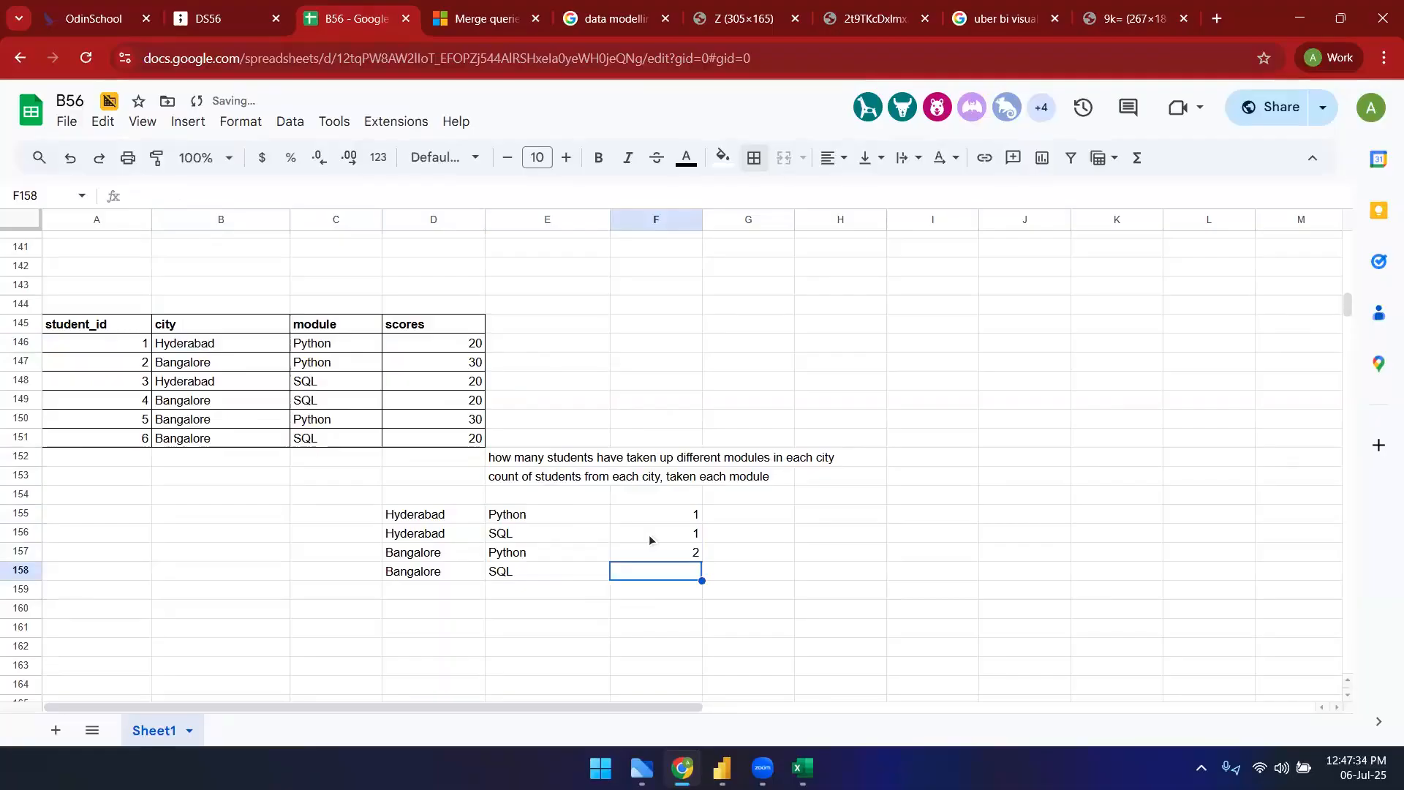
pyautogui.write('1')
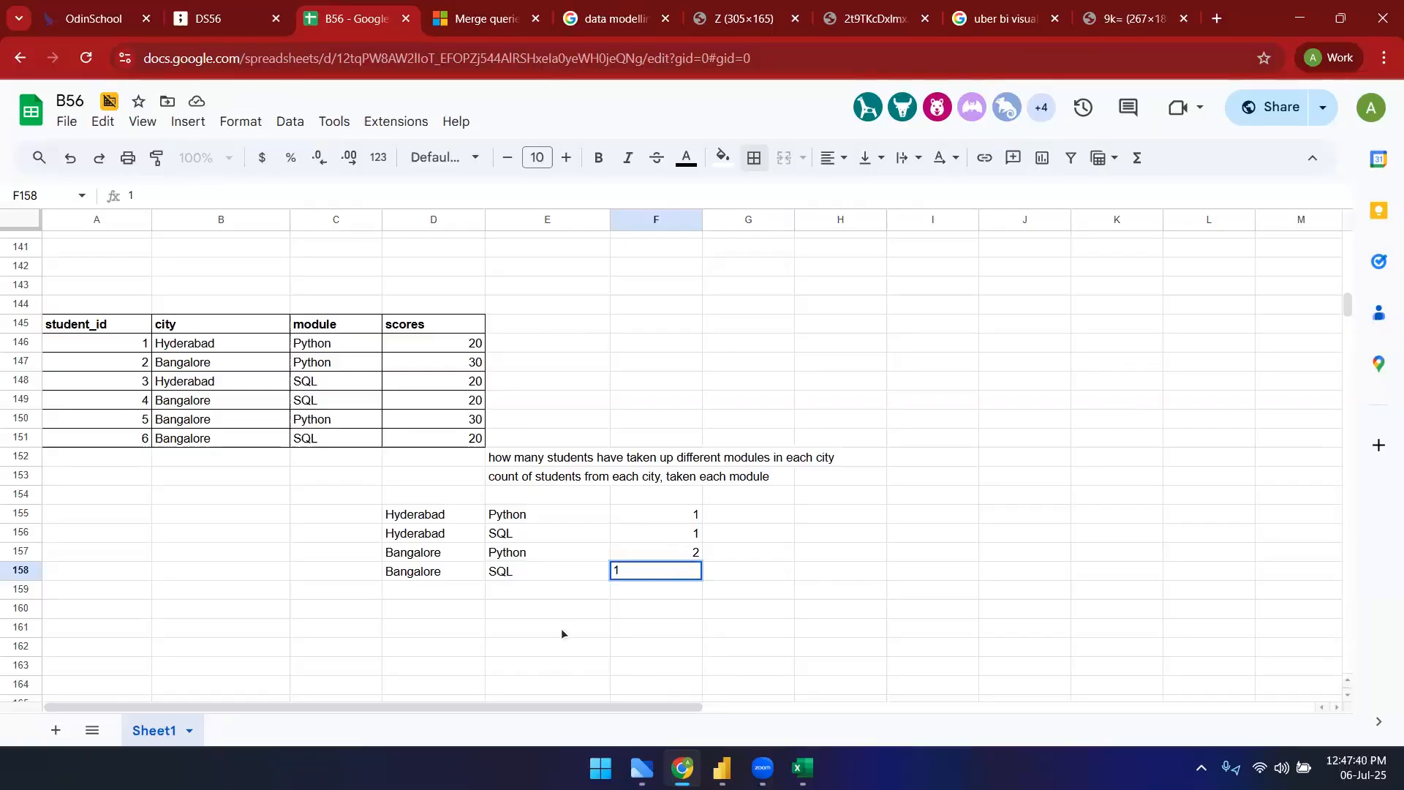
pyautogui.press('Return')
pyautogui.click(672, 575)
pyautogui.write('2')
pyautogui.press('Return')
pyautogui.click(673, 575)
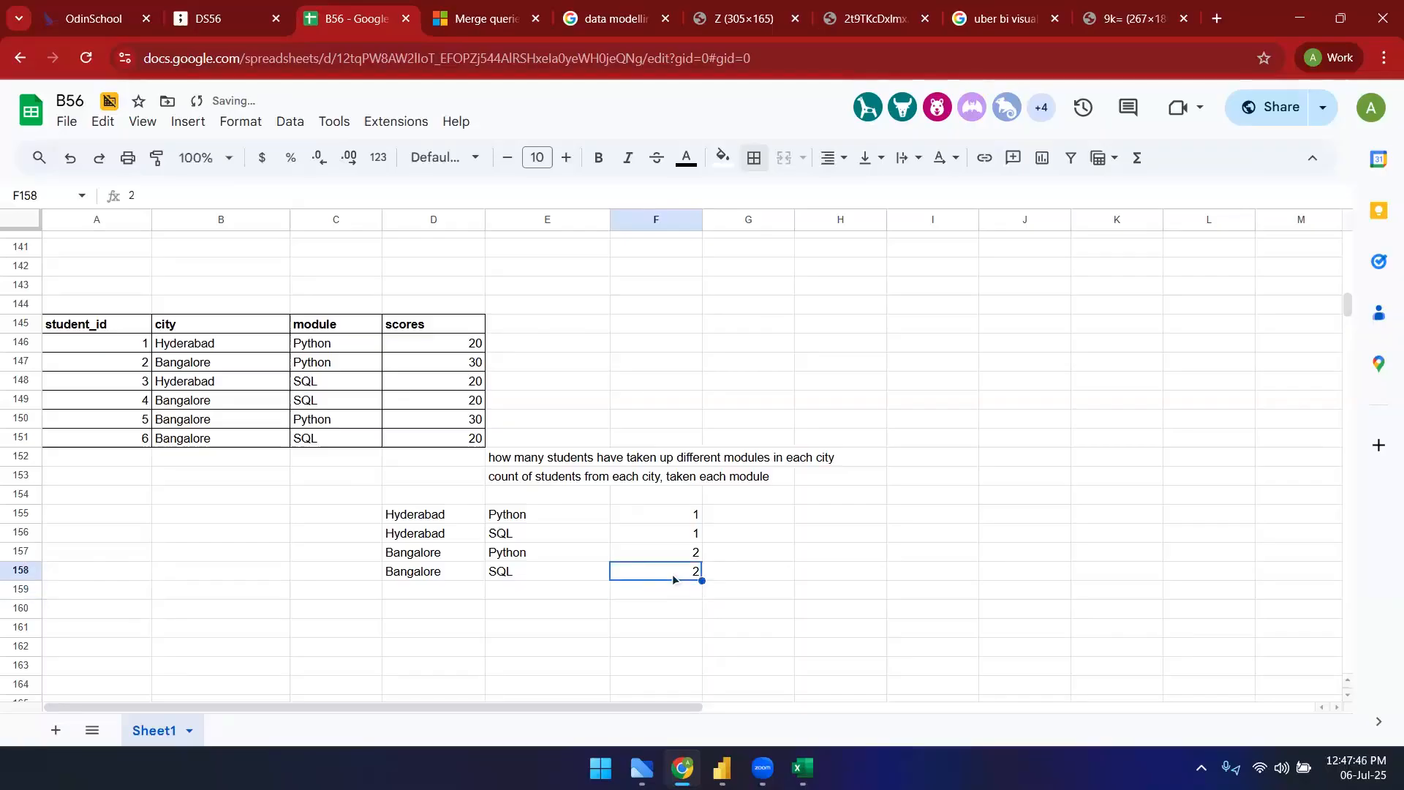
# - Apply borders to all cells of the city and module summary in D155:F158
pyautogui.press('Up')
pyautogui.press('Down')
pyautogui.hotkey('shift', 'Up')
pyautogui.hotkey('shift', 'Up')
pyautogui.hotkey('shift', 'Up')
pyautogui.hotkey('shift', 'Left')
pyautogui.hotkey('shift', 'Left')
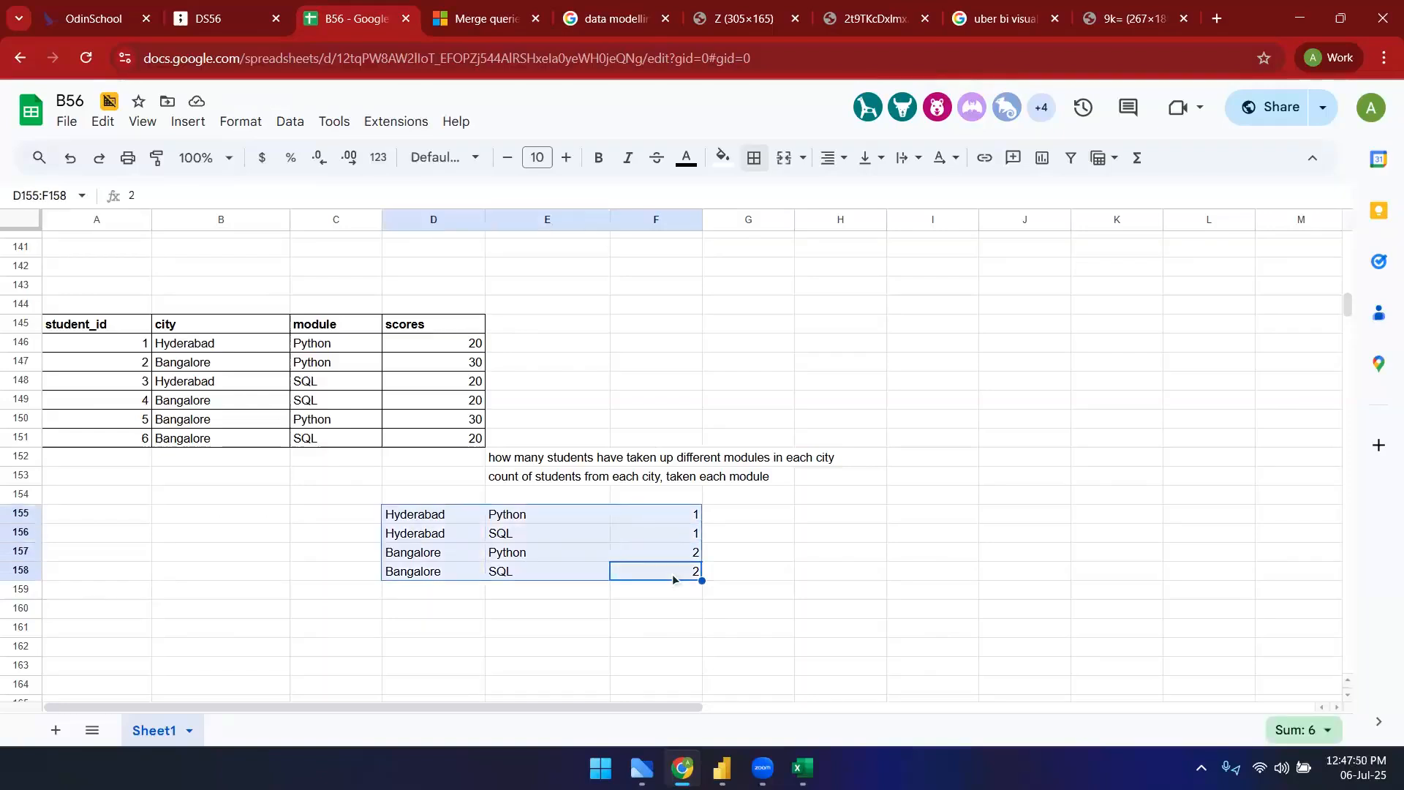
pyautogui.click(754, 157)
pyautogui.click(761, 199)
pyautogui.click(607, 419)
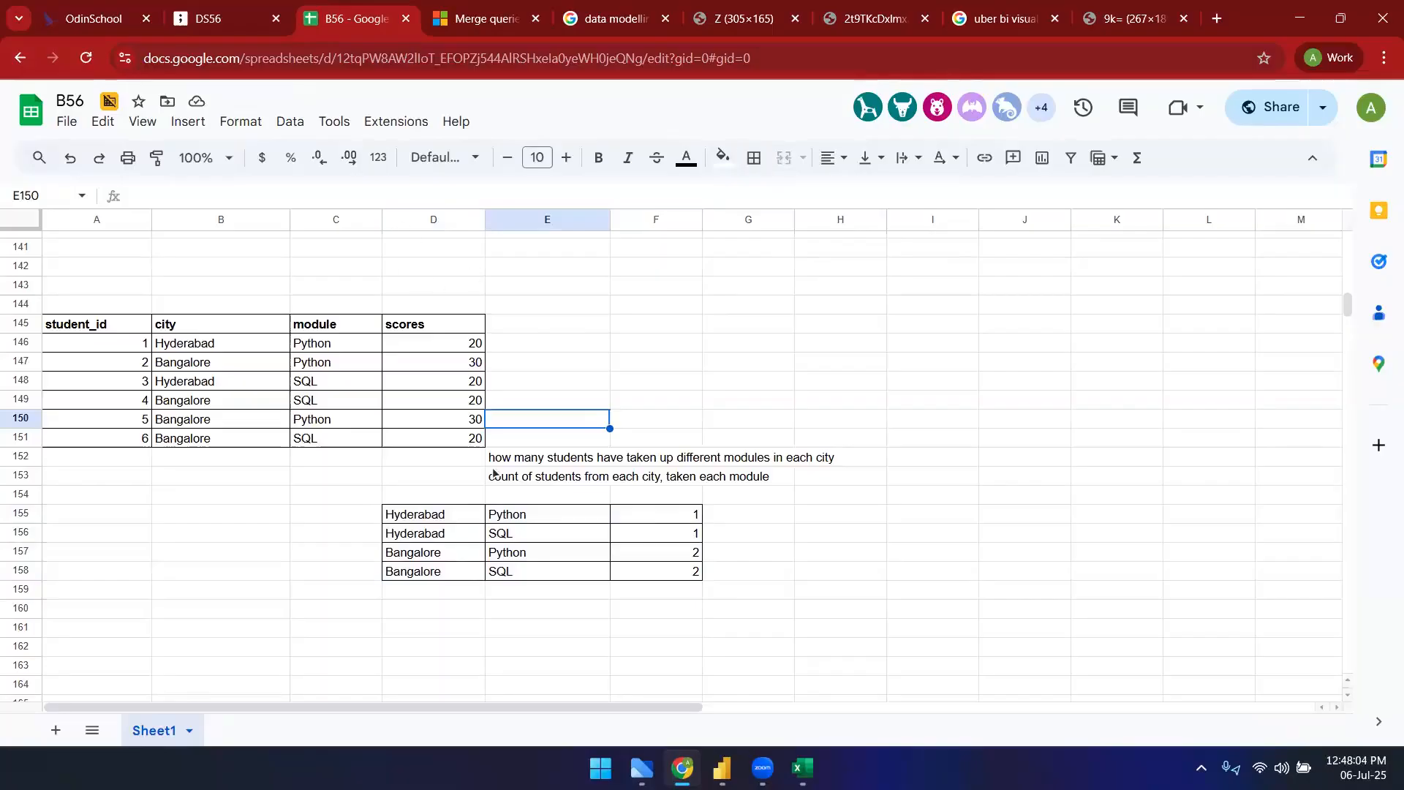
pyautogui.scroll(5, 595, 432)
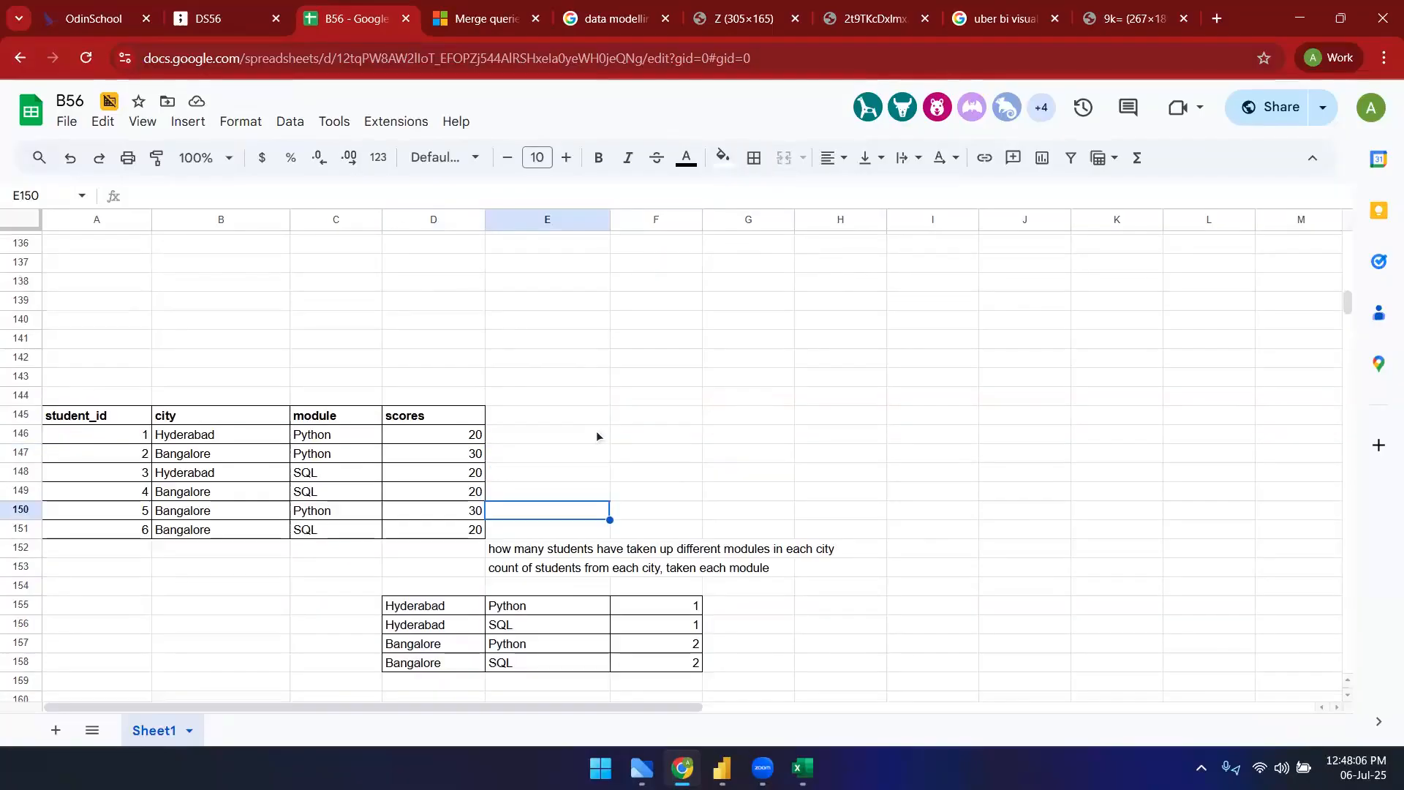
pyautogui.scroll(3, 600, 436)
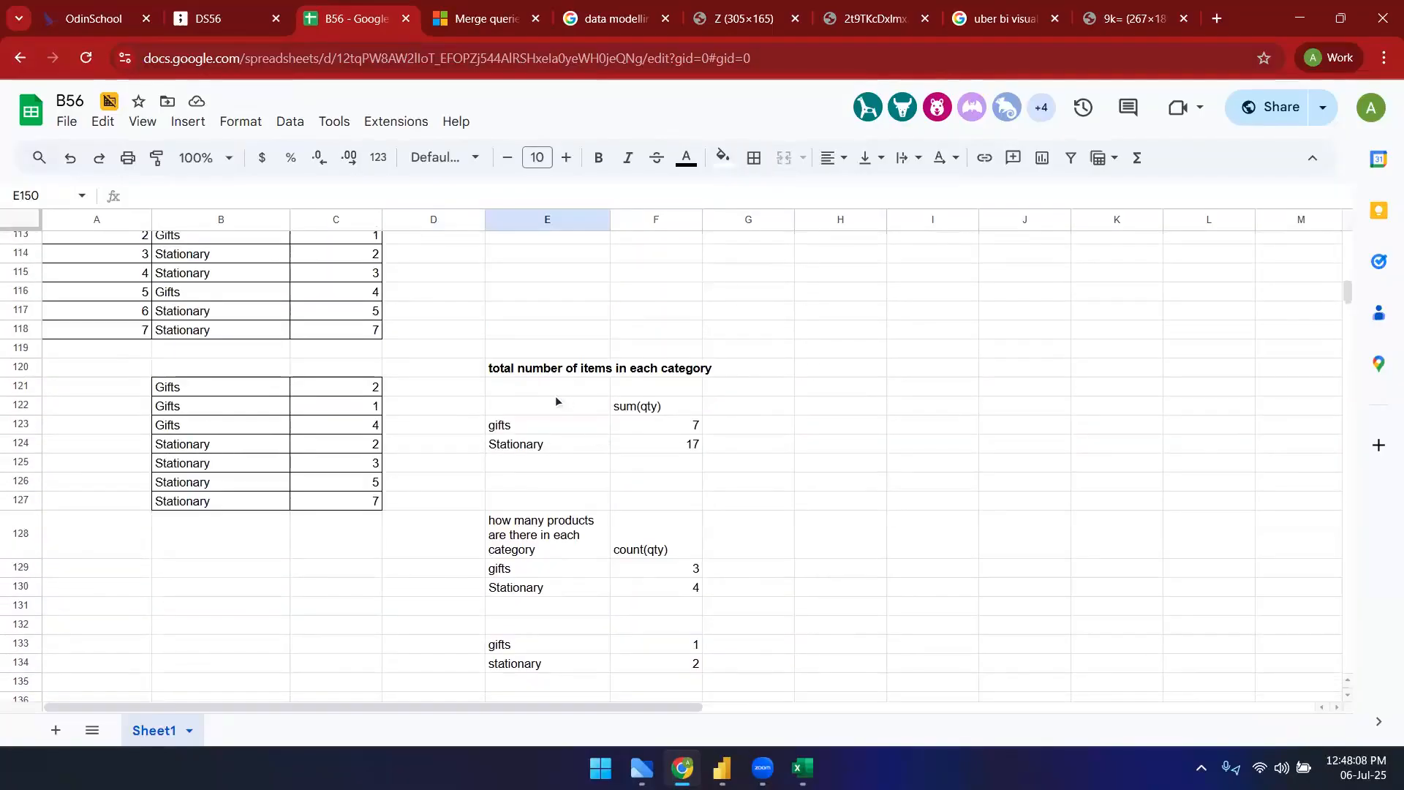
pyautogui.scroll(1, 504, 476)
pyautogui.moveTo(520, 464); pyautogui.dragTo(651, 683)
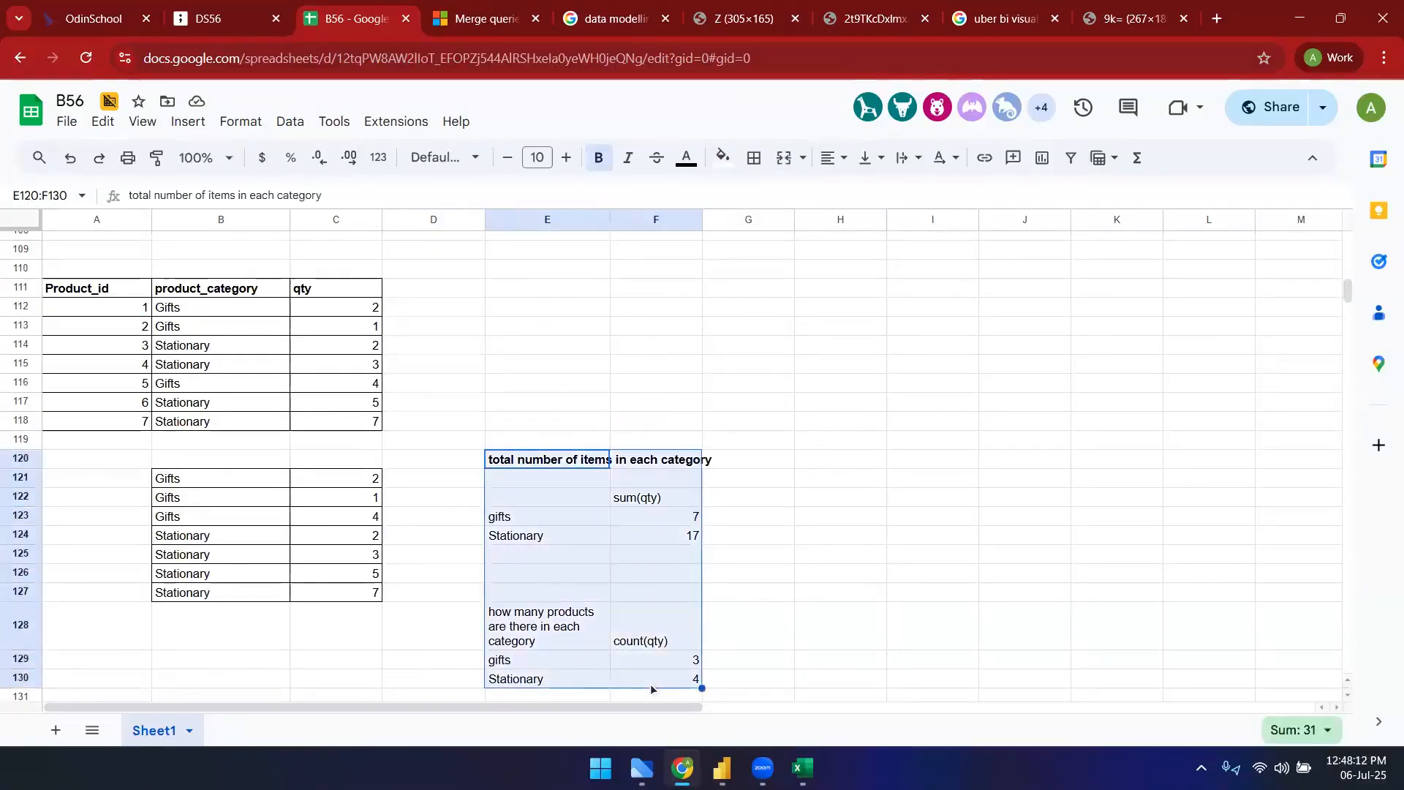
pyautogui.hotkey('ctrl', 'c')
pyautogui.scroll(-3, 555, 555)
pyautogui.click(549, 629)
pyautogui.press('Escape')
pyautogui.moveTo(538, 278); pyautogui.dragTo(664, 587)
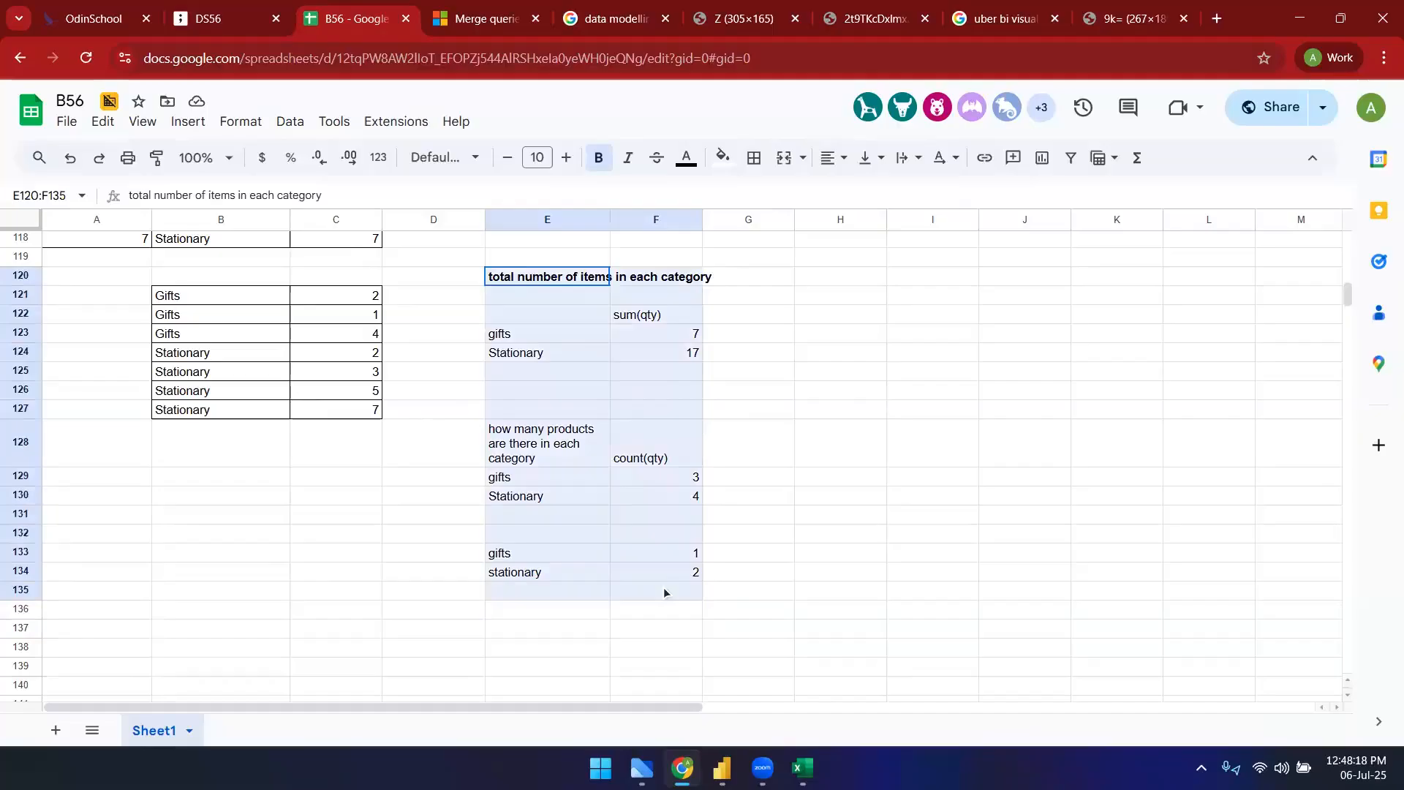
pyautogui.hotkey('ctrl', 'c')
pyautogui.click(114, 478)
pyautogui.hotkey('ctrl', 'v')
pyautogui.click(560, 451)
# - Move the product category summaries from E120:F134 to below the grouped product list, starting at A129
pyautogui.moveTo(541, 277); pyautogui.dragTo(613, 576)
pyautogui.hotkey('ctrl', 'c')
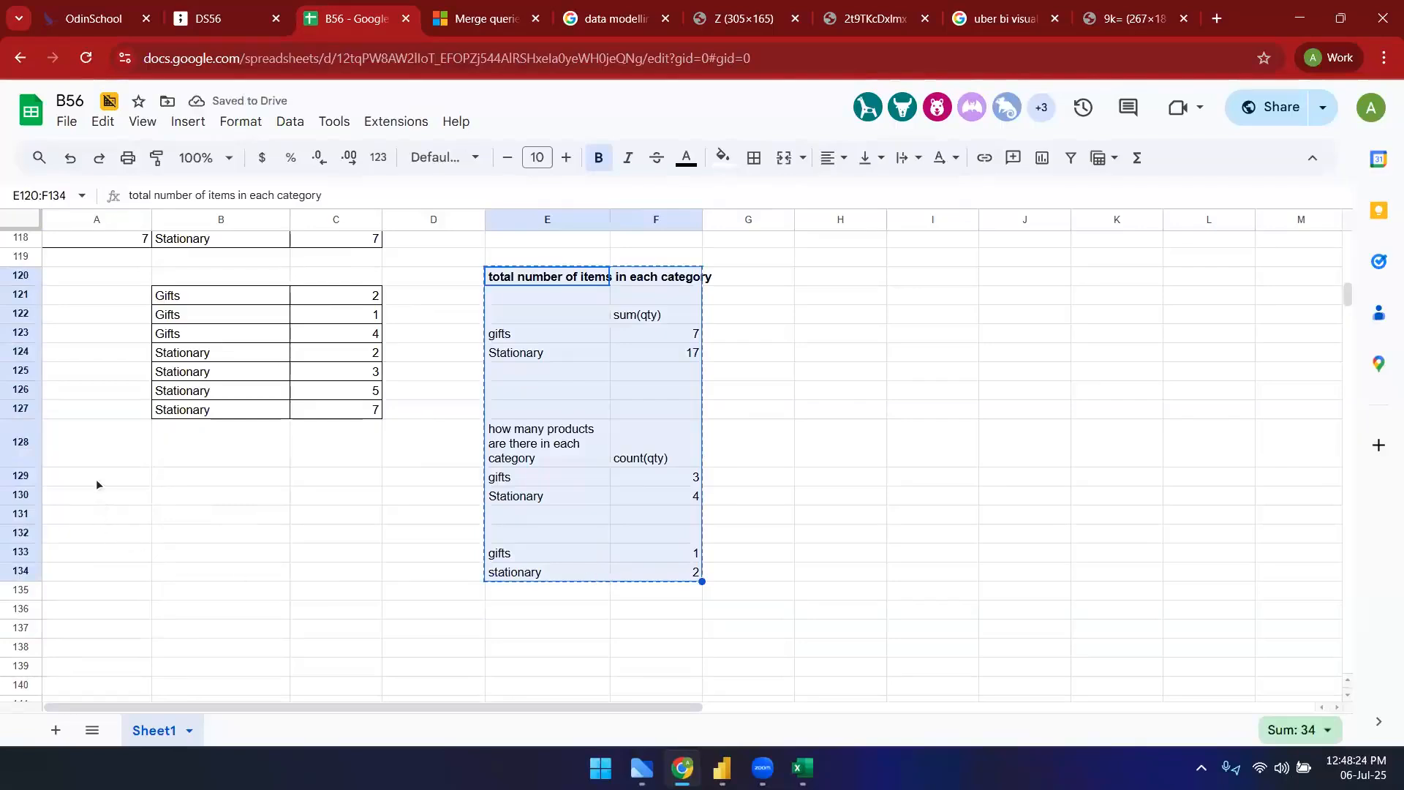
pyautogui.click(95, 480)
pyautogui.hotkey('ctrl', 'v')
pyautogui.scroll(2, 441, 515)
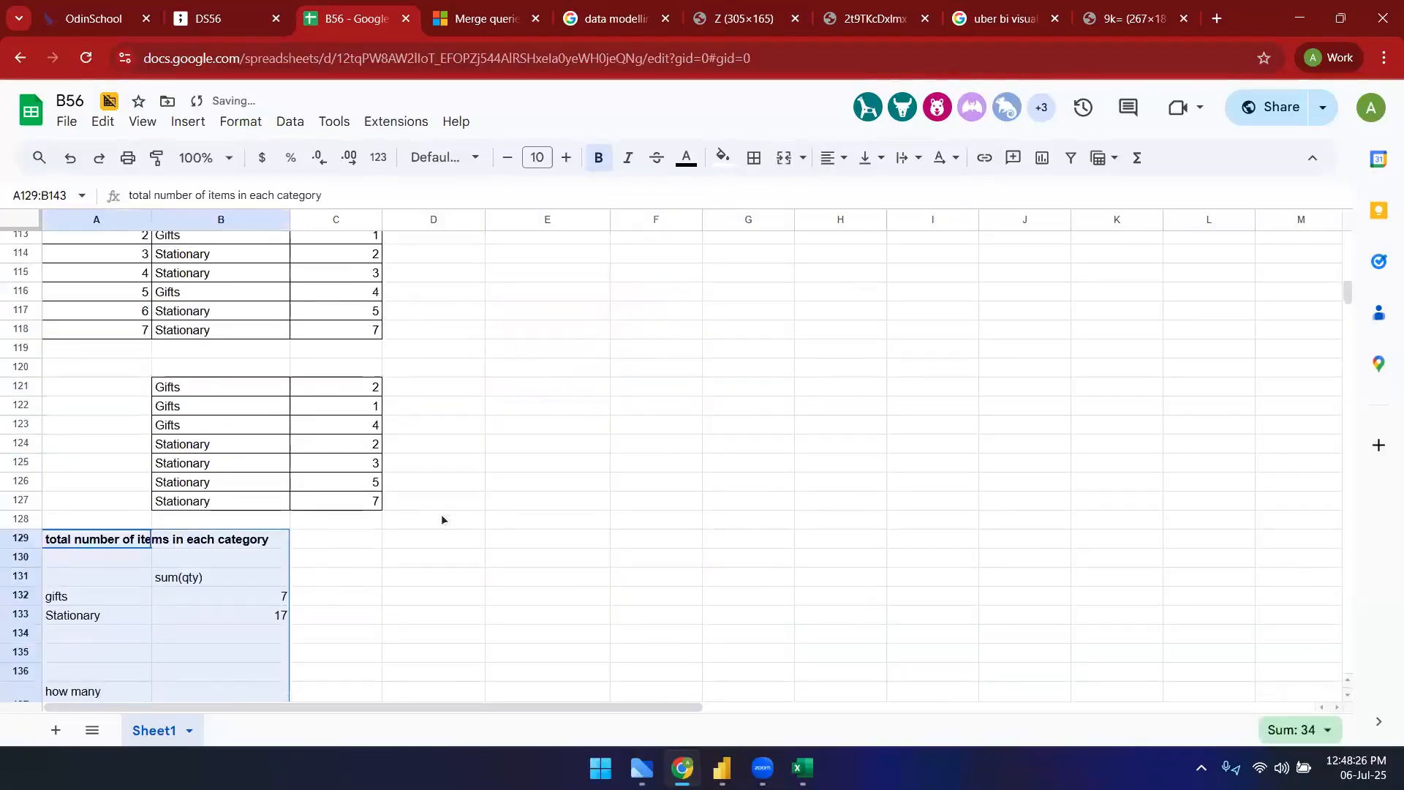
pyautogui.scroll(3, 441, 515)
pyautogui.scroll(-2, 485, 520)
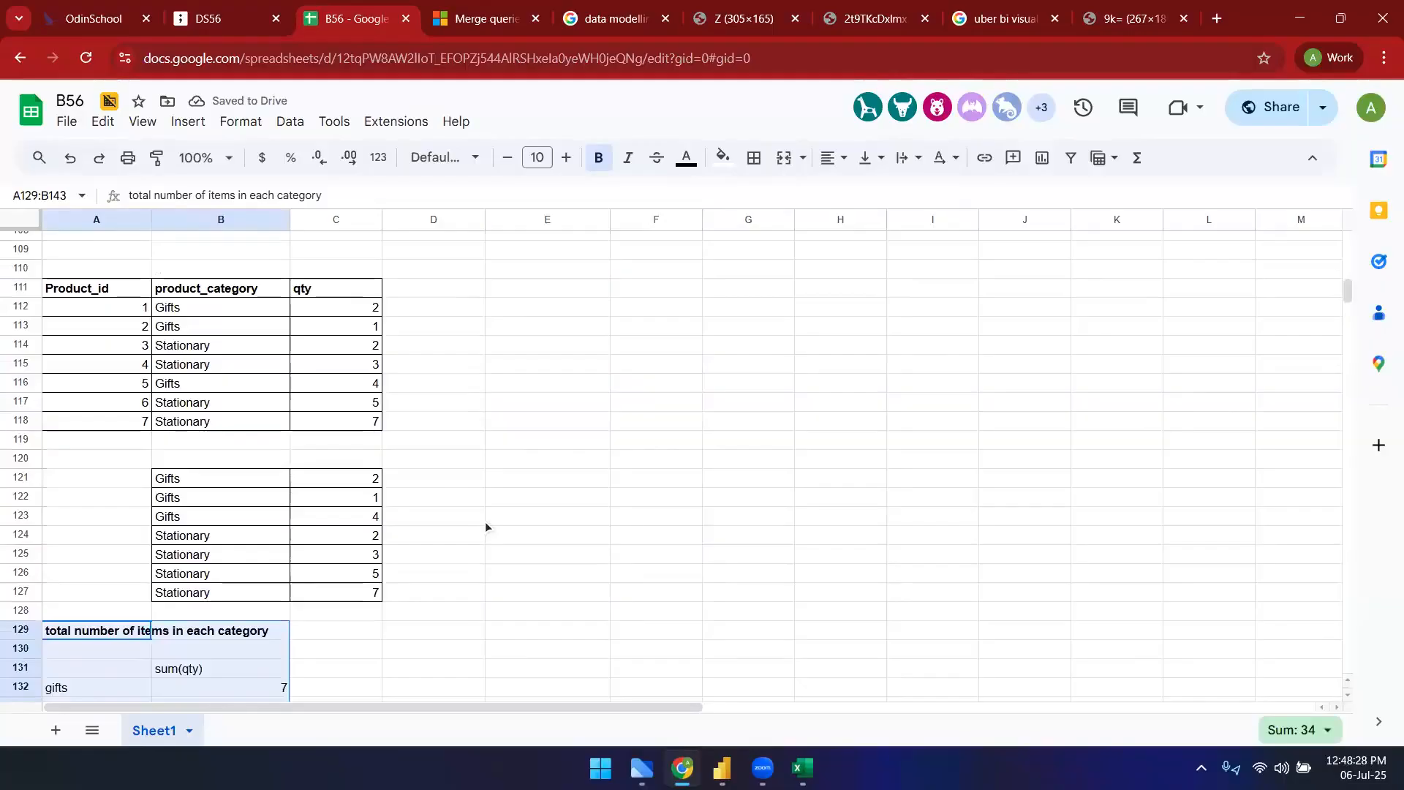
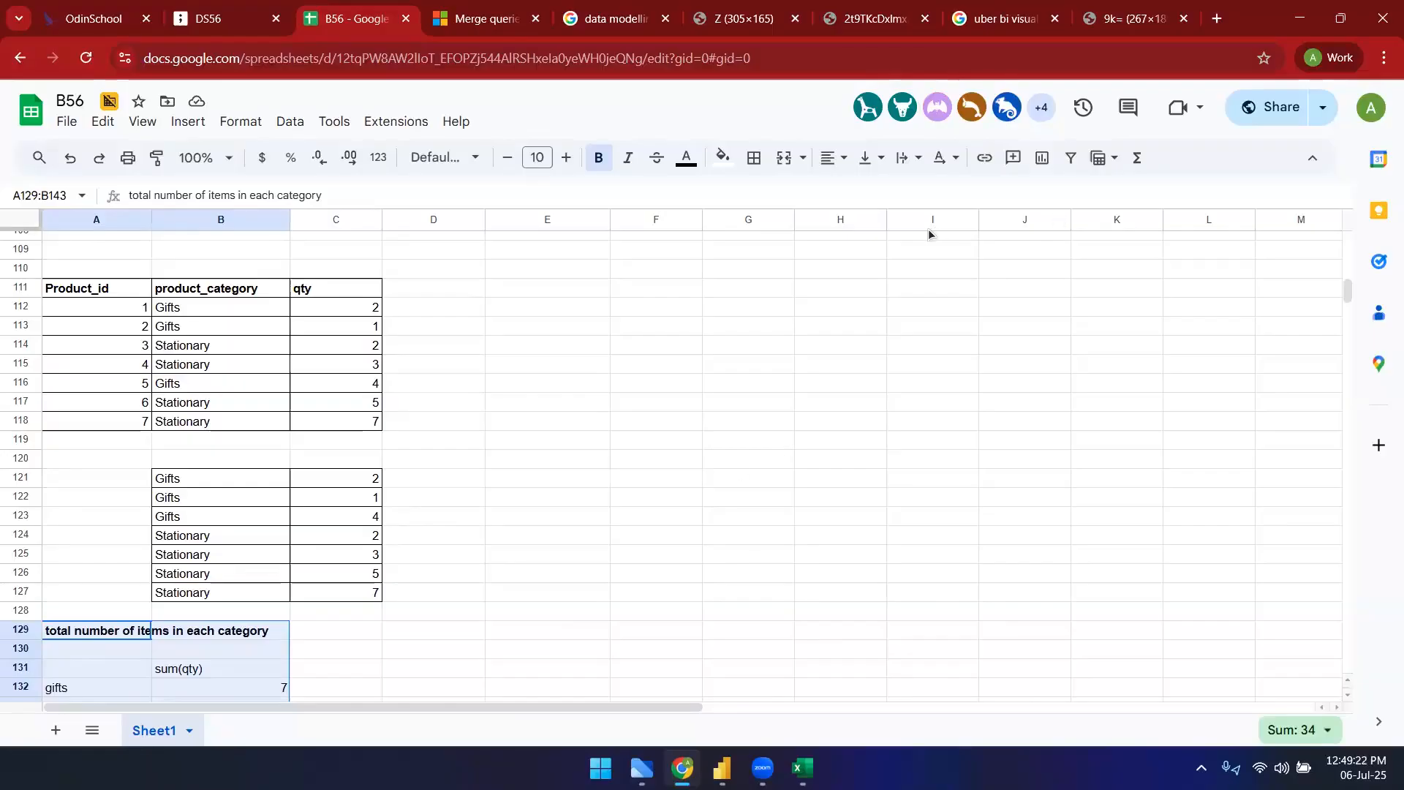
# - Examine the Product_id column of the product table in A111:A118
pyautogui.click(599, 417)
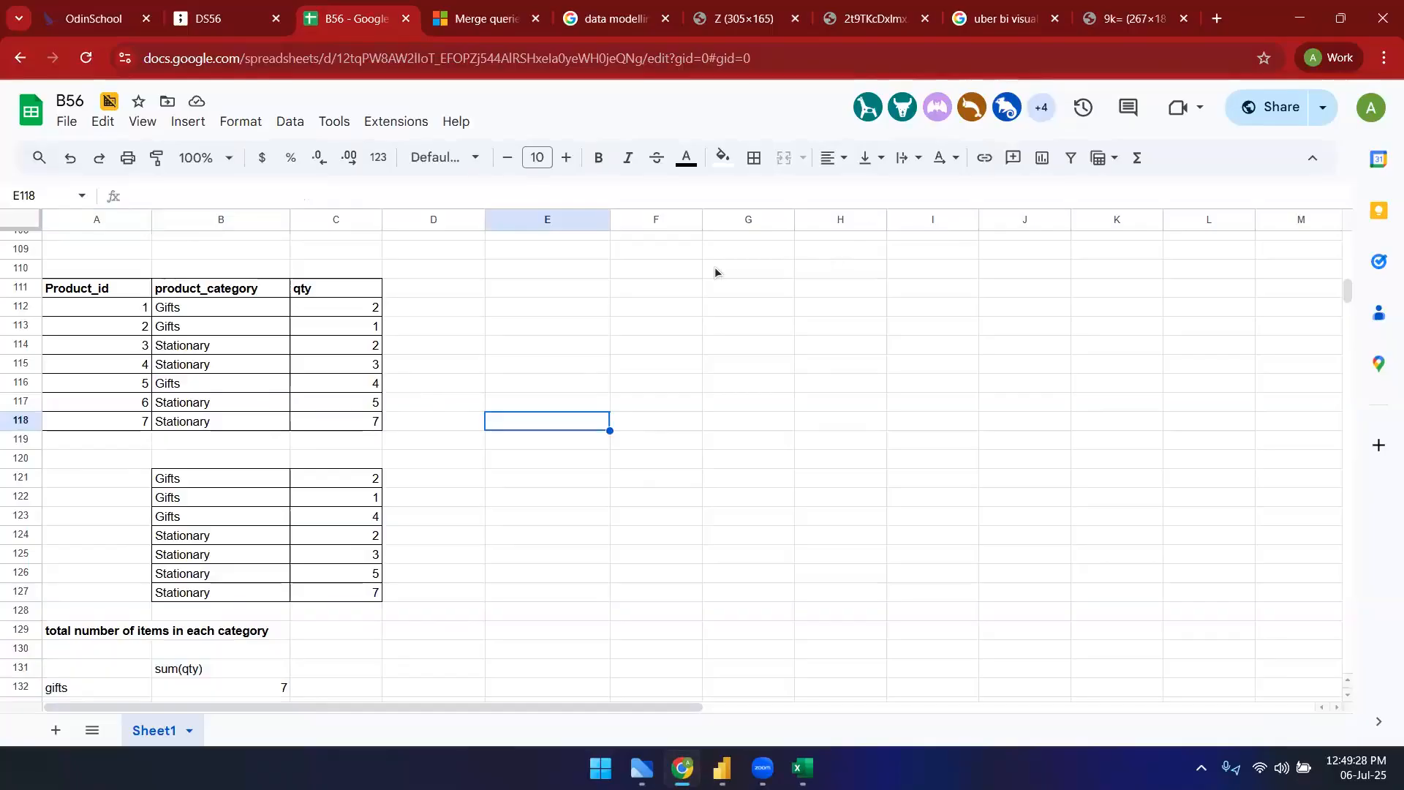
pyautogui.click(653, 267)
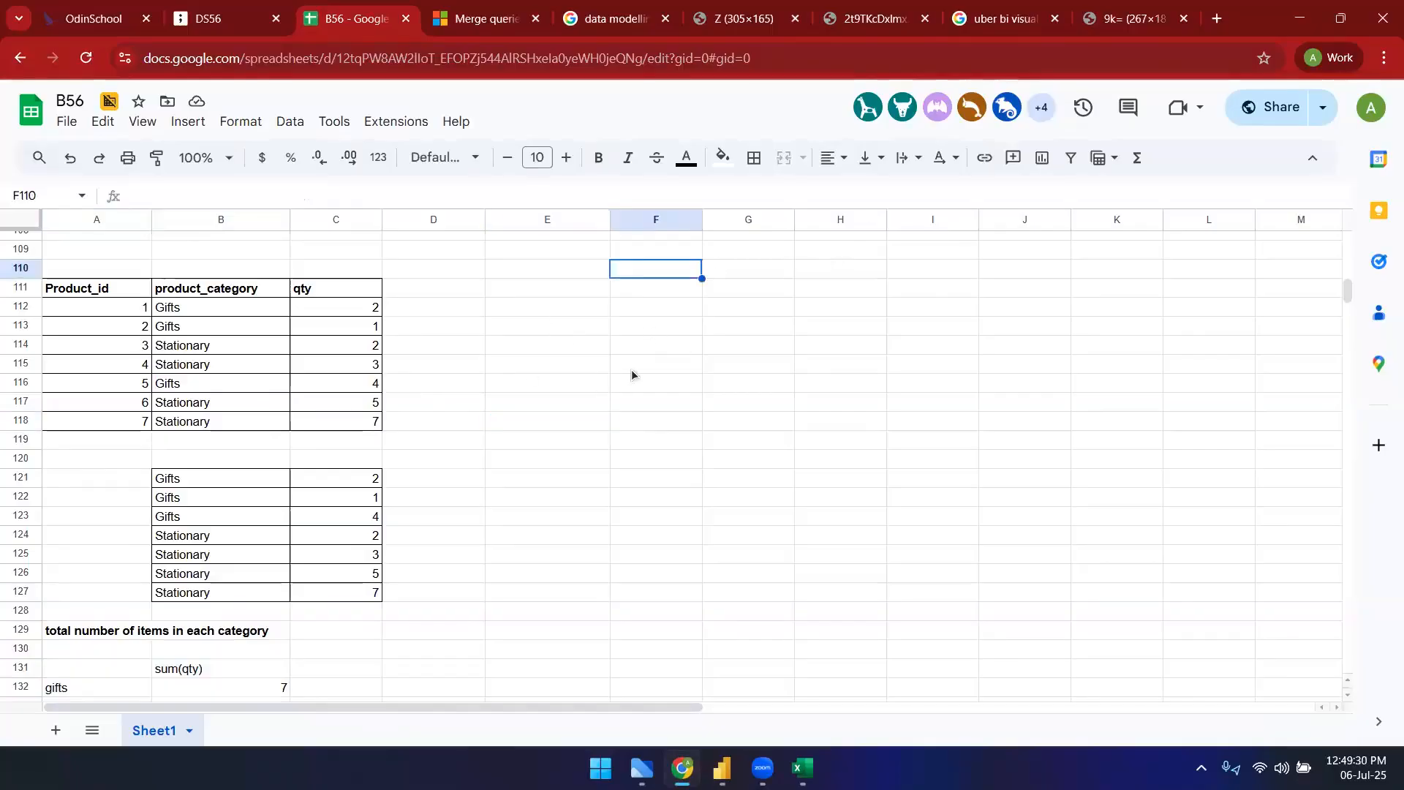
pyautogui.scroll(5, 634, 367)
pyautogui.scroll(-5, 674, 401)
pyautogui.click(94, 290)
pyautogui.moveTo(95, 396); pyautogui.dragTo(95, 428)
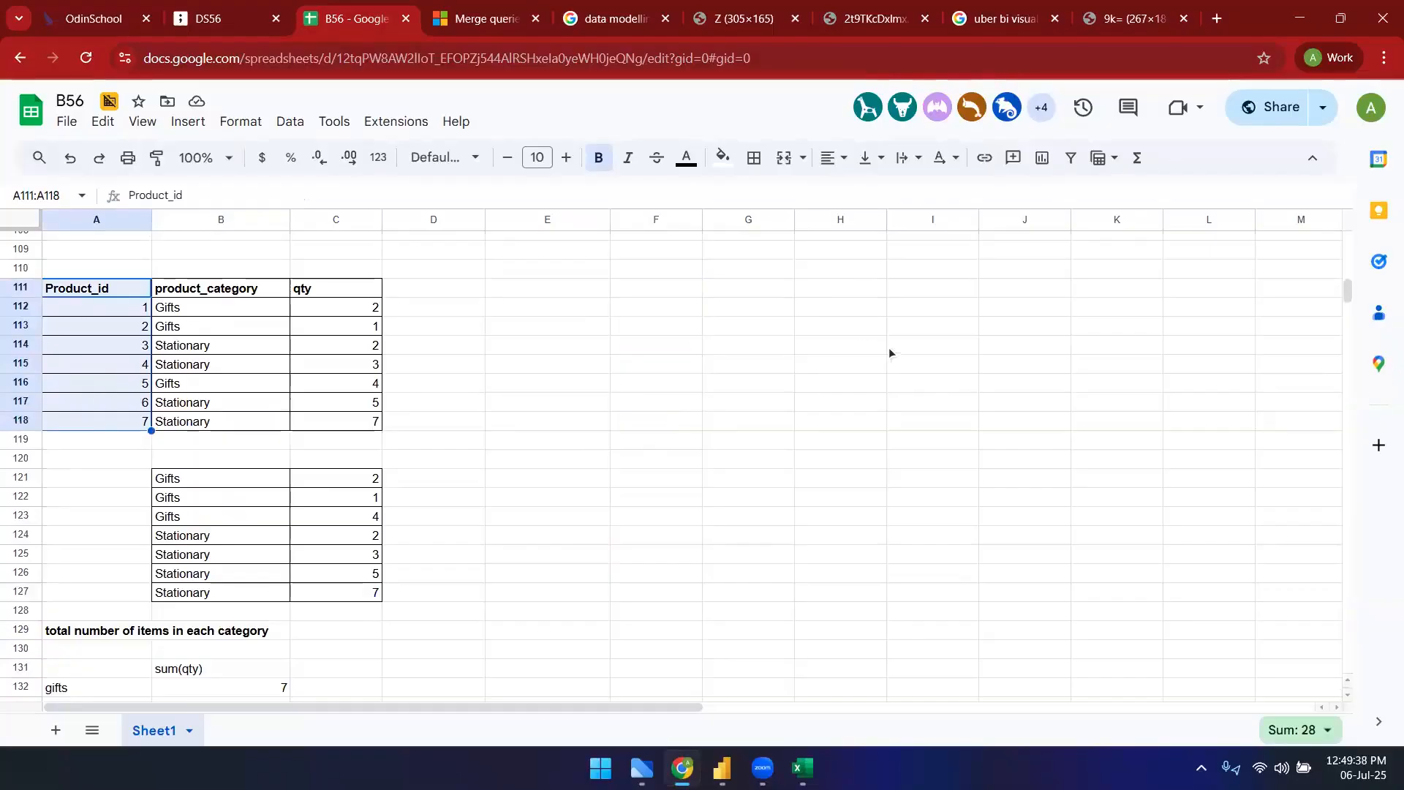
pyautogui.click(509, 461)
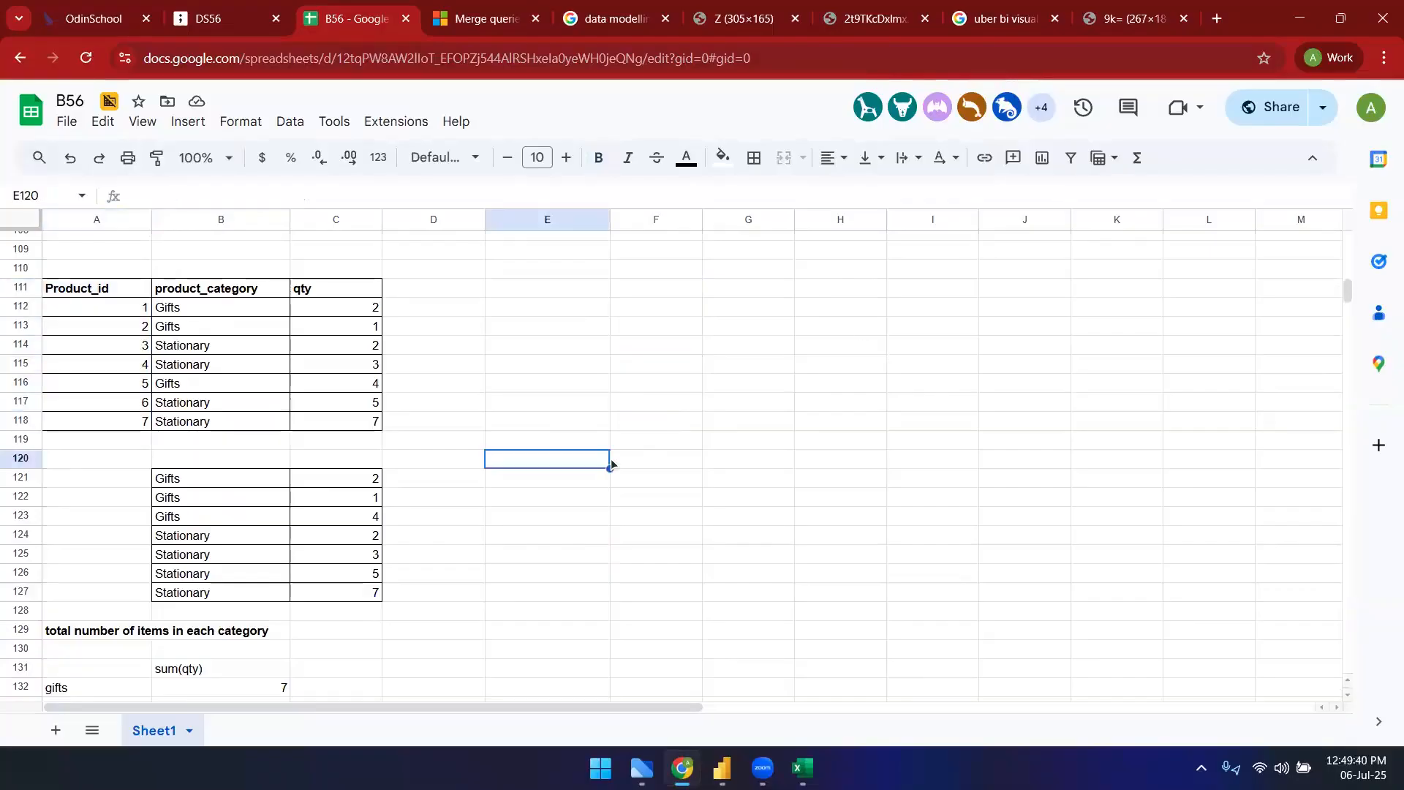
# - Compare the product_category and qty columns in B111:C118 with the category totals below them
pyautogui.scroll(-1, 209, 588)
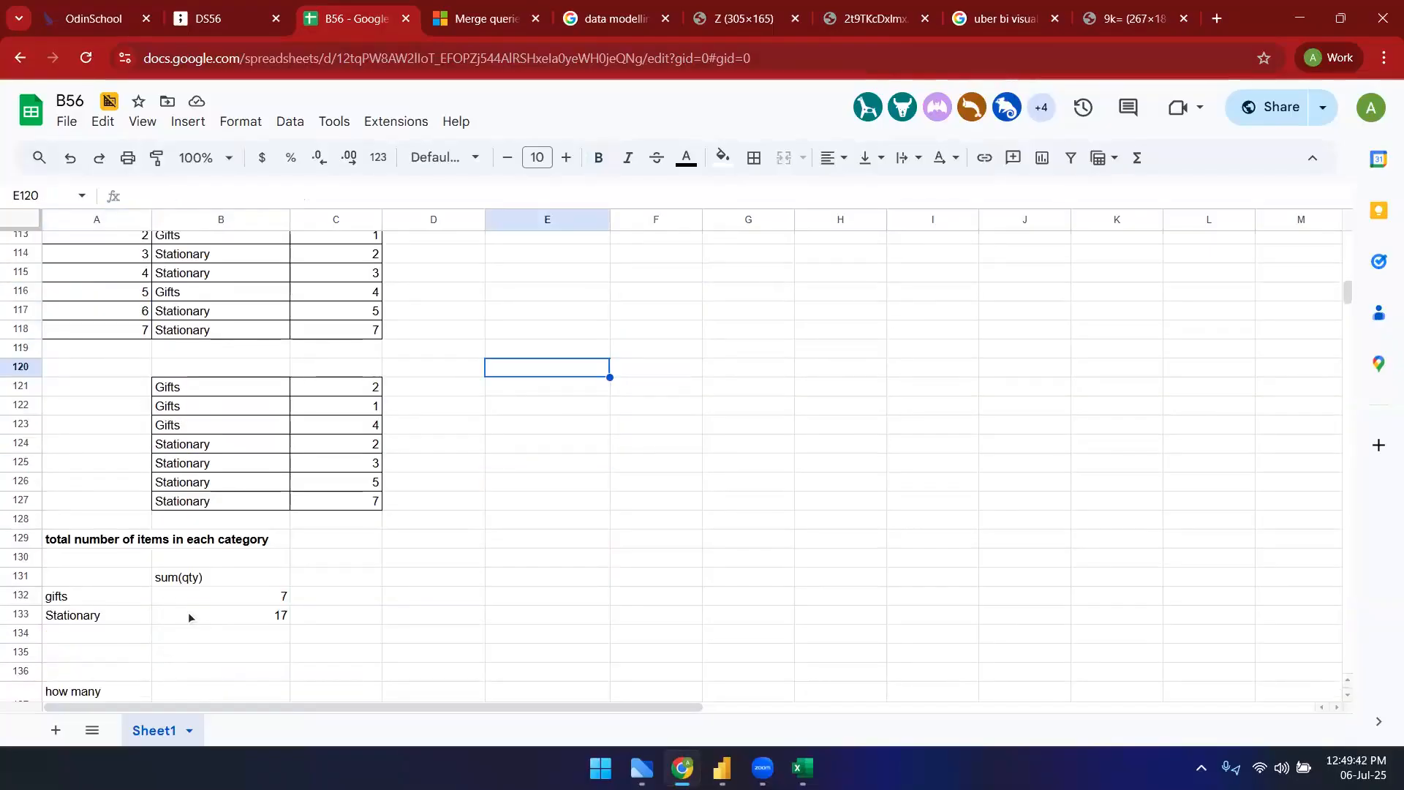
pyautogui.scroll(1, 517, 539)
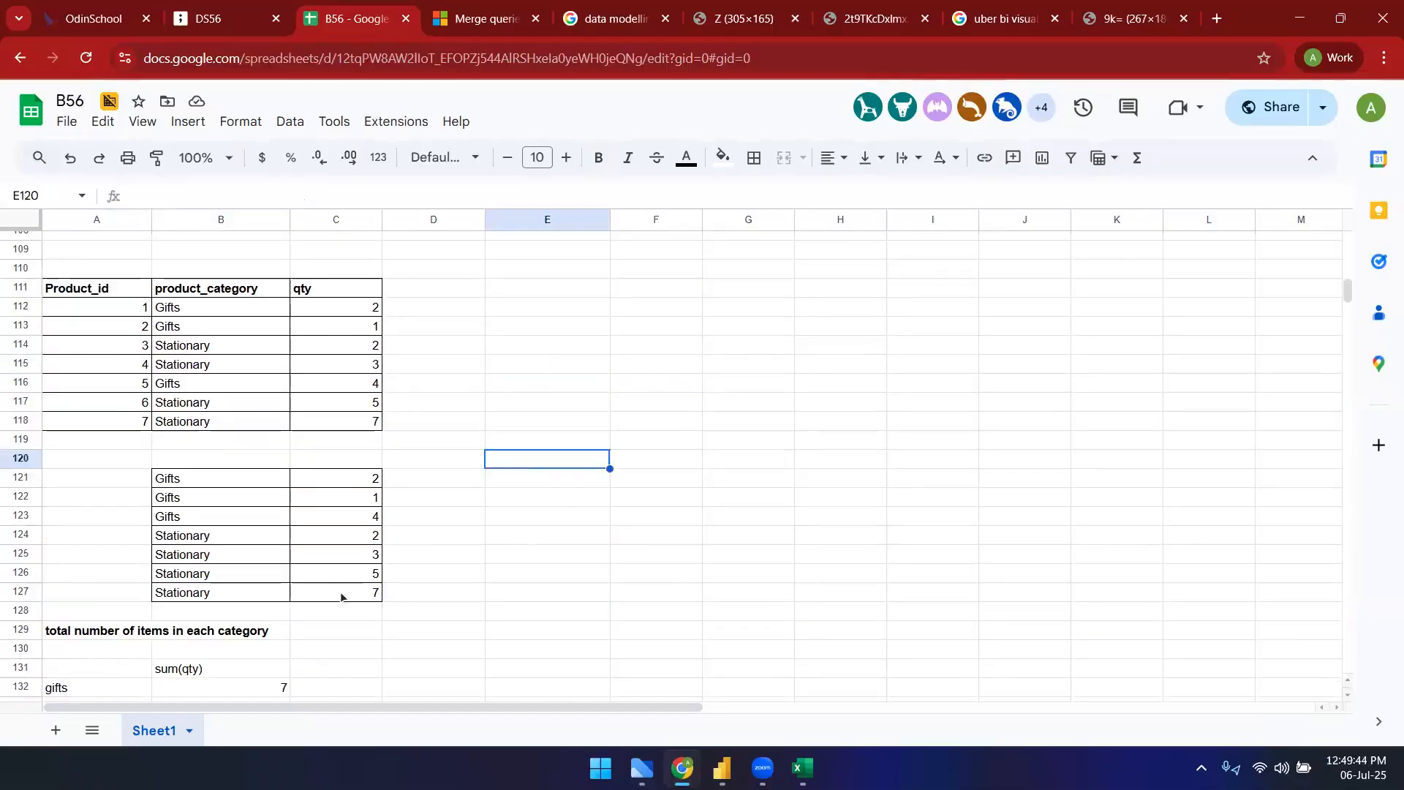
pyautogui.scroll(-1, 340, 591)
pyautogui.scroll(1, 331, 371)
pyautogui.moveTo(187, 293); pyautogui.dragTo(343, 422)
pyautogui.scroll(-1, 573, 507)
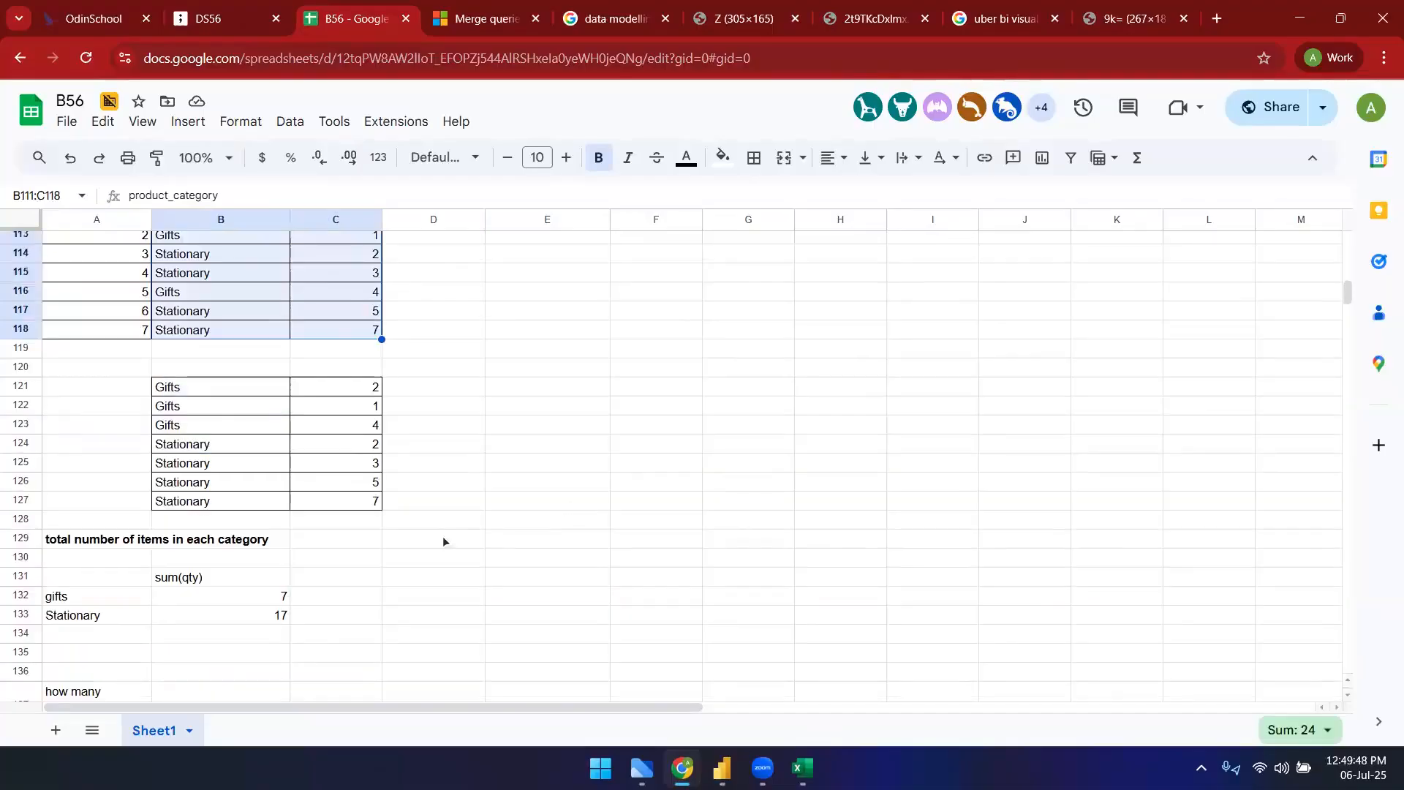
pyautogui.scroll(1, 519, 430)
pyautogui.click(337, 294)
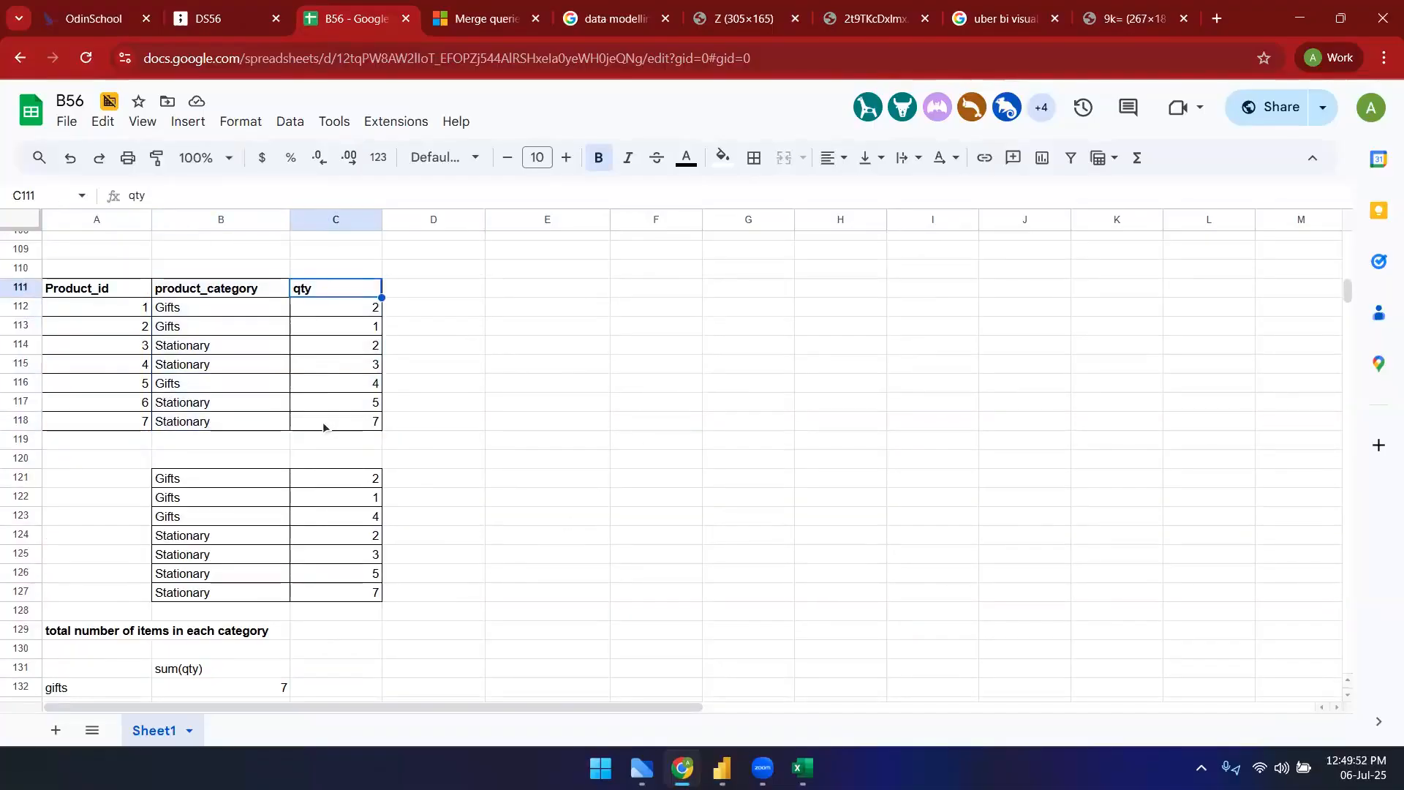
pyautogui.moveTo(201, 292); pyautogui.dragTo(227, 425)
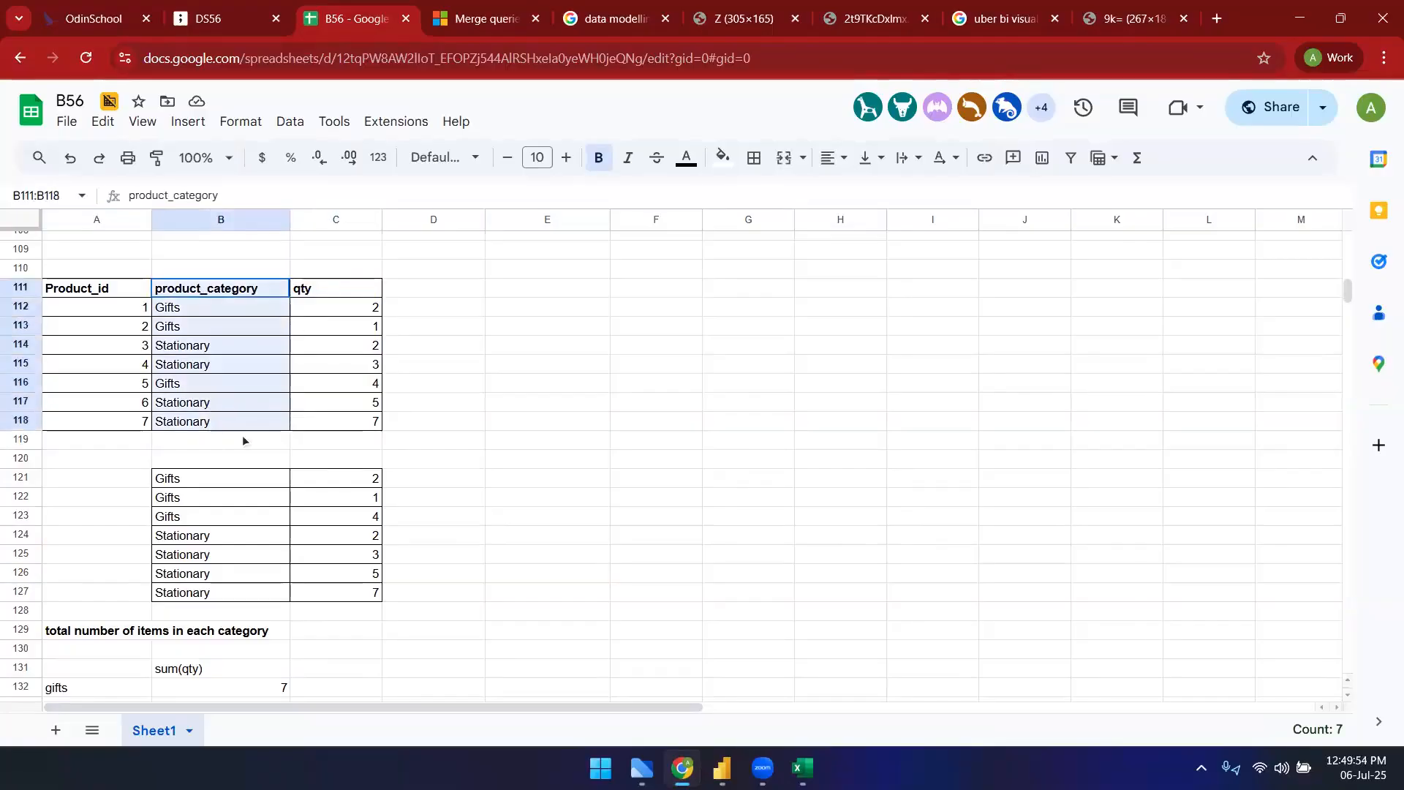
pyautogui.click(652, 401)
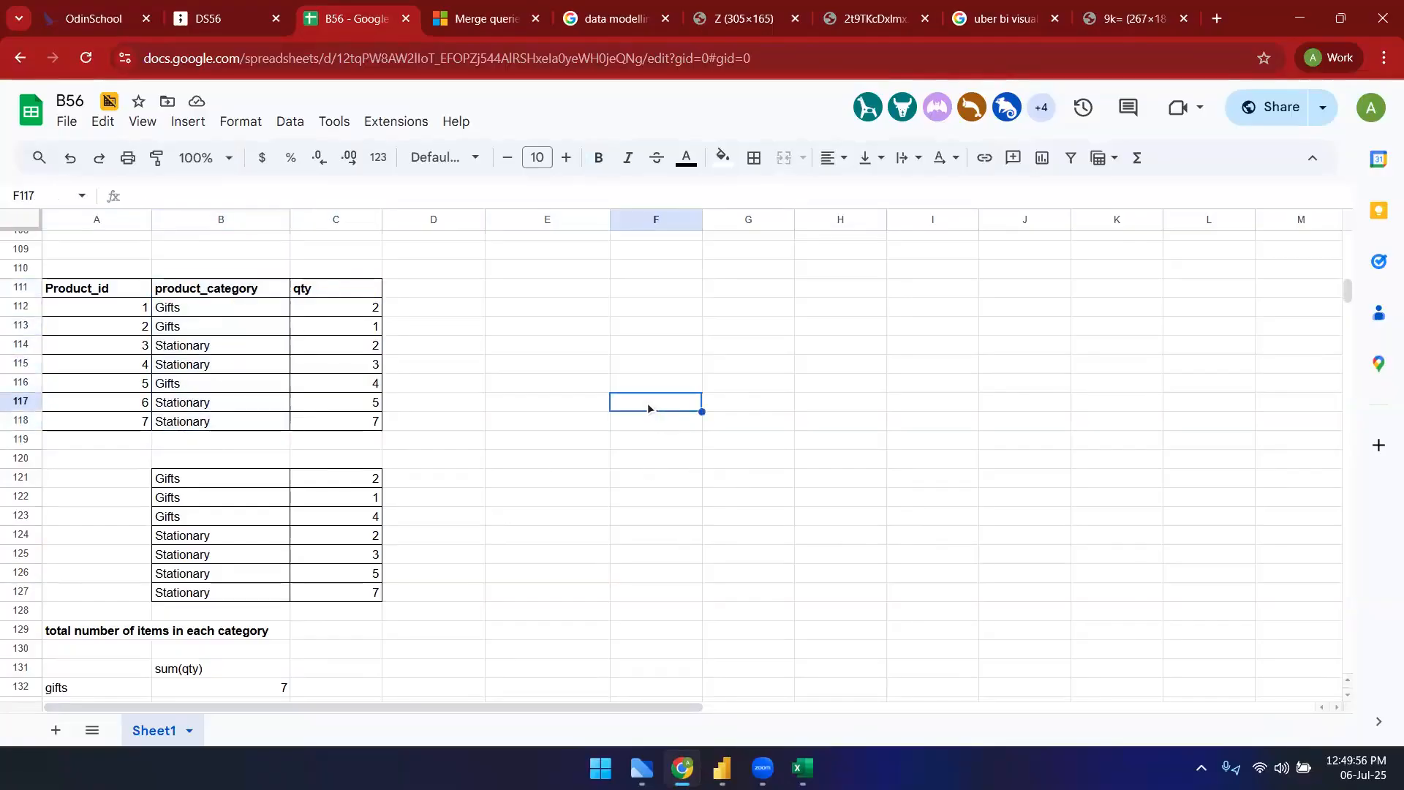
# - Copy the category totals block from A129:B133 to the area beside the product table, starting at E111
pyautogui.scroll(-1, 201, 586)
pyautogui.moveTo(110, 590); pyautogui.dragTo(218, 612)
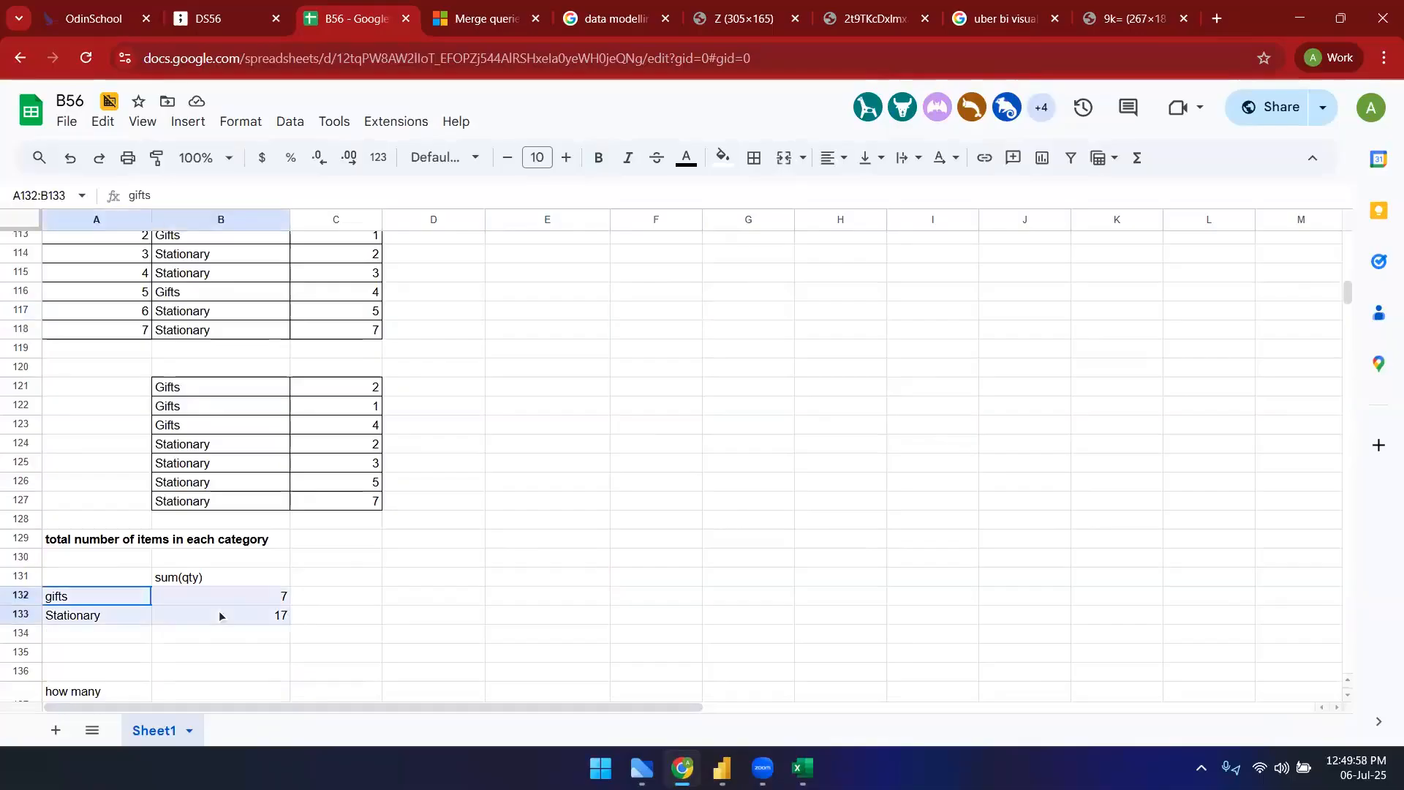
pyautogui.moveTo(132, 576); pyautogui.dragTo(212, 627)
pyautogui.moveTo(131, 541); pyautogui.dragTo(190, 608)
pyautogui.click(242, 664)
pyautogui.moveTo(116, 542); pyautogui.dragTo(213, 622)
pyautogui.hotkey('ctrl', 'c')
pyautogui.scroll(3, 432, 536)
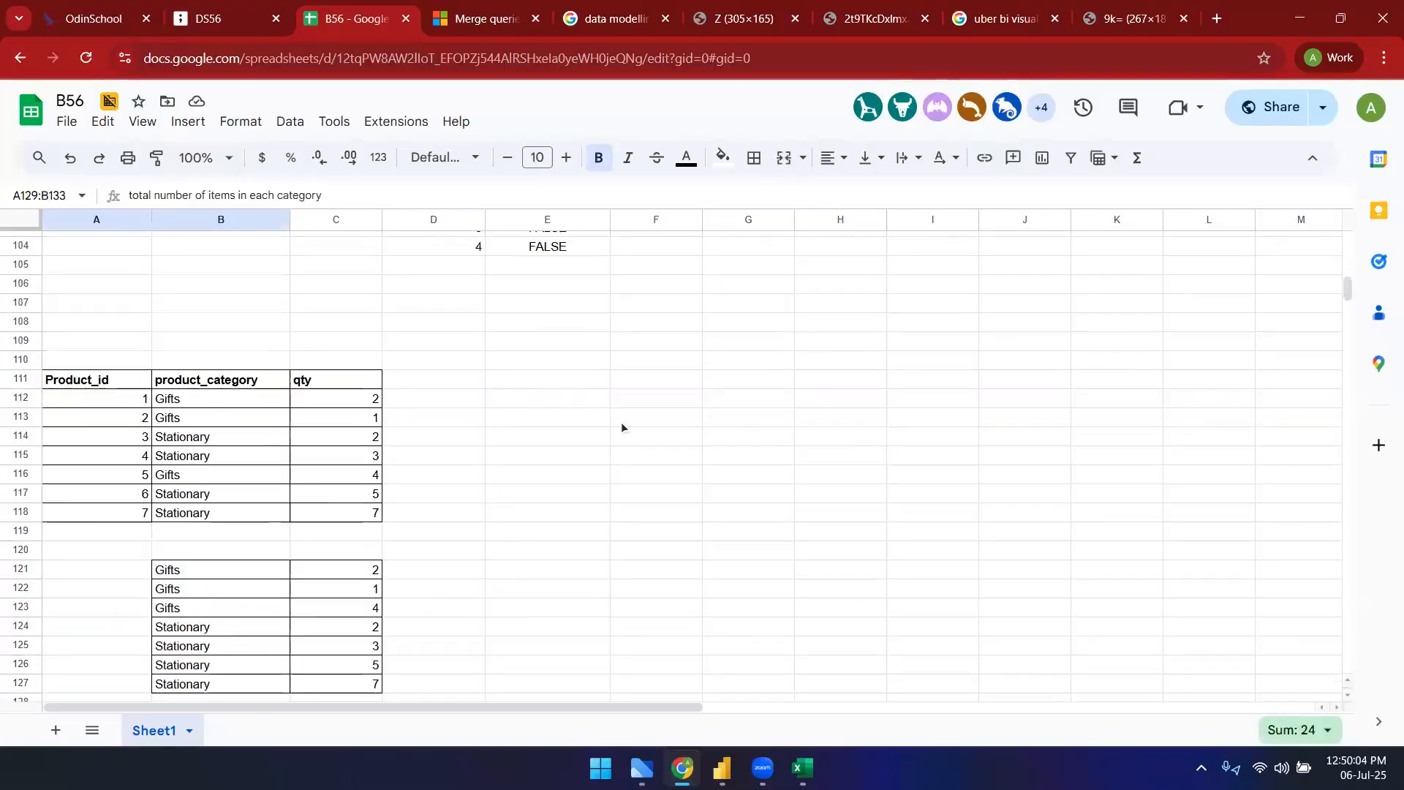
pyautogui.click(530, 380)
pyautogui.hotkey('ctrl', 'v')
pyautogui.click(792, 398)
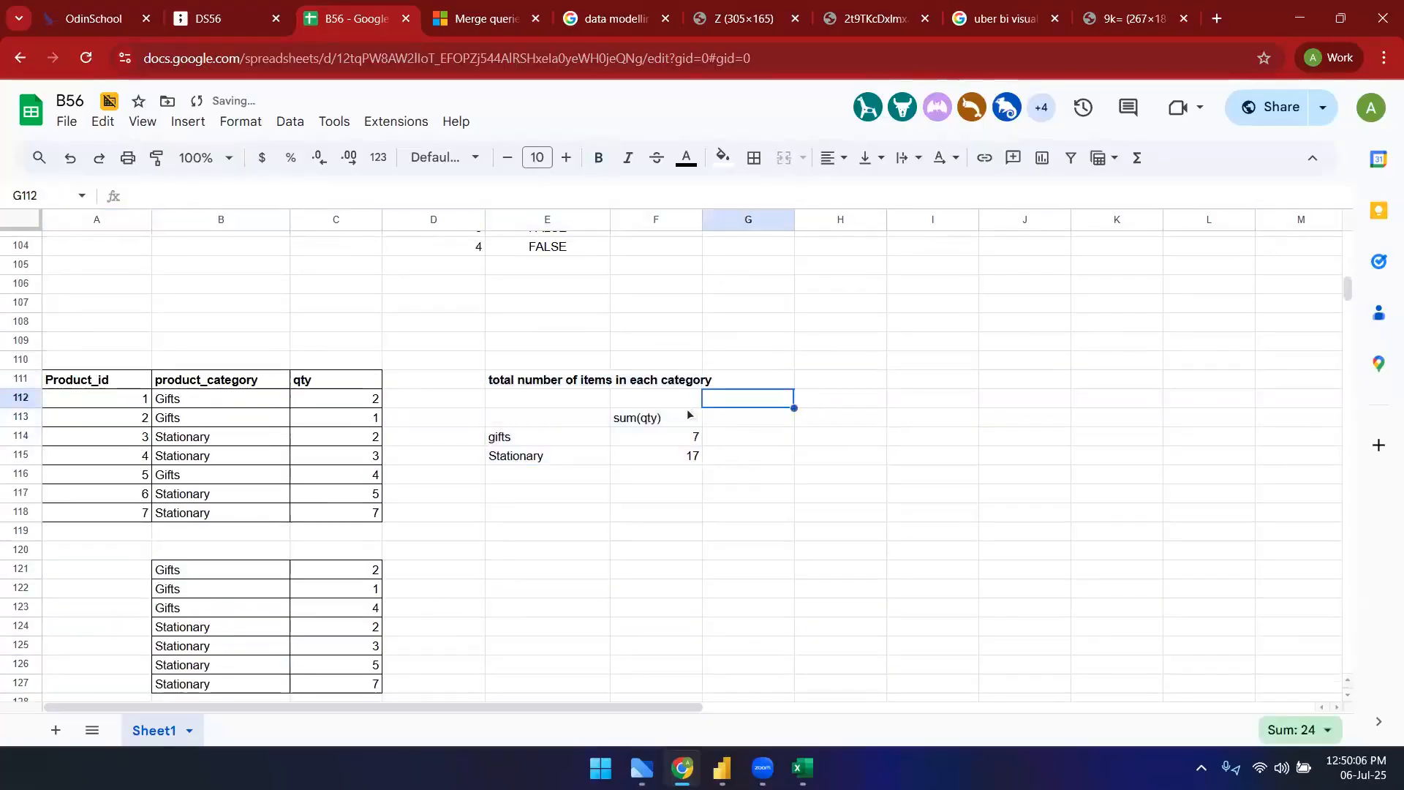
# - Apply borders to all cells of the copied category totals in E113:F115
pyautogui.moveTo(542, 419); pyautogui.dragTo(631, 459)
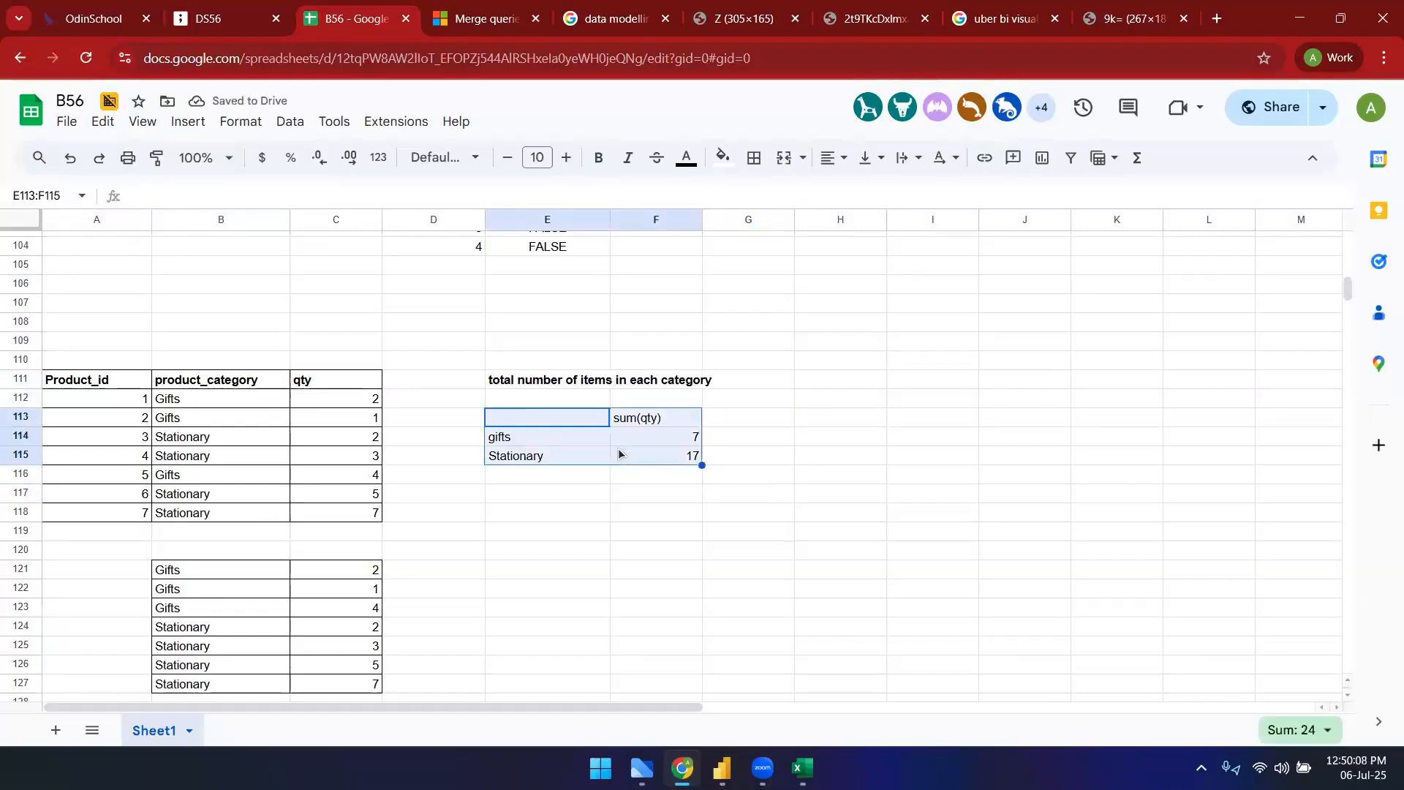
pyautogui.click(754, 158)
pyautogui.click(763, 197)
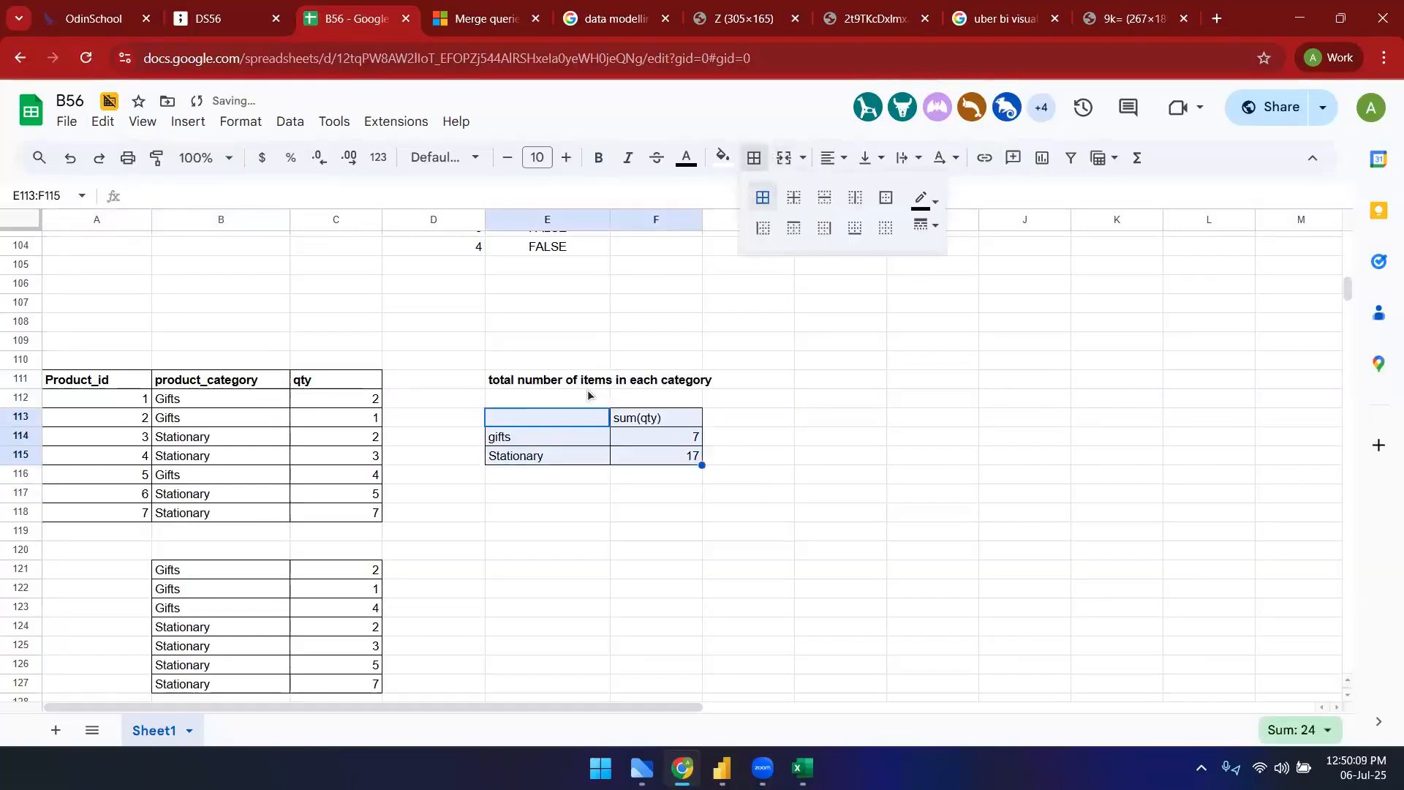
# - Enter the heading Product_category in E113 and make the header row E113:F113 bold
pyautogui.click(561, 423)
pyautogui.write('Product')
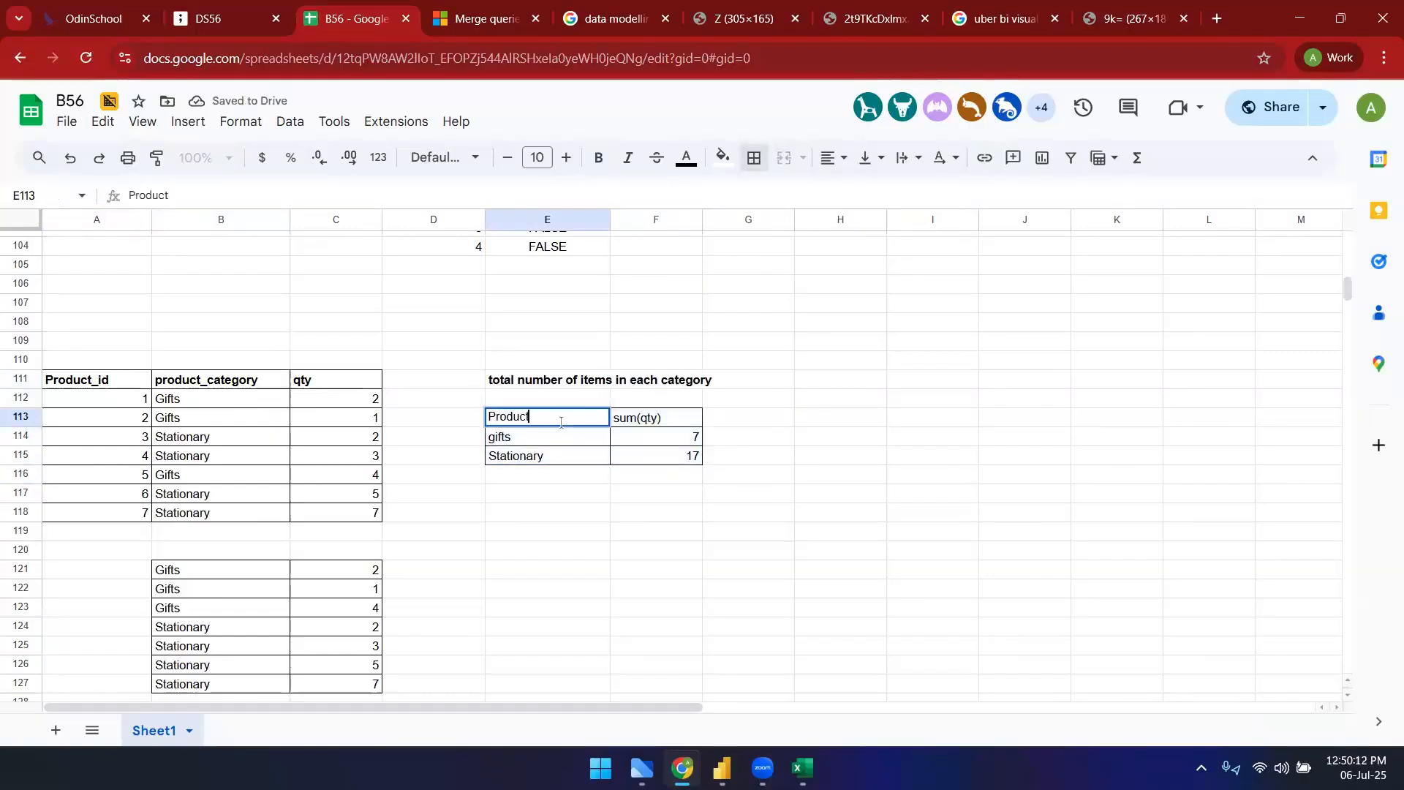
pyautogui.write('_category')
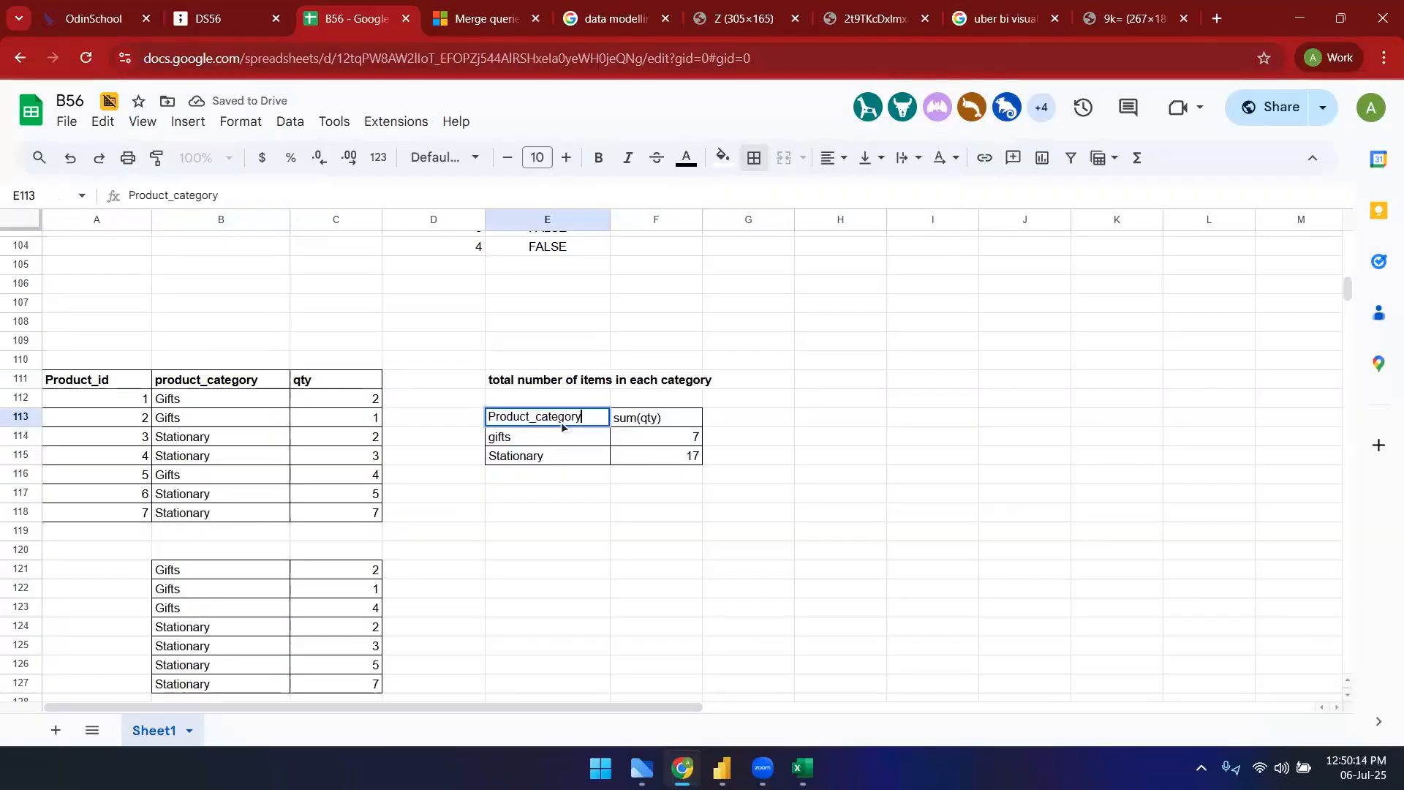
pyautogui.press('Tab')
pyautogui.hotkey('shift', 'Left')
pyautogui.hotkey('ctrl', 'b')
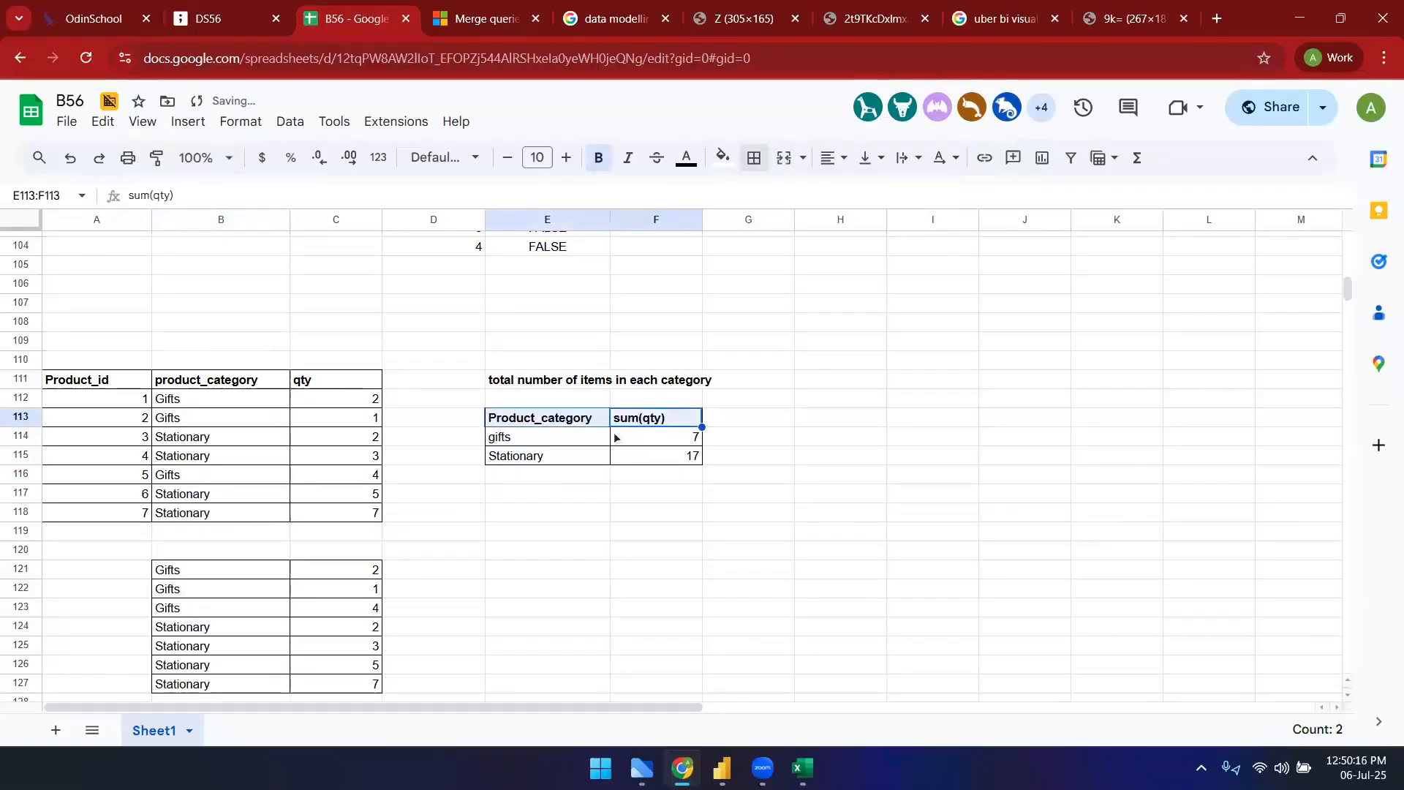
# - Enter gifts and stationary as side-by-side column headings in H113 and I113
pyautogui.hscroll(1, 731, 705)
pyautogui.hscroll(3, 731, 705)
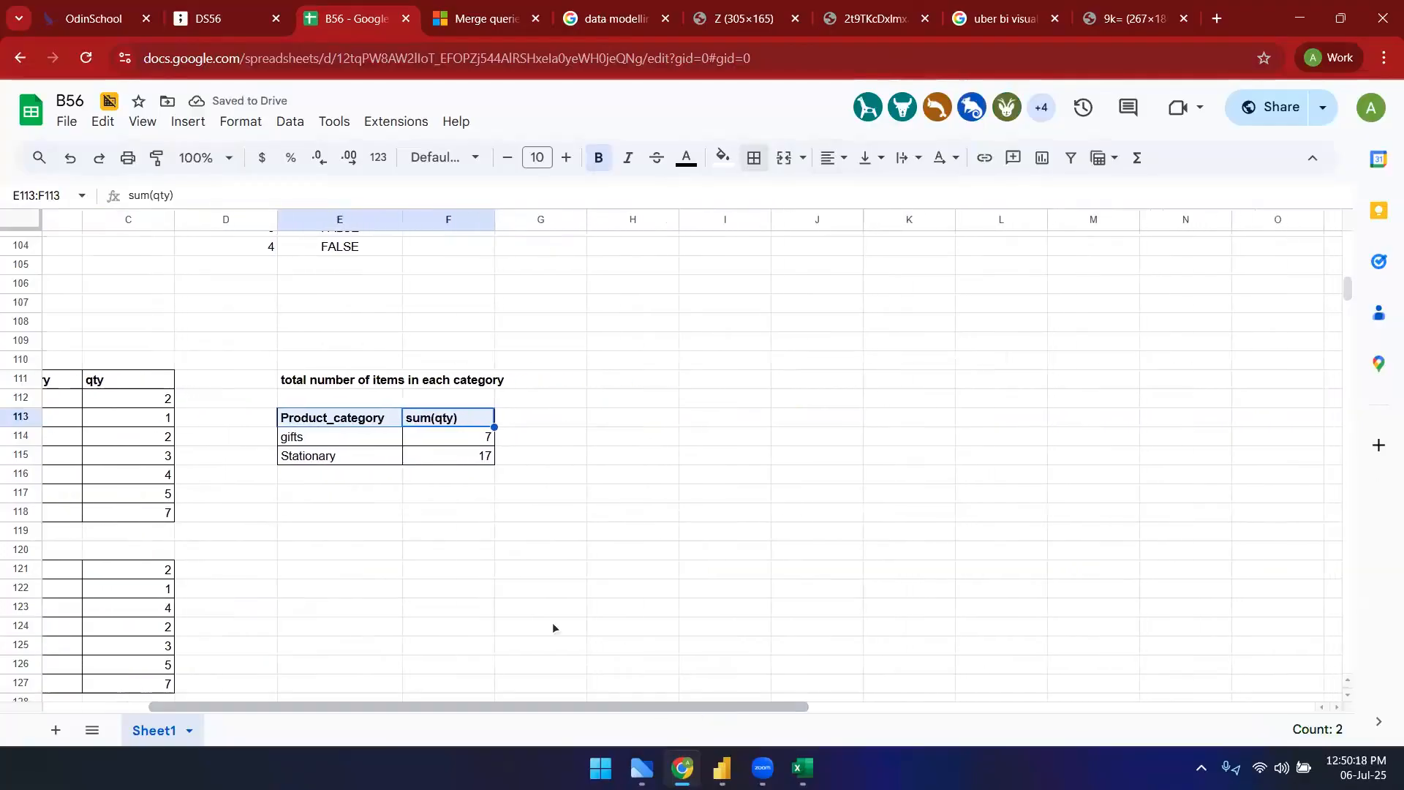
pyautogui.click(675, 417)
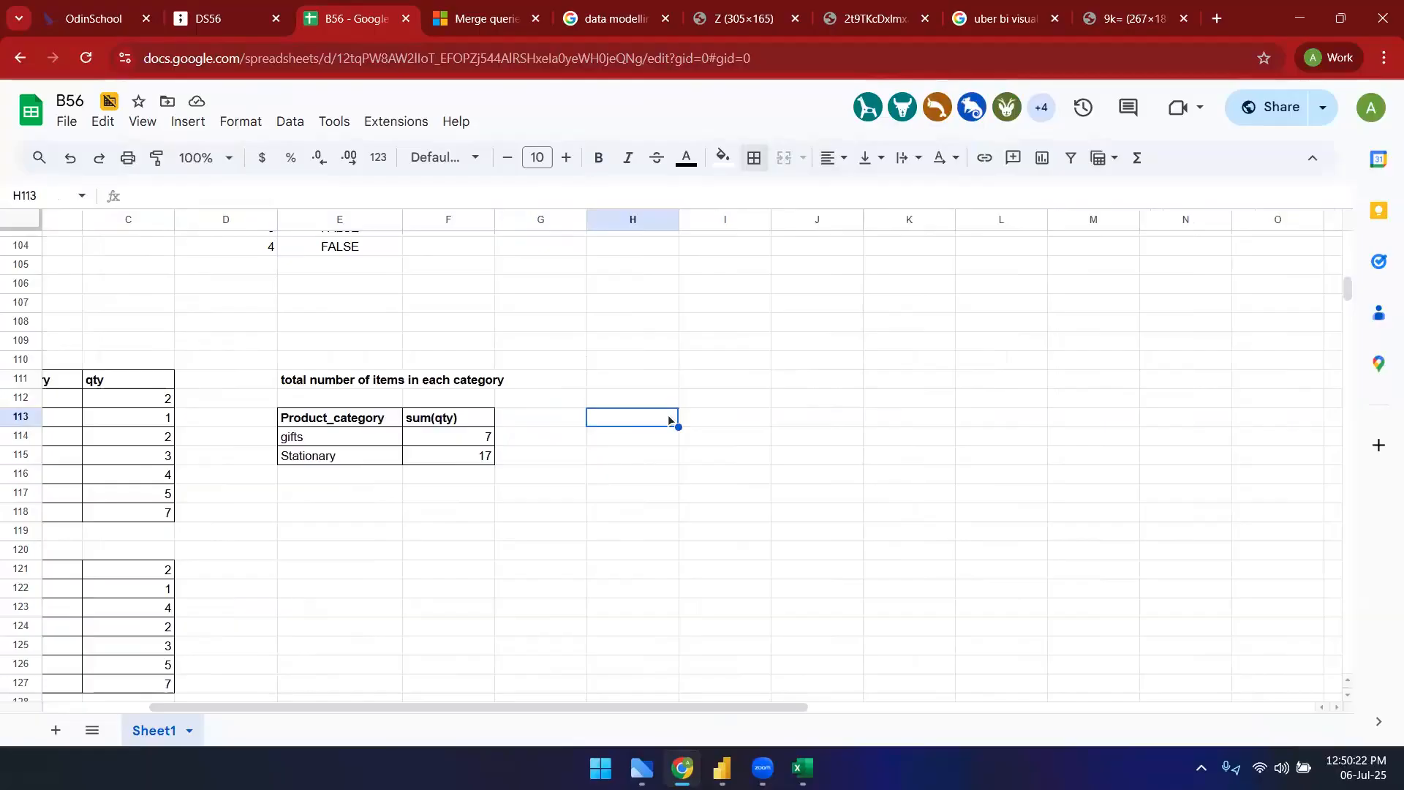
pyautogui.write('gifts')
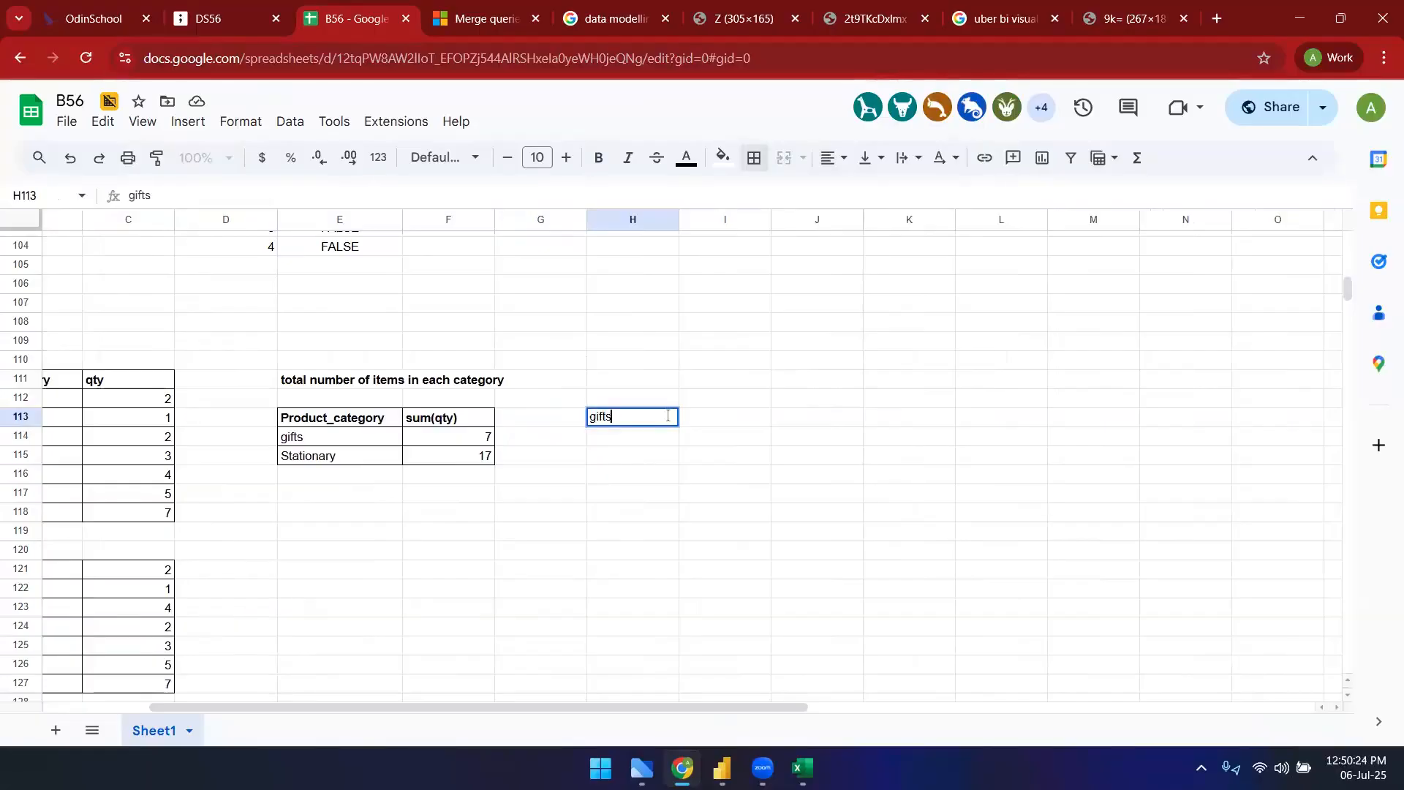
pyautogui.press('Tab')
pyautogui.write('stationary')
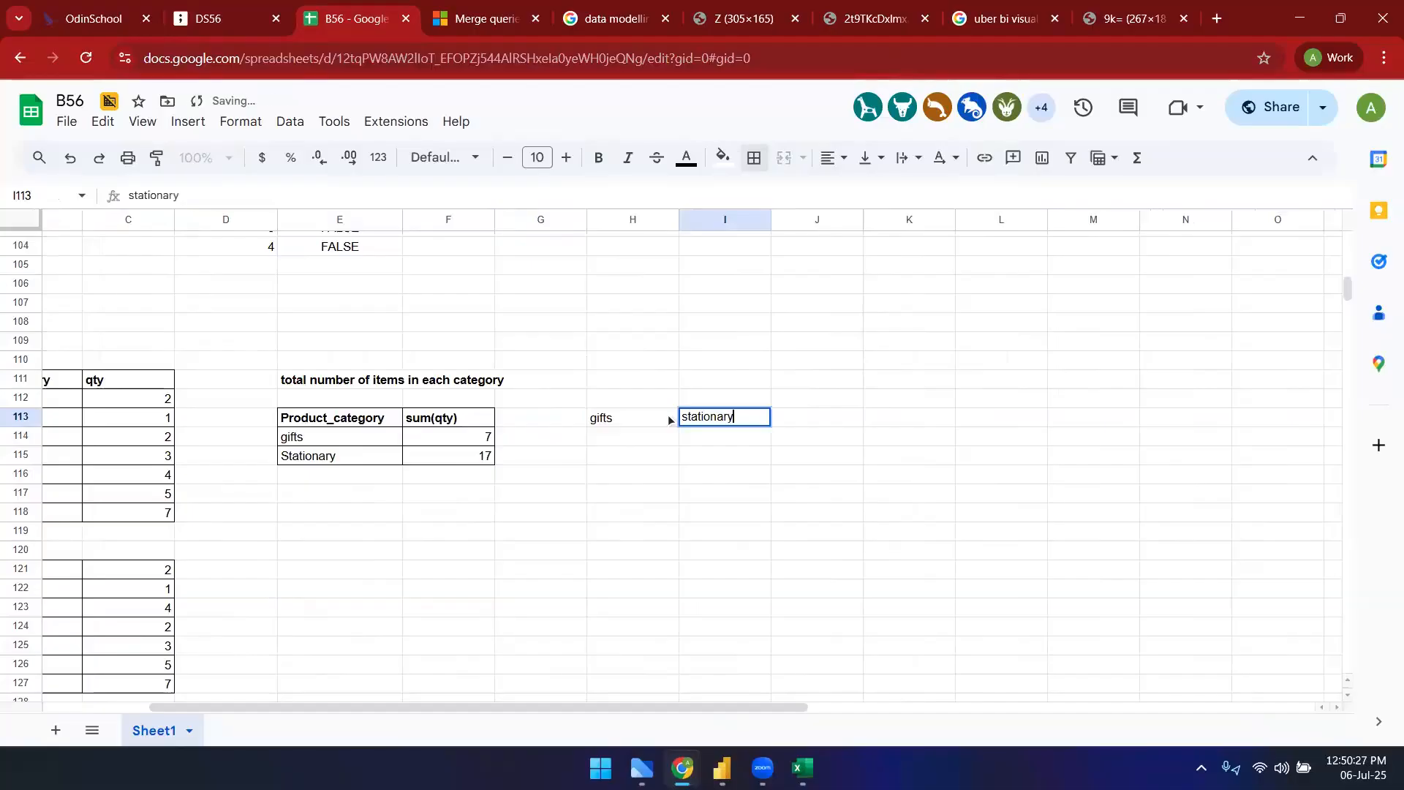
pyautogui.press('Return')
# - Fill in the totals under the side-by-side headings, with 7 in H114 and 17 in I114
pyautogui.press('Left')
pyautogui.write('7')
pyautogui.press('Tab')
pyautogui.write('17')
pyautogui.press('Tab')
pyautogui.press('Left')
pyautogui.hotkey('shift', 'Up')
pyautogui.hotkey('shift', 'Left')
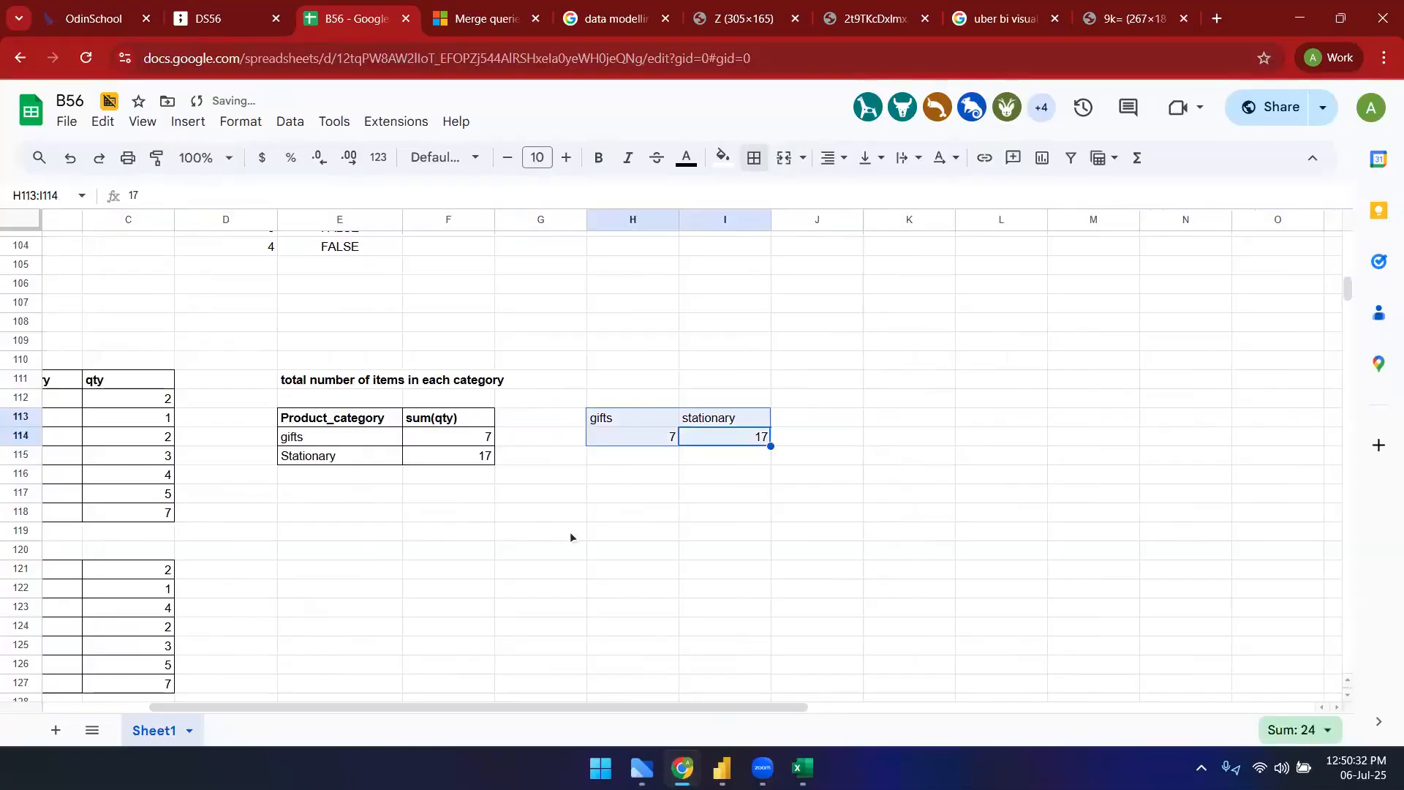
# - Label the horizontal category layout in H113:I114 by entering Pivot in H111
pyautogui.moveTo(389, 398); pyautogui.dragTo(442, 505)
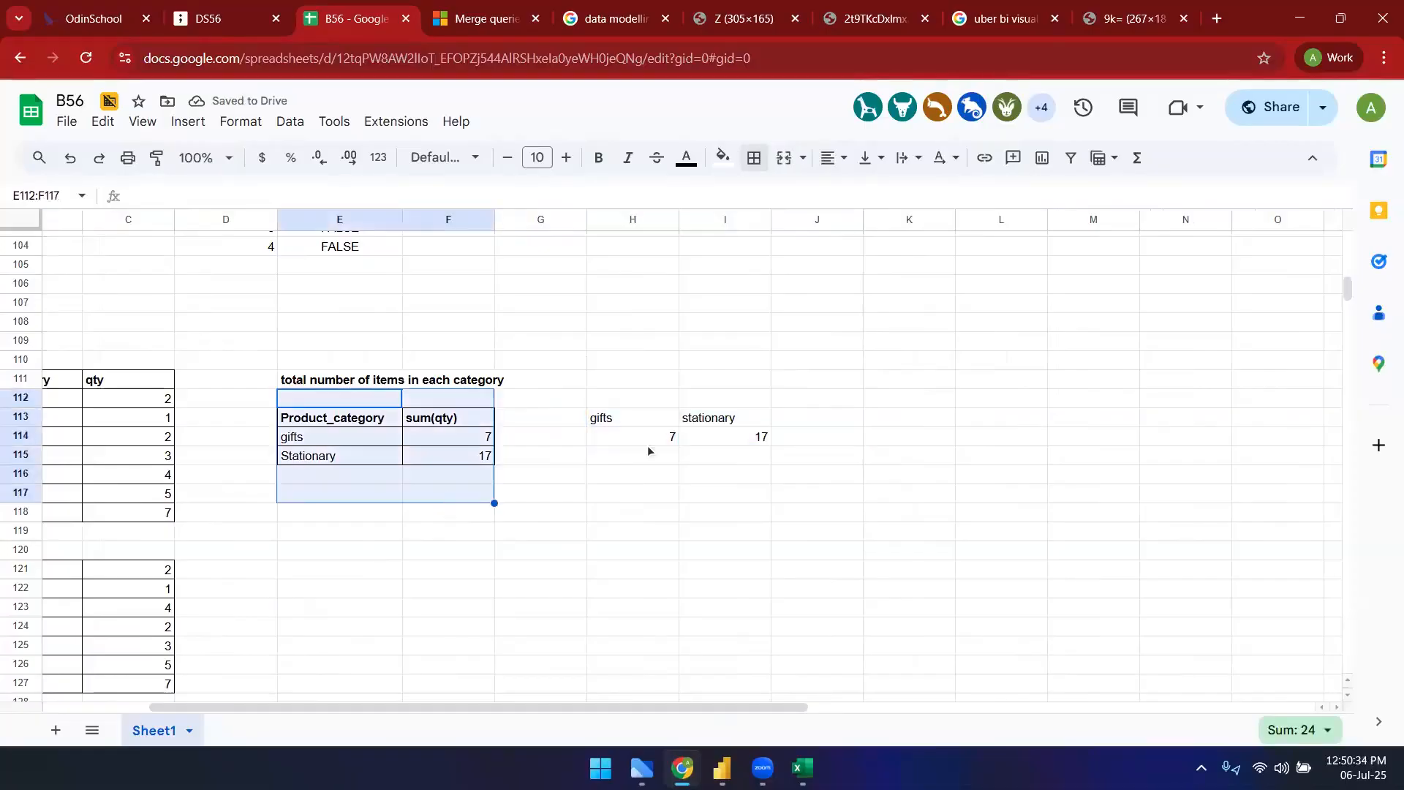
pyautogui.moveTo(635, 419); pyautogui.dragTo(743, 444)
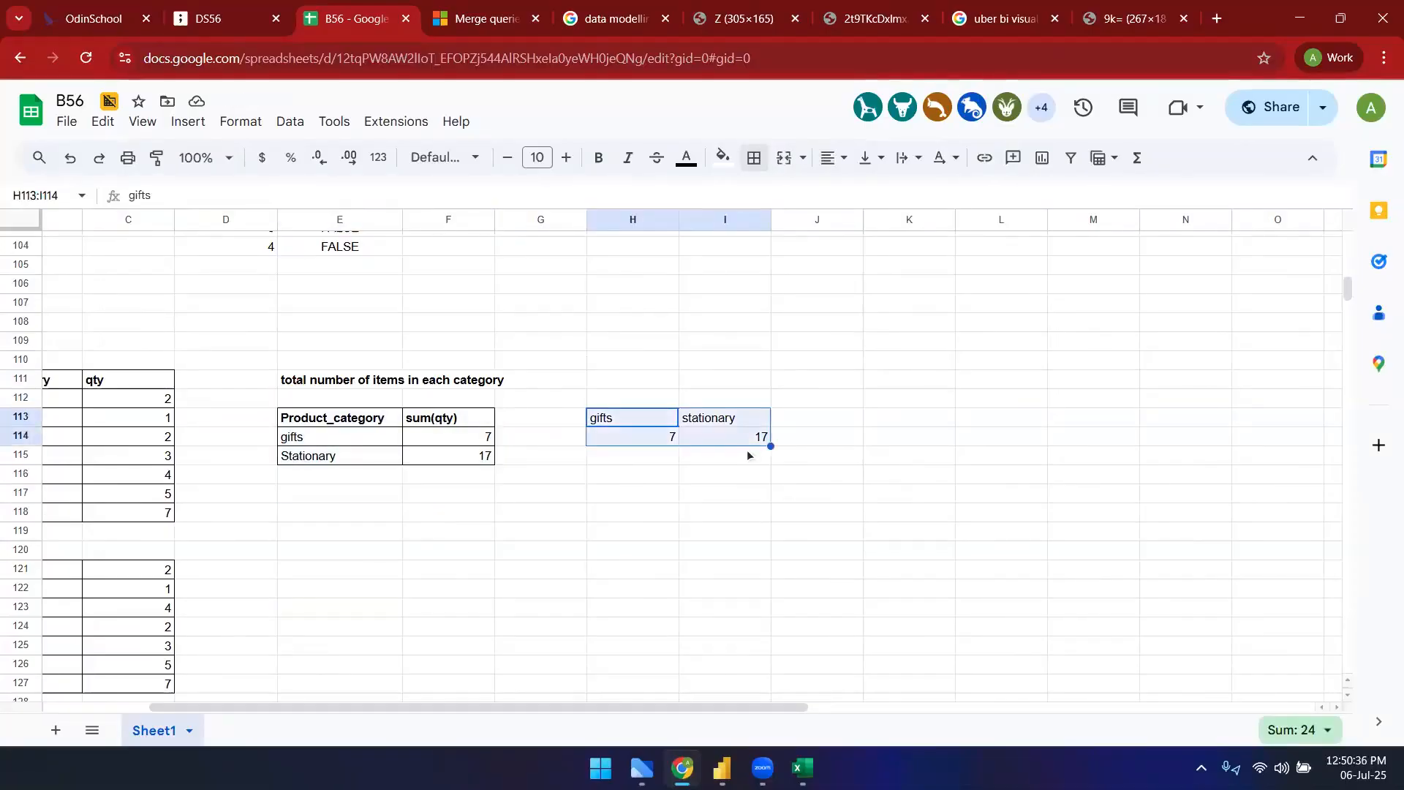
pyautogui.click(621, 384)
pyautogui.write('Pu')
pyautogui.press('BackSpace')
pyautogui.write('ivot')
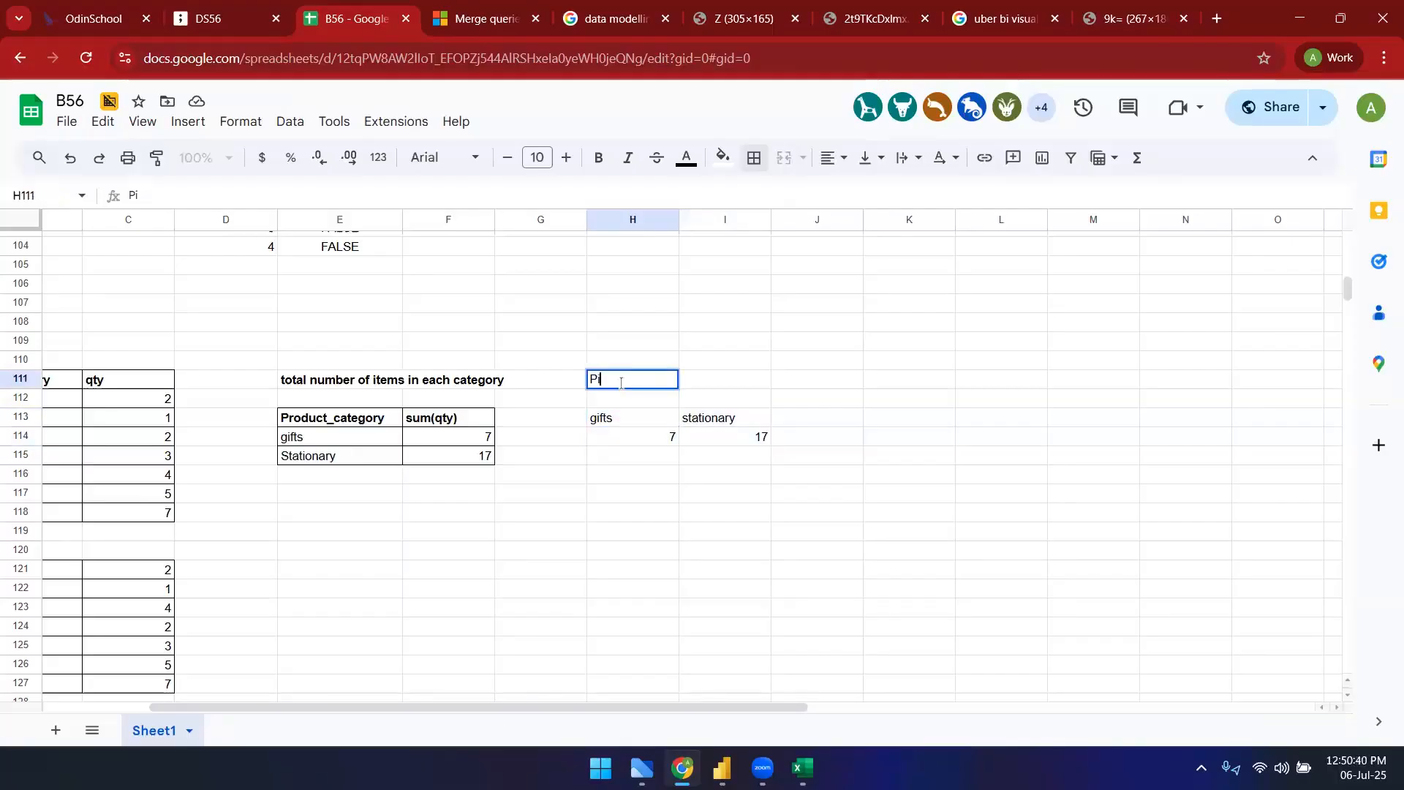
pyautogui.click(579, 539)
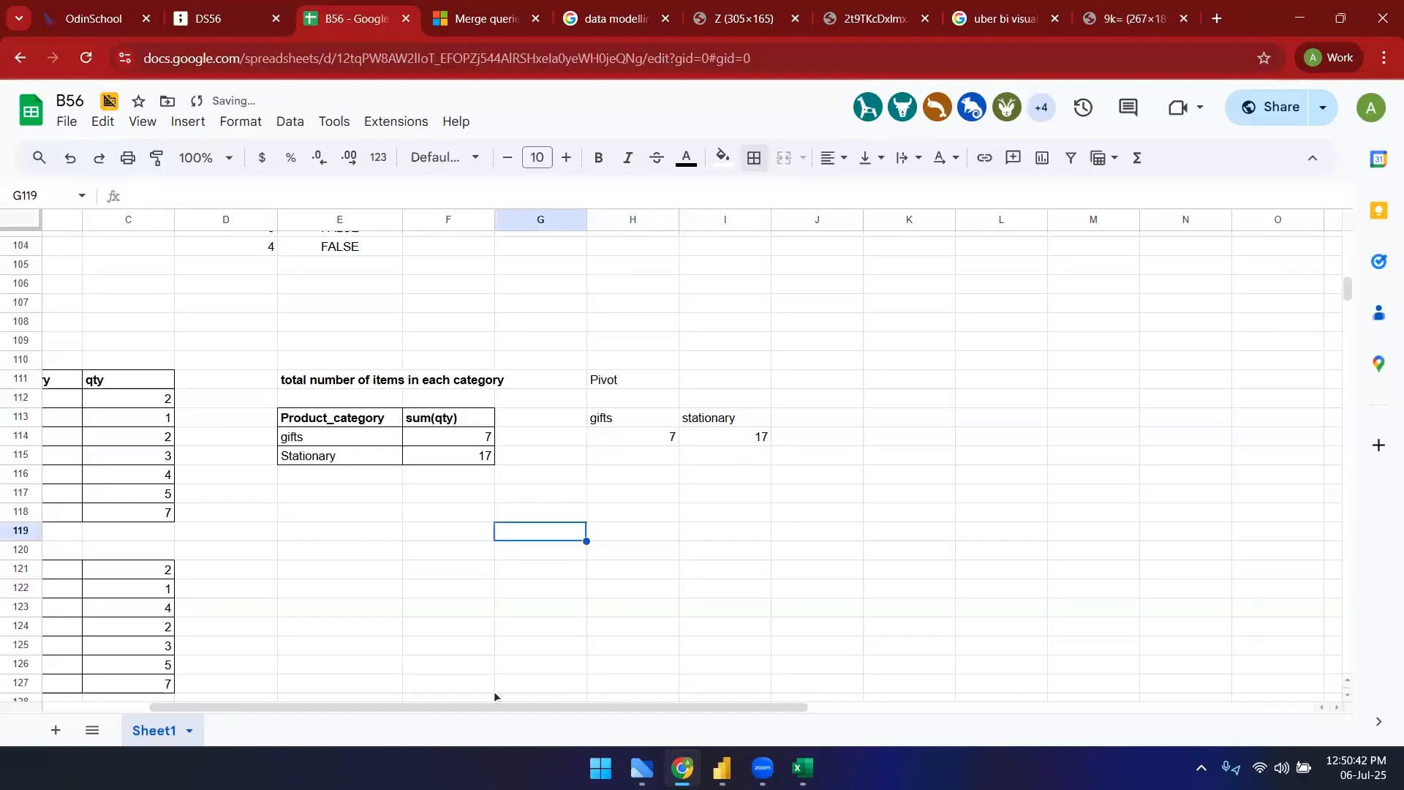
# - Compare the pivoted totals in H113:I114 with the product table and the category names in E114:E115
pyautogui.moveTo(362, 708); pyautogui.dragTo(304, 648)
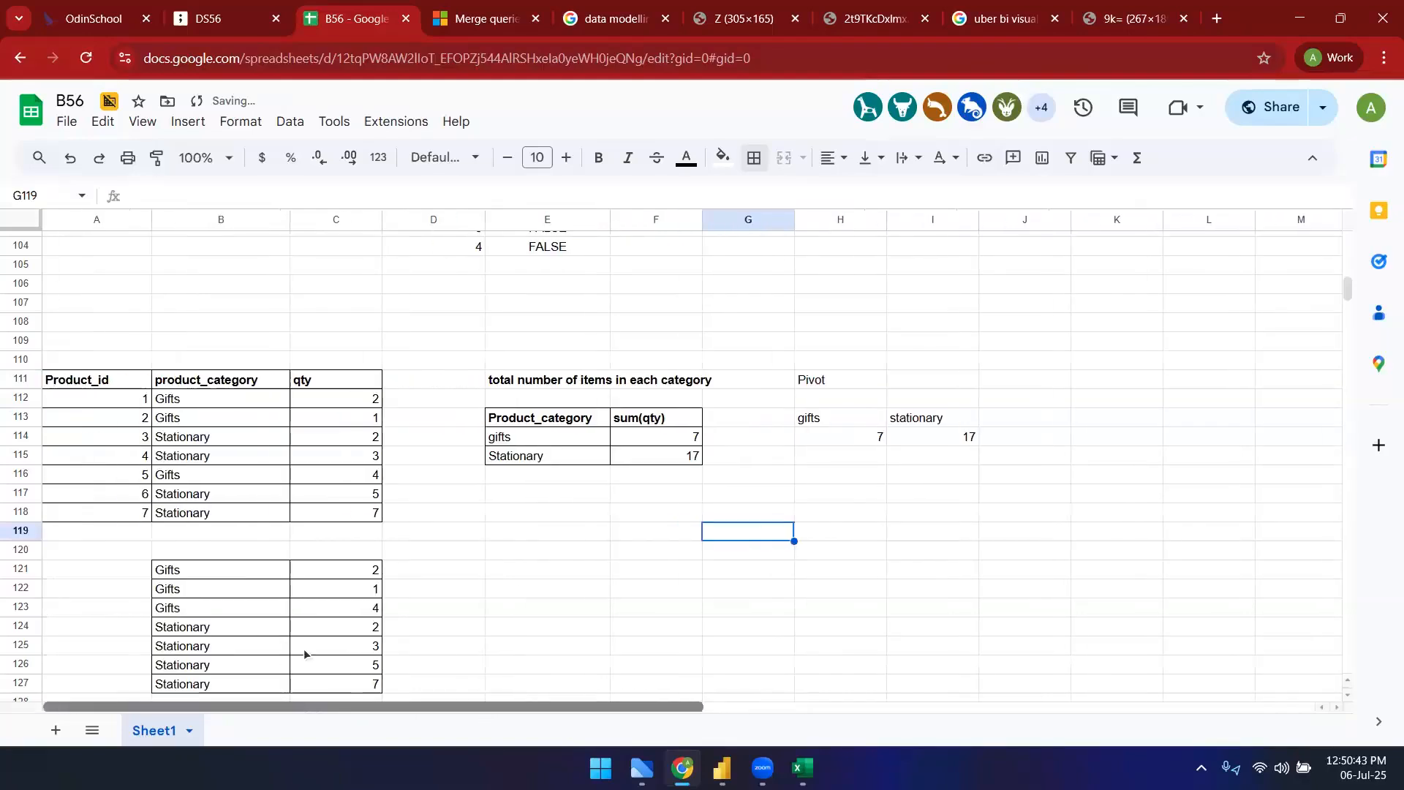
pyautogui.click(858, 419)
pyautogui.keyDown('shift'); pyautogui.click(898, 442); pyautogui.keyUp('shift')
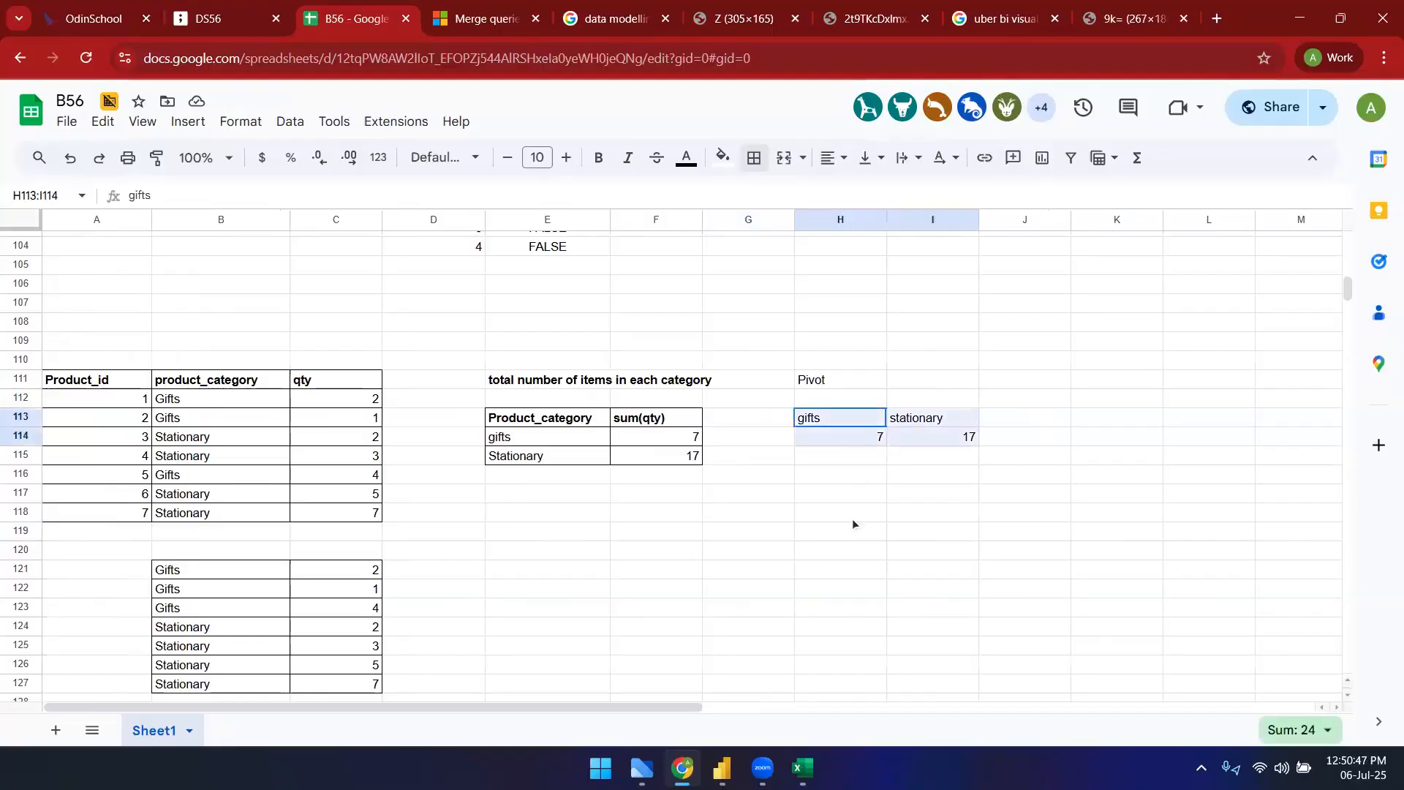
pyautogui.click(724, 569)
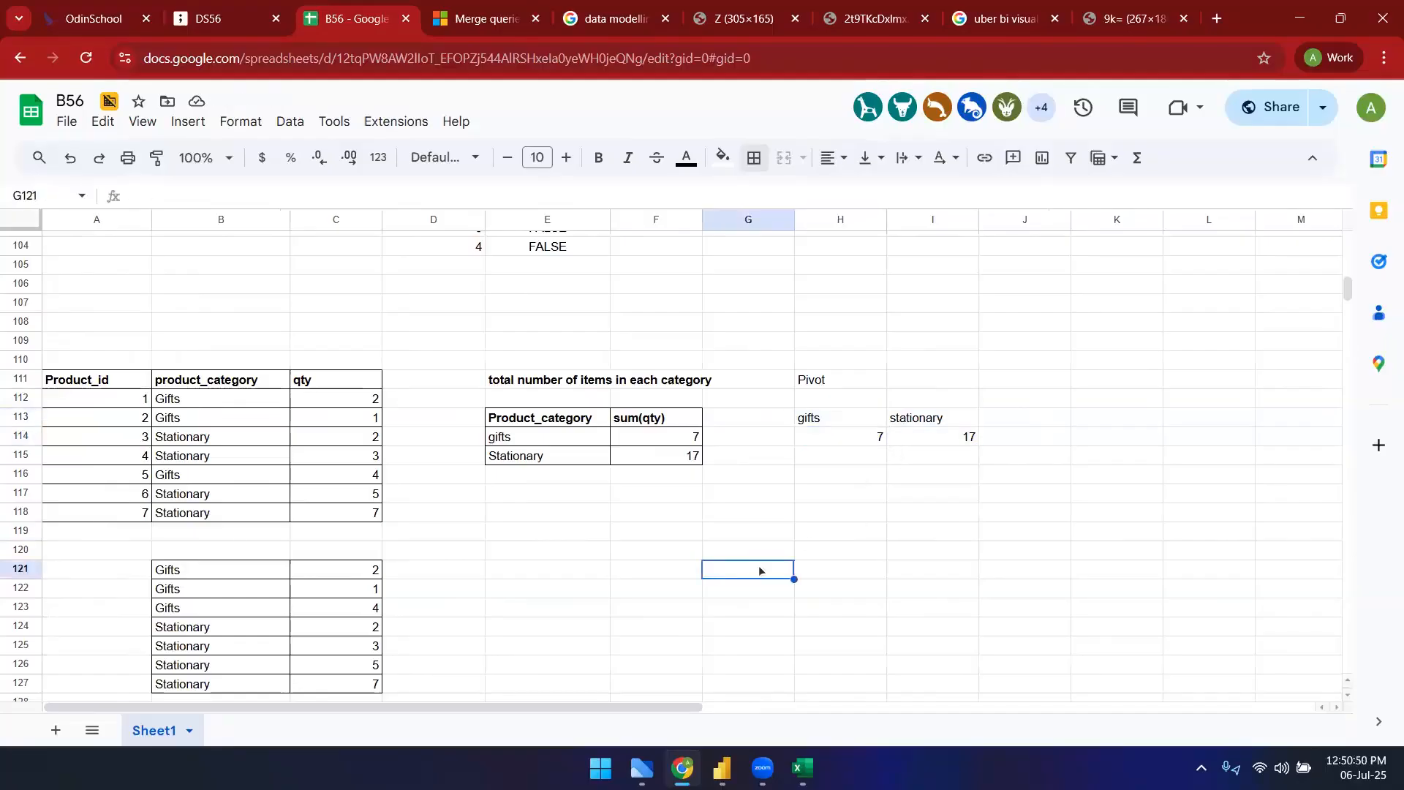
pyautogui.moveTo(183, 404); pyautogui.dragTo(290, 528)
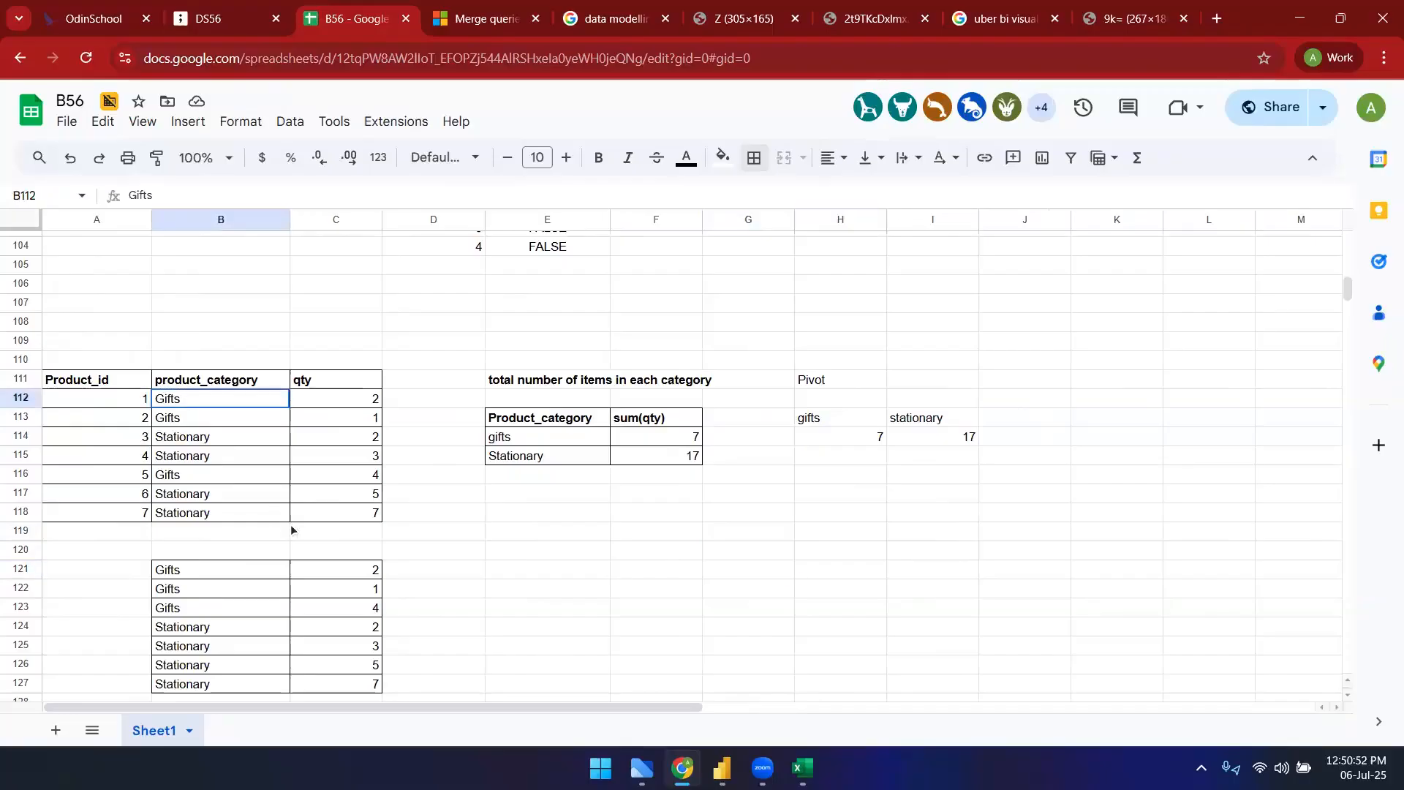
pyautogui.moveTo(529, 439); pyautogui.dragTo(536, 457)
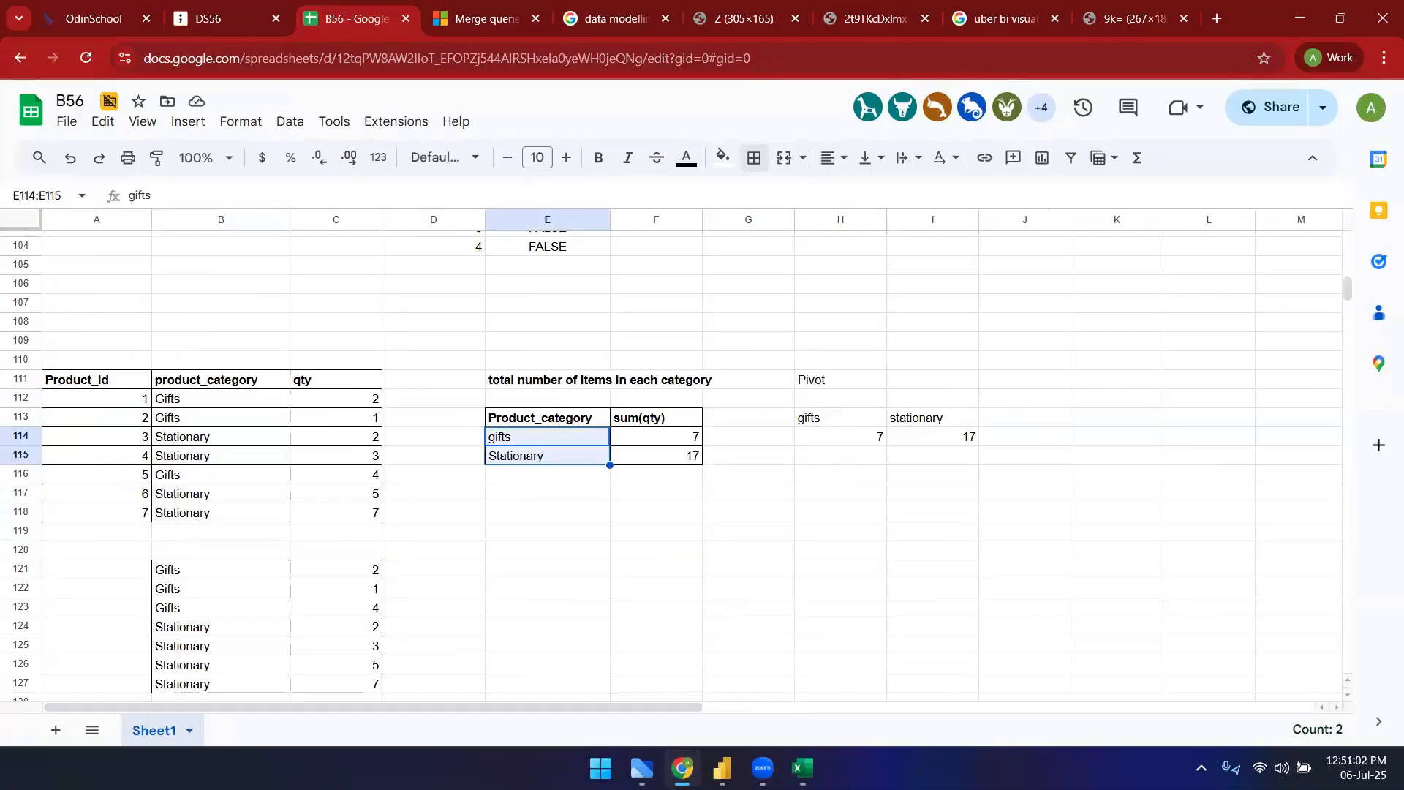
# - Switch to the merge_queries Power Query Editor and start importing a new source of type Excel Workbook
pyautogui.moveTo(722, 768)
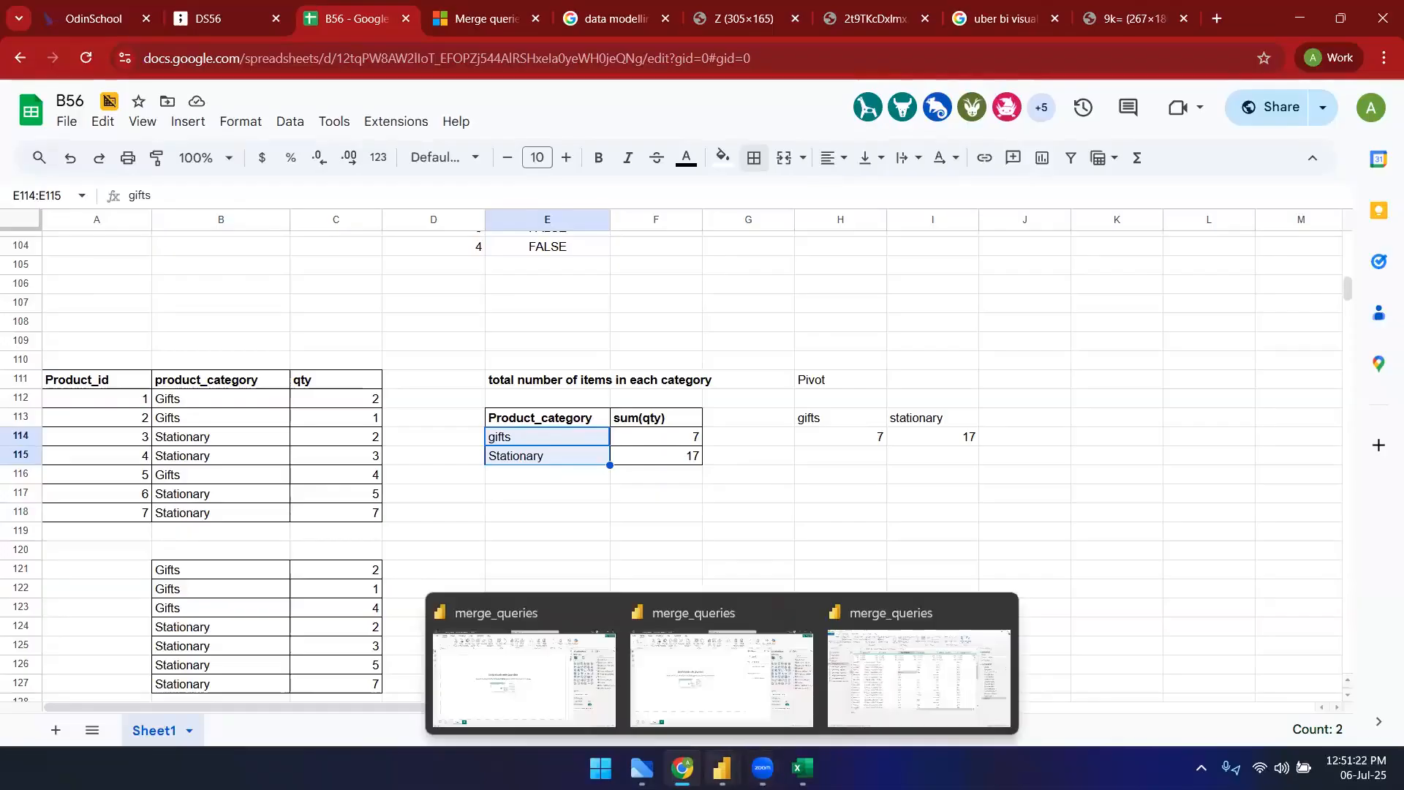
pyautogui.click(862, 657)
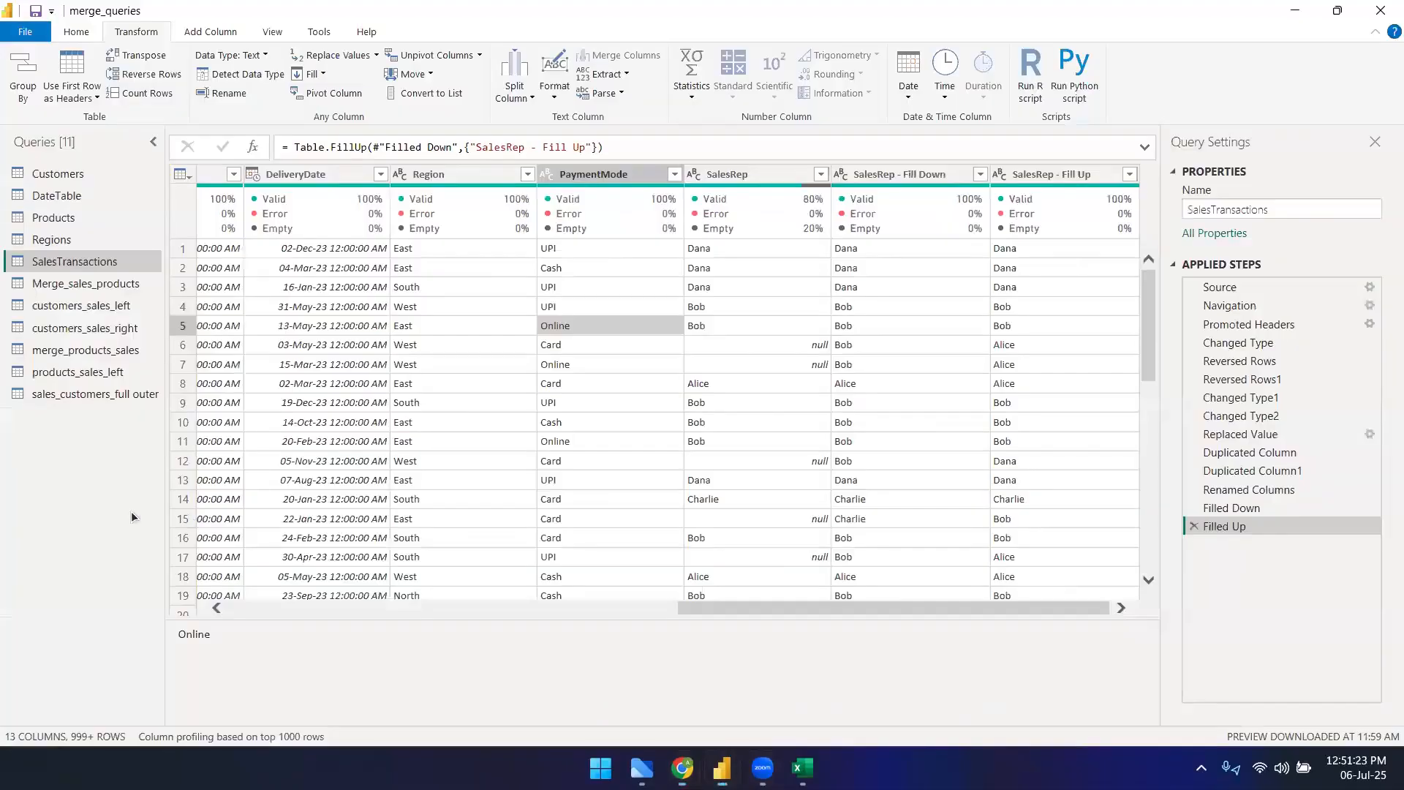
pyautogui.click(77, 33)
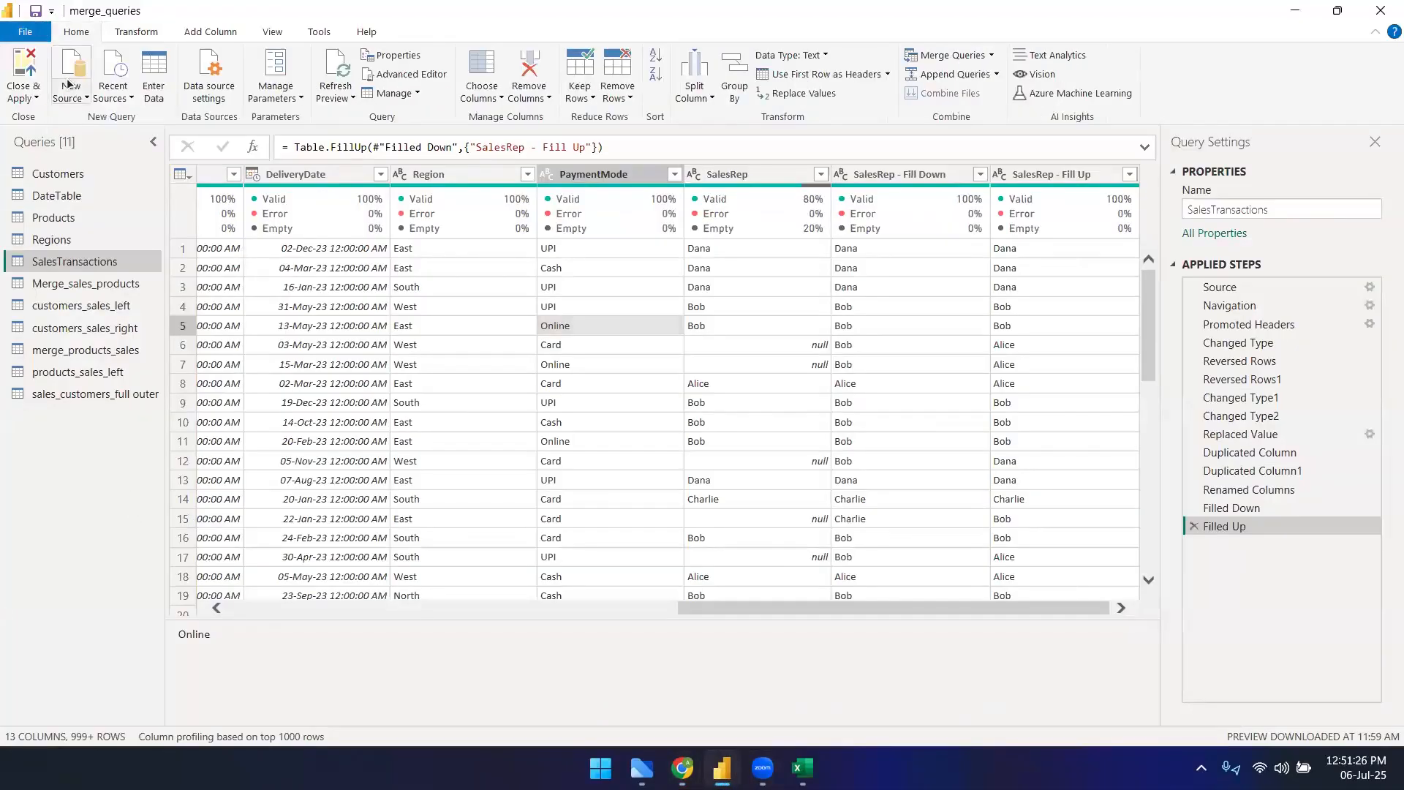
pyautogui.click(63, 98)
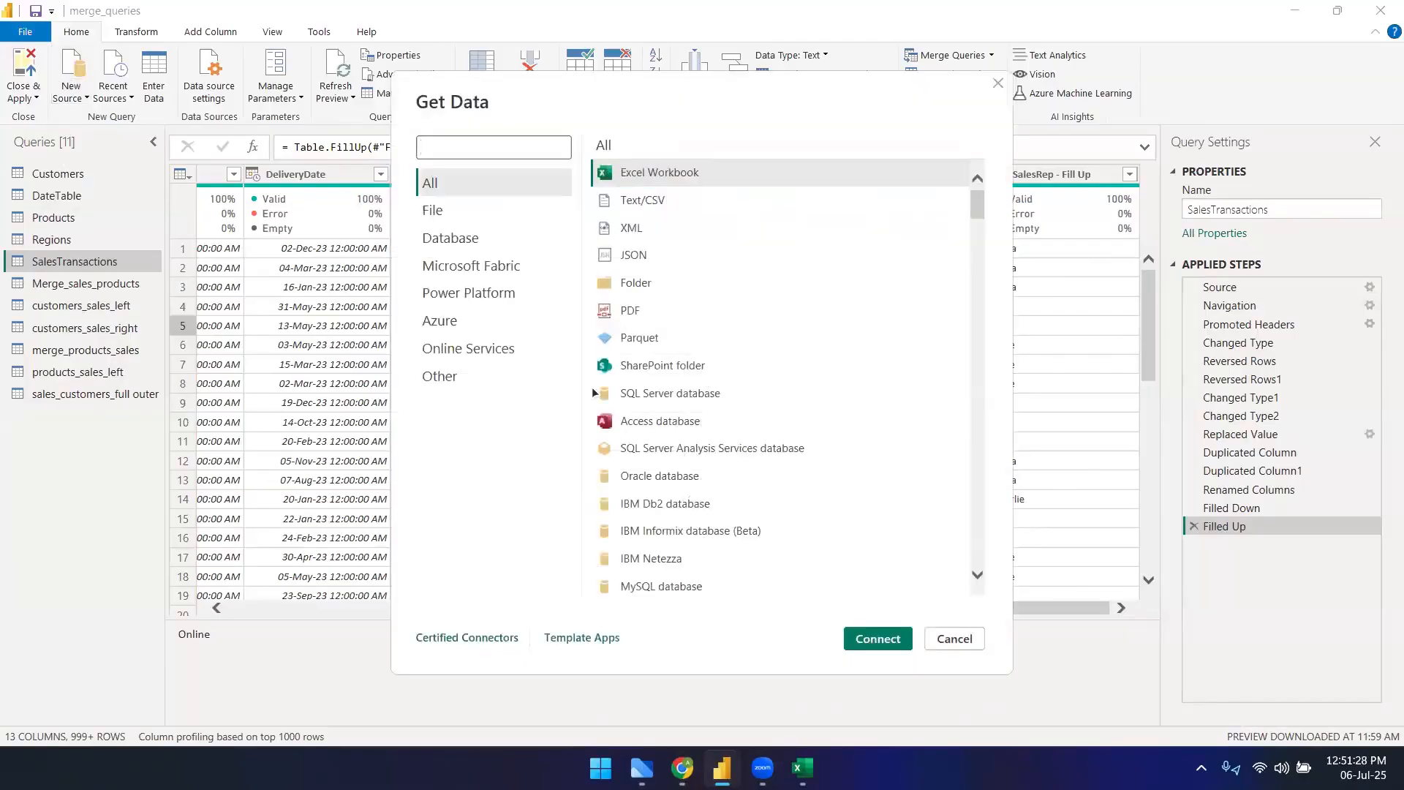
pyautogui.click(877, 639)
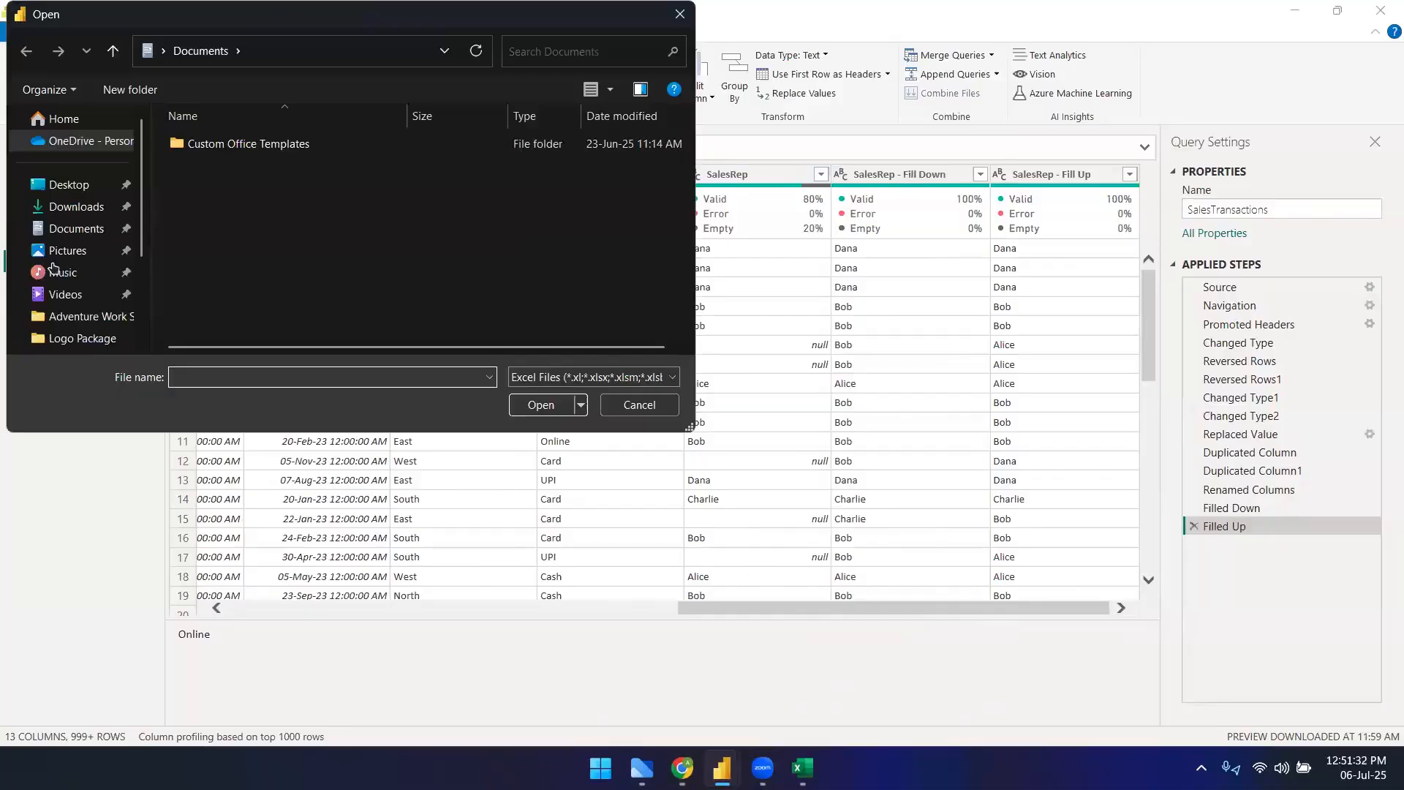
# - Choose RetailSalesDataset.xlsx from the Downloads folder as the workbook to import
pyautogui.click(74, 207)
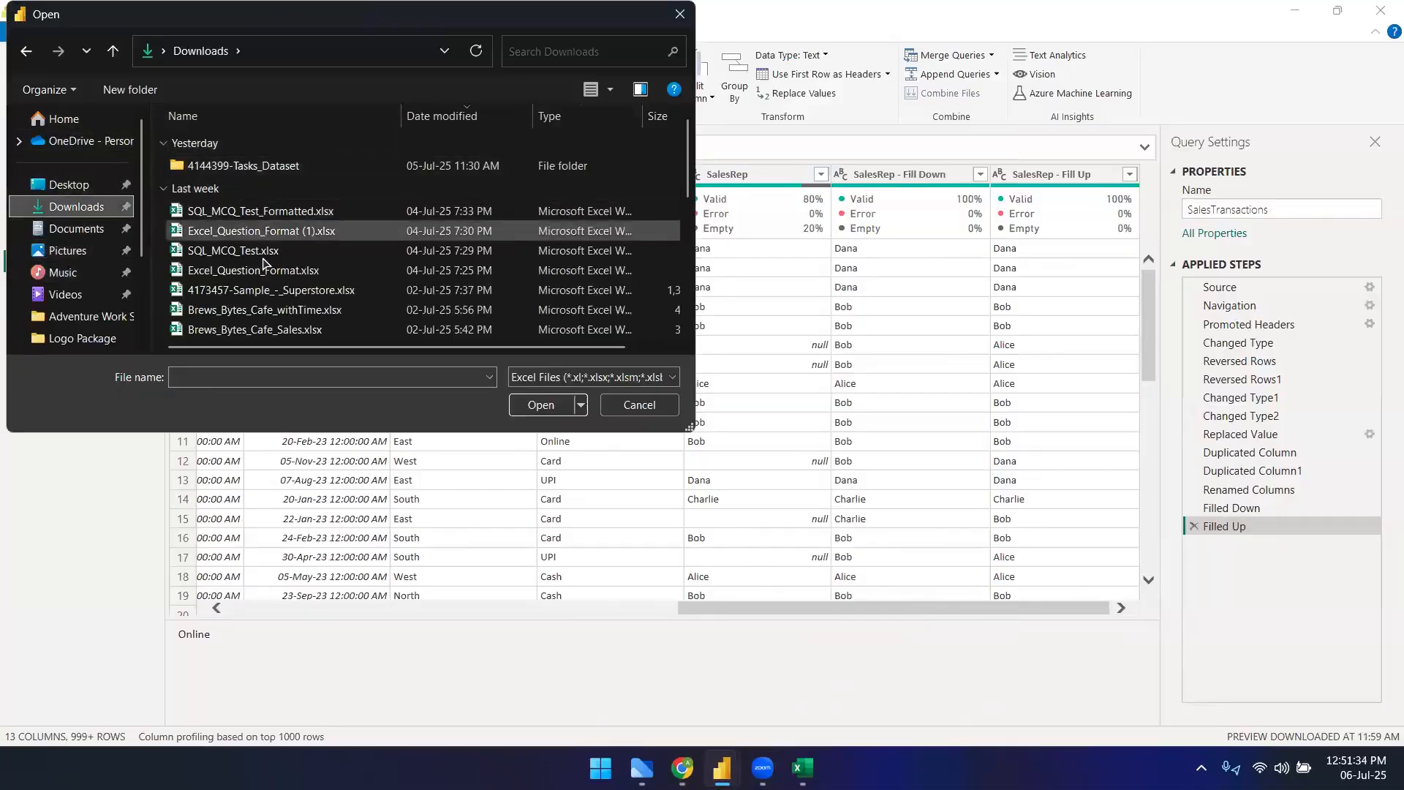
pyautogui.click(229, 376)
pyautogui.write('ret')
pyautogui.click(245, 395)
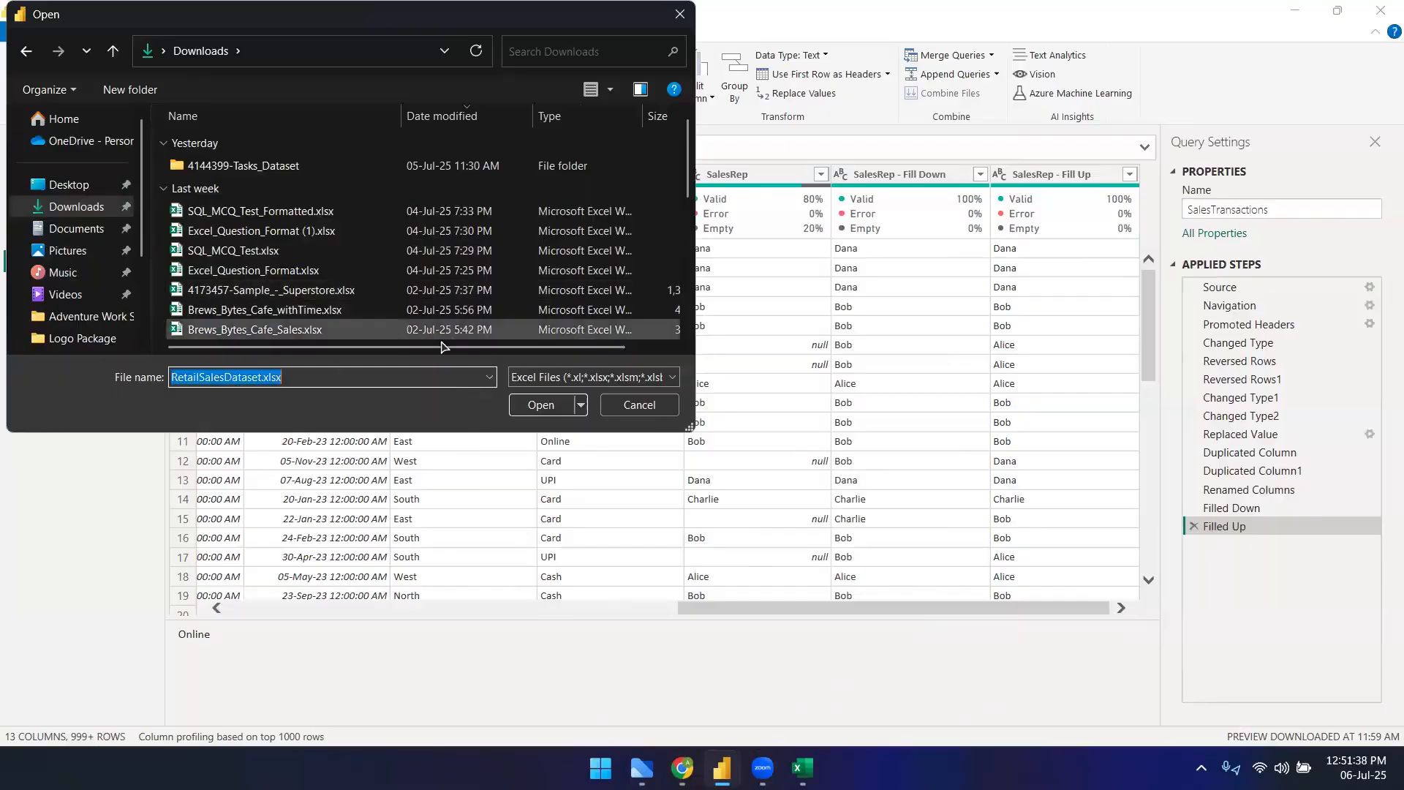
pyautogui.click(541, 405)
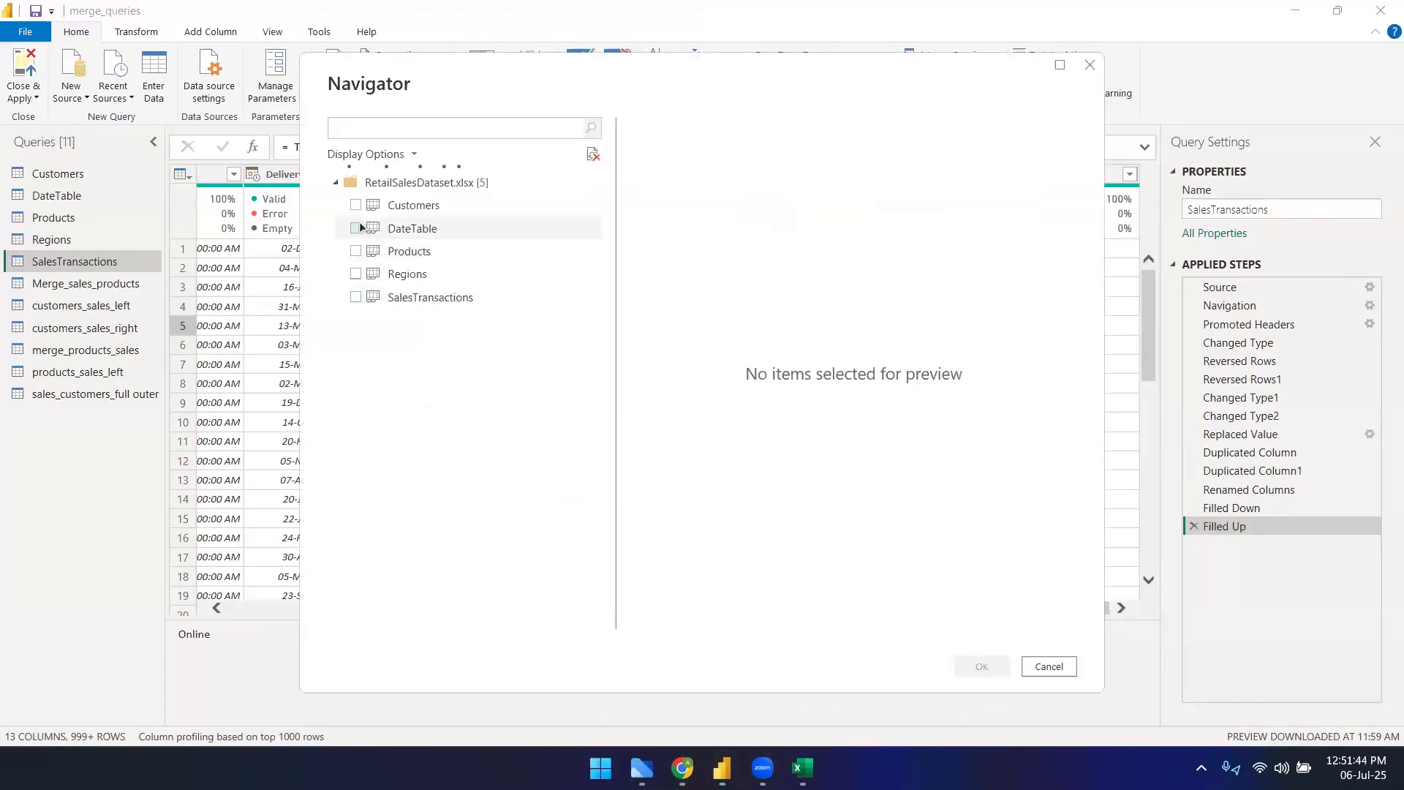
# - Select the Regions table from the workbook and load it as a new query
pyautogui.click(354, 273)
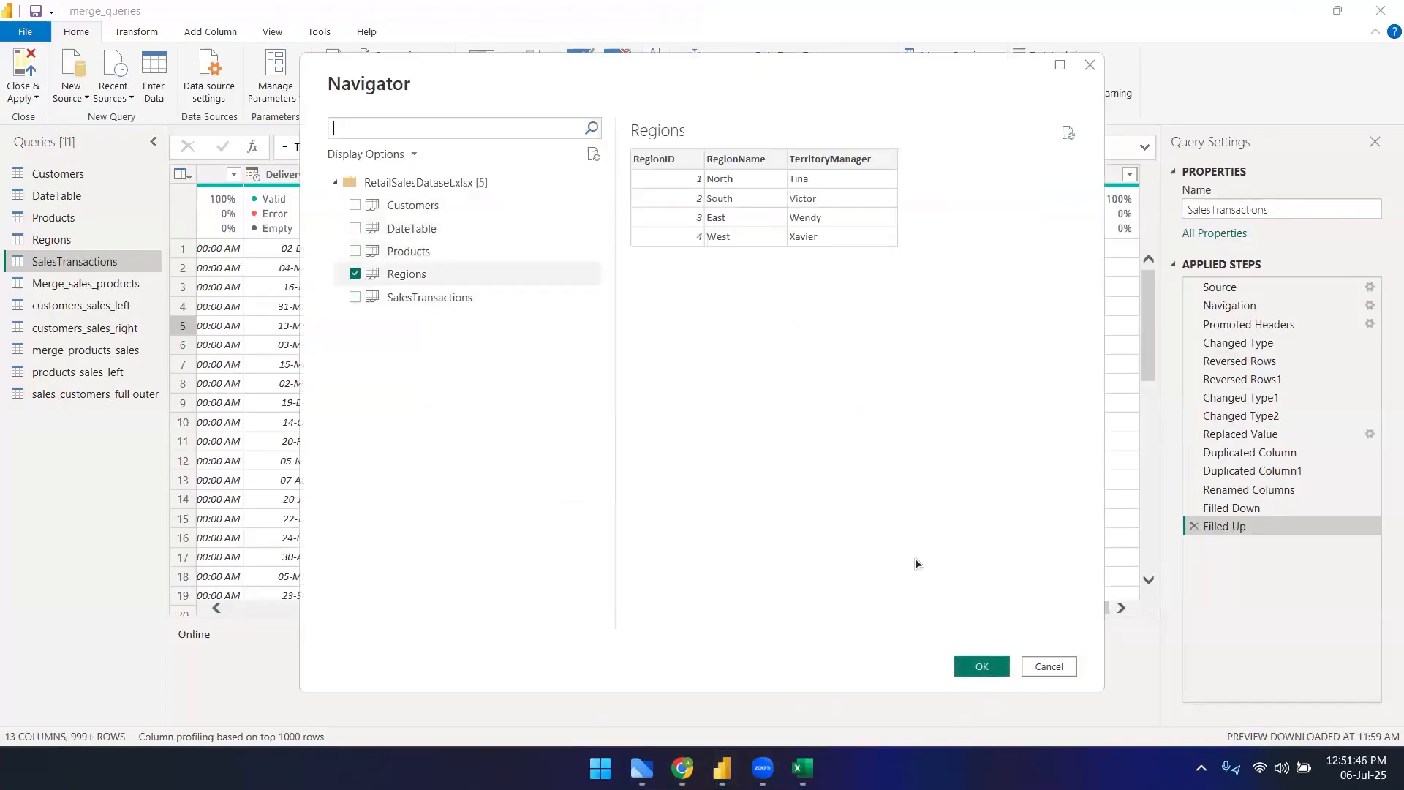
pyautogui.click(958, 668)
pyautogui.click(722, 768)
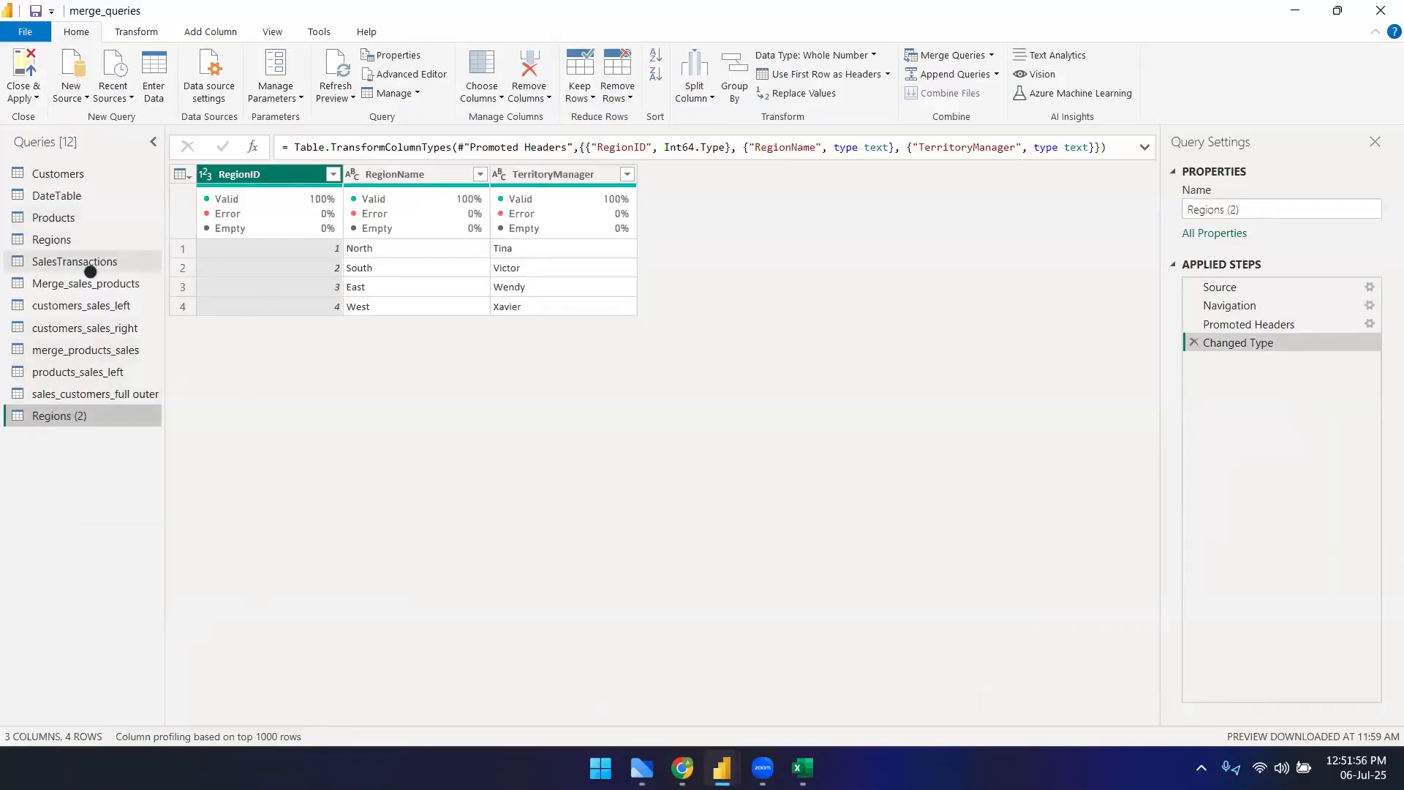
# - Duplicate the SalesTransactions query
pyautogui.click(68, 261)
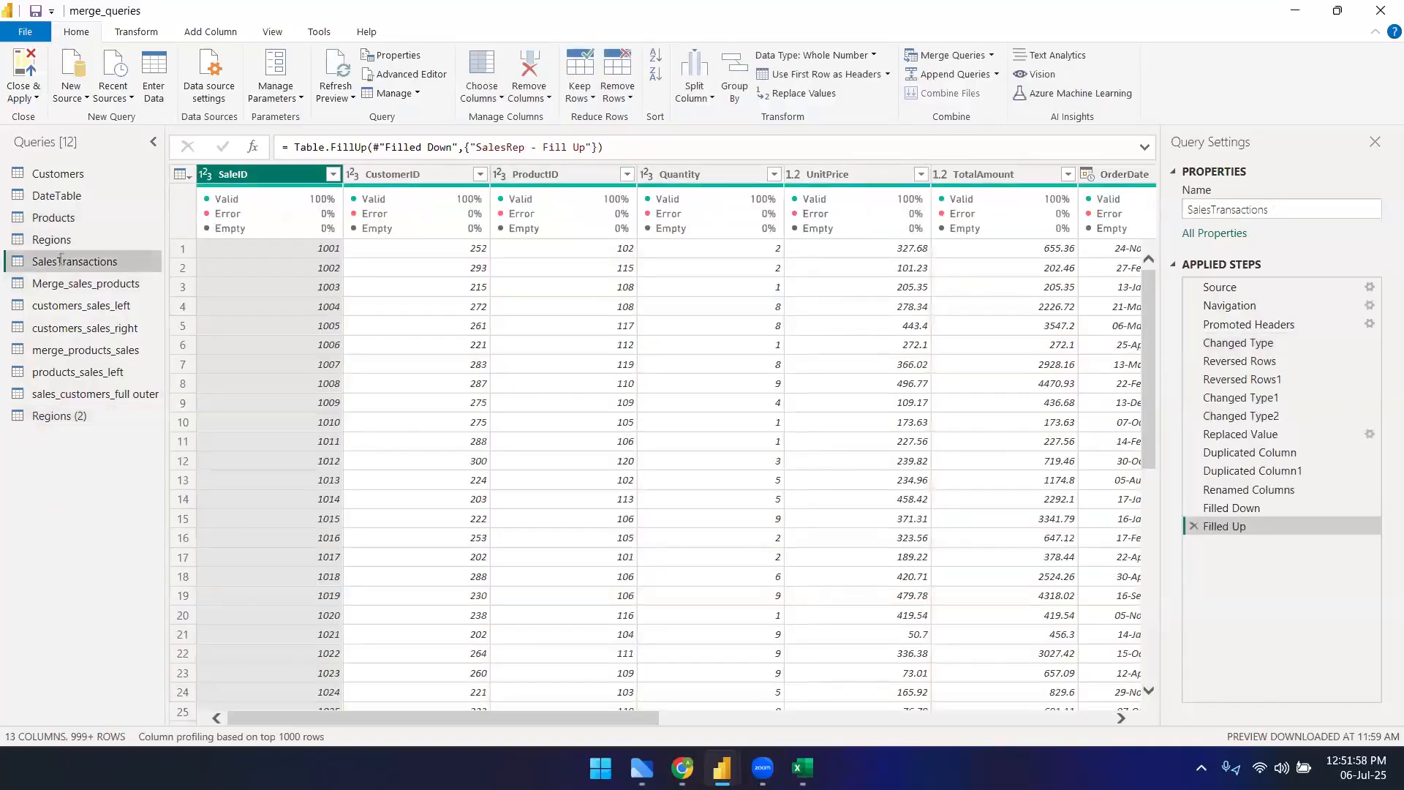
pyautogui.rightClick(60, 262)
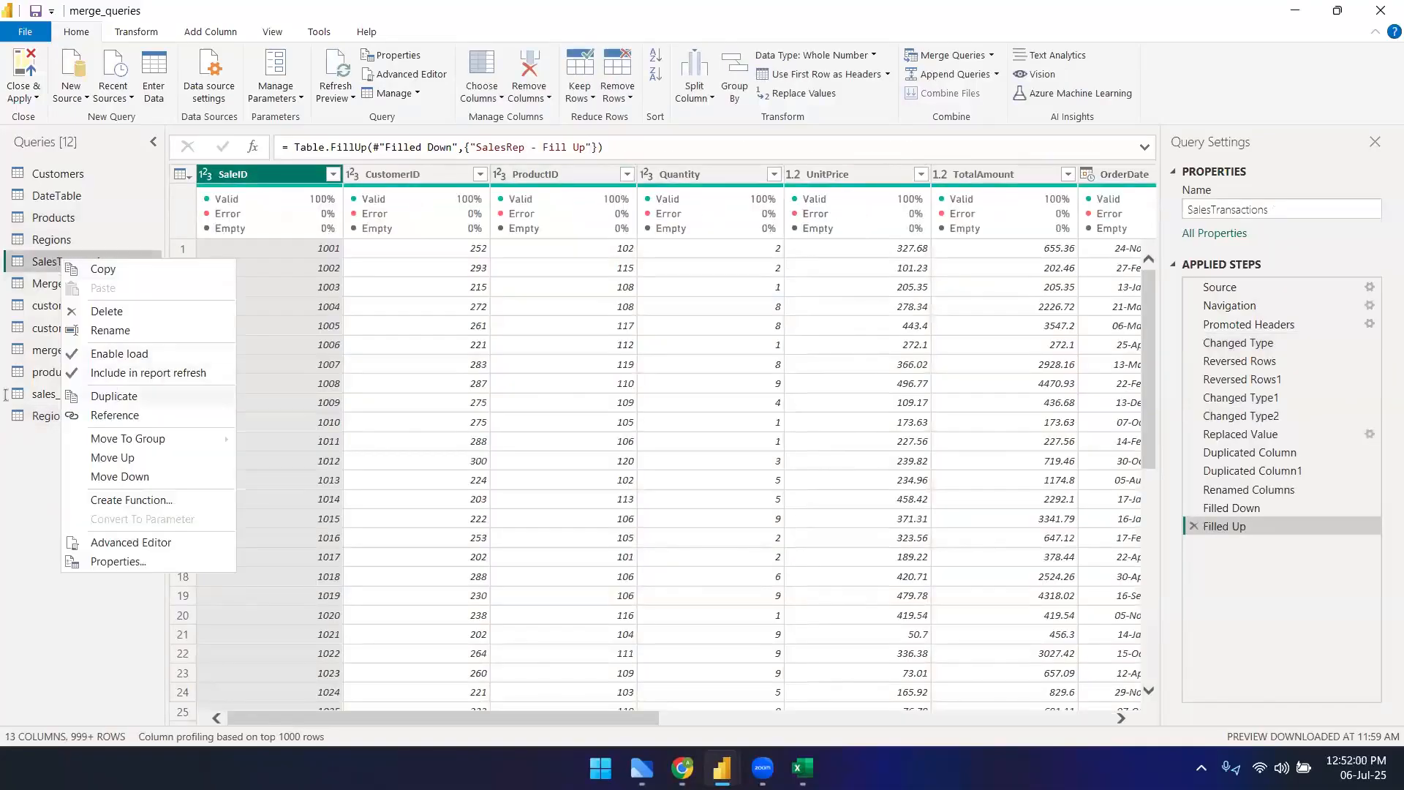
pyautogui.click(115, 395)
# - Delete the Regions (2) query and confirm its removal
pyautogui.rightClick(72, 412)
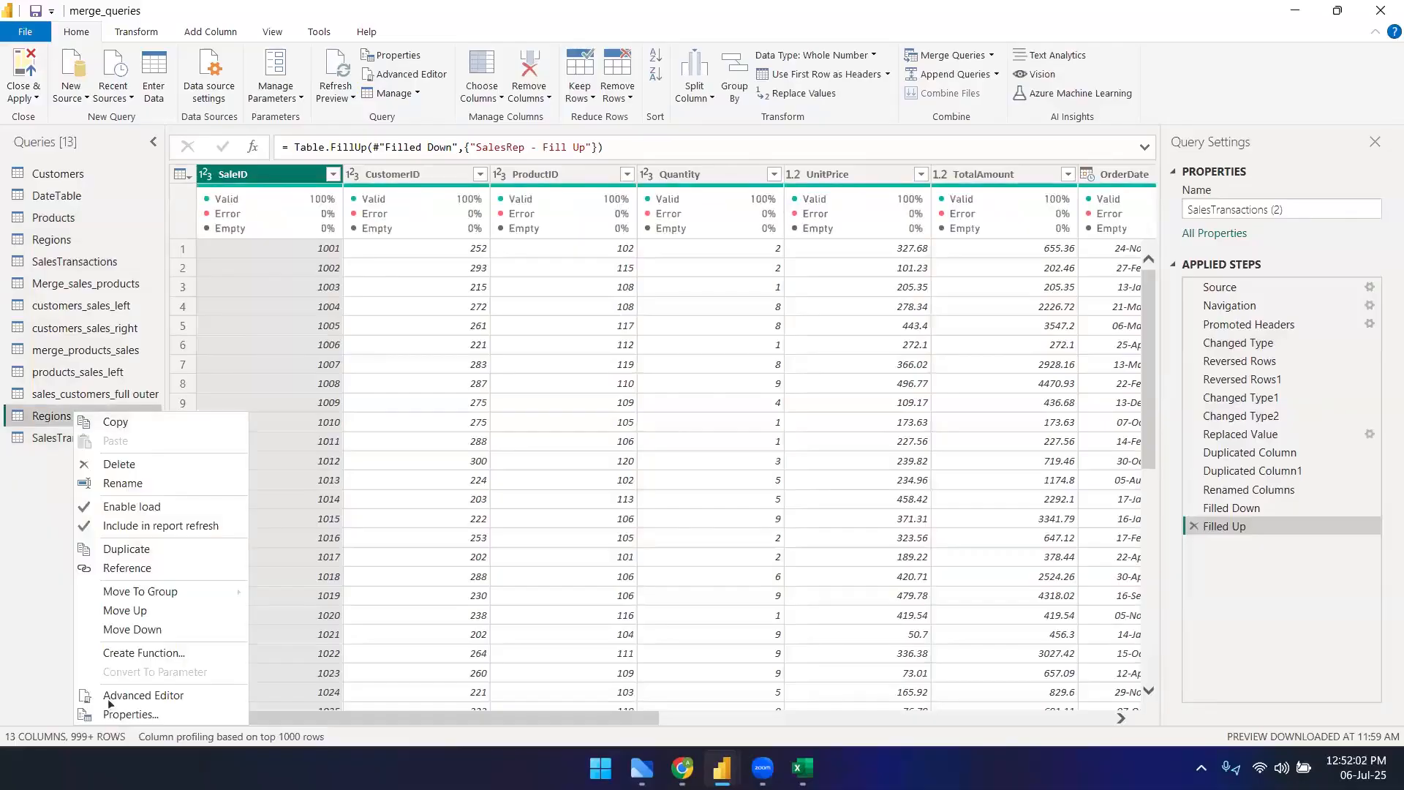
pyautogui.click(127, 467)
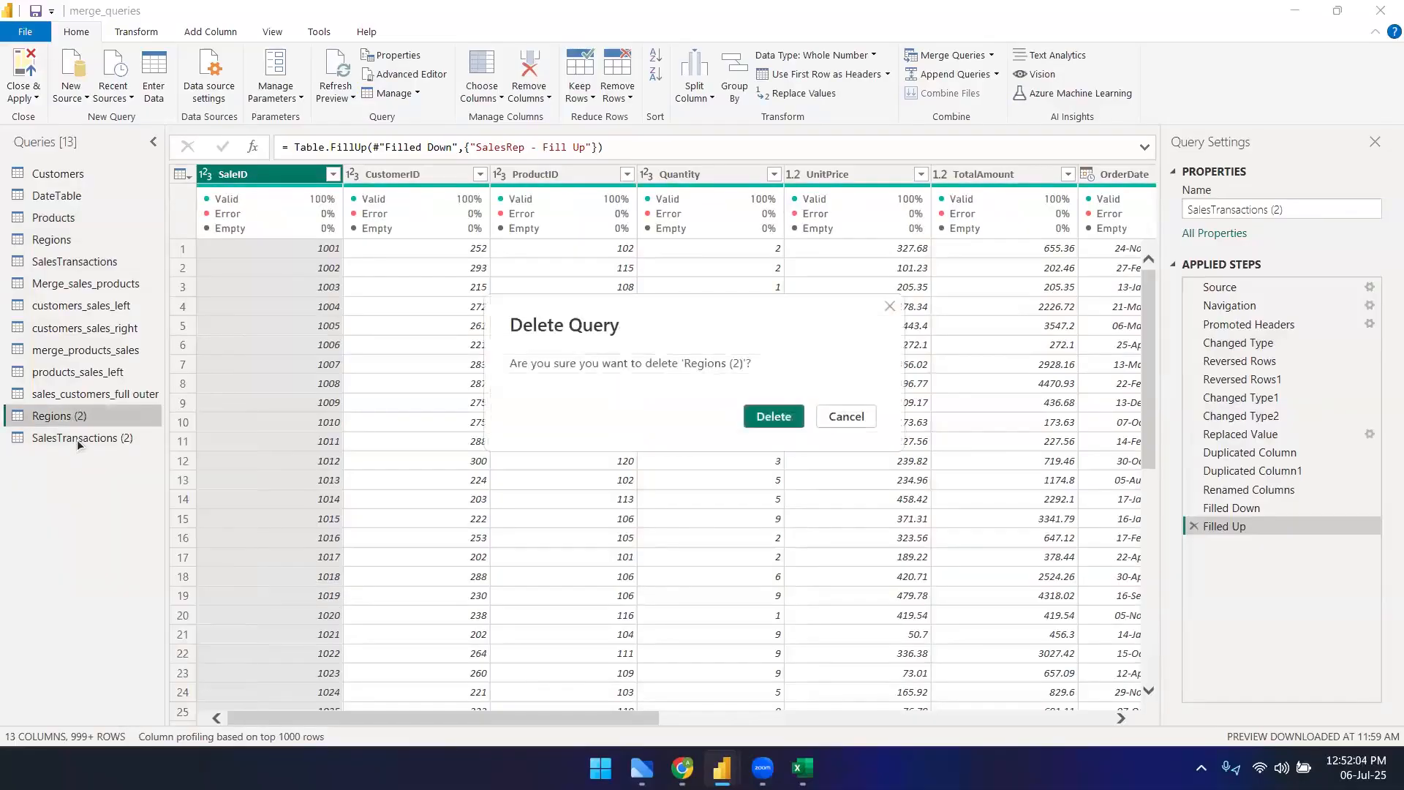
pyautogui.click(773, 416)
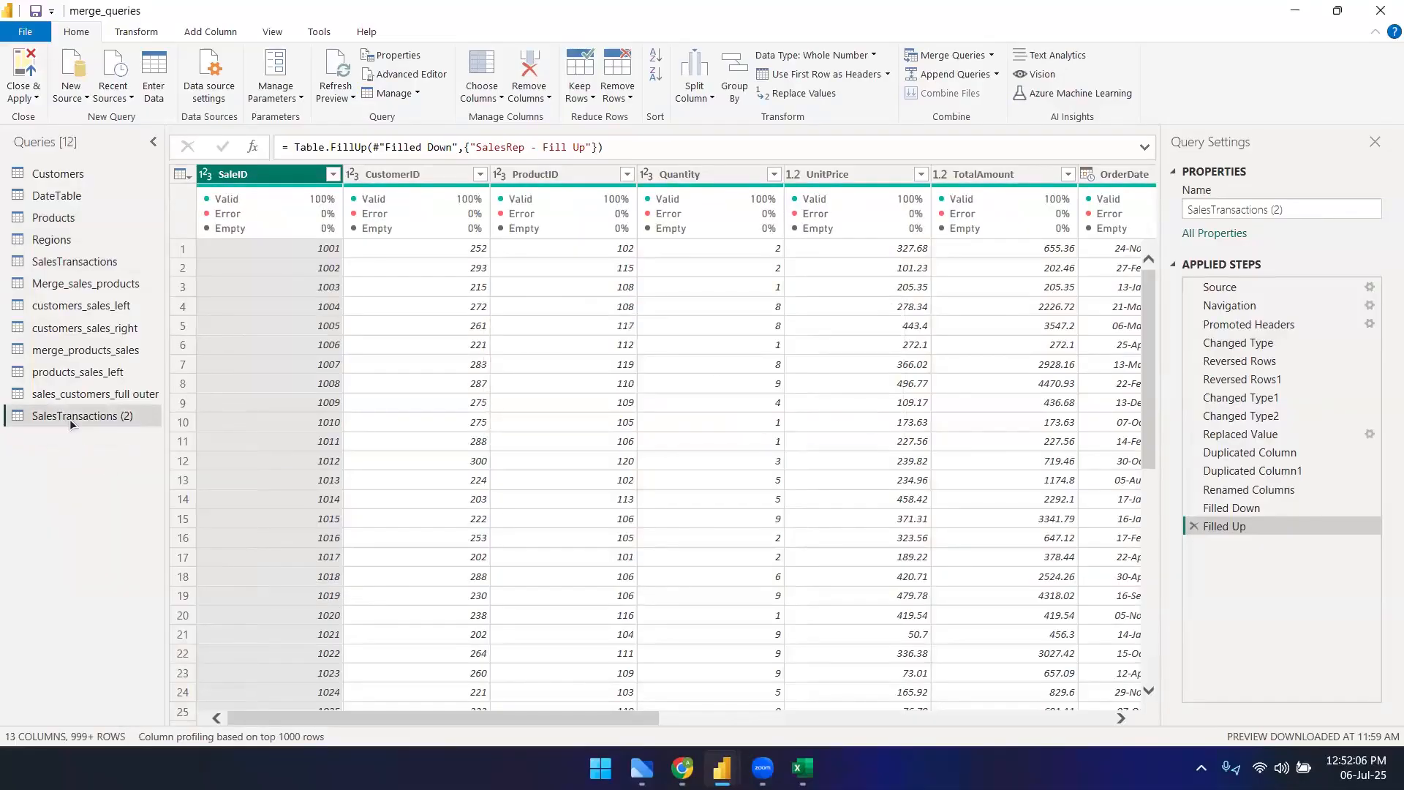
# - Look over the duplicated sales columns, then review product_category, qty and the gifts total in the B56 Google Sheets example before returning to Power Query
pyautogui.moveTo(591, 717); pyautogui.dragTo(1015, 687)
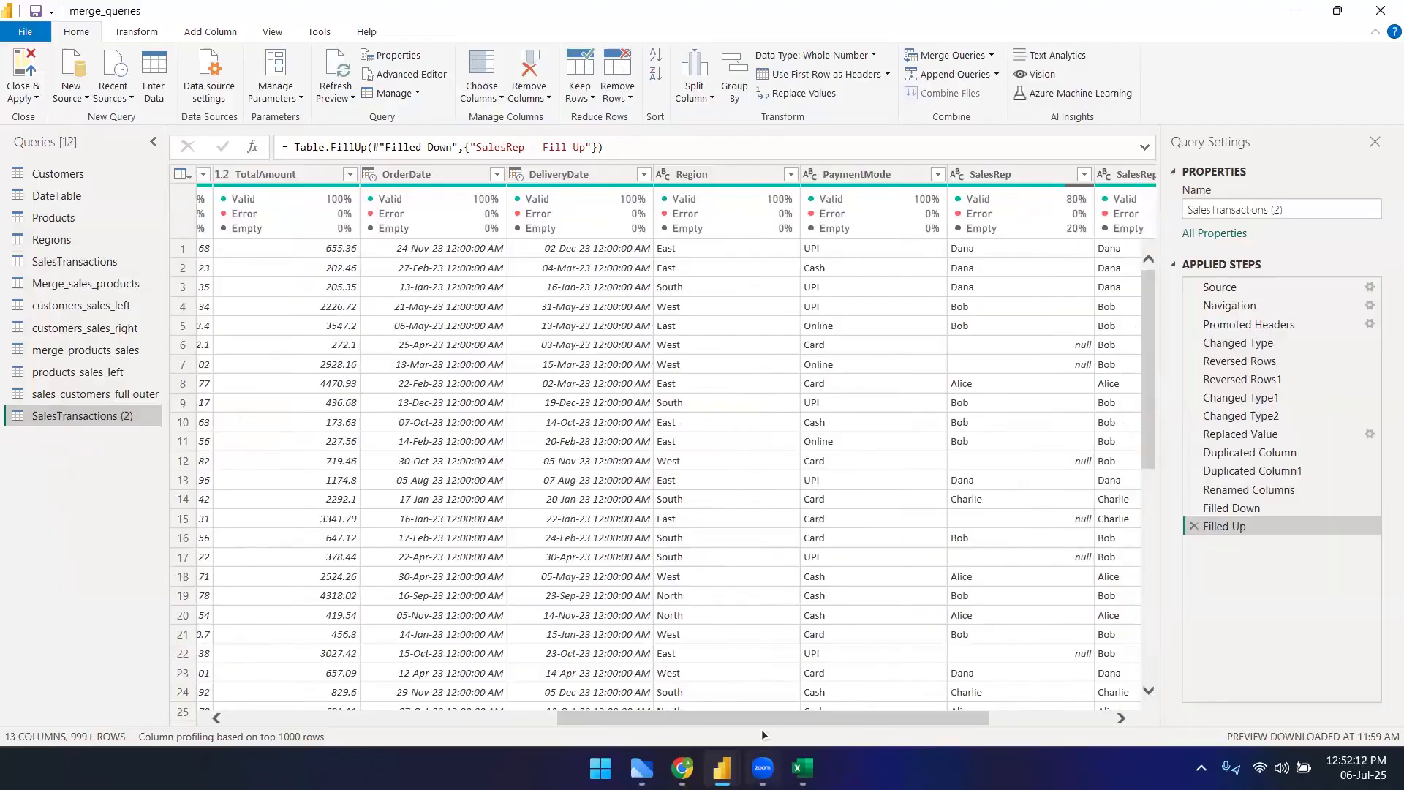
pyautogui.moveTo(576, 718); pyautogui.dragTo(722, 718)
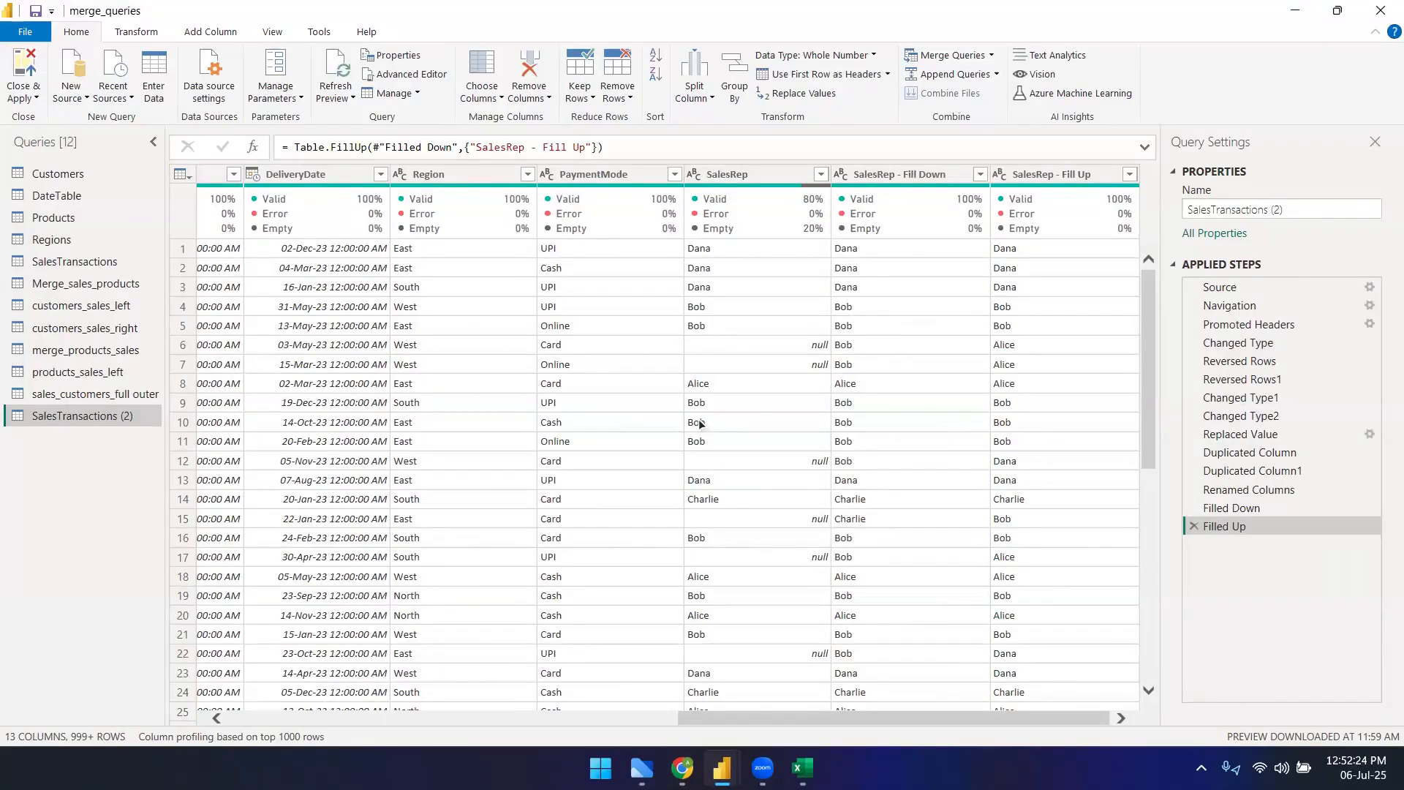
pyautogui.hotkey('alt', 'Tab')
pyautogui.moveTo(207, 377); pyautogui.dragTo(204, 516)
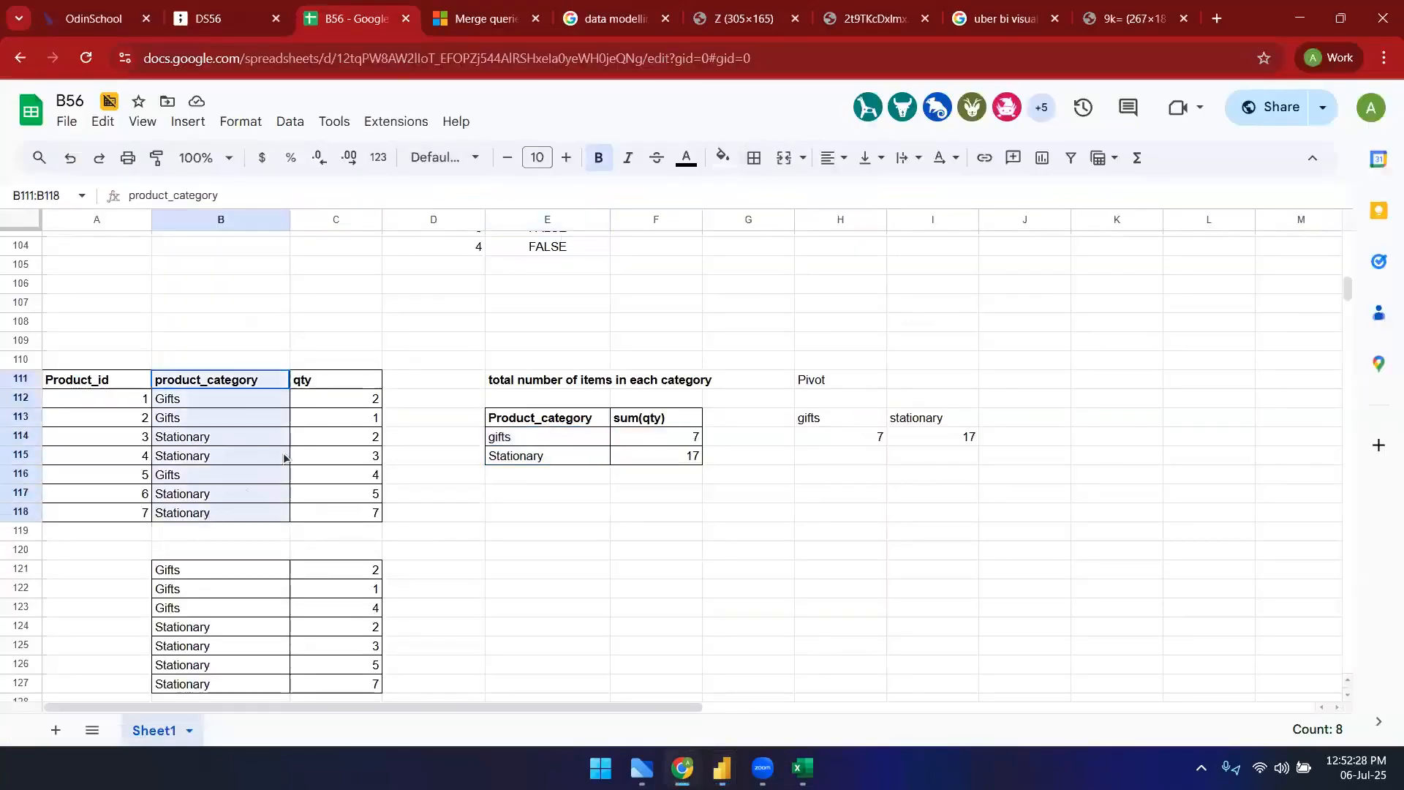
pyautogui.moveTo(369, 381); pyautogui.dragTo(358, 520)
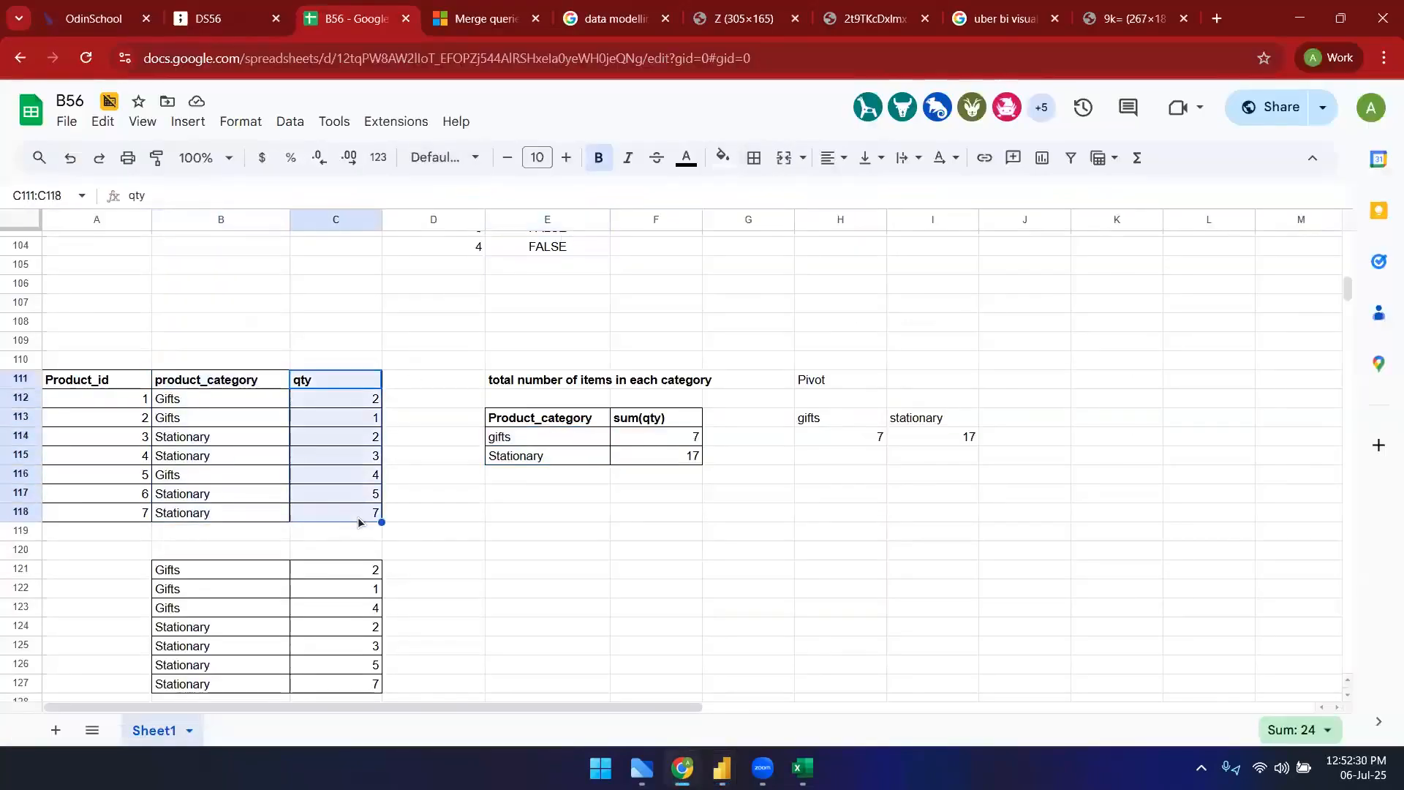
pyautogui.click(648, 437)
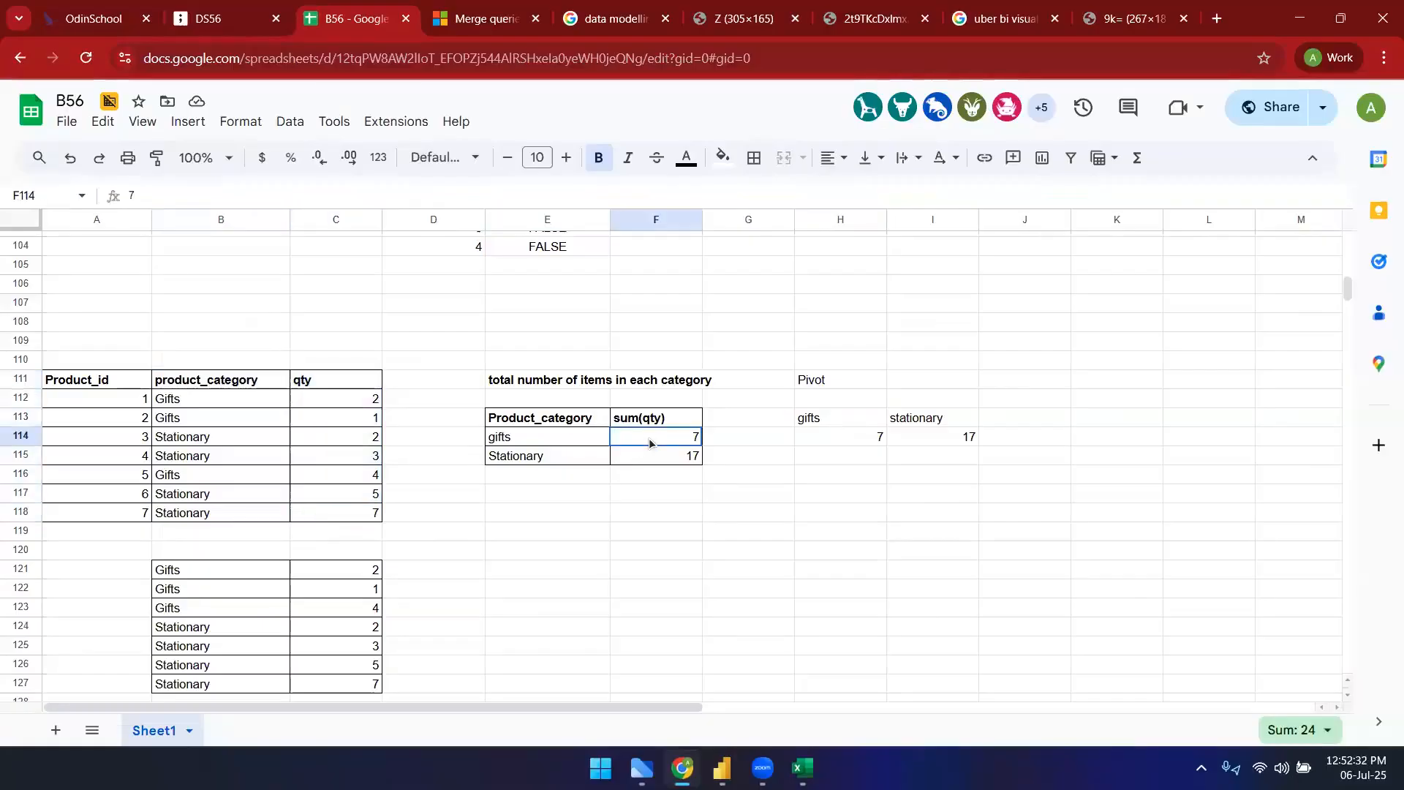
pyautogui.hotkey('alt', 'Tab')
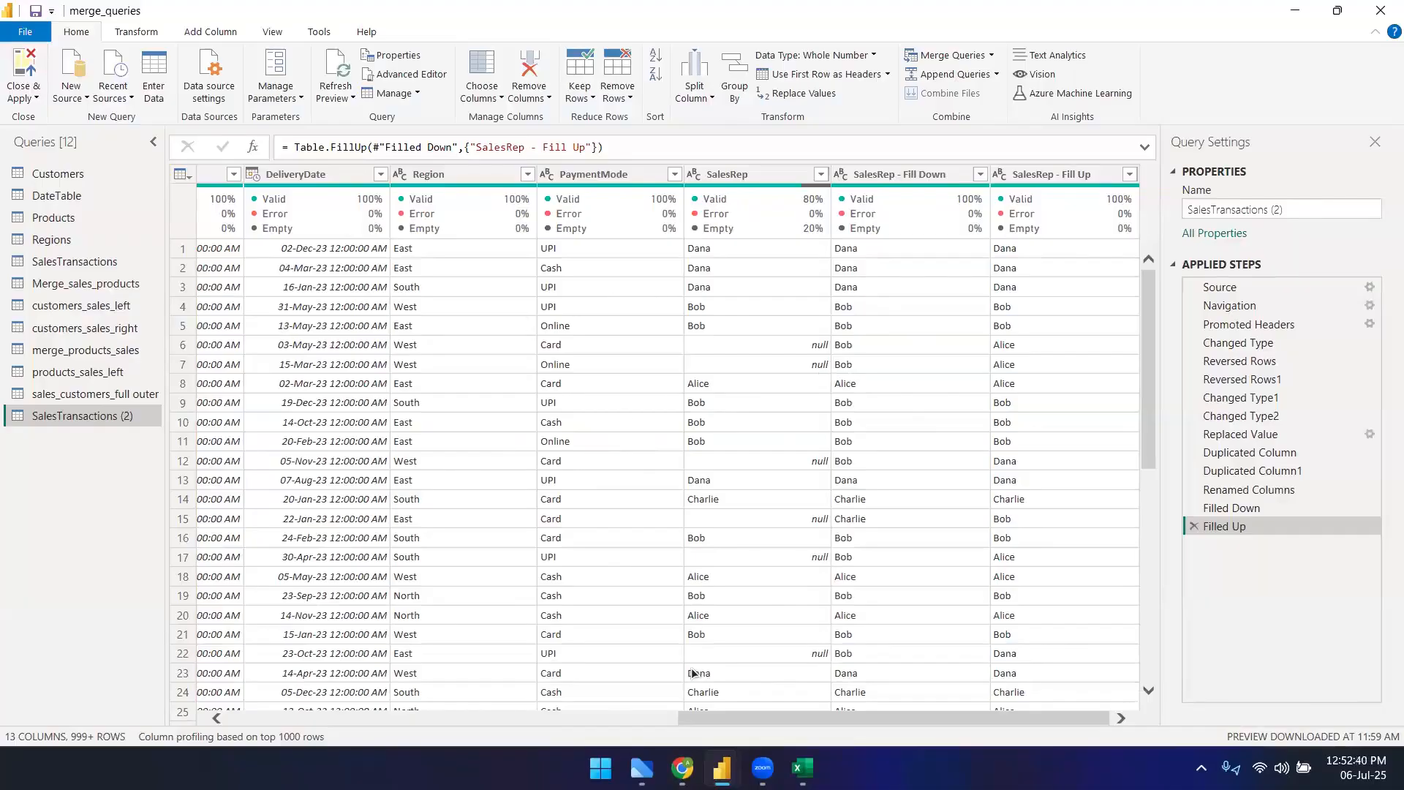
# - Examine the Region and TotalAmount columns in SalesTransactions (2) as the grouping and aggregation fields
pyautogui.moveTo(719, 718); pyautogui.dragTo(548, 719)
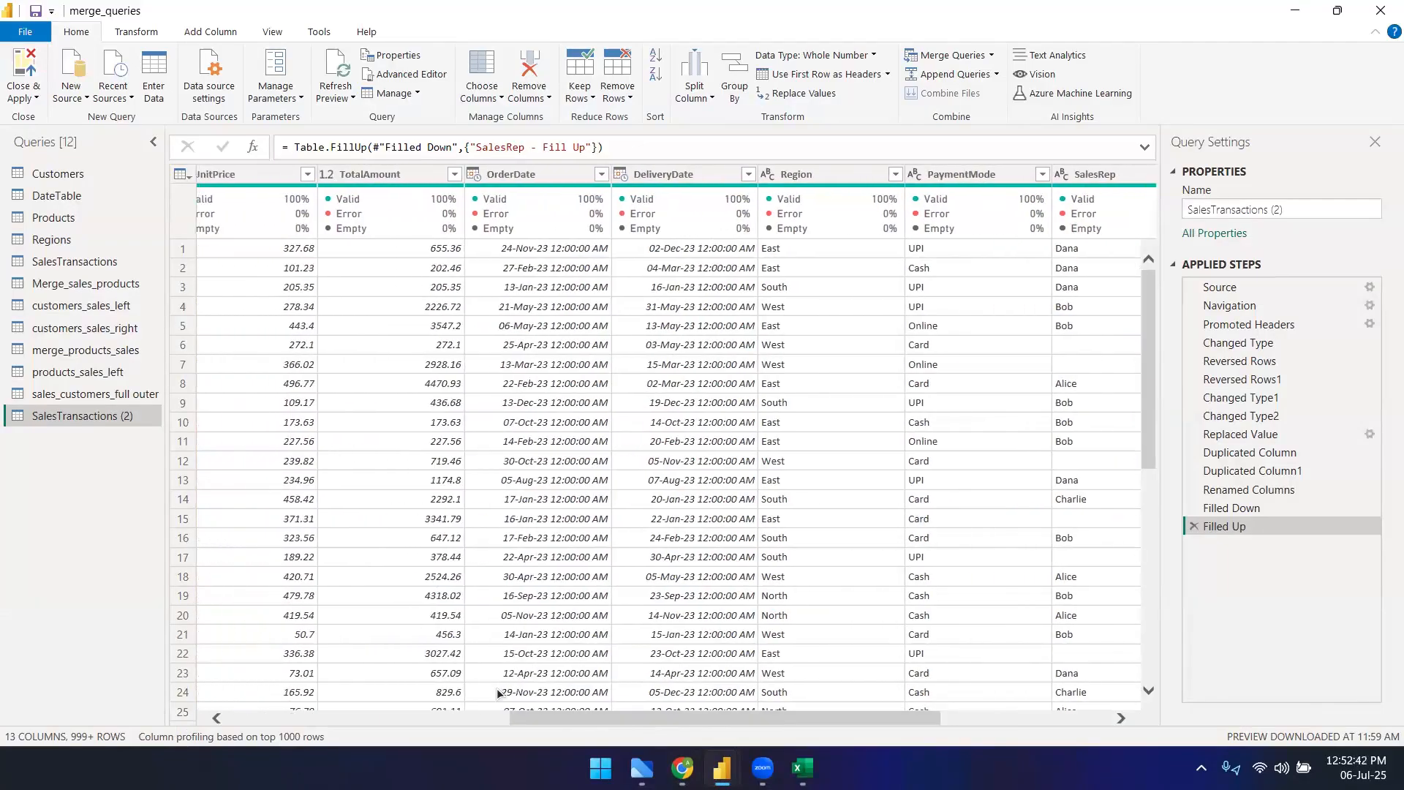
pyautogui.rightClick(354, 177)
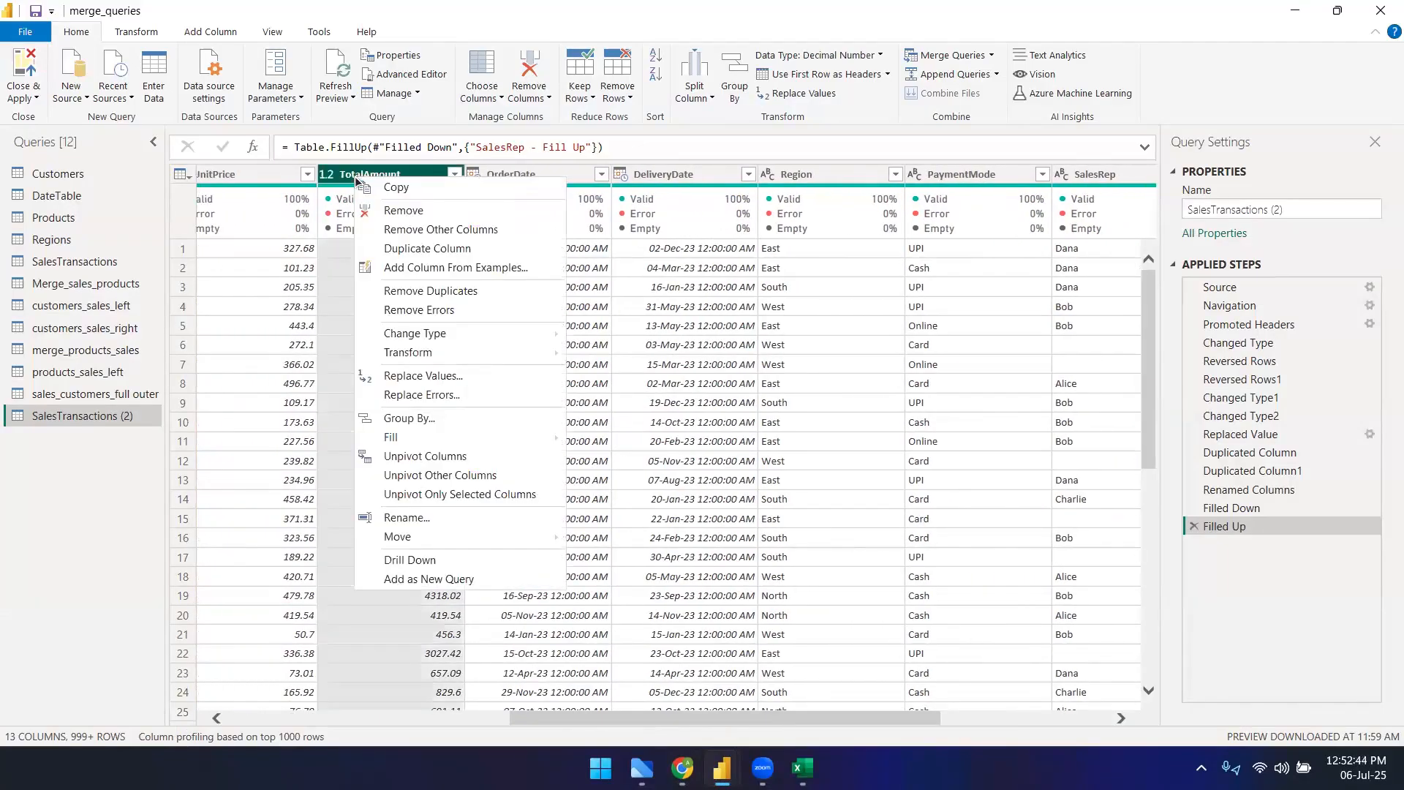
pyautogui.moveTo(691, 718); pyautogui.dragTo(856, 719)
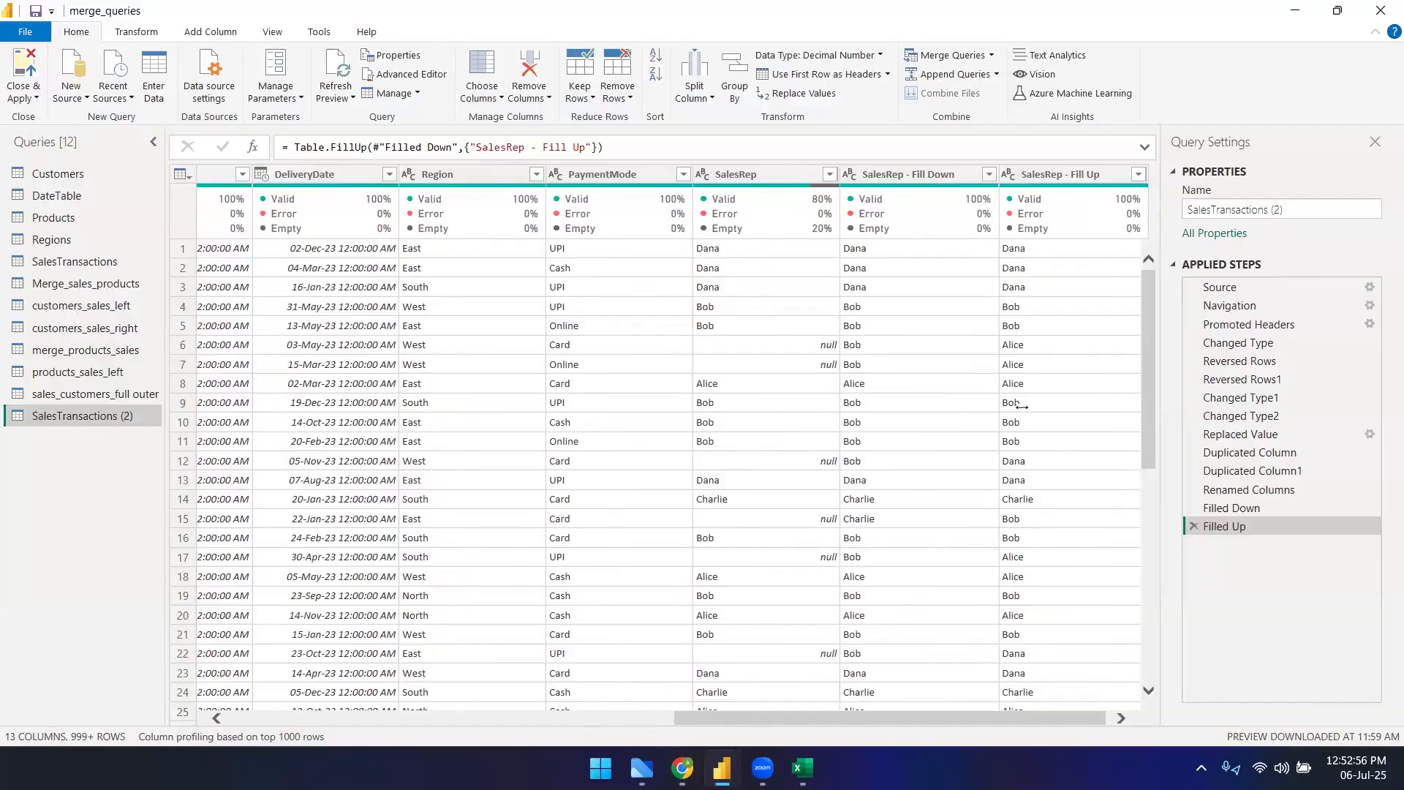
pyautogui.click(437, 176)
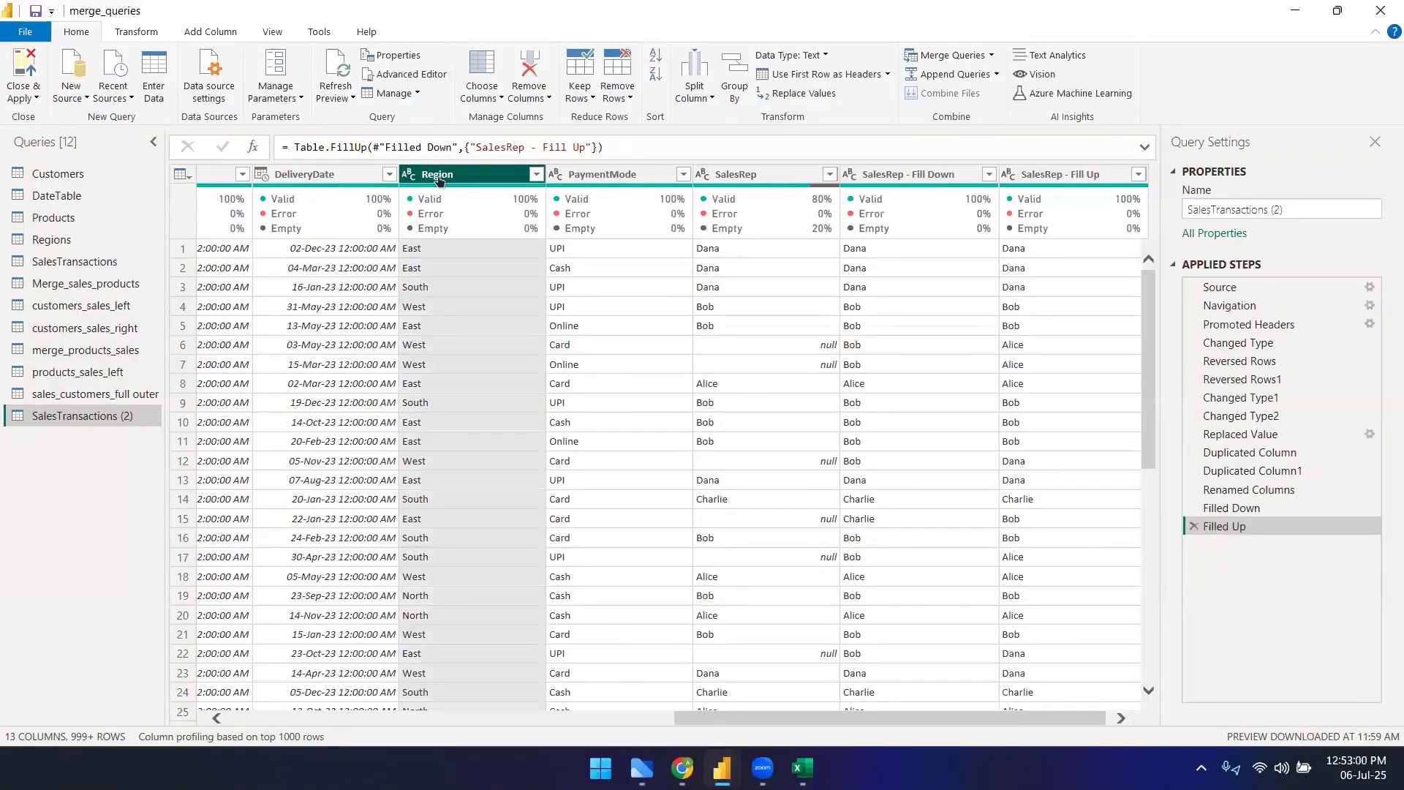
pyautogui.moveTo(702, 719); pyautogui.dragTo(402, 718)
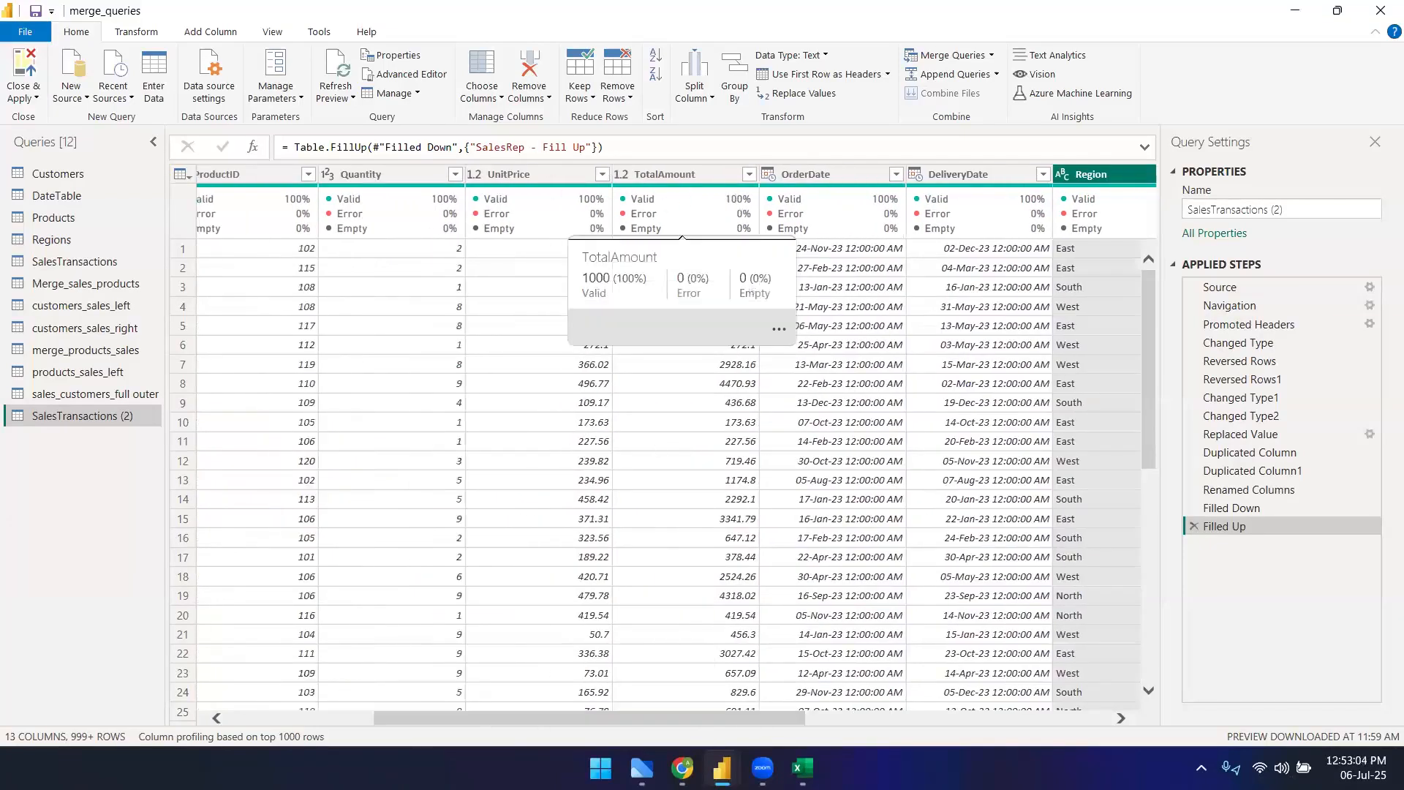
pyautogui.moveTo(648, 721); pyautogui.dragTo(775, 720)
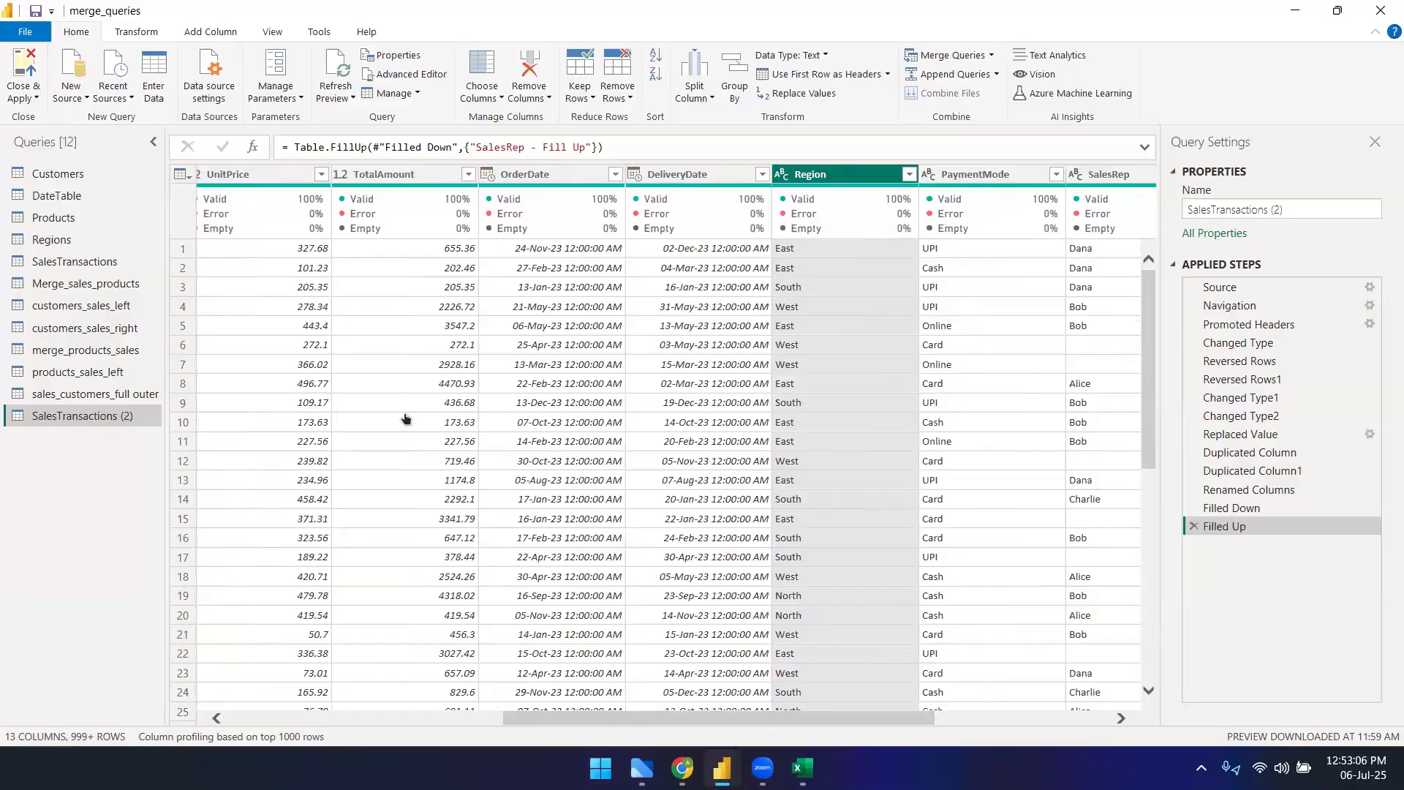
pyautogui.click(393, 174)
pyautogui.click(804, 175)
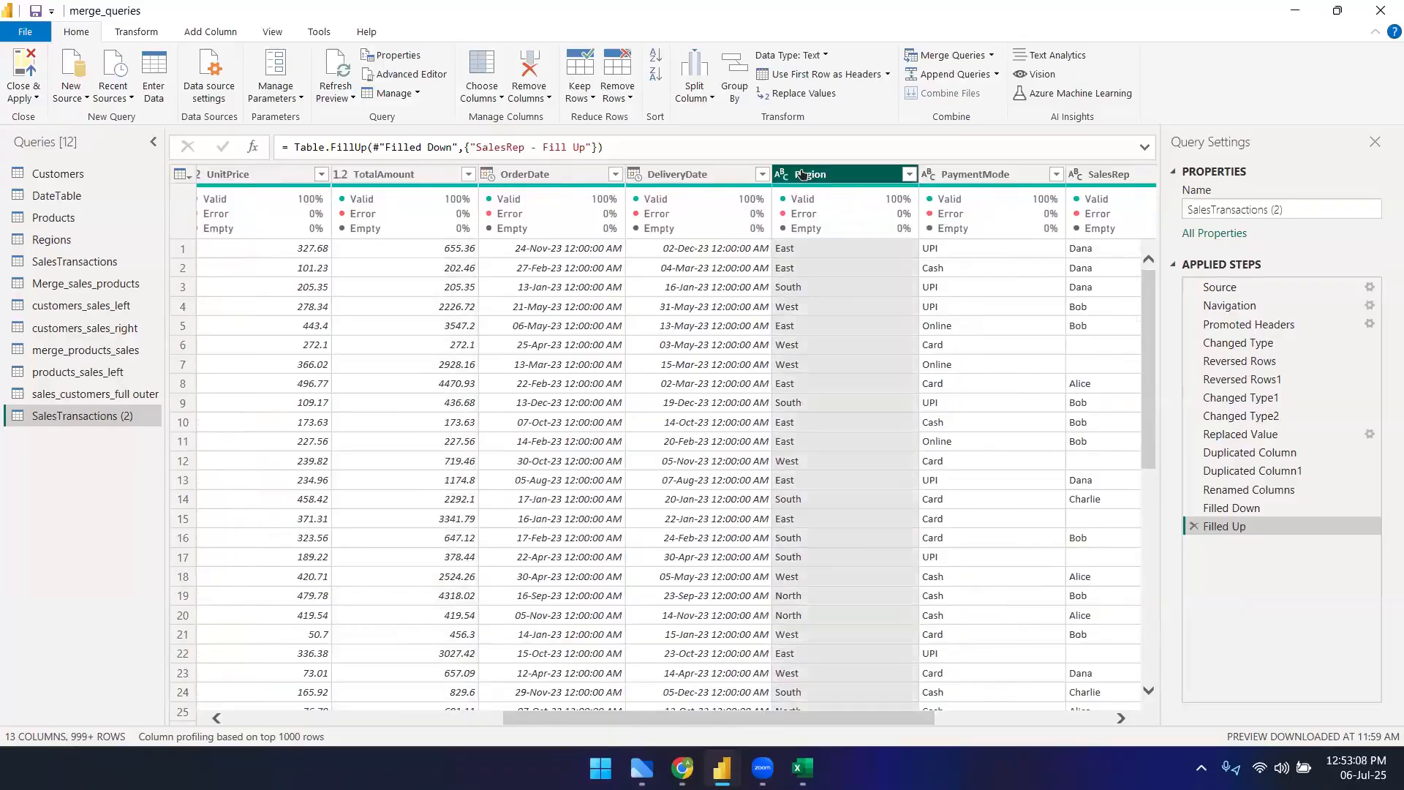
pyautogui.click(369, 180)
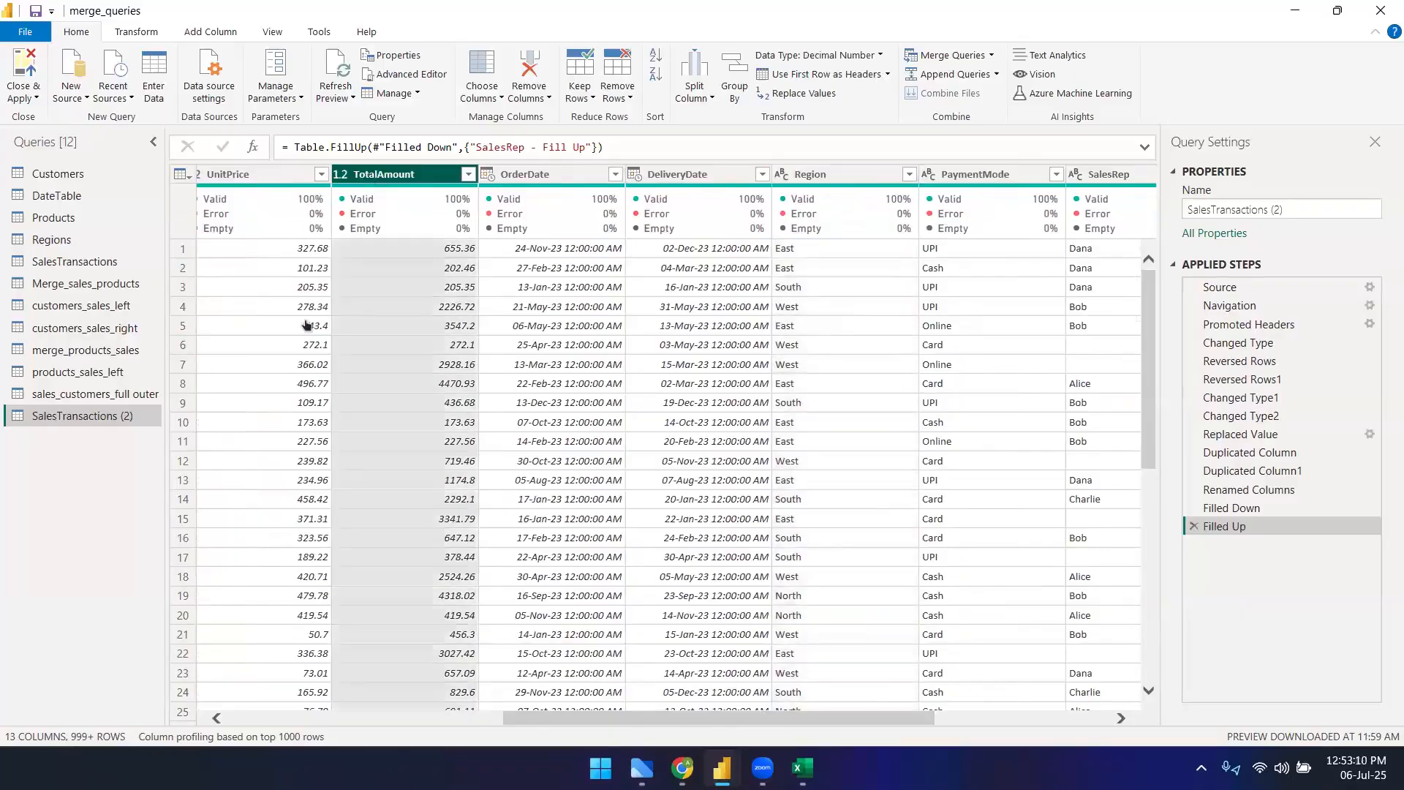
pyautogui.click(804, 176)
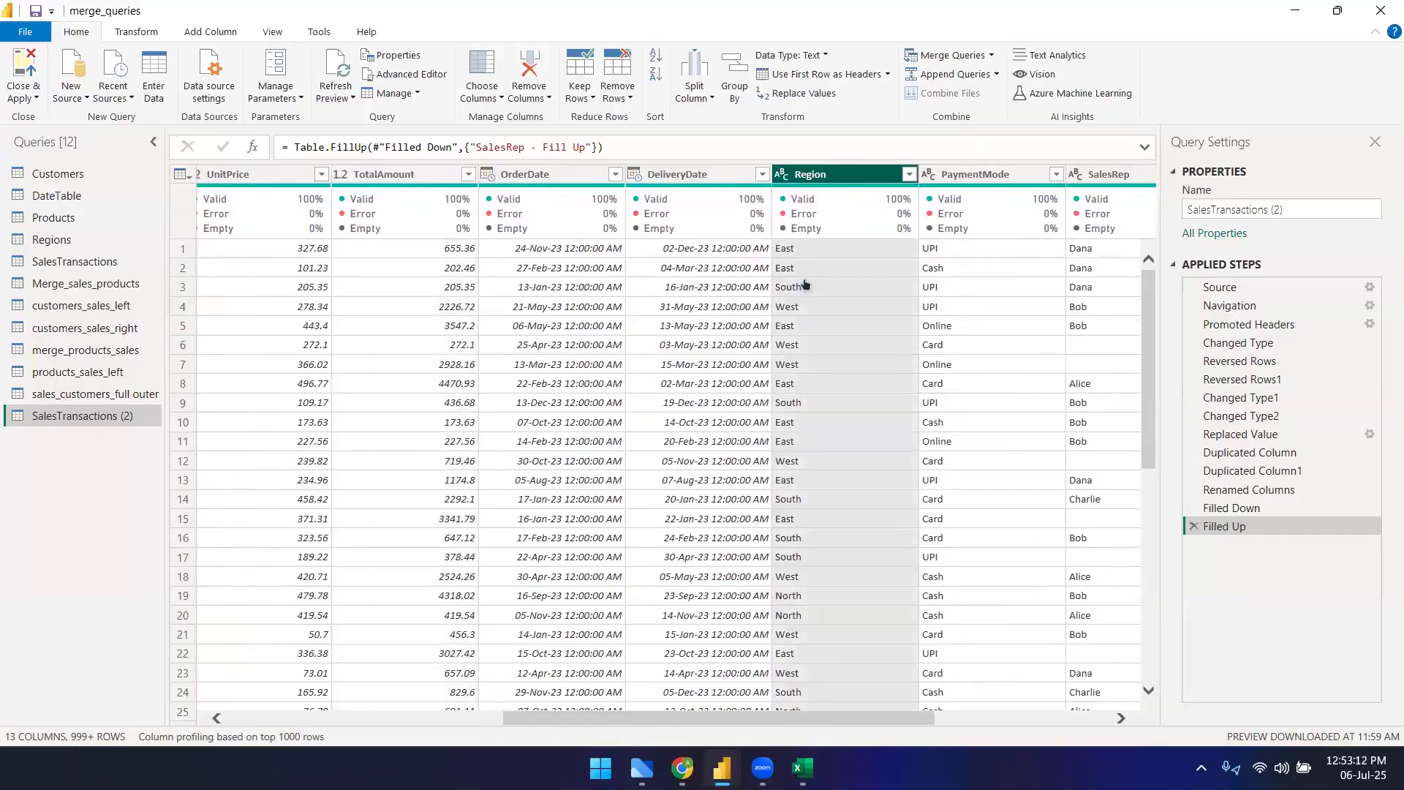
pyautogui.click(802, 253)
pyautogui.click(417, 252)
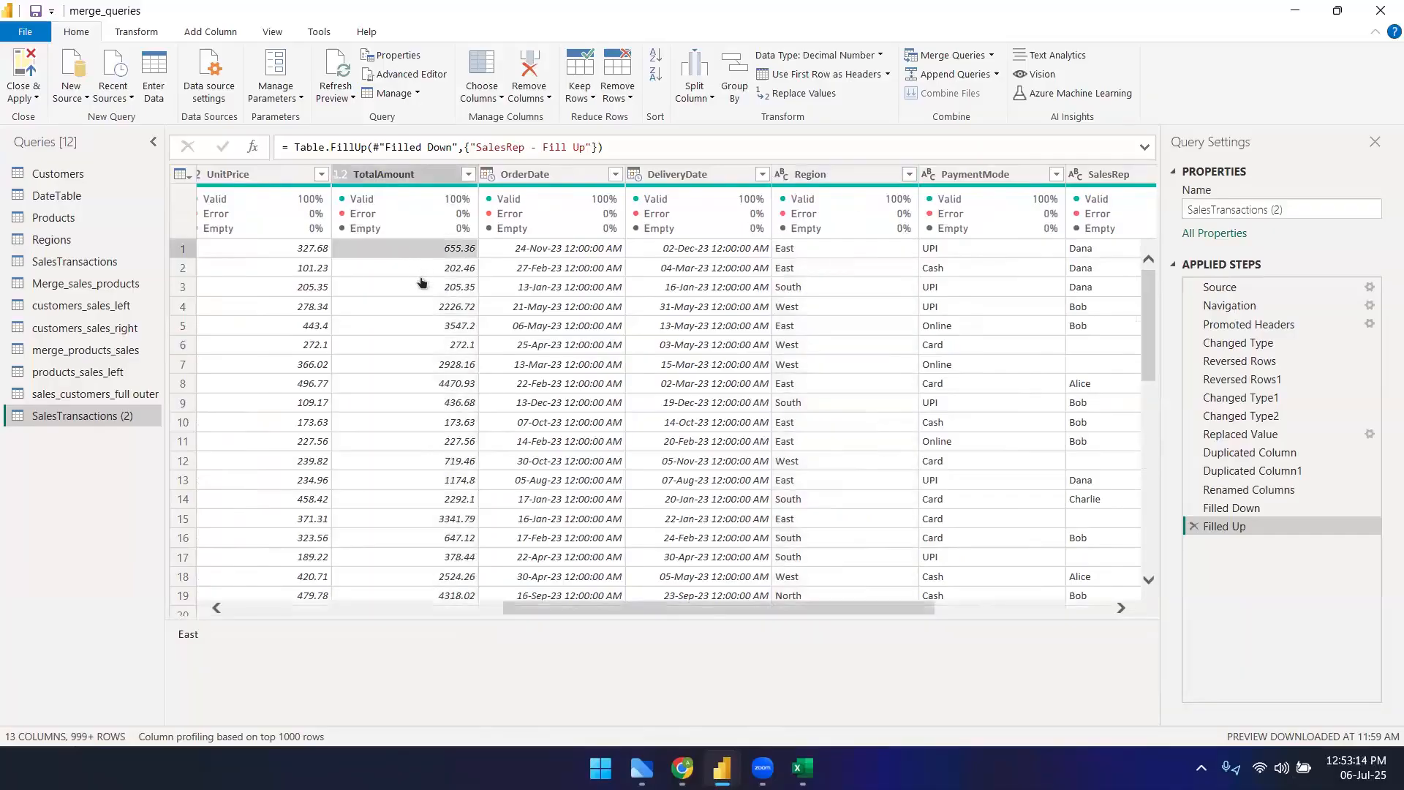
# - Set up a basic Group By on the Region column of SalesTransactions (2)
pyautogui.click(810, 179)
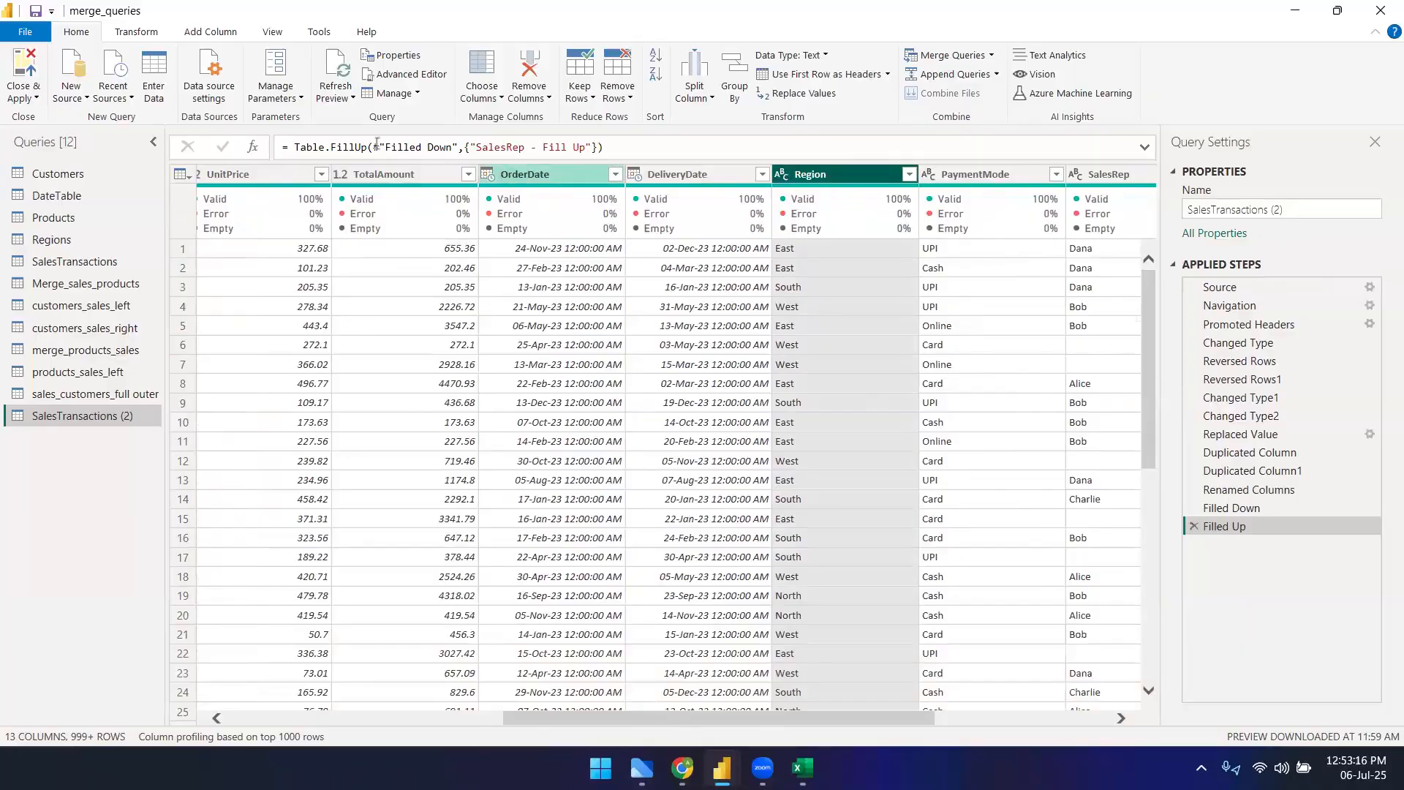
pyautogui.rightClick(824, 178)
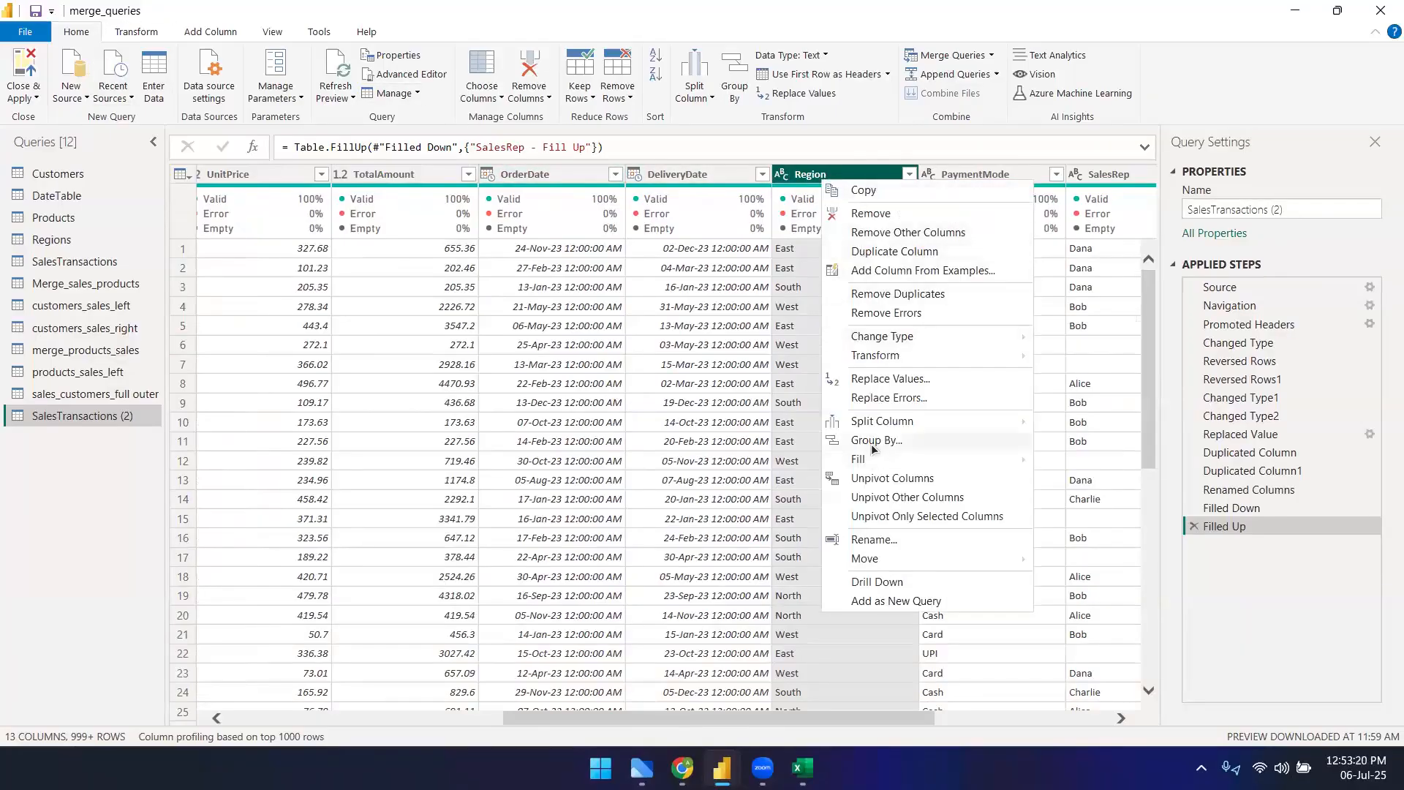
pyautogui.click(136, 32)
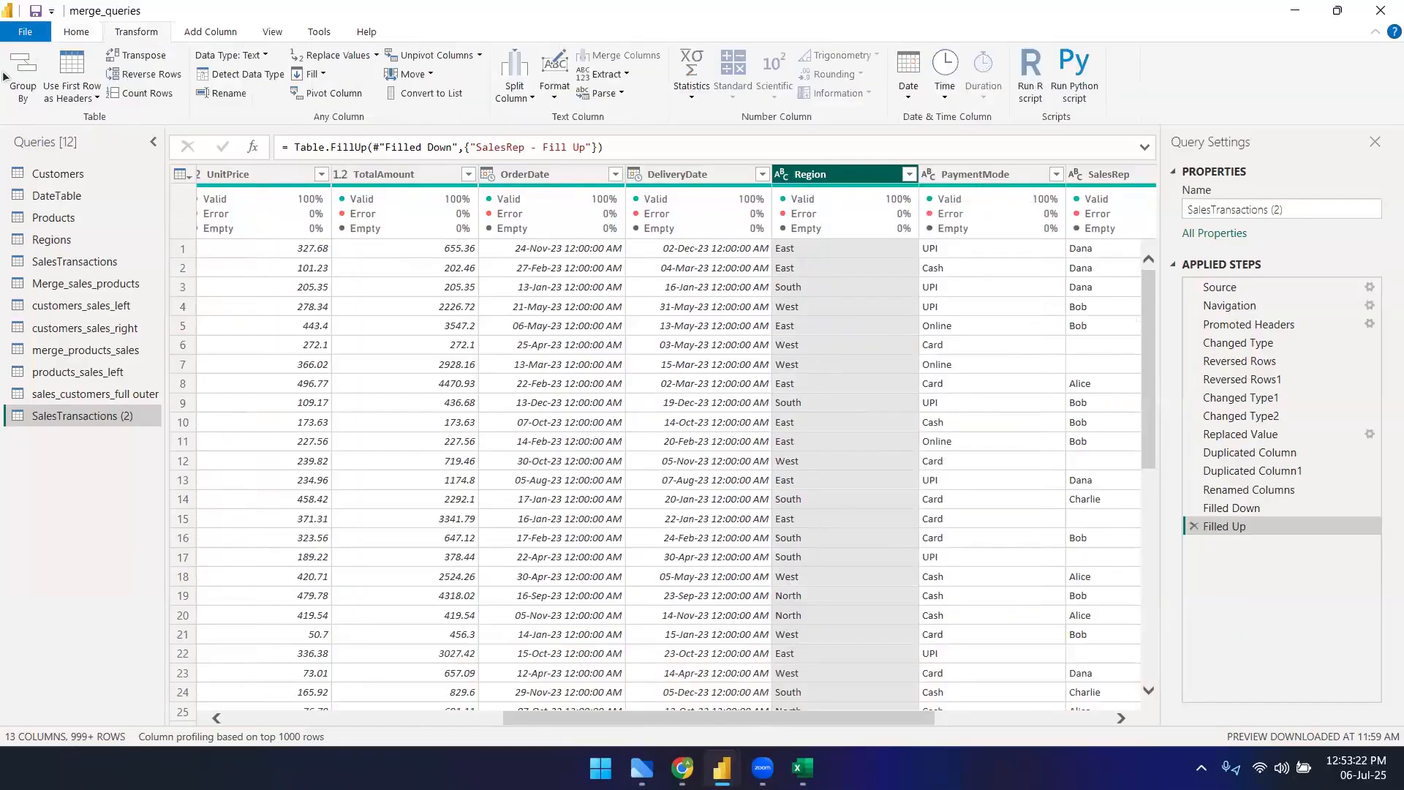
pyautogui.click(14, 88)
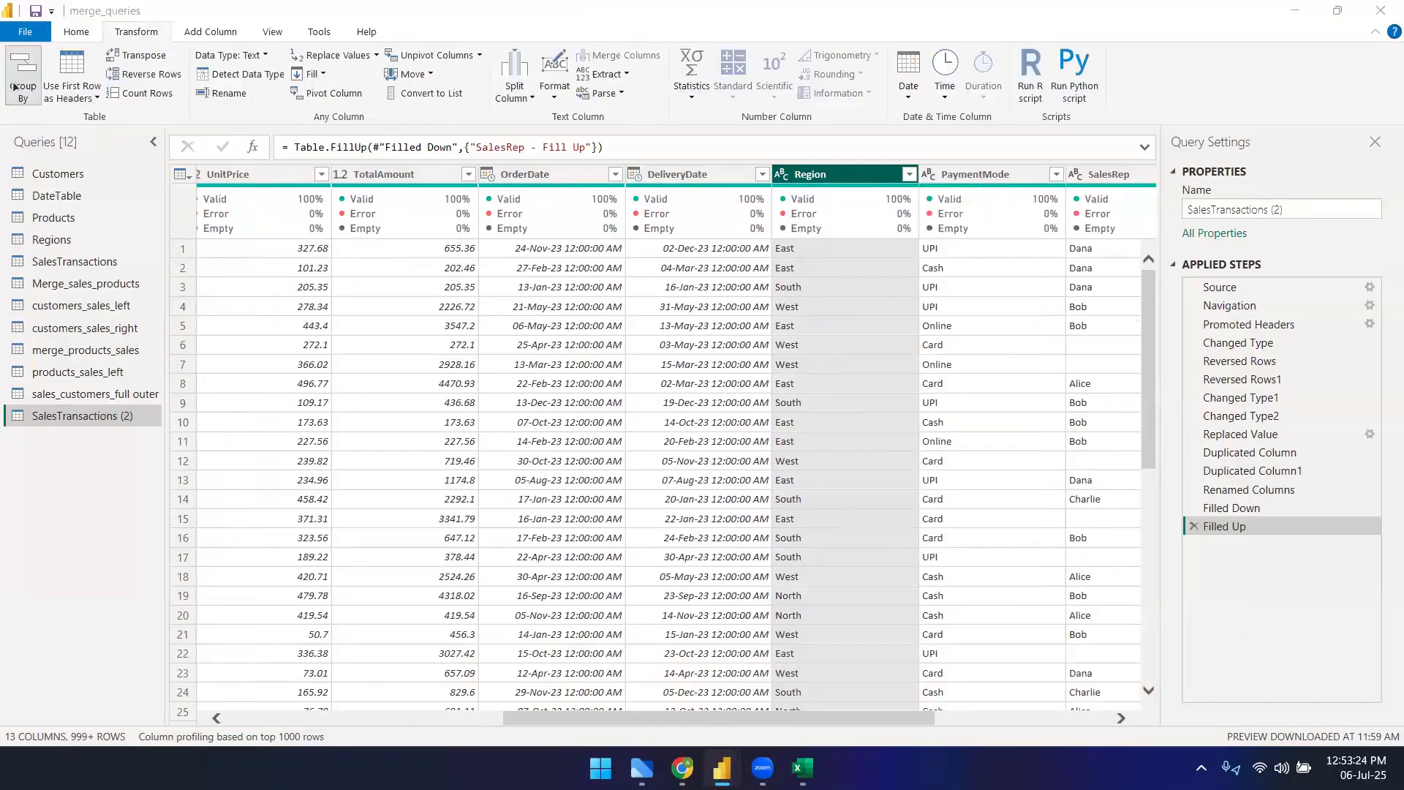
pyautogui.click(467, 370)
pyautogui.click(471, 367)
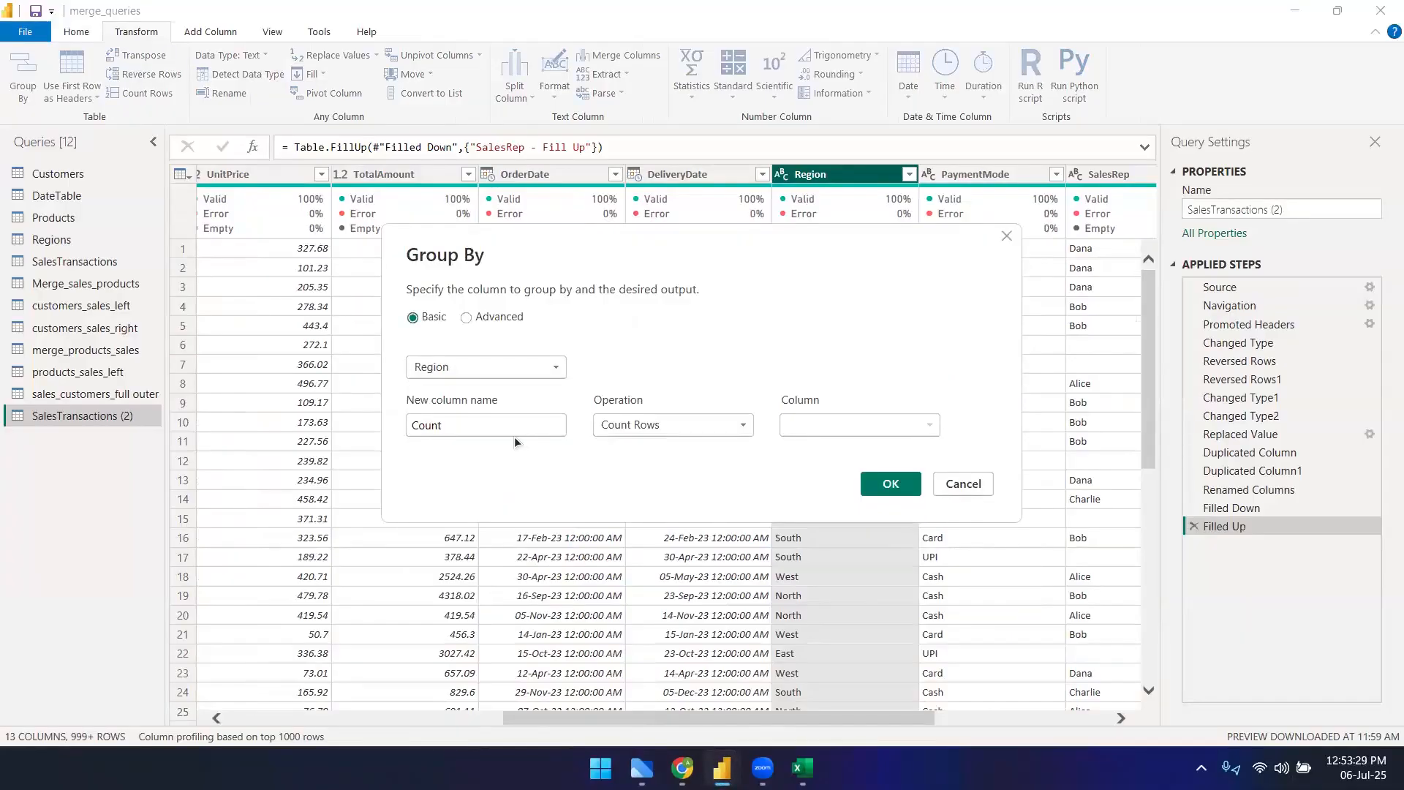
# - Name the new aggregated column sum_sales in the Group By settings
pyautogui.doubleClick(471, 422)
pyautogui.click(472, 422)
pyautogui.write('_')
pyautogui.press('BackSpace')
pyautogui.press('BackSpace')
pyautogui.press('BackSpace')
pyautogui.press('BackSpace')
pyautogui.press('BackSpace')
pyautogui.press('BackSpace')
pyautogui.write('sum_sale')
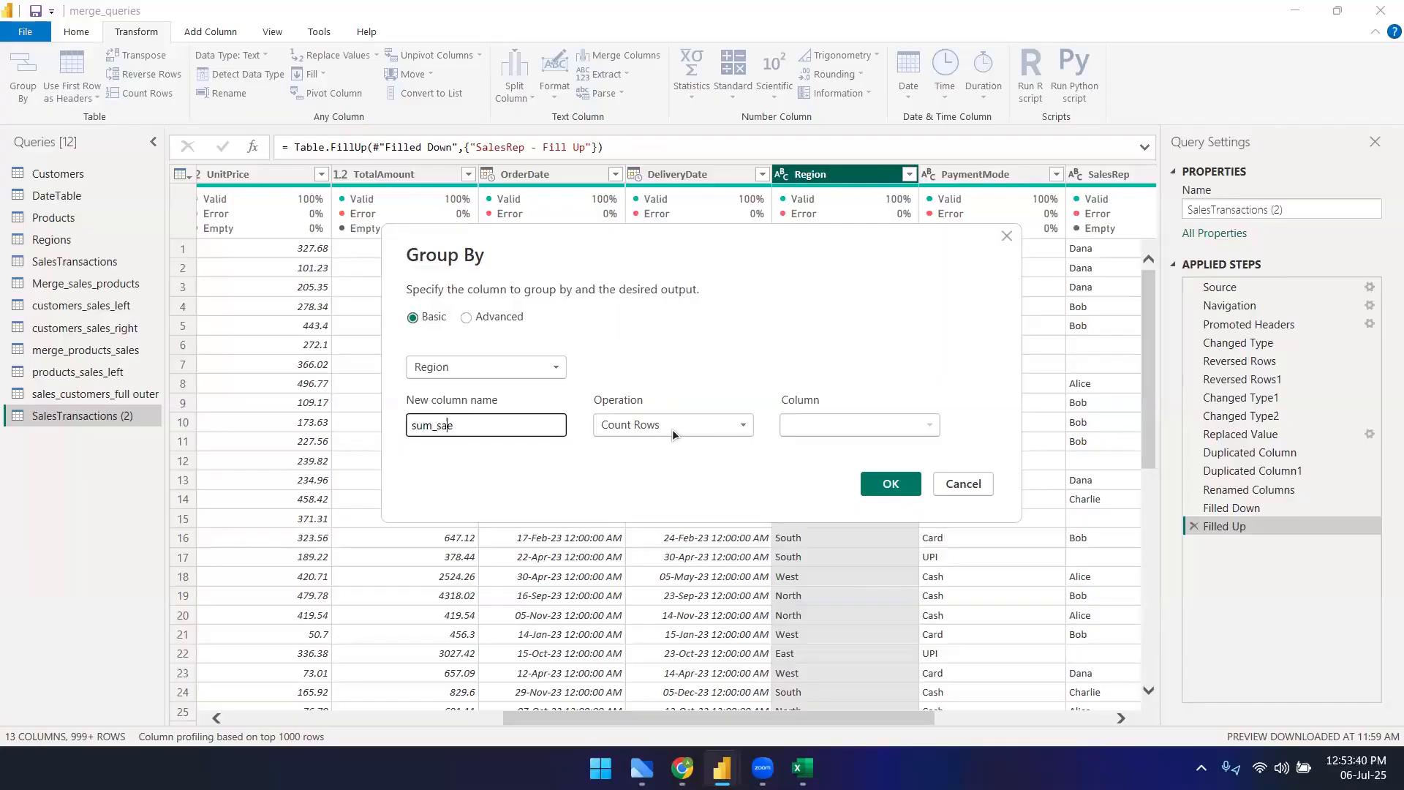
pyautogui.write('s')
# - Set the aggregation to Sum of TotalAmount and apply the grouping
pyautogui.click(658, 431)
pyautogui.click(636, 446)
pyautogui.click(827, 428)
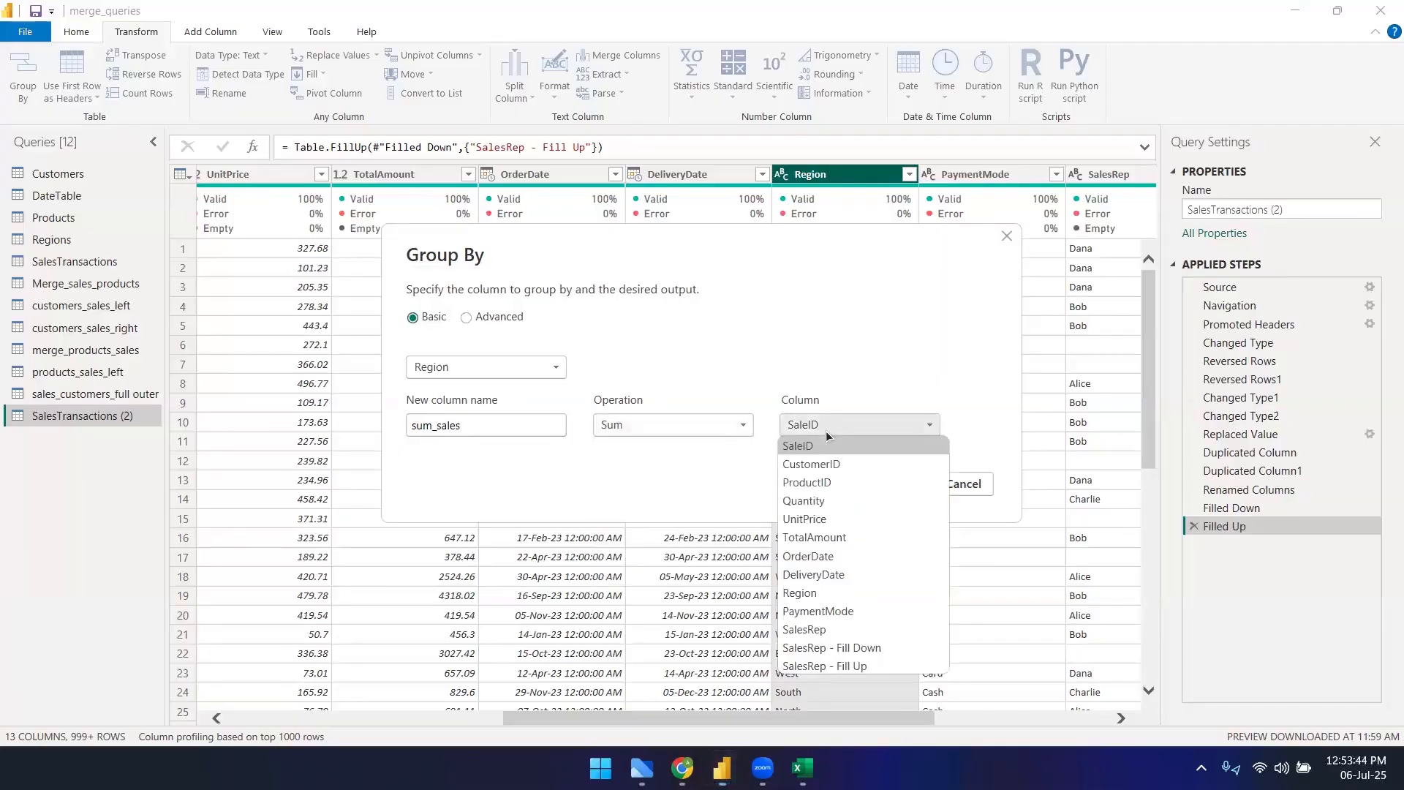
pyautogui.click(800, 538)
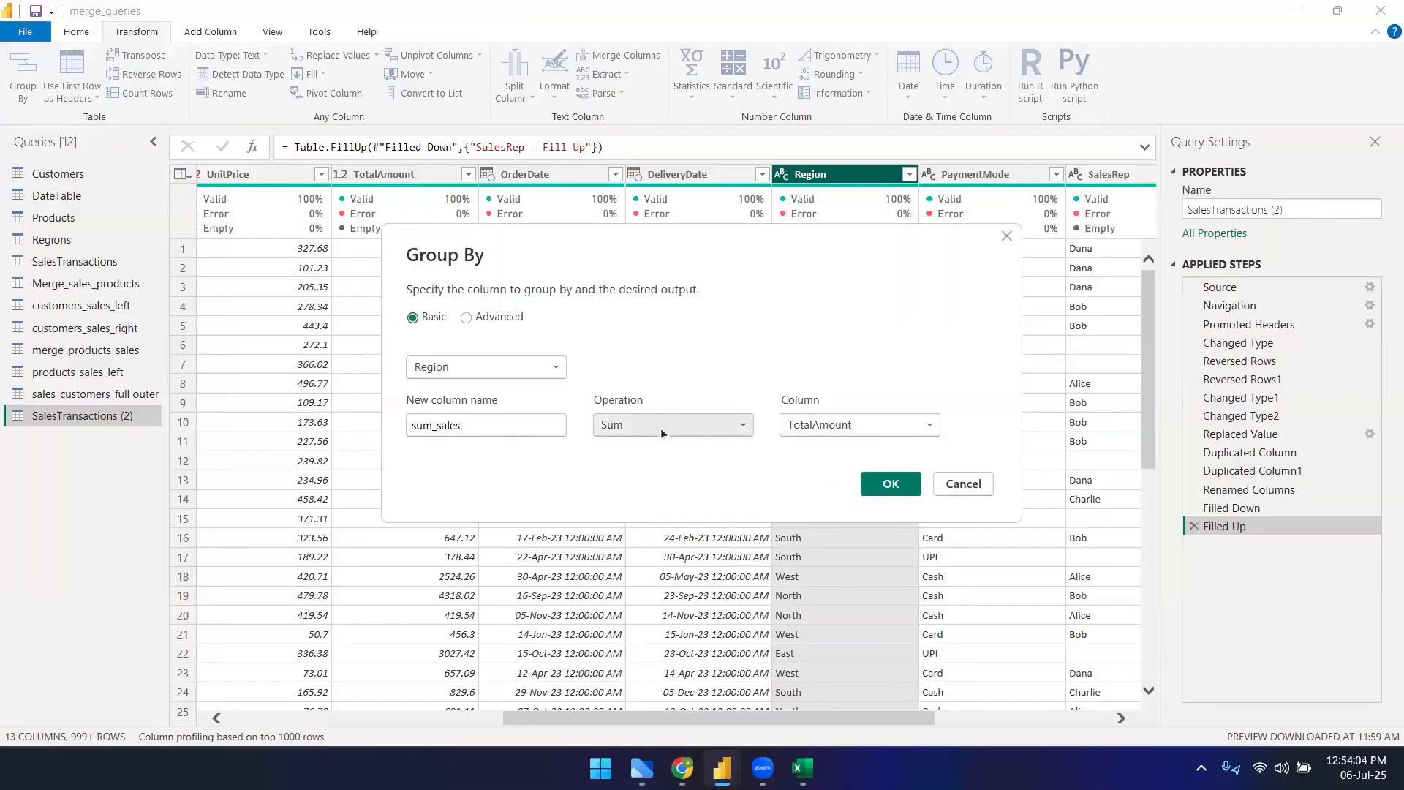
pyautogui.click(891, 484)
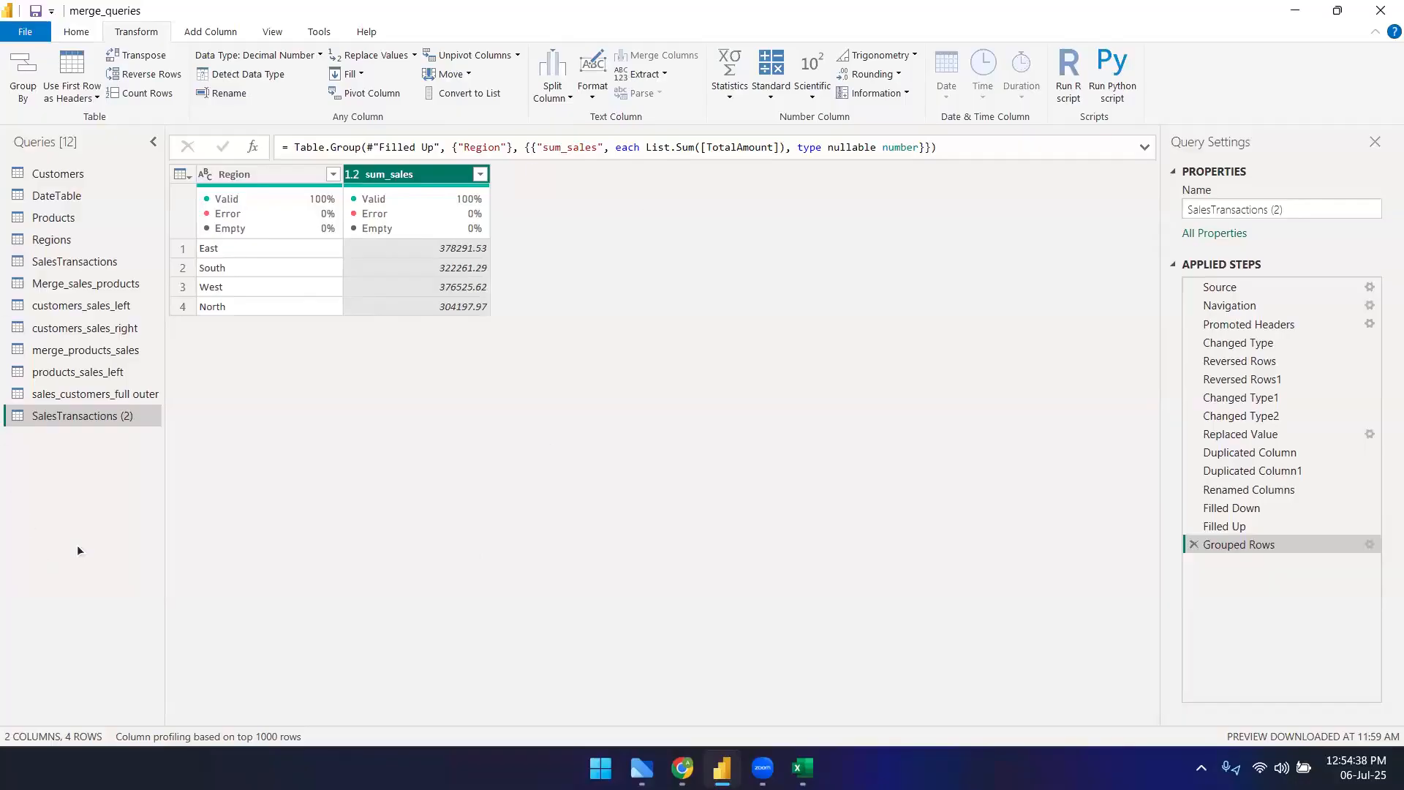
# - Duplicate the original SalesTransactions query again
pyautogui.click(82, 263)
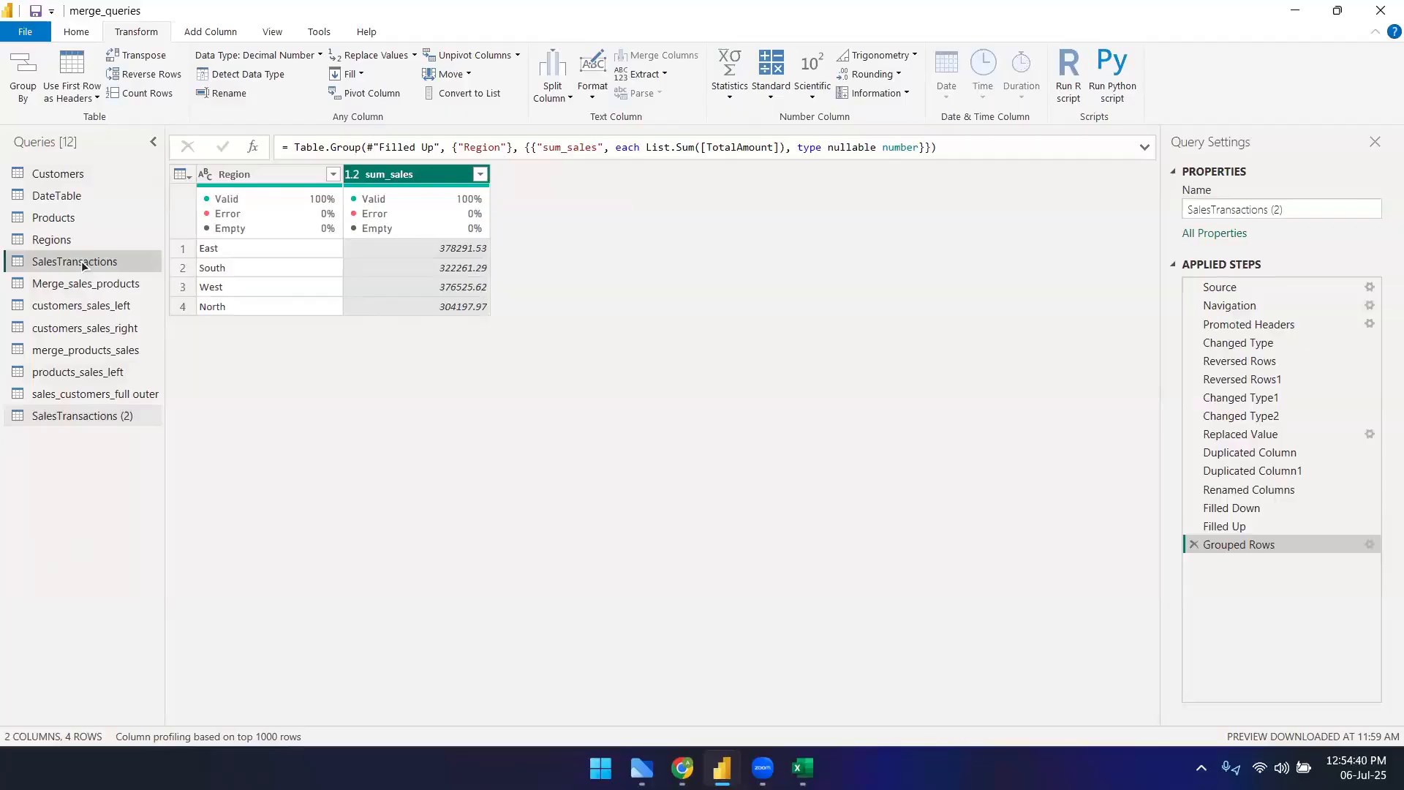
pyautogui.rightClick(78, 281)
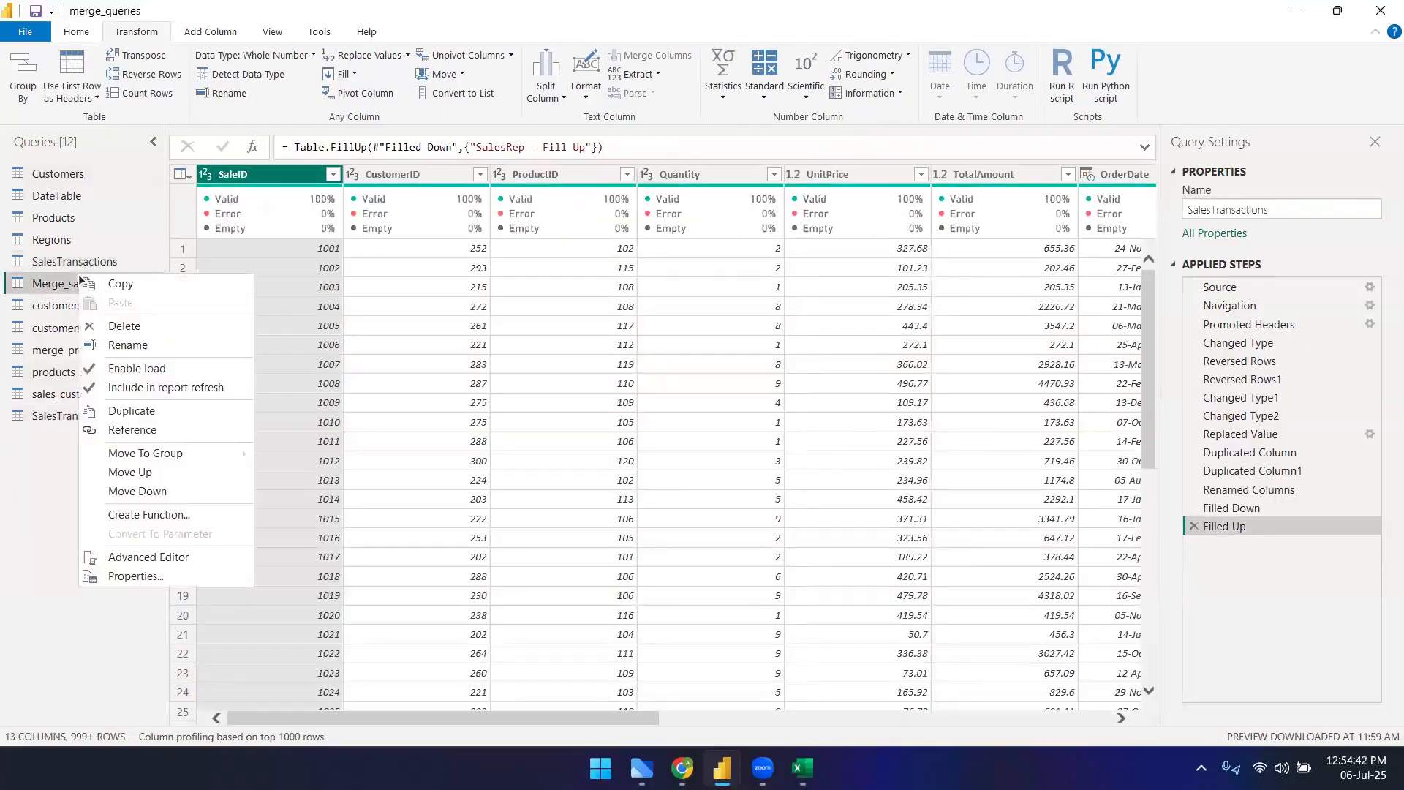
pyautogui.rightClick(64, 266)
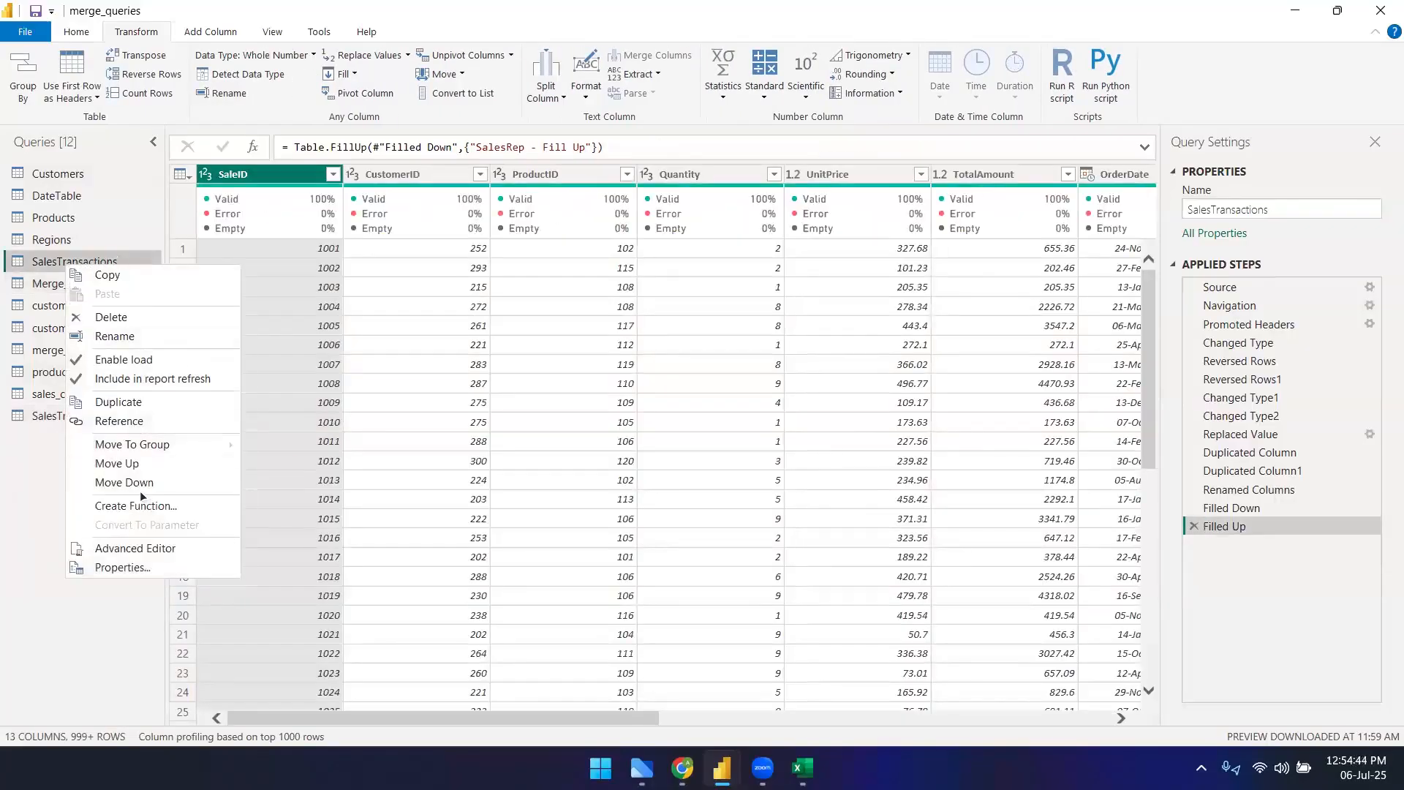
pyautogui.click(117, 402)
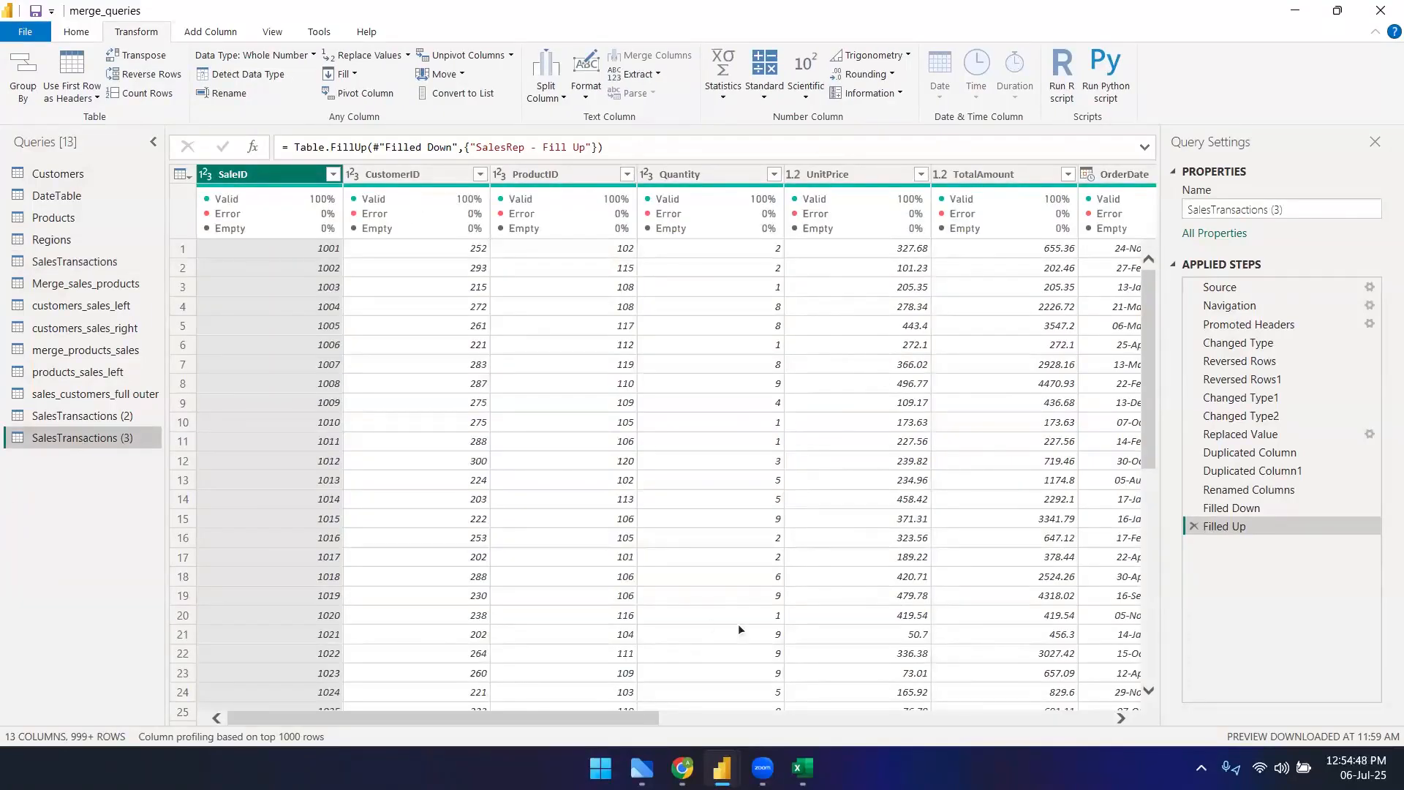
pyautogui.moveTo(652, 713); pyautogui.dragTo(1034, 694)
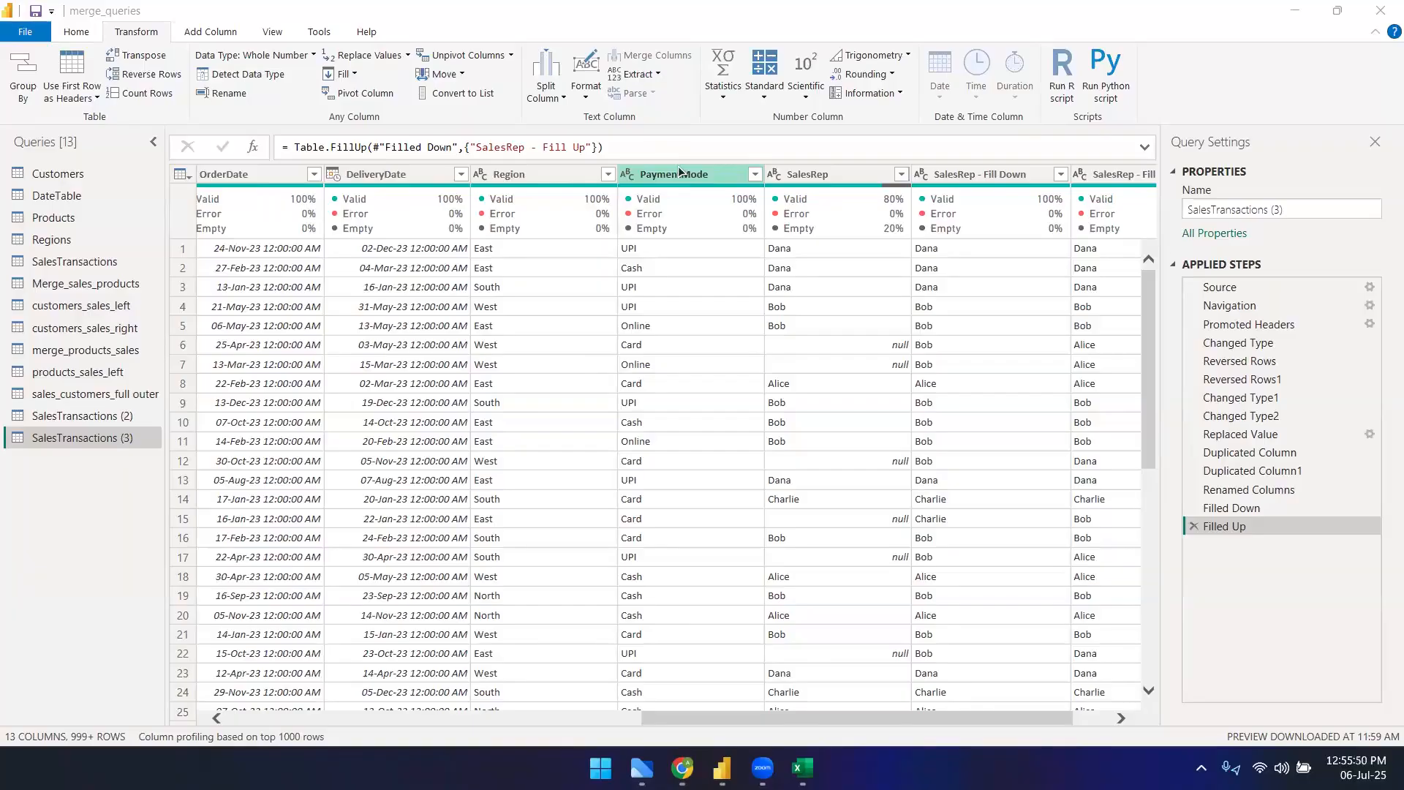
pyautogui.click(695, 168)
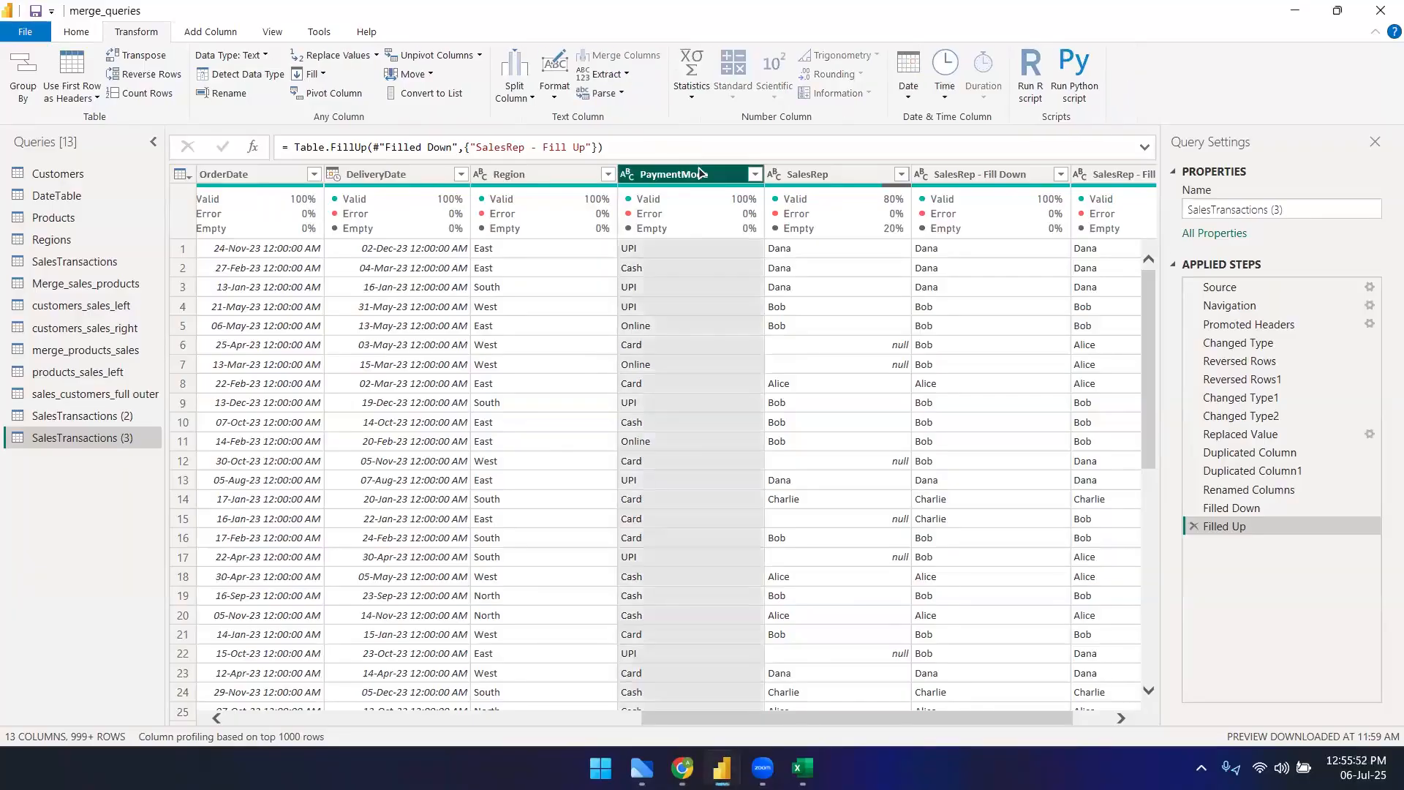
pyautogui.click(335, 94)
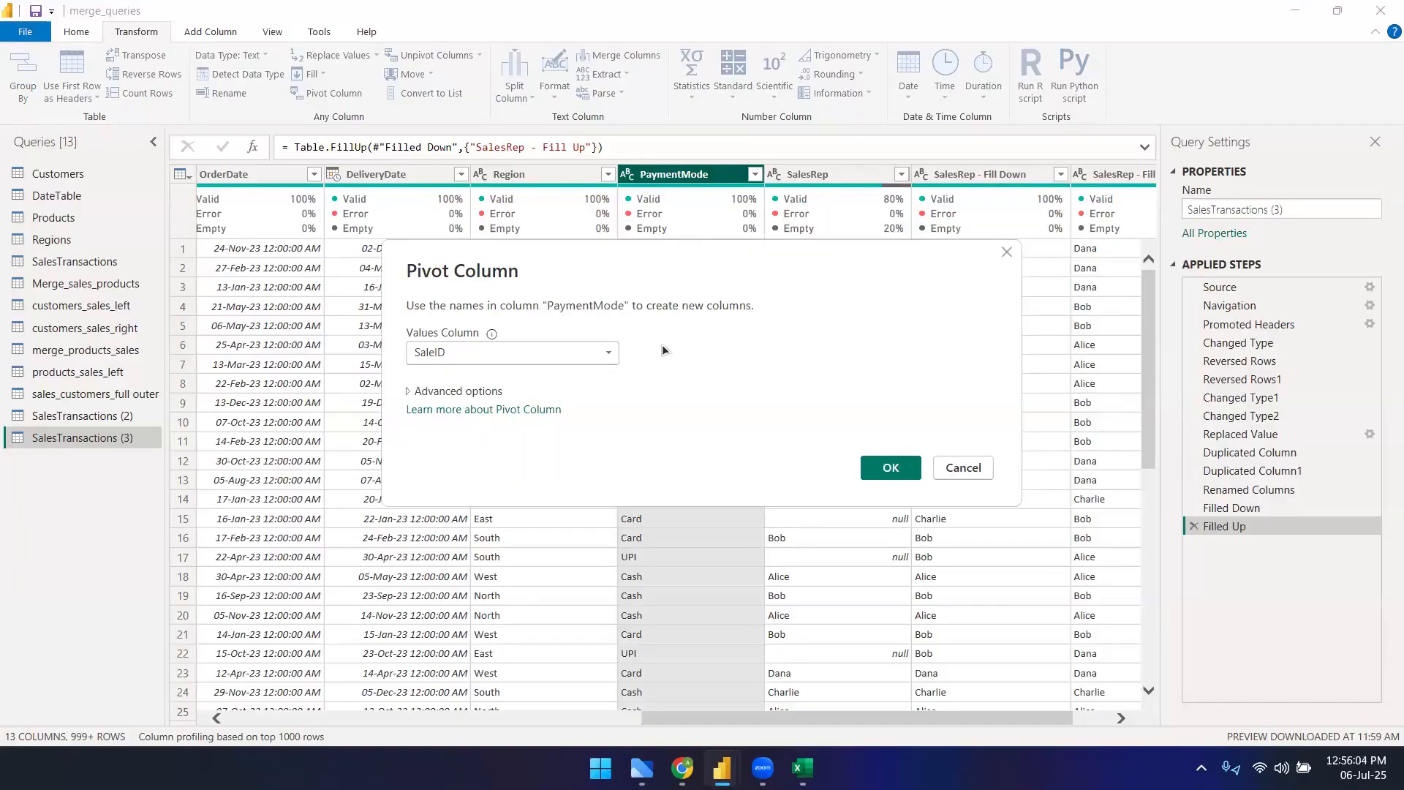
pyautogui.click(511, 358)
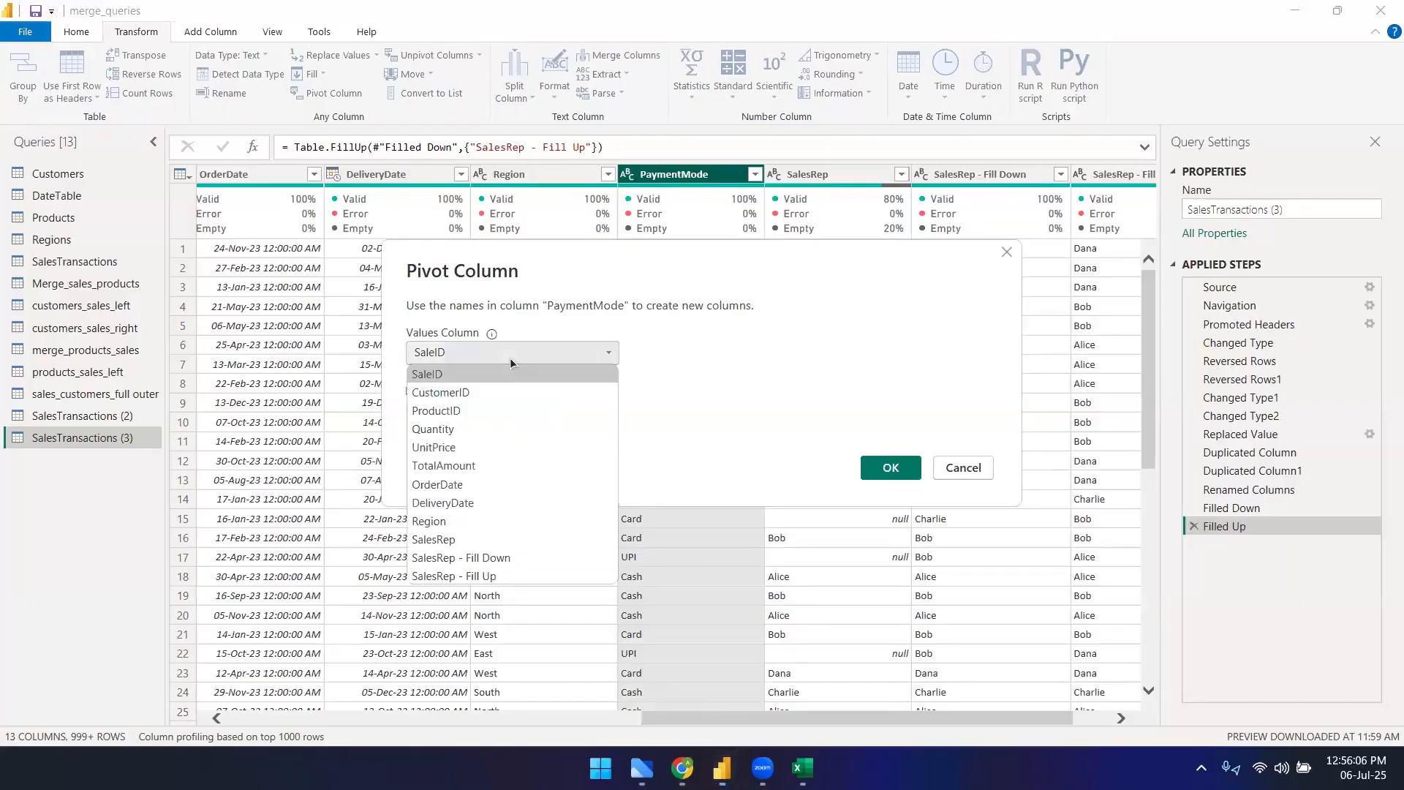
pyautogui.click(436, 467)
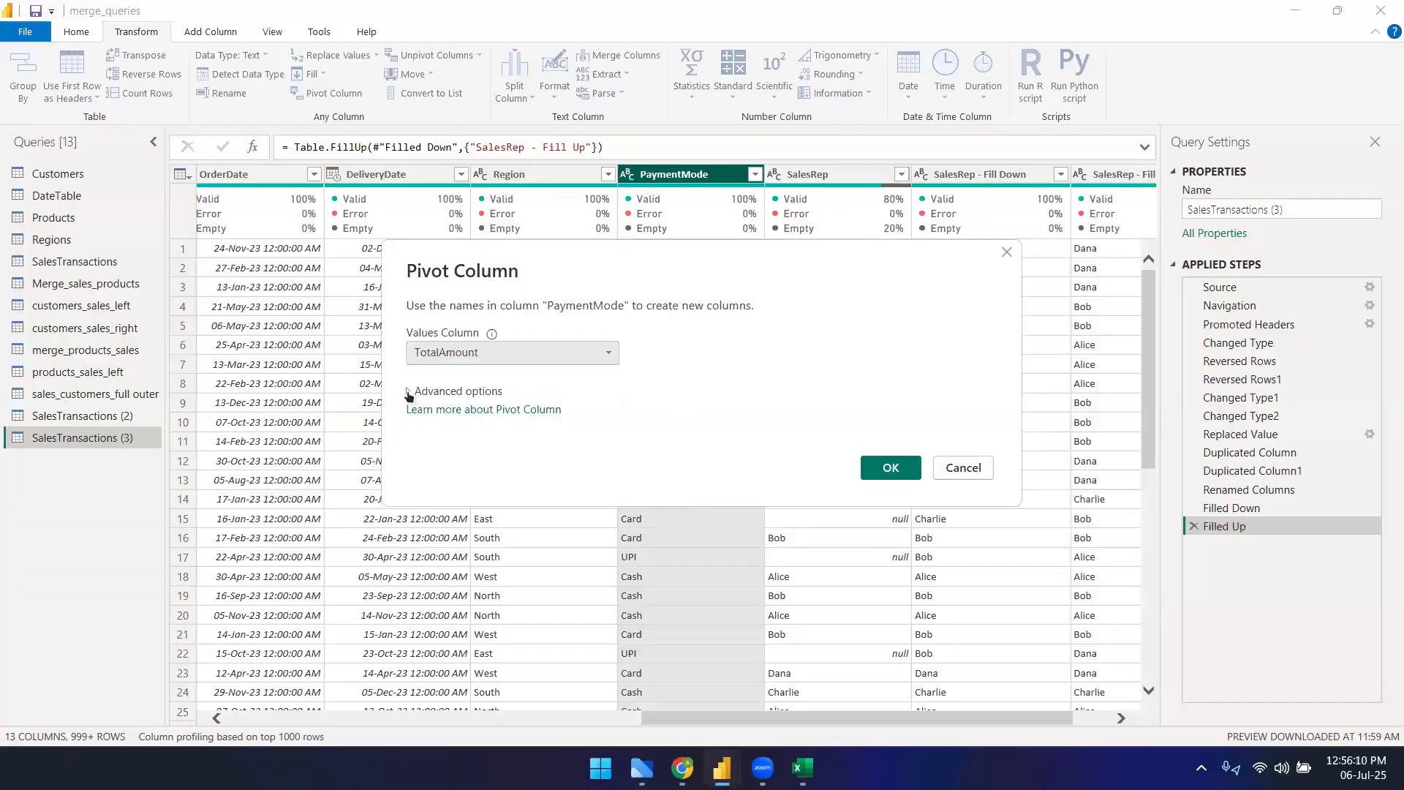
pyautogui.click(441, 392)
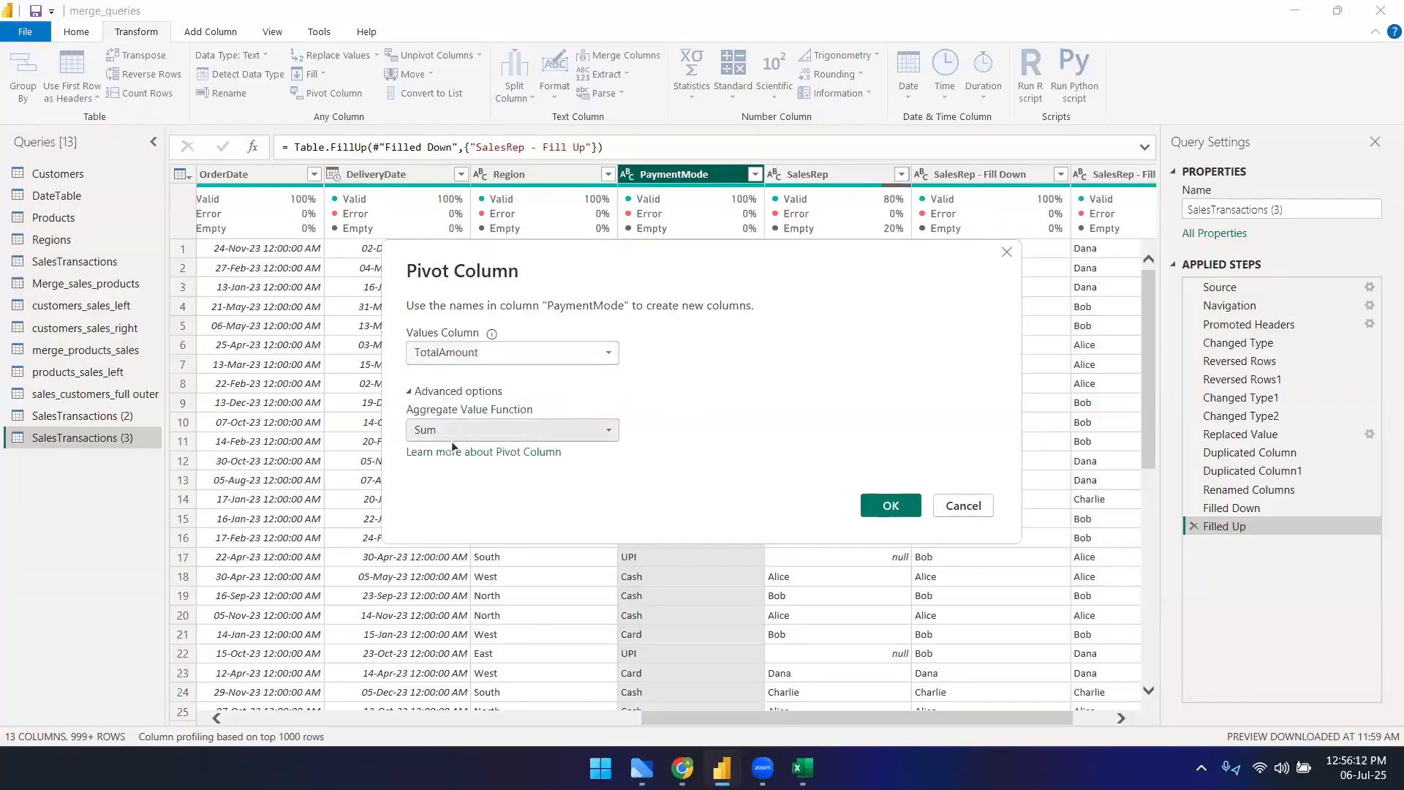
pyautogui.click(503, 433)
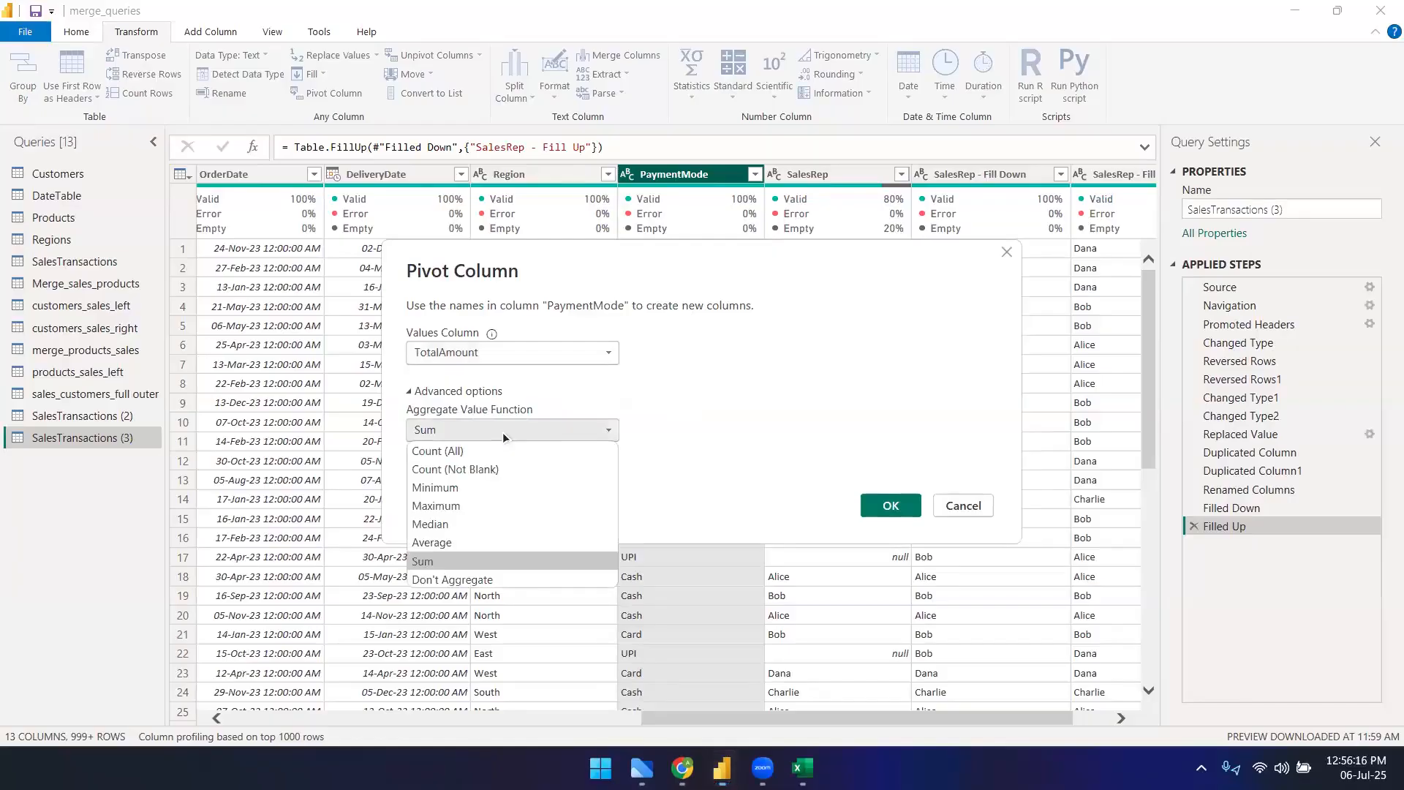
pyautogui.click(442, 560)
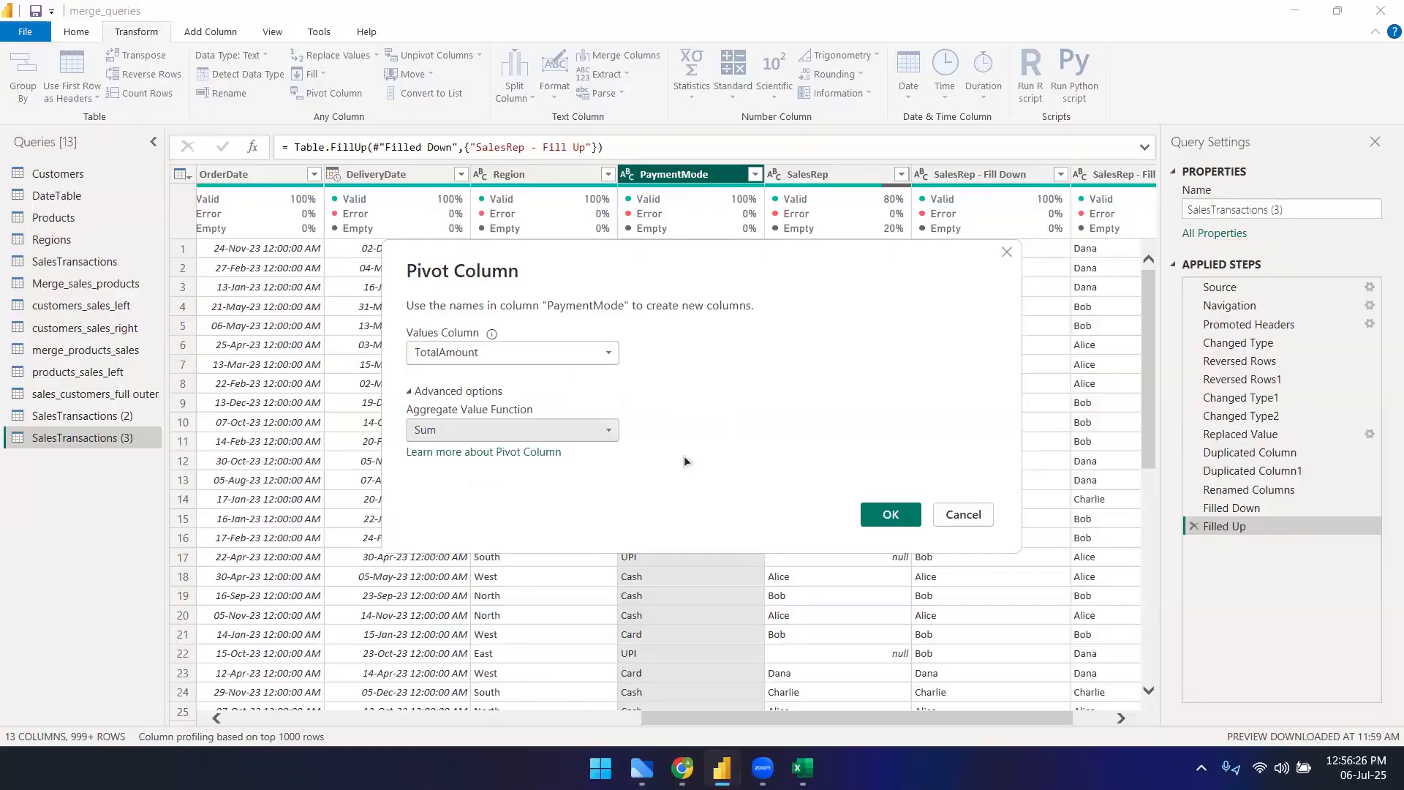
pyautogui.click(958, 515)
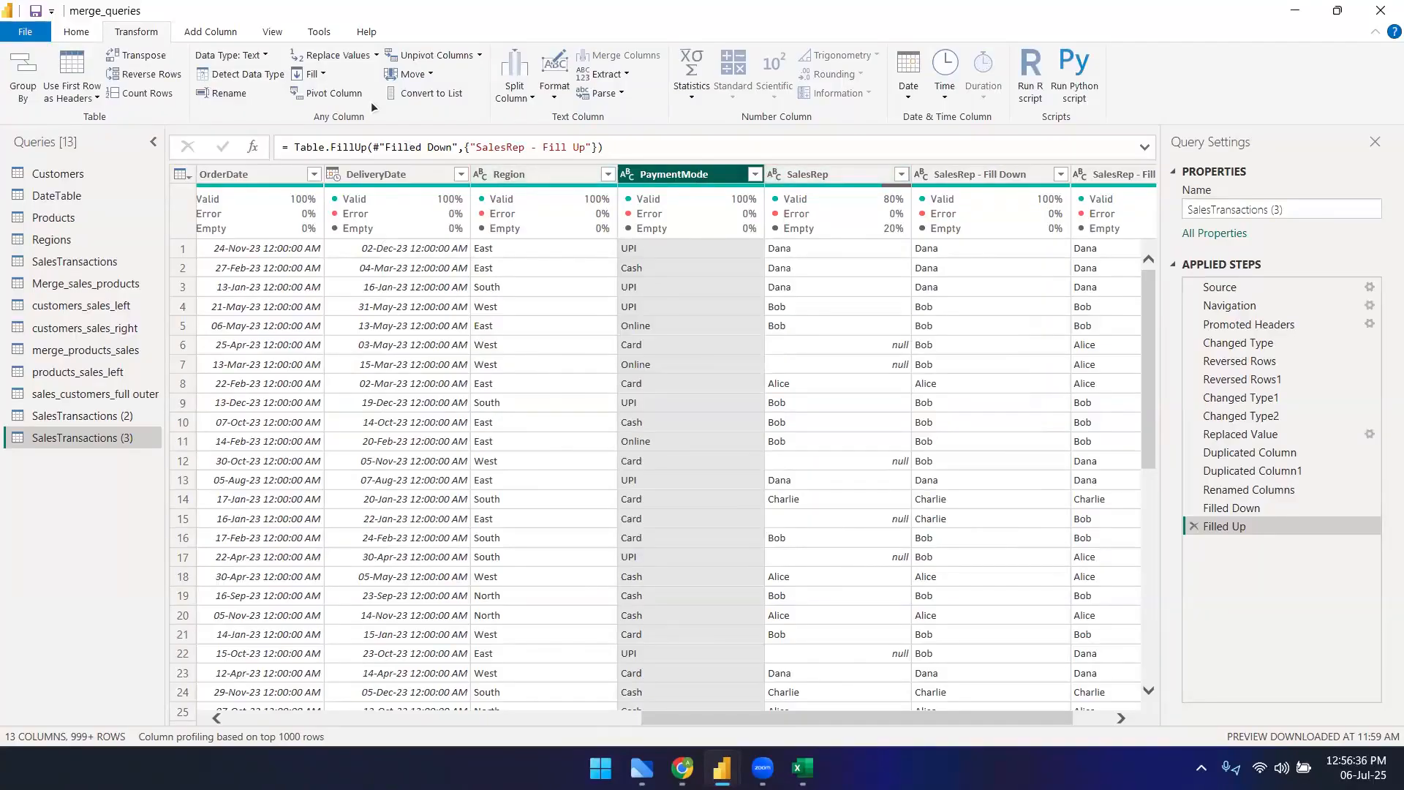
# - Pivot the PaymentMode column of SalesTransactions (3) using TotalAmount as the values column with the Sum aggregation
pyautogui.click(301, 98)
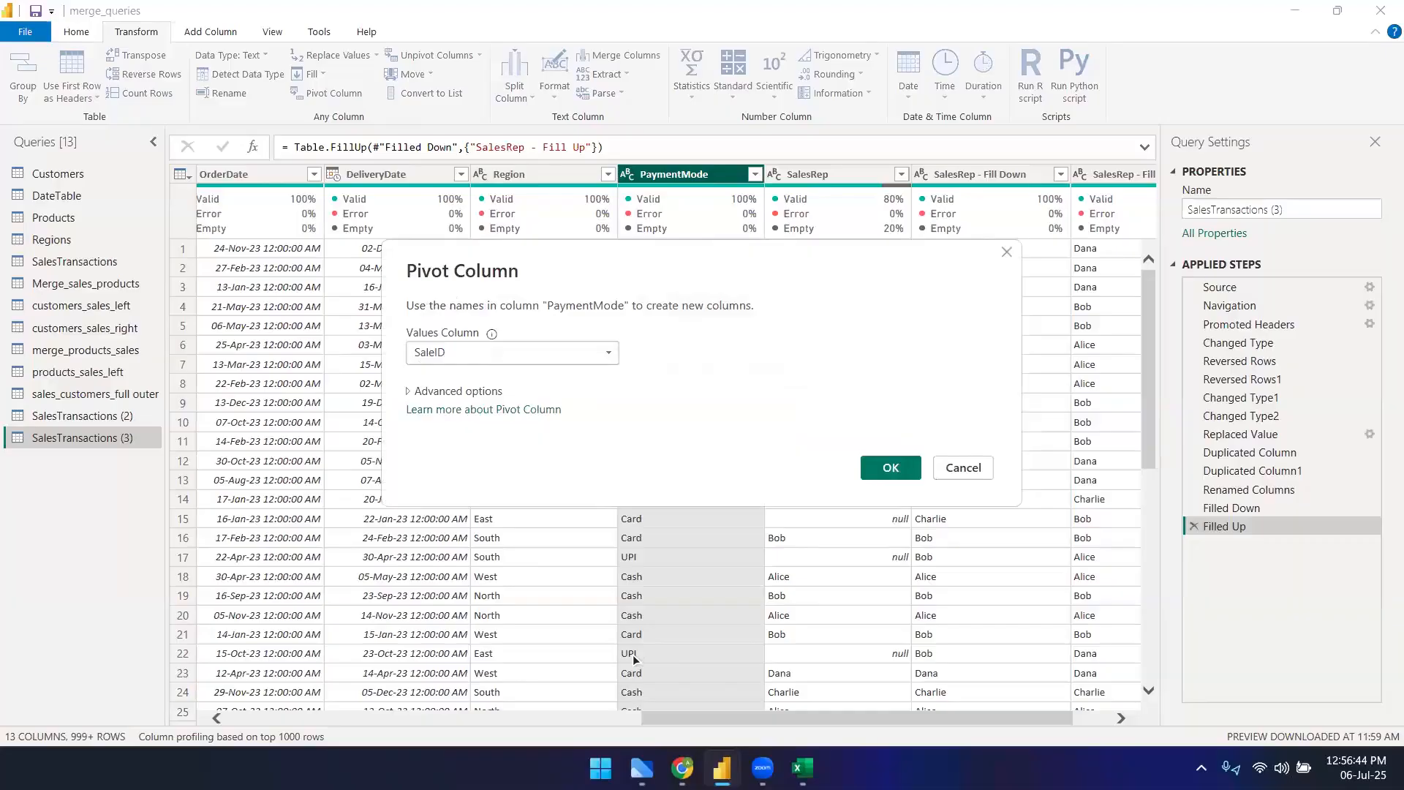
pyautogui.click(480, 353)
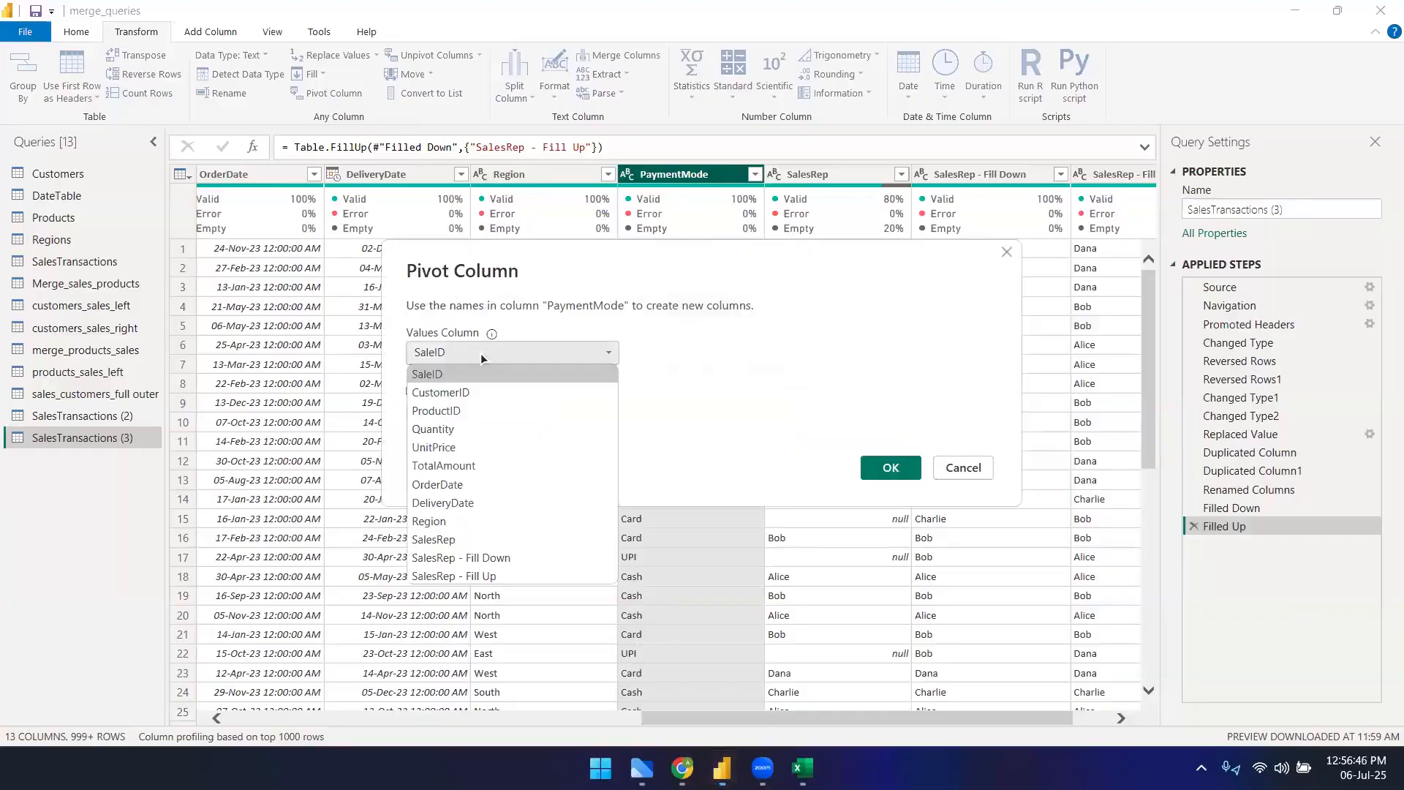
pyautogui.click(476, 467)
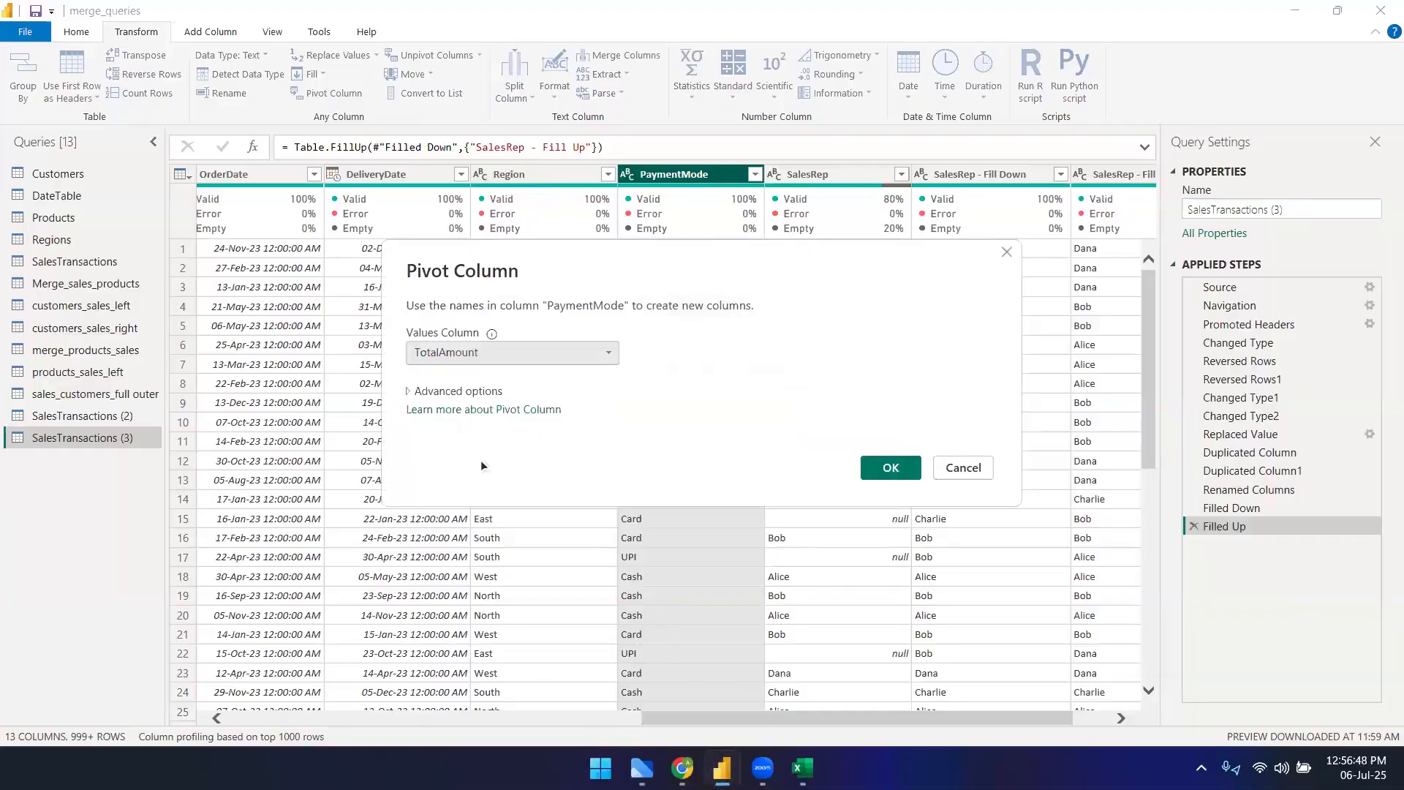
pyautogui.click(445, 389)
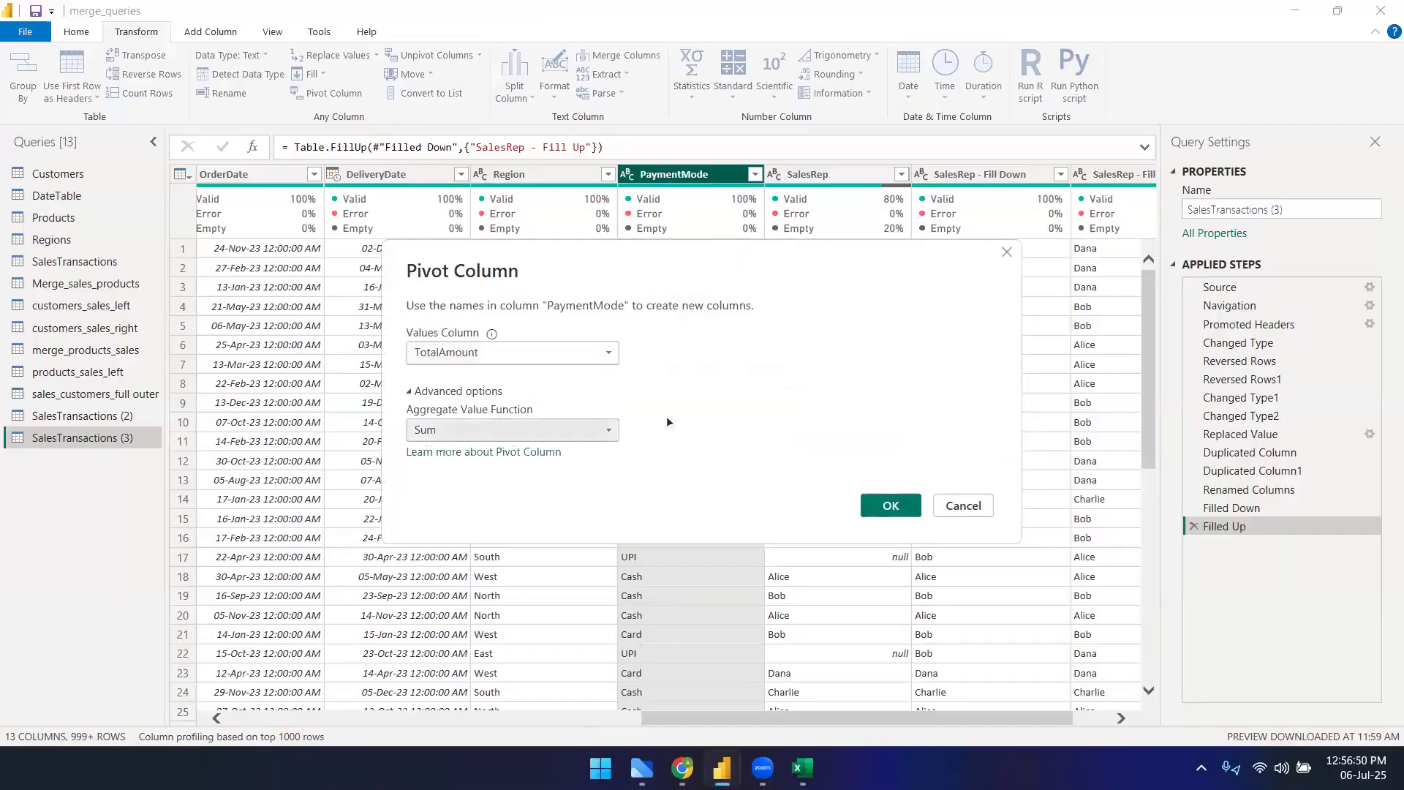
pyautogui.click(891, 505)
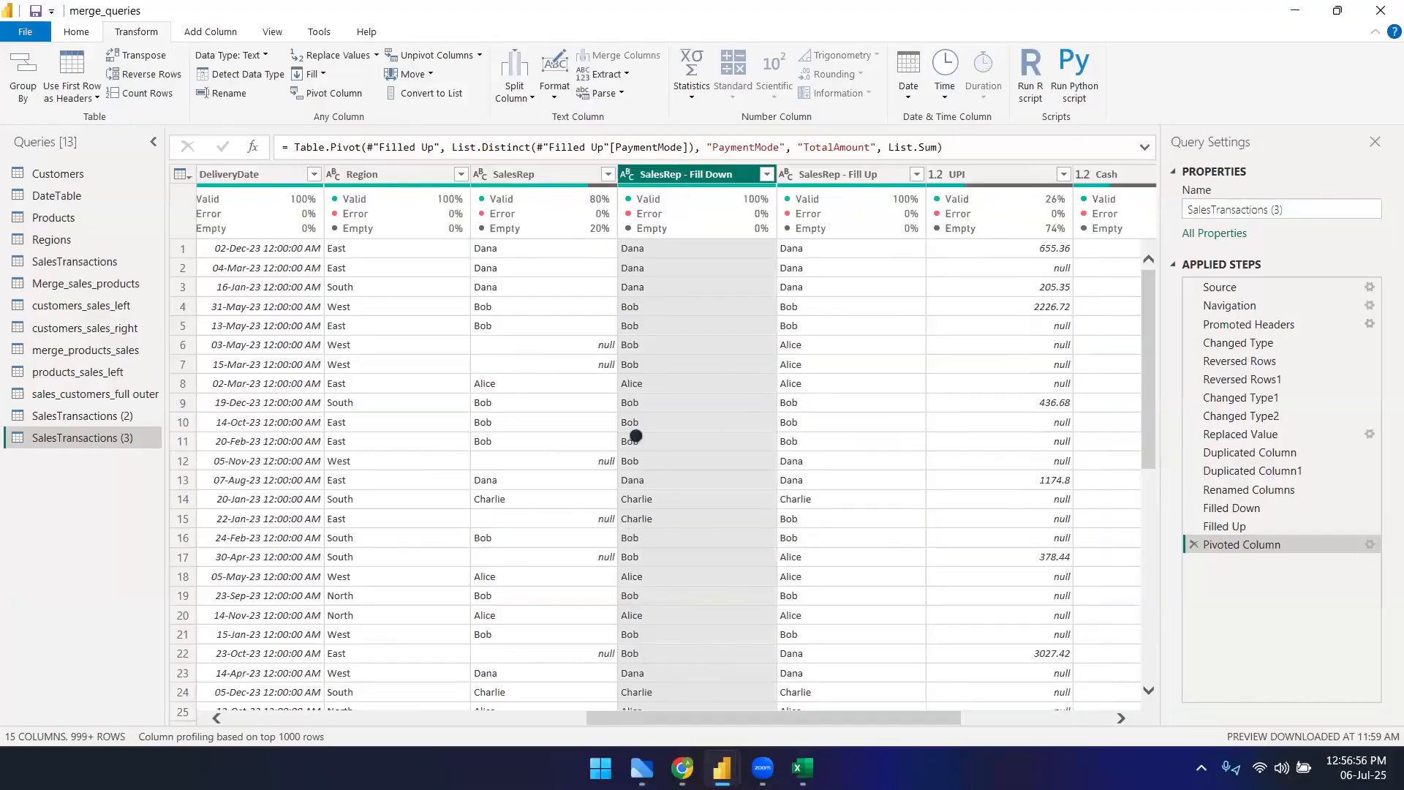
# - Compare the grouped SalesTransactions (2) query with the pivoted payment mode columns of SalesTransactions (3), and delete the Pivoted Column step
pyautogui.click(80, 416)
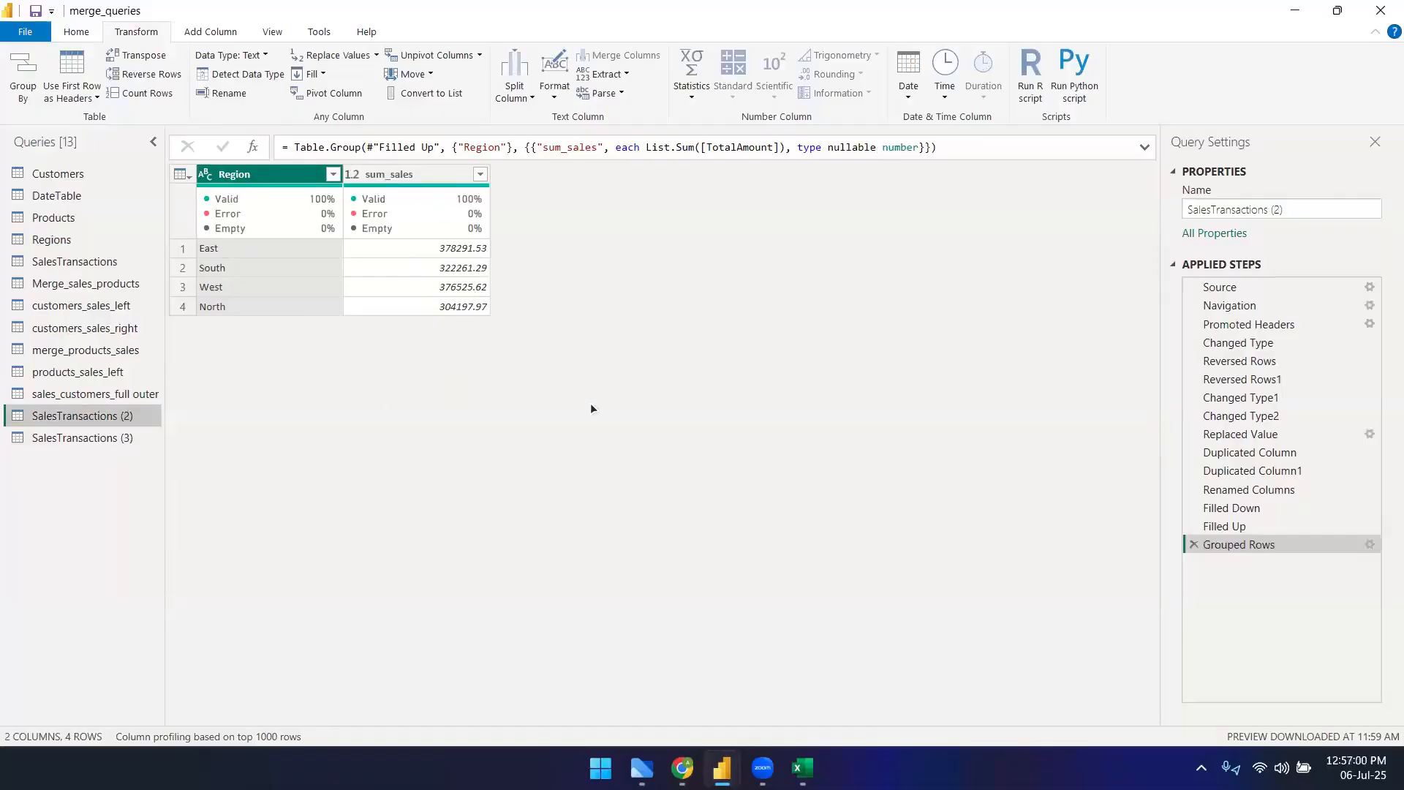
pyautogui.click(63, 438)
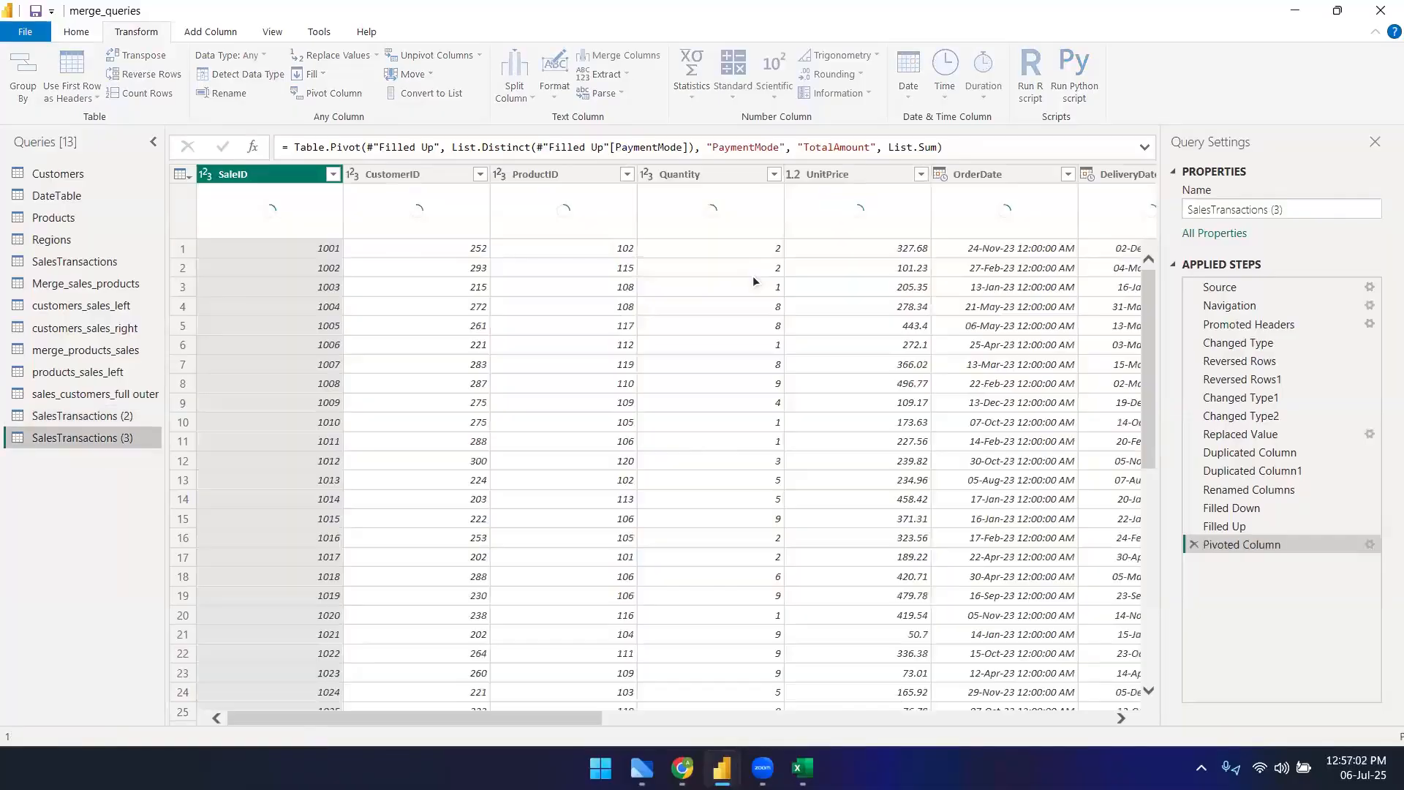
pyautogui.moveTo(605, 719); pyautogui.dragTo(1027, 667)
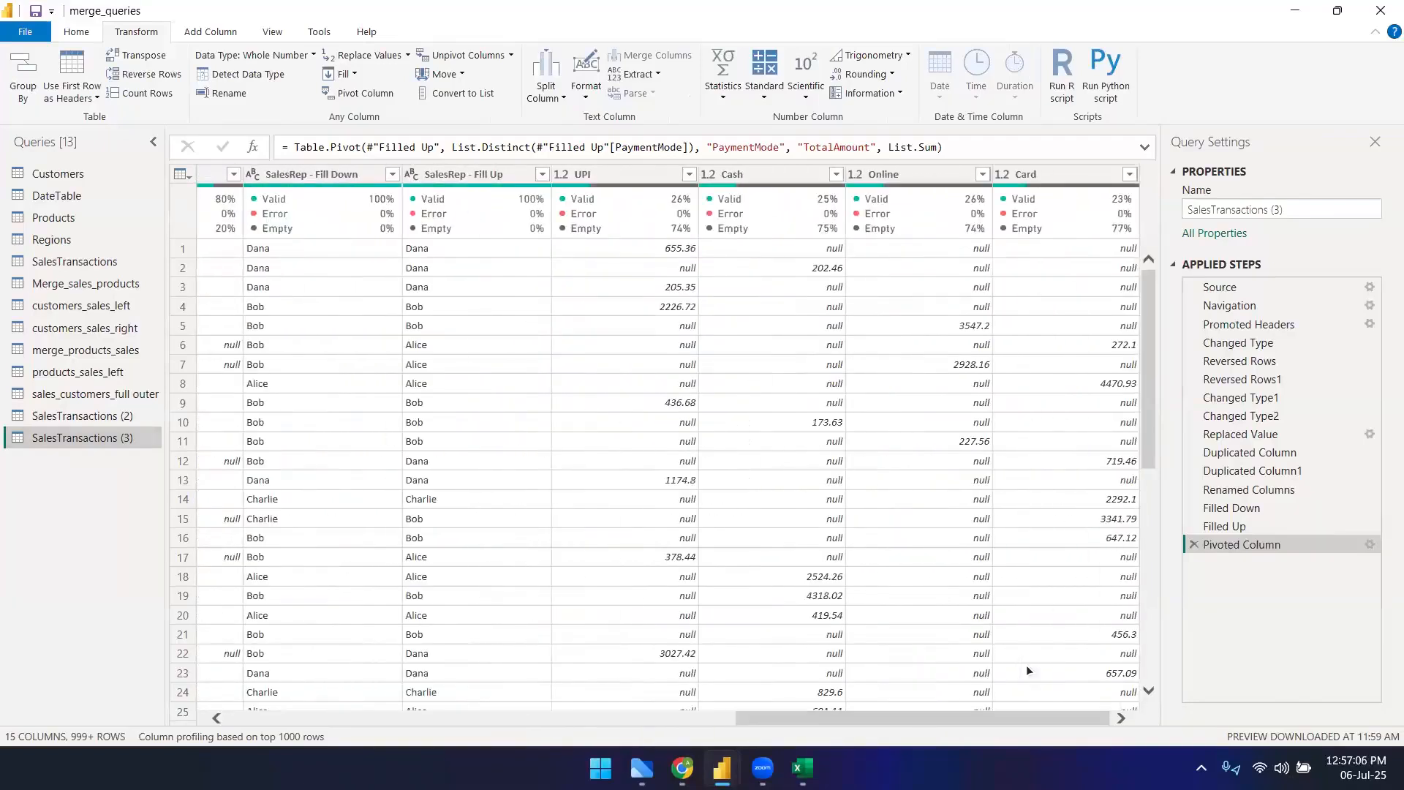
pyautogui.click(620, 174)
pyautogui.moveTo(870, 713); pyautogui.dragTo(1007, 688)
pyautogui.moveTo(743, 714); pyautogui.dragTo(291, 699)
pyautogui.hscroll(10, 511, 682)
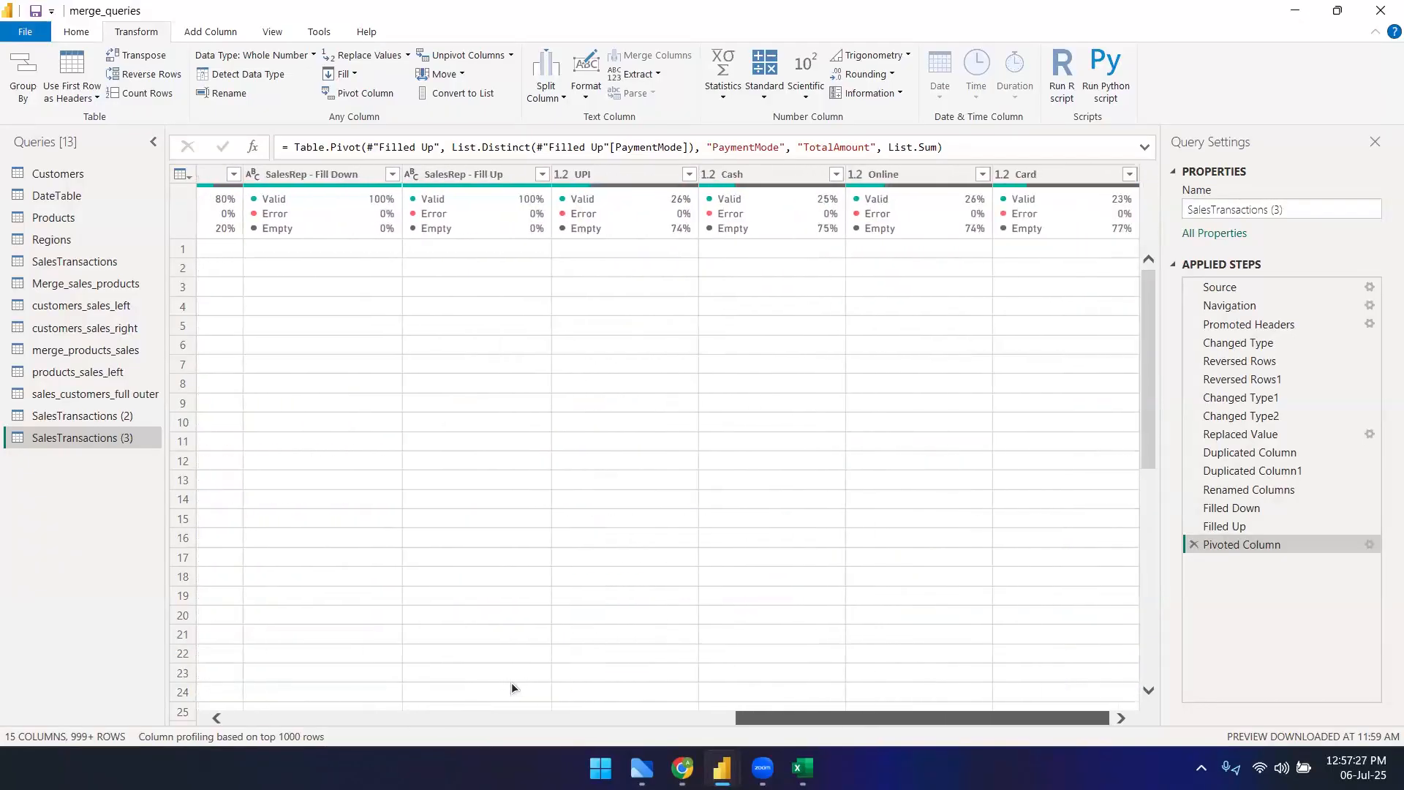
pyautogui.click(1196, 549)
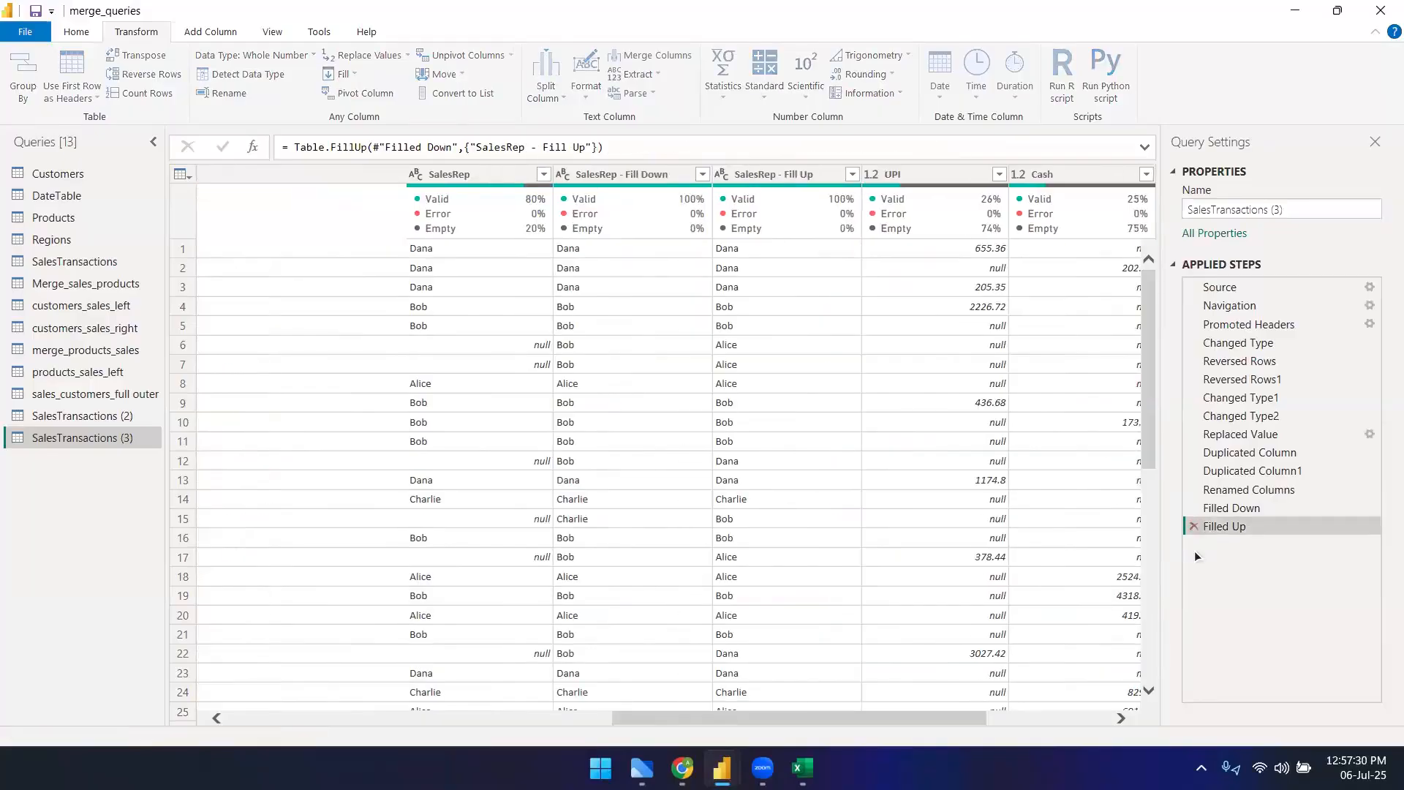
# - Remove the SaleID, CustomerID, ProductID, Quantity and UnitPrice columns from SalesTransactions (3)
pyautogui.moveTo(943, 713); pyautogui.dragTo(279, 222)
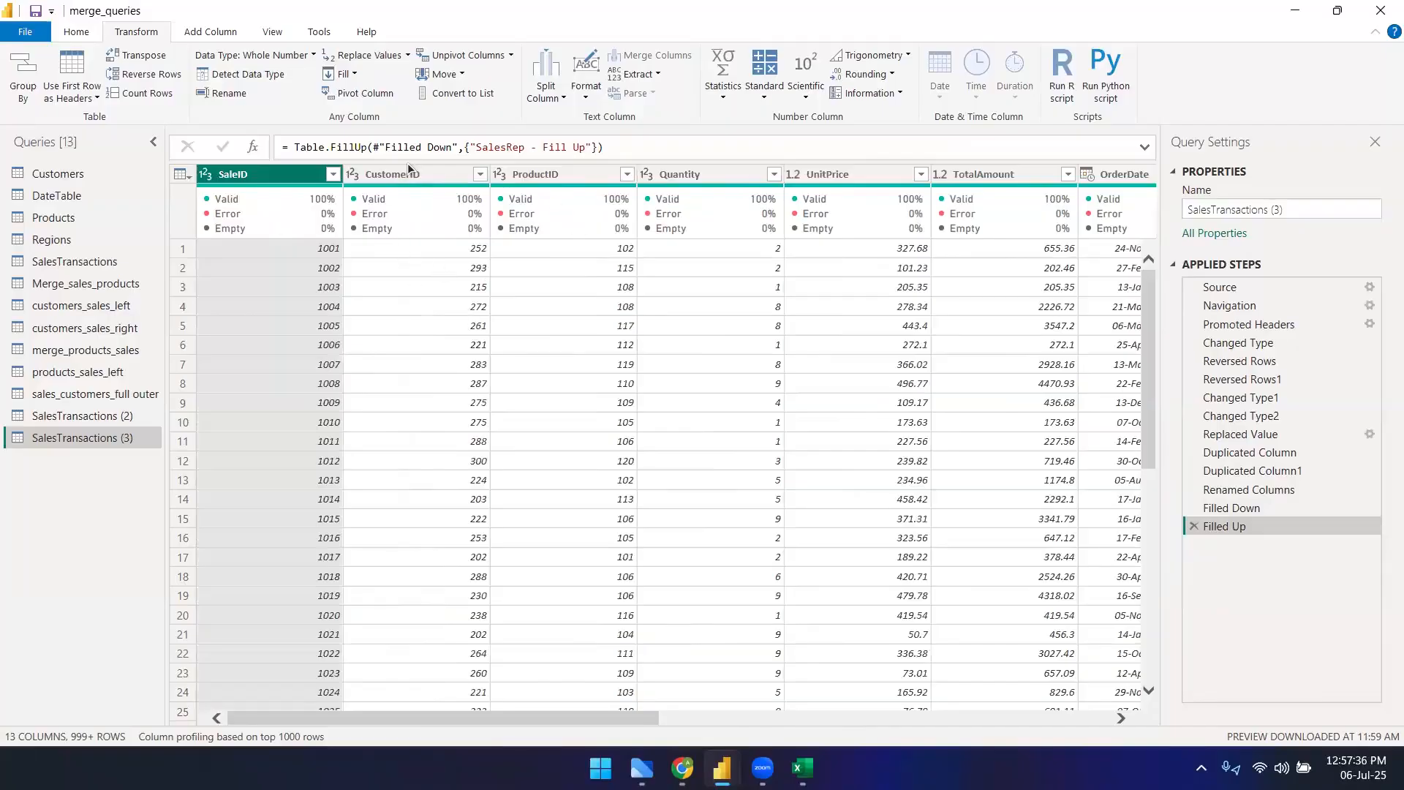
pyautogui.rightClick(229, 178)
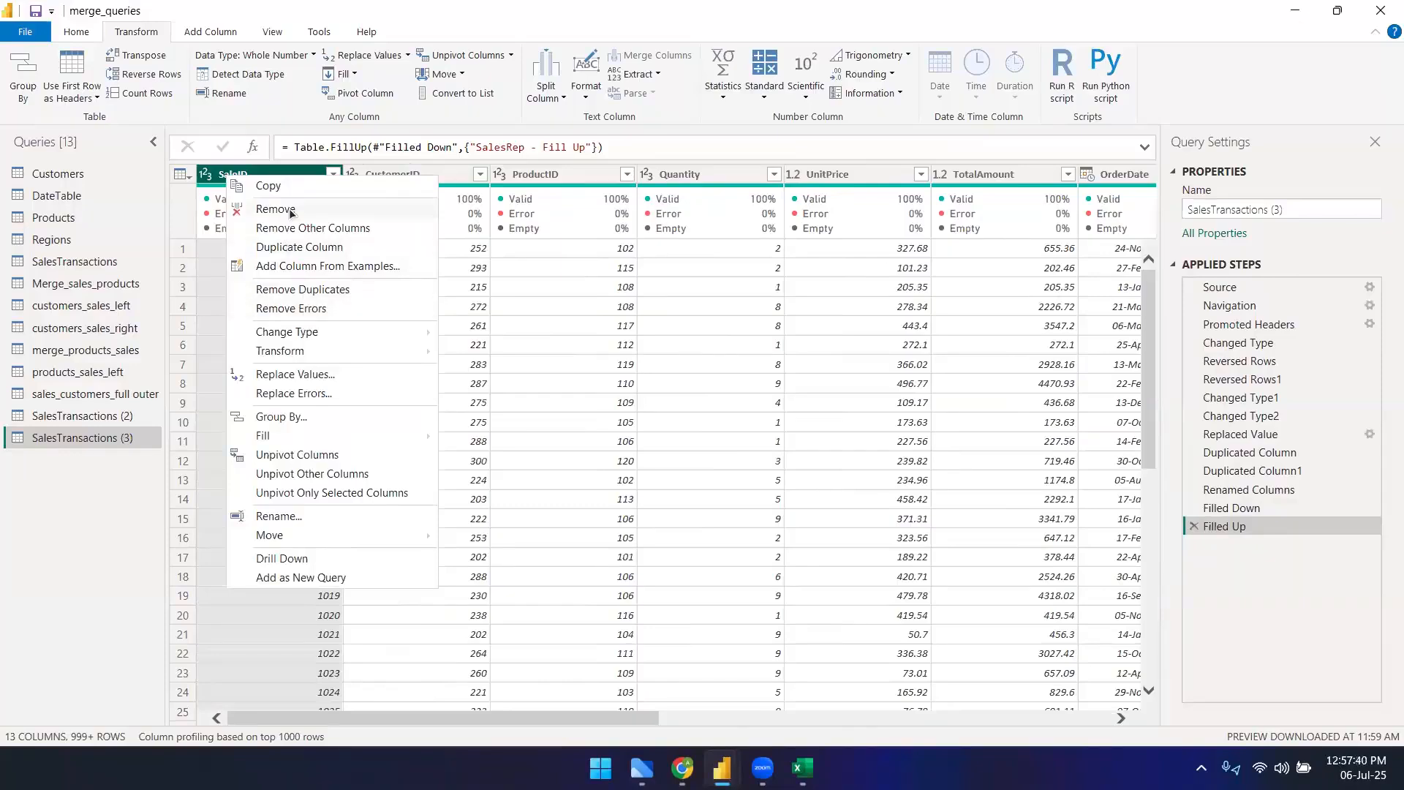
pyautogui.click(282, 208)
pyautogui.rightClick(268, 180)
pyautogui.click(283, 212)
pyautogui.rightClick(249, 180)
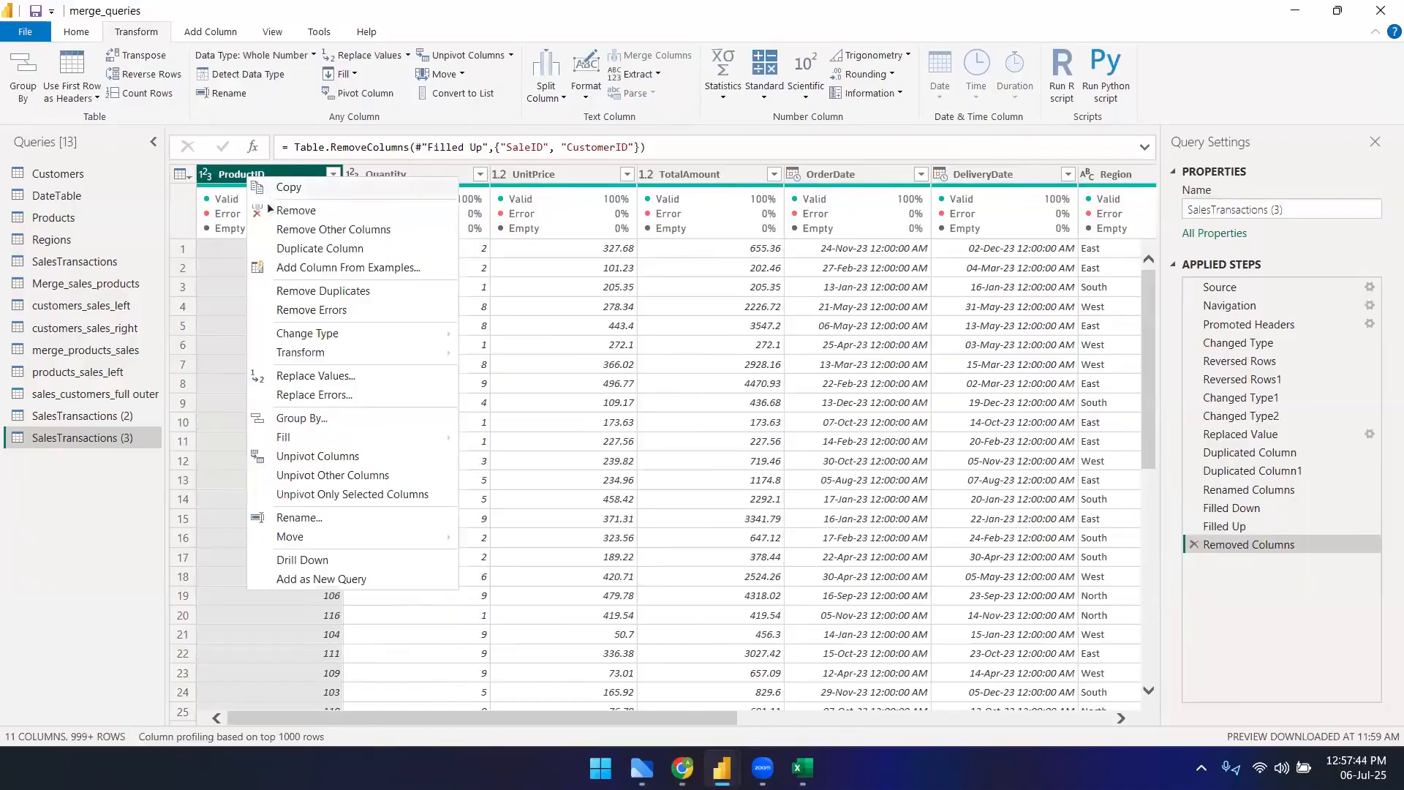
pyautogui.click(268, 207)
pyautogui.rightClick(245, 179)
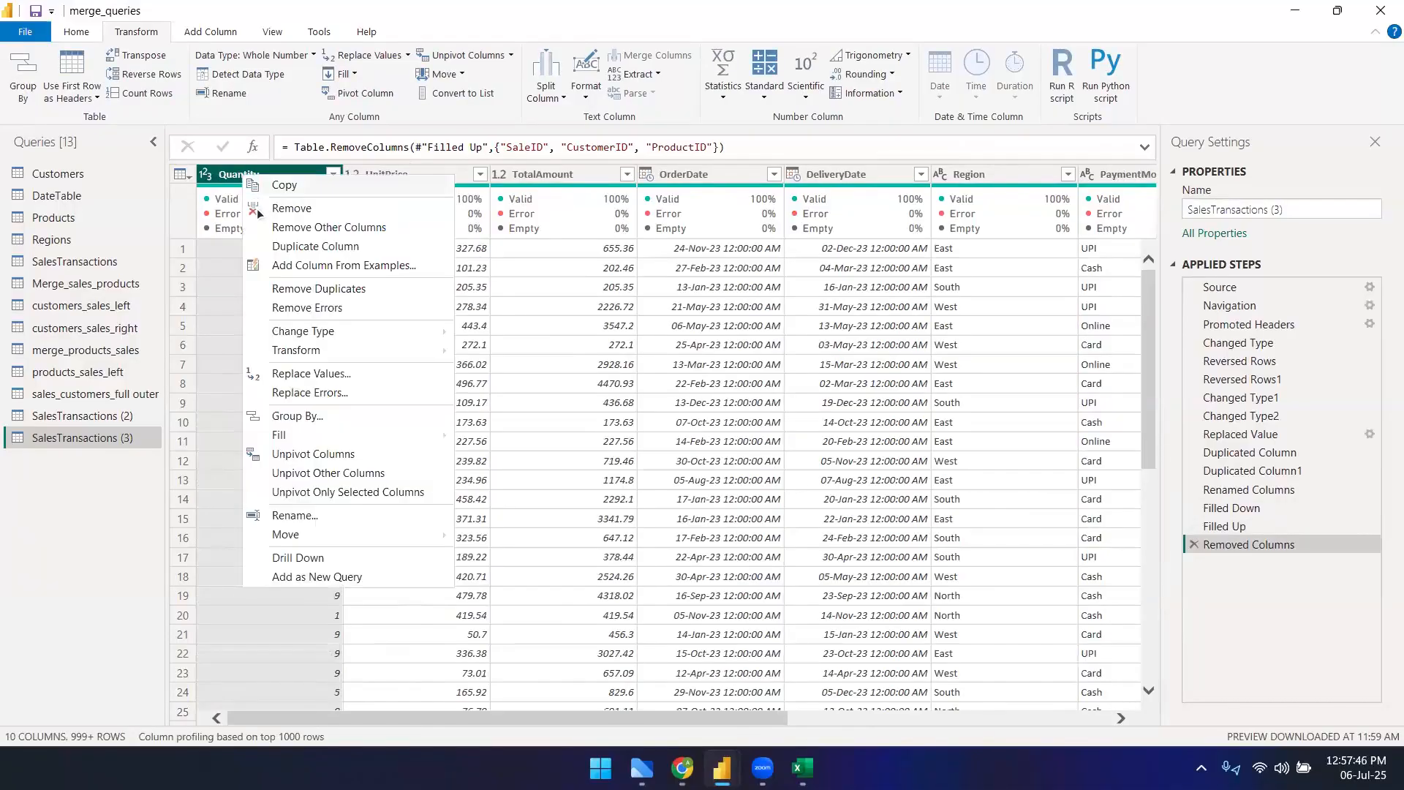
pyautogui.click(257, 212)
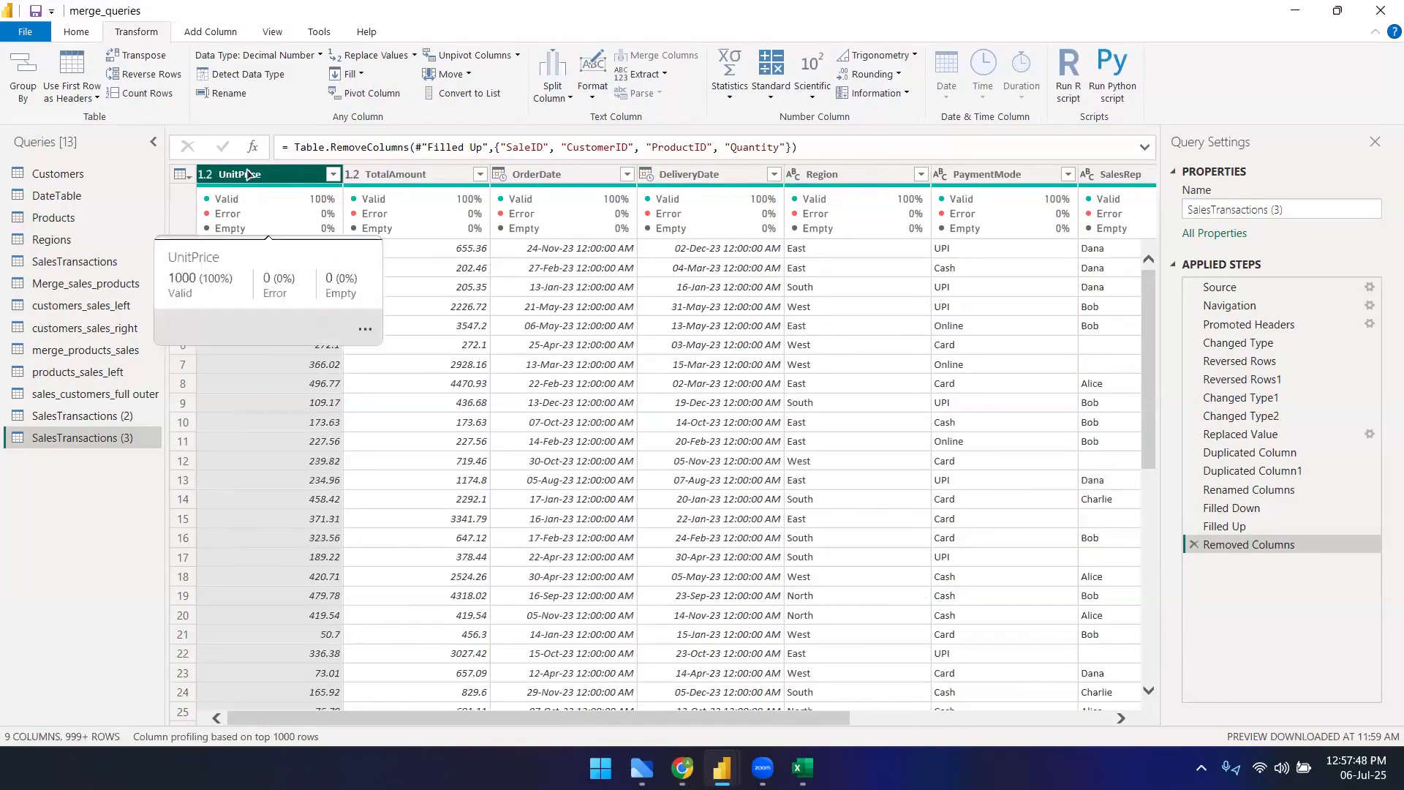
pyautogui.rightClick(243, 180)
pyautogui.click(266, 201)
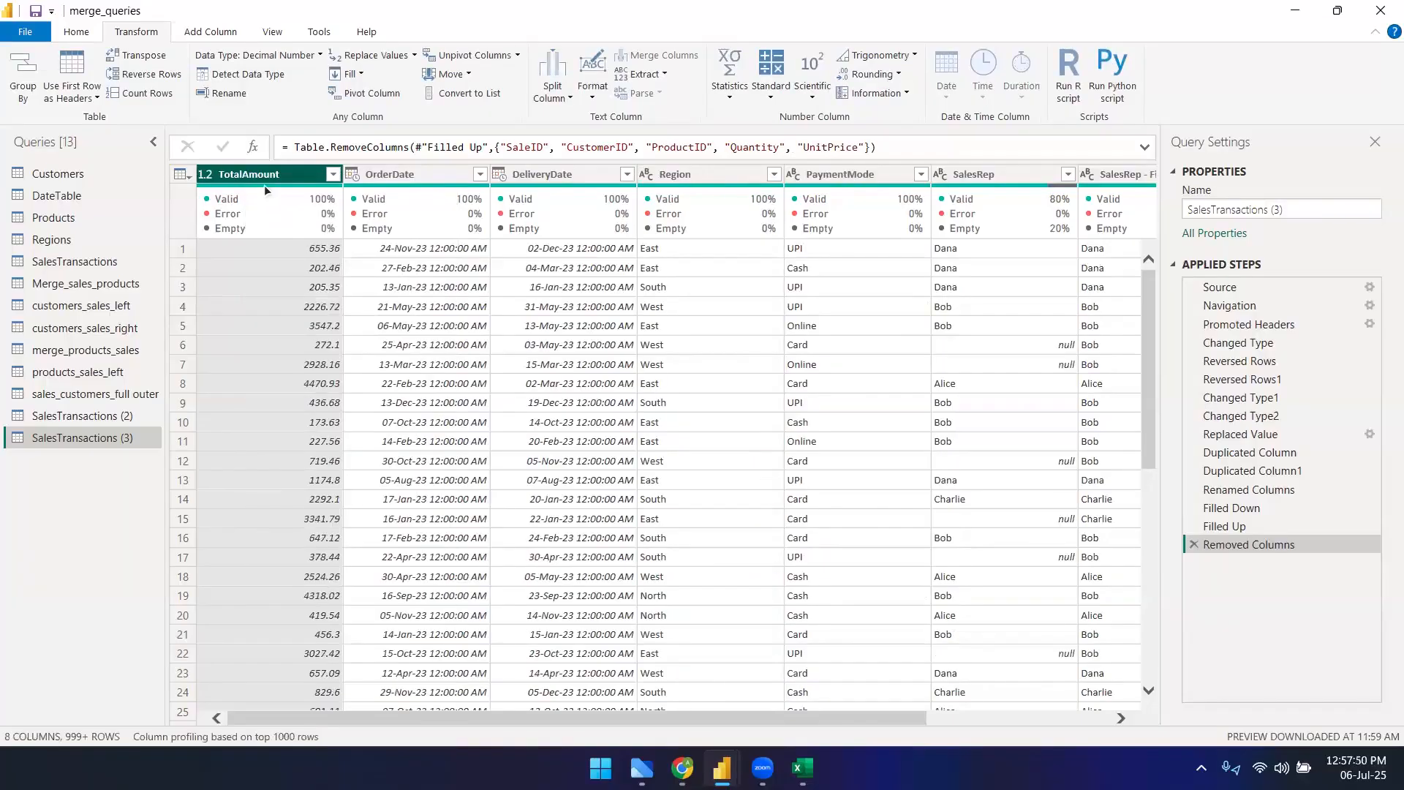
# - Remove the OrderDate, DeliveryDate and Region columns from SalesTransactions (3)
pyautogui.rightClick(378, 177)
pyautogui.click(411, 209)
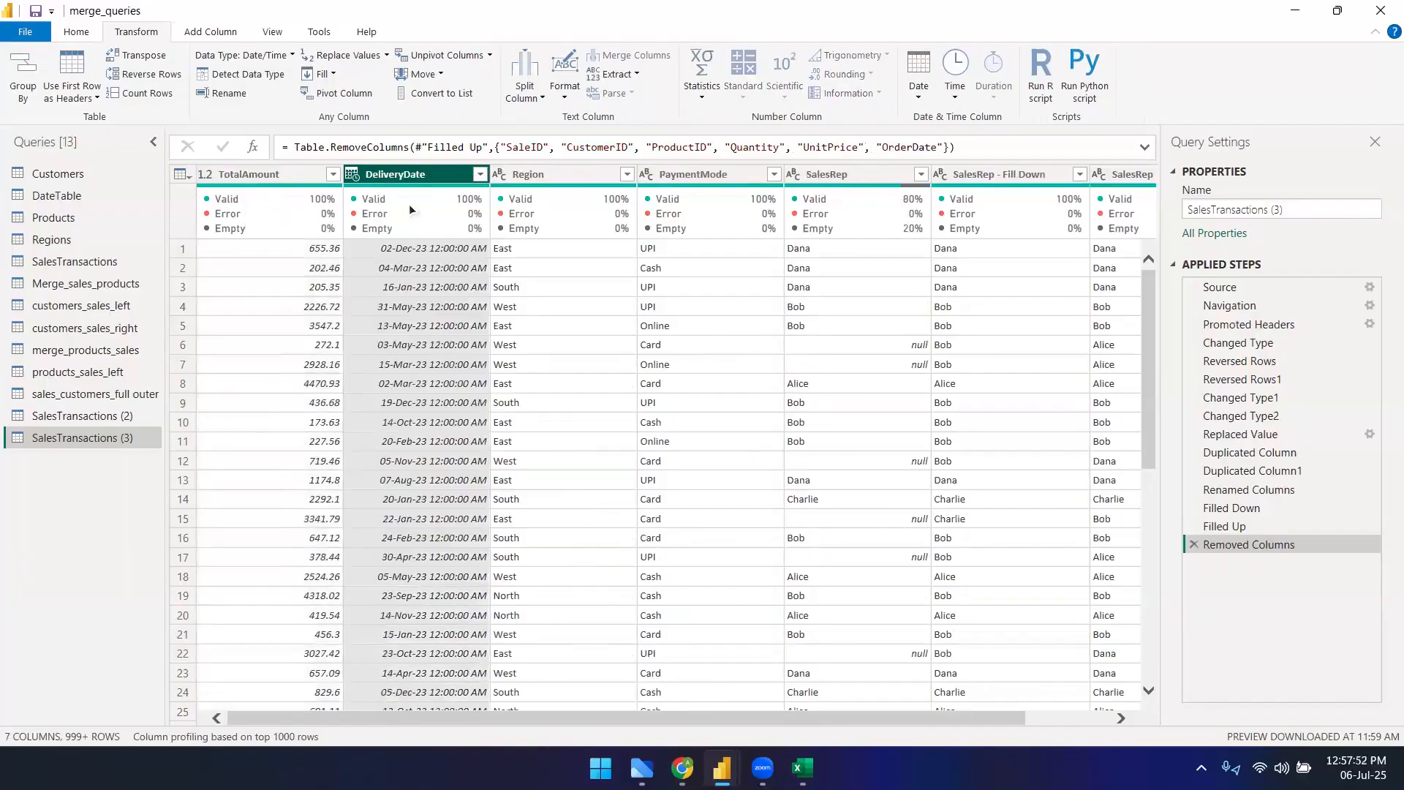
pyautogui.rightClick(394, 176)
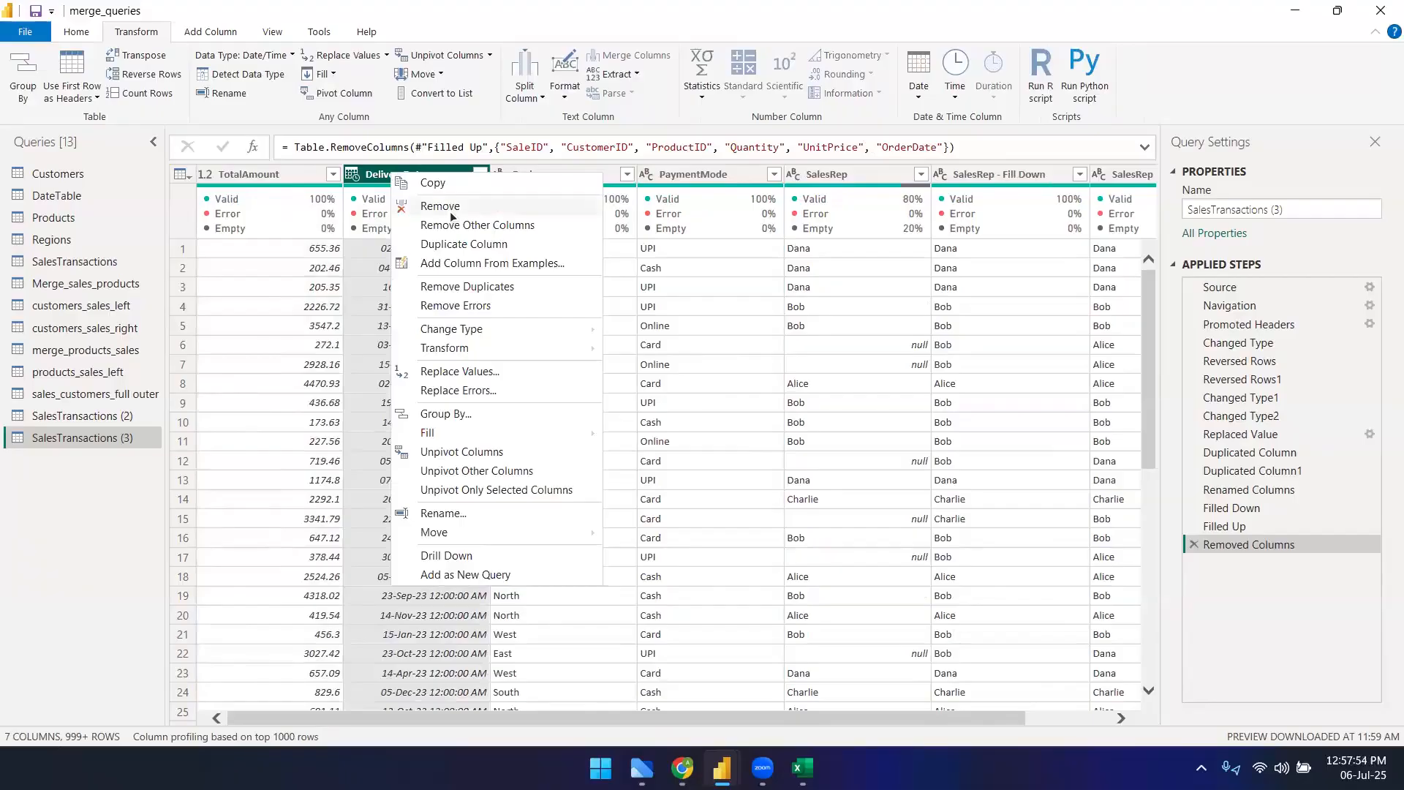
pyautogui.click(446, 207)
pyautogui.rightClick(392, 181)
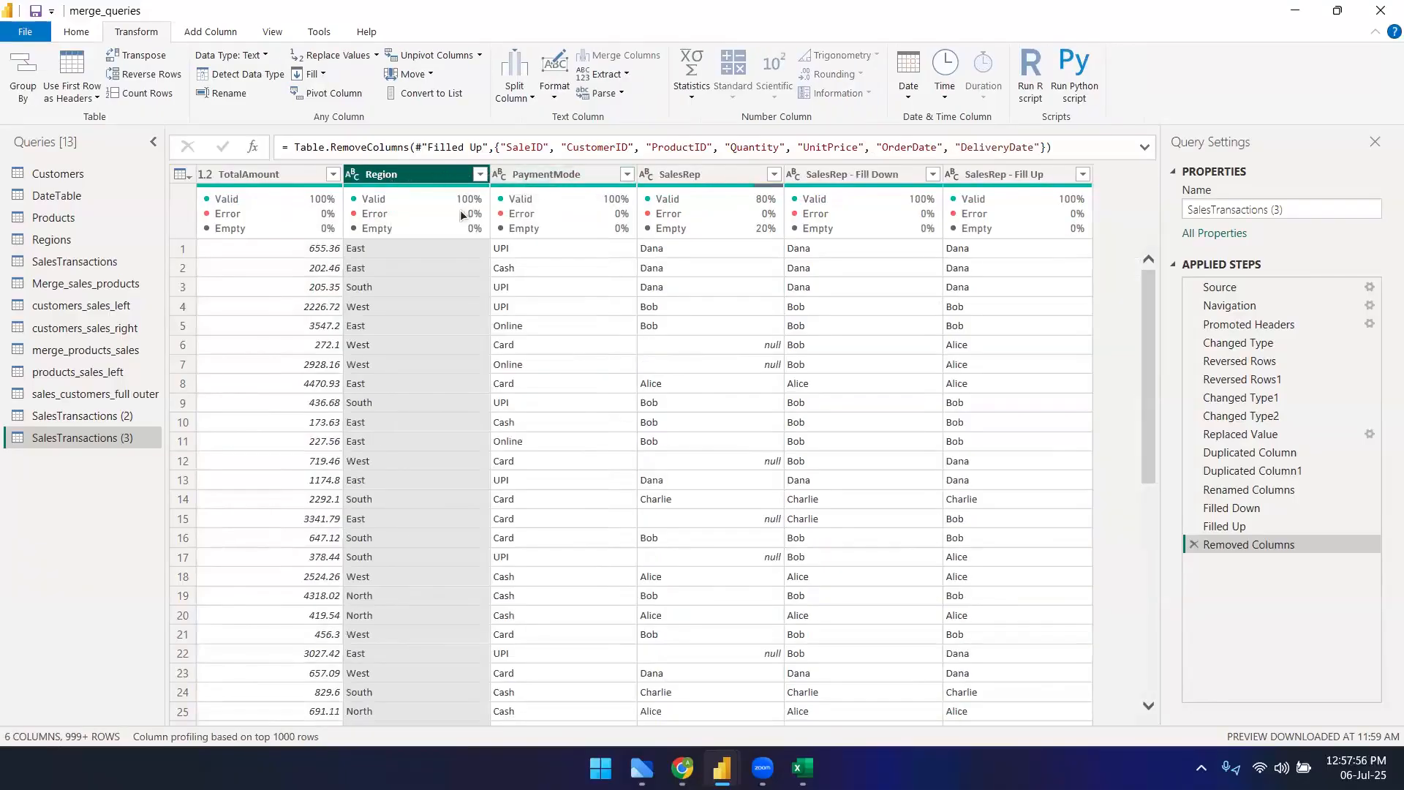
pyautogui.click(464, 212)
# - Remove the SalesRep, SalesRep - Fill Down and SalesRep - Fill Up columns, keeping only TotalAmount and PaymentMode
pyautogui.rightClick(542, 177)
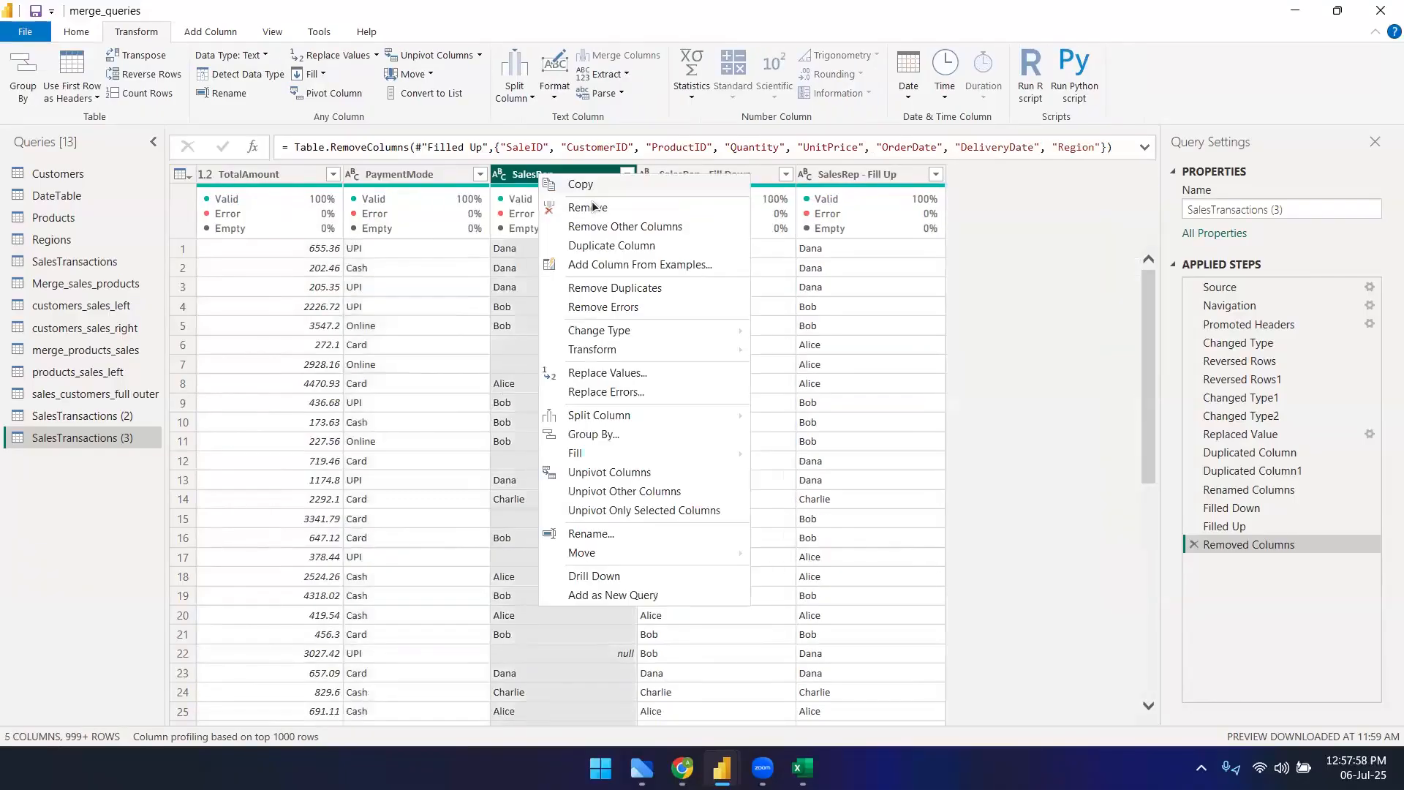
pyautogui.click(593, 204)
pyautogui.rightClick(585, 174)
pyautogui.click(629, 207)
pyautogui.rightClick(549, 178)
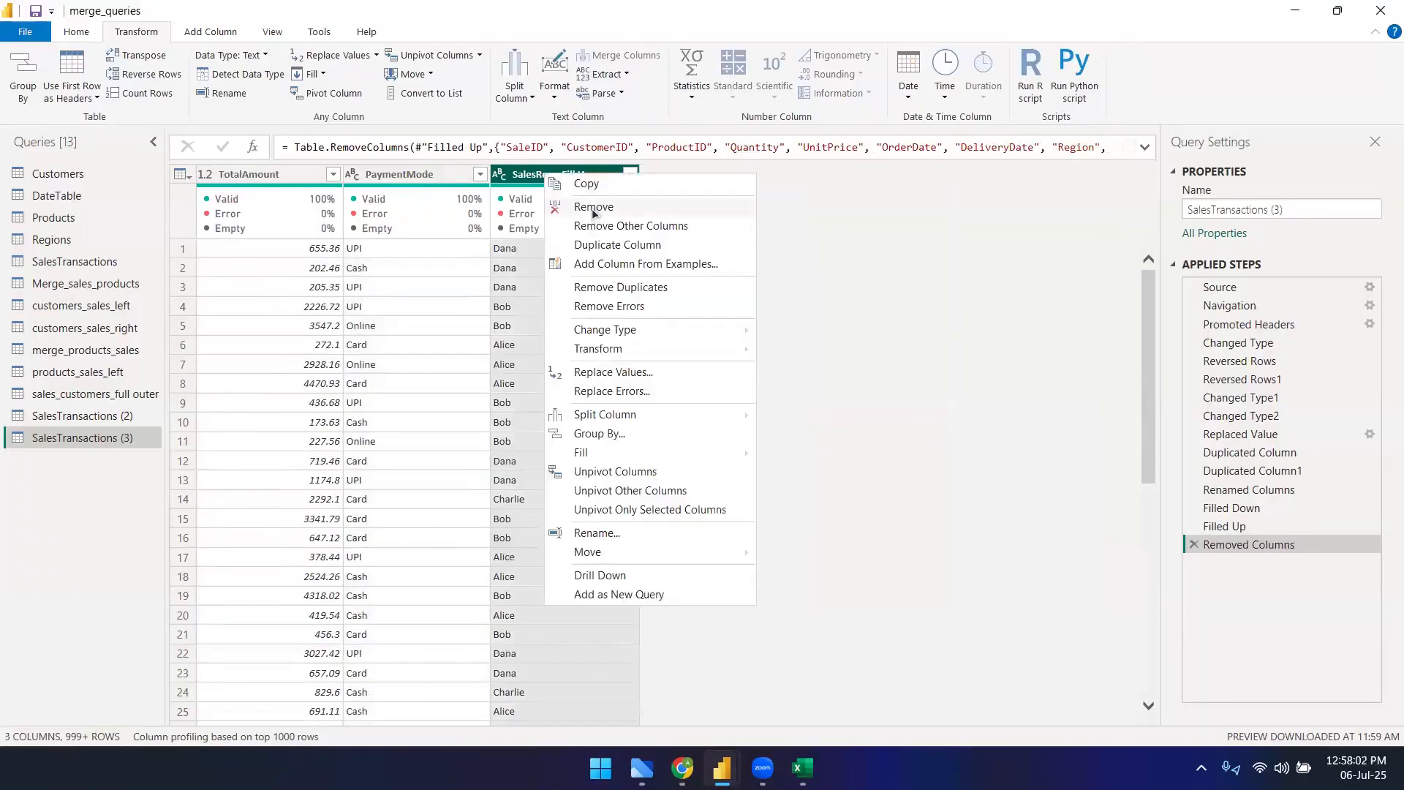
pyautogui.click(596, 210)
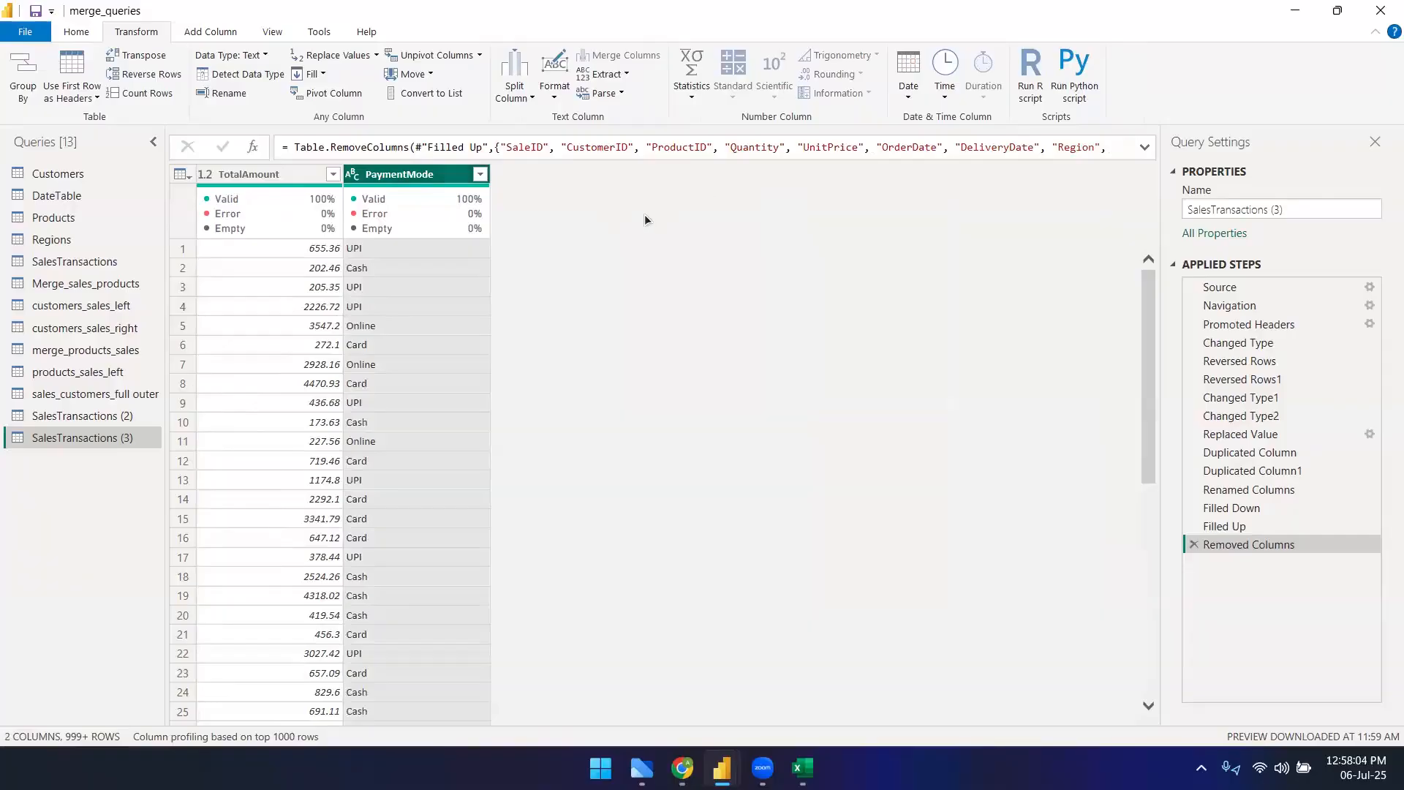
# - Pivot the PaymentMode column of SalesTransactions (3), using TotalAmount as the values column with Sum as the aggregate function
pyautogui.click(311, 307)
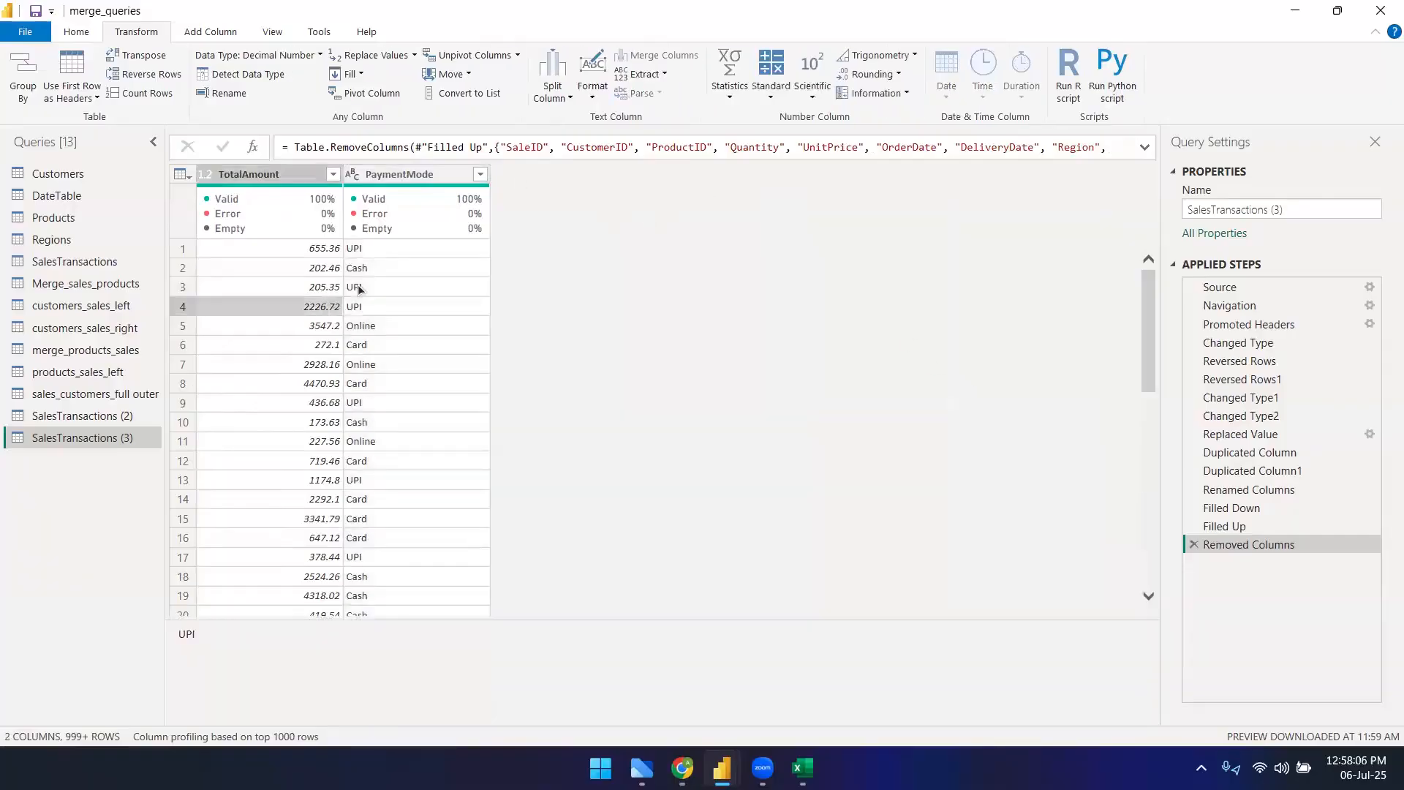
pyautogui.click(384, 181)
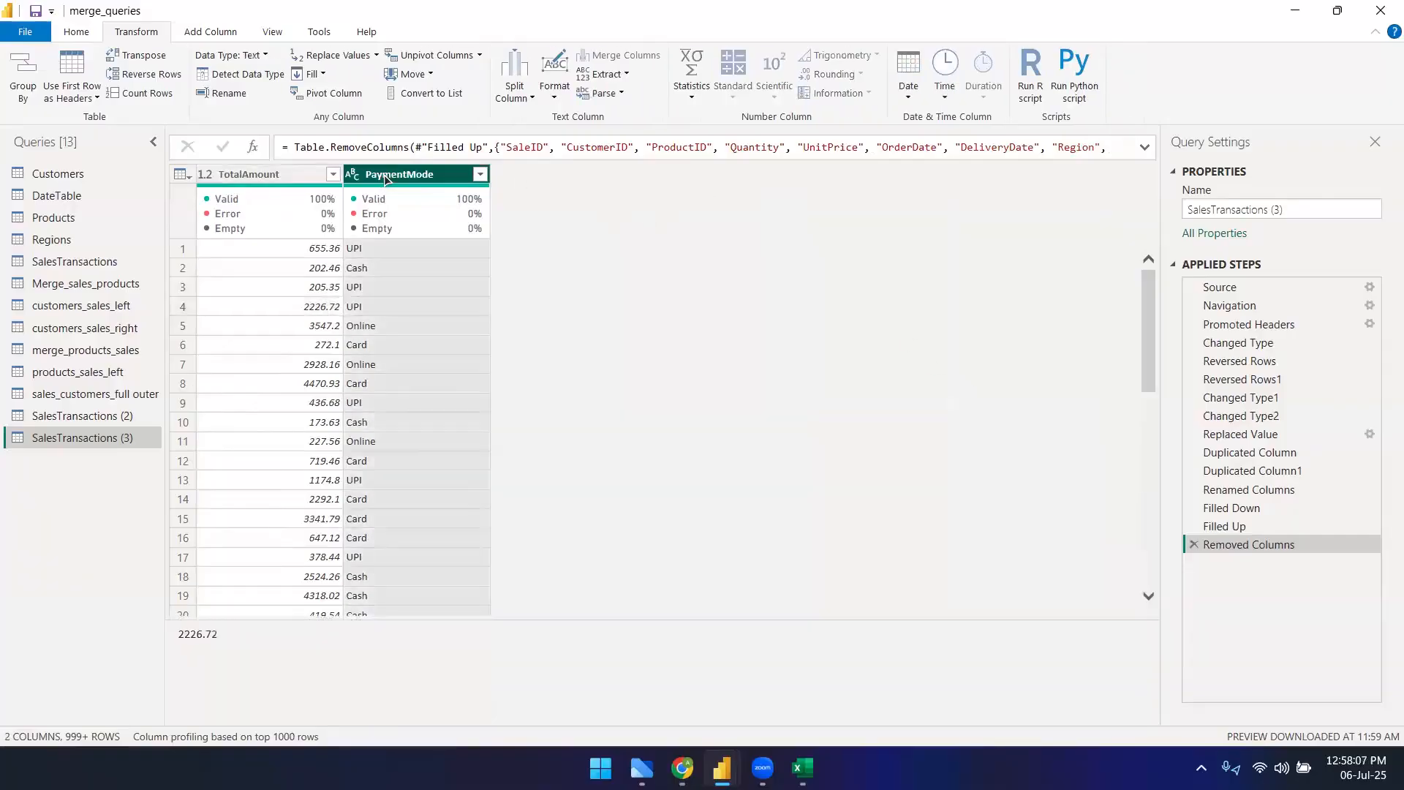
pyautogui.click(334, 94)
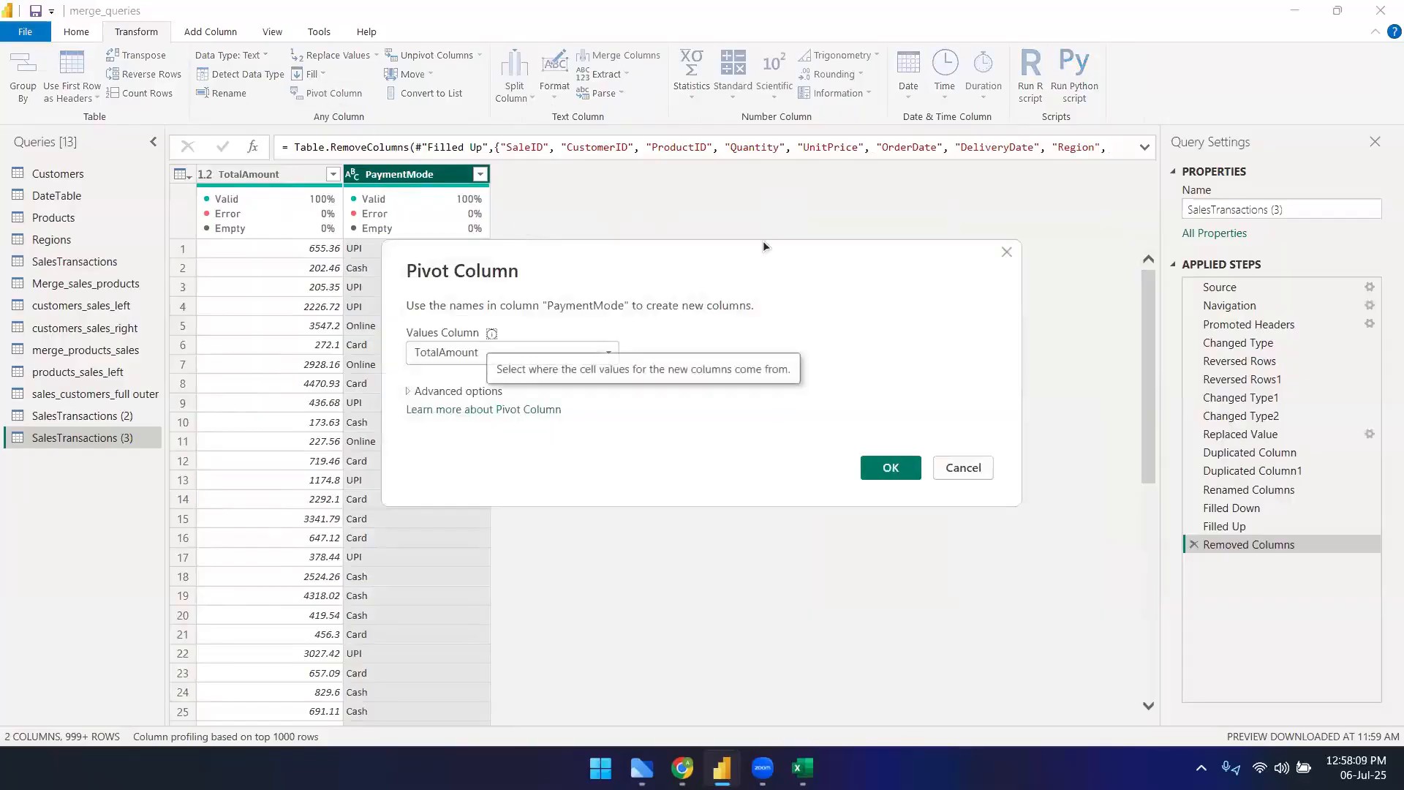
pyautogui.click(457, 392)
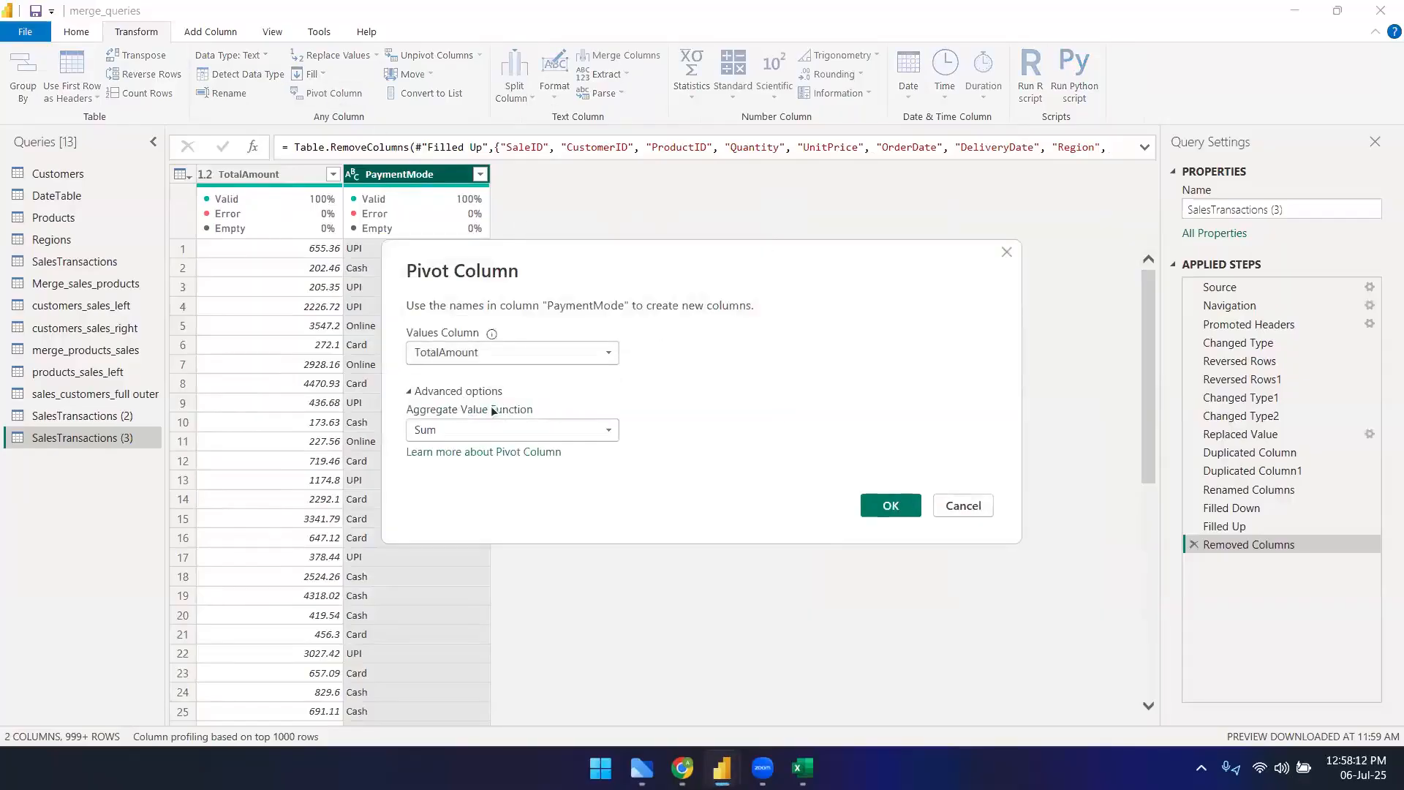
pyautogui.click(886, 512)
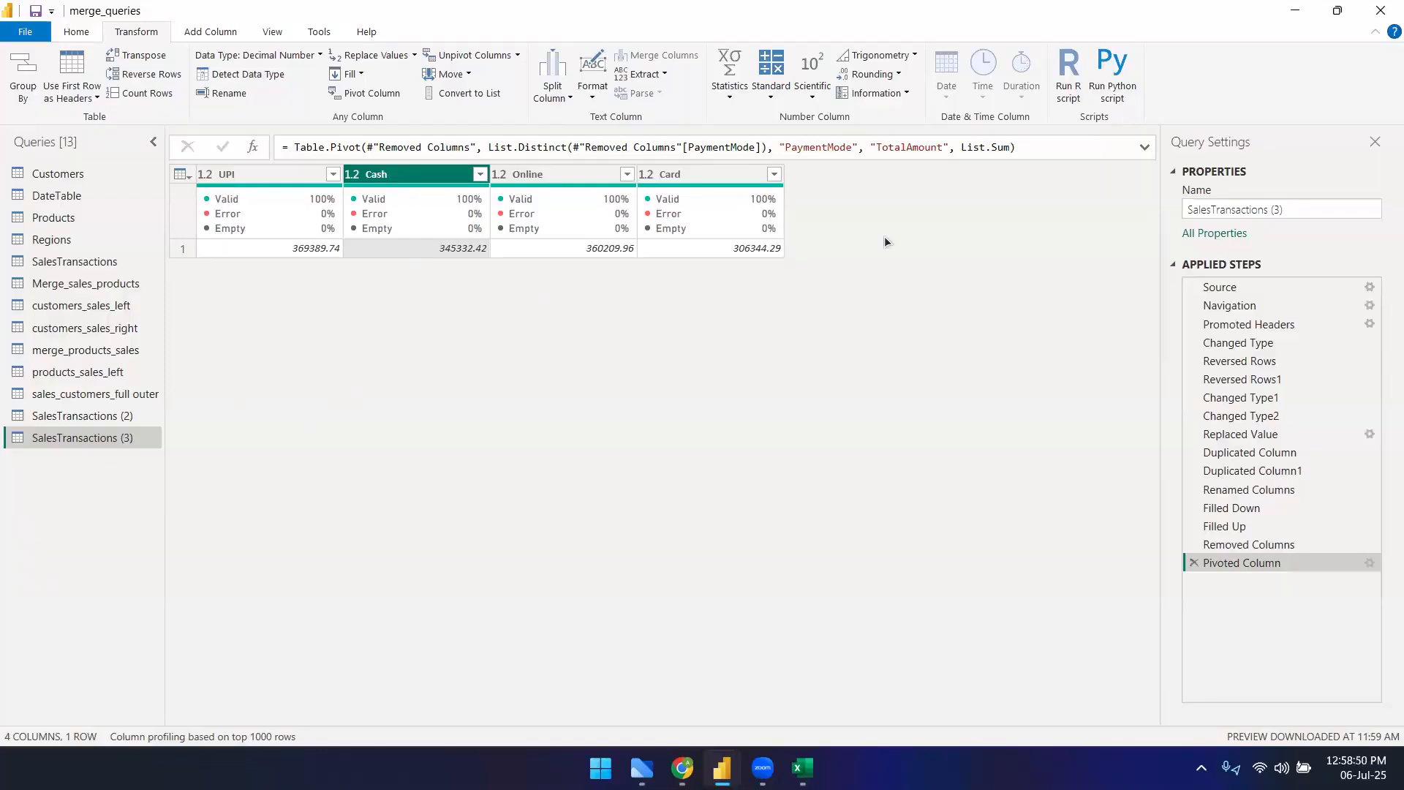
# - Compare the grouped SalesTransactions (2) with the pivoted SalesTransactions (3), and check the Day 2 topics on the OdinSchool agenda page in Chrome
pyautogui.click(70, 415)
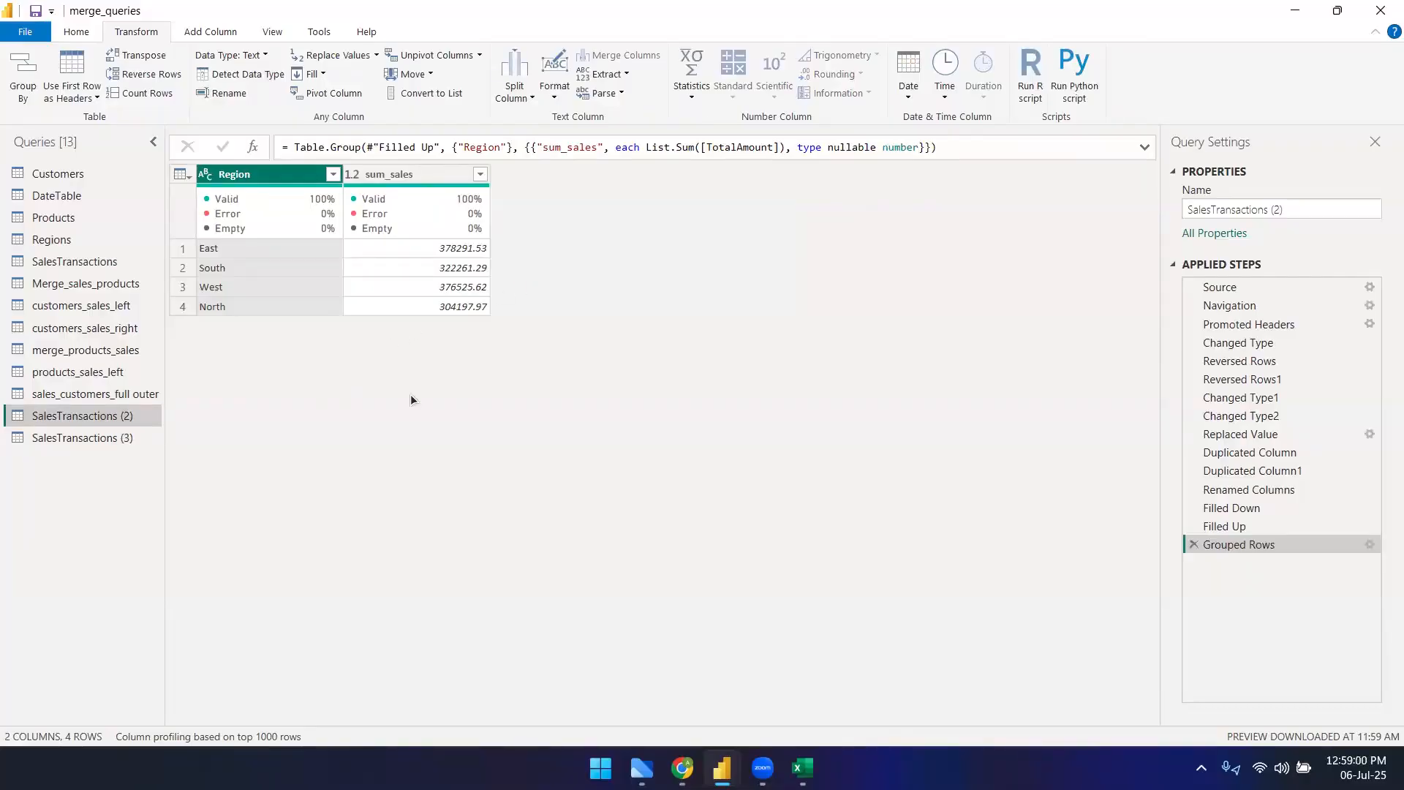
pyautogui.click(80, 438)
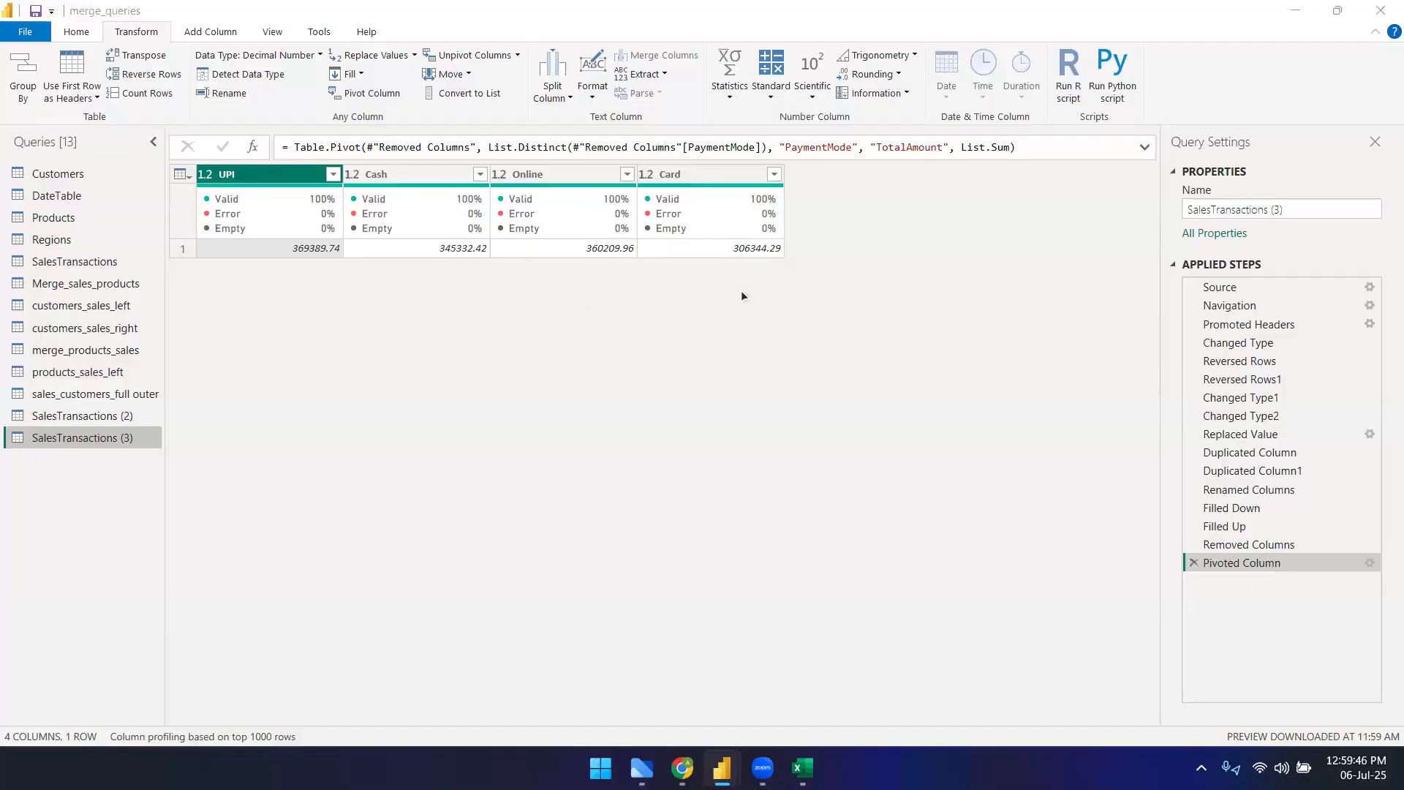
pyautogui.hotkey('alt', 'Tab')
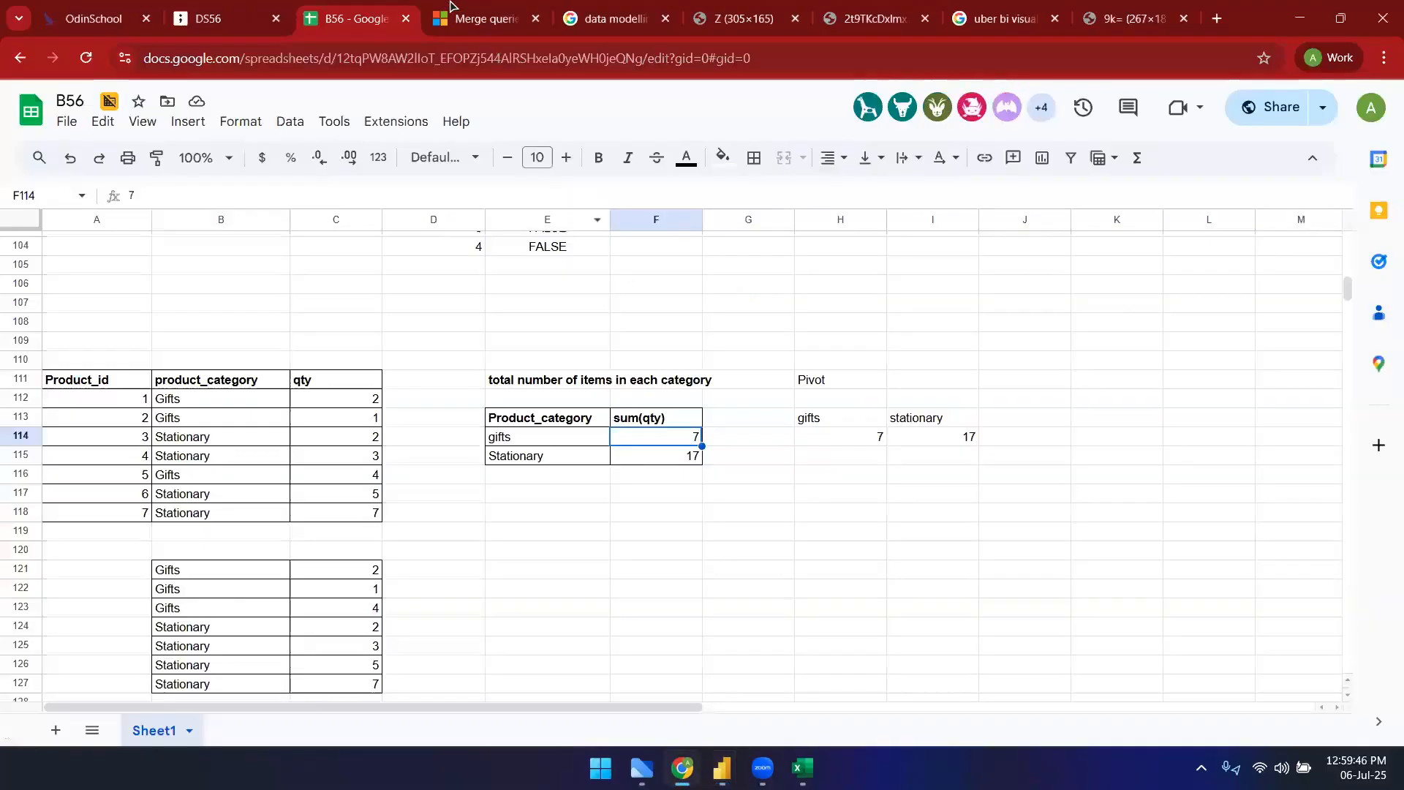
pyautogui.click(92, 17)
pyautogui.moveTo(582, 512); pyautogui.dragTo(876, 558)
pyautogui.click(871, 556)
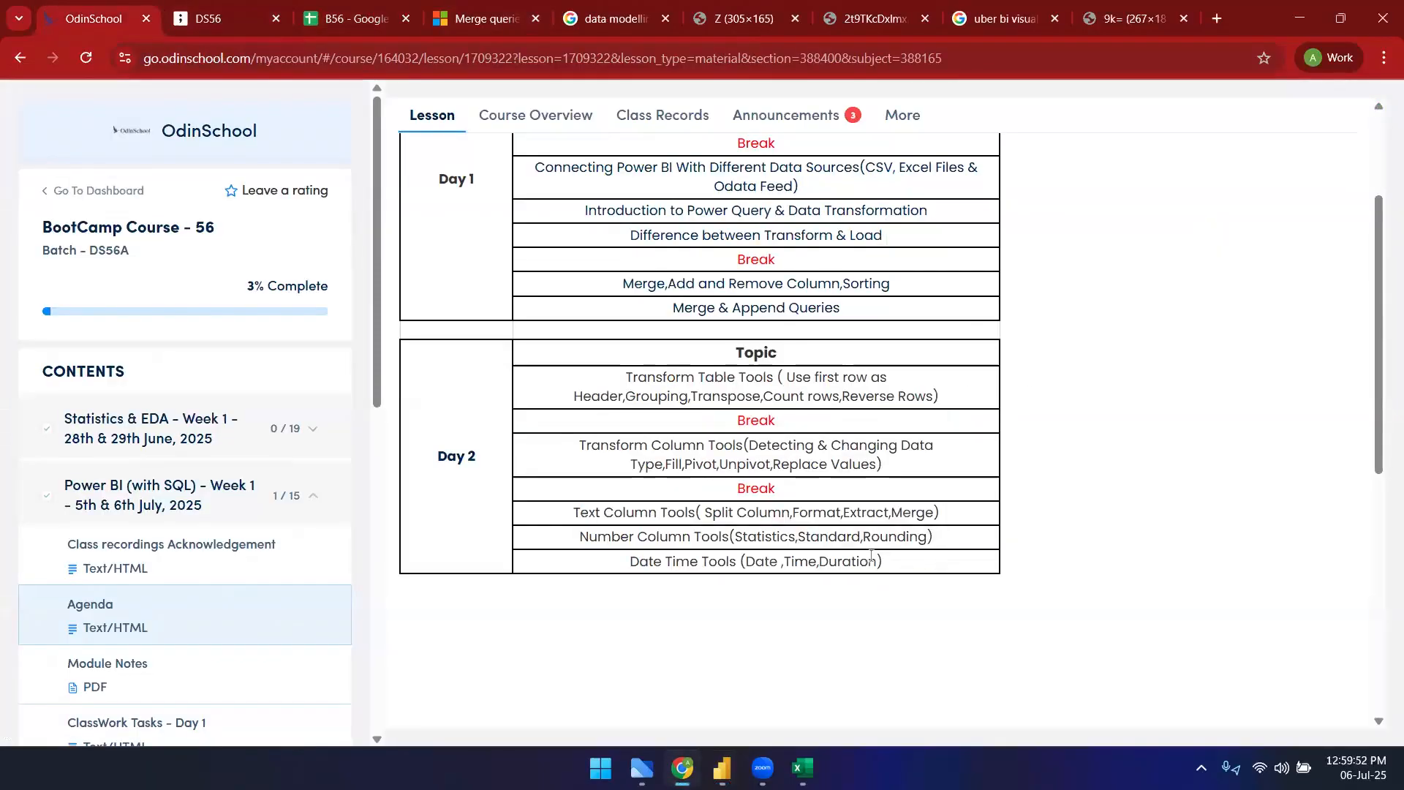
pyautogui.hotkey('alt', 'Tab')
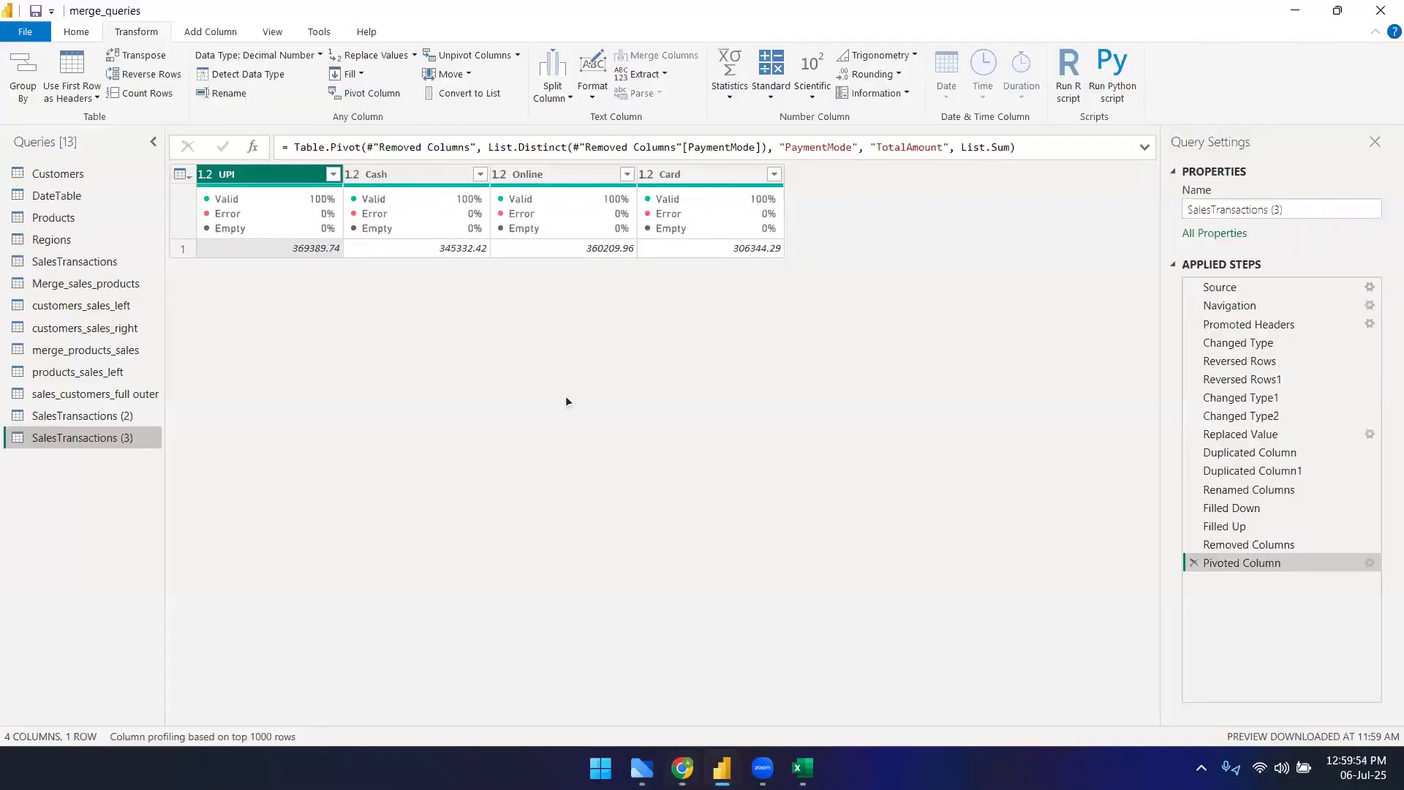
pyautogui.hotkey('alt', 'Tab')
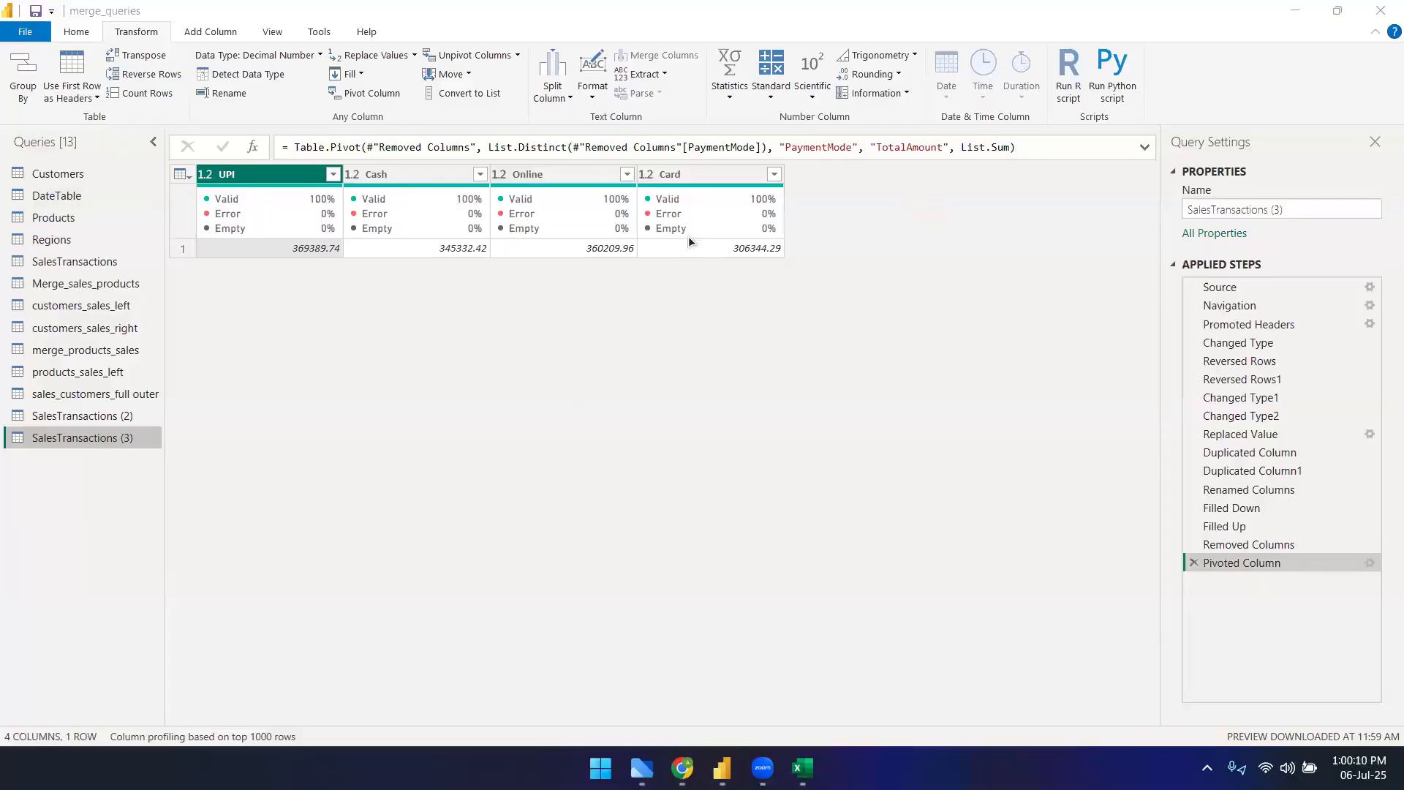
pyautogui.click(376, 380)
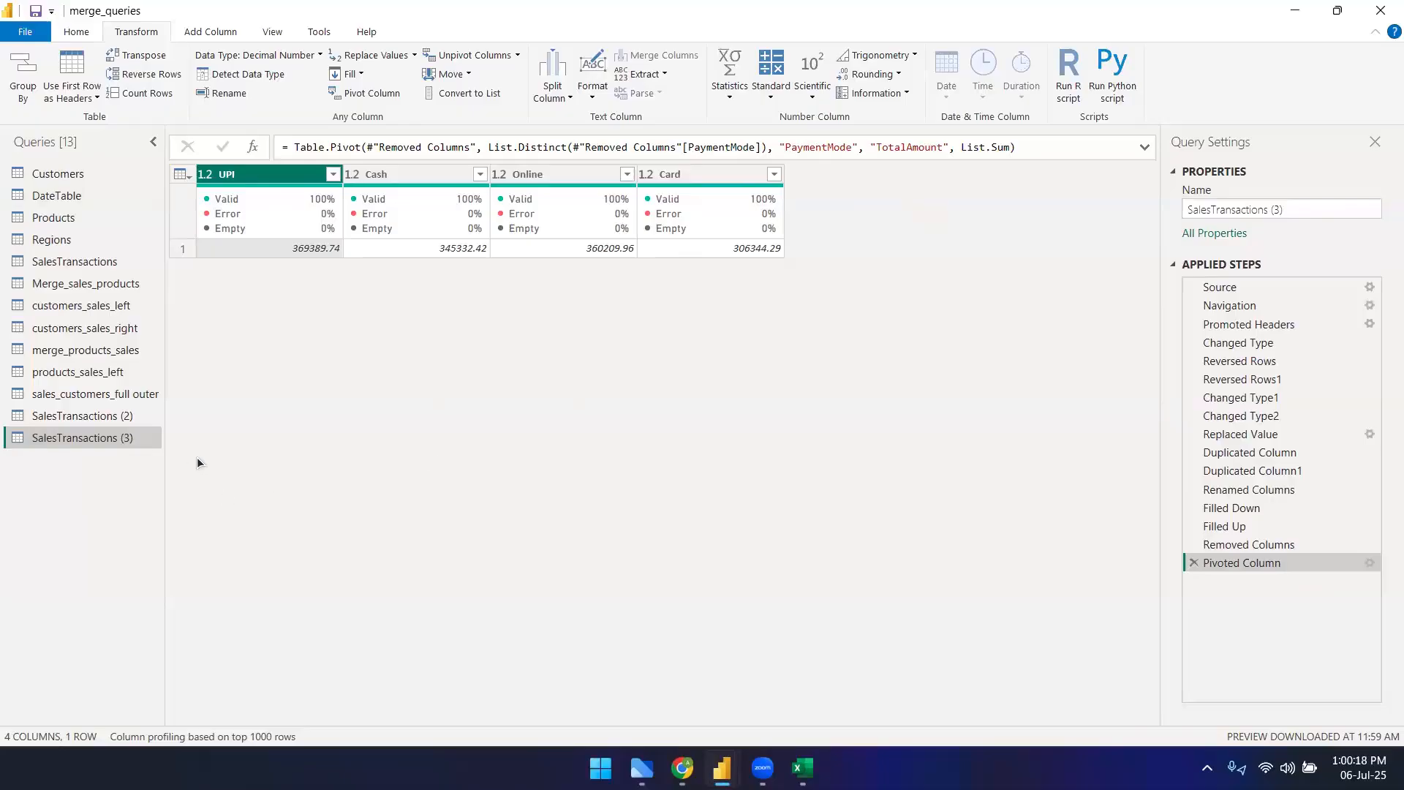
# - Duplicate the original SalesTransactions query to get another full copy of the sales table
pyautogui.rightClick(58, 260)
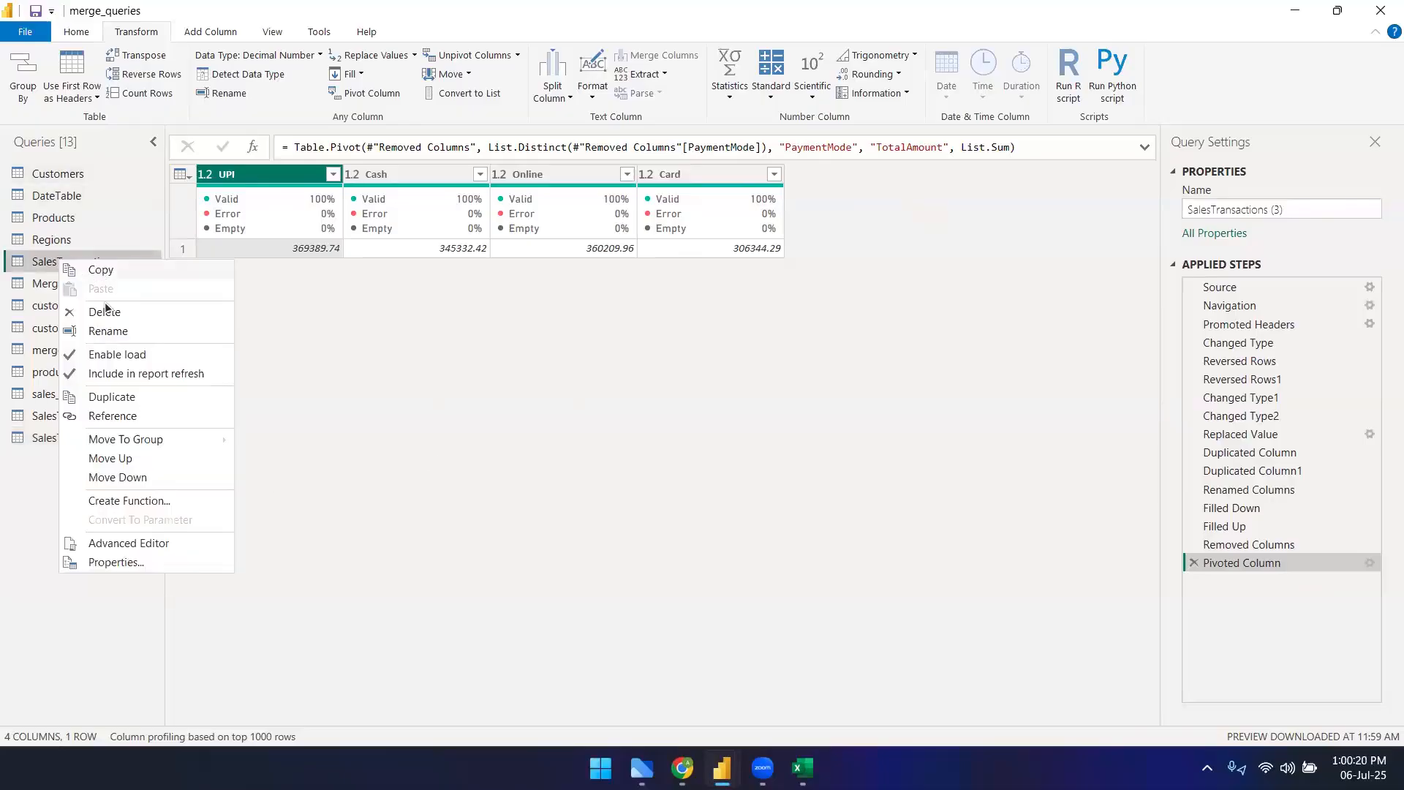
pyautogui.click(117, 401)
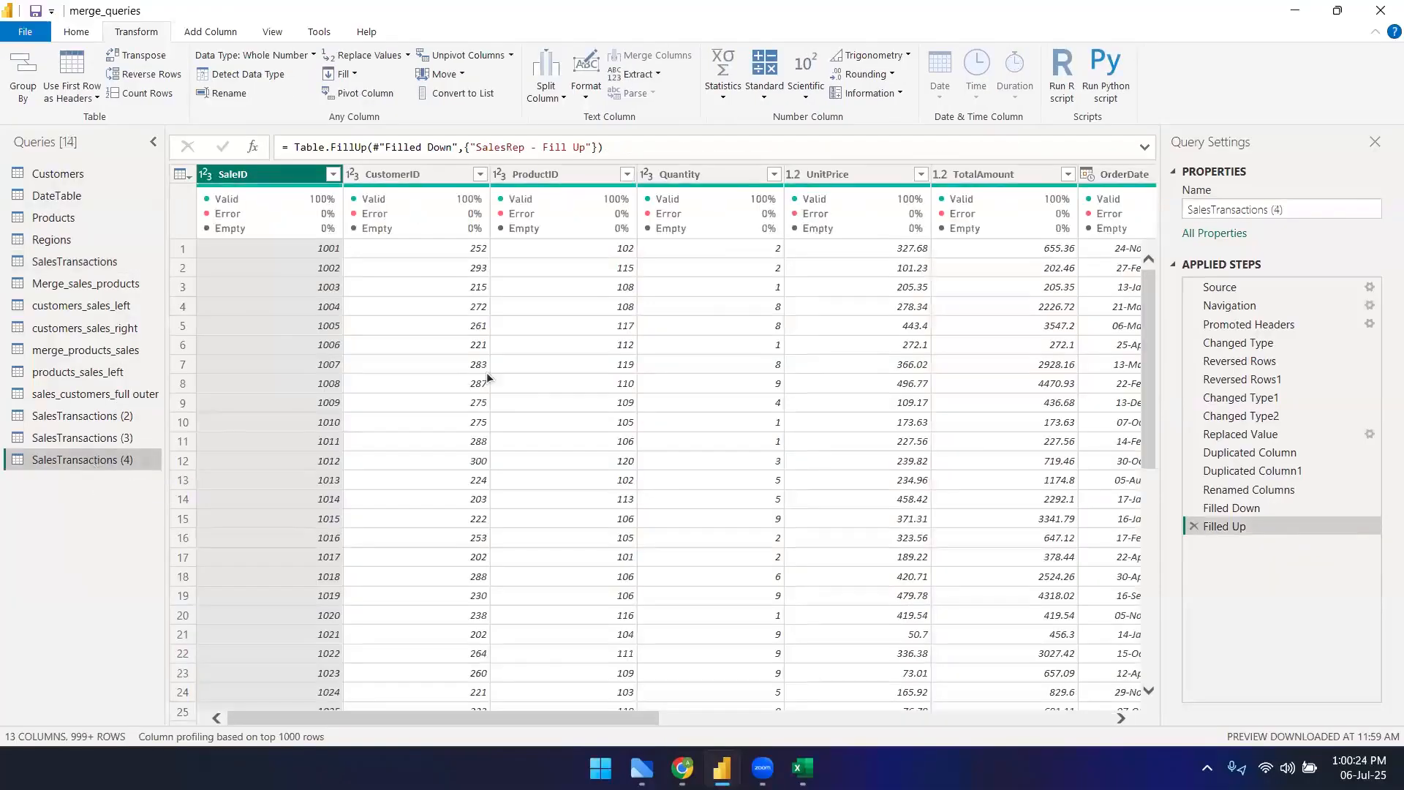
pyautogui.moveTo(581, 718); pyautogui.dragTo(1053, 718)
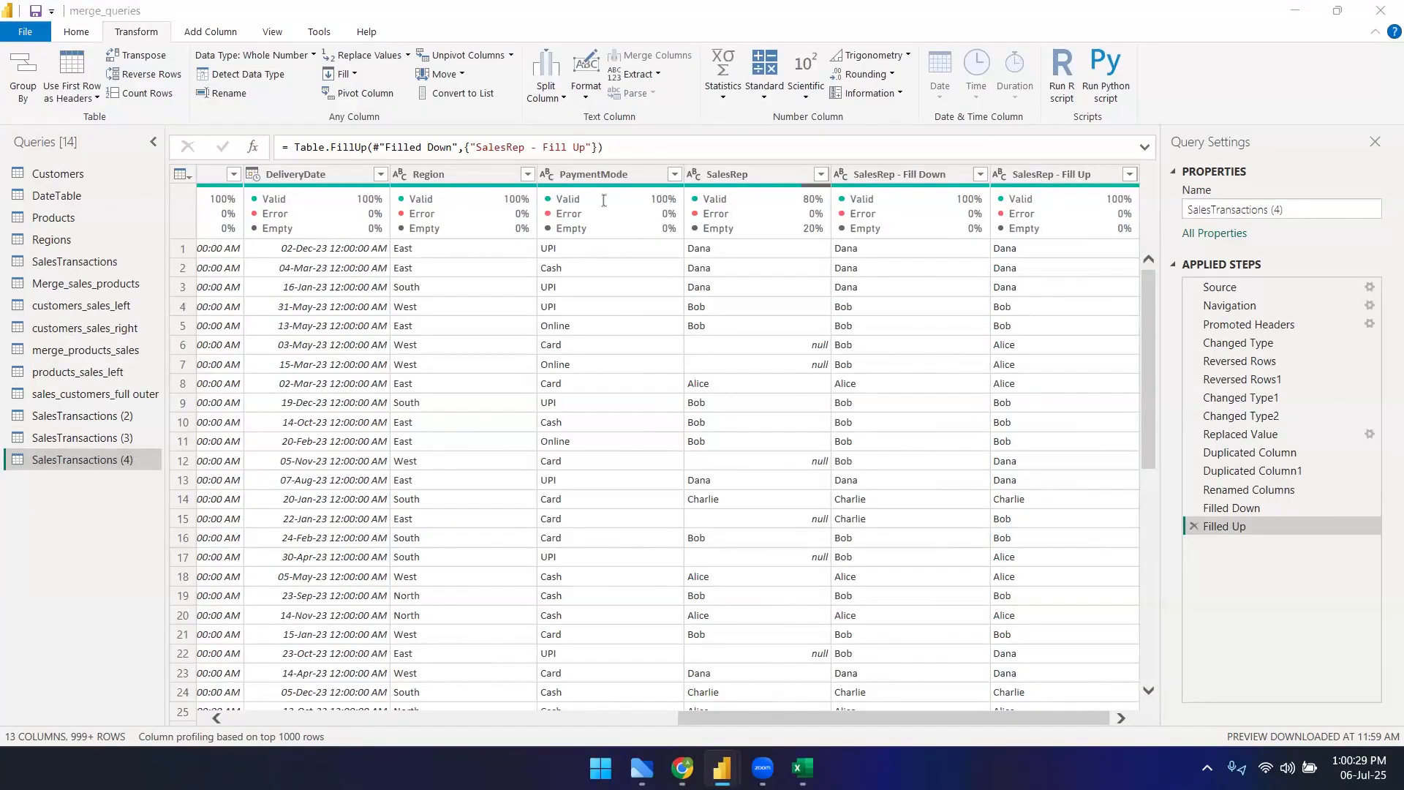
# - Examine the UPI, Cash, Online and Card entries in the PaymentMode column of SalesTransactions (4)
pyautogui.click(599, 539)
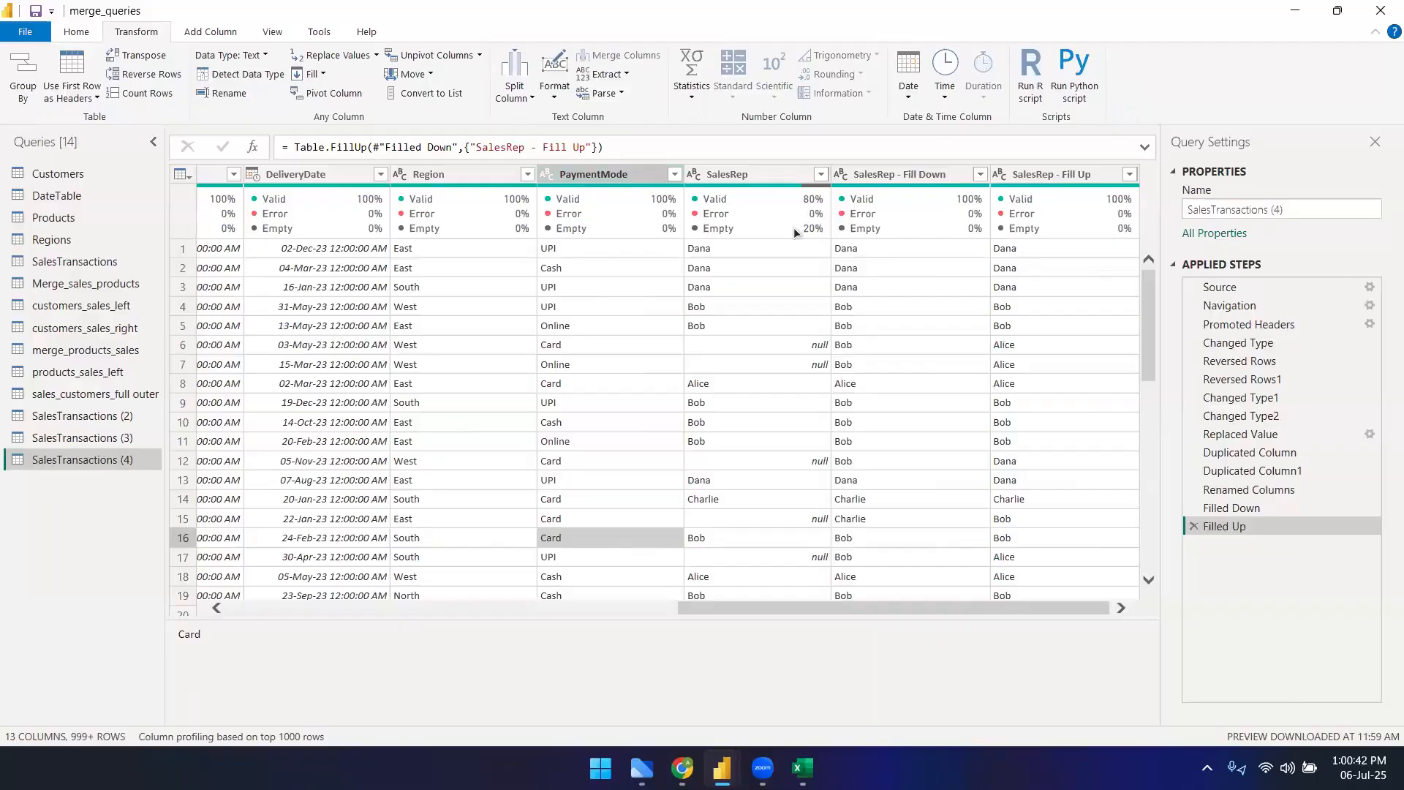
pyautogui.click(591, 175)
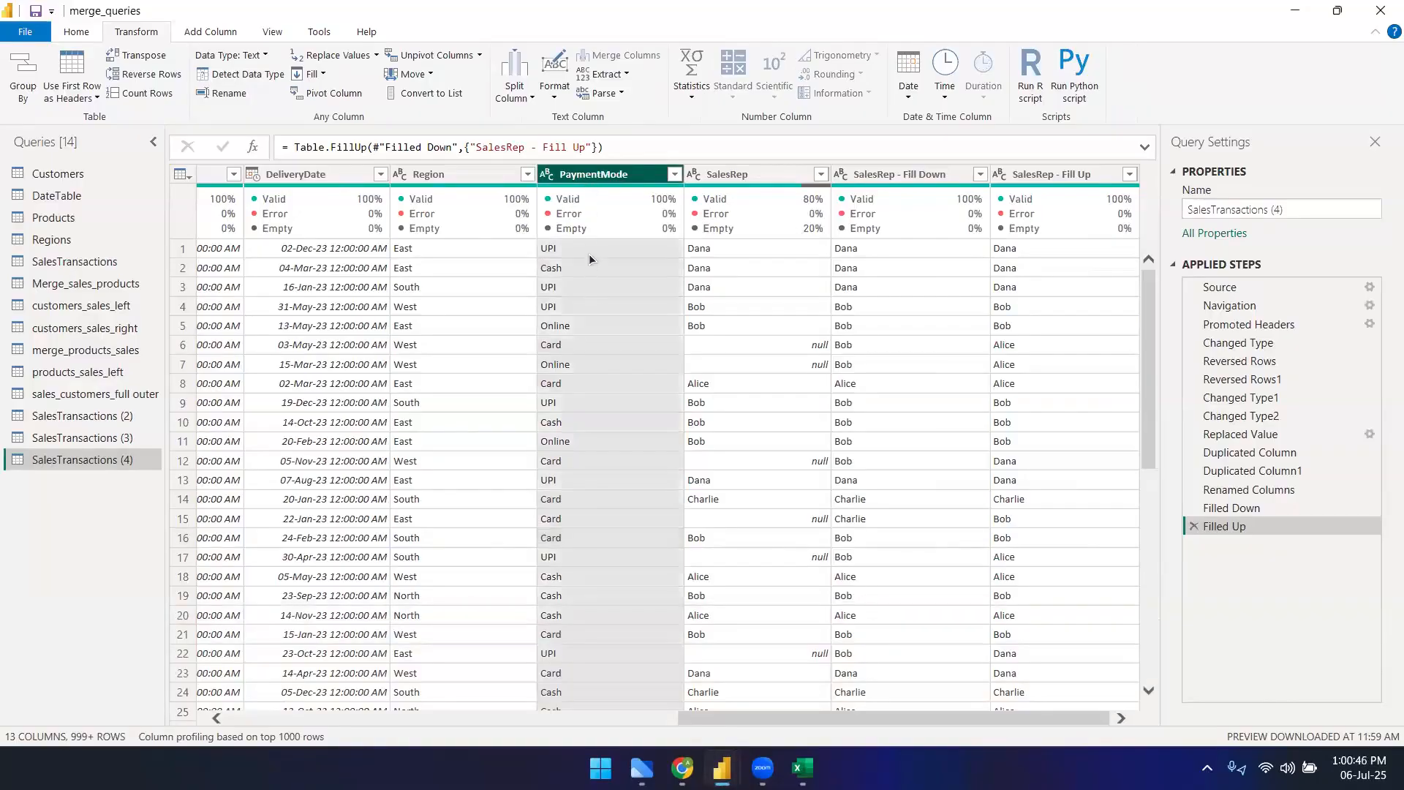
pyautogui.click(600, 376)
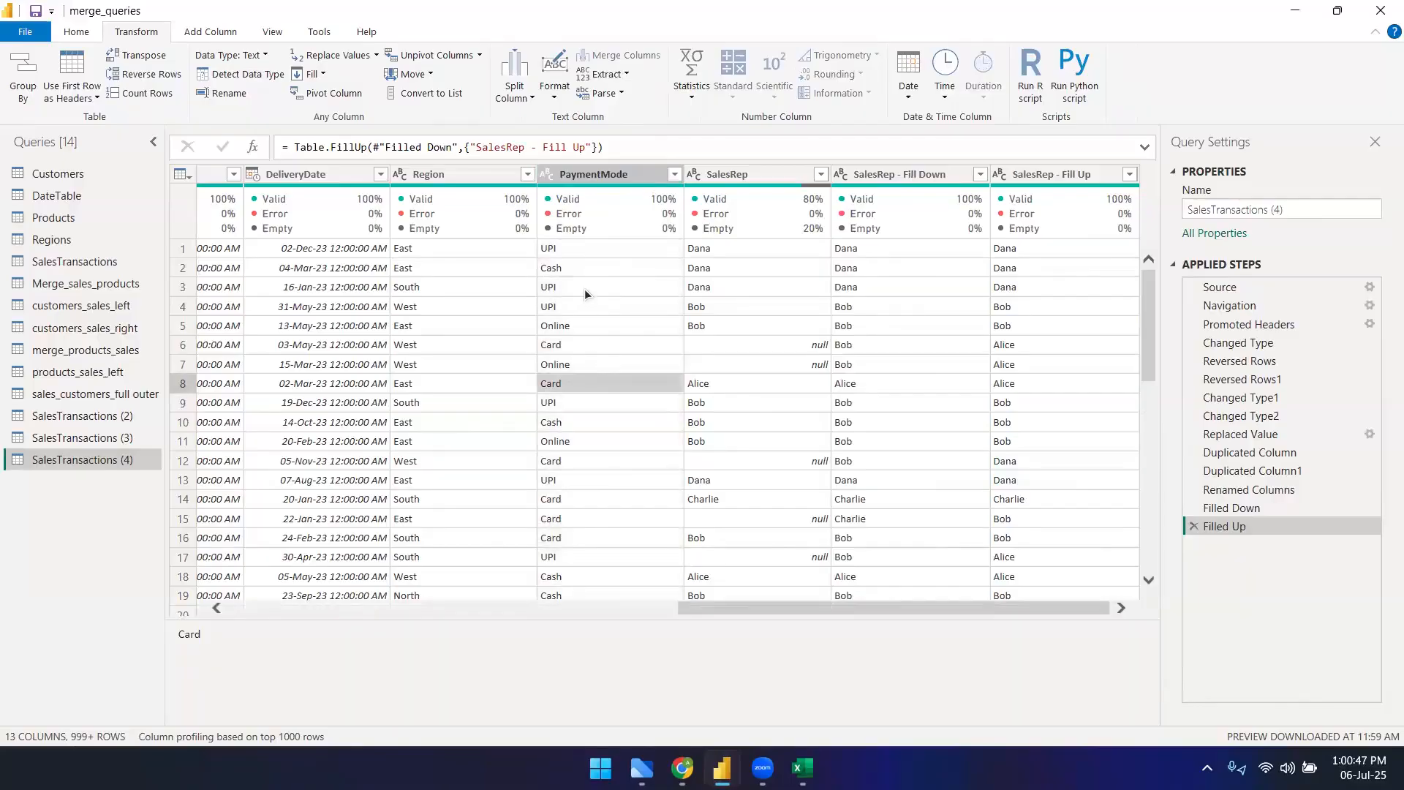
pyautogui.click(587, 248)
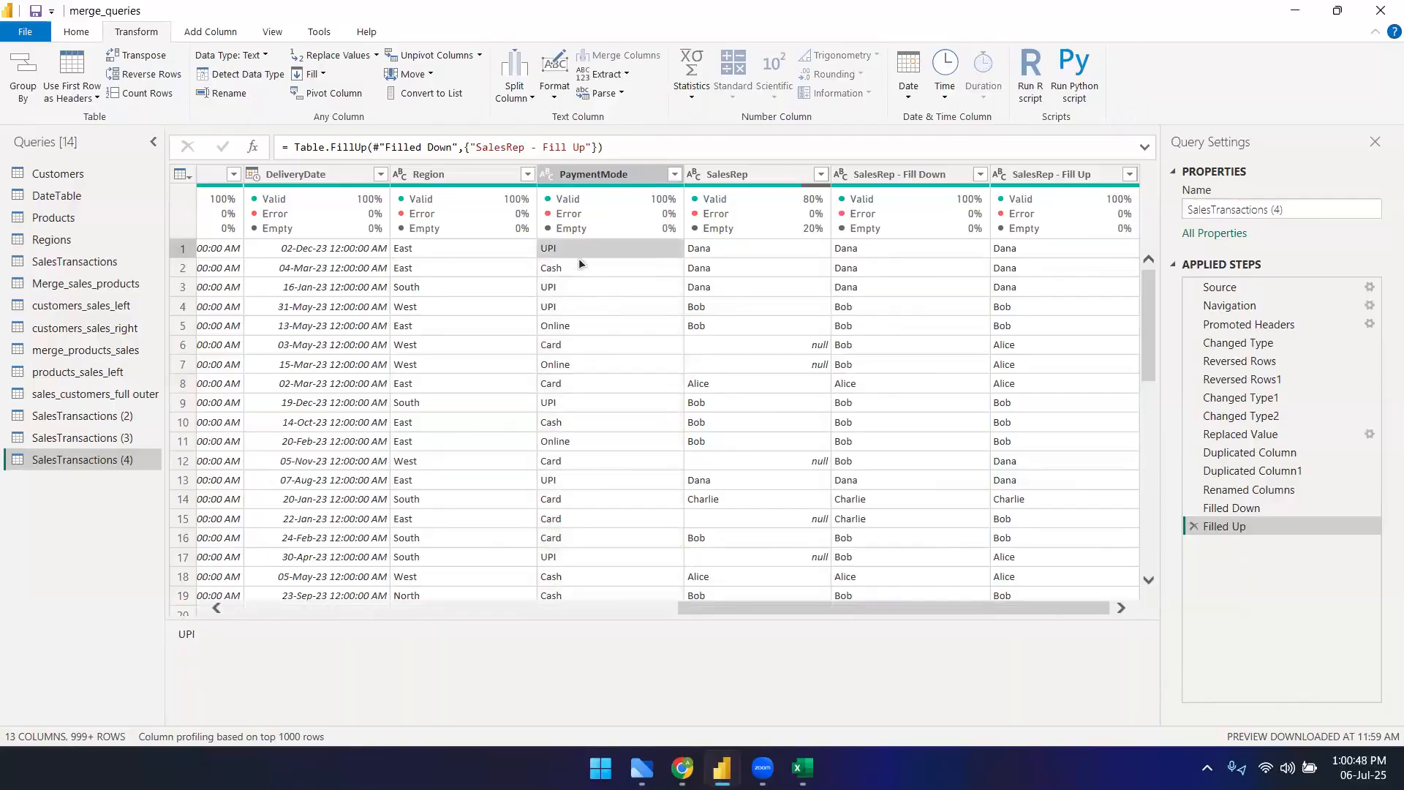
pyautogui.click(563, 327)
pyautogui.click(550, 345)
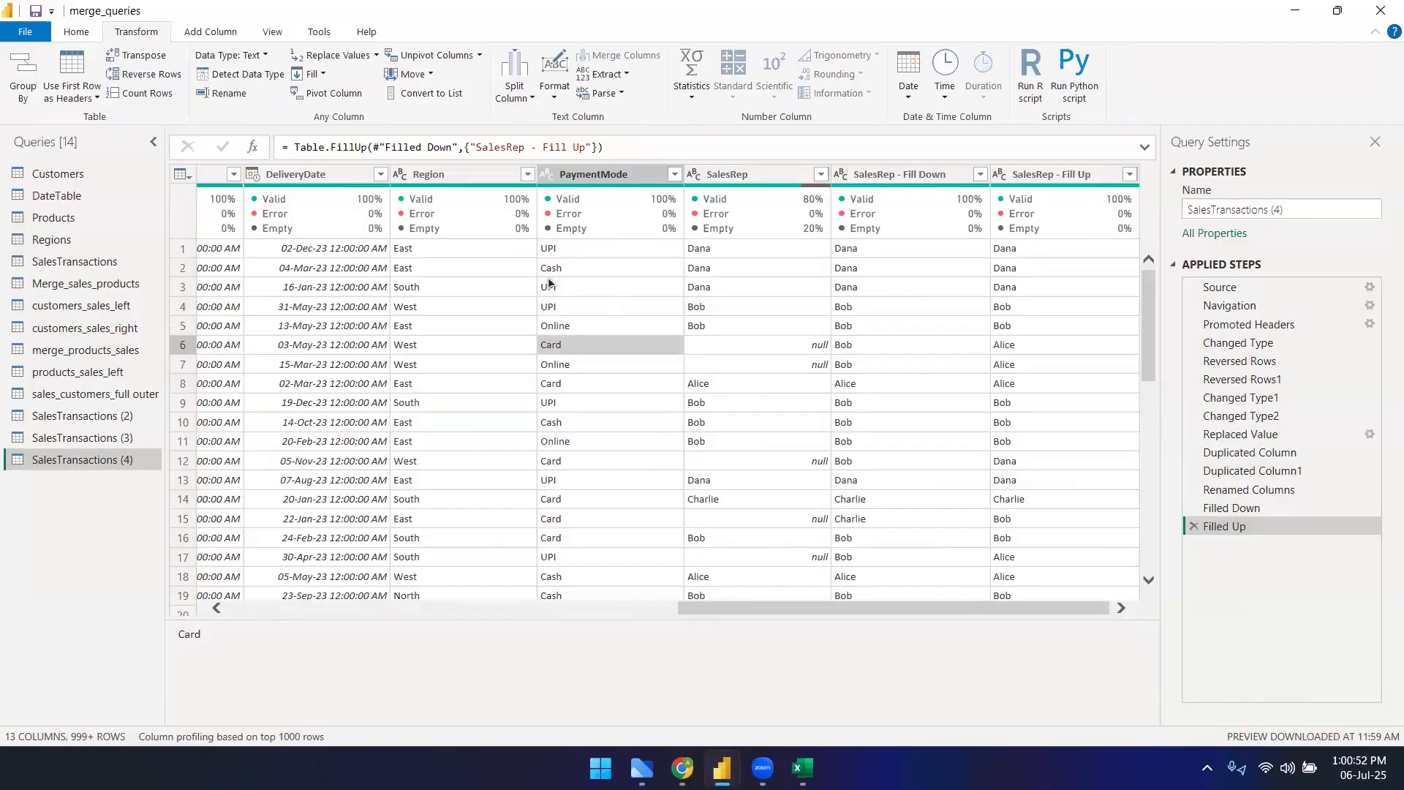
pyautogui.click(553, 251)
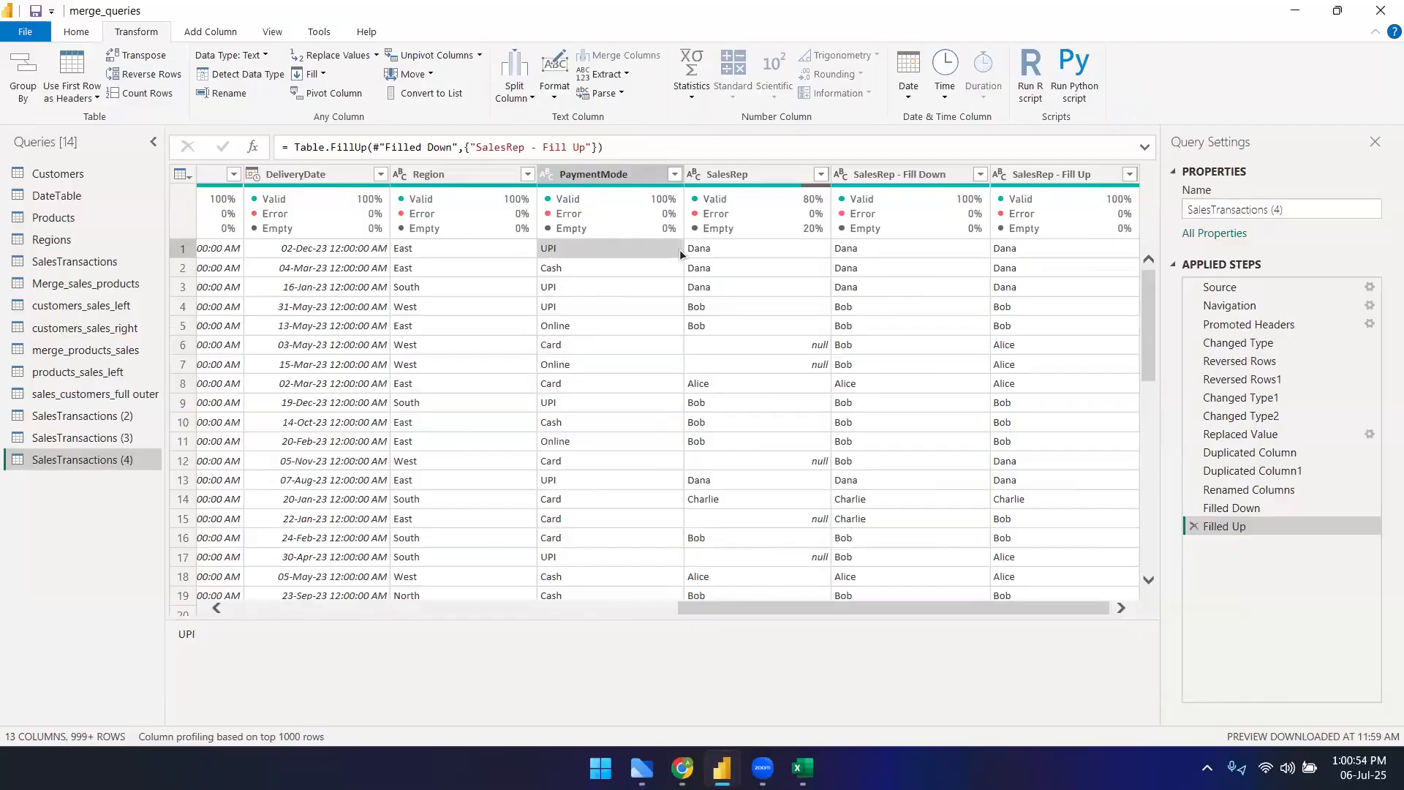
pyautogui.click(576, 275)
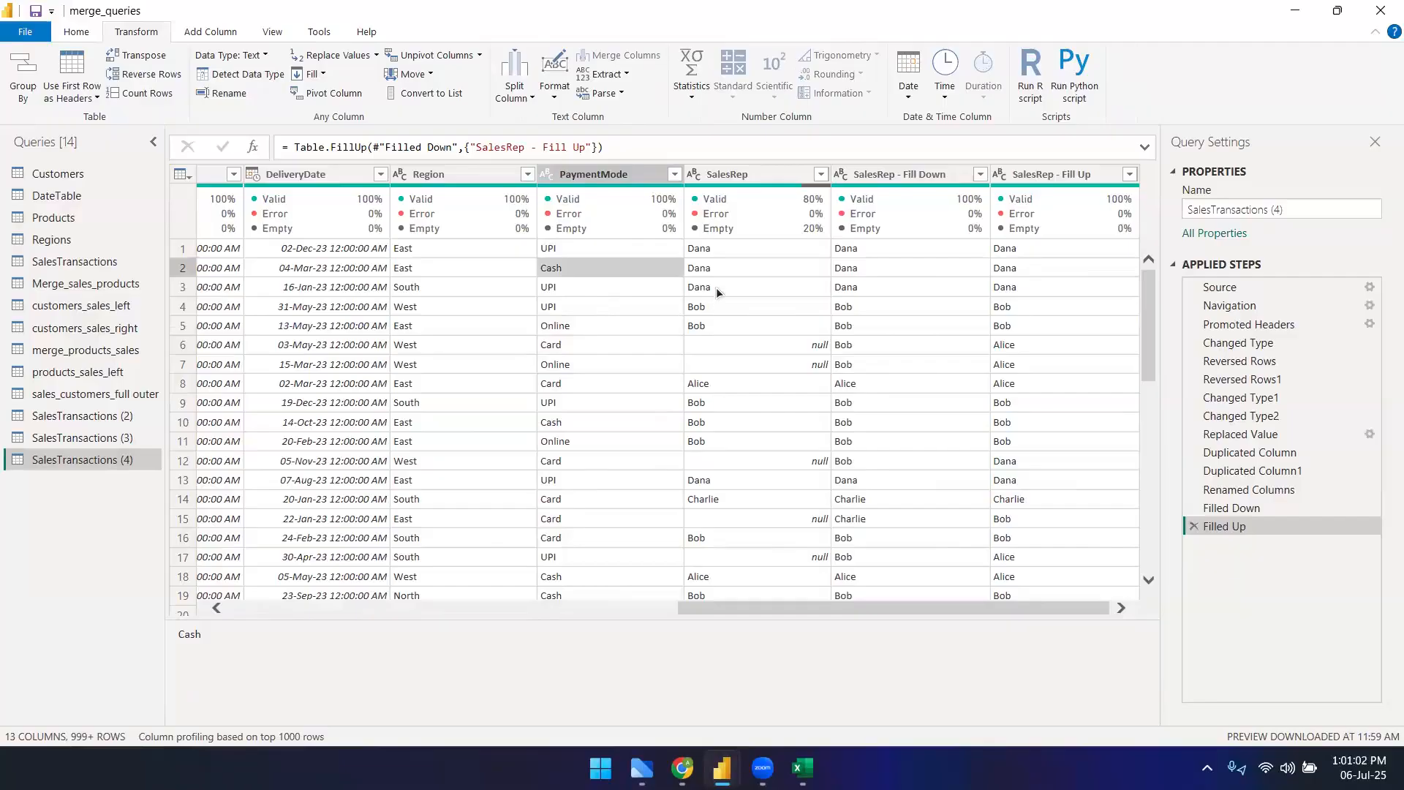
pyautogui.click(556, 329)
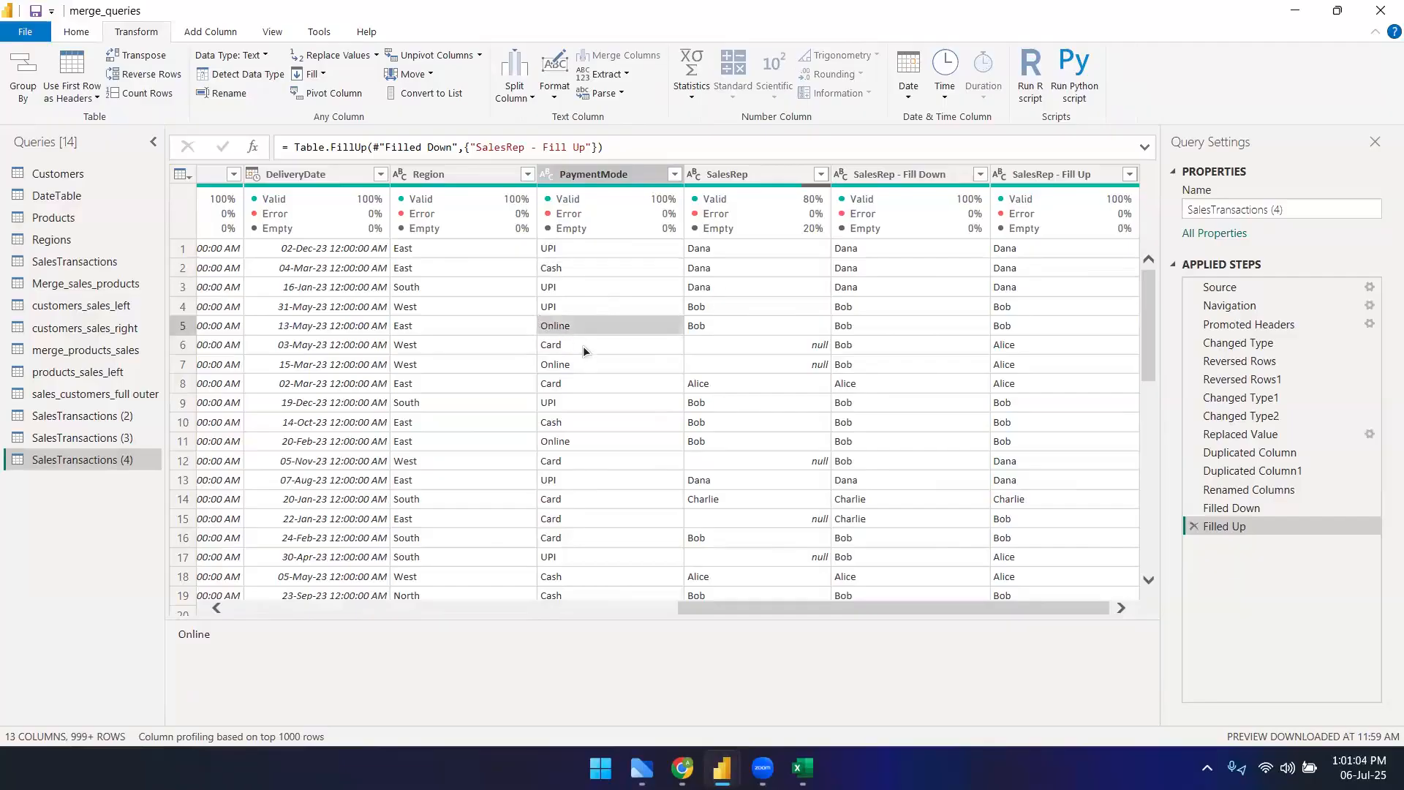
pyautogui.click(582, 345)
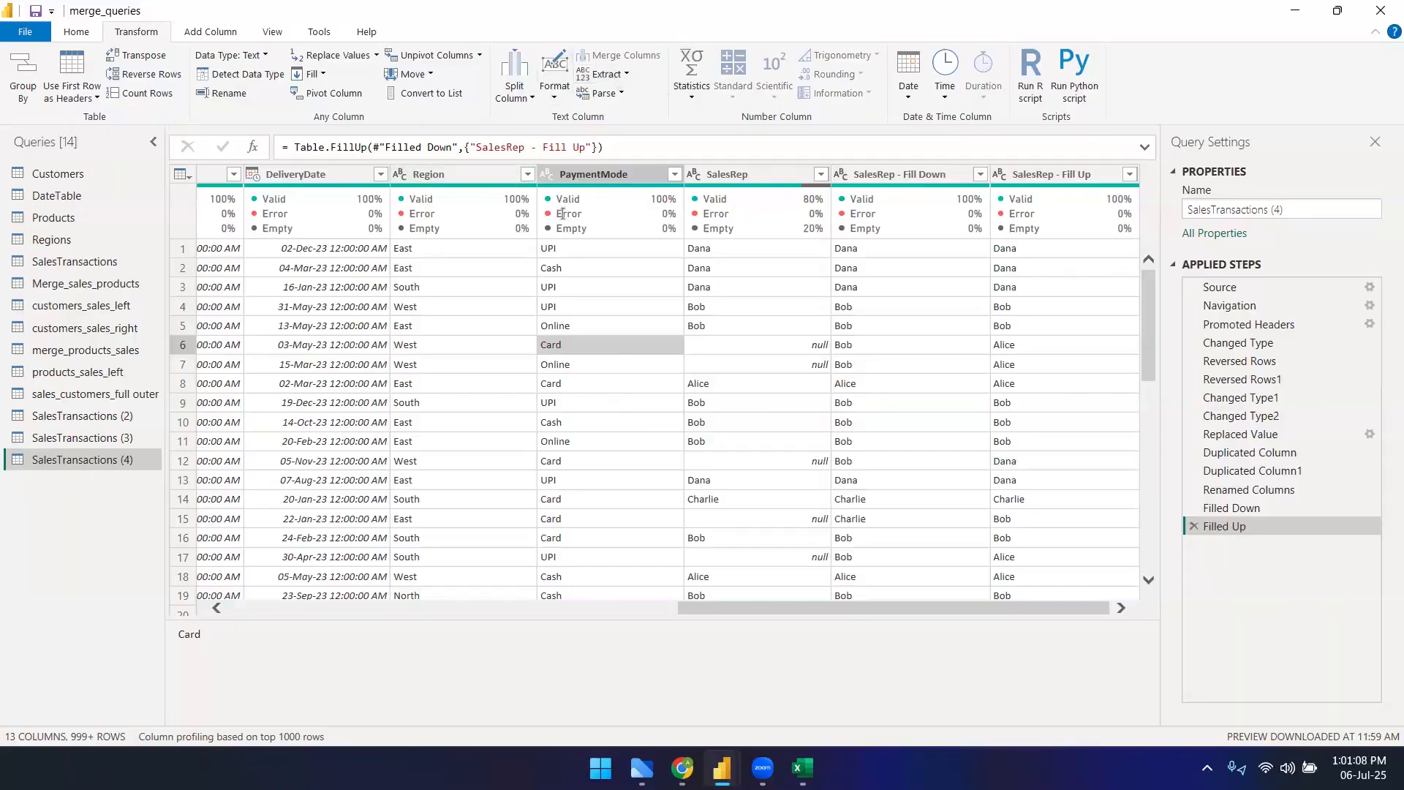
# - Start a Basic Group By on the PaymentMode column of SalesTransactions (4)
pyautogui.click(587, 174)
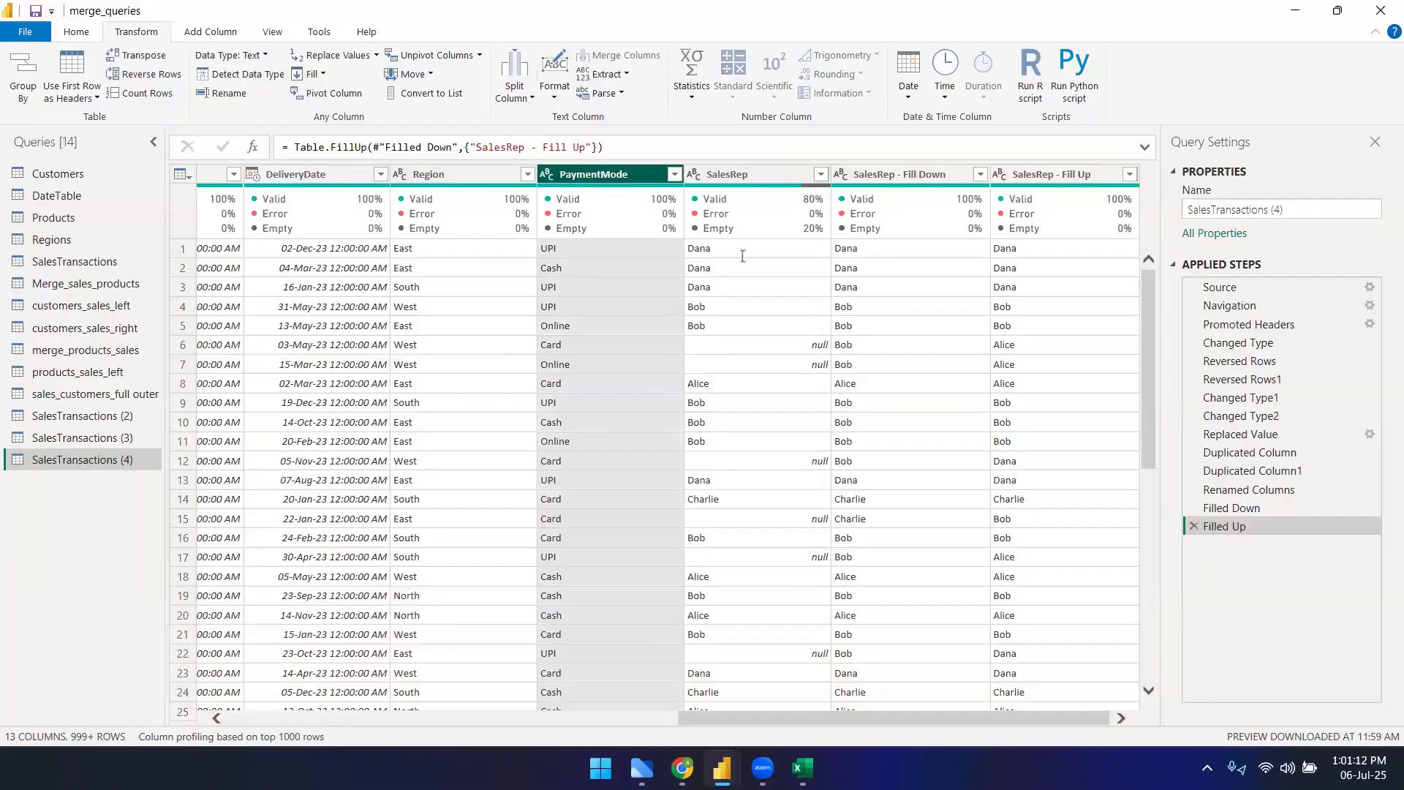
pyautogui.rightClick(585, 175)
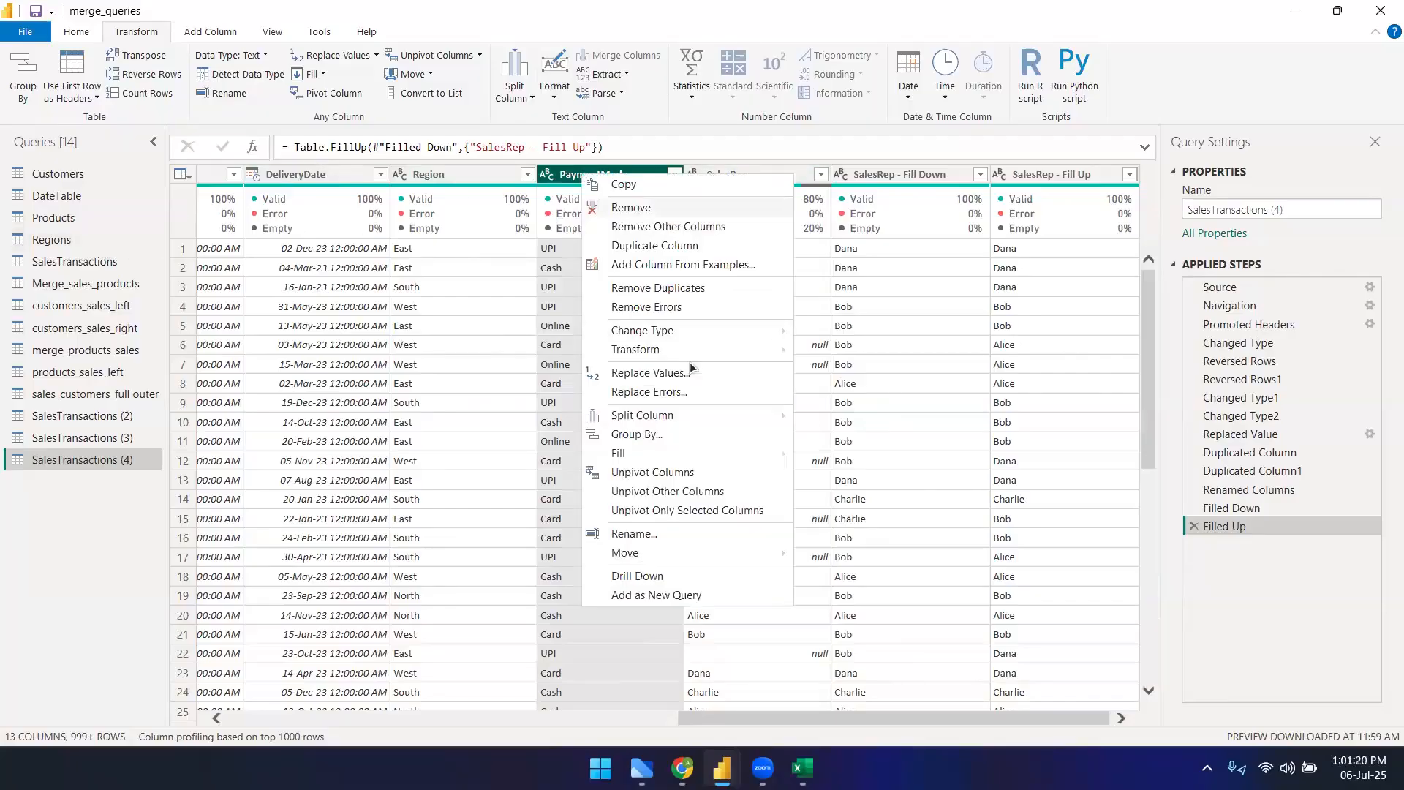
pyautogui.click(17, 88)
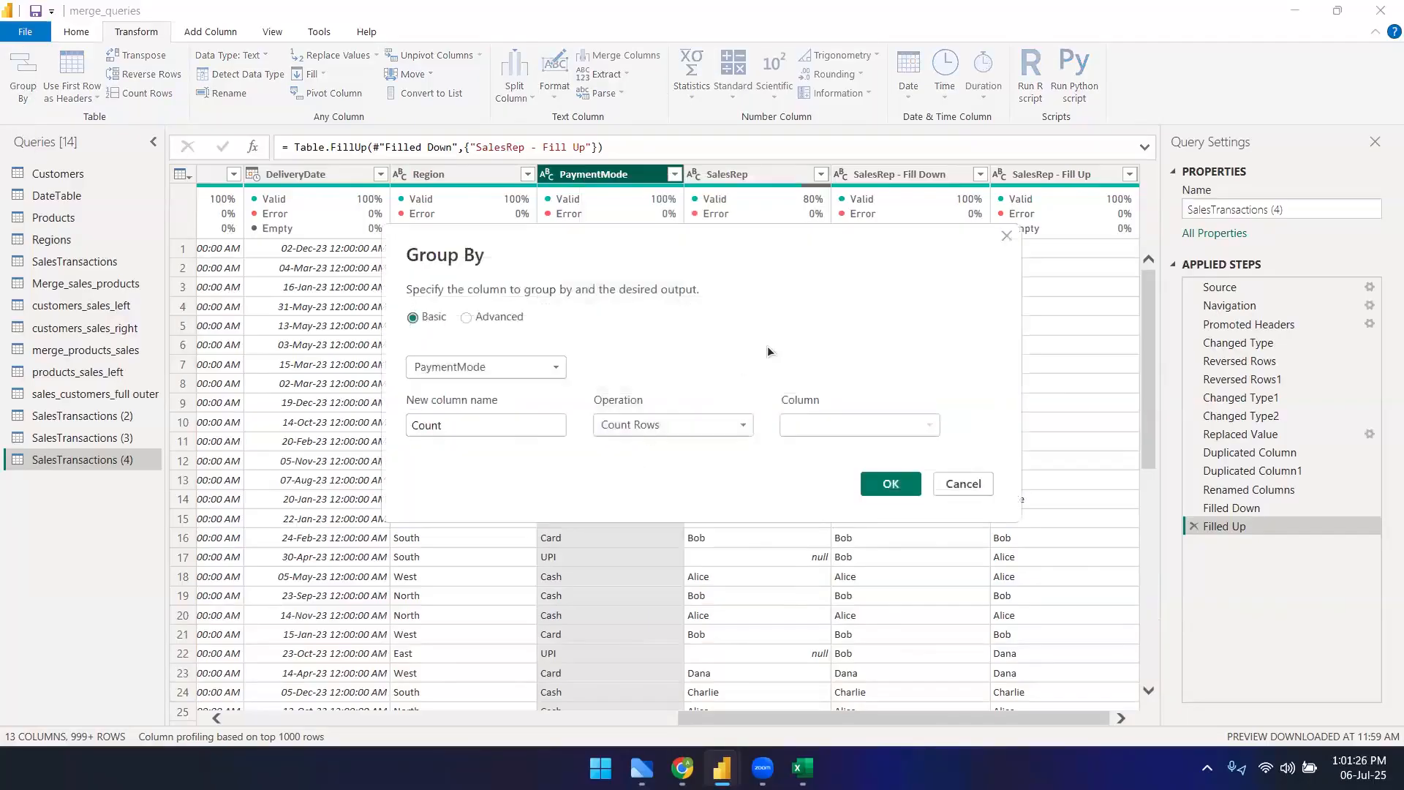
pyautogui.click(466, 317)
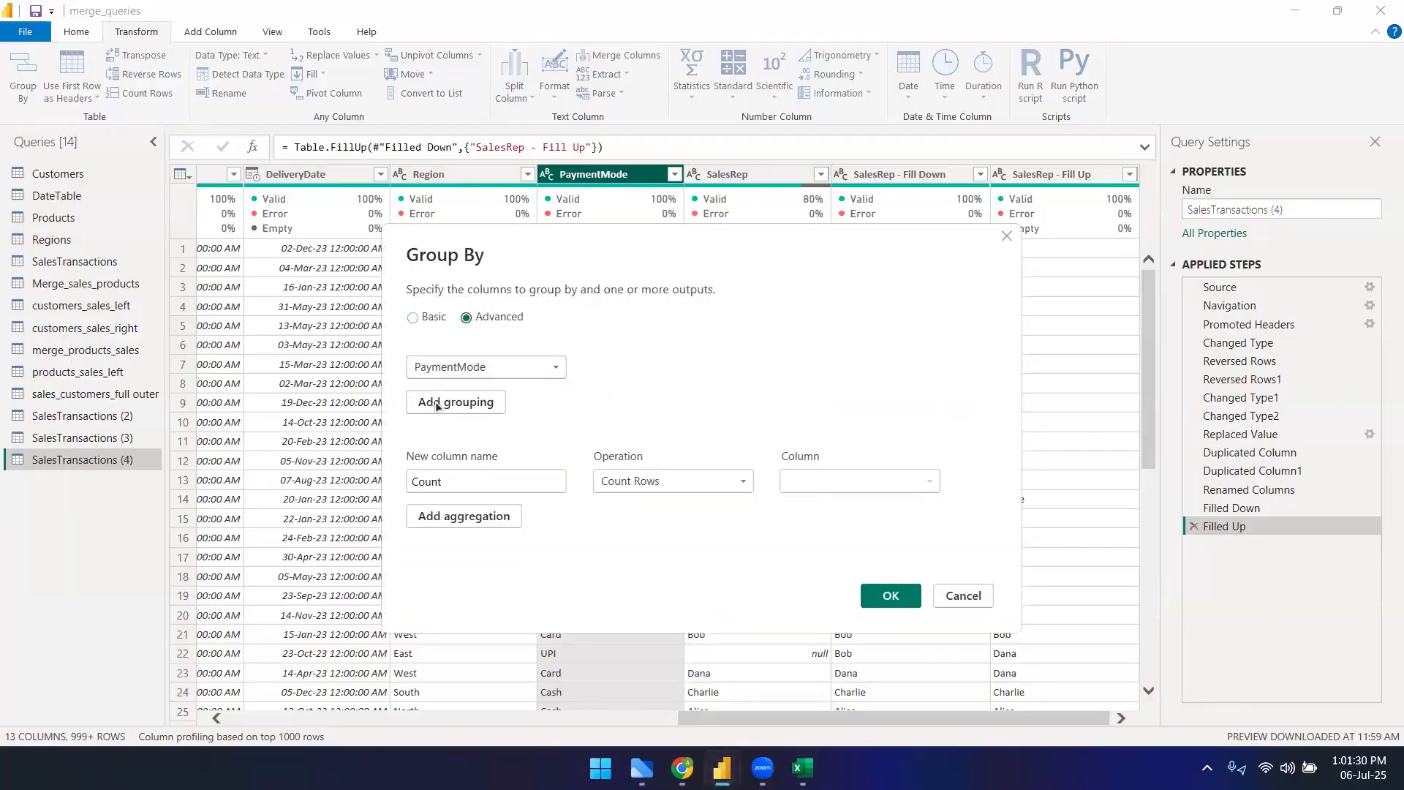
pyautogui.click(411, 319)
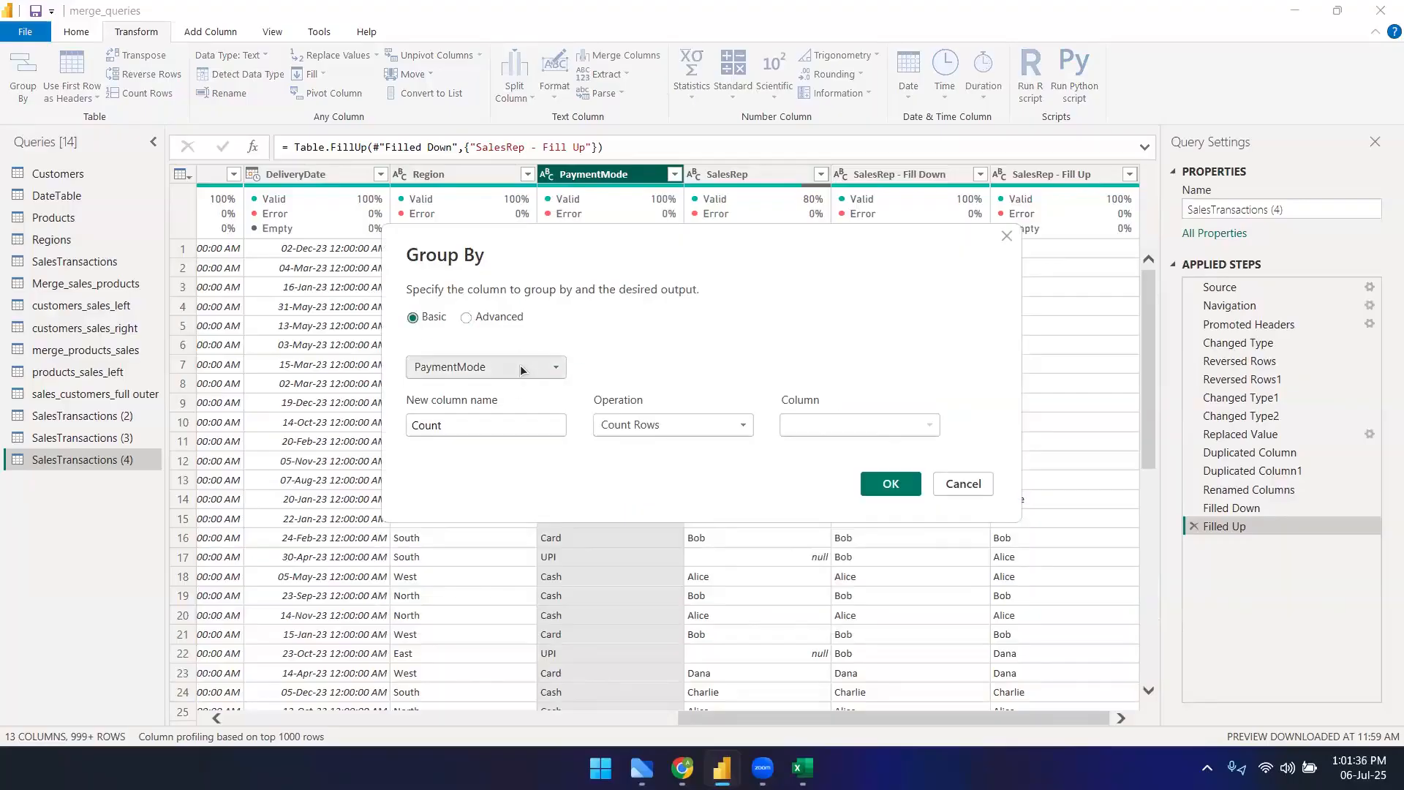
# - Name the new aggregated column Total_sales in the Group By settings
pyautogui.click(447, 425)
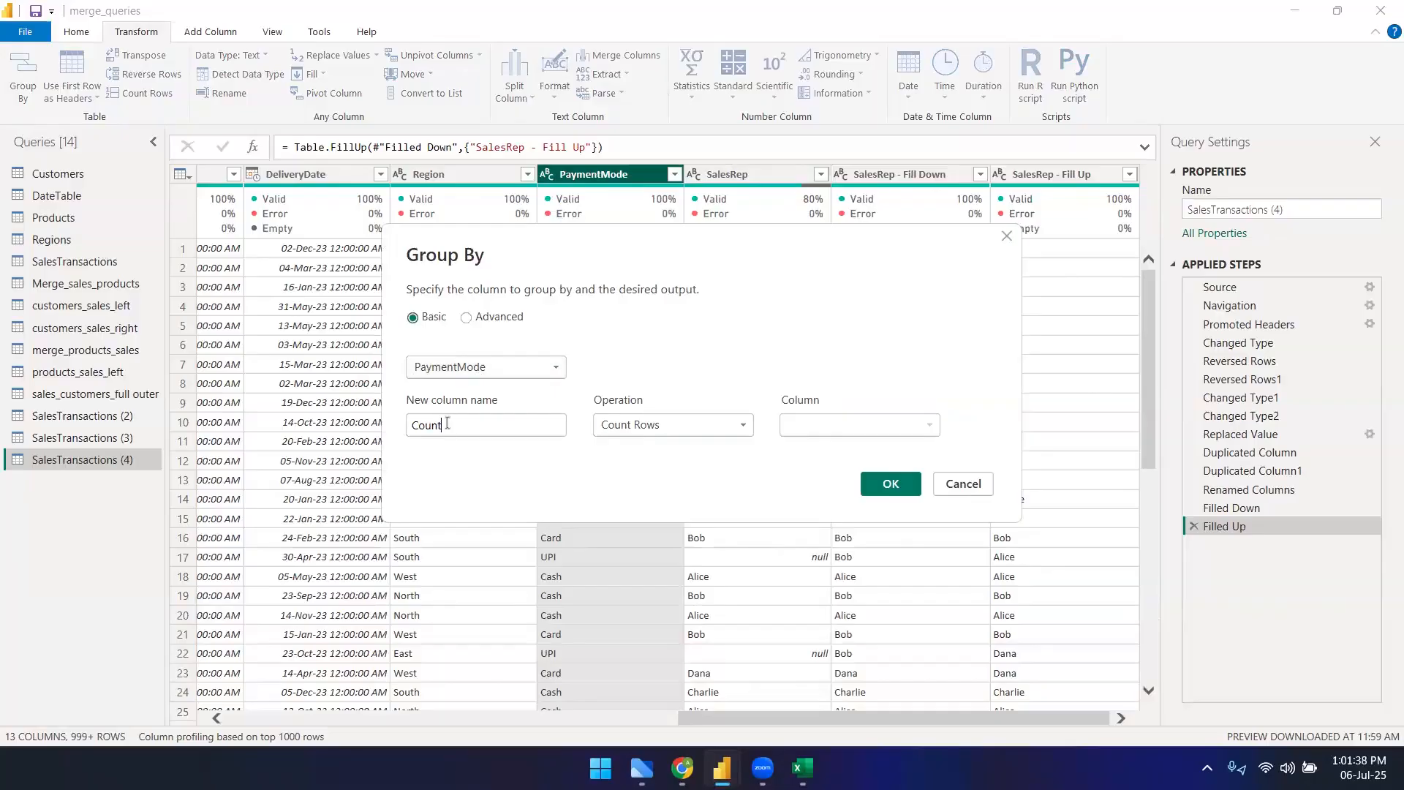
pyautogui.write('Tt')
pyautogui.press('BackSpace')
pyautogui.write('otak')
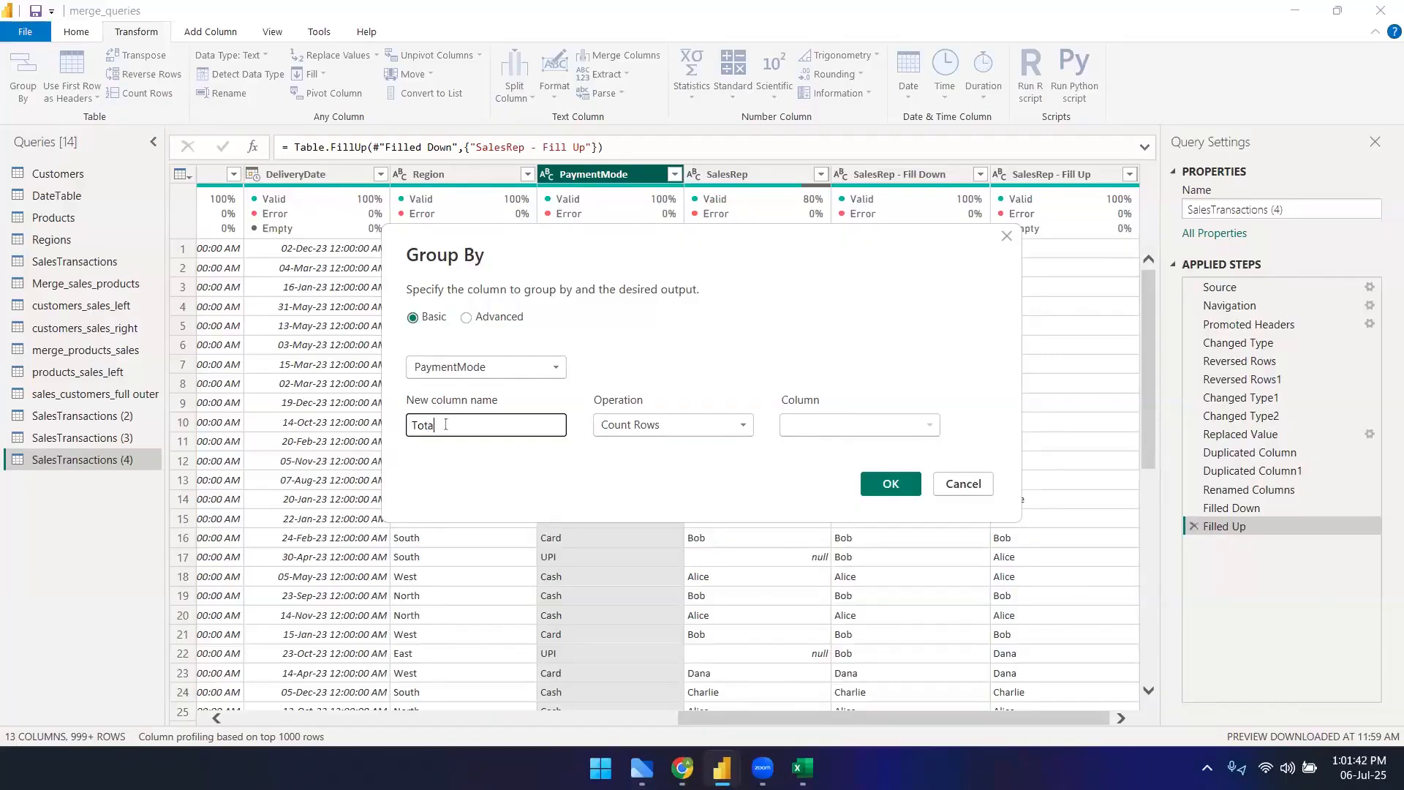
pyautogui.press('BackSpace')
pyautogui.write('l_sakes')
pyautogui.press('BackSpace')
pyautogui.press('BackSpace')
pyautogui.press('BackSpace')
pyautogui.press('BackSpace')
pyautogui.write('ales')
# - Set the aggregation to Sum of the TotalAmount column and apply the grouping by PaymentMode
pyautogui.click(679, 423)
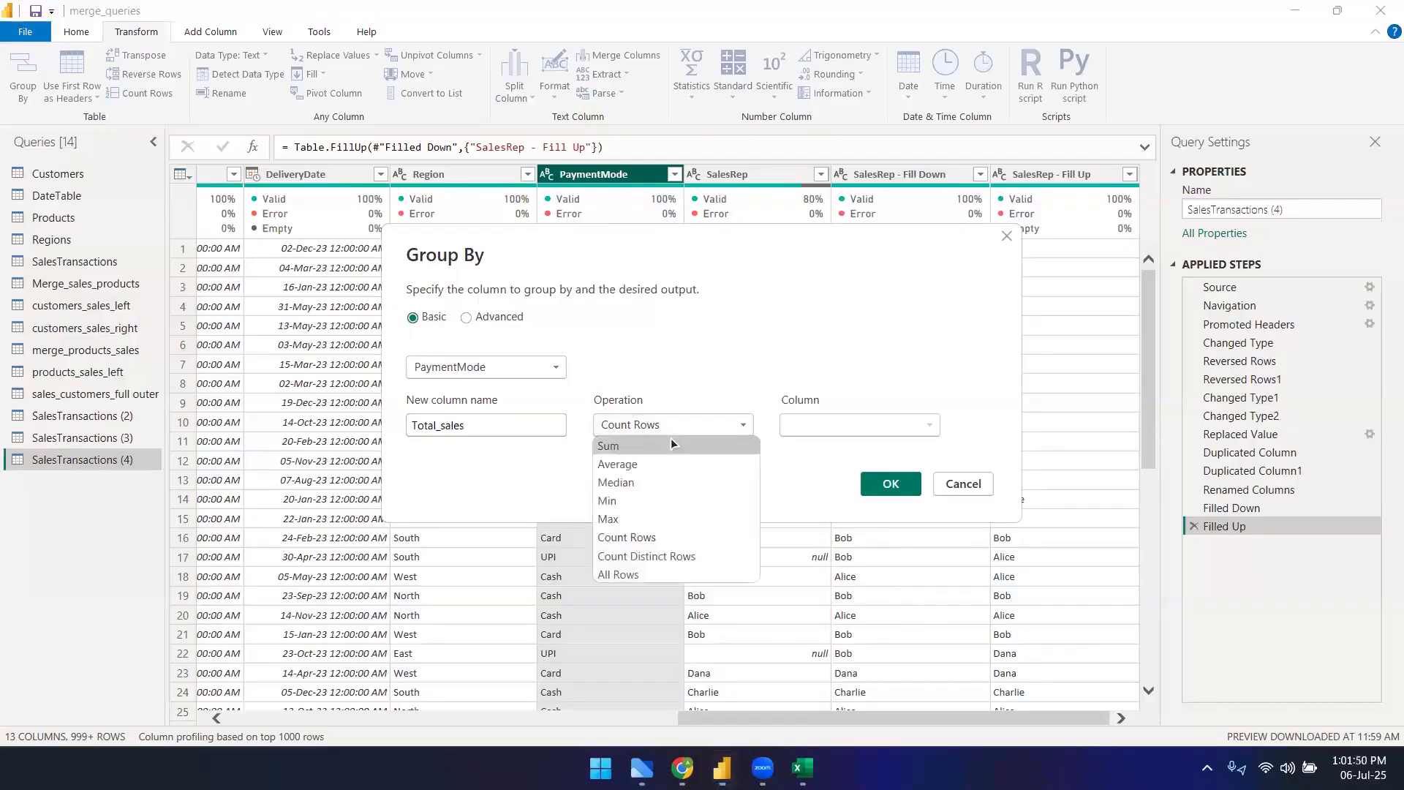
pyautogui.click(670, 437)
pyautogui.click(815, 427)
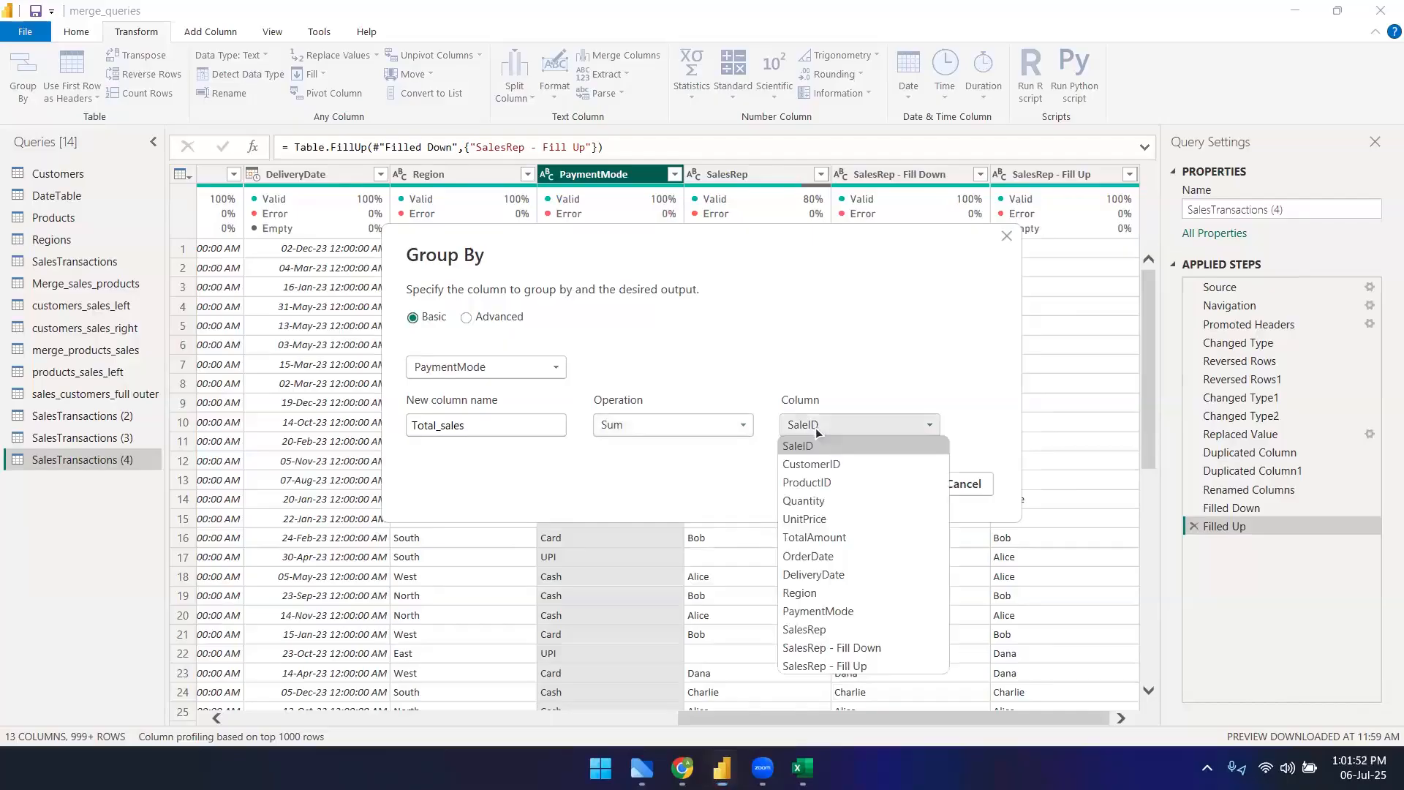
pyautogui.click(824, 538)
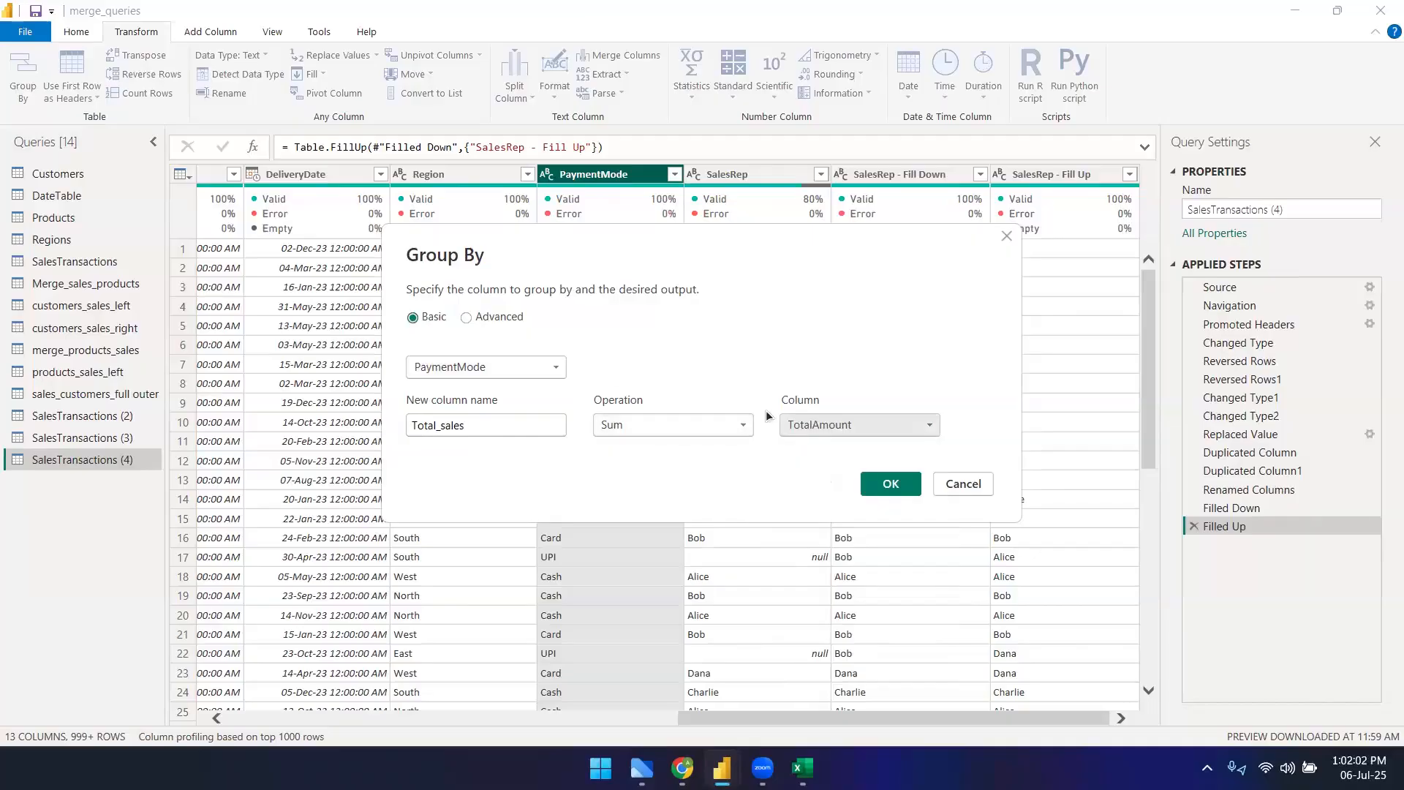
pyautogui.click(887, 484)
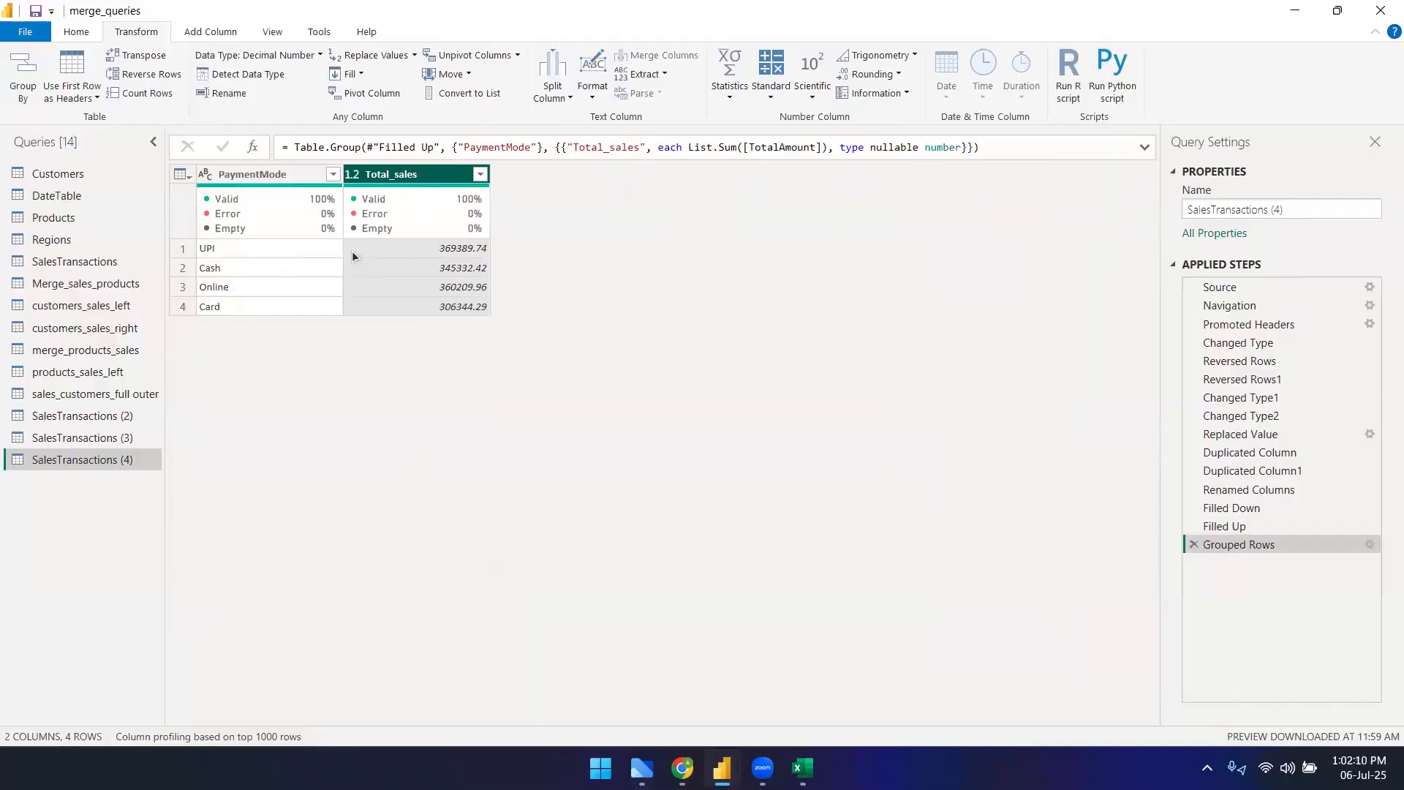
# - Compare the pivoted payment-mode totals in SalesTransactions (3) with the grouped totals in SalesTransactions (4)
pyautogui.click(50, 439)
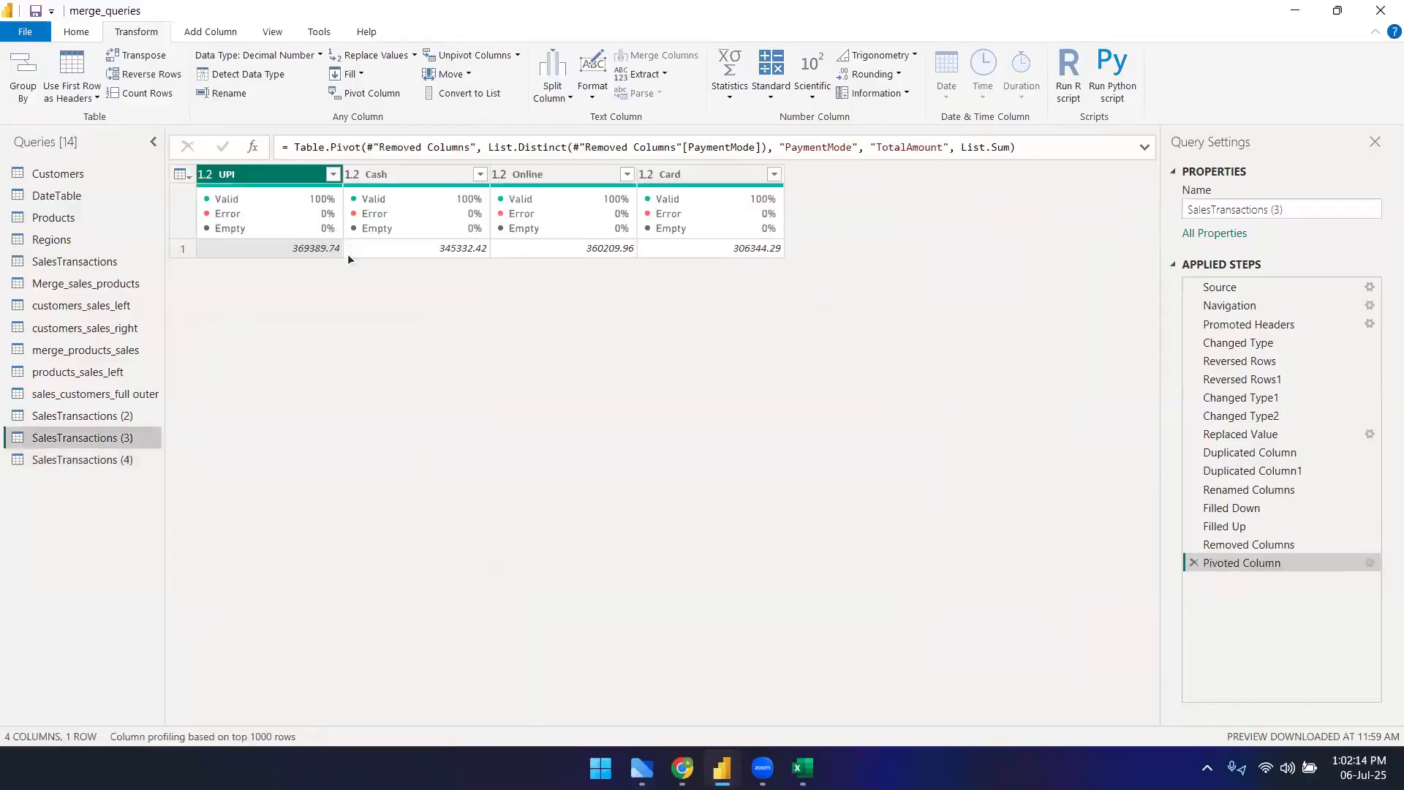
pyautogui.click(82, 465)
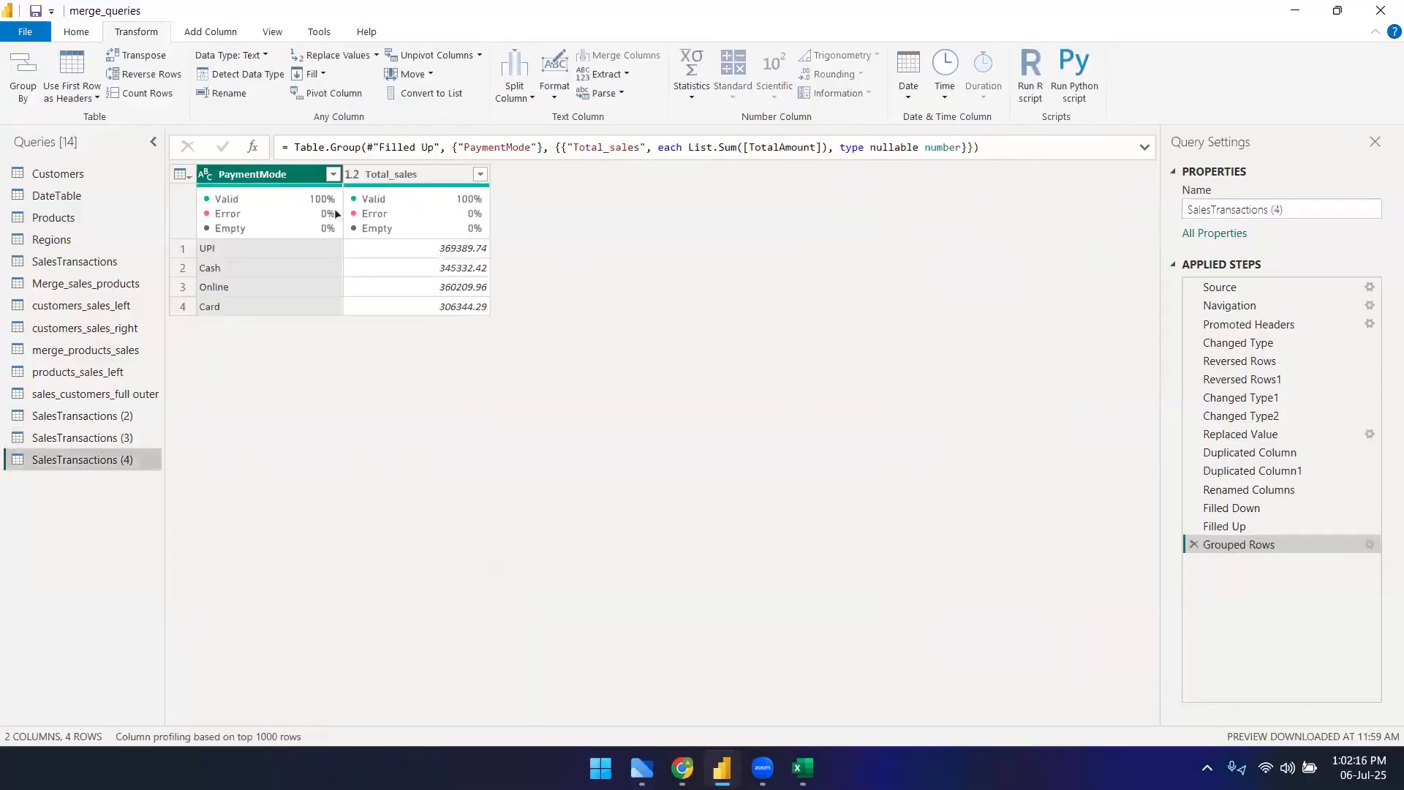
pyautogui.click(45, 437)
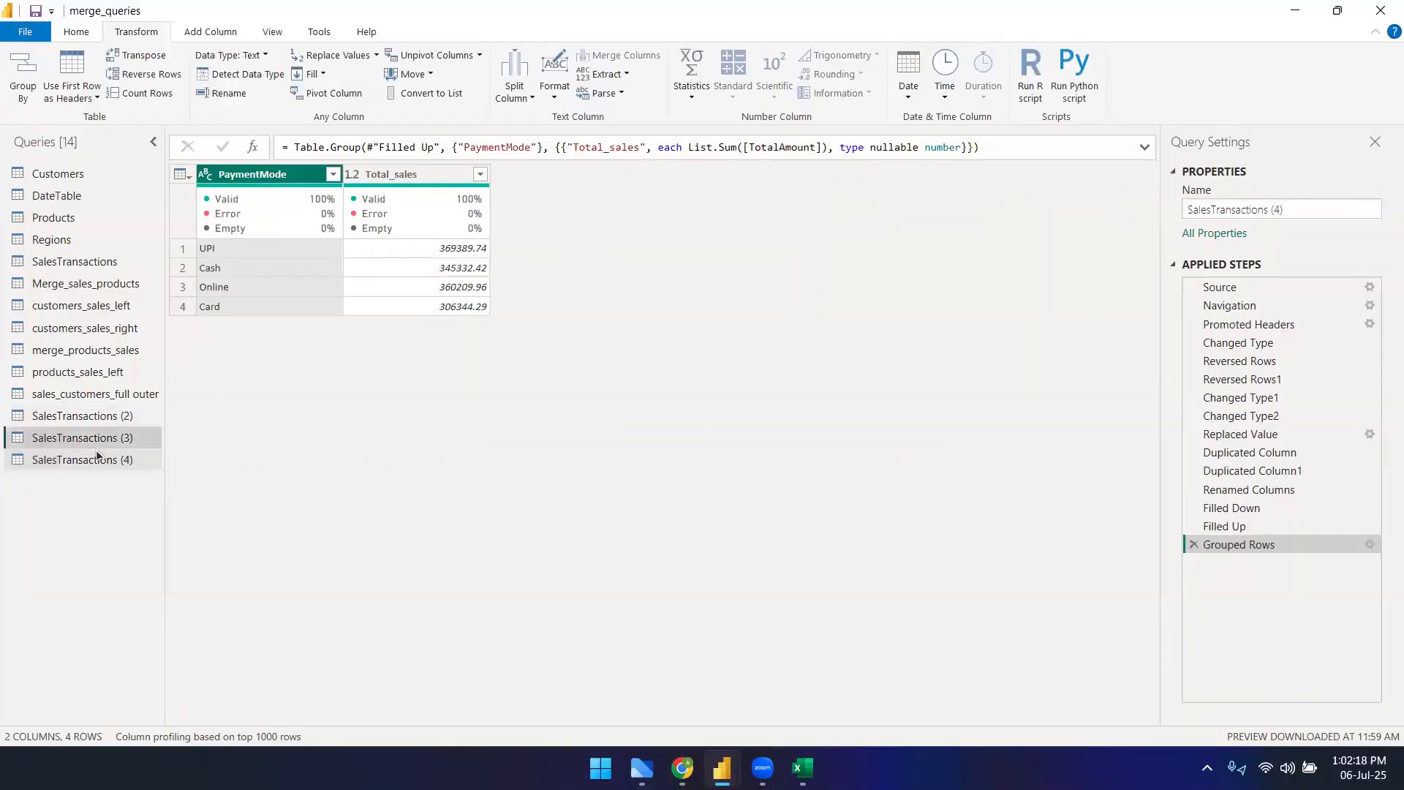
pyautogui.click(44, 461)
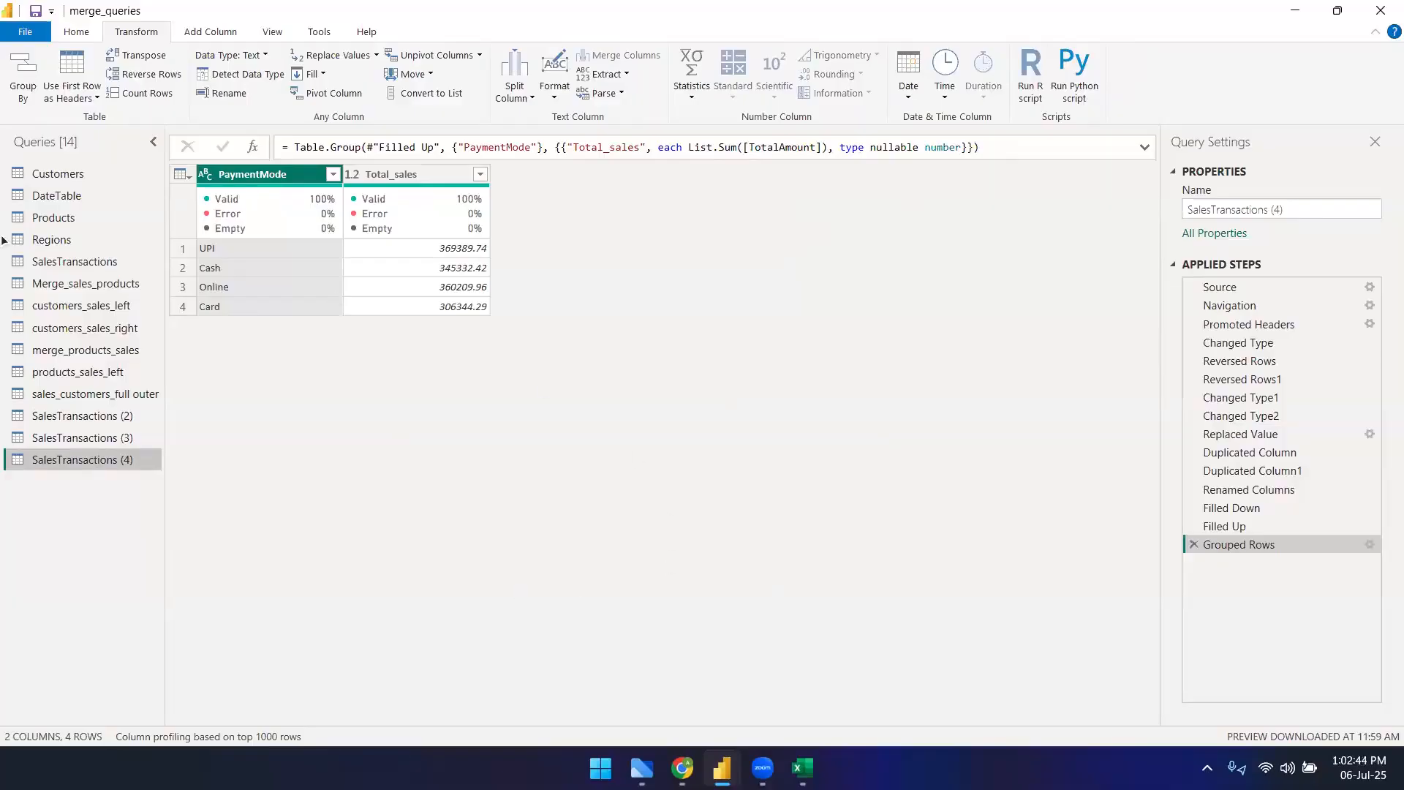
# - Examine the null entries in the SalesRep column of SalesTransactions against the SalesRep - Fill Down and SalesRep - Fill Up columns
pyautogui.click(82, 262)
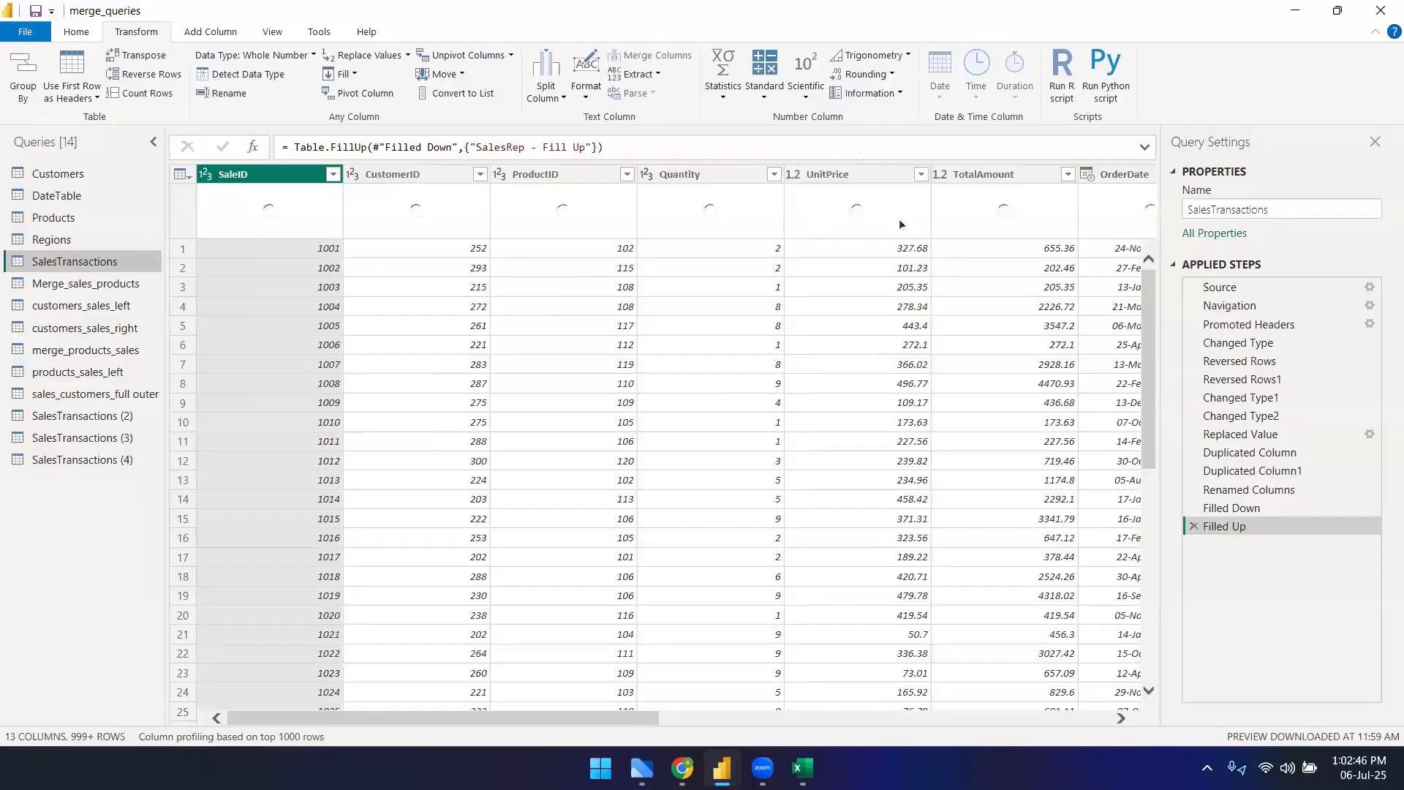
pyautogui.moveTo(574, 718); pyautogui.dragTo(976, 715)
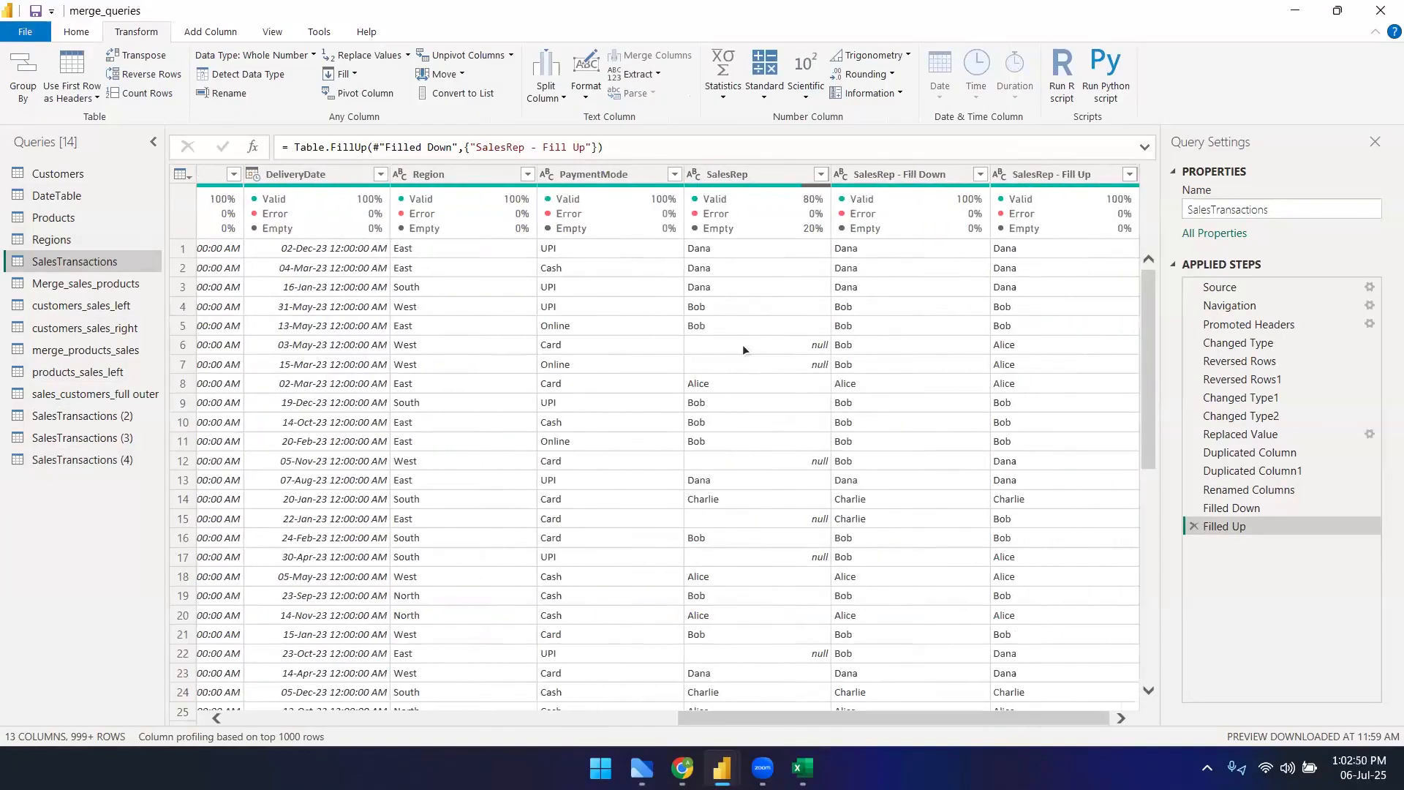
pyautogui.click(743, 345)
pyautogui.click(727, 382)
pyautogui.click(732, 463)
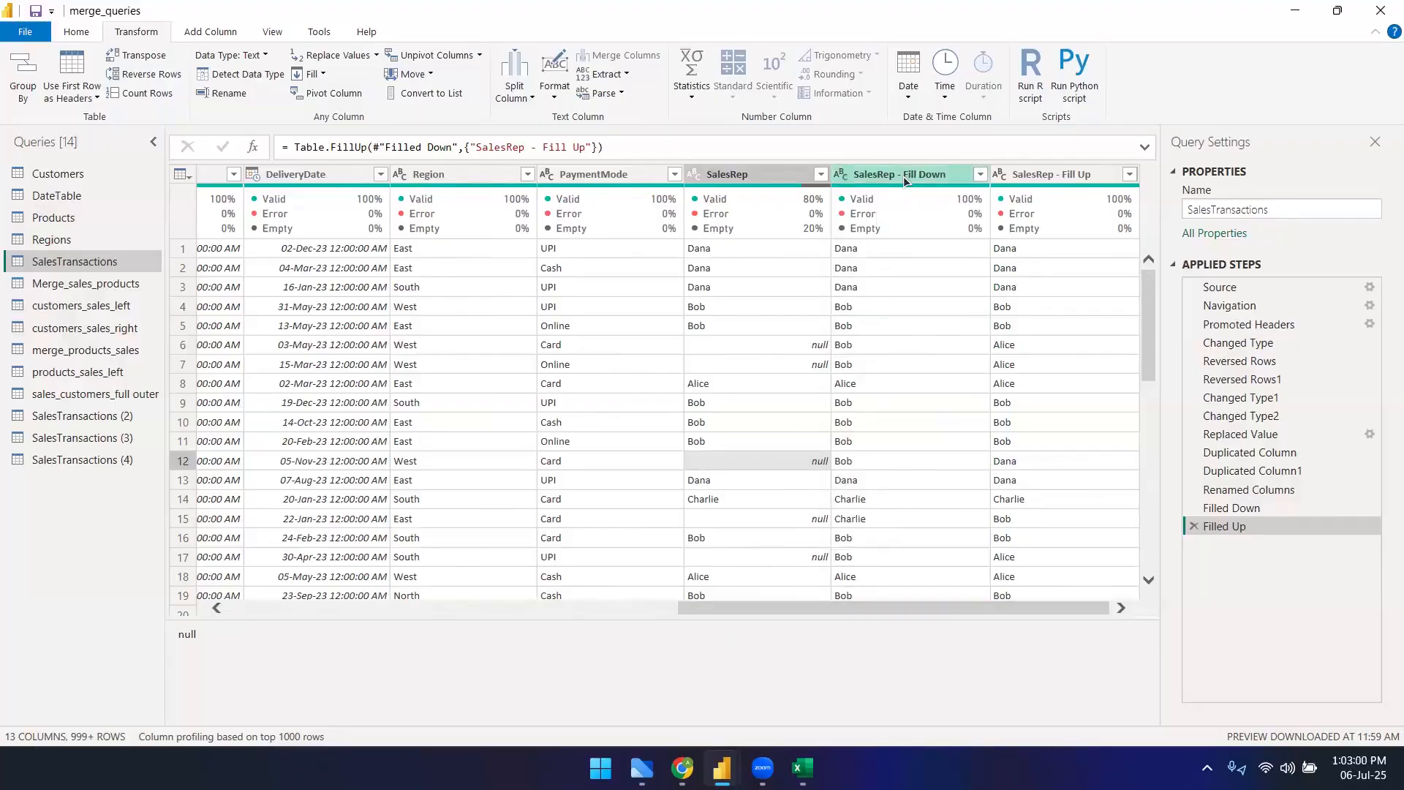
pyautogui.moveTo(846, 608); pyautogui.dragTo(295, 608)
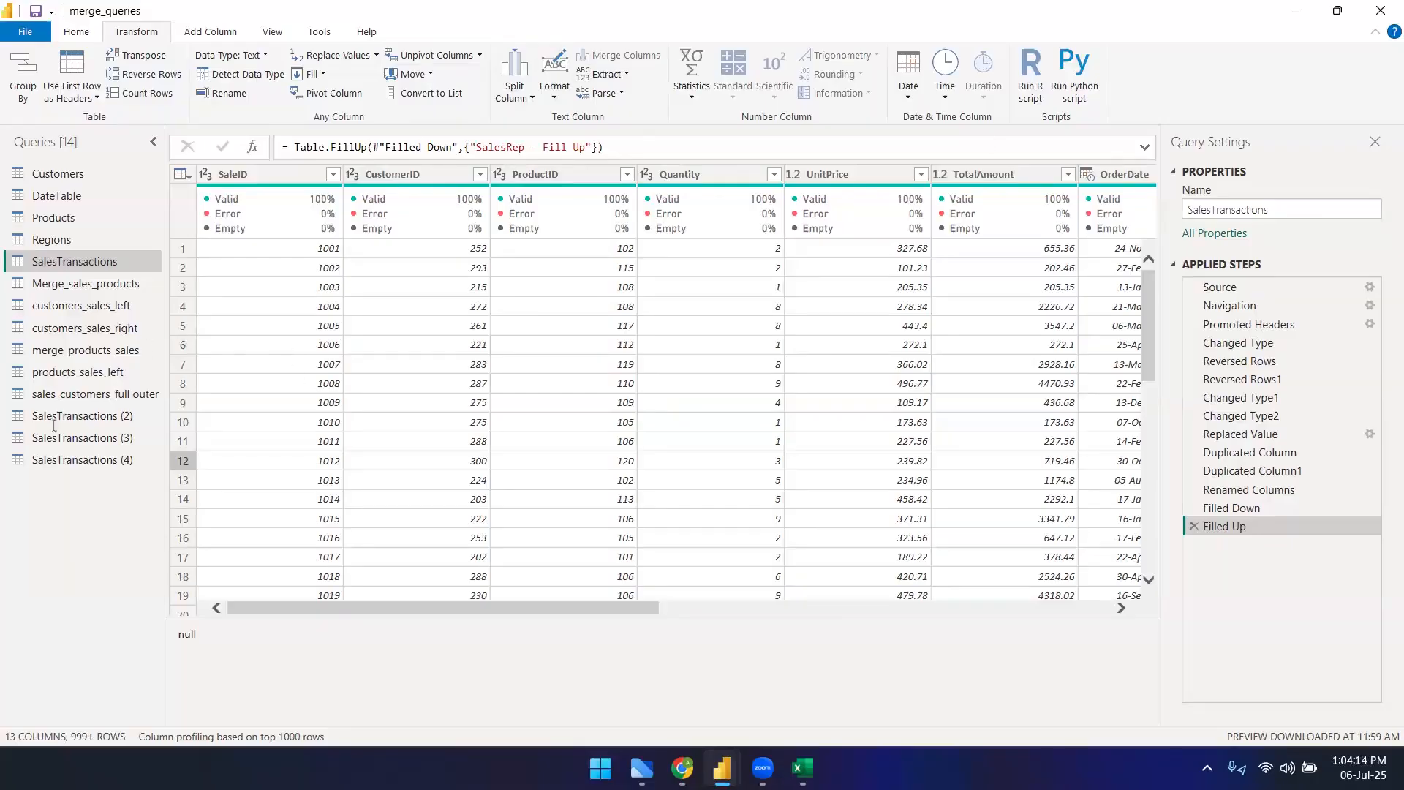
# - Try transposing the grouped payment-mode table in SalesTransactions (4) and remove the transpose step
pyautogui.click(102, 438)
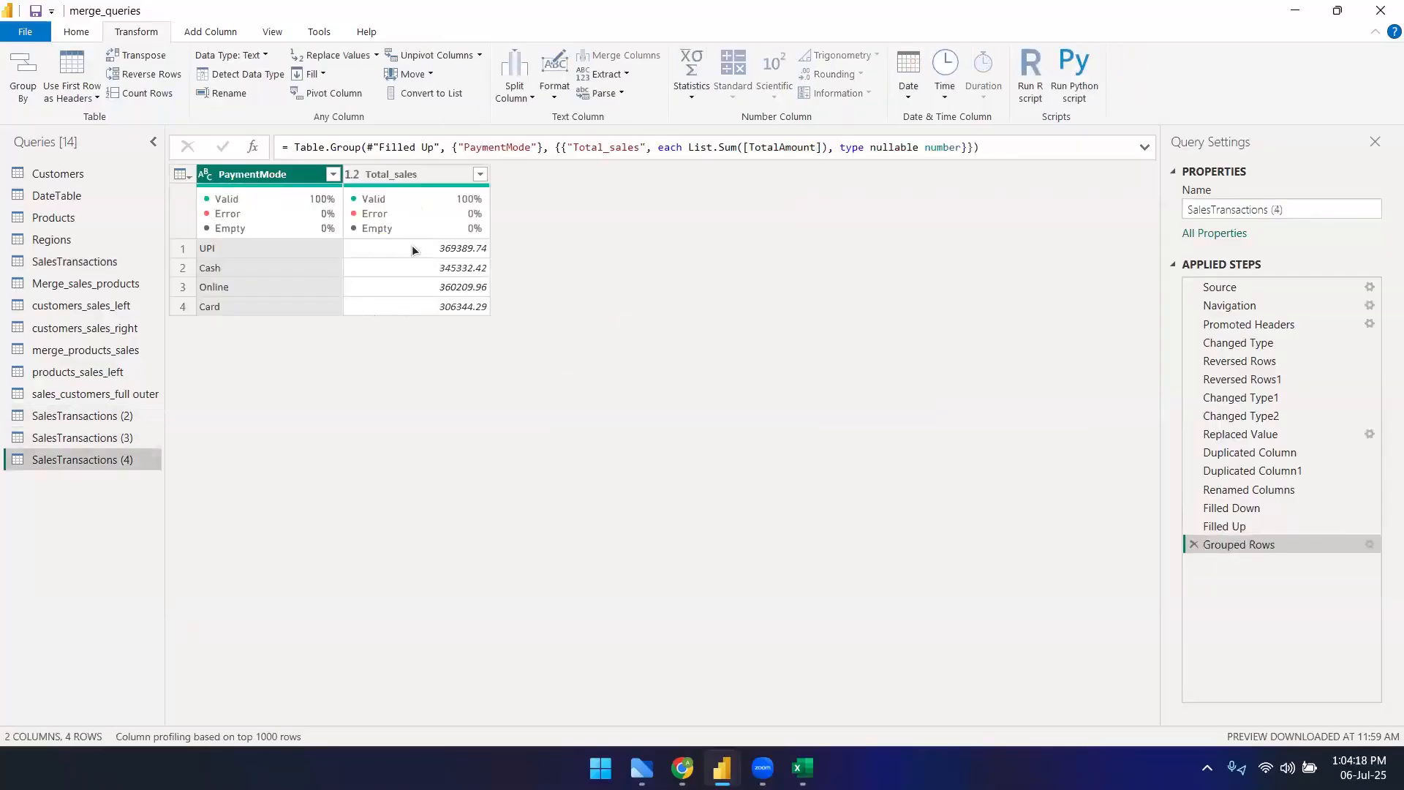
pyautogui.click(141, 55)
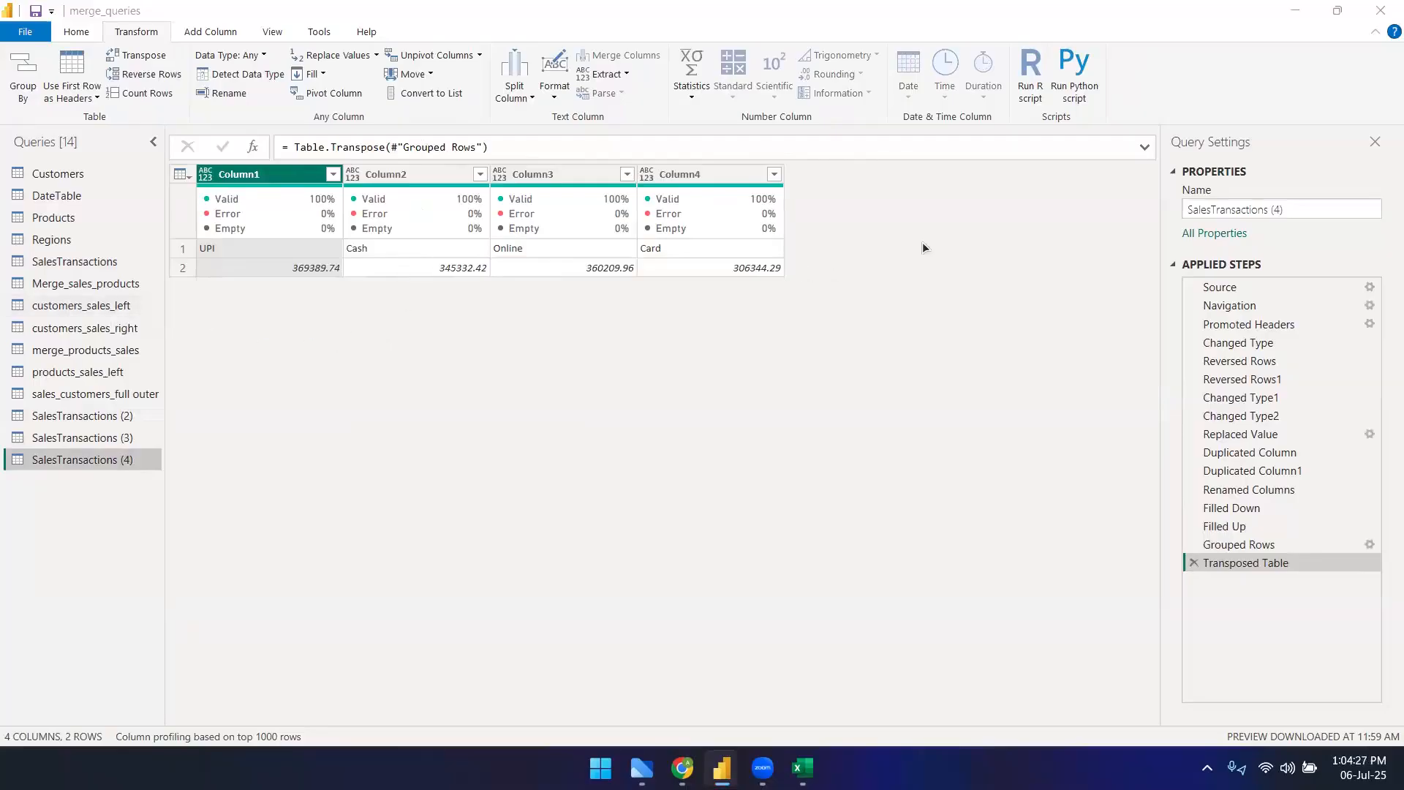
pyautogui.click(1194, 563)
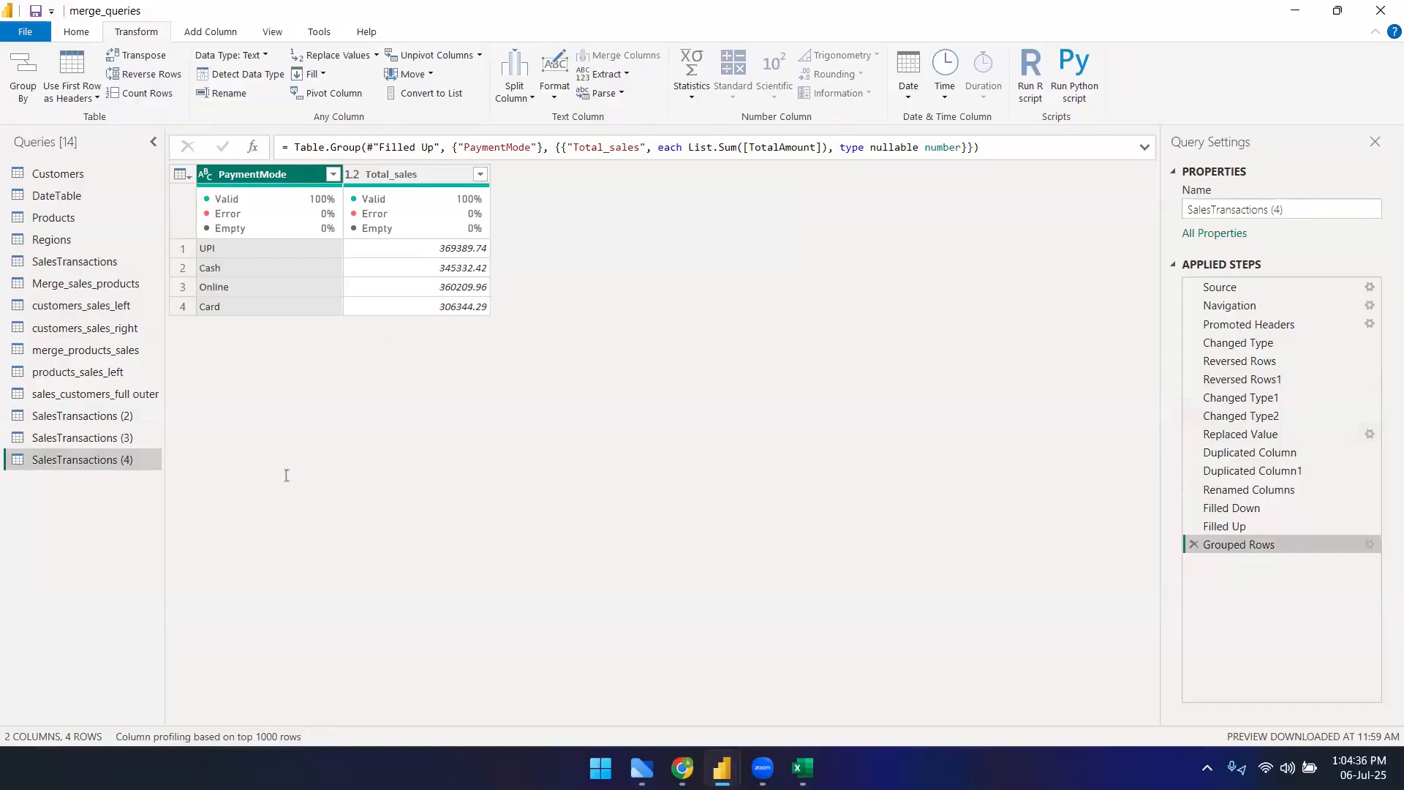
# - Try unpivoting only the UPI column of SalesTransactions (3) and remove the unpivot step
pyautogui.click(79, 439)
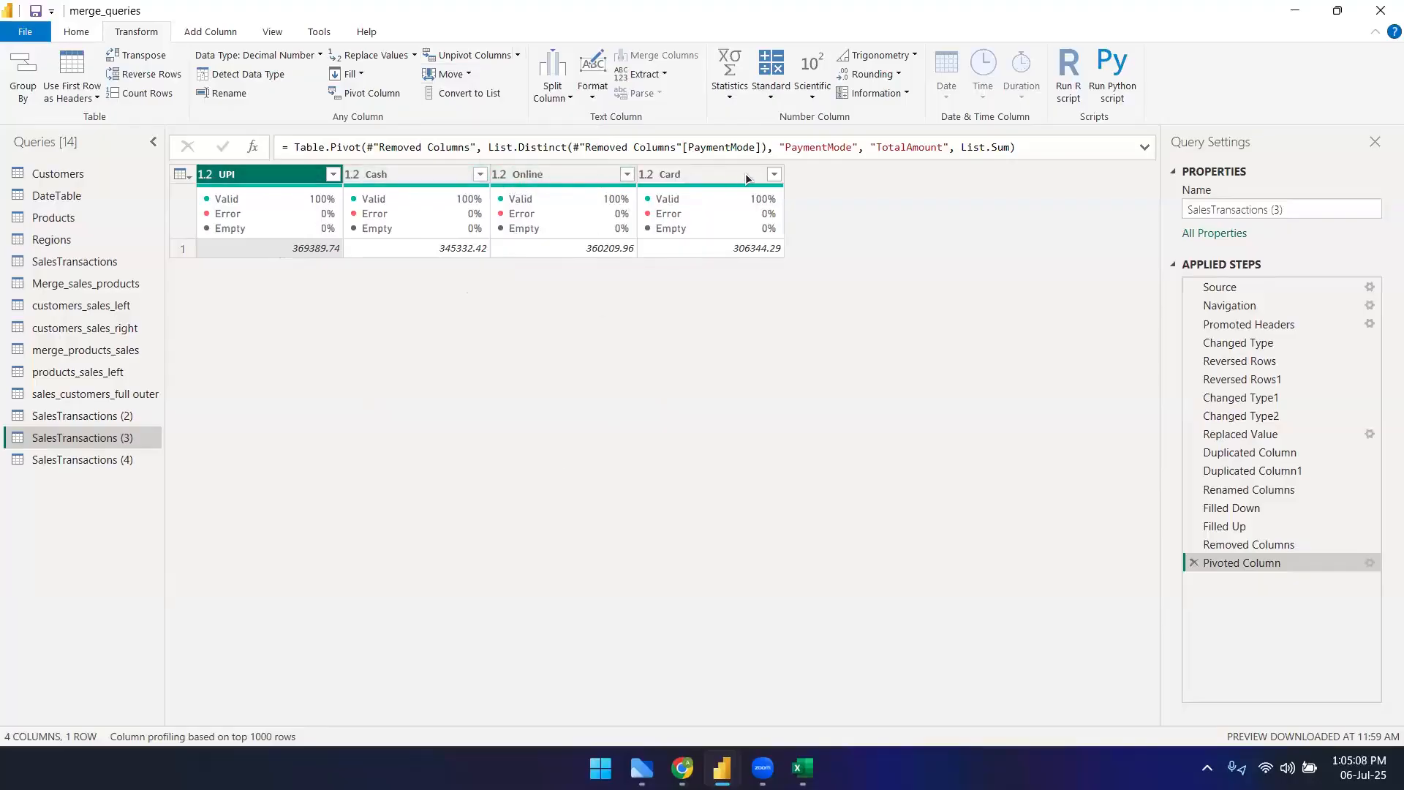
pyautogui.click(512, 55)
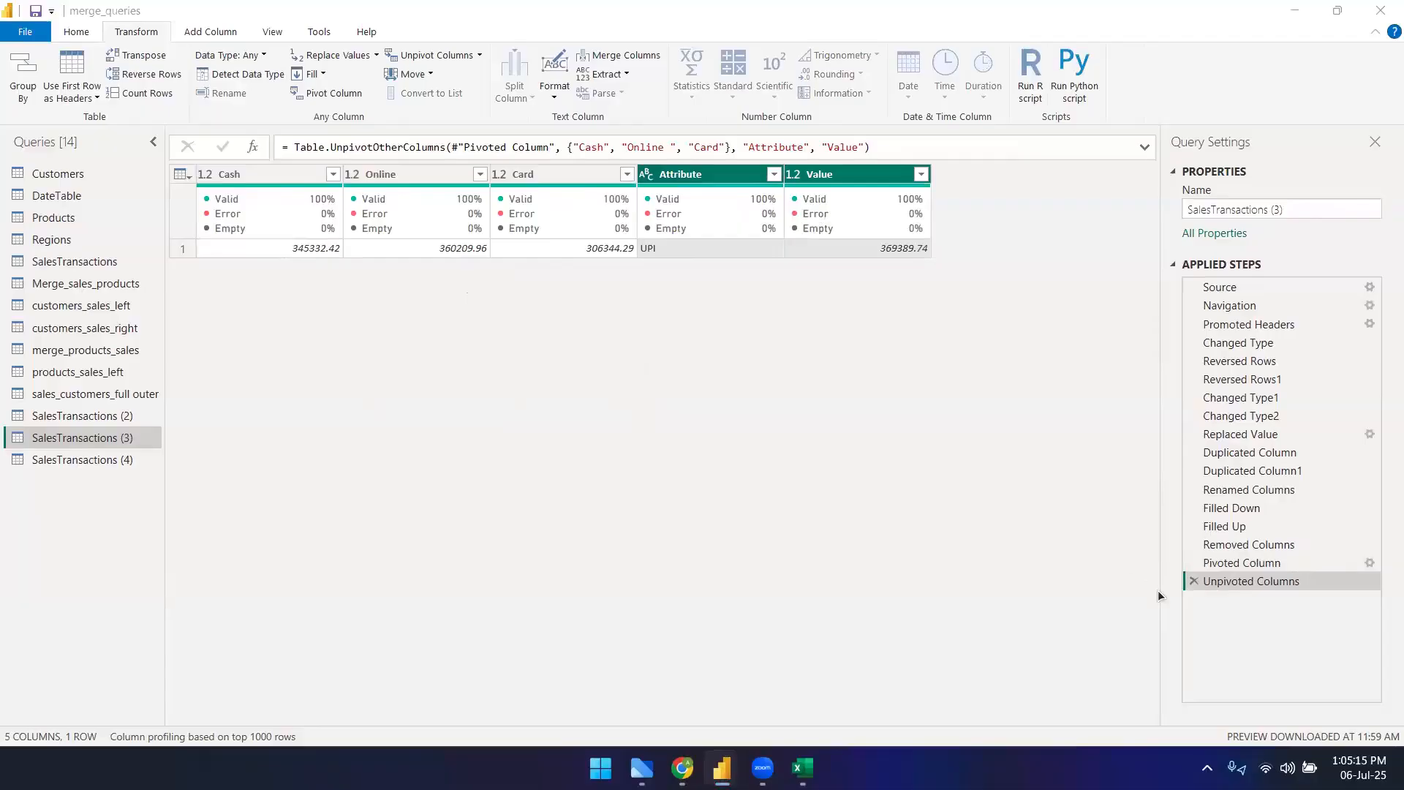
pyautogui.click(1194, 580)
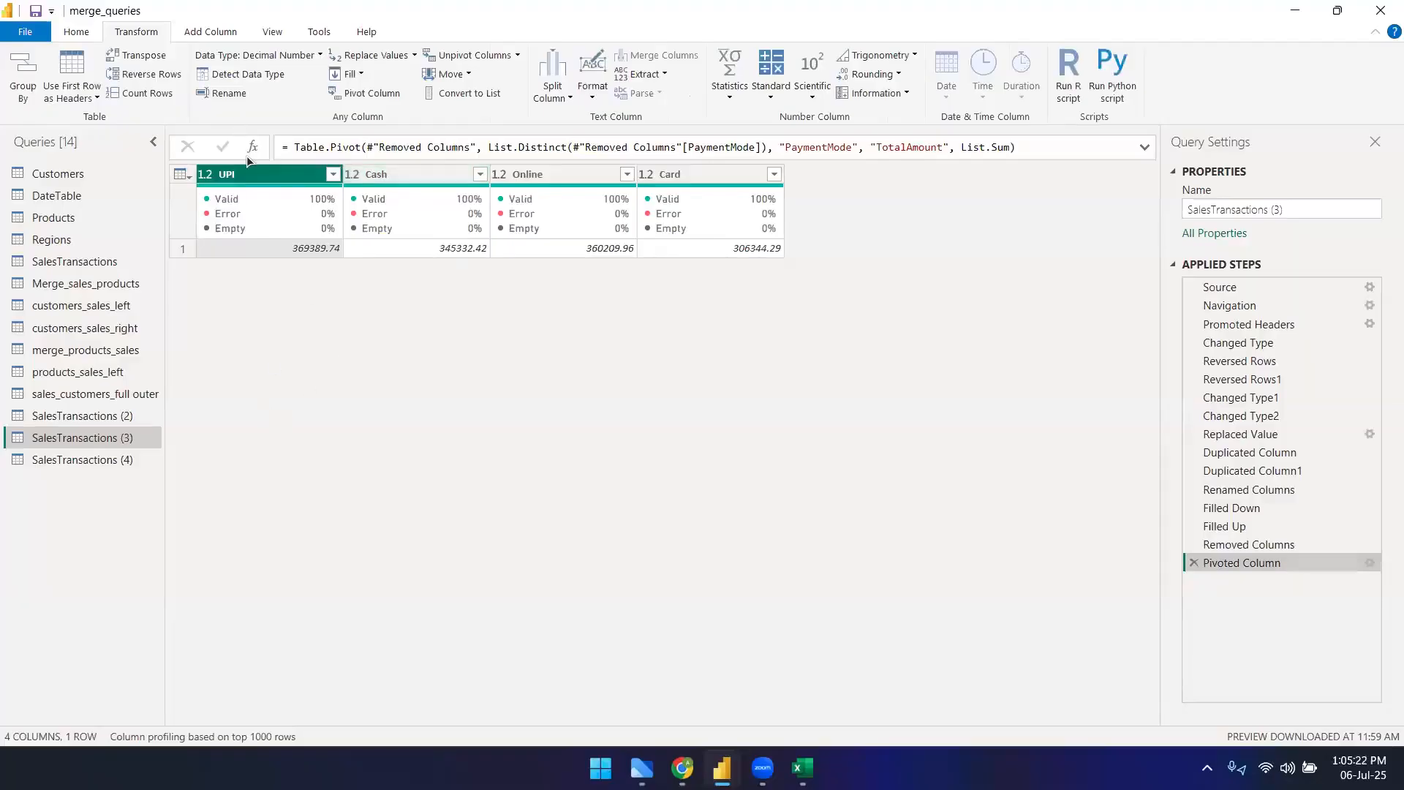
# - Unpivot the UPI, Cash, Online and Card columns of SalesTransactions (3) together and remove the unpivot step
pyautogui.hotkey('shift', 'Right')
pyautogui.hotkey('shift', 'Right')
pyautogui.hotkey('shift', 'Right')
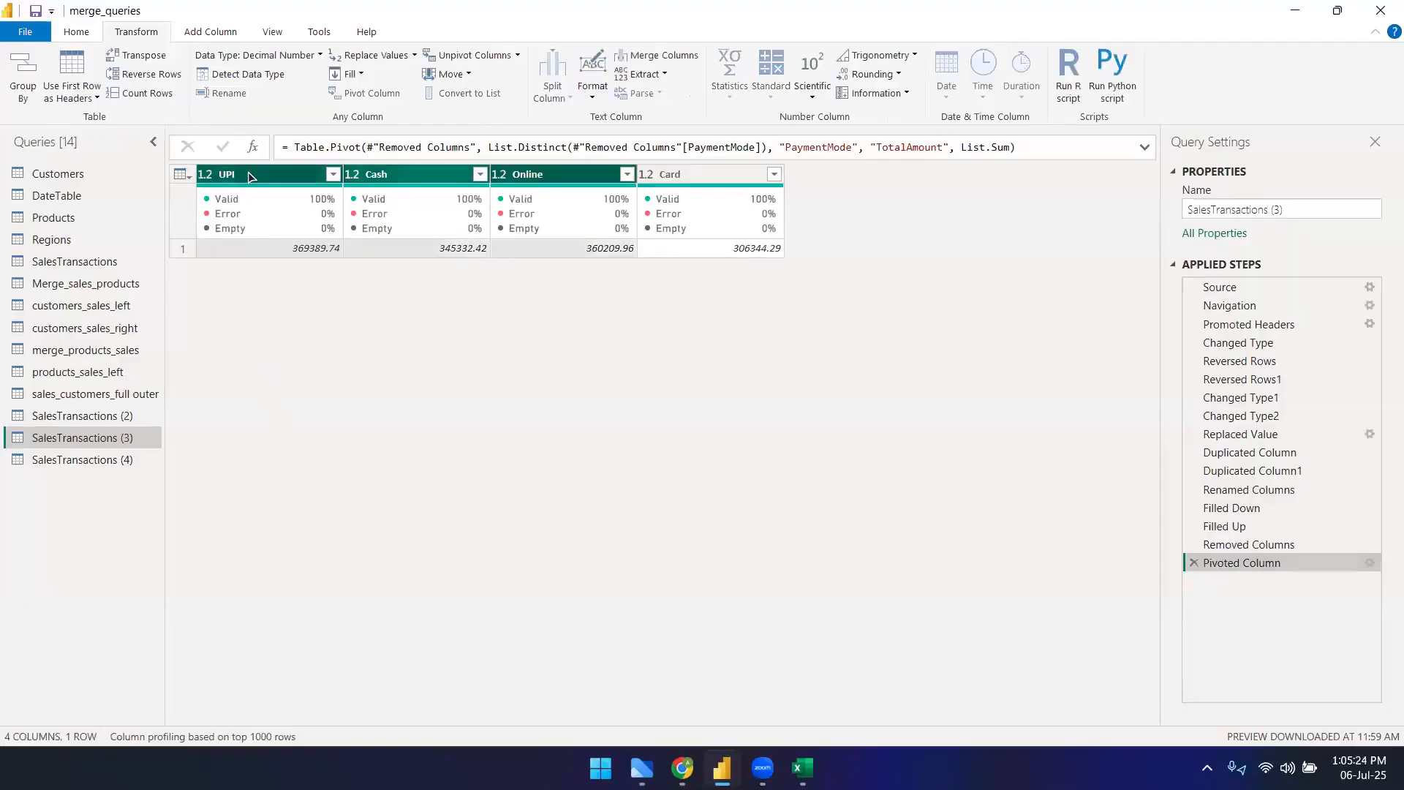
pyautogui.click(479, 56)
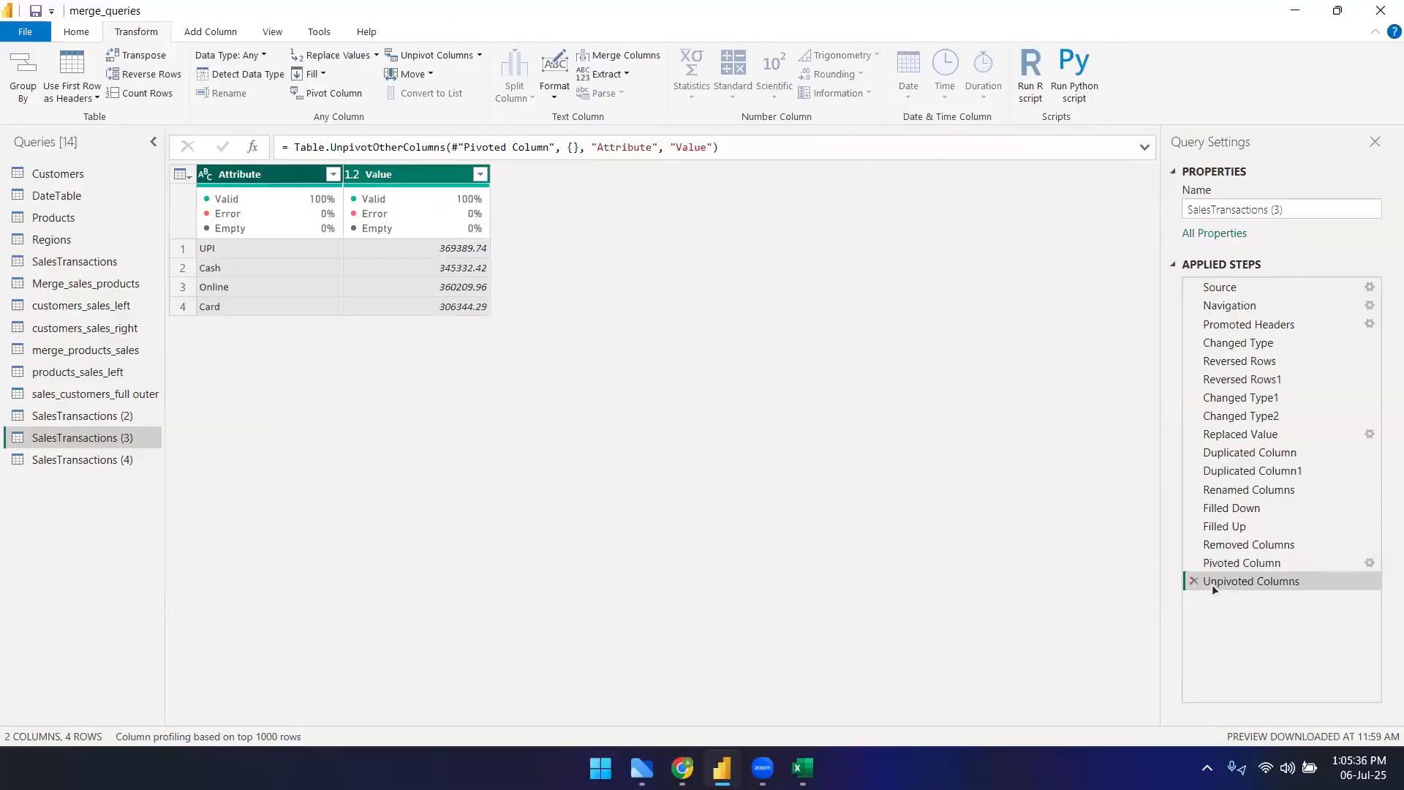
pyautogui.click(1193, 582)
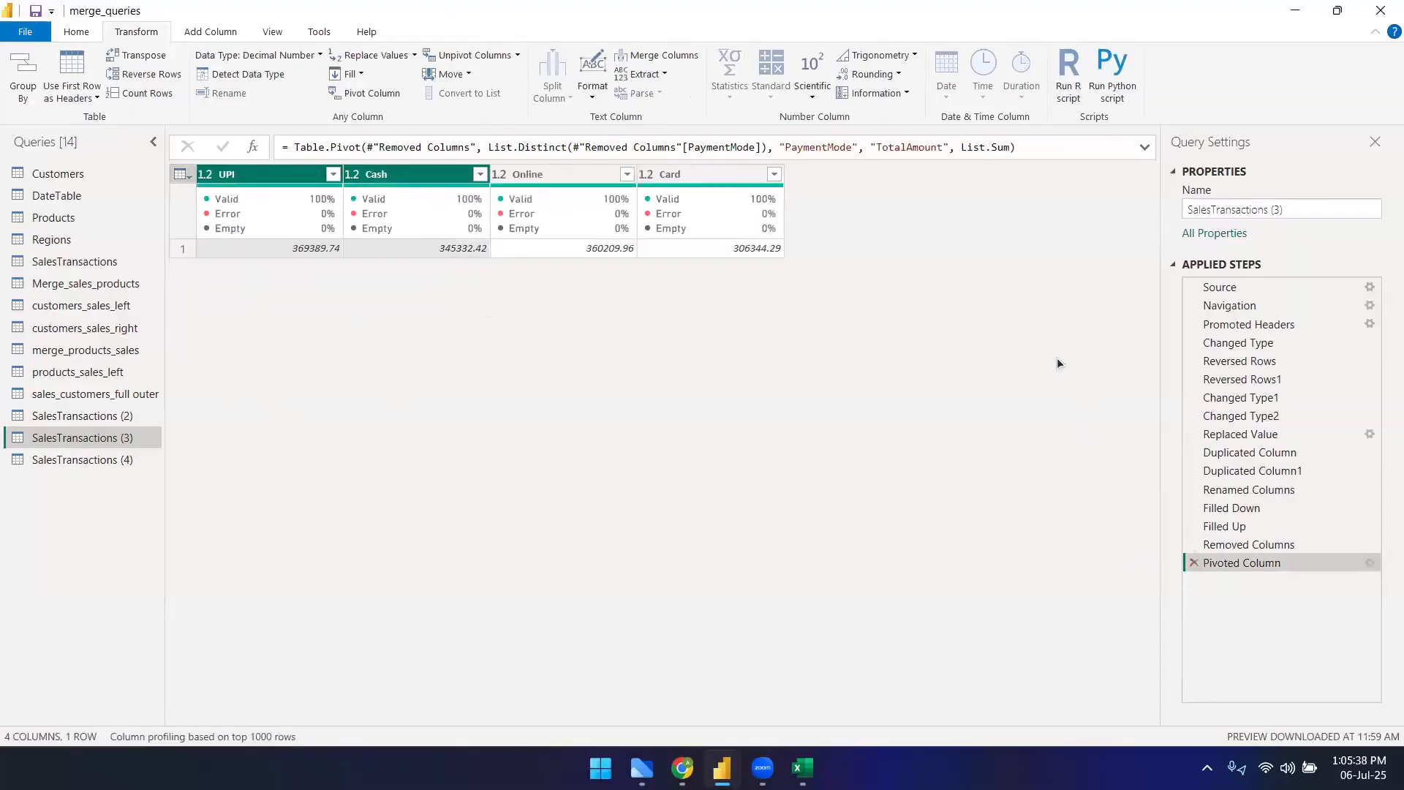
# - Repeat the unpivot on all four payment-mode columns of SalesTransactions (3), from UPI through Card, and delete the resulting step
pyautogui.click(668, 175)
pyautogui.click(555, 179)
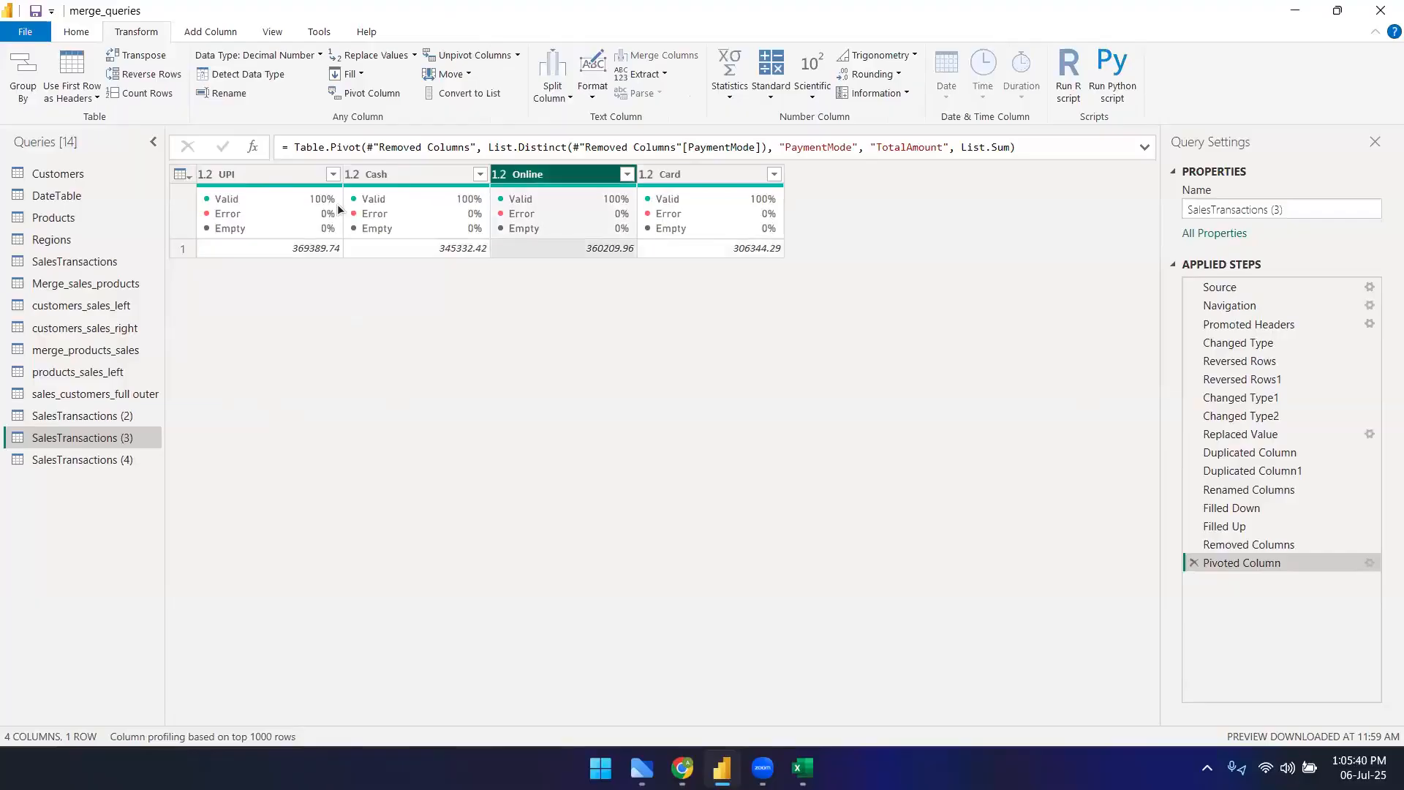
pyautogui.click(280, 176)
pyautogui.hotkey('shift', 'Right')
pyautogui.hotkey('shift', 'Right')
pyautogui.hotkey('shift', 'Right')
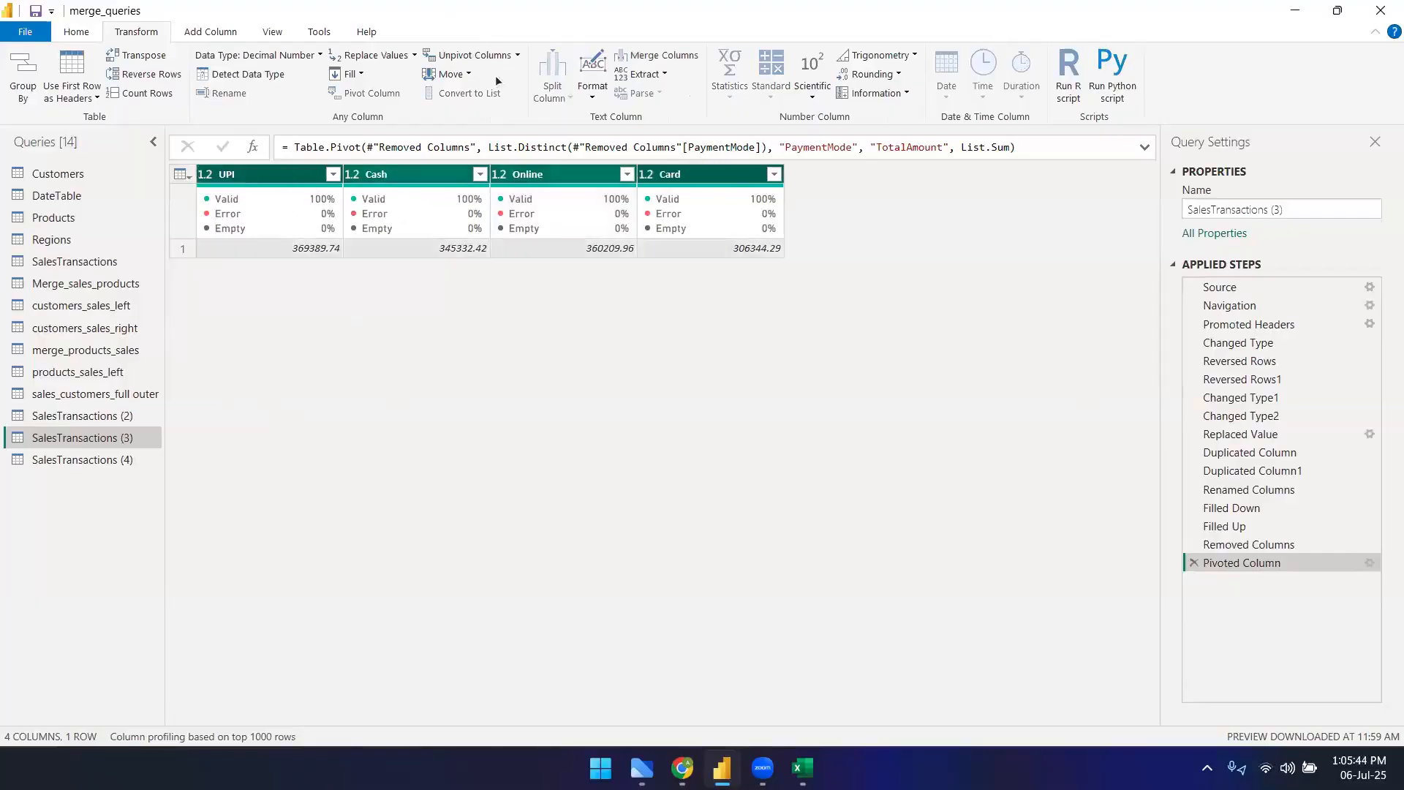
pyautogui.click(457, 56)
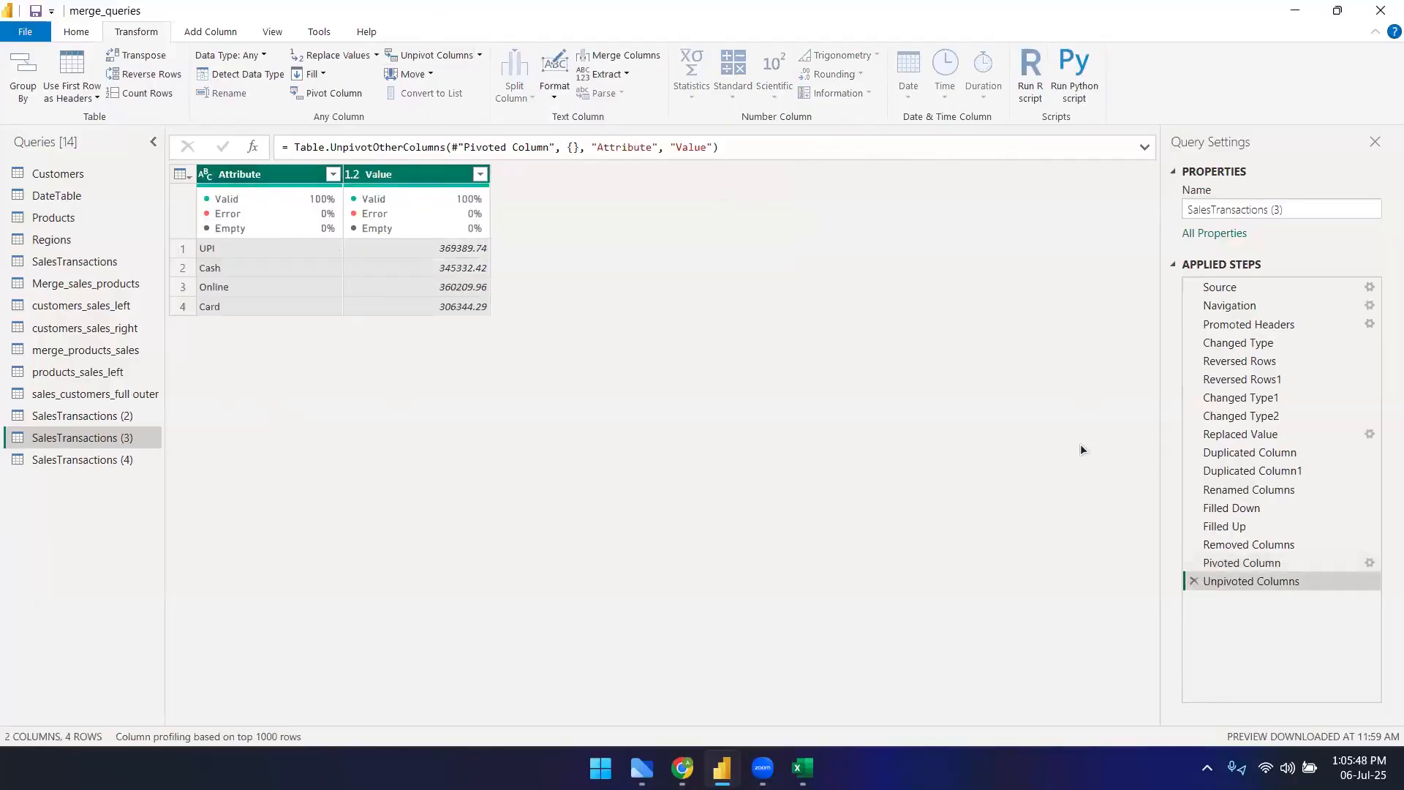
pyautogui.click(1193, 581)
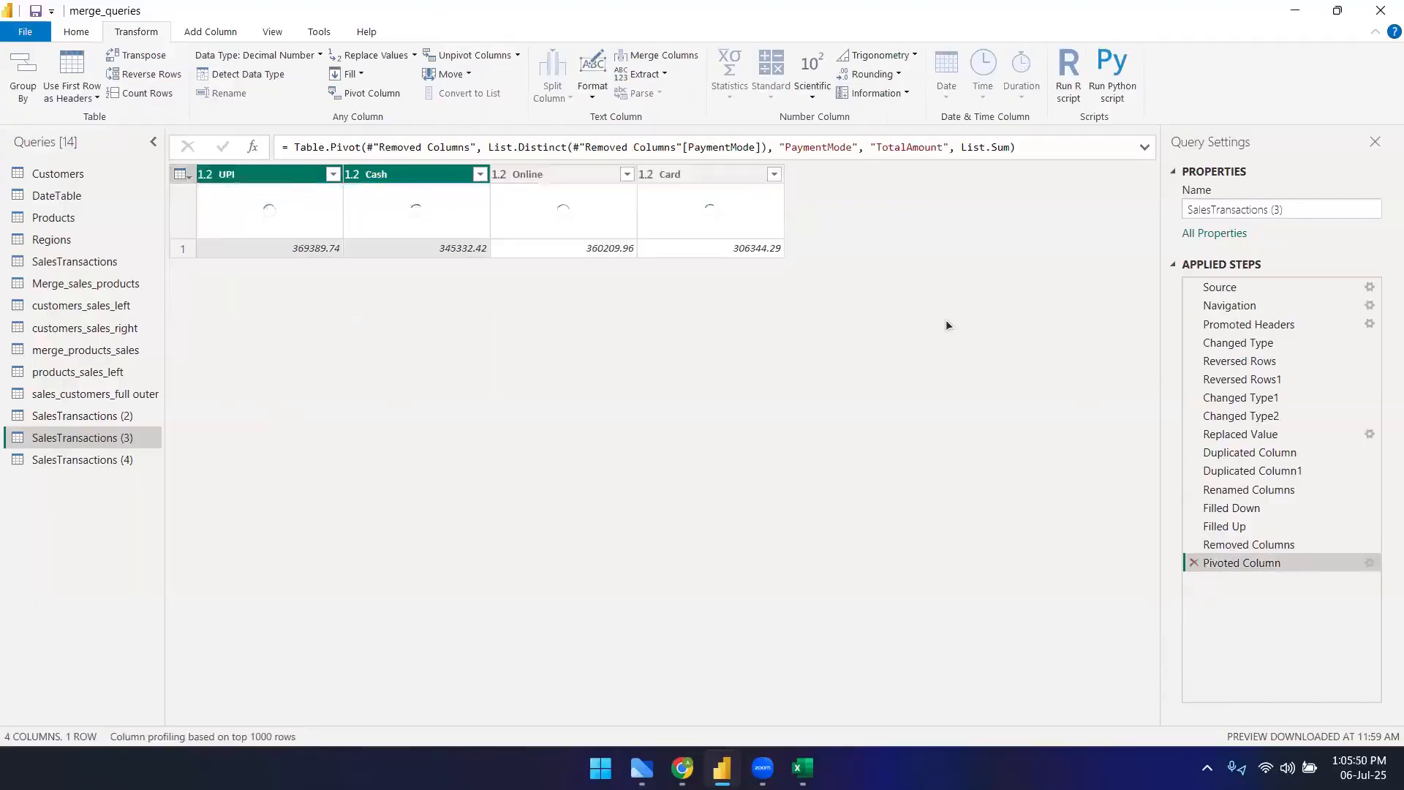
# - Select the UPI, Cash, Online and Card columns together in the pivoted SalesTransactions (3) table
pyautogui.click(680, 173)
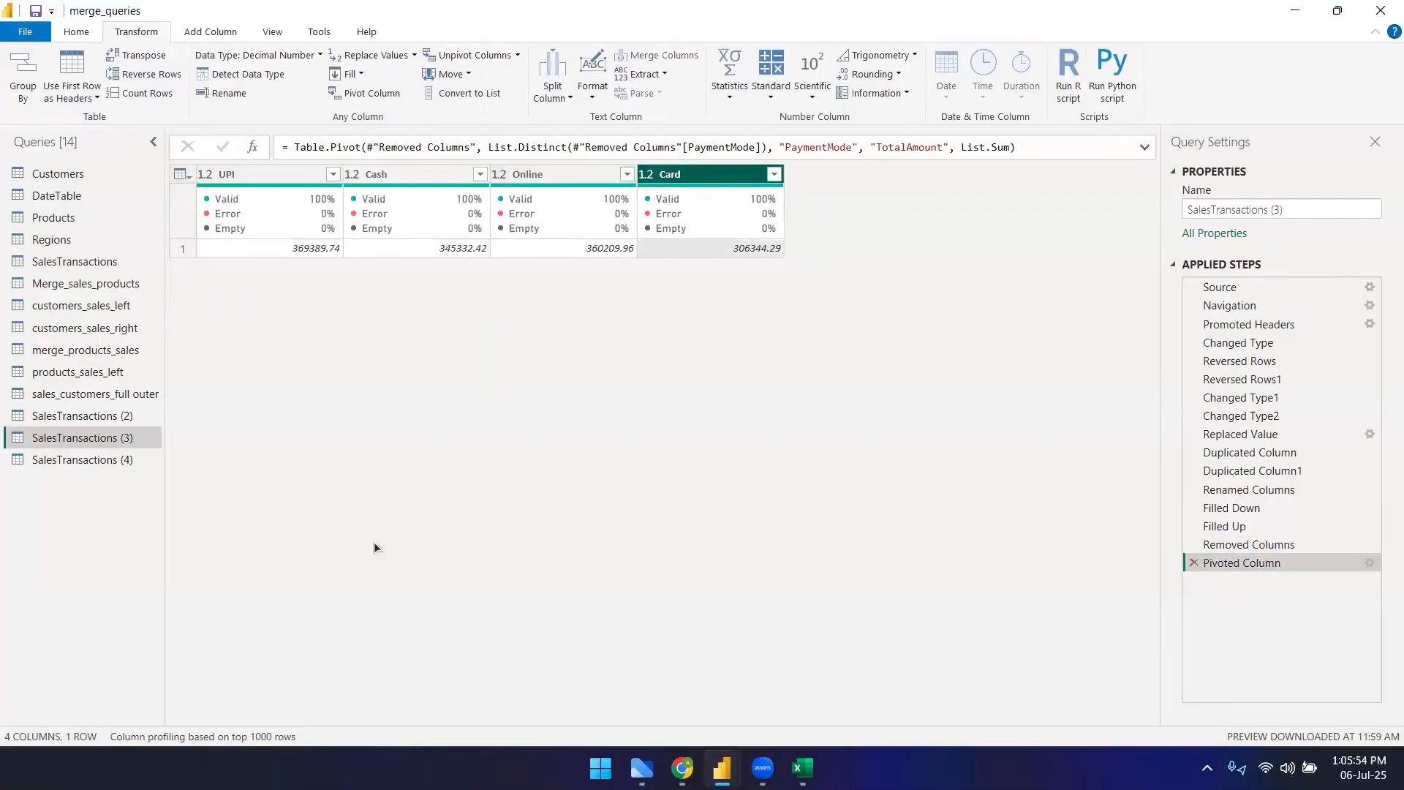
pyautogui.click(253, 172)
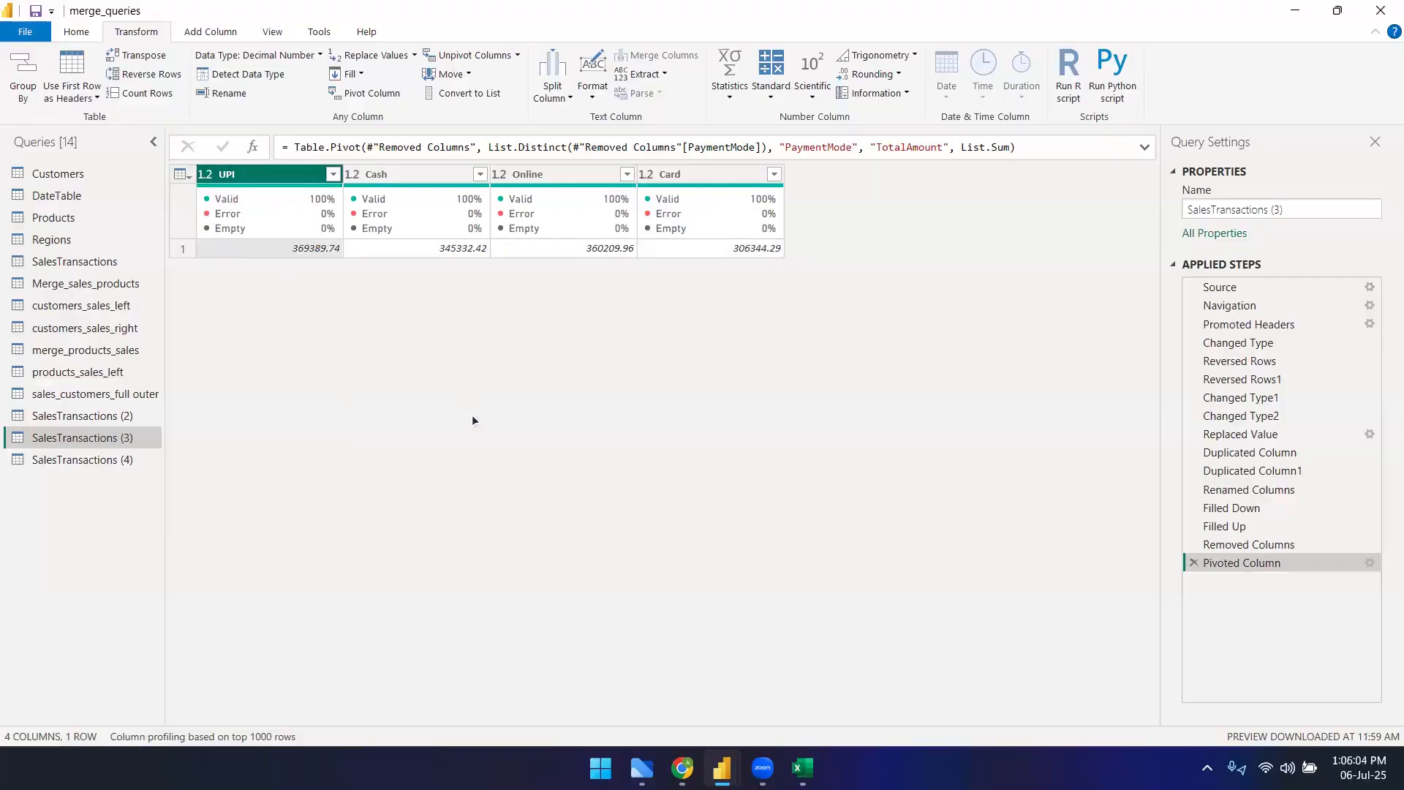
pyautogui.hotkey('shift', 'Right')
pyautogui.hotkey('shift', 'Right')
pyautogui.hotkey('shift', 'Right')
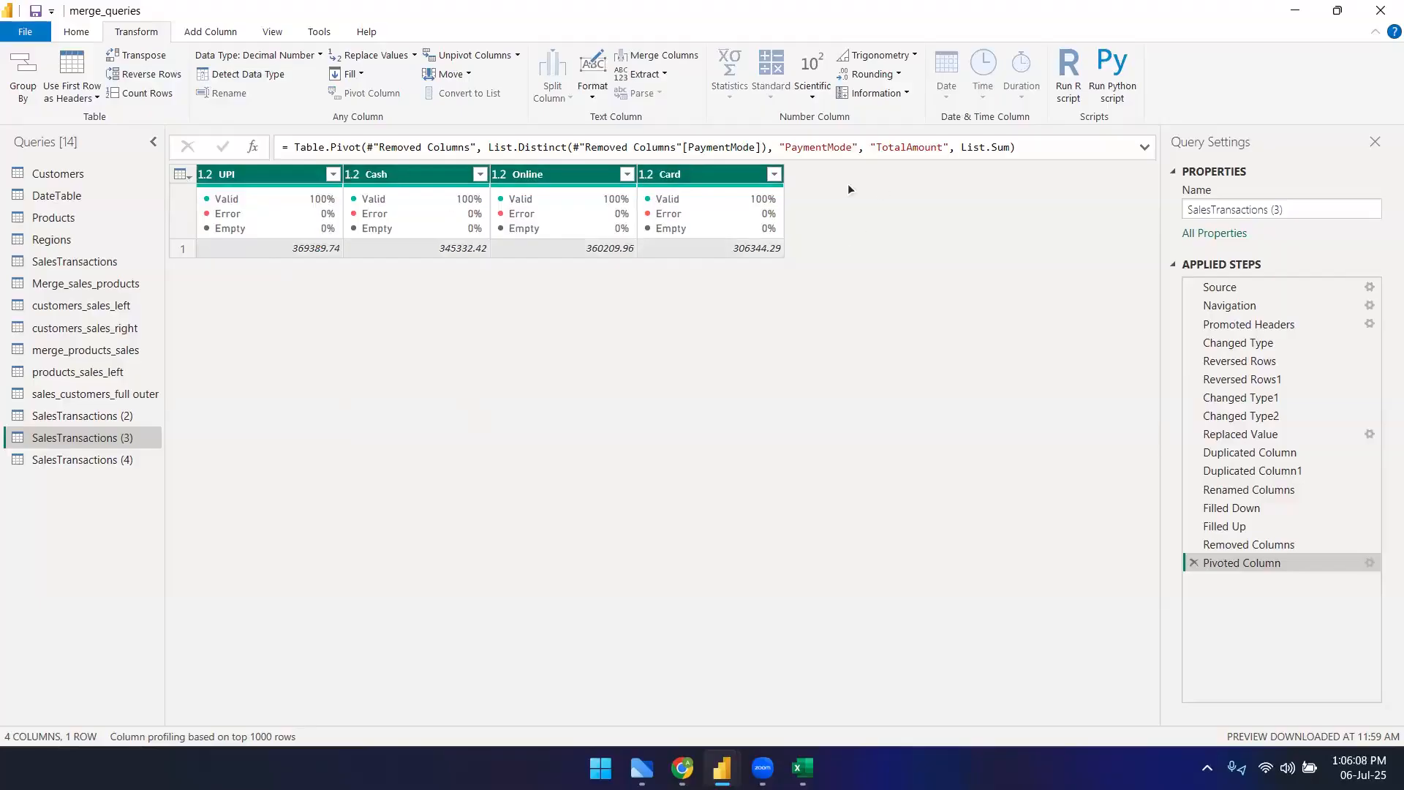
# - Move the ProductID column of SalesTransactions one place left and back one place right
pyautogui.click(76, 261)
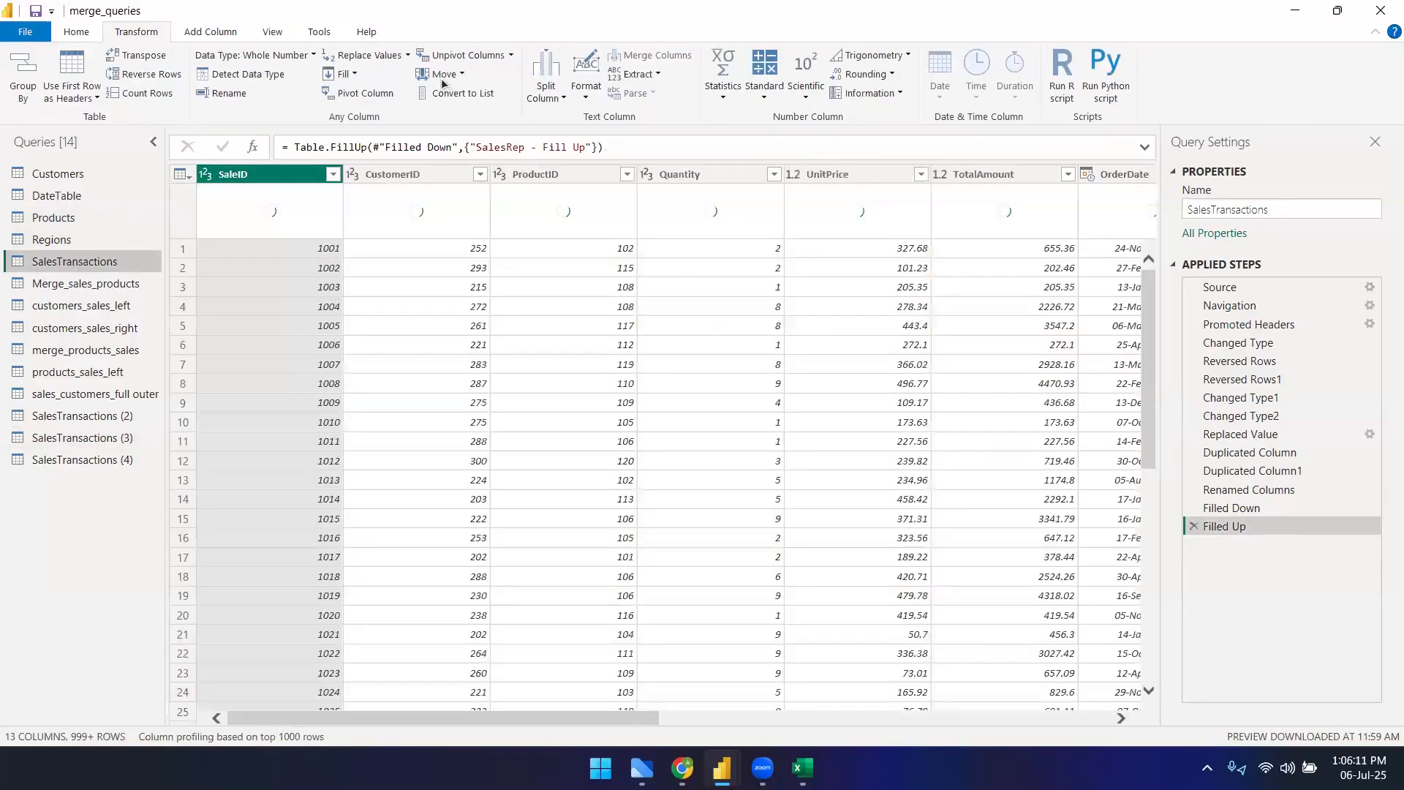
pyautogui.click(443, 76)
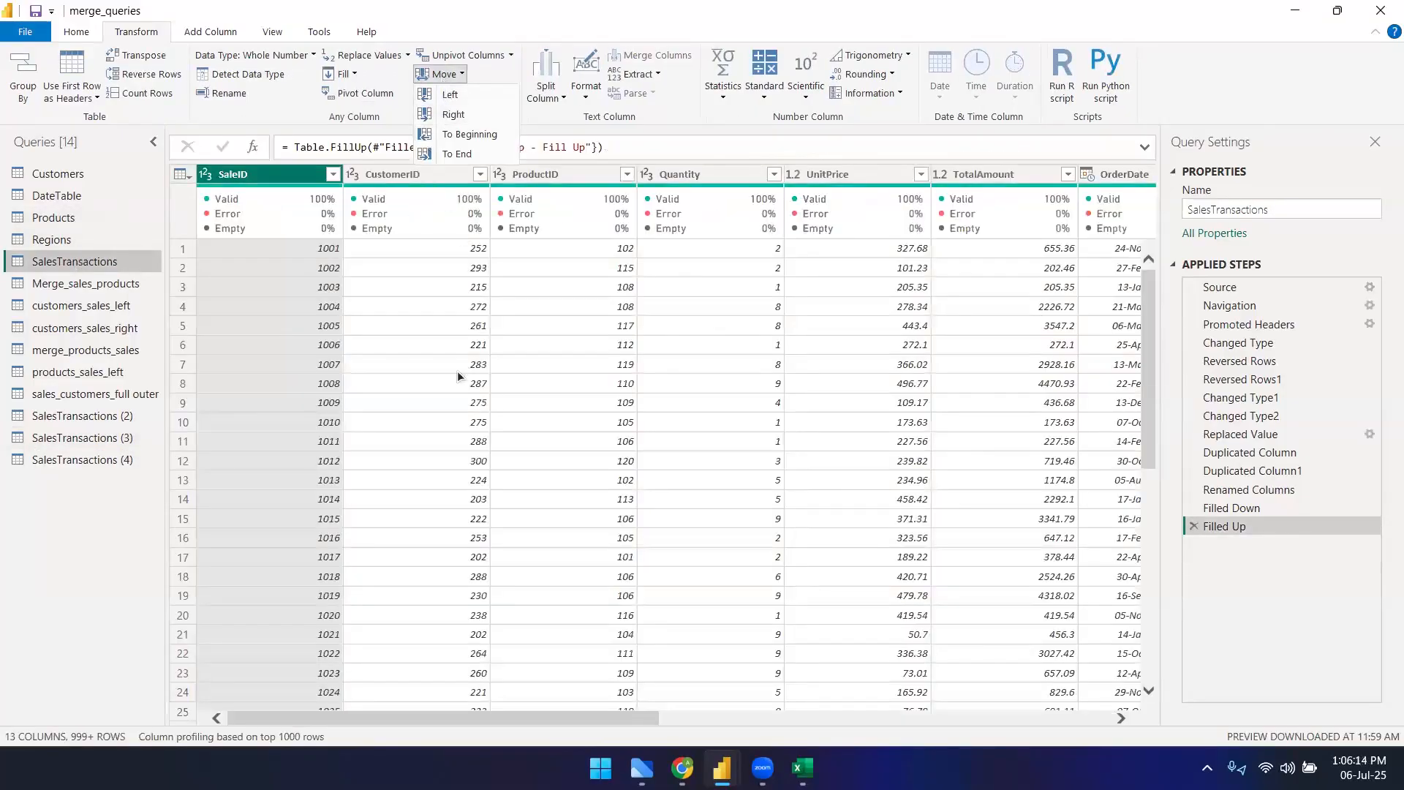
pyautogui.click(423, 417)
pyautogui.click(543, 174)
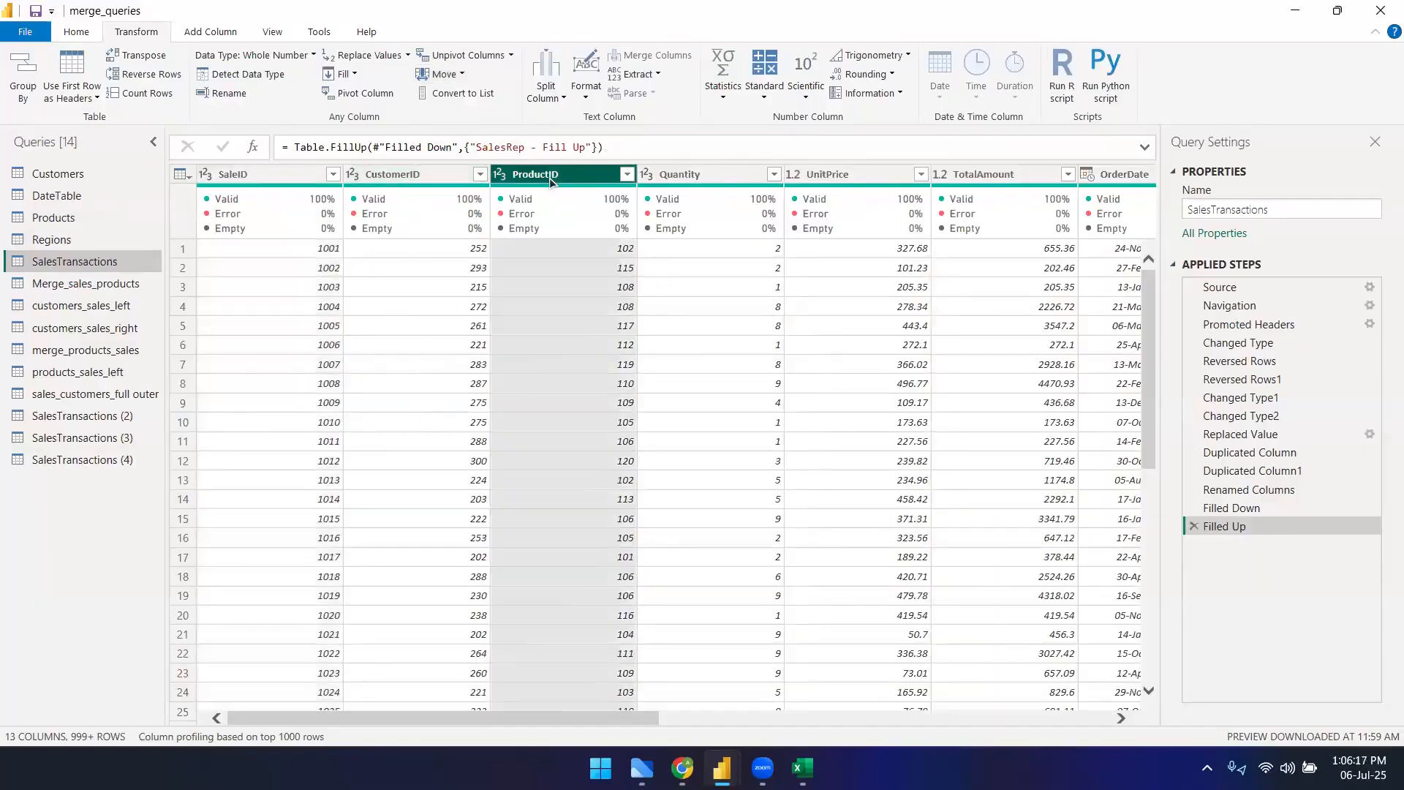
pyautogui.click(459, 76)
pyautogui.click(440, 94)
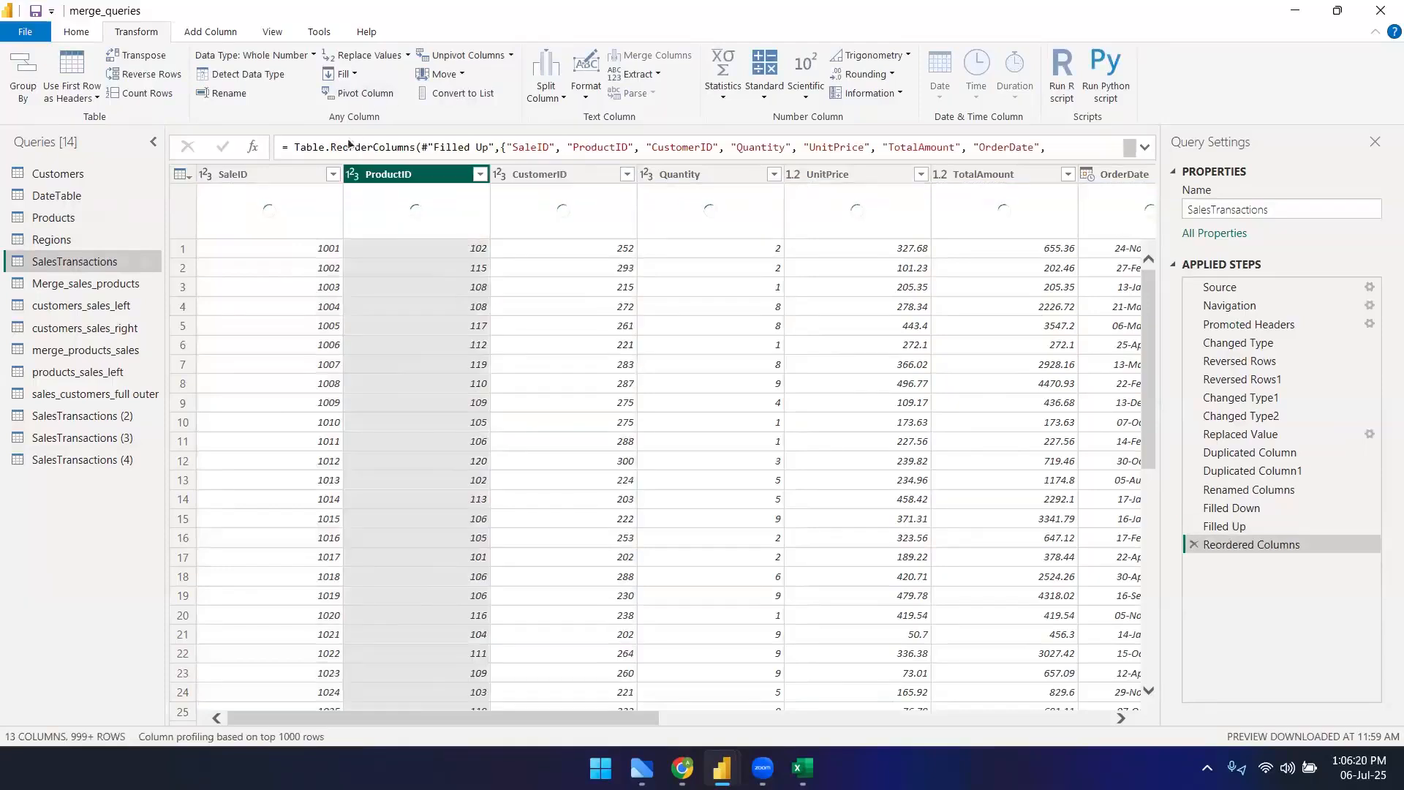
pyautogui.click(448, 76)
pyautogui.click(447, 115)
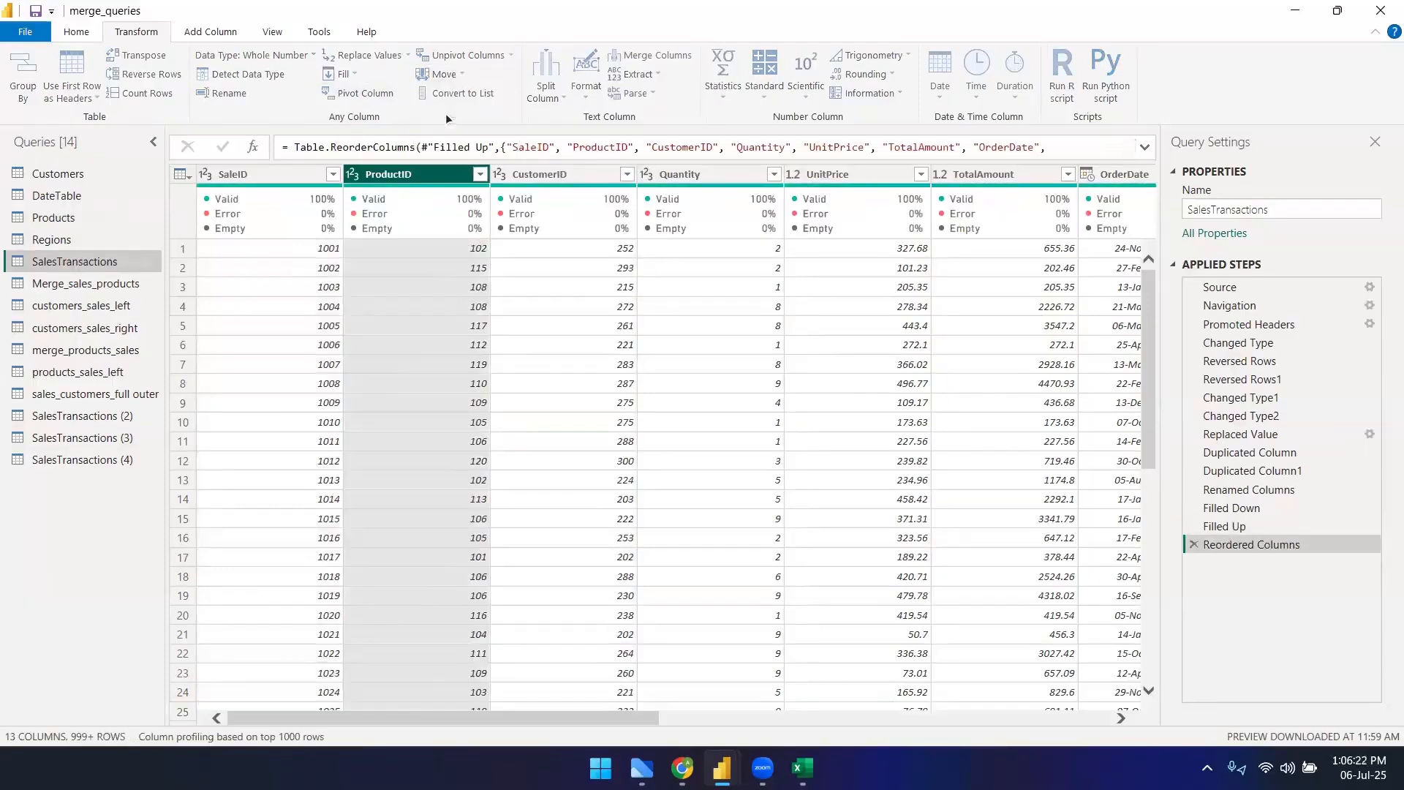
pyautogui.moveTo(530, 180)
pyautogui.mouseDown()
pyautogui.moveTo(817, 189)
pyautogui.moveTo(547, 183)
pyautogui.mouseUp()
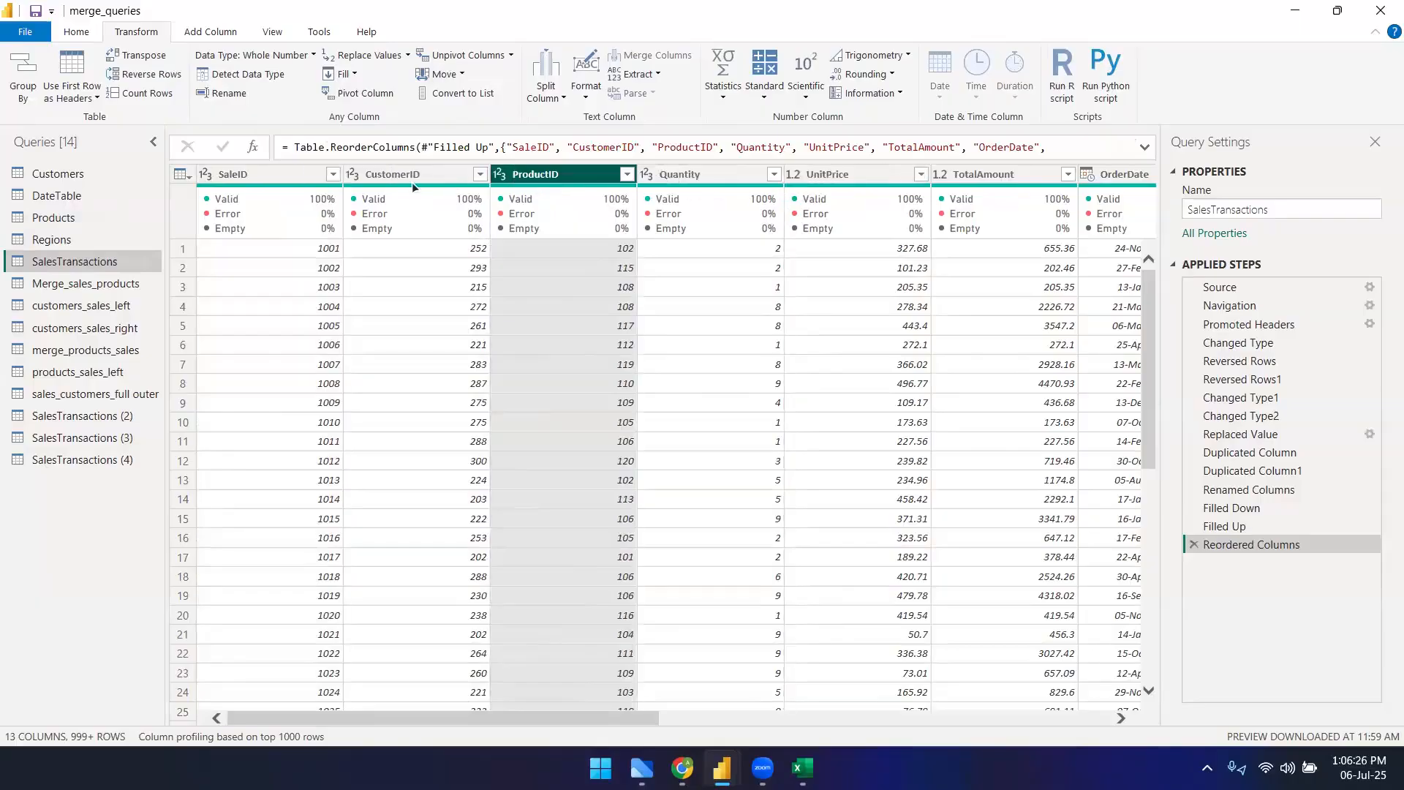
# - Move the ProductID column to the beginning and to the end of SalesTransactions, and remove the column reordering step
pyautogui.click(441, 73)
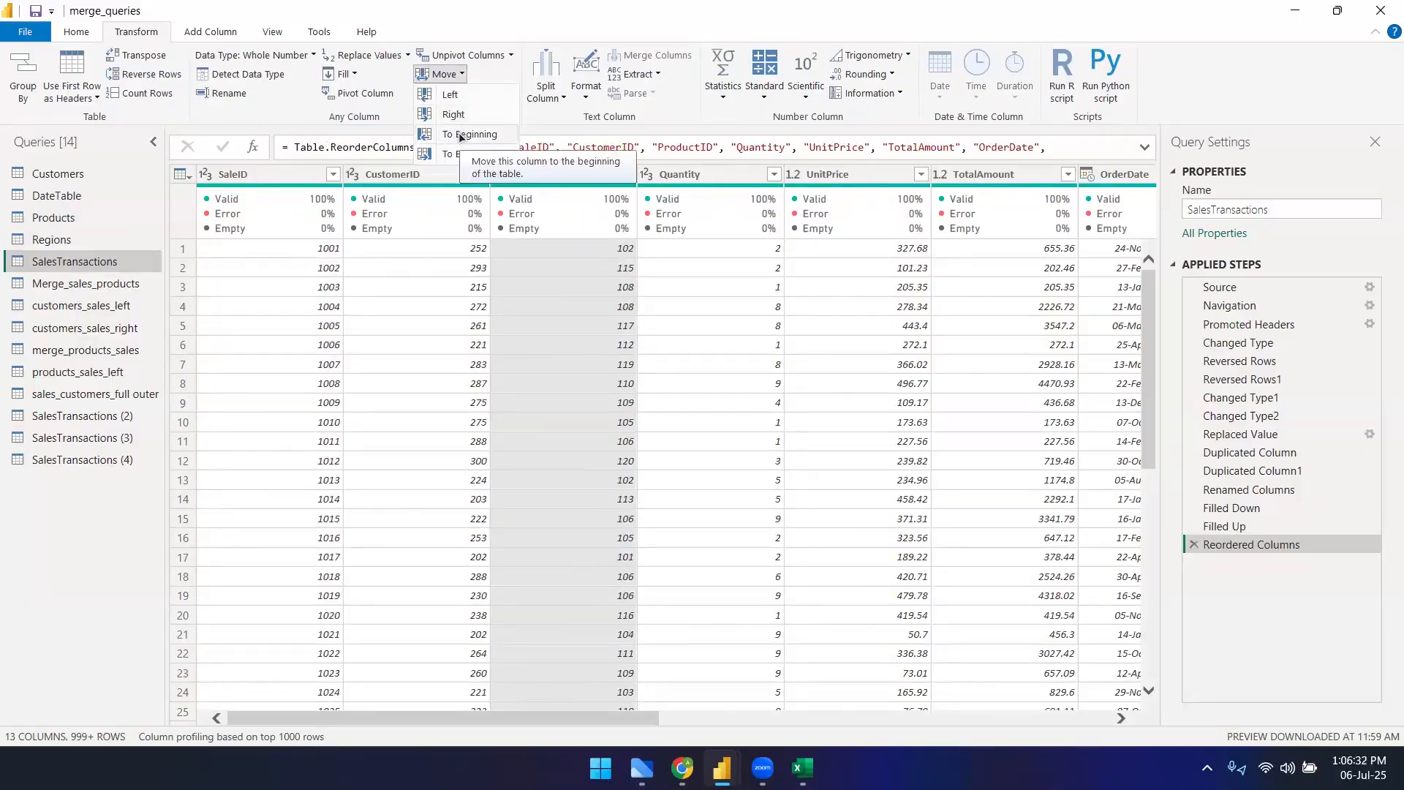
pyautogui.click(461, 135)
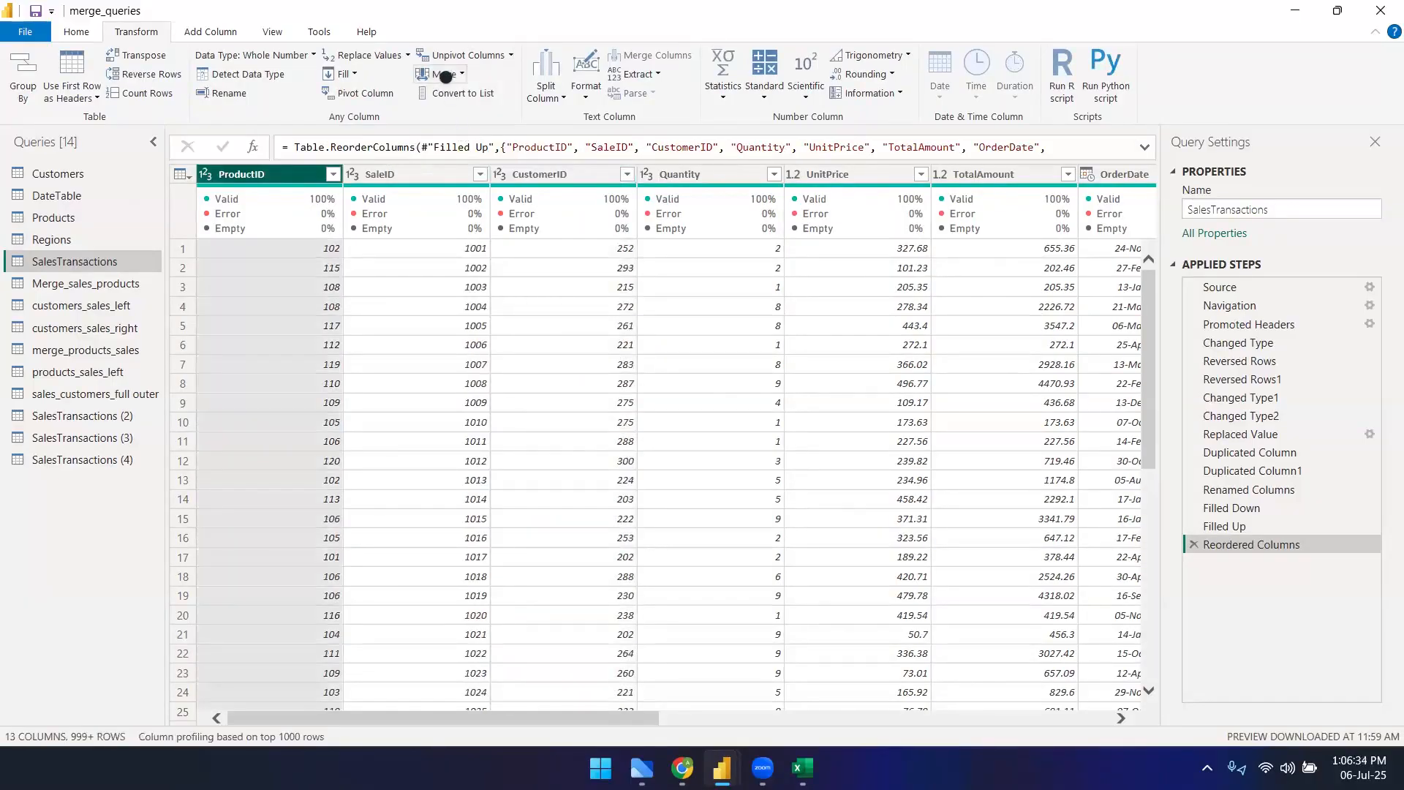
pyautogui.click(446, 76)
pyautogui.click(440, 149)
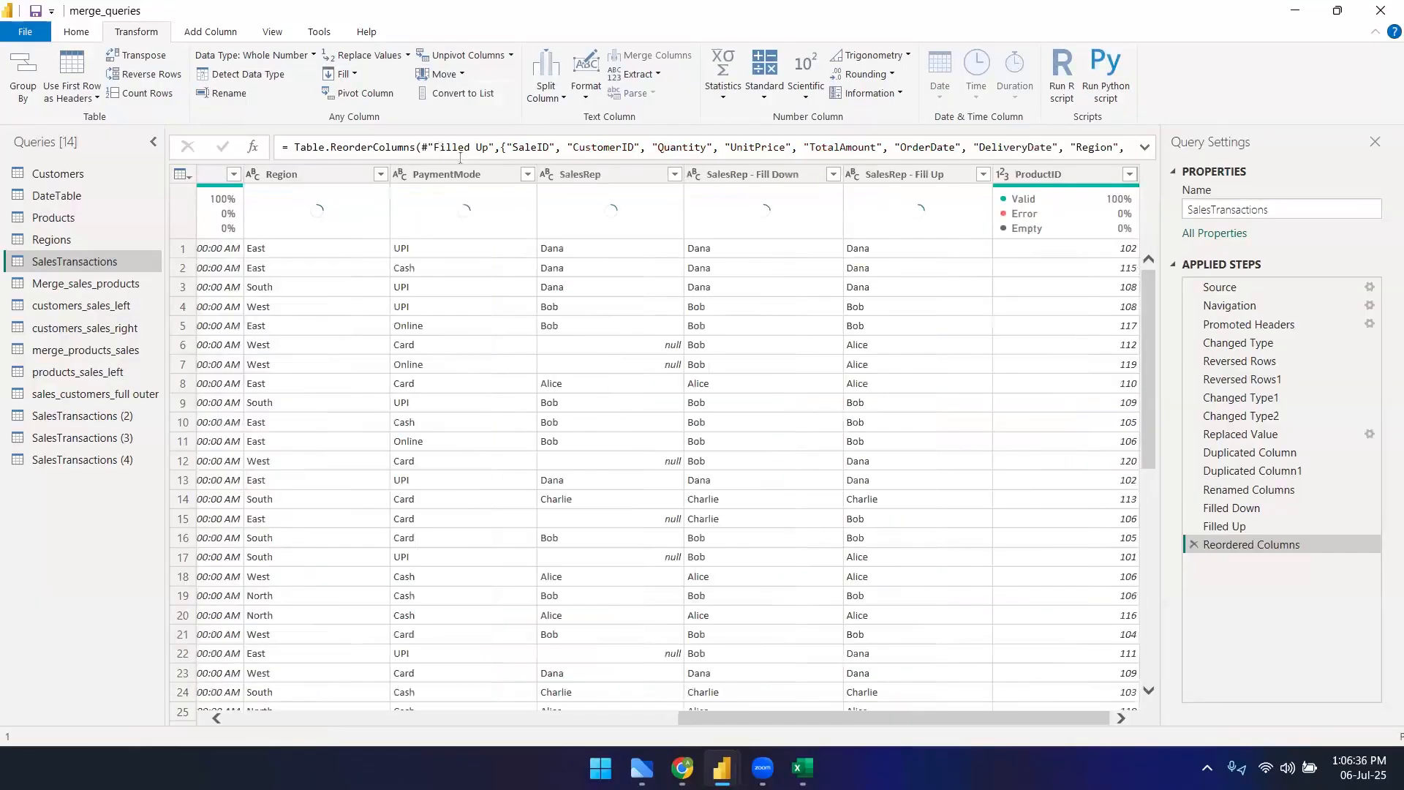
pyautogui.click(1194, 544)
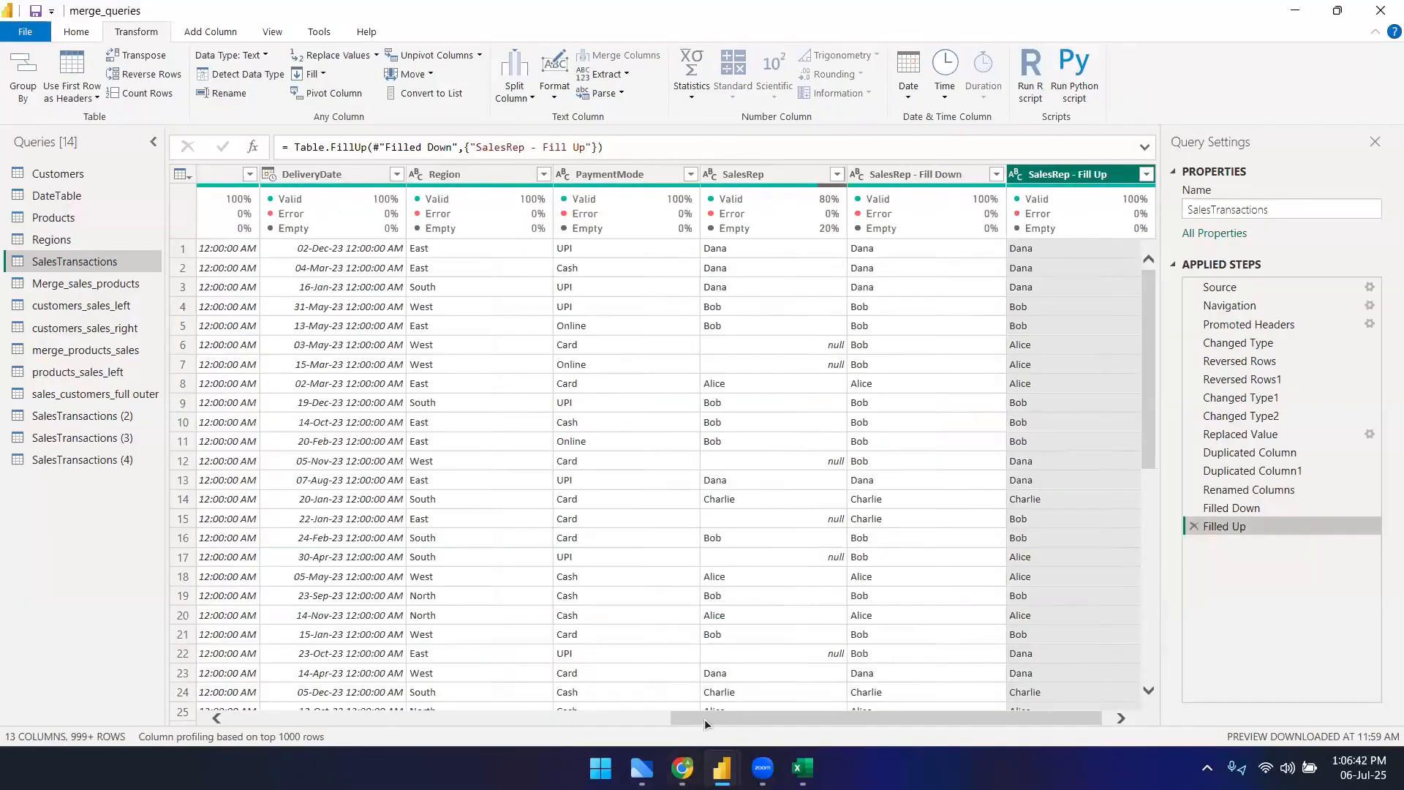
pyautogui.moveTo(704, 718); pyautogui.dragTo(339, 712)
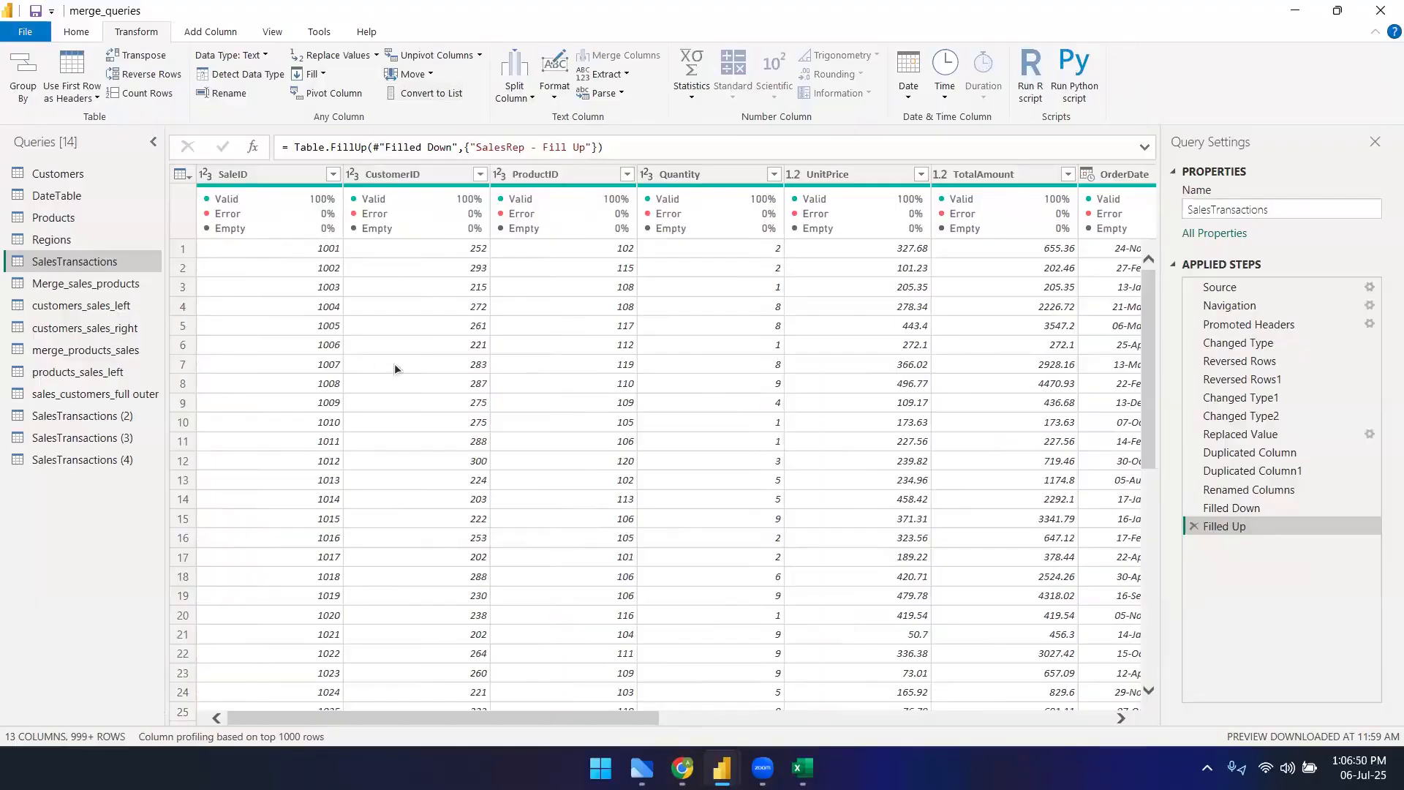
# - Open the Customers query and select its Cust.Name column
pyautogui.click(534, 368)
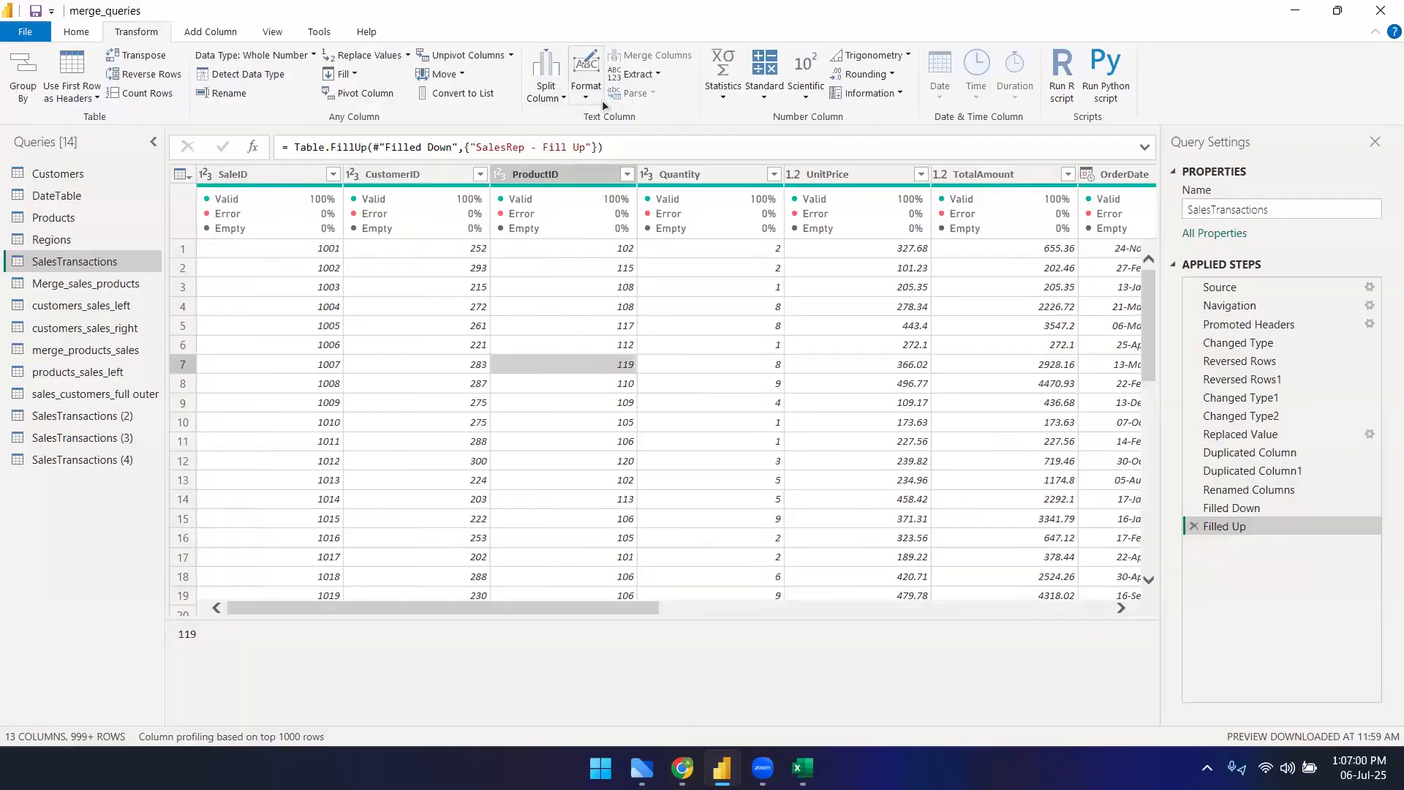
pyautogui.click(521, 284)
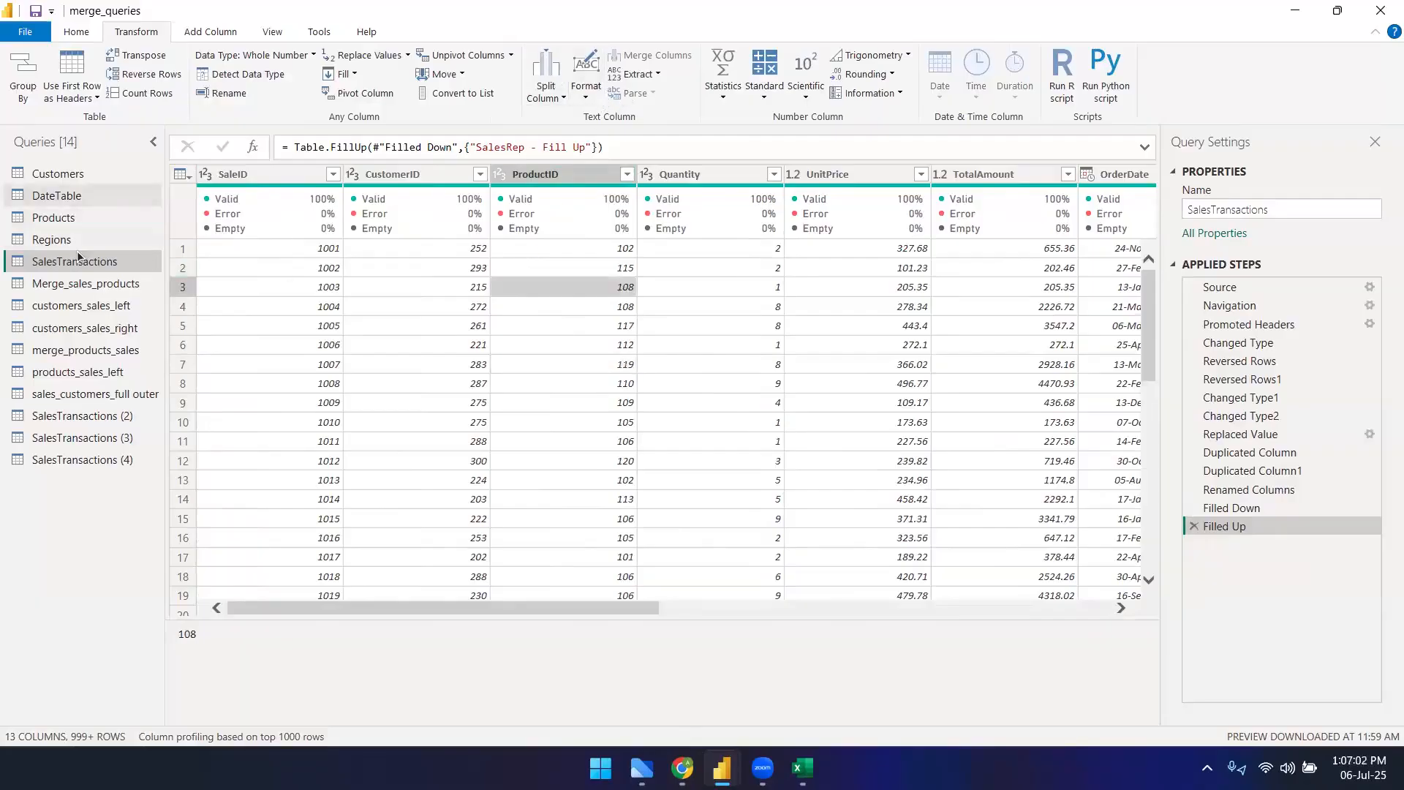
pyautogui.click(60, 177)
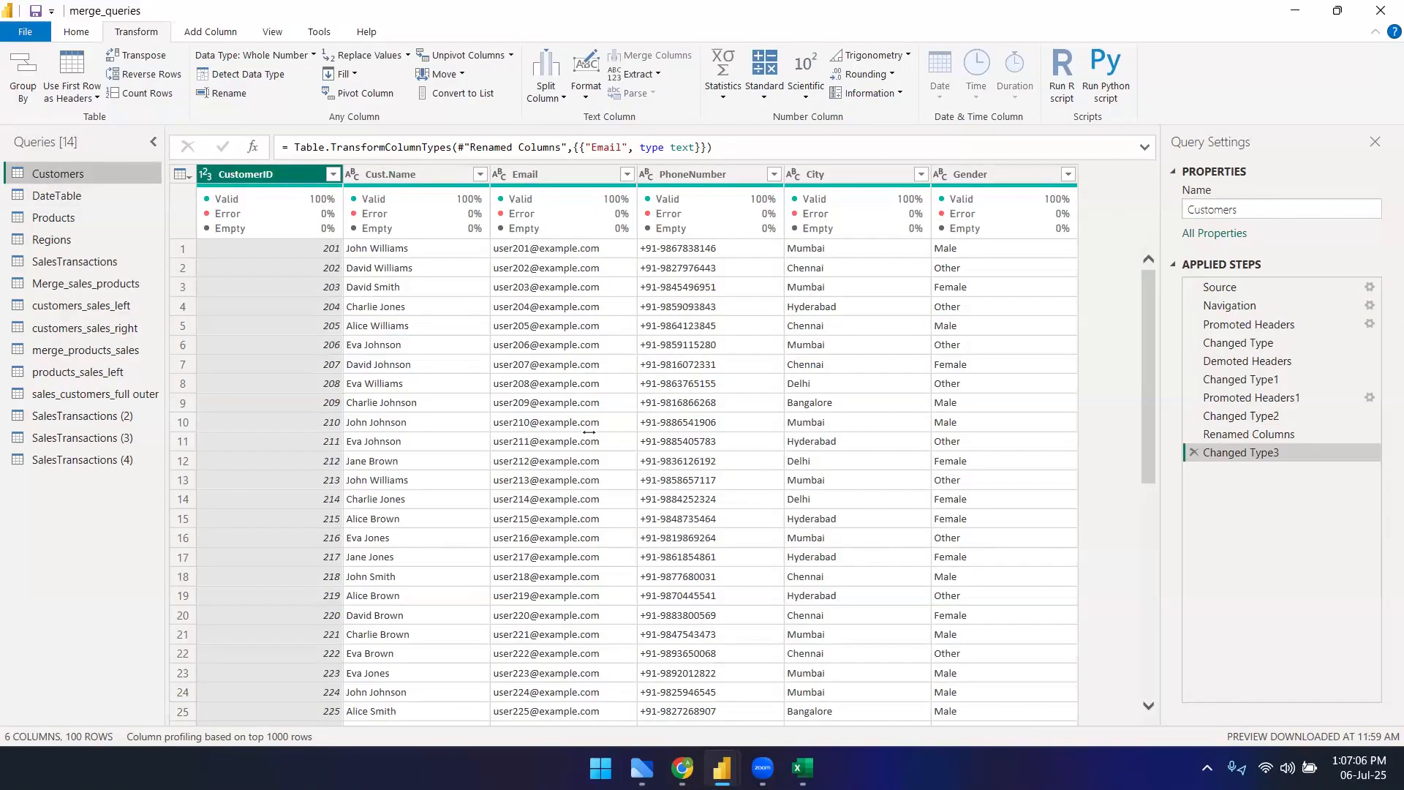
pyautogui.hotkey('alt', 'Tab')
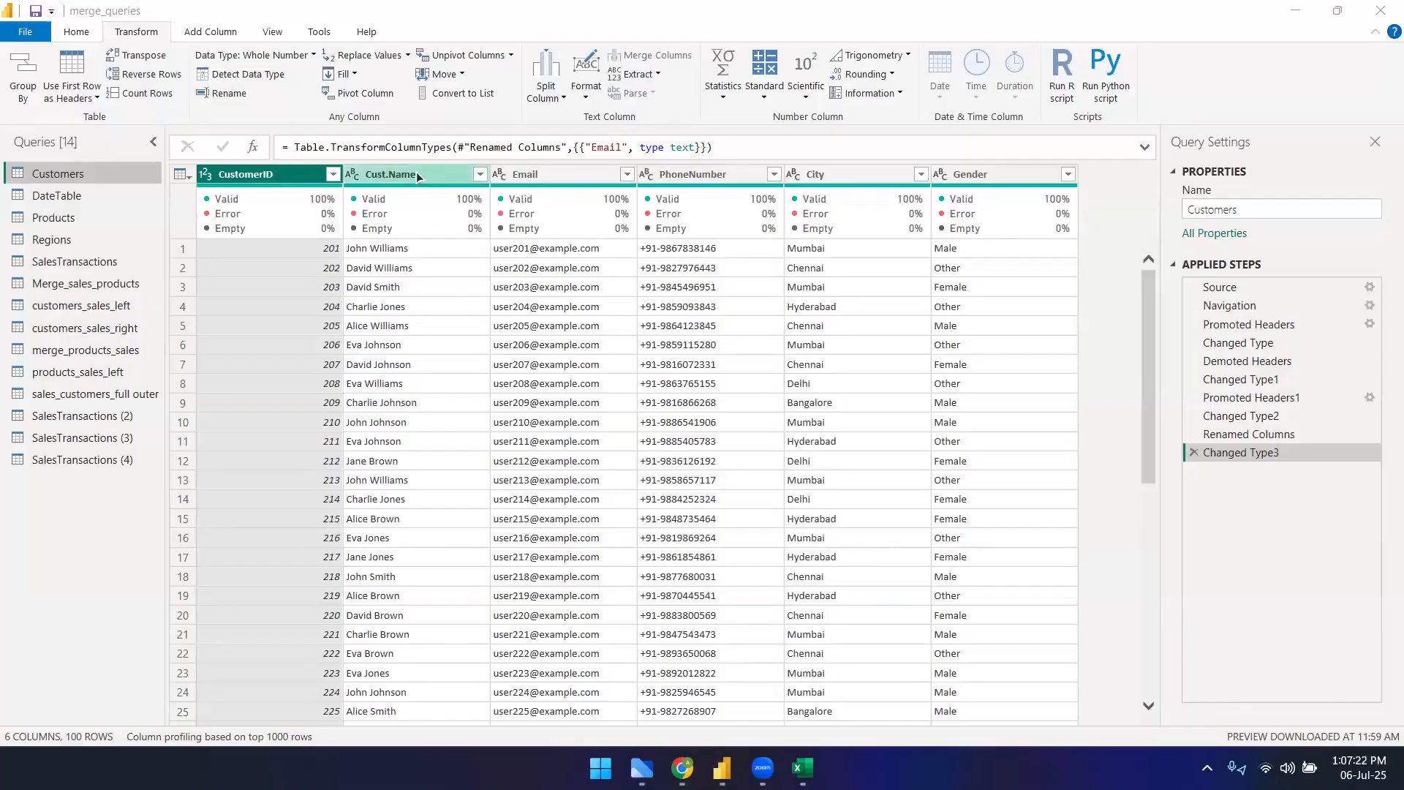
pyautogui.click(432, 386)
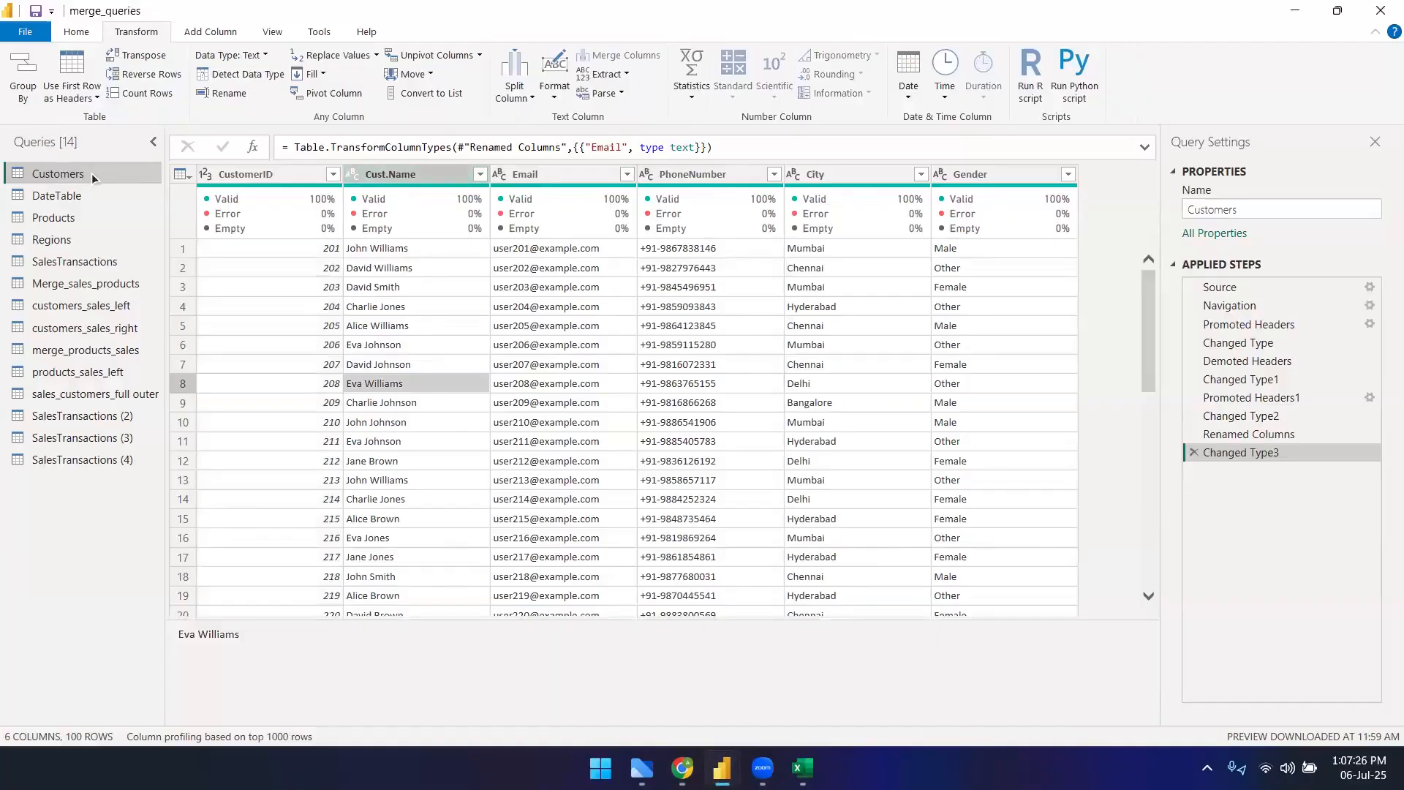
pyautogui.click(420, 178)
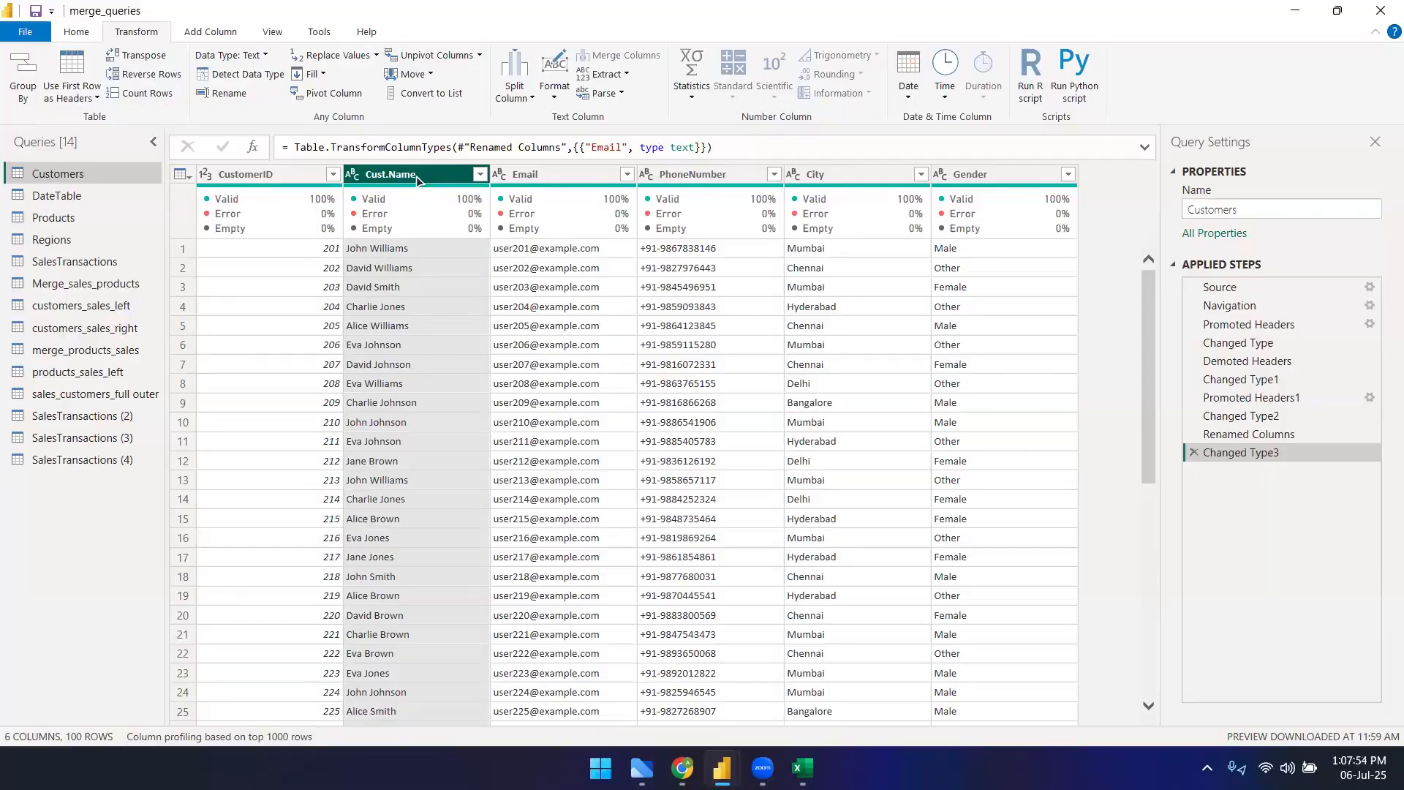
# - Split the Cust.Name column at each occurrence of the space delimiter, and delete the resulting split and type-change steps
pyautogui.click(528, 103)
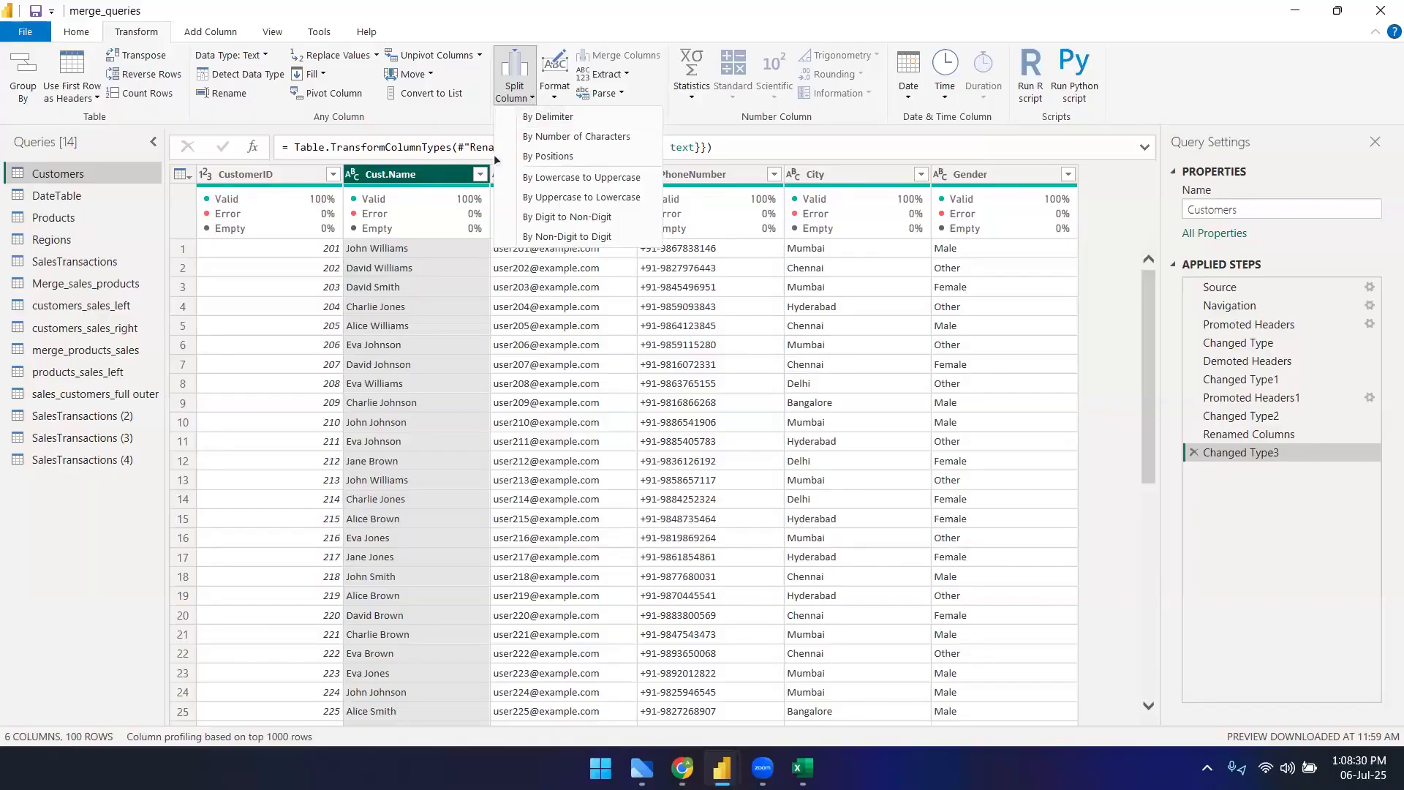
pyautogui.click(398, 313)
pyautogui.click(397, 249)
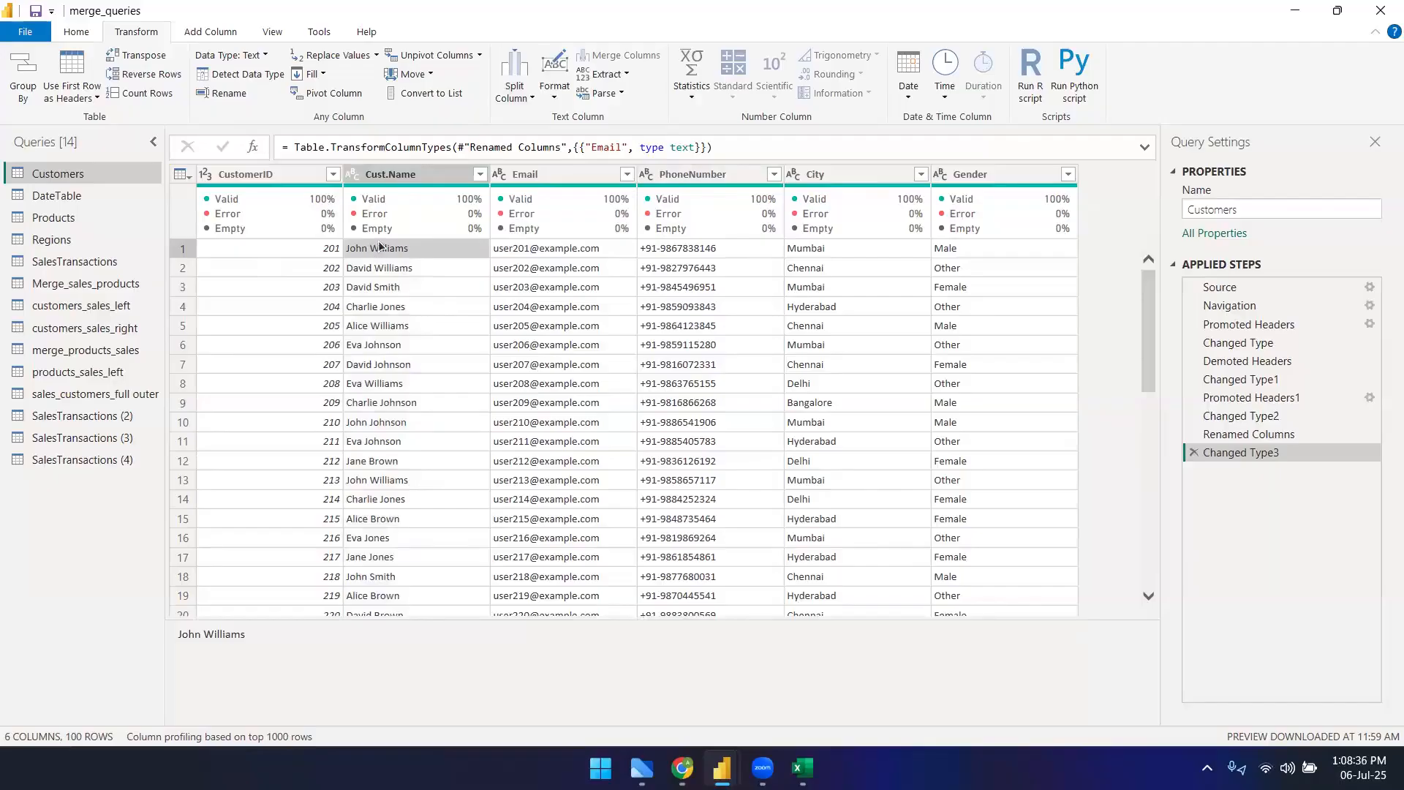
pyautogui.click(402, 175)
pyautogui.click(522, 82)
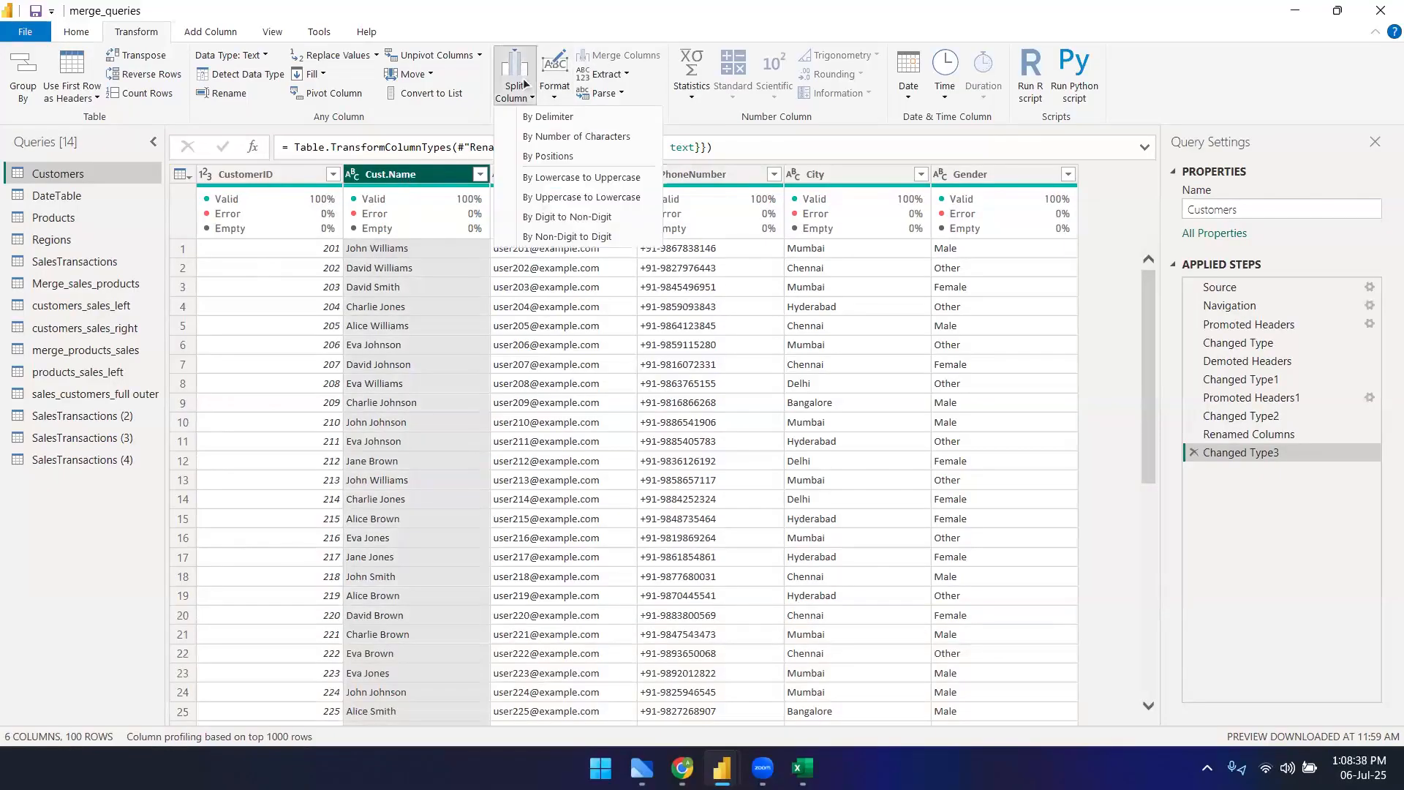
pyautogui.click(536, 117)
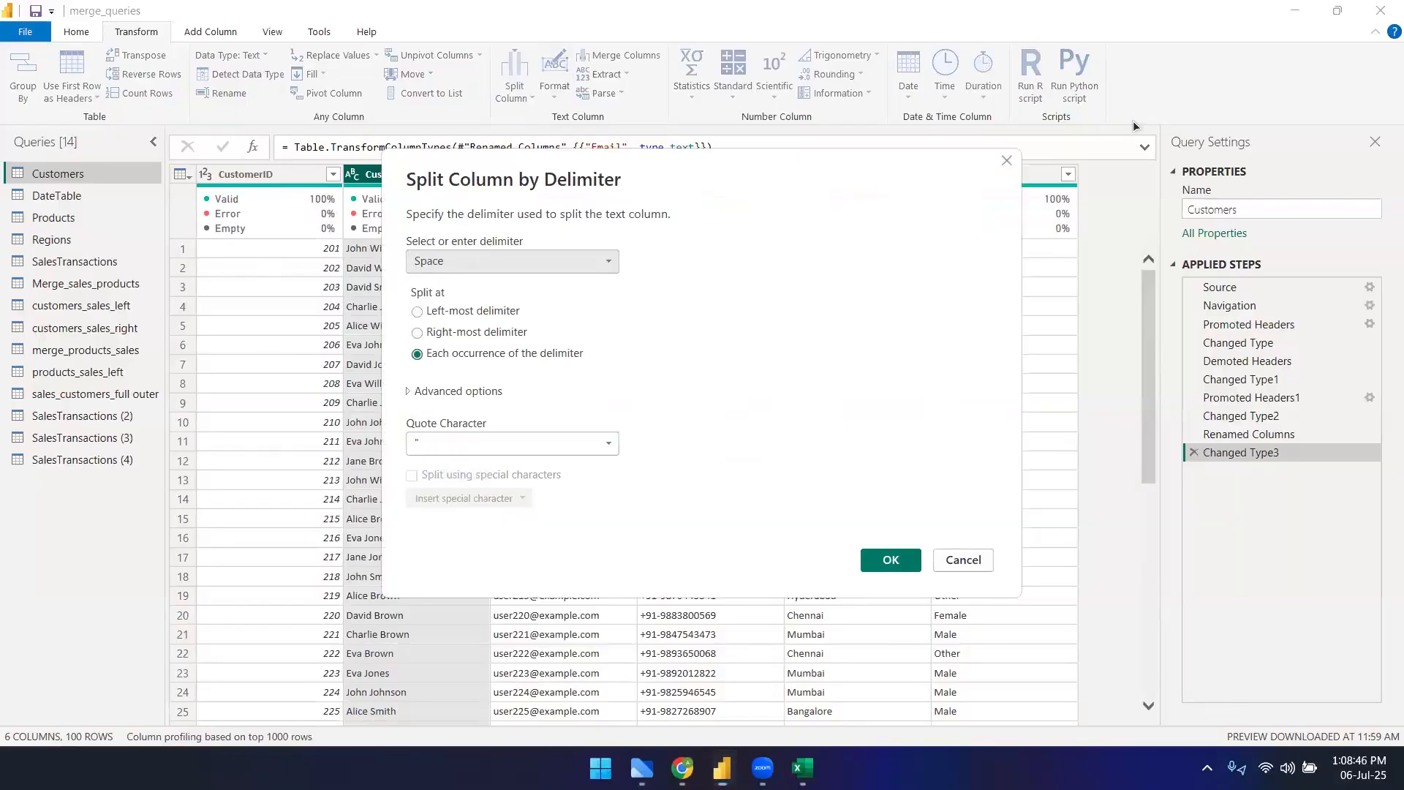
pyautogui.click(892, 561)
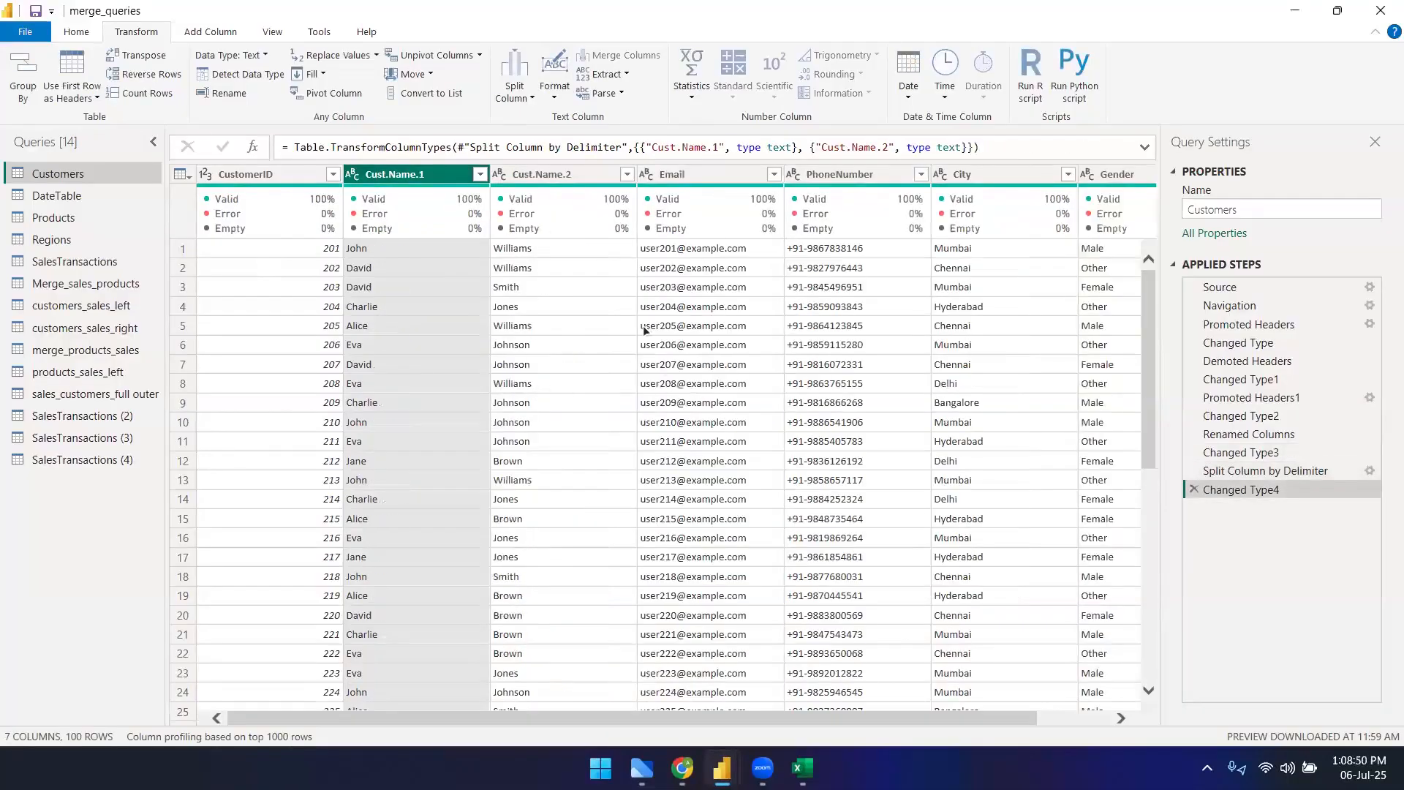
pyautogui.click(547, 244)
pyautogui.click(451, 253)
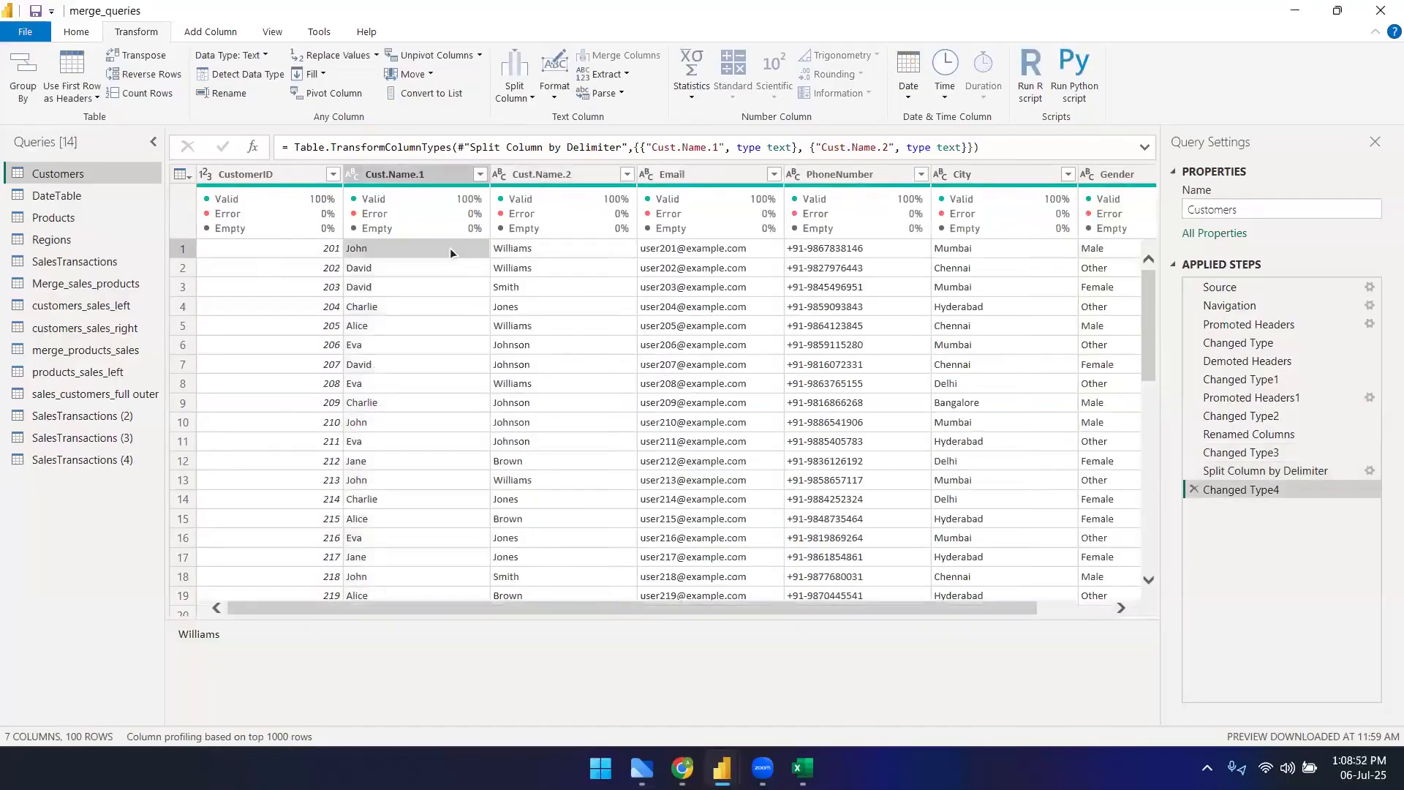
pyautogui.click(525, 254)
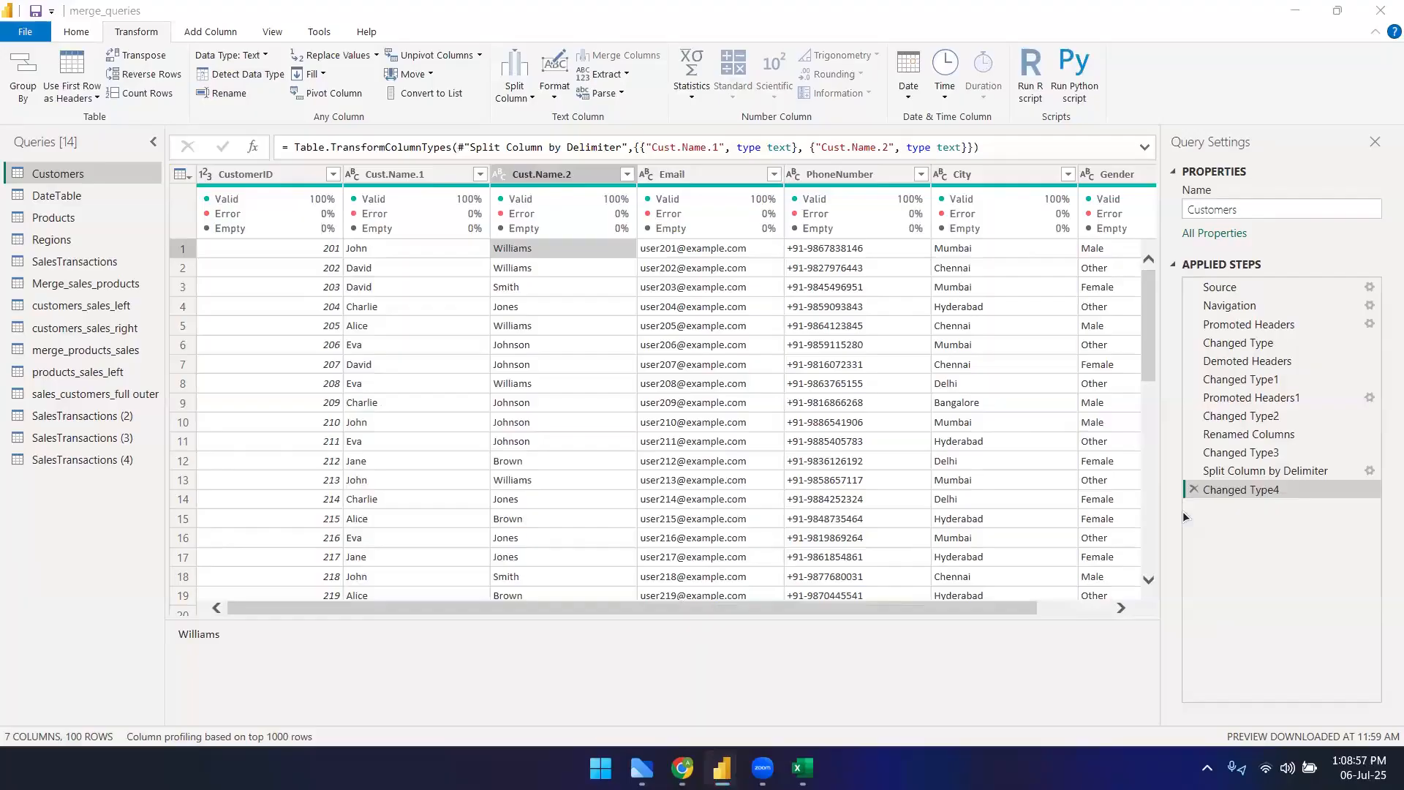
pyautogui.click(1194, 489)
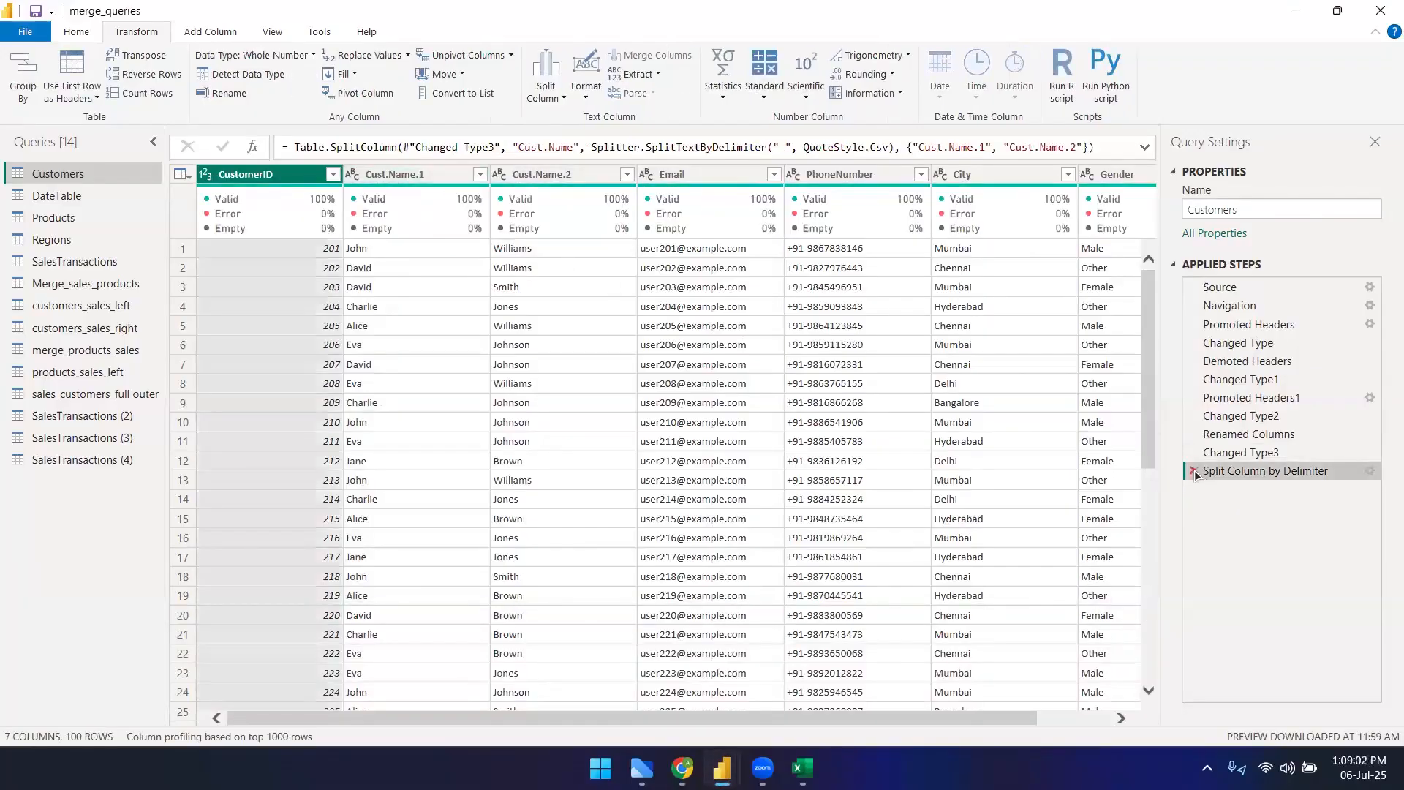
pyautogui.click(1193, 471)
# - Split the Cust.Name column repeatedly by 5 characters, check the resulting columns, and delete the split and type-change steps
pyautogui.click(415, 179)
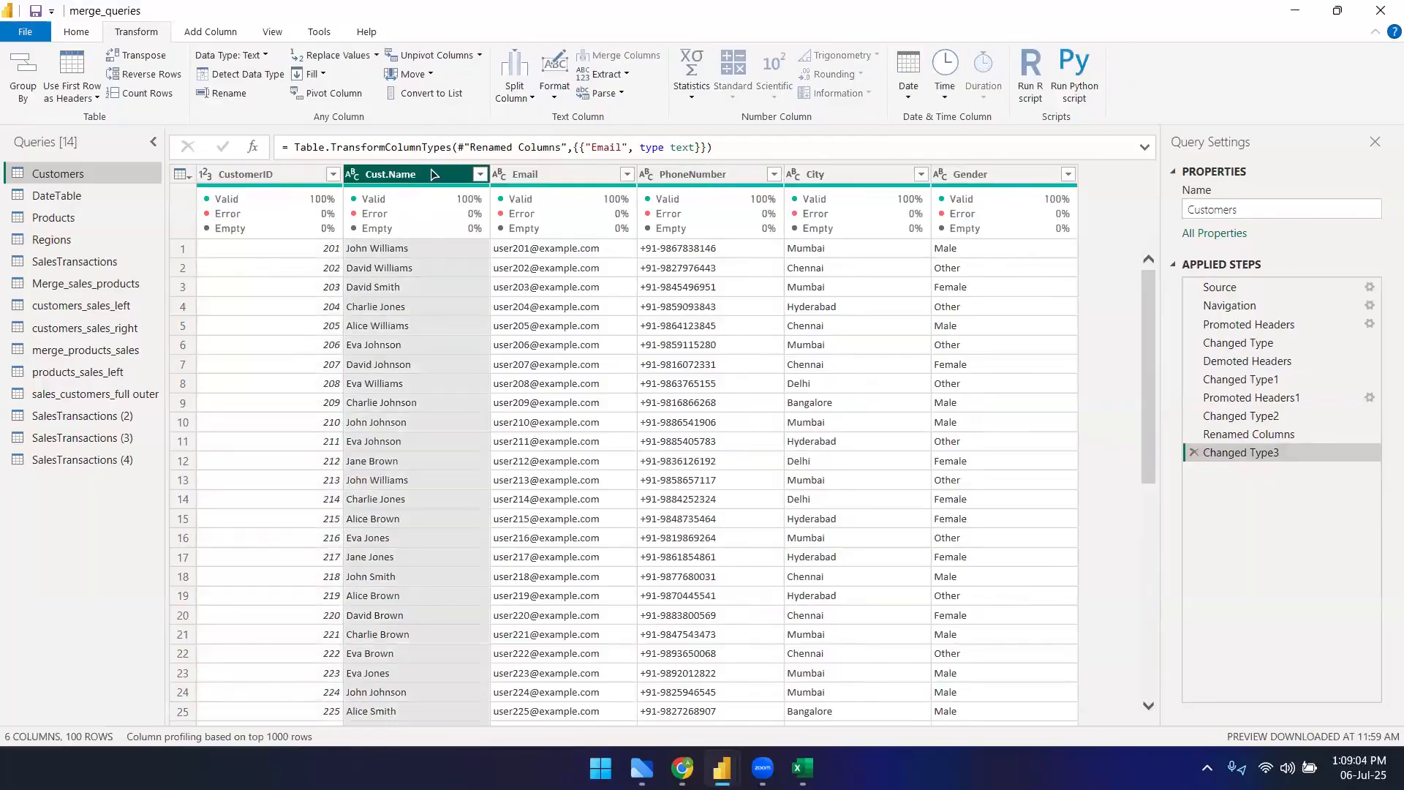
pyautogui.click(516, 95)
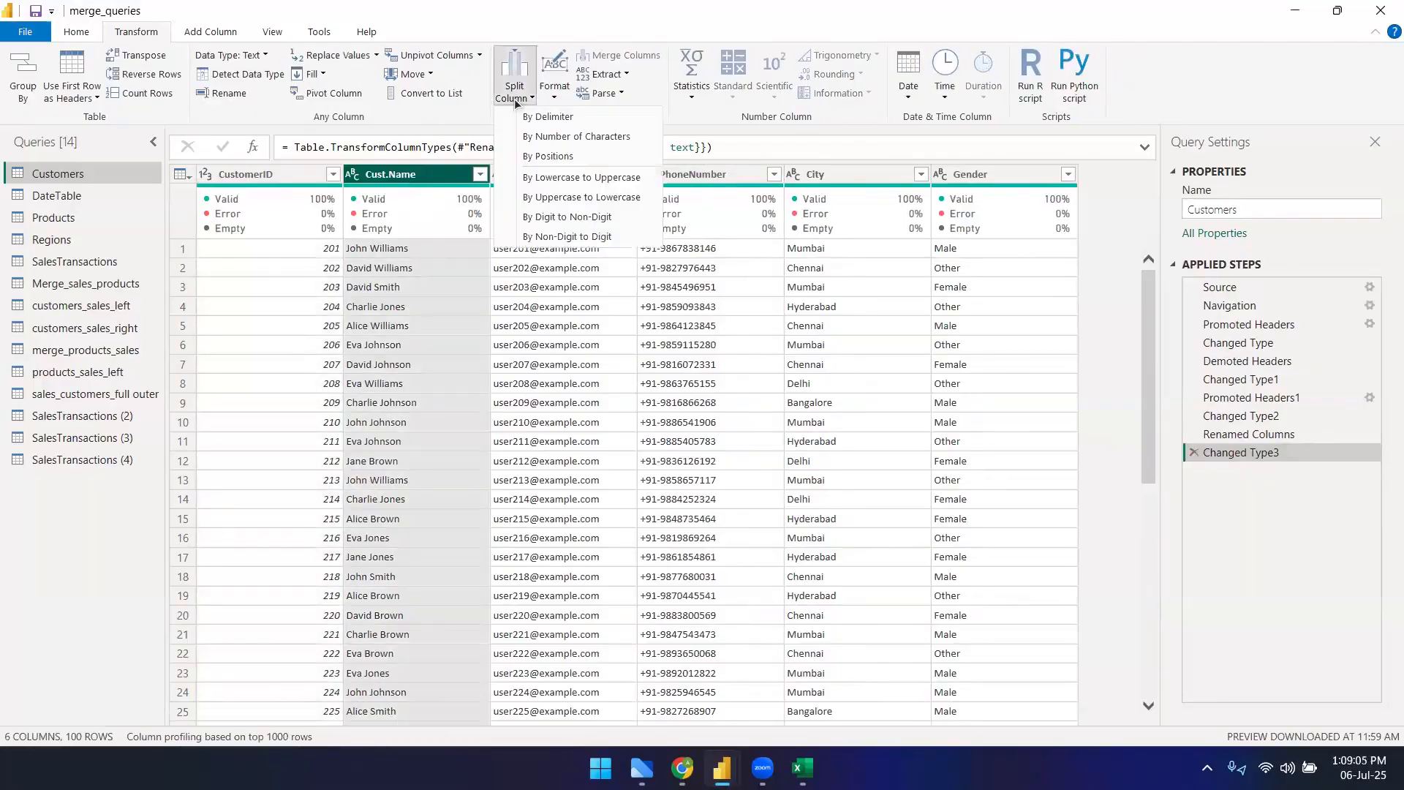
pyautogui.click(529, 135)
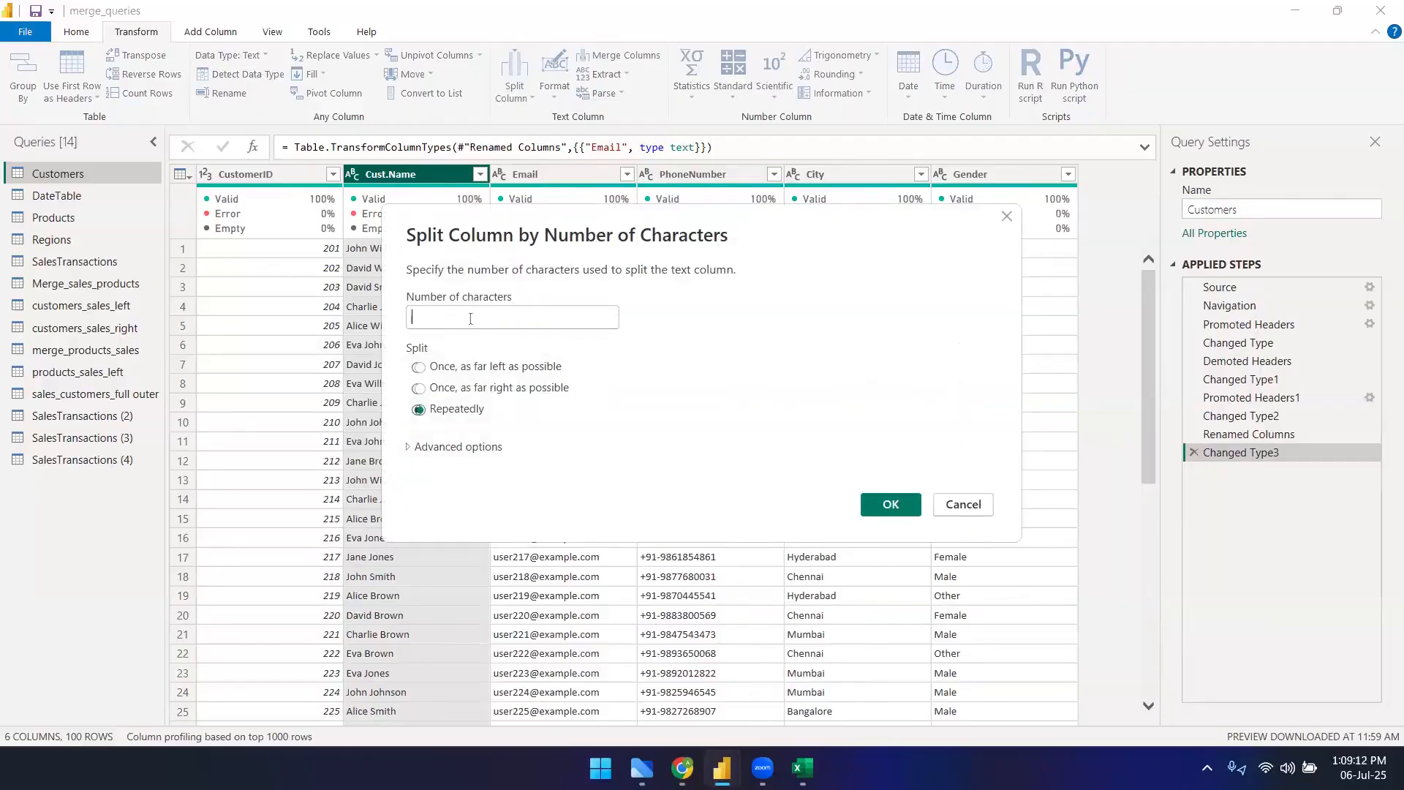
pyautogui.write('5')
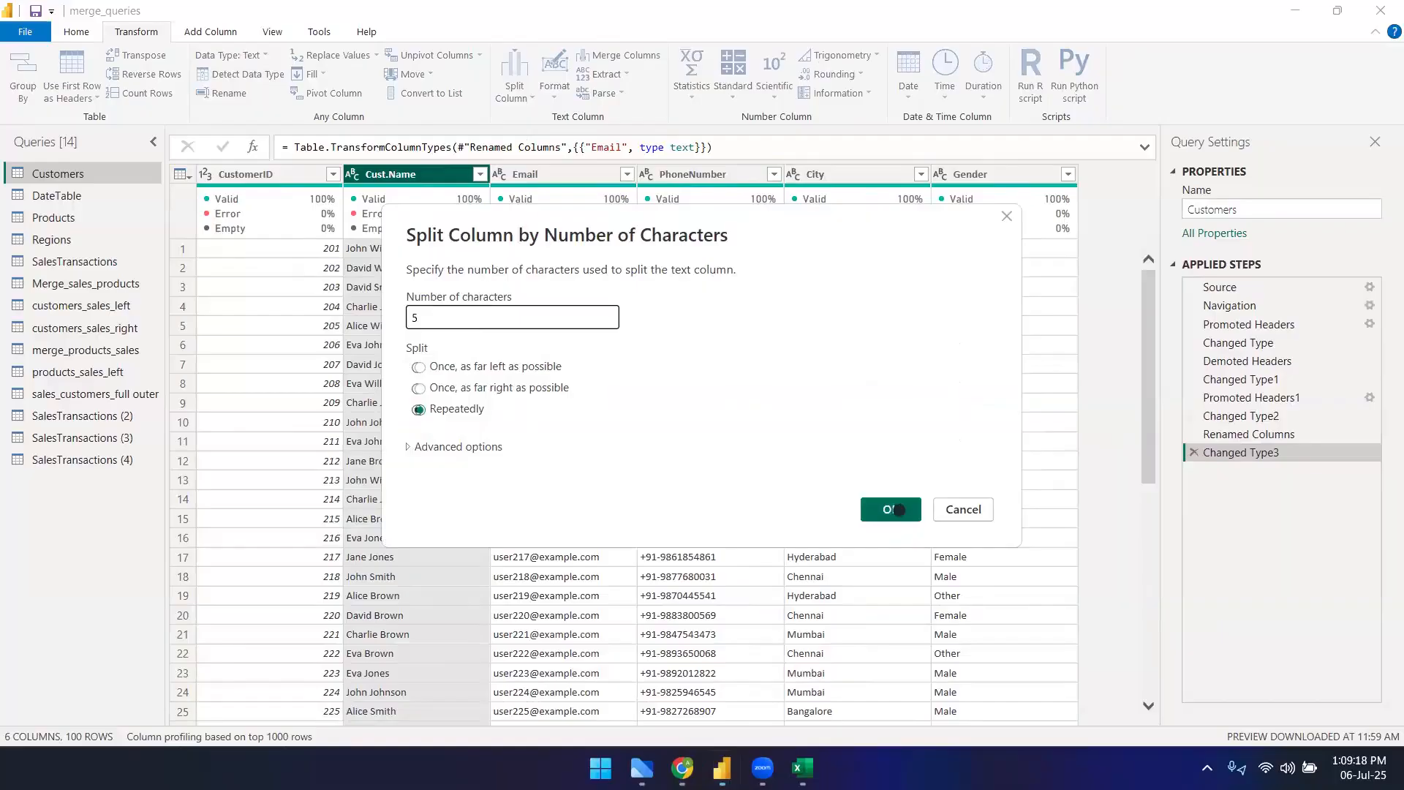
pyautogui.click(899, 511)
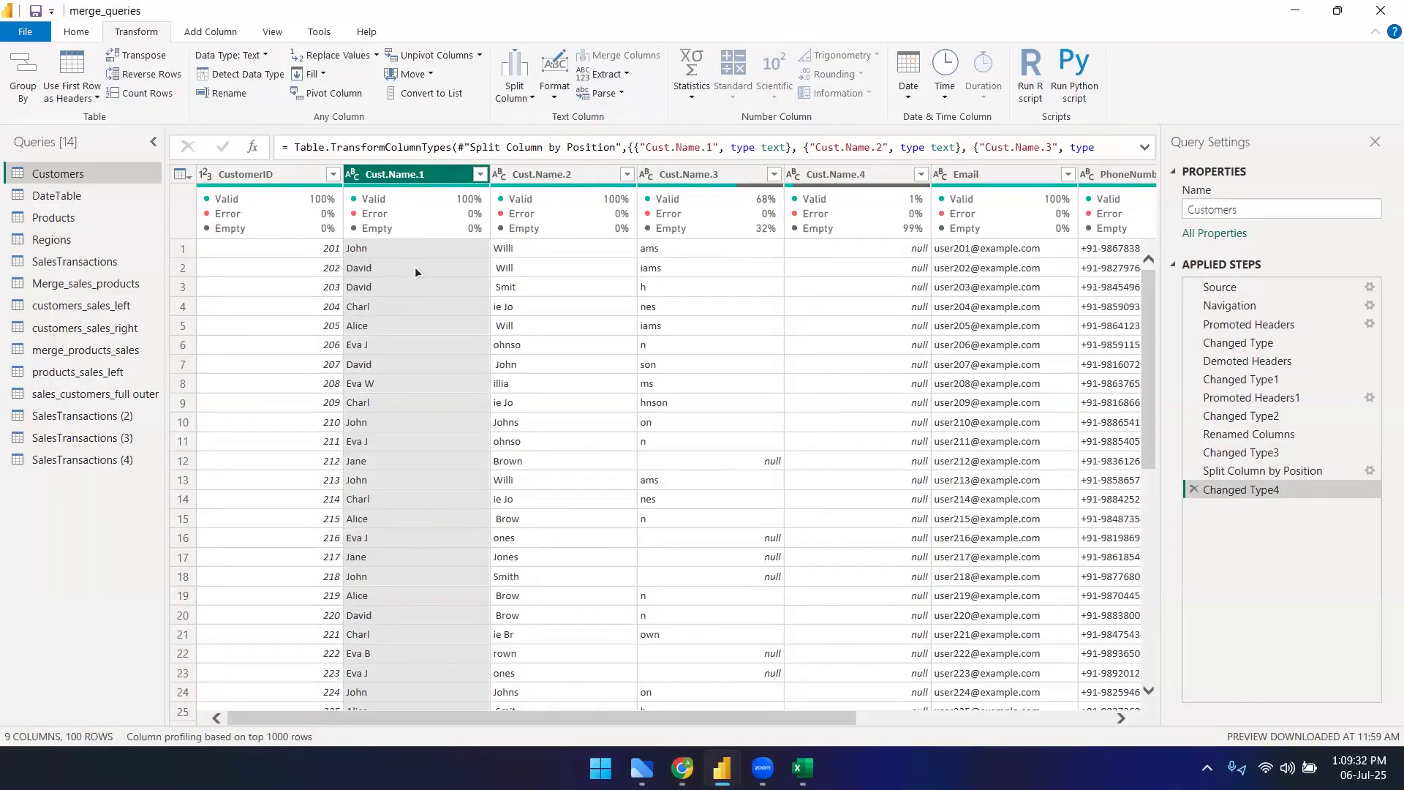
pyautogui.scroll(-7, 668, 339)
pyautogui.scroll(-10, 644, 573)
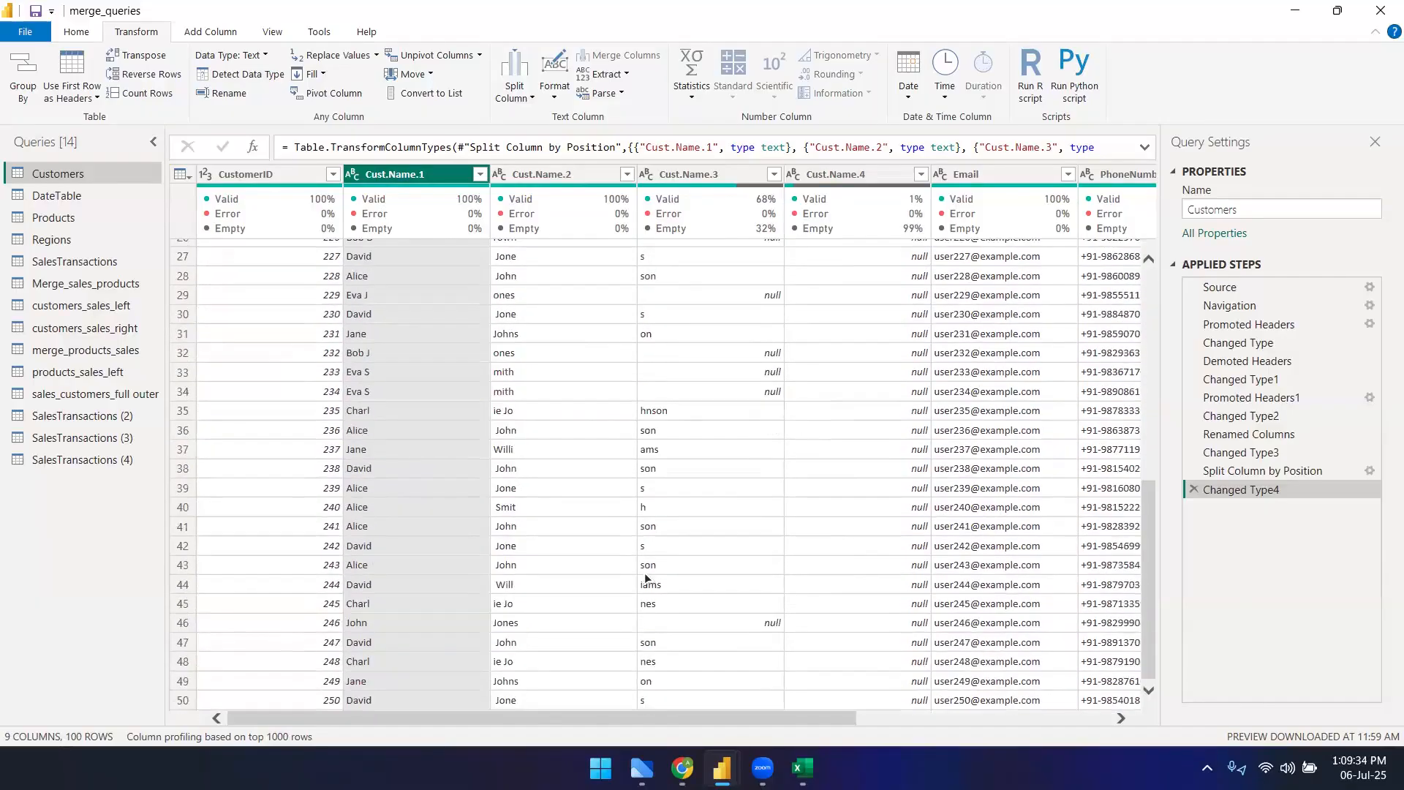
pyautogui.scroll(10, 684, 573)
pyautogui.scroll(7, 688, 552)
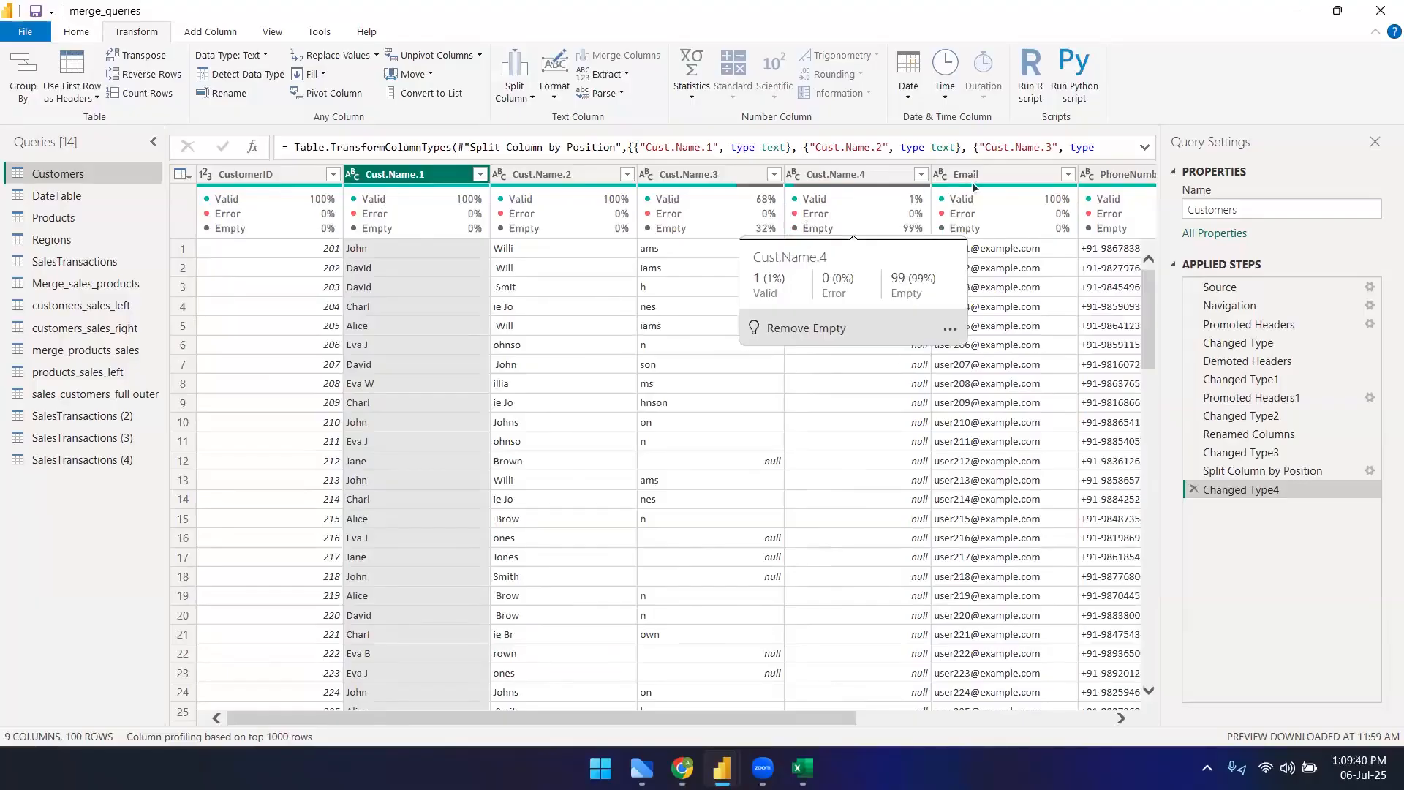
pyautogui.click(1195, 489)
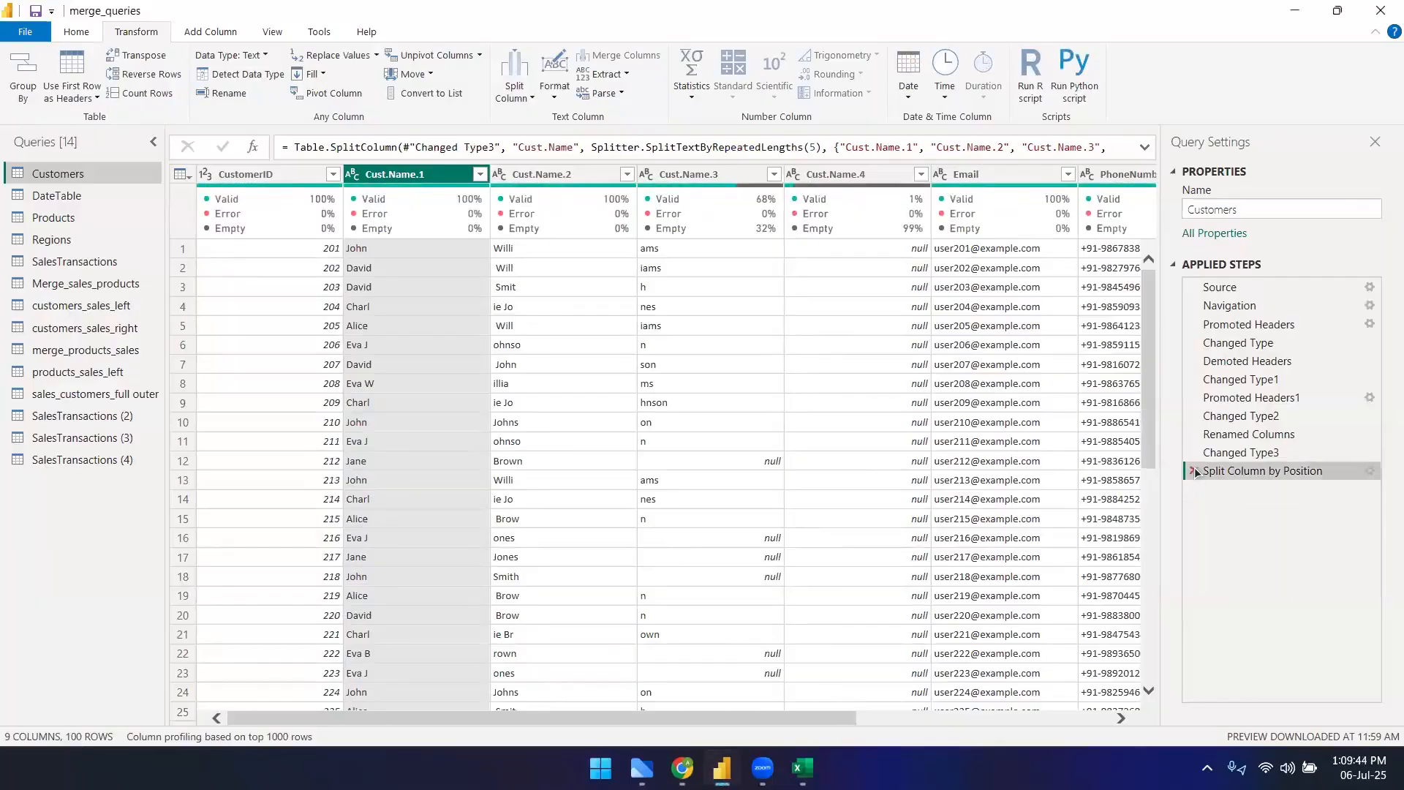
pyautogui.click(1195, 471)
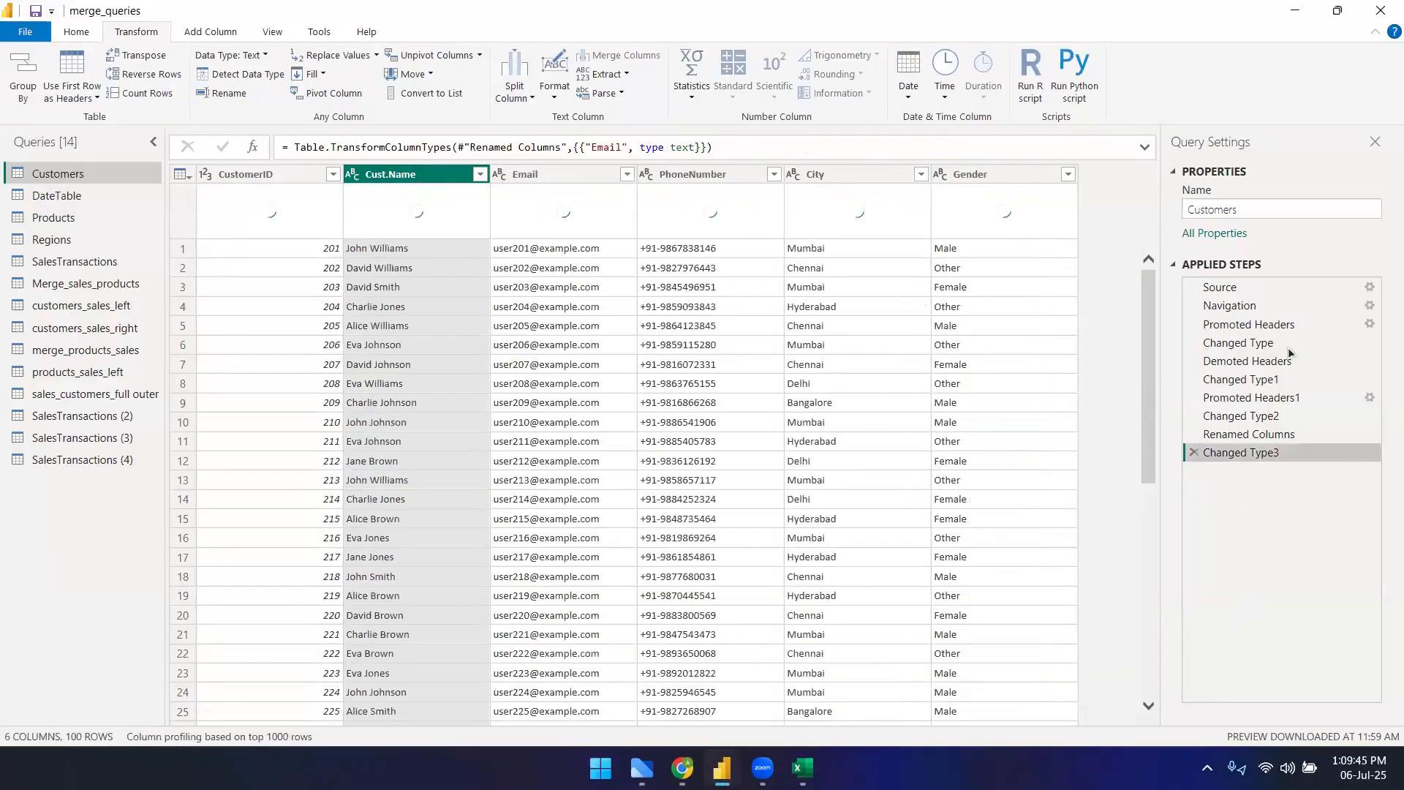
# - Split the Cust.Name column by position 4 into columns, and delete the resulting split and type-change steps
pyautogui.click(515, 87)
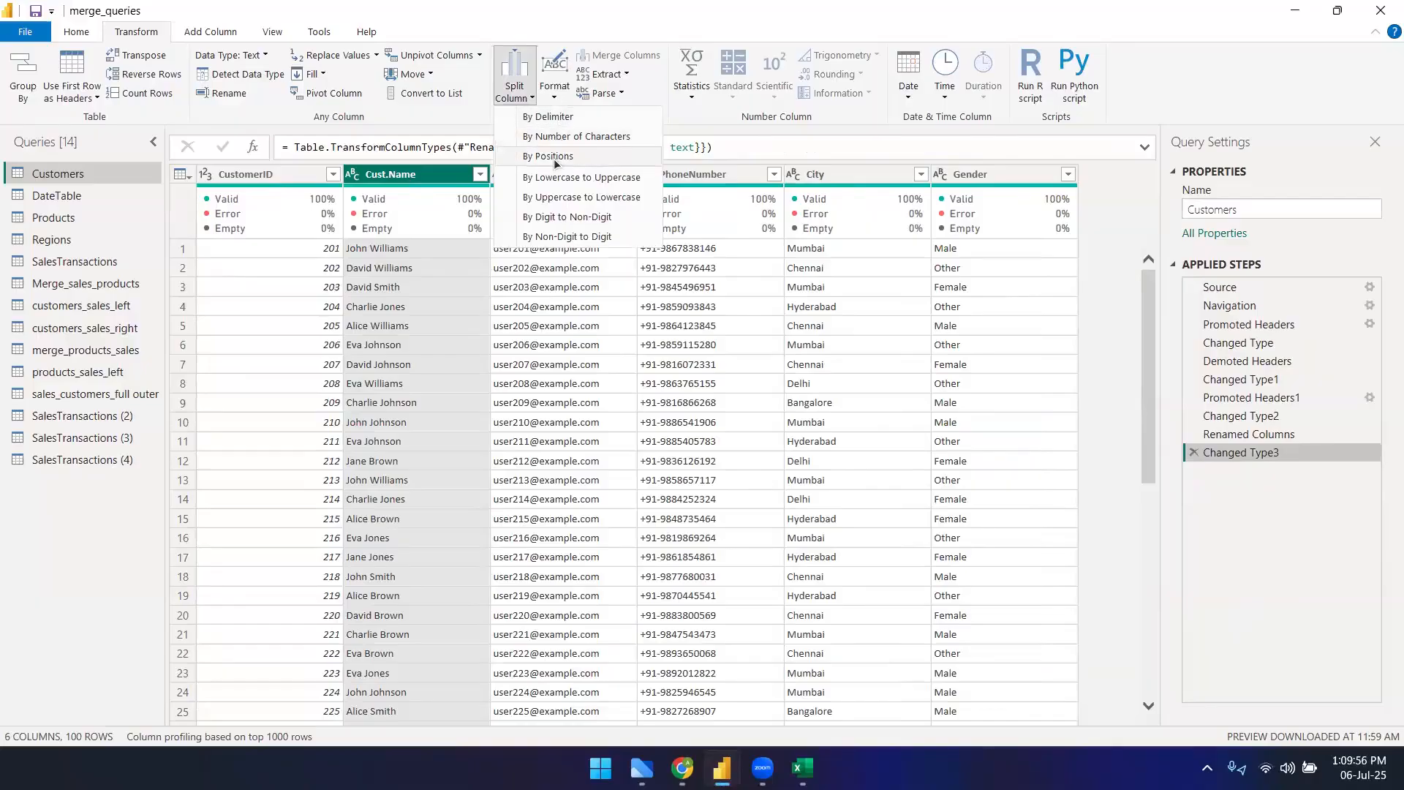
pyautogui.click(555, 156)
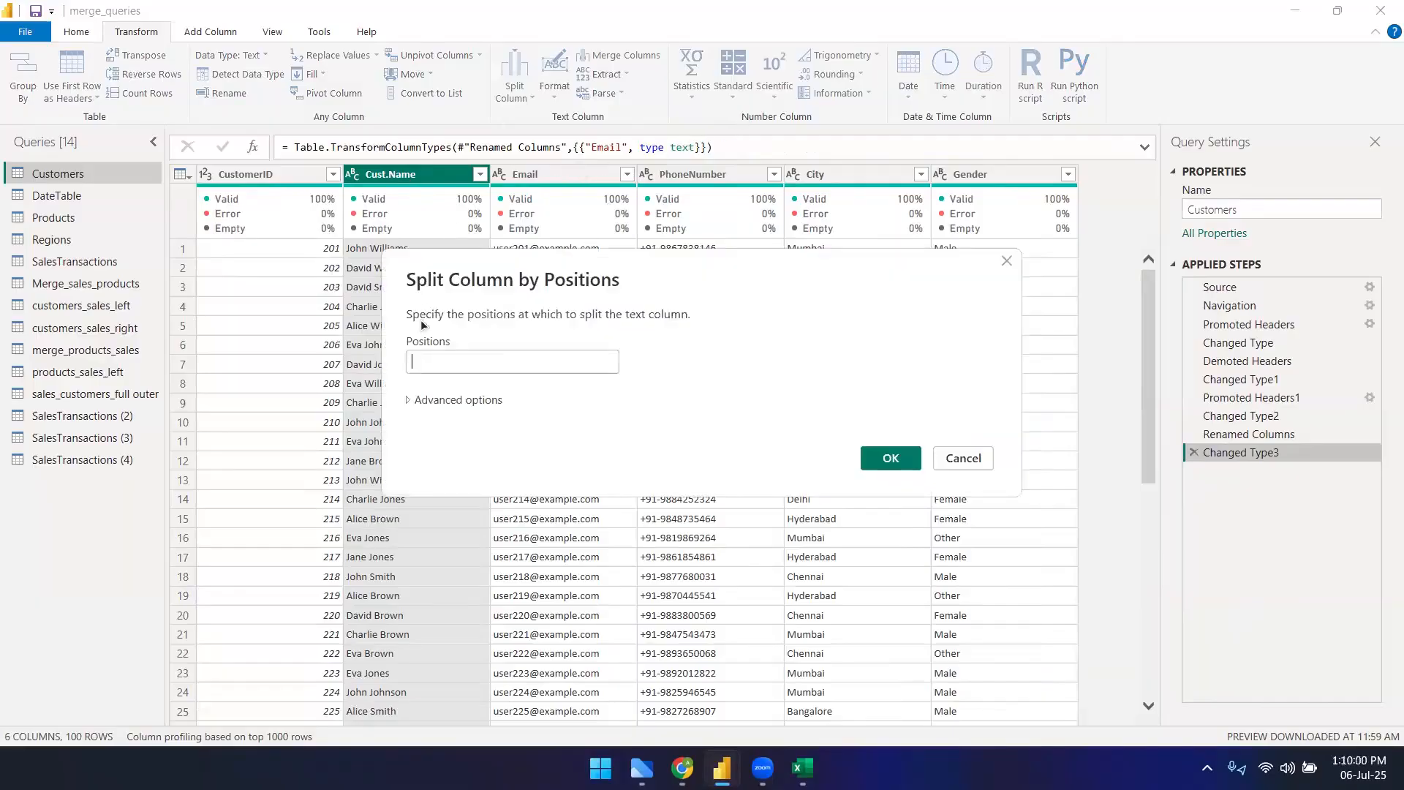
pyautogui.click(468, 401)
pyautogui.click(422, 359)
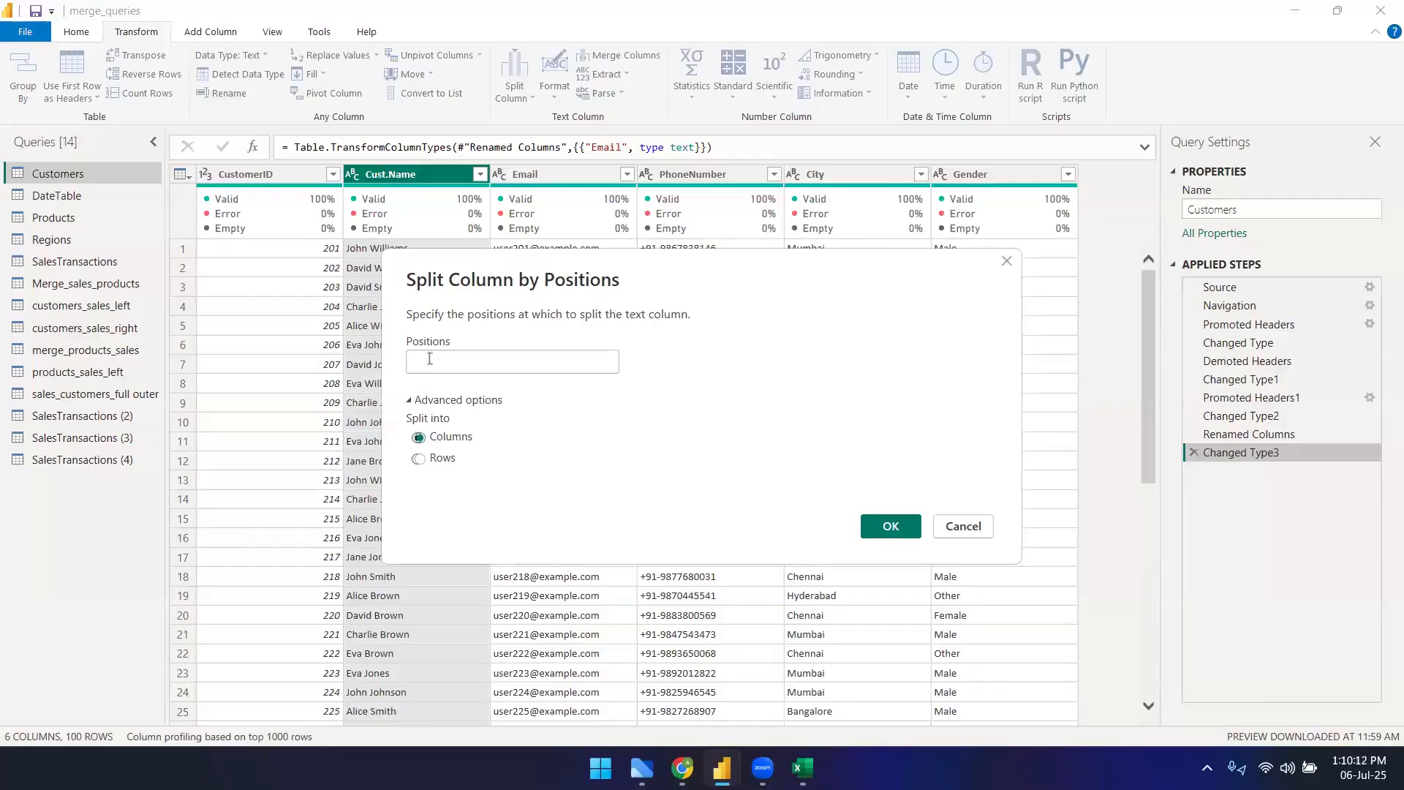
pyautogui.write('4')
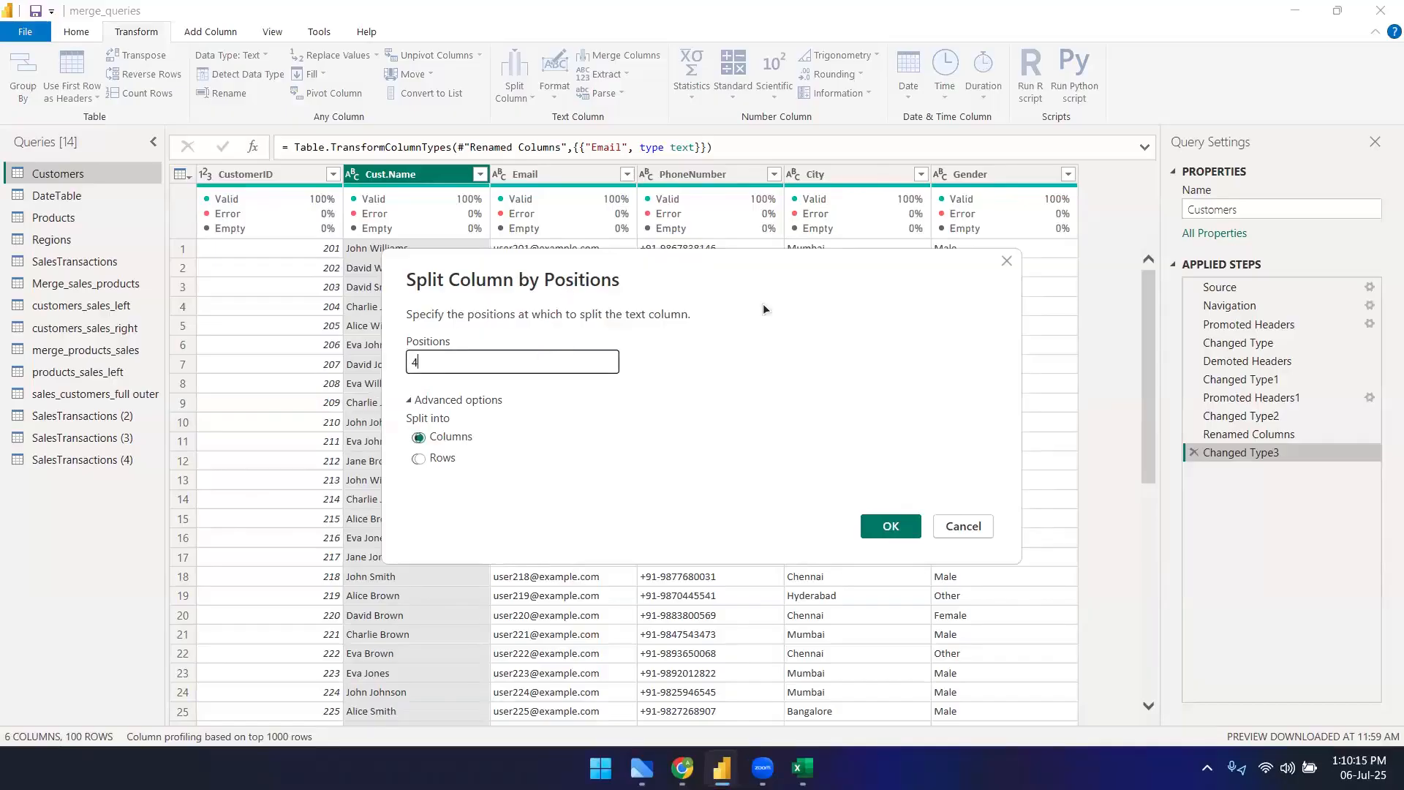
pyautogui.click(890, 525)
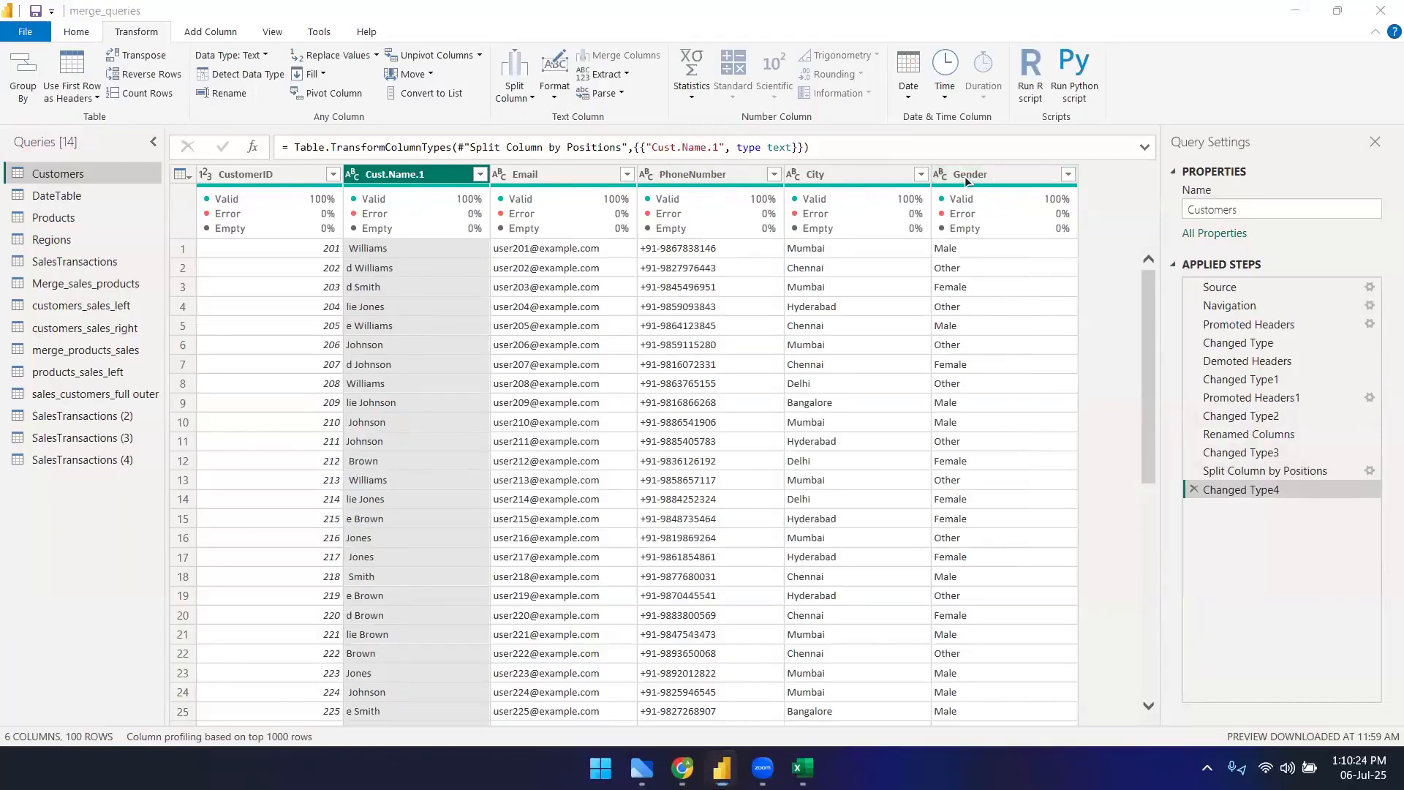
pyautogui.click(1194, 489)
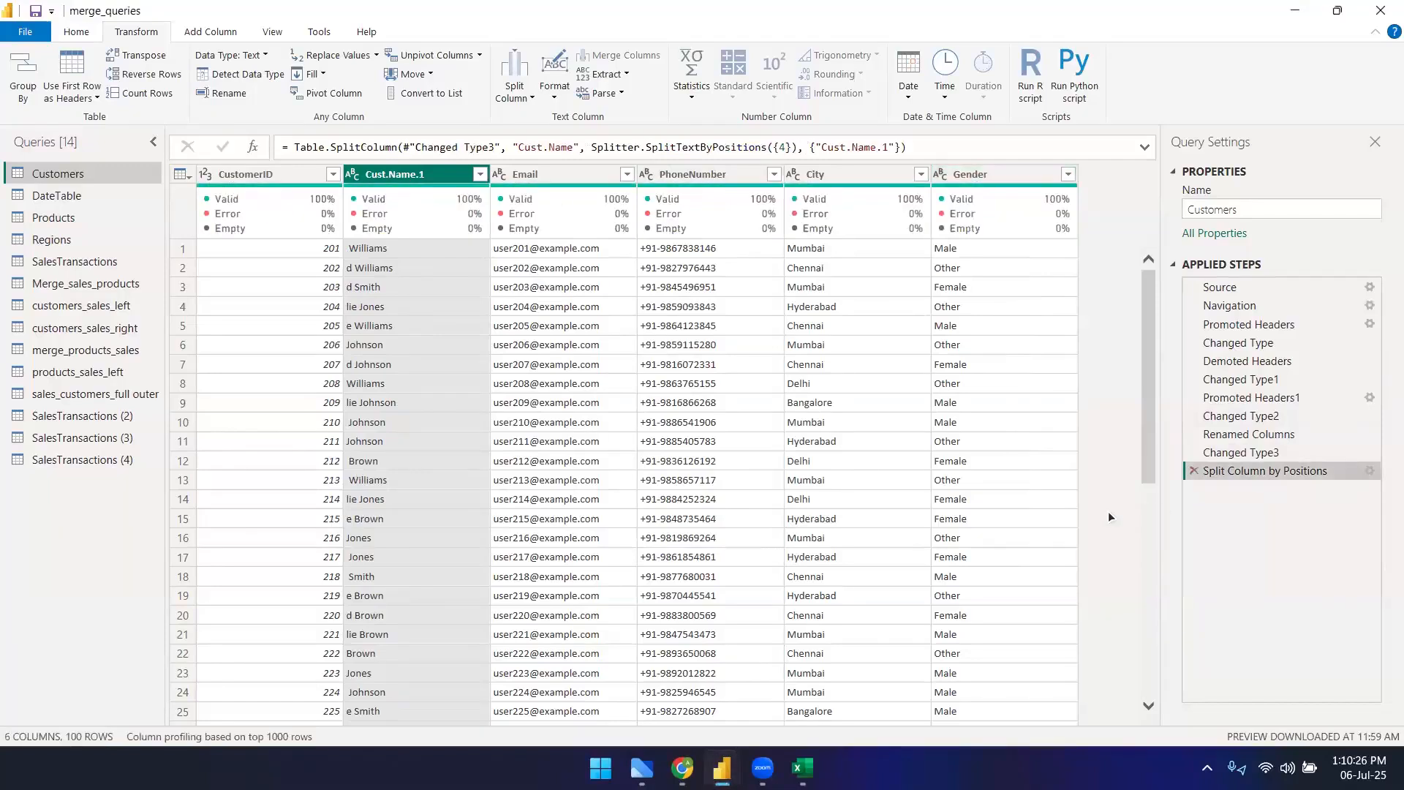
pyautogui.click(1193, 471)
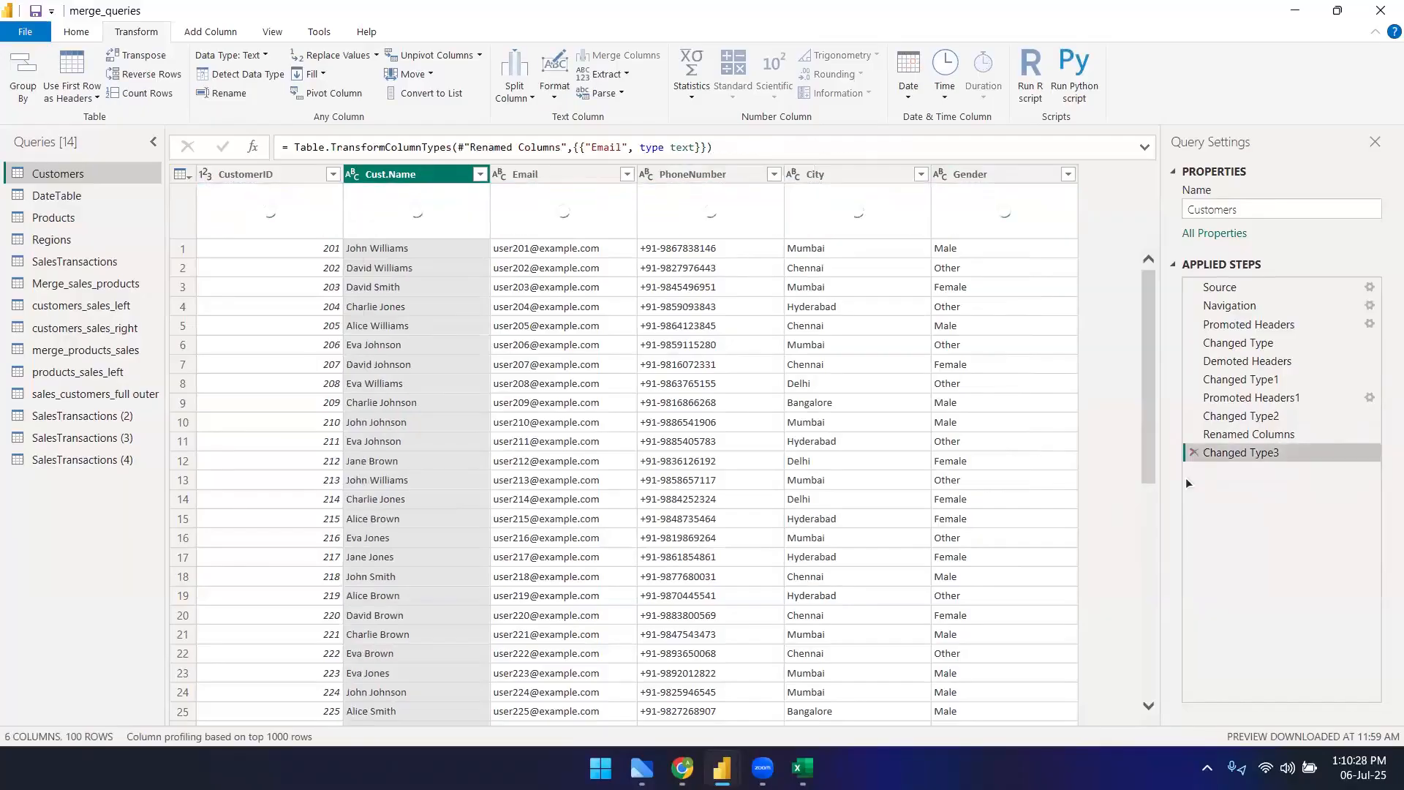
# - Split the Cust.Name column at uppercase-to-lowercase transitions, and delete the resulting split step
pyautogui.click(505, 79)
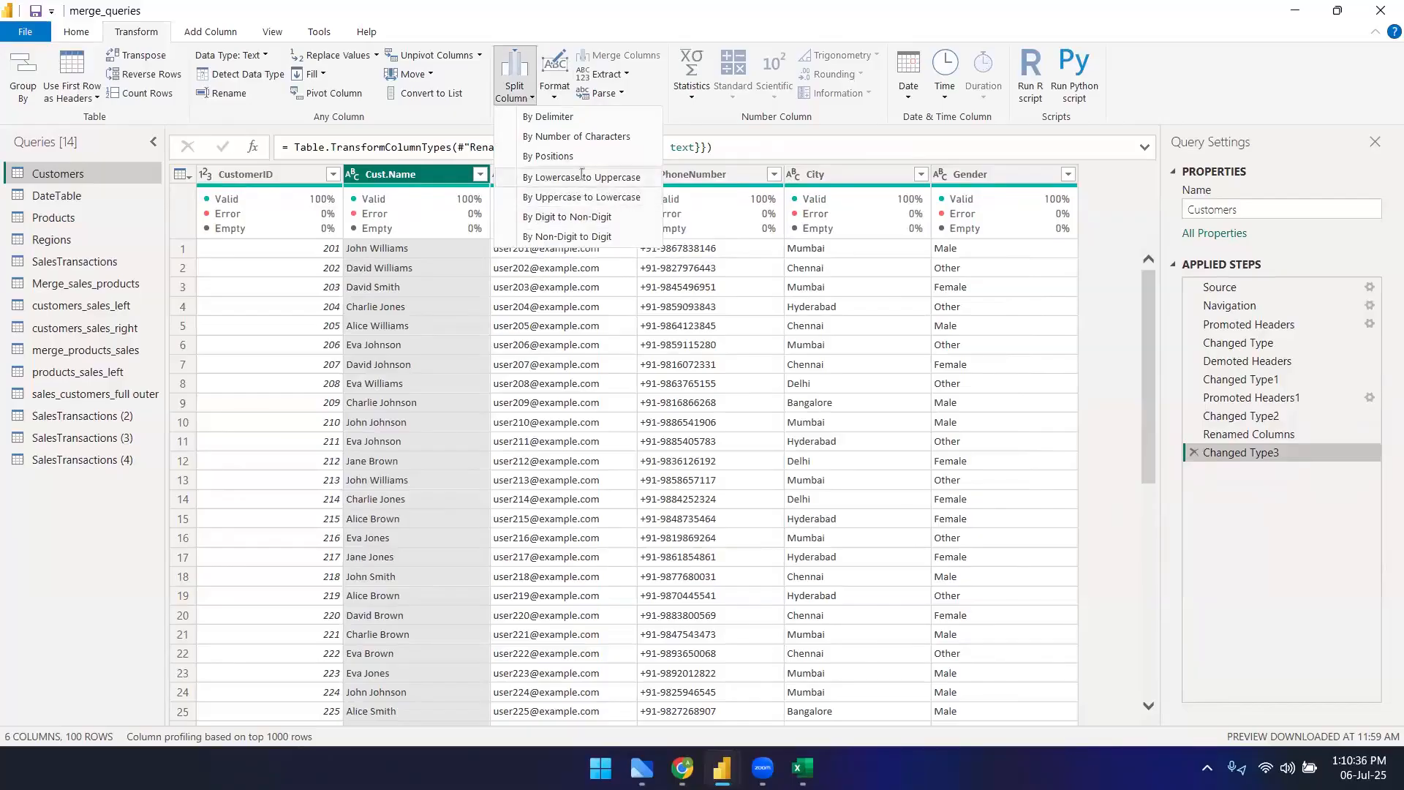
pyautogui.click(570, 196)
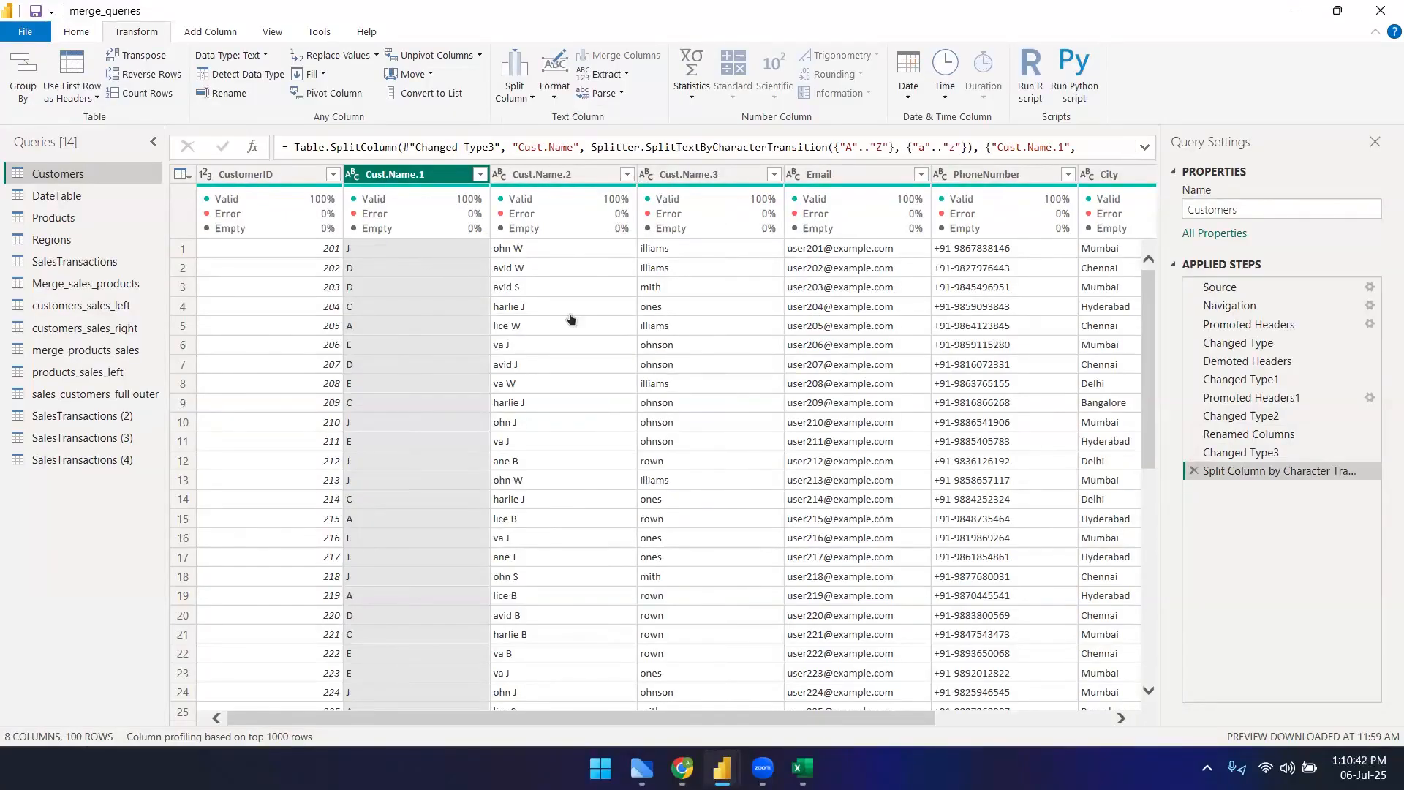
pyautogui.click(1195, 471)
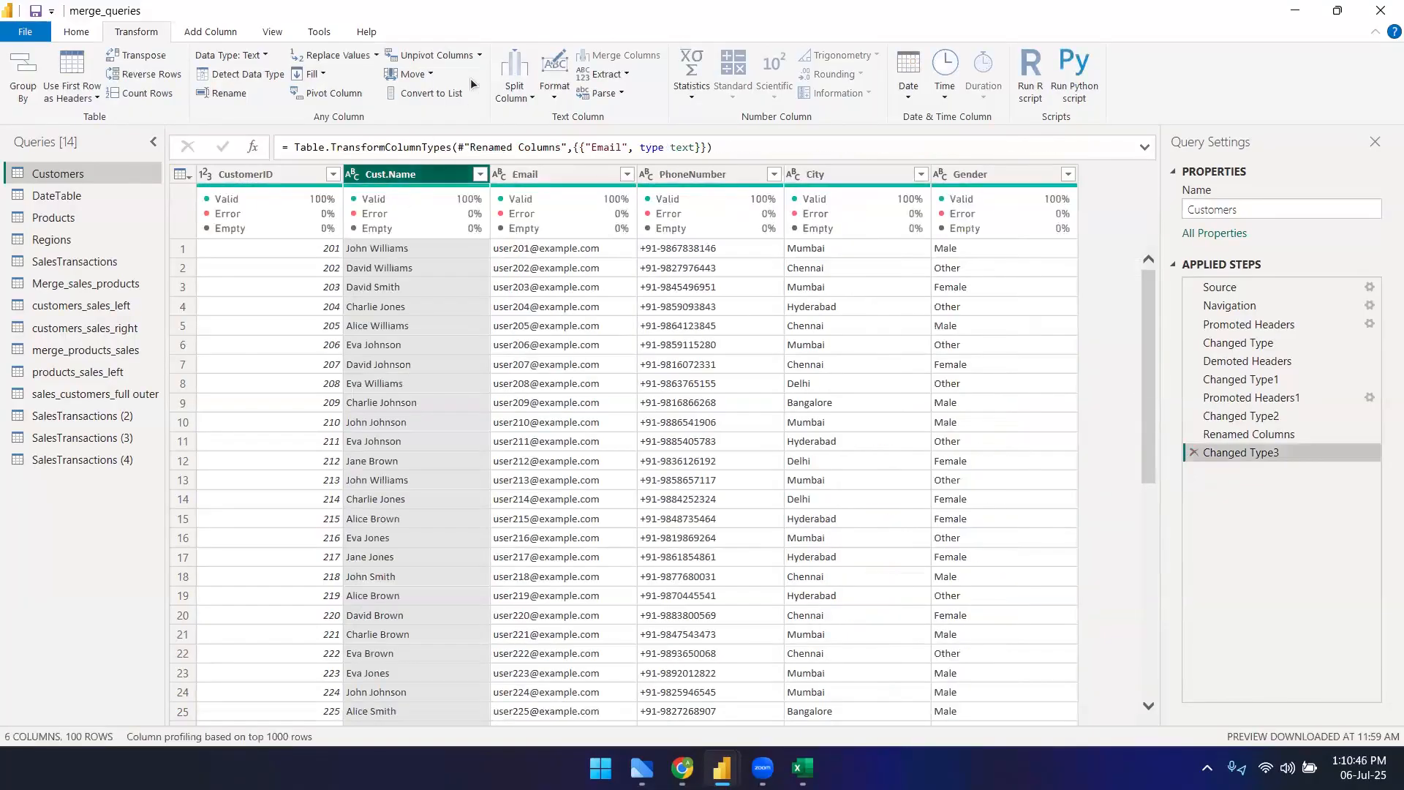
pyautogui.click(519, 100)
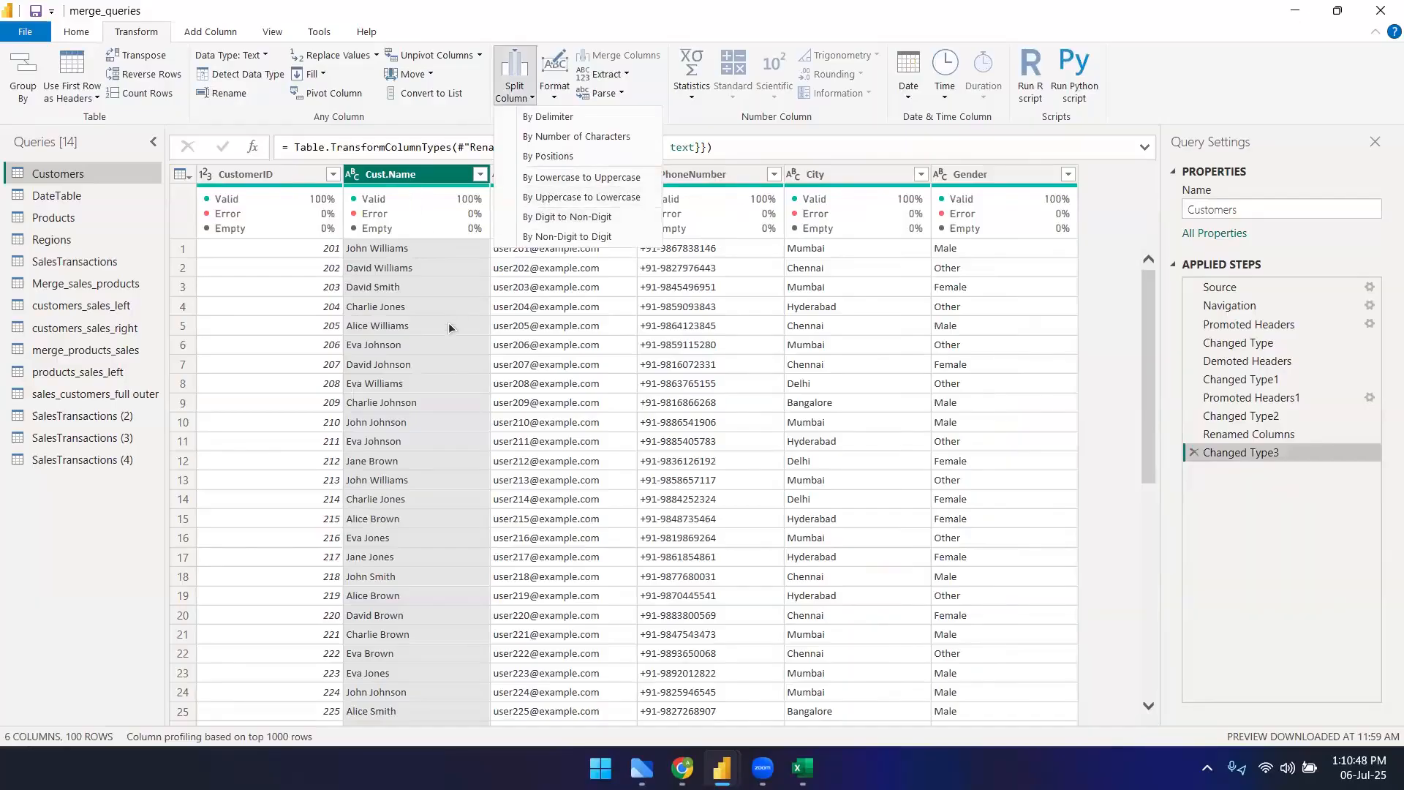
pyautogui.click(562, 396)
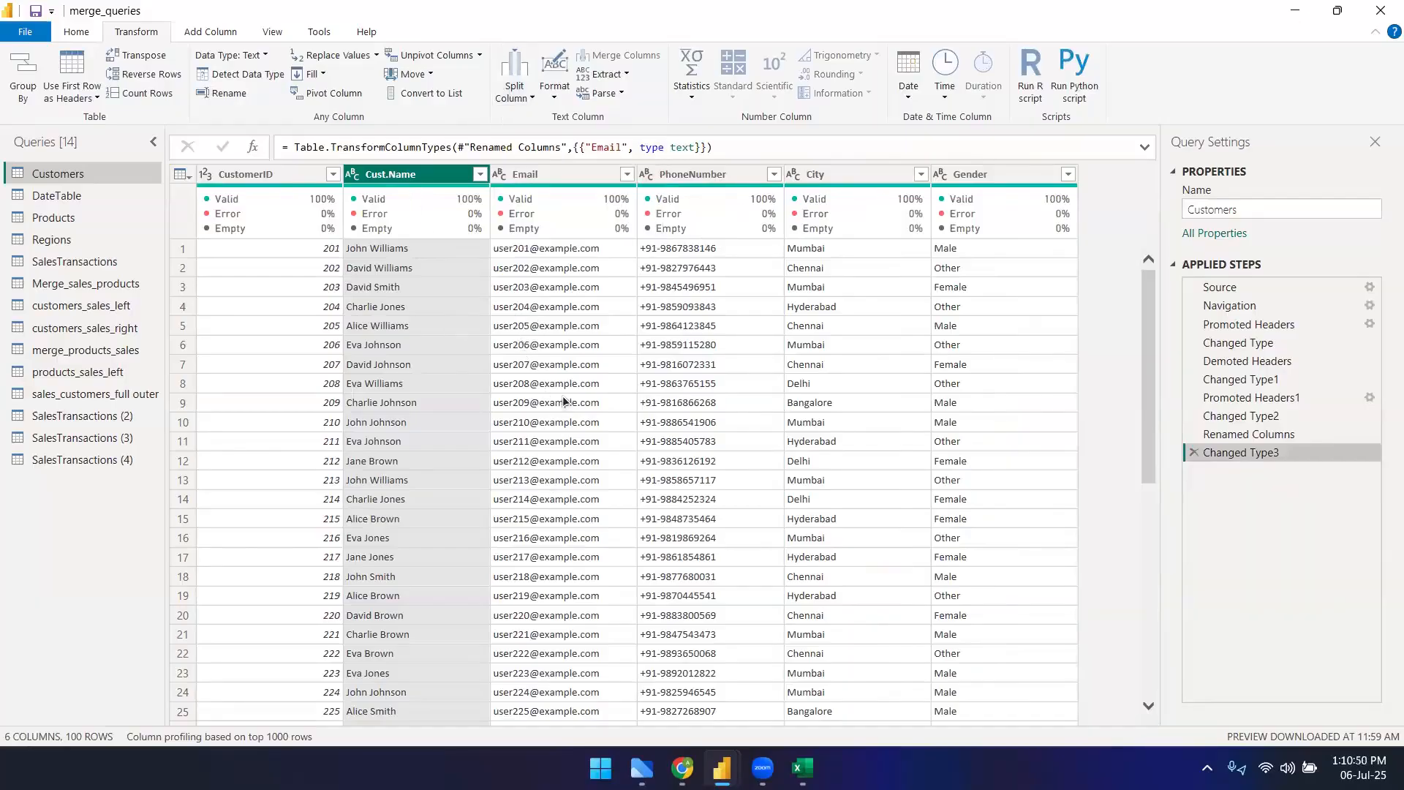
pyautogui.click(524, 177)
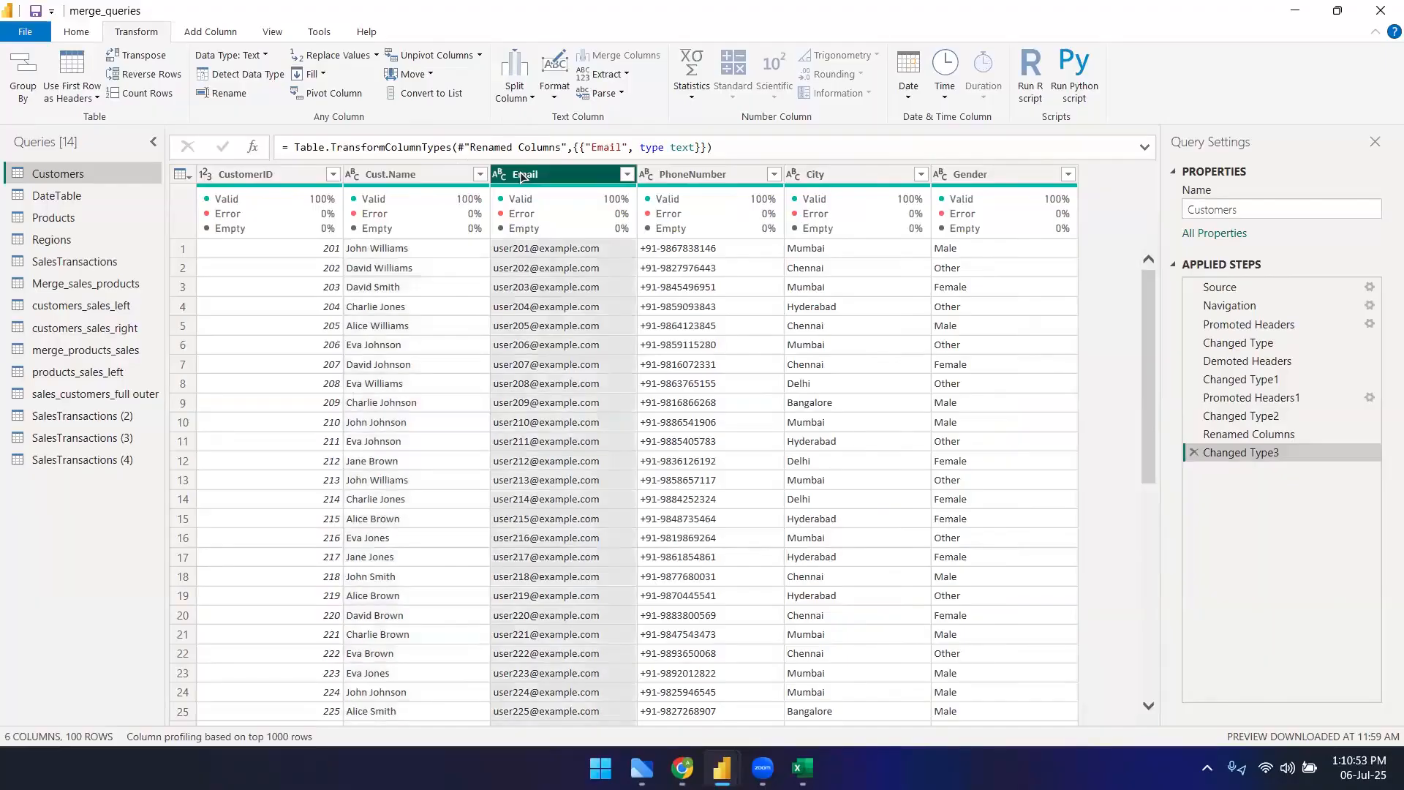
pyautogui.click(518, 90)
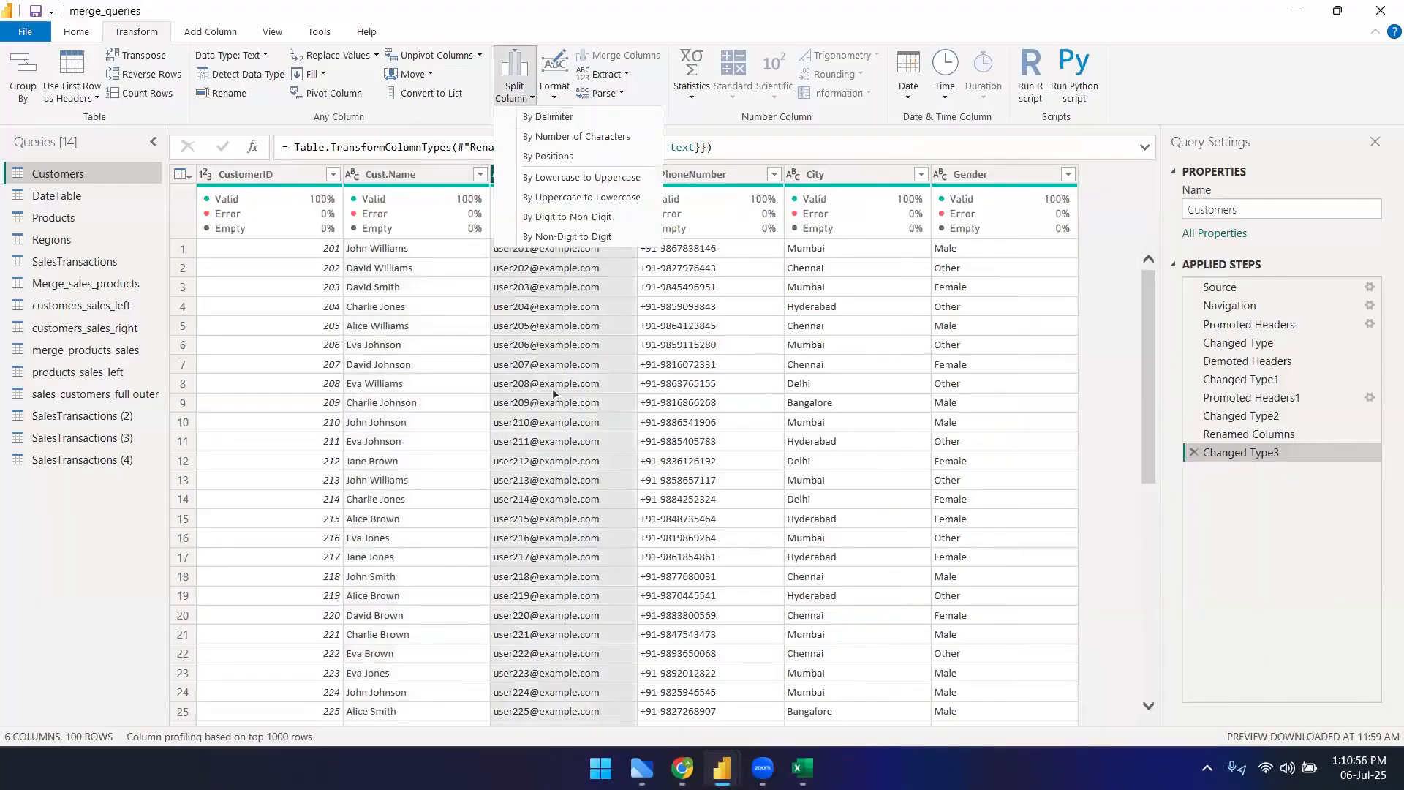
pyautogui.click(552, 388)
pyautogui.click(510, 92)
pyautogui.click(533, 119)
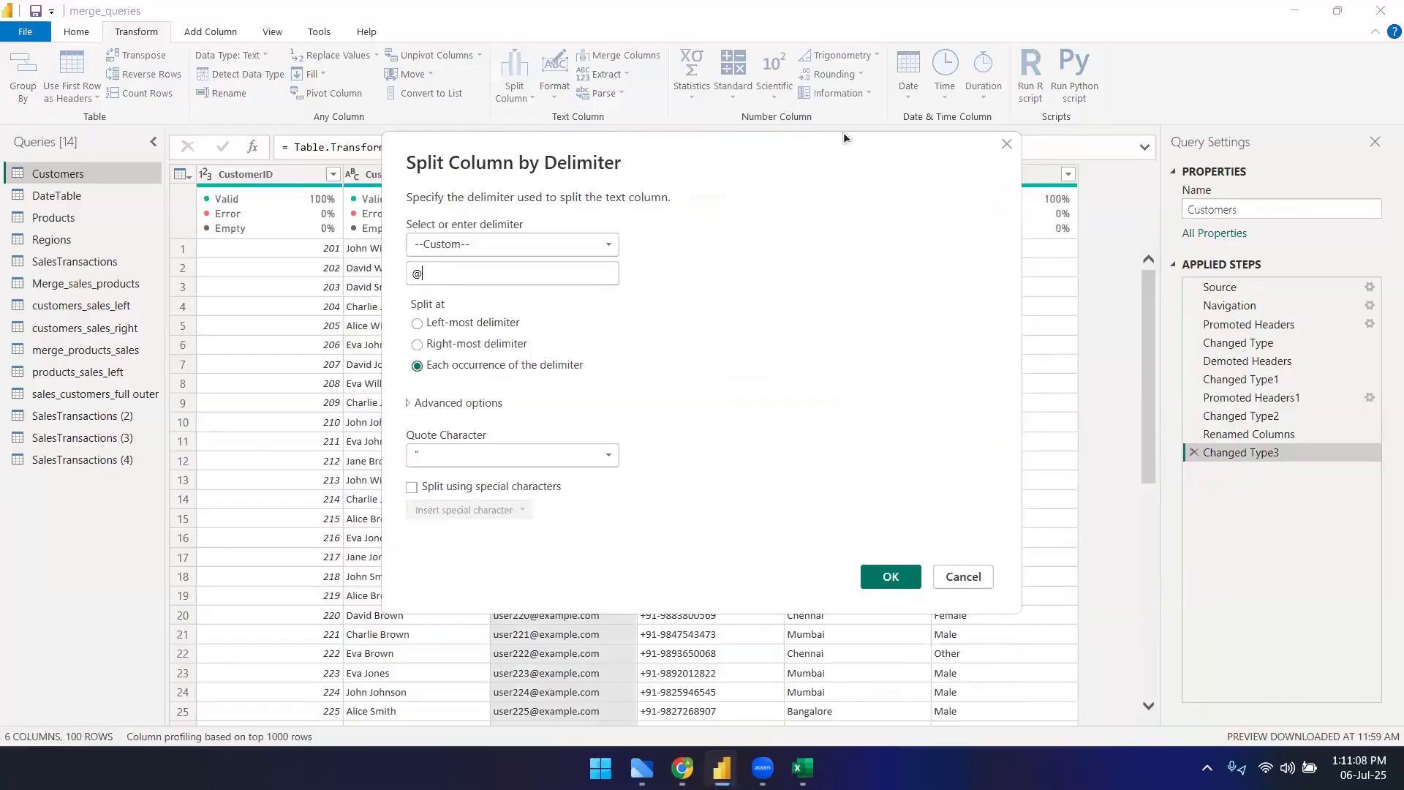
pyautogui.click(1005, 145)
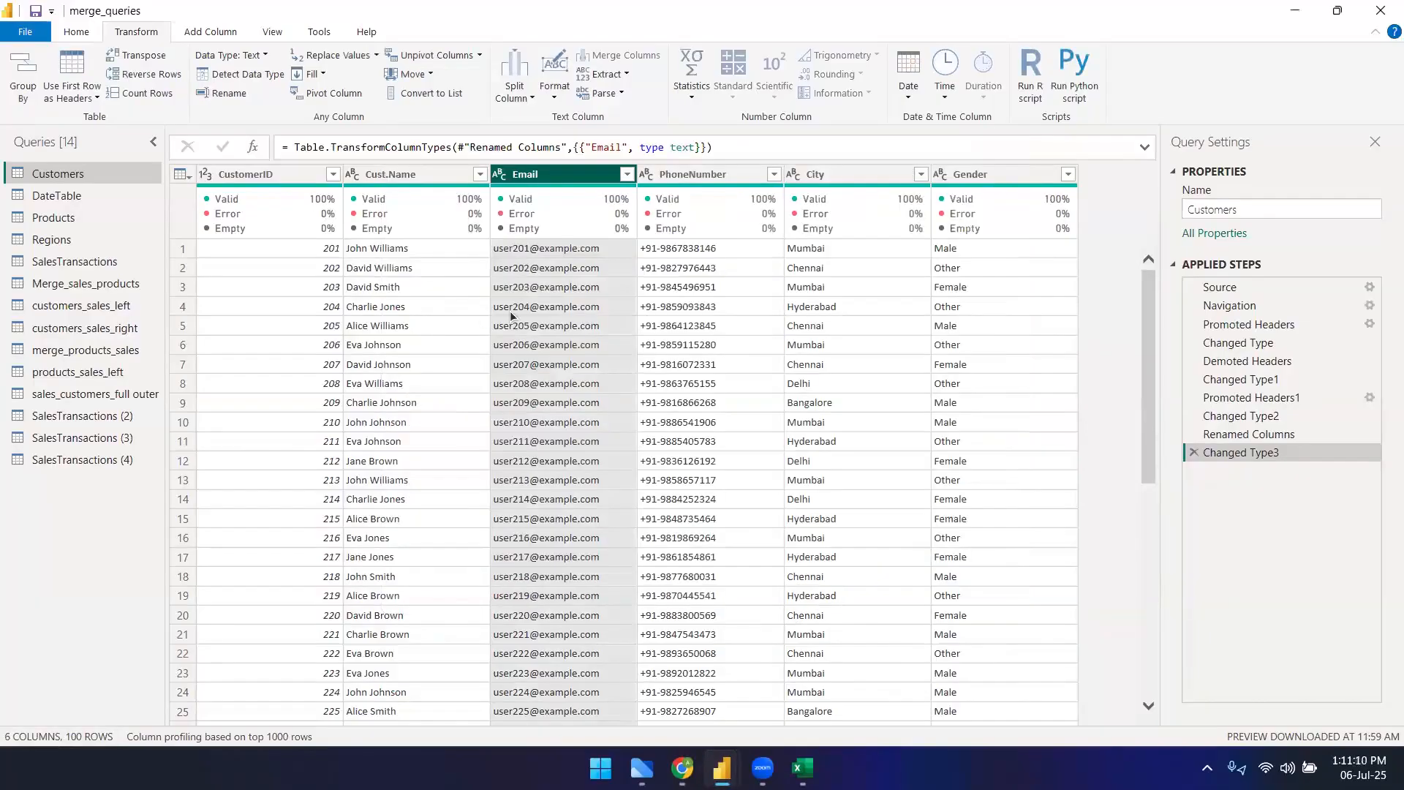
pyautogui.click(406, 290)
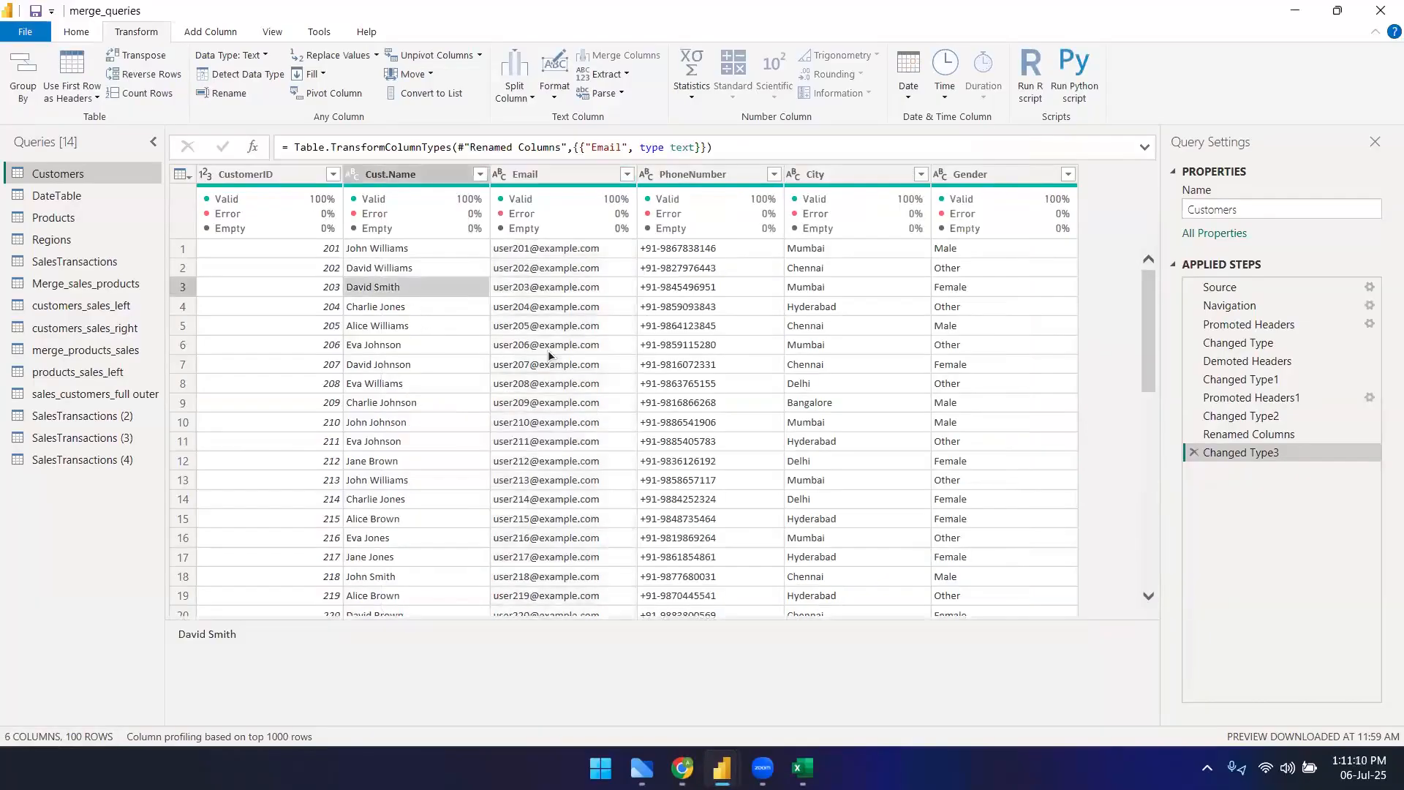
# - Split the ProductName column of the Products query at each hyphen, and delete the resulting split and type-change steps
pyautogui.click(60, 266)
pyautogui.click(79, 218)
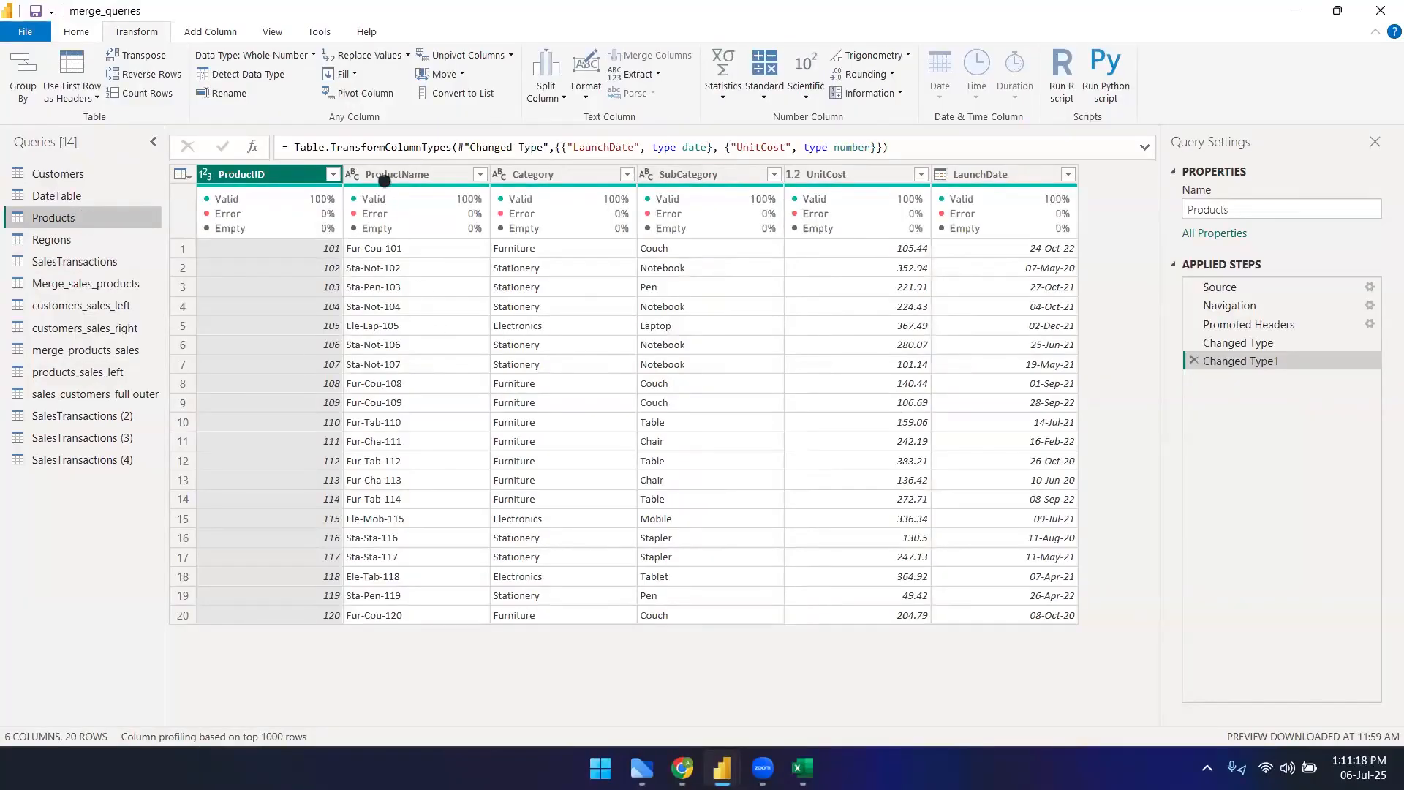
pyautogui.click(384, 176)
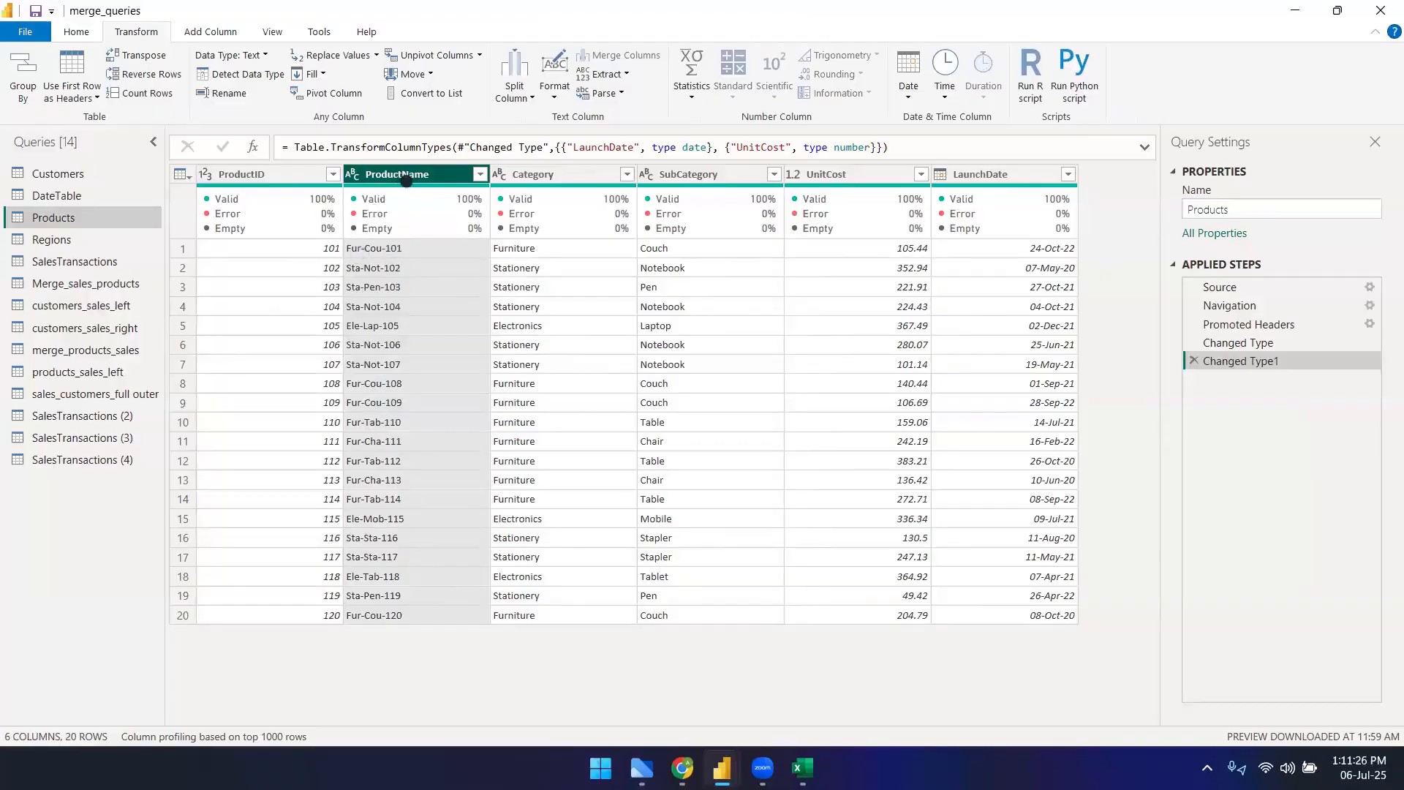
pyautogui.click(515, 86)
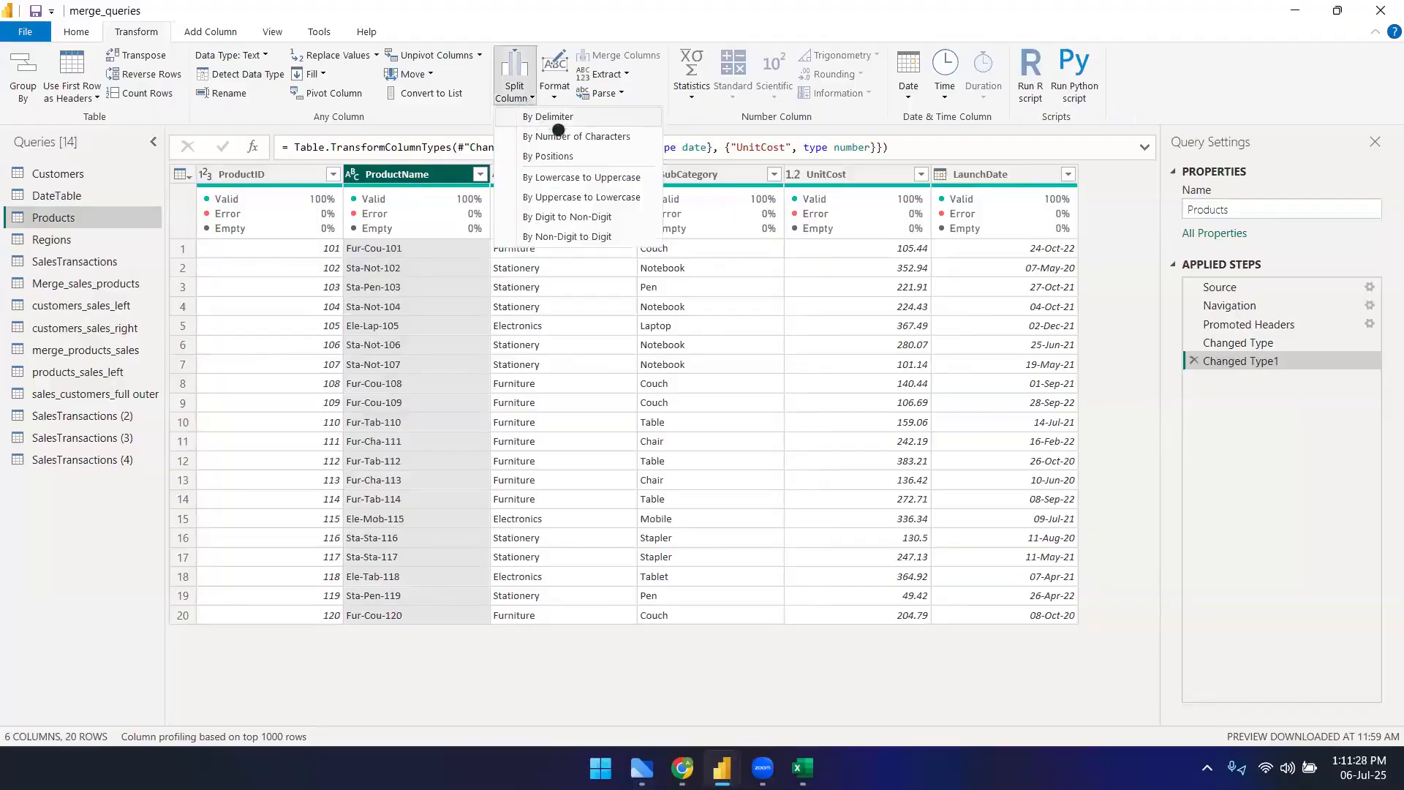
pyautogui.click(561, 117)
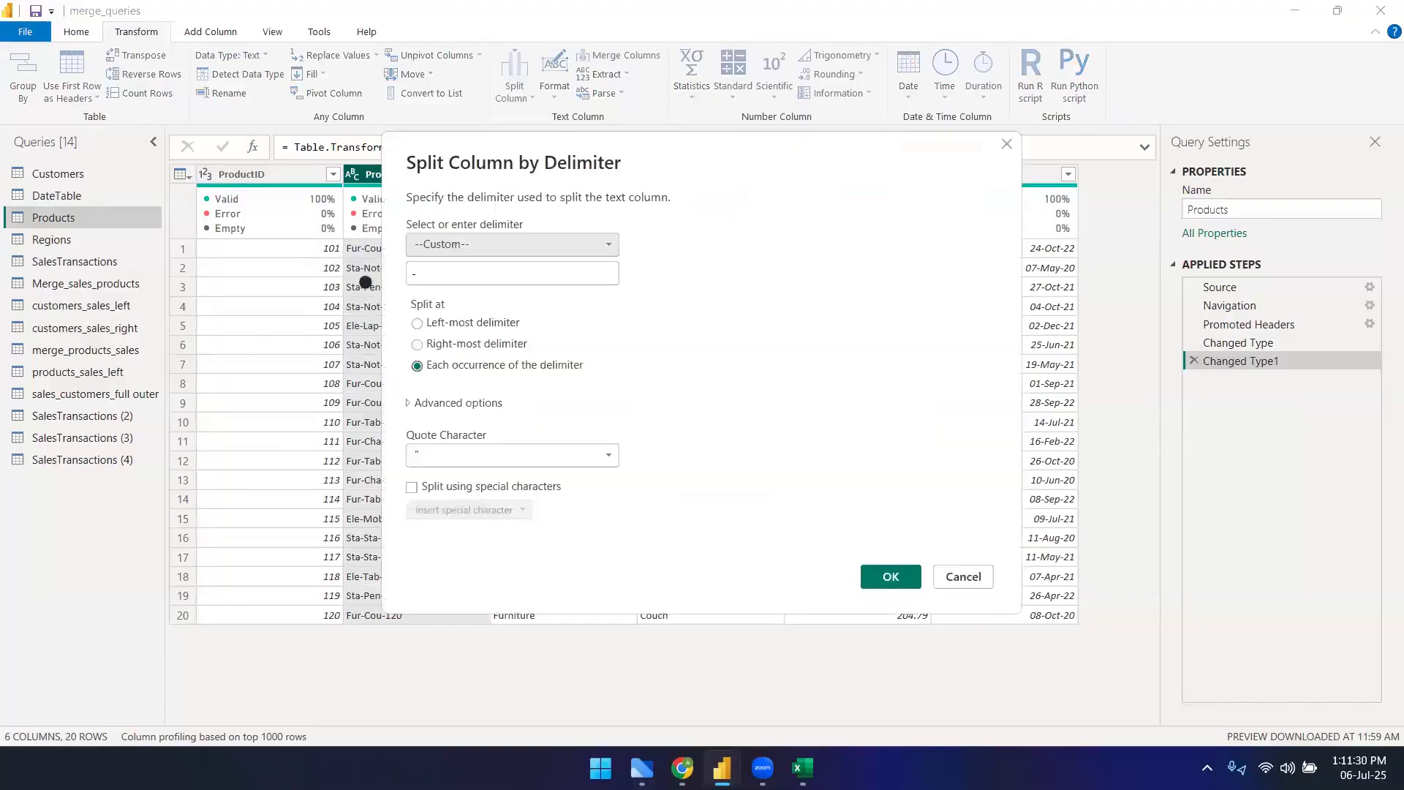
pyautogui.click(418, 323)
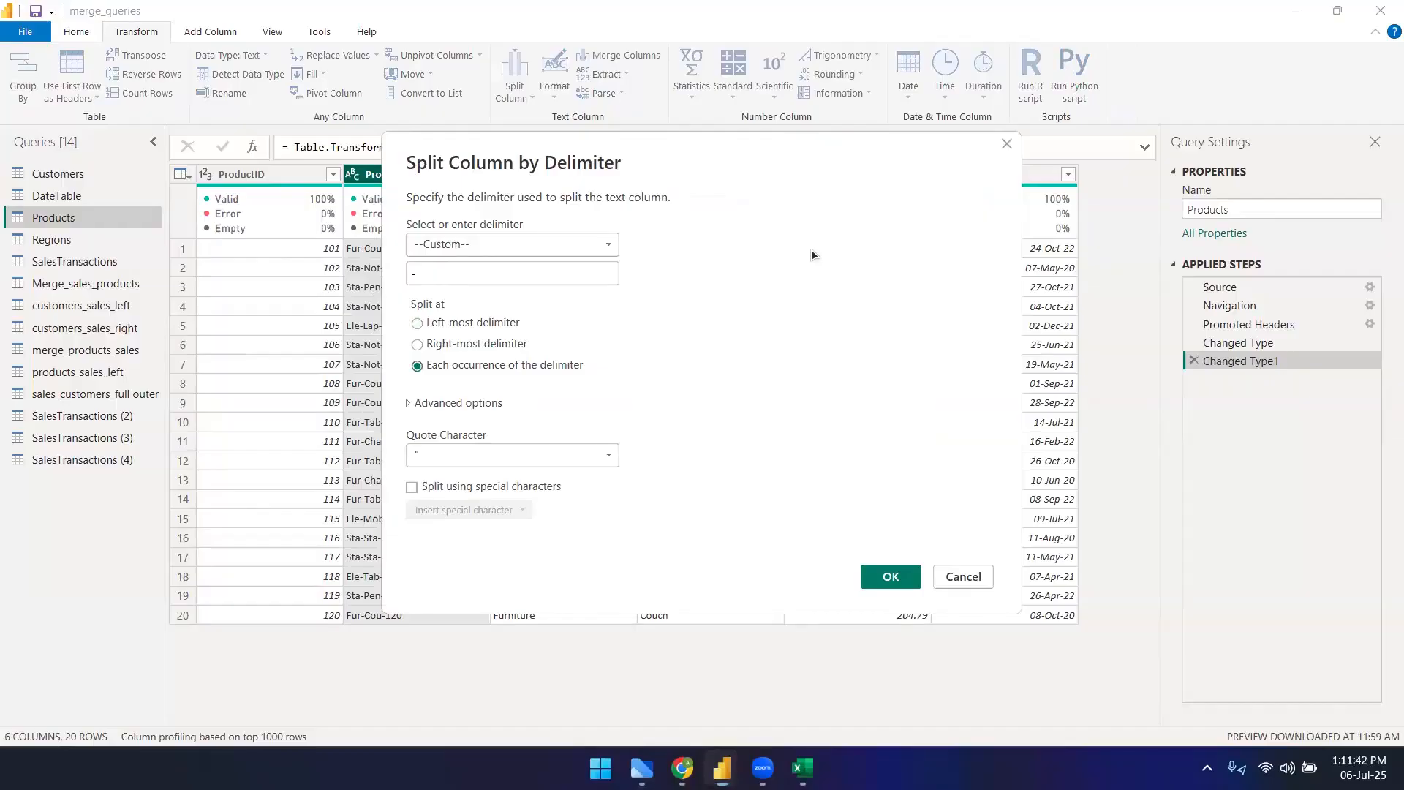
pyautogui.click(880, 587)
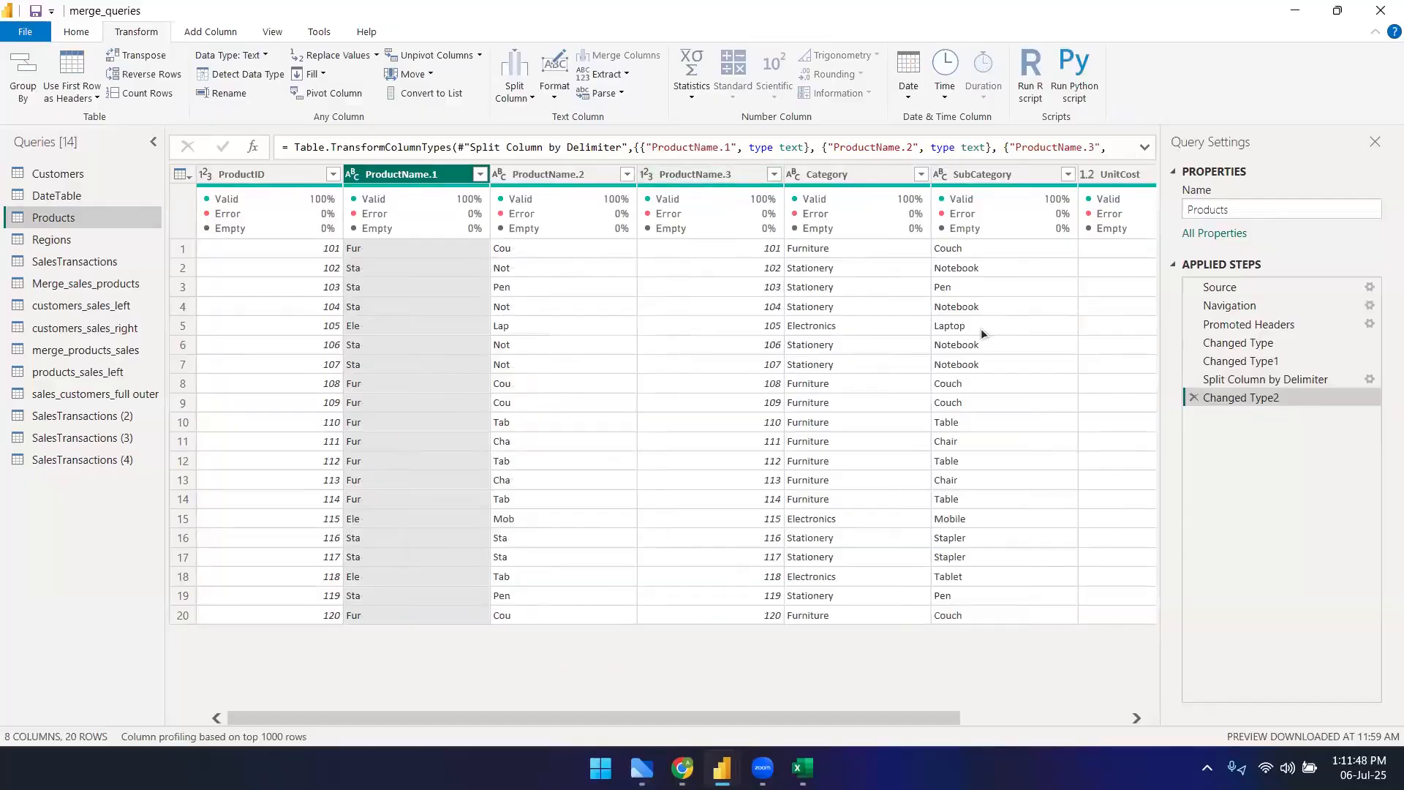
pyautogui.click(1194, 397)
pyautogui.click(1193, 379)
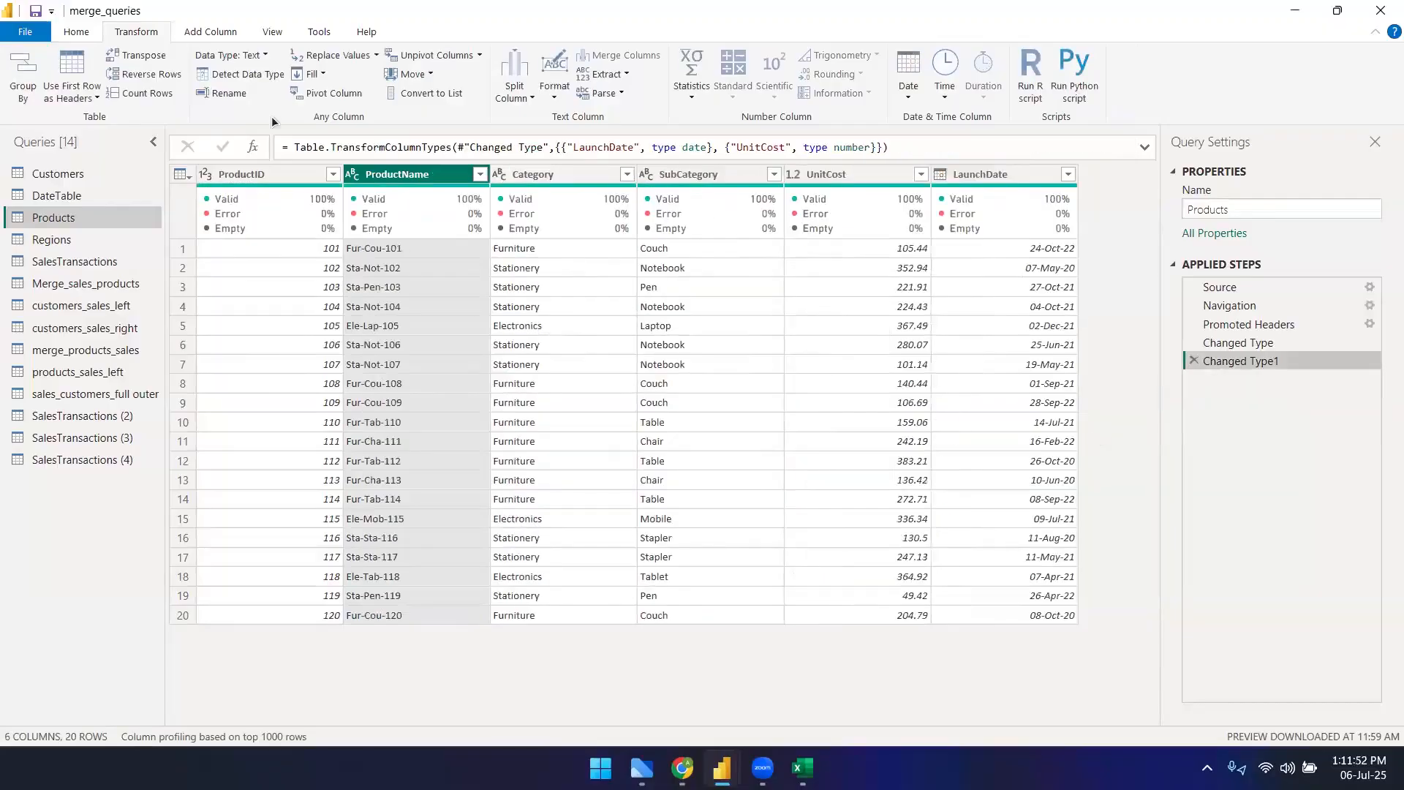
# - Split the ProductName column at the left-most hyphen only, and delete the resulting split and type-change steps
pyautogui.click(515, 95)
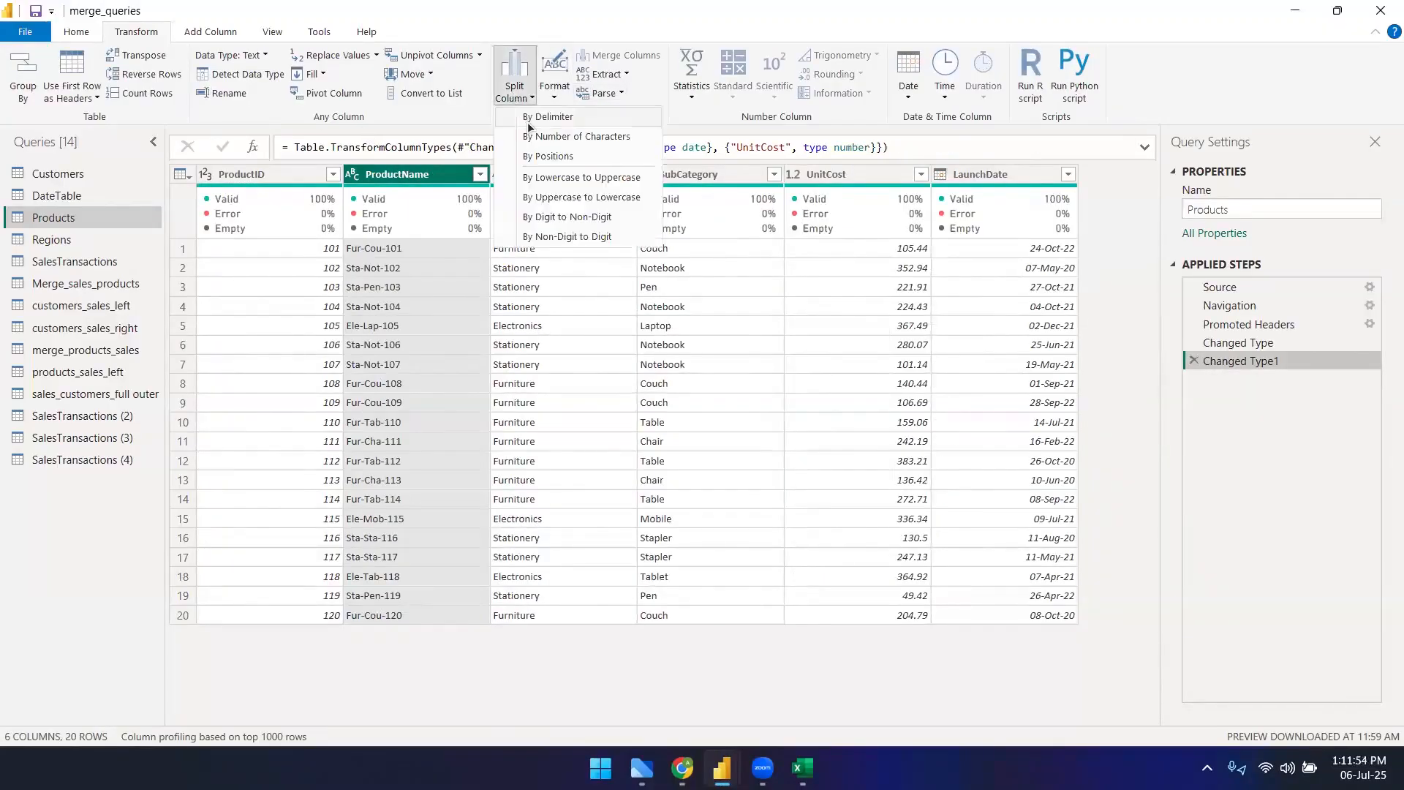
pyautogui.click(530, 120)
pyautogui.click(418, 322)
pyautogui.click(890, 577)
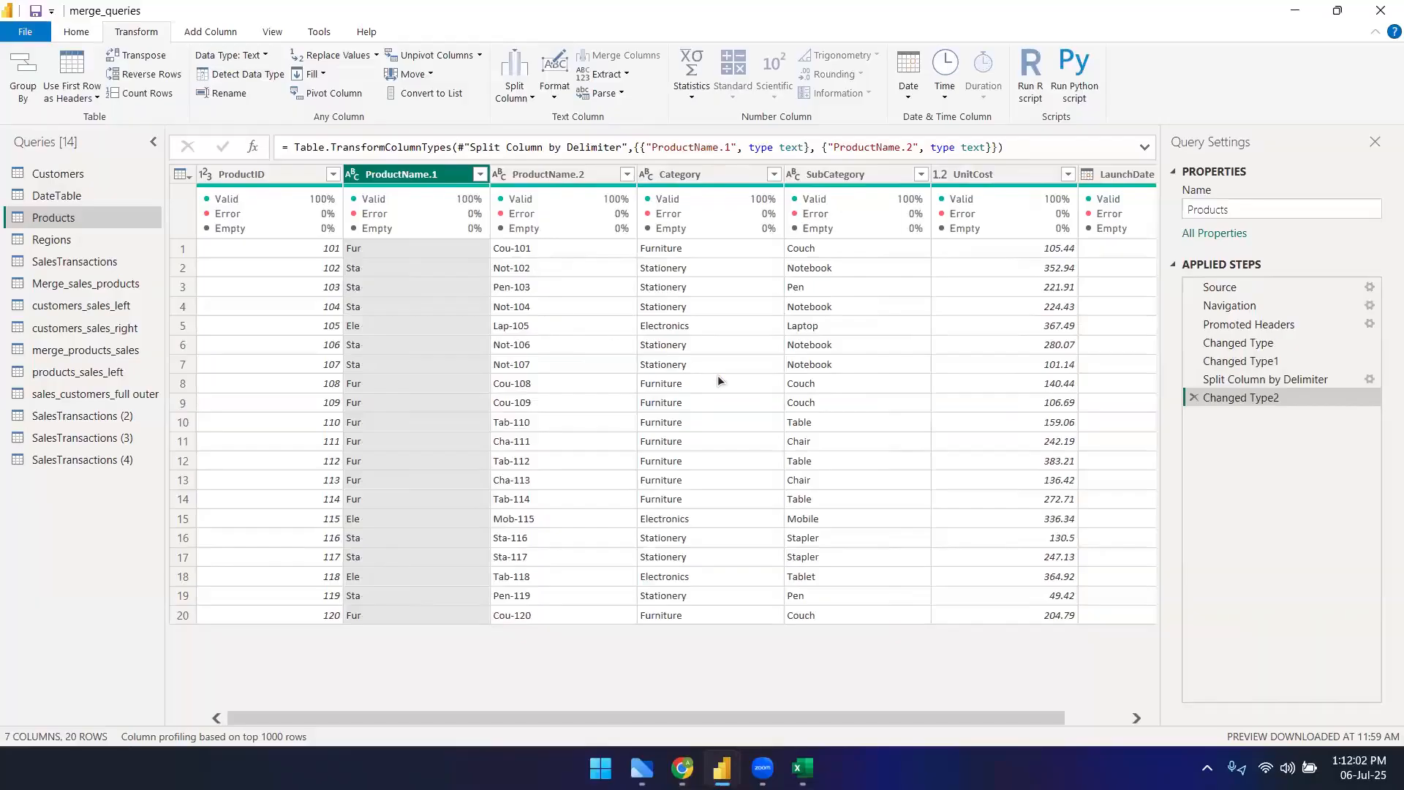
pyautogui.click(1195, 398)
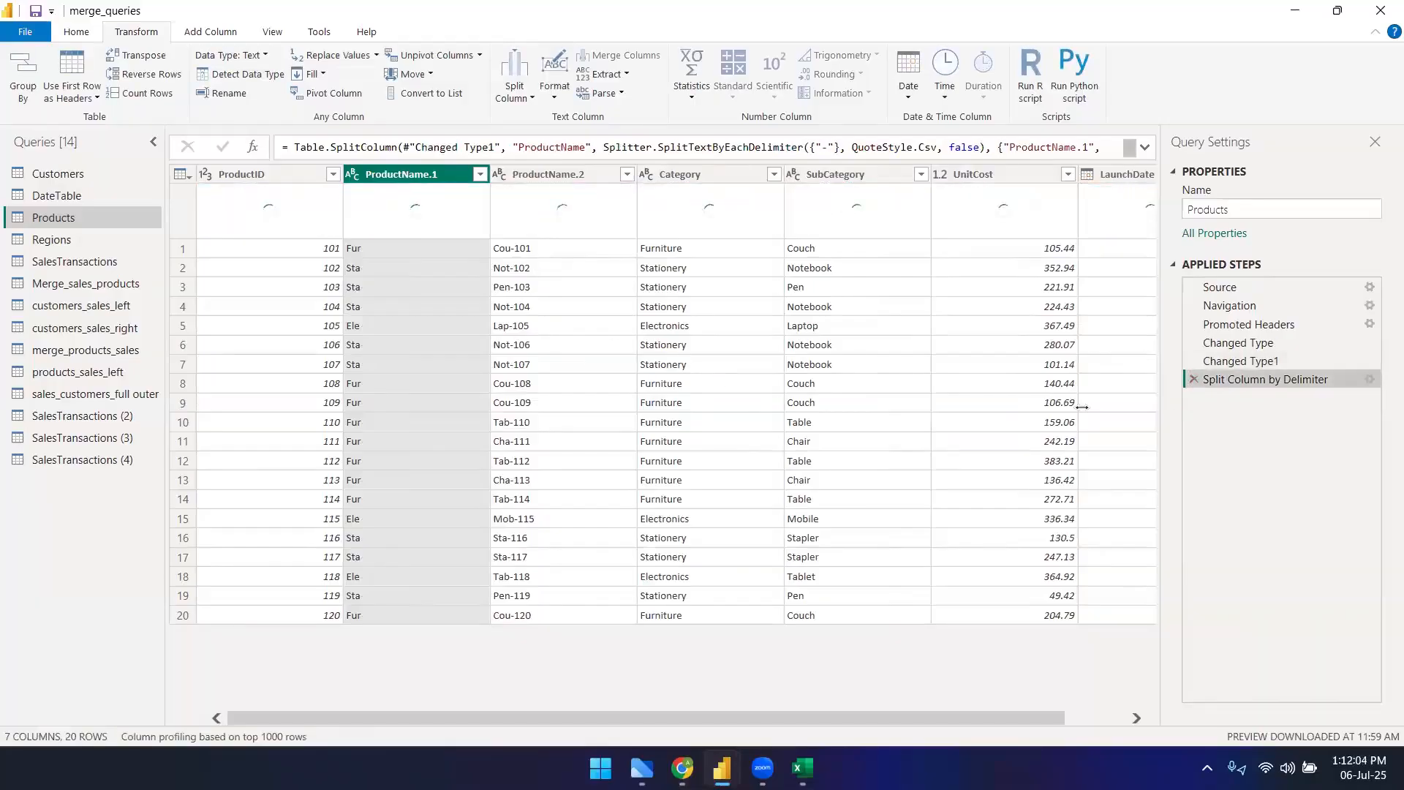
pyautogui.click(1194, 380)
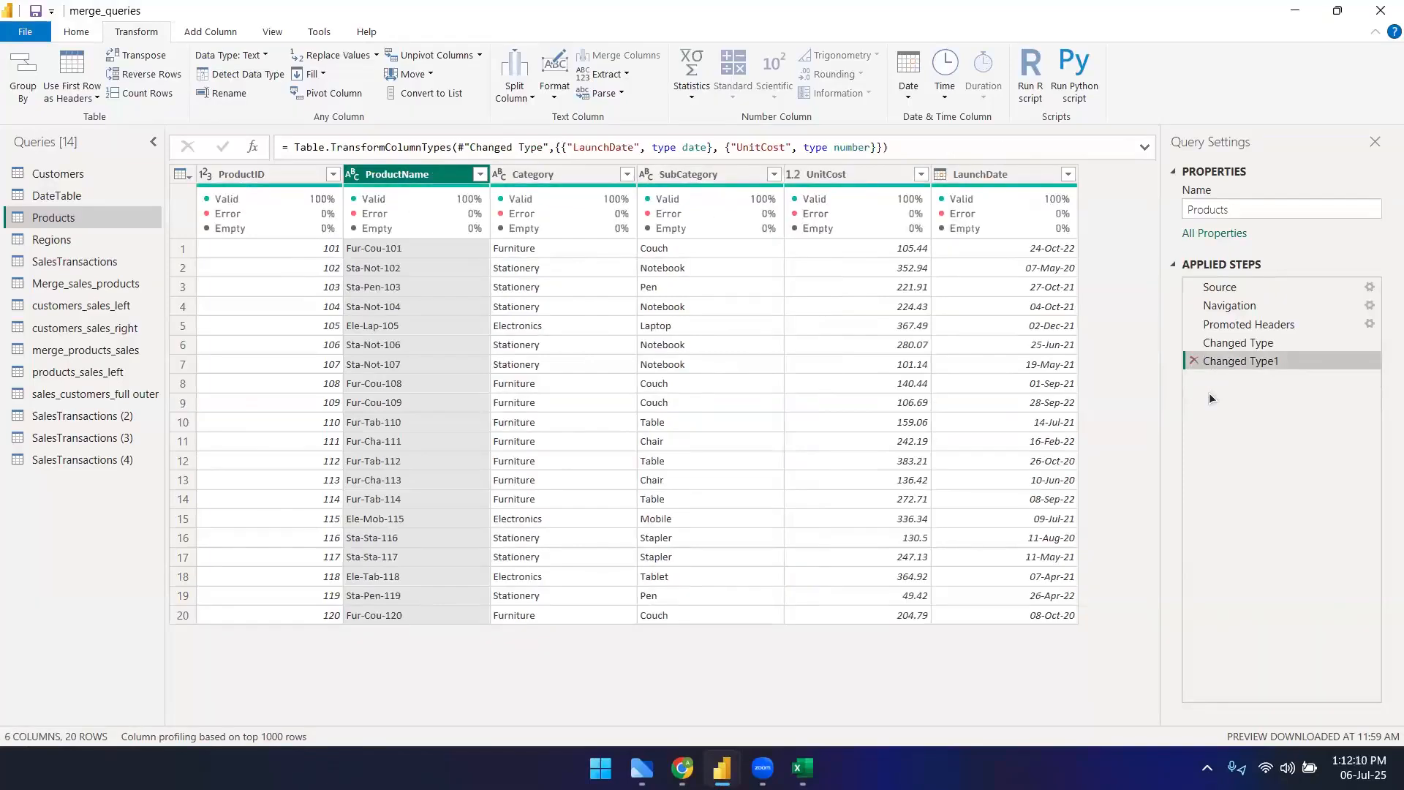
pyautogui.click(510, 98)
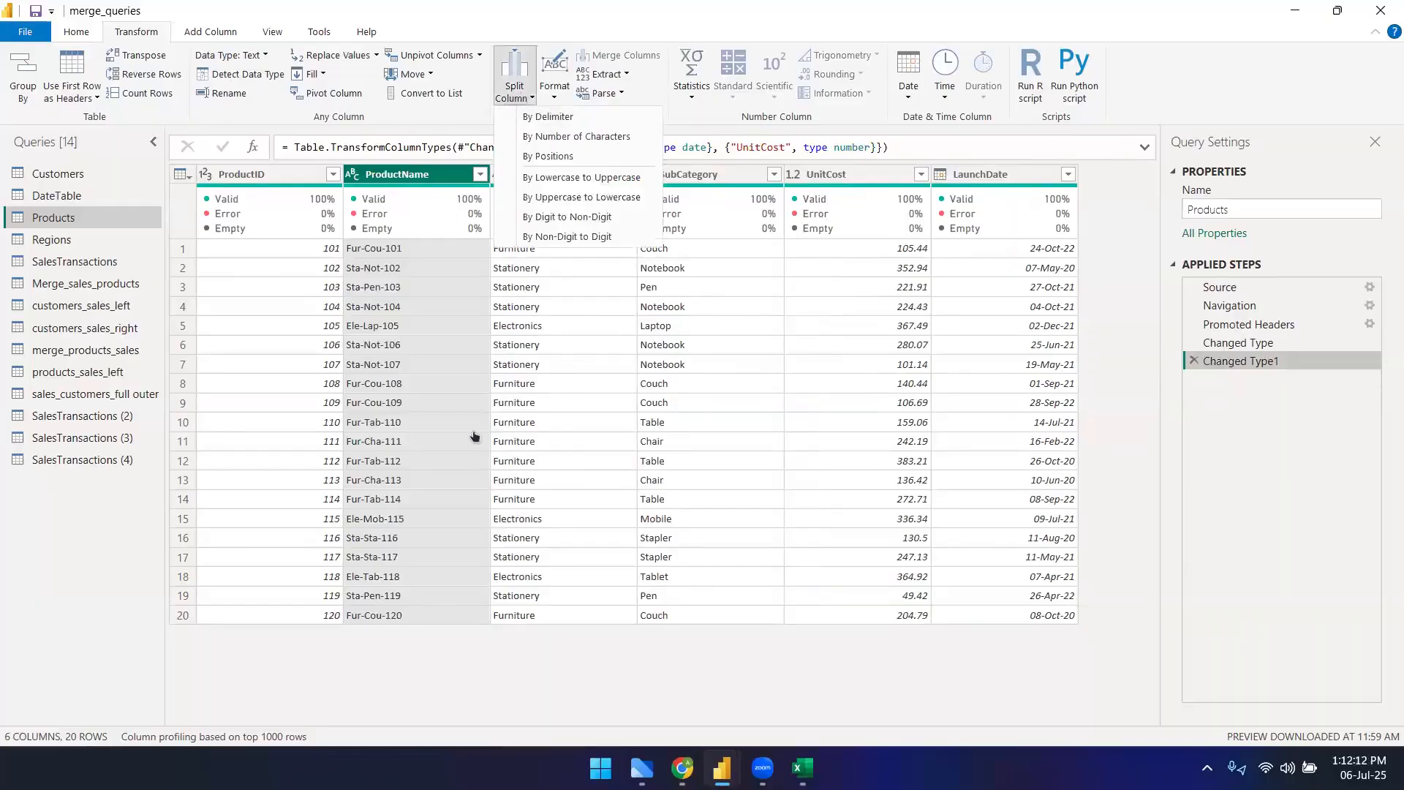
pyautogui.click(575, 398)
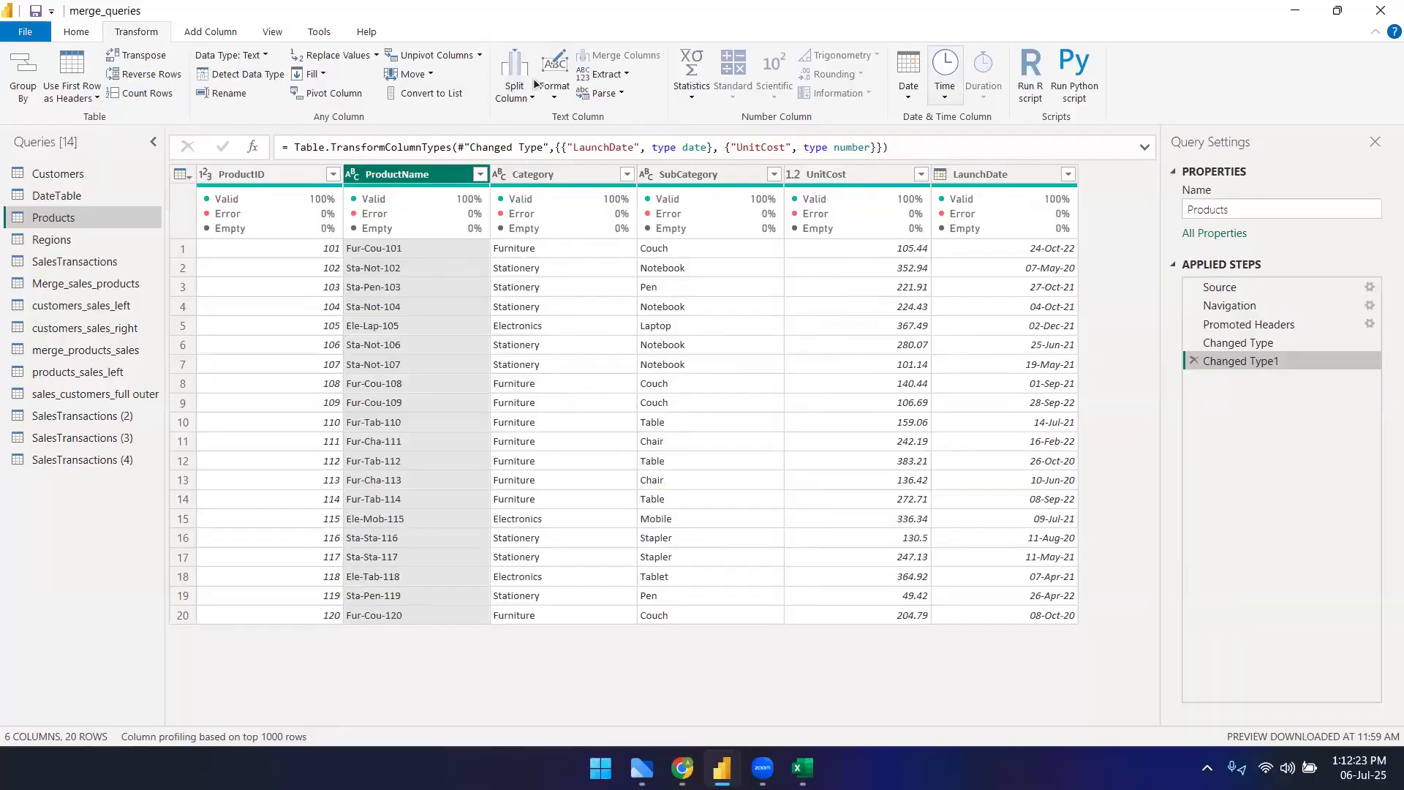
pyautogui.click(644, 363)
pyautogui.click(551, 267)
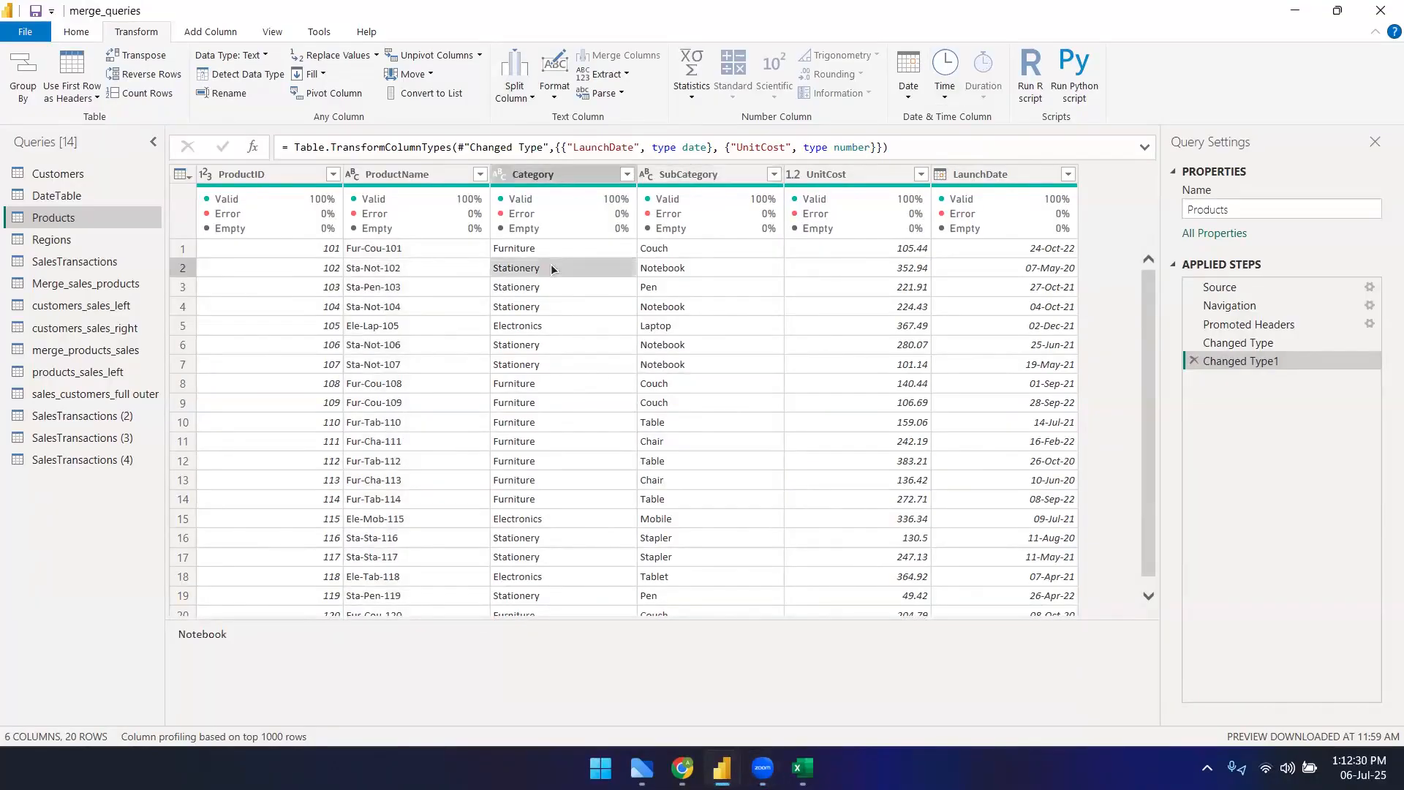
pyautogui.click(534, 177)
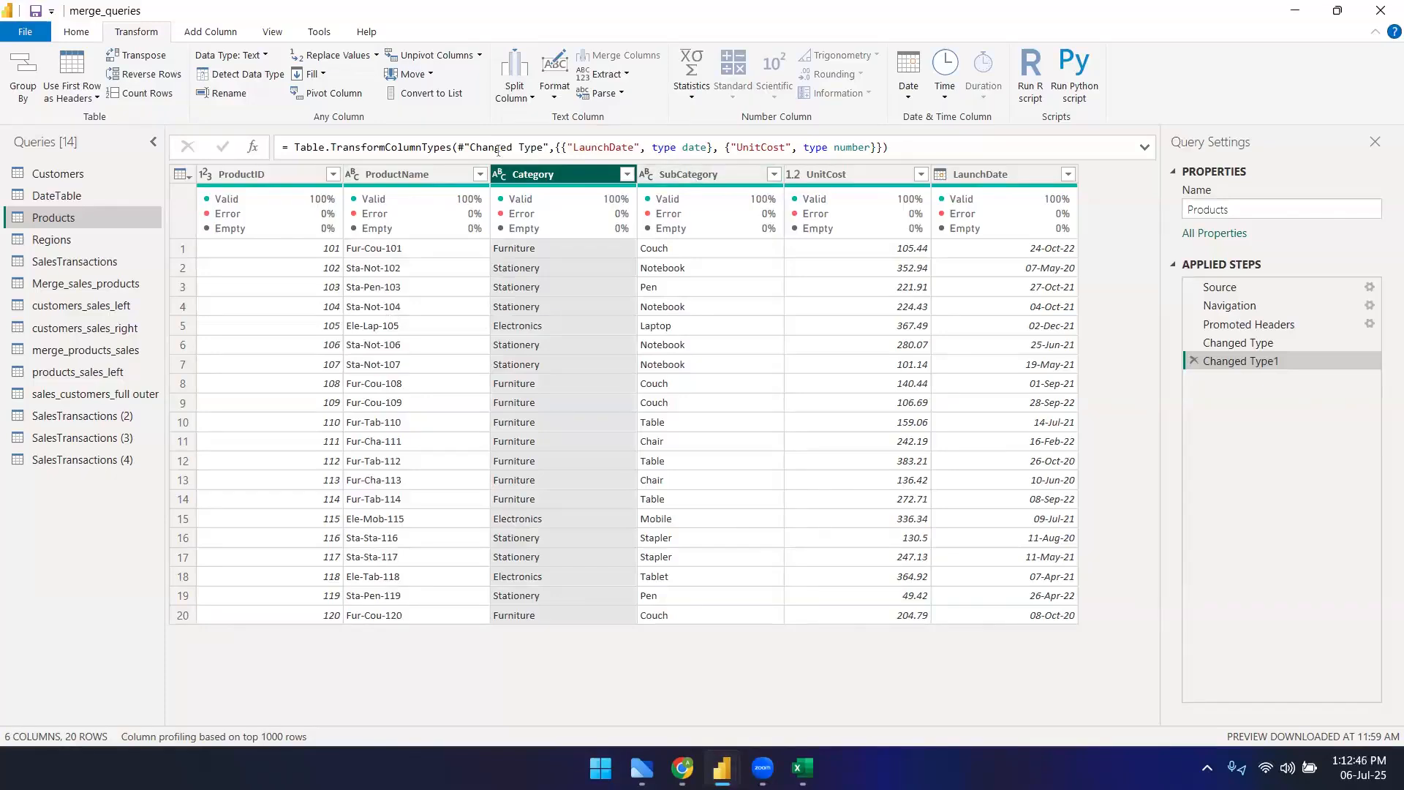
pyautogui.click(395, 175)
pyautogui.click(515, 89)
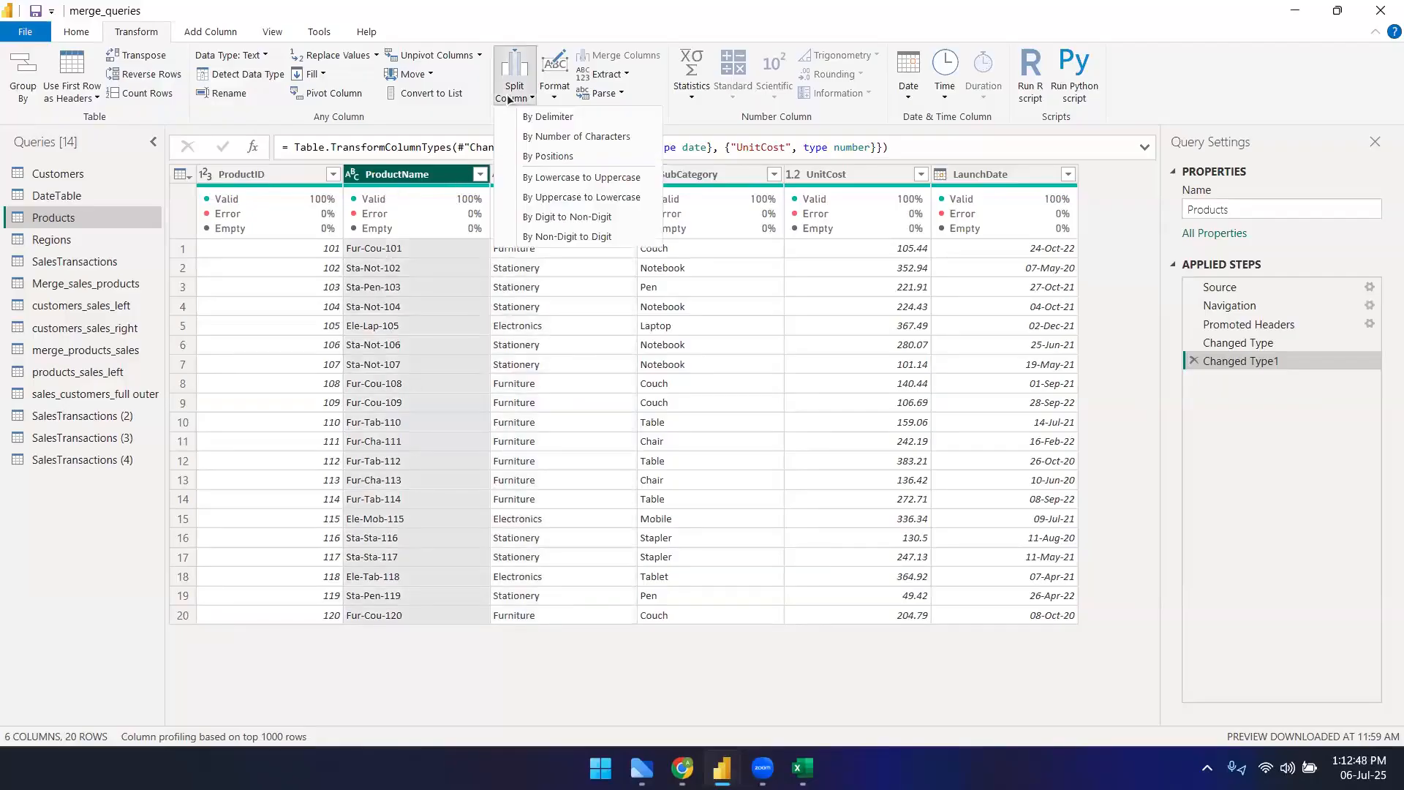
pyautogui.click(633, 405)
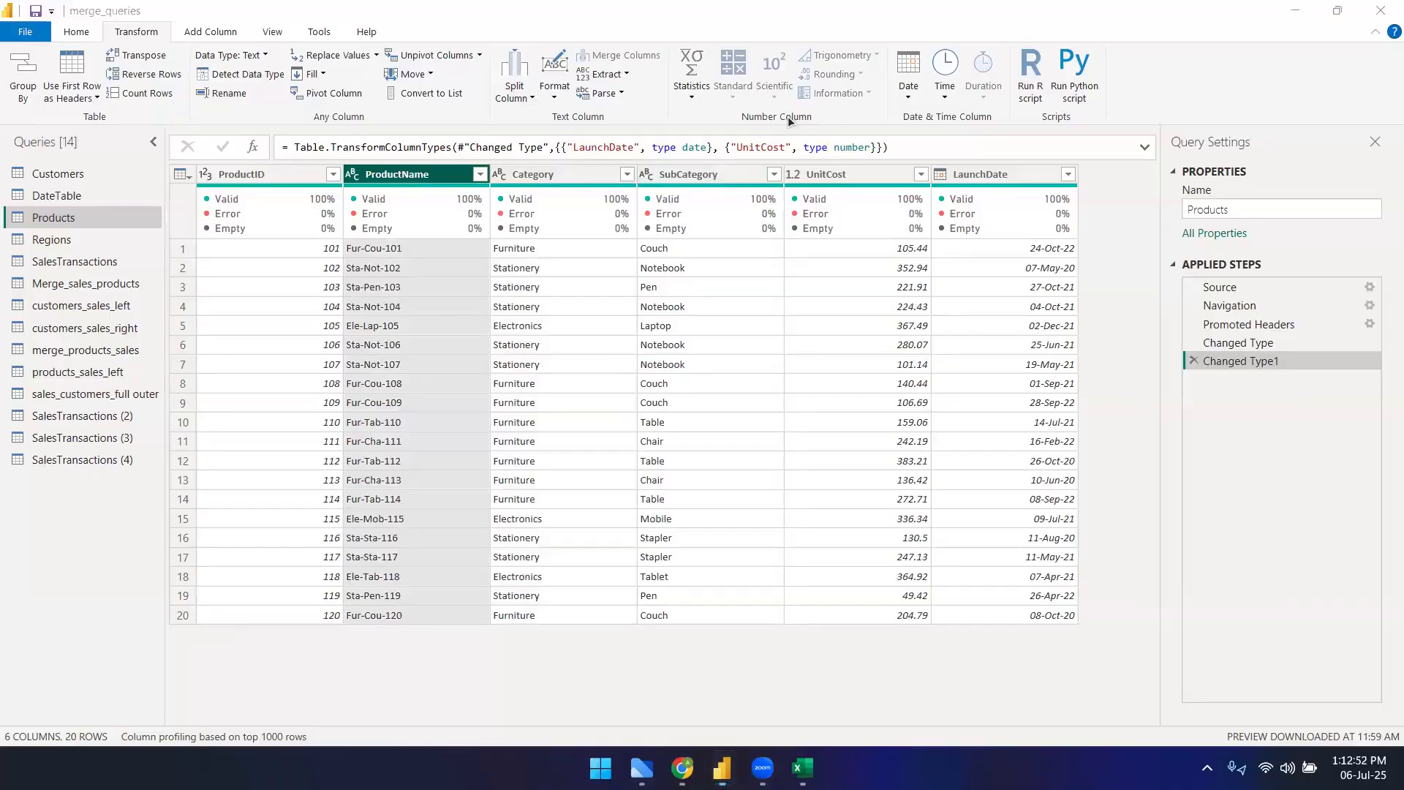
pyautogui.click(560, 173)
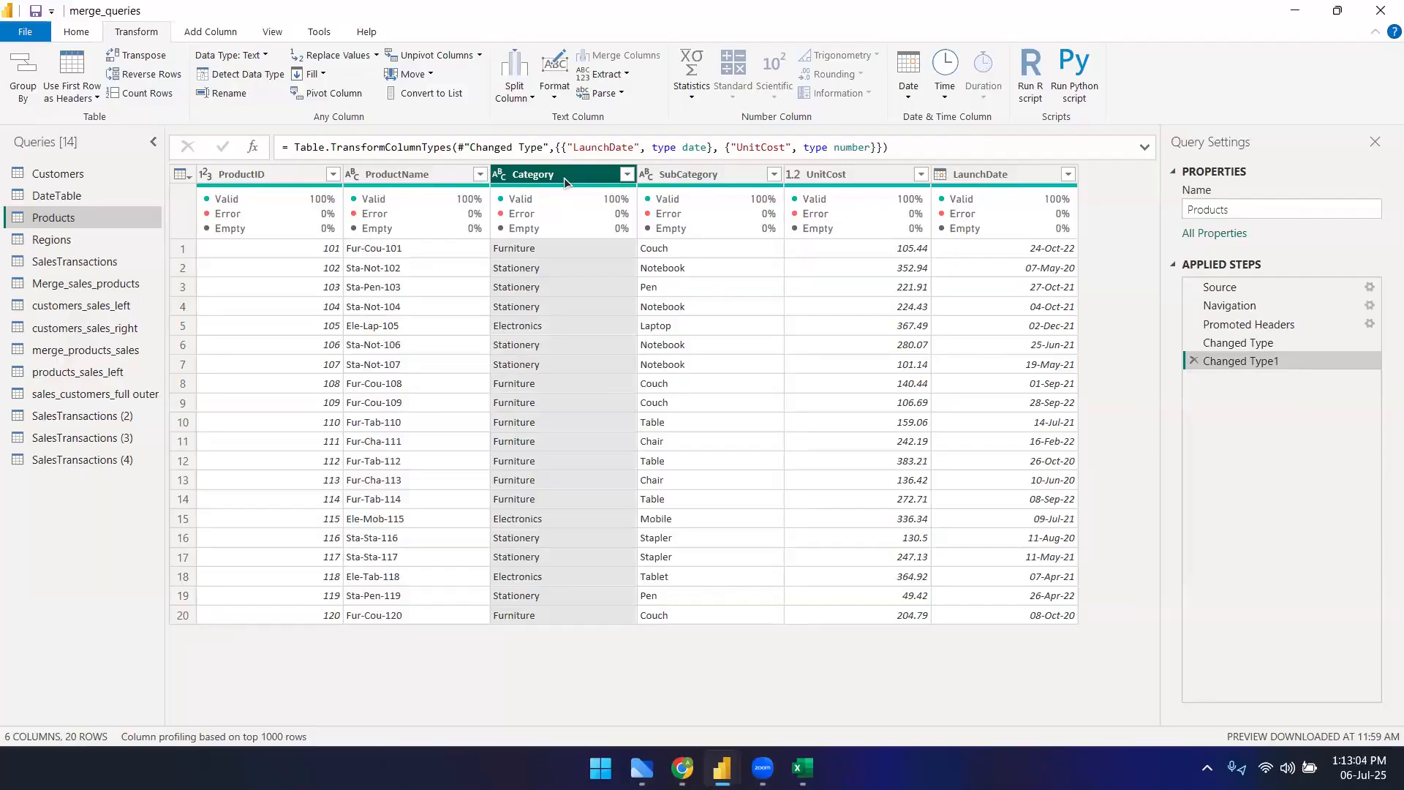
pyautogui.click(556, 97)
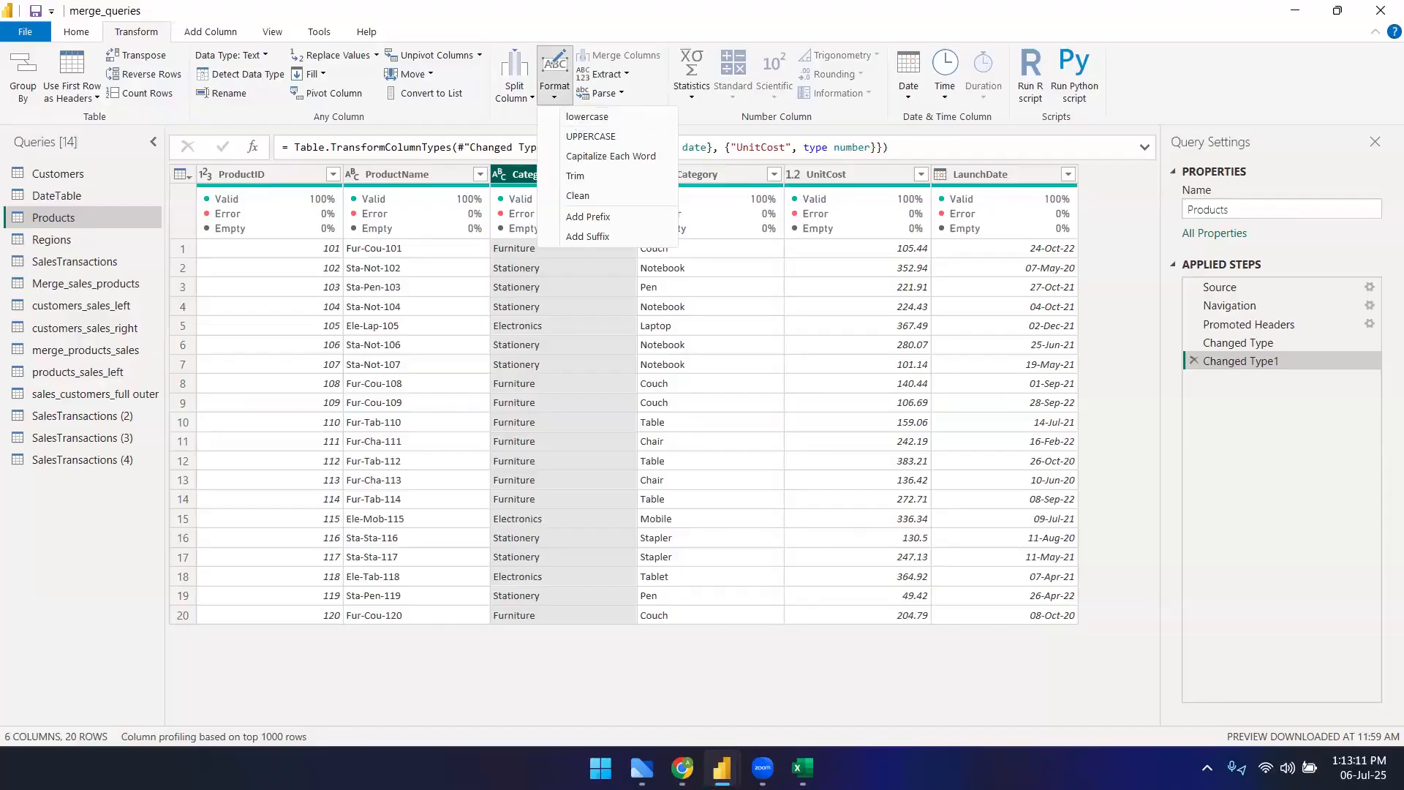
pyautogui.click(554, 248)
pyautogui.click(538, 302)
pyautogui.click(550, 180)
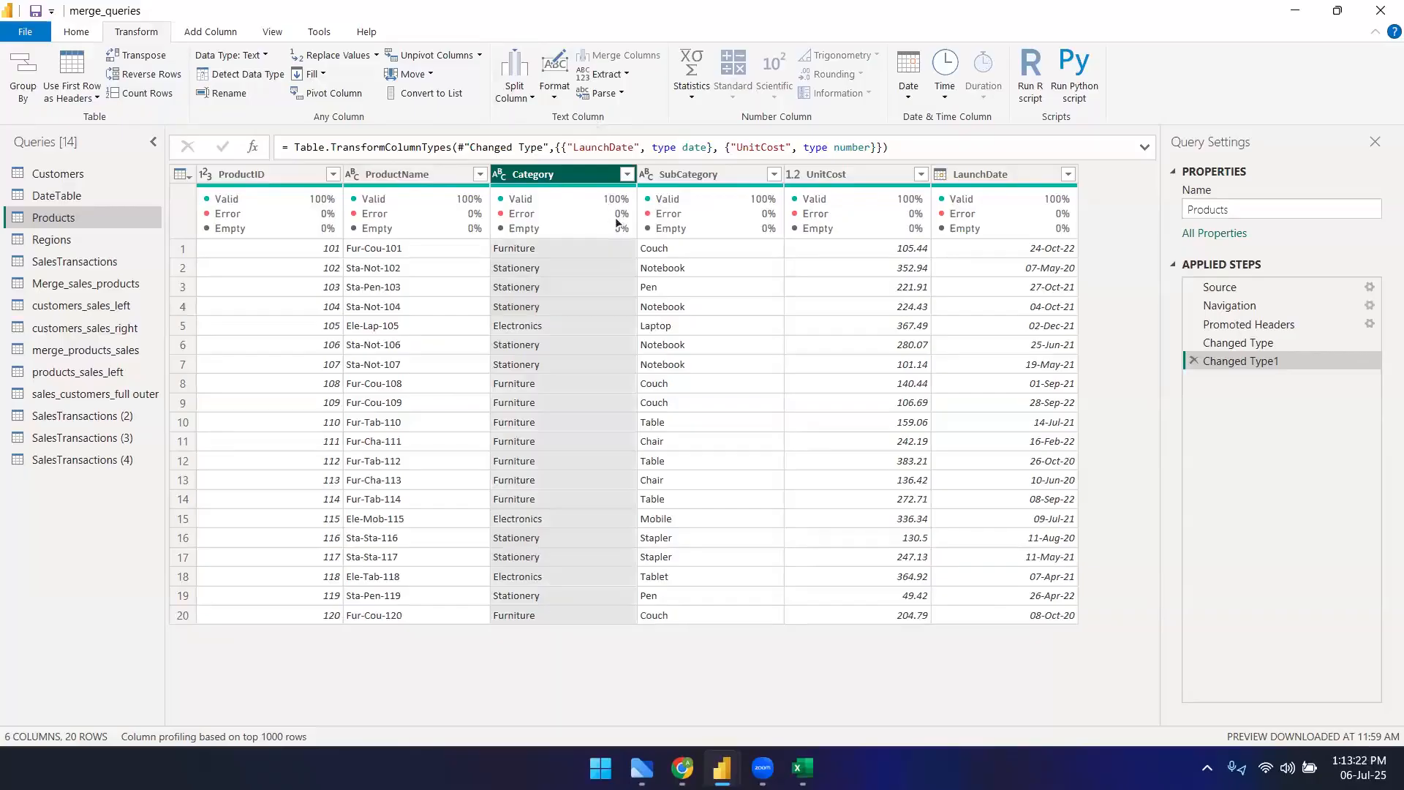
pyautogui.click(427, 284)
pyautogui.click(644, 287)
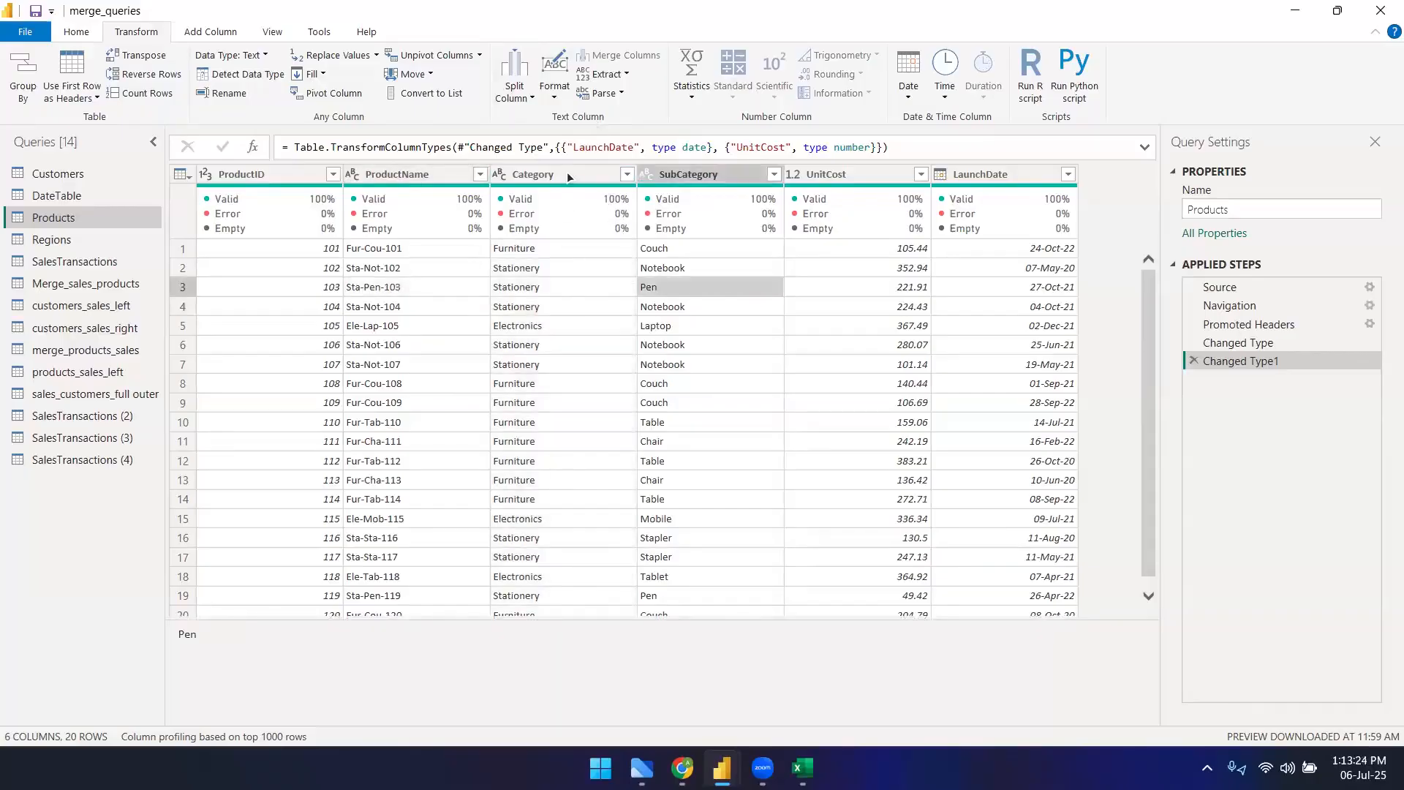
# - Convert the text in the Category column of the Products query to lowercase
pyautogui.click(568, 173)
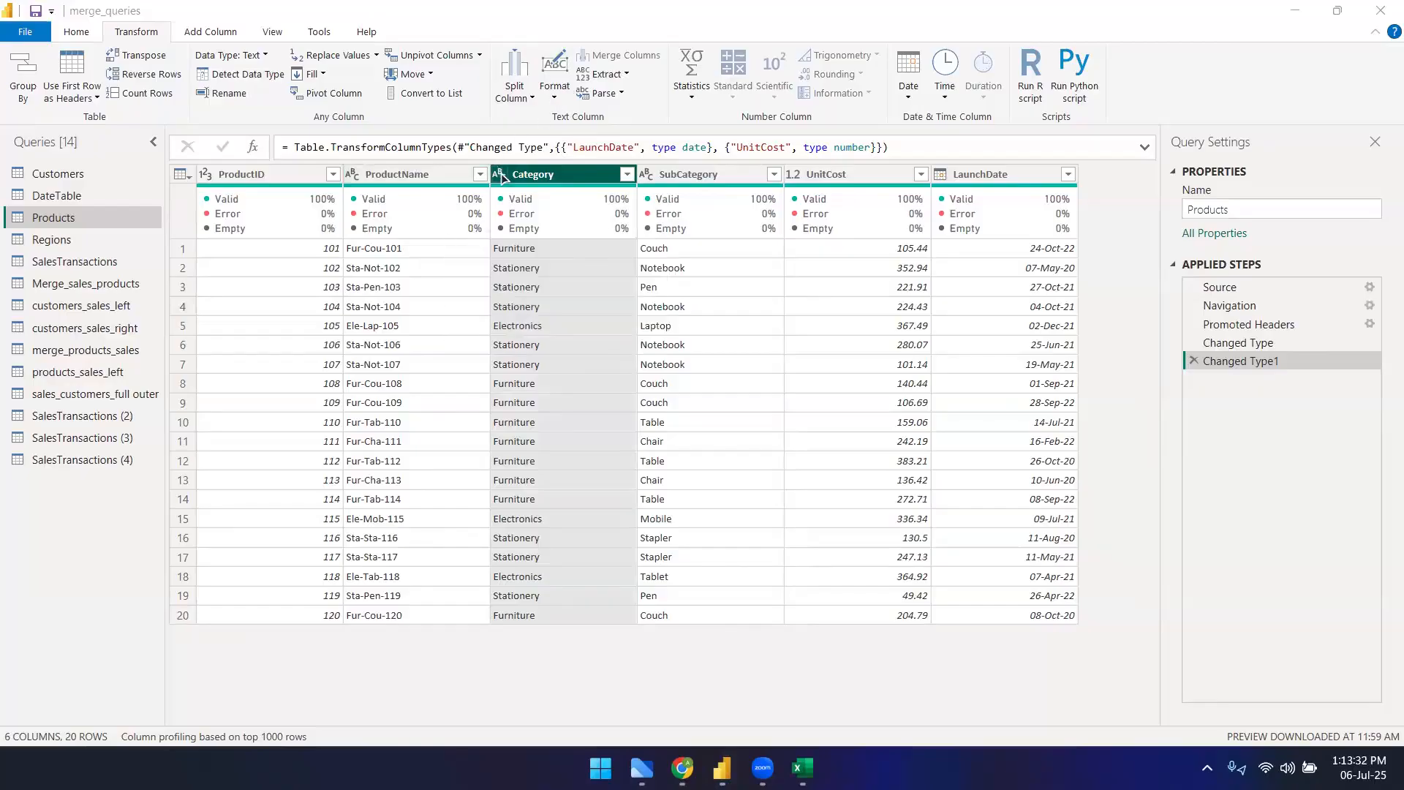
pyautogui.click(554, 89)
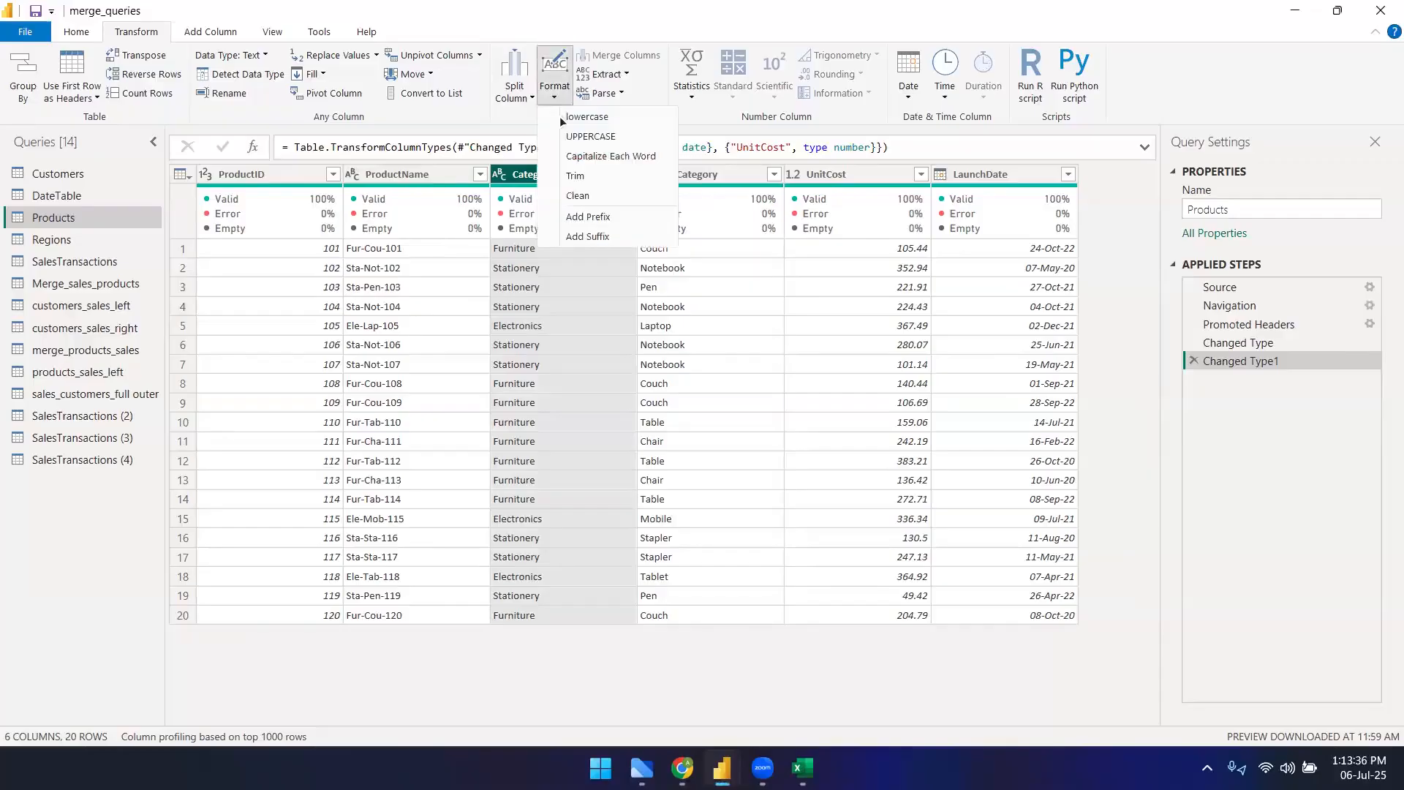
pyautogui.click(585, 117)
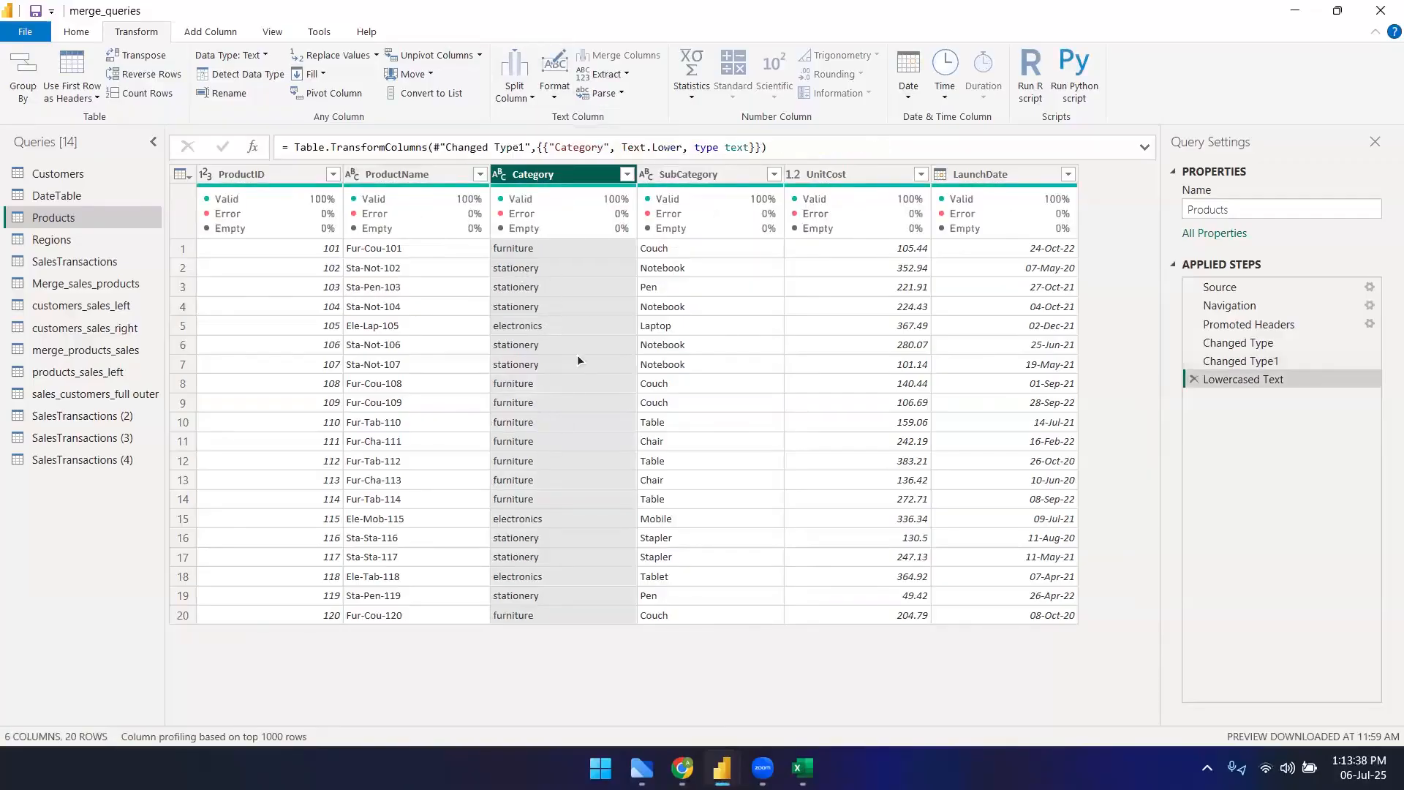
# - Convert the Category column text to uppercase, and apply Capitalize Each Word to the same column
pyautogui.click(553, 84)
pyautogui.click(593, 140)
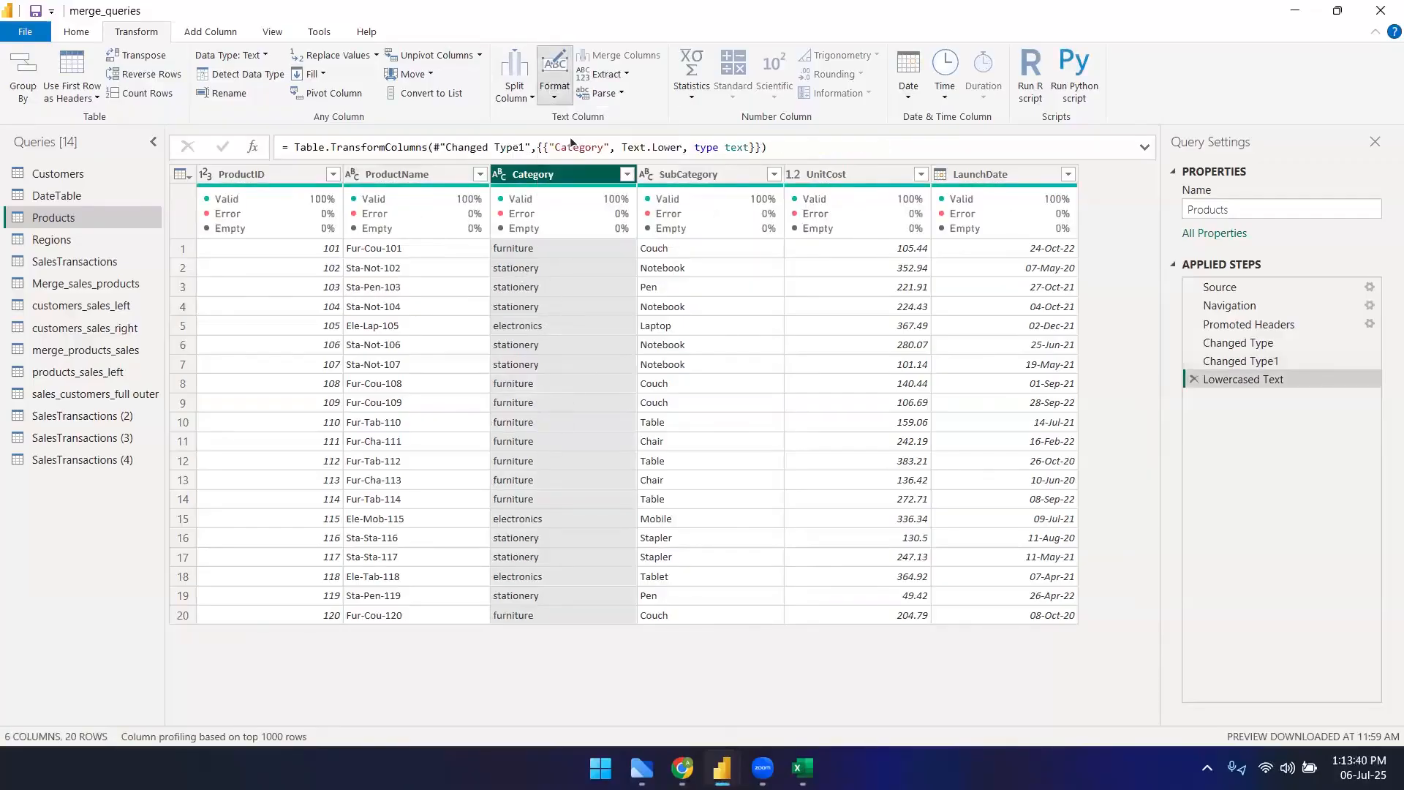
pyautogui.click(554, 82)
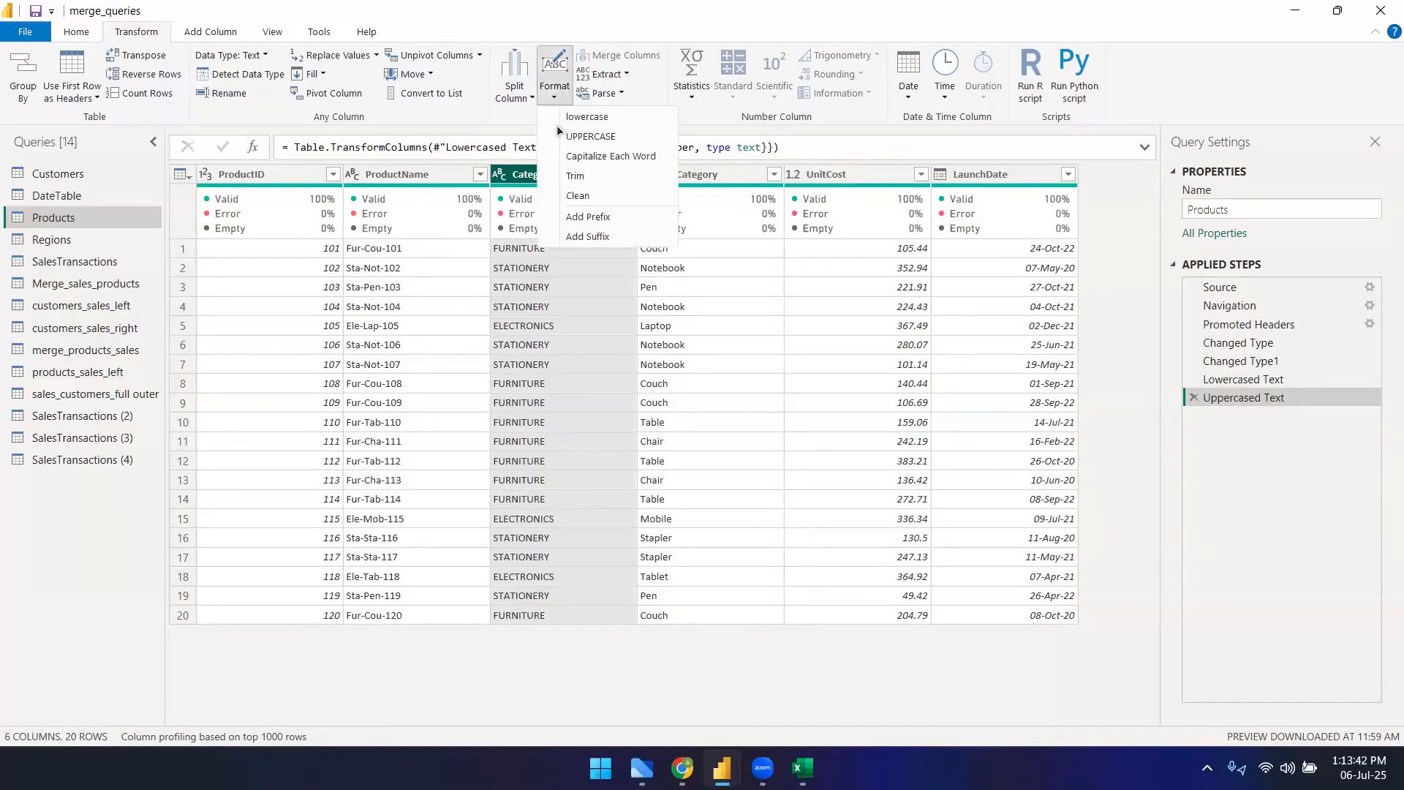
pyautogui.click(573, 157)
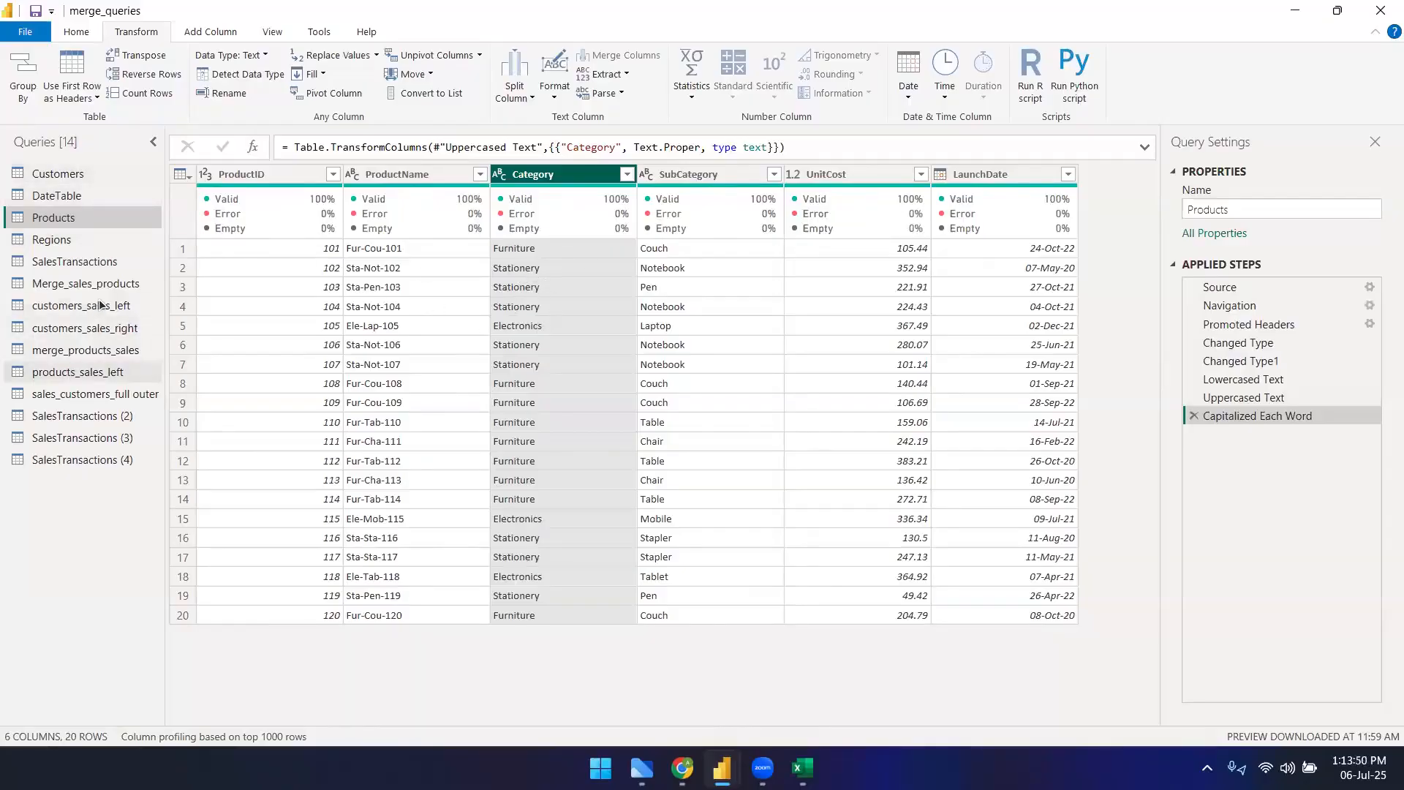
# - Look through the columns of the SalesTransactions, DateTable and Customers queries for text suitable for case formatting
pyautogui.click(72, 263)
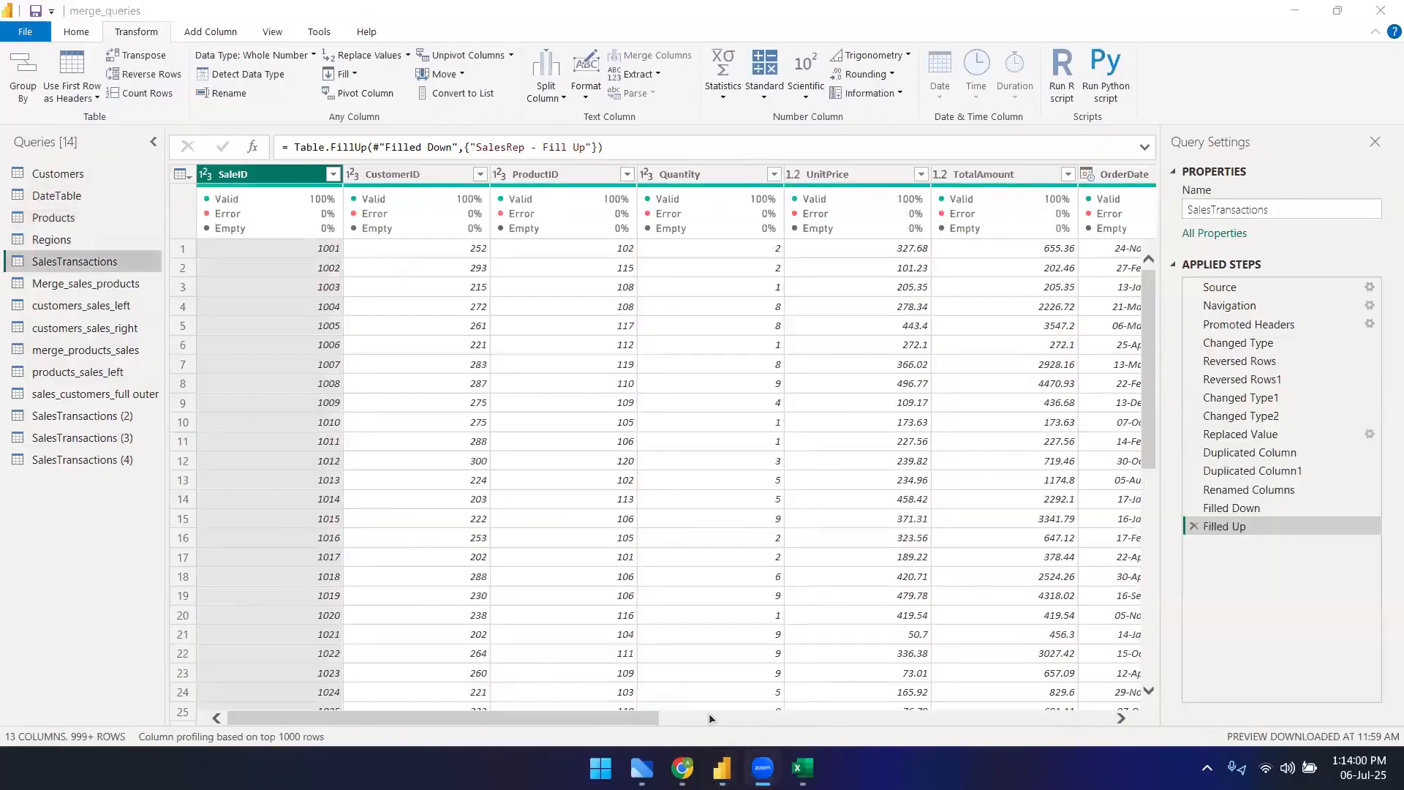
pyautogui.hscroll(5, 708, 713)
pyautogui.hscroll(3, 1138, 674)
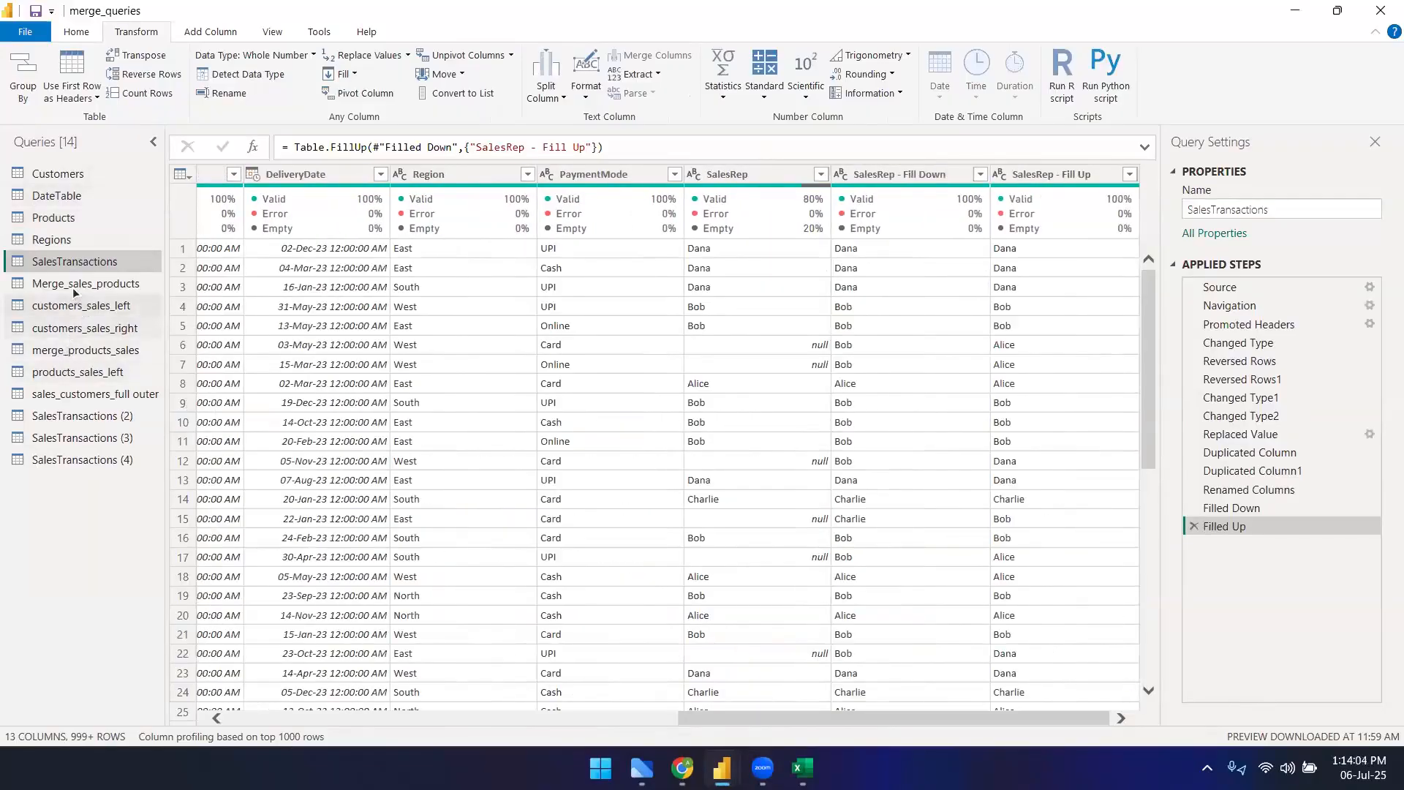
pyautogui.click(56, 240)
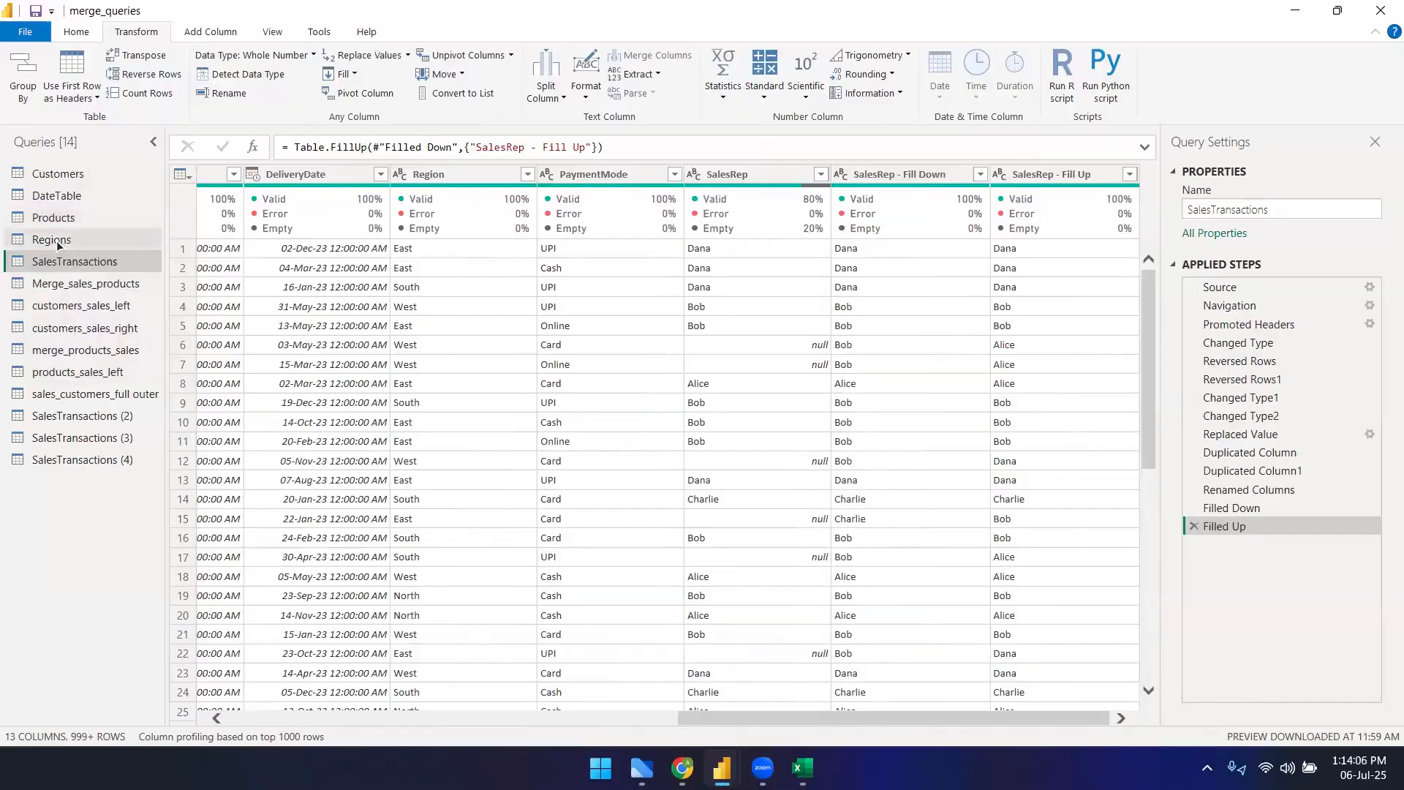
pyautogui.click(57, 194)
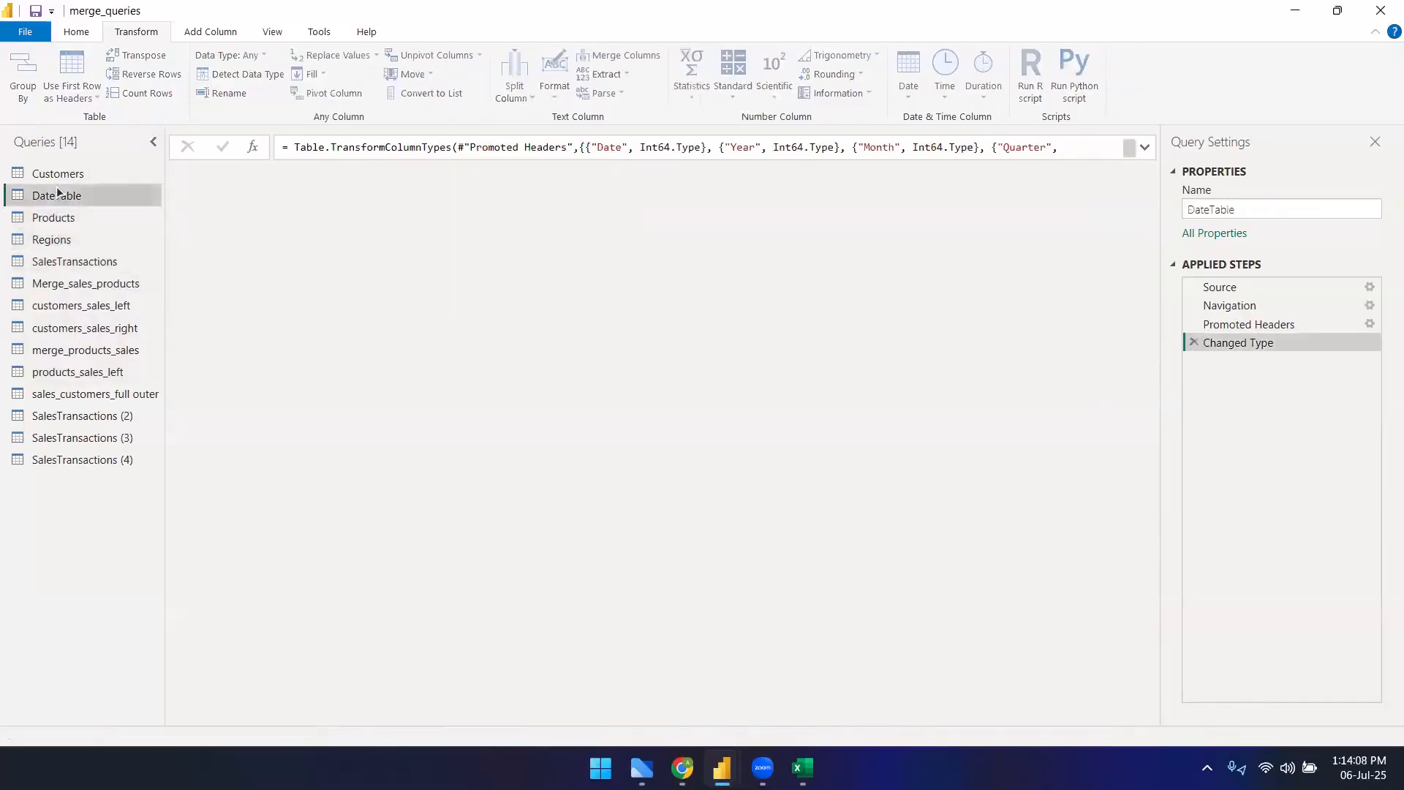
pyautogui.click(60, 180)
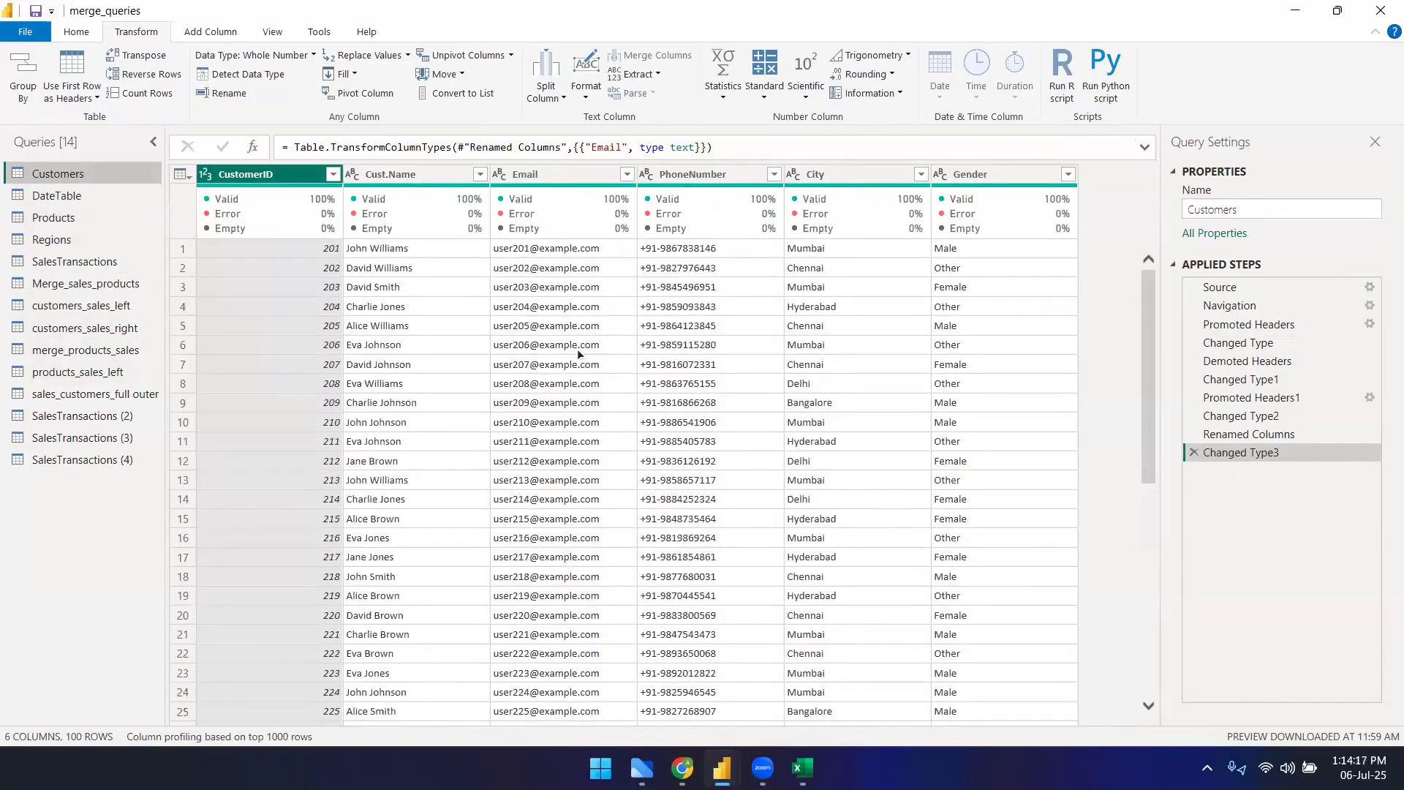
pyautogui.click(420, 331)
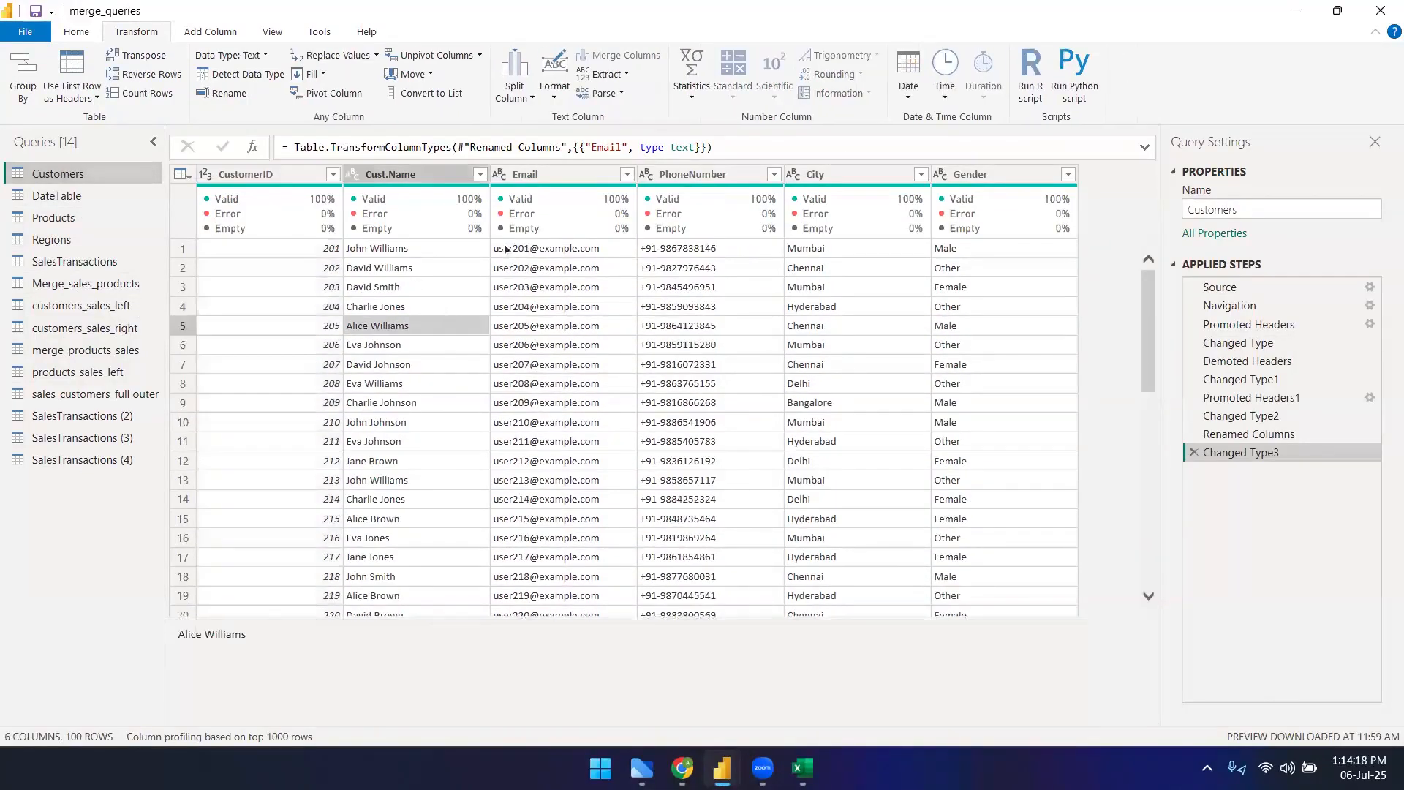
pyautogui.click(428, 177)
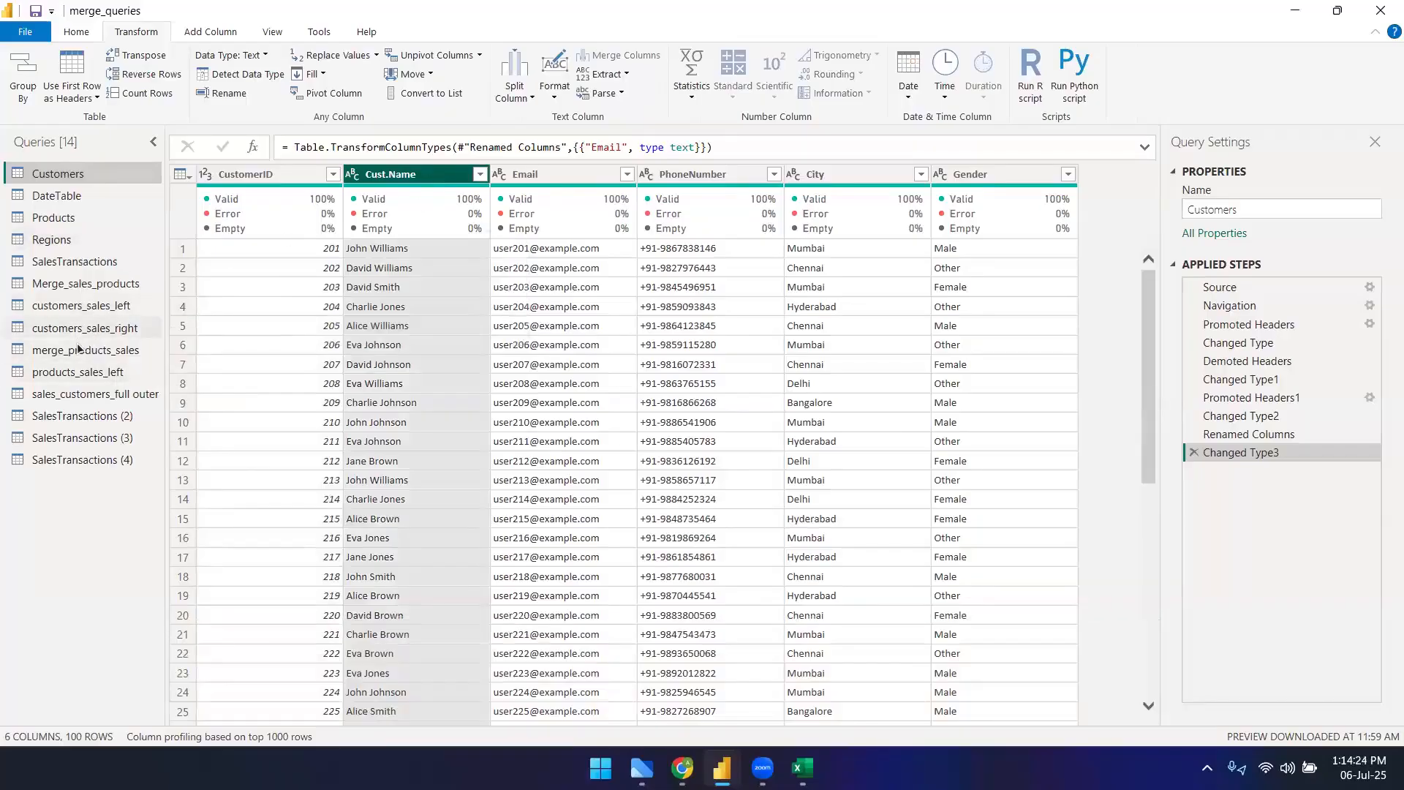
# - Examine the Region, PaymentMode and SalesRep columns of the SalesTransactions query down through the rows
pyautogui.click(73, 262)
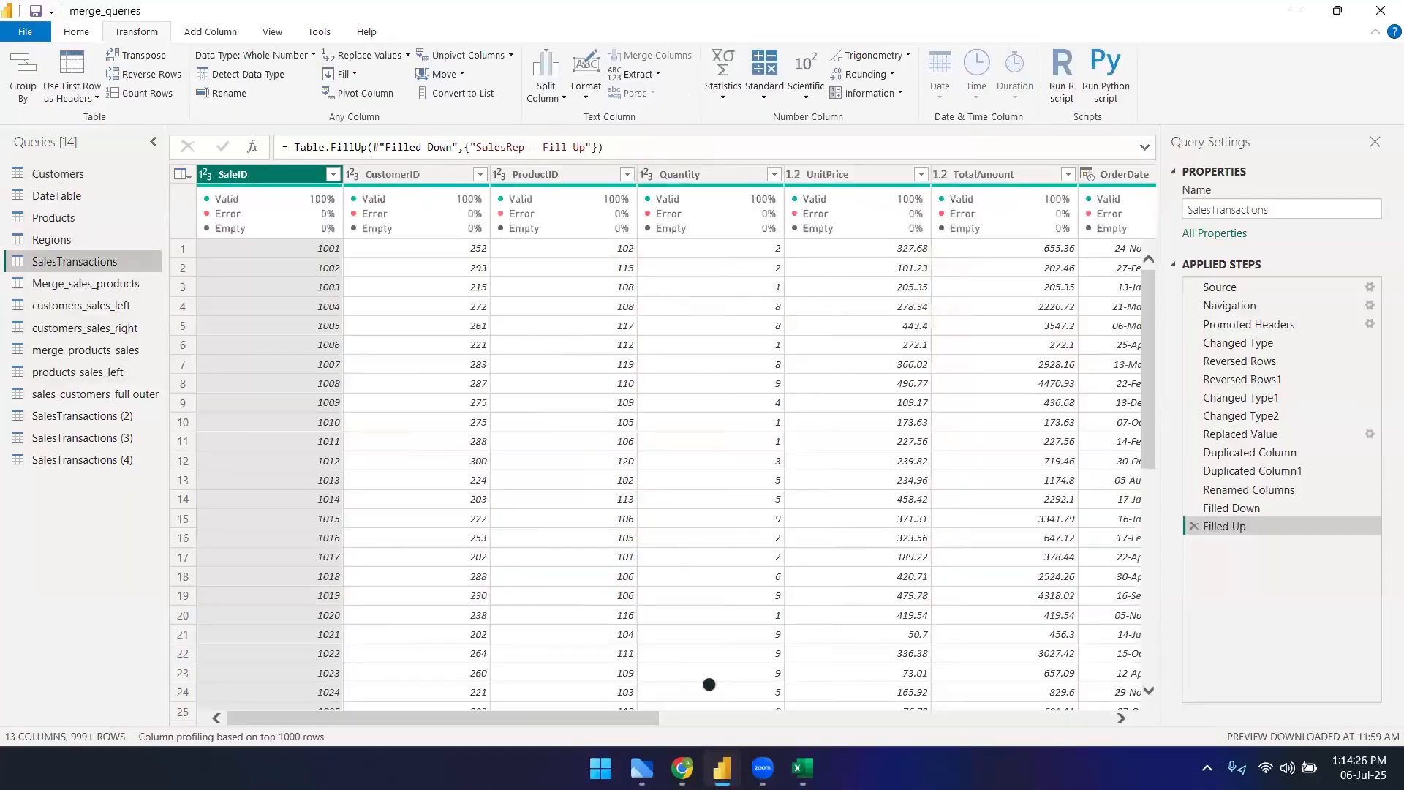
pyautogui.moveTo(593, 722); pyautogui.dragTo(890, 700)
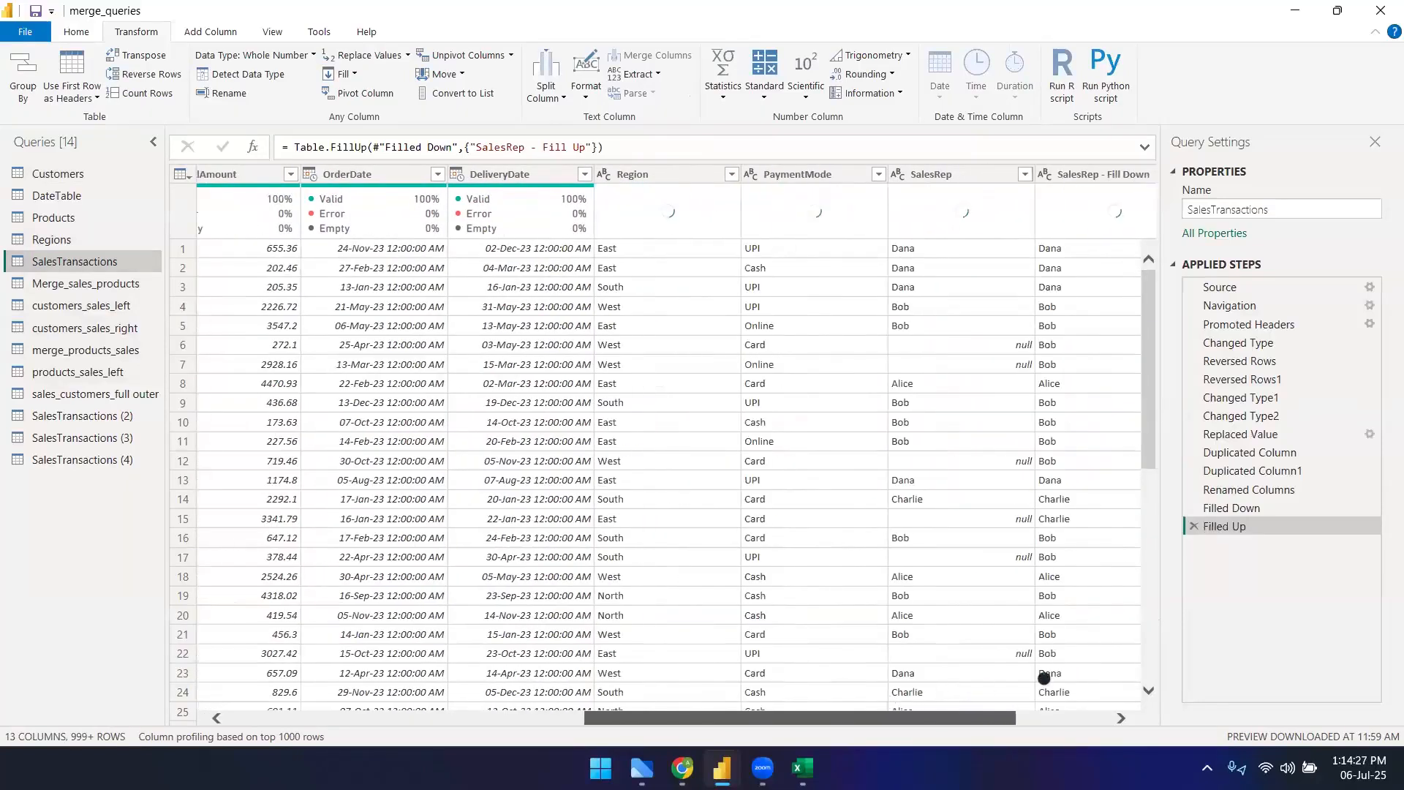
pyautogui.hscroll(3, 1076, 670)
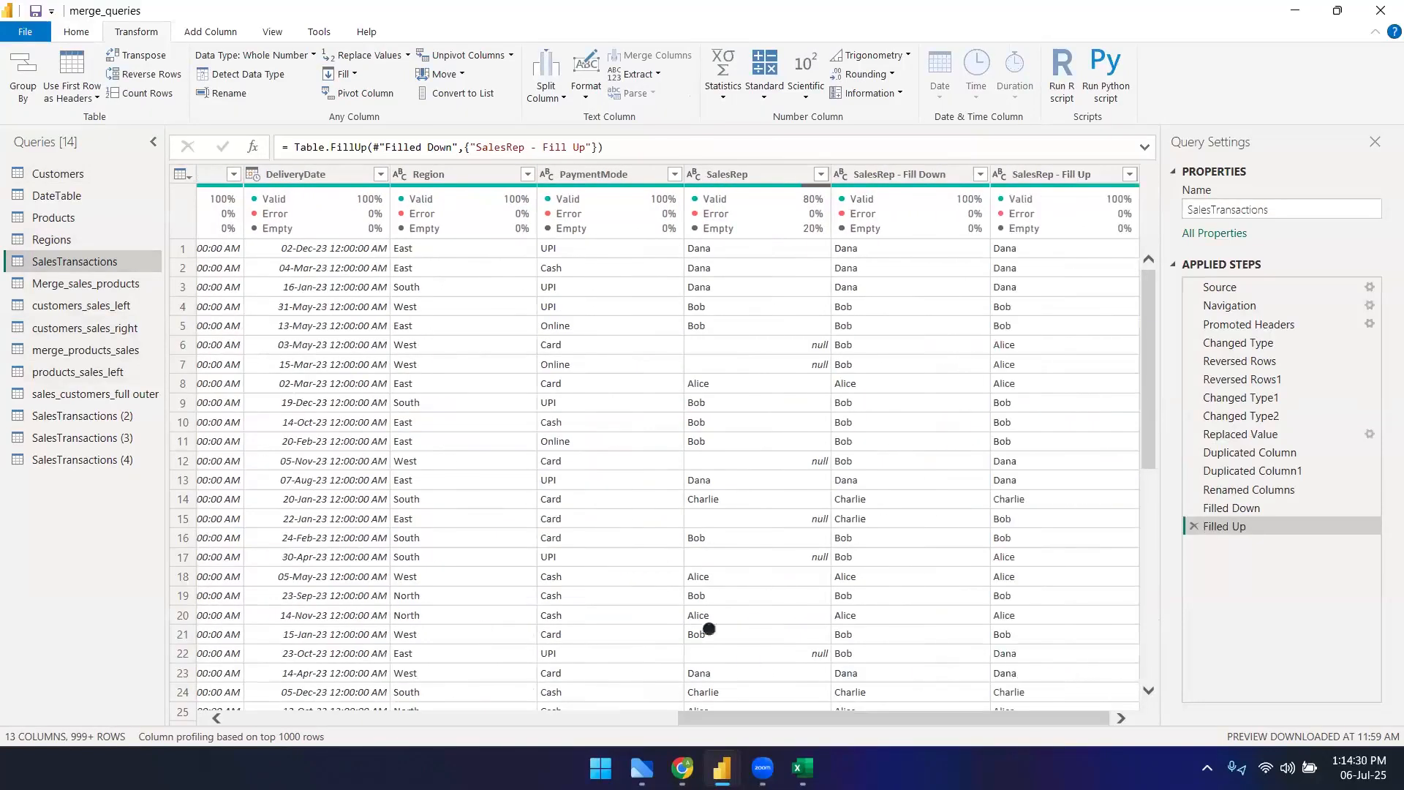
pyautogui.scroll(-9, 606, 431)
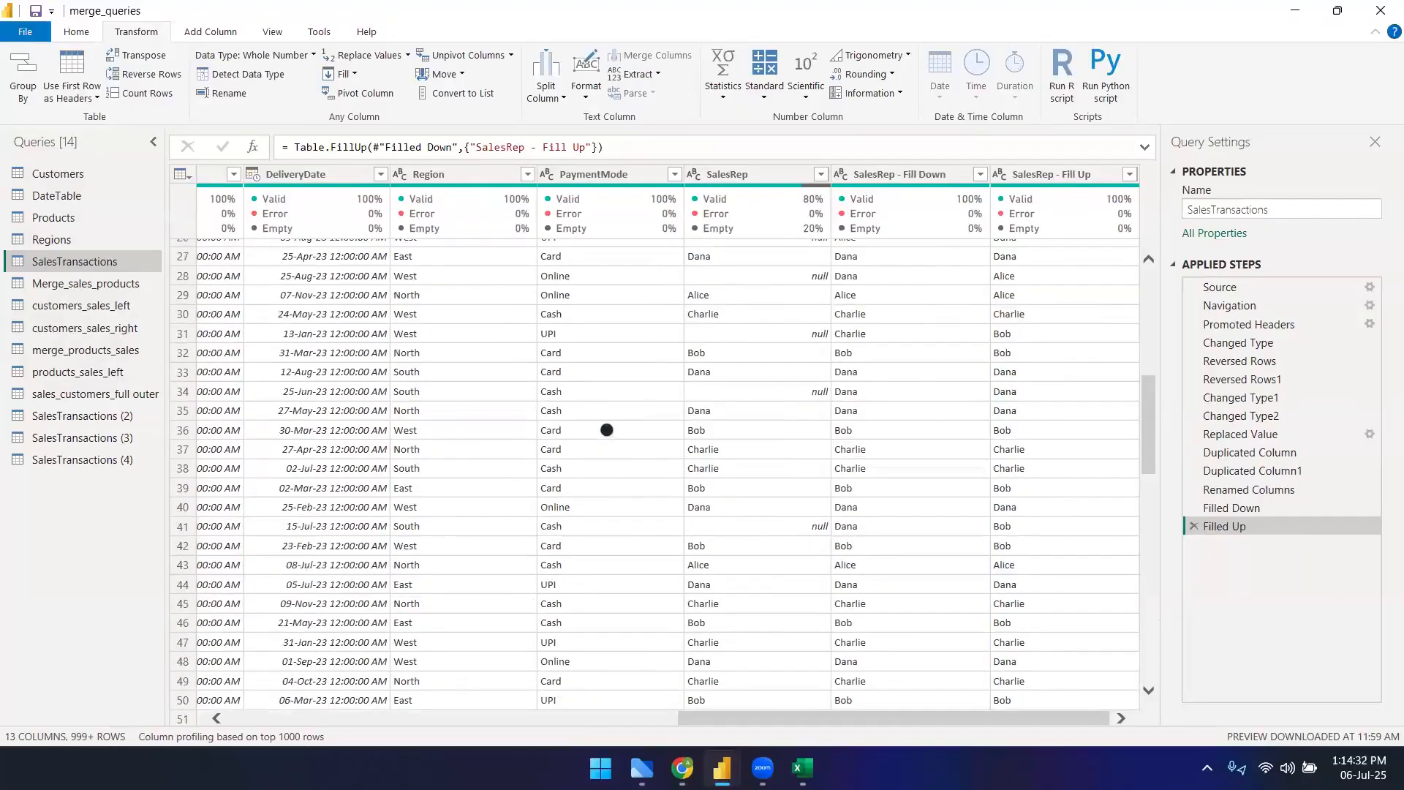
pyautogui.scroll(-2, 606, 430)
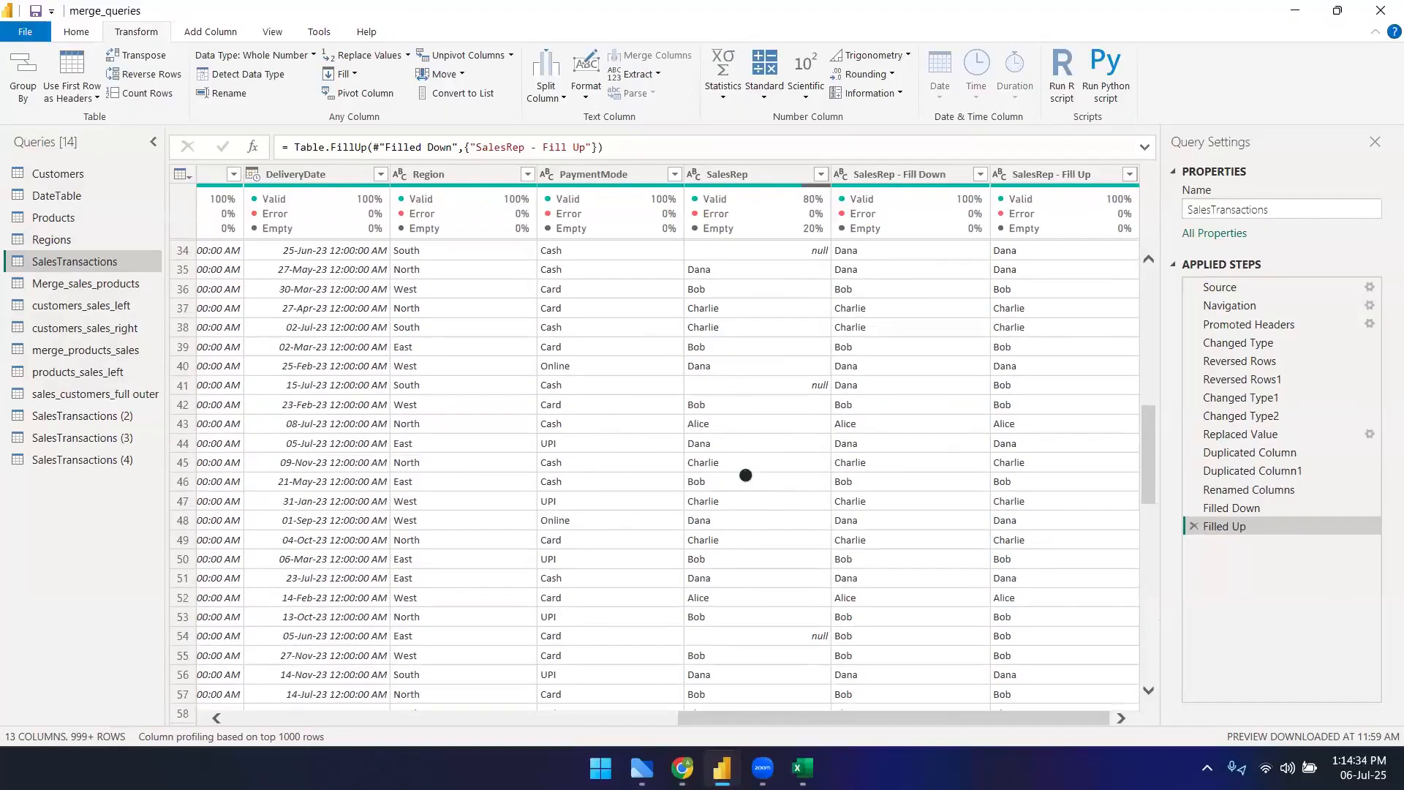
pyautogui.scroll(-6, 593, 413)
pyautogui.scroll(-1, 602, 425)
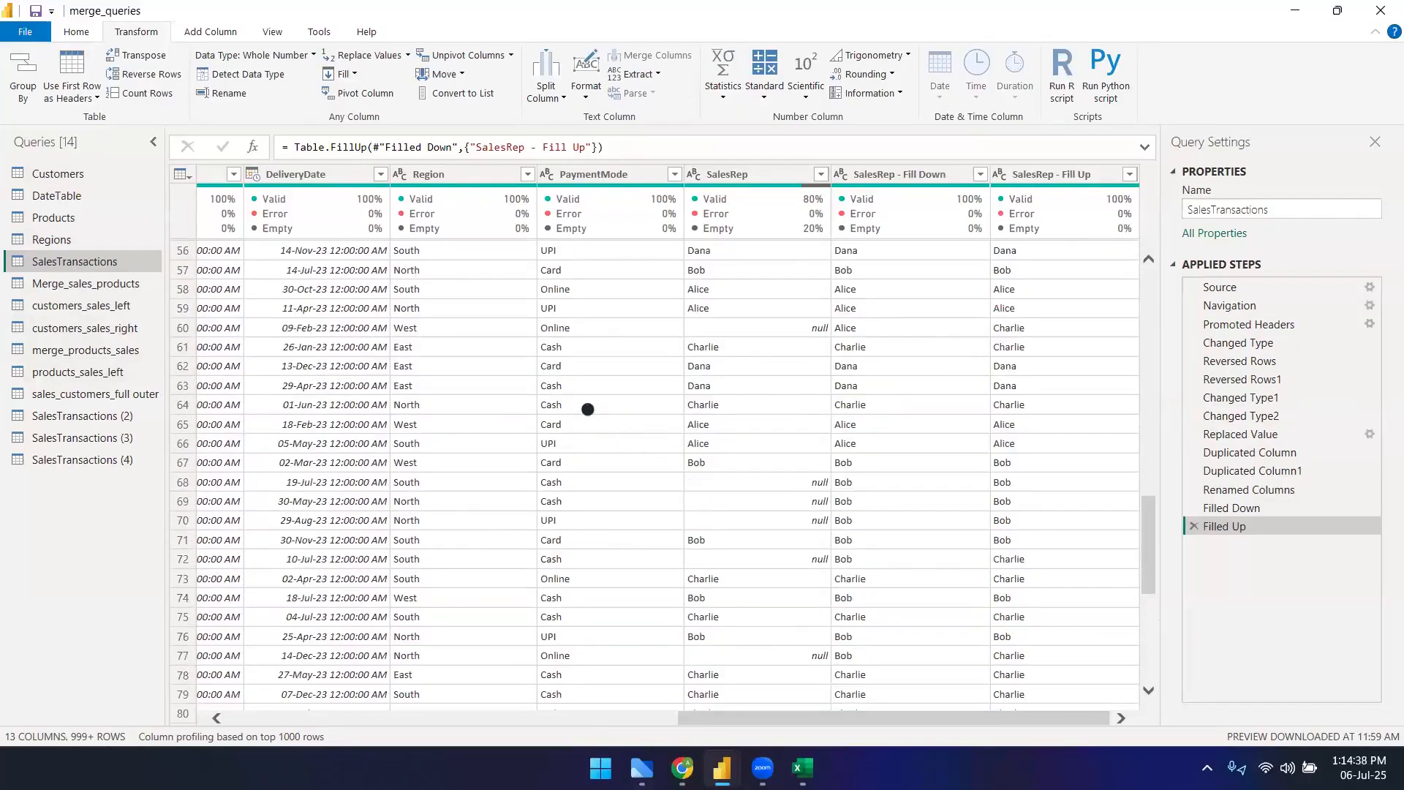
# - Convert the Cust.Name column of the Customers query to lowercase, and apply Capitalize Each Word to it
pyautogui.click(85, 173)
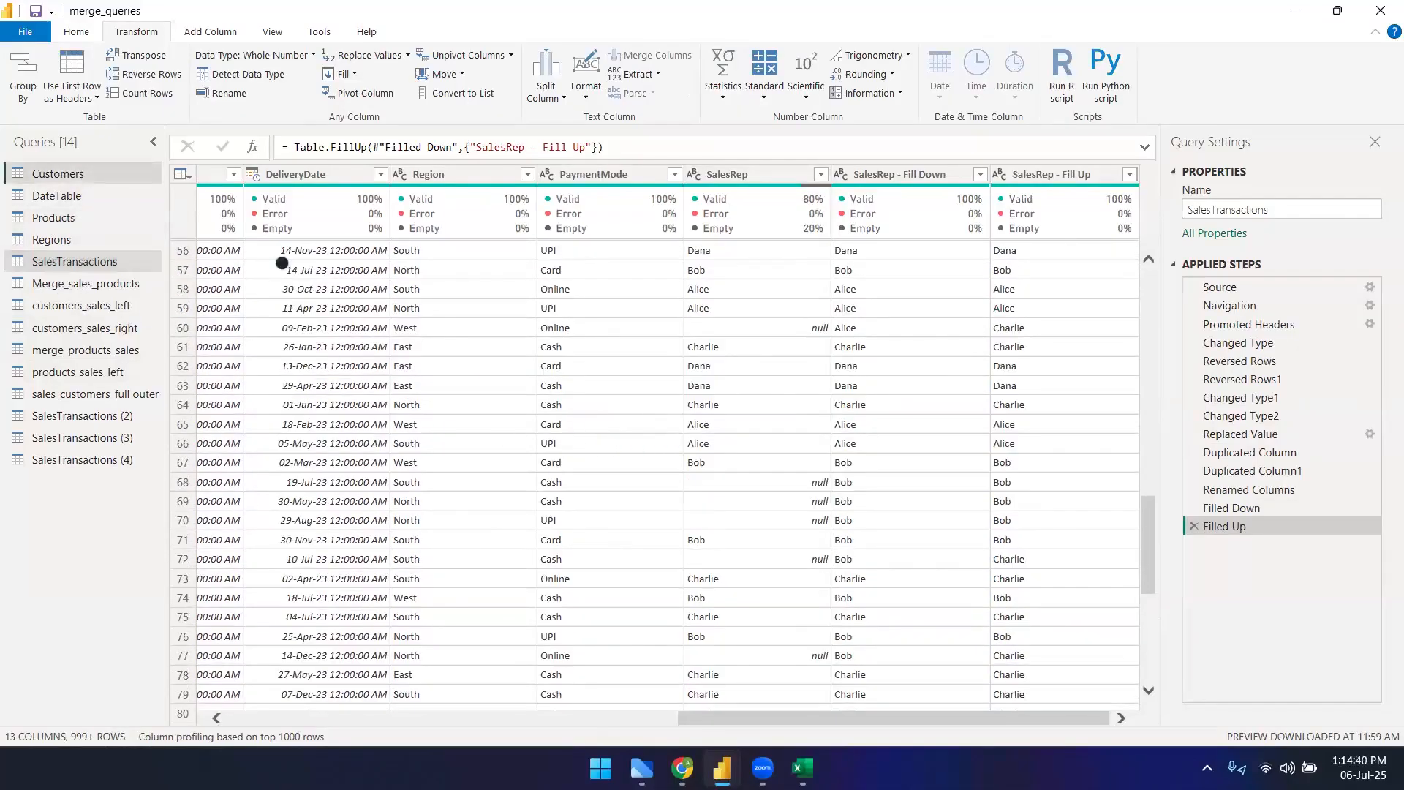
pyautogui.click(406, 177)
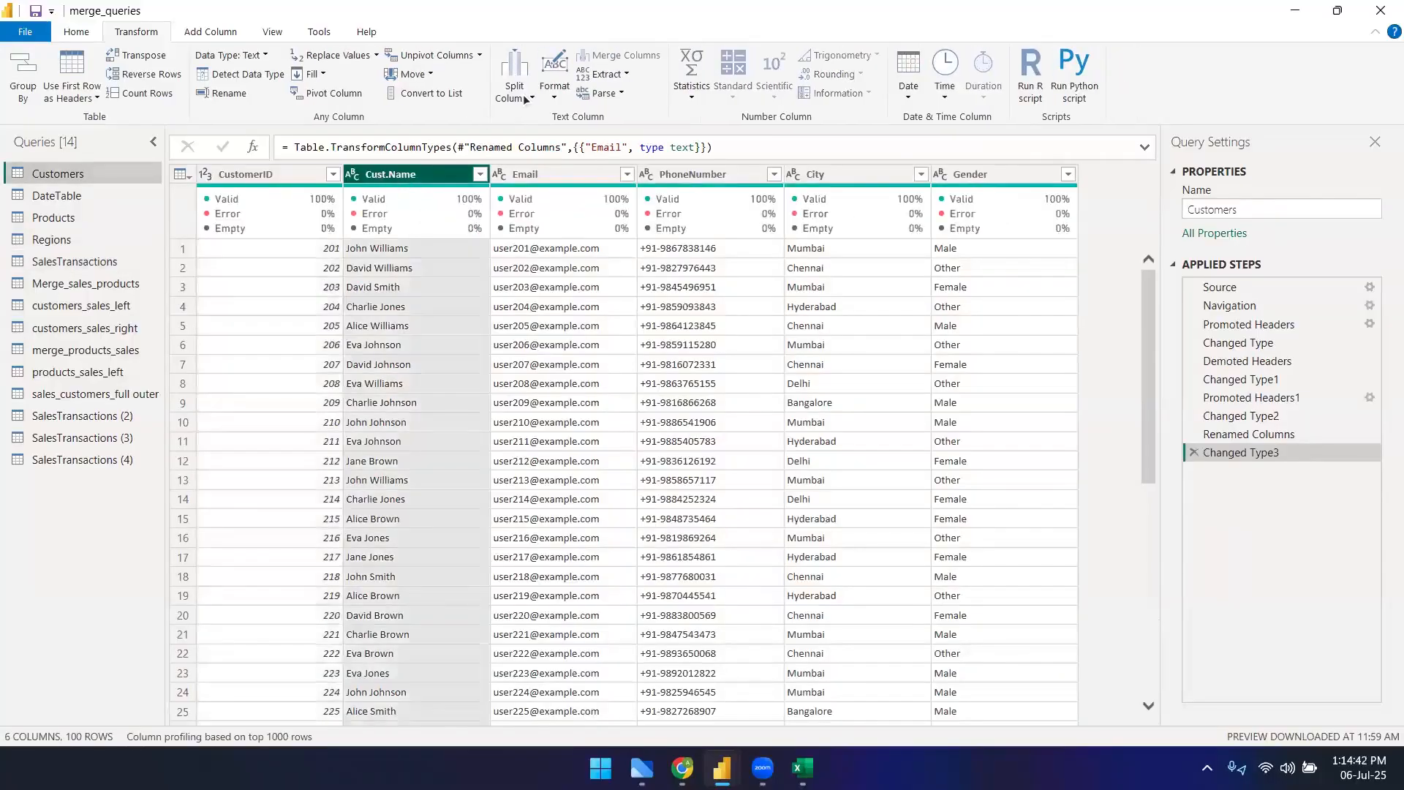
pyautogui.click(554, 80)
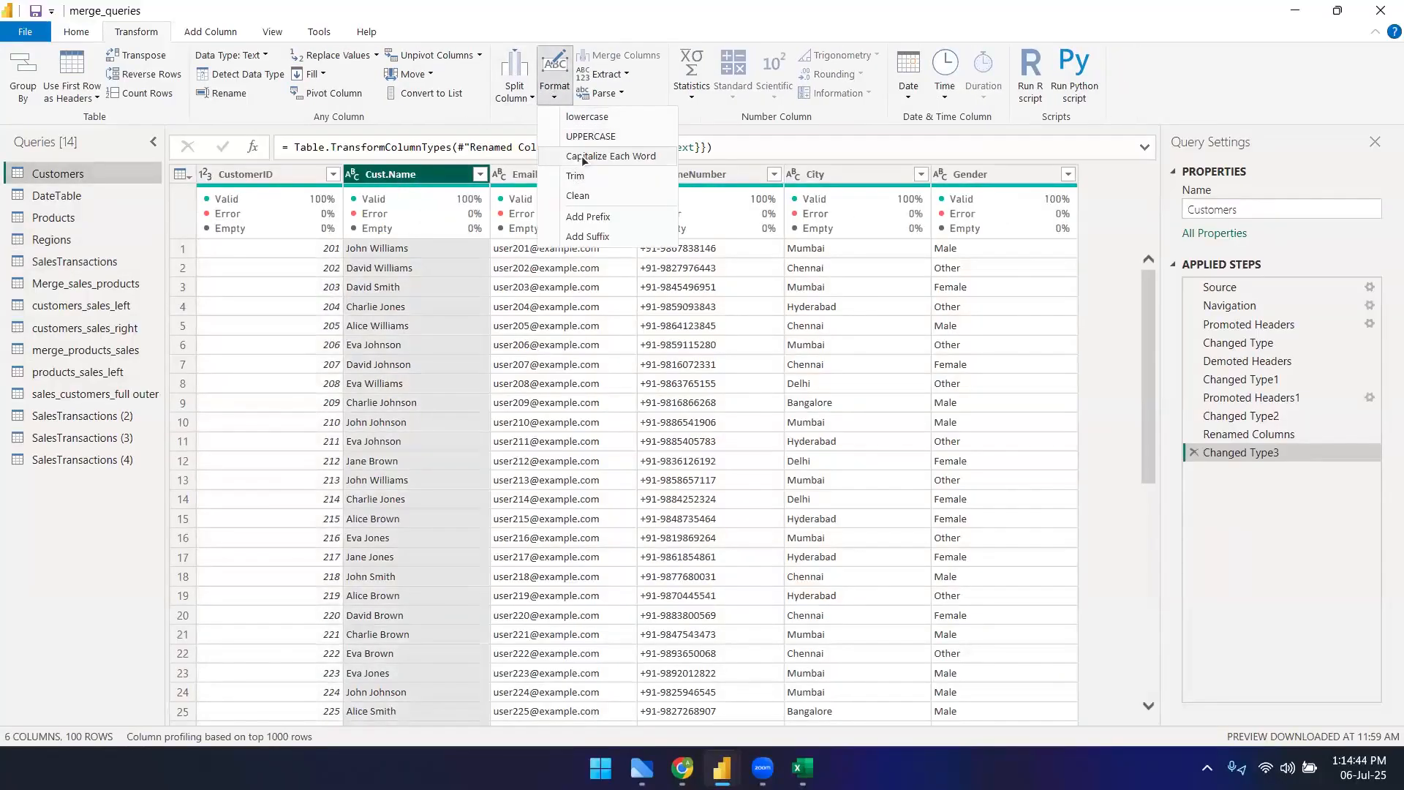
pyautogui.click(581, 116)
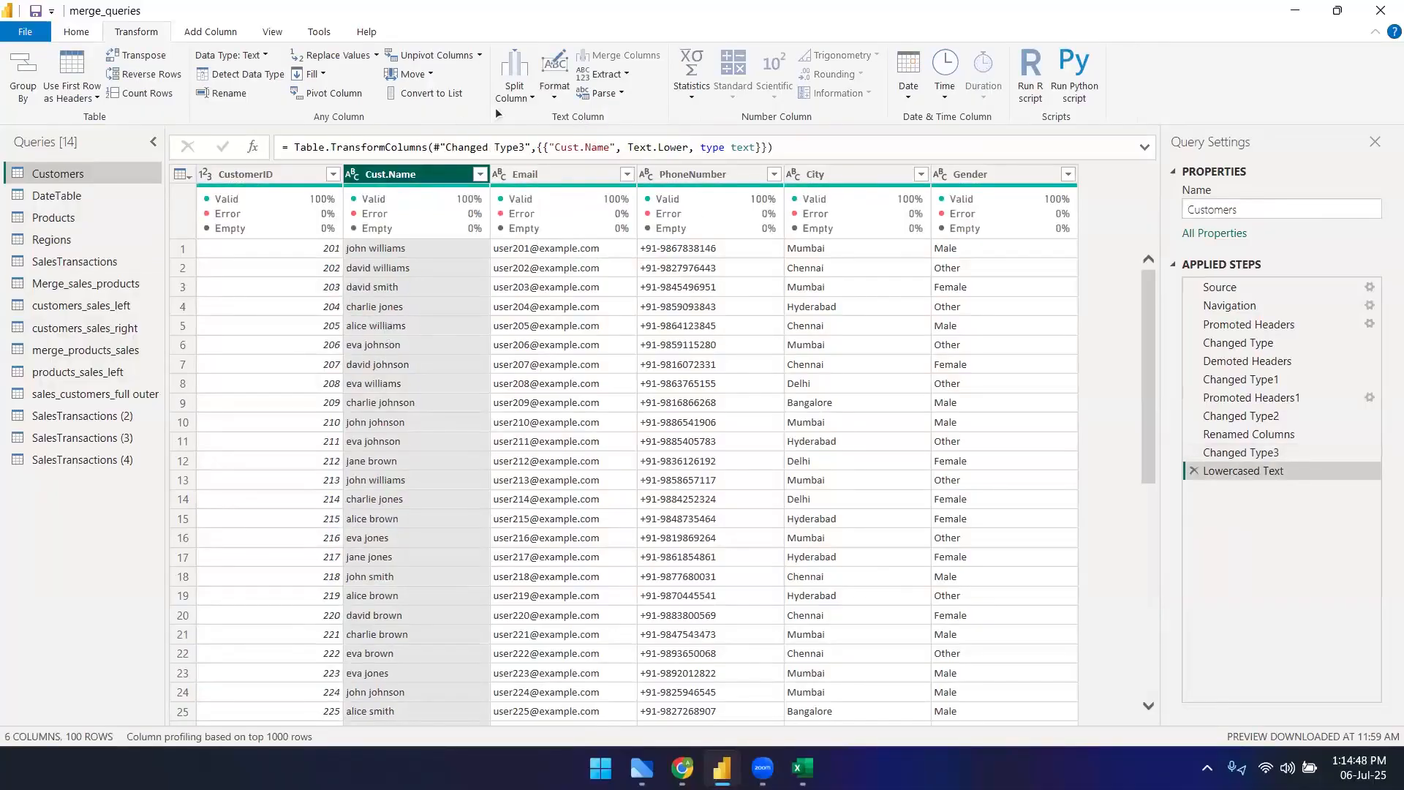
pyautogui.click(565, 91)
pyautogui.click(583, 155)
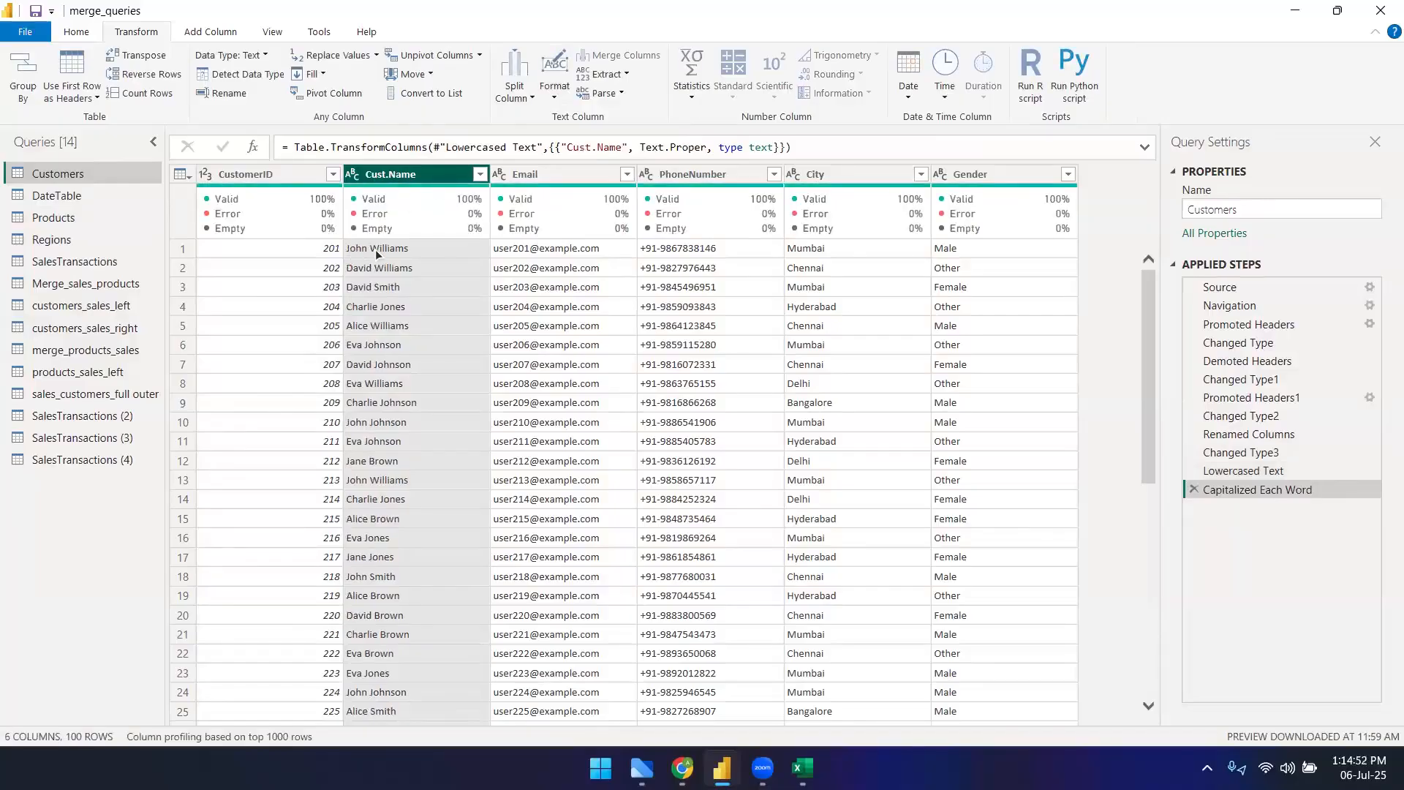
# - Repeat the lowercase conversion on the Cust.Name column, and reapply Capitalize Each Word as additional applied steps
pyautogui.click(543, 419)
pyautogui.click(388, 179)
pyautogui.click(555, 81)
pyautogui.click(572, 116)
pyautogui.click(389, 314)
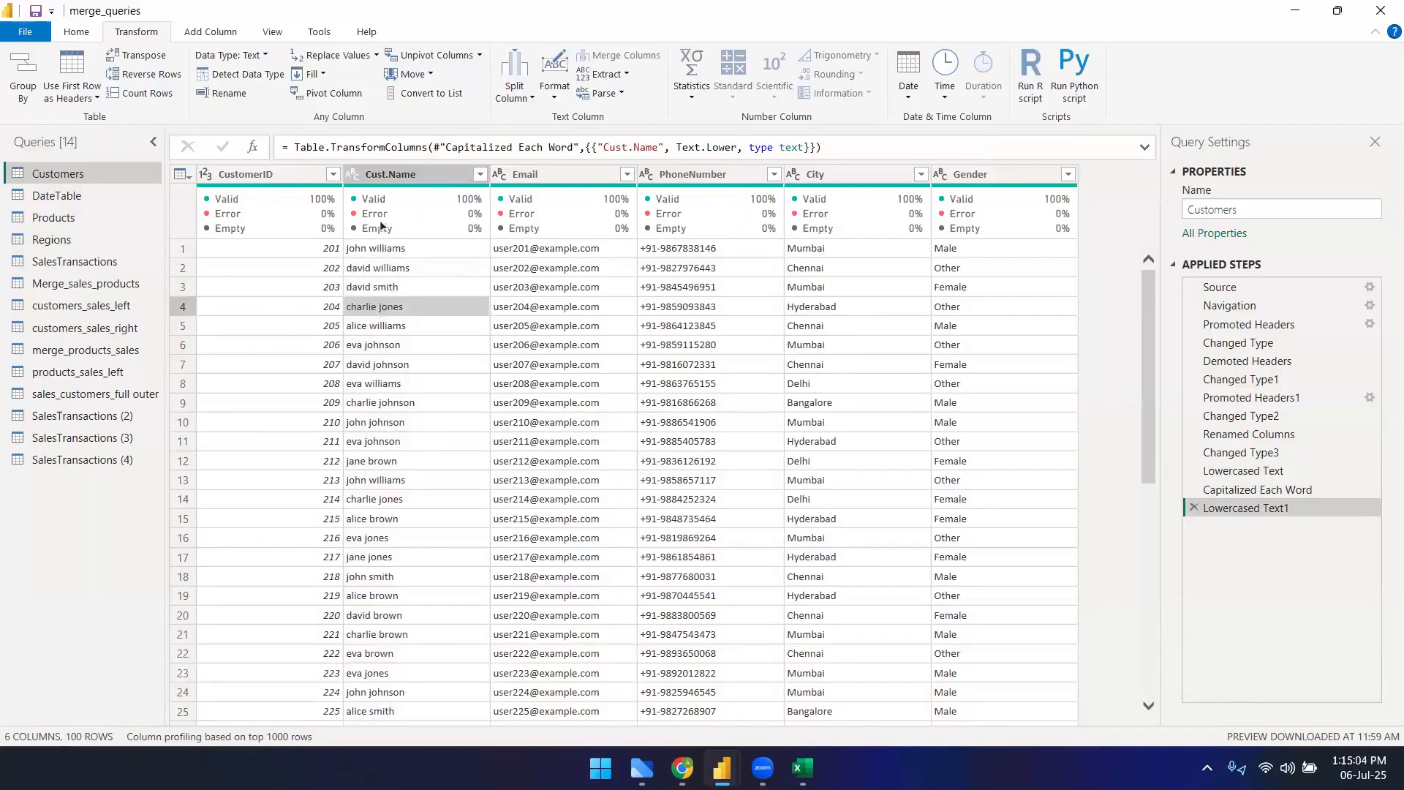
pyautogui.click(399, 175)
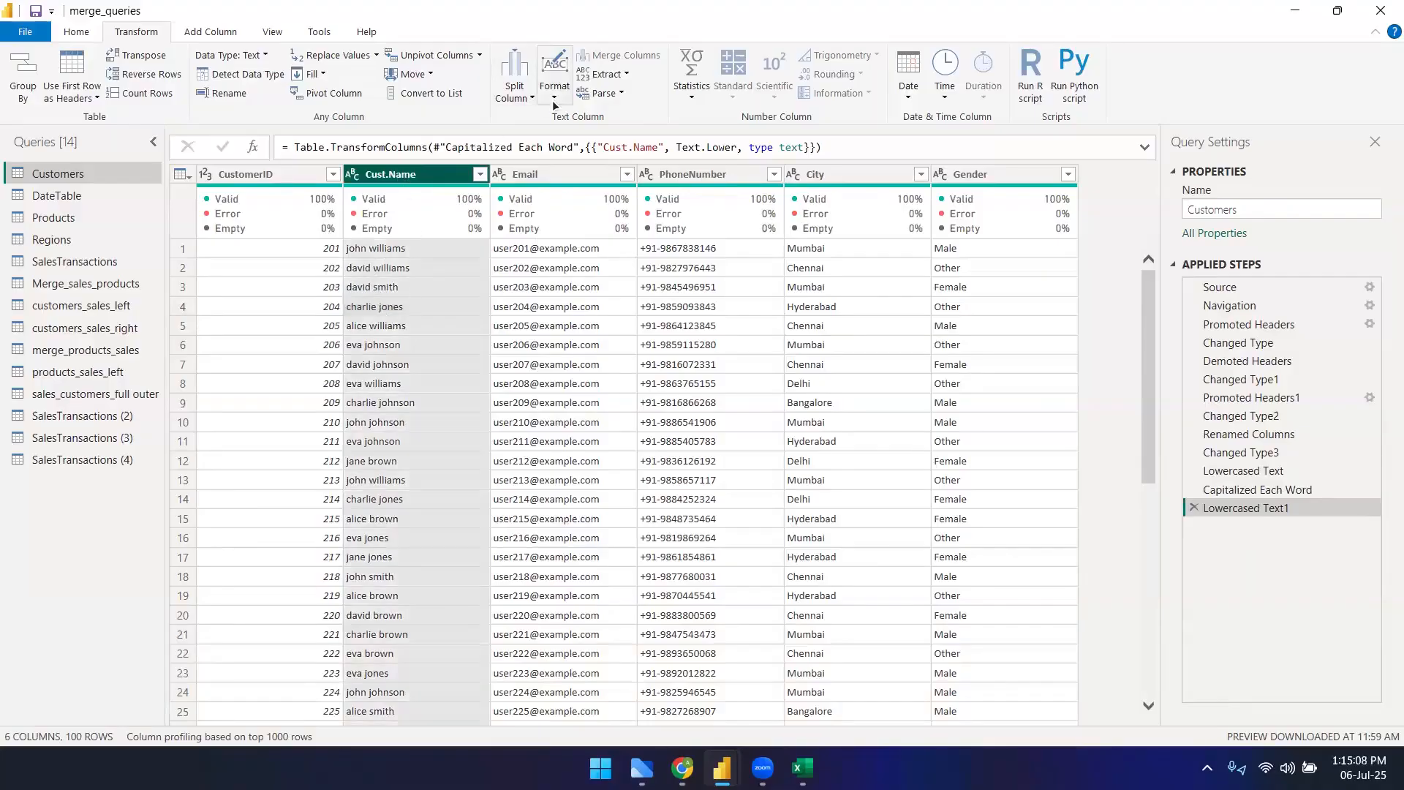
pyautogui.click(554, 77)
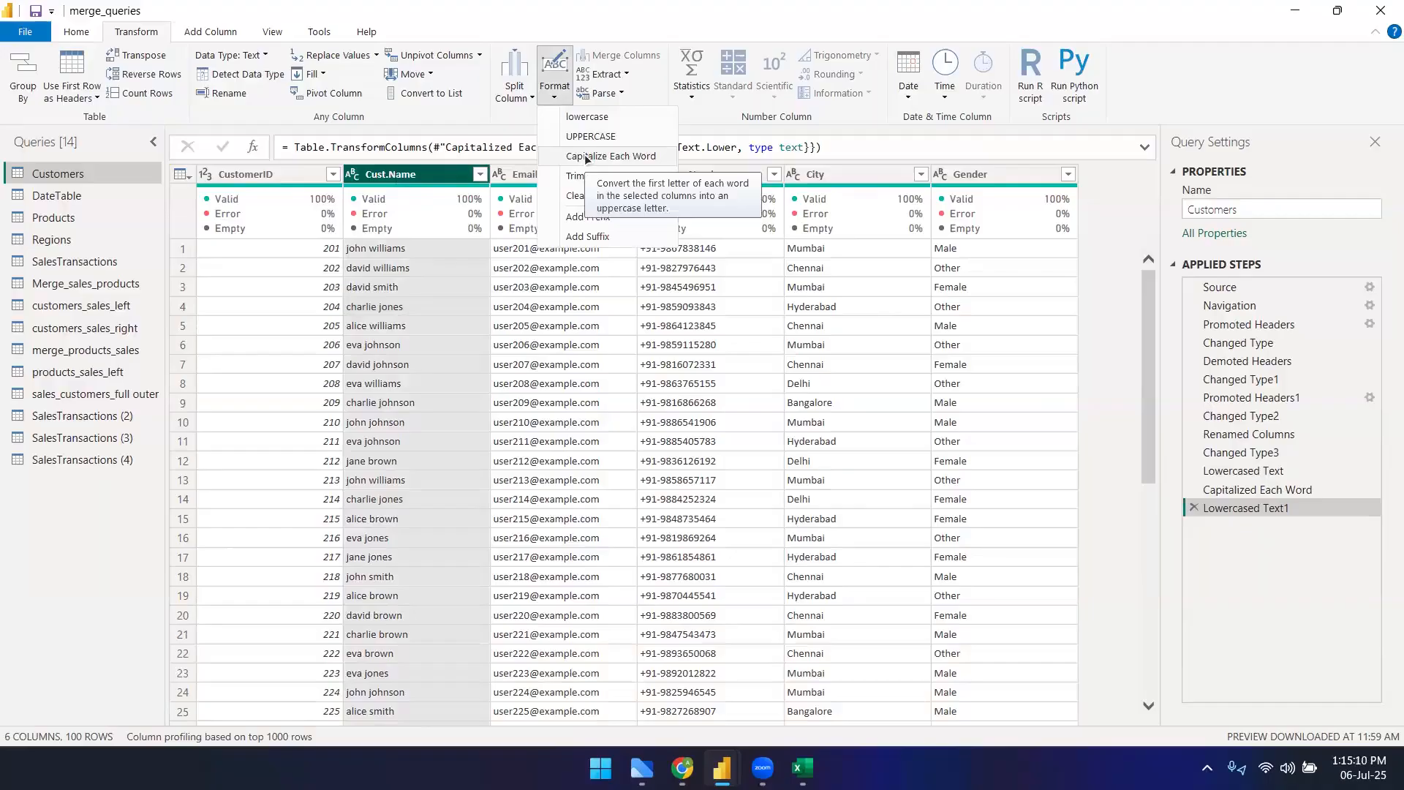
pyautogui.click(586, 155)
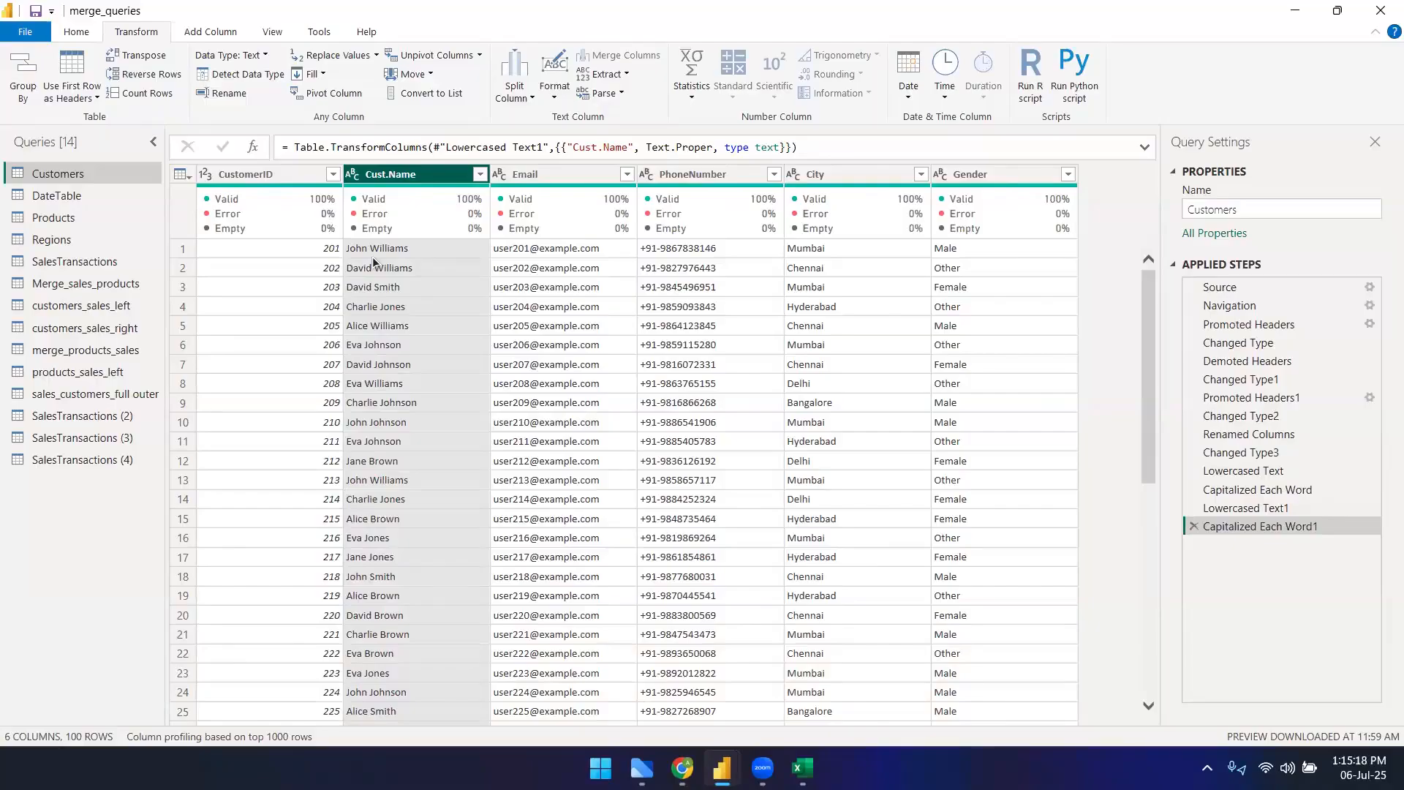
pyautogui.click(557, 102)
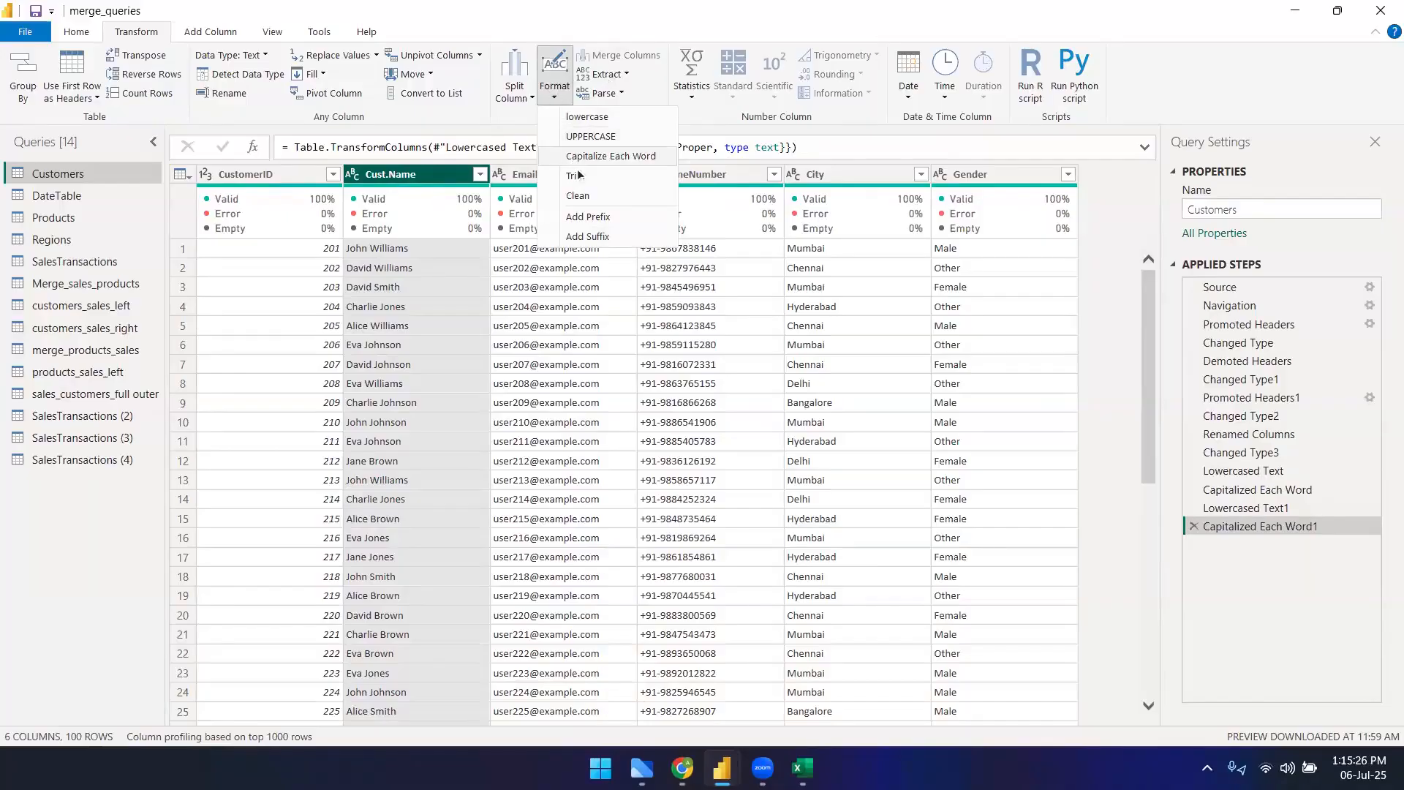
pyautogui.click(521, 6)
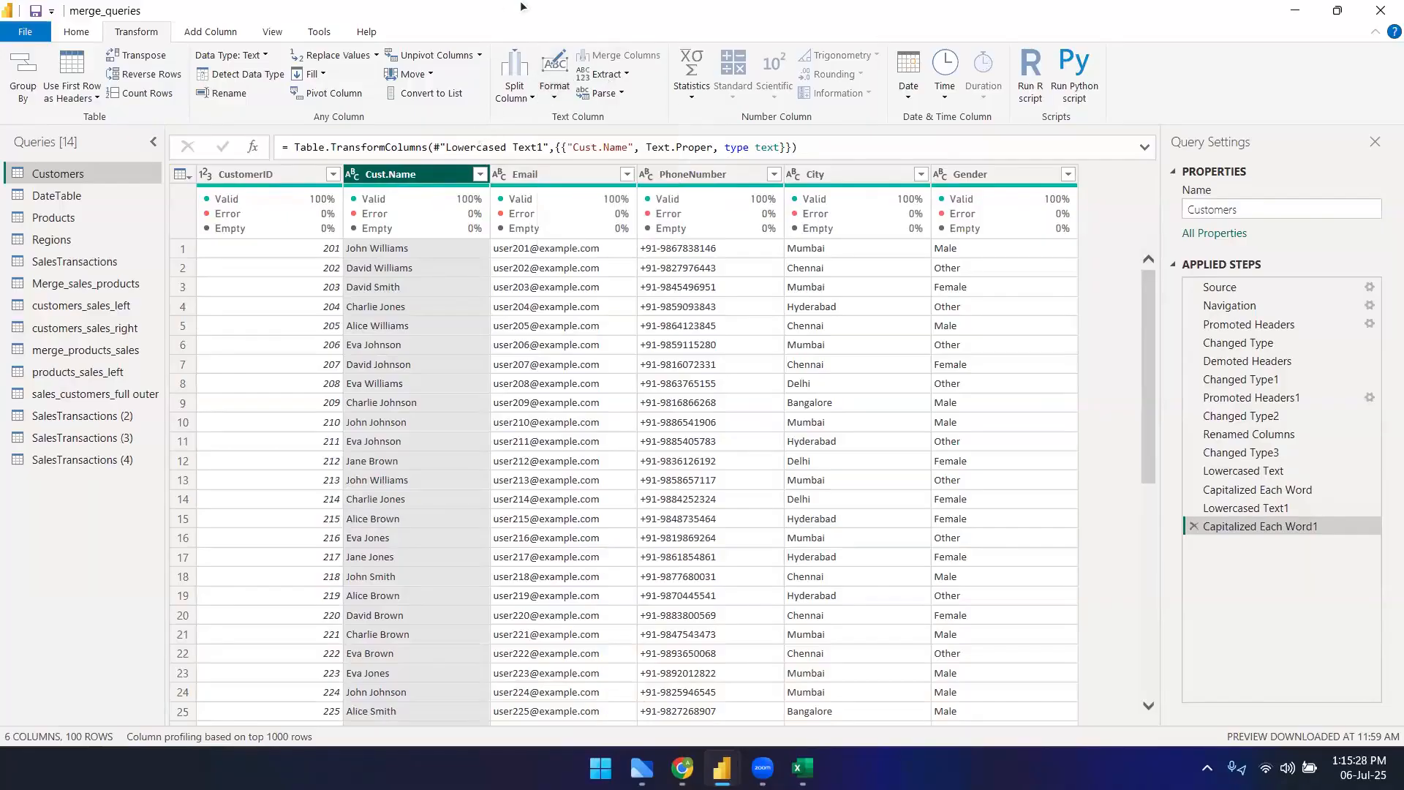
pyautogui.click(567, 97)
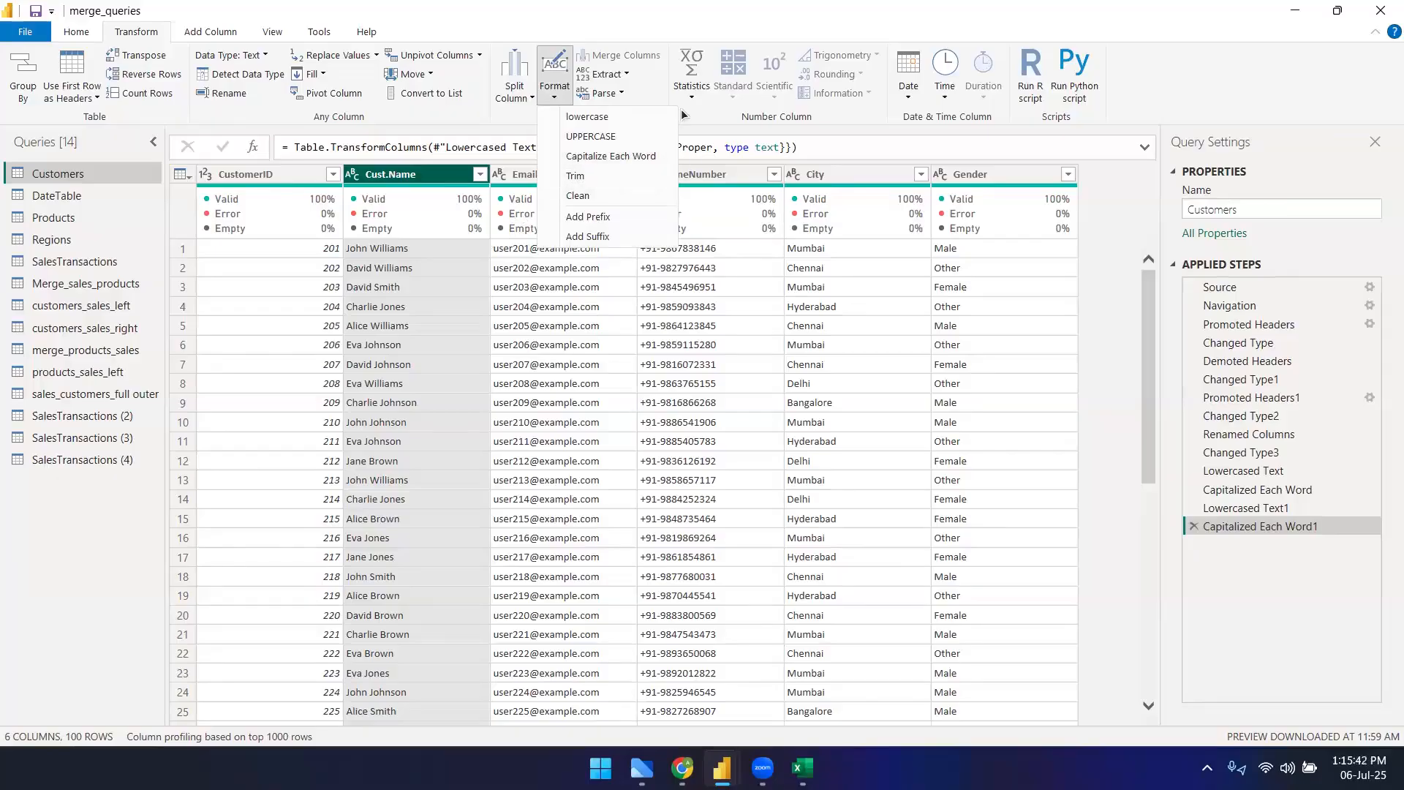
pyautogui.click(477, 366)
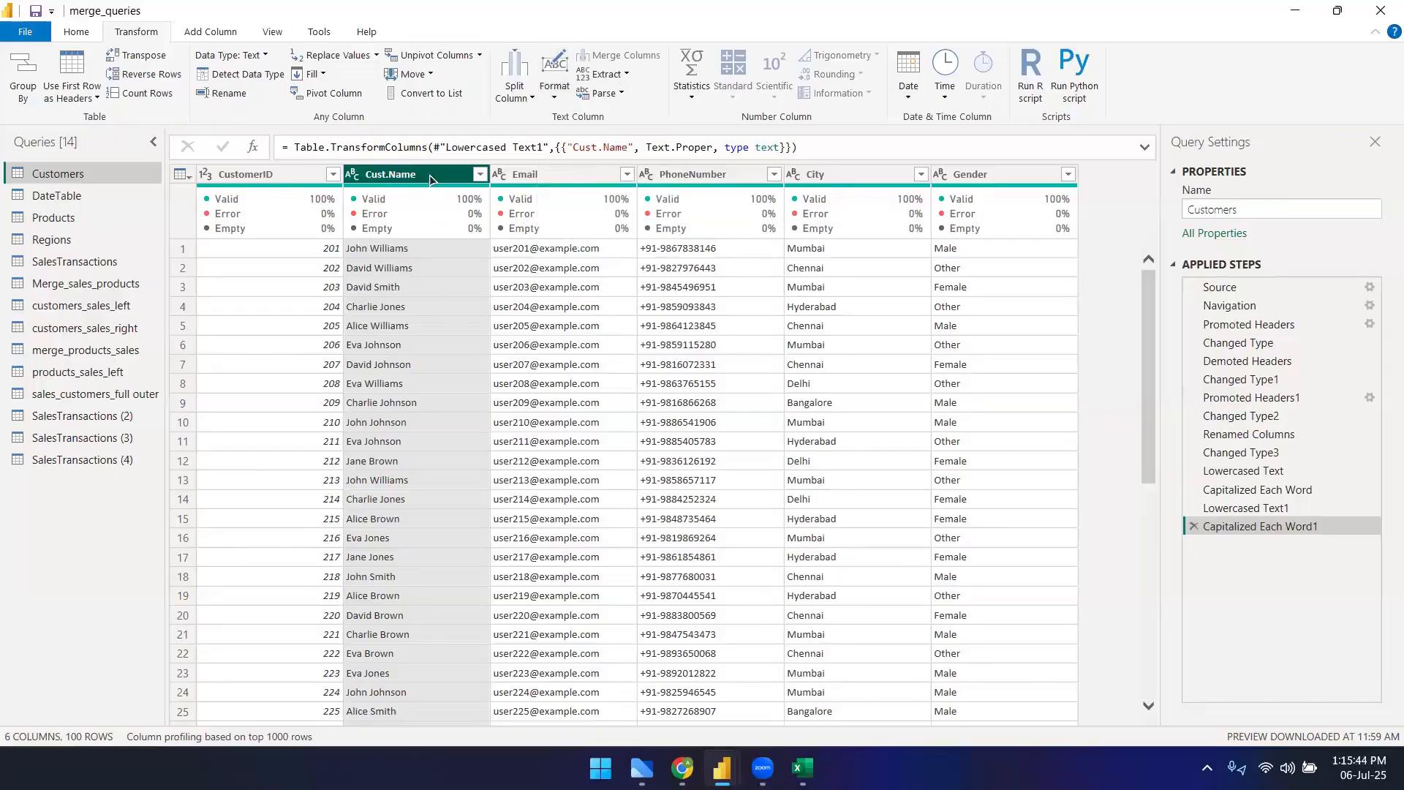
pyautogui.click(690, 366)
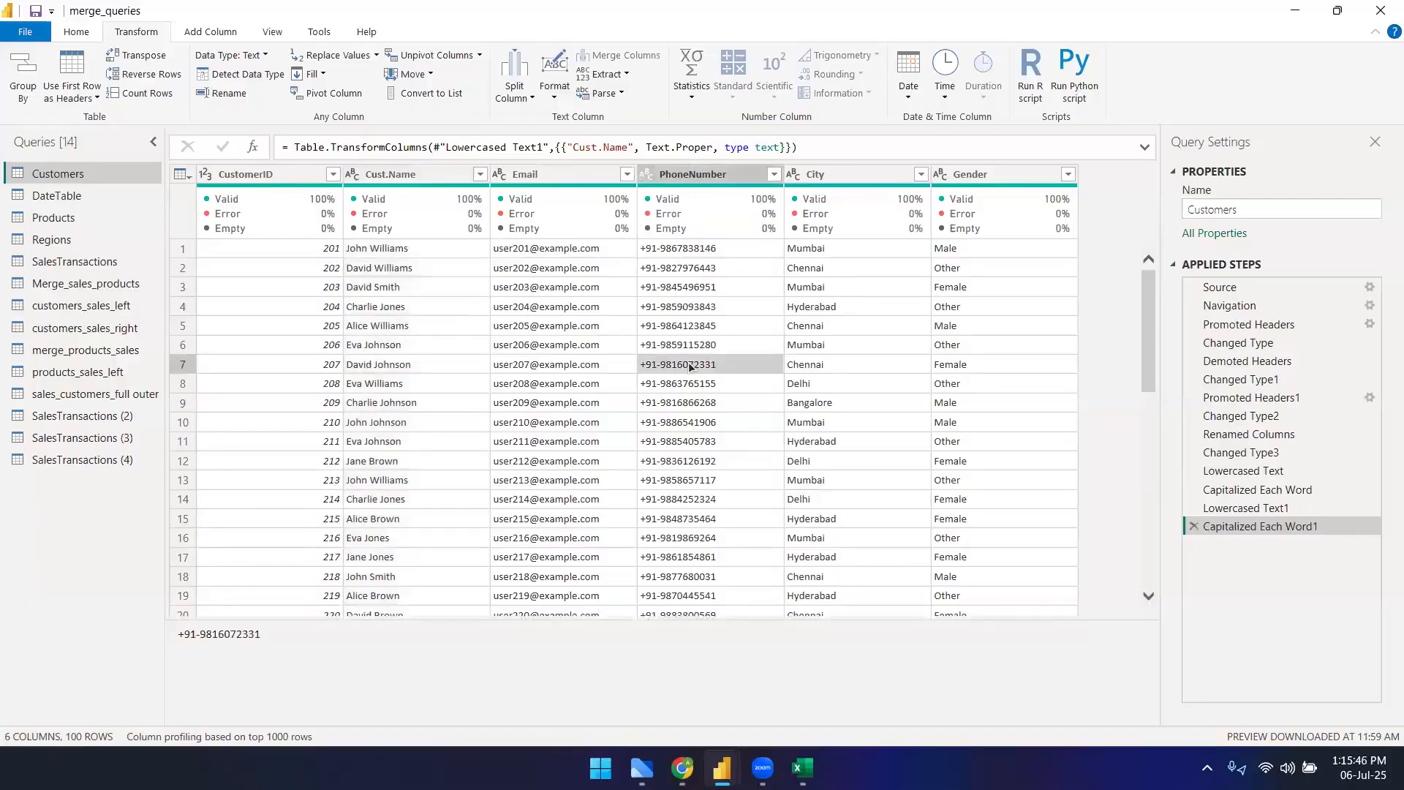